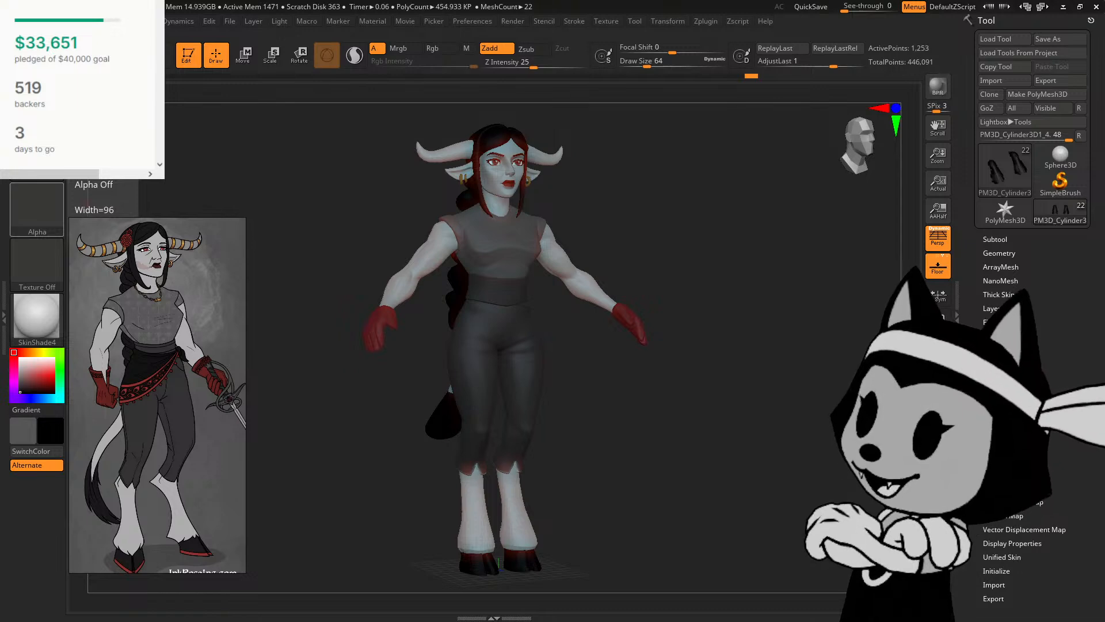
Step: Bring the browser window with the Noiramore Academy Kickstarter page into view and review the campaign's funding progress
{"action": "left_click_drag", "start_coordinate": [1, 142], "coordinate": [374, 36]}
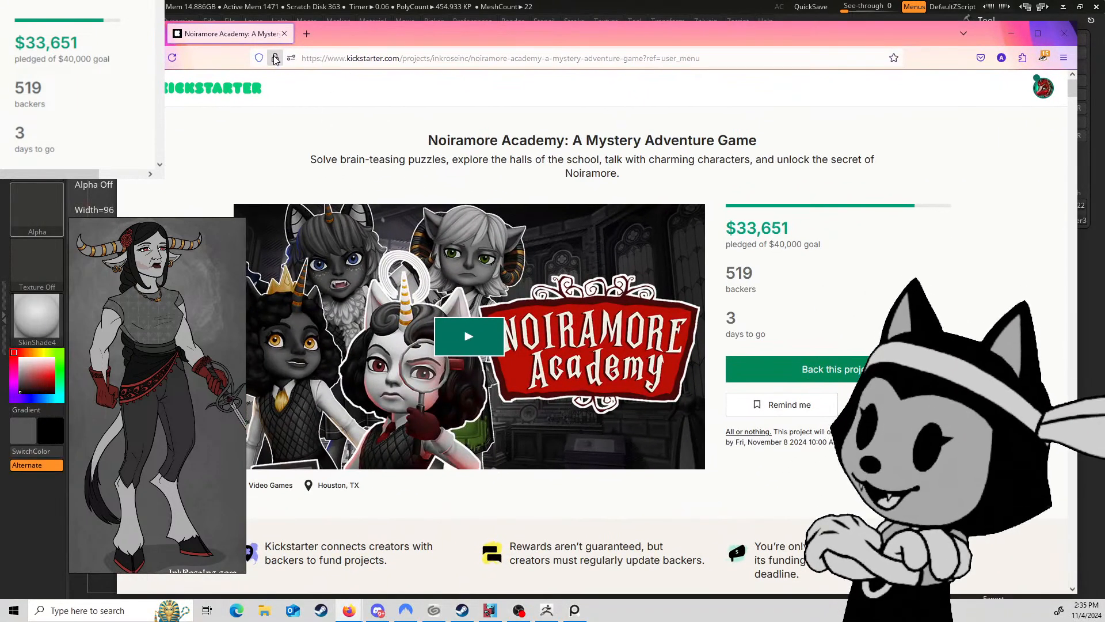
{"action": "scroll", "coordinate": [339, 276], "scroll_direction": "down", "scroll_amount": 8}
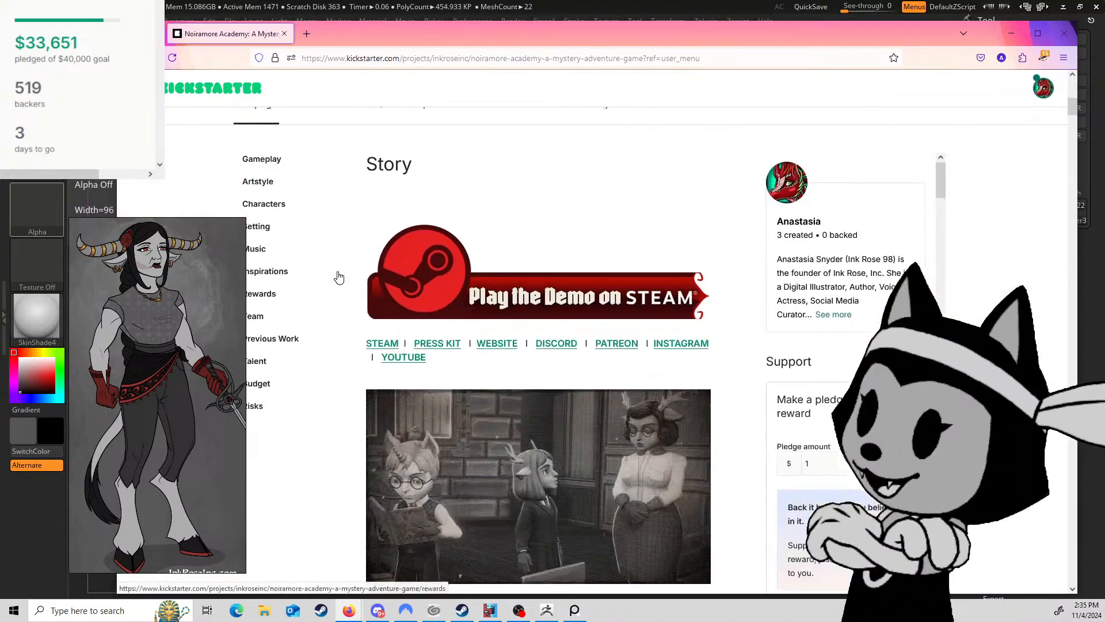
{"action": "scroll", "coordinate": [339, 275], "scroll_direction": "down", "scroll_amount": 4}
{"action": "scroll", "coordinate": [368, 248], "scroll_direction": "up", "scroll_amount": 12}
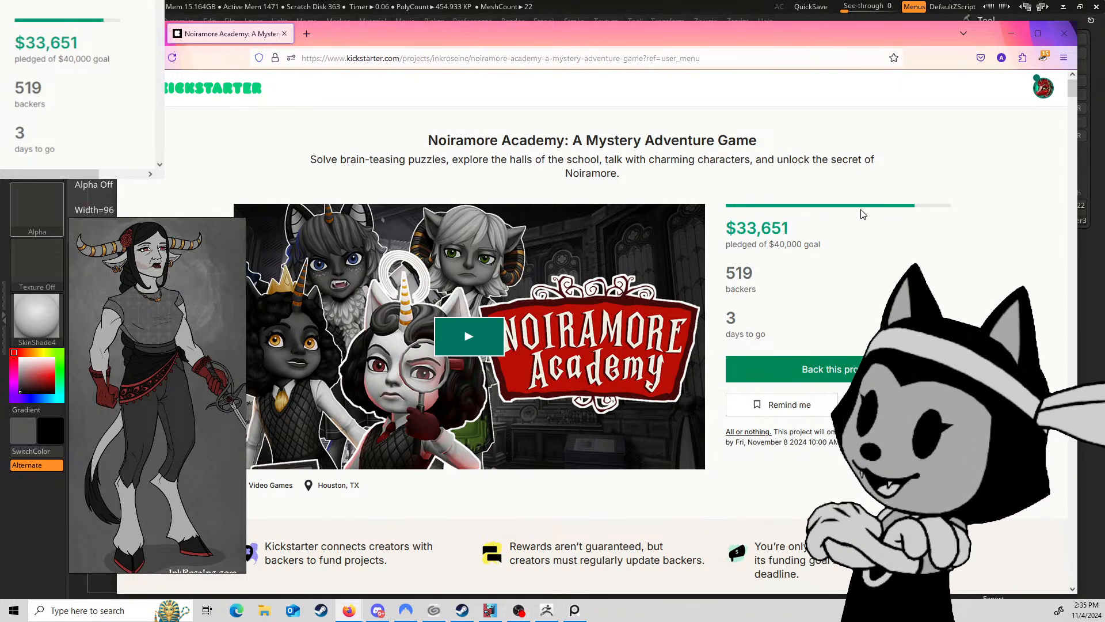
{"action": "scroll", "coordinate": [862, 214], "scroll_direction": "down", "scroll_amount": 2}
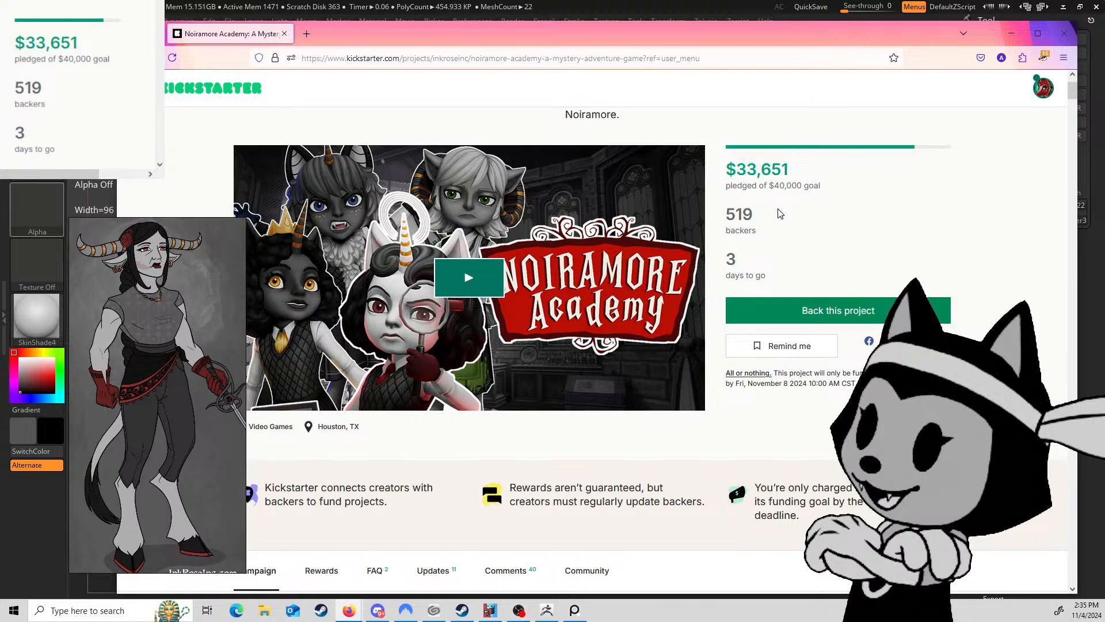
{"action": "scroll", "coordinate": [820, 183], "scroll_direction": "down", "scroll_amount": 4}
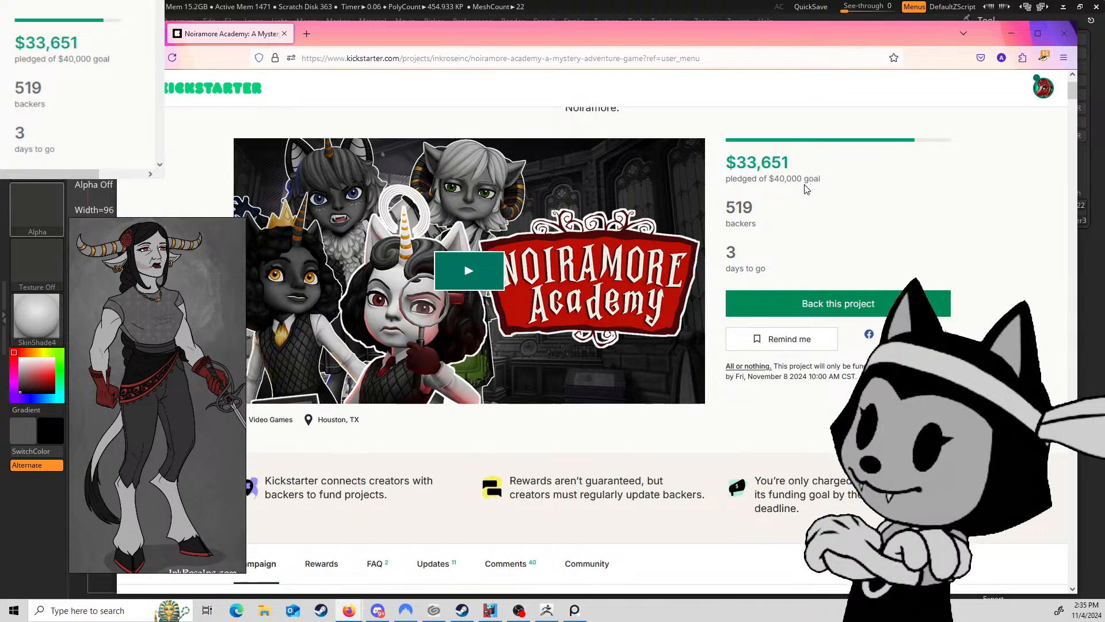
{"action": "scroll", "coordinate": [638, 239], "scroll_direction": "up", "scroll_amount": 5}
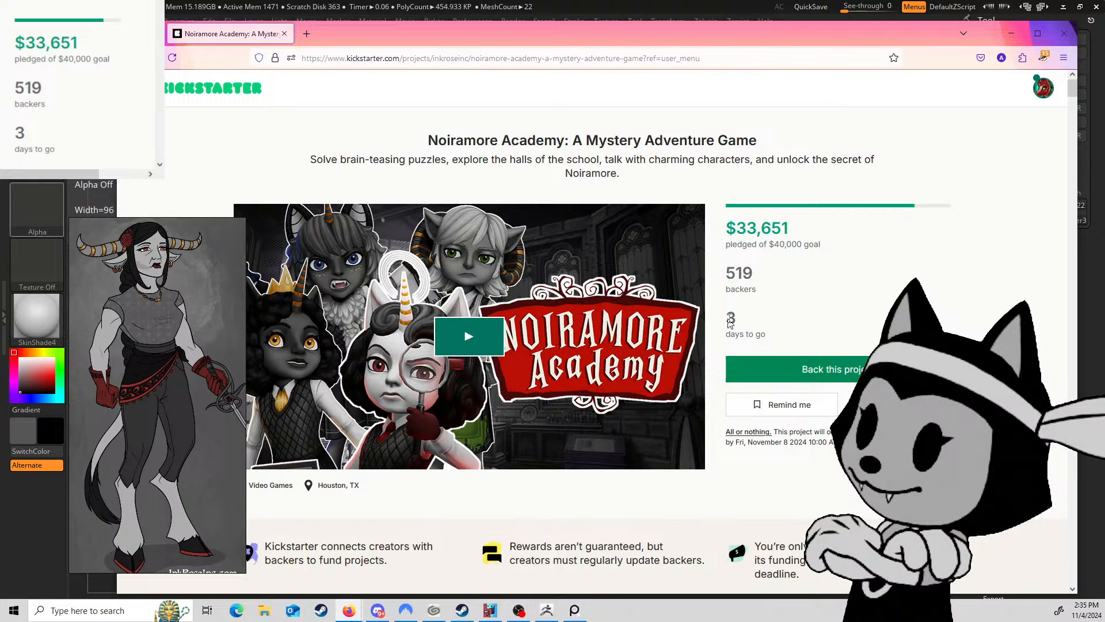
Step: Look through the campaign's story section and the lower-priced available rewards, starting with the Booksprite tier
{"action": "scroll", "coordinate": [645, 265], "scroll_direction": "down", "scroll_amount": 5}
{"action": "scroll", "coordinate": [640, 271], "scroll_direction": "down", "scroll_amount": 6}
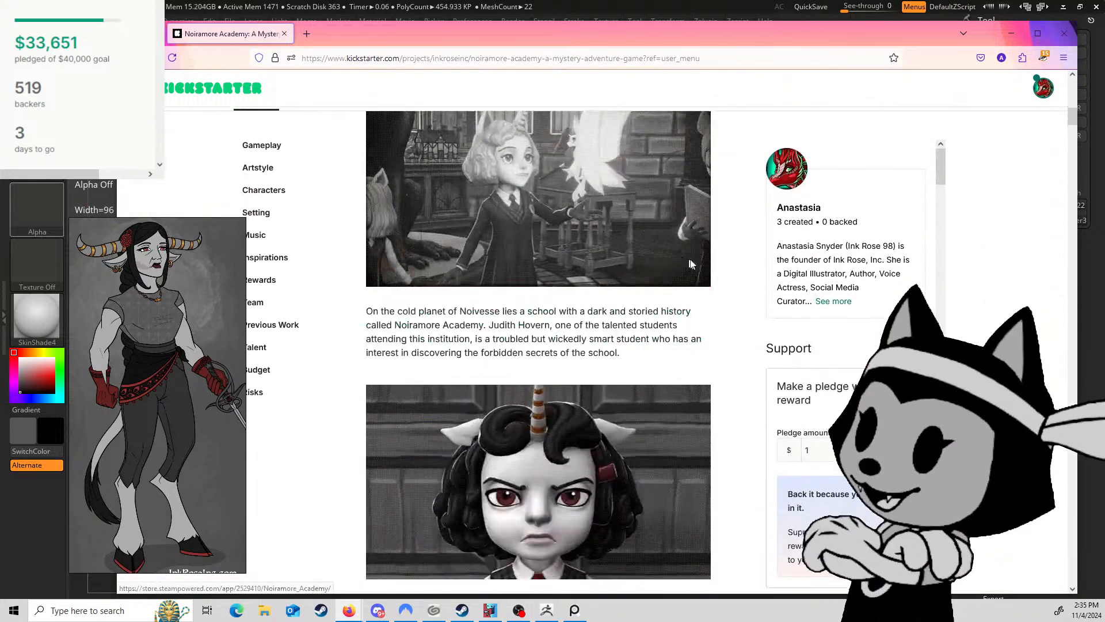
{"action": "scroll", "coordinate": [828, 292], "scroll_direction": "down", "scroll_amount": 6}
{"action": "scroll", "coordinate": [829, 293], "scroll_direction": "up", "scroll_amount": 2}
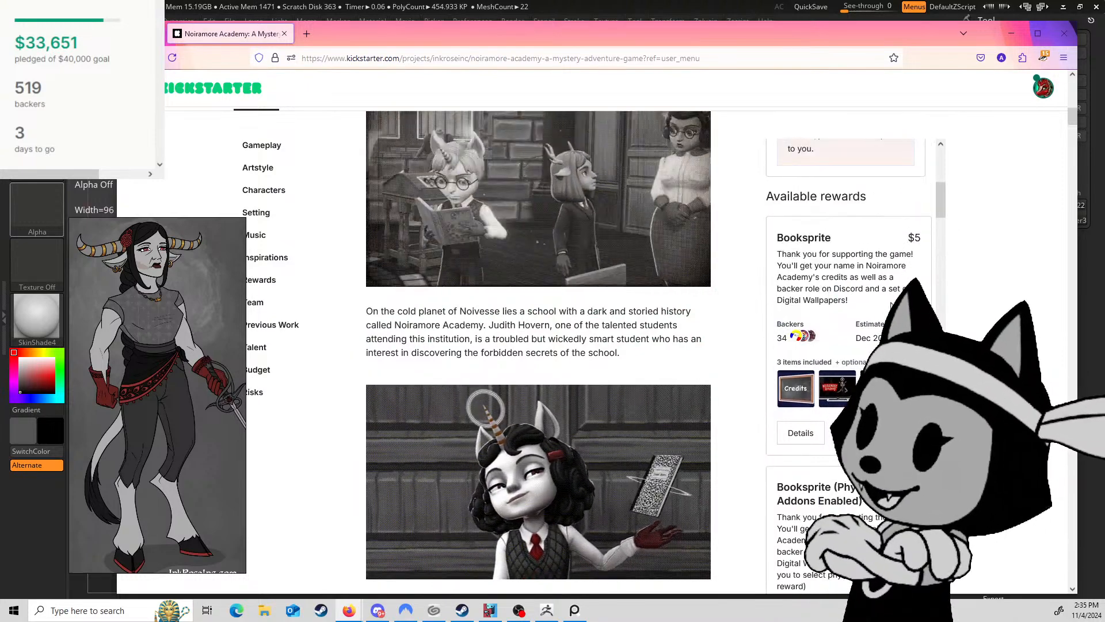
{"action": "scroll", "coordinate": [846, 335], "scroll_direction": "down", "scroll_amount": 5}
{"action": "scroll", "coordinate": [846, 335], "scroll_direction": "down", "scroll_amount": 8}
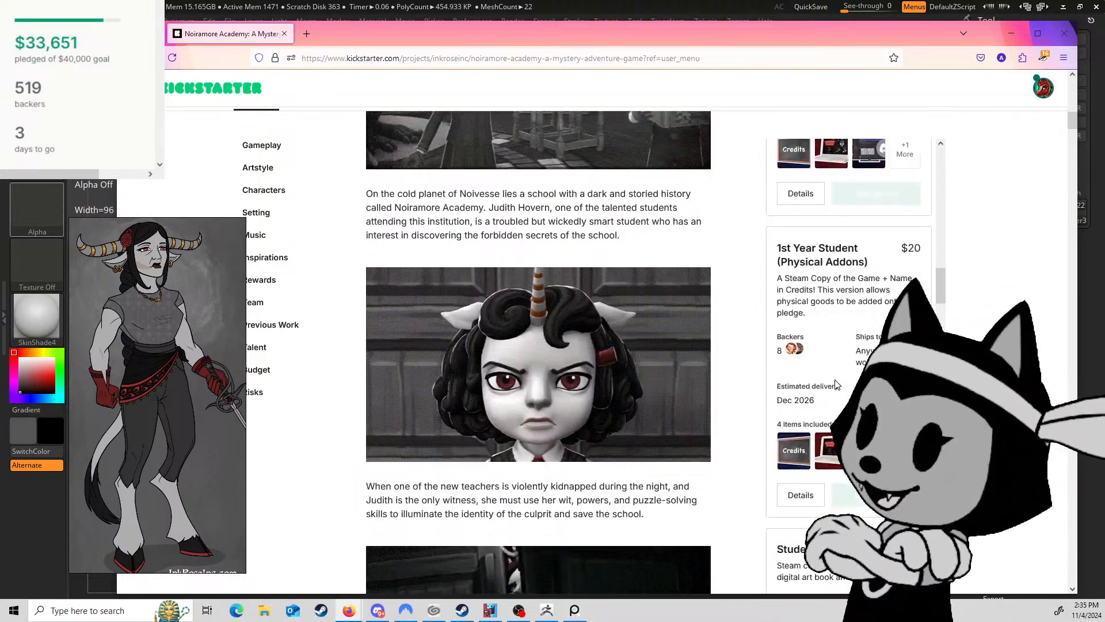
Step: Examine the Student Club Leader reward and its Physical Addons version, highlighting their titles and description
{"action": "scroll", "coordinate": [827, 376], "scroll_direction": "up", "scroll_amount": 4}
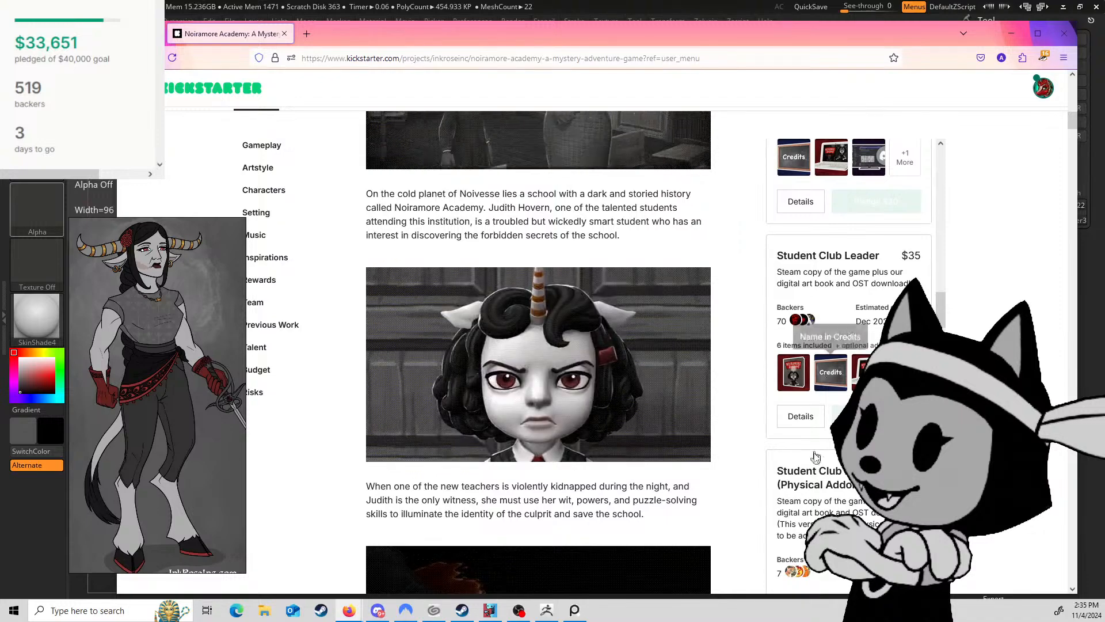
{"action": "scroll", "coordinate": [834, 351], "scroll_direction": "down", "scroll_amount": 3}
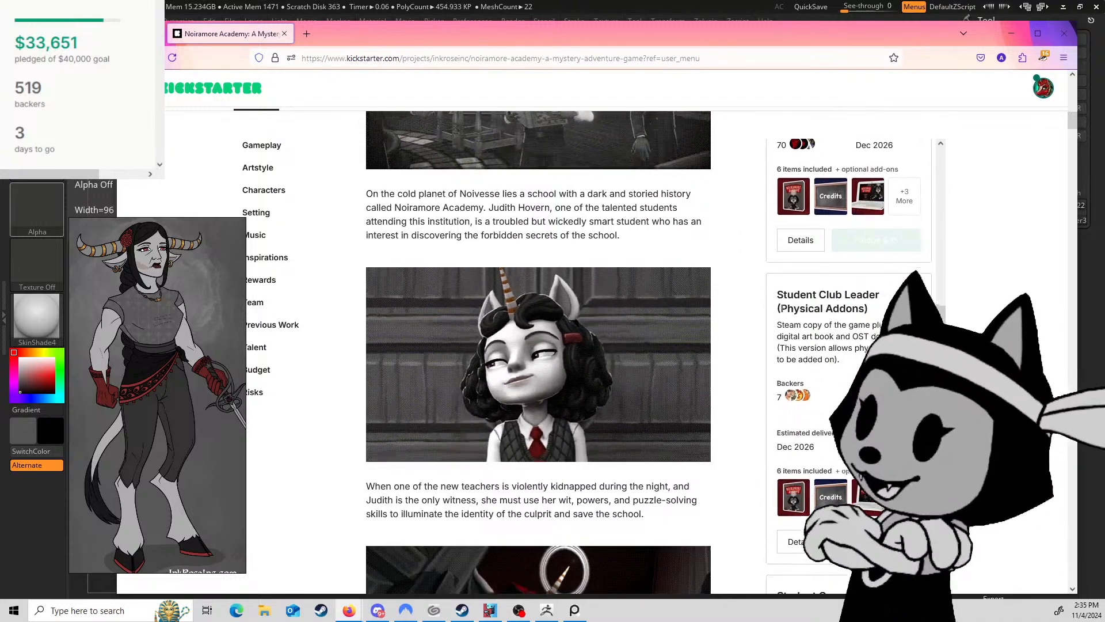
{"action": "left_click_drag", "start_coordinate": [781, 308], "coordinate": [850, 305]}
{"action": "scroll", "coordinate": [866, 308], "scroll_direction": "up", "scroll_amount": 3}
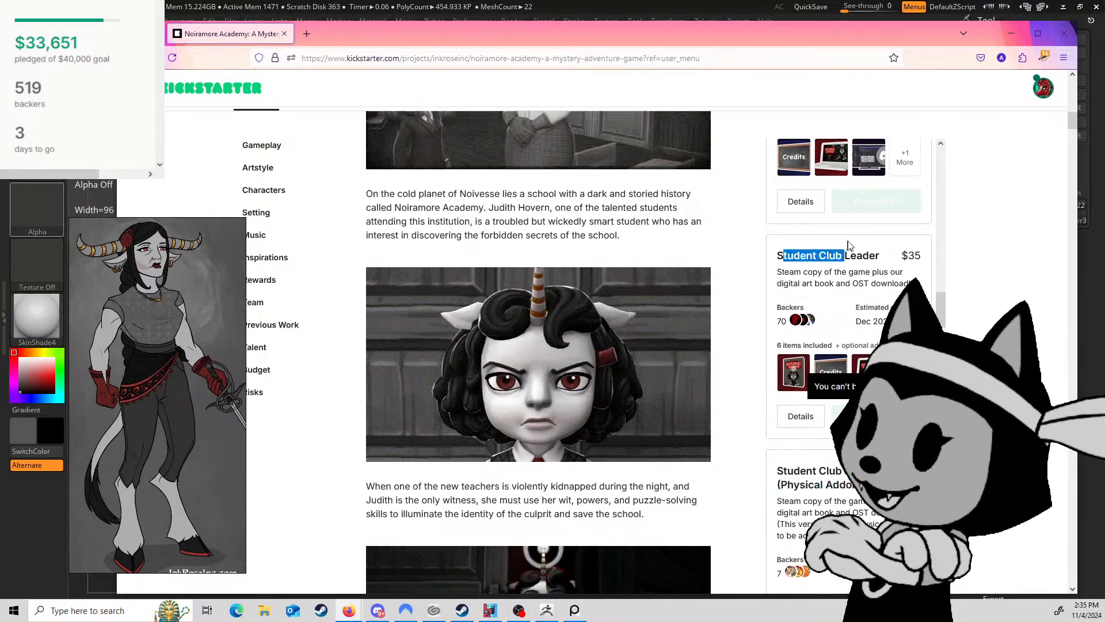
{"action": "left_click_drag", "start_coordinate": [850, 246], "coordinate": [877, 254]}
{"action": "left_click", "coordinate": [876, 252]}
{"action": "scroll", "coordinate": [878, 259], "scroll_direction": "down", "scroll_amount": 2}
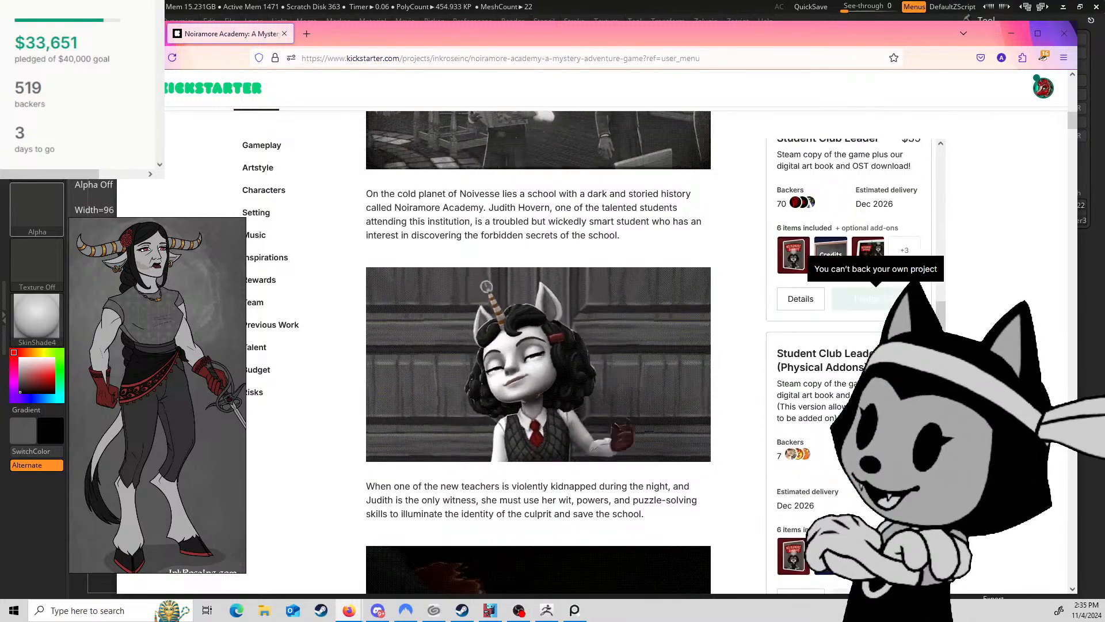
{"action": "left_click_drag", "start_coordinate": [892, 314], "coordinate": [889, 368]}
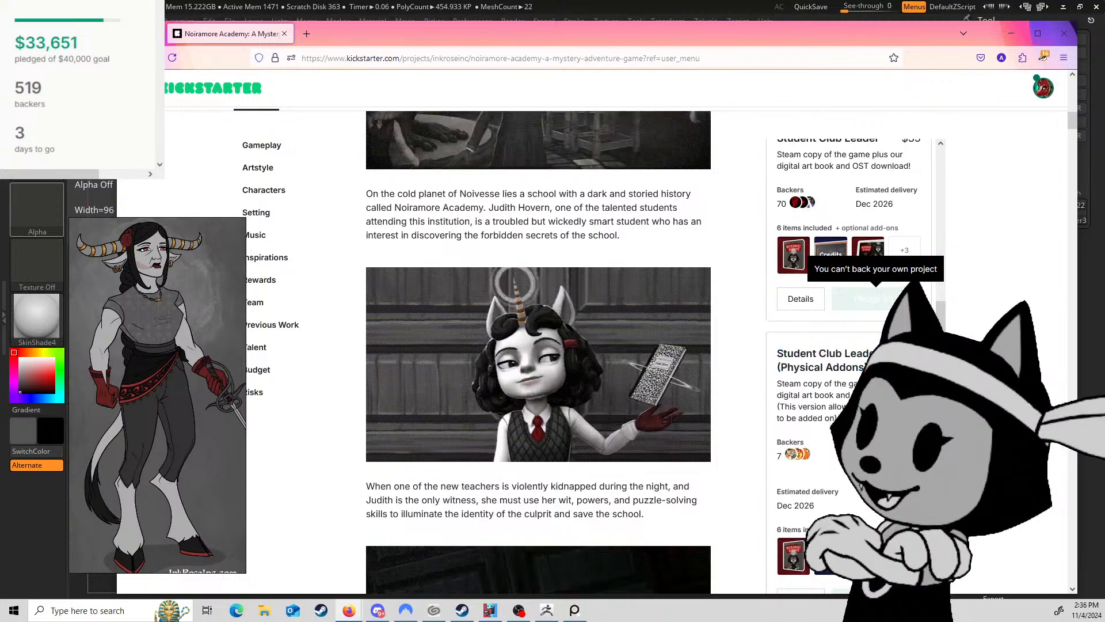
{"action": "scroll", "coordinate": [875, 299], "scroll_direction": "up", "scroll_amount": 3}
{"action": "left_click_drag", "start_coordinate": [777, 314], "coordinate": [898, 344]}
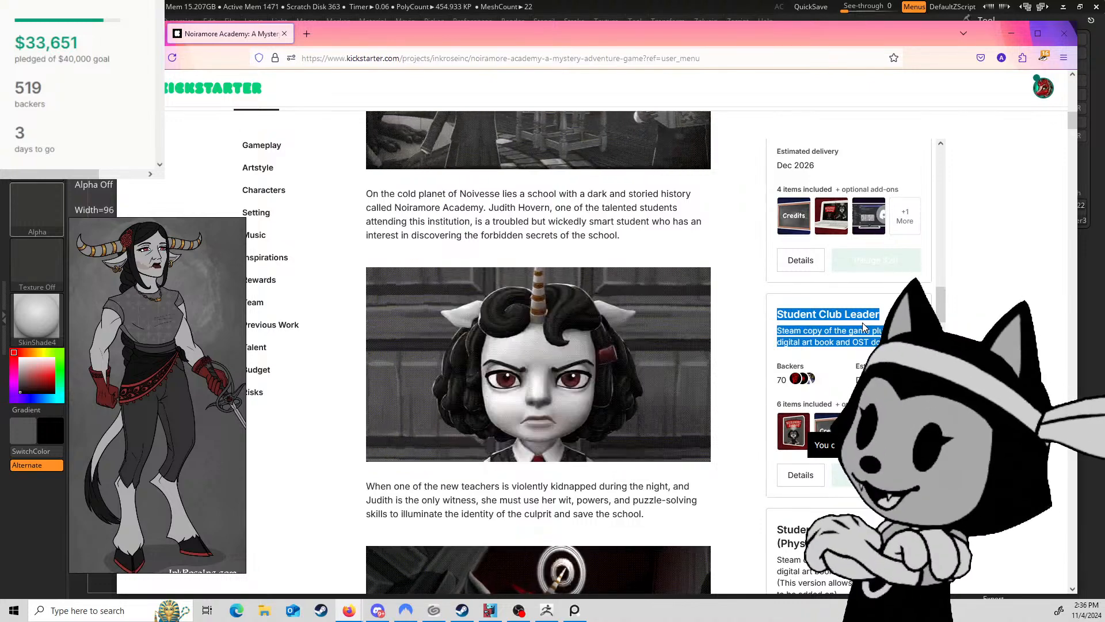
{"action": "scroll", "coordinate": [862, 322], "scroll_direction": "down", "scroll_amount": 3}
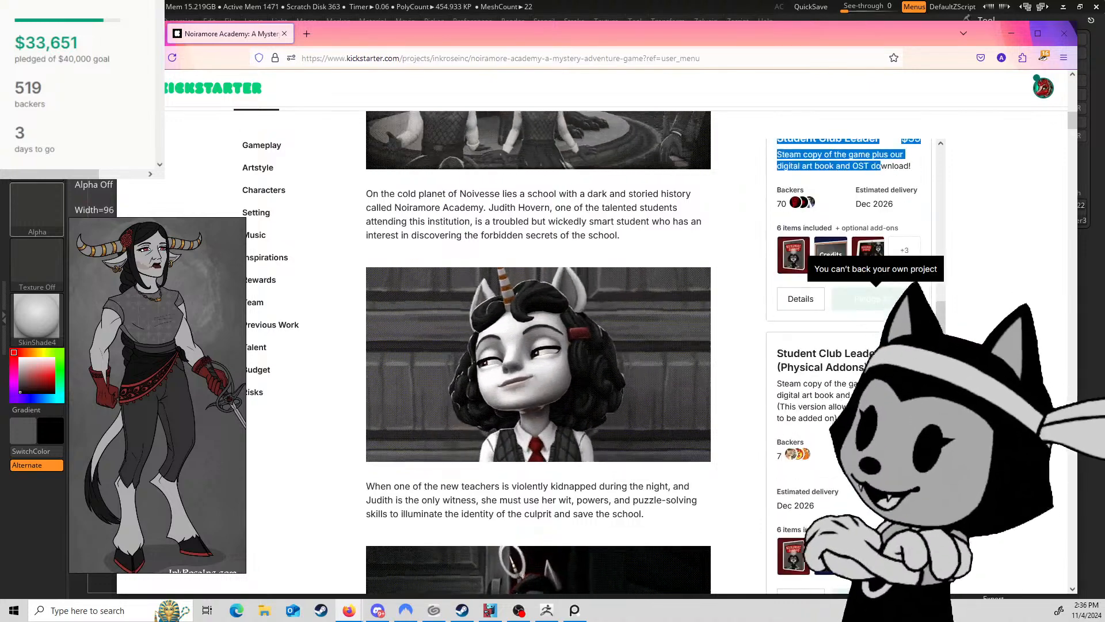
{"action": "left_click_drag", "start_coordinate": [783, 353], "coordinate": [873, 367]}
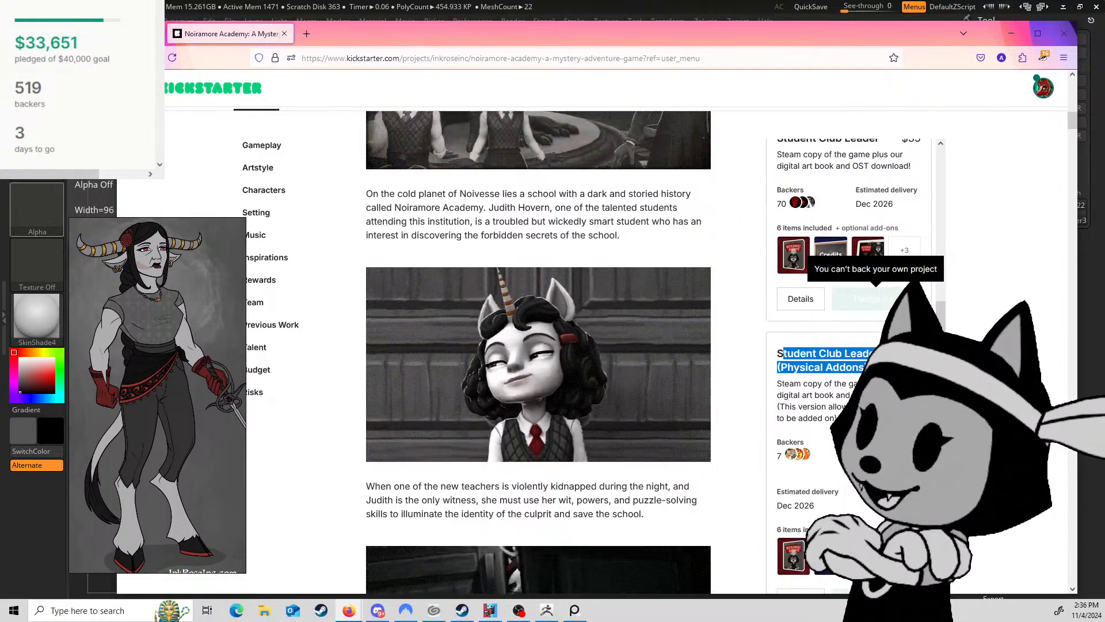
{"action": "left_click", "coordinate": [831, 403]}
Step: Browse the higher reward tiers from Student Council Member through Substitute Teacher and Teacher to King of Corveth
{"action": "scroll", "coordinate": [811, 326], "scroll_direction": "down", "scroll_amount": 10}
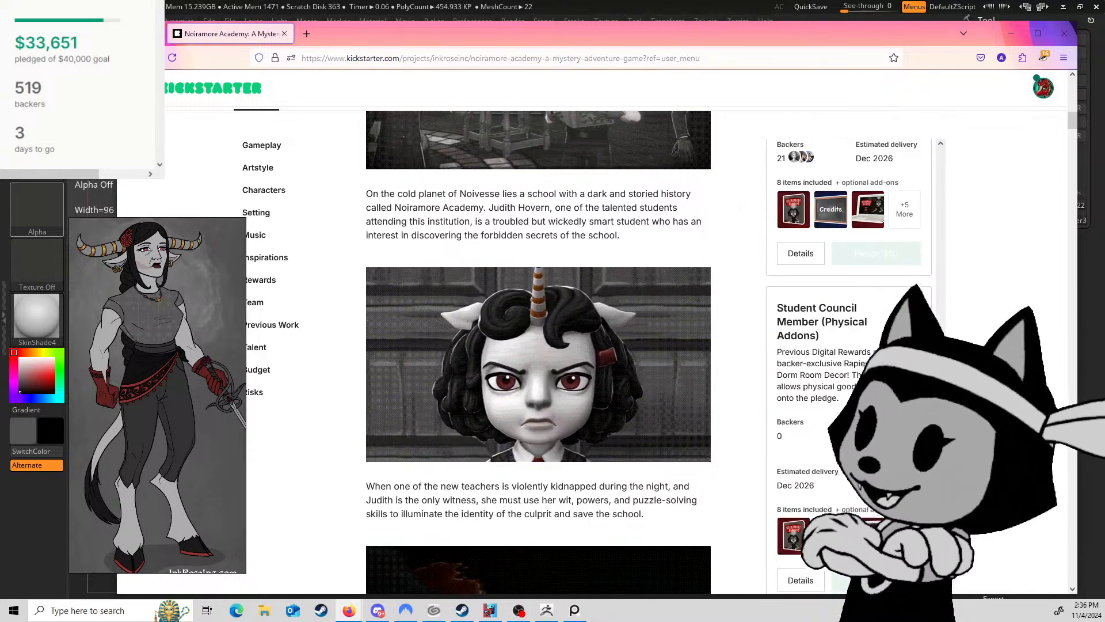
{"action": "scroll", "coordinate": [811, 326], "scroll_direction": "down", "scroll_amount": 10}
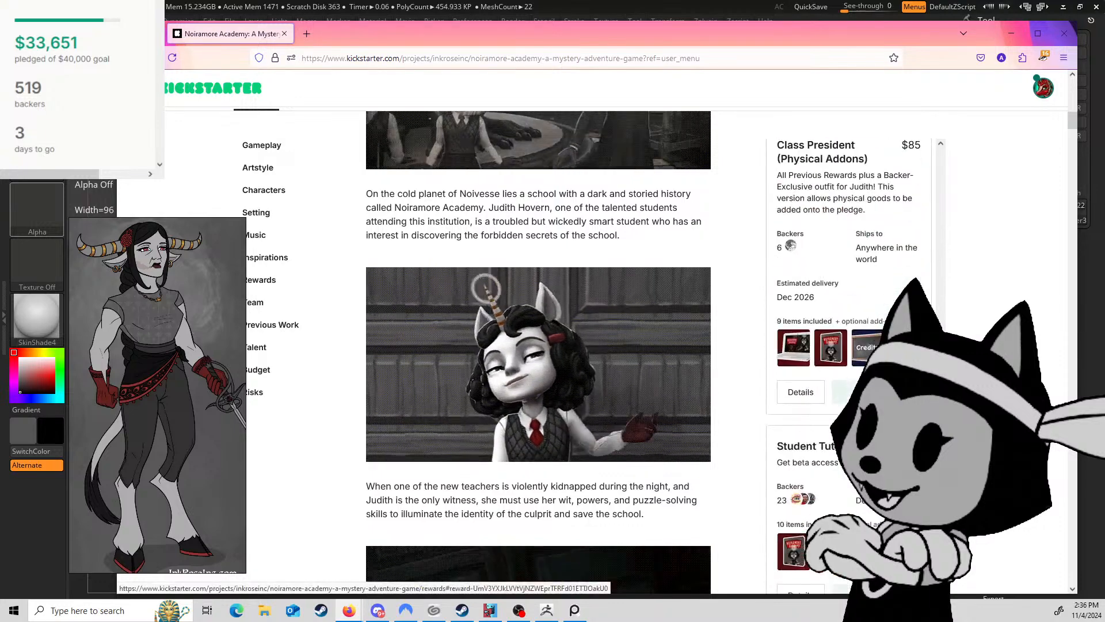
{"action": "scroll", "coordinate": [805, 320], "scroll_direction": "down", "scroll_amount": 6}
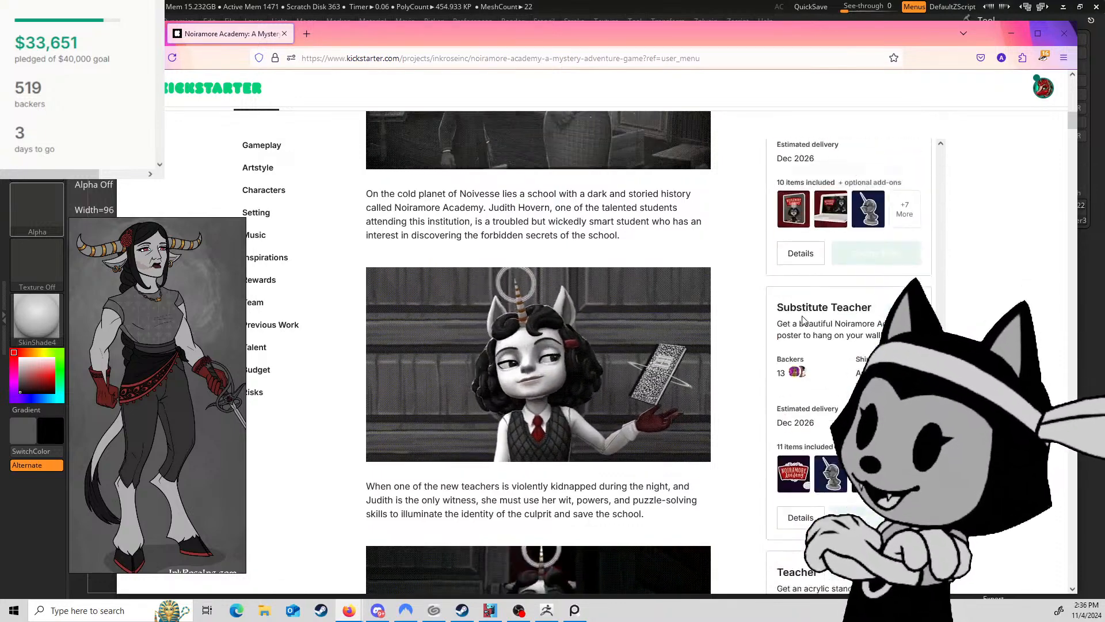
{"action": "left_click_drag", "start_coordinate": [783, 308], "coordinate": [895, 325]}
{"action": "left_click", "coordinate": [854, 317]}
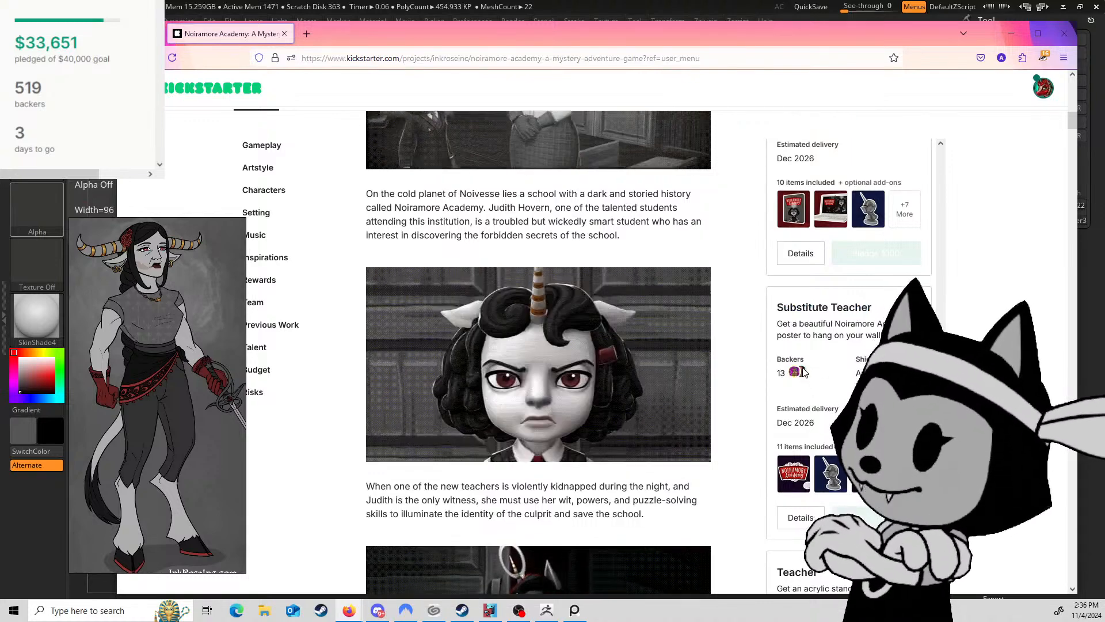
{"action": "scroll", "coordinate": [812, 346], "scroll_direction": "down", "scroll_amount": 2}
{"action": "scroll", "coordinate": [813, 313], "scroll_direction": "down", "scroll_amount": 15}
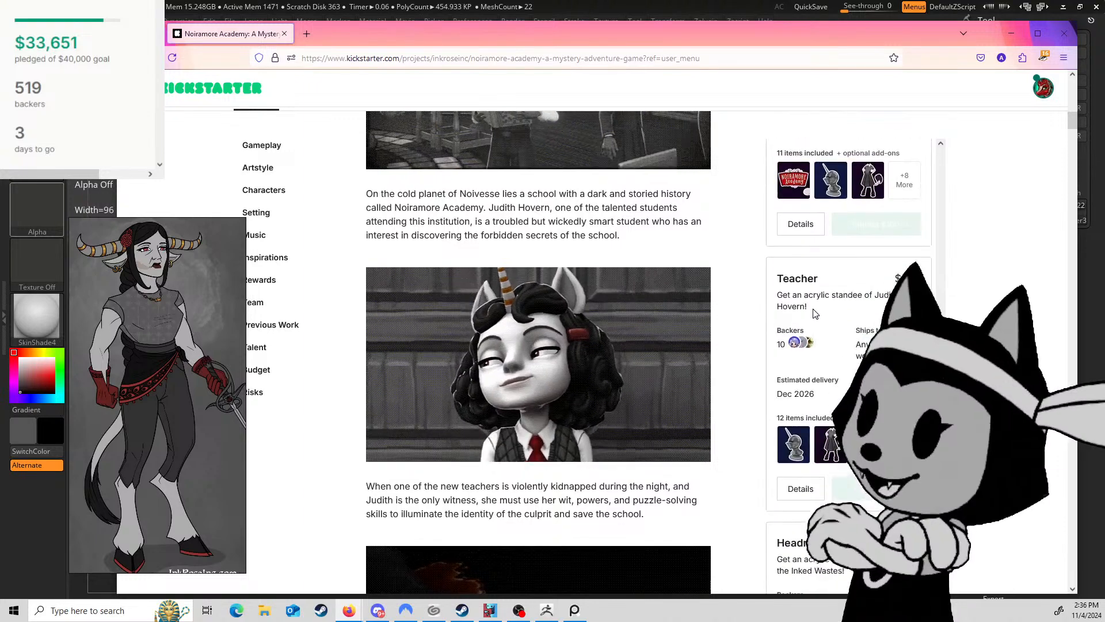
{"action": "scroll", "coordinate": [817, 363], "scroll_direction": "down", "scroll_amount": 5}
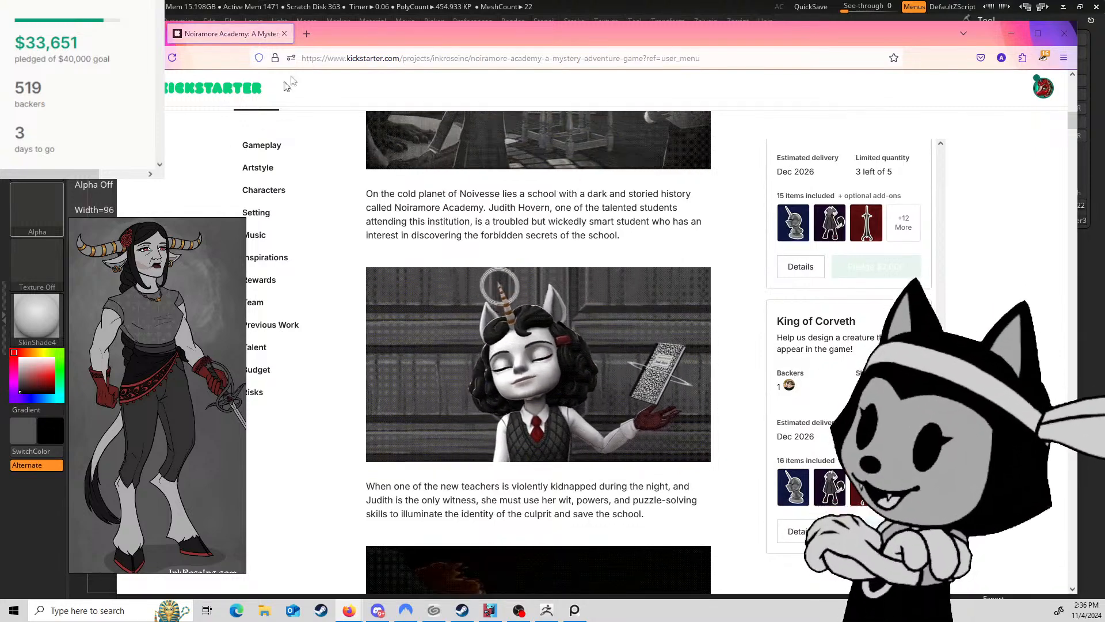
Step: Reposition the browser window to reveal the full reward cards and review the tiers from King of Corveth back up to Substitute Teacher
{"action": "left_click_drag", "start_coordinate": [374, 41], "coordinate": [216, 34]}
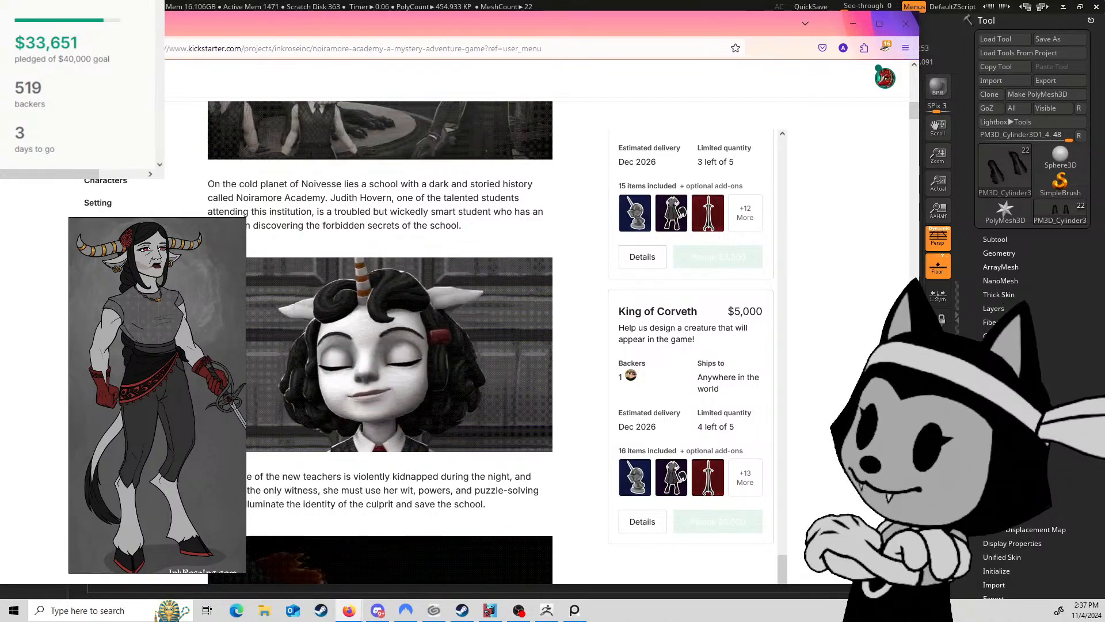
{"action": "scroll", "coordinate": [674, 334], "scroll_direction": "up", "scroll_amount": 4}
{"action": "scroll", "coordinate": [673, 335], "scroll_direction": "down", "scroll_amount": 4}
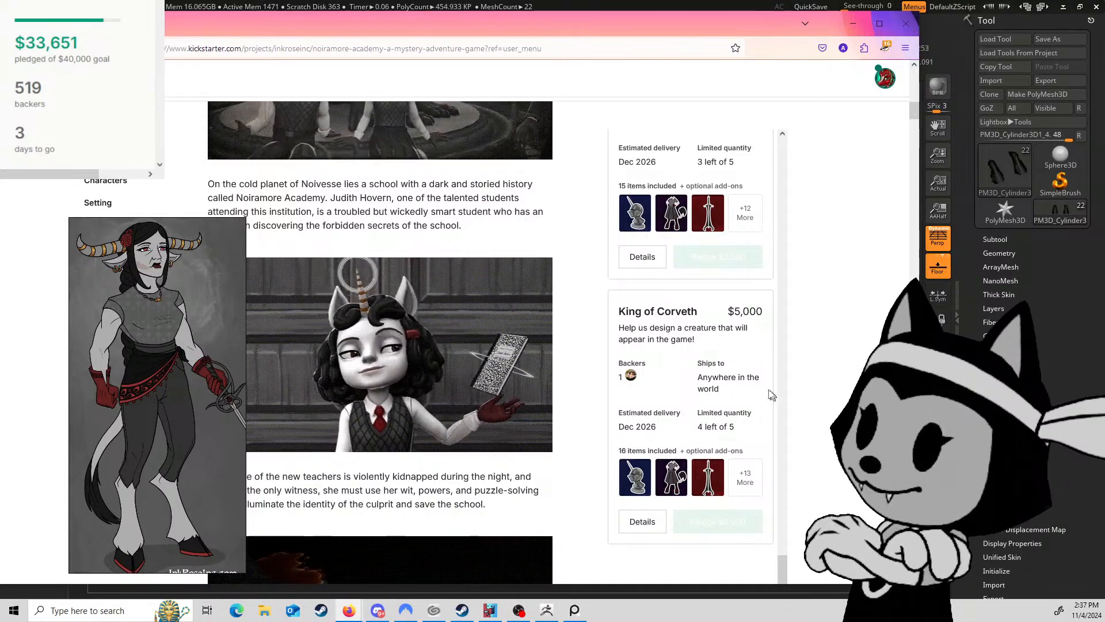
{"action": "scroll", "coordinate": [771, 397], "scroll_direction": "up", "scroll_amount": 4}
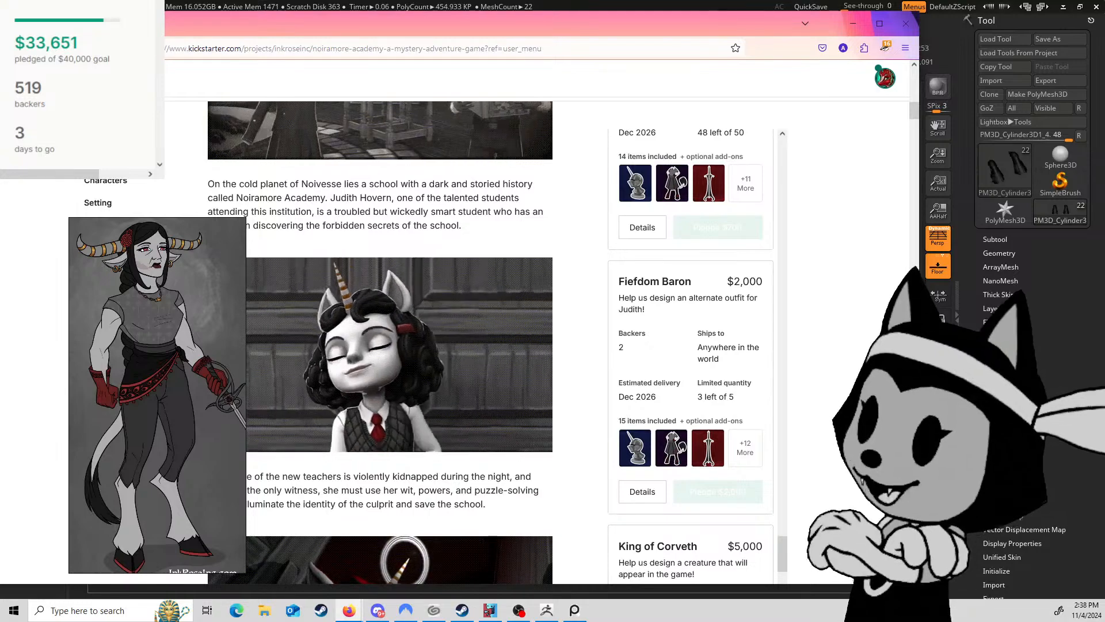
{"action": "scroll", "coordinate": [689, 289], "scroll_direction": "up", "scroll_amount": 4}
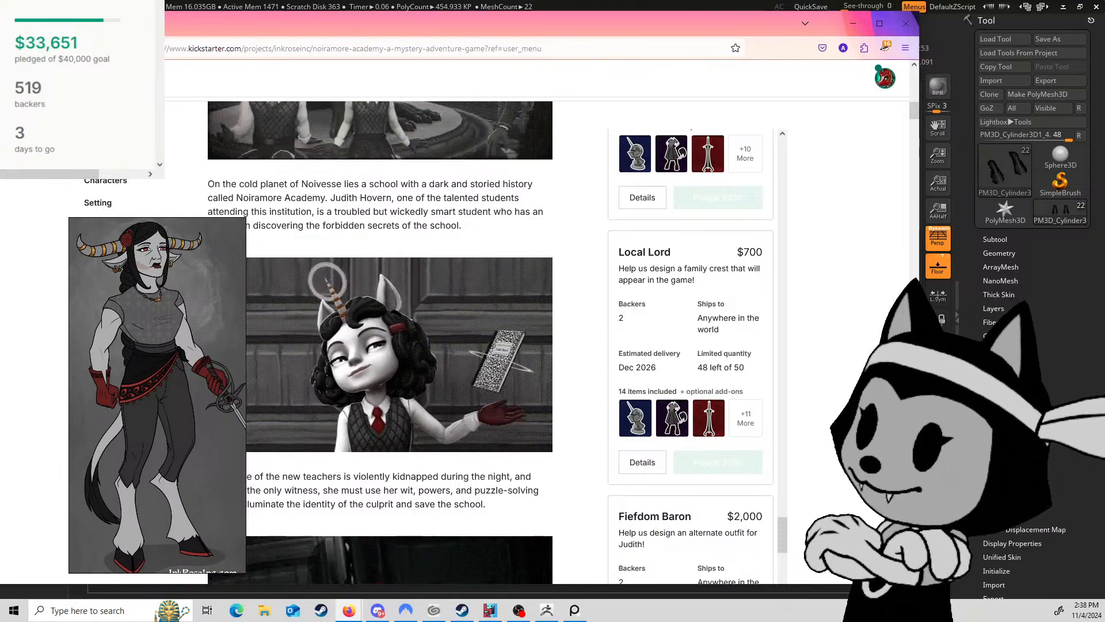
{"action": "scroll", "coordinate": [675, 296], "scroll_direction": "up", "scroll_amount": 5}
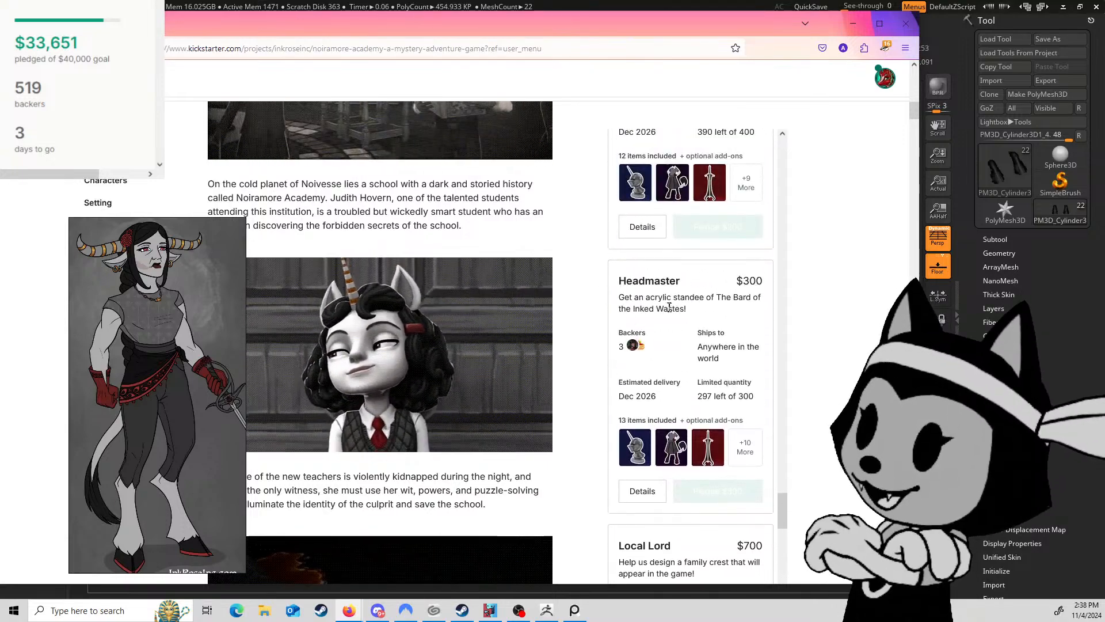
{"action": "scroll", "coordinate": [662, 306], "scroll_direction": "up", "scroll_amount": 3}
{"action": "scroll", "coordinate": [650, 311], "scroll_direction": "up", "scroll_amount": 5}
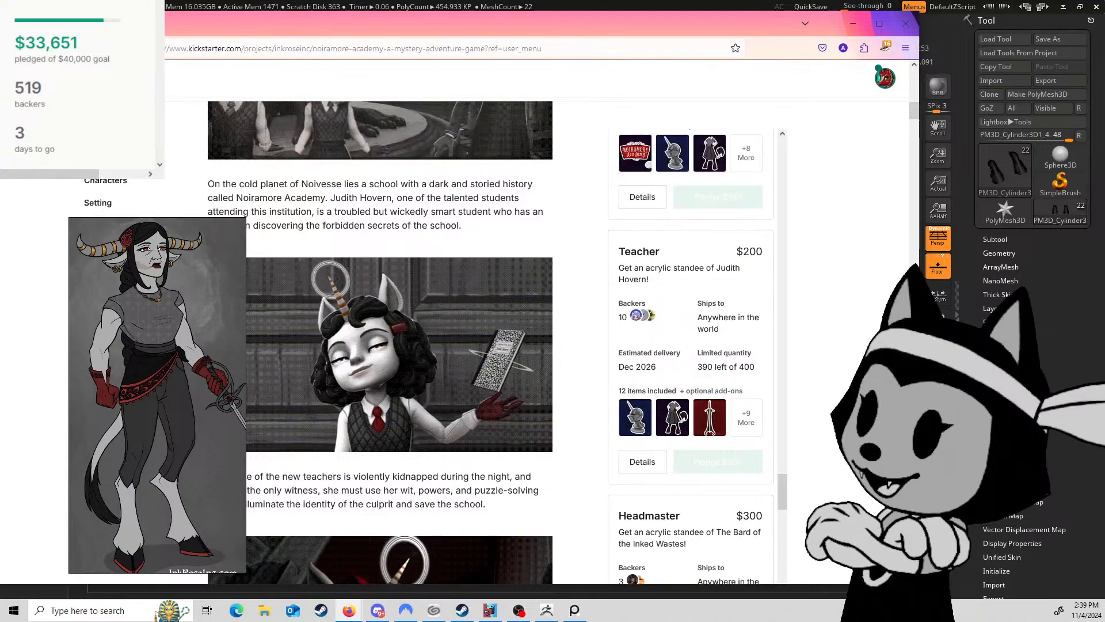
{"action": "scroll", "coordinate": [666, 329], "scroll_direction": "up", "scroll_amount": 2}
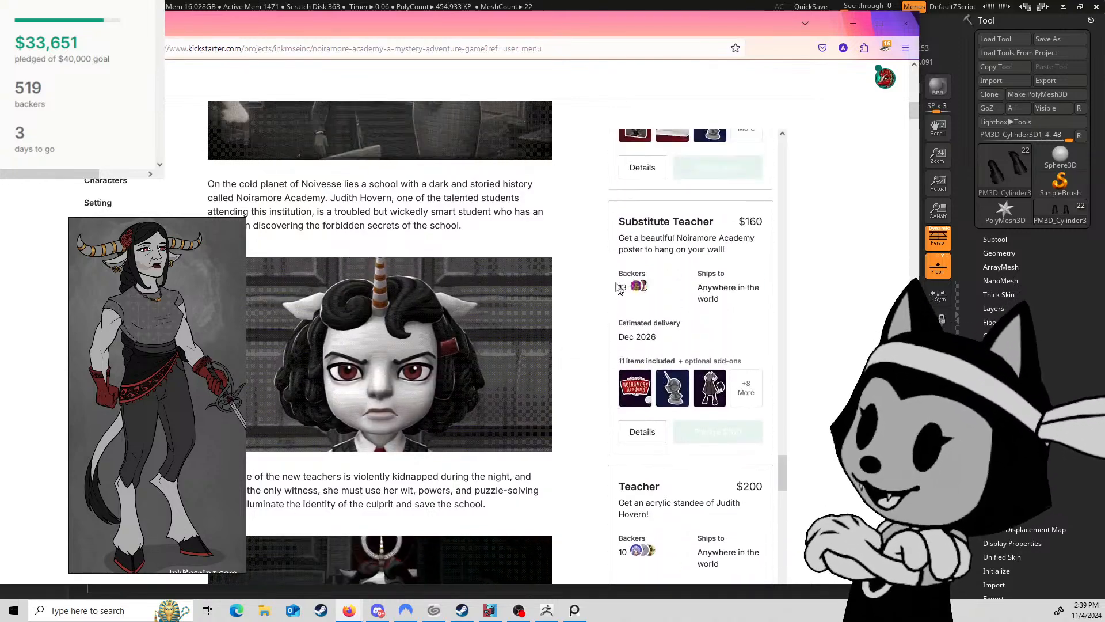
Step: Reposition the browser window over the ZBrush model so Kickstarter update #11, NEW 3D Printed Figure Addons, is fully readable
{"action": "left_click_drag", "start_coordinate": [234, 23], "coordinate": [0, 183]}
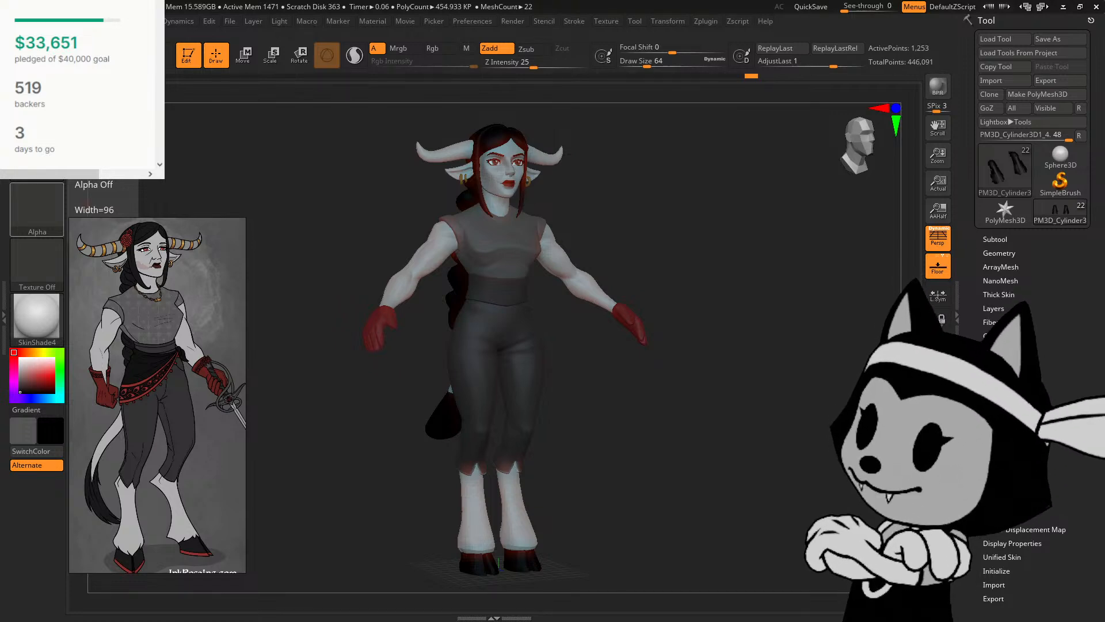
{"action": "left_click_drag", "start_coordinate": [0, 196], "coordinate": [617, 107]}
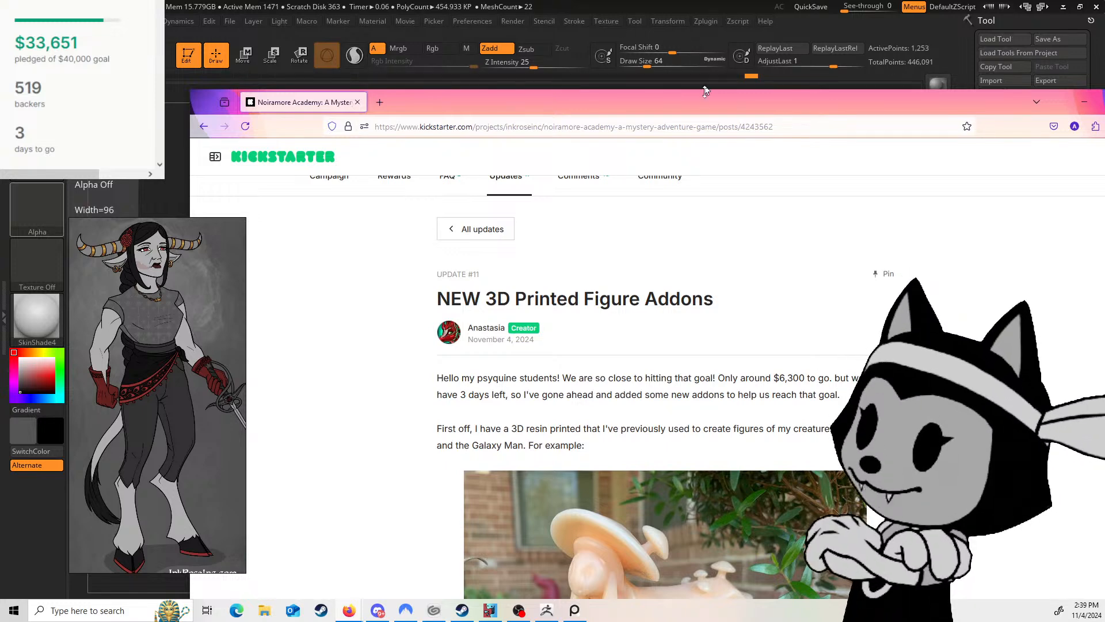
{"action": "left_click_drag", "start_coordinate": [697, 104], "coordinate": [606, 26]}
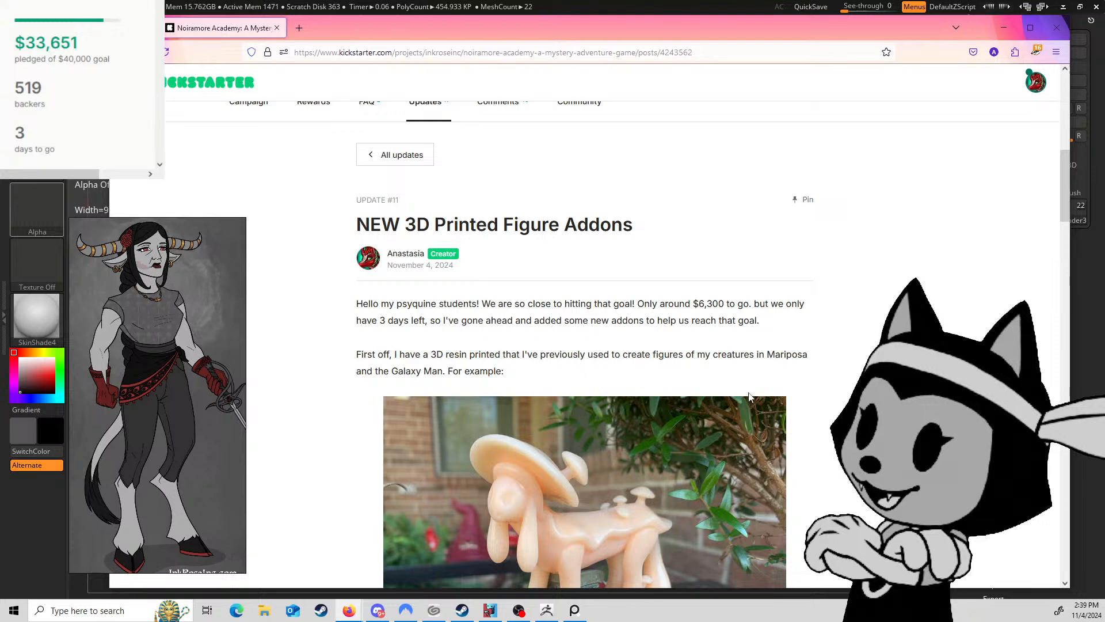
{"action": "left_click_drag", "start_coordinate": [498, 42], "coordinate": [488, 37]}
Step: Read through update #11's resin print example, the 3-inch Judith Hovern figure and the 5-inch cavehound statue
{"action": "scroll", "coordinate": [604, 288], "scroll_direction": "down", "scroll_amount": 3}
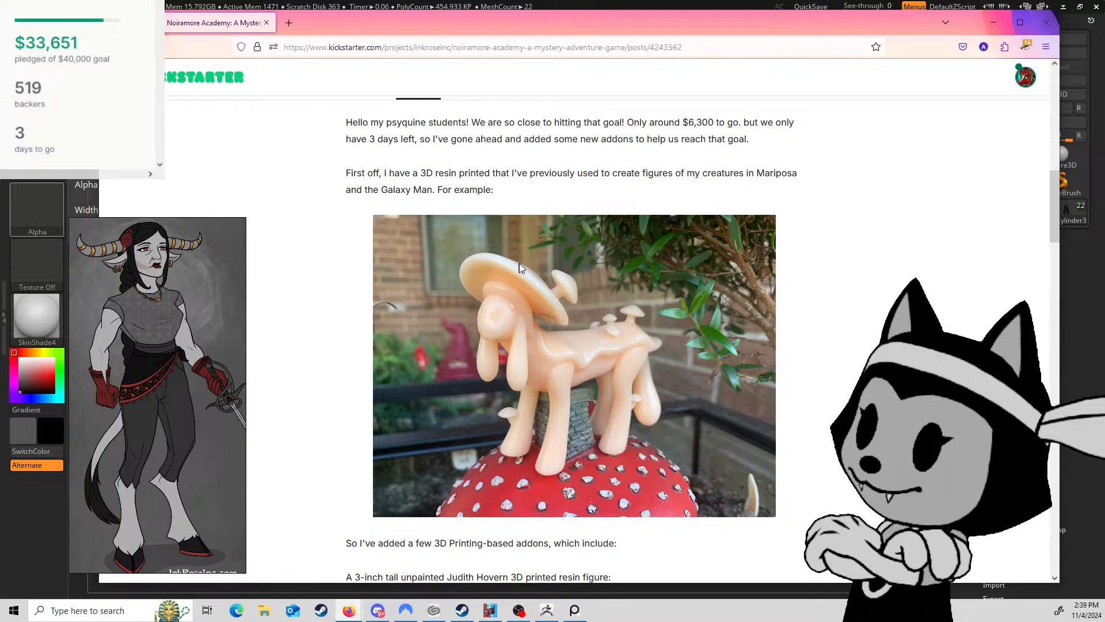
{"action": "scroll", "coordinate": [487, 256], "scroll_direction": "down", "scroll_amount": 4}
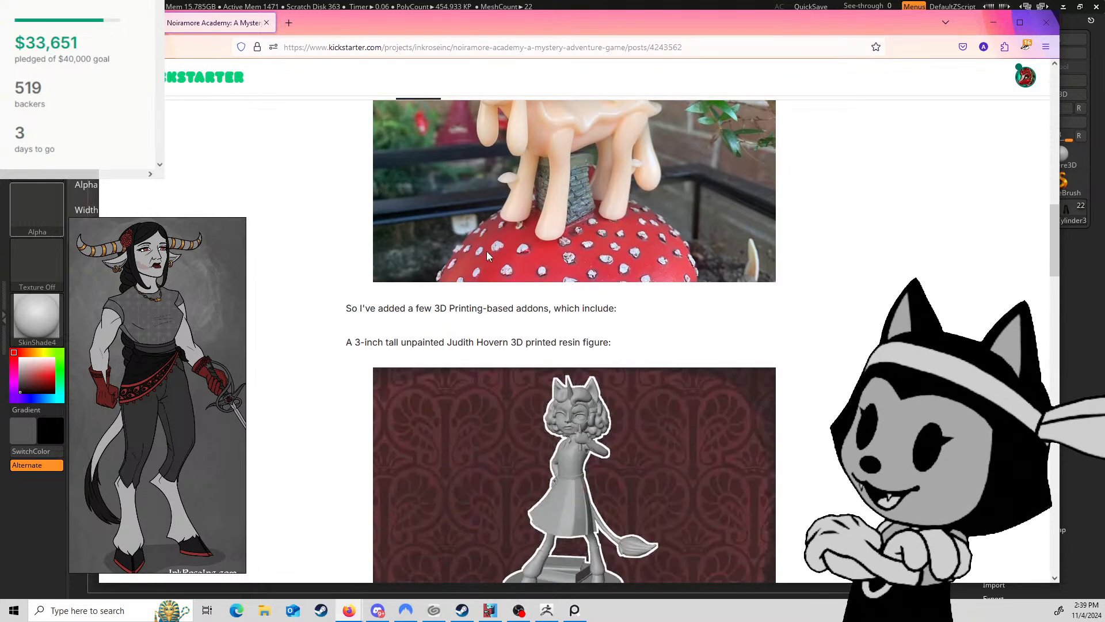
{"action": "scroll", "coordinate": [487, 256], "scroll_direction": "down", "scroll_amount": 3}
{"action": "scroll", "coordinate": [366, 263], "scroll_direction": "up", "scroll_amount": 1}
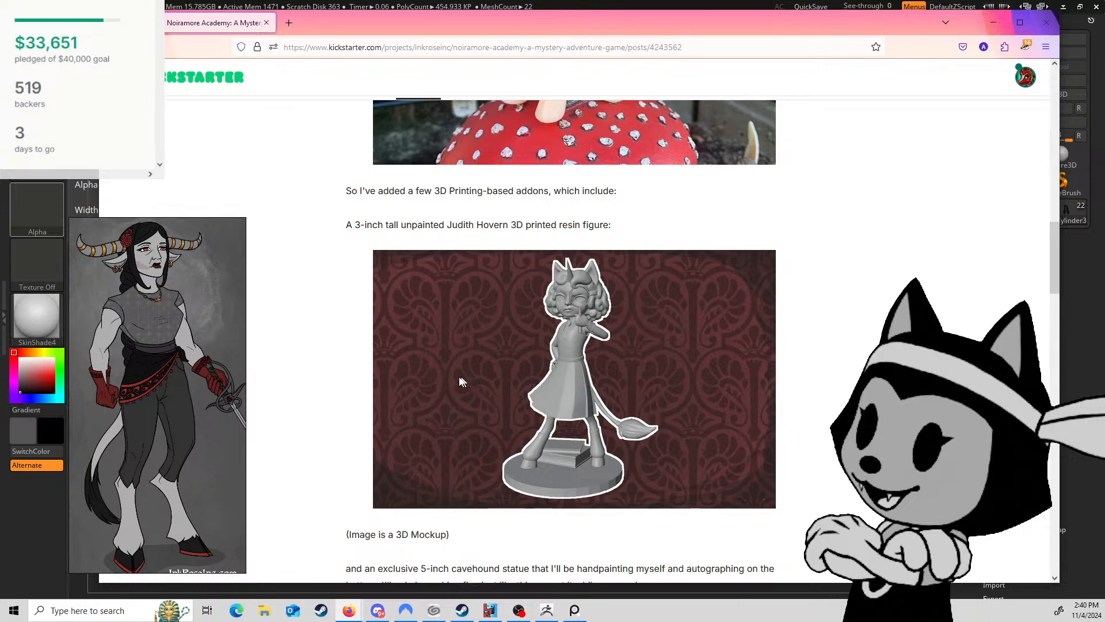
{"action": "scroll", "coordinate": [454, 377], "scroll_direction": "down", "scroll_amount": 6}
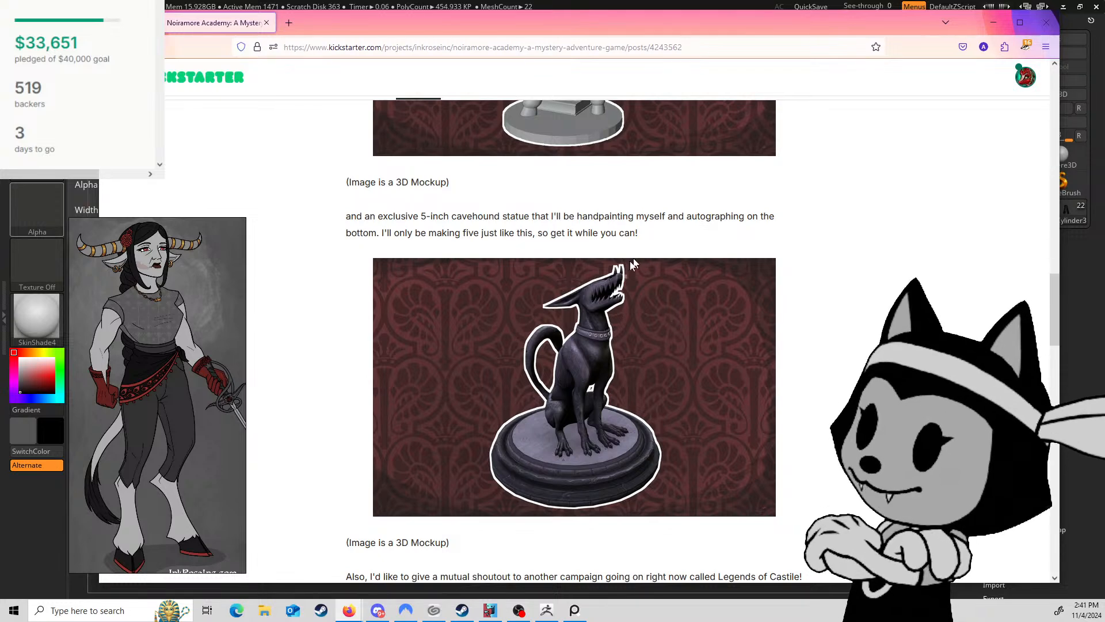
Step: Review the Legends of Castile shoutout in update #11 and the backer comments below it
{"action": "scroll", "coordinate": [575, 230], "scroll_direction": "down", "scroll_amount": 5}
{"action": "scroll", "coordinate": [553, 244], "scroll_direction": "down", "scroll_amount": 2}
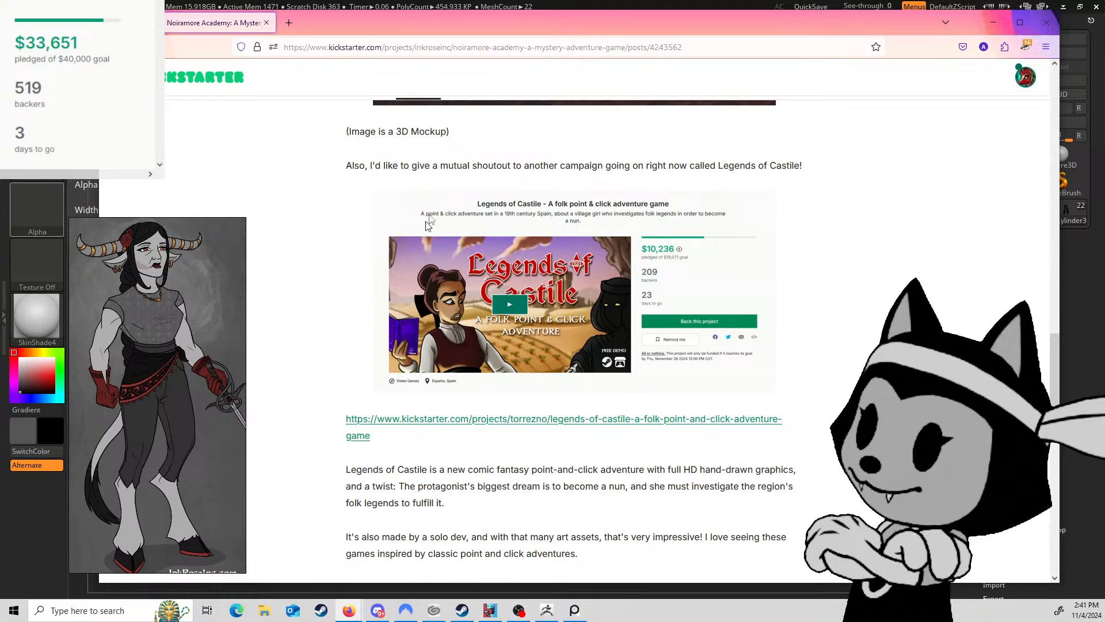
{"action": "scroll", "coordinate": [510, 263], "scroll_direction": "down", "scroll_amount": 1}
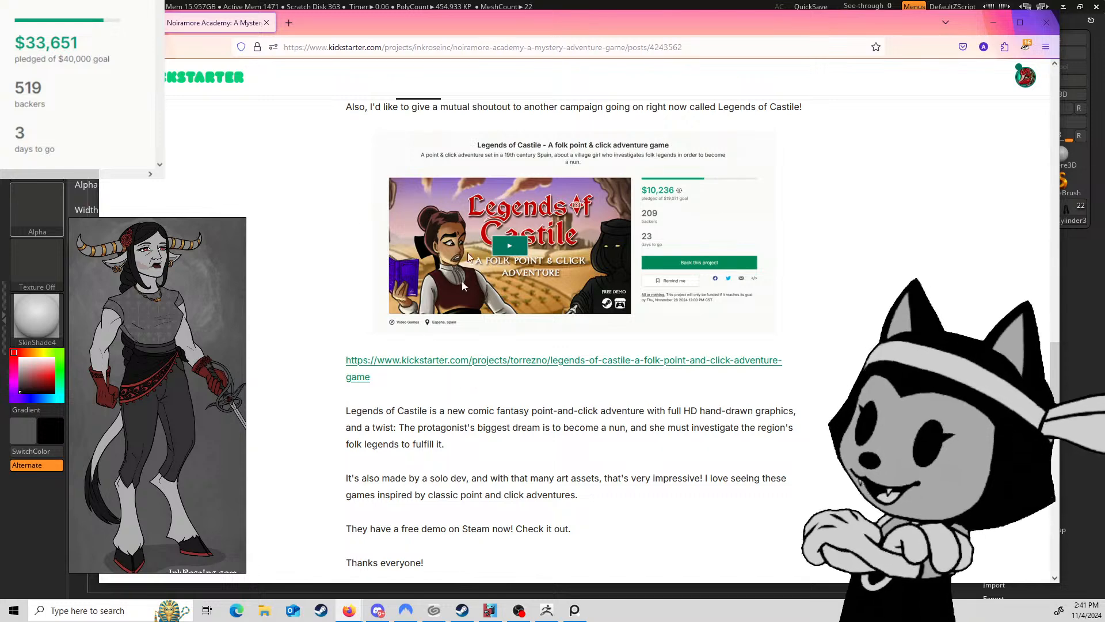
{"action": "scroll", "coordinate": [393, 455], "scroll_direction": "down", "scroll_amount": 3}
{"action": "scroll", "coordinate": [502, 396], "scroll_direction": "down", "scroll_amount": 4}
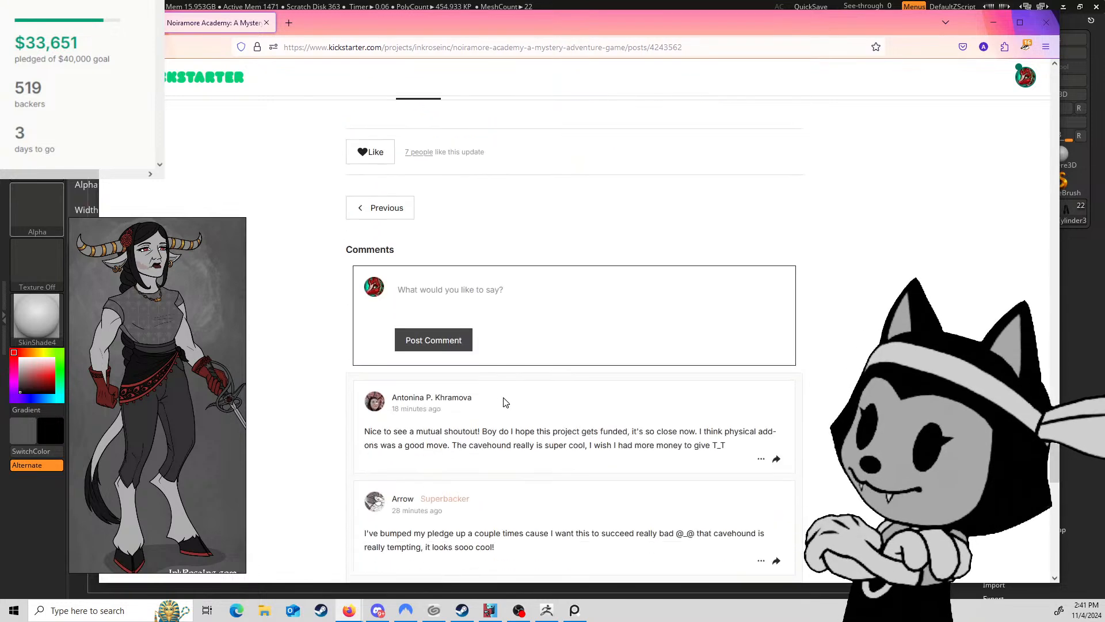
Step: Return to the list of campaign updates and open update #10, New Die Cut Stickers and Acrylic Standee Addons
{"action": "scroll", "coordinate": [505, 391], "scroll_direction": "up", "scroll_amount": 10}
{"action": "scroll", "coordinate": [369, 199], "scroll_direction": "up", "scroll_amount": 15}
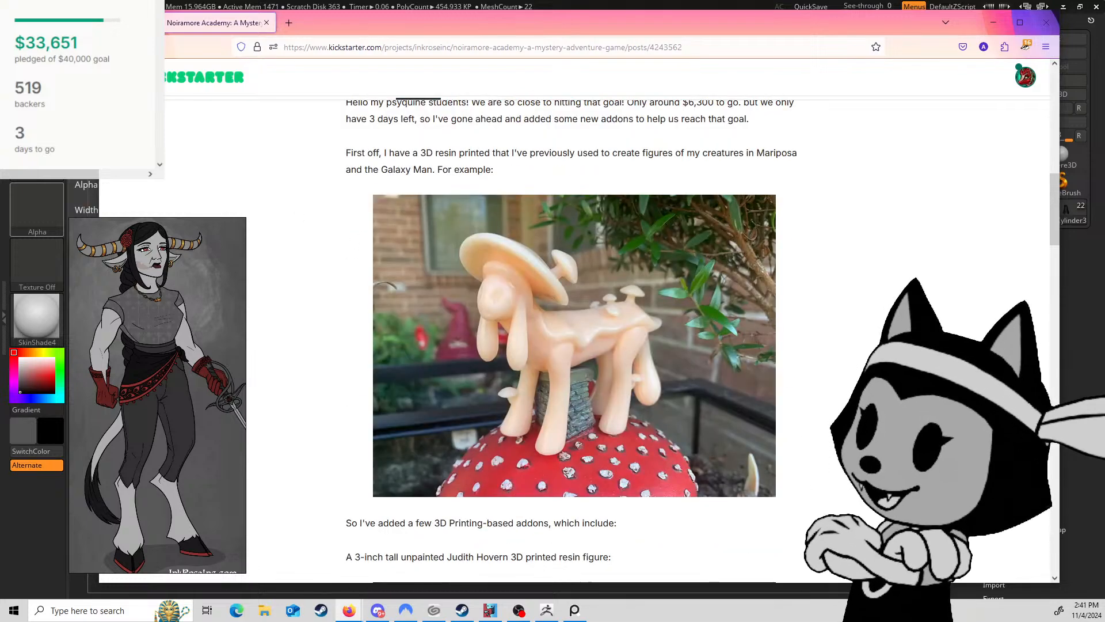
{"action": "left_click", "coordinate": [114, 47]}
{"action": "scroll", "coordinate": [484, 259], "scroll_direction": "down", "scroll_amount": 5}
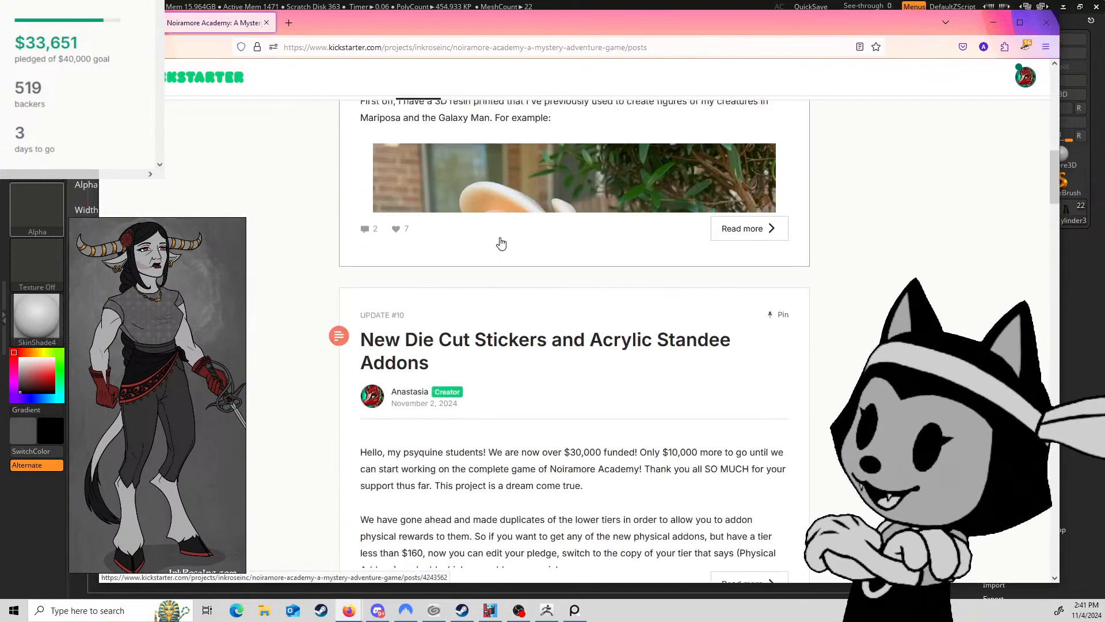
{"action": "left_click", "coordinate": [470, 314]}
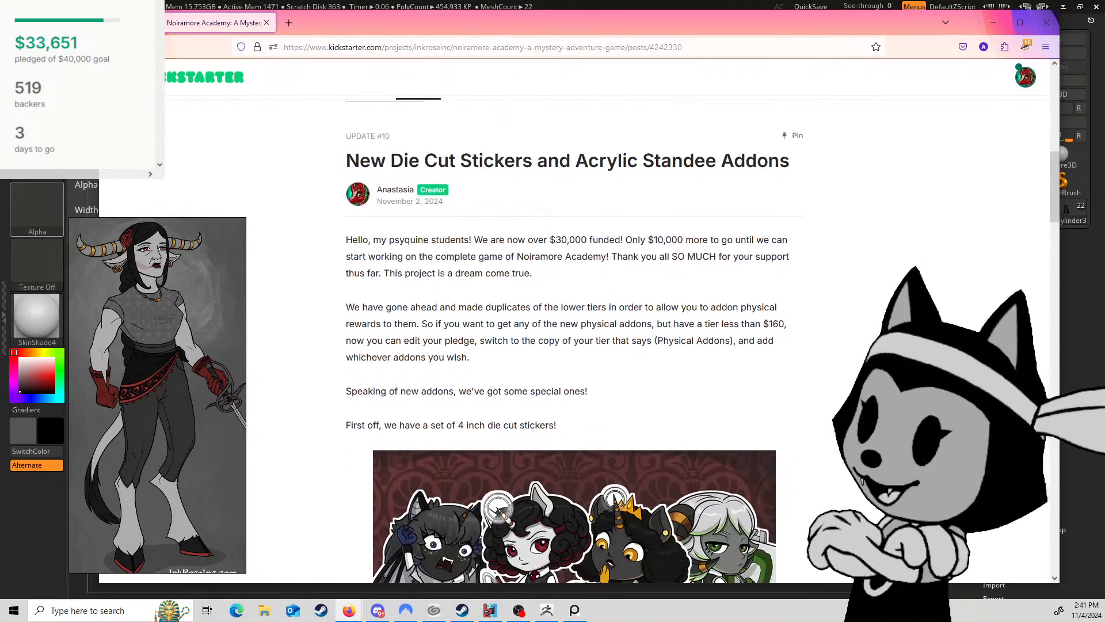
Step: Examine the set of 4 inch die cut stickers presented in update #10
{"action": "scroll", "coordinate": [483, 294], "scroll_direction": "down", "scroll_amount": 5}
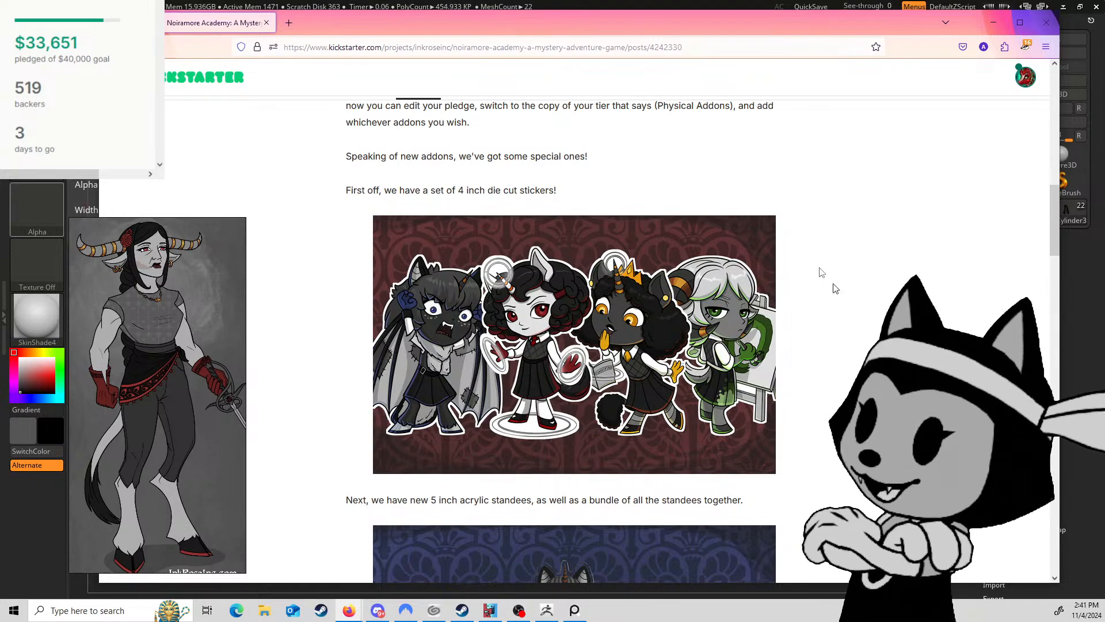
{"action": "scroll", "coordinate": [777, 259], "scroll_direction": "down", "scroll_amount": 2}
{"action": "scroll", "coordinate": [674, 227], "scroll_direction": "up", "scroll_amount": 2}
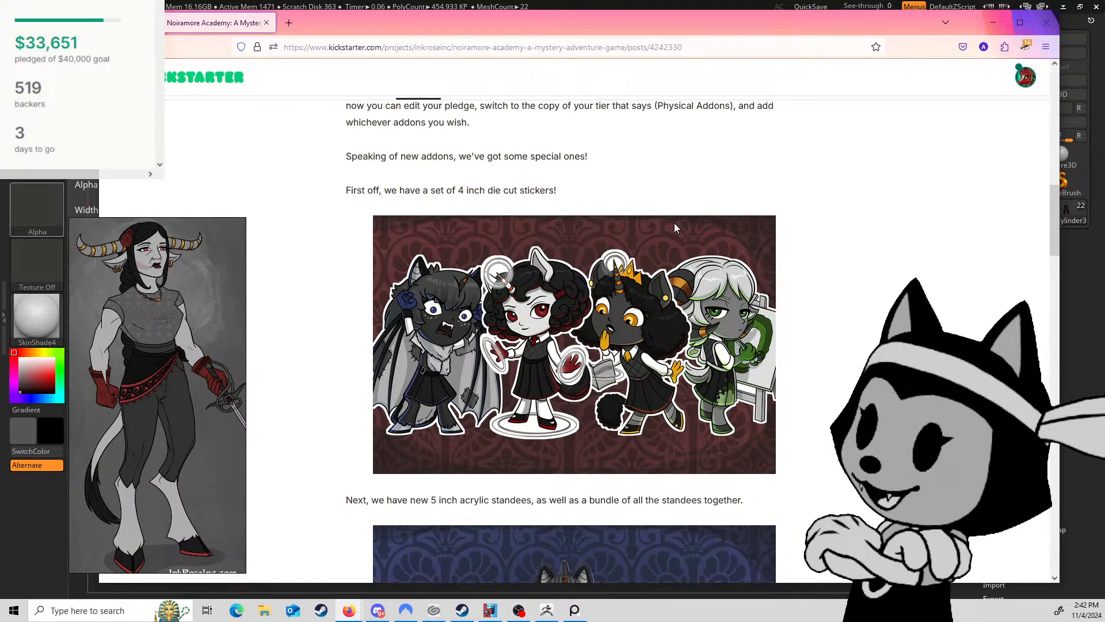
{"action": "scroll", "coordinate": [674, 224], "scroll_direction": "down", "scroll_amount": 2}
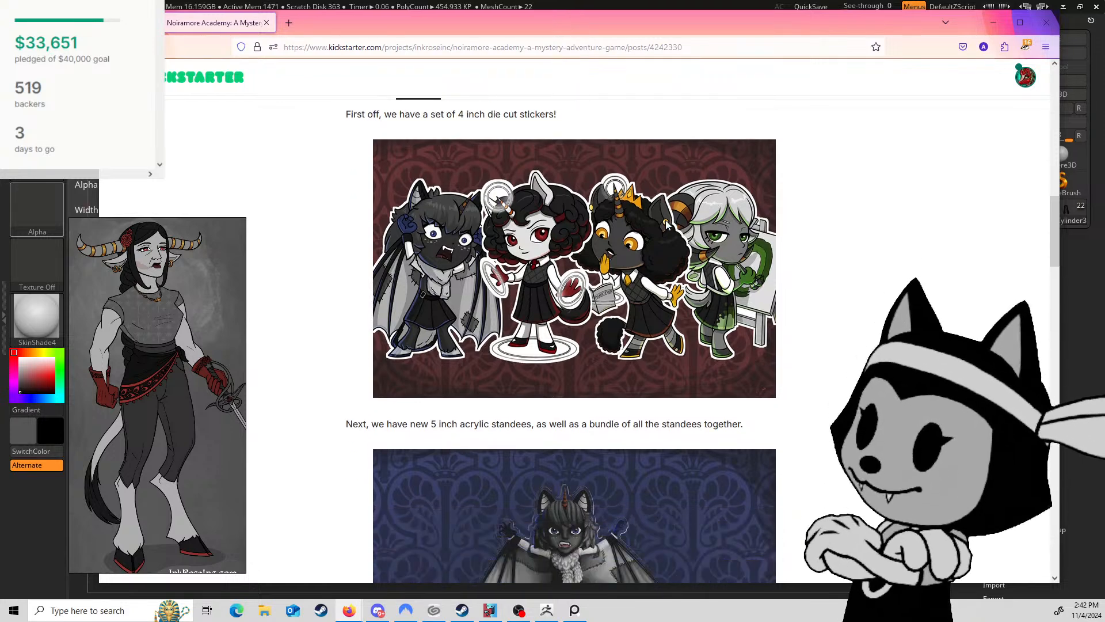
Step: Examine the individual 5 inch acrylic standees in update #10, from the winged character through the painter to the crowned character
{"action": "scroll", "coordinate": [616, 230], "scroll_direction": "down", "scroll_amount": 5}
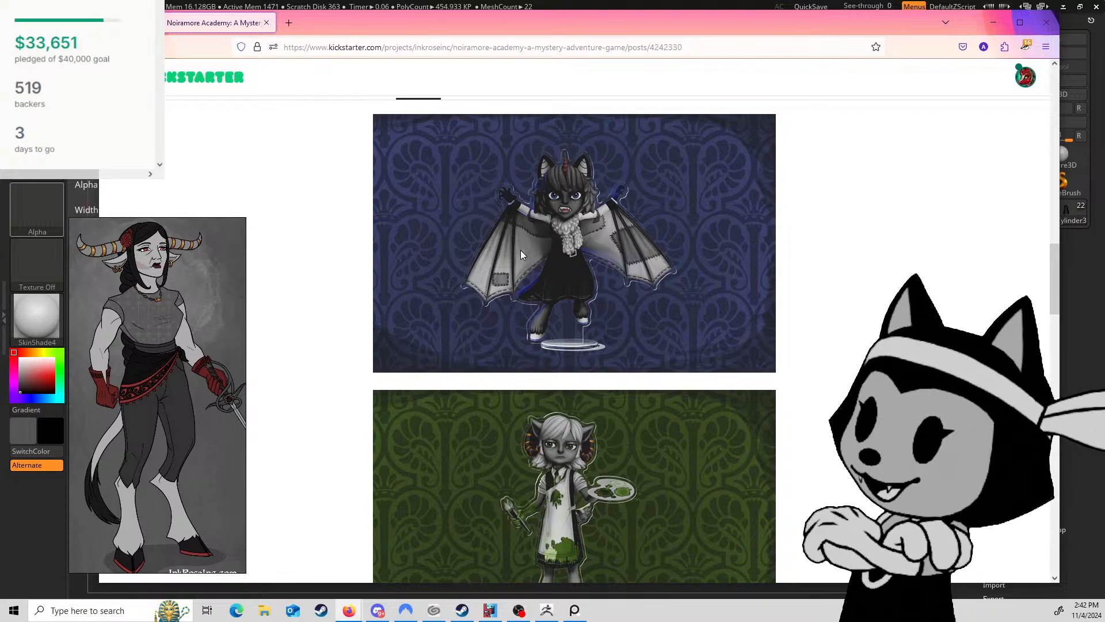
{"action": "scroll", "coordinate": [521, 253], "scroll_direction": "up", "scroll_amount": 2}
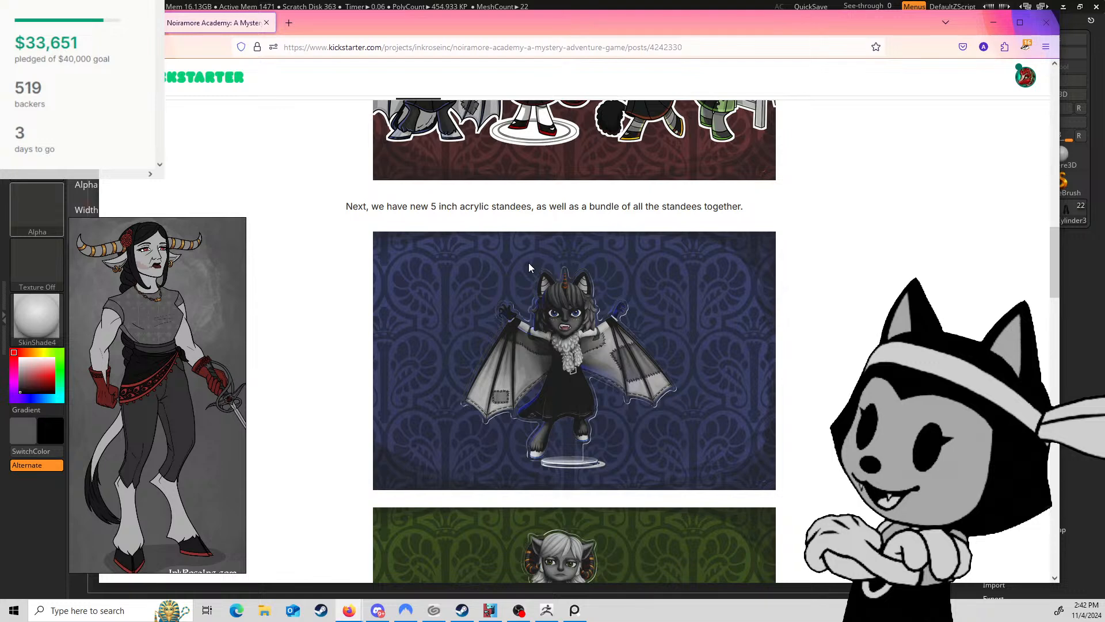
{"action": "scroll", "coordinate": [529, 267], "scroll_direction": "down", "scroll_amount": 2}
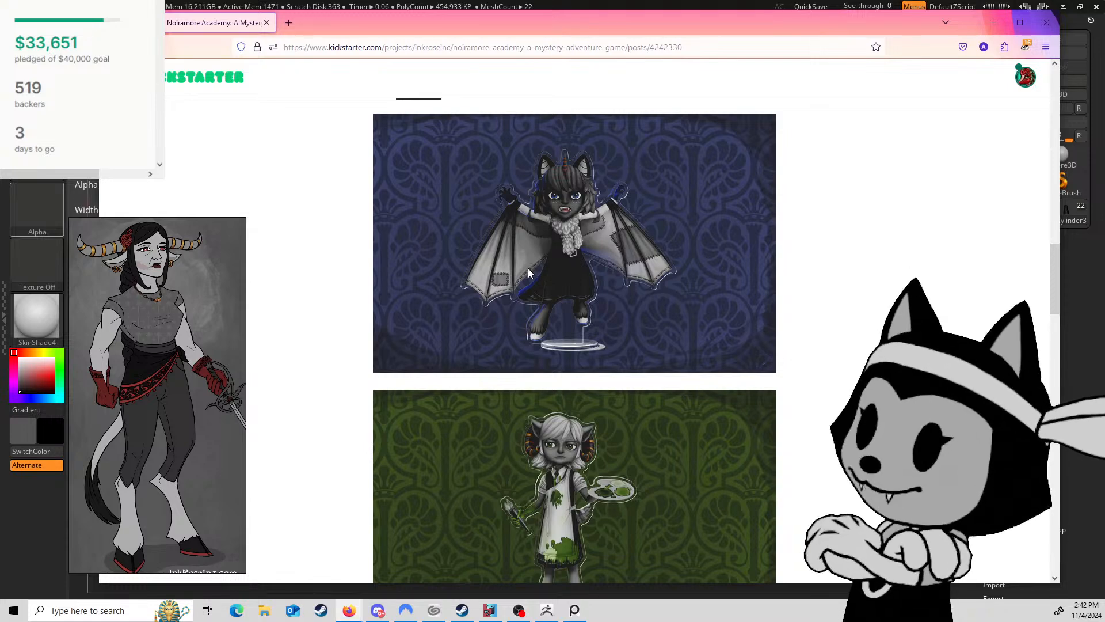
{"action": "scroll", "coordinate": [528, 268], "scroll_direction": "down", "scroll_amount": 2}
{"action": "scroll", "coordinate": [468, 308], "scroll_direction": "up", "scroll_amount": 3}
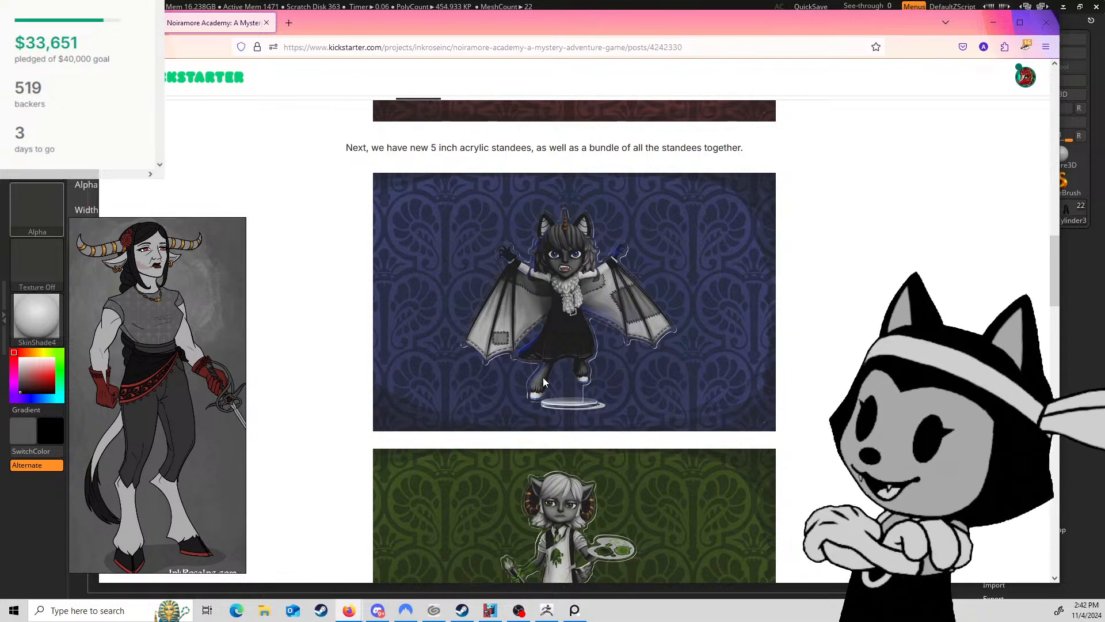
{"action": "scroll", "coordinate": [543, 377], "scroll_direction": "down", "scroll_amount": 1}
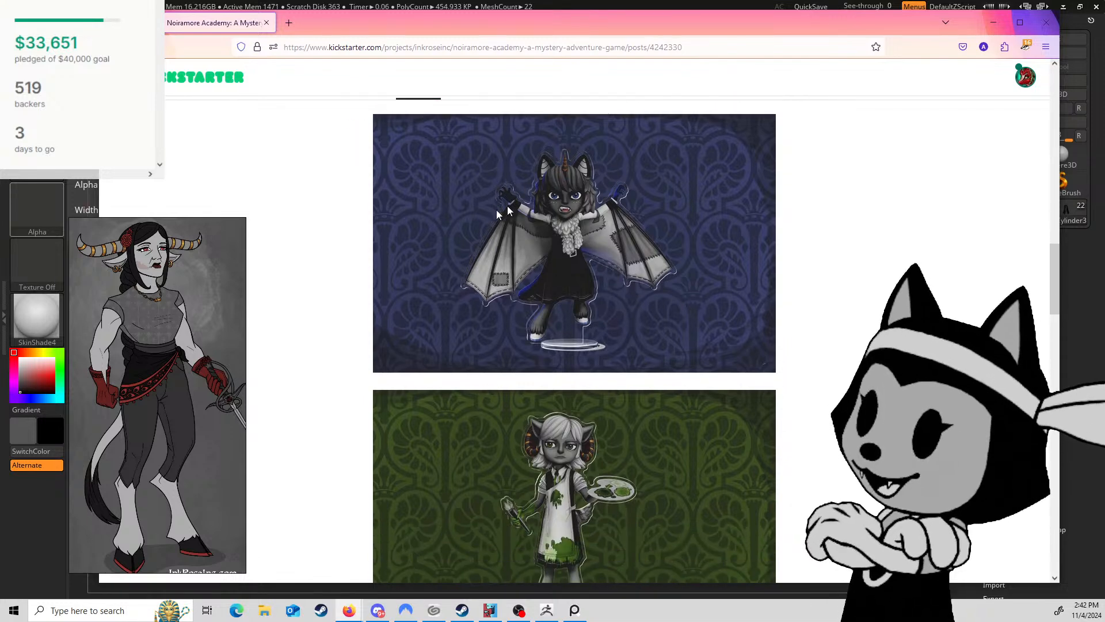
{"action": "scroll", "coordinate": [588, 261], "scroll_direction": "down", "scroll_amount": 3}
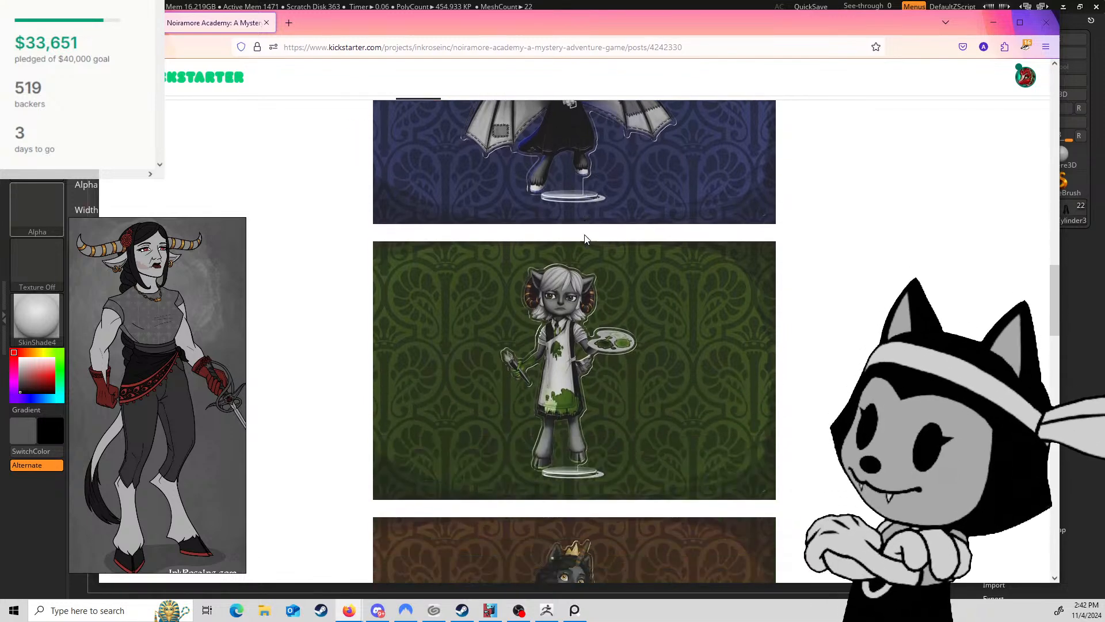
{"action": "scroll", "coordinate": [622, 357], "scroll_direction": "down", "scroll_amount": 3}
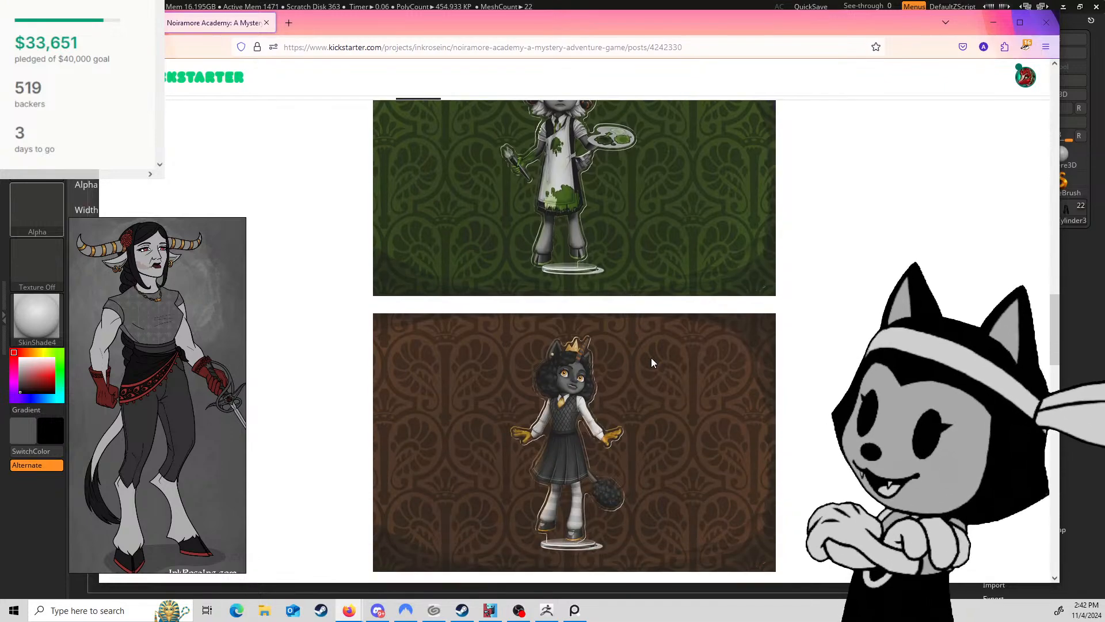
{"action": "scroll", "coordinate": [572, 211], "scroll_direction": "up", "scroll_amount": 6}
{"action": "scroll", "coordinate": [572, 212], "scroll_direction": "down", "scroll_amount": 6}
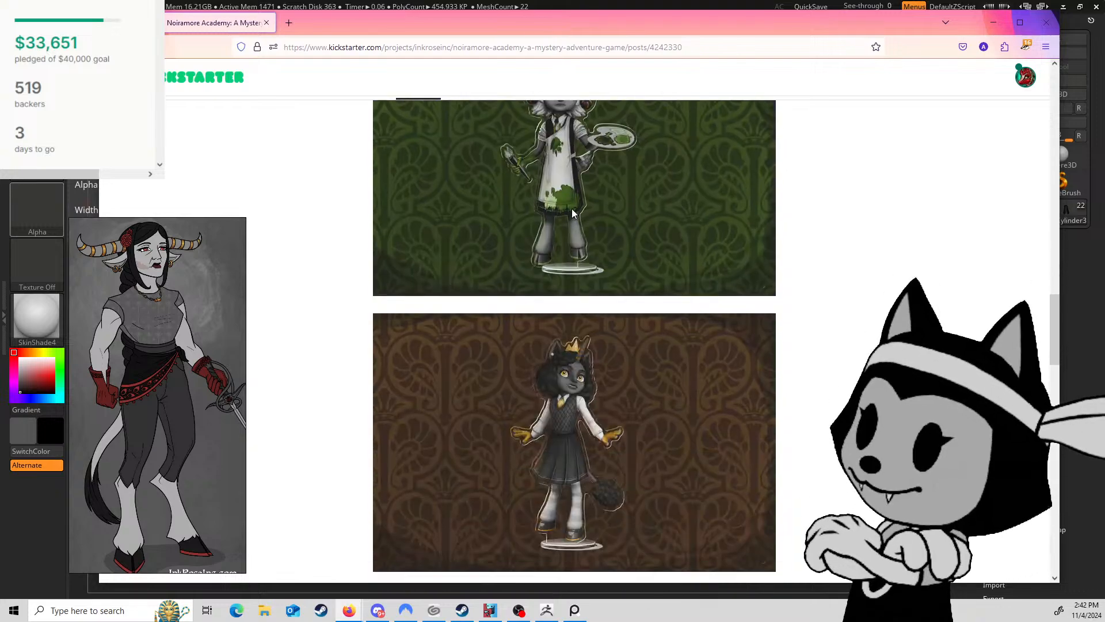
Step: View the picture of all the standees together and the closing request about higher-tier rewards in update #10
{"action": "scroll", "coordinate": [572, 209], "scroll_direction": "down", "scroll_amount": 7}
{"action": "scroll", "coordinate": [572, 208], "scroll_direction": "up", "scroll_amount": 1}
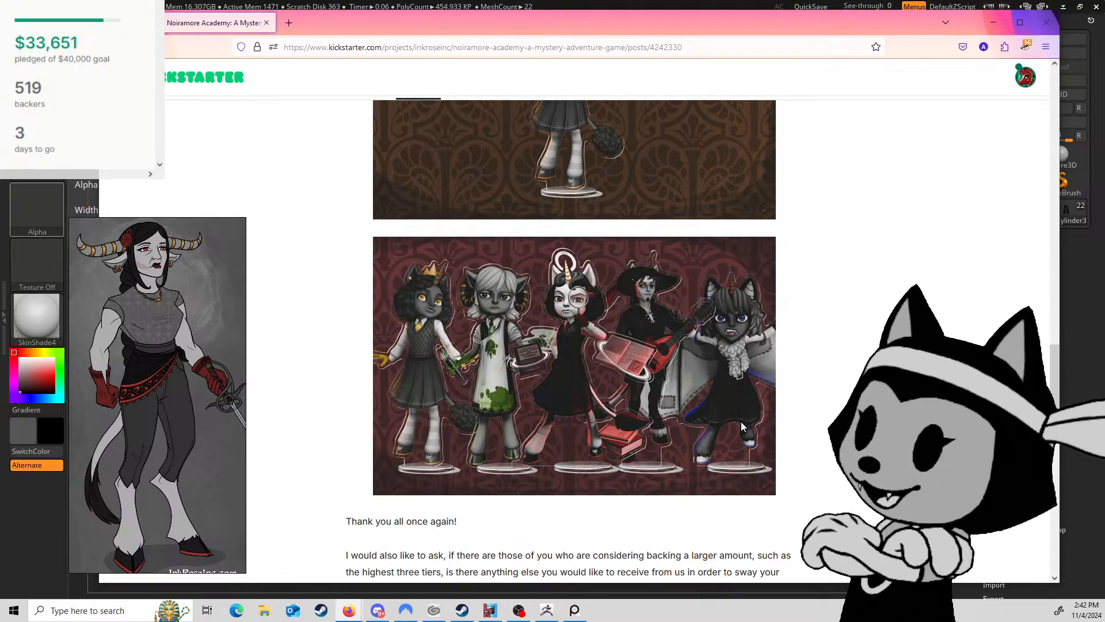
{"action": "scroll", "coordinate": [741, 420], "scroll_direction": "down", "scroll_amount": 8}
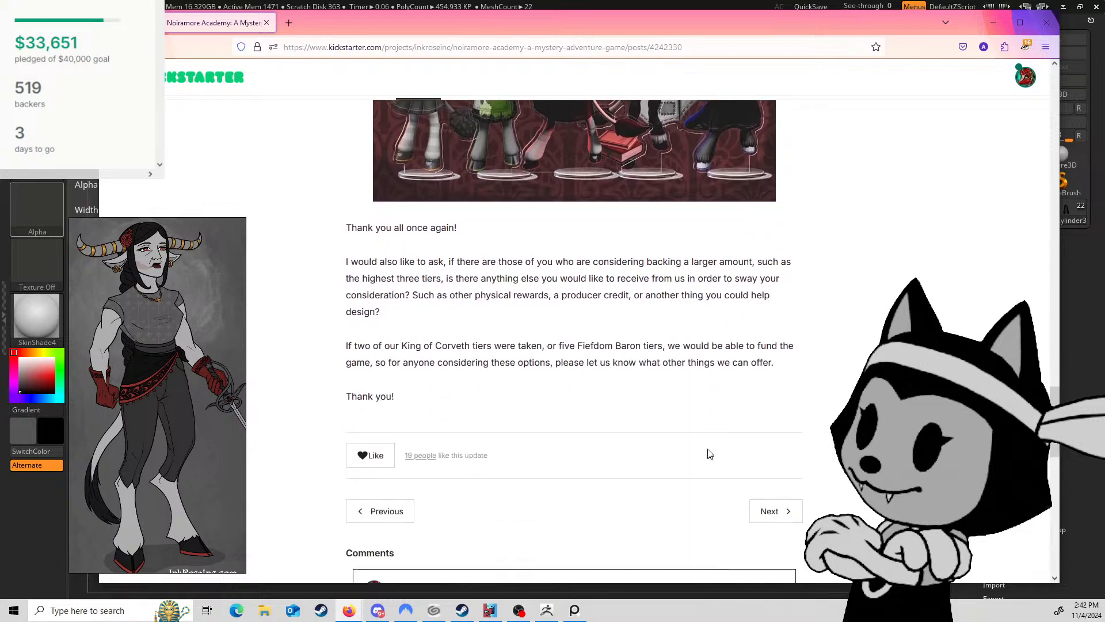
{"action": "scroll", "coordinate": [698, 473], "scroll_direction": "up", "scroll_amount": 10}
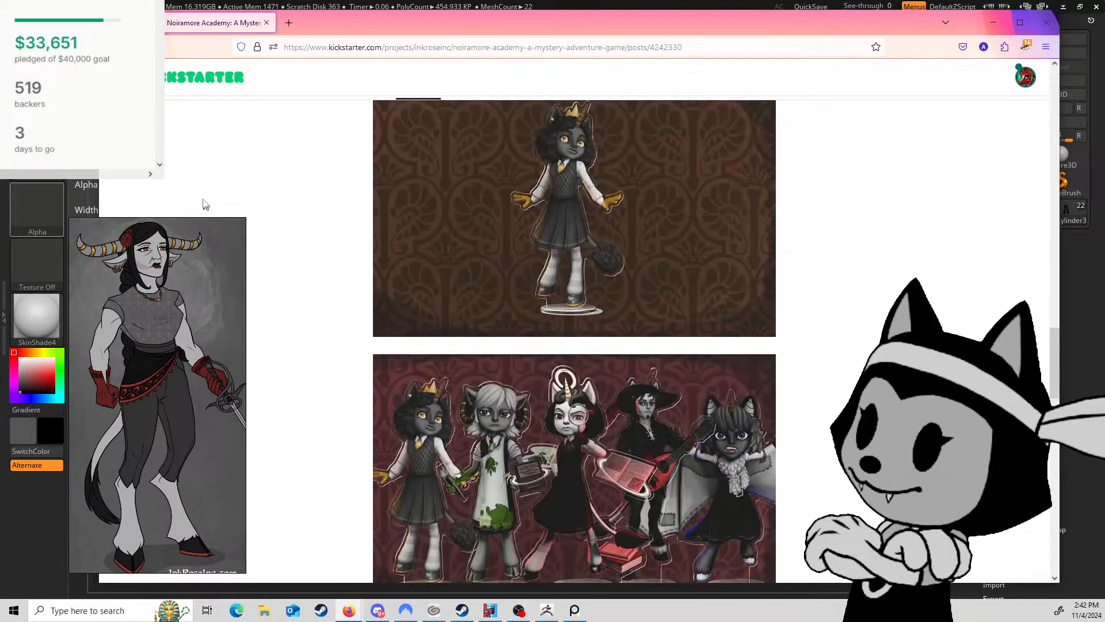
Step: Go back to the updates list and open update #9, A Drakenspirian Child's Guide to Basic Resonetic Ability
{"action": "key", "text": "alt+Left"}
{"action": "scroll", "coordinate": [474, 351], "scroll_direction": "down", "scroll_amount": 7}
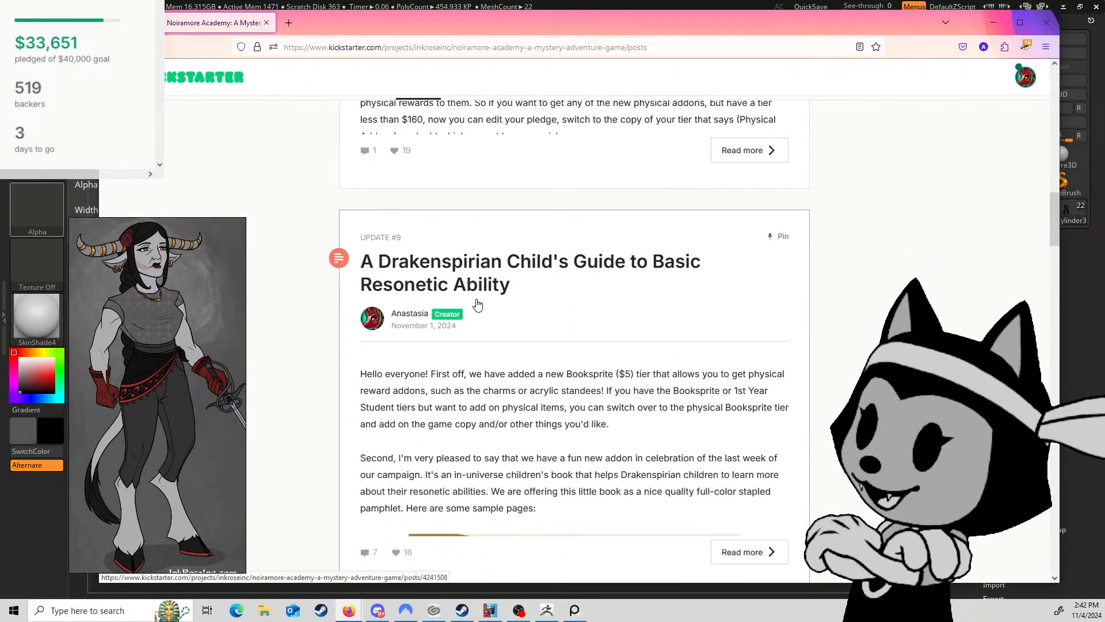
{"action": "left_click", "coordinate": [476, 350]}
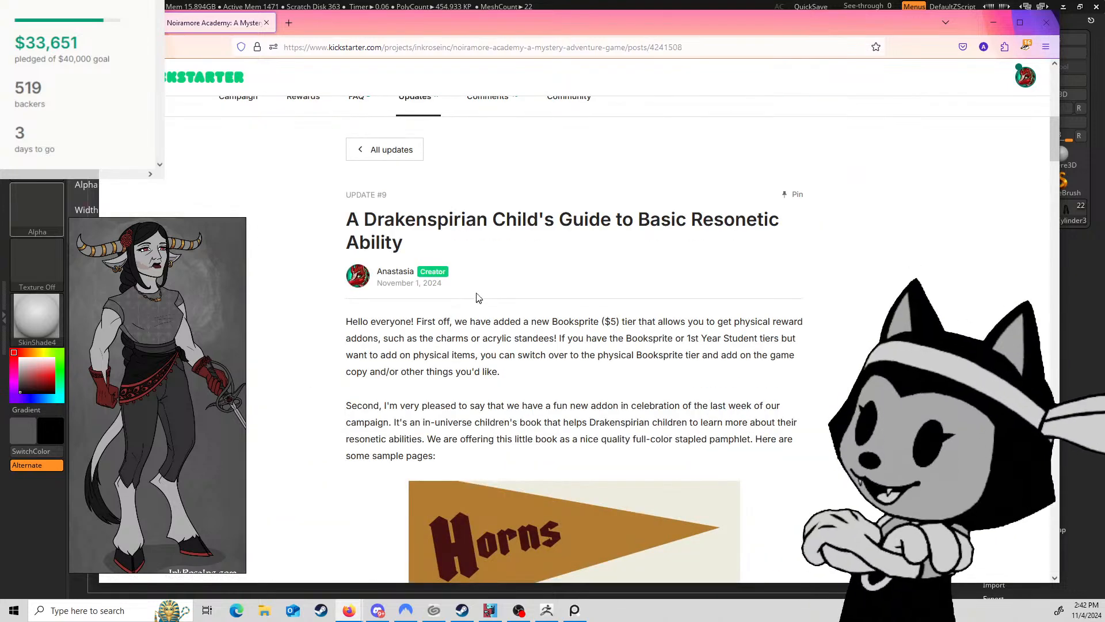
Step: Read the introduction of update #9 about the physical Booksprite tier and the in-universe children's book add-on
{"action": "scroll", "coordinate": [476, 292], "scroll_direction": "down", "scroll_amount": 3}
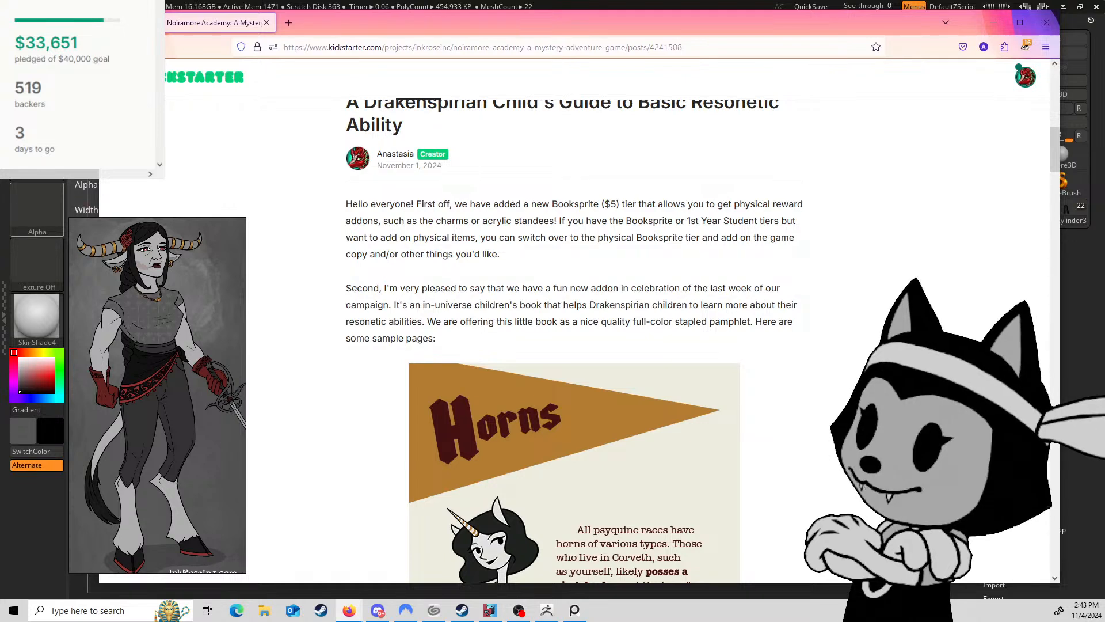
{"action": "scroll", "coordinate": [507, 325], "scroll_direction": "up", "scroll_amount": 1}
{"action": "scroll", "coordinate": [506, 326], "scroll_direction": "up", "scroll_amount": 1}
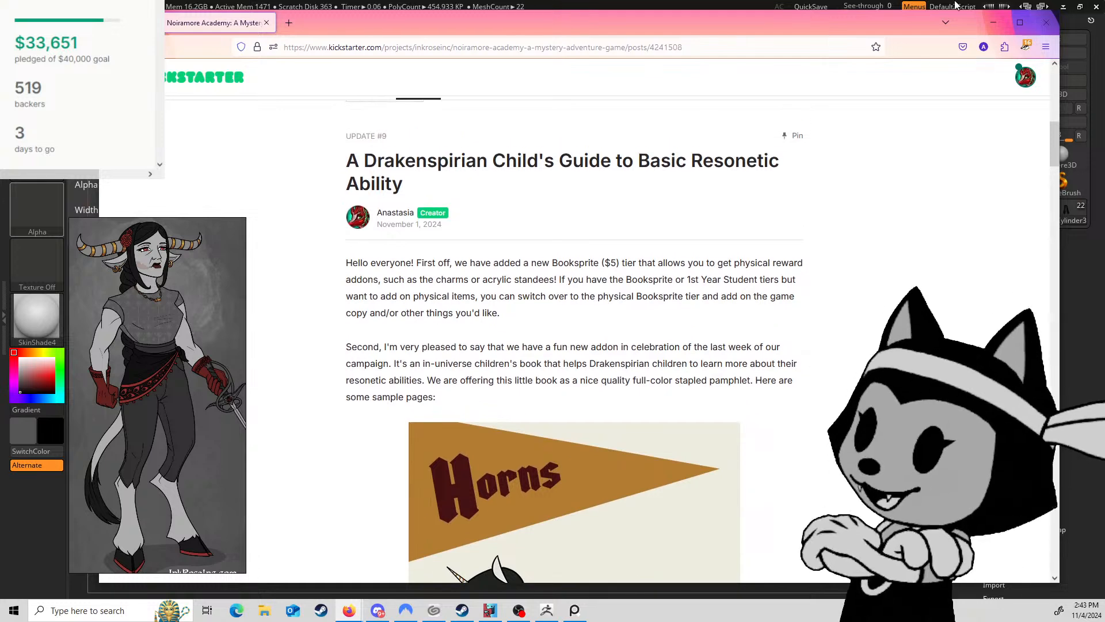
{"action": "scroll", "coordinate": [630, 212], "scroll_direction": "down", "scroll_amount": 5}
{"action": "scroll", "coordinate": [629, 212], "scroll_direction": "down", "scroll_amount": 1}
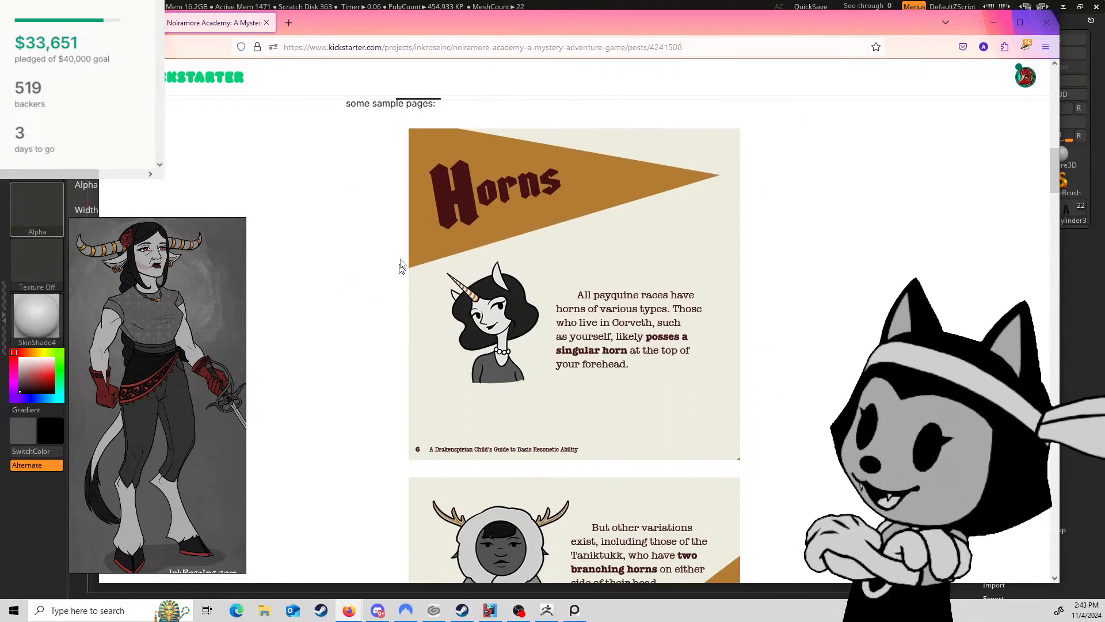
Step: Examine the children's book sample pages in update #9, from Horns through Golden Bands to Golden Circles
{"action": "scroll", "coordinate": [454, 265], "scroll_direction": "down", "scroll_amount": 3}
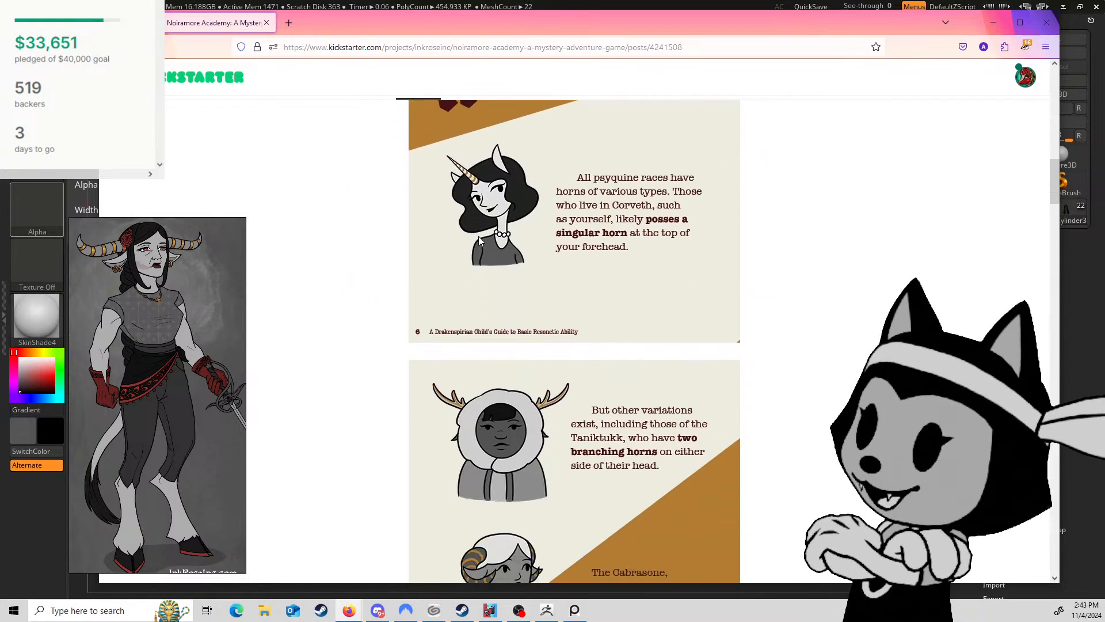
{"action": "scroll", "coordinate": [468, 229], "scroll_direction": "down", "scroll_amount": 6}
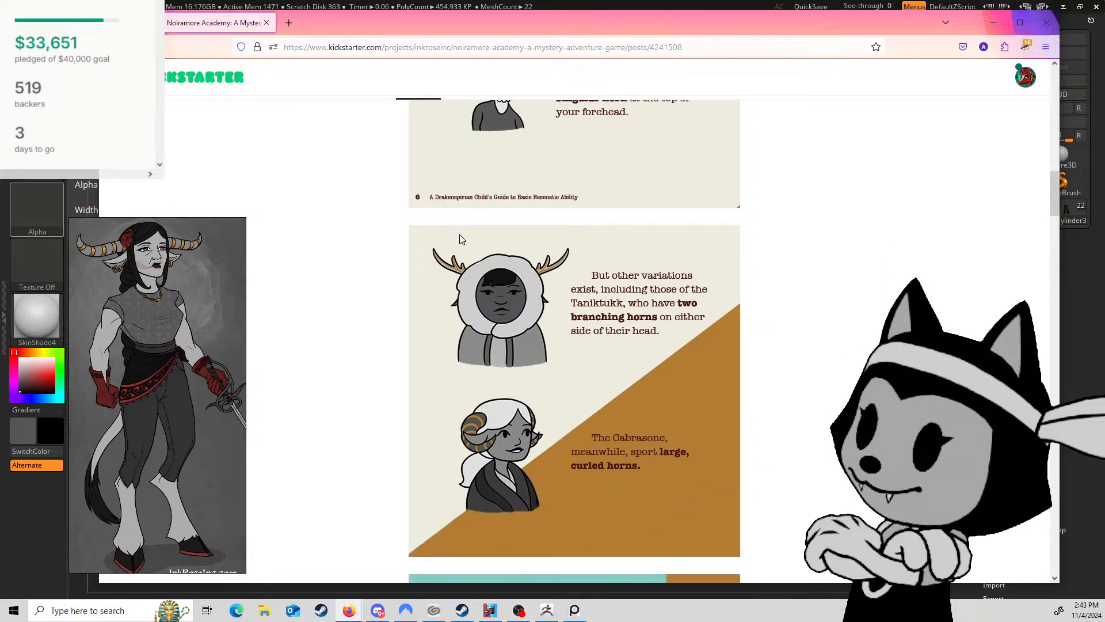
{"action": "scroll", "coordinate": [497, 233], "scroll_direction": "down", "scroll_amount": 6}
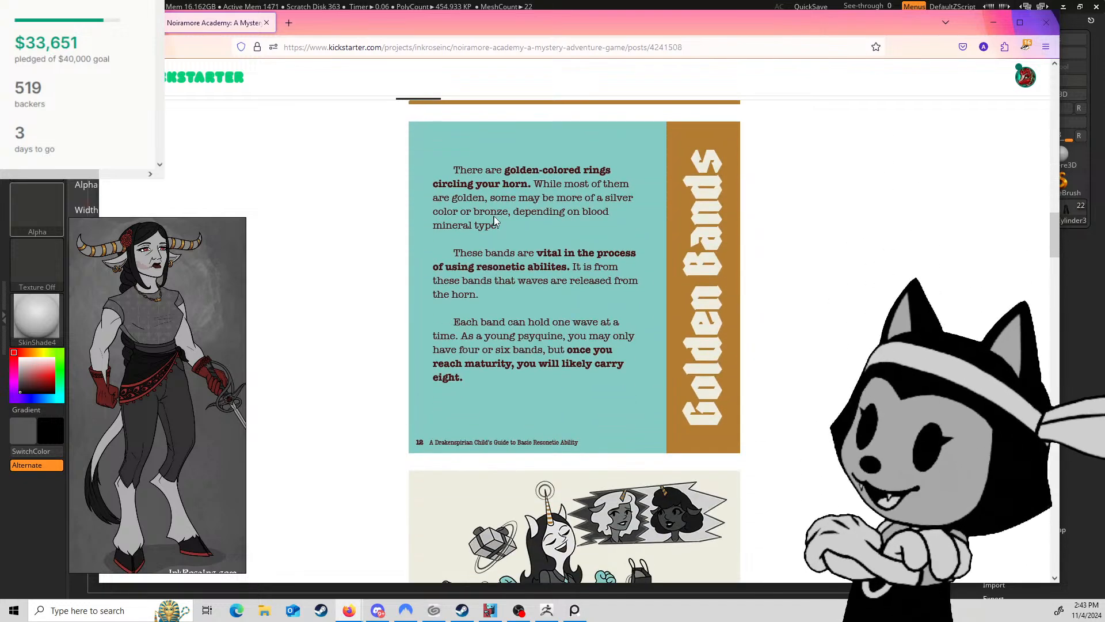
{"action": "scroll", "coordinate": [494, 217], "scroll_direction": "down", "scroll_amount": 2}
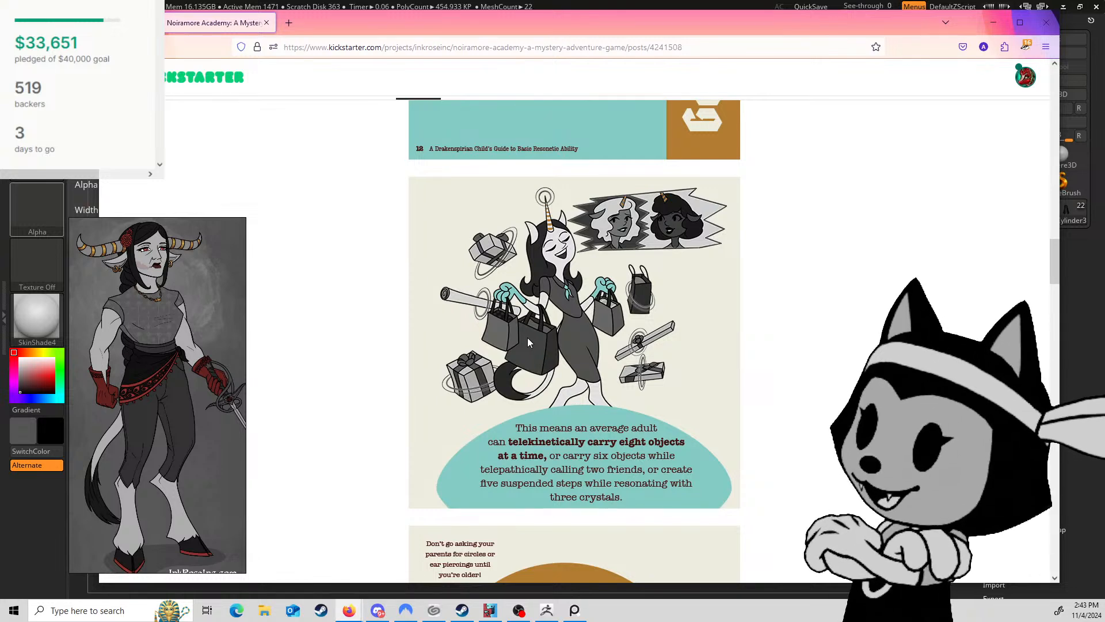
{"action": "scroll", "coordinate": [528, 342], "scroll_direction": "down", "scroll_amount": 9}
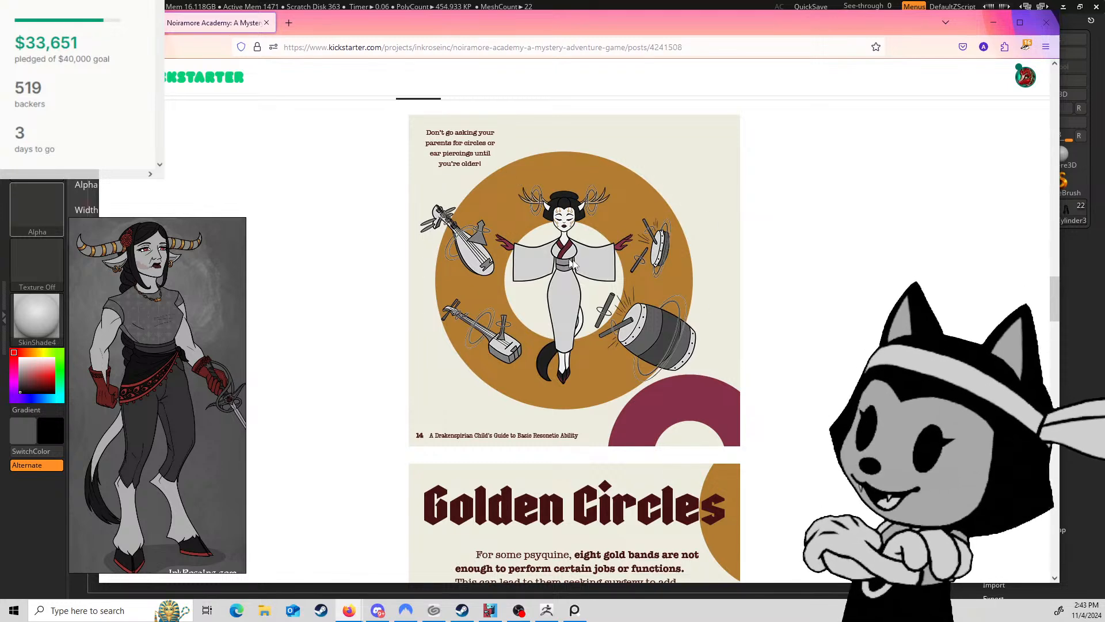
{"action": "scroll", "coordinate": [576, 262], "scroll_direction": "down", "scroll_amount": 6}
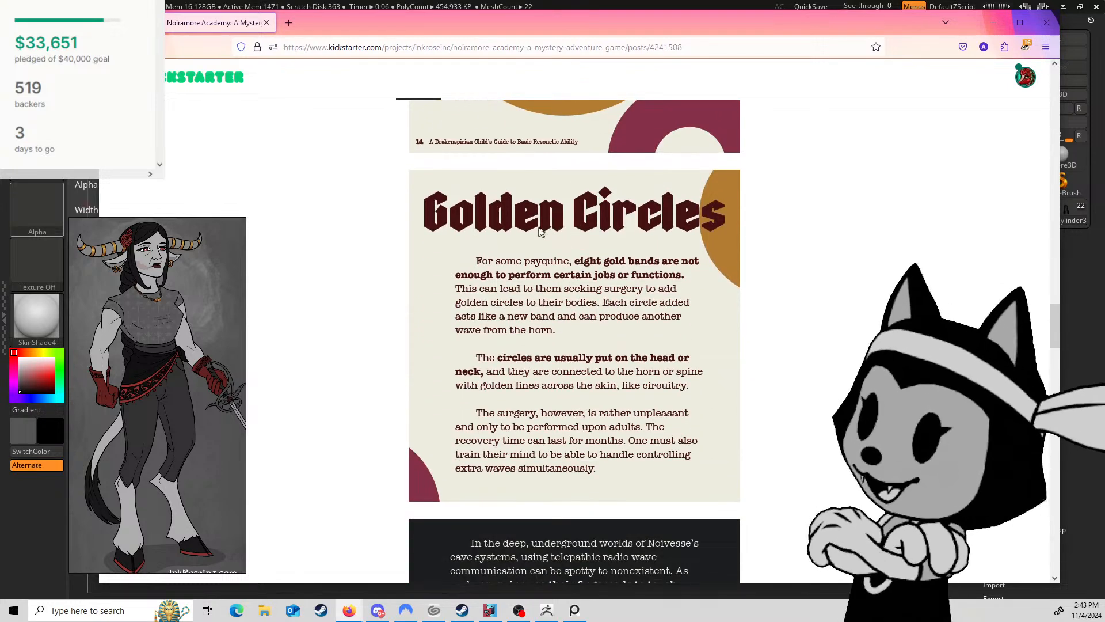
{"action": "scroll", "coordinate": [539, 228], "scroll_direction": "up", "scroll_amount": 5}
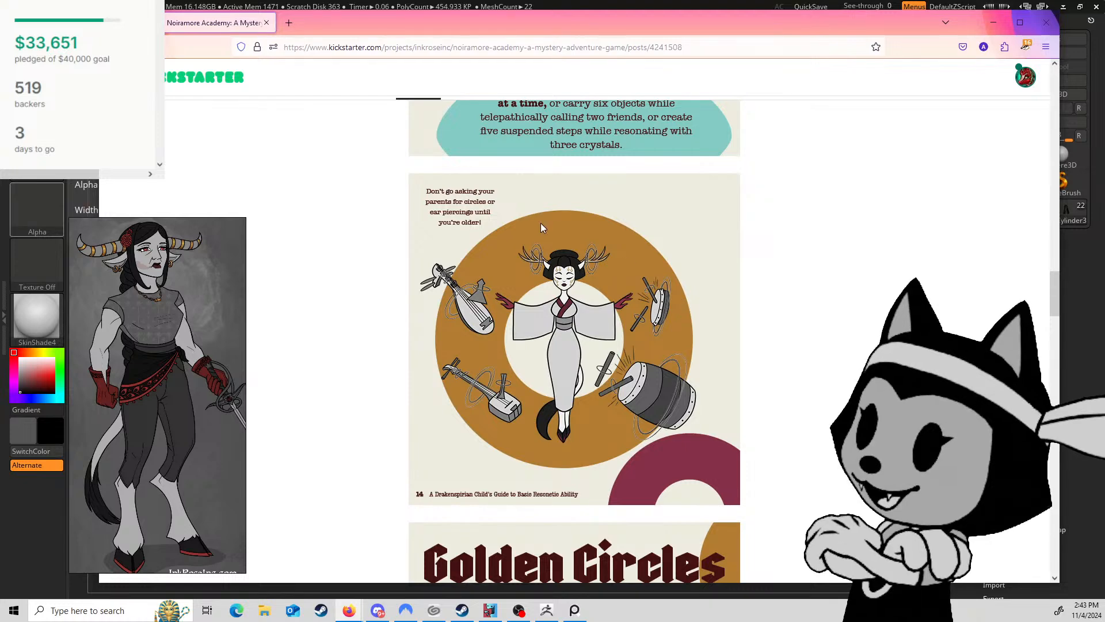
{"action": "scroll", "coordinate": [530, 222], "scroll_direction": "down", "scroll_amount": 6}
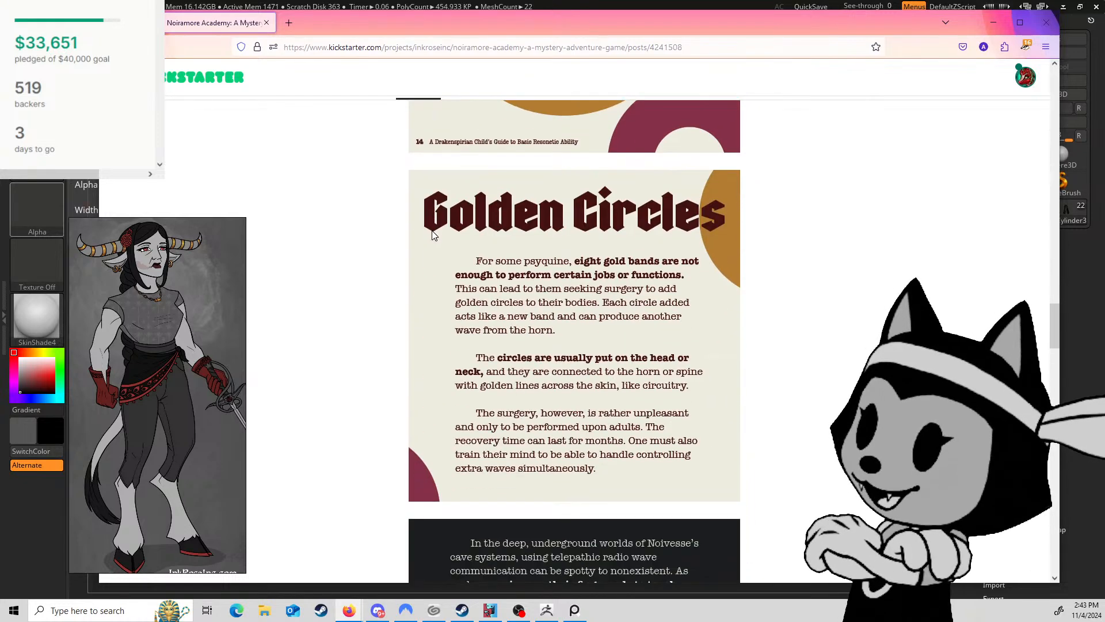
Step: View the crystal resonation sample pages and read the closing request to backers of the highest tiers in update #9
{"action": "scroll", "coordinate": [433, 235], "scroll_direction": "down", "scroll_amount": 12}
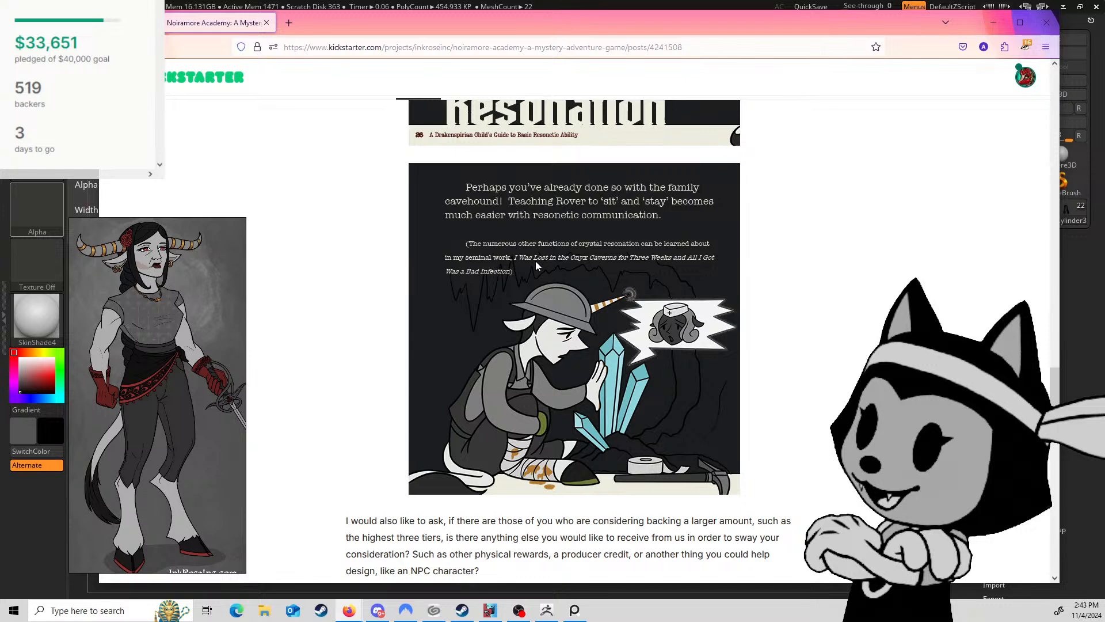
{"action": "scroll", "coordinate": [518, 268], "scroll_direction": "down", "scroll_amount": 1}
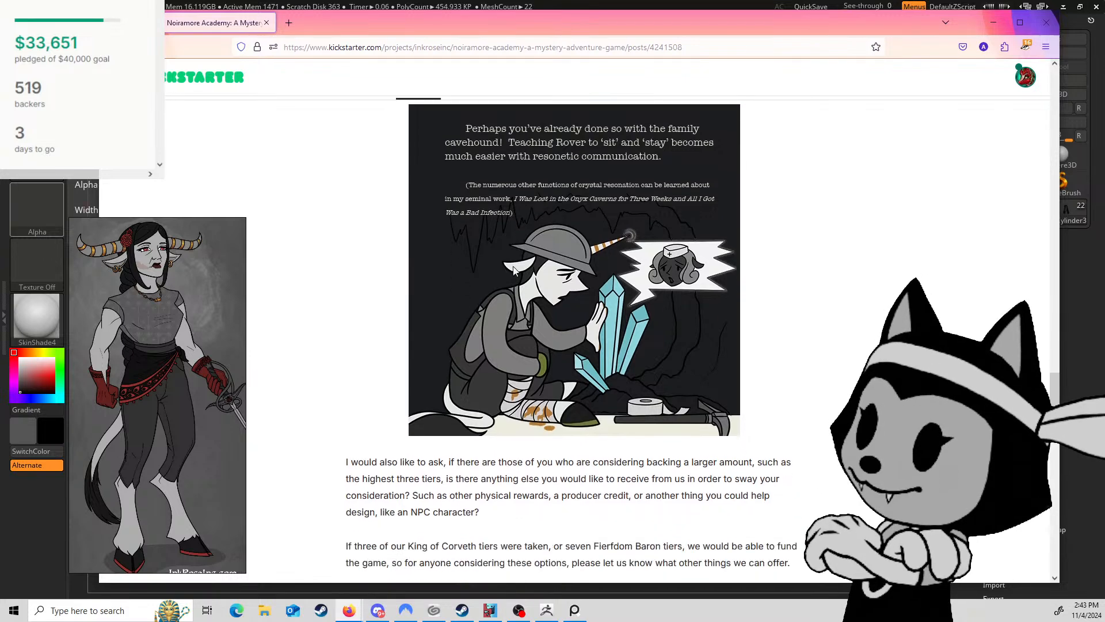
{"action": "scroll", "coordinate": [514, 270], "scroll_direction": "down", "scroll_amount": 1}
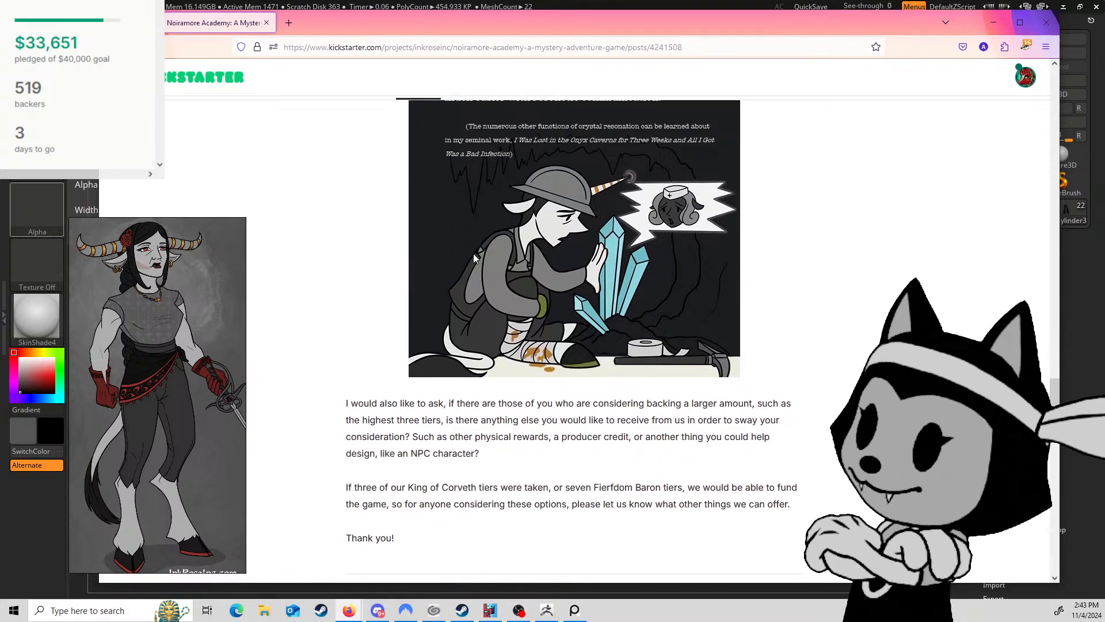
{"action": "scroll", "coordinate": [474, 255], "scroll_direction": "down", "scroll_amount": 1}
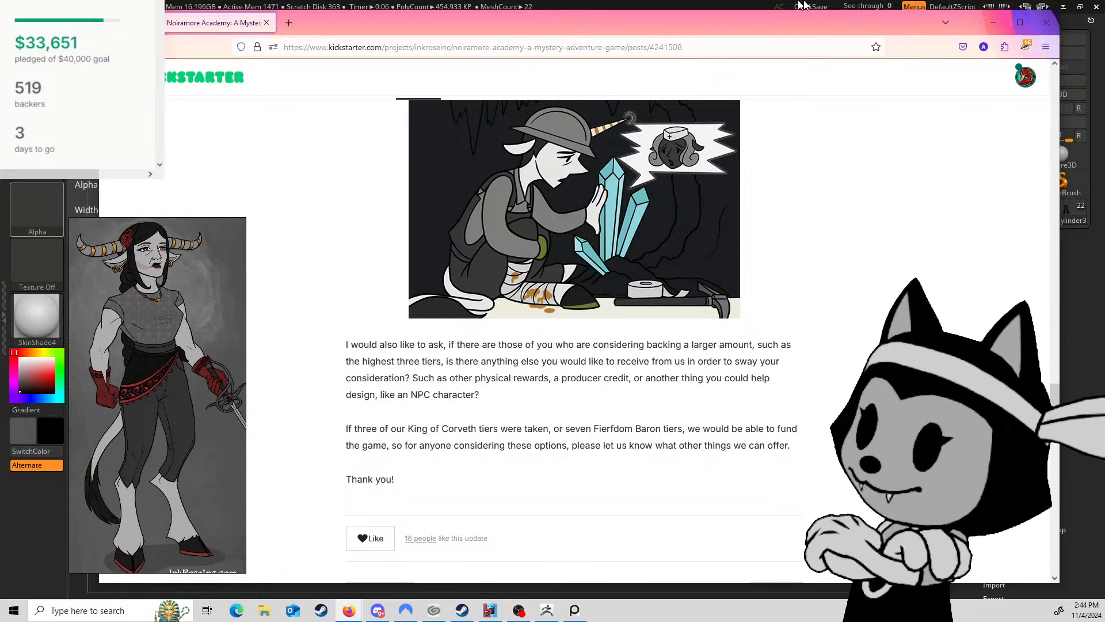
{"action": "scroll", "coordinate": [619, 418], "scroll_direction": "down", "scroll_amount": 1}
{"action": "scroll", "coordinate": [618, 413], "scroll_direction": "down", "scroll_amount": 2}
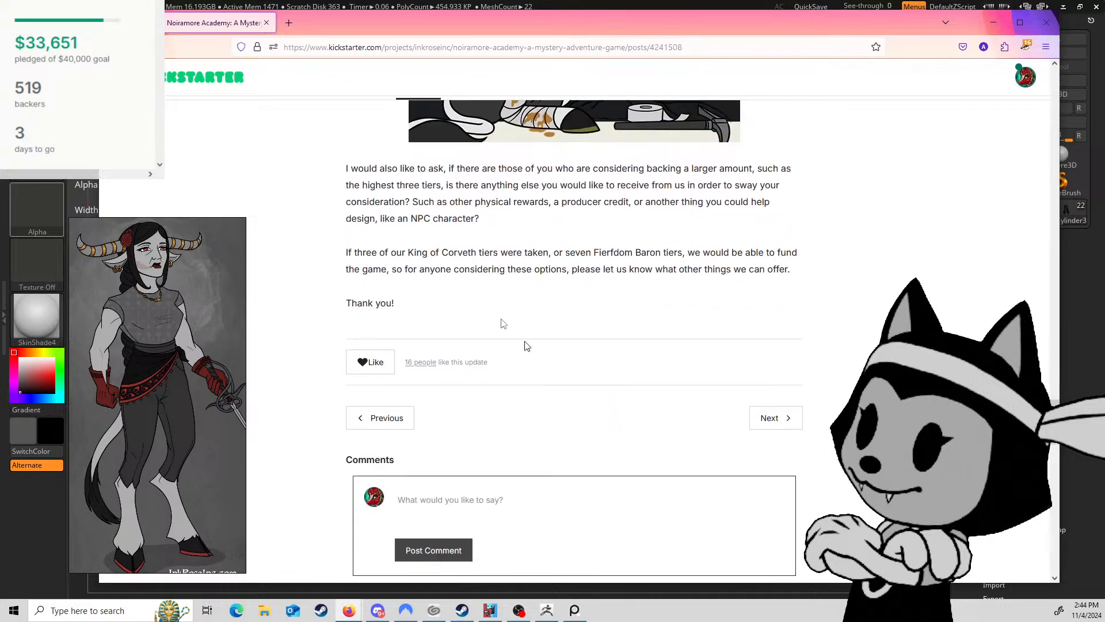
Step: Go back to the updates list and open update #8, New Acrylic Charm Addons!
{"action": "scroll", "coordinate": [419, 269], "scroll_direction": "up", "scroll_amount": 8}
{"action": "middle_click", "coordinate": [335, 322]}
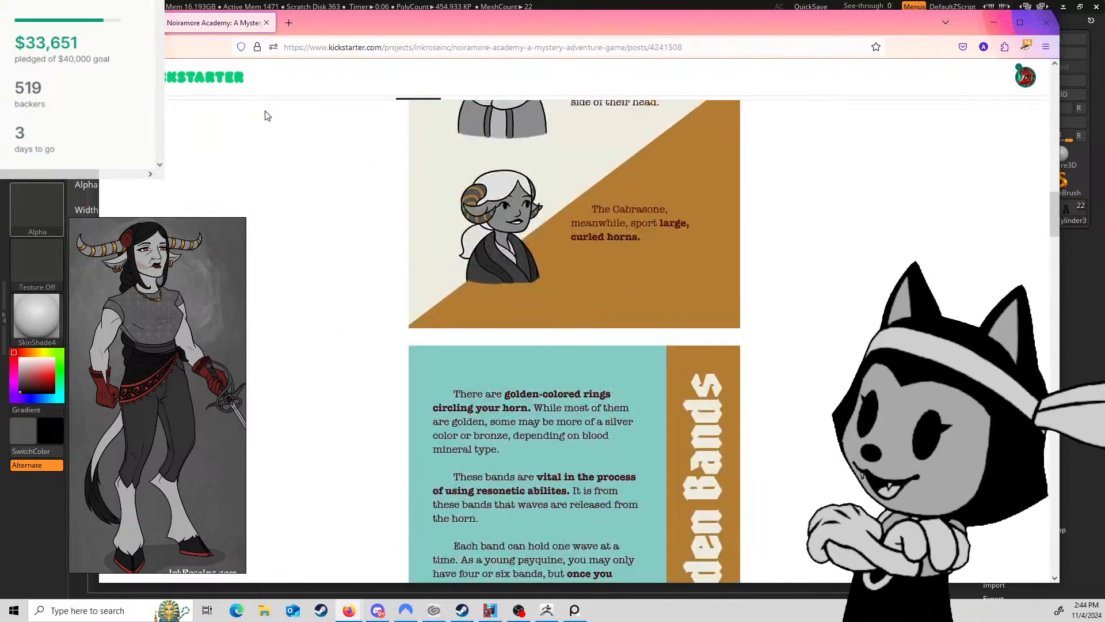
{"action": "middle_click", "coordinate": [253, 110]}
{"action": "left_click", "coordinate": [112, 47]}
{"action": "scroll", "coordinate": [536, 379], "scroll_direction": "down", "scroll_amount": 6}
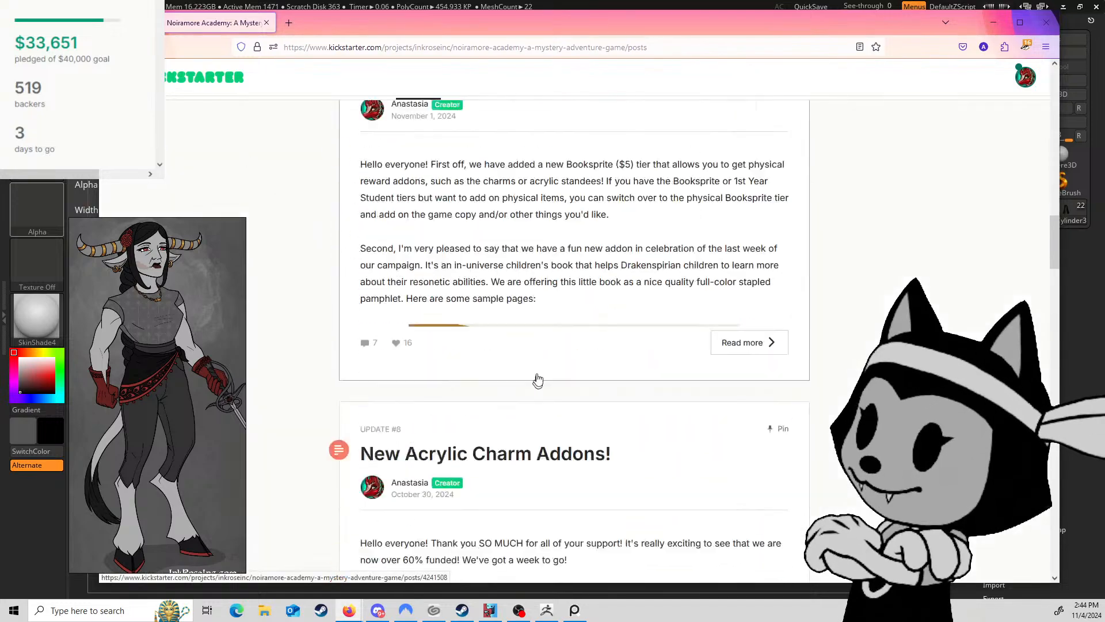
{"action": "left_click", "coordinate": [532, 375]}
Step: Read the introduction of update #8 and examine each acrylic charm, from the curly-haired character to the painter at the easel
{"action": "scroll", "coordinate": [541, 231], "scroll_direction": "down", "scroll_amount": 3}
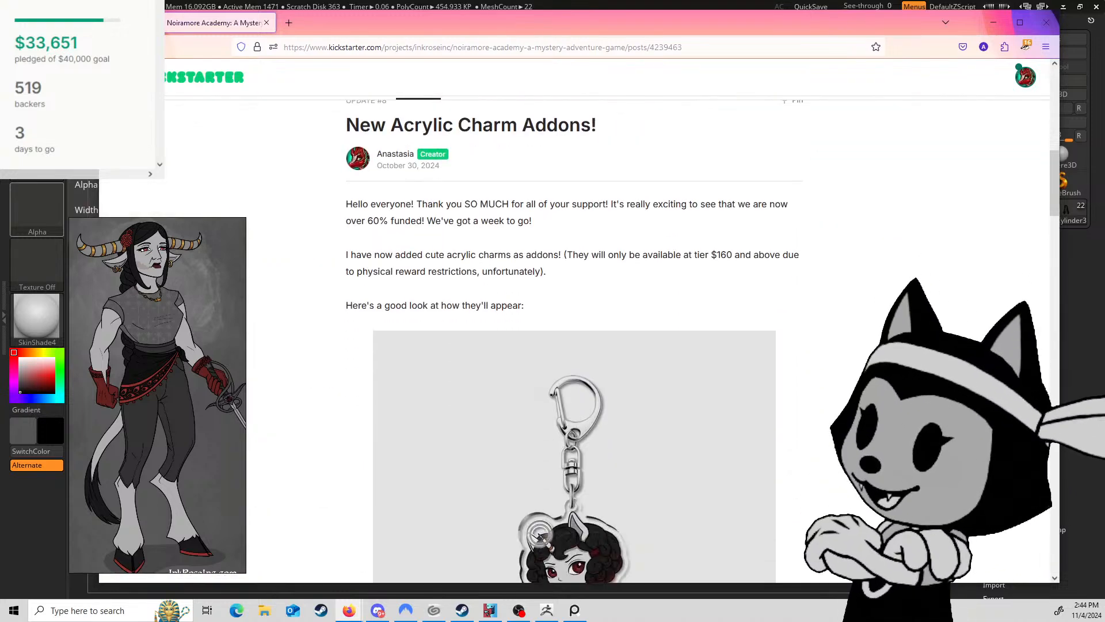
{"action": "scroll", "coordinate": [541, 231], "scroll_direction": "up", "scroll_amount": 2}
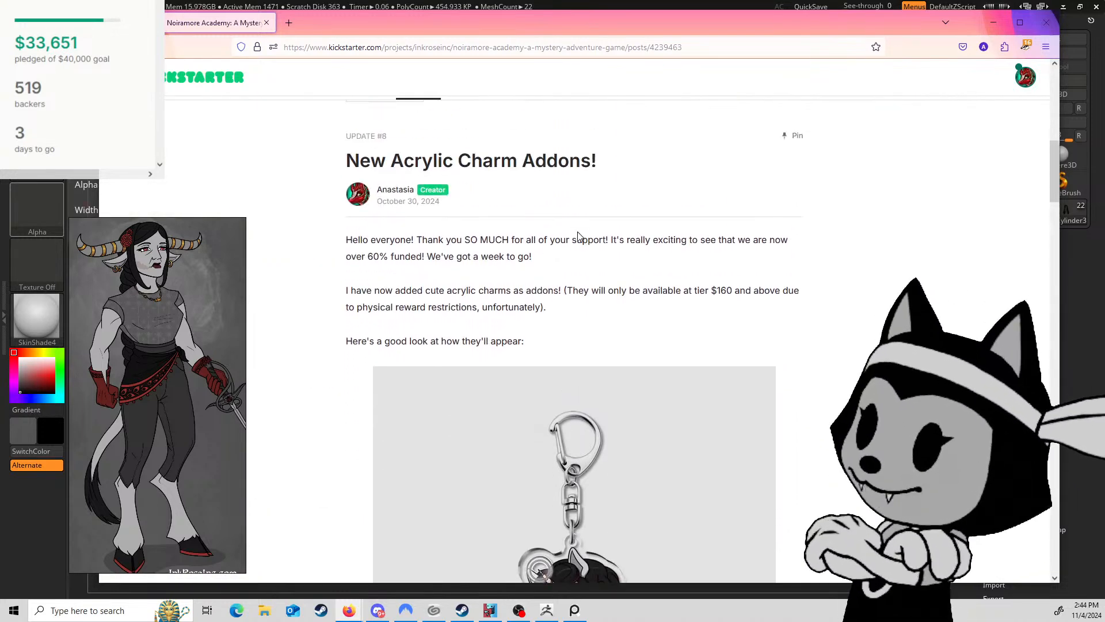
{"action": "scroll", "coordinate": [472, 252], "scroll_direction": "down", "scroll_amount": 5}
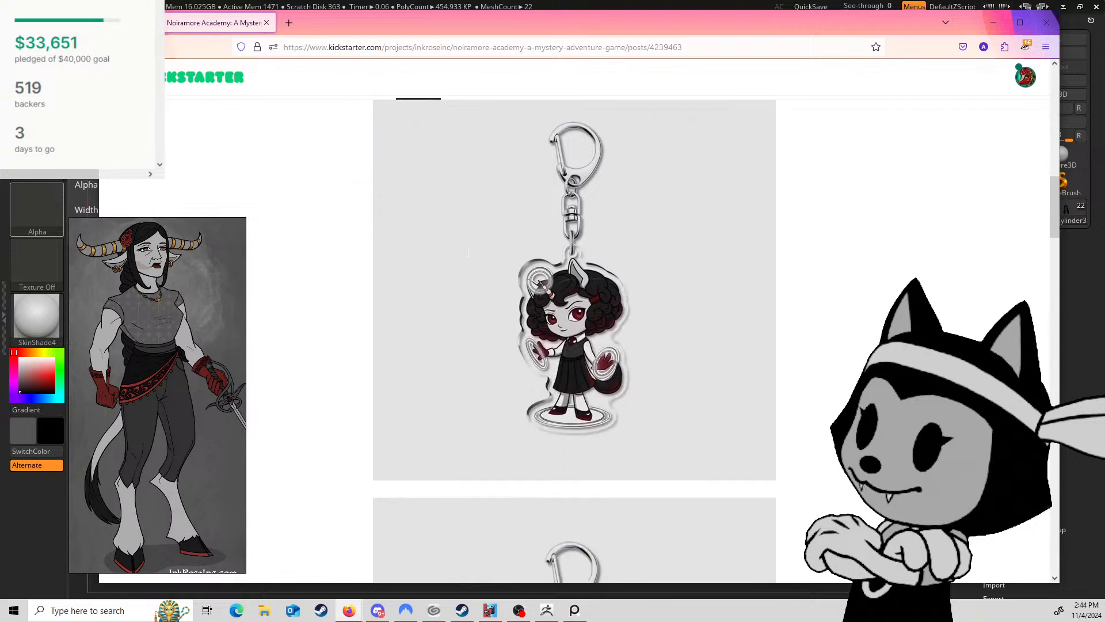
{"action": "scroll", "coordinate": [579, 261], "scroll_direction": "down", "scroll_amount": 6}
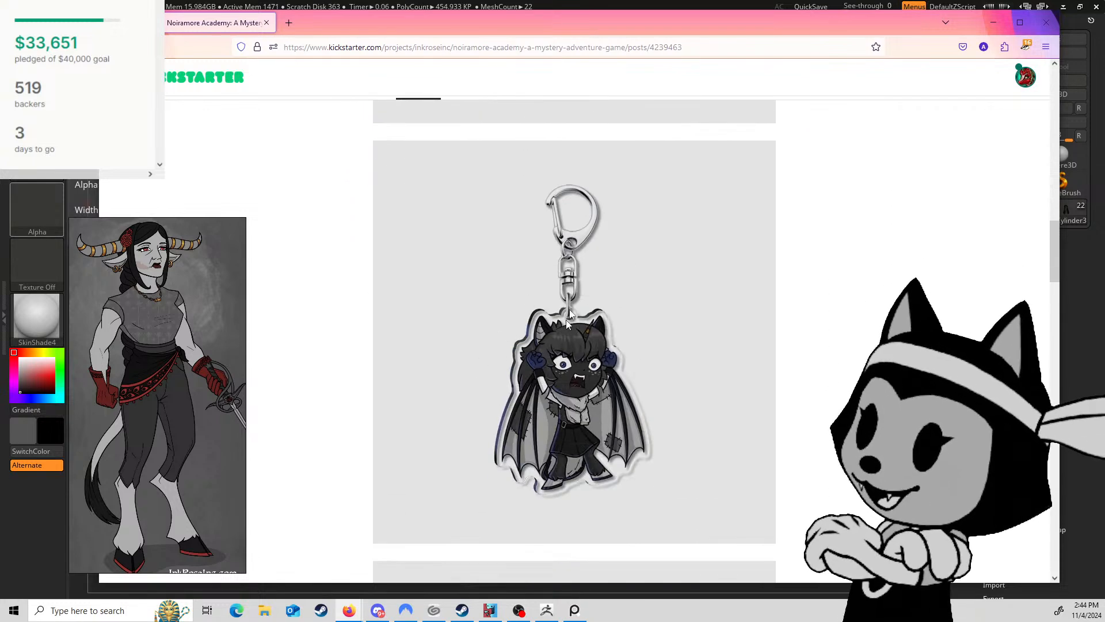
{"action": "scroll", "coordinate": [564, 323], "scroll_direction": "down", "scroll_amount": 5}
{"action": "scroll", "coordinate": [564, 324], "scroll_direction": "down", "scroll_amount": 2}
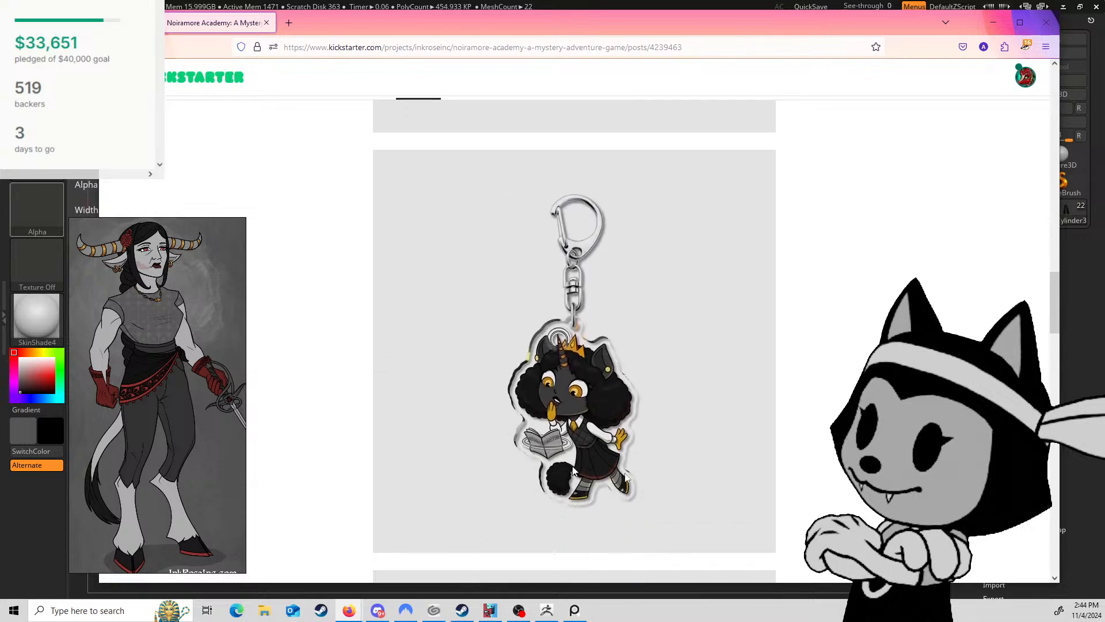
{"action": "scroll", "coordinate": [567, 259], "scroll_direction": "up", "scroll_amount": 10}
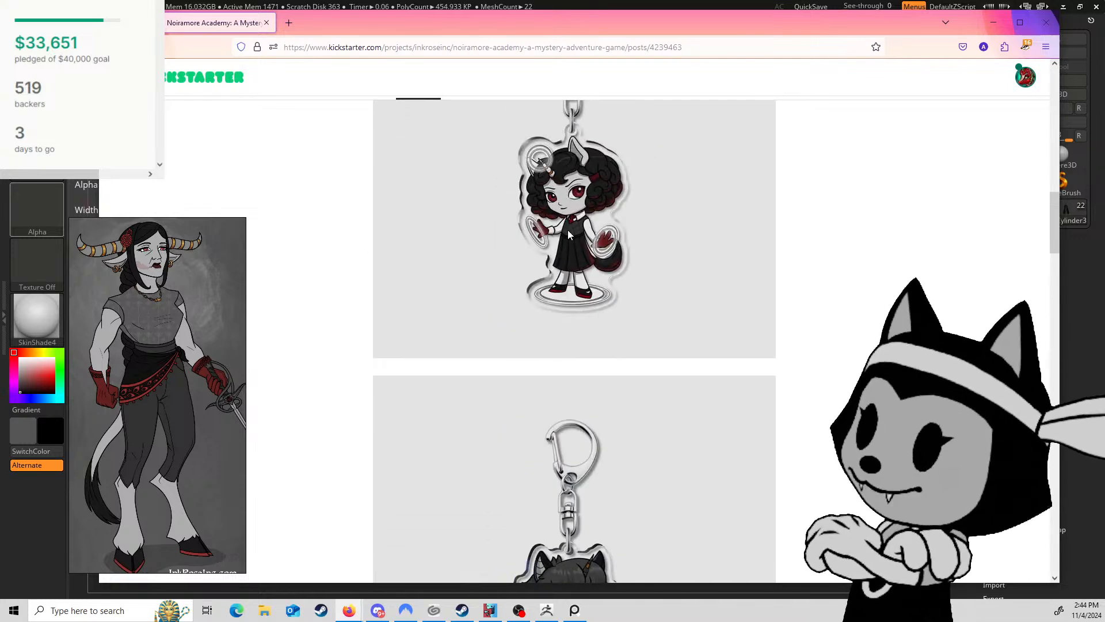
{"action": "scroll", "coordinate": [570, 236], "scroll_direction": "down", "scroll_amount": 10}
{"action": "scroll", "coordinate": [578, 244], "scroll_direction": "down", "scroll_amount": 5}
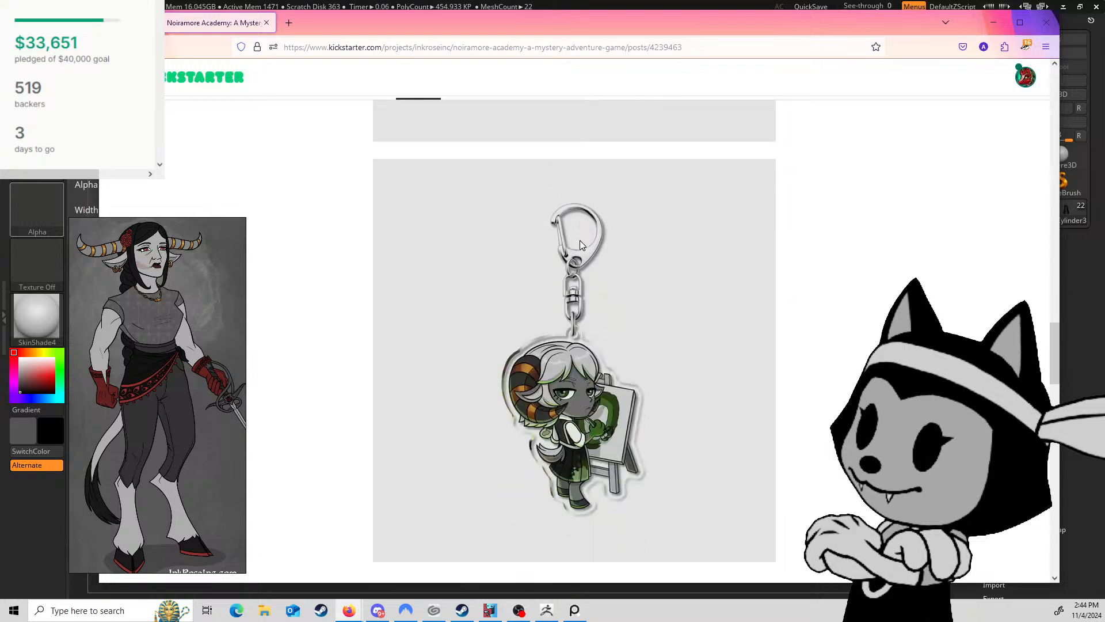
{"action": "scroll", "coordinate": [581, 265], "scroll_direction": "down", "scroll_amount": 1}
{"action": "scroll", "coordinate": [583, 288], "scroll_direction": "up", "scroll_amount": 1}
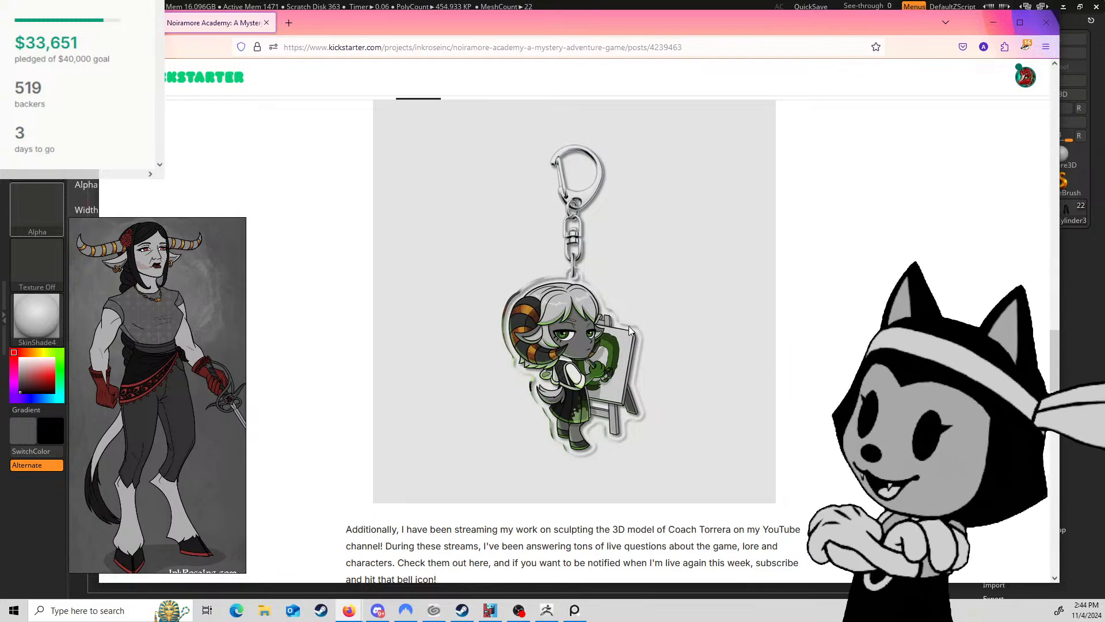
Step: Return to the start of the Noiramore Academy campaign page, then move the browser window out of the way and switch to ZBrush
{"action": "scroll", "coordinate": [629, 331], "scroll_direction": "down", "scroll_amount": 5}
{"action": "middle_click", "coordinate": [449, 270]}
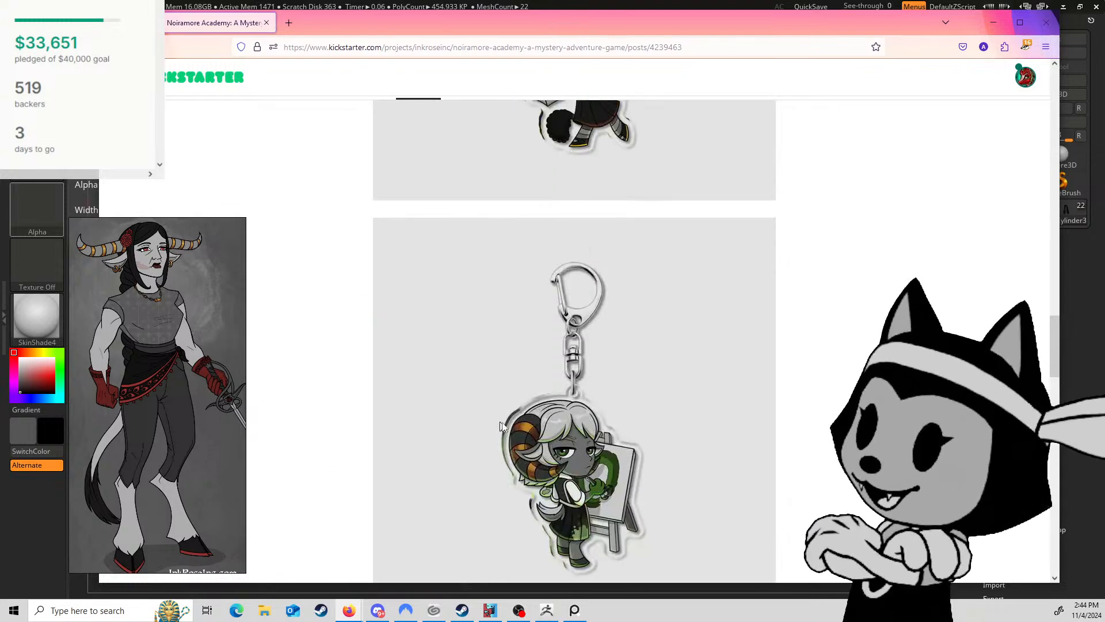
{"action": "middle_click", "coordinate": [355, 35]}
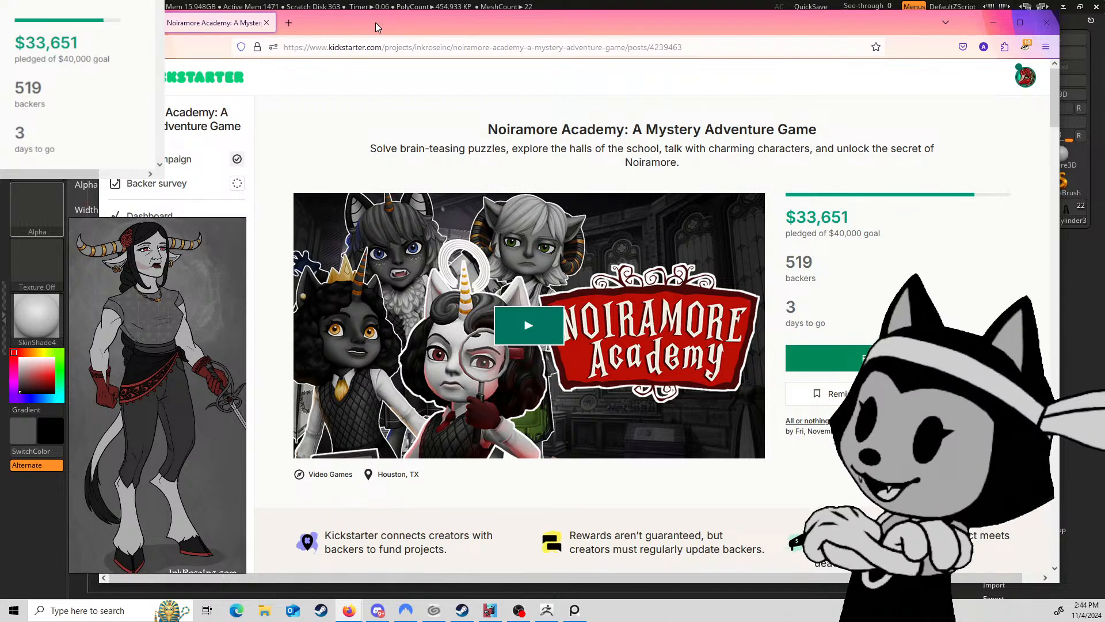
{"action": "left_click_drag", "start_coordinate": [375, 27], "coordinate": [355, 27]}
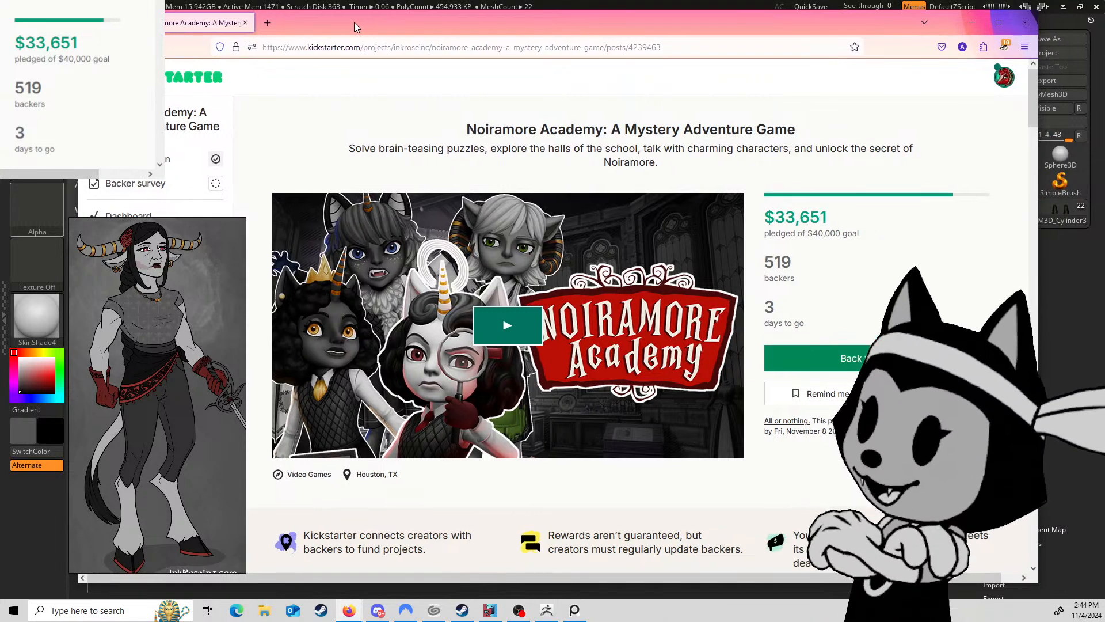
{"action": "left_click_drag", "start_coordinate": [354, 23], "coordinate": [0, 150]}
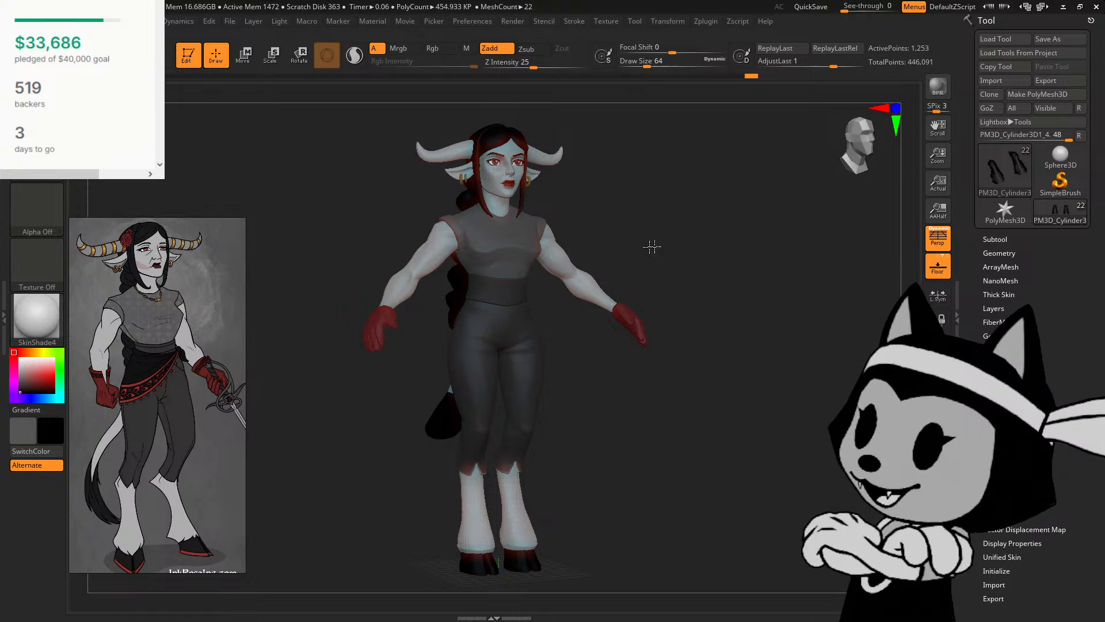
Step: Show the model's subtool list and inspect the horned character sculpt from the front and both sides
{"action": "left_click_drag", "start_coordinate": [651, 246], "coordinate": [589, 234]}
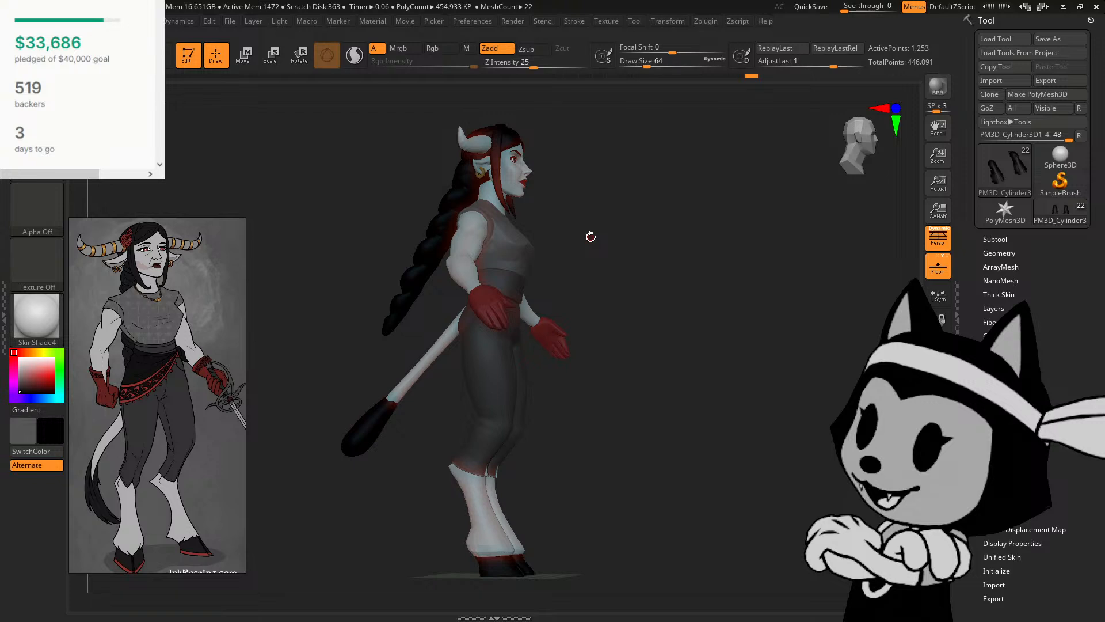
{"action": "left_click", "coordinate": [995, 239]}
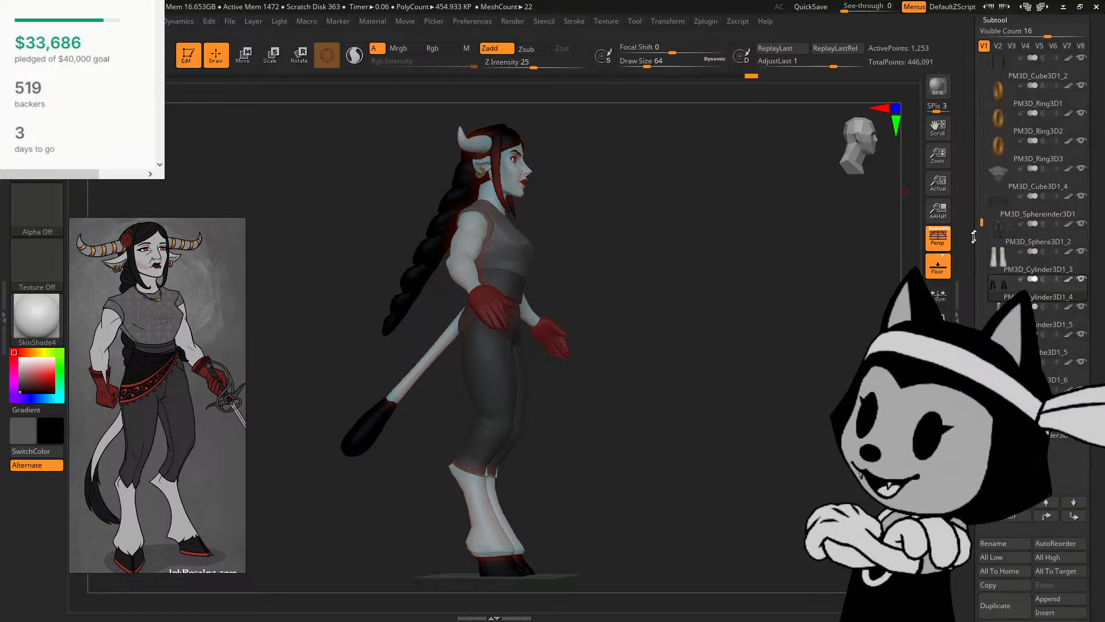
{"action": "scroll", "coordinate": [969, 261], "scroll_direction": "up", "scroll_amount": 1}
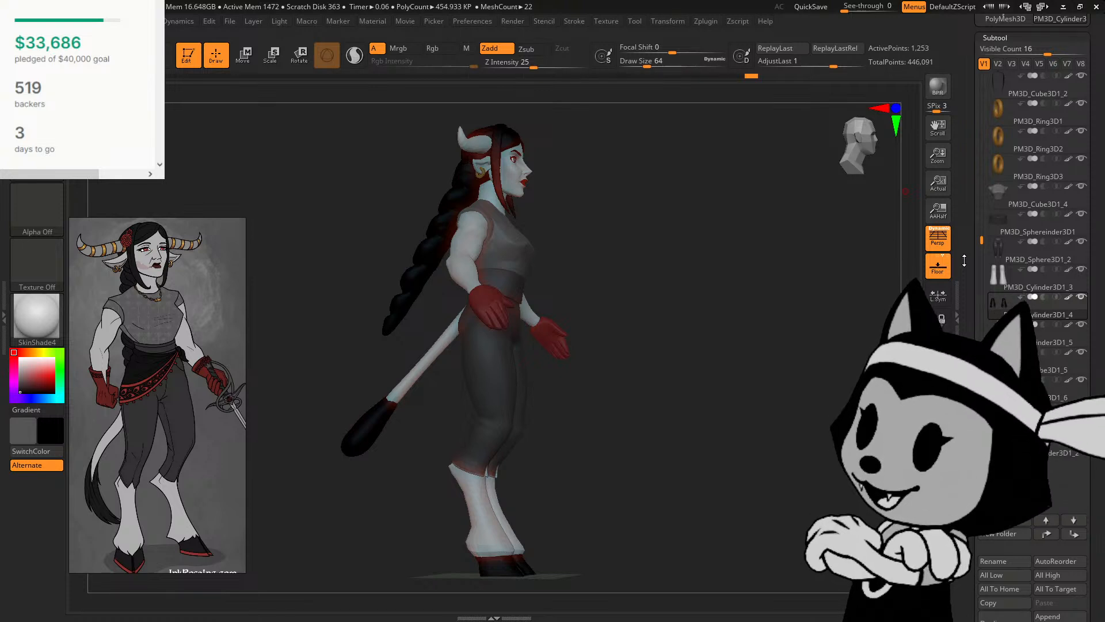
{"action": "left_click_drag", "start_coordinate": [683, 211], "coordinate": [626, 240]}
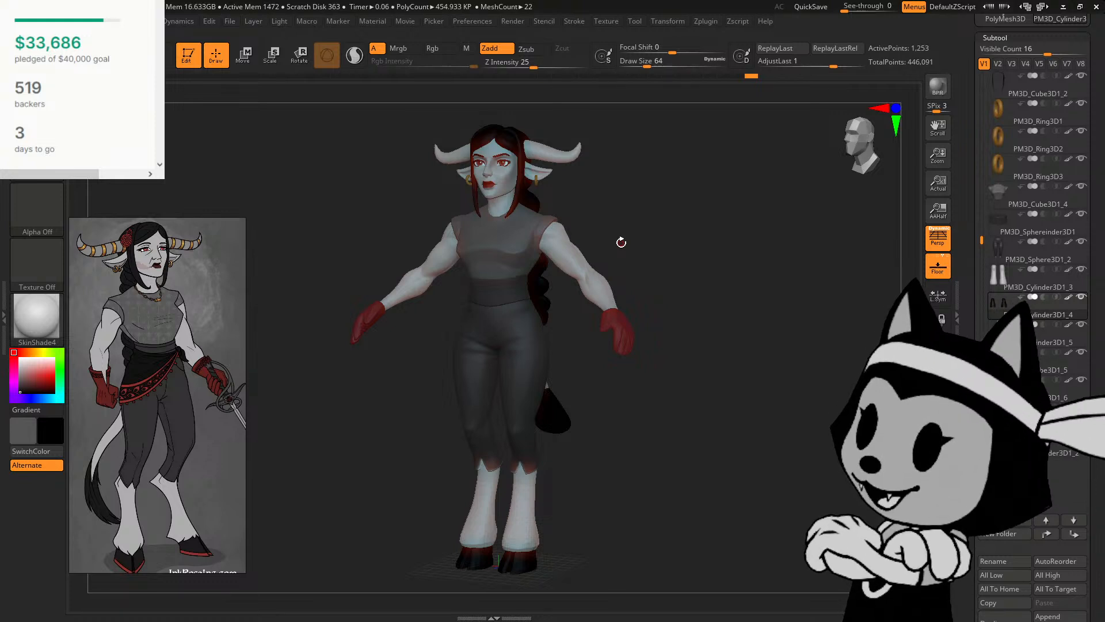
{"action": "mouse_move", "coordinate": [612, 227]}
{"action": "left_mouse_down"}
{"action": "mouse_move", "coordinate": [646, 230]}
{"action": "mouse_move", "coordinate": [665, 208]}
{"action": "mouse_move", "coordinate": [619, 193]}
{"action": "mouse_move", "coordinate": [587, 144]}
{"action": "mouse_move", "coordinate": [622, 215]}
{"action": "mouse_move", "coordinate": [663, 221]}
{"action": "mouse_move", "coordinate": [613, 216]}
{"action": "left_mouse_up"}
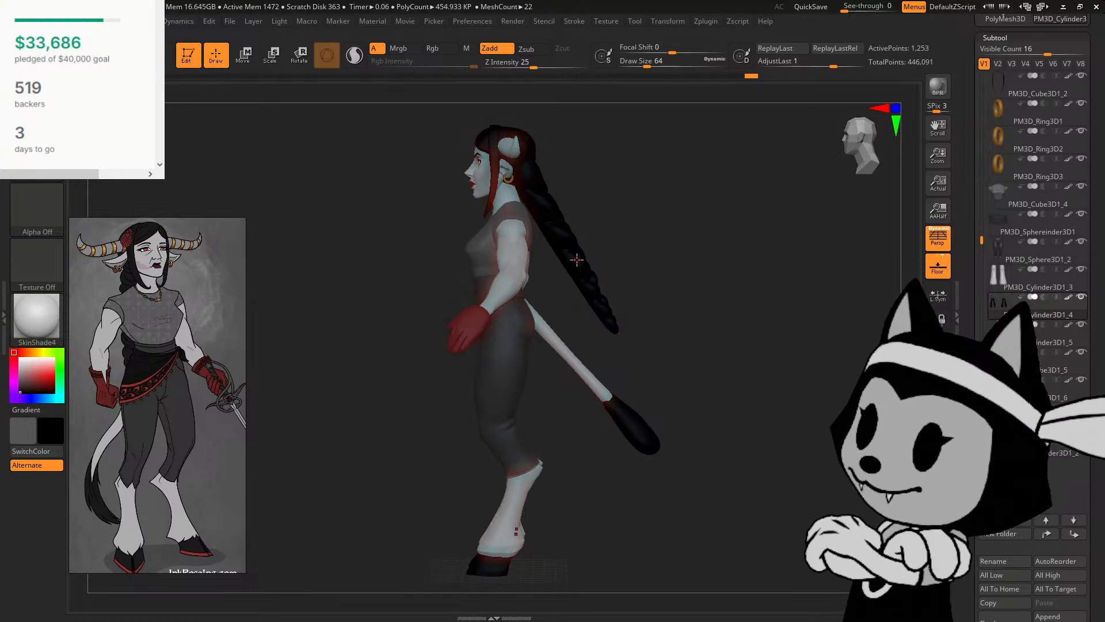
Step: Examine the horned character sculpt from the front and from three-quarter angles on both sides against the reference drawing
{"action": "left_click_drag", "start_coordinate": [633, 227], "coordinate": [657, 199], "text": "shift"}
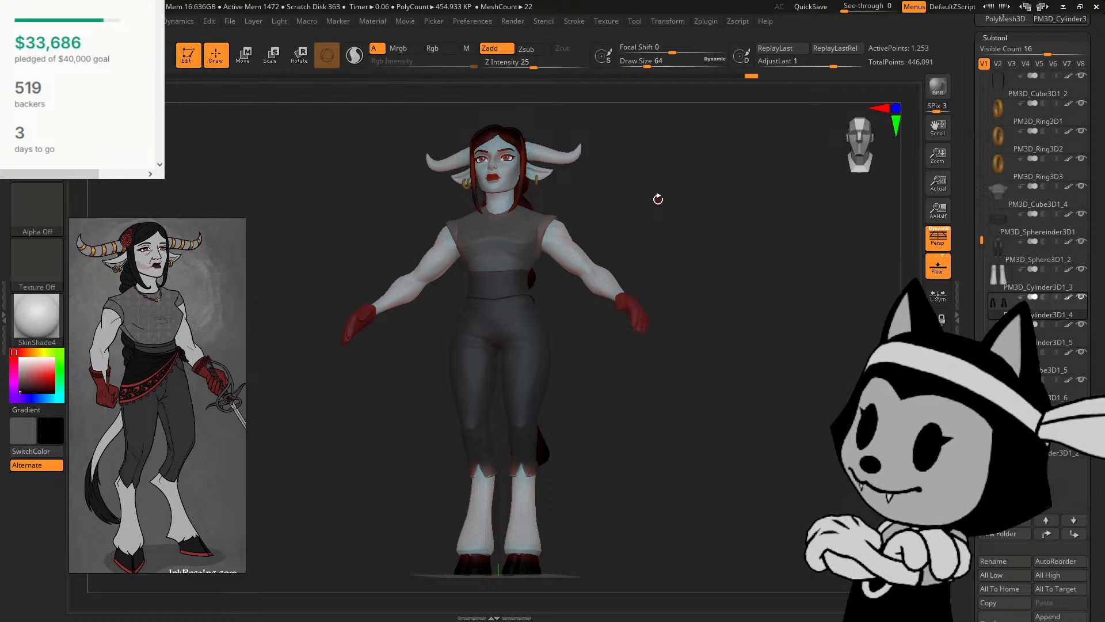
{"action": "left_click_drag", "start_coordinate": [651, 207], "coordinate": [678, 239]}
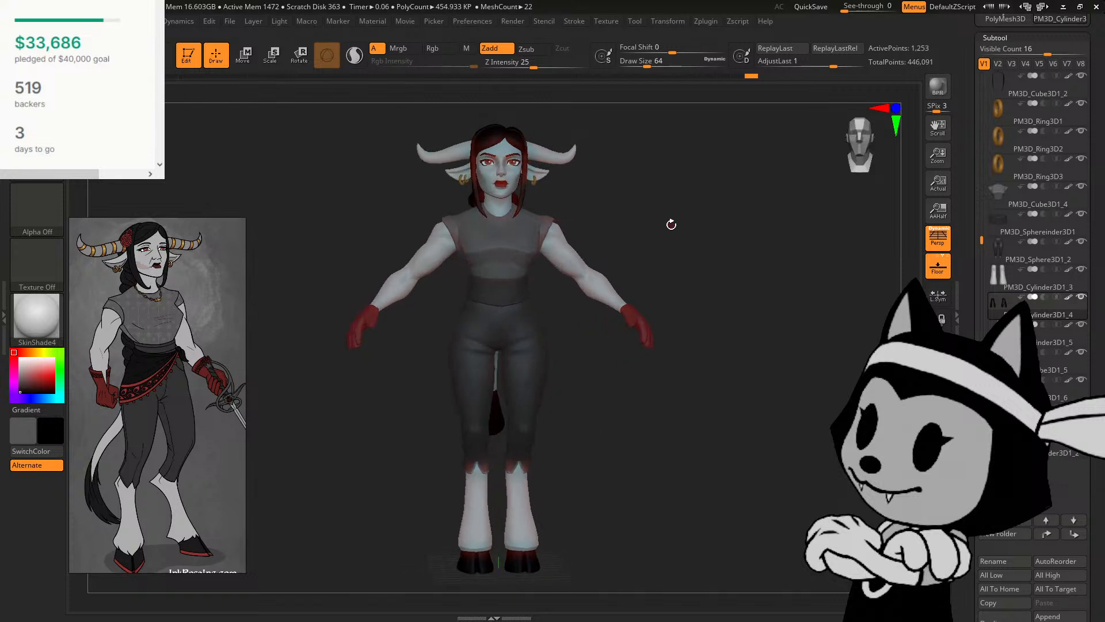
{"action": "left_click_drag", "start_coordinate": [713, 239], "coordinate": [678, 251]}
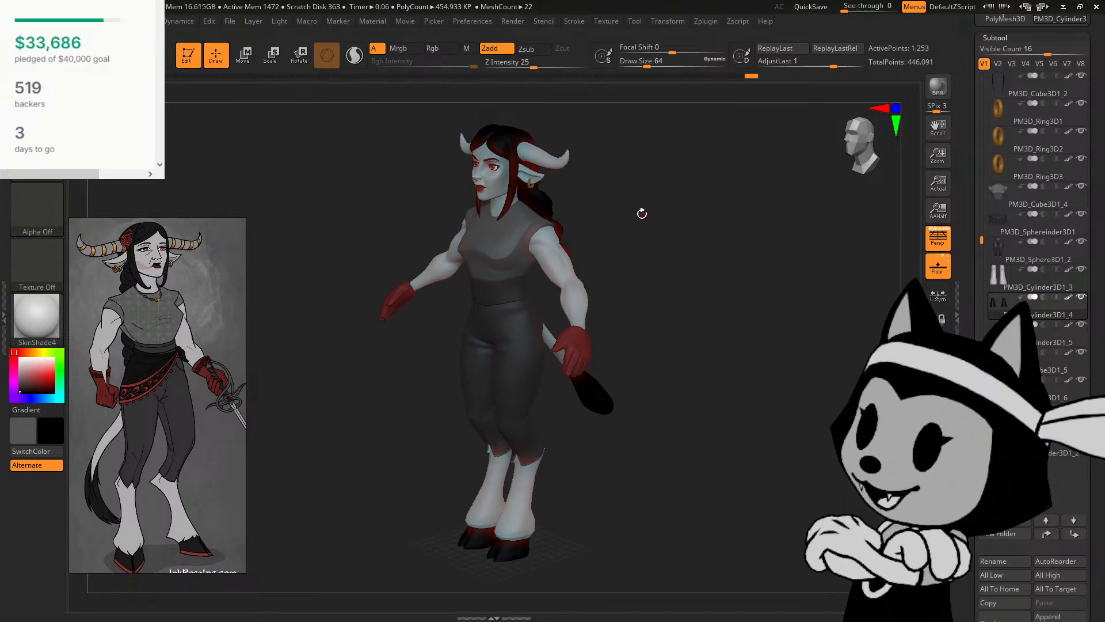
{"action": "left_click_drag", "start_coordinate": [646, 264], "coordinate": [610, 293]}
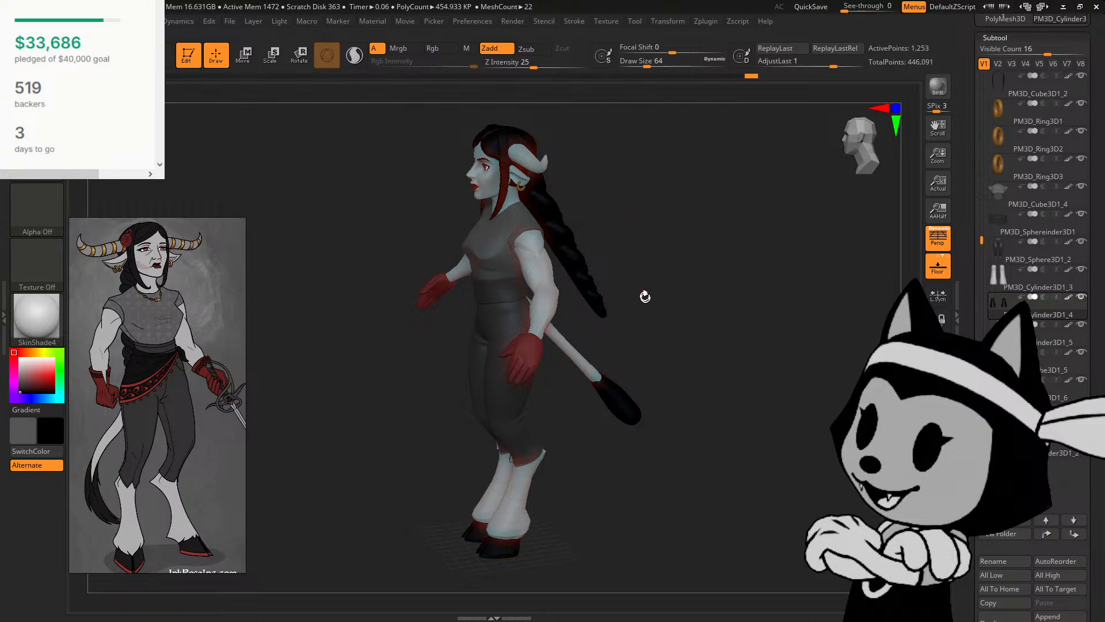
{"action": "left_click_drag", "start_coordinate": [651, 268], "coordinate": [688, 201]}
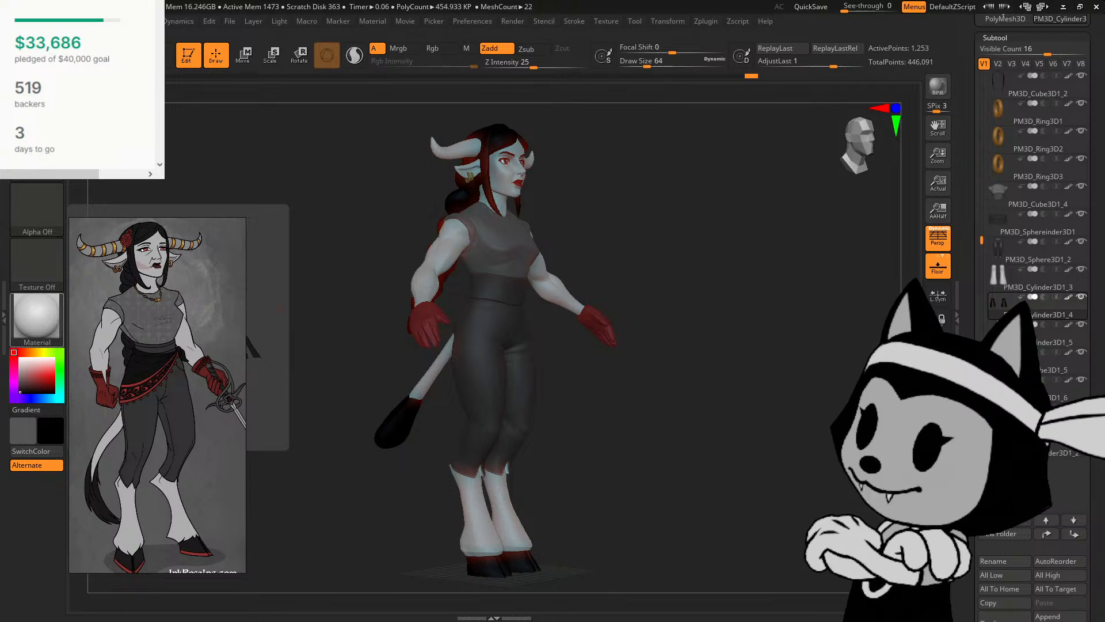
Step: Switch to the browser window with the Deirdre Hovern artwork on ArtStation and look over its still renders
{"action": "key", "text": "alt+Tab"}
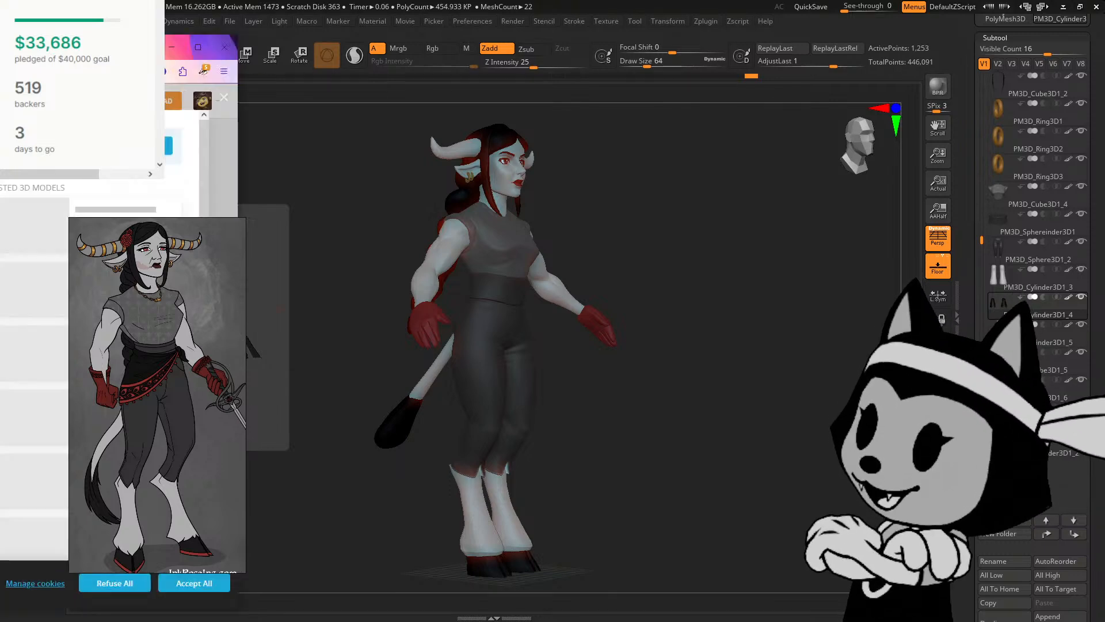
{"action": "key", "text": "alt+Tab"}
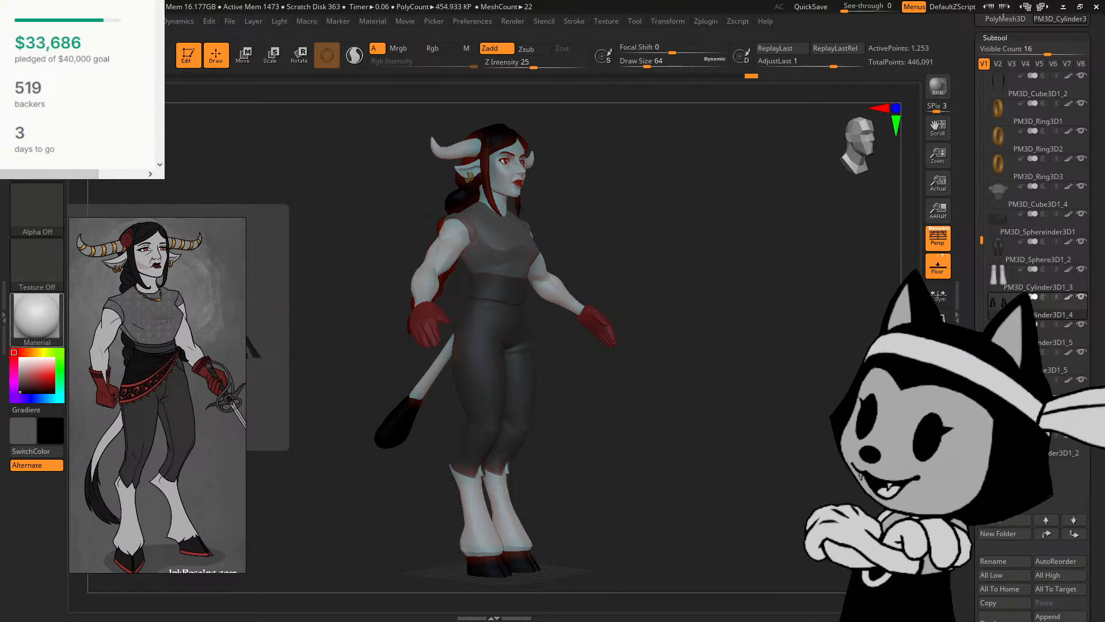
{"action": "left_click_drag", "start_coordinate": [0, 109], "coordinate": [522, 30]}
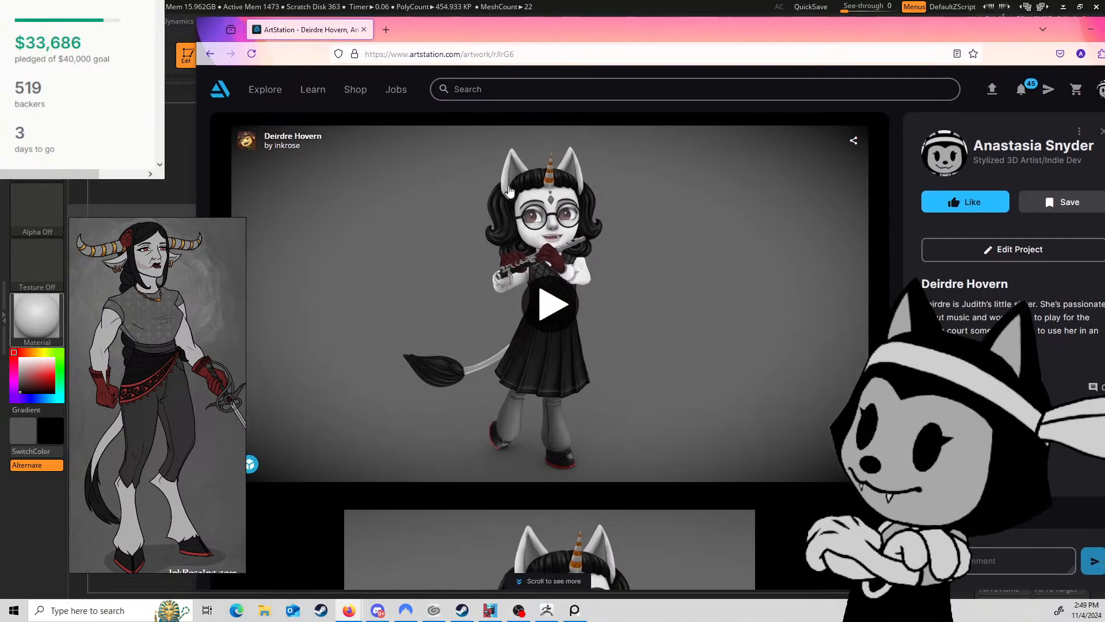
{"action": "scroll", "coordinate": [546, 318], "scroll_direction": "down", "scroll_amount": 5}
{"action": "scroll", "coordinate": [537, 323], "scroll_direction": "down", "scroll_amount": 3}
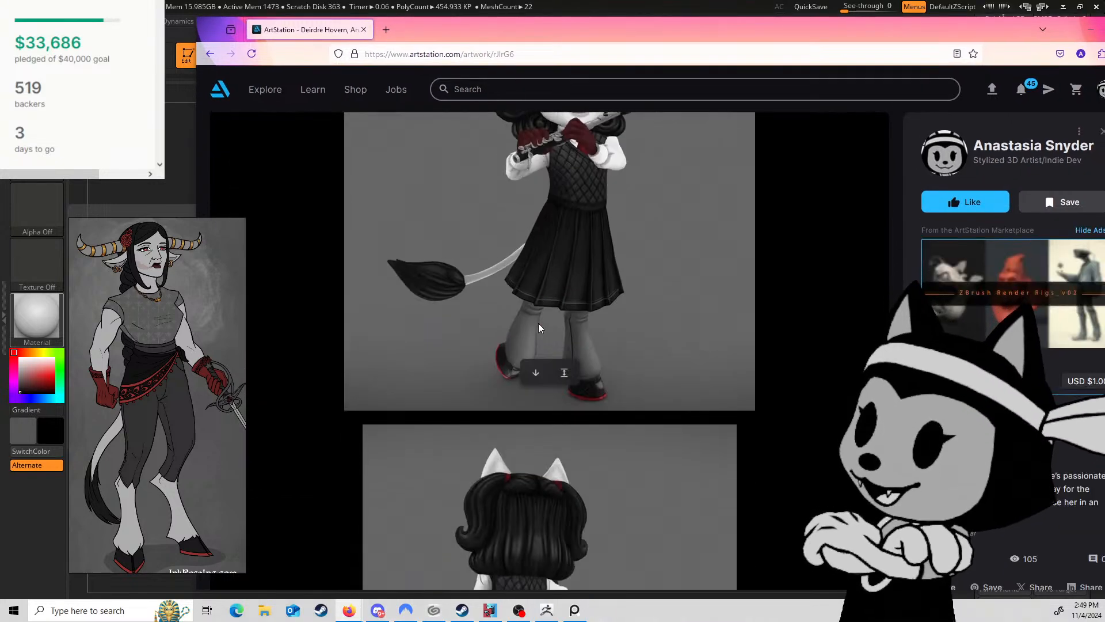
{"action": "scroll", "coordinate": [535, 334], "scroll_direction": "up", "scroll_amount": 8}
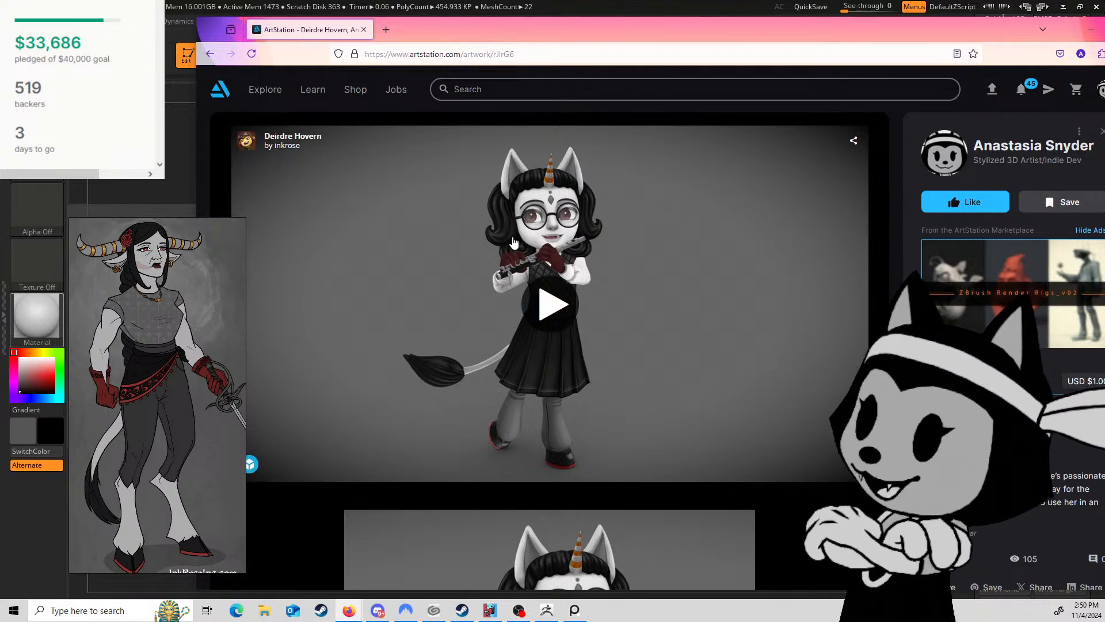
Step: Load the Deirdre Hovern 3D model in the page's viewer and examine its face, gloves and flute up close
{"action": "left_click", "coordinate": [546, 360]}
{"action": "left_click_drag", "start_coordinate": [501, 38], "coordinate": [457, 22]}
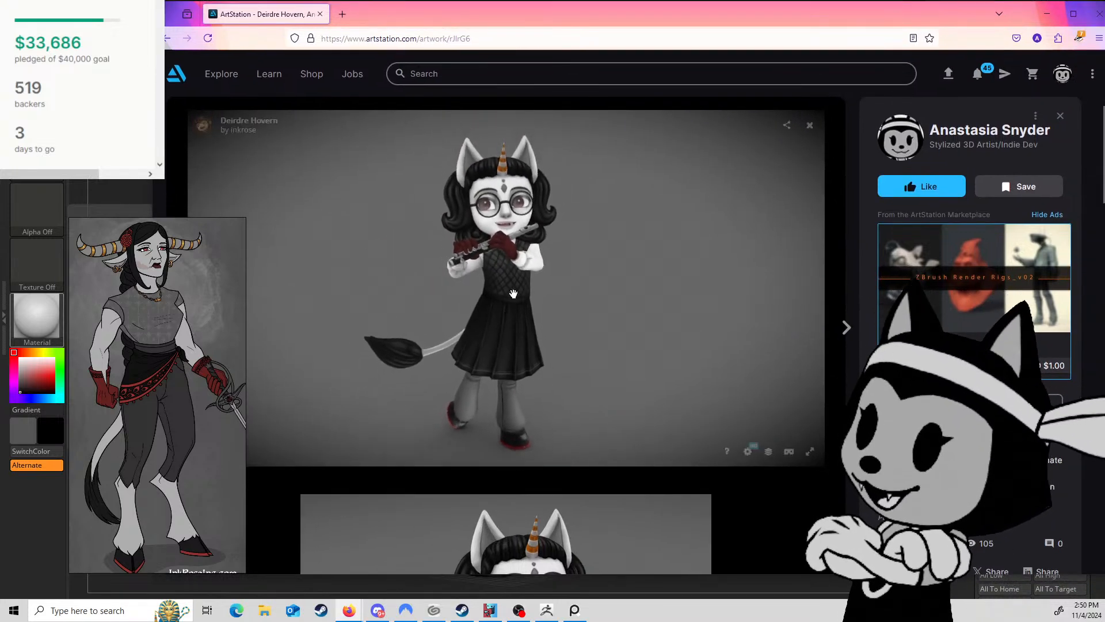
{"action": "mouse_move", "coordinate": [523, 311]}
{"action": "left_mouse_down"}
{"action": "mouse_move", "coordinate": [353, 304]}
{"action": "mouse_move", "coordinate": [527, 309]}
{"action": "left_mouse_up"}
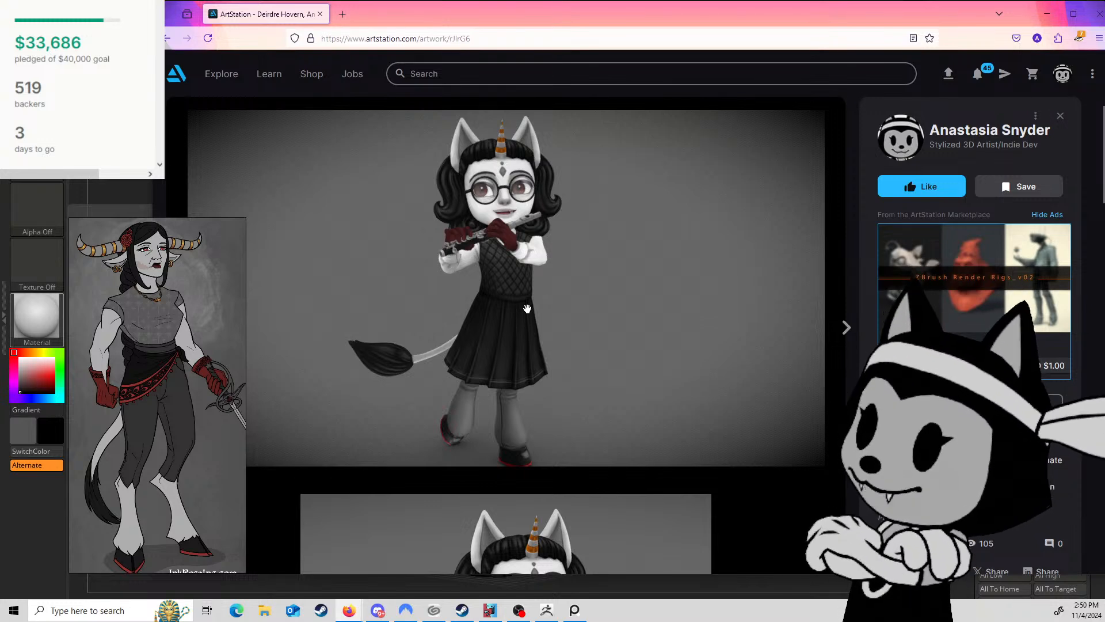
{"action": "scroll", "coordinate": [426, 284], "scroll_direction": "up", "scroll_amount": 5}
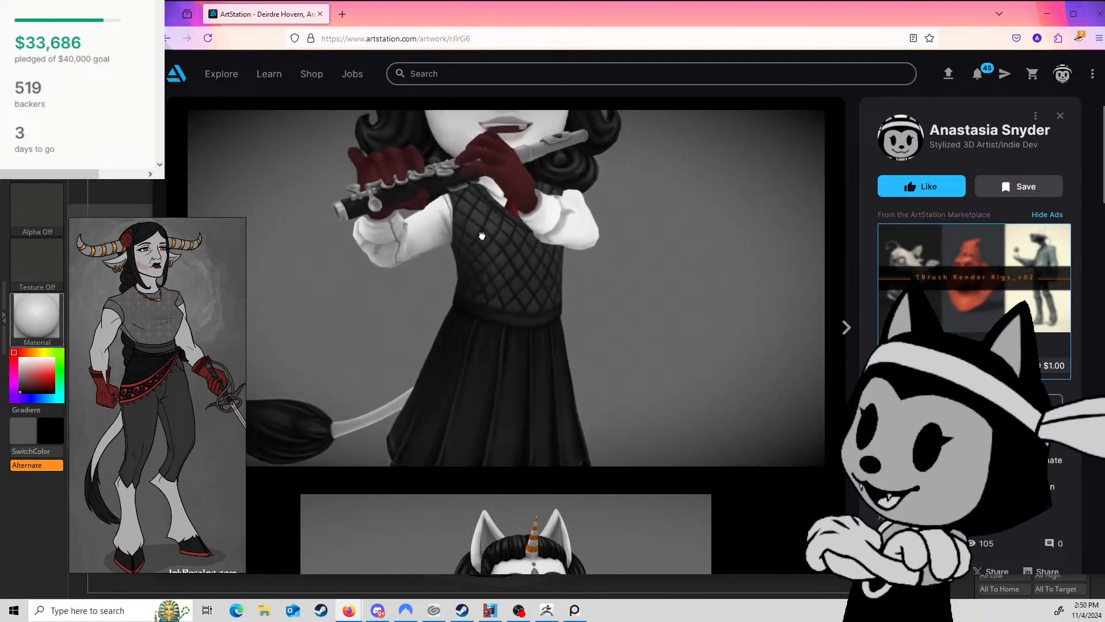
{"action": "left_click_drag", "start_coordinate": [494, 297], "coordinate": [591, 318]}
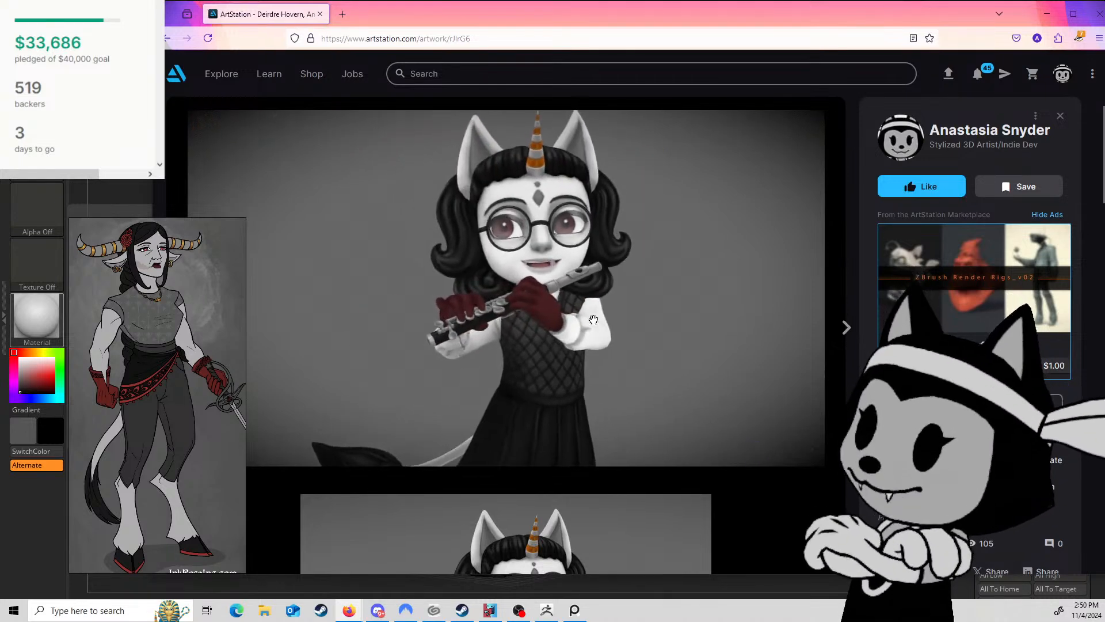
{"action": "scroll", "coordinate": [597, 323], "scroll_direction": "up", "scroll_amount": 3}
{"action": "scroll", "coordinate": [597, 323], "scroll_direction": "down", "scroll_amount": 1}
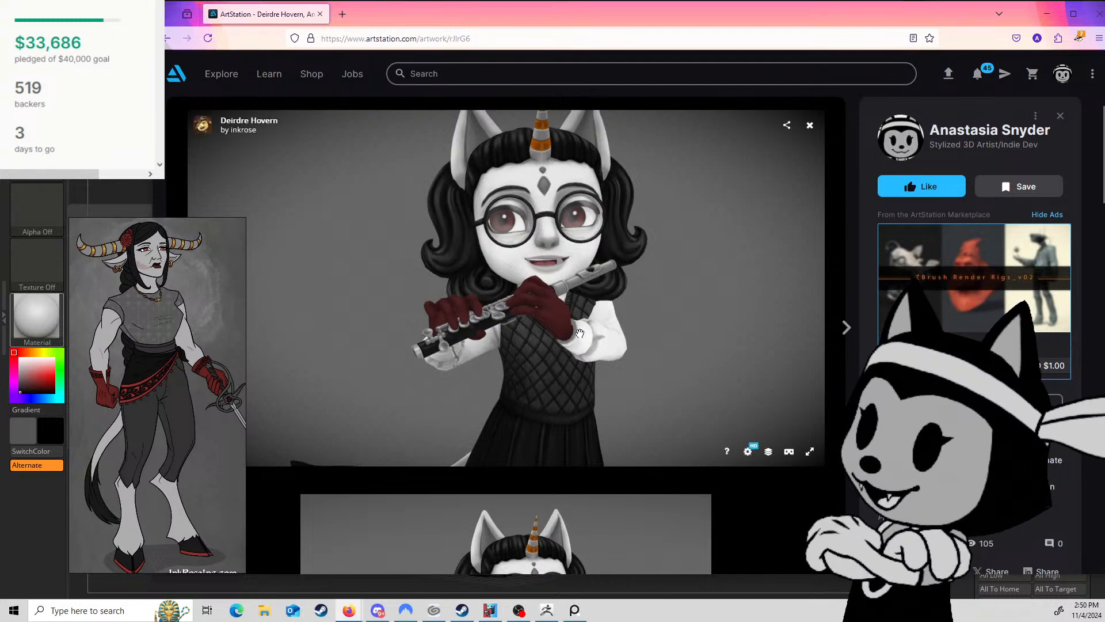
{"action": "left_click_drag", "start_coordinate": [530, 323], "coordinate": [465, 324]}
{"action": "scroll", "coordinate": [512, 310], "scroll_direction": "up", "scroll_amount": 5}
{"action": "scroll", "coordinate": [517, 314], "scroll_direction": "down", "scroll_amount": 2}
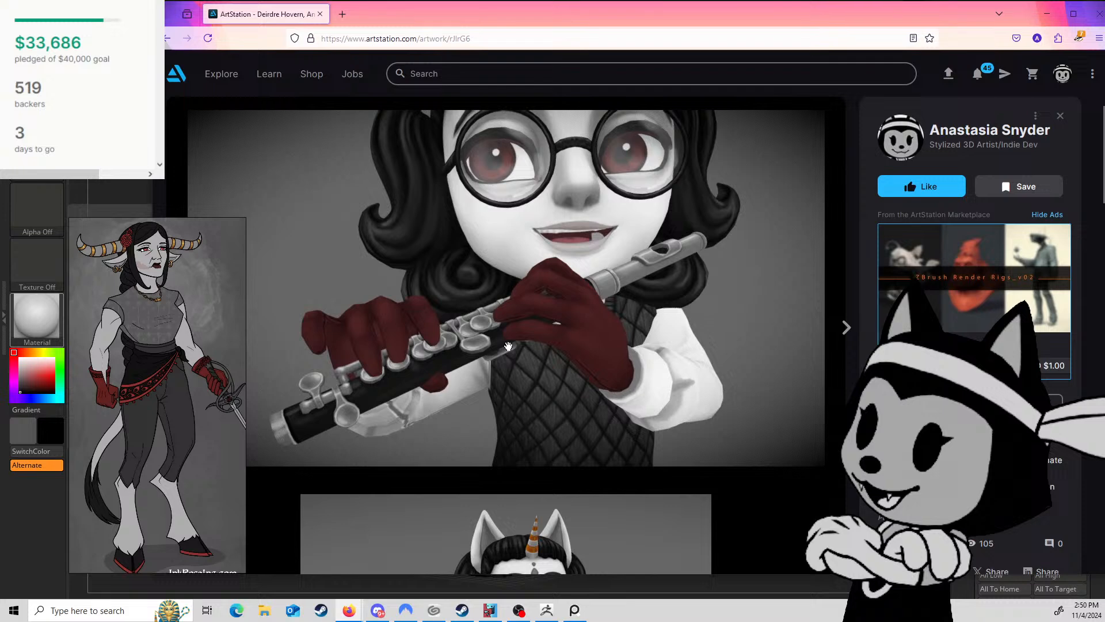
Step: Inspect the Deirdre model's whole figure, including skirt and tail, from the front and both three-quarter sides
{"action": "left_click_drag", "start_coordinate": [508, 345], "coordinate": [551, 277]}
{"action": "scroll", "coordinate": [419, 323], "scroll_direction": "down", "scroll_amount": 3}
{"action": "scroll", "coordinate": [552, 270], "scroll_direction": "down", "scroll_amount": 3}
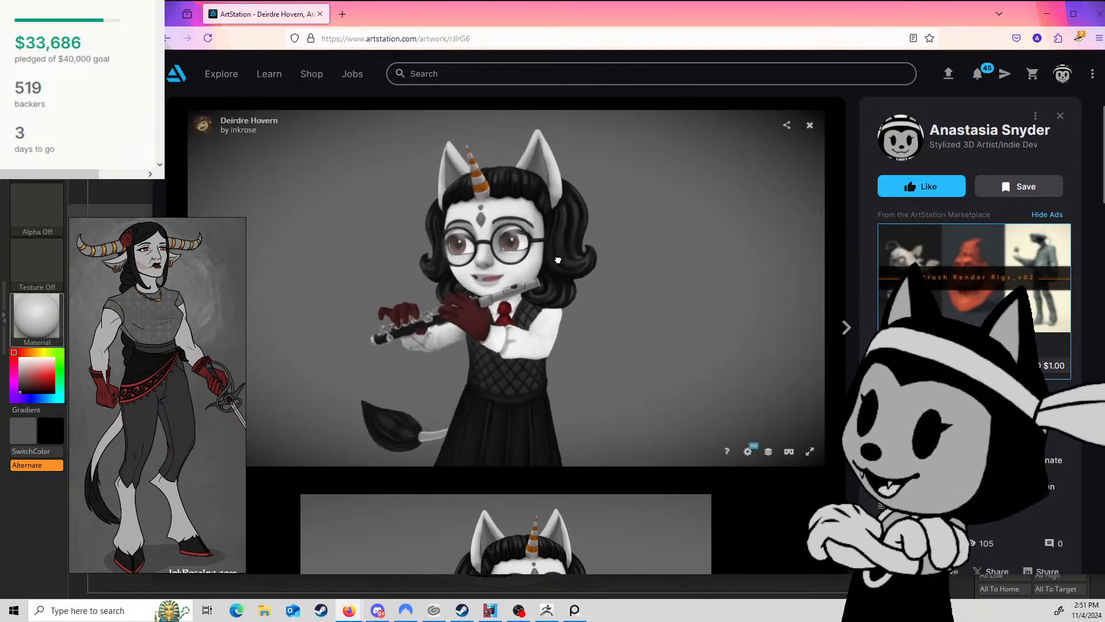
{"action": "mouse_move", "coordinate": [559, 259]}
{"action": "left_mouse_down"}
{"action": "mouse_move", "coordinate": [403, 258]}
{"action": "mouse_move", "coordinate": [548, 263]}
{"action": "left_mouse_up"}
{"action": "scroll", "coordinate": [549, 263], "scroll_direction": "down", "scroll_amount": 5}
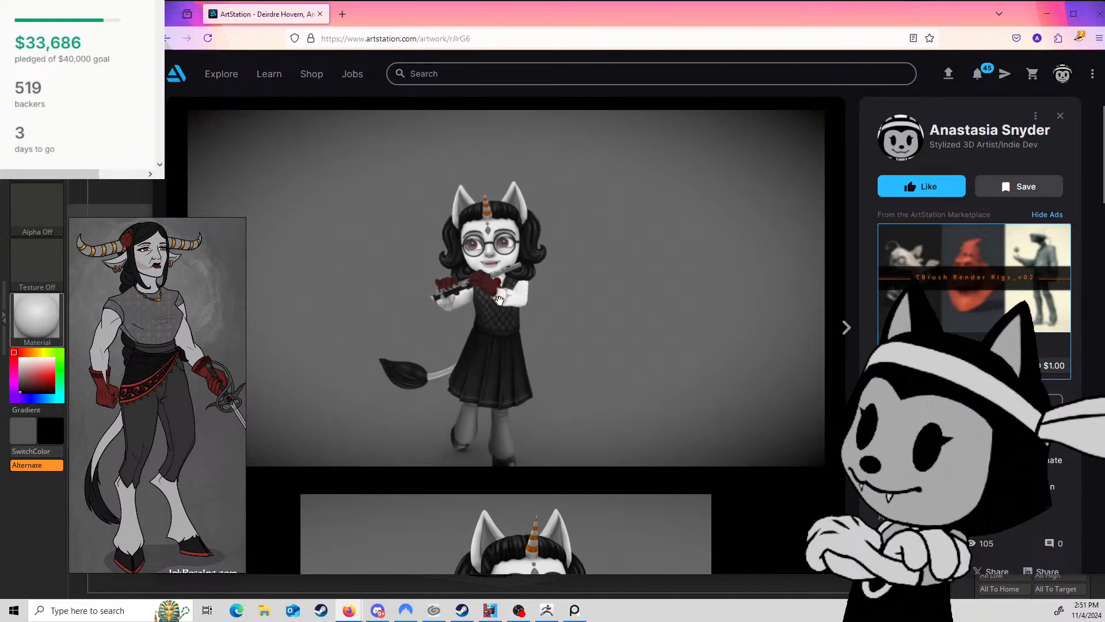
{"action": "scroll", "coordinate": [528, 309], "scroll_direction": "up", "scroll_amount": 1}
{"action": "right_click_drag", "start_coordinate": [528, 310], "coordinate": [529, 280]}
{"action": "left_click_drag", "start_coordinate": [532, 278], "coordinate": [591, 278]}
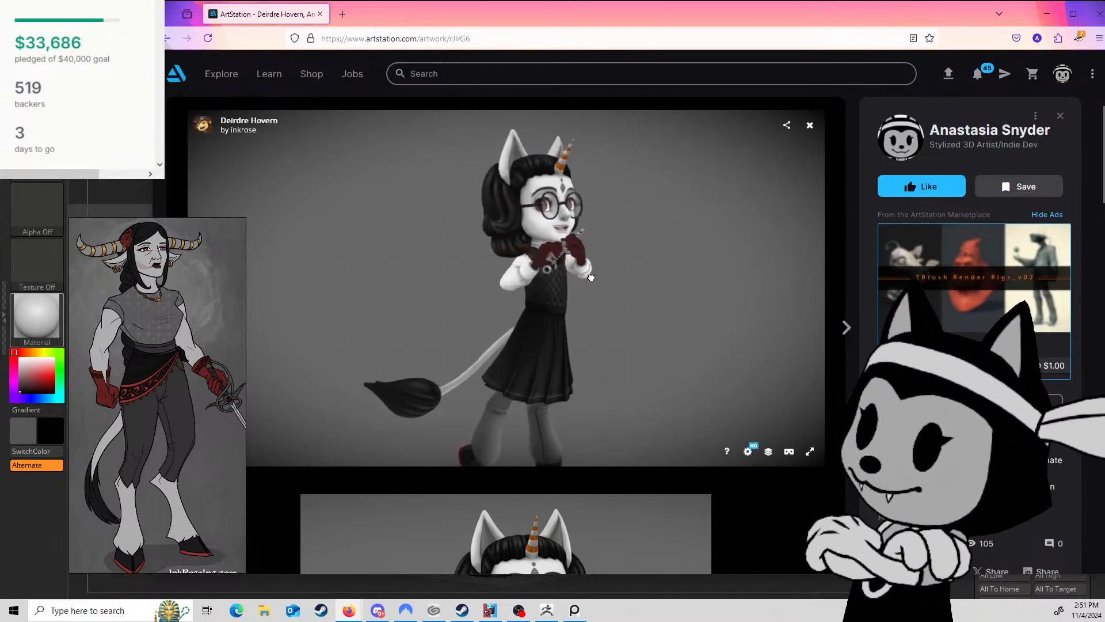
{"action": "left_click_drag", "start_coordinate": [662, 270], "coordinate": [647, 294]}
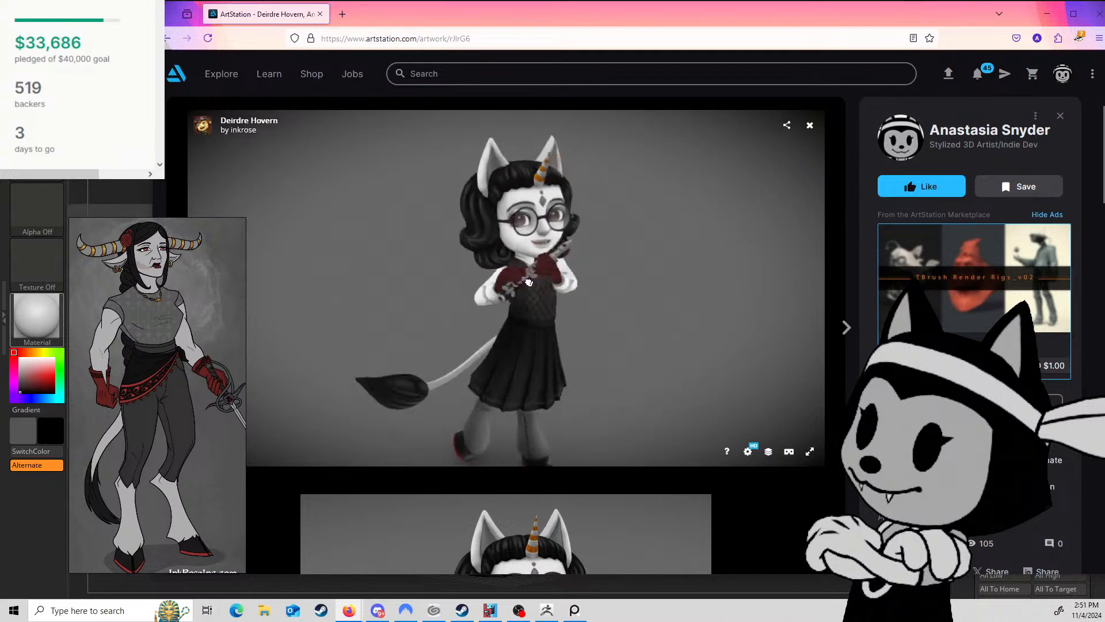
Step: Examine the Deirdre model's head, glasses and hair up close from the front, side and back
{"action": "scroll", "coordinate": [528, 282], "scroll_direction": "up", "scroll_amount": 5}
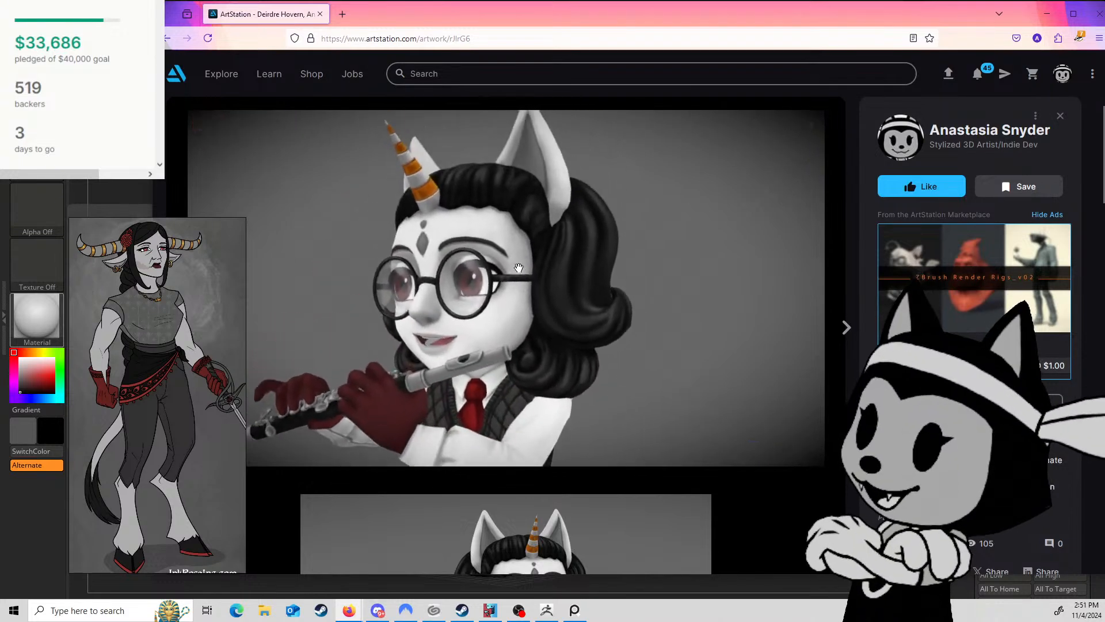
{"action": "scroll", "coordinate": [518, 268], "scroll_direction": "down", "scroll_amount": 3}
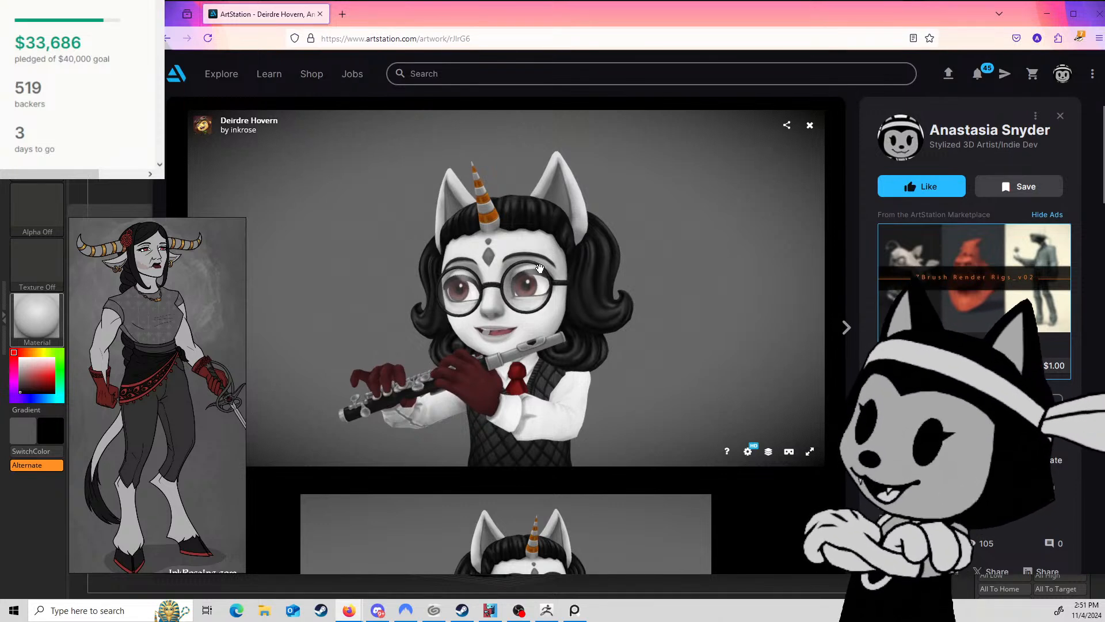
{"action": "left_click_drag", "start_coordinate": [662, 256], "coordinate": [461, 219]}
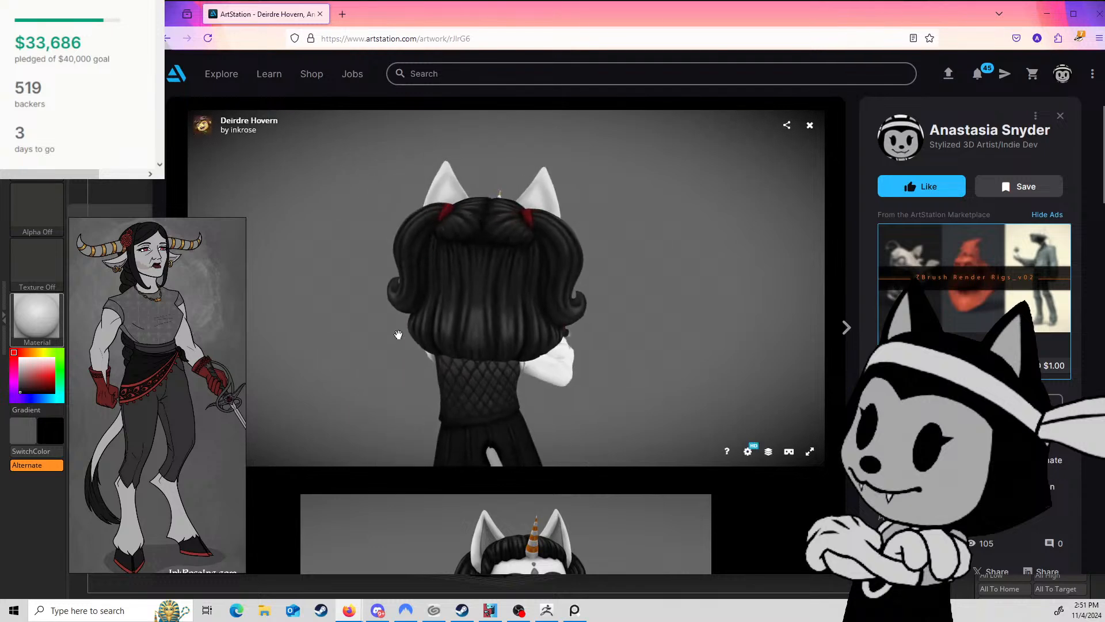
{"action": "left_click_drag", "start_coordinate": [388, 317], "coordinate": [577, 306]}
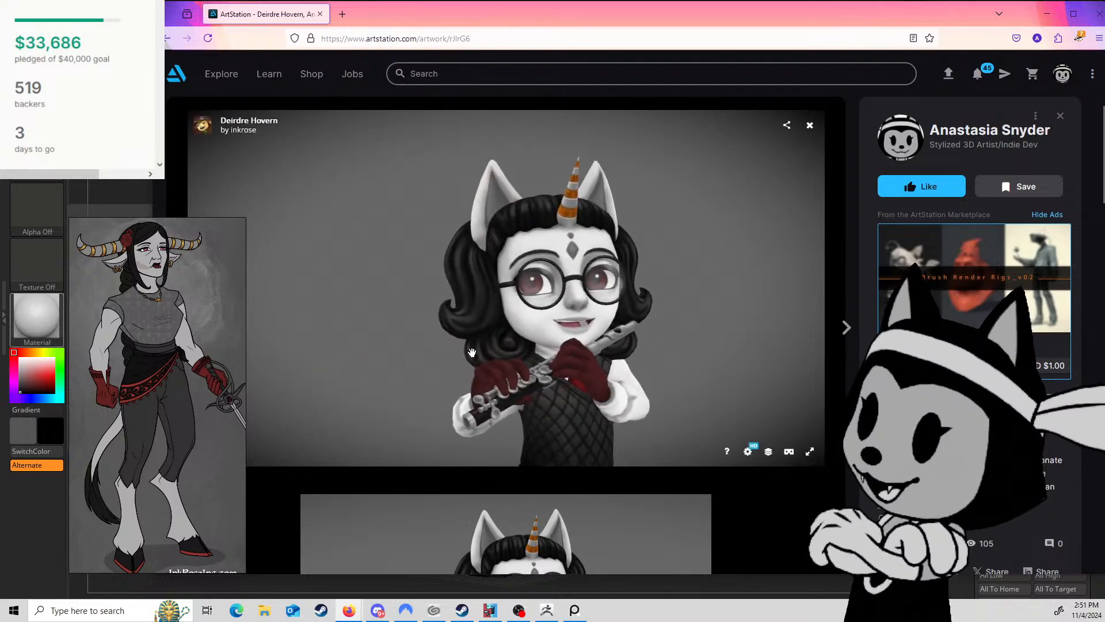
{"action": "left_click_drag", "start_coordinate": [473, 357], "coordinate": [659, 309]}
{"action": "left_click_drag", "start_coordinate": [495, 305], "coordinate": [546, 344]}
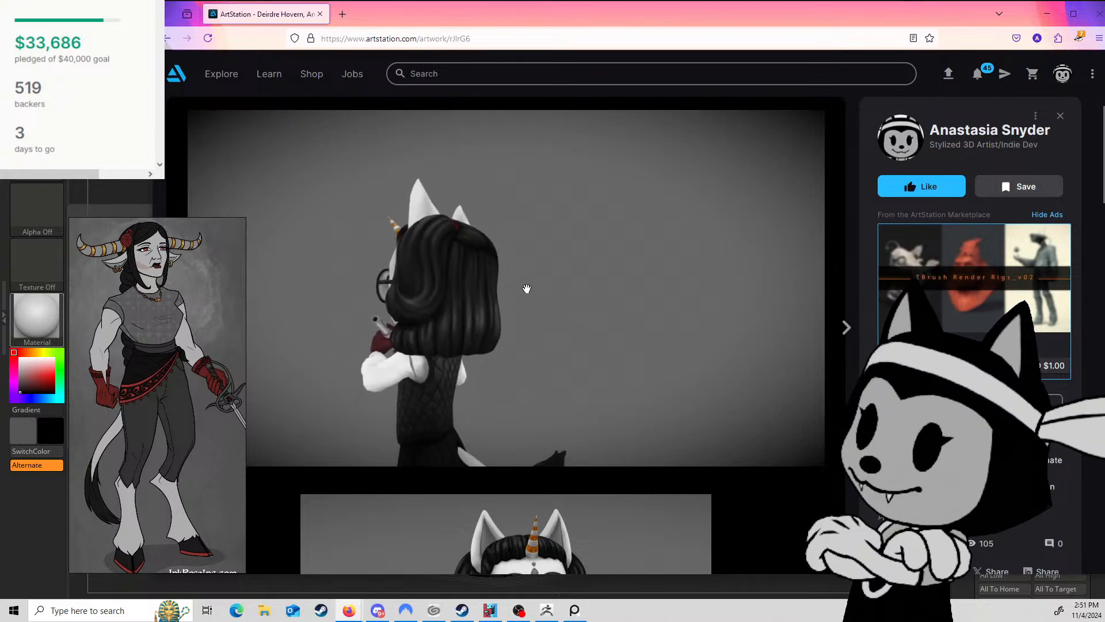
{"action": "left_click_drag", "start_coordinate": [526, 288], "coordinate": [371, 305]}
{"action": "mouse_move", "coordinate": [533, 286]}
{"action": "left_mouse_down"}
{"action": "mouse_move", "coordinate": [540, 295]}
{"action": "mouse_move", "coordinate": [498, 293]}
{"action": "mouse_move", "coordinate": [579, 352]}
{"action": "mouse_move", "coordinate": [535, 313]}
{"action": "mouse_move", "coordinate": [541, 276]}
{"action": "left_mouse_up"}
{"action": "scroll", "coordinate": [544, 278], "scroll_direction": "down", "scroll_amount": 5}
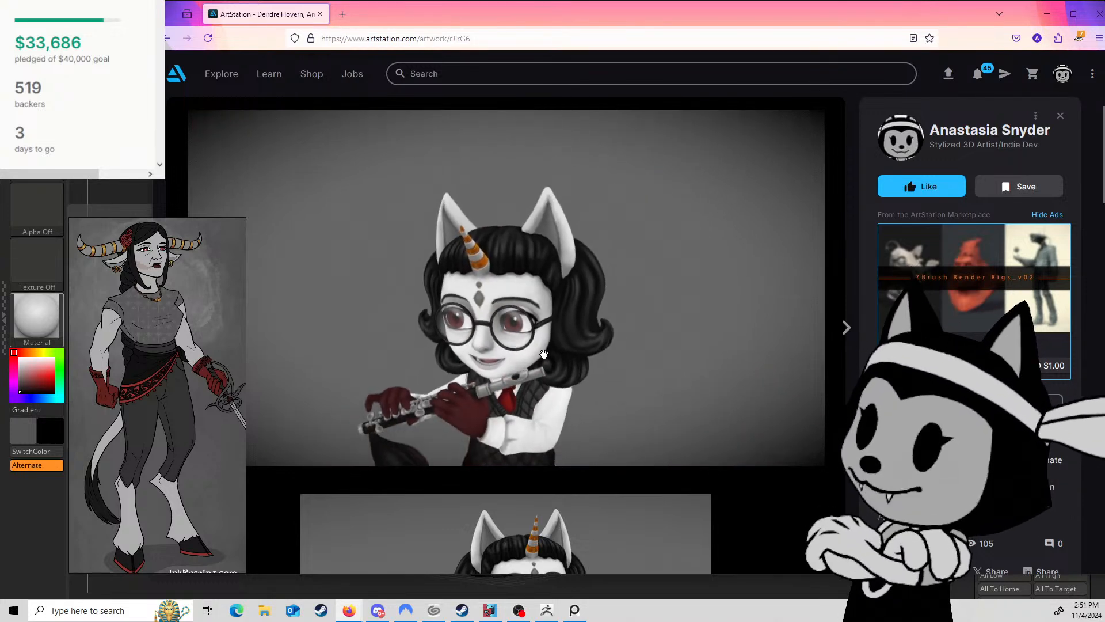
{"action": "scroll", "coordinate": [557, 269], "scroll_direction": "down", "scroll_amount": 2}
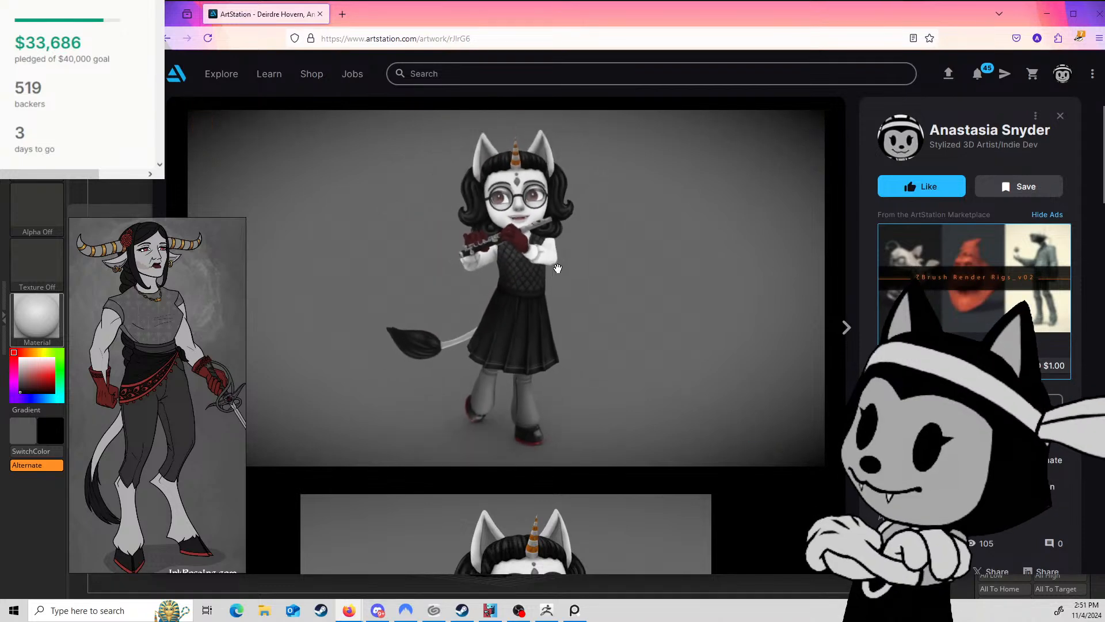
Step: Compare the first still render with the Deirdre 3D model and close the artwork page
{"action": "scroll", "coordinate": [486, 516], "scroll_direction": "down", "scroll_amount": 6}
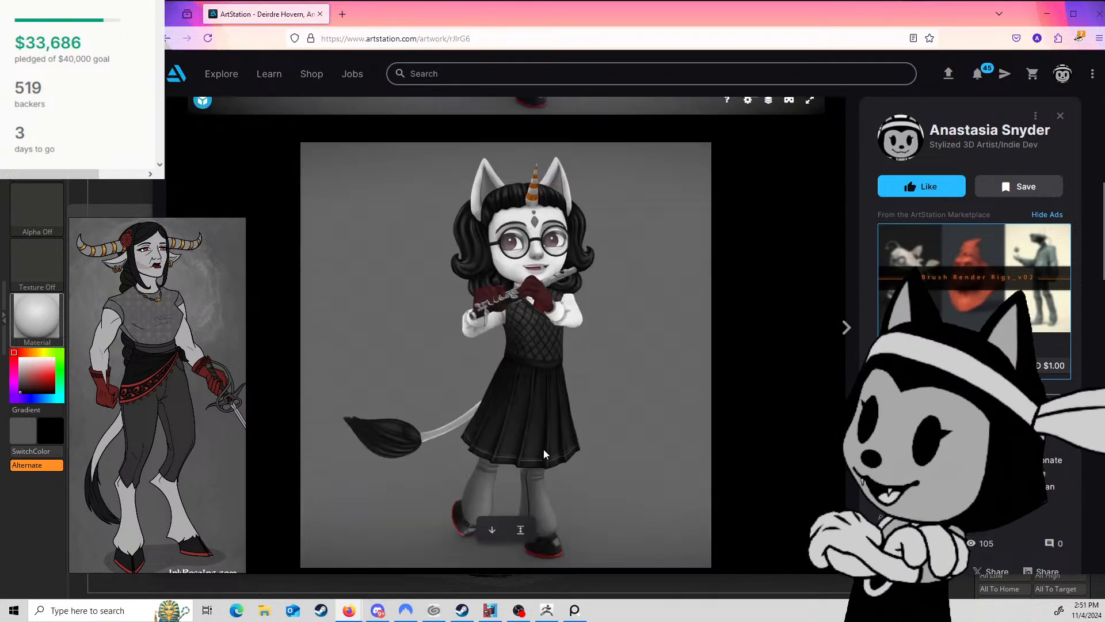
{"action": "scroll", "coordinate": [543, 449], "scroll_direction": "up", "scroll_amount": 6}
{"action": "left_click_drag", "start_coordinate": [552, 300], "coordinate": [472, 279]}
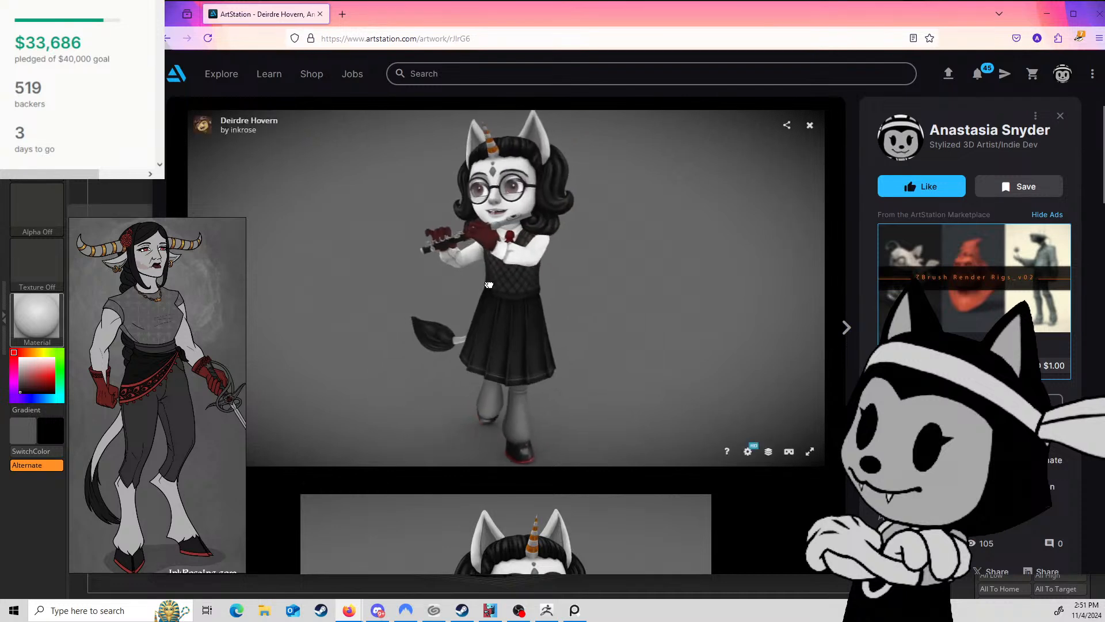
{"action": "left_click", "coordinate": [320, 15]}
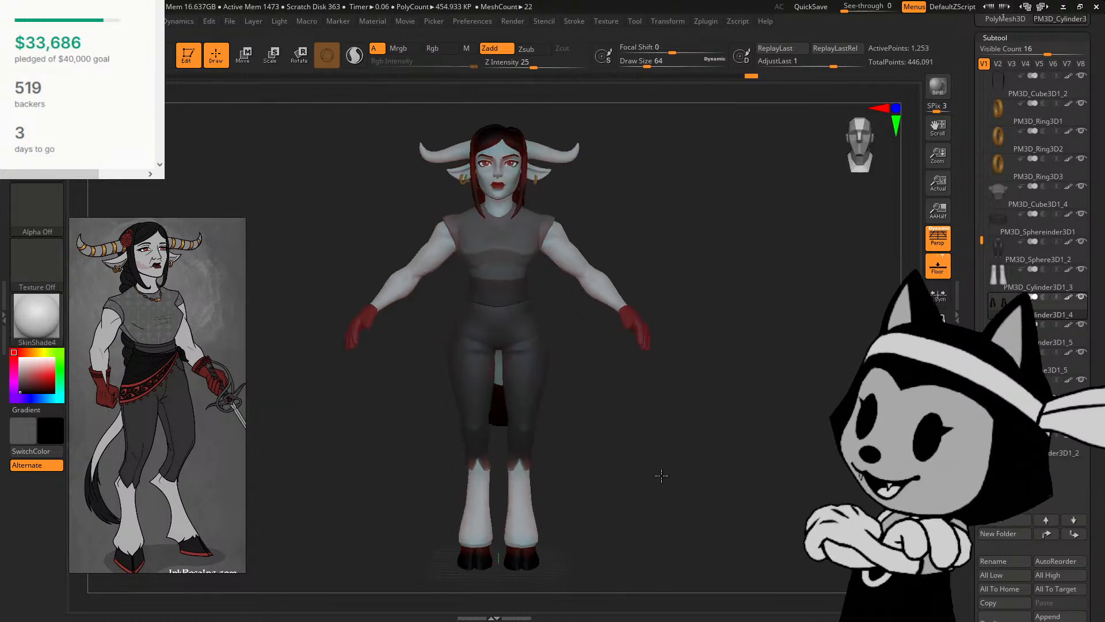
Step: Switch to Kickstarter update #1 in the browser and examine the character introductions from the horned swordswoman to Mr. Faverge
{"action": "left_click_drag", "start_coordinate": [661, 476], "coordinate": [626, 486]}
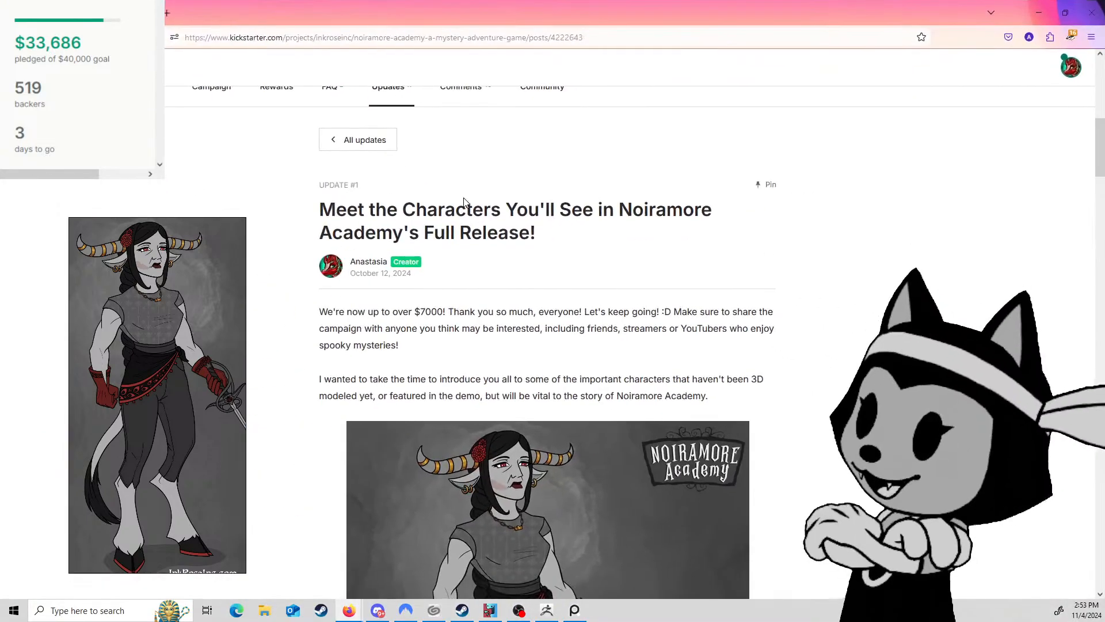
{"action": "scroll", "coordinate": [546, 346], "scroll_direction": "down", "scroll_amount": 3}
{"action": "scroll", "coordinate": [547, 345], "scroll_direction": "down", "scroll_amount": 2}
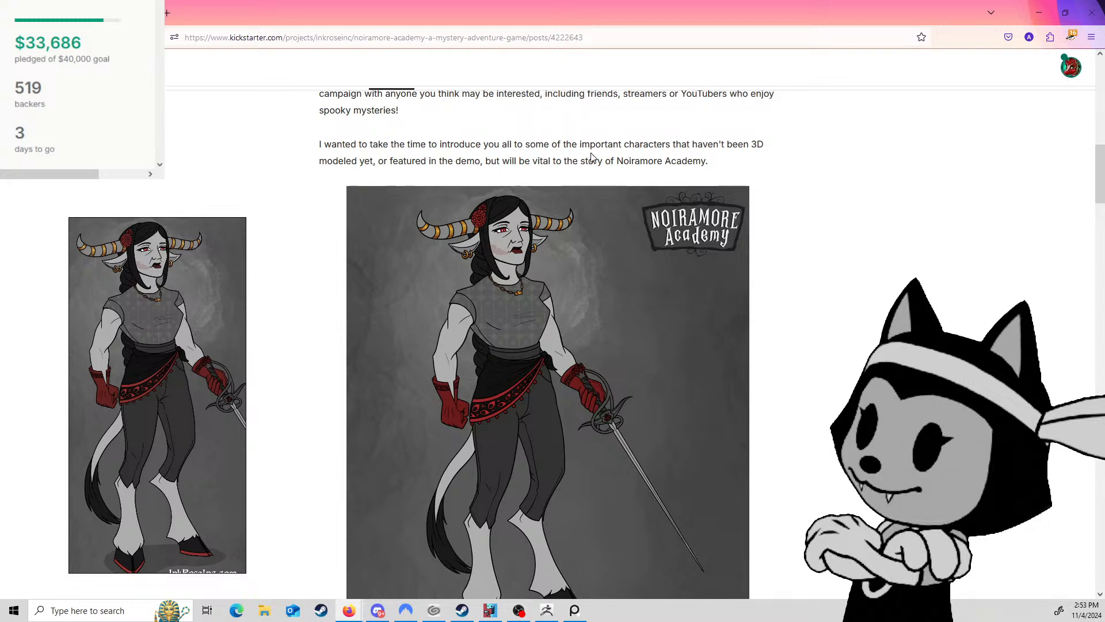
{"action": "scroll", "coordinate": [595, 146], "scroll_direction": "down", "scroll_amount": 5}
{"action": "scroll", "coordinate": [595, 147], "scroll_direction": "down", "scroll_amount": 6}
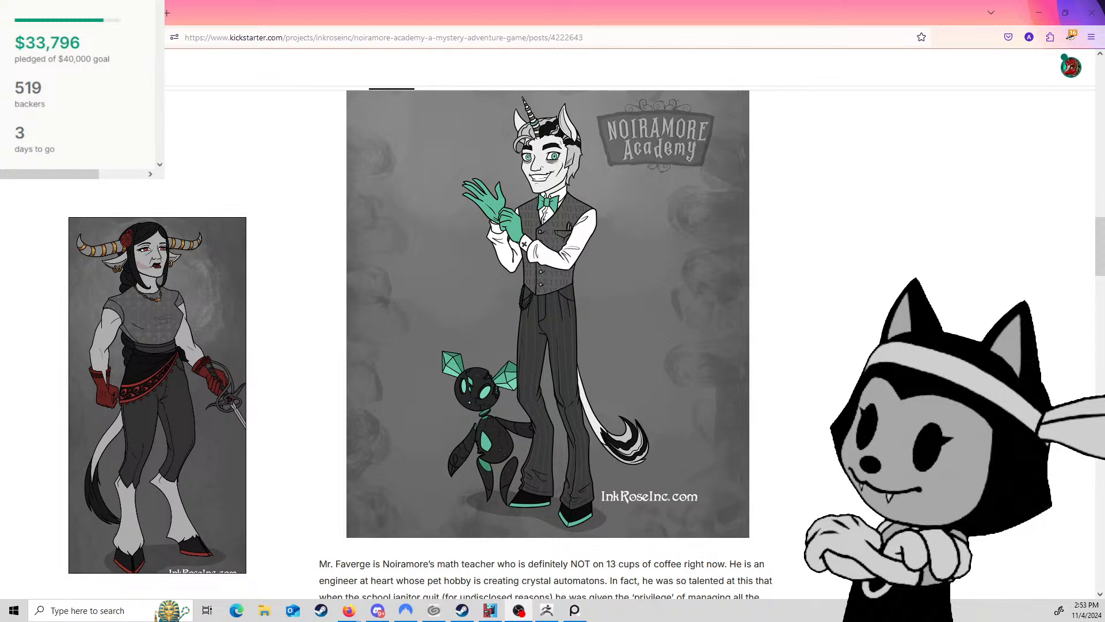
{"action": "scroll", "coordinate": [595, 437], "scroll_direction": "down", "scroll_amount": 2}
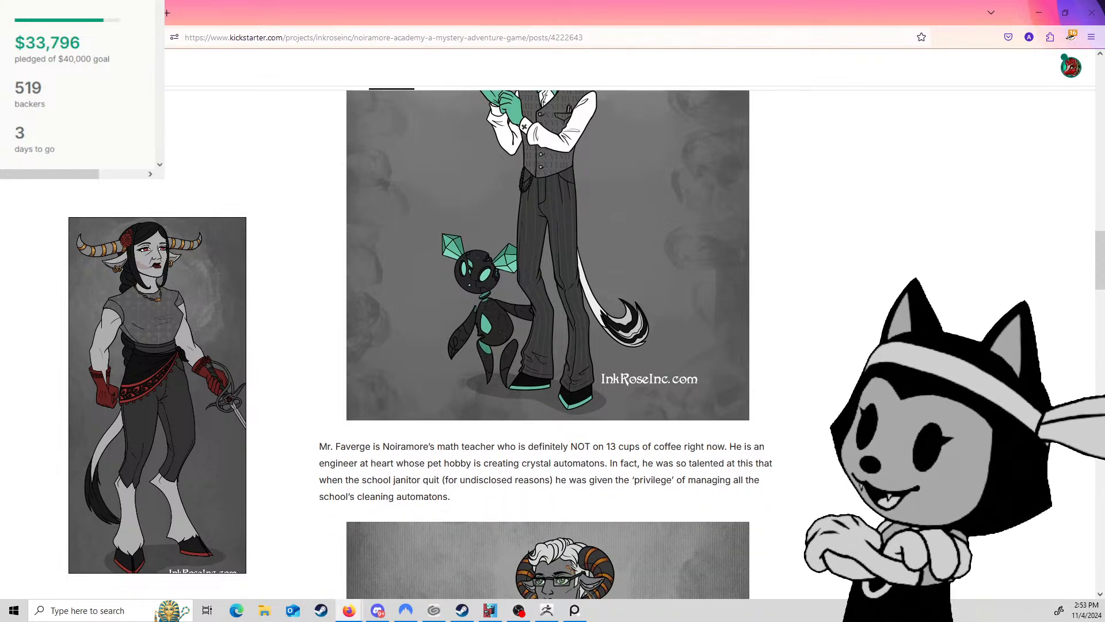
{"action": "scroll", "coordinate": [732, 467], "scroll_direction": "up", "scroll_amount": 2}
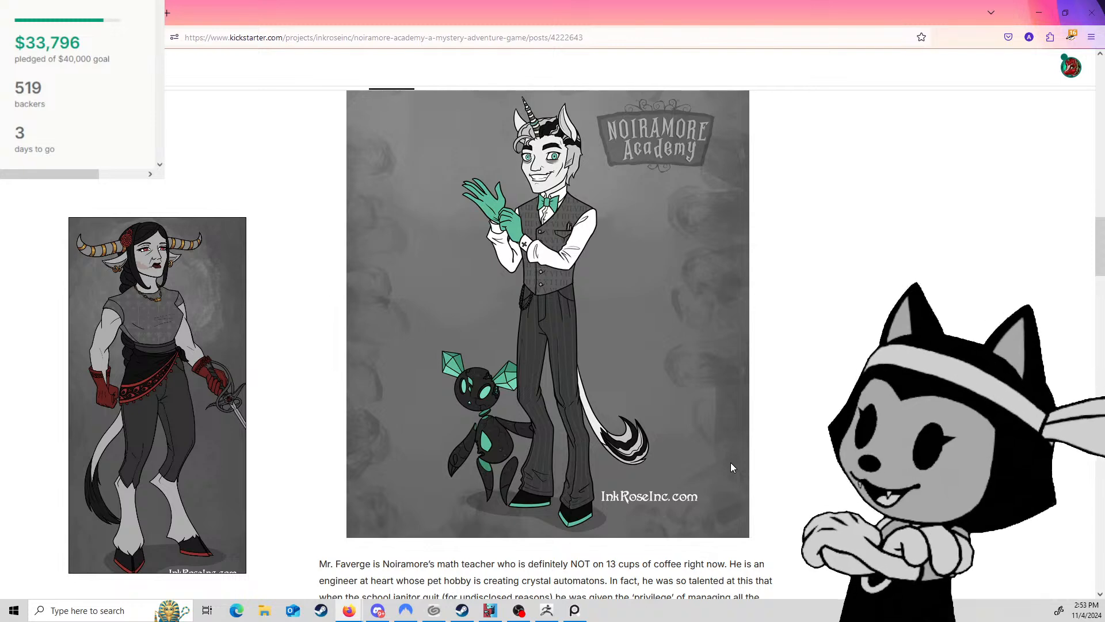
Step: Examine the character introductions for Mr. Faverge and Mr. Cabrera in the Kickstarter update
{"action": "scroll", "coordinate": [611, 284], "scroll_direction": "down", "scroll_amount": 8}
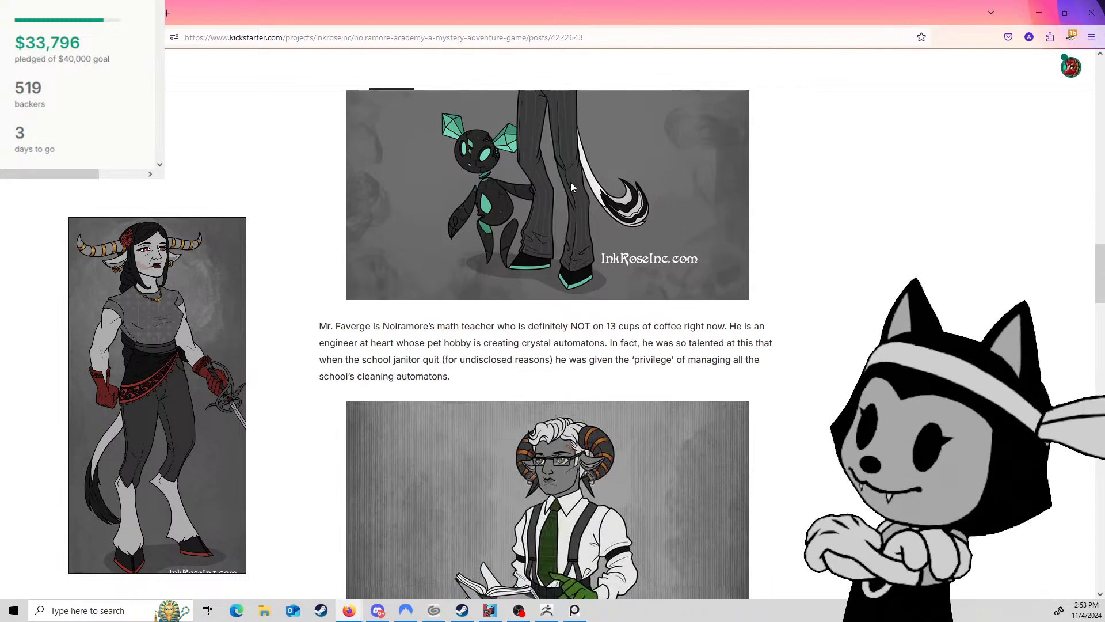
{"action": "scroll", "coordinate": [664, 298], "scroll_direction": "up", "scroll_amount": 1}
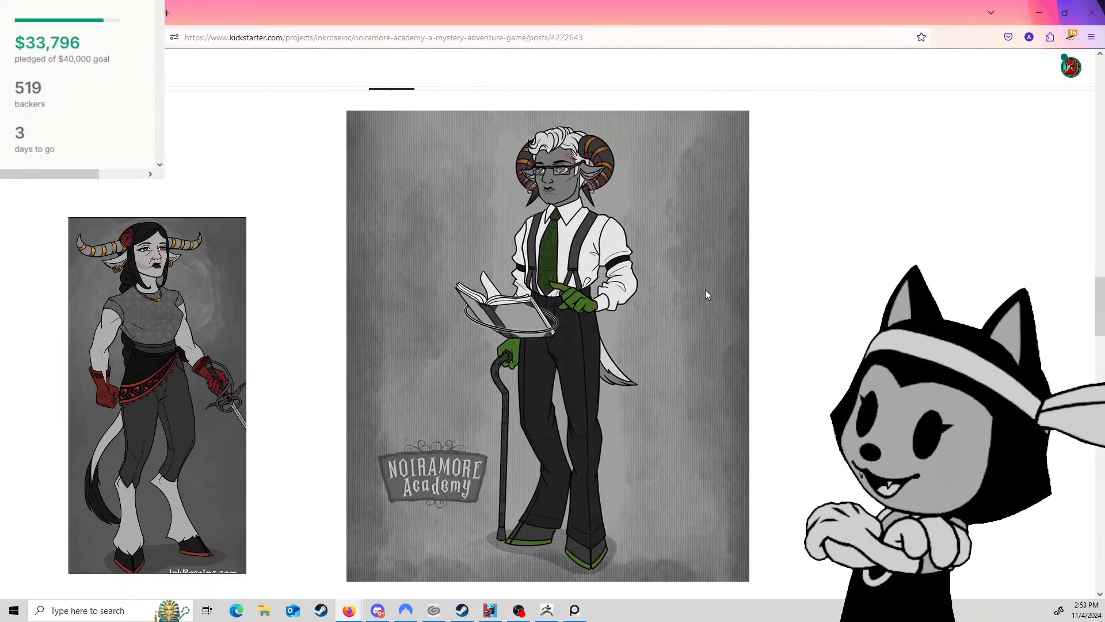
{"action": "scroll", "coordinate": [708, 296], "scroll_direction": "down", "scroll_amount": 2}
{"action": "scroll", "coordinate": [738, 297], "scroll_direction": "up", "scroll_amount": 3}
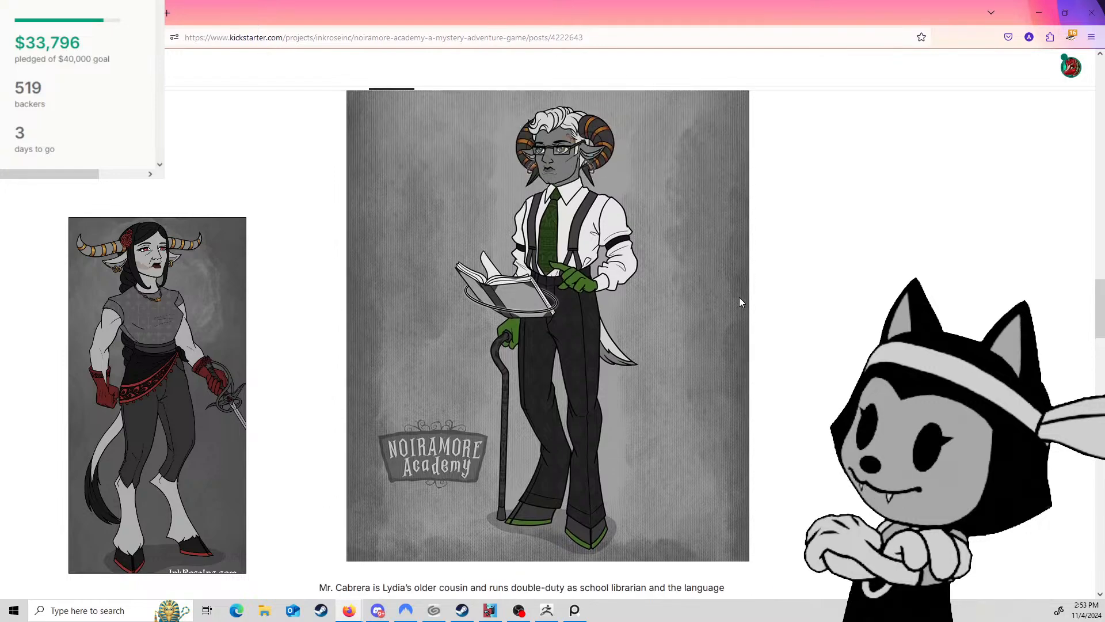
{"action": "scroll", "coordinate": [731, 321], "scroll_direction": "down", "scroll_amount": 2}
{"action": "scroll", "coordinate": [731, 320], "scroll_direction": "down", "scroll_amount": 2}
{"action": "scroll", "coordinate": [715, 313], "scroll_direction": "up", "scroll_amount": 4}
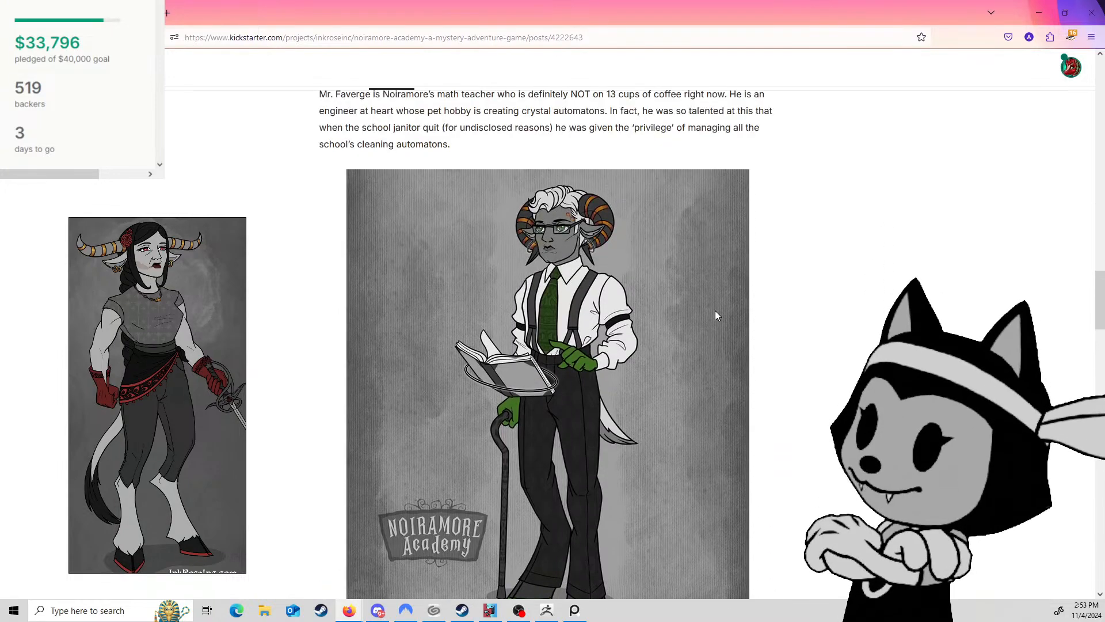
{"action": "scroll", "coordinate": [711, 311], "scroll_direction": "down", "scroll_amount": 1}
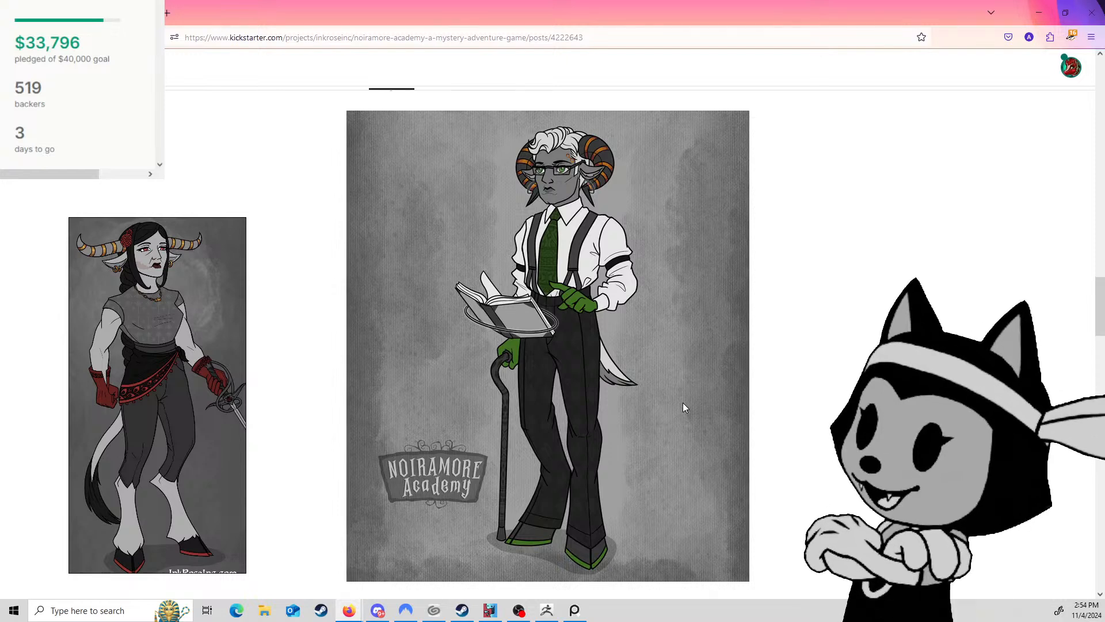
Step: Examine the update's remaining character introductions, from Lunchlord Seabrooke to The Vendor
{"action": "scroll", "coordinate": [676, 232], "scroll_direction": "down", "scroll_amount": 10}
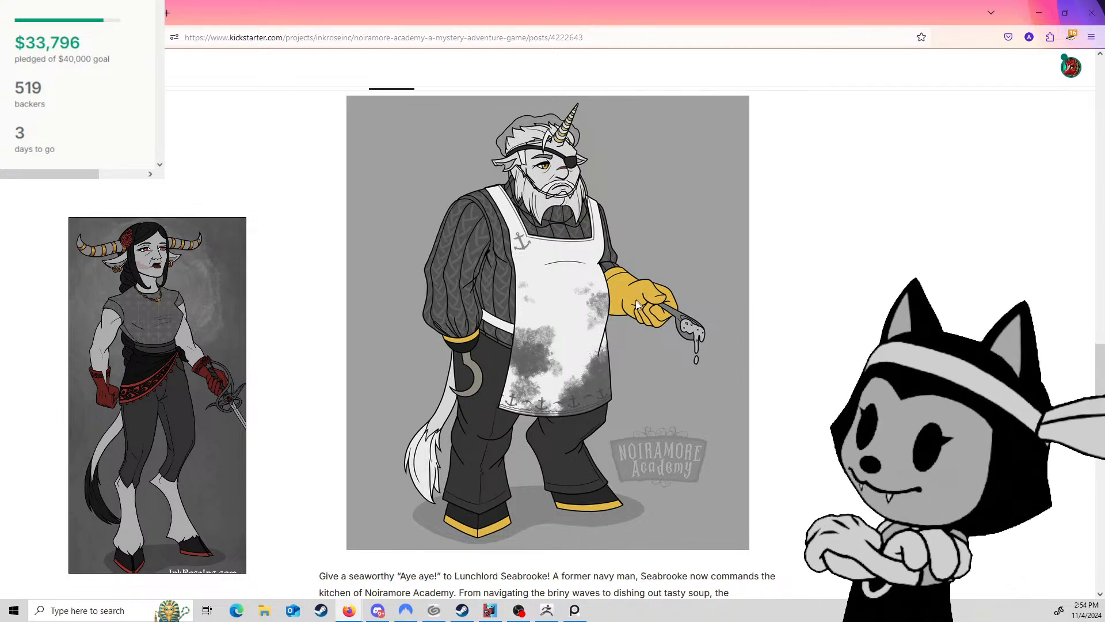
{"action": "scroll", "coordinate": [643, 290], "scroll_direction": "down", "scroll_amount": 8}
{"action": "scroll", "coordinate": [644, 266], "scroll_direction": "up", "scroll_amount": 1}
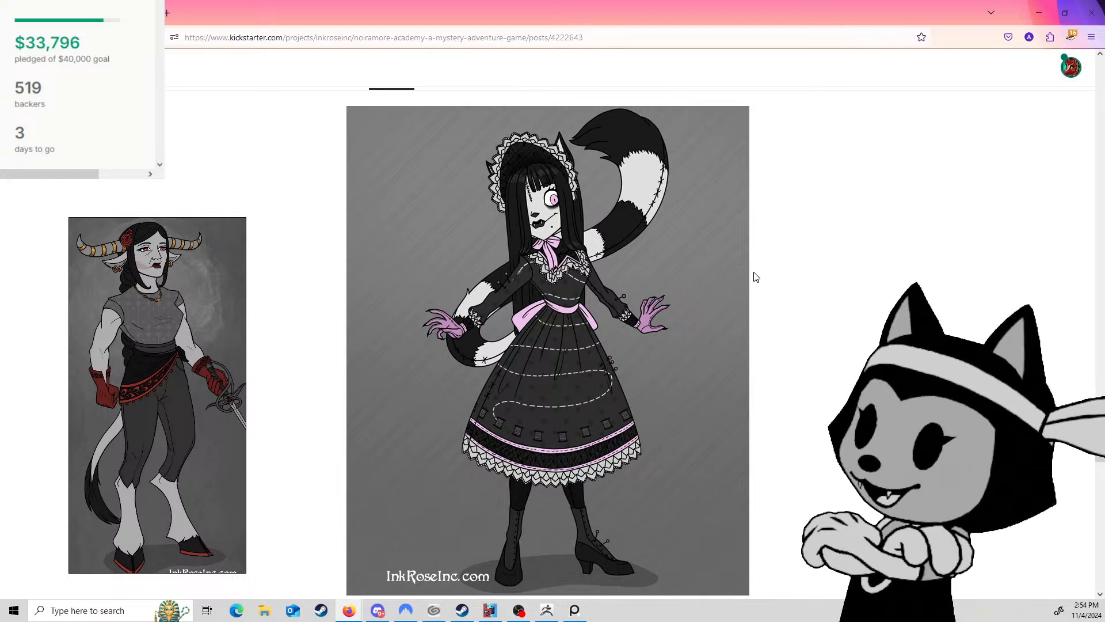
{"action": "scroll", "coordinate": [756, 278], "scroll_direction": "down", "scroll_amount": 1}
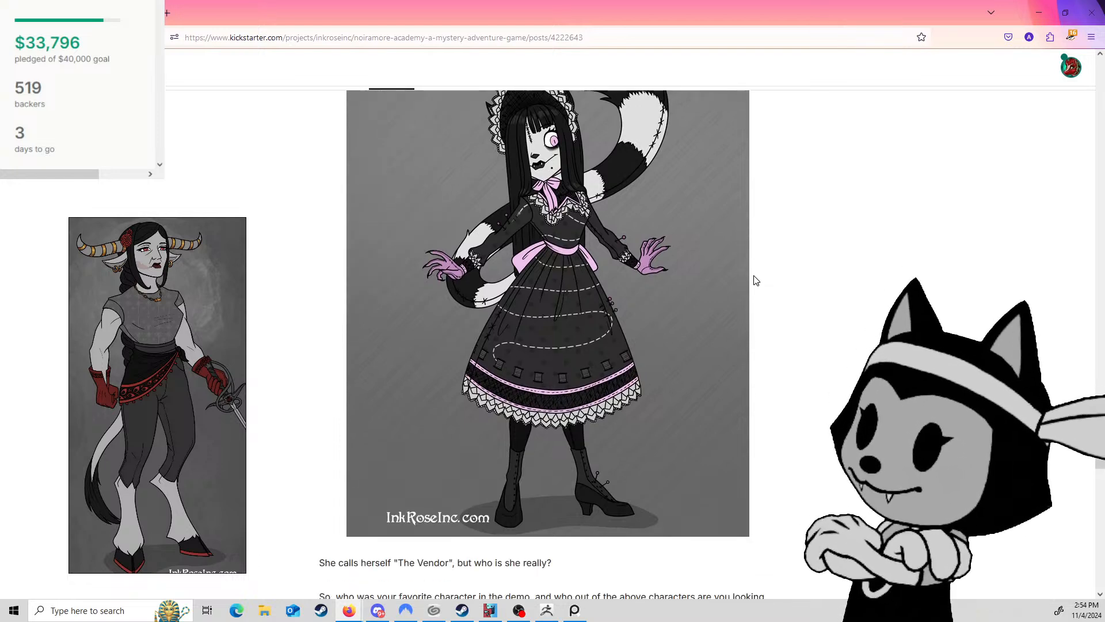
{"action": "scroll", "coordinate": [549, 470], "scroll_direction": "up", "scroll_amount": 1}
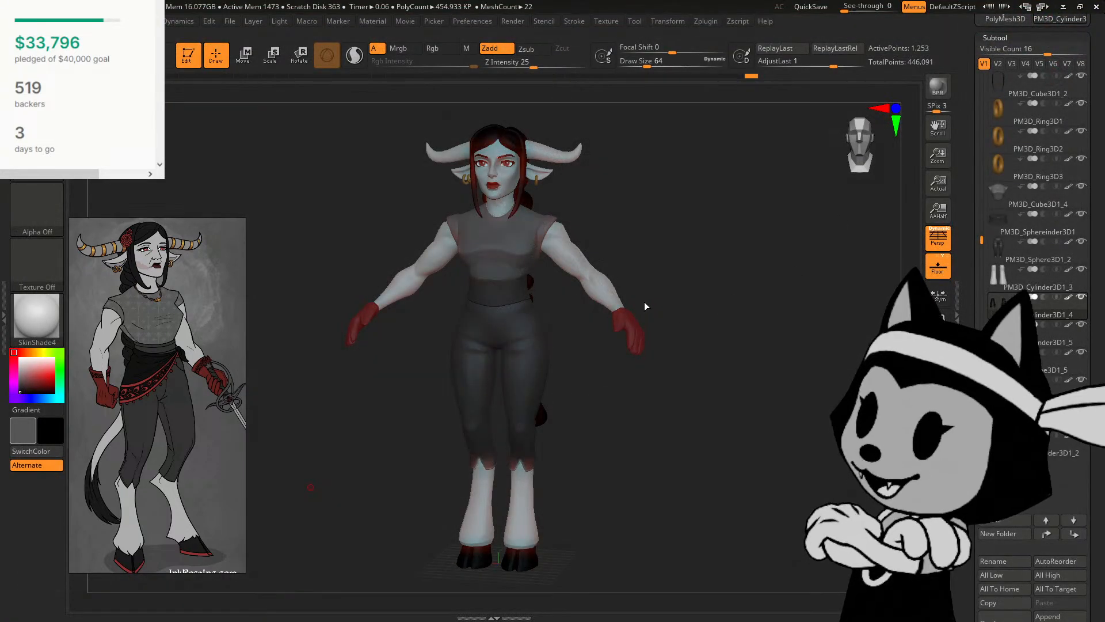
Step: Switch back to ZBrush and select the horned character's white lower-leg subtool, framing the hoofed legs from the side
{"action": "left_click_drag", "start_coordinate": [629, 253], "coordinate": [567, 240]}
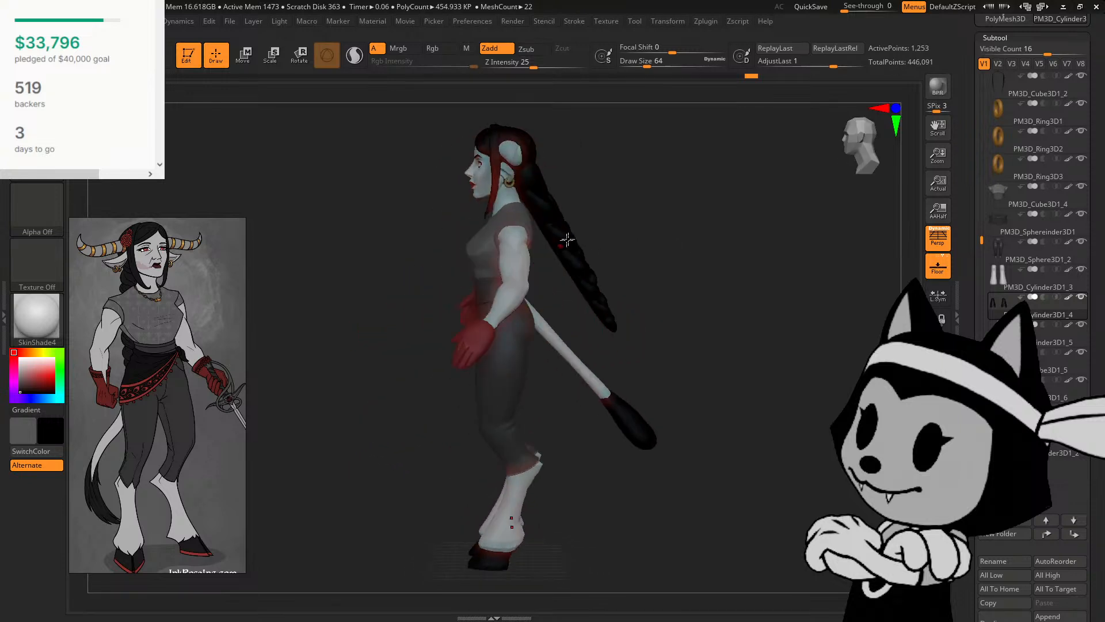
{"action": "left_click_drag", "start_coordinate": [675, 243], "coordinate": [623, 210]}
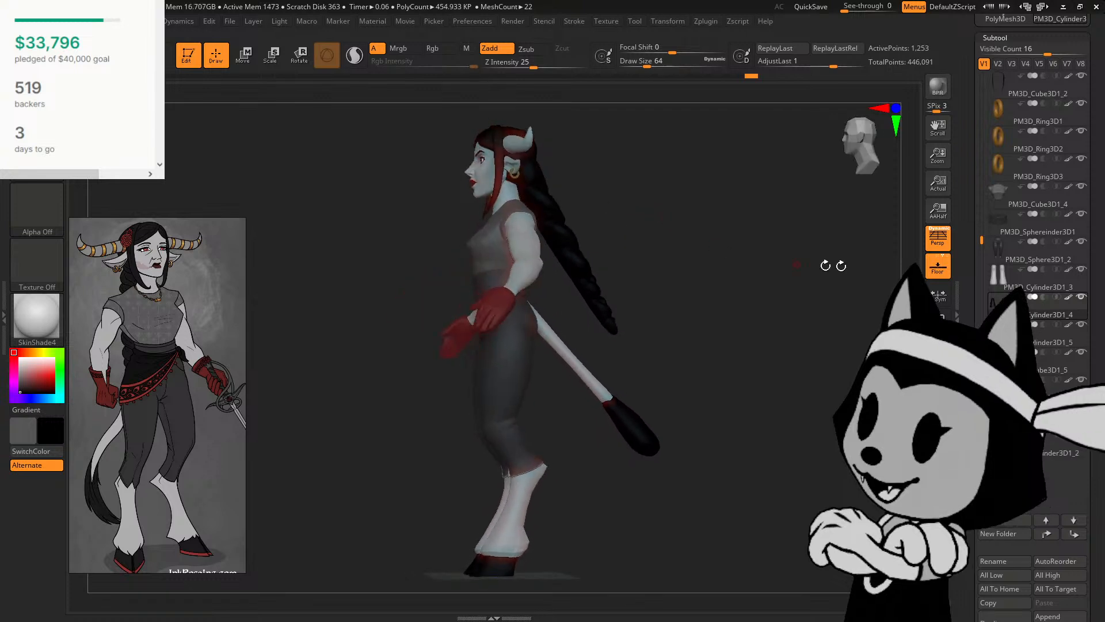
{"action": "left_click", "coordinate": [1043, 281]}
{"action": "left_click_drag", "start_coordinate": [869, 368], "coordinate": [882, 242], "text": "alt"}
Step: Find the white cow's hind-leg photo on the reference board and enlarge it to show the leg down to the hooves
{"action": "scroll", "coordinate": [154, 445], "scroll_direction": "down", "scroll_amount": 5}
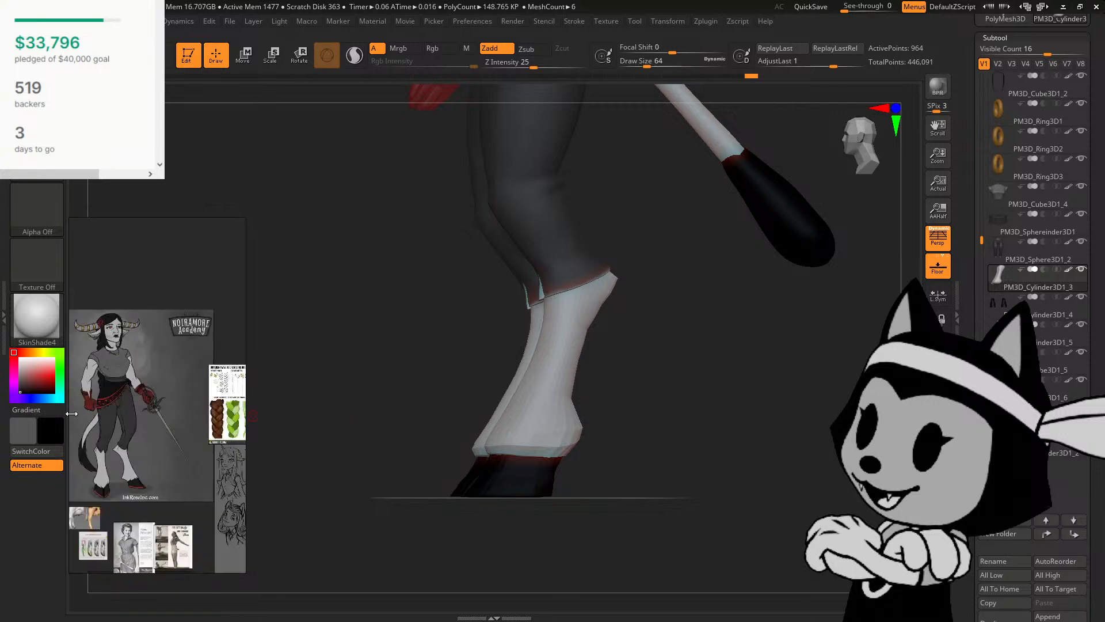
{"action": "scroll", "coordinate": [150, 437], "scroll_direction": "up", "scroll_amount": 5}
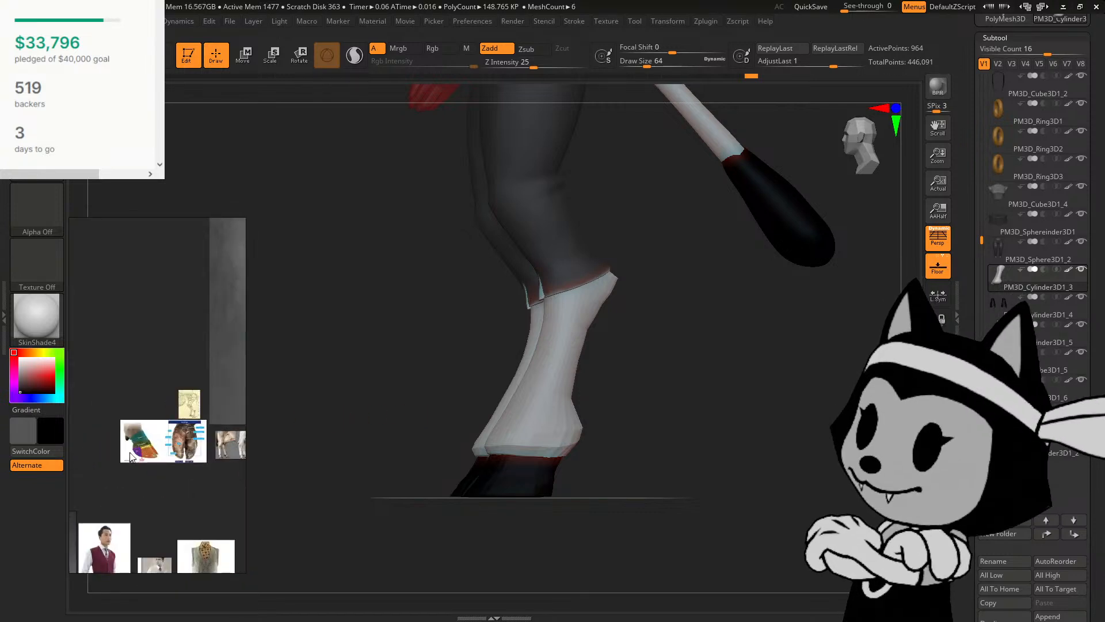
{"action": "middle_click_drag", "start_coordinate": [206, 444], "coordinate": [206, 421]}
{"action": "scroll", "coordinate": [142, 412], "scroll_direction": "up", "scroll_amount": 4}
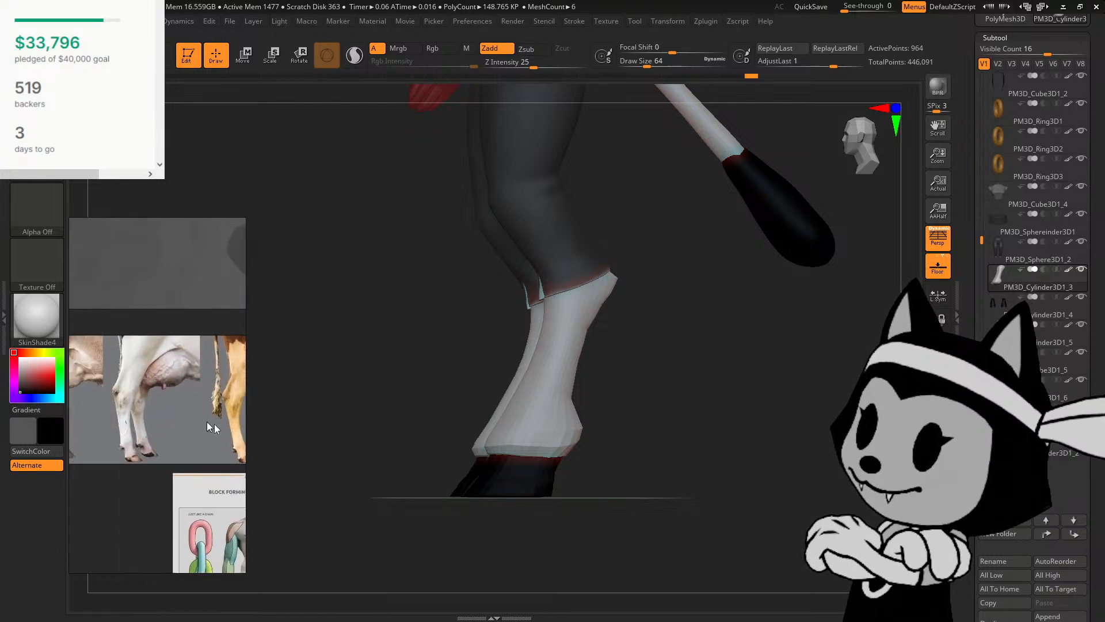
{"action": "middle_click_drag", "start_coordinate": [164, 389], "coordinate": [202, 345]}
{"action": "scroll", "coordinate": [222, 399], "scroll_direction": "up", "scroll_amount": 2}
{"action": "scroll", "coordinate": [158, 410], "scroll_direction": "up", "scroll_amount": 1}
{"action": "scroll", "coordinate": [158, 410], "scroll_direction": "up", "scroll_amount": 1}
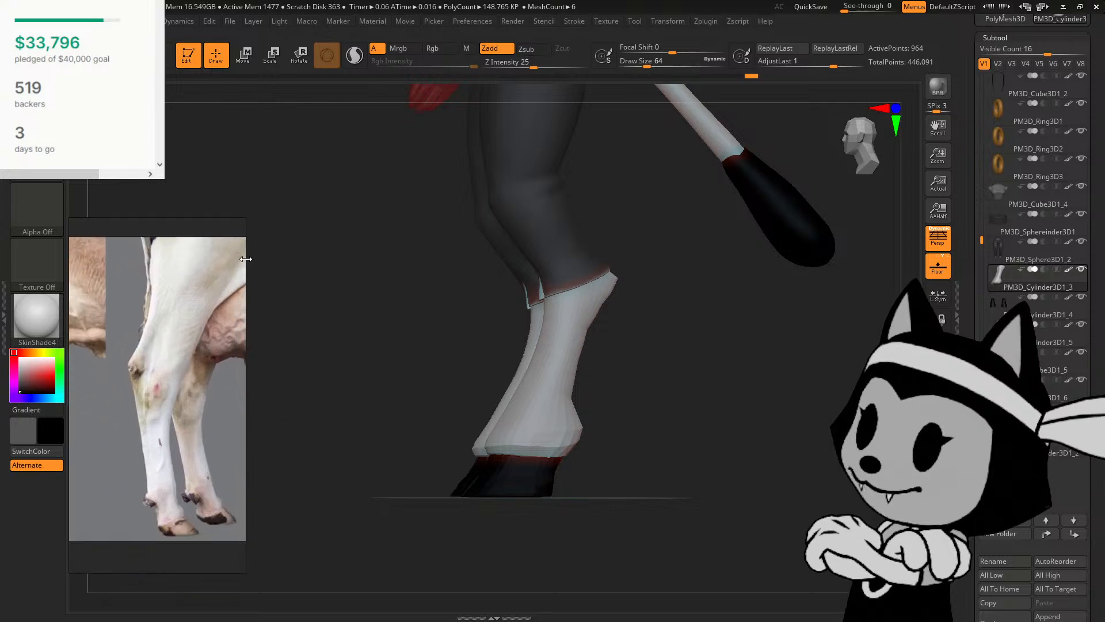
Step: Narrow the reference window around the cow's hind leg and move it clear of the sculpting area
{"action": "left_click_drag", "start_coordinate": [246, 261], "coordinate": [193, 277]}
{"action": "middle_click_drag", "start_coordinate": [169, 281], "coordinate": [143, 276]}
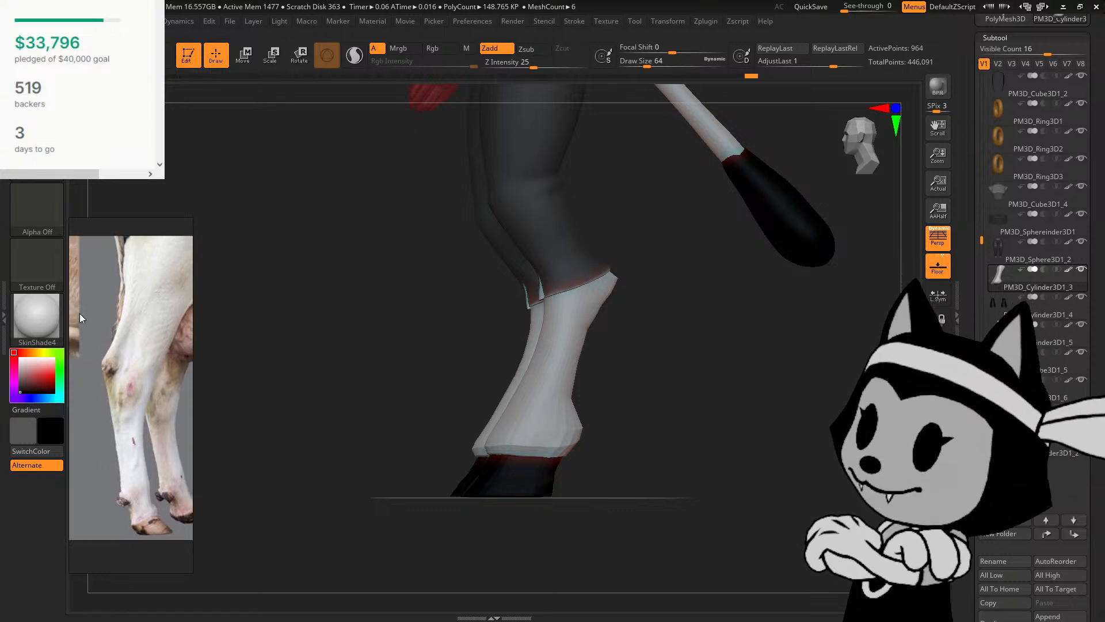
{"action": "left_click_drag", "start_coordinate": [70, 314], "coordinate": [94, 317]}
{"action": "right_click_drag", "start_coordinate": [118, 329], "coordinate": [91, 339]}
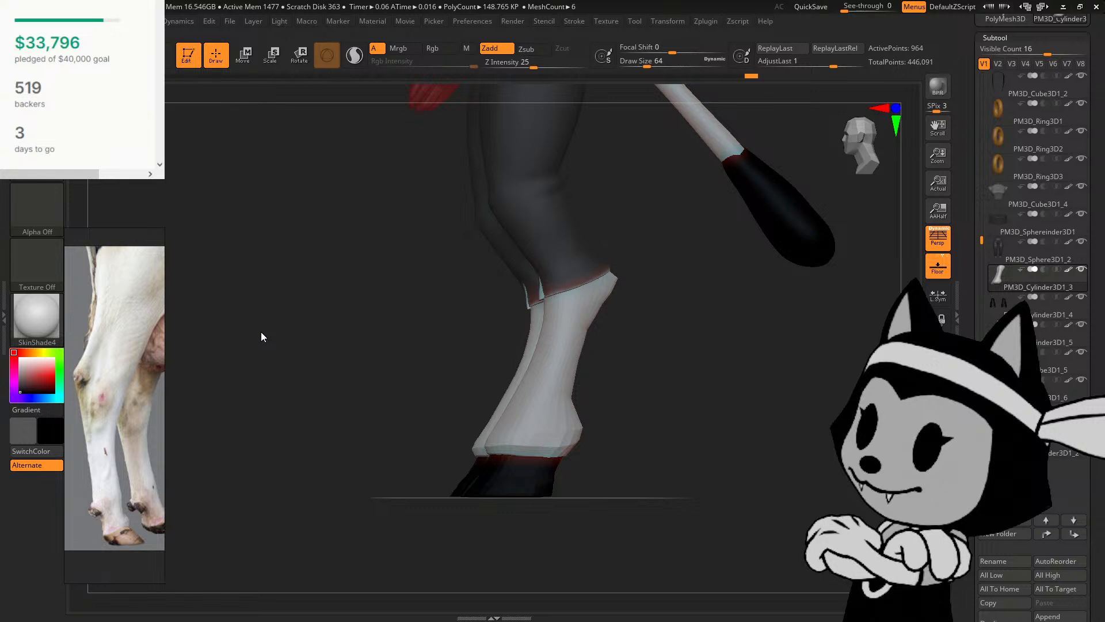
Step: Inspect the lower legs and the whole horned figure from the back, front and side
{"action": "left_click_drag", "start_coordinate": [414, 409], "coordinate": [530, 369]}
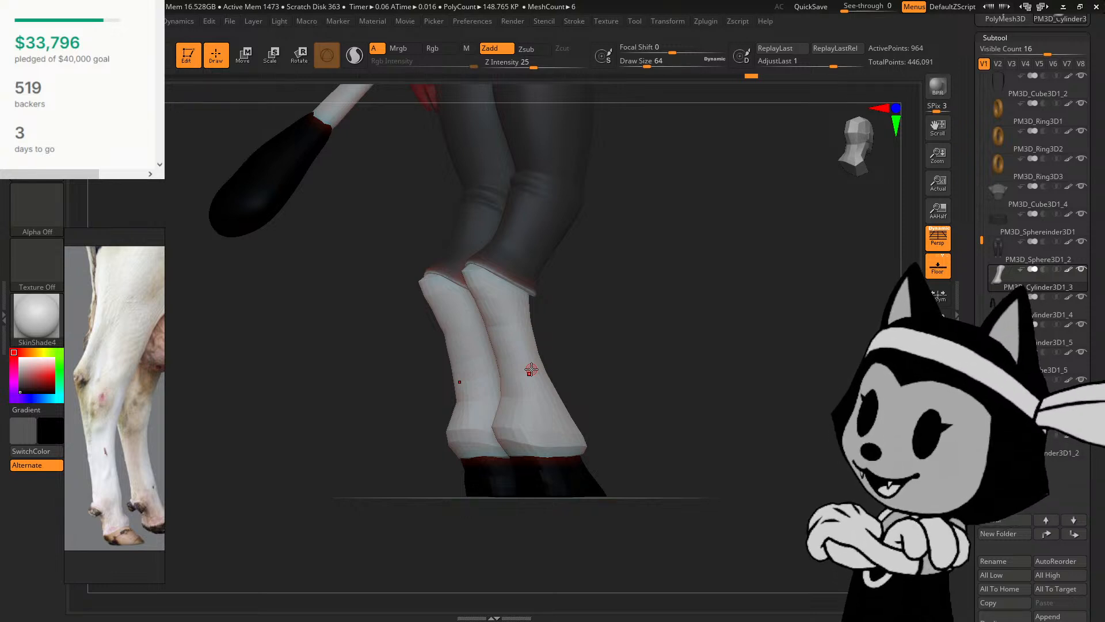
{"action": "left_click_drag", "start_coordinate": [690, 495], "coordinate": [650, 535], "text": "alt"}
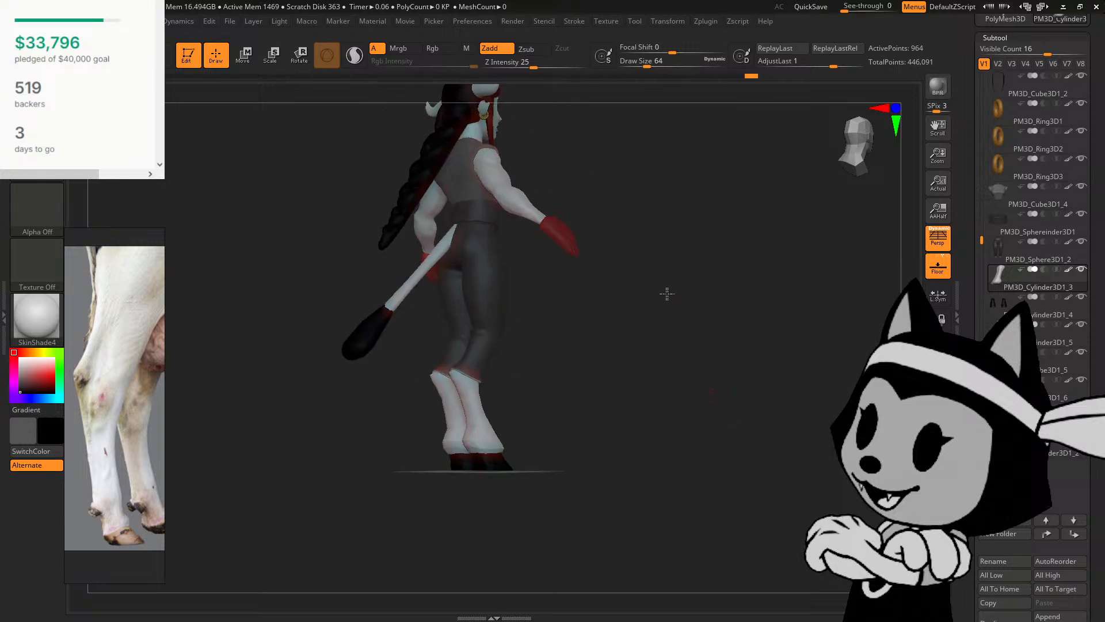
{"action": "left_click_drag", "start_coordinate": [667, 294], "coordinate": [652, 298]}
{"action": "left_click_drag", "start_coordinate": [712, 391], "coordinate": [713, 443], "text": "alt"}
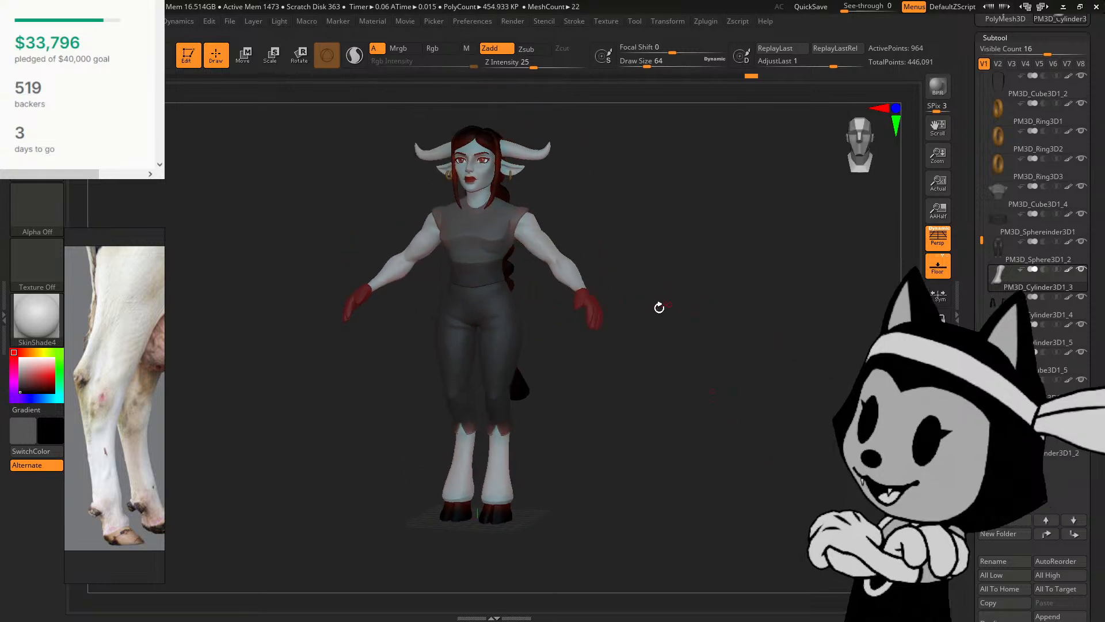
{"action": "left_click_drag", "start_coordinate": [659, 309], "coordinate": [653, 301], "text": "shift"}
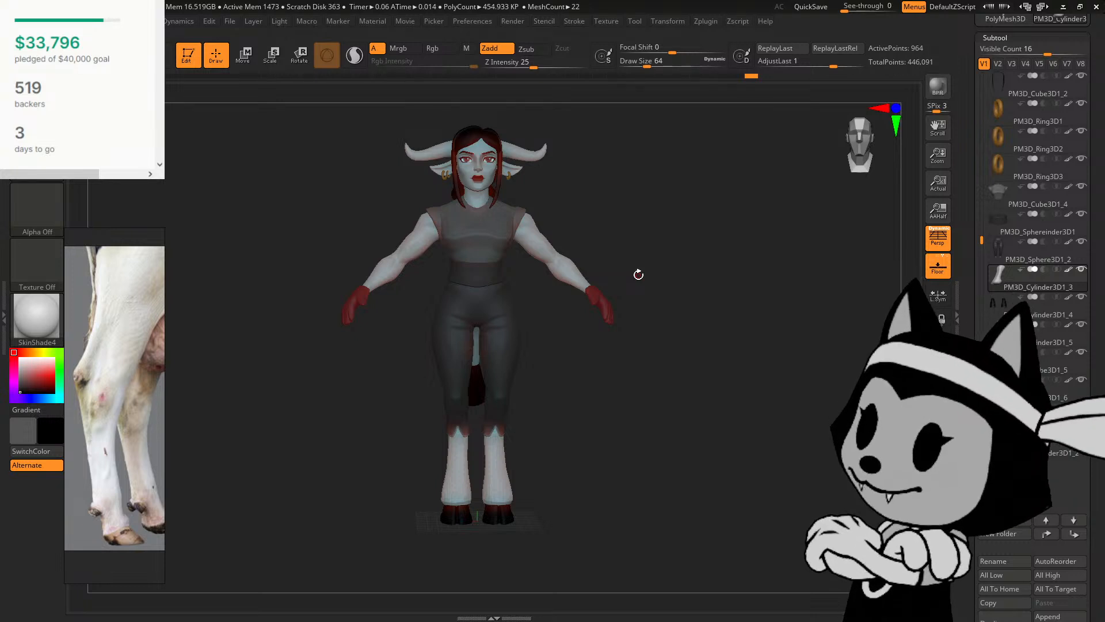
{"action": "left_click_drag", "start_coordinate": [650, 455], "coordinate": [838, 495]}
{"action": "left_click_drag", "start_coordinate": [691, 403], "coordinate": [766, 369], "text": "alt"}
Step: Remesh the lower-leg subtool with DynaMesh, undoing the overly dense first result and using a lower resolution instead
{"action": "left_click_drag", "start_coordinate": [933, 509], "coordinate": [948, 156], "text": "alt"}
{"action": "scroll", "coordinate": [1004, 300], "scroll_direction": "down", "scroll_amount": 5}
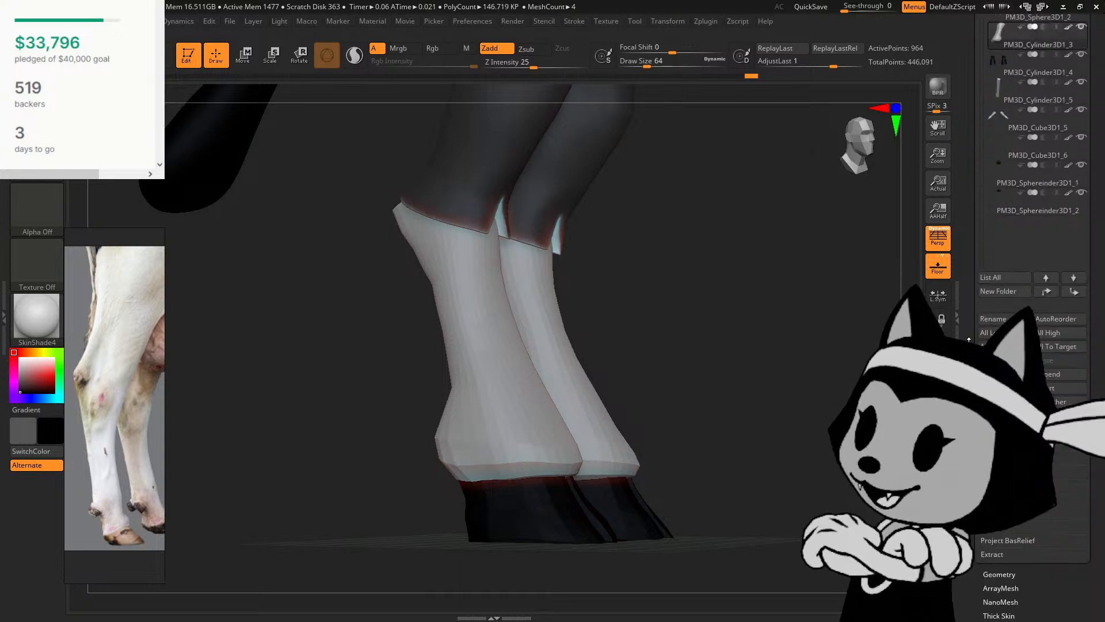
{"action": "left_click_drag", "start_coordinate": [719, 426], "coordinate": [852, 434]}
{"action": "scroll", "coordinate": [1004, 300], "scroll_direction": "down", "scroll_amount": 1}
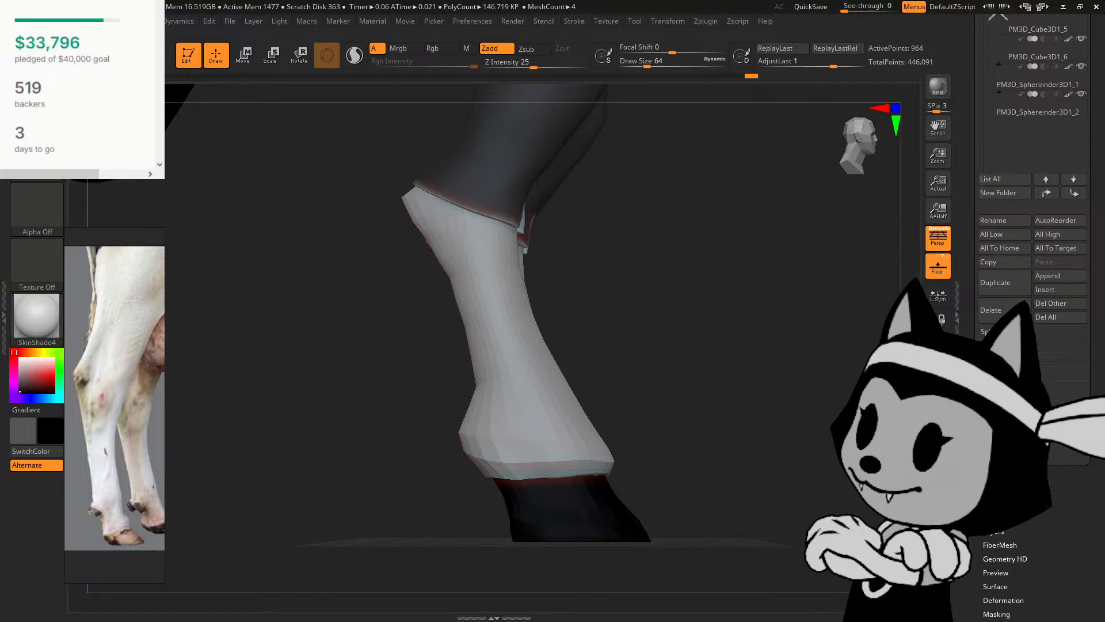
{"action": "left_click", "coordinate": [1000, 478]}
{"action": "scroll", "coordinate": [1030, 173], "scroll_direction": "up", "scroll_amount": 4}
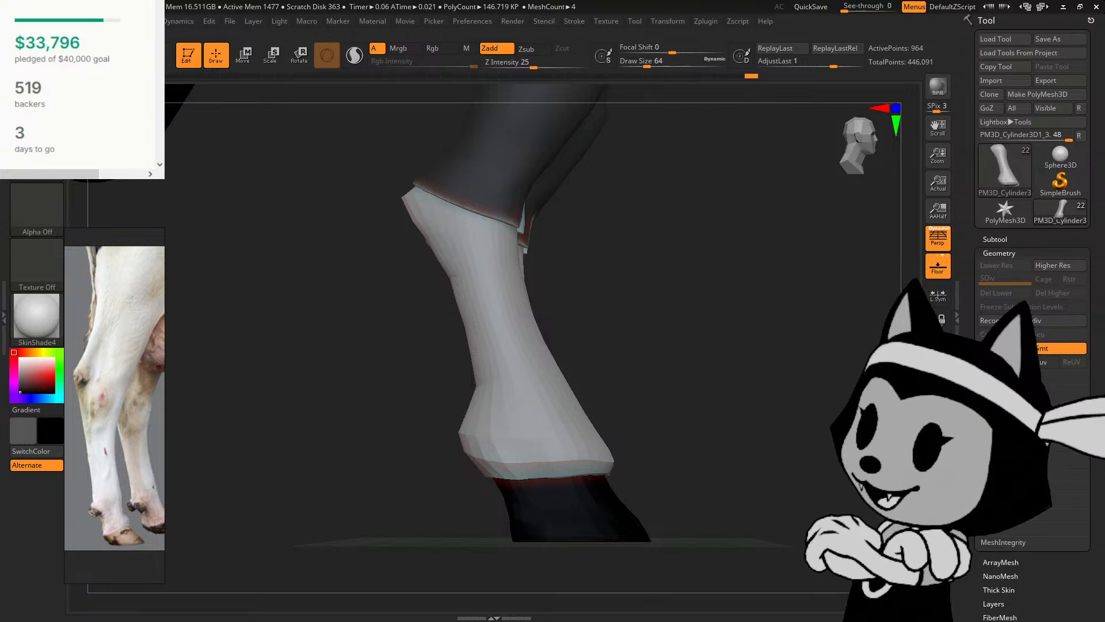
{"action": "left_click", "coordinate": [996, 445]}
{"action": "left_click", "coordinate": [995, 465]}
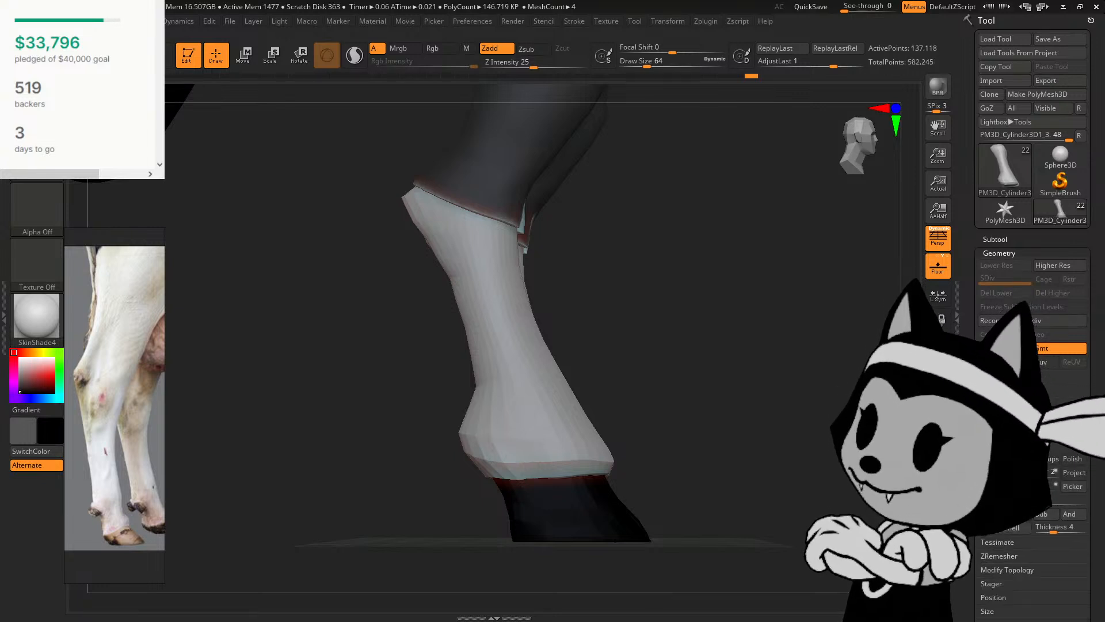
{"action": "mouse_move", "coordinate": [810, 477]}
{"action": "left_mouse_down", "text": "alt"}
{"action": "mouse_move", "coordinate": [777, 598]}
{"action": "mouse_move", "coordinate": [798, 473]}
{"action": "left_mouse_up", "text": "alt"}
{"action": "key", "text": "ctrl+z"}
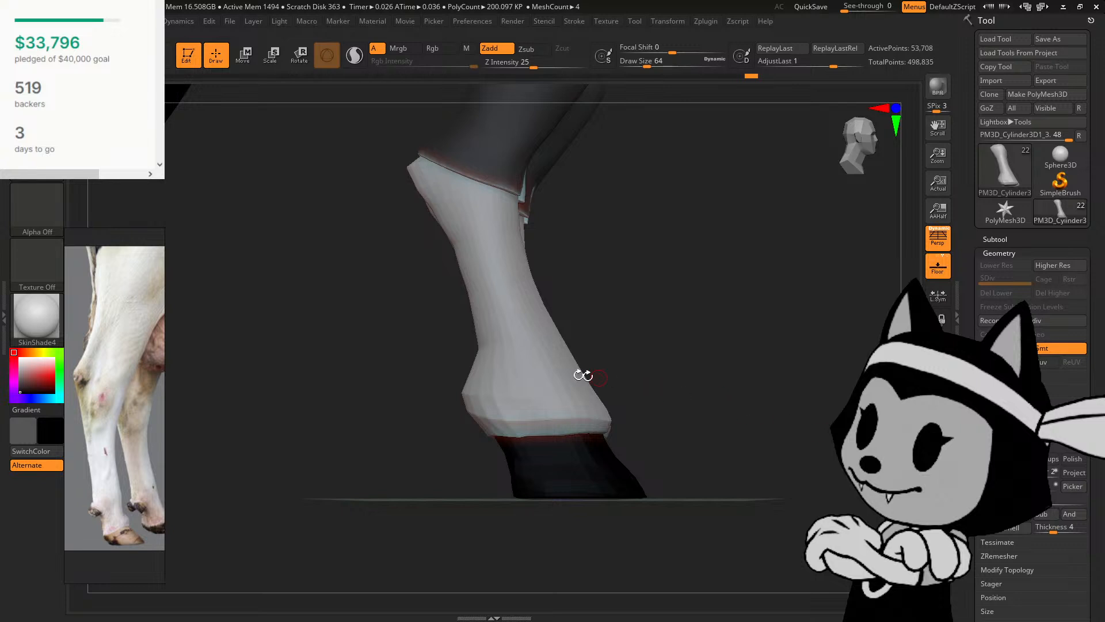
Step: Turn off perspective for the side view of the lower legs and increase the brush Draw Size to 256
{"action": "left_click_drag", "start_coordinate": [581, 375], "coordinate": [588, 330], "text": "shift"}
{"action": "left_click_drag", "start_coordinate": [638, 299], "coordinate": [672, 293]}
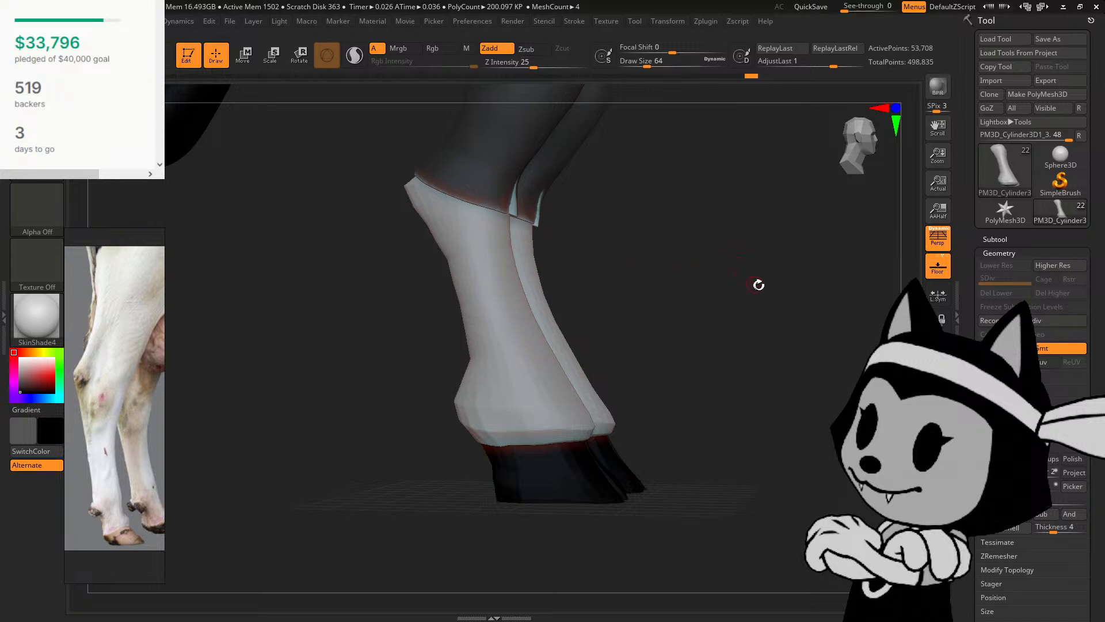
{"action": "left_click_drag", "start_coordinate": [759, 285], "coordinate": [733, 255]}
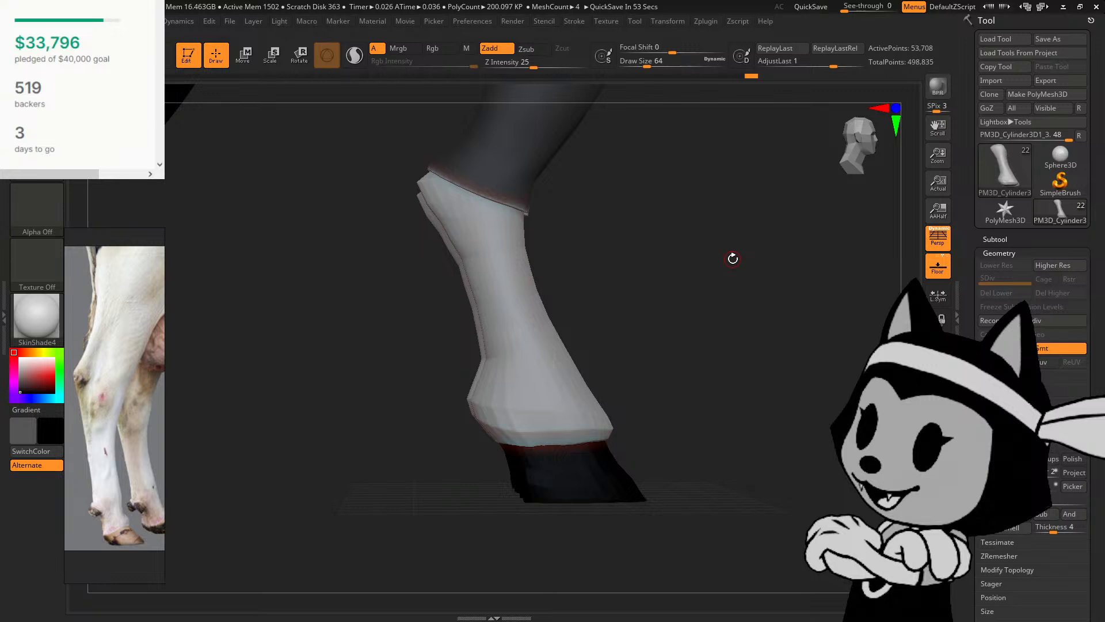
{"action": "left_click_drag", "start_coordinate": [838, 183], "coordinate": [845, 183]}
{"action": "left_click_drag", "start_coordinate": [852, 258], "coordinate": [720, 343], "text": "alt"}
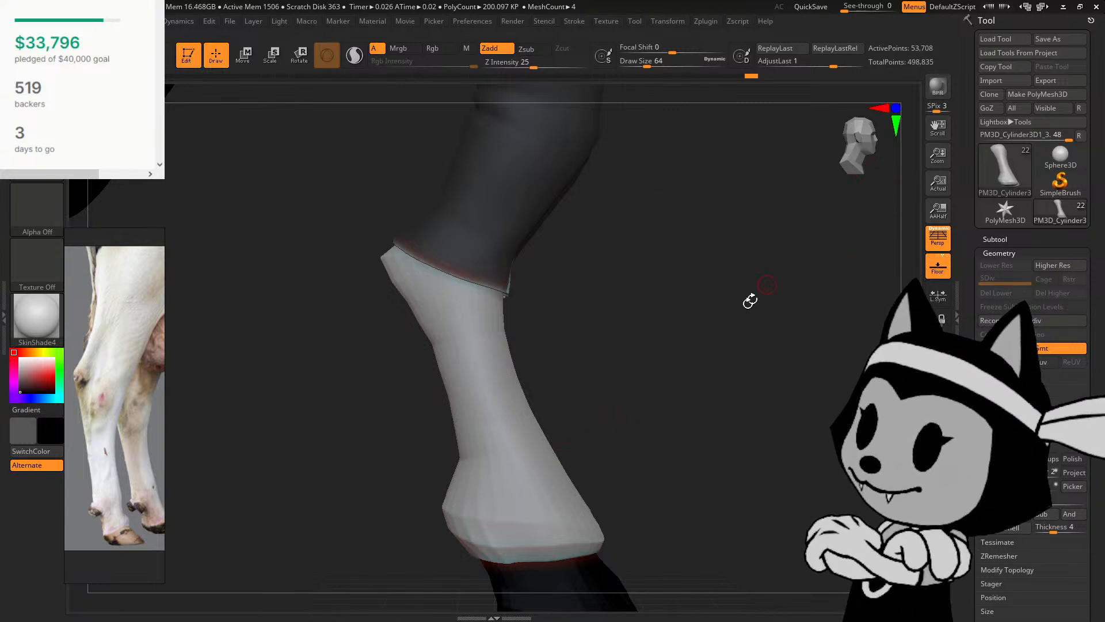
{"action": "key", "text": "p"}
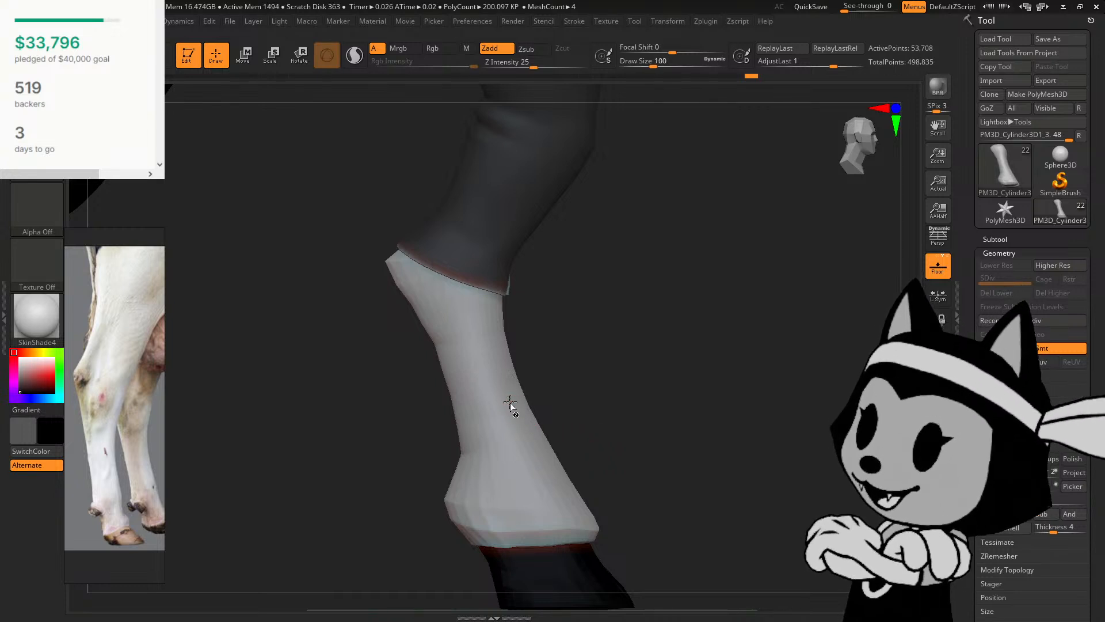
{"action": "key", "text": "bracketright"}
{"action": "key", "text": "bracketright"}
{"action": "key", "text": "bracketright"}
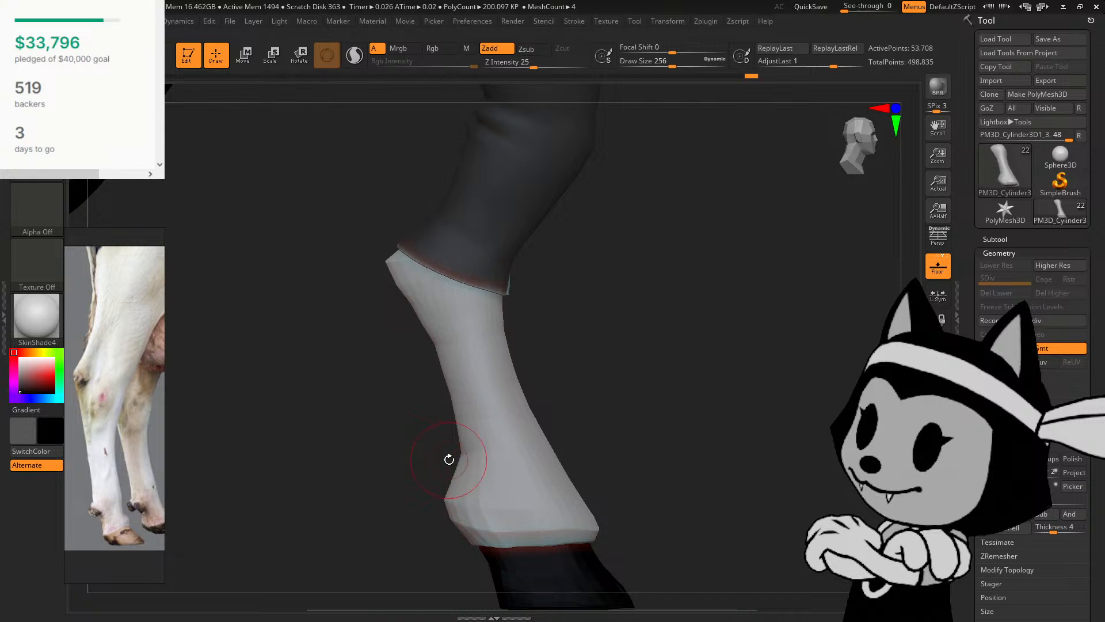
Step: Smooth away the facets on both lower legs above the hooves, working around the front, side and back
{"action": "key", "text": "shift"}
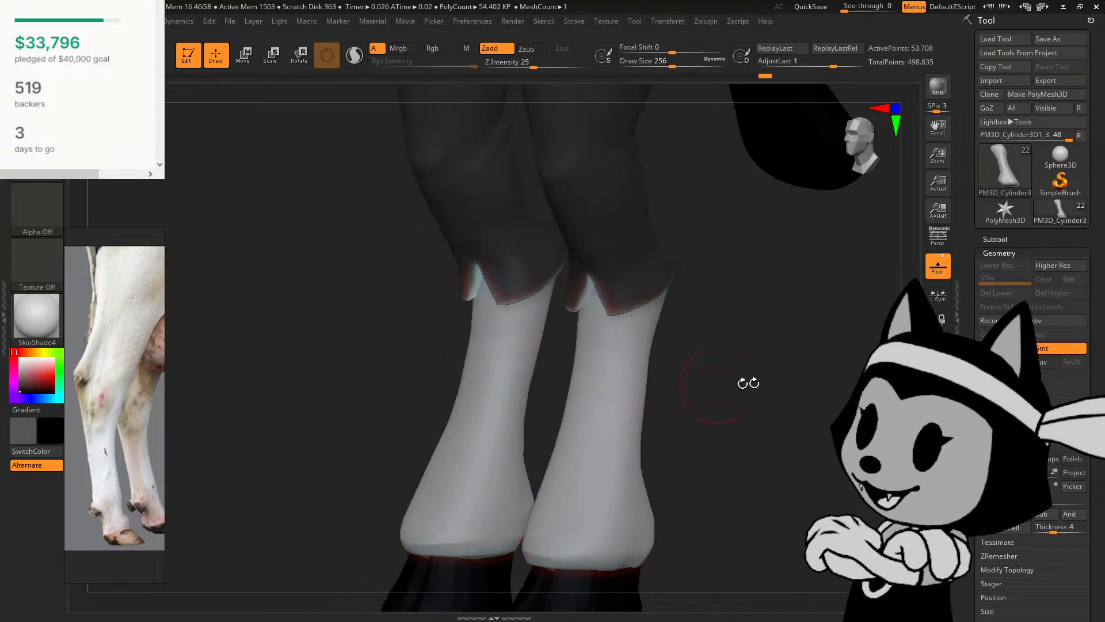
{"action": "left_click_drag", "start_coordinate": [747, 382], "coordinate": [817, 356], "text": "shift"}
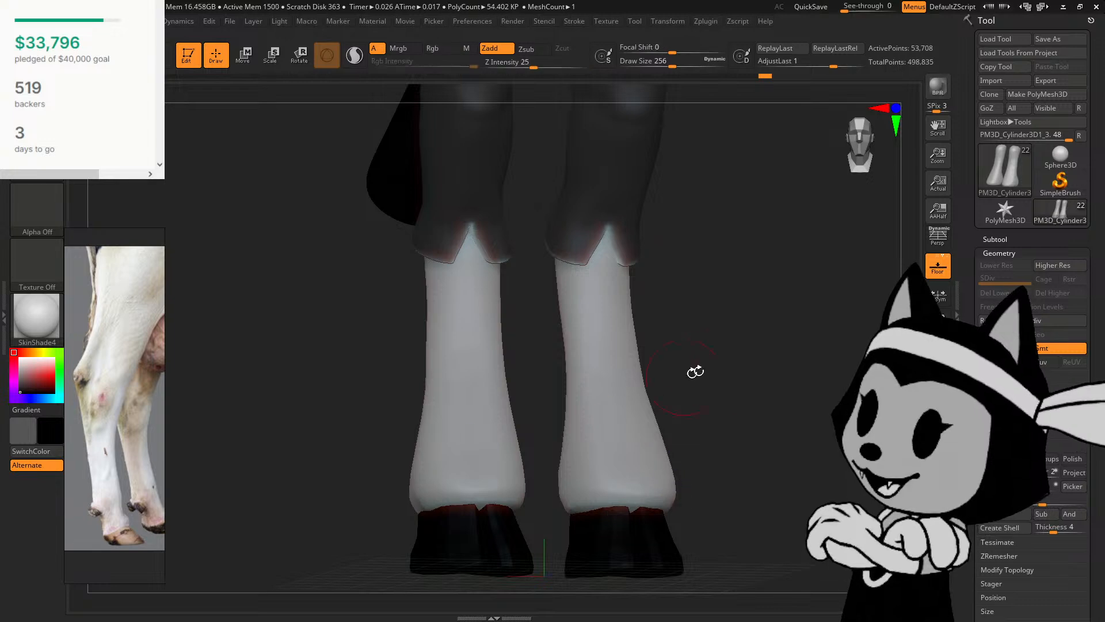
{"action": "mouse_move", "coordinate": [693, 370]}
{"action": "left_mouse_down"}
{"action": "mouse_move", "coordinate": [685, 351]}
{"action": "mouse_move", "coordinate": [703, 365]}
{"action": "mouse_move", "coordinate": [662, 379]}
{"action": "mouse_move", "coordinate": [726, 340]}
{"action": "mouse_move", "coordinate": [646, 296]}
{"action": "mouse_move", "coordinate": [489, 360]}
{"action": "left_mouse_up"}
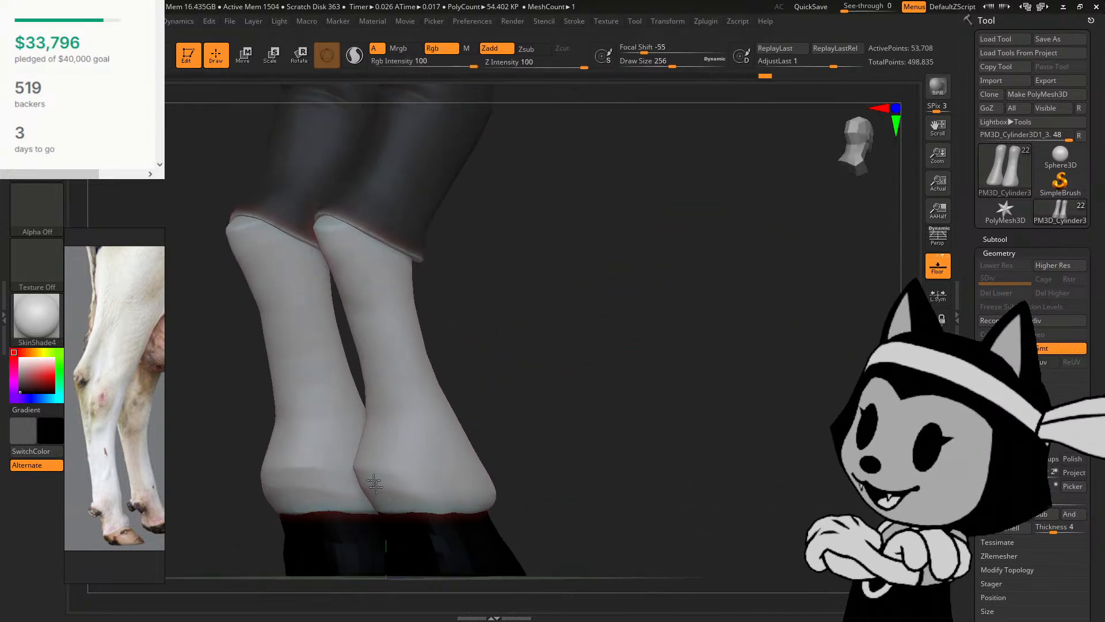
{"action": "left_click_drag", "start_coordinate": [494, 410], "coordinate": [557, 393]}
{"action": "left_click_drag", "start_coordinate": [340, 520], "coordinate": [407, 365]}
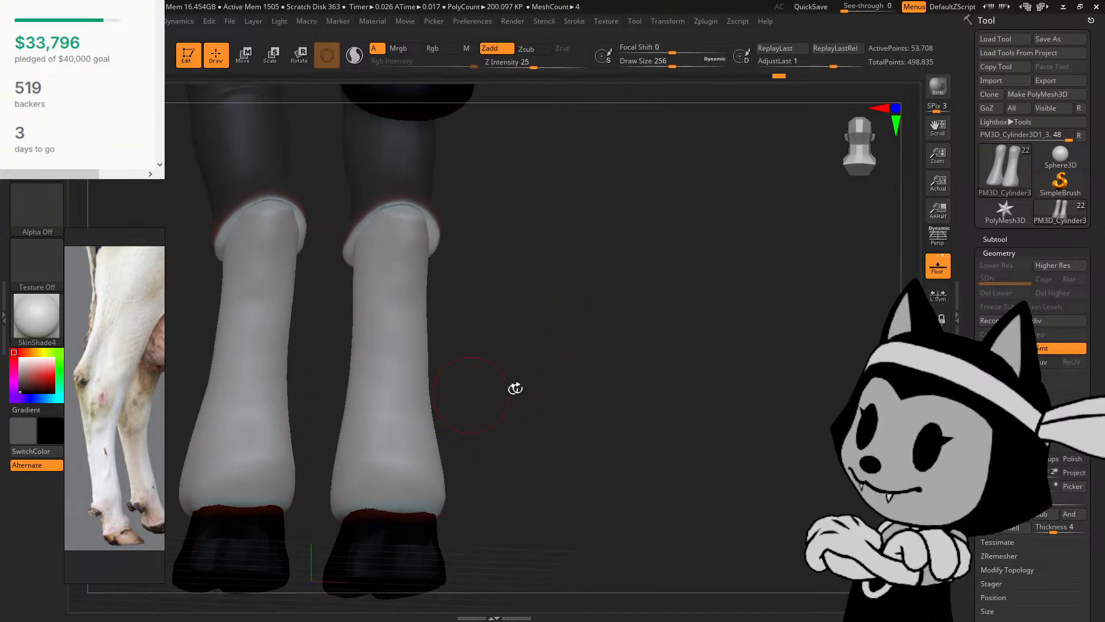
Step: Smooth the lower leg's side surface above the hoof
{"action": "mouse_move", "coordinate": [513, 390]}
{"action": "left_mouse_down"}
{"action": "mouse_move", "coordinate": [501, 353]}
{"action": "mouse_move", "coordinate": [536, 377]}
{"action": "left_mouse_up"}
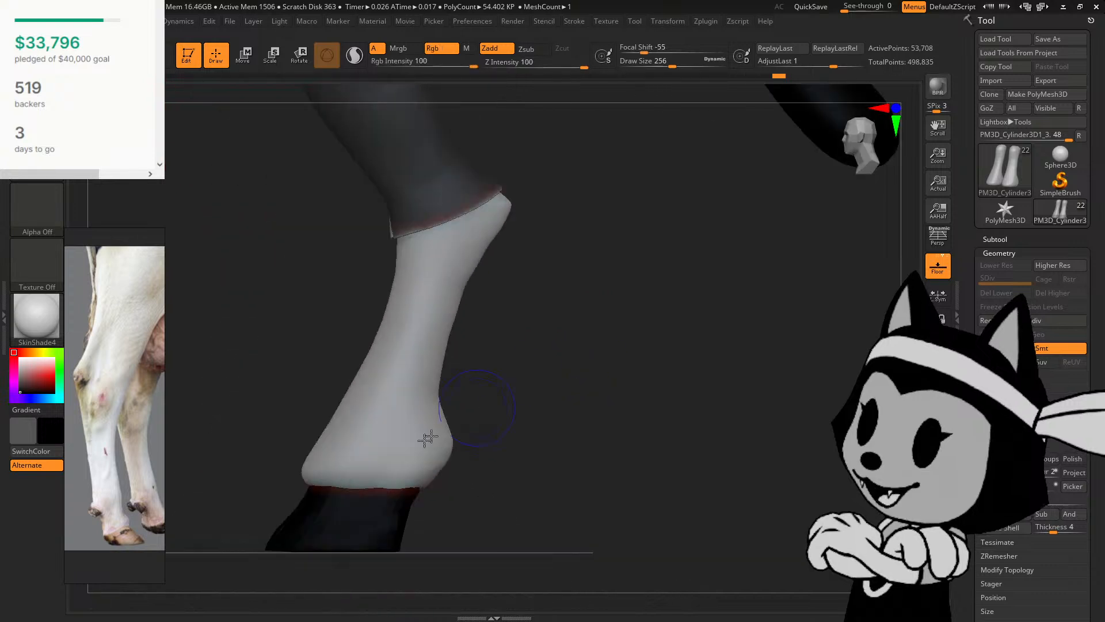
{"action": "left_click_drag", "start_coordinate": [426, 437], "coordinate": [372, 444], "text": "shift"}
{"action": "mouse_move", "coordinate": [492, 429]}
{"action": "left_mouse_down"}
{"action": "mouse_move", "coordinate": [567, 428]}
{"action": "mouse_move", "coordinate": [683, 308]}
{"action": "left_mouse_up"}
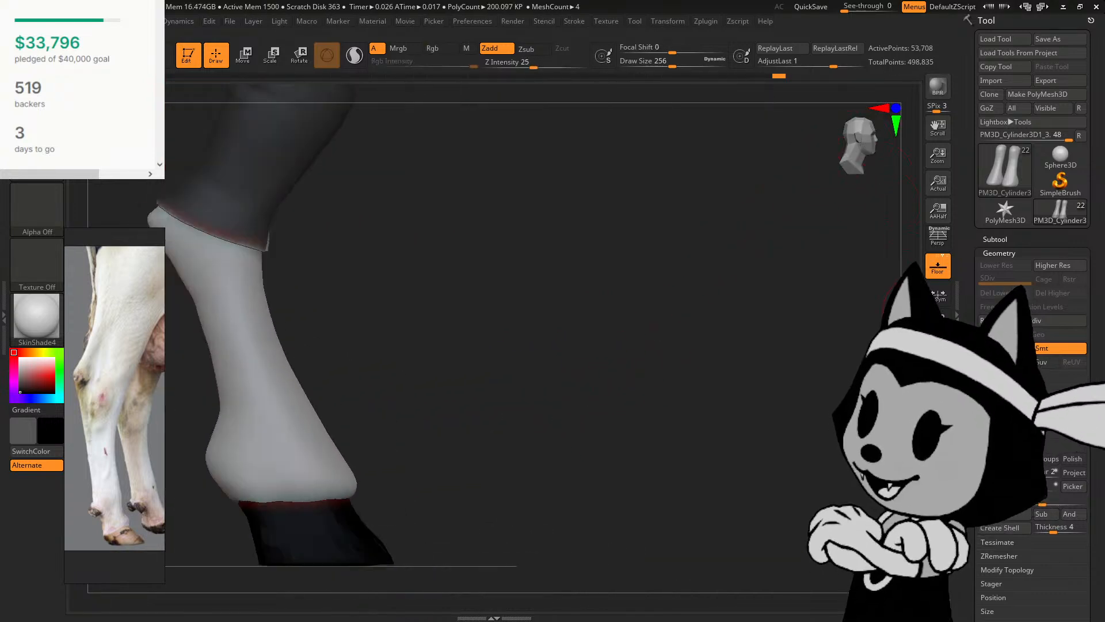
{"action": "left_click_drag", "start_coordinate": [518, 391], "coordinate": [700, 415], "text": "alt"}
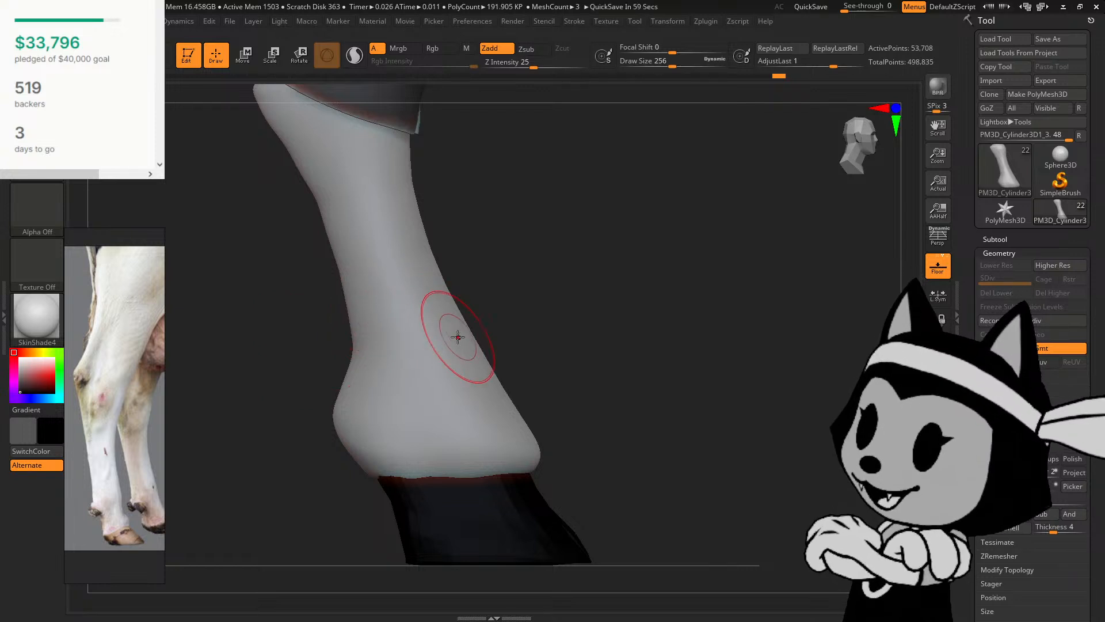
Step: Choose the Move brush and try reshaping the heel and outer contour of the lower legs, undoing the last stroke
{"action": "left_click_drag", "start_coordinate": [365, 469], "coordinate": [373, 469]}
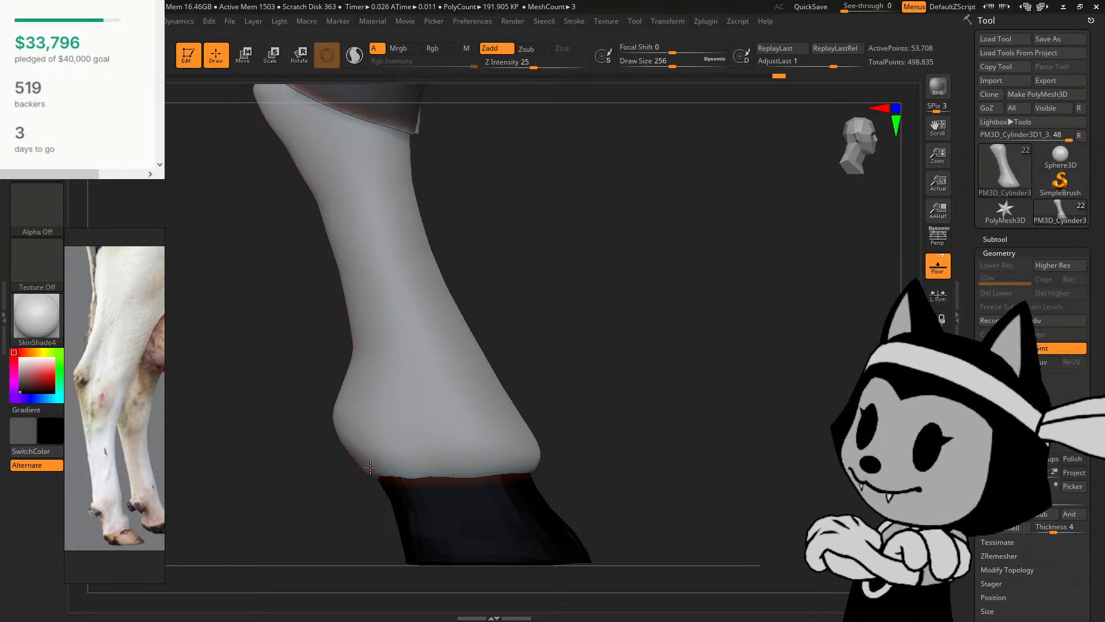
{"action": "key", "text": "b"}
{"action": "left_click", "coordinate": [428, 344]}
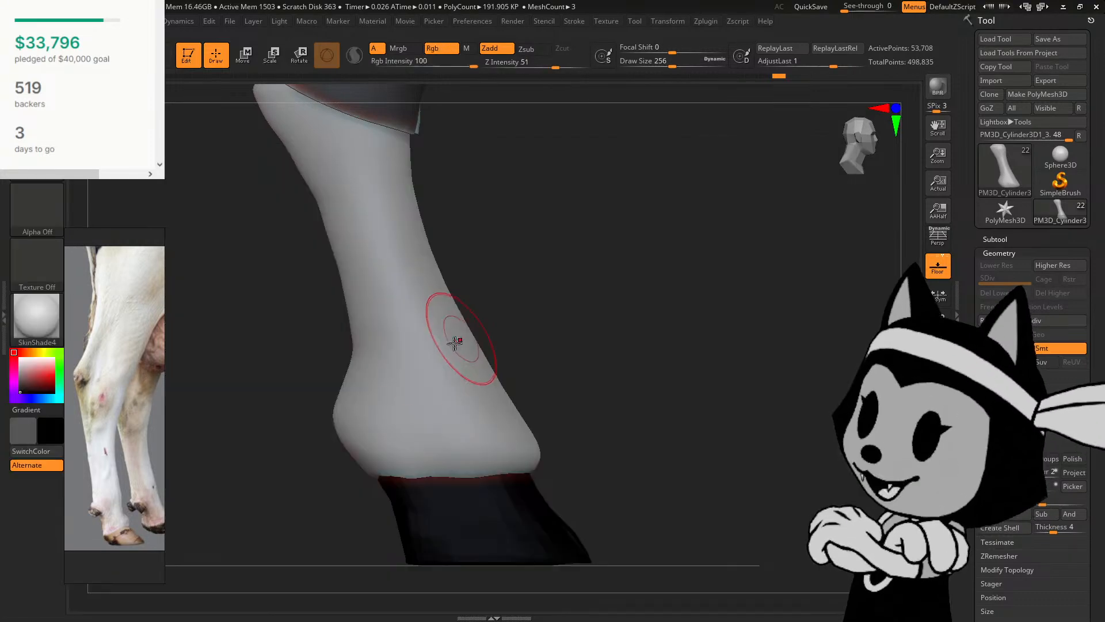
{"action": "left_click_drag", "start_coordinate": [367, 475], "coordinate": [375, 468]}
{"action": "left_click_drag", "start_coordinate": [570, 356], "coordinate": [502, 358]}
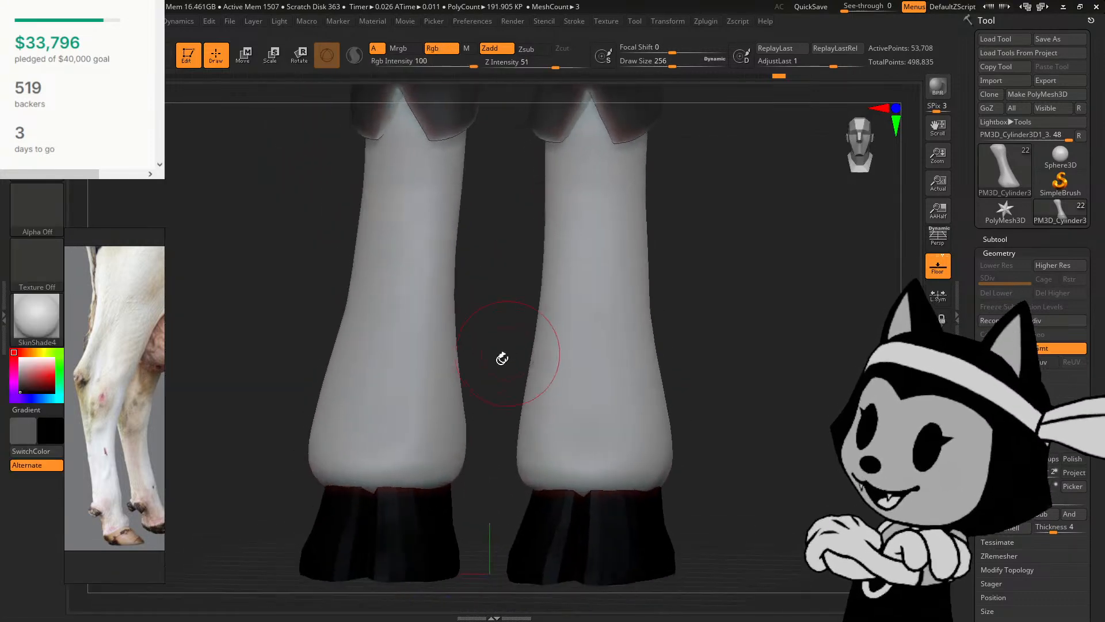
{"action": "left_click_drag", "start_coordinate": [329, 377], "coordinate": [397, 346]}
{"action": "key", "text": "ctrl+z"}
Step: Reshape the heel and rear contour of the lower leg in side view with the Move brush, using Draw Size 300
{"action": "mouse_move", "coordinate": [717, 239]}
{"action": "left_mouse_down"}
{"action": "mouse_move", "coordinate": [821, 202]}
{"action": "mouse_move", "coordinate": [853, 166]}
{"action": "left_mouse_up"}
{"action": "left_click_drag", "start_coordinate": [550, 220], "coordinate": [869, 147], "text": "shift"}
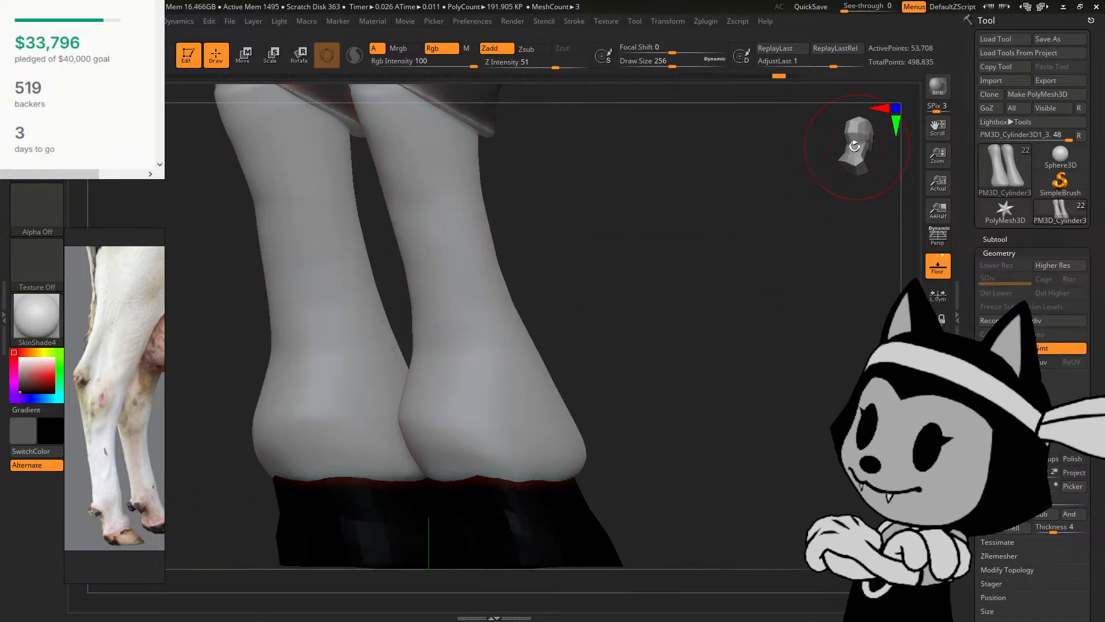
{"action": "left_click", "coordinate": [861, 164]}
{"action": "left_click_drag", "start_coordinate": [685, 247], "coordinate": [722, 245]}
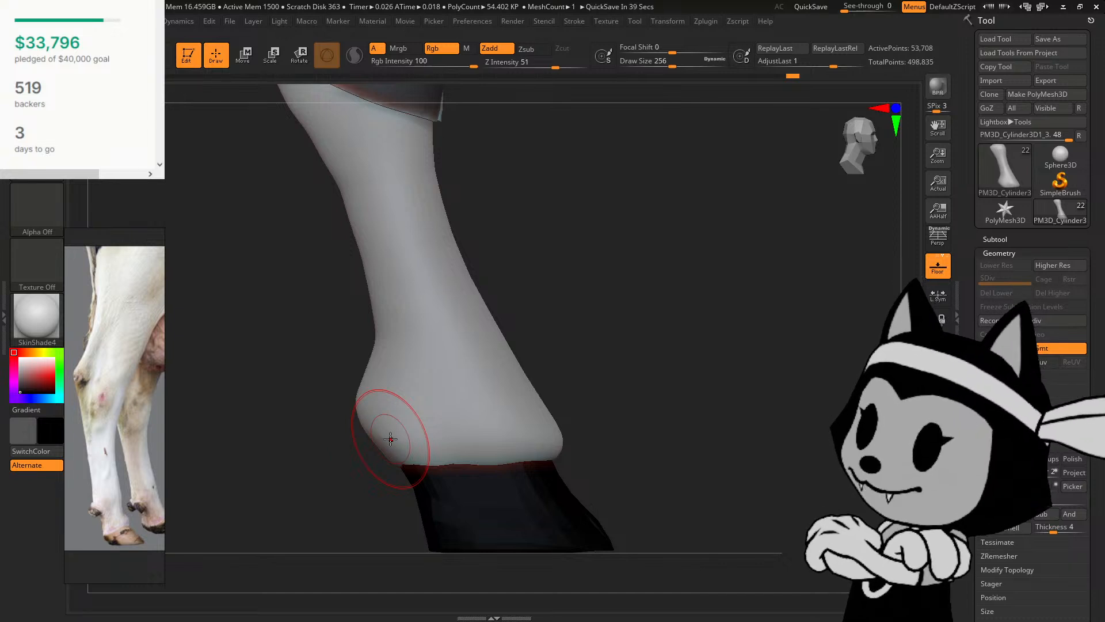
{"action": "key", "text": "shift"}
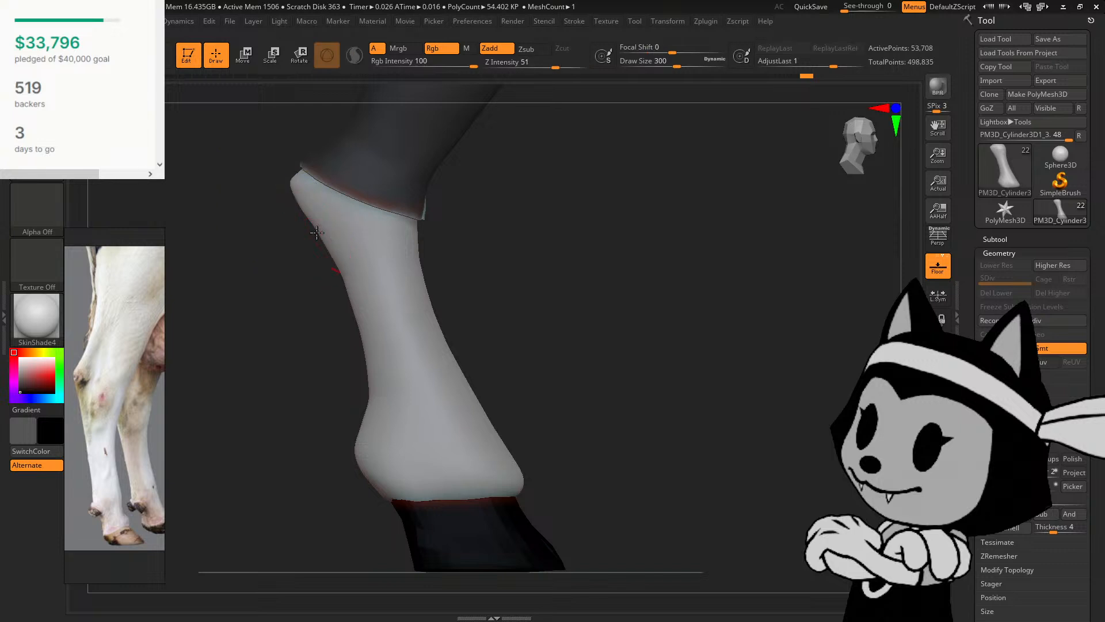
{"action": "left_click_drag", "start_coordinate": [761, 306], "coordinate": [774, 344], "text": "alt"}
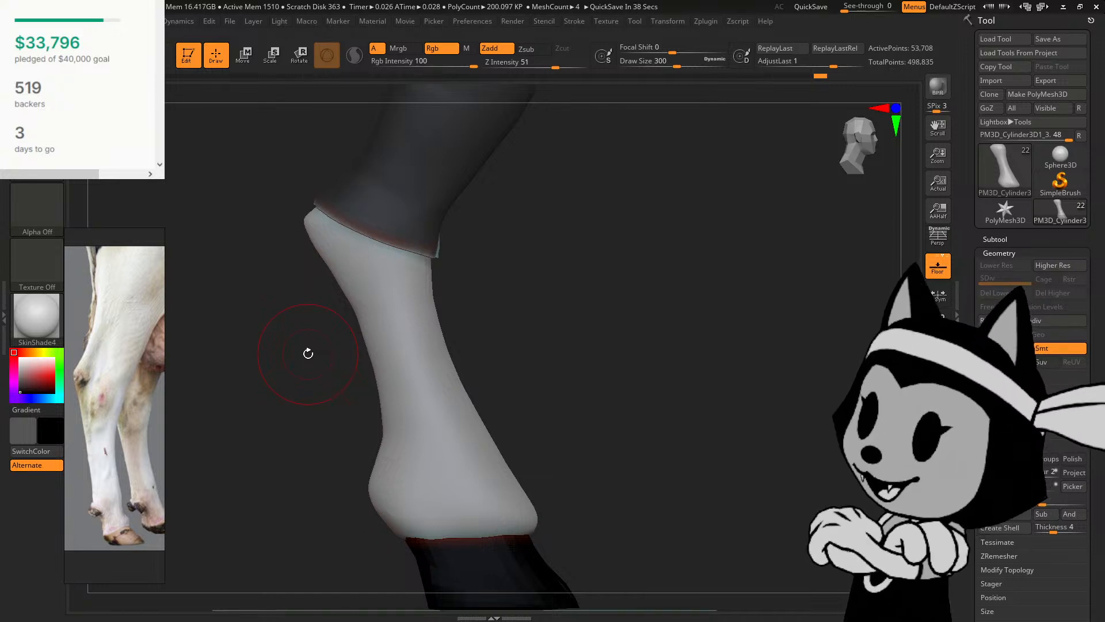
Step: Examine the lower leg's side silhouette and its proportions against the rest of the figure
{"action": "key", "text": "f"}
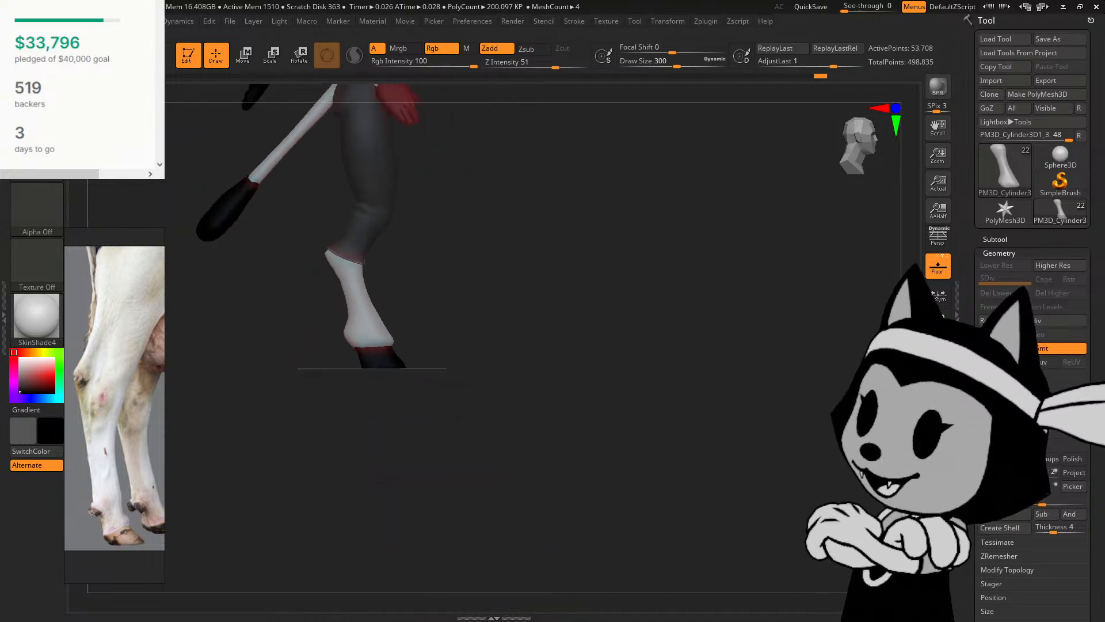
{"action": "mouse_move", "coordinate": [685, 437]}
{"action": "left_mouse_down"}
{"action": "mouse_move", "coordinate": [703, 432]}
{"action": "mouse_move", "coordinate": [671, 446]}
{"action": "mouse_move", "coordinate": [688, 454]}
{"action": "mouse_move", "coordinate": [659, 451]}
{"action": "mouse_move", "coordinate": [740, 397]}
{"action": "mouse_move", "coordinate": [653, 476]}
{"action": "mouse_move", "coordinate": [741, 395]}
{"action": "mouse_move", "coordinate": [751, 432]}
{"action": "left_mouse_up"}
{"action": "left_click_drag", "start_coordinate": [777, 530], "coordinate": [705, 472]}
{"action": "left_click_drag", "start_coordinate": [731, 253], "coordinate": [884, 331]}
{"action": "left_click_drag", "start_coordinate": [849, 165], "coordinate": [857, 138]}
{"action": "left_click_drag", "start_coordinate": [805, 357], "coordinate": [737, 311], "text": "alt"}
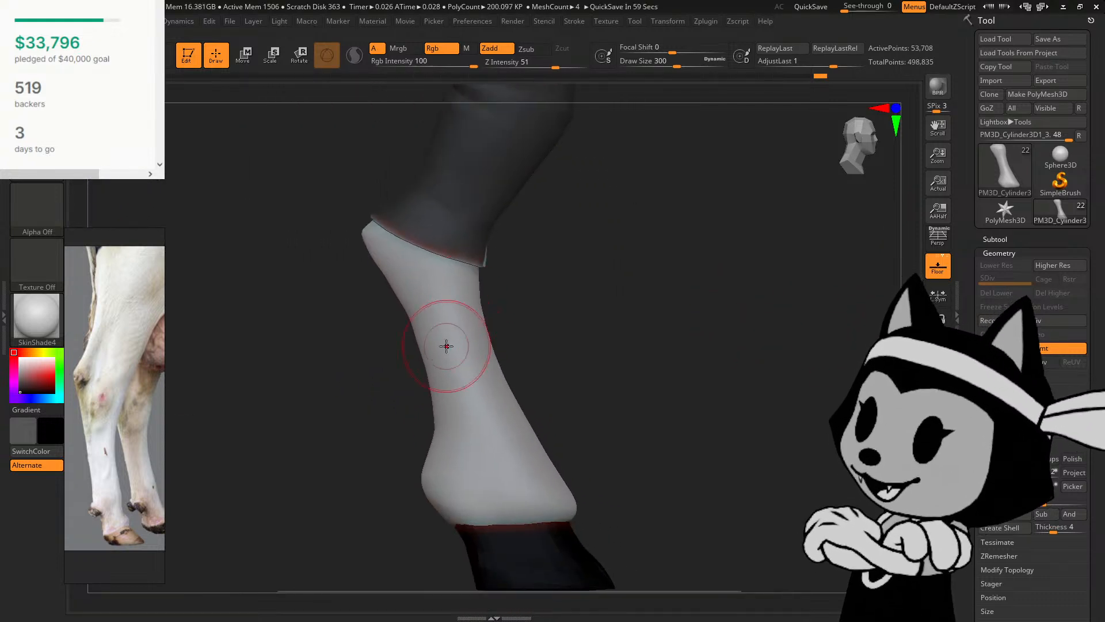
{"action": "left_click_drag", "start_coordinate": [435, 424], "coordinate": [433, 432]}
{"action": "mouse_move", "coordinate": [812, 364]}
{"action": "left_mouse_down", "text": "alt"}
{"action": "mouse_move", "coordinate": [834, 309]}
{"action": "mouse_move", "coordinate": [835, 495]}
{"action": "left_mouse_up", "text": "alt"}
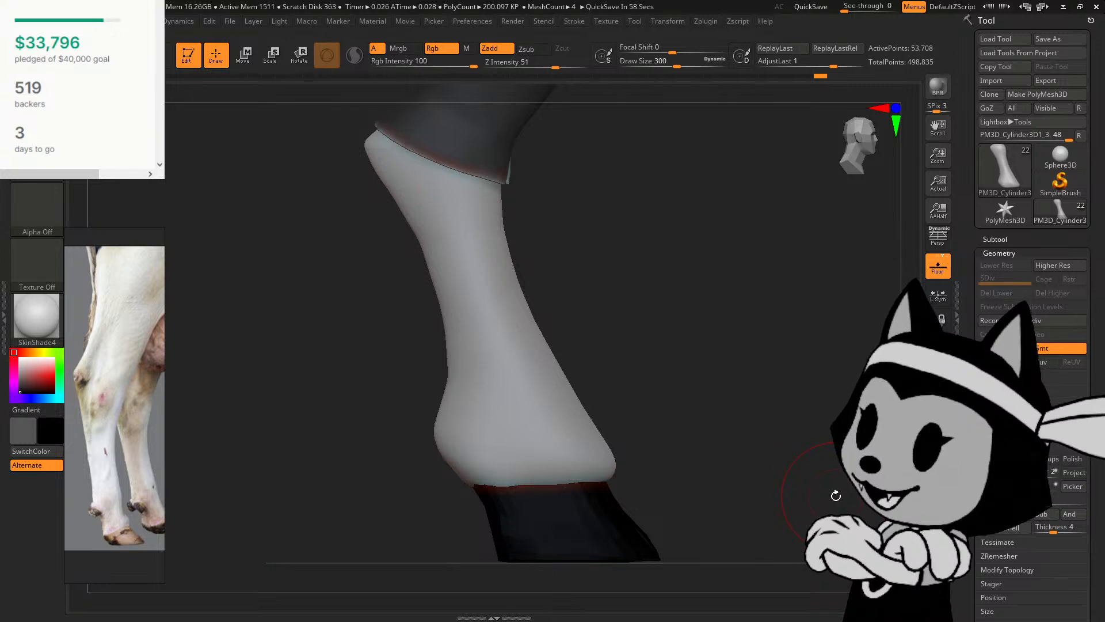
{"action": "mouse_move", "coordinate": [834, 460]}
{"action": "left_mouse_down", "text": "alt"}
{"action": "mouse_move", "coordinate": [832, 512]}
{"action": "mouse_move", "coordinate": [818, 475]}
{"action": "left_mouse_up", "text": "alt"}
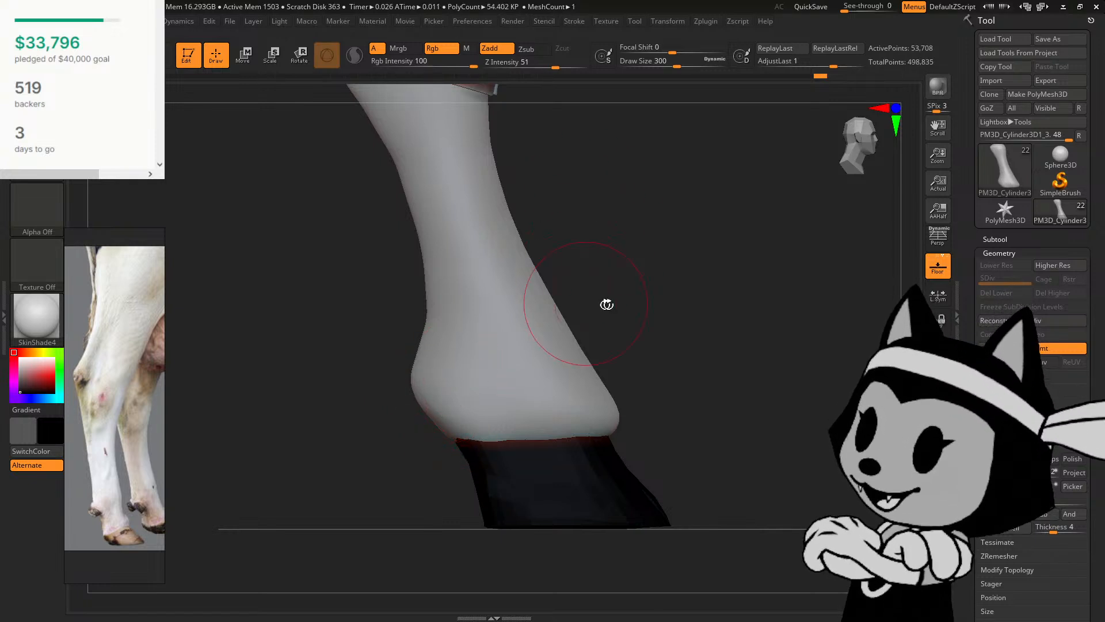
Step: Reduce the Draw Size to 264 and adjust the lower rear edge of the legs where they meet the hooves
{"action": "mouse_move", "coordinate": [605, 306]}
{"action": "left_mouse_down"}
{"action": "mouse_move", "coordinate": [690, 297]}
{"action": "mouse_move", "coordinate": [684, 346]}
{"action": "mouse_move", "coordinate": [546, 374]}
{"action": "mouse_move", "coordinate": [409, 426]}
{"action": "left_mouse_up"}
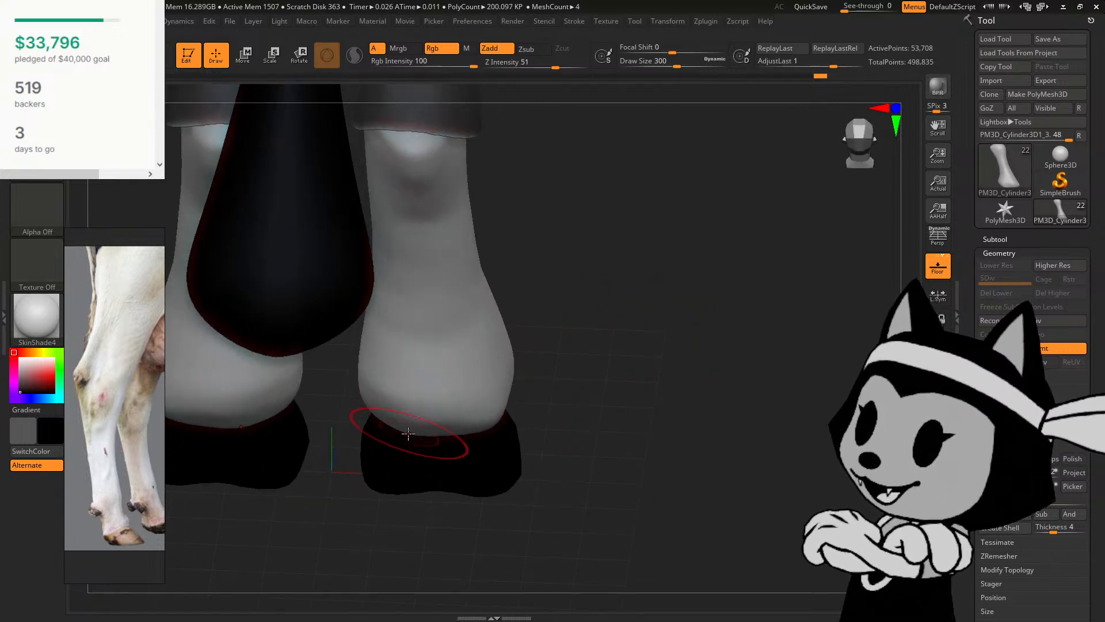
{"action": "key", "text": "bracketleft"}
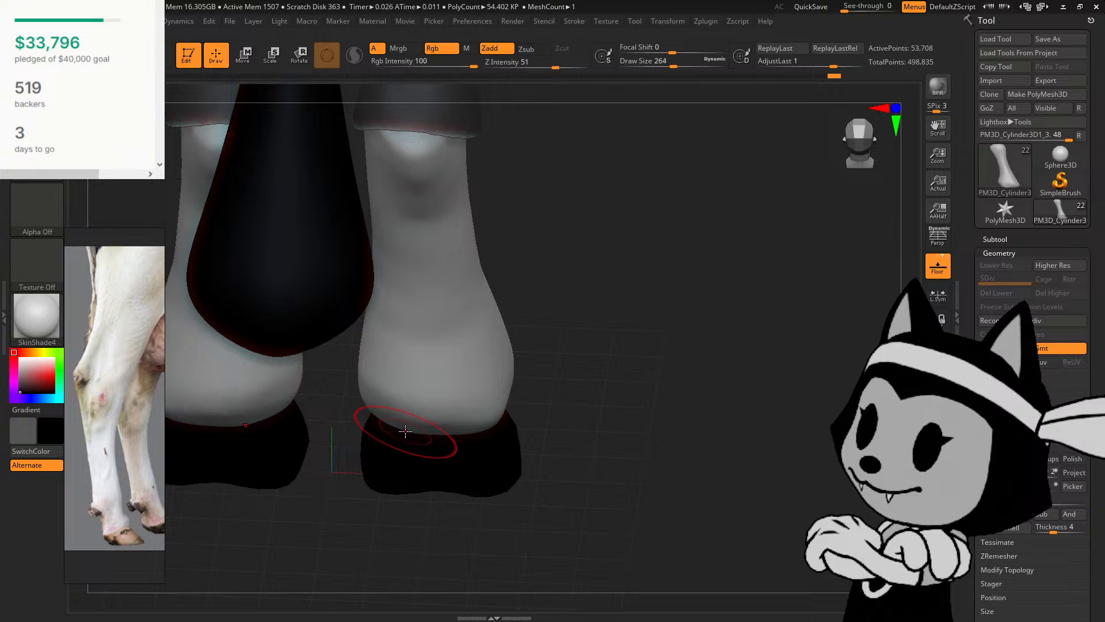
{"action": "left_click_drag", "start_coordinate": [484, 391], "coordinate": [479, 253]}
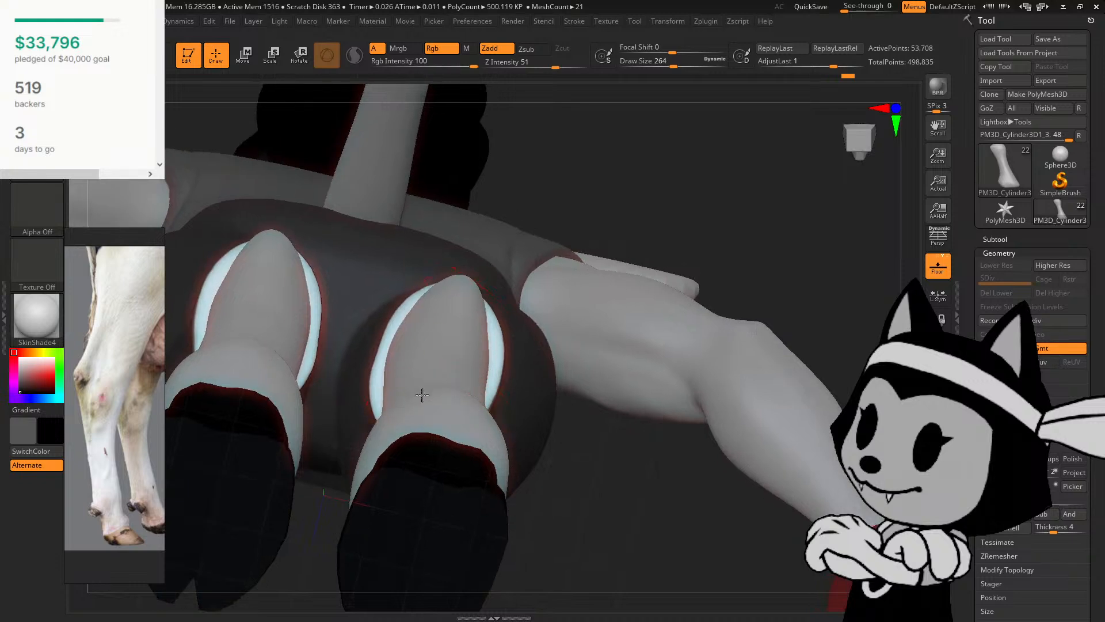
{"action": "left_click_drag", "start_coordinate": [532, 410], "coordinate": [536, 489]}
{"action": "right_click_drag", "start_coordinate": [536, 489], "coordinate": [539, 473]}
{"action": "right_click_drag", "start_coordinate": [508, 438], "coordinate": [497, 490], "text": "alt"}
Step: Choose the TrimDynamic brush and carve a flat plane into the back of the heels above the hooves
{"action": "key", "text": "b"}
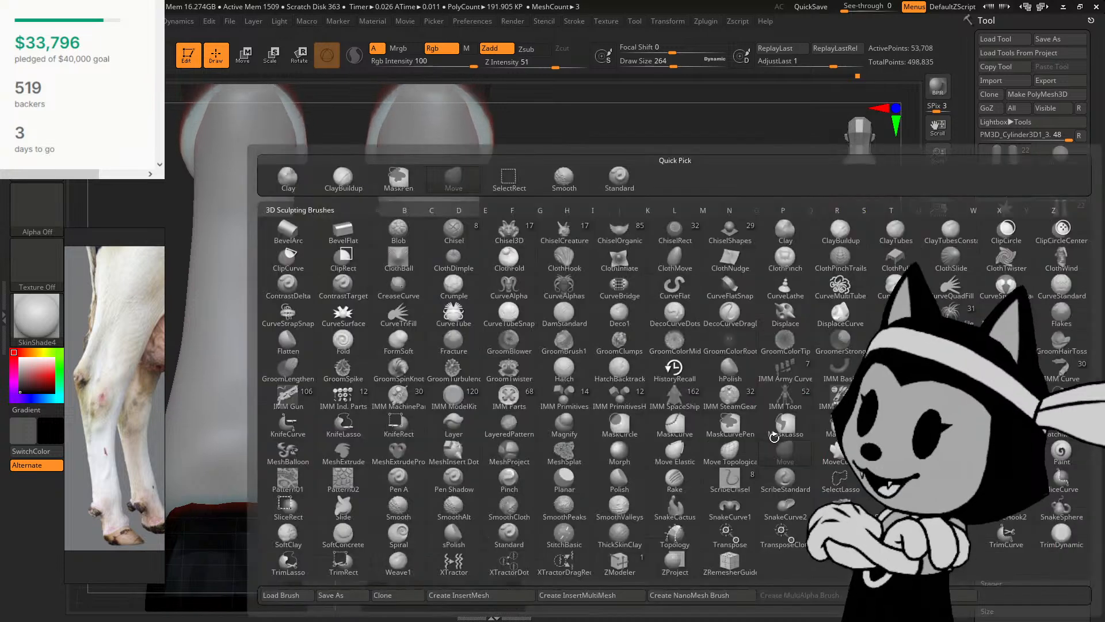
{"action": "left_click", "coordinate": [1060, 534]}
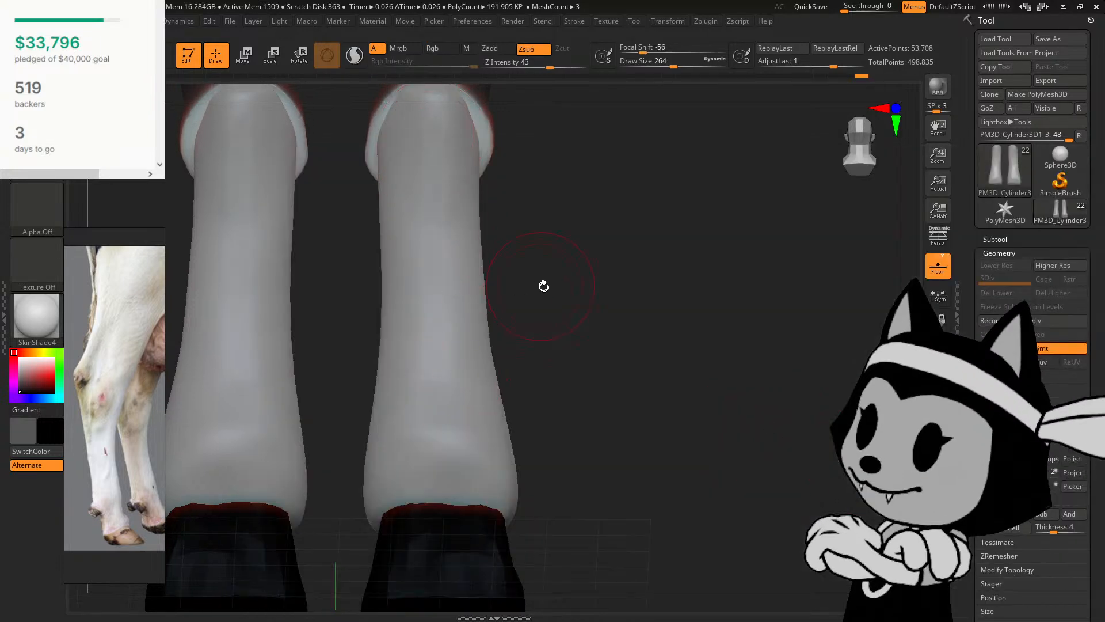
{"action": "left_click_drag", "start_coordinate": [544, 286], "coordinate": [424, 272]}
{"action": "left_click_drag", "start_coordinate": [829, 414], "coordinate": [621, 423]}
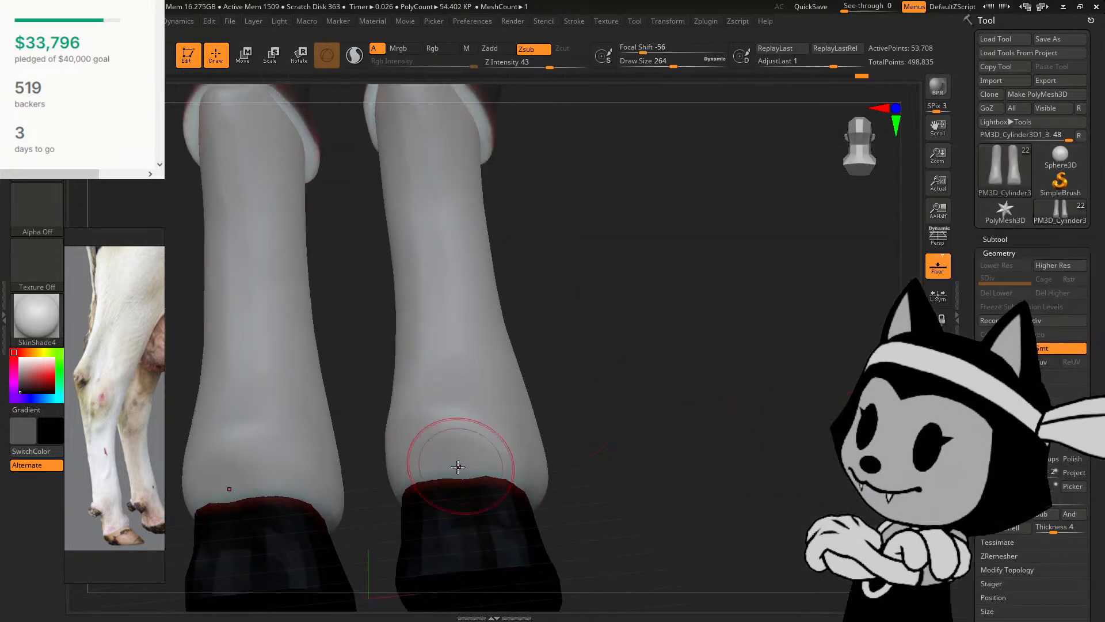
{"action": "left_click_drag", "start_coordinate": [545, 391], "coordinate": [456, 456]}
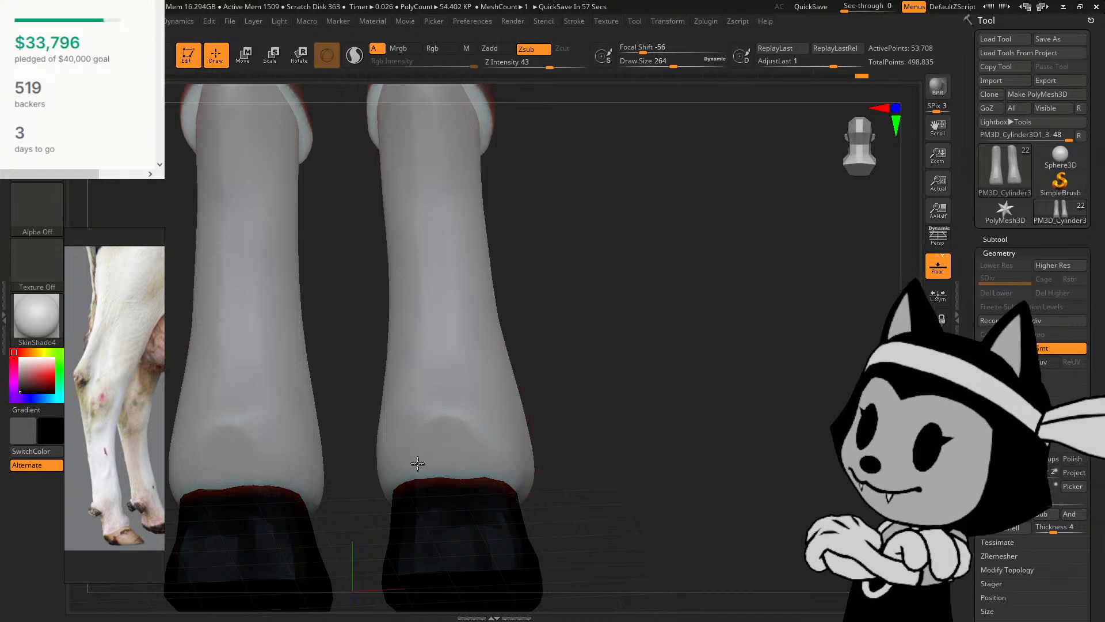
{"action": "left_click_drag", "start_coordinate": [569, 392], "coordinate": [443, 445]}
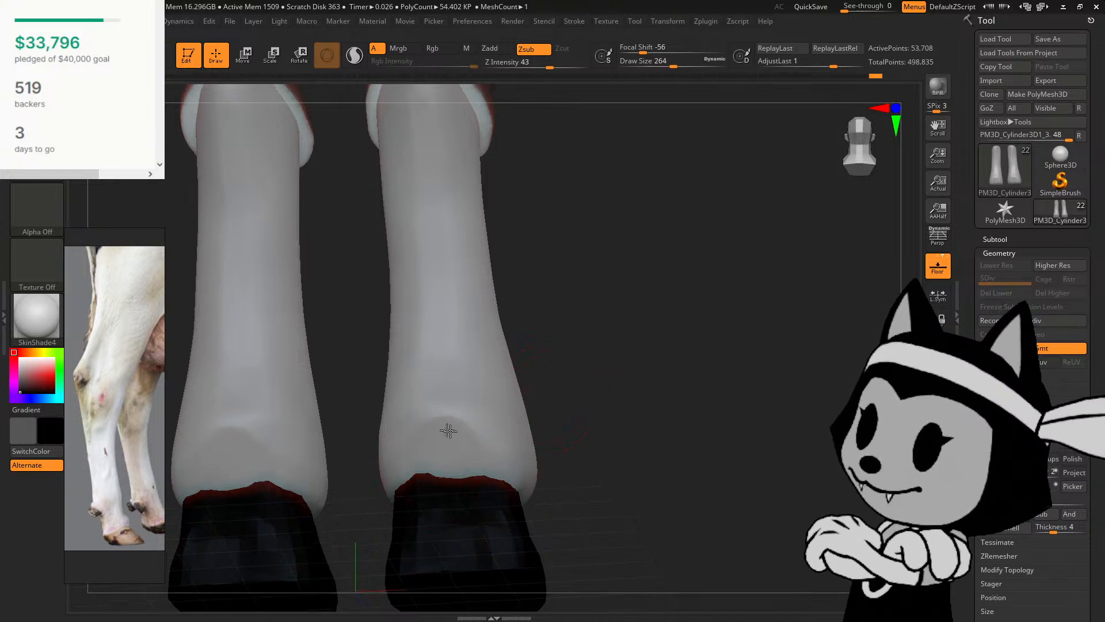
Step: Widen and soften the flattened heel planes with alternating trimming and smoothing strokes
{"action": "left_click_drag", "start_coordinate": [572, 387], "coordinate": [515, 414]}
{"action": "mouse_move", "coordinate": [440, 450]}
{"action": "left_mouse_down", "text": "shift"}
{"action": "mouse_move", "coordinate": [486, 411]}
{"action": "mouse_move", "coordinate": [441, 441]}
{"action": "left_mouse_up", "text": "shift"}
{"action": "left_click_drag", "start_coordinate": [567, 391], "coordinate": [521, 410]}
{"action": "left_click_drag", "start_coordinate": [461, 436], "coordinate": [493, 440]}
{"action": "mouse_move", "coordinate": [550, 389]}
{"action": "left_mouse_down"}
{"action": "mouse_move", "coordinate": [602, 350]}
{"action": "mouse_move", "coordinate": [564, 369]}
{"action": "left_mouse_up"}
{"action": "left_click_drag", "start_coordinate": [473, 458], "coordinate": [500, 442]}
{"action": "left_click_drag", "start_coordinate": [535, 397], "coordinate": [576, 353]}
{"action": "left_click_drag", "start_coordinate": [447, 420], "coordinate": [417, 444]}
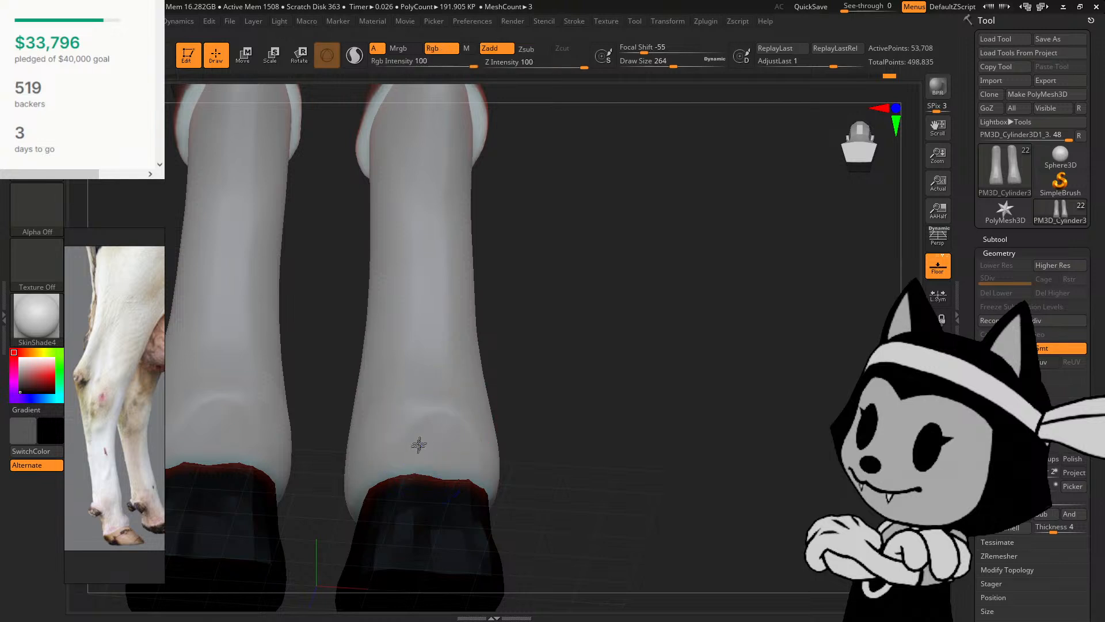
{"action": "mouse_move", "coordinate": [582, 396]}
{"action": "left_mouse_down"}
{"action": "mouse_move", "coordinate": [533, 442]}
{"action": "mouse_move", "coordinate": [552, 403]}
{"action": "left_mouse_up"}
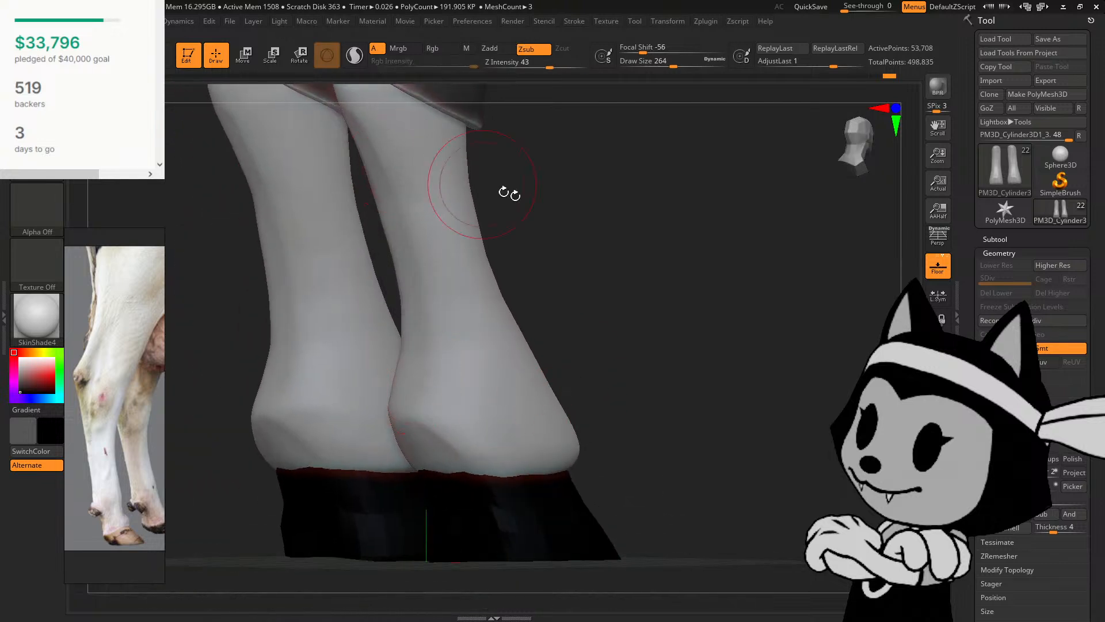
Step: Trim the rounded rear of the hock and the upper shaft at the top of the lower legs
{"action": "left_click_drag", "start_coordinate": [909, 360], "coordinate": [886, 414], "text": "alt"}
{"action": "left_click_drag", "start_coordinate": [828, 385], "coordinate": [742, 373]}
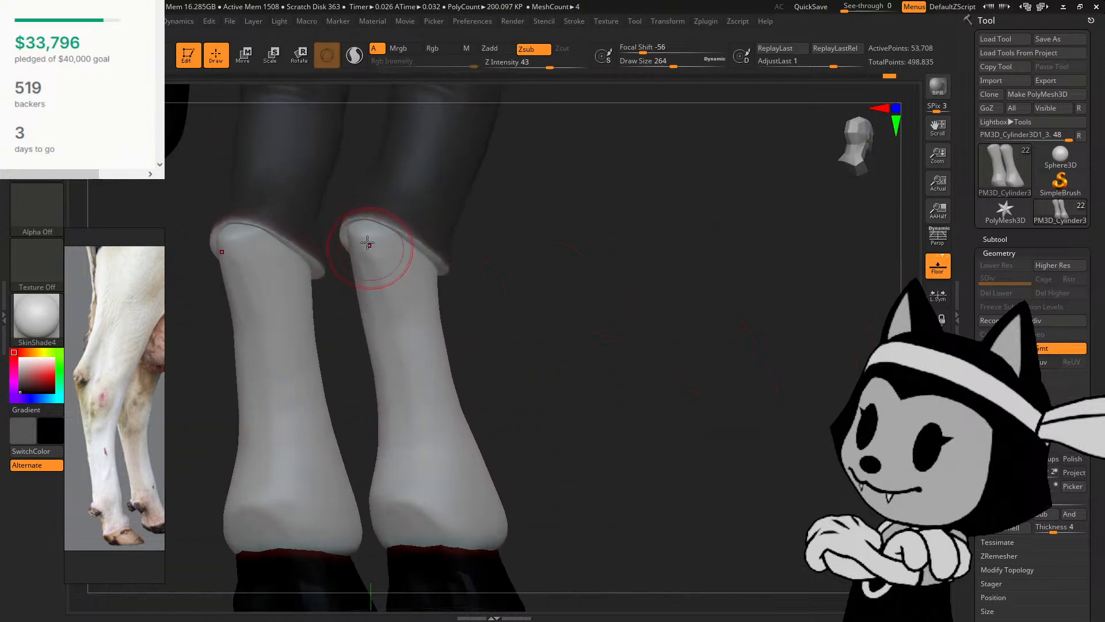
{"action": "left_click_drag", "start_coordinate": [481, 349], "coordinate": [551, 345]}
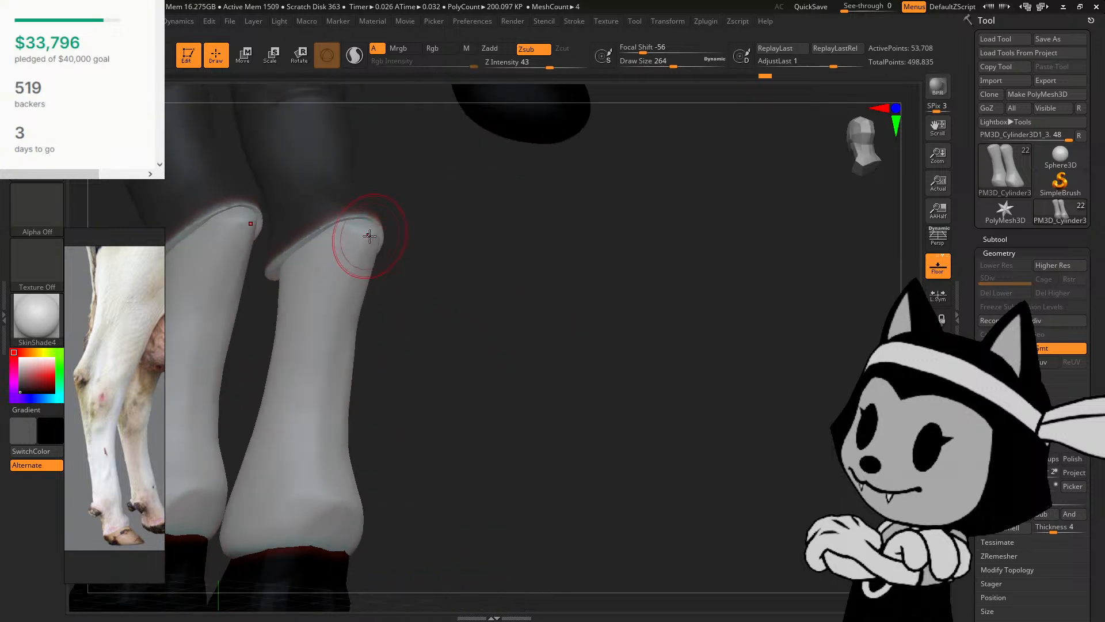
{"action": "left_click_drag", "start_coordinate": [415, 398], "coordinate": [370, 395]}
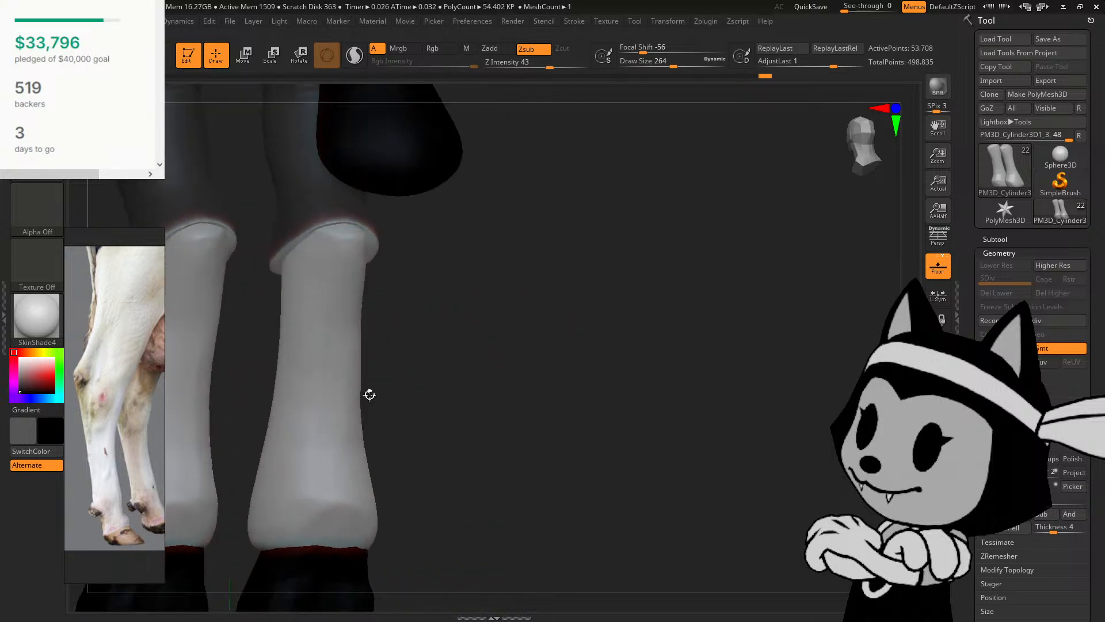
{"action": "mouse_move", "coordinate": [343, 441]}
{"action": "left_mouse_down"}
{"action": "mouse_move", "coordinate": [334, 333]}
{"action": "mouse_move", "coordinate": [342, 440]}
{"action": "left_mouse_up"}
{"action": "left_click_drag", "start_coordinate": [377, 351], "coordinate": [398, 340]}
{"action": "mouse_move", "coordinate": [341, 258]}
{"action": "left_mouse_down"}
{"action": "mouse_move", "coordinate": [347, 316]}
{"action": "mouse_move", "coordinate": [349, 299]}
{"action": "left_mouse_up"}
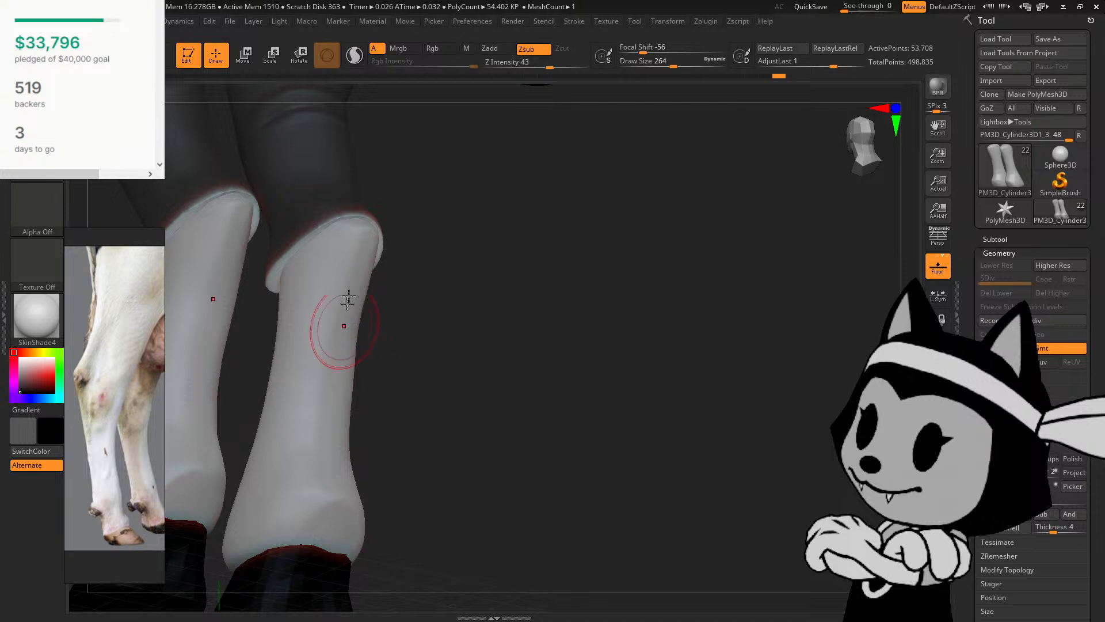
Step: Flatten the rear of the lower-leg shafts from the hock down to the heel
{"action": "left_click_drag", "start_coordinate": [415, 372], "coordinate": [383, 386]}
{"action": "mouse_move", "coordinate": [368, 397]}
{"action": "left_mouse_down"}
{"action": "mouse_move", "coordinate": [358, 329]}
{"action": "mouse_move", "coordinate": [357, 449]}
{"action": "left_mouse_up"}
{"action": "left_click_drag", "start_coordinate": [420, 414], "coordinate": [388, 380]}
{"action": "left_click_drag", "start_coordinate": [388, 354], "coordinate": [368, 451]}
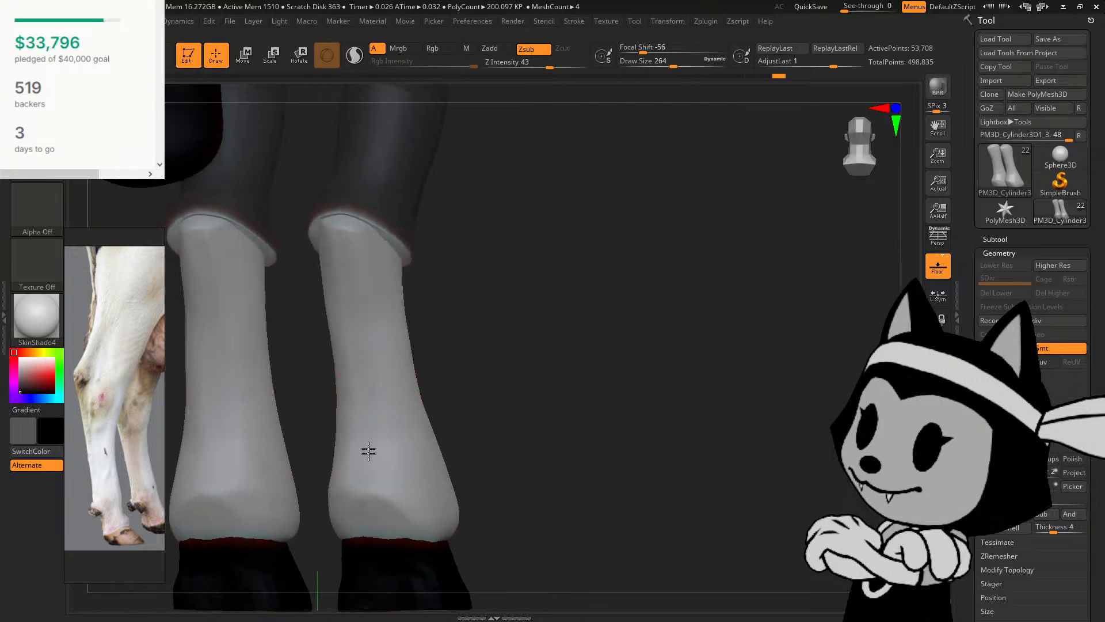
{"action": "left_click_drag", "start_coordinate": [468, 301], "coordinate": [482, 369]}
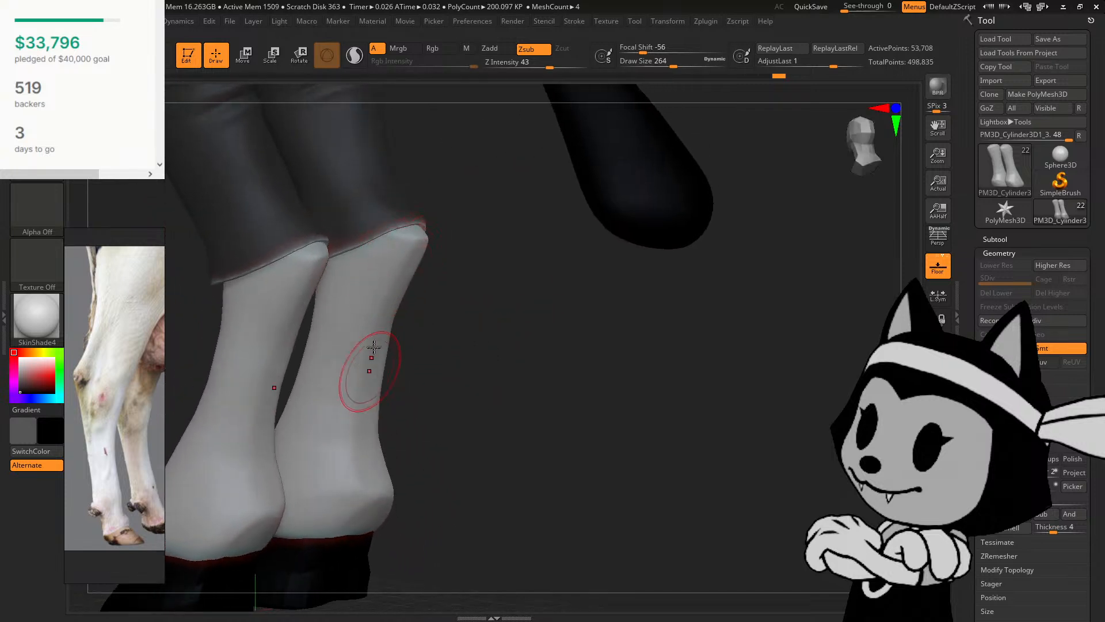
{"action": "left_click_drag", "start_coordinate": [374, 347], "coordinate": [356, 446], "text": "alt"}
{"action": "left_click_drag", "start_coordinate": [443, 423], "coordinate": [397, 385]}
{"action": "left_click_drag", "start_coordinate": [388, 368], "coordinate": [328, 517], "text": "alt"}
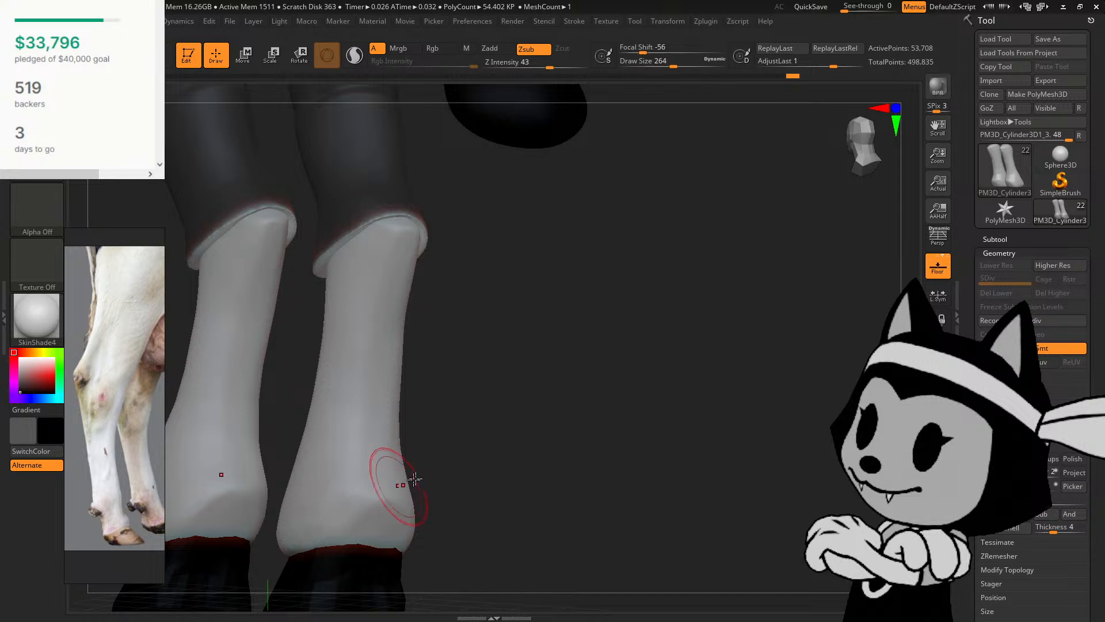
Step: Refine the trimmed planes of the lower legs above the hooves, working around the outer side, front and back
{"action": "left_click_drag", "start_coordinate": [446, 478], "coordinate": [551, 468]}
{"action": "left_click_drag", "start_coordinate": [570, 399], "coordinate": [661, 397]}
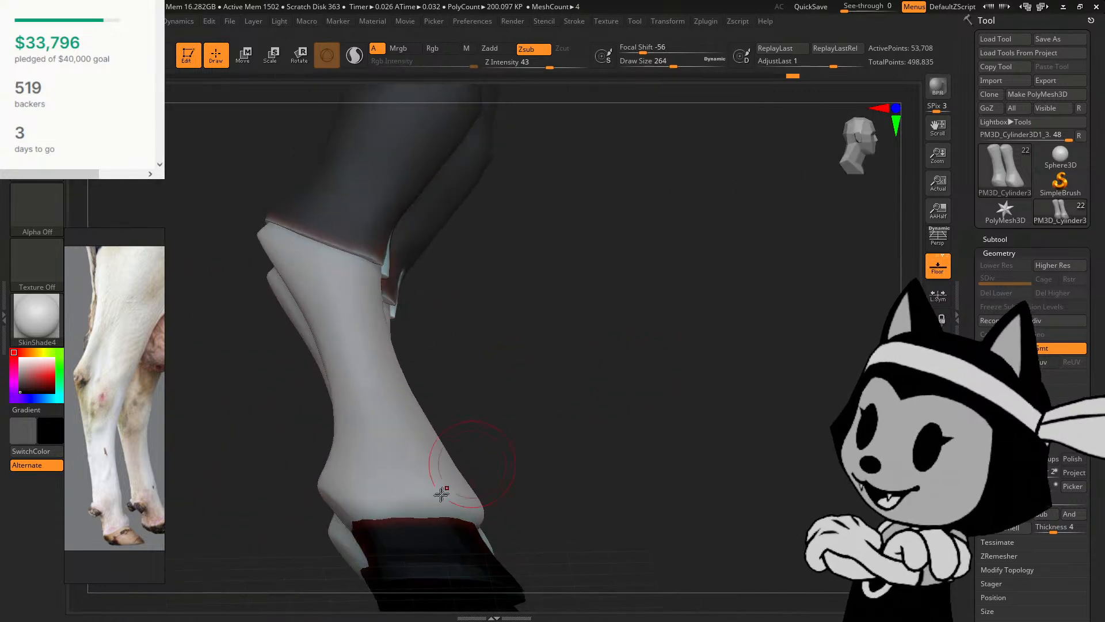
{"action": "left_click_drag", "start_coordinate": [493, 529], "coordinate": [373, 500]}
{"action": "left_click_drag", "start_coordinate": [535, 509], "coordinate": [488, 489]}
{"action": "left_click_drag", "start_coordinate": [800, 419], "coordinate": [821, 412]}
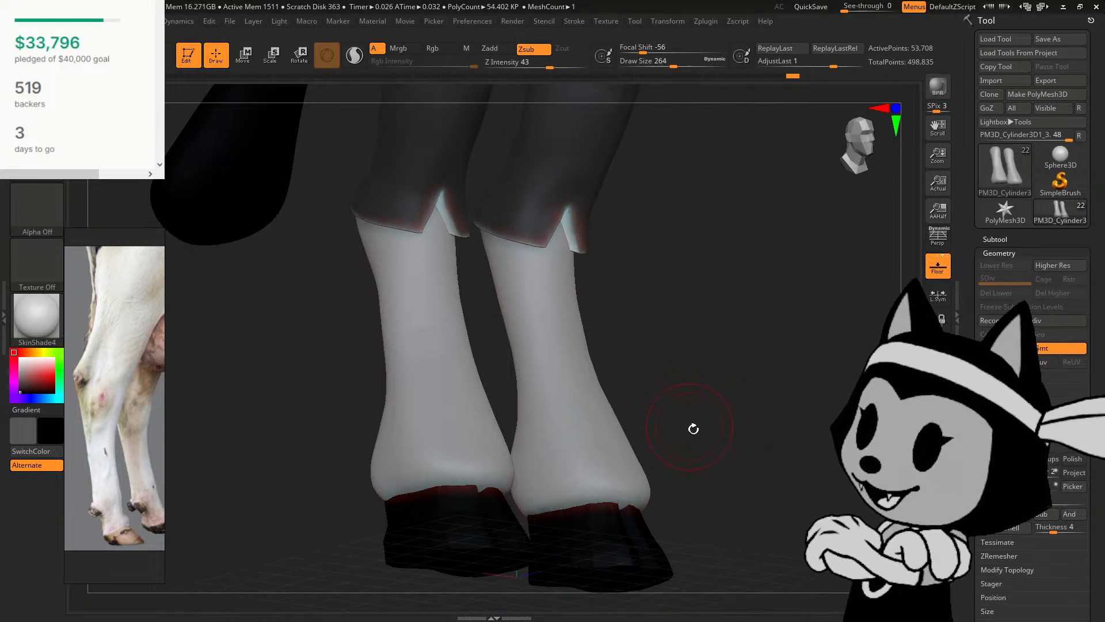
{"action": "left_click_drag", "start_coordinate": [692, 429], "coordinate": [434, 489]}
{"action": "left_click_drag", "start_coordinate": [450, 574], "coordinate": [453, 539]}
{"action": "left_click_drag", "start_coordinate": [465, 533], "coordinate": [487, 467]}
{"action": "mouse_move", "coordinate": [492, 473]}
{"action": "left_mouse_down"}
{"action": "mouse_move", "coordinate": [478, 464]}
{"action": "mouse_move", "coordinate": [487, 488]}
{"action": "left_mouse_up"}
{"action": "left_click_drag", "start_coordinate": [491, 496], "coordinate": [485, 509]}
{"action": "left_click_drag", "start_coordinate": [305, 522], "coordinate": [427, 483]}
{"action": "left_click_drag", "start_coordinate": [330, 487], "coordinate": [385, 489]}
{"action": "left_click_drag", "start_coordinate": [487, 429], "coordinate": [450, 449]}
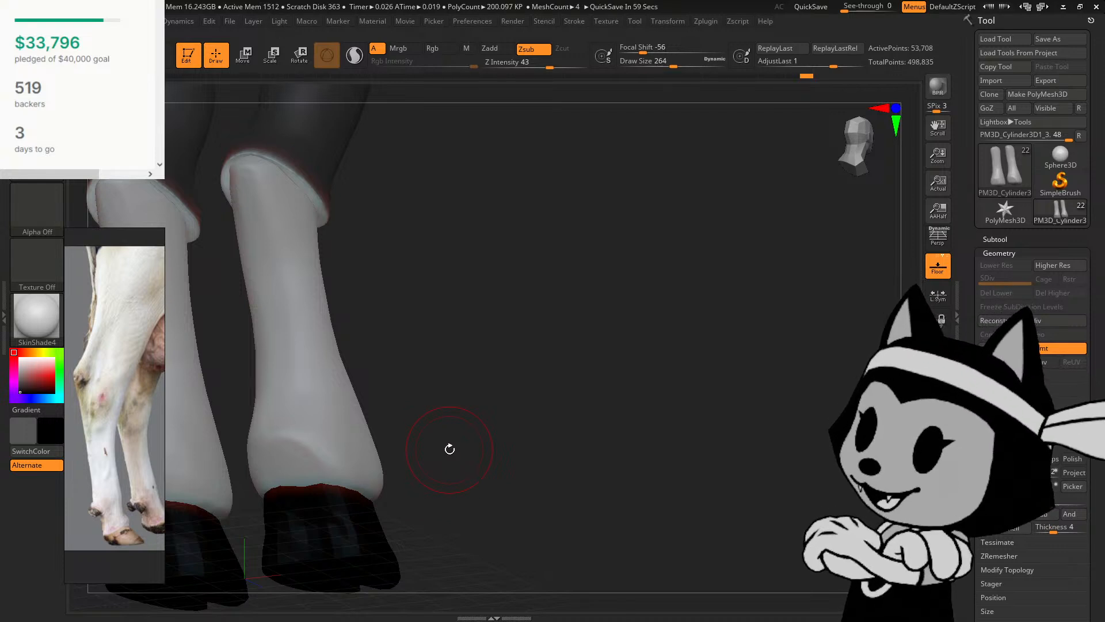
{"action": "left_click_drag", "start_coordinate": [450, 448], "coordinate": [546, 460], "text": "alt"}
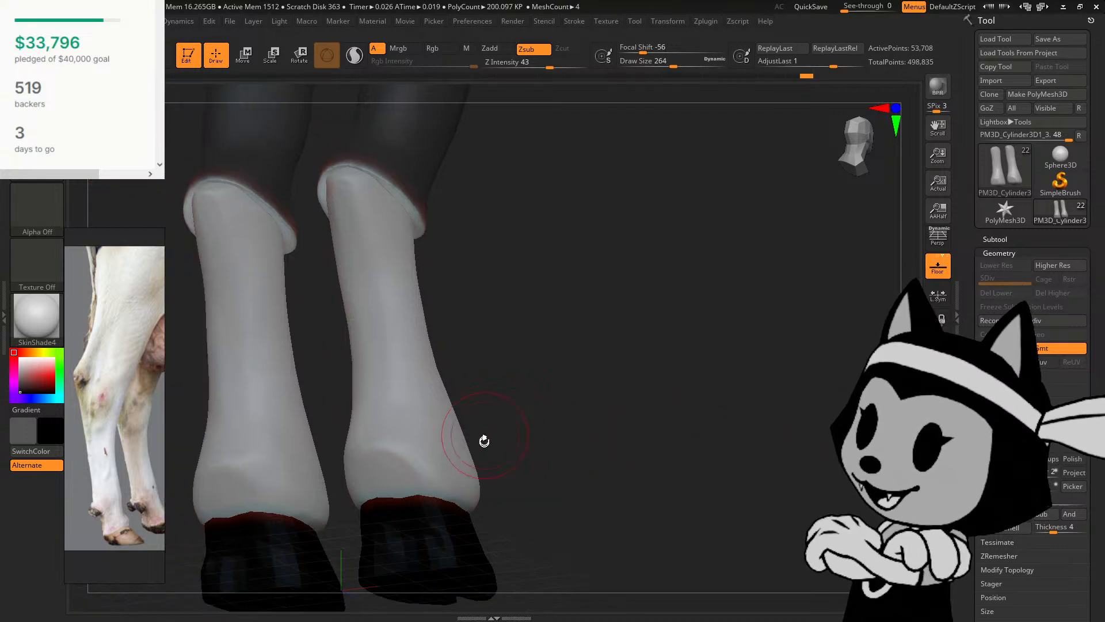
Step: Trim the side planes of the lower shafts just above the hooves, checking them from the rear, side and front
{"action": "left_click_drag", "start_coordinate": [484, 440], "coordinate": [417, 506]}
{"action": "left_click_drag", "start_coordinate": [521, 474], "coordinate": [439, 444]}
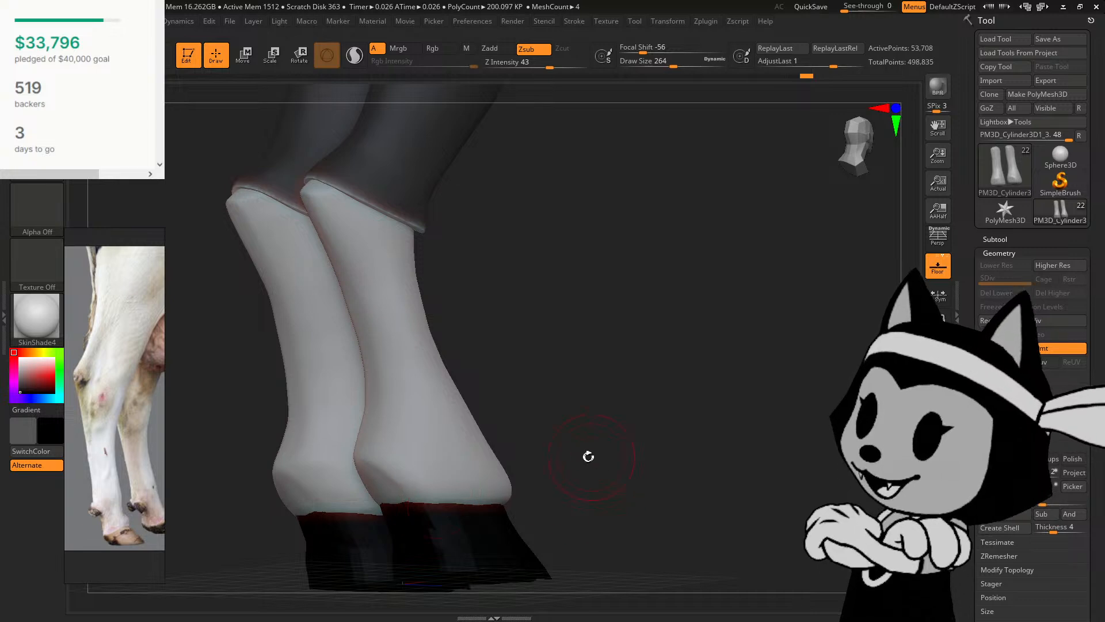
{"action": "left_click_drag", "start_coordinate": [587, 454], "coordinate": [515, 444]}
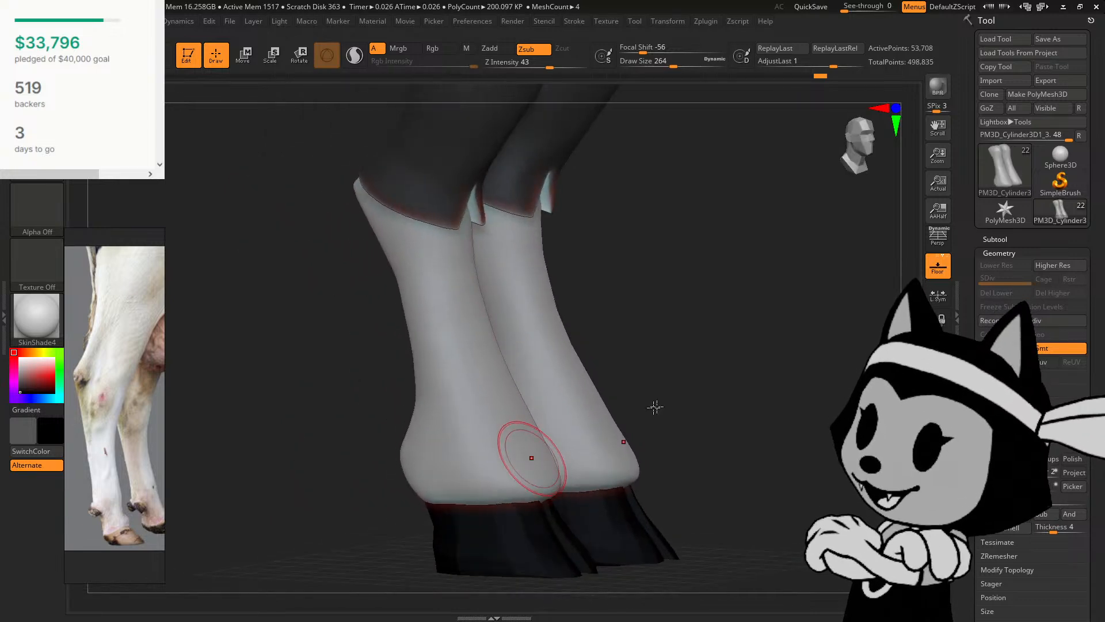
{"action": "mouse_move", "coordinate": [655, 406]}
{"action": "left_mouse_down"}
{"action": "mouse_move", "coordinate": [636, 374]}
{"action": "mouse_move", "coordinate": [439, 469]}
{"action": "mouse_move", "coordinate": [661, 424]}
{"action": "left_mouse_up"}
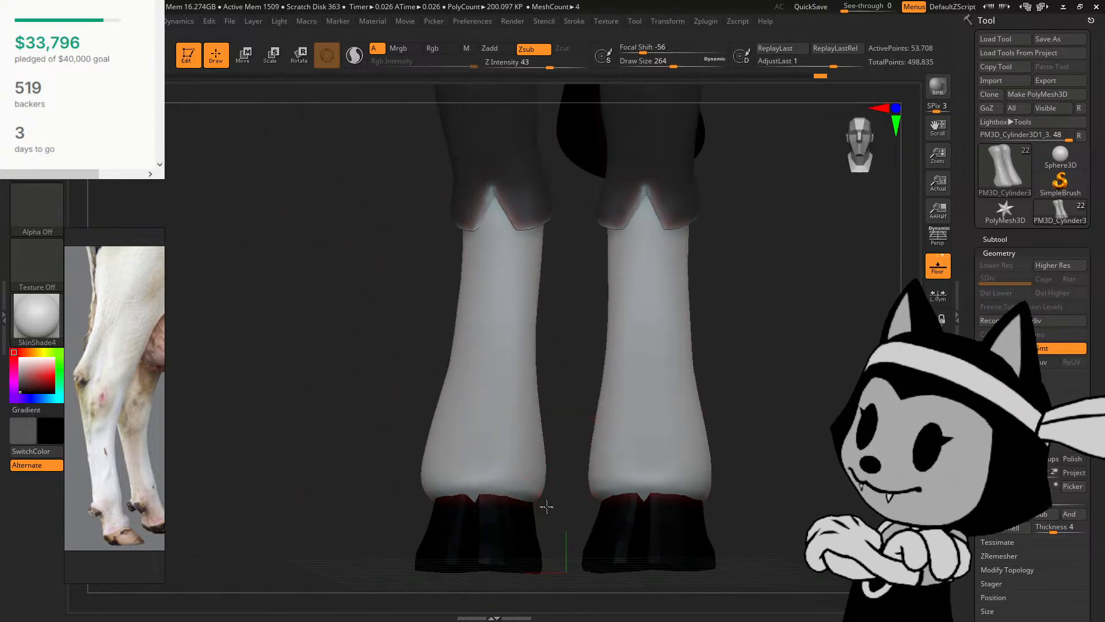
{"action": "left_click_drag", "start_coordinate": [547, 506], "coordinate": [540, 529]}
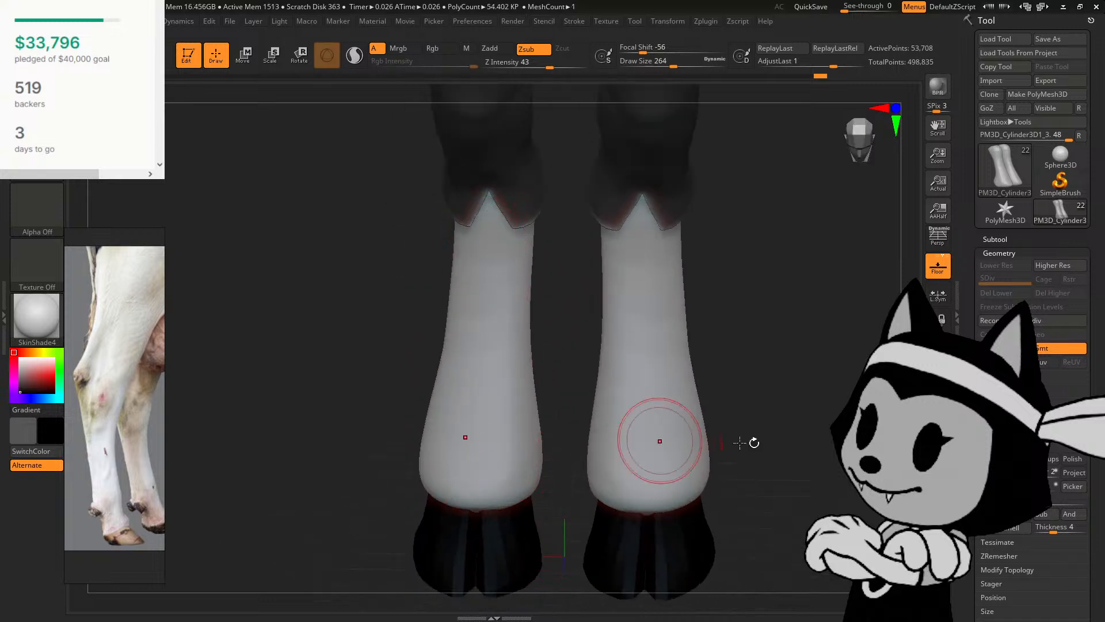
{"action": "left_click_drag", "start_coordinate": [739, 442], "coordinate": [720, 461], "text": "alt"}
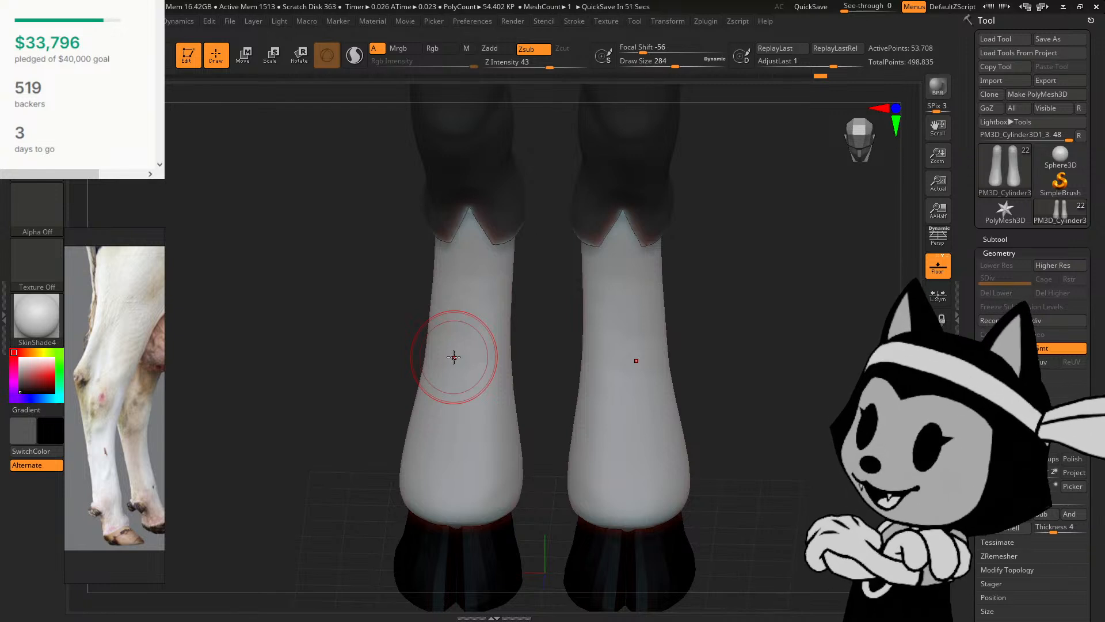
Step: Trim and smooth the front, rear and side planes of the lower-leg shafts with a brush size of 284
{"action": "left_click_drag", "start_coordinate": [743, 310], "coordinate": [699, 286]}
{"action": "left_click_drag", "start_coordinate": [455, 369], "coordinate": [495, 506]}
{"action": "mouse_move", "coordinate": [520, 389]}
{"action": "left_mouse_down"}
{"action": "mouse_move", "coordinate": [519, 424]}
{"action": "mouse_move", "coordinate": [464, 458]}
{"action": "mouse_move", "coordinate": [489, 308]}
{"action": "left_mouse_up"}
{"action": "mouse_move", "coordinate": [518, 316]}
{"action": "left_mouse_down"}
{"action": "mouse_move", "coordinate": [591, 284]}
{"action": "mouse_move", "coordinate": [632, 291]}
{"action": "left_mouse_up"}
{"action": "left_click_drag", "start_coordinate": [518, 434], "coordinate": [517, 451]}
{"action": "mouse_move", "coordinate": [466, 470]}
{"action": "left_mouse_down"}
{"action": "mouse_move", "coordinate": [449, 510]}
{"action": "mouse_move", "coordinate": [456, 452]}
{"action": "left_mouse_up"}
{"action": "left_click_drag", "start_coordinate": [525, 426], "coordinate": [536, 437]}
{"action": "left_click_drag", "start_coordinate": [420, 260], "coordinate": [469, 259]}
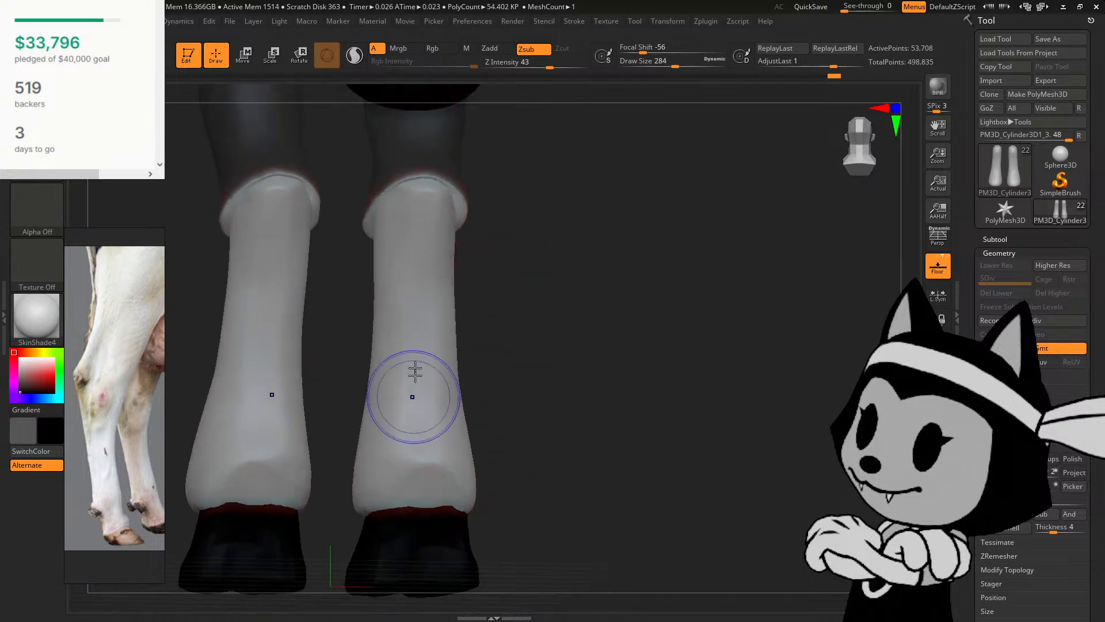
{"action": "mouse_move", "coordinate": [442, 432]}
{"action": "left_mouse_down"}
{"action": "mouse_move", "coordinate": [485, 306]}
{"action": "mouse_move", "coordinate": [482, 328]}
{"action": "mouse_move", "coordinate": [537, 361]}
{"action": "left_mouse_up"}
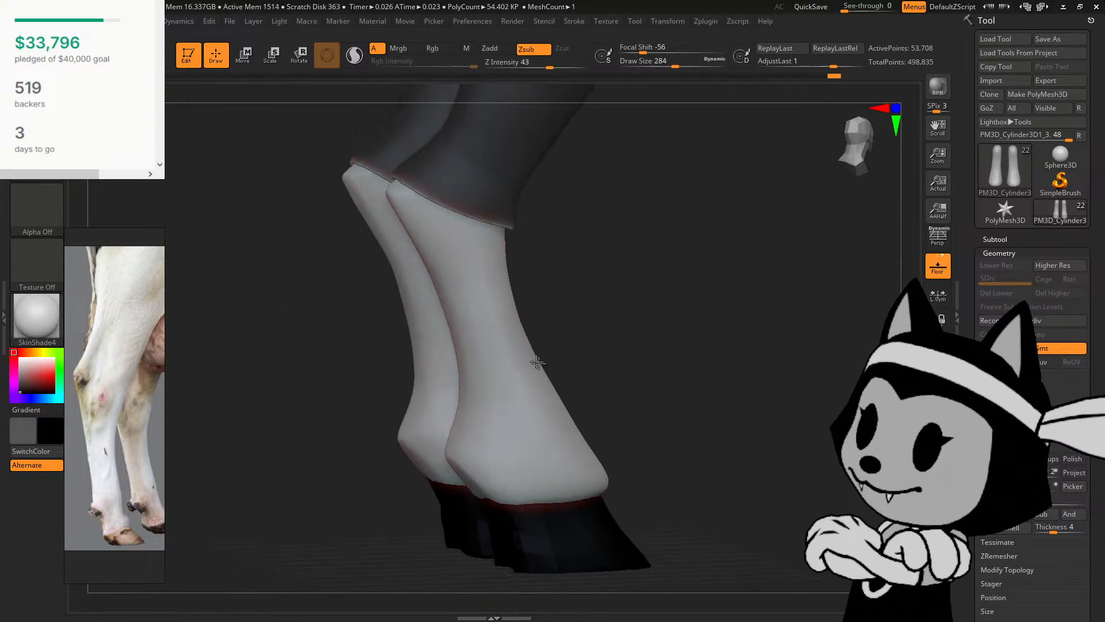
{"action": "left_click_drag", "start_coordinate": [502, 268], "coordinate": [562, 321]}
{"action": "mouse_move", "coordinate": [431, 403]}
{"action": "left_mouse_down"}
{"action": "mouse_move", "coordinate": [513, 313]}
{"action": "mouse_move", "coordinate": [518, 333]}
{"action": "mouse_move", "coordinate": [805, 276]}
{"action": "left_mouse_up"}
{"action": "left_click_drag", "start_coordinate": [895, 293], "coordinate": [831, 403], "text": "alt"}
Step: Carve a short crease down the outer side of the hock with the DamStandard brush and soften it
{"action": "key", "text": "b"}
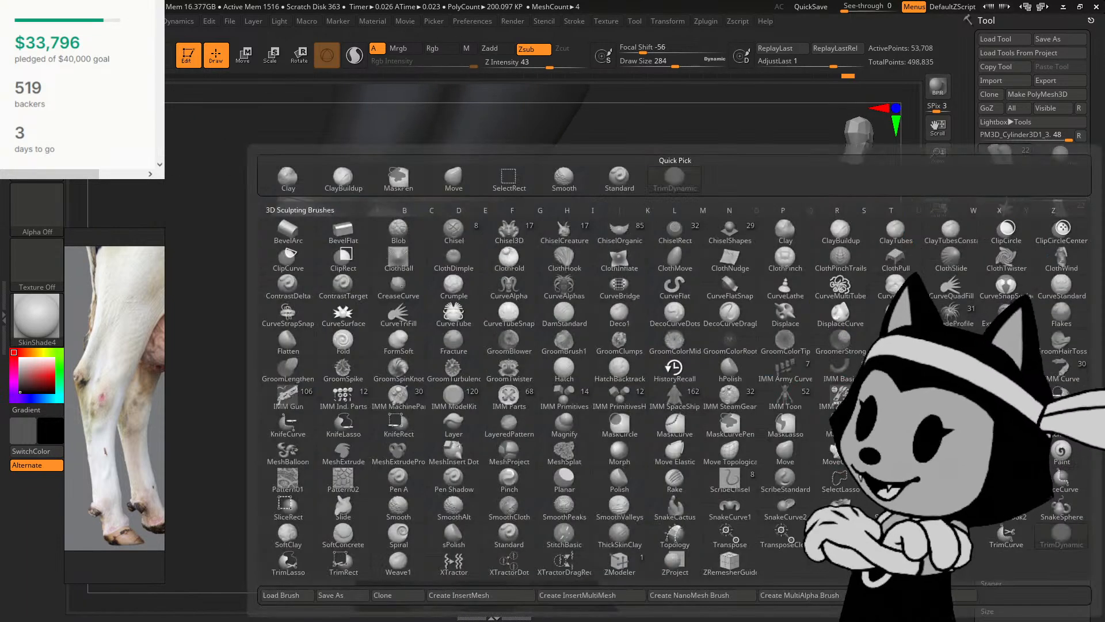
{"action": "key", "text": "d"}
{"action": "key", "text": "s"}
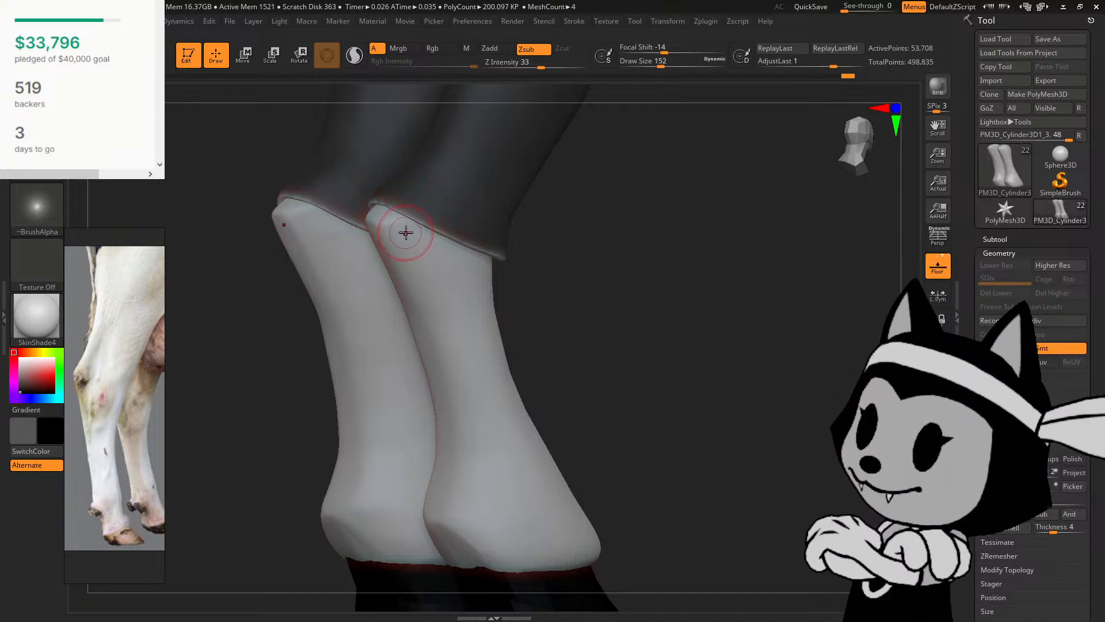
{"action": "left_click_drag", "start_coordinate": [576, 262], "coordinate": [512, 264]}
{"action": "key", "text": "bracketleft"}
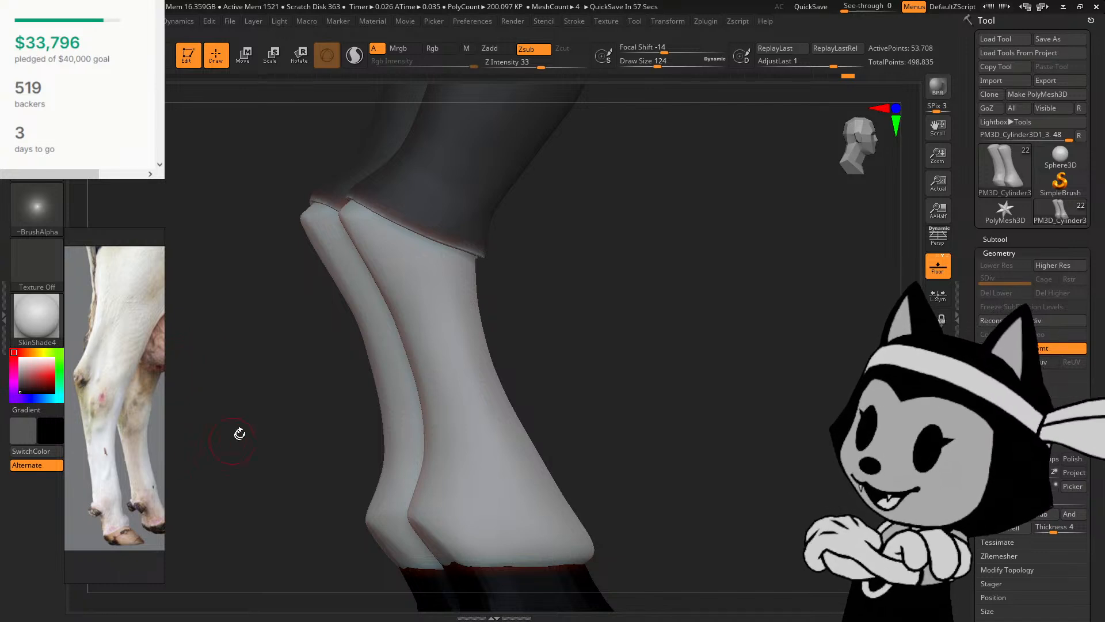
{"action": "left_click_drag", "start_coordinate": [239, 434], "coordinate": [366, 209]}
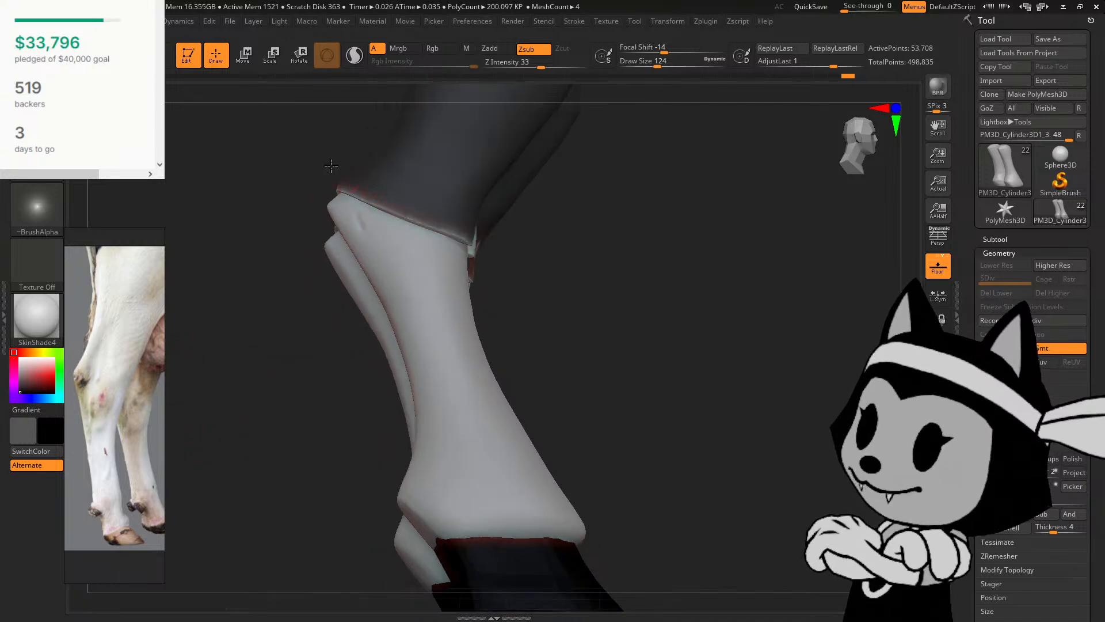
{"action": "mouse_move", "coordinate": [331, 165]}
{"action": "left_mouse_down"}
{"action": "mouse_move", "coordinate": [395, 286]}
{"action": "mouse_move", "coordinate": [372, 252]}
{"action": "left_mouse_up"}
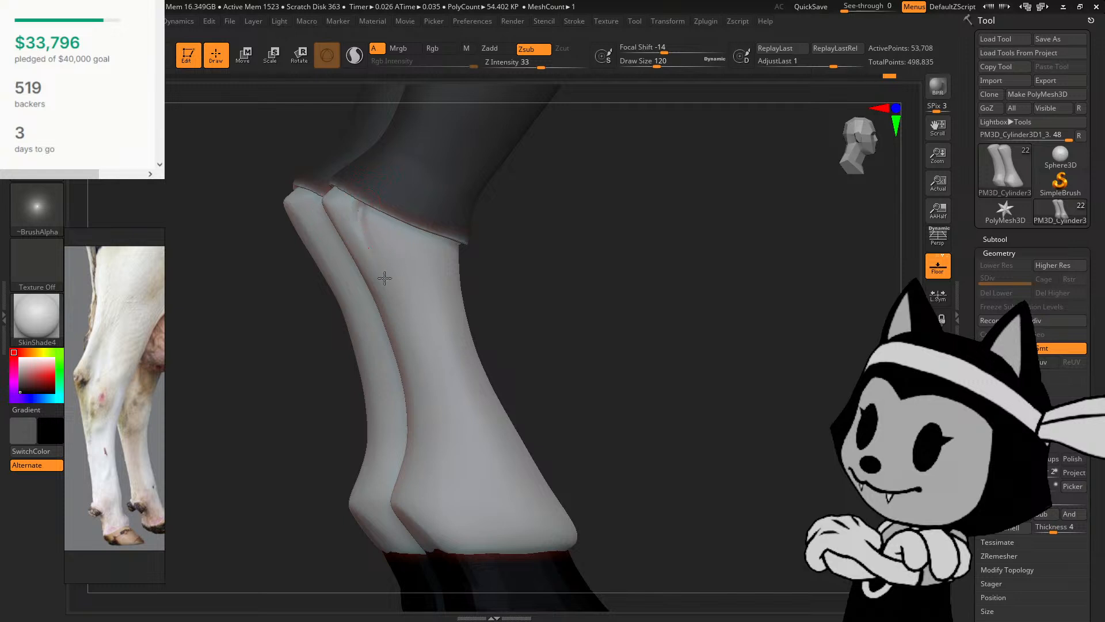
{"action": "key", "text": "shift"}
{"action": "mouse_move", "coordinate": [482, 311]}
{"action": "left_mouse_down"}
{"action": "mouse_move", "coordinate": [518, 306]}
{"action": "mouse_move", "coordinate": [473, 280]}
{"action": "left_mouse_up"}
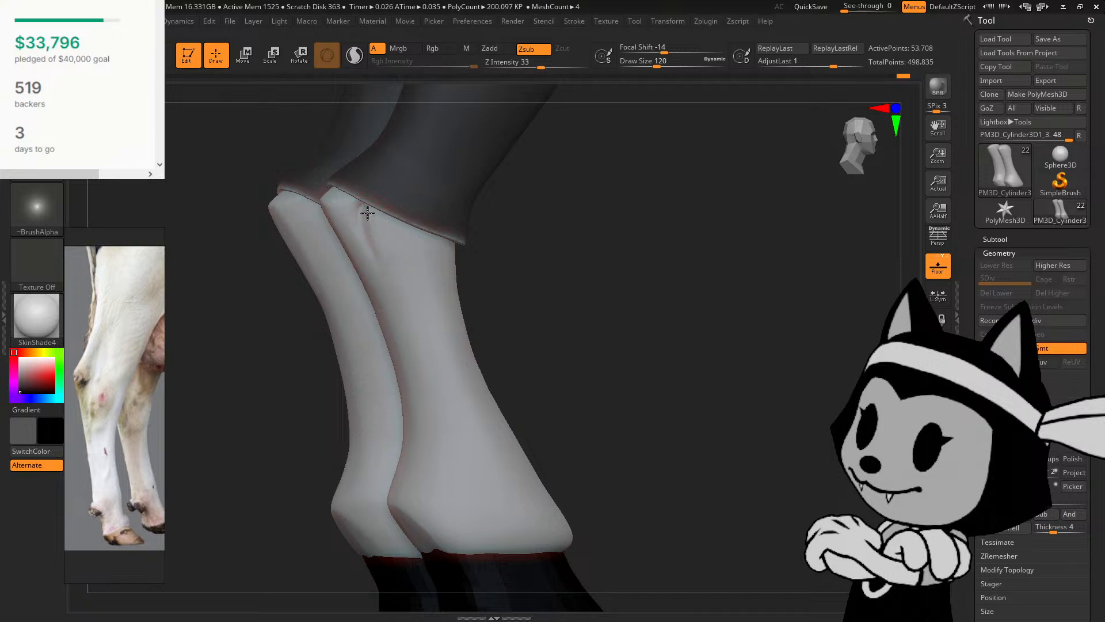
{"action": "key", "text": "shift"}
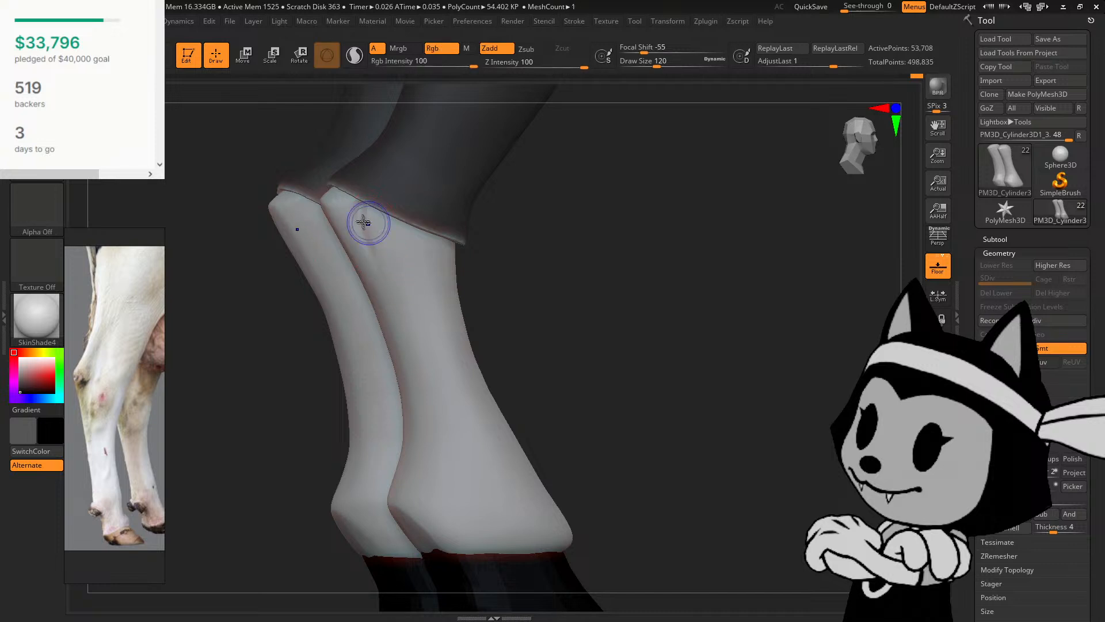
{"action": "mouse_move", "coordinate": [507, 237]}
{"action": "left_mouse_down"}
{"action": "mouse_move", "coordinate": [476, 244]}
{"action": "mouse_move", "coordinate": [557, 240]}
{"action": "mouse_move", "coordinate": [541, 192]}
{"action": "mouse_move", "coordinate": [525, 247]}
{"action": "mouse_move", "coordinate": [545, 257]}
{"action": "mouse_move", "coordinate": [392, 223]}
{"action": "left_mouse_up"}
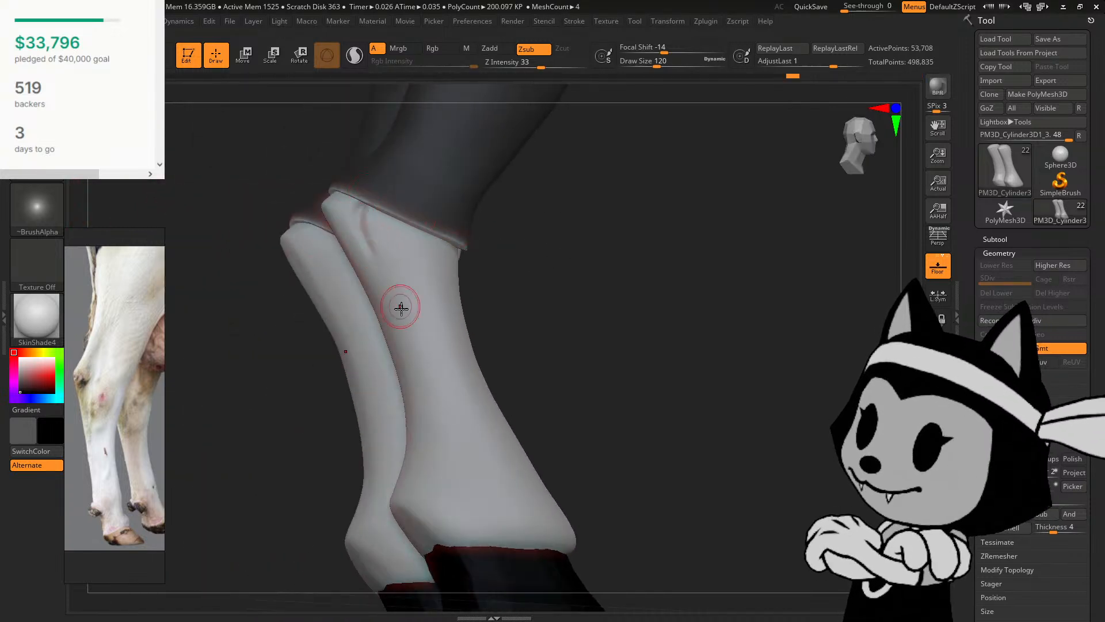
Step: Build up the surface beside the outer hock crease with the Standard brush and smooth it into the shaft
{"action": "key", "text": "b"}
{"action": "key", "text": "s"}
{"action": "key", "text": "t"}
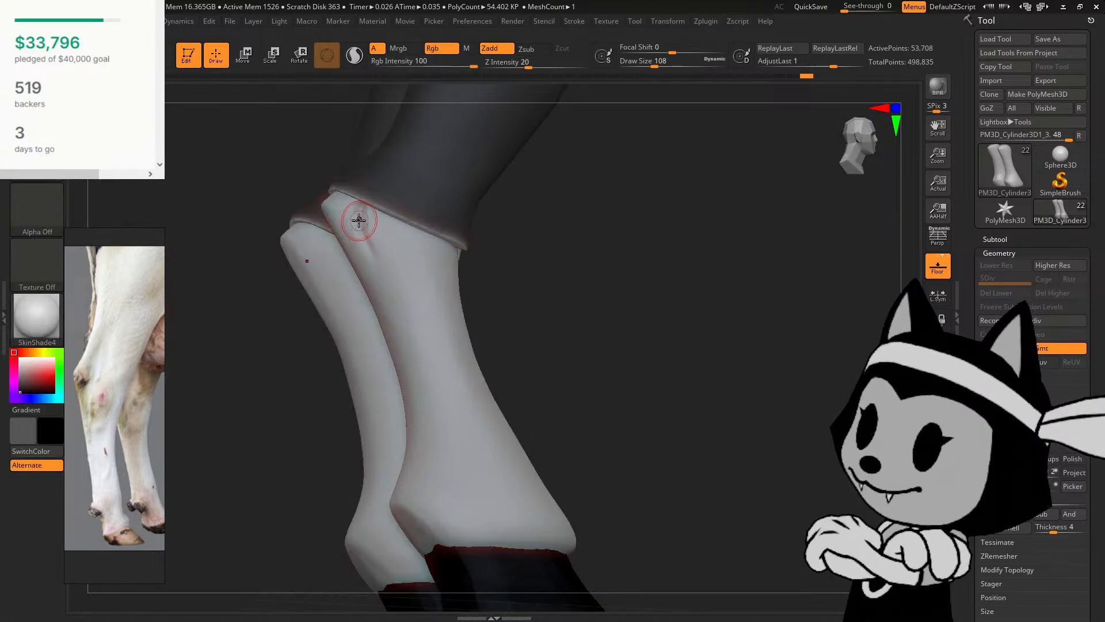
{"action": "mouse_move", "coordinate": [362, 224]}
{"action": "left_mouse_down"}
{"action": "mouse_move", "coordinate": [391, 287]}
{"action": "mouse_move", "coordinate": [353, 207]}
{"action": "left_mouse_up"}
{"action": "mouse_move", "coordinate": [514, 262]}
{"action": "left_mouse_down"}
{"action": "mouse_move", "coordinate": [536, 274]}
{"action": "mouse_move", "coordinate": [567, 262]}
{"action": "left_mouse_up"}
{"action": "left_click_drag", "start_coordinate": [366, 219], "coordinate": [357, 198], "text": "shift"}
Step: Recut and deepen the outer hock crease up to the fur edge using the DamStandard brush at size 104
{"action": "key", "text": "b"}
{"action": "key", "text": "d"}
{"action": "key", "text": "s"}
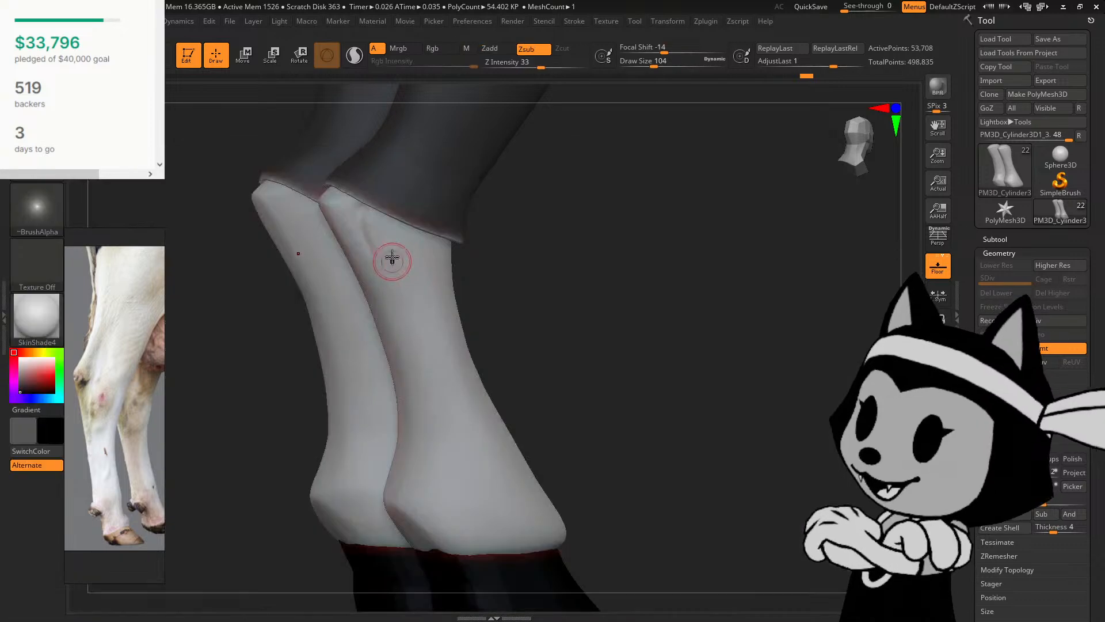
{"action": "left_click_drag", "start_coordinate": [377, 253], "coordinate": [361, 202]}
{"action": "left_click_drag", "start_coordinate": [507, 211], "coordinate": [358, 206]}
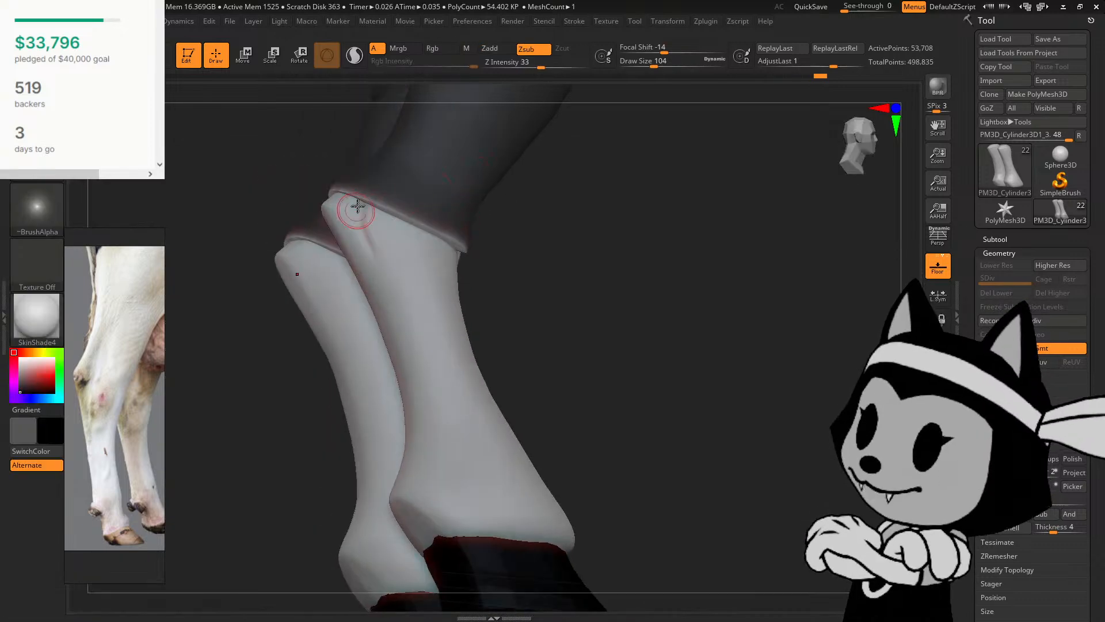
{"action": "left_click_drag", "start_coordinate": [487, 228], "coordinate": [363, 207]}
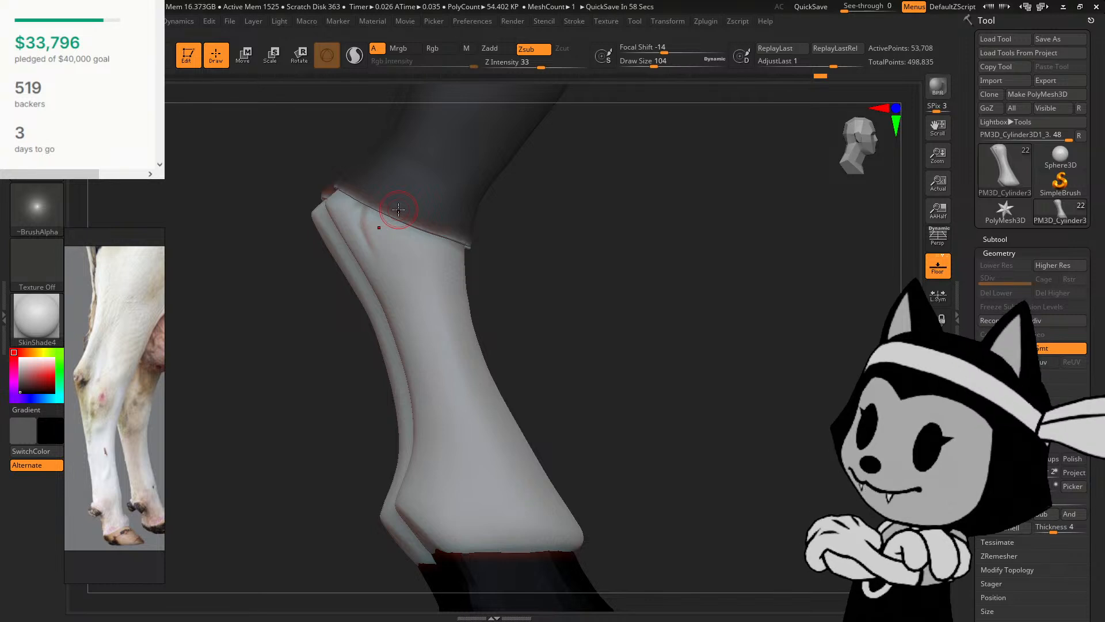
{"action": "left_click_drag", "start_coordinate": [531, 286], "coordinate": [572, 203]}
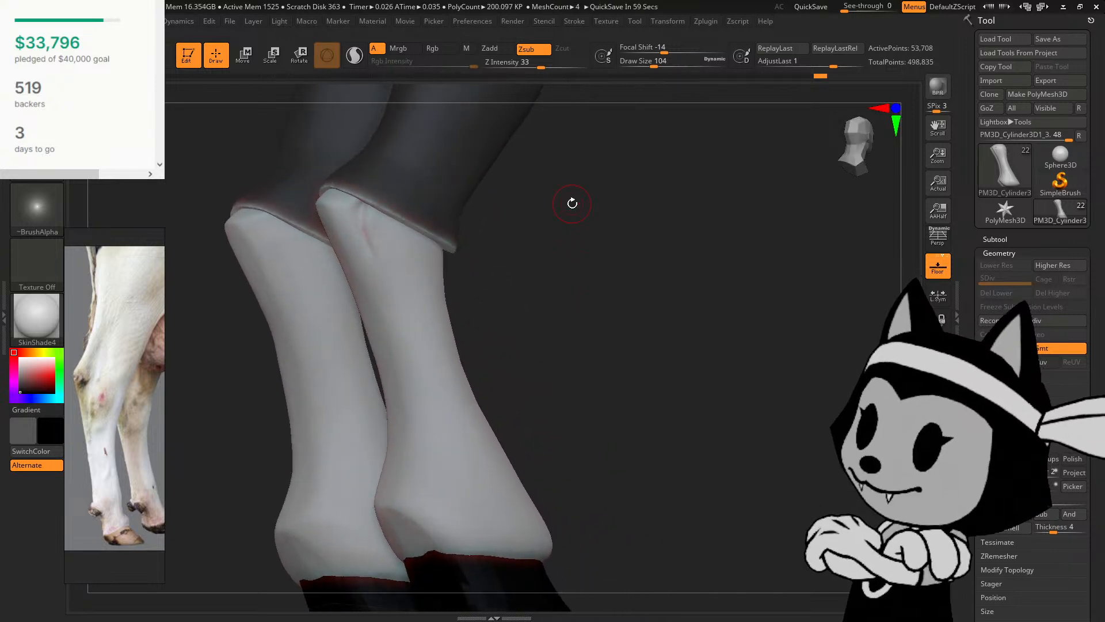
Step: Carve a matching tendon crease on the inner side of the hock, below the fur edge
{"action": "left_click_drag", "start_coordinate": [558, 314], "coordinate": [423, 221]}
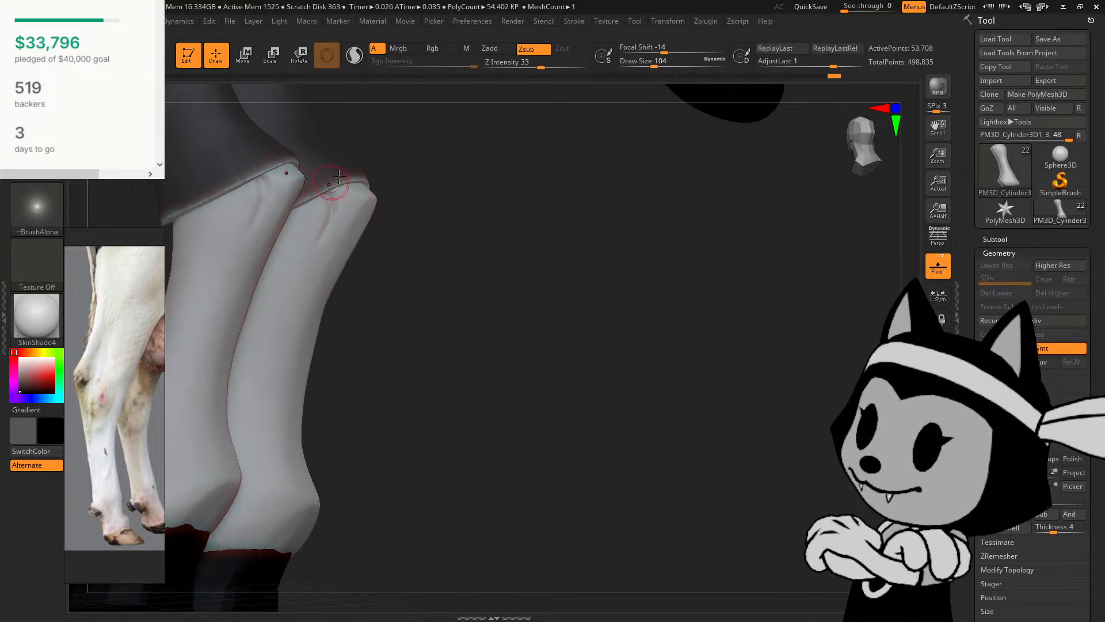
{"action": "left_click_drag", "start_coordinate": [339, 178], "coordinate": [328, 202]}
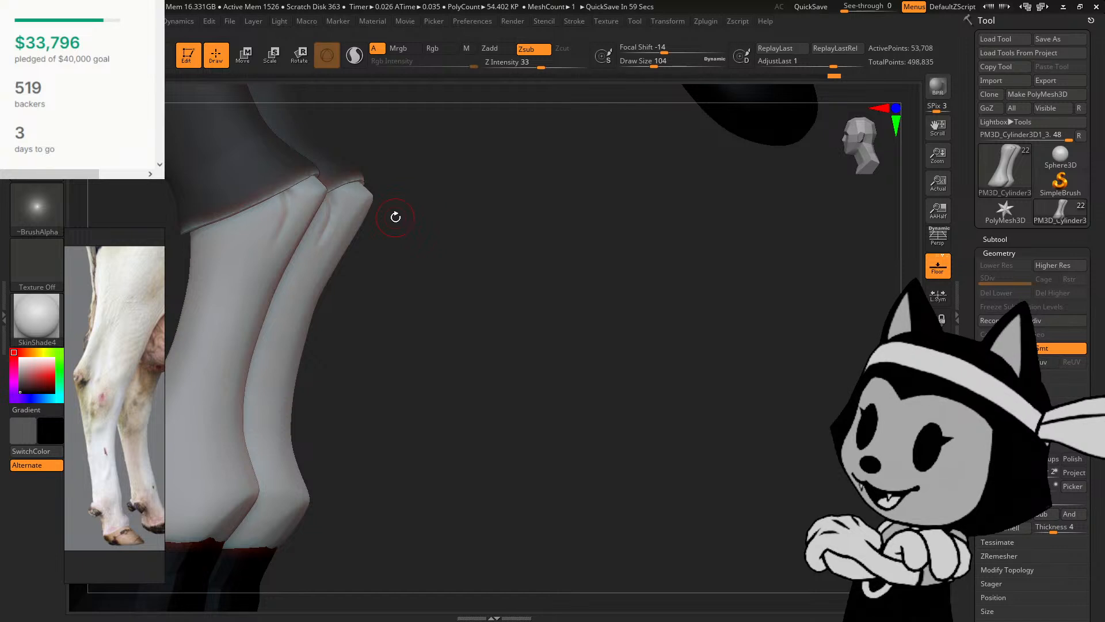
{"action": "left_click_drag", "start_coordinate": [412, 254], "coordinate": [354, 198]}
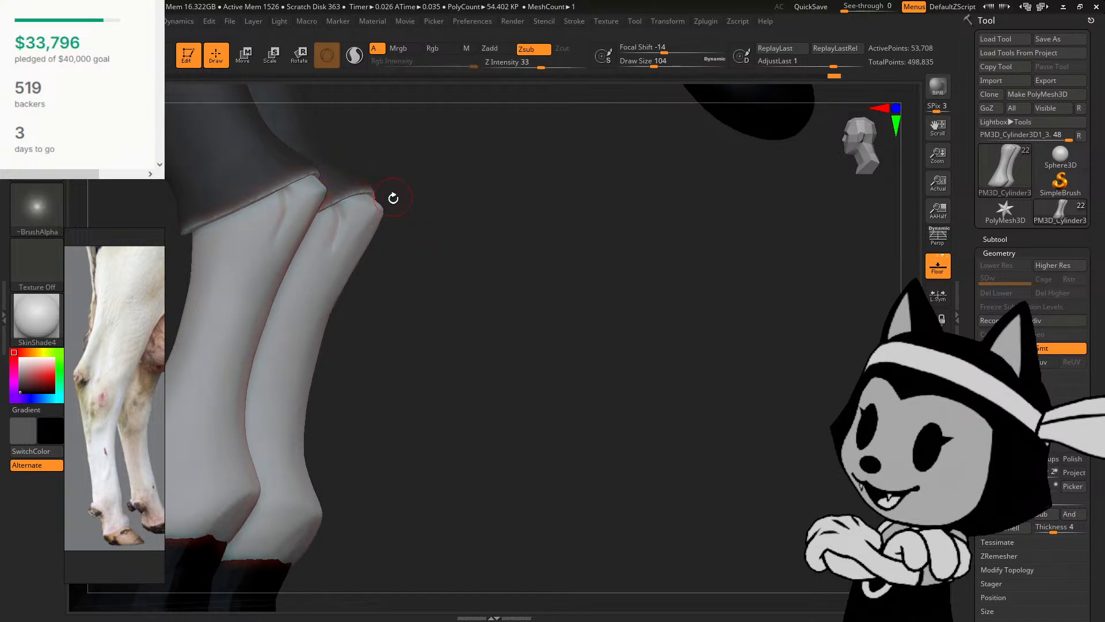
{"action": "mouse_move", "coordinate": [395, 197]}
{"action": "left_mouse_down"}
{"action": "mouse_move", "coordinate": [341, 211]}
{"action": "mouse_move", "coordinate": [330, 247]}
{"action": "left_mouse_up"}
{"action": "mouse_move", "coordinate": [363, 273]}
{"action": "left_mouse_down"}
{"action": "mouse_move", "coordinate": [373, 264]}
{"action": "mouse_move", "coordinate": [336, 222]}
{"action": "left_mouse_up"}
{"action": "left_click_drag", "start_coordinate": [439, 209], "coordinate": [427, 192]}
{"action": "left_click_drag", "start_coordinate": [341, 208], "coordinate": [340, 226]}
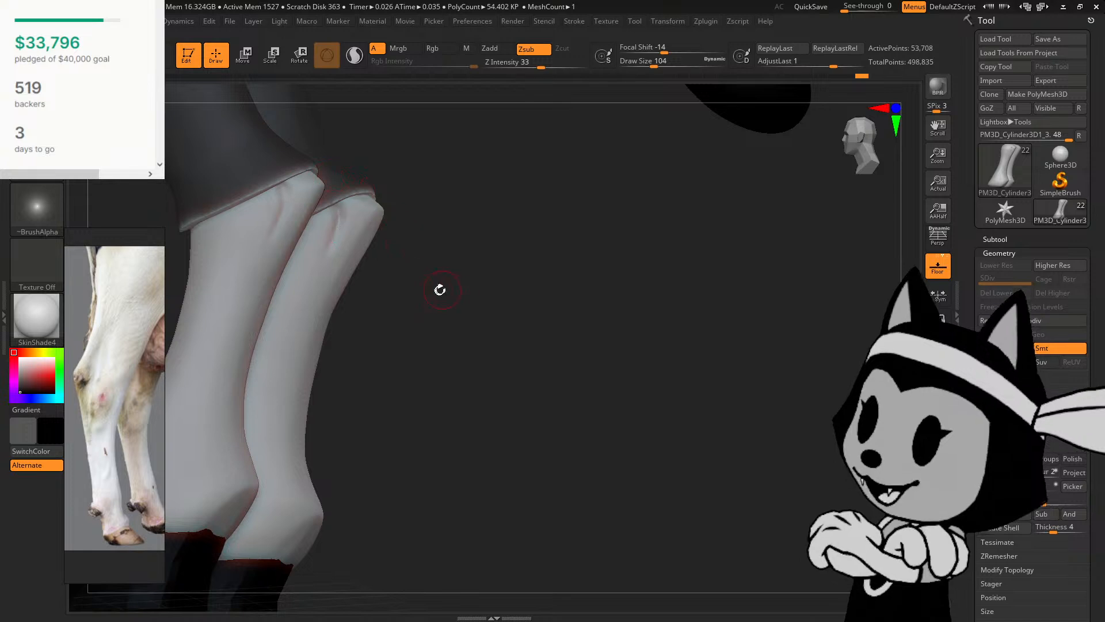
{"action": "left_click_drag", "start_coordinate": [439, 289], "coordinate": [431, 300]}
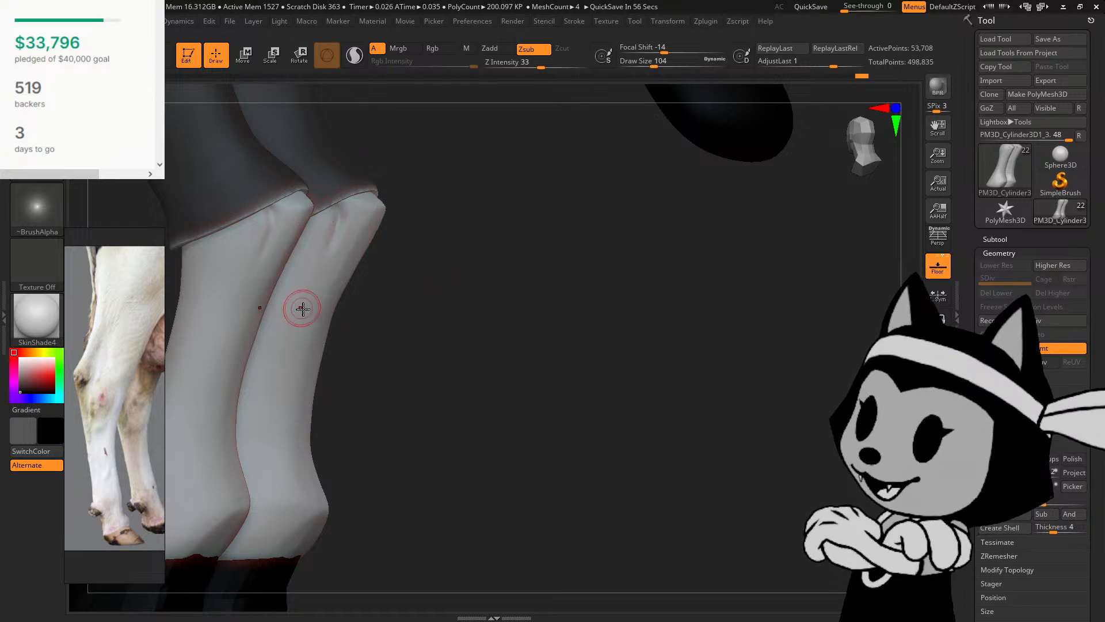
Step: Raise the surface around the inner hock crease with the Standard brush
{"action": "key", "text": "b"}
{"action": "key", "text": "s"}
{"action": "key", "text": "t"}
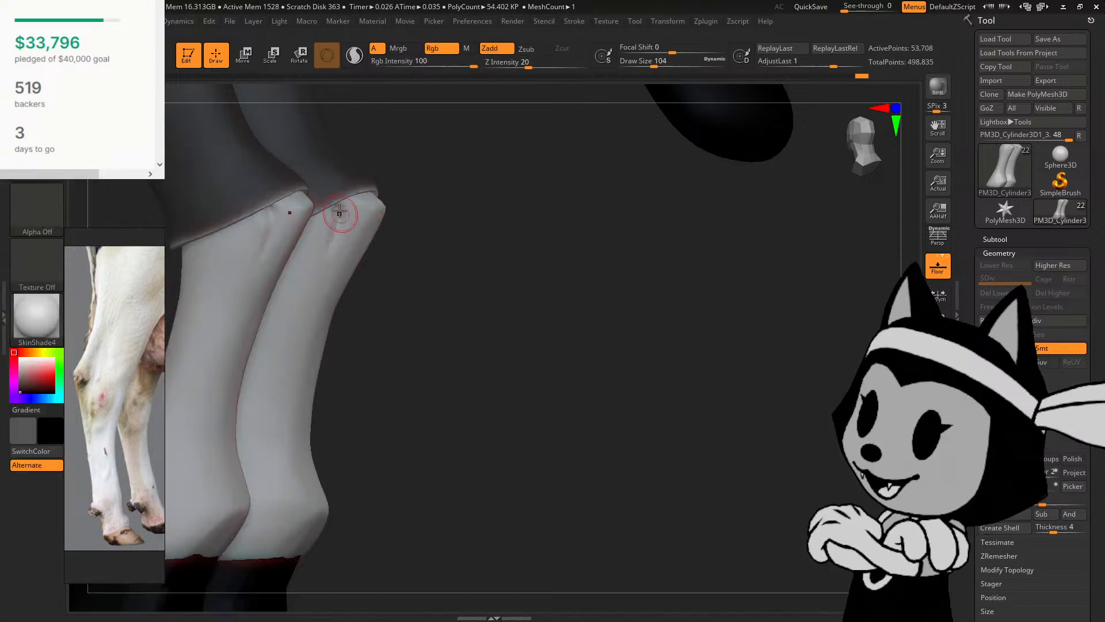
{"action": "mouse_move", "coordinate": [425, 284]}
{"action": "left_mouse_down"}
{"action": "mouse_move", "coordinate": [415, 303]}
{"action": "mouse_move", "coordinate": [340, 253]}
{"action": "left_mouse_up"}
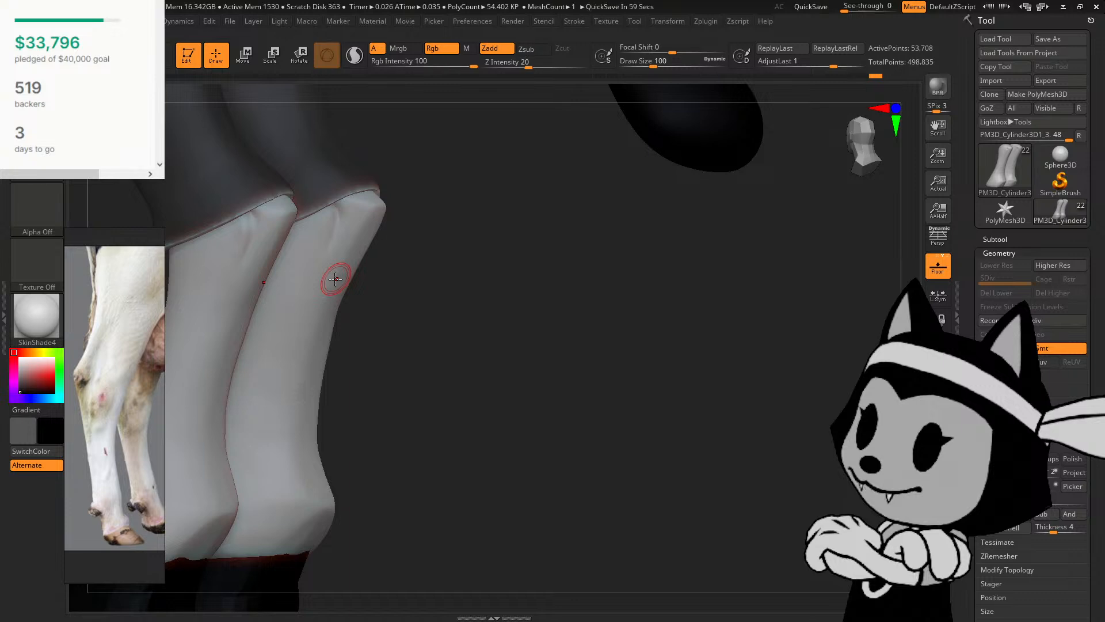
Step: Reshape the inner and rear contour at the top of the hock with the Move brush at size 168
{"action": "mouse_move", "coordinate": [421, 310]}
{"action": "left_mouse_down"}
{"action": "mouse_move", "coordinate": [375, 304]}
{"action": "mouse_move", "coordinate": [370, 245]}
{"action": "mouse_move", "coordinate": [388, 313]}
{"action": "left_mouse_up"}
{"action": "key", "text": "b"}
{"action": "key", "text": "m"}
{"action": "key", "text": "v"}
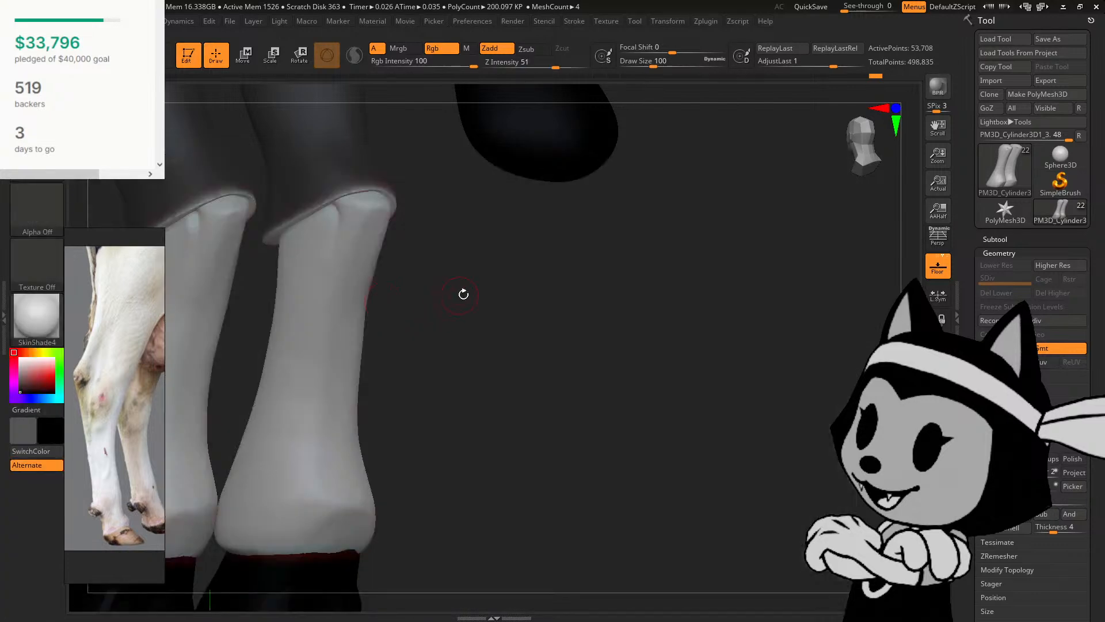
{"action": "left_click_drag", "start_coordinate": [463, 294], "coordinate": [334, 199]}
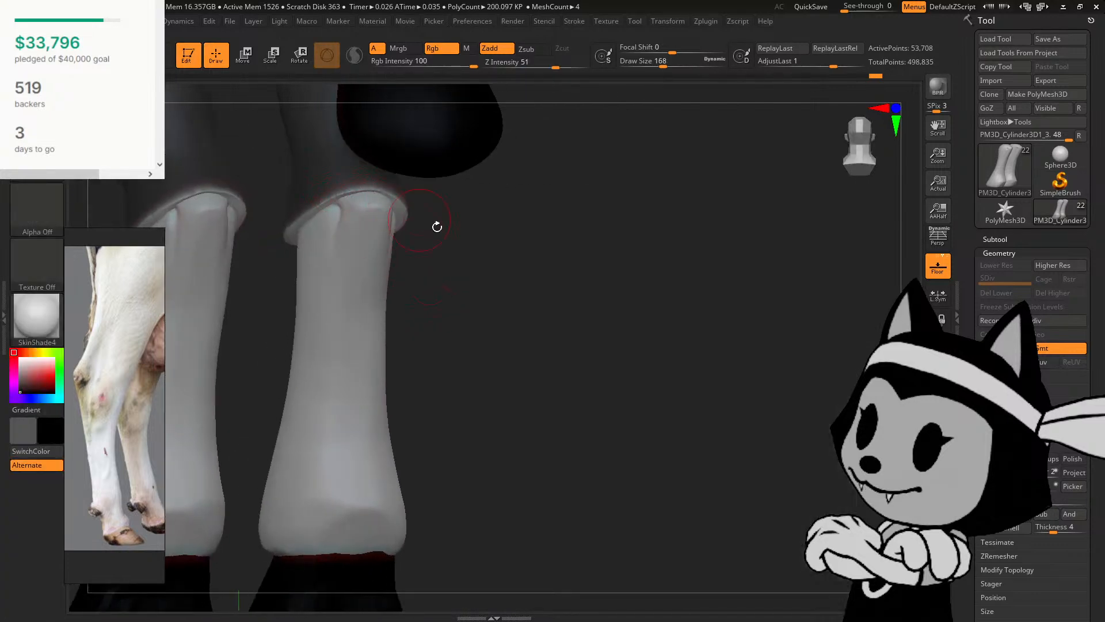
{"action": "mouse_move", "coordinate": [437, 226]}
{"action": "left_mouse_down"}
{"action": "mouse_move", "coordinate": [426, 199]}
{"action": "mouse_move", "coordinate": [472, 224]}
{"action": "mouse_move", "coordinate": [333, 192]}
{"action": "left_mouse_up"}
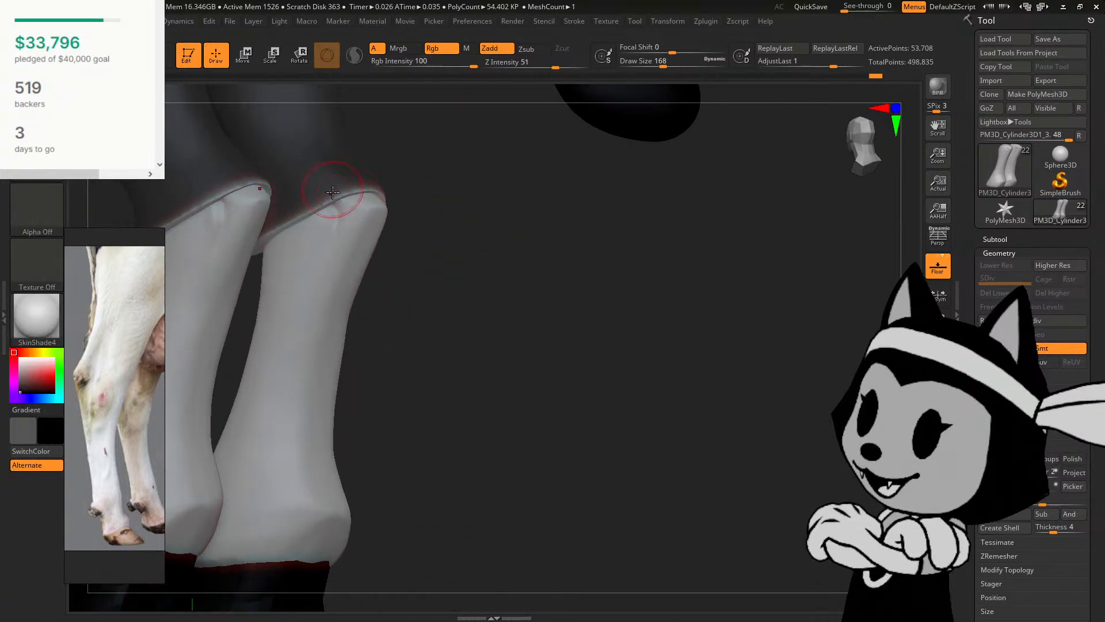
{"action": "left_click_drag", "start_coordinate": [403, 216], "coordinate": [368, 198]}
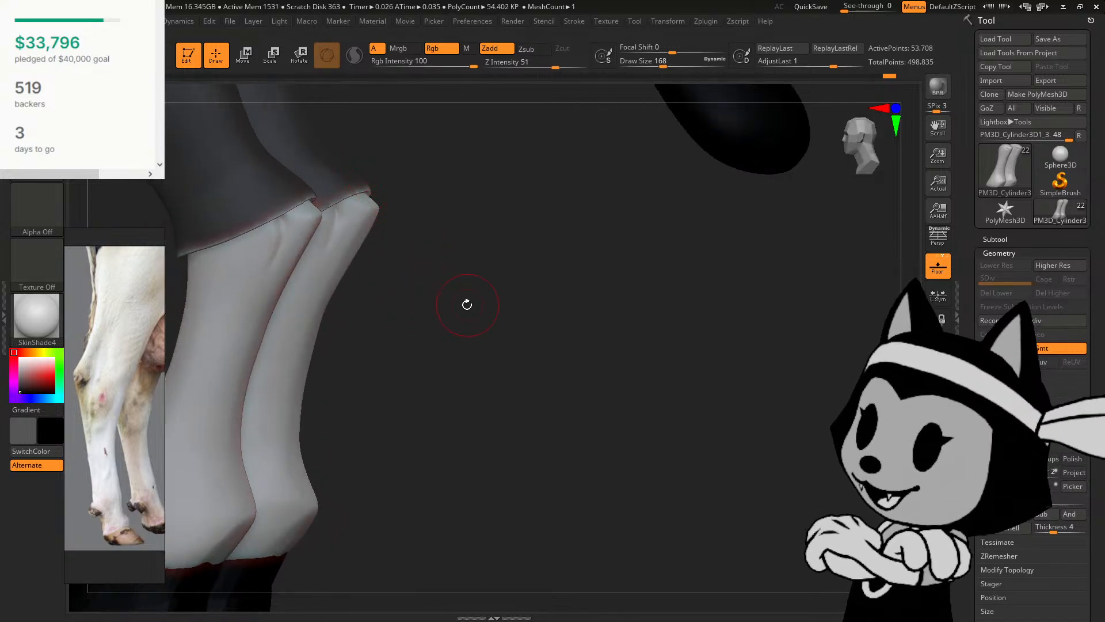
Step: Adjust the outer crease and upper rim of the hock with the Move brush at size 152
{"action": "left_click_drag", "start_coordinate": [466, 303], "coordinate": [405, 308]}
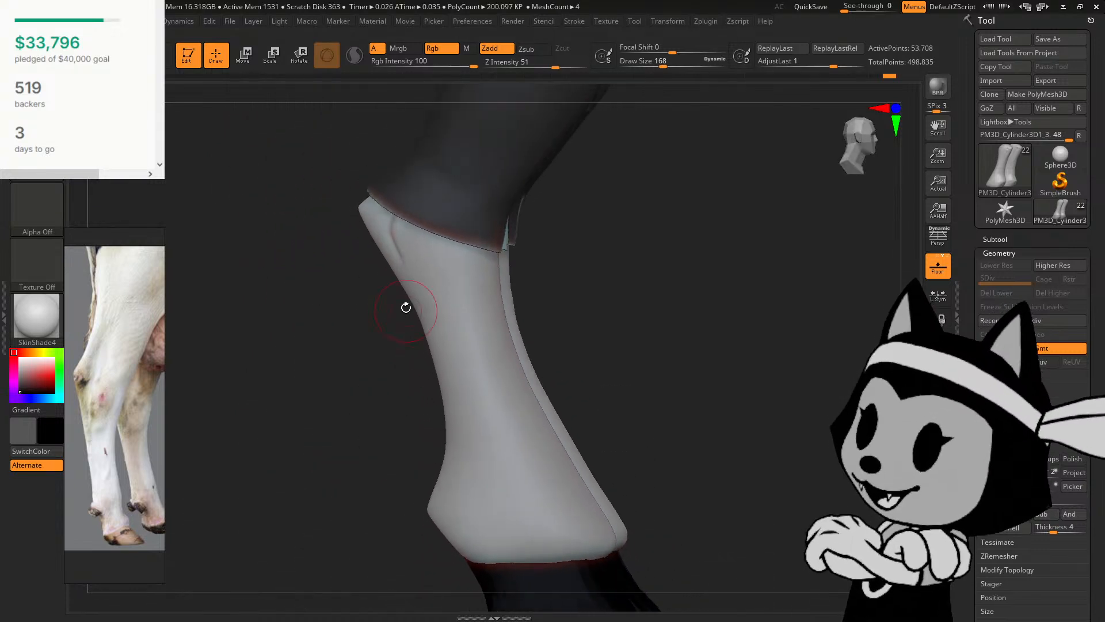
{"action": "left_click_drag", "start_coordinate": [570, 287], "coordinate": [542, 256]}
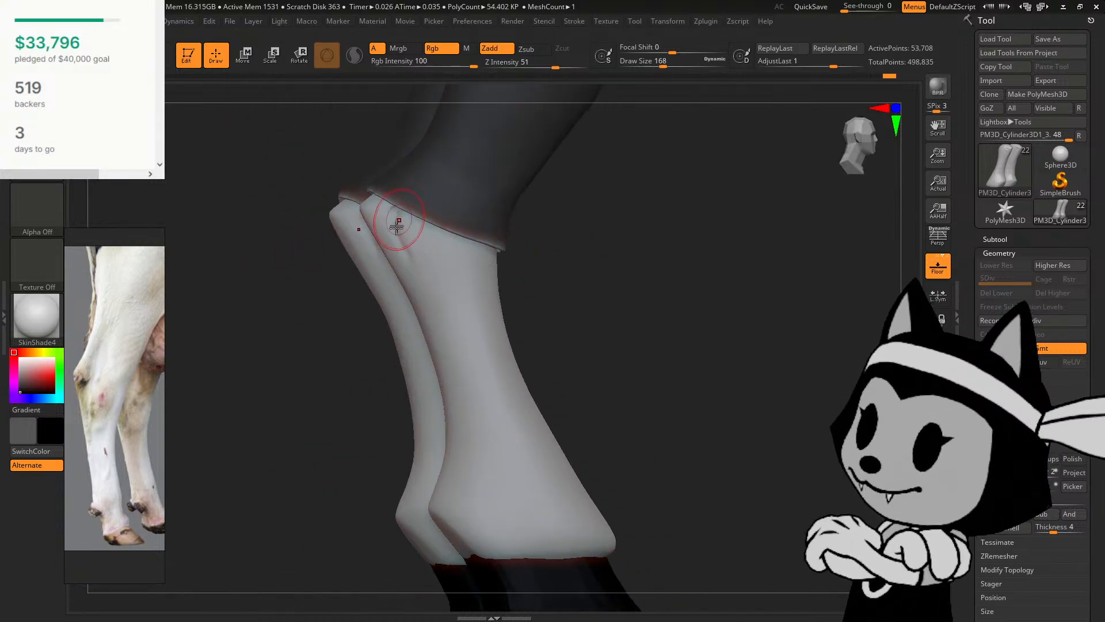
{"action": "left_click_drag", "start_coordinate": [398, 226], "coordinate": [405, 233]}
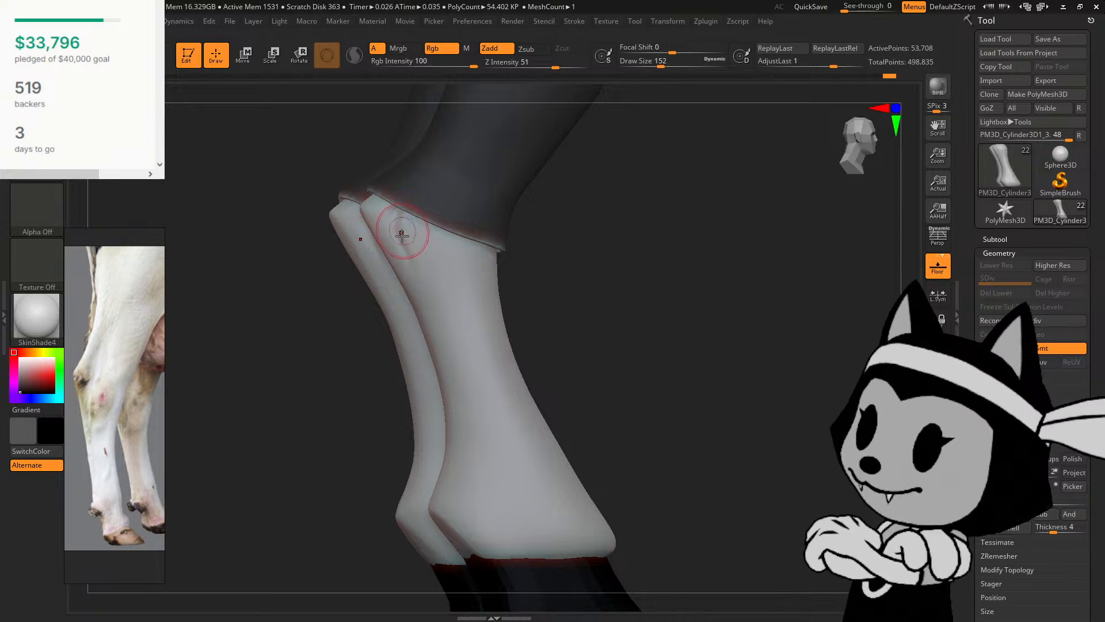
{"action": "left_click_drag", "start_coordinate": [530, 276], "coordinate": [556, 267]}
{"action": "left_click_drag", "start_coordinate": [477, 243], "coordinate": [444, 182]}
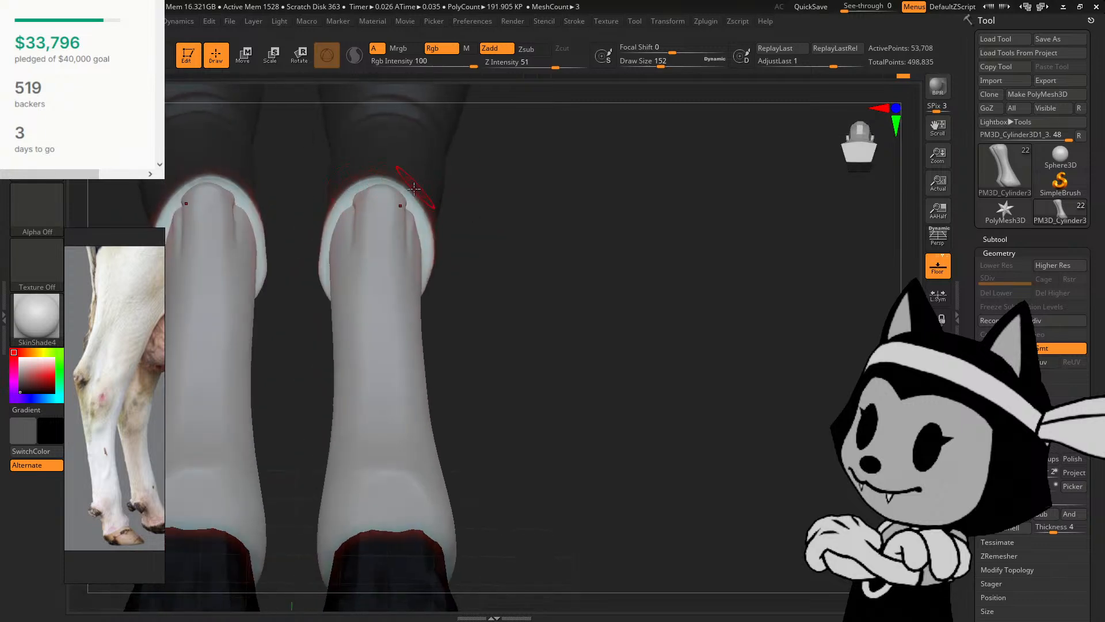
Step: Build up the central tendon on the back of the hock with the ClayBuildup brush at Z Intensity 20
{"action": "left_click_drag", "start_coordinate": [480, 293], "coordinate": [443, 377]}
{"action": "key", "text": "b"}
{"action": "key", "text": "c"}
{"action": "key", "text": "b"}
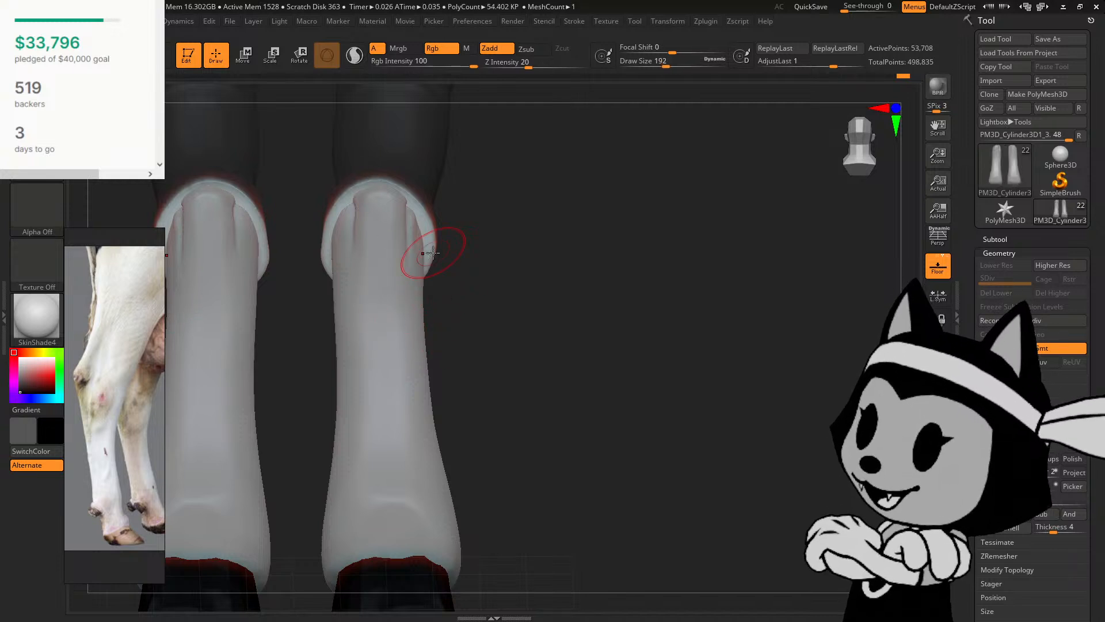
{"action": "key", "text": "]"}
{"action": "mouse_move", "coordinate": [374, 242]}
{"action": "left_mouse_down"}
{"action": "mouse_move", "coordinate": [378, 212]}
{"action": "mouse_move", "coordinate": [381, 299]}
{"action": "left_mouse_up"}
{"action": "mouse_move", "coordinate": [457, 328]}
{"action": "left_mouse_down"}
{"action": "mouse_move", "coordinate": [476, 338]}
{"action": "mouse_move", "coordinate": [486, 323]}
{"action": "mouse_move", "coordinate": [496, 330]}
{"action": "mouse_move", "coordinate": [468, 316]}
{"action": "left_mouse_up"}
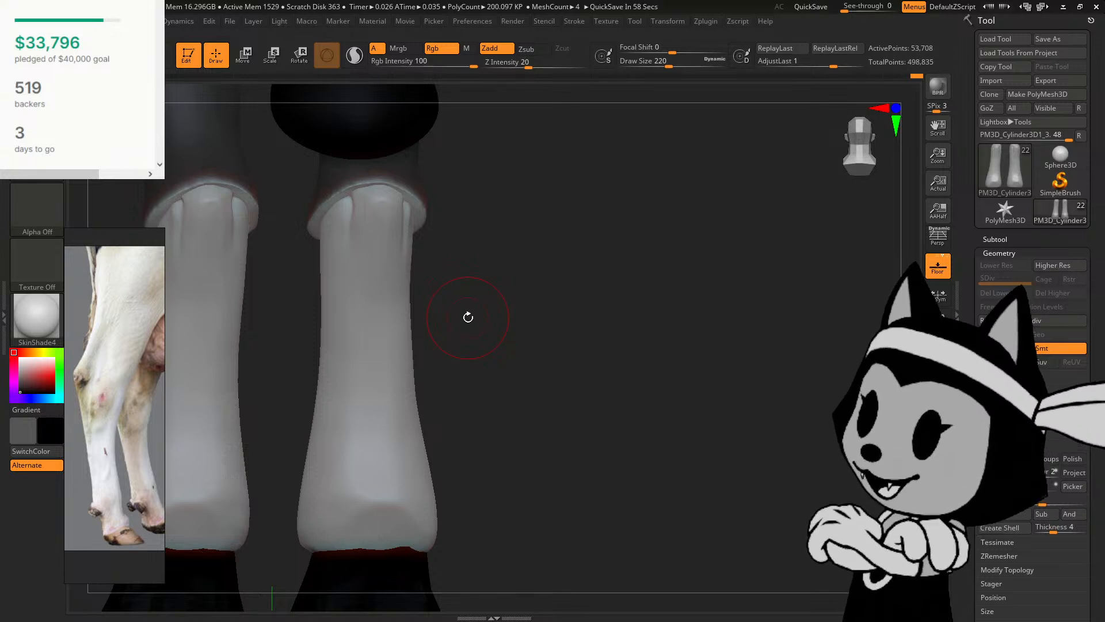
Step: Pull the sides and tendon creases of the hock into shape from behind with the Move brush
{"action": "left_click_drag", "start_coordinate": [468, 317], "coordinate": [751, 198]}
{"action": "key", "text": "b"}
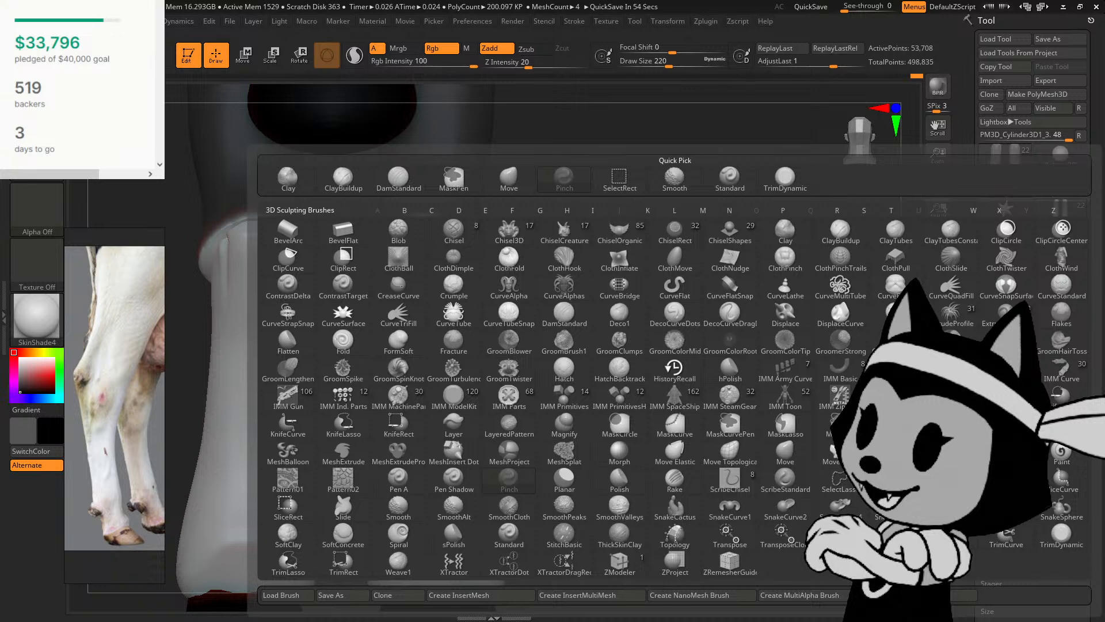
{"action": "left_click", "coordinate": [785, 452]}
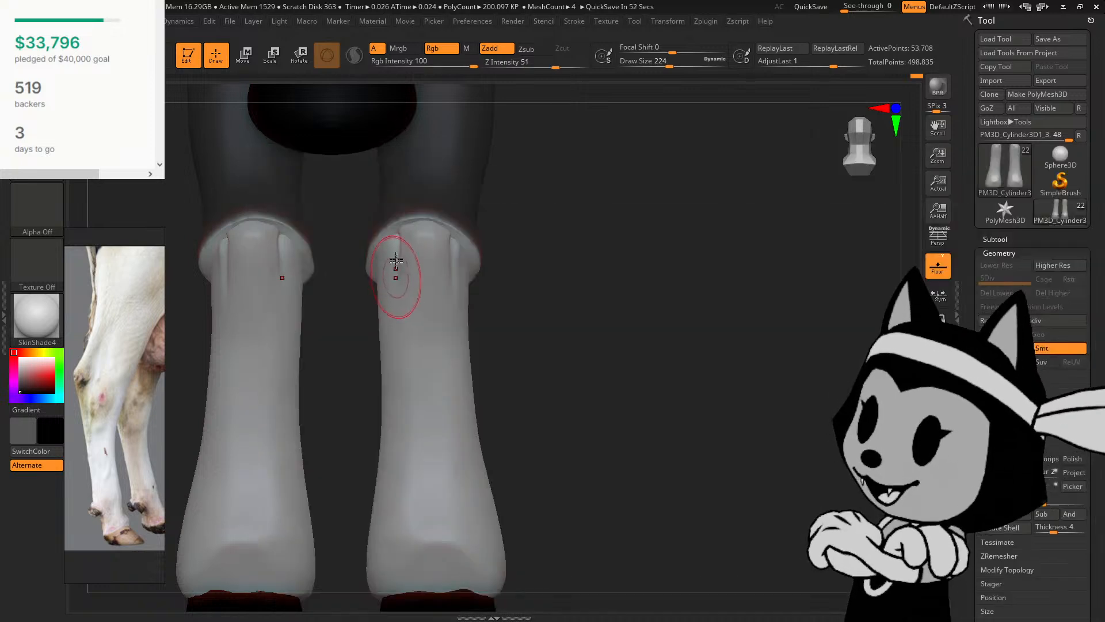
{"action": "left_click_drag", "start_coordinate": [536, 239], "coordinate": [450, 229]}
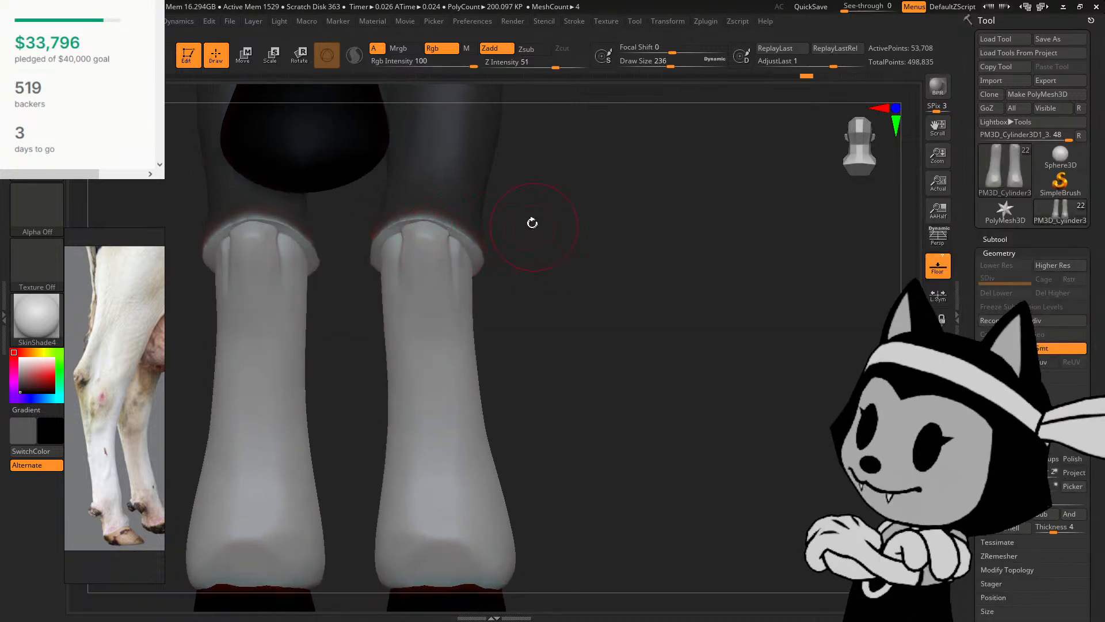
{"action": "left_click_drag", "start_coordinate": [533, 222], "coordinate": [510, 176]}
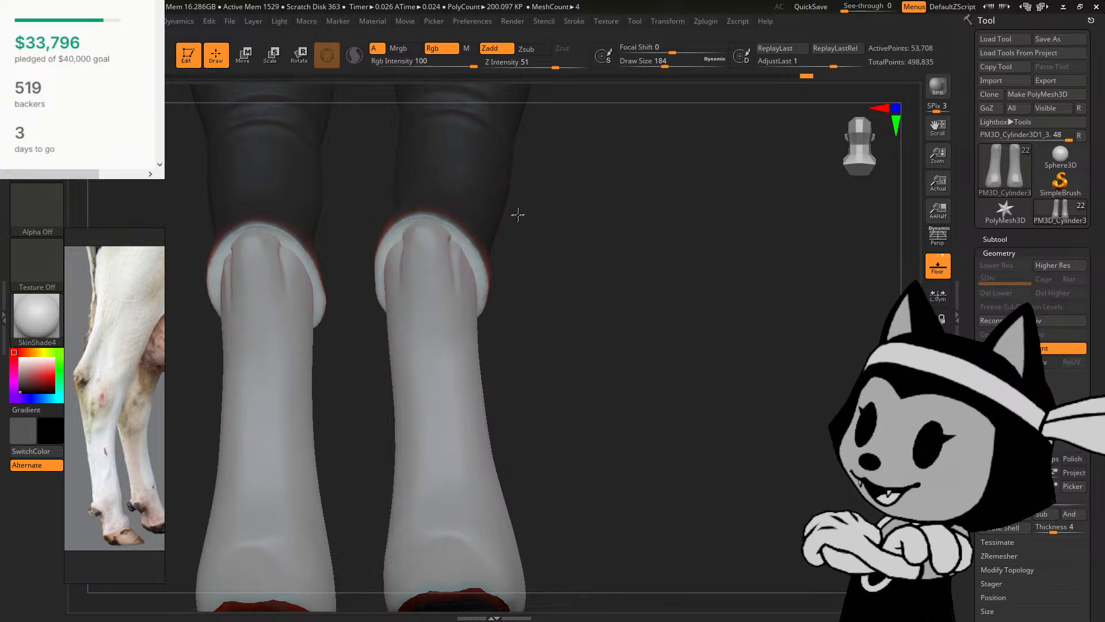
{"action": "left_click_drag", "start_coordinate": [515, 214], "coordinate": [514, 239]}
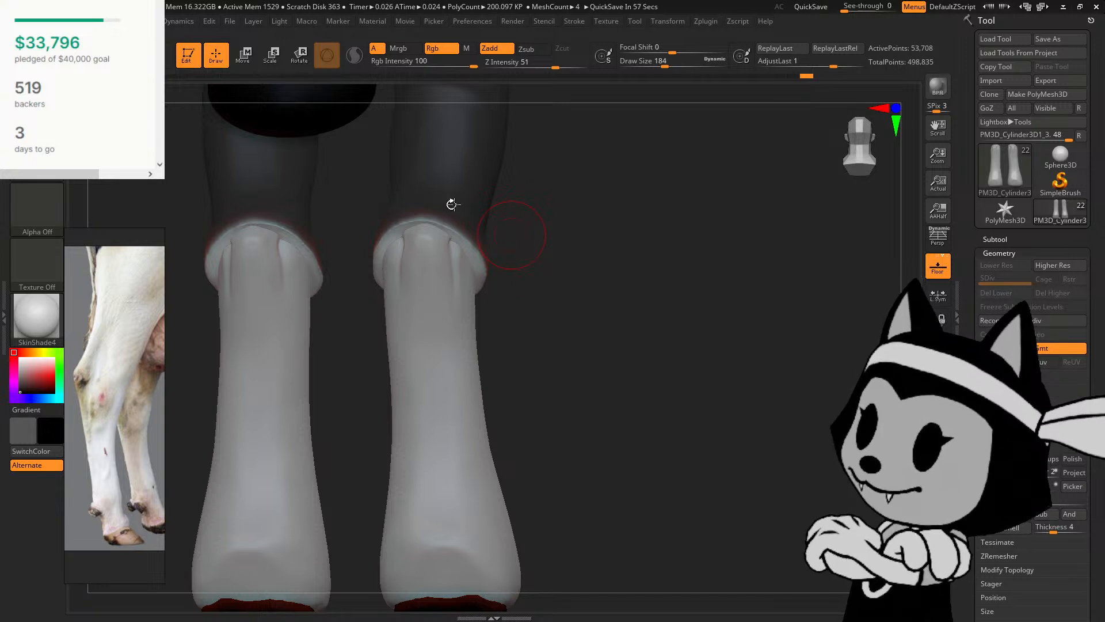
Step: Refine the top of the hock tendon just under the fur edge with the Move brush at about size 180 to 196
{"action": "left_click_drag", "start_coordinate": [520, 243], "coordinate": [520, 173]}
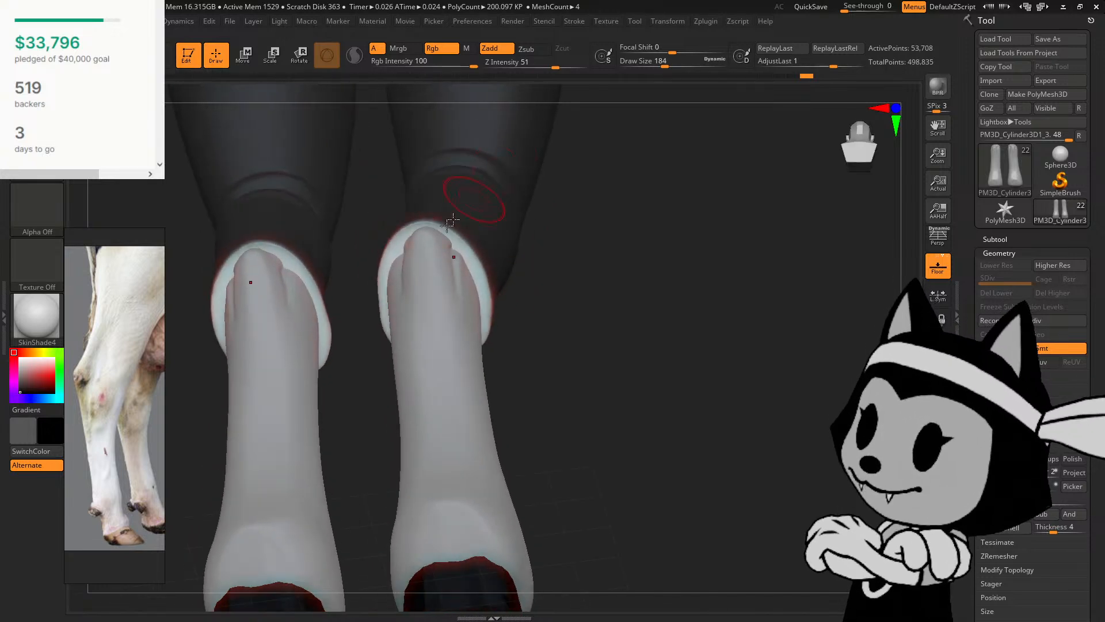
{"action": "left_click_drag", "start_coordinate": [569, 253], "coordinate": [523, 305]}
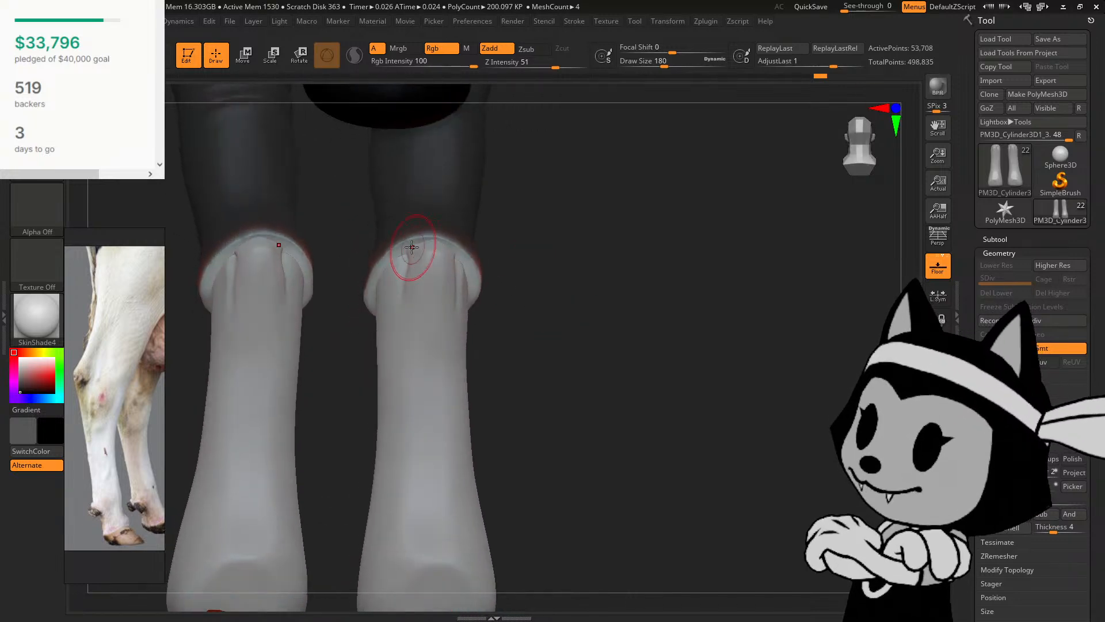
{"action": "mouse_move", "coordinate": [531, 229]}
{"action": "left_mouse_down"}
{"action": "mouse_move", "coordinate": [496, 237]}
{"action": "mouse_move", "coordinate": [537, 257]}
{"action": "left_mouse_up"}
{"action": "left_click_drag", "start_coordinate": [443, 258], "coordinate": [450, 256]}
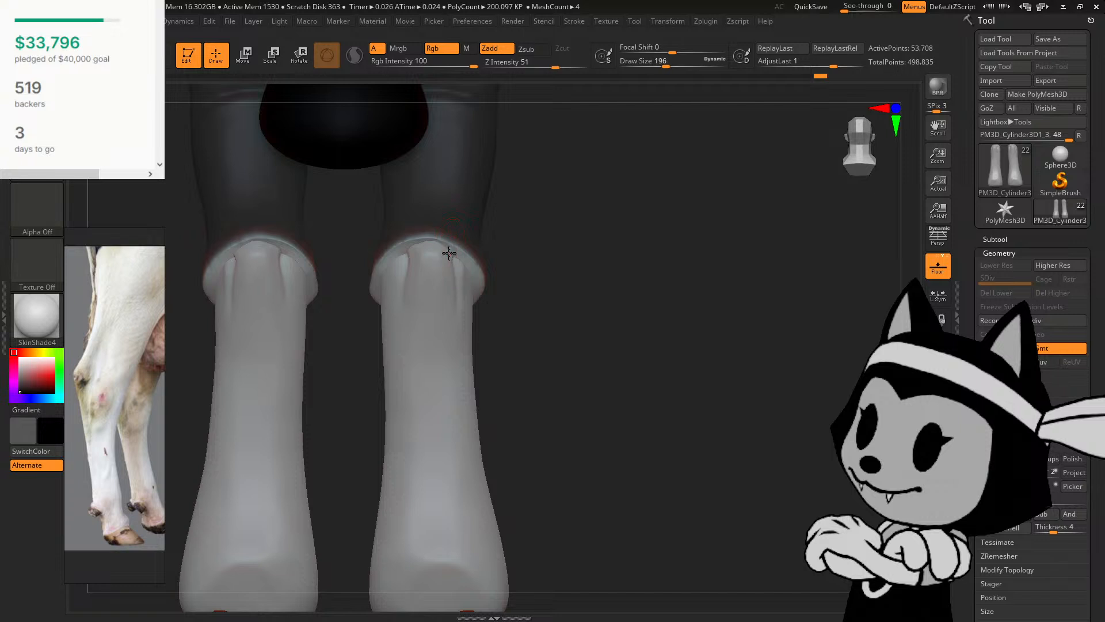
Step: Smooth the rear edge of the upper hock as seen from the side
{"action": "left_click_drag", "start_coordinate": [536, 244], "coordinate": [596, 251]}
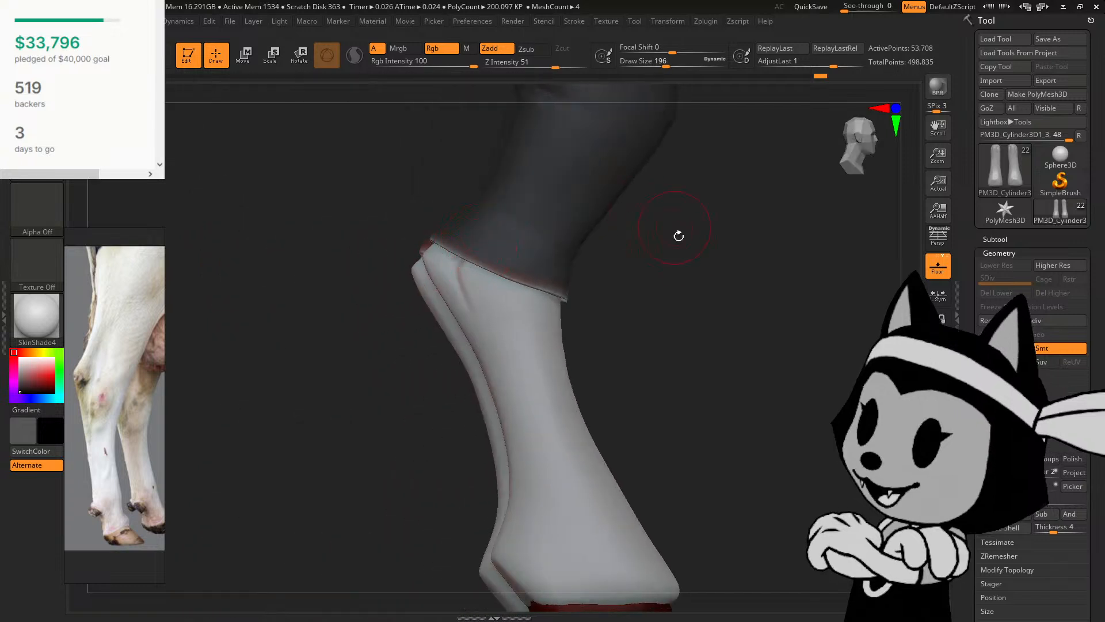
{"action": "mouse_move", "coordinate": [682, 253]}
{"action": "left_mouse_down"}
{"action": "mouse_move", "coordinate": [656, 298]}
{"action": "mouse_move", "coordinate": [672, 288]}
{"action": "mouse_move", "coordinate": [581, 302]}
{"action": "left_mouse_up"}
{"action": "left_click_drag", "start_coordinate": [411, 246], "coordinate": [419, 318], "text": "shift"}
{"action": "left_click_drag", "start_coordinate": [555, 333], "coordinate": [443, 349]}
{"action": "mouse_move", "coordinate": [863, 437]}
{"action": "left_mouse_down", "text": "alt"}
{"action": "mouse_move", "coordinate": [875, 397]}
{"action": "mouse_move", "coordinate": [829, 403]}
{"action": "left_mouse_up", "text": "alt"}
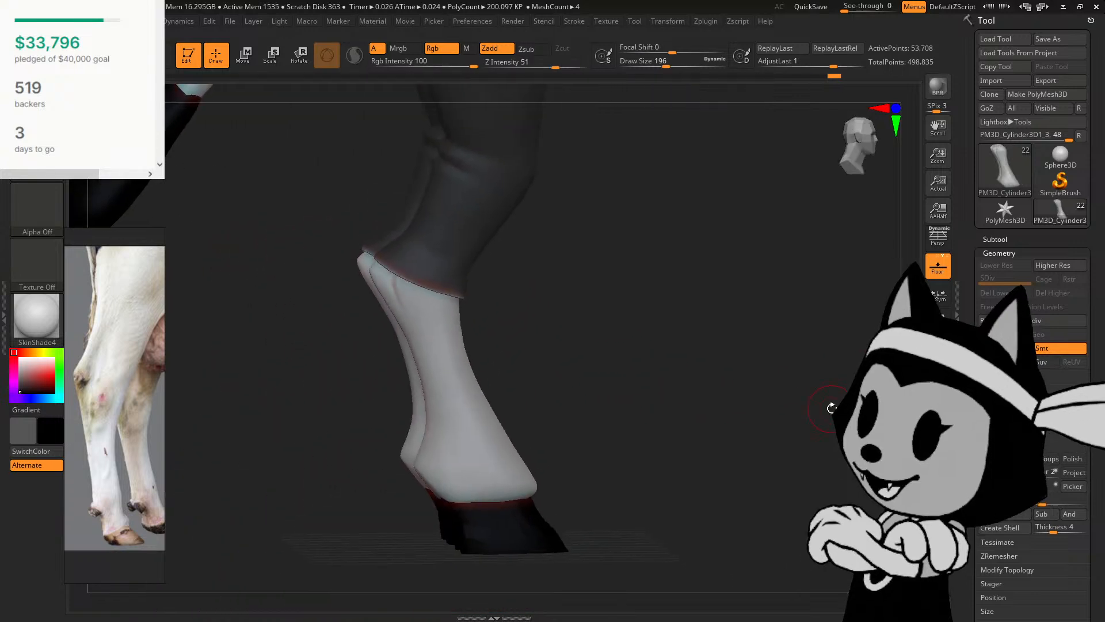
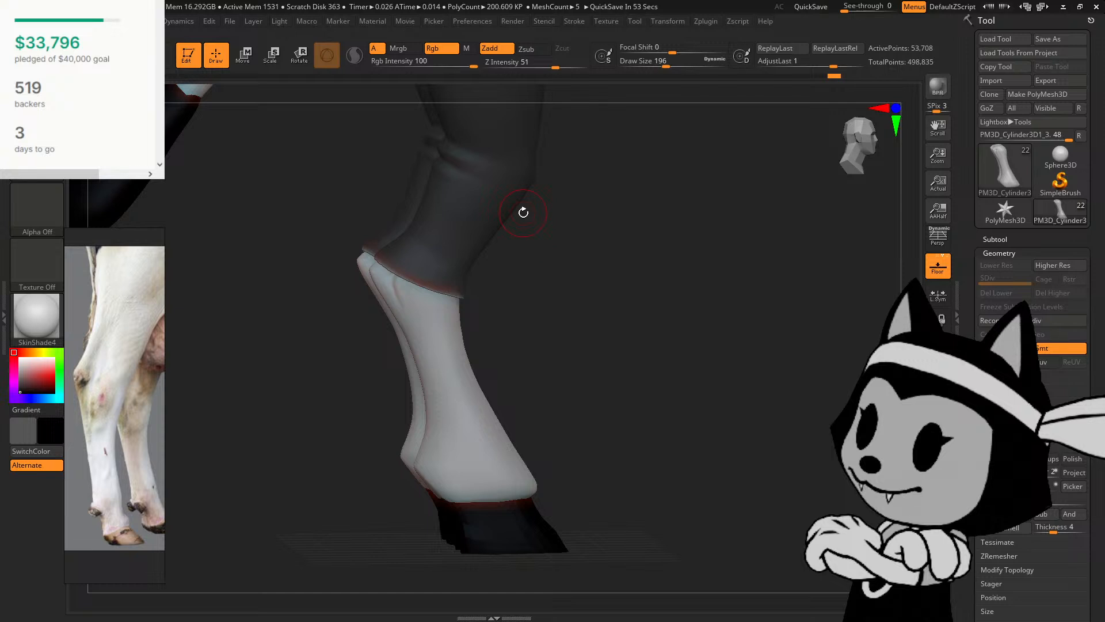
Step: Examine the lower legs' silhouette from several angles and in proportion to the whole character
{"action": "mouse_move", "coordinate": [588, 294]}
{"action": "left_mouse_down"}
{"action": "mouse_move", "coordinate": [593, 303]}
{"action": "mouse_move", "coordinate": [553, 313]}
{"action": "mouse_move", "coordinate": [449, 314]}
{"action": "left_mouse_up"}
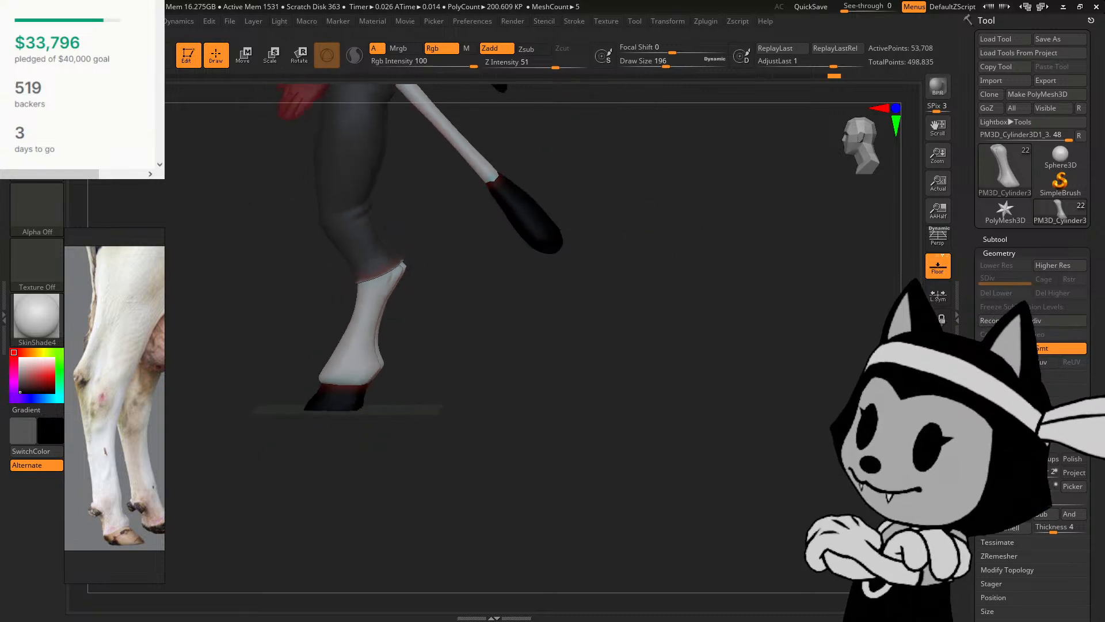
{"action": "mouse_move", "coordinate": [613, 199]}
{"action": "left_mouse_down", "text": "alt"}
{"action": "mouse_move", "coordinate": [690, 376]}
{"action": "mouse_move", "coordinate": [795, 374]}
{"action": "mouse_move", "coordinate": [852, 389]}
{"action": "left_mouse_up", "text": "alt"}
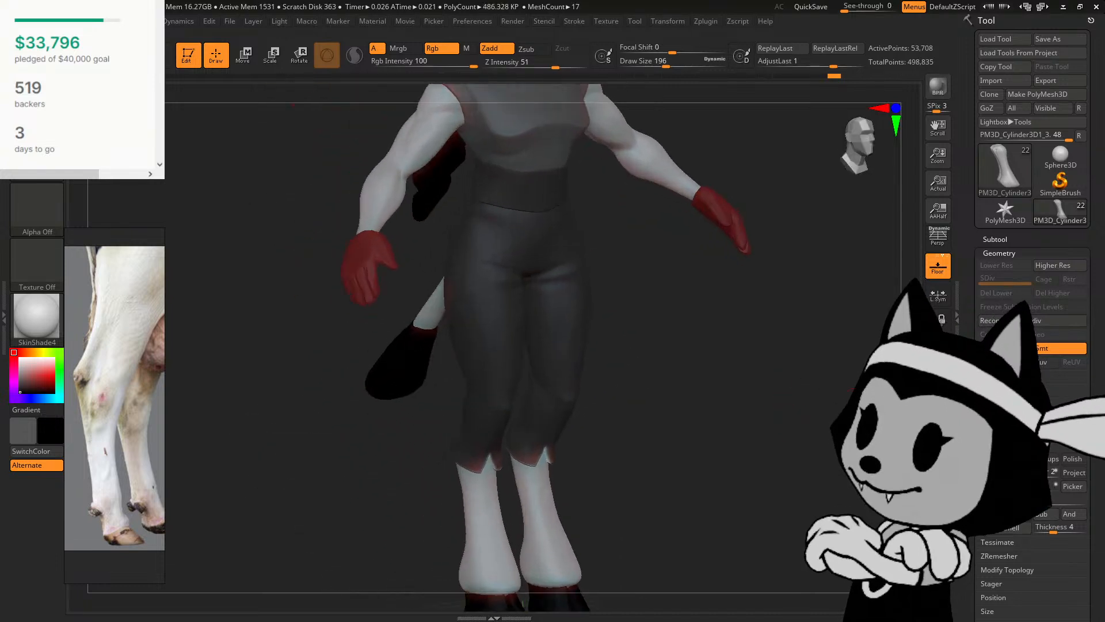
{"action": "mouse_move", "coordinate": [777, 322]}
{"action": "left_mouse_down", "text": "alt"}
{"action": "mouse_move", "coordinate": [777, 403]}
{"action": "mouse_move", "coordinate": [721, 214]}
{"action": "left_mouse_up", "text": "alt"}
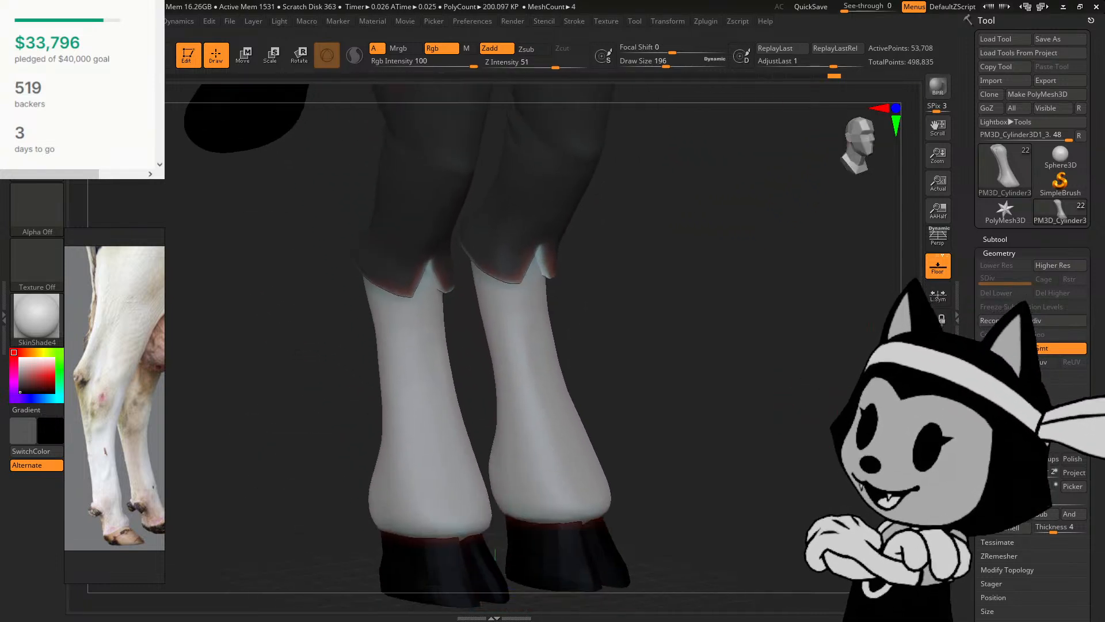
{"action": "left_click_drag", "start_coordinate": [881, 461], "coordinate": [892, 500], "text": "alt"}
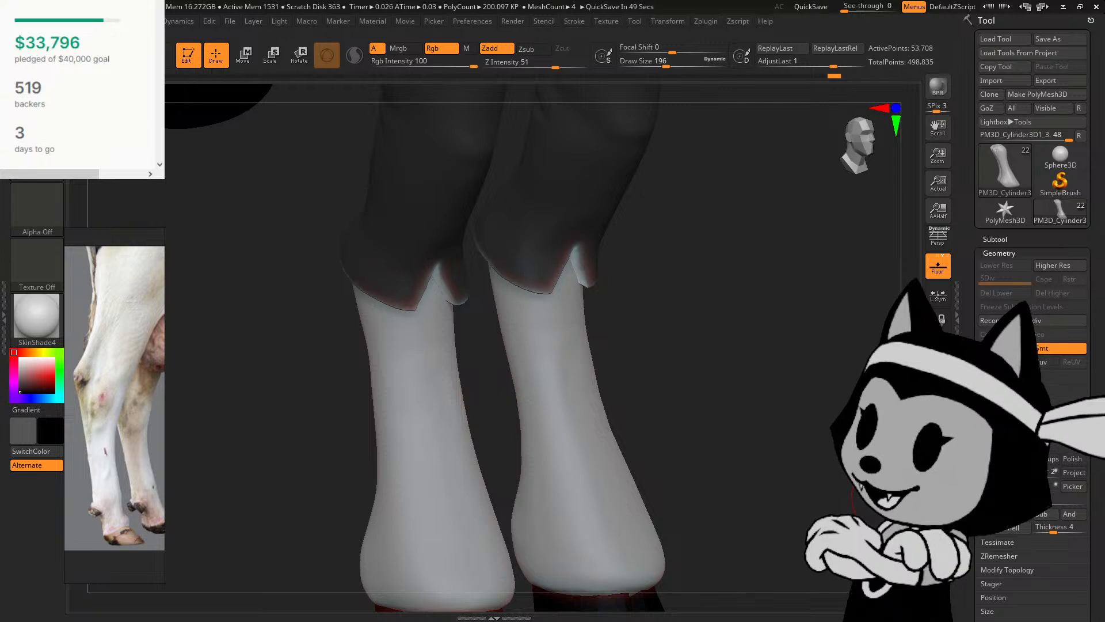
{"action": "left_click_drag", "start_coordinate": [670, 296], "coordinate": [634, 274]}
{"action": "key", "text": "f"}
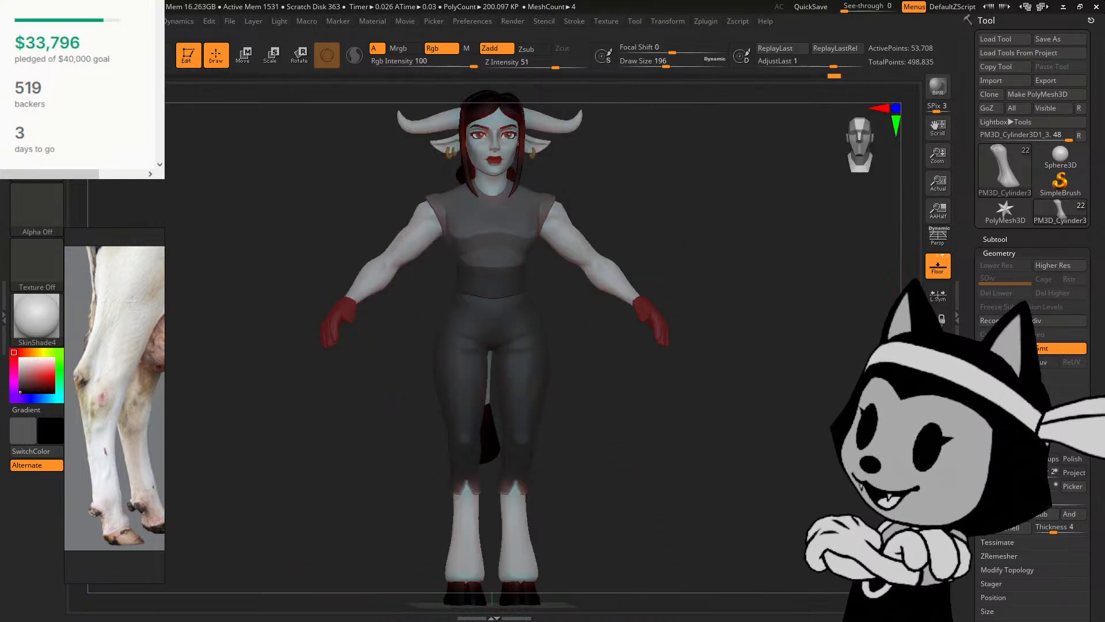
Step: Reshape the inner and outer contours of the lower legs from the front with an enlarged Move brush, about size 320 to 448
{"action": "left_click_drag", "start_coordinate": [662, 397], "coordinate": [660, 313], "text": "alt"}
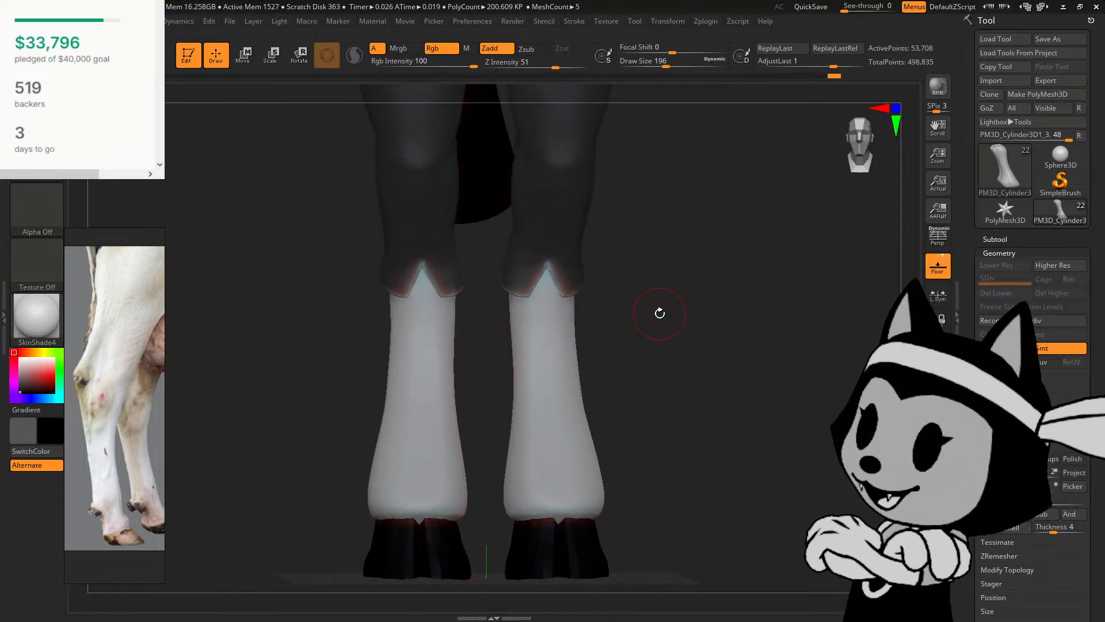
{"action": "key", "text": "]"}
{"action": "key", "text": "]"}
{"action": "key", "text": "]"}
{"action": "key", "text": "]"}
{"action": "key", "text": "]"}
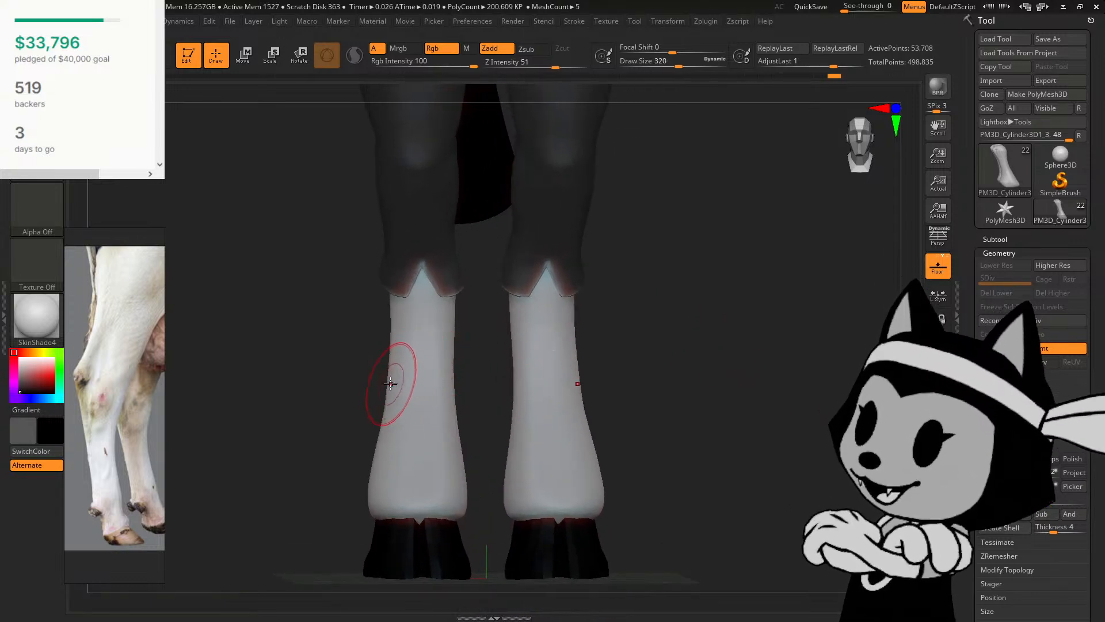
{"action": "mouse_move", "coordinate": [388, 384]}
{"action": "left_mouse_down"}
{"action": "mouse_move", "coordinate": [458, 385]}
{"action": "mouse_move", "coordinate": [456, 368]}
{"action": "left_mouse_up"}
{"action": "right_click_drag", "start_coordinate": [404, 387], "coordinate": [411, 399]}
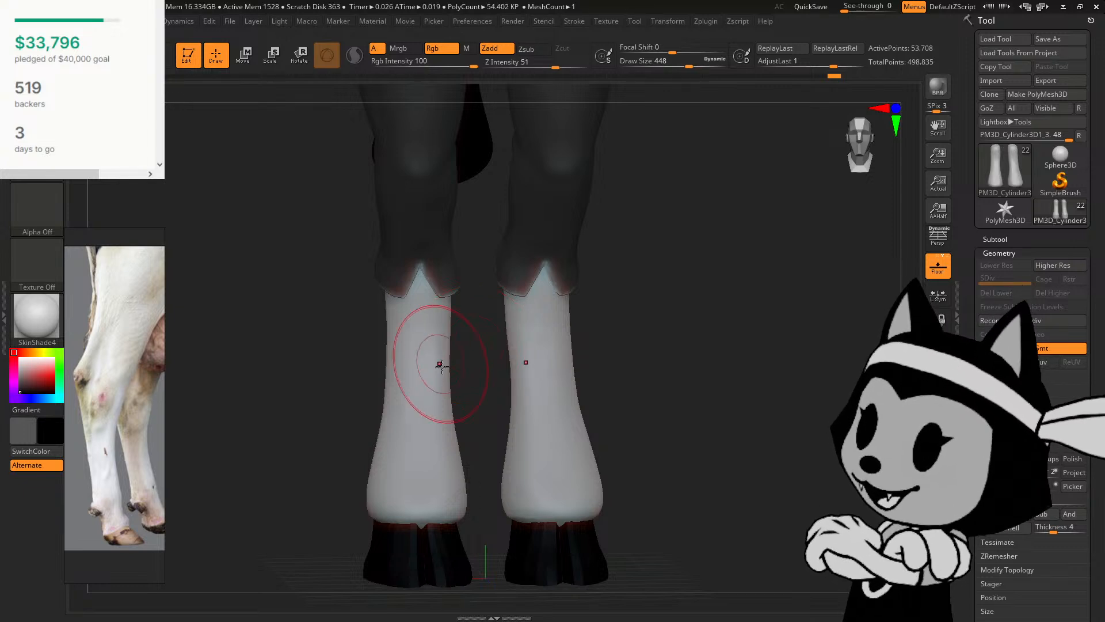
{"action": "left_click_drag", "start_coordinate": [476, 402], "coordinate": [374, 448]}
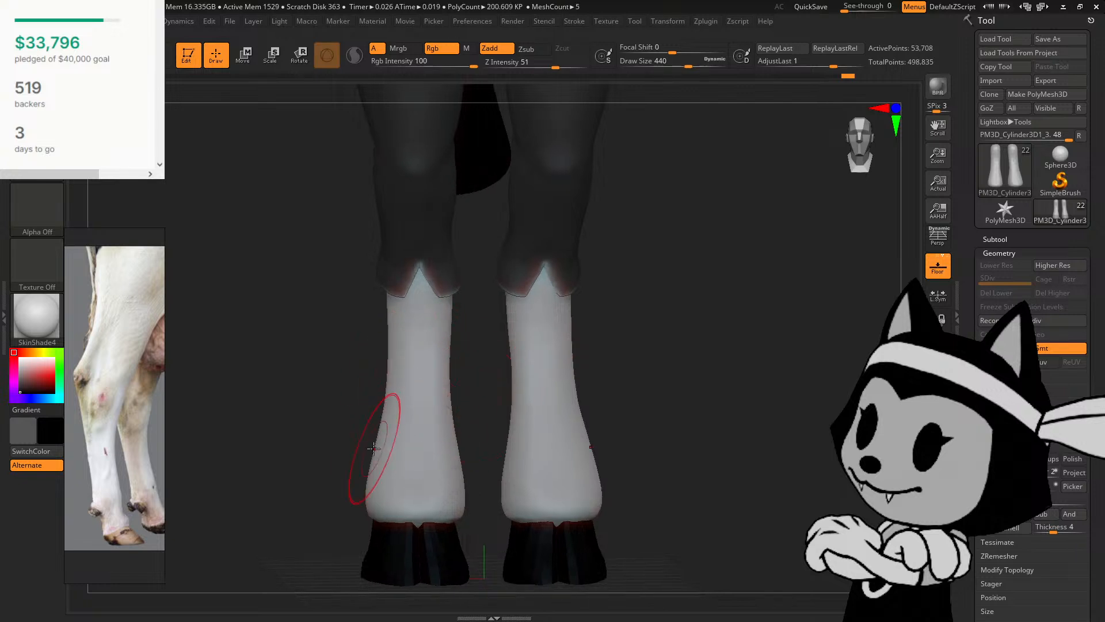
Step: Append a Sphere3D as a new subtool after checking the reshaped legs from the side and back
{"action": "mouse_move", "coordinate": [461, 461]}
{"action": "left_mouse_down"}
{"action": "mouse_move", "coordinate": [564, 395]}
{"action": "mouse_move", "coordinate": [533, 401]}
{"action": "left_mouse_up"}
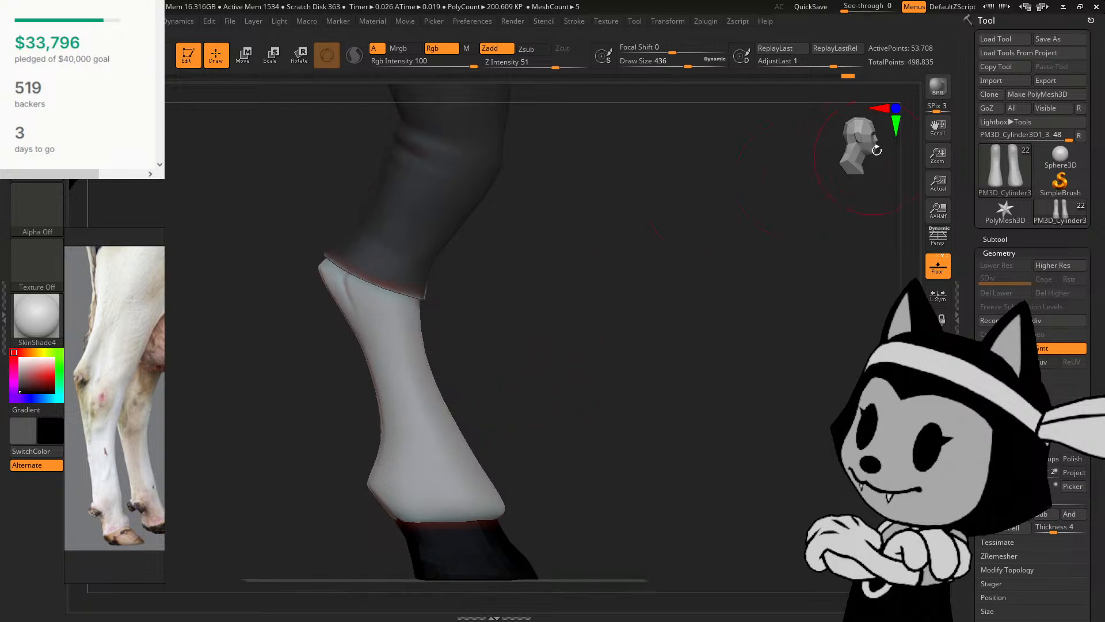
{"action": "left_click", "coordinate": [875, 148]}
{"action": "mouse_move", "coordinate": [481, 444]}
{"action": "left_mouse_down"}
{"action": "mouse_move", "coordinate": [520, 387]}
{"action": "mouse_move", "coordinate": [582, 385]}
{"action": "mouse_move", "coordinate": [447, 395]}
{"action": "mouse_move", "coordinate": [572, 365]}
{"action": "left_mouse_up"}
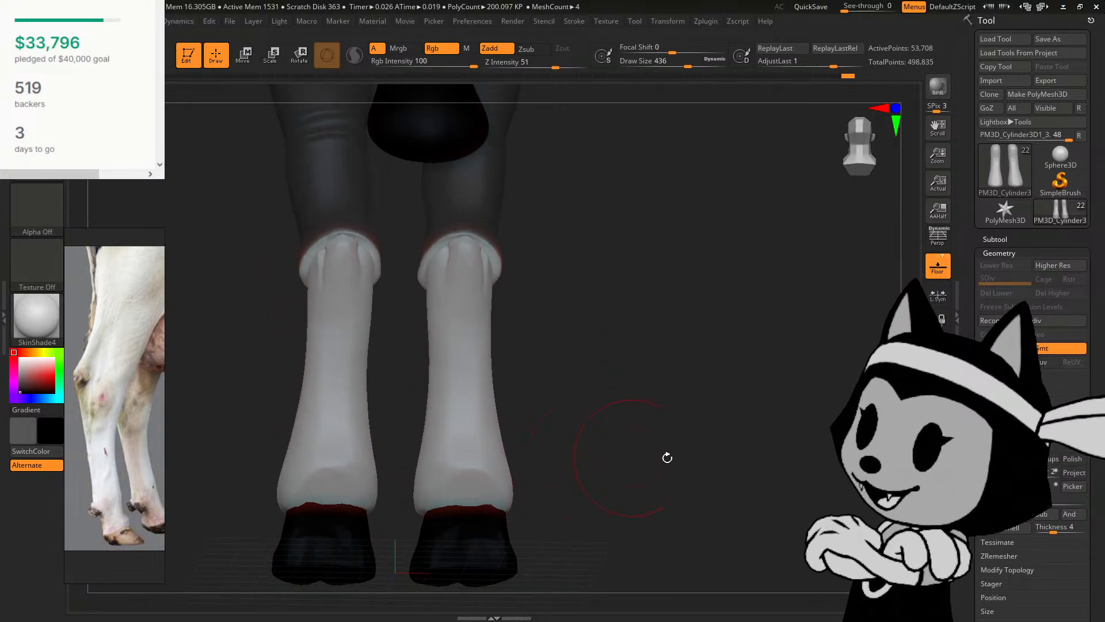
{"action": "left_click_drag", "start_coordinate": [830, 414], "coordinate": [831, 335]}
{"action": "left_click_drag", "start_coordinate": [811, 433], "coordinate": [815, 440]}
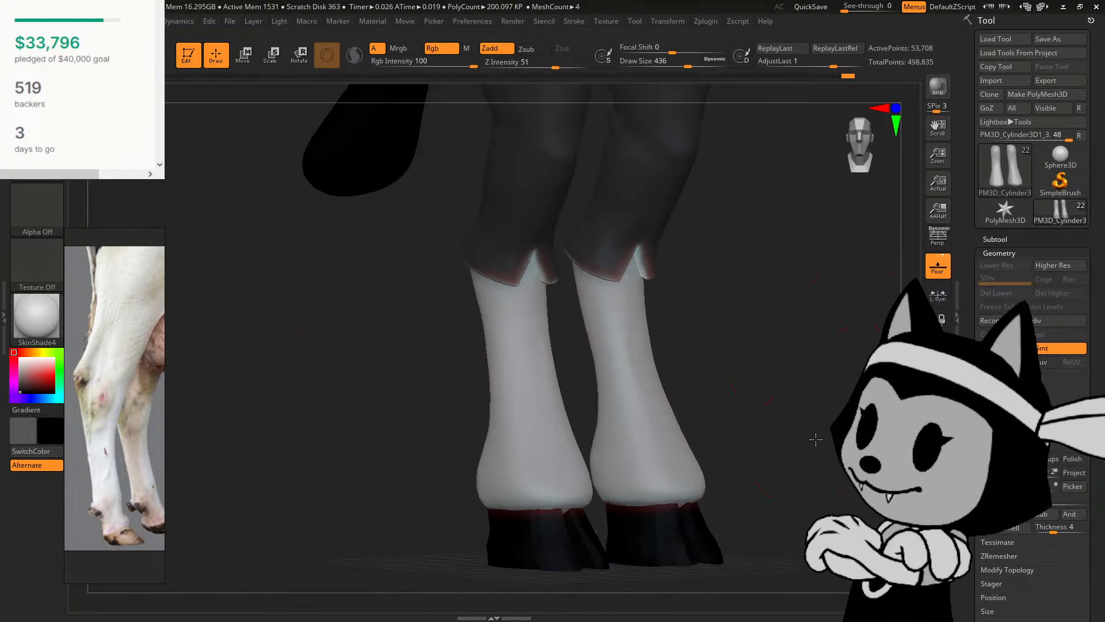
{"action": "left_click", "coordinate": [996, 238]}
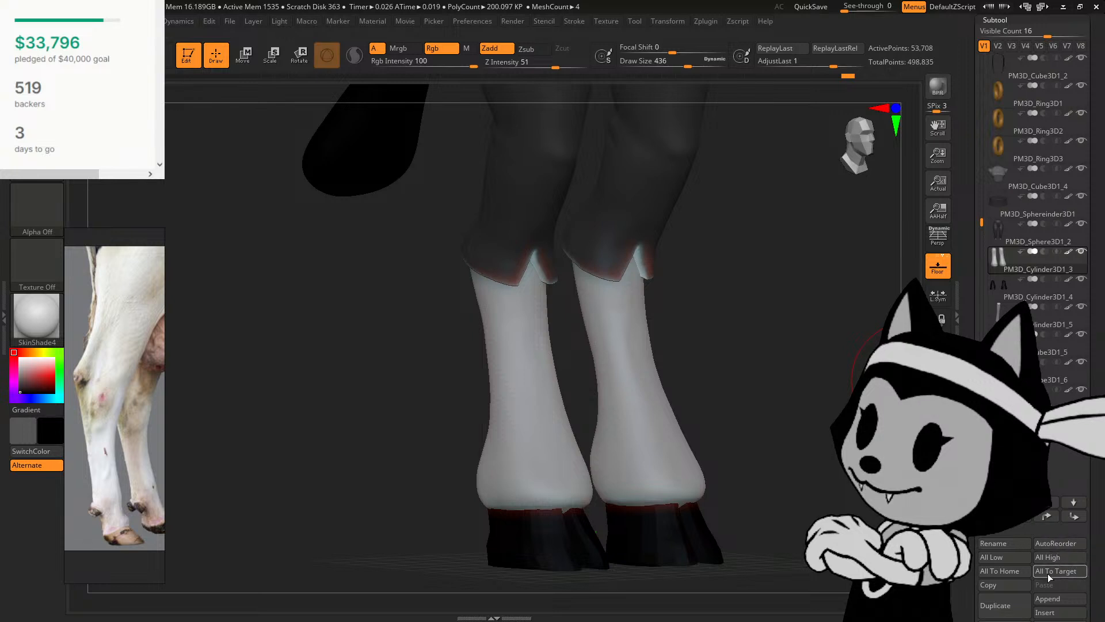
{"action": "left_click", "coordinate": [1040, 604]}
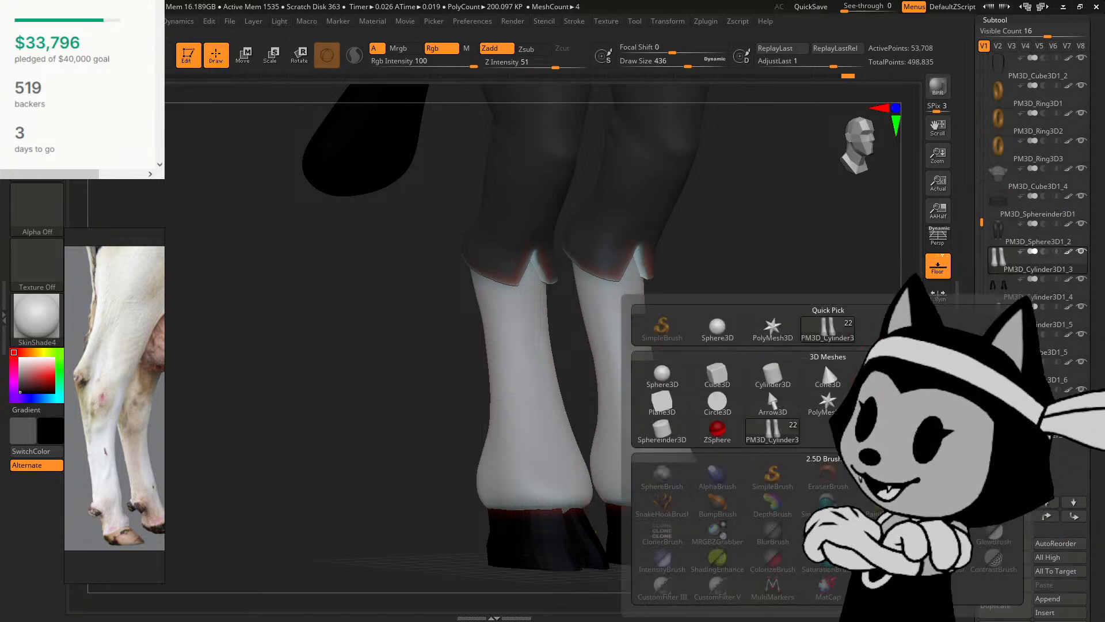
{"action": "left_click", "coordinate": [666, 376]}
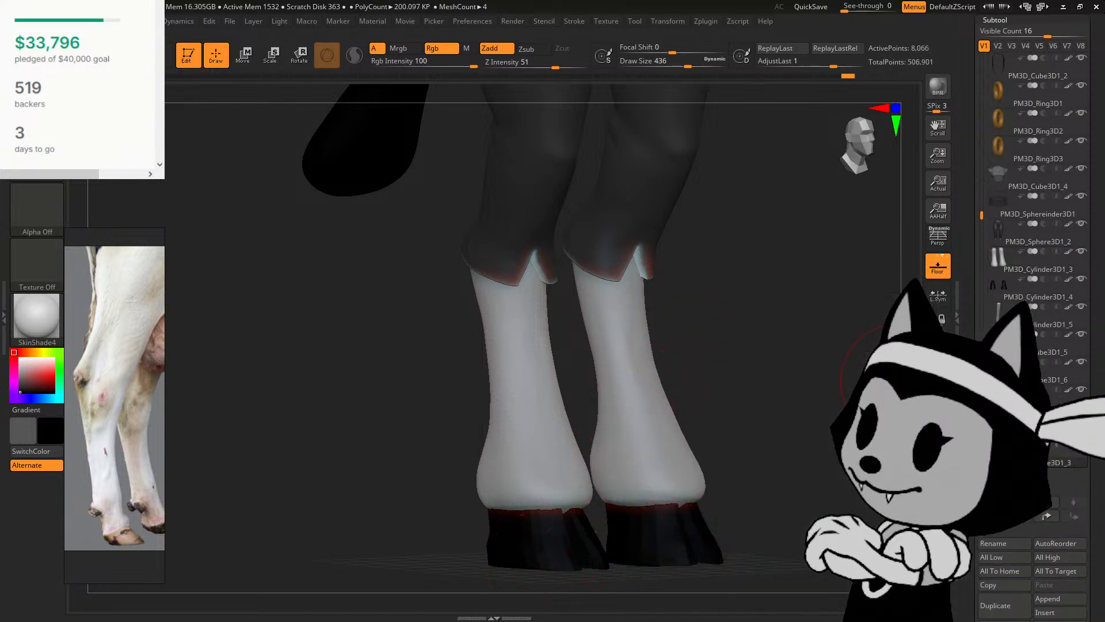
Step: Select the appended sphere and move it from the upper body down to the lower leg above the hoof
{"action": "left_click_drag", "start_coordinate": [895, 380], "coordinate": [843, 374], "text": "alt"}
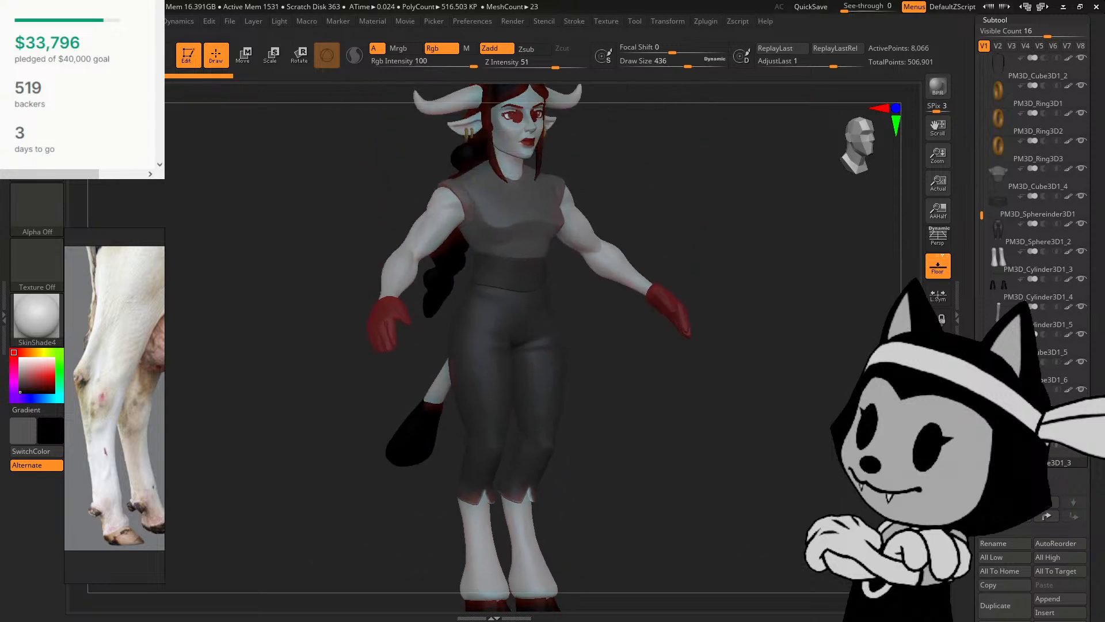
{"action": "left_click_drag", "start_coordinate": [708, 374], "coordinate": [658, 299], "text": "alt"}
{"action": "left_click", "coordinate": [245, 56]}
{"action": "left_click_drag", "start_coordinate": [532, 258], "coordinate": [501, 537]}
{"action": "left_click_drag", "start_coordinate": [681, 460], "coordinate": [829, 489], "text": "alt"}
{"action": "left_click_drag", "start_coordinate": [669, 533], "coordinate": [788, 381], "text": "alt"}
Step: Position the sphere at the outer rear of the fetlock, just above the hoof, as the base for a dewclaw
{"action": "left_click_drag", "start_coordinate": [583, 430], "coordinate": [555, 451]}
{"action": "left_click_drag", "start_coordinate": [713, 426], "coordinate": [645, 420]}
{"action": "left_click_drag", "start_coordinate": [616, 383], "coordinate": [544, 386]}
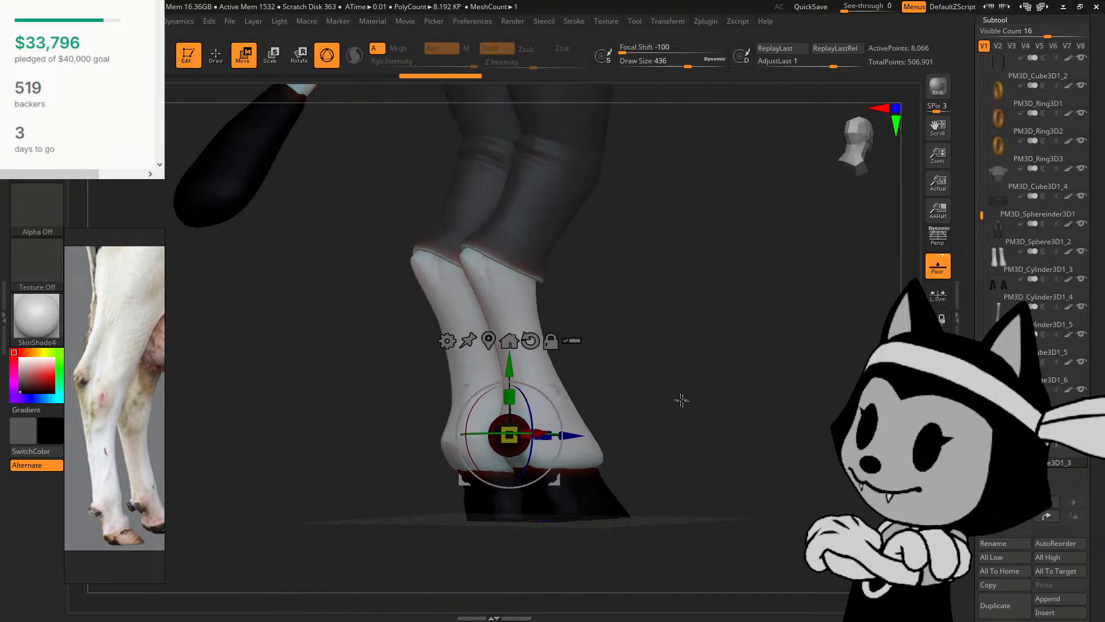
{"action": "left_click_drag", "start_coordinate": [681, 399], "coordinate": [742, 496]}
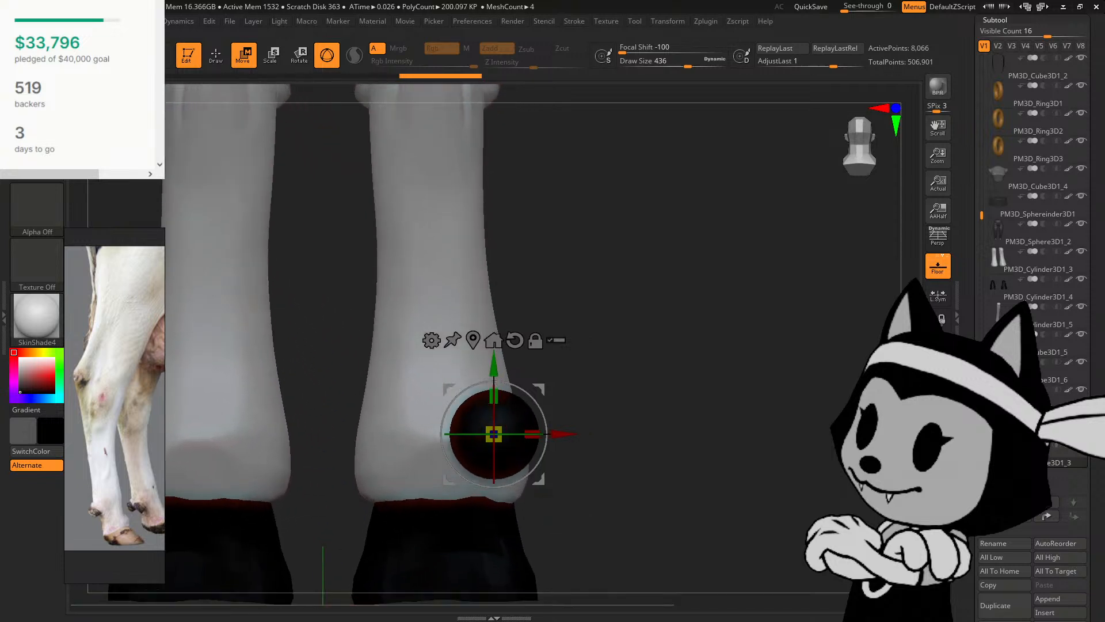
{"action": "left_click_drag", "start_coordinate": [742, 429], "coordinate": [797, 421], "text": "alt"}
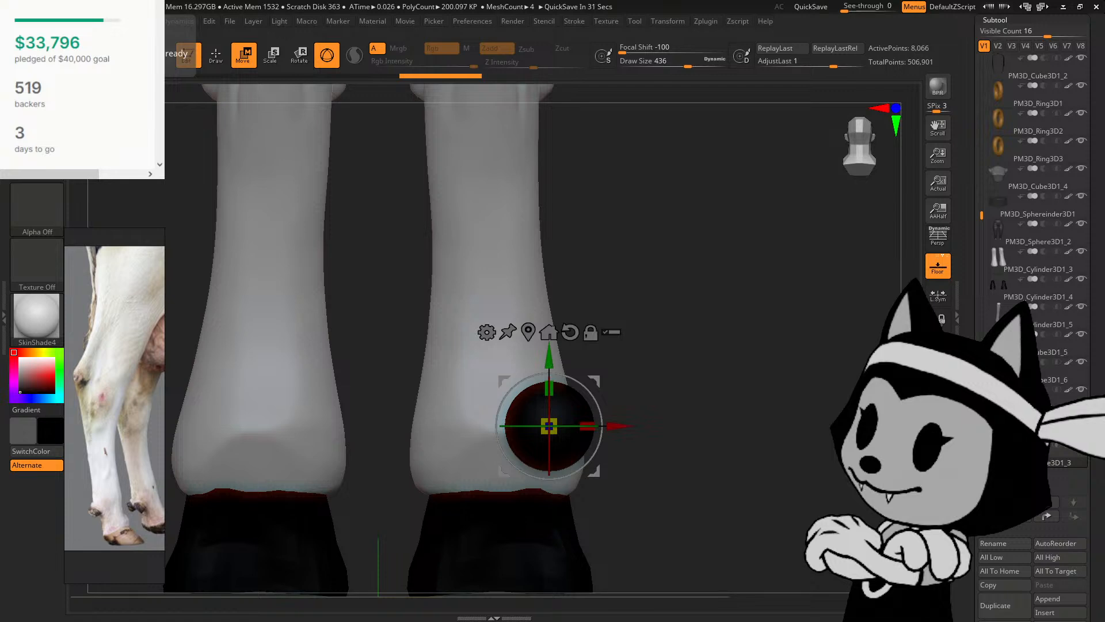
Step: Switch to the ArtStation portfolio in the browser, then open the antlered woman and horned painter artworks from the 3D Character Art album
{"action": "left_click_drag", "start_coordinate": [0, 172], "coordinate": [681, 22]}
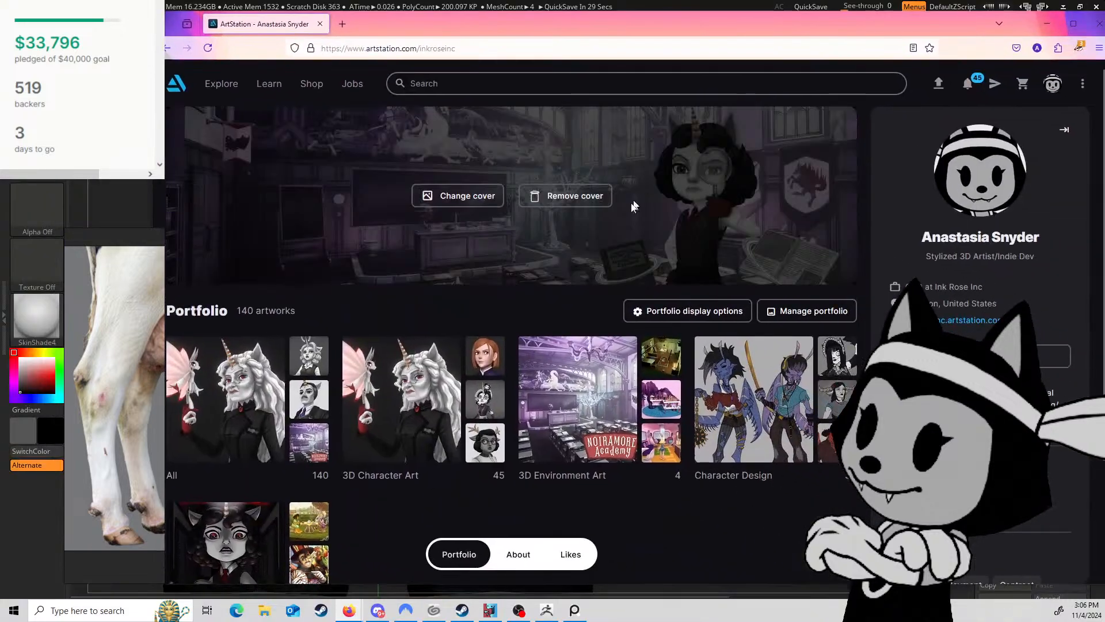
{"action": "scroll", "coordinate": [518, 322], "scroll_direction": "down", "scroll_amount": 1}
{"action": "left_click", "coordinate": [454, 345]}
{"action": "scroll", "coordinate": [576, 244], "scroll_direction": "down", "scroll_amount": 3}
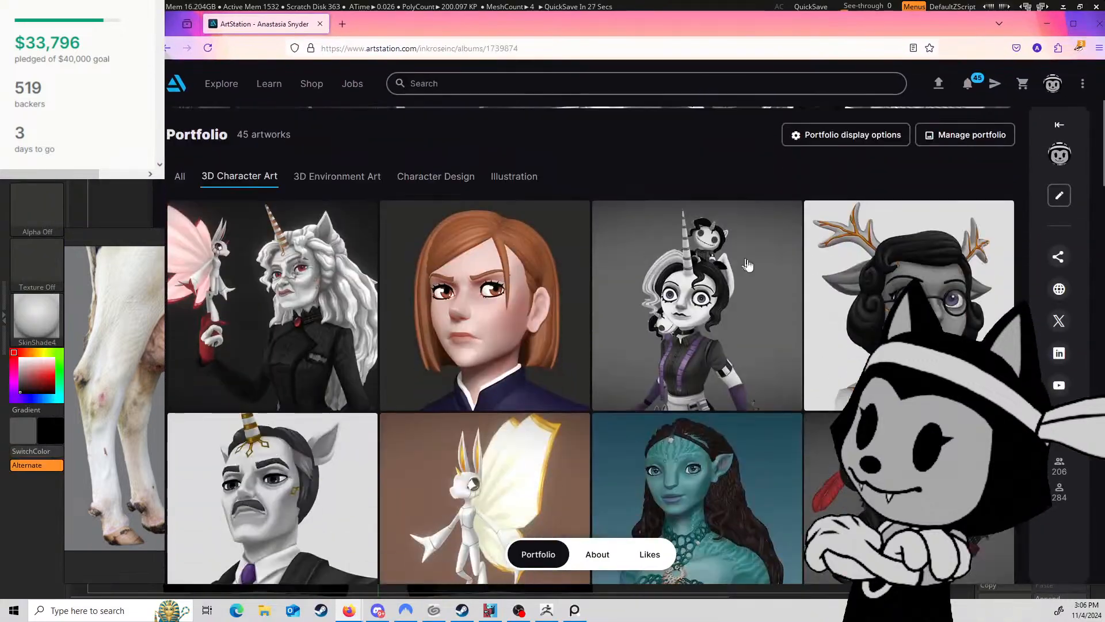
{"action": "middle_click", "coordinate": [747, 264]}
{"action": "scroll", "coordinate": [511, 265], "scroll_direction": "down", "scroll_amount": 2}
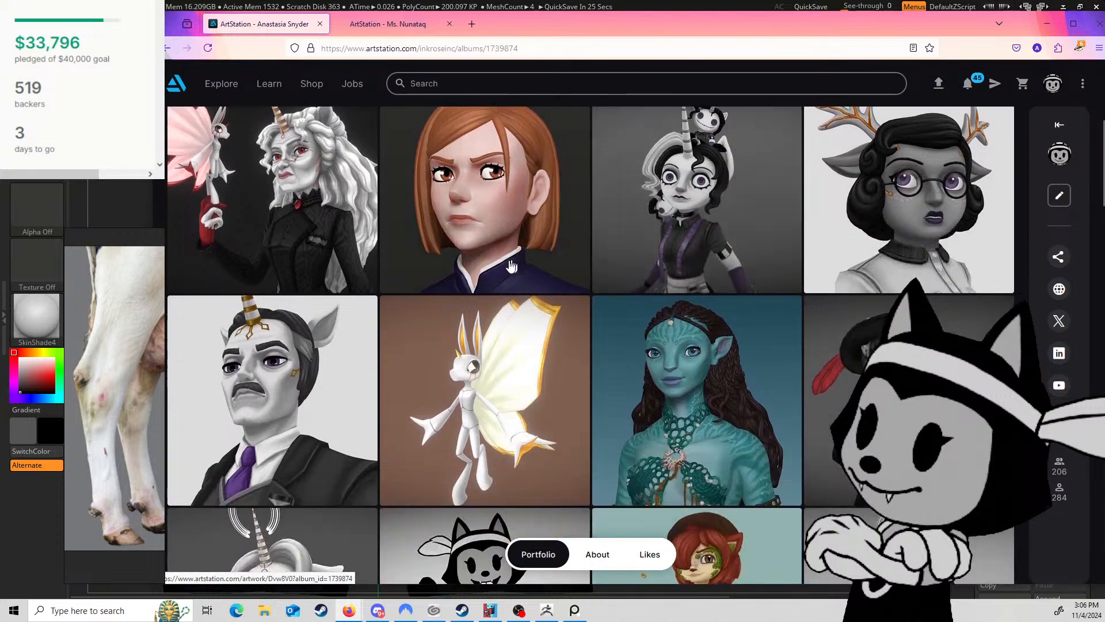
{"action": "scroll", "coordinate": [511, 266], "scroll_direction": "down", "scroll_amount": 10}
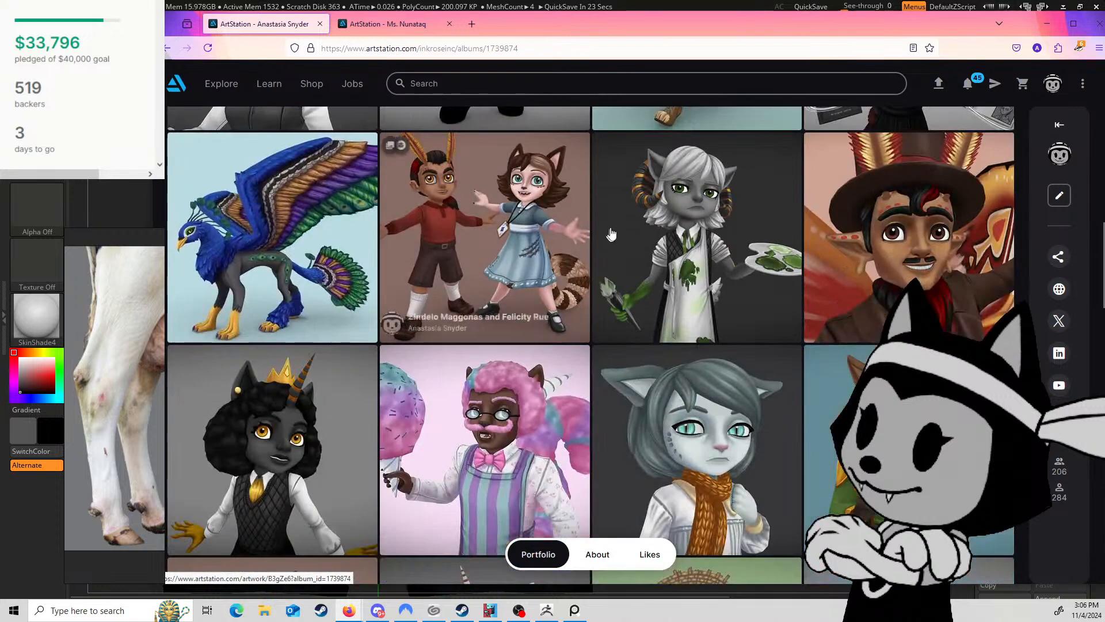
{"action": "left_click", "coordinate": [611, 233]}
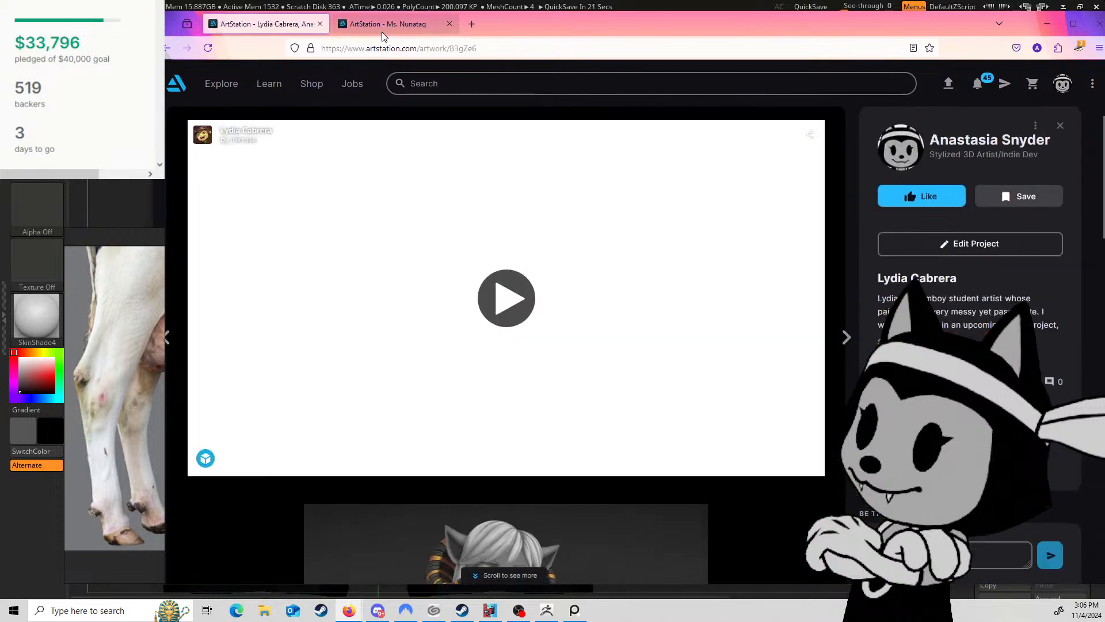
Step: Examine the hooved lower legs and full-body renders in the Ms. Nunataq artwork
{"action": "mouse_move", "coordinate": [382, 32]}
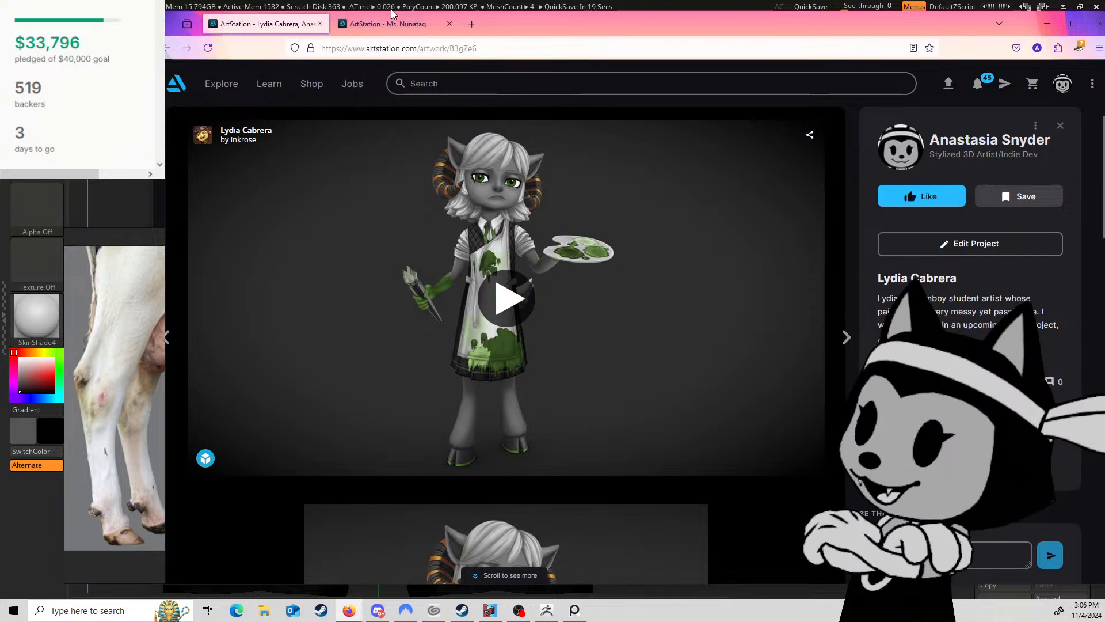
{"action": "left_click", "coordinate": [389, 23]}
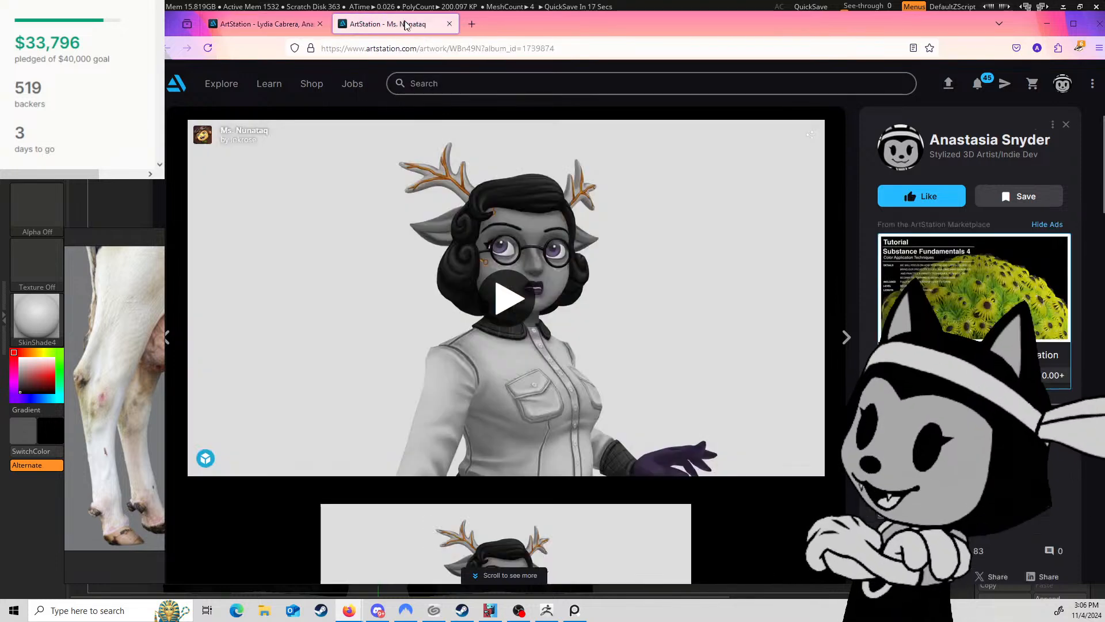
{"action": "scroll", "coordinate": [514, 333], "scroll_direction": "down", "scroll_amount": 4}
{"action": "scroll", "coordinate": [513, 329], "scroll_direction": "down", "scroll_amount": 4}
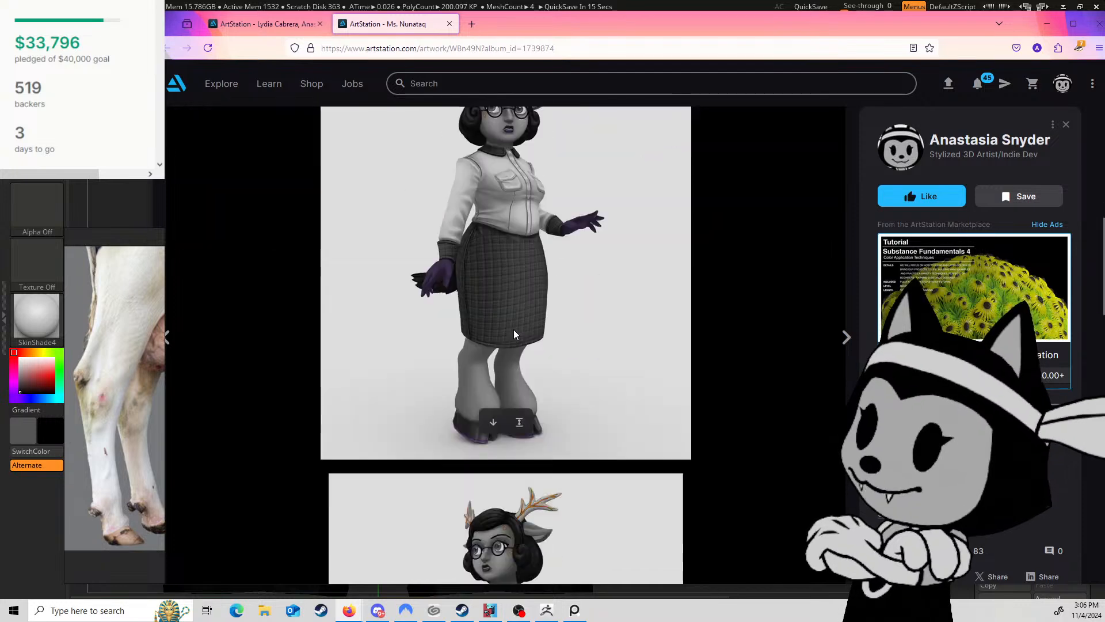
{"action": "scroll", "coordinate": [510, 344], "scroll_direction": "down", "scroll_amount": 4}
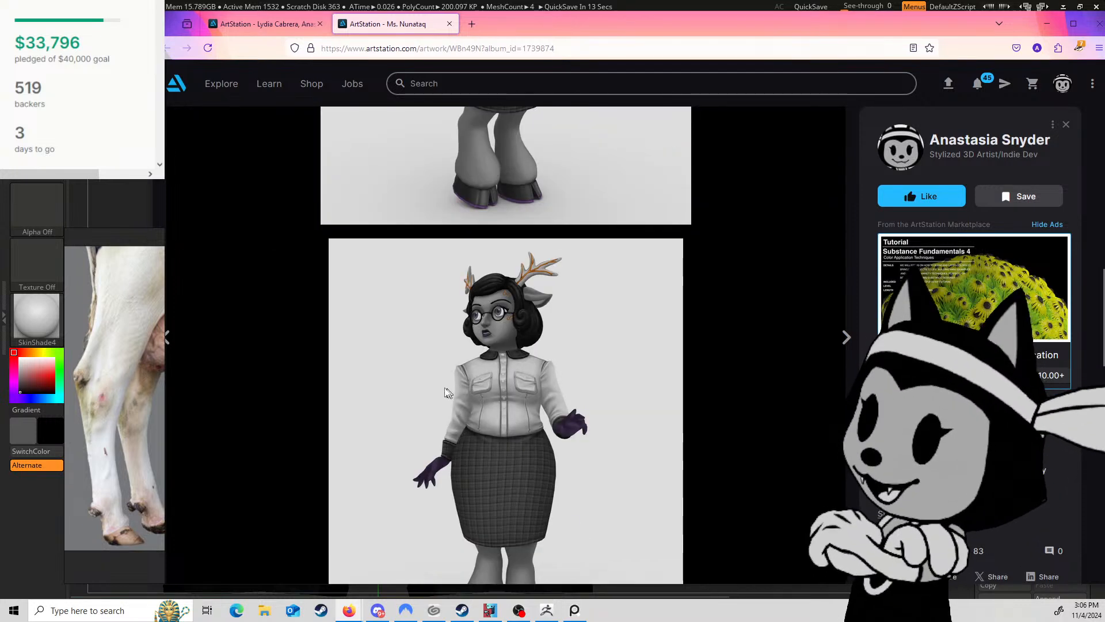
{"action": "scroll", "coordinate": [440, 385], "scroll_direction": "down", "scroll_amount": 5}
{"action": "scroll", "coordinate": [438, 361], "scroll_direction": "up", "scroll_amount": 3}
{"action": "scroll", "coordinate": [438, 361], "scroll_direction": "up", "scroll_amount": 8}
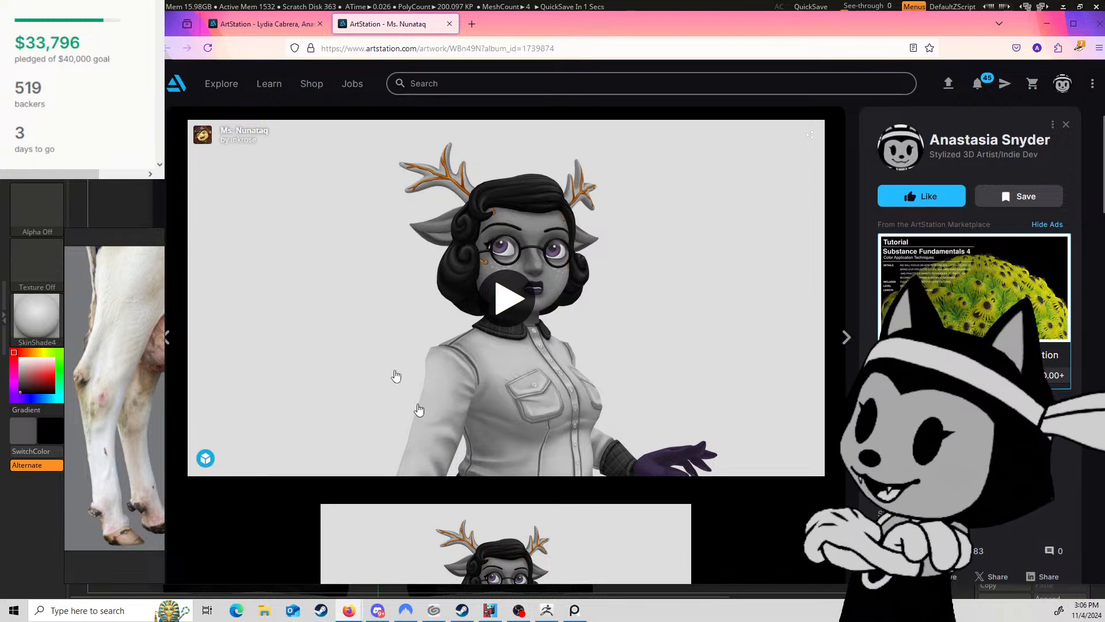
{"action": "scroll", "coordinate": [345, 333], "scroll_direction": "down", "scroll_amount": 6}
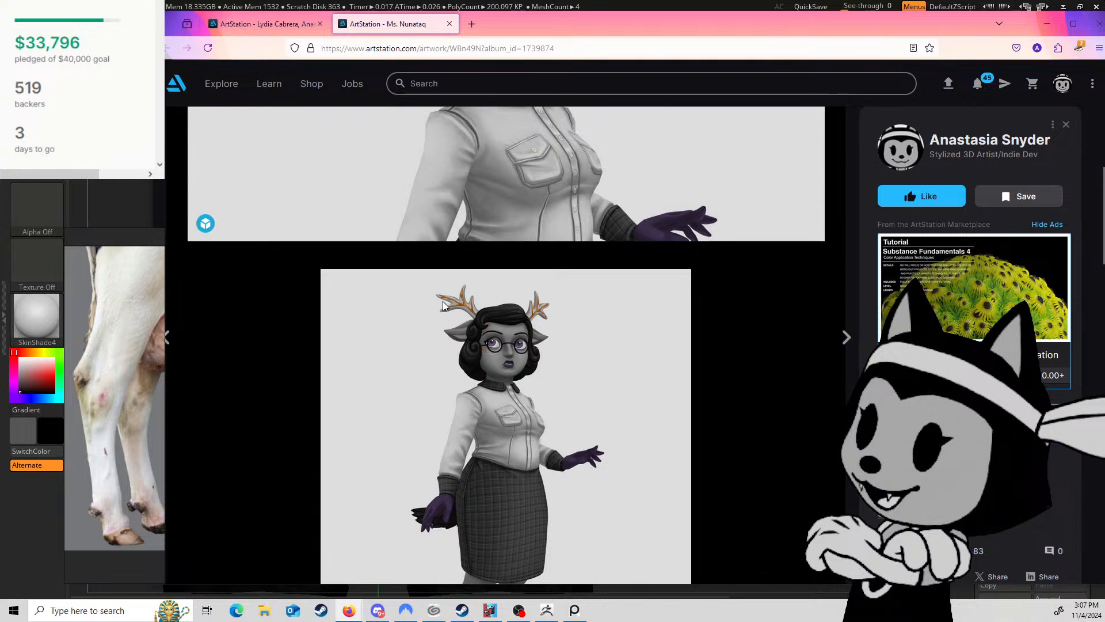
{"action": "scroll", "coordinate": [493, 322], "scroll_direction": "down", "scroll_amount": 2}
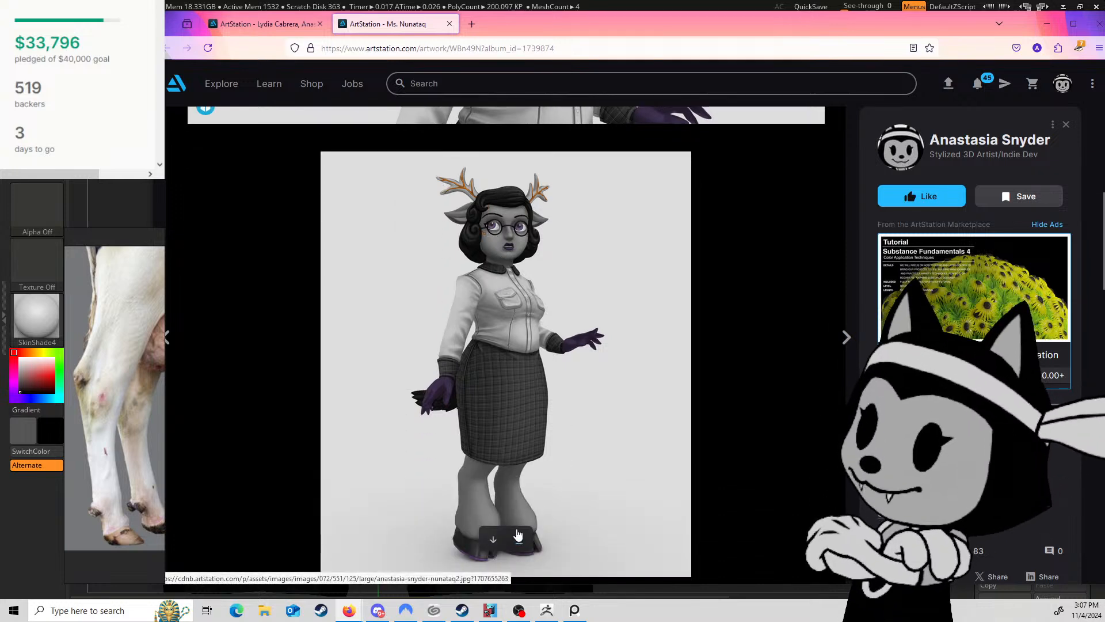
{"action": "scroll", "coordinate": [493, 346], "scroll_direction": "up", "scroll_amount": 6}
{"action": "scroll", "coordinate": [494, 352], "scroll_direction": "down", "scroll_amount": 6}
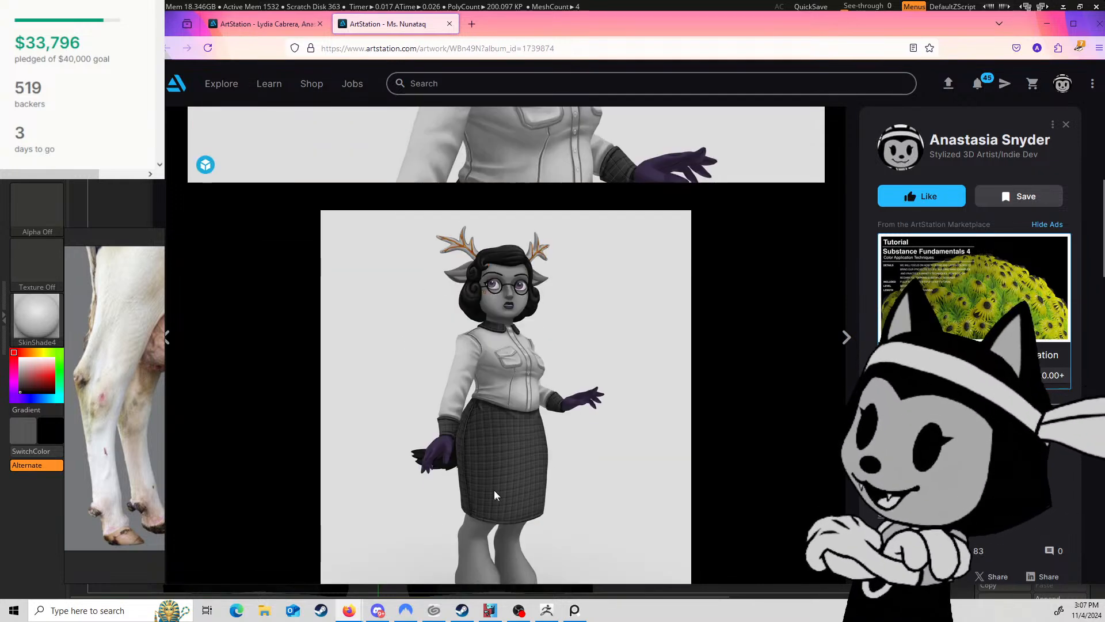
Step: Open the antlered character's full-body render at full size and enlarge it around the antlers and face
{"action": "left_click", "coordinate": [498, 541]}
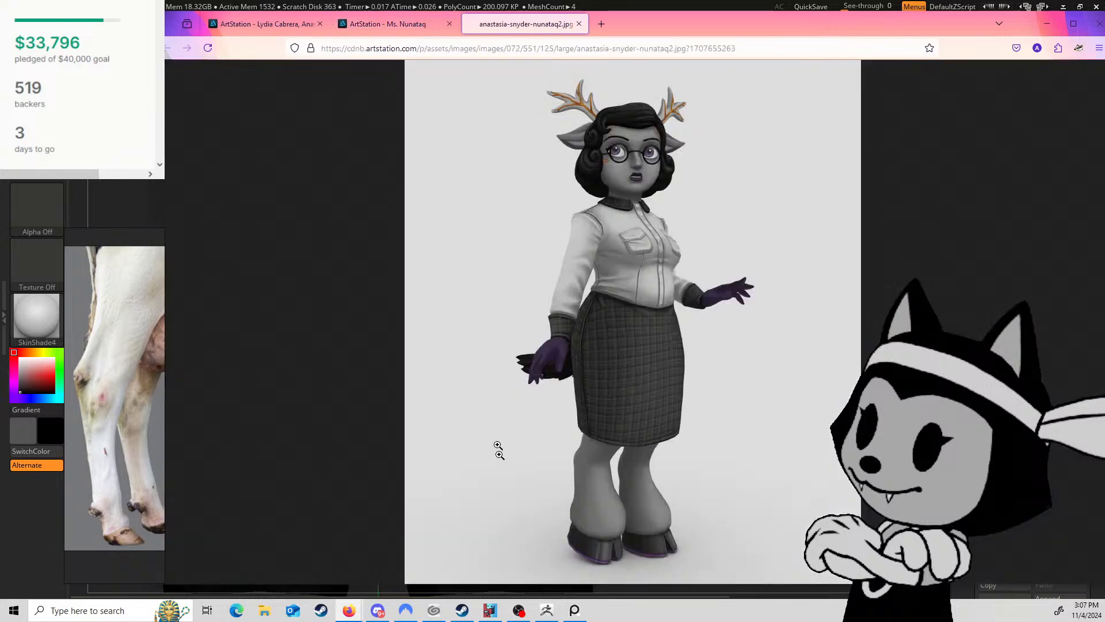
{"action": "left_click", "coordinate": [560, 237]}
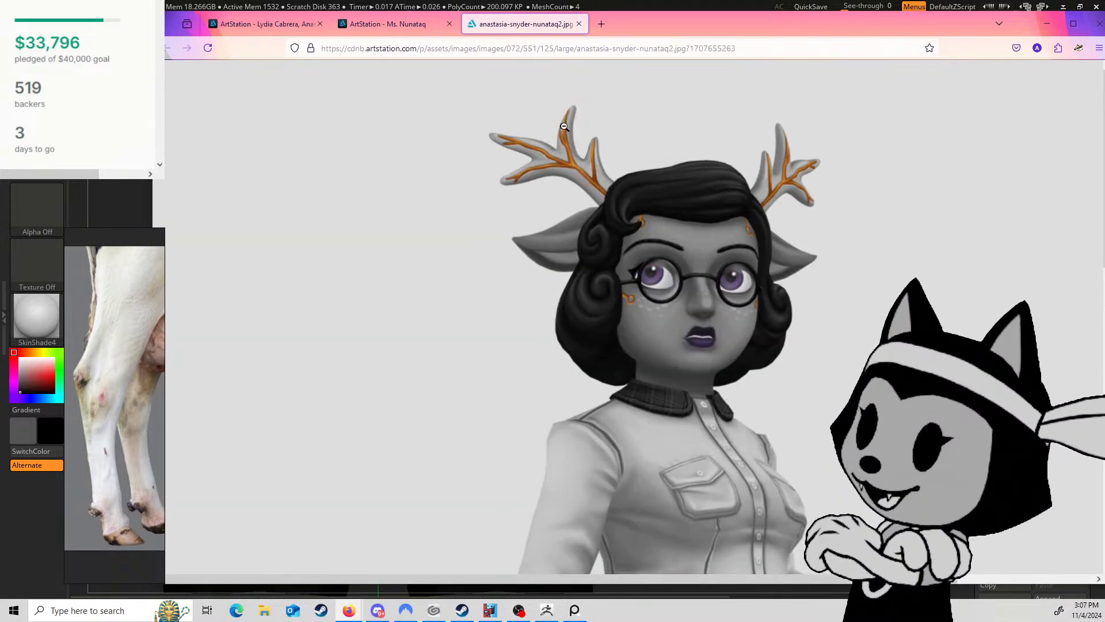
{"action": "left_click", "coordinate": [566, 125]}
{"action": "left_click", "coordinate": [569, 122]}
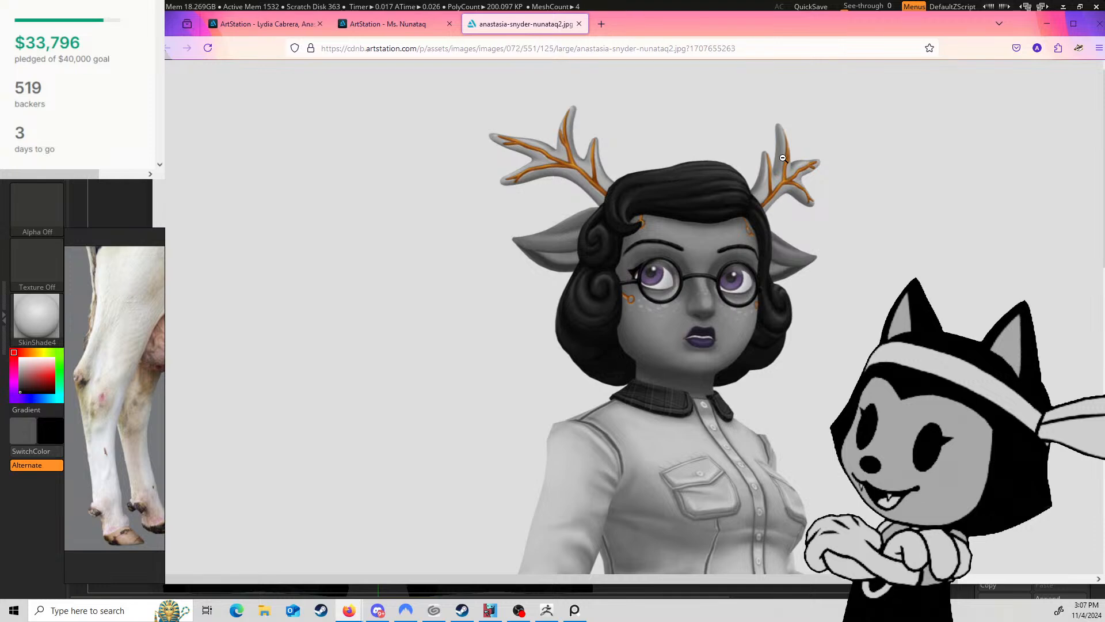
Step: Find the horned painter character's full-body render in her artwork and enlarge the full-size image around the upper body
{"action": "left_click", "coordinate": [402, 24]}
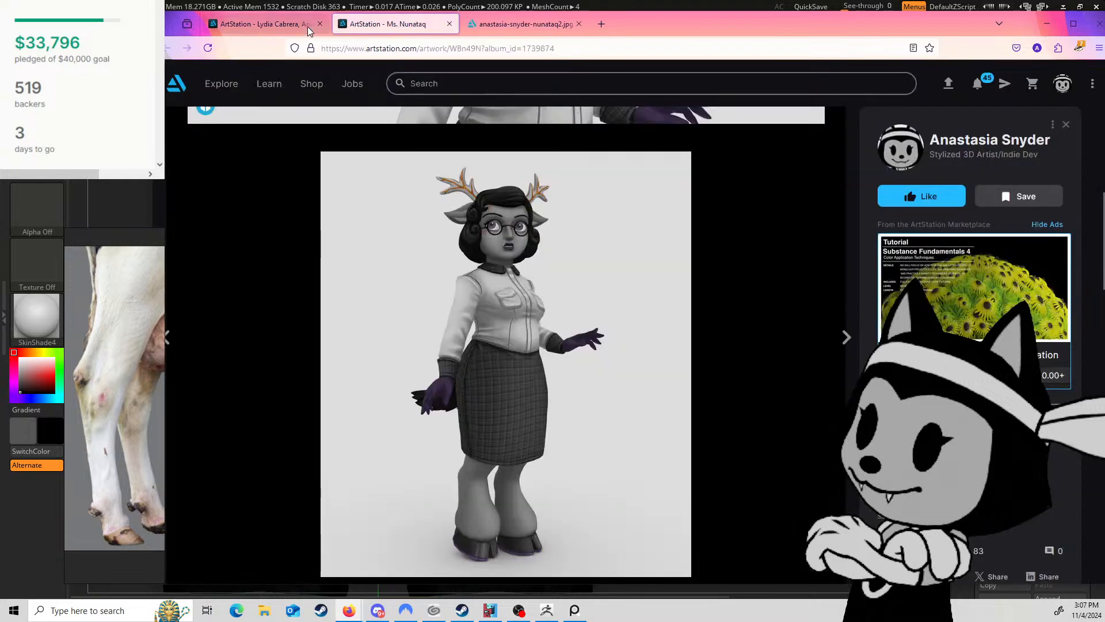
{"action": "left_click", "coordinate": [305, 25]}
{"action": "scroll", "coordinate": [531, 352], "scroll_direction": "down", "scroll_amount": 5}
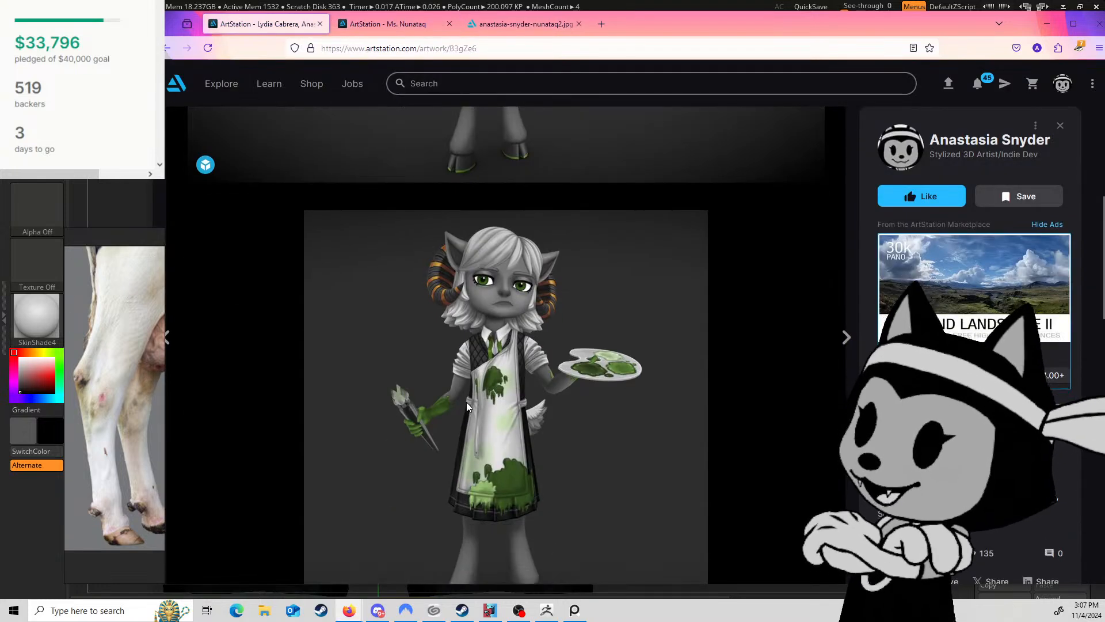
{"action": "scroll", "coordinate": [470, 406], "scroll_direction": "down", "scroll_amount": 2}
{"action": "left_click", "coordinate": [521, 481]}
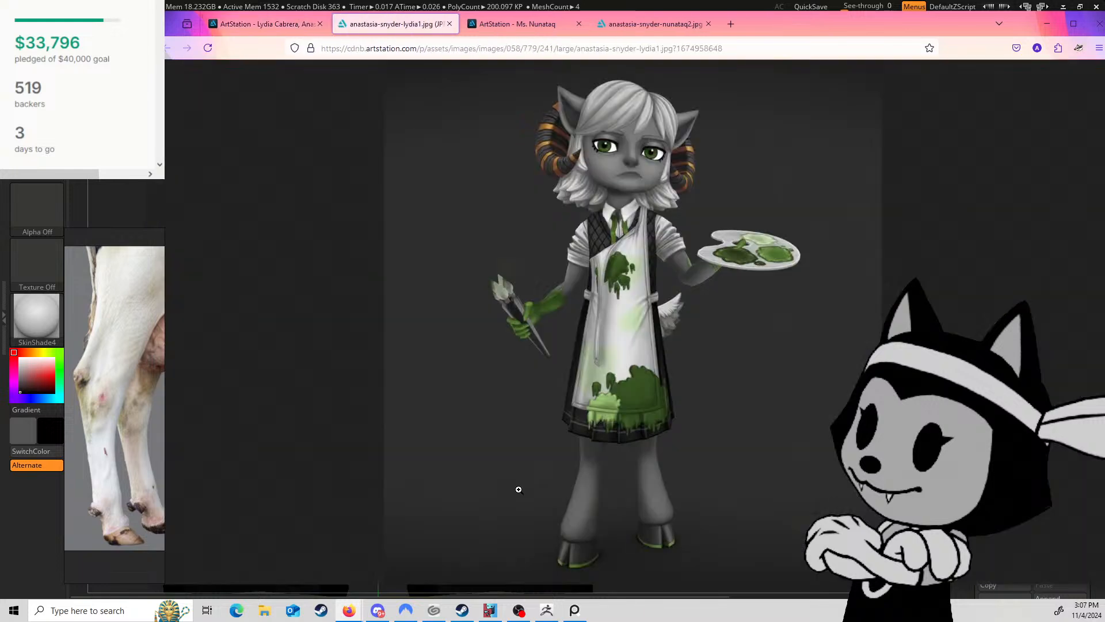
{"action": "left_click", "coordinate": [681, 187]}
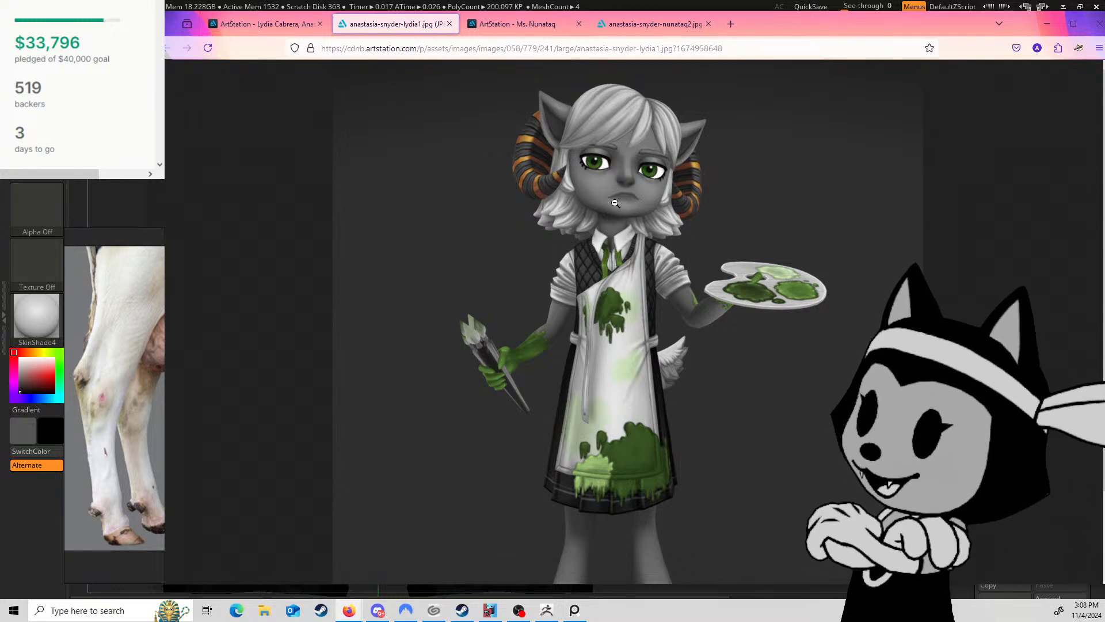
Step: Look once more at the antlered and horned character renders, close all the ArtStation pages and return to ZBrush
{"action": "left_click", "coordinate": [512, 28]}
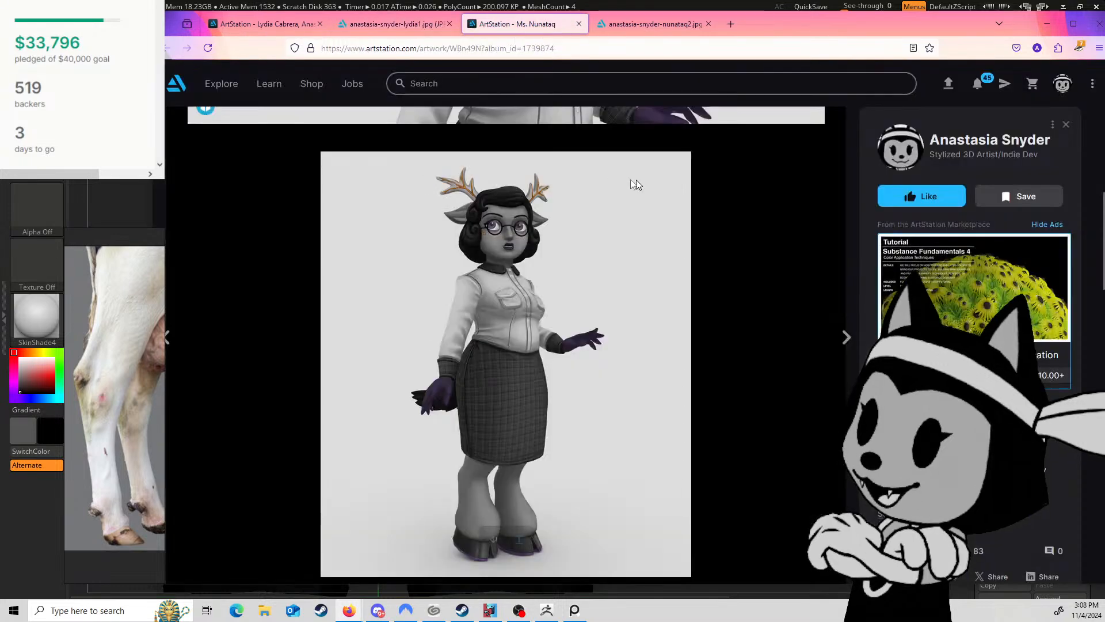
{"action": "key", "text": "ctrl+Tab"}
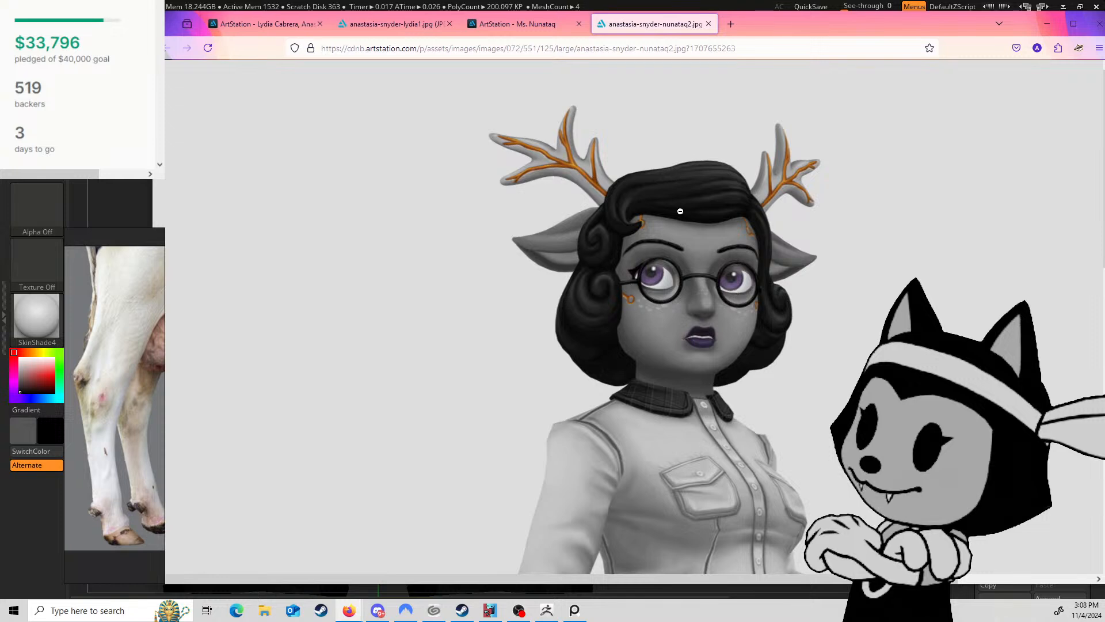
{"action": "left_click", "coordinate": [708, 23]}
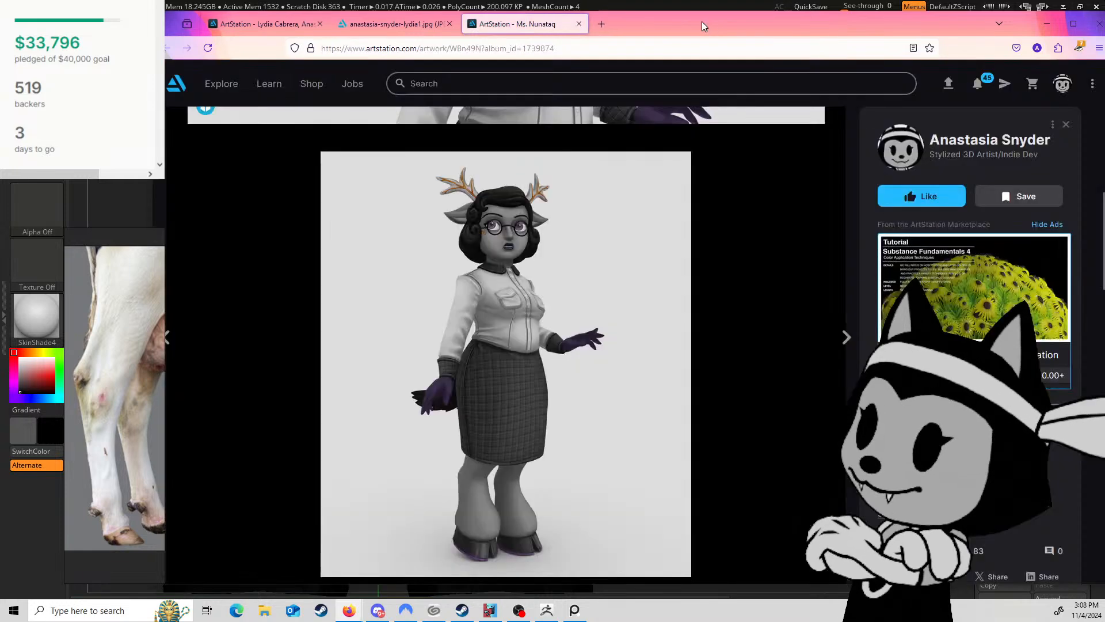
{"action": "left_click", "coordinate": [579, 23]}
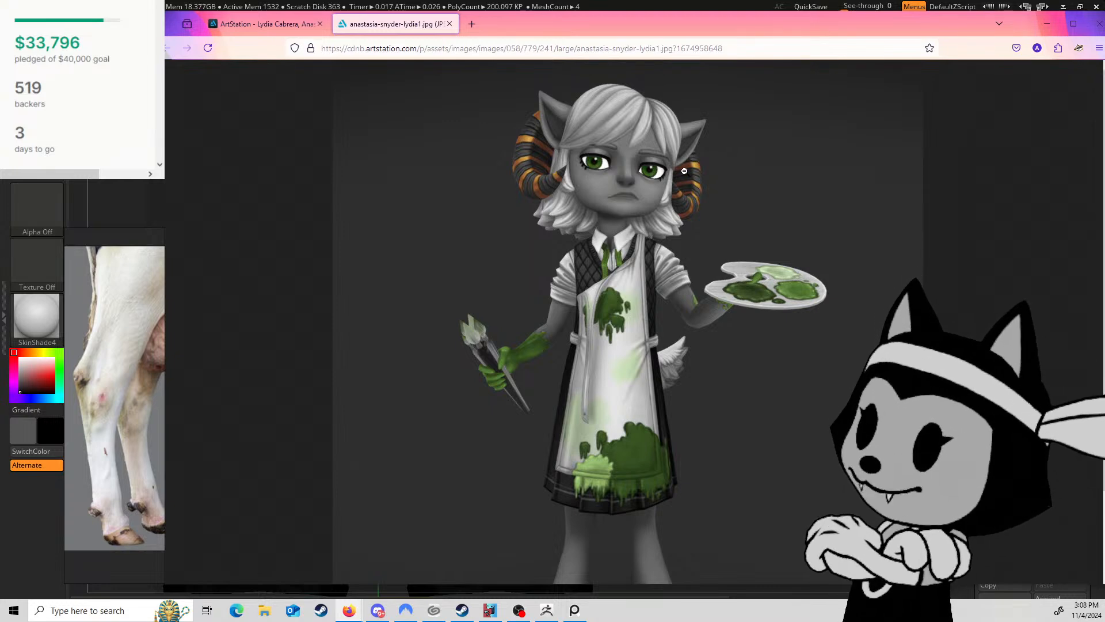
{"action": "left_click", "coordinate": [448, 23]}
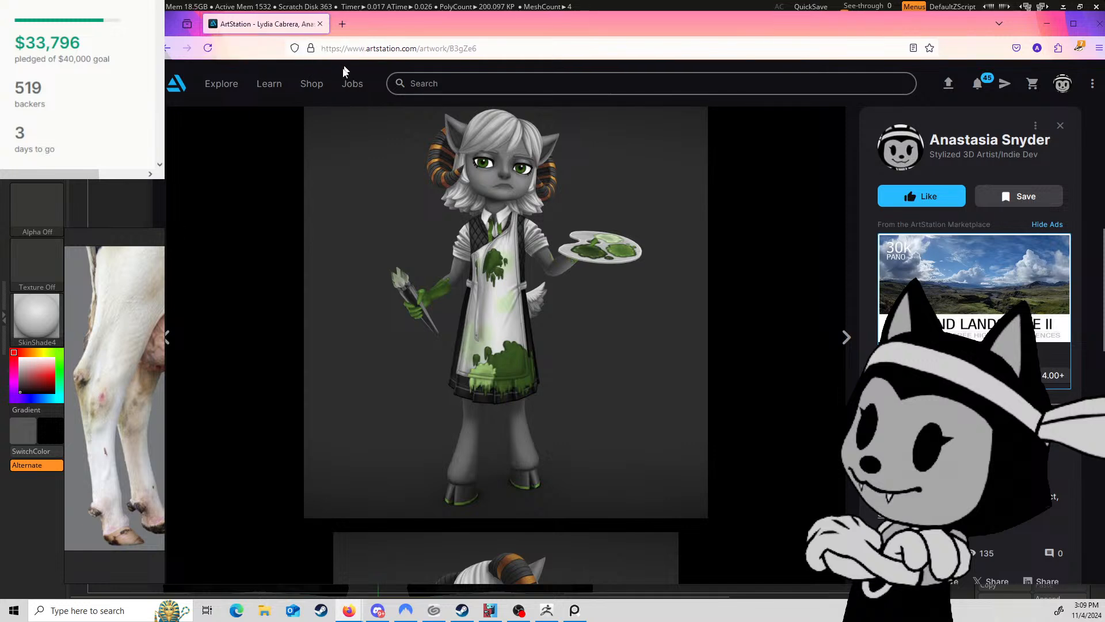
{"action": "left_click", "coordinate": [321, 24]}
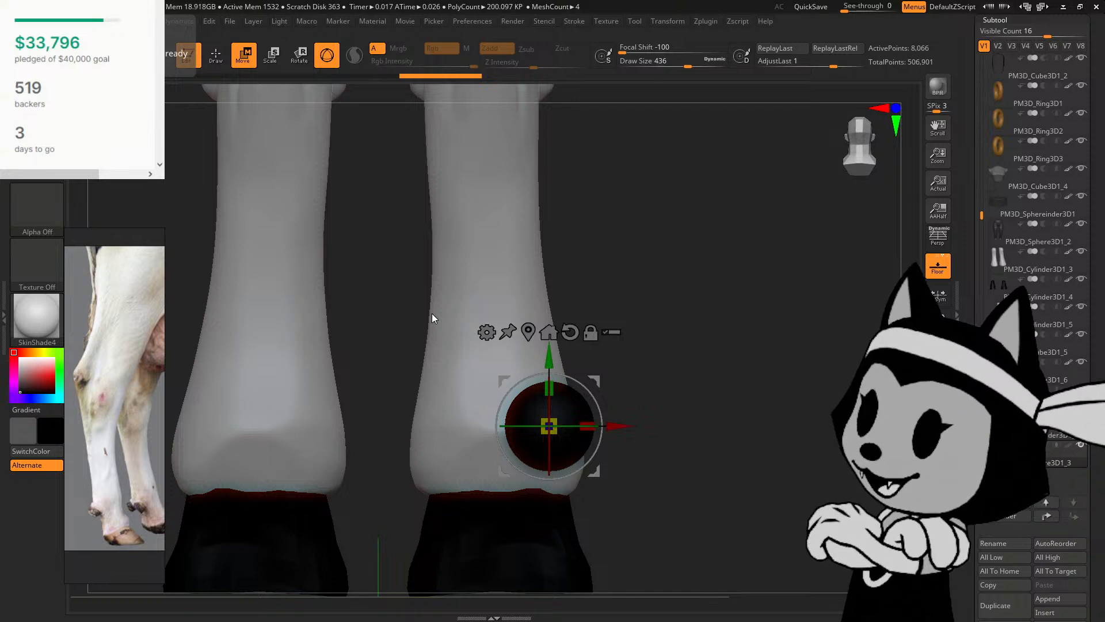
Step: Shrink the dewclaw sphere and shift it from the outer side toward the middle of the fetlock
{"action": "left_click_drag", "start_coordinate": [681, 284], "coordinate": [627, 282]}
{"action": "left_click_drag", "start_coordinate": [548, 424], "coordinate": [548, 433]}
{"action": "left_click_drag", "start_coordinate": [548, 385], "coordinate": [549, 404]}
{"action": "left_click_drag", "start_coordinate": [780, 185], "coordinate": [823, 186]}
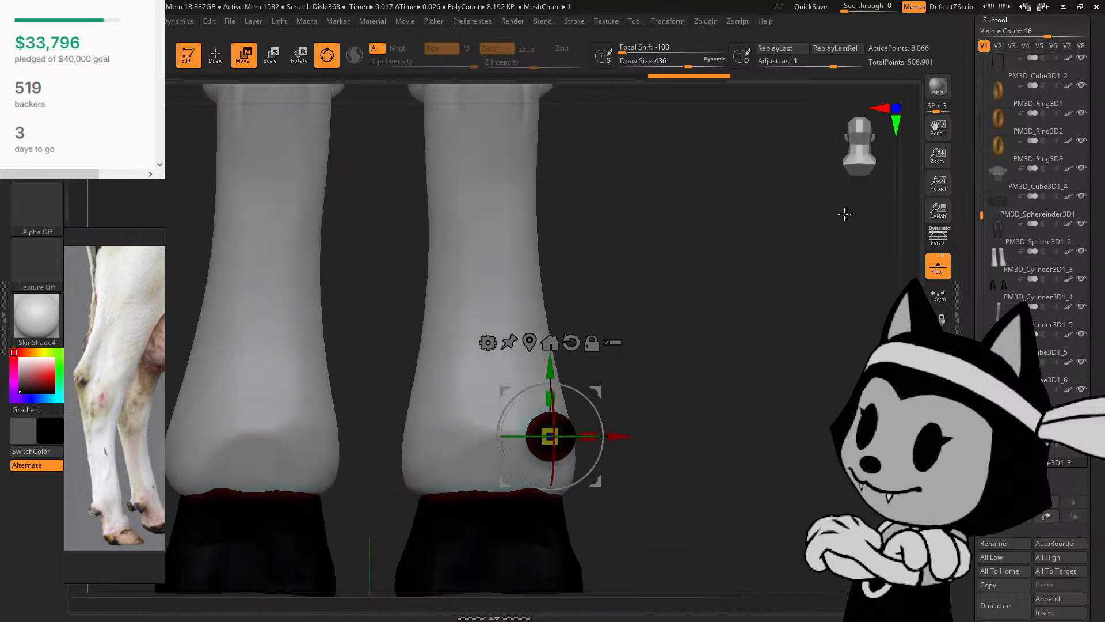
{"action": "left_click_drag", "start_coordinate": [612, 437], "coordinate": [529, 425]}
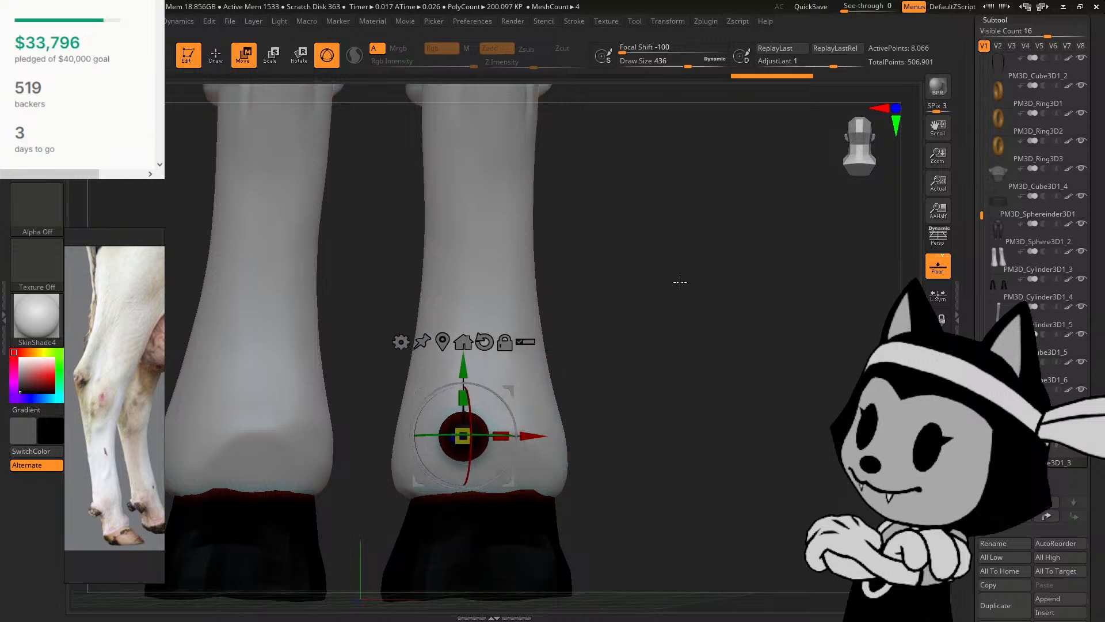
Step: Adjust the sphere's placement at the inner rear of the fetlock, just above the hoof
{"action": "left_click_drag", "start_coordinate": [810, 172], "coordinate": [857, 151], "text": "shift"}
{"action": "left_click_drag", "start_coordinate": [442, 414], "coordinate": [443, 433]}
{"action": "left_click_drag", "start_coordinate": [594, 318], "coordinate": [566, 403]}
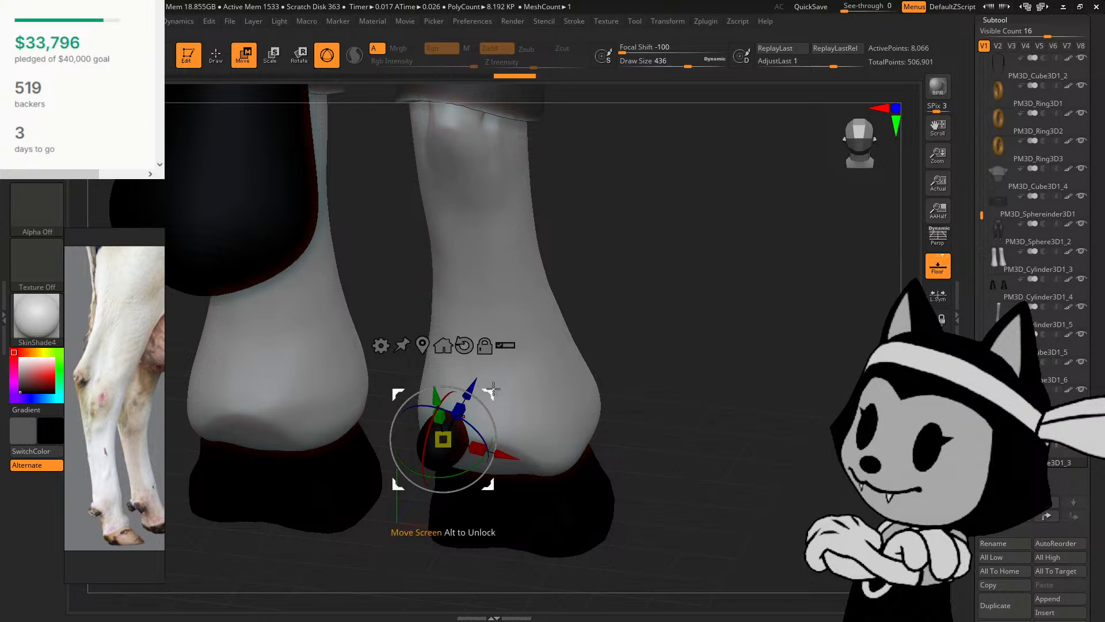
{"action": "left_click_drag", "start_coordinate": [493, 388], "coordinate": [497, 380]}
{"action": "left_click_drag", "start_coordinate": [617, 357], "coordinate": [600, 267]}
{"action": "left_click_drag", "start_coordinate": [497, 386], "coordinate": [494, 398]}
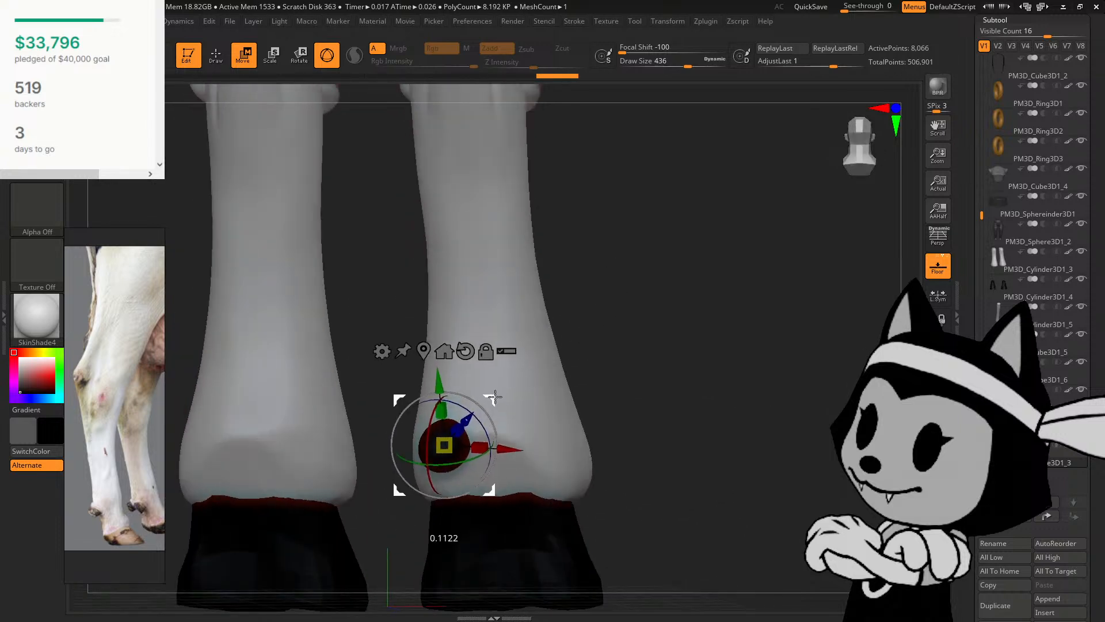
Step: Move the cow-leg reference image closer to the modelled hooves and change the active color
{"action": "left_click_drag", "start_coordinate": [631, 277], "coordinate": [608, 242]}
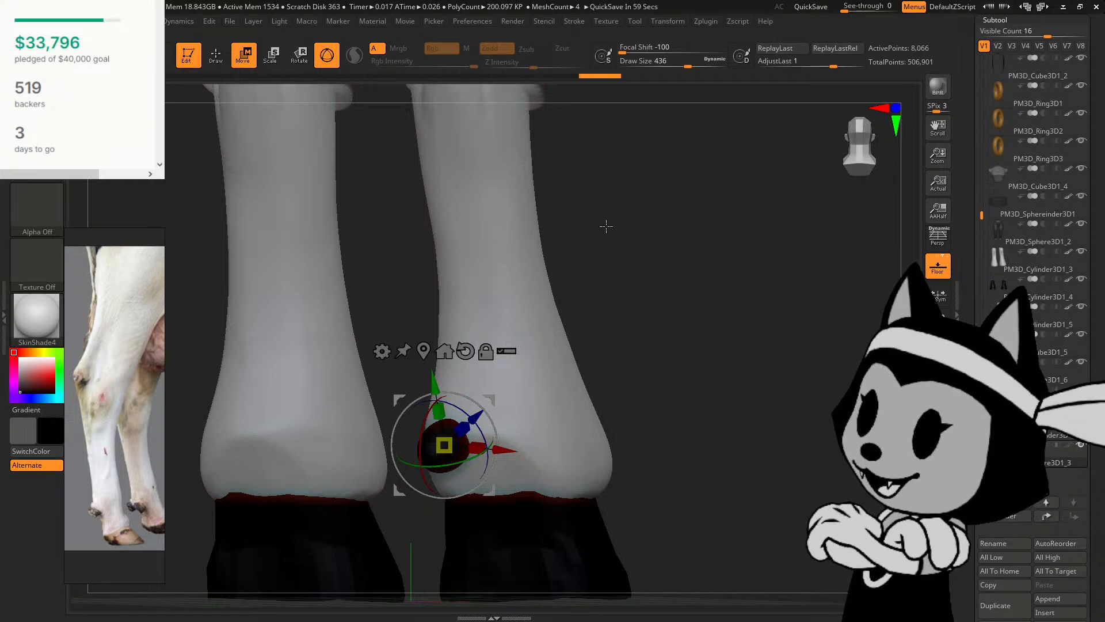
{"action": "left_click_drag", "start_coordinate": [629, 298], "coordinate": [633, 235]}
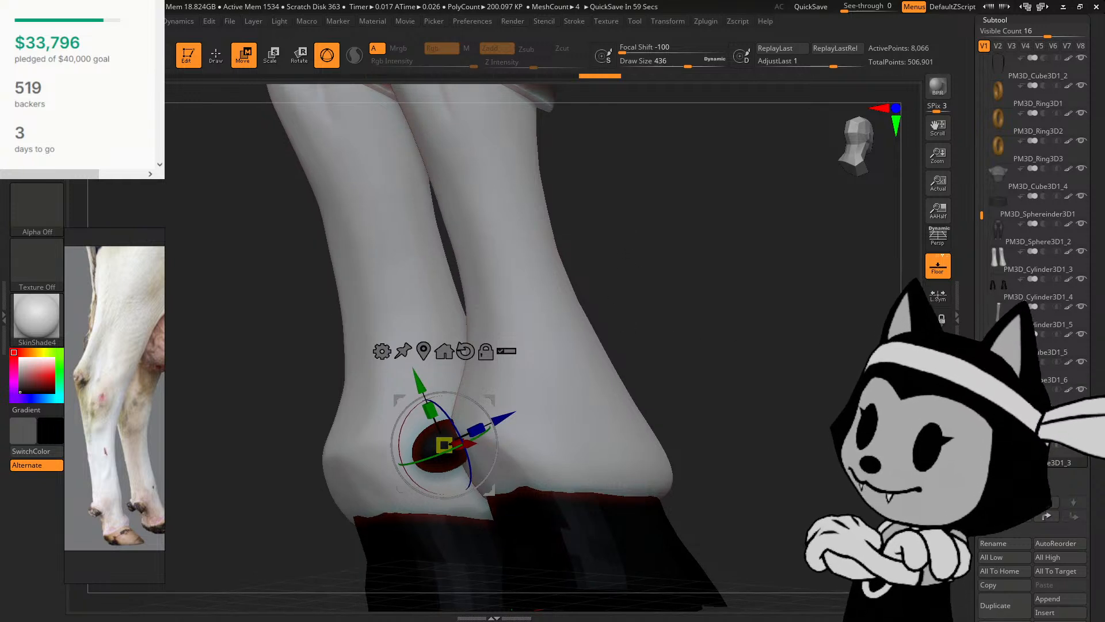
{"action": "left_click_drag", "start_coordinate": [812, 460], "coordinate": [846, 397]}
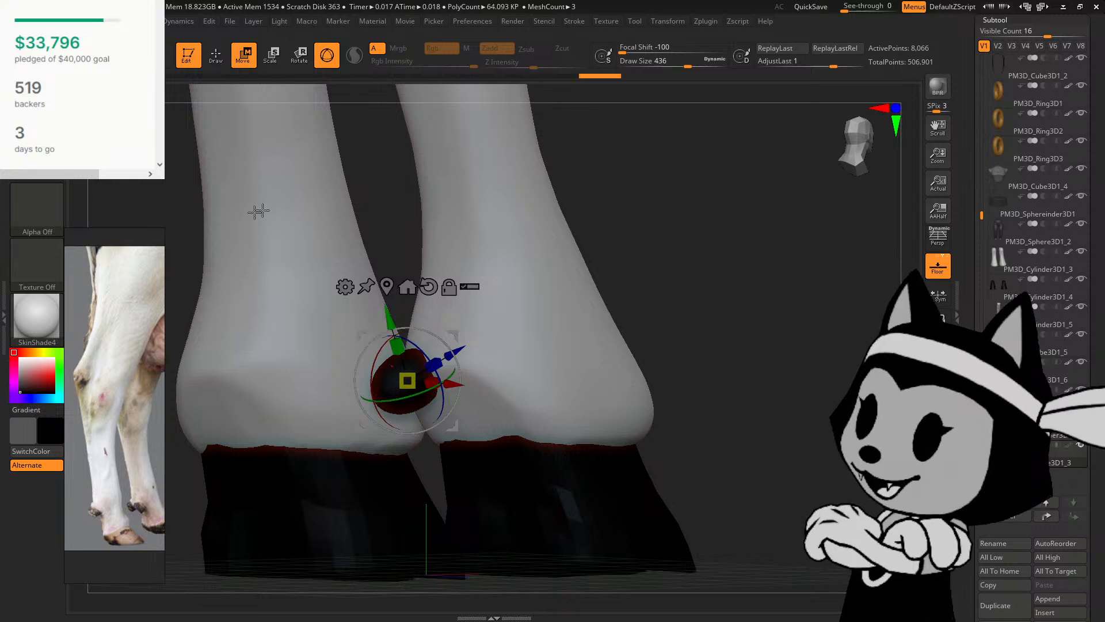
{"action": "left_click_drag", "start_coordinate": [81, 396], "coordinate": [144, 413]}
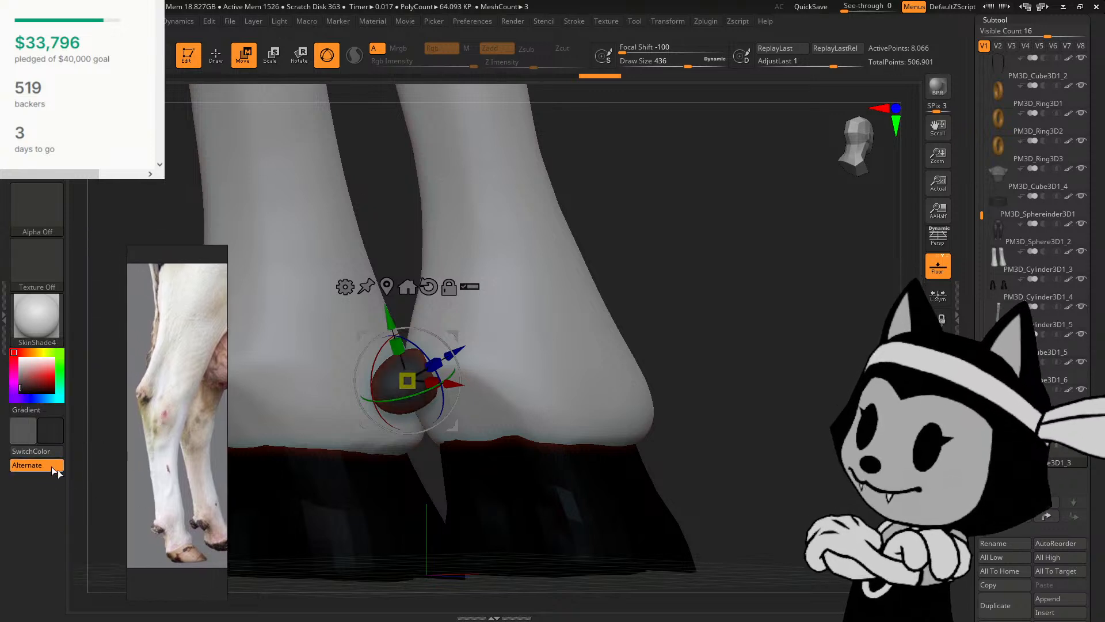
{"action": "key", "text": "v"}
{"action": "key", "text": "c"}
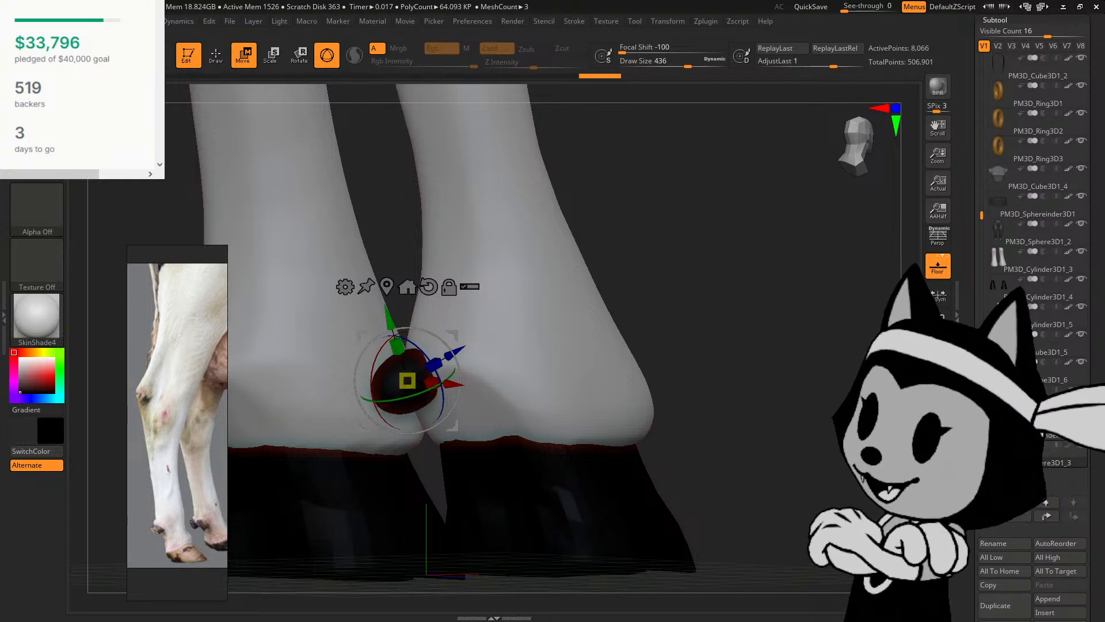
Step: Move the cow-leg reference image off the modelled hooves, and shrink and reposition the dewclaw sphere at the rear of the fetlock
{"action": "left_click", "coordinate": [74, 21]}
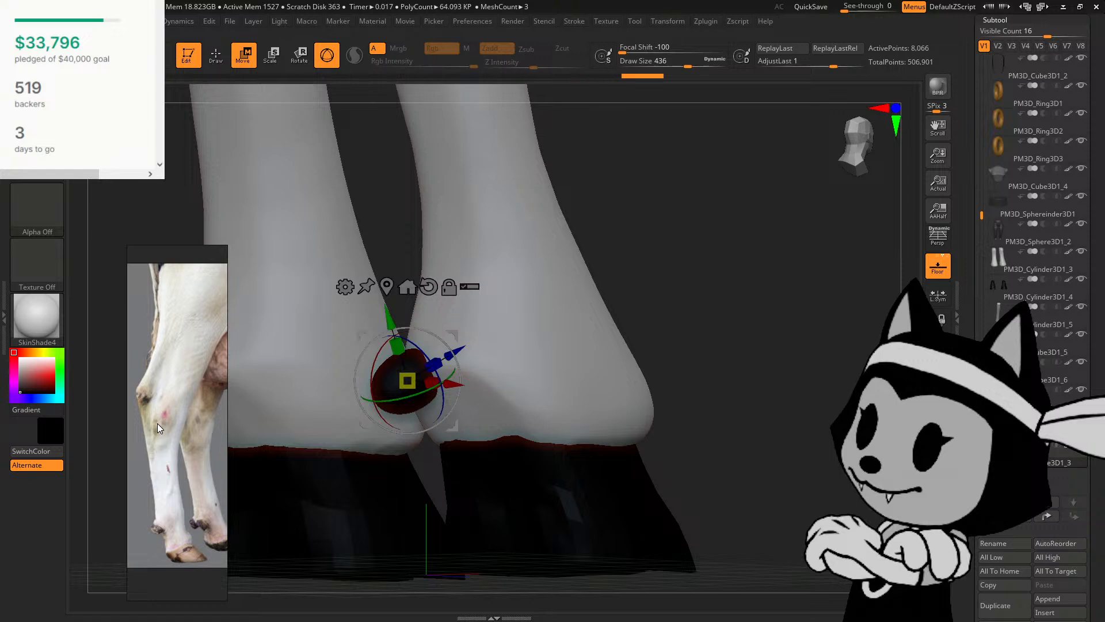
{"action": "left_click_drag", "start_coordinate": [157, 423], "coordinate": [84, 417]}
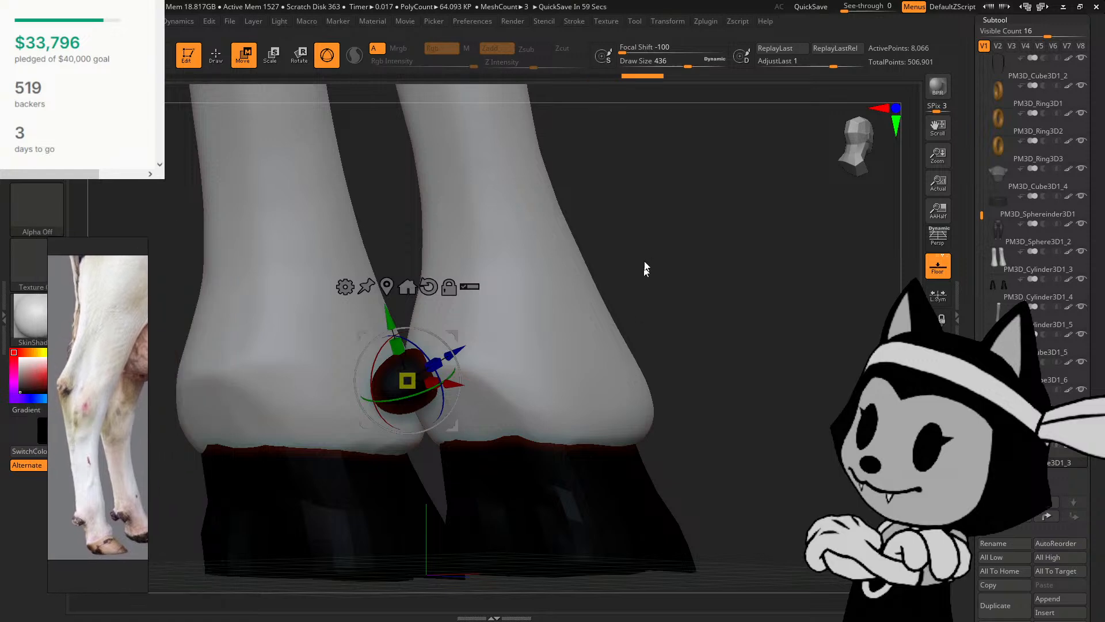
{"action": "left_click_drag", "start_coordinate": [645, 264], "coordinate": [624, 269]}
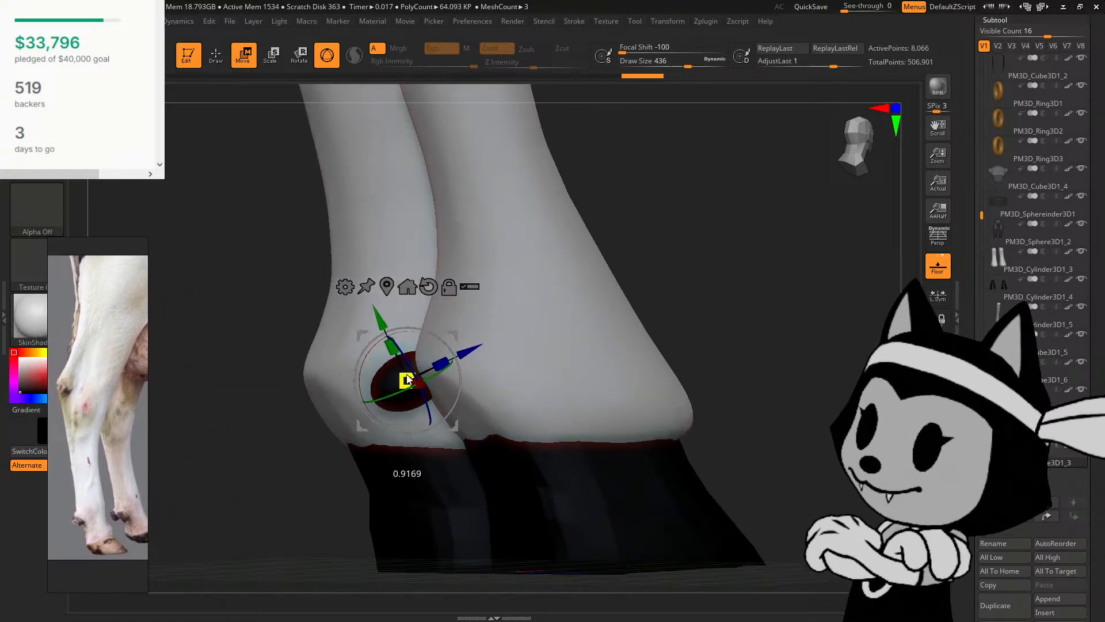
{"action": "left_click_drag", "start_coordinate": [432, 372], "coordinate": [431, 372]}
{"action": "left_click_drag", "start_coordinate": [454, 335], "coordinate": [463, 332]}
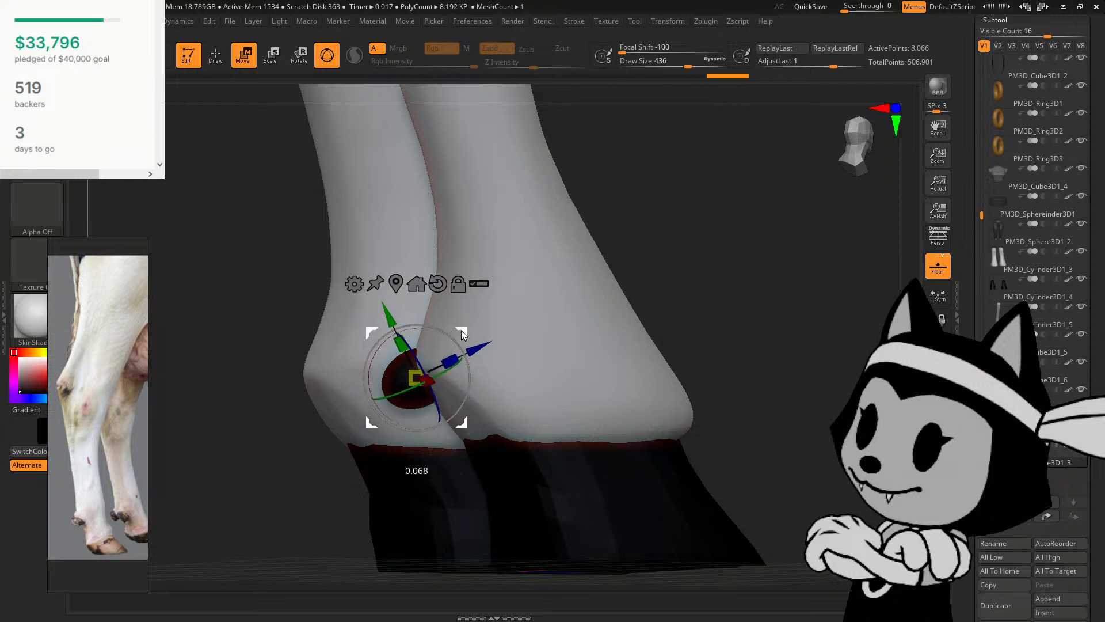
{"action": "left_click_drag", "start_coordinate": [636, 267], "coordinate": [686, 258]}
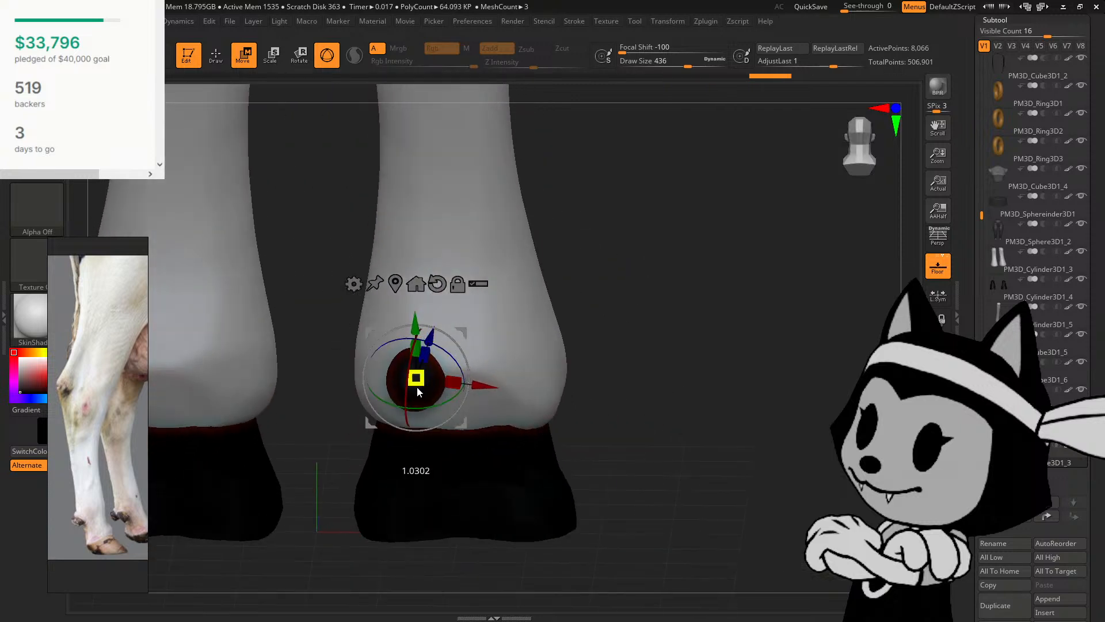
{"action": "left_click_drag", "start_coordinate": [422, 377], "coordinate": [419, 381]}
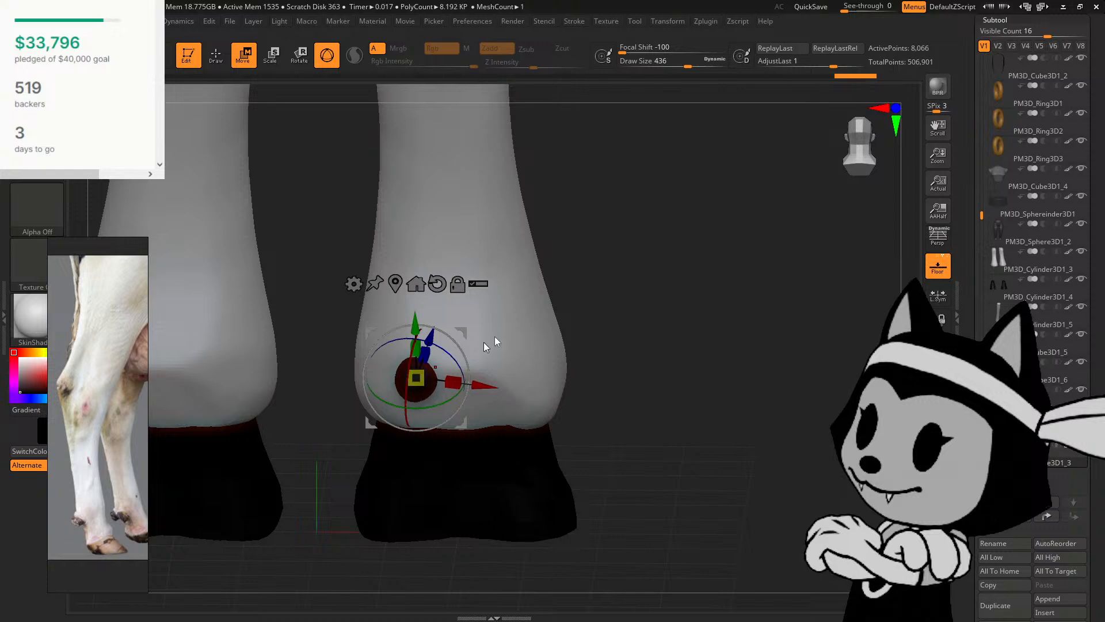
{"action": "left_click_drag", "start_coordinate": [593, 297], "coordinate": [584, 269]}
{"action": "left_click_drag", "start_coordinate": [462, 331], "coordinate": [320, 156]}
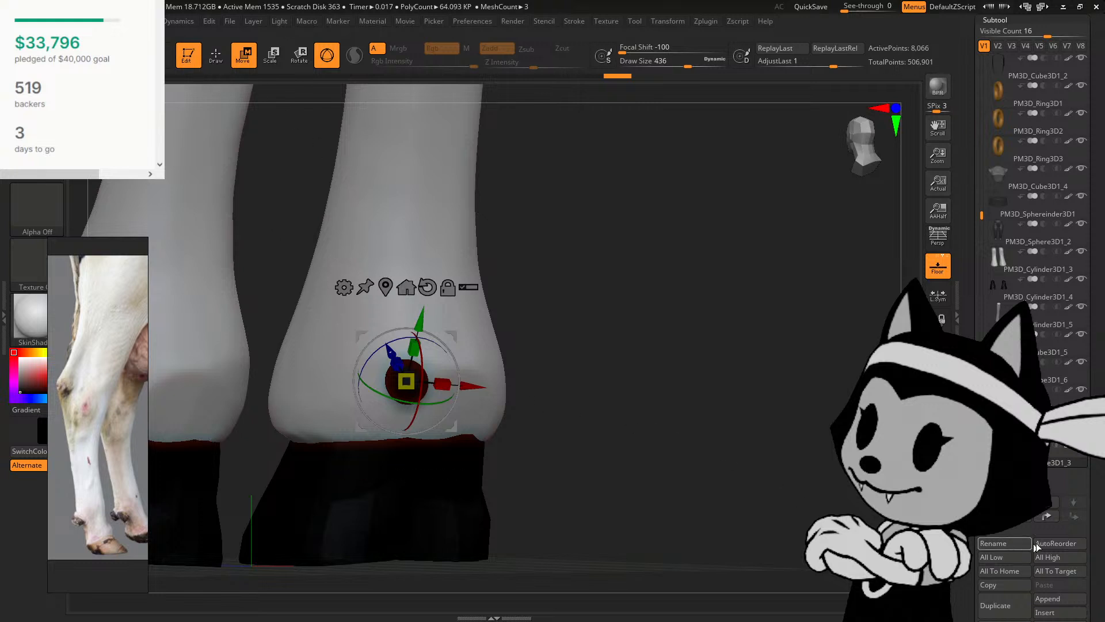
Step: Duplicate the dewclaw sphere and move the copy sideways to form a second dewclaw on the same fetlock
{"action": "left_click", "coordinate": [1006, 602]}
{"action": "left_click_drag", "start_coordinate": [723, 454], "coordinate": [671, 469]}
{"action": "left_click_drag", "start_coordinate": [432, 407], "coordinate": [548, 377]}
{"action": "left_click_drag", "start_coordinate": [610, 325], "coordinate": [554, 382]}
{"action": "left_click_drag", "start_coordinate": [500, 323], "coordinate": [494, 338]}
Step: Rotate and seat the second dewclaw against the back of the fetlock, level with the first one
{"action": "left_click_drag", "start_coordinate": [644, 282], "coordinate": [625, 259]}
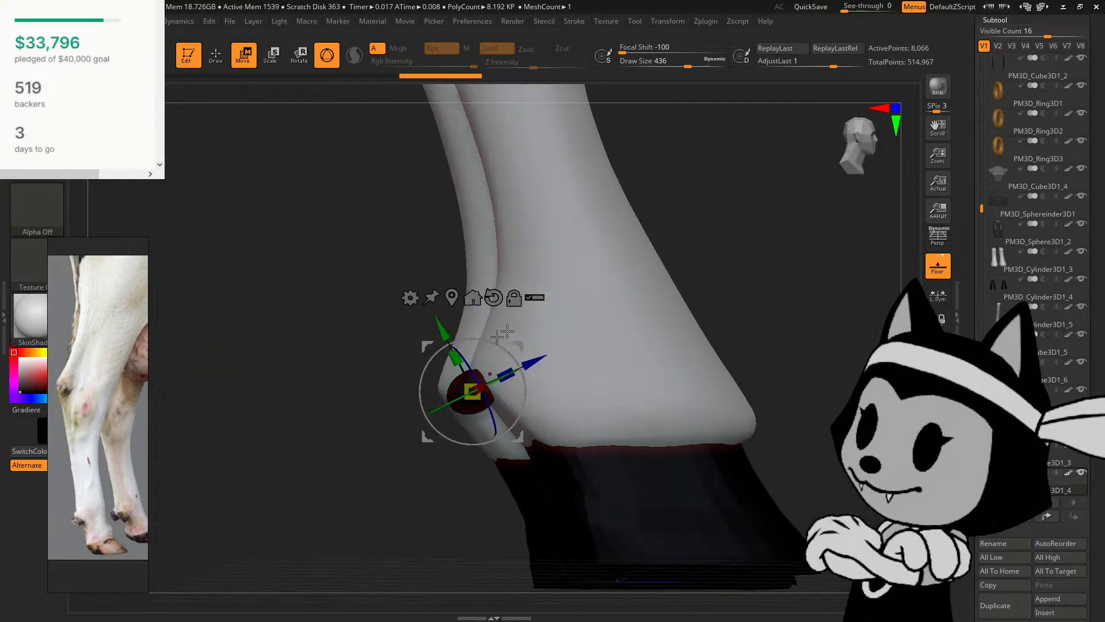
{"action": "left_click_drag", "start_coordinate": [502, 332], "coordinate": [529, 347]}
{"action": "left_click_drag", "start_coordinate": [650, 282], "coordinate": [715, 254]}
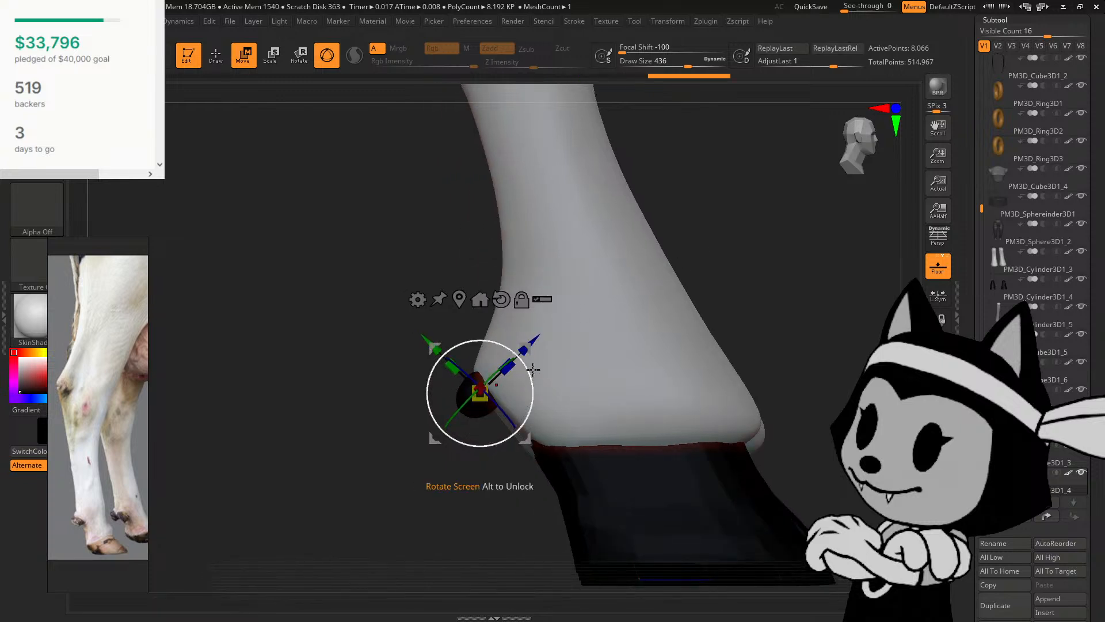
{"action": "left_click_drag", "start_coordinate": [533, 370], "coordinate": [531, 343]}
{"action": "left_click", "coordinate": [1030, 456]}
{"action": "left_click_drag", "start_coordinate": [386, 336], "coordinate": [617, 349]}
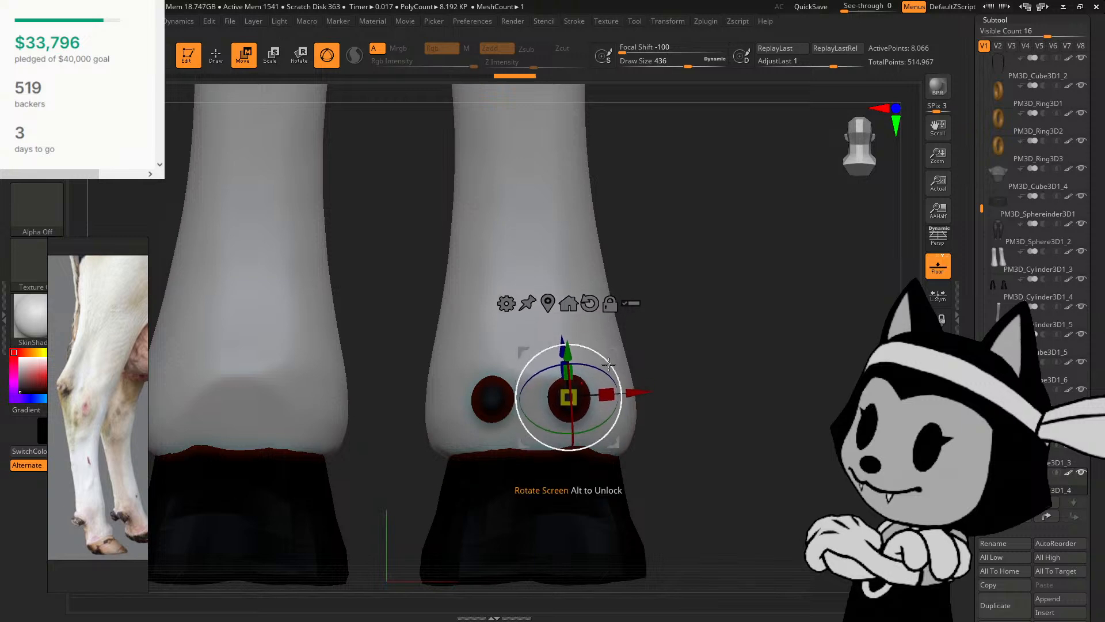
{"action": "left_click_drag", "start_coordinate": [755, 353], "coordinate": [711, 372]}
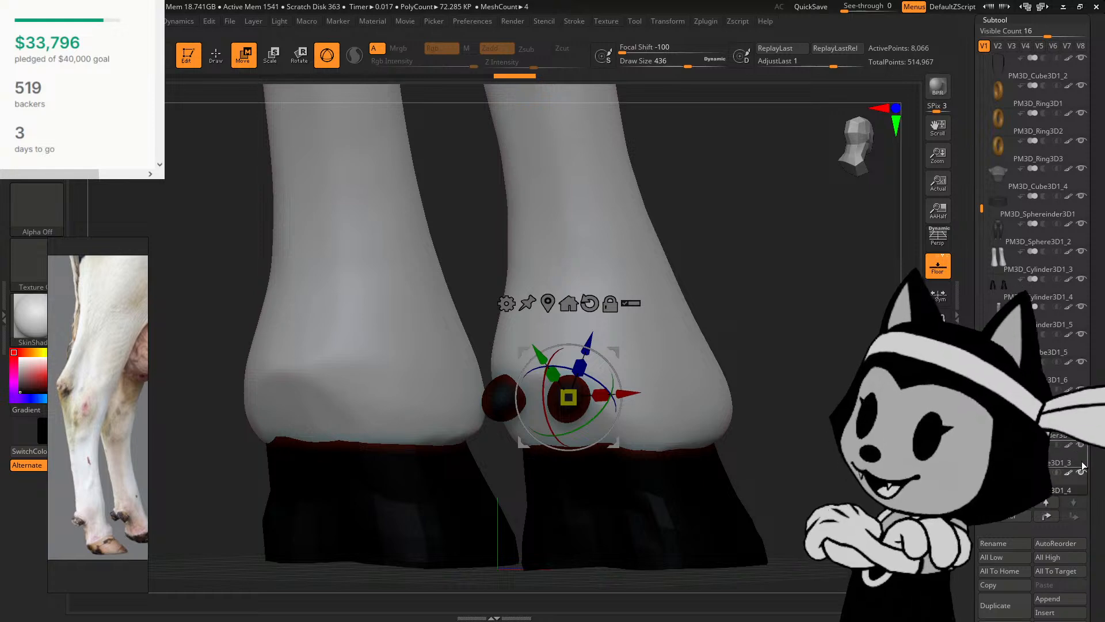
Step: Merge the two dewclaw spheres, PM3D_Sphere3D1_3 and PM3D_Sphere3D1_4, into a single subtool
{"action": "left_click", "coordinate": [1016, 455]}
{"action": "left_click_drag", "start_coordinate": [982, 507], "coordinate": [981, 352]}
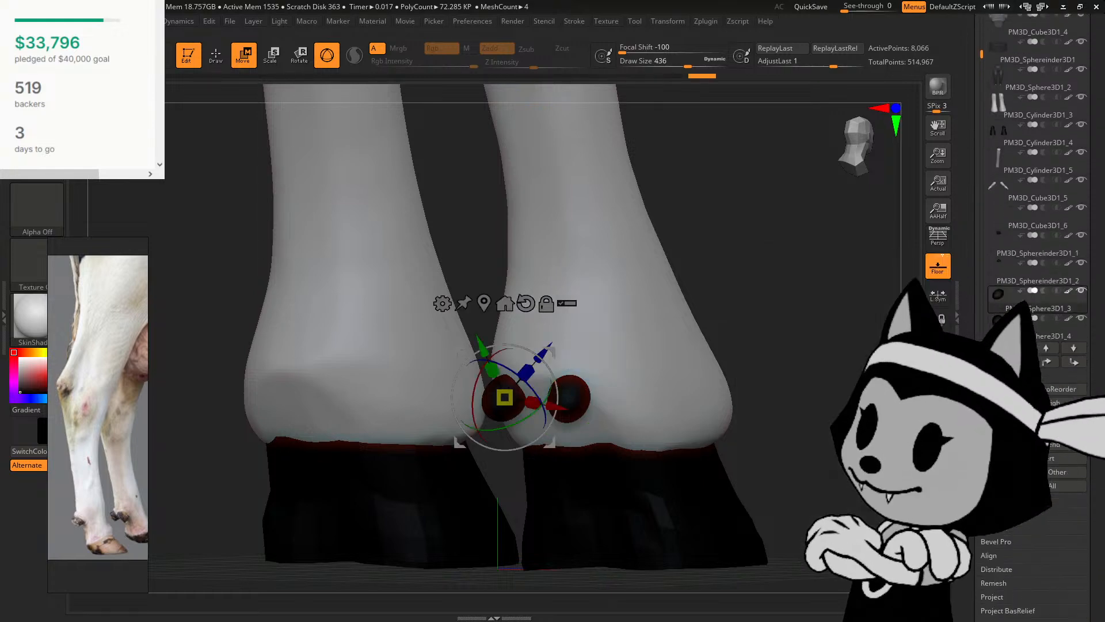
{"action": "left_click", "coordinate": [1004, 541]}
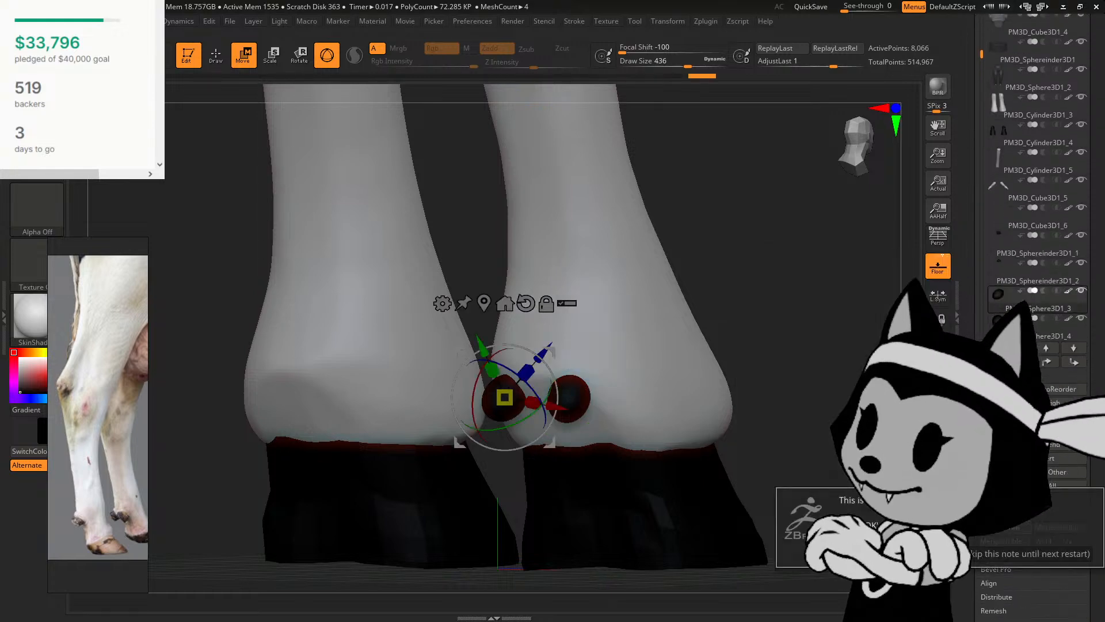
Step: Switch to sculpting the merged dewclaws with a subtractive brush at Z Intensity 43, with the draw size set to about 65
{"action": "left_click", "coordinate": [216, 58]}
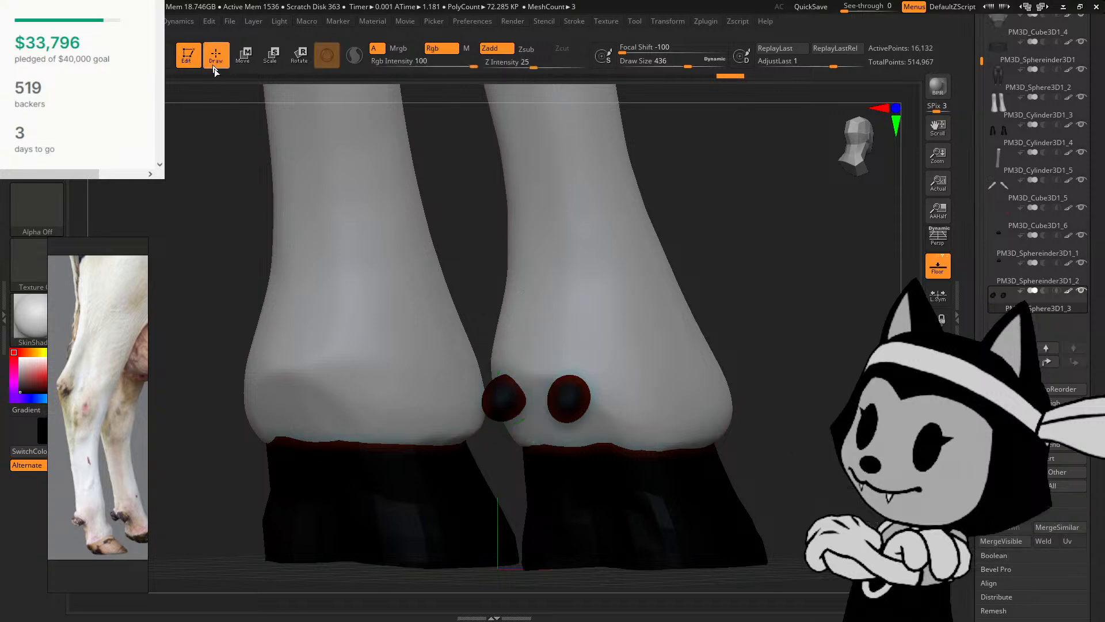
{"action": "left_click_drag", "start_coordinate": [771, 281], "coordinate": [803, 288], "text": "shift"}
{"action": "left_click_drag", "start_coordinate": [731, 425], "coordinate": [734, 446], "text": "alt"}
{"action": "mouse_move", "coordinate": [774, 406]}
{"action": "left_mouse_down", "text": "alt"}
{"action": "mouse_move", "coordinate": [781, 422]}
{"action": "mouse_move", "coordinate": [777, 394]}
{"action": "left_mouse_up", "text": "alt"}
{"action": "key", "text": "b"}
{"action": "left_click", "coordinate": [1063, 529]}
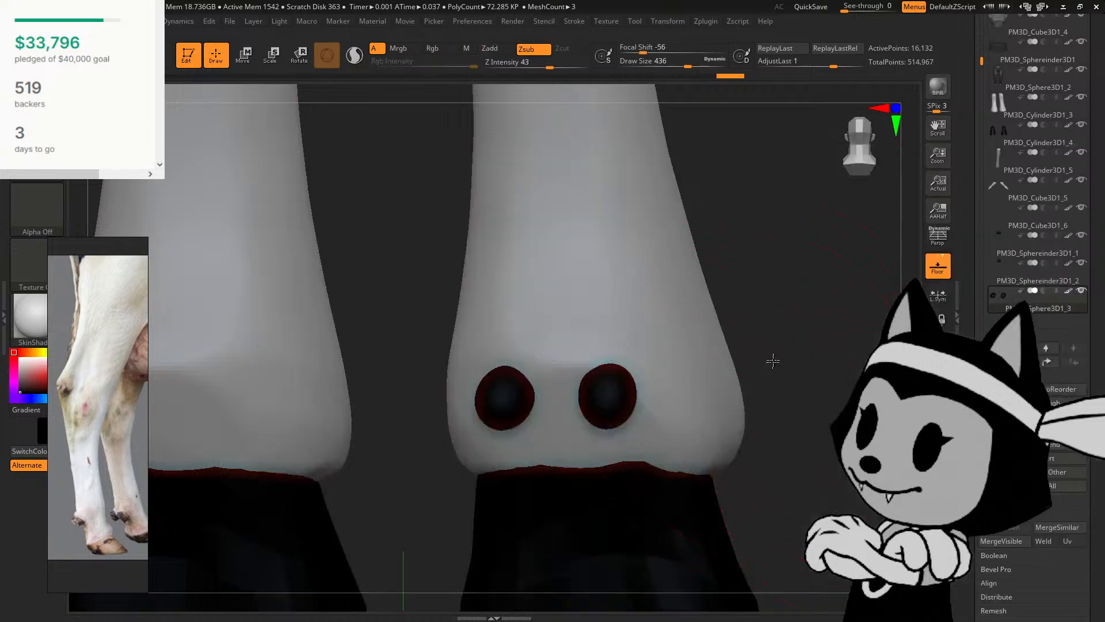
{"action": "left_click", "coordinate": [641, 62]}
{"action": "left_click_drag", "start_coordinate": [641, 63], "coordinate": [646, 63]}
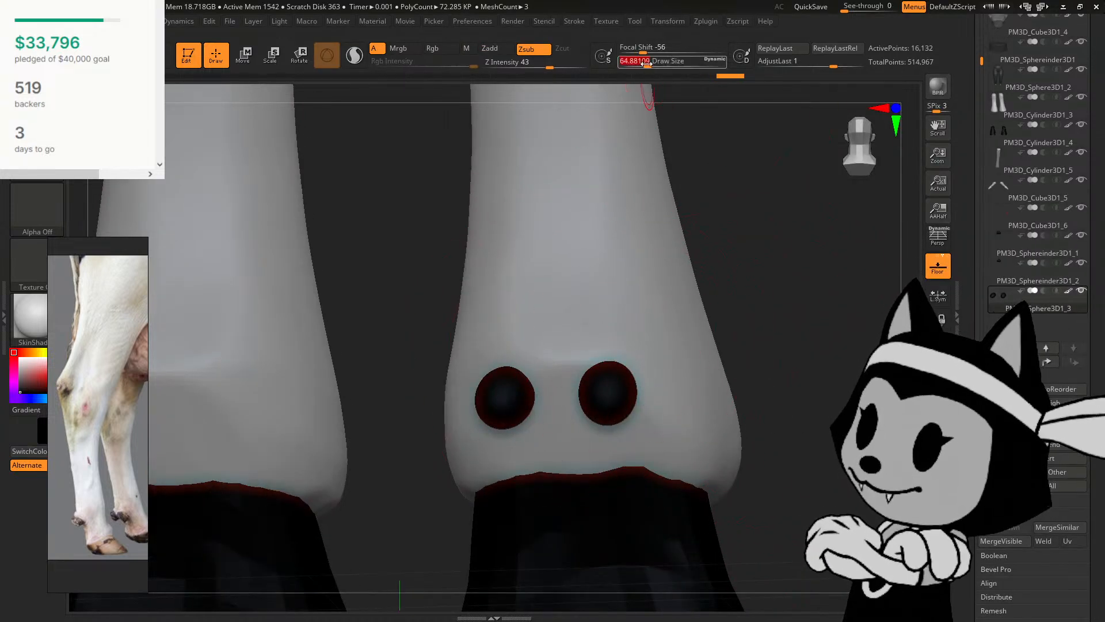
{"action": "left_click_drag", "start_coordinate": [801, 346], "coordinate": [797, 340]}
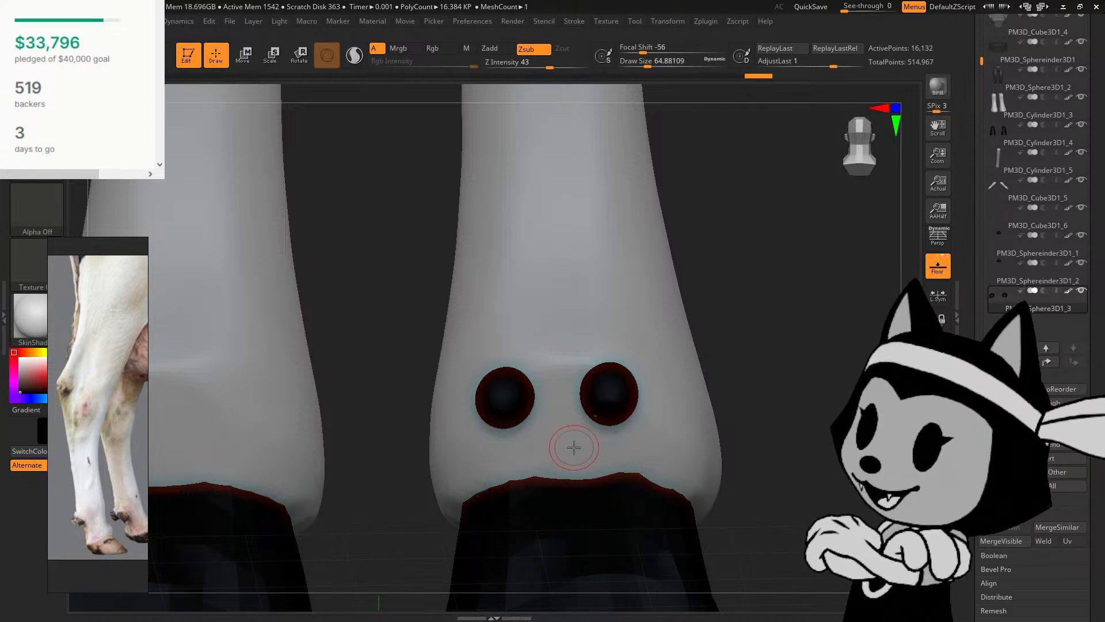
Step: Check the paired dewclaws against both full legs from behind and in front
{"action": "left_click_drag", "start_coordinate": [823, 391], "coordinate": [888, 287], "text": "alt"}
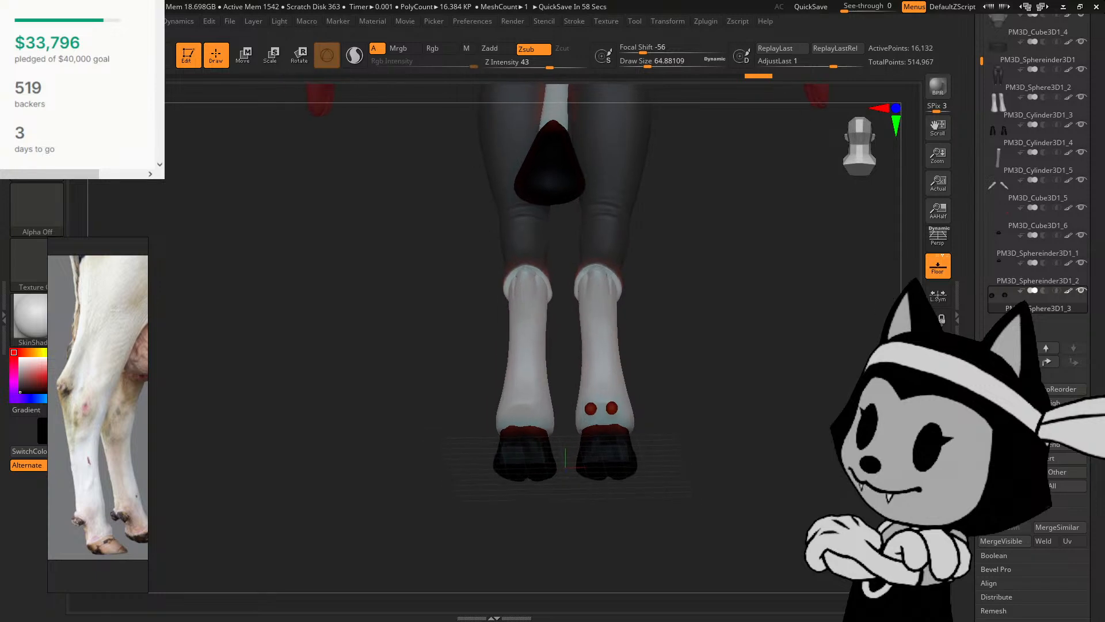
{"action": "left_click_drag", "start_coordinate": [805, 277], "coordinate": [806, 305], "text": "alt"}
{"action": "left_click_drag", "start_coordinate": [806, 345], "coordinate": [714, 414]}
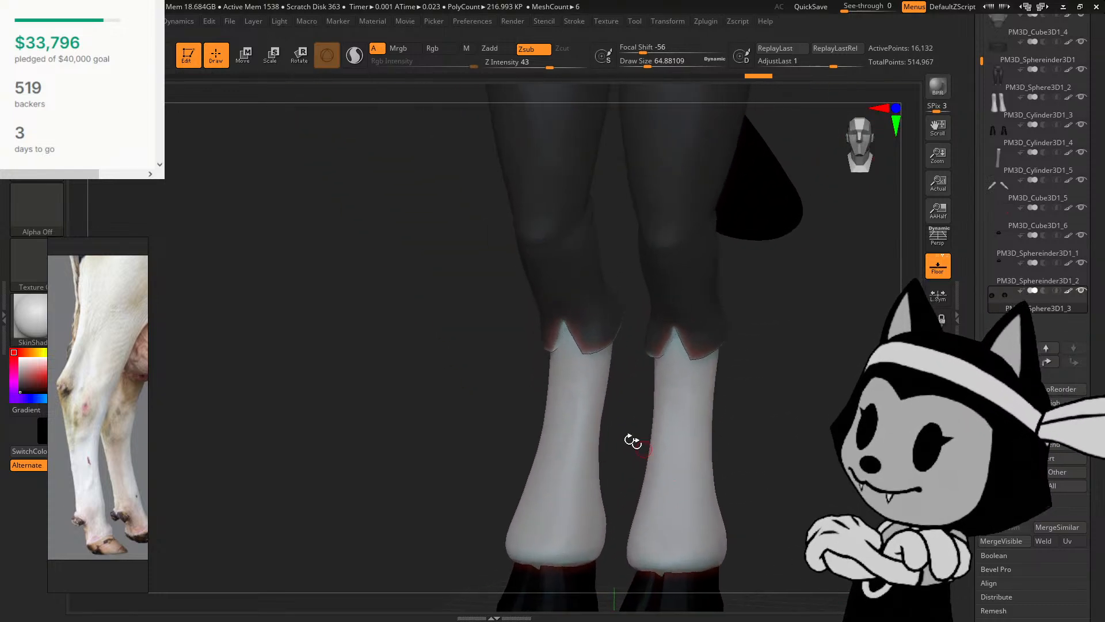
{"action": "mouse_move", "coordinate": [632, 441]}
{"action": "left_mouse_down"}
{"action": "mouse_move", "coordinate": [725, 443]}
{"action": "mouse_move", "coordinate": [710, 401]}
{"action": "mouse_move", "coordinate": [819, 368]}
{"action": "left_mouse_up"}
Step: Switch to the Move brush with a draw size of about 141 for the dewclaws
{"action": "key", "text": "b"}
{"action": "key", "text": "m"}
{"action": "key", "text": "v"}
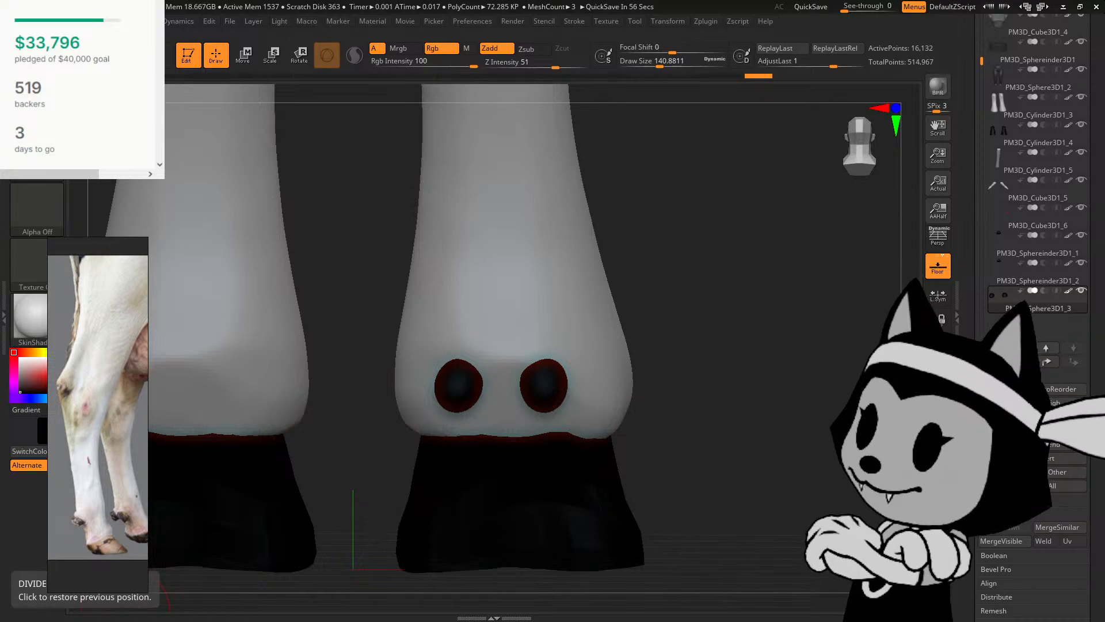
{"action": "key", "text": "super+d"}
{"action": "key", "text": "super+d"}
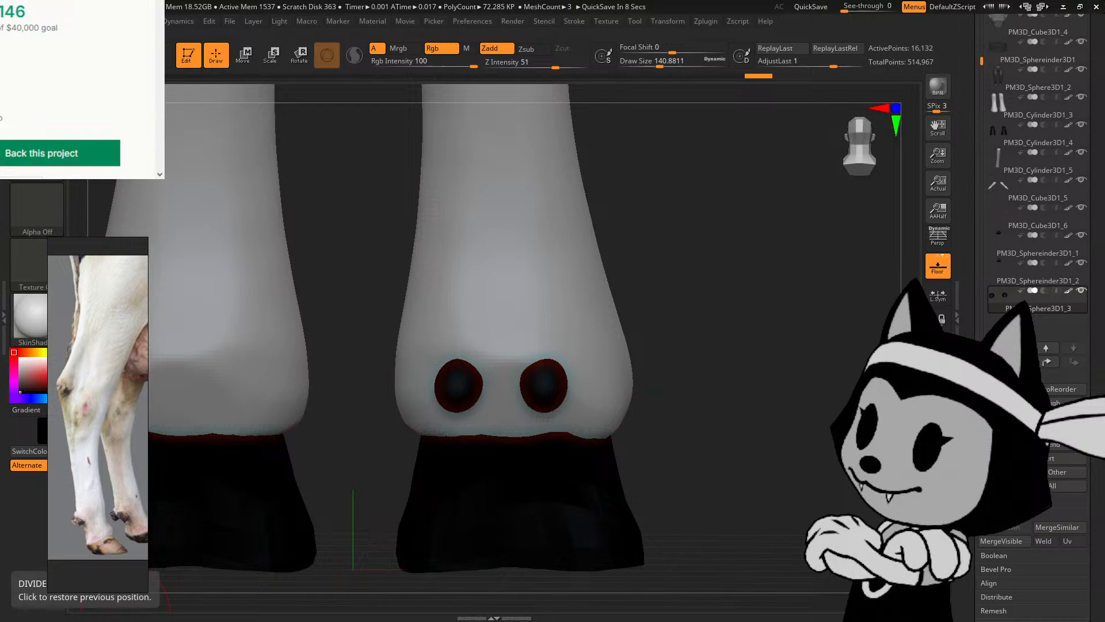
Step: Return to the subtractive brush at Z Intensity 43 and start flattening the rounded tips of both dewclaws
{"action": "left_click_drag", "start_coordinate": [681, 298], "coordinate": [656, 282]}
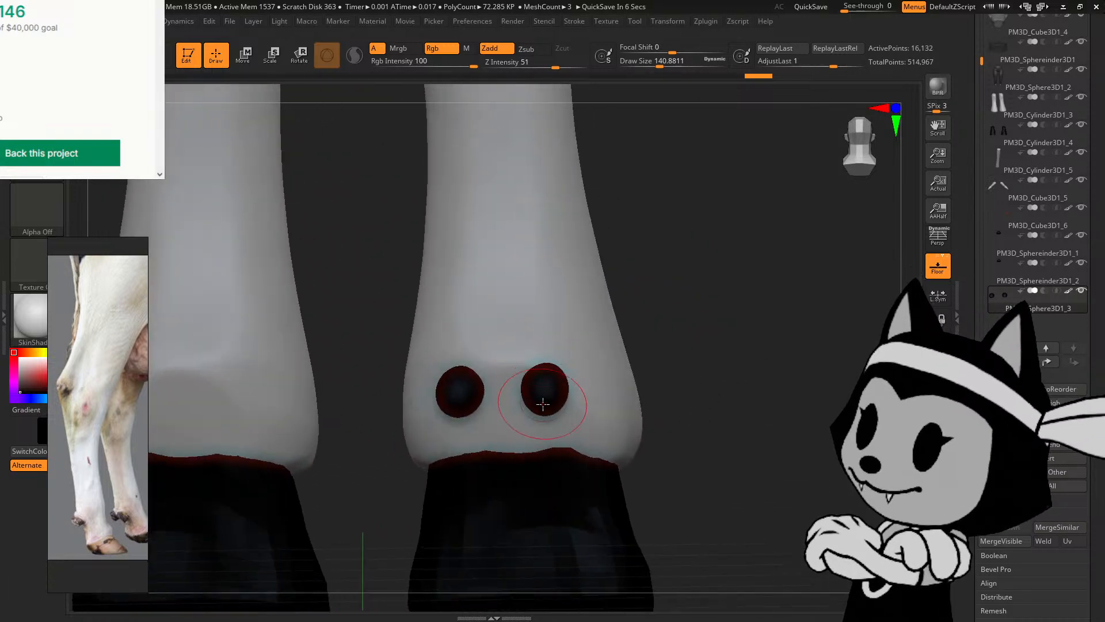
{"action": "key", "text": "b"}
{"action": "left_click", "coordinate": [798, 461]}
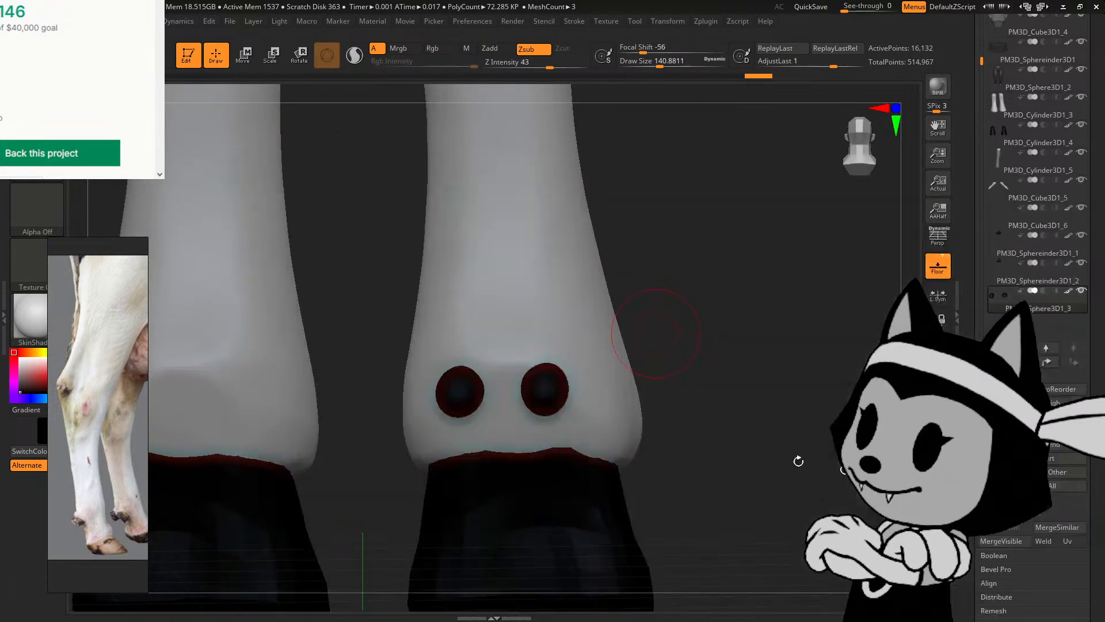
{"action": "left_click_drag", "start_coordinate": [670, 288], "coordinate": [662, 264]}
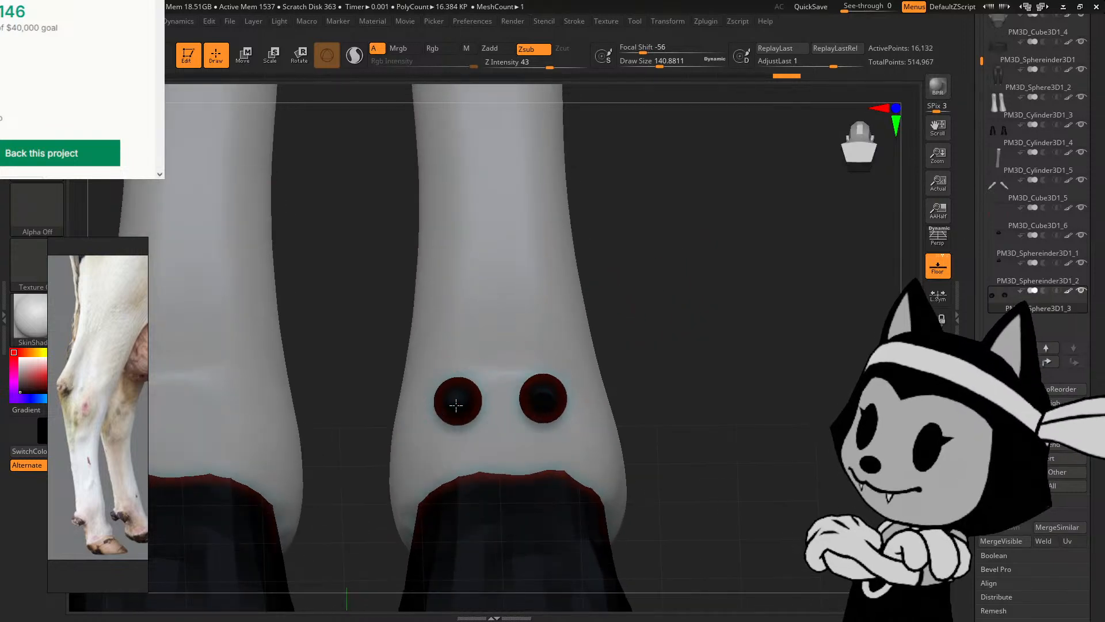
{"action": "mouse_move", "coordinate": [635, 334]}
{"action": "left_mouse_down"}
{"action": "mouse_move", "coordinate": [637, 349]}
{"action": "mouse_move", "coordinate": [637, 330]}
{"action": "mouse_move", "coordinate": [668, 345]}
{"action": "mouse_move", "coordinate": [661, 362]}
{"action": "mouse_move", "coordinate": [646, 361]}
{"action": "left_mouse_up"}
{"action": "left_click", "coordinate": [542, 406]}
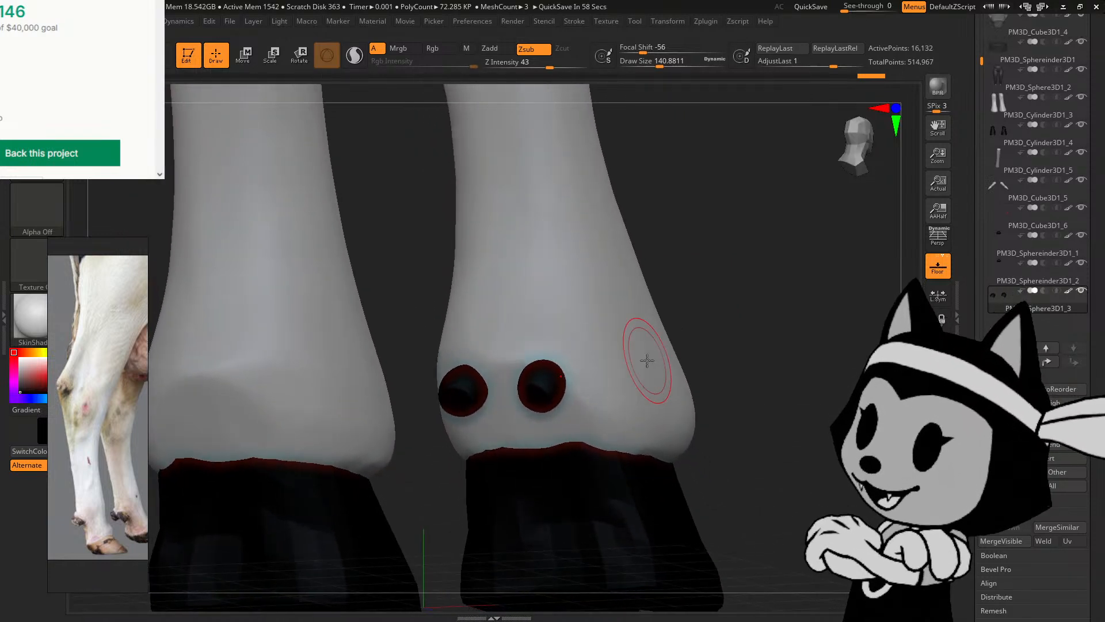
Step: Continue flattening the dewclaw tips from several angles, reducing the draw size to about 133
{"action": "mouse_move", "coordinate": [700, 288]}
{"action": "left_mouse_down"}
{"action": "mouse_move", "coordinate": [675, 303]}
{"action": "mouse_move", "coordinate": [687, 297]}
{"action": "left_mouse_up"}
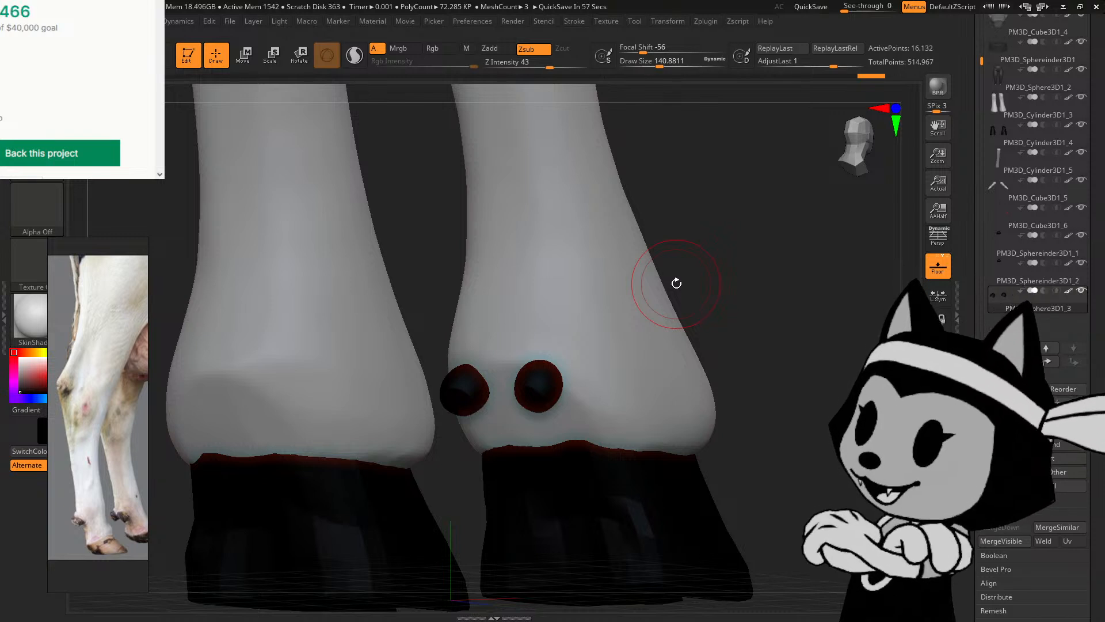
{"action": "left_click_drag", "start_coordinate": [705, 245], "coordinate": [748, 247]}
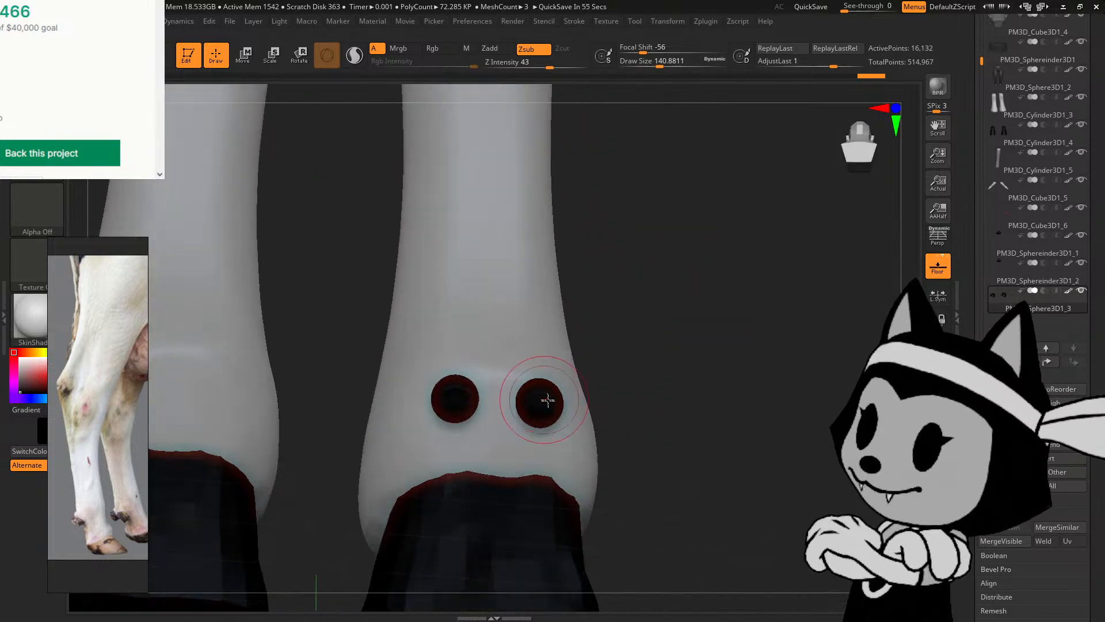
{"action": "left_click_drag", "start_coordinate": [595, 345], "coordinate": [572, 354]}
{"action": "left_click_drag", "start_coordinate": [680, 321], "coordinate": [539, 326]}
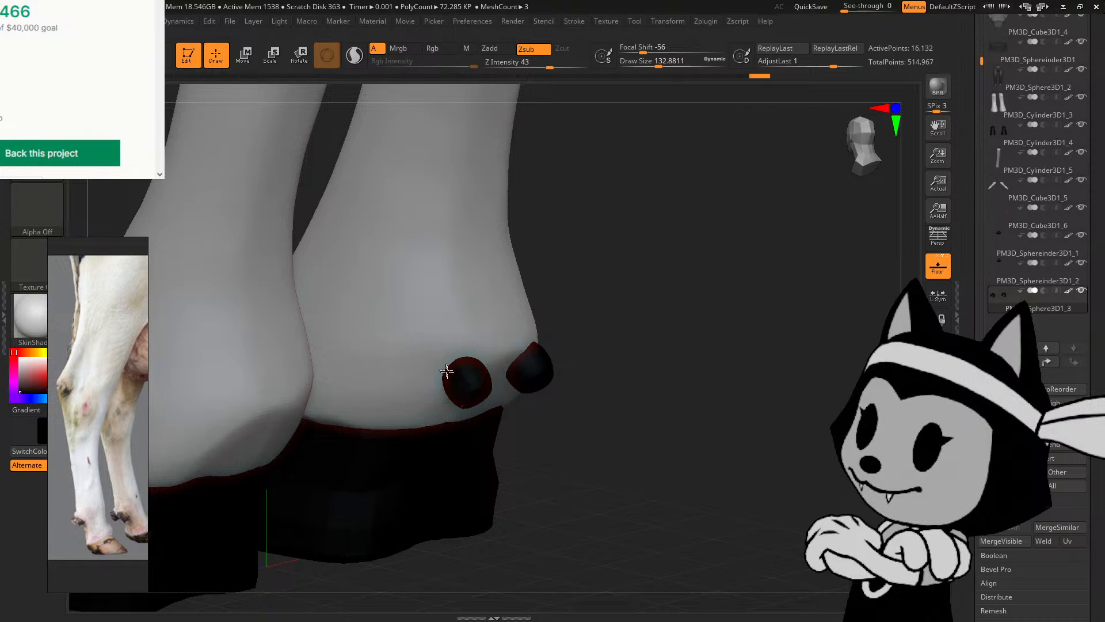
{"action": "left_click_drag", "start_coordinate": [601, 233], "coordinate": [543, 253]}
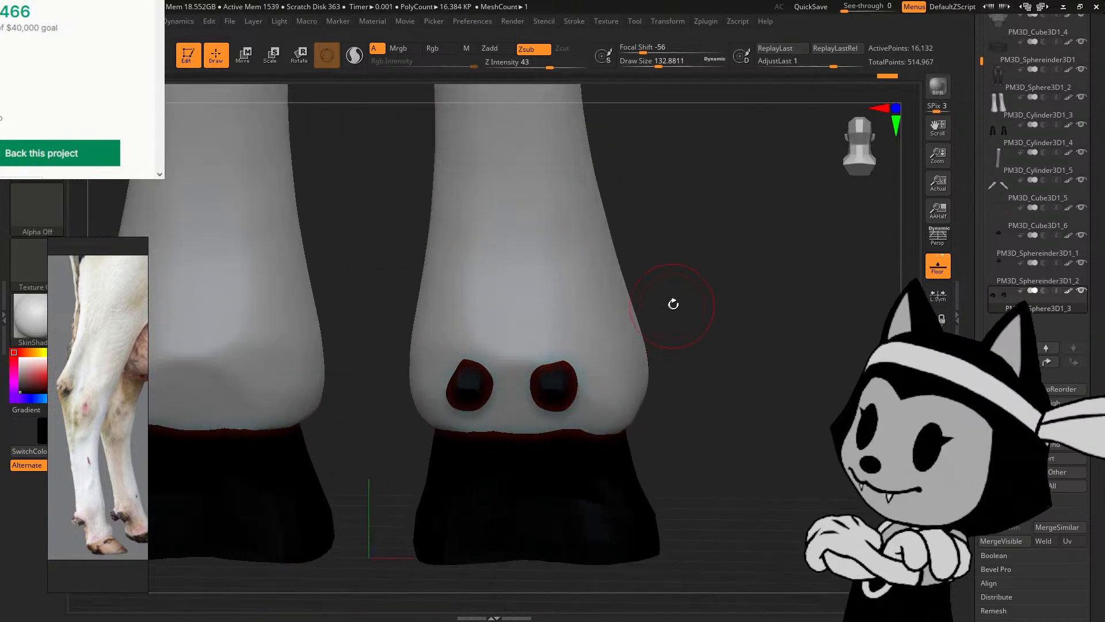
{"action": "left_click_drag", "start_coordinate": [674, 304], "coordinate": [678, 271]}
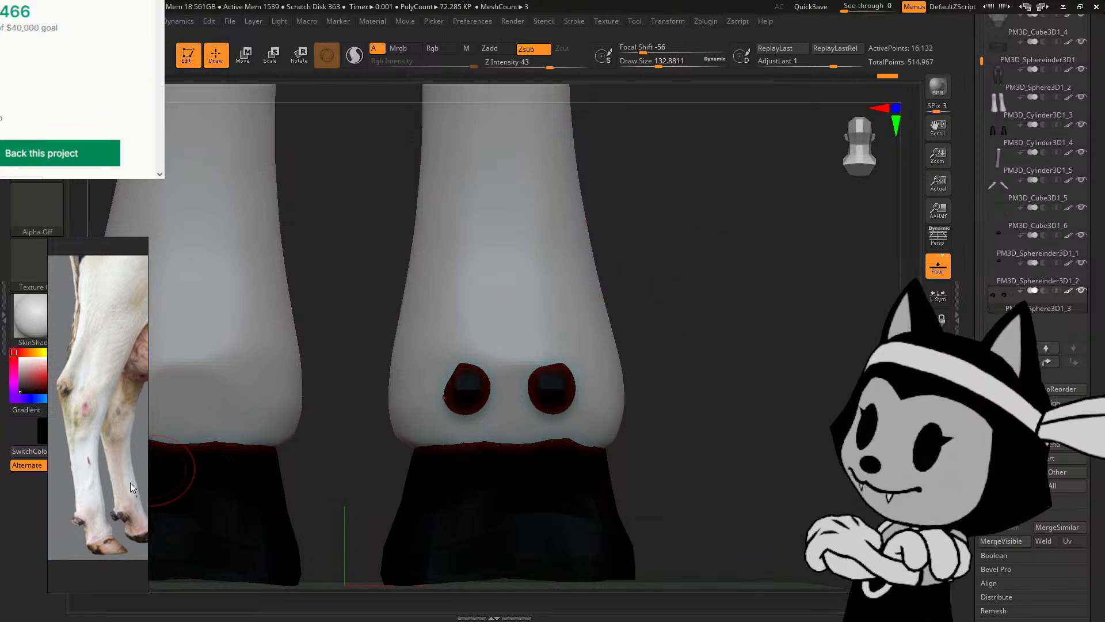
Step: Study the white cow's lower legs on the reference board, close up and from farther out, for the dewclaw and hoof shape
{"action": "scroll", "coordinate": [130, 482], "scroll_direction": "down", "scroll_amount": 5}
{"action": "middle_click_drag", "start_coordinate": [78, 478], "coordinate": [128, 471]}
{"action": "scroll", "coordinate": [127, 474], "scroll_direction": "up", "scroll_amount": 5}
{"action": "middle_click_drag", "start_coordinate": [77, 509], "coordinate": [38, 461]}
{"action": "scroll", "coordinate": [109, 492], "scroll_direction": "up", "scroll_amount": 5}
{"action": "scroll", "coordinate": [110, 493], "scroll_direction": "down", "scroll_amount": 4}
{"action": "scroll", "coordinate": [112, 492], "scroll_direction": "up", "scroll_amount": 2}
{"action": "scroll", "coordinate": [92, 484], "scroll_direction": "up", "scroll_amount": 2}
{"action": "scroll", "coordinate": [105, 473], "scroll_direction": "down", "scroll_amount": 4}
{"action": "middle_click_drag", "start_coordinate": [103, 475], "coordinate": [50, 495]}
{"action": "middle_click_drag", "start_coordinate": [113, 456], "coordinate": [136, 447]}
{"action": "scroll", "coordinate": [124, 463], "scroll_direction": "up", "scroll_amount": 6}
{"action": "scroll", "coordinate": [104, 430], "scroll_direction": "down", "scroll_amount": 8}
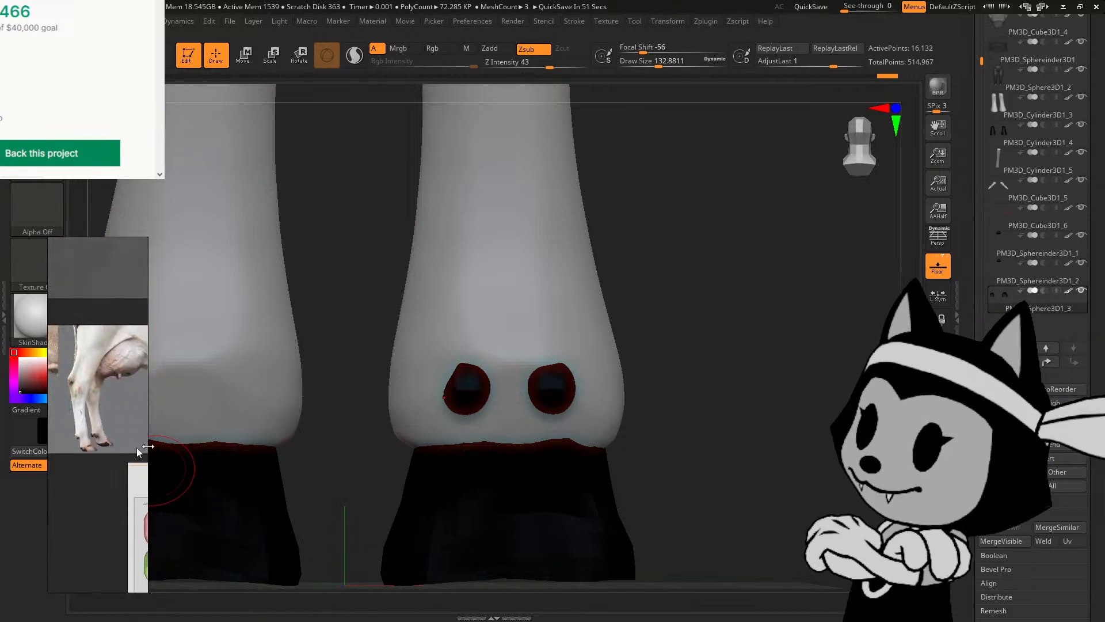
Step: Find the brown cow's hind legs on the reference board and examine the placement of its dewclaws above the hooves
{"action": "scroll", "coordinate": [65, 414], "scroll_direction": "up", "scroll_amount": 4}
{"action": "scroll", "coordinate": [79, 416], "scroll_direction": "down", "scroll_amount": 2}
{"action": "scroll", "coordinate": [112, 390], "scroll_direction": "up", "scroll_amount": 3}
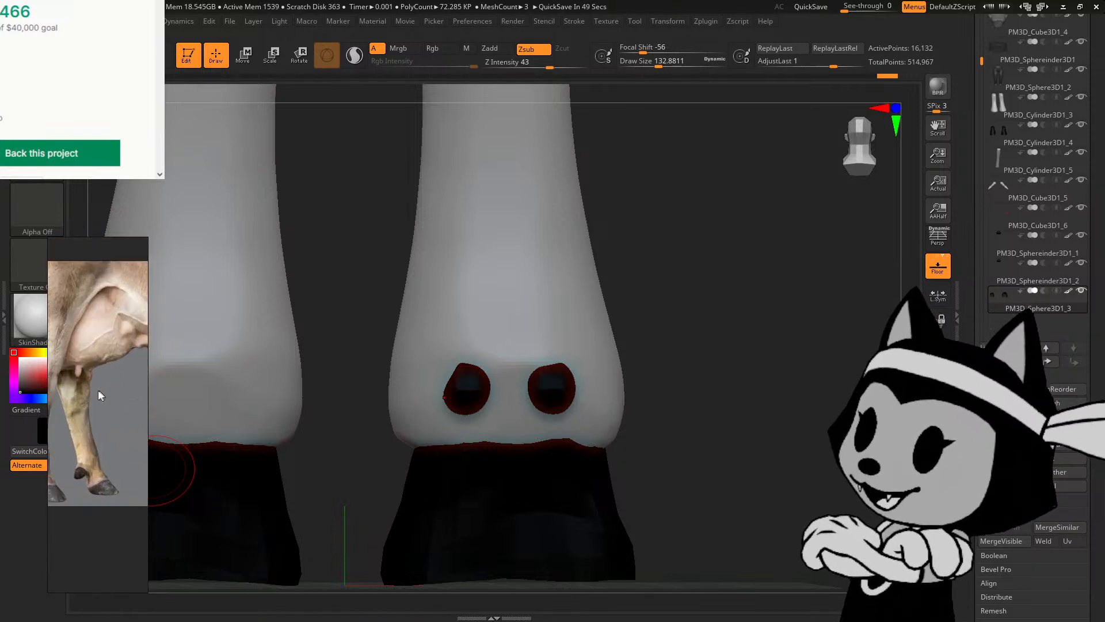
{"action": "mouse_move", "coordinate": [98, 389]}
{"action": "middle_mouse_down"}
{"action": "mouse_move", "coordinate": [144, 392]}
{"action": "mouse_move", "coordinate": [111, 383]}
{"action": "middle_mouse_up"}
{"action": "scroll", "coordinate": [106, 398], "scroll_direction": "up", "scroll_amount": 2}
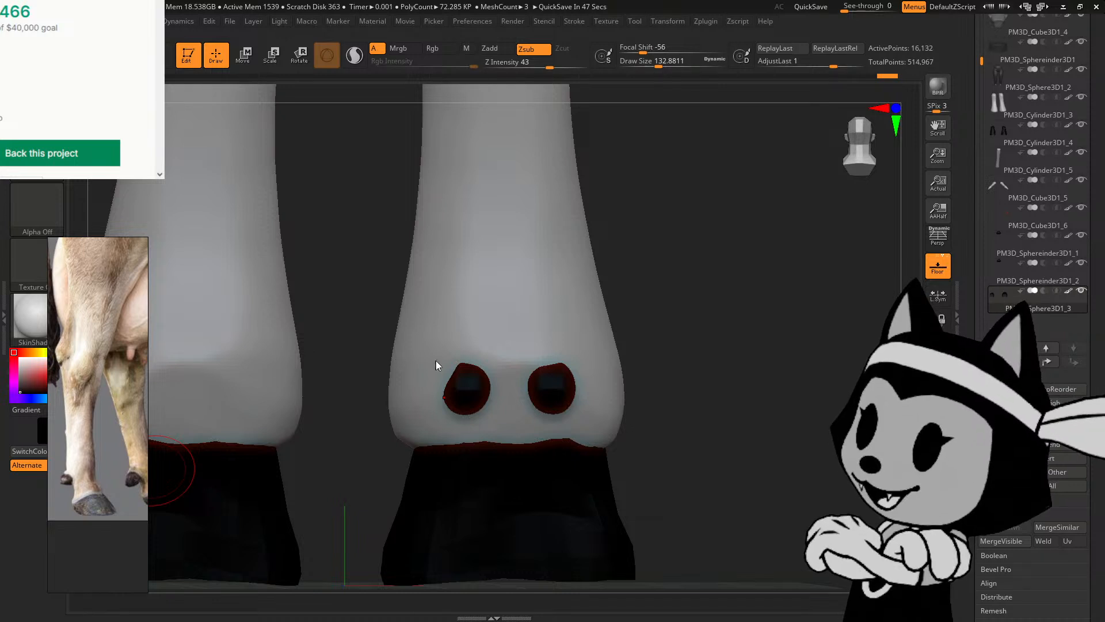
{"action": "scroll", "coordinate": [57, 397], "scroll_direction": "down", "scroll_amount": 1}
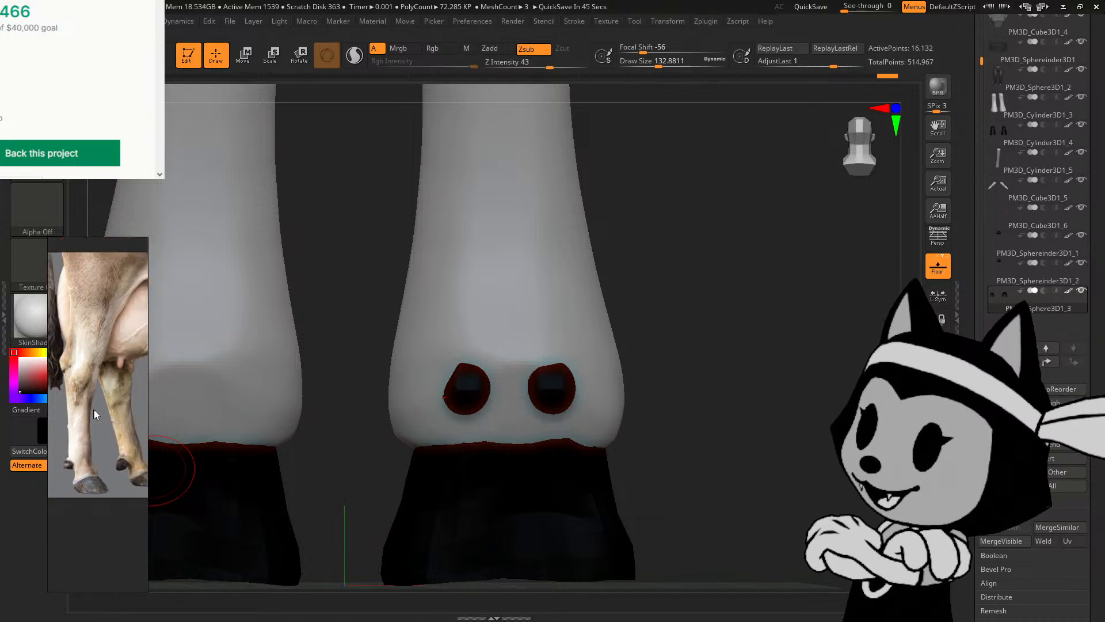
Step: Switch to the Move brush and reshape the two black dewclaws on the back of the ankle, following the cow leg reference
{"action": "middle_click_drag", "start_coordinate": [96, 409], "coordinate": [89, 408]}
{"action": "left_click_drag", "start_coordinate": [824, 397], "coordinate": [739, 436]}
{"action": "left_click_drag", "start_coordinate": [722, 482], "coordinate": [766, 480]}
{"action": "left_click_drag", "start_coordinate": [748, 437], "coordinate": [748, 541], "text": "alt"}
{"action": "left_click_drag", "start_coordinate": [785, 403], "coordinate": [791, 368]}
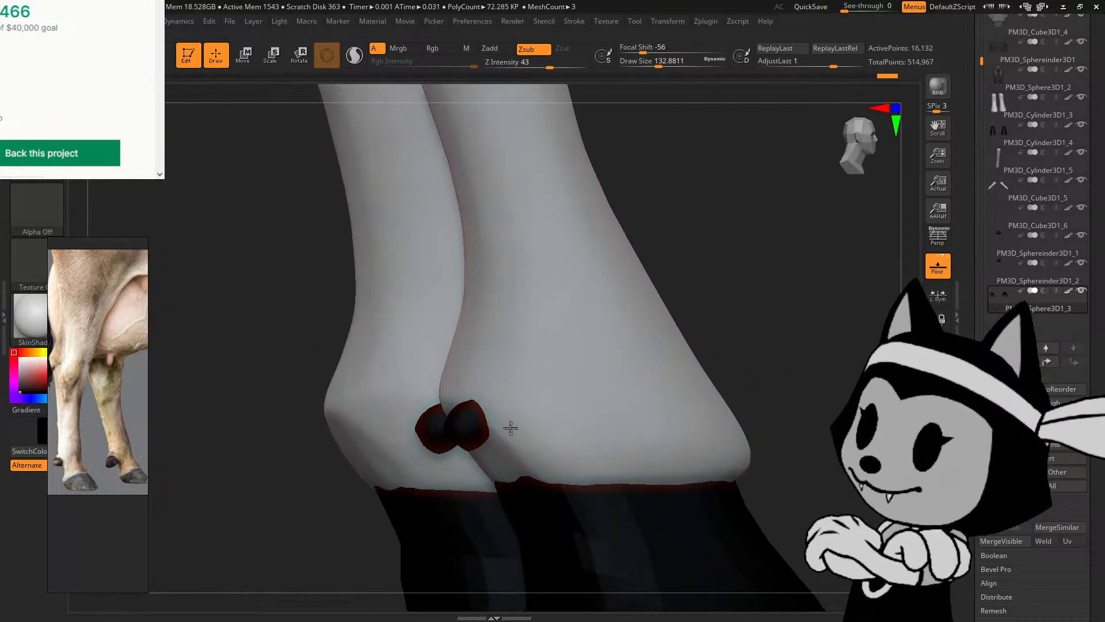
{"action": "key", "text": "b"}
{"action": "key", "text": "m"}
{"action": "key", "text": "v"}
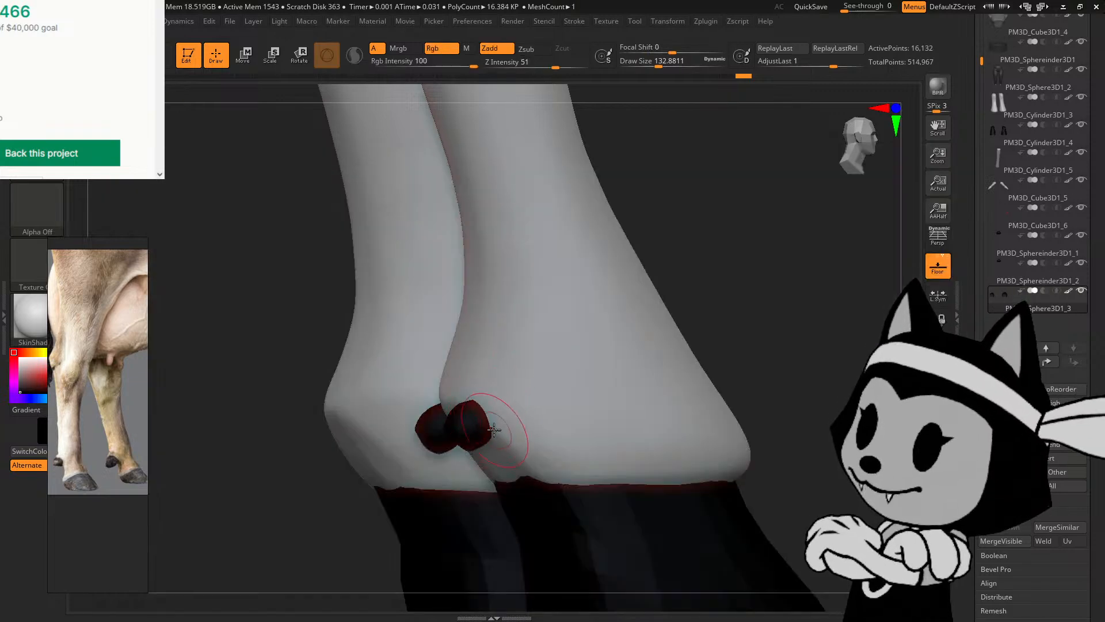
{"action": "left_click_drag", "start_coordinate": [648, 301], "coordinate": [661, 259]}
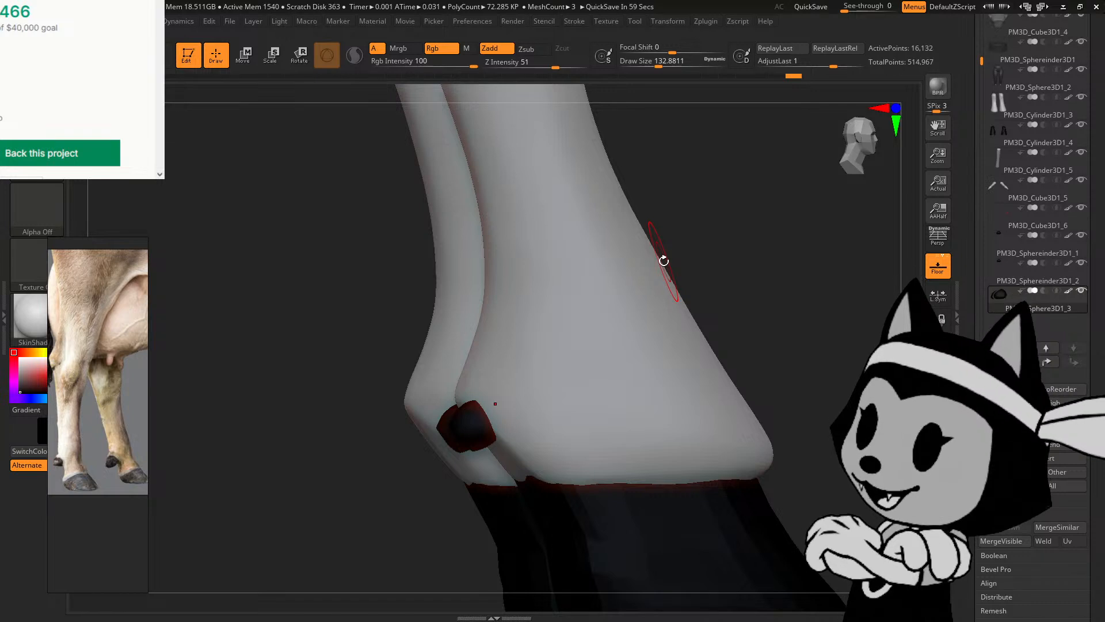
{"action": "left_click_drag", "start_coordinate": [777, 279], "coordinate": [735, 284]}
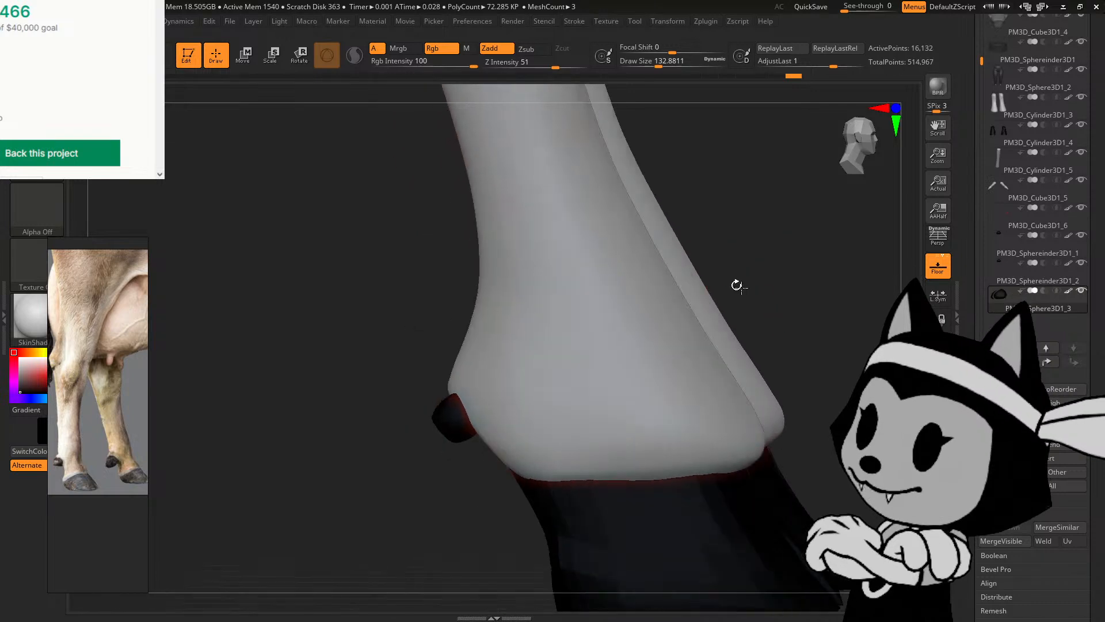
{"action": "left_click_drag", "start_coordinate": [424, 343], "coordinate": [452, 340]}
{"action": "left_click_drag", "start_coordinate": [641, 235], "coordinate": [736, 232]}
Step: Enlarge the brush to a draw size of about 145 and adjust the outlines of both dewclaws from behind
{"action": "key", "text": "bracketright"}
{"action": "mouse_move", "coordinate": [544, 302]}
{"action": "left_mouse_down"}
{"action": "mouse_move", "coordinate": [541, 262]}
{"action": "mouse_move", "coordinate": [564, 284]}
{"action": "mouse_move", "coordinate": [534, 318]}
{"action": "left_mouse_up"}
{"action": "mouse_move", "coordinate": [528, 363]}
{"action": "left_mouse_down"}
{"action": "mouse_move", "coordinate": [513, 362]}
{"action": "mouse_move", "coordinate": [518, 325]}
{"action": "mouse_move", "coordinate": [500, 326]}
{"action": "left_mouse_up"}
{"action": "left_click_drag", "start_coordinate": [534, 289], "coordinate": [529, 292]}
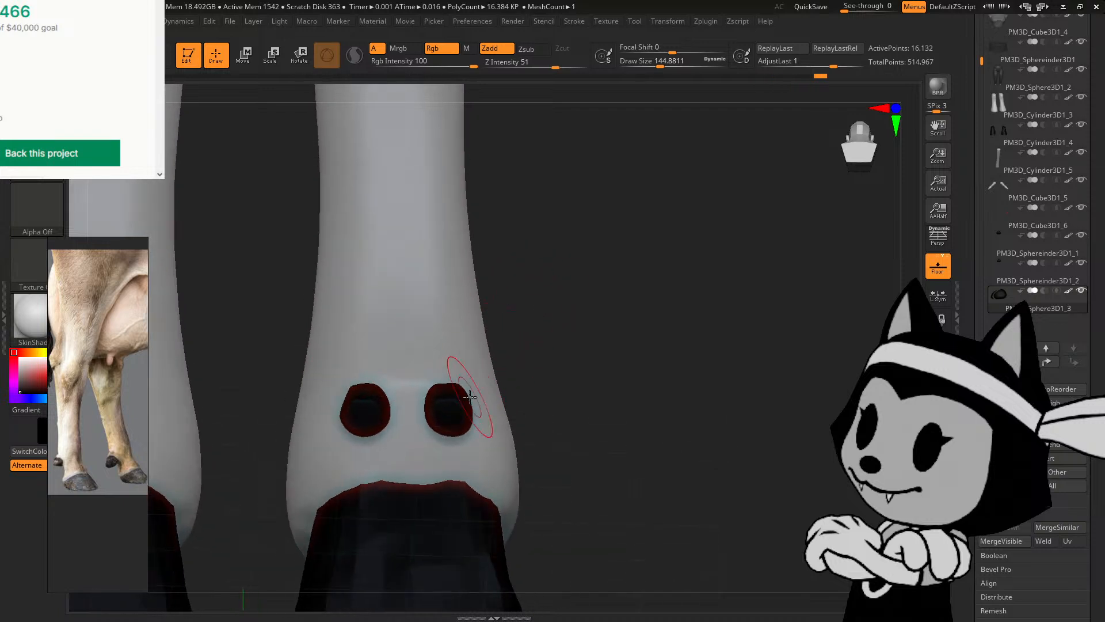
{"action": "left_click_drag", "start_coordinate": [518, 339], "coordinate": [507, 417]}
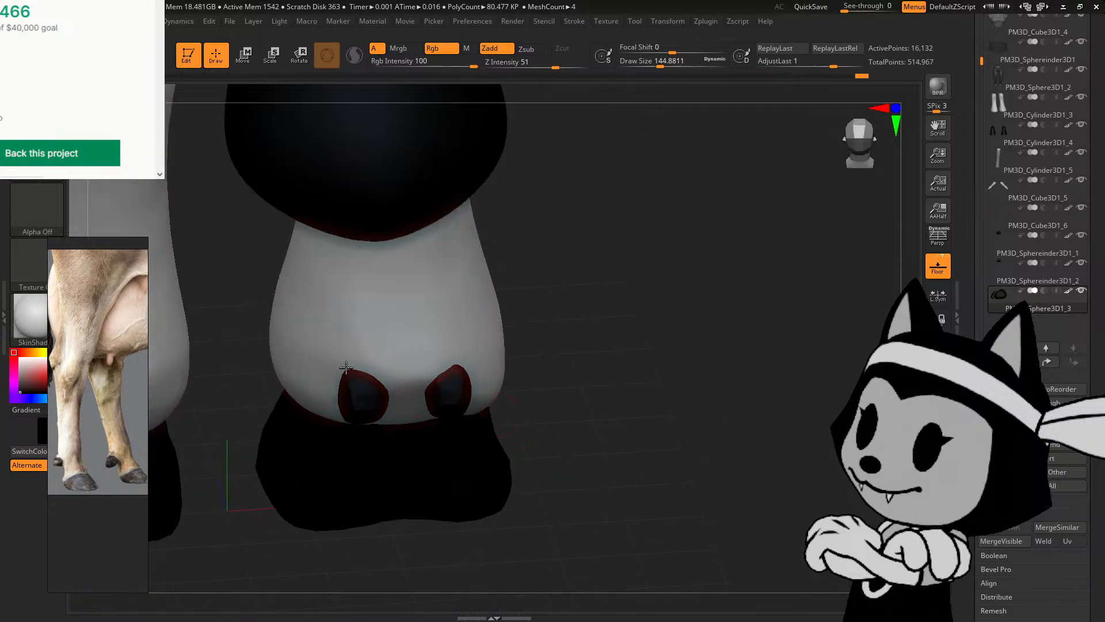
{"action": "left_click_drag", "start_coordinate": [579, 276], "coordinate": [397, 367]}
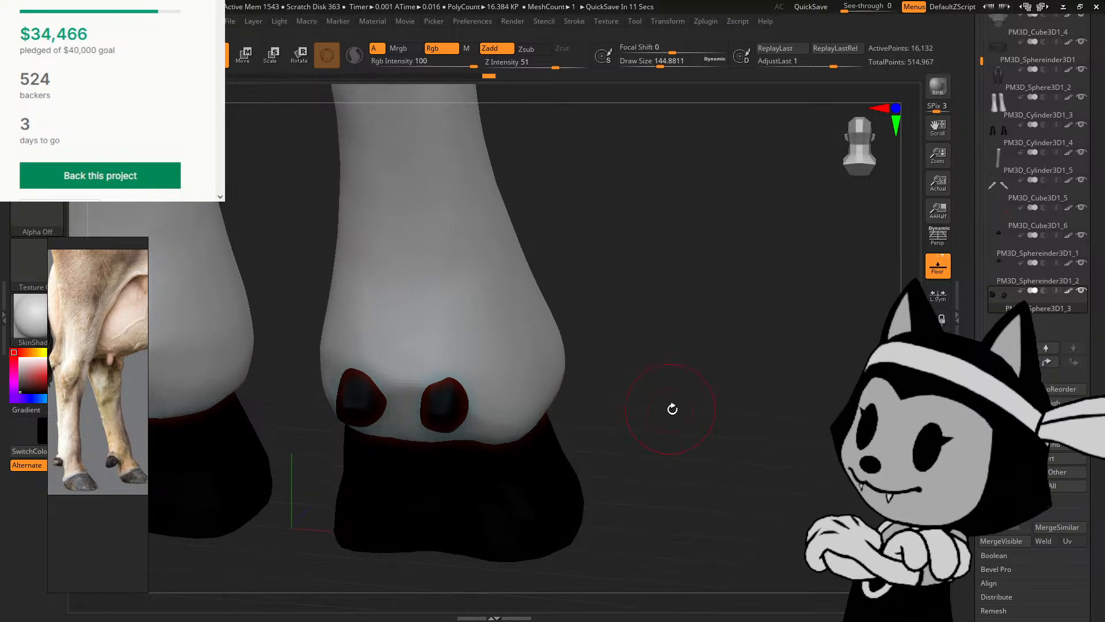
Step: Push the dewclaws' upper edges and protruding side profile into shape with the Move brush
{"action": "left_click_drag", "start_coordinate": [668, 444], "coordinate": [675, 437]}
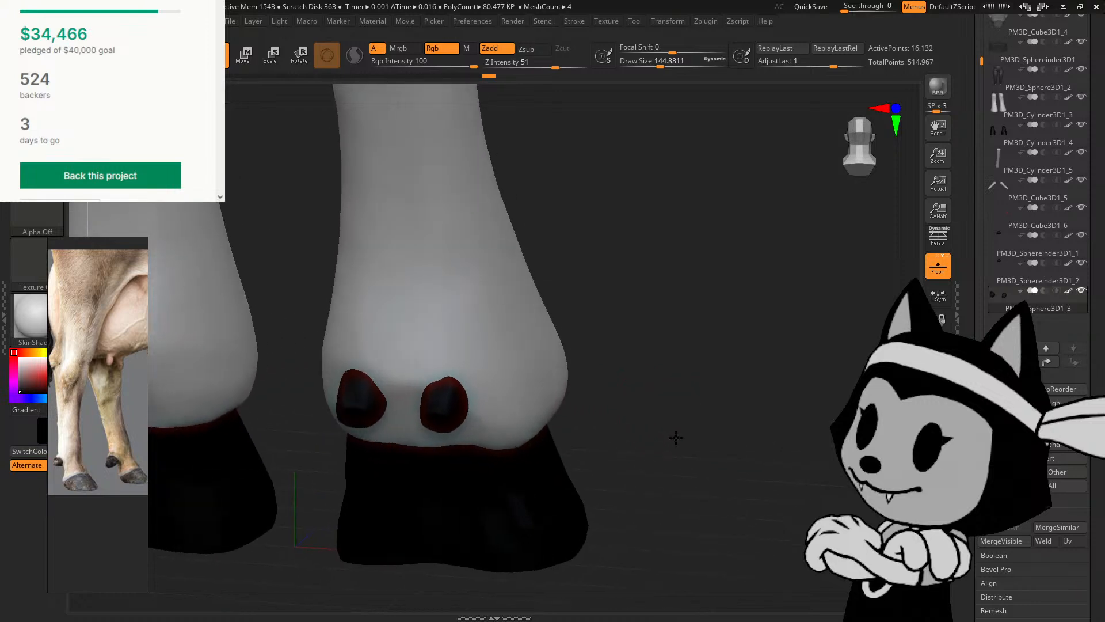
{"action": "left_click_drag", "start_coordinate": [584, 321], "coordinate": [429, 413]}
{"action": "left_click_drag", "start_coordinate": [612, 257], "coordinate": [707, 217]}
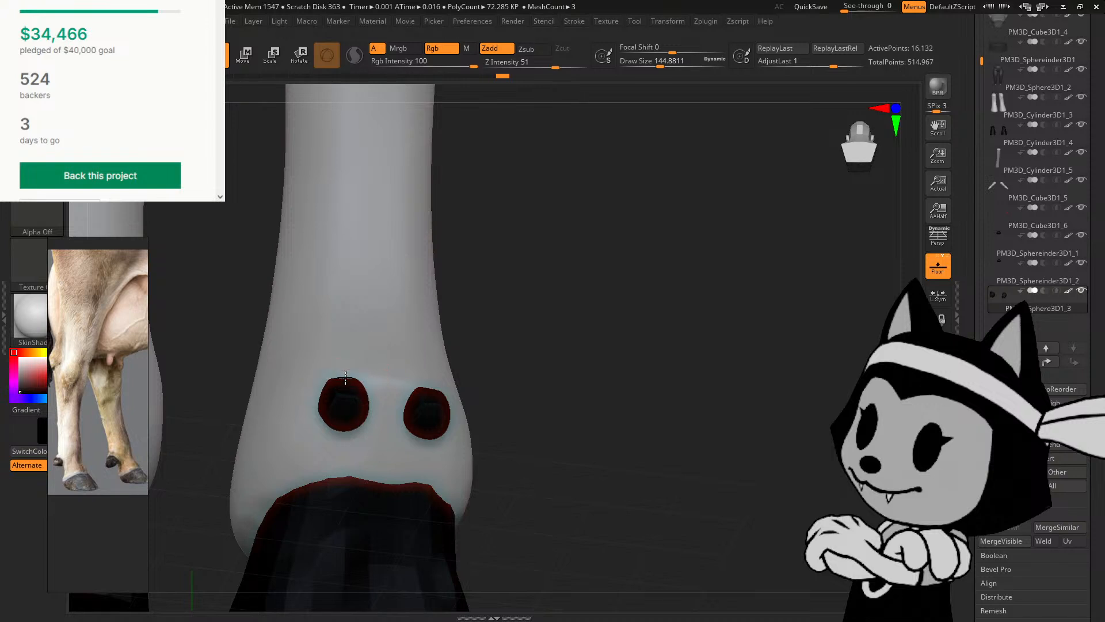
{"action": "left_click_drag", "start_coordinate": [502, 306], "coordinate": [469, 347]}
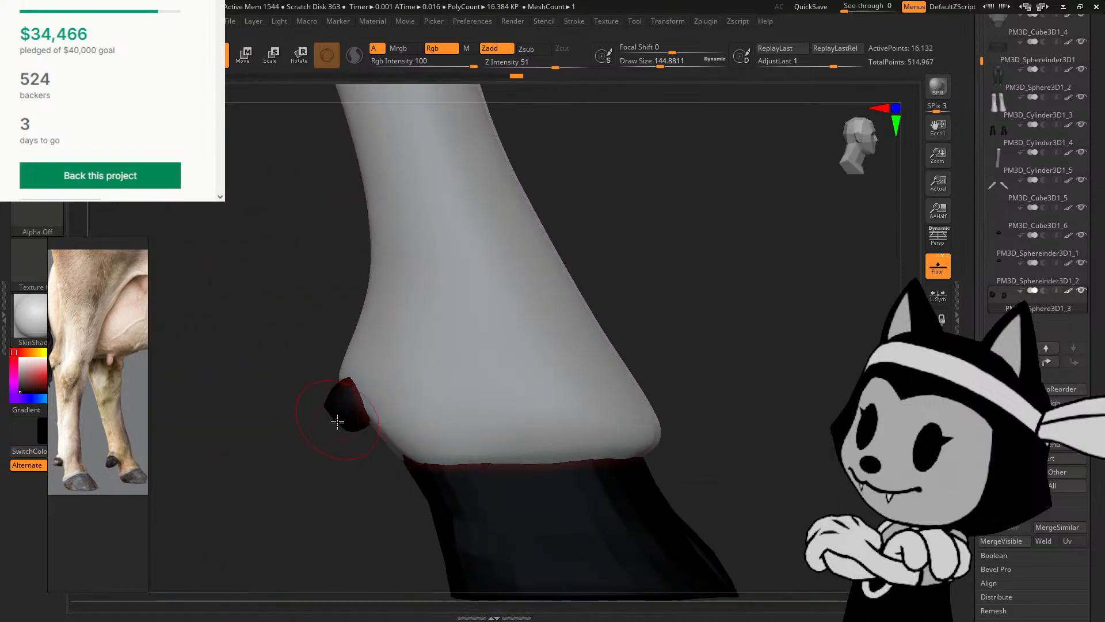
{"action": "left_click_drag", "start_coordinate": [336, 427], "coordinate": [343, 436]}
Step: Reduce the draw size to about 101 and reshape the outer and lower edges of the dewclaws in side view
{"action": "left_click_drag", "start_coordinate": [817, 412], "coordinate": [858, 413], "text": "alt"}
{"action": "key", "text": "bracketleft"}
{"action": "key", "text": "bracketleft"}
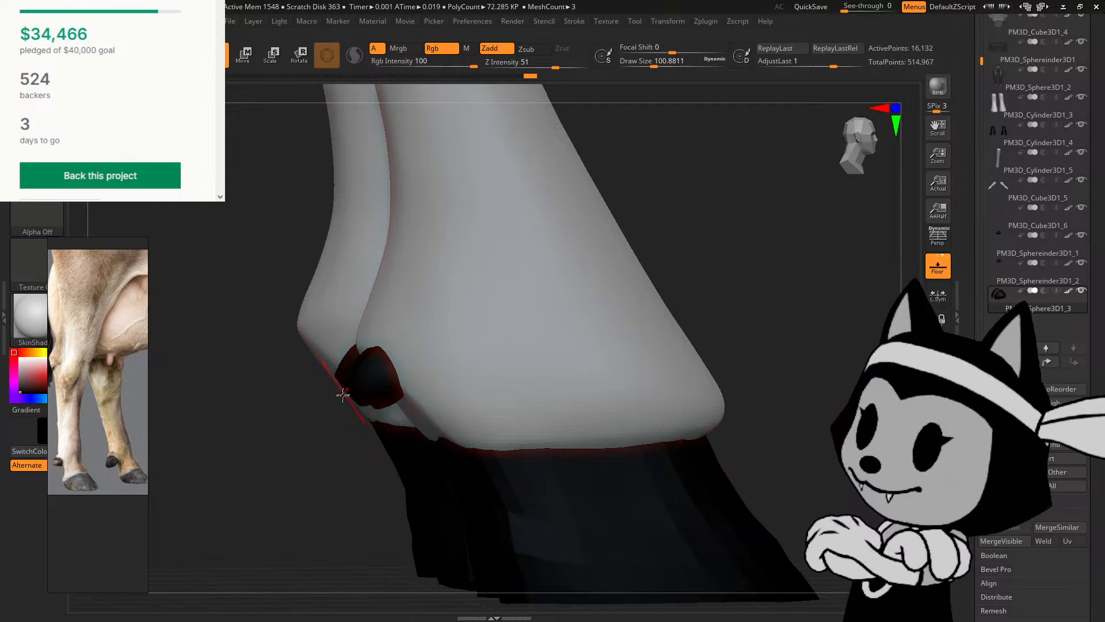
{"action": "left_click_drag", "start_coordinate": [341, 423], "coordinate": [349, 414]}
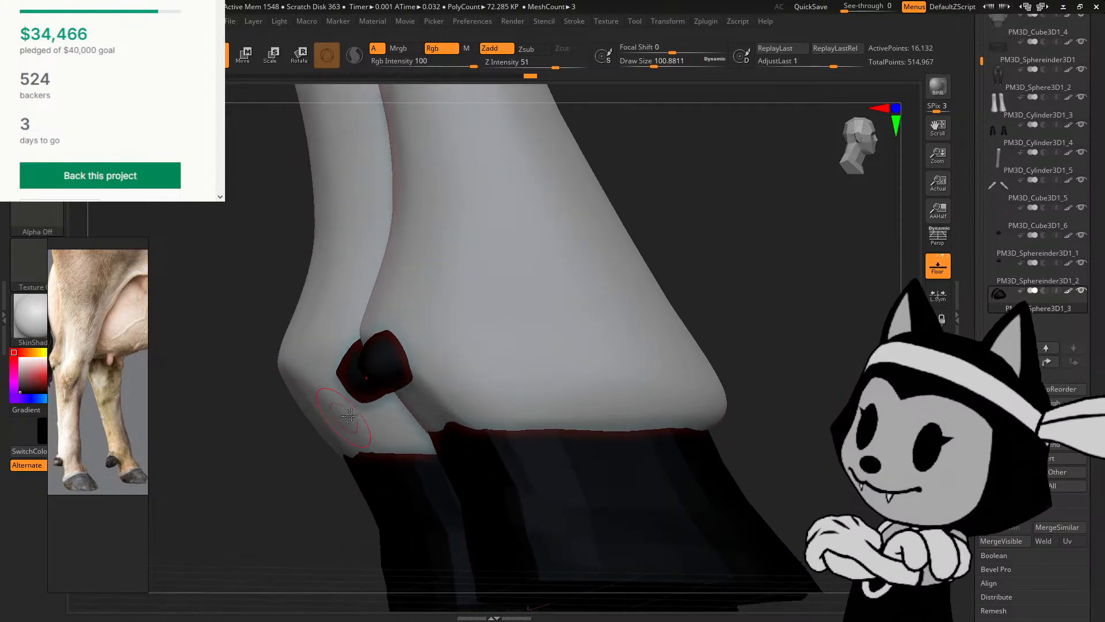
{"action": "mouse_move", "coordinate": [373, 459]}
{"action": "left_mouse_down"}
{"action": "mouse_move", "coordinate": [686, 240]}
{"action": "mouse_move", "coordinate": [757, 236]}
{"action": "mouse_move", "coordinate": [415, 385]}
{"action": "left_mouse_up"}
{"action": "left_click_drag", "start_coordinate": [483, 341], "coordinate": [454, 351]}
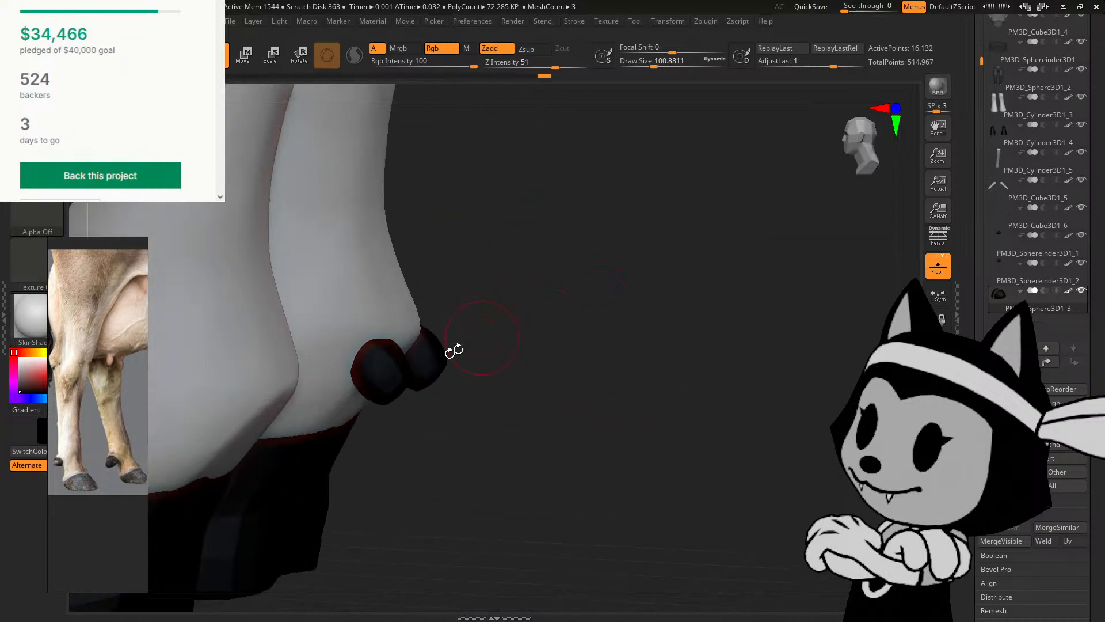
Step: Shape the protruding ends of the dewclaws from both sides of the leg with the Move brush
{"action": "left_click_drag", "start_coordinate": [439, 404], "coordinate": [469, 394]}
{"action": "mouse_move", "coordinate": [476, 323]}
{"action": "left_mouse_down"}
{"action": "mouse_move", "coordinate": [376, 385]}
{"action": "mouse_move", "coordinate": [405, 384]}
{"action": "mouse_move", "coordinate": [421, 397]}
{"action": "left_mouse_up"}
{"action": "mouse_move", "coordinate": [467, 337]}
{"action": "left_mouse_down"}
{"action": "mouse_move", "coordinate": [449, 329]}
{"action": "mouse_move", "coordinate": [440, 340]}
{"action": "mouse_move", "coordinate": [456, 353]}
{"action": "mouse_move", "coordinate": [455, 334]}
{"action": "mouse_move", "coordinate": [496, 293]}
{"action": "mouse_move", "coordinate": [564, 290]}
{"action": "left_mouse_up"}
{"action": "left_click_drag", "start_coordinate": [521, 344], "coordinate": [522, 336]}
{"action": "mouse_move", "coordinate": [631, 282]}
{"action": "left_mouse_down"}
{"action": "mouse_move", "coordinate": [647, 267]}
{"action": "mouse_move", "coordinate": [589, 288]}
{"action": "left_mouse_up"}
{"action": "left_click_drag", "start_coordinate": [481, 398], "coordinate": [525, 338]}
{"action": "left_click_drag", "start_coordinate": [506, 429], "coordinate": [552, 444]}
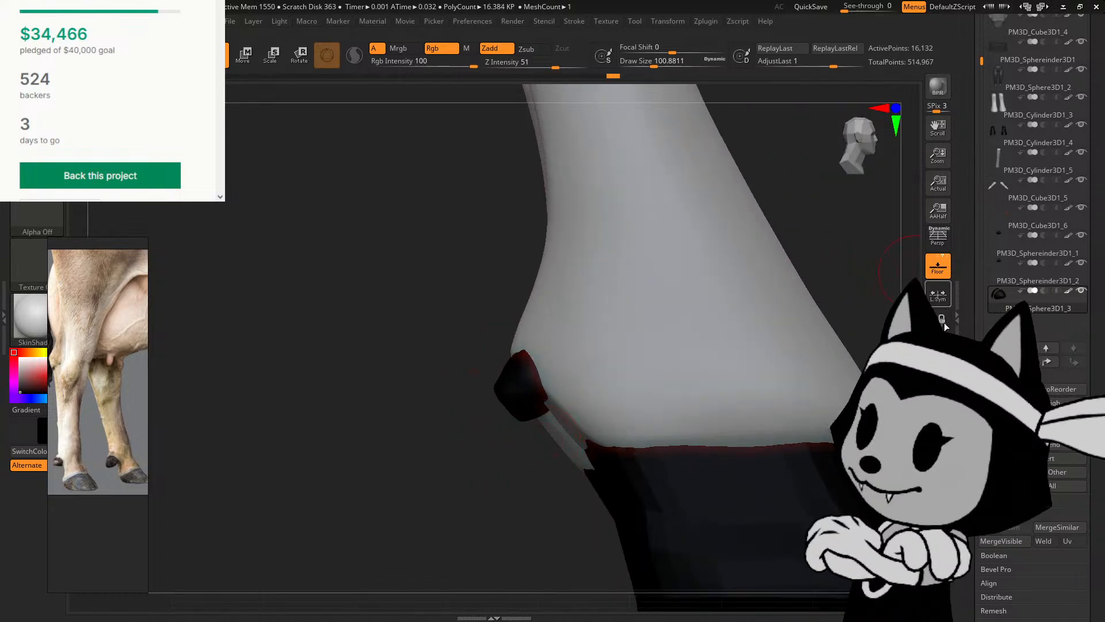
Step: Refine the dewclaws' side profile and their rounded outlines as seen from the rear
{"action": "mouse_move", "coordinate": [531, 408]}
{"action": "left_mouse_down"}
{"action": "mouse_move", "coordinate": [543, 441]}
{"action": "mouse_move", "coordinate": [500, 438]}
{"action": "mouse_move", "coordinate": [478, 476]}
{"action": "left_mouse_up"}
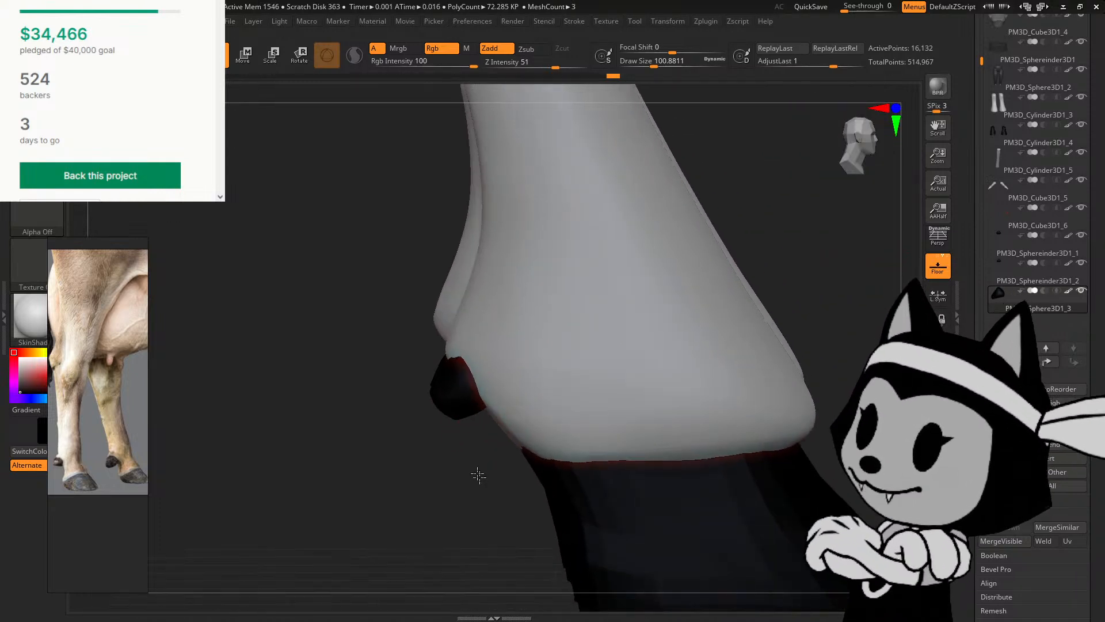
{"action": "left_click_drag", "start_coordinate": [454, 364], "coordinate": [458, 390]}
{"action": "left_click_drag", "start_coordinate": [457, 434], "coordinate": [547, 415]}
{"action": "left_click_drag", "start_coordinate": [580, 323], "coordinate": [610, 303]}
{"action": "left_click_drag", "start_coordinate": [397, 311], "coordinate": [404, 349]}
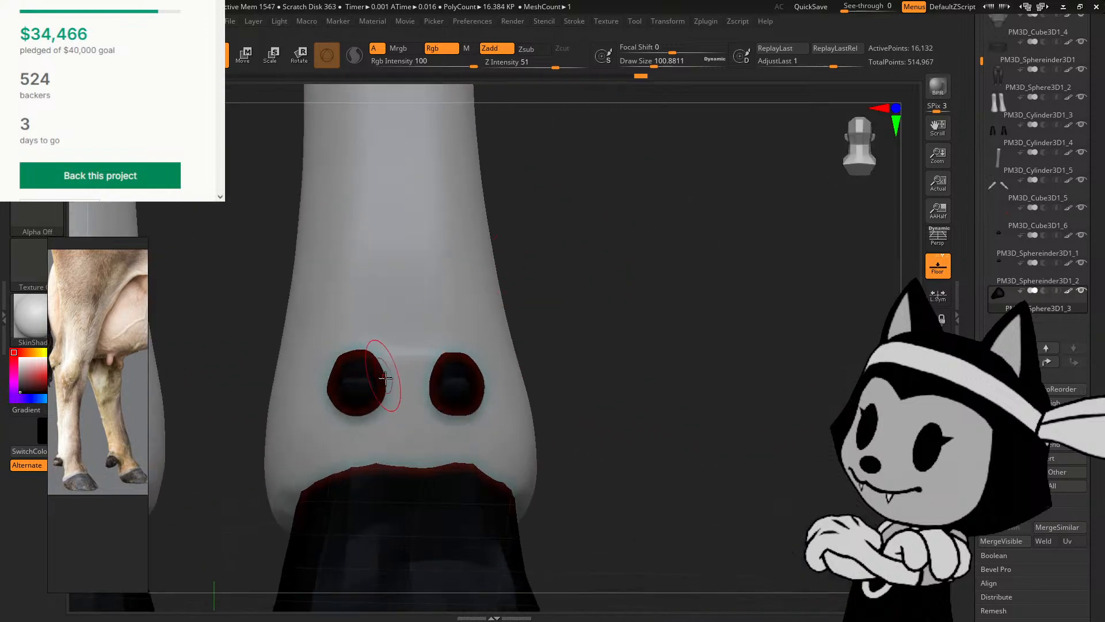
{"action": "left_click_drag", "start_coordinate": [552, 303], "coordinate": [432, 361]}
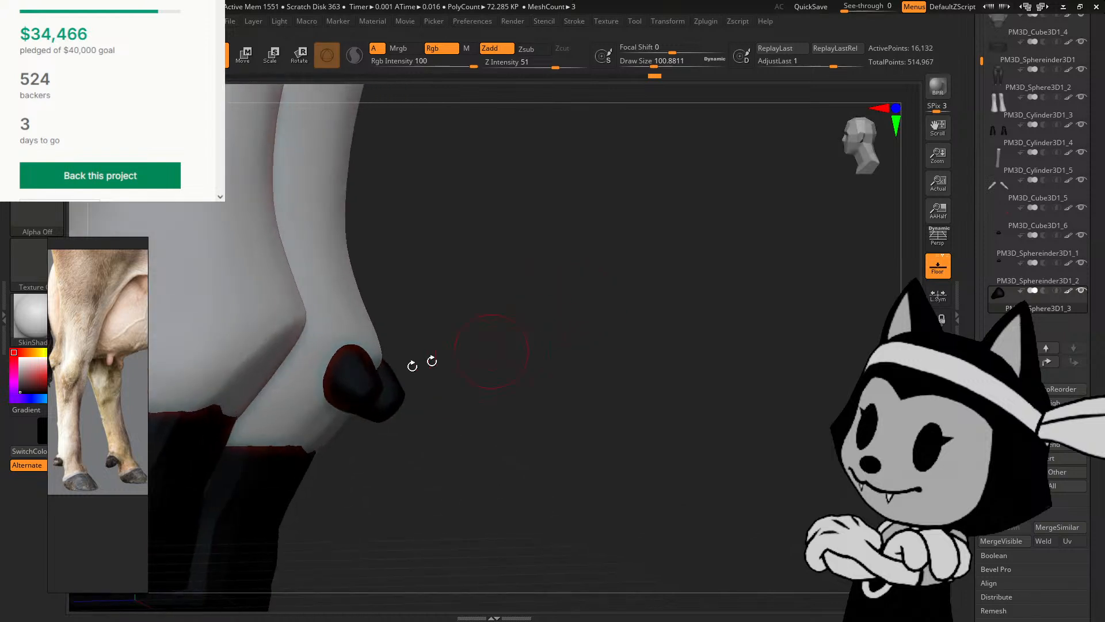
Step: Adjust the undersides and base contours of both dewclaws from a low rear angle
{"action": "left_click_drag", "start_coordinate": [325, 395], "coordinate": [375, 288]}
{"action": "left_click_drag", "start_coordinate": [365, 399], "coordinate": [484, 299]}
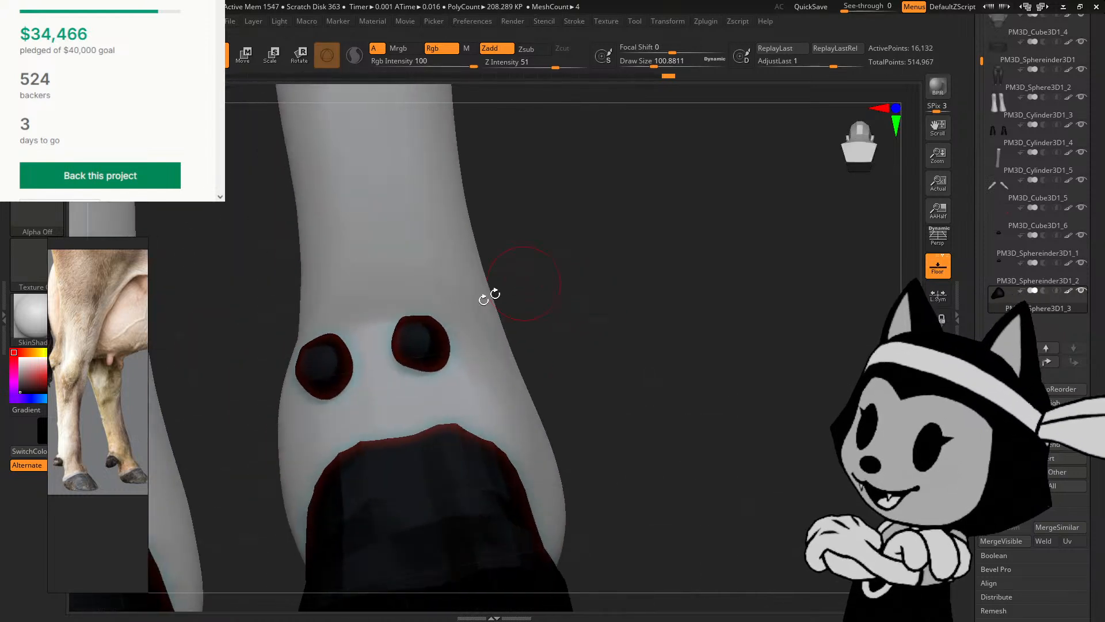
{"action": "left_click_drag", "start_coordinate": [363, 390], "coordinate": [540, 305]}
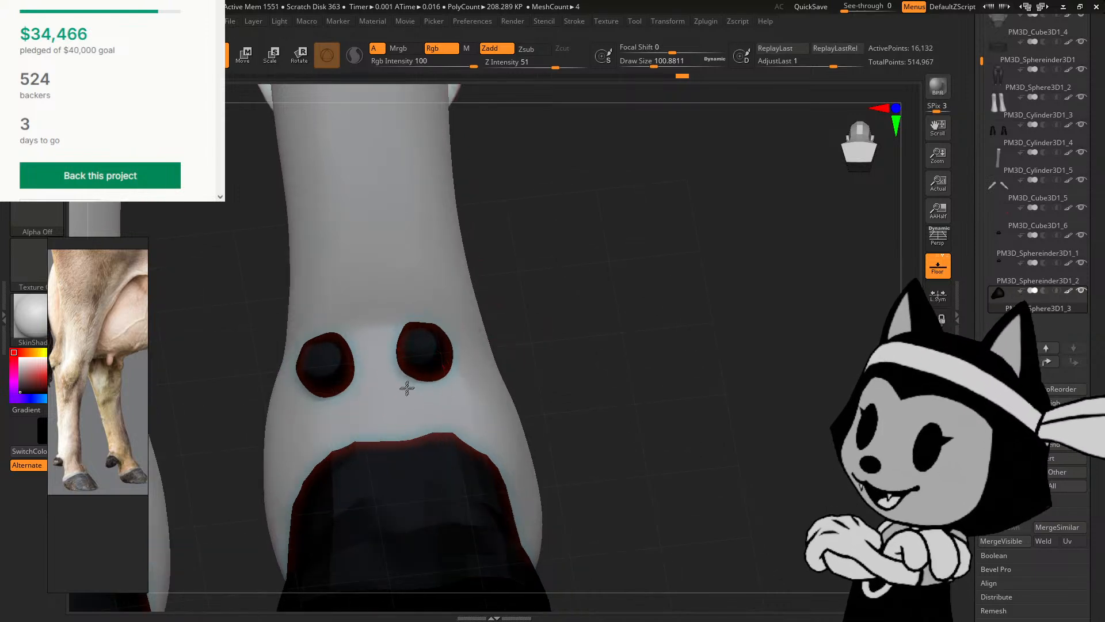
{"action": "left_click_drag", "start_coordinate": [407, 387], "coordinate": [494, 291]}
{"action": "left_click_drag", "start_coordinate": [356, 338], "coordinate": [369, 338]}
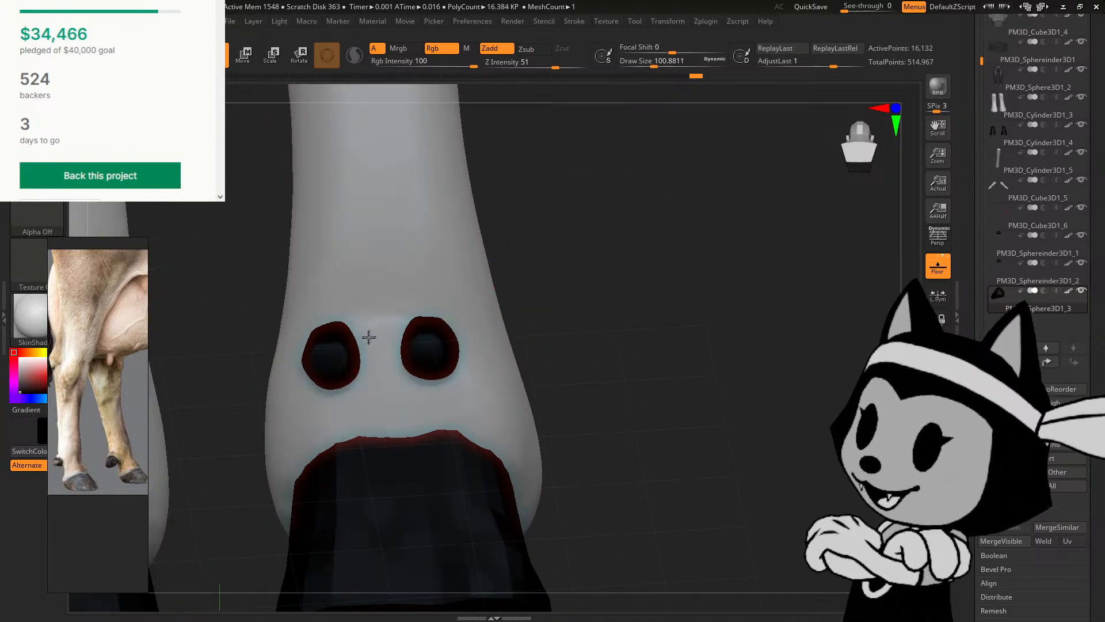
Step: Refine the upper contour and tip of the dewclaws in profile from both sides of the ankle
{"action": "left_click_drag", "start_coordinate": [520, 299], "coordinate": [489, 325]}
{"action": "mouse_move", "coordinate": [489, 324]}
{"action": "right_mouse_down"}
{"action": "mouse_move", "coordinate": [499, 318]}
{"action": "mouse_move", "coordinate": [461, 315]}
{"action": "mouse_move", "coordinate": [480, 313]}
{"action": "right_mouse_up"}
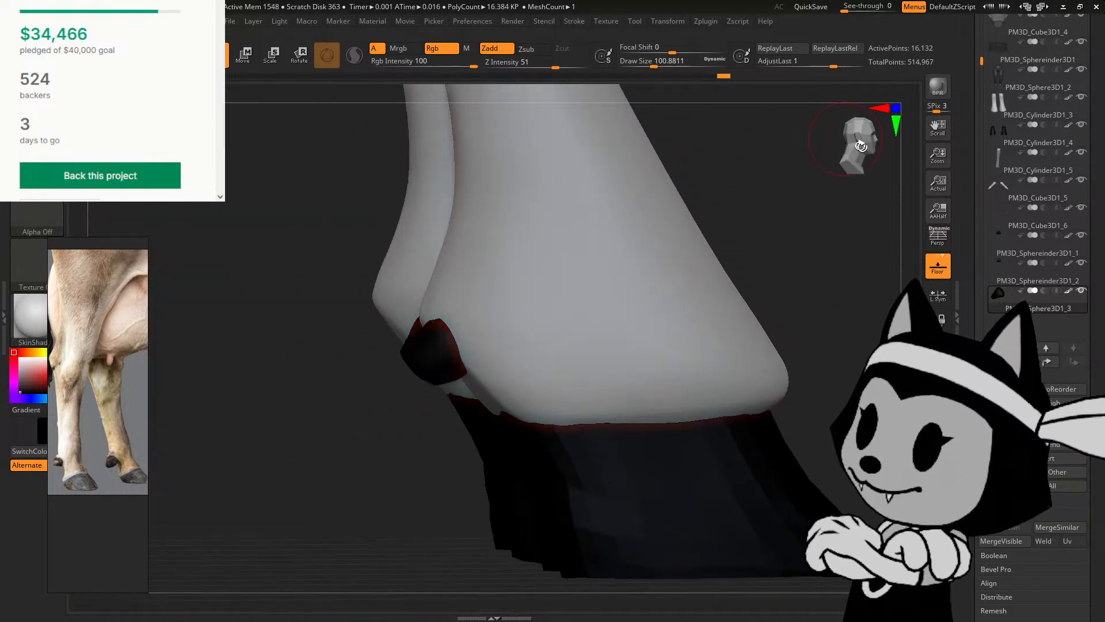
{"action": "left_click", "coordinate": [858, 143]}
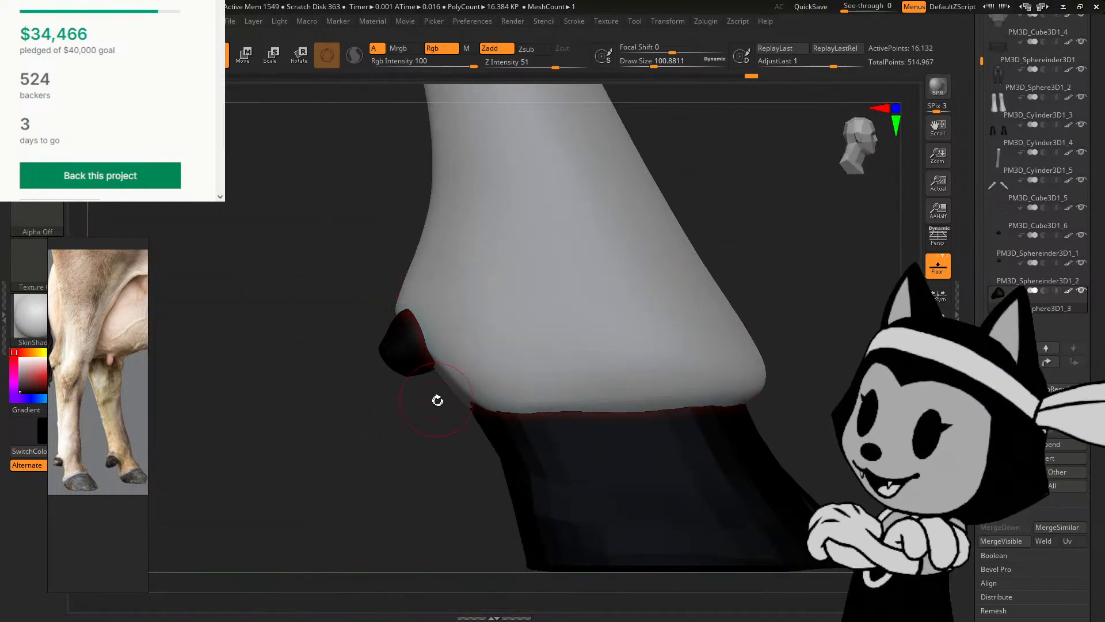
{"action": "mouse_move", "coordinate": [438, 397]}
{"action": "right_mouse_down"}
{"action": "mouse_move", "coordinate": [537, 390]}
{"action": "mouse_move", "coordinate": [370, 328]}
{"action": "right_mouse_up"}
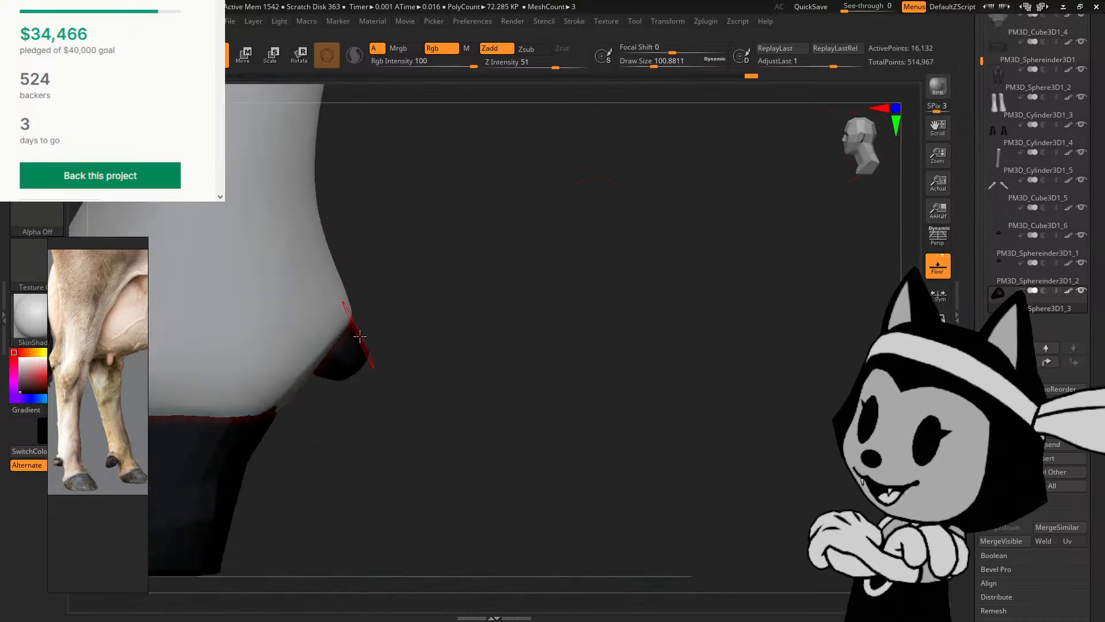
{"action": "mouse_move", "coordinate": [454, 296]}
{"action": "right_mouse_down"}
{"action": "mouse_move", "coordinate": [451, 331]}
{"action": "mouse_move", "coordinate": [426, 335]}
{"action": "mouse_move", "coordinate": [406, 322]}
{"action": "mouse_move", "coordinate": [455, 323]}
{"action": "right_mouse_up"}
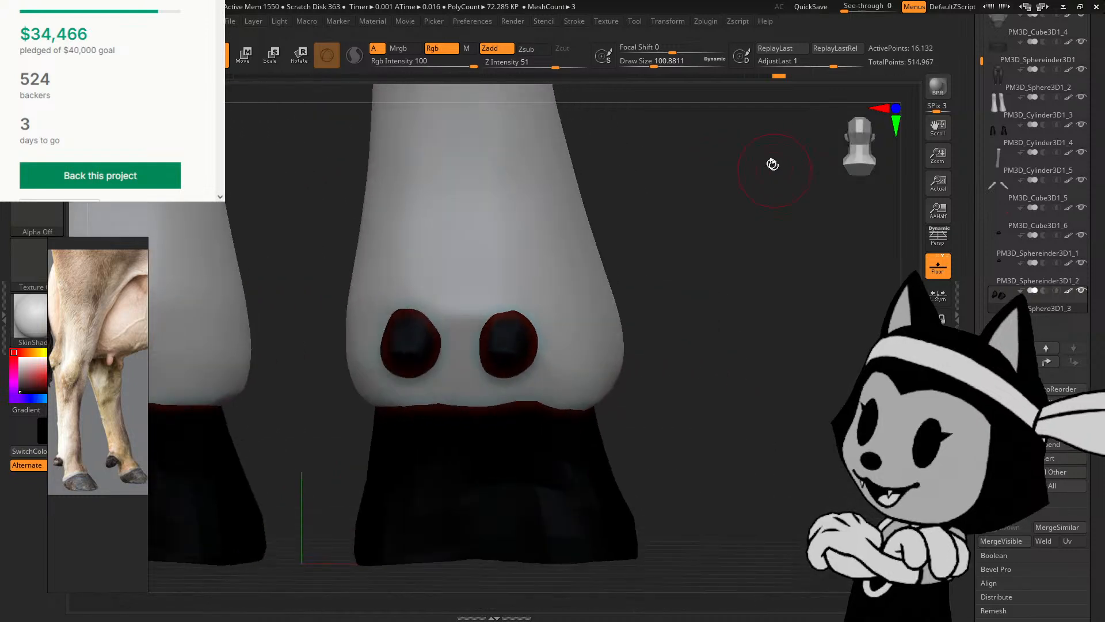
Step: Move the inner and top edges of the dewclaws from behind and below to even out the pair
{"action": "right_click_drag", "start_coordinate": [621, 253], "coordinate": [595, 211]}
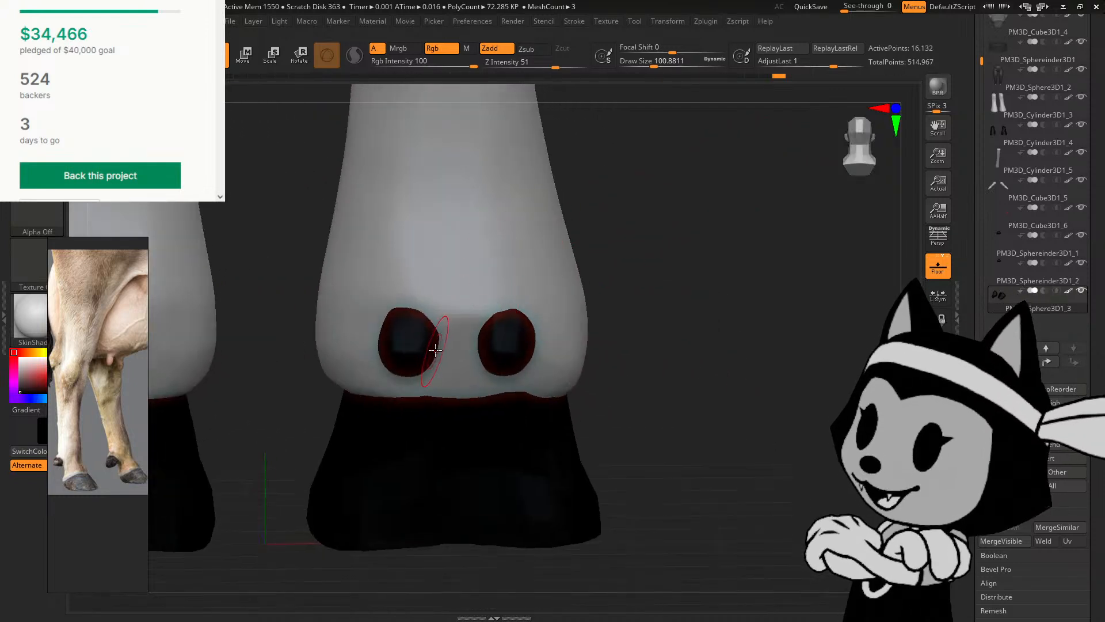
{"action": "left_click_drag", "start_coordinate": [616, 259], "coordinate": [578, 275]}
{"action": "left_click_drag", "start_coordinate": [566, 318], "coordinate": [587, 300]}
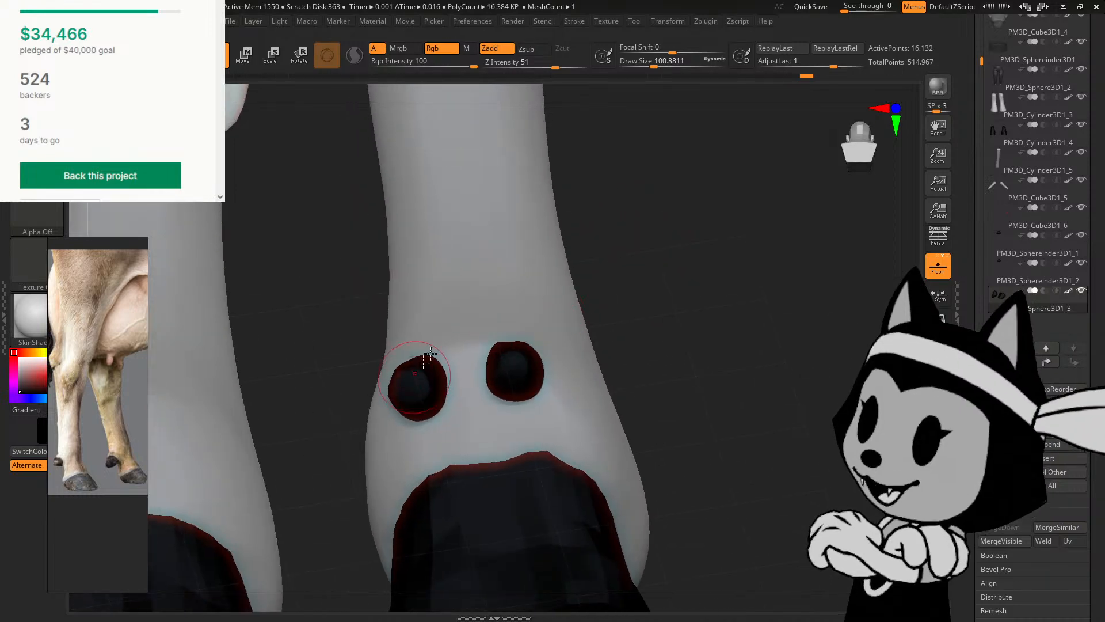
{"action": "left_click_drag", "start_coordinate": [668, 291], "coordinate": [588, 265]}
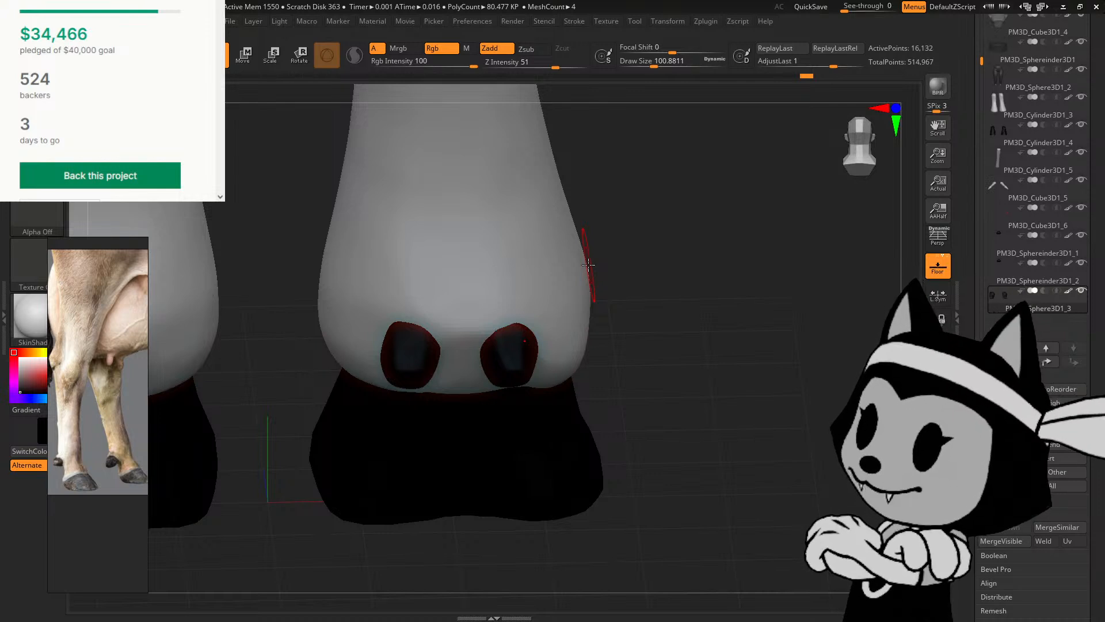
Step: Increase the draw size to about 117 and reshape the dewclaws from above and below
{"action": "key", "text": "bracketright"}
{"action": "left_click_drag", "start_coordinate": [631, 275], "coordinate": [651, 298], "text": "alt"}
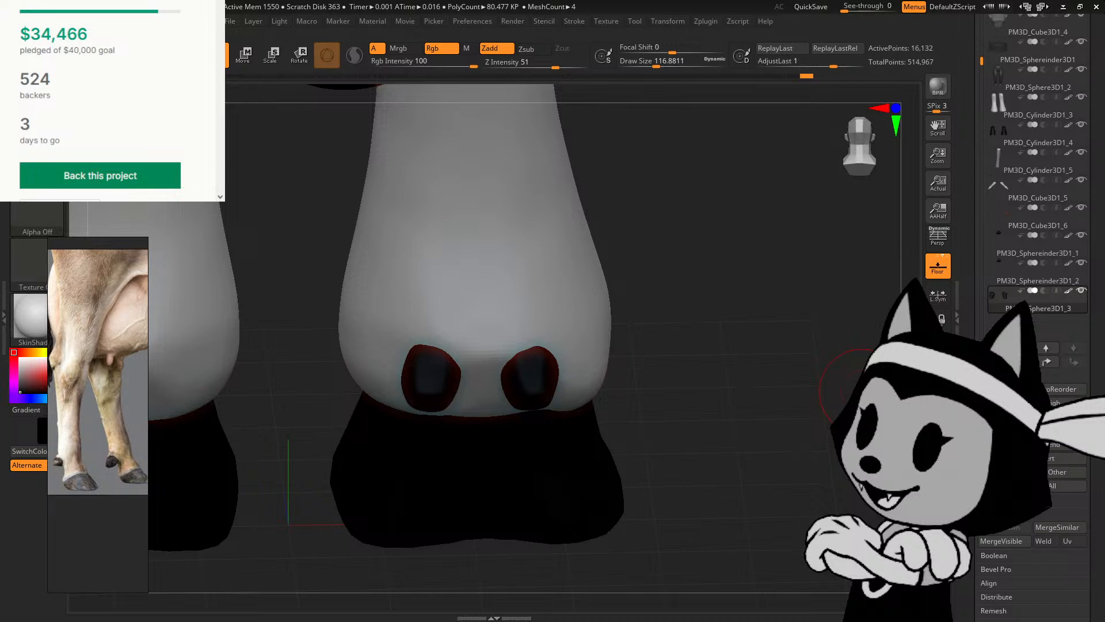
{"action": "mouse_move", "coordinate": [618, 303]}
{"action": "left_mouse_down"}
{"action": "mouse_move", "coordinate": [626, 296]}
{"action": "mouse_move", "coordinate": [600, 290]}
{"action": "left_mouse_up"}
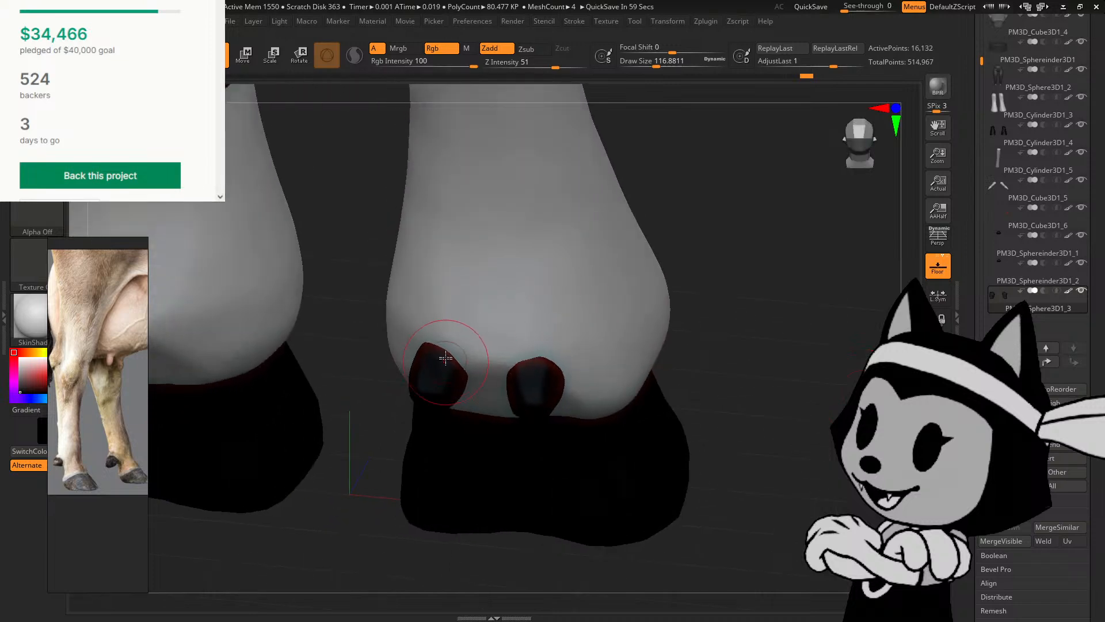
{"action": "left_click_drag", "start_coordinate": [686, 255], "coordinate": [530, 328]}
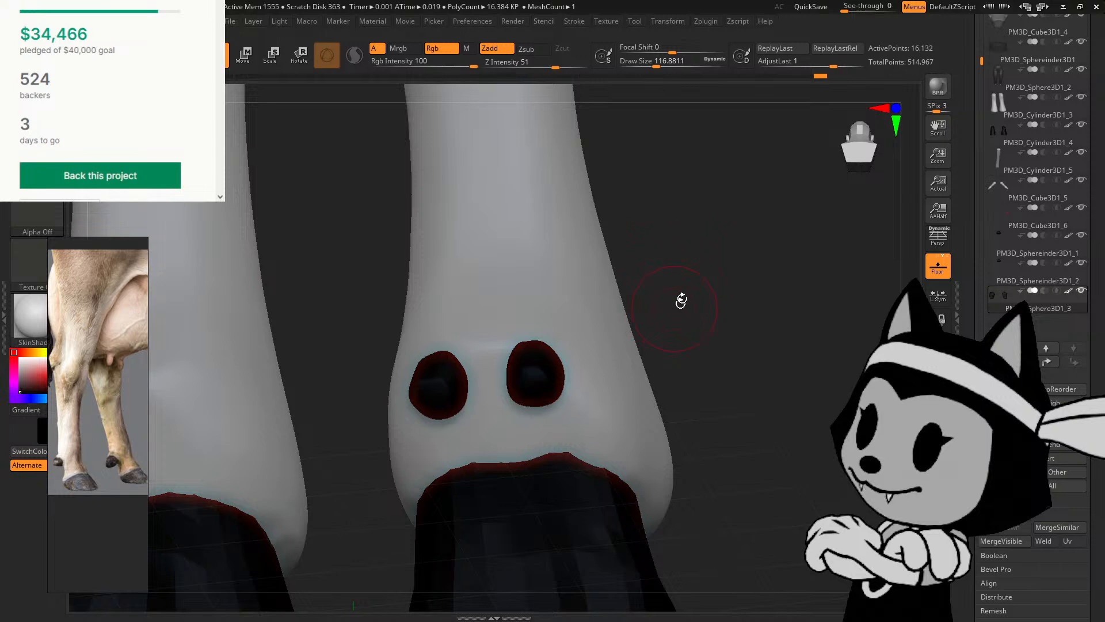
{"action": "left_click_drag", "start_coordinate": [681, 299], "coordinate": [572, 358]}
{"action": "left_click_drag", "start_coordinate": [516, 407], "coordinate": [519, 398]}
{"action": "left_click_drag", "start_coordinate": [684, 341], "coordinate": [670, 314]}
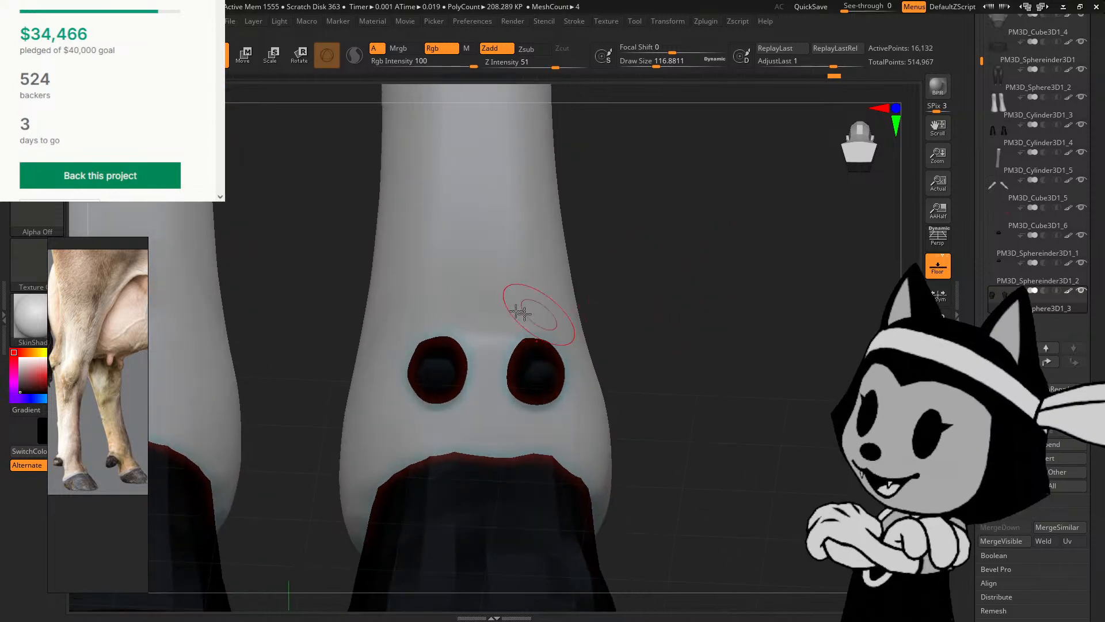
Step: Fine-tune the dewclaws' upper edges and inner sides with smaller draw sizes of about 73 and 93
{"action": "right_click_drag", "start_coordinate": [588, 364], "coordinate": [544, 360]}
{"action": "right_click_drag", "start_coordinate": [450, 342], "coordinate": [459, 360]}
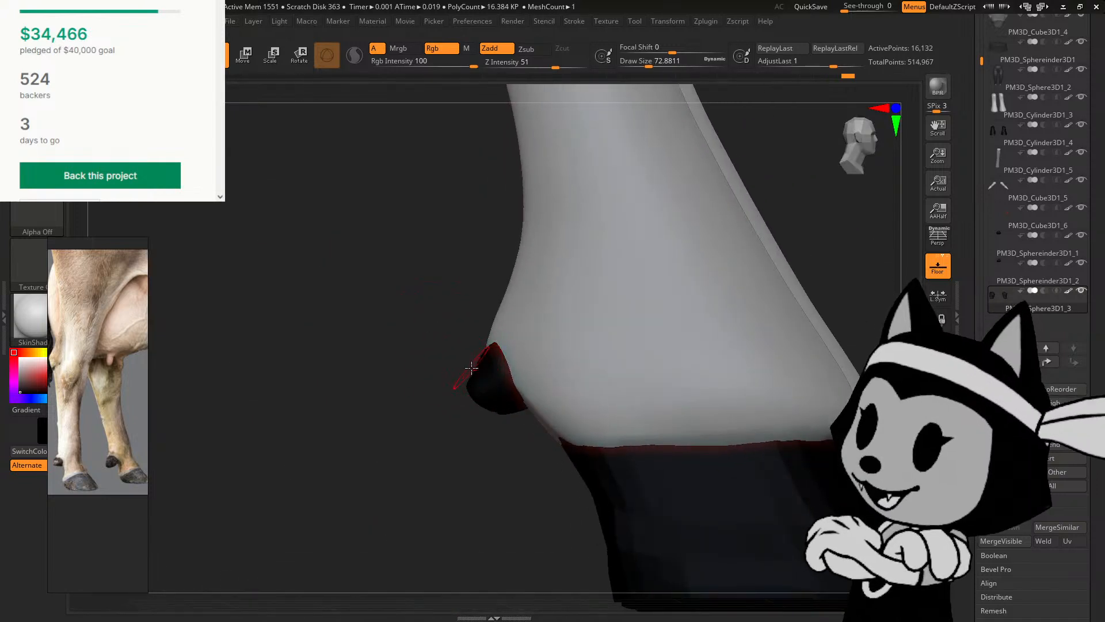
{"action": "right_click_drag", "start_coordinate": [465, 316], "coordinate": [512, 271]}
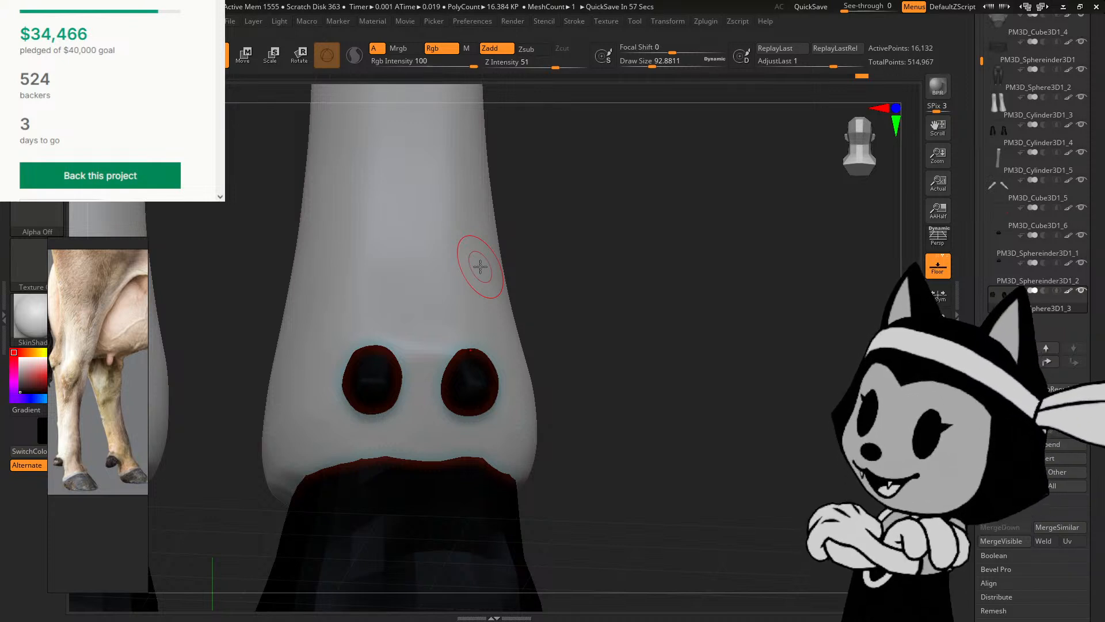
{"action": "left_click_drag", "start_coordinate": [575, 247], "coordinate": [395, 364]}
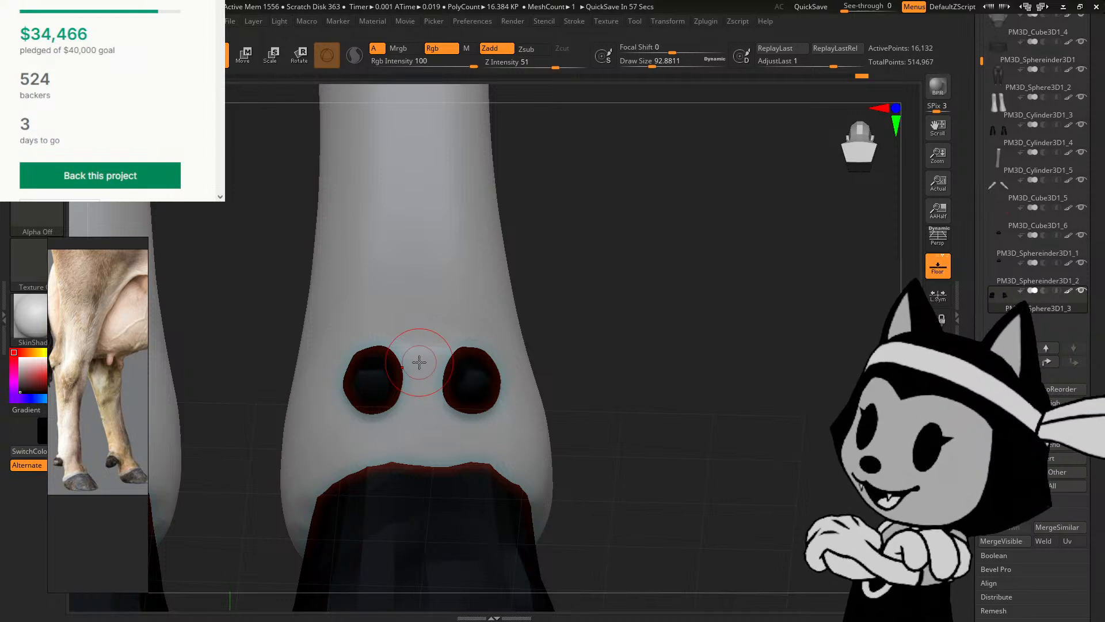
{"action": "mouse_move", "coordinate": [550, 311]}
{"action": "left_mouse_down"}
{"action": "mouse_move", "coordinate": [518, 330]}
{"action": "mouse_move", "coordinate": [533, 328]}
{"action": "mouse_move", "coordinate": [528, 346]}
{"action": "left_mouse_up"}
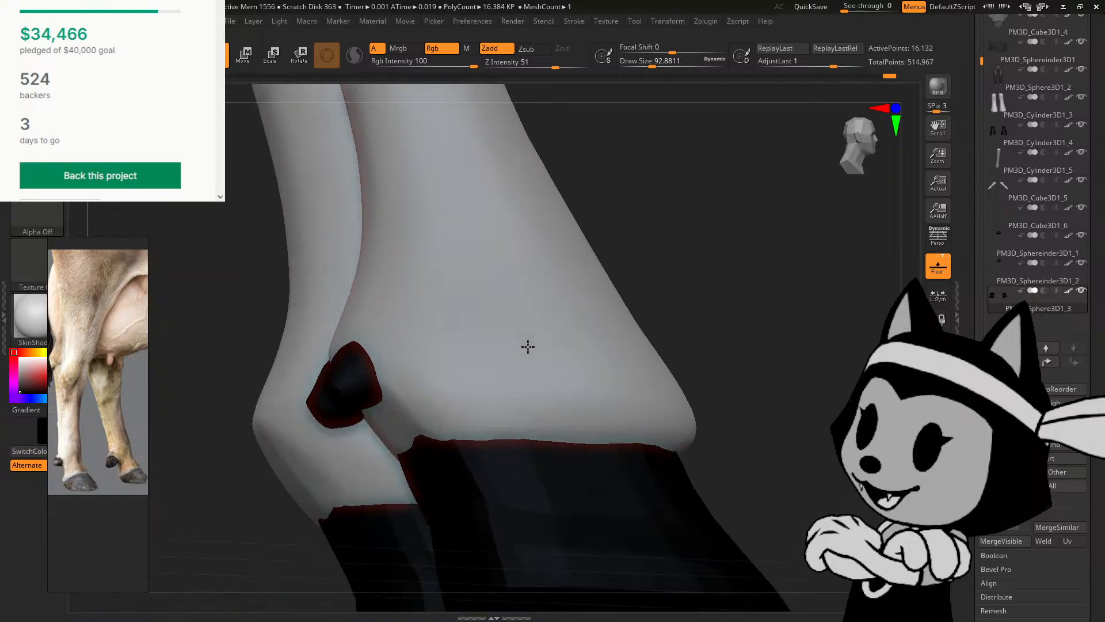
Step: Reshape the dewclaws' upper and rear edges from a rear three-quarter view with a draw size of about 93
{"action": "left_click_drag", "start_coordinate": [650, 229], "coordinate": [567, 248]}
{"action": "mouse_move", "coordinate": [344, 465]}
{"action": "left_mouse_down"}
{"action": "mouse_move", "coordinate": [360, 471]}
{"action": "mouse_move", "coordinate": [350, 465]}
{"action": "left_mouse_up"}
{"action": "left_click_drag", "start_coordinate": [333, 381], "coordinate": [311, 351]}
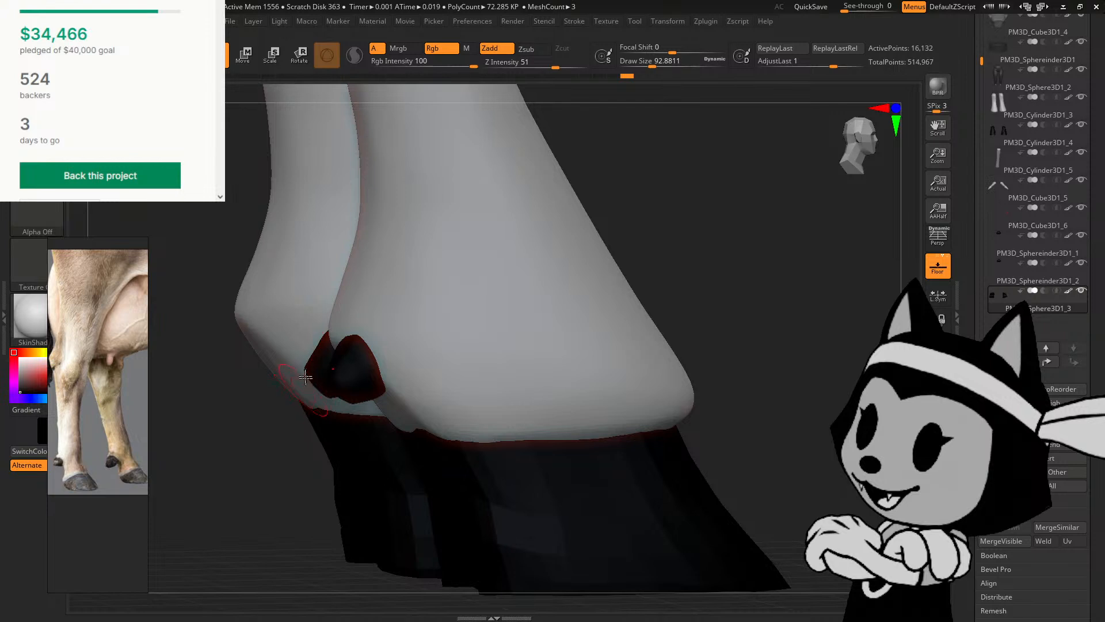
{"action": "left_click_drag", "start_coordinate": [301, 404], "coordinate": [277, 392]}
{"action": "left_click_drag", "start_coordinate": [682, 237], "coordinate": [504, 269]}
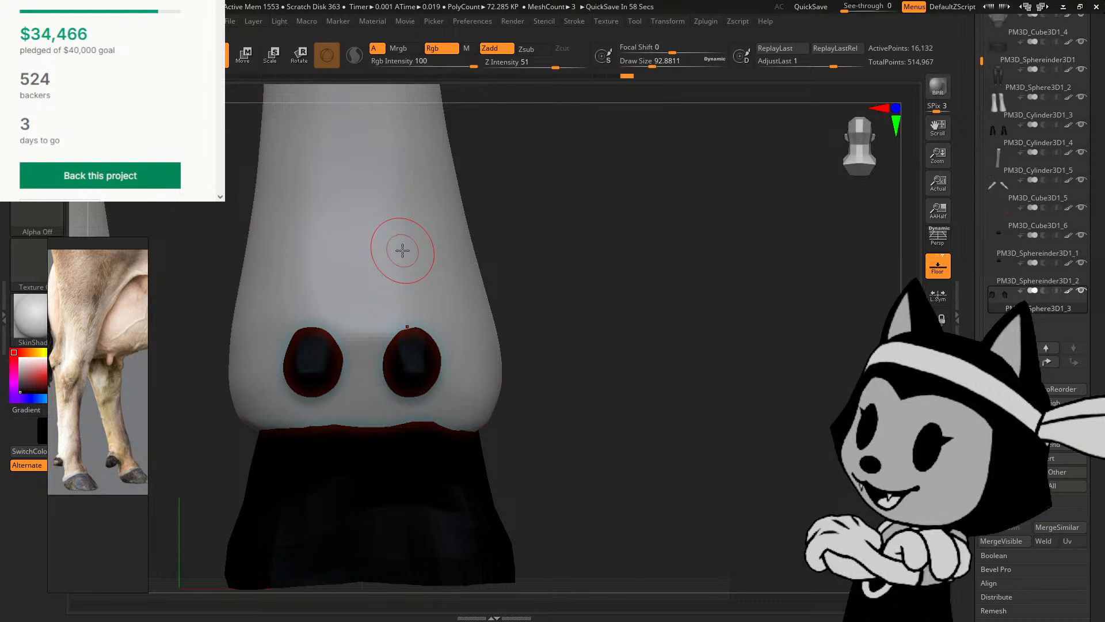
Step: Even out the tops of the dewclaw pair from behind and below
{"action": "left_click_drag", "start_coordinate": [577, 245], "coordinate": [546, 202]}
{"action": "left_click_drag", "start_coordinate": [560, 259], "coordinate": [450, 299]}
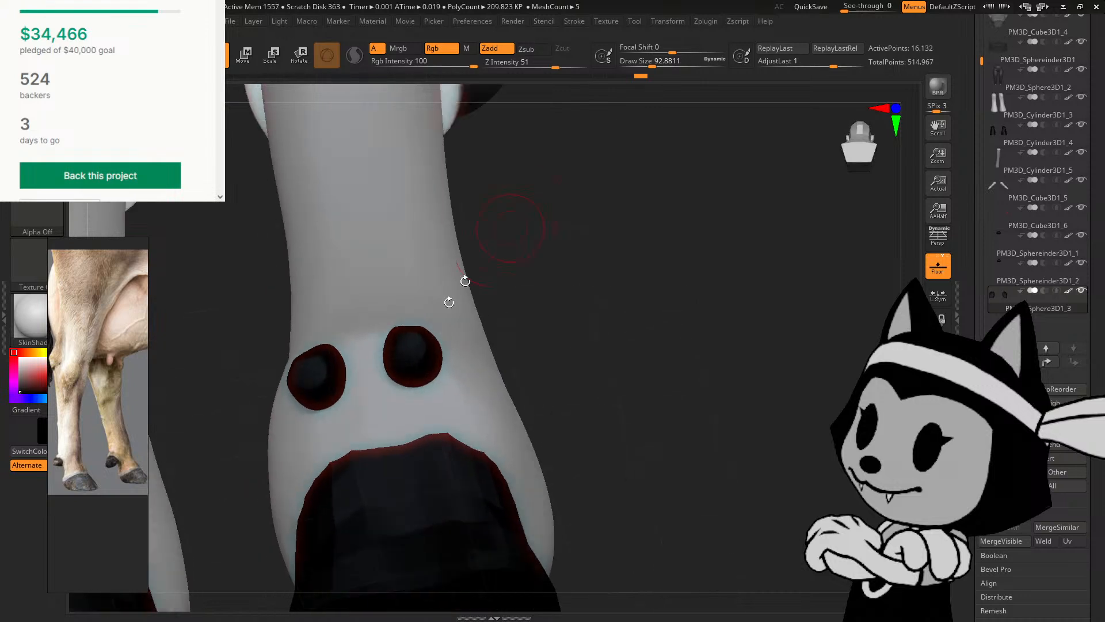
{"action": "mouse_move", "coordinate": [517, 345]}
{"action": "left_mouse_down"}
{"action": "mouse_move", "coordinate": [529, 354]}
{"action": "mouse_move", "coordinate": [502, 348]}
{"action": "left_mouse_up"}
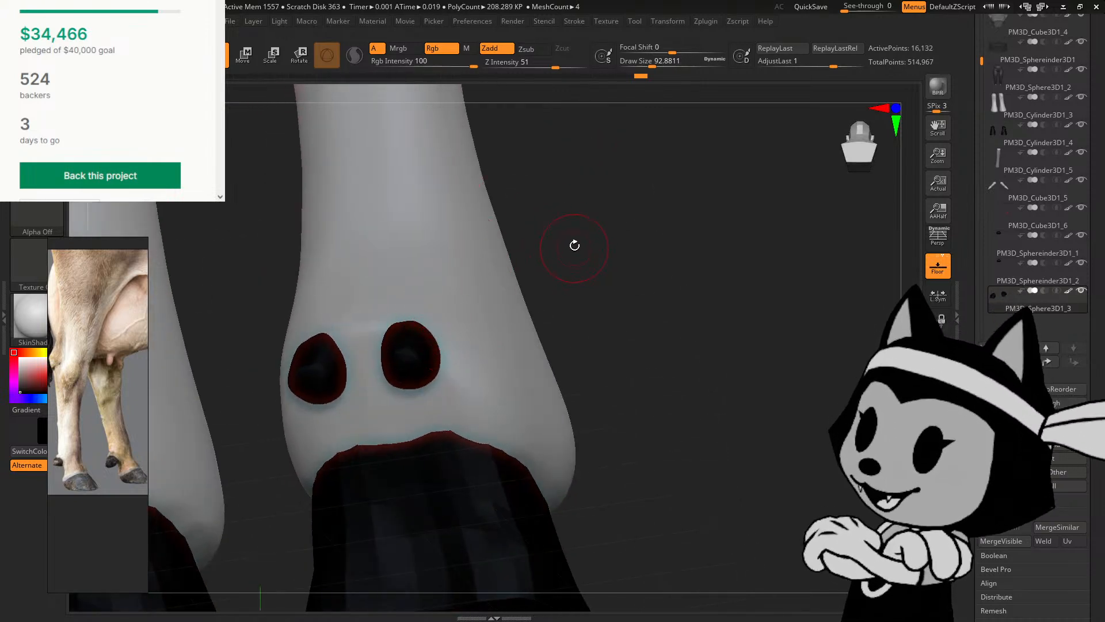
{"action": "left_click_drag", "start_coordinate": [569, 244], "coordinate": [576, 314]}
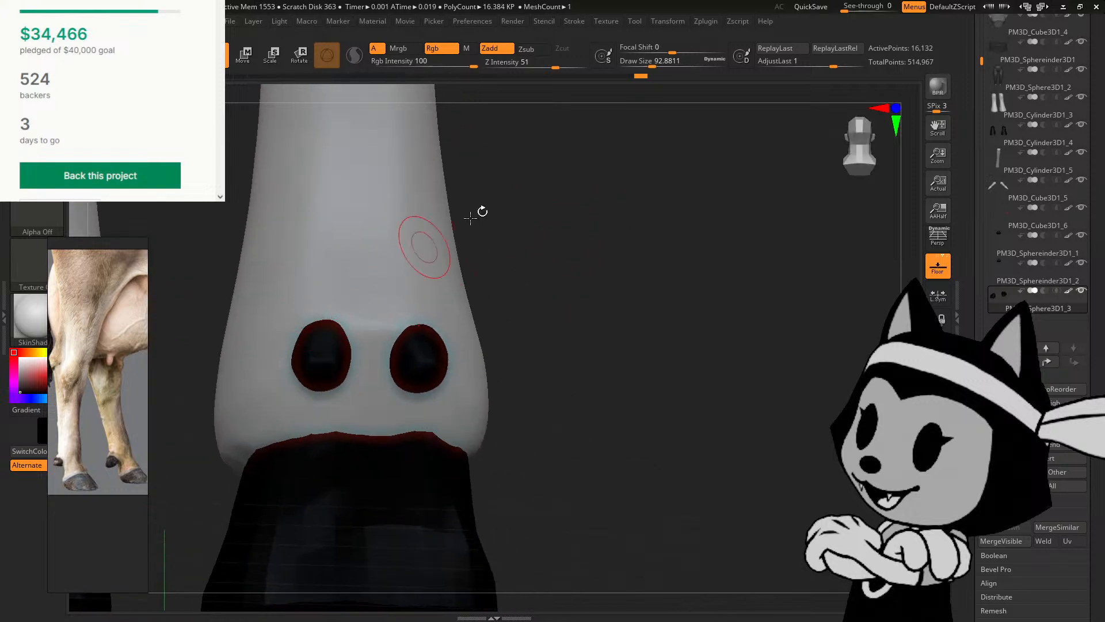
{"action": "left_click_drag", "start_coordinate": [482, 212], "coordinate": [521, 230]}
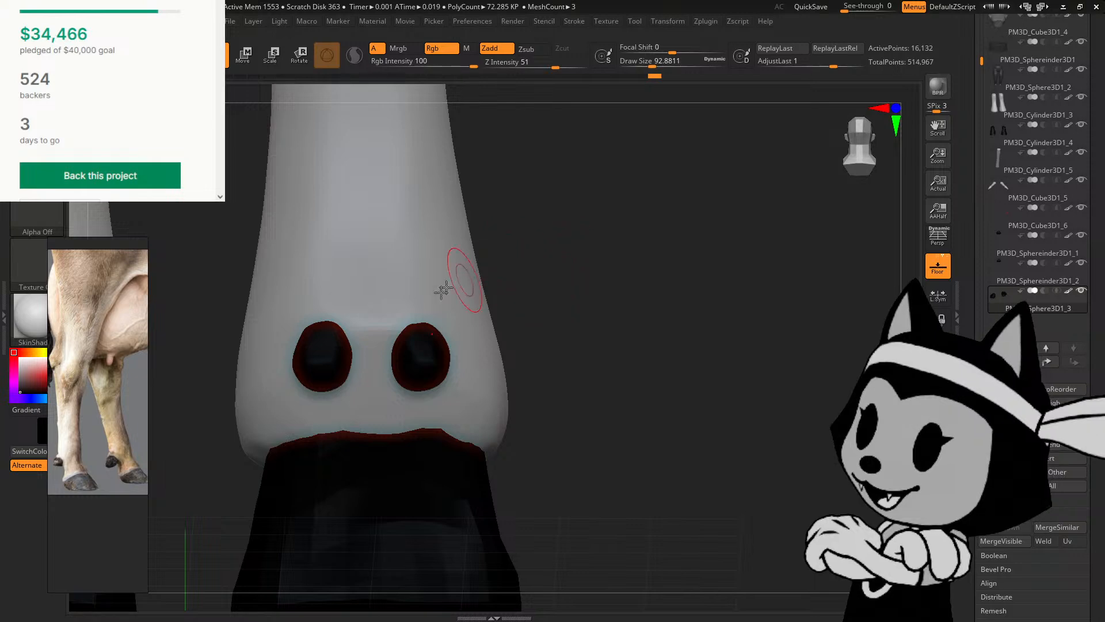
{"action": "mouse_move", "coordinate": [487, 264]}
{"action": "left_mouse_down"}
{"action": "mouse_move", "coordinate": [459, 272]}
{"action": "mouse_move", "coordinate": [547, 357]}
{"action": "mouse_move", "coordinate": [506, 340]}
{"action": "mouse_move", "coordinate": [496, 306]}
{"action": "mouse_move", "coordinate": [799, 149]}
{"action": "left_mouse_up"}
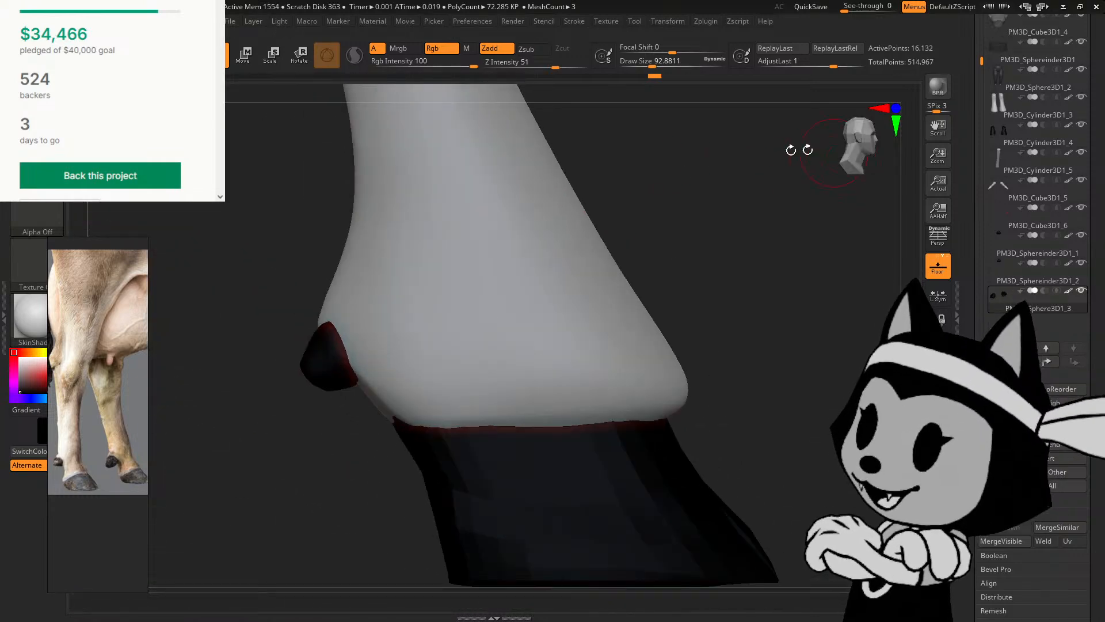
Step: Smooth the dewclaws' rear edges in side view and pull their lower contours and tips back into shape
{"action": "left_click_drag", "start_coordinate": [305, 410], "coordinate": [432, 407]}
{"action": "mouse_move", "coordinate": [359, 336]}
{"action": "left_mouse_down", "text": "shift"}
{"action": "mouse_move", "coordinate": [367, 331]}
{"action": "mouse_move", "coordinate": [294, 371]}
{"action": "left_mouse_up", "text": "shift"}
{"action": "mouse_move", "coordinate": [438, 353]}
{"action": "left_mouse_down"}
{"action": "mouse_move", "coordinate": [424, 350]}
{"action": "mouse_move", "coordinate": [409, 311]}
{"action": "mouse_move", "coordinate": [410, 324]}
{"action": "left_mouse_up"}
{"action": "mouse_move", "coordinate": [477, 230]}
{"action": "left_mouse_down"}
{"action": "mouse_move", "coordinate": [552, 306]}
{"action": "mouse_move", "coordinate": [501, 322]}
{"action": "left_mouse_up"}
{"action": "mouse_move", "coordinate": [375, 368]}
{"action": "left_mouse_down"}
{"action": "mouse_move", "coordinate": [372, 402]}
{"action": "mouse_move", "coordinate": [383, 404]}
{"action": "left_mouse_up"}
{"action": "left_click_drag", "start_coordinate": [382, 352], "coordinate": [373, 352]}
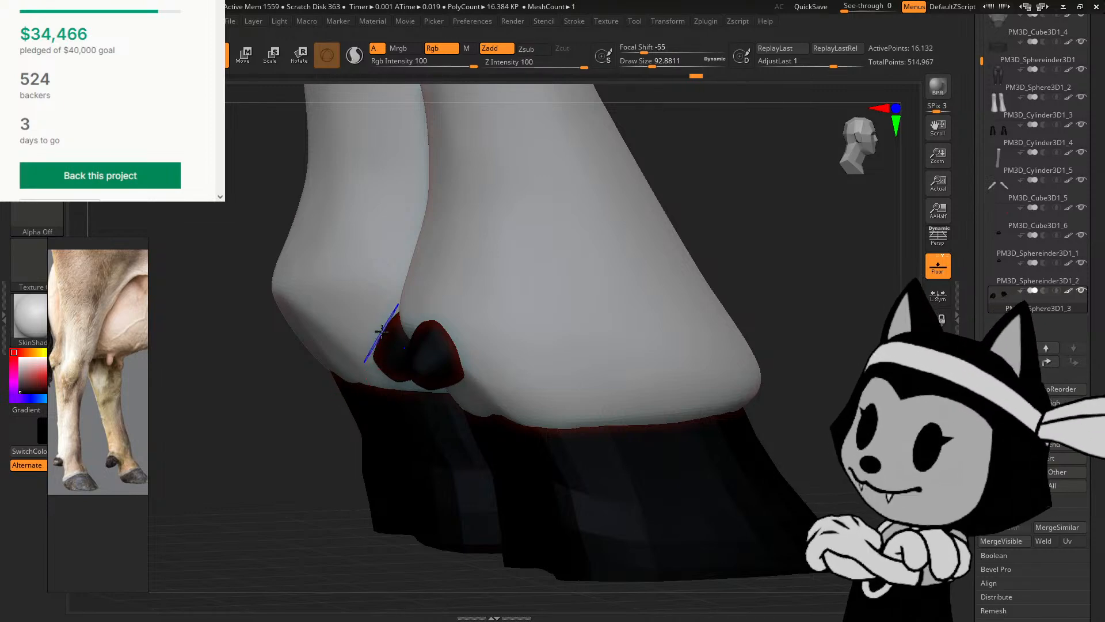
{"action": "mouse_move", "coordinate": [300, 446]}
{"action": "left_mouse_down"}
{"action": "mouse_move", "coordinate": [696, 218]}
{"action": "mouse_move", "coordinate": [693, 239]}
{"action": "mouse_move", "coordinate": [747, 278]}
{"action": "mouse_move", "coordinate": [800, 371]}
{"action": "mouse_move", "coordinate": [627, 346]}
{"action": "mouse_move", "coordinate": [706, 290]}
{"action": "left_mouse_up"}
Step: Increase the draw size to about 117 and adjust the dewclaws' outer edges from behind and their lower tip in profile
{"action": "key", "text": "bracketright"}
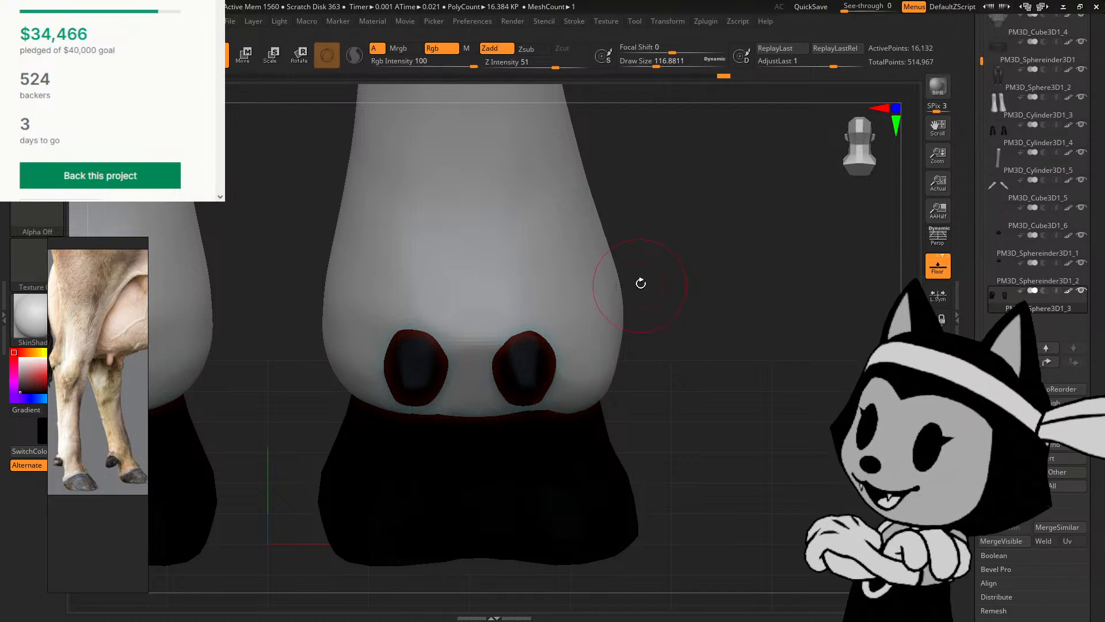
{"action": "left_click_drag", "start_coordinate": [639, 278], "coordinate": [562, 297]}
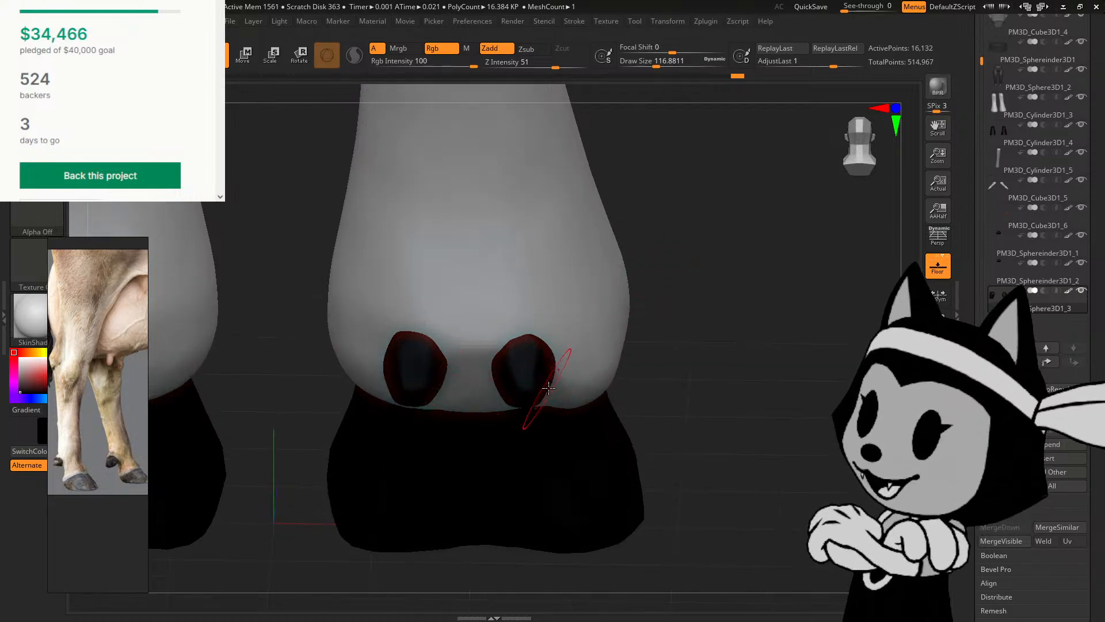
{"action": "left_click_drag", "start_coordinate": [680, 242], "coordinate": [528, 301]}
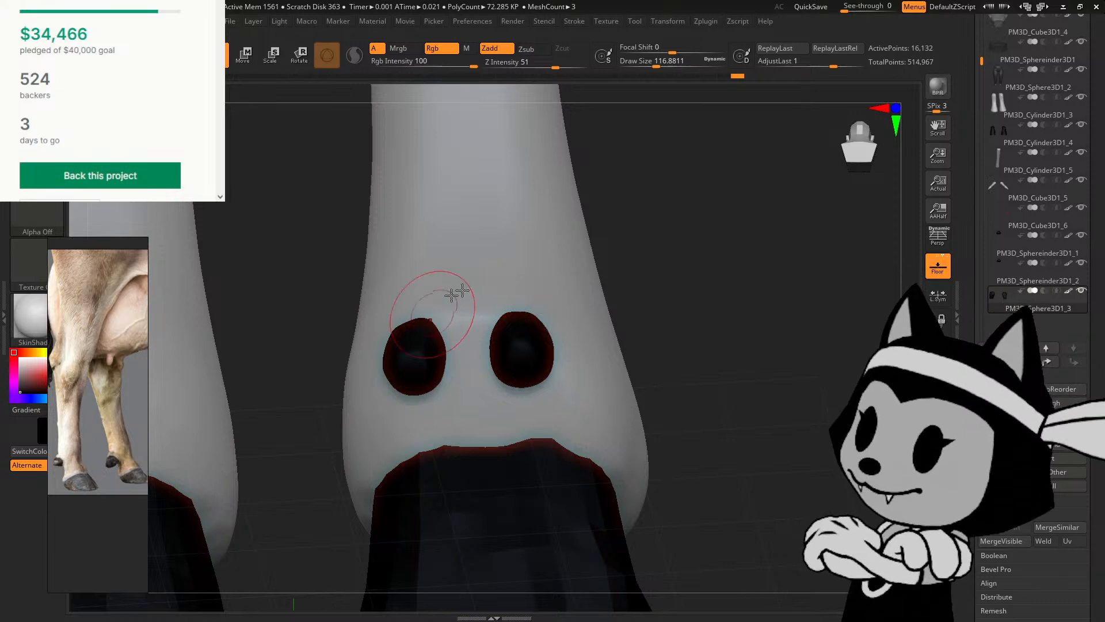
{"action": "mouse_move", "coordinate": [528, 303]}
{"action": "right_mouse_down"}
{"action": "mouse_move", "coordinate": [620, 281]}
{"action": "mouse_move", "coordinate": [595, 304]}
{"action": "mouse_move", "coordinate": [484, 296]}
{"action": "right_mouse_up"}
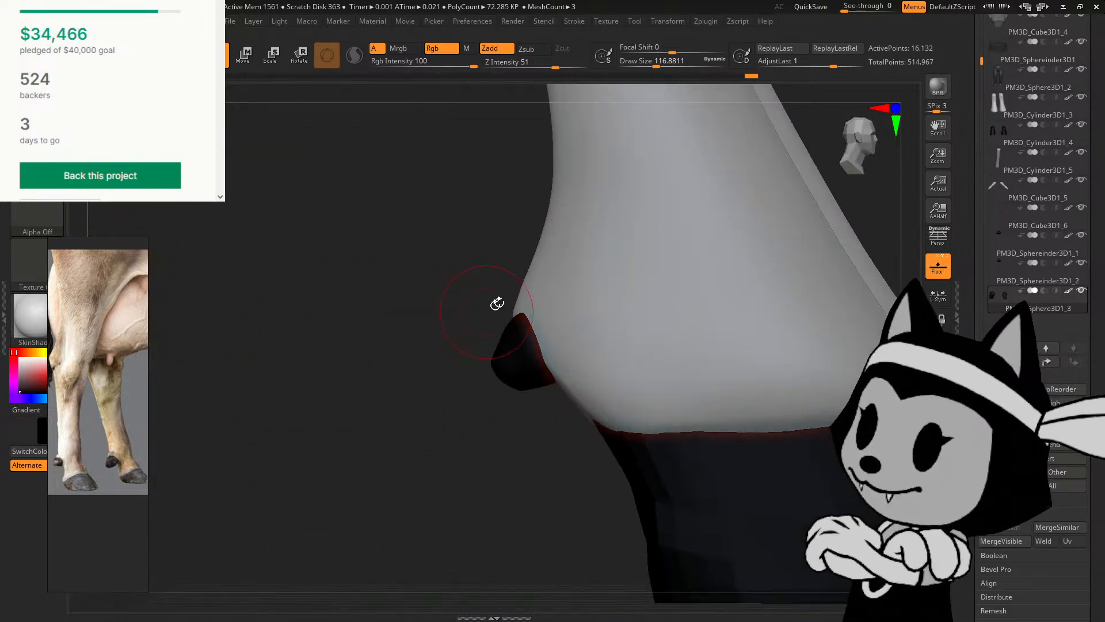
{"action": "left_click_drag", "start_coordinate": [492, 388], "coordinate": [495, 384]}
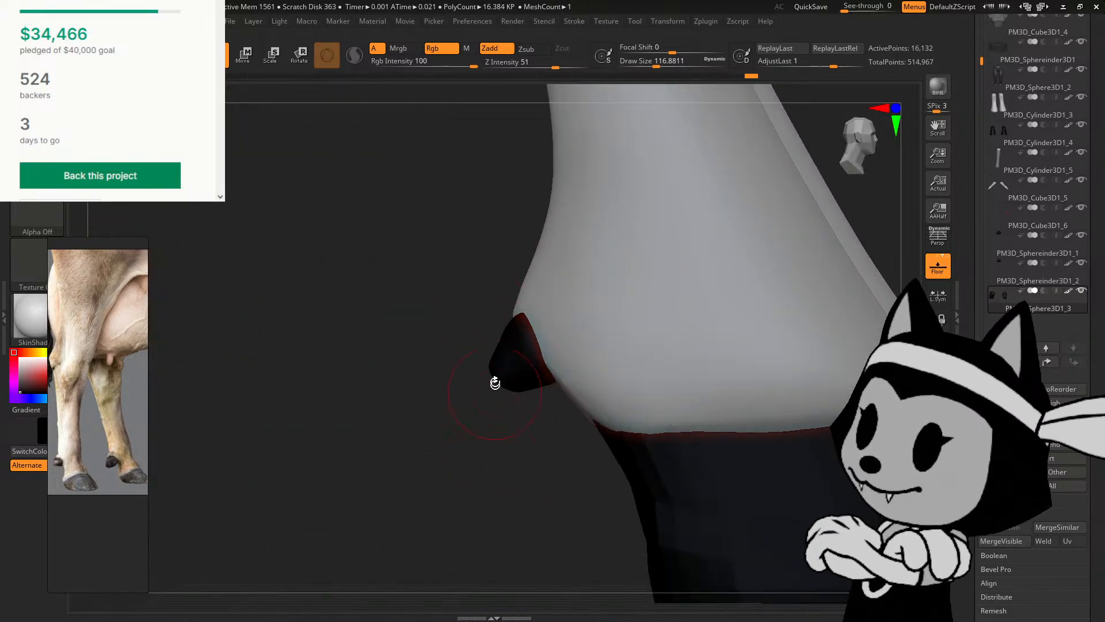
Step: Refine the dewclaws' contours from both sides of the ankle with a draw size of about 97
{"action": "right_click_drag", "start_coordinate": [488, 422], "coordinate": [493, 348]}
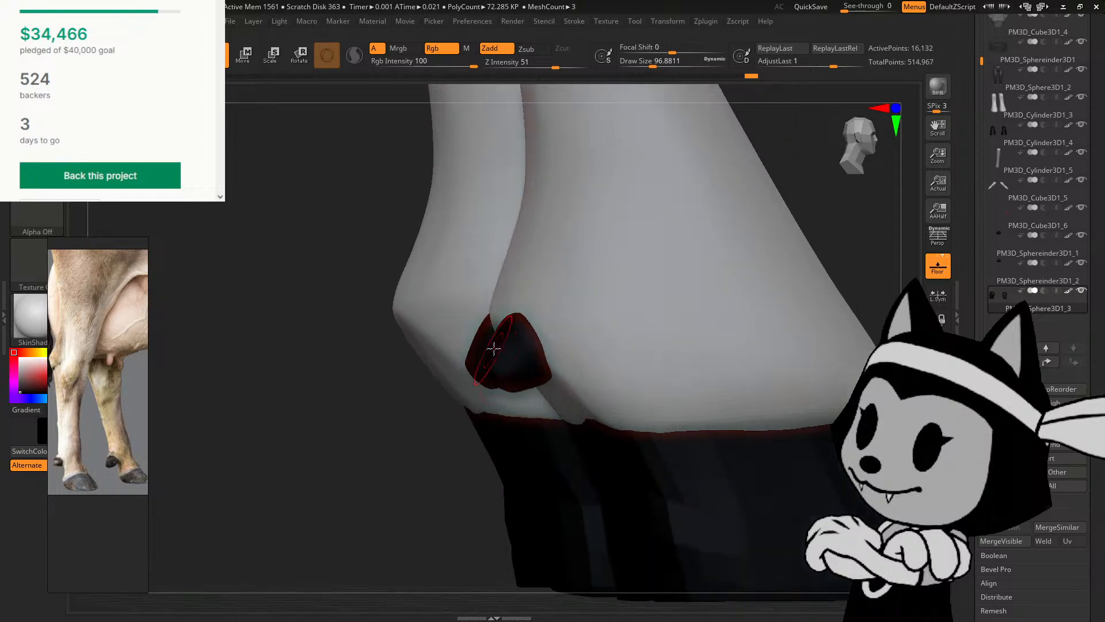
{"action": "mouse_move", "coordinate": [459, 431]}
{"action": "right_mouse_down"}
{"action": "mouse_move", "coordinate": [530, 416]}
{"action": "mouse_move", "coordinate": [506, 374]}
{"action": "mouse_move", "coordinate": [489, 374]}
{"action": "mouse_move", "coordinate": [564, 353]}
{"action": "mouse_move", "coordinate": [515, 326]}
{"action": "mouse_move", "coordinate": [489, 355]}
{"action": "right_mouse_up"}
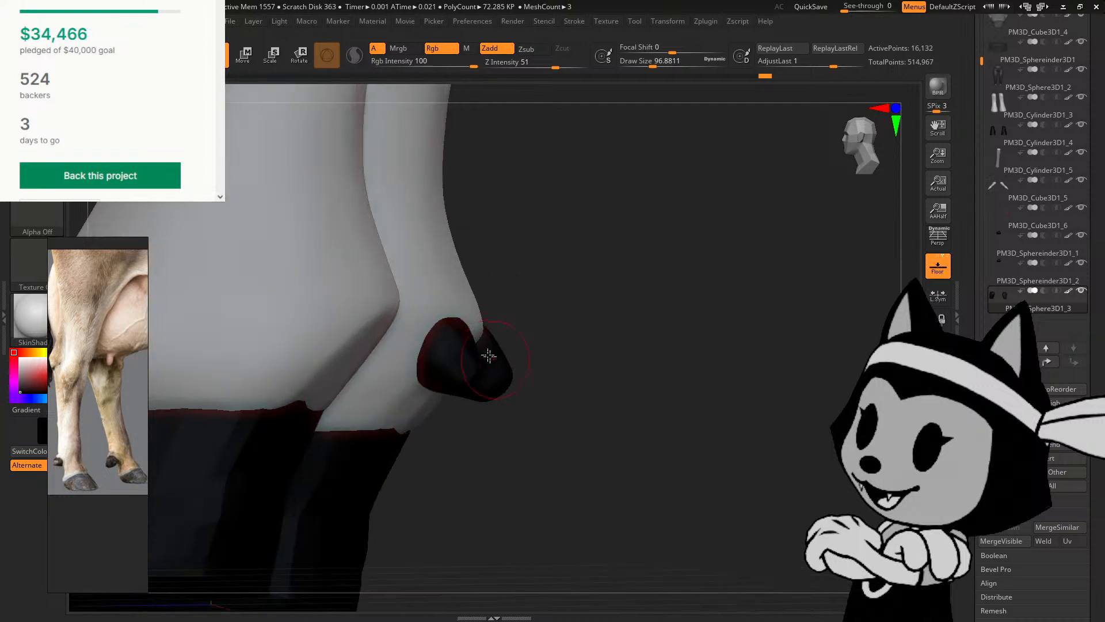
{"action": "right_click_drag", "start_coordinate": [510, 316], "coordinate": [468, 378]}
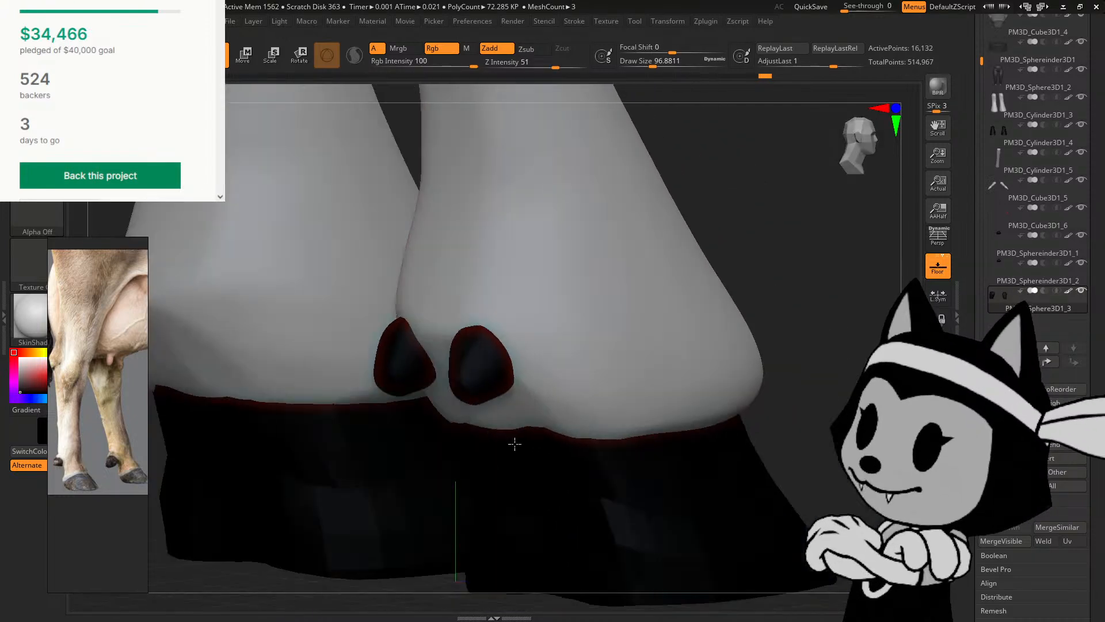
{"action": "right_click_drag", "start_coordinate": [513, 443], "coordinate": [370, 387]}
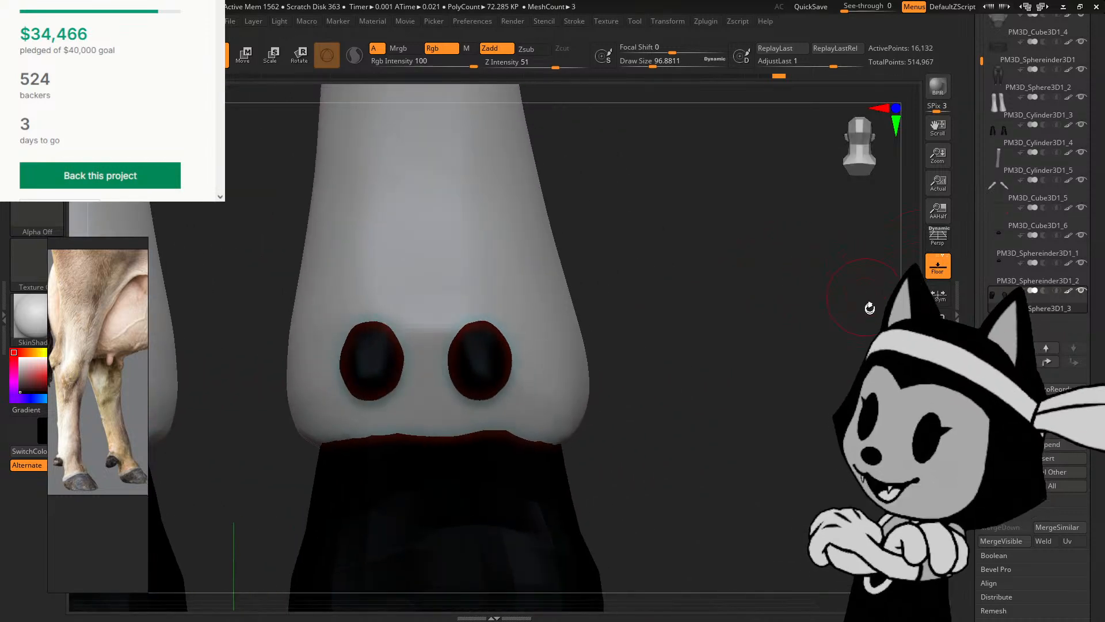
Step: Shift the right dewclaw outward with a draw size of about 165, then refine the left one's edges at about 97
{"action": "key", "text": "]"}
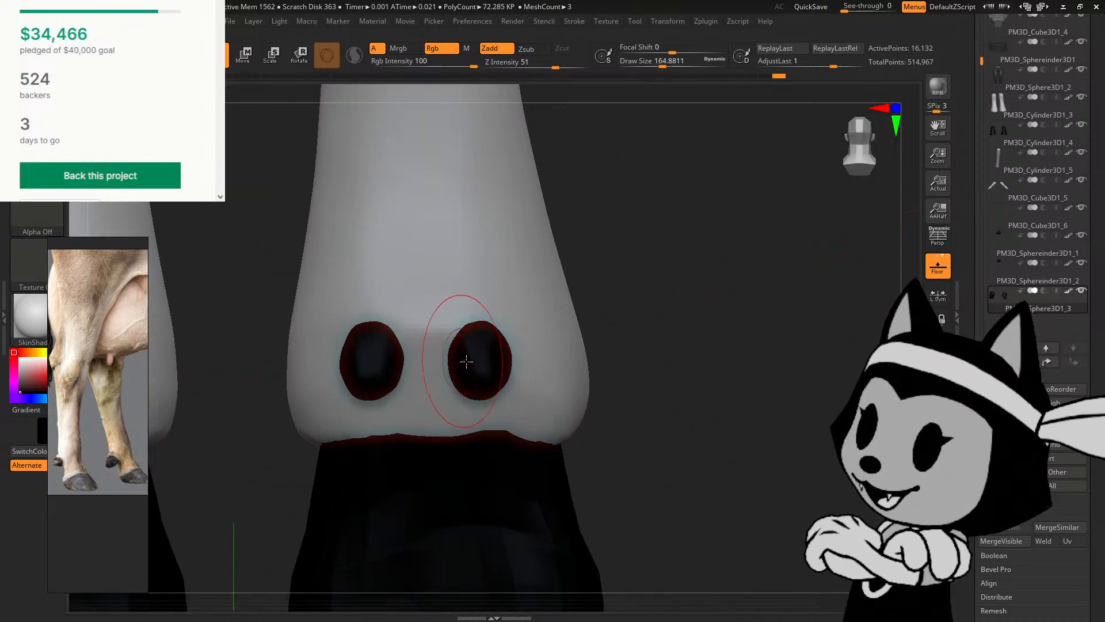
{"action": "left_click_drag", "start_coordinate": [507, 358], "coordinate": [487, 386]}
{"action": "key", "text": "["}
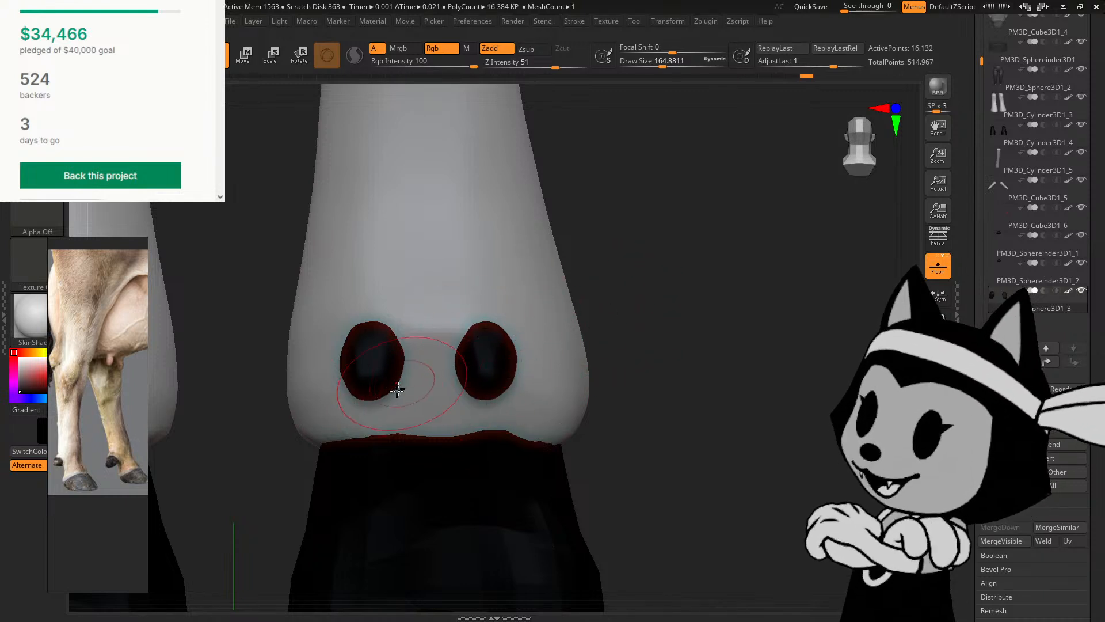
{"action": "left_click_drag", "start_coordinate": [403, 381], "coordinate": [399, 374]}
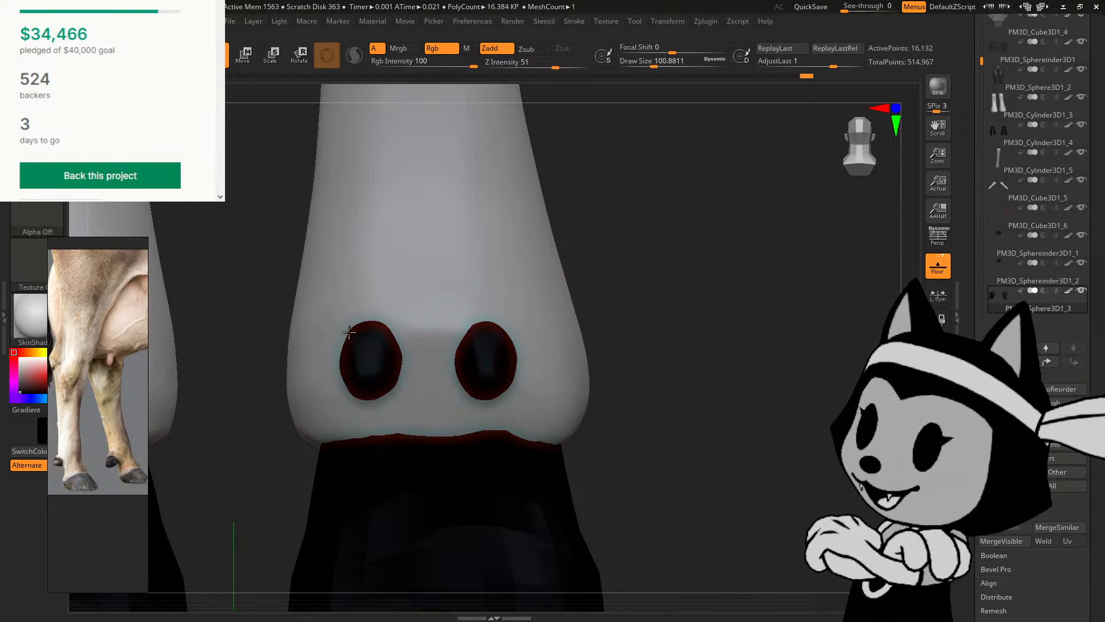
{"action": "key", "text": "["}
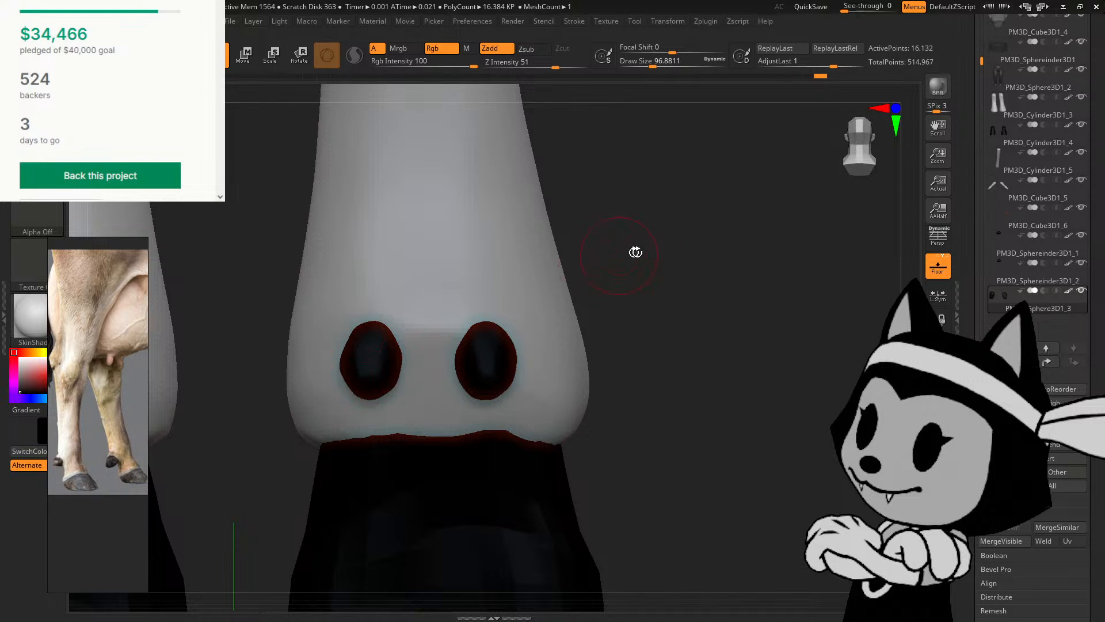
Step: Set the draw size to about 113 and pull in the inner and upper inner edges of both dewclaws from behind
{"action": "key", "text": "]"}
{"action": "key", "text": "]"}
{"action": "key", "text": "]"}
{"action": "key", "text": "]"}
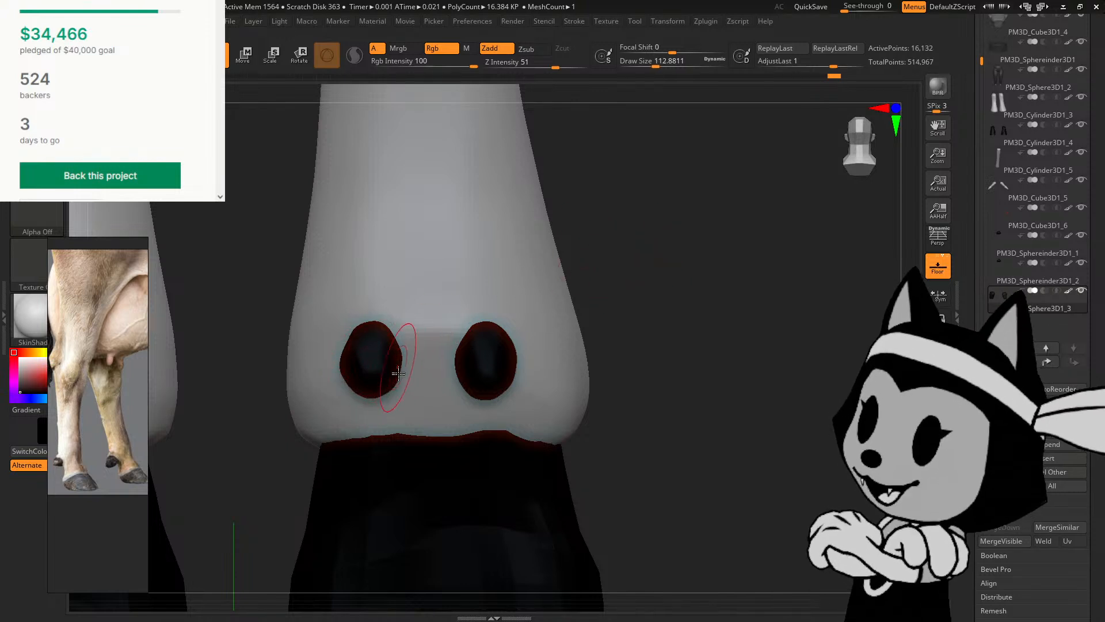
{"action": "left_click_drag", "start_coordinate": [403, 368], "coordinate": [400, 373]}
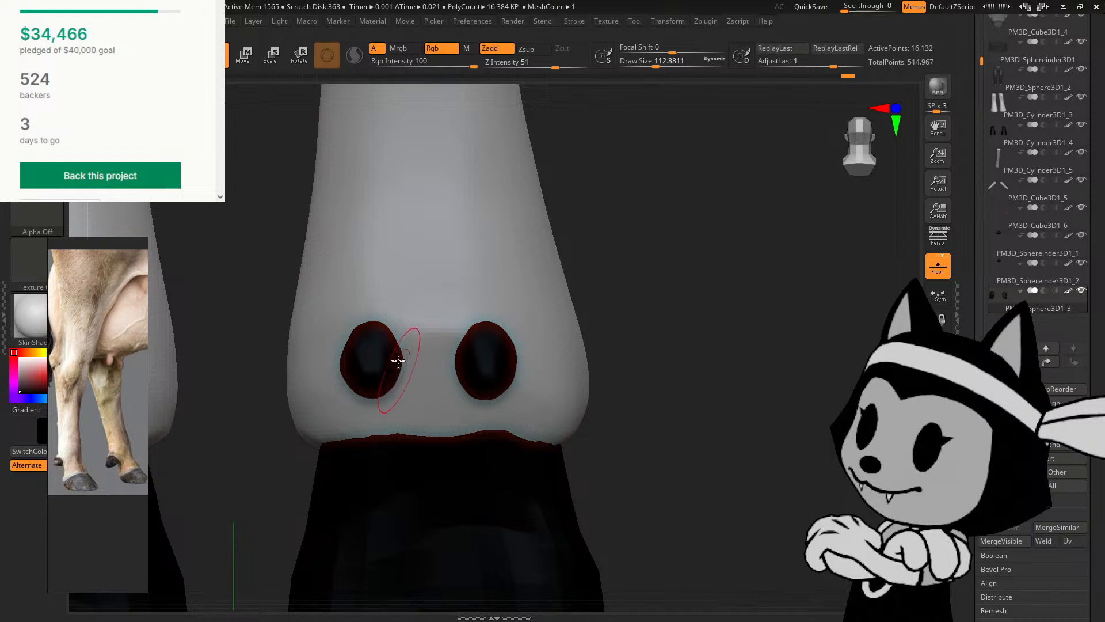
{"action": "left_click_drag", "start_coordinate": [388, 328], "coordinate": [384, 332]}
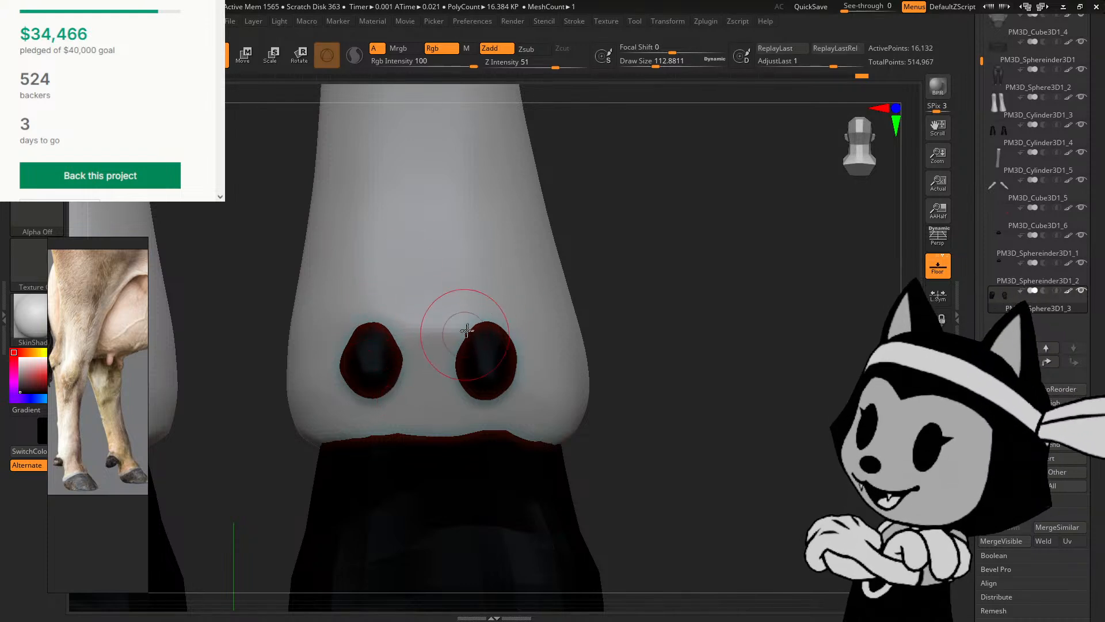
{"action": "left_click_drag", "start_coordinate": [468, 327], "coordinate": [472, 330]}
Step: Push the right dewclaw outward and tuck in its inner edge with draw sizes of about 173 and 129
{"action": "key", "text": "]"}
{"action": "key", "text": "]"}
{"action": "left_click_drag", "start_coordinate": [471, 381], "coordinate": [476, 381]}
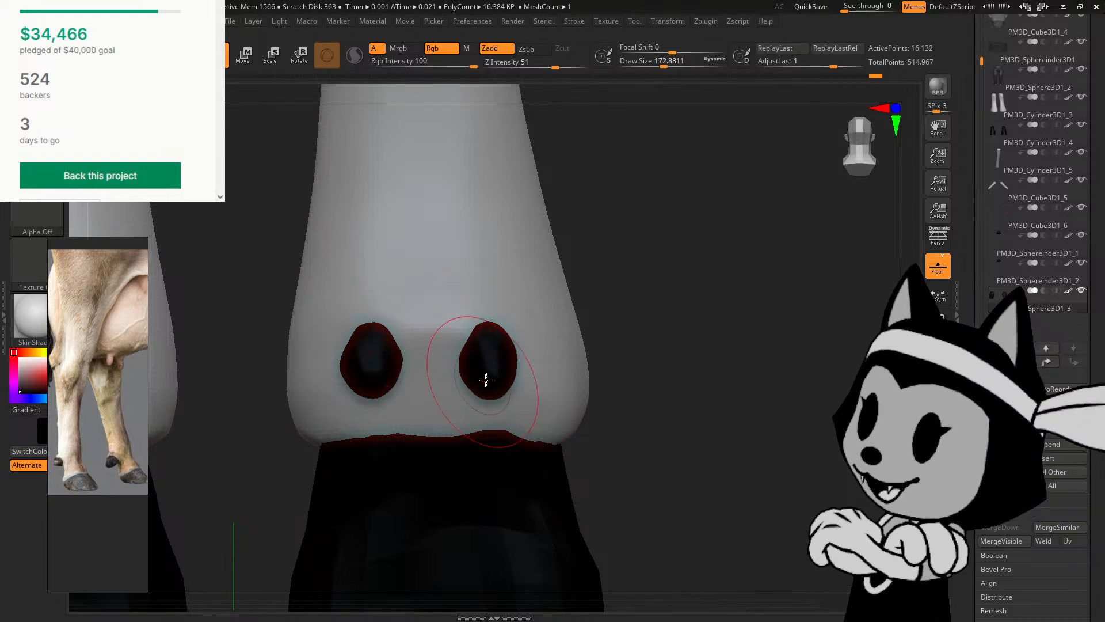
{"action": "key", "text": "["}
{"action": "key", "text": "["}
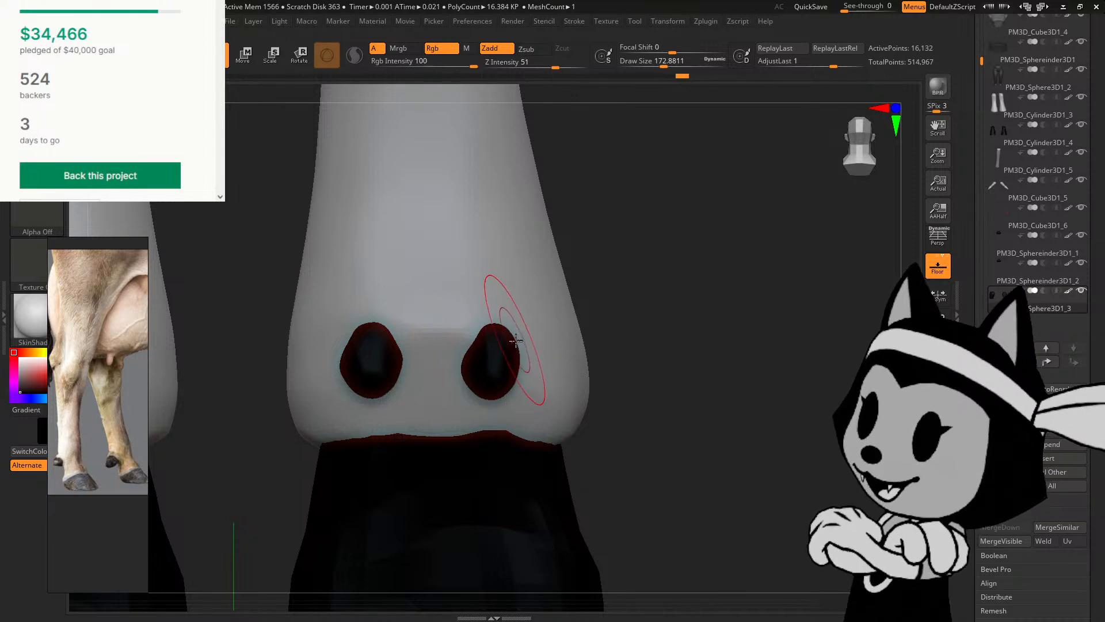
{"action": "key", "text": "["}
{"action": "left_click_drag", "start_coordinate": [464, 380], "coordinate": [468, 380]}
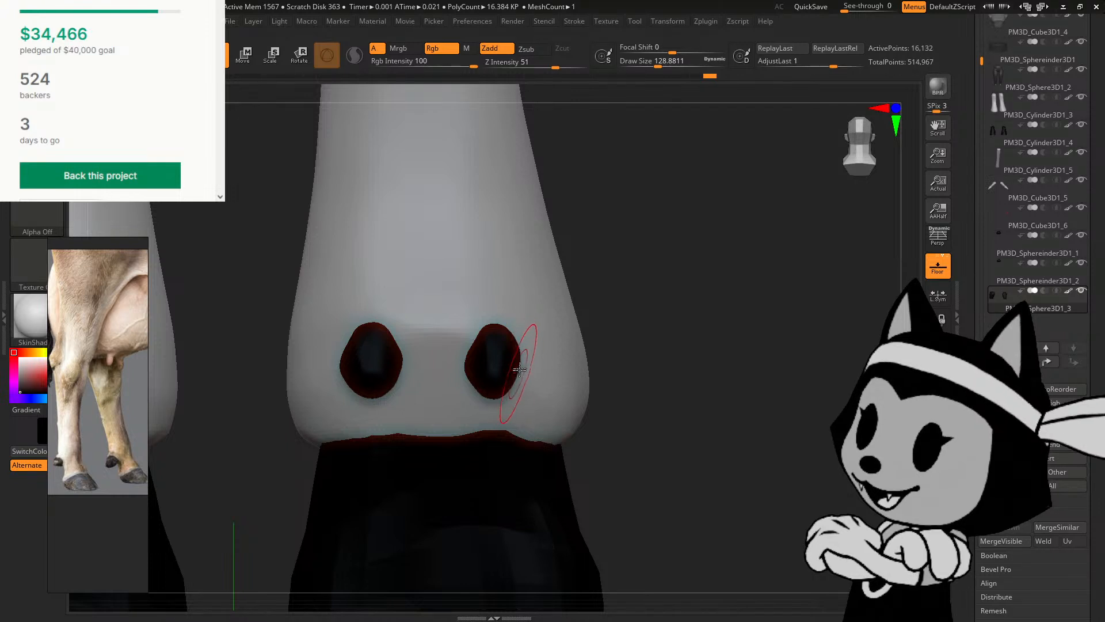
Step: Refine the top and outer edges of both dewclaws from behind with a smaller draw size of about 77
{"action": "key", "text": "["}
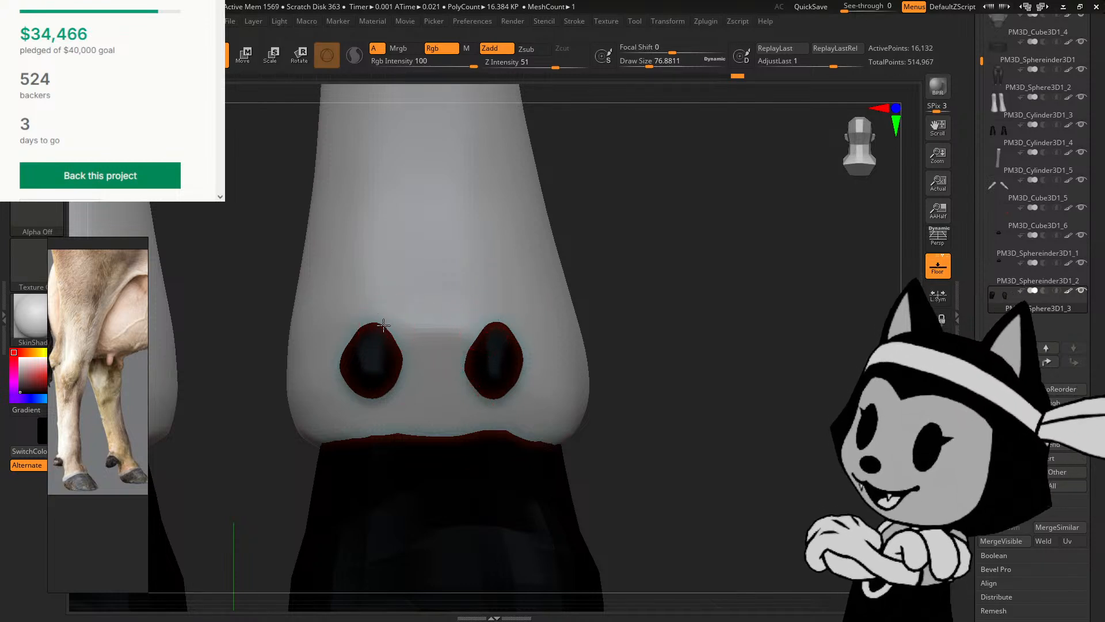
{"action": "key", "text": "]"}
{"action": "key", "text": "]"}
{"action": "key", "text": "]"}
{"action": "key", "text": "]"}
{"action": "key", "text": "]"}
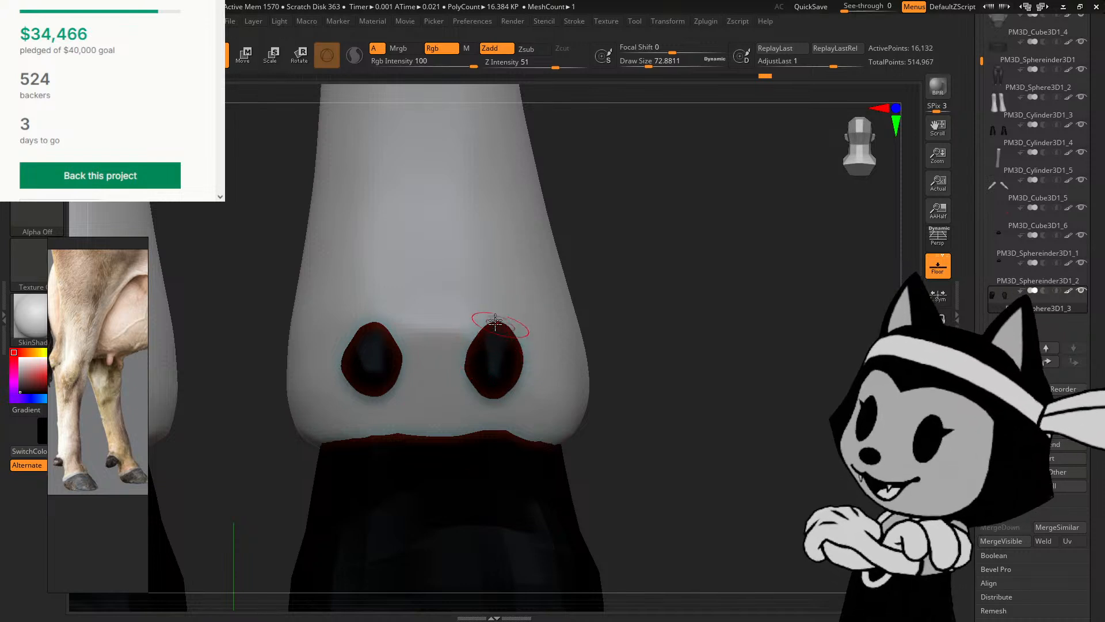
{"action": "key", "text": "]"}
{"action": "key", "text": "]"}
{"action": "key", "text": "]"}
{"action": "key", "text": "]"}
{"action": "key", "text": "]"}
{"action": "key", "text": "]"}
{"action": "key", "text": "]"}
{"action": "key", "text": "]"}
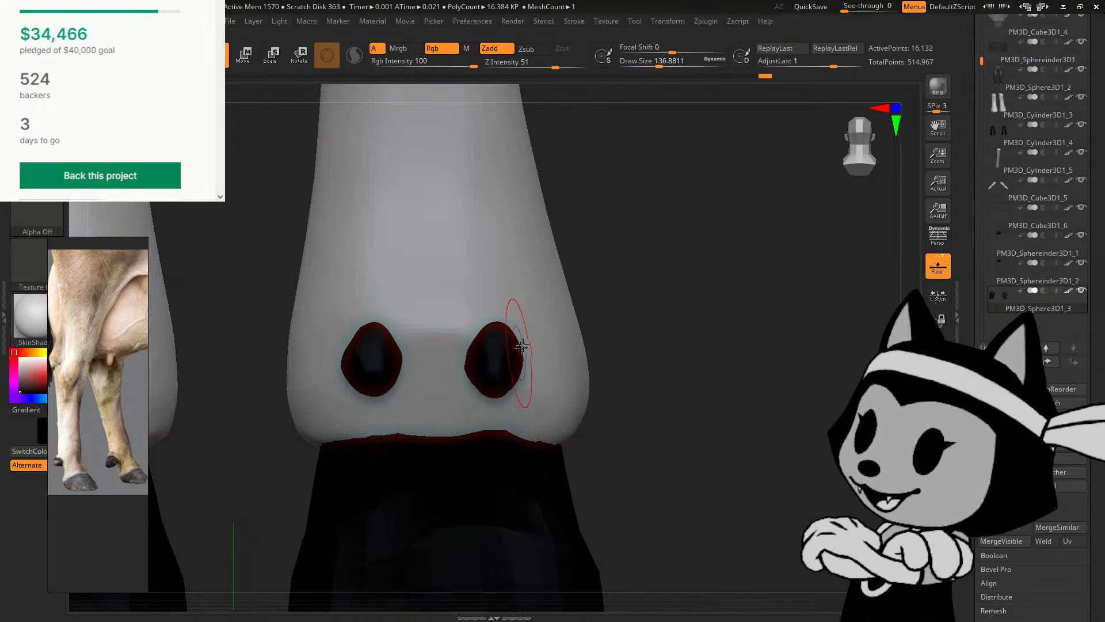
{"action": "mouse_move", "coordinate": [571, 227]}
{"action": "left_mouse_down"}
{"action": "mouse_move", "coordinate": [557, 264]}
{"action": "mouse_move", "coordinate": [599, 304]}
{"action": "mouse_move", "coordinate": [595, 322]}
{"action": "mouse_move", "coordinate": [664, 286]}
{"action": "mouse_move", "coordinate": [665, 227]}
{"action": "left_mouse_up"}
{"action": "key", "text": "["}
{"action": "key", "text": "["}
{"action": "key", "text": "["}
{"action": "key", "text": "["}
{"action": "key", "text": "["}
{"action": "key", "text": "["}
{"action": "key", "text": "["}
{"action": "key", "text": "["}
Step: Adjust the right dewclaw's lower inner edge and the left dewclaw's upper outer edge with a draw size of about 73
{"action": "mouse_move", "coordinate": [585, 289]}
{"action": "left_mouse_down"}
{"action": "mouse_move", "coordinate": [620, 266]}
{"action": "mouse_move", "coordinate": [603, 272]}
{"action": "left_mouse_up"}
{"action": "left_click_drag", "start_coordinate": [464, 387], "coordinate": [472, 382]}
{"action": "left_click_drag", "start_coordinate": [567, 301], "coordinate": [555, 316]}
{"action": "mouse_move", "coordinate": [589, 260]}
{"action": "left_mouse_down"}
{"action": "mouse_move", "coordinate": [616, 259]}
{"action": "mouse_move", "coordinate": [625, 278]}
{"action": "left_mouse_up"}
{"action": "left_click_drag", "start_coordinate": [353, 340], "coordinate": [358, 346]}
{"action": "mouse_move", "coordinate": [570, 257]}
{"action": "left_mouse_down"}
{"action": "mouse_move", "coordinate": [606, 254]}
{"action": "mouse_move", "coordinate": [569, 239]}
{"action": "left_mouse_up"}
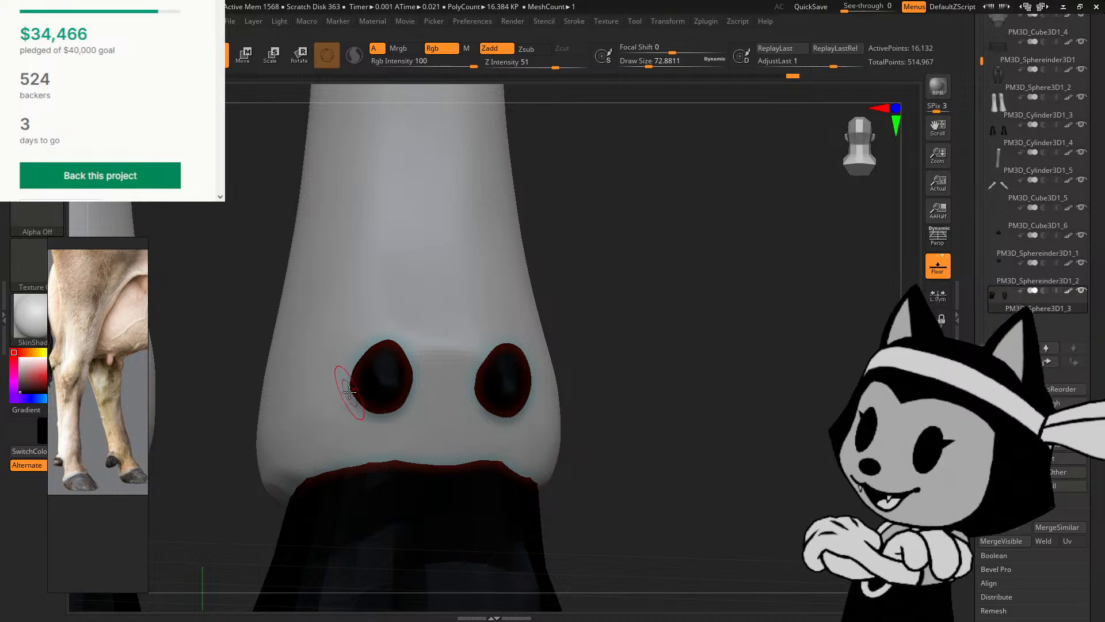
Step: Increase the draw size to about 109, reshape the dewclaws from the side, and frame them close up from below
{"action": "key", "text": "bracketright"}
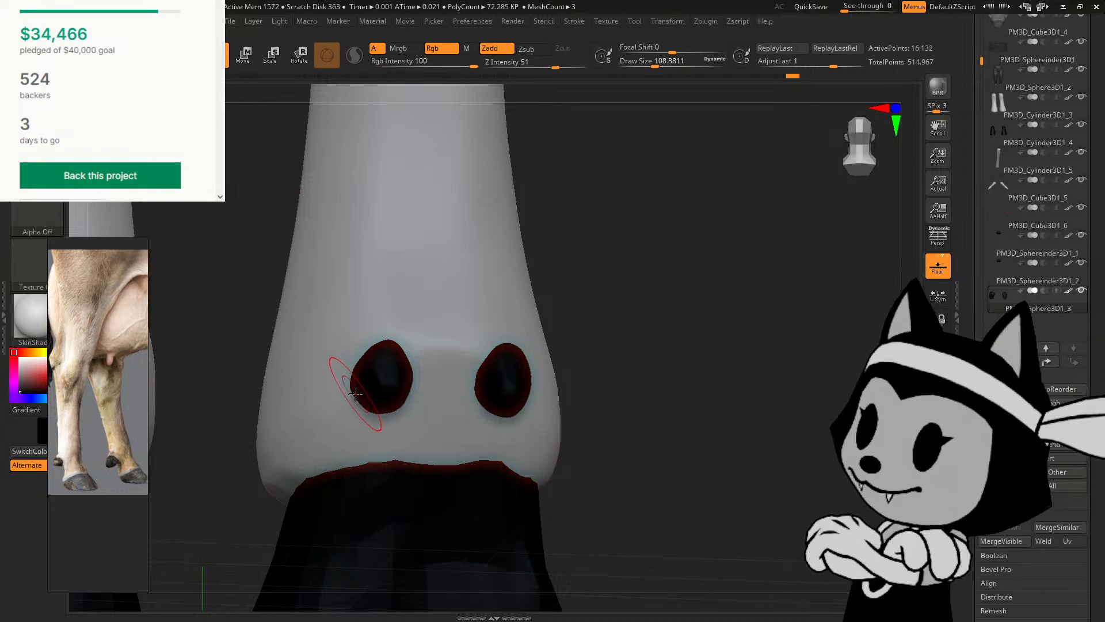
{"action": "left_click_drag", "start_coordinate": [624, 222], "coordinate": [464, 333]}
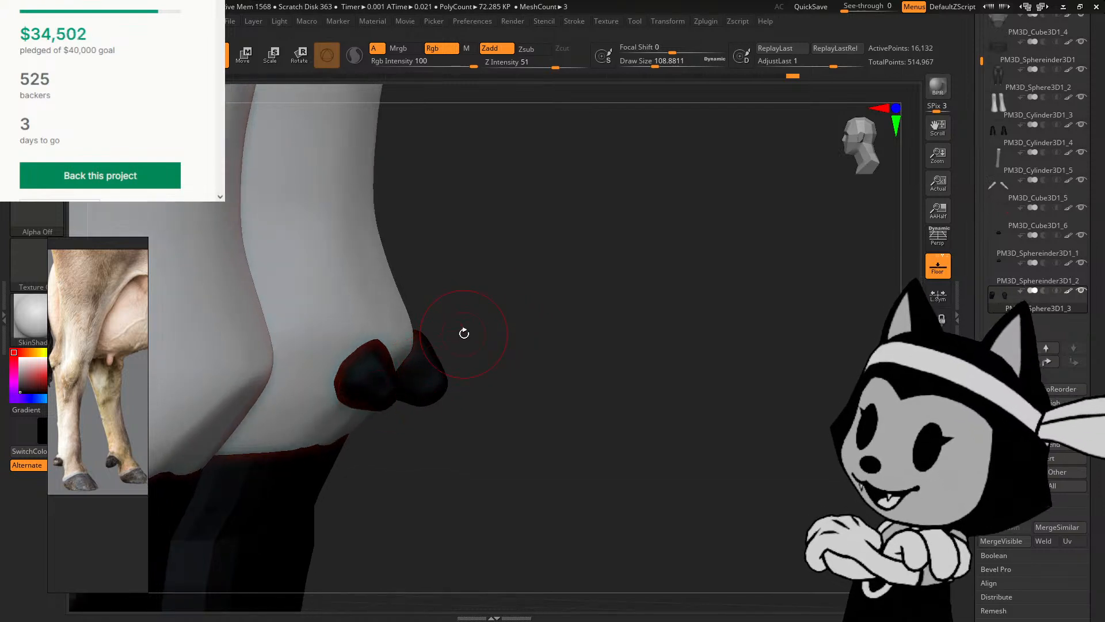
{"action": "left_click_drag", "start_coordinate": [509, 366], "coordinate": [434, 313]}
{"action": "key", "text": "bracketright"}
{"action": "left_click_drag", "start_coordinate": [864, 155], "coordinate": [825, 146]}
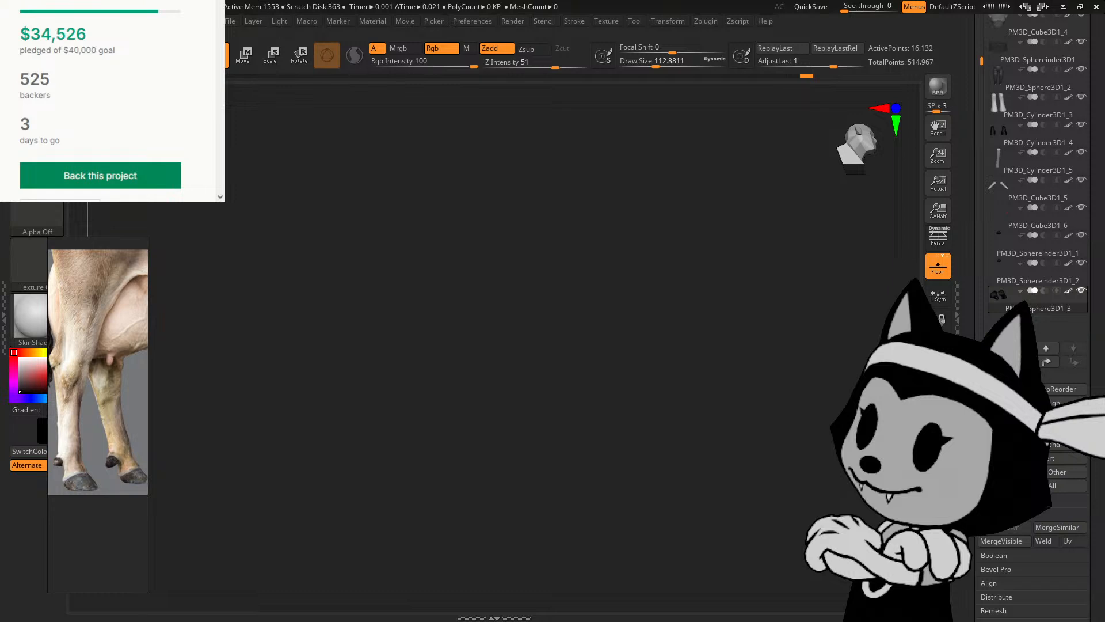
{"action": "key", "text": "f"}
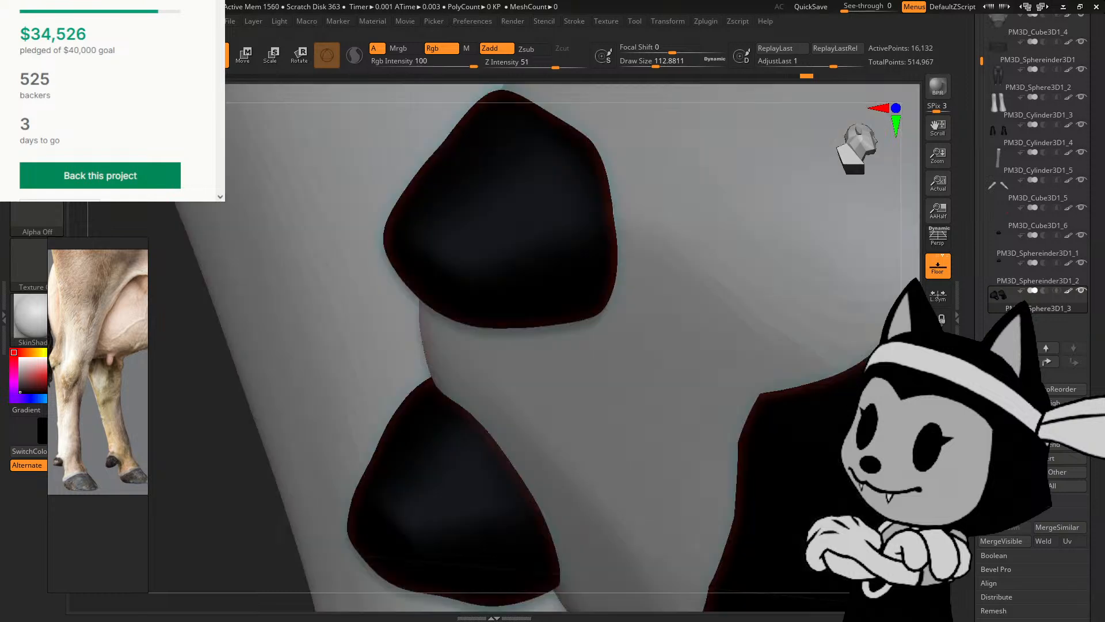
Step: Reshape the dewclaw's back edge in side profile with a draw size of about 113
{"action": "right_click_drag", "start_coordinate": [898, 460], "coordinate": [822, 339], "text": "ctrl"}
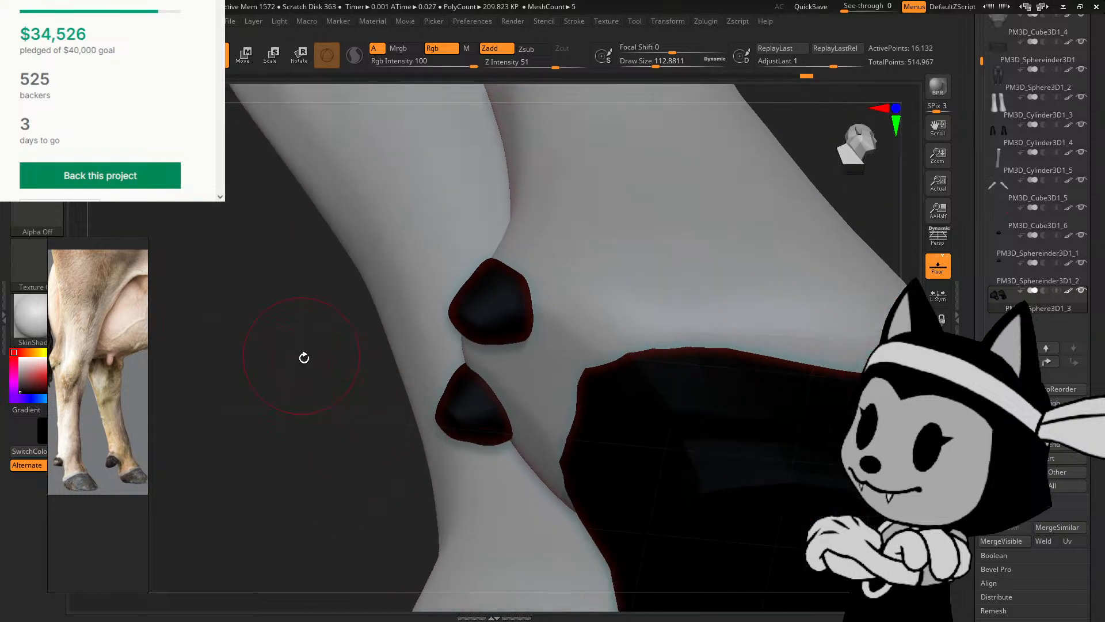
{"action": "mouse_move", "coordinate": [304, 357]}
{"action": "left_mouse_down"}
{"action": "mouse_move", "coordinate": [296, 387]}
{"action": "mouse_move", "coordinate": [299, 370]}
{"action": "left_mouse_up"}
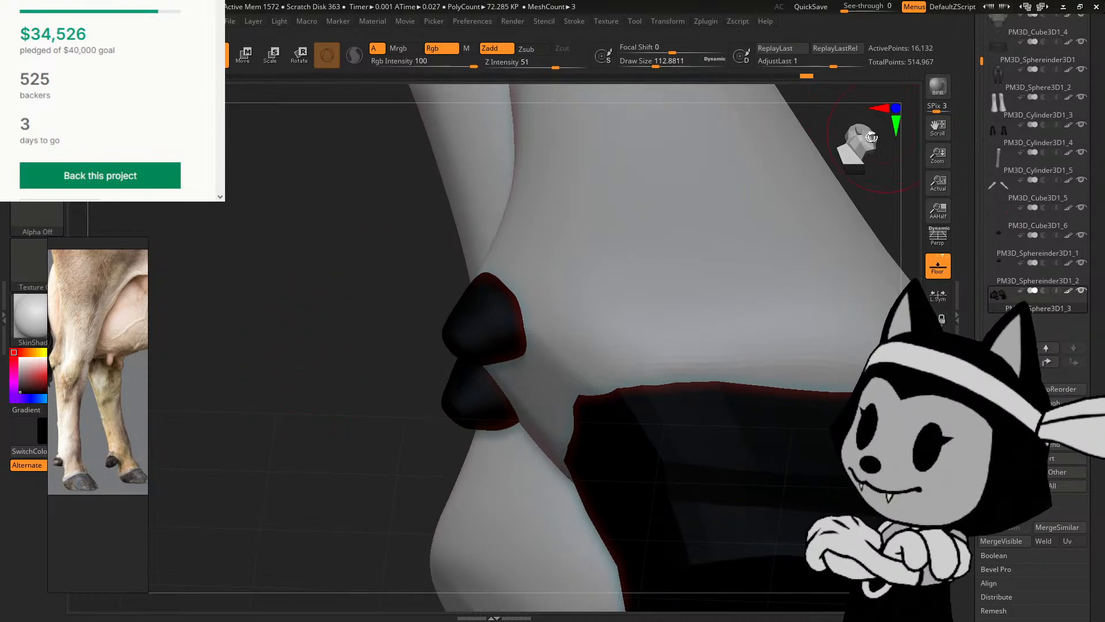
{"action": "left_click_drag", "start_coordinate": [871, 136], "coordinate": [861, 149]}
{"action": "right_click_drag", "start_coordinate": [864, 483], "coordinate": [863, 144], "text": "alt"}
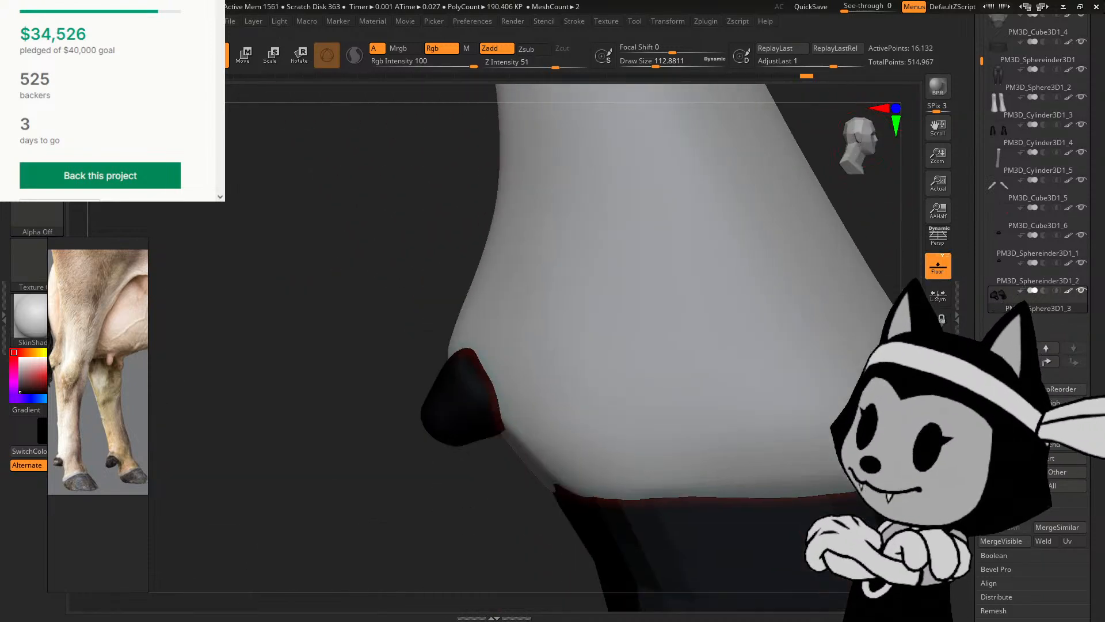
{"action": "left_click", "coordinate": [460, 380], "text": "alt"}
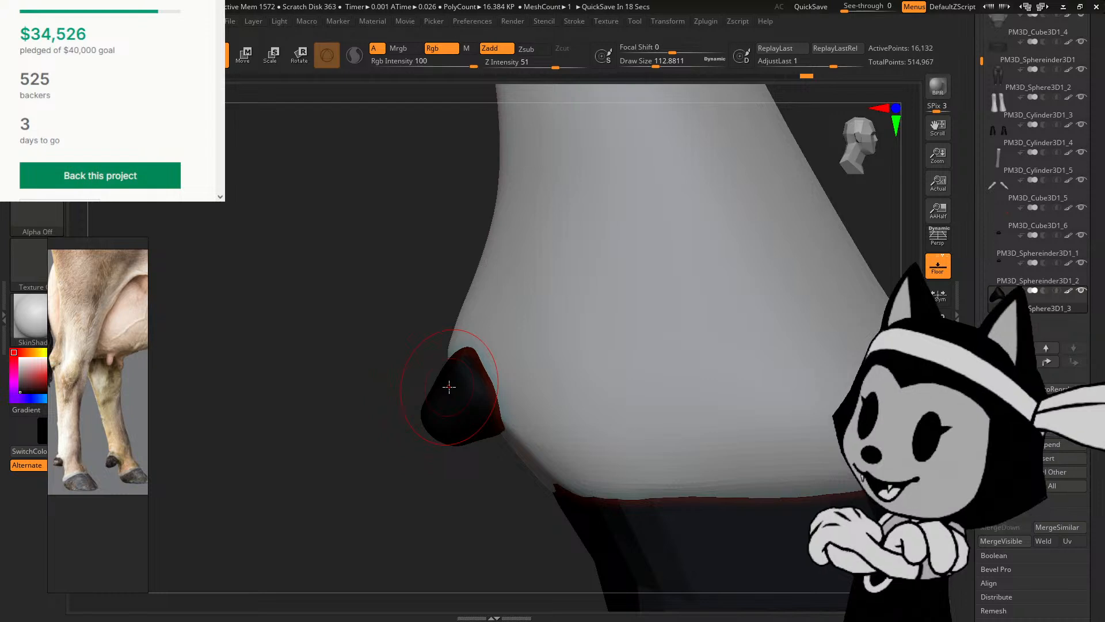
{"action": "mouse_move", "coordinate": [452, 316]}
{"action": "left_mouse_down"}
{"action": "mouse_move", "coordinate": [425, 320]}
{"action": "mouse_move", "coordinate": [452, 323]}
{"action": "left_mouse_up"}
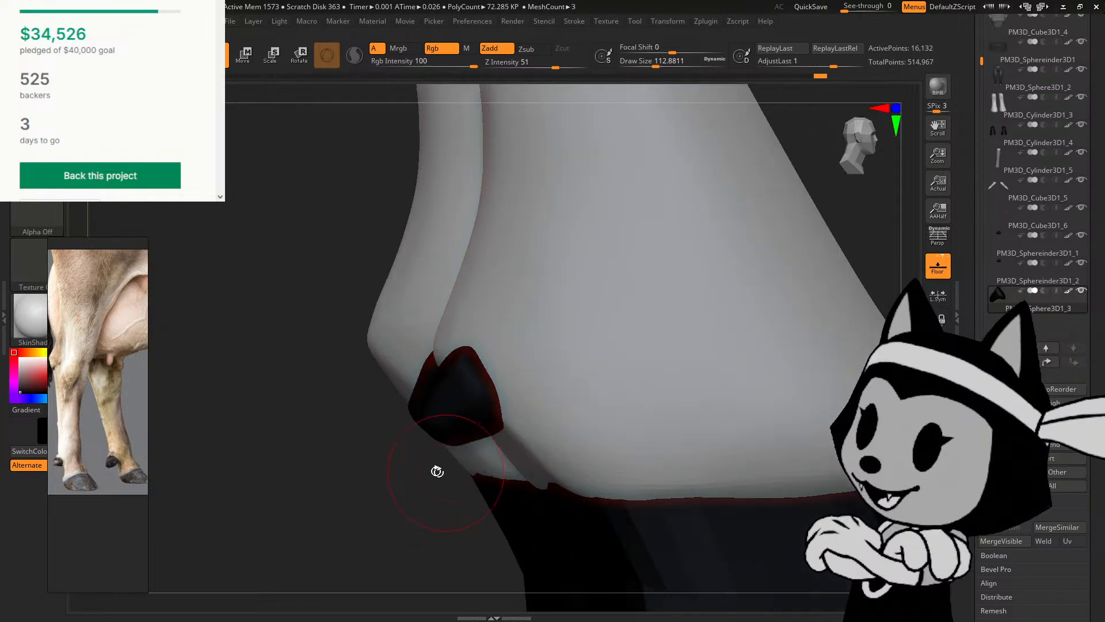
{"action": "left_click_drag", "start_coordinate": [437, 468], "coordinate": [464, 356]}
Step: Even out the outlines of both dewclaws from behind, keeping the draw size of about 113
{"action": "right_click_drag", "start_coordinate": [464, 357], "coordinate": [486, 436]}
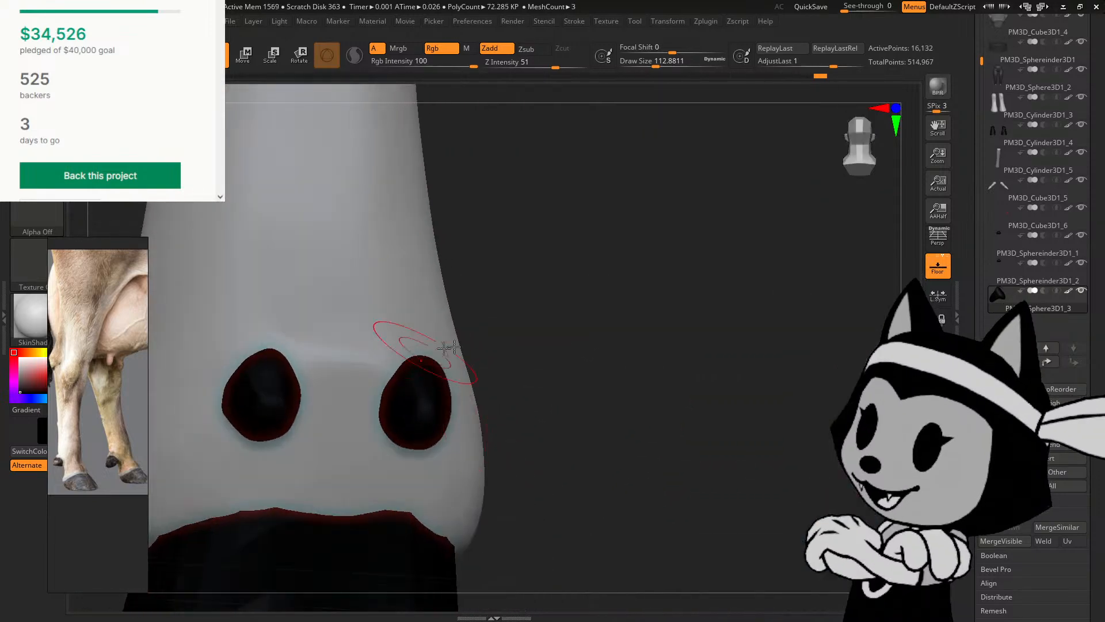
{"action": "right_click_drag", "start_coordinate": [446, 347], "coordinate": [370, 446]}
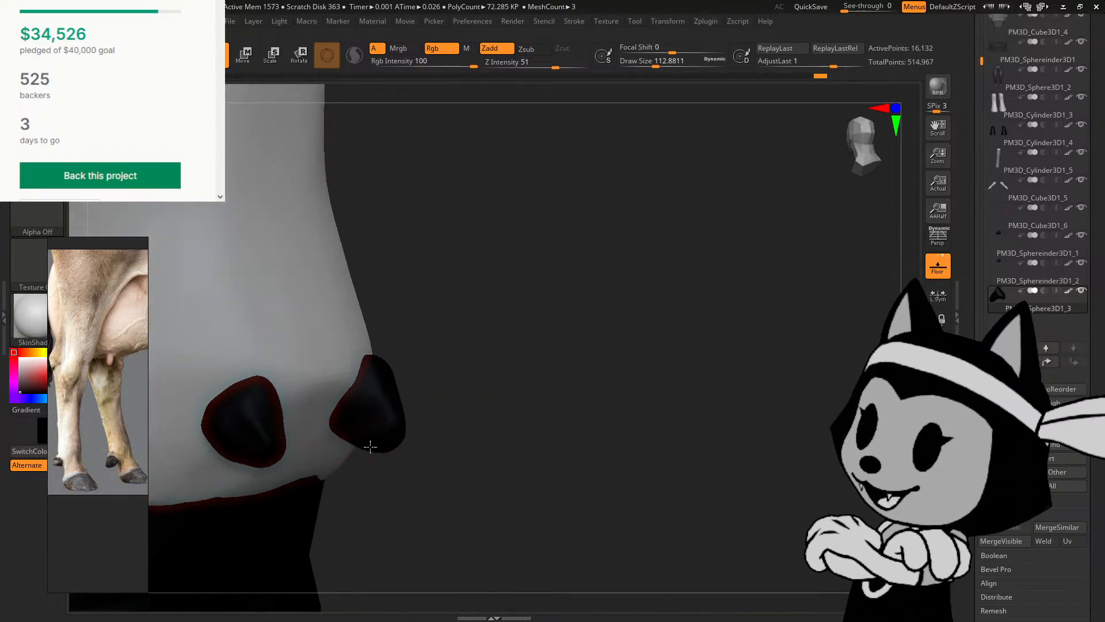
{"action": "right_click_drag", "start_coordinate": [448, 388], "coordinate": [248, 440]}
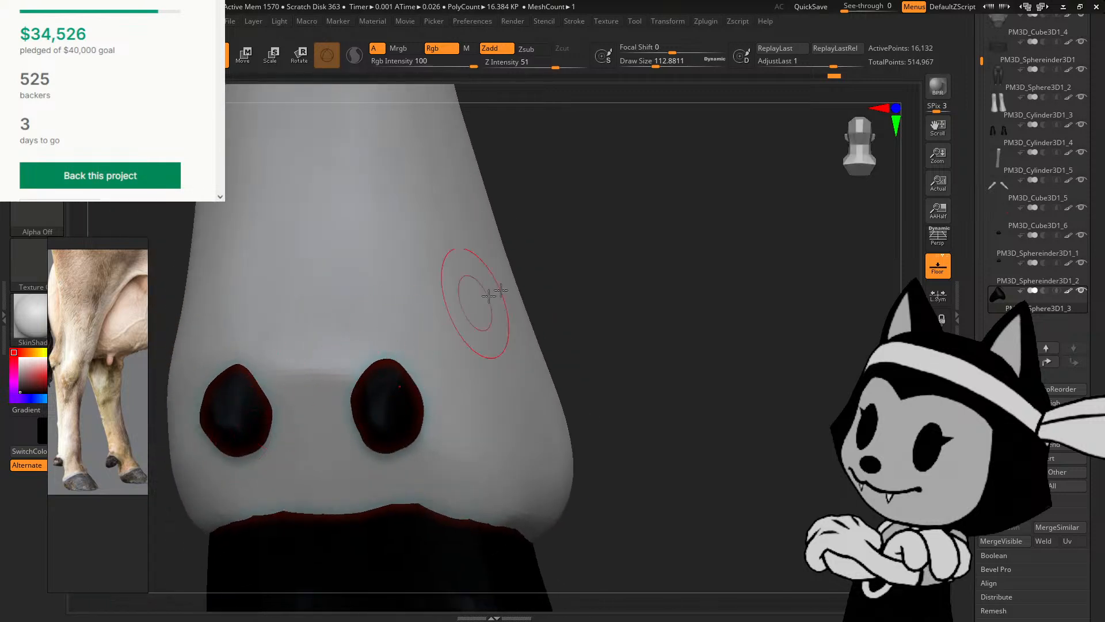
{"action": "right_click_drag", "start_coordinate": [489, 295], "coordinate": [560, 257]}
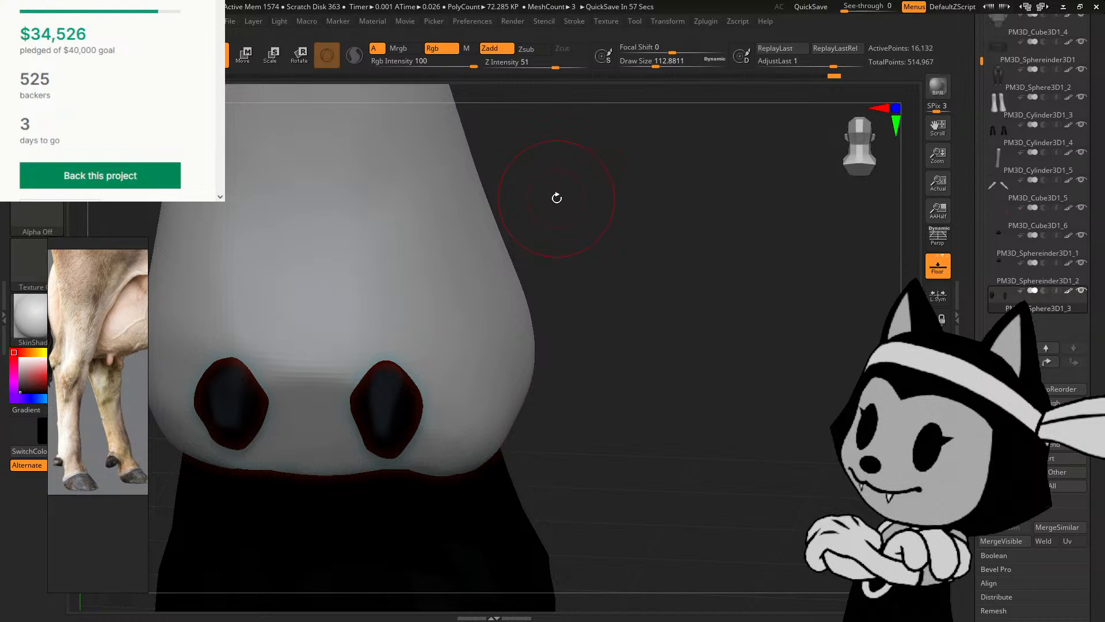
{"action": "right_click_drag", "start_coordinate": [617, 258], "coordinate": [545, 251]}
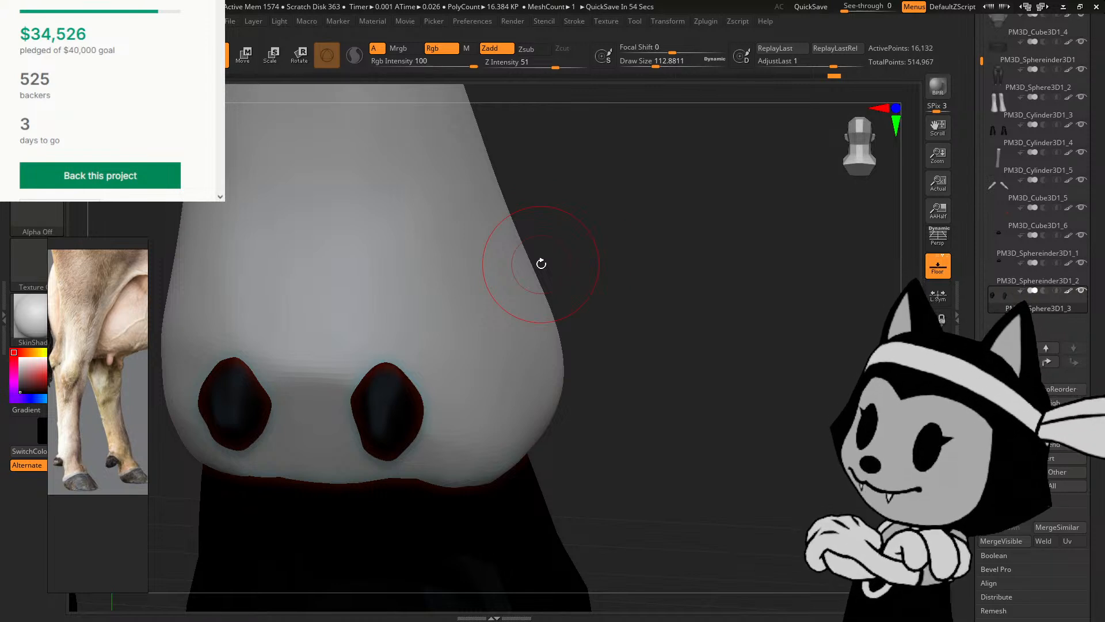
Step: Adjust the left dewclaw's lower outer edge from behind with a draw size of about 109
{"action": "mouse_move", "coordinate": [647, 220]}
{"action": "left_mouse_down"}
{"action": "mouse_move", "coordinate": [620, 229]}
{"action": "mouse_move", "coordinate": [606, 273]}
{"action": "left_mouse_up"}
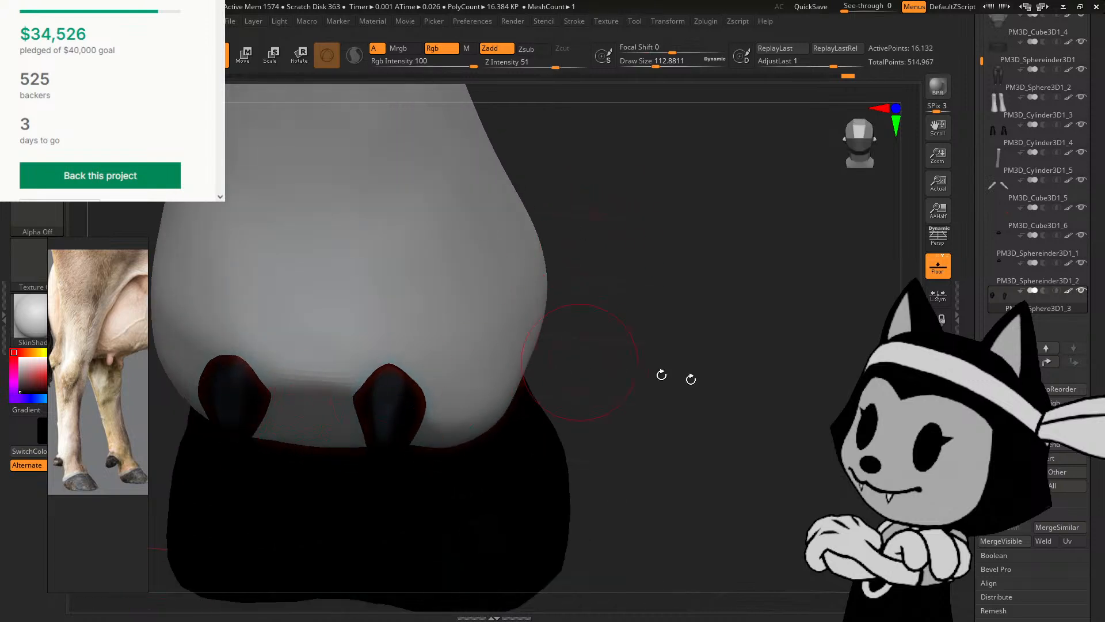
{"action": "left_click_drag", "start_coordinate": [894, 412], "coordinate": [1025, 401], "text": "alt"}
{"action": "left_click_drag", "start_coordinate": [696, 281], "coordinate": [692, 253]}
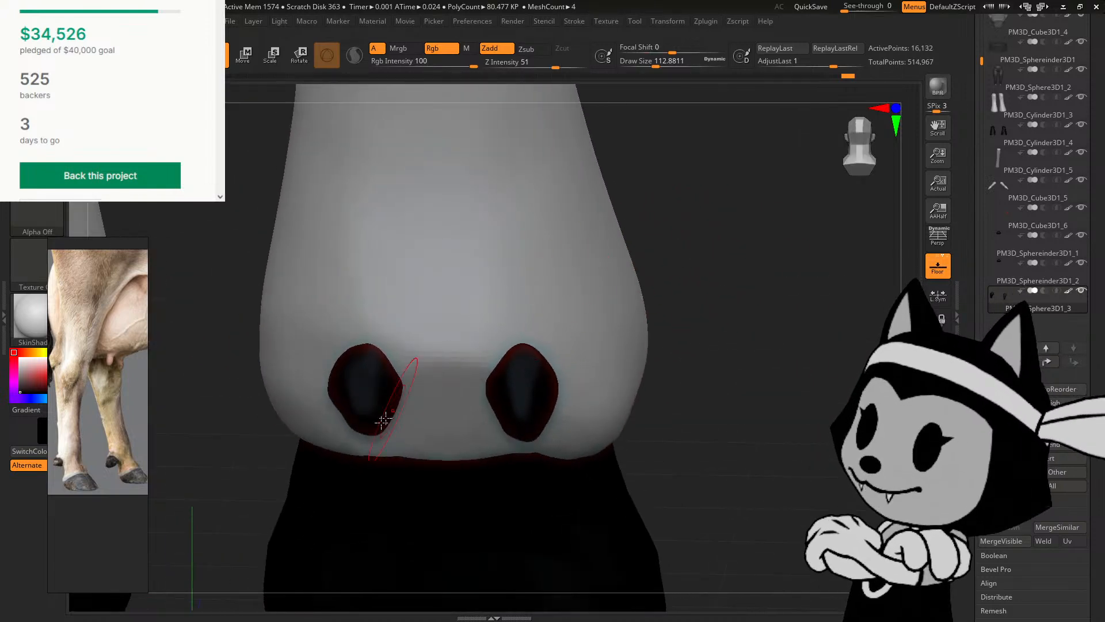
{"action": "key", "text": "bracketleft"}
{"action": "key", "text": "bracketleft"}
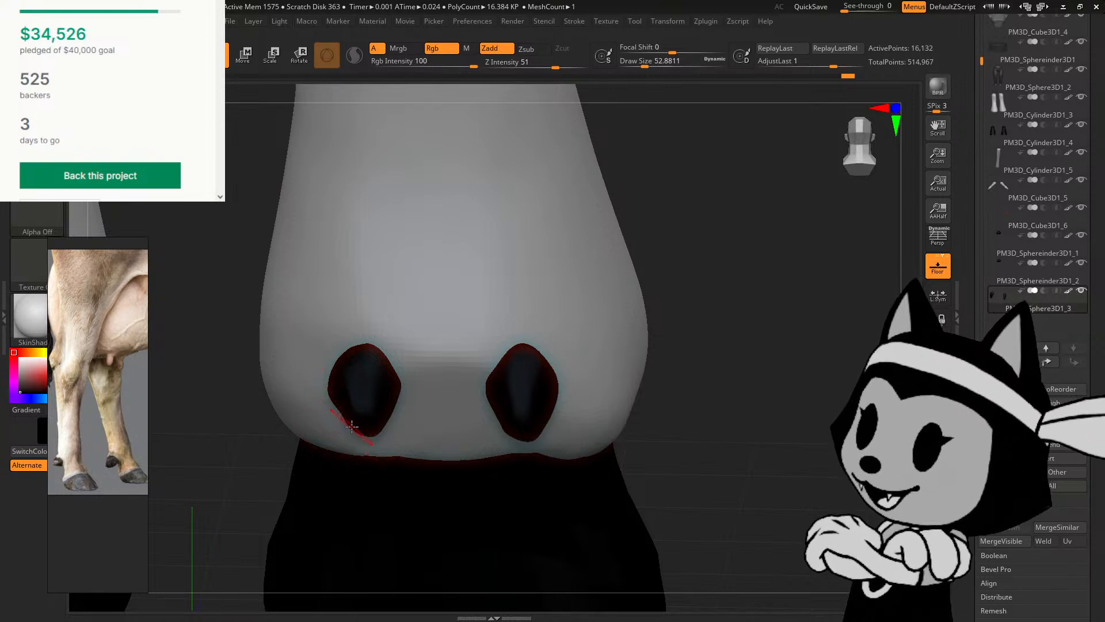
{"action": "key", "text": "bracketright"}
{"action": "key", "text": "bracketright"}
{"action": "left_click_drag", "start_coordinate": [349, 418], "coordinate": [345, 421]}
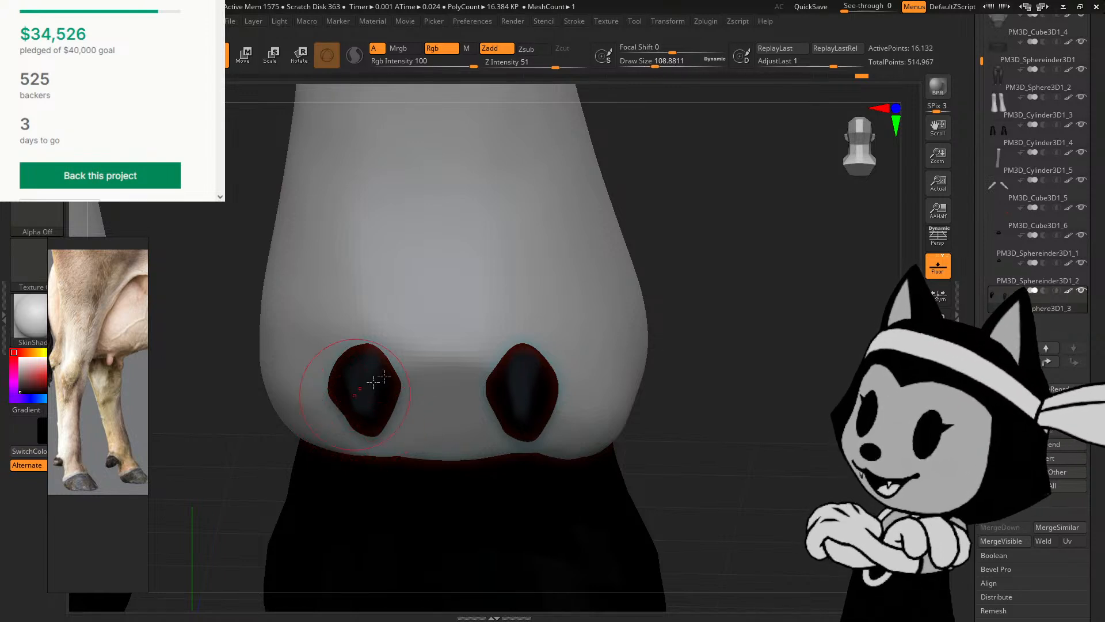
Step: Pull the dewclaw's rounded back end slightly downward in side profile
{"action": "mouse_move", "coordinate": [736, 306]}
{"action": "left_mouse_down"}
{"action": "mouse_move", "coordinate": [723, 308]}
{"action": "mouse_move", "coordinate": [740, 318]}
{"action": "left_mouse_up"}
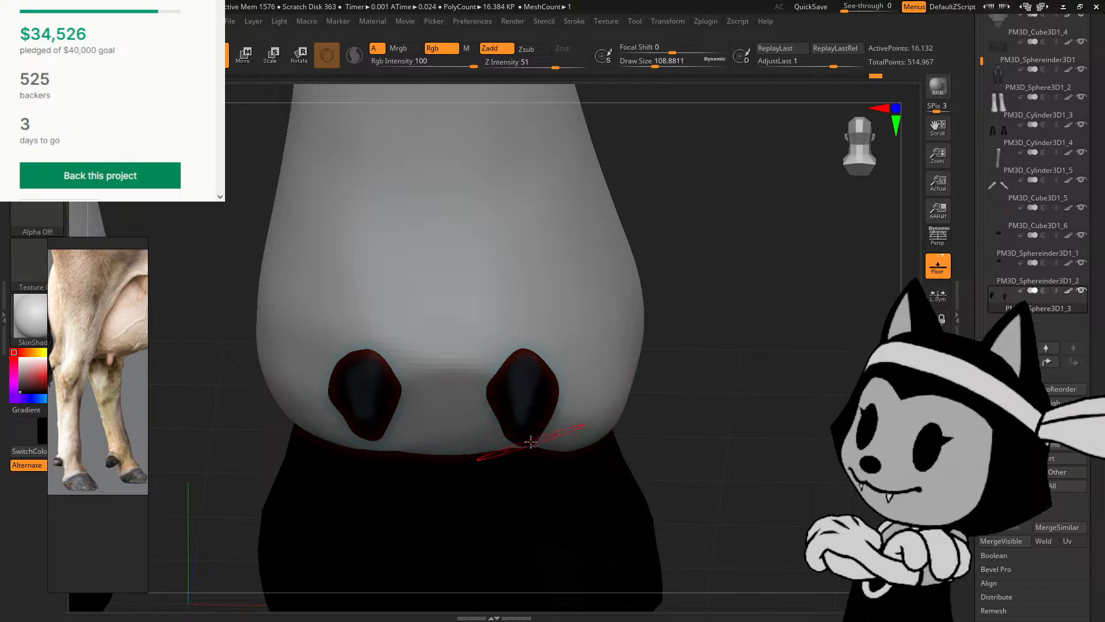
{"action": "left_click_drag", "start_coordinate": [701, 315], "coordinate": [614, 298]}
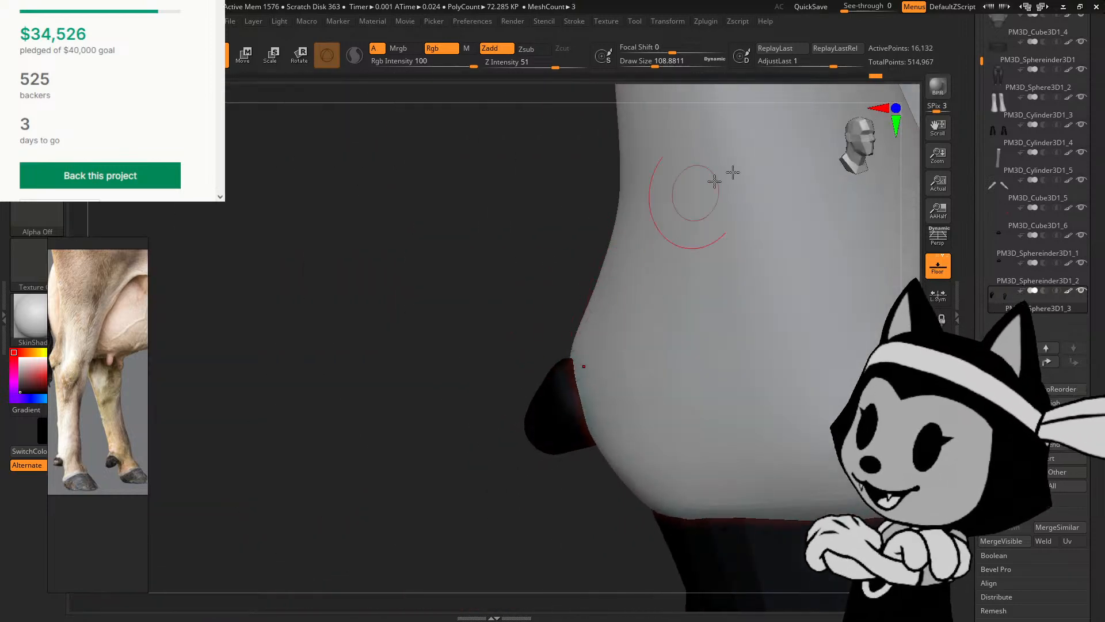
{"action": "left_click_drag", "start_coordinate": [892, 150], "coordinate": [801, 150]}
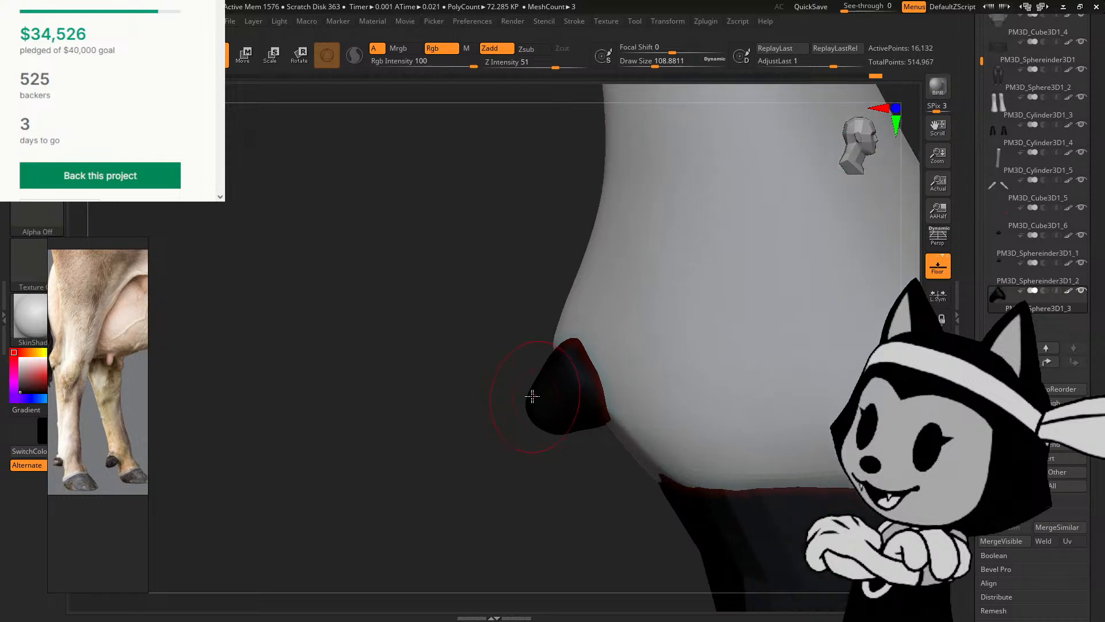
{"action": "left_click_drag", "start_coordinate": [531, 395], "coordinate": [535, 413]}
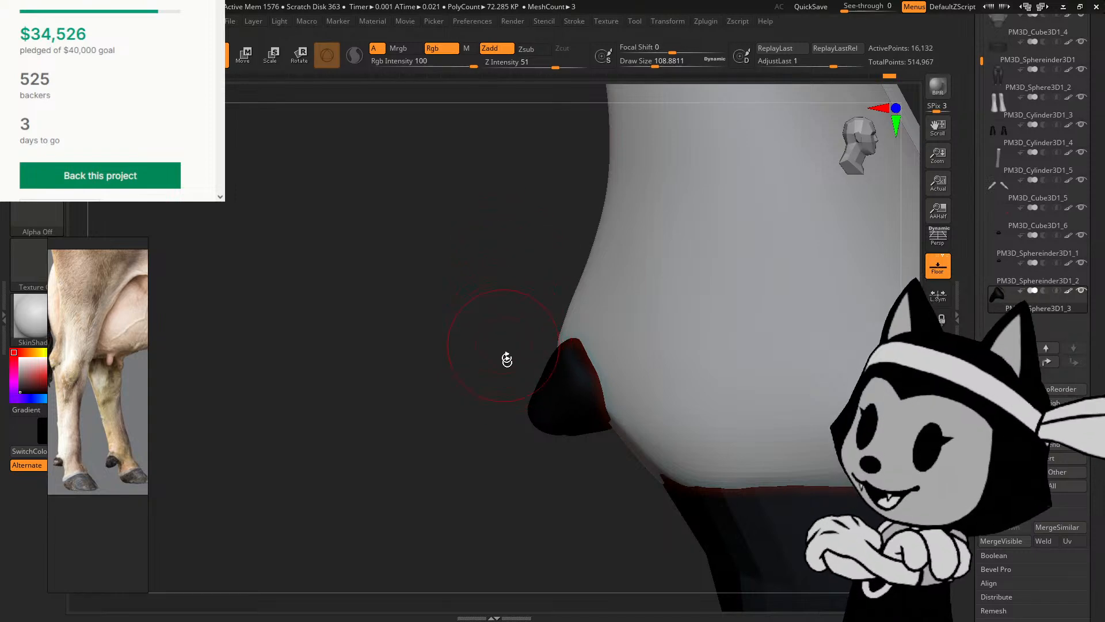
{"action": "left_click_drag", "start_coordinate": [510, 351], "coordinate": [540, 389]}
{"action": "left_click_drag", "start_coordinate": [504, 341], "coordinate": [476, 382]}
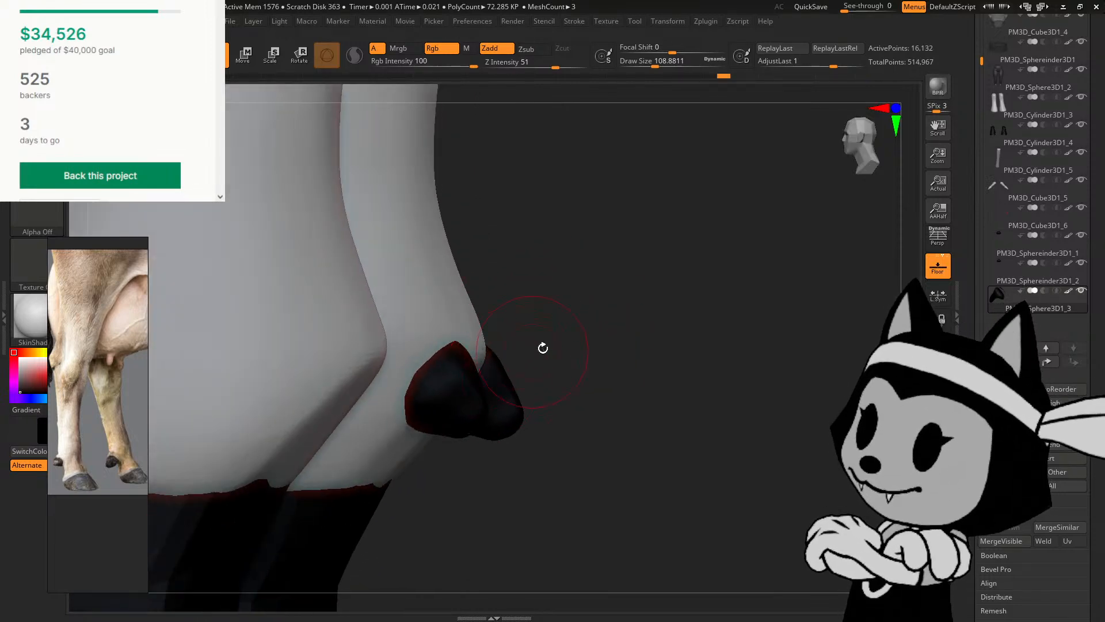
Step: Refine the dewclaws' shape from behind and along the underside with the draw size of about 109
{"action": "left_click_drag", "start_coordinate": [542, 346], "coordinate": [444, 389]}
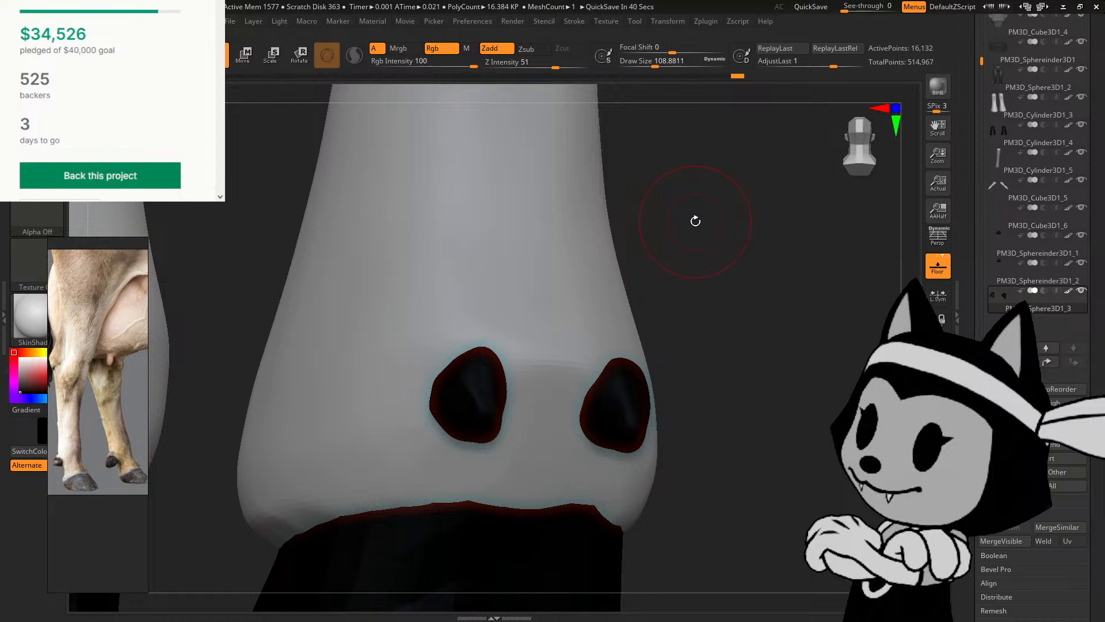
{"action": "left_click_drag", "start_coordinate": [671, 295], "coordinate": [713, 334]}
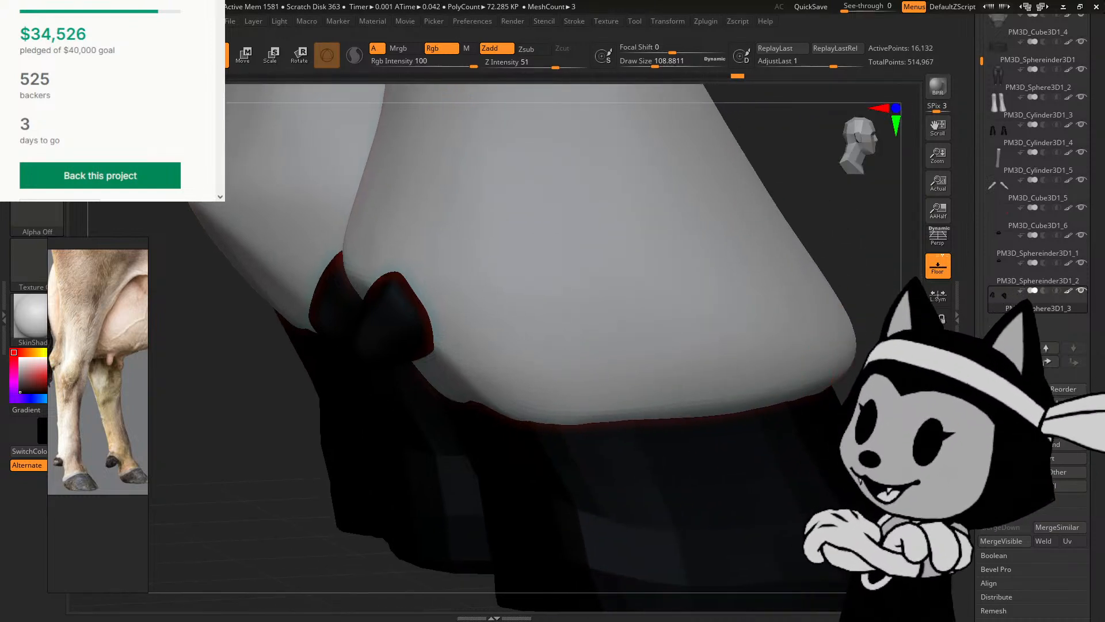
{"action": "left_click_drag", "start_coordinate": [829, 242], "coordinate": [644, 225], "text": "alt"}
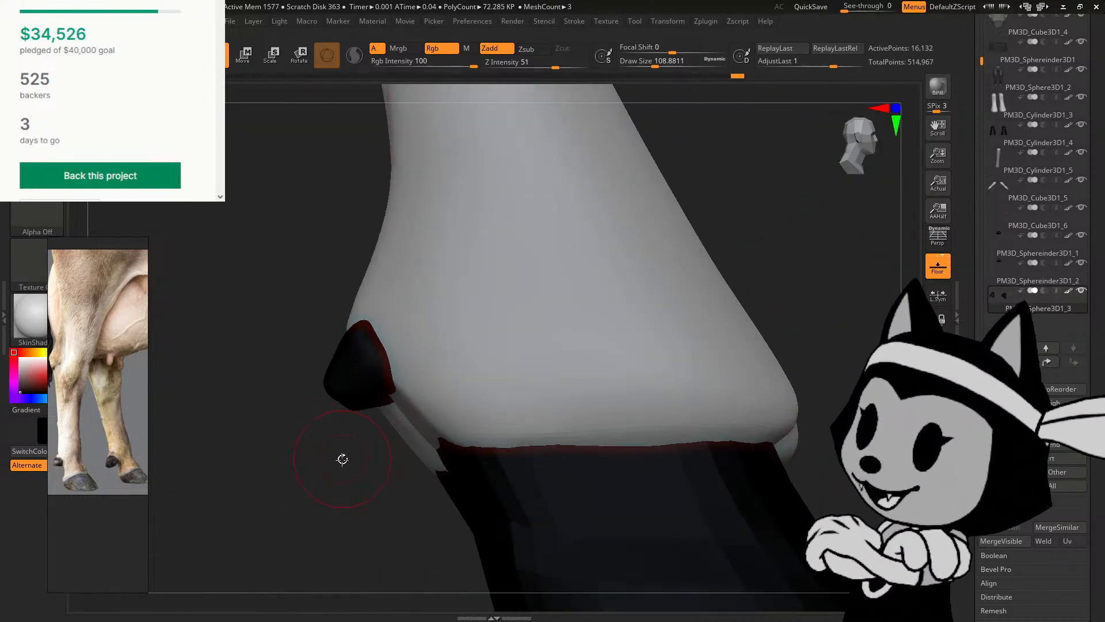
{"action": "left_click_drag", "start_coordinate": [343, 459], "coordinate": [402, 410]}
{"action": "left_click_drag", "start_coordinate": [642, 190], "coordinate": [634, 225]}
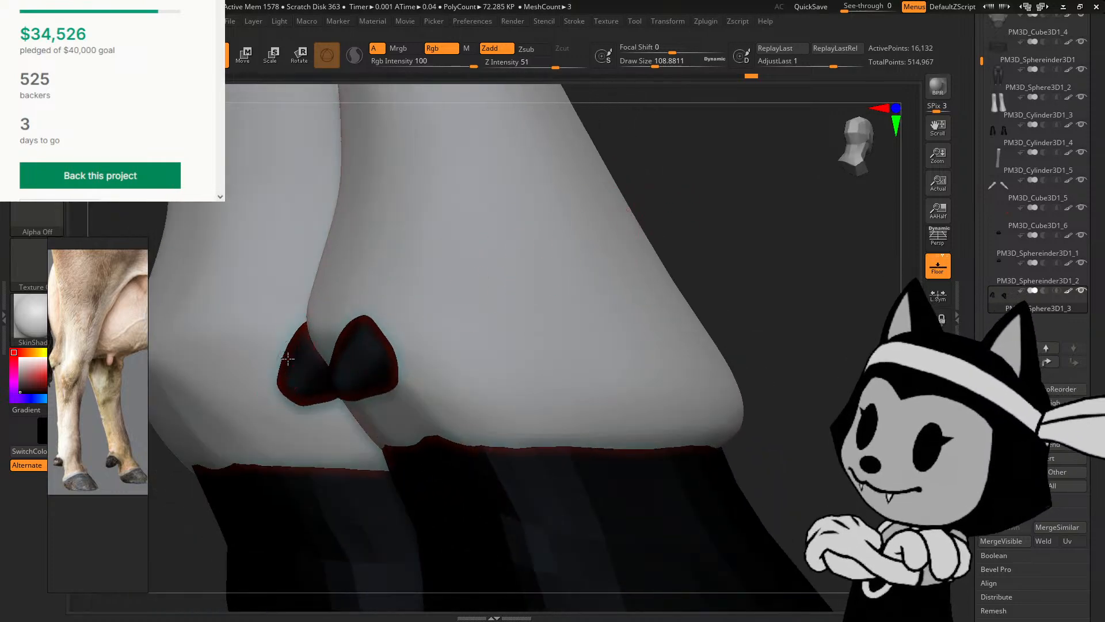
Step: Make the leg subtool PM3D_Cylinder3D1_3 active and switch to the Standard brush with a draw size of about 45
{"action": "left_click", "coordinate": [1078, 195]}
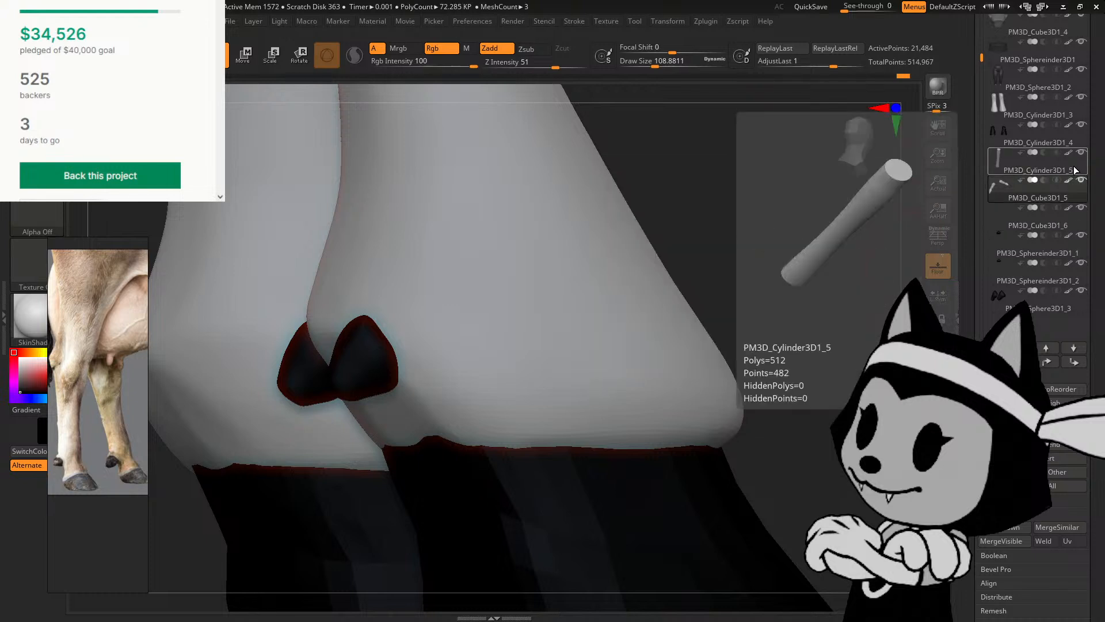
{"action": "left_click", "coordinate": [1071, 111]}
{"action": "left_click_drag", "start_coordinate": [714, 241], "coordinate": [622, 239], "text": "alt"}
{"action": "mouse_move", "coordinate": [719, 266]}
{"action": "left_mouse_down"}
{"action": "mouse_move", "coordinate": [657, 278]}
{"action": "mouse_move", "coordinate": [690, 267]}
{"action": "mouse_move", "coordinate": [664, 258]}
{"action": "left_mouse_up"}
{"action": "key", "text": "b"}
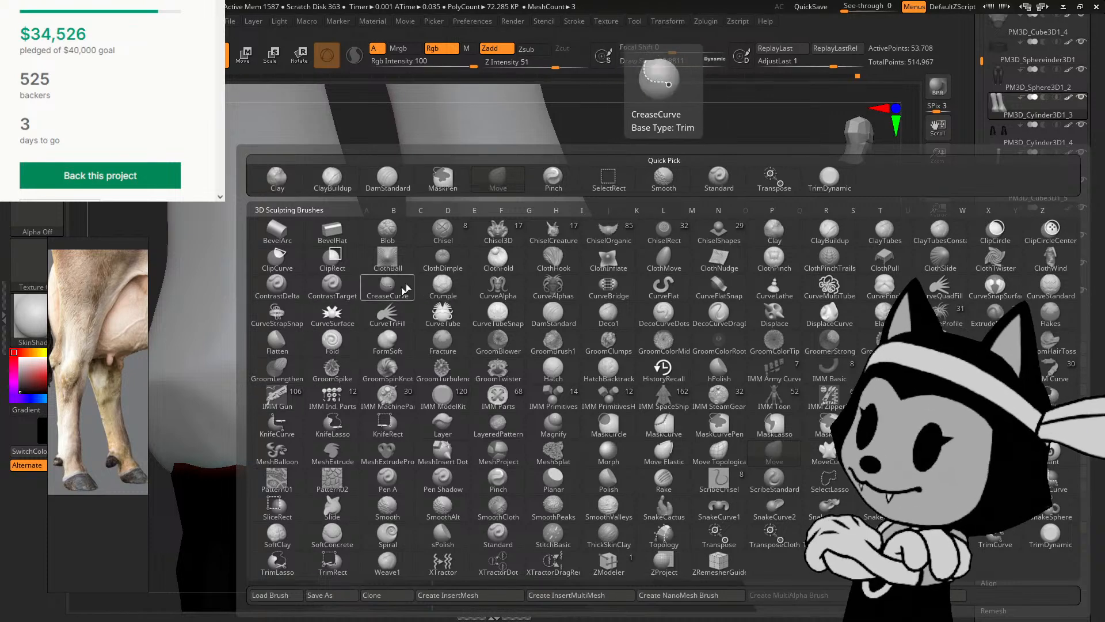
{"action": "left_click_drag", "start_coordinate": [630, 142], "coordinate": [618, 152]}
{"action": "key", "text": "b"}
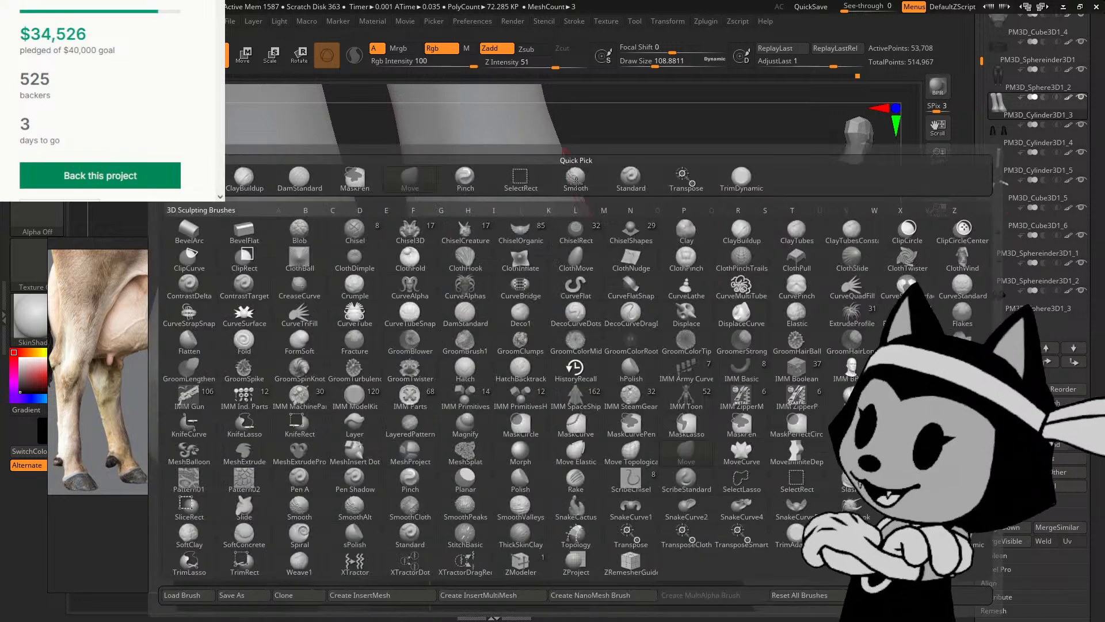
{"action": "left_click", "coordinate": [633, 179]}
{"action": "key", "text": "["}
{"action": "key", "text": "["}
{"action": "key", "text": "["}
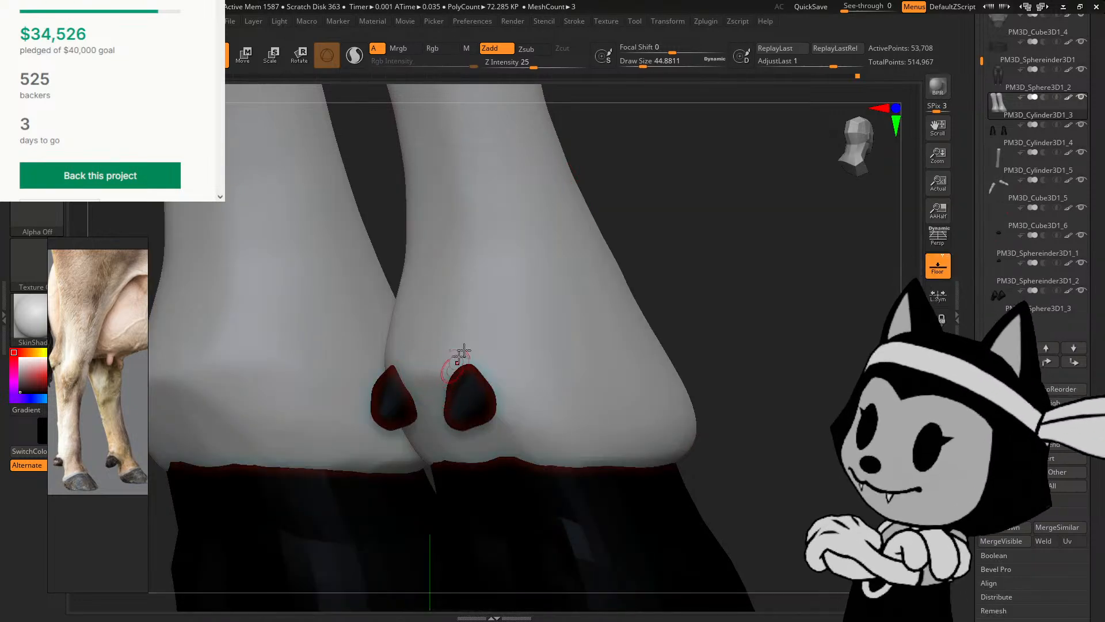
Step: Build up a raised skin rim along the right dewclaw's inner edge and the left dewclaw's top and outer side, draw size about 41
{"action": "left_click_drag", "start_coordinate": [626, 243], "coordinate": [687, 245]}
{"action": "left_click_drag", "start_coordinate": [450, 401], "coordinate": [447, 409]}
{"action": "left_click_drag", "start_coordinate": [568, 297], "coordinate": [559, 299]}
{"action": "left_click_drag", "start_coordinate": [461, 381], "coordinate": [448, 412]}
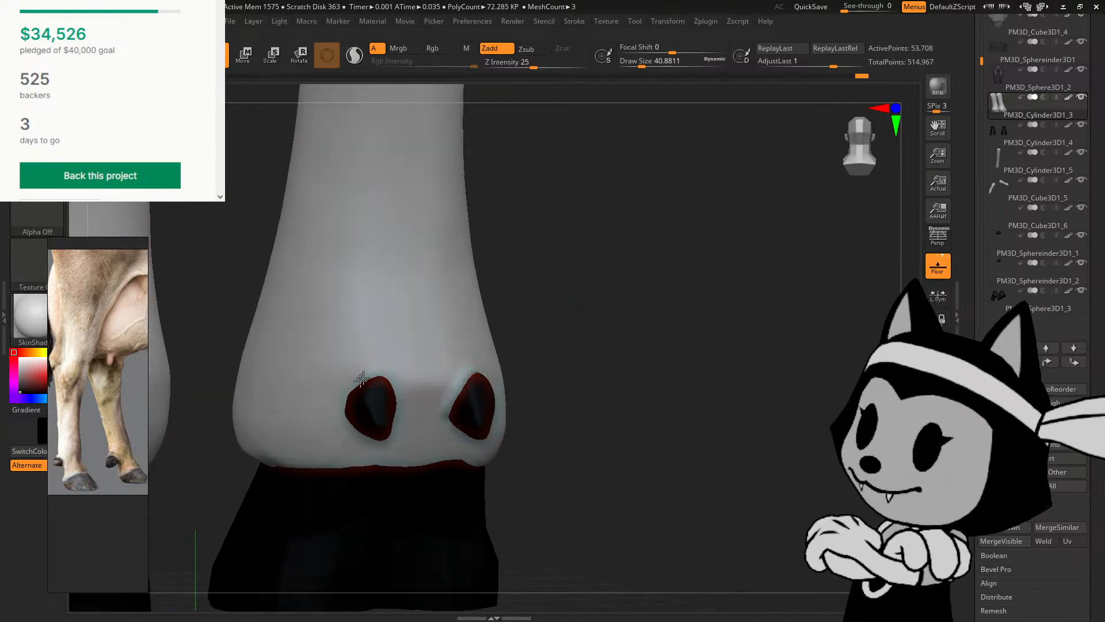
{"action": "left_click_drag", "start_coordinate": [362, 378], "coordinate": [398, 378]}
{"action": "mouse_move", "coordinate": [478, 294]}
{"action": "left_mouse_down"}
{"action": "mouse_move", "coordinate": [510, 296]}
{"action": "mouse_move", "coordinate": [465, 283]}
{"action": "left_mouse_up"}
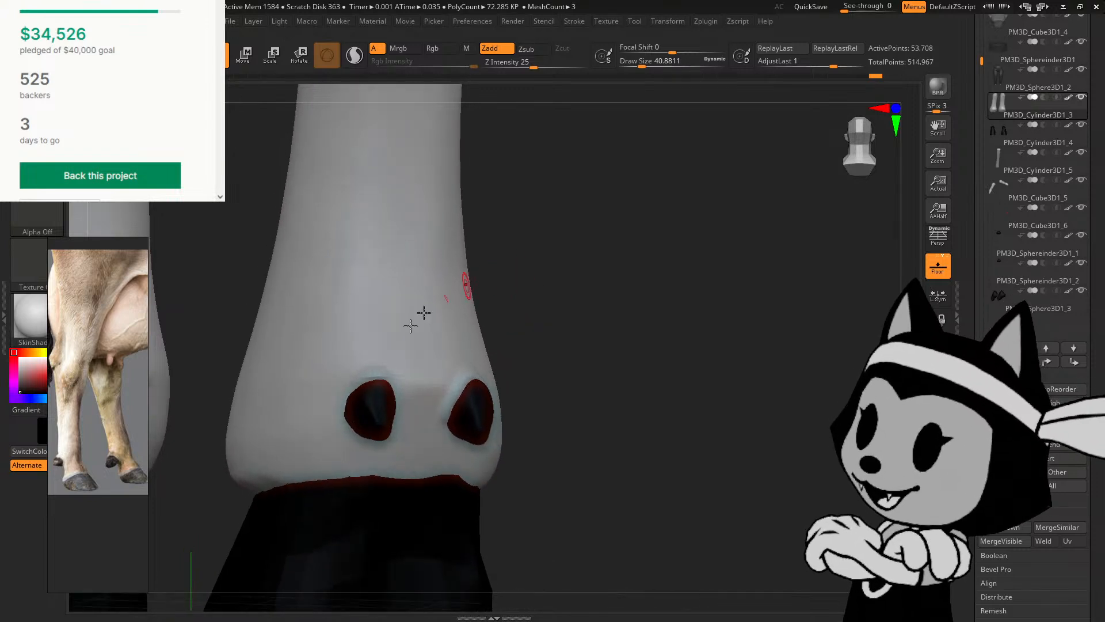
{"action": "left_click_drag", "start_coordinate": [344, 405], "coordinate": [355, 421]}
{"action": "left_click_drag", "start_coordinate": [565, 283], "coordinate": [515, 266]}
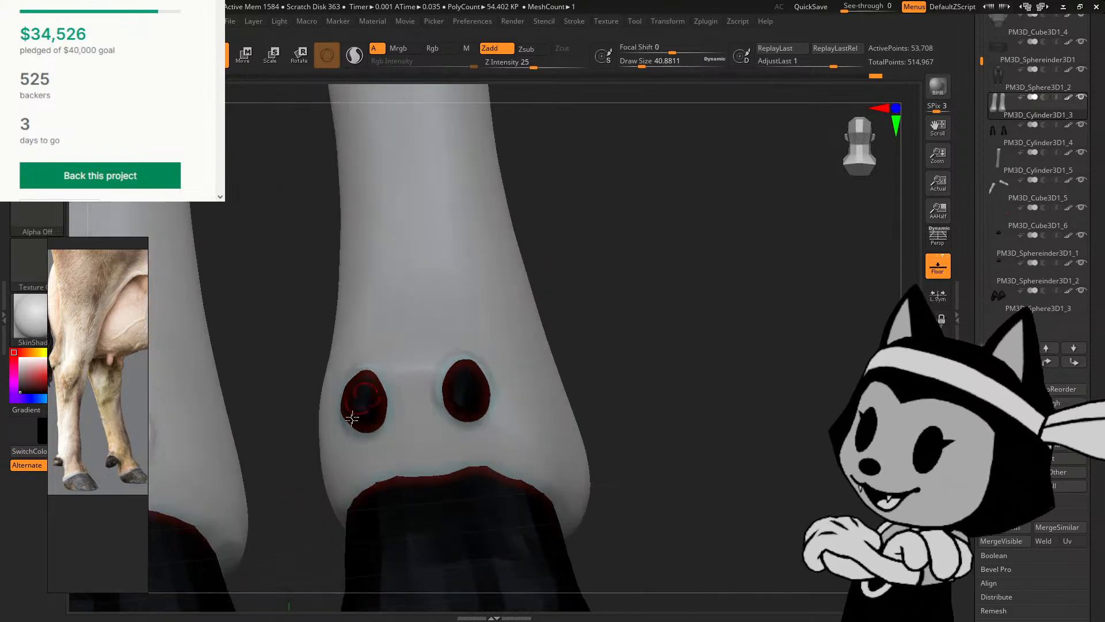
Step: Extend the raised skin rim under the left dewclaw and around the right dewclaw's inner and outer edges
{"action": "mouse_move", "coordinate": [352, 416]}
{"action": "left_mouse_down"}
{"action": "mouse_move", "coordinate": [367, 433]}
{"action": "mouse_move", "coordinate": [383, 417]}
{"action": "left_mouse_up"}
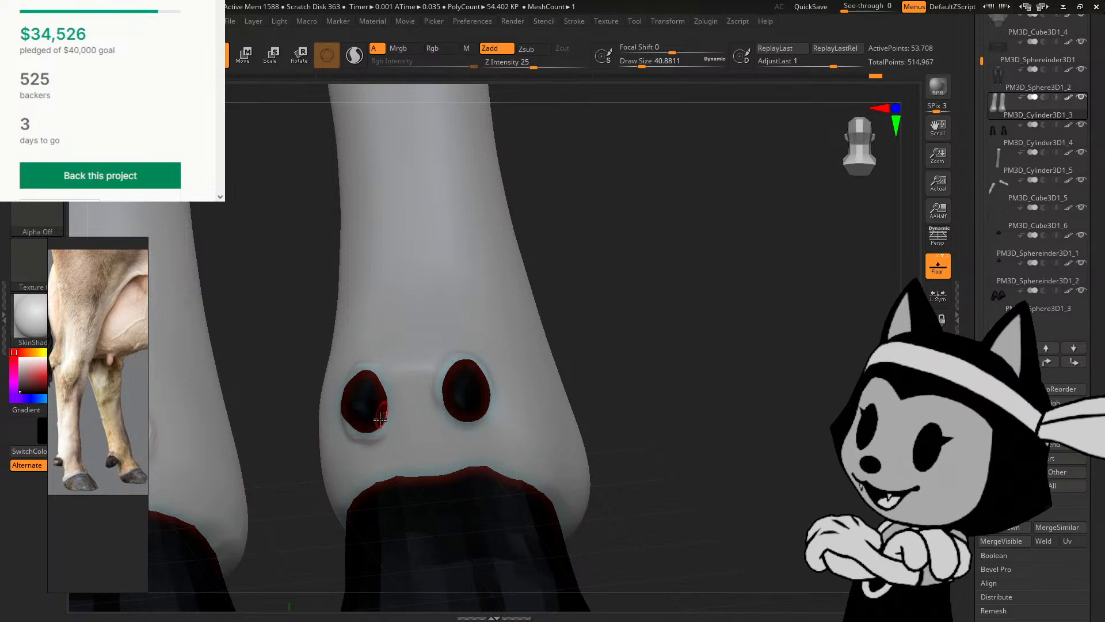
{"action": "left_click_drag", "start_coordinate": [608, 254], "coordinate": [586, 263]}
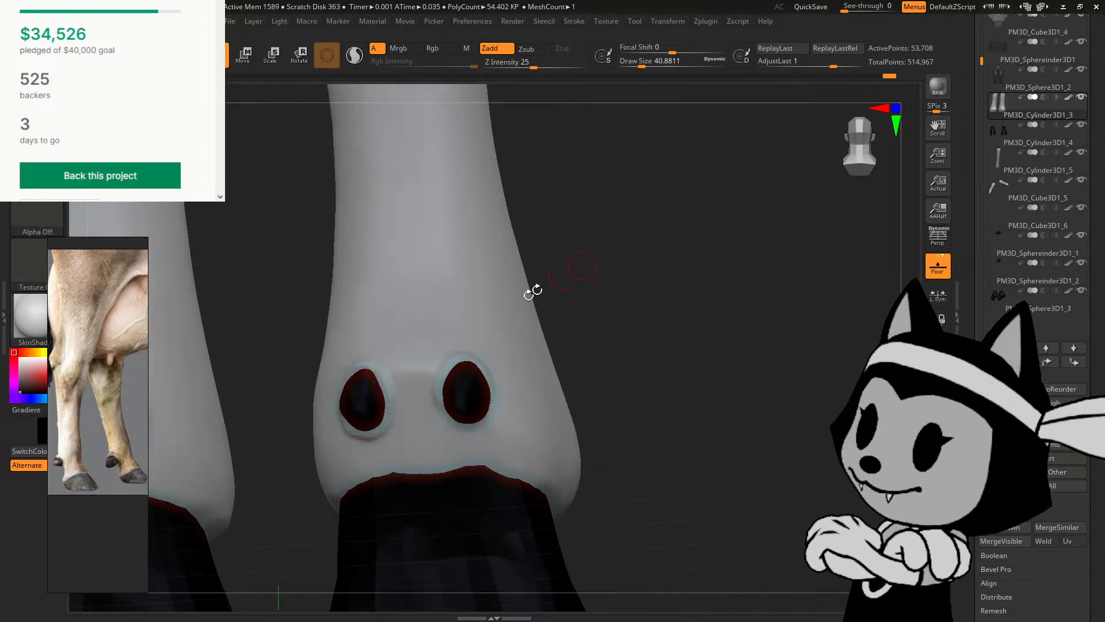
{"action": "left_click_drag", "start_coordinate": [453, 368], "coordinate": [445, 392]}
{"action": "left_click_drag", "start_coordinate": [633, 307], "coordinate": [538, 333]}
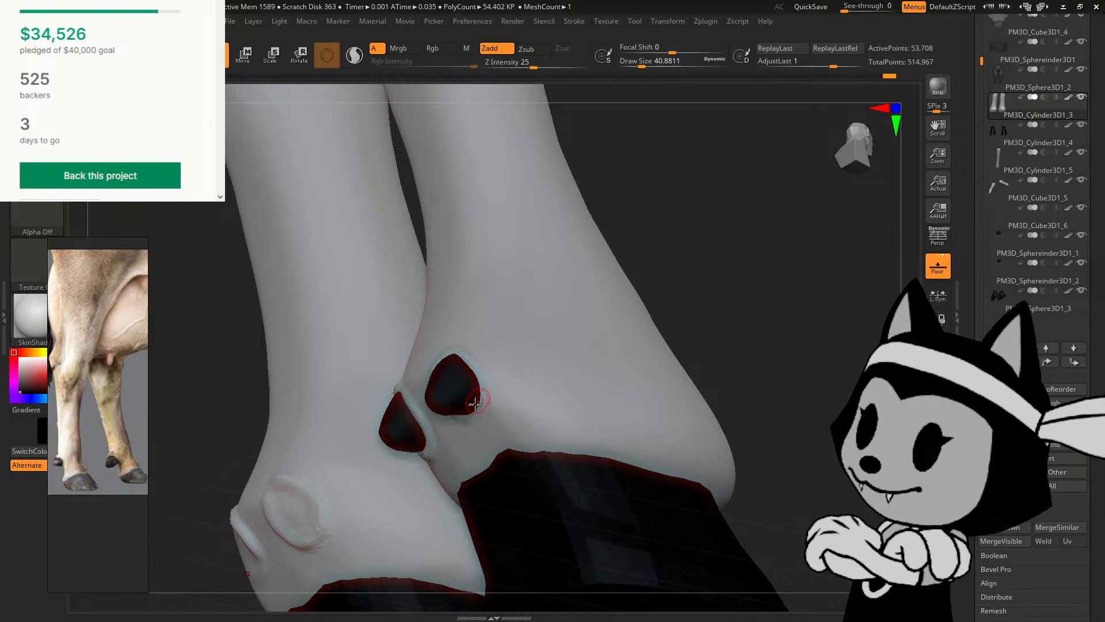
{"action": "left_click_drag", "start_coordinate": [475, 404], "coordinate": [483, 394]}
{"action": "left_click_drag", "start_coordinate": [636, 297], "coordinate": [661, 286]}
{"action": "left_click_drag", "start_coordinate": [473, 358], "coordinate": [481, 386]}
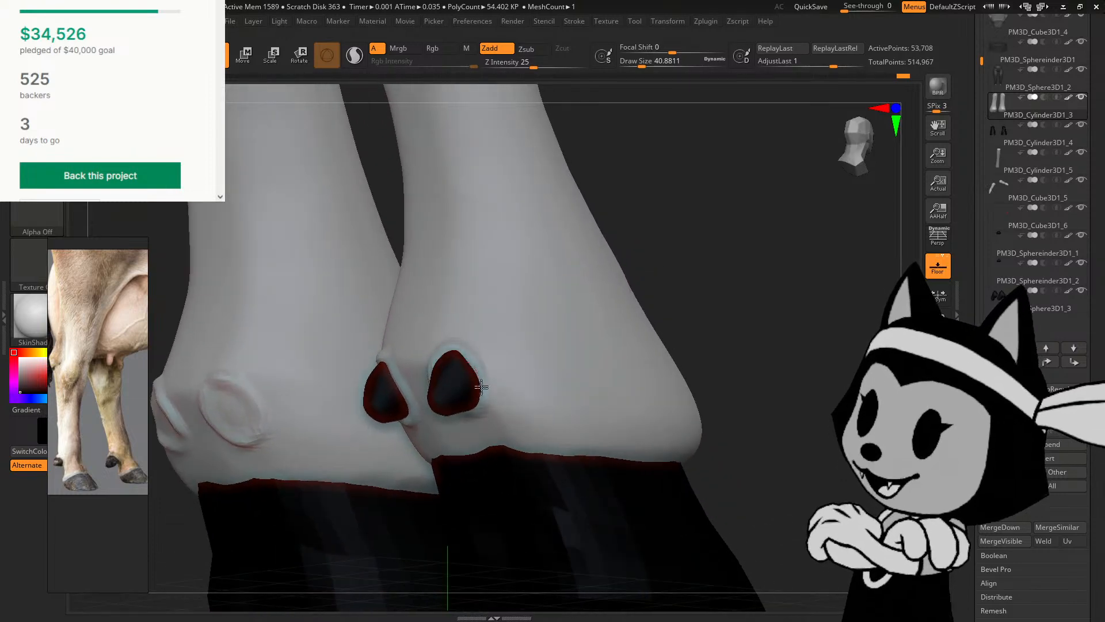
{"action": "left_click_drag", "start_coordinate": [671, 245], "coordinate": [544, 324]}
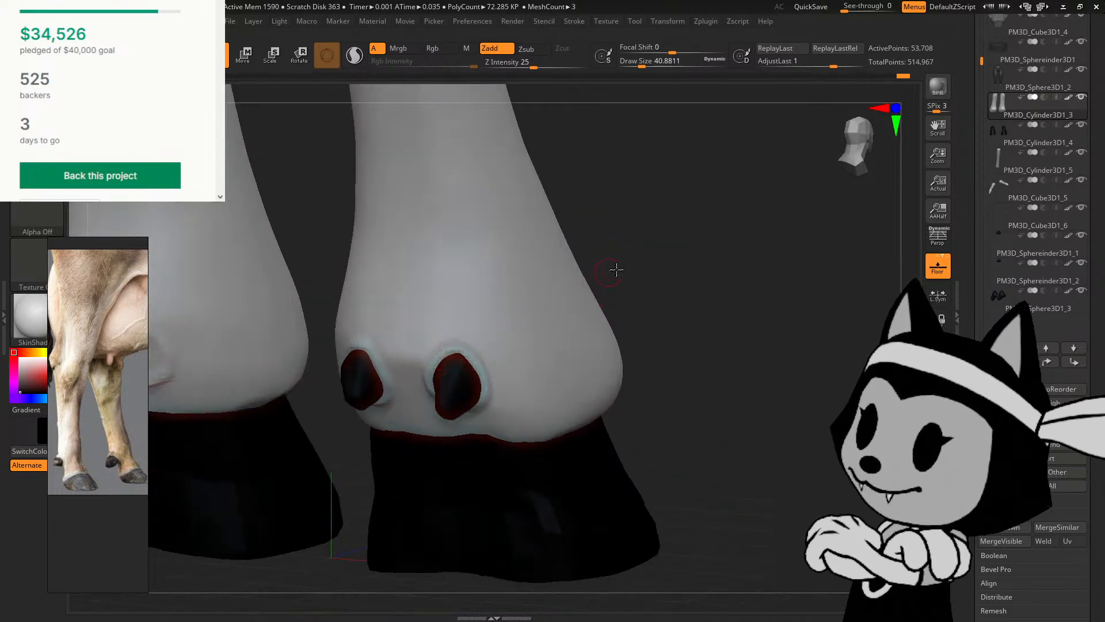
Step: Build up the raised skin rim around the tops, sides and undersides of both dewclaws with the draw size of about 41
{"action": "left_click_drag", "start_coordinate": [616, 270], "coordinate": [684, 266]}
{"action": "mouse_move", "coordinate": [340, 365]}
{"action": "left_mouse_down"}
{"action": "mouse_move", "coordinate": [333, 383]}
{"action": "mouse_move", "coordinate": [387, 387]}
{"action": "left_mouse_up"}
{"action": "left_click_drag", "start_coordinate": [504, 300], "coordinate": [554, 282]}
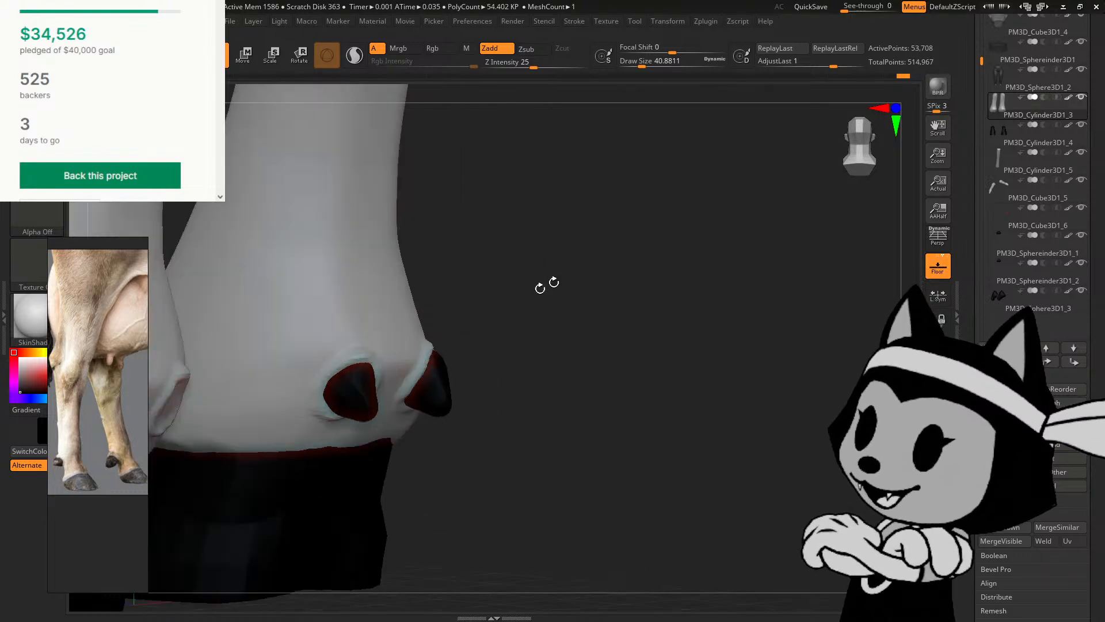
{"action": "left_click_drag", "start_coordinate": [368, 358], "coordinate": [382, 371]}
{"action": "left_click_drag", "start_coordinate": [499, 307], "coordinate": [506, 322]}
{"action": "left_click_drag", "start_coordinate": [345, 363], "coordinate": [338, 415]}
{"action": "left_click_drag", "start_coordinate": [516, 313], "coordinate": [485, 298]}
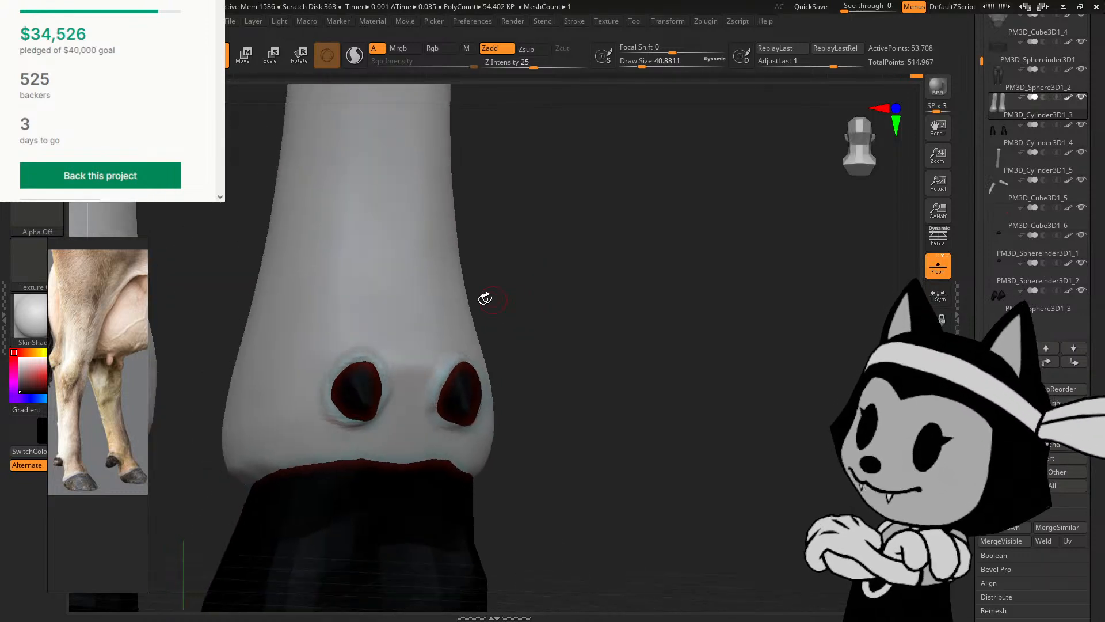
{"action": "left_click_drag", "start_coordinate": [440, 413], "coordinate": [451, 385]}
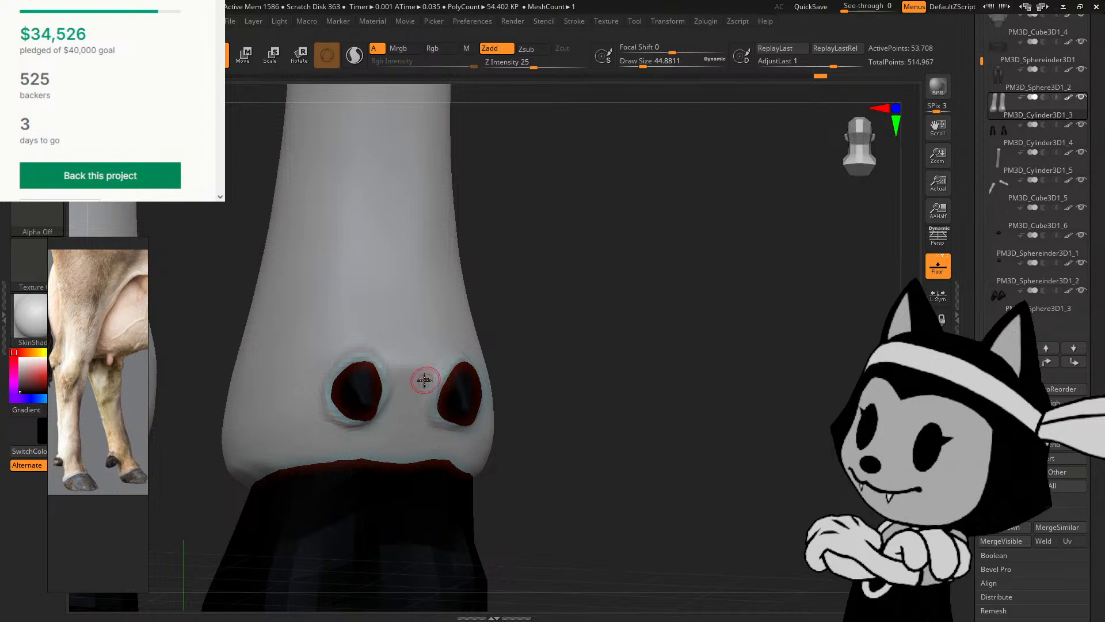
Step: Smooth the skin rim beneath the left dewclaw with the Smooth brush at a draw size of about 85
{"action": "key", "text": "]"}
{"action": "key", "text": "]"}
{"action": "key", "text": "]"}
{"action": "key", "text": "]"}
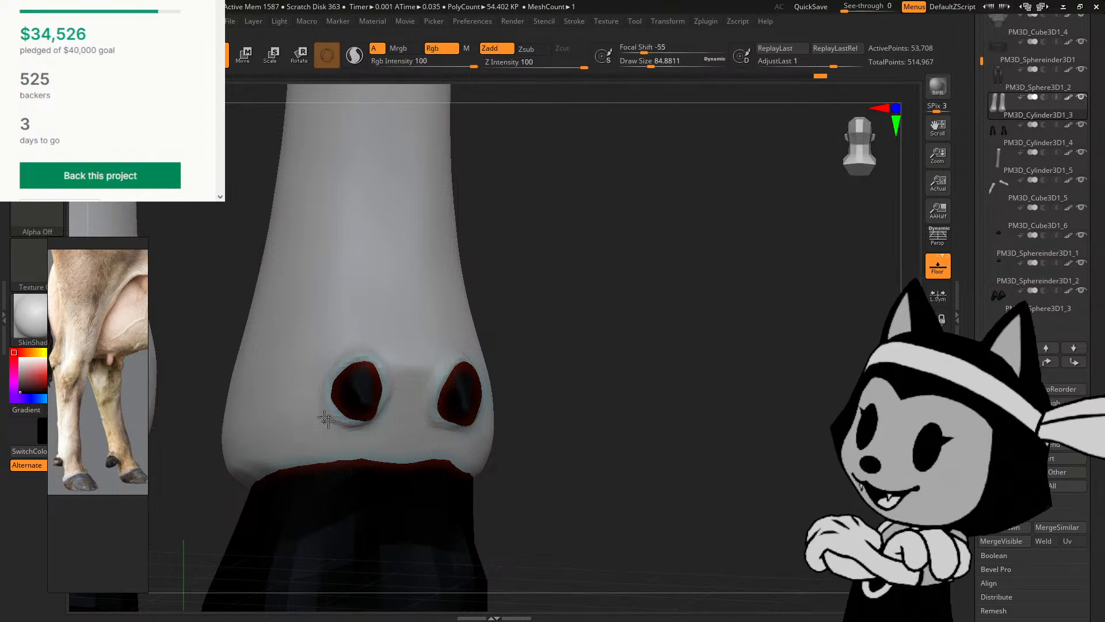
{"action": "left_click_drag", "start_coordinate": [326, 419], "coordinate": [368, 423], "text": "shift"}
{"action": "mouse_move", "coordinate": [530, 311]}
{"action": "left_mouse_down"}
{"action": "mouse_move", "coordinate": [506, 317]}
{"action": "mouse_move", "coordinate": [542, 292]}
{"action": "mouse_move", "coordinate": [525, 300]}
{"action": "mouse_move", "coordinate": [565, 294]}
{"action": "mouse_move", "coordinate": [627, 315]}
{"action": "mouse_move", "coordinate": [644, 288]}
{"action": "mouse_move", "coordinate": [485, 347]}
{"action": "mouse_move", "coordinate": [504, 323]}
{"action": "left_mouse_up"}
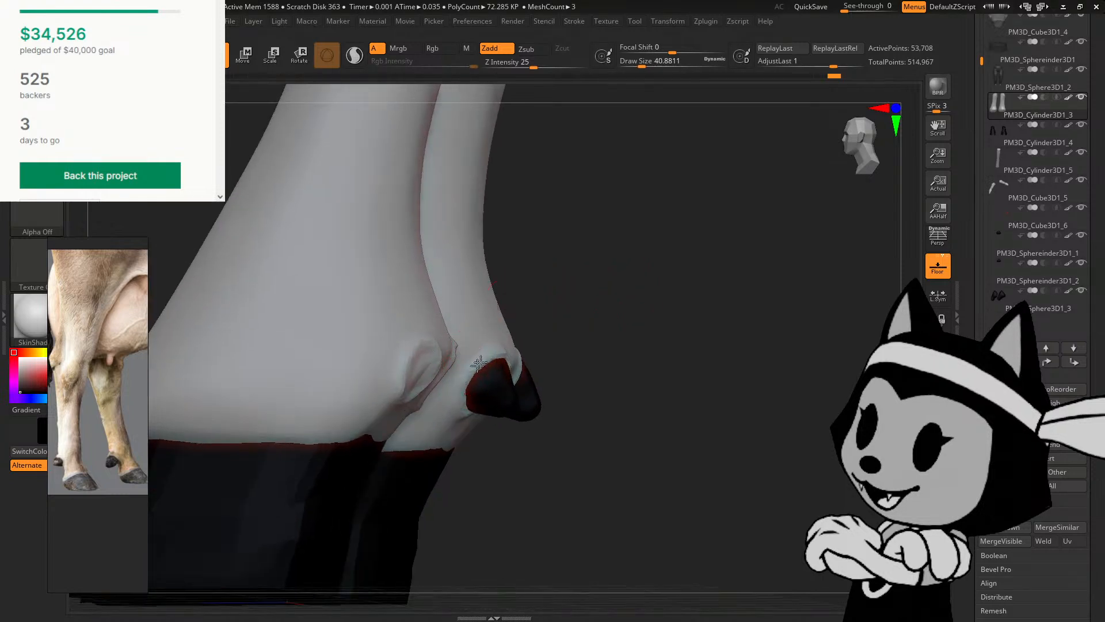
Step: Add skin volume around the dewclaws from the side with a draw size of about 41 and check the rims from several angles
{"action": "left_click_drag", "start_coordinate": [578, 299], "coordinate": [529, 311]}
{"action": "left_click_drag", "start_coordinate": [472, 404], "coordinate": [536, 369]}
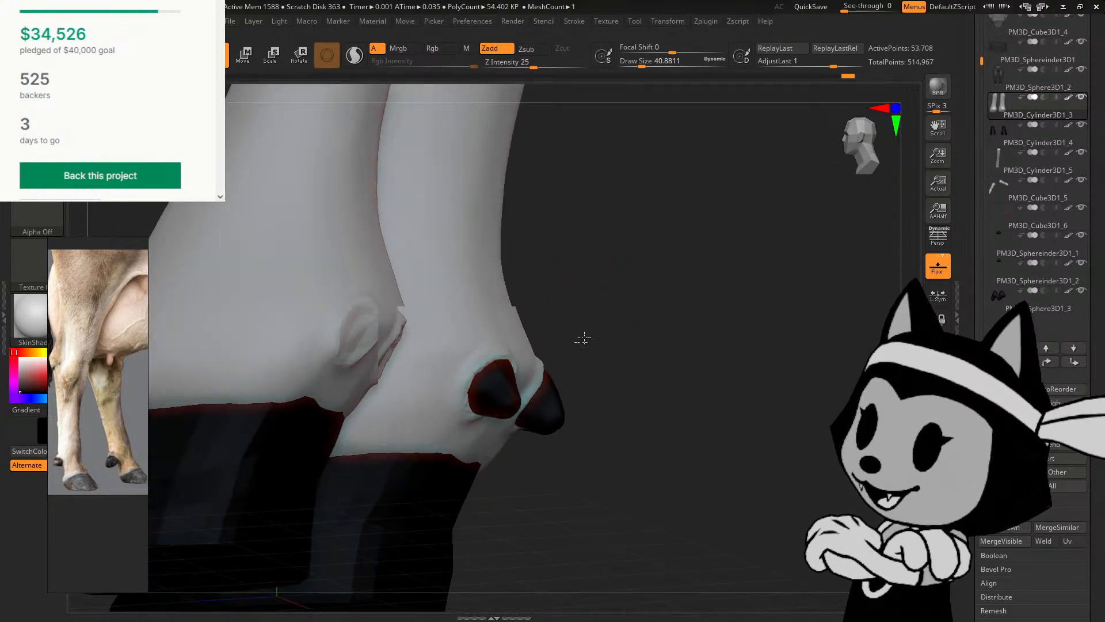
{"action": "left_click_drag", "start_coordinate": [585, 340], "coordinate": [512, 351]}
{"action": "right_click_drag", "start_coordinate": [572, 391], "coordinate": [597, 354]}
{"action": "left_click_drag", "start_coordinate": [597, 357], "coordinate": [584, 362]}
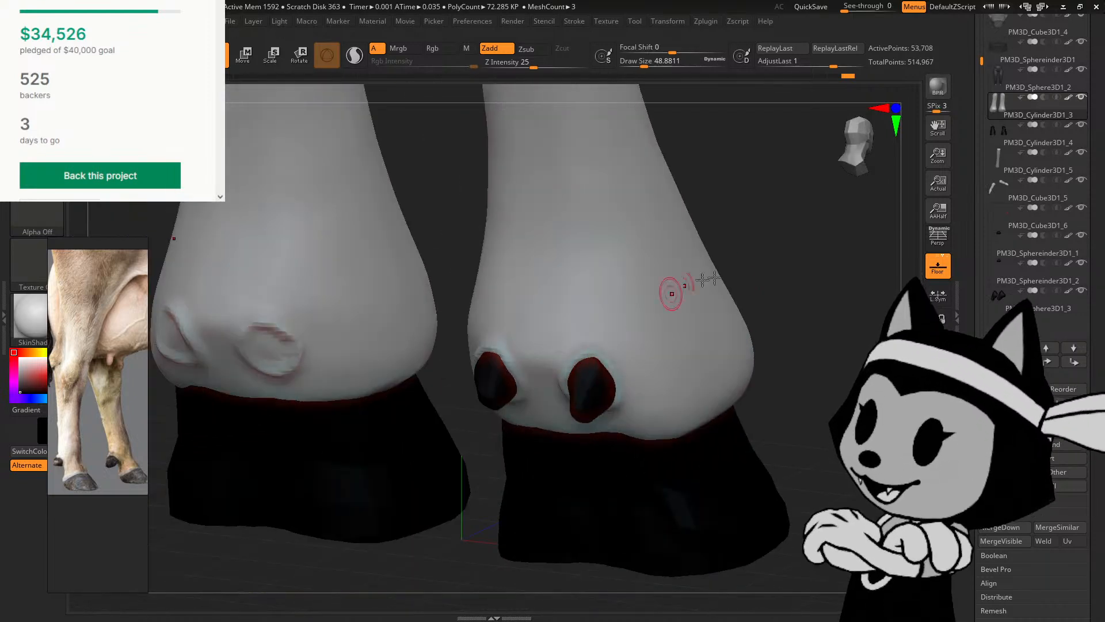
{"action": "right_click_drag", "start_coordinate": [701, 281], "coordinate": [602, 349]}
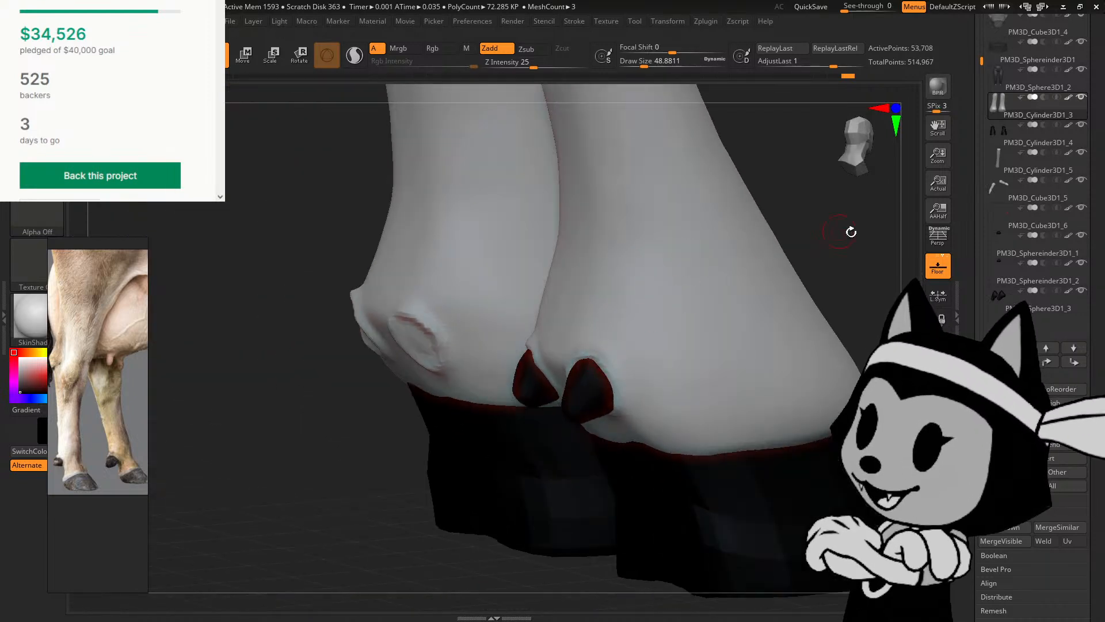
{"action": "right_click_drag", "start_coordinate": [851, 232], "coordinate": [682, 302]}
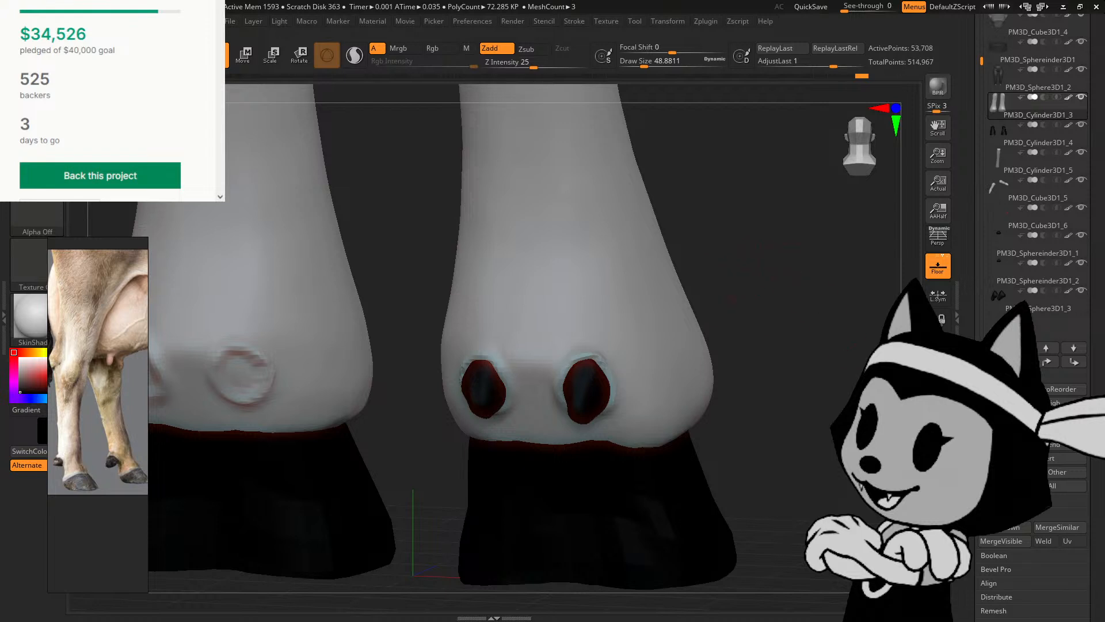
{"action": "left_click_drag", "start_coordinate": [755, 287], "coordinate": [710, 307], "text": "alt"}
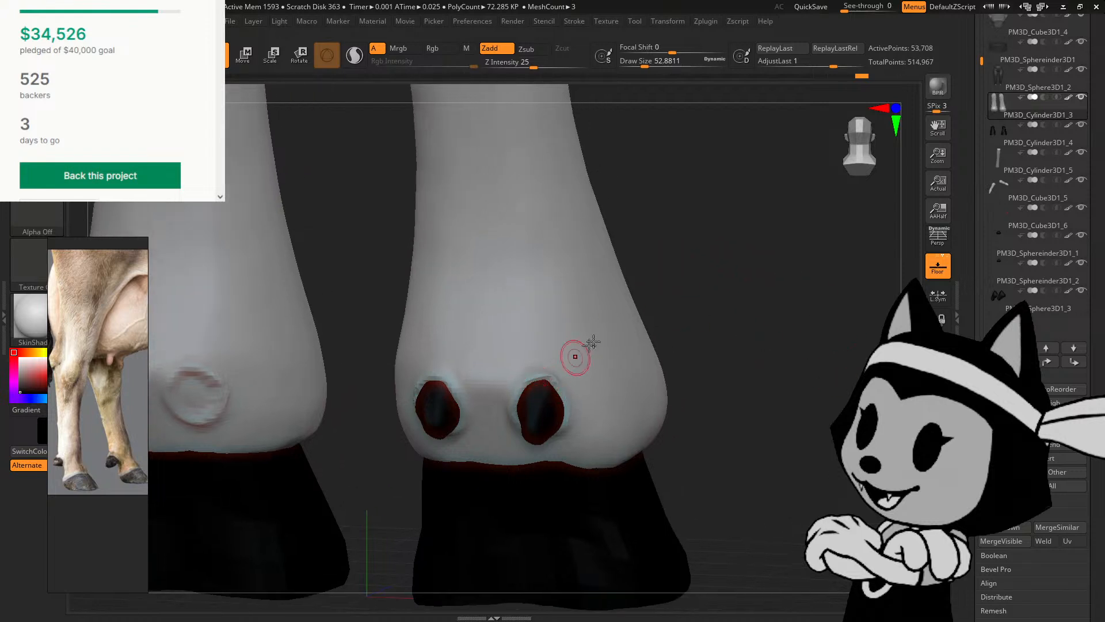
{"action": "right_click_drag", "start_coordinate": [592, 343], "coordinate": [598, 305]}
{"action": "right_click_drag", "start_coordinate": [604, 351], "coordinate": [756, 269]}
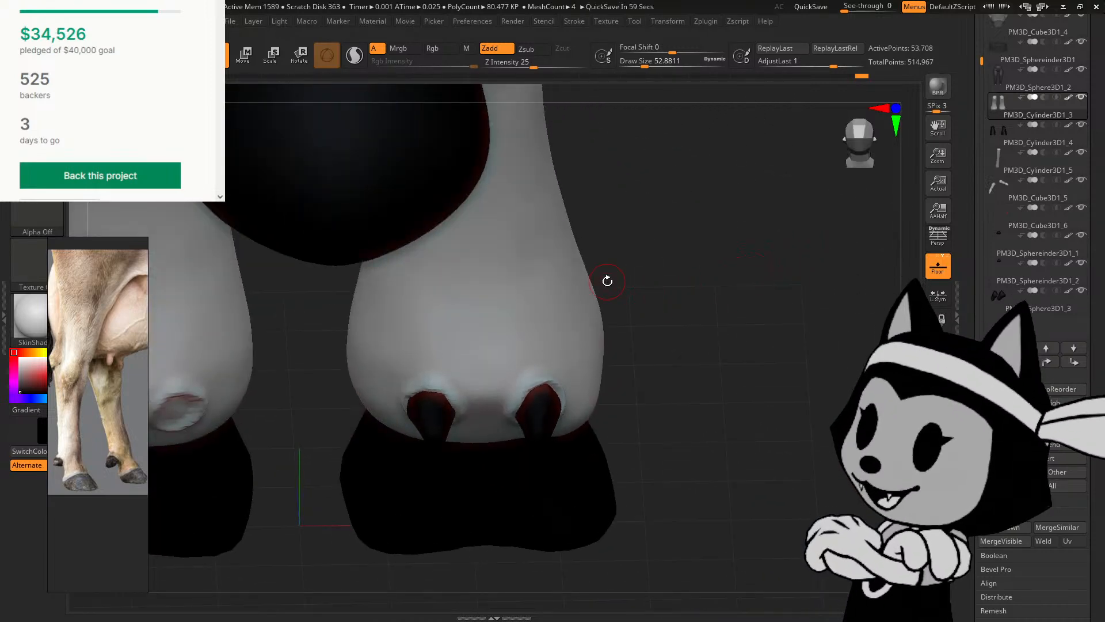
Step: Switch to the Move brush and adjust the skin fold over the right dewclaw with a draw size of about 121
{"action": "key", "text": "b"}
{"action": "key", "text": "m"}
{"action": "key", "text": "v"}
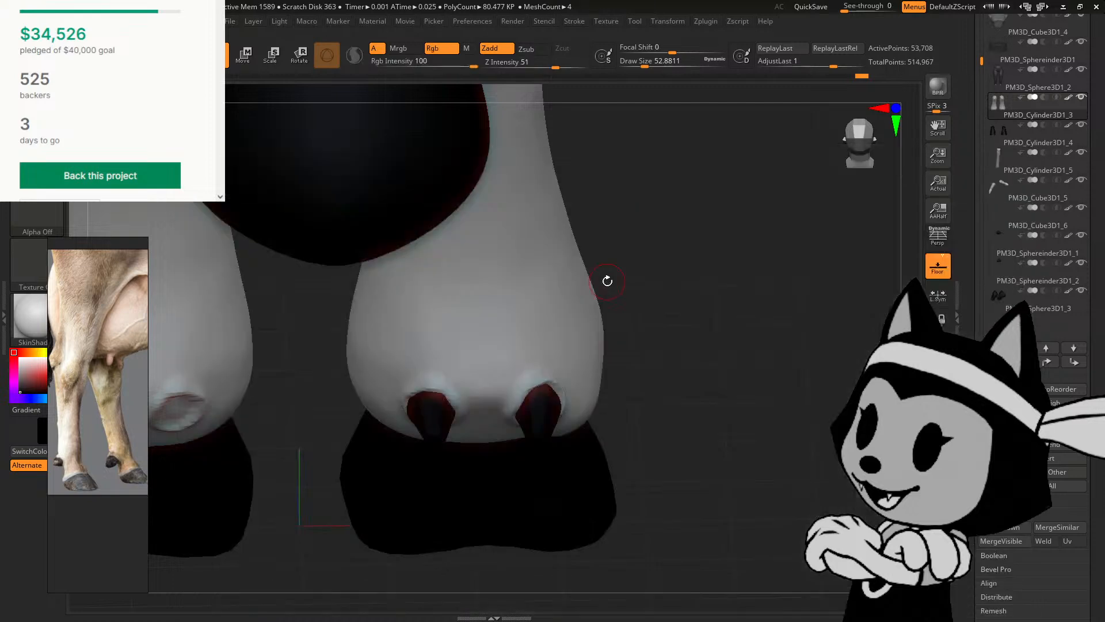
{"action": "right_click_drag", "start_coordinate": [662, 270], "coordinate": [669, 303]}
{"action": "left_click_drag", "start_coordinate": [553, 385], "coordinate": [555, 391]}
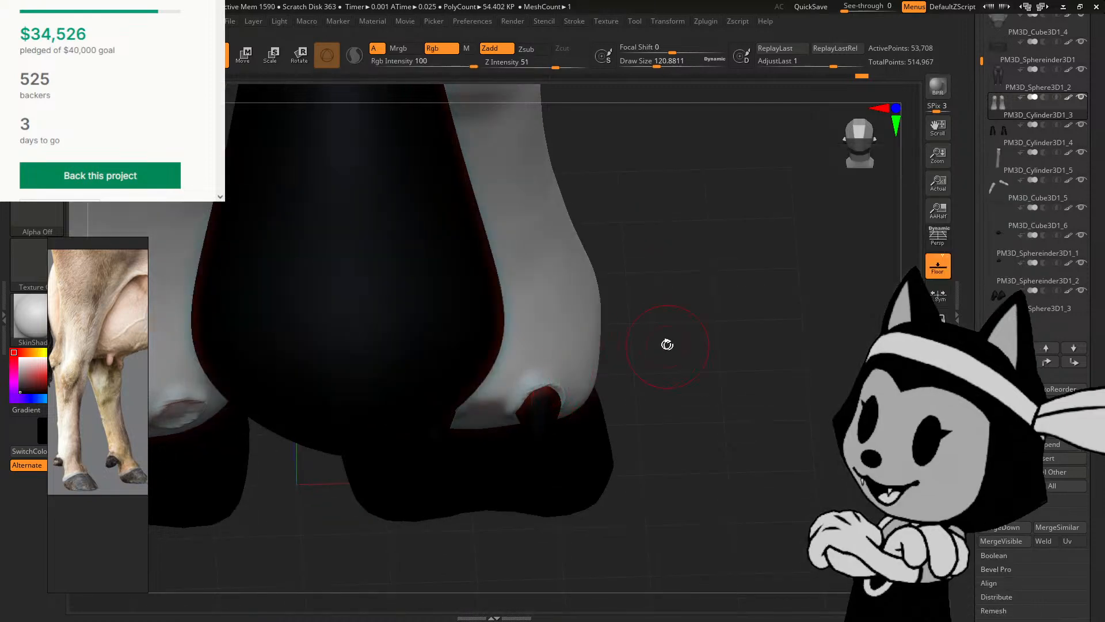
{"action": "left_click_drag", "start_coordinate": [666, 344], "coordinate": [570, 368]}
{"action": "left_click_drag", "start_coordinate": [757, 239], "coordinate": [711, 256]}
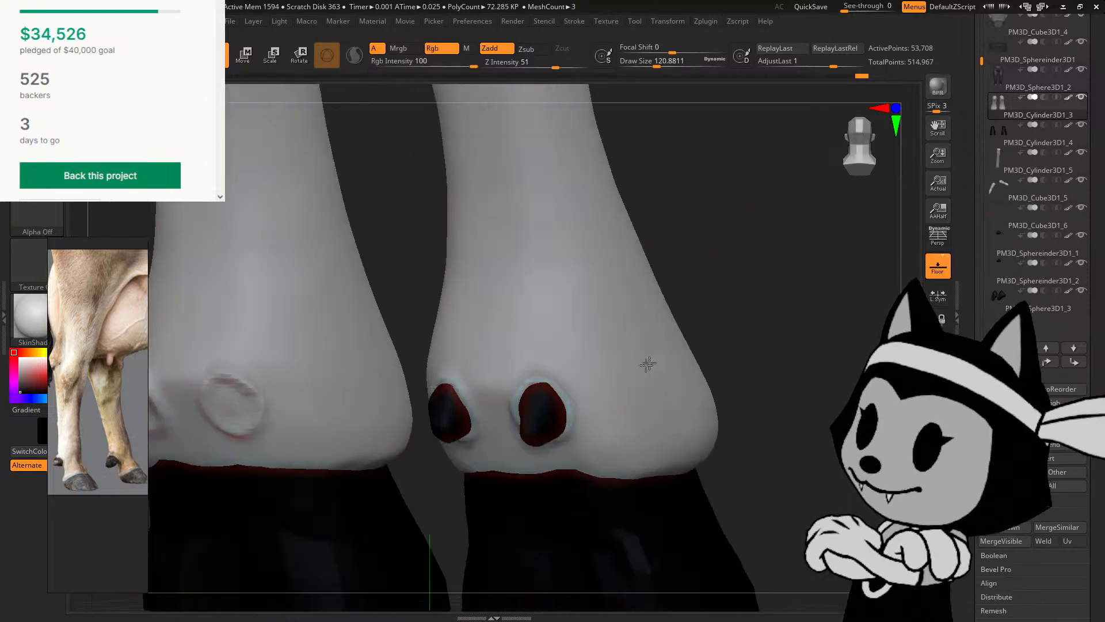
Step: Reshape the skin above the dewclaws from behind and from the side, keeping the Move brush at about 121
{"action": "left_click_drag", "start_coordinate": [646, 363], "coordinate": [540, 388]}
{"action": "mouse_move", "coordinate": [460, 375]}
{"action": "left_mouse_down"}
{"action": "mouse_move", "coordinate": [478, 412]}
{"action": "mouse_move", "coordinate": [577, 418]}
{"action": "left_mouse_up"}
{"action": "left_click_drag", "start_coordinate": [544, 377], "coordinate": [547, 382]}
{"action": "mouse_move", "coordinate": [558, 380]}
{"action": "left_mouse_down"}
{"action": "mouse_move", "coordinate": [582, 385]}
{"action": "mouse_move", "coordinate": [550, 380]}
{"action": "left_mouse_up"}
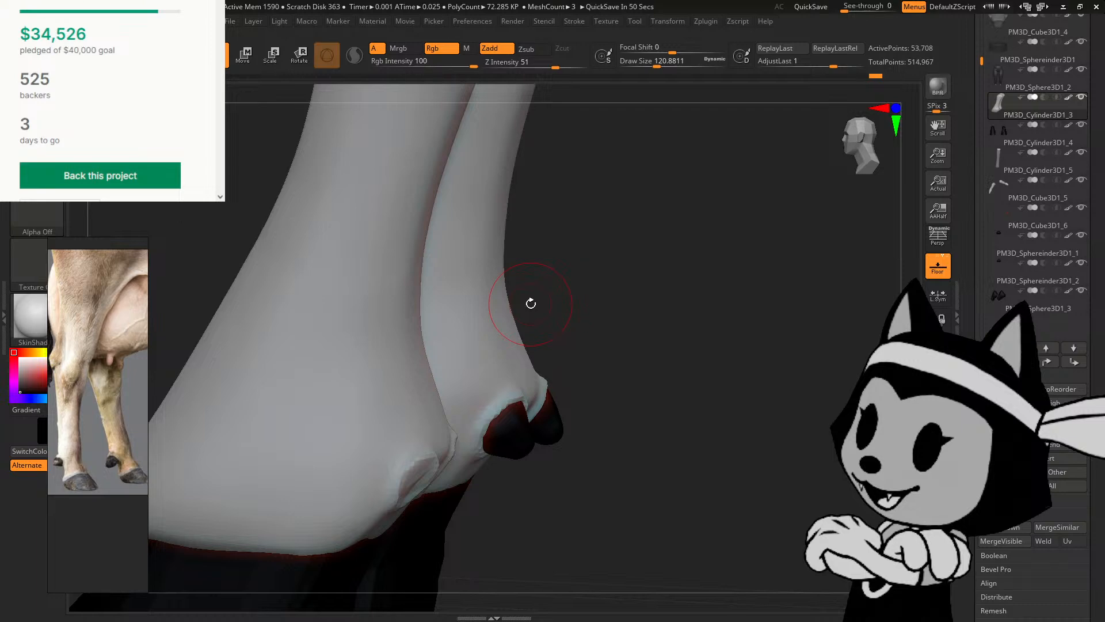
{"action": "mouse_move", "coordinate": [623, 326]}
{"action": "left_mouse_down"}
{"action": "mouse_move", "coordinate": [518, 326]}
{"action": "mouse_move", "coordinate": [562, 311]}
{"action": "mouse_move", "coordinate": [607, 322]}
{"action": "mouse_move", "coordinate": [598, 345]}
{"action": "left_mouse_up"}
{"action": "left_click_drag", "start_coordinate": [604, 391], "coordinate": [512, 386]}
{"action": "mouse_move", "coordinate": [731, 248]}
{"action": "left_mouse_down"}
{"action": "mouse_move", "coordinate": [747, 259]}
{"action": "mouse_move", "coordinate": [733, 264]}
{"action": "mouse_move", "coordinate": [759, 244]}
{"action": "mouse_move", "coordinate": [681, 259]}
{"action": "left_mouse_up"}
Step: Reduce the Move brush's draw size to about 77 and shape the skin rims over the dewclaws from a raised angle
{"action": "key", "text": "["}
{"action": "key", "text": "["}
{"action": "key", "text": "["}
{"action": "key", "text": "["}
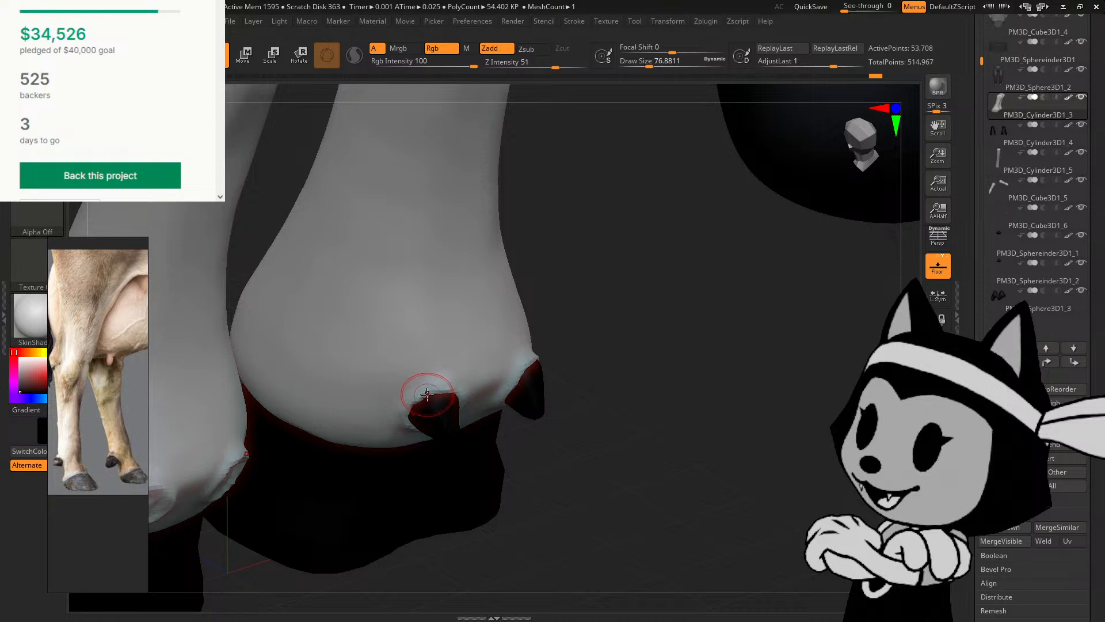
{"action": "mouse_move", "coordinate": [626, 391]}
{"action": "left_mouse_down"}
{"action": "mouse_move", "coordinate": [441, 413]}
{"action": "mouse_move", "coordinate": [421, 404]}
{"action": "left_mouse_up"}
{"action": "left_click_drag", "start_coordinate": [581, 313], "coordinate": [567, 391]}
{"action": "left_click_drag", "start_coordinate": [436, 402], "coordinate": [448, 387]}
{"action": "mouse_move", "coordinate": [596, 305]}
{"action": "left_mouse_down"}
{"action": "mouse_move", "coordinate": [589, 316]}
{"action": "mouse_move", "coordinate": [533, 283]}
{"action": "mouse_move", "coordinate": [499, 291]}
{"action": "left_mouse_up"}
{"action": "left_click_drag", "start_coordinate": [824, 302], "coordinate": [802, 245], "text": "alt"}
{"action": "left_click_drag", "start_coordinate": [692, 311], "coordinate": [709, 343]}
{"action": "left_click_drag", "start_coordinate": [639, 377], "coordinate": [717, 369]}
{"action": "left_click_drag", "start_coordinate": [511, 447], "coordinate": [479, 461]}
{"action": "left_click_drag", "start_coordinate": [679, 397], "coordinate": [735, 389]}
Step: Mirror the dewclaw subtool PM3D_Sphere3D1_3 across the X axis with SubTool Master, merging the copy into one SubTool
{"action": "left_click", "coordinate": [1073, 309]}
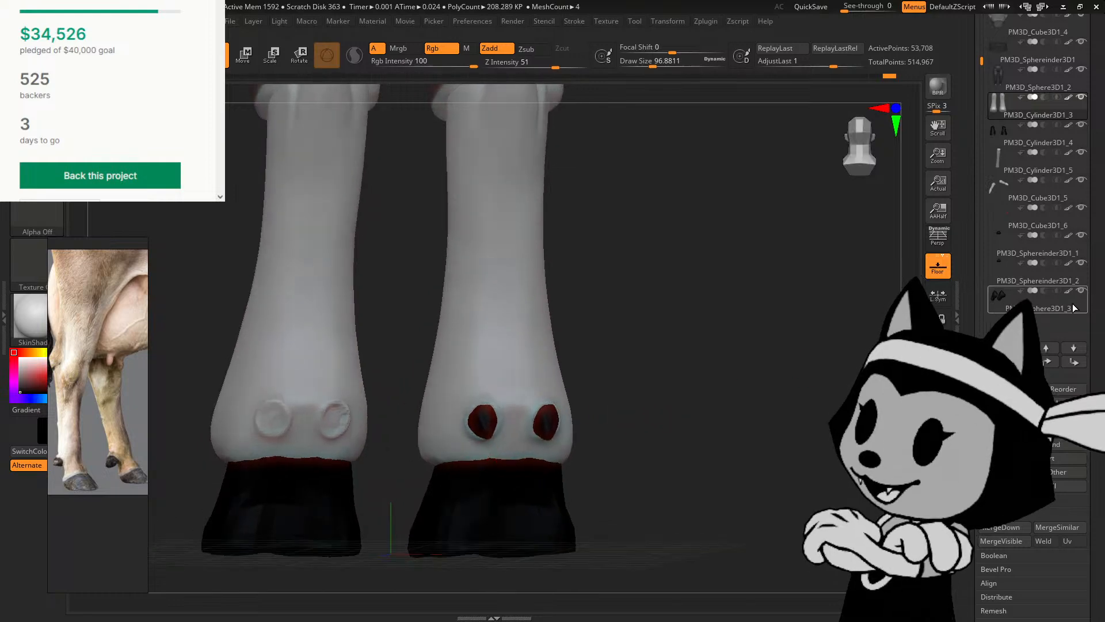
{"action": "left_click_drag", "start_coordinate": [663, 316], "coordinate": [645, 323]}
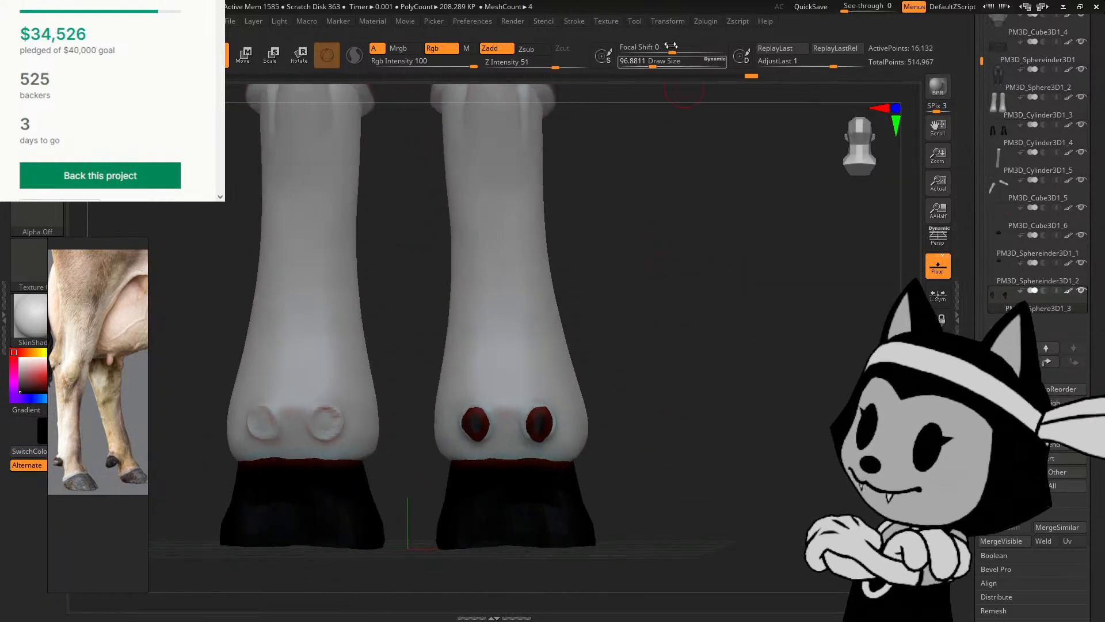
{"action": "left_click", "coordinate": [634, 22]}
{"action": "left_click", "coordinate": [697, 22]}
{"action": "left_click", "coordinate": [700, 21]}
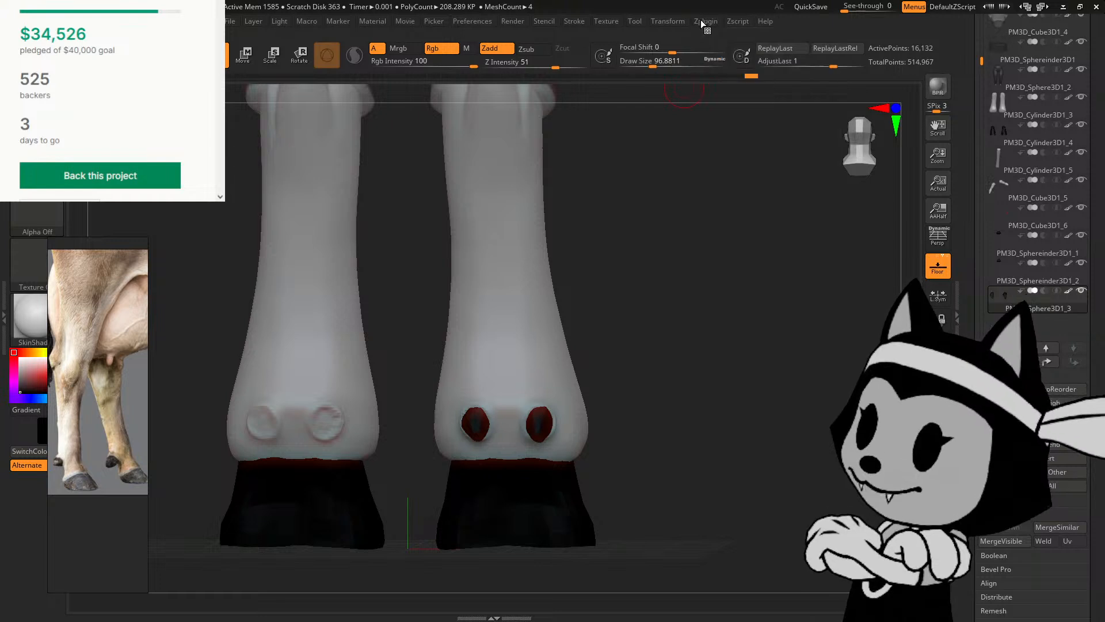
{"action": "left_click", "coordinate": [700, 20]}
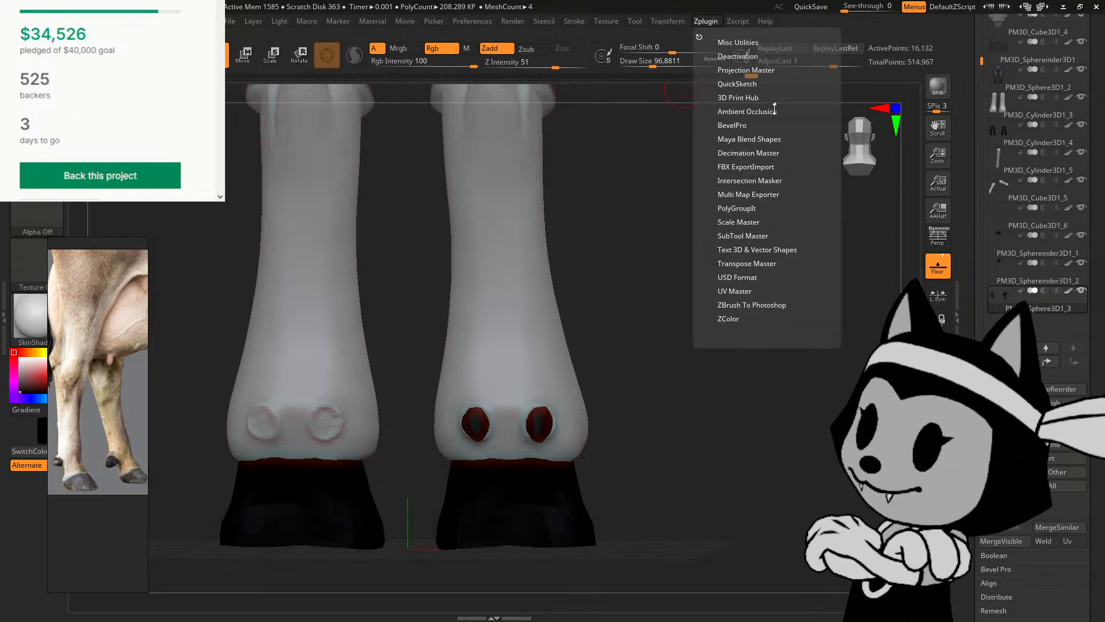
{"action": "left_click", "coordinate": [749, 236]}
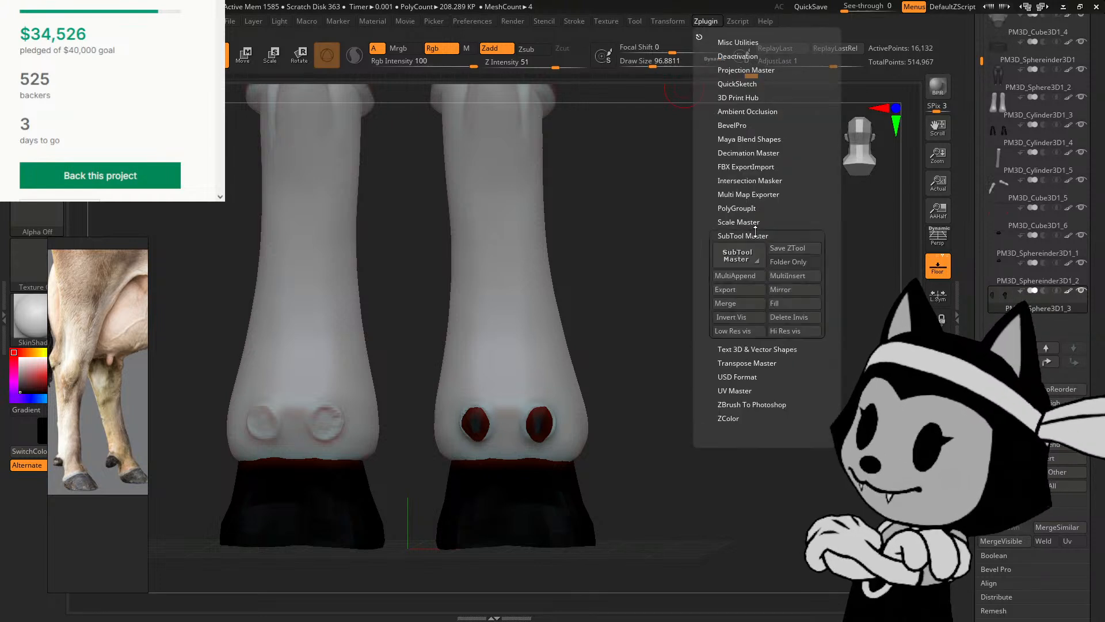
{"action": "left_click", "coordinate": [781, 290]}
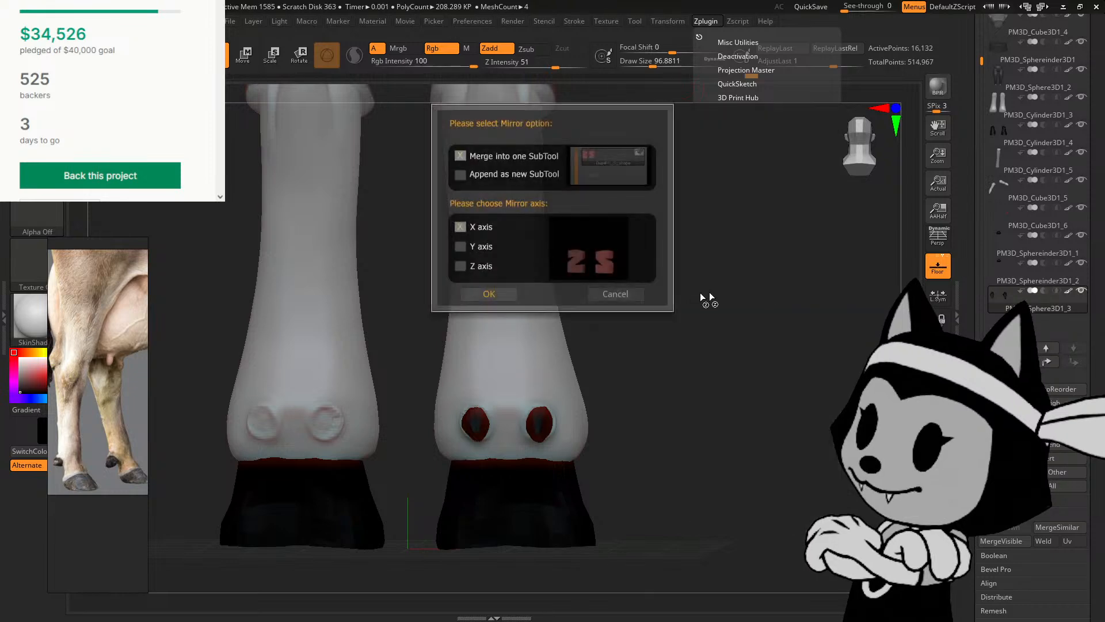
{"action": "left_click", "coordinate": [499, 293]}
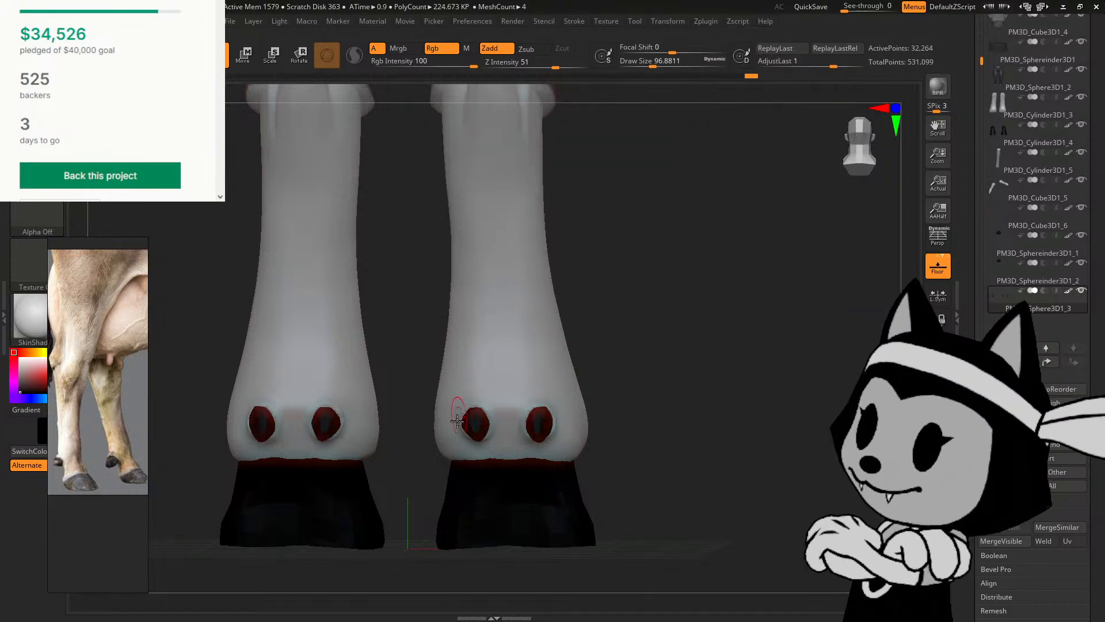
Step: Make the leg subtool PM3D_Cylinder3D1_3 active and spread the skin rims farther apart with the Move brush at about 293
{"action": "mouse_move", "coordinate": [669, 316]}
{"action": "left_mouse_down"}
{"action": "mouse_move", "coordinate": [630, 316]}
{"action": "mouse_move", "coordinate": [636, 303]}
{"action": "mouse_move", "coordinate": [703, 316]}
{"action": "mouse_move", "coordinate": [661, 323]}
{"action": "mouse_move", "coordinate": [669, 310]}
{"action": "mouse_move", "coordinate": [719, 315]}
{"action": "mouse_move", "coordinate": [621, 323]}
{"action": "mouse_move", "coordinate": [681, 311]}
{"action": "mouse_move", "coordinate": [831, 403]}
{"action": "left_mouse_up"}
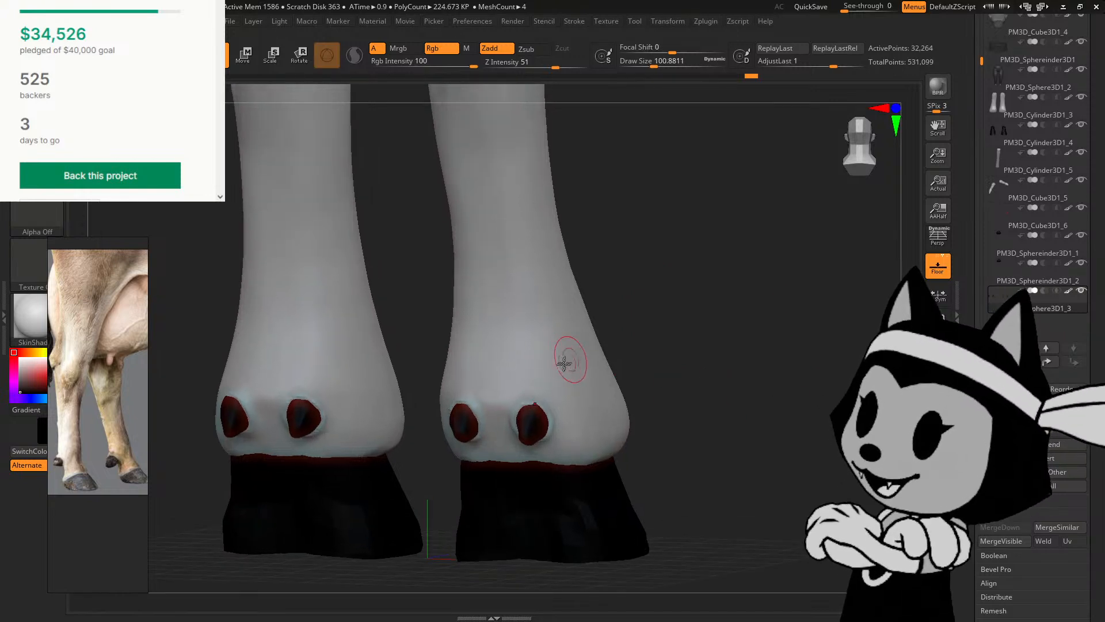
{"action": "key", "text": "]"}
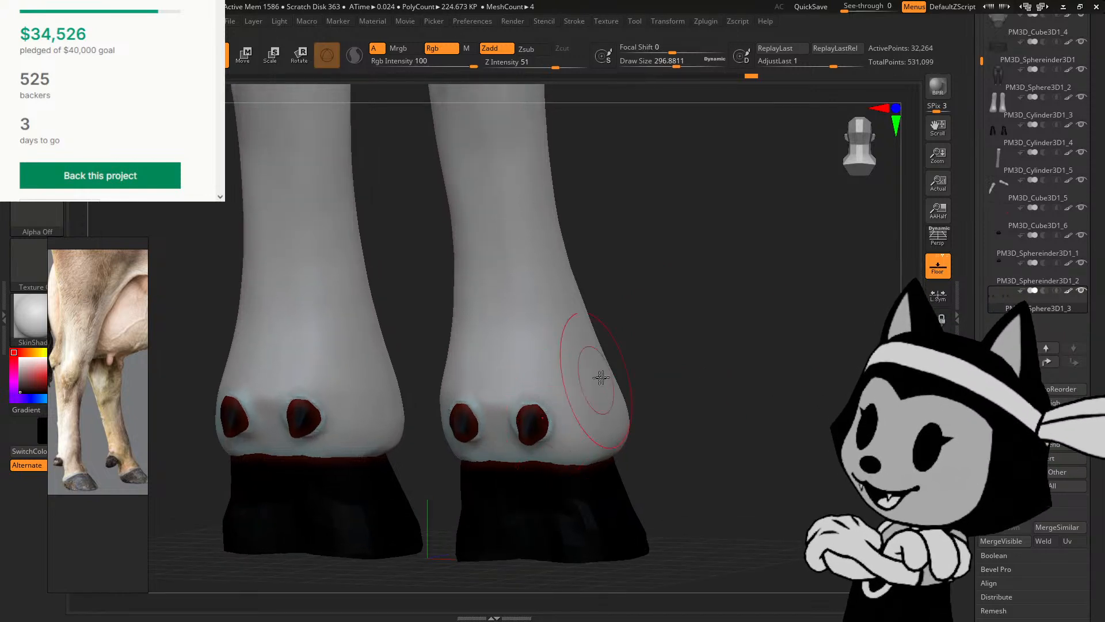
{"action": "left_click", "coordinate": [1044, 109]}
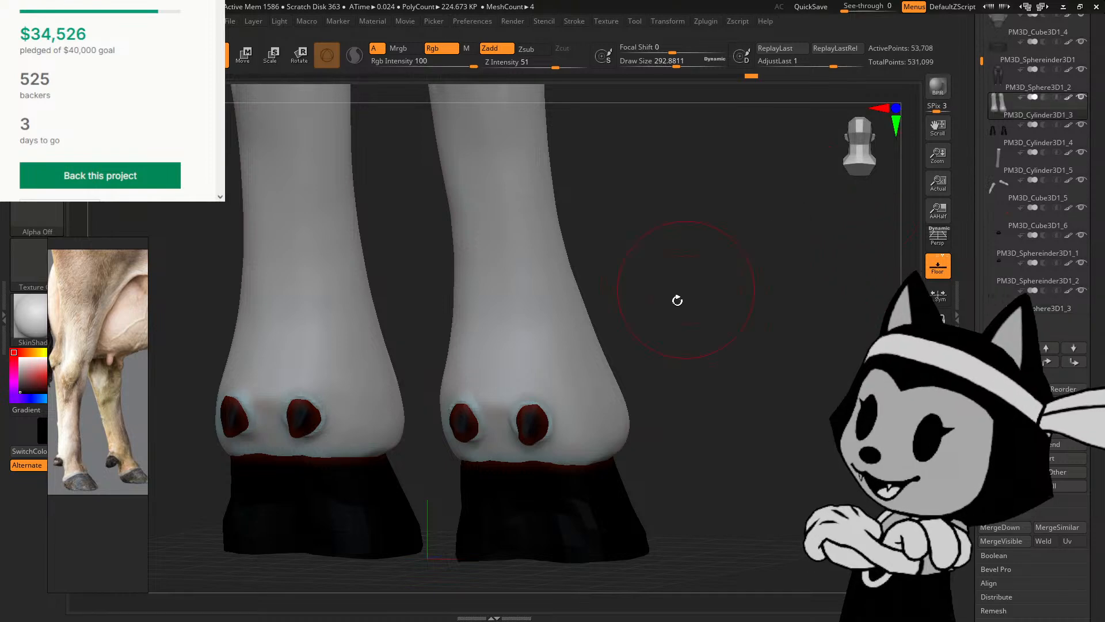
{"action": "left_click_drag", "start_coordinate": [676, 299], "coordinate": [706, 302]}
{"action": "key", "text": "["}
{"action": "left_click_drag", "start_coordinate": [535, 420], "coordinate": [545, 424]}
{"action": "left_click_drag", "start_coordinate": [633, 343], "coordinate": [662, 344]}
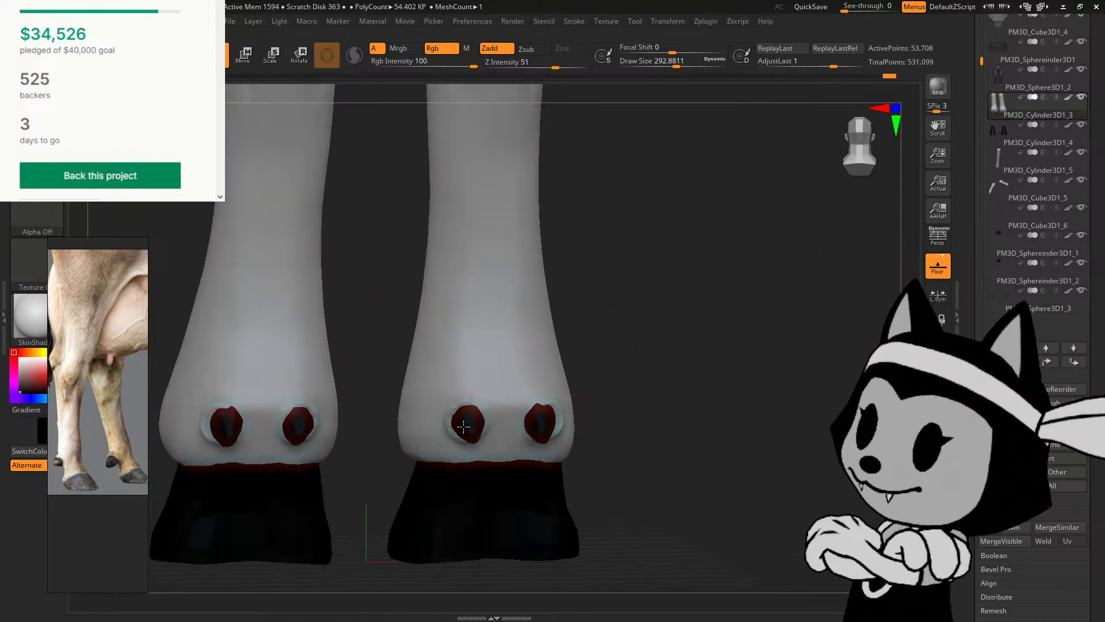
{"action": "left_click_drag", "start_coordinate": [491, 405], "coordinate": [551, 364]}
Step: Make the dewclaw subtool PM3D_Sphere3D1_3 active and move the dewclaws farther apart into their skin rims
{"action": "left_click", "coordinate": [1081, 309]}
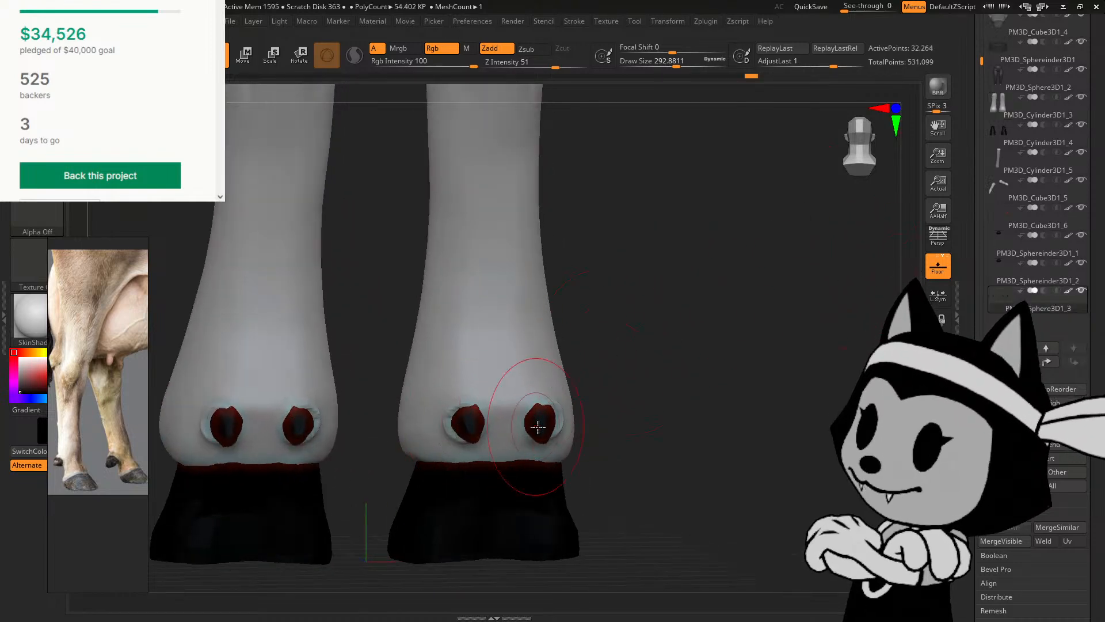
{"action": "left_click_drag", "start_coordinate": [545, 414], "coordinate": [554, 417]}
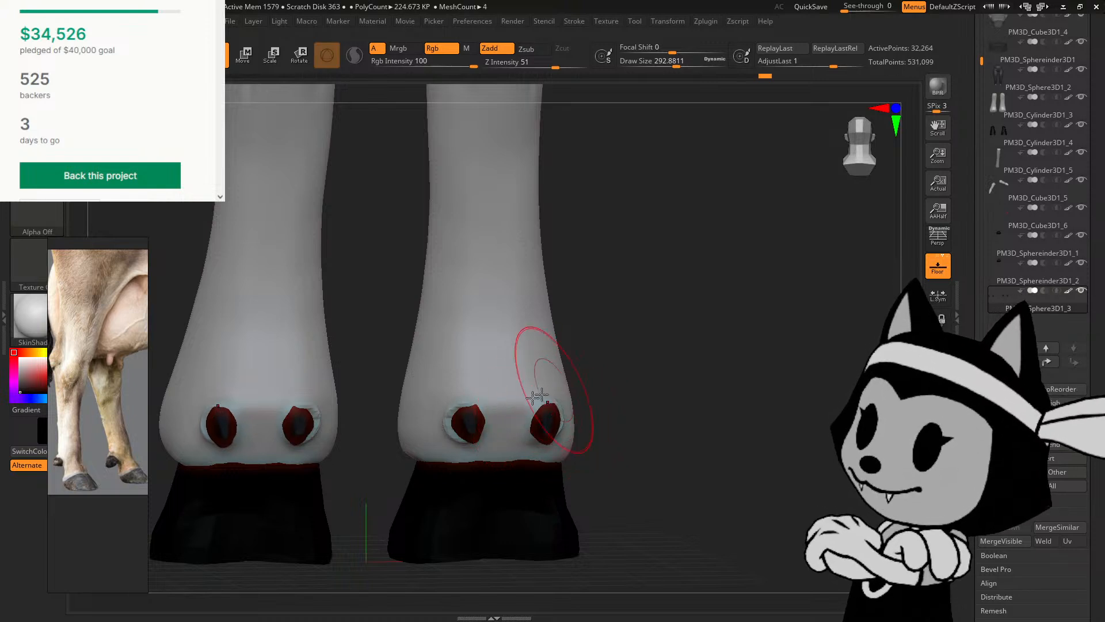
{"action": "right_click_drag", "start_coordinate": [526, 382], "coordinate": [572, 407]}
{"action": "left_click_drag", "start_coordinate": [569, 411], "coordinate": [561, 411]}
{"action": "right_click_drag", "start_coordinate": [555, 374], "coordinate": [571, 359]}
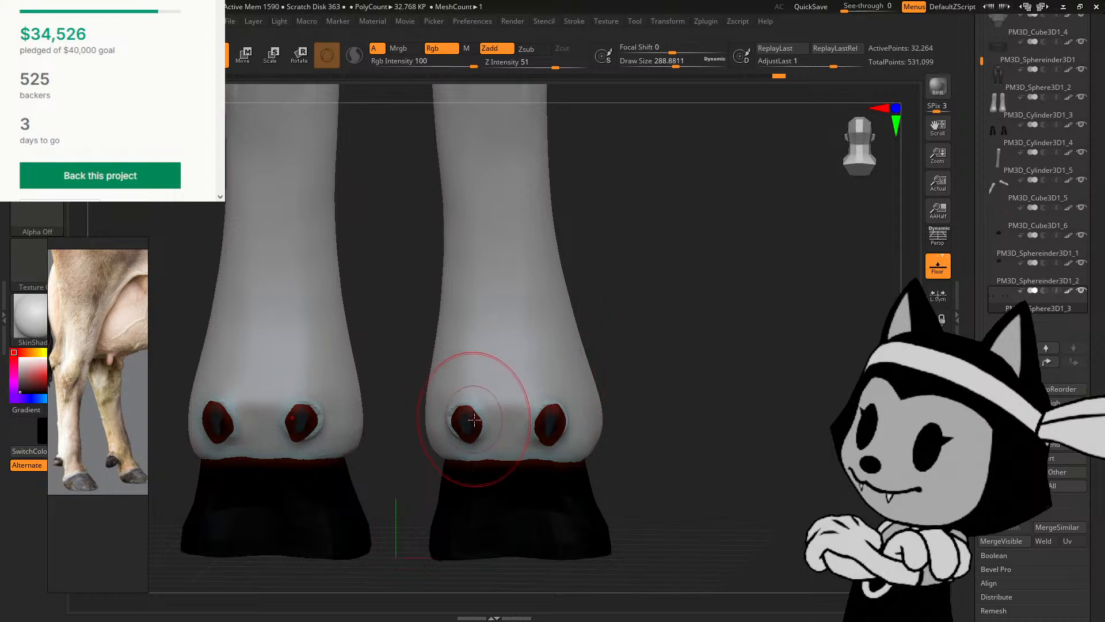
{"action": "mouse_move", "coordinate": [637, 333]}
{"action": "right_mouse_down"}
{"action": "mouse_move", "coordinate": [575, 328]}
{"action": "mouse_move", "coordinate": [590, 326]}
{"action": "right_mouse_up"}
{"action": "right_click_drag", "start_coordinate": [817, 397], "coordinate": [834, 360]}
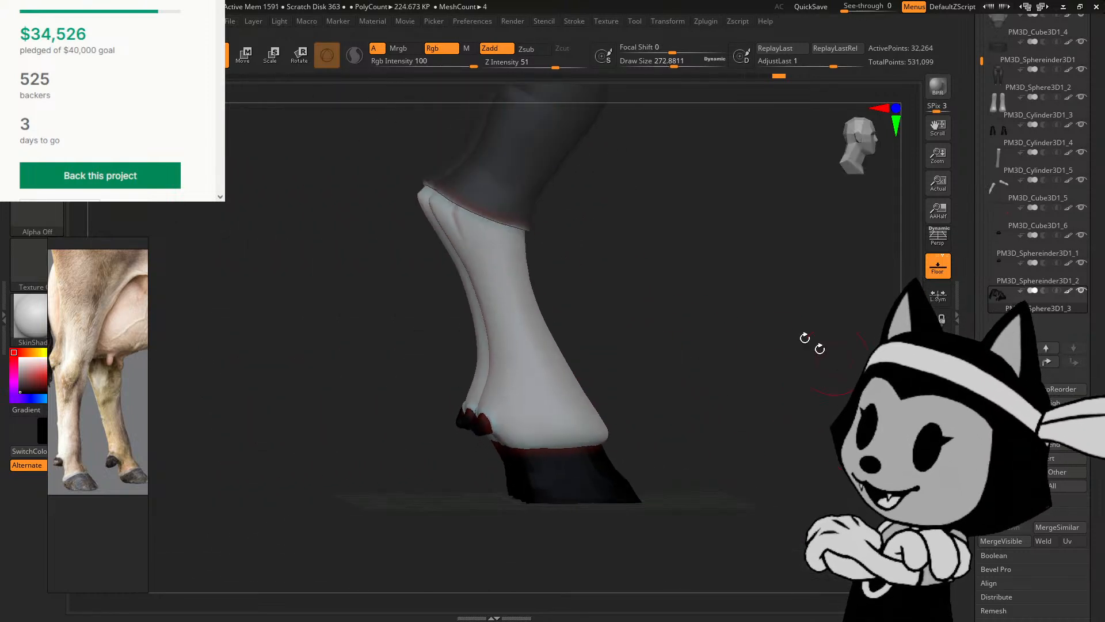
{"action": "right_click_drag", "start_coordinate": [741, 388], "coordinate": [731, 377]}
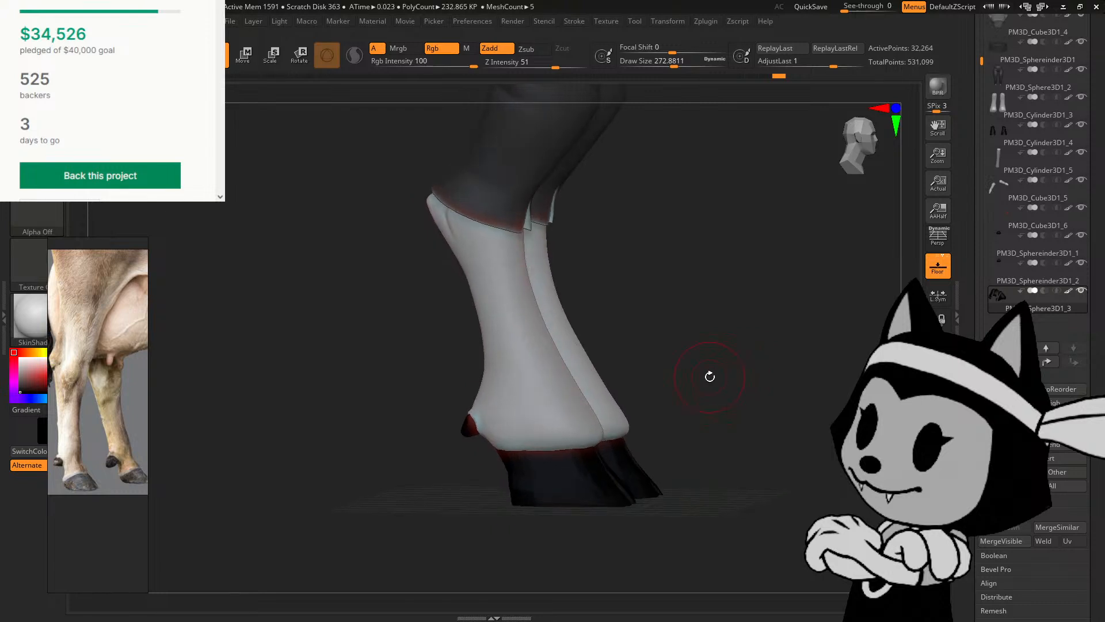
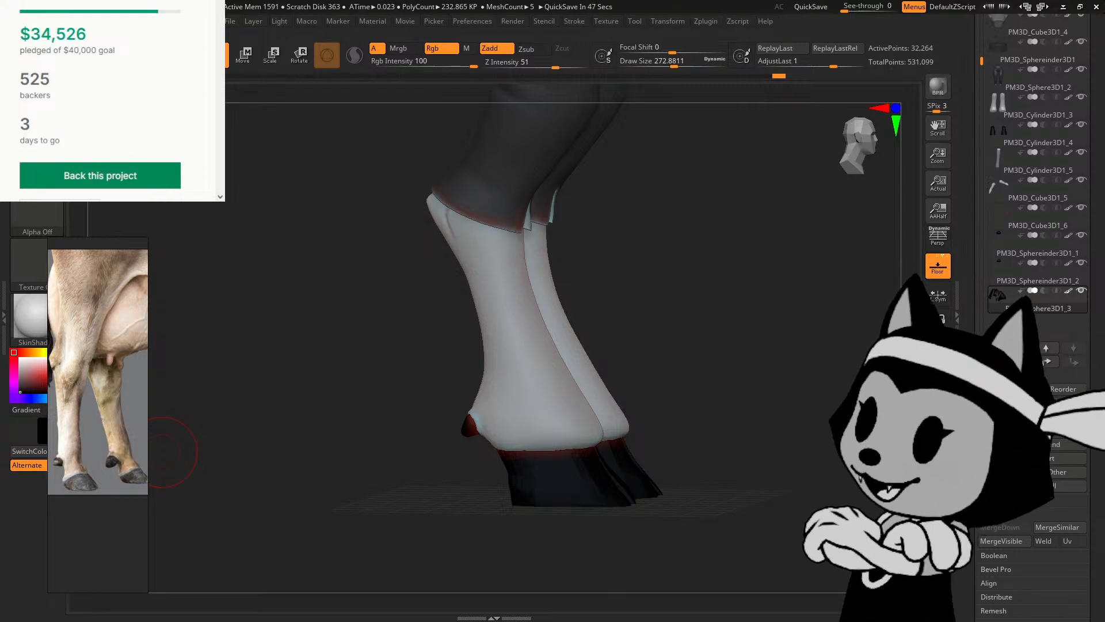
Step: Examine the hoofed characters' legs and feet in the reference image IMG_3210.jpg, and close the image
{"action": "left_click_drag", "start_coordinate": [0, 75], "coordinate": [518, 103]}
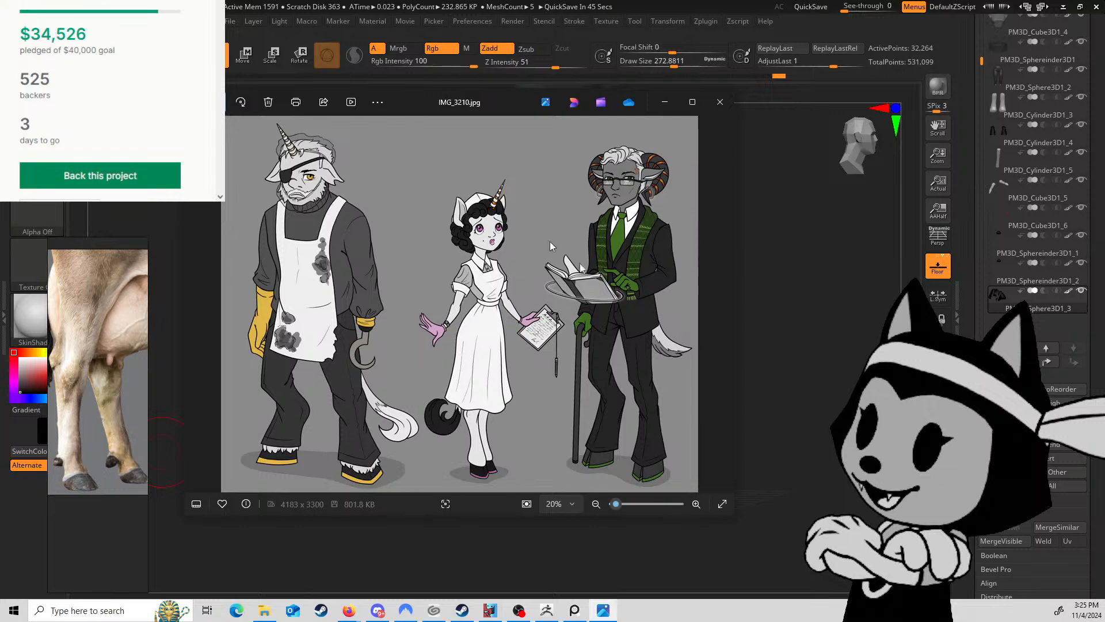
{"action": "scroll", "coordinate": [467, 244], "scroll_direction": "up", "scroll_amount": 2}
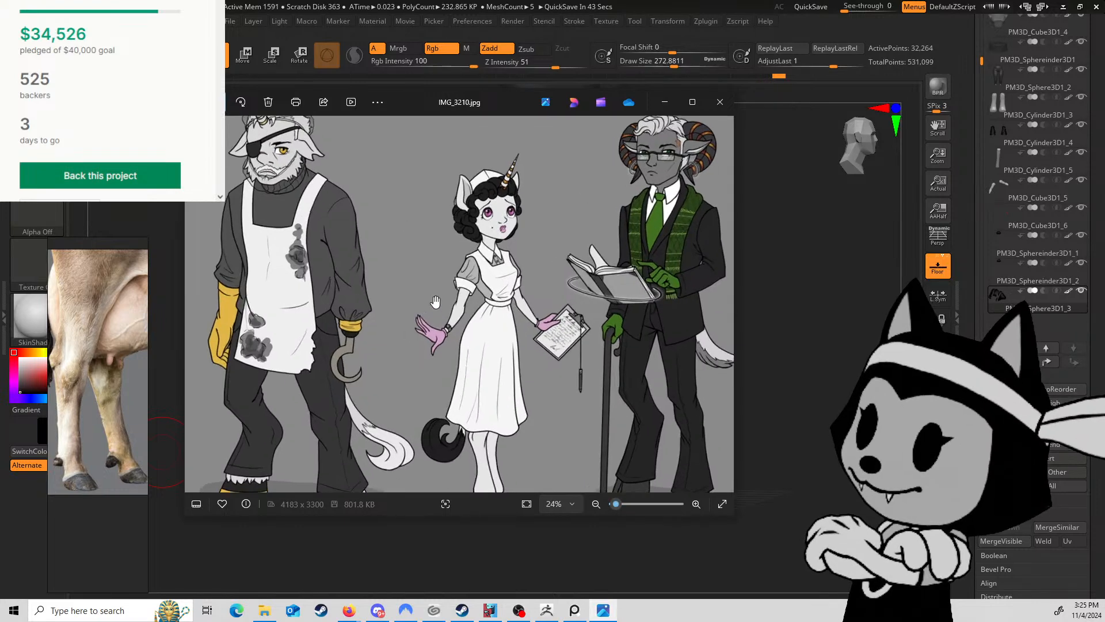
{"action": "scroll", "coordinate": [453, 319], "scroll_direction": "down", "scroll_amount": 1}
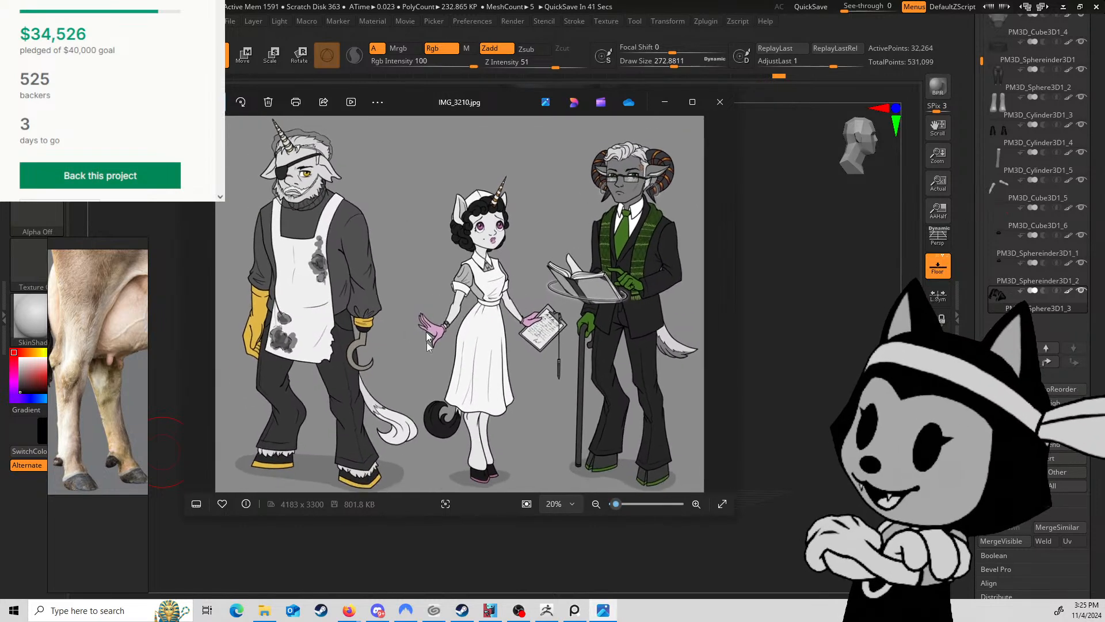
{"action": "scroll", "coordinate": [467, 344], "scroll_direction": "up", "scroll_amount": 1}
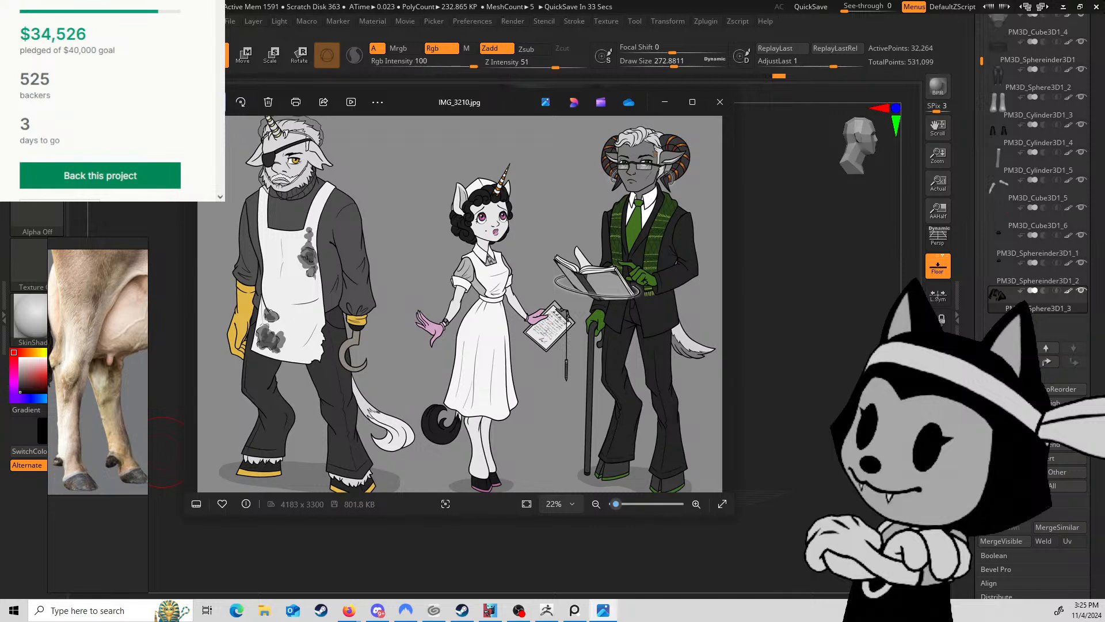
{"action": "scroll", "coordinate": [525, 259], "scroll_direction": "up", "scroll_amount": 2}
{"action": "left_click_drag", "start_coordinate": [526, 269], "coordinate": [506, 237]}
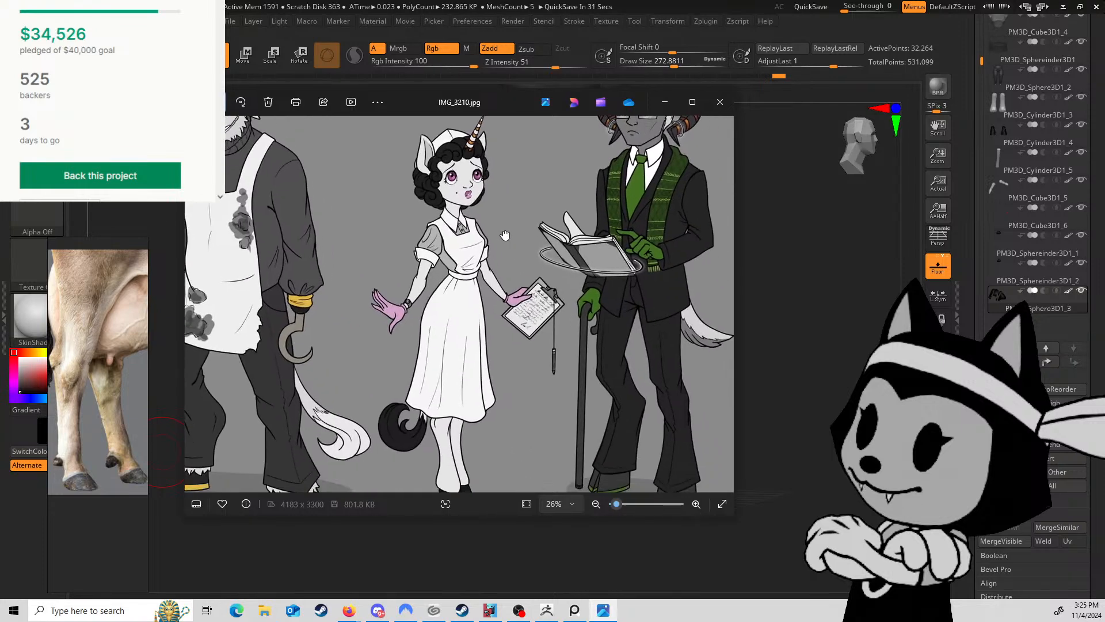
{"action": "scroll", "coordinate": [509, 238], "scroll_direction": "down", "scroll_amount": 1}
{"action": "left_click", "coordinate": [720, 103]}
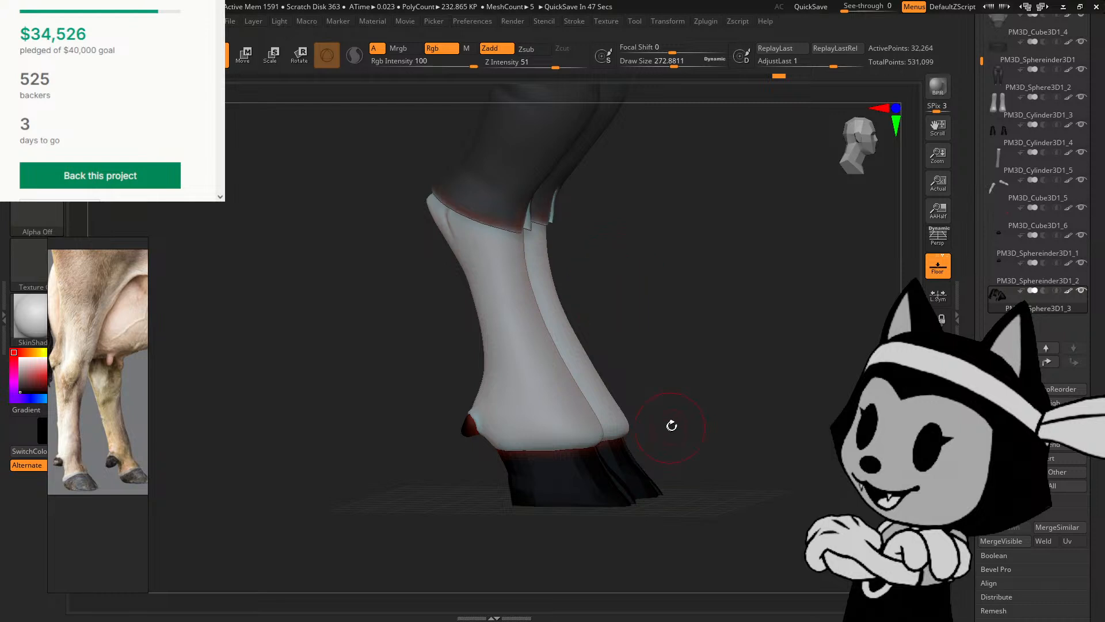
Step: Reposition the dewclaws sideways and in depth at the back of the legs with the Move gizmo
{"action": "left_click_drag", "start_coordinate": [671, 425], "coordinate": [871, 418]}
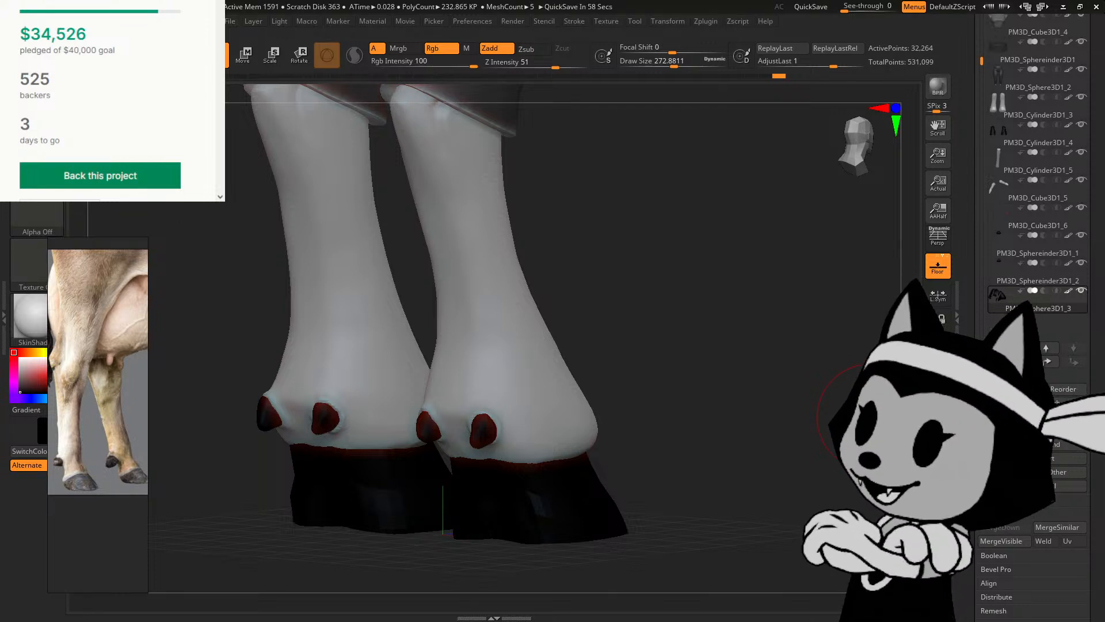
{"action": "key", "text": "w"}
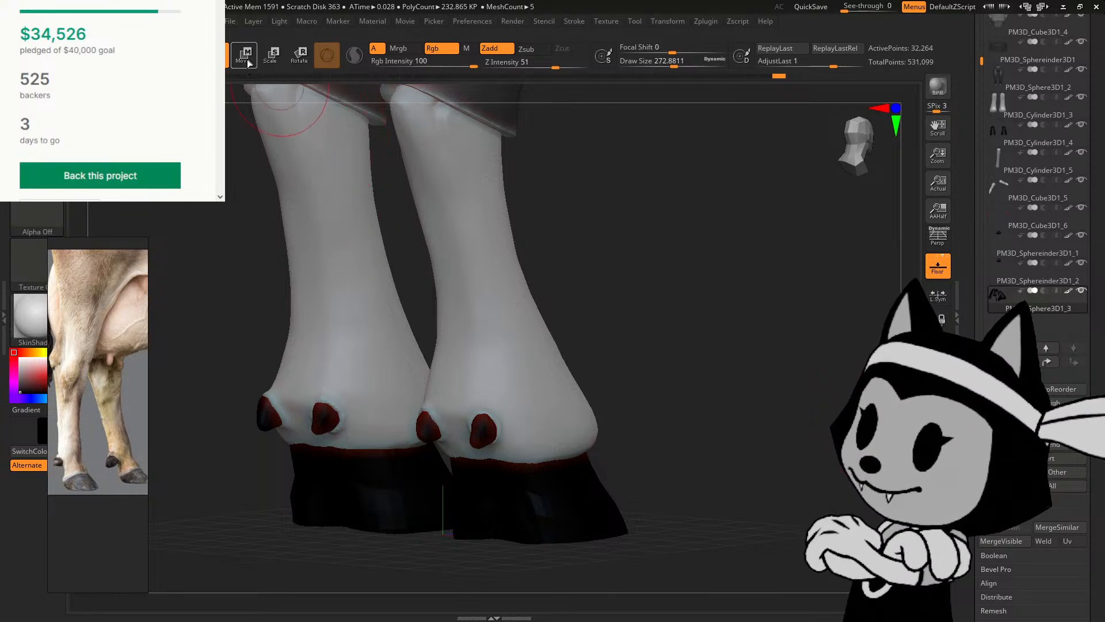
{"action": "left_click_drag", "start_coordinate": [429, 425], "coordinate": [454, 396]}
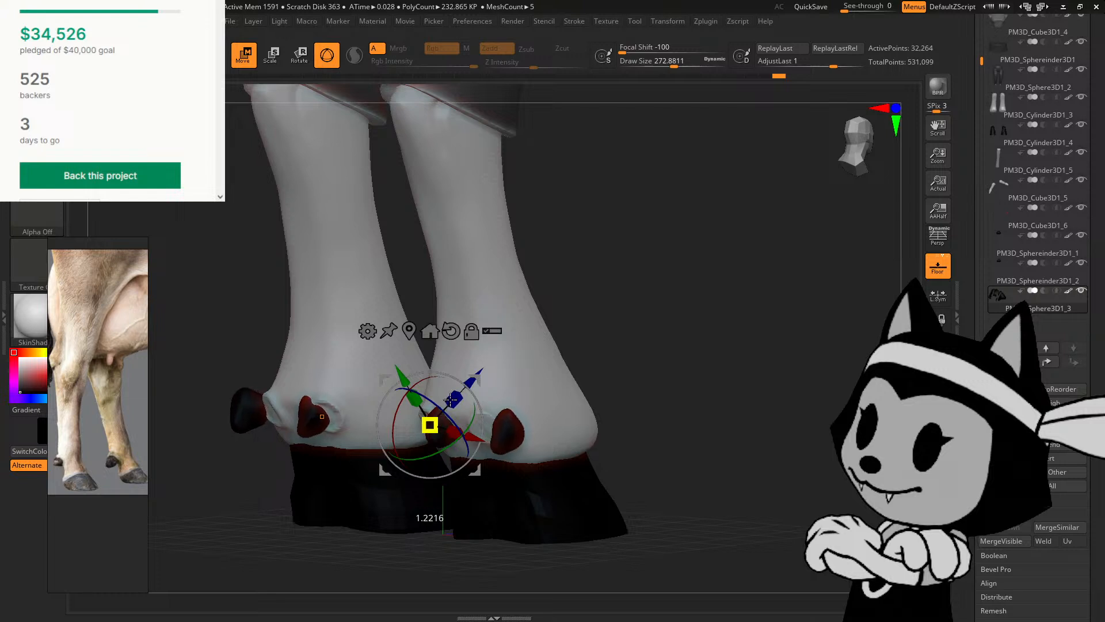
{"action": "left_click_drag", "start_coordinate": [576, 329], "coordinate": [604, 330]}
{"action": "left_click_drag", "start_coordinate": [492, 438], "coordinate": [477, 435]}
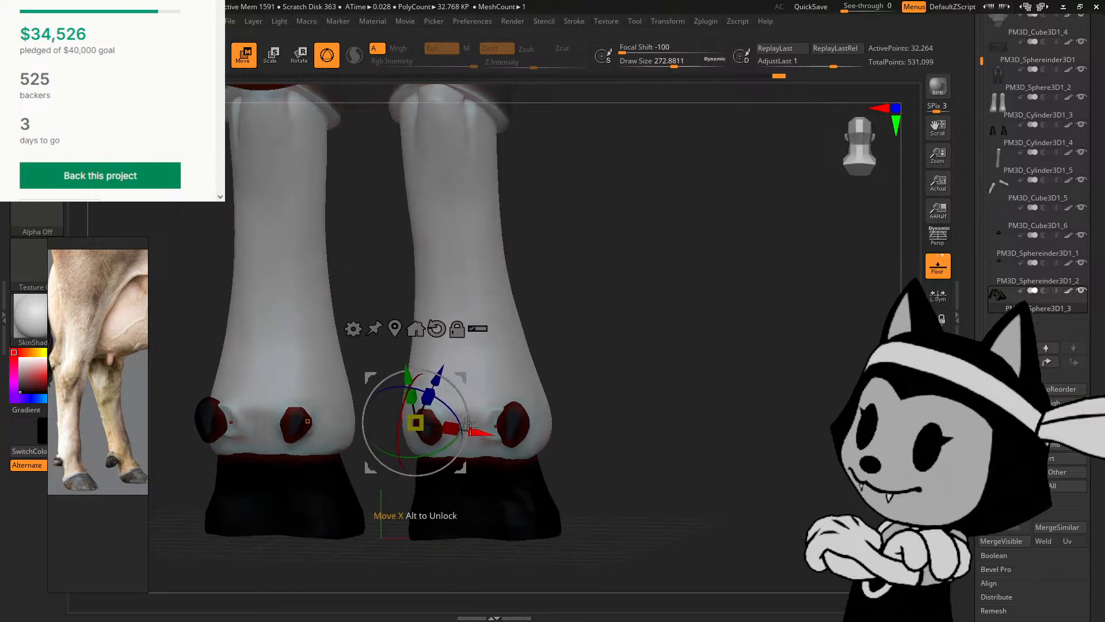
{"action": "left_click_drag", "start_coordinate": [441, 372], "coordinate": [437, 381]}
{"action": "left_click_drag", "start_coordinate": [531, 330], "coordinate": [543, 324]}
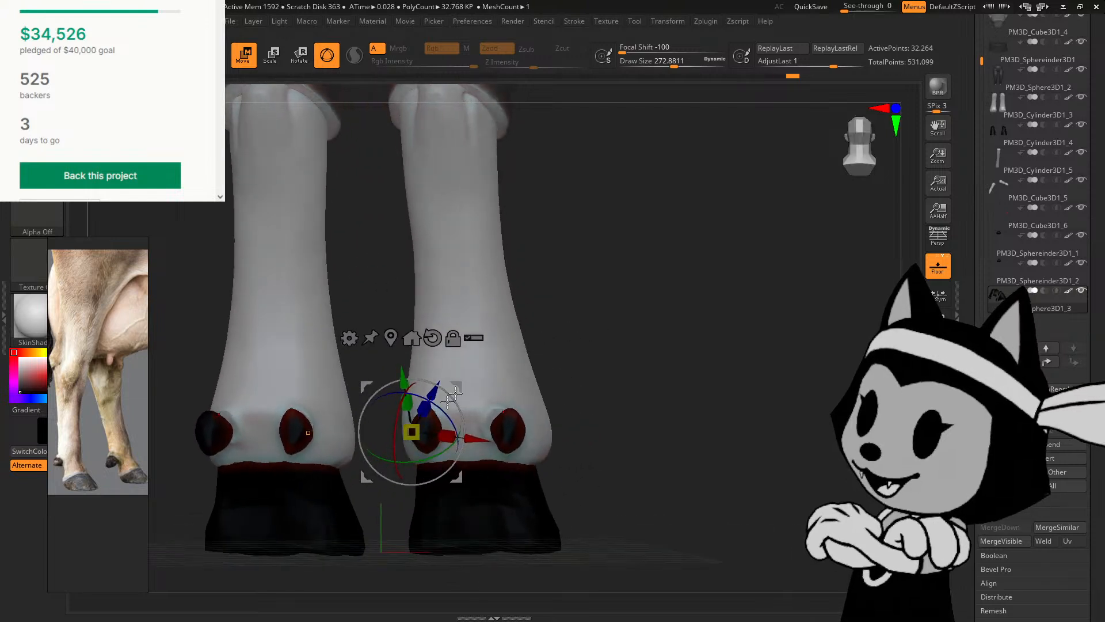
{"action": "left_click_drag", "start_coordinate": [416, 430], "coordinate": [467, 441]}
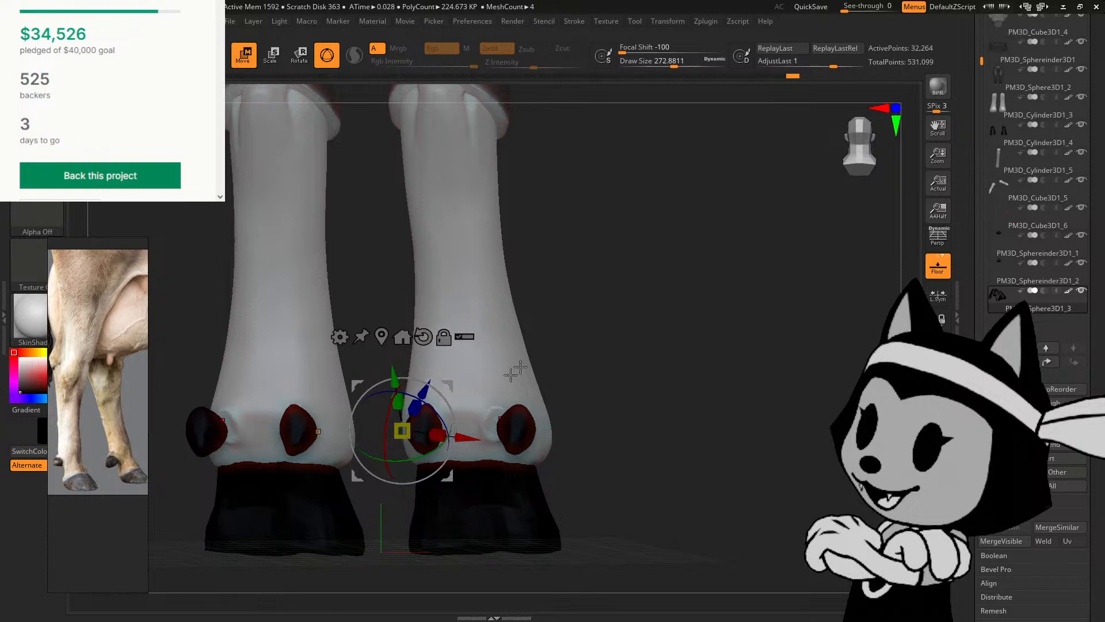
Step: Tilt and move the dewclaws against the back of the leg in side view, and shift them slightly sideways
{"action": "left_click_drag", "start_coordinate": [714, 282], "coordinate": [605, 258]}
{"action": "left_click", "coordinate": [845, 141]}
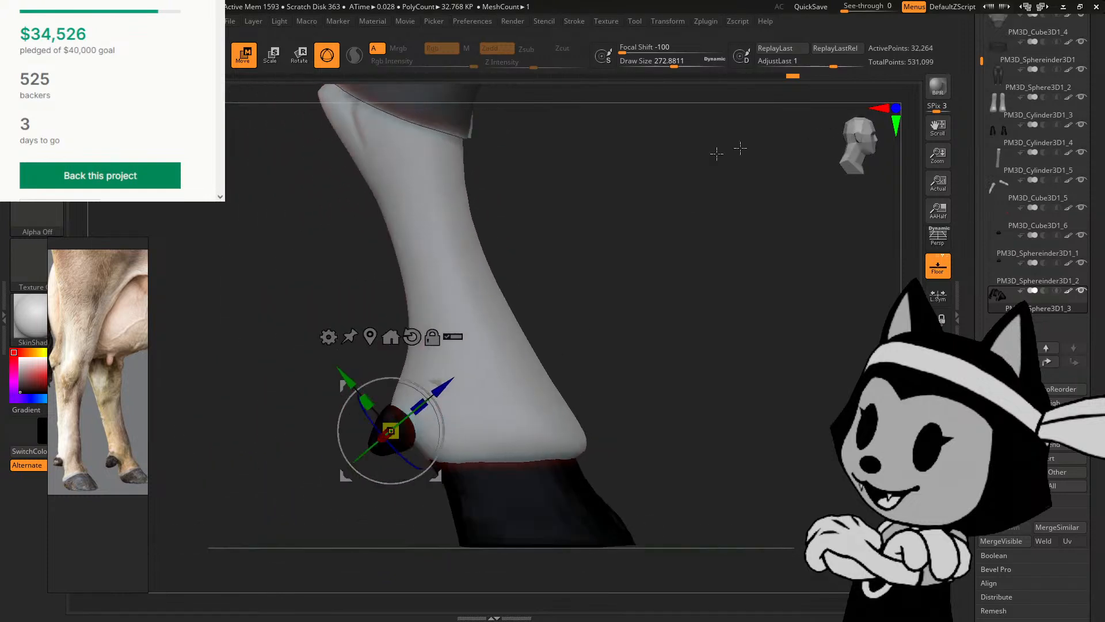
{"action": "left_click_drag", "start_coordinate": [412, 382], "coordinate": [447, 395]}
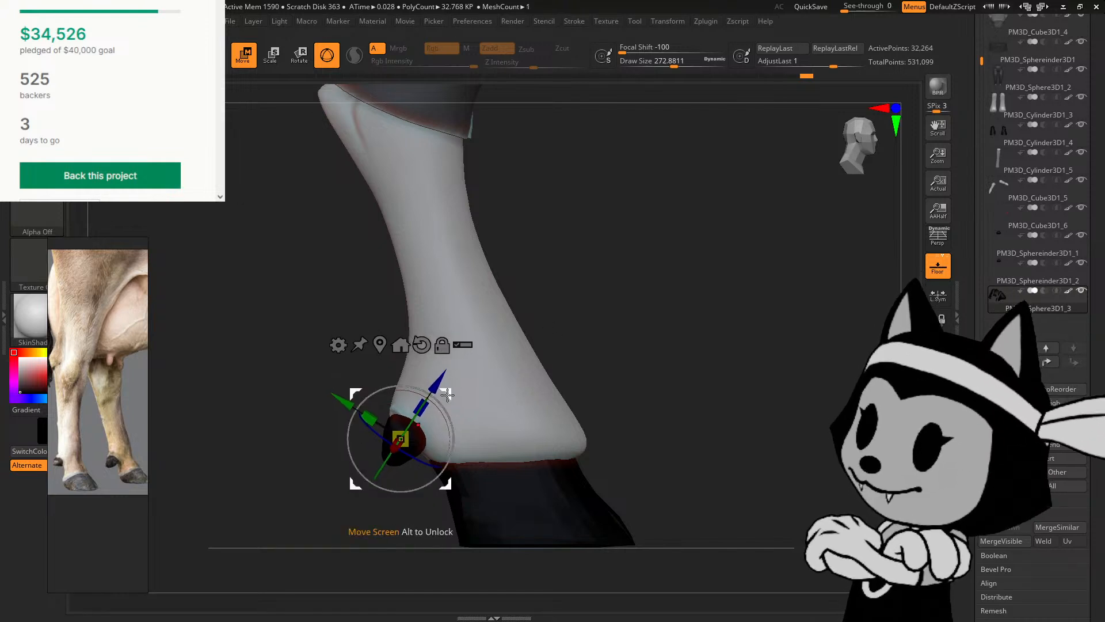
{"action": "left_click_drag", "start_coordinate": [563, 320], "coordinate": [667, 320]}
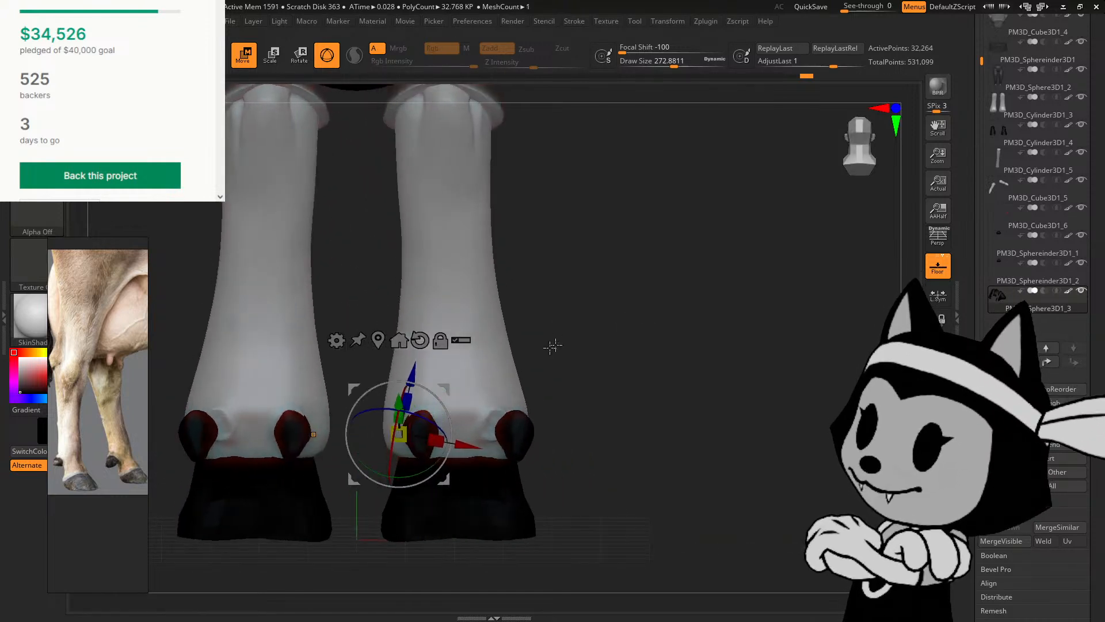
{"action": "left_click_drag", "start_coordinate": [467, 444], "coordinate": [473, 446]}
Step: Fine-tune how deep the dewclaws sit in the skin behind the legs, working from raised rear and side angles
{"action": "left_click_drag", "start_coordinate": [557, 338], "coordinate": [504, 358]}
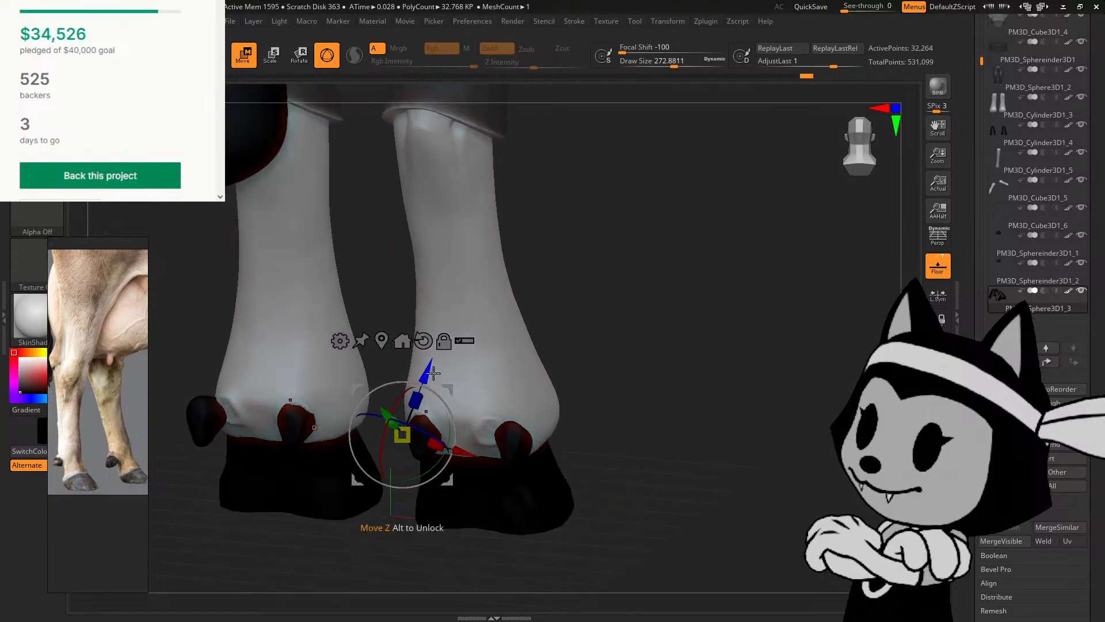
{"action": "left_click_drag", "start_coordinate": [575, 308], "coordinate": [620, 312]}
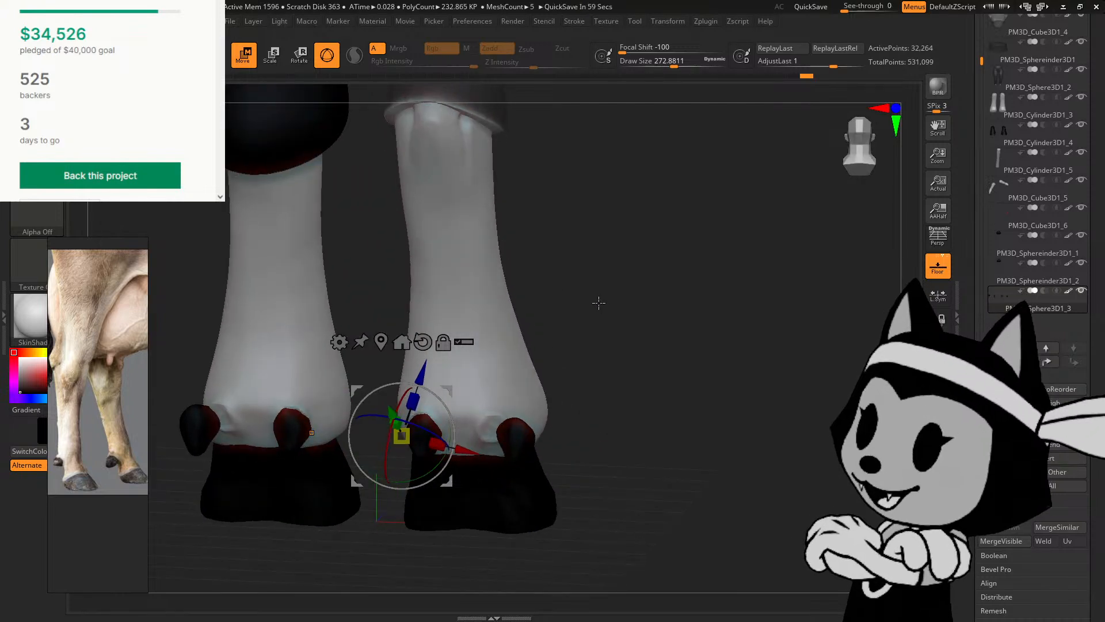
{"action": "left_click_drag", "start_coordinate": [611, 290], "coordinate": [561, 289]}
{"action": "left_click_drag", "start_coordinate": [438, 396], "coordinate": [412, 373]}
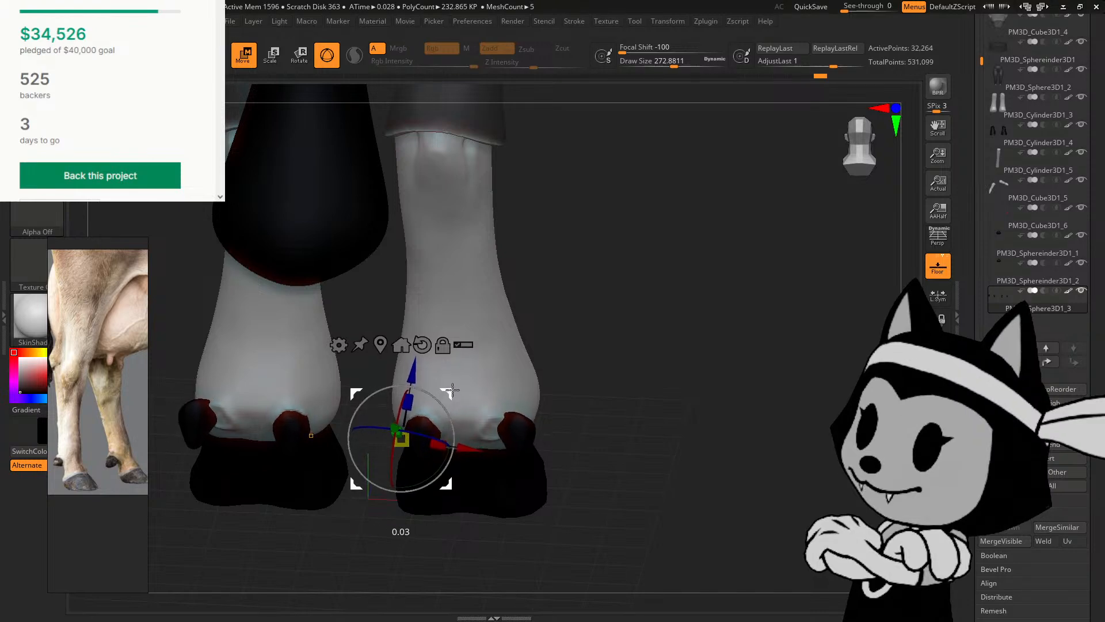
{"action": "left_click_drag", "start_coordinate": [648, 296], "coordinate": [570, 293]}
{"action": "left_click_drag", "start_coordinate": [372, 379], "coordinate": [374, 383]}
{"action": "left_click_drag", "start_coordinate": [463, 405], "coordinate": [463, 405]}
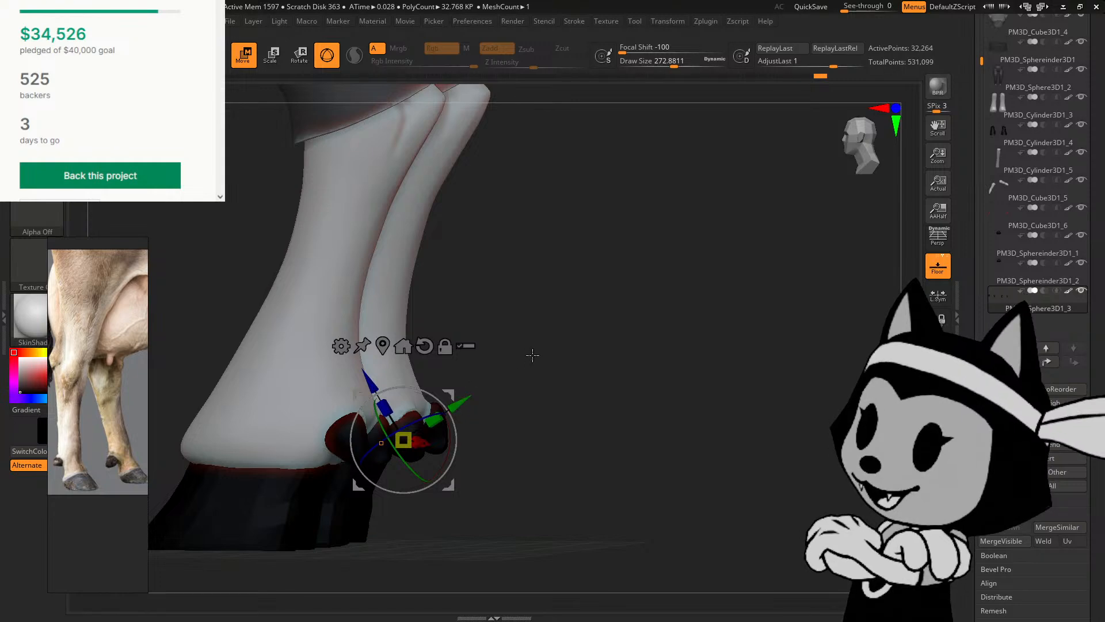
Step: Nudge the dewclaws' placement on the legs with the gizmo and check their fit from the rear and side
{"action": "left_click_drag", "start_coordinate": [532, 355], "coordinate": [586, 303]}
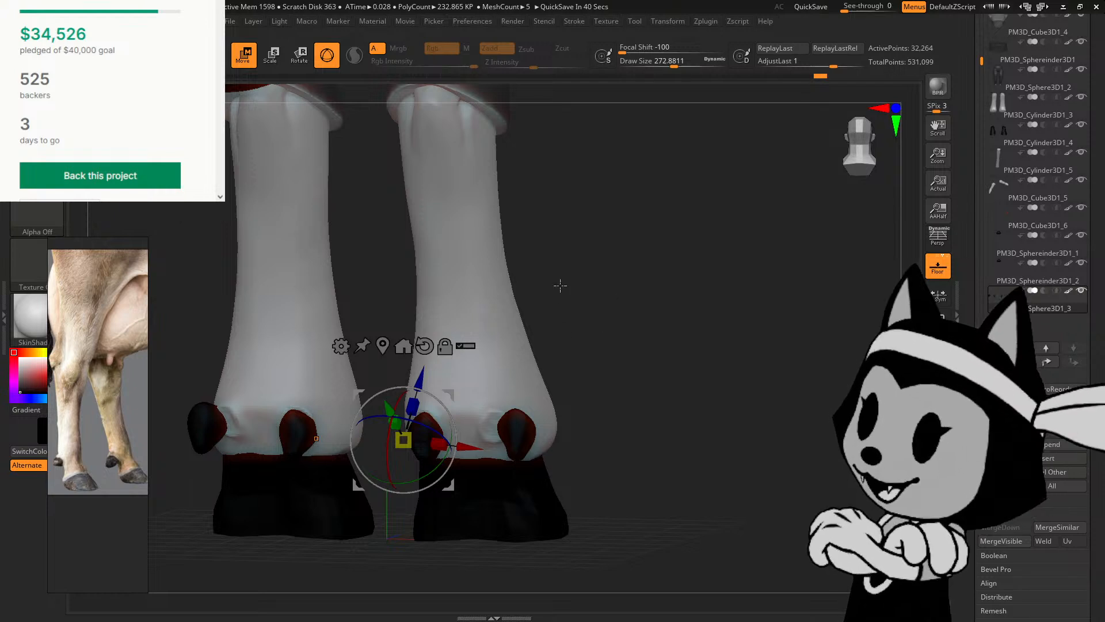
{"action": "mouse_move", "coordinate": [592, 285]}
{"action": "left_mouse_down"}
{"action": "mouse_move", "coordinate": [602, 289]}
{"action": "mouse_move", "coordinate": [570, 308]}
{"action": "mouse_move", "coordinate": [587, 322]}
{"action": "mouse_move", "coordinate": [580, 279]}
{"action": "mouse_move", "coordinate": [594, 244]}
{"action": "mouse_move", "coordinate": [585, 353]}
{"action": "mouse_move", "coordinate": [584, 241]}
{"action": "mouse_move", "coordinate": [587, 304]}
{"action": "left_mouse_up"}
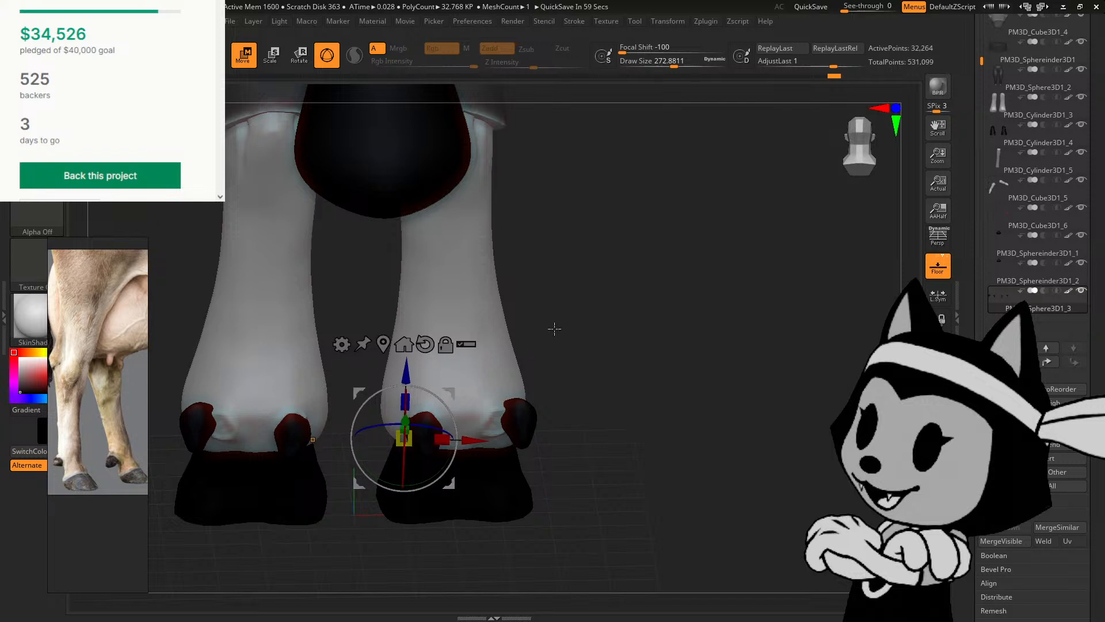
{"action": "left_click_drag", "start_coordinate": [555, 328], "coordinate": [645, 215]}
{"action": "left_click", "coordinate": [850, 153]}
{"action": "left_click_drag", "start_coordinate": [538, 236], "coordinate": [642, 187]}
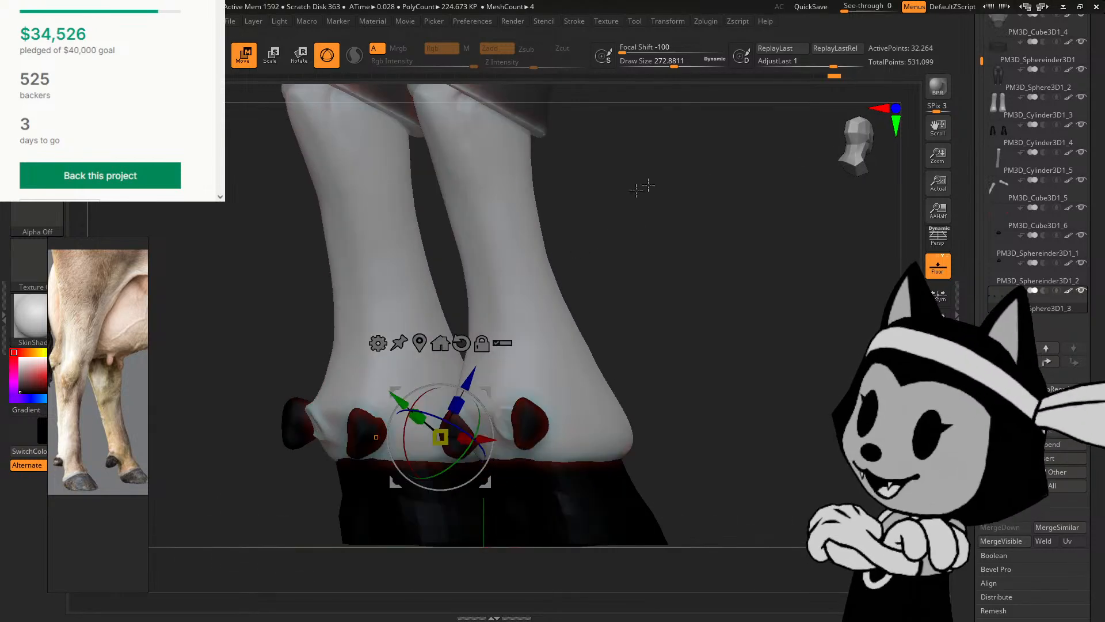
{"action": "left_click", "coordinate": [849, 154]}
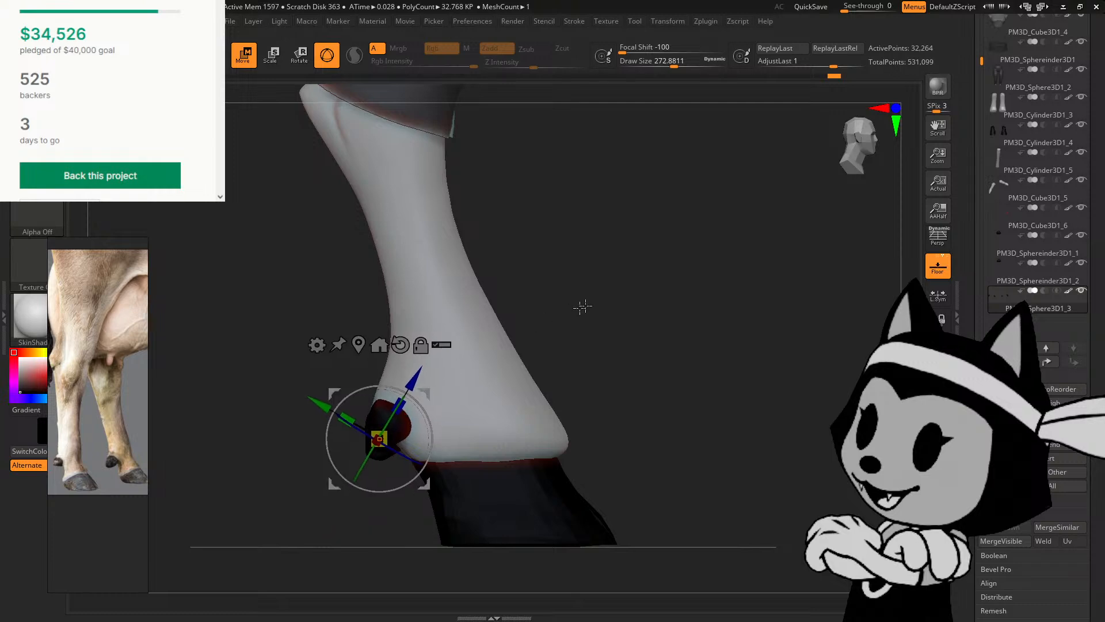
Step: Shift the dewclaws slightly along the X axis, checking the spacing from below and behind the legs
{"action": "left_click_drag", "start_coordinate": [583, 307], "coordinate": [578, 278]}
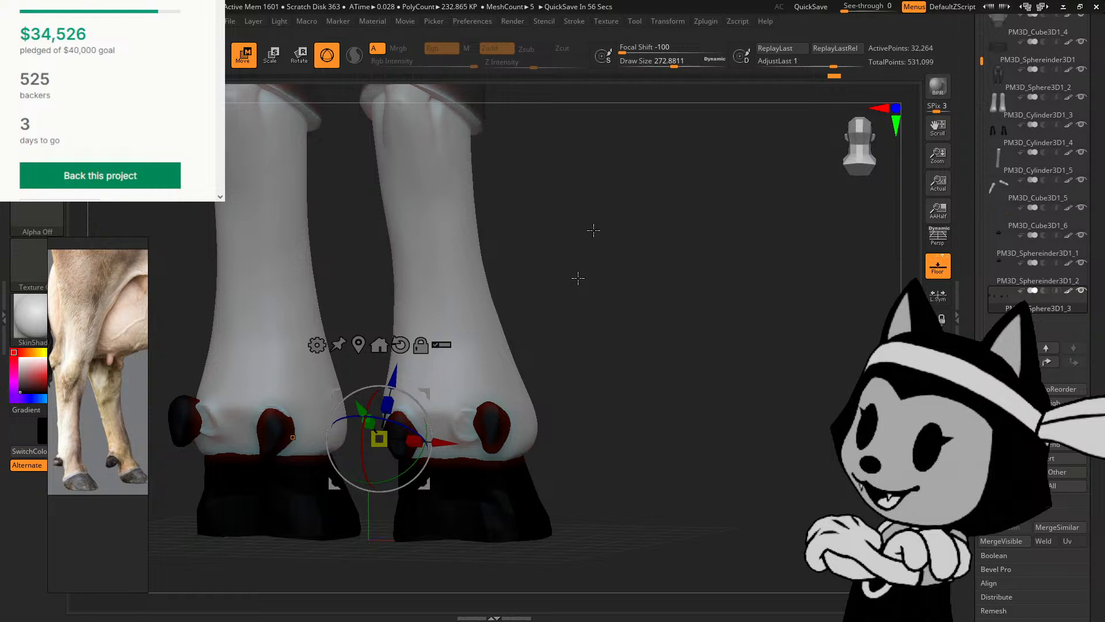
{"action": "left_click_drag", "start_coordinate": [641, 284], "coordinate": [496, 330]}
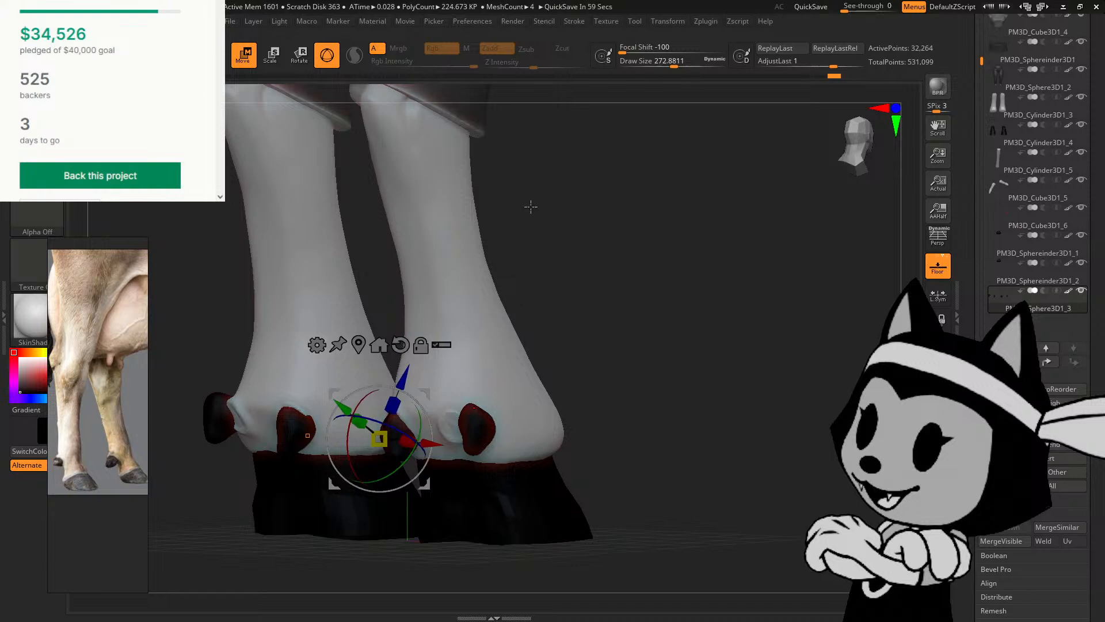
{"action": "left_click_drag", "start_coordinate": [674, 258], "coordinate": [651, 248]}
{"action": "left_click_drag", "start_coordinate": [615, 309], "coordinate": [614, 244]}
{"action": "left_click_drag", "start_coordinate": [433, 426], "coordinate": [437, 429]}
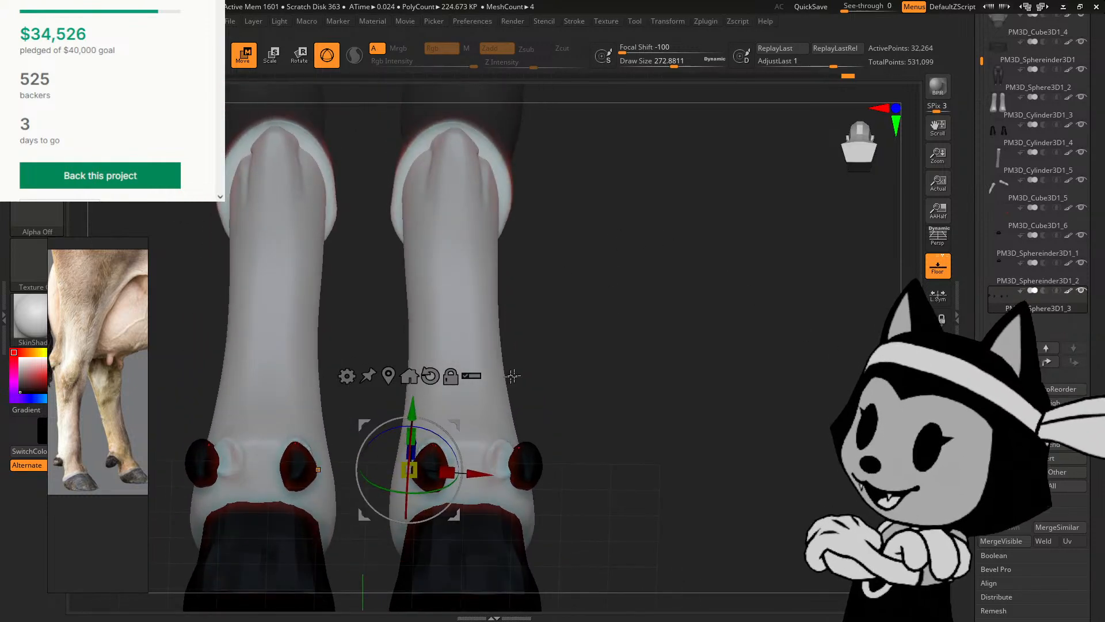
{"action": "left_click_drag", "start_coordinate": [513, 375], "coordinate": [560, 340]}
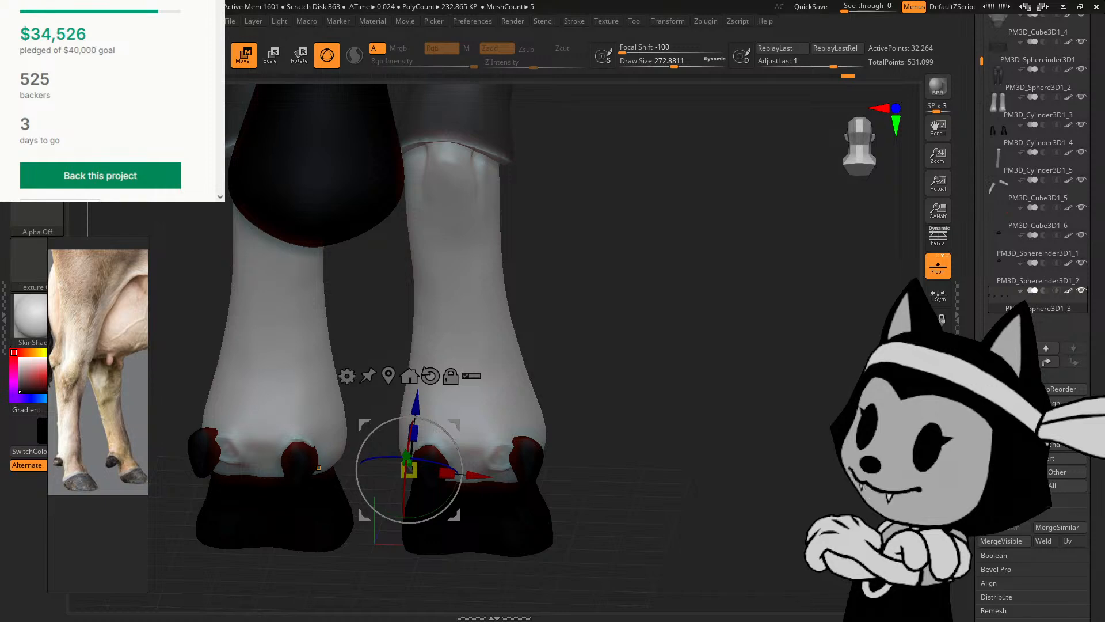
Step: Choose the MaskLasso brush and mask the outer dewclaws from a straight rear view
{"action": "key", "text": "b"}
{"action": "key", "text": "Escape"}
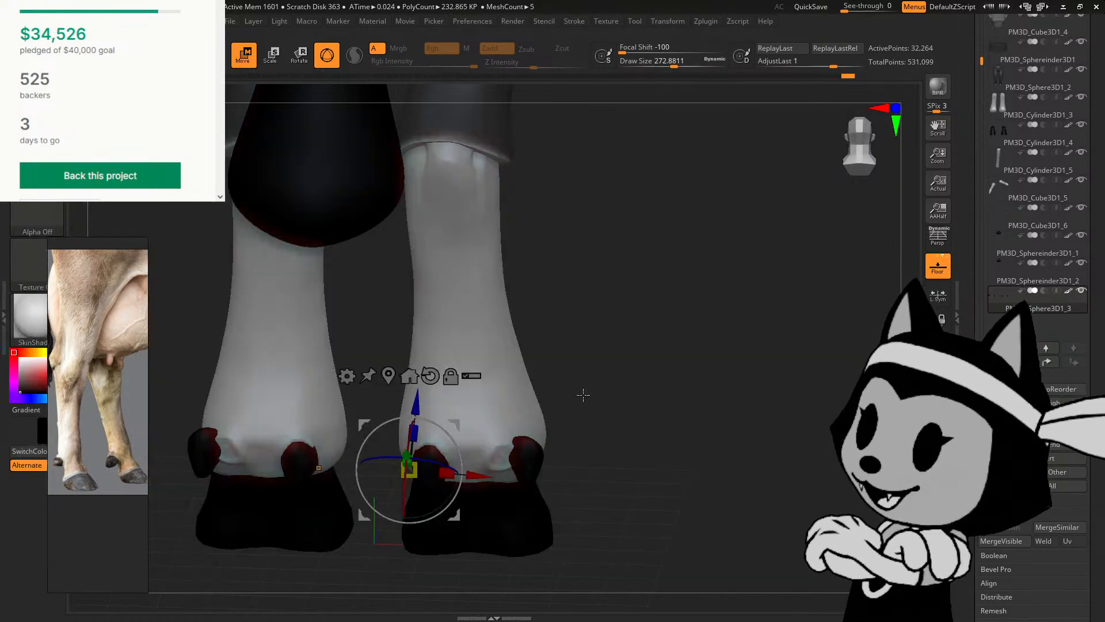
{"action": "mouse_move", "coordinate": [583, 395]}
{"action": "left_mouse_down"}
{"action": "mouse_move", "coordinate": [607, 281]}
{"action": "mouse_move", "coordinate": [599, 224]}
{"action": "mouse_move", "coordinate": [613, 251]}
{"action": "mouse_move", "coordinate": [565, 350]}
{"action": "mouse_move", "coordinate": [540, 521]}
{"action": "left_mouse_up"}
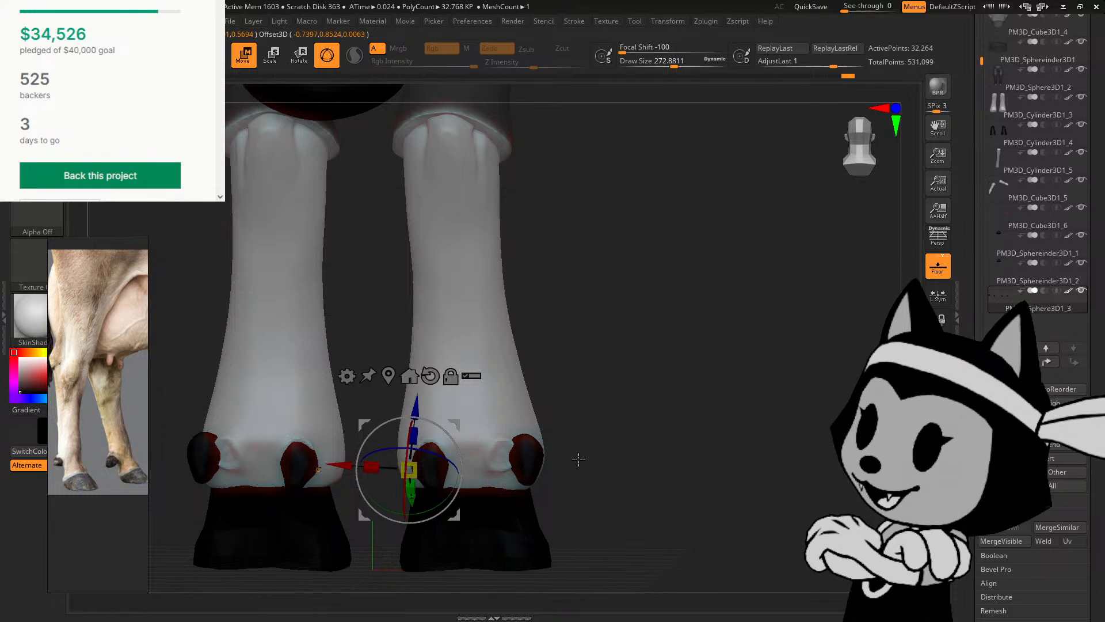
{"action": "key", "text": "q"}
{"action": "key", "text": "b"}
{"action": "key", "text": "m"}
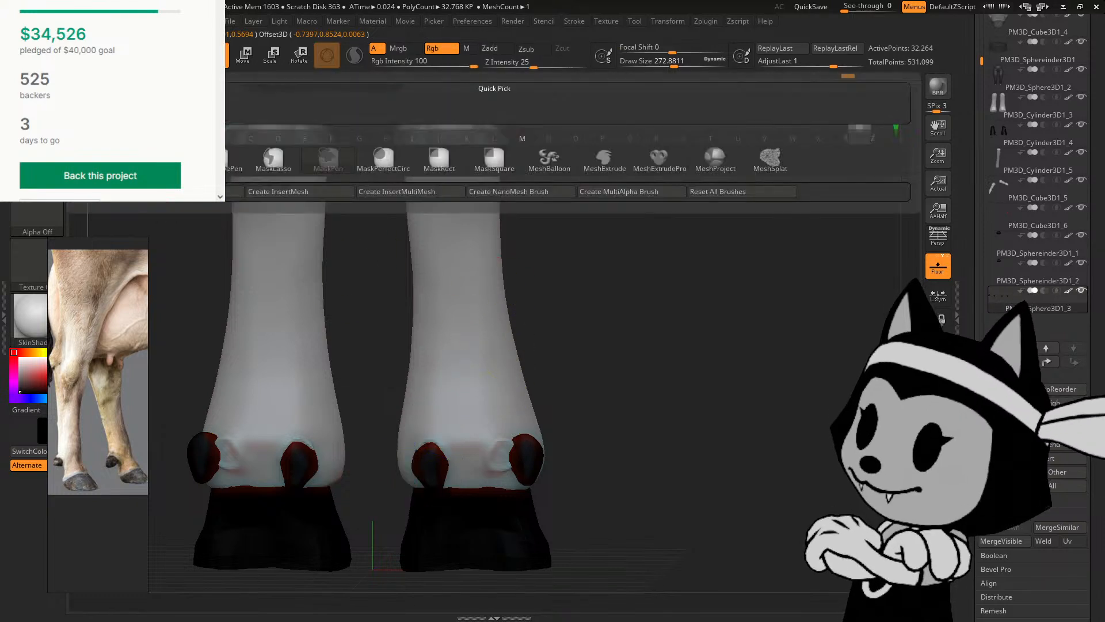
{"action": "left_click", "coordinate": [275, 161]}
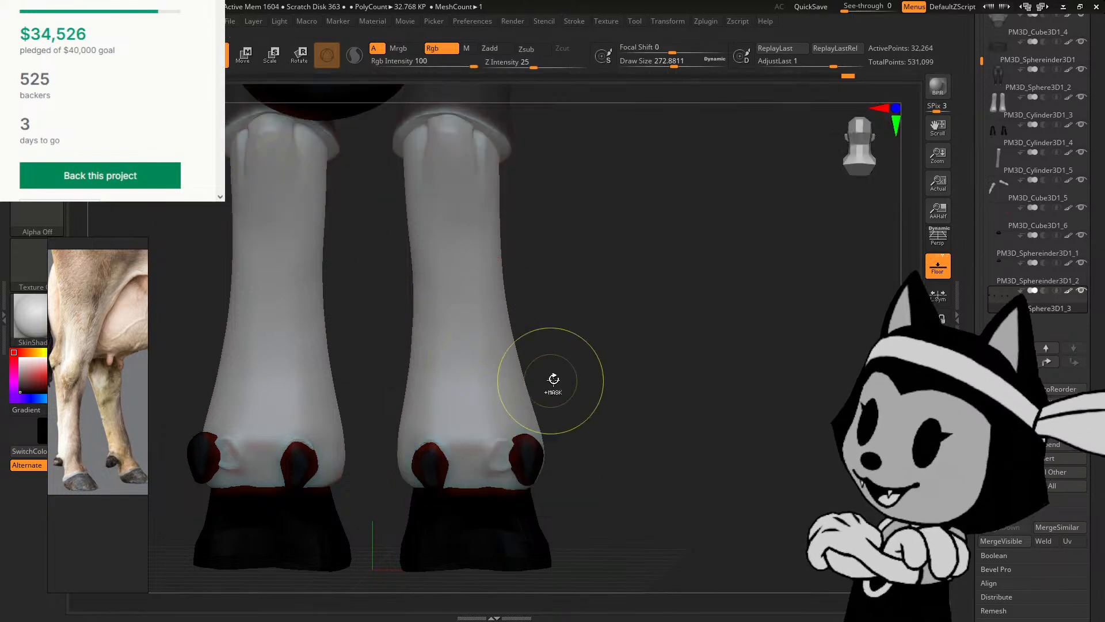
Step: Try to move the unmasked inner dewclaws closer to the midline between the legs with the Move gizmo
{"action": "key", "text": "w"}
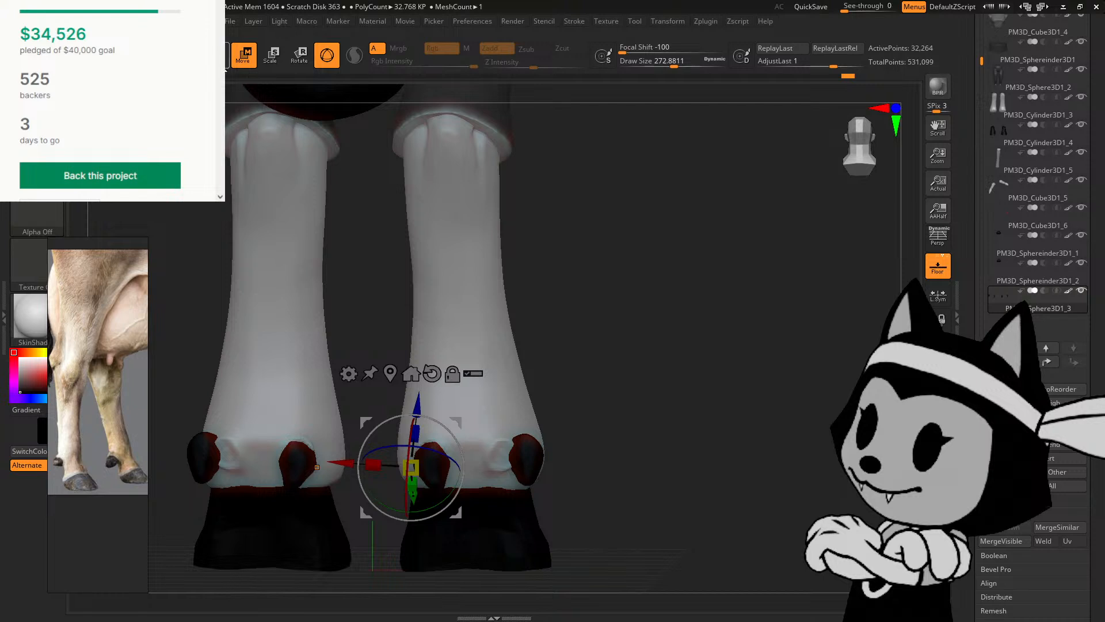
{"action": "key", "text": "q"}
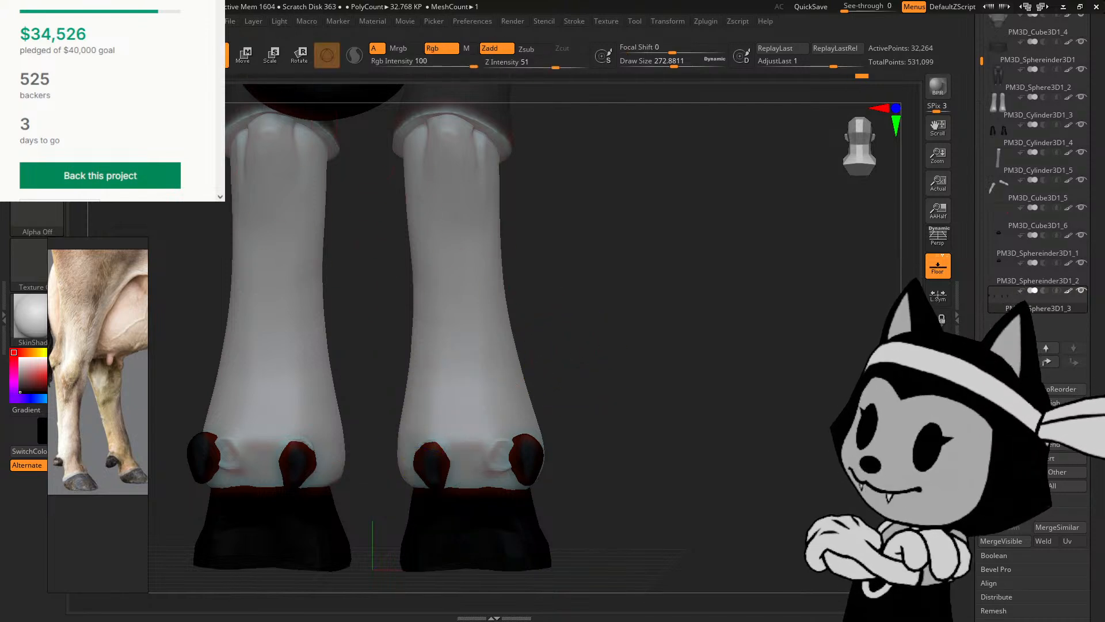
{"action": "key", "text": "w"}
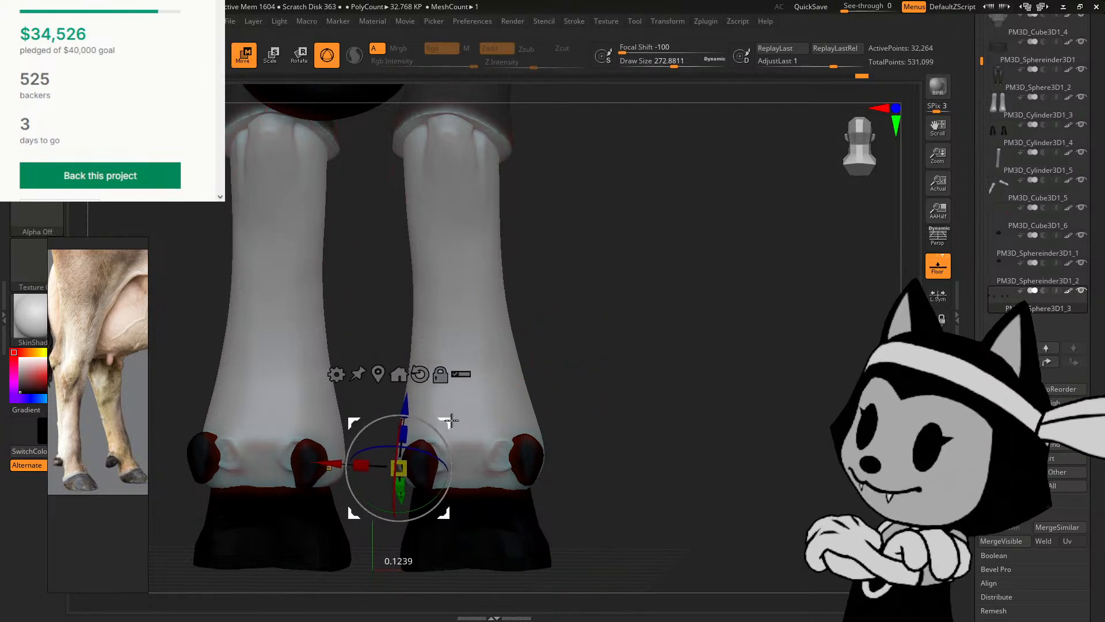
{"action": "key", "text": "q"}
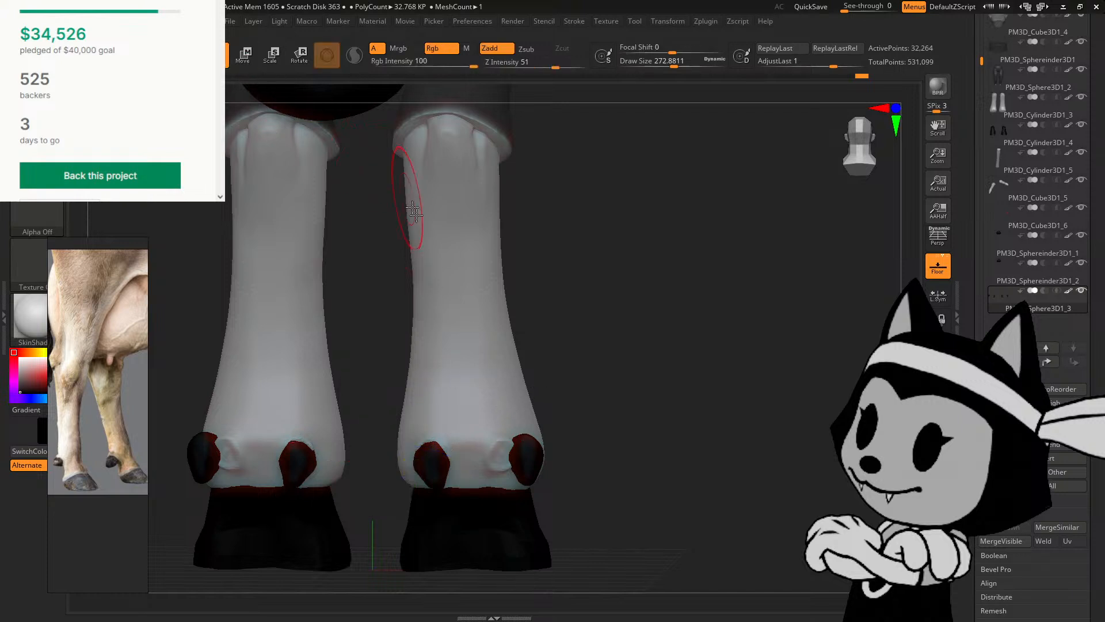
Step: Move the outer dewclaws inward with the Move gizmo so they sit closer to the inner dewclaws
{"action": "mouse_move", "coordinate": [499, 403]}
{"action": "left_mouse_down", "text": "ctrl"}
{"action": "mouse_move", "coordinate": [561, 387]}
{"action": "mouse_move", "coordinate": [583, 408]}
{"action": "mouse_move", "coordinate": [577, 343]}
{"action": "mouse_move", "coordinate": [508, 407]}
{"action": "mouse_move", "coordinate": [572, 402]}
{"action": "mouse_move", "coordinate": [604, 385]}
{"action": "left_mouse_up", "text": "ctrl"}
{"action": "left_click", "coordinate": [938, 500]}
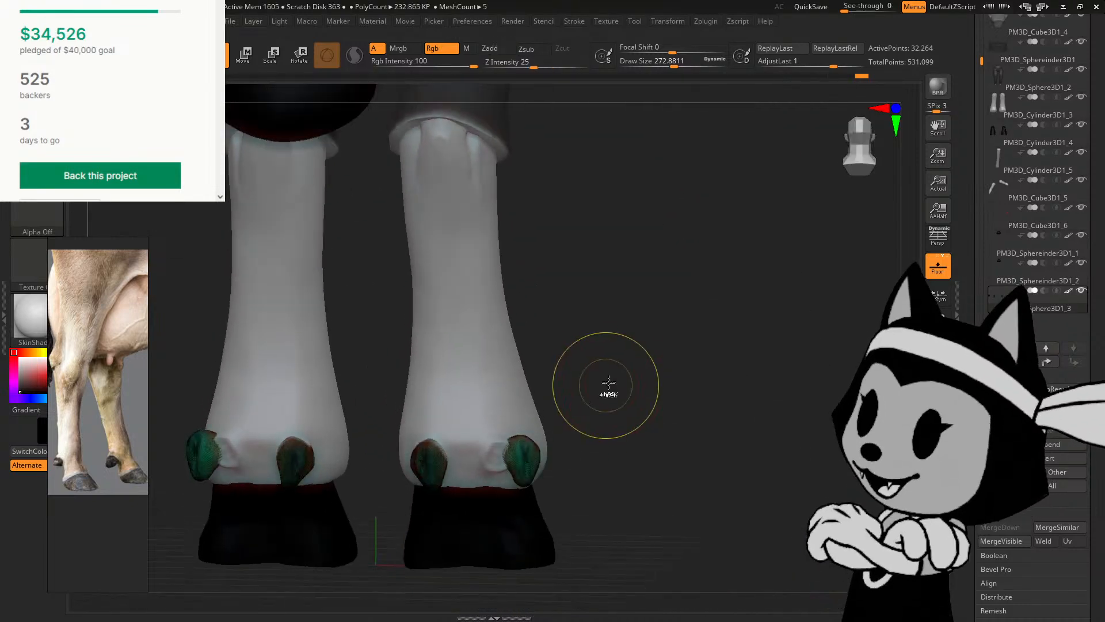
{"action": "left_click", "coordinate": [242, 58]}
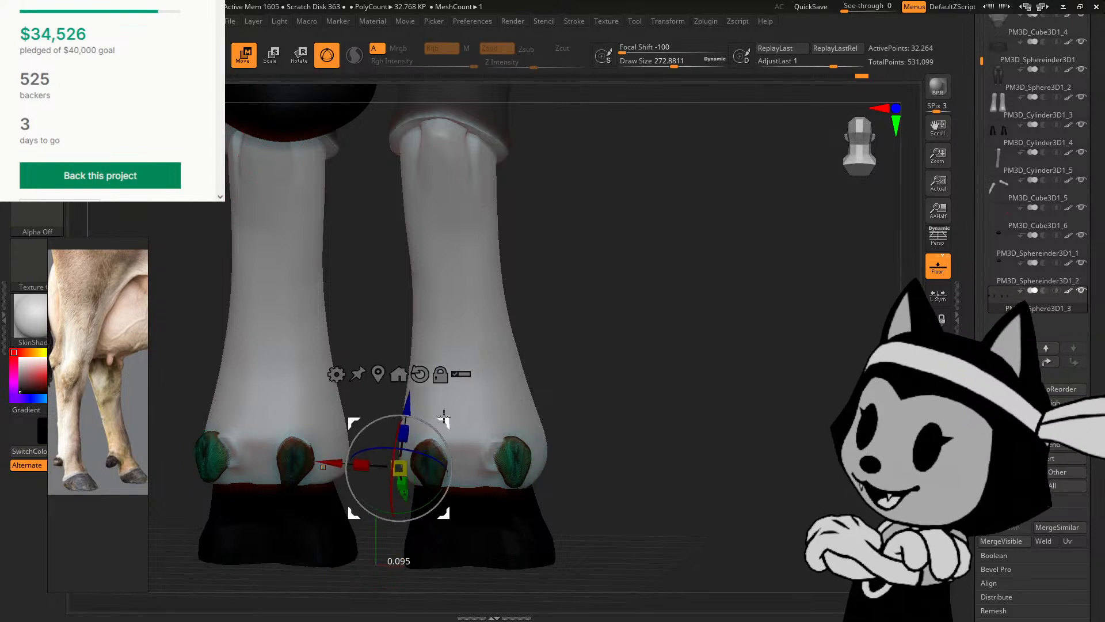
{"action": "left_click_drag", "start_coordinate": [598, 366], "coordinate": [489, 340]}
{"action": "left_click_drag", "start_coordinate": [431, 424], "coordinate": [432, 422]}
{"action": "left_click_drag", "start_coordinate": [553, 324], "coordinate": [625, 314]}
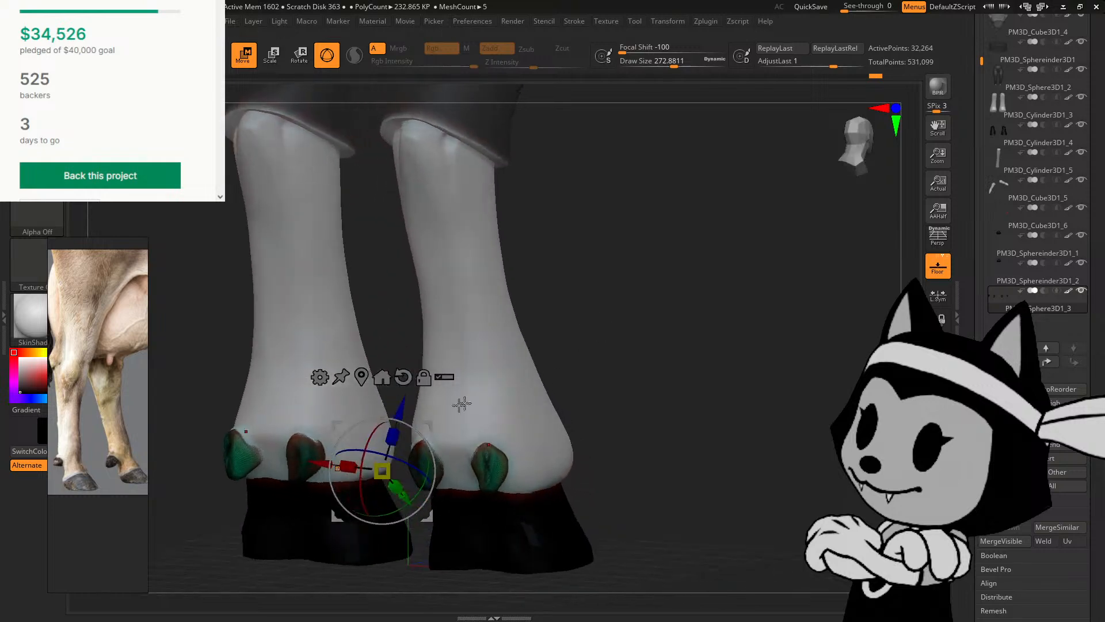
Step: Rotate the outer dewclaws slightly with the gizmo from a high rear view and check their angle against the legs
{"action": "left_click_drag", "start_coordinate": [581, 346], "coordinate": [620, 371]}
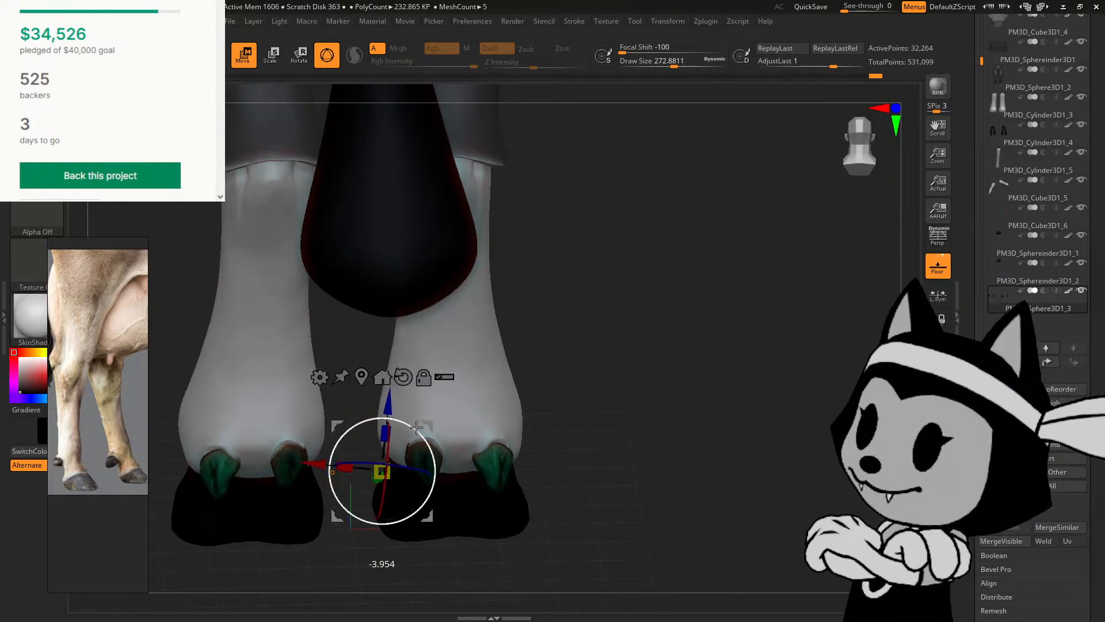
{"action": "left_click_drag", "start_coordinate": [476, 386], "coordinate": [540, 286]}
{"action": "mouse_move", "coordinate": [480, 228]}
{"action": "left_mouse_down"}
{"action": "mouse_move", "coordinate": [644, 326]}
{"action": "mouse_move", "coordinate": [671, 420]}
{"action": "mouse_move", "coordinate": [645, 406]}
{"action": "left_mouse_up"}
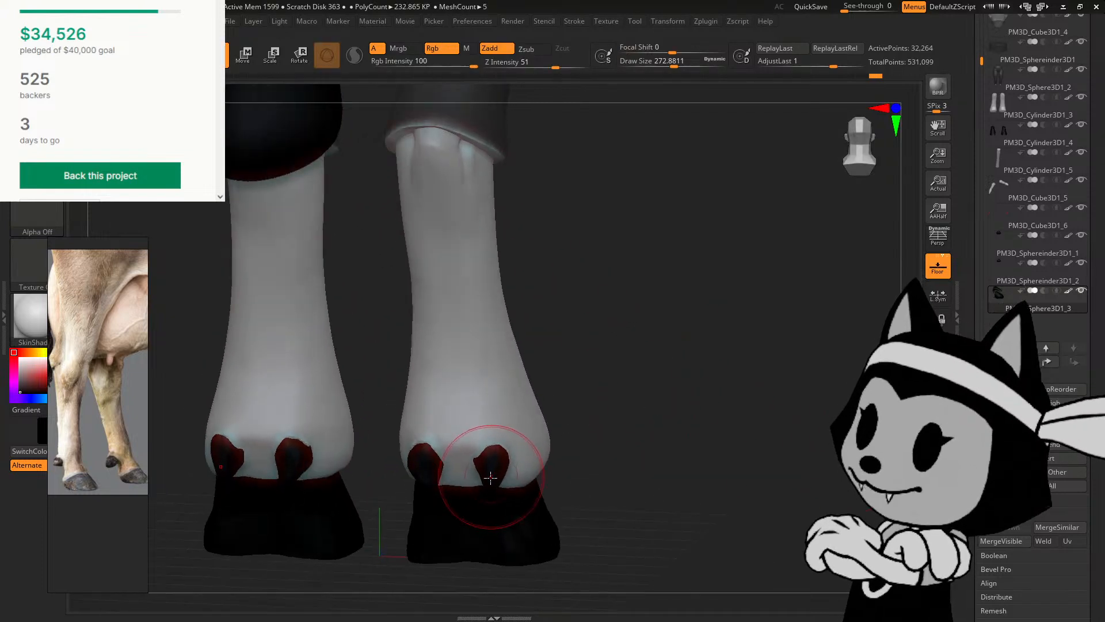
Step: Adjust the outer dewclaw's shape from behind the leg and reduce the brush's draw size to about 145
{"action": "left_click_drag", "start_coordinate": [577, 415], "coordinate": [601, 416]}
{"action": "mouse_move", "coordinate": [518, 428]}
{"action": "left_mouse_down"}
{"action": "mouse_move", "coordinate": [558, 362]}
{"action": "mouse_move", "coordinate": [519, 442]}
{"action": "left_mouse_up"}
{"action": "mouse_move", "coordinate": [534, 397]}
{"action": "left_mouse_down"}
{"action": "mouse_move", "coordinate": [554, 414]}
{"action": "mouse_move", "coordinate": [555, 402]}
{"action": "mouse_move", "coordinate": [813, 393]}
{"action": "mouse_move", "coordinate": [821, 415]}
{"action": "left_mouse_up"}
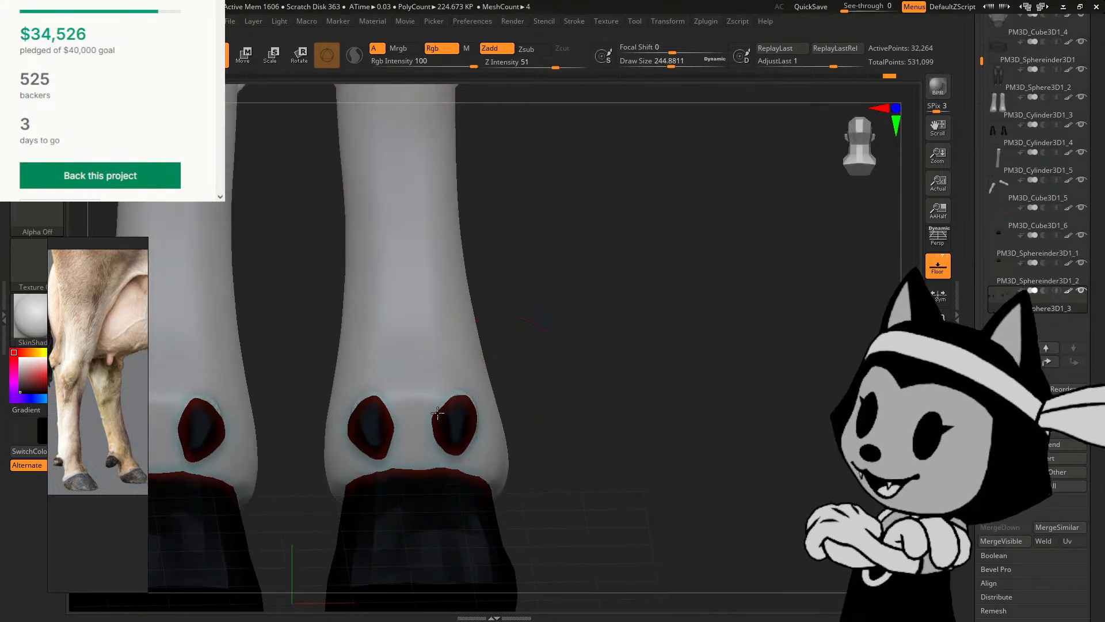
{"action": "key", "text": "bracketleft"}
{"action": "key", "text": "bracketleft"}
{"action": "key", "text": "bracketleft"}
{"action": "key", "text": "bracketleft"}
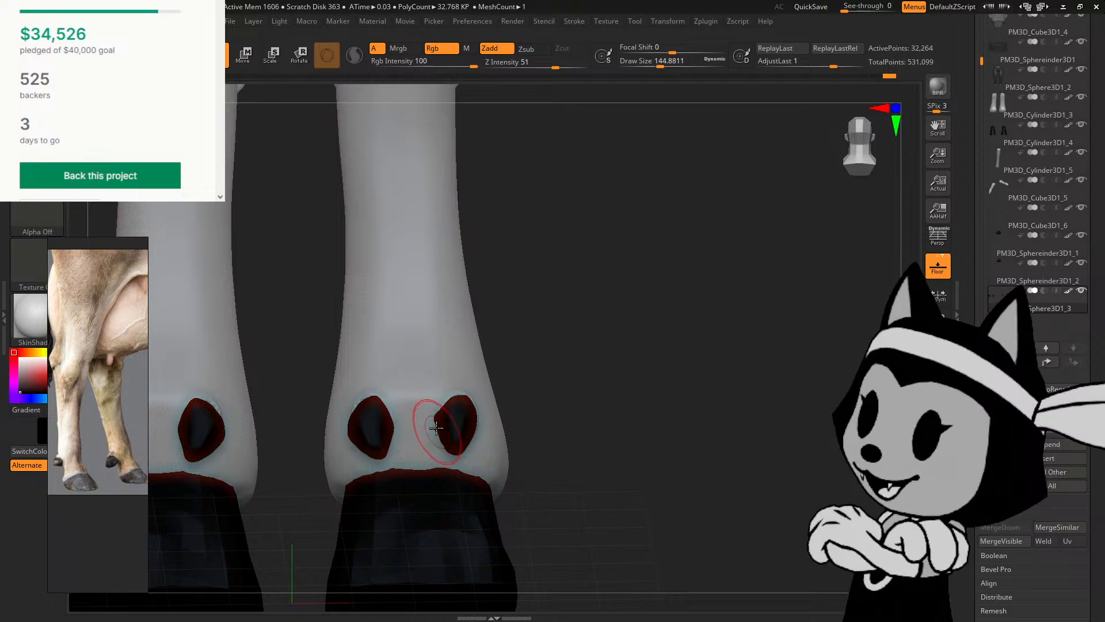
{"action": "key", "text": "ctrl"}
Step: Inspect the dewclaws from oblique and side views and enlarge the brush's draw size to about 225
{"action": "left_click_drag", "start_coordinate": [530, 319], "coordinate": [544, 255]}
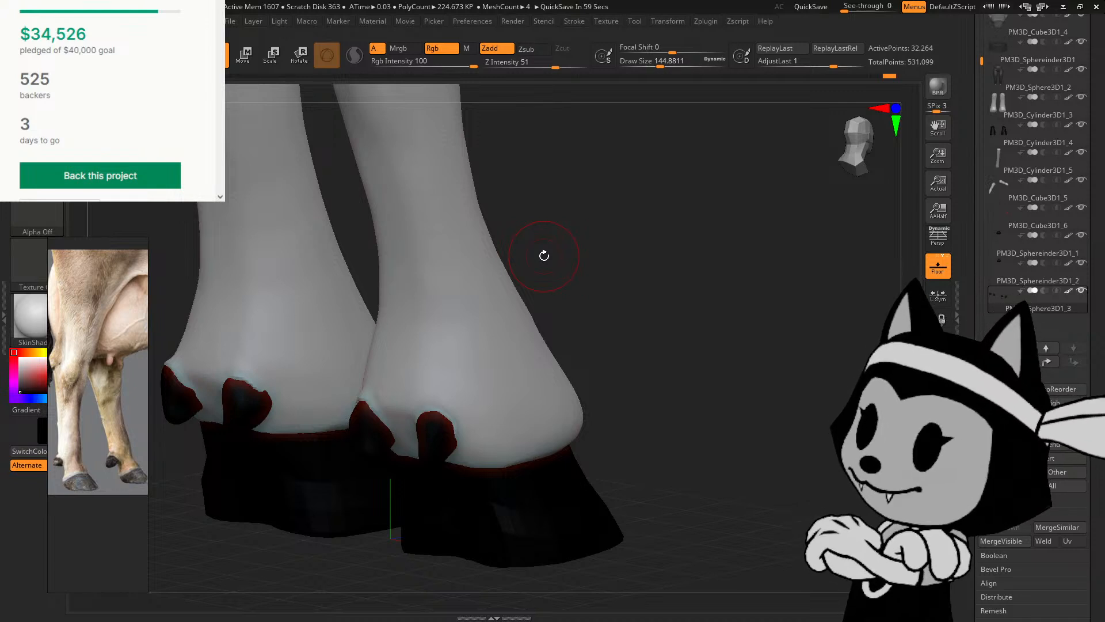
{"action": "left_click_drag", "start_coordinate": [606, 318], "coordinate": [588, 284]}
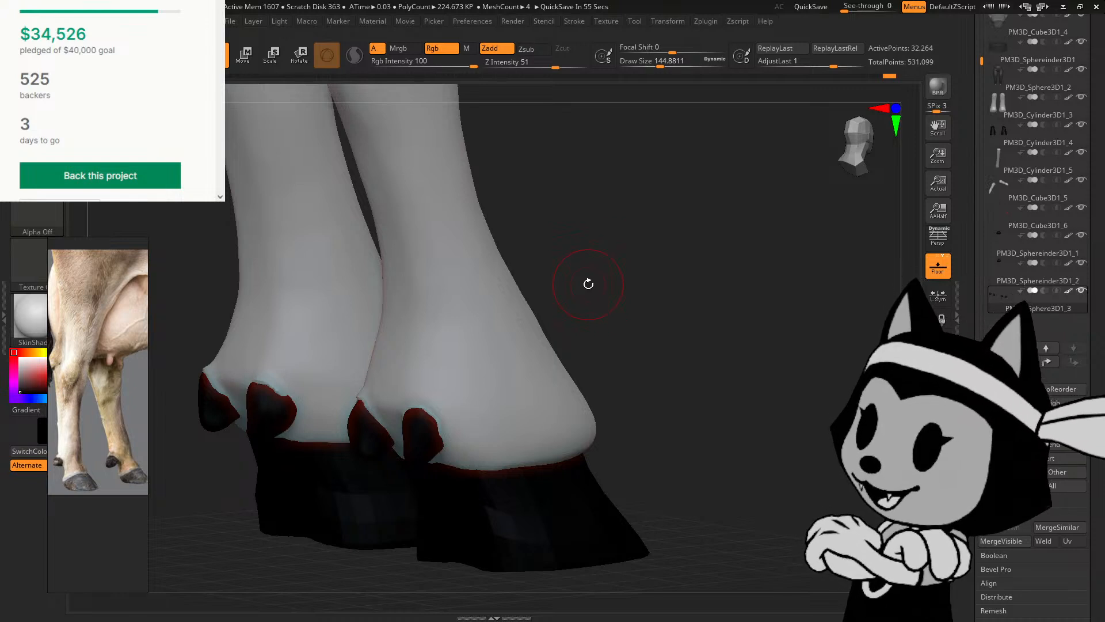
{"action": "left_click_drag", "start_coordinate": [588, 284], "coordinate": [830, 238]}
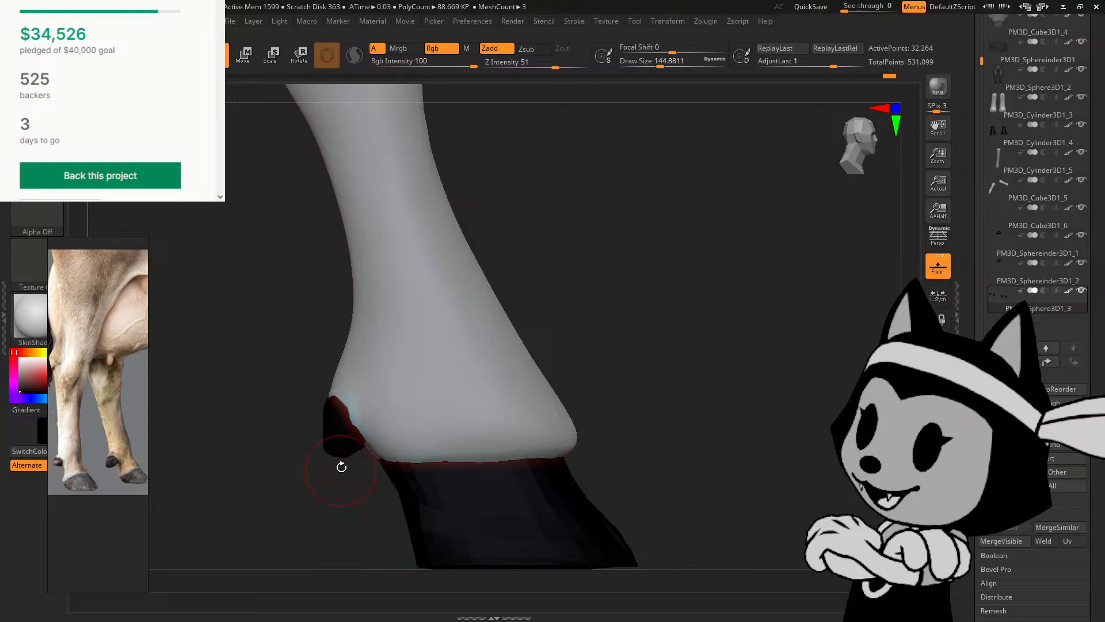
{"action": "mouse_move", "coordinate": [342, 467]}
{"action": "left_mouse_down"}
{"action": "mouse_move", "coordinate": [348, 485]}
{"action": "mouse_move", "coordinate": [366, 485]}
{"action": "left_mouse_up"}
{"action": "key", "text": "]"}
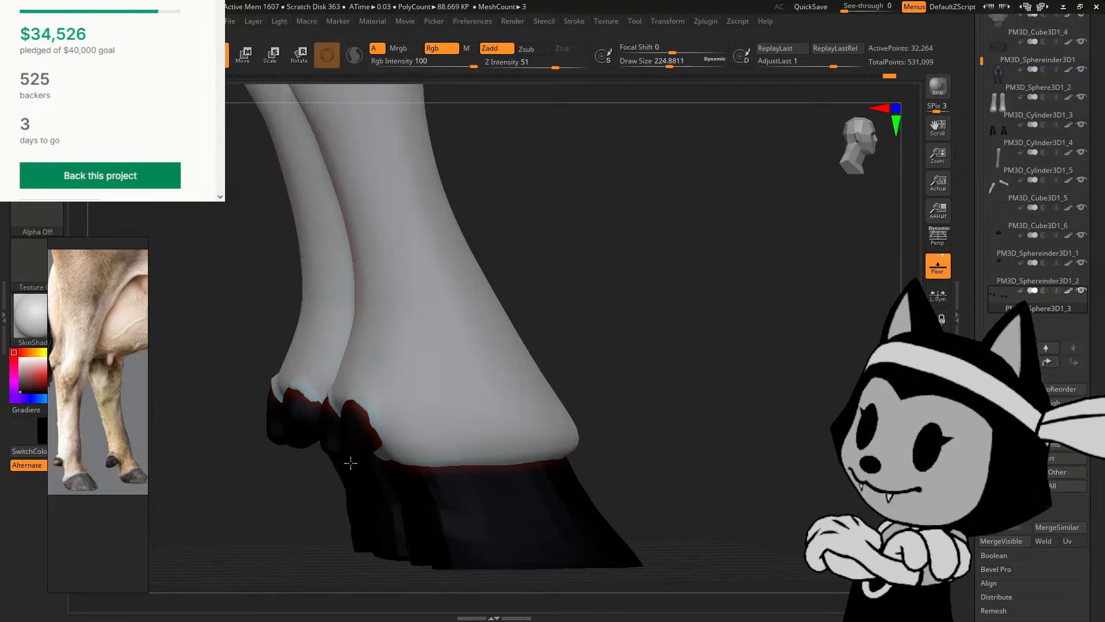
Step: Undo the last change and nudge the facing edges of the dewclaws into shape from a straight rear view
{"action": "left_click_drag", "start_coordinate": [533, 297], "coordinate": [680, 288]}
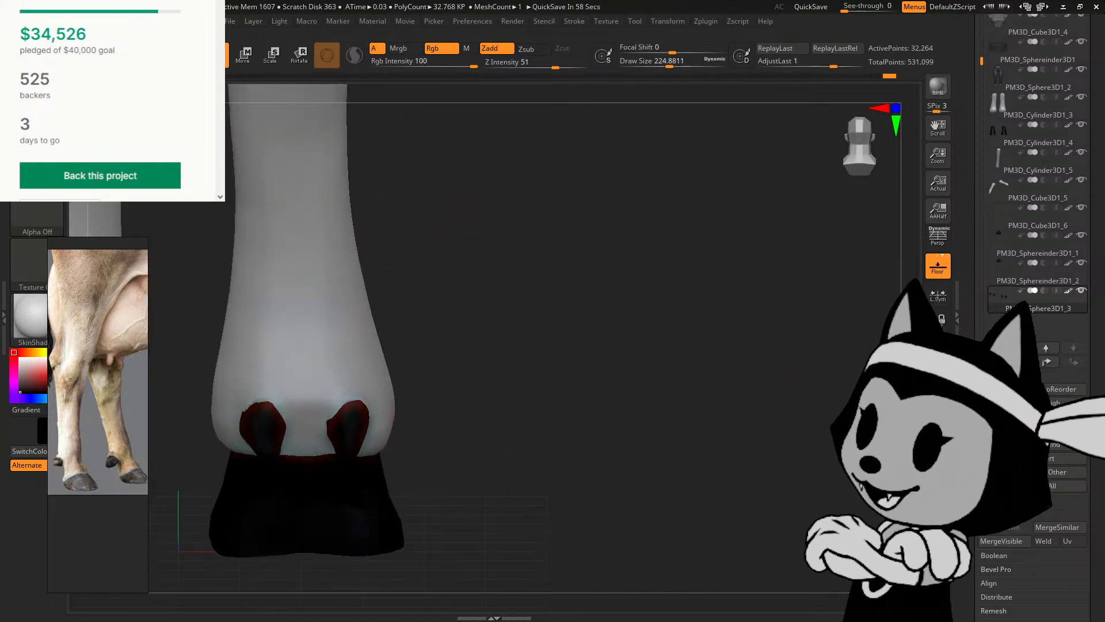
{"action": "mouse_move", "coordinate": [551, 330]}
{"action": "left_mouse_down", "text": "alt"}
{"action": "mouse_move", "coordinate": [679, 320]}
{"action": "mouse_move", "coordinate": [671, 291]}
{"action": "left_mouse_up", "text": "alt"}
{"action": "key", "text": "ctrl+z"}
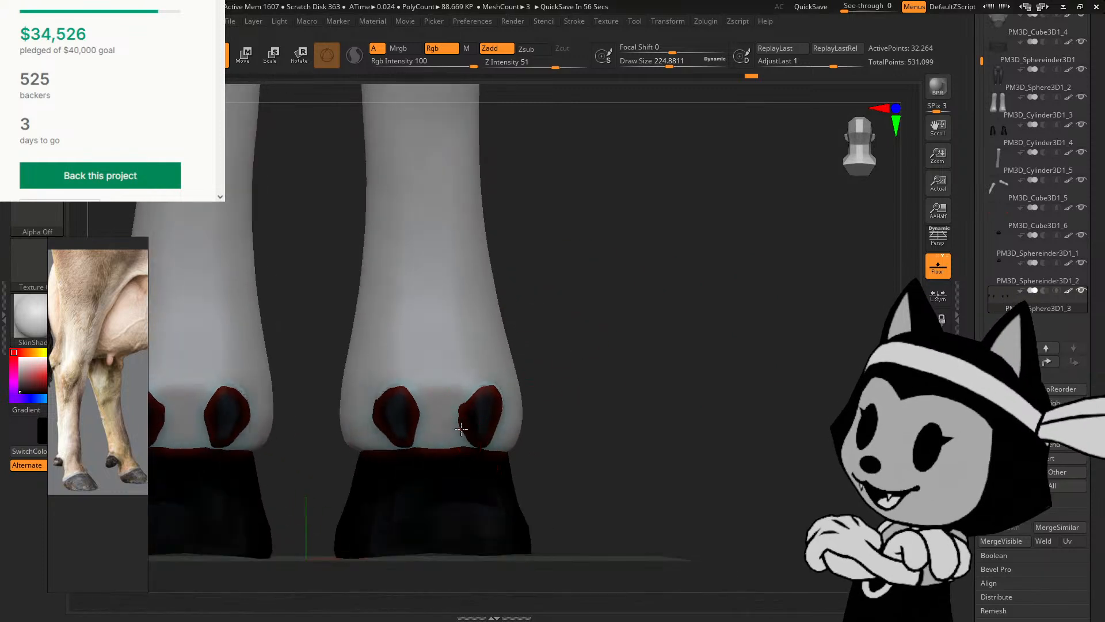
{"action": "left_click_drag", "start_coordinate": [461, 429], "coordinate": [458, 428]}
{"action": "mouse_move", "coordinate": [543, 355]}
{"action": "left_mouse_down"}
{"action": "mouse_move", "coordinate": [530, 359]}
{"action": "mouse_move", "coordinate": [539, 353]}
{"action": "left_mouse_up"}
{"action": "key", "text": "bracketleft"}
{"action": "key", "text": "bracketleft"}
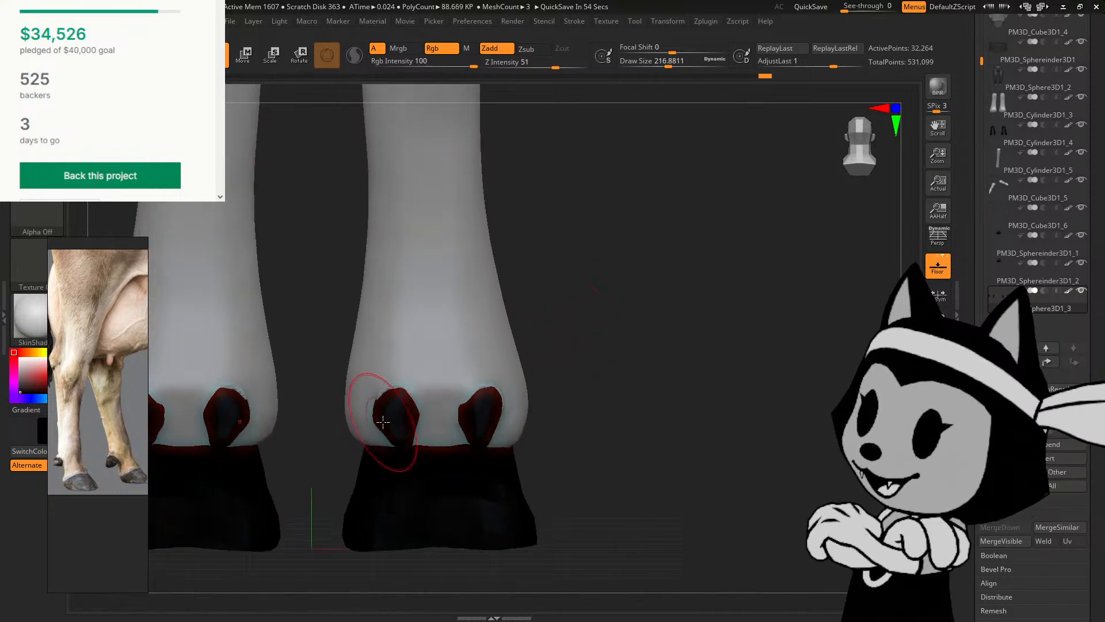
{"action": "left_click_drag", "start_coordinate": [382, 423], "coordinate": [384, 429]}
Step: Set the draw size to about 229 and pull the outer dewclaw outward, checking it from above and below
{"action": "key", "text": "bracketright"}
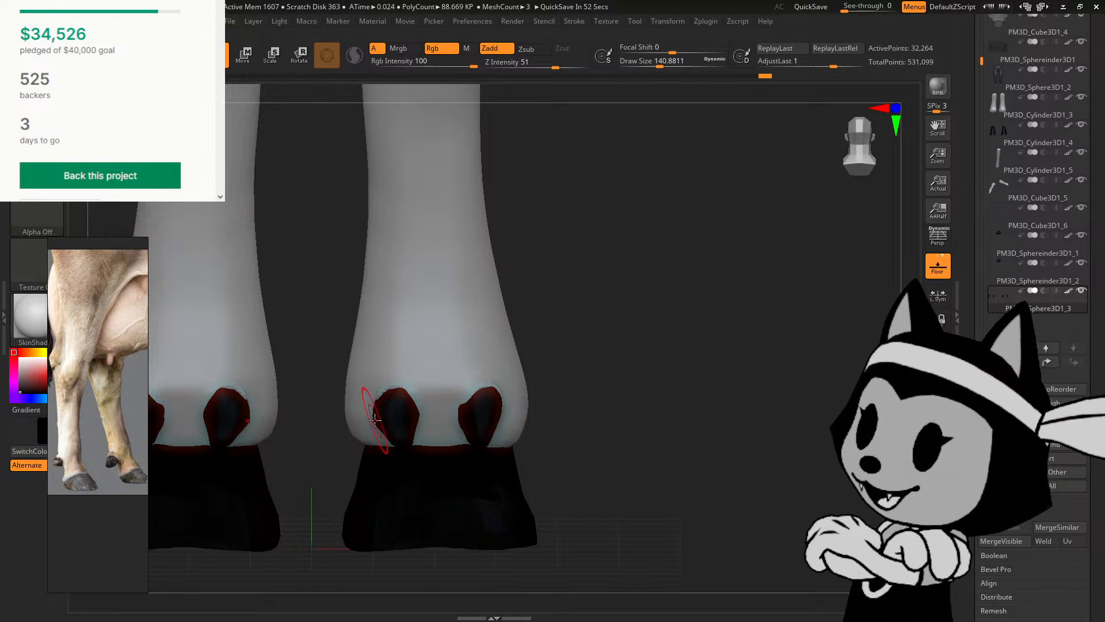
{"action": "key", "text": "bracketright"}
{"action": "key", "text": "bracketright"}
{"action": "key", "text": "bracketright"}
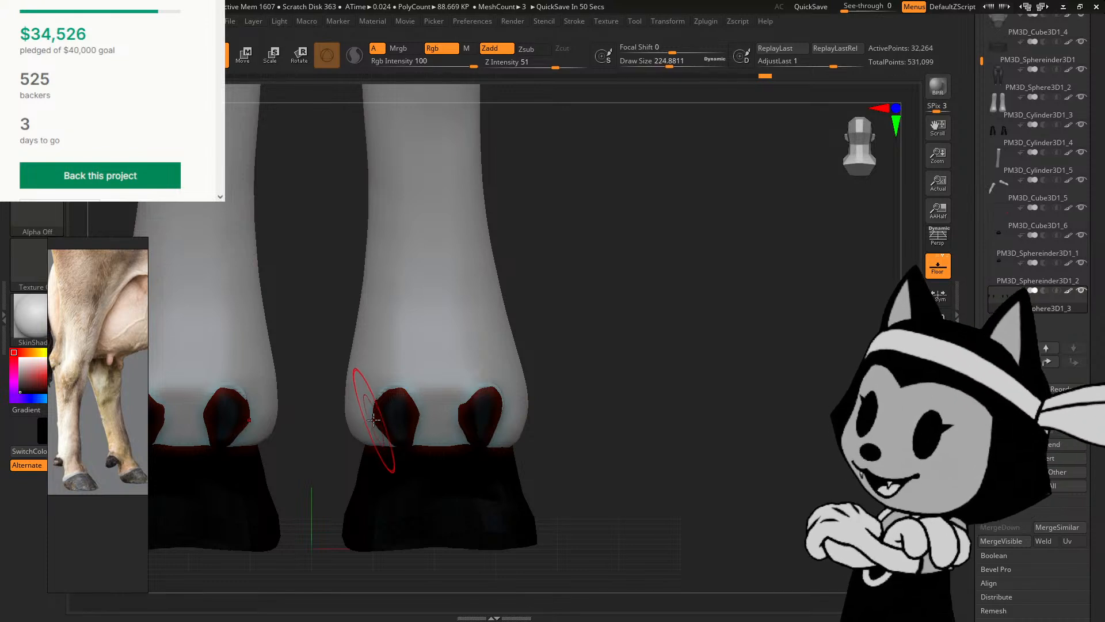
{"action": "left_click_drag", "start_coordinate": [538, 339], "coordinate": [534, 298]}
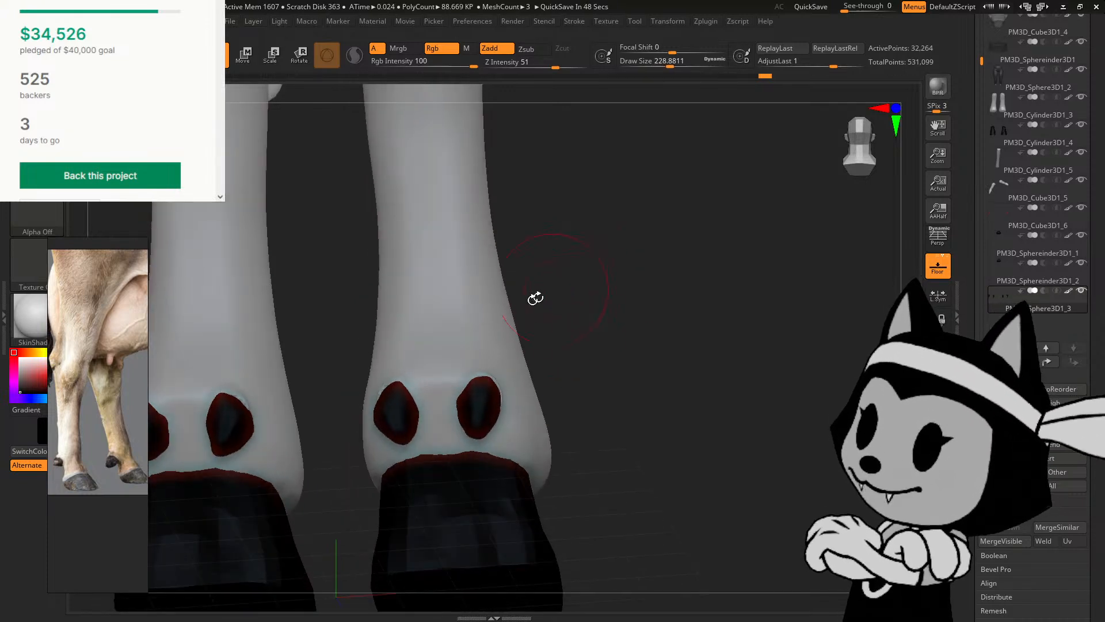
{"action": "right_click_drag", "start_coordinate": [471, 351], "coordinate": [472, 424]}
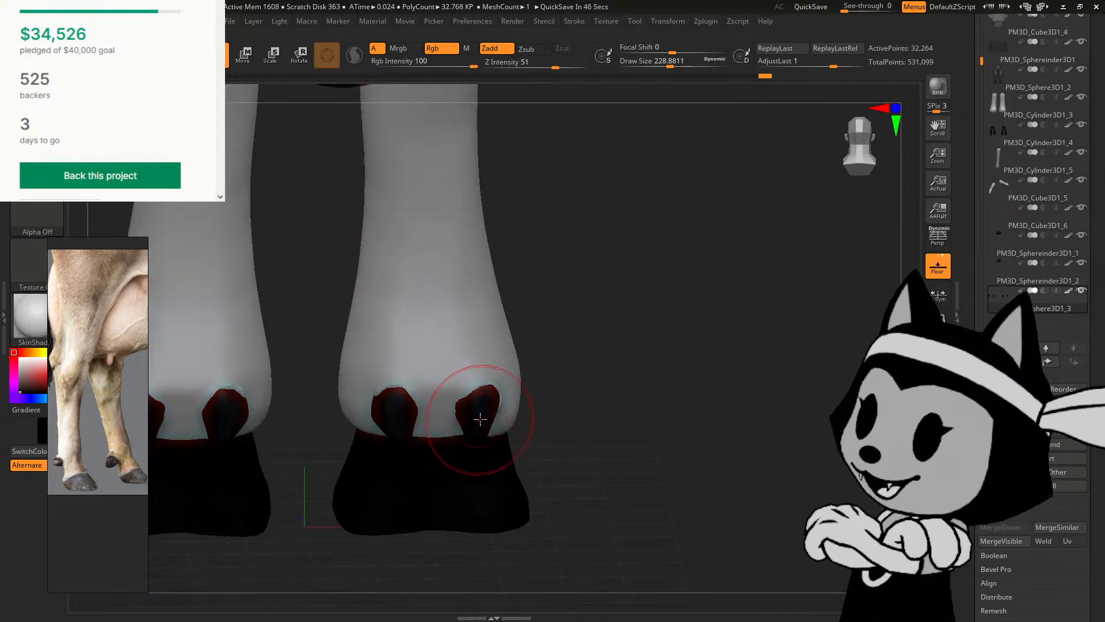
{"action": "left_click_drag", "start_coordinate": [481, 420], "coordinate": [494, 416]}
{"action": "right_click_drag", "start_coordinate": [571, 339], "coordinate": [533, 325]}
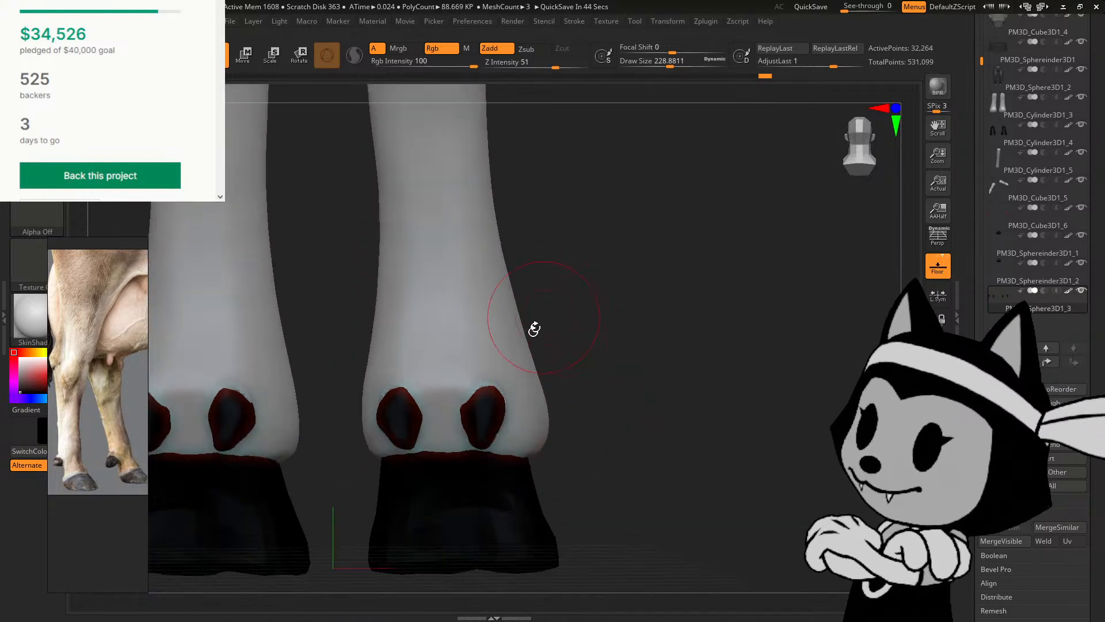
Step: Refine and smooth the inward-facing edge of the outer dewclaw with a draw size of about 129
{"action": "mouse_move", "coordinate": [607, 342]}
{"action": "right_mouse_down", "text": "ctrl"}
{"action": "mouse_move", "coordinate": [607, 379]}
{"action": "mouse_move", "coordinate": [613, 328]}
{"action": "right_mouse_up", "text": "ctrl"}
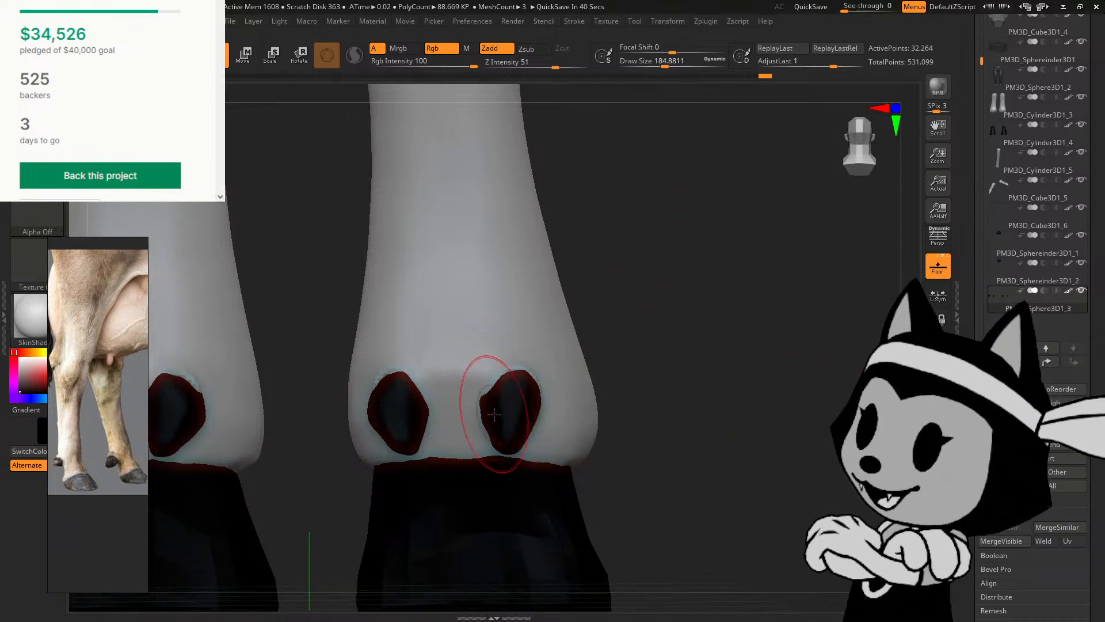
{"action": "key", "text": "bracketleft"}
{"action": "left_click_drag", "start_coordinate": [477, 415], "coordinate": [488, 418]}
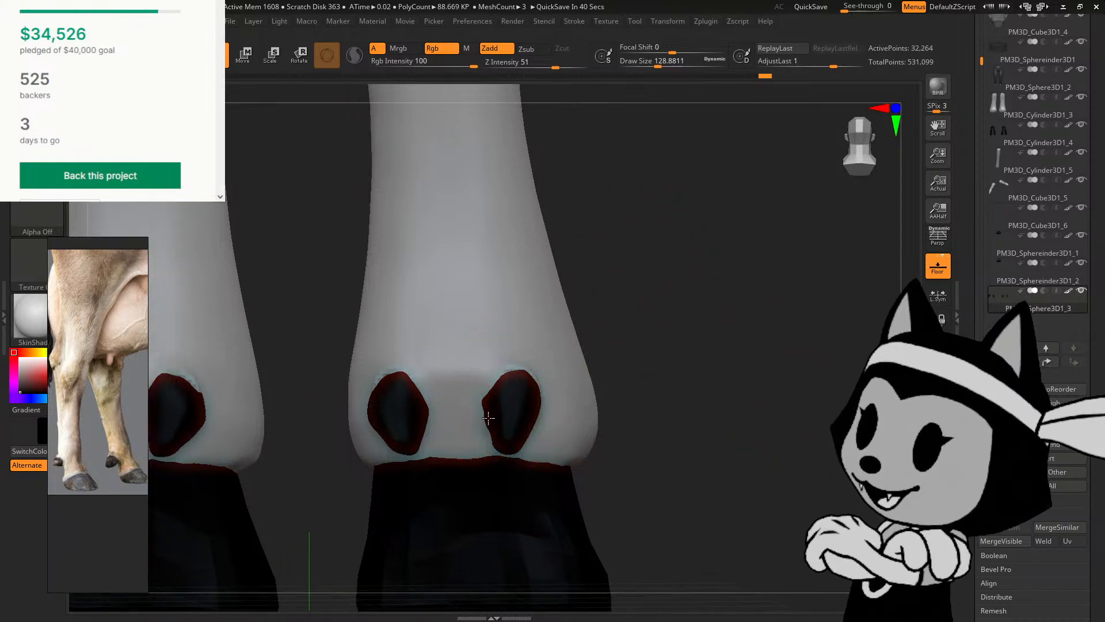
{"action": "right_click_drag", "start_coordinate": [576, 309], "coordinate": [584, 313]}
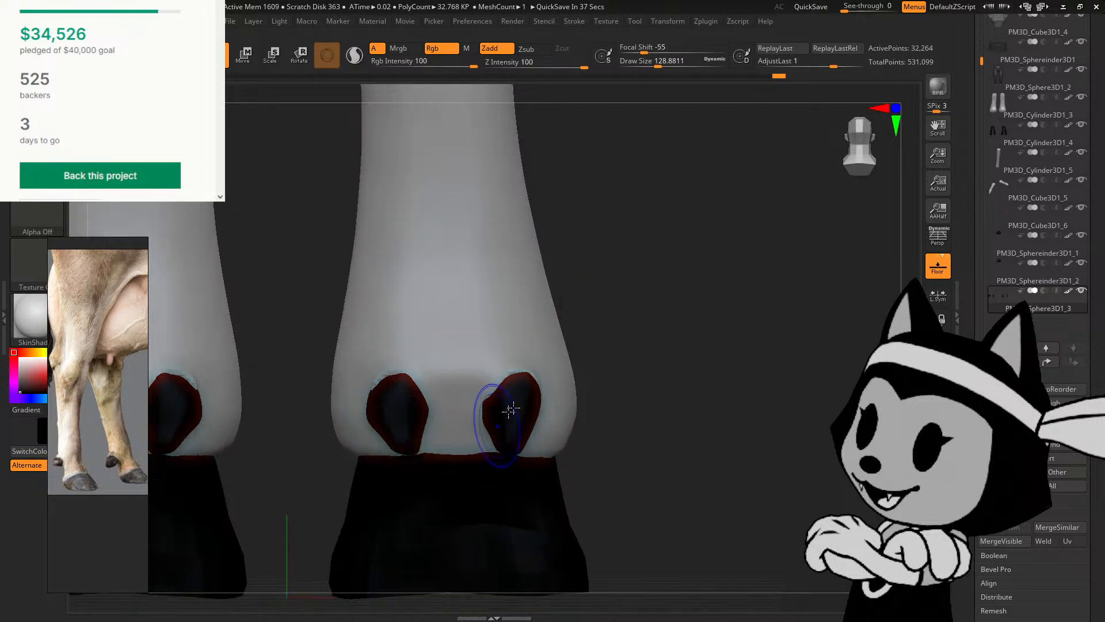
{"action": "right_click_drag", "start_coordinate": [577, 364], "coordinate": [569, 333]}
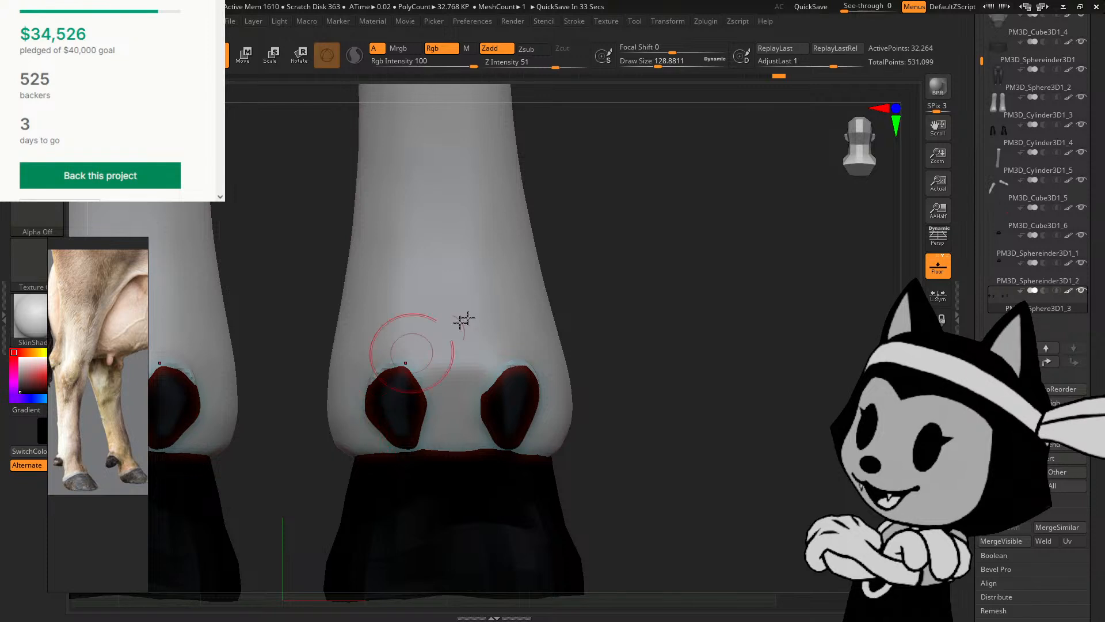
Step: Enlarge the draw size to about 153 and round out the dewclaws from rear and underside views
{"action": "right_click_drag", "start_coordinate": [462, 322], "coordinate": [460, 341]}
{"action": "key", "text": "bracketright"}
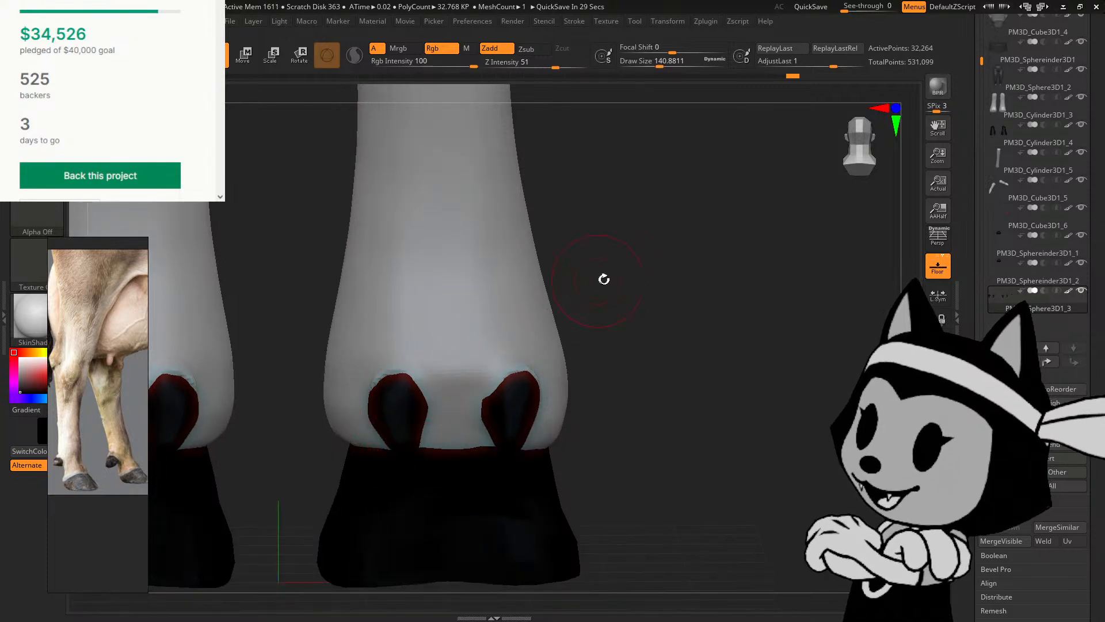
{"action": "right_click_drag", "start_coordinate": [599, 278], "coordinate": [578, 213]}
{"action": "key", "text": "bracketright"}
{"action": "key", "text": "bracketright"}
{"action": "key", "text": "bracketright"}
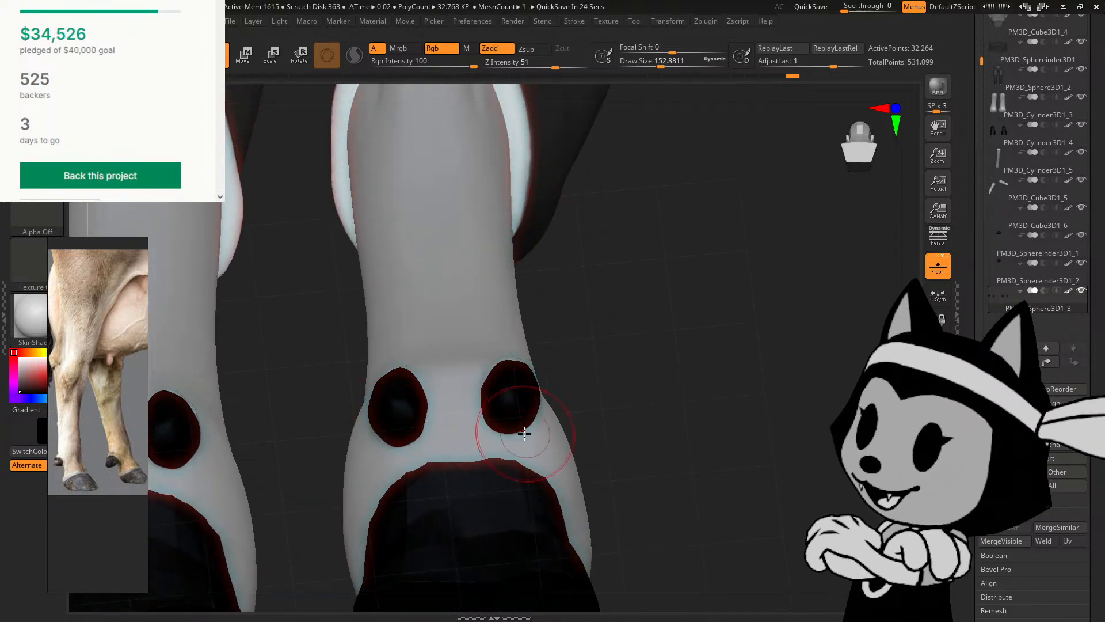
{"action": "right_click_drag", "start_coordinate": [570, 368], "coordinate": [572, 384]}
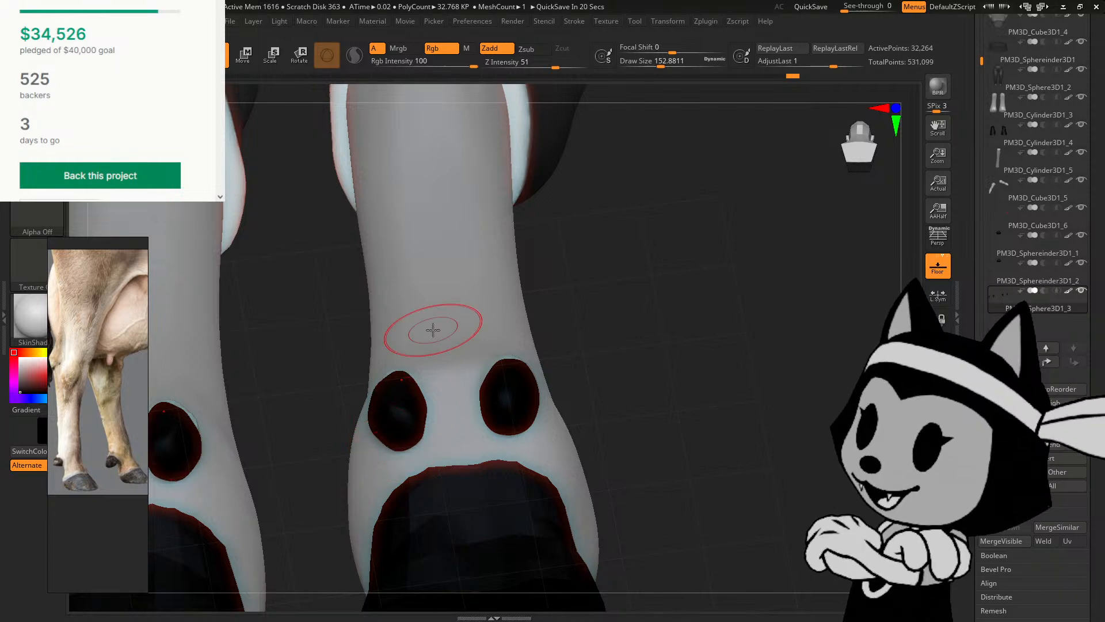
Step: Refine the dewclaws' tips and outlines, comparing the side profile with the rear view
{"action": "mouse_move", "coordinate": [701, 230]}
{"action": "right_mouse_down"}
{"action": "mouse_move", "coordinate": [653, 279]}
{"action": "mouse_move", "coordinate": [709, 229]}
{"action": "right_mouse_up"}
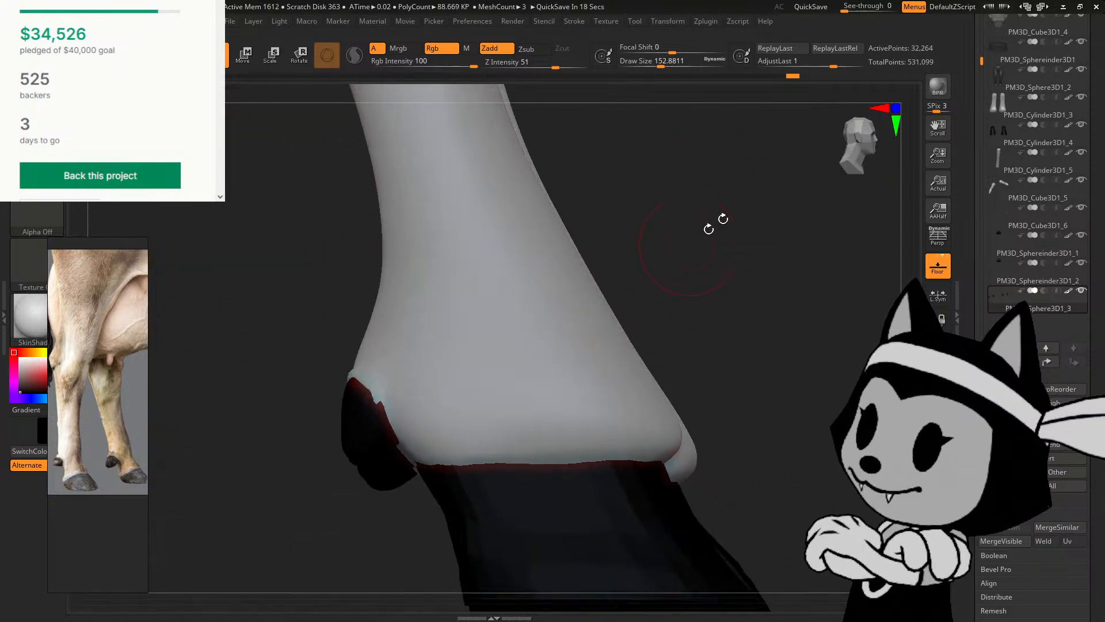
{"action": "right_click_drag", "start_coordinate": [814, 164], "coordinate": [813, 167]}
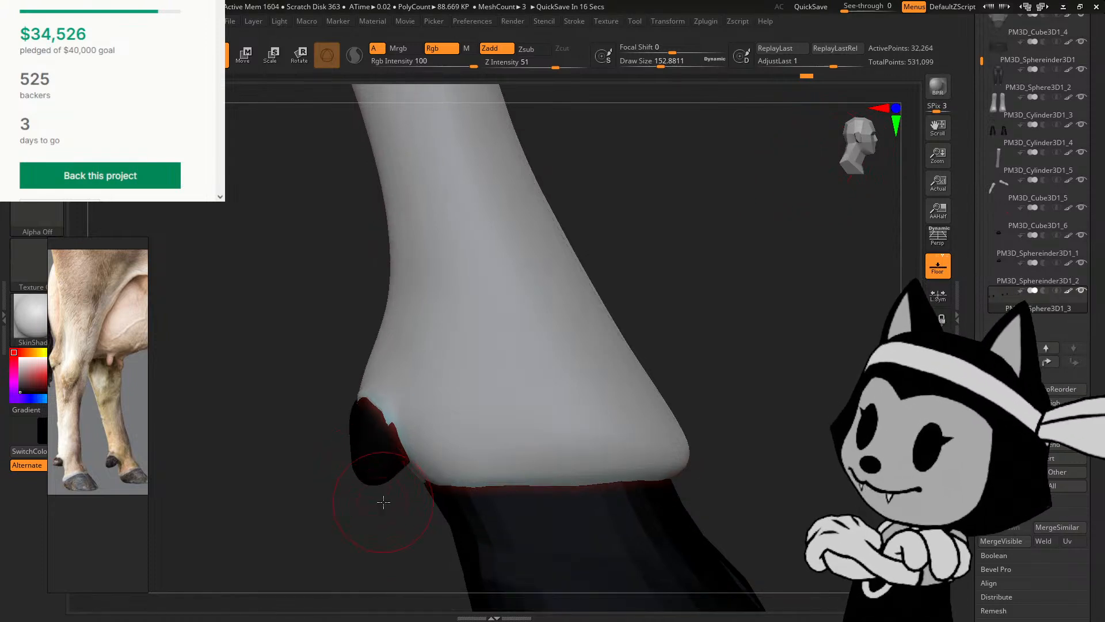
{"action": "right_click_drag", "start_coordinate": [383, 501], "coordinate": [434, 504]}
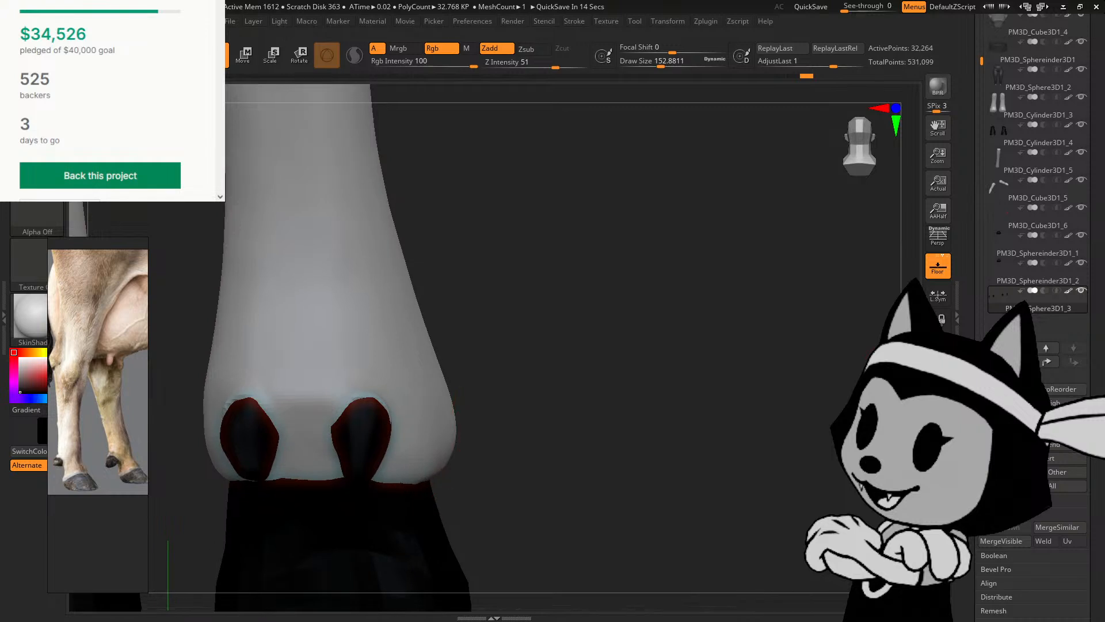
{"action": "right_click_drag", "start_coordinate": [535, 279], "coordinate": [563, 279]}
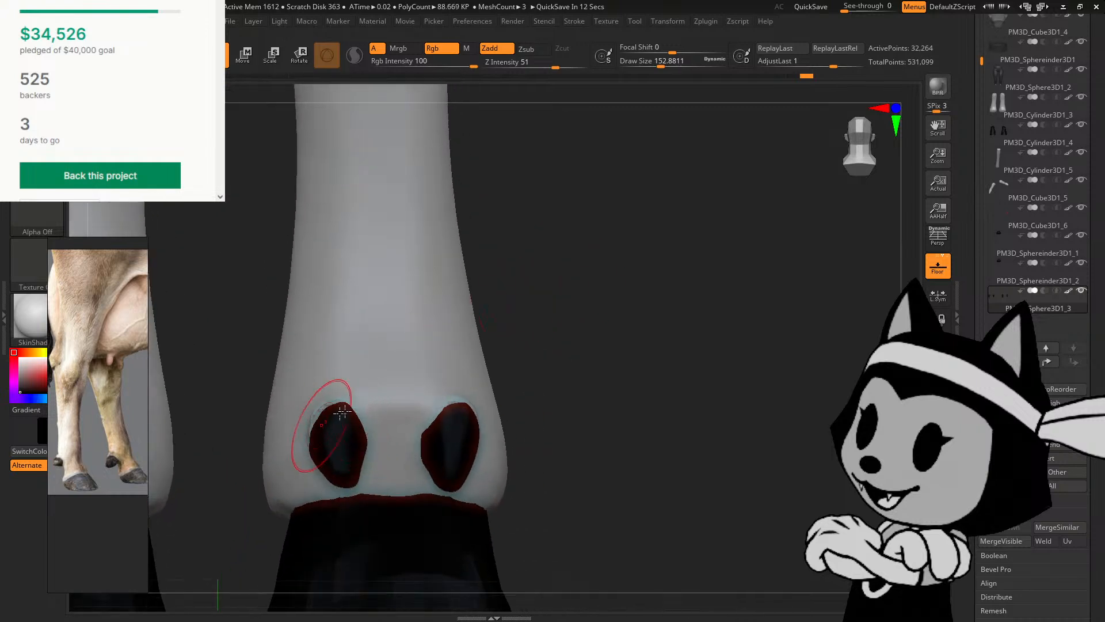
{"action": "right_click_drag", "start_coordinate": [523, 368], "coordinate": [554, 389]}
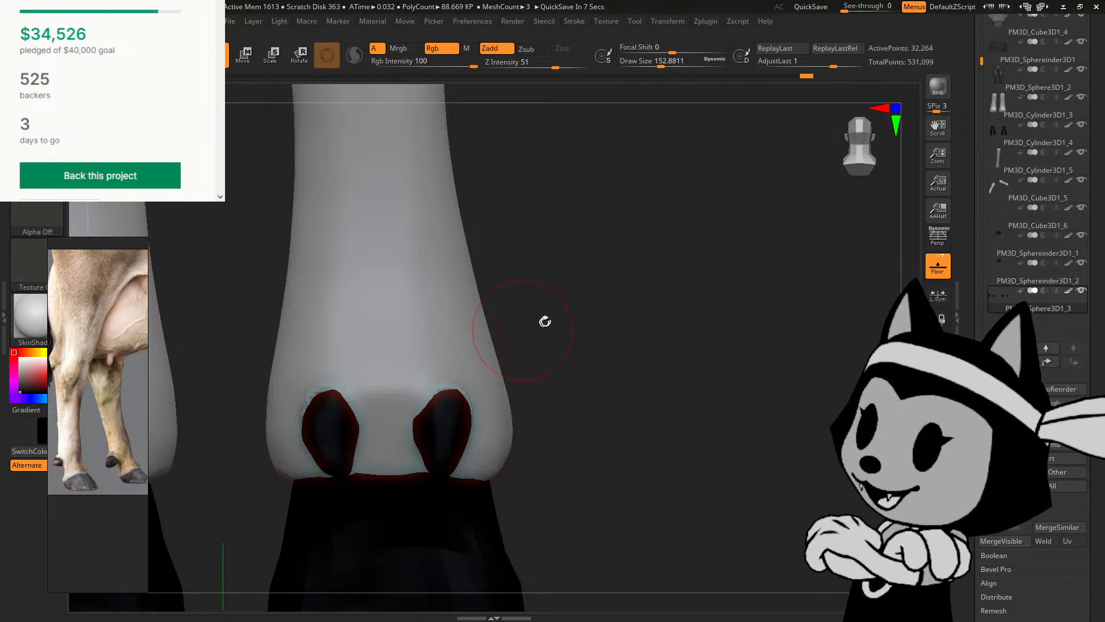
{"action": "mouse_move", "coordinate": [545, 315]}
{"action": "right_mouse_down"}
{"action": "mouse_move", "coordinate": [550, 328]}
{"action": "mouse_move", "coordinate": [556, 309]}
{"action": "mouse_move", "coordinate": [478, 319]}
{"action": "right_mouse_up"}
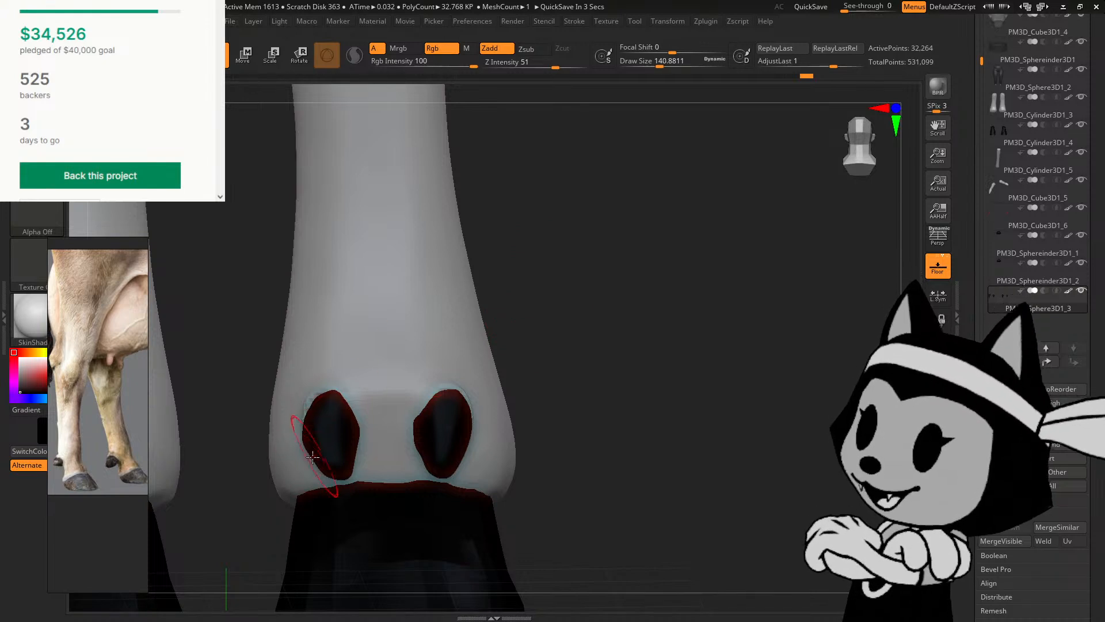
Step: Reduce the draw size to between about 105 and 125 and even out the edges of the inner dewclaw from behind
{"action": "key", "text": "bracketleft"}
{"action": "key", "text": "bracketleft"}
{"action": "key", "text": "bracketleft"}
{"action": "key", "text": "bracketleft"}
{"action": "key", "text": "bracketleft"}
{"action": "key", "text": "bracketleft"}
{"action": "key", "text": "bracketright"}
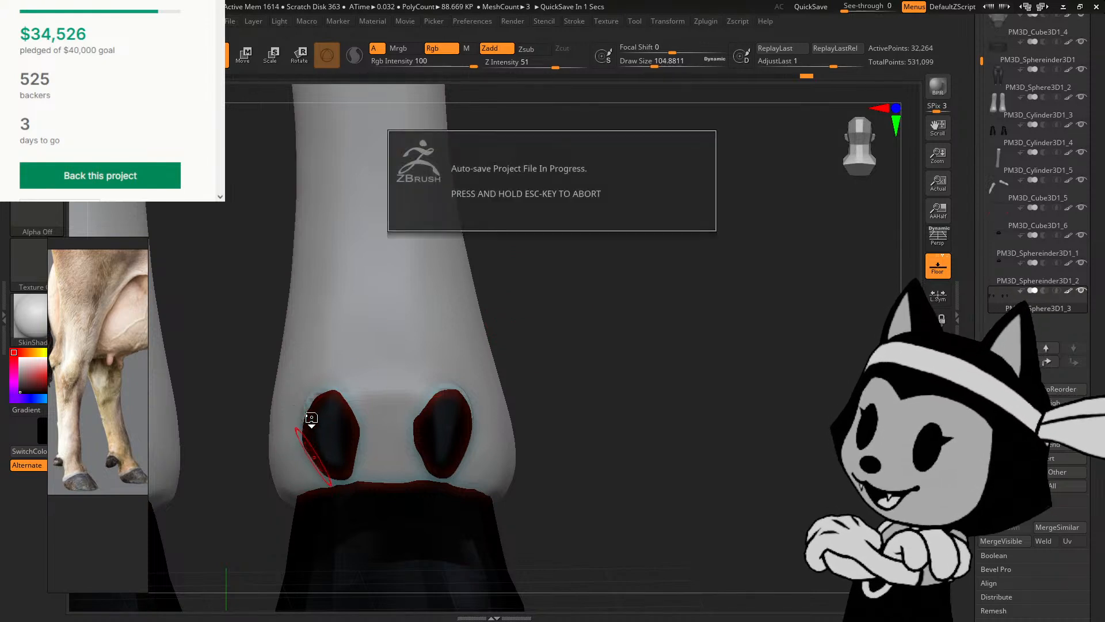
{"action": "key", "text": "bracketright"}
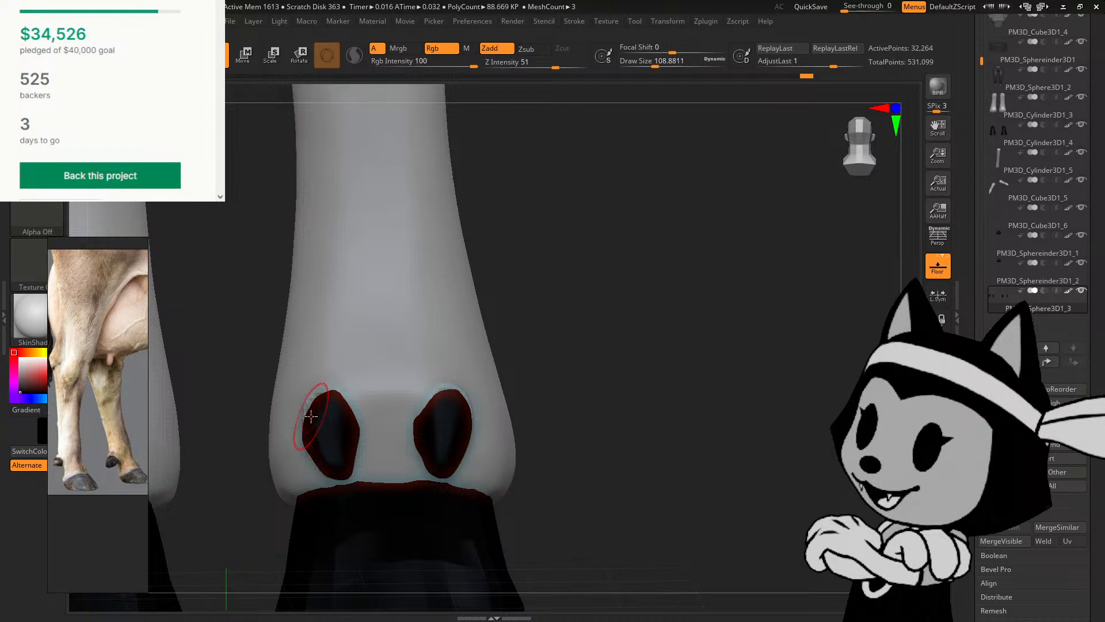
{"action": "key", "text": "bracketright"}
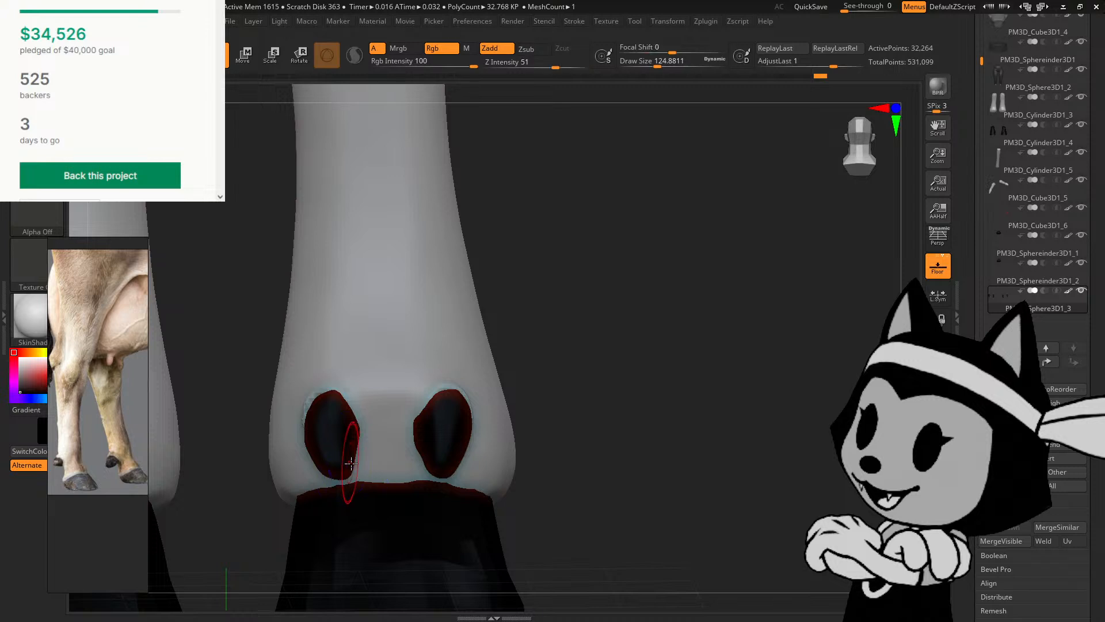
Step: Enlarge the draw size from about 141 to 169 and even out the lower tips of both dewclaws from behind
{"action": "key", "text": "bracketright"}
{"action": "key", "text": "bracketright"}
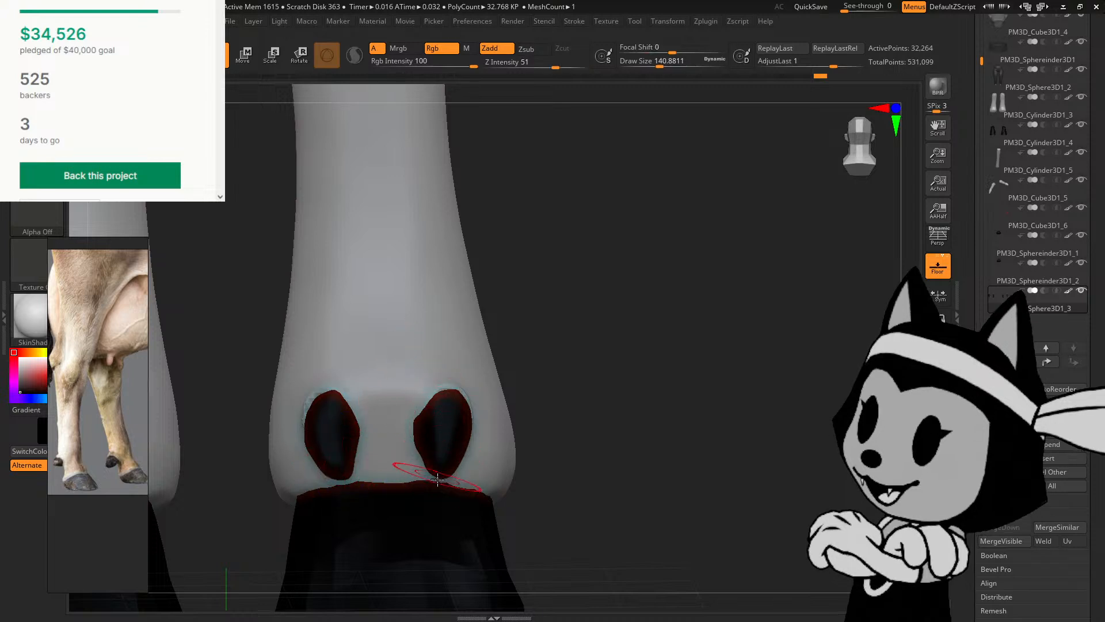
{"action": "left_click_drag", "start_coordinate": [442, 472], "coordinate": [443, 478]}
{"action": "key", "text": "bracketright"}
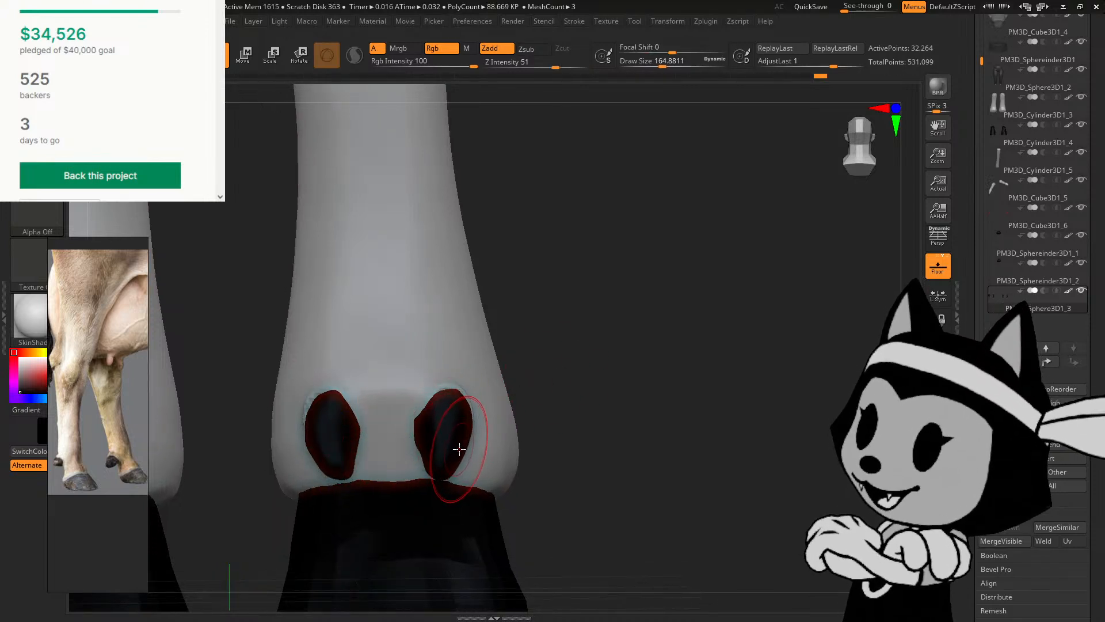
{"action": "left_click_drag", "start_coordinate": [351, 470], "coordinate": [346, 474]}
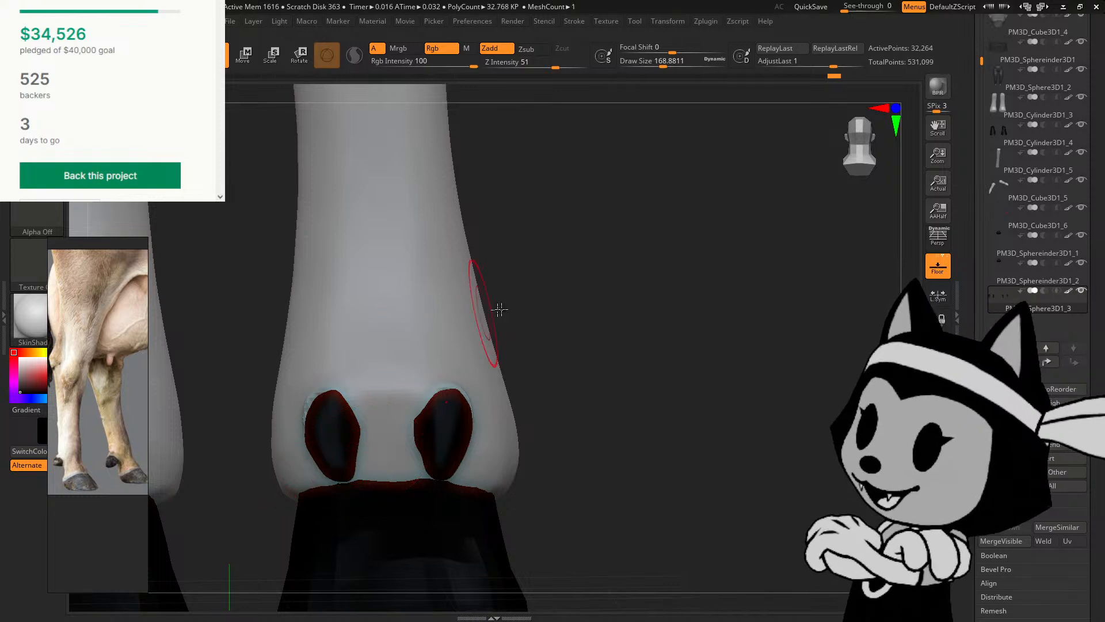
Step: Refine the dewclaws' tips from the side profile with a draw size of about 137
{"action": "mouse_move", "coordinate": [570, 319]}
{"action": "left_mouse_down"}
{"action": "mouse_move", "coordinate": [520, 324]}
{"action": "mouse_move", "coordinate": [503, 310]}
{"action": "mouse_move", "coordinate": [493, 320]}
{"action": "left_mouse_up"}
{"action": "left_click_drag", "start_coordinate": [861, 153], "coordinate": [848, 151]}
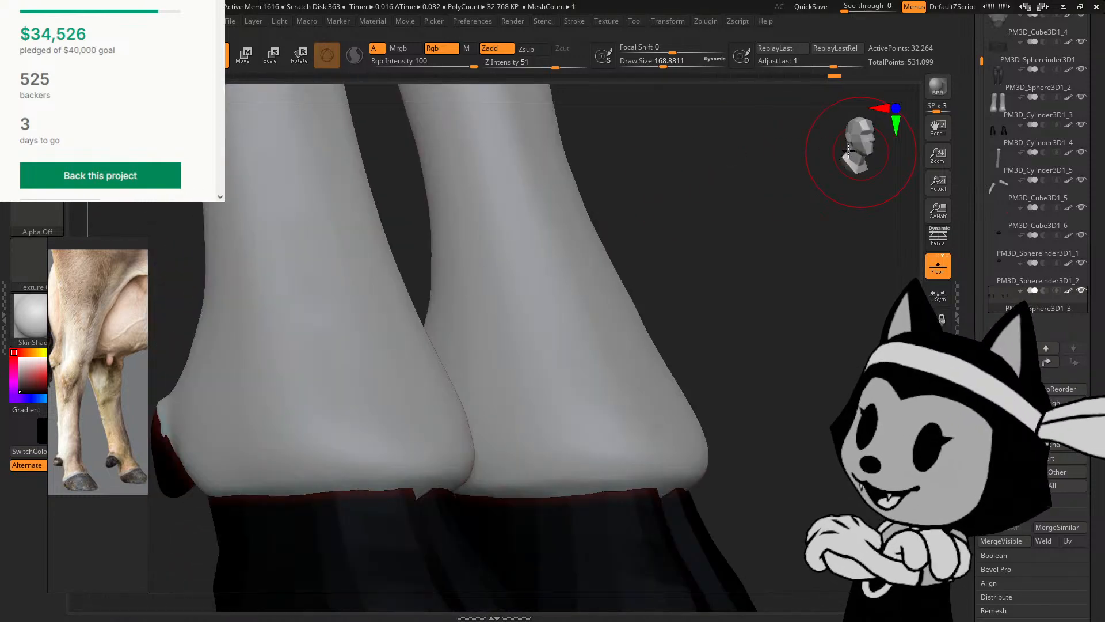
{"action": "left_click", "coordinate": [858, 151]}
{"action": "left_click_drag", "start_coordinate": [742, 299], "coordinate": [749, 245], "text": "alt"}
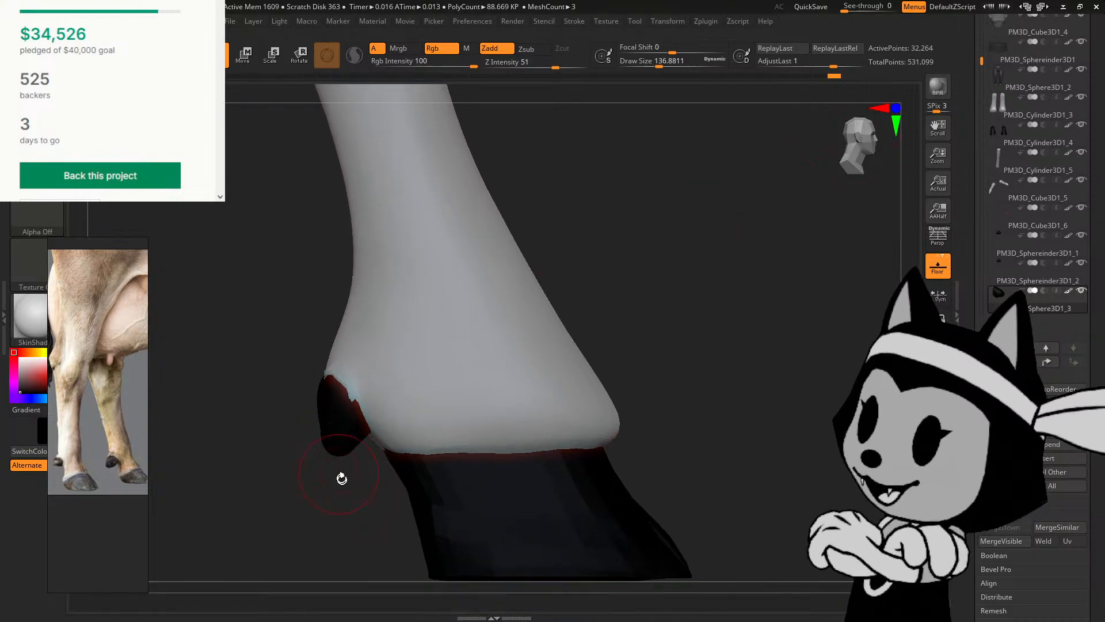
{"action": "left_click_drag", "start_coordinate": [340, 478], "coordinate": [323, 444]}
{"action": "left_click_drag", "start_coordinate": [339, 484], "coordinate": [380, 437]}
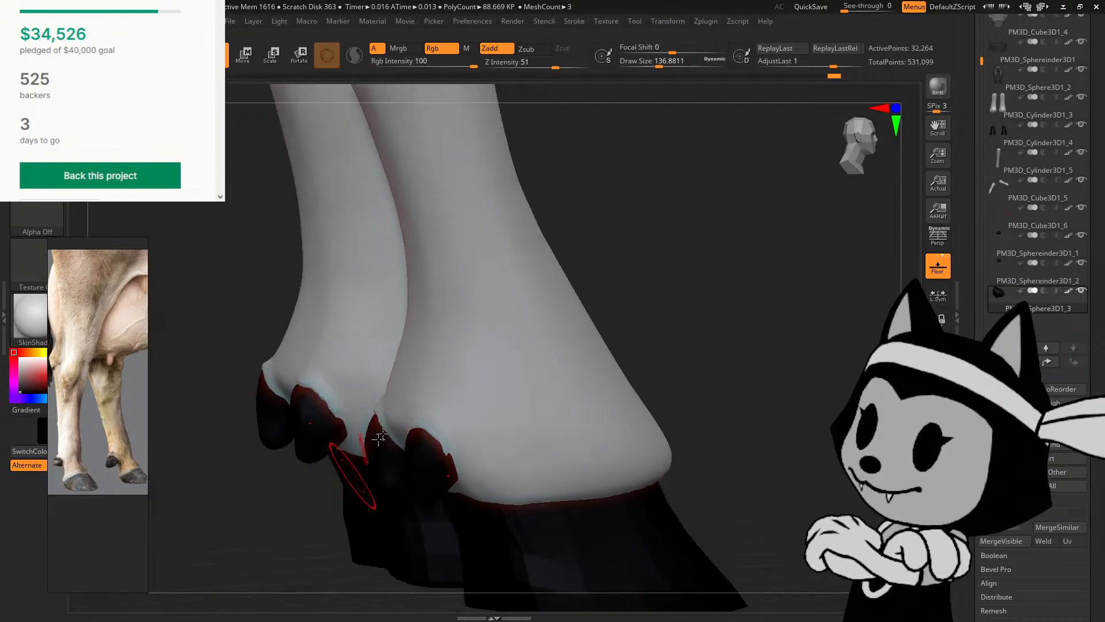
Step: Enlarge the draw size to about 161 and adjust the dewclaw's lower rear edge in profile, comparing it with the rear view
{"action": "left_click_drag", "start_coordinate": [874, 157], "coordinate": [862, 153]}
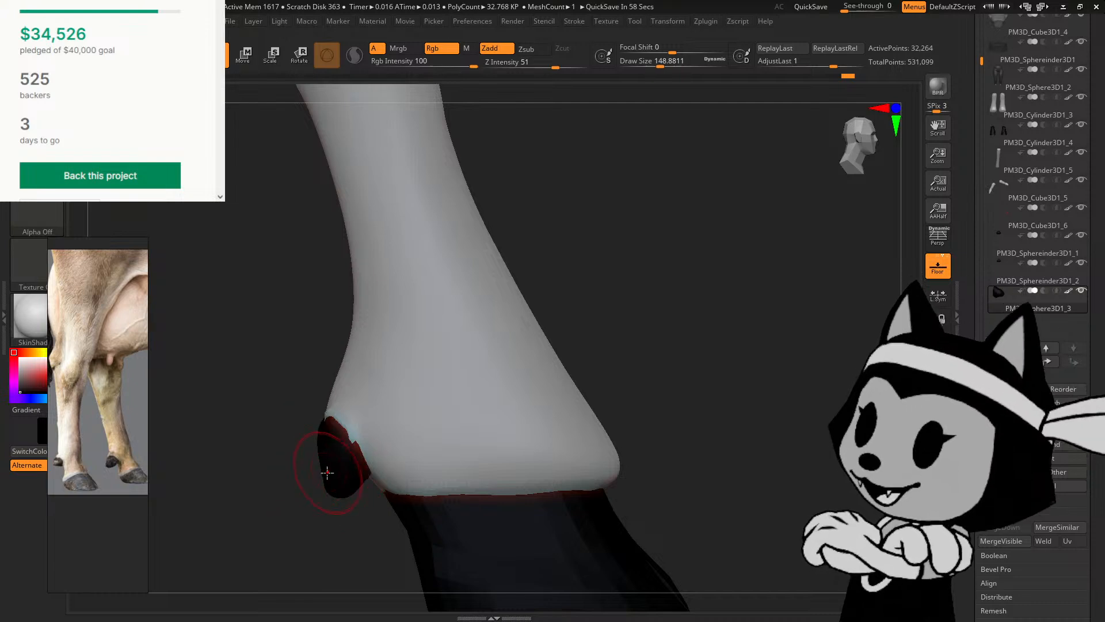
{"action": "key", "text": "bracketright"}
{"action": "key", "text": "bracketright"}
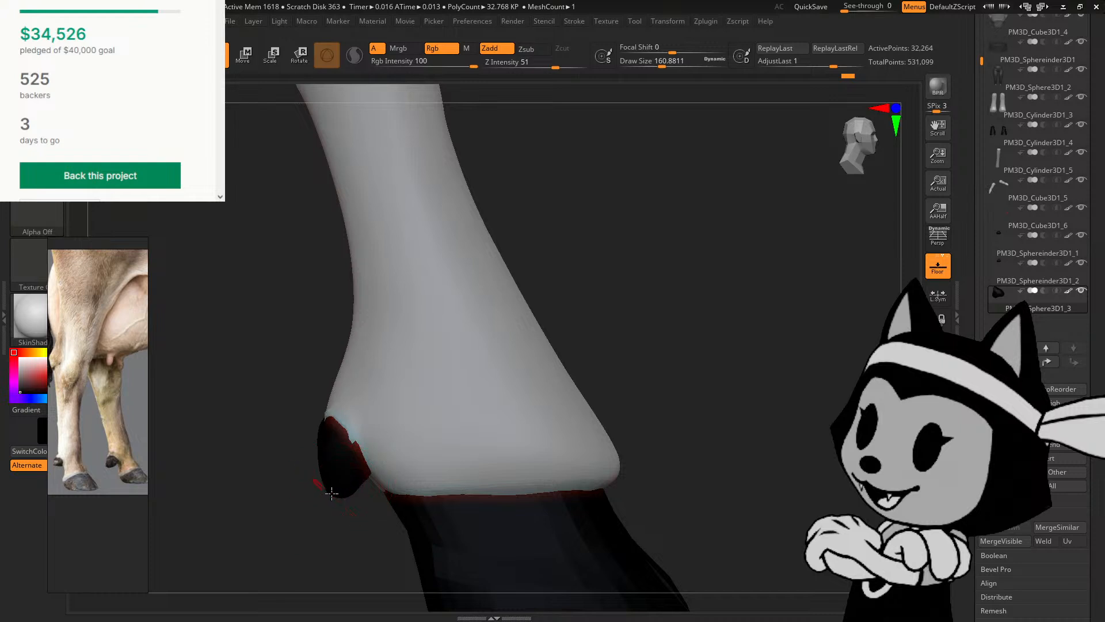
{"action": "left_click_drag", "start_coordinate": [346, 507], "coordinate": [322, 499]}
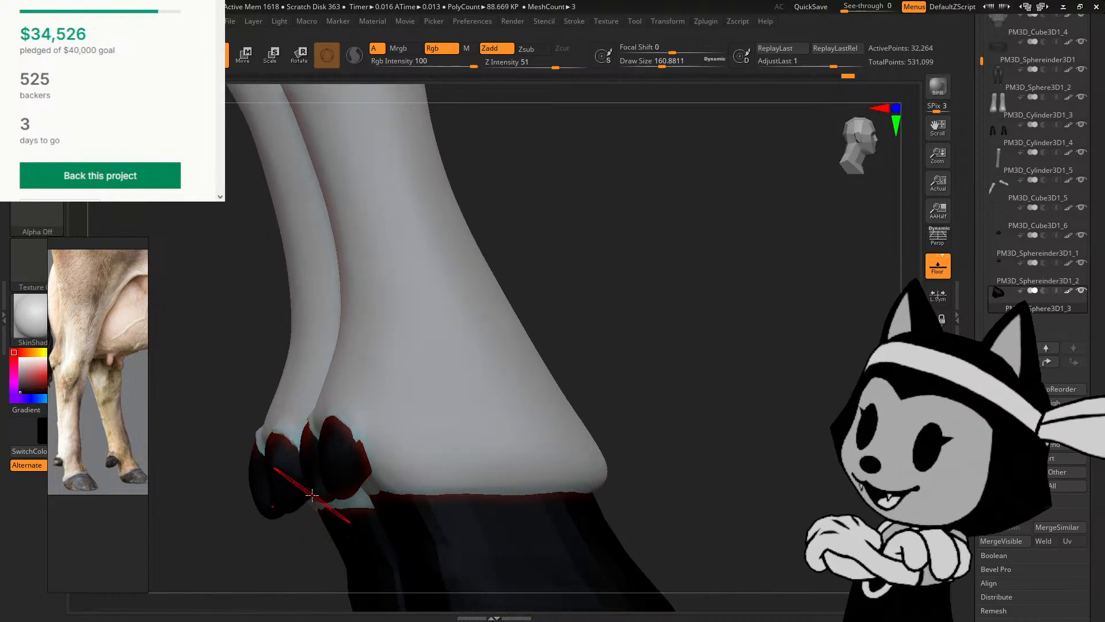
{"action": "left_click_drag", "start_coordinate": [535, 284], "coordinate": [648, 279]}
{"action": "left_click_drag", "start_coordinate": [873, 180], "coordinate": [865, 161]}
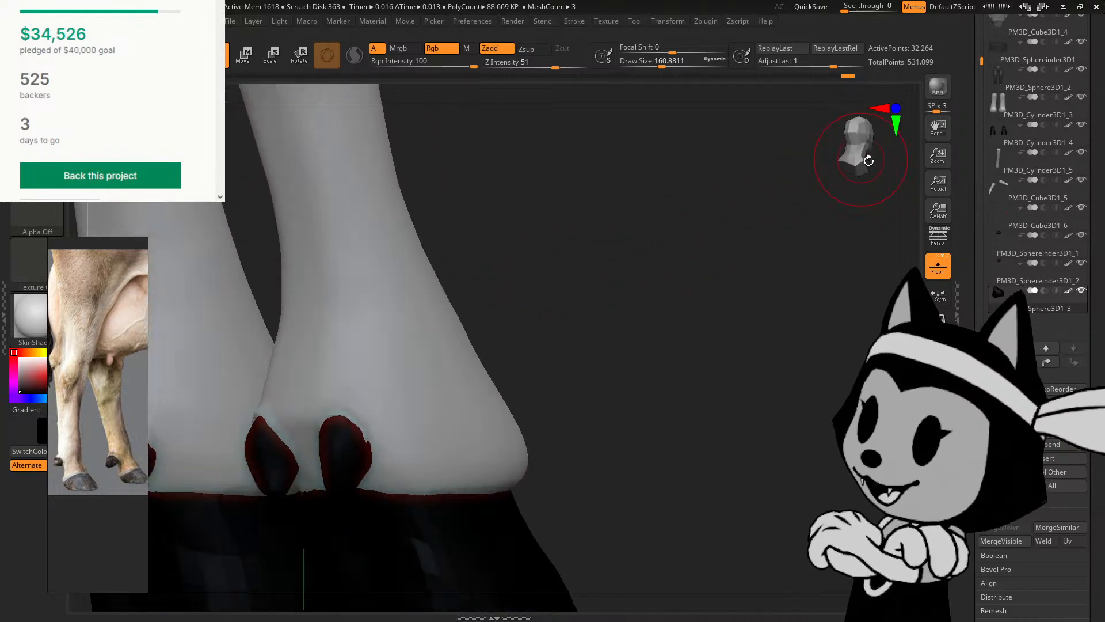
{"action": "left_click", "coordinate": [852, 152]}
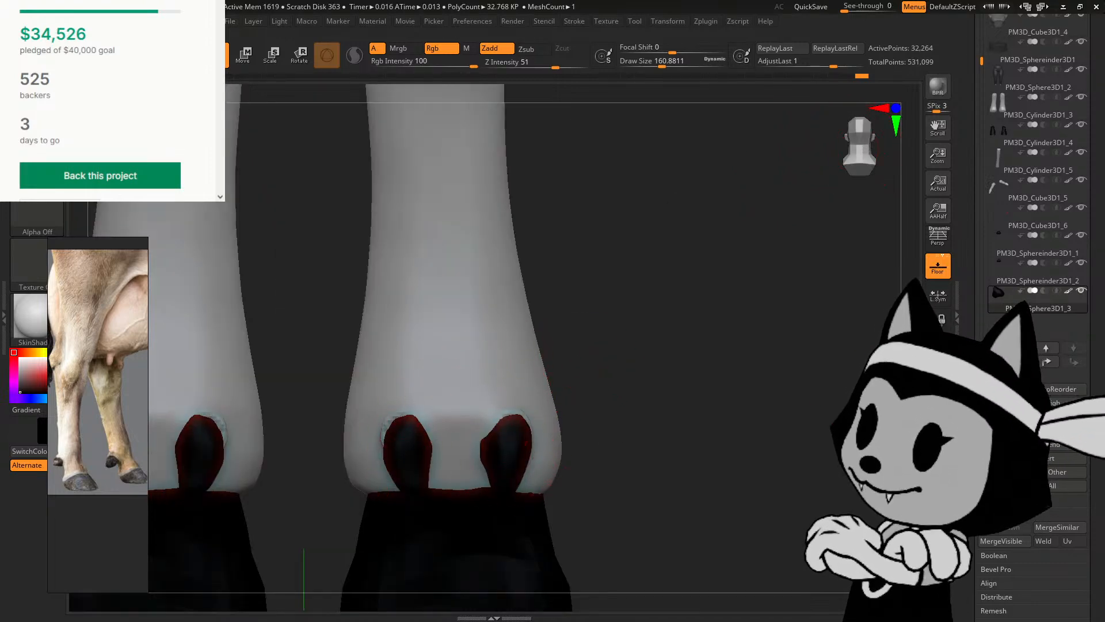
Step: Switch to the Pinch brush at a draw size of about 53 and tighten the outer dewclaw's central ridge from behind
{"action": "left_click_drag", "start_coordinate": [898, 460], "coordinate": [888, 358], "text": "alt"}
{"action": "key", "text": "b"}
{"action": "key", "text": "i"}
{"action": "key", "text": "n"}
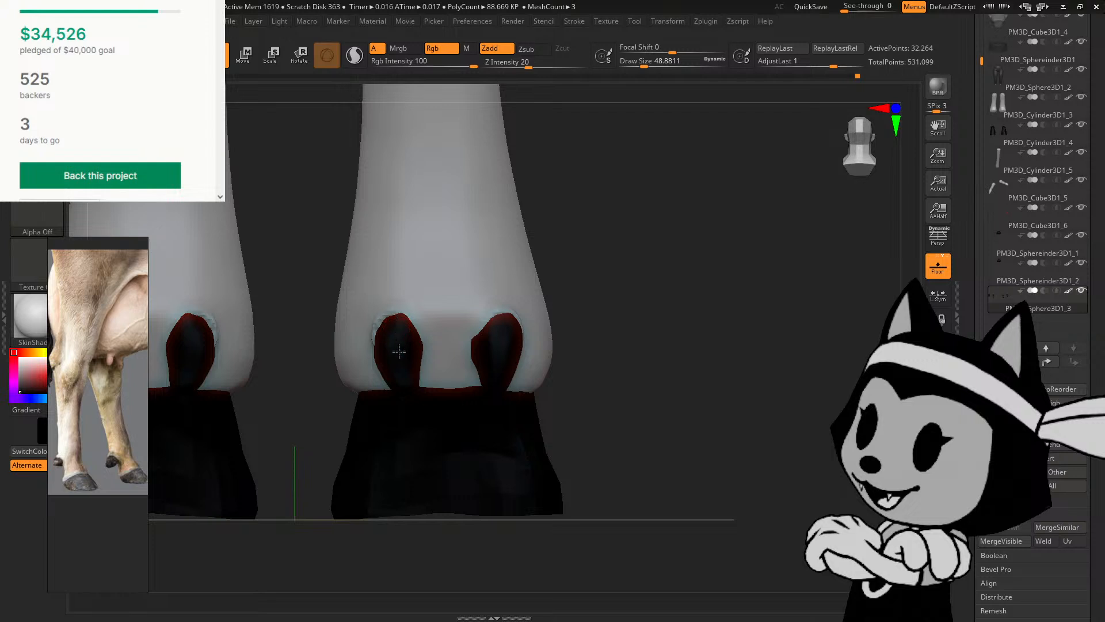
{"action": "mouse_move", "coordinate": [583, 202]}
{"action": "left_mouse_down"}
{"action": "mouse_move", "coordinate": [596, 247]}
{"action": "mouse_move", "coordinate": [570, 239]}
{"action": "left_mouse_up"}
{"action": "key", "text": "bracketright"}
{"action": "key", "text": "bracketleft"}
{"action": "key", "text": "bracketleft"}
{"action": "key", "text": "bracketleft"}
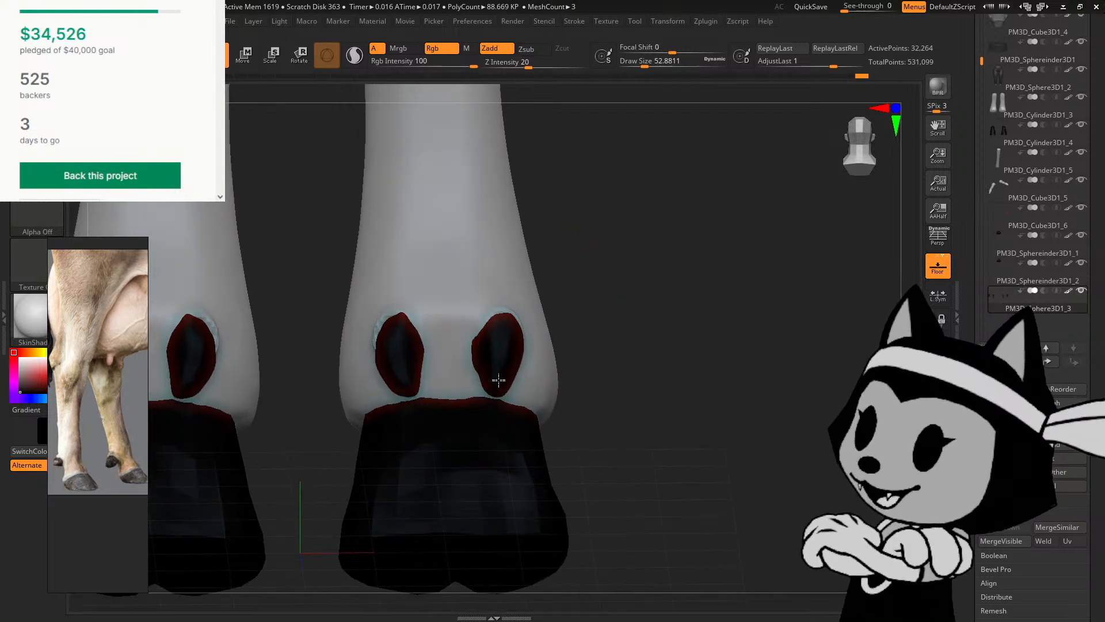
{"action": "left_click_drag", "start_coordinate": [560, 282], "coordinate": [542, 220]}
{"action": "left_click_drag", "start_coordinate": [514, 331], "coordinate": [493, 377]}
Step: Enlarge the Pinch brush to about 69 and sharpen the outer dewclaw's lower tip and the inner dewclaw's ridge
{"action": "key", "text": "bracketright"}
{"action": "key", "text": "bracketright"}
{"action": "key", "text": "bracketright"}
{"action": "key", "text": "bracketright"}
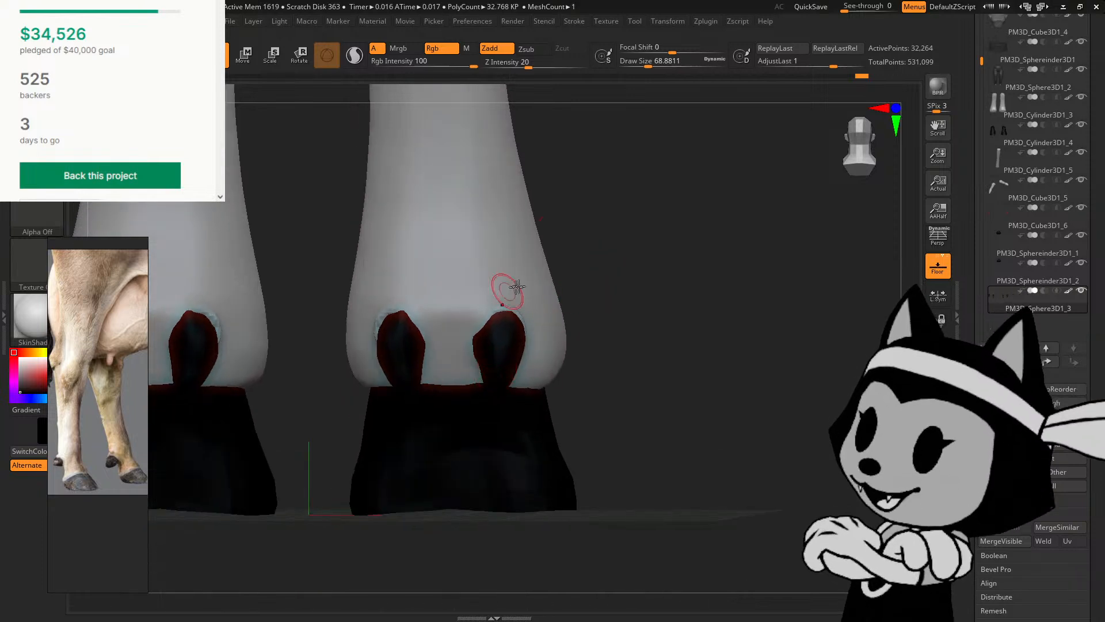
{"action": "left_click_drag", "start_coordinate": [577, 211], "coordinate": [580, 255]}
{"action": "left_click_drag", "start_coordinate": [491, 387], "coordinate": [489, 397]}
{"action": "left_click_drag", "start_coordinate": [397, 350], "coordinate": [405, 317]}
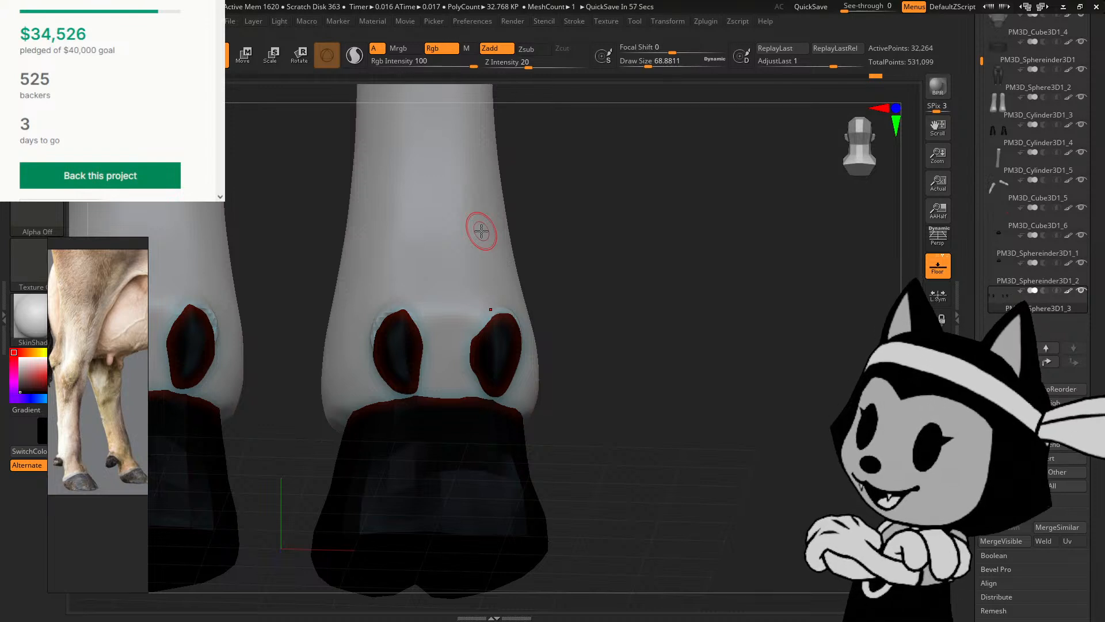
Step: Enlarge the Pinch brush to about 109 and define the dewclaws' tips from both side views
{"action": "mouse_move", "coordinate": [480, 320]}
{"action": "right_mouse_down"}
{"action": "mouse_move", "coordinate": [499, 352]}
{"action": "mouse_move", "coordinate": [585, 251]}
{"action": "mouse_move", "coordinate": [537, 290]}
{"action": "mouse_move", "coordinate": [796, 178]}
{"action": "mouse_move", "coordinate": [715, 202]}
{"action": "right_mouse_up"}
{"action": "key", "text": "]"}
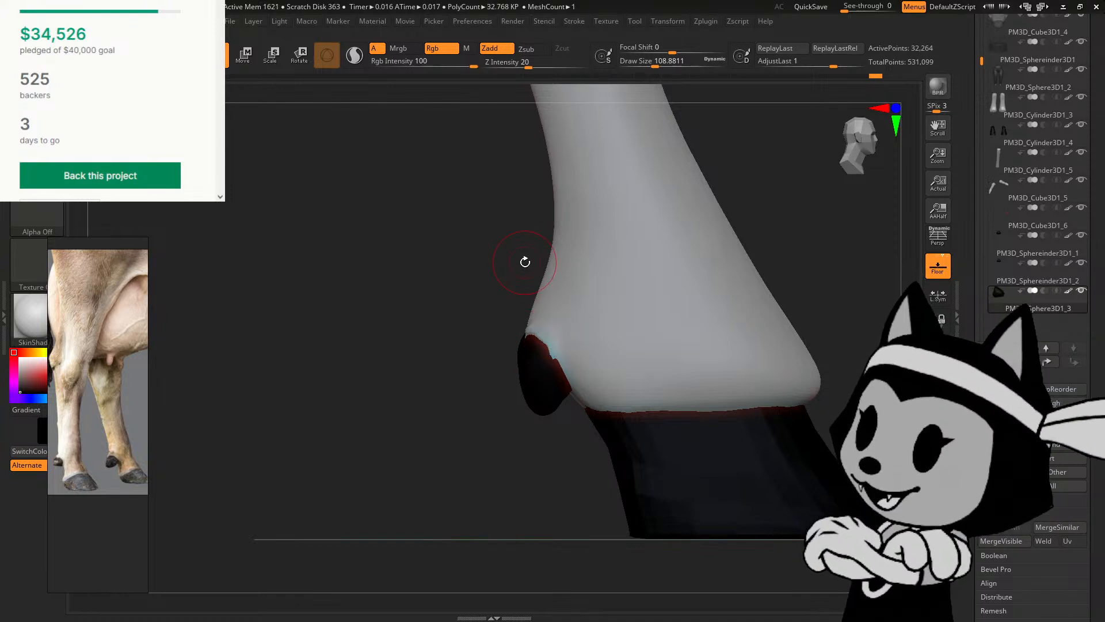
{"action": "mouse_move", "coordinate": [525, 262]}
{"action": "right_mouse_down"}
{"action": "mouse_move", "coordinate": [577, 250]}
{"action": "mouse_move", "coordinate": [613, 225]}
{"action": "mouse_move", "coordinate": [588, 257]}
{"action": "mouse_move", "coordinate": [731, 178]}
{"action": "right_mouse_up"}
{"action": "left_click_drag", "start_coordinate": [857, 144], "coordinate": [838, 144], "text": "shift"}
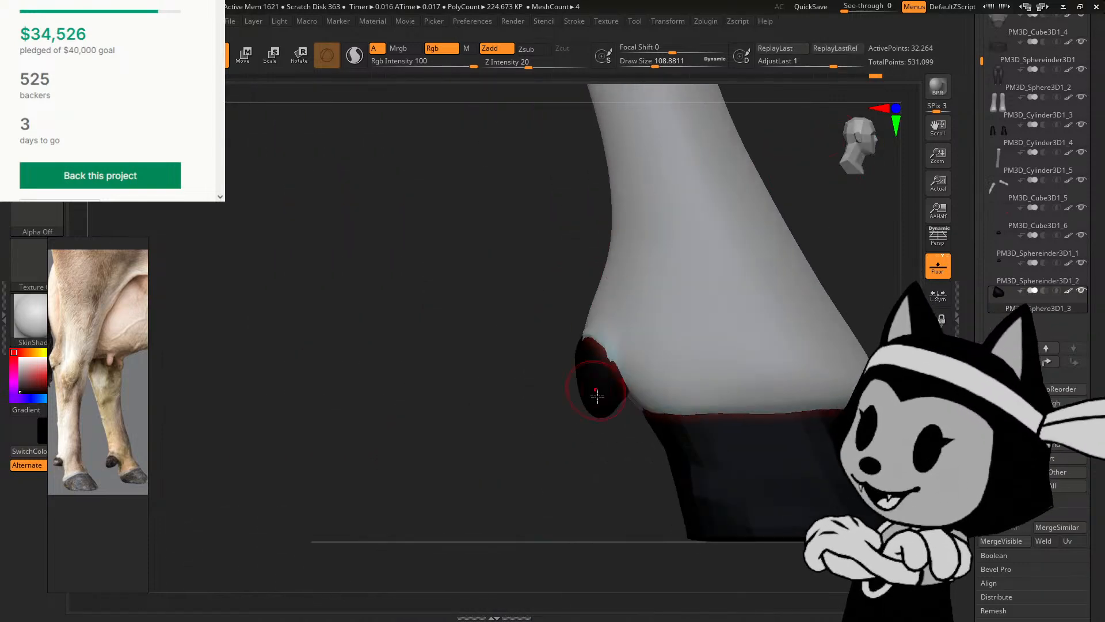
{"action": "right_click_drag", "start_coordinate": [685, 420], "coordinate": [567, 432], "text": "alt"}
{"action": "right_click_drag", "start_coordinate": [483, 437], "coordinate": [610, 431]}
{"action": "mouse_move", "coordinate": [472, 400]}
{"action": "right_mouse_down"}
{"action": "mouse_move", "coordinate": [485, 447]}
{"action": "mouse_move", "coordinate": [448, 406]}
{"action": "mouse_move", "coordinate": [542, 405]}
{"action": "right_mouse_up"}
Step: Switch to the Move brush and reshape the dewclaws' tips from the sides with draw sizes between about 113 and 197
{"action": "key", "text": "b"}
{"action": "key", "text": "m"}
{"action": "key", "text": "v"}
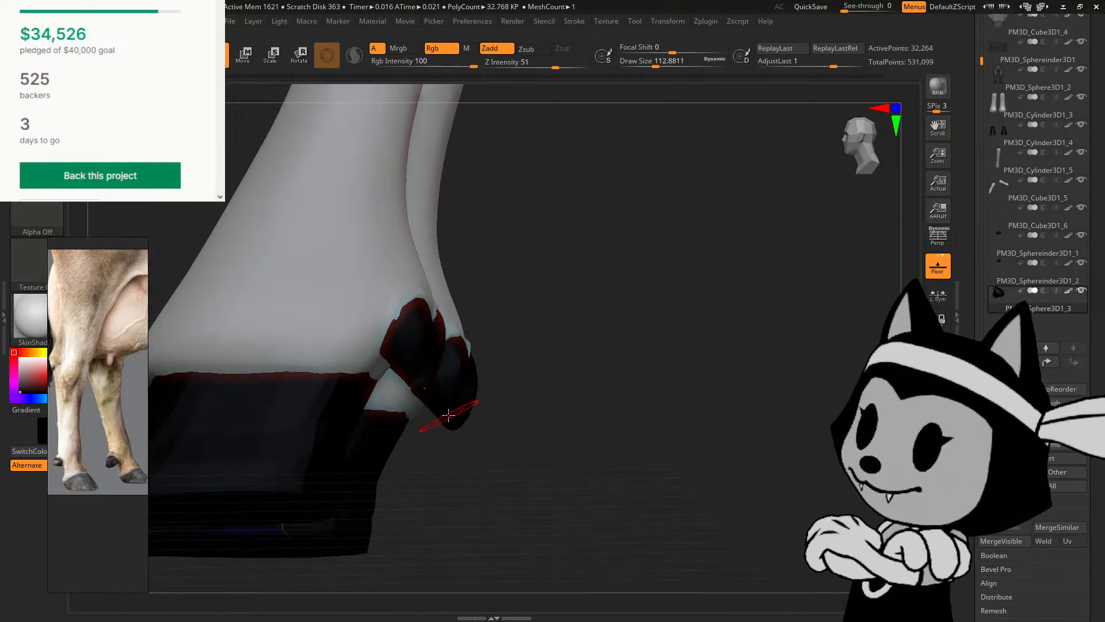
{"action": "right_click_drag", "start_coordinate": [444, 421], "coordinate": [495, 411]}
{"action": "left_click", "coordinate": [848, 155]}
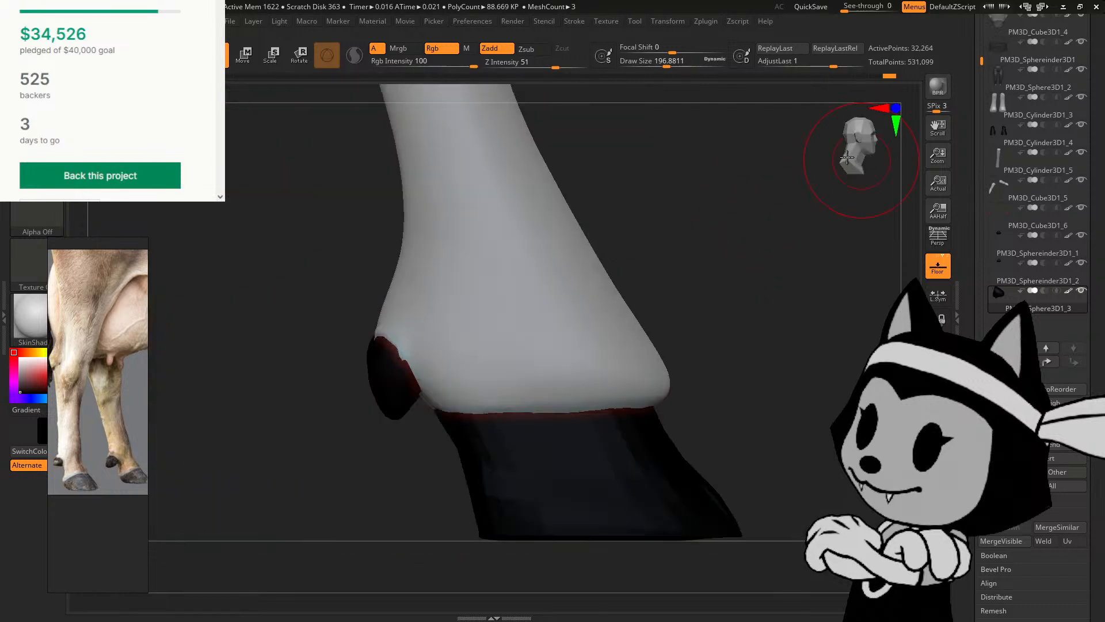
{"action": "right_click_drag", "start_coordinate": [380, 436], "coordinate": [472, 358]}
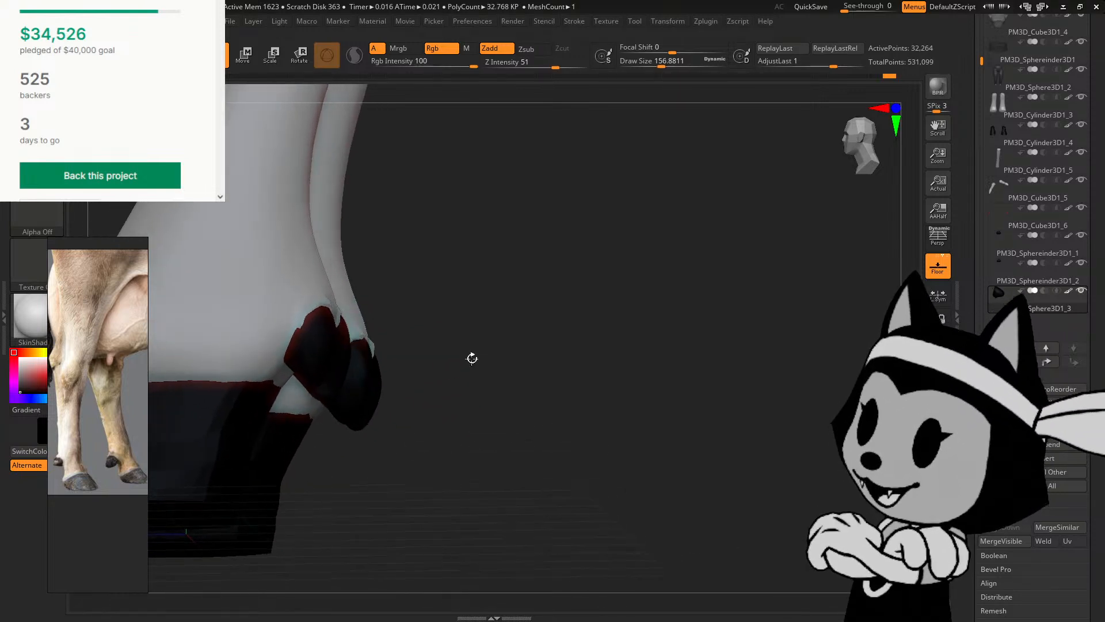
{"action": "right_click_drag", "start_coordinate": [553, 342], "coordinate": [501, 320]}
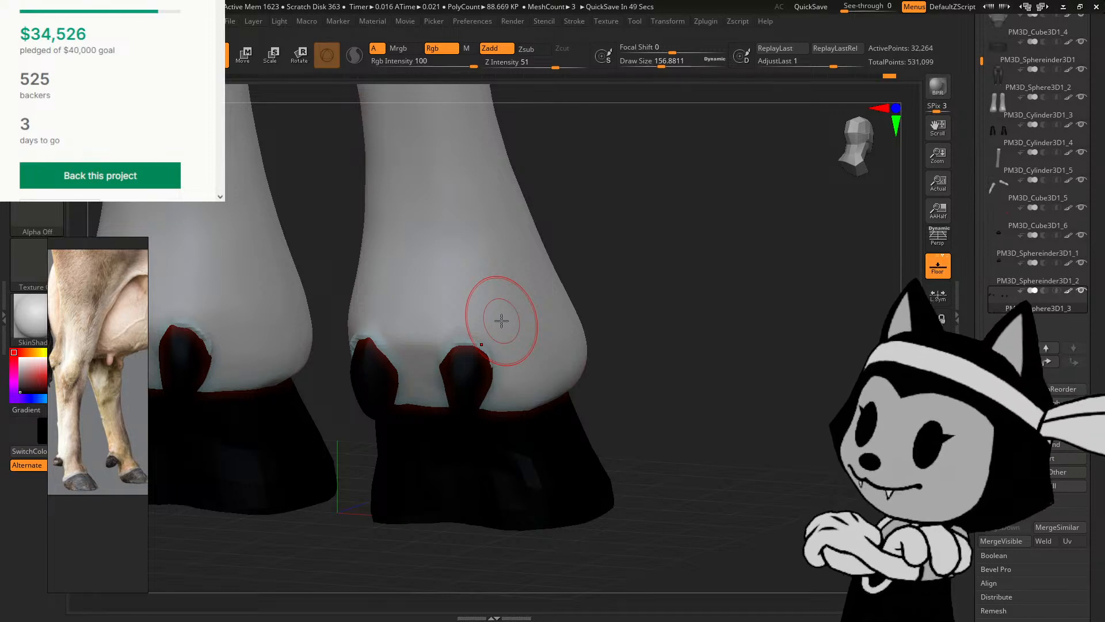
Step: Even out the dewclaws' upper and inward edges from behind with a draw size of about 157, checking the side profile
{"action": "left_click_drag", "start_coordinate": [613, 245], "coordinate": [548, 240]}
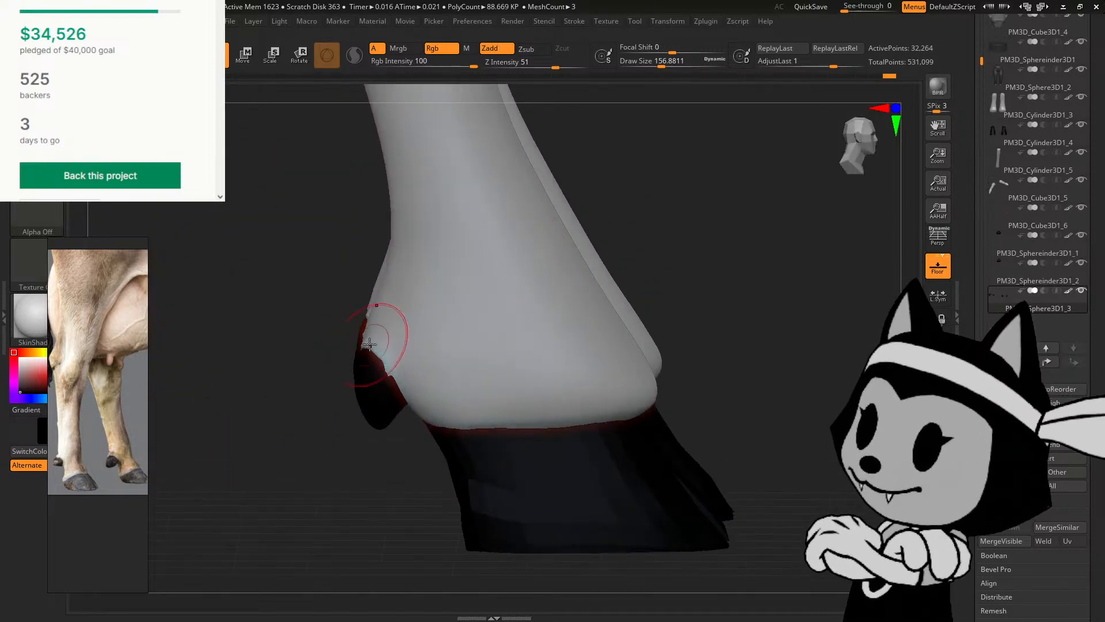
{"action": "left_click_drag", "start_coordinate": [636, 189], "coordinate": [656, 217]}
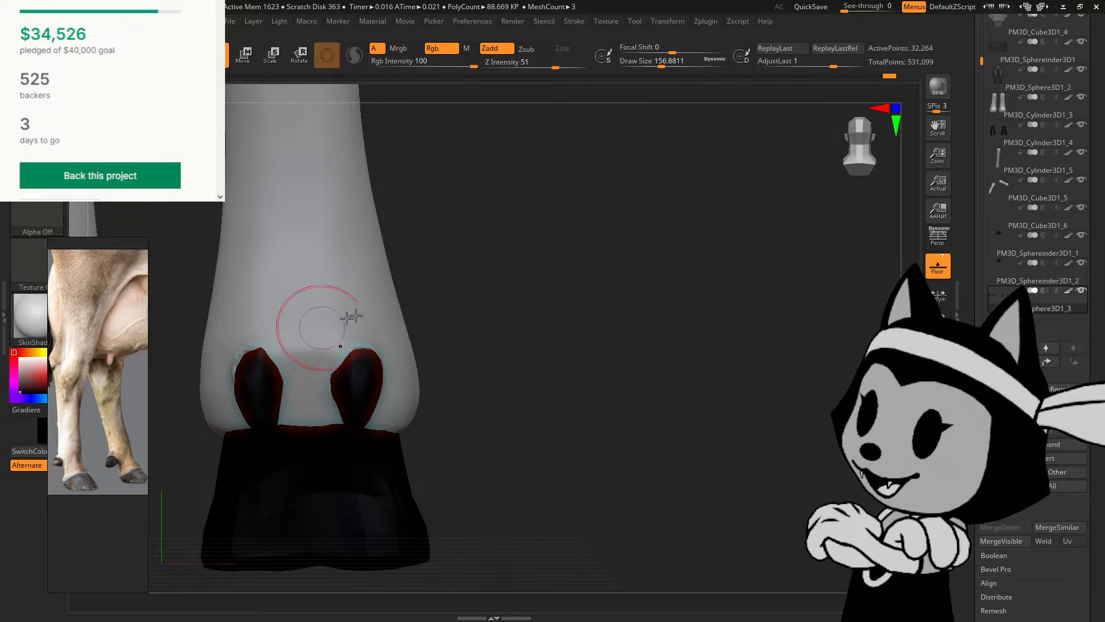
{"action": "left_click_drag", "start_coordinate": [759, 340], "coordinate": [809, 358]}
{"action": "mouse_move", "coordinate": [616, 305]}
{"action": "left_mouse_down"}
{"action": "mouse_move", "coordinate": [567, 283]}
{"action": "mouse_move", "coordinate": [582, 279]}
{"action": "left_mouse_up"}
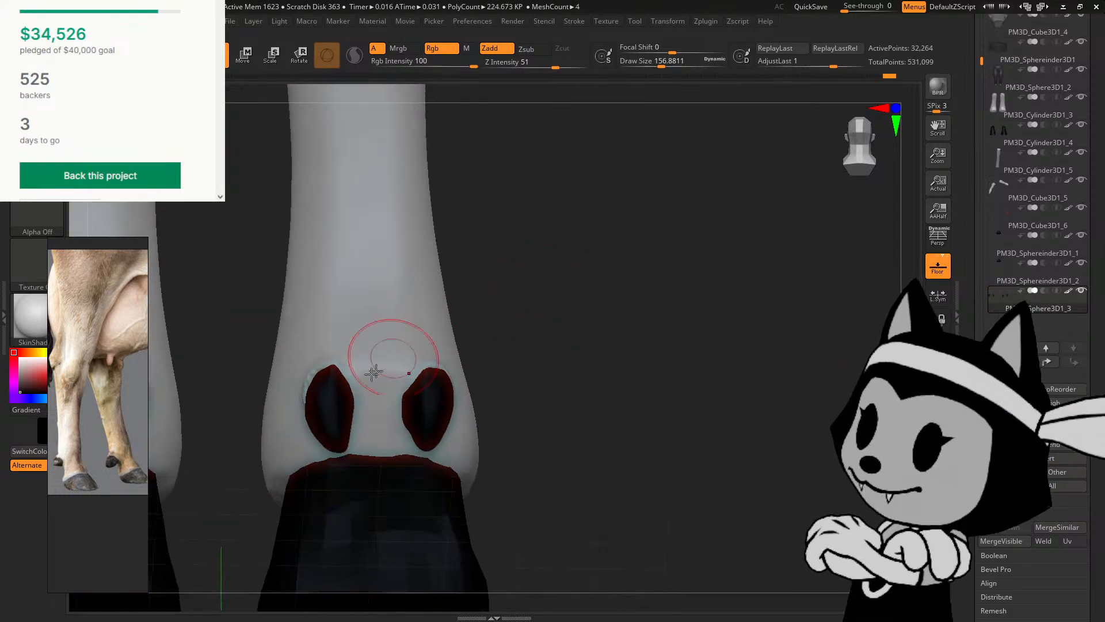
{"action": "left_click_drag", "start_coordinate": [354, 392], "coordinate": [359, 389]}
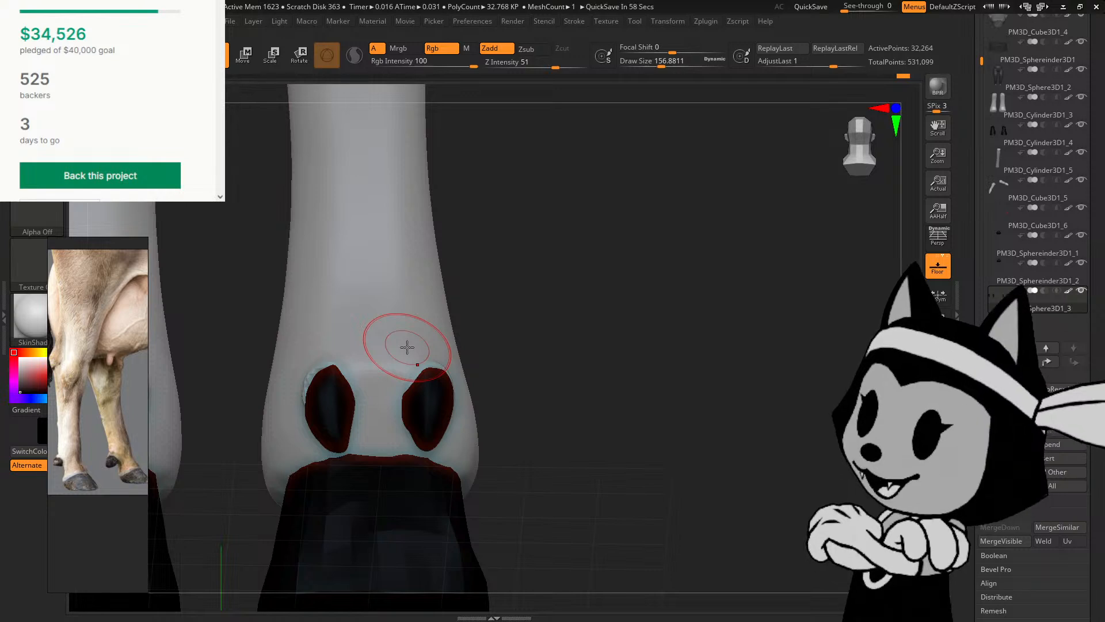
Step: Reduce the Move brush to between about 129 and 105 and refine the outer dewclaw's inward-facing edge from below and behind
{"action": "key", "text": "bracketleft"}
{"action": "key", "text": "bracketleft"}
{"action": "key", "text": "bracketleft"}
{"action": "key", "text": "bracketleft"}
{"action": "key", "text": "bracketleft"}
{"action": "key", "text": "bracketleft"}
{"action": "key", "text": "bracketleft"}
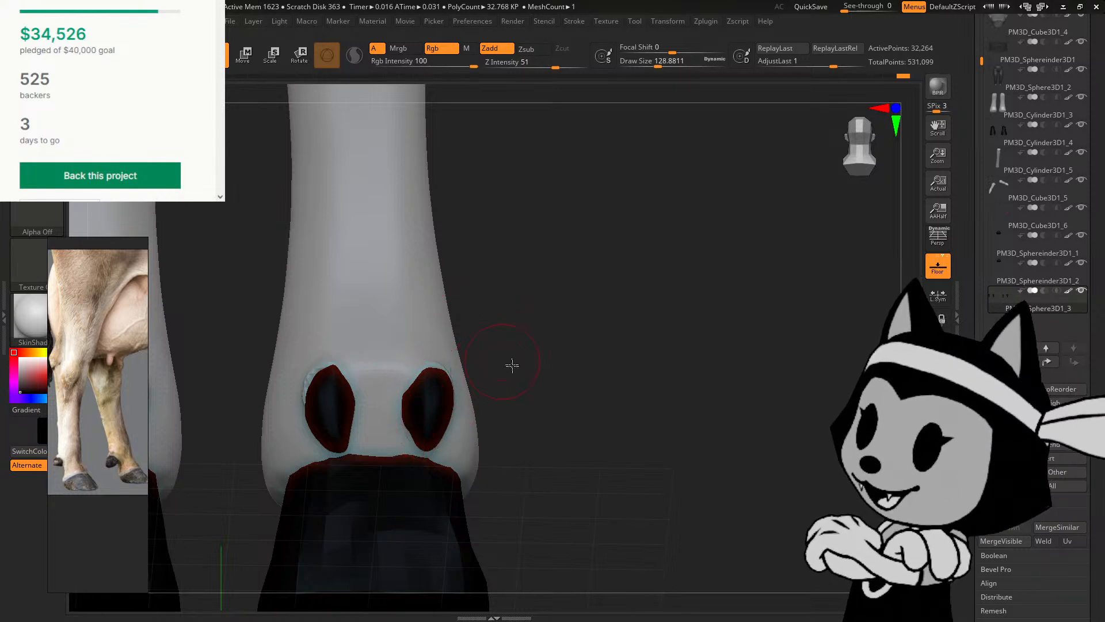
{"action": "mouse_move", "coordinate": [511, 364]}
{"action": "left_mouse_down"}
{"action": "mouse_move", "coordinate": [535, 384]}
{"action": "mouse_move", "coordinate": [487, 315]}
{"action": "left_mouse_up"}
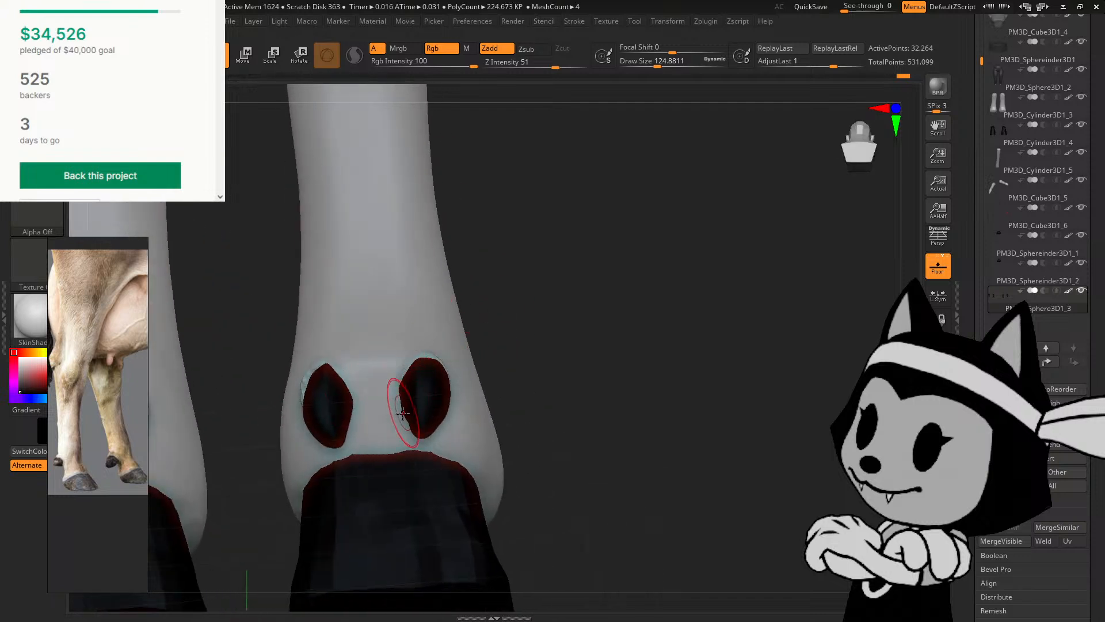
{"action": "left_click_drag", "start_coordinate": [469, 368], "coordinate": [461, 358]}
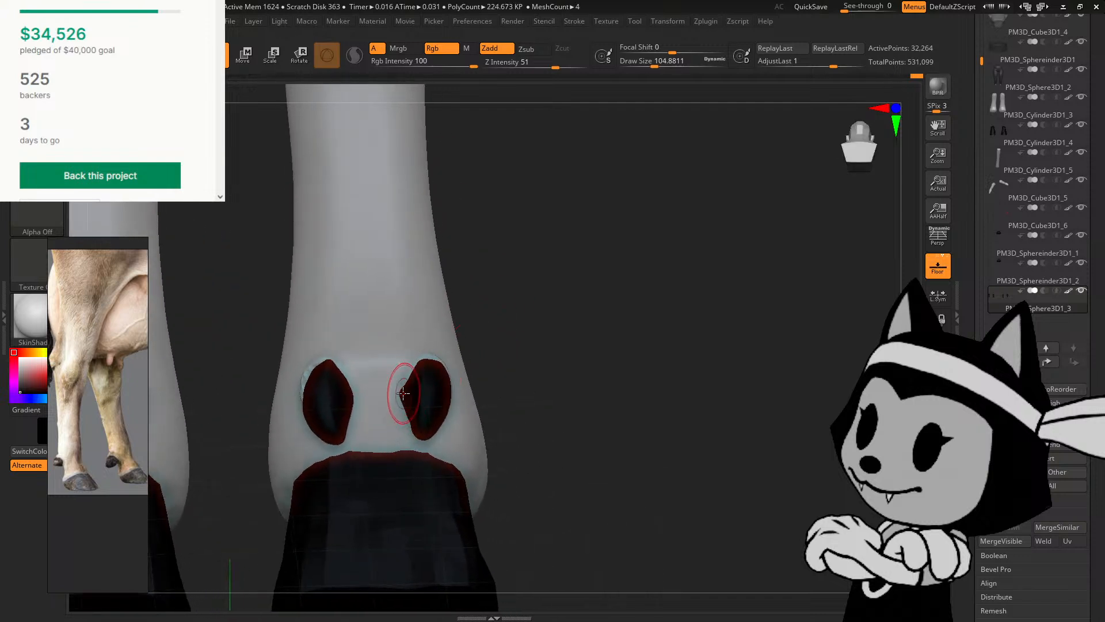
{"action": "mouse_move", "coordinate": [488, 323]}
{"action": "left_mouse_down"}
{"action": "mouse_move", "coordinate": [480, 329]}
{"action": "mouse_move", "coordinate": [538, 338]}
{"action": "left_mouse_up"}
Step: Pinch the ridges and edges of both dewclaws with the Pinch brush at draw sizes between about 61 and 89
{"action": "key", "text": "b"}
{"action": "key", "text": "i"}
{"action": "key", "text": "n"}
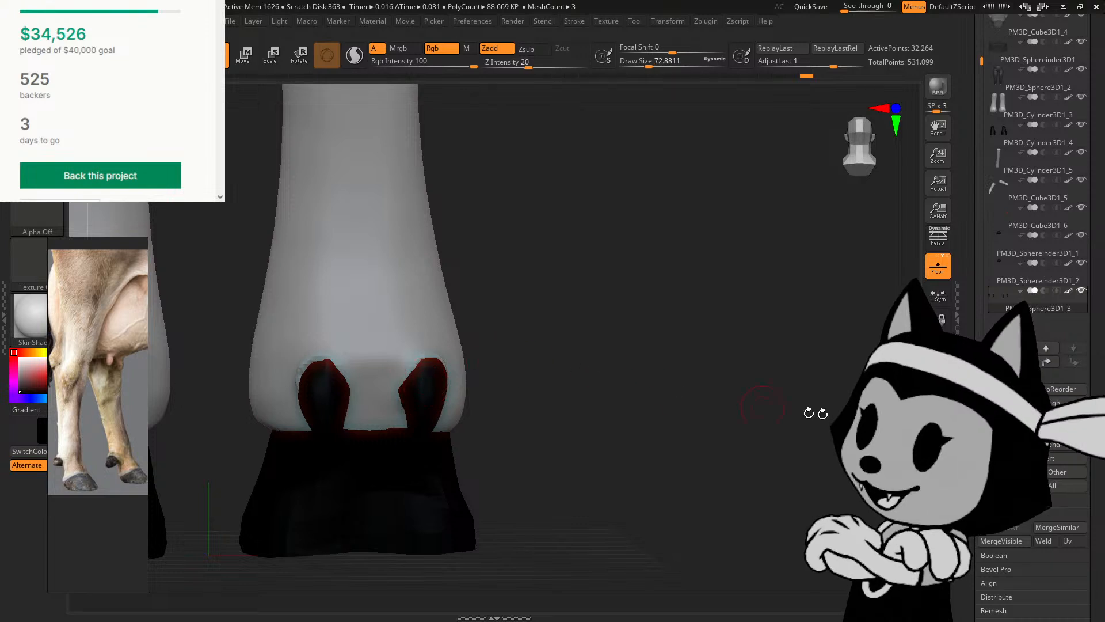
{"action": "left_click_drag", "start_coordinate": [808, 413], "coordinate": [805, 440], "text": "alt"}
{"action": "mouse_move", "coordinate": [708, 368]}
{"action": "left_mouse_down"}
{"action": "mouse_move", "coordinate": [671, 345]}
{"action": "mouse_move", "coordinate": [598, 328]}
{"action": "left_mouse_up"}
{"action": "key", "text": "bracketleft"}
{"action": "left_click_drag", "start_coordinate": [426, 374], "coordinate": [418, 358]}
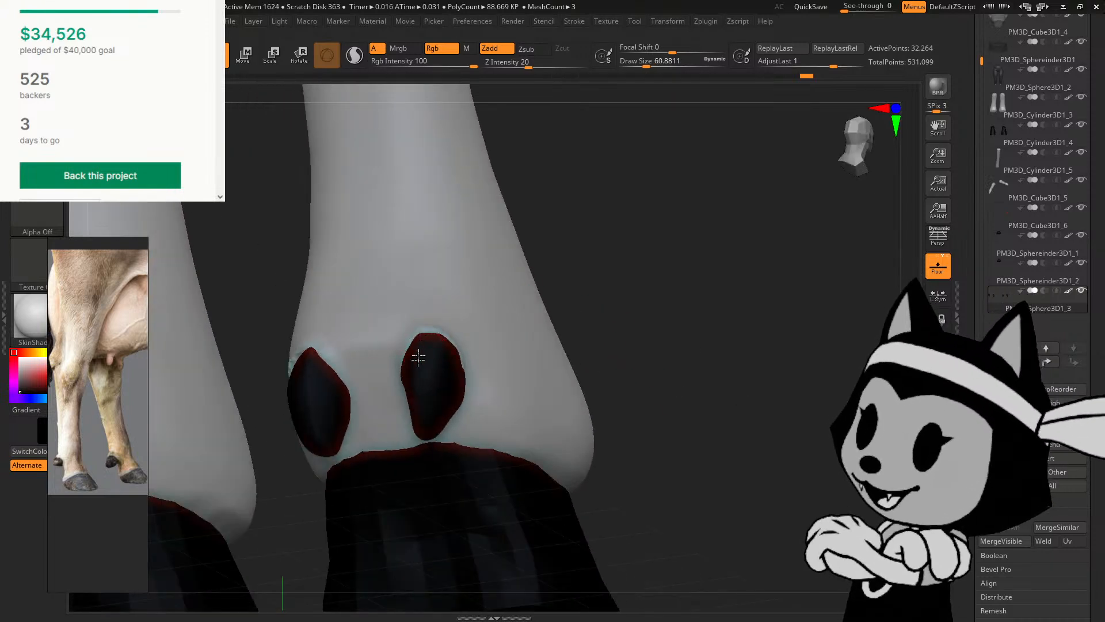
{"action": "left_click_drag", "start_coordinate": [571, 305], "coordinate": [299, 355]}
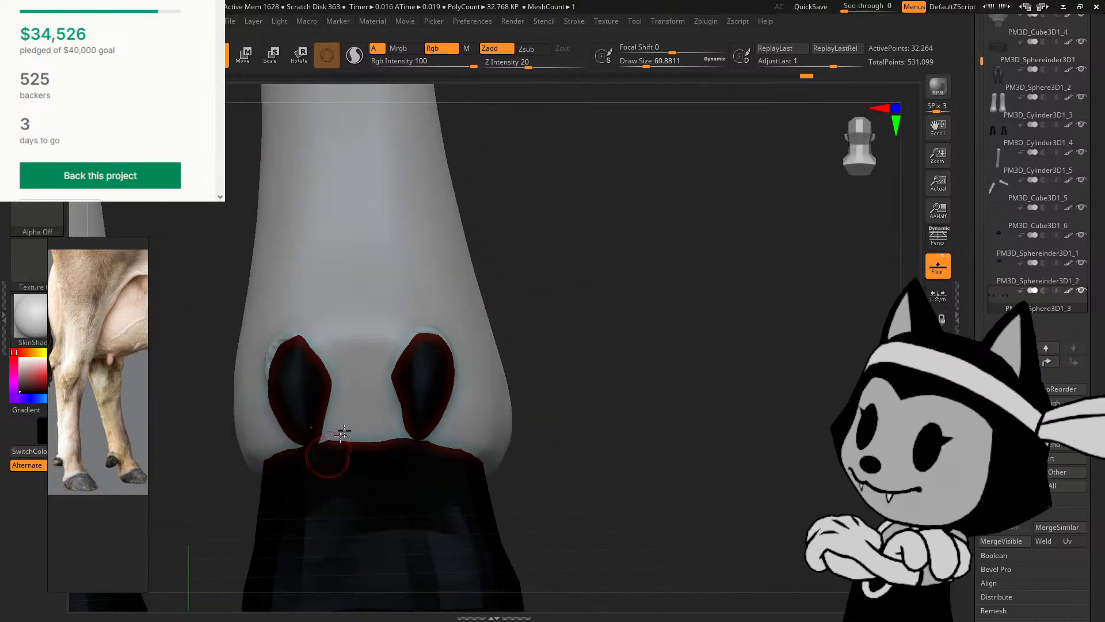
{"action": "left_click_drag", "start_coordinate": [543, 322], "coordinate": [489, 324]}
{"action": "key", "text": "bracketright"}
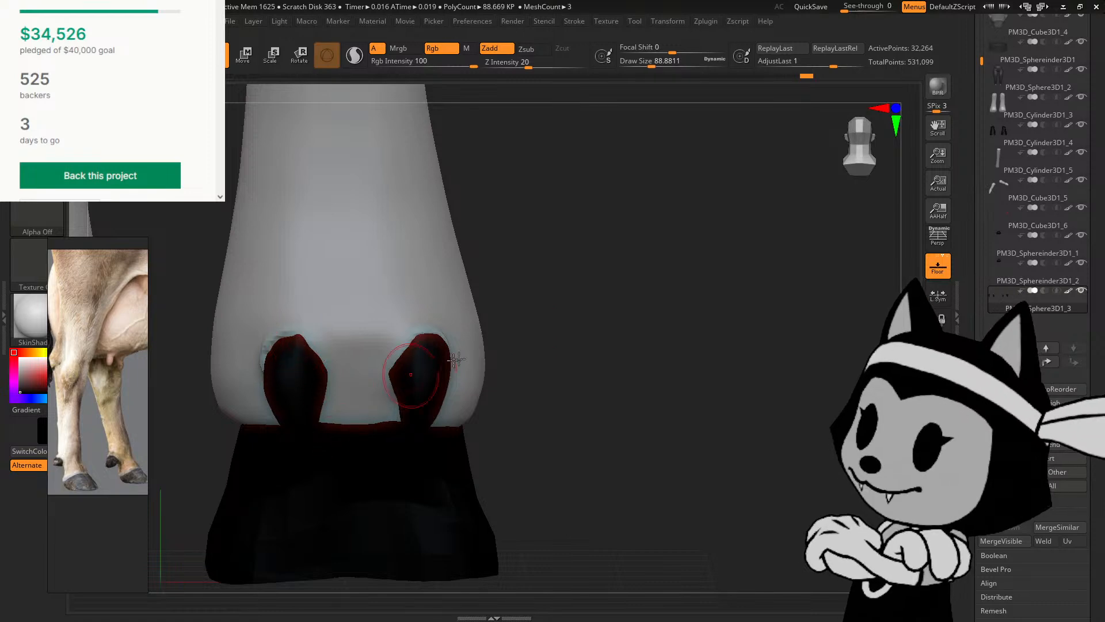
Step: Switch to the Move brush at a draw size of about 153 and refine and smooth the dewclaws' outlines from behind
{"action": "key", "text": "b"}
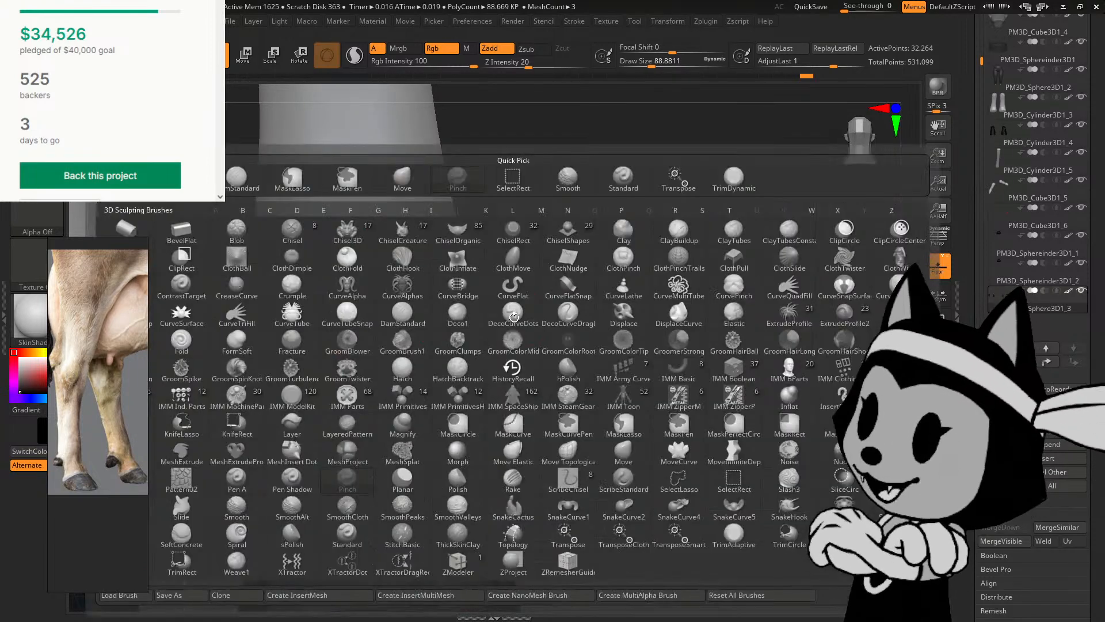
{"action": "left_click", "coordinate": [514, 316]}
{"action": "mouse_move", "coordinate": [474, 333]}
{"action": "left_mouse_down"}
{"action": "mouse_move", "coordinate": [507, 274]}
{"action": "mouse_move", "coordinate": [575, 303]}
{"action": "left_mouse_up"}
{"action": "key", "text": "bracketright"}
{"action": "key", "text": "bracketright"}
{"action": "key", "text": "bracketright"}
{"action": "key", "text": "bracketright"}
{"action": "key", "text": "bracketright"}
{"action": "key", "text": "bracketright"}
{"action": "key", "text": "bracketright"}
{"action": "key", "text": "bracketright"}
{"action": "key", "text": "bracketright"}
{"action": "mouse_move", "coordinate": [504, 234]}
{"action": "left_mouse_down"}
{"action": "mouse_move", "coordinate": [533, 240]}
{"action": "mouse_move", "coordinate": [523, 234]}
{"action": "left_mouse_up"}
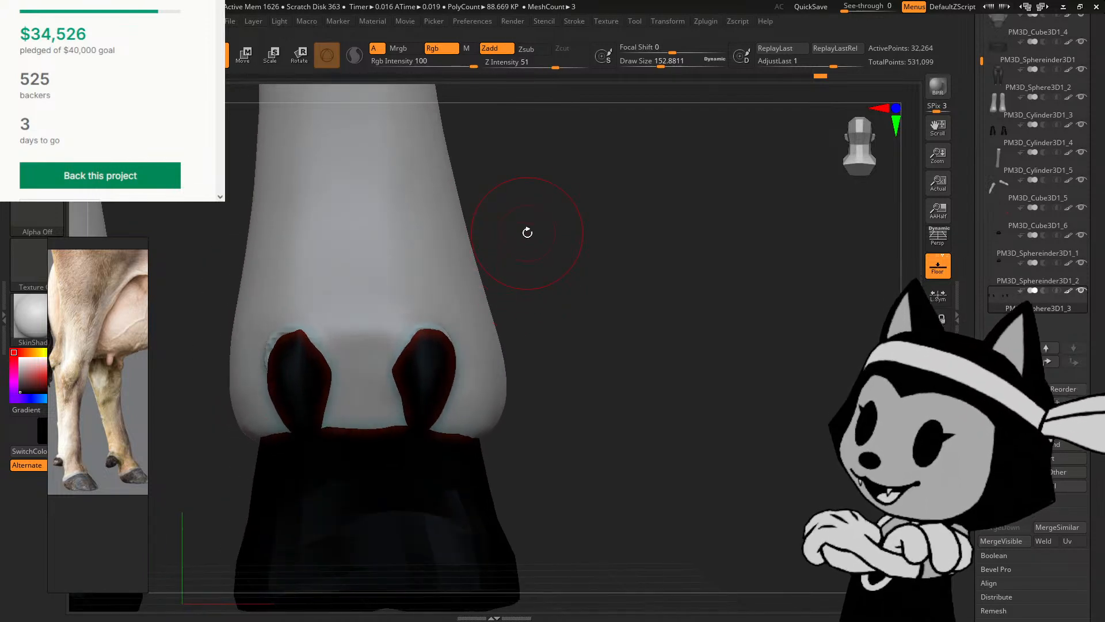
{"action": "mouse_move", "coordinate": [521, 358]}
{"action": "left_mouse_down"}
{"action": "mouse_move", "coordinate": [543, 313]}
{"action": "mouse_move", "coordinate": [535, 322]}
{"action": "left_mouse_up"}
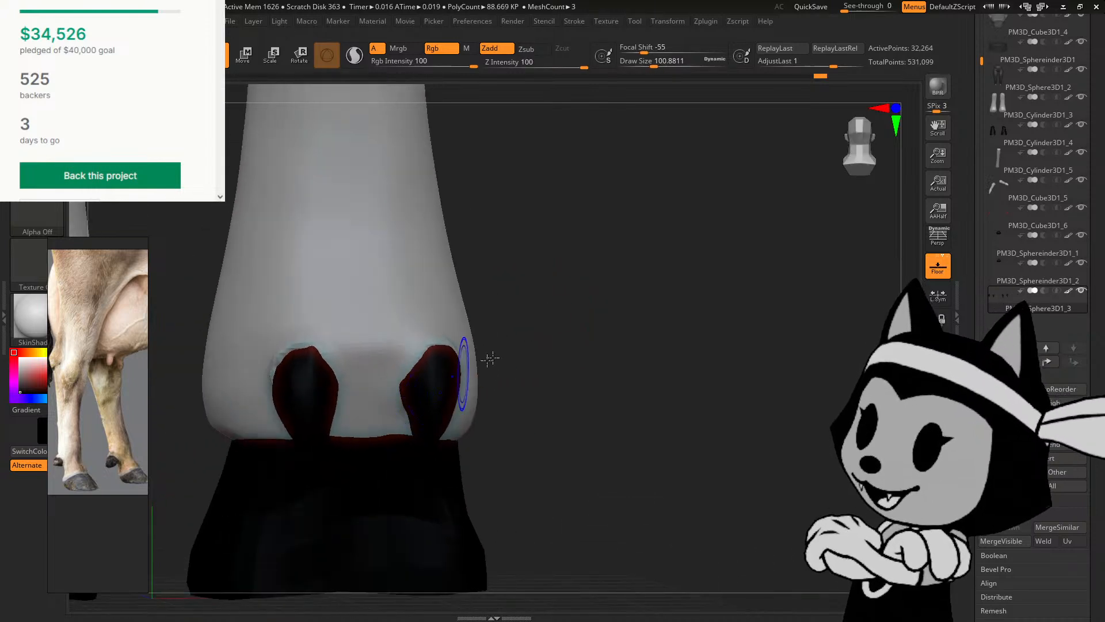
Step: Refine the dewclaws' side edges from behind with the Move brush at draw sizes between about 101 and 121
{"action": "left_click_drag", "start_coordinate": [486, 357], "coordinate": [523, 329]}
{"action": "left_click_drag", "start_coordinate": [634, 286], "coordinate": [655, 300]}
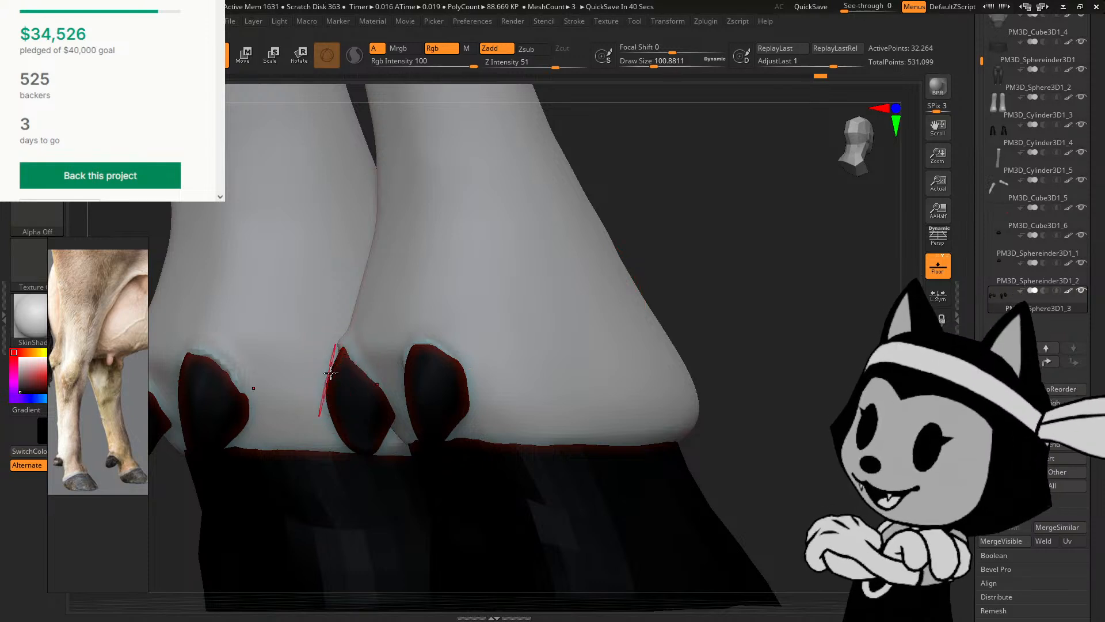
{"action": "key", "text": "bracketright"}
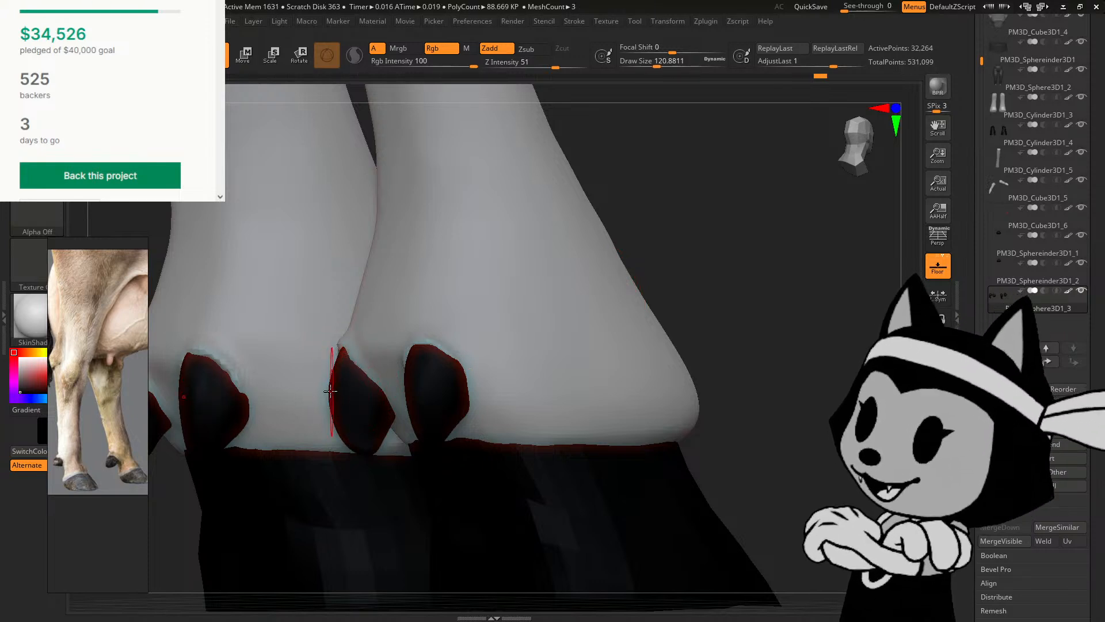
{"action": "left_click_drag", "start_coordinate": [674, 224], "coordinate": [600, 232]}
{"action": "left_click_drag", "start_coordinate": [345, 430], "coordinate": [352, 424]}
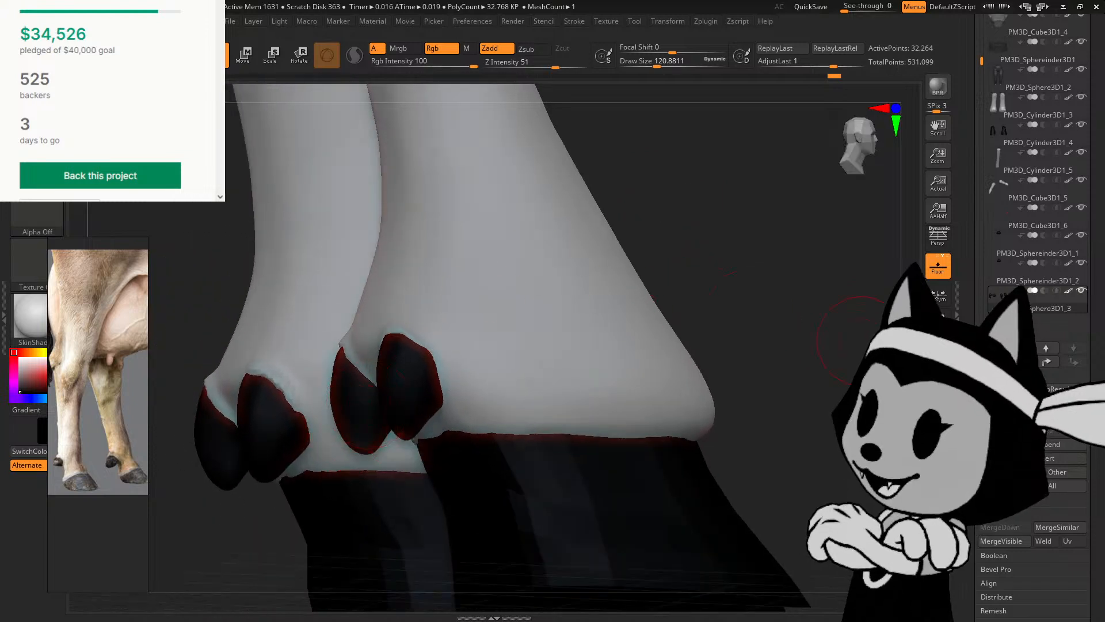
Step: Enlarge the Move brush to about 309 and adjust the dewclaws' shape and position against the leg in side profile
{"action": "left_click_drag", "start_coordinate": [890, 369], "coordinate": [863, 346], "text": "alt"}
{"action": "mouse_move", "coordinate": [863, 346]}
{"action": "left_mouse_down"}
{"action": "mouse_move", "coordinate": [819, 353]}
{"action": "mouse_move", "coordinate": [771, 387]}
{"action": "mouse_move", "coordinate": [775, 405]}
{"action": "mouse_move", "coordinate": [822, 414]}
{"action": "mouse_move", "coordinate": [698, 402]}
{"action": "mouse_move", "coordinate": [722, 400]}
{"action": "left_mouse_up"}
{"action": "left_click", "coordinate": [854, 151]}
{"action": "left_click_drag", "start_coordinate": [834, 196], "coordinate": [806, 259], "text": "alt"}
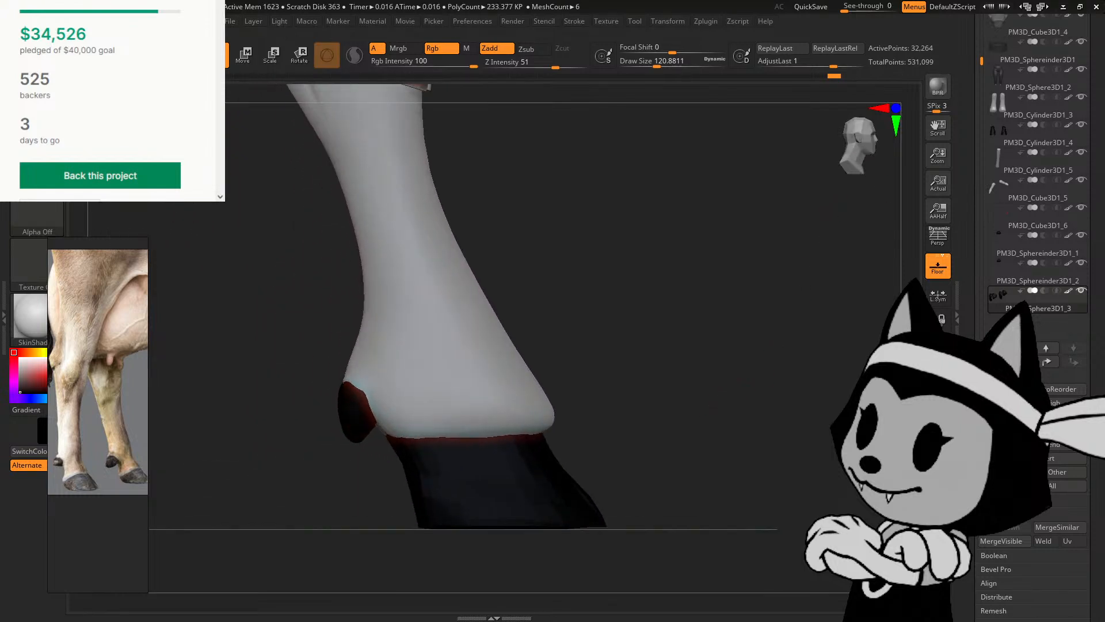
{"action": "key", "text": "bracketright"}
{"action": "key", "text": "bracketright"}
{"action": "left_click_drag", "start_coordinate": [353, 472], "coordinate": [528, 304]}
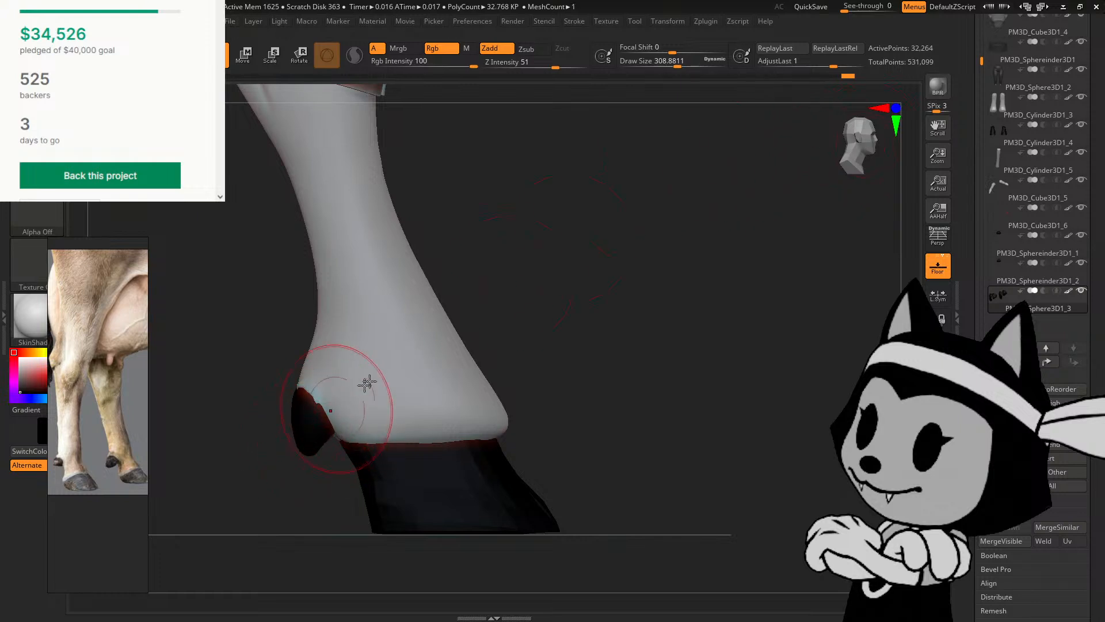
{"action": "left_click_drag", "start_coordinate": [469, 323], "coordinate": [589, 323]}
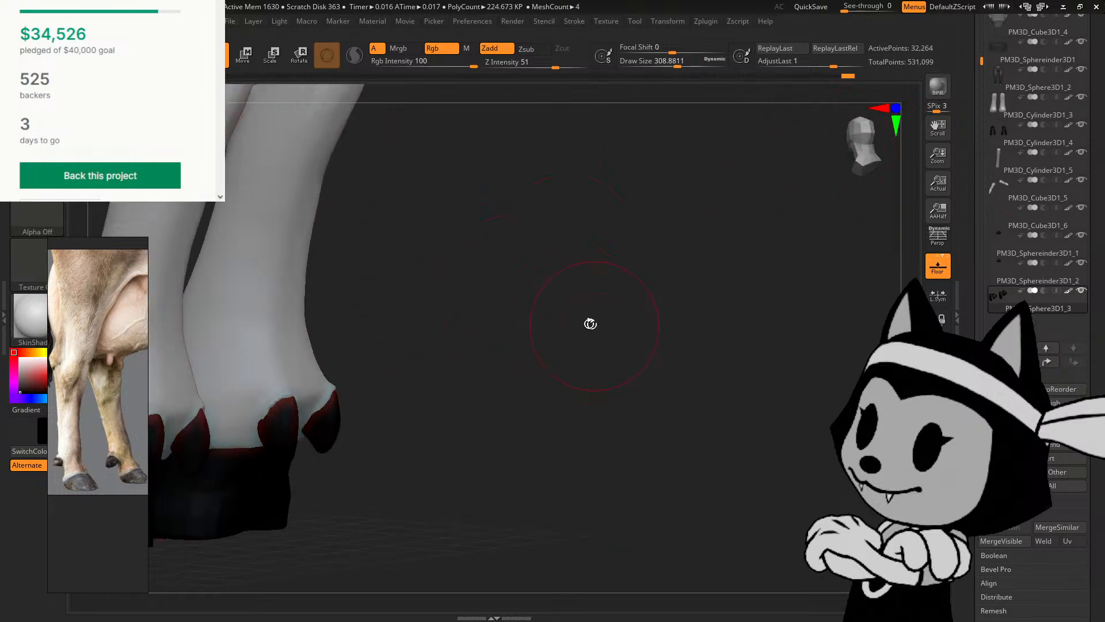
{"action": "left_click_drag", "start_coordinate": [374, 383], "coordinate": [827, 140]}
{"action": "left_click_drag", "start_coordinate": [440, 381], "coordinate": [572, 388], "text": "alt"}
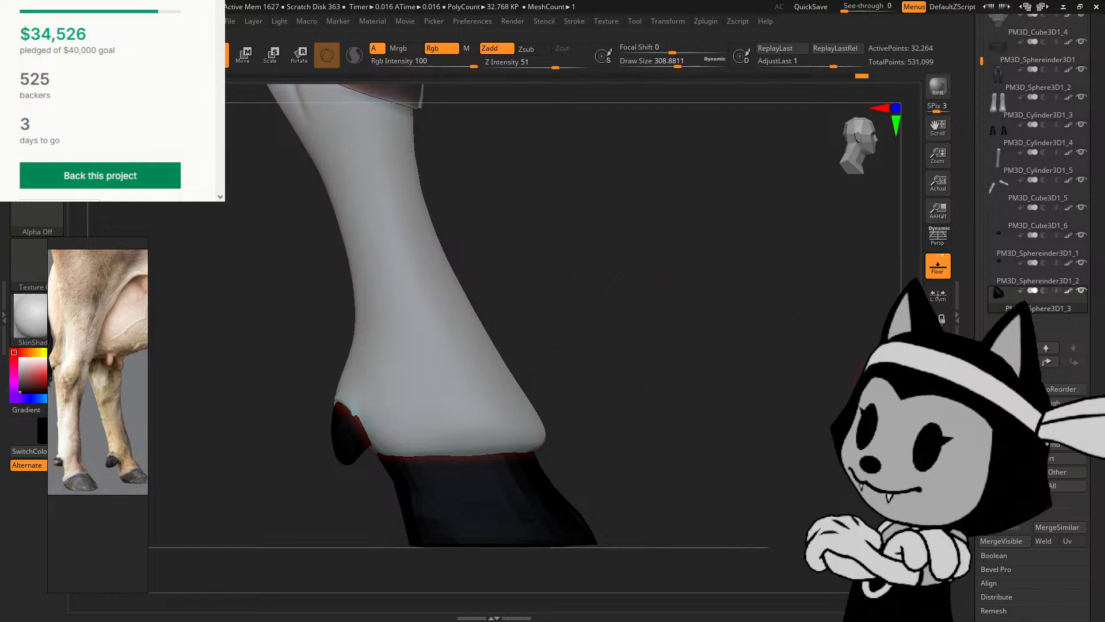
{"action": "left_click_drag", "start_coordinate": [581, 431], "coordinate": [544, 368], "text": "alt"}
Step: Select the lower-leg skin subtool and pull its rear lower edge down over the hooves beneath the dewclaws
{"action": "left_click", "coordinate": [1071, 115]}
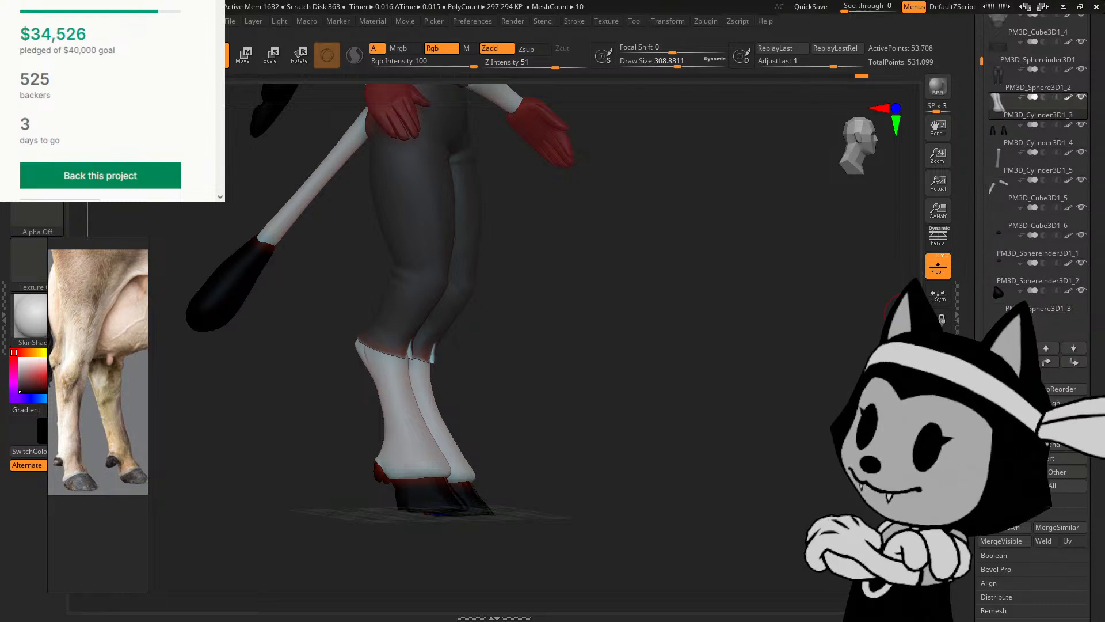
{"action": "key", "text": "f"}
{"action": "left_click_drag", "start_coordinate": [640, 398], "coordinate": [737, 400]}
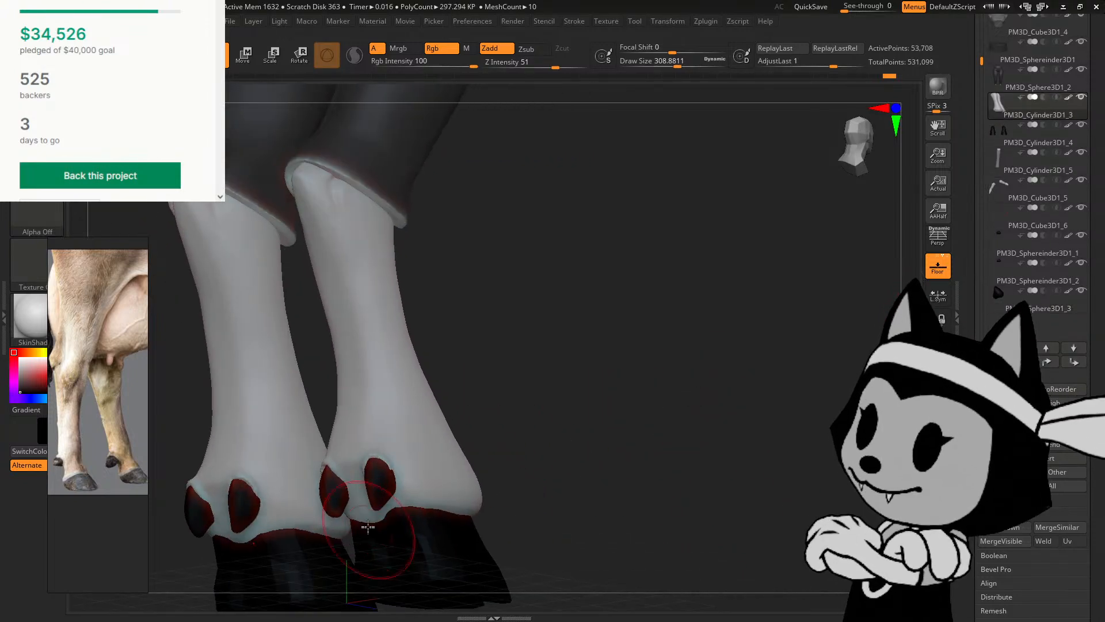
{"action": "mouse_move", "coordinate": [368, 522]}
{"action": "left_mouse_down"}
{"action": "mouse_move", "coordinate": [371, 538]}
{"action": "mouse_move", "coordinate": [399, 539]}
{"action": "left_mouse_up"}
{"action": "left_click_drag", "start_coordinate": [518, 445], "coordinate": [469, 450]}
{"action": "mouse_move", "coordinate": [601, 406]}
{"action": "left_mouse_down"}
{"action": "mouse_move", "coordinate": [563, 409]}
{"action": "mouse_move", "coordinate": [598, 415]}
{"action": "left_mouse_up"}
{"action": "left_click_drag", "start_coordinate": [507, 419], "coordinate": [545, 412]}
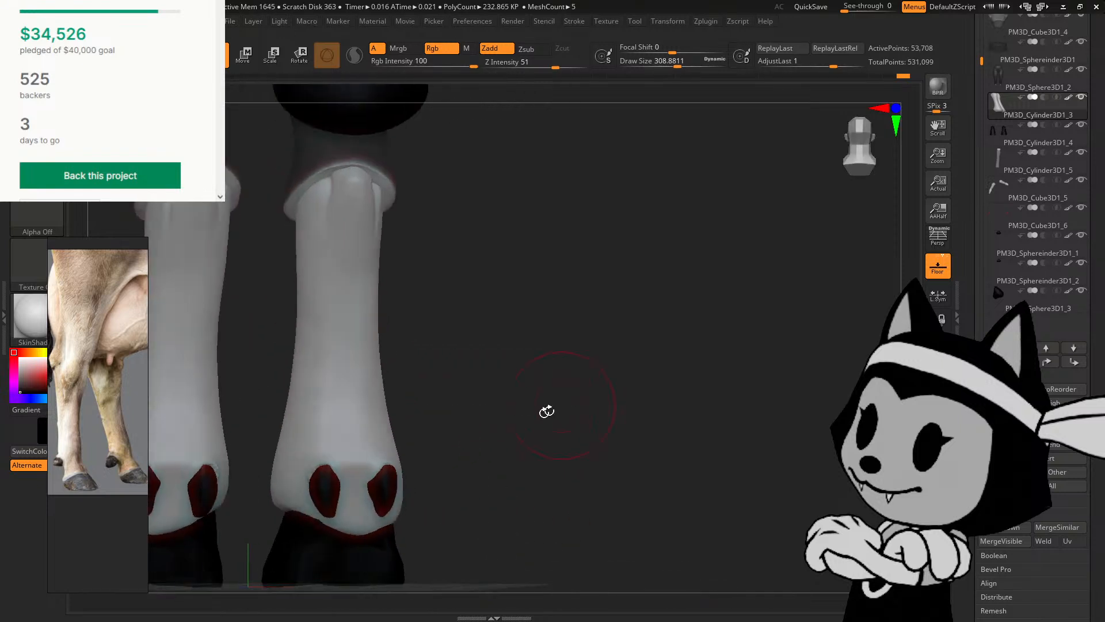
Step: Even out the skin's lower edge across the back and sides of the hooves at a draw size of about 309
{"action": "left_click_drag", "start_coordinate": [315, 516], "coordinate": [303, 535]}
{"action": "left_click_drag", "start_coordinate": [487, 481], "coordinate": [445, 484]}
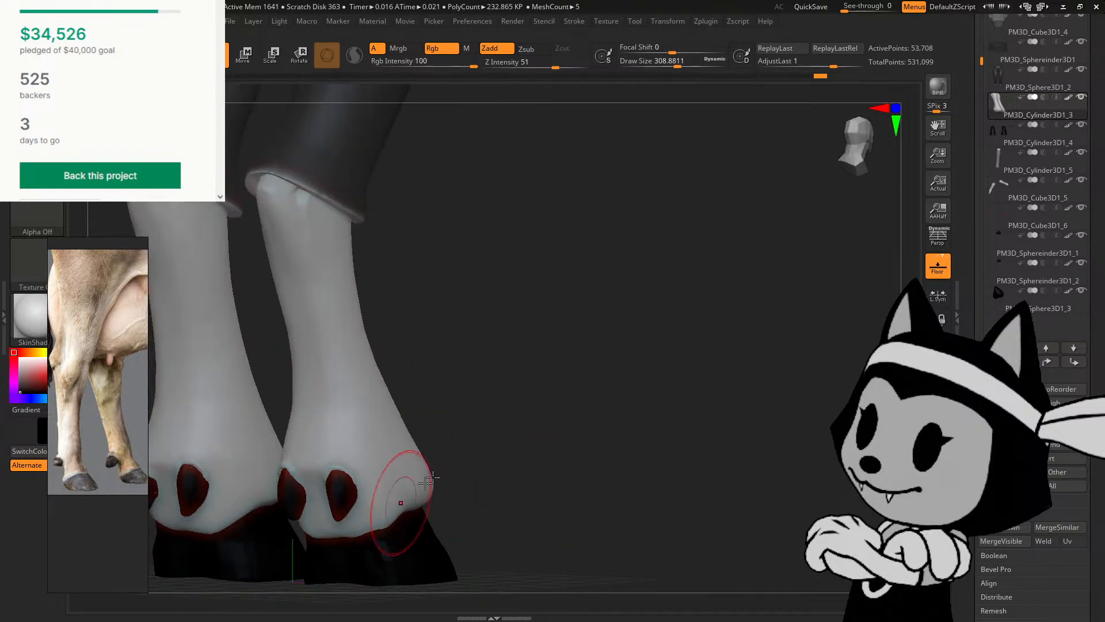
{"action": "mouse_move", "coordinate": [497, 455]}
{"action": "left_mouse_down"}
{"action": "mouse_move", "coordinate": [477, 463]}
{"action": "mouse_move", "coordinate": [500, 460]}
{"action": "mouse_move", "coordinate": [477, 464]}
{"action": "mouse_move", "coordinate": [487, 460]}
{"action": "left_mouse_up"}
{"action": "left_click_drag", "start_coordinate": [742, 479], "coordinate": [826, 414], "text": "alt"}
{"action": "left_click_drag", "start_coordinate": [735, 408], "coordinate": [767, 409]}
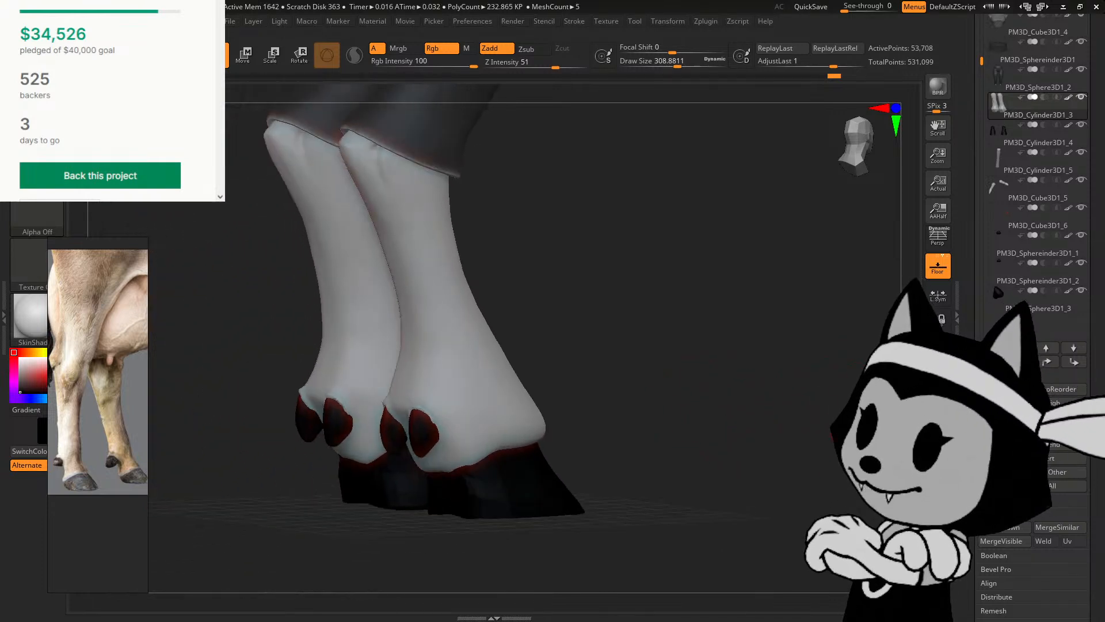
{"action": "left_click_drag", "start_coordinate": [896, 436], "coordinate": [844, 429], "text": "alt"}
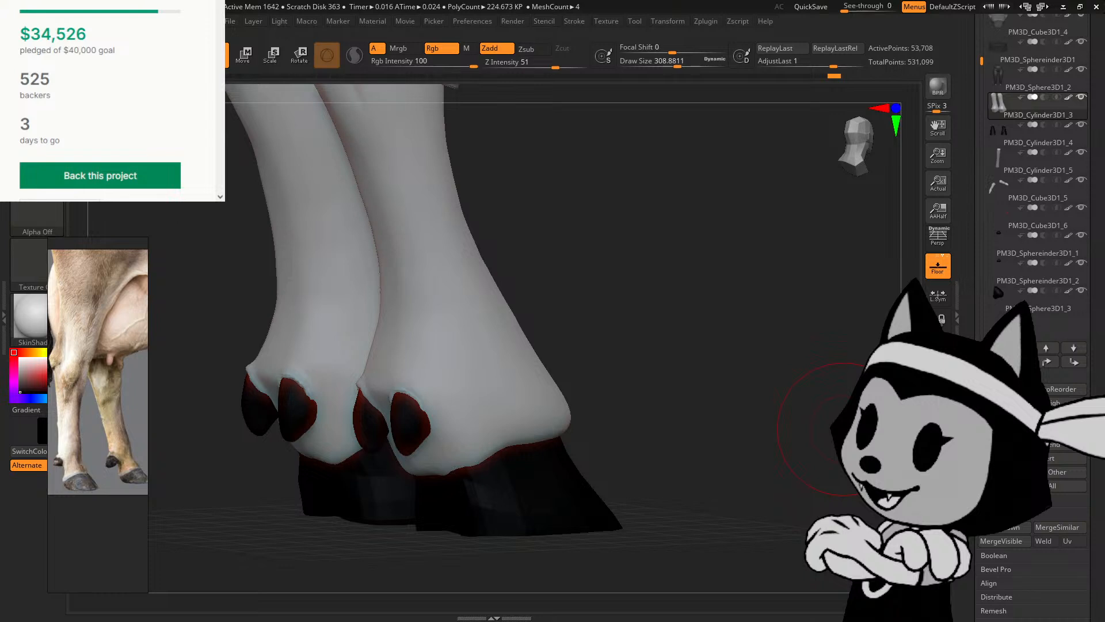
Step: Reshape the skin between the dewclaws and hooves from the side and behind at draw sizes between about 253 and 213
{"action": "left_click_drag", "start_coordinate": [550, 286], "coordinate": [693, 180]}
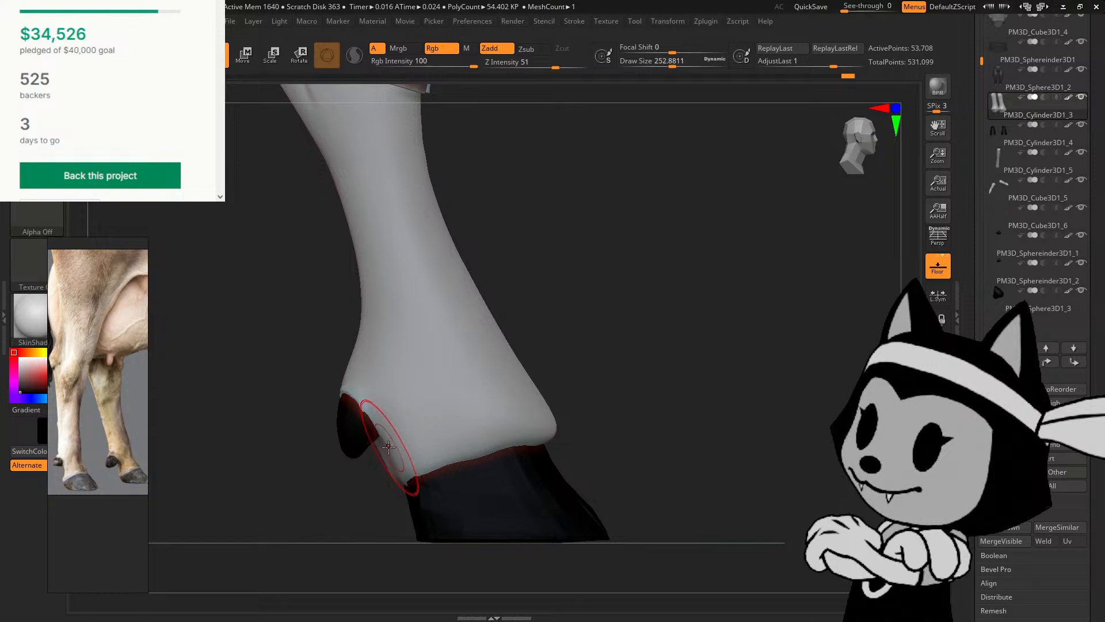
{"action": "mouse_move", "coordinate": [383, 456]}
{"action": "left_mouse_down"}
{"action": "mouse_move", "coordinate": [424, 493]}
{"action": "mouse_move", "coordinate": [407, 458]}
{"action": "mouse_move", "coordinate": [422, 501]}
{"action": "mouse_move", "coordinate": [379, 502]}
{"action": "mouse_move", "coordinate": [439, 457]}
{"action": "mouse_move", "coordinate": [538, 467]}
{"action": "mouse_move", "coordinate": [455, 486]}
{"action": "left_mouse_up"}
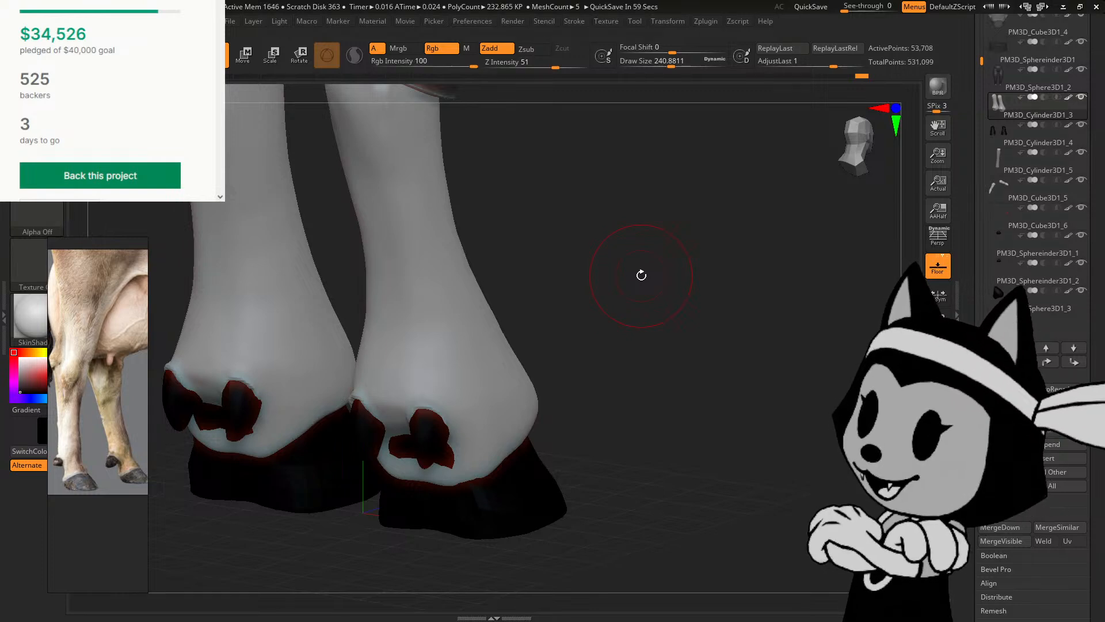
{"action": "left_click", "coordinate": [641, 275]}
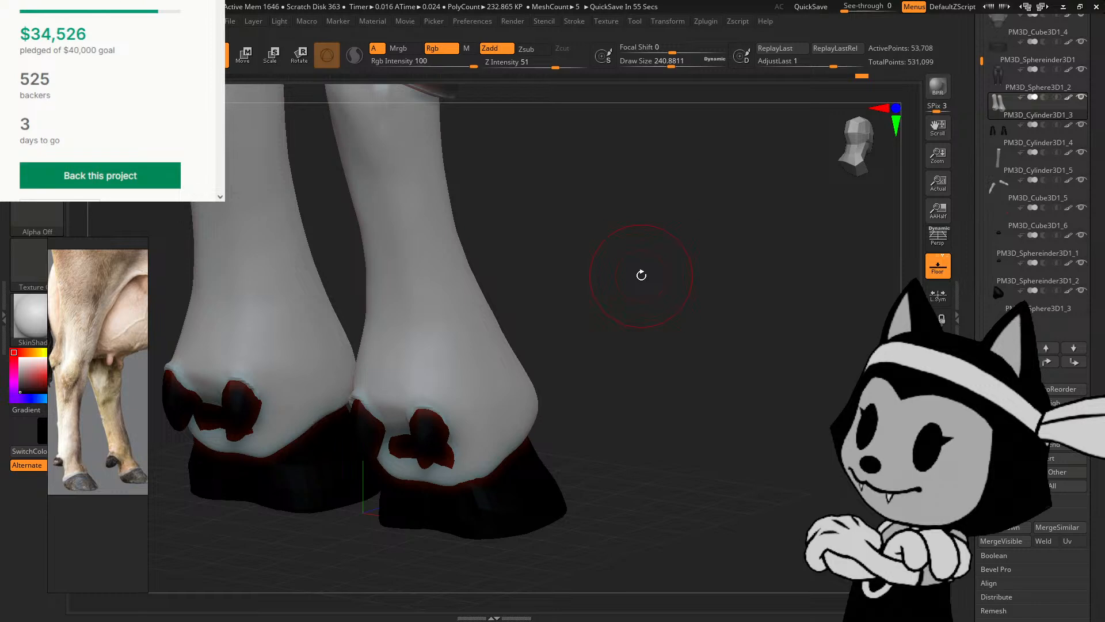
{"action": "left_click_drag", "start_coordinate": [602, 278], "coordinate": [526, 328]}
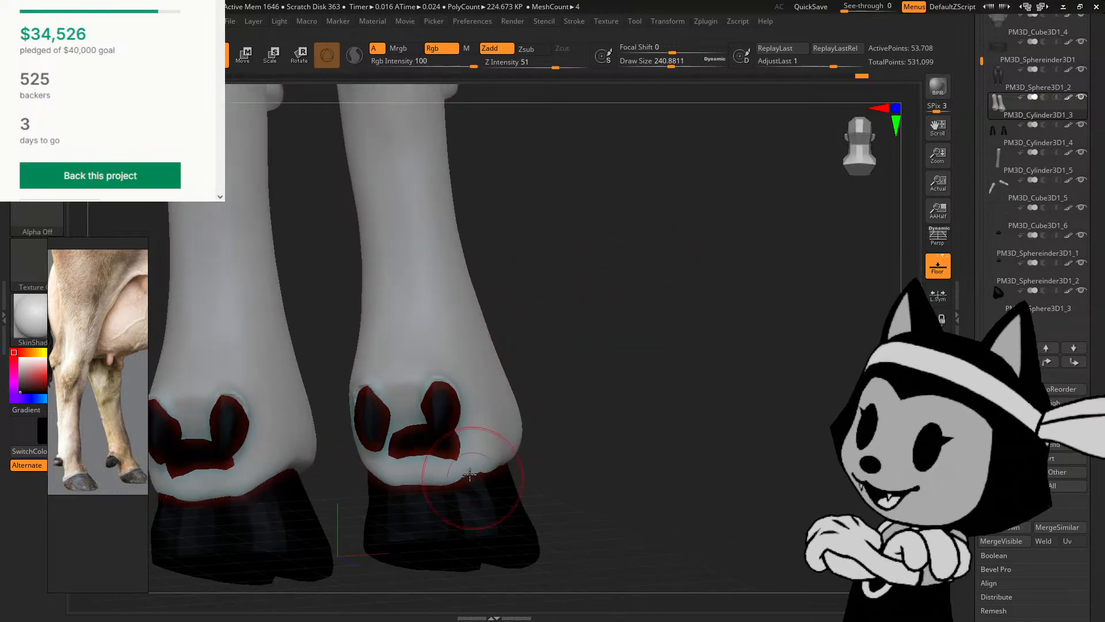
{"action": "left_click_drag", "start_coordinate": [562, 382], "coordinate": [456, 428]}
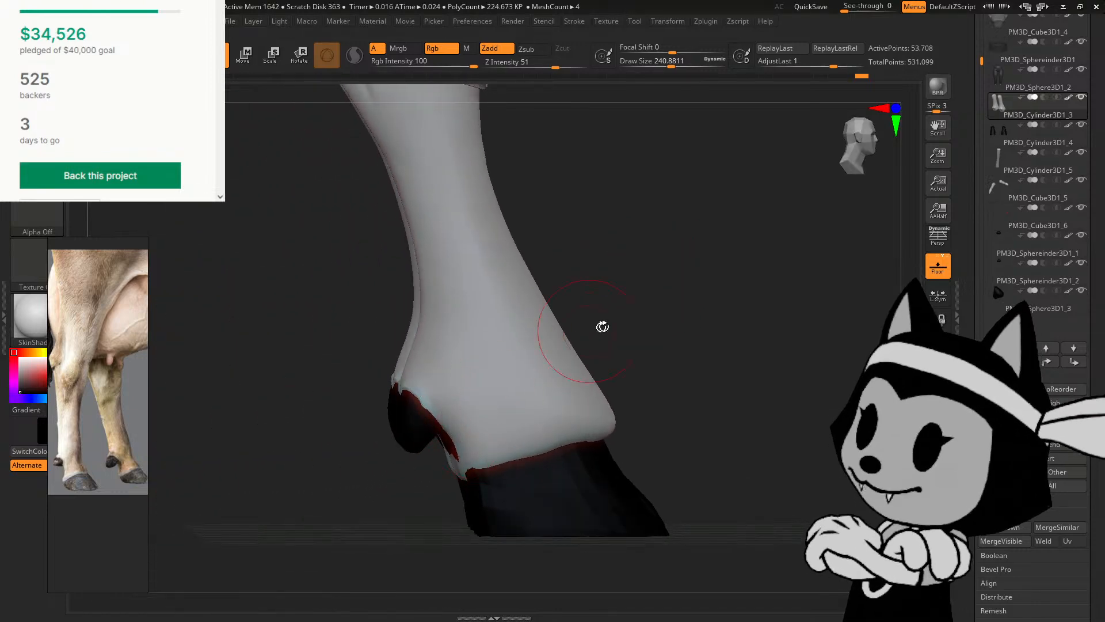
{"action": "left_click_drag", "start_coordinate": [602, 327], "coordinate": [528, 352]}
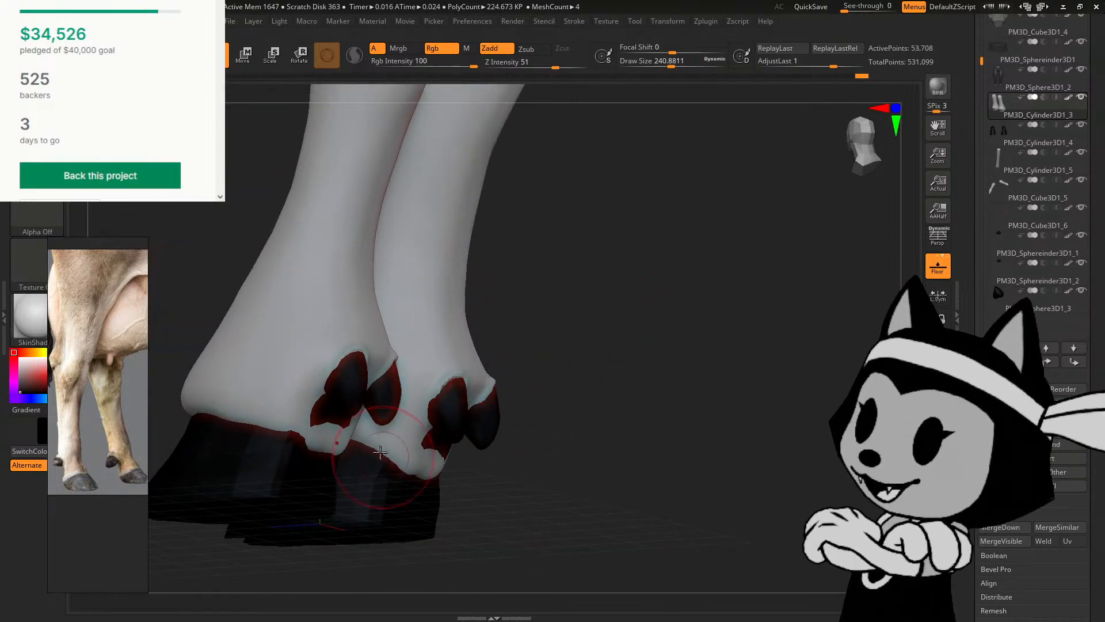
{"action": "left_click_drag", "start_coordinate": [523, 457], "coordinate": [466, 448]}
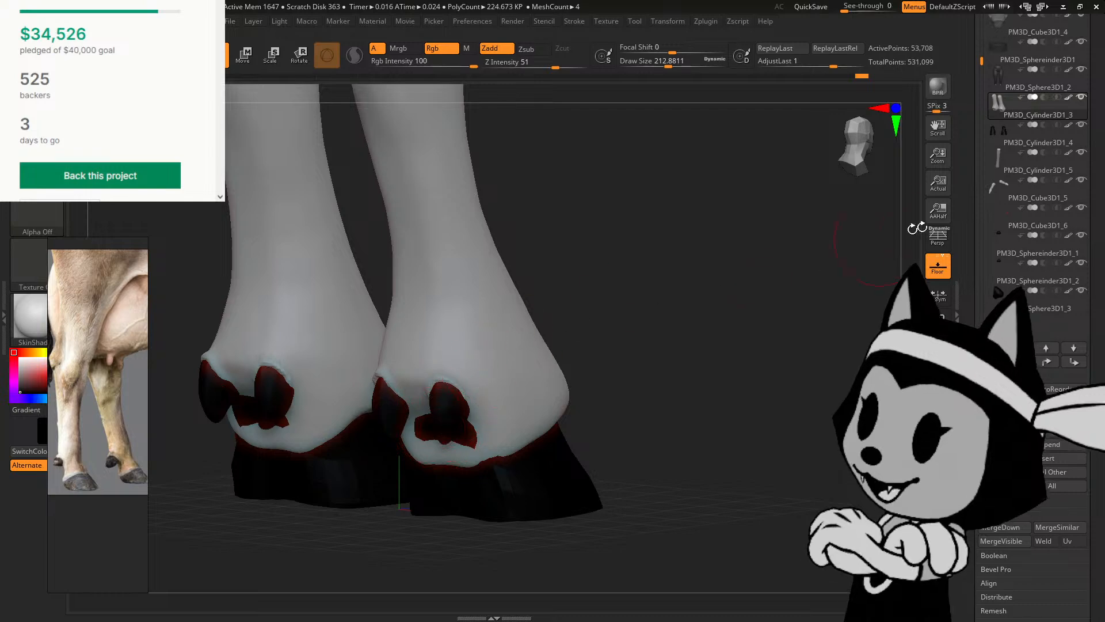
Step: Select the hooves subtool and push the parts poking through beneath the dewclaws back inside the skin, using draw sizes of about 217 to 297
{"action": "left_click", "coordinate": [1057, 141]}
{"action": "left_click_drag", "start_coordinate": [711, 309], "coordinate": [650, 316]}
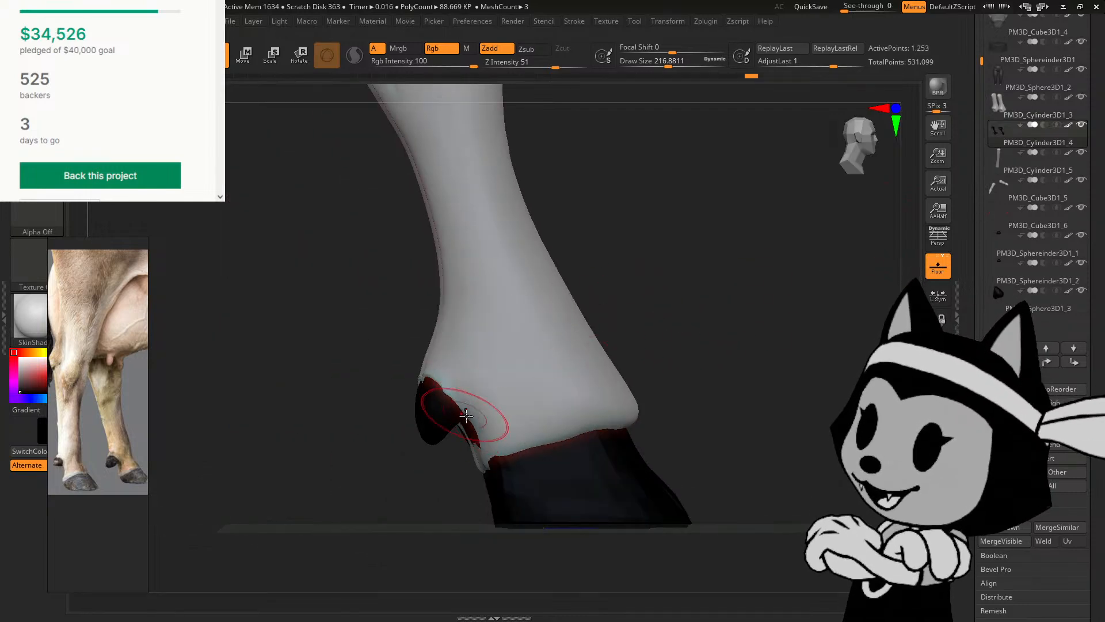
{"action": "left_click_drag", "start_coordinate": [537, 329], "coordinate": [515, 394]}
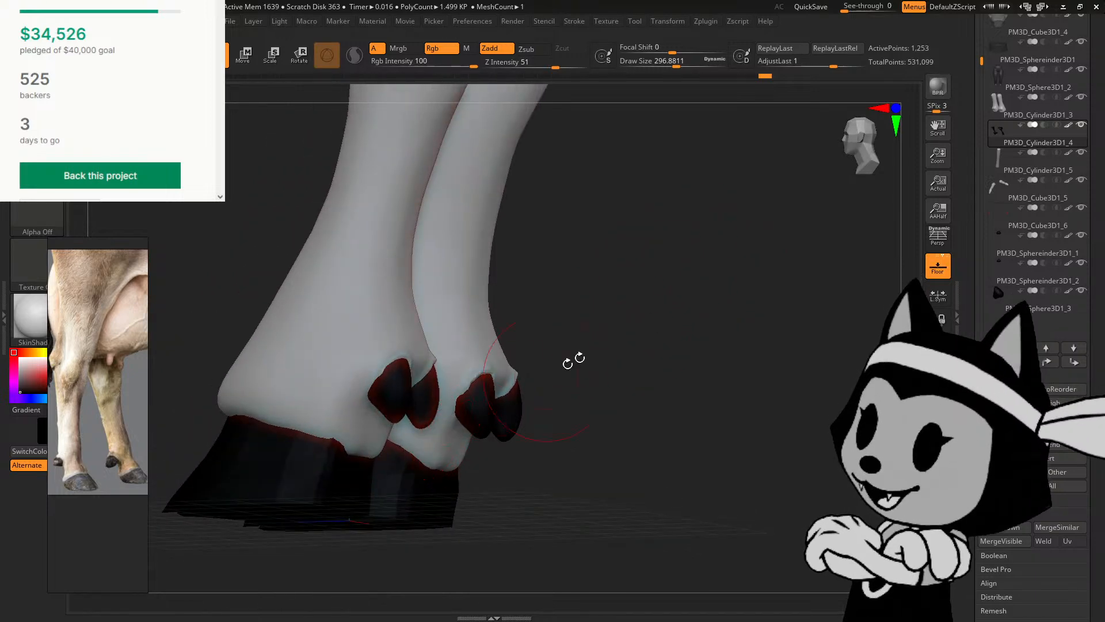
Step: Return to the lower-leg skin and refine its rear lower edge above the hooves at draw sizes of about 205 to 217
{"action": "left_click", "coordinate": [1076, 115]}
{"action": "left_click_drag", "start_coordinate": [742, 314], "coordinate": [582, 385]}
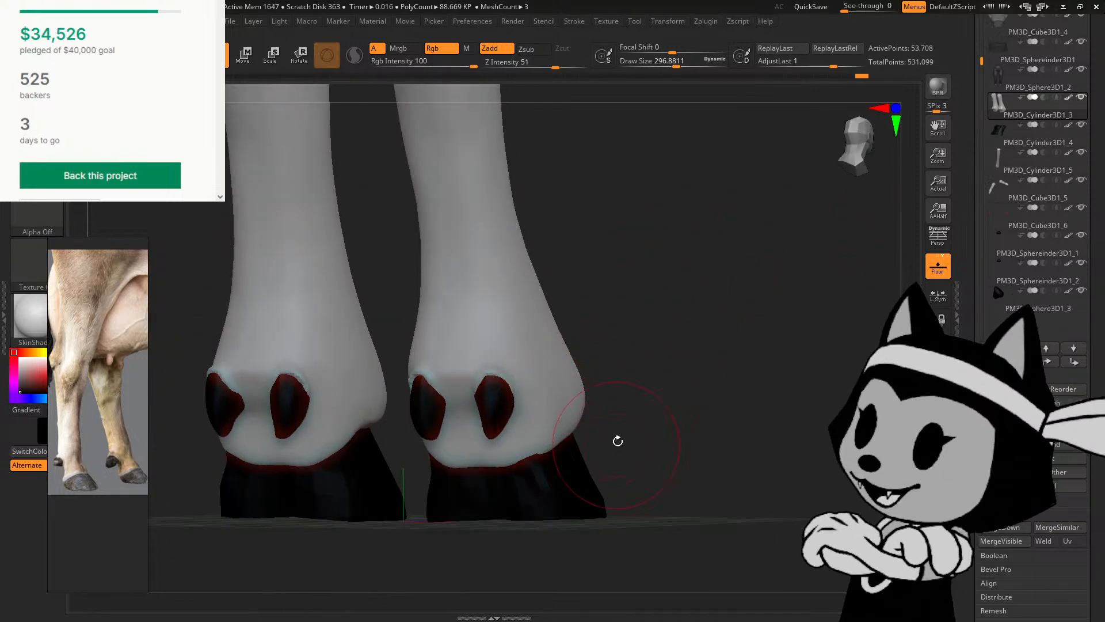
{"action": "left_click_drag", "start_coordinate": [616, 442], "coordinate": [538, 447]}
{"action": "key", "text": "["}
{"action": "key", "text": "["}
{"action": "key", "text": "["}
{"action": "key", "text": "["}
{"action": "key", "text": "["}
{"action": "key", "text": "["}
{"action": "mouse_move", "coordinate": [622, 411]}
{"action": "left_mouse_down"}
{"action": "mouse_move", "coordinate": [722, 351]}
{"action": "mouse_move", "coordinate": [593, 434]}
{"action": "mouse_move", "coordinate": [619, 395]}
{"action": "mouse_move", "coordinate": [625, 357]}
{"action": "mouse_move", "coordinate": [662, 378]}
{"action": "left_mouse_up"}
{"action": "key", "text": "["}
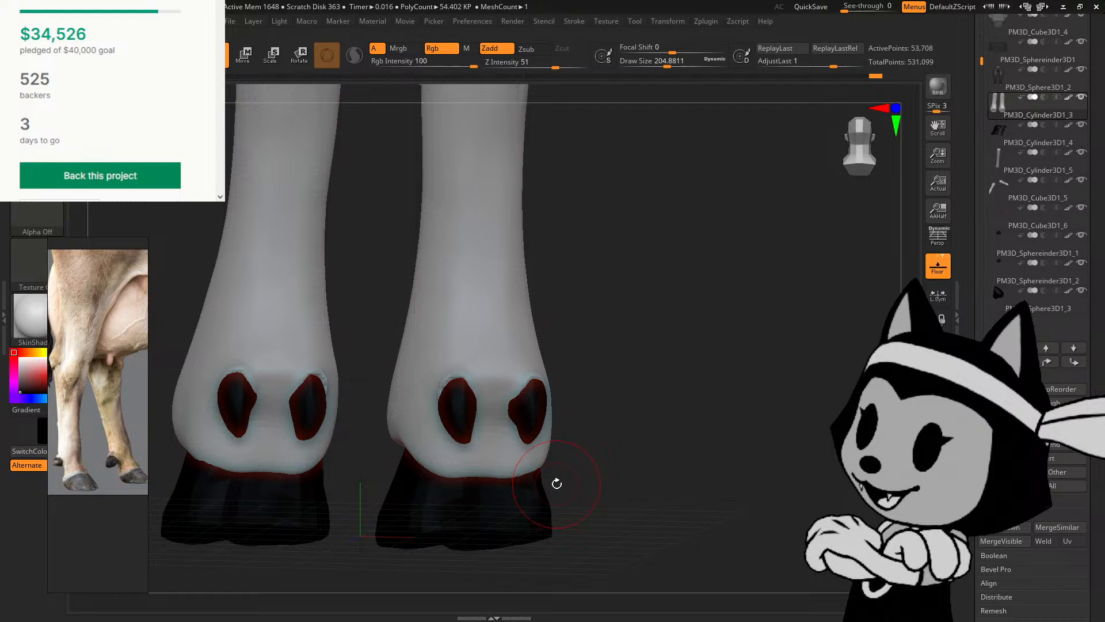
{"action": "key", "text": "]"}
{"action": "key", "text": "]"}
{"action": "key", "text": "]"}
{"action": "left_click_drag", "start_coordinate": [486, 469], "coordinate": [484, 478]}
{"action": "left_click_drag", "start_coordinate": [581, 440], "coordinate": [618, 423]}
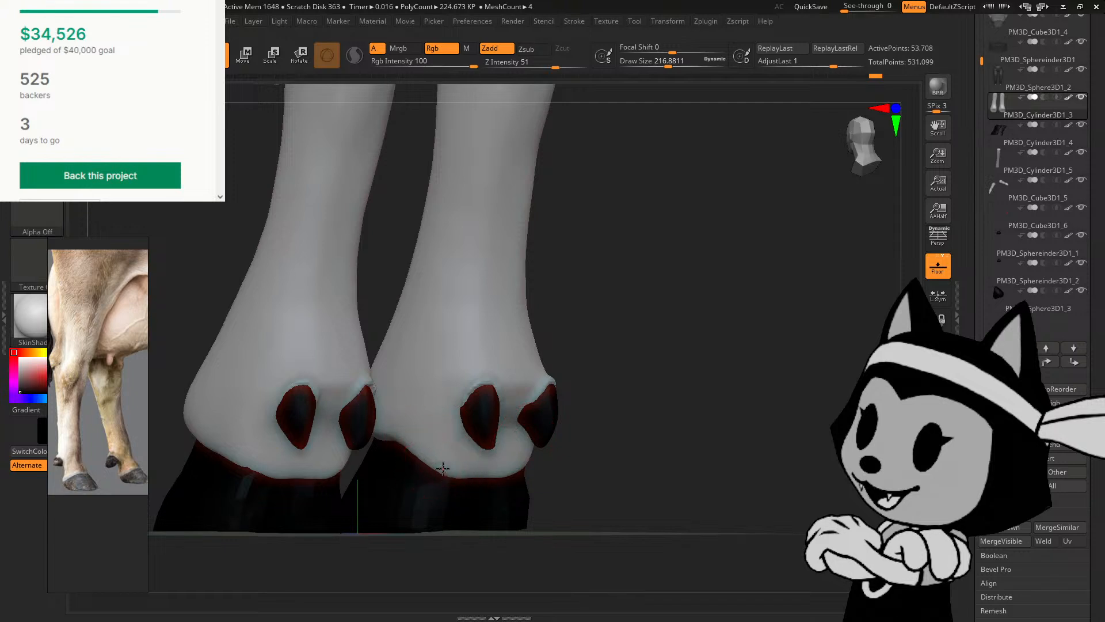
Step: Enlarge the Move brush to about 277 and pull the skin's side lower edge down around the hoof from behind
{"action": "left_click_drag", "start_coordinate": [595, 333], "coordinate": [596, 371]}
{"action": "key", "text": "]"}
{"action": "key", "text": "]"}
{"action": "key", "text": "]"}
{"action": "key", "text": "]"}
{"action": "key", "text": "]"}
{"action": "key", "text": "]"}
{"action": "key", "text": "]"}
{"action": "key", "text": "]"}
{"action": "key", "text": "]"}
{"action": "key", "text": "]"}
{"action": "key", "text": "]"}
{"action": "key", "text": "]"}
{"action": "key", "text": "]"}
{"action": "key", "text": "]"}
{"action": "key", "text": "]"}
{"action": "left_click_drag", "start_coordinate": [395, 445], "coordinate": [395, 450]}
{"action": "left_click_drag", "start_coordinate": [611, 316], "coordinate": [599, 343]}
{"action": "left_click_drag", "start_coordinate": [393, 447], "coordinate": [388, 456]}
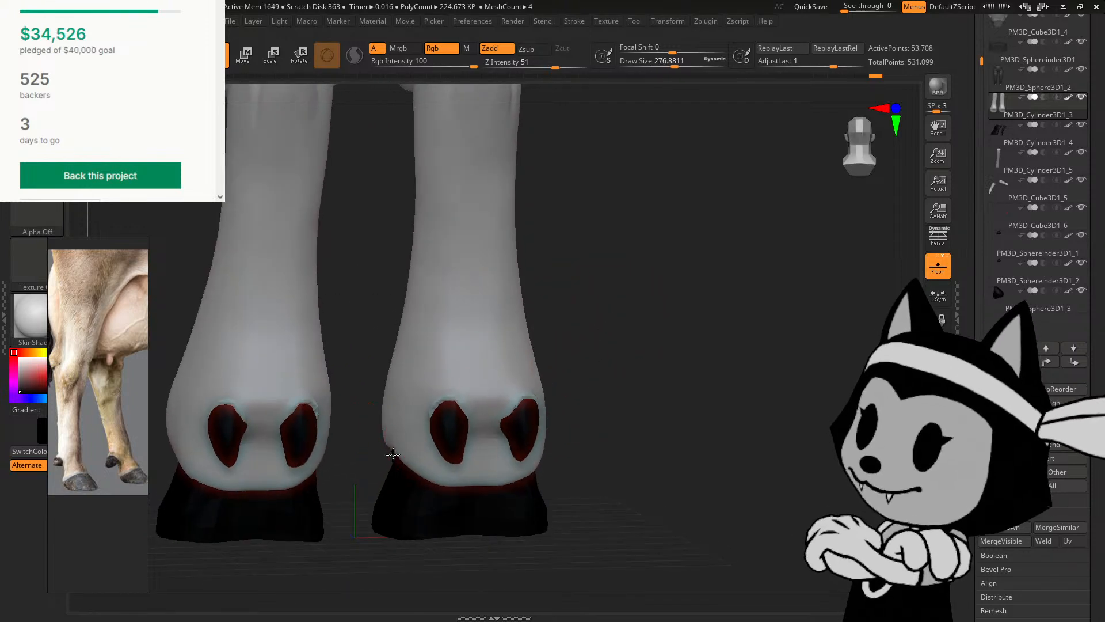
{"action": "left_click_drag", "start_coordinate": [596, 340], "coordinate": [622, 333]}
{"action": "left_click_drag", "start_coordinate": [386, 454], "coordinate": [384, 460]}
{"action": "left_click_drag", "start_coordinate": [580, 342], "coordinate": [543, 349]}
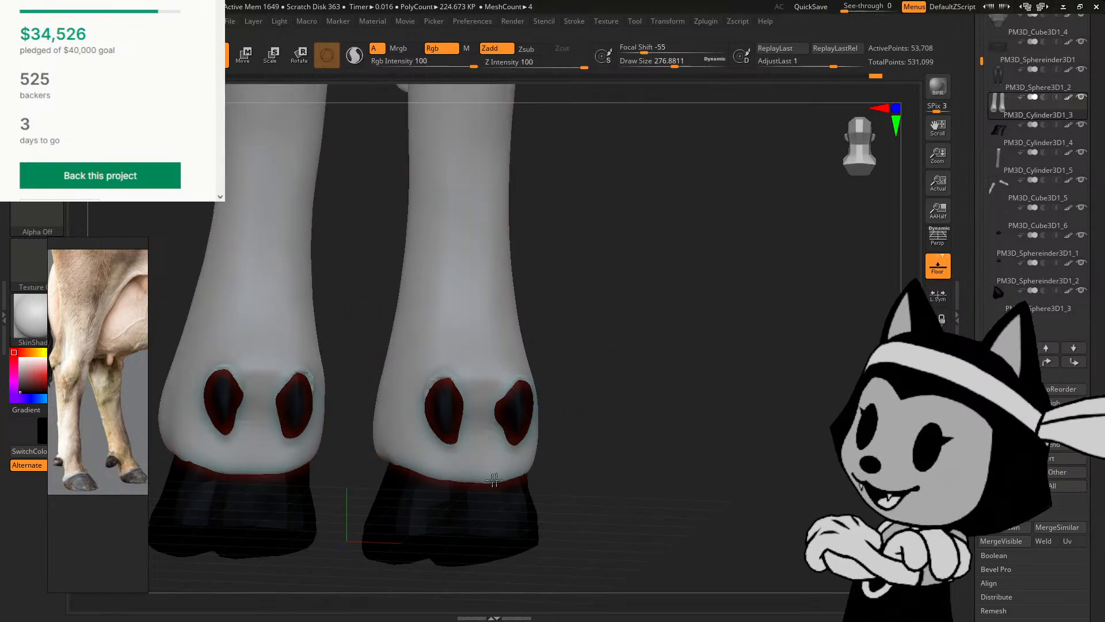
Step: Smooth the skin's rear lower edge where it meets the hoof
{"action": "left_click_drag", "start_coordinate": [493, 479], "coordinate": [491, 483]}
{"action": "left_click_drag", "start_coordinate": [580, 430], "coordinate": [542, 435]}
{"action": "left_click_drag", "start_coordinate": [497, 468], "coordinate": [485, 472]}
{"action": "left_click_drag", "start_coordinate": [575, 419], "coordinate": [518, 346]}
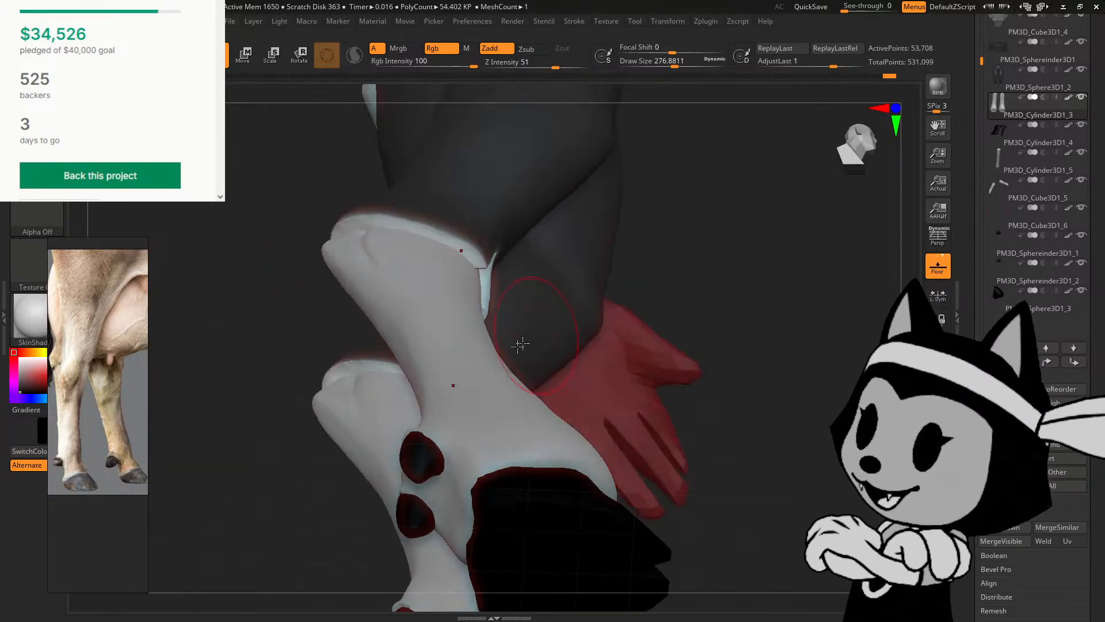
Step: Refine the skin's profile between the dewclaws and hoof from several angles at a draw size of about 277
{"action": "left_click_drag", "start_coordinate": [688, 282], "coordinate": [579, 383]}
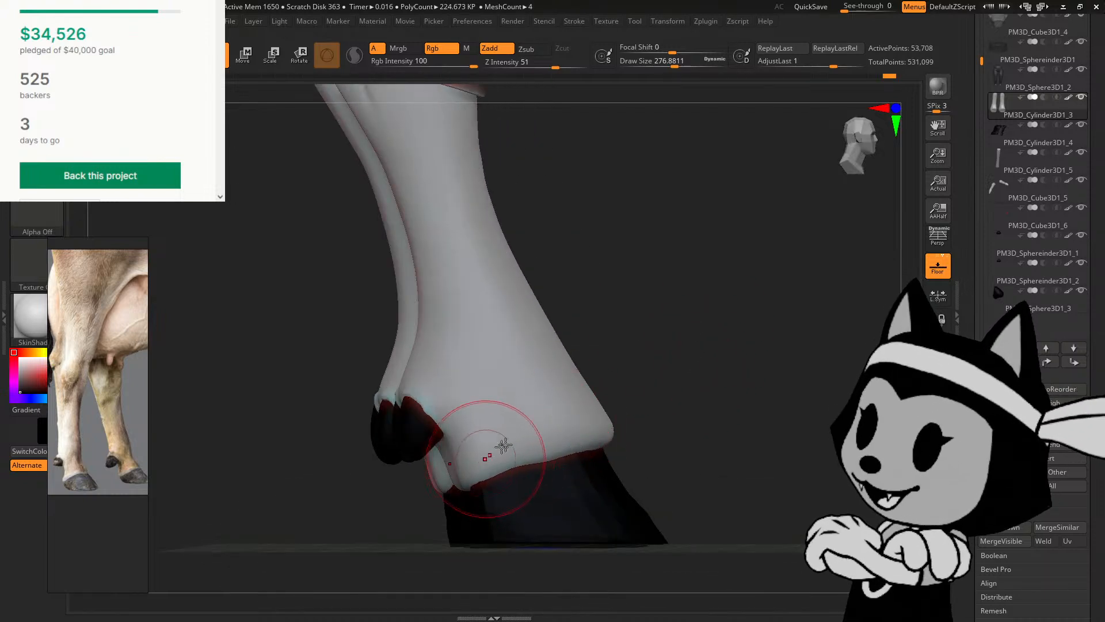
{"action": "mouse_move", "coordinate": [636, 358]}
{"action": "left_mouse_down"}
{"action": "mouse_move", "coordinate": [614, 367]}
{"action": "mouse_move", "coordinate": [772, 391]}
{"action": "left_mouse_up"}
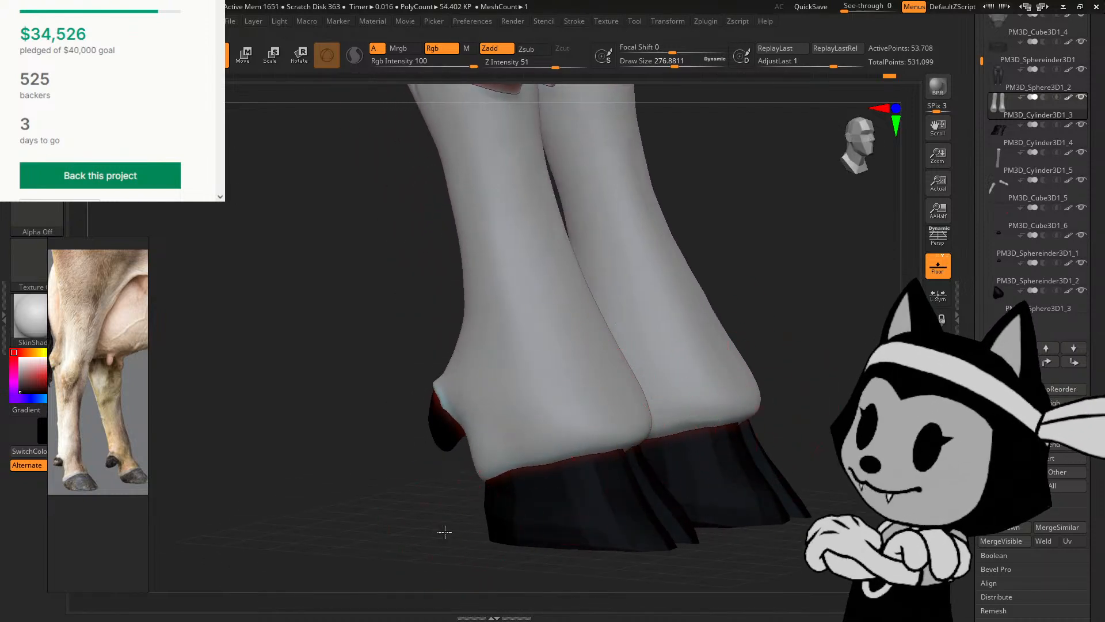
{"action": "left_click_drag", "start_coordinate": [445, 531], "coordinate": [503, 434]}
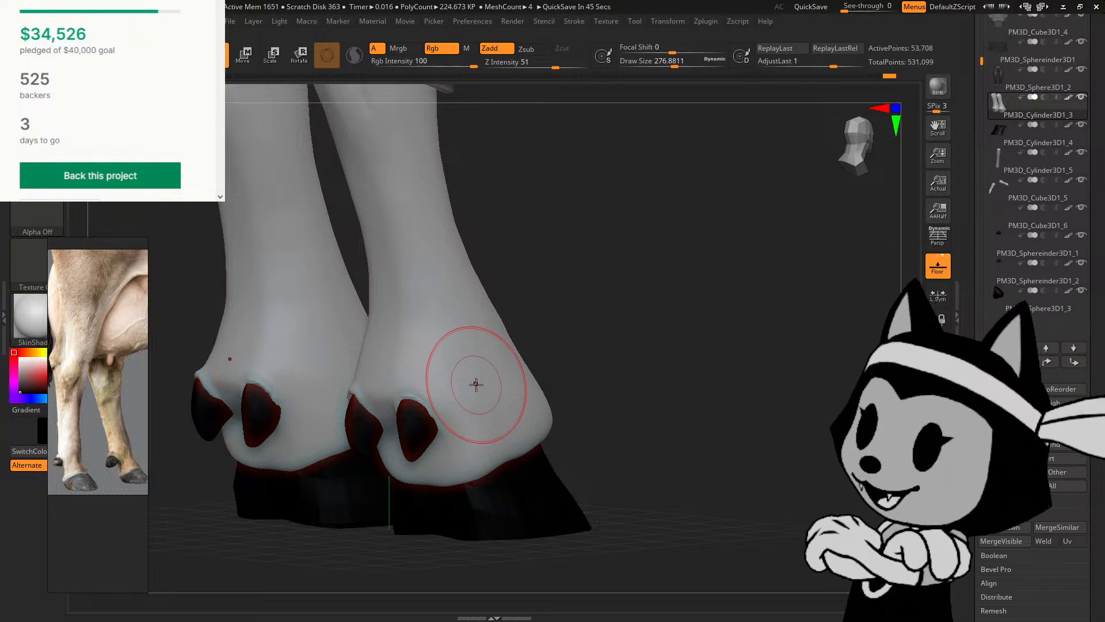
{"action": "left_click_drag", "start_coordinate": [554, 262], "coordinate": [549, 237]}
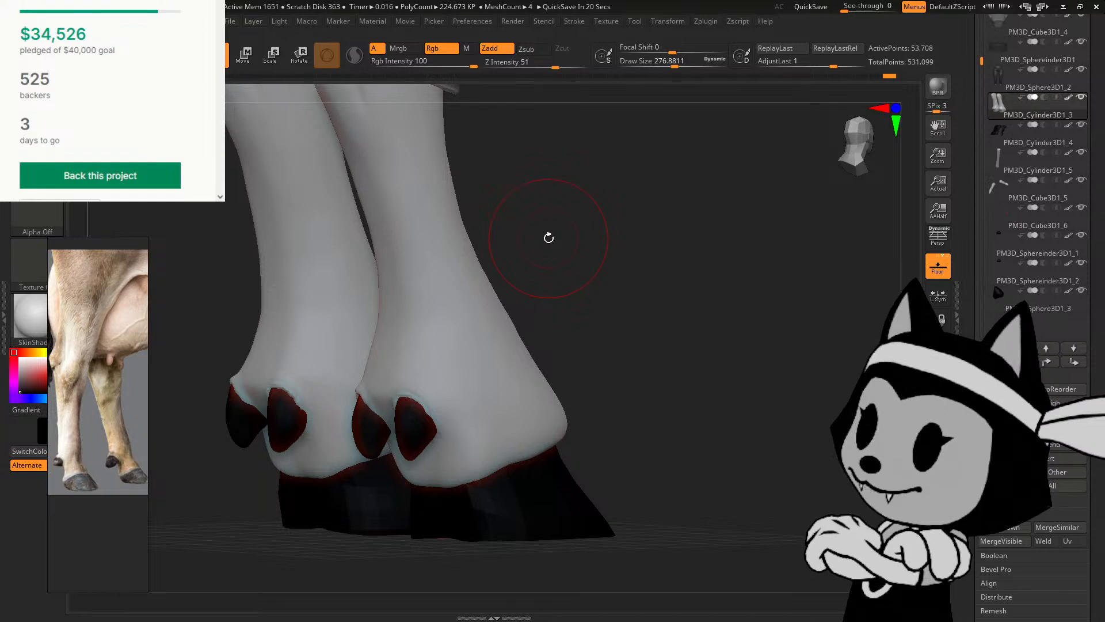
{"action": "left_click_drag", "start_coordinate": [547, 237], "coordinate": [513, 285]}
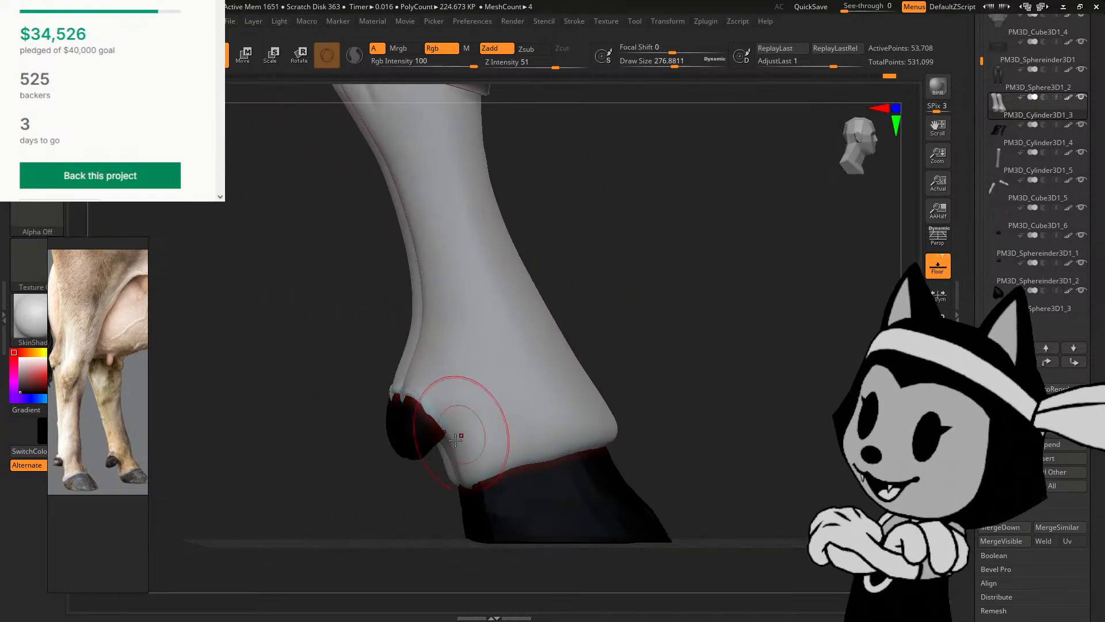
{"action": "left_click_drag", "start_coordinate": [581, 368], "coordinate": [660, 340]}
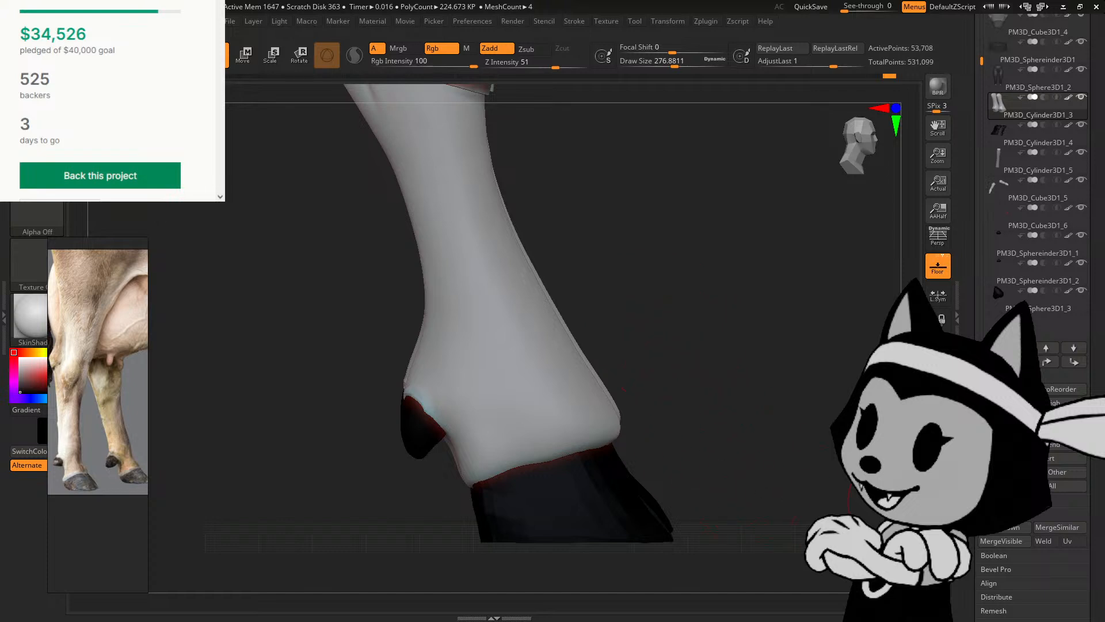
{"action": "left_click_drag", "start_coordinate": [920, 495], "coordinate": [871, 490], "text": "alt"}
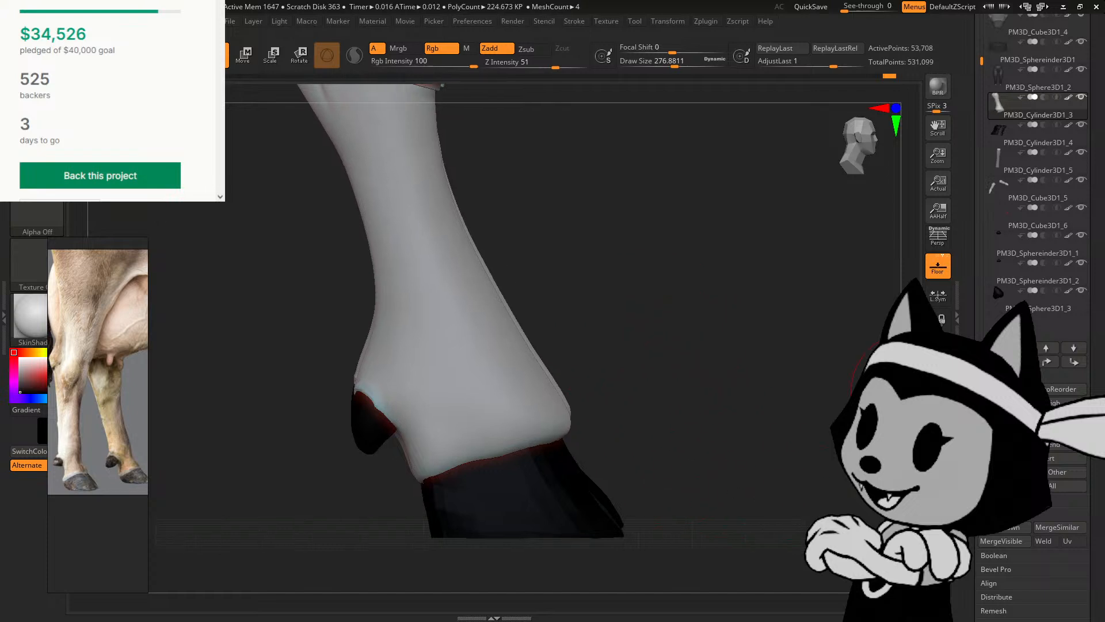
Step: Reshape the skin below the dewclaws and along the hoof's side with the Move brush at draw sizes of about 253 to 277
{"action": "left_click_drag", "start_coordinate": [546, 300], "coordinate": [570, 245]}
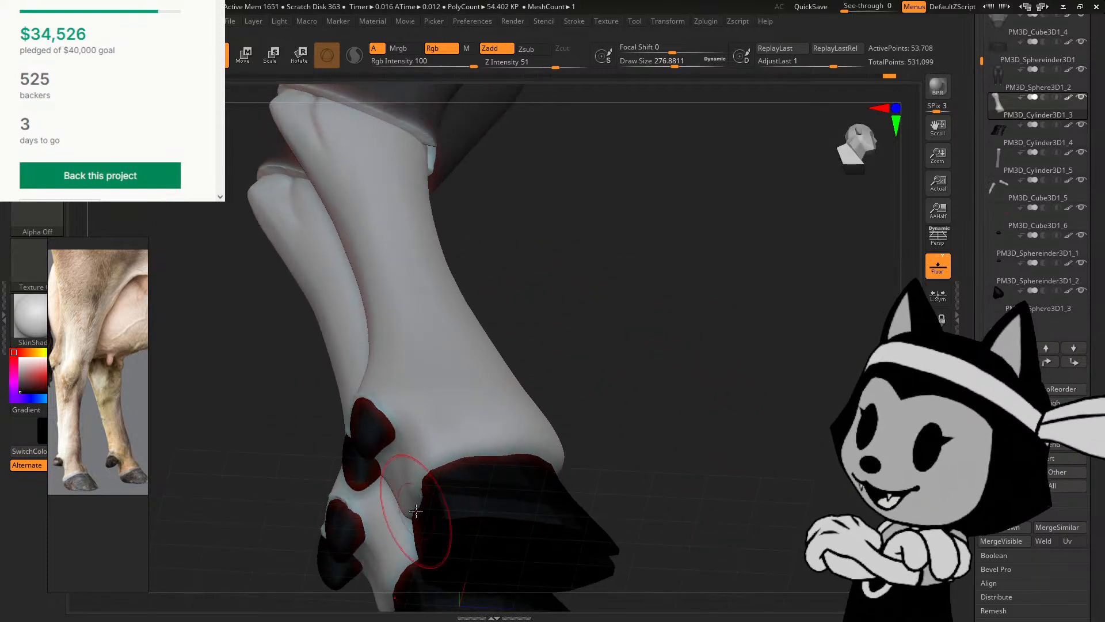
{"action": "left_click_drag", "start_coordinate": [556, 345], "coordinate": [575, 423]}
{"action": "mouse_move", "coordinate": [481, 500]}
{"action": "left_mouse_down"}
{"action": "mouse_move", "coordinate": [491, 479]}
{"action": "mouse_move", "coordinate": [489, 500]}
{"action": "left_mouse_up"}
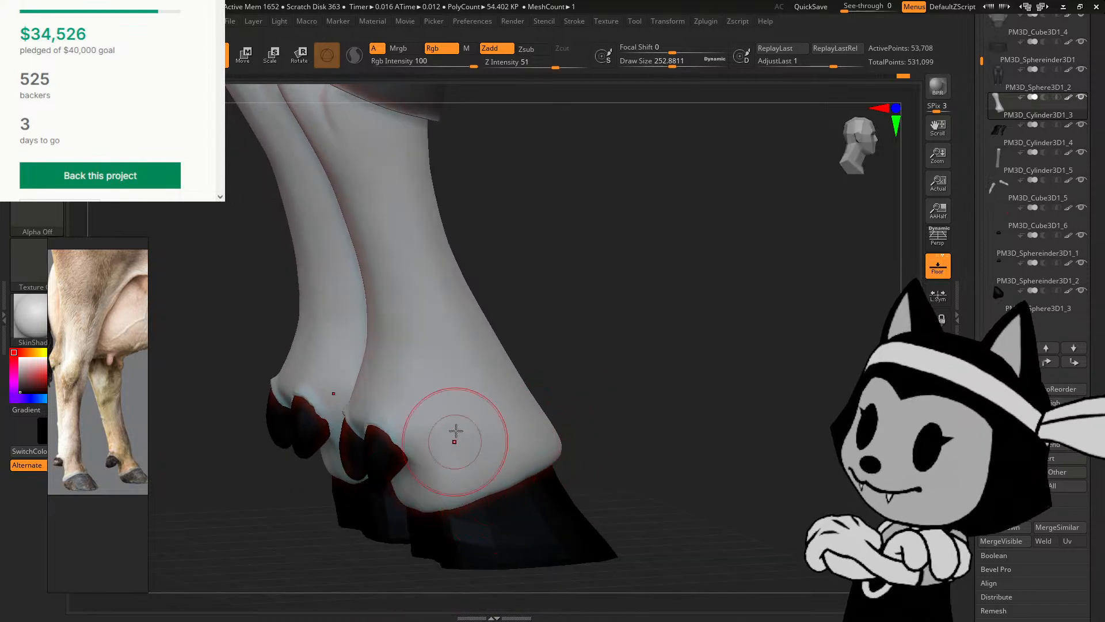
{"action": "left_click_drag", "start_coordinate": [575, 335], "coordinate": [562, 320]}
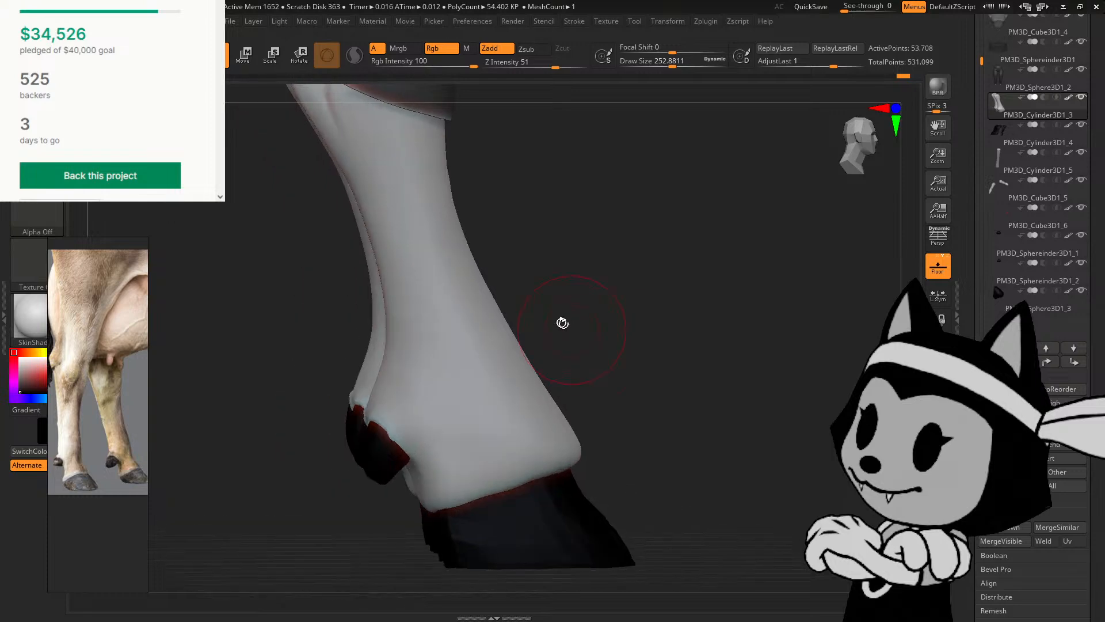
{"action": "mouse_move", "coordinate": [517, 429]}
{"action": "left_mouse_down"}
{"action": "mouse_move", "coordinate": [587, 370]}
{"action": "mouse_move", "coordinate": [505, 426]}
{"action": "left_mouse_up"}
Step: Adjust and smooth the lower-leg skin at the front and sides of both legs at a draw size of about 261
{"action": "left_click_drag", "start_coordinate": [336, 363], "coordinate": [387, 362]}
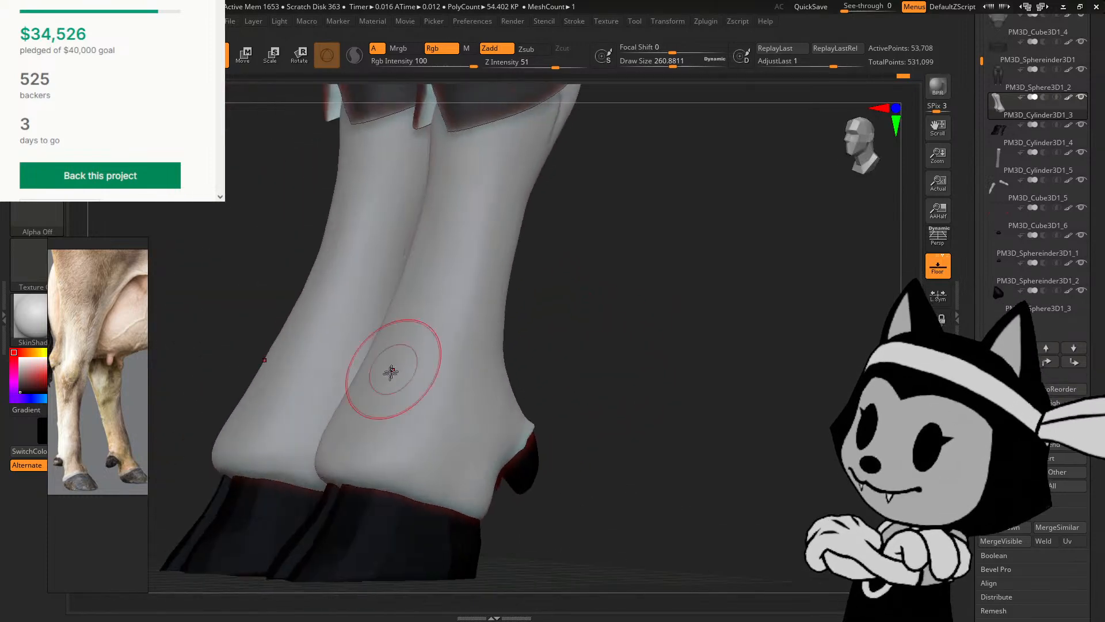
{"action": "left_click_drag", "start_coordinate": [246, 402], "coordinate": [339, 366]}
{"action": "mouse_move", "coordinate": [590, 398]}
{"action": "left_mouse_down"}
{"action": "mouse_move", "coordinate": [612, 402]}
{"action": "mouse_move", "coordinate": [610, 372]}
{"action": "mouse_move", "coordinate": [748, 340]}
{"action": "mouse_move", "coordinate": [742, 349]}
{"action": "left_mouse_up"}
{"action": "left_click_drag", "start_coordinate": [484, 464], "coordinate": [509, 460]}
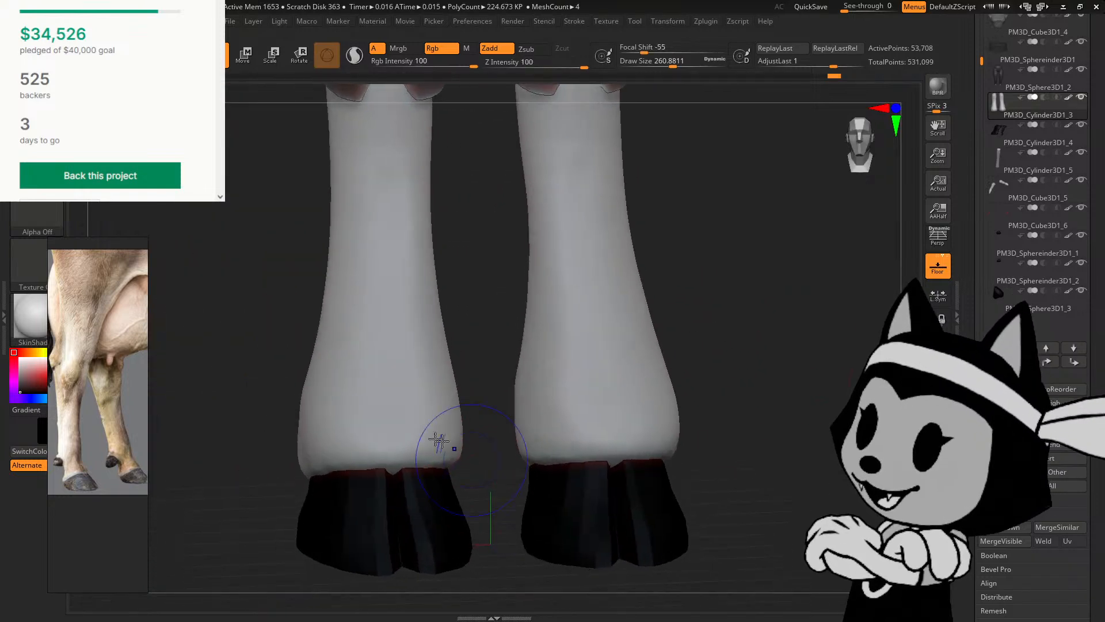
{"action": "left_click_drag", "start_coordinate": [489, 402], "coordinate": [528, 326]}
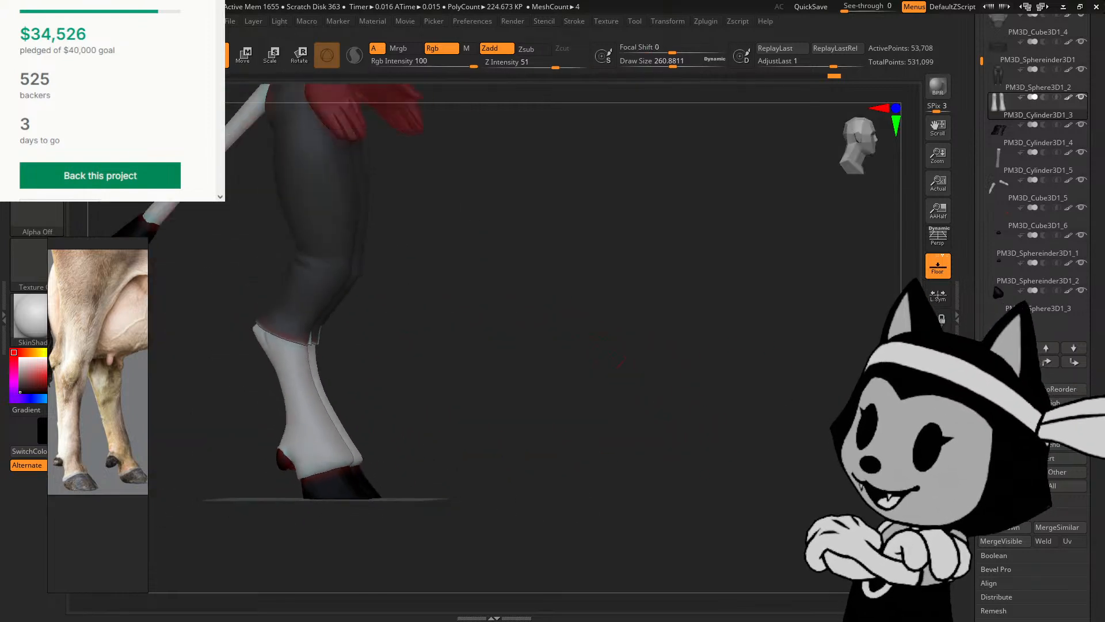
{"action": "left_click_drag", "start_coordinate": [633, 380], "coordinate": [664, 420]}
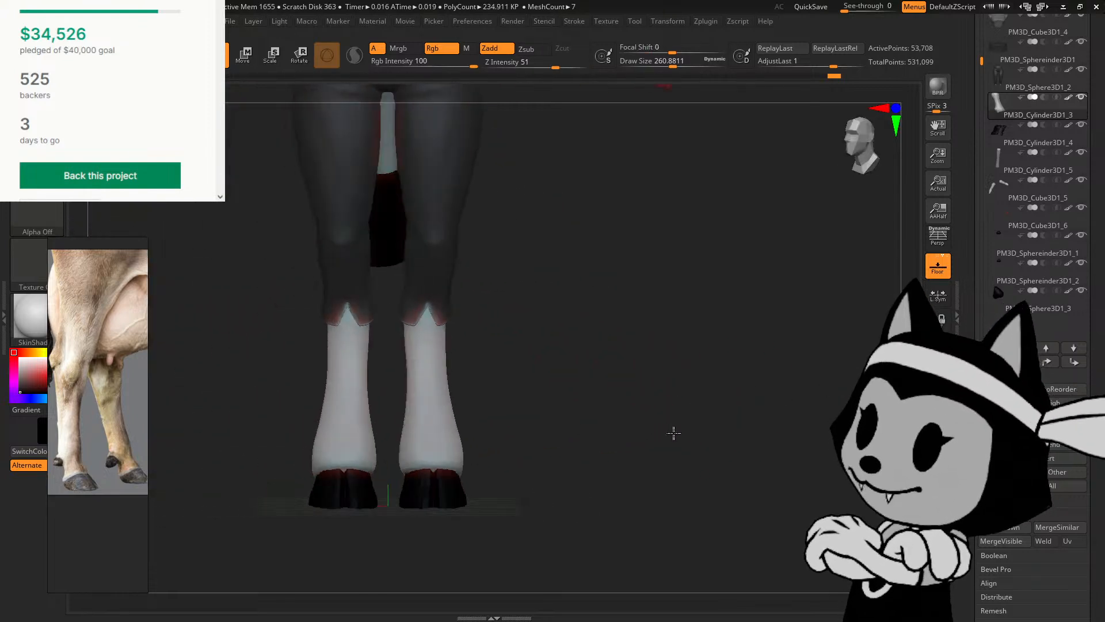
{"action": "mouse_move", "coordinate": [672, 432]}
{"action": "left_mouse_down"}
{"action": "mouse_move", "coordinate": [777, 424]}
{"action": "mouse_move", "coordinate": [686, 419]}
{"action": "left_mouse_up"}
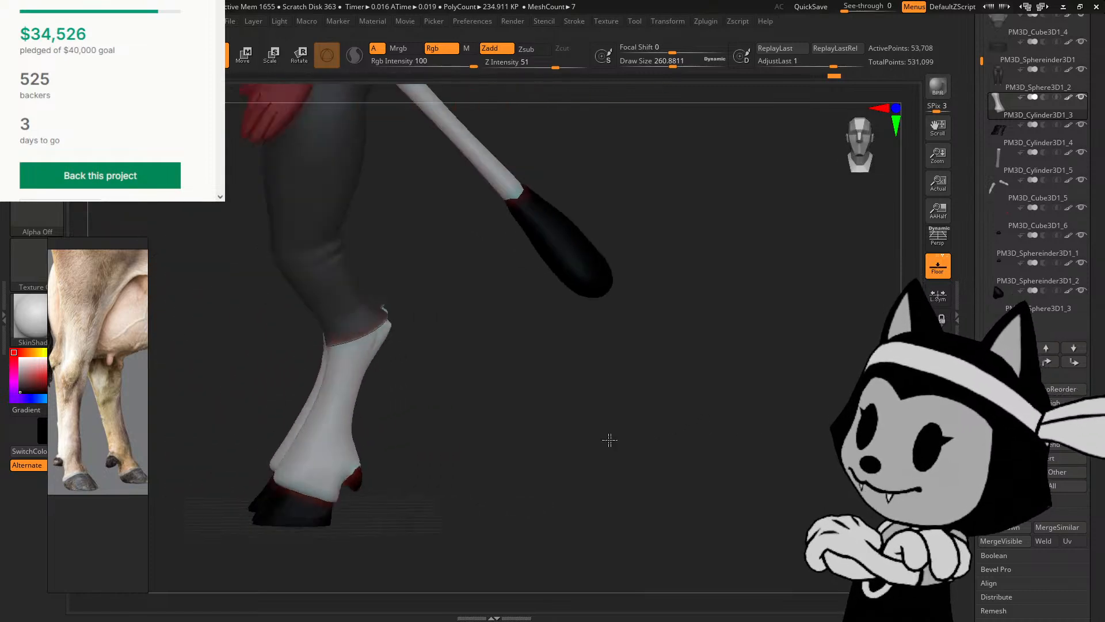
{"action": "left_click_drag", "start_coordinate": [610, 439], "coordinate": [566, 485]}
{"action": "key", "text": "b"}
{"action": "key", "text": "d"}
{"action": "key", "text": "s"}
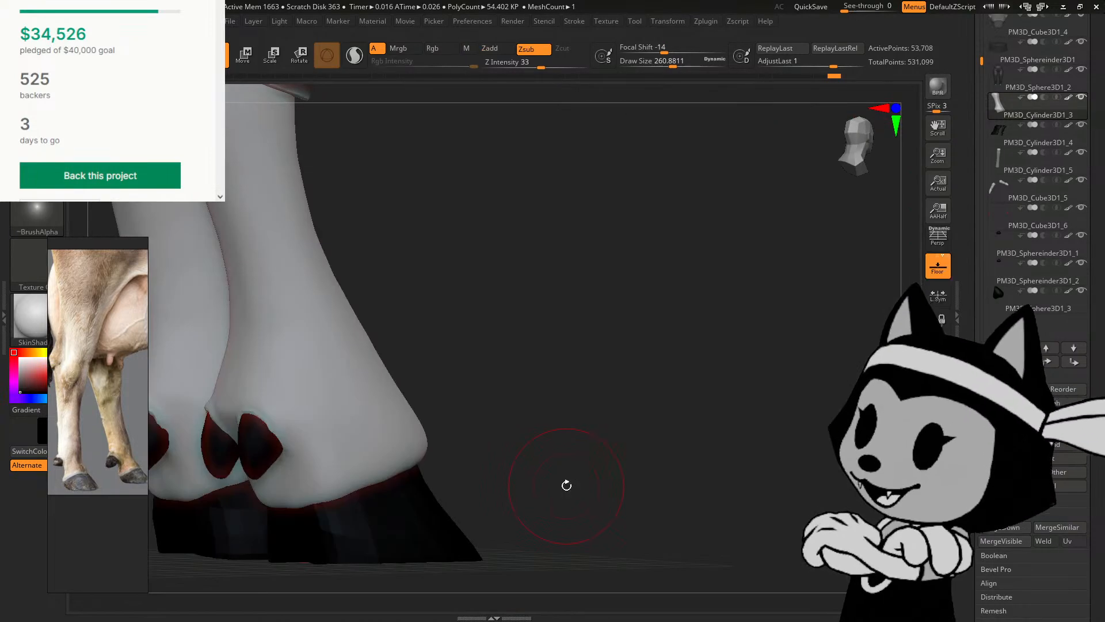
Step: Build up the skin's side lower edge above the hoof with the Standard brush at a draw size of about 125
{"action": "key", "text": "b"}
{"action": "key", "text": "s"}
{"action": "key", "text": "t"}
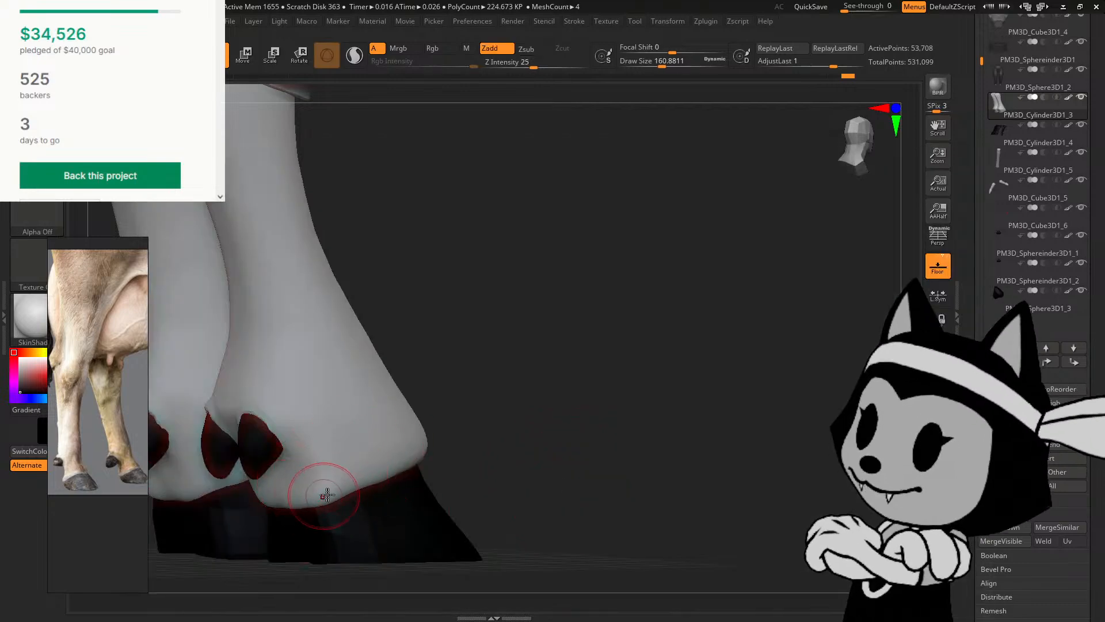
{"action": "key", "text": "["}
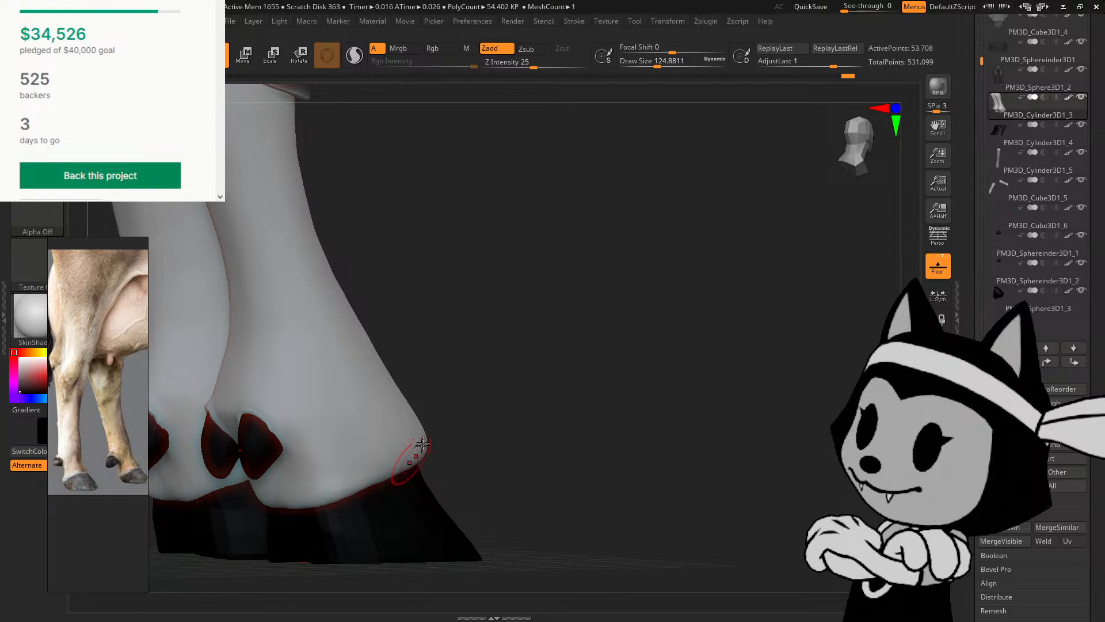
{"action": "left_click_drag", "start_coordinate": [564, 403], "coordinate": [449, 385]}
{"action": "left_click_drag", "start_coordinate": [593, 325], "coordinate": [722, 281]}
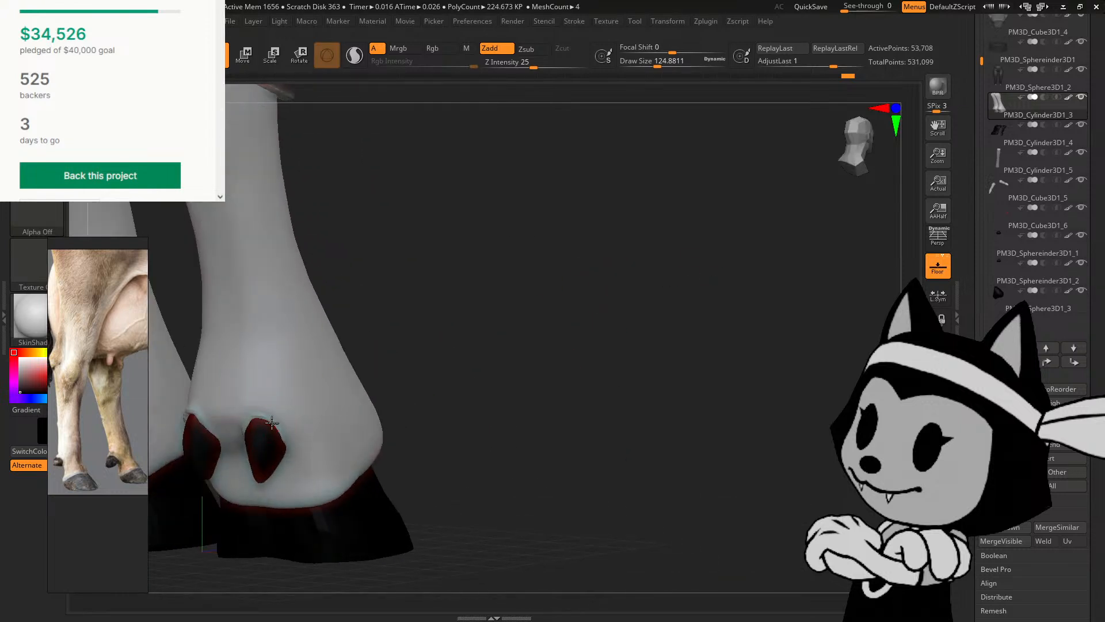
Step: Refine the skin around the dewclaws from behind with the Standard brush at a draw size of about 117
{"action": "left_click_drag", "start_coordinate": [346, 343], "coordinate": [193, 427]}
{"action": "key", "text": "["}
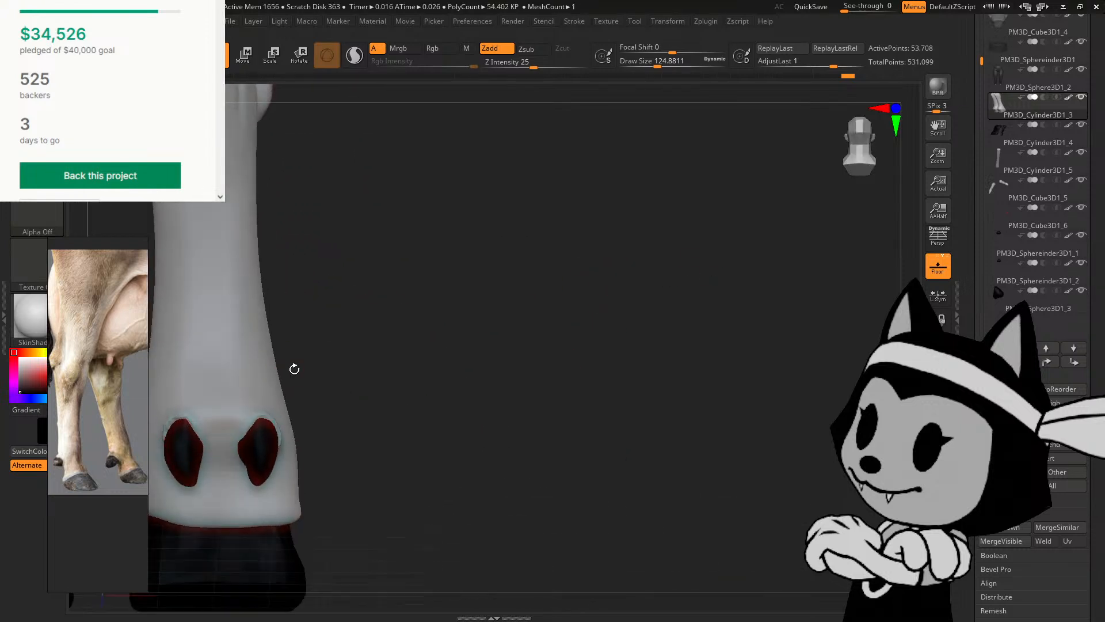
{"action": "left_click_drag", "start_coordinate": [322, 398], "coordinate": [354, 346]}
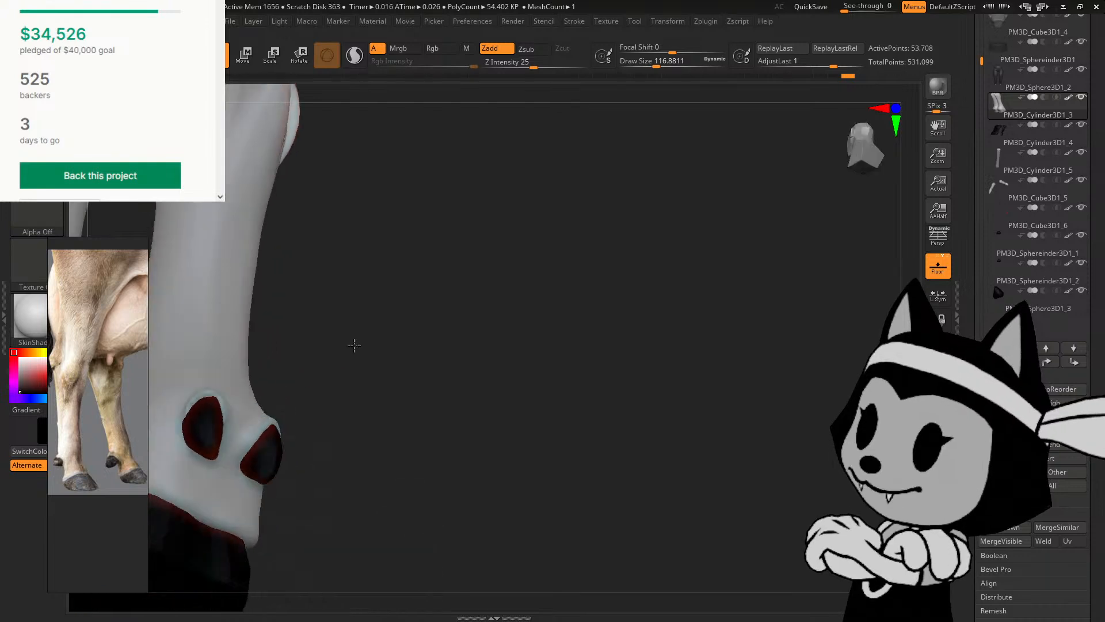
{"action": "left_click_drag", "start_coordinate": [282, 431], "coordinate": [184, 473]}
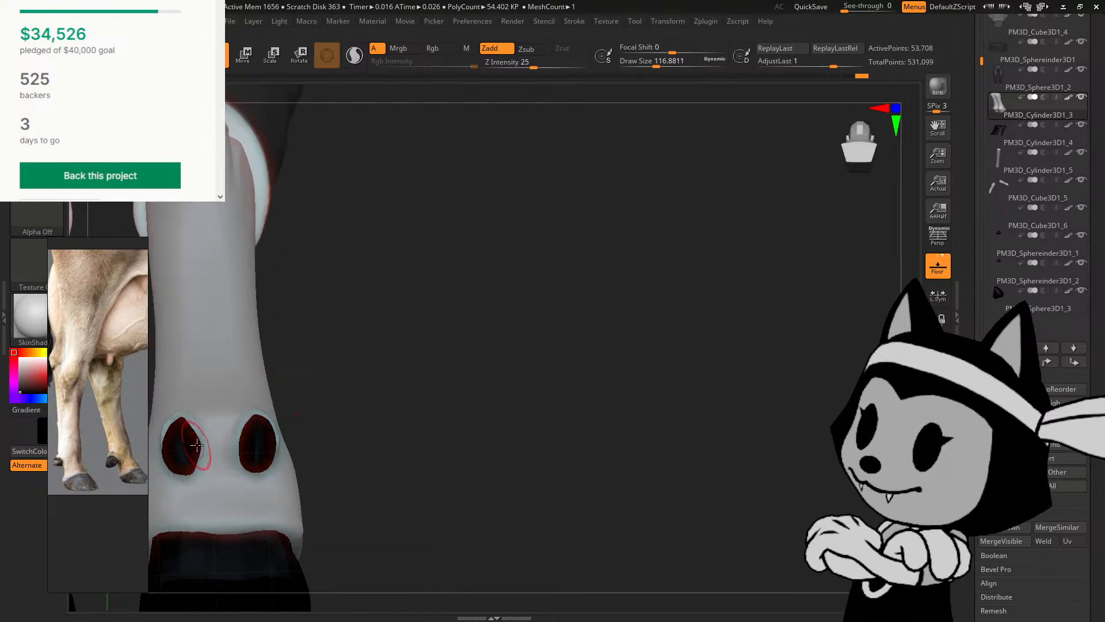
{"action": "left_click_drag", "start_coordinate": [316, 386], "coordinate": [379, 385]}
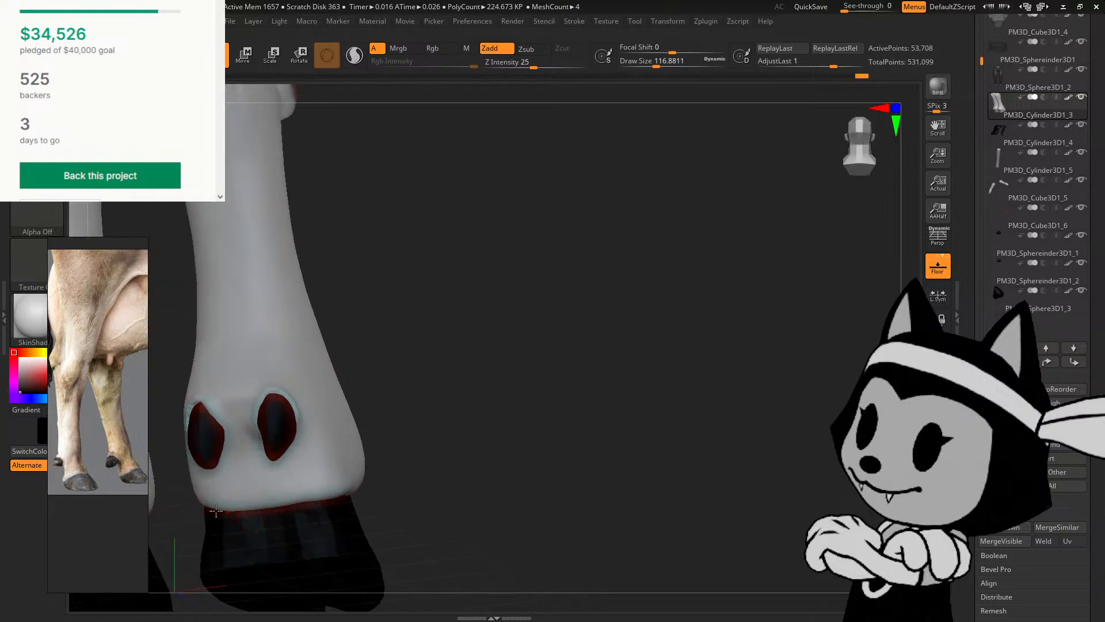
Step: Build up the skin's lower edge around the hooves from the side, front and rear at a draw size of about 117
{"action": "left_click_drag", "start_coordinate": [315, 498], "coordinate": [388, 455]}
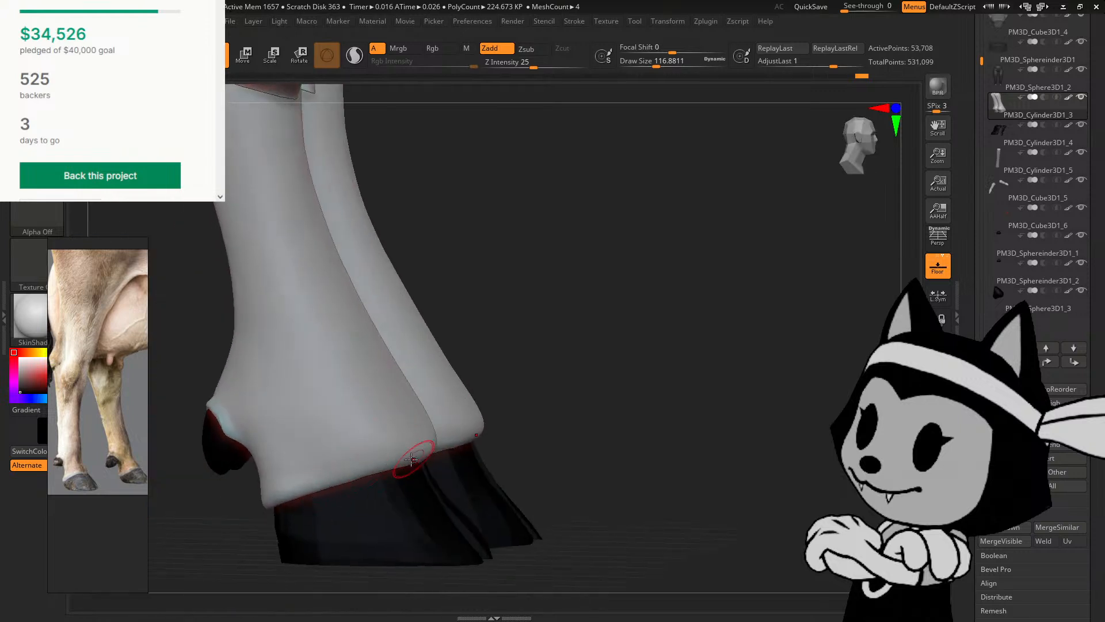
{"action": "left_click_drag", "start_coordinate": [482, 422], "coordinate": [438, 385]}
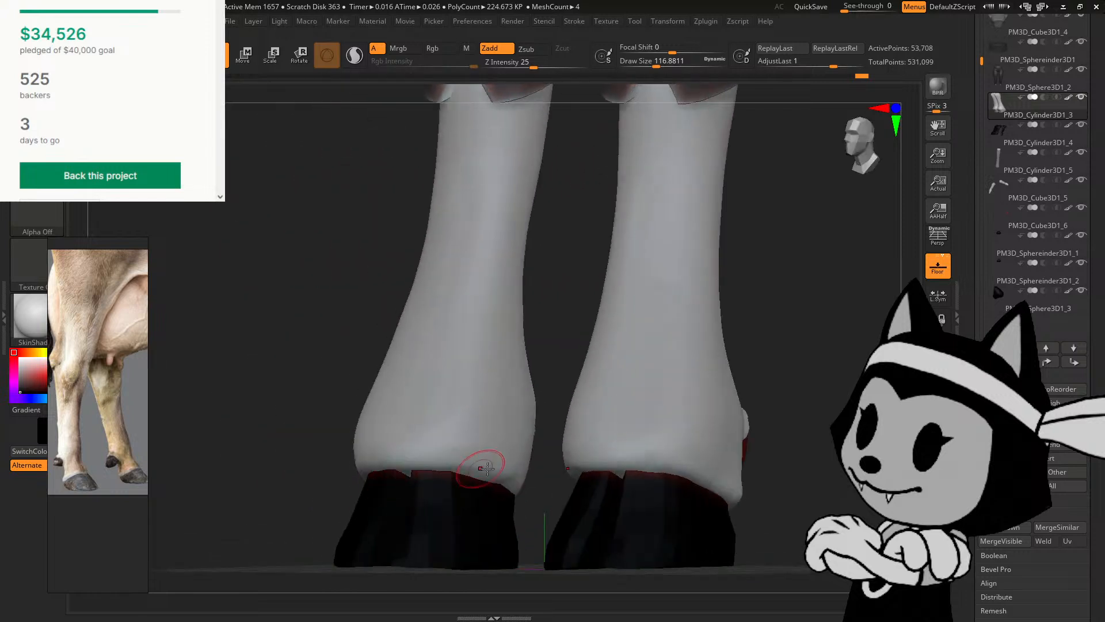
{"action": "left_click_drag", "start_coordinate": [846, 345], "coordinate": [737, 370], "text": "alt"}
{"action": "left_click_drag", "start_coordinate": [260, 296], "coordinate": [229, 299]}
{"action": "left_click_drag", "start_coordinate": [248, 354], "coordinate": [305, 409]}
{"action": "left_click_drag", "start_coordinate": [313, 461], "coordinate": [301, 464]}
{"action": "left_click_drag", "start_coordinate": [436, 495], "coordinate": [368, 470]}
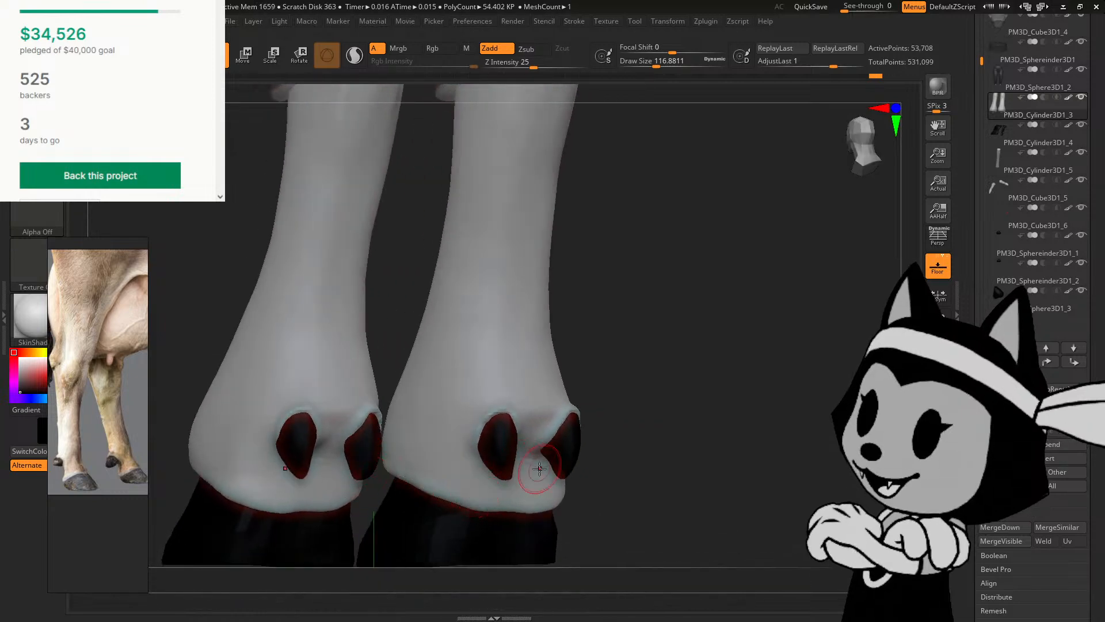
Step: Even out the skin's rear lower edge above the hooves with the Move brush at draw sizes of about 169 to 205, including smoothing
{"action": "key", "text": "b"}
{"action": "key", "text": "m"}
{"action": "key", "text": "v"}
{"action": "key", "text": "bracketright"}
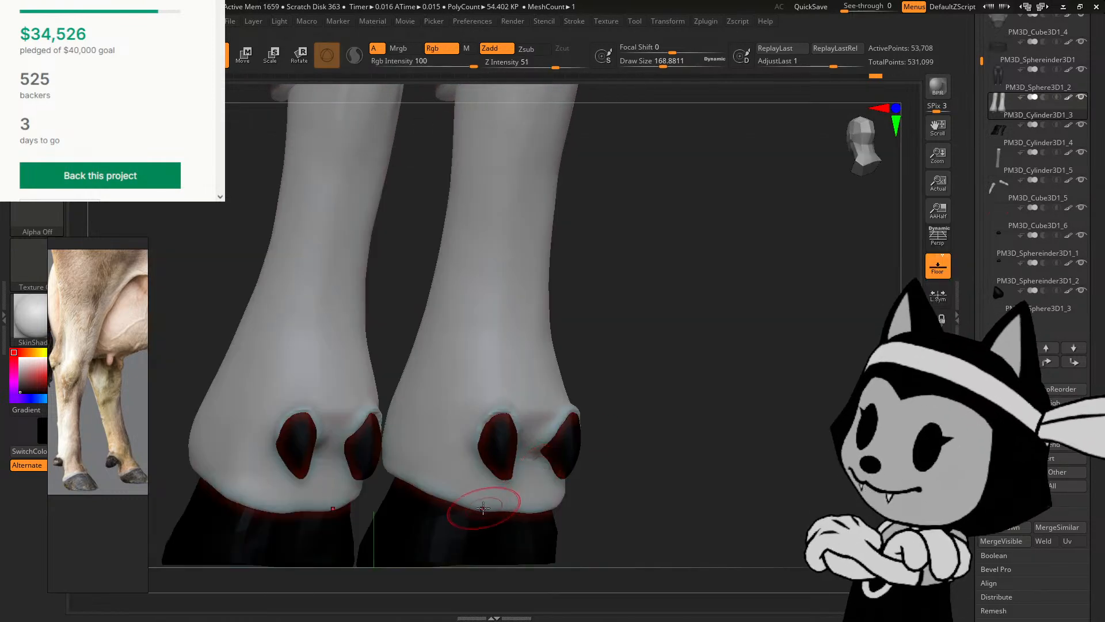
{"action": "left_click_drag", "start_coordinate": [485, 504], "coordinate": [541, 513]}
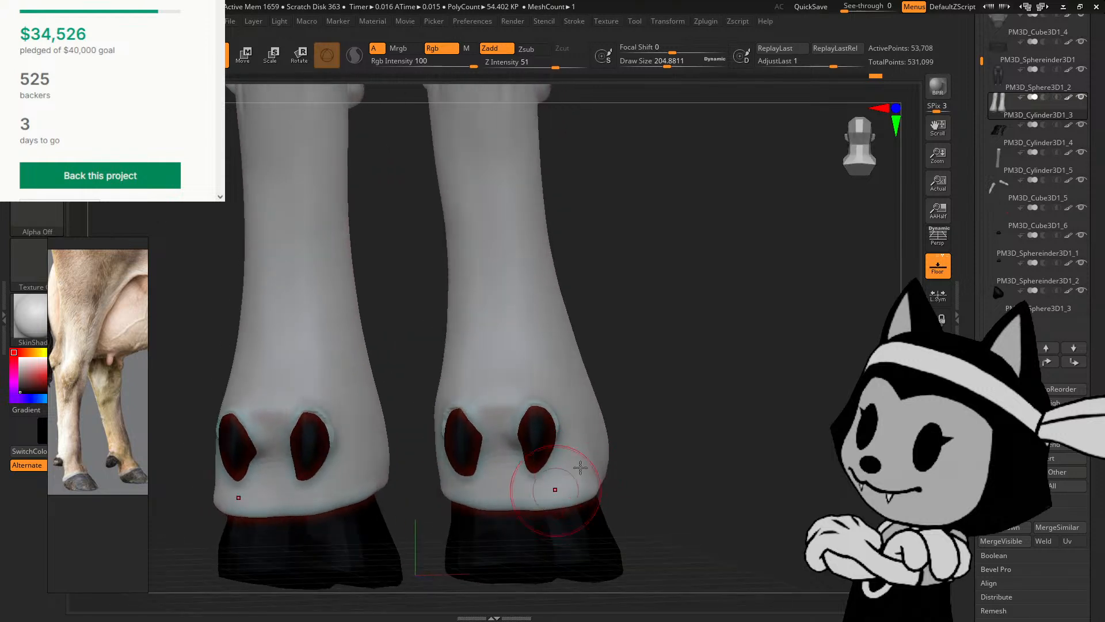
{"action": "left_click_drag", "start_coordinate": [580, 467], "coordinate": [509, 504]}
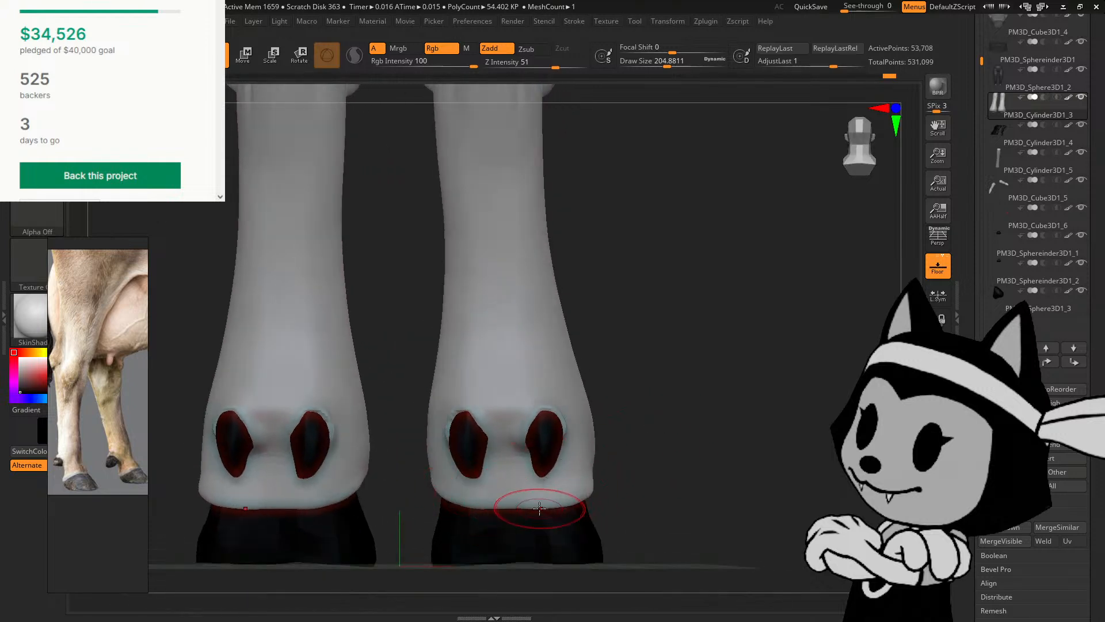
{"action": "right_click_drag", "start_coordinate": [539, 508], "coordinate": [541, 513]}
{"action": "left_click_drag", "start_coordinate": [578, 474], "coordinate": [533, 513], "text": "shift"}
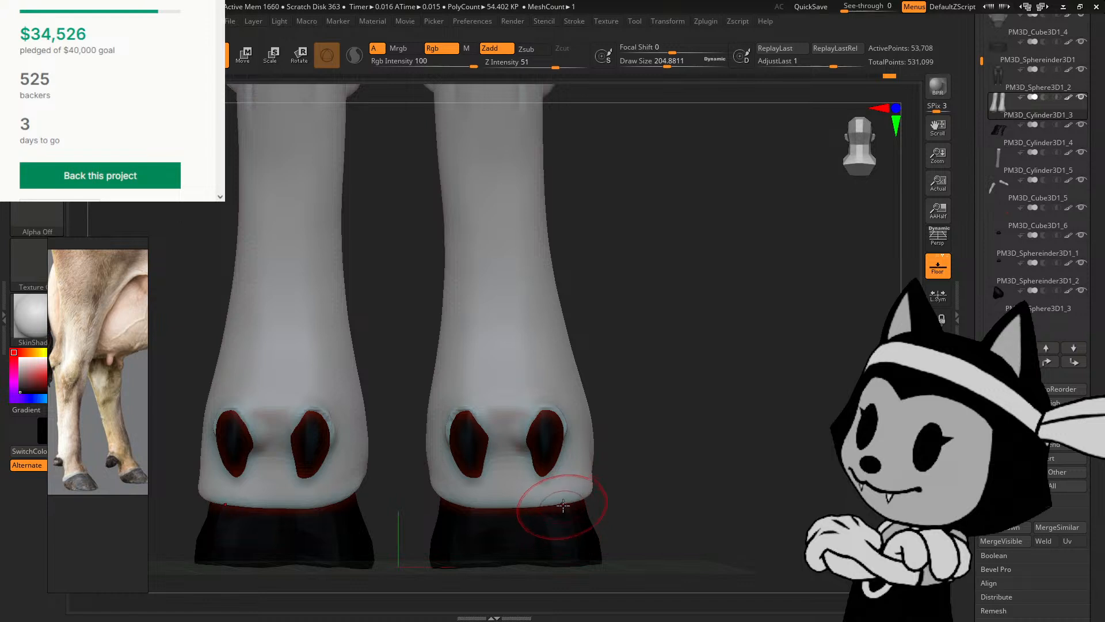
Step: Refine and smooth the skin between the dewclaws and hooves in side and rear views at a draw size of about 205
{"action": "left_click_drag", "start_coordinate": [673, 480], "coordinate": [639, 475]}
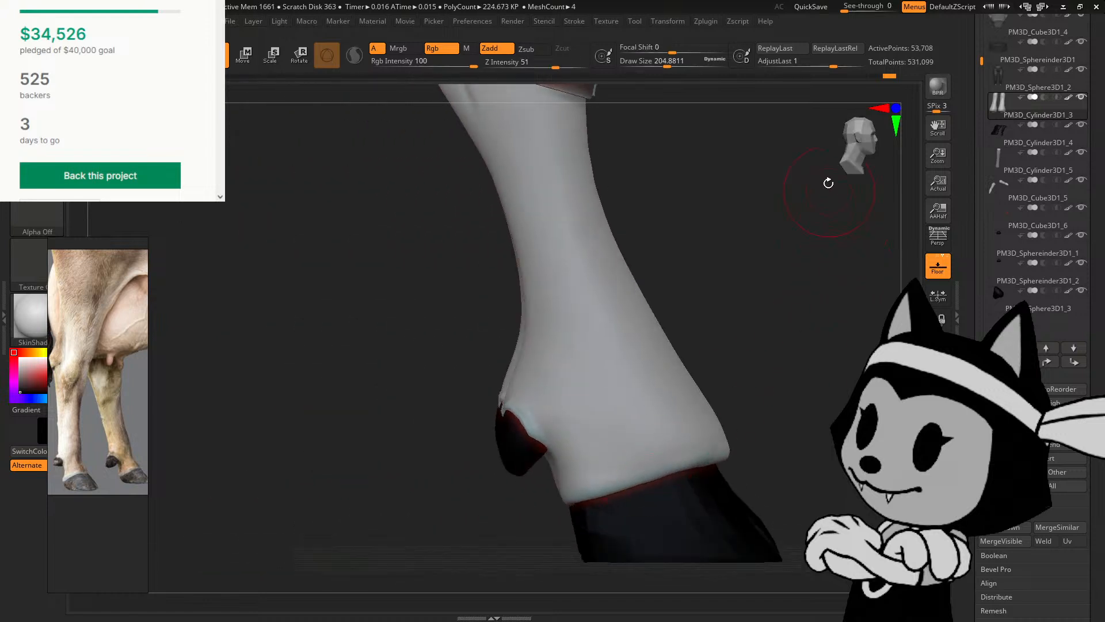
{"action": "left_click_drag", "start_coordinate": [828, 183], "coordinate": [820, 190]}
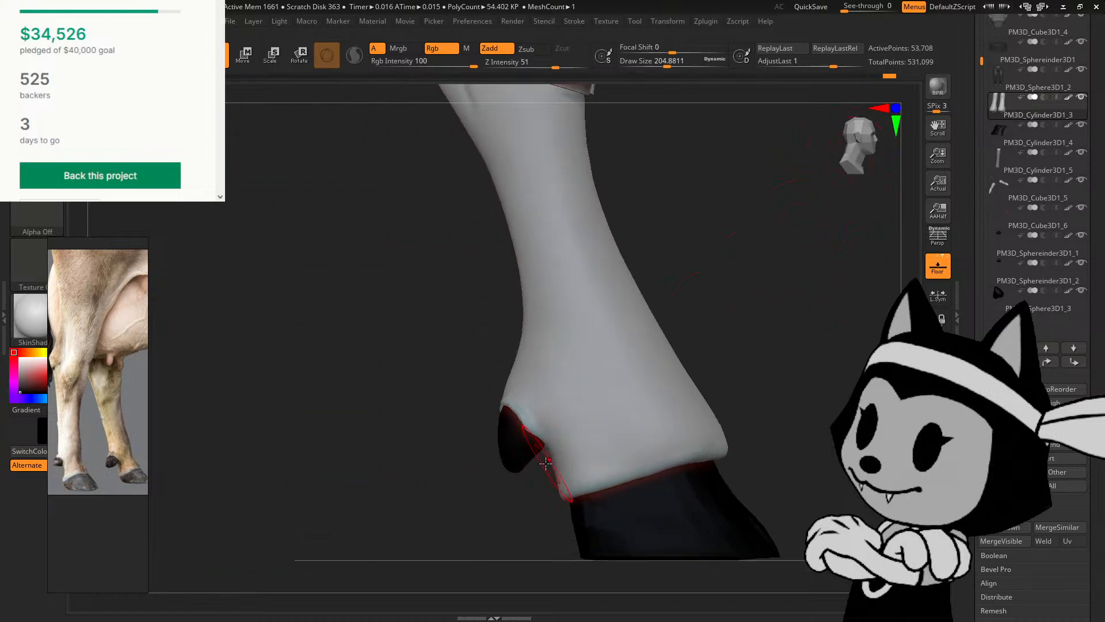
{"action": "left_click_drag", "start_coordinate": [518, 489], "coordinate": [562, 478]}
{"action": "left_click_drag", "start_coordinate": [694, 329], "coordinate": [775, 322]}
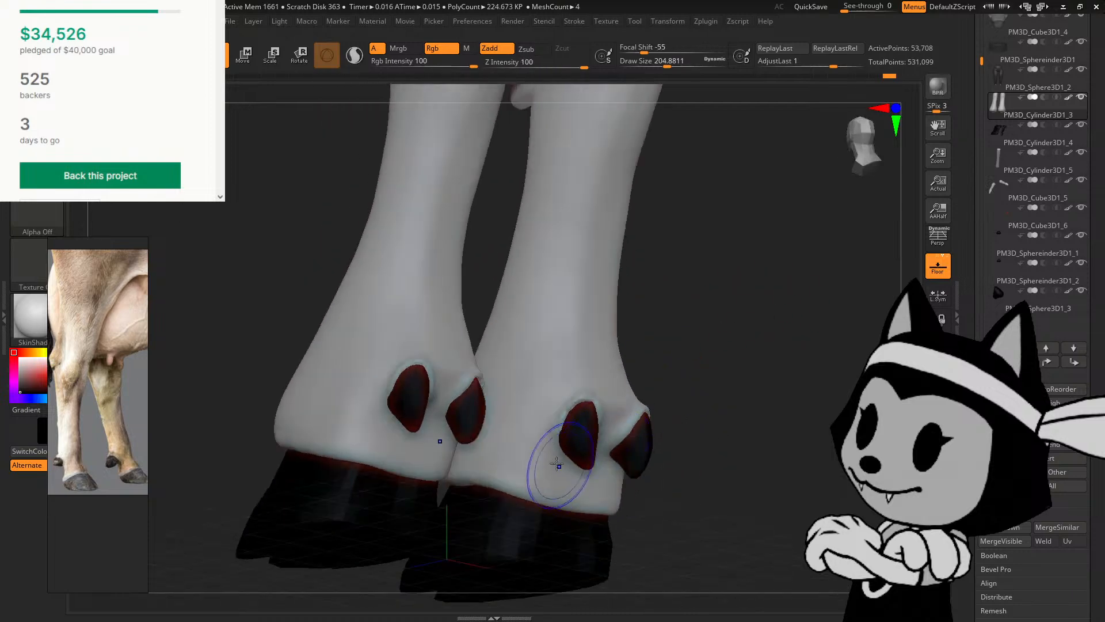
{"action": "mouse_move", "coordinate": [754, 377]}
{"action": "left_mouse_down"}
{"action": "mouse_move", "coordinate": [689, 390]}
{"action": "mouse_move", "coordinate": [714, 391]}
{"action": "left_mouse_up"}
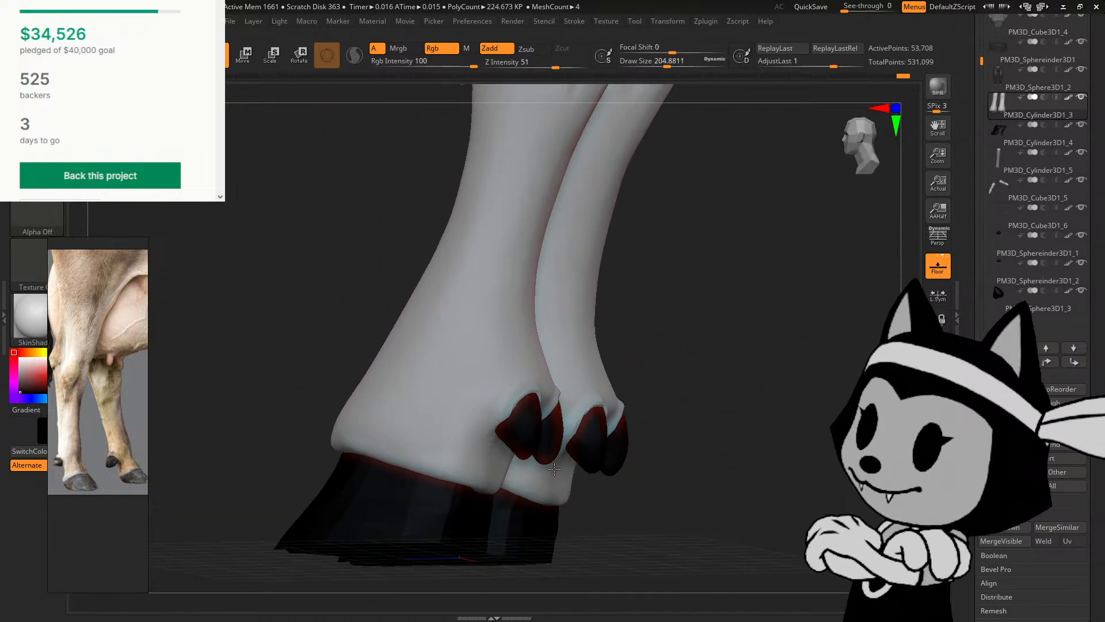
{"action": "left_click_drag", "start_coordinate": [725, 469], "coordinate": [578, 472]}
{"action": "left_click_drag", "start_coordinate": [871, 144], "coordinate": [836, 153]}
{"action": "left_click_drag", "start_coordinate": [828, 291], "coordinate": [841, 251], "text": "alt"}
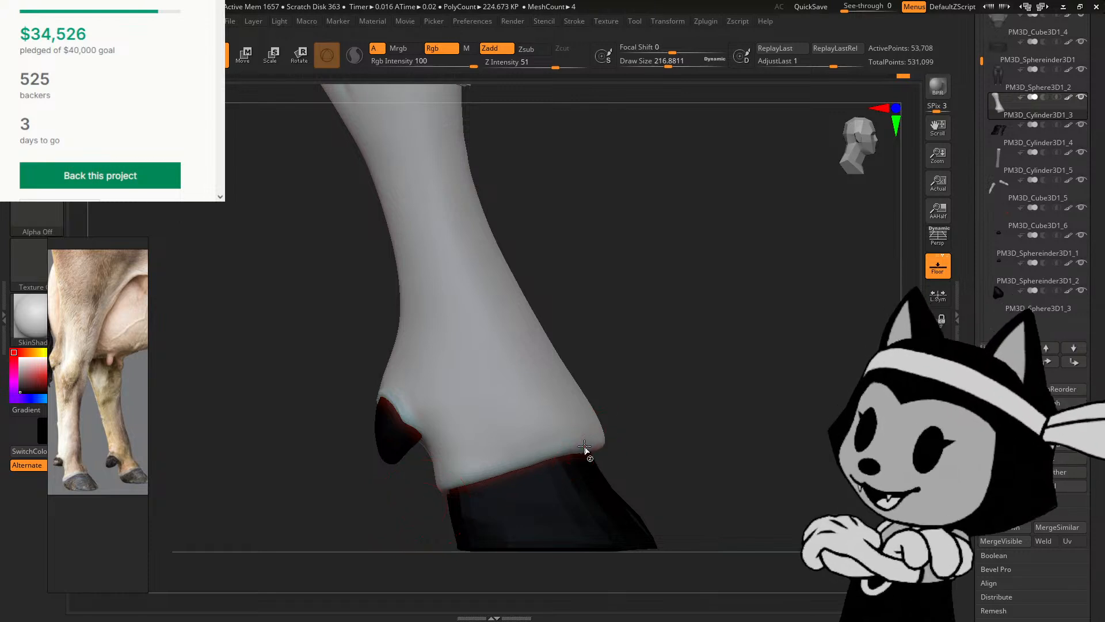
Step: Enlarge the Move brush to about 345 and reshape the skin's side profile above the hoof
{"action": "key", "text": "]"}
{"action": "key", "text": "]"}
{"action": "key", "text": "]"}
{"action": "key", "text": "]"}
{"action": "key", "text": "]"}
{"action": "key", "text": "]"}
{"action": "key", "text": "]"}
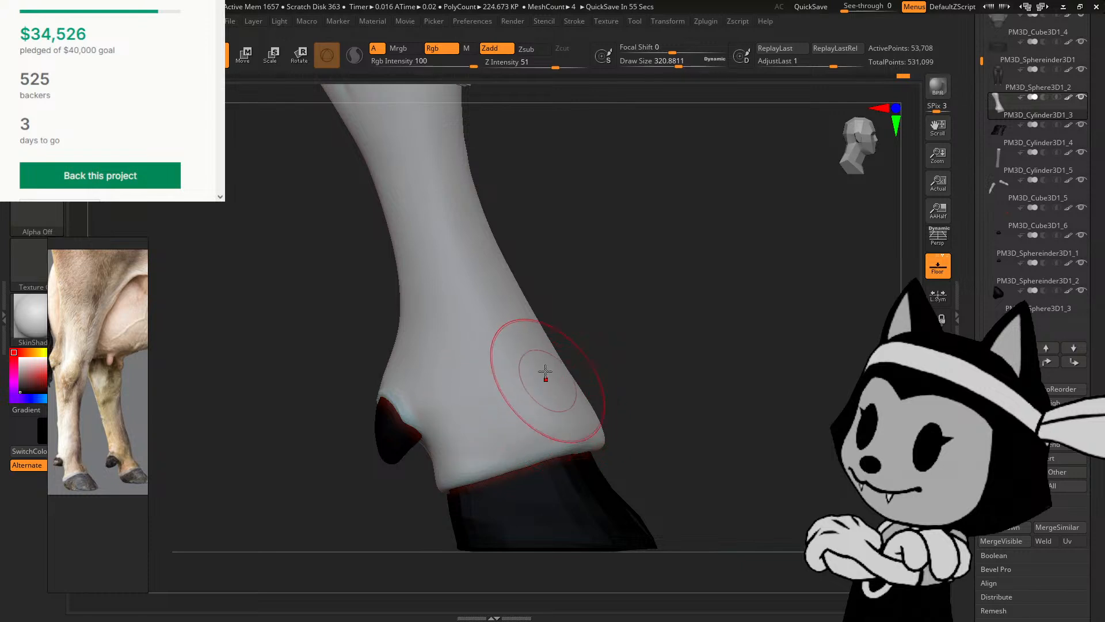
{"action": "key", "text": "]"}
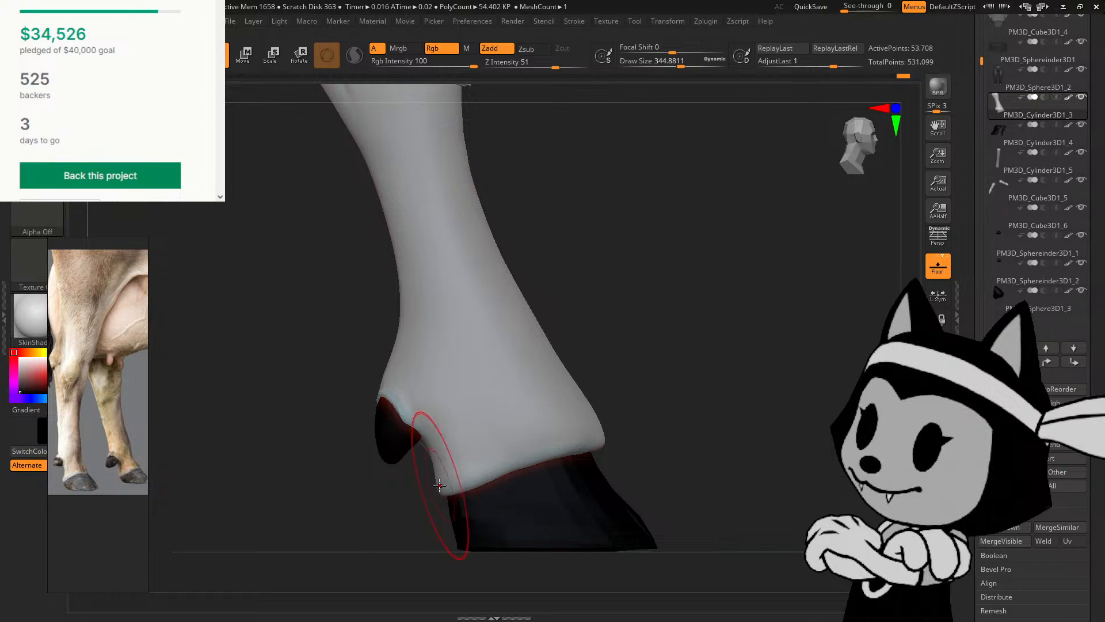
Step: Fine-tune the skin's rear and front corners over the hoof at a draw size of about 273
{"action": "left_click_drag", "start_coordinate": [581, 408], "coordinate": [487, 461]}
{"action": "left_click_drag", "start_coordinate": [384, 563], "coordinate": [770, 198]}
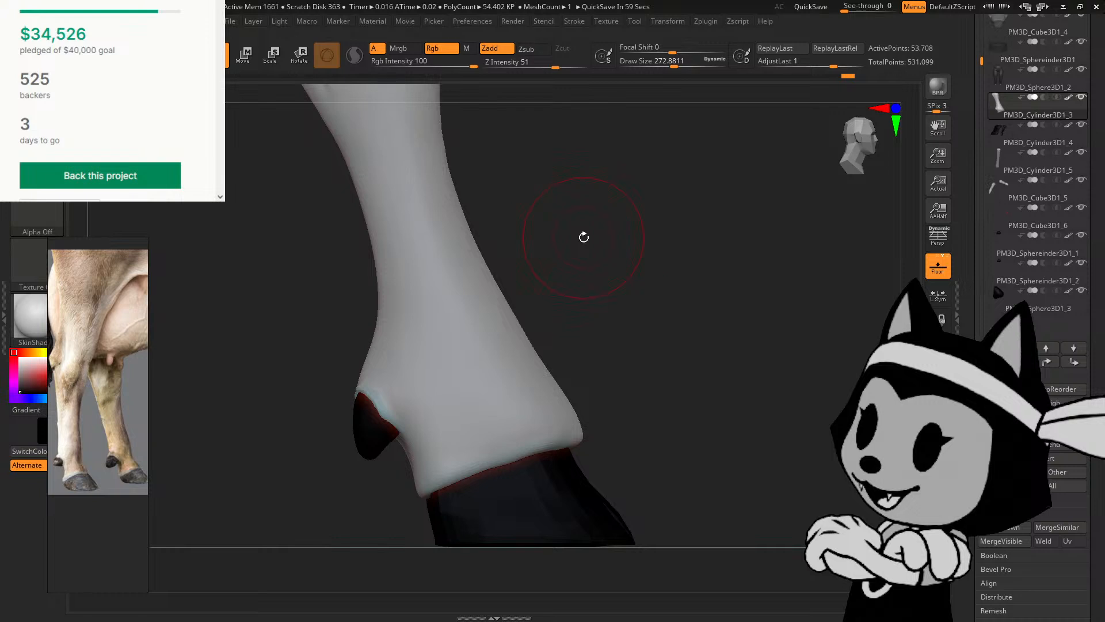
{"action": "left_click_drag", "start_coordinate": [551, 311], "coordinate": [731, 285]}
{"action": "mouse_move", "coordinate": [767, 234]}
{"action": "left_mouse_down"}
{"action": "mouse_move", "coordinate": [753, 222]}
{"action": "mouse_move", "coordinate": [852, 164]}
{"action": "left_mouse_up"}
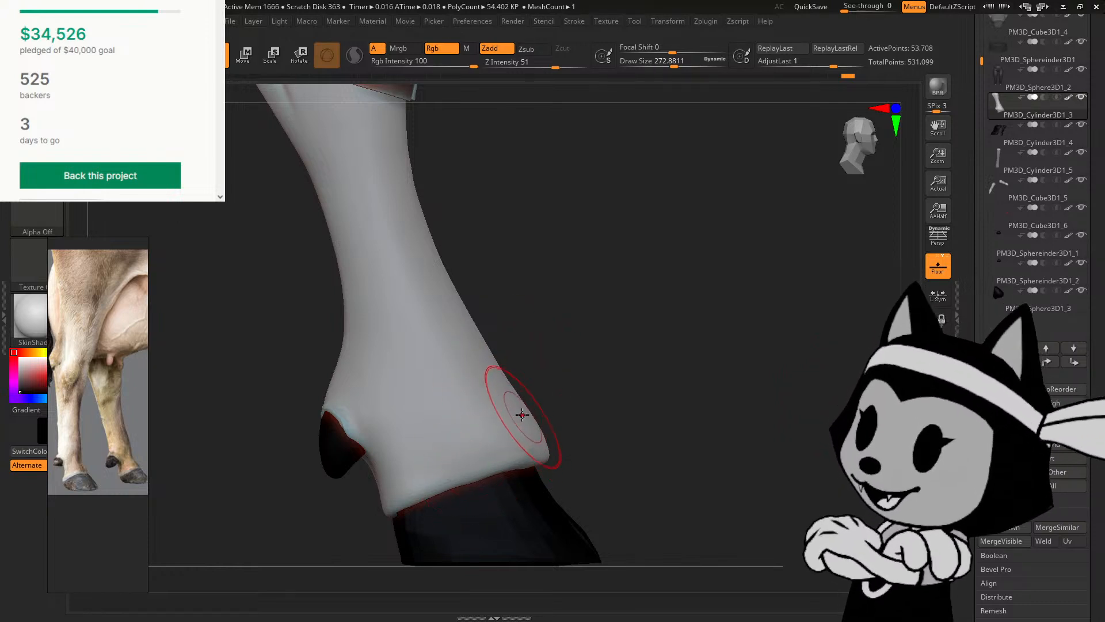
Step: Refine the lower leg's front profile and the skin's front corner with the Move brush at draw sizes of about 341 to 433
{"action": "key", "text": "bracketright"}
{"action": "key", "text": "bracketright"}
{"action": "key", "text": "bracketright"}
{"action": "key", "text": "bracketright"}
{"action": "key", "text": "bracketright"}
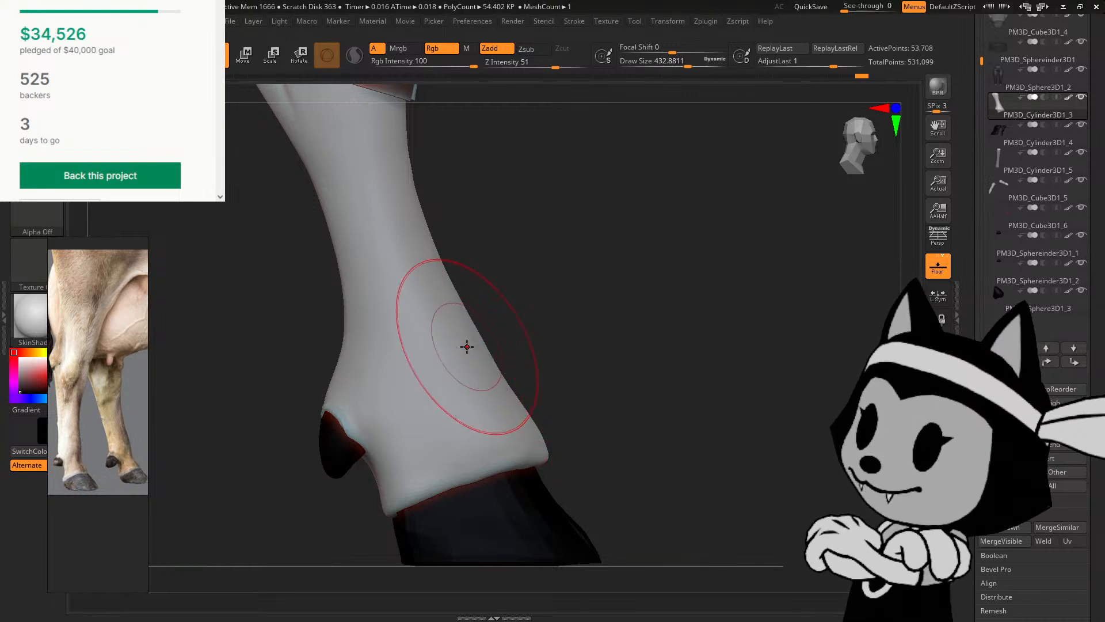
{"action": "key", "text": "bracketleft"}
{"action": "key", "text": "bracketleft"}
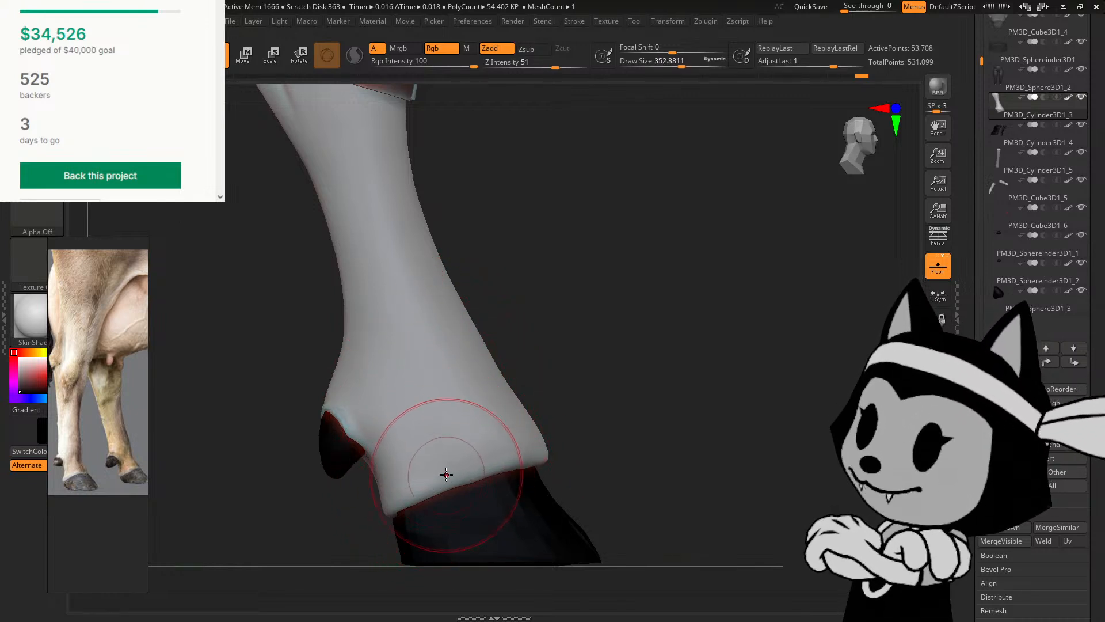
{"action": "key", "text": "bracketleft"}
{"action": "left_click_drag", "start_coordinate": [533, 364], "coordinate": [535, 380]}
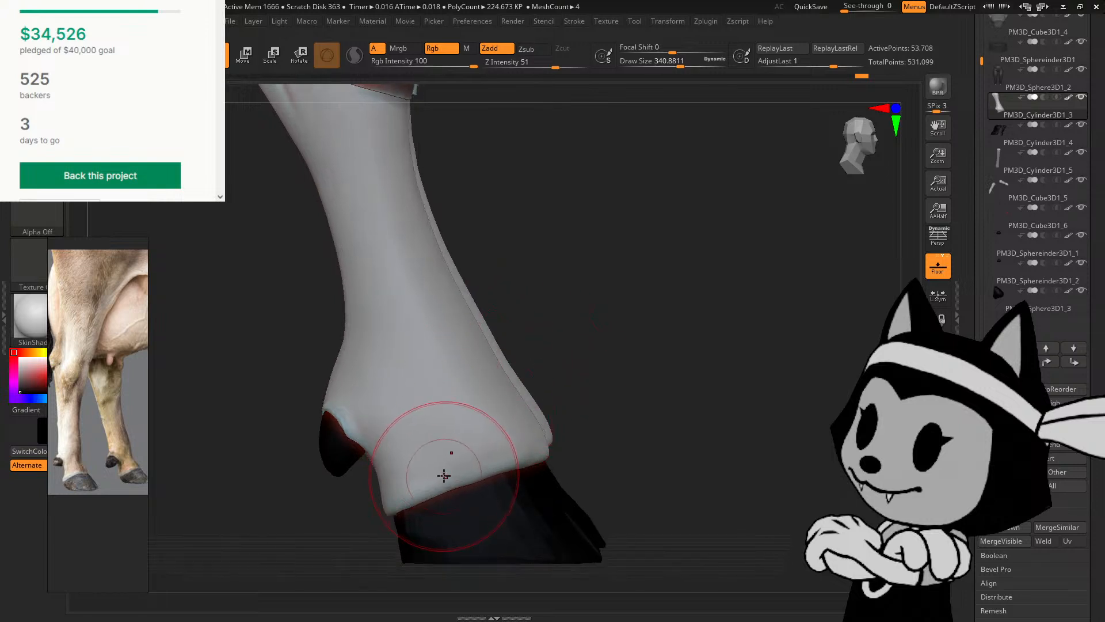
Step: Reduce the Move brush to draw sizes of about 113 to 145 and reshape the skin capping the tops of the dewclaws
{"action": "mouse_move", "coordinate": [521, 341]}
{"action": "left_mouse_down"}
{"action": "mouse_move", "coordinate": [578, 334]}
{"action": "mouse_move", "coordinate": [540, 337]}
{"action": "mouse_move", "coordinate": [310, 469]}
{"action": "left_mouse_up"}
{"action": "key", "text": "bracketleft"}
{"action": "key", "text": "bracketleft"}
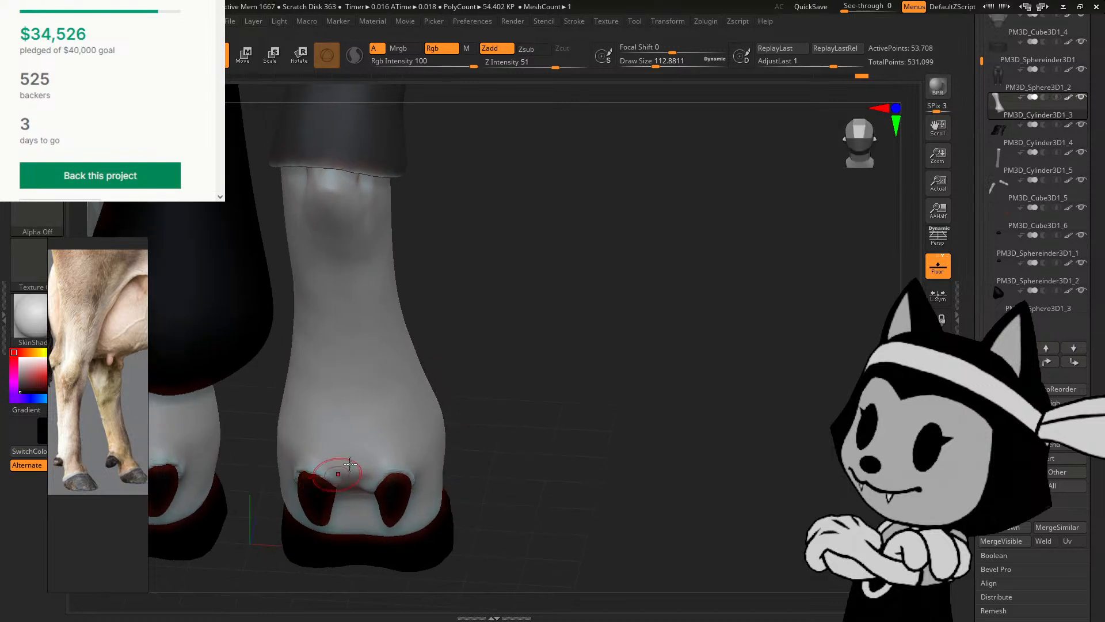
{"action": "mouse_move", "coordinate": [461, 393]}
{"action": "left_mouse_down"}
{"action": "mouse_move", "coordinate": [458, 363]}
{"action": "mouse_move", "coordinate": [521, 334]}
{"action": "mouse_move", "coordinate": [495, 365]}
{"action": "left_mouse_up"}
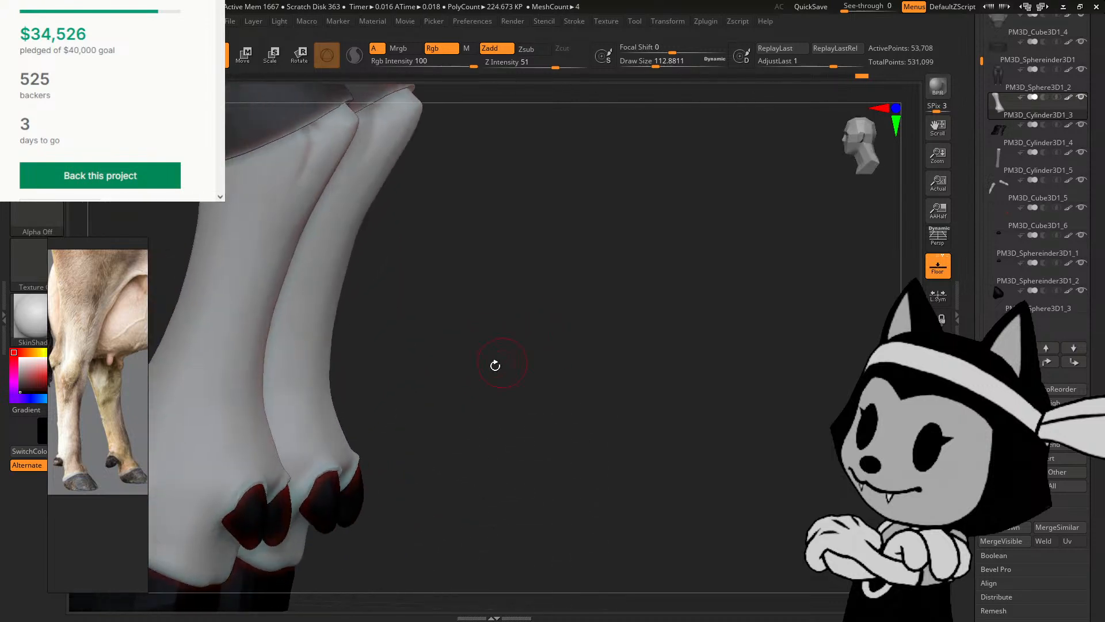
{"action": "left_click_drag", "start_coordinate": [403, 414], "coordinate": [398, 419]}
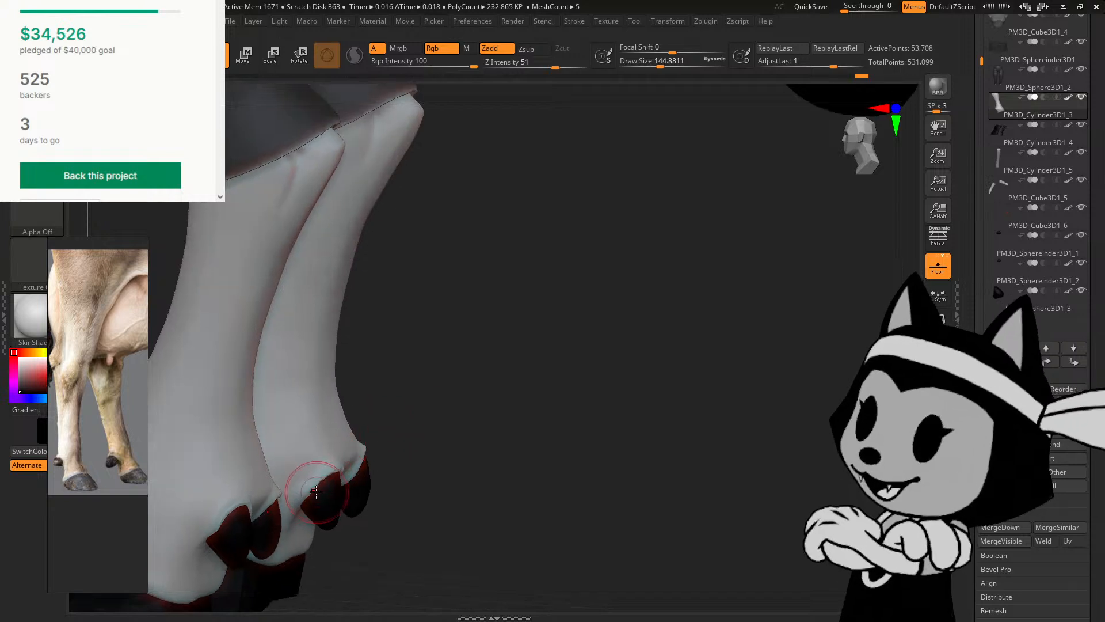
{"action": "left_click_drag", "start_coordinate": [313, 491], "coordinate": [317, 484]}
{"action": "left_click_drag", "start_coordinate": [434, 400], "coordinate": [422, 423]}
{"action": "key", "text": "bracketleft"}
{"action": "left_click_drag", "start_coordinate": [320, 481], "coordinate": [326, 476]}
{"action": "mouse_move", "coordinate": [459, 345]}
{"action": "left_mouse_down"}
{"action": "mouse_move", "coordinate": [404, 323]}
{"action": "mouse_move", "coordinate": [402, 345]}
{"action": "left_mouse_up"}
{"action": "left_click_drag", "start_coordinate": [350, 467], "coordinate": [353, 462]}
{"action": "mouse_move", "coordinate": [520, 403]}
{"action": "left_mouse_down"}
{"action": "mouse_move", "coordinate": [456, 416]}
{"action": "mouse_move", "coordinate": [477, 434]}
{"action": "left_mouse_up"}
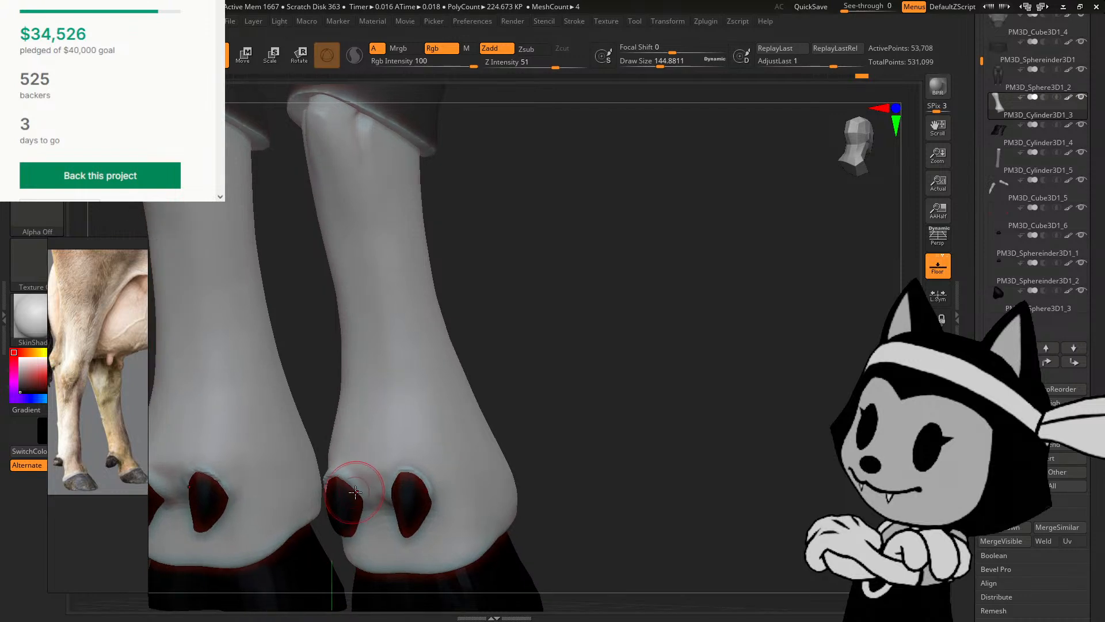
Step: Adjust the skin between and above the paired dewclaws from rear angles at a draw size of about 145
{"action": "mouse_move", "coordinate": [738, 395]}
{"action": "left_mouse_down"}
{"action": "mouse_move", "coordinate": [612, 352]}
{"action": "mouse_move", "coordinate": [566, 305]}
{"action": "left_mouse_up"}
{"action": "left_click_drag", "start_coordinate": [401, 430], "coordinate": [395, 417]}
{"action": "left_click_drag", "start_coordinate": [567, 374], "coordinate": [509, 369]}
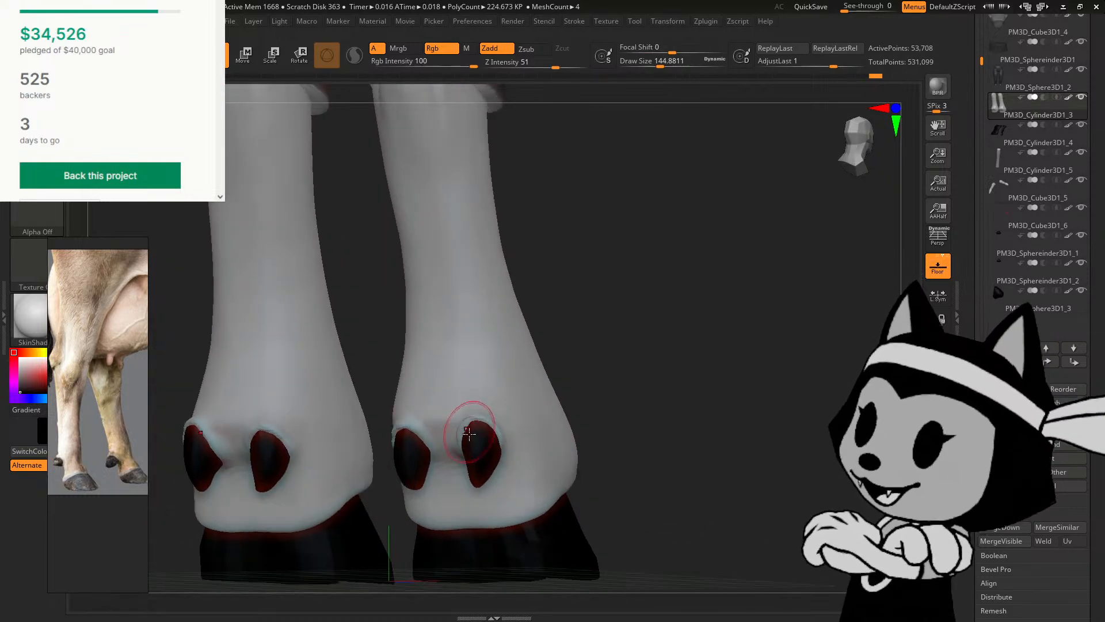
{"action": "left_click_drag", "start_coordinate": [567, 320], "coordinate": [606, 371]}
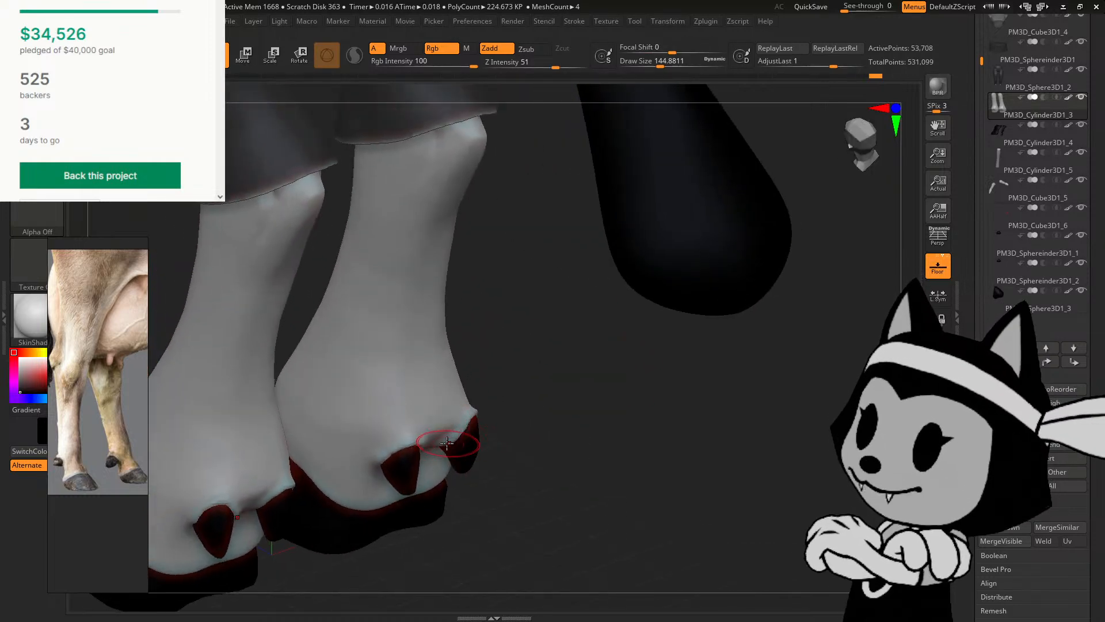
{"action": "left_click_drag", "start_coordinate": [519, 400], "coordinate": [584, 354]}
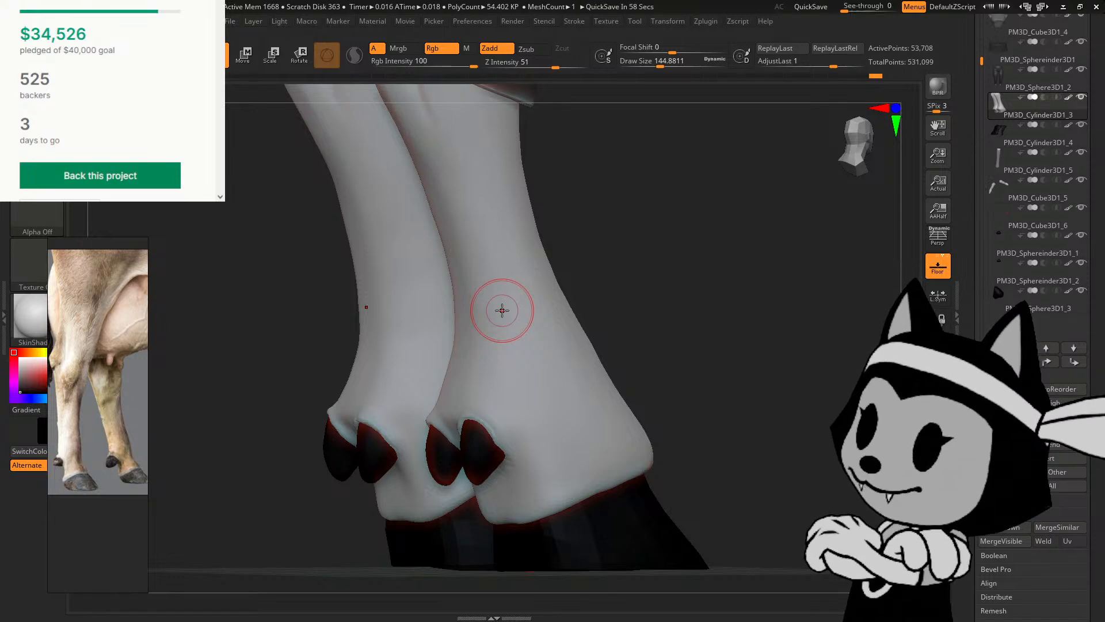
Step: Work on the skin rims around the dewclaws with the DamStandard and Standard brushes at a draw size of about 69
{"action": "key", "text": "b"}
{"action": "left_click", "coordinate": [600, 311]}
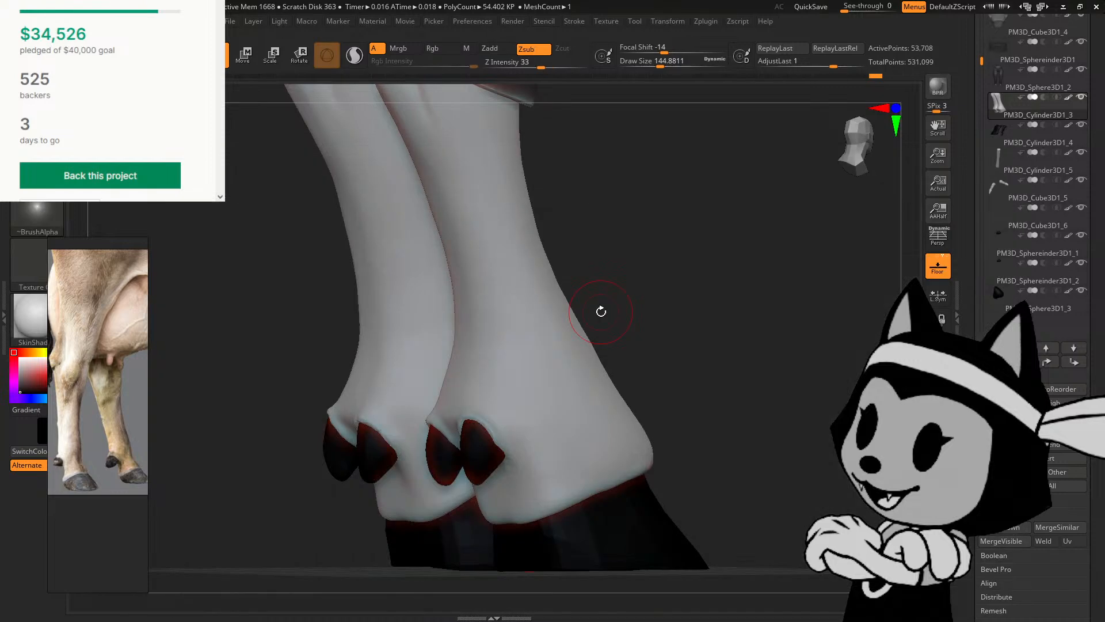
{"action": "key", "text": "b"}
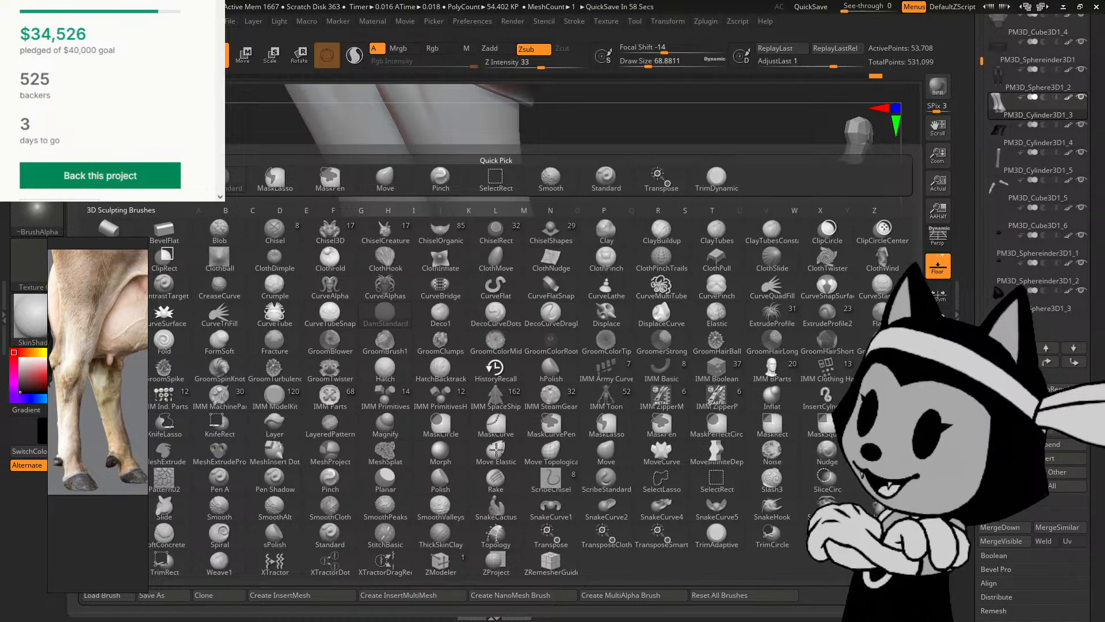
{"action": "key", "text": "s"}
{"action": "key", "text": "t"}
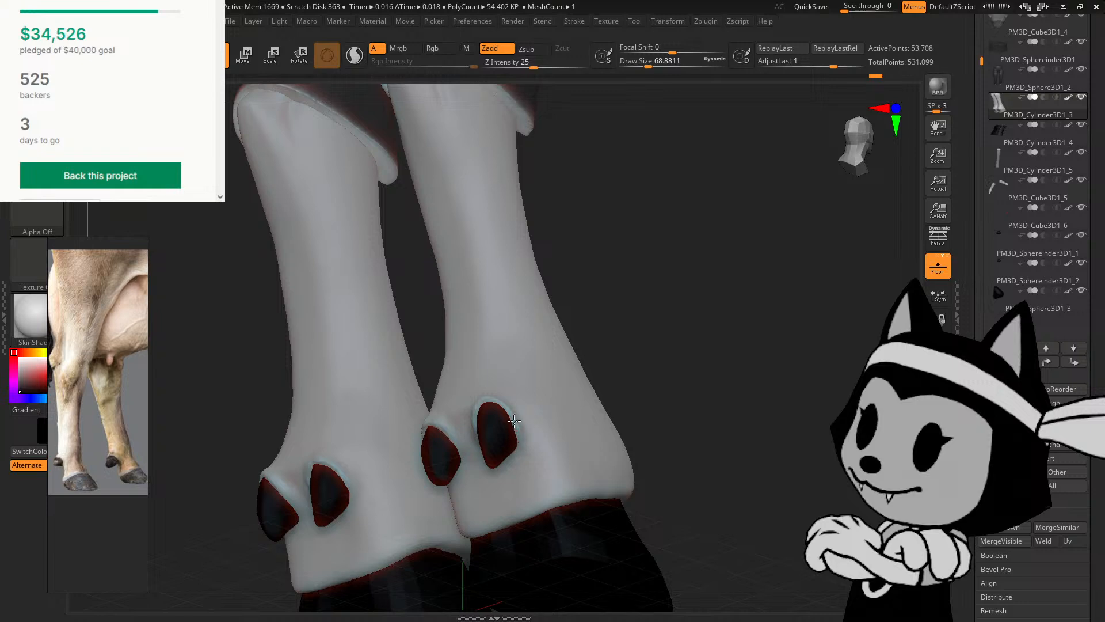
{"action": "right_click_drag", "start_coordinate": [514, 422], "coordinate": [646, 338]}
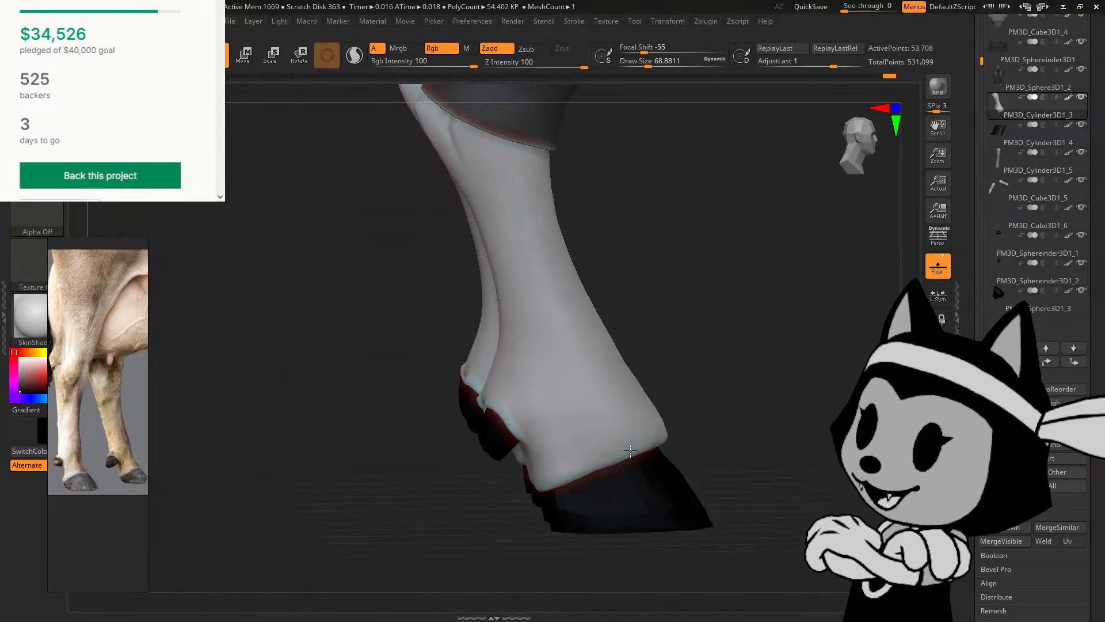
{"action": "right_click_drag", "start_coordinate": [746, 414], "coordinate": [719, 471]}
Step: Return to the Move brush at a draw size of about 229 and reshape and smooth the skin's lower edge over the hooves
{"action": "key", "text": "b"}
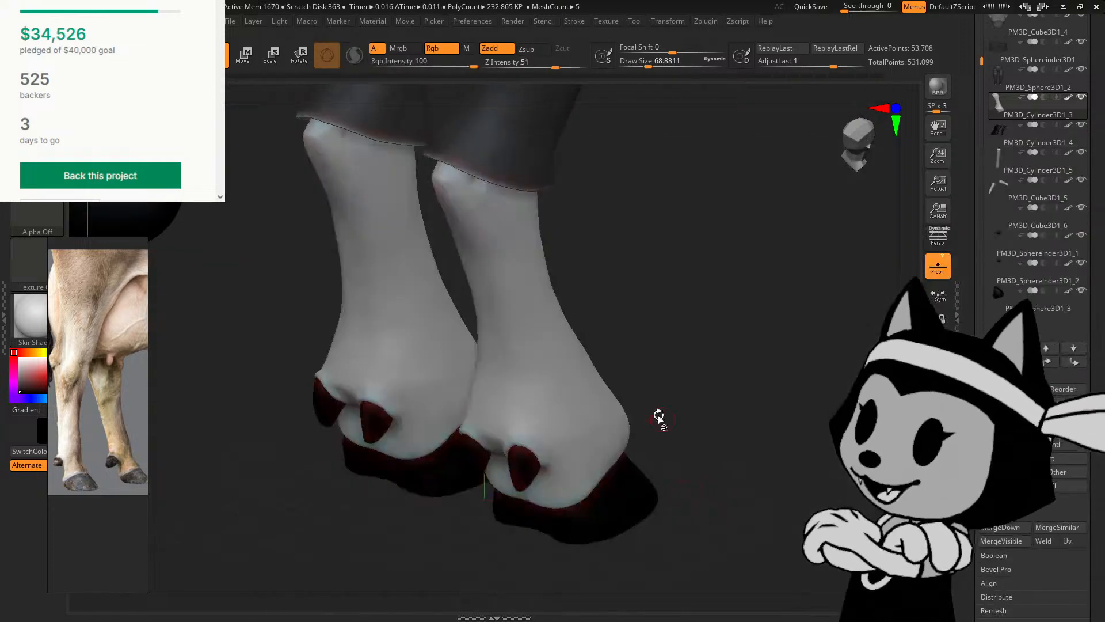
{"action": "key", "text": "bracketright"}
{"action": "key", "text": "bracketright"}
{"action": "key", "text": "bracketright"}
{"action": "key", "text": "bracketright"}
{"action": "key", "text": "bracketright"}
{"action": "key", "text": "bracketright"}
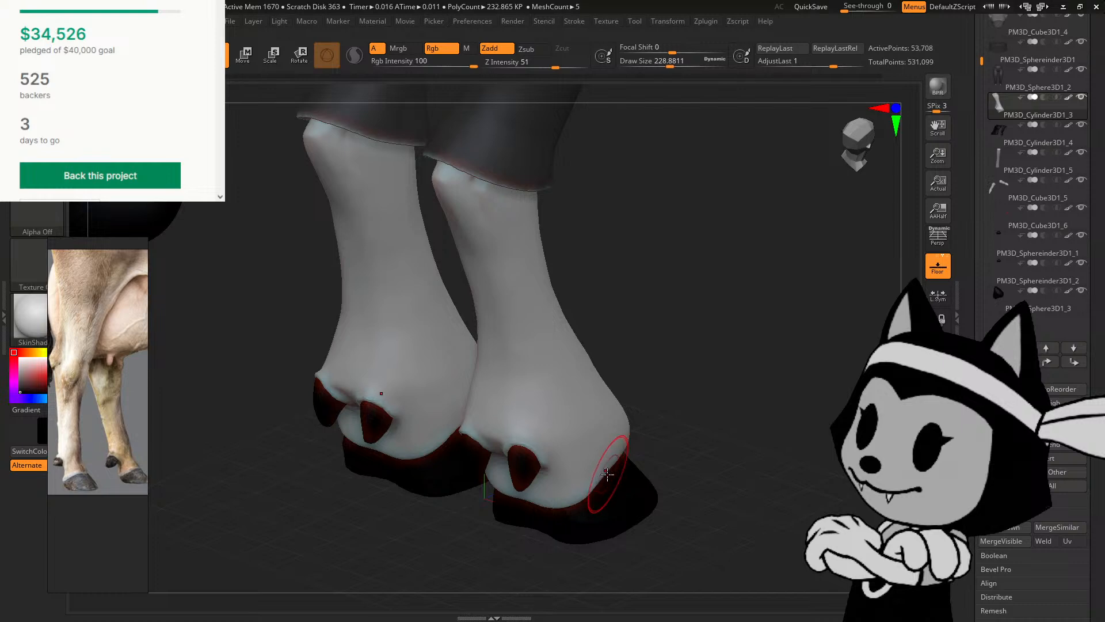
{"action": "right_click_drag", "start_coordinate": [606, 473], "coordinate": [789, 204]}
{"action": "mouse_move", "coordinate": [823, 403]}
{"action": "right_mouse_down", "text": "alt"}
{"action": "mouse_move", "coordinate": [800, 458]}
{"action": "mouse_move", "coordinate": [664, 468]}
{"action": "mouse_move", "coordinate": [792, 464]}
{"action": "right_mouse_up", "text": "alt"}
{"action": "mouse_move", "coordinate": [791, 414]}
{"action": "right_mouse_down", "text": "ctrl"}
{"action": "mouse_move", "coordinate": [742, 446]}
{"action": "mouse_move", "coordinate": [668, 415]}
{"action": "right_mouse_up", "text": "ctrl"}
{"action": "left_click_drag", "start_coordinate": [567, 469], "coordinate": [553, 424], "text": "shift"}
{"action": "left_click_drag", "start_coordinate": [661, 392], "coordinate": [619, 400]}
{"action": "left_click_drag", "start_coordinate": [569, 469], "coordinate": [576, 440], "text": "shift"}
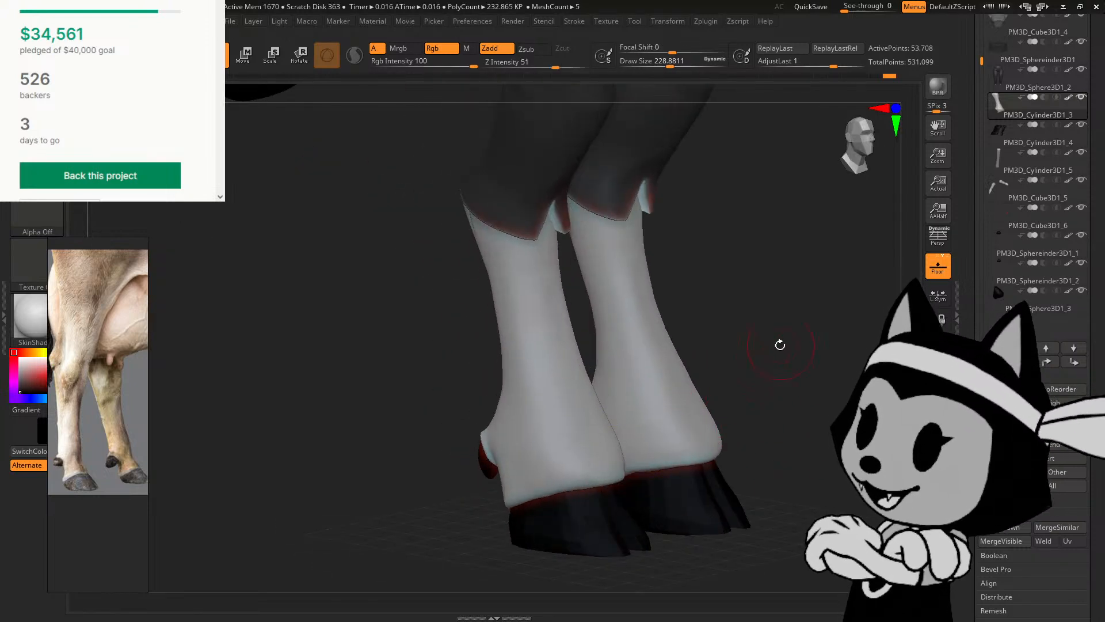
Step: Even out the skin's edge above the hooves from front three-quarter views, keeping the draw size at about 229
{"action": "left_click_drag", "start_coordinate": [779, 343], "coordinate": [740, 369], "text": "shift"}
{"action": "left_click_drag", "start_coordinate": [868, 387], "coordinate": [803, 403]}
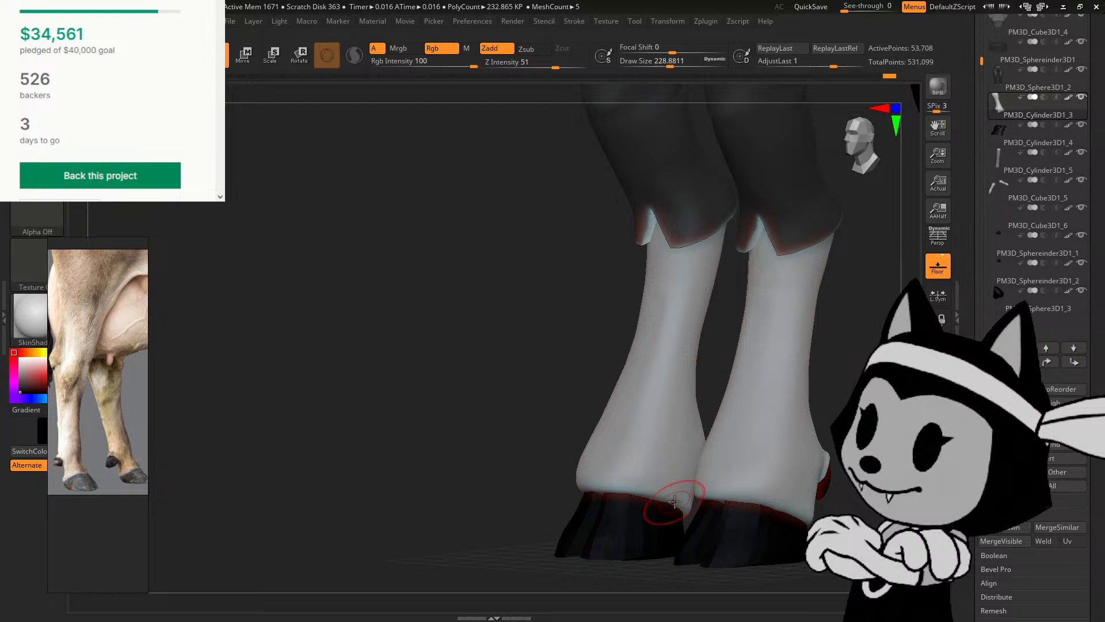
{"action": "left_click_drag", "start_coordinate": [637, 484], "coordinate": [792, 498]}
Step: Frame the whole character and compare its back and front with the full-body concept reference
{"action": "key", "text": "f"}
{"action": "mouse_move", "coordinate": [852, 433]}
{"action": "left_mouse_down"}
{"action": "mouse_move", "coordinate": [673, 412]}
{"action": "mouse_move", "coordinate": [845, 432]}
{"action": "mouse_move", "coordinate": [702, 271]}
{"action": "mouse_move", "coordinate": [708, 234]}
{"action": "mouse_move", "coordinate": [799, 244]}
{"action": "mouse_move", "coordinate": [700, 247]}
{"action": "left_mouse_up"}
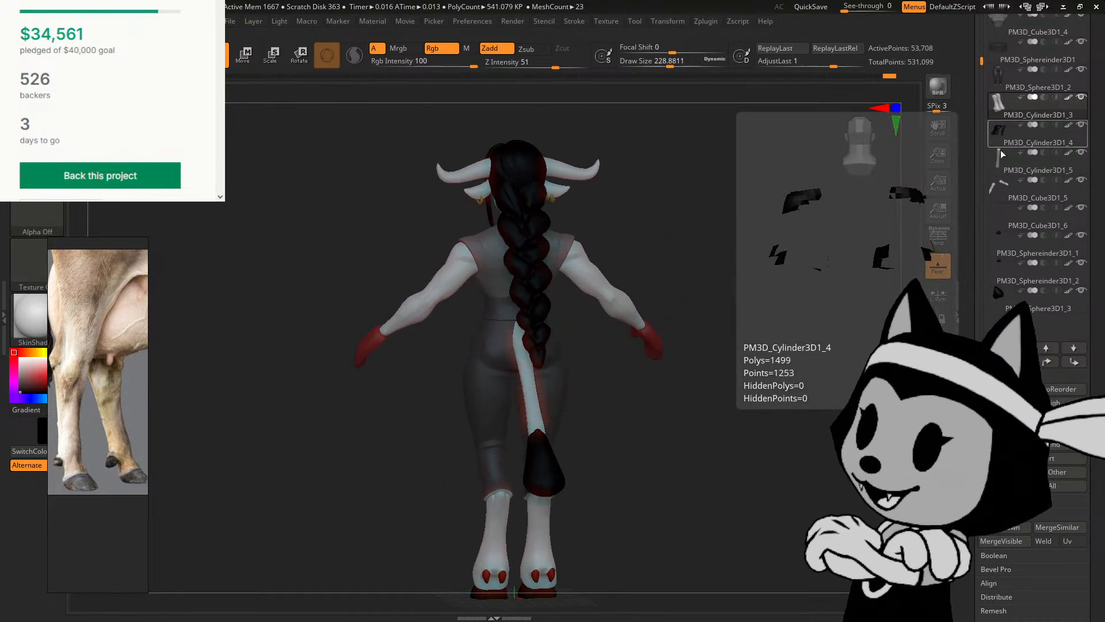
{"action": "left_click_drag", "start_coordinate": [781, 313], "coordinate": [870, 346]}
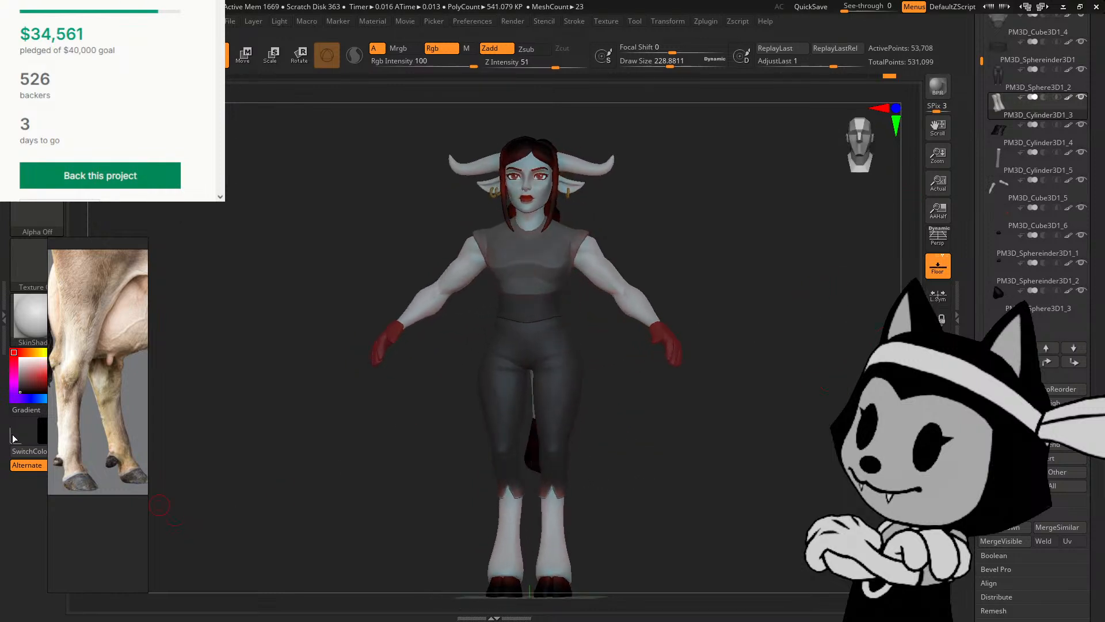
{"action": "scroll", "coordinate": [71, 408], "scroll_direction": "down", "scroll_amount": 9}
{"action": "middle_click_drag", "start_coordinate": [73, 441], "coordinate": [53, 509]}
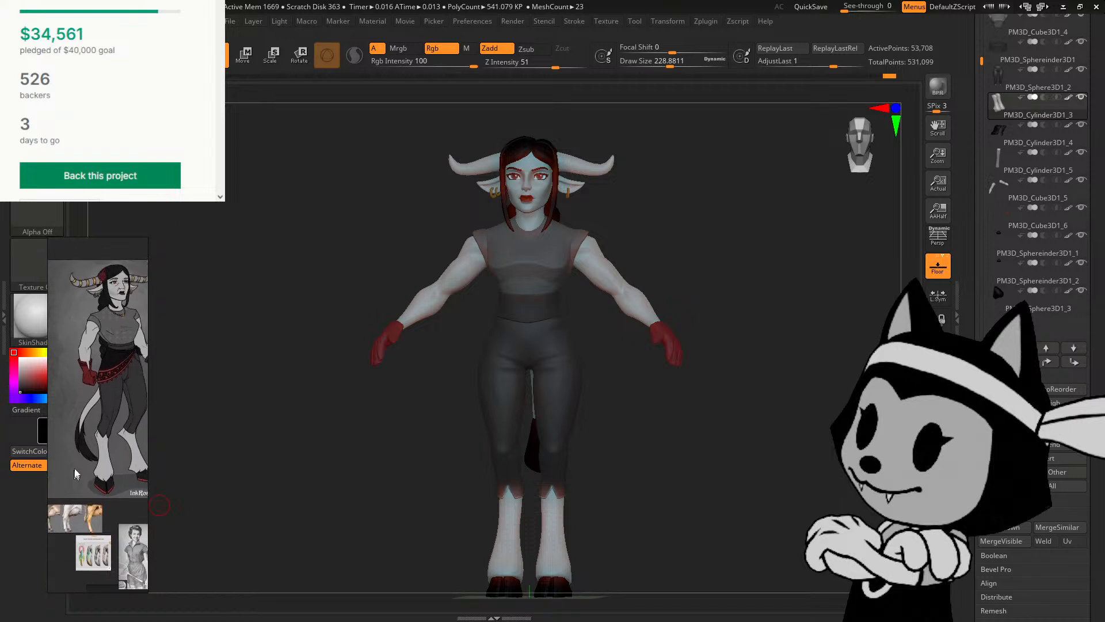
{"action": "scroll", "coordinate": [81, 397], "scroll_direction": "up", "scroll_amount": 3}
{"action": "middle_click_drag", "start_coordinate": [92, 380], "coordinate": [70, 364]}
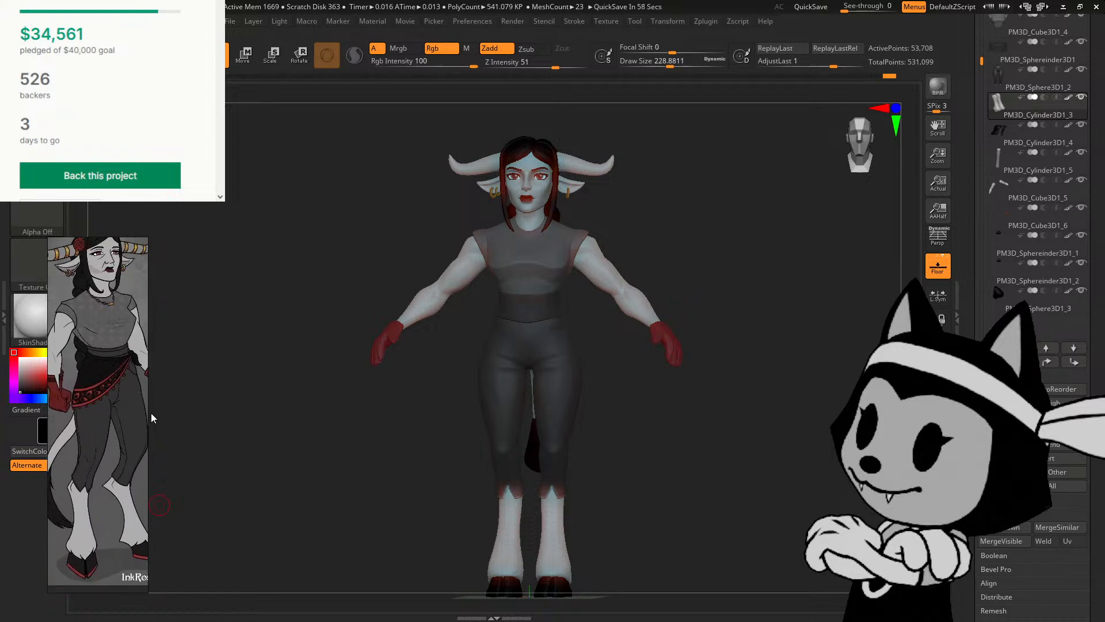
{"action": "mouse_move", "coordinate": [712, 255]}
{"action": "left_mouse_down"}
{"action": "mouse_move", "coordinate": [727, 268]}
{"action": "mouse_move", "coordinate": [740, 257]}
{"action": "mouse_move", "coordinate": [715, 252]}
{"action": "left_mouse_up"}
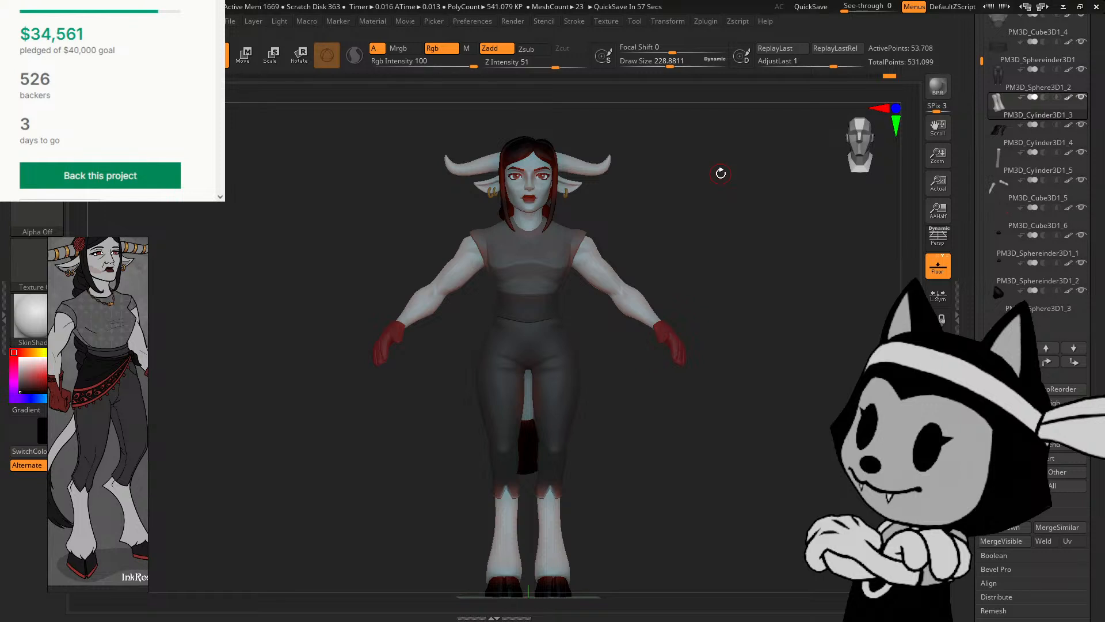
{"action": "left_click_drag", "start_coordinate": [964, 126], "coordinate": [968, 196]}
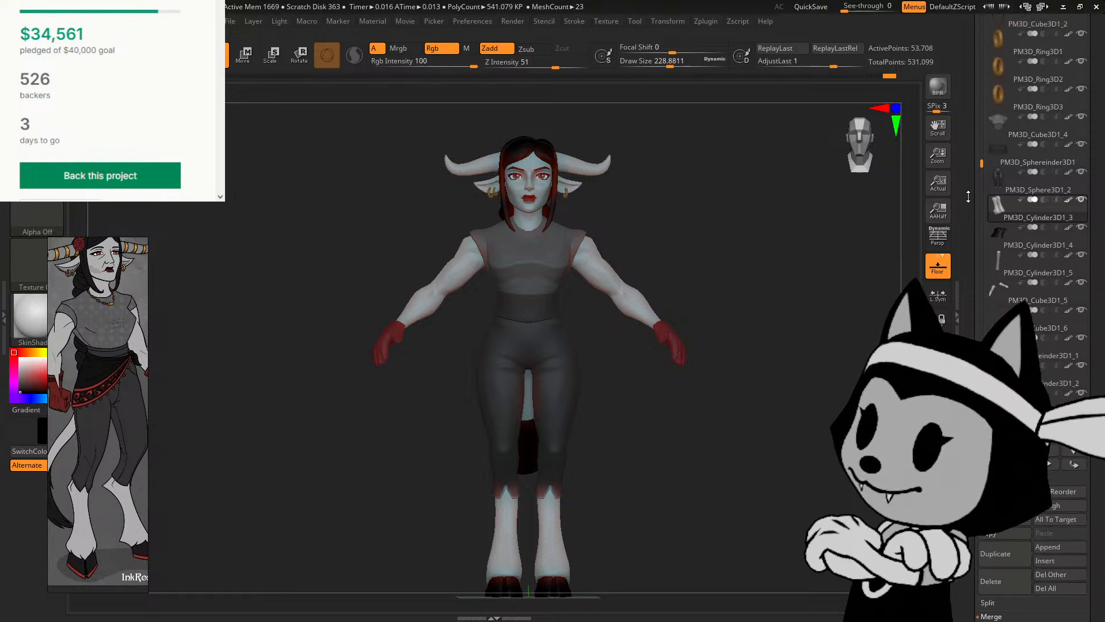
{"action": "mouse_move", "coordinate": [980, 155]}
{"action": "left_mouse_down"}
{"action": "mouse_move", "coordinate": [990, 34]}
{"action": "mouse_move", "coordinate": [965, 152]}
{"action": "left_mouse_up"}
{"action": "left_click_drag", "start_coordinate": [748, 254], "coordinate": [747, 239], "text": "alt"}
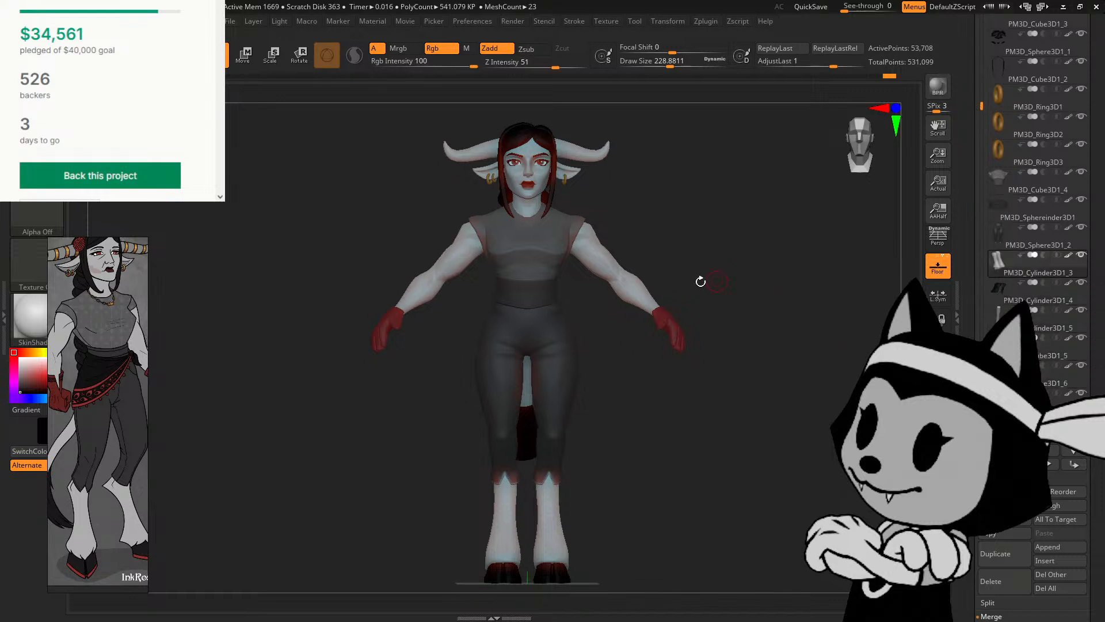
{"action": "mouse_move", "coordinate": [700, 281]}
{"action": "left_mouse_down"}
{"action": "mouse_move", "coordinate": [797, 278]}
{"action": "mouse_move", "coordinate": [693, 305]}
{"action": "mouse_move", "coordinate": [696, 274]}
{"action": "left_mouse_up"}
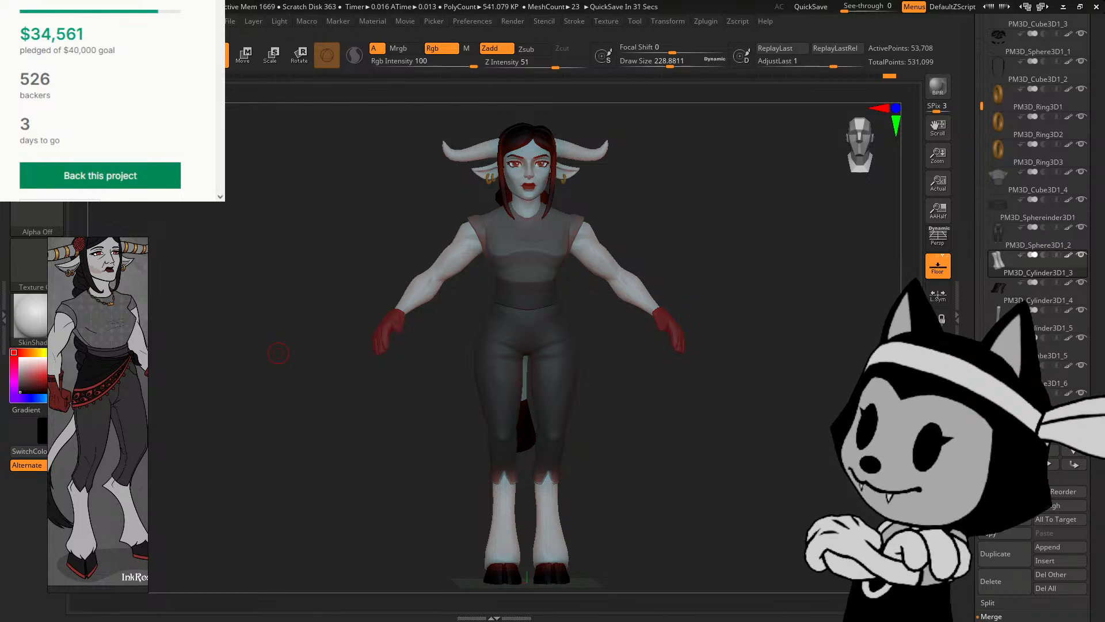
Step: Examine the character art and the surrounding anatomy and clothing images on the reference board
{"action": "scroll", "coordinate": [127, 377], "scroll_direction": "down", "scroll_amount": 3}
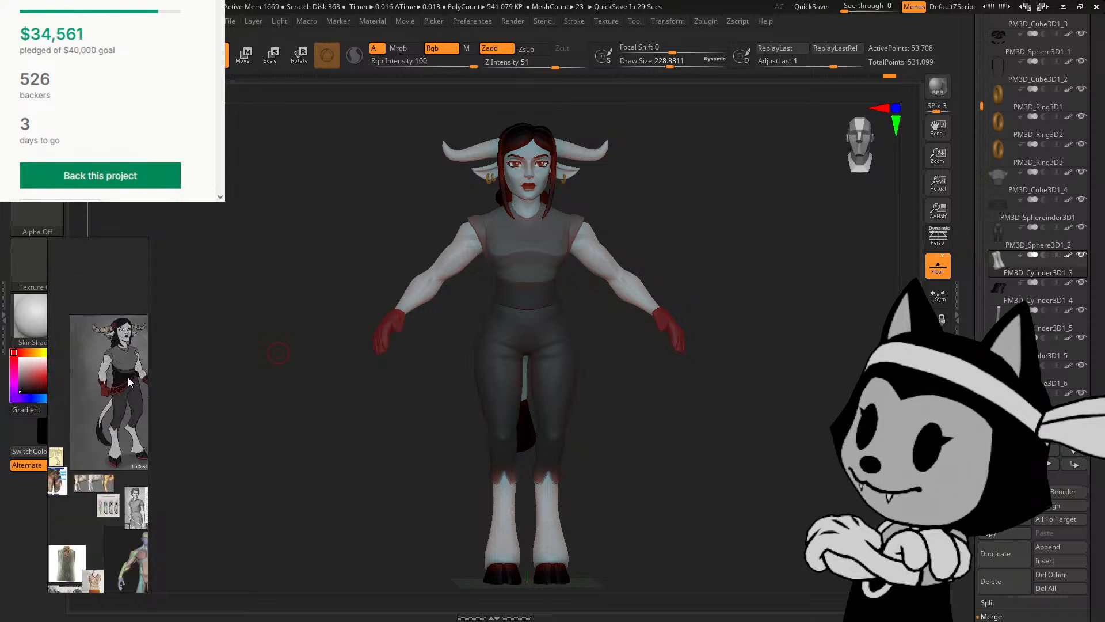
{"action": "scroll", "coordinate": [128, 378], "scroll_direction": "down", "scroll_amount": 5}
{"action": "middle_click_drag", "start_coordinate": [128, 378], "coordinate": [90, 368]}
{"action": "scroll", "coordinate": [99, 377], "scroll_direction": "up", "scroll_amount": 6}
{"action": "middle_click_drag", "start_coordinate": [84, 480], "coordinate": [204, 458]}
{"action": "scroll", "coordinate": [84, 460], "scroll_direction": "up", "scroll_amount": 5}
{"action": "scroll", "coordinate": [109, 444], "scroll_direction": "down", "scroll_amount": 2}
{"action": "scroll", "coordinate": [71, 454], "scroll_direction": "down", "scroll_amount": 3}
{"action": "middle_click_drag", "start_coordinate": [72, 454], "coordinate": [63, 420]}
{"action": "scroll", "coordinate": [80, 381], "scroll_direction": "down", "scroll_amount": 3}
{"action": "middle_click_drag", "start_coordinate": [80, 381], "coordinate": [43, 338]}
{"action": "scroll", "coordinate": [114, 368], "scroll_direction": "up", "scroll_amount": 5}
{"action": "scroll", "coordinate": [78, 355], "scroll_direction": "up", "scroll_amount": 4}
{"action": "middle_click_drag", "start_coordinate": [118, 390], "coordinate": [73, 377]}
{"action": "scroll", "coordinate": [82, 386], "scroll_direction": "down", "scroll_amount": 3}
{"action": "scroll", "coordinate": [90, 388], "scroll_direction": "down", "scroll_amount": 5}
{"action": "scroll", "coordinate": [115, 350], "scroll_direction": "down", "scroll_amount": 1}
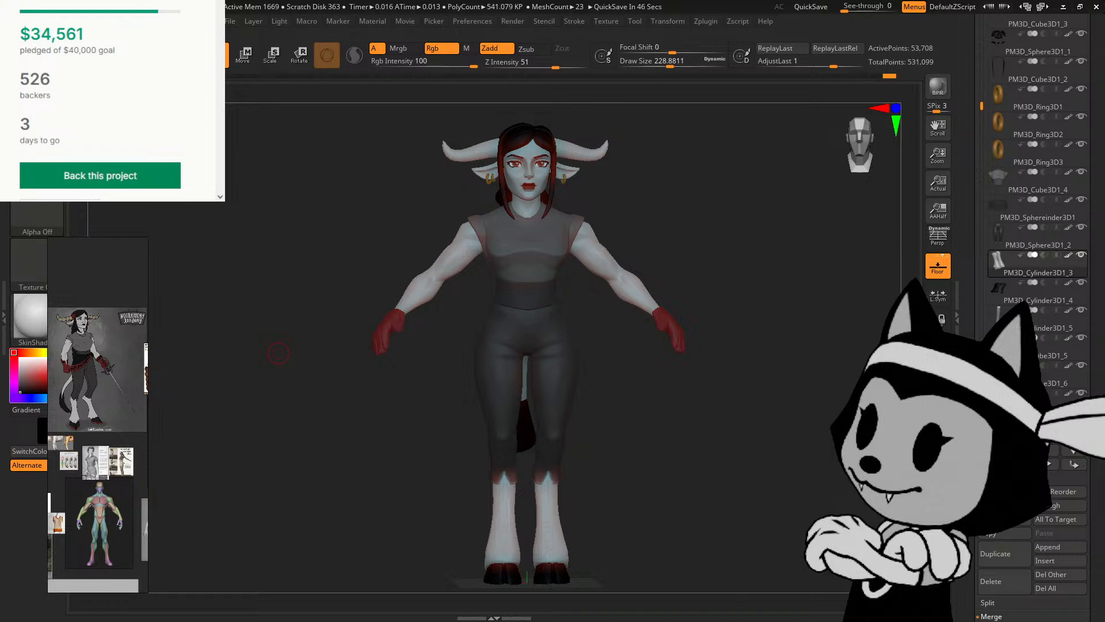
Step: Add the red cropped trousers photo to the reference board and place it beside the character art
{"action": "key", "text": "ctrl+v"}
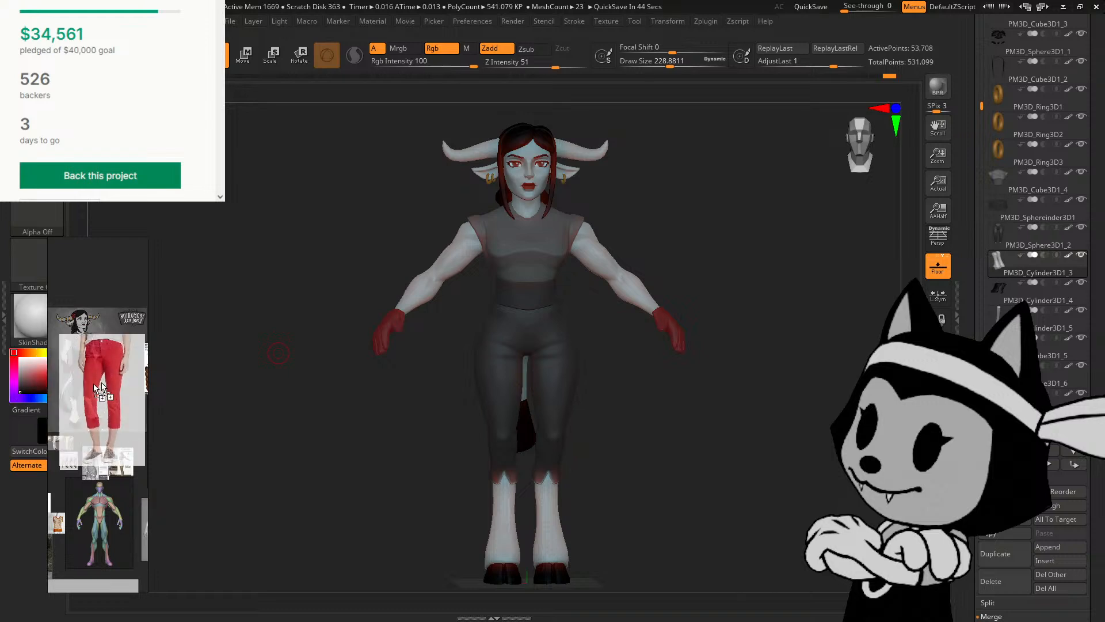
{"action": "left_click_drag", "start_coordinate": [94, 384], "coordinate": [100, 325]}
{"action": "middle_click_drag", "start_coordinate": [93, 323], "coordinate": [107, 399]}
{"action": "left_click_drag", "start_coordinate": [109, 403], "coordinate": [67, 347]}
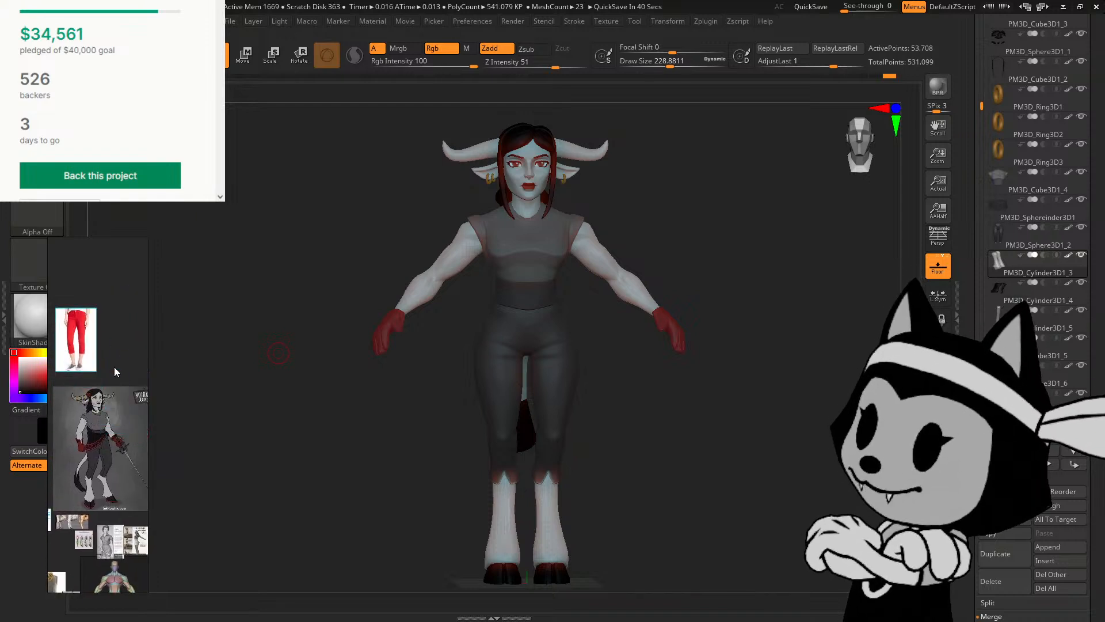
{"action": "middle_click_drag", "start_coordinate": [105, 369], "coordinate": [150, 362]}
{"action": "left_click_drag", "start_coordinate": [121, 343], "coordinate": [73, 454]}
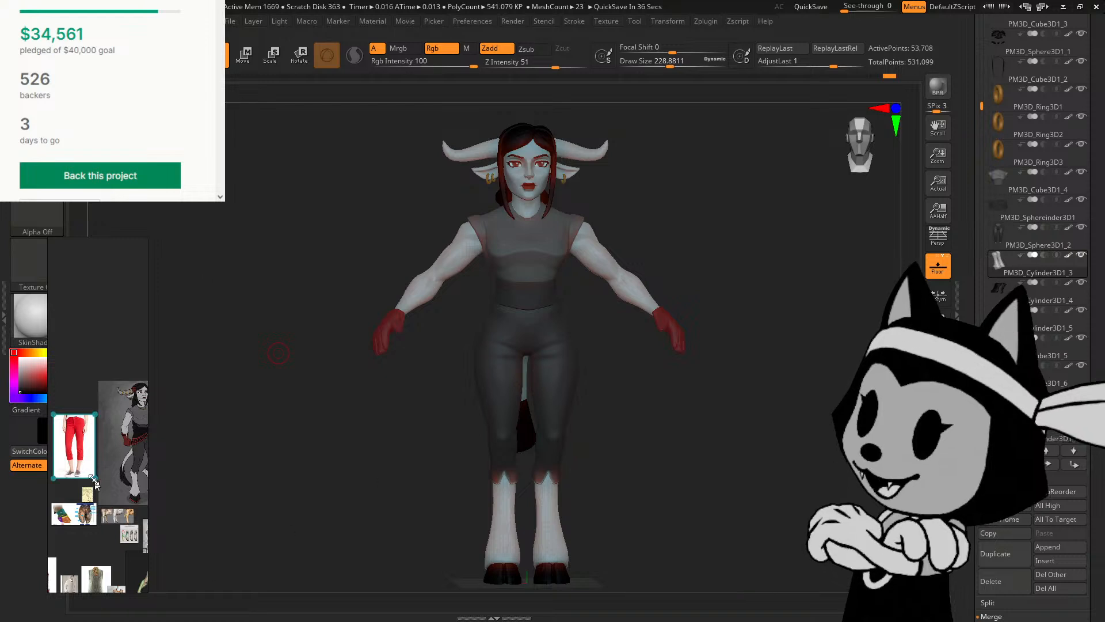
Step: Frame the red trousers photo on the reference board and widen the reference window
{"action": "scroll", "coordinate": [94, 477], "scroll_direction": "up", "scroll_amount": 5}
{"action": "scroll", "coordinate": [133, 396], "scroll_direction": "up", "scroll_amount": 3}
{"action": "middle_click_drag", "start_coordinate": [88, 436], "coordinate": [137, 427]}
{"action": "scroll", "coordinate": [137, 428], "scroll_direction": "down", "scroll_amount": 2}
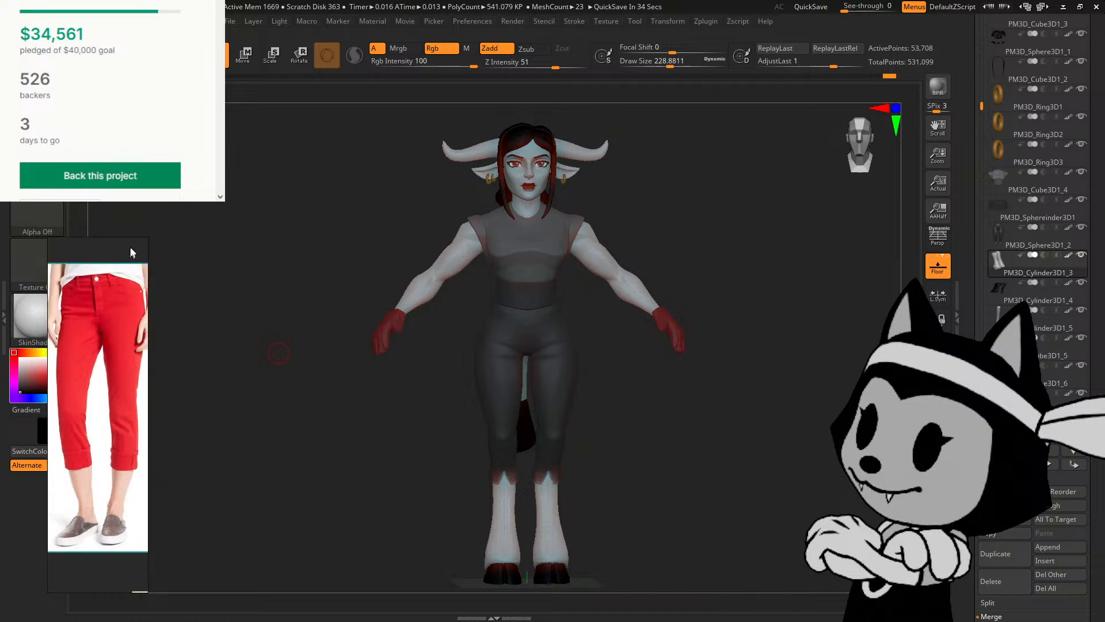
{"action": "left_click_drag", "start_coordinate": [147, 238], "coordinate": [167, 270]}
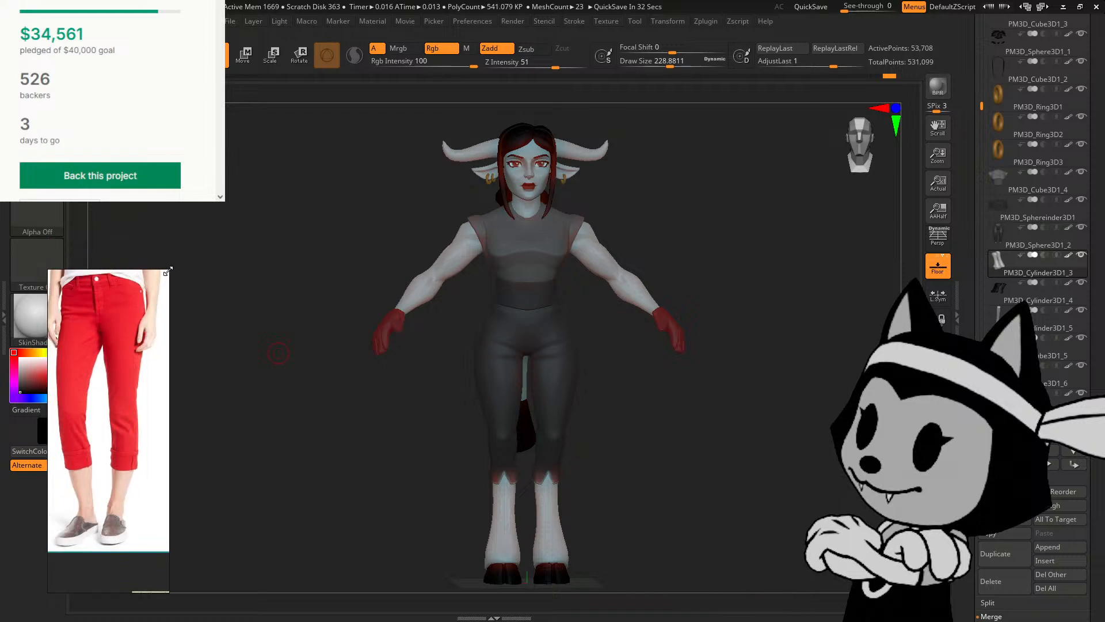
{"action": "scroll", "coordinate": [131, 410], "scroll_direction": "down", "scroll_amount": 1}
{"action": "left_click_drag", "start_coordinate": [168, 424], "coordinate": [260, 443]}
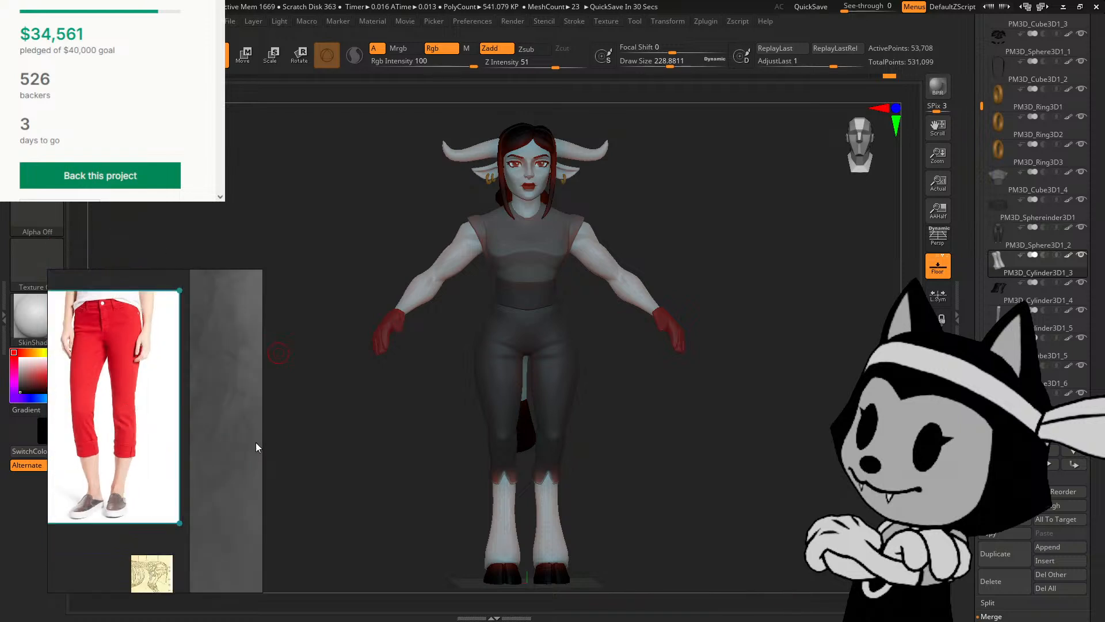
Step: Move the trousers photo against the character art, frame both, and shorten the reference window to fit them
{"action": "scroll", "coordinate": [194, 427], "scroll_direction": "down", "scroll_amount": 4}
{"action": "left_click_drag", "start_coordinate": [169, 424], "coordinate": [220, 433]}
{"action": "scroll", "coordinate": [220, 433], "scroll_direction": "up", "scroll_amount": 3}
{"action": "middle_click_drag", "start_coordinate": [220, 433], "coordinate": [115, 412]}
{"action": "scroll", "coordinate": [143, 404], "scroll_direction": "up", "scroll_amount": 2}
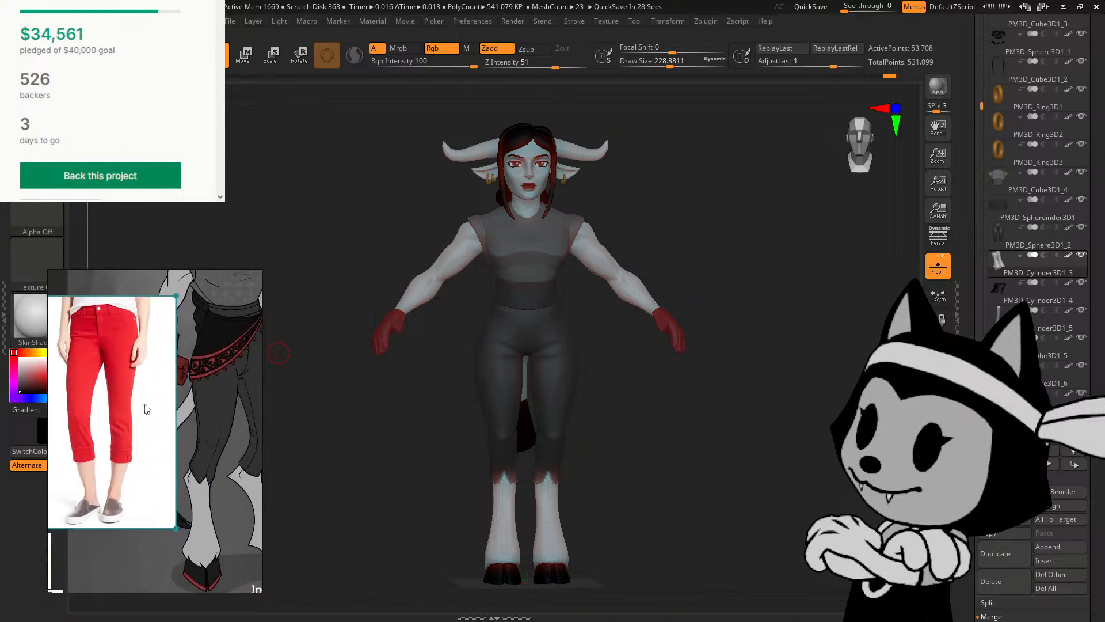
{"action": "middle_click_drag", "start_coordinate": [183, 391], "coordinate": [172, 434]}
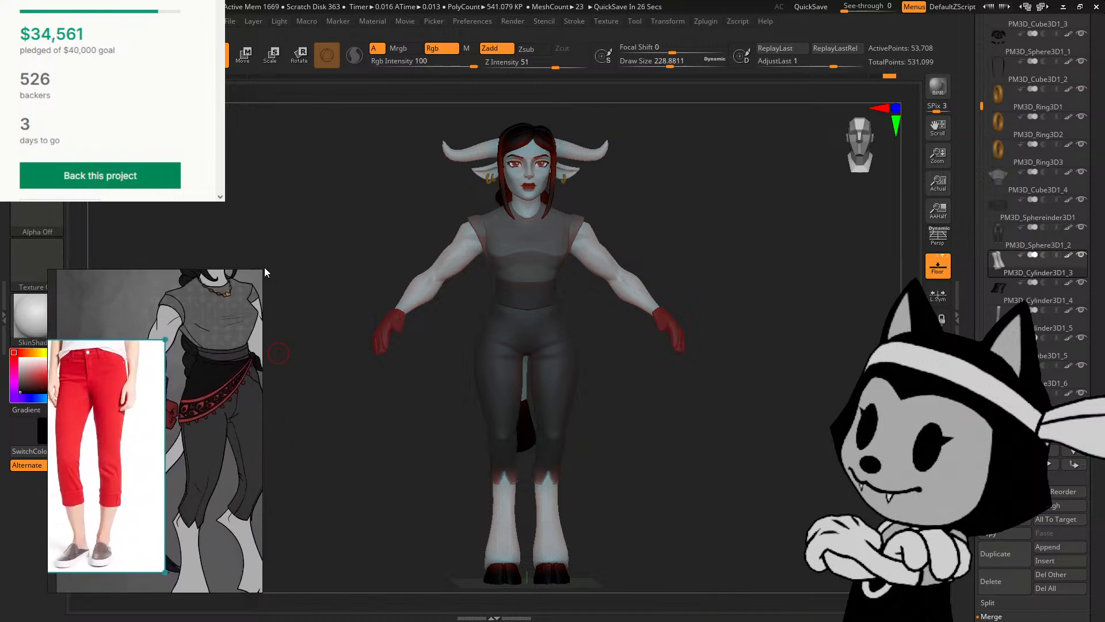
{"action": "left_click_drag", "start_coordinate": [264, 271], "coordinate": [276, 339]}
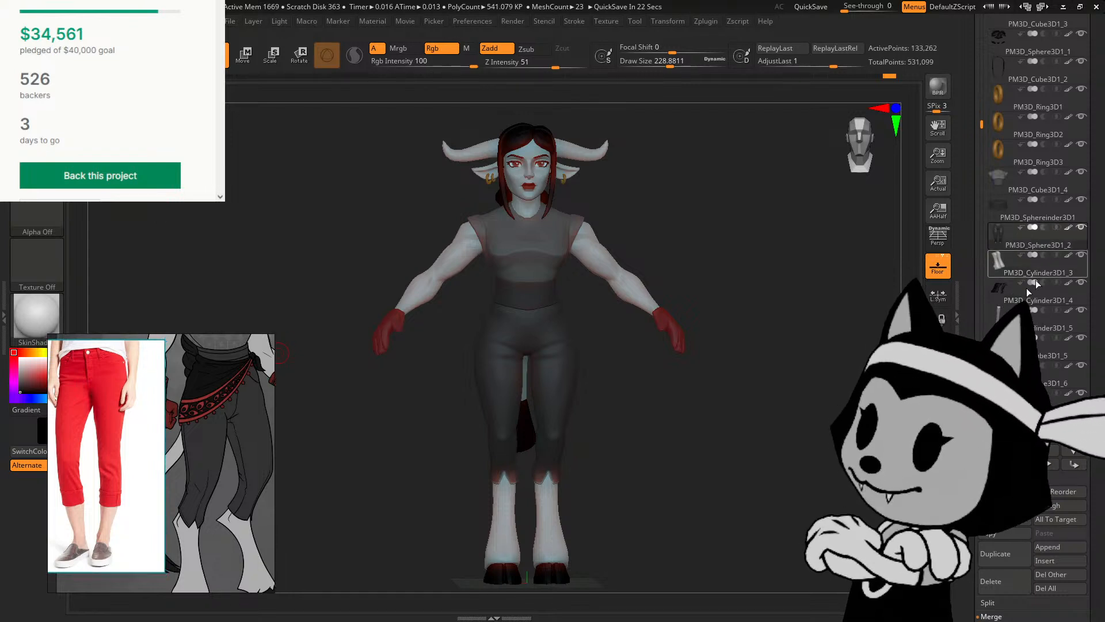
Step: With the pants subtool active, turn on perspective and smooth the surface of the character's pant leg
{"action": "left_click_drag", "start_coordinate": [288, 357], "coordinate": [304, 446], "text": "alt"}
{"action": "left_click_drag", "start_coordinate": [754, 276], "coordinate": [754, 216], "text": "alt"}
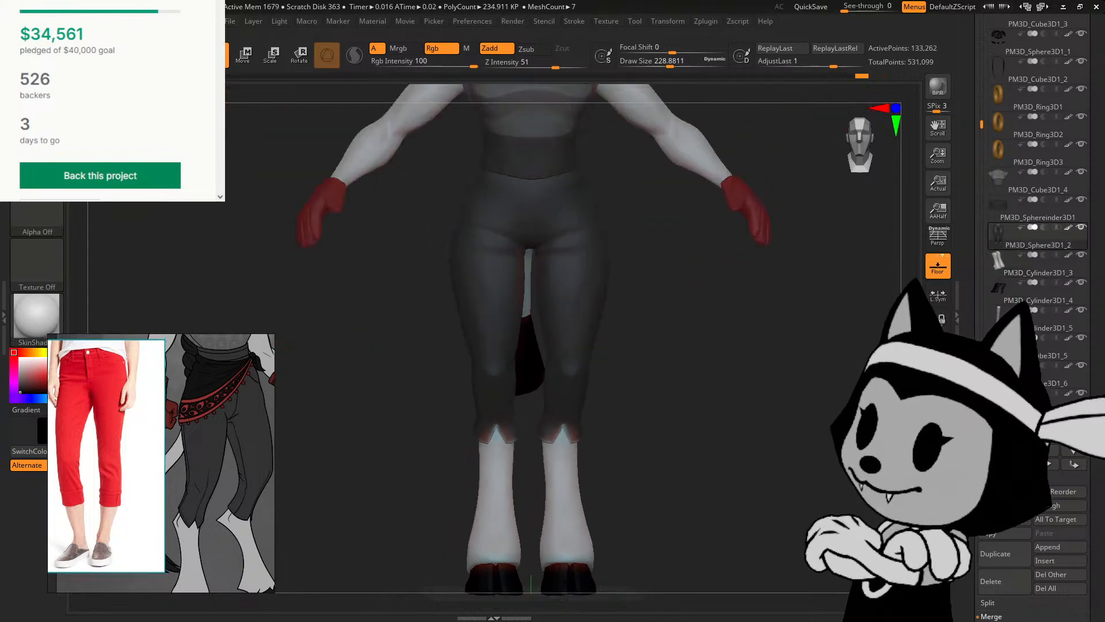
{"action": "mouse_move", "coordinate": [835, 412]}
{"action": "left_mouse_down"}
{"action": "mouse_move", "coordinate": [786, 414]}
{"action": "mouse_move", "coordinate": [797, 437]}
{"action": "mouse_move", "coordinate": [718, 439]}
{"action": "mouse_move", "coordinate": [731, 434]}
{"action": "mouse_move", "coordinate": [714, 259]}
{"action": "left_mouse_up"}
{"action": "key", "text": "p"}
{"action": "mouse_move", "coordinate": [694, 204]}
{"action": "left_mouse_down", "text": "alt"}
{"action": "mouse_move", "coordinate": [694, 406]}
{"action": "mouse_move", "coordinate": [665, 387]}
{"action": "left_mouse_up", "text": "alt"}
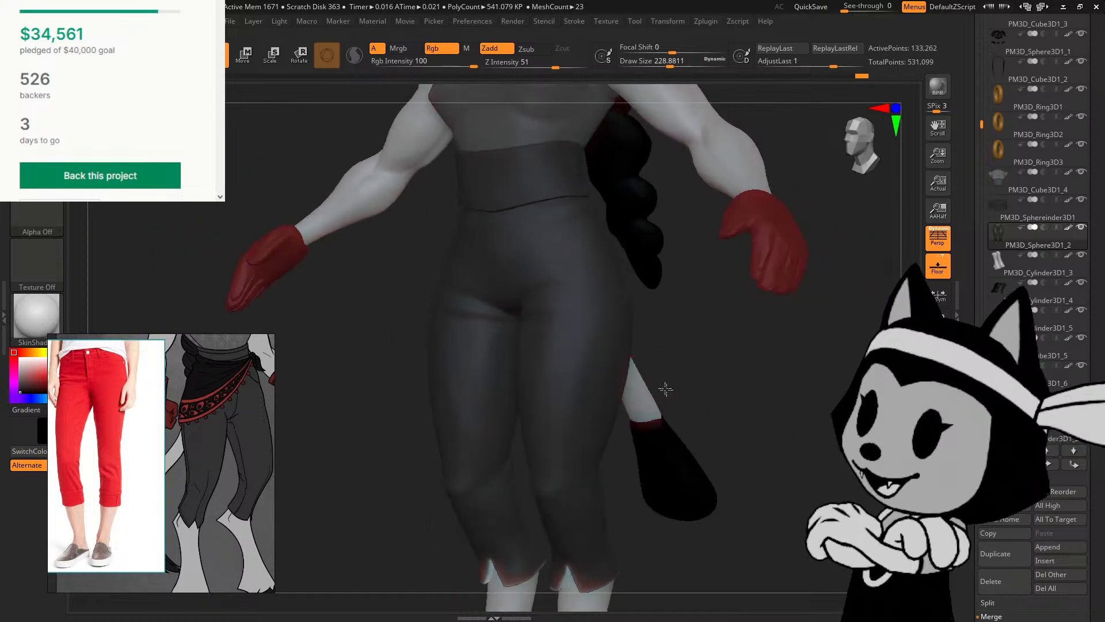
{"action": "left_click_drag", "start_coordinate": [561, 420], "coordinate": [564, 405], "text": "shift"}
{"action": "left_click_drag", "start_coordinate": [750, 403], "coordinate": [528, 382], "text": "shift"}
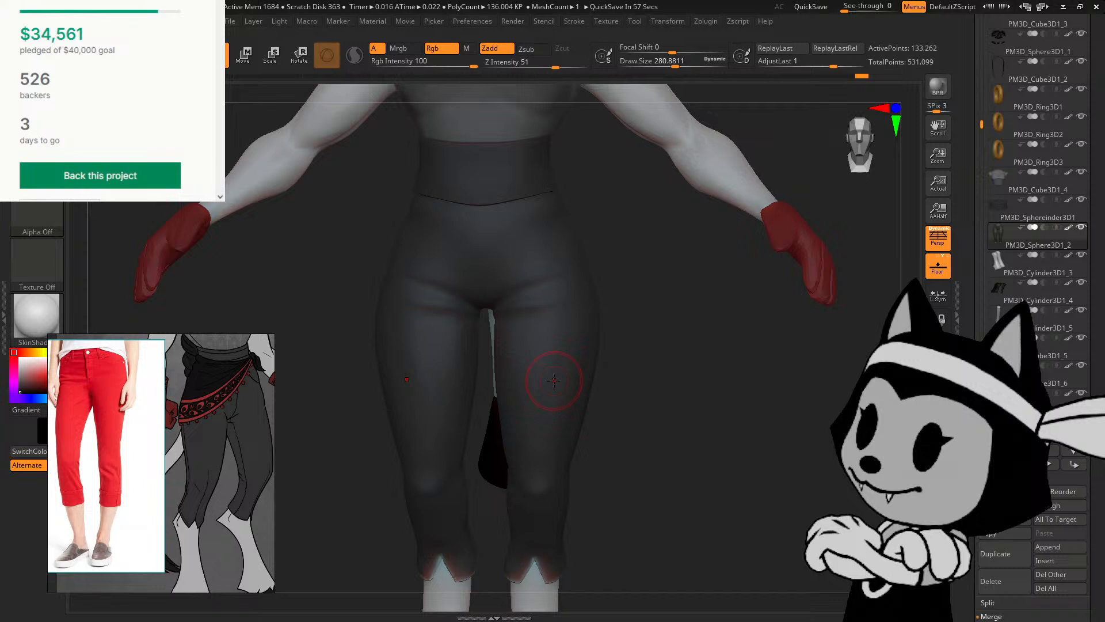
Step: Flatten the bulging knees of the pants with the hPolish brush
{"action": "left_click_drag", "start_coordinate": [700, 461], "coordinate": [690, 434]}
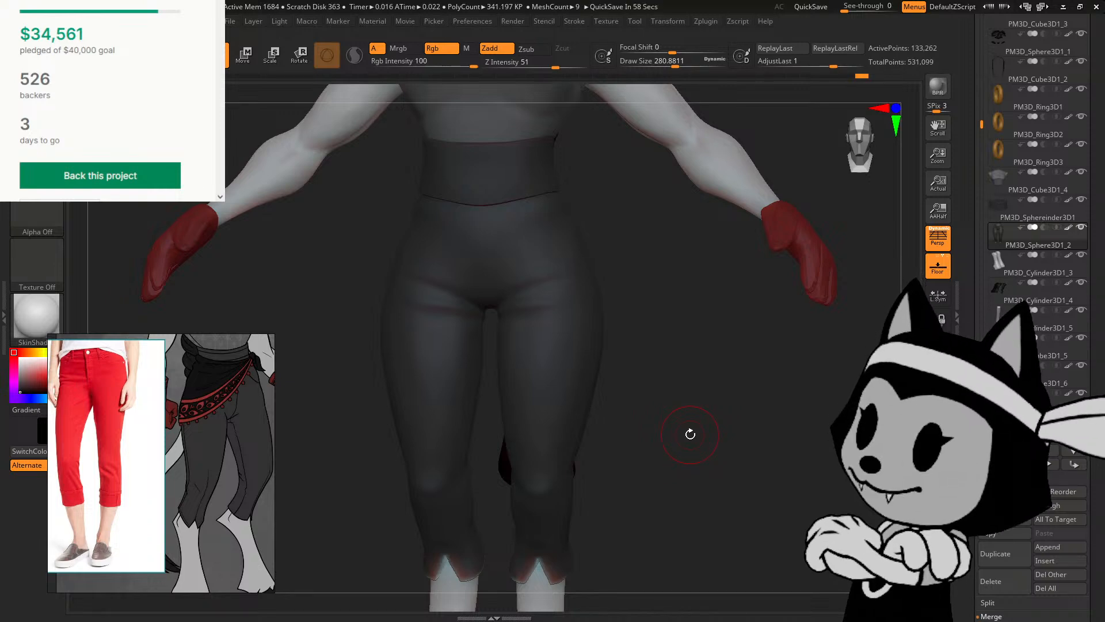
{"action": "left_click_drag", "start_coordinate": [638, 469], "coordinate": [656, 368]}
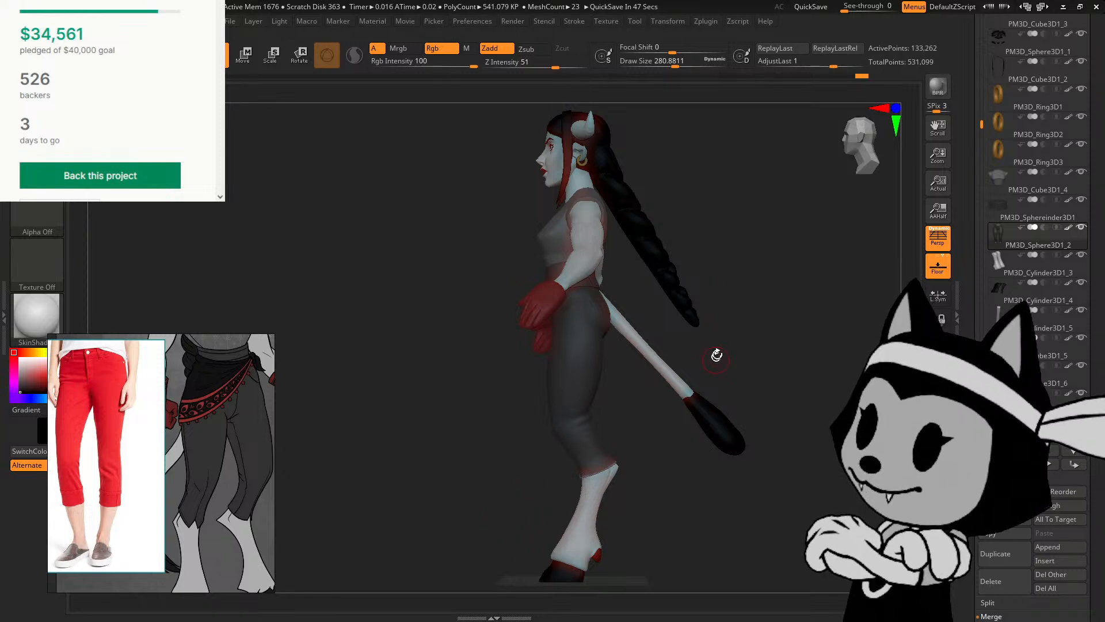
{"action": "left_click_drag", "start_coordinate": [716, 355], "coordinate": [765, 394]}
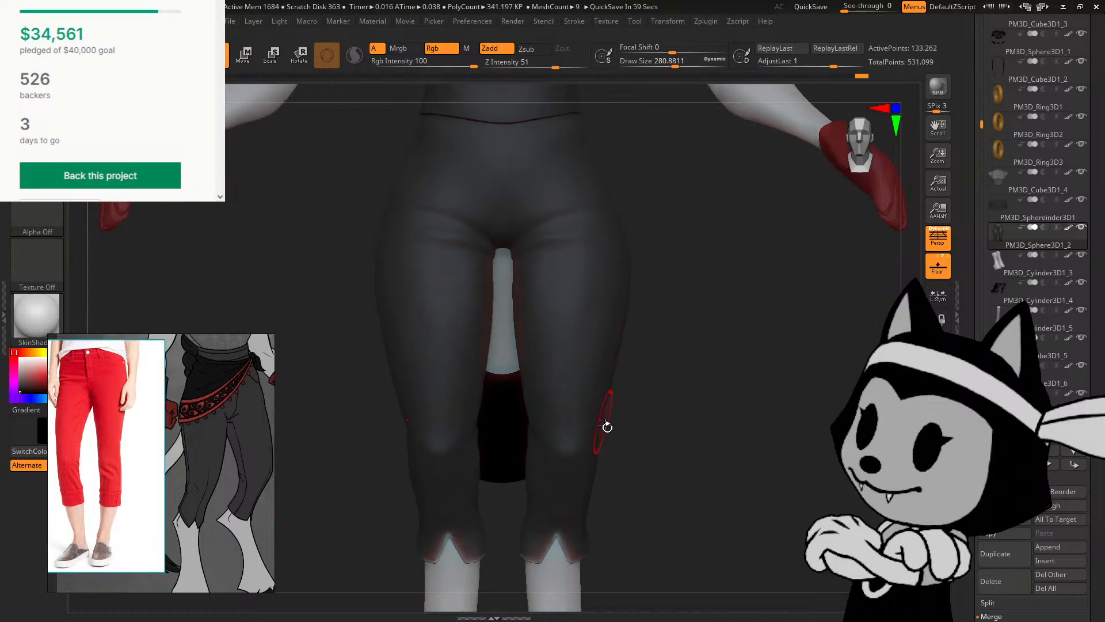
{"action": "mouse_move", "coordinate": [607, 424]}
{"action": "left_mouse_down"}
{"action": "mouse_move", "coordinate": [643, 445]}
{"action": "mouse_move", "coordinate": [666, 437]}
{"action": "left_mouse_up"}
{"action": "key", "text": "b"}
{"action": "key", "text": "h"}
{"action": "key", "text": "p"}
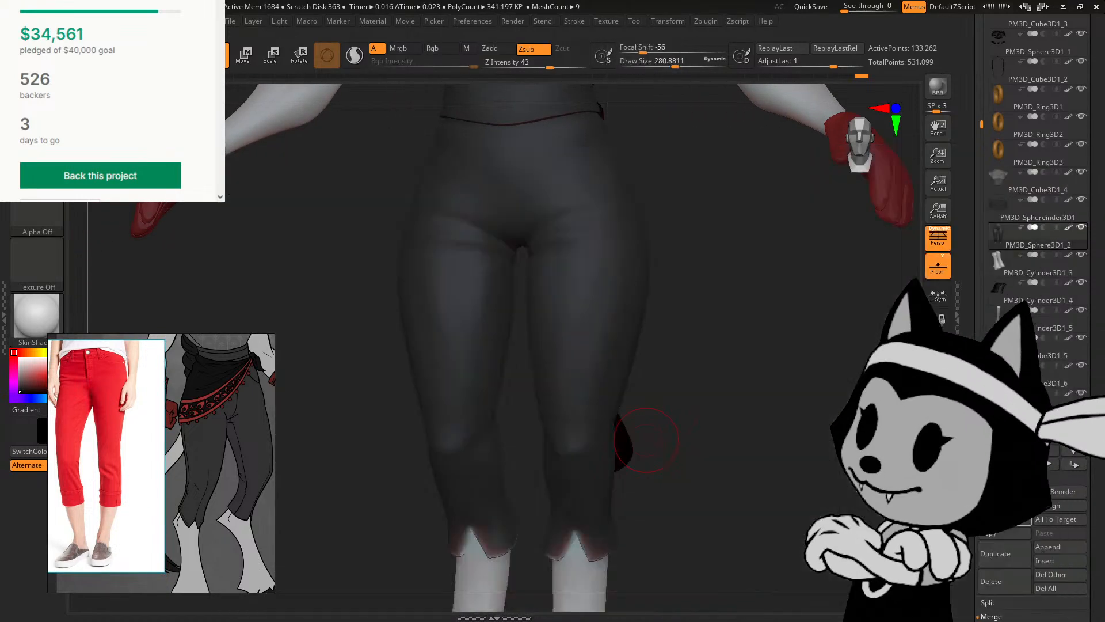
{"action": "left_click_drag", "start_coordinate": [567, 438], "coordinate": [578, 439]}
{"action": "left_click_drag", "start_coordinate": [661, 366], "coordinate": [709, 394]}
{"action": "left_click_drag", "start_coordinate": [568, 432], "coordinate": [571, 442]}
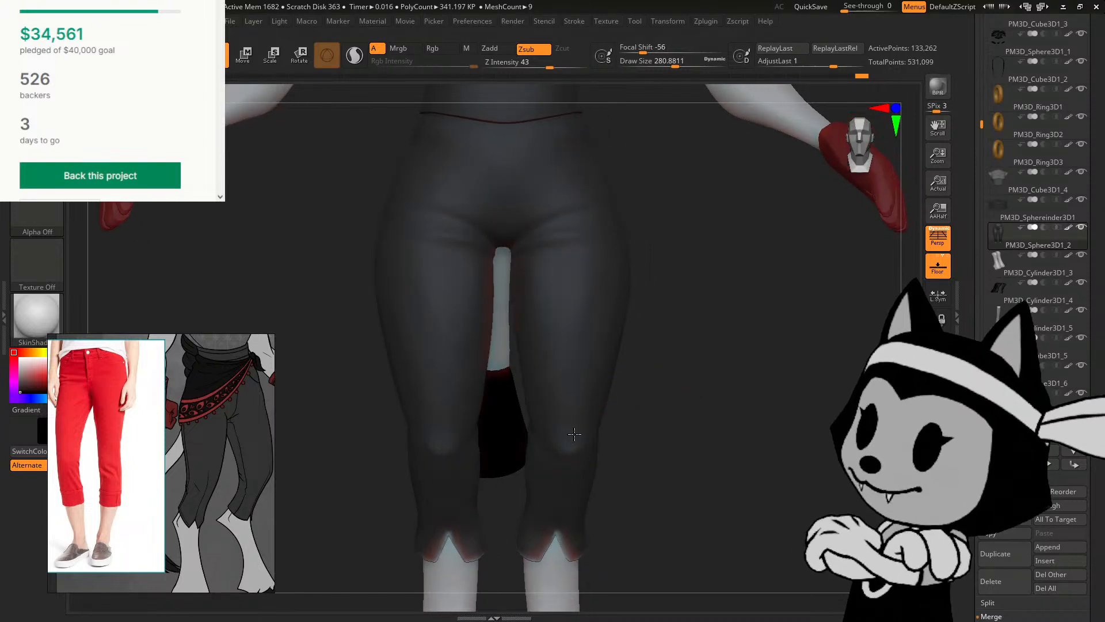
{"action": "left_click_drag", "start_coordinate": [638, 375], "coordinate": [659, 387]}
{"action": "mouse_move", "coordinate": [564, 436]}
{"action": "left_mouse_down"}
{"action": "mouse_move", "coordinate": [586, 434]}
{"action": "mouse_move", "coordinate": [565, 435]}
{"action": "left_mouse_up"}
Step: Smooth the pants over the knees and just above them
{"action": "mouse_move", "coordinate": [640, 369]}
{"action": "left_mouse_down"}
{"action": "mouse_move", "coordinate": [630, 335]}
{"action": "mouse_move", "coordinate": [643, 372]}
{"action": "mouse_move", "coordinate": [635, 352]}
{"action": "left_mouse_up"}
{"action": "left_click_drag", "start_coordinate": [567, 397], "coordinate": [587, 334], "text": "shift"}
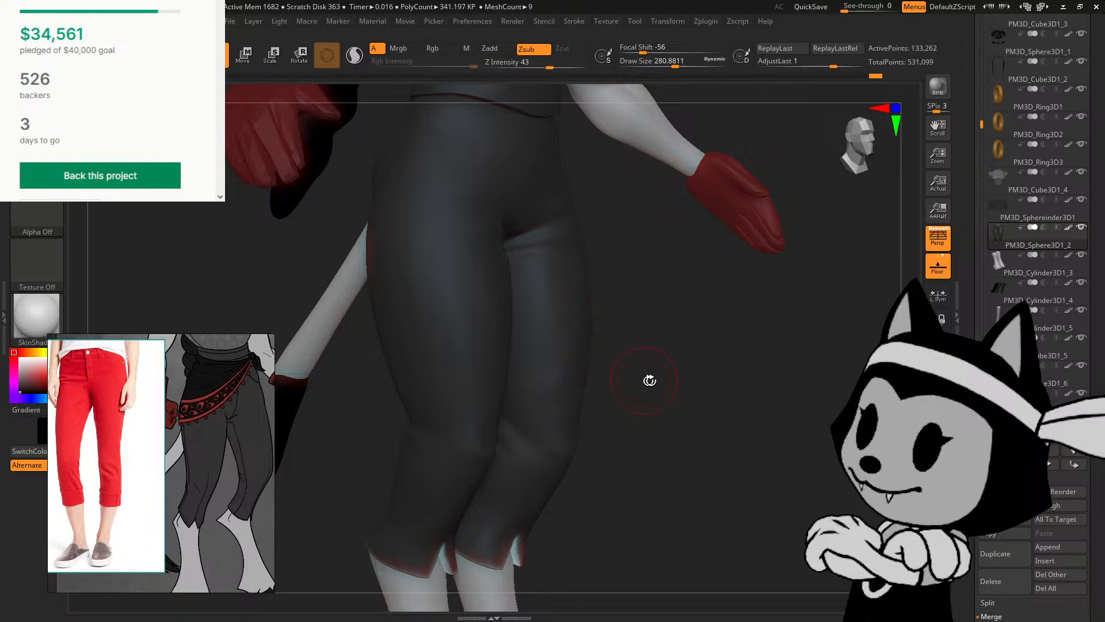
{"action": "mouse_move", "coordinate": [649, 380]}
{"action": "left_mouse_down"}
{"action": "mouse_move", "coordinate": [592, 300]}
{"action": "mouse_move", "coordinate": [604, 378]}
{"action": "mouse_move", "coordinate": [636, 401]}
{"action": "left_mouse_up"}
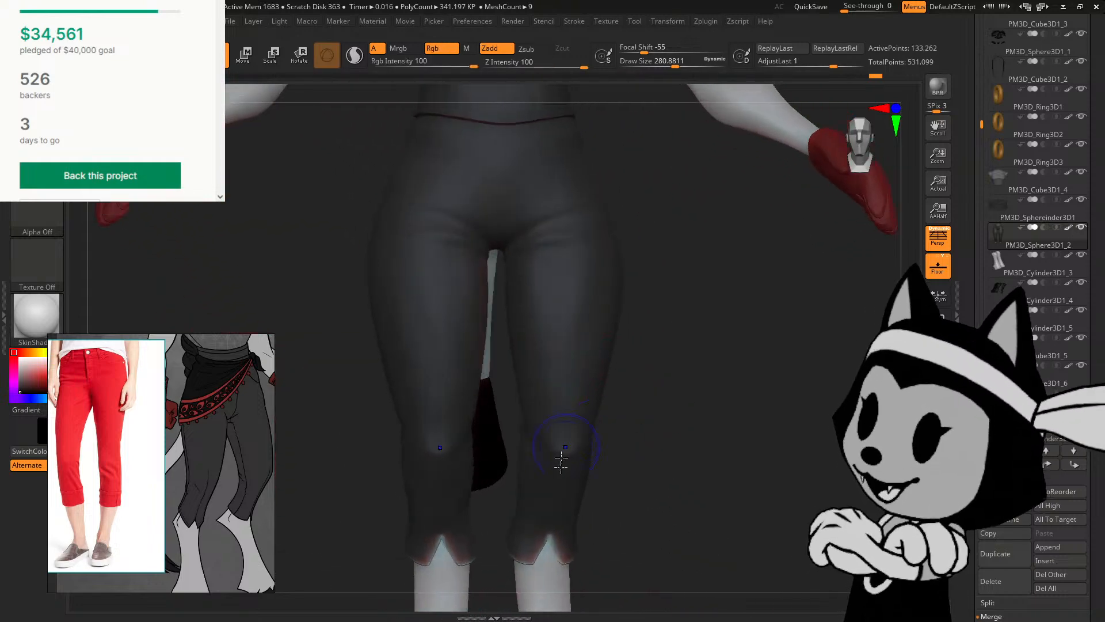
{"action": "left_click_drag", "start_coordinate": [562, 461], "coordinate": [569, 434], "text": "shift"}
{"action": "left_click_drag", "start_coordinate": [651, 410], "coordinate": [685, 385]}
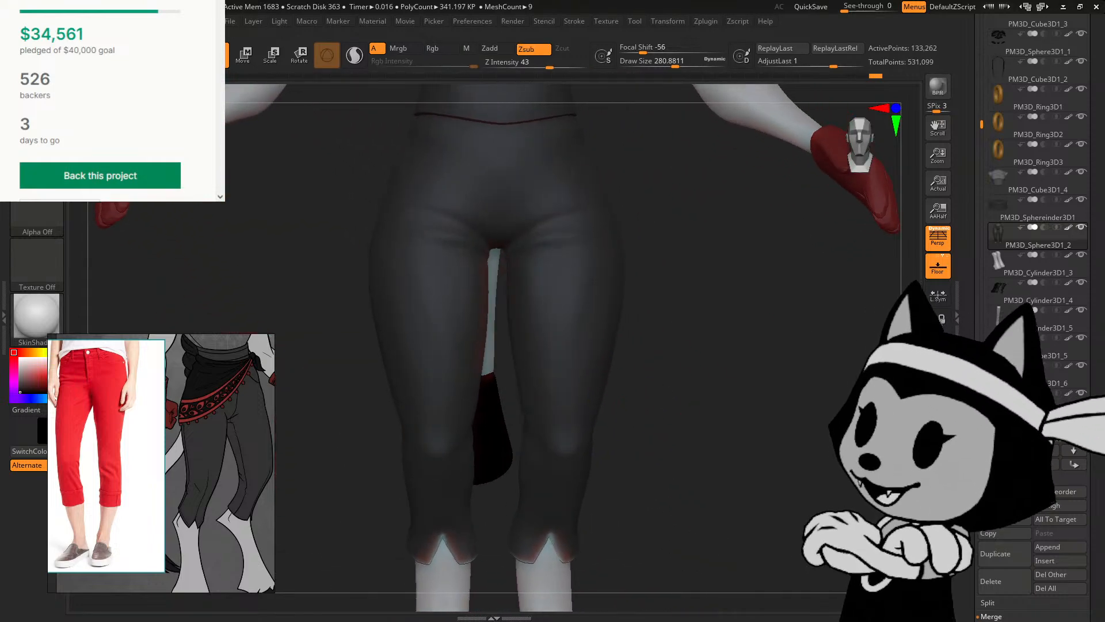
Step: Switch to the Move brush, enlarge its draw size to about 613, and reshape the pants' lower front edge
{"action": "mouse_move", "coordinate": [748, 349]}
{"action": "left_mouse_down", "text": "alt"}
{"action": "mouse_move", "coordinate": [732, 528]}
{"action": "mouse_move", "coordinate": [742, 472]}
{"action": "mouse_move", "coordinate": [782, 429]}
{"action": "mouse_move", "coordinate": [746, 425]}
{"action": "mouse_move", "coordinate": [727, 388]}
{"action": "mouse_move", "coordinate": [693, 375]}
{"action": "mouse_move", "coordinate": [679, 388]}
{"action": "mouse_move", "coordinate": [739, 412]}
{"action": "mouse_move", "coordinate": [818, 416]}
{"action": "mouse_move", "coordinate": [821, 521]}
{"action": "mouse_move", "coordinate": [803, 573]}
{"action": "mouse_move", "coordinate": [820, 496]}
{"action": "mouse_move", "coordinate": [868, 406]}
{"action": "mouse_move", "coordinate": [753, 431]}
{"action": "mouse_move", "coordinate": [772, 458]}
{"action": "mouse_move", "coordinate": [834, 288]}
{"action": "mouse_move", "coordinate": [892, 296]}
{"action": "mouse_move", "coordinate": [880, 224]}
{"action": "left_mouse_up", "text": "alt"}
{"action": "key", "text": "b"}
{"action": "key", "text": "m"}
{"action": "key", "text": "v"}
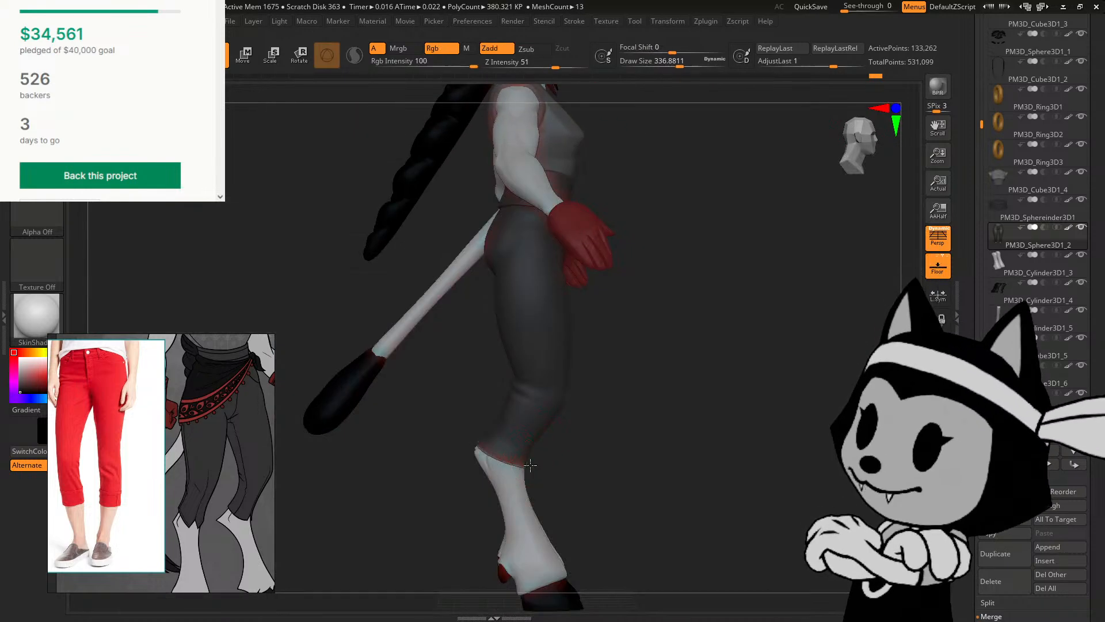
{"action": "key", "text": "bracketright"}
{"action": "key", "text": "bracketright"}
{"action": "key", "text": "bracketright"}
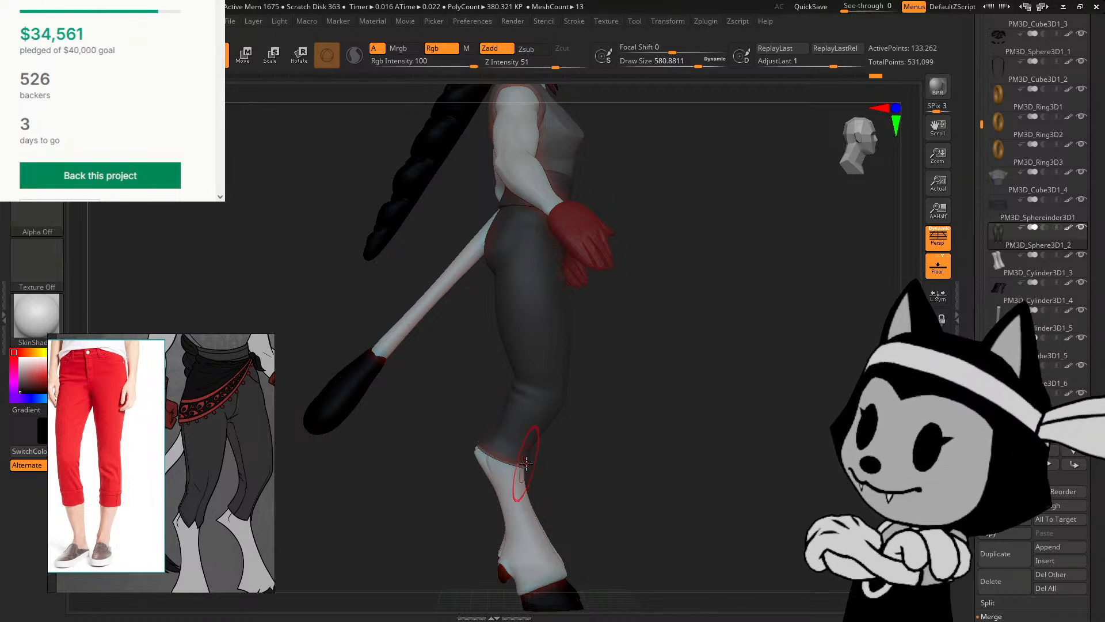
{"action": "key", "text": "]"}
{"action": "mouse_move", "coordinate": [528, 469]}
{"action": "left_mouse_down"}
{"action": "mouse_move", "coordinate": [641, 447]}
{"action": "mouse_move", "coordinate": [626, 490]}
{"action": "left_mouse_up"}
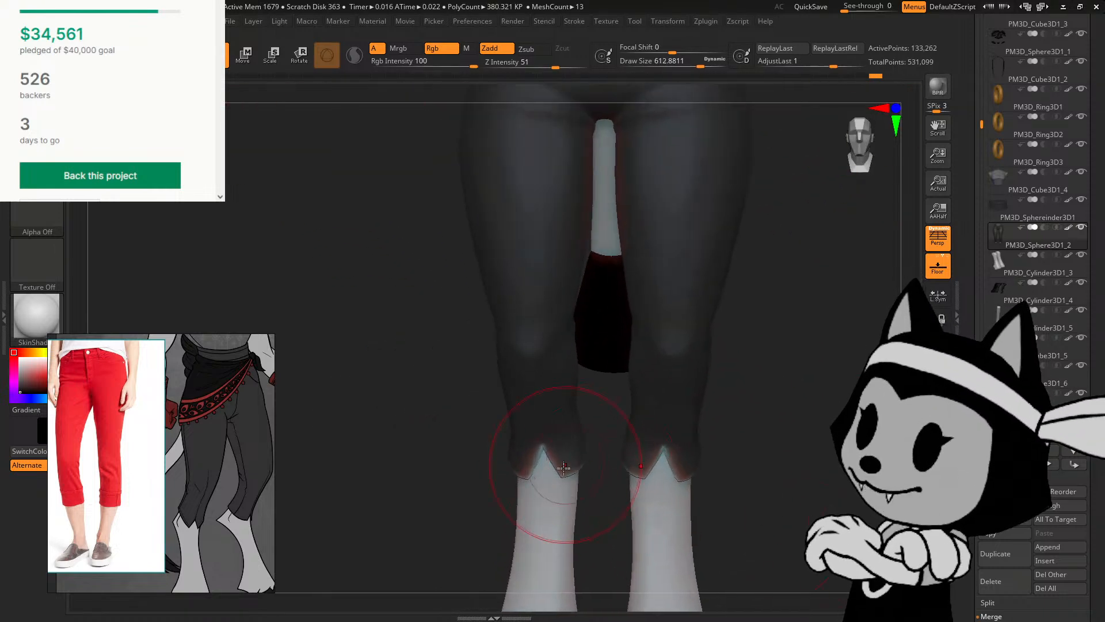
Step: Reduce the Move brush's draw size to about 345 and adjust the pointed tips of the split hems
{"action": "key", "text": "["}
{"action": "key", "text": "["}
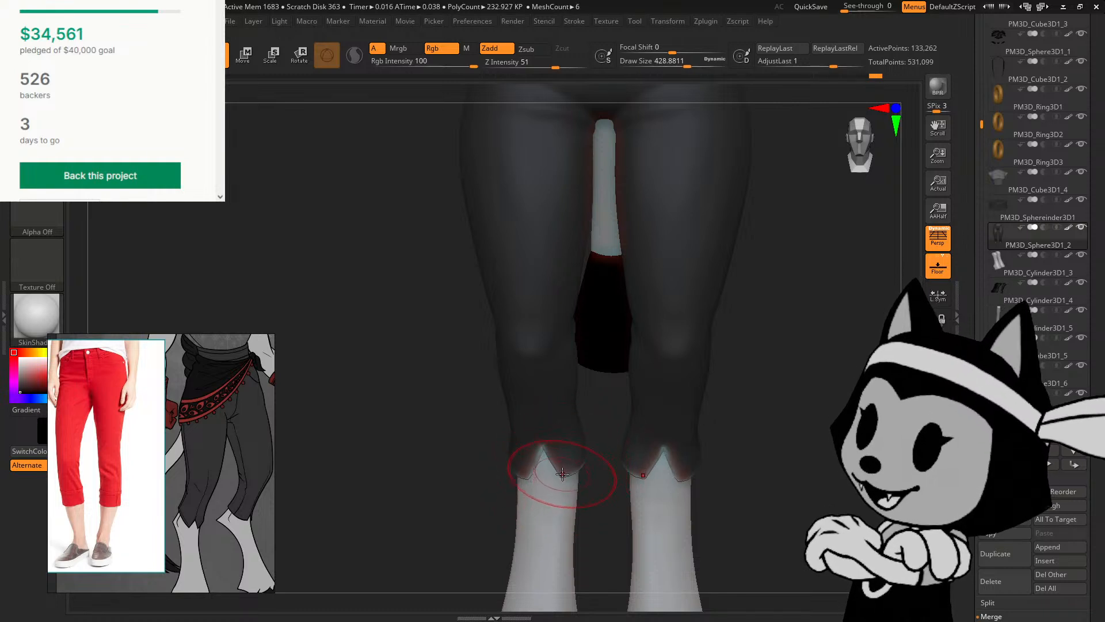
{"action": "left_click_drag", "start_coordinate": [562, 477], "coordinate": [561, 480]}
{"action": "key", "text": "["}
{"action": "left_click_drag", "start_coordinate": [770, 455], "coordinate": [767, 440]}
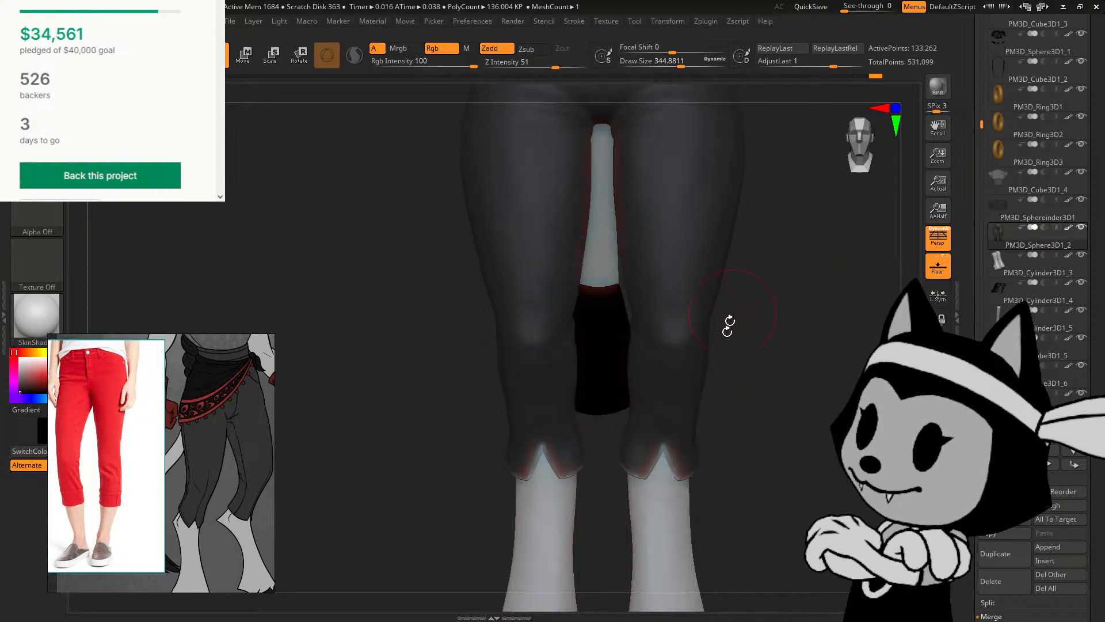
Step: Reshape the outer contour of the pants below the knees with the Move brush enlarged to about 597
{"action": "key", "text": "]"}
{"action": "key", "text": "]"}
{"action": "mouse_move", "coordinate": [687, 352]}
{"action": "right_mouse_down"}
{"action": "mouse_move", "coordinate": [662, 345]}
{"action": "mouse_move", "coordinate": [702, 369]}
{"action": "right_mouse_up"}
{"action": "left_click_drag", "start_coordinate": [708, 367], "coordinate": [711, 369]}
{"action": "right_click_drag", "start_coordinate": [744, 336], "coordinate": [705, 370]}
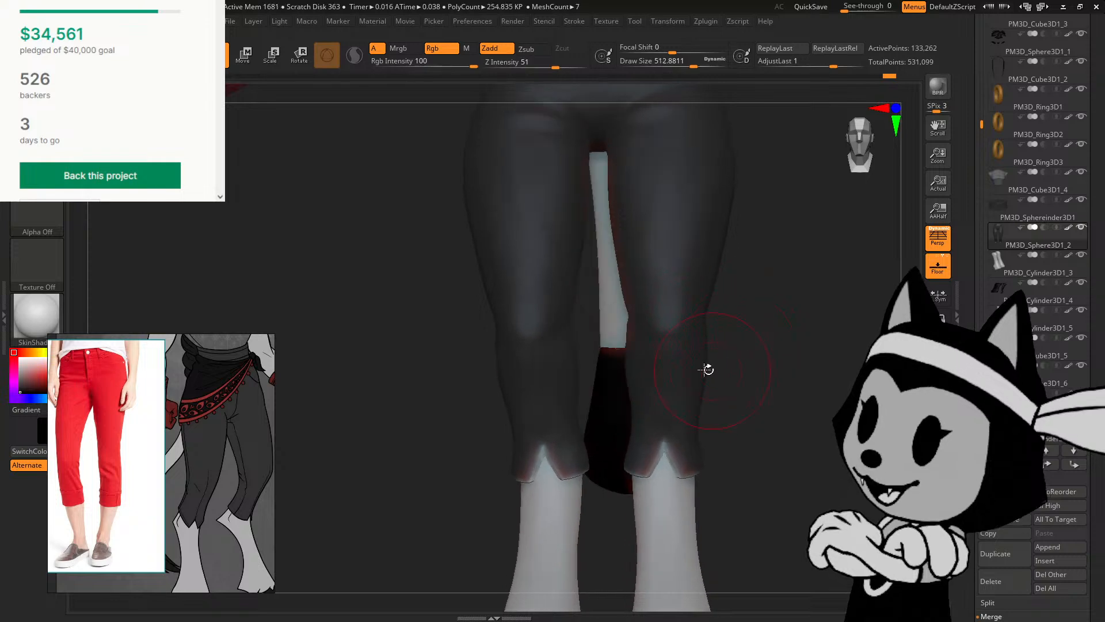
{"action": "key", "text": "]"}
{"action": "left_click_drag", "start_coordinate": [707, 365], "coordinate": [694, 365]}
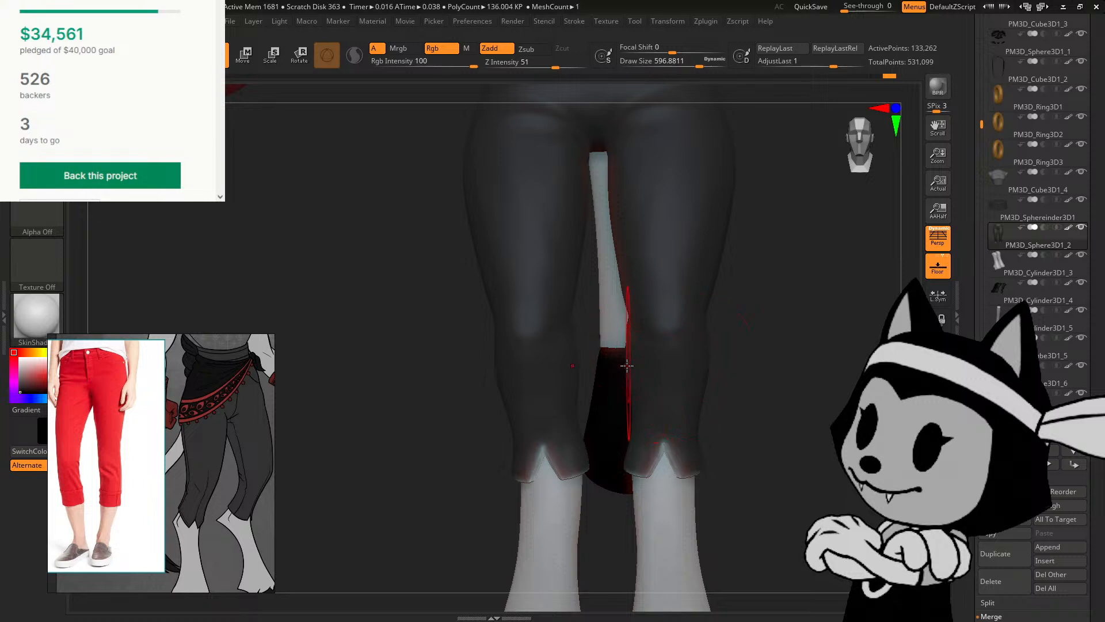
Step: Refine the pants' side and back contours around and below the knees, reducing the Move brush's draw size to about 389
{"action": "right_click_drag", "start_coordinate": [625, 364], "coordinate": [740, 296]}
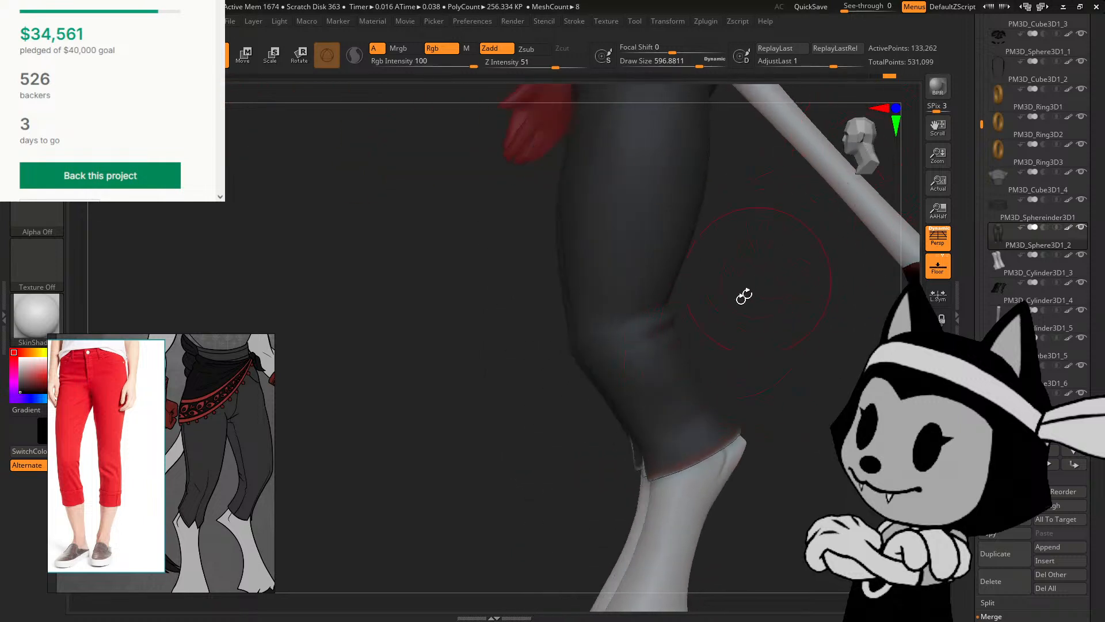
{"action": "right_click_drag", "start_coordinate": [917, 320], "coordinate": [853, 282], "text": "ctrl"}
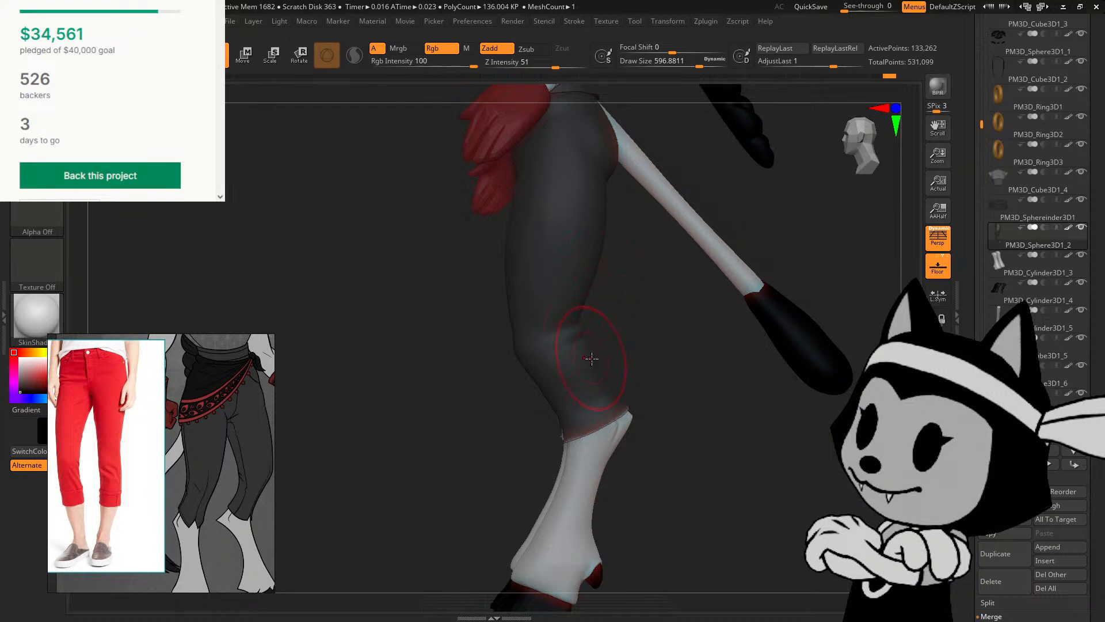
{"action": "right_click_drag", "start_coordinate": [596, 356], "coordinate": [636, 357]}
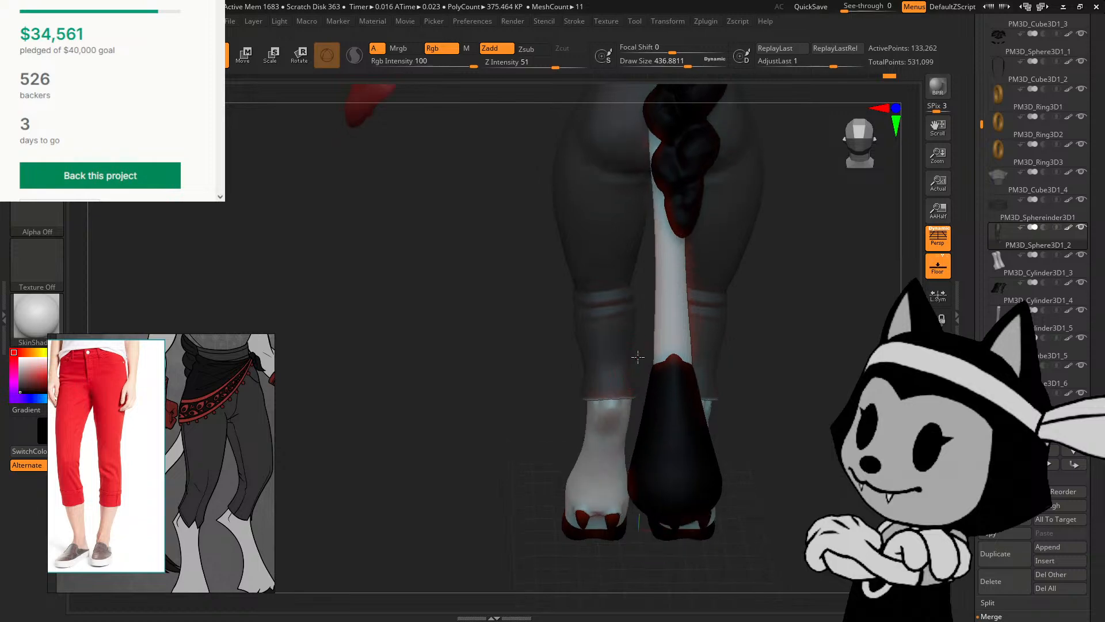
{"action": "right_click_drag", "start_coordinate": [835, 290], "coordinate": [740, 296]}
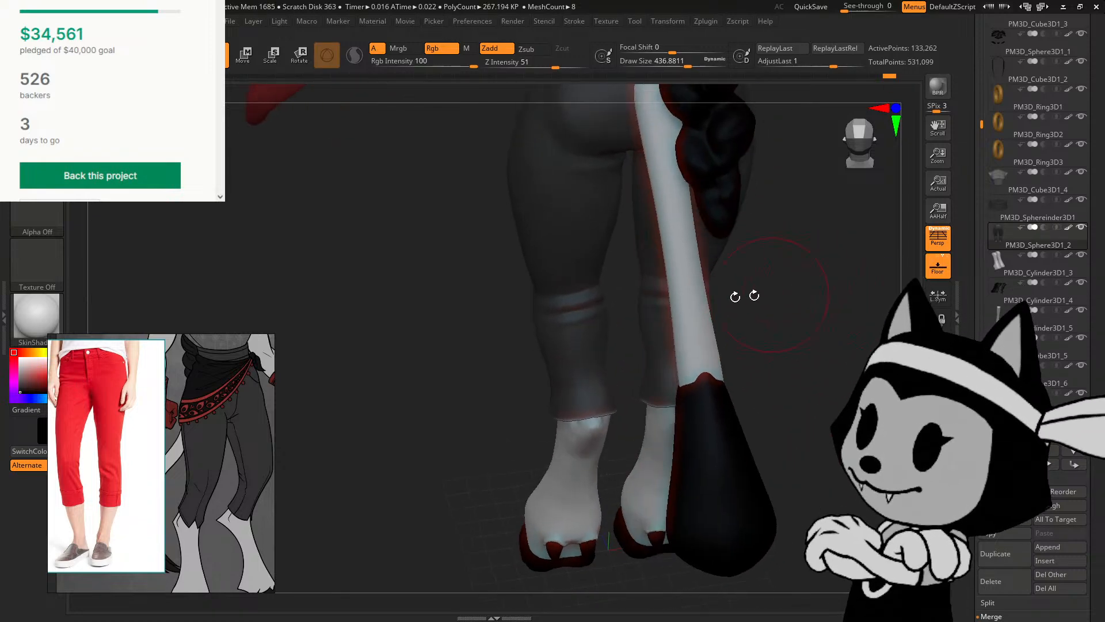
{"action": "mouse_move", "coordinate": [604, 383]}
{"action": "right_mouse_down"}
{"action": "mouse_move", "coordinate": [634, 384]}
{"action": "mouse_move", "coordinate": [579, 376]}
{"action": "mouse_move", "coordinate": [639, 333]}
{"action": "mouse_move", "coordinate": [640, 309]}
{"action": "right_mouse_up"}
{"action": "left_click_drag", "start_coordinate": [841, 169], "coordinate": [854, 143]}
{"action": "mouse_move", "coordinate": [656, 322]}
{"action": "right_mouse_down", "text": "ctrl"}
{"action": "mouse_move", "coordinate": [651, 282]}
{"action": "mouse_move", "coordinate": [642, 357]}
{"action": "right_mouse_up", "text": "ctrl"}
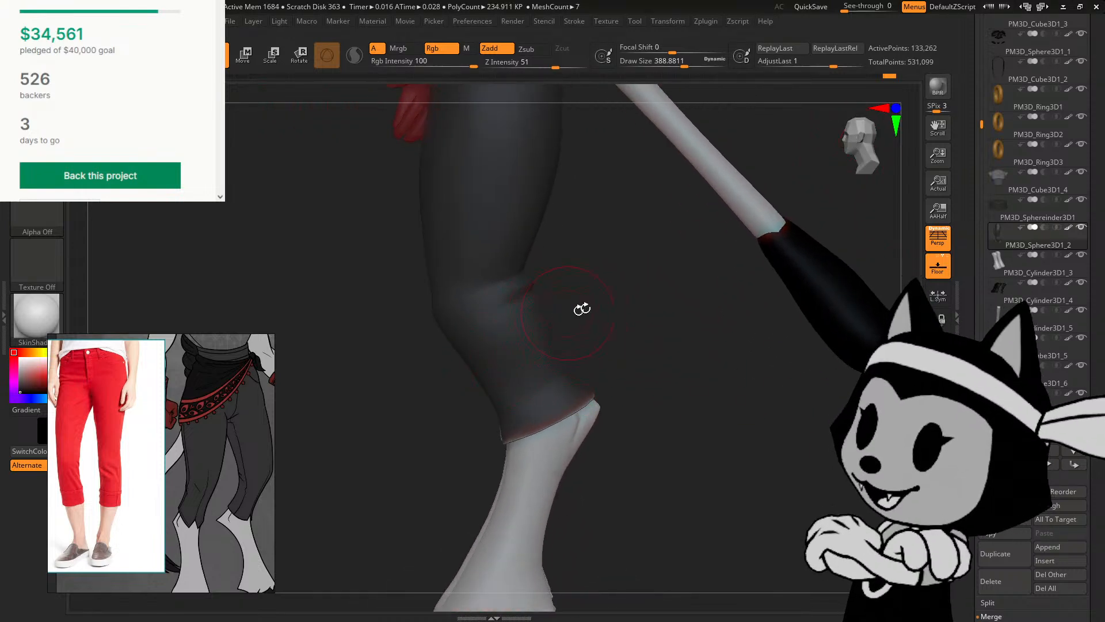
{"action": "right_click_drag", "start_coordinate": [732, 259], "coordinate": [729, 351], "text": "alt"}
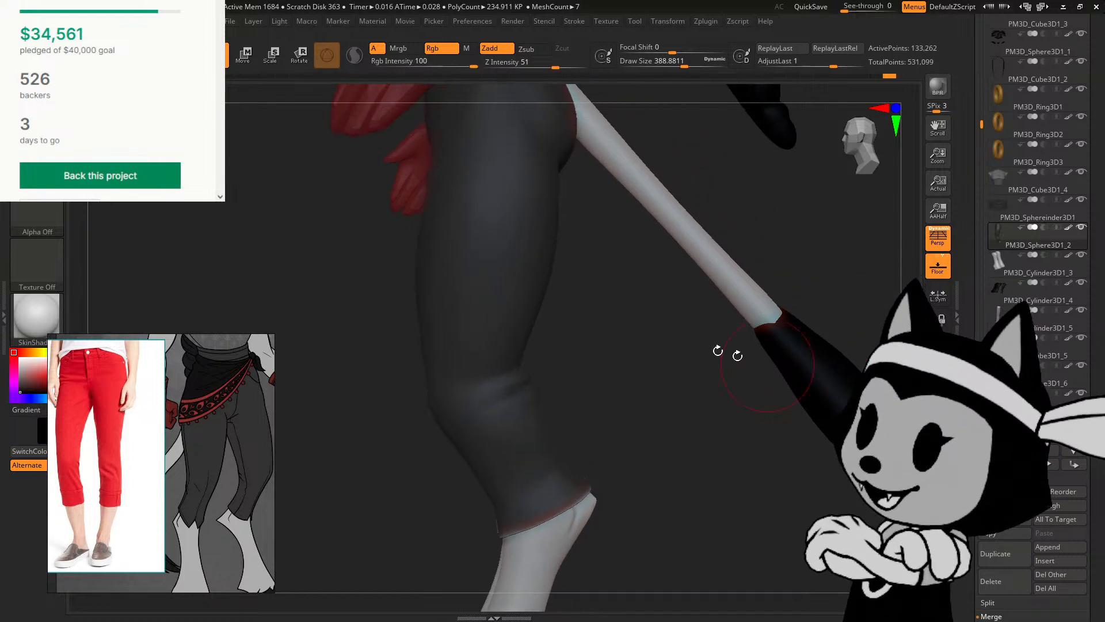
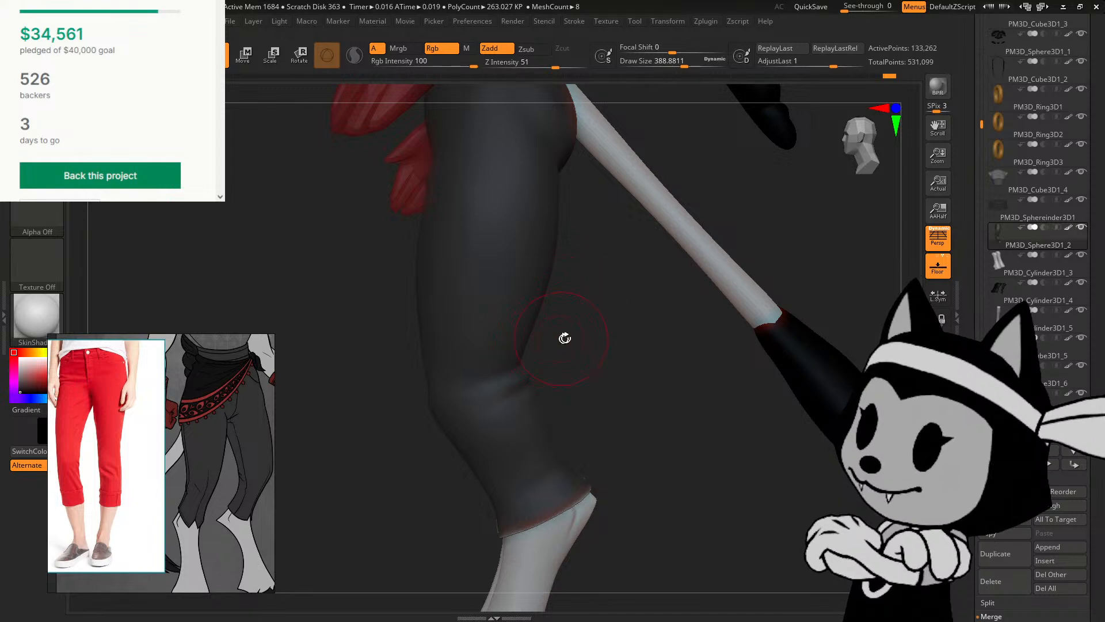
{"action": "mouse_move", "coordinate": [565, 338]}
{"action": "left_mouse_down"}
{"action": "mouse_move", "coordinate": [567, 326]}
{"action": "mouse_move", "coordinate": [568, 344]}
{"action": "left_mouse_up"}
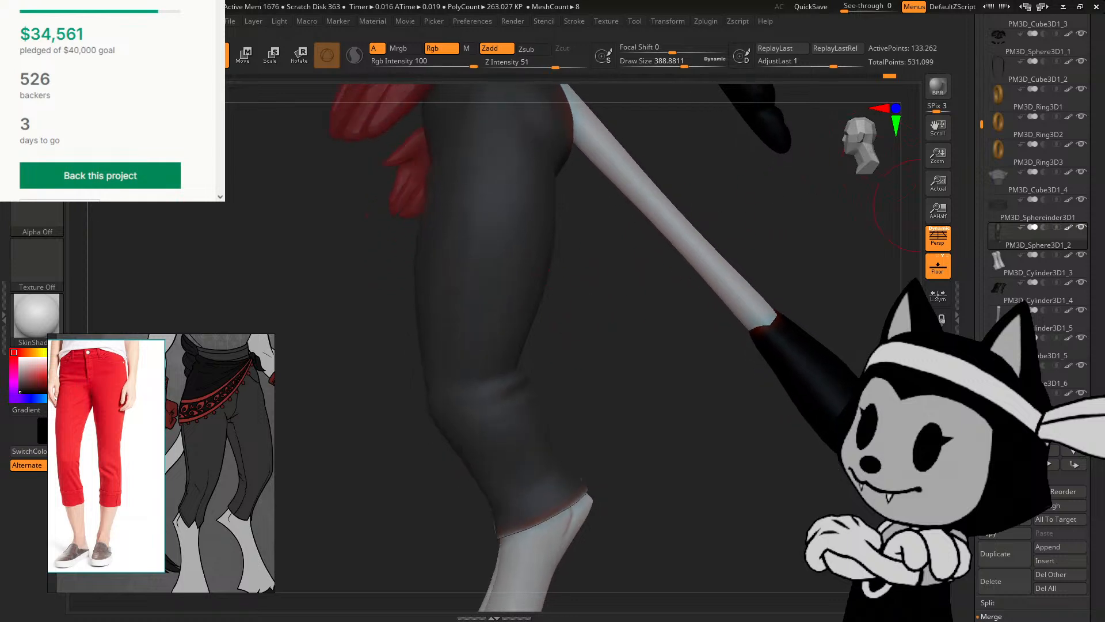
{"action": "left_click_drag", "start_coordinate": [919, 206], "coordinate": [585, 382], "text": "alt"}
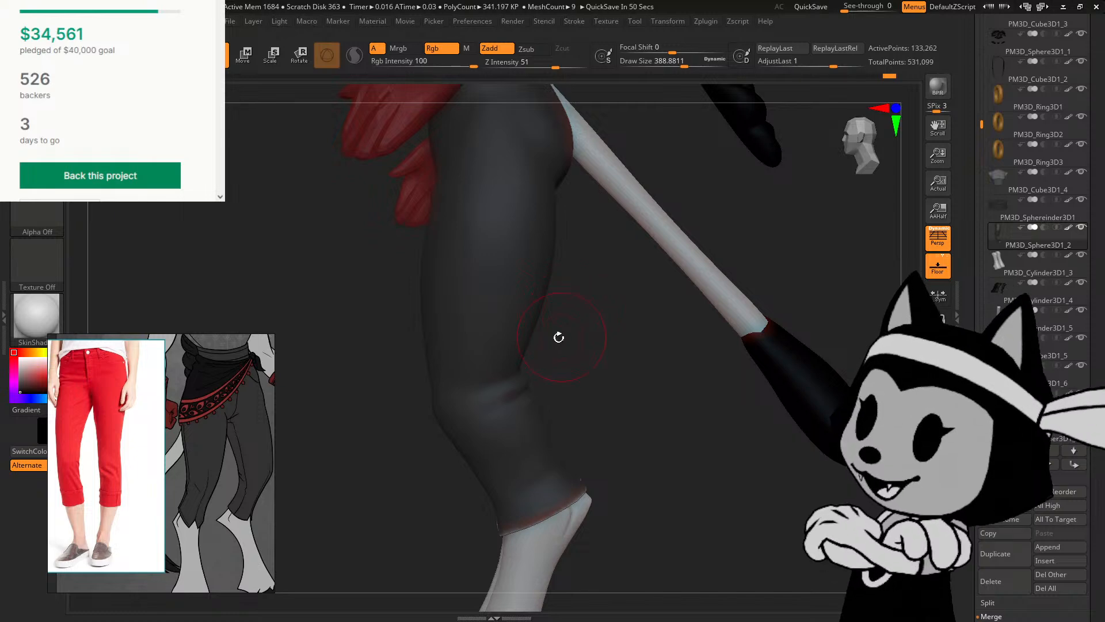
{"action": "left_click_drag", "start_coordinate": [626, 358], "coordinate": [766, 268]}
Step: Enlarge the Move brush's draw size to about 585 and reshape the pants' outer contour at the hips and upper thighs
{"action": "left_click_drag", "start_coordinate": [883, 151], "coordinate": [858, 152], "text": "shift"}
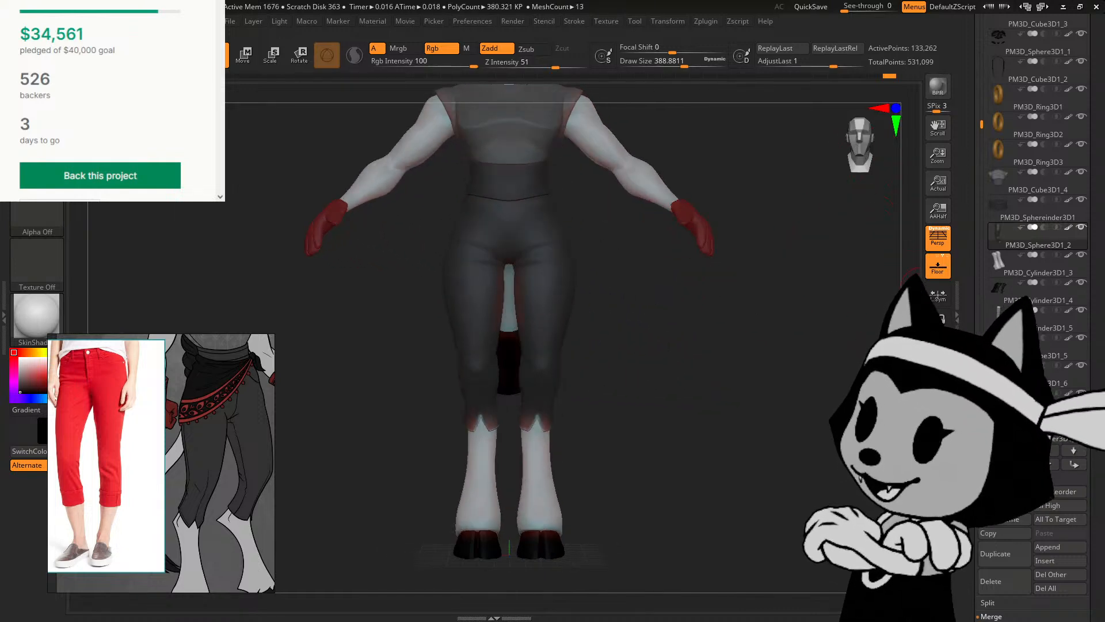
{"action": "left_click_drag", "start_coordinate": [760, 230], "coordinate": [725, 423], "text": "alt"}
{"action": "left_click_drag", "start_coordinate": [635, 420], "coordinate": [632, 431], "text": "alt"}
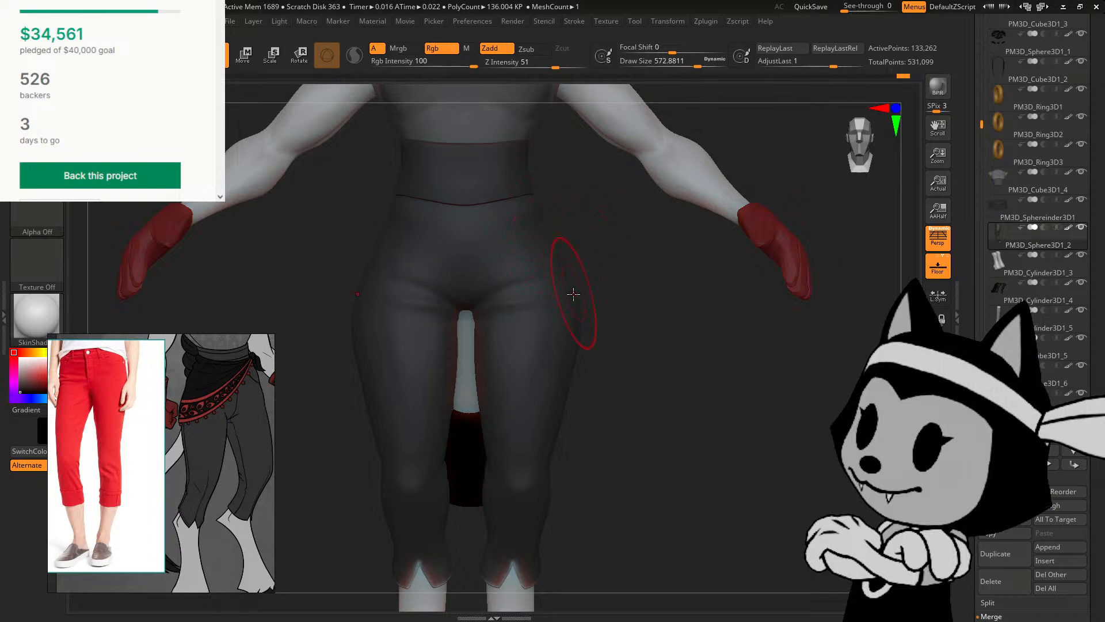
{"action": "mouse_move", "coordinate": [626, 324]}
{"action": "left_mouse_down"}
{"action": "mouse_move", "coordinate": [604, 345]}
{"action": "mouse_move", "coordinate": [562, 328]}
{"action": "mouse_move", "coordinate": [592, 285]}
{"action": "mouse_move", "coordinate": [556, 345]}
{"action": "mouse_move", "coordinate": [809, 158]}
{"action": "mouse_move", "coordinate": [839, 150]}
{"action": "left_mouse_up"}
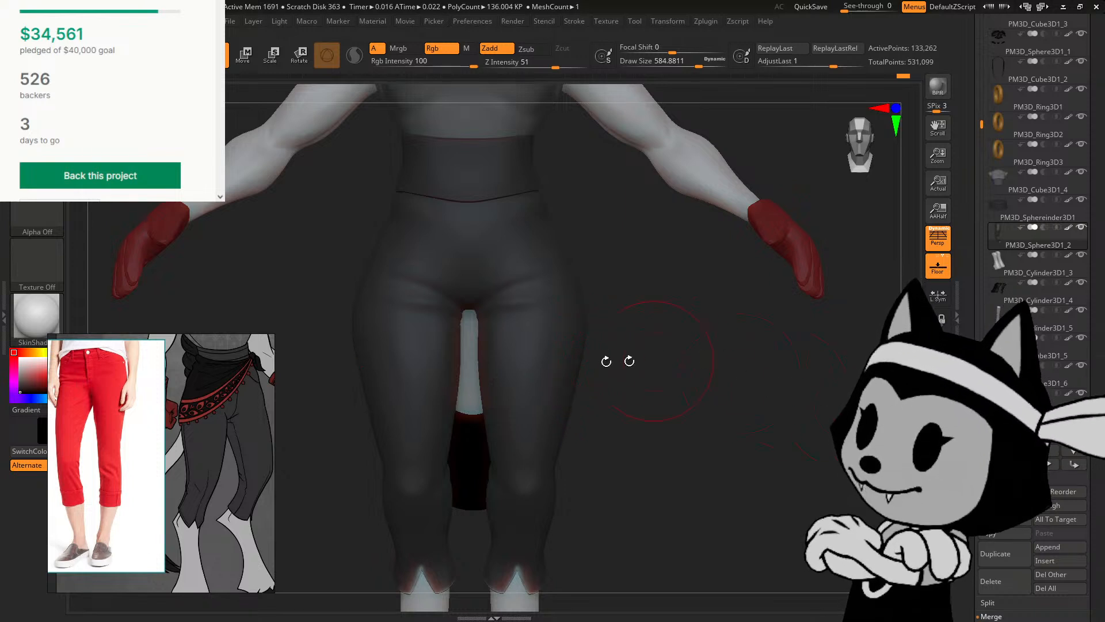
{"action": "left_click_drag", "start_coordinate": [483, 372], "coordinate": [481, 378]}
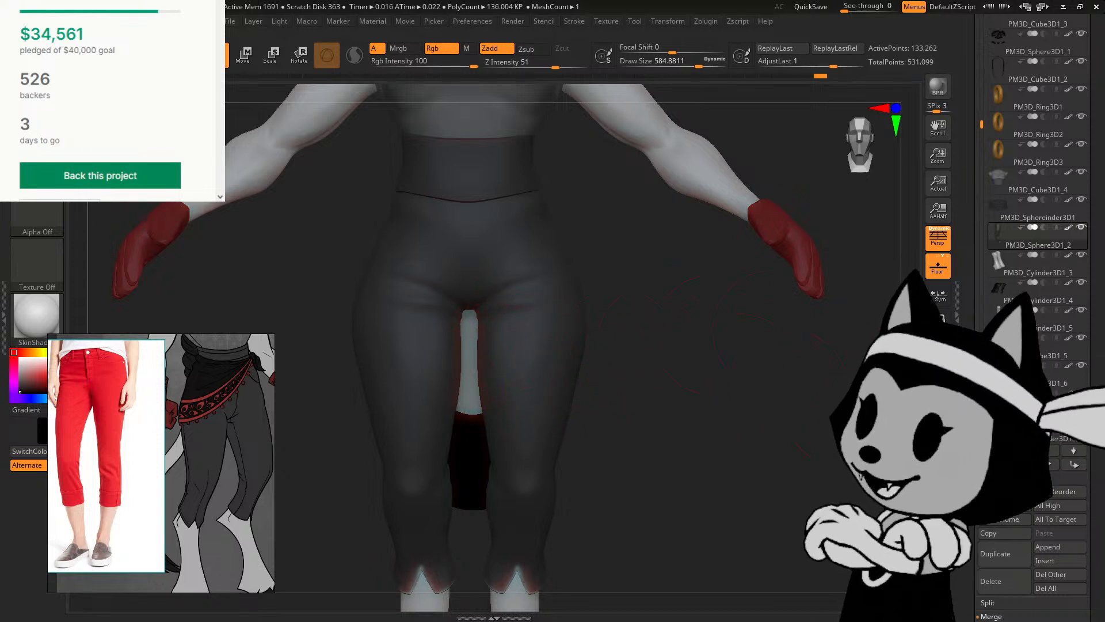
Step: Reduce the Move brush's draw size to about 537 and refine the outer thigh contour in front and side views
{"action": "left_click_drag", "start_coordinate": [854, 420], "coordinate": [852, 359], "text": "alt"}
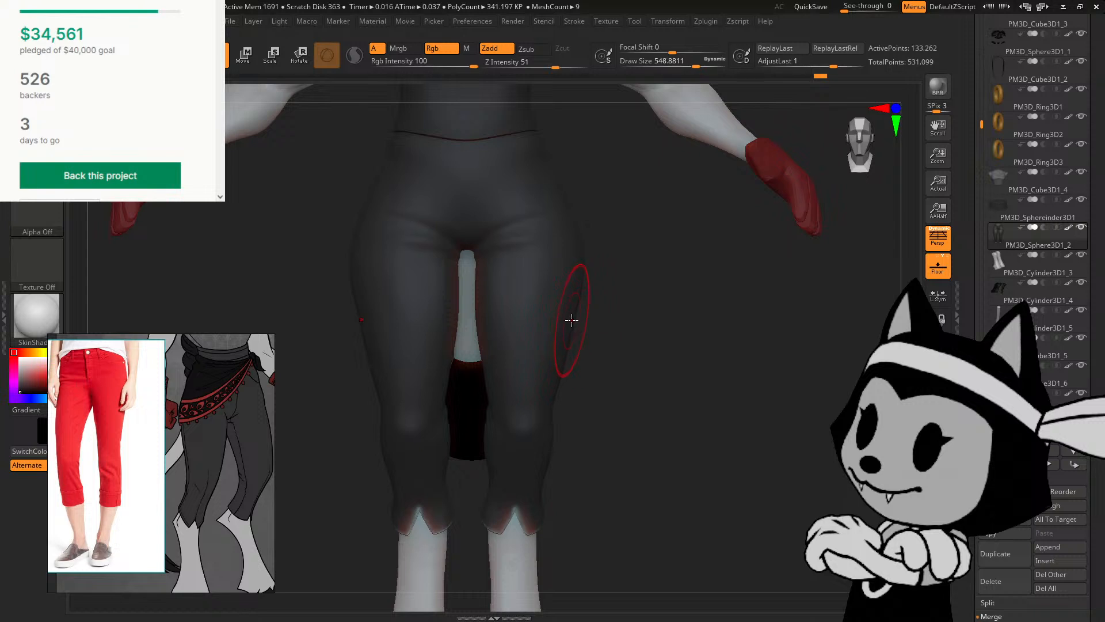
{"action": "left_click_drag", "start_coordinate": [576, 320], "coordinate": [579, 319]}
{"action": "left_click_drag", "start_coordinate": [884, 290], "coordinate": [887, 368], "text": "alt"}
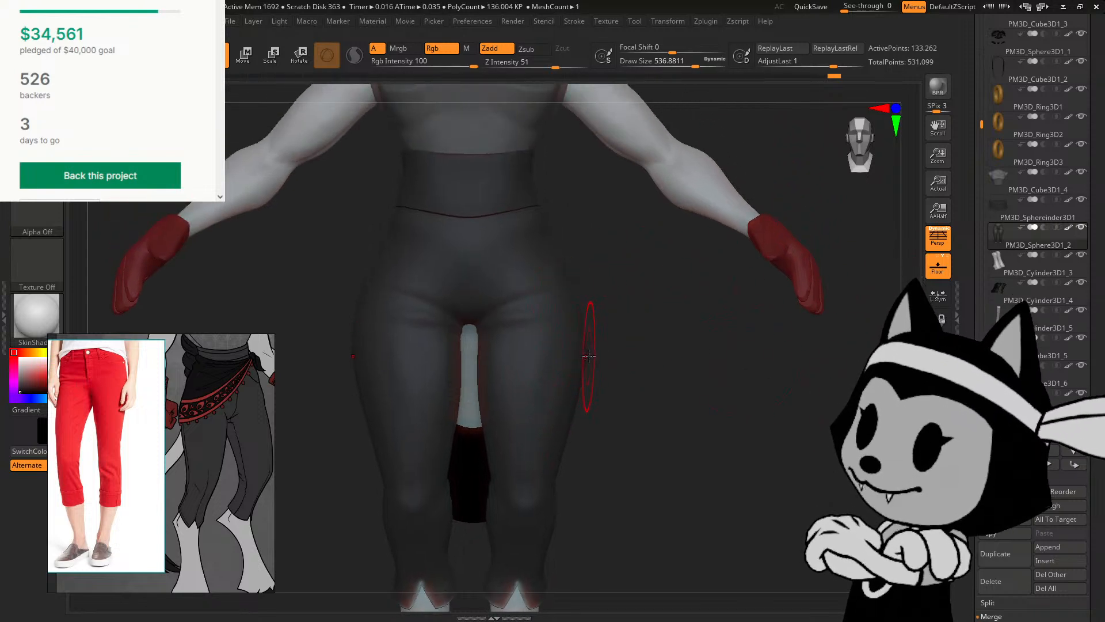
{"action": "left_click_drag", "start_coordinate": [637, 291], "coordinate": [545, 352]}
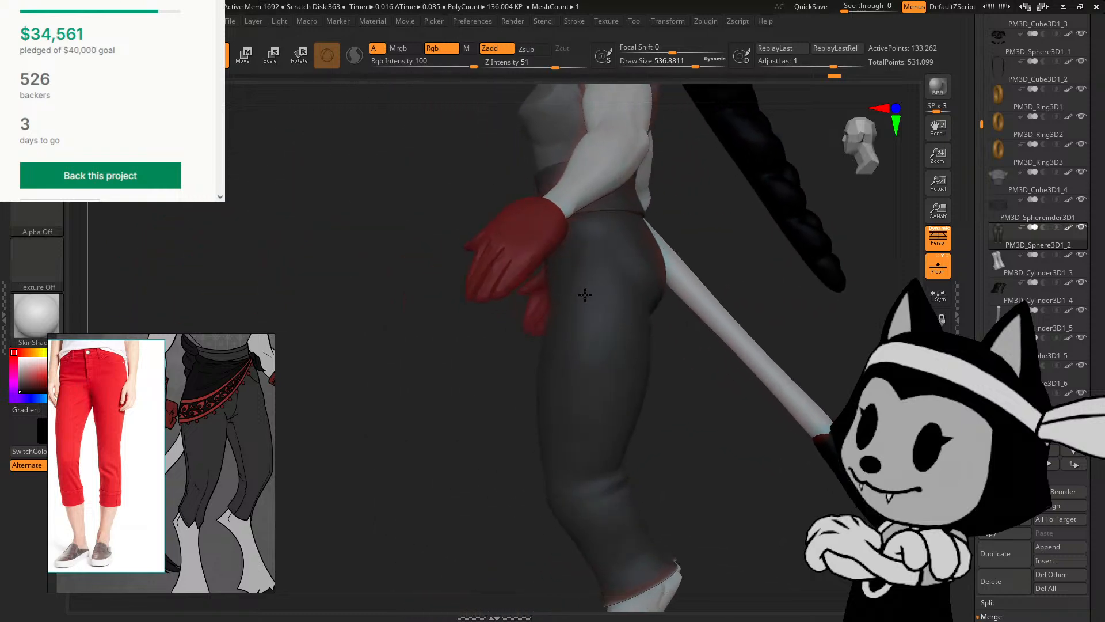
{"action": "left_click_drag", "start_coordinate": [663, 268], "coordinate": [796, 240]}
{"action": "left_click_drag", "start_coordinate": [919, 242], "coordinate": [934, 336], "text": "alt"}
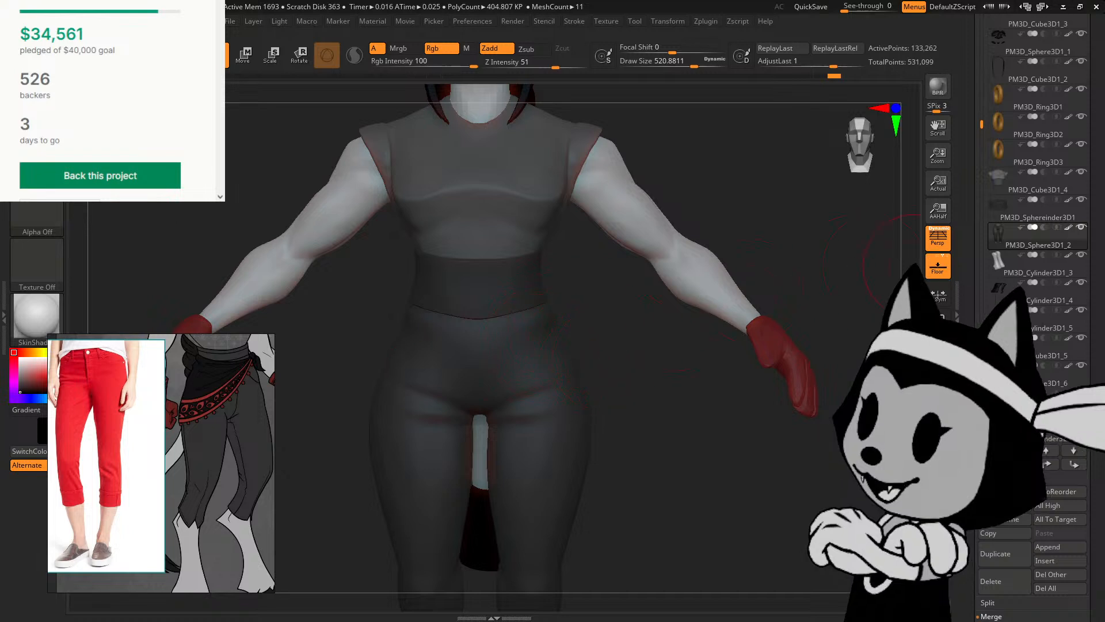
Step: Adjust the pants' sides between waistband and hips with the Move brush, undoing one stroke and setting the draw size to about 609
{"action": "left_click_drag", "start_coordinate": [875, 266], "coordinate": [862, 263], "text": "alt"}
{"action": "key", "text": "bracketright"}
{"action": "key", "text": "bracketright"}
{"action": "key", "text": "bracketright"}
{"action": "key", "text": "bracketright"}
{"action": "key", "text": "bracketright"}
{"action": "key", "text": "bracketright"}
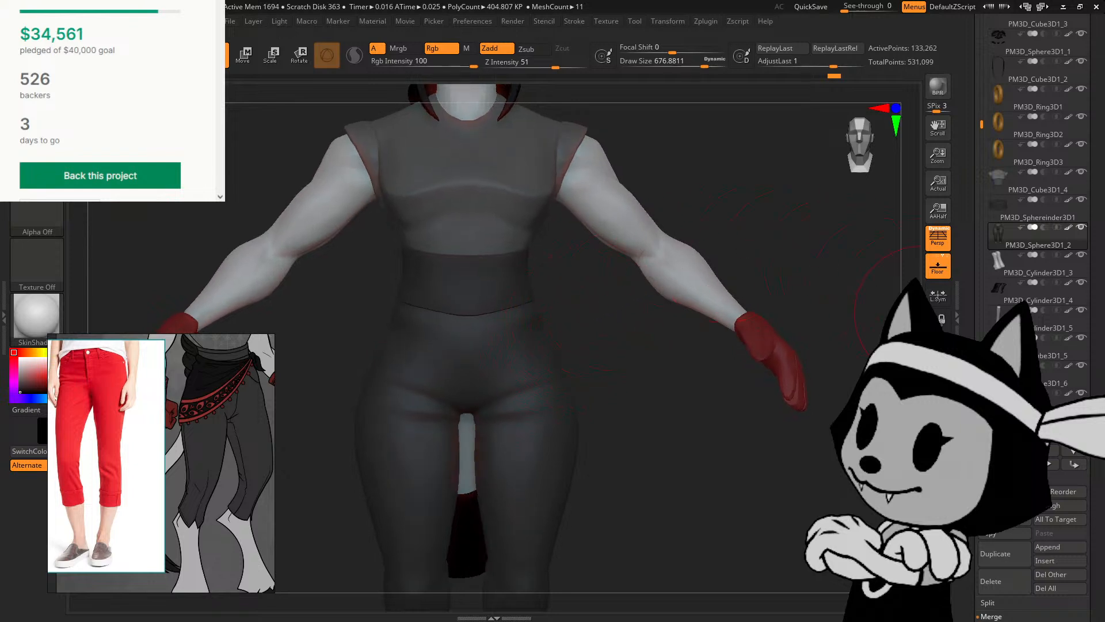
{"action": "left_click_drag", "start_coordinate": [829, 230], "coordinate": [818, 253], "text": "alt"}
{"action": "key", "text": "ctrl+z"}
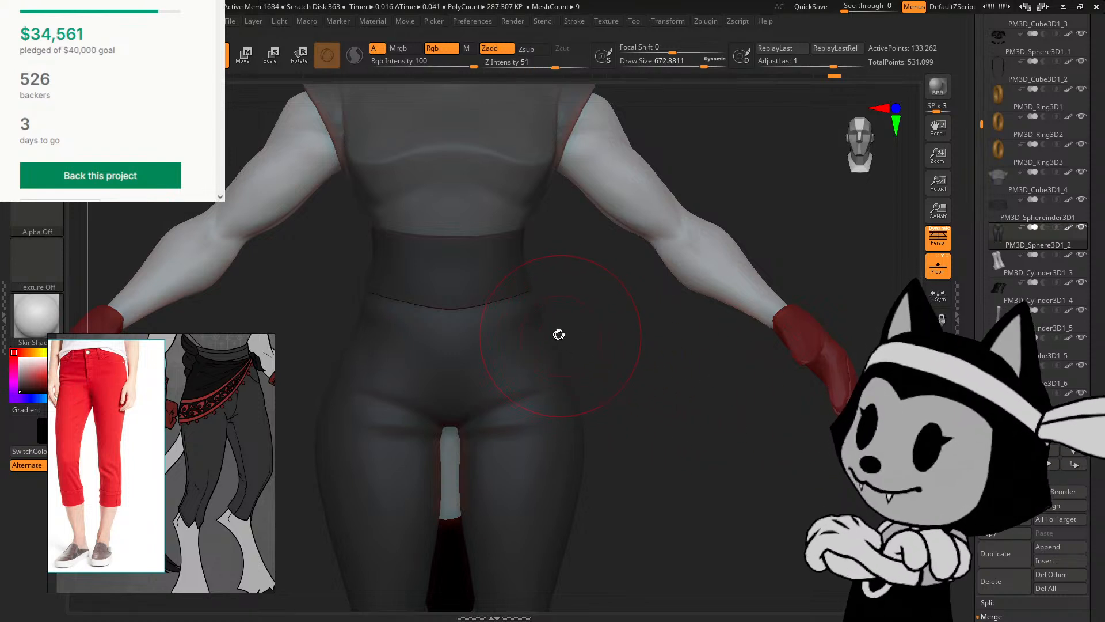
{"action": "key", "text": "bracketleft"}
{"action": "left_click_drag", "start_coordinate": [546, 340], "coordinate": [558, 347]}
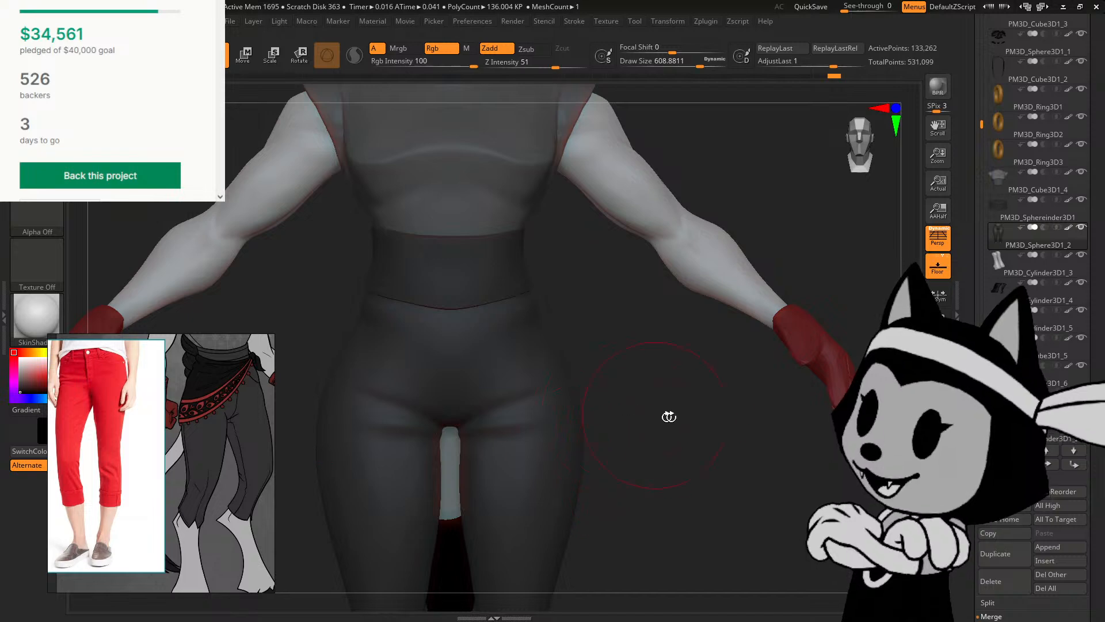
Step: Fine-tune the hip curve against the whole figure's proportions, using the Move brush at a draw size of about 637
{"action": "key", "text": "f"}
{"action": "left_click_drag", "start_coordinate": [647, 420], "coordinate": [648, 458], "text": "alt"}
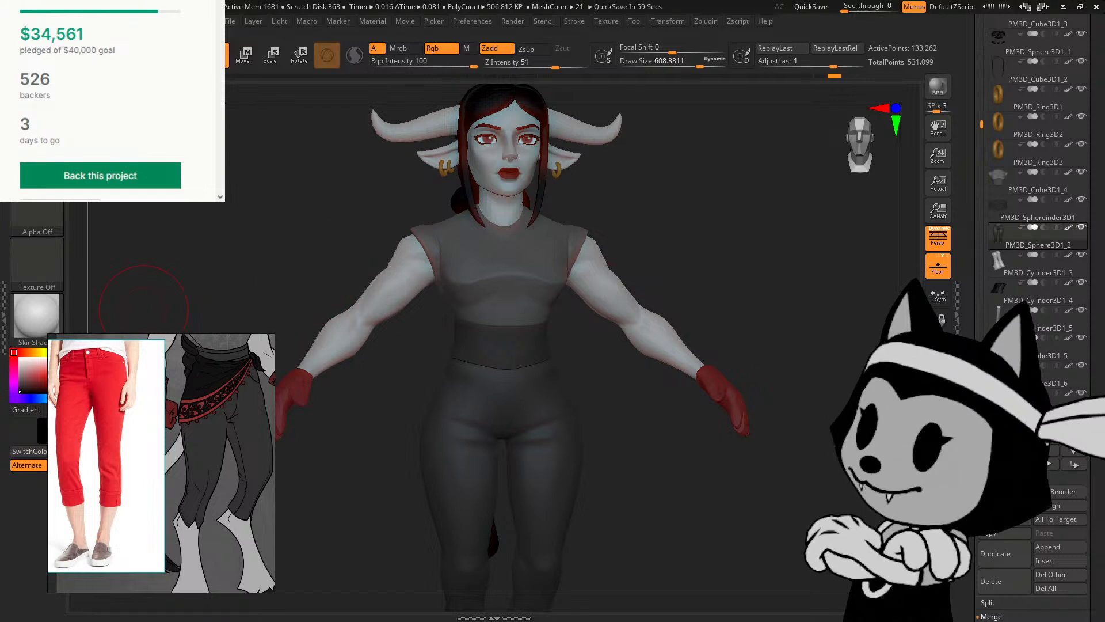
{"action": "left_click_drag", "start_coordinate": [594, 361], "coordinate": [580, 364]}
{"action": "left_click_drag", "start_coordinate": [625, 394], "coordinate": [606, 351], "text": "alt"}
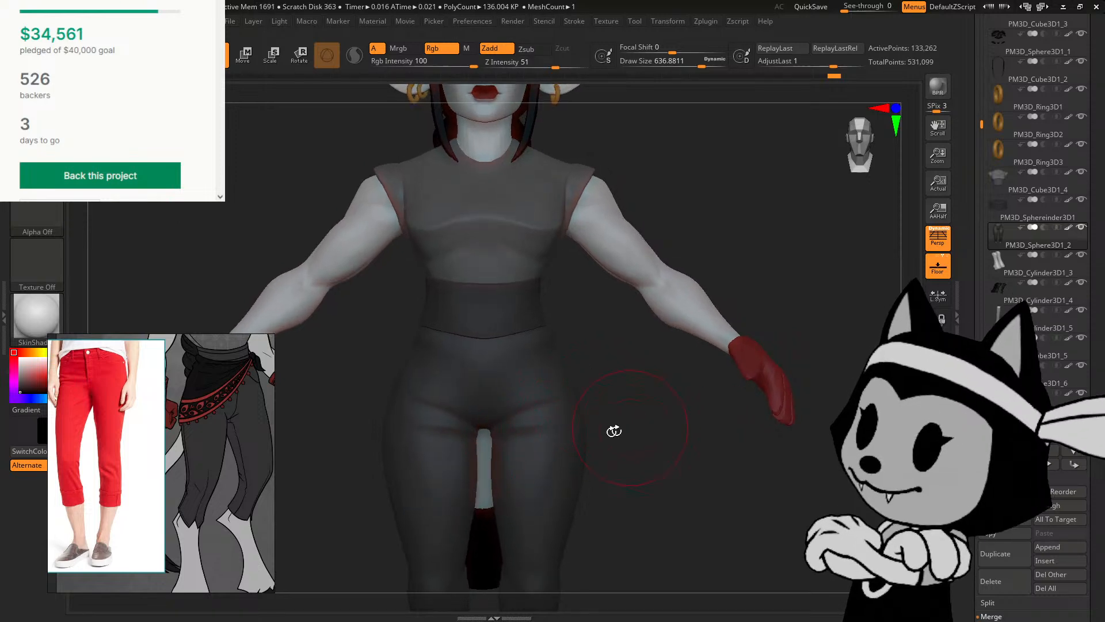
Step: Switch to a sculpting brush with Z intensity 20 and draw size about 845, and rework the crotch and inner thighs
{"action": "key", "text": "b"}
{"action": "left_click", "coordinate": [528, 446]}
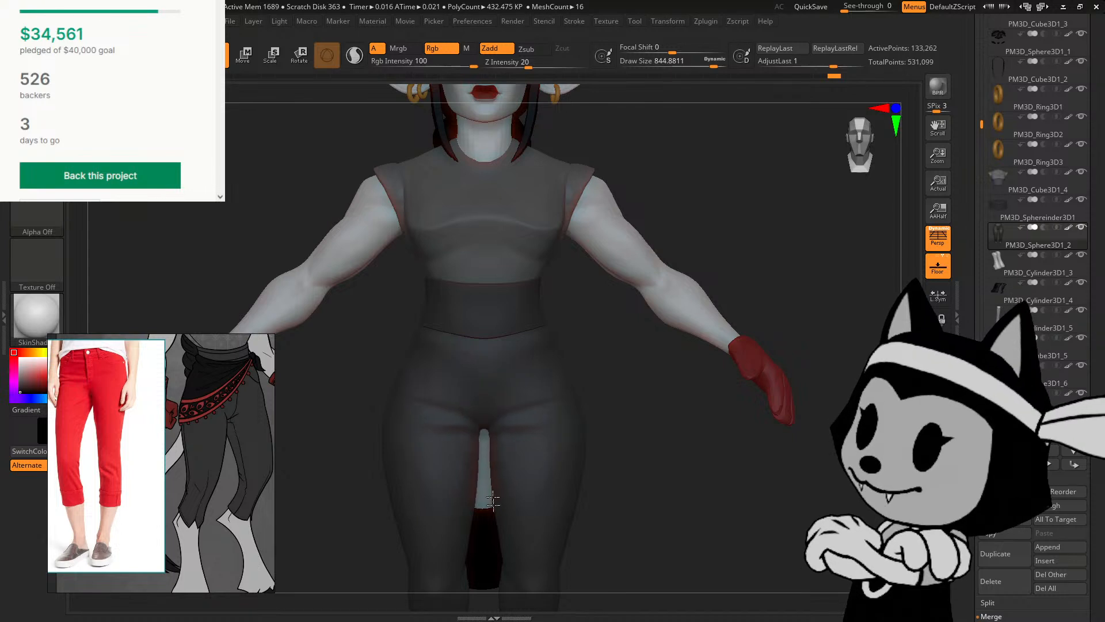
{"action": "mouse_move", "coordinate": [622, 472]}
{"action": "left_mouse_down"}
{"action": "mouse_move", "coordinate": [714, 463]}
{"action": "mouse_move", "coordinate": [633, 461]}
{"action": "left_mouse_up"}
{"action": "left_click_drag", "start_coordinate": [496, 441], "coordinate": [483, 474]}
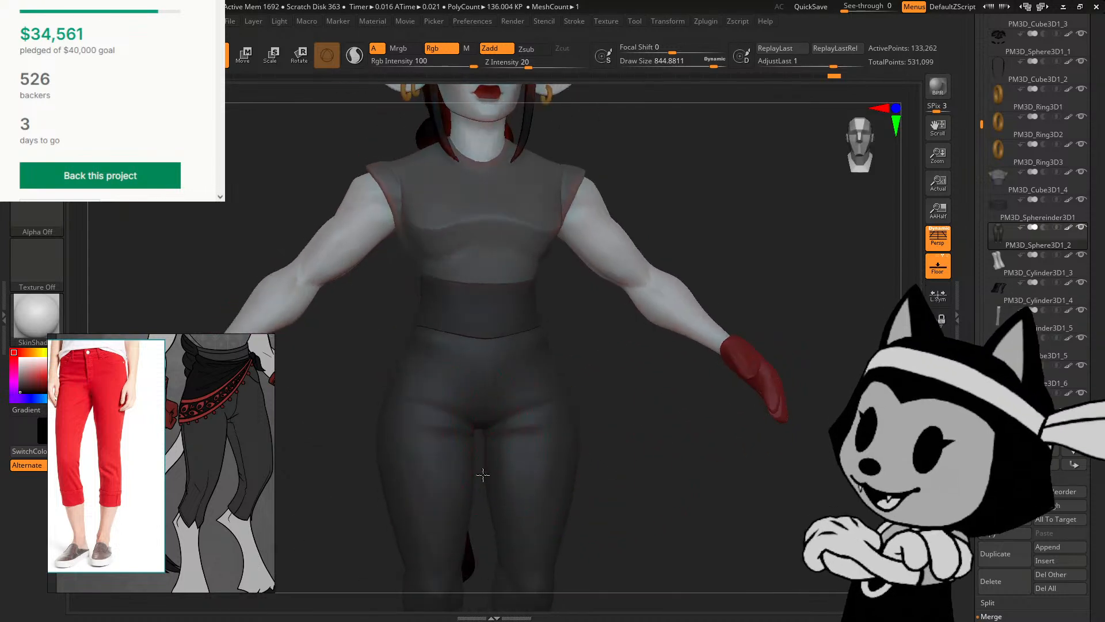
{"action": "left_click_drag", "start_coordinate": [719, 502], "coordinate": [718, 538], "text": "alt"}
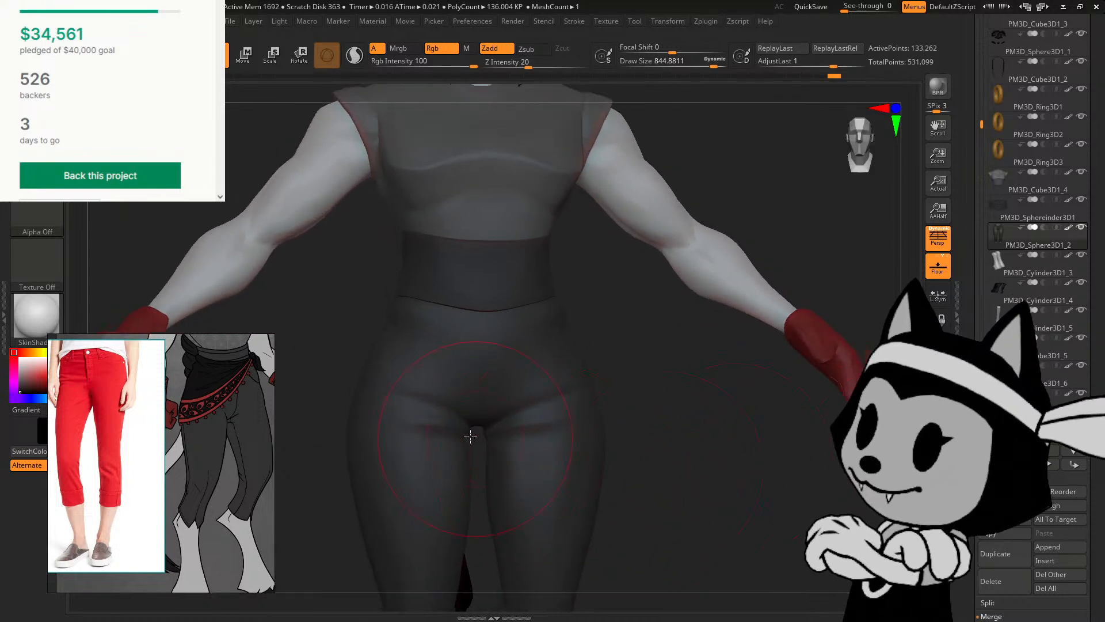
{"action": "left_click_drag", "start_coordinate": [766, 460], "coordinate": [764, 443], "text": "alt"}
{"action": "left_click_drag", "start_coordinate": [763, 452], "coordinate": [761, 421]}
{"action": "left_click_drag", "start_coordinate": [660, 442], "coordinate": [634, 495]}
{"action": "left_click_drag", "start_coordinate": [607, 436], "coordinate": [599, 379]}
{"action": "left_click_drag", "start_coordinate": [483, 428], "coordinate": [581, 413]}
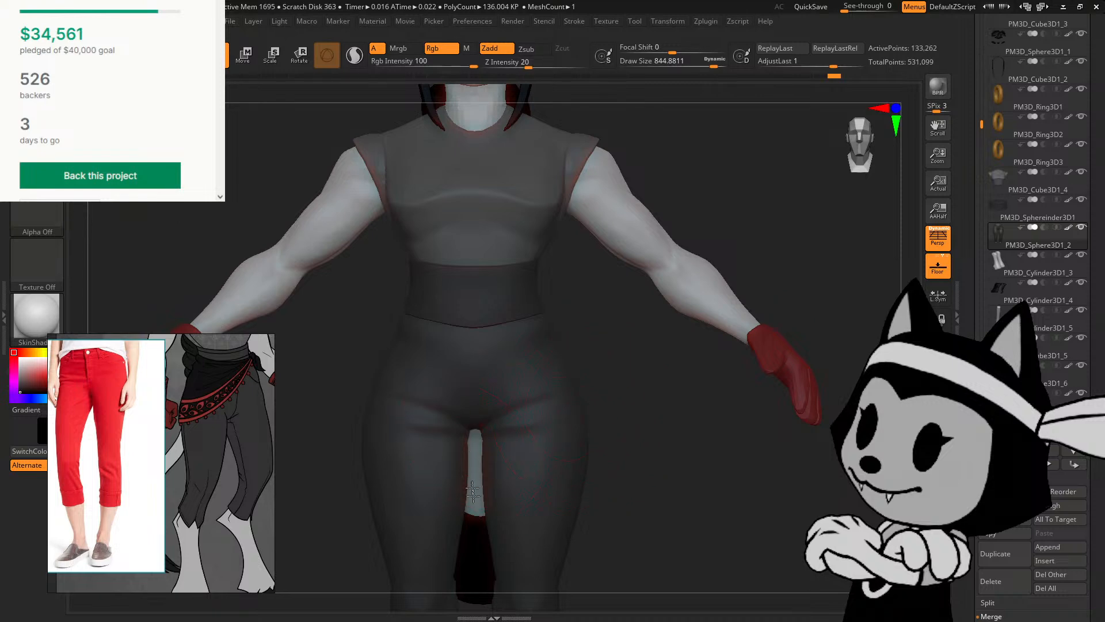
{"action": "mouse_move", "coordinate": [793, 440]}
{"action": "left_mouse_down", "text": "alt"}
{"action": "mouse_move", "coordinate": [799, 455]}
{"action": "mouse_move", "coordinate": [809, 420]}
{"action": "left_mouse_up", "text": "alt"}
Step: Return to the Move brush with a draw size of about 873 and adjust the overall shape of the thighs
{"action": "key", "text": "b"}
{"action": "left_click", "coordinate": [569, 423]}
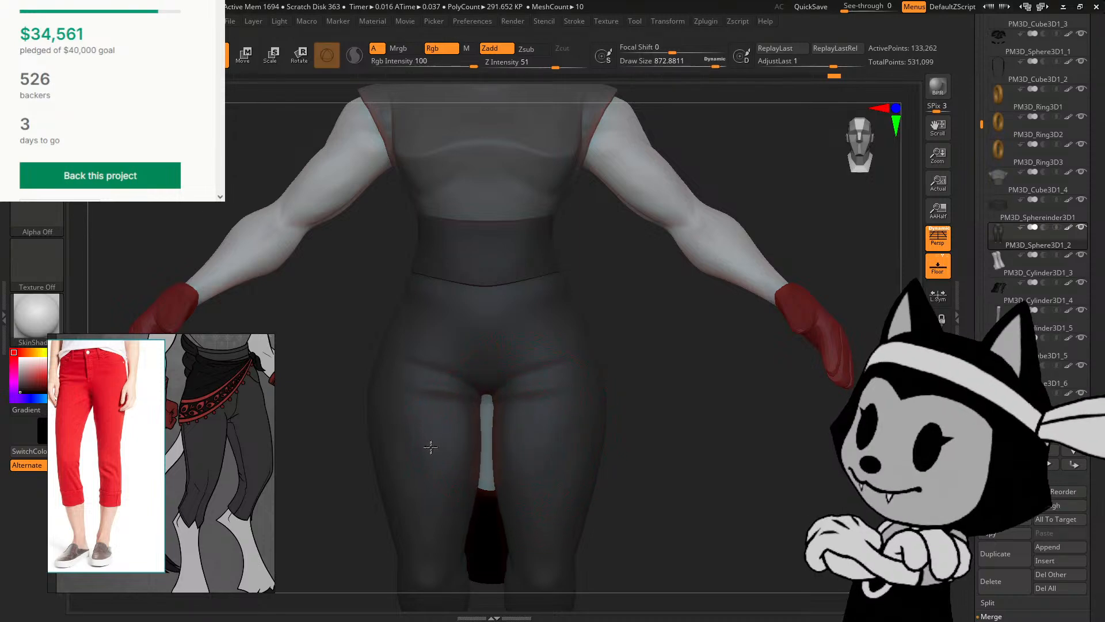
{"action": "mouse_move", "coordinate": [664, 405]}
{"action": "left_mouse_down"}
{"action": "mouse_move", "coordinate": [656, 429]}
{"action": "mouse_move", "coordinate": [636, 399]}
{"action": "mouse_move", "coordinate": [668, 415]}
{"action": "mouse_move", "coordinate": [674, 311]}
{"action": "mouse_move", "coordinate": [676, 419]}
{"action": "mouse_move", "coordinate": [641, 375]}
{"action": "mouse_move", "coordinate": [677, 404]}
{"action": "mouse_move", "coordinate": [661, 390]}
{"action": "mouse_move", "coordinate": [664, 424]}
{"action": "mouse_move", "coordinate": [651, 392]}
{"action": "mouse_move", "coordinate": [645, 410]}
{"action": "left_mouse_up"}
Step: Switch to a brush with Z intensity 25 and draw size about 601, and sculpt and smooth the inner thighs
{"action": "key", "text": "b"}
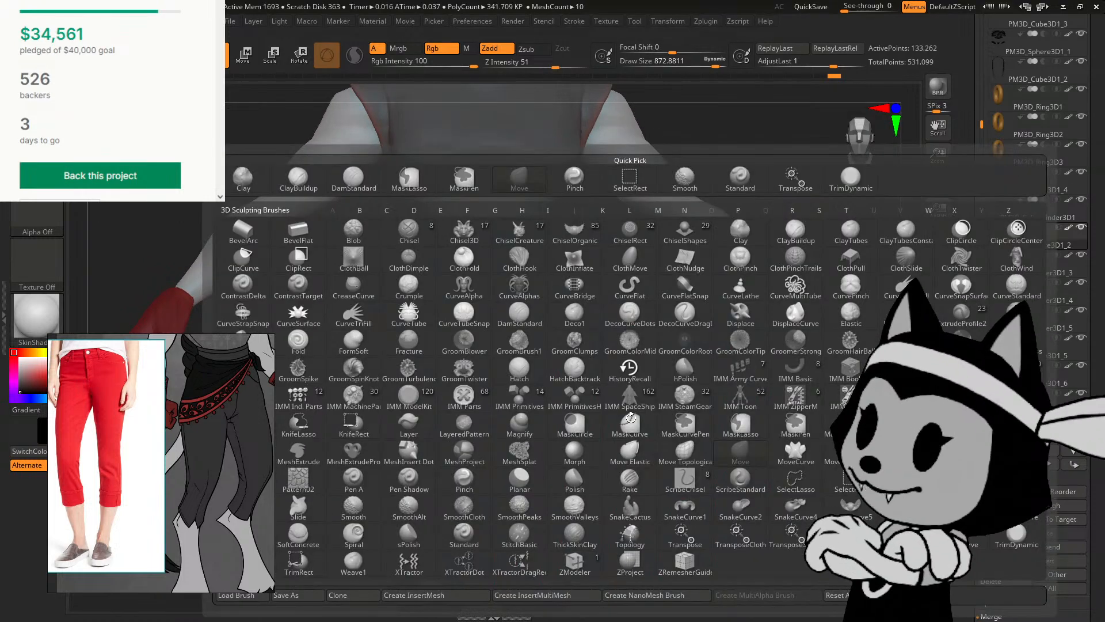
{"action": "left_click", "coordinate": [630, 417]}
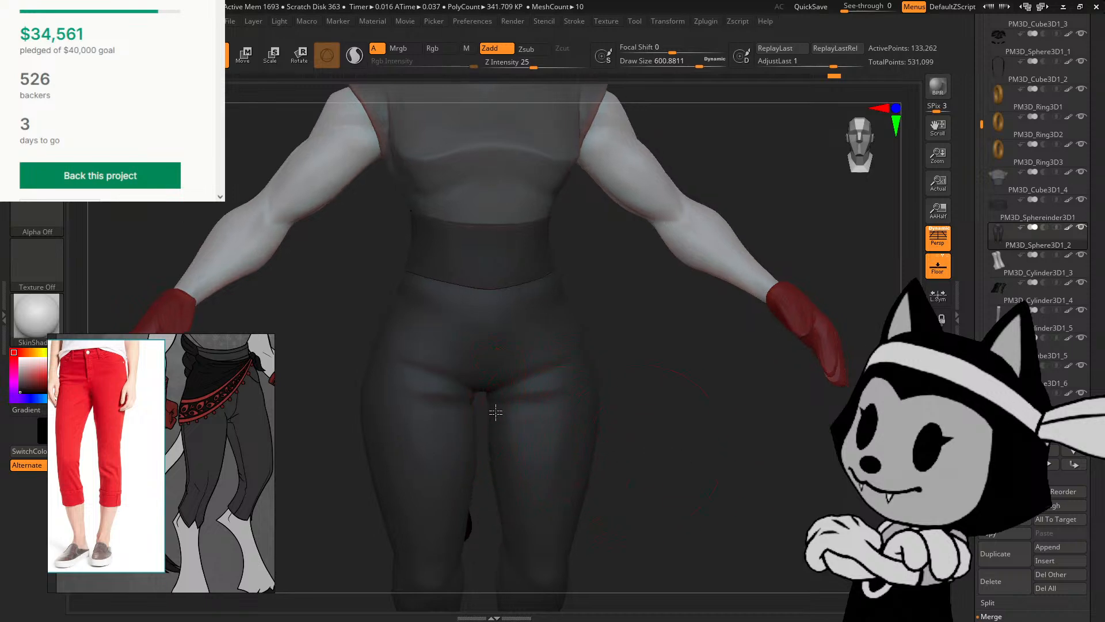
{"action": "left_click_drag", "start_coordinate": [648, 424], "coordinate": [493, 420]}
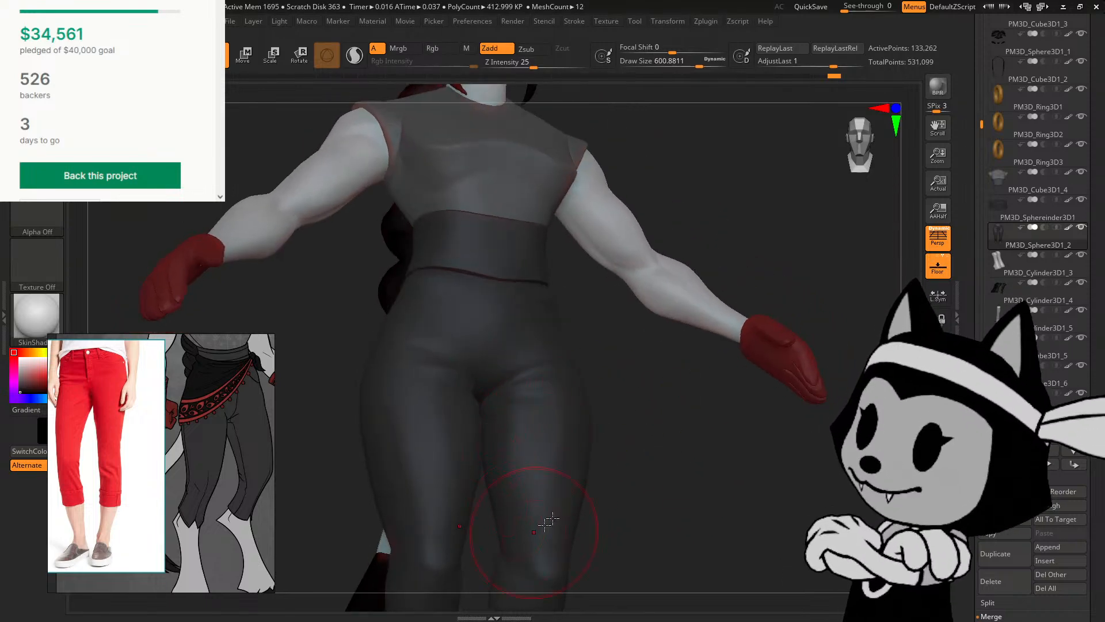
{"action": "mouse_move", "coordinate": [634, 489]}
{"action": "left_mouse_down"}
{"action": "mouse_move", "coordinate": [641, 412]}
{"action": "mouse_move", "coordinate": [662, 452]}
{"action": "mouse_move", "coordinate": [564, 457]}
{"action": "left_mouse_up"}
{"action": "left_click_drag", "start_coordinate": [544, 502], "coordinate": [546, 520], "text": "shift"}
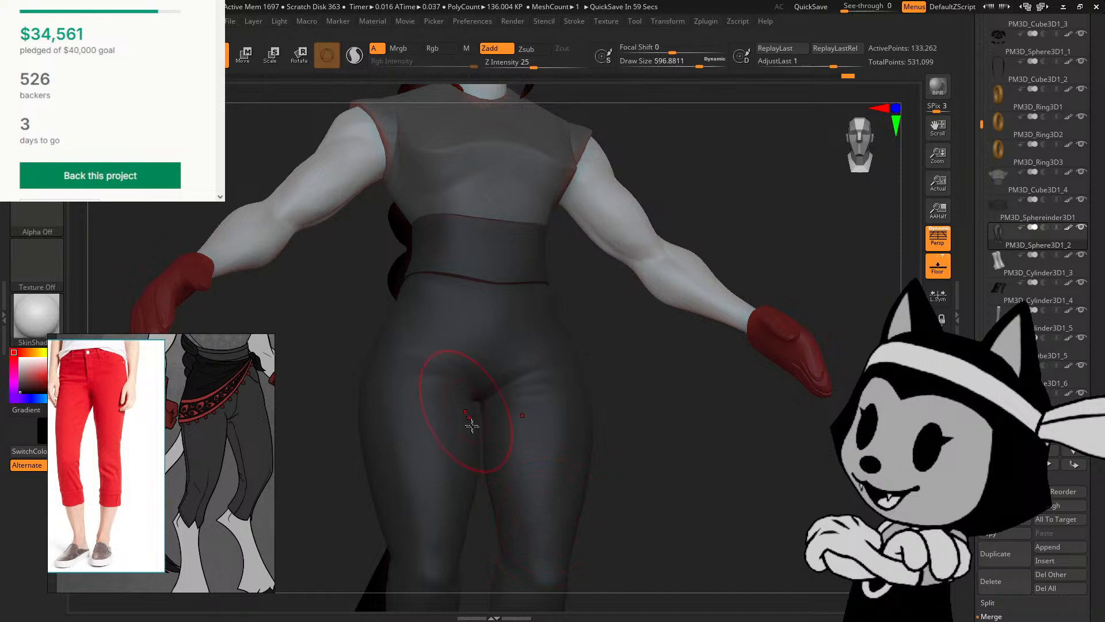
Step: Reduce the draw size to about 541 and refine and smooth the pants' surface along the front of the thighs
{"action": "mouse_move", "coordinate": [634, 436]}
{"action": "left_mouse_down"}
{"action": "mouse_move", "coordinate": [609, 367]}
{"action": "mouse_move", "coordinate": [630, 328]}
{"action": "mouse_move", "coordinate": [626, 274]}
{"action": "mouse_move", "coordinate": [514, 339]}
{"action": "left_mouse_up"}
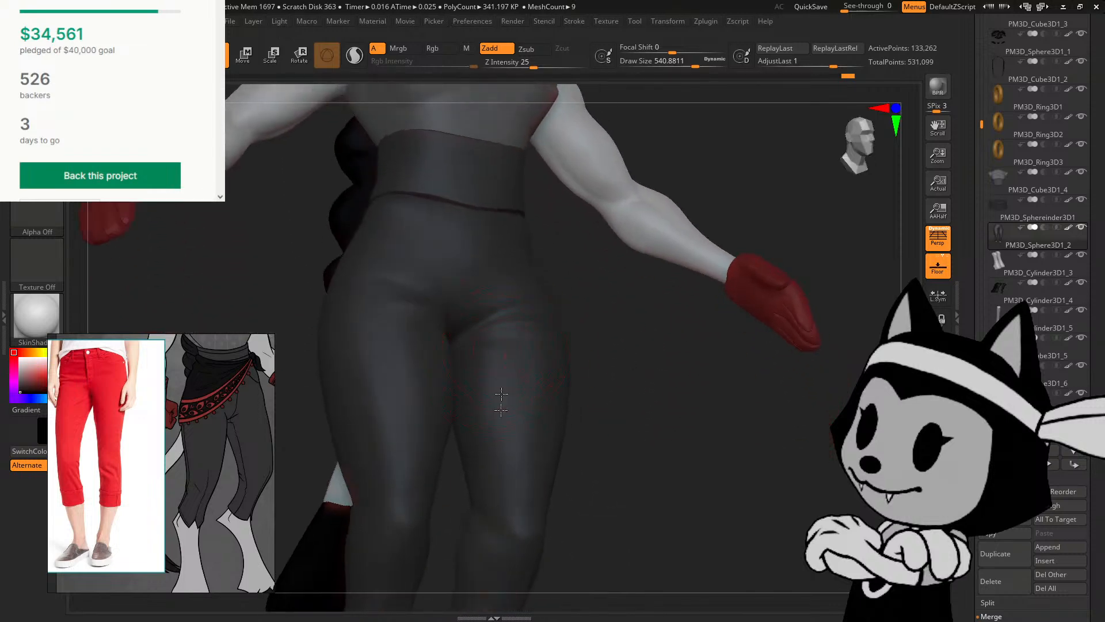
{"action": "mouse_move", "coordinate": [593, 407]}
{"action": "left_mouse_down", "text": "shift"}
{"action": "mouse_move", "coordinate": [614, 392]}
{"action": "mouse_move", "coordinate": [535, 402]}
{"action": "left_mouse_up", "text": "shift"}
{"action": "left_click_drag", "start_coordinate": [622, 336], "coordinate": [585, 358]}
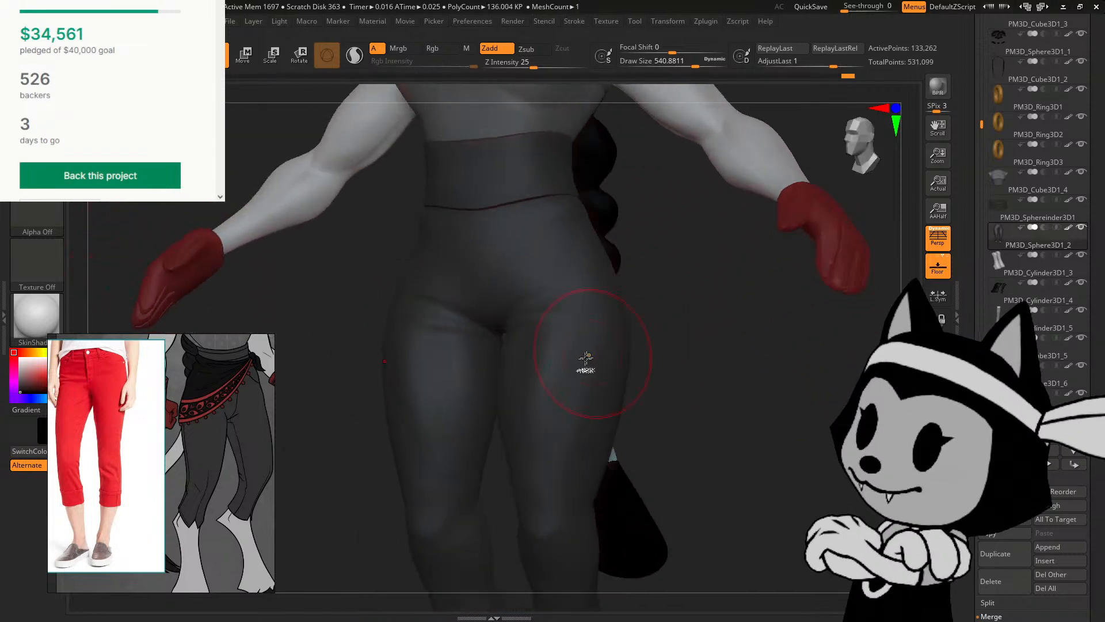
{"action": "left_click_drag", "start_coordinate": [653, 283], "coordinate": [637, 299]}
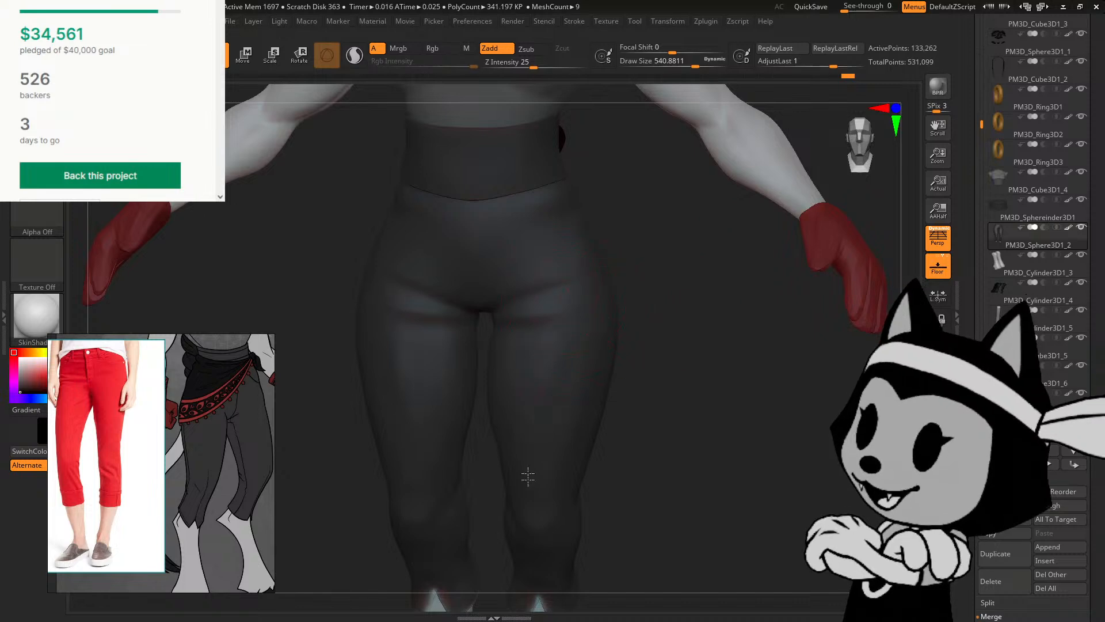
{"action": "mouse_move", "coordinate": [627, 424]}
{"action": "left_mouse_down"}
{"action": "mouse_move", "coordinate": [679, 351]}
{"action": "mouse_move", "coordinate": [644, 342]}
{"action": "left_mouse_up"}
{"action": "mouse_move", "coordinate": [610, 449]}
{"action": "left_mouse_down"}
{"action": "mouse_move", "coordinate": [623, 431]}
{"action": "mouse_move", "coordinate": [593, 397]}
{"action": "left_mouse_up"}
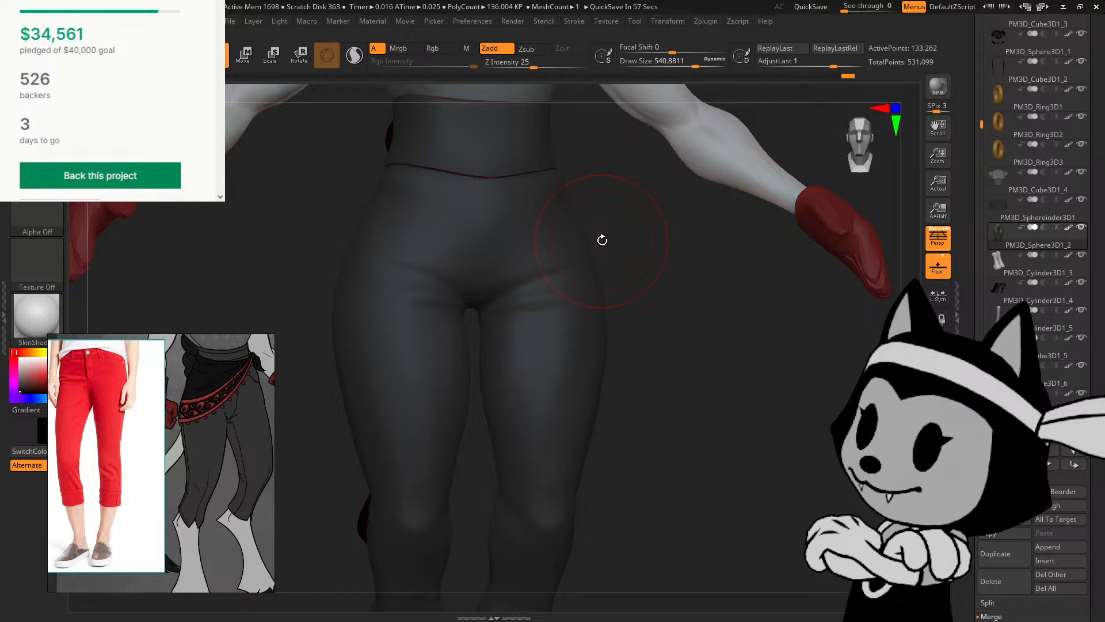
Step: Reduce the draw size to about 493 and sculpt the creases radiating from the crotch across the upper thighs
{"action": "key", "text": "bracketleft"}
{"action": "mouse_move", "coordinate": [623, 378]}
{"action": "left_mouse_down"}
{"action": "mouse_move", "coordinate": [629, 335]}
{"action": "mouse_move", "coordinate": [643, 372]}
{"action": "left_mouse_up"}
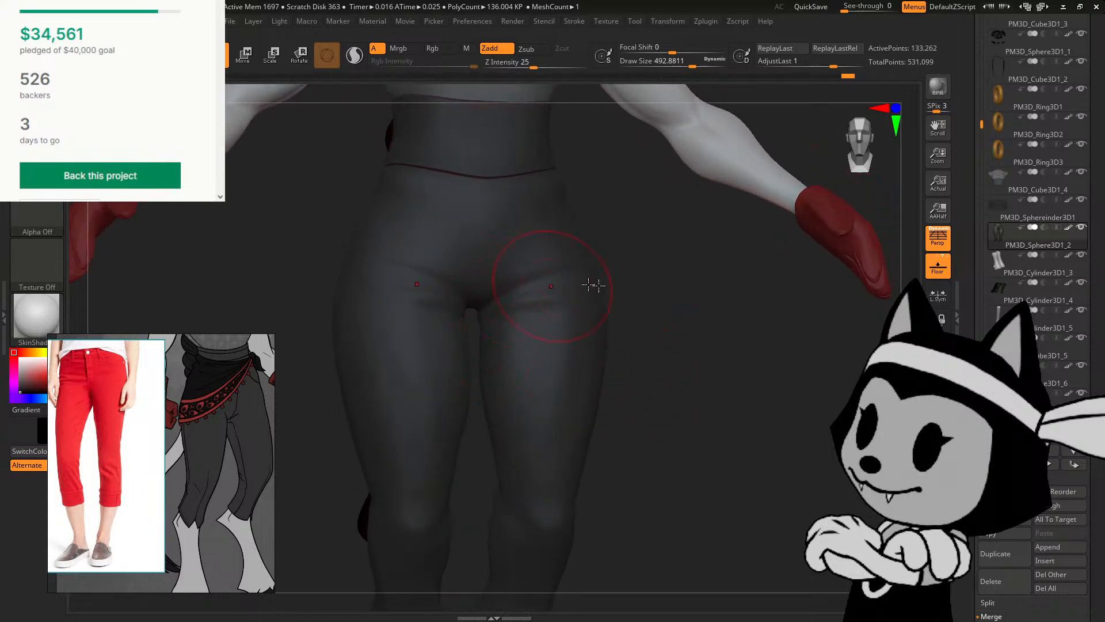
{"action": "left_click_drag", "start_coordinate": [594, 285], "coordinate": [641, 257]}
{"action": "left_click_drag", "start_coordinate": [610, 291], "coordinate": [662, 351]}
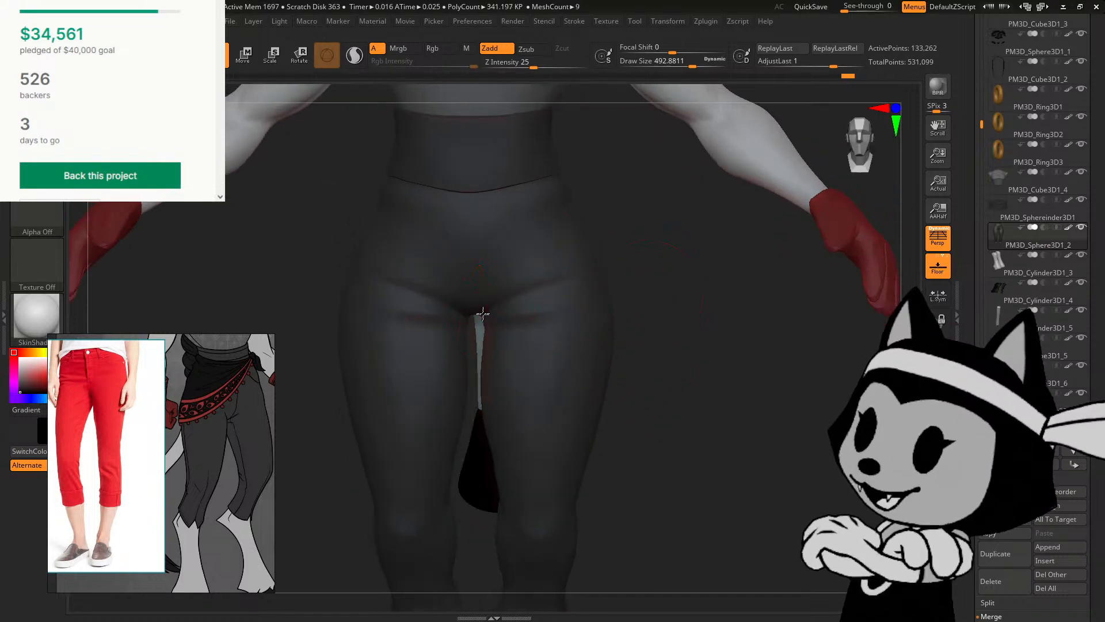
{"action": "left_click_drag", "start_coordinate": [523, 294], "coordinate": [685, 330]}
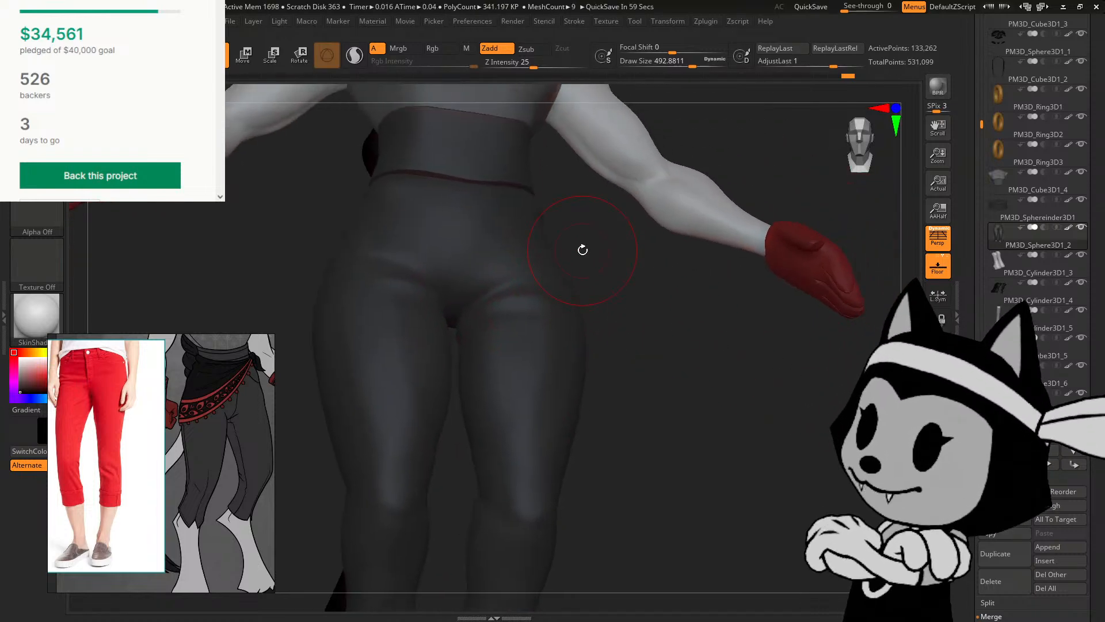
{"action": "left_click_drag", "start_coordinate": [582, 250], "coordinate": [471, 311]}
{"action": "left_click_drag", "start_coordinate": [603, 286], "coordinate": [532, 259]}
Step: Soften and refine the folds around the crotch and the front of the hips
{"action": "left_click_drag", "start_coordinate": [633, 263], "coordinate": [485, 256]}
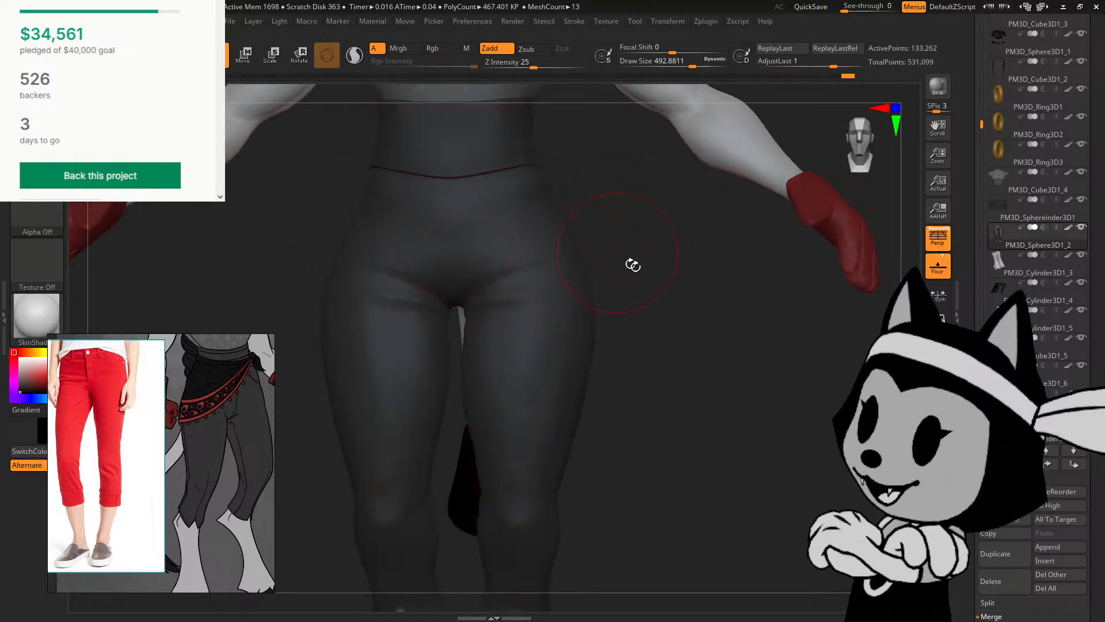
{"action": "left_click_drag", "start_coordinate": [633, 264], "coordinate": [490, 263]}
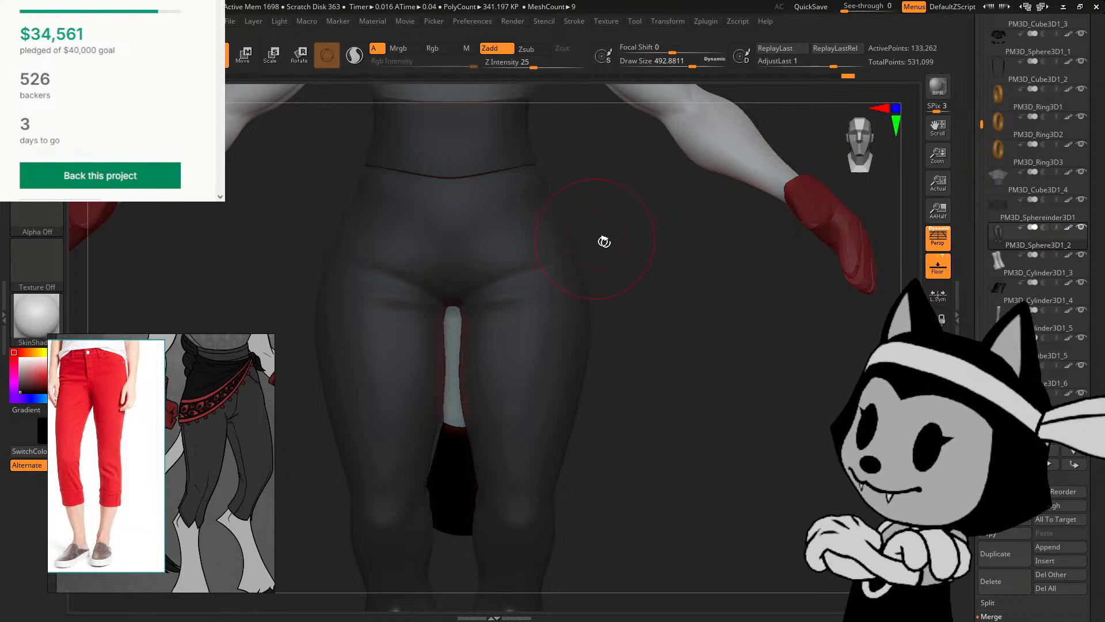
{"action": "left_click_drag", "start_coordinate": [604, 242], "coordinate": [439, 288]}
{"action": "left_click_drag", "start_coordinate": [604, 239], "coordinate": [479, 250]}
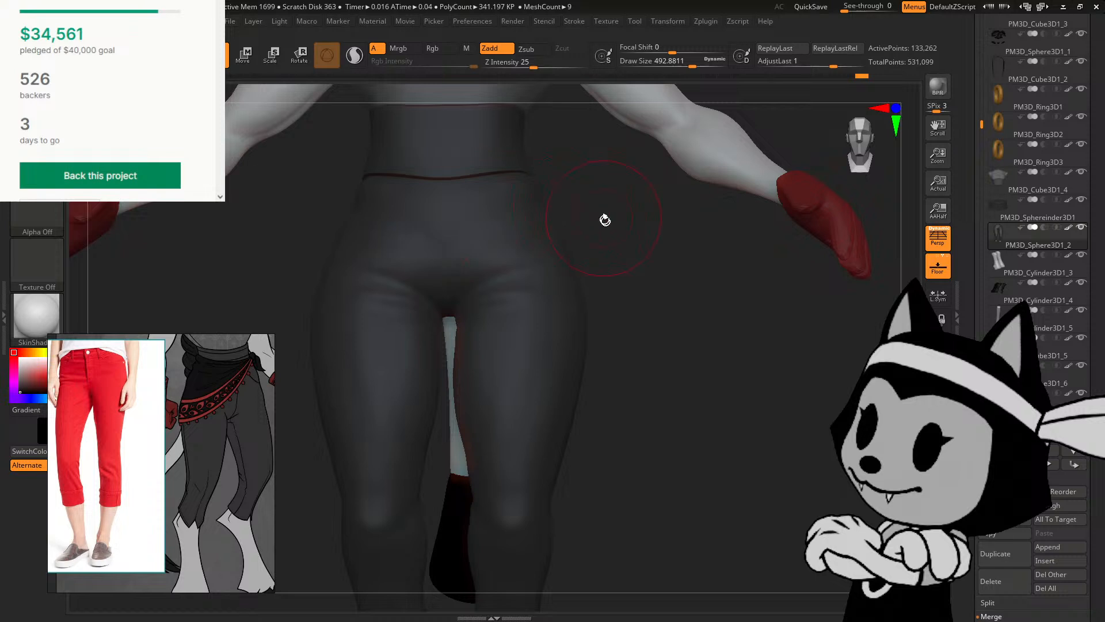
{"action": "left_click_drag", "start_coordinate": [604, 220], "coordinate": [454, 253]}
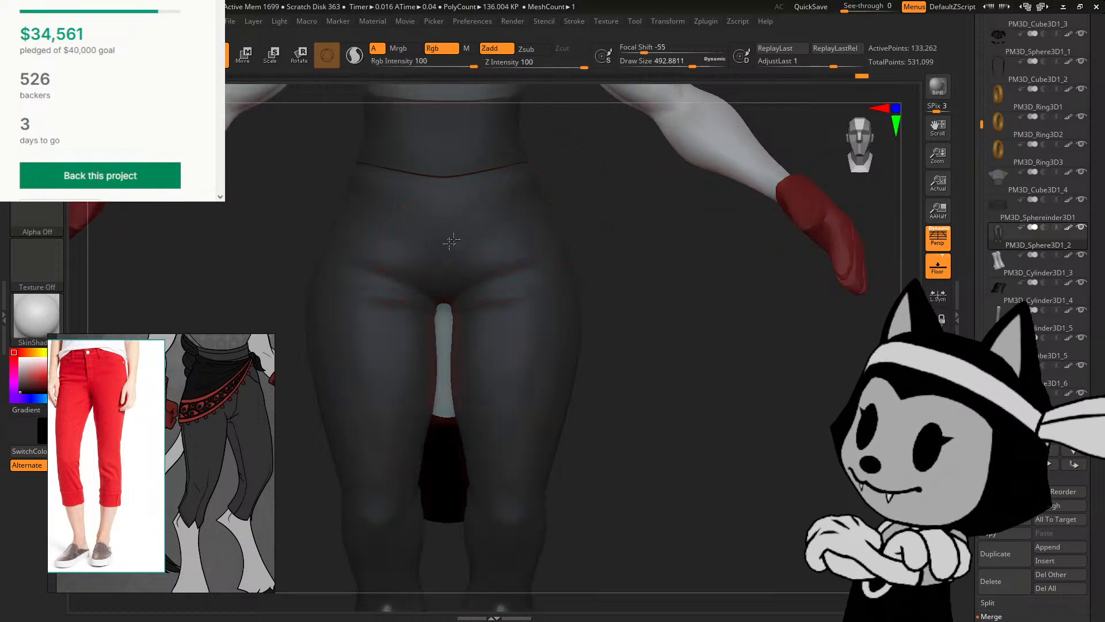
Step: Refine the lower pant legs around the backs of the knees and smooth the front of the thighs
{"action": "mouse_move", "coordinate": [633, 212]}
{"action": "left_mouse_down"}
{"action": "mouse_move", "coordinate": [624, 222]}
{"action": "mouse_move", "coordinate": [637, 215]}
{"action": "mouse_move", "coordinate": [616, 171]}
{"action": "mouse_move", "coordinate": [535, 193]}
{"action": "mouse_move", "coordinate": [491, 182]}
{"action": "mouse_move", "coordinate": [557, 162]}
{"action": "left_mouse_up"}
{"action": "mouse_move", "coordinate": [676, 423]}
{"action": "left_mouse_down"}
{"action": "mouse_move", "coordinate": [665, 444]}
{"action": "mouse_move", "coordinate": [659, 434]}
{"action": "left_mouse_up"}
{"action": "left_click_drag", "start_coordinate": [557, 424], "coordinate": [499, 507]}
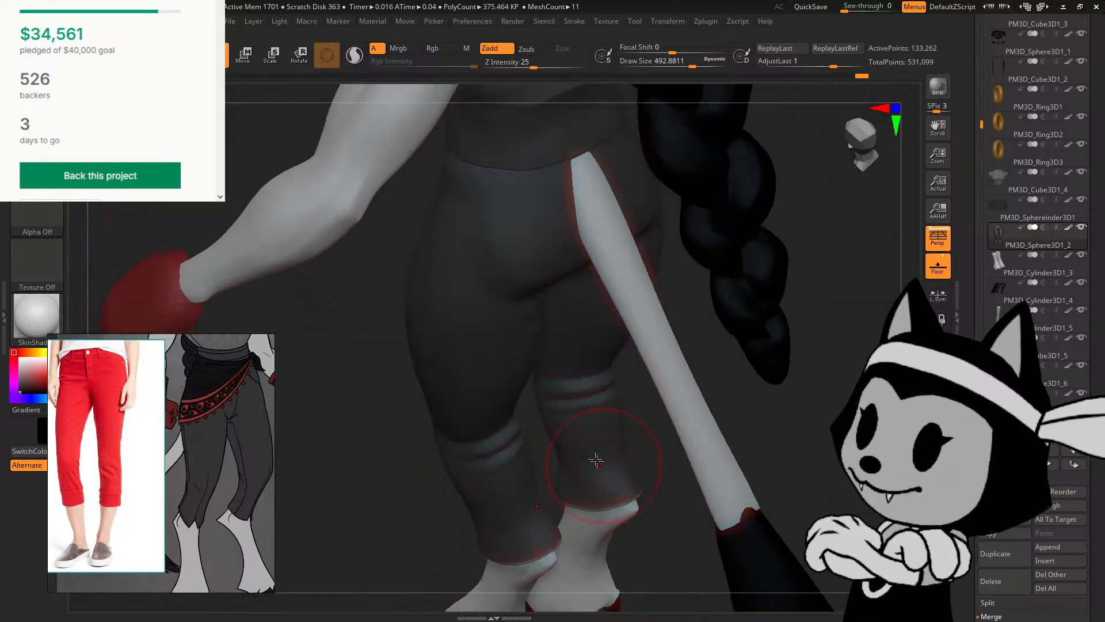
{"action": "left_click_drag", "start_coordinate": [644, 477], "coordinate": [681, 444]}
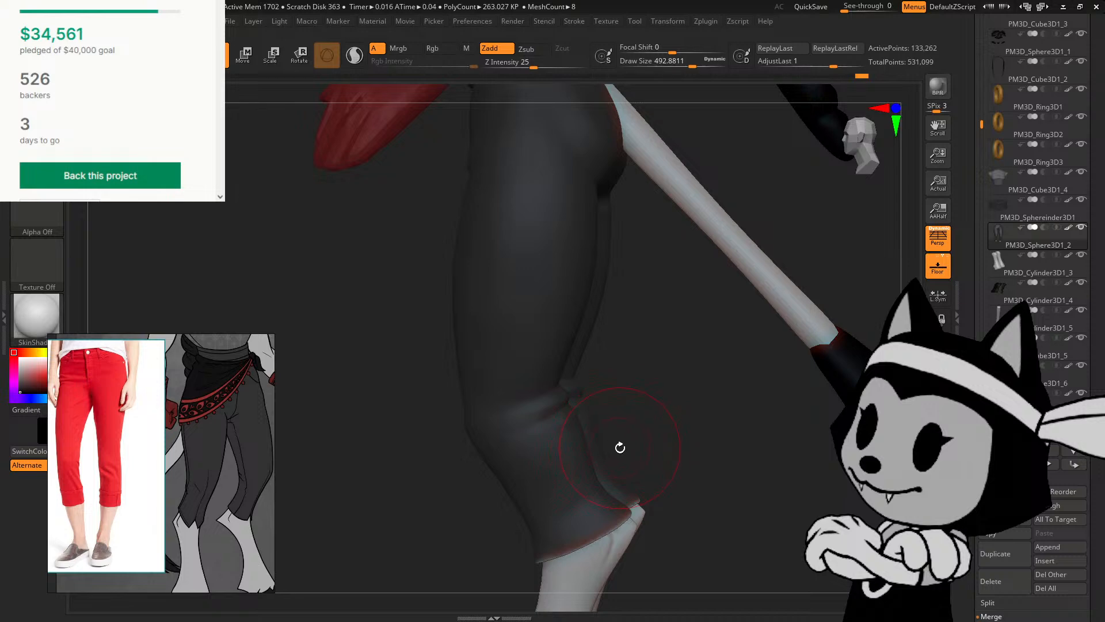
{"action": "left_click_drag", "start_coordinate": [636, 431], "coordinate": [713, 374]}
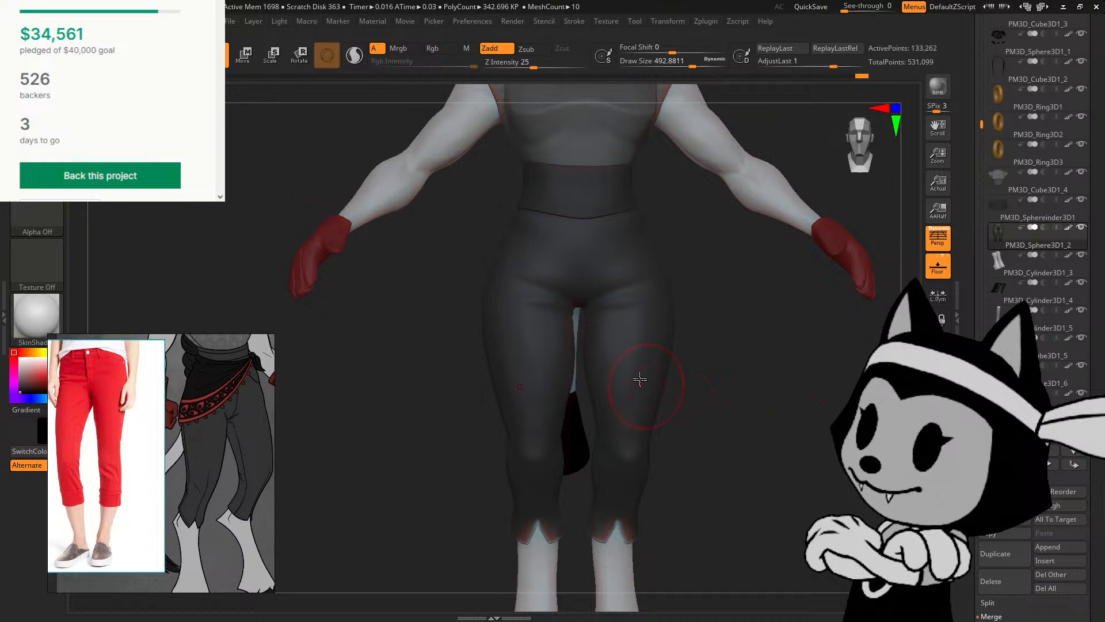
{"action": "left_click_drag", "start_coordinate": [640, 379], "coordinate": [656, 350], "text": "shift"}
{"action": "left_click_drag", "start_coordinate": [852, 452], "coordinate": [742, 432], "text": "alt"}
Step: Carve and smooth creases on the upper thighs using the DamStandard brush with Z intensity 43 and draw size about 505
{"action": "key", "text": "b"}
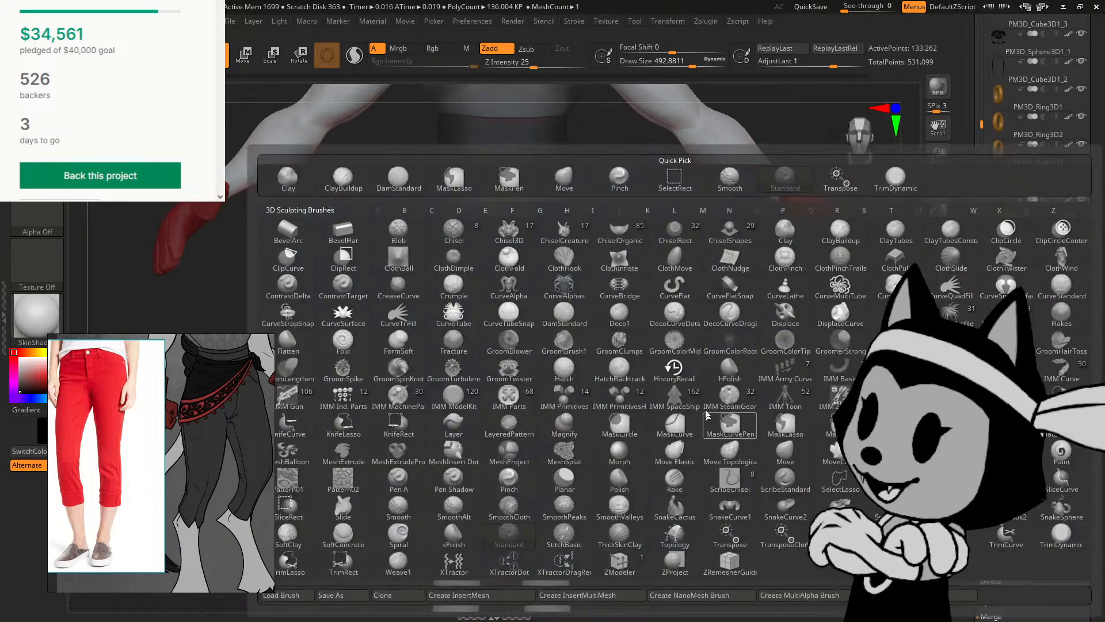
{"action": "key", "text": "d"}
{"action": "key", "text": "s"}
{"action": "mouse_move", "coordinate": [584, 313]}
{"action": "left_mouse_down"}
{"action": "mouse_move", "coordinate": [591, 349]}
{"action": "mouse_move", "coordinate": [634, 350]}
{"action": "left_mouse_up"}
{"action": "left_click_drag", "start_coordinate": [615, 305], "coordinate": [612, 320]}
{"action": "left_click_drag", "start_coordinate": [688, 312], "coordinate": [651, 315]}
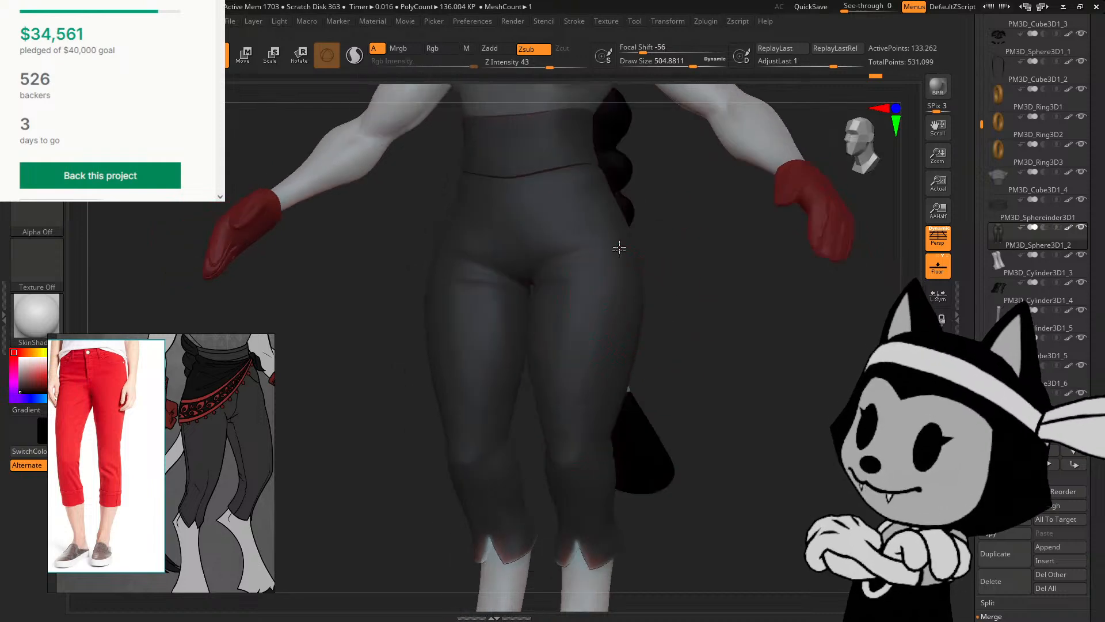
{"action": "left_click_drag", "start_coordinate": [684, 282], "coordinate": [703, 284], "text": "shift"}
{"action": "left_click_drag", "start_coordinate": [610, 299], "coordinate": [612, 332], "text": "shift"}
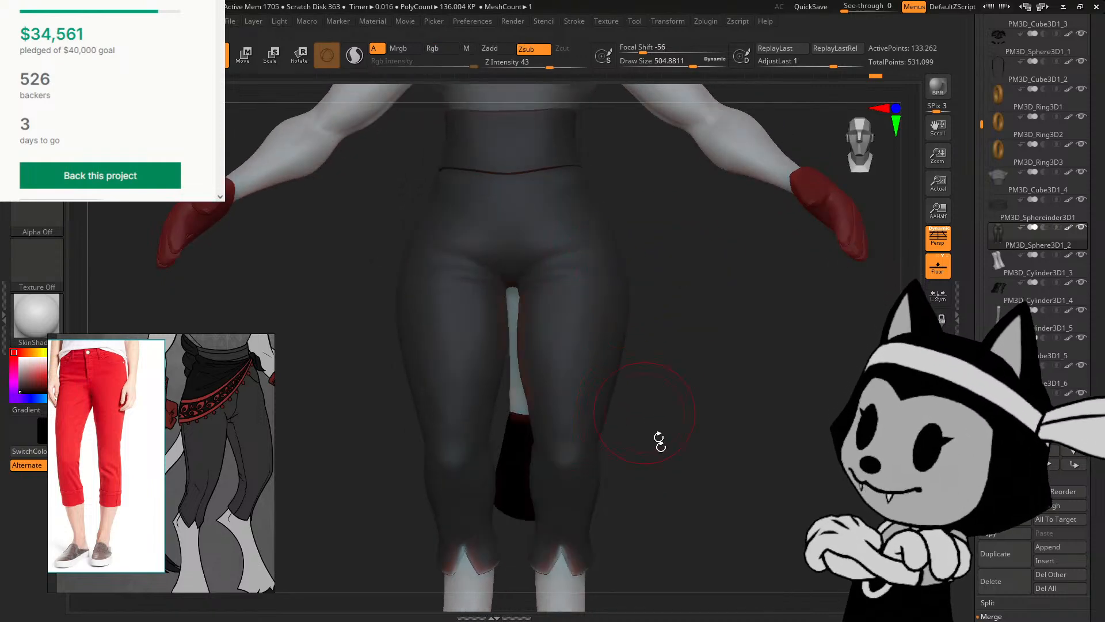
Step: Switch to the Move brush with a draw size of about 533 and adjust the silhouette of the thighs and knees
{"action": "left_click_drag", "start_coordinate": [585, 394], "coordinate": [576, 408], "text": "alt"}
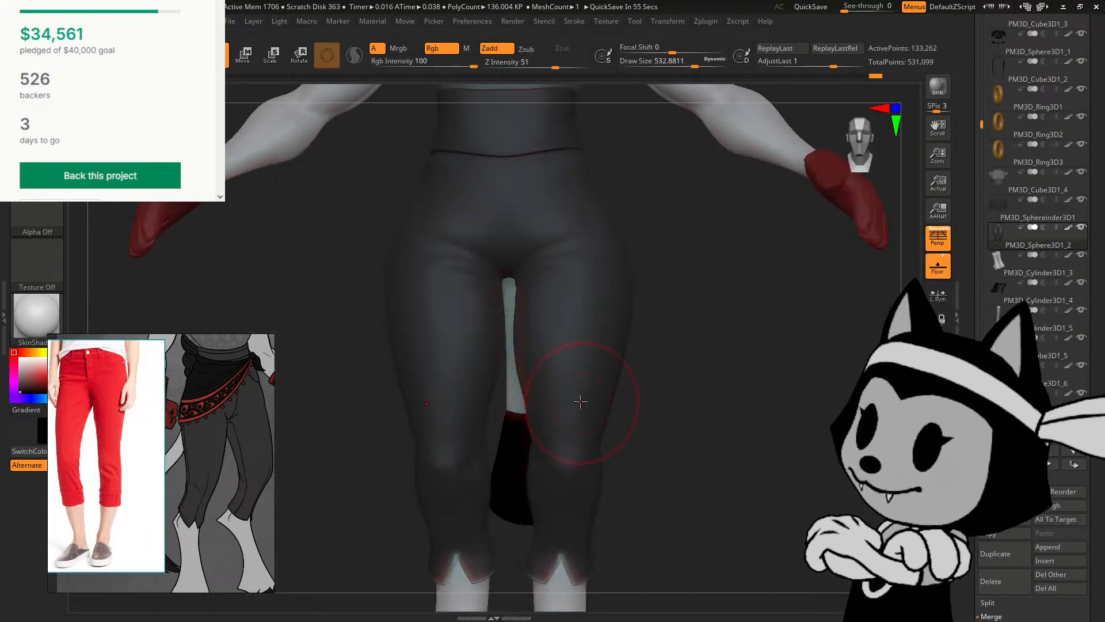
{"action": "left_click_drag", "start_coordinate": [649, 353], "coordinate": [748, 430]}
{"action": "left_click_drag", "start_coordinate": [751, 527], "coordinate": [750, 515], "text": "shift"}
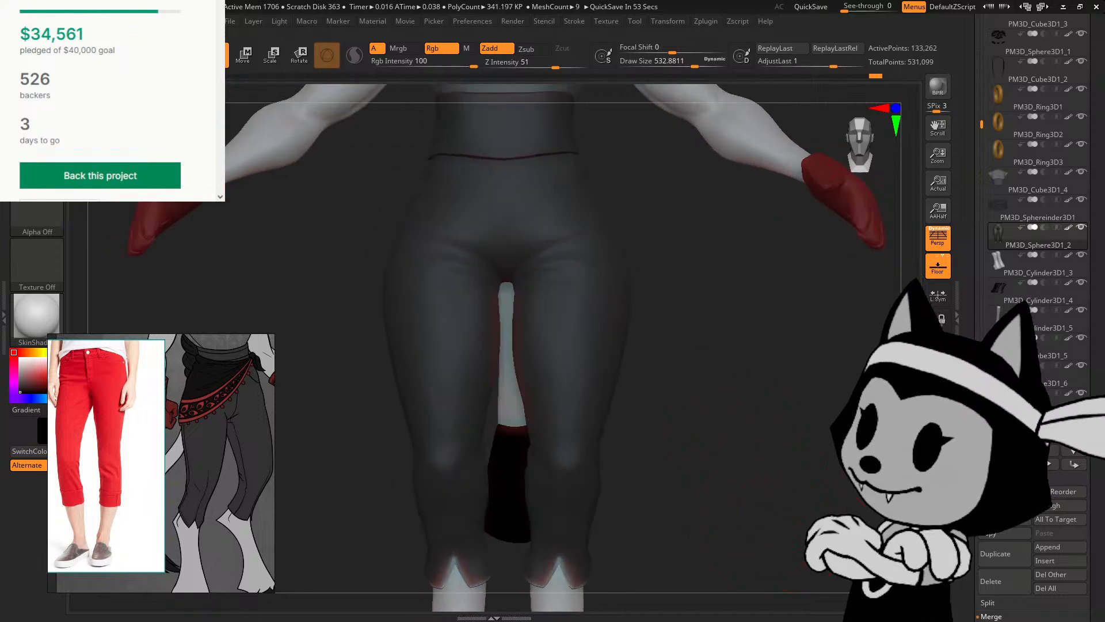
{"action": "key", "text": "f"}
{"action": "left_click_drag", "start_coordinate": [739, 402], "coordinate": [760, 456], "text": "alt"}
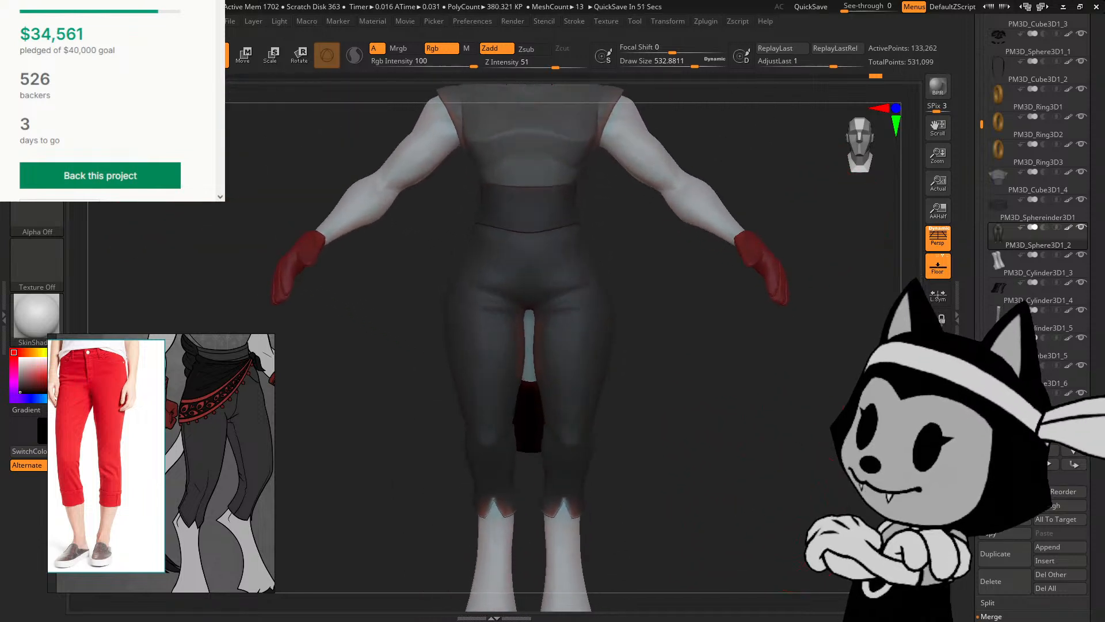
{"action": "left_click_drag", "start_coordinate": [662, 248], "coordinate": [617, 340], "text": "alt"}
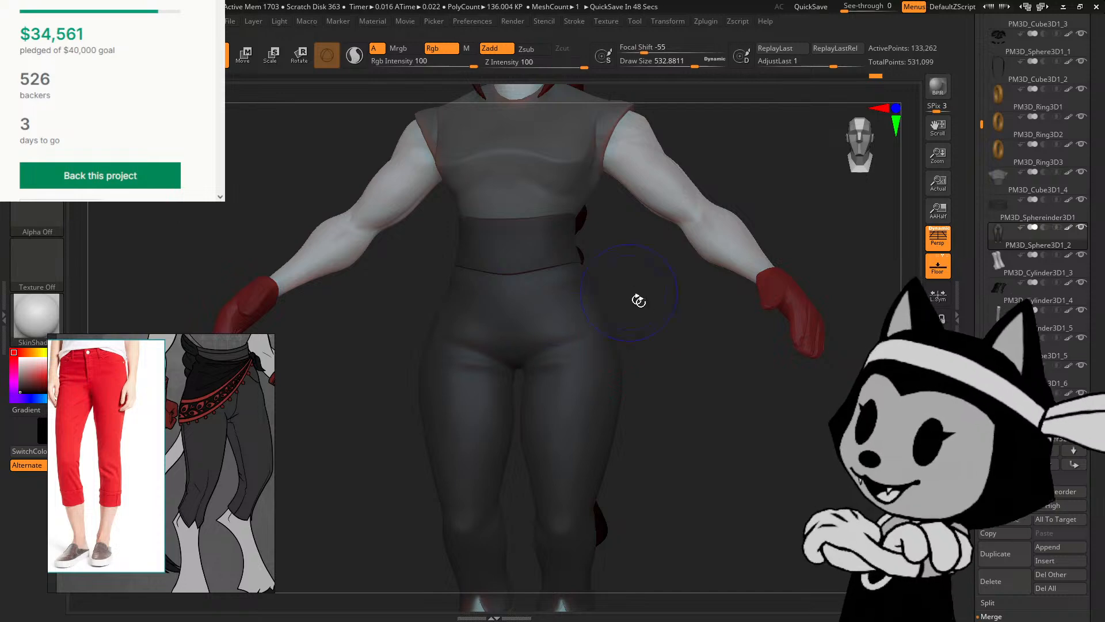
{"action": "mouse_move", "coordinate": [639, 299]}
{"action": "left_mouse_down"}
{"action": "mouse_move", "coordinate": [669, 424]}
{"action": "mouse_move", "coordinate": [617, 317]}
{"action": "left_mouse_up"}
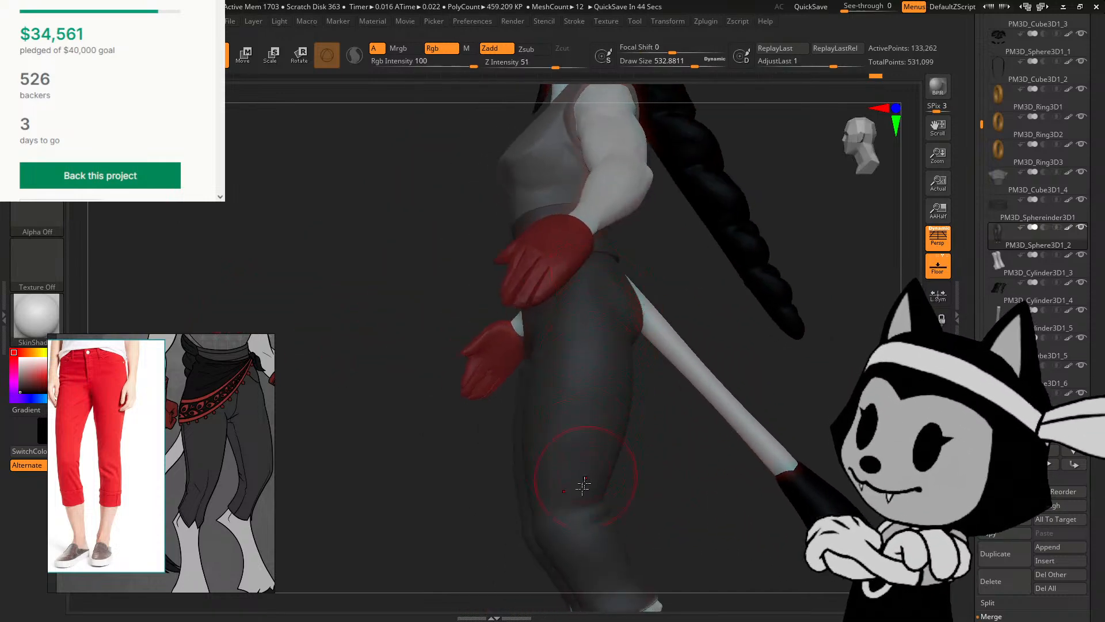
{"action": "left_click_drag", "start_coordinate": [583, 486], "coordinate": [697, 521]}
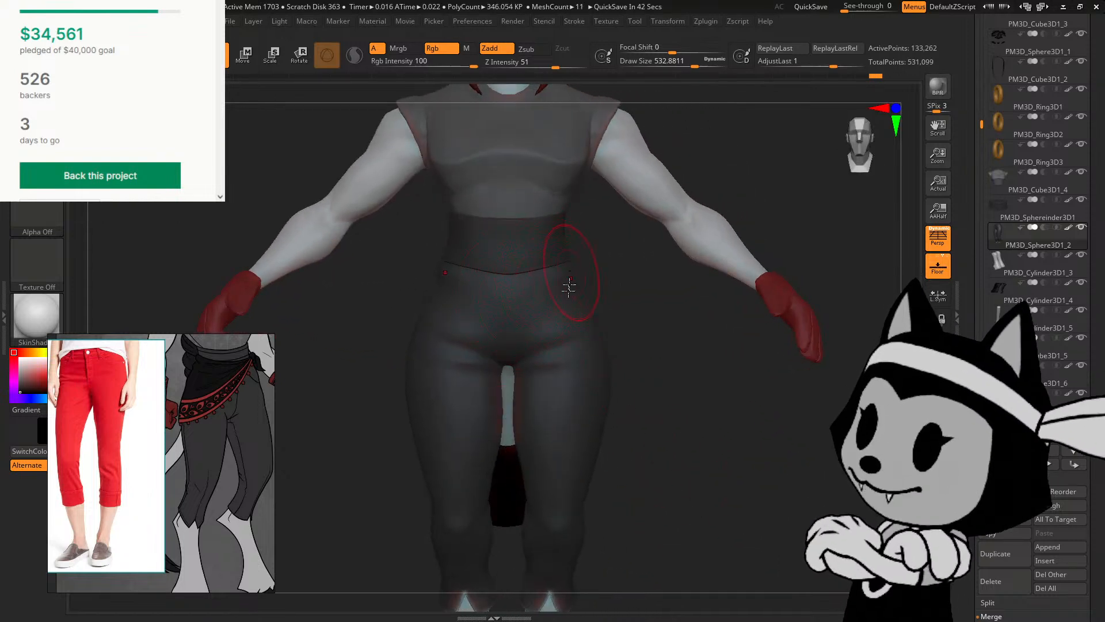
Step: Enlarge the Move brush's draw size to about 645 and reshape the outer contour of the hips
{"action": "mouse_move", "coordinate": [629, 273]}
{"action": "left_mouse_down", "text": "alt"}
{"action": "mouse_move", "coordinate": [629, 190]}
{"action": "mouse_move", "coordinate": [629, 274]}
{"action": "left_mouse_up", "text": "alt"}
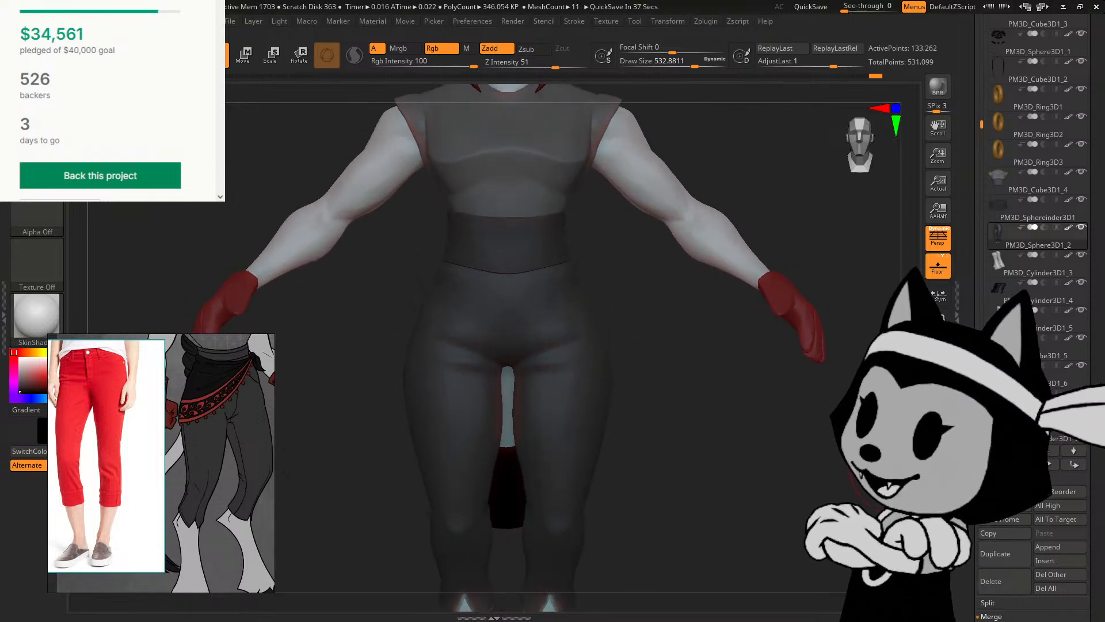
{"action": "left_click_drag", "start_coordinate": [771, 368], "coordinate": [772, 420], "text": "alt"}
{"action": "key", "text": "bracketright"}
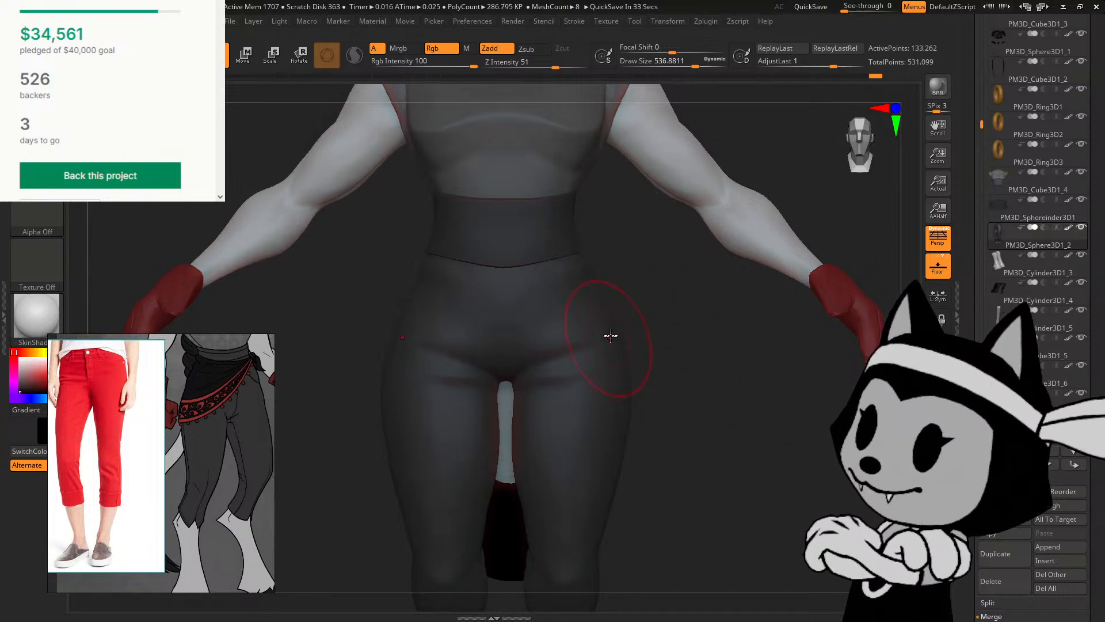
{"action": "left_click_drag", "start_coordinate": [617, 326], "coordinate": [606, 312]}
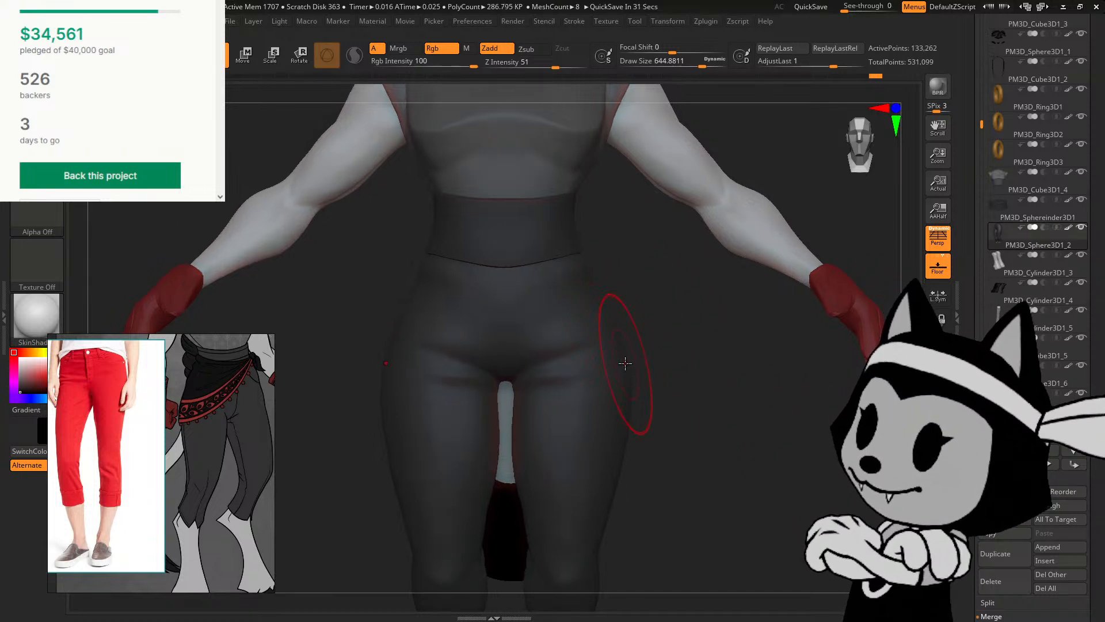
{"action": "mouse_move", "coordinate": [623, 352]}
{"action": "left_mouse_down"}
{"action": "mouse_move", "coordinate": [644, 301]}
{"action": "mouse_move", "coordinate": [626, 327]}
{"action": "mouse_move", "coordinate": [631, 284]}
{"action": "mouse_move", "coordinate": [613, 297]}
{"action": "mouse_move", "coordinate": [637, 284]}
{"action": "mouse_move", "coordinate": [603, 282]}
{"action": "mouse_move", "coordinate": [681, 239]}
{"action": "mouse_move", "coordinate": [683, 257]}
{"action": "left_mouse_up"}
Step: Switch to the Standard brush with Z intensity 25 and draw size about 589, and refine the sides of the hips
{"action": "key", "text": "b"}
{"action": "key", "text": "s"}
{"action": "key", "text": "t"}
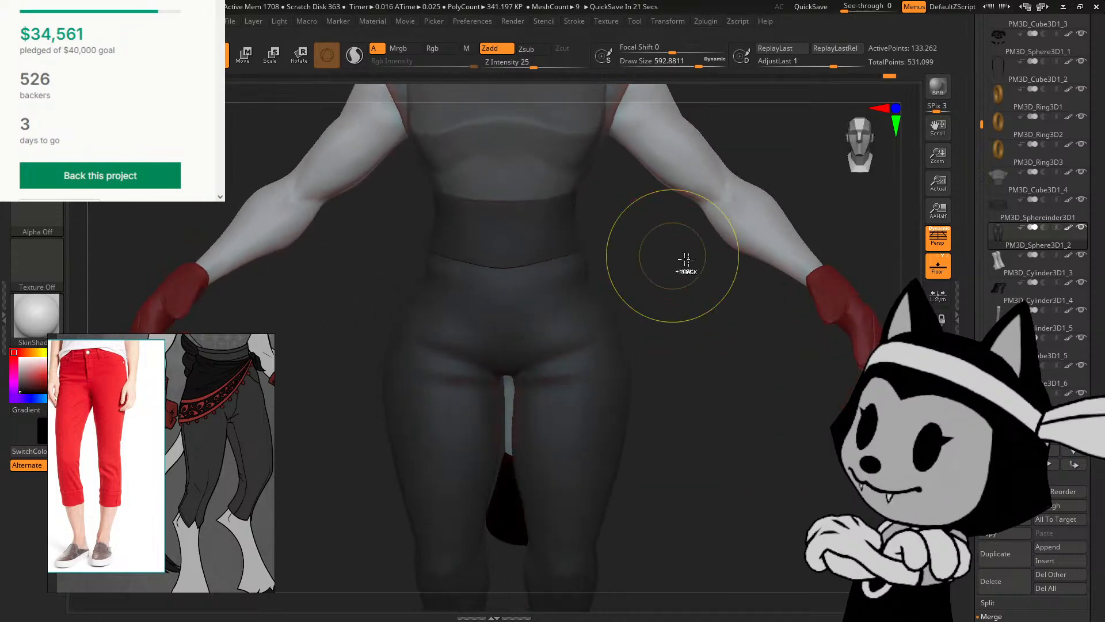
{"action": "mouse_move", "coordinate": [643, 289]}
{"action": "left_mouse_down"}
{"action": "mouse_move", "coordinate": [611, 279]}
{"action": "mouse_move", "coordinate": [643, 277]}
{"action": "left_mouse_up"}
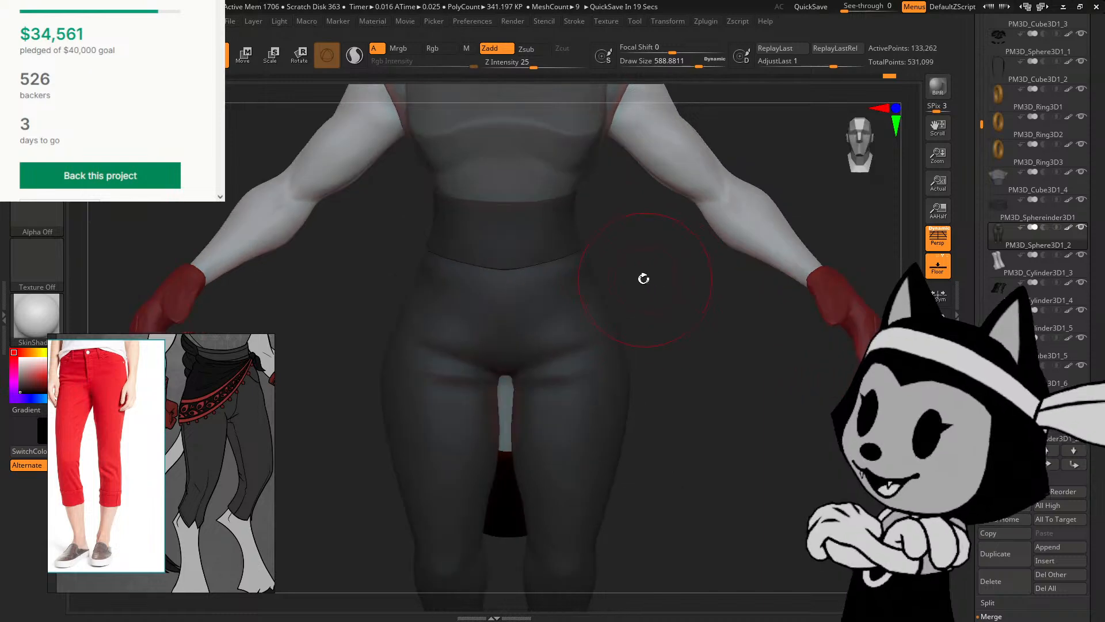
Step: Return to the Move brush with a draw size of about 645 and adjust the outer hips just below the waistband
{"action": "key", "text": "b"}
{"action": "key", "text": "m"}
{"action": "key", "text": "v"}
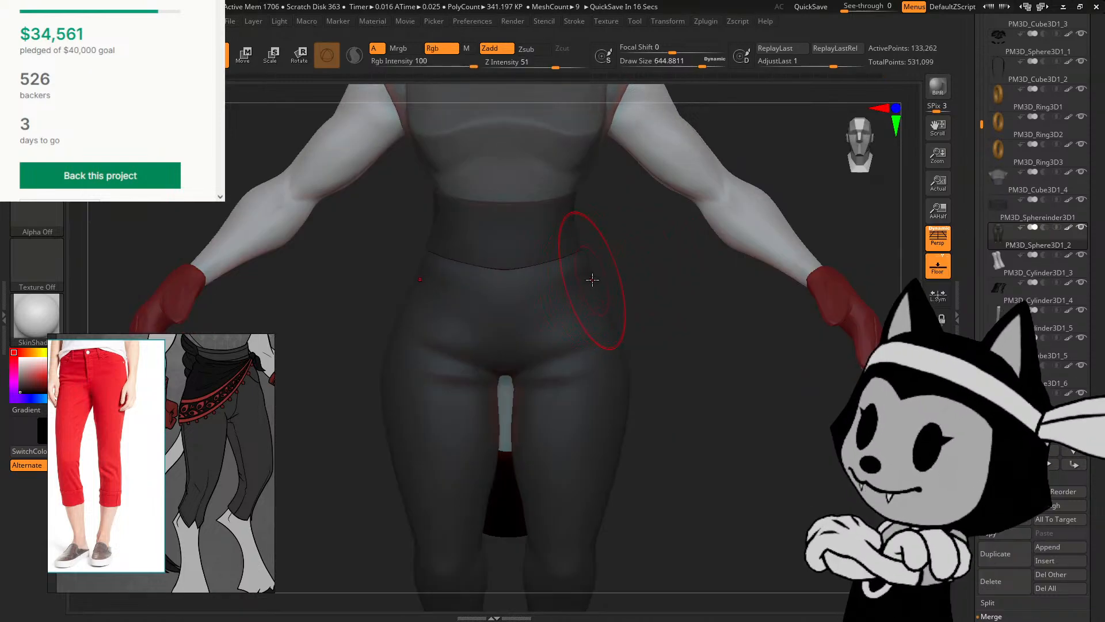
{"action": "left_click_drag", "start_coordinate": [603, 281], "coordinate": [612, 275]}
Step: Switch back to the Standard brush, reduce the draw size to about 473, and refine the pants' surface beneath the waistband
{"action": "key", "text": "b"}
{"action": "key", "text": "s"}
{"action": "key", "text": "t"}
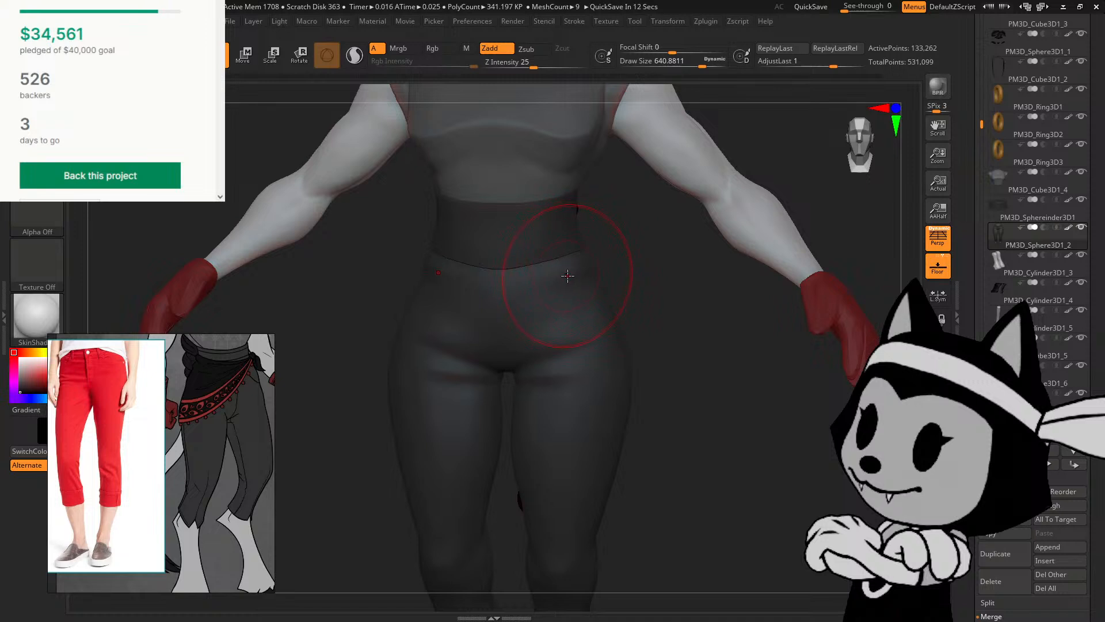
{"action": "key", "text": "["}
{"action": "right_click_drag", "start_coordinate": [593, 258], "coordinate": [565, 267]}
{"action": "key", "text": "["}
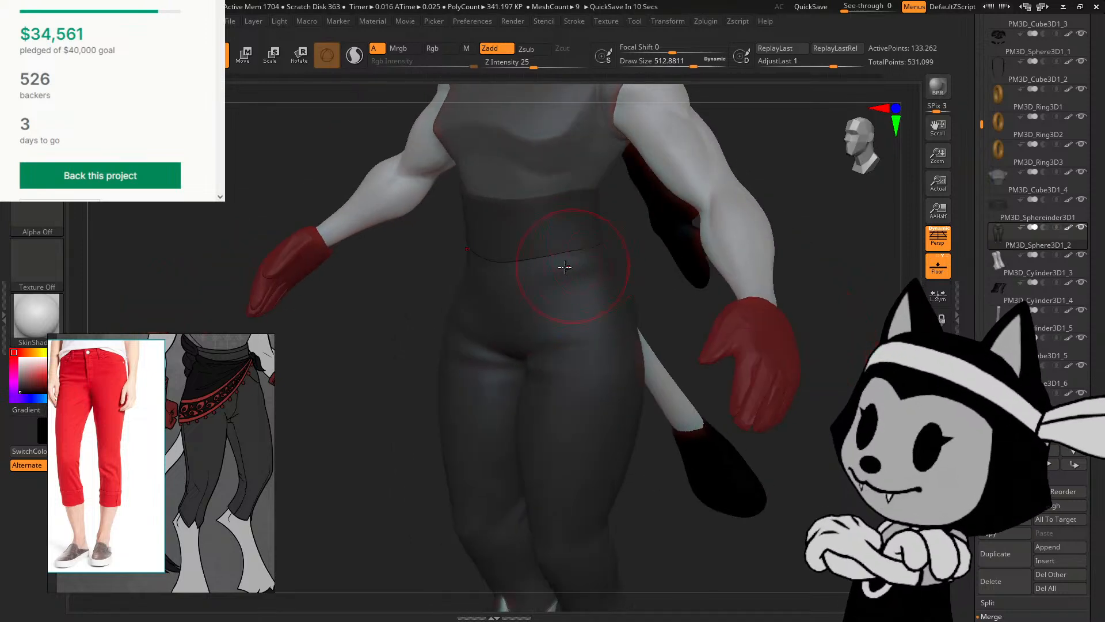
{"action": "mouse_move", "coordinate": [625, 245]}
{"action": "right_mouse_down"}
{"action": "mouse_move", "coordinate": [594, 258]}
{"action": "mouse_move", "coordinate": [646, 239]}
{"action": "mouse_move", "coordinate": [624, 248]}
{"action": "mouse_move", "coordinate": [569, 205]}
{"action": "right_mouse_up"}
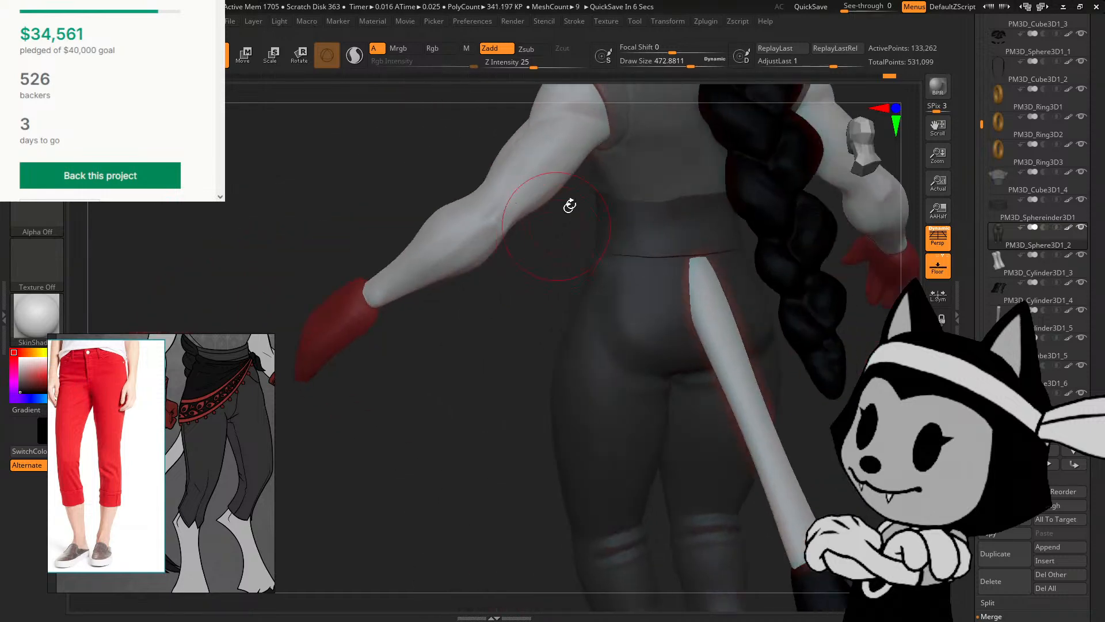
Step: Reduce the draw size to about 397 and sculpt and smooth the side of the hip next to the waistband
{"action": "key", "text": "["}
{"action": "key", "text": "["}
{"action": "key", "text": "["}
{"action": "key", "text": "["}
{"action": "key", "text": "["}
{"action": "key", "text": "["}
{"action": "key", "text": "["}
{"action": "key", "text": "["}
{"action": "key", "text": "["}
{"action": "key", "text": "["}
{"action": "mouse_move", "coordinate": [527, 248]}
{"action": "right_mouse_down"}
{"action": "mouse_move", "coordinate": [576, 275]}
{"action": "mouse_move", "coordinate": [581, 262]}
{"action": "right_mouse_up"}
{"action": "right_click_drag", "start_coordinate": [536, 317], "coordinate": [587, 279], "text": "shift"}
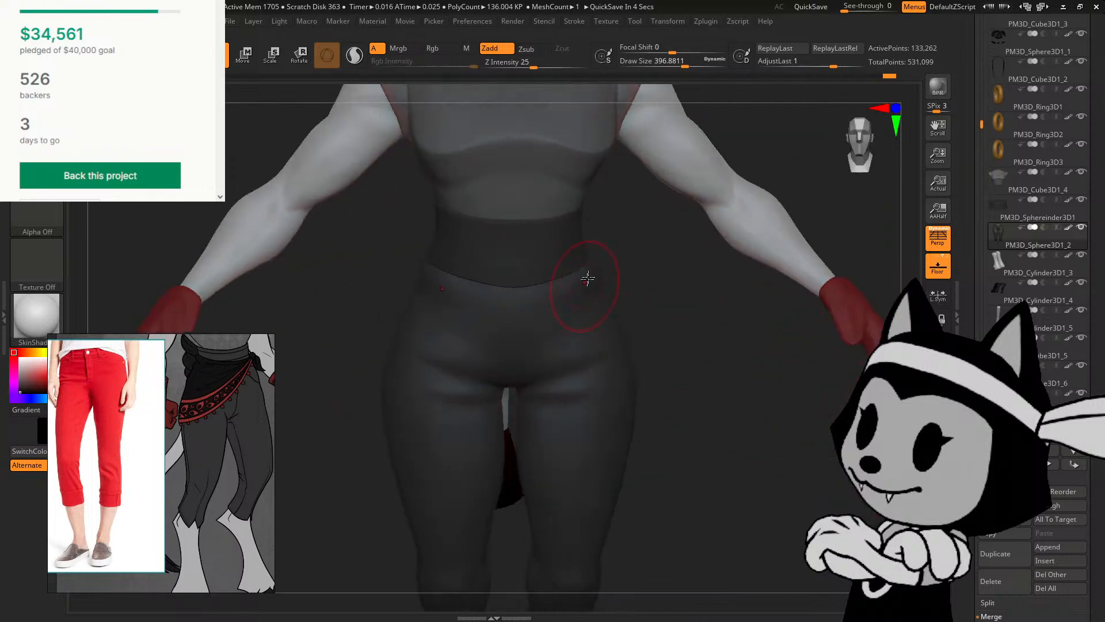
Step: Refine the front of the hips and the upper thighs, comparing them with the character art
{"action": "right_click_drag", "start_coordinate": [678, 371], "coordinate": [620, 377]}
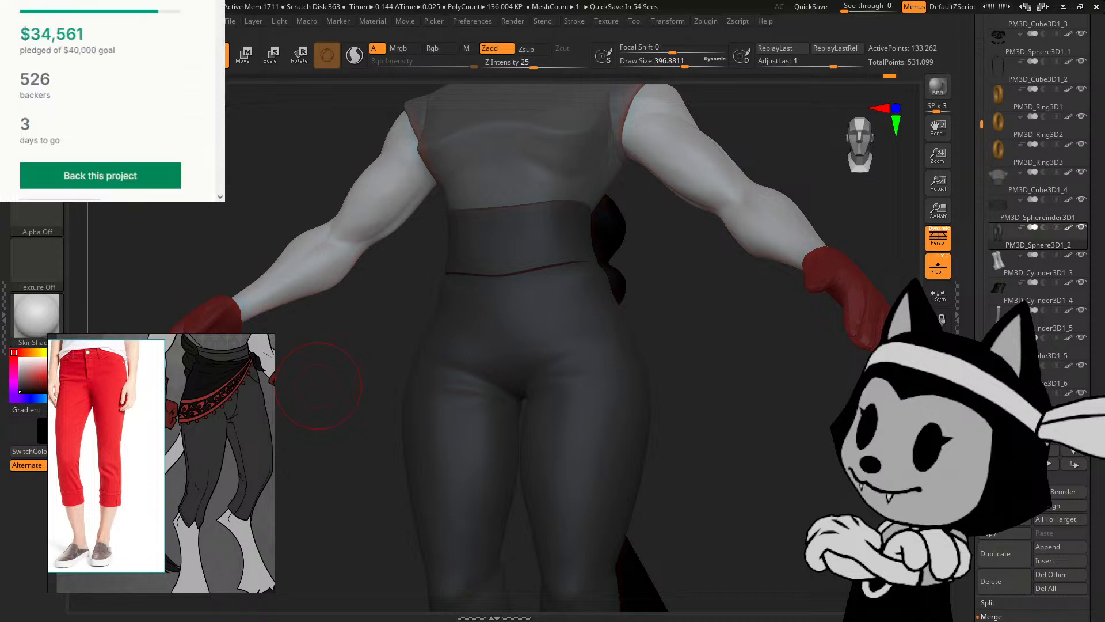
{"action": "mouse_move", "coordinate": [710, 368]}
{"action": "left_mouse_down"}
{"action": "mouse_move", "coordinate": [671, 373]}
{"action": "mouse_move", "coordinate": [745, 385]}
{"action": "mouse_move", "coordinate": [546, 330]}
{"action": "mouse_move", "coordinate": [556, 332]}
{"action": "left_mouse_up"}
{"action": "left_click_drag", "start_coordinate": [658, 324], "coordinate": [623, 329]}
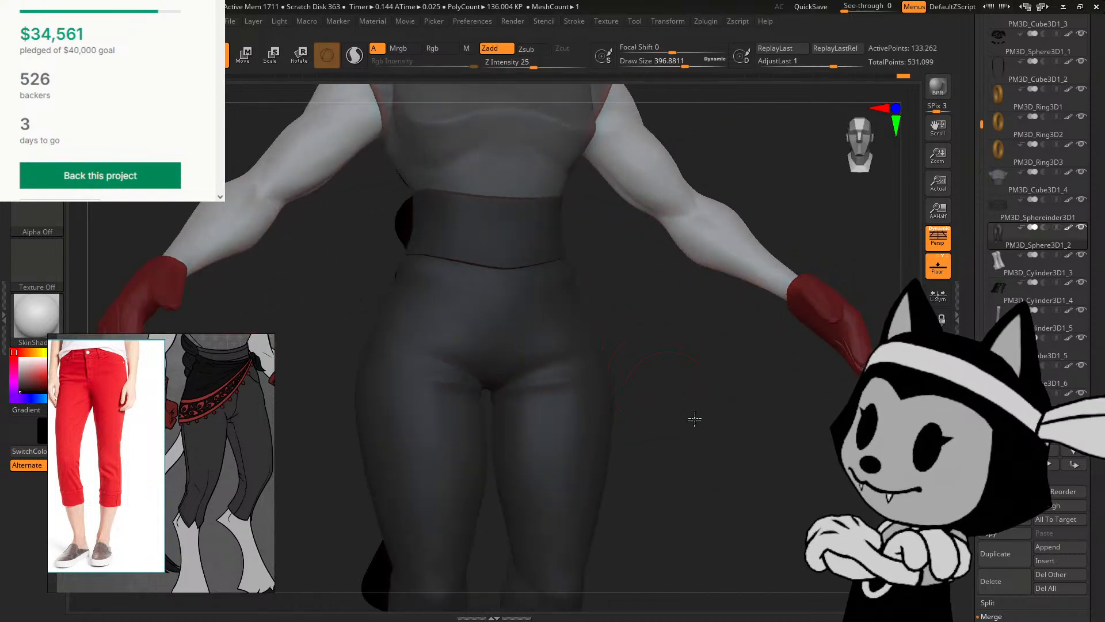
{"action": "mouse_move", "coordinate": [693, 419]}
{"action": "left_mouse_down"}
{"action": "mouse_move", "coordinate": [724, 460]}
{"action": "mouse_move", "coordinate": [743, 454]}
{"action": "mouse_move", "coordinate": [734, 423]}
{"action": "left_mouse_up"}
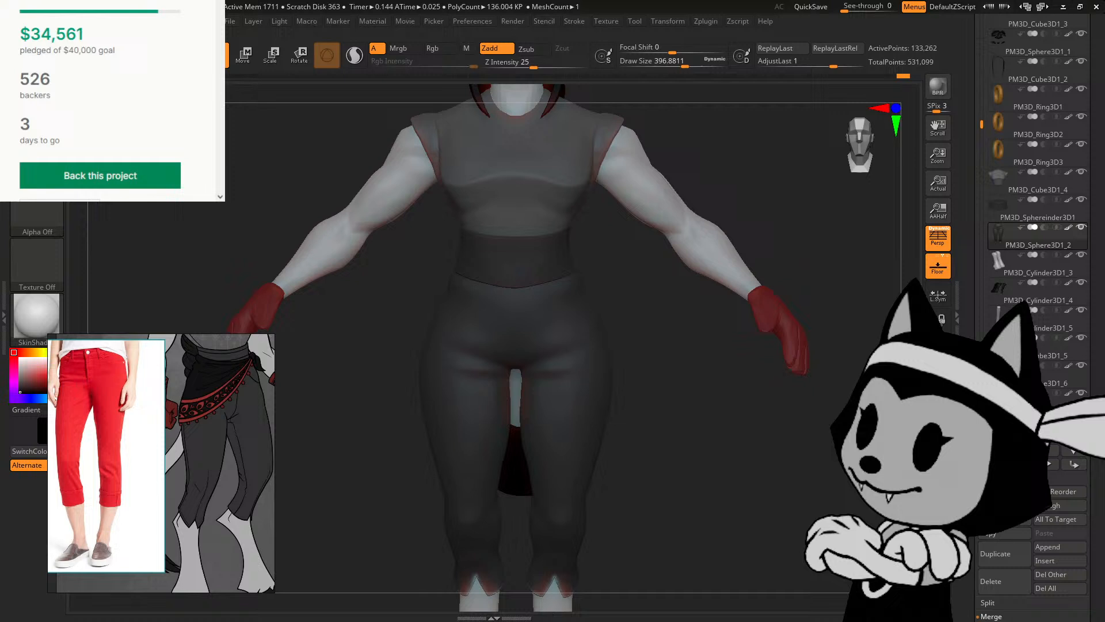
Step: Select the waistband subtool and adjust its upper edge from the front using the Move brush with a draw size of about 501
{"action": "left_click", "coordinate": [1075, 214]}
{"action": "left_click_drag", "start_coordinate": [719, 351], "coordinate": [711, 499], "text": "alt"}
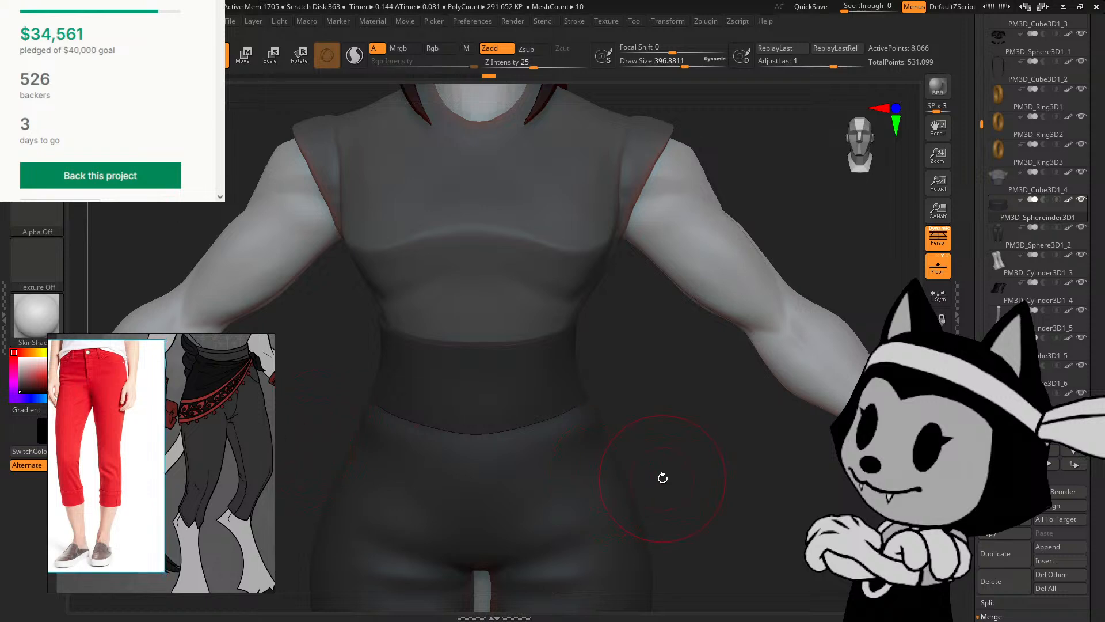
{"action": "mouse_move", "coordinate": [662, 478]}
{"action": "left_mouse_down", "text": "alt"}
{"action": "mouse_move", "coordinate": [638, 392]}
{"action": "mouse_move", "coordinate": [598, 377]}
{"action": "left_mouse_up", "text": "alt"}
{"action": "key", "text": "b"}
{"action": "key", "text": "m"}
{"action": "key", "text": "v"}
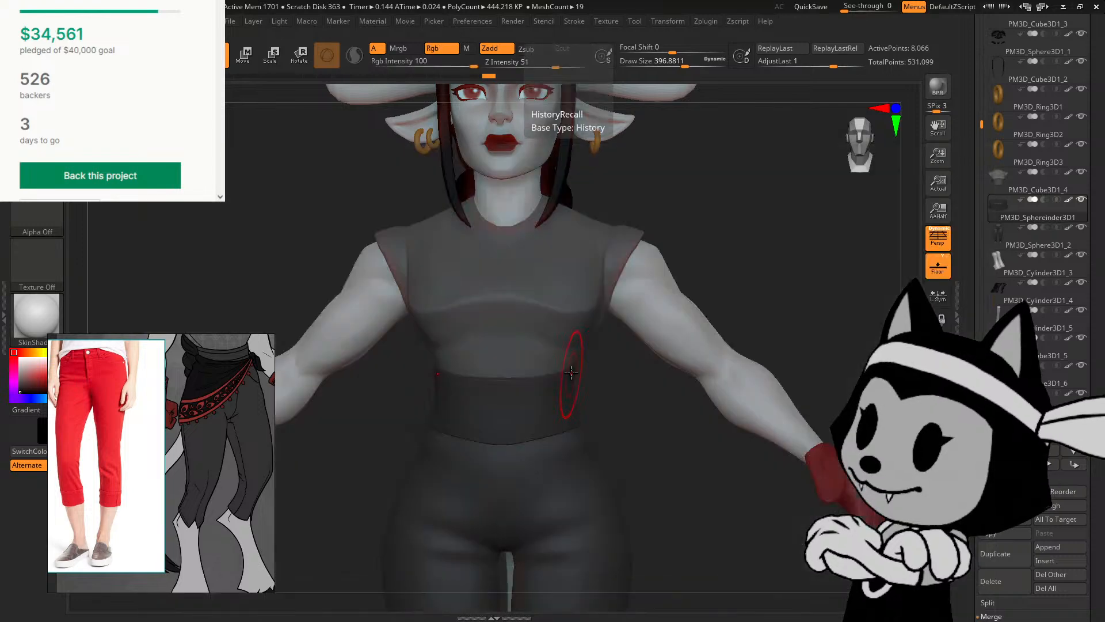
{"action": "key", "text": "bracketright"}
{"action": "key", "text": "bracketright"}
{"action": "key", "text": "bracketright"}
{"action": "key", "text": "bracketright"}
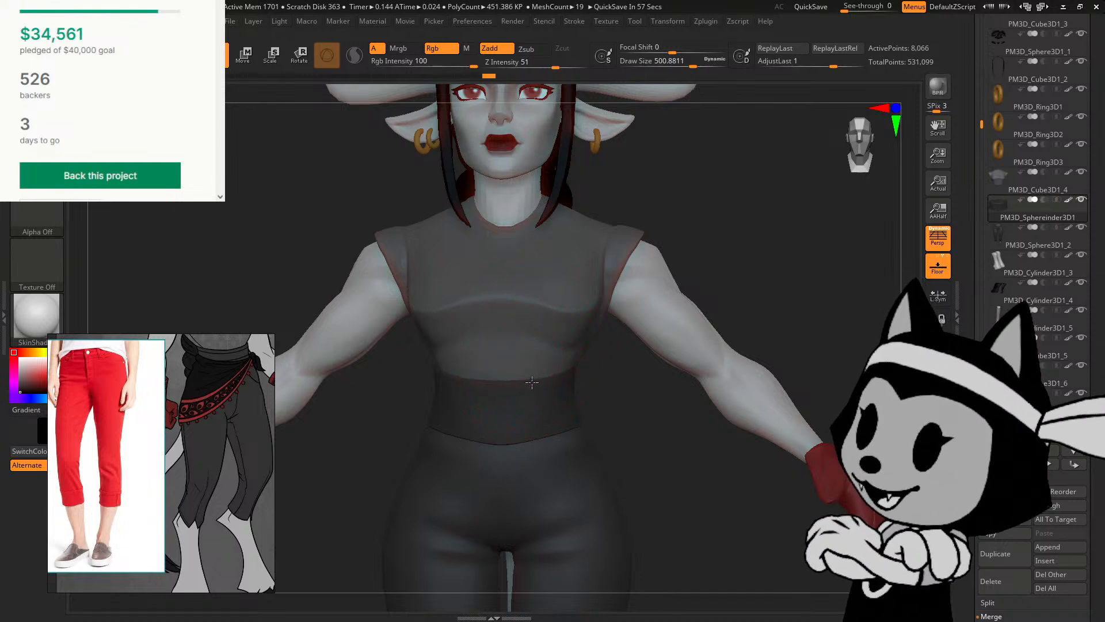
Step: Reshape the waistband from the back and side, reducing the Move brush's draw size to about 409
{"action": "right_click_drag", "start_coordinate": [606, 365], "coordinate": [662, 373]}
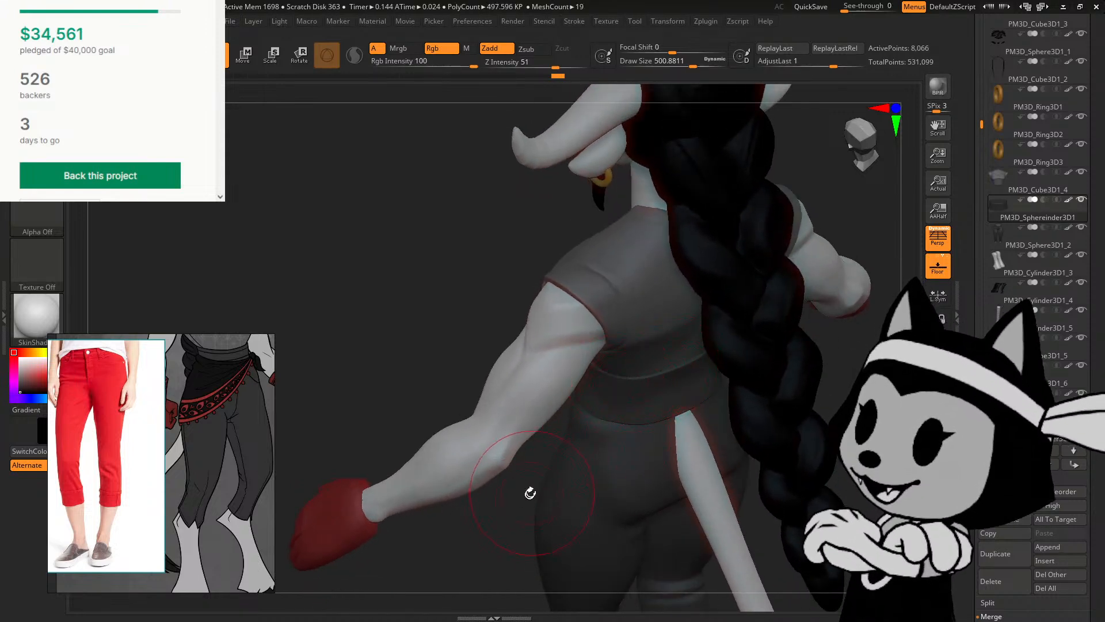
{"action": "left_click_drag", "start_coordinate": [528, 494], "coordinate": [540, 459]}
{"action": "left_click_drag", "start_coordinate": [526, 496], "coordinate": [564, 434]}
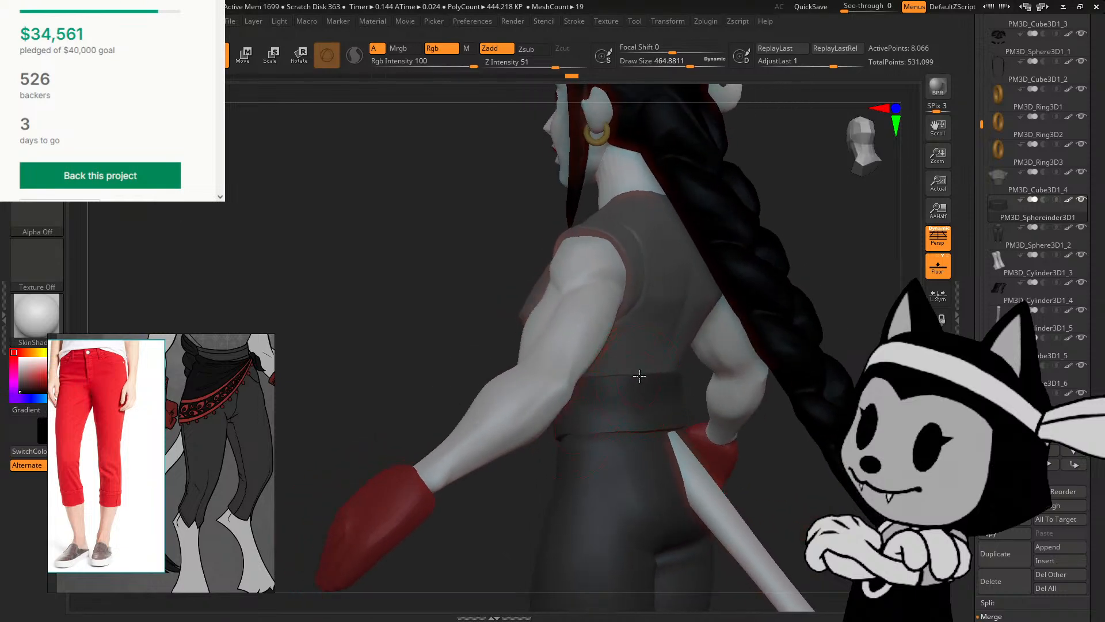
{"action": "left_click_drag", "start_coordinate": [516, 495], "coordinate": [645, 436]}
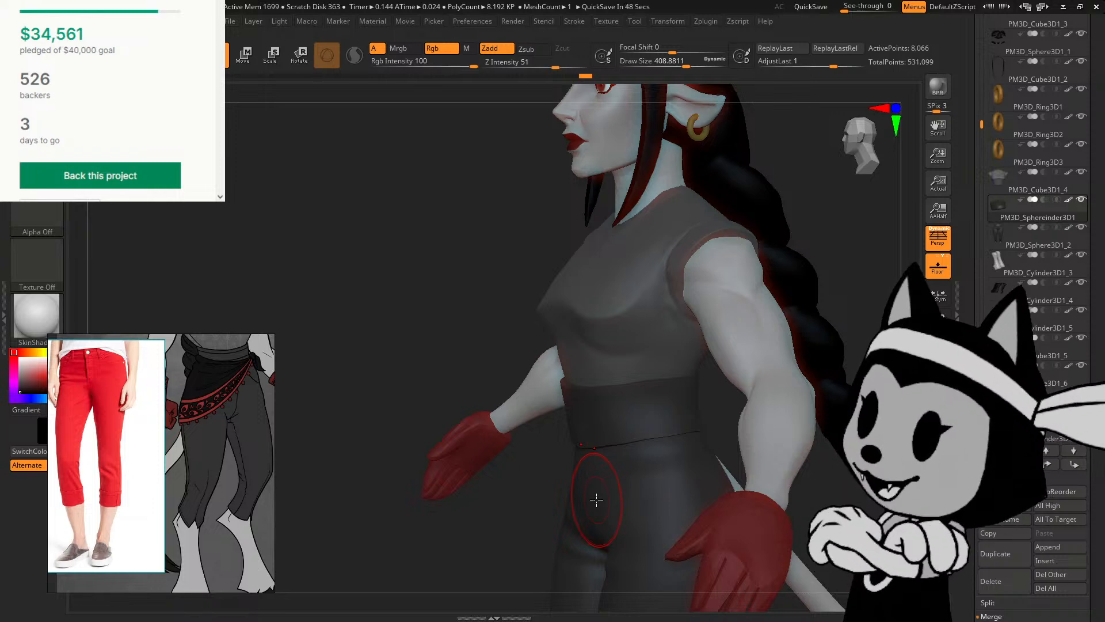
Step: Adjust the waistband's front contour at the waist with a draw size of about 457 and check the whole figure
{"action": "left_click_drag", "start_coordinate": [720, 418], "coordinate": [757, 415], "text": "shift"}
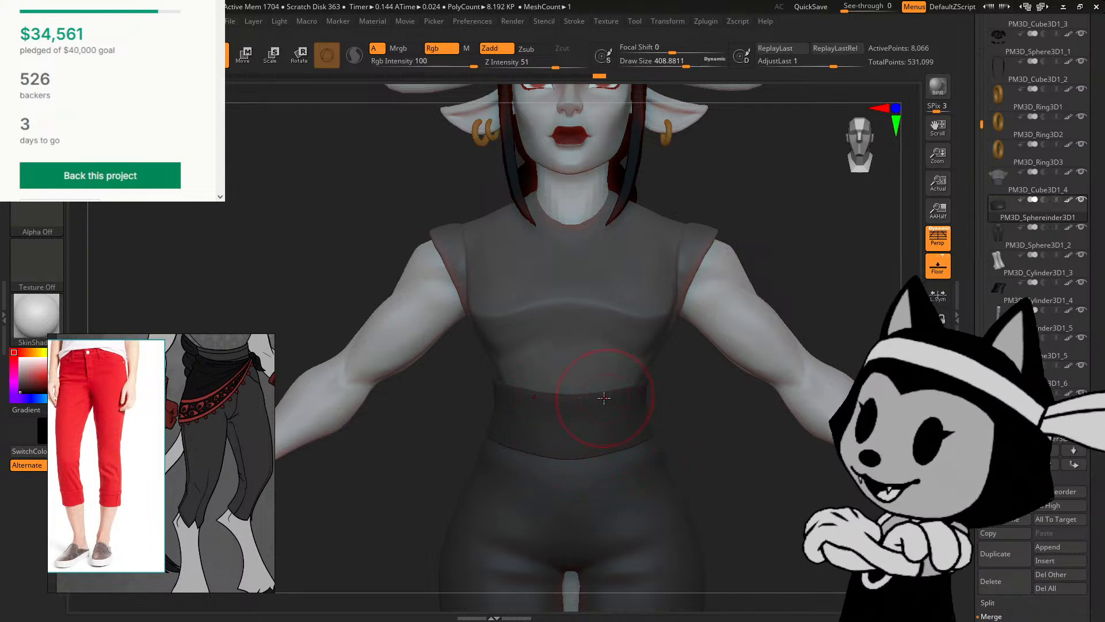
{"action": "mouse_move", "coordinate": [676, 388]}
{"action": "left_mouse_down"}
{"action": "mouse_move", "coordinate": [649, 387]}
{"action": "mouse_move", "coordinate": [637, 401]}
{"action": "mouse_move", "coordinate": [577, 536]}
{"action": "mouse_move", "coordinate": [654, 388]}
{"action": "mouse_move", "coordinate": [642, 375]}
{"action": "mouse_move", "coordinate": [676, 363]}
{"action": "mouse_move", "coordinate": [676, 325]}
{"action": "mouse_move", "coordinate": [655, 429]}
{"action": "mouse_move", "coordinate": [705, 369]}
{"action": "left_mouse_up"}
{"action": "key", "text": "bracketright"}
{"action": "left_click_drag", "start_coordinate": [794, 581], "coordinate": [726, 495], "text": "alt"}
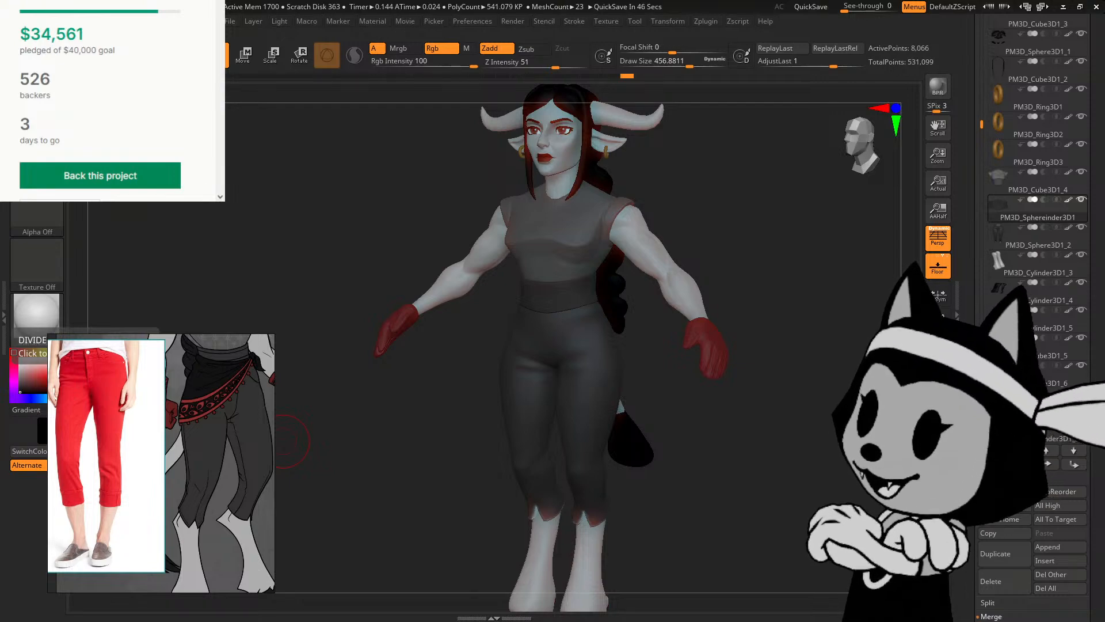
Step: Switch to the ArtStation portfolio in the browser and look through the Character Design artworks
{"action": "left_click_drag", "start_coordinate": [644, 0], "coordinate": [437, 54]}
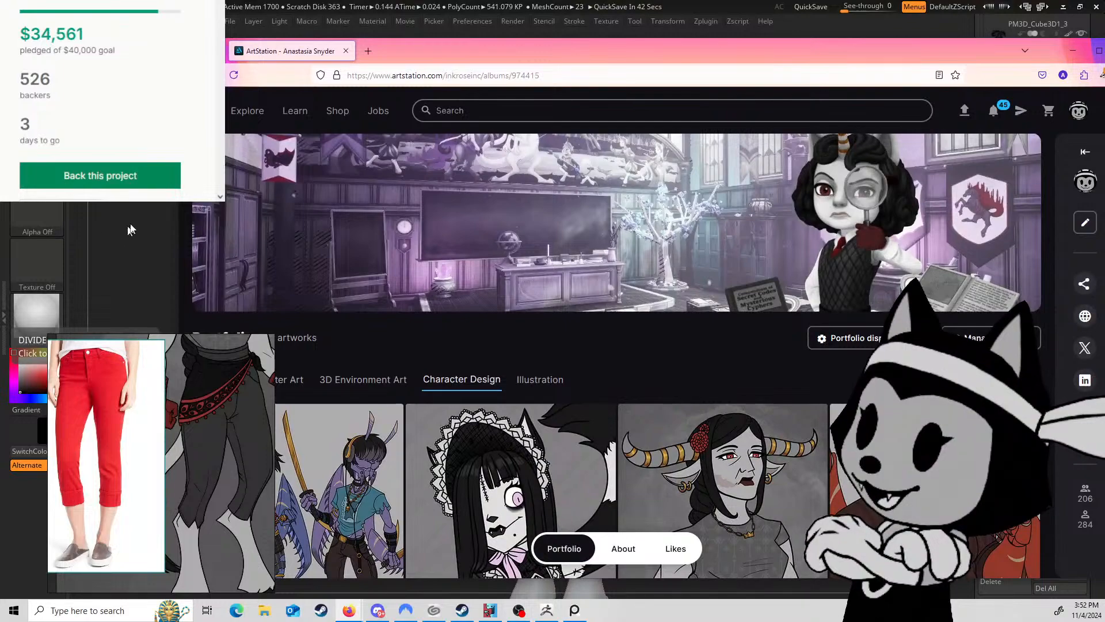
{"action": "left_click_drag", "start_coordinate": [180, 228], "coordinate": [301, 228]}
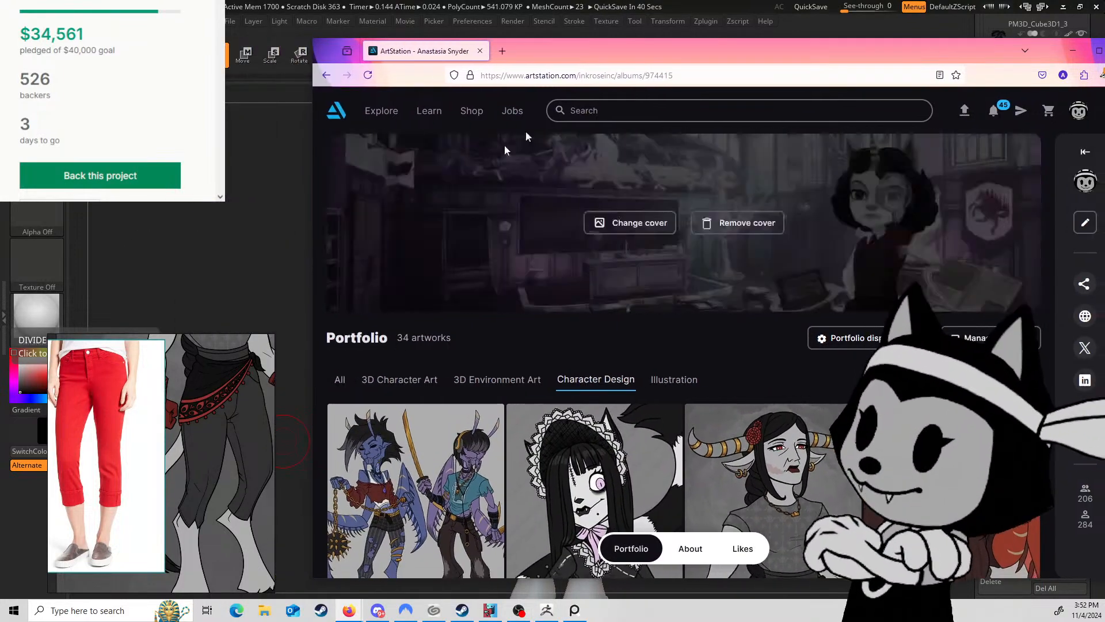
{"action": "left_click_drag", "start_coordinate": [589, 38], "coordinate": [544, 37]}
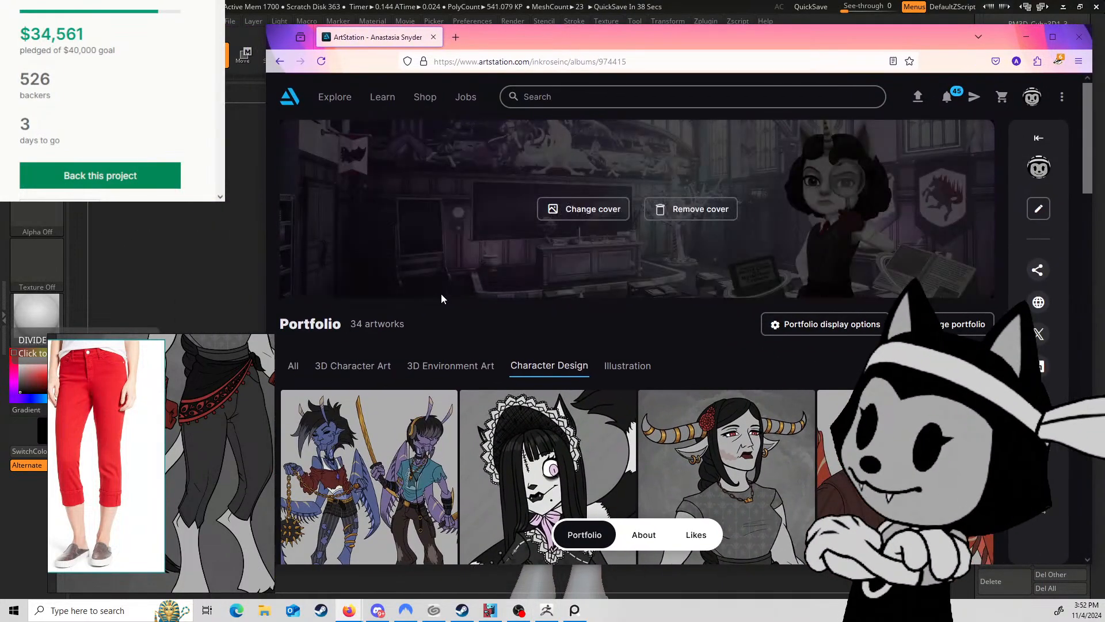
{"action": "scroll", "coordinate": [441, 304], "scroll_direction": "down", "scroll_amount": 7}
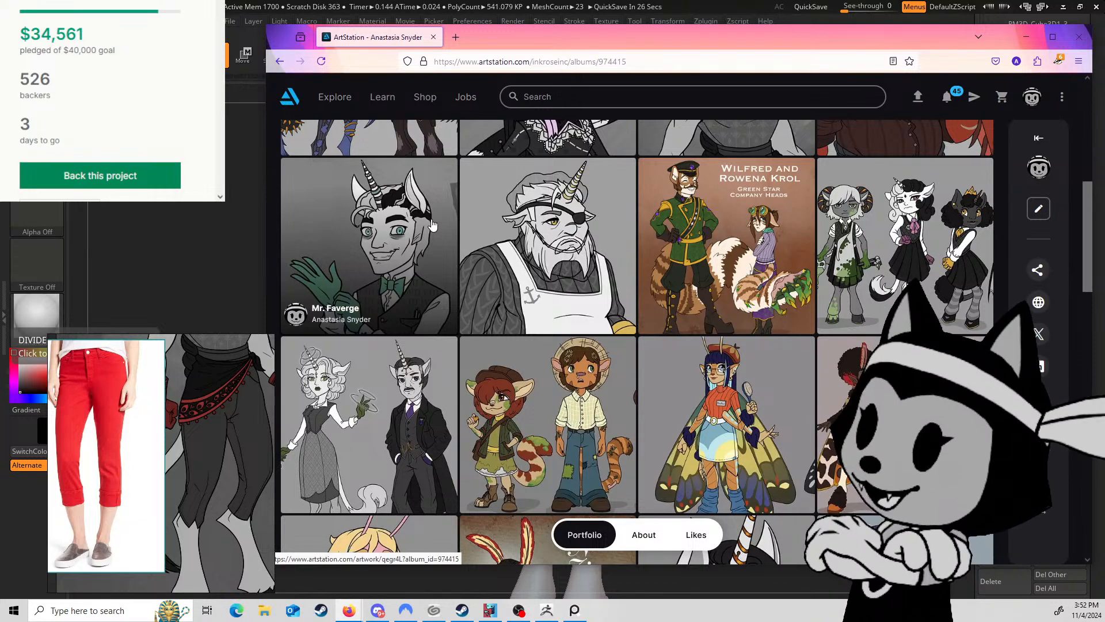
{"action": "scroll", "coordinate": [759, 88], "scroll_direction": "down", "scroll_amount": 10}
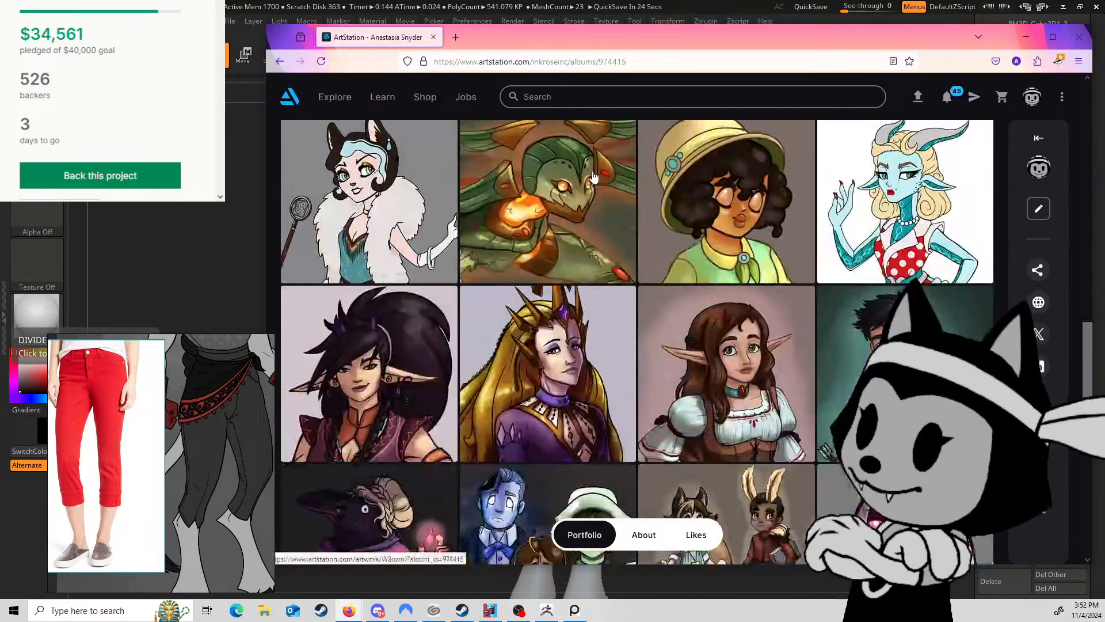
{"action": "left_click_drag", "start_coordinate": [509, 44], "coordinate": [470, 33]}
{"action": "scroll", "coordinate": [476, 97], "scroll_direction": "down", "scroll_amount": 2}
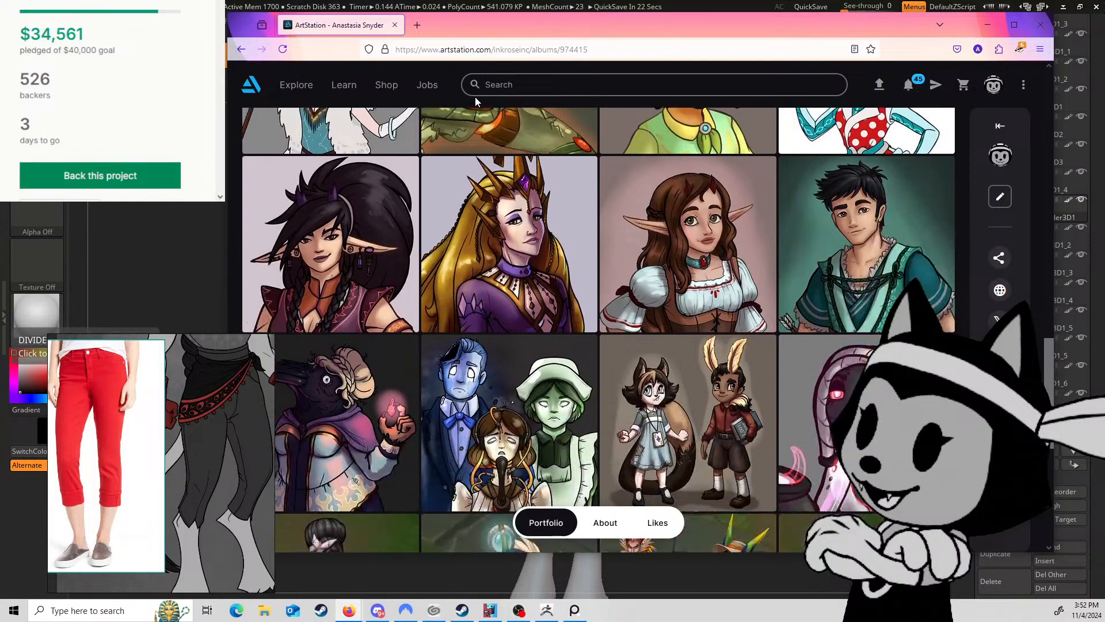
Step: Open the Princess Aelwen and Gerel concept art in new tabs and the Kera artwork in the current tab
{"action": "right_click", "coordinate": [707, 242]}
{"action": "left_click", "coordinate": [743, 248]}
{"action": "right_click", "coordinate": [838, 230]}
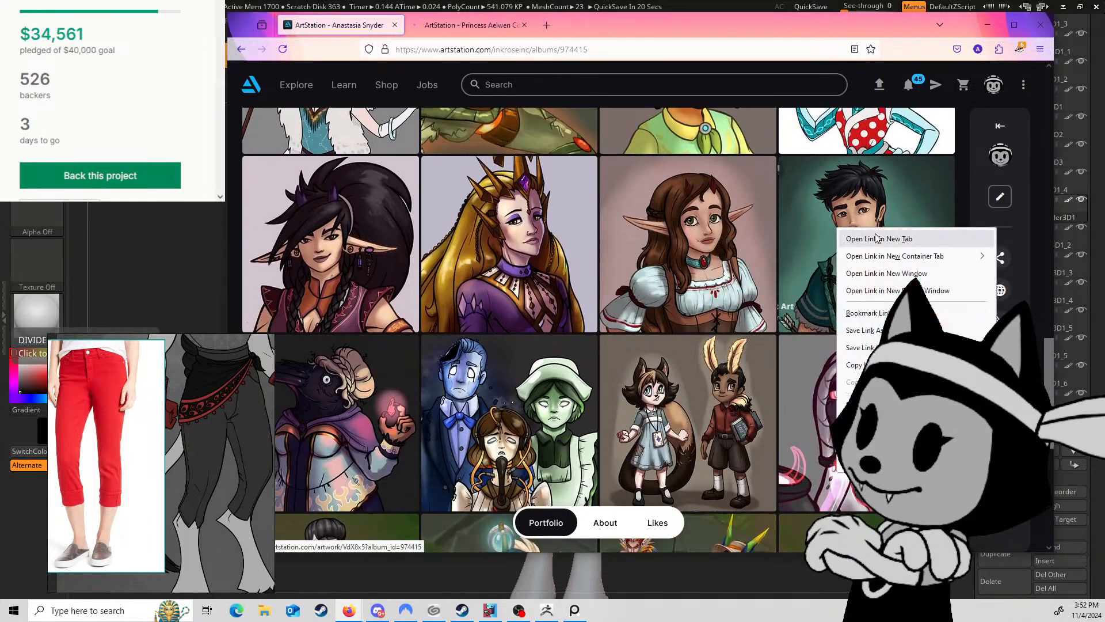
{"action": "left_click", "coordinate": [852, 236]}
{"action": "left_click", "coordinate": [383, 220]}
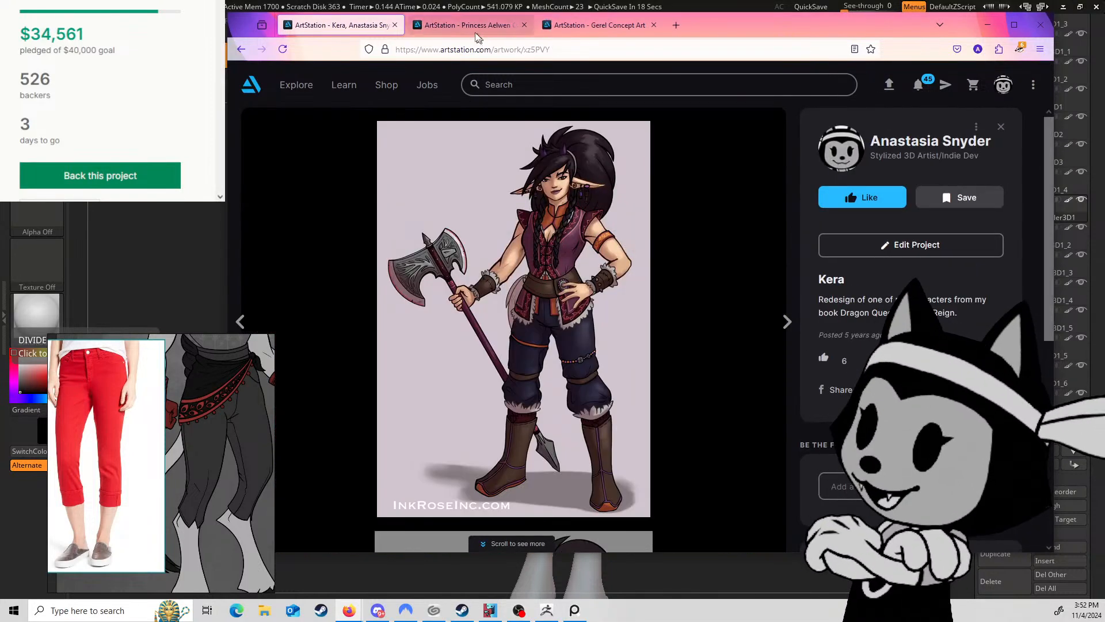
Step: Switch to the Princess Aelwen artwork, widen the browser window, and view the nine outfit concepts
{"action": "key", "text": "ctrl+Tab"}
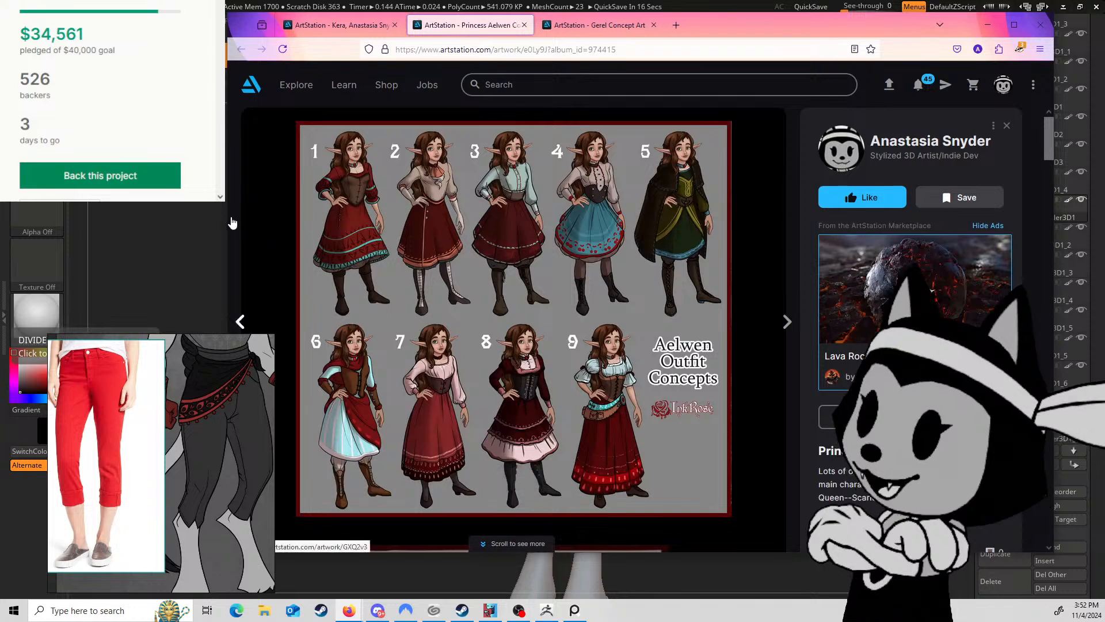
{"action": "left_click_drag", "start_coordinate": [228, 223], "coordinate": [114, 223]}
{"action": "left_click_drag", "start_coordinate": [128, 25], "coordinate": [185, 23]}
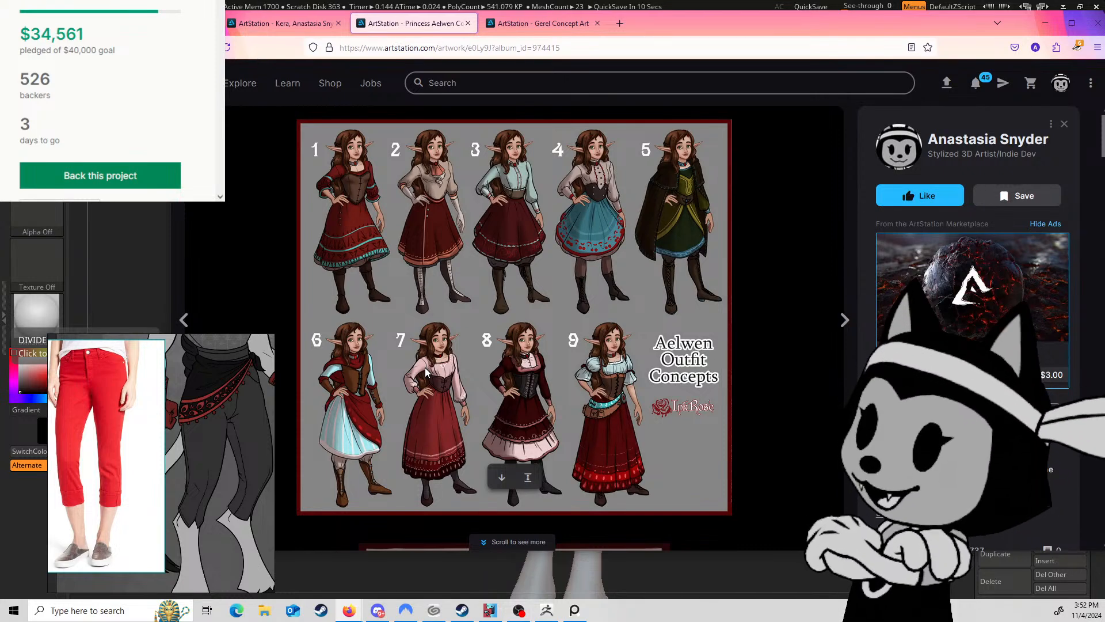
{"action": "scroll", "coordinate": [371, 296], "scroll_direction": "down", "scroll_amount": 5}
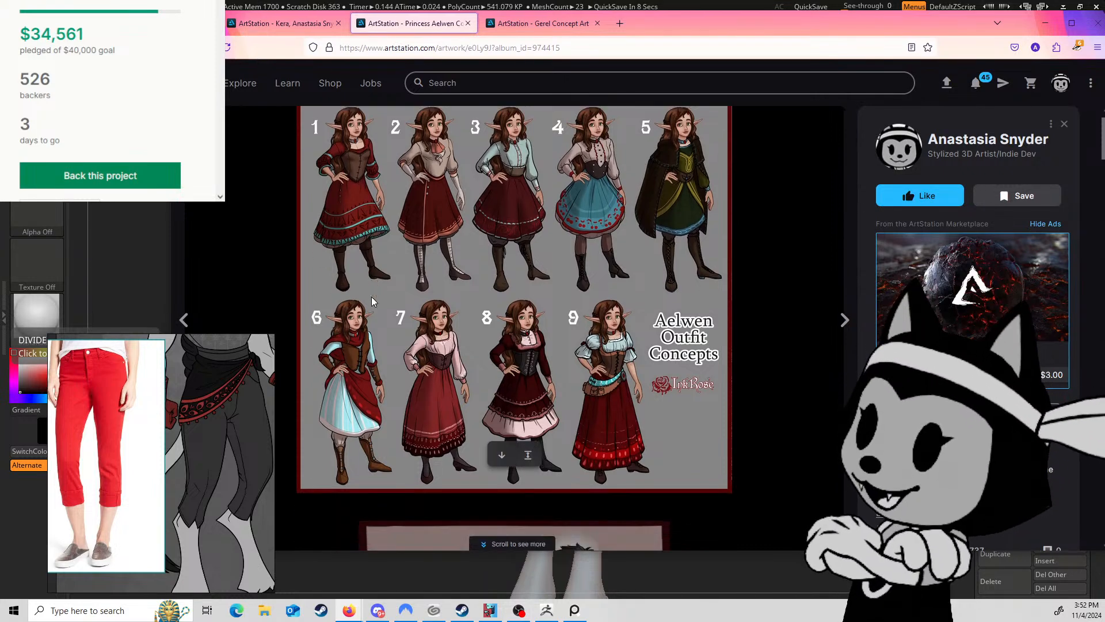
{"action": "scroll", "coordinate": [385, 286], "scroll_direction": "down", "scroll_amount": 7}
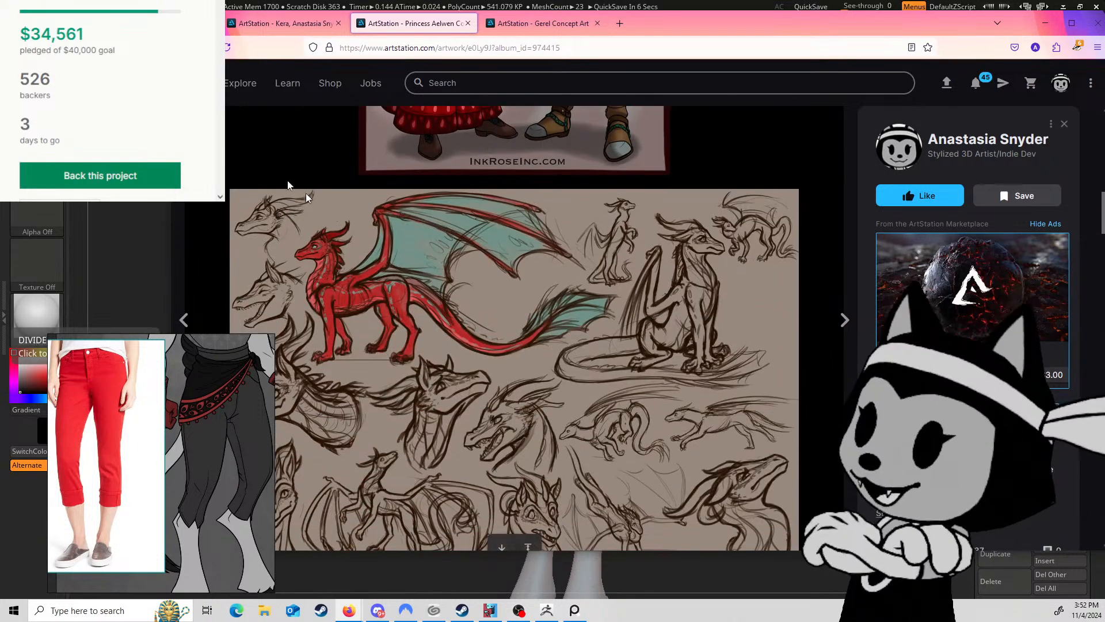
Step: Examine the dragon form sketches and the red dragon head studies on the Princess Aelwen page
{"action": "left_click_drag", "start_coordinate": [191, 23], "coordinate": [225, 28]}
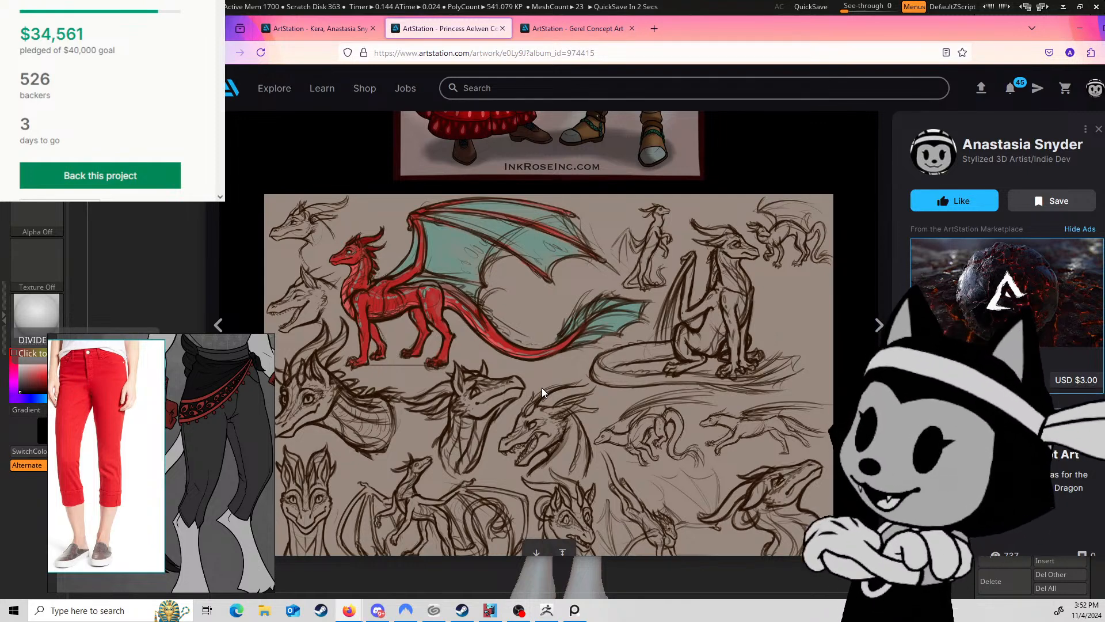
{"action": "scroll", "coordinate": [363, 328], "scroll_direction": "down", "scroll_amount": 7}
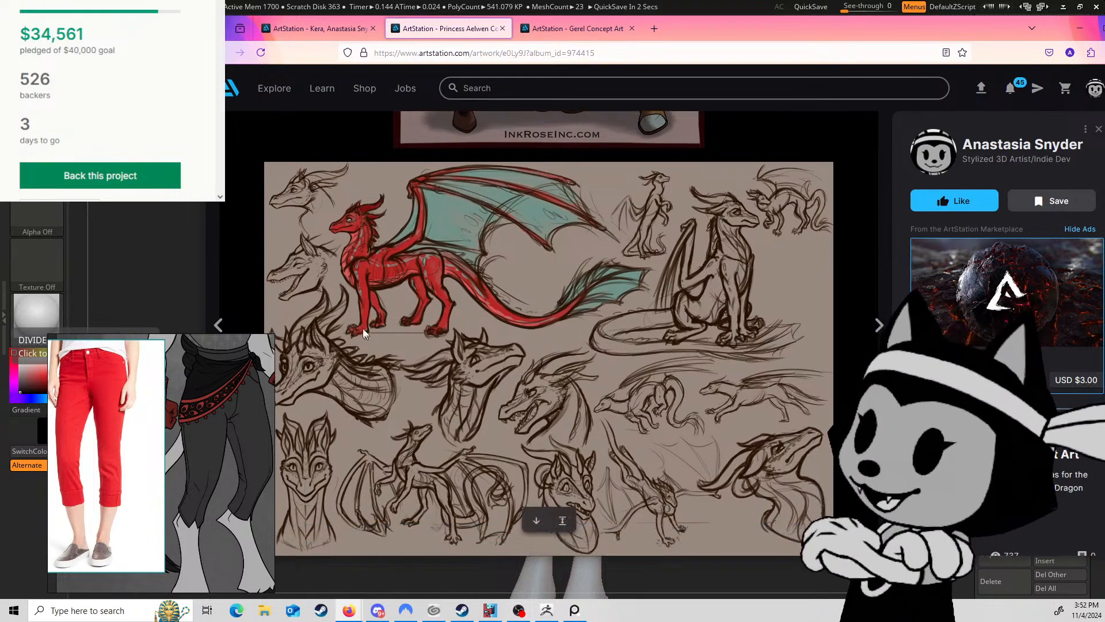
{"action": "scroll", "coordinate": [414, 323], "scroll_direction": "down", "scroll_amount": 2}
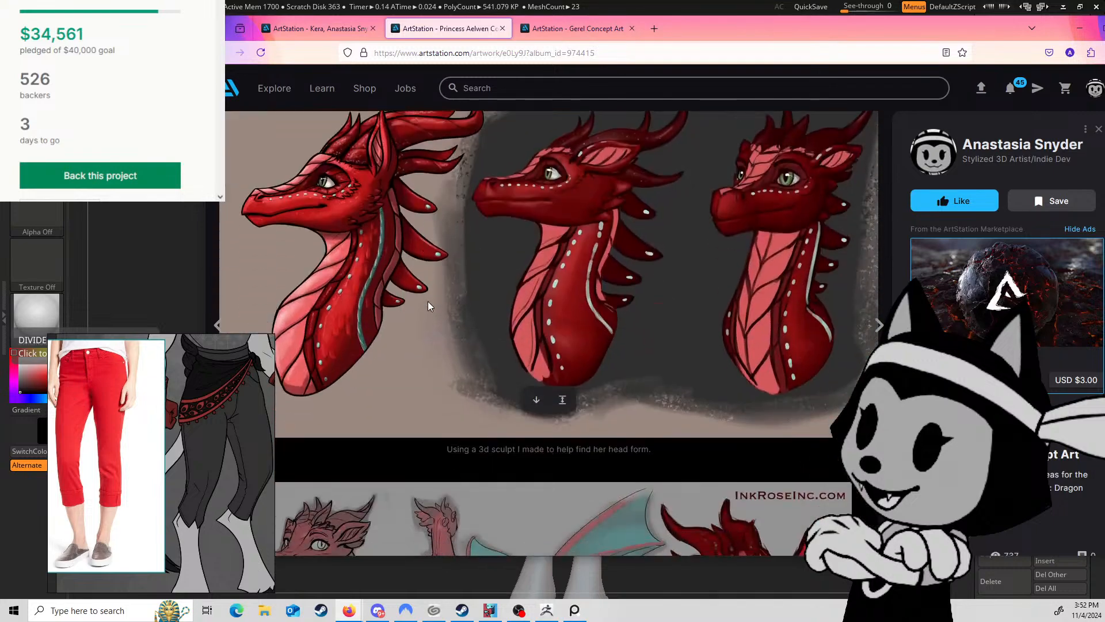
{"action": "scroll", "coordinate": [442, 288], "scroll_direction": "down", "scroll_amount": 6}
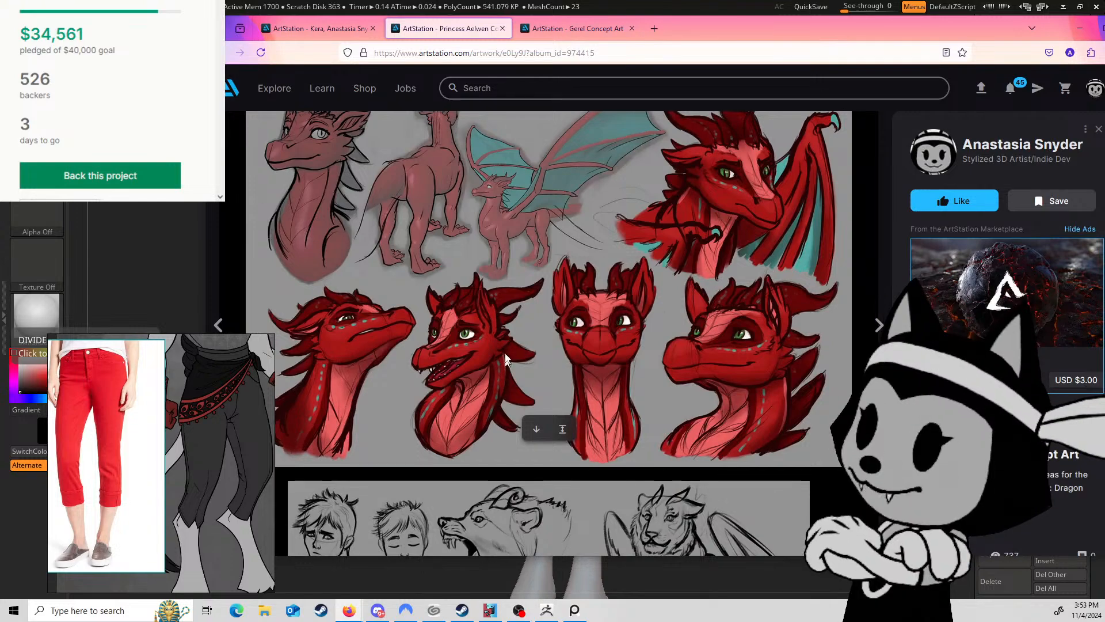
{"action": "scroll", "coordinate": [438, 386], "scroll_direction": "down", "scroll_amount": 10}
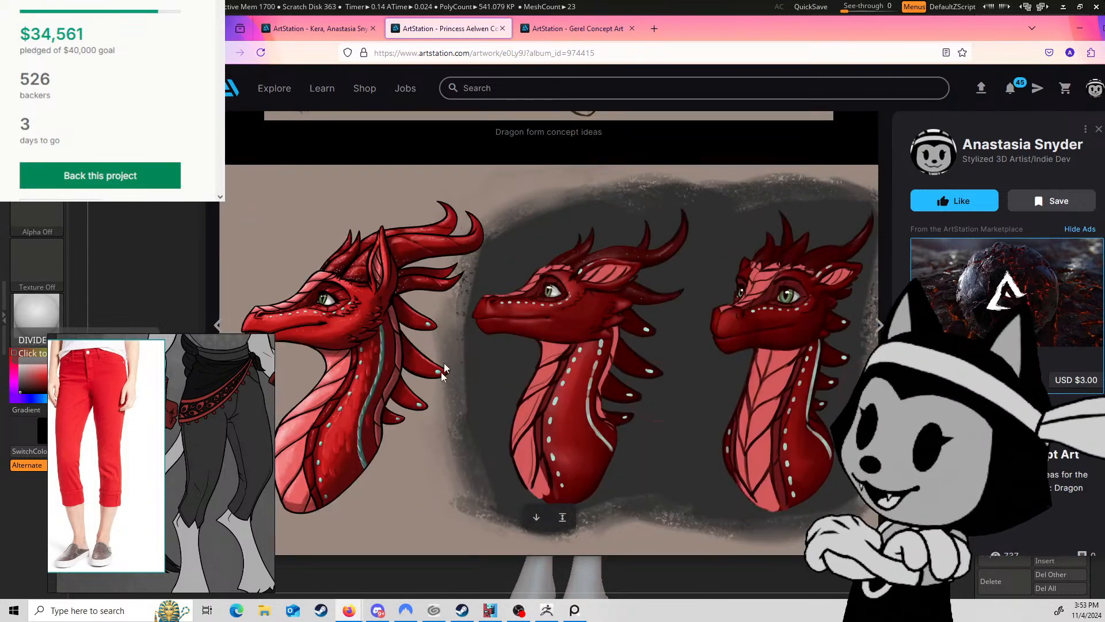
{"action": "scroll", "coordinate": [440, 375], "scroll_direction": "down", "scroll_amount": 2}
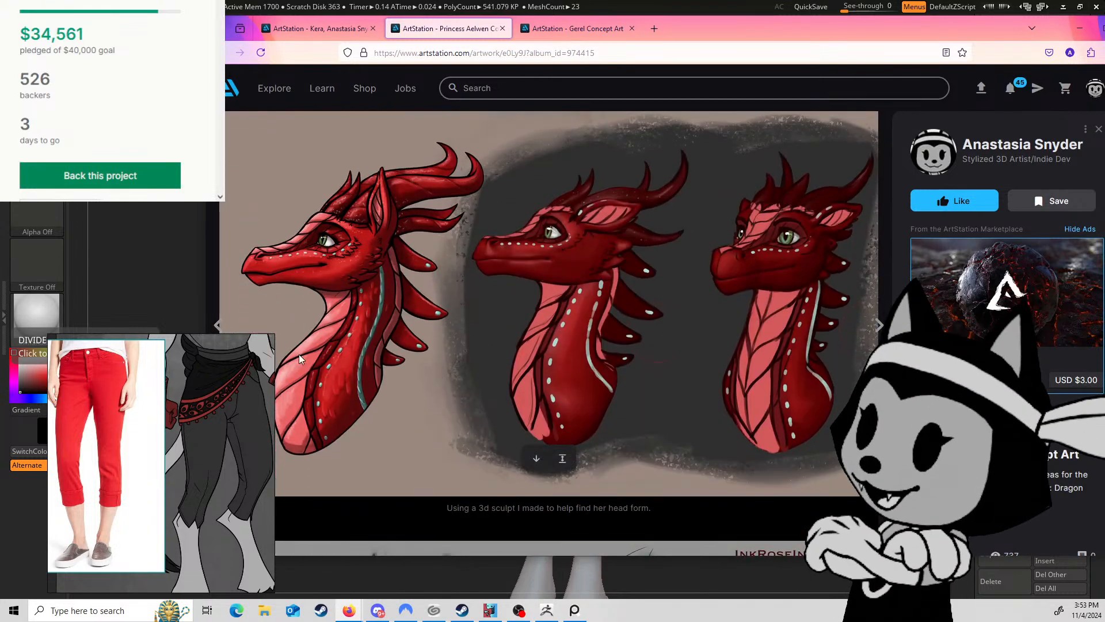
{"action": "scroll", "coordinate": [298, 354], "scroll_direction": "up", "scroll_amount": 2}
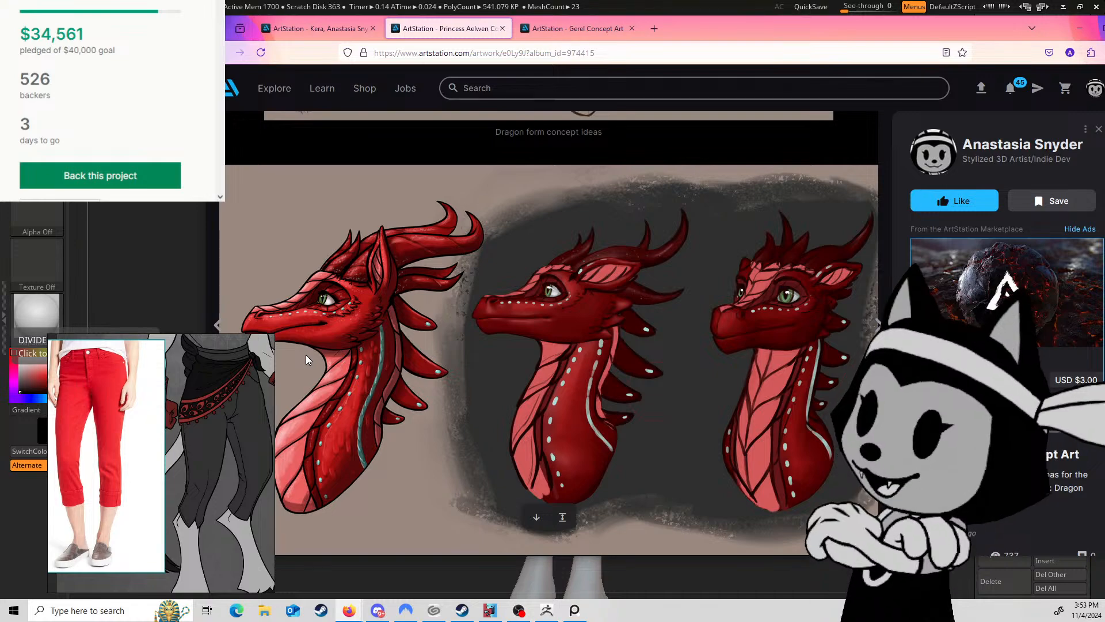
{"action": "scroll", "coordinate": [313, 348], "scroll_direction": "up", "scroll_amount": 6}
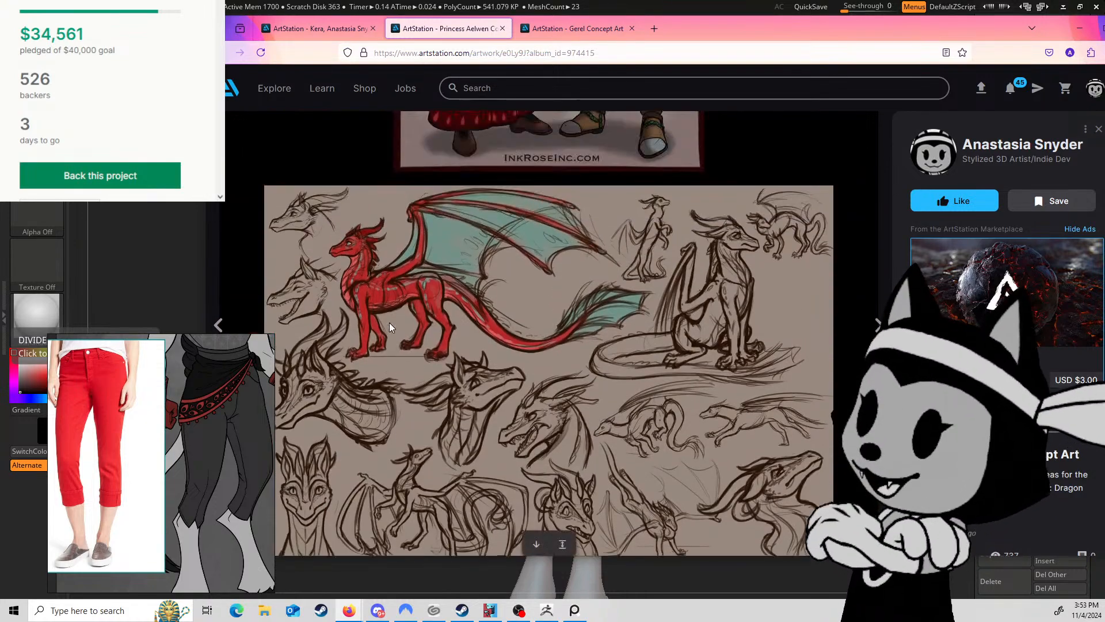
{"action": "scroll", "coordinate": [402, 305], "scroll_direction": "down", "scroll_amount": 2}
{"action": "scroll", "coordinate": [415, 315], "scroll_direction": "up", "scroll_amount": 1}
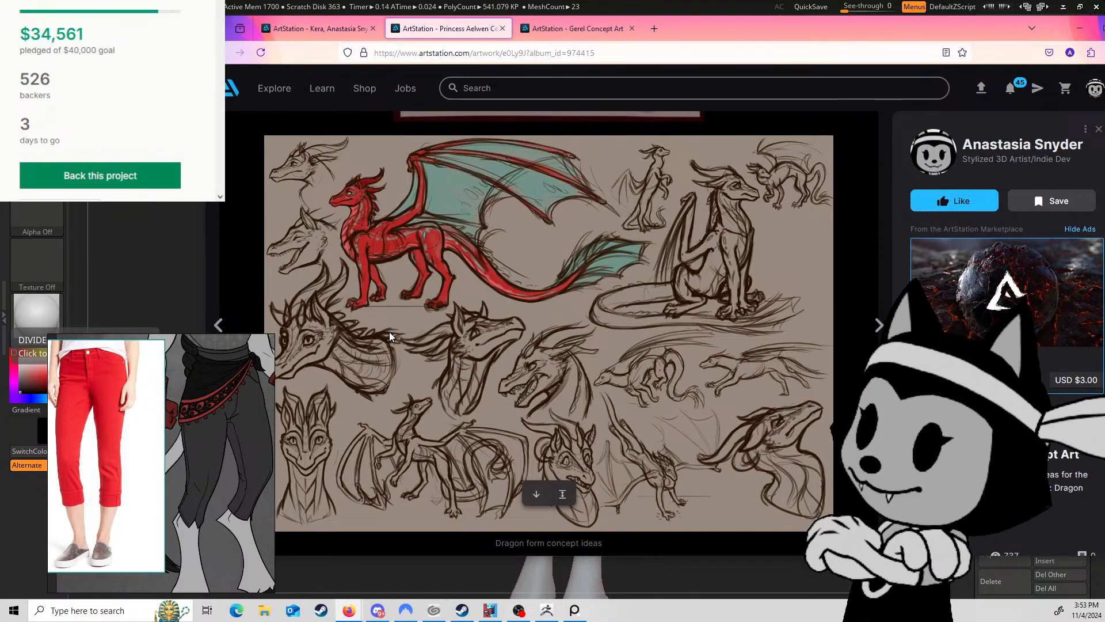
{"action": "scroll", "coordinate": [390, 331], "scroll_direction": "down", "scroll_amount": 5}
{"action": "scroll", "coordinate": [403, 288], "scroll_direction": "down", "scroll_amount": 15}
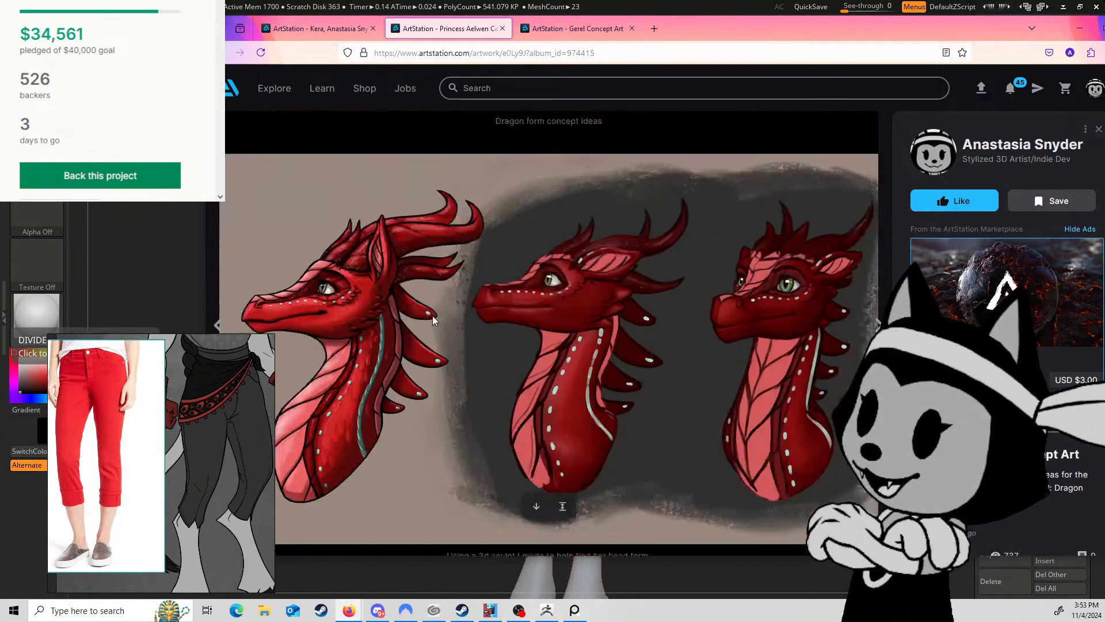
Step: Look through the Dragon Queen doodles, early expression and clothing concepts, and royal portraits on the Princess Aelwen page
{"action": "scroll", "coordinate": [420, 173], "scroll_direction": "down", "scroll_amount": 4}
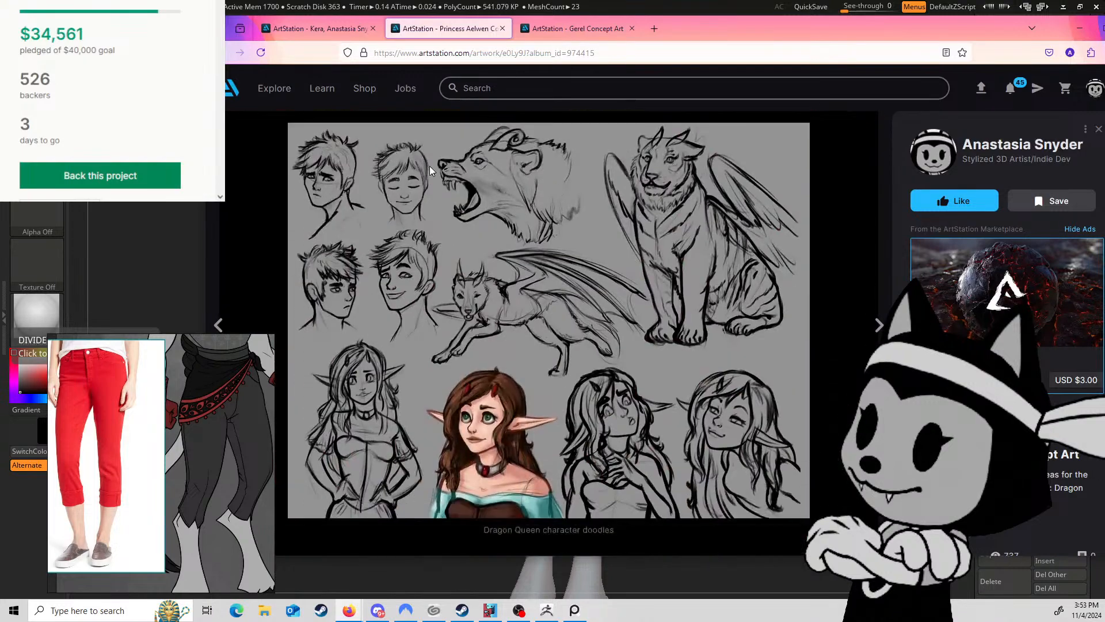
{"action": "scroll", "coordinate": [411, 184], "scroll_direction": "down", "scroll_amount": 5}
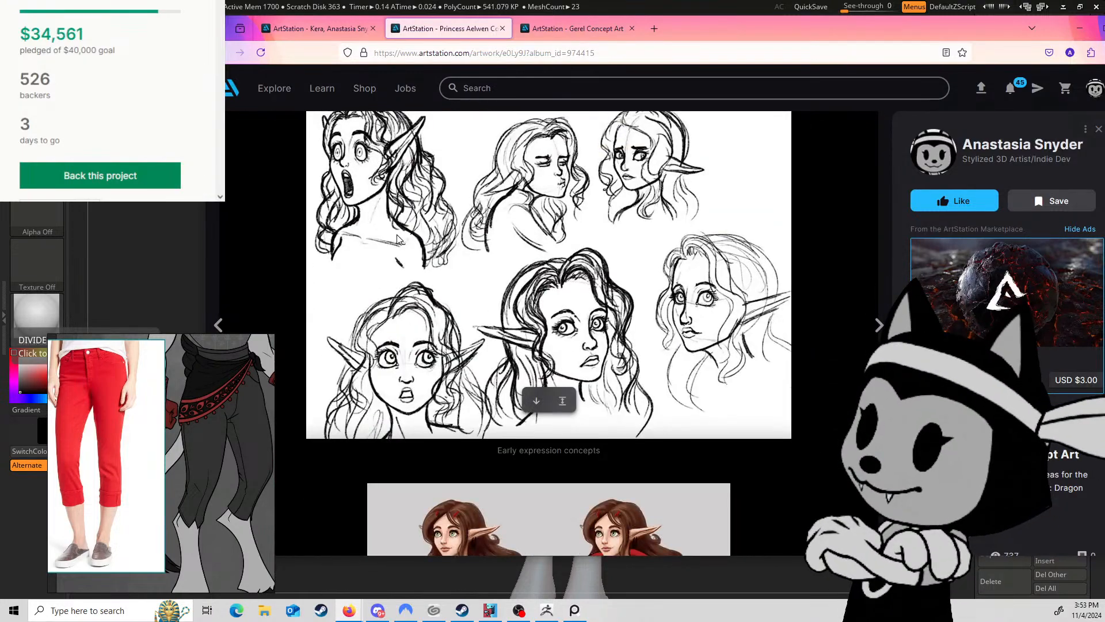
{"action": "scroll", "coordinate": [396, 253], "scroll_direction": "down", "scroll_amount": 6}
{"action": "scroll", "coordinate": [393, 278], "scroll_direction": "down", "scroll_amount": 6}
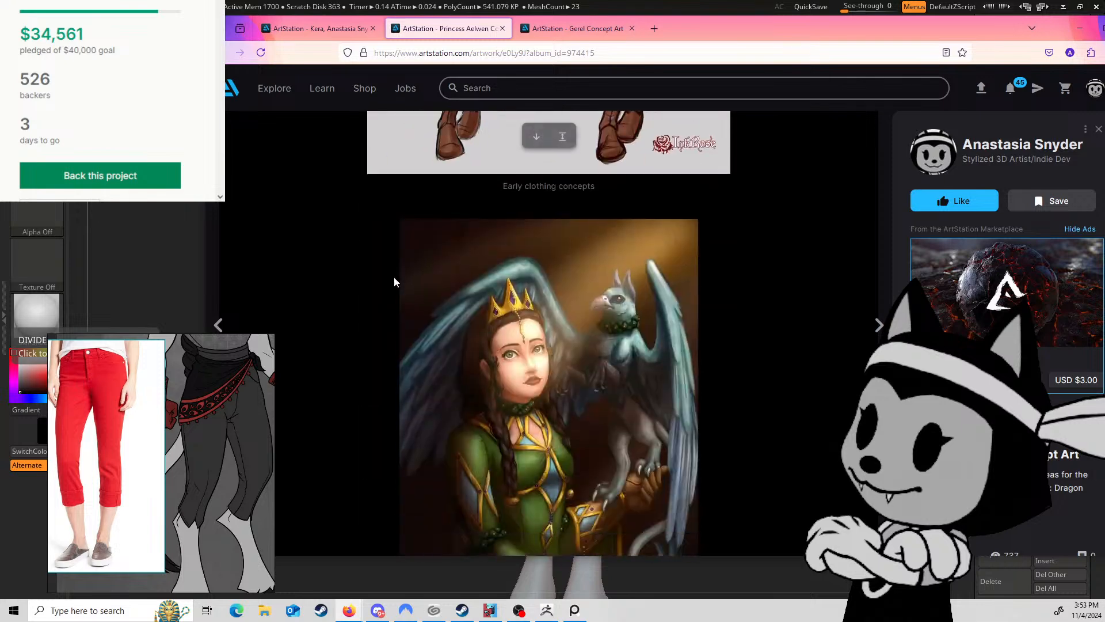
{"action": "scroll", "coordinate": [394, 276], "scroll_direction": "down", "scroll_amount": 3}
{"action": "scroll", "coordinate": [394, 276], "scroll_direction": "down", "scroll_amount": 4}
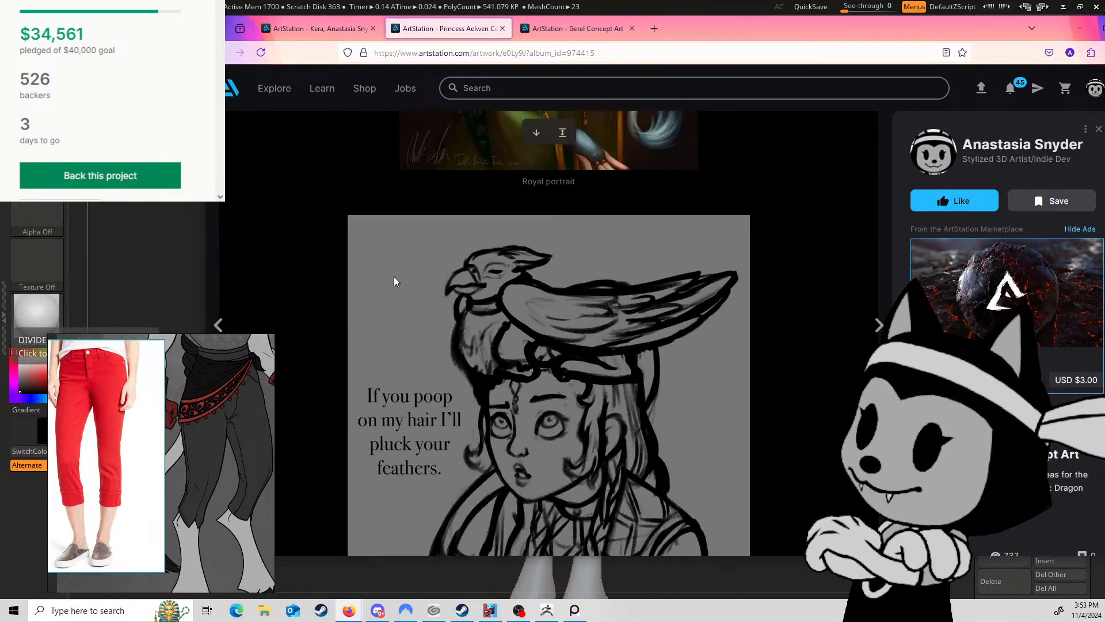
{"action": "scroll", "coordinate": [393, 276], "scroll_direction": "down", "scroll_amount": 2}
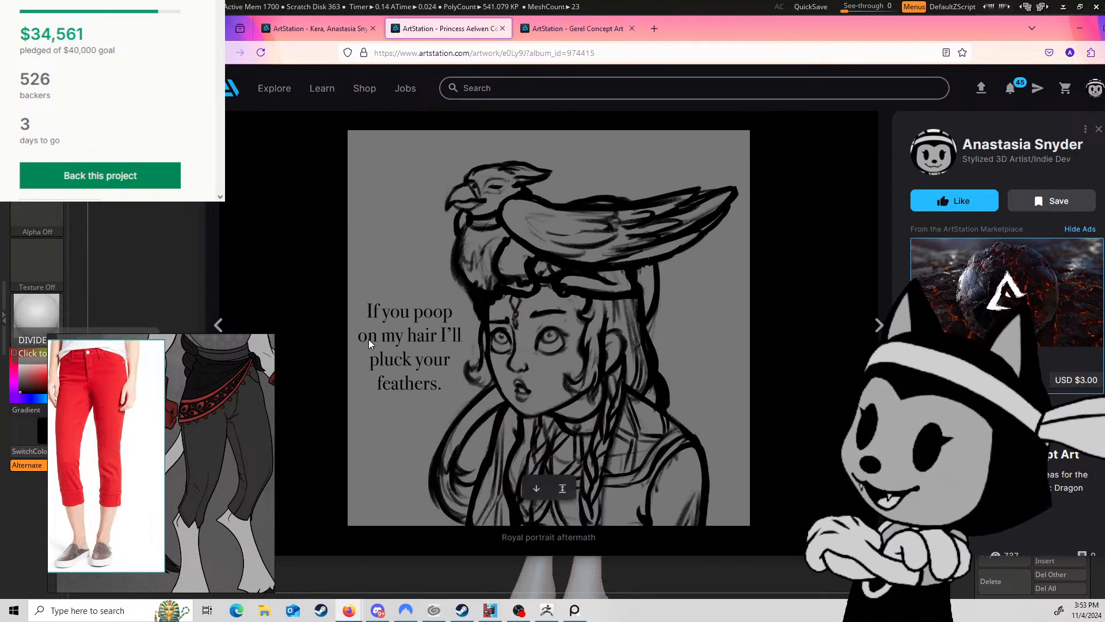
Step: Go back through the Princess Aelwen page to the nine outfit concepts and examine the illustration of the couple below them
{"action": "scroll", "coordinate": [367, 339], "scroll_direction": "up", "scroll_amount": 8}
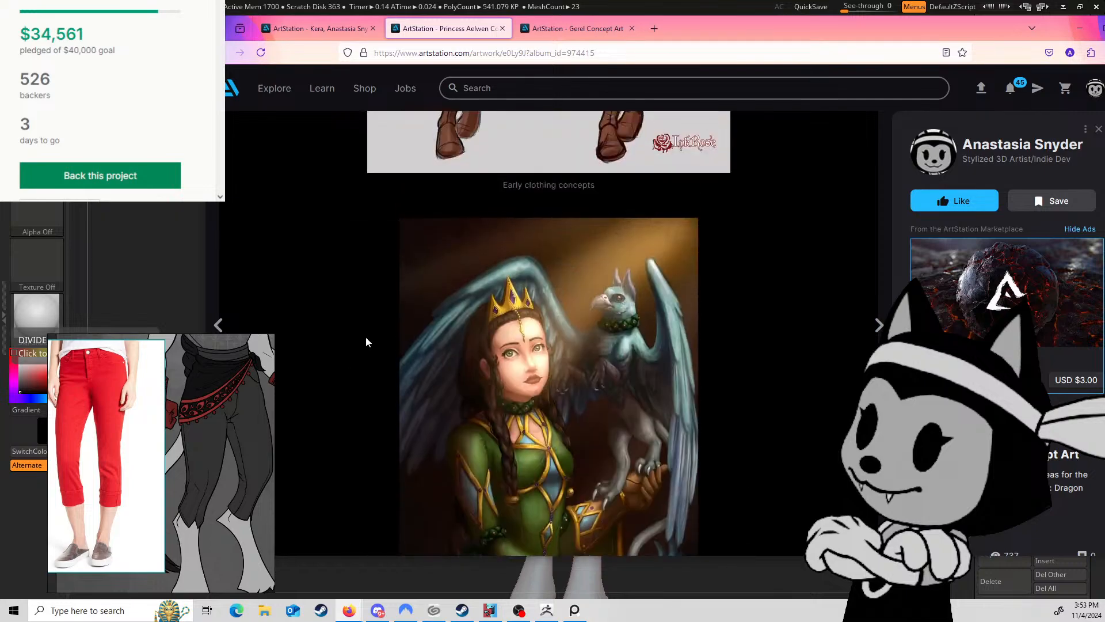
{"action": "scroll", "coordinate": [369, 339], "scroll_direction": "up", "scroll_amount": 10}
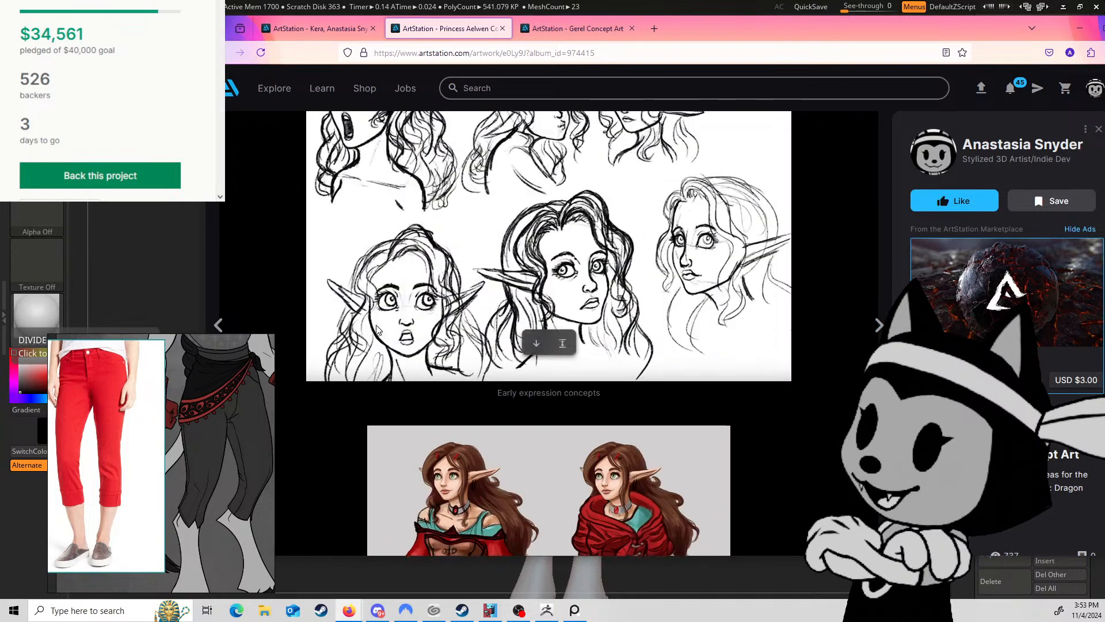
{"action": "scroll", "coordinate": [377, 329], "scroll_direction": "up", "scroll_amount": 10}
{"action": "scroll", "coordinate": [385, 320], "scroll_direction": "down", "scroll_amount": 15}
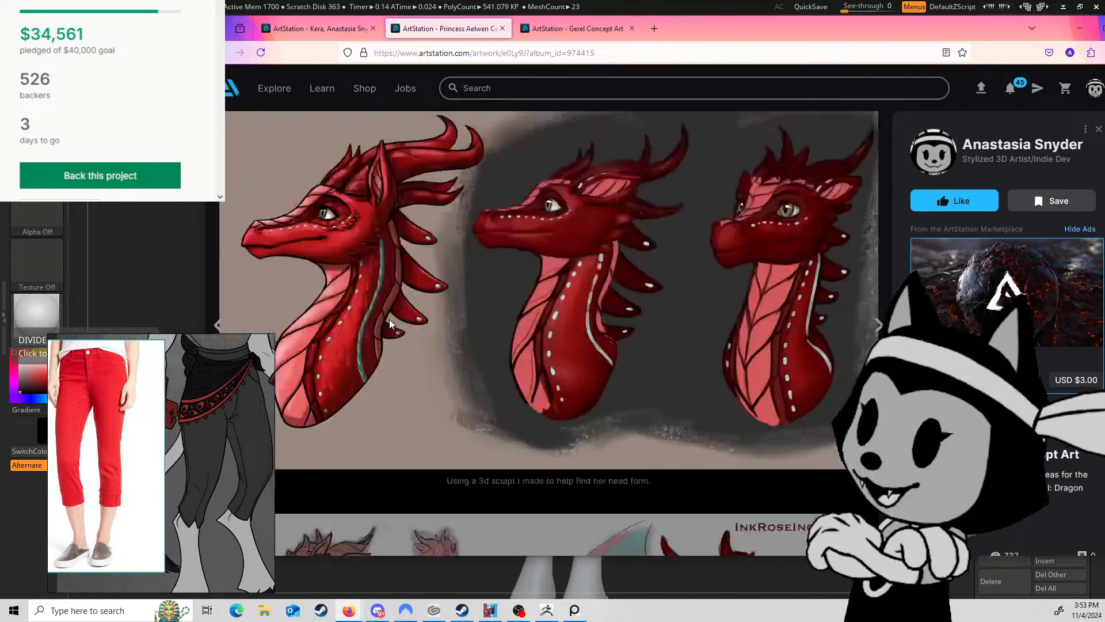
{"action": "scroll", "coordinate": [444, 327], "scroll_direction": "up", "scroll_amount": 5}
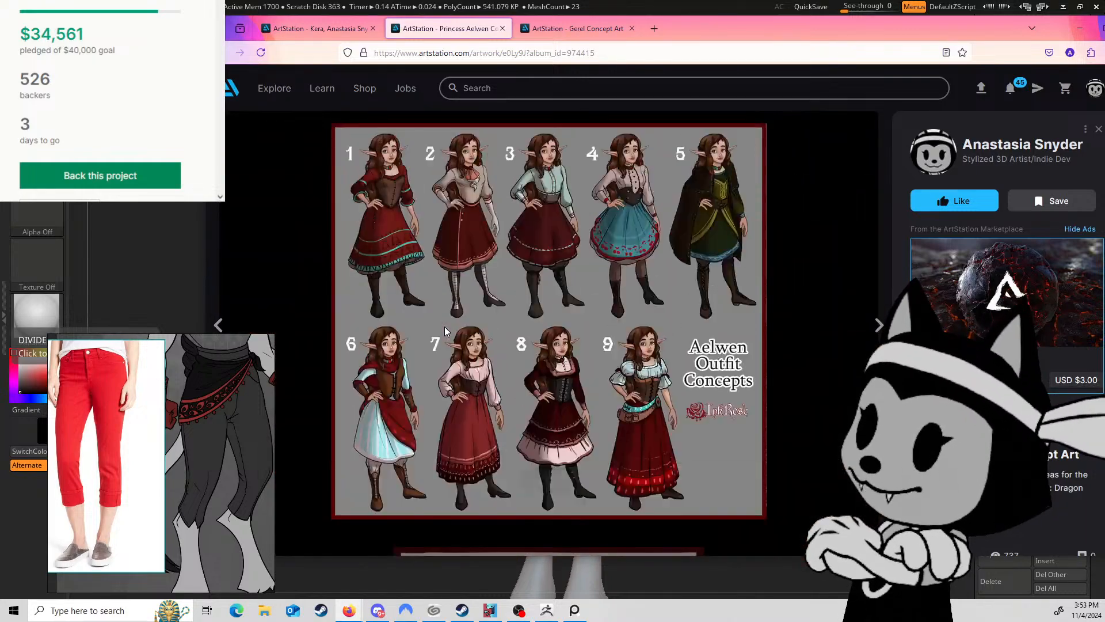
{"action": "scroll", "coordinate": [451, 325], "scroll_direction": "down", "scroll_amount": 7}
{"action": "scroll", "coordinate": [461, 387], "scroll_direction": "up", "scroll_amount": 1}
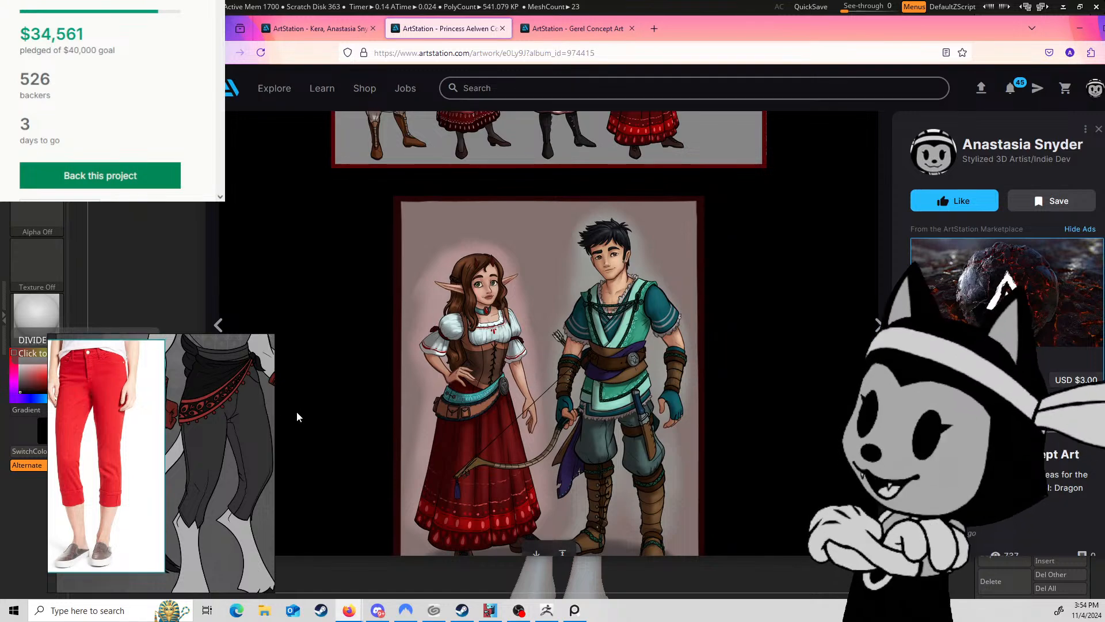
{"action": "scroll", "coordinate": [556, 288], "scroll_direction": "down", "scroll_amount": 3}
{"action": "scroll", "coordinate": [561, 236], "scroll_direction": "up", "scroll_amount": 3}
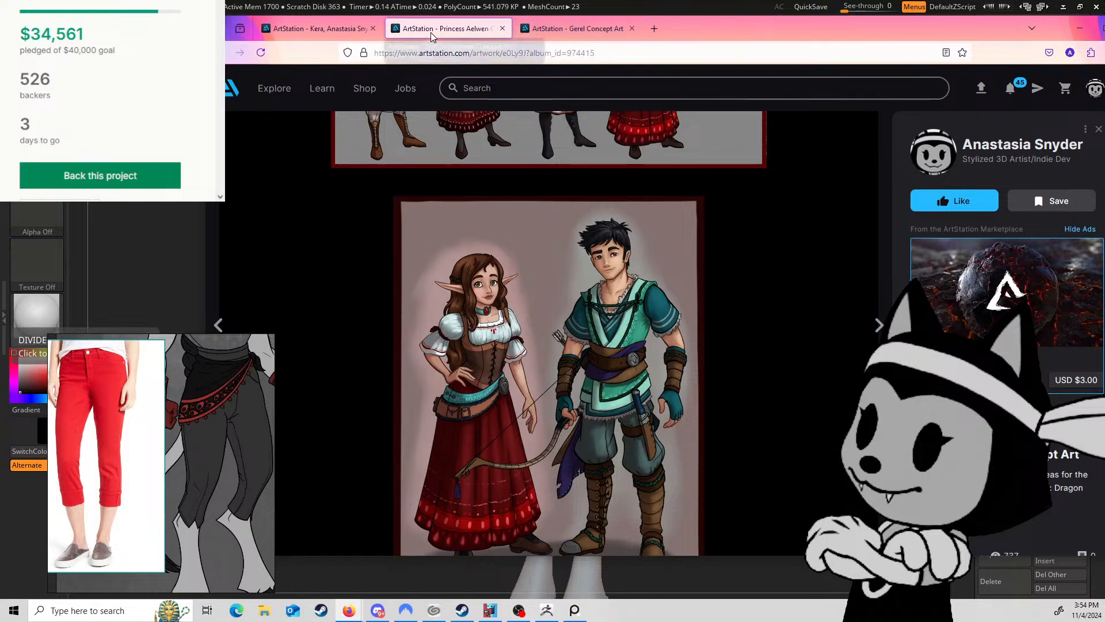
Step: Bring the browser back into view with the DeviantArt Dragon Queen gallery and move the reference board clear of the artwork
{"action": "left_click_drag", "start_coordinate": [687, 30], "coordinate": [0, 126]}
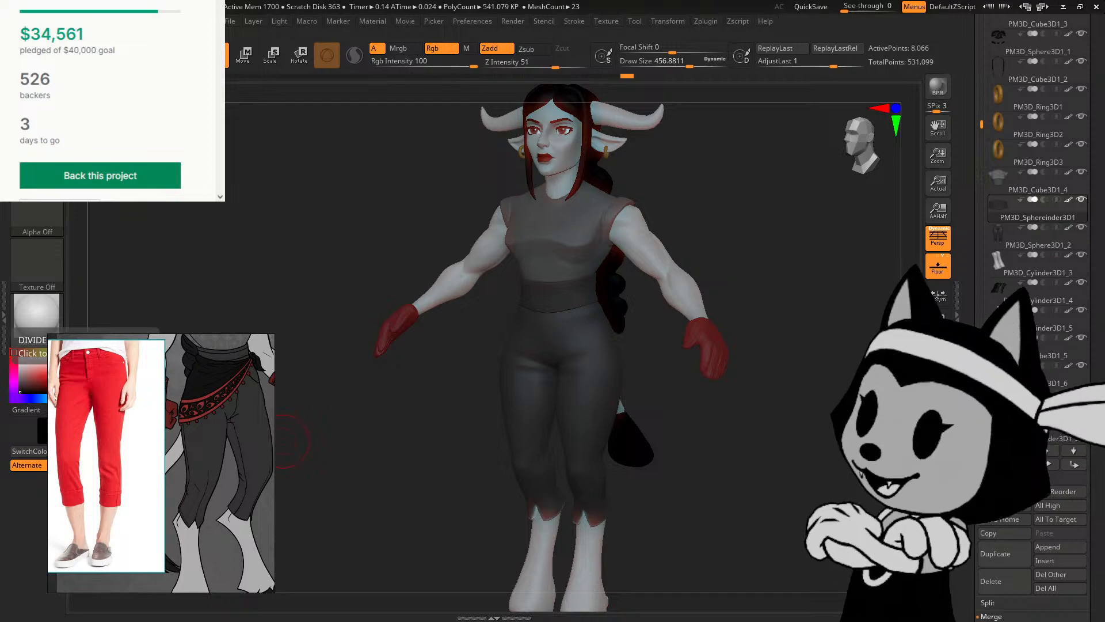
{"action": "left_click_drag", "start_coordinate": [0, 144], "coordinate": [739, 47]}
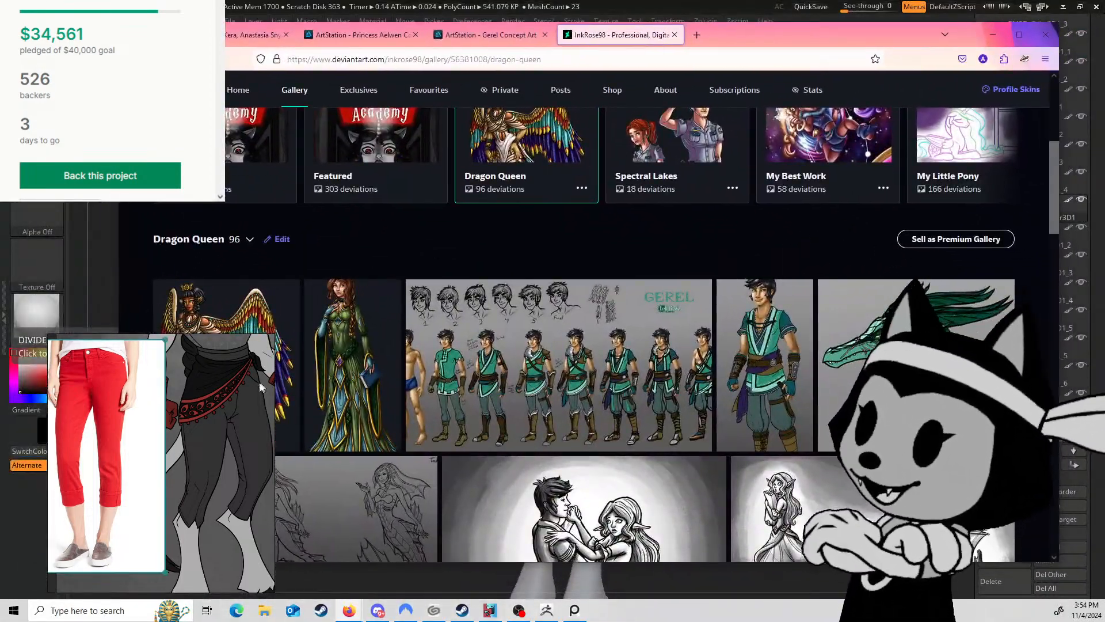
{"action": "right_click_drag", "start_coordinate": [135, 434], "coordinate": [96, 422]}
{"action": "scroll", "coordinate": [224, 343], "scroll_direction": "down", "scroll_amount": 4}
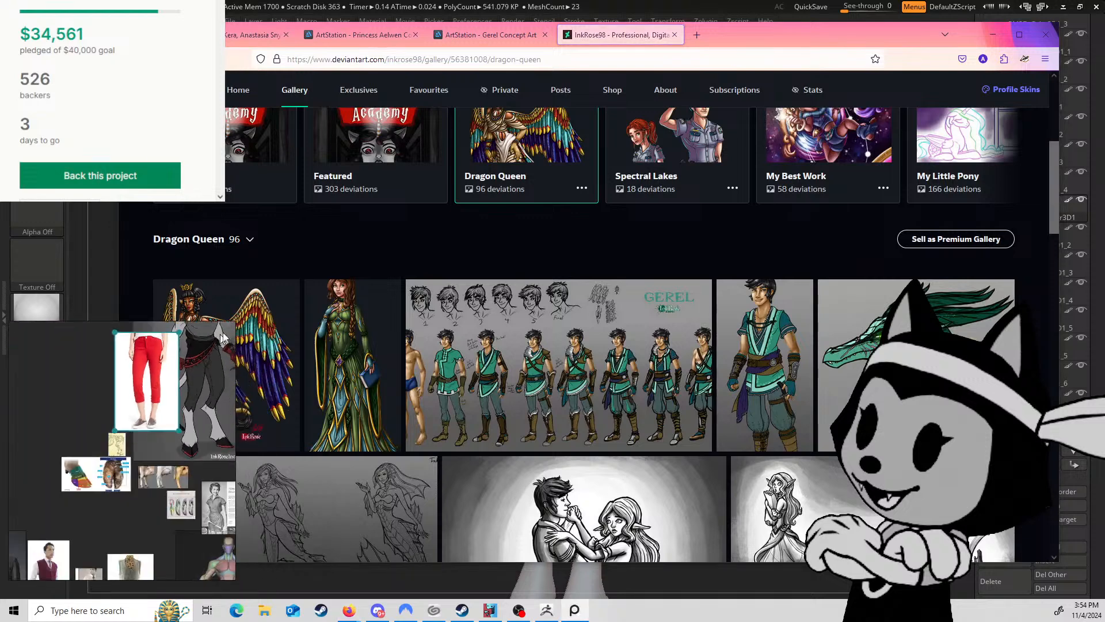
{"action": "scroll", "coordinate": [226, 399], "scroll_direction": "up", "scroll_amount": 3}
{"action": "scroll", "coordinate": [226, 398], "scroll_direction": "up", "scroll_amount": 1}
{"action": "middle_click_drag", "start_coordinate": [226, 398], "coordinate": [218, 439]}
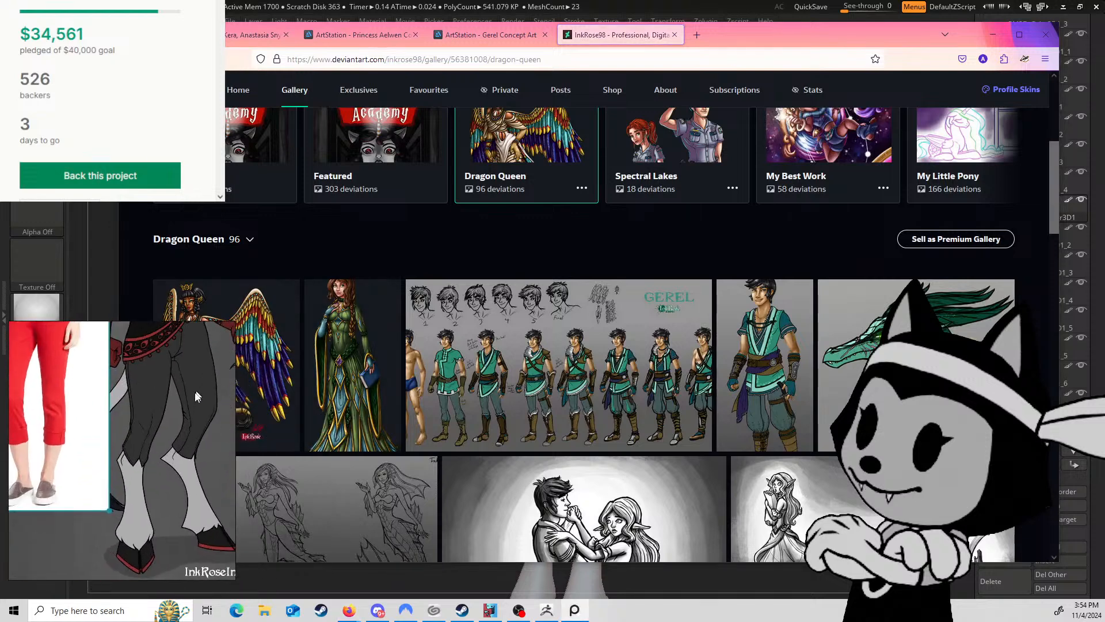
{"action": "right_click_drag", "start_coordinate": [198, 394], "coordinate": [0, 288]}
Step: Look through the Dragon Queen gallery down to its earliest drawings
{"action": "scroll", "coordinate": [554, 309], "scroll_direction": "down", "scroll_amount": 15}
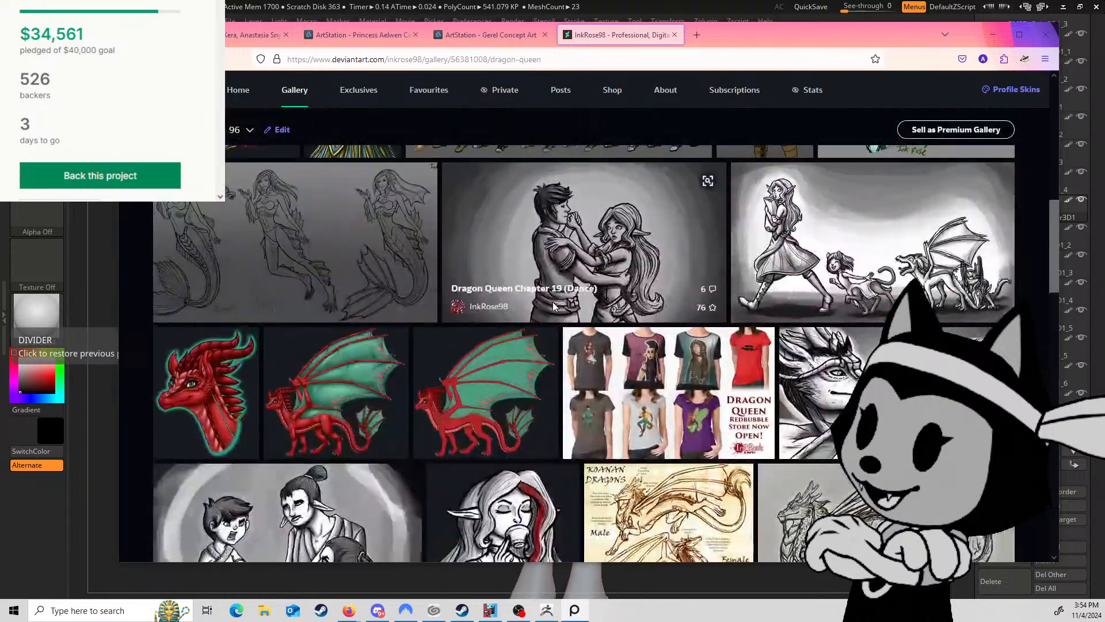
{"action": "scroll", "coordinate": [554, 309], "scroll_direction": "down", "scroll_amount": 15}
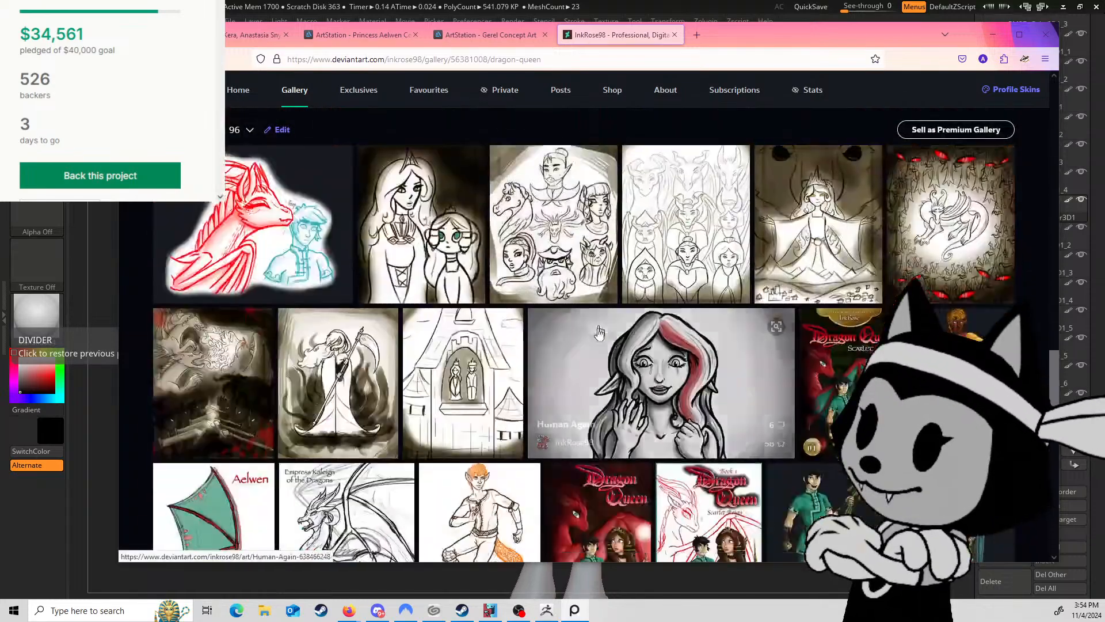
{"action": "scroll", "coordinate": [552, 424], "scroll_direction": "down", "scroll_amount": 15}
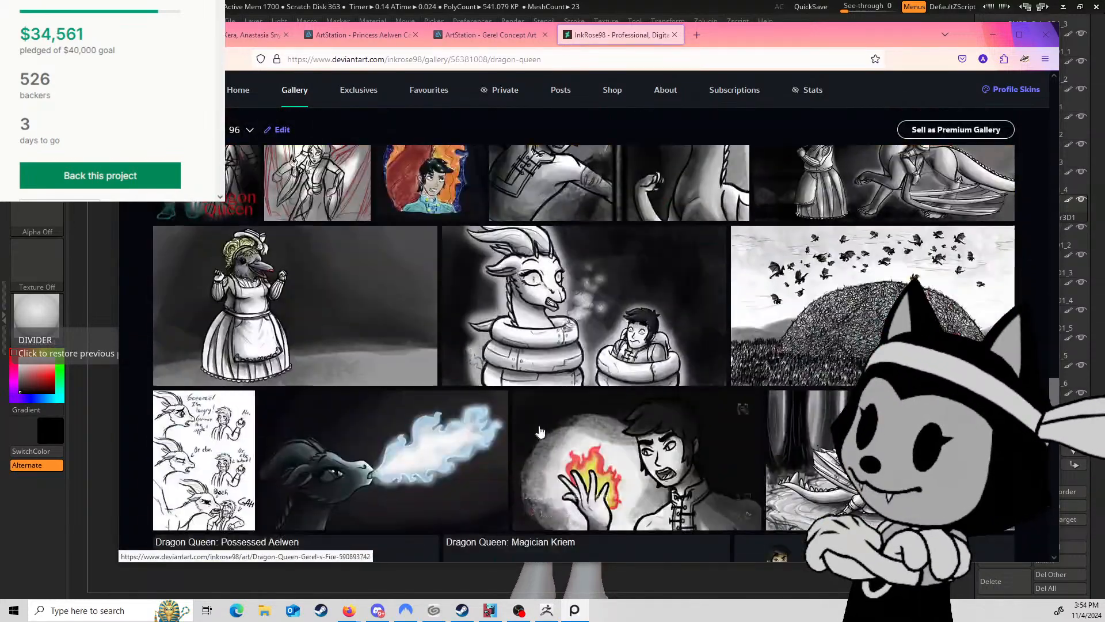
{"action": "scroll", "coordinate": [552, 424], "scroll_direction": "down", "scroll_amount": 8}
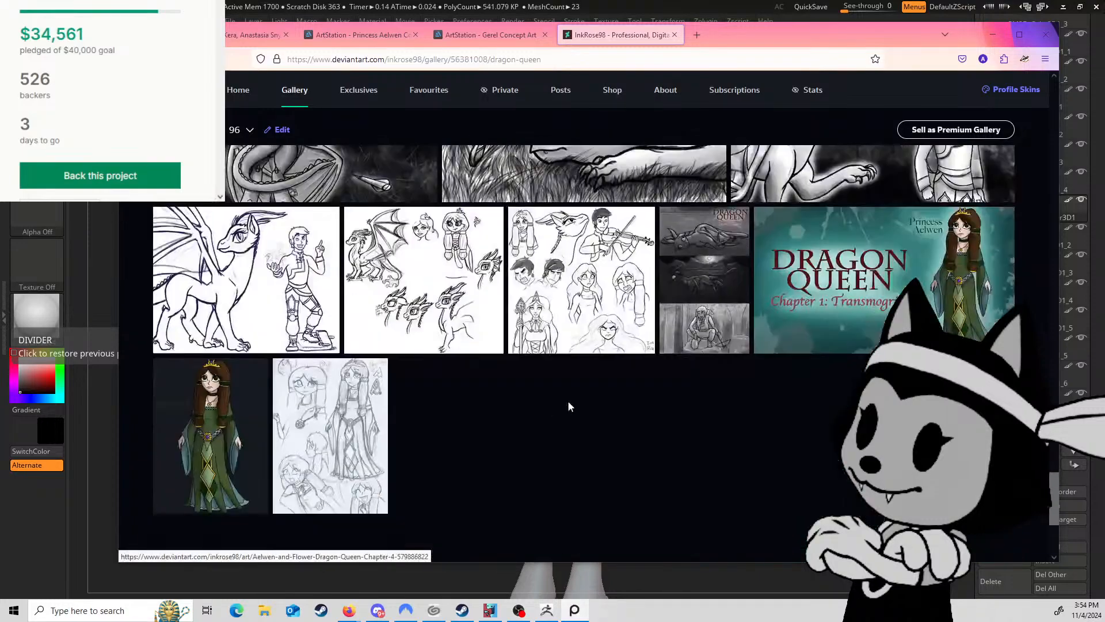
{"action": "scroll", "coordinate": [461, 403], "scroll_direction": "up", "scroll_amount": 5}
{"action": "scroll", "coordinate": [421, 402], "scroll_direction": "down", "scroll_amount": 3}
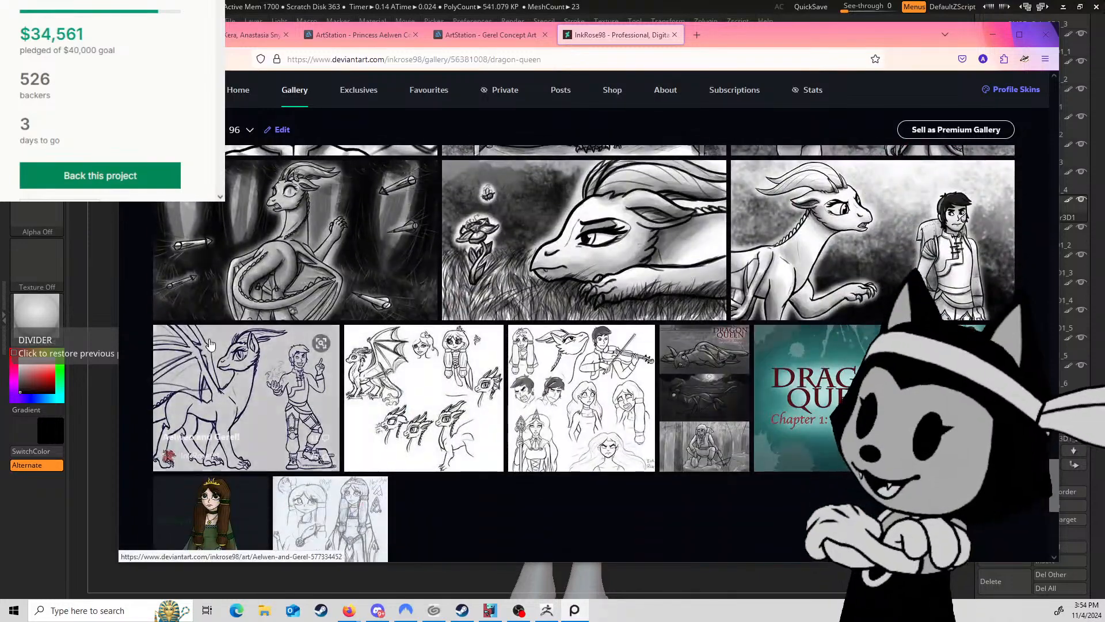
Step: View the Princess Aelwen concept sketch and the colored Princess Aelwen (OC) drawing, and compare them with the couple illustration on ArtStation
{"action": "scroll", "coordinate": [310, 430], "scroll_direction": "down", "scroll_amount": 2}
{"action": "left_click", "coordinate": [311, 431]}
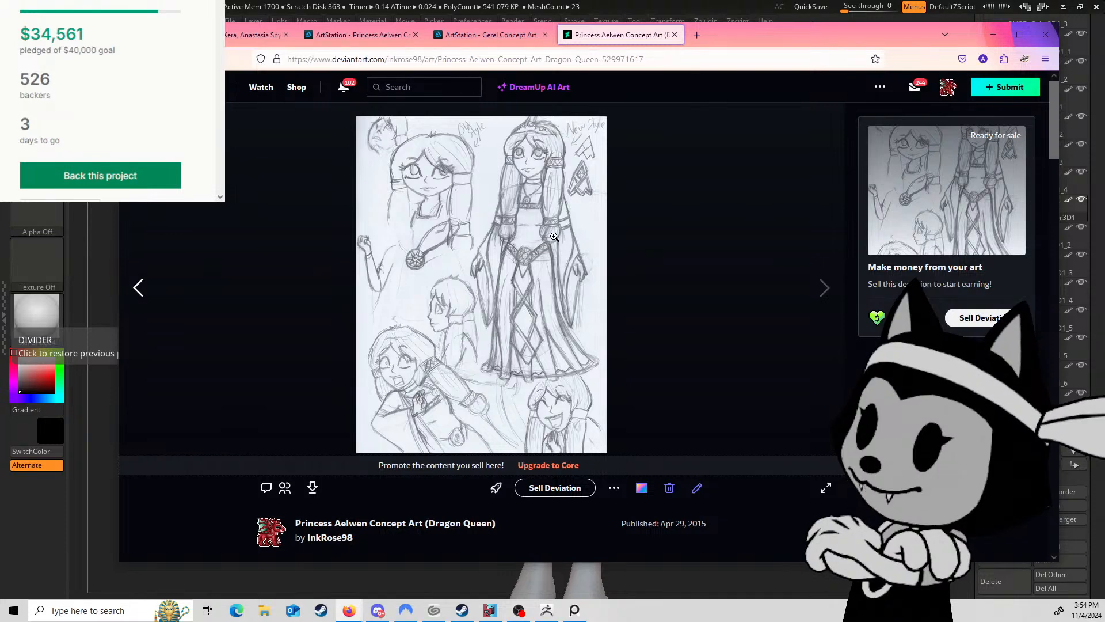
{"action": "key", "text": "Left"}
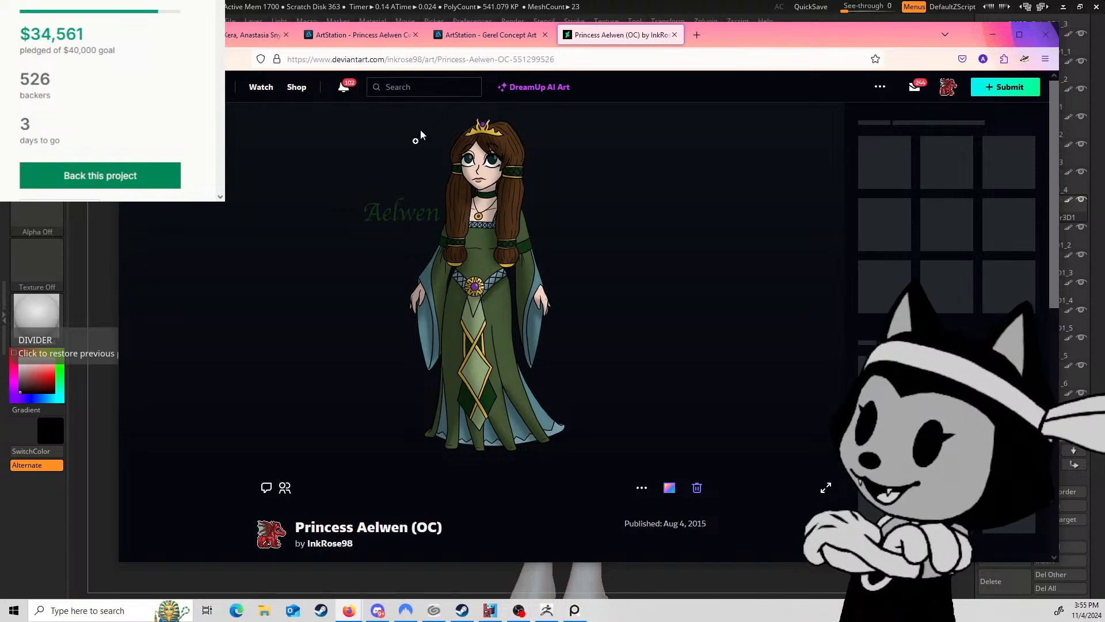
{"action": "left_click", "coordinate": [370, 38]}
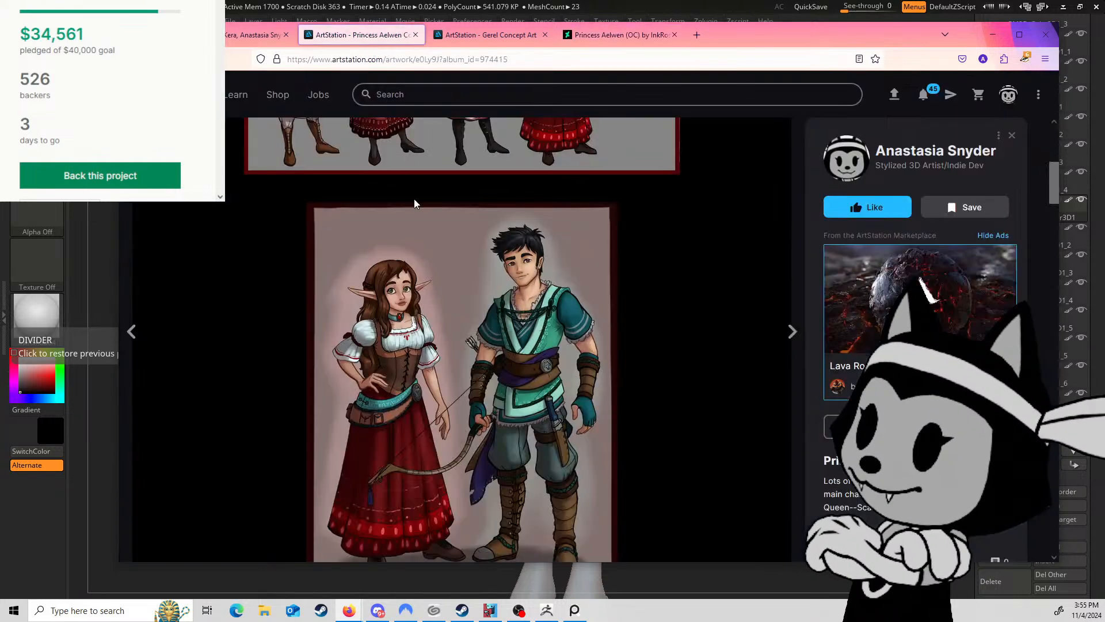
{"action": "scroll", "coordinate": [414, 203], "scroll_direction": "down", "scroll_amount": 2}
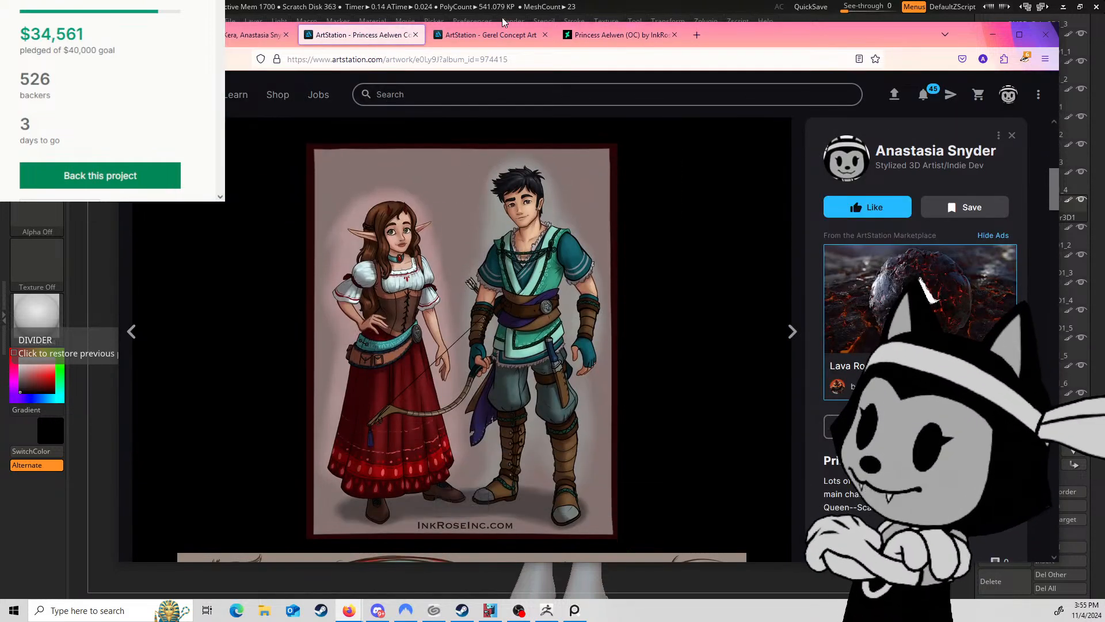
Step: Return to the DeviantArt artwork, step through the neighboring Dragon Queen chapter one and two entries, and go back to the gallery
{"action": "left_click", "coordinate": [501, 34]}
{"action": "left_click", "coordinate": [619, 35]}
{"action": "key", "text": "Left"}
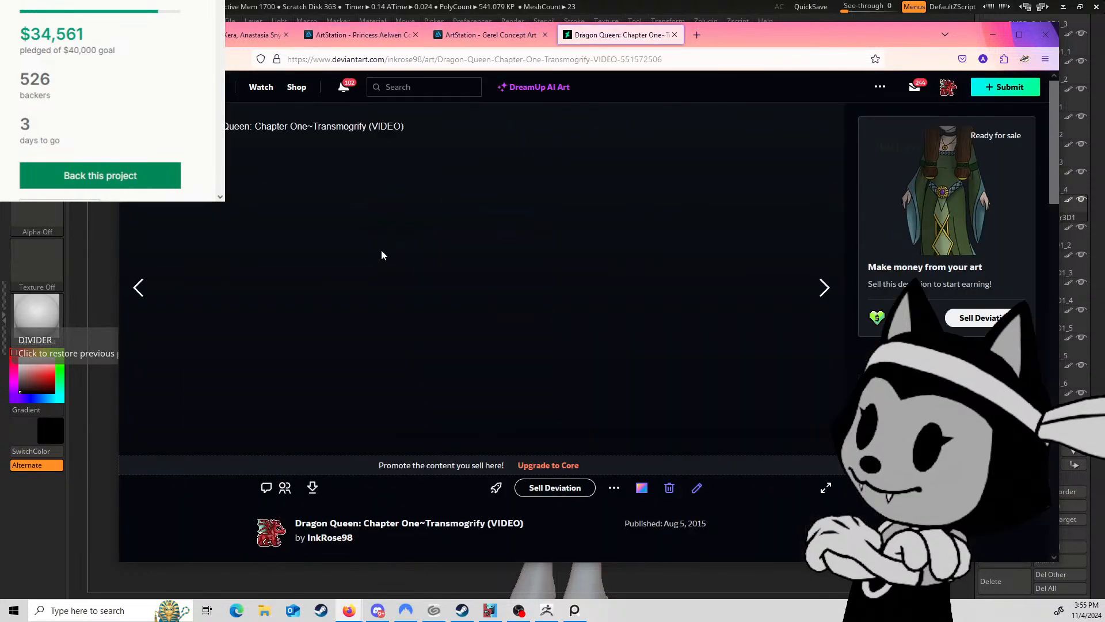
{"action": "key", "text": "Left"}
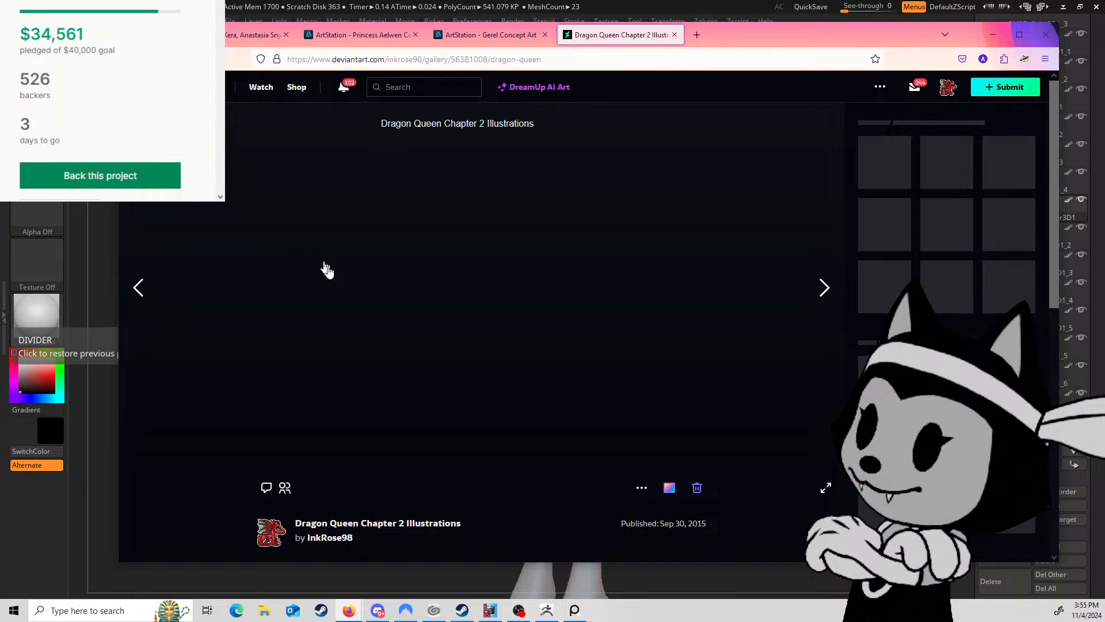
{"action": "key", "text": "Escape"}
Step: Open the "Aelwen and Gerel!" line drawing from the end of the Dragon Queen gallery
{"action": "scroll", "coordinate": [608, 372], "scroll_direction": "up", "scroll_amount": 2}
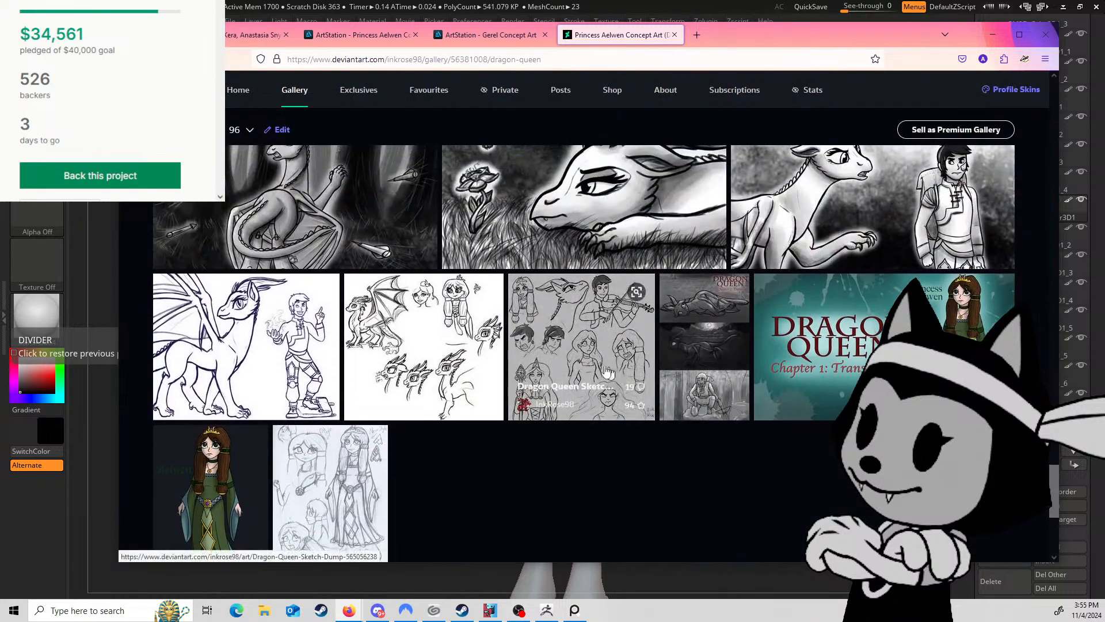
{"action": "scroll", "coordinate": [532, 345], "scroll_direction": "up", "scroll_amount": 1}
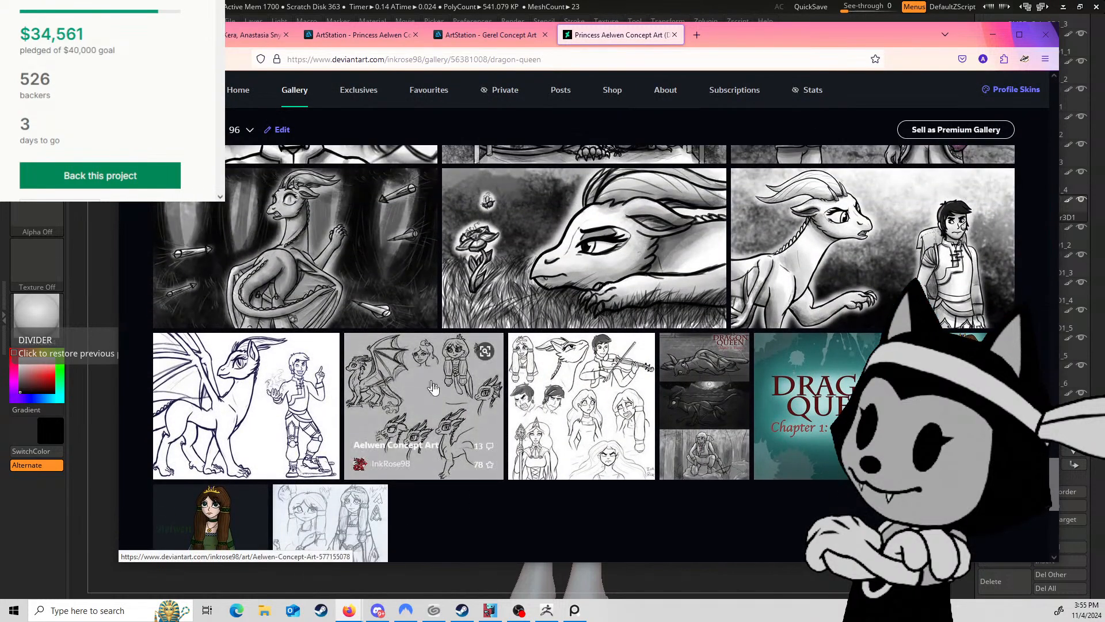
{"action": "scroll", "coordinate": [511, 415], "scroll_direction": "down", "scroll_amount": 1}
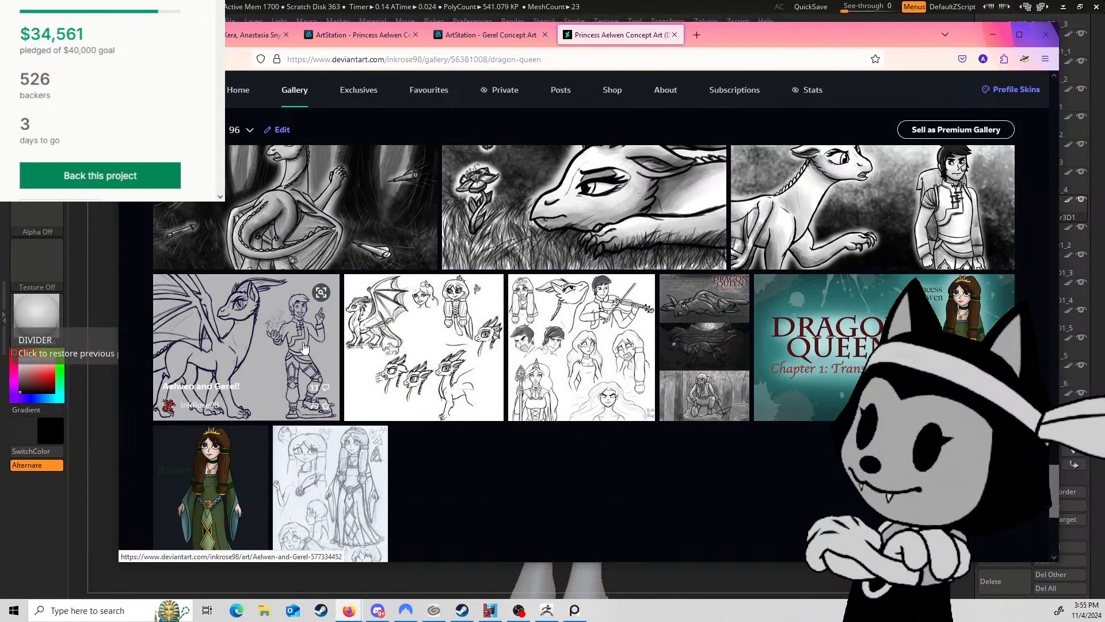
{"action": "left_click", "coordinate": [303, 347]}
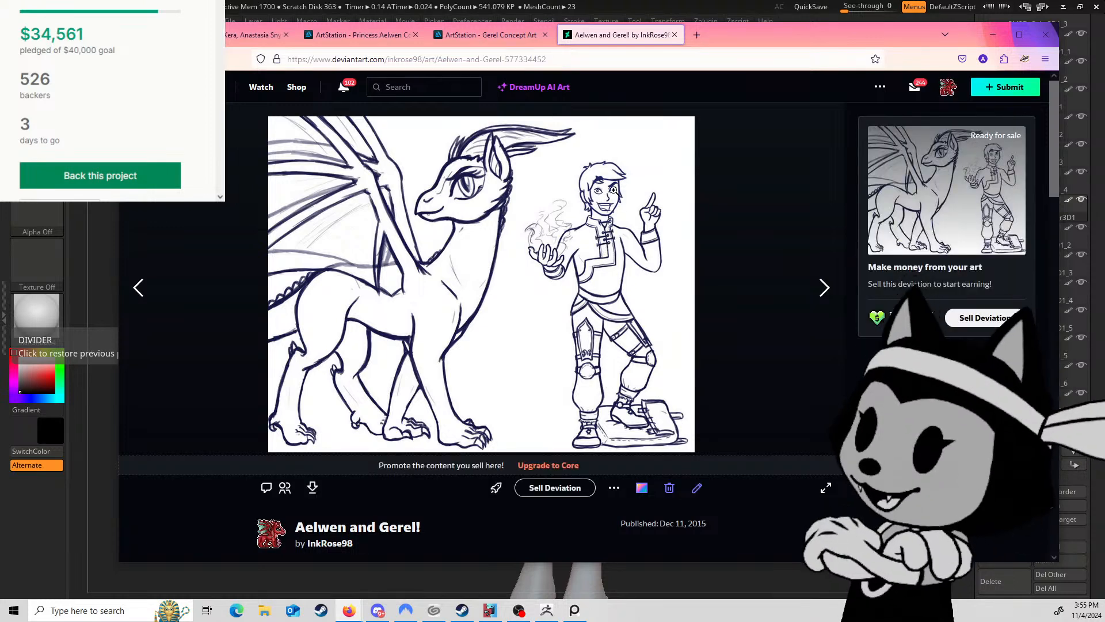
Step: Examine the Gerel concept art on ArtStation and compare it with the "Aelwen and Gerel!" drawing on DeviantArt
{"action": "left_click", "coordinate": [496, 35]}
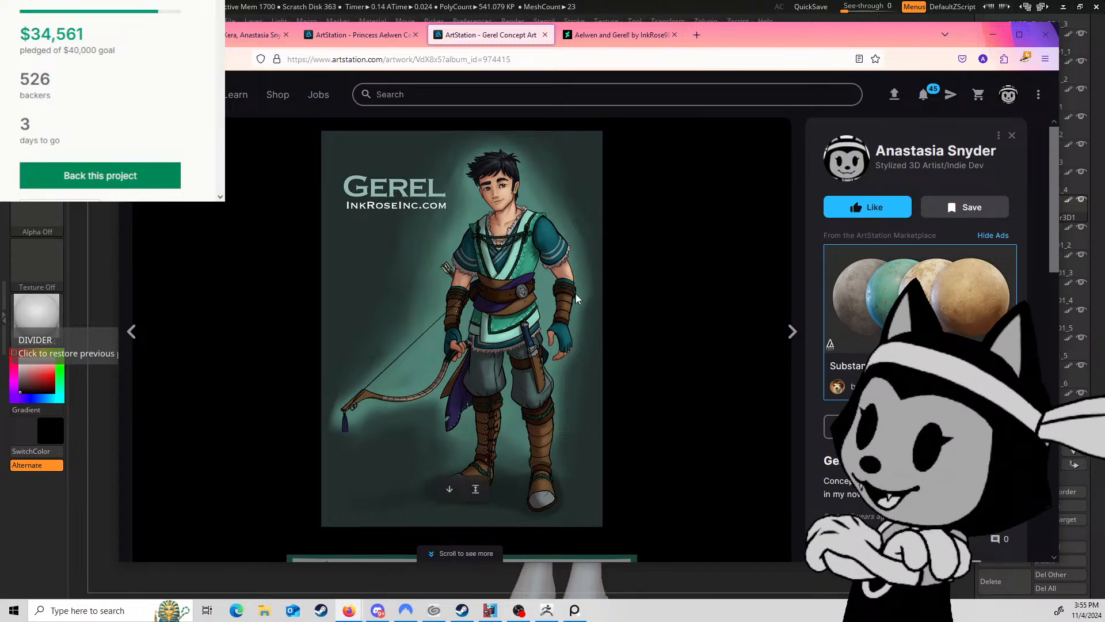
{"action": "scroll", "coordinate": [588, 159], "scroll_direction": "down", "scroll_amount": 7}
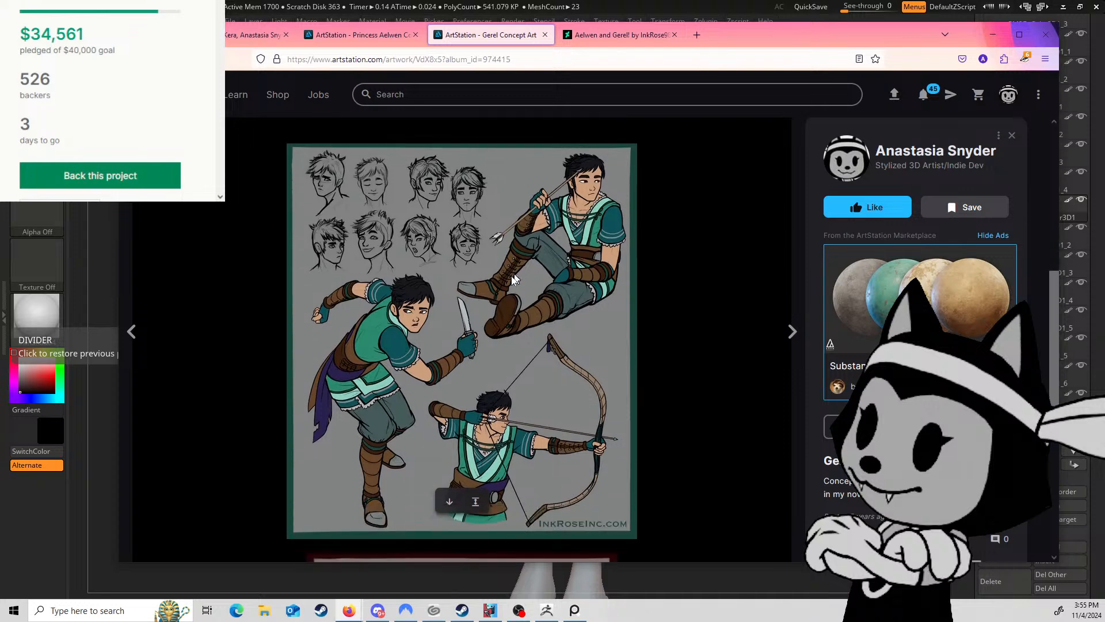
{"action": "scroll", "coordinate": [480, 292], "scroll_direction": "down", "scroll_amount": 5}
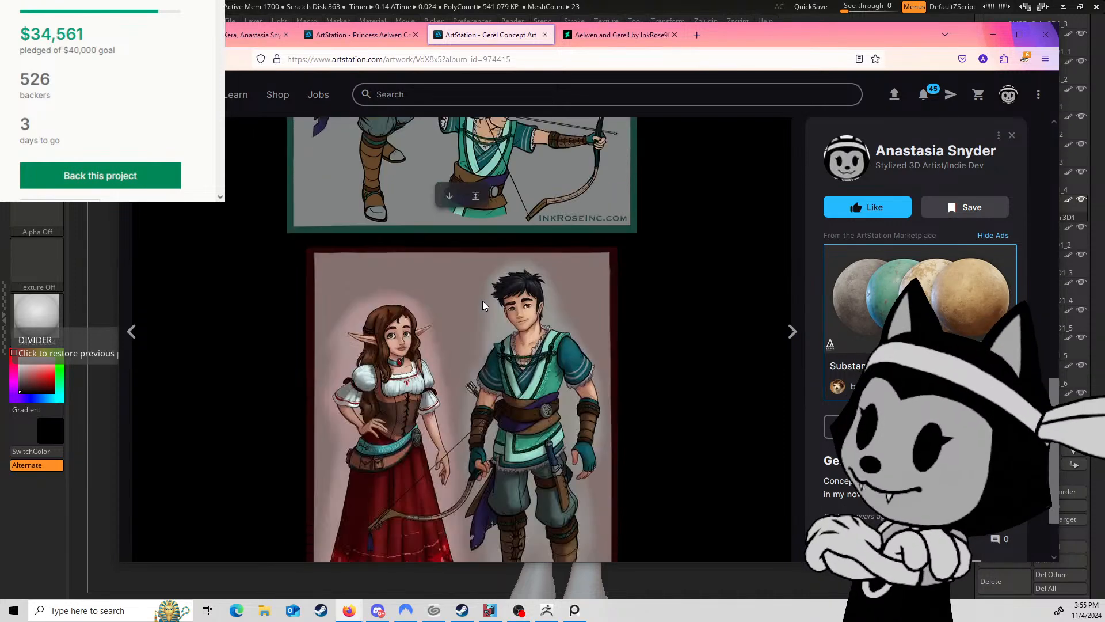
{"action": "scroll", "coordinate": [481, 297], "scroll_direction": "up", "scroll_amount": 12}
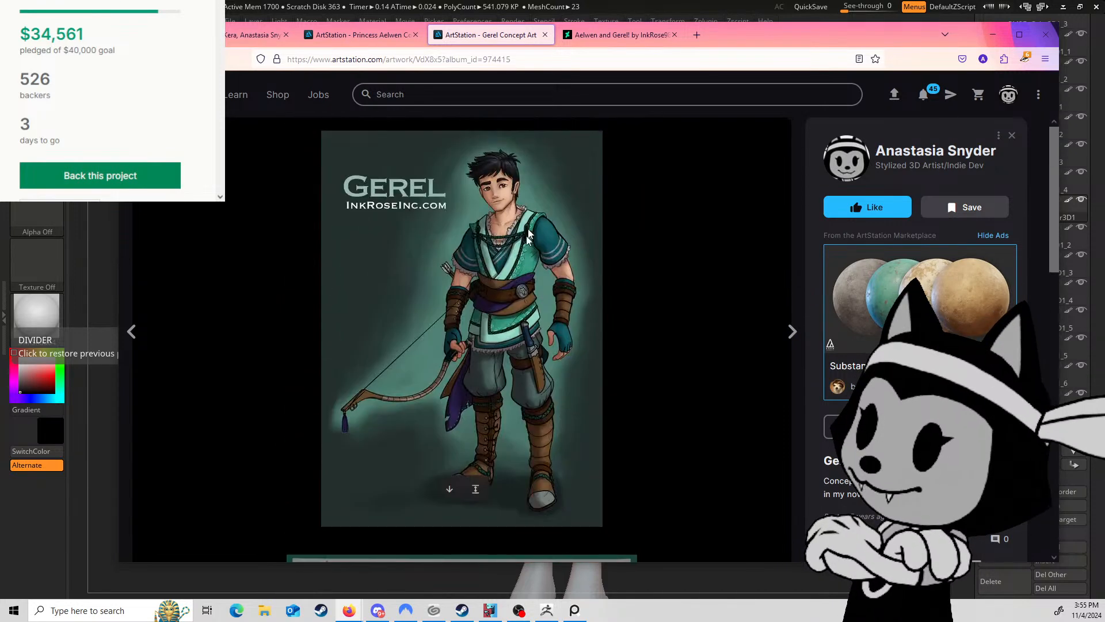
{"action": "left_click", "coordinate": [622, 36]}
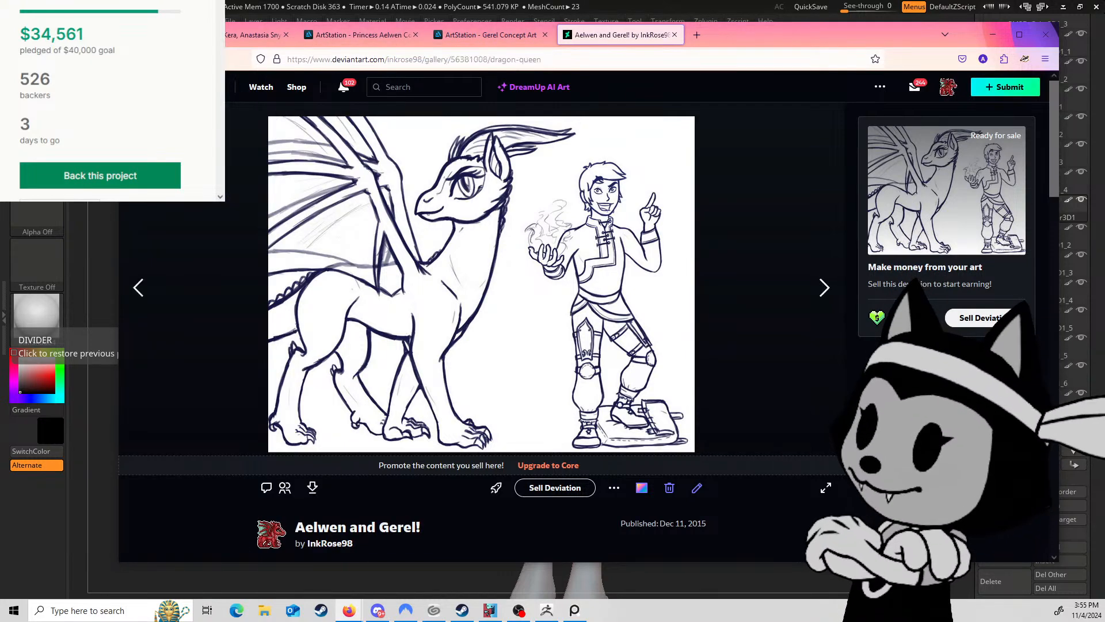
Step: View the "Dragon Queen: Aelwen Imprisoned" artwork from the Dragon Queen gallery and return to the gallery
{"action": "scroll", "coordinate": [603, 341], "scroll_direction": "up", "scroll_amount": 8}
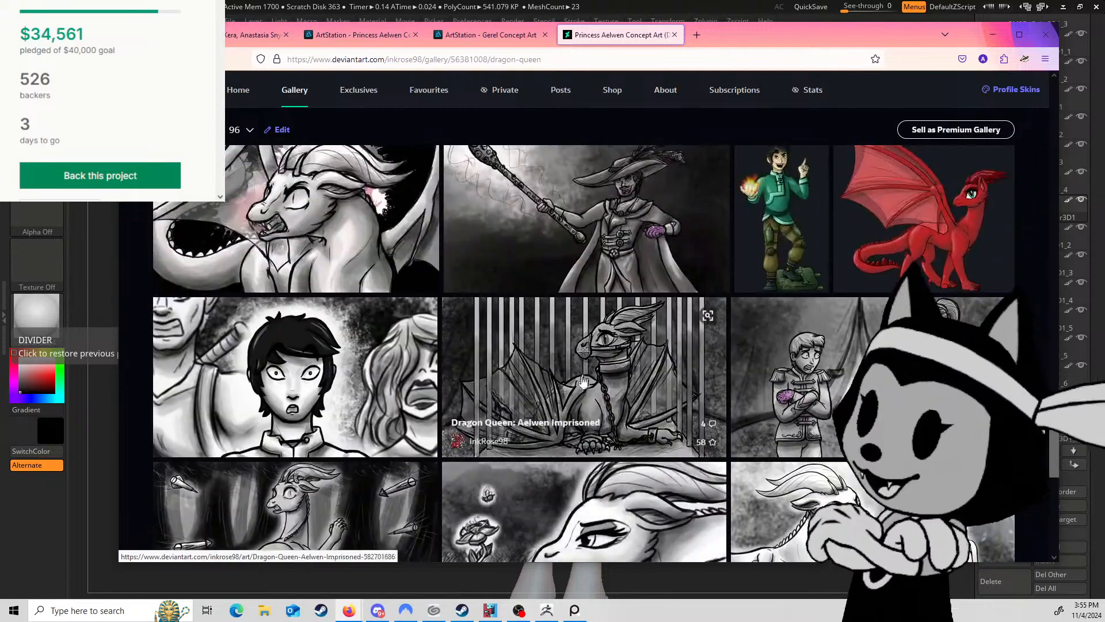
{"action": "scroll", "coordinate": [835, 323], "scroll_direction": "down", "scroll_amount": 1}
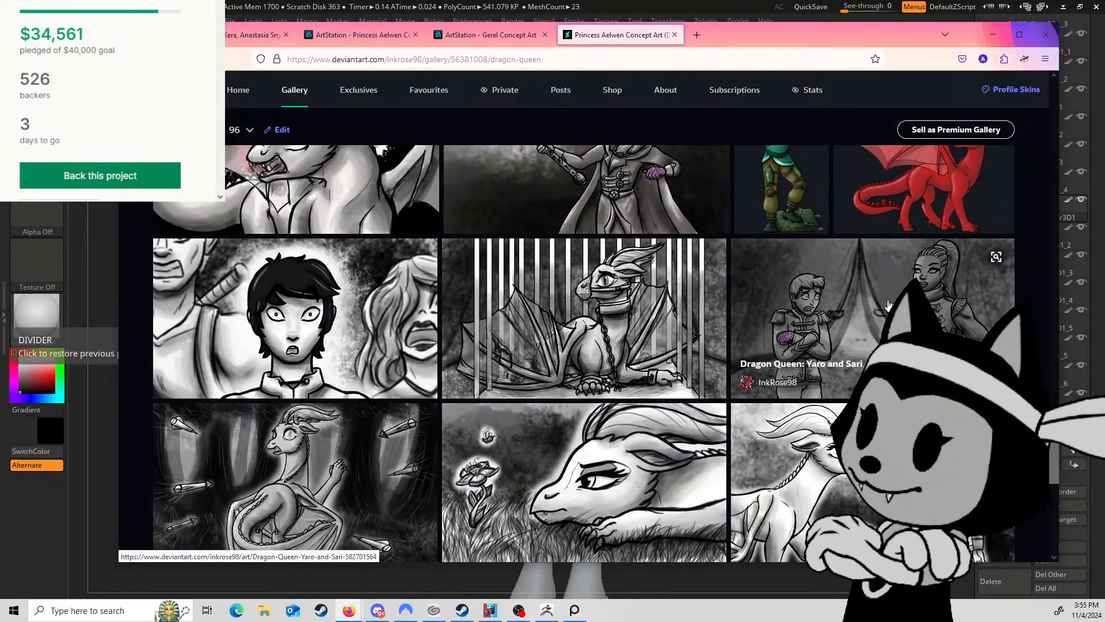
{"action": "scroll", "coordinate": [551, 446], "scroll_direction": "up", "scroll_amount": 2}
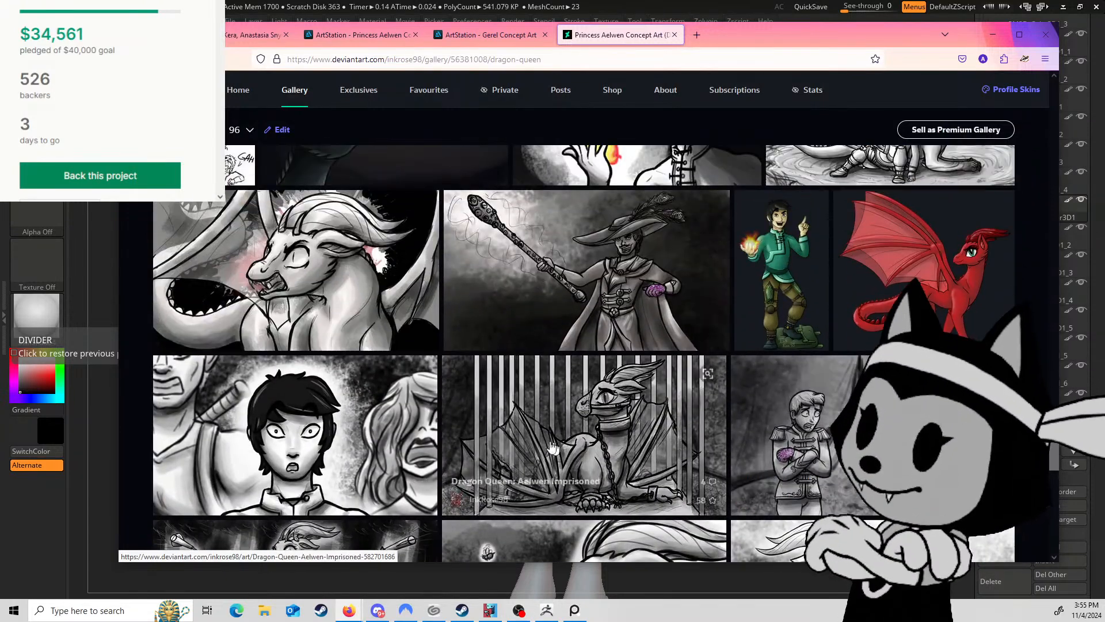
{"action": "left_click", "coordinate": [552, 446]}
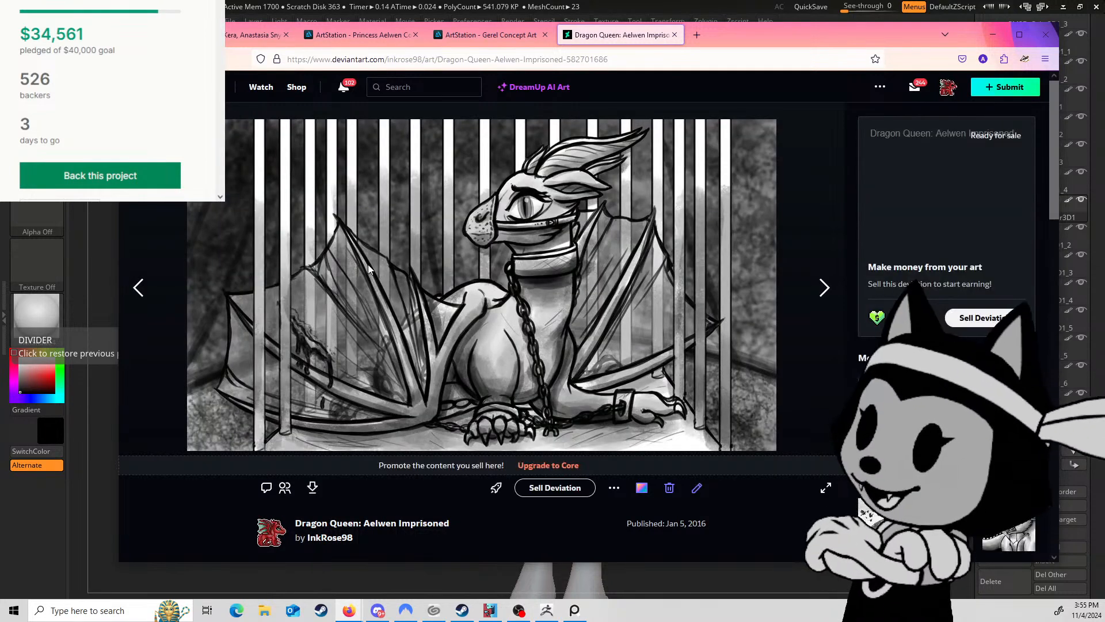
{"action": "key", "text": "Right"}
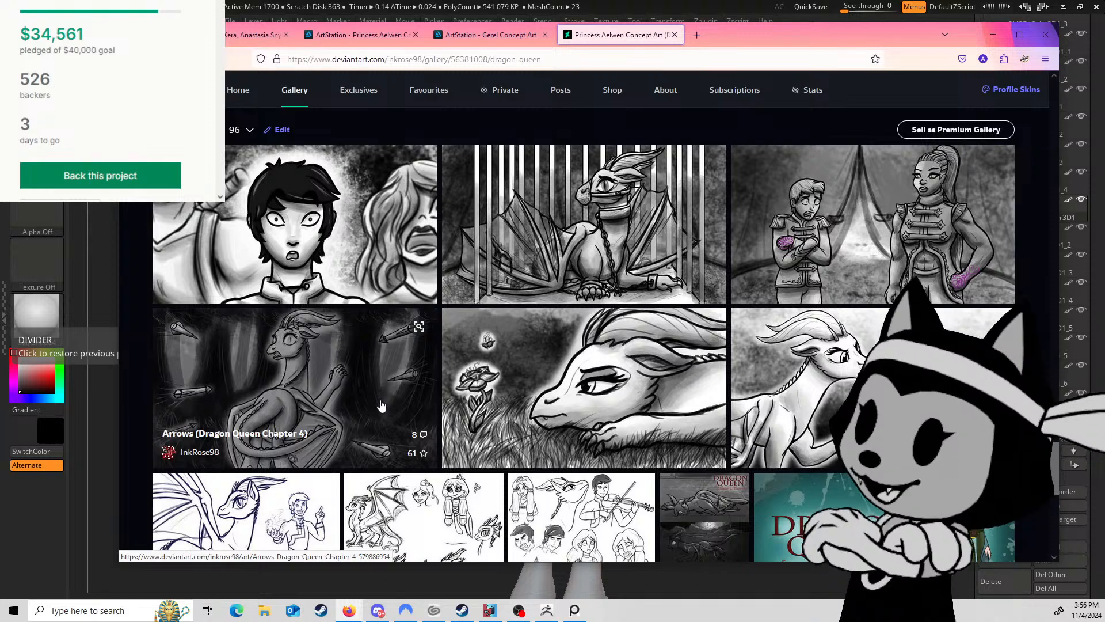
Step: Browse the Dragon Queen gallery from the older chapter illustrations to the newer concept art for character drawings to compare
{"action": "scroll", "coordinate": [614, 325], "scroll_direction": "up", "scroll_amount": 5}
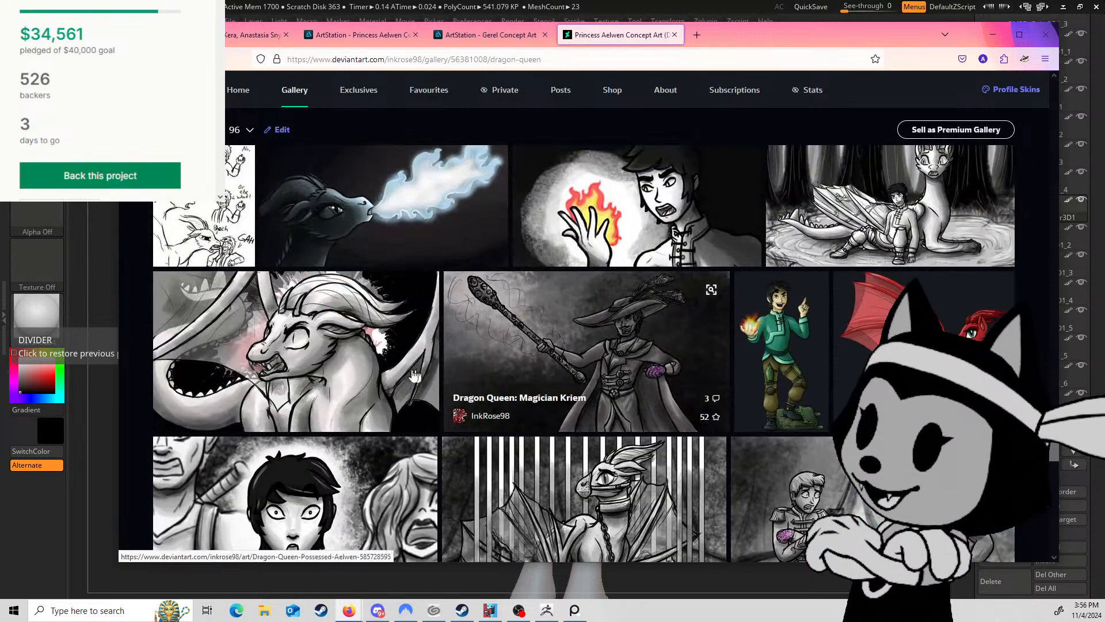
{"action": "scroll", "coordinate": [422, 345], "scroll_direction": "up", "scroll_amount": 2}
{"action": "scroll", "coordinate": [422, 346], "scroll_direction": "down", "scroll_amount": 1}
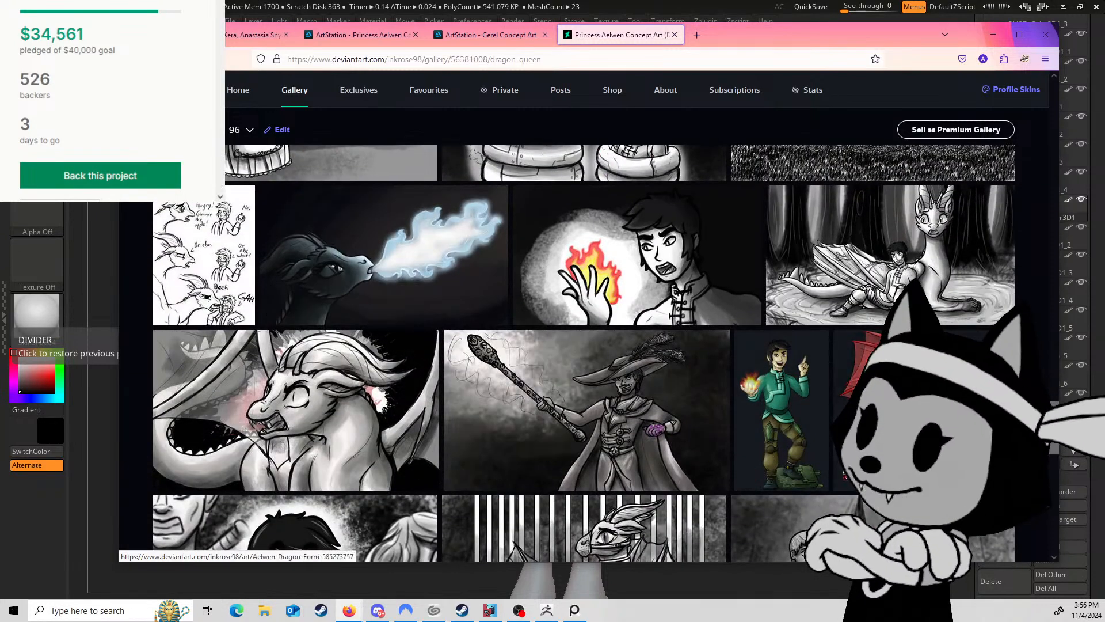
{"action": "scroll", "coordinate": [672, 338], "scroll_direction": "down", "scroll_amount": 1}
{"action": "scroll", "coordinate": [604, 322], "scroll_direction": "up", "scroll_amount": 10}
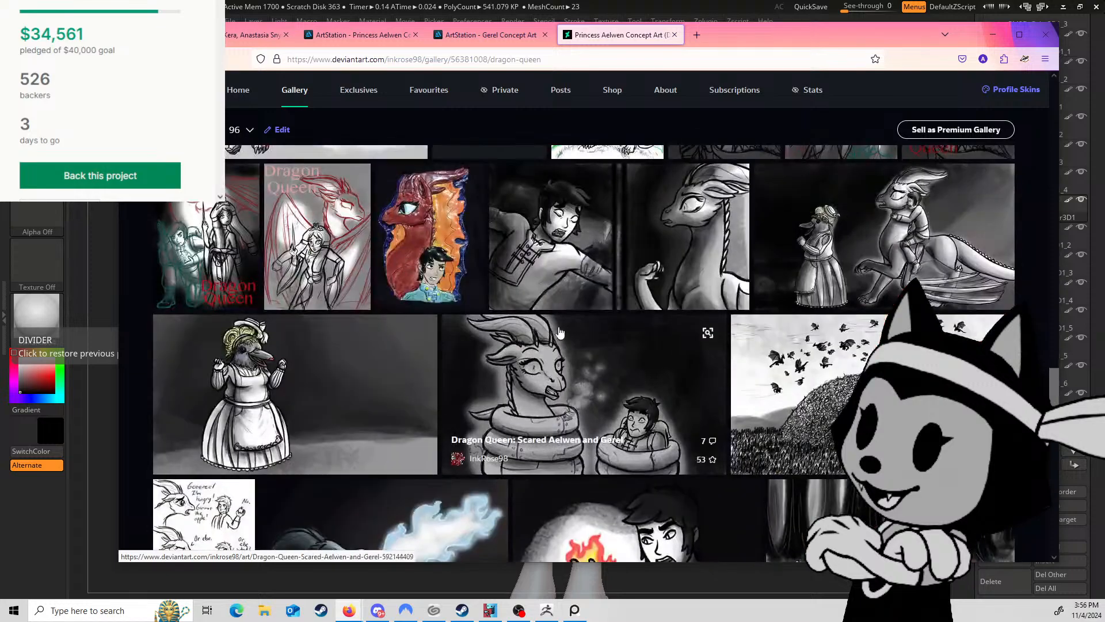
{"action": "scroll", "coordinate": [547, 309], "scroll_direction": "up", "scroll_amount": 5}
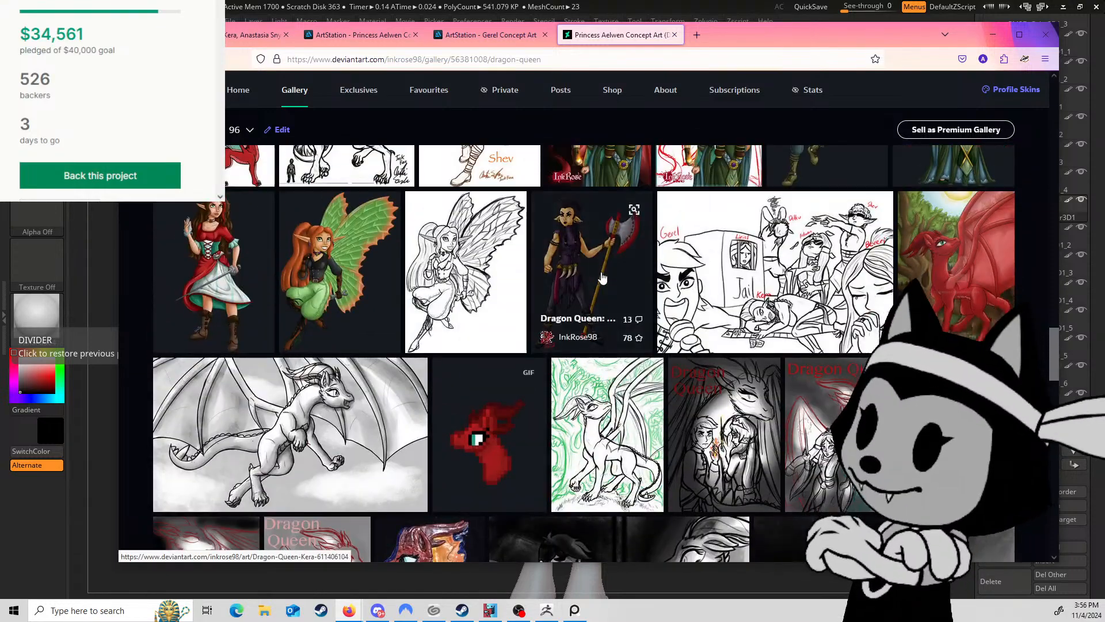
{"action": "scroll", "coordinate": [575, 282], "scroll_direction": "up", "scroll_amount": 3}
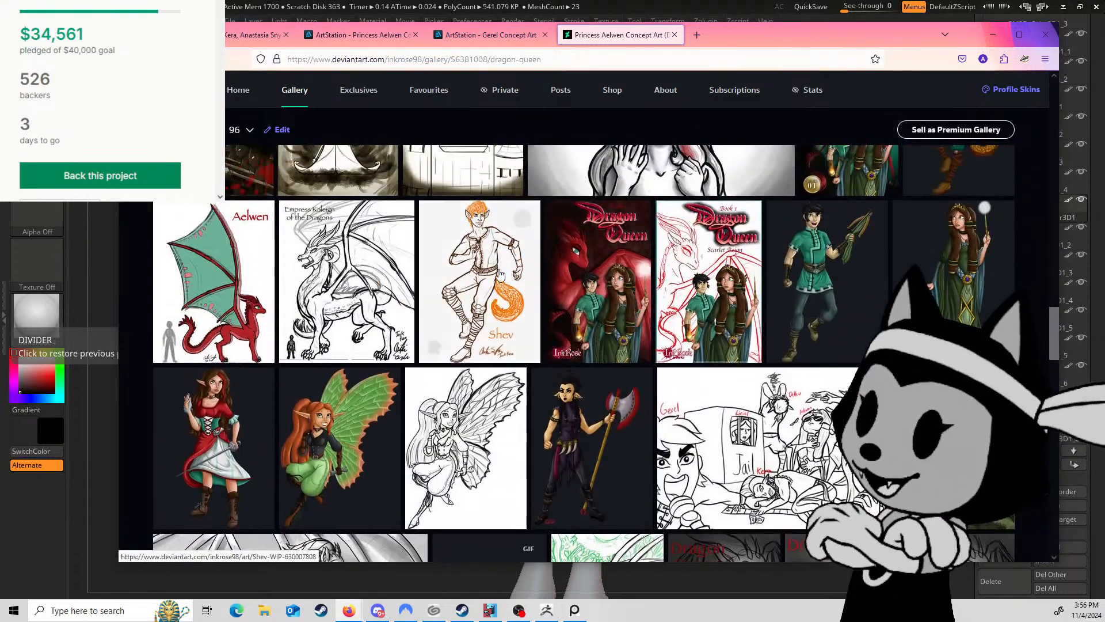
{"action": "scroll", "coordinate": [600, 318], "scroll_direction": "down", "scroll_amount": 2}
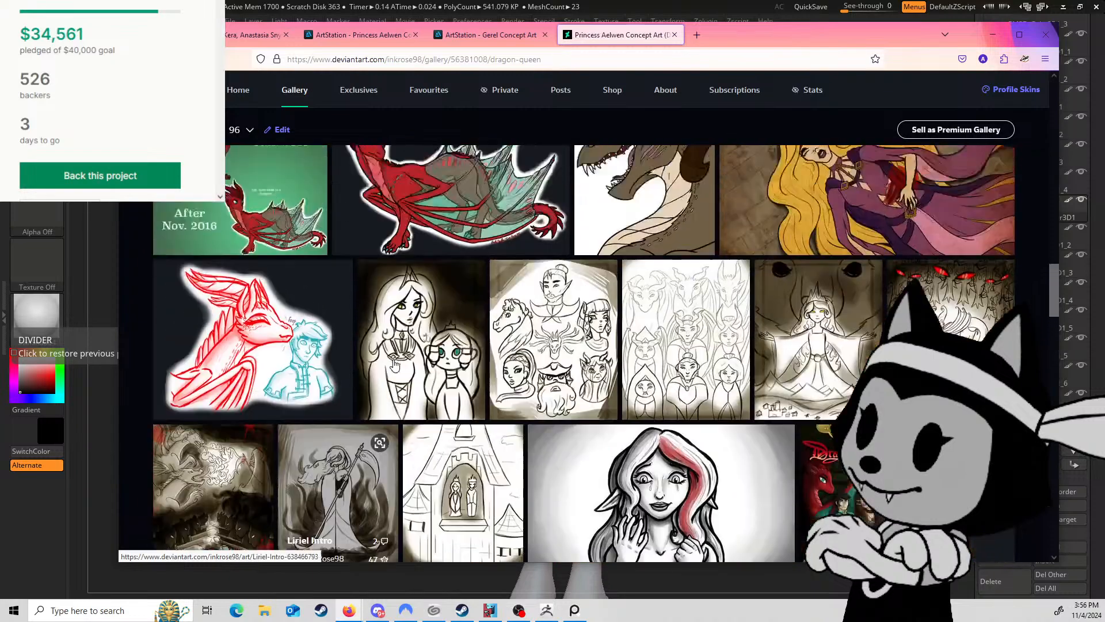
{"action": "scroll", "coordinate": [407, 352], "scroll_direction": "up", "scroll_amount": 10}
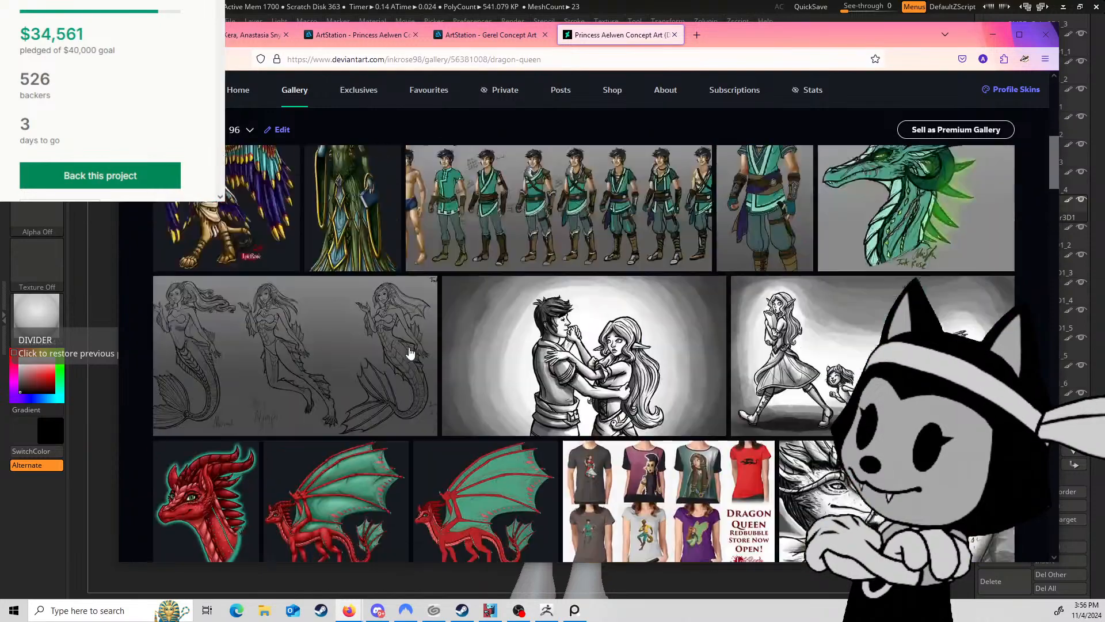
{"action": "scroll", "coordinate": [409, 352], "scroll_direction": "up", "scroll_amount": 3}
{"action": "scroll", "coordinate": [412, 359], "scroll_direction": "down", "scroll_amount": 8}
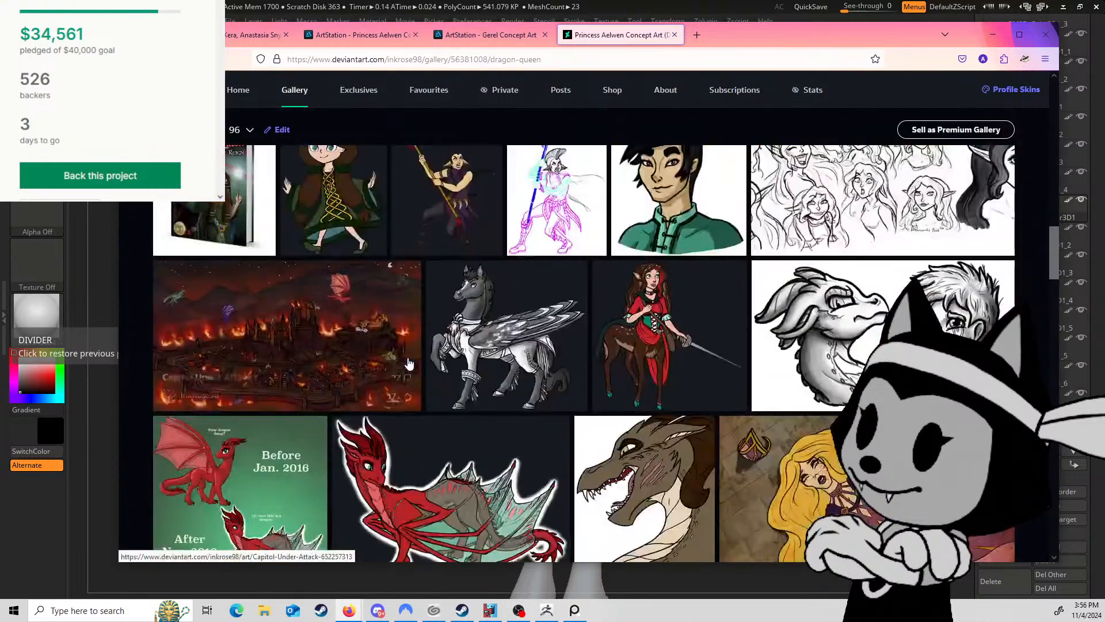
{"action": "scroll", "coordinate": [410, 369], "scroll_direction": "down", "scroll_amount": 9}
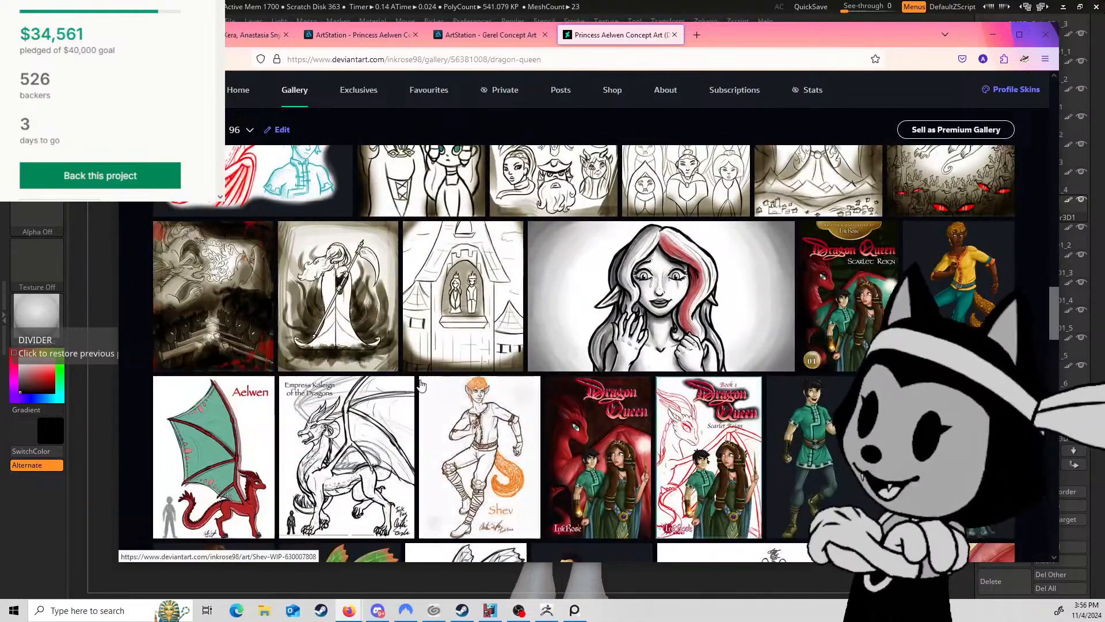
{"action": "scroll", "coordinate": [422, 384], "scroll_direction": "down", "scroll_amount": 2}
{"action": "scroll", "coordinate": [477, 371], "scroll_direction": "down", "scroll_amount": 12}
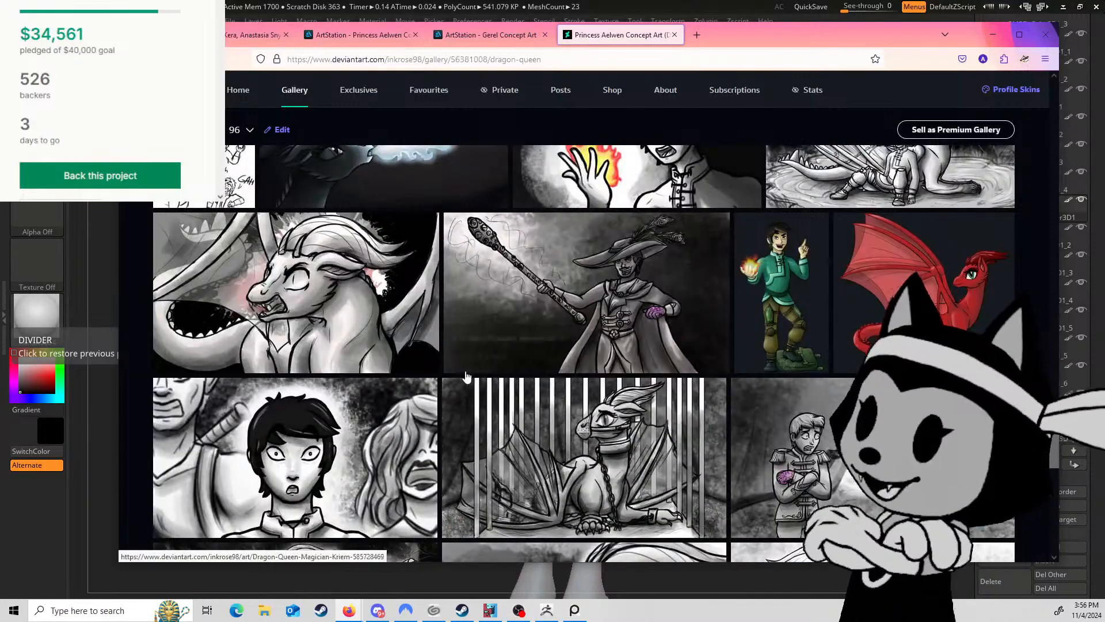
{"action": "scroll", "coordinate": [464, 375], "scroll_direction": "down", "scroll_amount": 10}
{"action": "scroll", "coordinate": [447, 371], "scroll_direction": "up", "scroll_amount": 6}
{"action": "scroll", "coordinate": [455, 379], "scroll_direction": "up", "scroll_amount": 10}
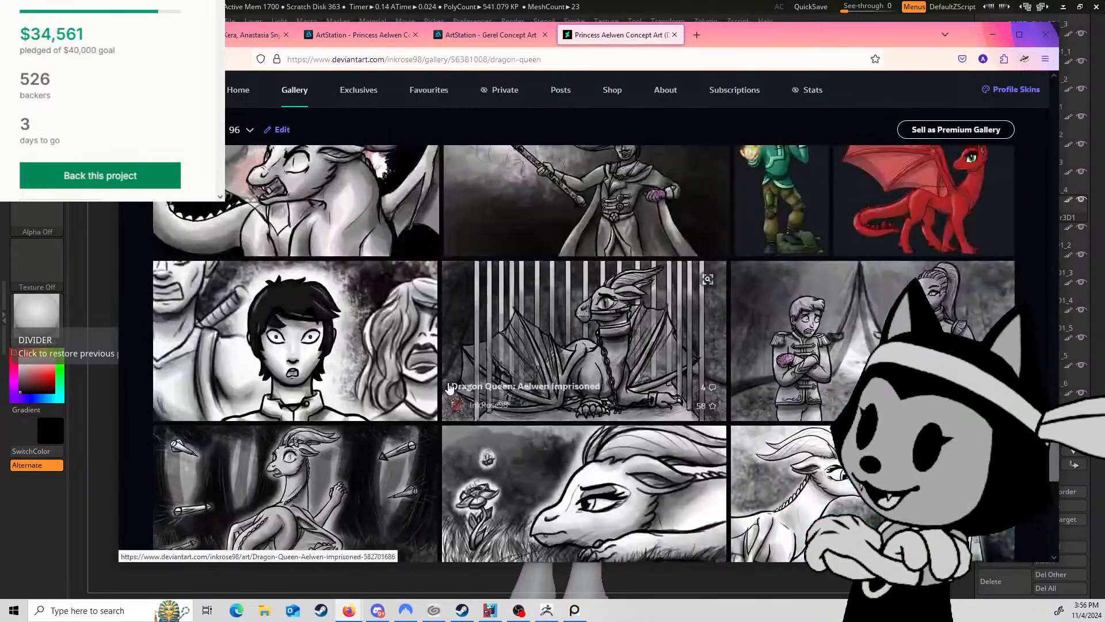
{"action": "scroll", "coordinate": [471, 394], "scroll_direction": "up", "scroll_amount": 7}
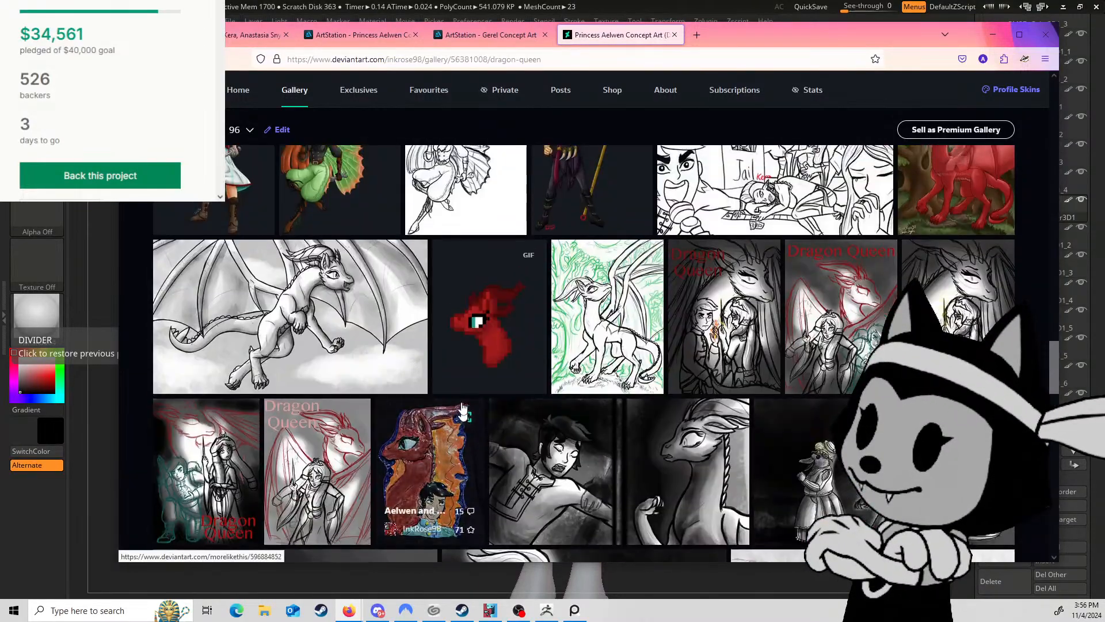
Step: Open the "Dragon Queen: Kera" artwork at full size and compare it with the Kera redesign on ArtStation
{"action": "left_click", "coordinate": [611, 399]}
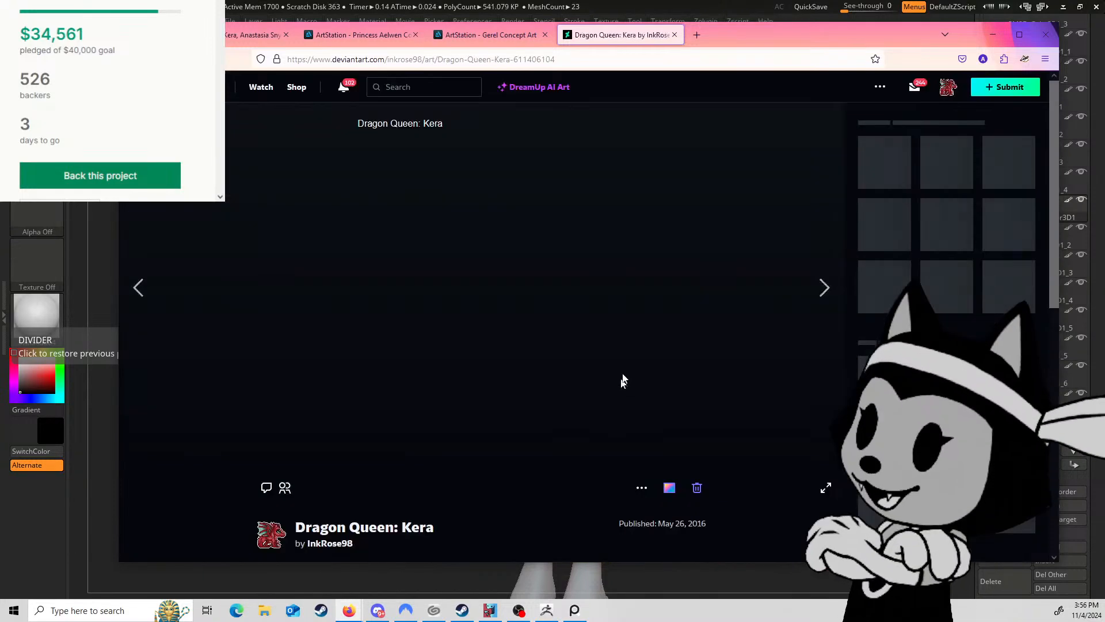
{"action": "left_click", "coordinate": [473, 263]}
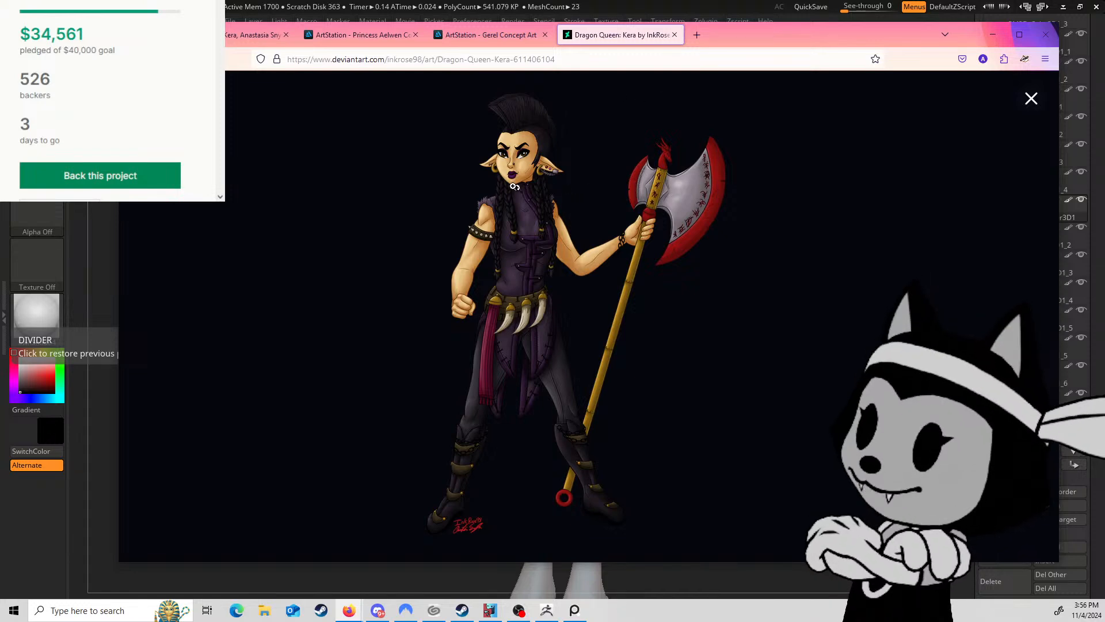
{"action": "left_click", "coordinate": [258, 35]}
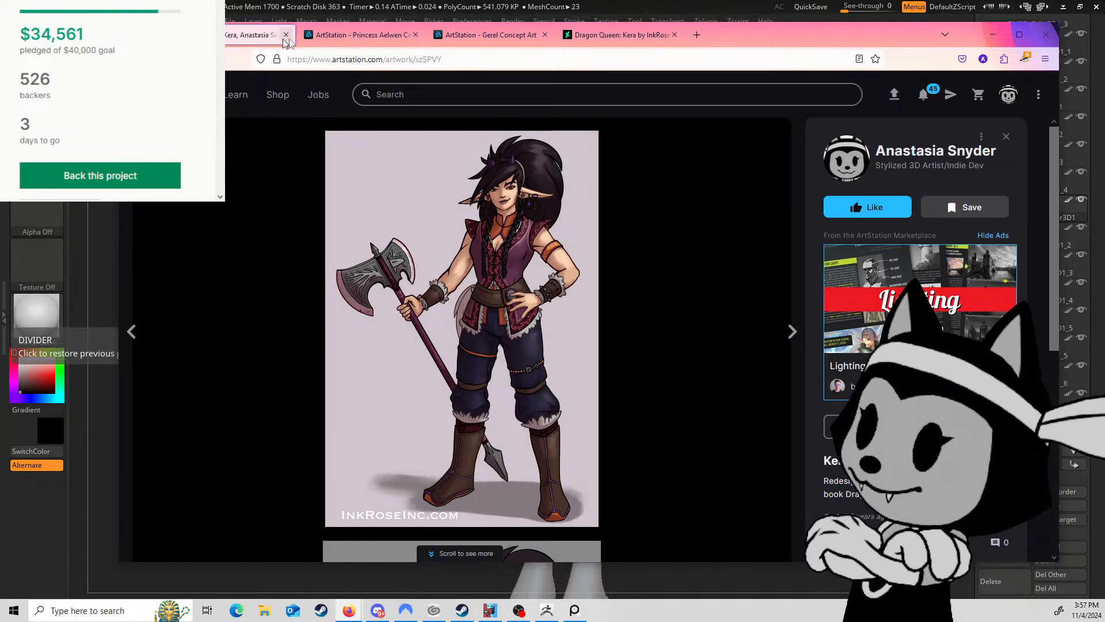
{"action": "scroll", "coordinate": [460, 320], "scroll_direction": "down", "scroll_amount": 6}
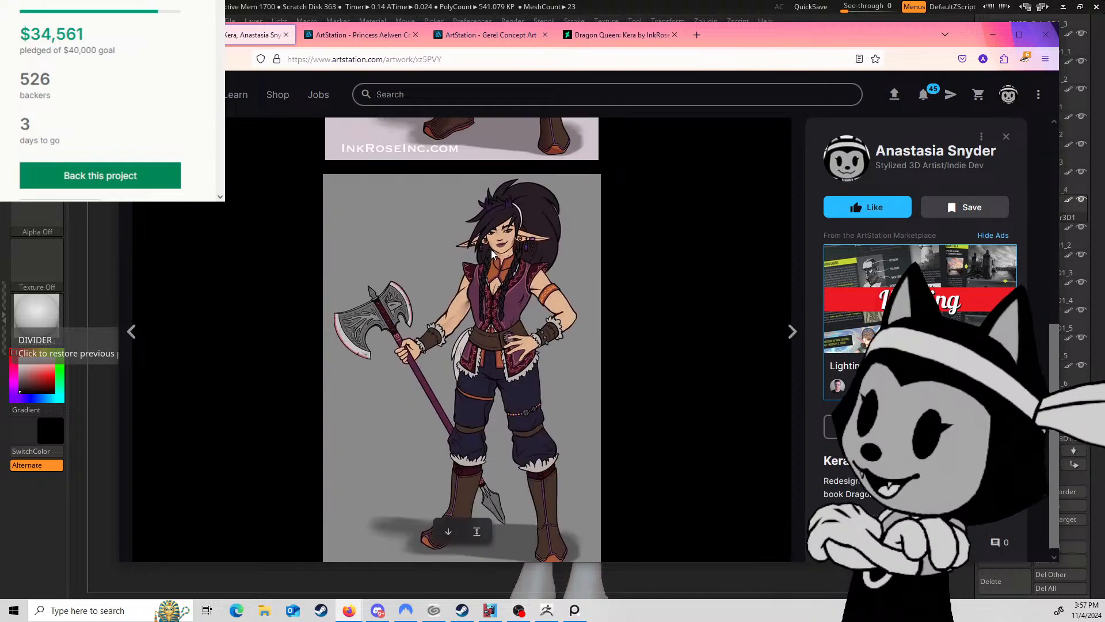
{"action": "scroll", "coordinate": [474, 249], "scroll_direction": "up", "scroll_amount": 5}
{"action": "scroll", "coordinate": [474, 249], "scroll_direction": "up", "scroll_amount": 2}
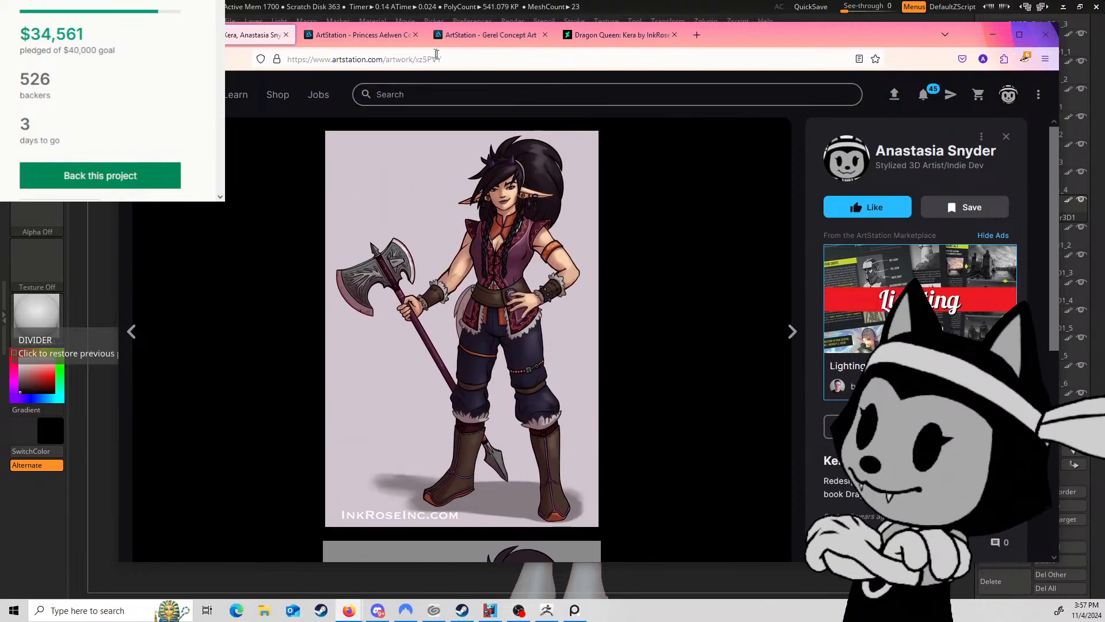
Step: Examine the dragon form sketches, head studies and character sketches in the Princess Aelwen concept art on ArtStation
{"action": "left_click", "coordinate": [399, 36]}
{"action": "scroll", "coordinate": [344, 200], "scroll_direction": "down", "scroll_amount": 8}
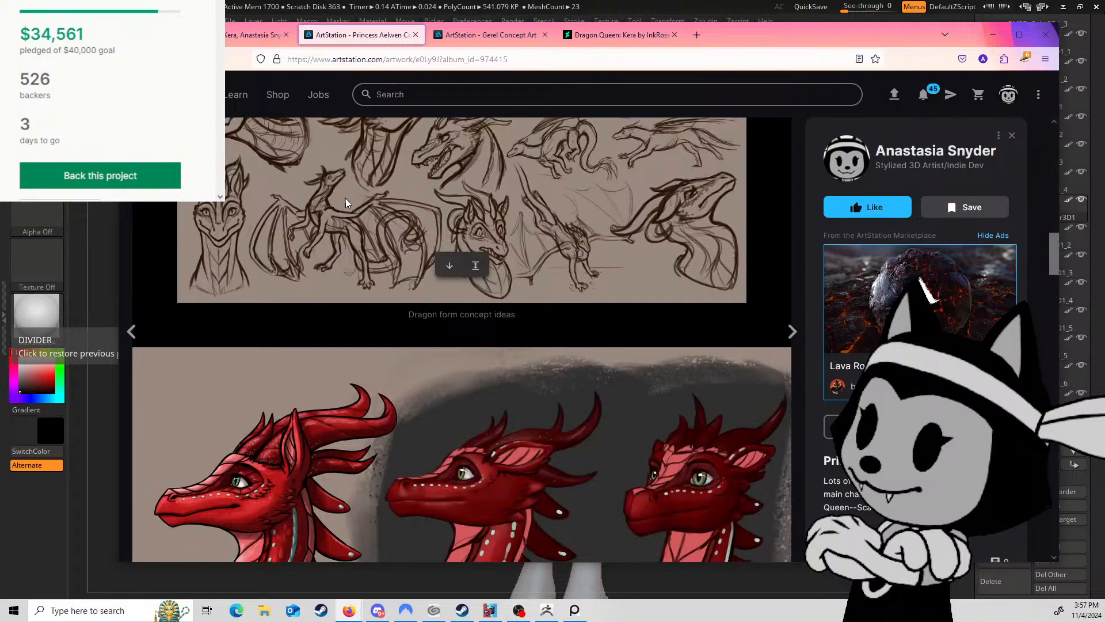
{"action": "scroll", "coordinate": [350, 205], "scroll_direction": "down", "scroll_amount": 1}
{"action": "scroll", "coordinate": [350, 205], "scroll_direction": "down", "scroll_amount": 2}
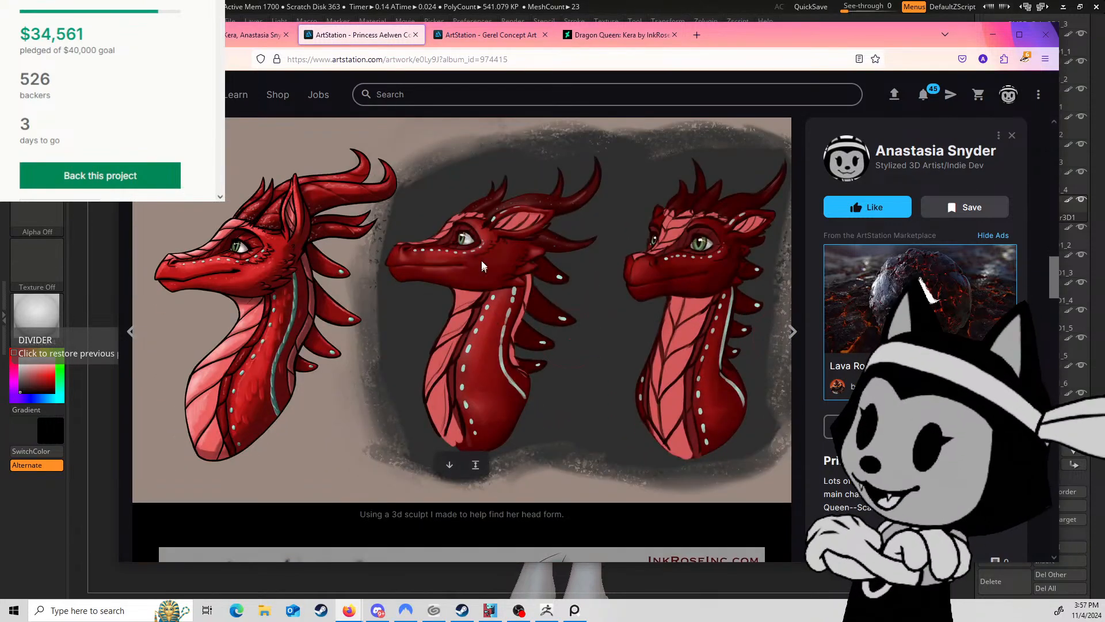
{"action": "scroll", "coordinate": [621, 326], "scroll_direction": "down", "scroll_amount": 7}
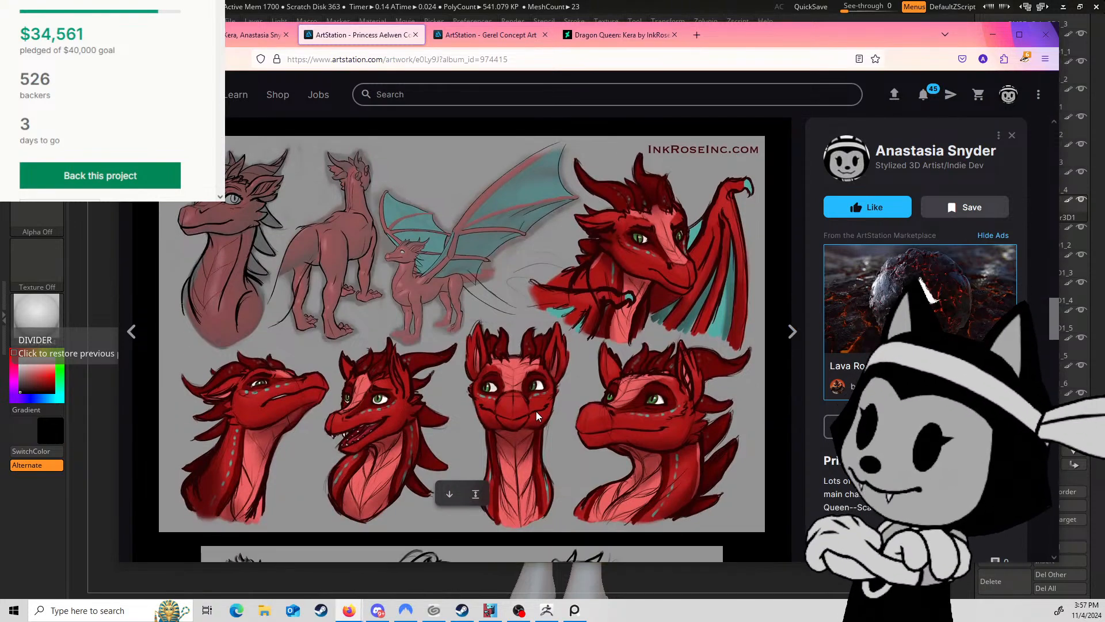
{"action": "scroll", "coordinate": [345, 397], "scroll_direction": "down", "scroll_amount": 5}
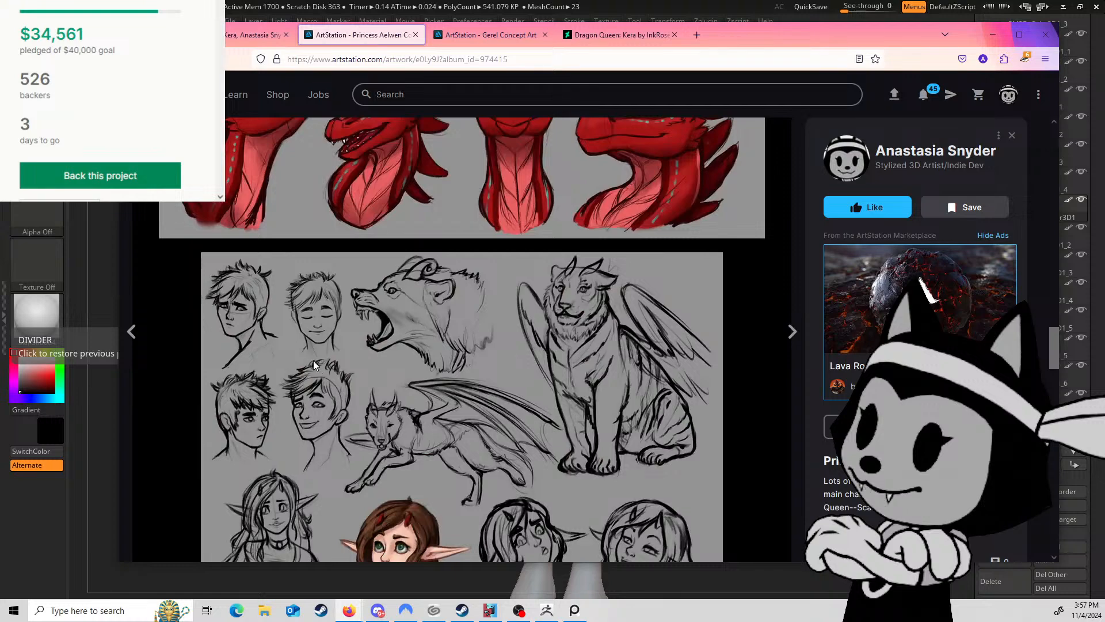
{"action": "scroll", "coordinate": [313, 361], "scroll_direction": "up", "scroll_amount": 10}
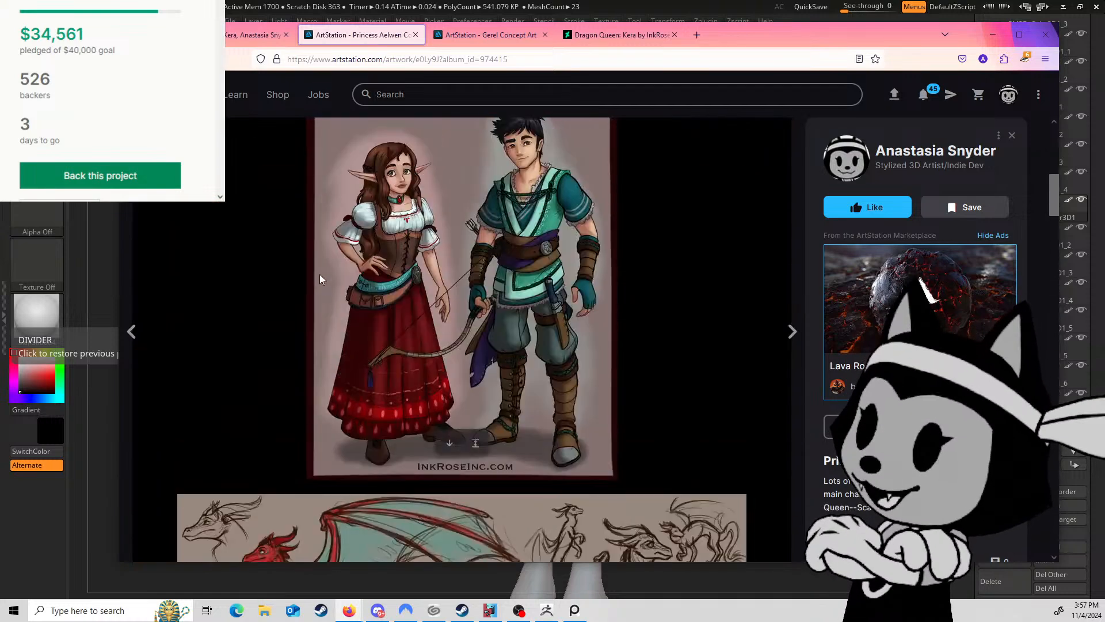
{"action": "scroll", "coordinate": [320, 277], "scroll_direction": "up", "scroll_amount": 5}
Step: Revisit the Kera redesign, close the ArtStation and DeviantArt pages, and return to the ZBrush sculpt
{"action": "left_click", "coordinate": [255, 37]}
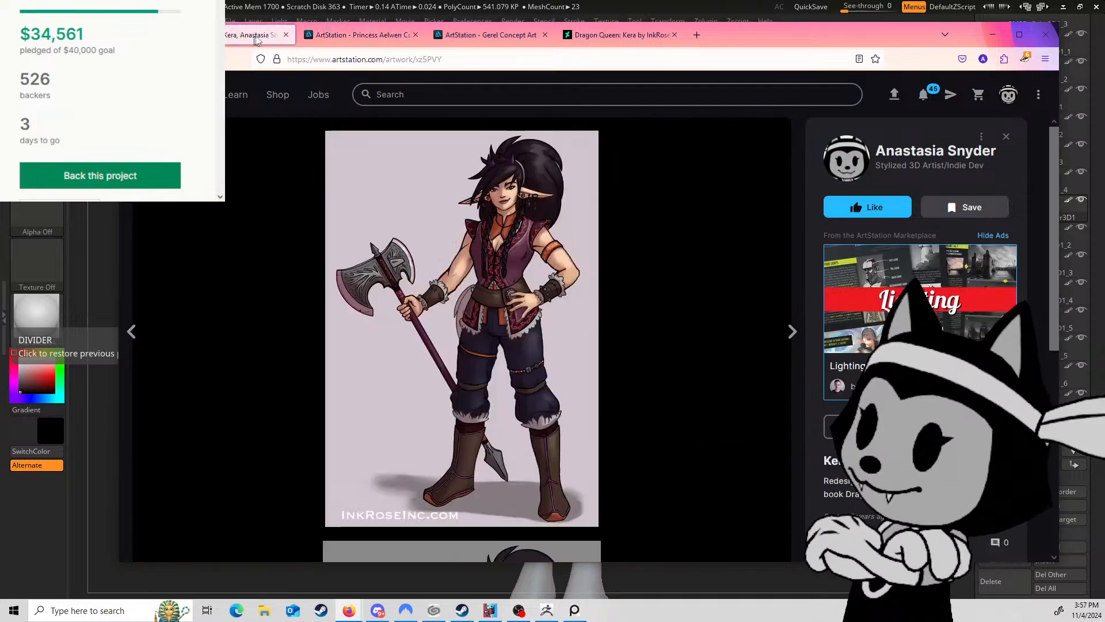
{"action": "left_click", "coordinate": [285, 35]}
{"action": "left_click", "coordinate": [285, 36]}
{"action": "left_click", "coordinate": [285, 36]}
{"action": "left_click", "coordinate": [285, 35]}
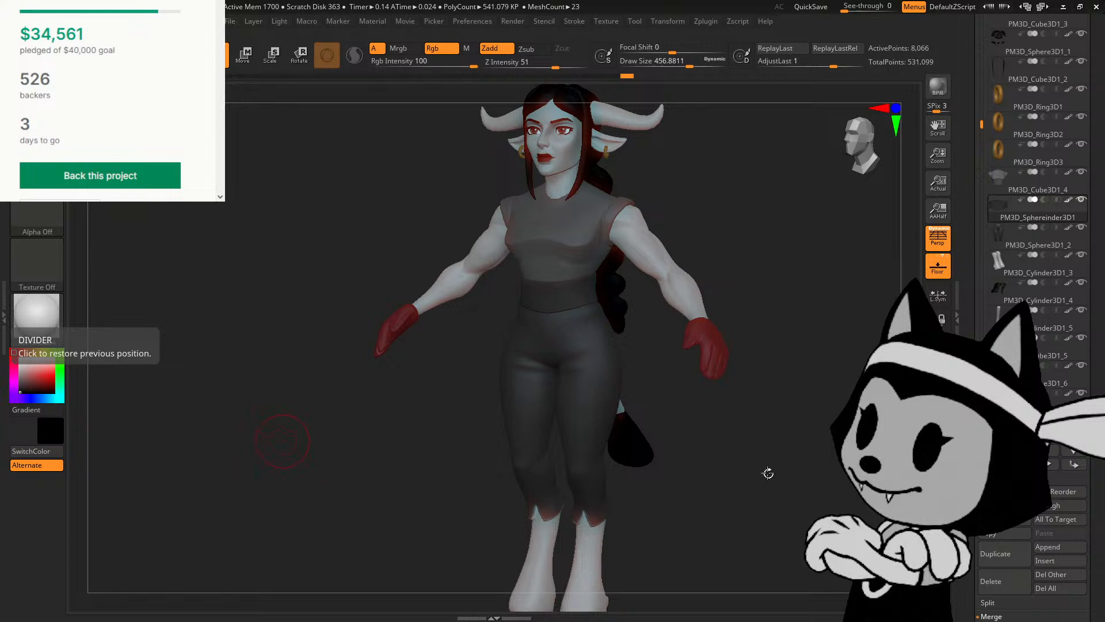
Step: Adjust the side edge of the character's waistband from the front to fit the waist
{"action": "mouse_move", "coordinate": [768, 473]}
{"action": "left_mouse_down"}
{"action": "mouse_move", "coordinate": [728, 484]}
{"action": "mouse_move", "coordinate": [780, 491]}
{"action": "mouse_move", "coordinate": [712, 484]}
{"action": "left_mouse_up"}
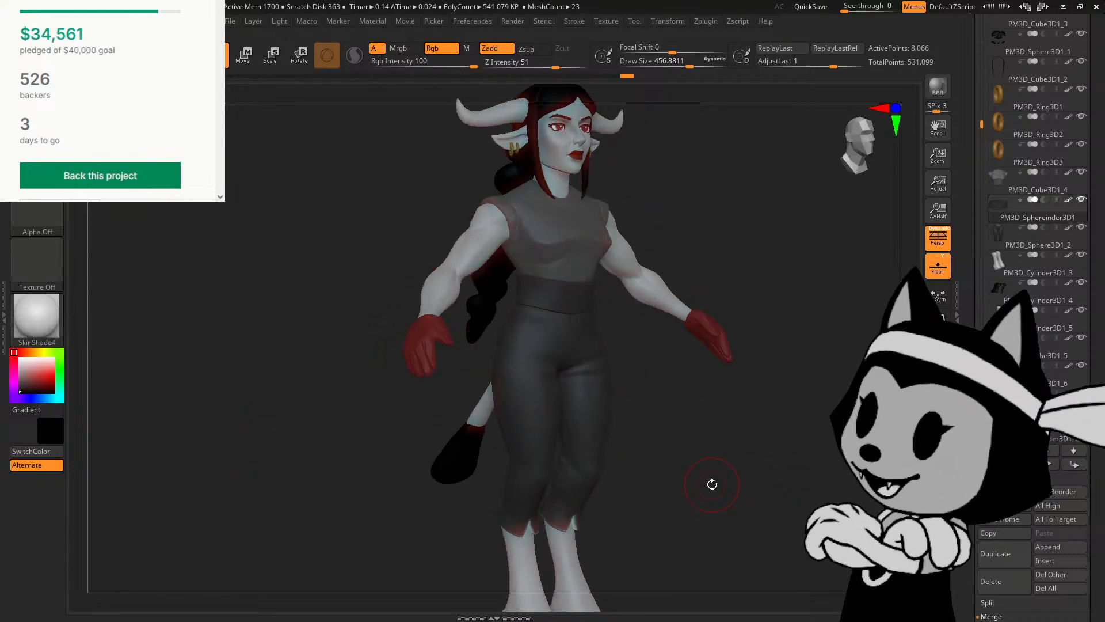
{"action": "left_click_drag", "start_coordinate": [662, 501], "coordinate": [627, 471]}
{"action": "left_click_drag", "start_coordinate": [680, 439], "coordinate": [677, 507], "text": "alt"}
{"action": "left_click_drag", "start_coordinate": [886, 467], "coordinate": [877, 570], "text": "alt"}
{"action": "left_click_drag", "start_coordinate": [641, 416], "coordinate": [637, 403]}
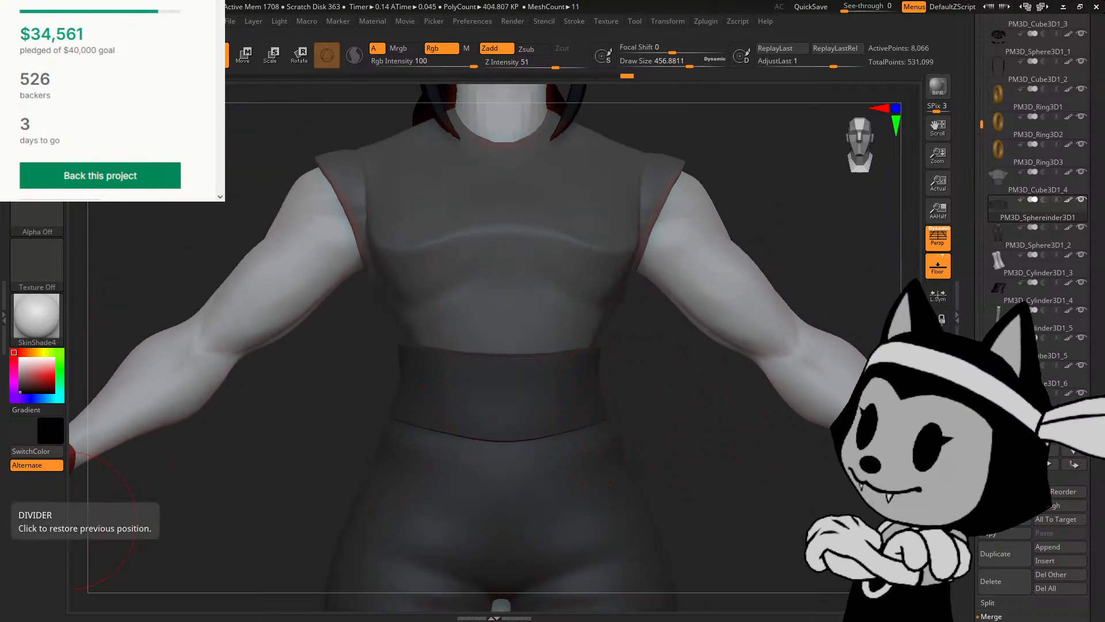
{"action": "right_click_drag", "start_coordinate": [0, 314], "coordinate": [199, 447]}
{"action": "left_click_drag", "start_coordinate": [644, 429], "coordinate": [661, 409]}
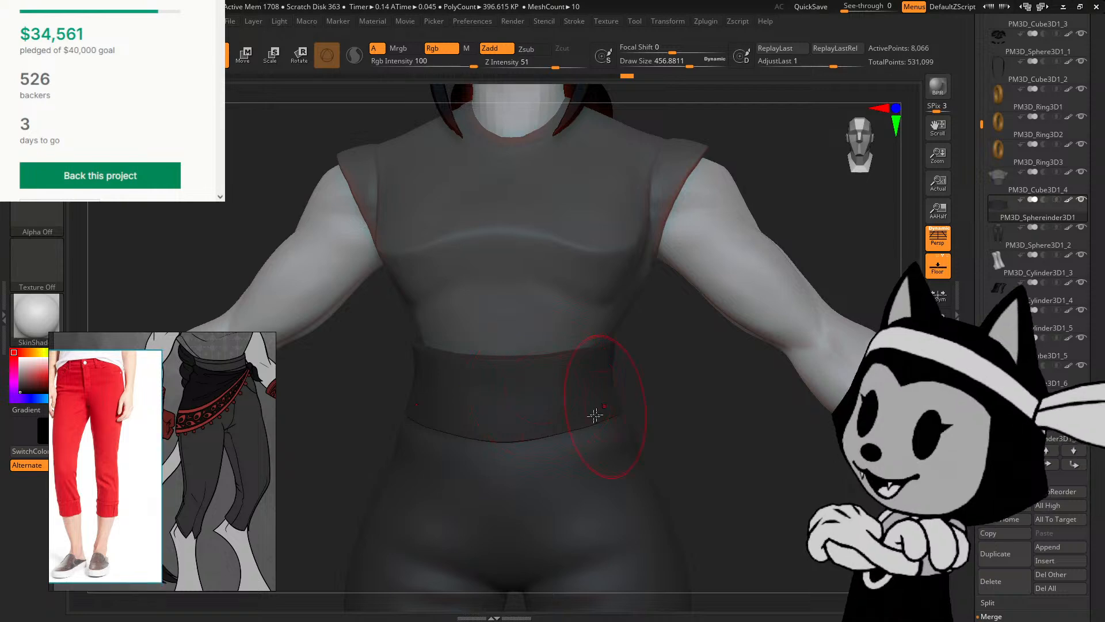
{"action": "left_click_drag", "start_coordinate": [643, 426], "coordinate": [598, 412]}
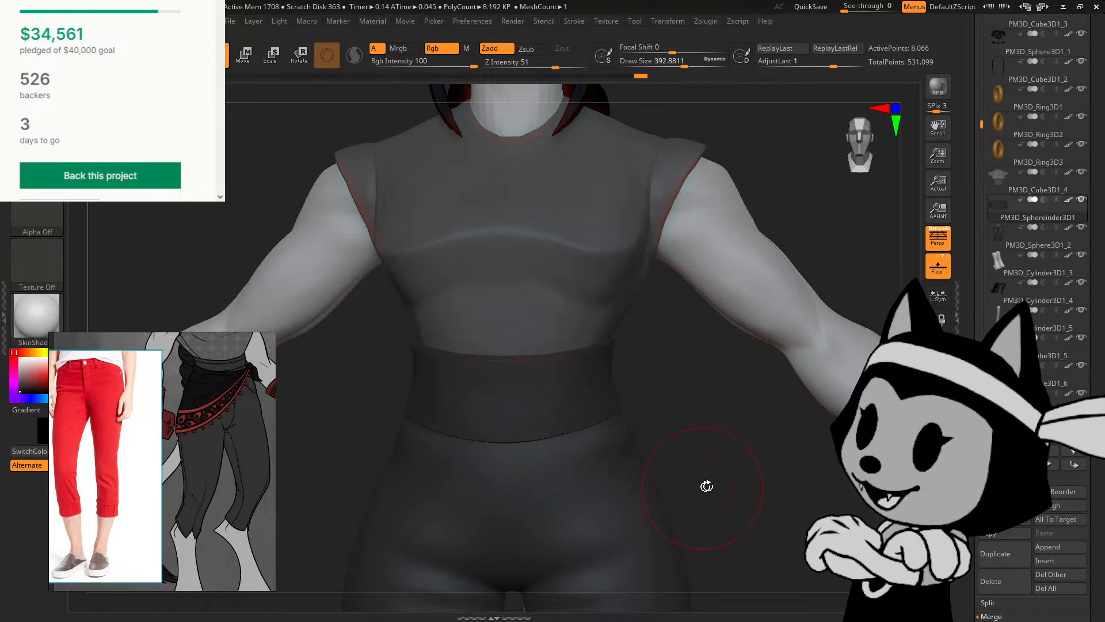
Step: Reshape the side of the character's waistband with a smaller brush so it sits closer to the waist
{"action": "right_click_drag", "start_coordinate": [706, 487], "coordinate": [633, 416]}
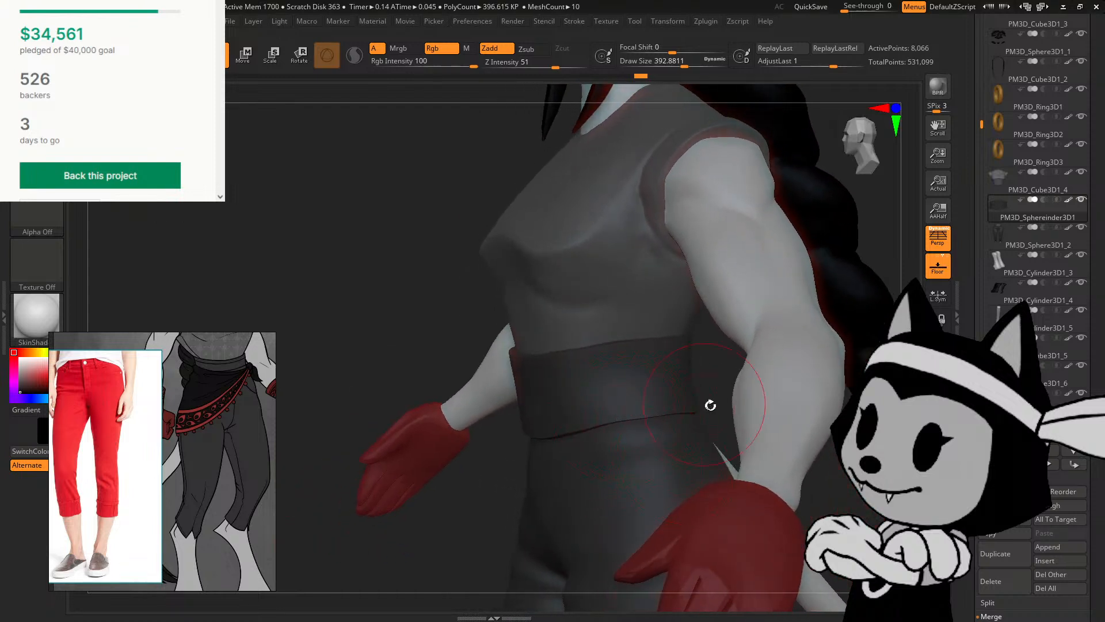
{"action": "right_click_drag", "start_coordinate": [710, 405], "coordinate": [622, 419]}
{"action": "key", "text": "bracketleft"}
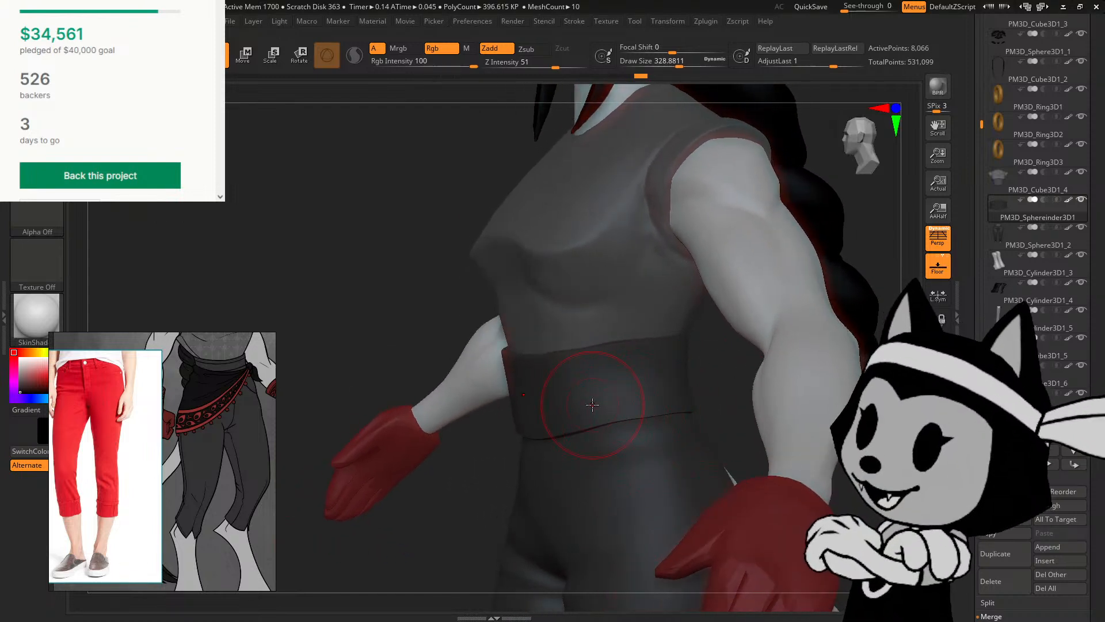
{"action": "mouse_move", "coordinate": [713, 420]}
{"action": "right_mouse_down"}
{"action": "mouse_move", "coordinate": [570, 362]}
{"action": "mouse_move", "coordinate": [730, 353]}
{"action": "right_mouse_up"}
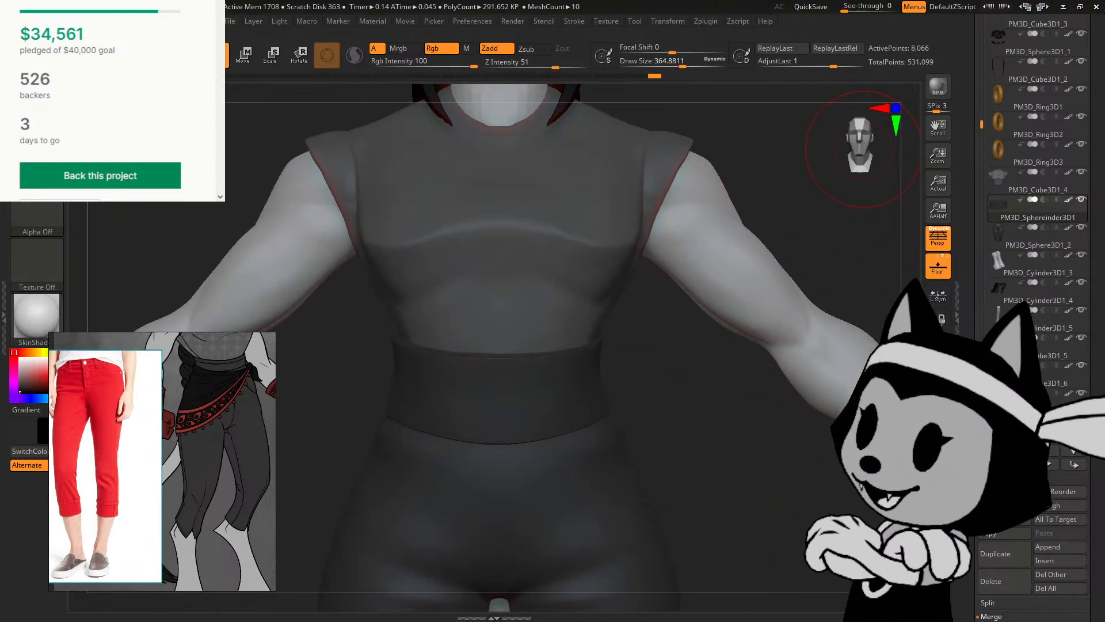
{"action": "mouse_move", "coordinate": [624, 329]}
{"action": "right_mouse_down"}
{"action": "mouse_move", "coordinate": [607, 350]}
{"action": "mouse_move", "coordinate": [611, 382]}
{"action": "mouse_move", "coordinate": [622, 336]}
{"action": "mouse_move", "coordinate": [656, 365]}
{"action": "mouse_move", "coordinate": [607, 355]}
{"action": "mouse_move", "coordinate": [671, 320]}
{"action": "mouse_move", "coordinate": [666, 350]}
{"action": "mouse_move", "coordinate": [648, 365]}
{"action": "mouse_move", "coordinate": [650, 396]}
{"action": "mouse_move", "coordinate": [647, 309]}
{"action": "mouse_move", "coordinate": [592, 291]}
{"action": "right_mouse_up"}
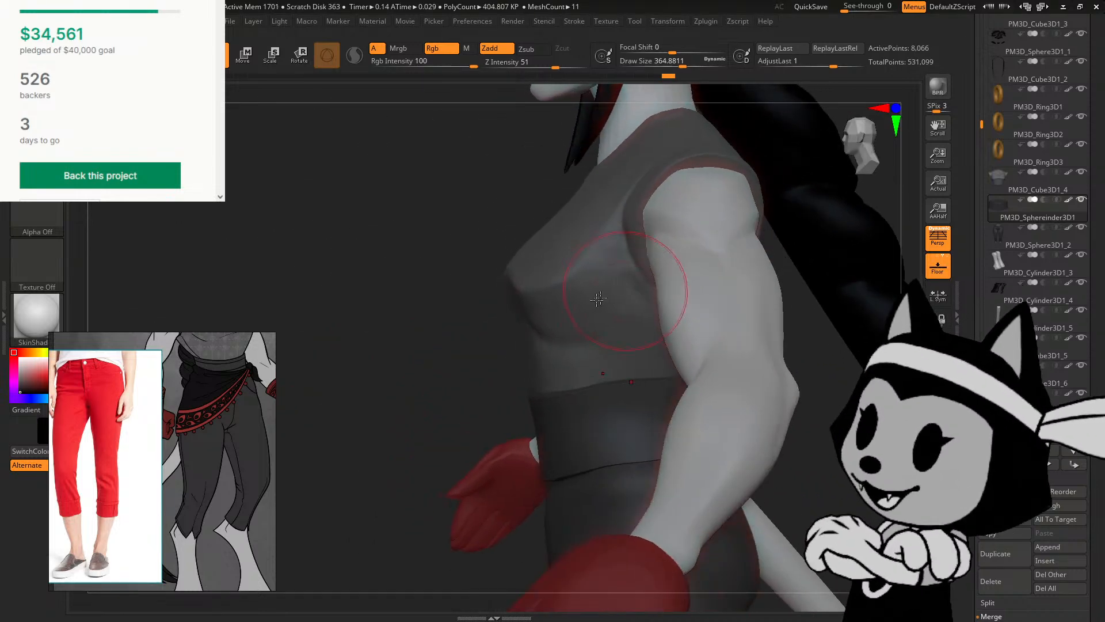
Step: Refine the waistband's lower edge at the front and side where it meets the hips
{"action": "right_click_drag", "start_coordinate": [523, 353], "coordinate": [519, 403]}
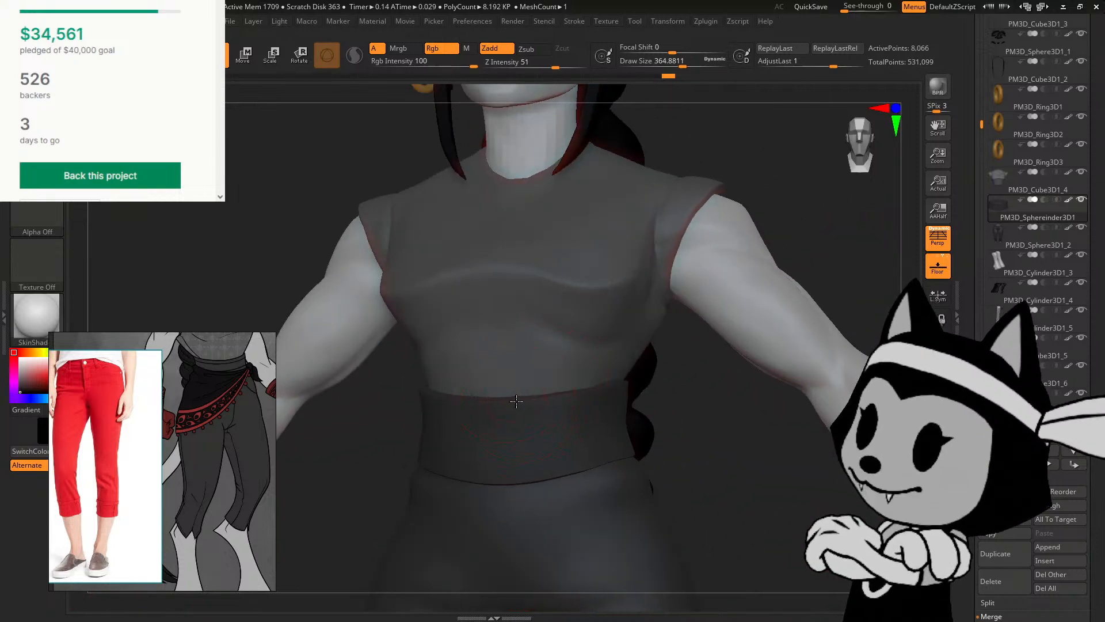
{"action": "right_click_drag", "start_coordinate": [700, 416], "coordinate": [687, 414]}
{"action": "right_click_drag", "start_coordinate": [710, 456], "coordinate": [720, 458]}
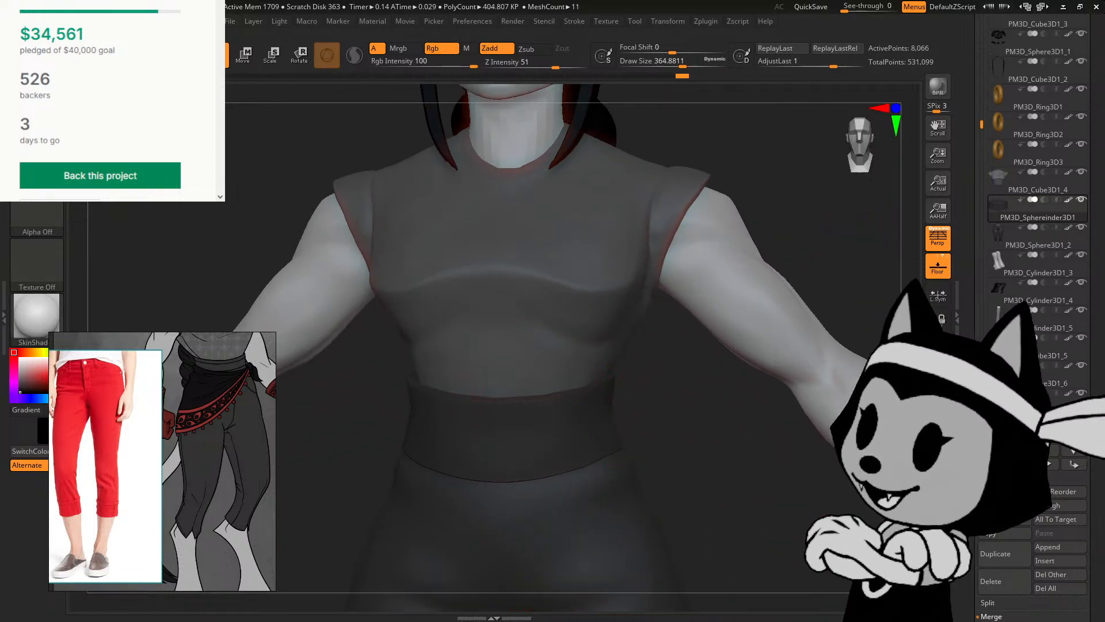
{"action": "mouse_move", "coordinate": [662, 390]}
{"action": "right_mouse_down"}
{"action": "mouse_move", "coordinate": [666, 375]}
{"action": "mouse_move", "coordinate": [622, 397]}
{"action": "mouse_move", "coordinate": [666, 382]}
{"action": "mouse_move", "coordinate": [681, 439]}
{"action": "mouse_move", "coordinate": [641, 456]}
{"action": "right_mouse_up"}
{"action": "key", "text": "bracketleft"}
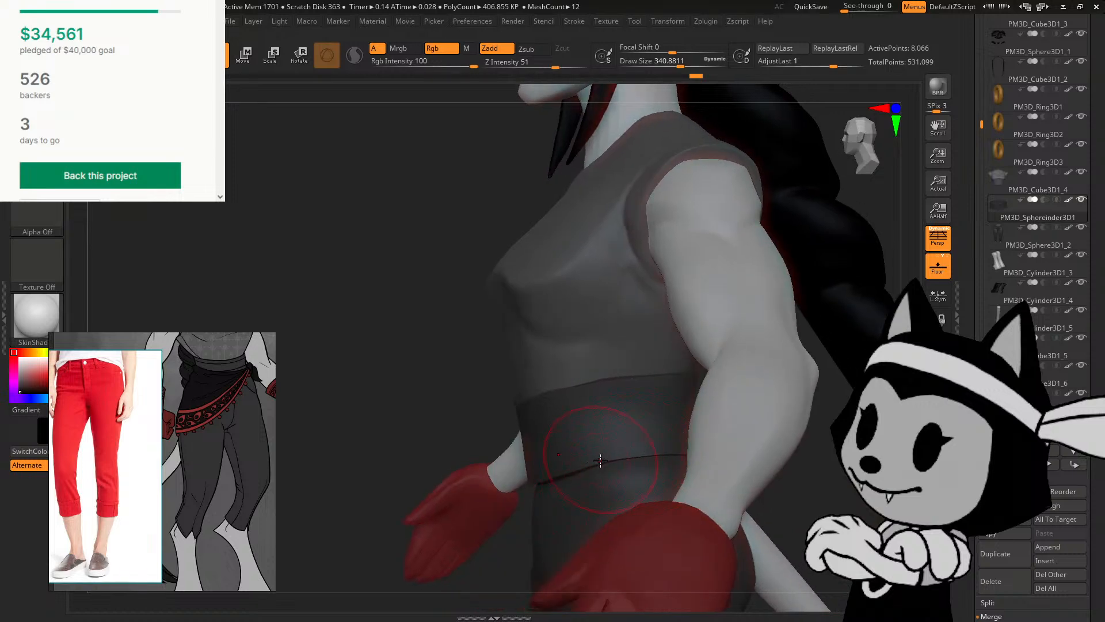
Step: Adjust the waistband around the back and sides, and fit its upper rim around the waist at the front
{"action": "right_click_drag", "start_coordinate": [446, 469], "coordinate": [417, 451]}
{"action": "mouse_move", "coordinate": [820, 476]}
{"action": "right_mouse_down"}
{"action": "mouse_move", "coordinate": [769, 485]}
{"action": "mouse_move", "coordinate": [777, 487]}
{"action": "right_mouse_up"}
{"action": "right_click_drag", "start_coordinate": [835, 412], "coordinate": [698, 465]}
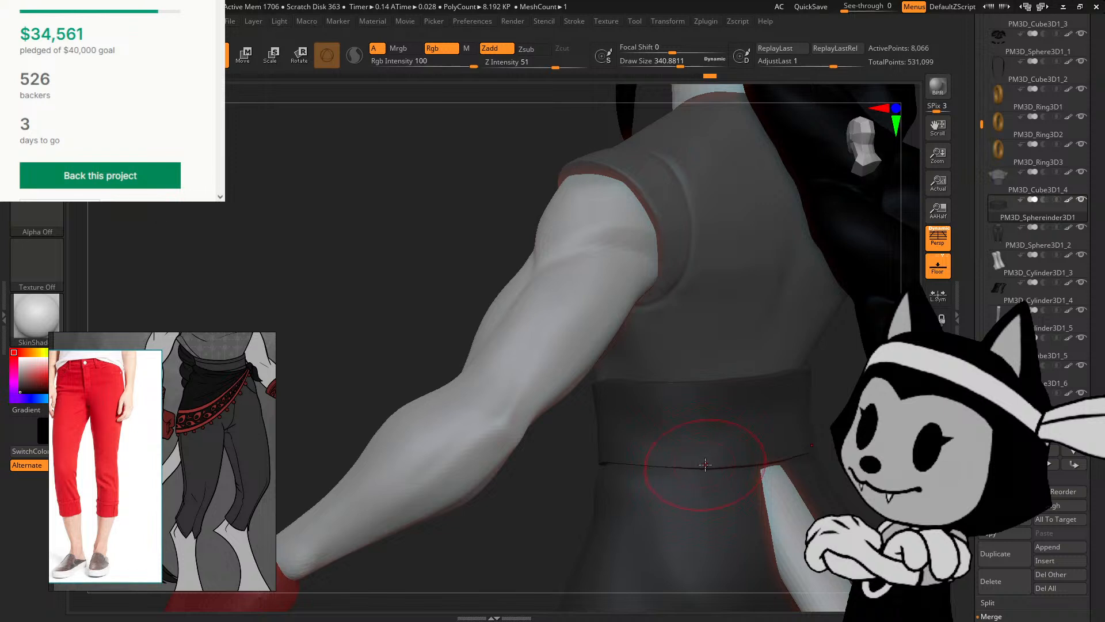
{"action": "mouse_move", "coordinate": [747, 439]}
{"action": "right_mouse_down"}
{"action": "mouse_move", "coordinate": [727, 457]}
{"action": "mouse_move", "coordinate": [679, 395]}
{"action": "mouse_move", "coordinate": [586, 487]}
{"action": "mouse_move", "coordinate": [658, 456]}
{"action": "mouse_move", "coordinate": [801, 438]}
{"action": "mouse_move", "coordinate": [729, 398]}
{"action": "right_mouse_up"}
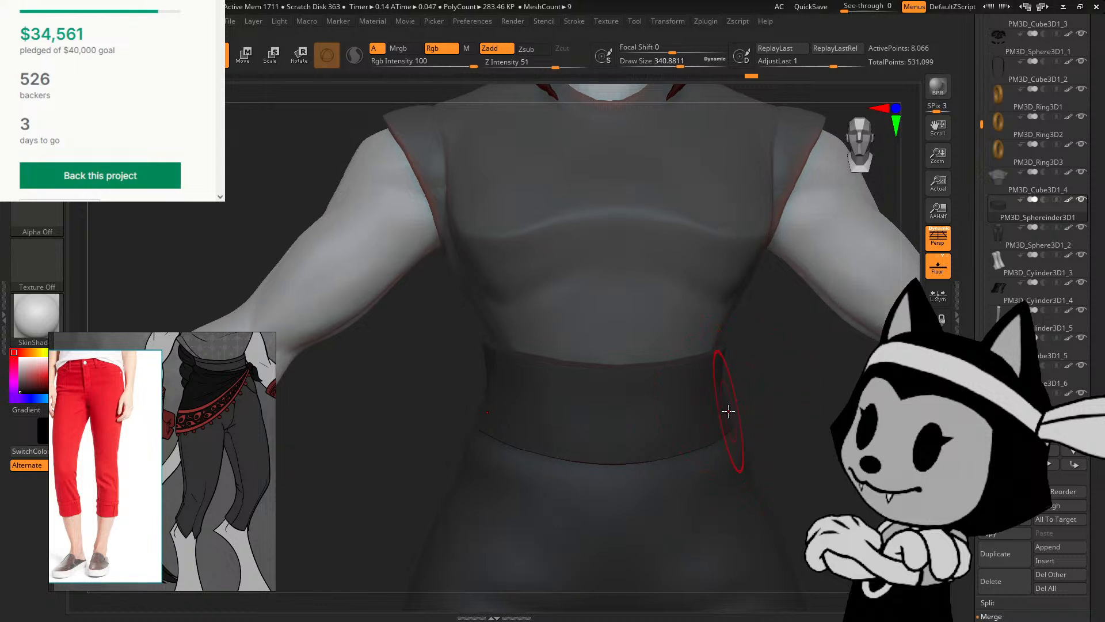
{"action": "right_click_drag", "start_coordinate": [735, 399], "coordinate": [739, 472]}
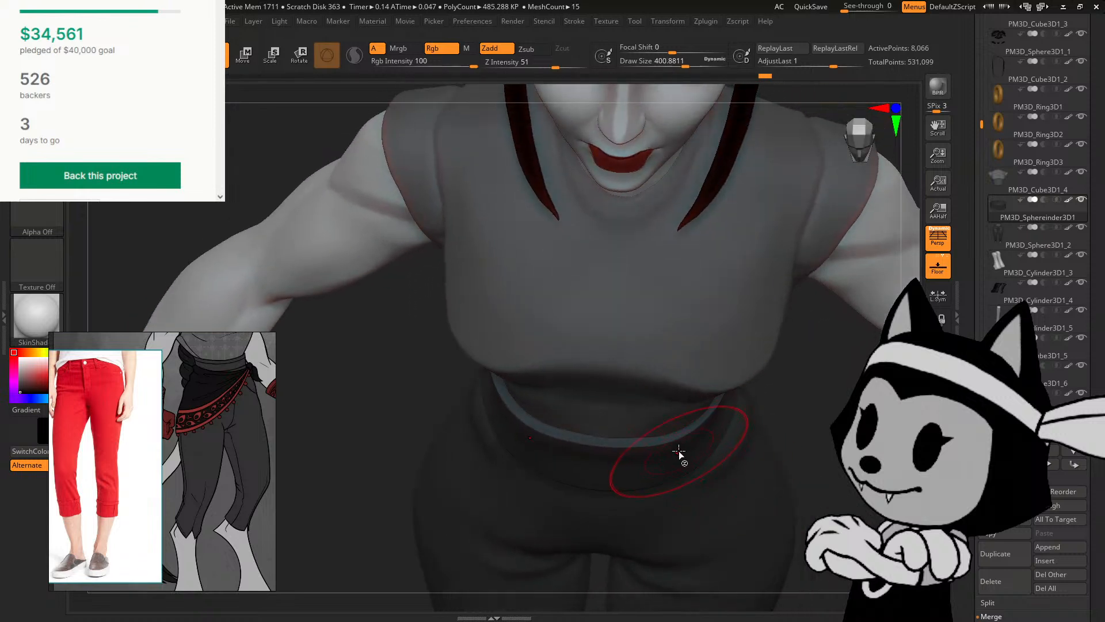
{"action": "right_click_drag", "start_coordinate": [797, 435], "coordinate": [816, 363]}
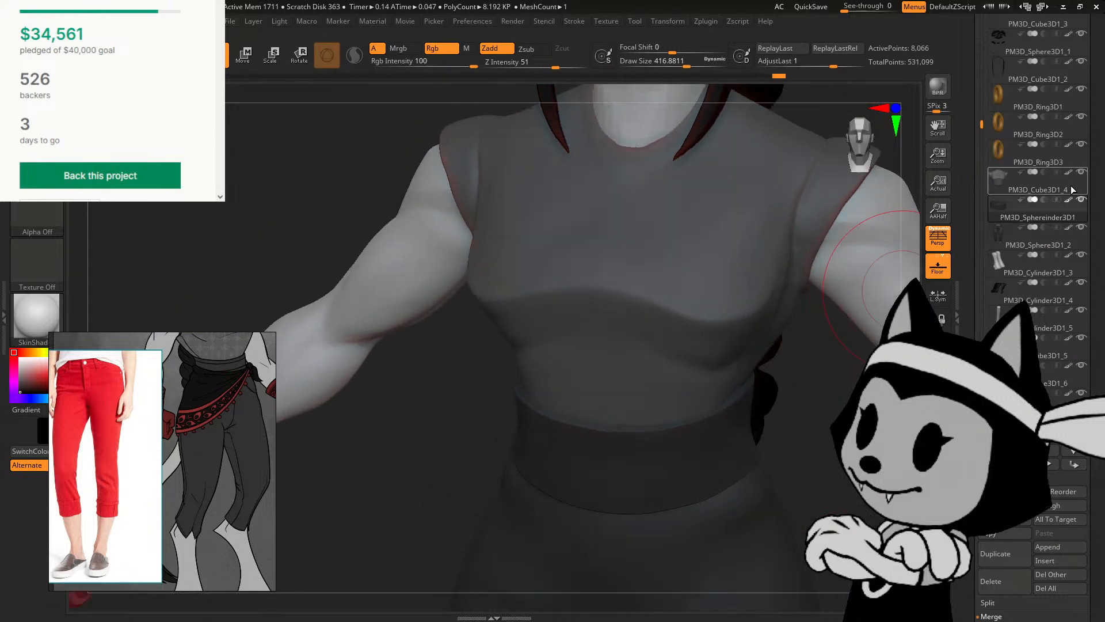
Step: Select the shirt and shape its lower front and side so they meet the waistband
{"action": "right_click_drag", "start_coordinate": [798, 420], "coordinate": [769, 420]}
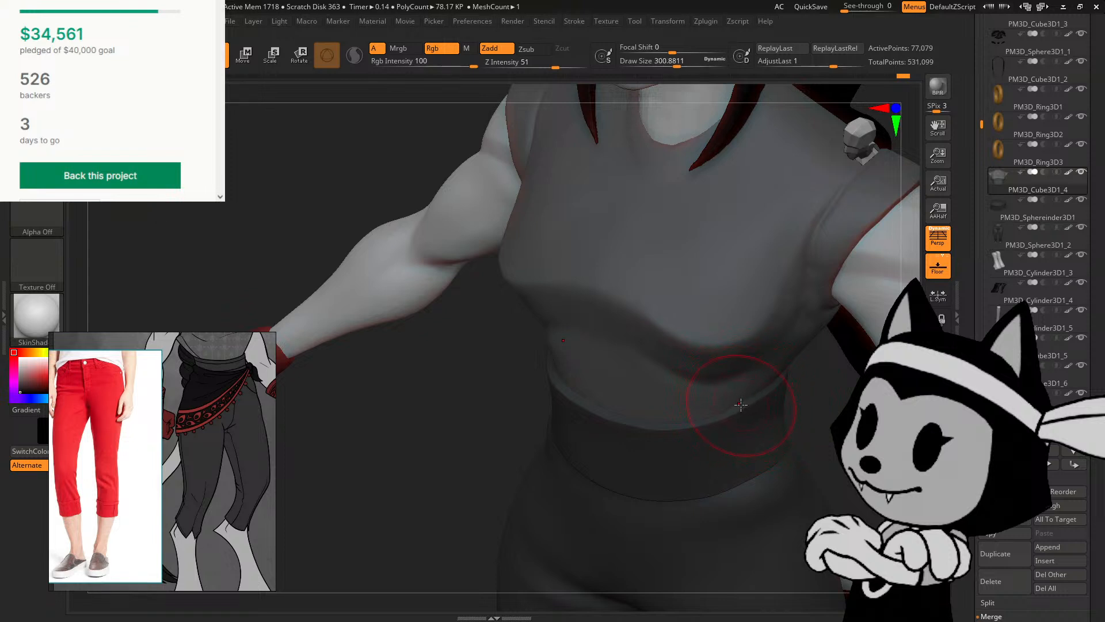
{"action": "mouse_move", "coordinate": [875, 408]}
{"action": "right_mouse_down", "text": "alt"}
{"action": "mouse_move", "coordinate": [809, 437]}
{"action": "mouse_move", "coordinate": [745, 399]}
{"action": "mouse_move", "coordinate": [739, 441]}
{"action": "right_mouse_up", "text": "alt"}
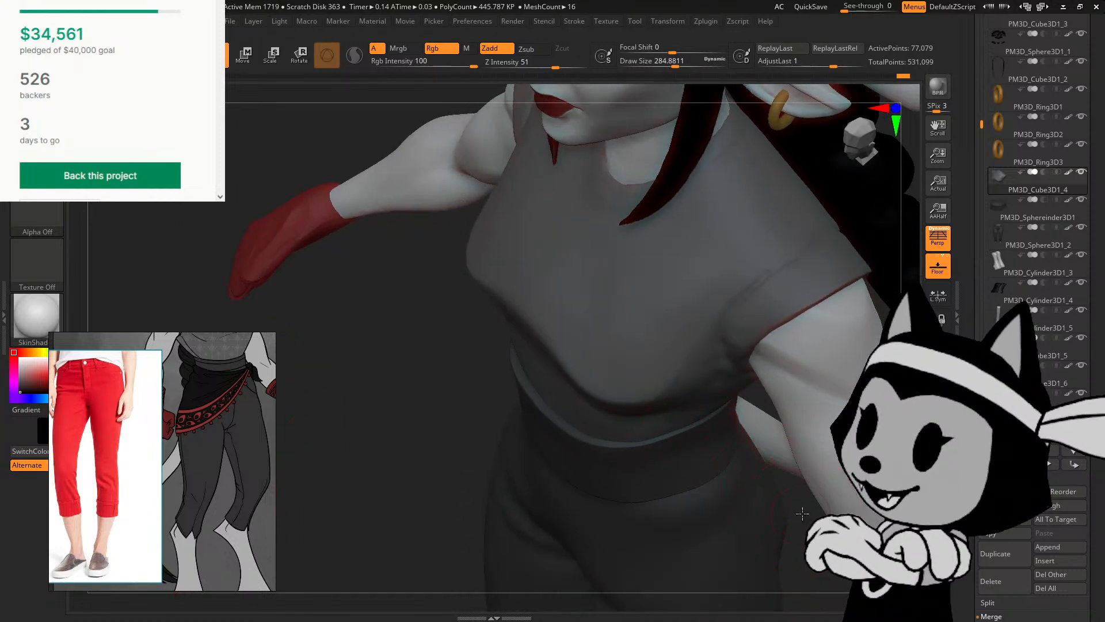
{"action": "mouse_move", "coordinate": [803, 509]}
{"action": "right_mouse_down"}
{"action": "mouse_move", "coordinate": [826, 484]}
{"action": "mouse_move", "coordinate": [800, 506]}
{"action": "right_mouse_up"}
{"action": "right_click_drag", "start_coordinate": [736, 485], "coordinate": [707, 478]}
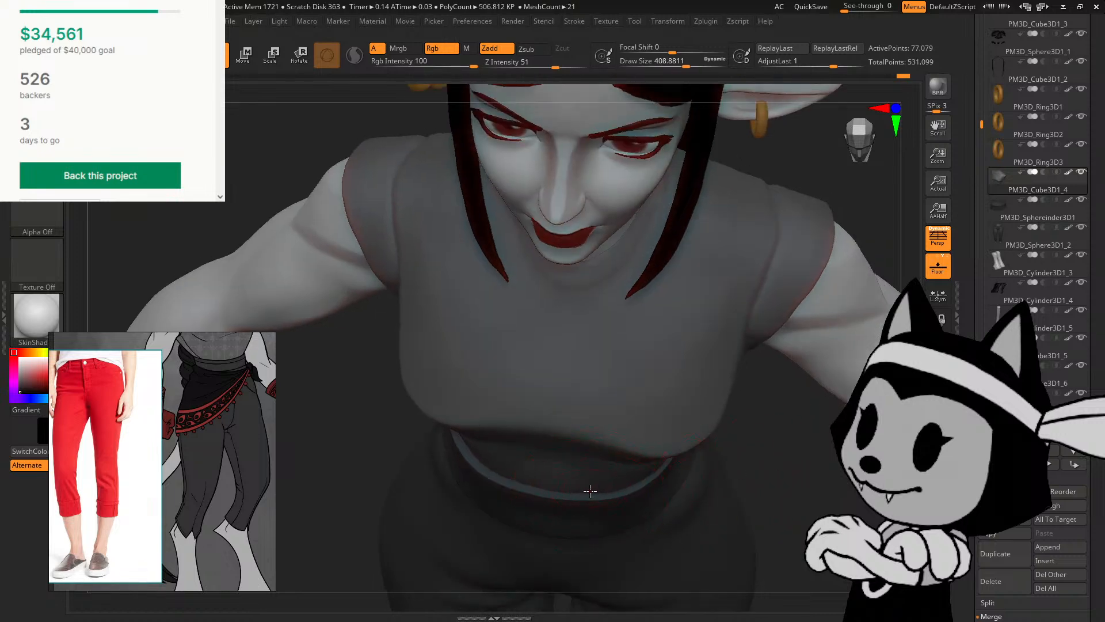
{"action": "right_click_drag", "start_coordinate": [606, 485], "coordinate": [578, 328]}
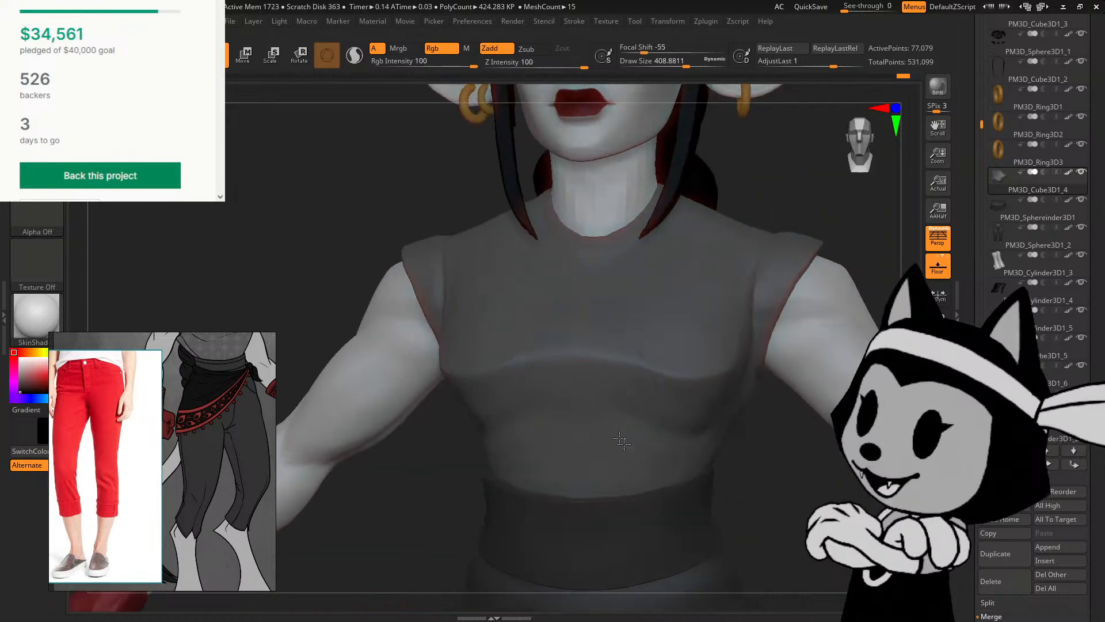
Step: Refine the shirt's midriff below the chest using a large brush
{"action": "right_click_drag", "start_coordinate": [747, 494], "coordinate": [737, 517]}
{"action": "right_click_drag", "start_coordinate": [712, 462], "coordinate": [653, 457]}
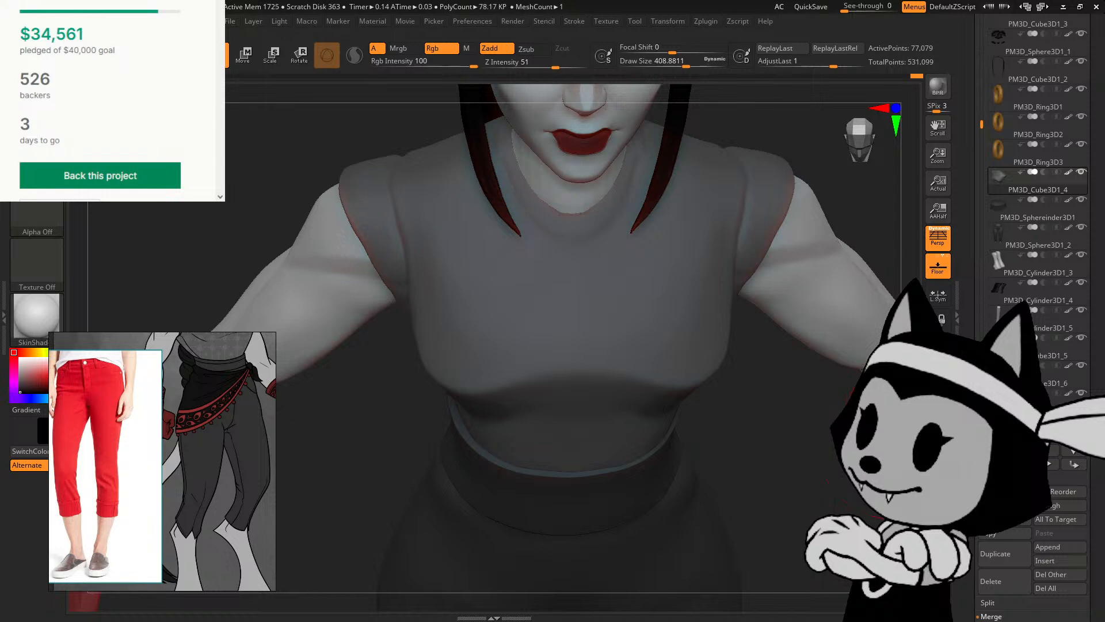
{"action": "right_click_drag", "start_coordinate": [887, 450], "coordinate": [882, 410], "text": "ctrl"}
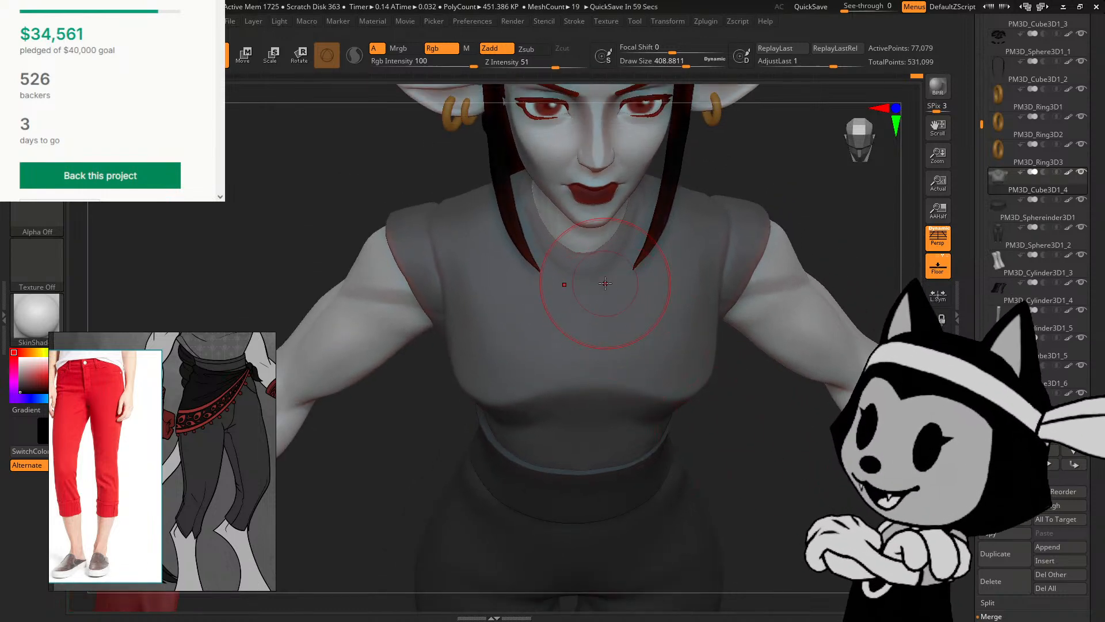
{"action": "right_click_drag", "start_coordinate": [693, 464], "coordinate": [637, 465]}
{"action": "right_click_drag", "start_coordinate": [728, 478], "coordinate": [654, 391]}
{"action": "mouse_move", "coordinate": [783, 475]}
{"action": "right_mouse_down"}
{"action": "mouse_move", "coordinate": [795, 469]}
{"action": "mouse_move", "coordinate": [756, 381]}
{"action": "mouse_move", "coordinate": [792, 403]}
{"action": "mouse_move", "coordinate": [667, 446]}
{"action": "right_mouse_up"}
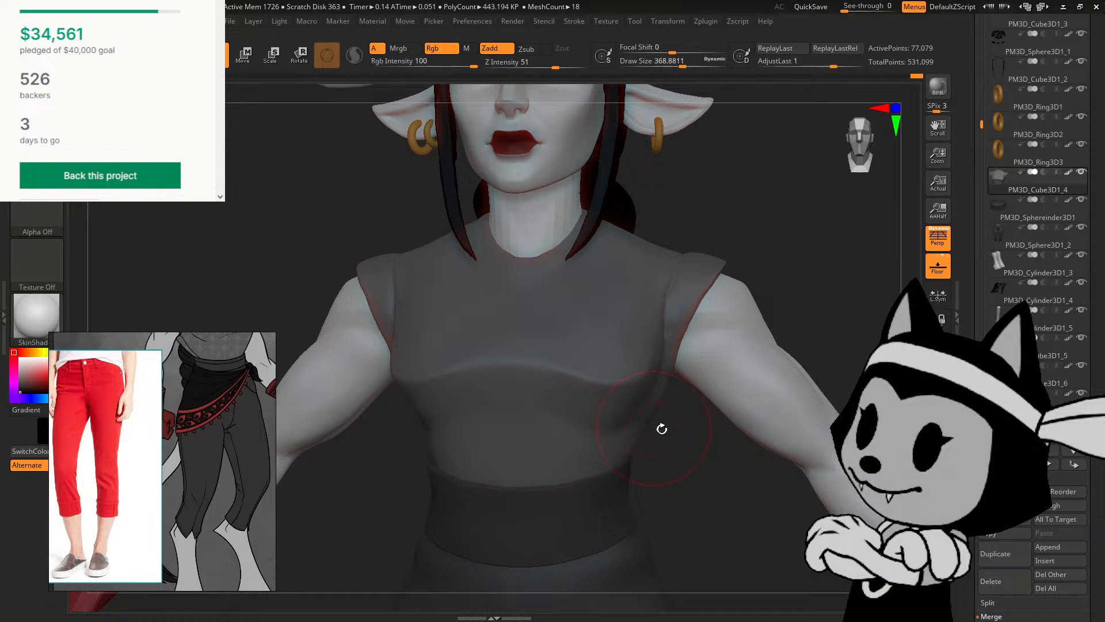
Step: Fit the shirt's side and lower back to the top of the waistband
{"action": "mouse_move", "coordinate": [662, 429]}
{"action": "right_mouse_down"}
{"action": "mouse_move", "coordinate": [646, 444]}
{"action": "mouse_move", "coordinate": [657, 422]}
{"action": "right_mouse_up"}
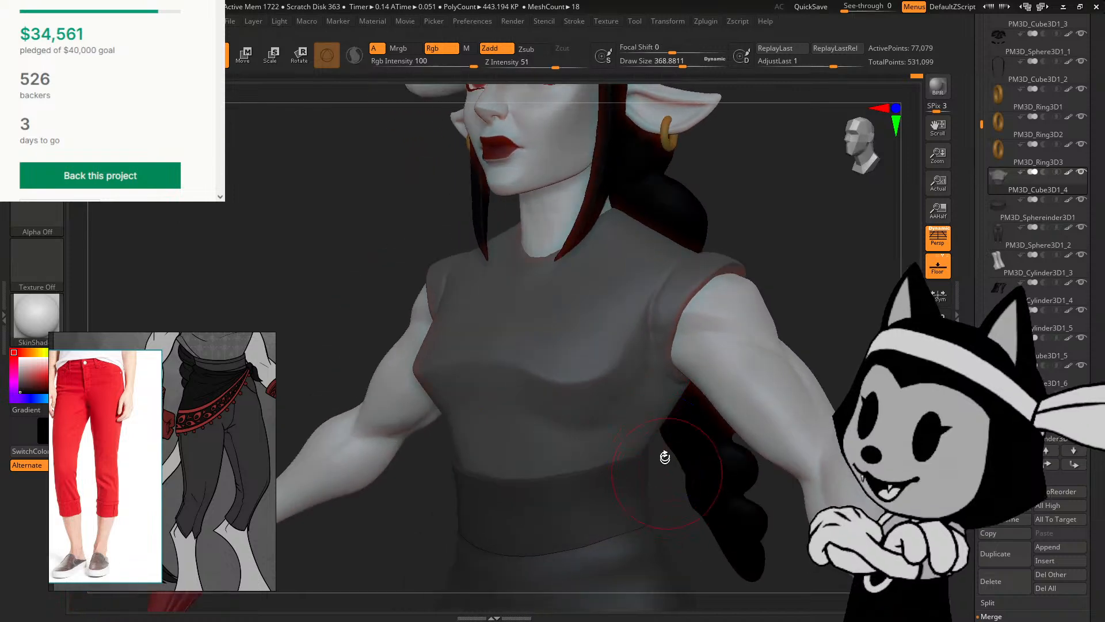
{"action": "mouse_move", "coordinate": [666, 511]}
{"action": "right_mouse_down"}
{"action": "mouse_move", "coordinate": [587, 498]}
{"action": "mouse_move", "coordinate": [771, 247]}
{"action": "mouse_move", "coordinate": [491, 399]}
{"action": "right_mouse_up"}
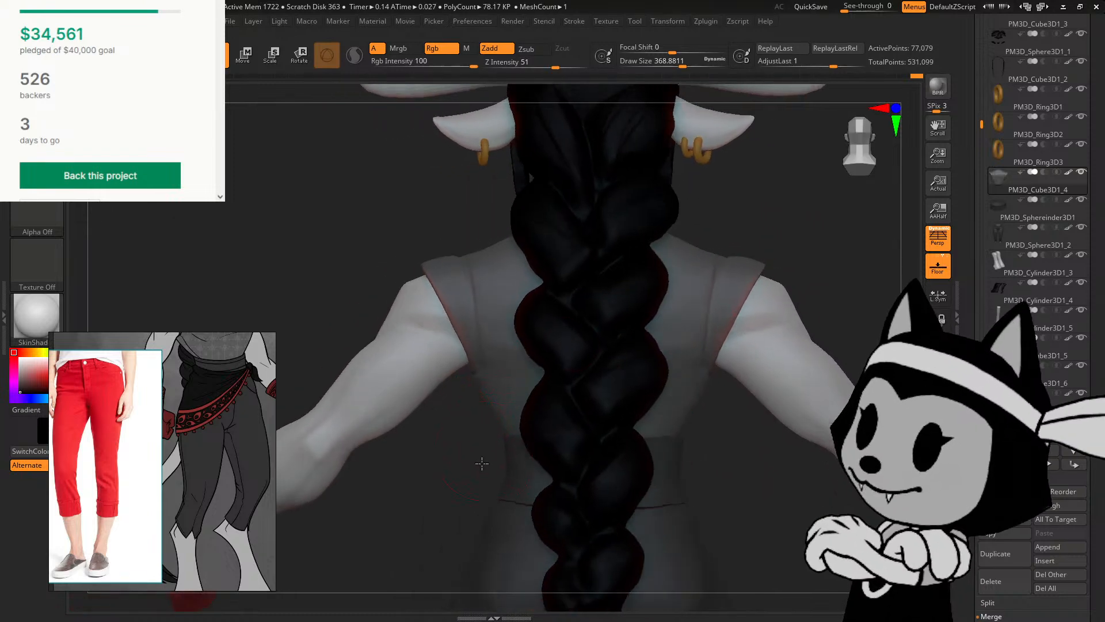
{"action": "mouse_move", "coordinate": [482, 463]}
{"action": "right_mouse_down"}
{"action": "mouse_move", "coordinate": [518, 433]}
{"action": "mouse_move", "coordinate": [547, 429]}
{"action": "right_mouse_up"}
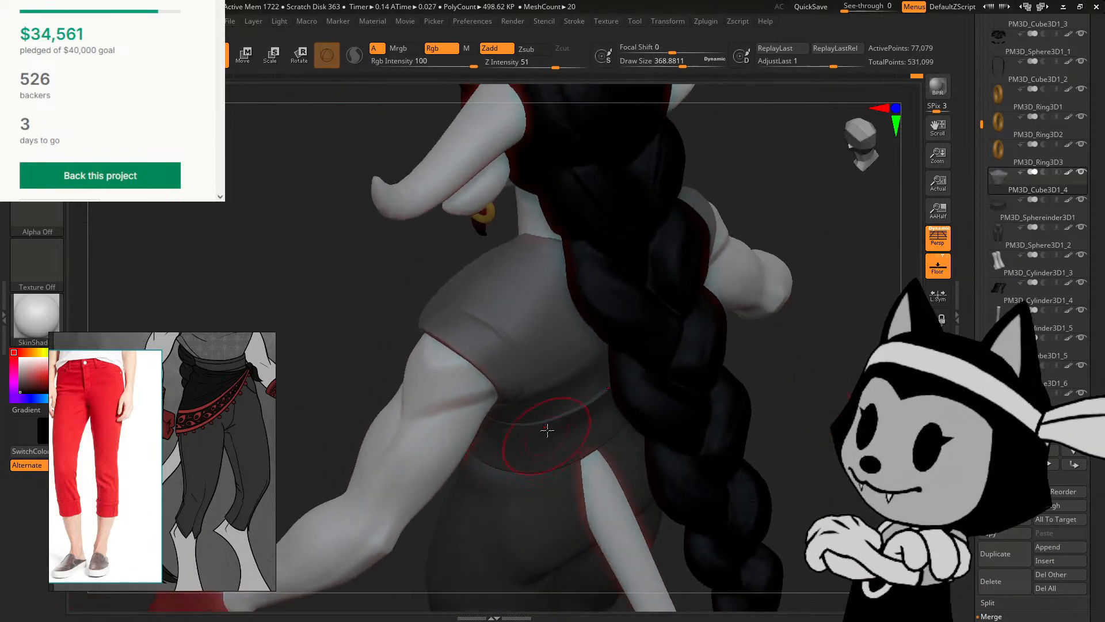
{"action": "mouse_move", "coordinate": [644, 375]}
{"action": "right_mouse_down"}
{"action": "mouse_move", "coordinate": [771, 365]}
{"action": "mouse_move", "coordinate": [511, 436]}
{"action": "mouse_move", "coordinate": [561, 435]}
{"action": "right_mouse_up"}
{"action": "left_click", "coordinate": [851, 161]}
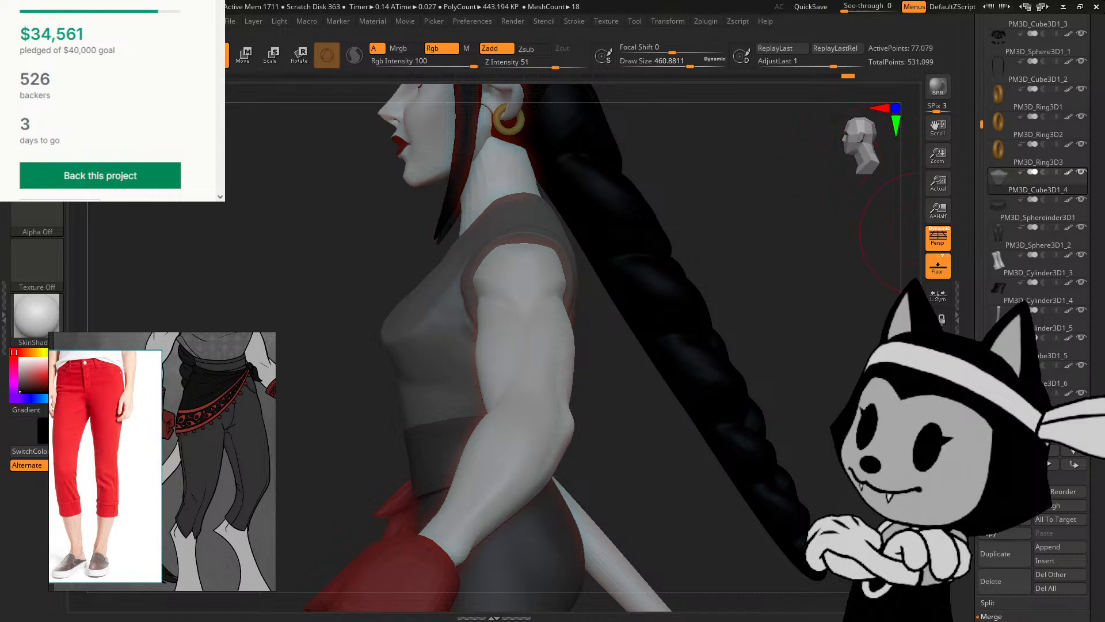
Step: Adjust the shirt's upper back beneath the braid and check the collar and shoulders from the front
{"action": "mouse_move", "coordinate": [771, 292]}
{"action": "right_mouse_down", "text": "alt"}
{"action": "mouse_move", "coordinate": [758, 384]}
{"action": "mouse_move", "coordinate": [733, 397]}
{"action": "right_mouse_up", "text": "alt"}
{"action": "left_click_drag", "start_coordinate": [520, 320], "coordinate": [516, 314]}
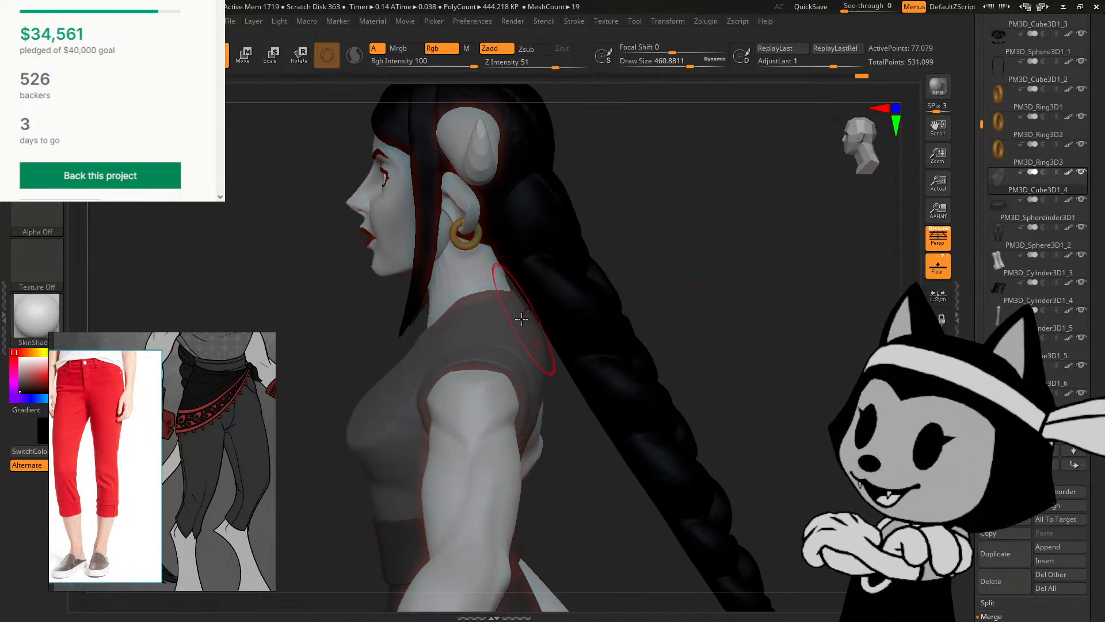
{"action": "mouse_move", "coordinate": [597, 283]}
{"action": "right_mouse_down"}
{"action": "mouse_move", "coordinate": [657, 306]}
{"action": "mouse_move", "coordinate": [685, 256]}
{"action": "mouse_move", "coordinate": [592, 324]}
{"action": "right_mouse_up"}
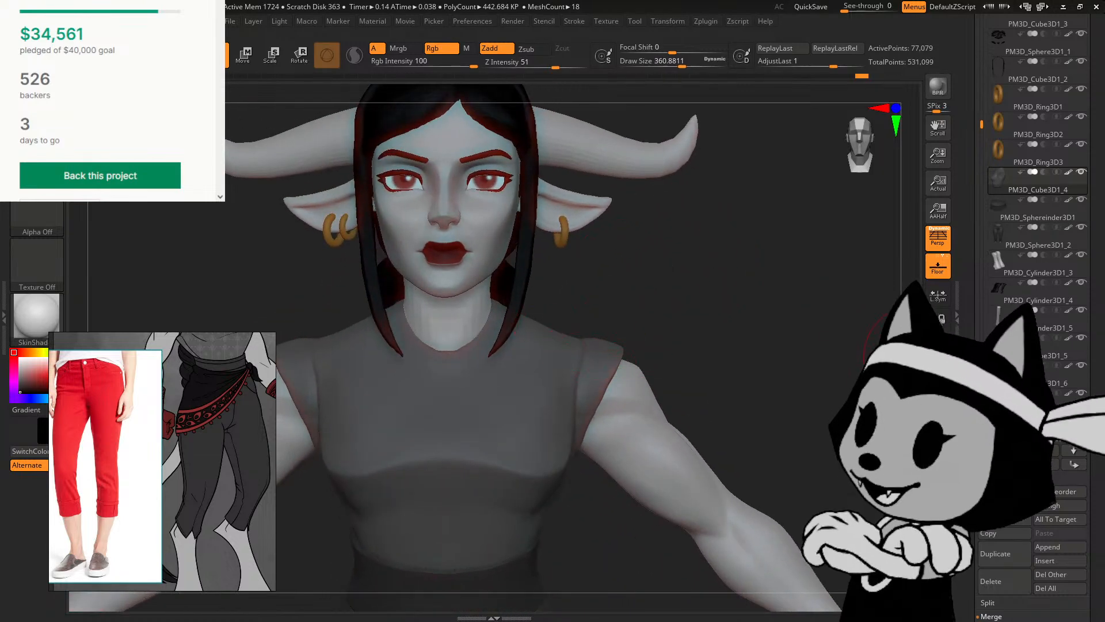
{"action": "right_click_drag", "start_coordinate": [664, 323], "coordinate": [697, 312], "text": "alt"}
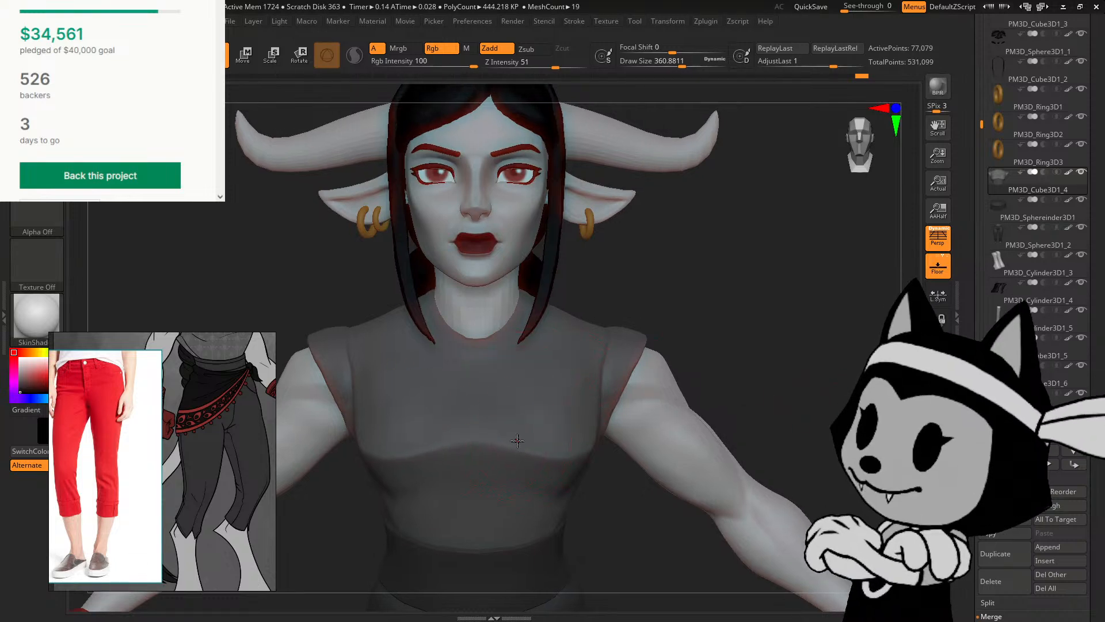
{"action": "left_click_drag", "start_coordinate": [685, 305], "coordinate": [640, 290]}
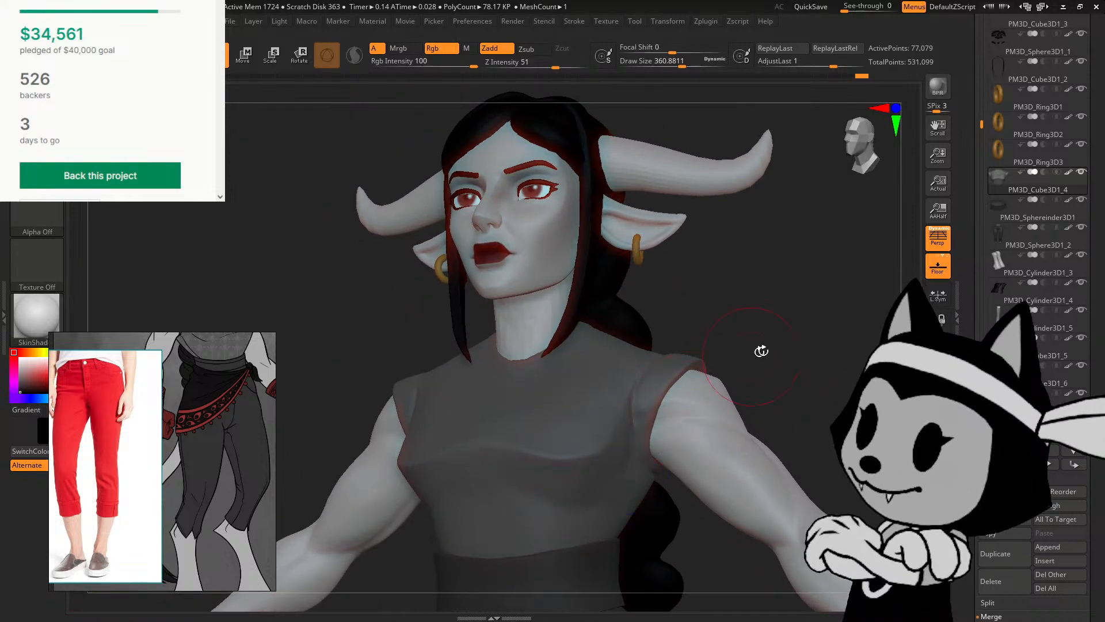
{"action": "left_click_drag", "start_coordinate": [759, 350], "coordinate": [648, 500], "text": "shift"}
{"action": "mouse_move", "coordinate": [842, 374]}
{"action": "left_mouse_down", "text": "alt"}
{"action": "mouse_move", "coordinate": [842, 211]}
{"action": "mouse_move", "coordinate": [830, 384]}
{"action": "left_mouse_up", "text": "alt"}
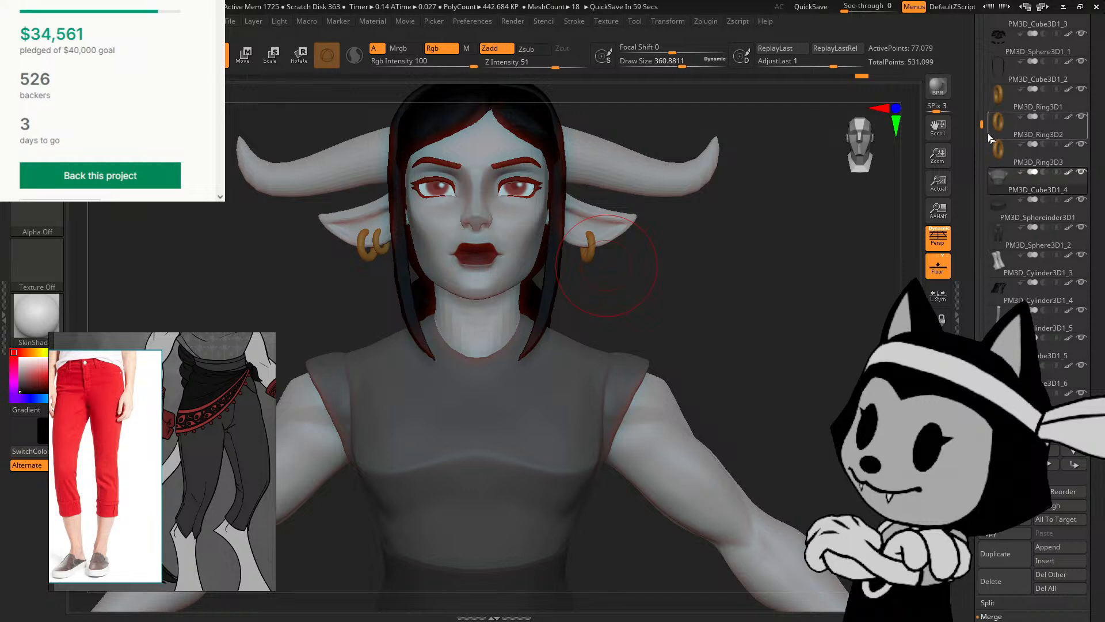
Step: Make the neck cylinder the active subtool and examine the neck and shoulders of the coloured anatomy figure on the reference board
{"action": "left_click_drag", "start_coordinate": [982, 124], "coordinate": [981, 6]}
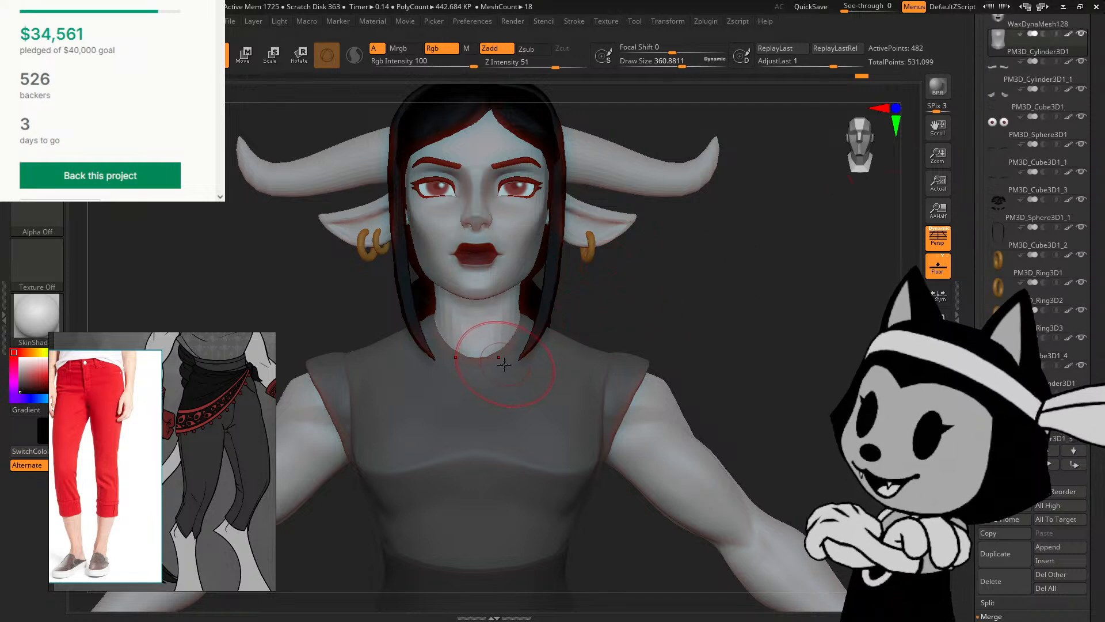
{"action": "scroll", "coordinate": [248, 382], "scroll_direction": "up", "scroll_amount": 5}
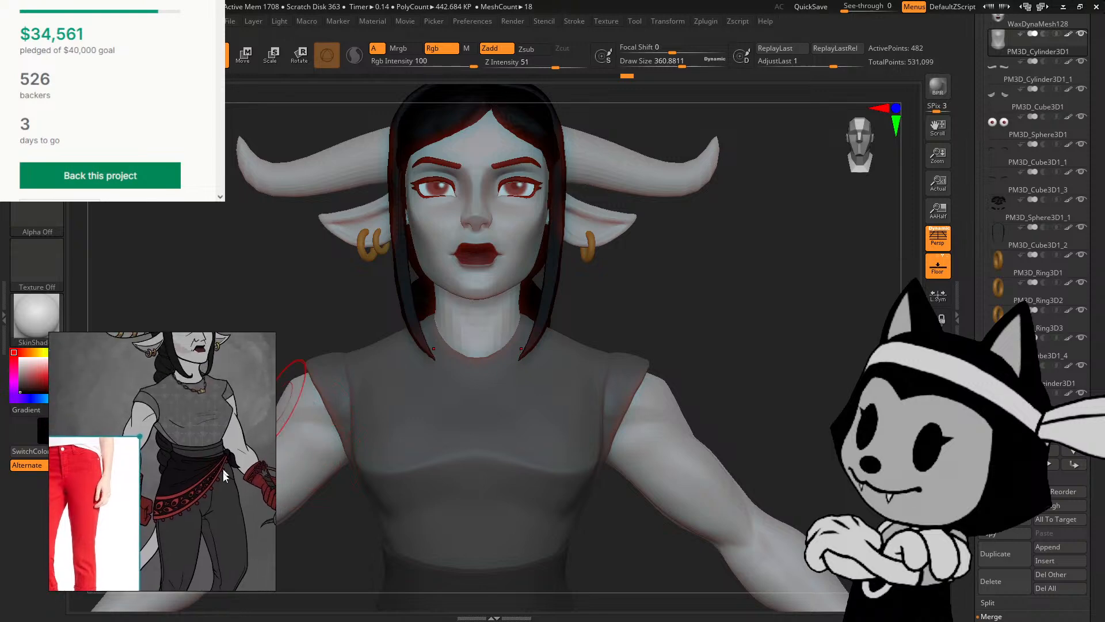
{"action": "scroll", "coordinate": [214, 438], "scroll_direction": "down", "scroll_amount": 2}
{"action": "mouse_move", "coordinate": [202, 455]}
{"action": "middle_mouse_down"}
{"action": "mouse_move", "coordinate": [205, 469]}
{"action": "mouse_move", "coordinate": [189, 430]}
{"action": "middle_mouse_up"}
{"action": "middle_click_drag", "start_coordinate": [242, 479], "coordinate": [157, 343]}
{"action": "middle_click_drag", "start_coordinate": [217, 448], "coordinate": [107, 336]}
{"action": "middle_click_drag", "start_coordinate": [137, 456], "coordinate": [240, 336]}
{"action": "scroll", "coordinate": [142, 449], "scroll_direction": "down", "scroll_amount": 3}
{"action": "scroll", "coordinate": [183, 367], "scroll_direction": "up", "scroll_amount": 5}
{"action": "middle_click_drag", "start_coordinate": [194, 367], "coordinate": [185, 514]}
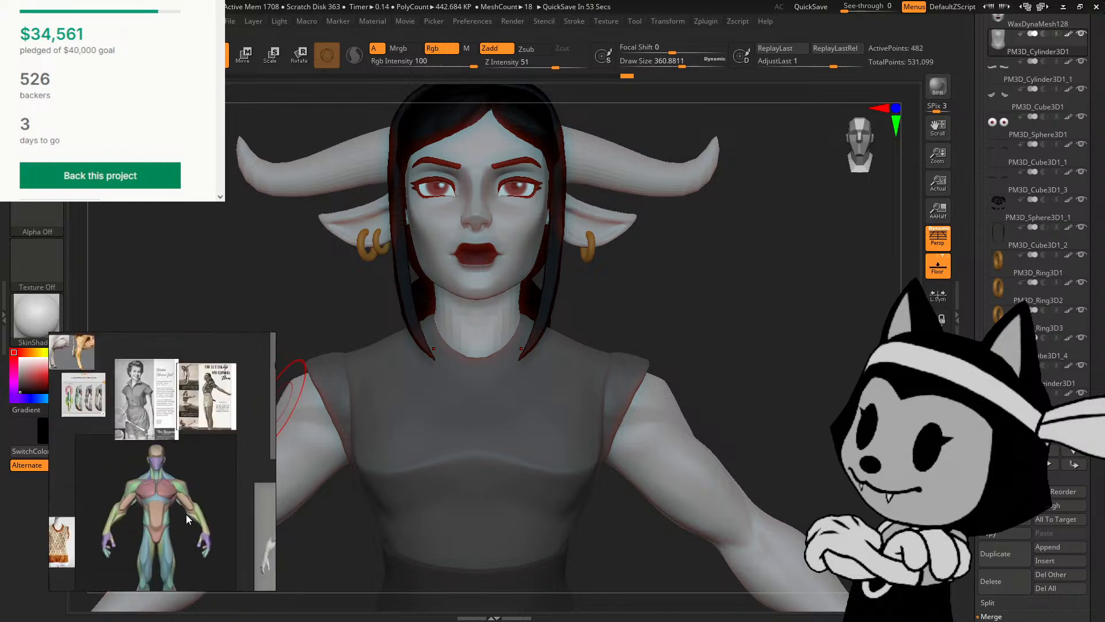
{"action": "scroll", "coordinate": [176, 484], "scroll_direction": "up", "scroll_amount": 5}
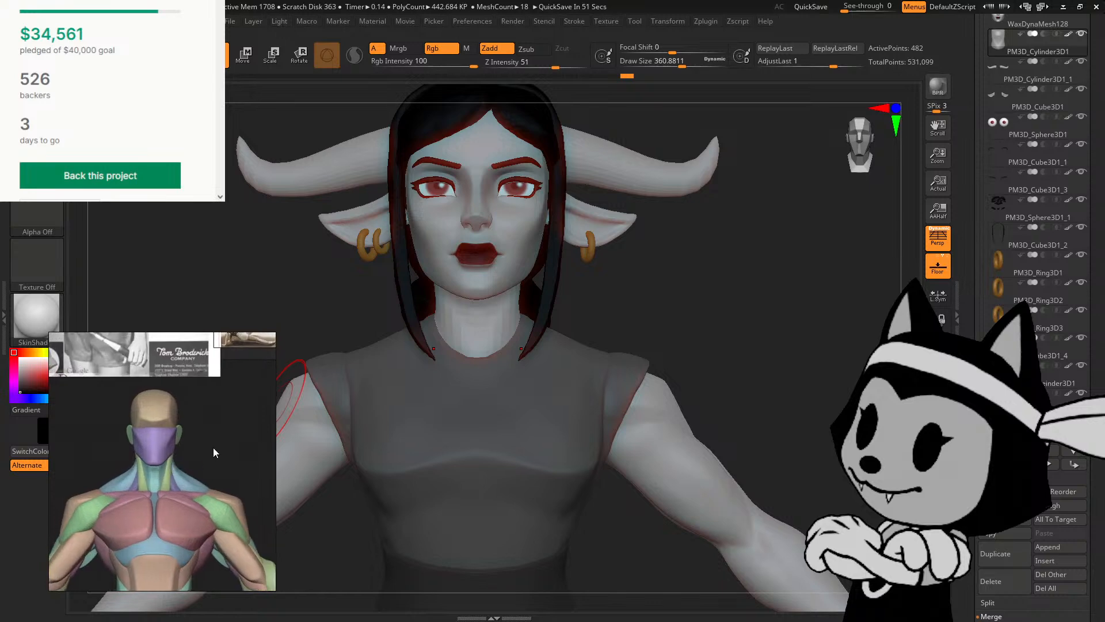
{"action": "scroll", "coordinate": [213, 447], "scroll_direction": "down", "scroll_amount": 2}
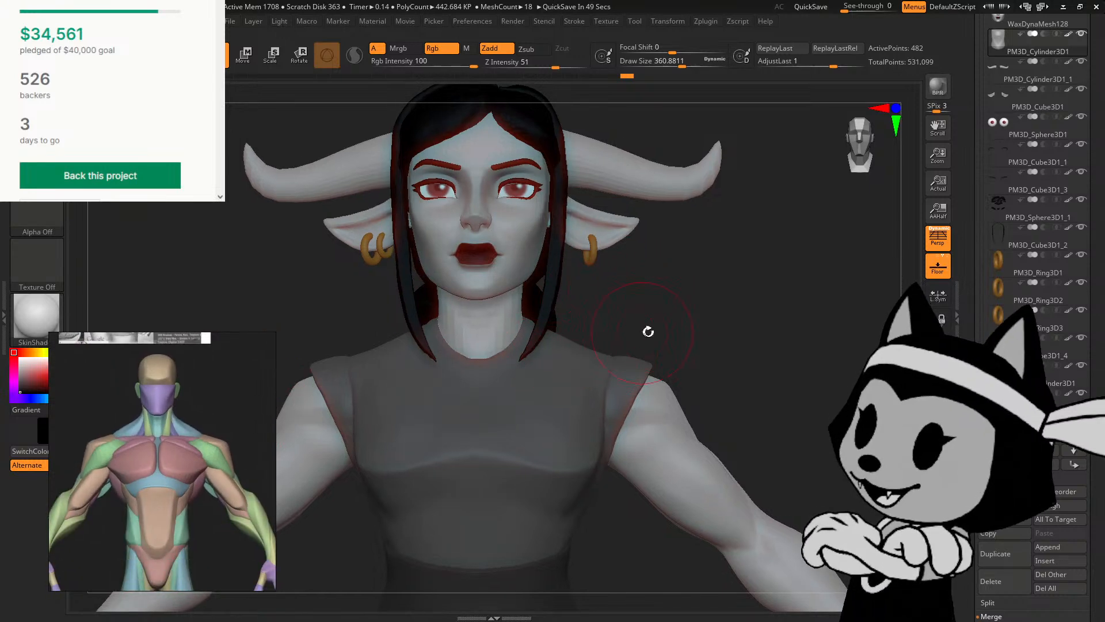
Step: Adjust the base of the neck cylinder where it meets the shirt collar
{"action": "mouse_move", "coordinate": [648, 331]}
{"action": "left_mouse_down"}
{"action": "mouse_move", "coordinate": [618, 330]}
{"action": "mouse_move", "coordinate": [622, 353]}
{"action": "left_mouse_up"}
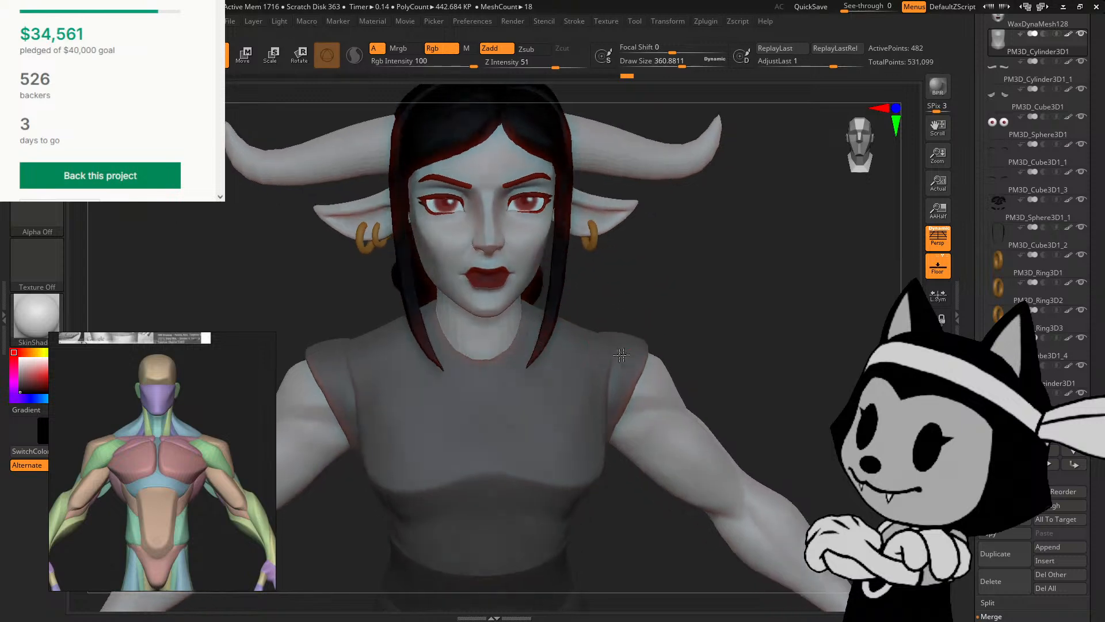
{"action": "left_click_drag", "start_coordinate": [489, 361], "coordinate": [496, 376]}
{"action": "mouse_move", "coordinate": [622, 331]}
{"action": "left_mouse_down"}
{"action": "mouse_move", "coordinate": [537, 327]}
{"action": "mouse_move", "coordinate": [611, 313]}
{"action": "mouse_move", "coordinate": [529, 328]}
{"action": "left_mouse_up"}
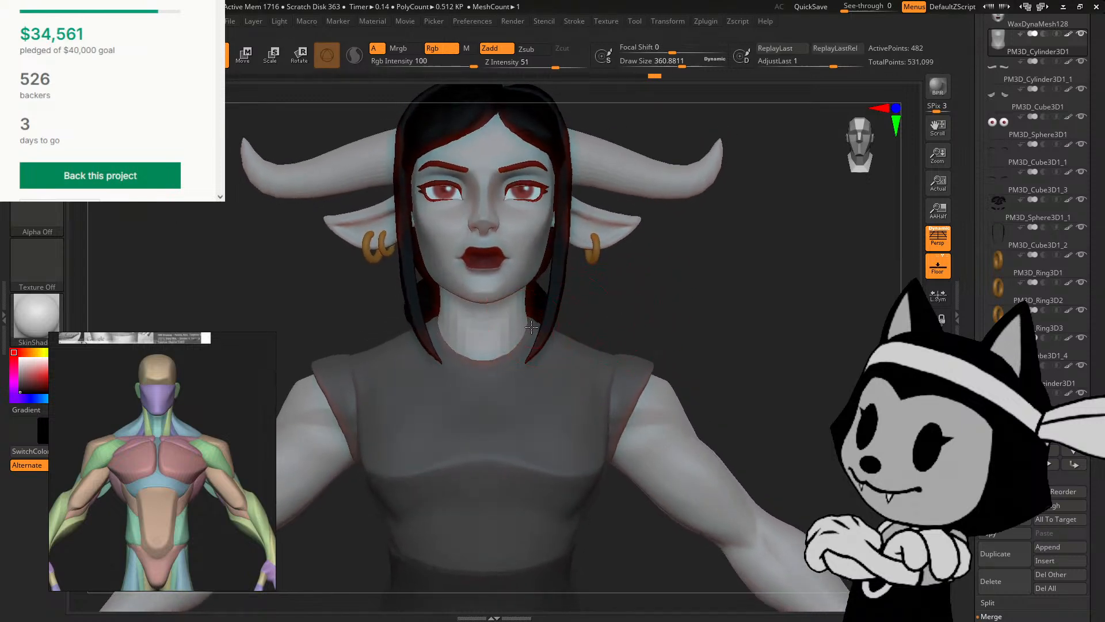
{"action": "mouse_move", "coordinate": [637, 302]}
{"action": "left_mouse_down"}
{"action": "mouse_move", "coordinate": [604, 268]}
{"action": "mouse_move", "coordinate": [627, 290]}
{"action": "left_mouse_up"}
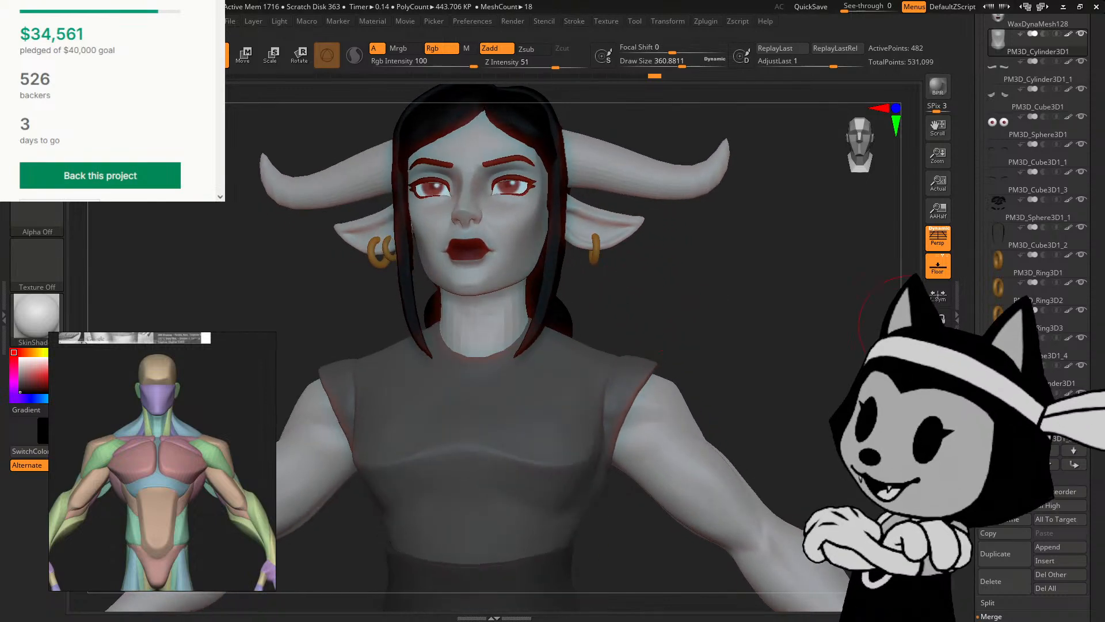
Step: Convert the neck cylinder to a DynaMesh at resolution 72
{"action": "left_click_drag", "start_coordinate": [966, 438], "coordinate": [966, 307]}
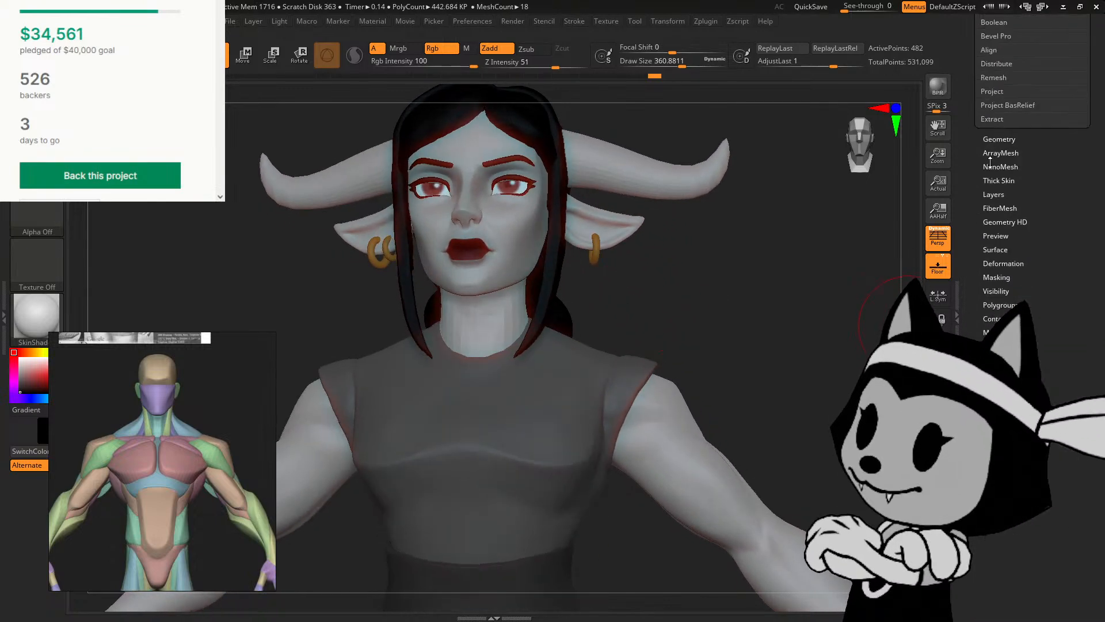
{"action": "left_click", "coordinate": [999, 138]}
{"action": "left_click_drag", "start_coordinate": [967, 219], "coordinate": [968, 274]}
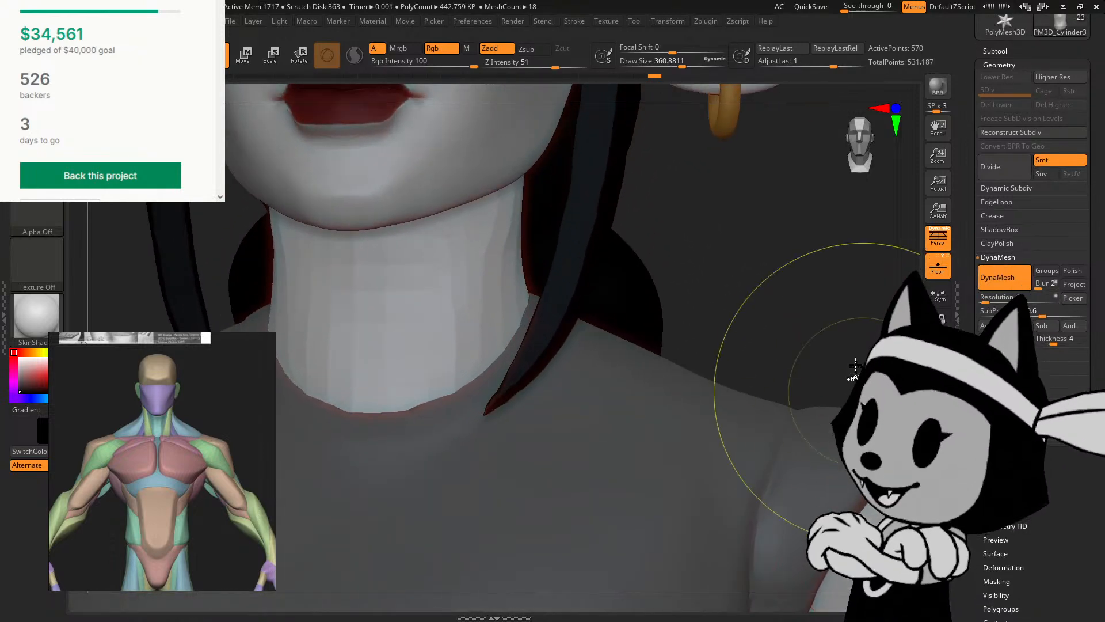
{"action": "left_click_drag", "start_coordinate": [1008, 305], "coordinate": [992, 303]}
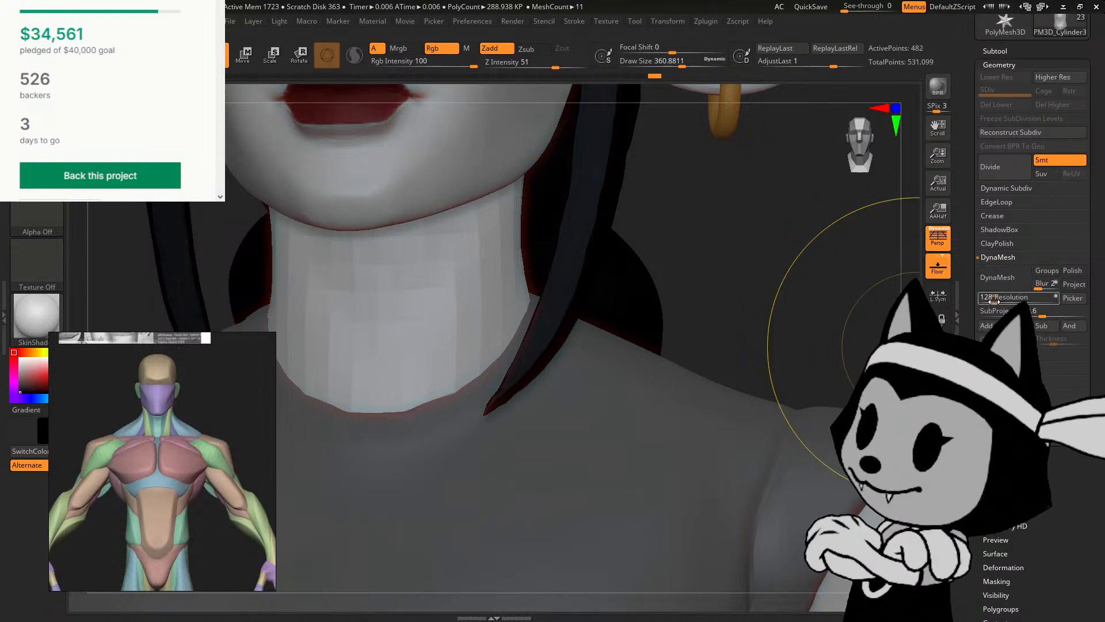
{"action": "left_click_drag", "start_coordinate": [994, 300], "coordinate": [993, 301]}
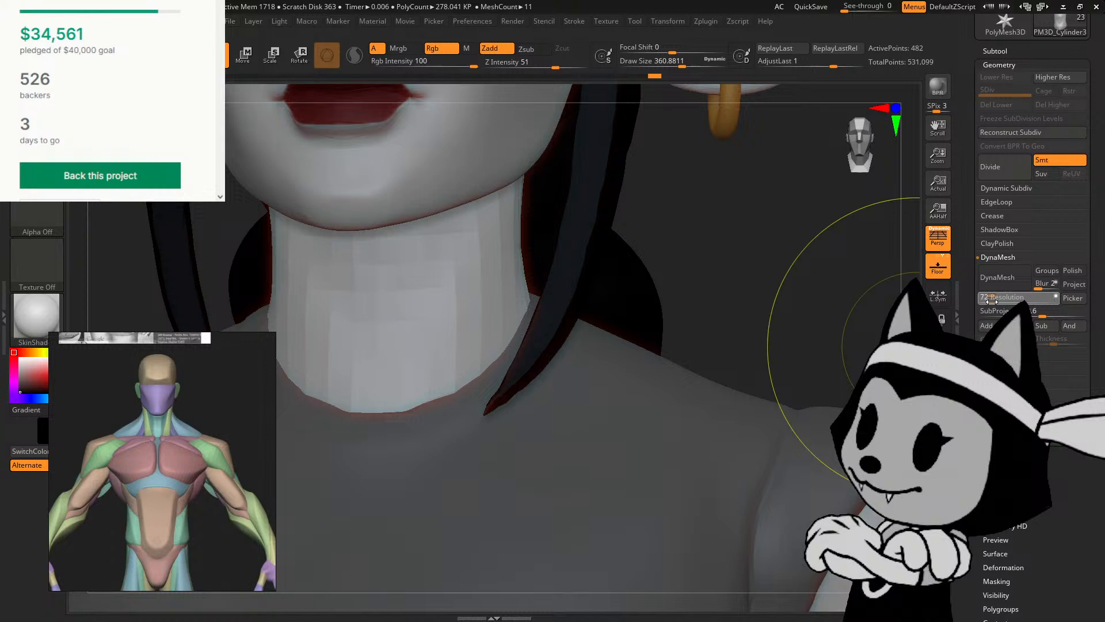
{"action": "left_click", "coordinate": [993, 284]}
Step: Smooth the remeshed neck's faceted surface at the front and sides
{"action": "left_click_drag", "start_coordinate": [728, 247], "coordinate": [795, 351], "text": "alt"}
{"action": "mouse_move", "coordinate": [570, 395]}
{"action": "left_mouse_down", "text": "shift"}
{"action": "mouse_move", "coordinate": [510, 369]}
{"action": "mouse_move", "coordinate": [556, 368]}
{"action": "left_mouse_up", "text": "shift"}
{"action": "left_click_drag", "start_coordinate": [811, 334], "coordinate": [741, 315]}
{"action": "left_click_drag", "start_coordinate": [806, 357], "coordinate": [752, 347], "text": "alt"}
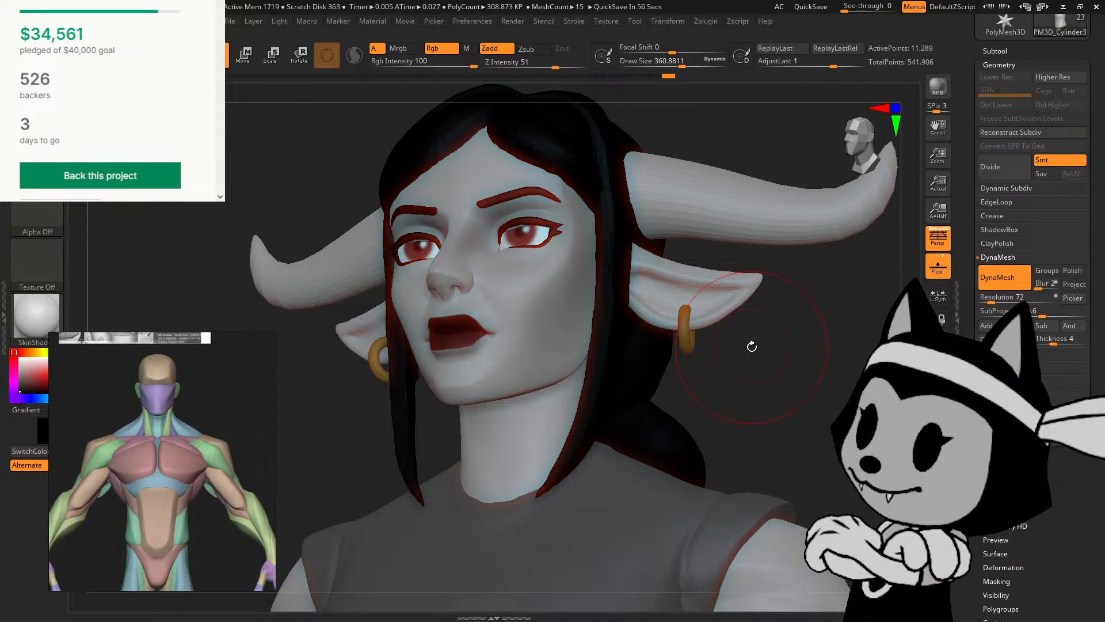
{"action": "left_click_drag", "start_coordinate": [671, 378], "coordinate": [740, 449], "text": "shift"}
{"action": "left_click_drag", "start_coordinate": [578, 460], "coordinate": [571, 418], "text": "shift"}
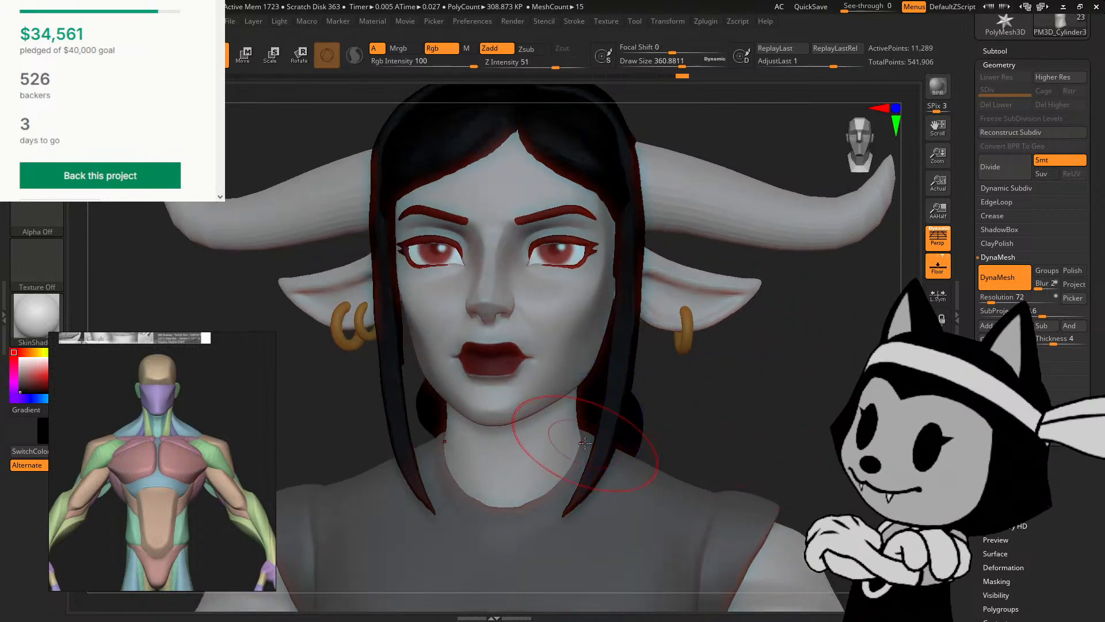
Step: Refine the neck's profile beneath the ear and jaw from the side and front
{"action": "mouse_move", "coordinate": [737, 396]}
{"action": "left_mouse_down"}
{"action": "mouse_move", "coordinate": [693, 370]}
{"action": "mouse_move", "coordinate": [636, 451]}
{"action": "mouse_move", "coordinate": [651, 420]}
{"action": "mouse_move", "coordinate": [780, 348]}
{"action": "mouse_move", "coordinate": [601, 406]}
{"action": "left_mouse_up"}
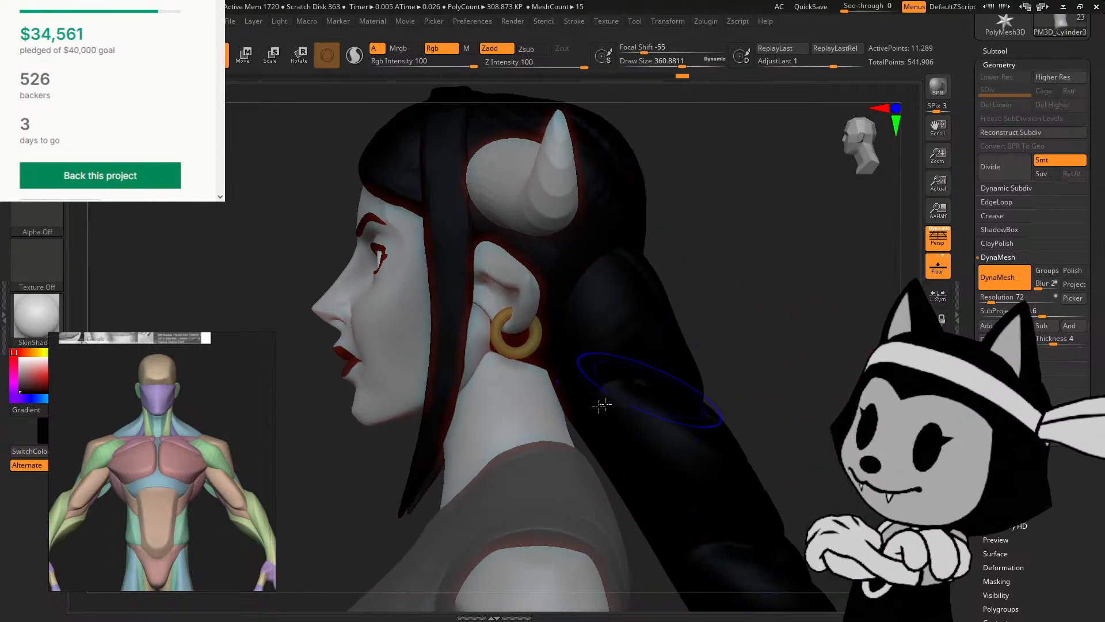
{"action": "left_click_drag", "start_coordinate": [742, 345], "coordinate": [682, 368]}
{"action": "left_click_drag", "start_coordinate": [716, 325], "coordinate": [774, 305]}
{"action": "mouse_move", "coordinate": [675, 312]}
{"action": "left_mouse_down"}
{"action": "mouse_move", "coordinate": [713, 288]}
{"action": "mouse_move", "coordinate": [669, 316]}
{"action": "mouse_move", "coordinate": [628, 373]}
{"action": "mouse_move", "coordinate": [541, 409]}
{"action": "mouse_move", "coordinate": [482, 473]}
{"action": "left_mouse_up"}
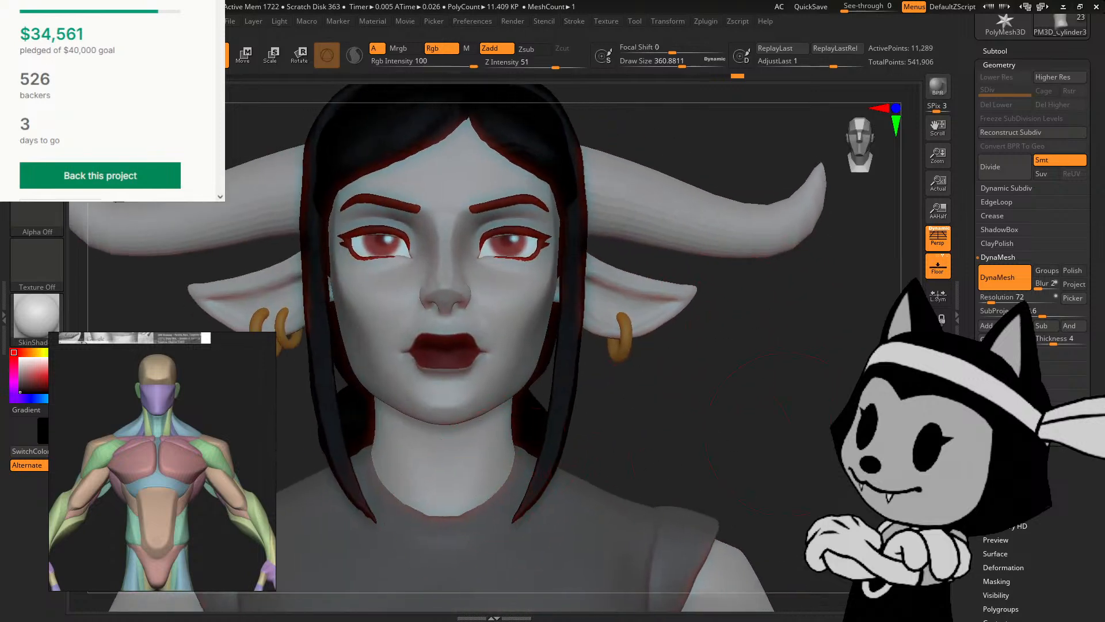
Step: Build up the diagonal muscles along the sides of the neck from behind the jaw to the collar with a clay brush
{"action": "key", "text": "b"}
{"action": "left_click", "coordinate": [735, 423]}
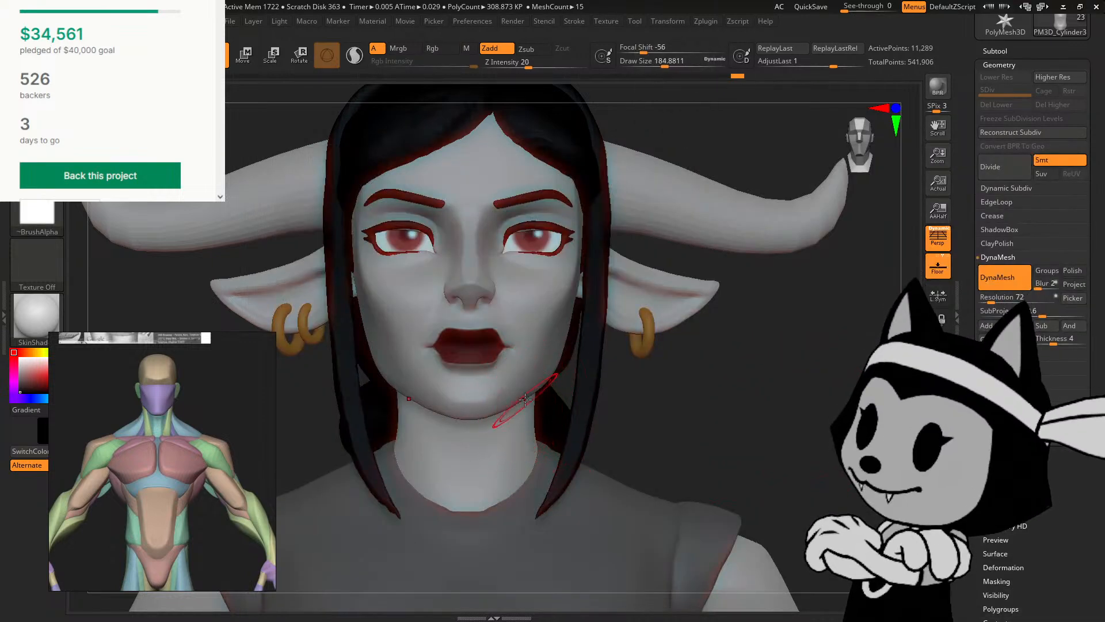
{"action": "left_click_drag", "start_coordinate": [670, 396], "coordinate": [547, 387]}
{"action": "key", "text": "ctrl+z"}
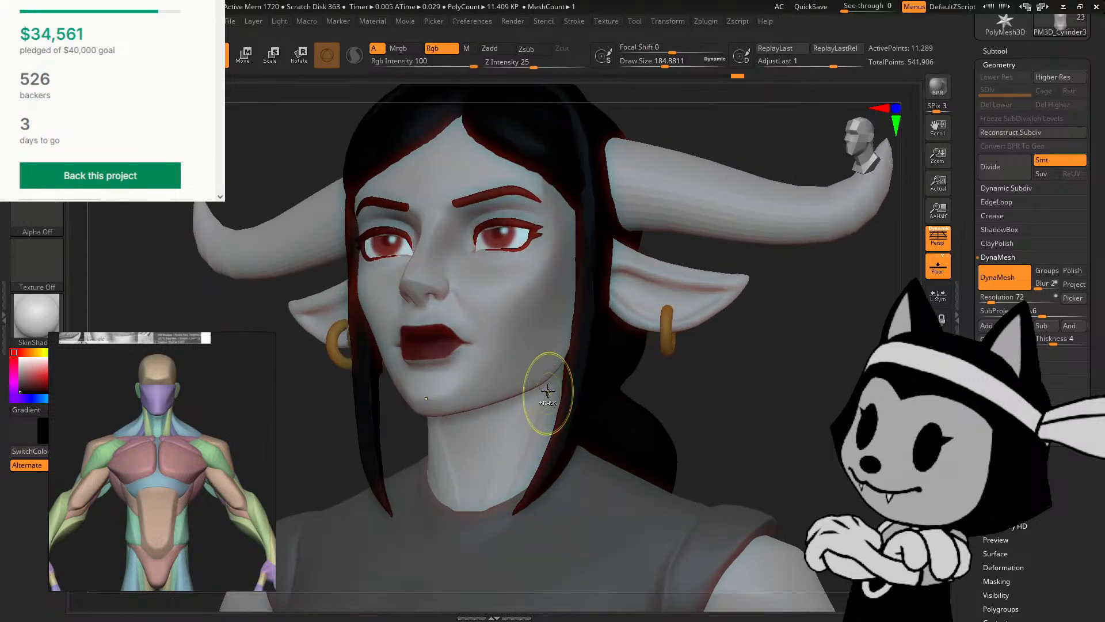
{"action": "left_click_drag", "start_coordinate": [707, 355], "coordinate": [671, 345]}
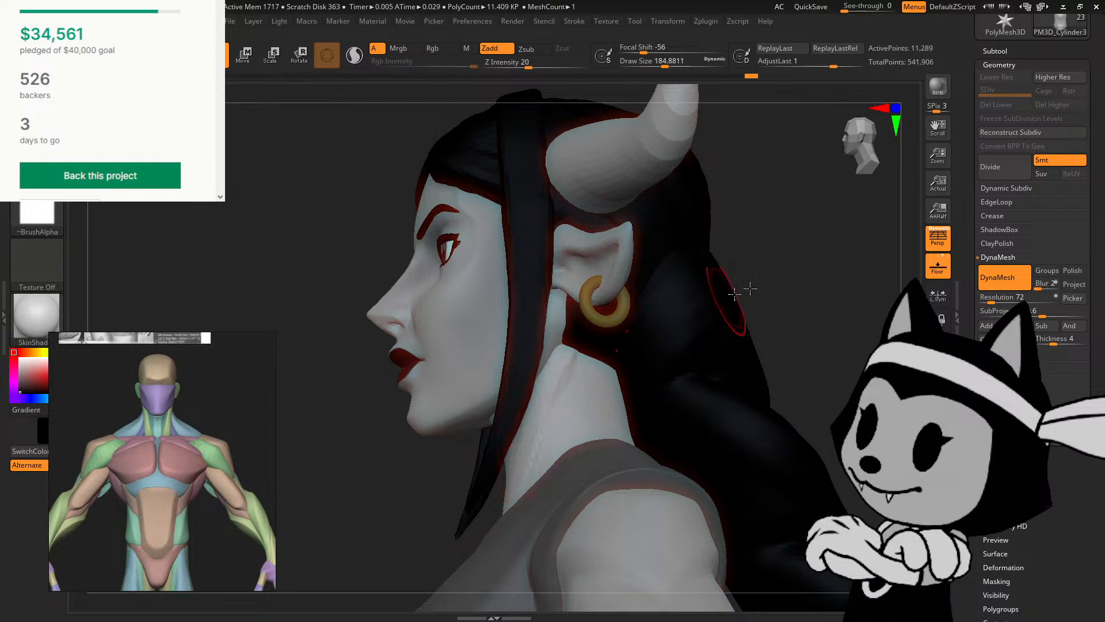
{"action": "left_click_drag", "start_coordinate": [733, 293], "coordinate": [575, 403]}
{"action": "left_click_drag", "start_coordinate": [667, 401], "coordinate": [724, 397]}
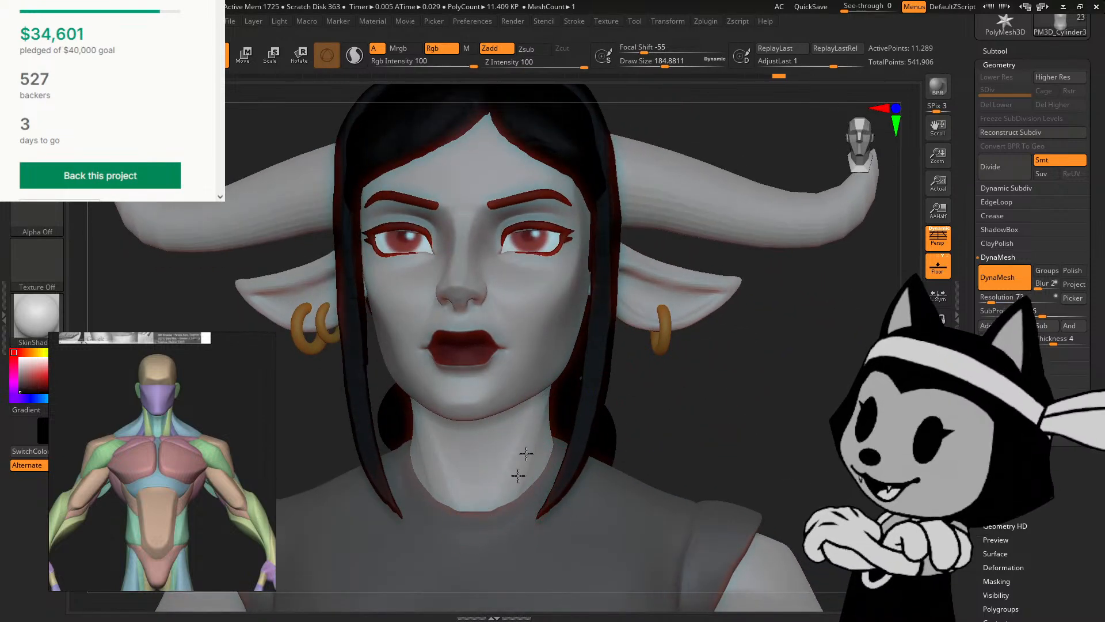
Step: Smooth the neck muscles into the throat just above the shirt collar
{"action": "left_click_drag", "start_coordinate": [662, 426], "coordinate": [603, 436]}
{"action": "left_click_drag", "start_coordinate": [550, 469], "coordinate": [501, 504], "text": "shift"}
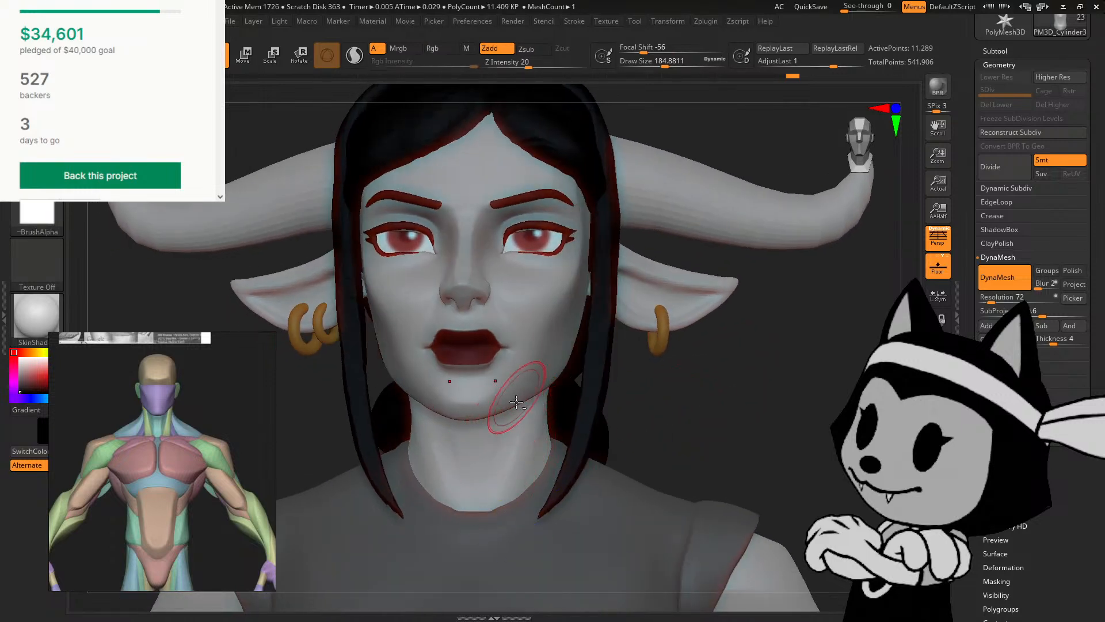
{"action": "left_click_drag", "start_coordinate": [683, 402], "coordinate": [710, 403]}
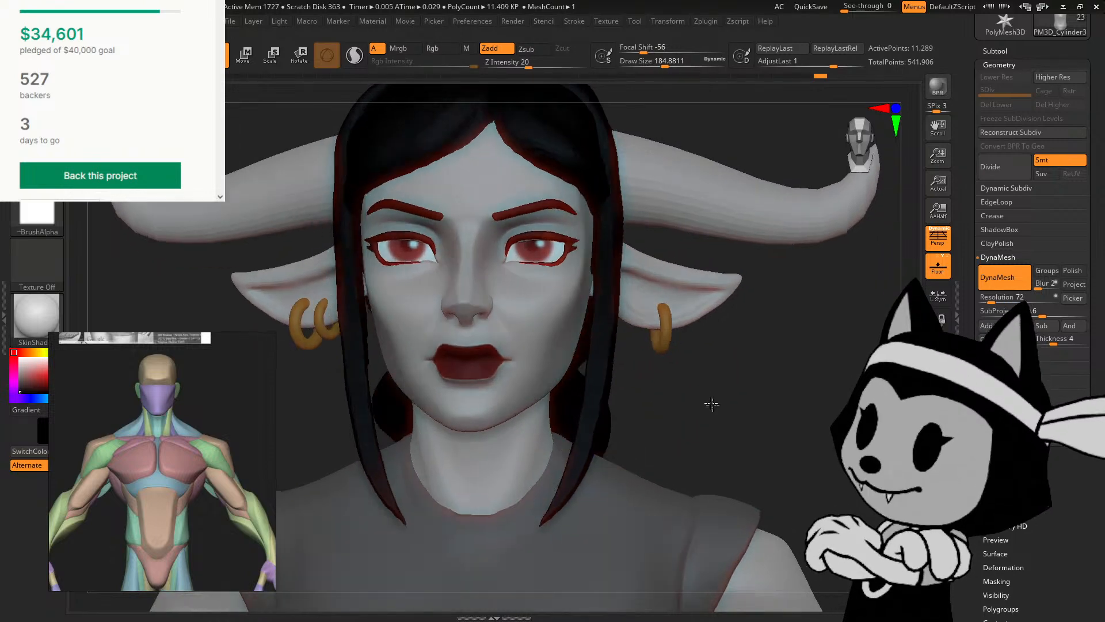
{"action": "left_click_drag", "start_coordinate": [517, 519], "coordinate": [498, 509], "text": "shift"}
{"action": "mouse_move", "coordinate": [768, 478]}
{"action": "left_mouse_down", "text": "alt"}
{"action": "mouse_move", "coordinate": [785, 420]}
{"action": "mouse_move", "coordinate": [819, 432]}
{"action": "mouse_move", "coordinate": [744, 435]}
{"action": "mouse_move", "coordinate": [736, 425]}
{"action": "left_mouse_up", "text": "alt"}
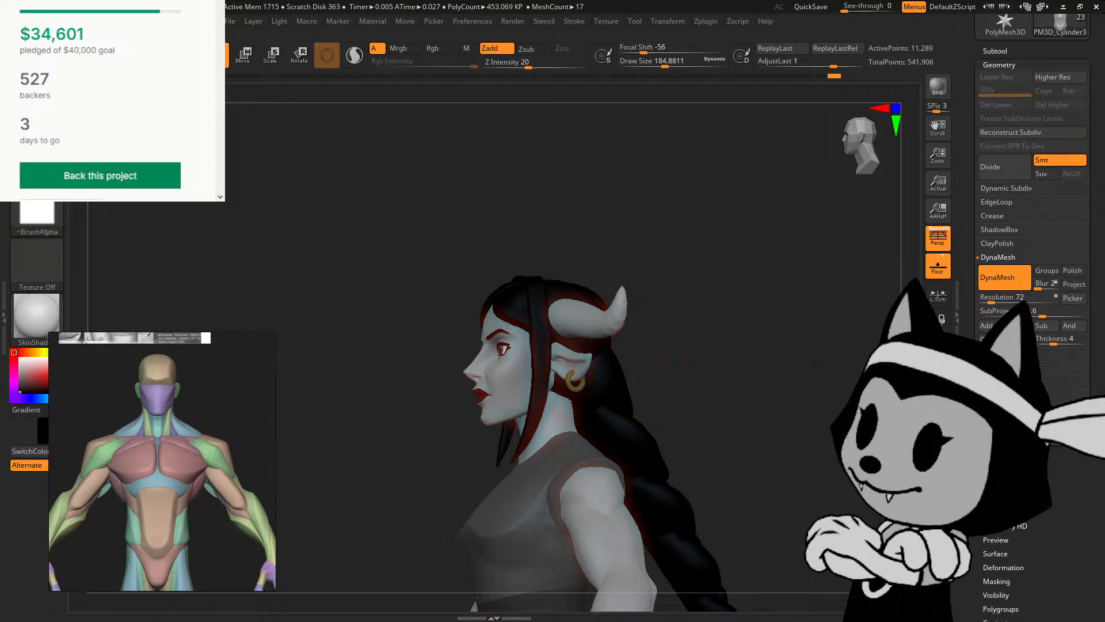
Step: Sculpt and smooth the upper throat under the chin and jawline from low and side angles
{"action": "left_click_drag", "start_coordinate": [819, 403], "coordinate": [805, 332], "text": "alt"}
{"action": "left_click_drag", "start_coordinate": [775, 266], "coordinate": [826, 245]}
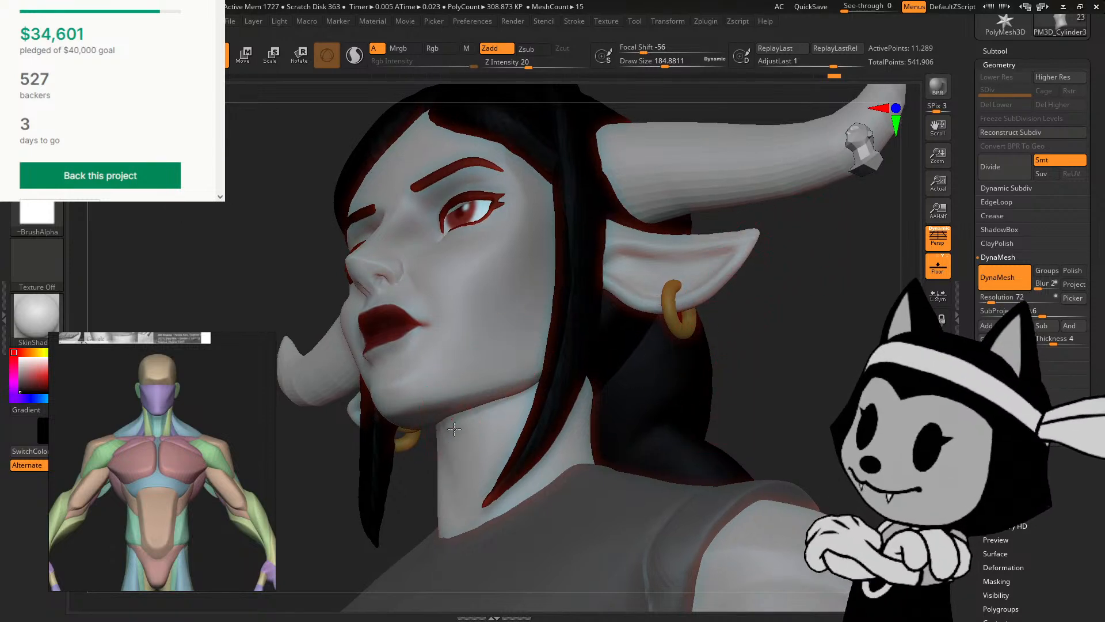
{"action": "mouse_move", "coordinate": [794, 338]}
{"action": "left_mouse_down"}
{"action": "mouse_move", "coordinate": [485, 422]}
{"action": "mouse_move", "coordinate": [459, 412]}
{"action": "left_mouse_up"}
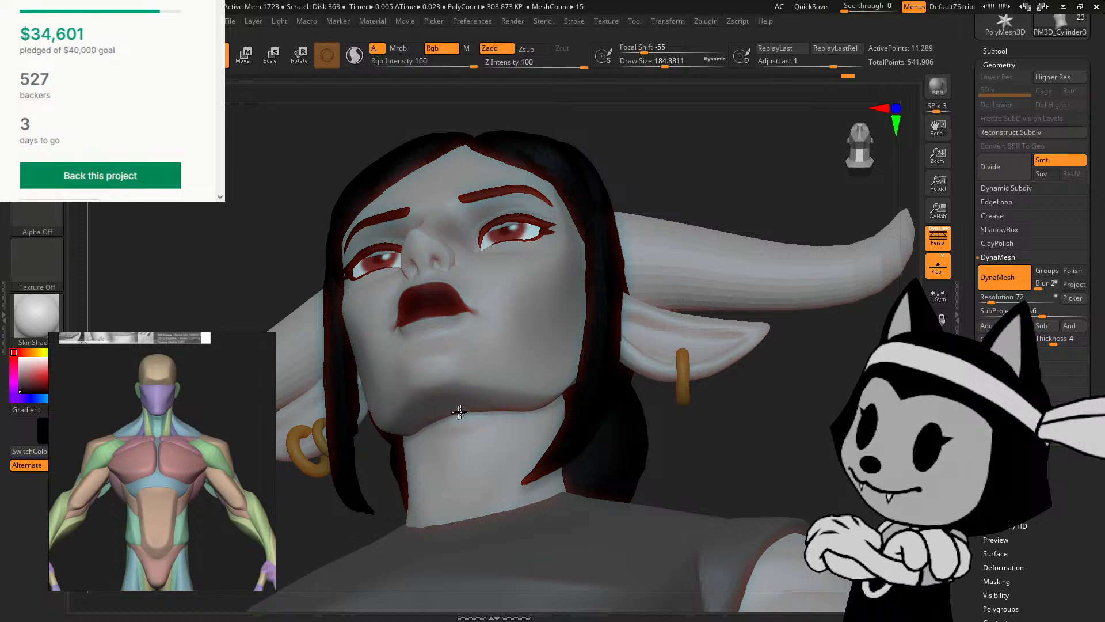
{"action": "mouse_move", "coordinate": [769, 388]}
{"action": "left_mouse_down"}
{"action": "mouse_move", "coordinate": [695, 427]}
{"action": "mouse_move", "coordinate": [553, 429]}
{"action": "left_mouse_up"}
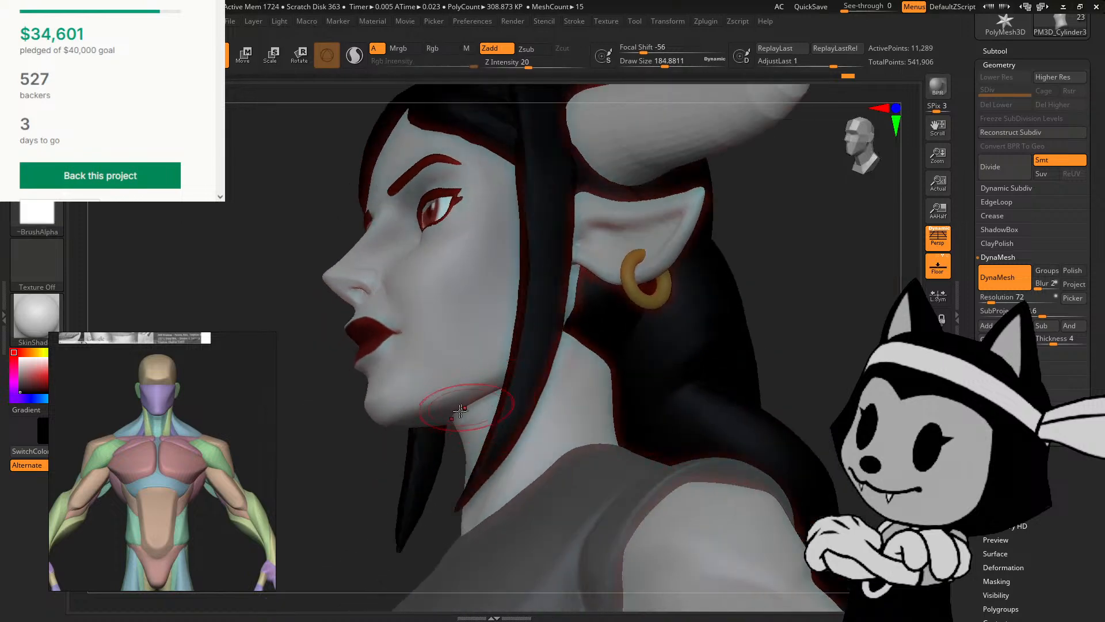
{"action": "left_click_drag", "start_coordinate": [459, 408], "coordinate": [454, 428], "text": "shift"}
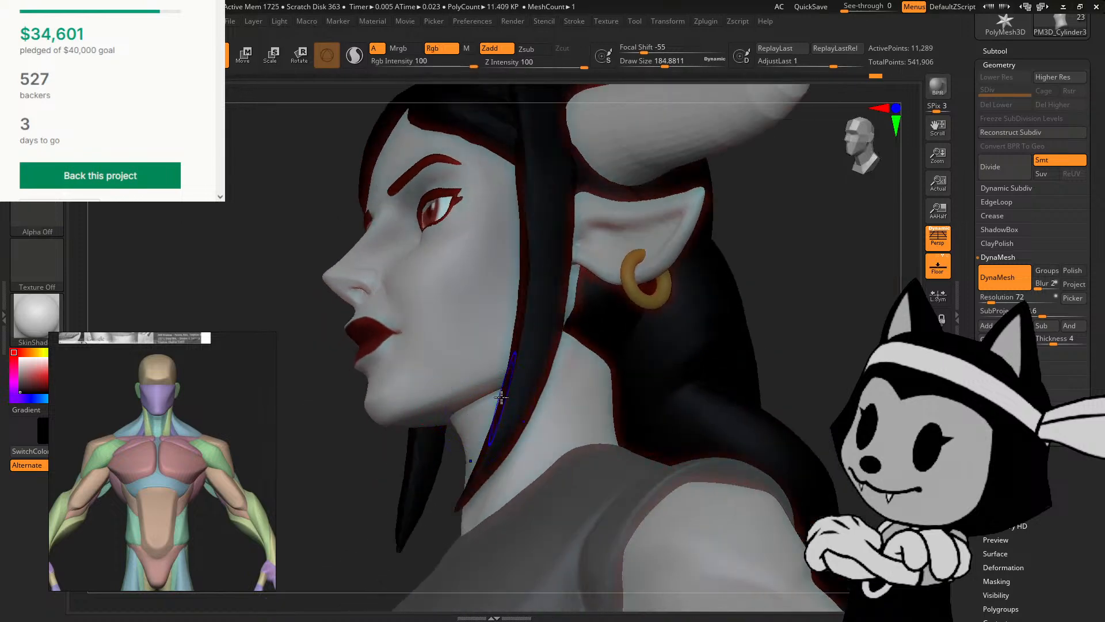
{"action": "left_click_drag", "start_coordinate": [795, 296], "coordinate": [856, 338]}
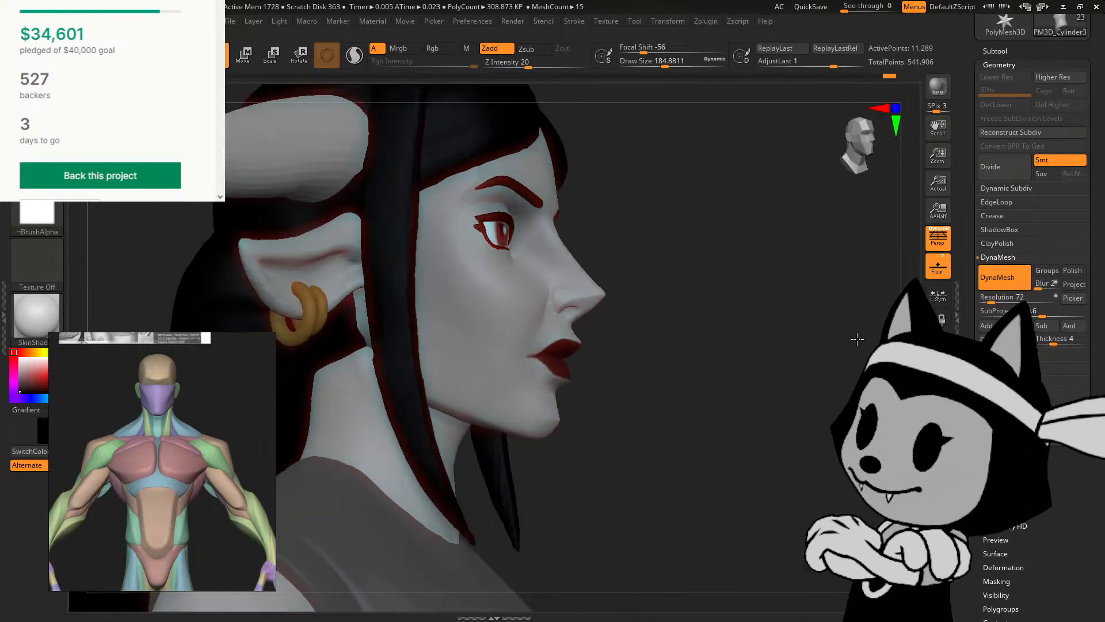
Step: Open the subtool list and make the shirt the active subtool
{"action": "left_click_drag", "start_coordinate": [809, 438], "coordinate": [773, 107], "text": "alt"}
{"action": "left_click", "coordinate": [996, 52]}
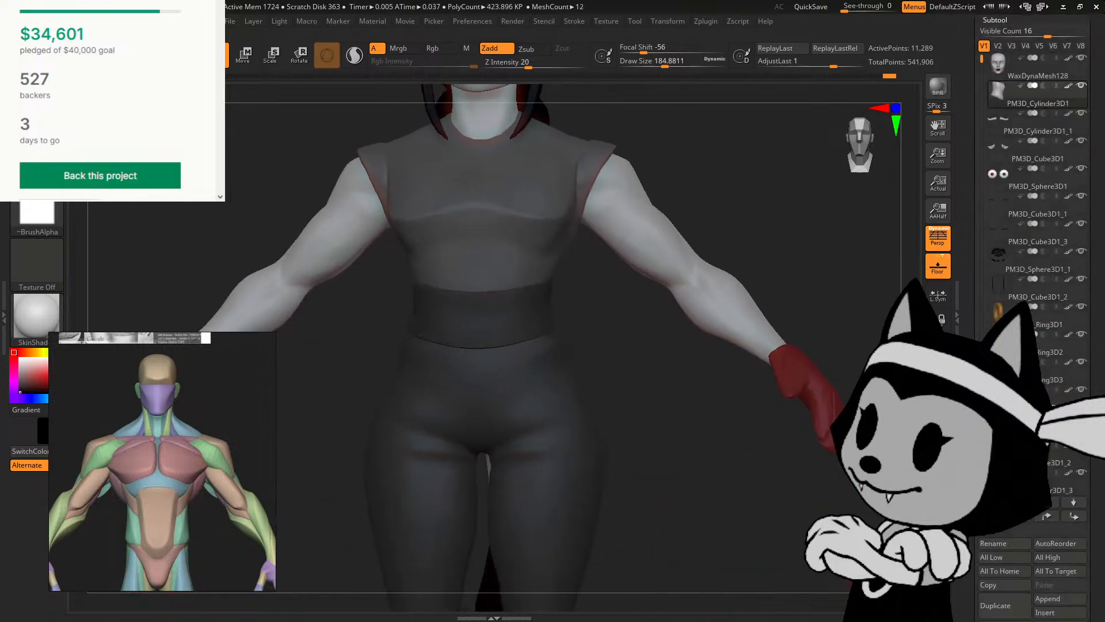
{"action": "left_click_drag", "start_coordinate": [714, 426], "coordinate": [717, 293], "text": "alt"}
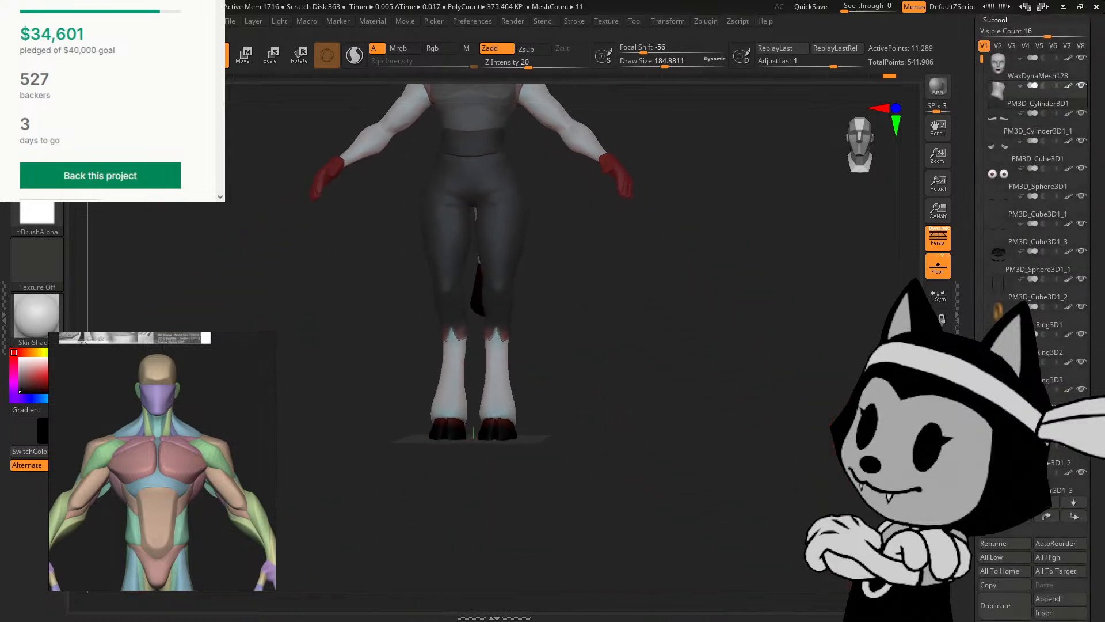
{"action": "left_click_drag", "start_coordinate": [711, 227], "coordinate": [666, 284], "text": "alt"}
{"action": "left_click", "coordinate": [551, 272], "text": "alt"}
{"action": "key", "text": "f"}
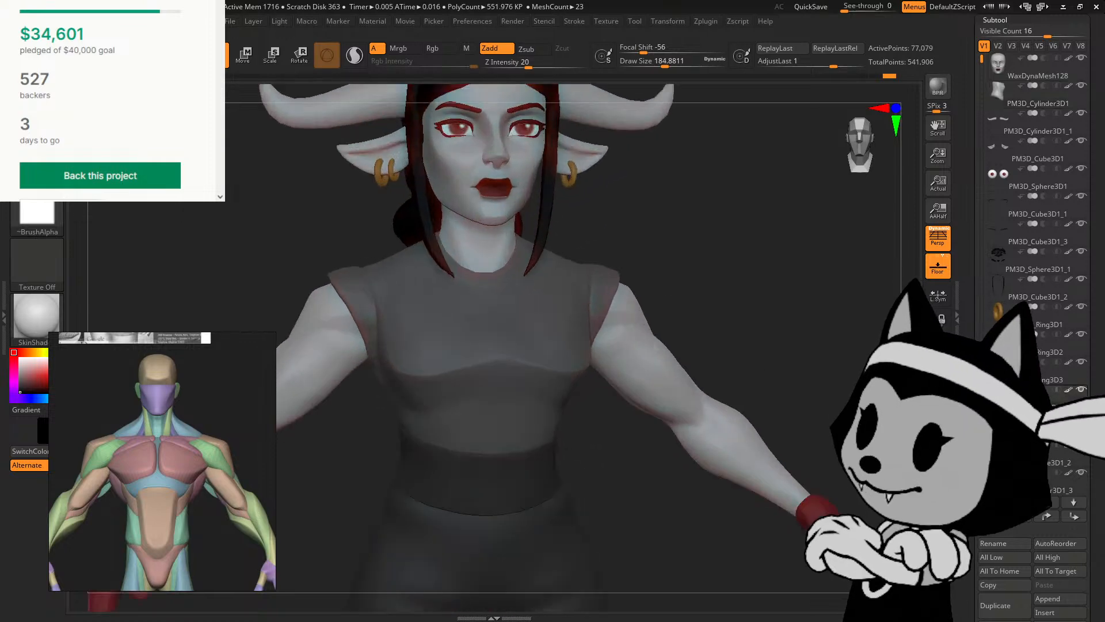
Step: Build up the shirt's midriff below the chest with the ClayBuildup brush and smooth the strokes
{"action": "mouse_move", "coordinate": [768, 270]}
{"action": "left_mouse_down", "text": "alt"}
{"action": "mouse_move", "coordinate": [777, 293]}
{"action": "mouse_move", "coordinate": [817, 298]}
{"action": "left_mouse_up", "text": "alt"}
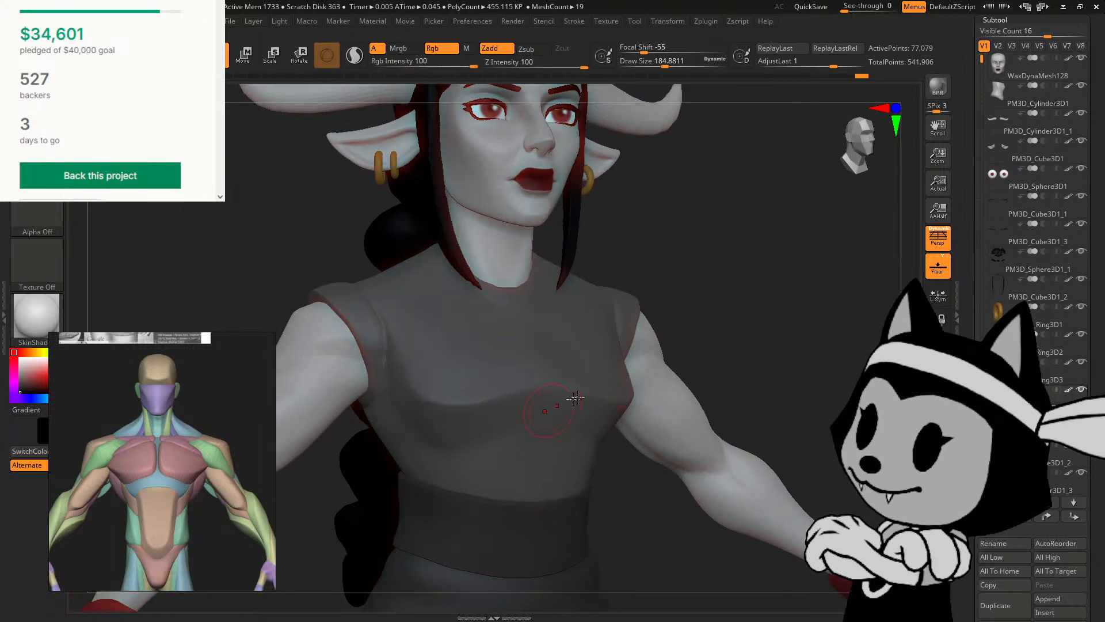
{"action": "key", "text": "b"}
{"action": "key", "text": "c"}
{"action": "key", "text": "b"}
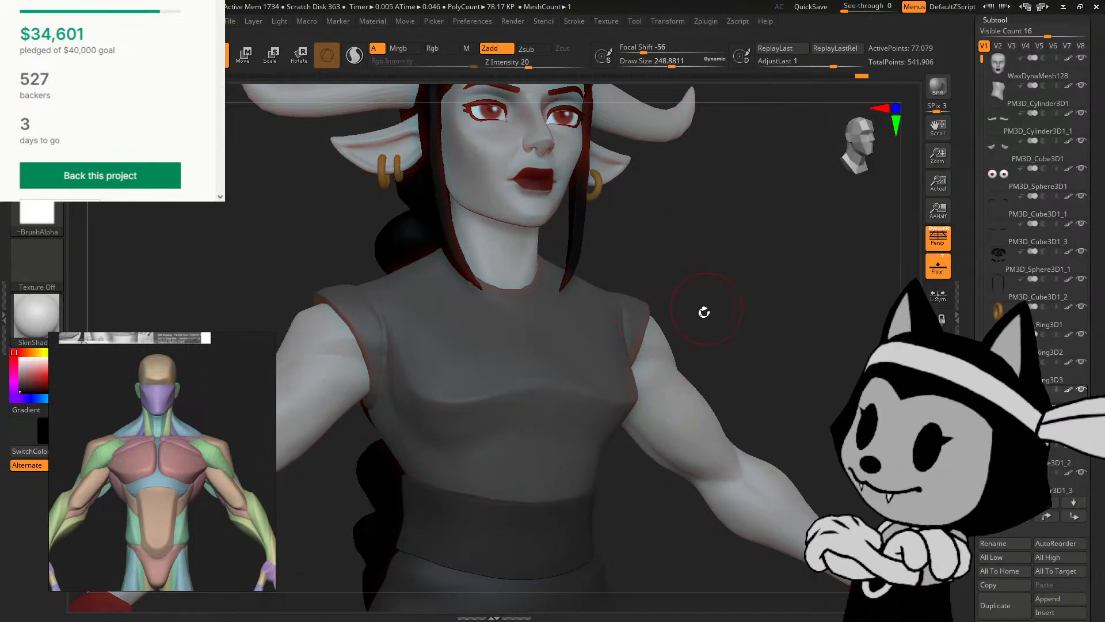
{"action": "mouse_move", "coordinate": [703, 313]}
{"action": "left_mouse_down", "text": "shift"}
{"action": "mouse_move", "coordinate": [514, 467]}
{"action": "mouse_move", "coordinate": [501, 520]}
{"action": "mouse_move", "coordinate": [535, 500]}
{"action": "mouse_move", "coordinate": [536, 512]}
{"action": "left_mouse_up", "text": "shift"}
{"action": "mouse_move", "coordinate": [726, 352]}
{"action": "left_mouse_down"}
{"action": "mouse_move", "coordinate": [792, 348]}
{"action": "mouse_move", "coordinate": [725, 360]}
{"action": "left_mouse_up"}
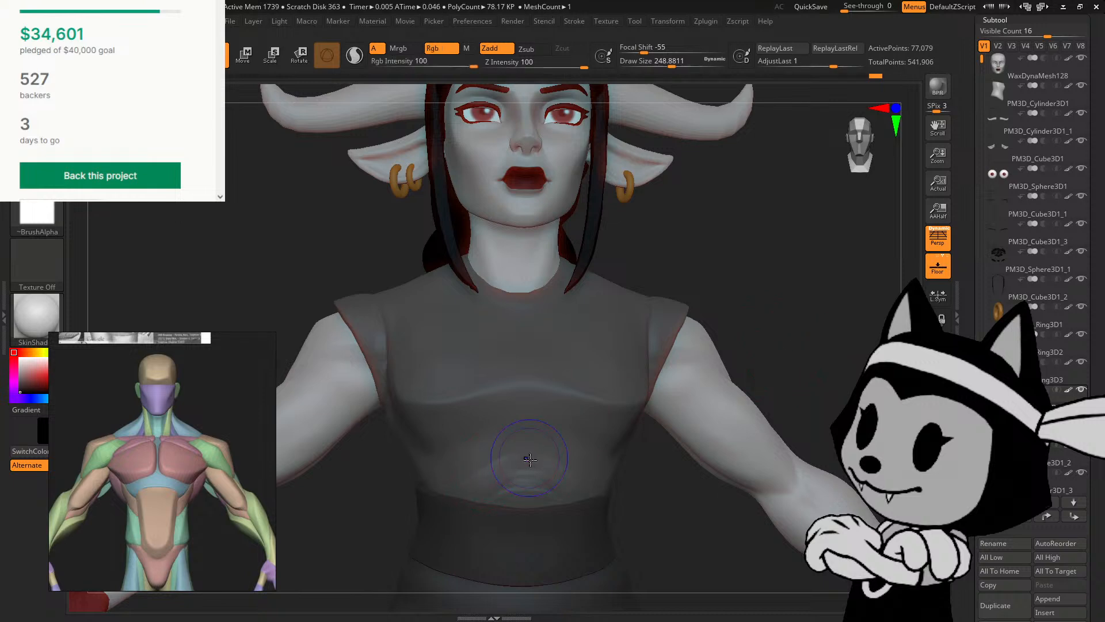
{"action": "mouse_move", "coordinate": [529, 460]}
{"action": "left_mouse_down", "text": "shift"}
{"action": "mouse_move", "coordinate": [499, 468]}
{"action": "mouse_move", "coordinate": [562, 503]}
{"action": "mouse_move", "coordinate": [495, 513]}
{"action": "mouse_move", "coordinate": [475, 473]}
{"action": "left_mouse_up", "text": "shift"}
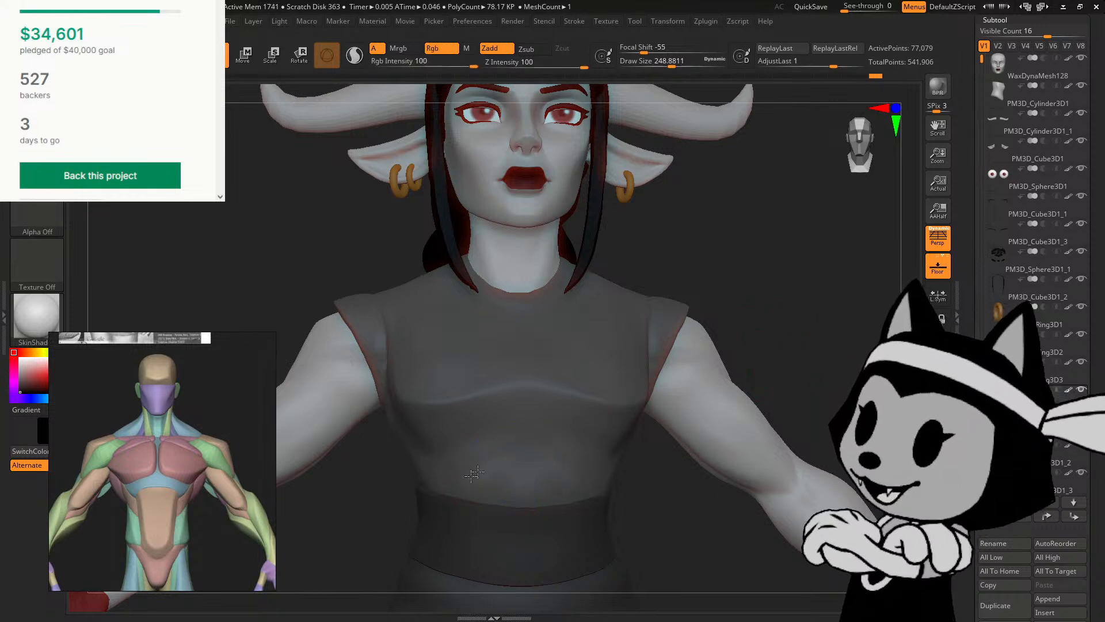
Step: Smooth the shirt's midriff into the top edge of the waistband across the front and both sides
{"action": "left_click_drag", "start_coordinate": [789, 334], "coordinate": [508, 456]}
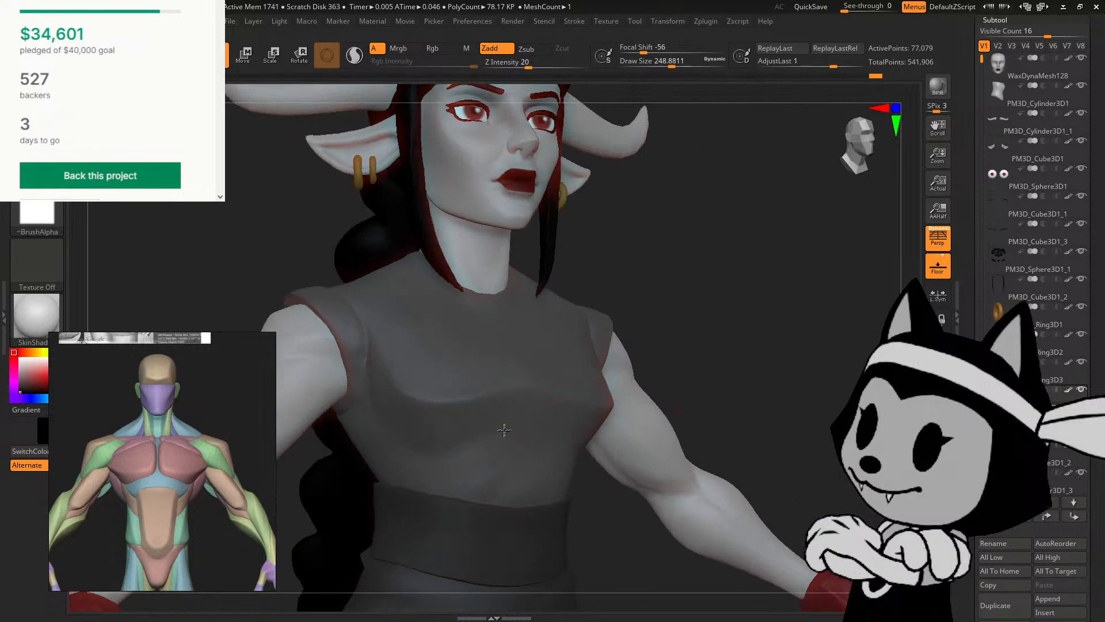
{"action": "left_click_drag", "start_coordinate": [732, 343], "coordinate": [605, 423], "text": "shift"}
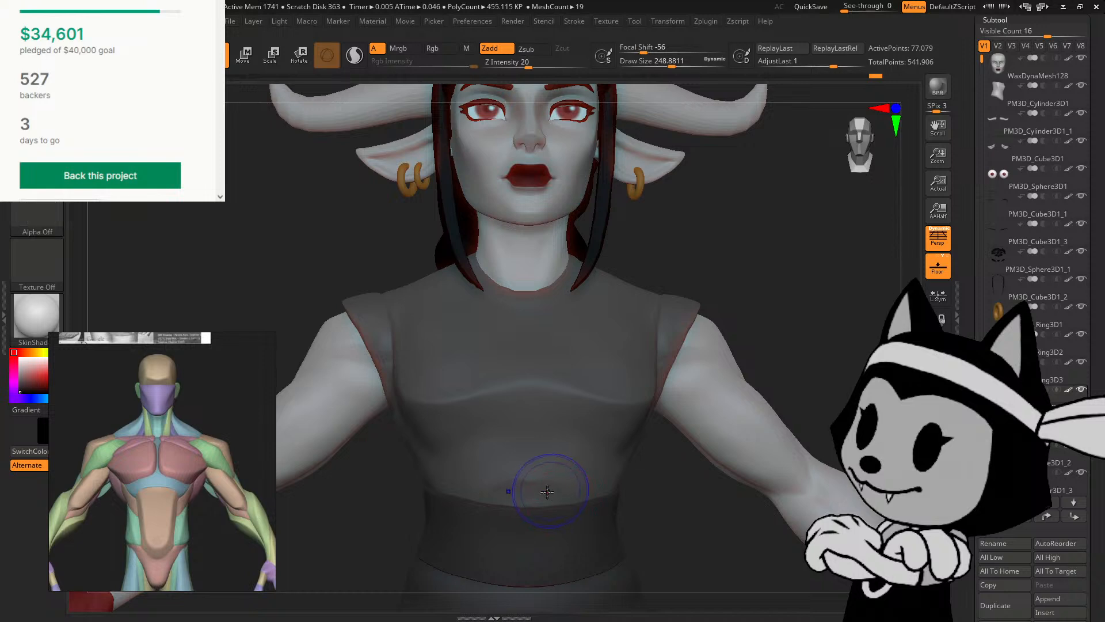
{"action": "left_click_drag", "start_coordinate": [546, 492], "coordinate": [612, 493], "text": "shift"}
{"action": "left_click_drag", "start_coordinate": [754, 380], "coordinate": [806, 365]}
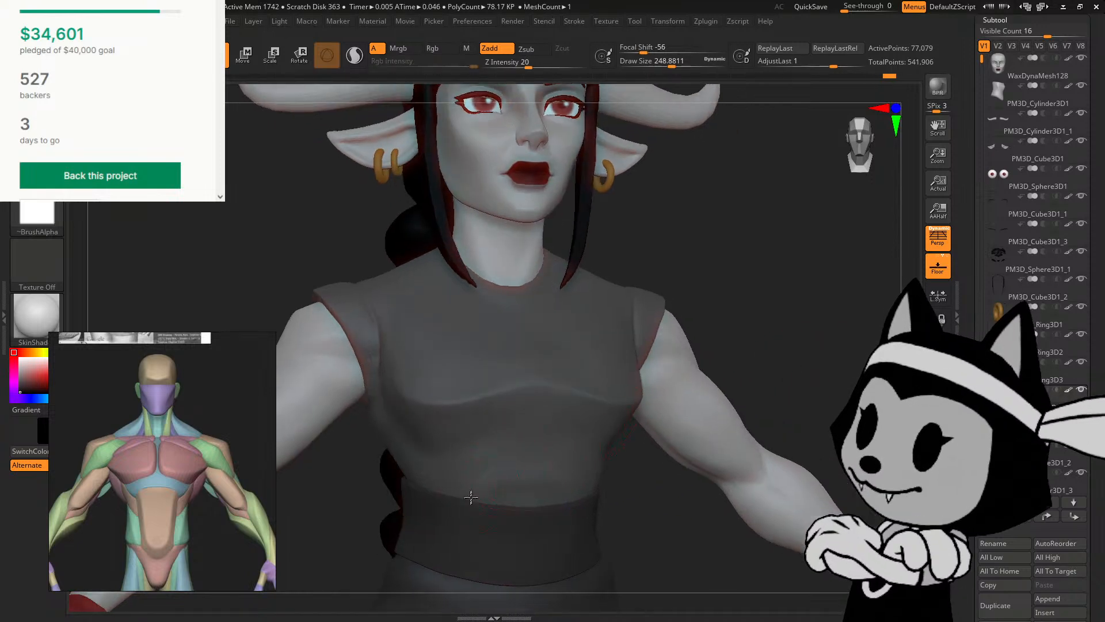
{"action": "mouse_move", "coordinate": [508, 480]}
{"action": "left_mouse_down", "text": "shift"}
{"action": "mouse_move", "coordinate": [491, 473]}
{"action": "mouse_move", "coordinate": [518, 483]}
{"action": "left_mouse_up", "text": "shift"}
{"action": "left_click_drag", "start_coordinate": [777, 321], "coordinate": [656, 356]}
{"action": "left_click_drag", "start_coordinate": [504, 492], "coordinate": [512, 489], "text": "shift"}
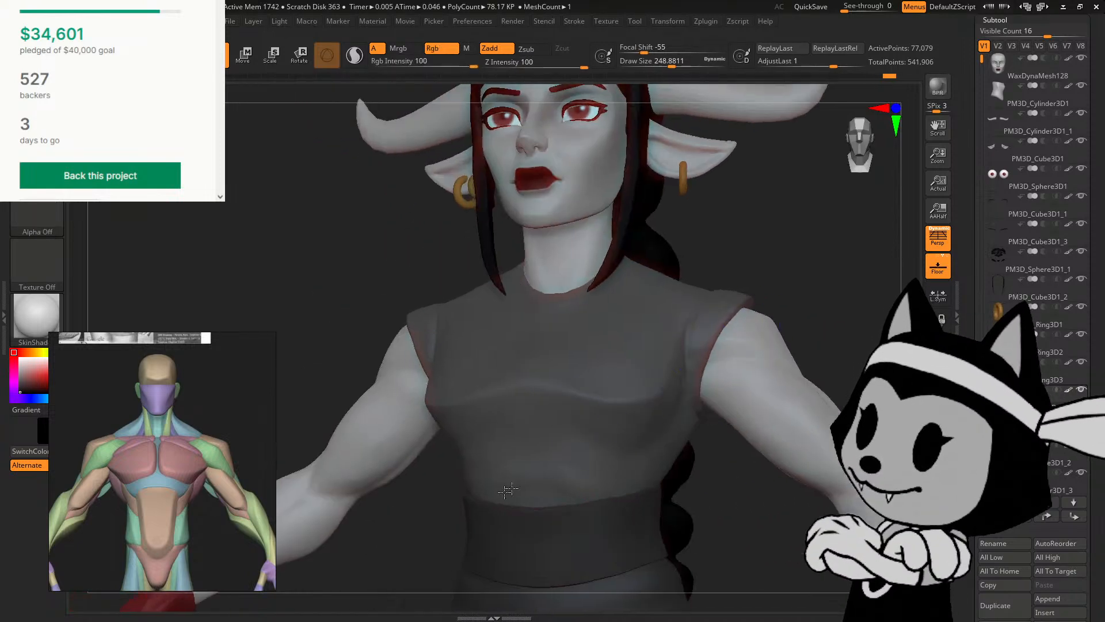
{"action": "mouse_move", "coordinate": [744, 478]}
{"action": "left_mouse_down"}
{"action": "mouse_move", "coordinate": [715, 489]}
{"action": "mouse_move", "coordinate": [746, 496]}
{"action": "left_mouse_up"}
{"action": "mouse_move", "coordinate": [719, 299]}
{"action": "left_mouse_down"}
{"action": "mouse_move", "coordinate": [772, 254]}
{"action": "mouse_move", "coordinate": [745, 249]}
{"action": "left_mouse_up"}
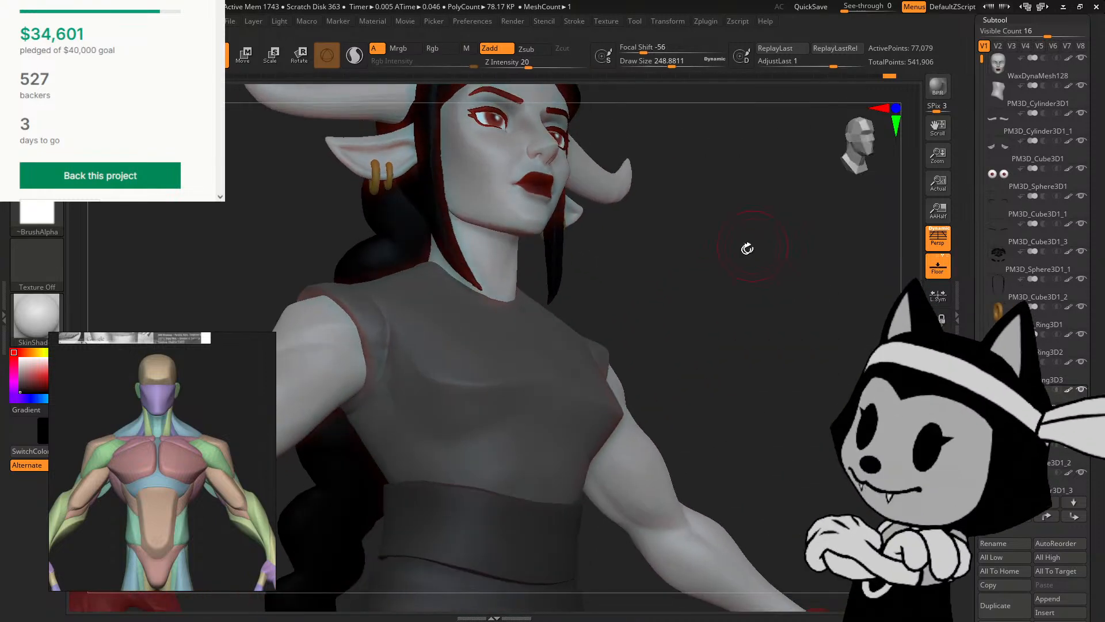
Step: Smooth and refine the shirt's side below the armpit and under the chest from several angles
{"action": "left_click_drag", "start_coordinate": [650, 269], "coordinate": [791, 276]}
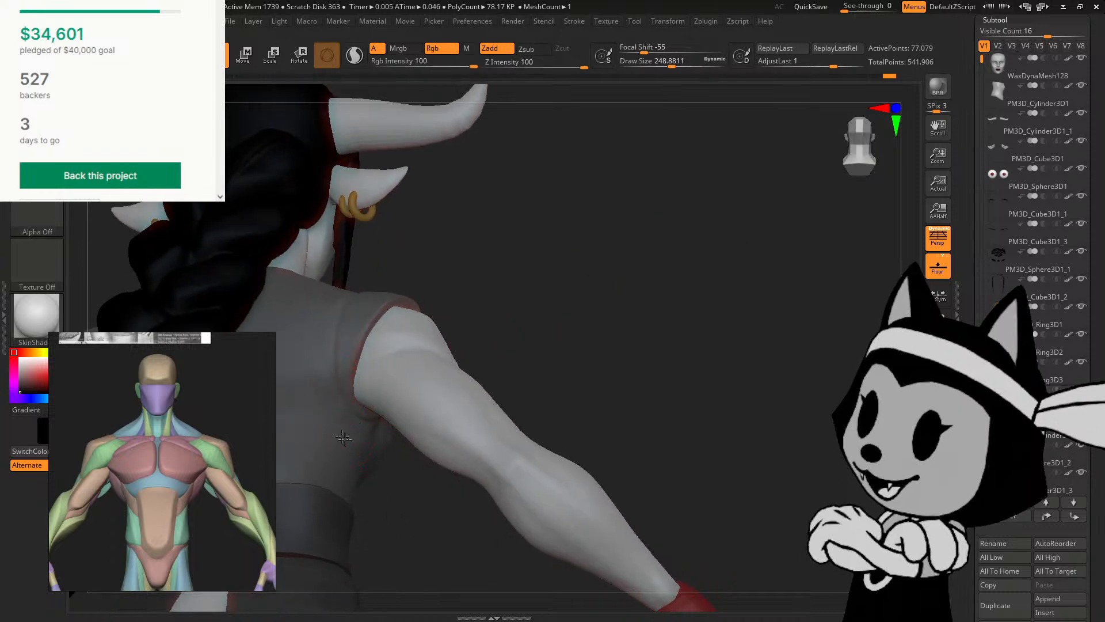
{"action": "left_click_drag", "start_coordinate": [434, 503], "coordinate": [368, 380]}
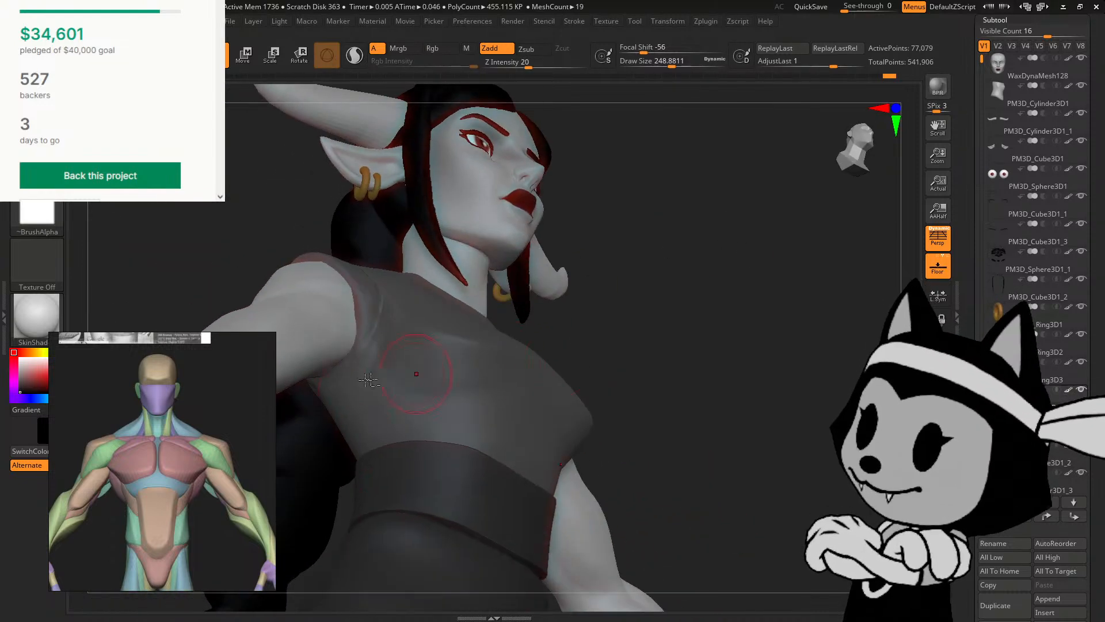
{"action": "mouse_move", "coordinate": [668, 331]}
{"action": "left_mouse_down"}
{"action": "mouse_move", "coordinate": [617, 343]}
{"action": "mouse_move", "coordinate": [602, 383]}
{"action": "mouse_move", "coordinate": [606, 370]}
{"action": "mouse_move", "coordinate": [361, 388]}
{"action": "left_mouse_up"}
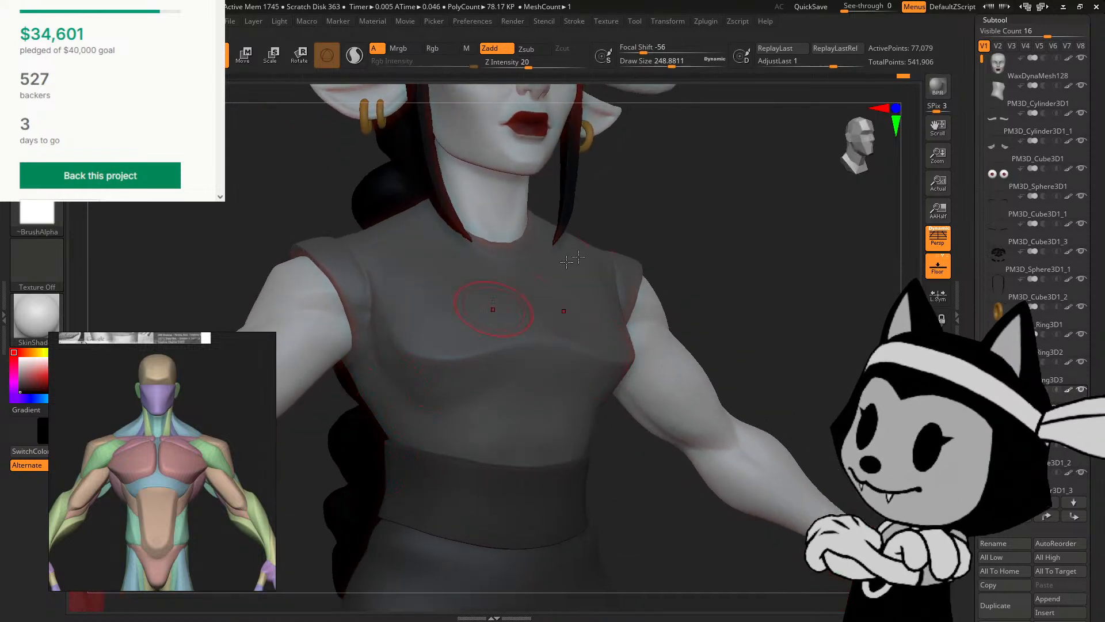
{"action": "left_click_drag", "start_coordinate": [567, 261], "coordinate": [441, 328]}
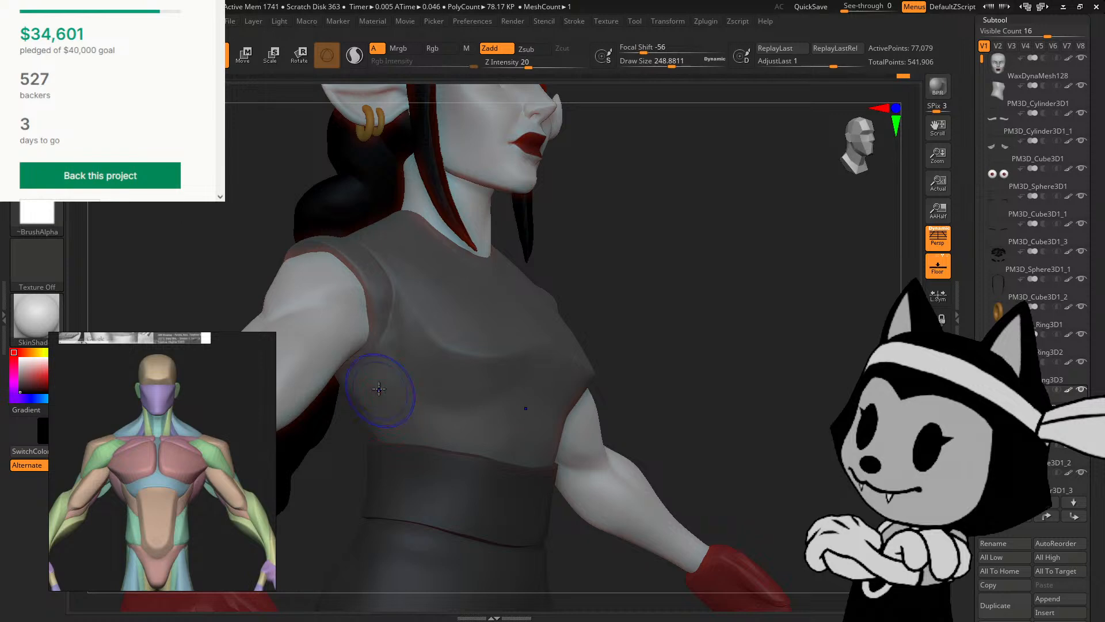
{"action": "mouse_move", "coordinate": [661, 296]}
{"action": "left_mouse_down"}
{"action": "mouse_move", "coordinate": [641, 300]}
{"action": "mouse_move", "coordinate": [645, 265]}
{"action": "mouse_move", "coordinate": [694, 246]}
{"action": "mouse_move", "coordinate": [713, 253]}
{"action": "mouse_move", "coordinate": [676, 259]}
{"action": "mouse_move", "coordinate": [683, 276]}
{"action": "mouse_move", "coordinate": [703, 269]}
{"action": "mouse_move", "coordinate": [704, 379]}
{"action": "left_mouse_up"}
{"action": "mouse_move", "coordinate": [765, 245]}
{"action": "left_mouse_down"}
{"action": "mouse_move", "coordinate": [752, 316]}
{"action": "mouse_move", "coordinate": [730, 211]}
{"action": "left_mouse_up"}
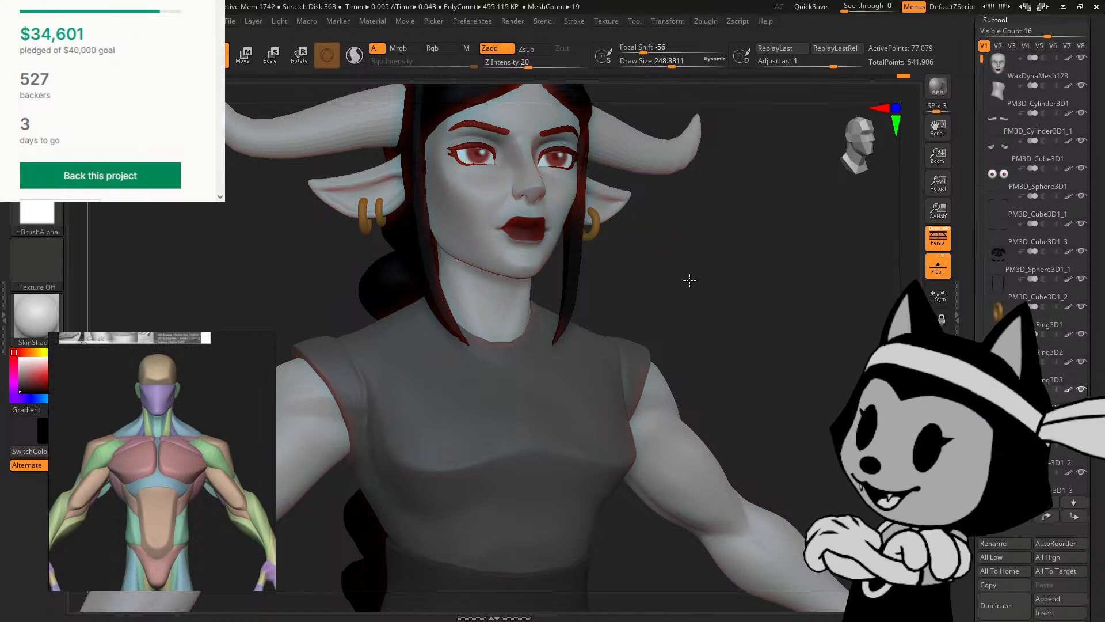
Step: Smooth the outer chest of the shirt beside the armhole and check the figure from the front
{"action": "mouse_move", "coordinate": [688, 279]}
{"action": "left_mouse_down"}
{"action": "mouse_move", "coordinate": [653, 277]}
{"action": "mouse_move", "coordinate": [685, 270]}
{"action": "left_mouse_up"}
{"action": "mouse_move", "coordinate": [672, 327]}
{"action": "left_mouse_down", "text": "alt"}
{"action": "mouse_move", "coordinate": [697, 265]}
{"action": "mouse_move", "coordinate": [632, 266]}
{"action": "left_mouse_up", "text": "alt"}
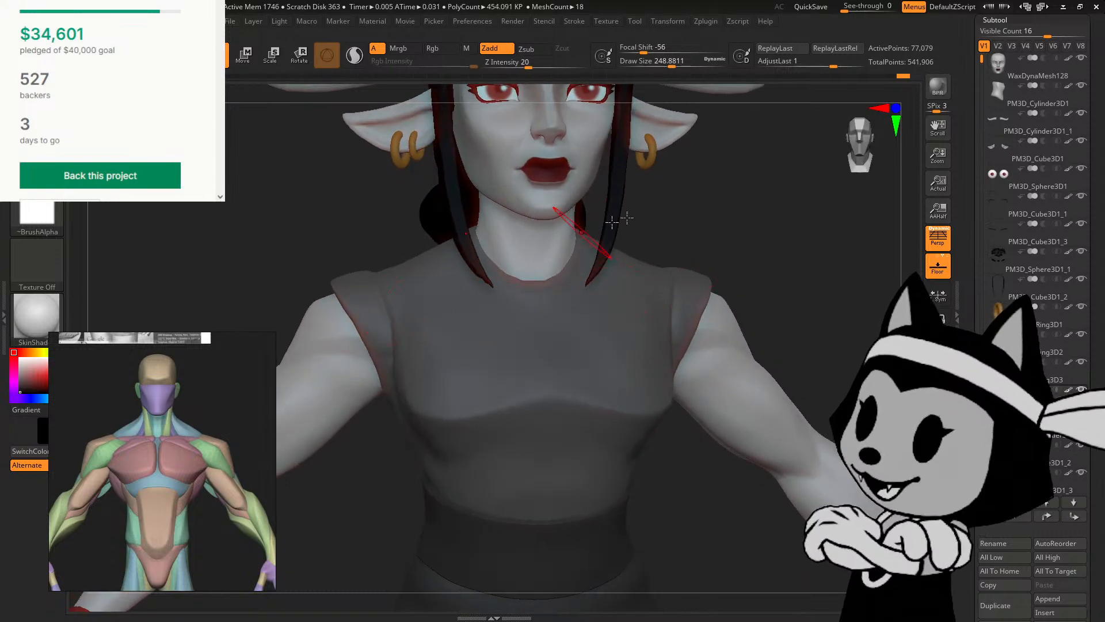
{"action": "mouse_move", "coordinate": [728, 245]}
{"action": "left_mouse_down", "text": "alt"}
{"action": "mouse_move", "coordinate": [786, 286]}
{"action": "mouse_move", "coordinate": [763, 279]}
{"action": "mouse_move", "coordinate": [748, 302]}
{"action": "left_mouse_up", "text": "alt"}
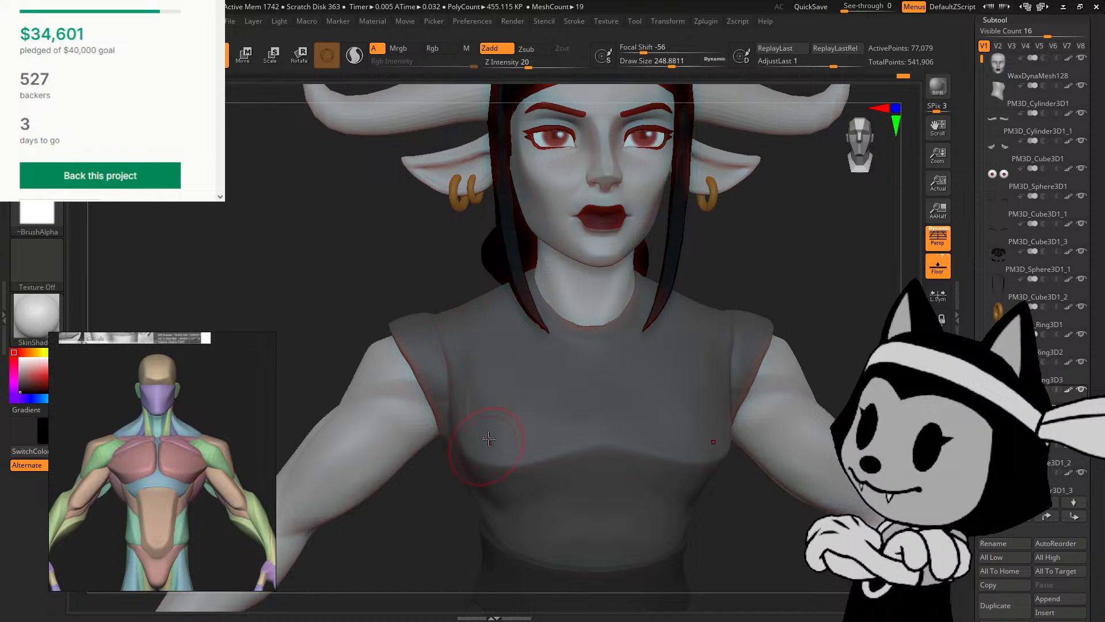
{"action": "left_click_drag", "start_coordinate": [464, 377], "coordinate": [470, 406], "text": "shift"}
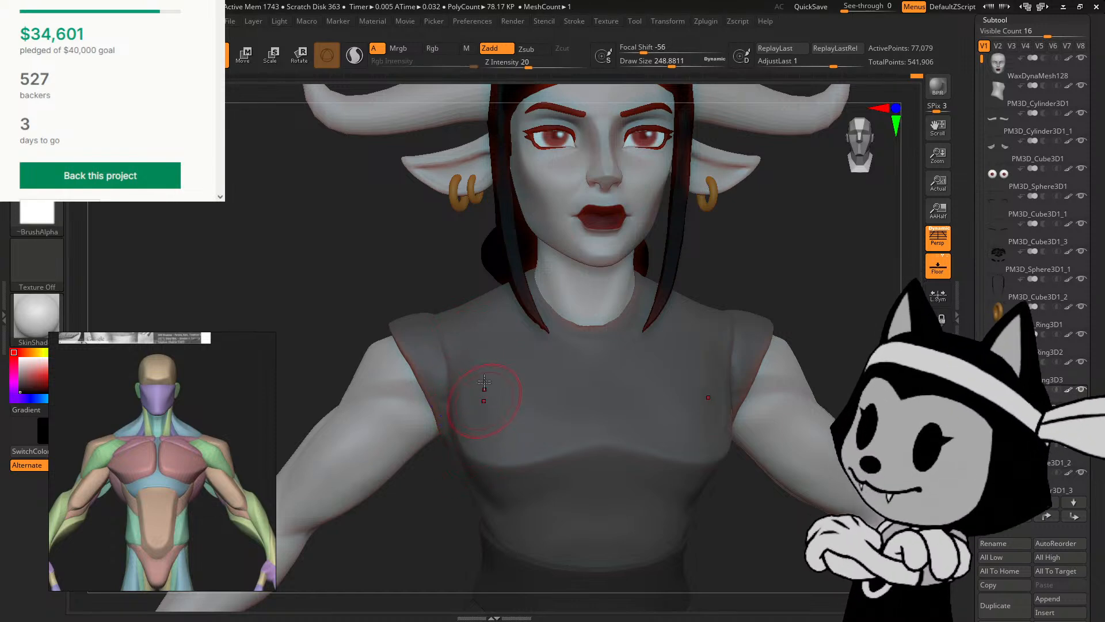
{"action": "key", "text": "f"}
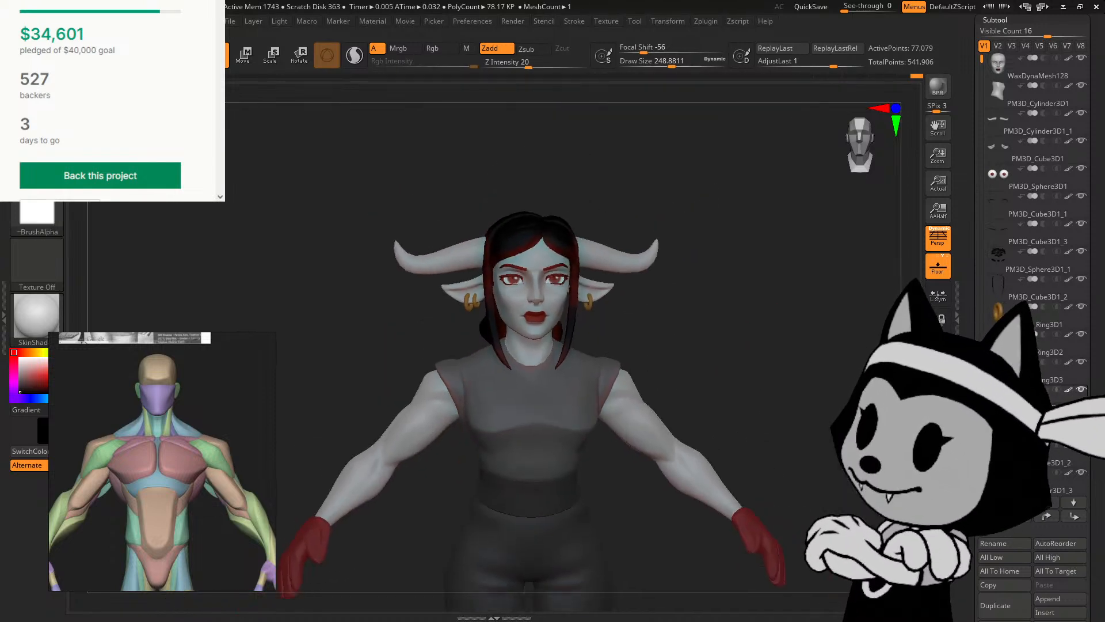
{"action": "mouse_move", "coordinate": [828, 351]}
{"action": "left_mouse_down", "text": "alt"}
{"action": "mouse_move", "coordinate": [846, 385]}
{"action": "mouse_move", "coordinate": [821, 390]}
{"action": "mouse_move", "coordinate": [863, 387]}
{"action": "mouse_move", "coordinate": [841, 387]}
{"action": "left_mouse_up", "text": "alt"}
{"action": "left_click_drag", "start_coordinate": [735, 365], "coordinate": [534, 410]}
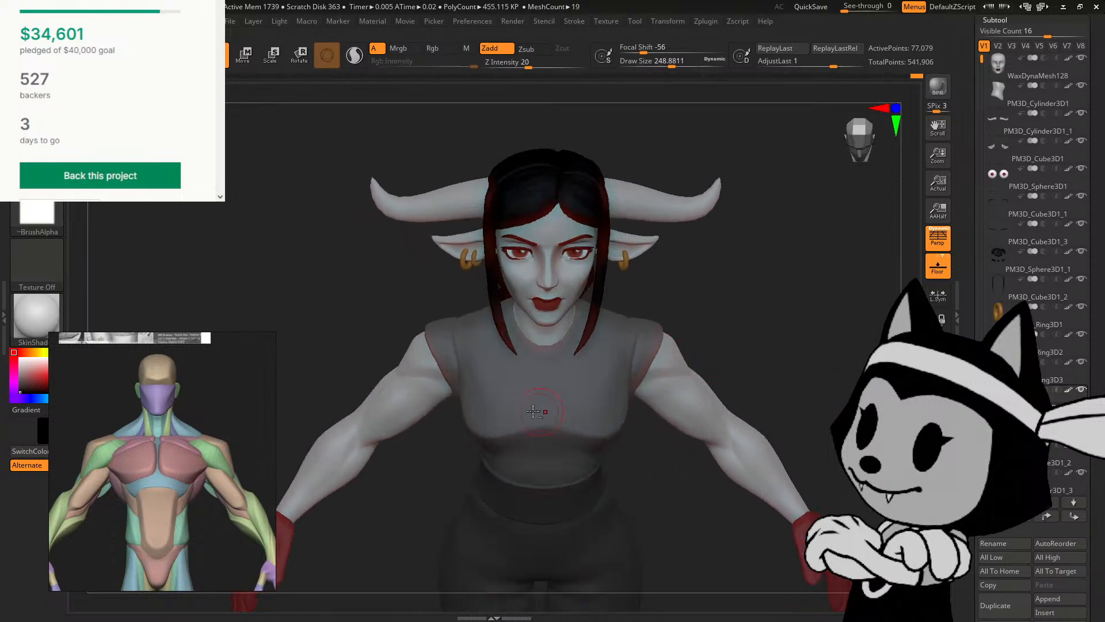
Step: Try another stroke on the shirt's outer chest near the armhole and undo it
{"action": "key", "text": "ctrl+z"}
{"action": "key", "text": "shift"}
{"action": "left_click_drag", "start_coordinate": [679, 322], "coordinate": [735, 274]}
{"action": "mouse_move", "coordinate": [467, 373]}
{"action": "left_mouse_down"}
{"action": "mouse_move", "coordinate": [493, 391]}
{"action": "mouse_move", "coordinate": [486, 399]}
{"action": "left_mouse_up"}
{"action": "key", "text": "ctrl+z"}
Step: Adjust the shirt's collar around the base of the neck with the Move brush at a draw size of about 469
{"action": "mouse_move", "coordinate": [687, 315]}
{"action": "left_mouse_down"}
{"action": "mouse_move", "coordinate": [648, 311]}
{"action": "mouse_move", "coordinate": [706, 318]}
{"action": "mouse_move", "coordinate": [683, 316]}
{"action": "mouse_move", "coordinate": [713, 305]}
{"action": "mouse_move", "coordinate": [675, 306]}
{"action": "mouse_move", "coordinate": [686, 299]}
{"action": "mouse_move", "coordinate": [711, 369]}
{"action": "mouse_move", "coordinate": [748, 382]}
{"action": "left_mouse_up"}
{"action": "key", "text": "b"}
{"action": "left_click", "coordinate": [813, 404]}
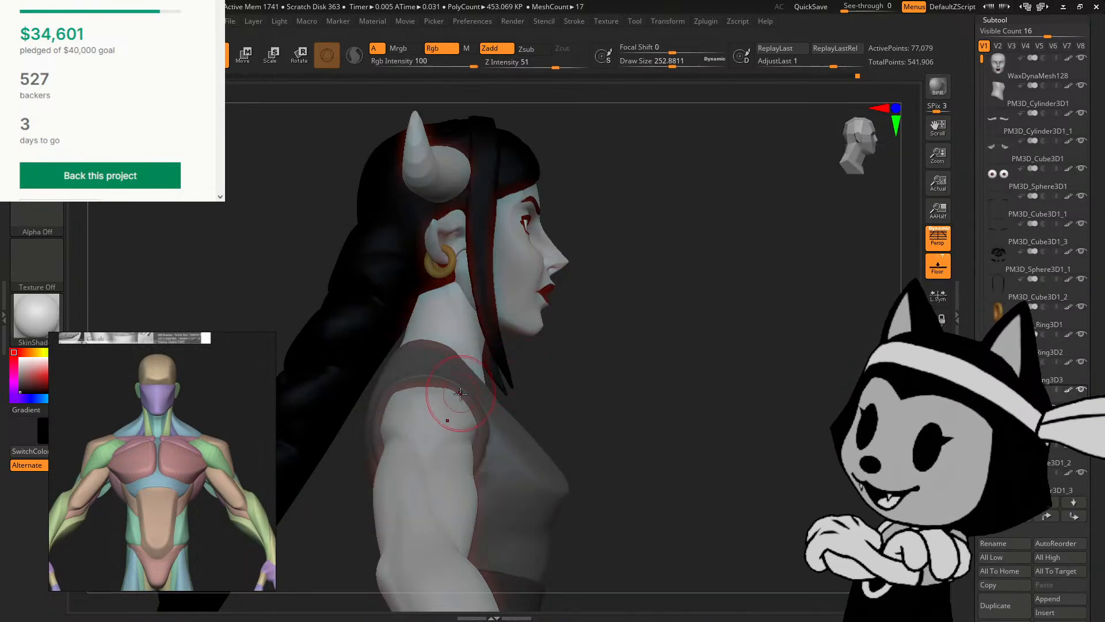
{"action": "left_click_drag", "start_coordinate": [474, 384], "coordinate": [472, 369]}
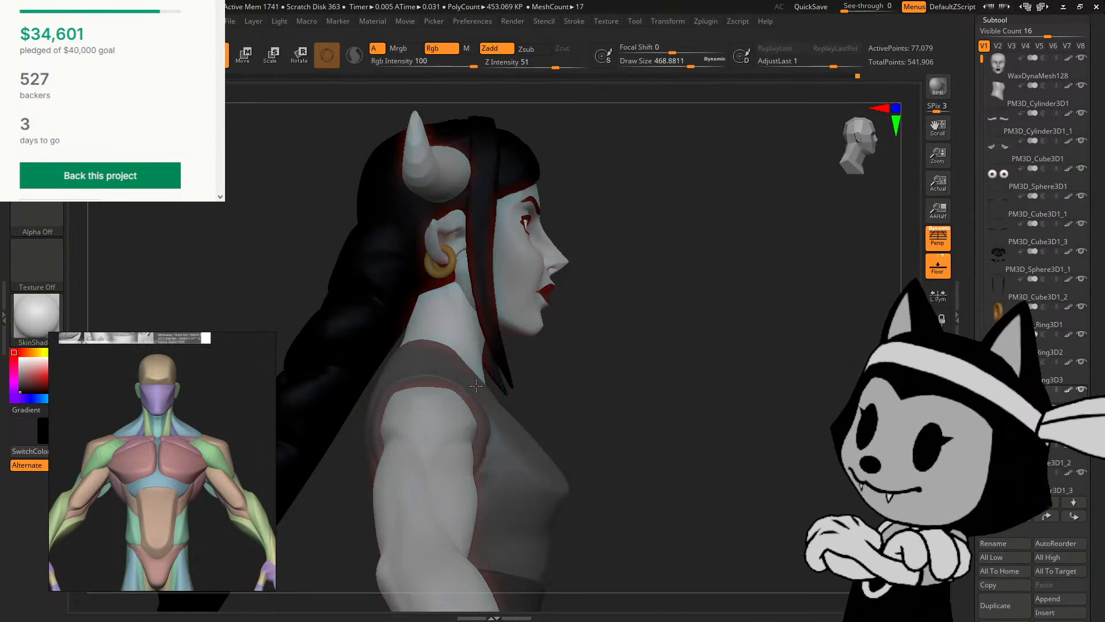
{"action": "key", "text": "bracketright"}
{"action": "key", "text": "bracketright"}
{"action": "key", "text": "bracketright"}
{"action": "key", "text": "bracketright"}
{"action": "mouse_move", "coordinate": [583, 340]}
{"action": "left_mouse_down"}
{"action": "mouse_move", "coordinate": [585, 361]}
{"action": "mouse_move", "coordinate": [641, 345]}
{"action": "mouse_move", "coordinate": [635, 311]}
{"action": "mouse_move", "coordinate": [685, 312]}
{"action": "left_mouse_up"}
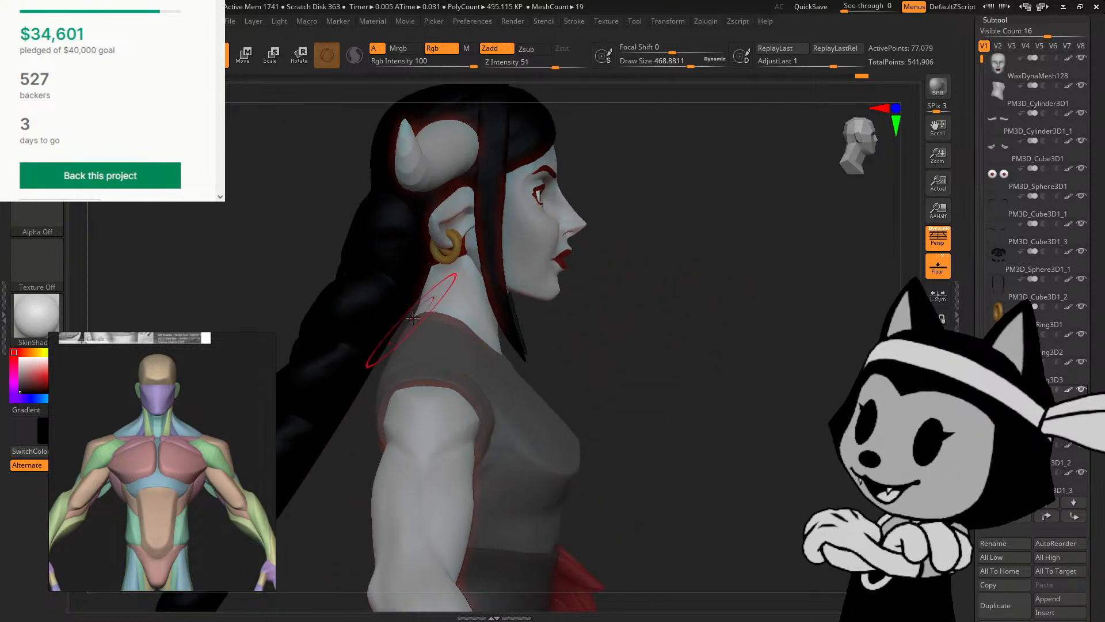
{"action": "left_click_drag", "start_coordinate": [608, 308], "coordinate": [633, 303]}
{"action": "left_click_drag", "start_coordinate": [723, 281], "coordinate": [676, 284]}
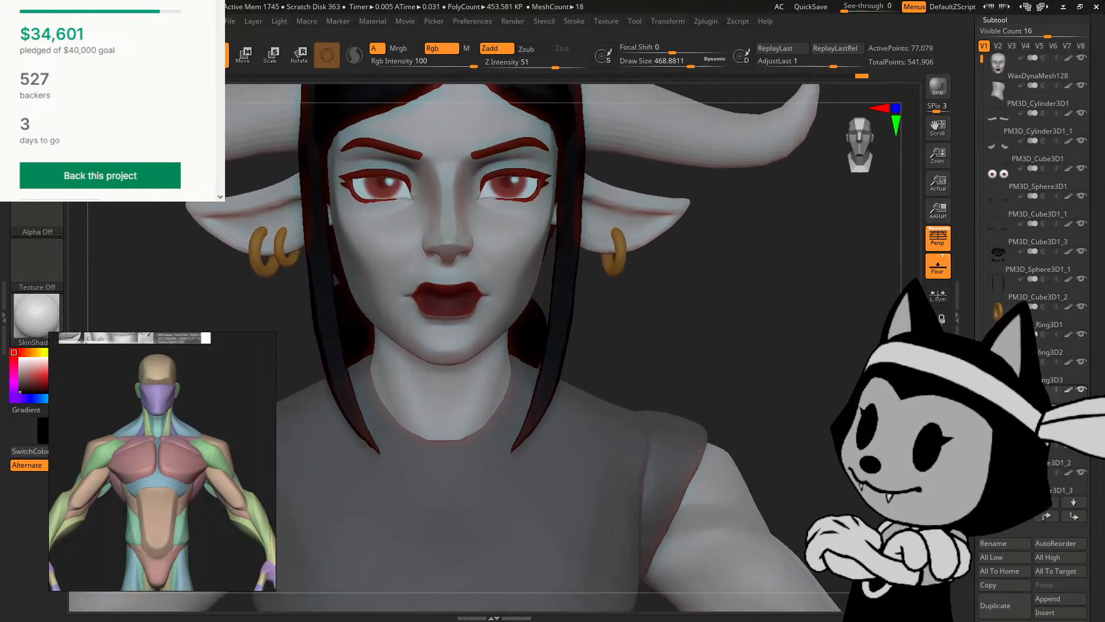
Step: Hide the neck subtool and mask the part of the shirt that lies inside the neckline
{"action": "left_click_drag", "start_coordinate": [664, 365], "coordinate": [654, 370]}
{"action": "mouse_move", "coordinate": [632, 408]}
{"action": "left_mouse_down"}
{"action": "mouse_move", "coordinate": [718, 379]}
{"action": "mouse_move", "coordinate": [875, 552]}
{"action": "left_mouse_up"}
{"action": "left_click", "coordinate": [1066, 104]}
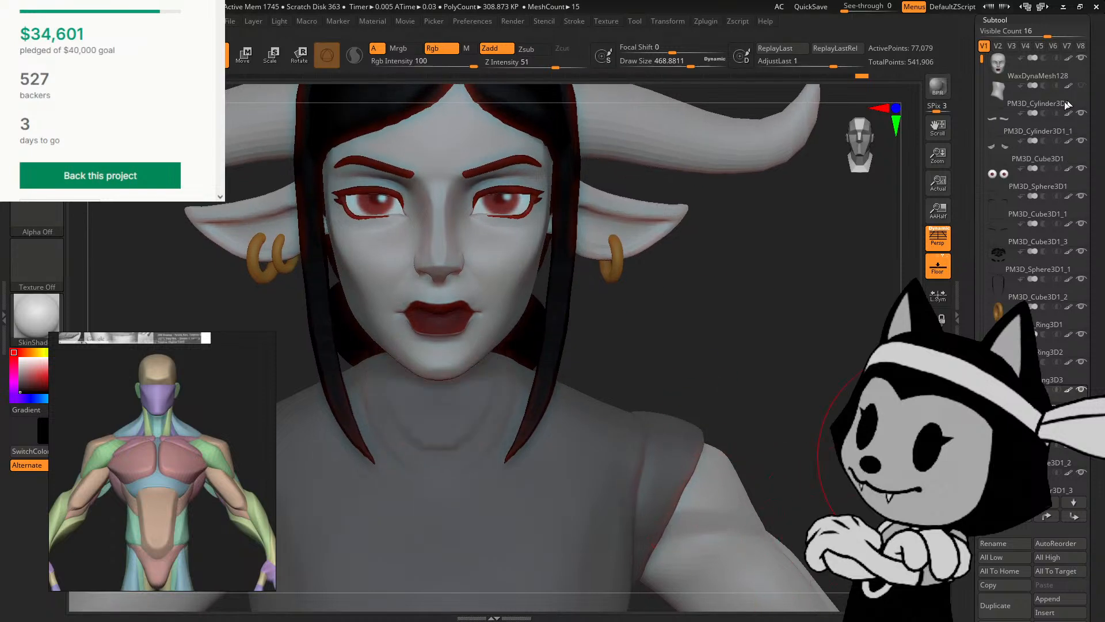
{"action": "left_click_drag", "start_coordinate": [387, 389], "coordinate": [394, 408], "text": "ctrl"}
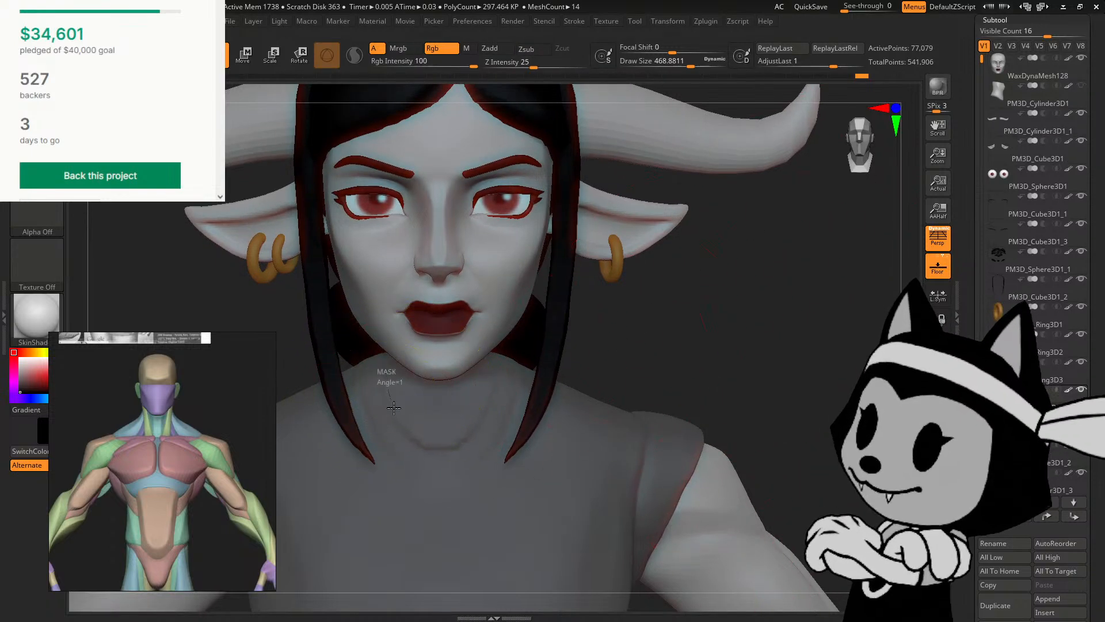
{"action": "left_click_drag", "start_coordinate": [422, 445], "coordinate": [429, 447], "text": "ctrl"}
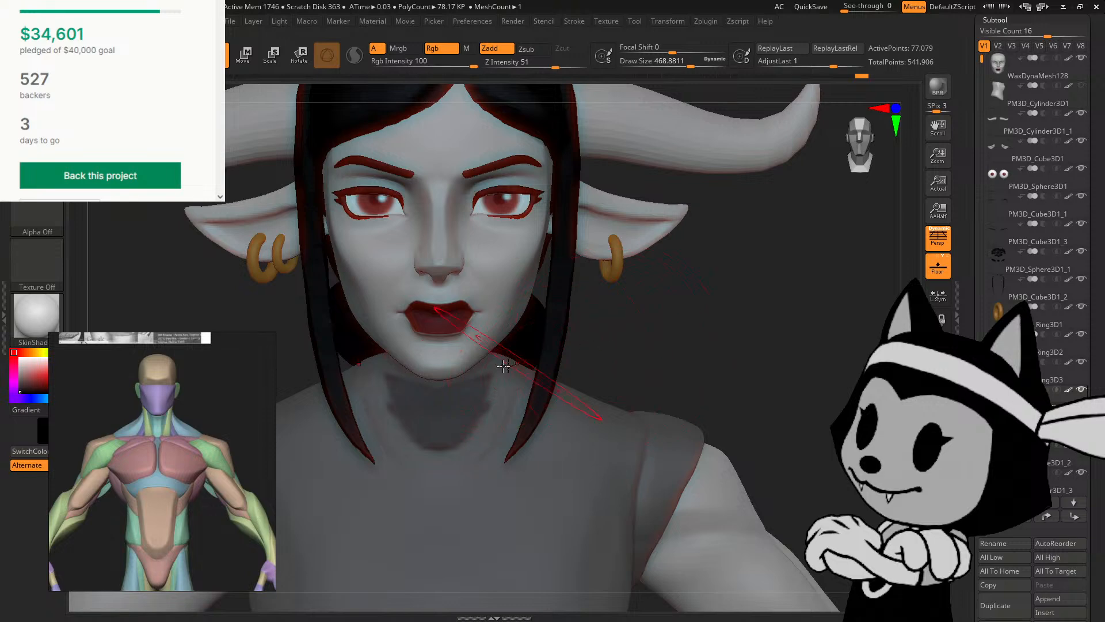
Step: Choose MaskPen as the masking brush and show the neck subtool again
{"action": "key", "text": "b"}
{"action": "key", "text": "m"}
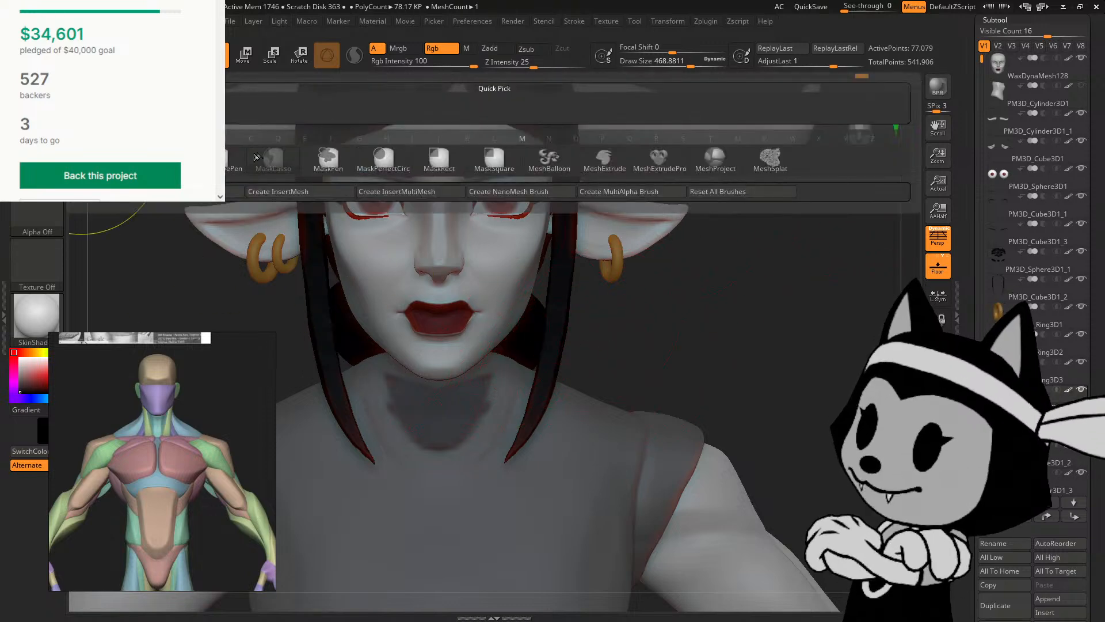
{"action": "left_click", "coordinate": [329, 160], "text": "ctrl"}
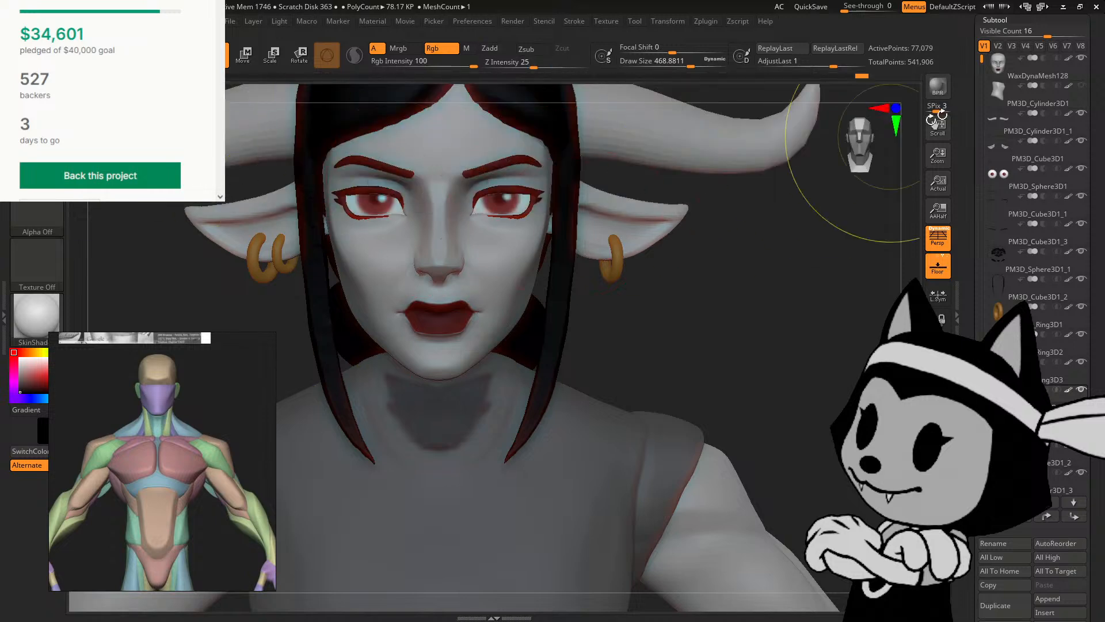
{"action": "left_click", "coordinate": [1081, 85]}
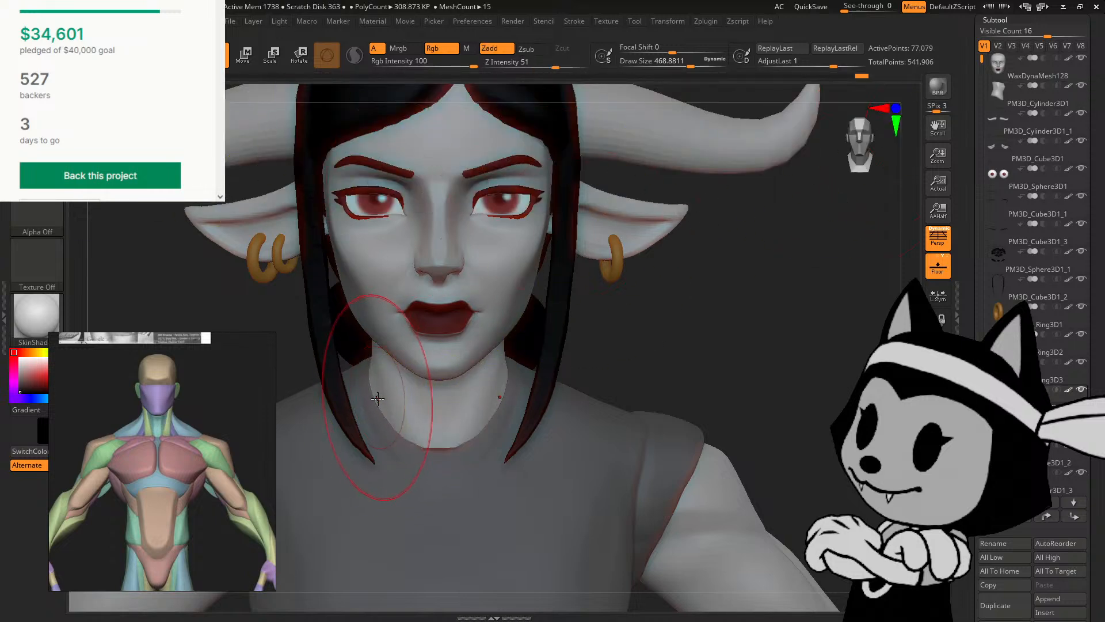
Step: Reduce the draw size to 14 and work along the front neckline of the shirt with a fine mask
{"action": "key", "text": "bracketleft"}
{"action": "key", "text": "bracketleft"}
{"action": "key", "text": "bracketleft"}
{"action": "key", "text": "bracketleft"}
{"action": "key", "text": "bracketleft"}
{"action": "key", "text": "bracketleft"}
{"action": "key", "text": "bracketleft"}
{"action": "key", "text": "bracketleft"}
{"action": "key", "text": "bracketleft"}
{"action": "key", "text": "bracketleft"}
{"action": "key", "text": "bracketleft"}
{"action": "key", "text": "bracketleft"}
{"action": "key", "text": "bracketleft"}
{"action": "key", "text": "bracketleft"}
{"action": "key", "text": "bracketleft"}
{"action": "key", "text": "bracketleft"}
{"action": "key", "text": "bracketleft"}
{"action": "key", "text": "bracketleft"}
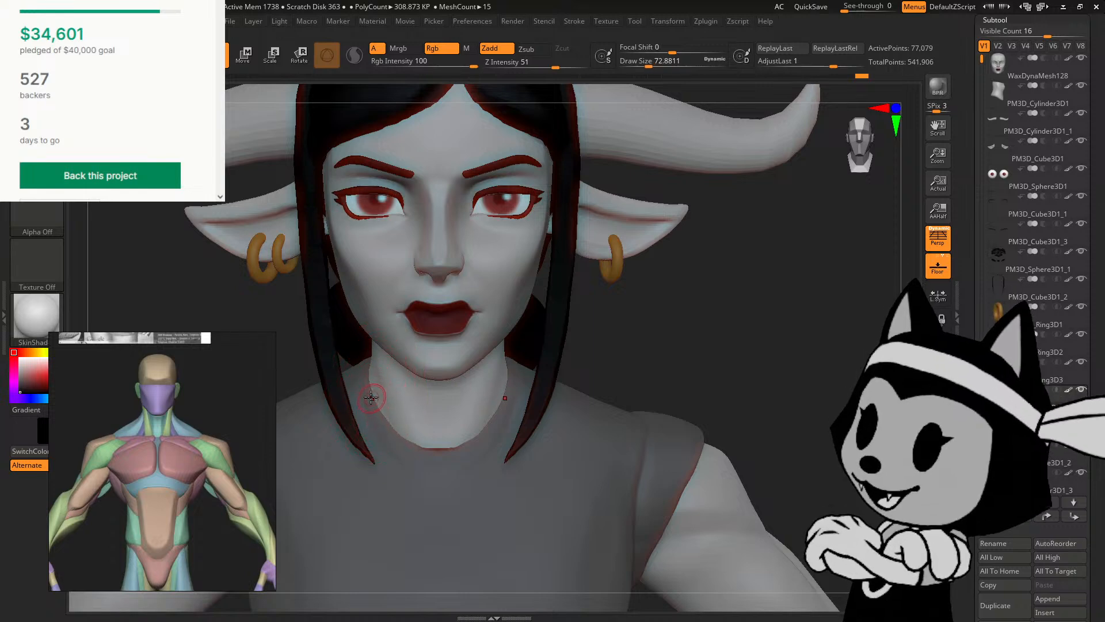
{"action": "left_click_drag", "start_coordinate": [374, 396], "coordinate": [370, 387], "text": "alt"}
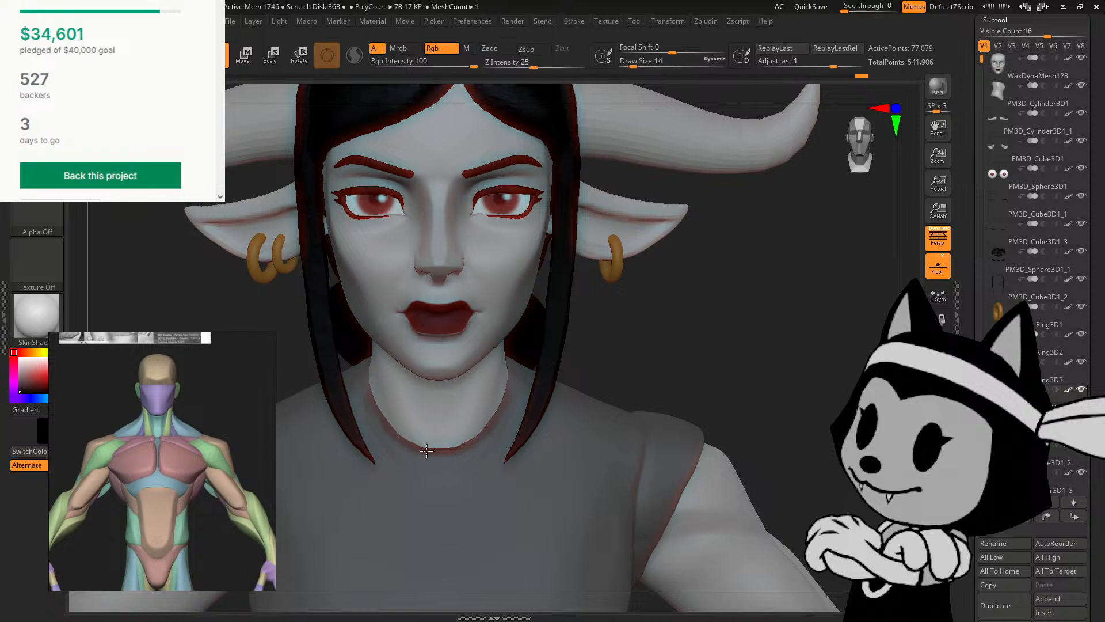
Step: Continue the neckline mask around the sides and back of the neck, raising the draw size to 30
{"action": "left_click_drag", "start_coordinate": [601, 351], "coordinate": [636, 357]}
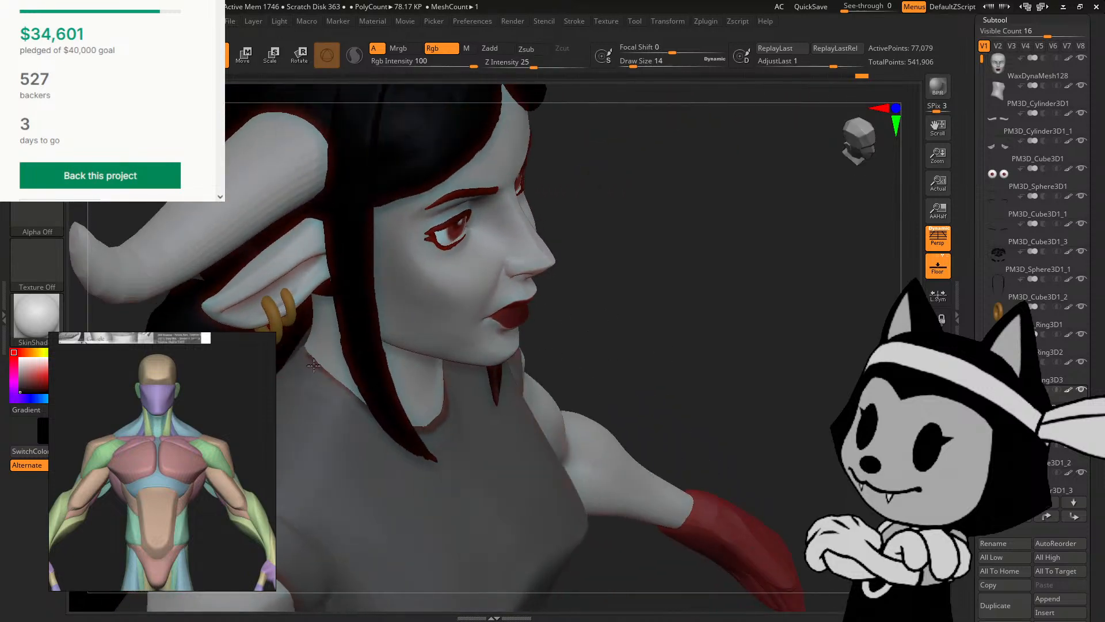
{"action": "left_click_drag", "start_coordinate": [584, 309], "coordinate": [333, 422]}
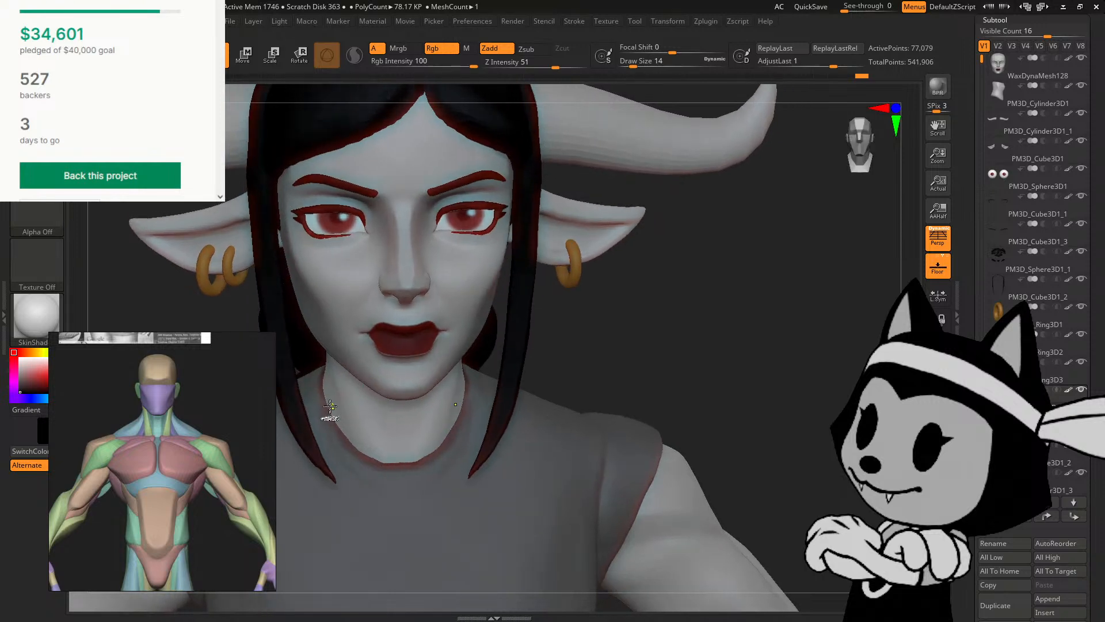
{"action": "left_click", "coordinate": [326, 409], "text": "ctrl"}
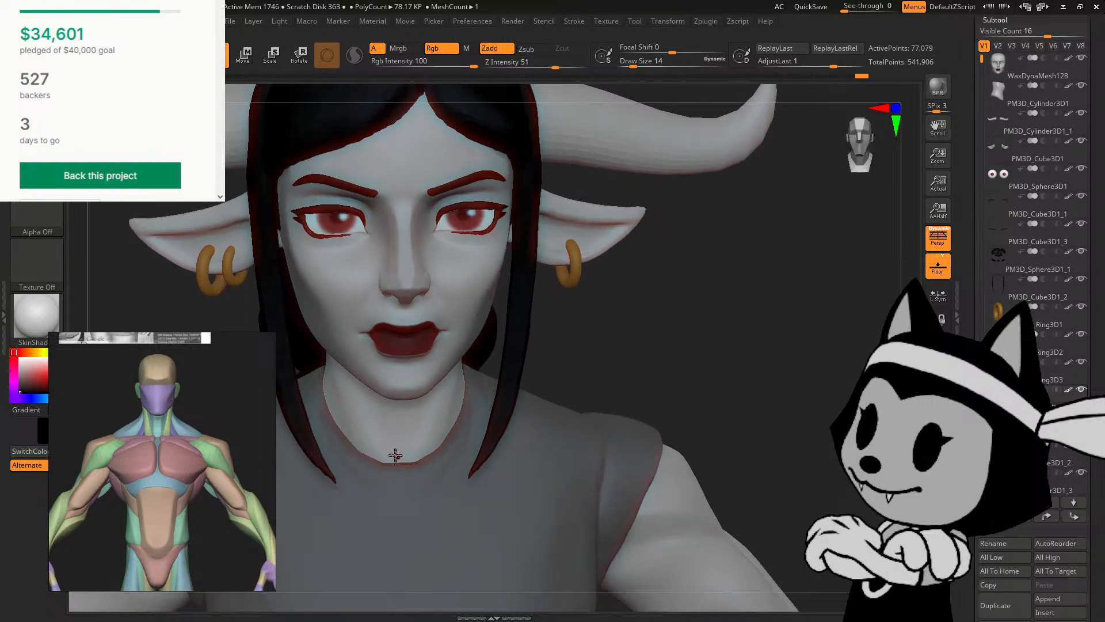
{"action": "key", "text": "ctrl"}
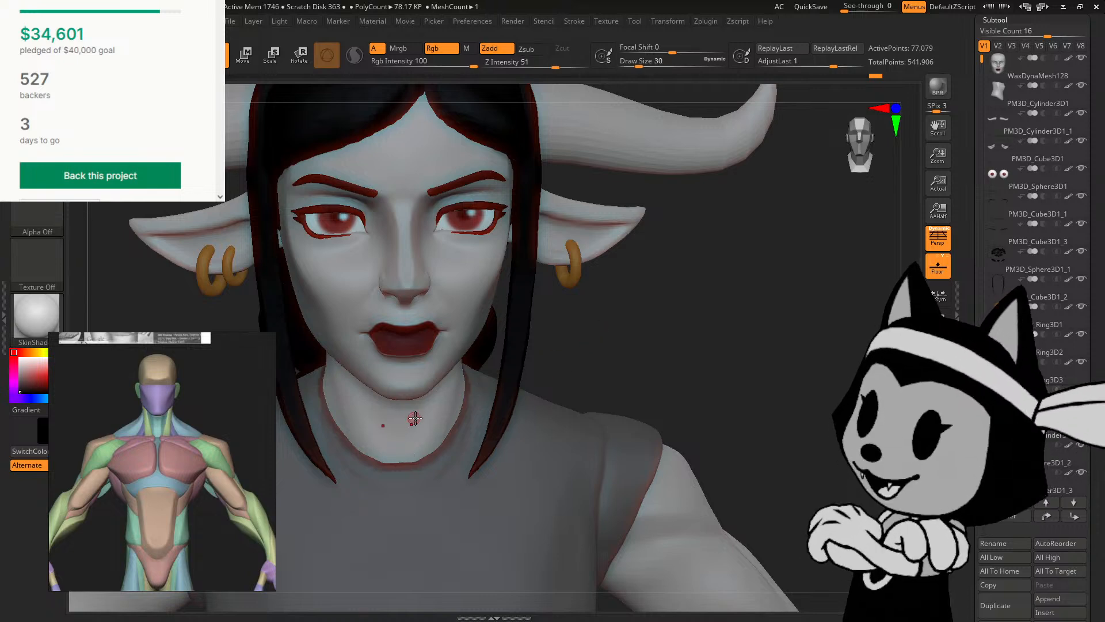
{"action": "mouse_move", "coordinate": [420, 407]}
{"action": "left_mouse_down"}
{"action": "mouse_move", "coordinate": [591, 332]}
{"action": "mouse_move", "coordinate": [570, 328]}
{"action": "mouse_move", "coordinate": [438, 377]}
{"action": "mouse_move", "coordinate": [584, 278]}
{"action": "mouse_move", "coordinate": [599, 299]}
{"action": "mouse_move", "coordinate": [589, 302]}
{"action": "left_mouse_up"}
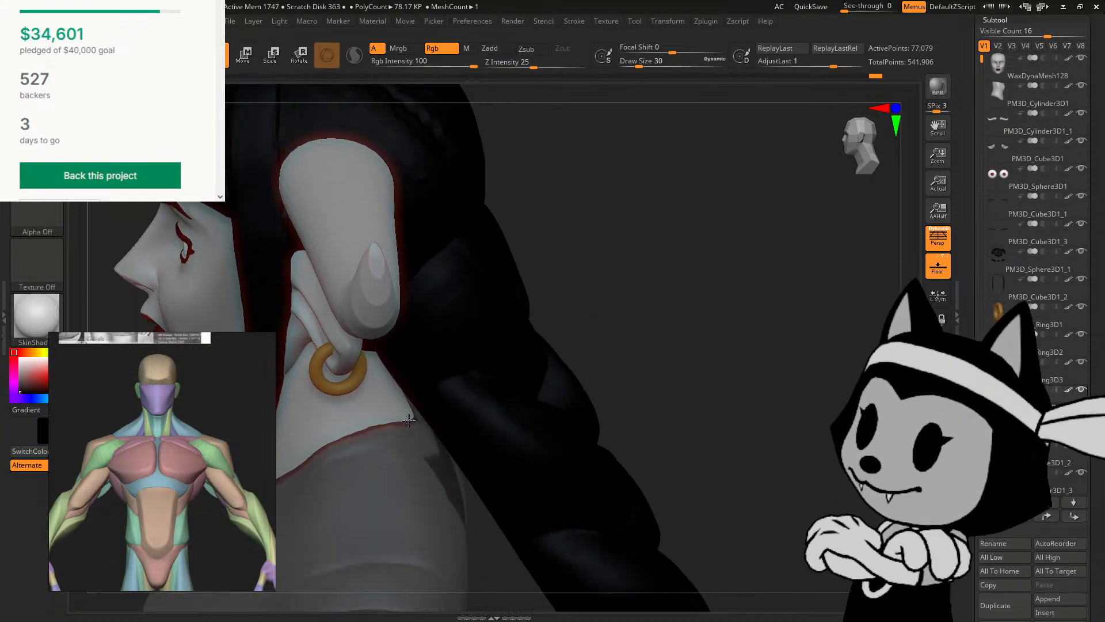
{"action": "left_click_drag", "start_coordinate": [574, 286], "coordinate": [625, 318]}
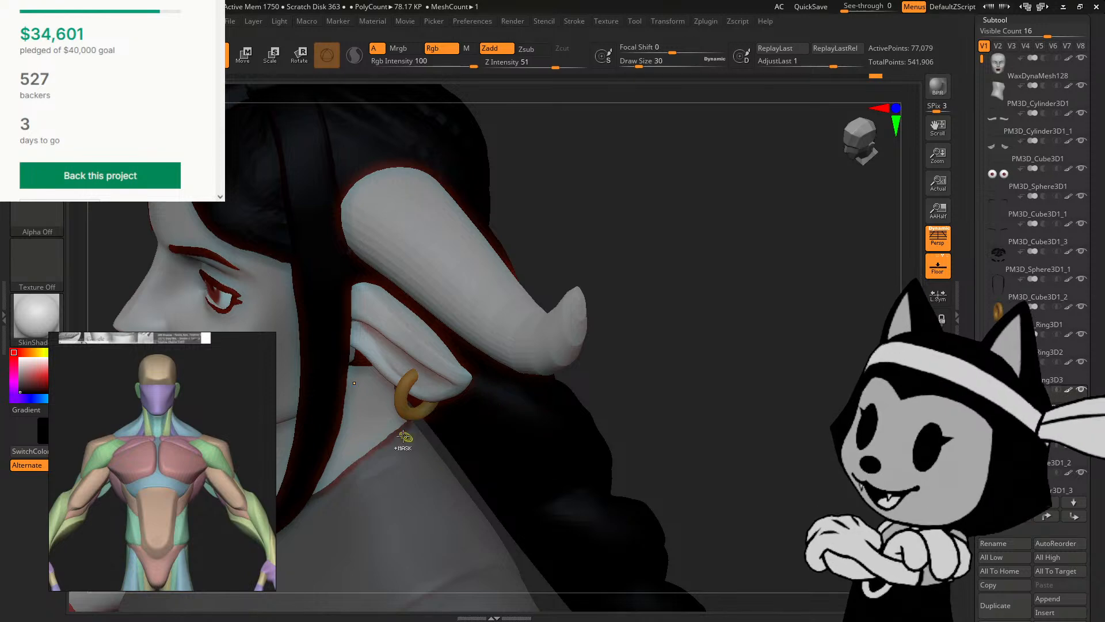
{"action": "key", "text": "shift"}
{"action": "left_click_drag", "start_coordinate": [611, 347], "coordinate": [724, 324], "text": "shift"}
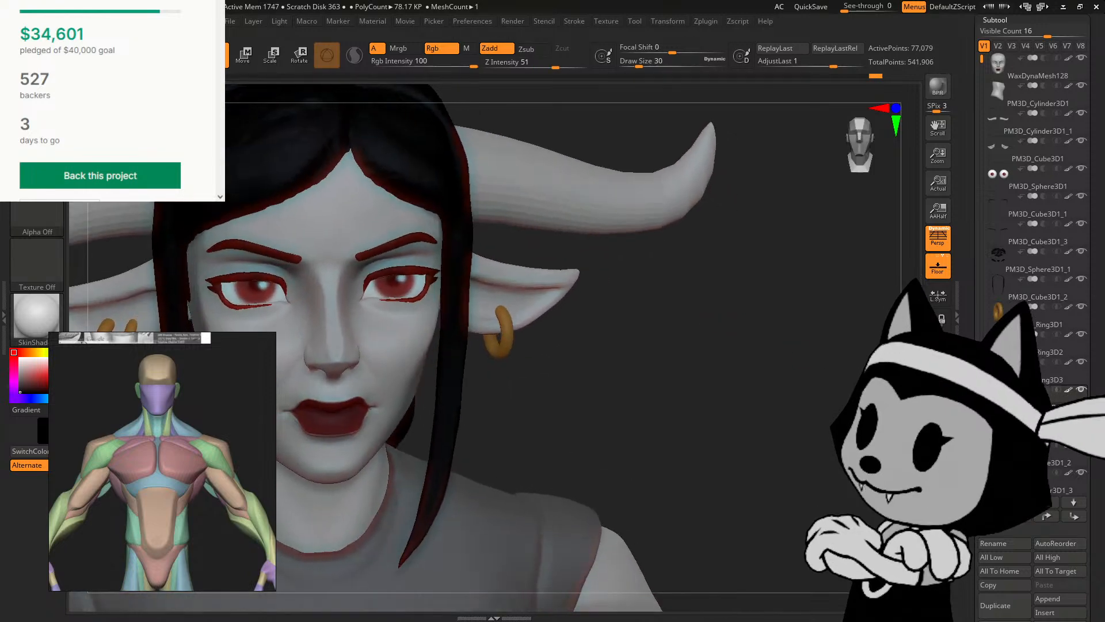
Step: Clean up the mask edge along the front neckline and invert the mask on the shirt
{"action": "mouse_move", "coordinate": [633, 345]}
{"action": "left_mouse_down", "text": "alt"}
{"action": "mouse_move", "coordinate": [788, 288]}
{"action": "mouse_move", "coordinate": [776, 281]}
{"action": "left_mouse_up", "text": "alt"}
{"action": "left_click_drag", "start_coordinate": [404, 477], "coordinate": [413, 487], "text": "shift"}
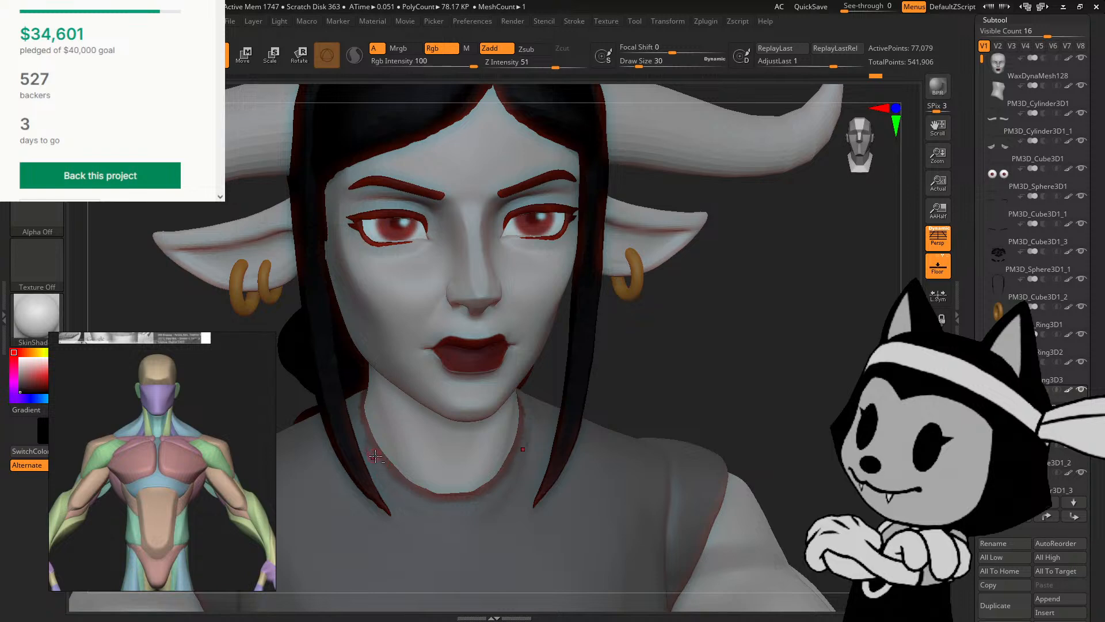
{"action": "key", "text": "ctrl+z"}
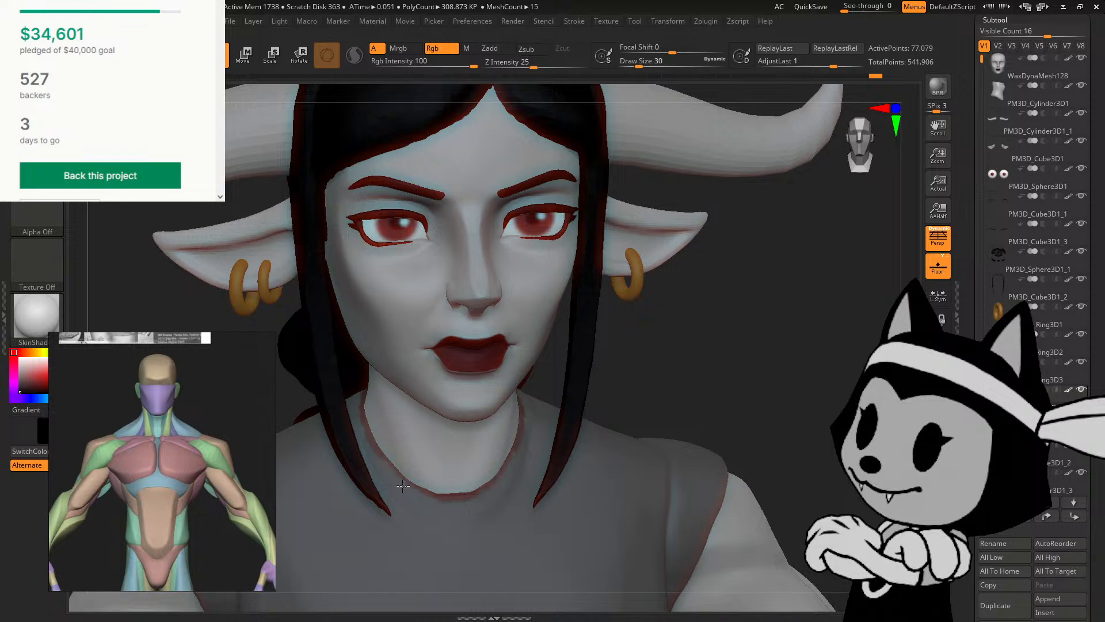
{"action": "left_click_drag", "start_coordinate": [403, 486], "coordinate": [372, 450], "text": "shift"}
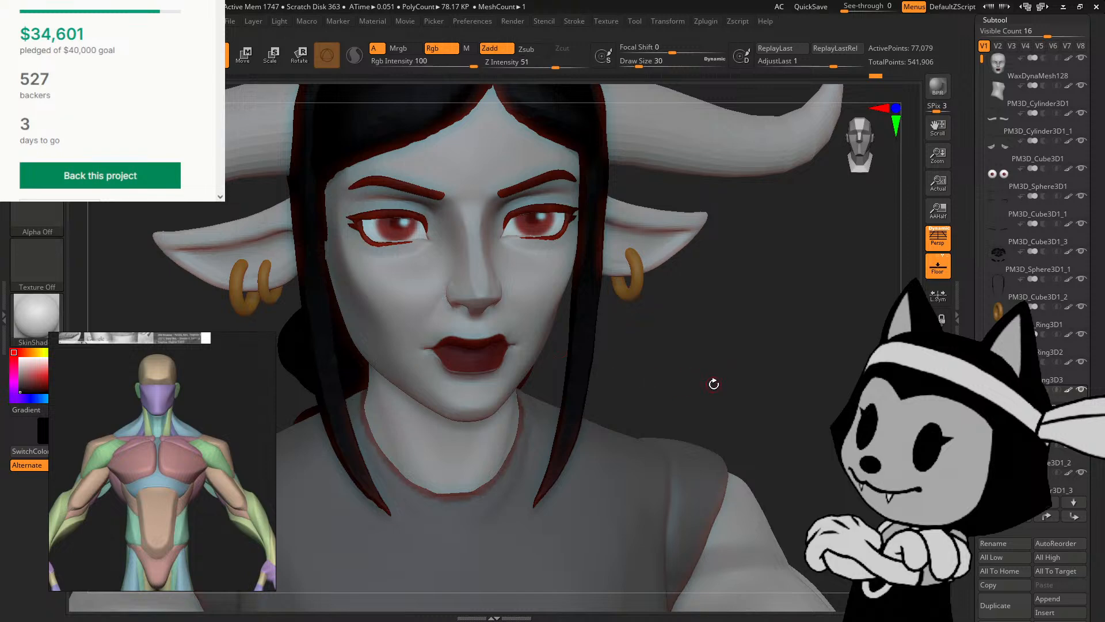
{"action": "left_click", "coordinate": [705, 385], "text": "ctrl"}
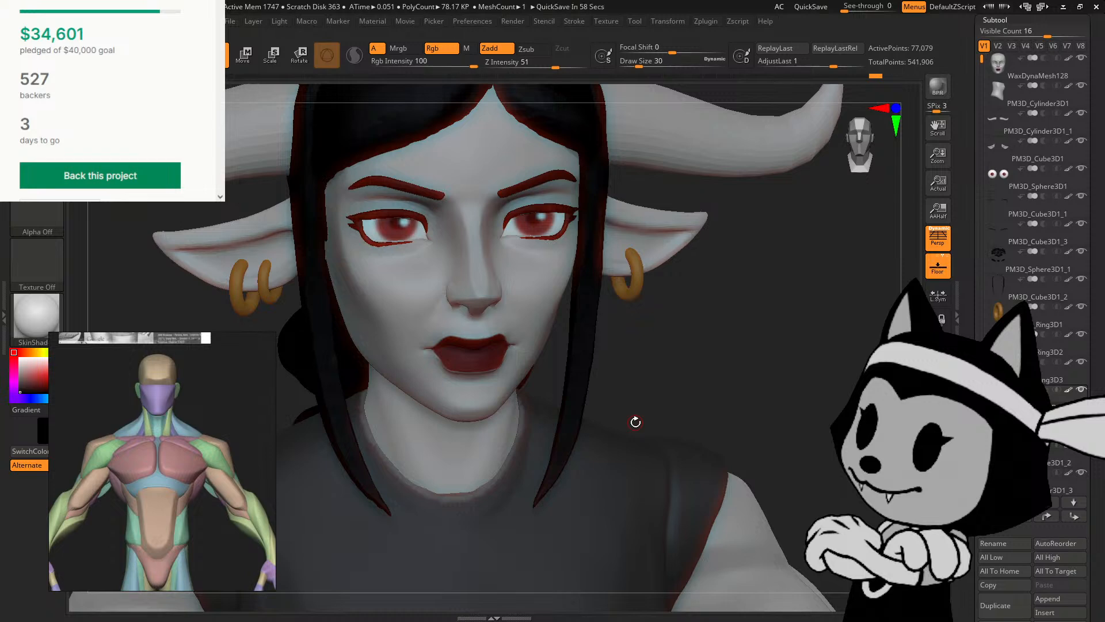
Step: Switch to the DamStandard brush and carve a crease along the front of the shirt's neckline
{"action": "key", "text": "b"}
{"action": "key", "text": "d"}
{"action": "key", "text": "s"}
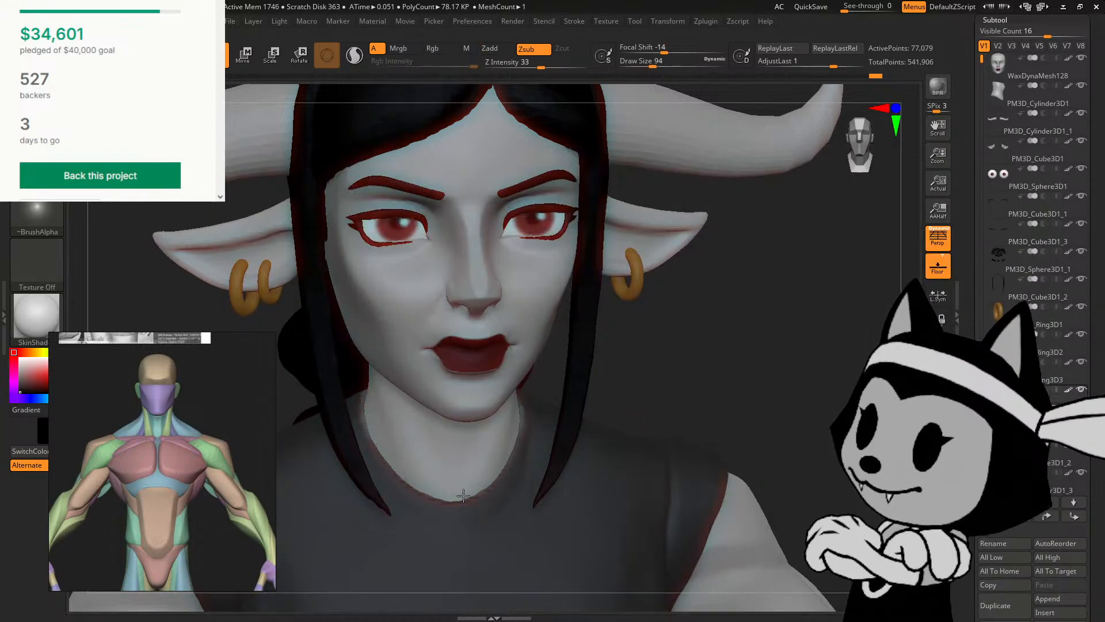
{"action": "mouse_move", "coordinate": [669, 375]}
{"action": "left_mouse_down"}
{"action": "mouse_move", "coordinate": [642, 370]}
{"action": "mouse_move", "coordinate": [654, 336]}
{"action": "mouse_move", "coordinate": [677, 394]}
{"action": "left_mouse_up"}
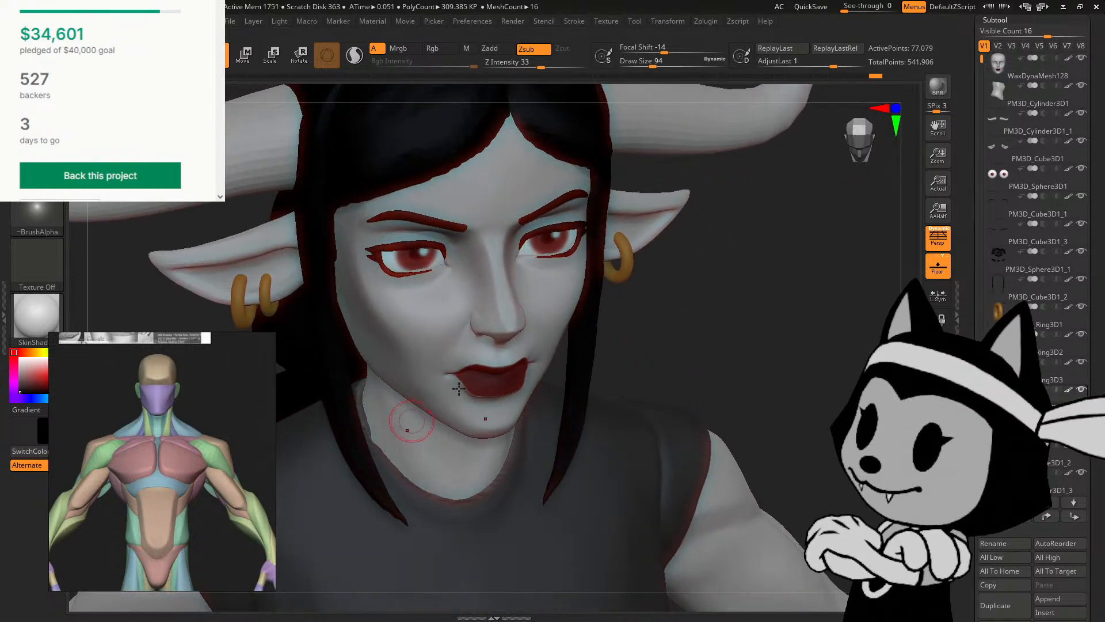
{"action": "left_click_drag", "start_coordinate": [685, 331], "coordinate": [647, 282]}
{"action": "left_click_drag", "start_coordinate": [637, 378], "coordinate": [517, 374]}
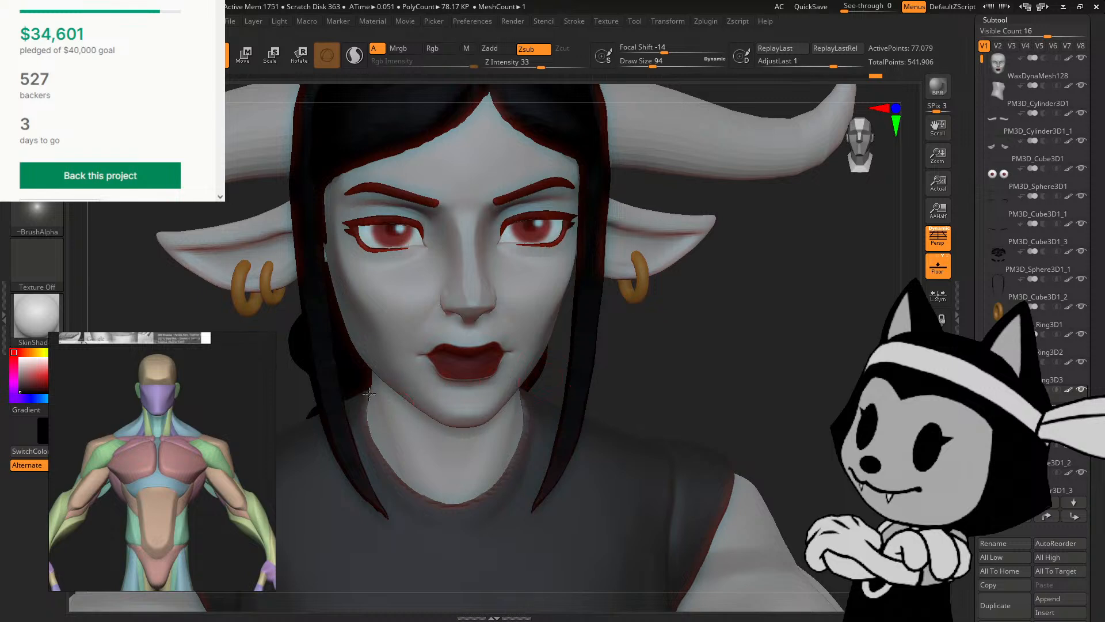
{"action": "left_click_drag", "start_coordinate": [369, 394], "coordinate": [397, 470]}
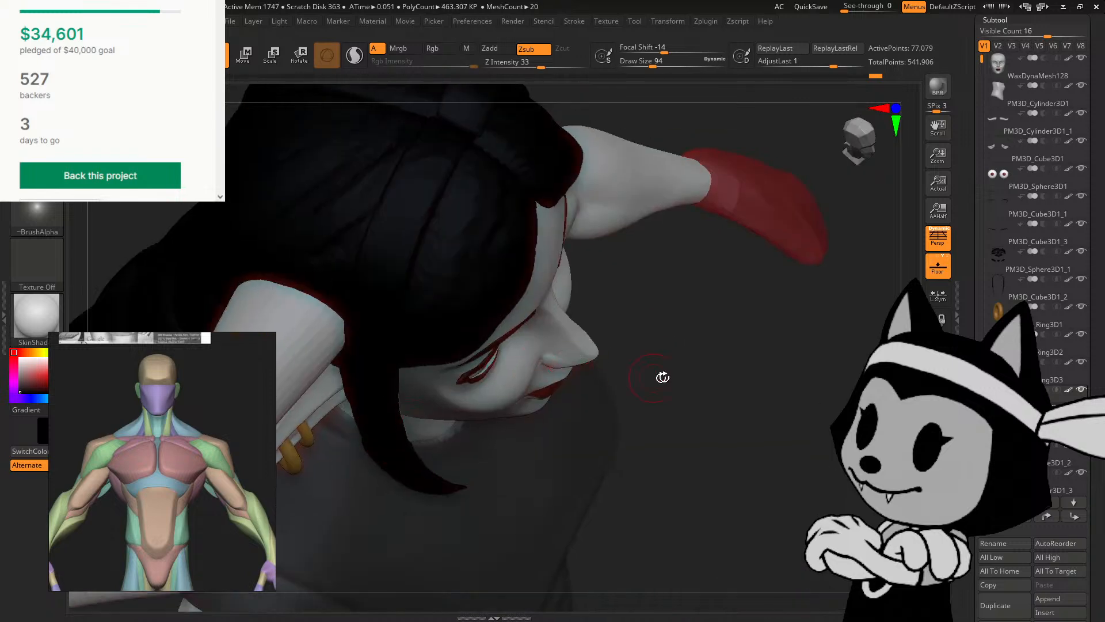
Step: Continue the carved neckline crease around the sides and back of the neck
{"action": "left_click_drag", "start_coordinate": [662, 377], "coordinate": [666, 302]}
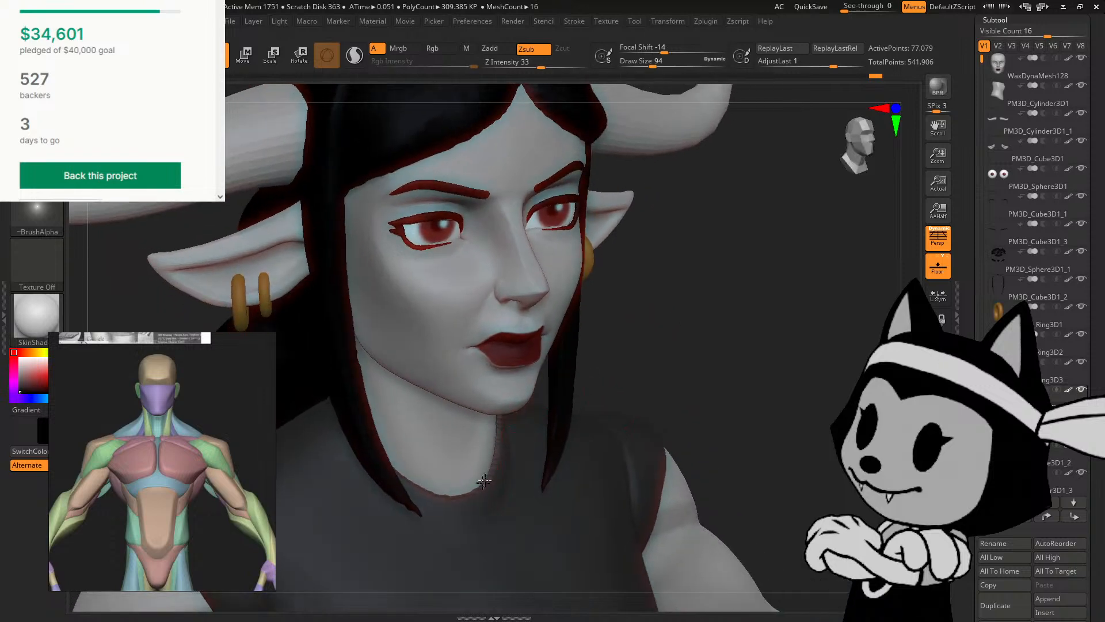
{"action": "right_click_drag", "start_coordinate": [642, 338], "coordinate": [541, 377]}
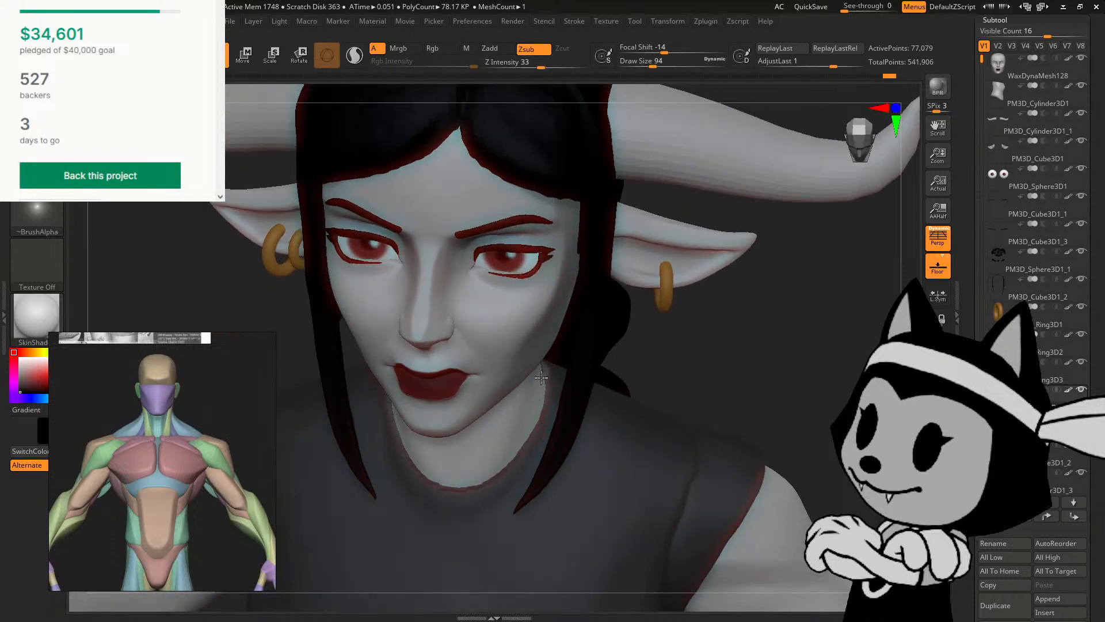
{"action": "right_click_drag", "start_coordinate": [644, 351], "coordinate": [616, 375]}
{"action": "mouse_move", "coordinate": [846, 240]}
{"action": "right_mouse_down"}
{"action": "mouse_move", "coordinate": [817, 252]}
{"action": "mouse_move", "coordinate": [827, 223]}
{"action": "mouse_move", "coordinate": [828, 231]}
{"action": "right_mouse_up"}
{"action": "mouse_move", "coordinate": [628, 364]}
{"action": "right_mouse_down"}
{"action": "mouse_move", "coordinate": [812, 254]}
{"action": "mouse_move", "coordinate": [632, 365]}
{"action": "right_mouse_up"}
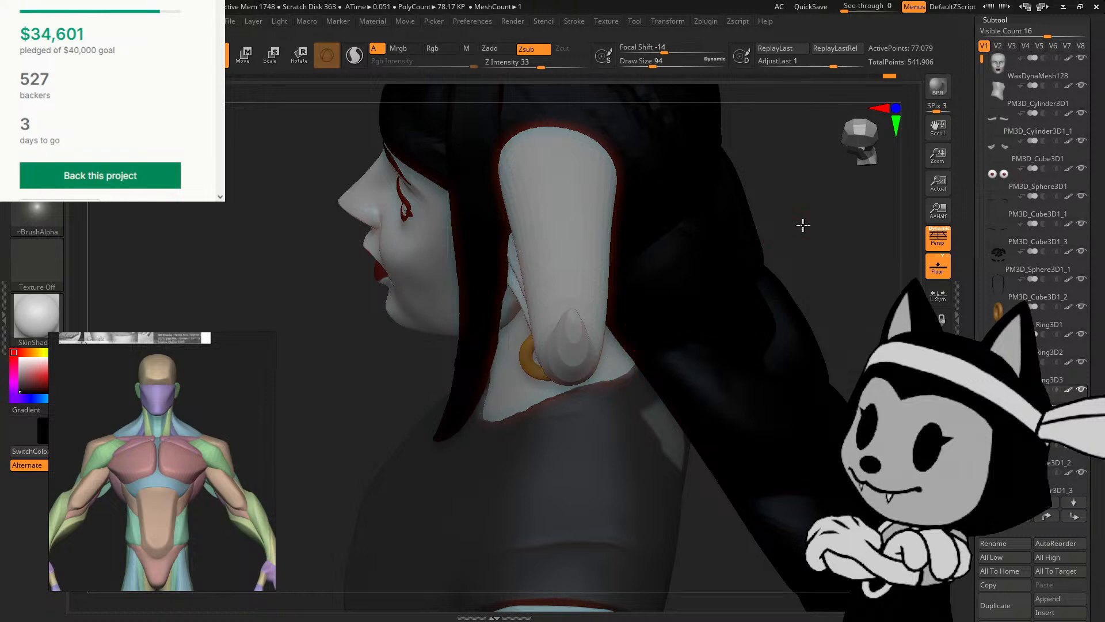
{"action": "right_click_drag", "start_coordinate": [802, 222], "coordinate": [830, 235]}
{"action": "right_click_drag", "start_coordinate": [649, 381], "coordinate": [758, 353]}
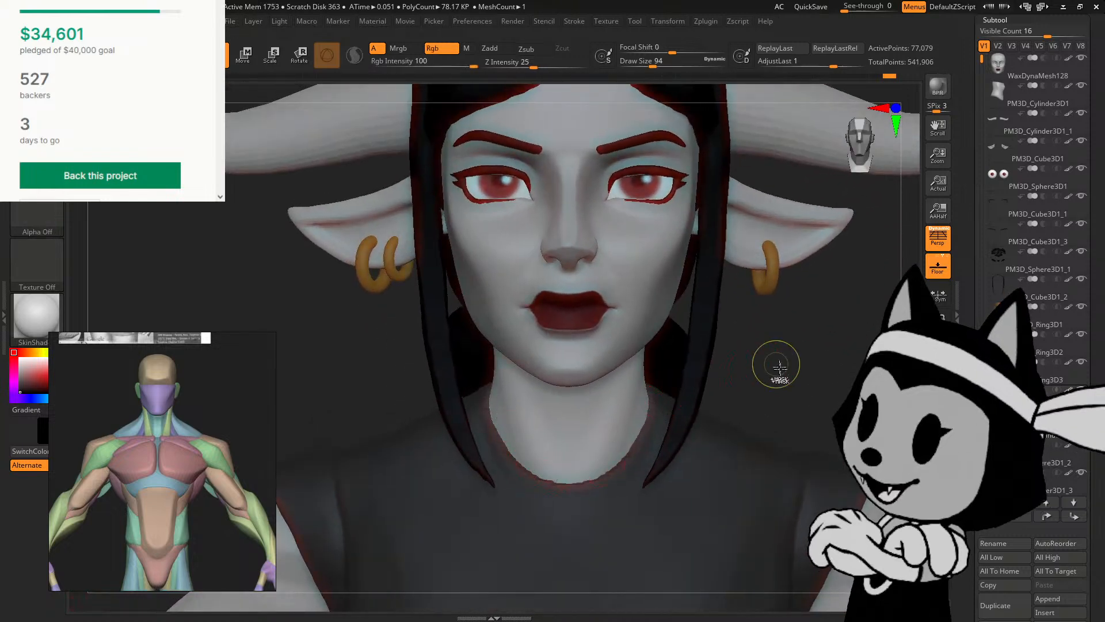
Step: Clear the shirt's mask and adjust the front neckline with the Move brush at draw size 174
{"action": "key", "text": "f"}
{"action": "mouse_move", "coordinate": [690, 322]}
{"action": "right_mouse_down", "text": "ctrl"}
{"action": "mouse_move", "coordinate": [691, 426]}
{"action": "mouse_move", "coordinate": [753, 373]}
{"action": "mouse_move", "coordinate": [743, 380]}
{"action": "right_mouse_up", "text": "ctrl"}
{"action": "key", "text": "b"}
{"action": "key", "text": "m"}
{"action": "key", "text": "v"}
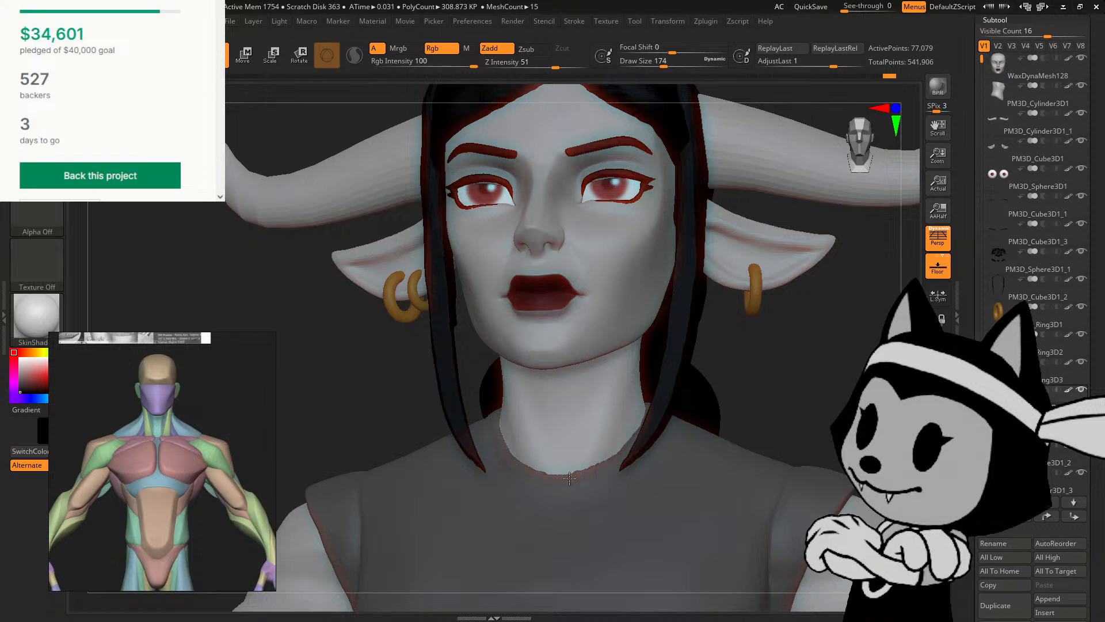
{"action": "right_click_drag", "start_coordinate": [569, 478], "coordinate": [621, 456]}
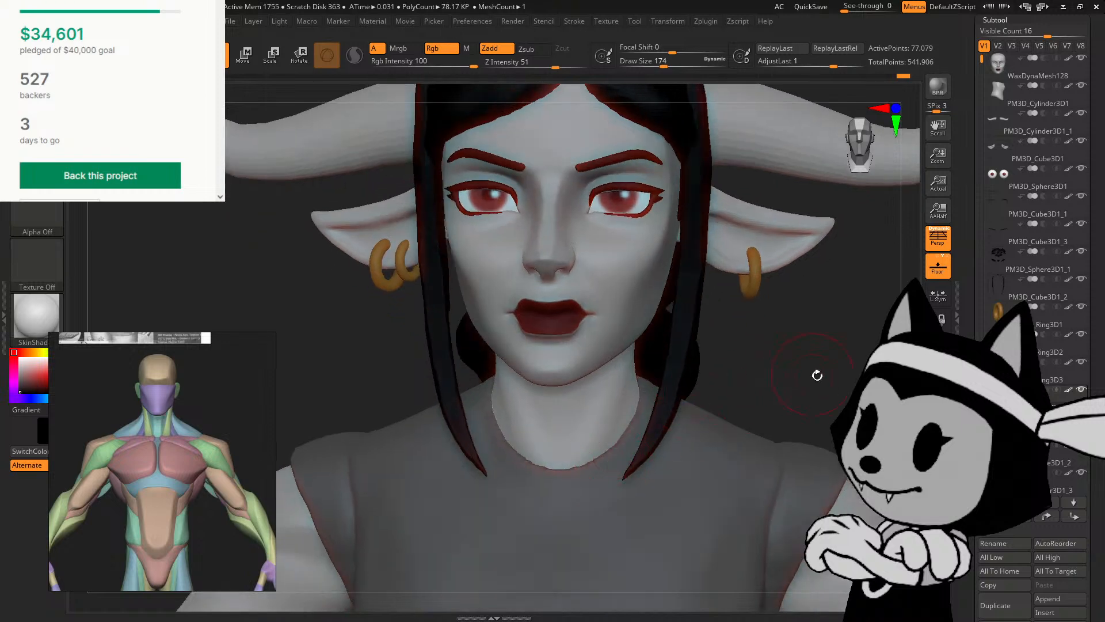
{"action": "right_click_drag", "start_coordinate": [817, 375], "coordinate": [808, 368]}
{"action": "right_click_drag", "start_coordinate": [645, 426], "coordinate": [639, 455], "text": "ctrl"}
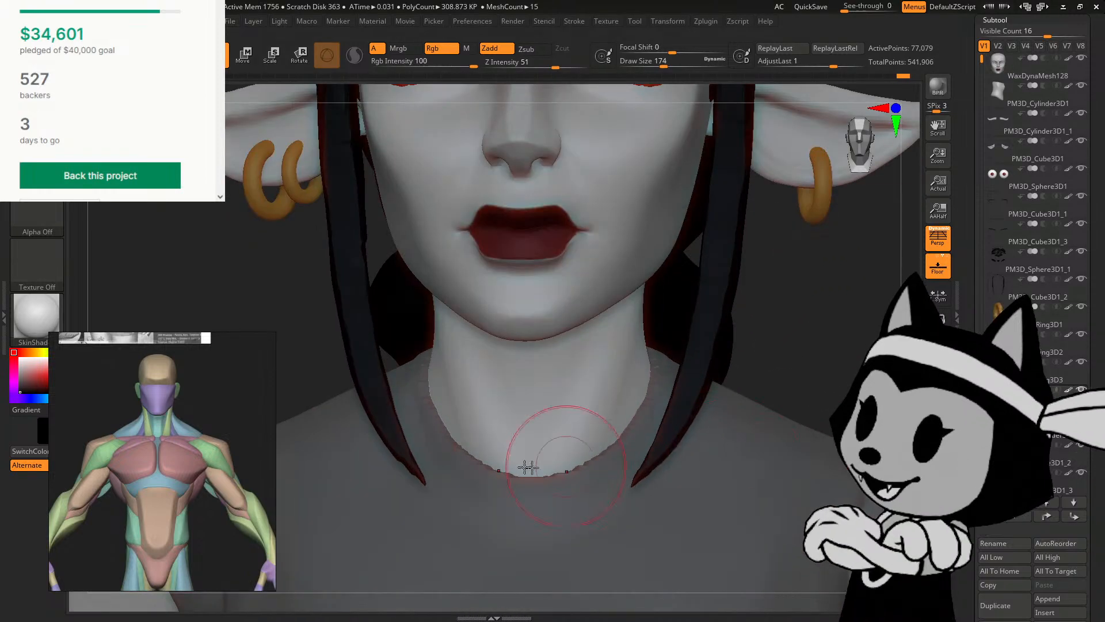
Step: Smooth the shirt's neckline across the front and up both sides of the neck
{"action": "left_click_drag", "start_coordinate": [528, 467], "coordinate": [506, 481], "text": "shift"}
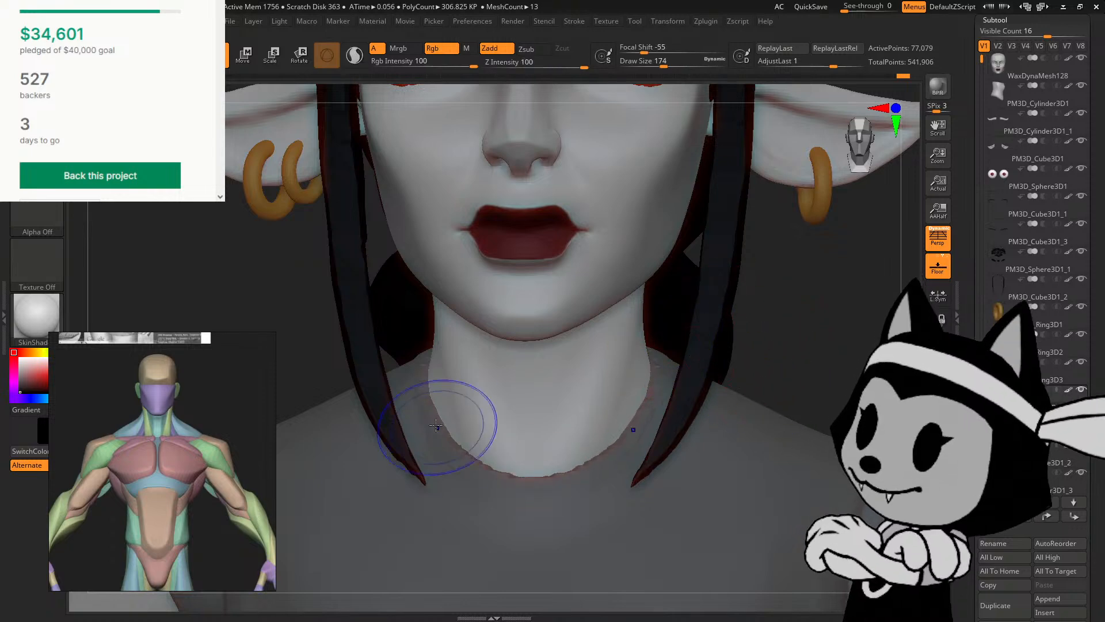
{"action": "left_click_drag", "start_coordinate": [448, 417], "coordinate": [663, 472], "text": "shift"}
{"action": "key", "text": "f"}
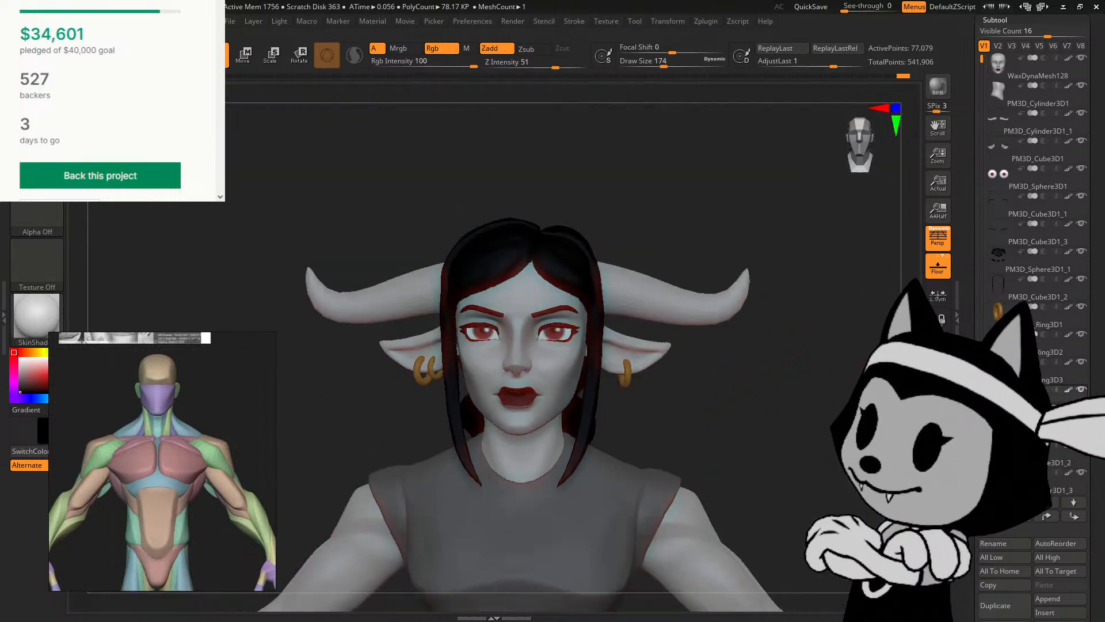
Step: Smooth the shirt's fold beneath the bust and swap the primary and secondary colors
{"action": "left_click_drag", "start_coordinate": [720, 490], "coordinate": [744, 294], "text": "alt"}
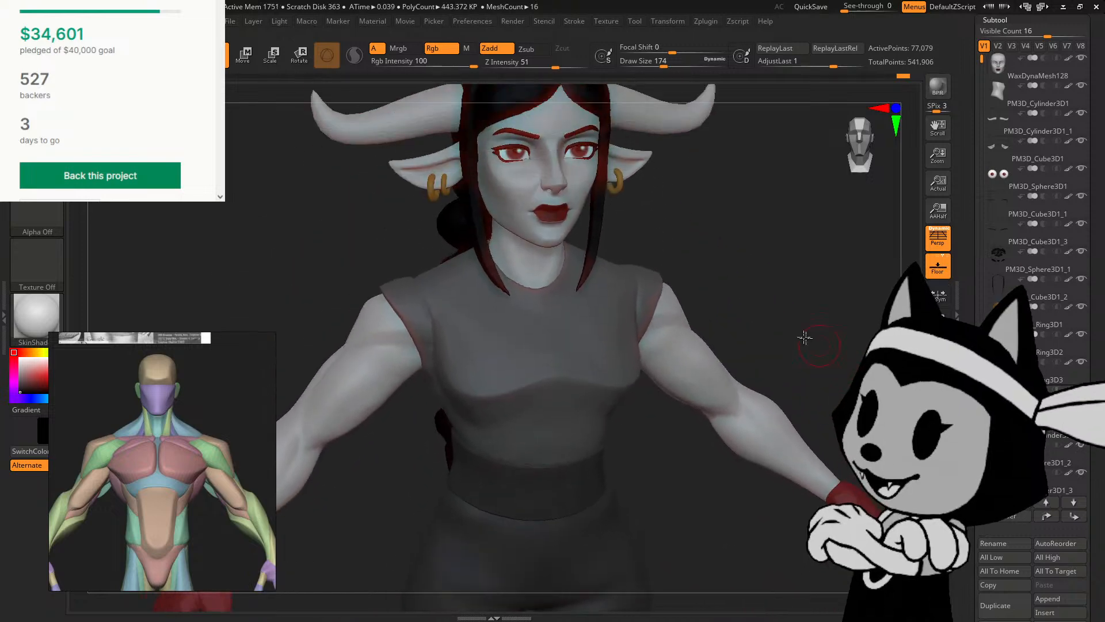
{"action": "left_click_drag", "start_coordinate": [801, 338], "coordinate": [685, 335]}
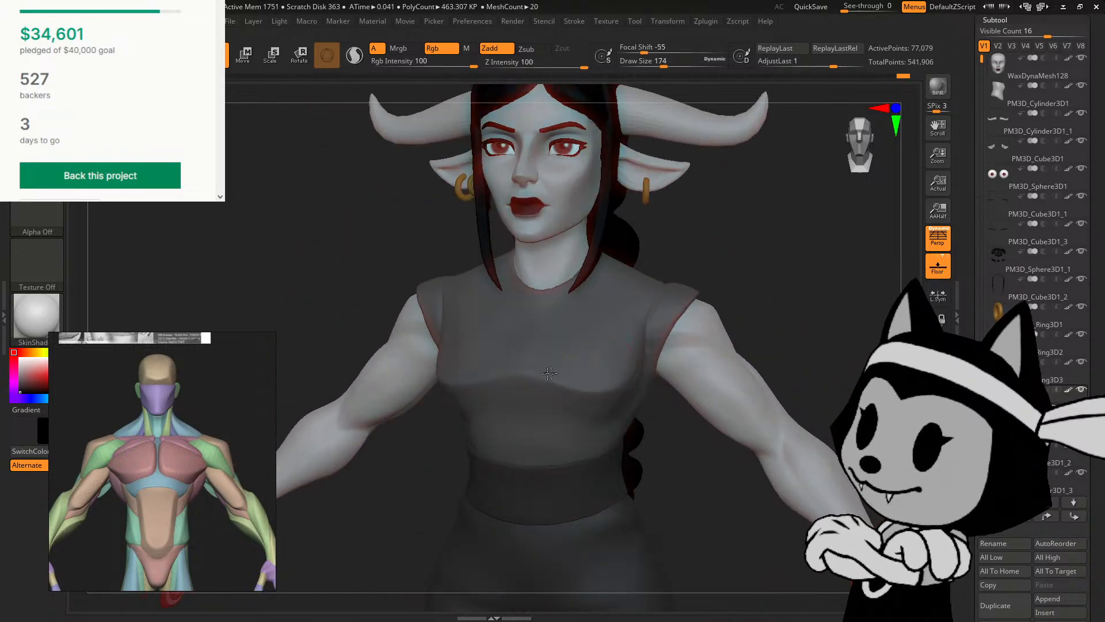
{"action": "left_click_drag", "start_coordinate": [539, 375], "coordinate": [592, 374], "text": "shift"}
{"action": "key", "text": "v"}
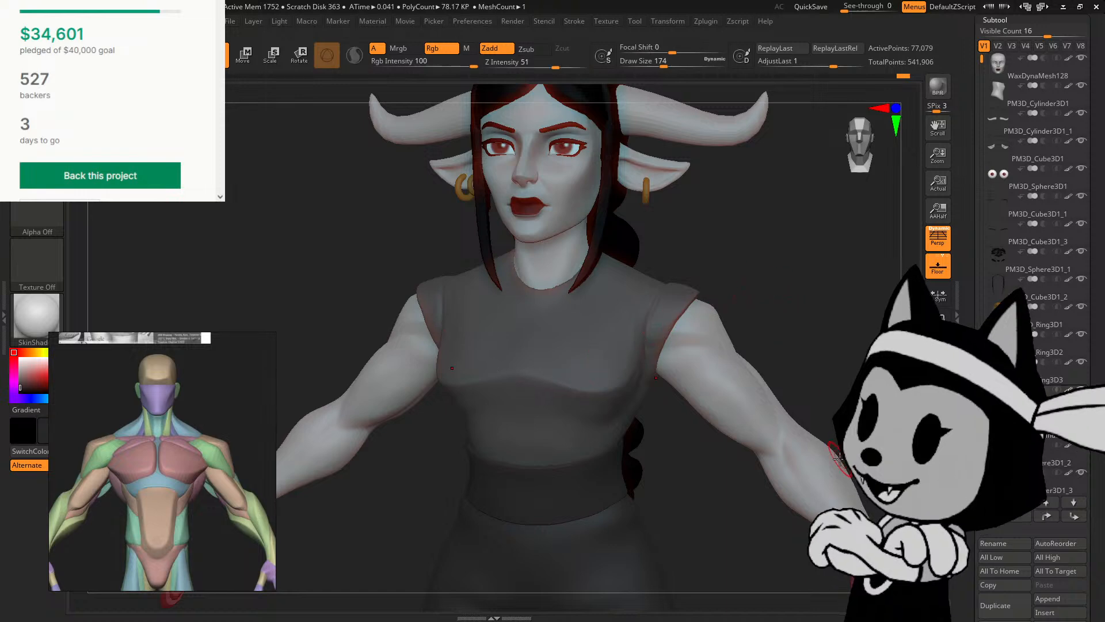
Step: Examine the full figure's proportions and silhouette from the front, side and three-quarter views
{"action": "left_click_drag", "start_coordinate": [835, 458], "coordinate": [810, 329]}
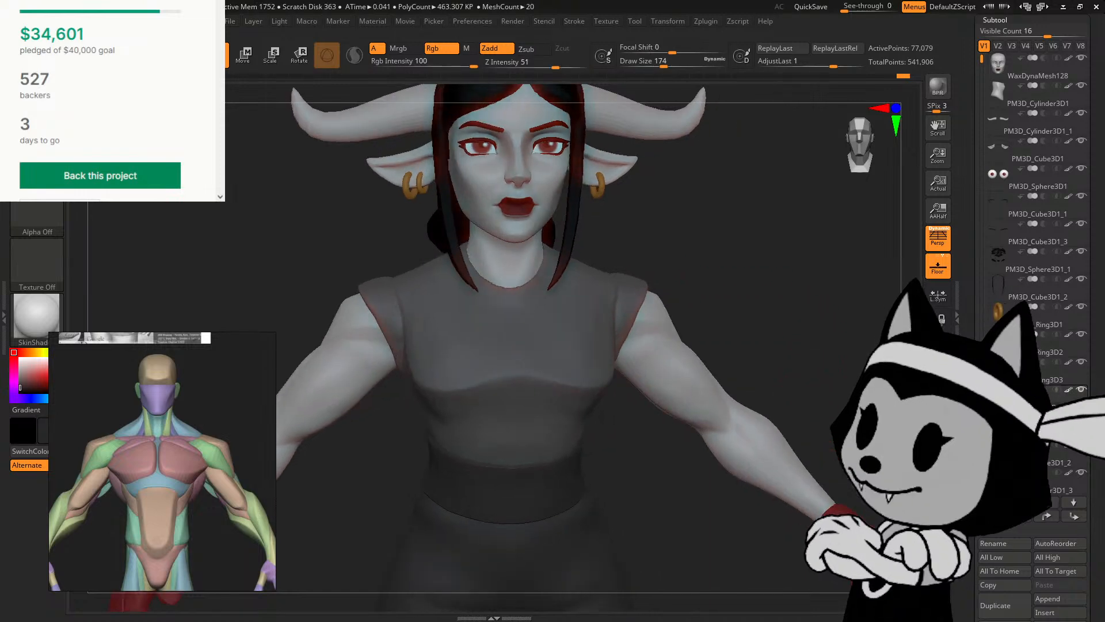
{"action": "left_click_drag", "start_coordinate": [810, 449], "coordinate": [809, 370], "text": "alt"}
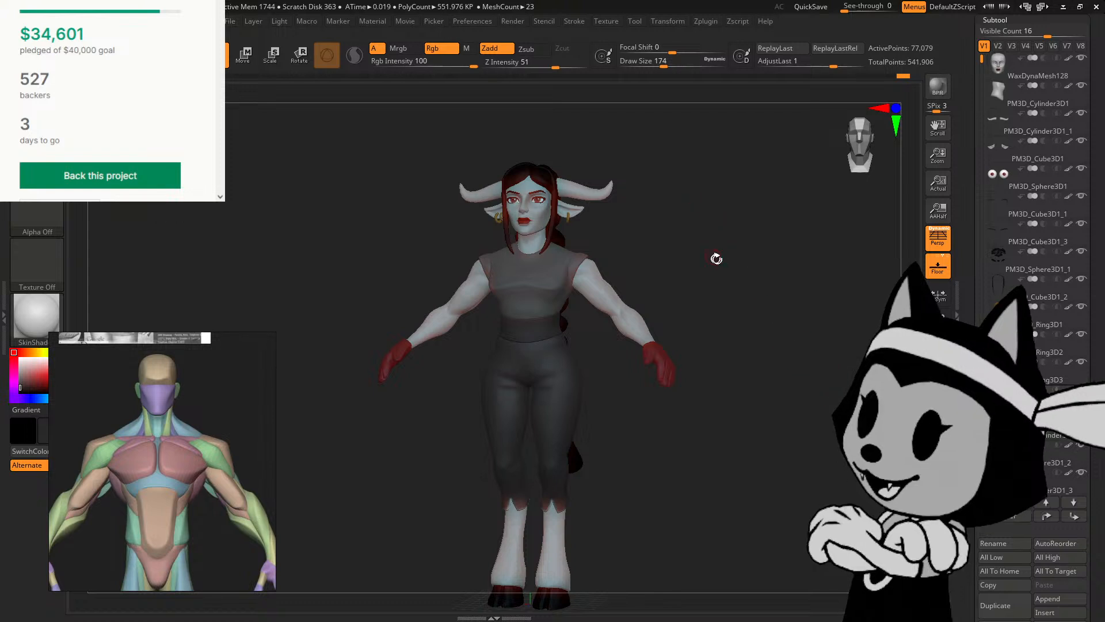
{"action": "left_click_drag", "start_coordinate": [716, 259], "coordinate": [710, 152]}
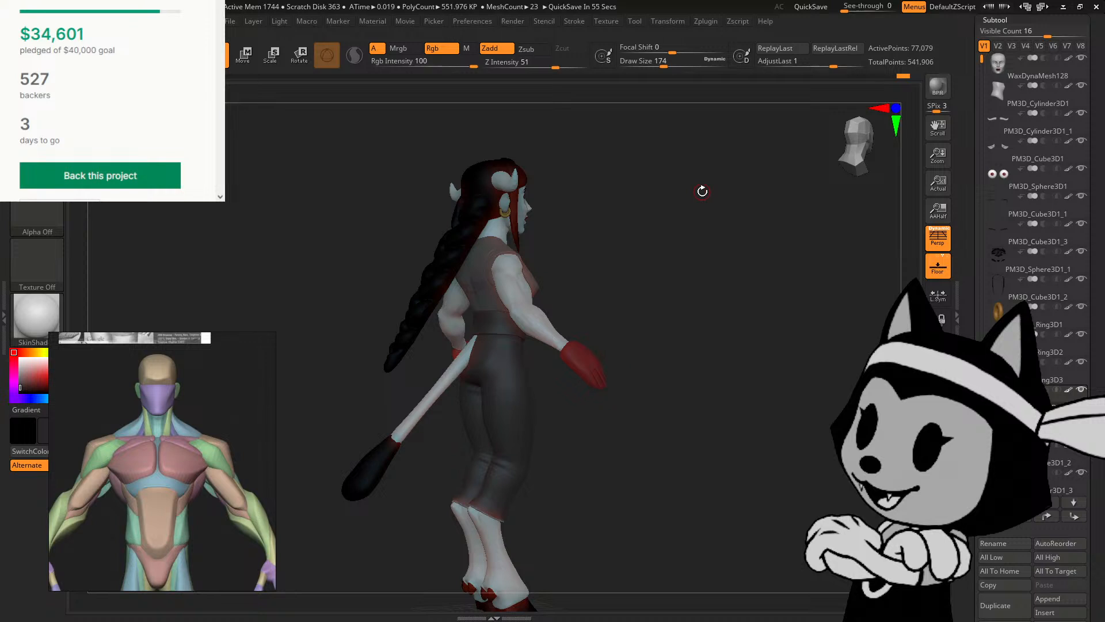
{"action": "left_click_drag", "start_coordinate": [631, 314], "coordinate": [621, 311]}
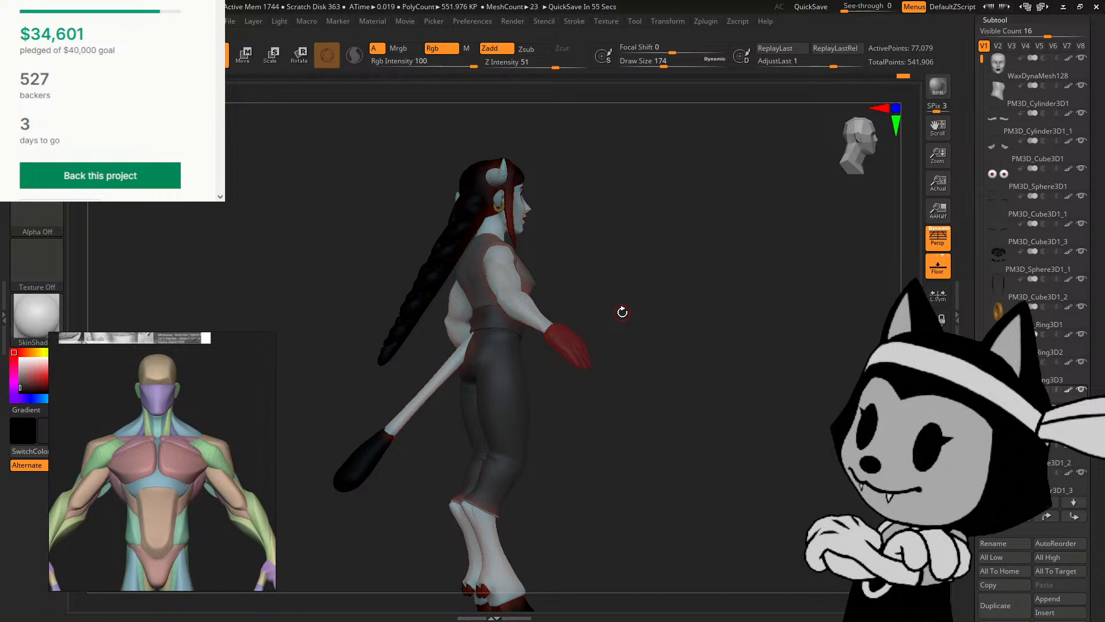
{"action": "left_click_drag", "start_coordinate": [706, 254], "coordinate": [638, 241]}
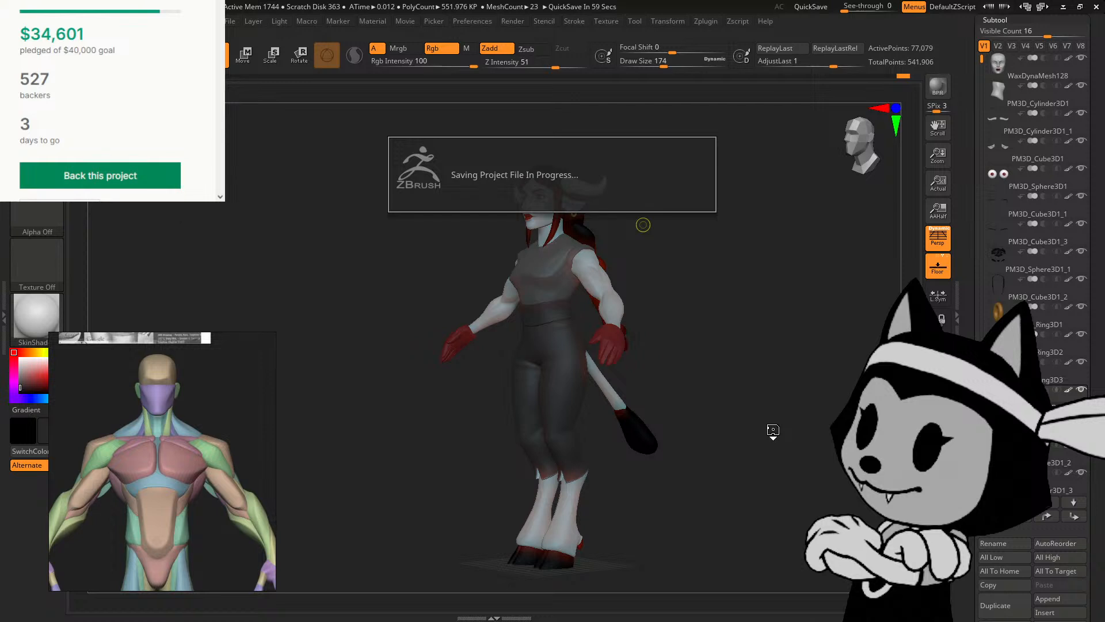
{"action": "left_click_drag", "start_coordinate": [685, 247], "coordinate": [705, 230], "text": "shift"}
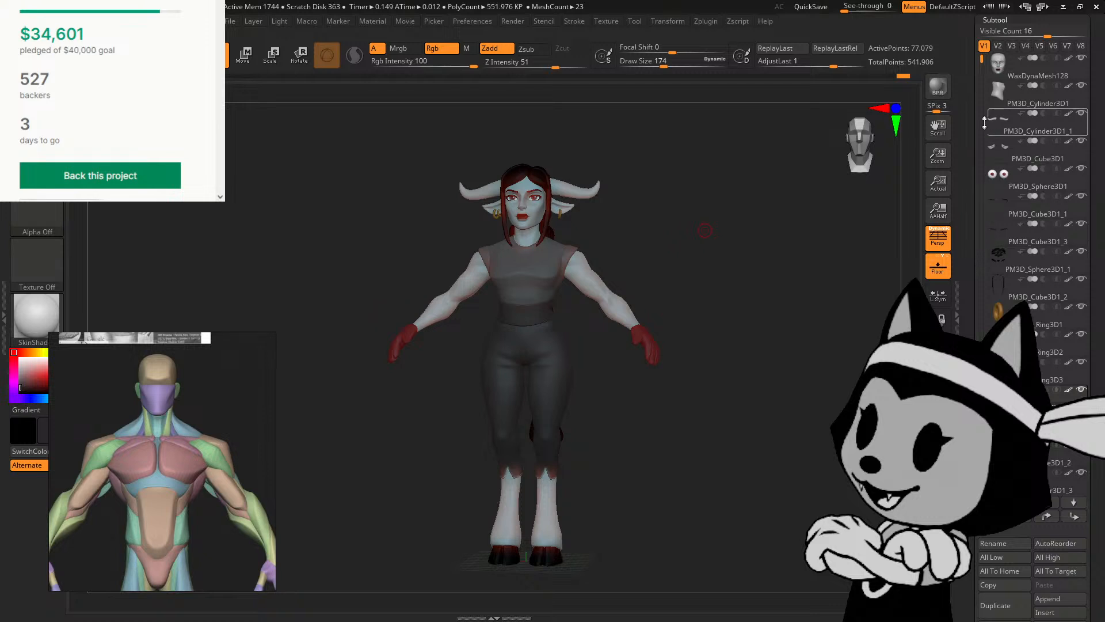
Step: Select the PM3D_Sphereinder3D1_2 subtool and show the character's back up close
{"action": "left_click_drag", "start_coordinate": [984, 122], "coordinate": [979, 221]}
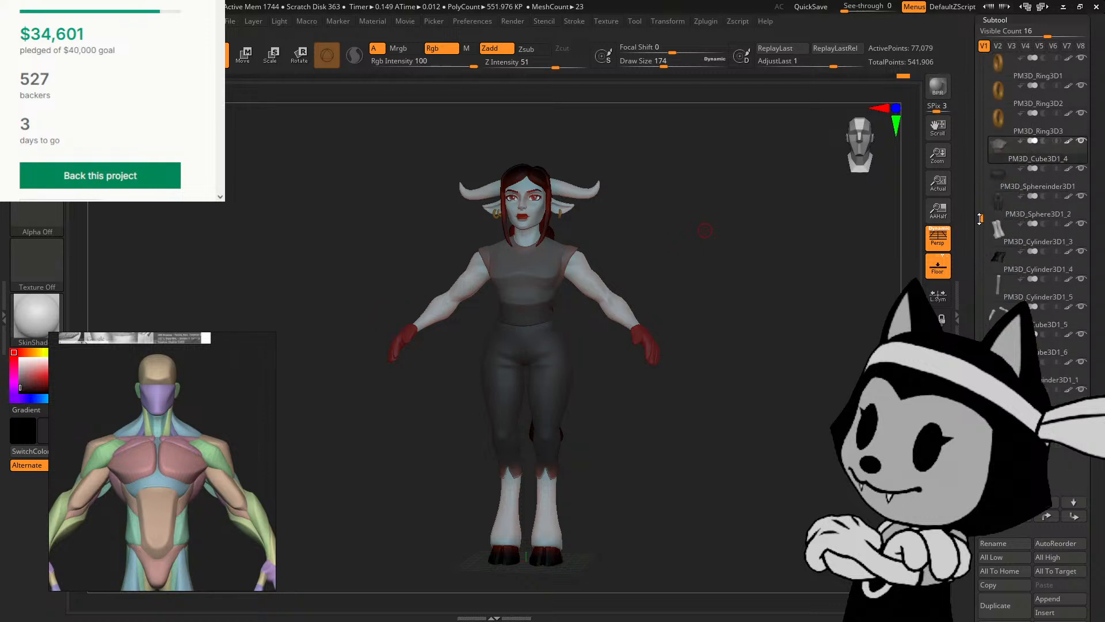
{"action": "left_click_drag", "start_coordinate": [775, 463], "coordinate": [685, 449]}
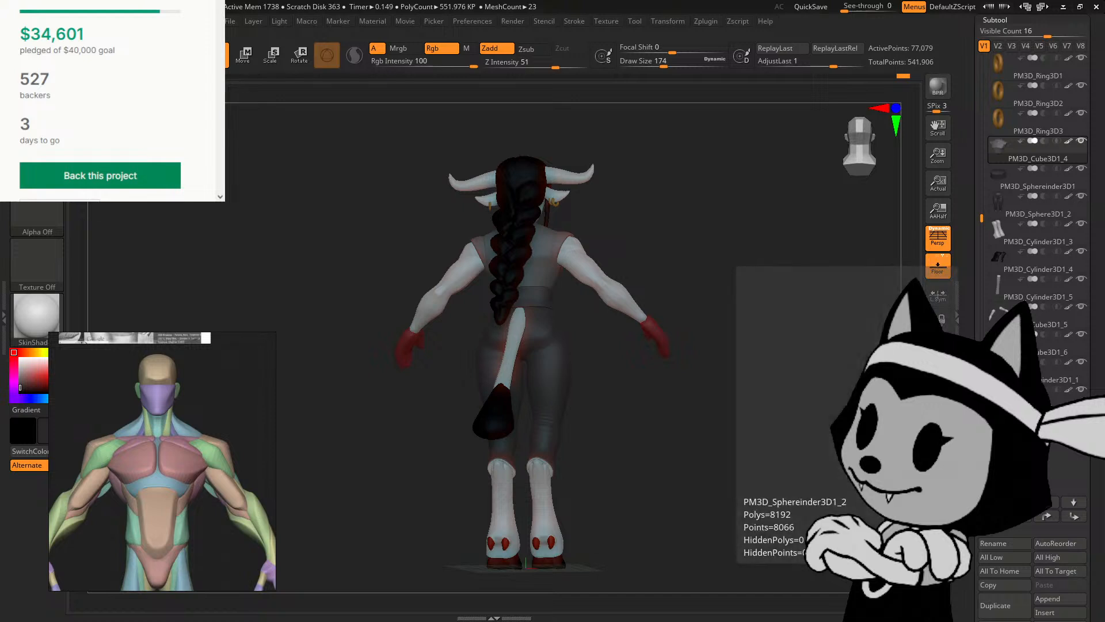
{"action": "left_click", "coordinate": [1081, 394]}
{"action": "left_click_drag", "start_coordinate": [768, 395], "coordinate": [810, 507]}
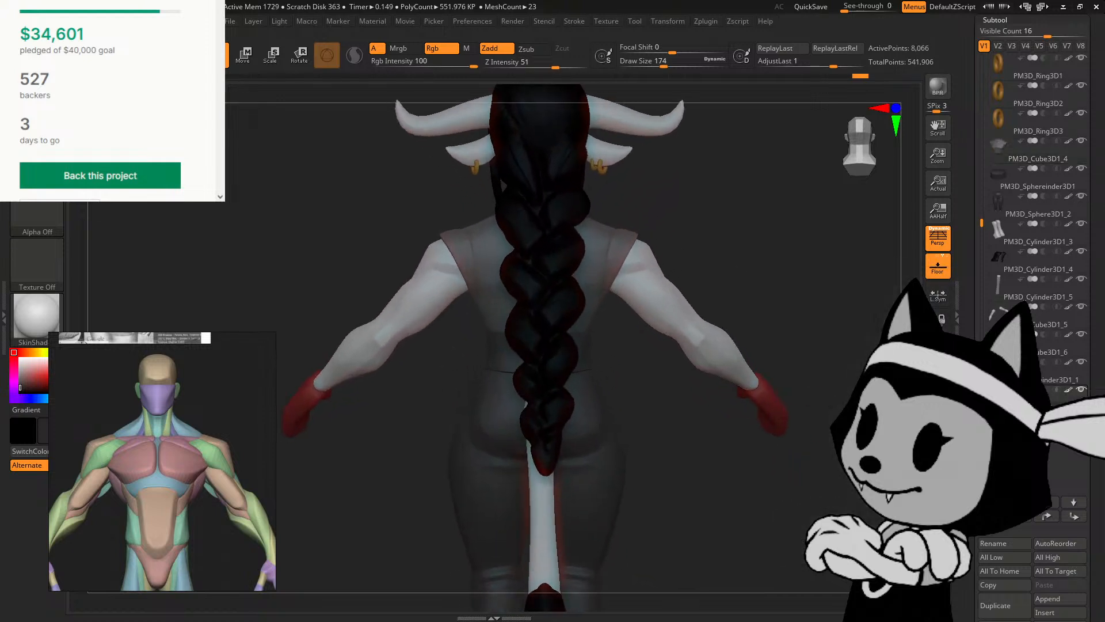
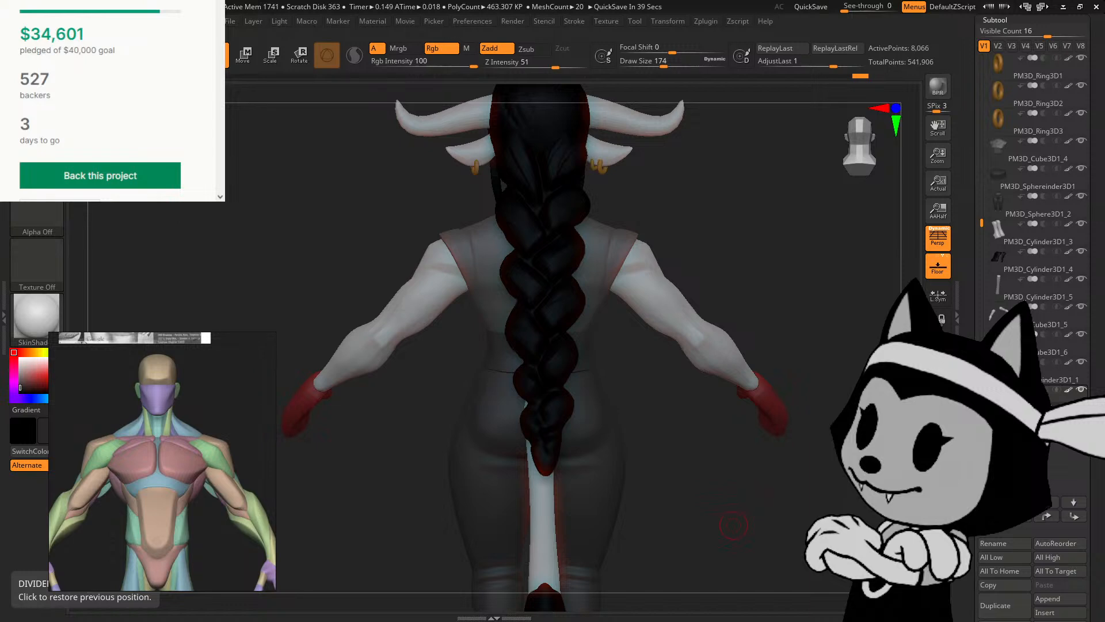
Step: Find the cow photo on the reference board and examine the shape of its tail
{"action": "left_click_drag", "start_coordinate": [196, 431], "coordinate": [97, 392]}
{"action": "scroll", "coordinate": [193, 407], "scroll_direction": "down", "scroll_amount": 5}
{"action": "scroll", "coordinate": [98, 392], "scroll_direction": "up", "scroll_amount": 1}
{"action": "middle_click_drag", "start_coordinate": [98, 392], "coordinate": [213, 461]}
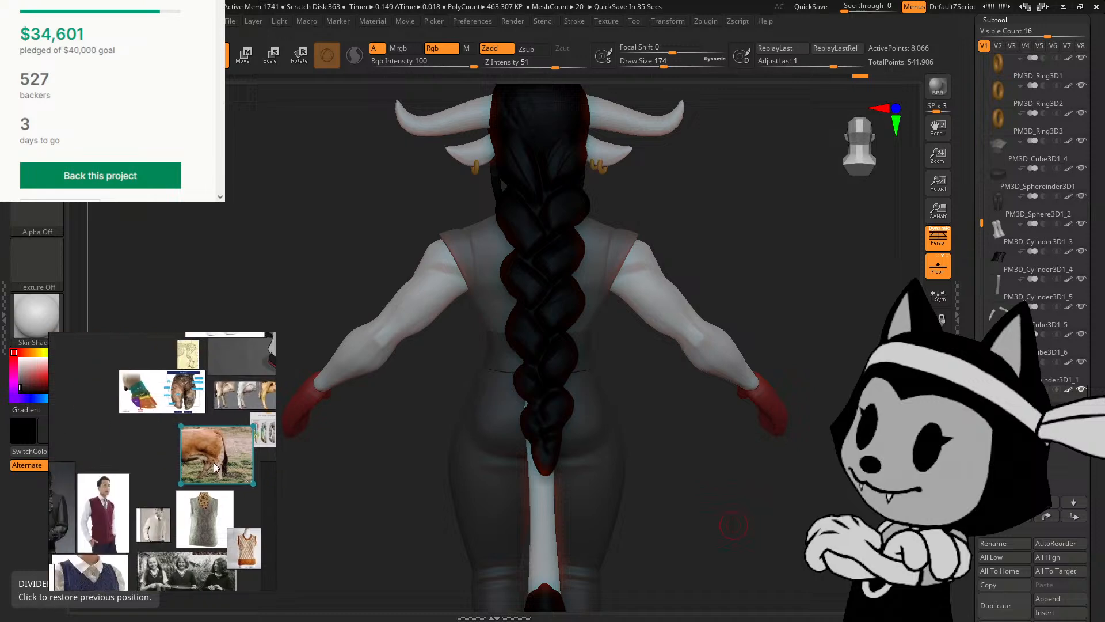
{"action": "mouse_move", "coordinate": [213, 461]}
{"action": "left_mouse_down"}
{"action": "mouse_move", "coordinate": [187, 450]}
{"action": "mouse_move", "coordinate": [206, 450]}
{"action": "left_mouse_up"}
{"action": "scroll", "coordinate": [189, 446], "scroll_direction": "up", "scroll_amount": 3}
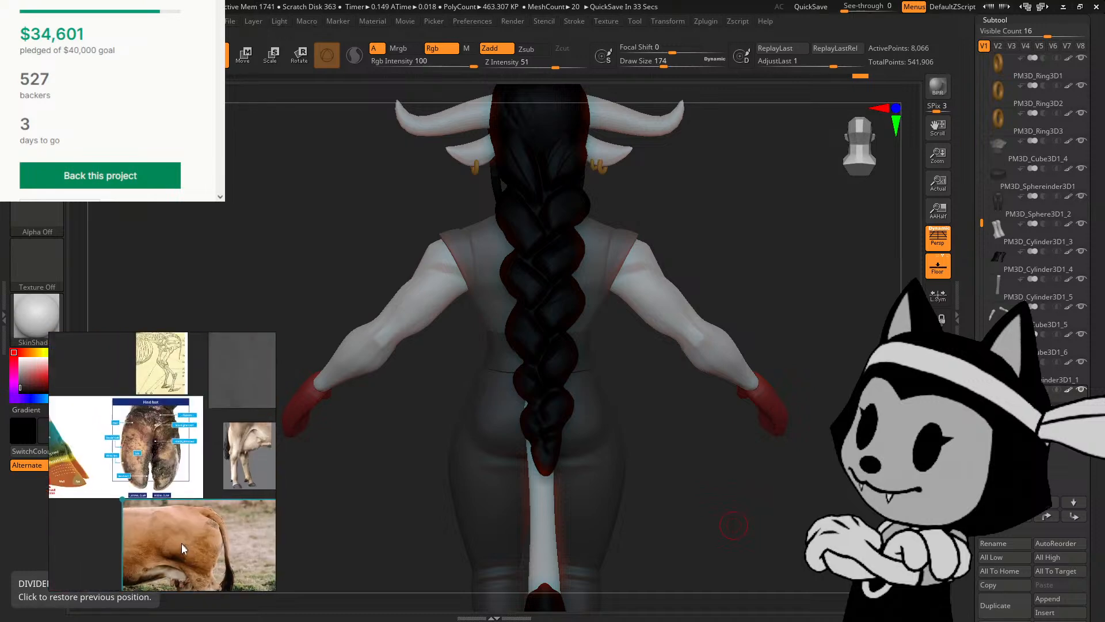
{"action": "middle_click_drag", "start_coordinate": [182, 543], "coordinate": [151, 454]}
{"action": "scroll", "coordinate": [167, 475], "scroll_direction": "up", "scroll_amount": 4}
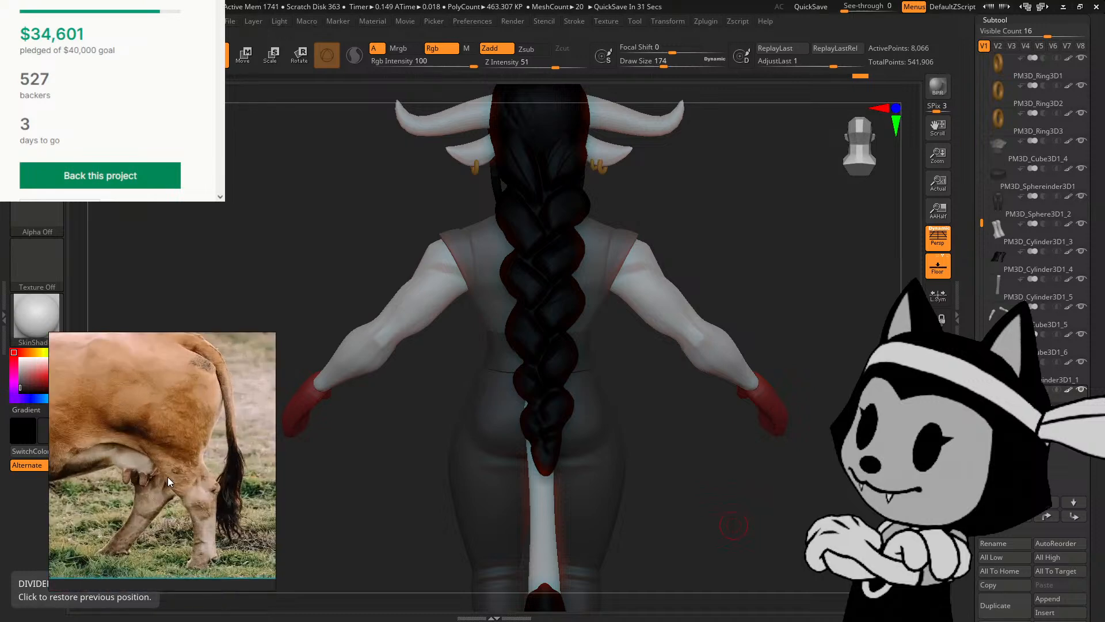
{"action": "scroll", "coordinate": [168, 477], "scroll_direction": "up", "scroll_amount": 4}
{"action": "middle_click_drag", "start_coordinate": [175, 504], "coordinate": [71, 482]}
{"action": "mouse_move", "coordinate": [175, 440]}
{"action": "middle_mouse_down"}
{"action": "mouse_move", "coordinate": [159, 444]}
{"action": "mouse_move", "coordinate": [155, 431]}
{"action": "mouse_move", "coordinate": [164, 448]}
{"action": "middle_mouse_up"}
{"action": "scroll", "coordinate": [164, 448], "scroll_direction": "down", "scroll_amount": 2}
{"action": "middle_click_drag", "start_coordinate": [173, 402], "coordinate": [129, 423]}
{"action": "scroll", "coordinate": [159, 433], "scroll_direction": "down", "scroll_amount": 2}
{"action": "scroll", "coordinate": [107, 391], "scroll_direction": "up", "scroll_amount": 2}
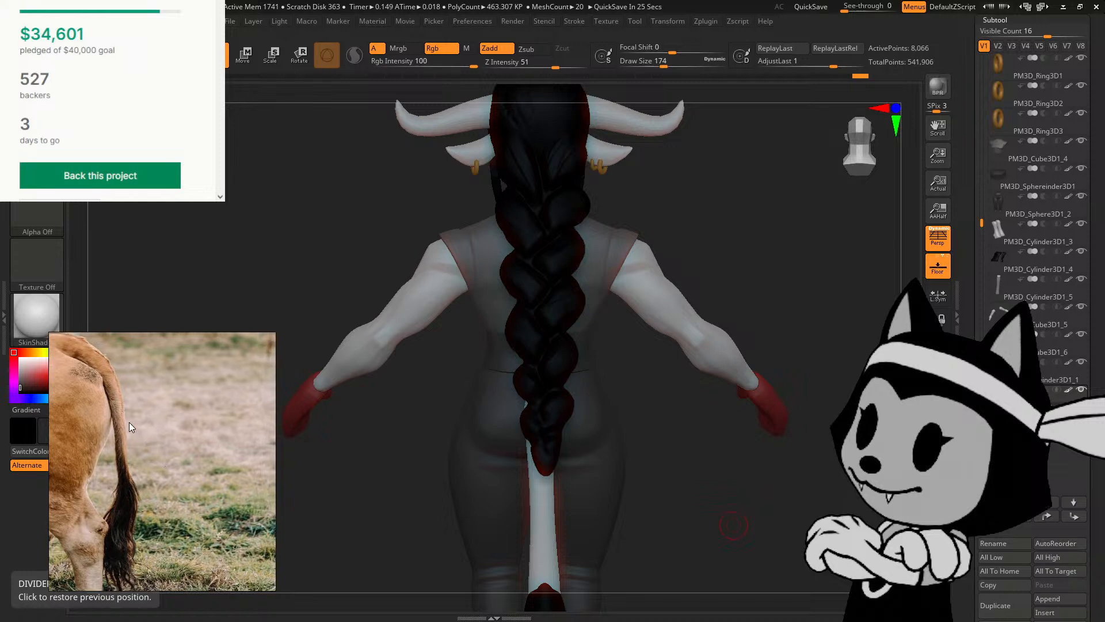
Step: Save the reference board scene and narrow its window around the cow's tail
{"action": "right_click", "coordinate": [106, 500]}
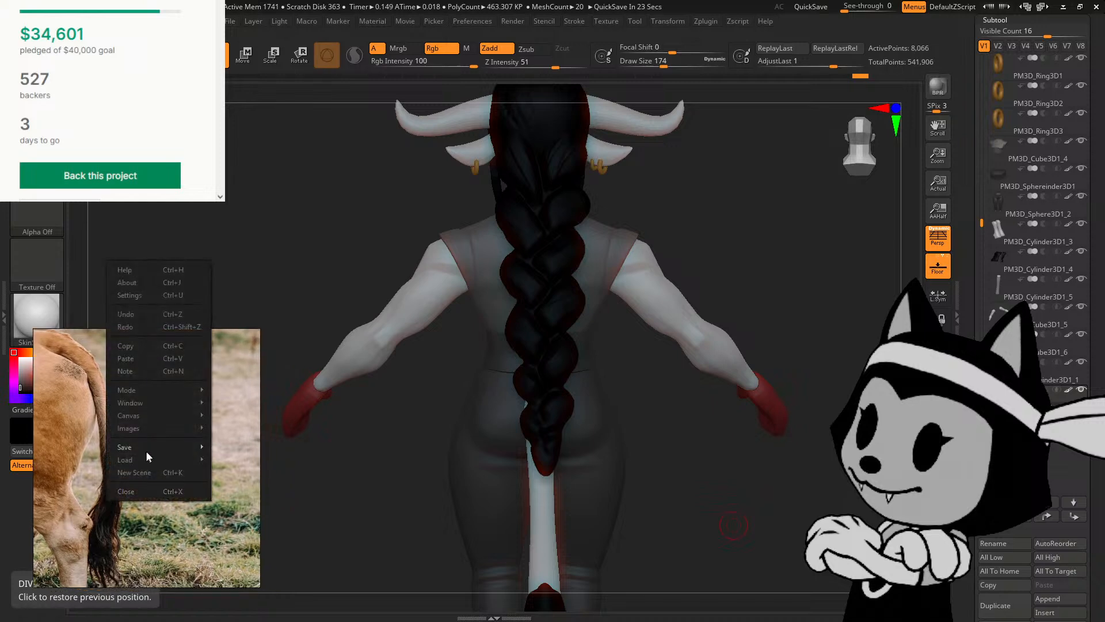
{"action": "mouse_move", "coordinate": [161, 447]}
{"action": "left_click", "coordinate": [242, 448]}
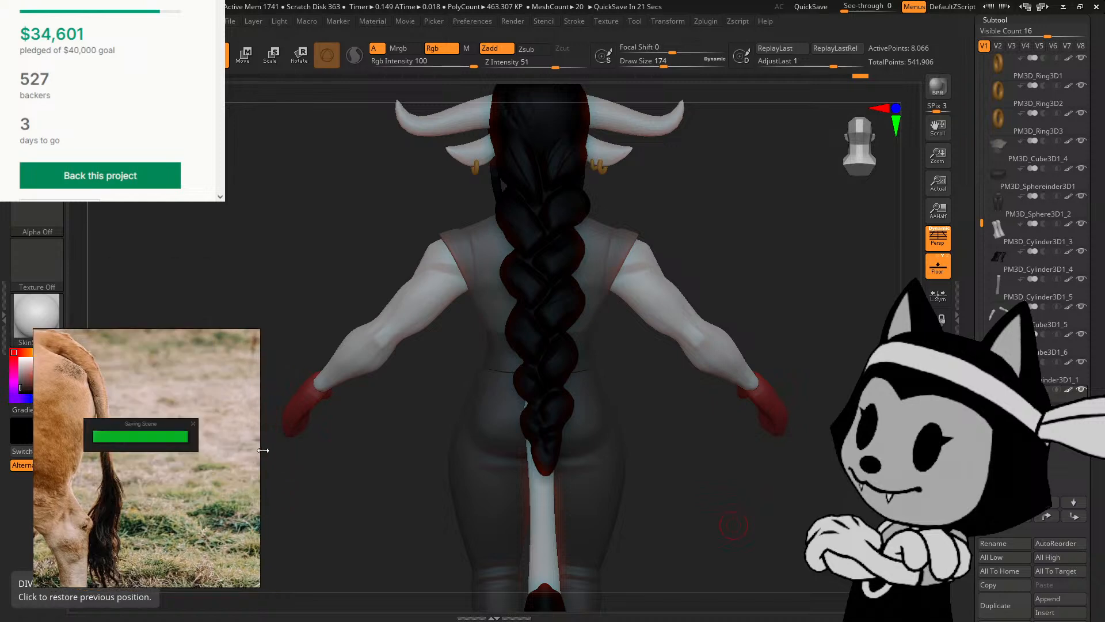
{"action": "left_click_drag", "start_coordinate": [262, 458], "coordinate": [227, 463]}
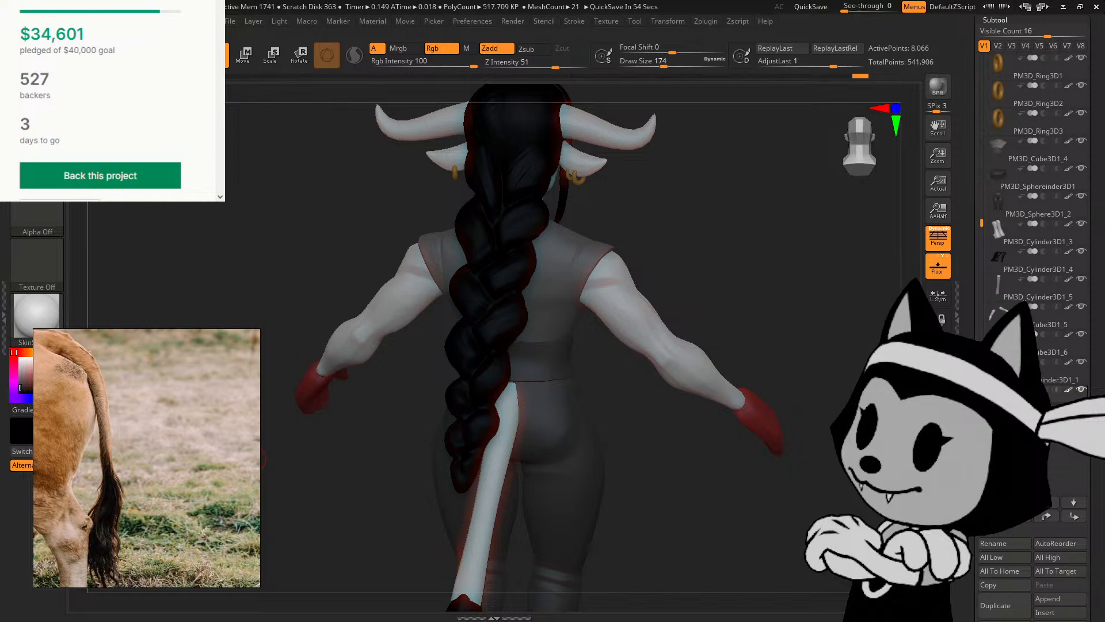
{"action": "left_click_drag", "start_coordinate": [260, 404], "coordinate": [111, 405]}
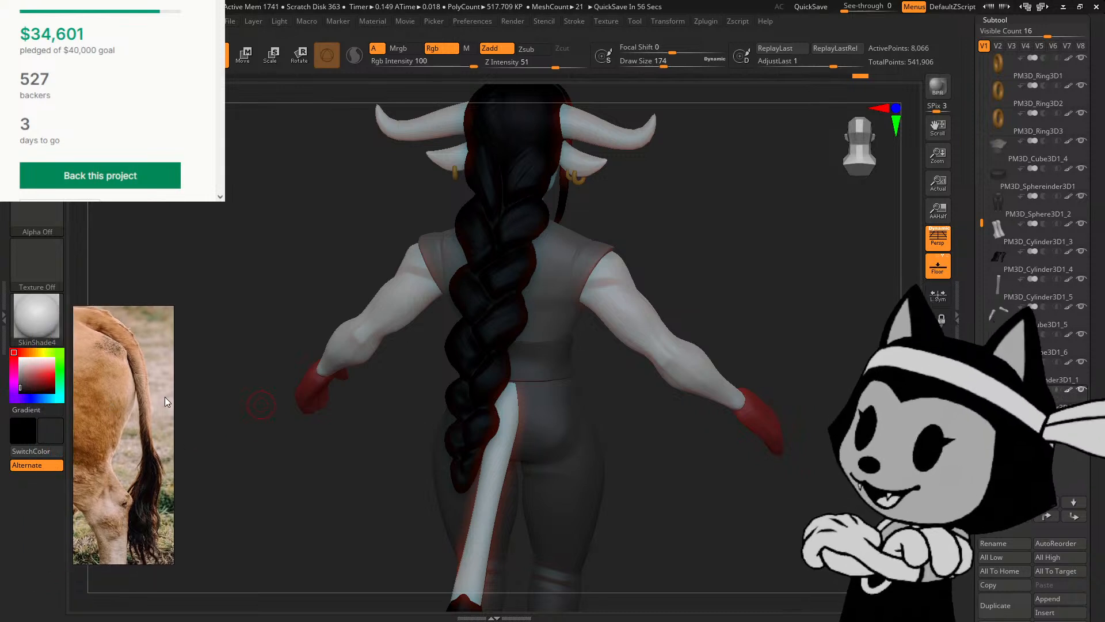
Step: Review the whole character beside the tail reference from the front and both three-quarter sides
{"action": "left_click_drag", "start_coordinate": [684, 251], "coordinate": [795, 155]}
{"action": "left_click_drag", "start_coordinate": [809, 219], "coordinate": [760, 271], "text": "alt"}
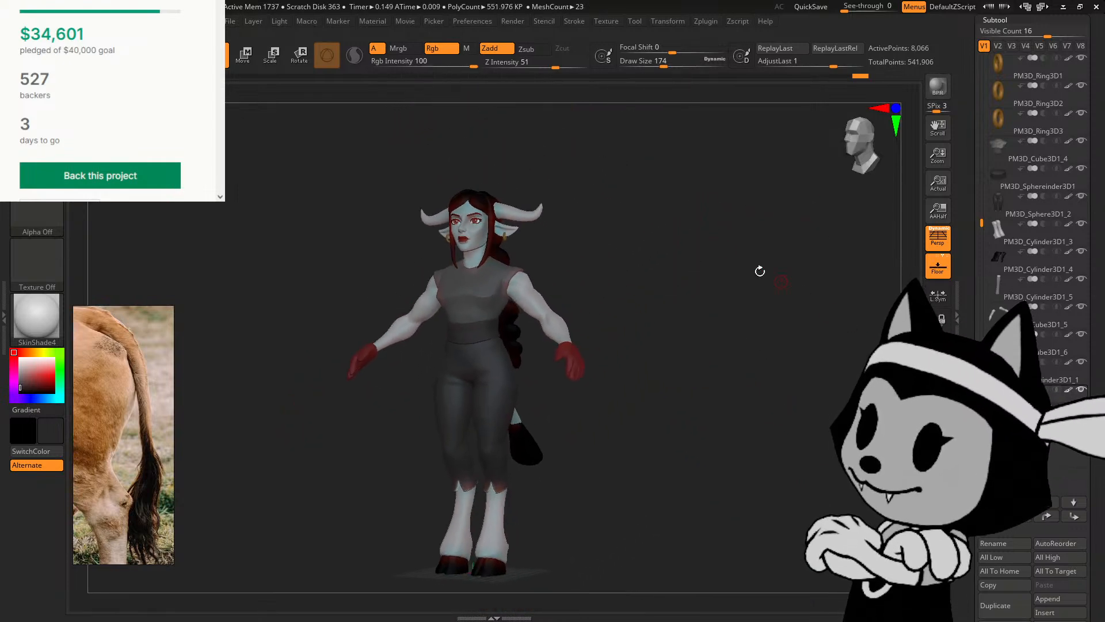
{"action": "left_click_drag", "start_coordinate": [621, 302], "coordinate": [742, 317]}
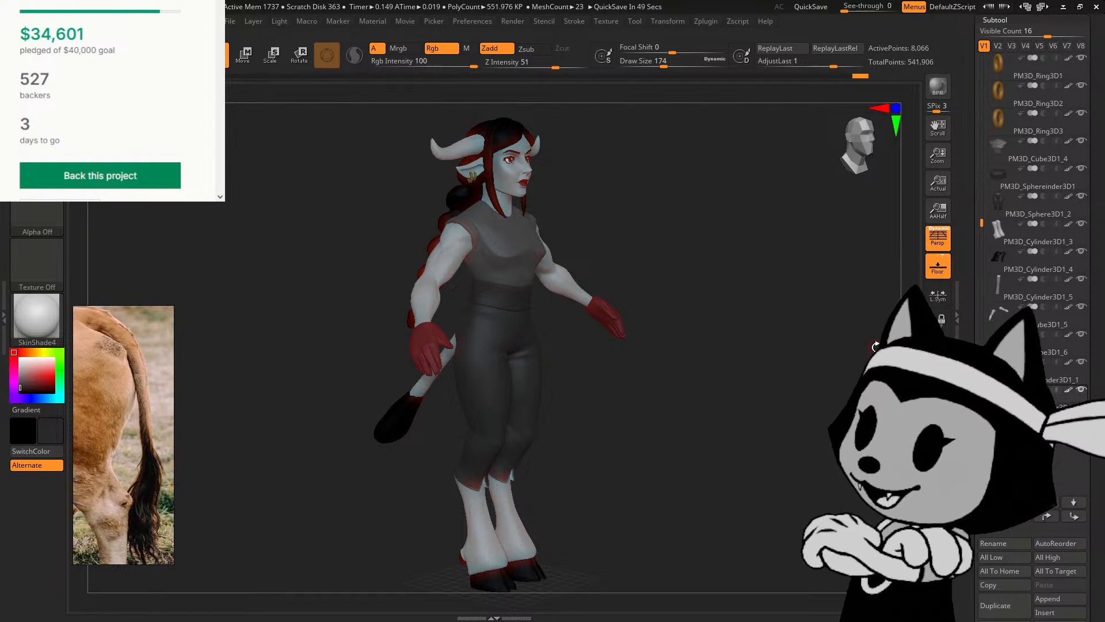
{"action": "left_click_drag", "start_coordinate": [763, 405], "coordinate": [650, 419]}
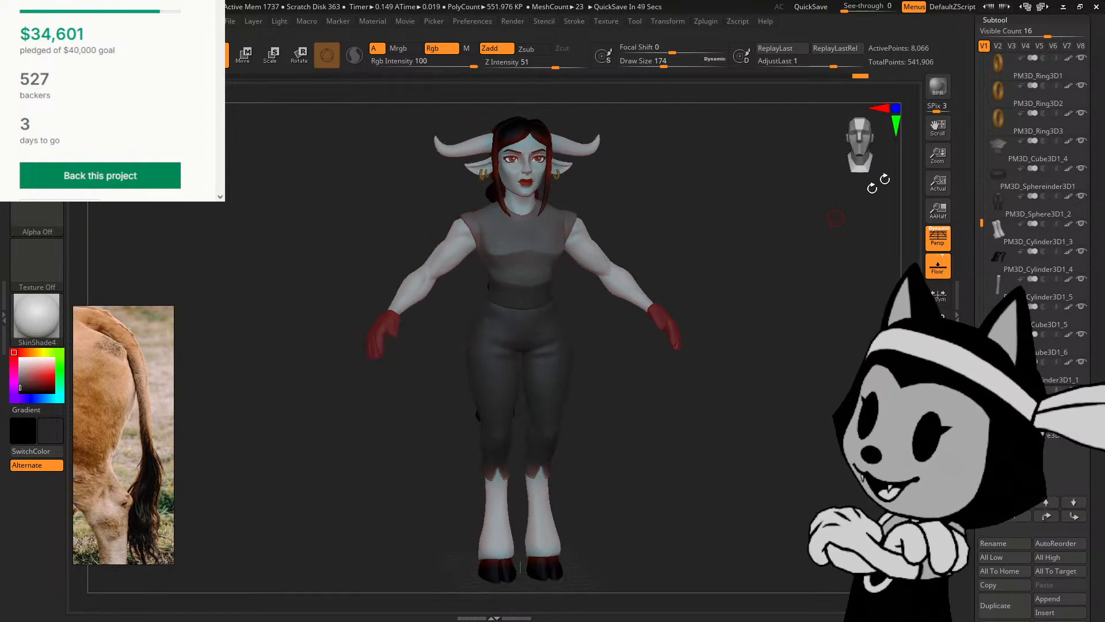
{"action": "left_click", "coordinate": [1064, 7]}
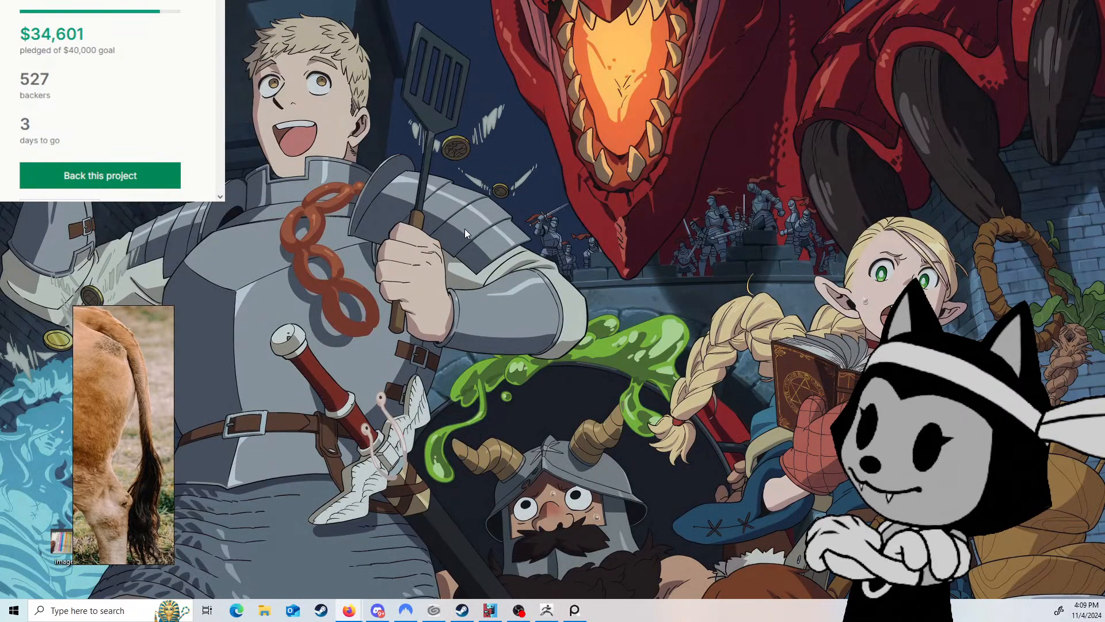
{"action": "left_click", "coordinate": [544, 612]}
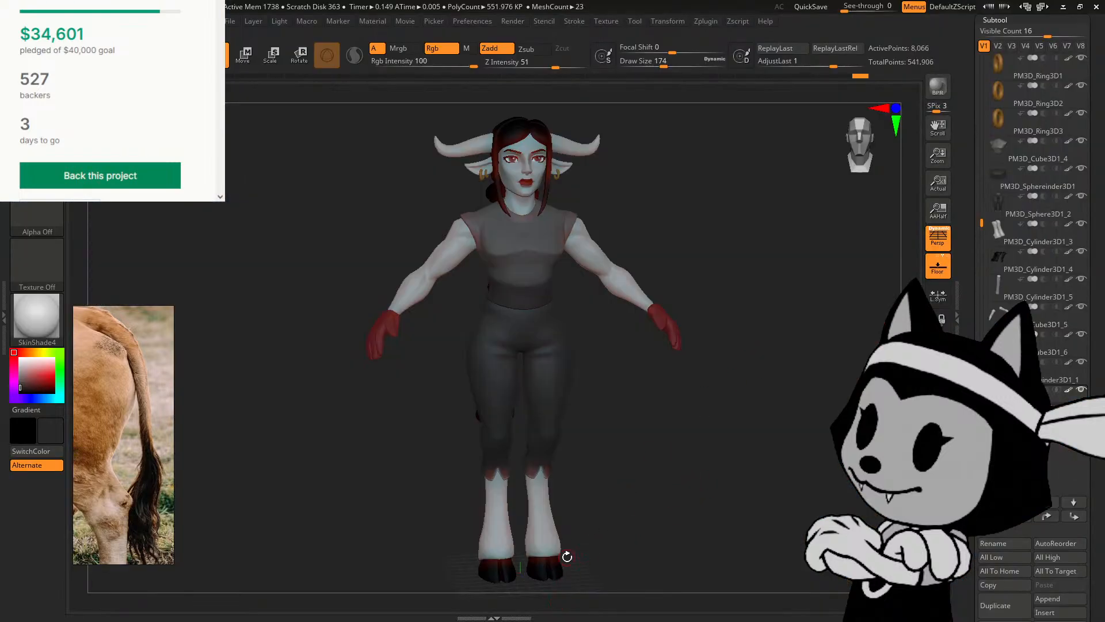
{"action": "left_click", "coordinate": [1064, 7]}
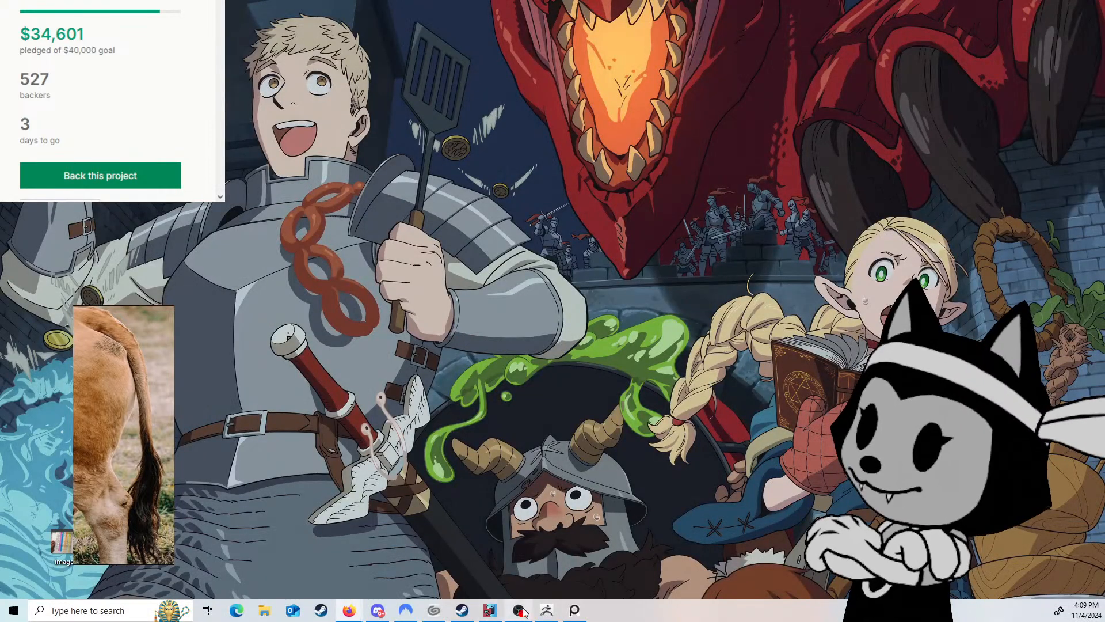
{"action": "left_click", "coordinate": [546, 610]}
Step: Carve lengthwise hair grooves into the back of the black tail tuft with the DamStandard brush
{"action": "left_click_drag", "start_coordinate": [734, 233], "coordinate": [616, 197]}
{"action": "left_click_drag", "start_coordinate": [765, 241], "coordinate": [907, 254], "text": "alt"}
{"action": "left_click_drag", "start_coordinate": [843, 395], "coordinate": [833, 329], "text": "alt"}
{"action": "left_click_drag", "start_coordinate": [703, 328], "coordinate": [590, 350]}
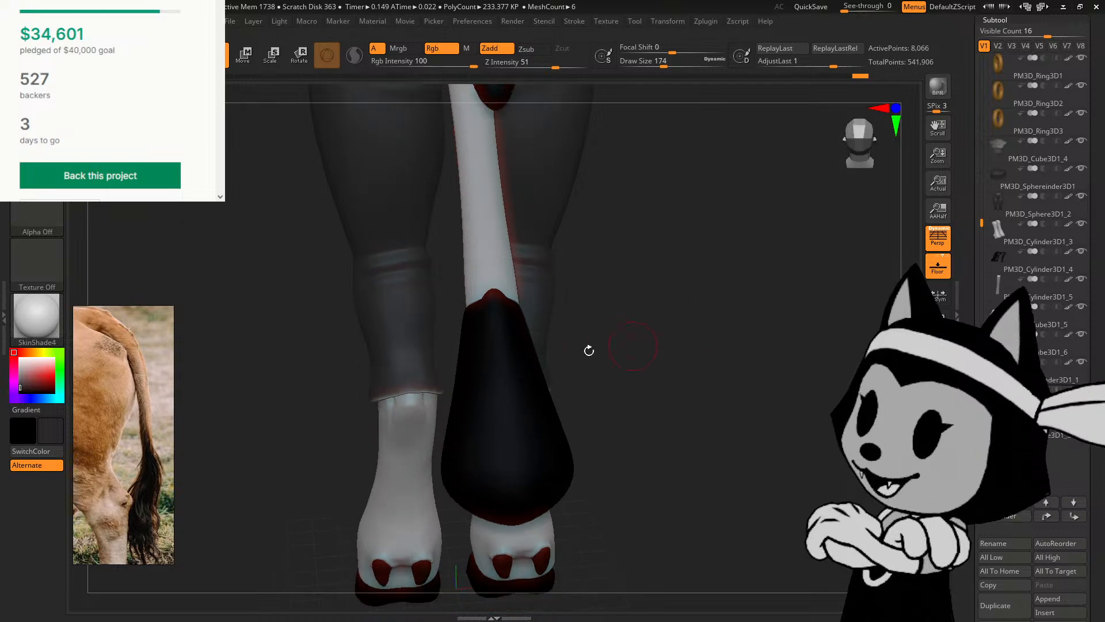
{"action": "left_click_drag", "start_coordinate": [533, 491], "coordinate": [541, 438]}
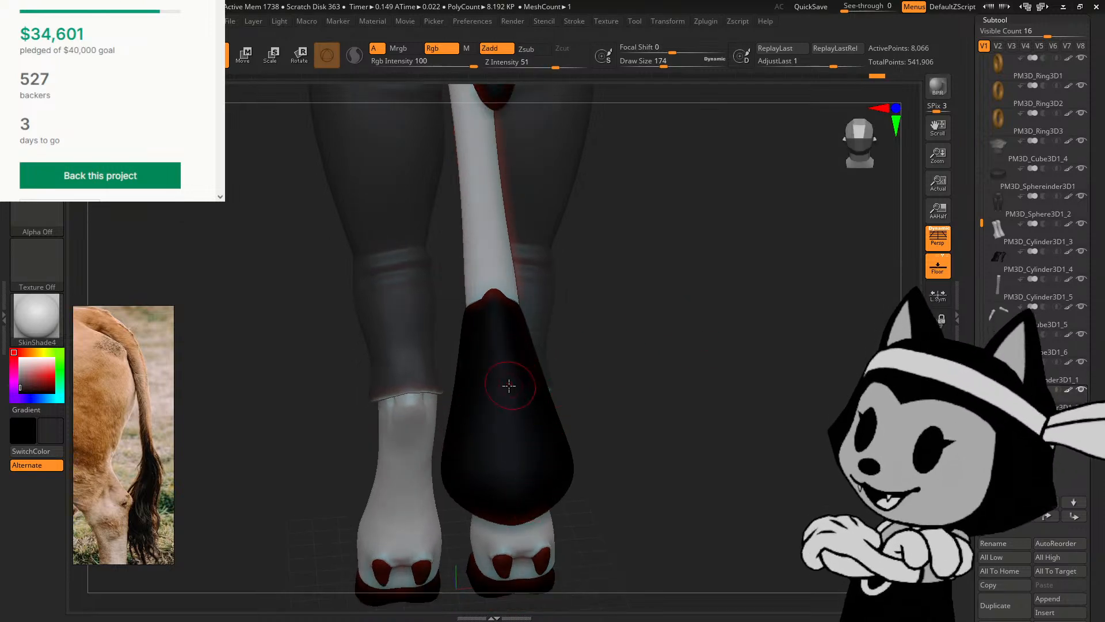
{"action": "key", "text": "b"}
{"action": "key", "text": "d"}
{"action": "key", "text": "s"}
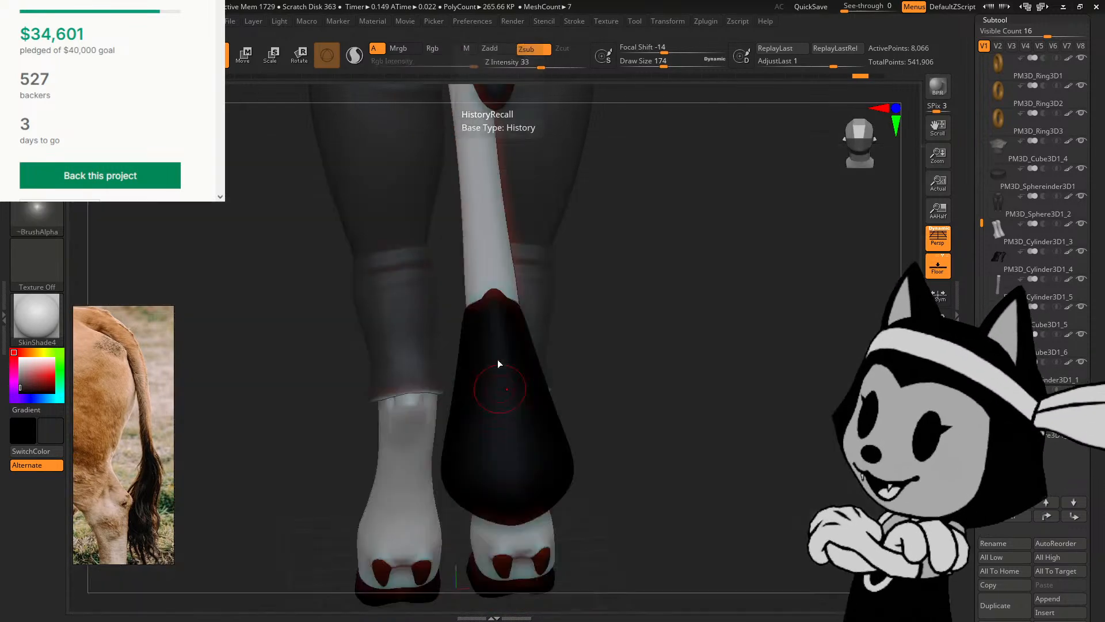
{"action": "left_click_drag", "start_coordinate": [662, 362], "coordinate": [604, 362]}
{"action": "left_click_drag", "start_coordinate": [476, 346], "coordinate": [553, 520]}
{"action": "mouse_move", "coordinate": [616, 380]}
{"action": "left_mouse_down"}
{"action": "mouse_move", "coordinate": [565, 326]}
{"action": "mouse_move", "coordinate": [577, 329]}
{"action": "left_mouse_up"}
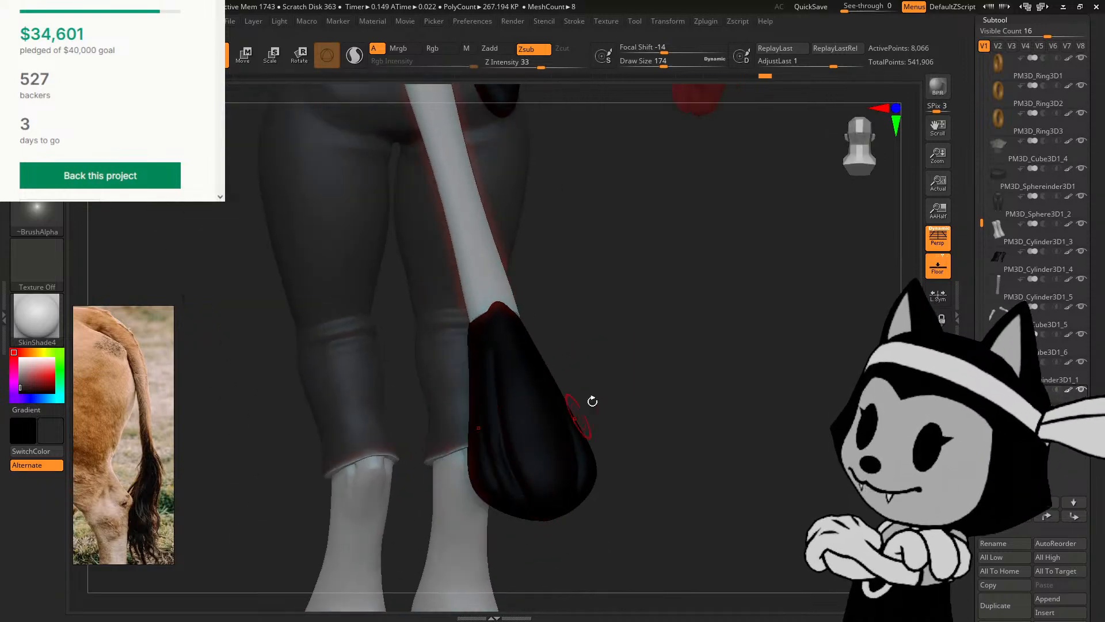
Step: Continue the lengthwise hair grooves around the sides of the tail tuft
{"action": "mouse_move", "coordinate": [592, 401]}
{"action": "left_mouse_down"}
{"action": "mouse_move", "coordinate": [574, 372]}
{"action": "mouse_move", "coordinate": [541, 374]}
{"action": "mouse_move", "coordinate": [604, 396]}
{"action": "left_mouse_up"}
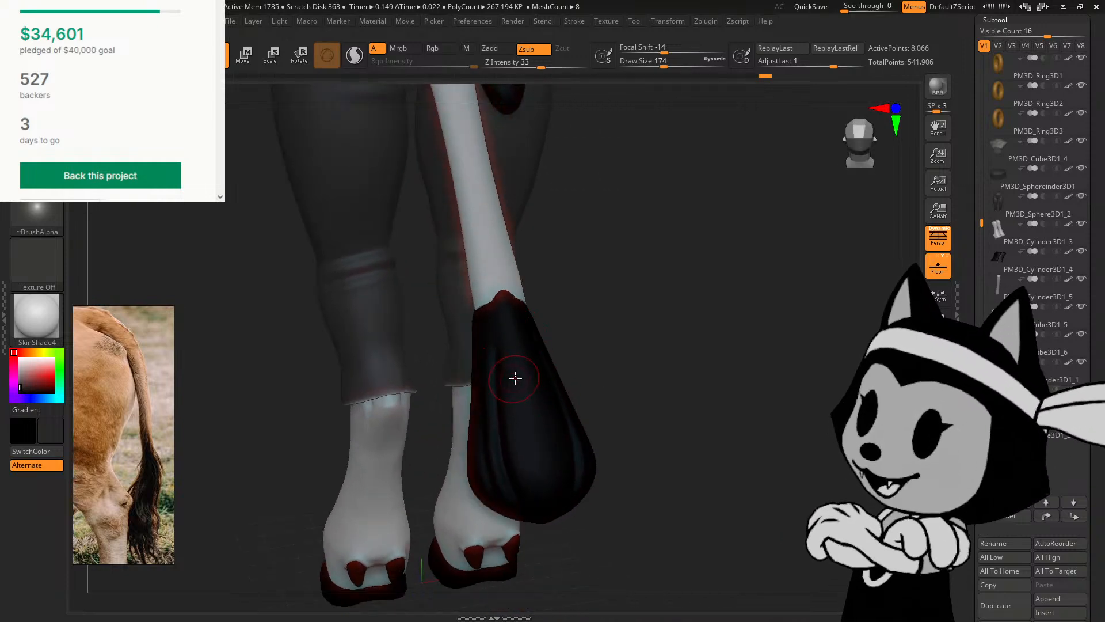
{"action": "mouse_move", "coordinate": [592, 289]}
{"action": "left_mouse_down"}
{"action": "mouse_move", "coordinate": [486, 357]}
{"action": "mouse_move", "coordinate": [562, 271]}
{"action": "mouse_move", "coordinate": [551, 281]}
{"action": "left_mouse_up"}
{"action": "mouse_move", "coordinate": [487, 316]}
{"action": "left_mouse_down"}
{"action": "mouse_move", "coordinate": [506, 518]}
{"action": "mouse_move", "coordinate": [691, 402]}
{"action": "mouse_move", "coordinate": [498, 459]}
{"action": "left_mouse_up"}
{"action": "left_click_drag", "start_coordinate": [619, 371], "coordinate": [592, 340]}
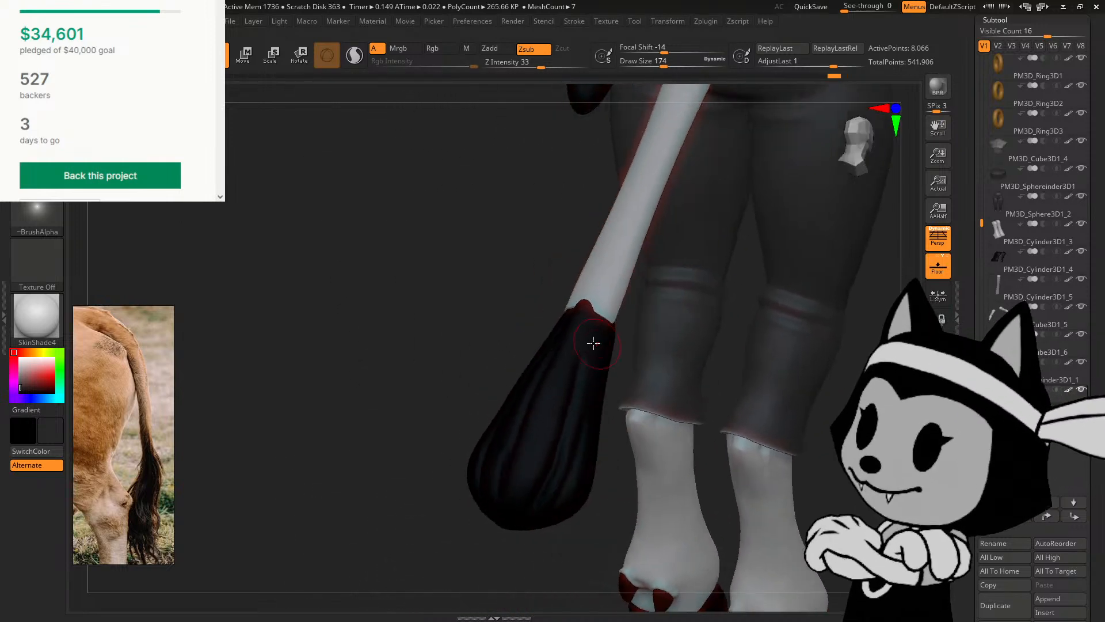
Step: Stretch the lower end of the tail tuft into a tapered tip with the Move brush at draw size 410
{"action": "key", "text": "b"}
{"action": "left_click", "coordinate": [443, 389]}
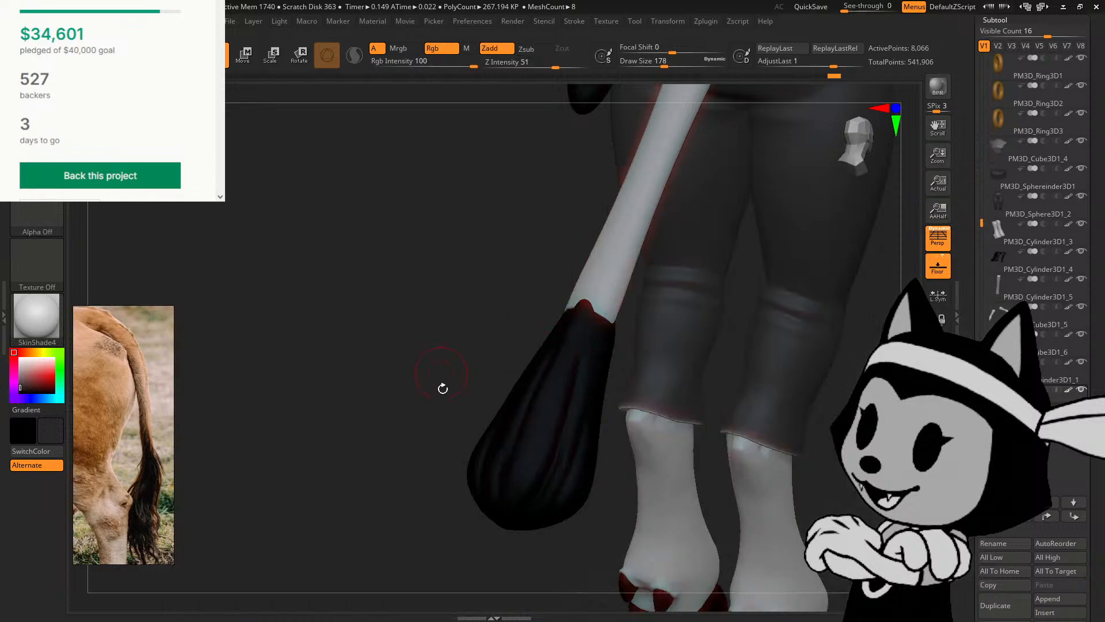
{"action": "mouse_move", "coordinate": [449, 406]}
{"action": "left_mouse_down"}
{"action": "mouse_move", "coordinate": [451, 394]}
{"action": "mouse_move", "coordinate": [509, 543]}
{"action": "mouse_move", "coordinate": [572, 543]}
{"action": "mouse_move", "coordinate": [502, 493]}
{"action": "left_mouse_up"}
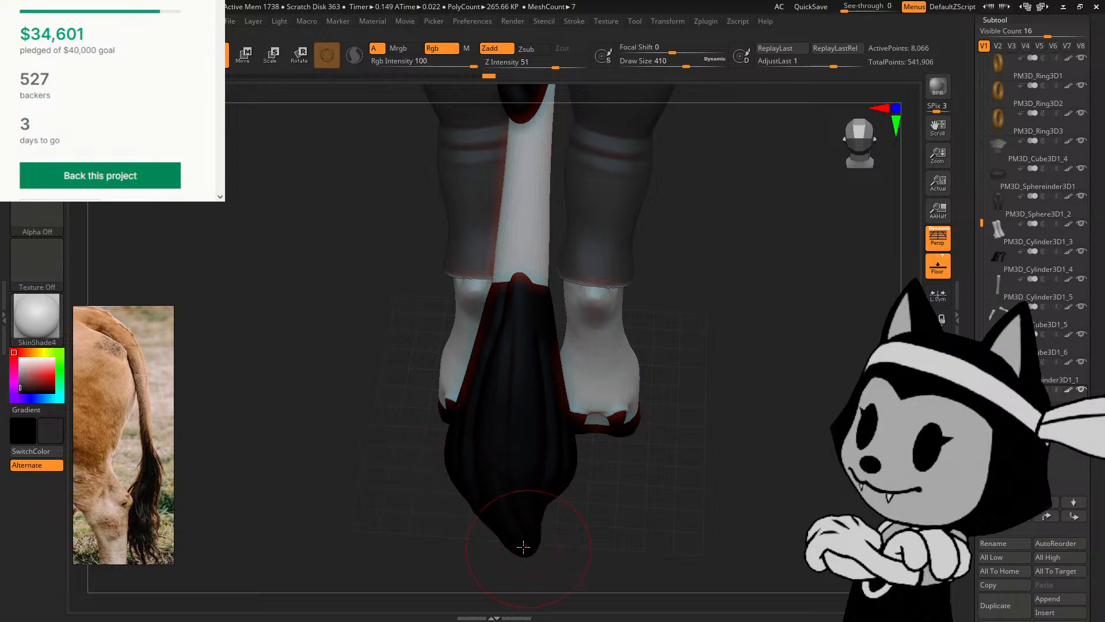
{"action": "left_click_drag", "start_coordinate": [587, 489], "coordinate": [609, 492]}
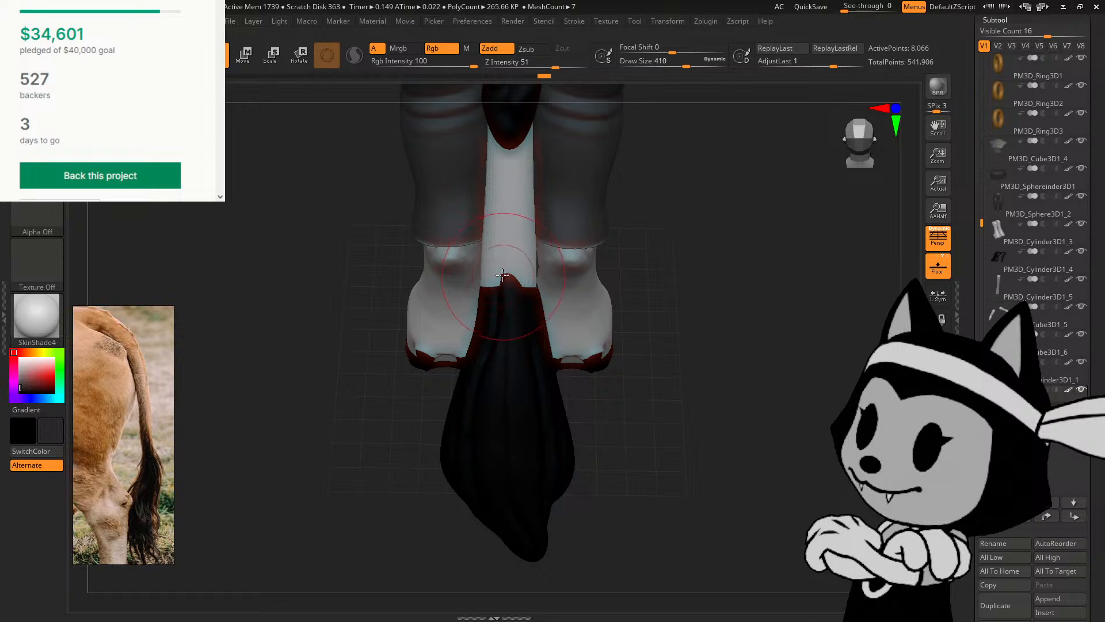
Step: Pull the tuft's upper edge up along the tail with the Move brush, reshaping where the hair meets the skin
{"action": "left_click_drag", "start_coordinate": [648, 297], "coordinate": [769, 213]}
{"action": "left_click_drag", "start_coordinate": [511, 282], "coordinate": [507, 273]}
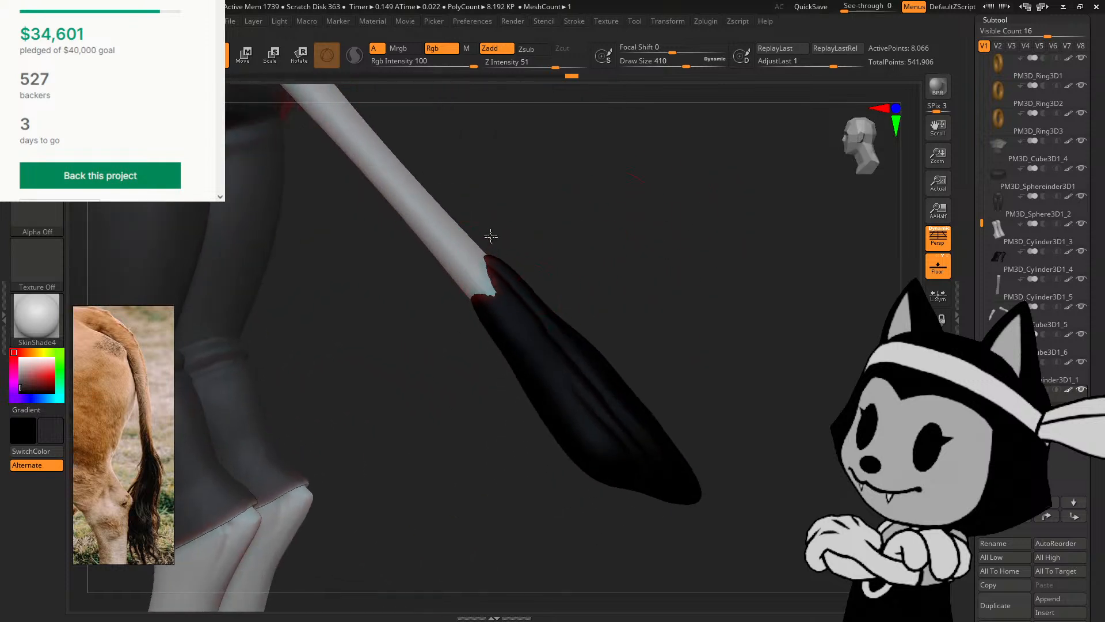
{"action": "left_click_drag", "start_coordinate": [547, 234], "coordinate": [548, 302]}
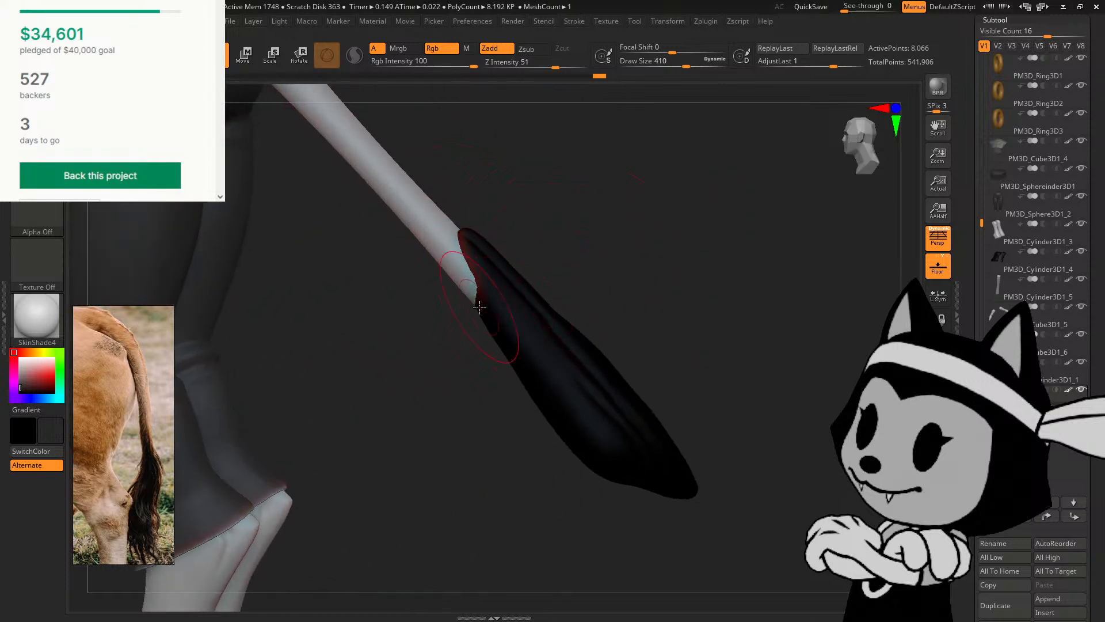
{"action": "left_click_drag", "start_coordinate": [480, 307], "coordinate": [552, 253]}
{"action": "left_click_drag", "start_coordinate": [481, 328], "coordinate": [474, 312]}
{"action": "mouse_move", "coordinate": [525, 268]}
{"action": "left_mouse_down"}
{"action": "mouse_move", "coordinate": [520, 300]}
{"action": "mouse_move", "coordinate": [501, 312]}
{"action": "left_mouse_up"}
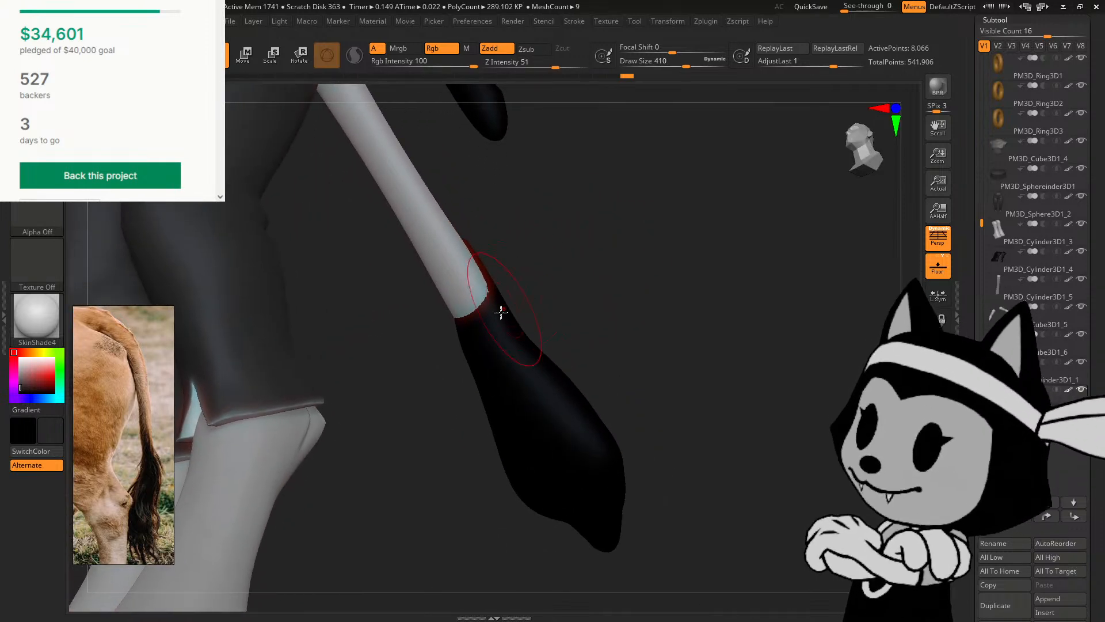
Step: Carve grooves into the tuft's side and underside with the DamStandard brush, reducing the draw size to 230 and splitting the upper edge into locks
{"action": "key", "text": "b"}
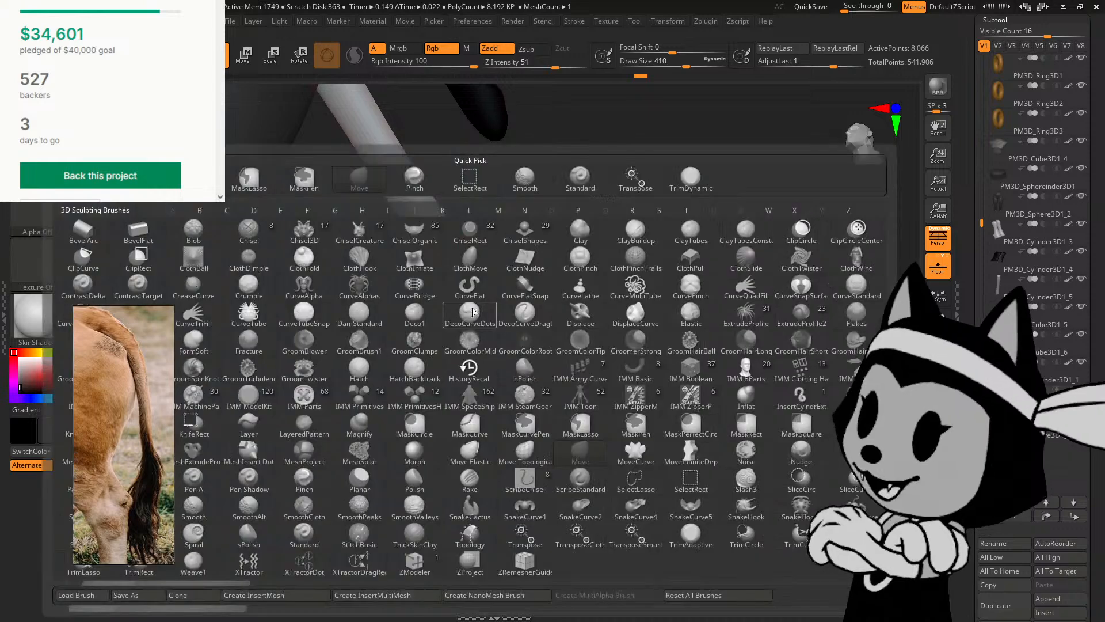
{"action": "key", "text": "d"}
{"action": "key", "text": "s"}
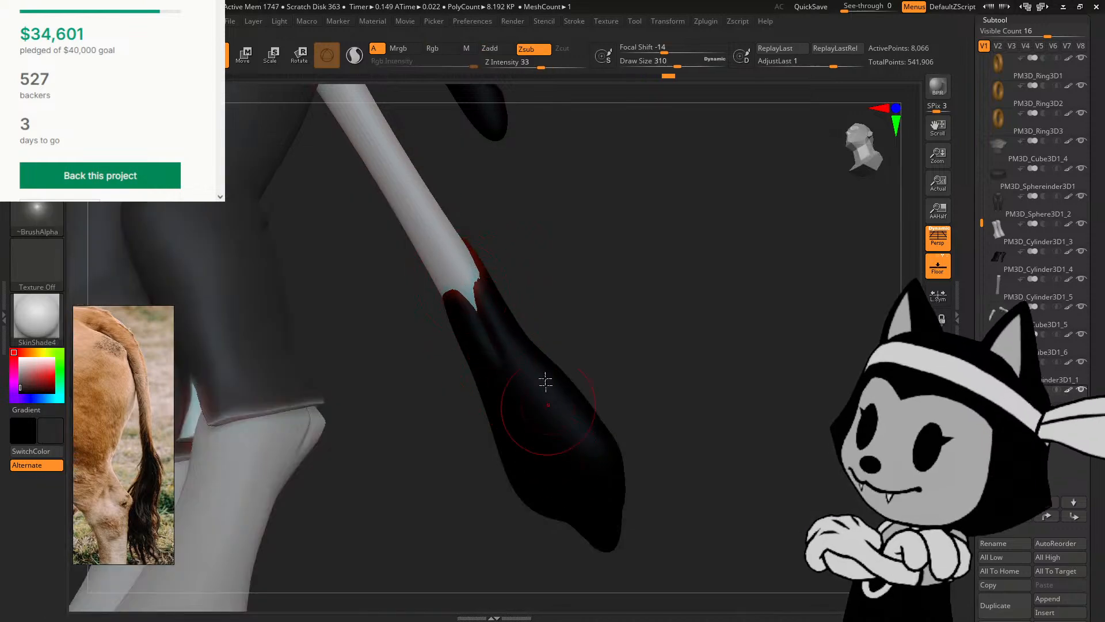
{"action": "left_click_drag", "start_coordinate": [538, 326], "coordinate": [590, 298]}
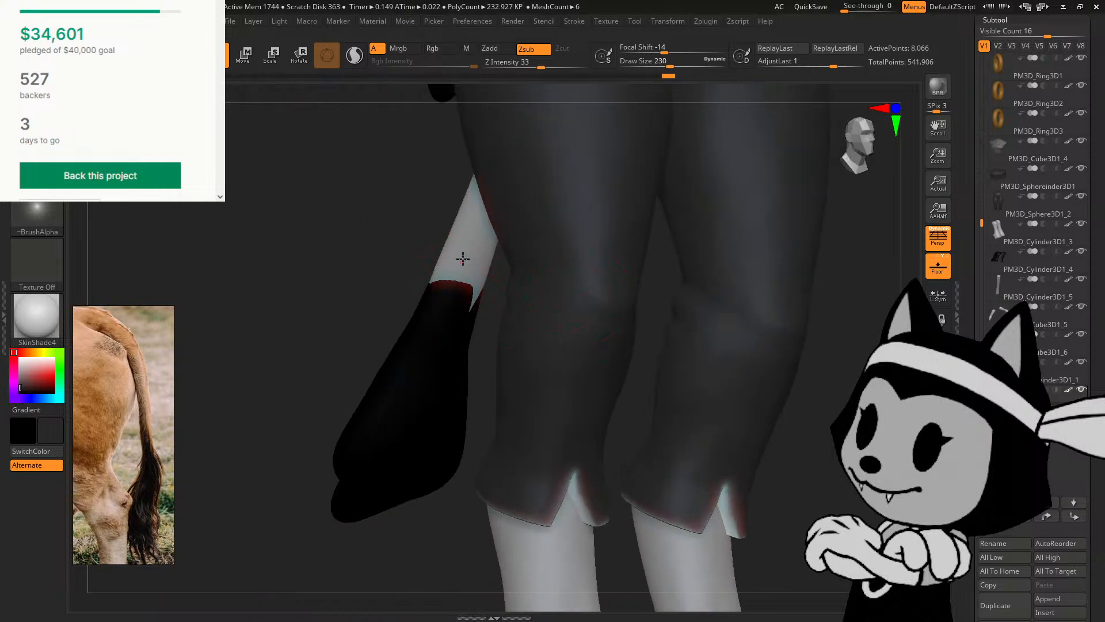
{"action": "left_click_drag", "start_coordinate": [402, 539], "coordinate": [438, 364]}
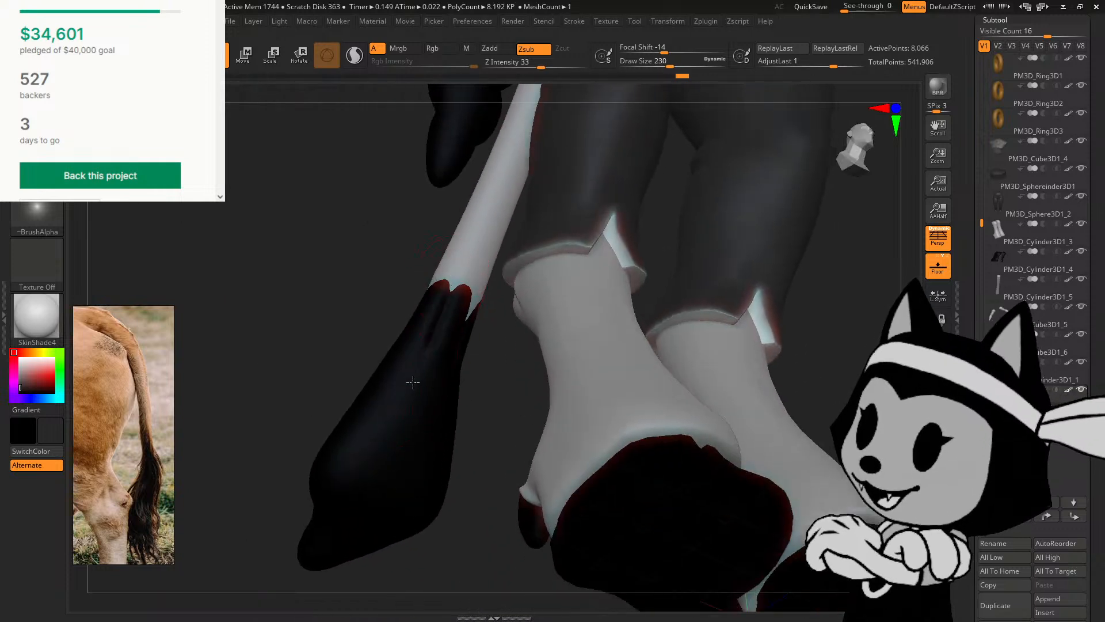
{"action": "mouse_move", "coordinate": [469, 449]}
{"action": "left_mouse_down"}
{"action": "mouse_move", "coordinate": [554, 446]}
{"action": "mouse_move", "coordinate": [667, 339]}
{"action": "mouse_move", "coordinate": [649, 384]}
{"action": "left_mouse_up"}
{"action": "left_click_drag", "start_coordinate": [592, 265], "coordinate": [485, 522]}
{"action": "mouse_move", "coordinate": [584, 482]}
{"action": "left_mouse_down"}
{"action": "mouse_move", "coordinate": [615, 506]}
{"action": "mouse_move", "coordinate": [586, 340]}
{"action": "left_mouse_up"}
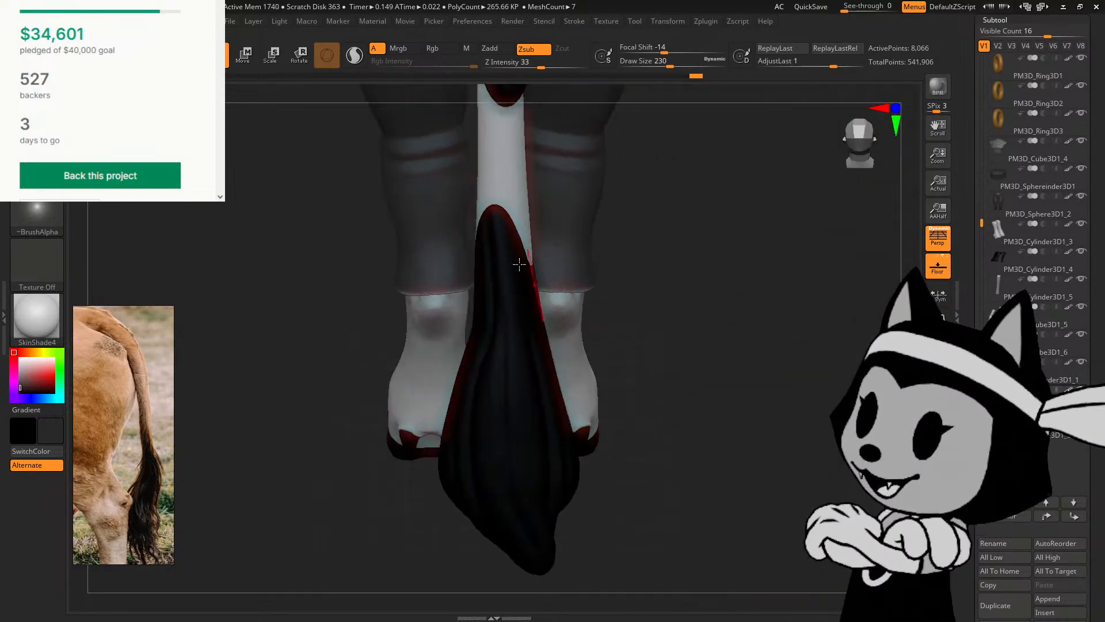
Step: Split the tuft's upper edge into pointed strands at the back and side with DamStandard strokes at draw size 182
{"action": "left_click_drag", "start_coordinate": [519, 264], "coordinate": [505, 215]}
{"action": "left_click_drag", "start_coordinate": [808, 447], "coordinate": [816, 478], "text": "alt"}
{"action": "left_click_drag", "start_coordinate": [556, 374], "coordinate": [541, 299]}
{"action": "mouse_move", "coordinate": [672, 291]}
{"action": "left_mouse_down"}
{"action": "mouse_move", "coordinate": [520, 280]}
{"action": "mouse_move", "coordinate": [496, 240]}
{"action": "left_mouse_up"}
{"action": "left_click_drag", "start_coordinate": [609, 276], "coordinate": [493, 257]}
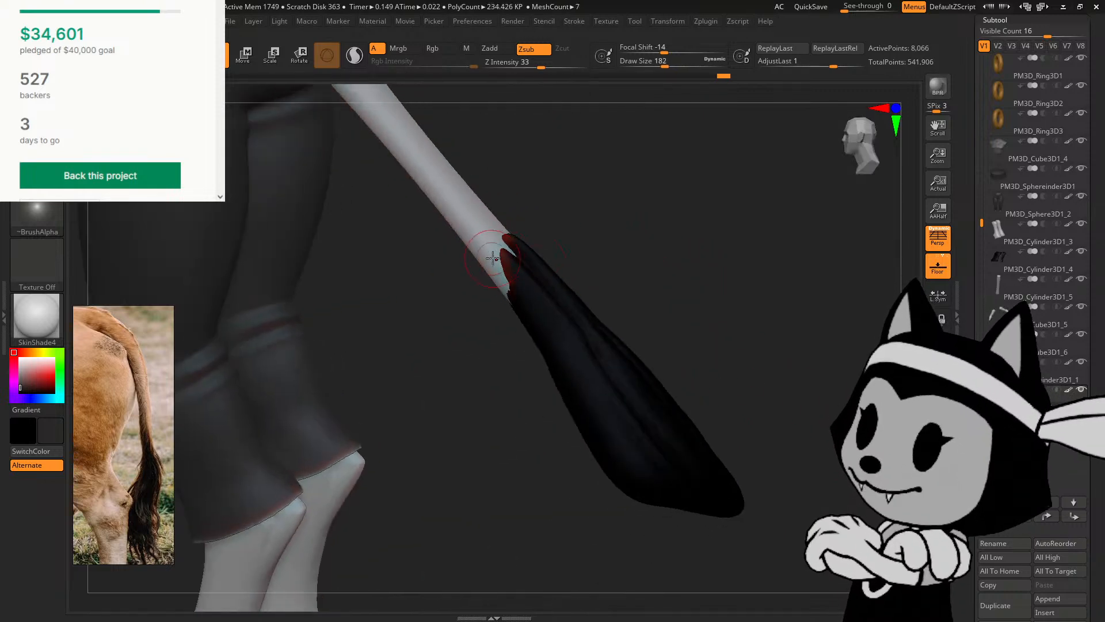
{"action": "mouse_move", "coordinate": [625, 246]}
{"action": "left_mouse_down"}
{"action": "mouse_move", "coordinate": [597, 242]}
{"action": "mouse_move", "coordinate": [627, 249]}
{"action": "left_mouse_up"}
{"action": "left_click_drag", "start_coordinate": [515, 283], "coordinate": [495, 247]}
{"action": "left_click_drag", "start_coordinate": [594, 269], "coordinate": [546, 261]}
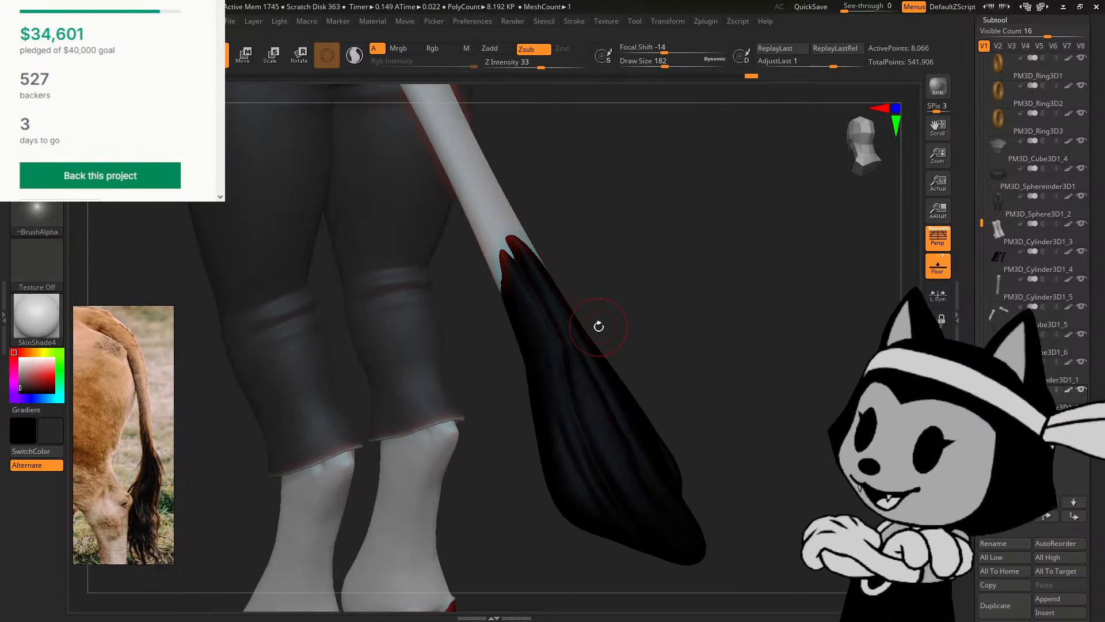
Step: Adjust the side contour of the tuft's upper half with the Move brush at draw size 242
{"action": "key", "text": "b"}
{"action": "key", "text": "m"}
{"action": "key", "text": "v"}
{"action": "left_click_drag", "start_coordinate": [636, 292], "coordinate": [602, 313]}
{"action": "key", "text": "bracketright"}
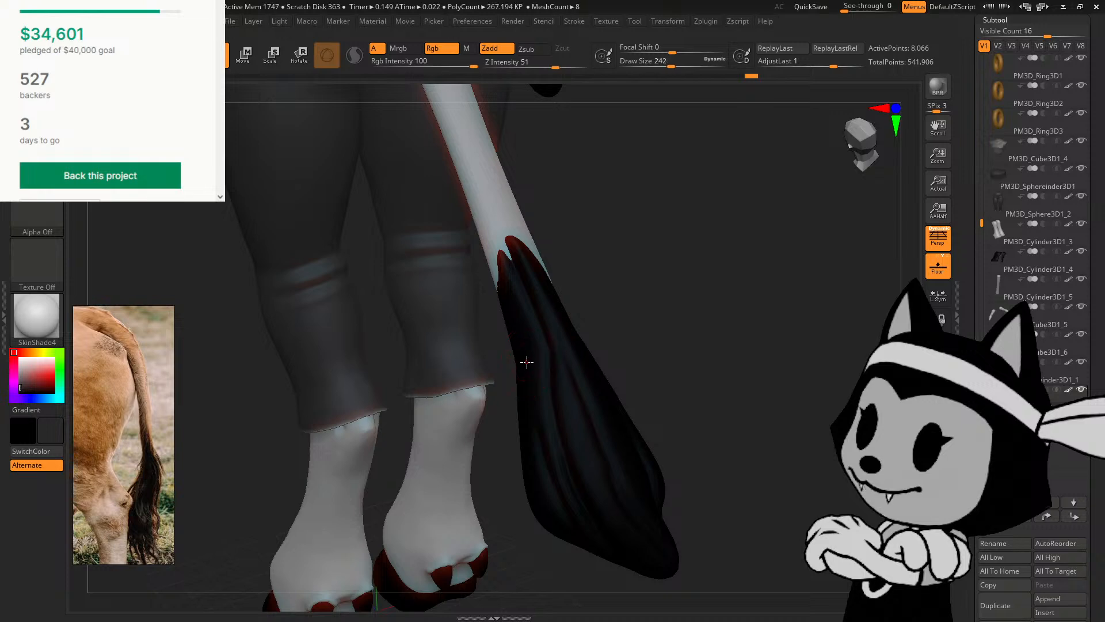
{"action": "left_click_drag", "start_coordinate": [522, 362], "coordinate": [510, 365]}
{"action": "left_click_drag", "start_coordinate": [662, 308], "coordinate": [604, 295]}
Step: Refine the tuft's overall silhouette from behind using larger Move brush strokes, at draw sizes up to 538
{"action": "left_click_drag", "start_coordinate": [917, 307], "coordinate": [906, 417], "text": "shift"}
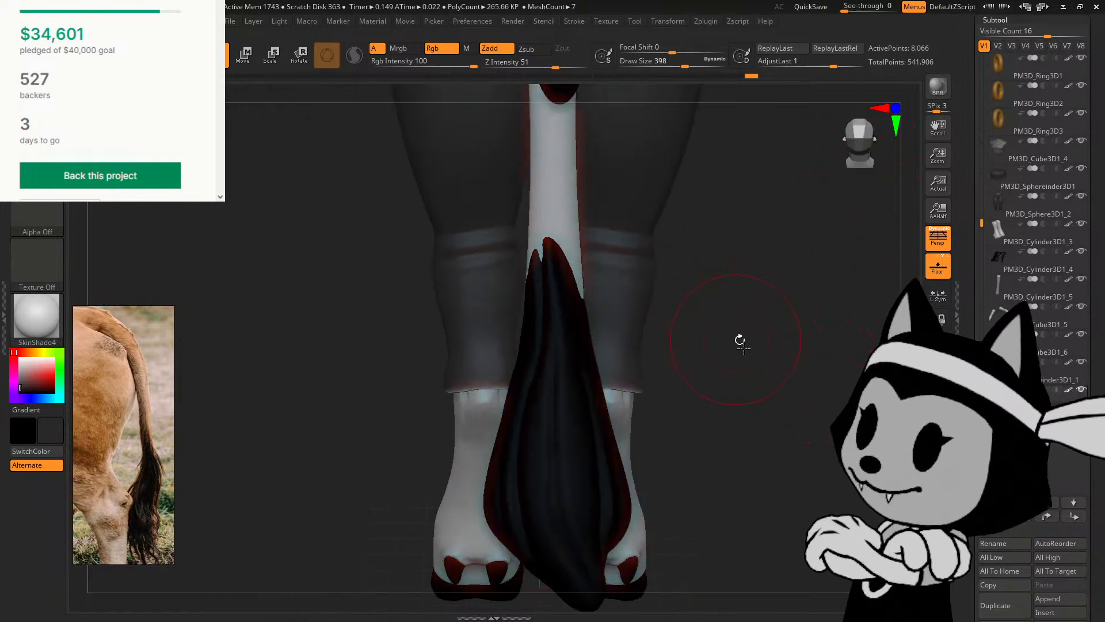
{"action": "left_click_drag", "start_coordinate": [741, 341], "coordinate": [679, 344]}
{"action": "left_click_drag", "start_coordinate": [519, 352], "coordinate": [513, 353]}
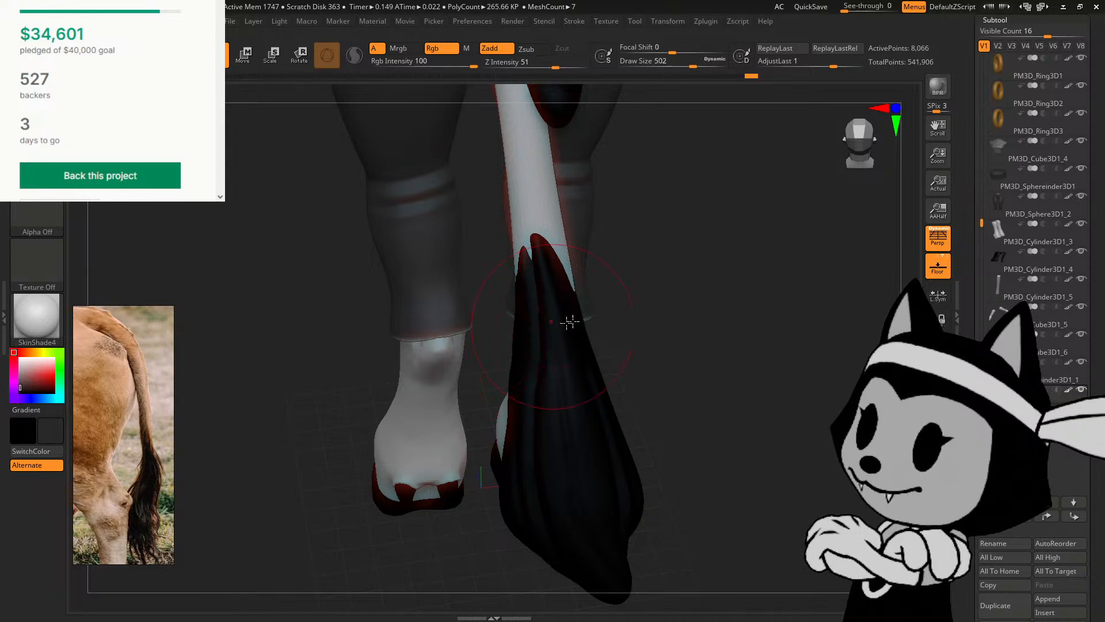
{"action": "left_click_drag", "start_coordinate": [520, 412], "coordinate": [511, 419]}
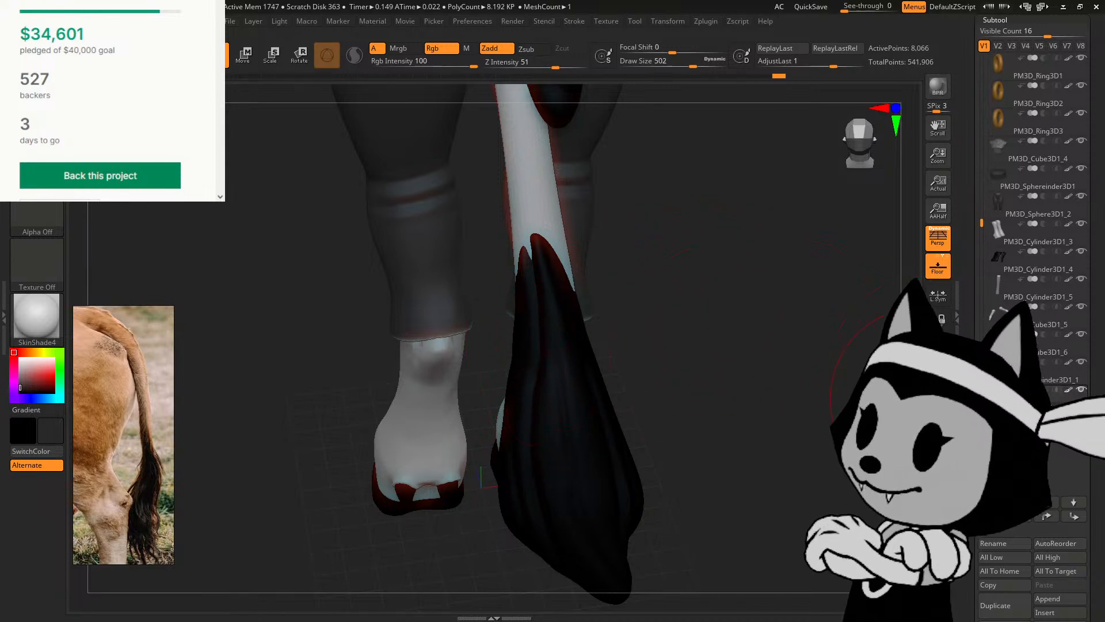
{"action": "left_click_drag", "start_coordinate": [624, 345], "coordinate": [530, 345], "text": "shift"}
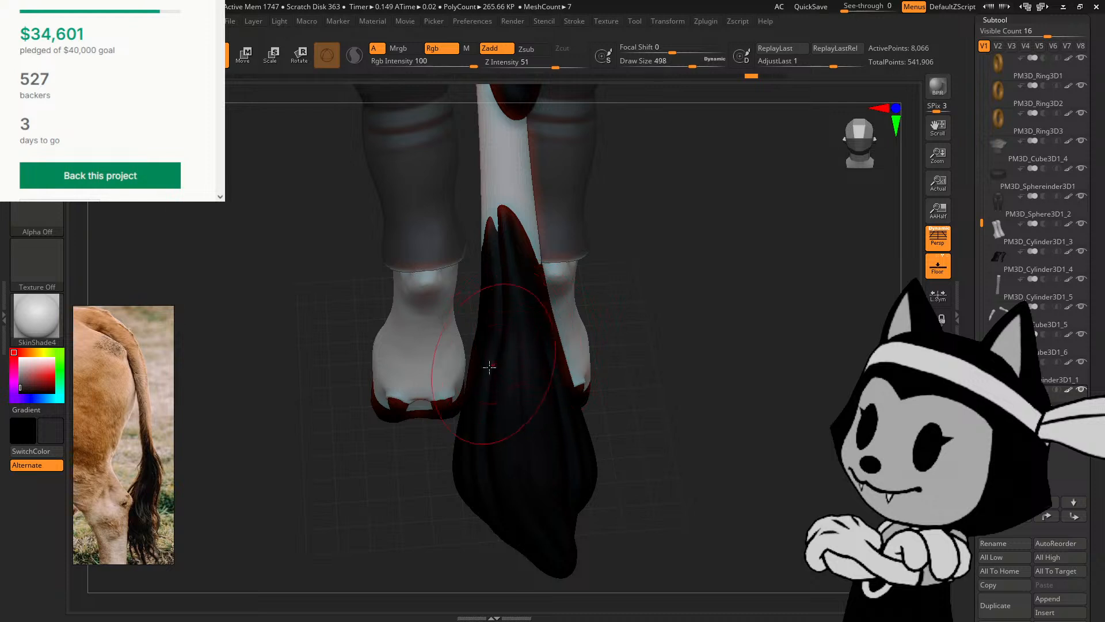
{"action": "left_click_drag", "start_coordinate": [461, 412], "coordinate": [451, 410]}
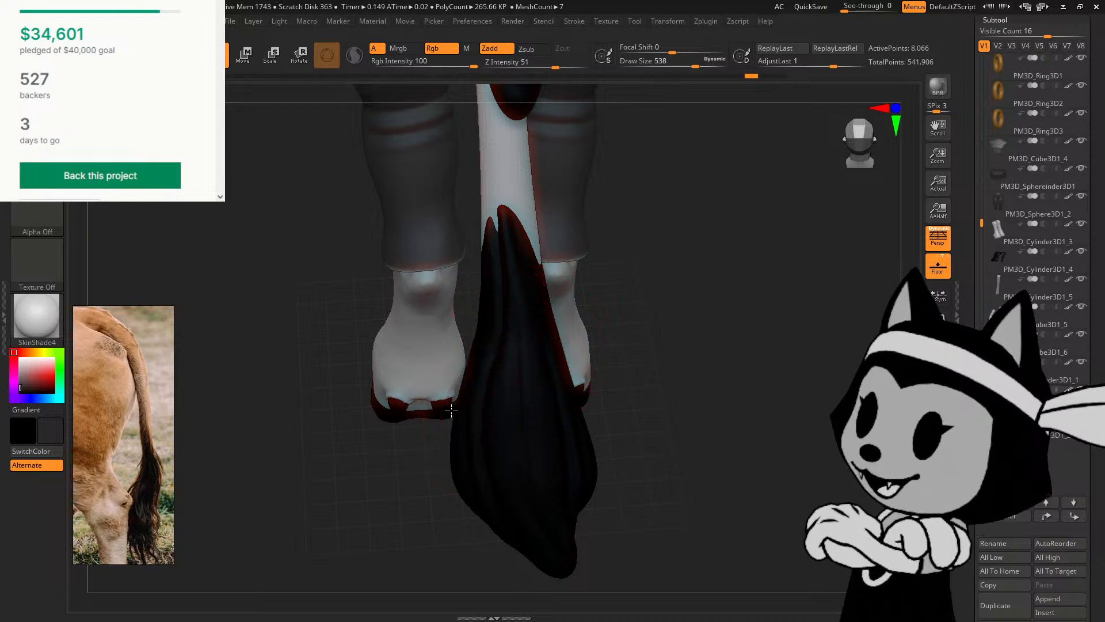
{"action": "left_click_drag", "start_coordinate": [668, 295], "coordinate": [624, 308]}
{"action": "left_click_drag", "start_coordinate": [521, 370], "coordinate": [527, 369]}
{"action": "left_click_drag", "start_coordinate": [688, 339], "coordinate": [677, 336]}
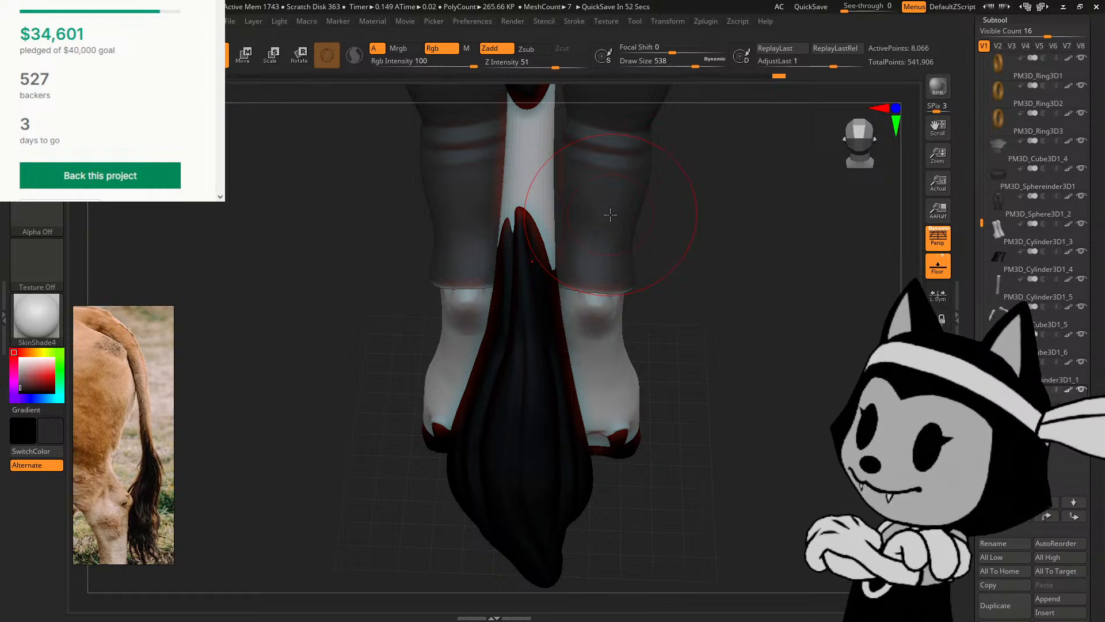
Step: Deepen the broad hair grooves on the back of the tuft with the DamStandard brush at draw size 422
{"action": "mouse_move", "coordinate": [610, 215]}
{"action": "right_mouse_down"}
{"action": "mouse_move", "coordinate": [723, 288]}
{"action": "mouse_move", "coordinate": [710, 252]}
{"action": "mouse_move", "coordinate": [797, 266]}
{"action": "mouse_move", "coordinate": [782, 277]}
{"action": "mouse_move", "coordinate": [795, 280]}
{"action": "mouse_move", "coordinate": [754, 286]}
{"action": "mouse_move", "coordinate": [771, 279]}
{"action": "mouse_move", "coordinate": [750, 269]}
{"action": "mouse_move", "coordinate": [683, 328]}
{"action": "mouse_move", "coordinate": [671, 316]}
{"action": "right_mouse_up"}
{"action": "key", "text": "b"}
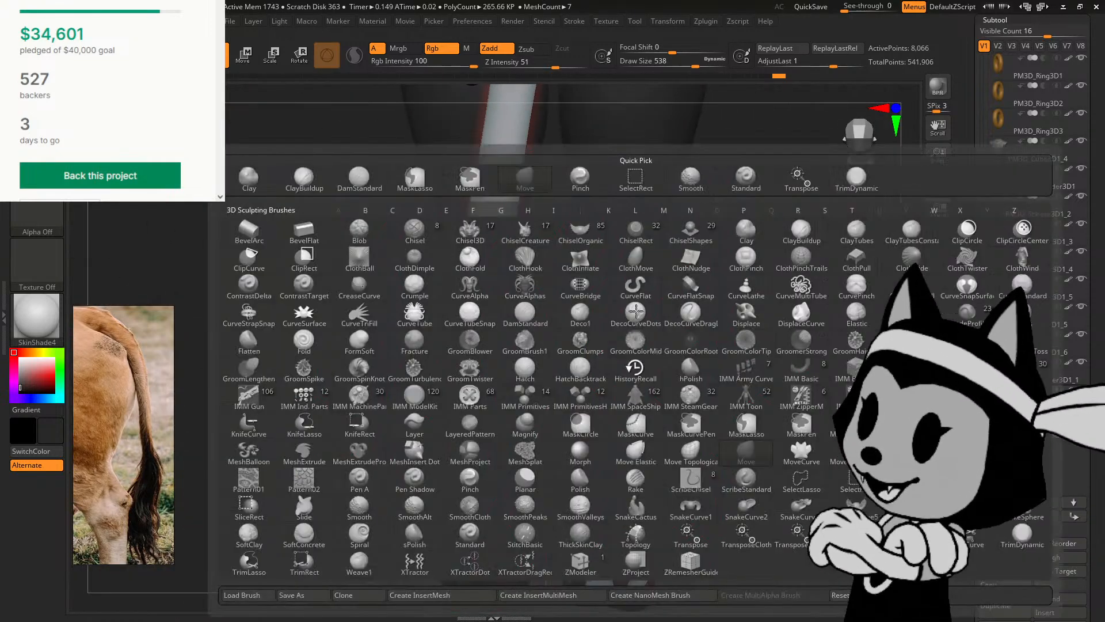
{"action": "left_click", "coordinate": [636, 310]}
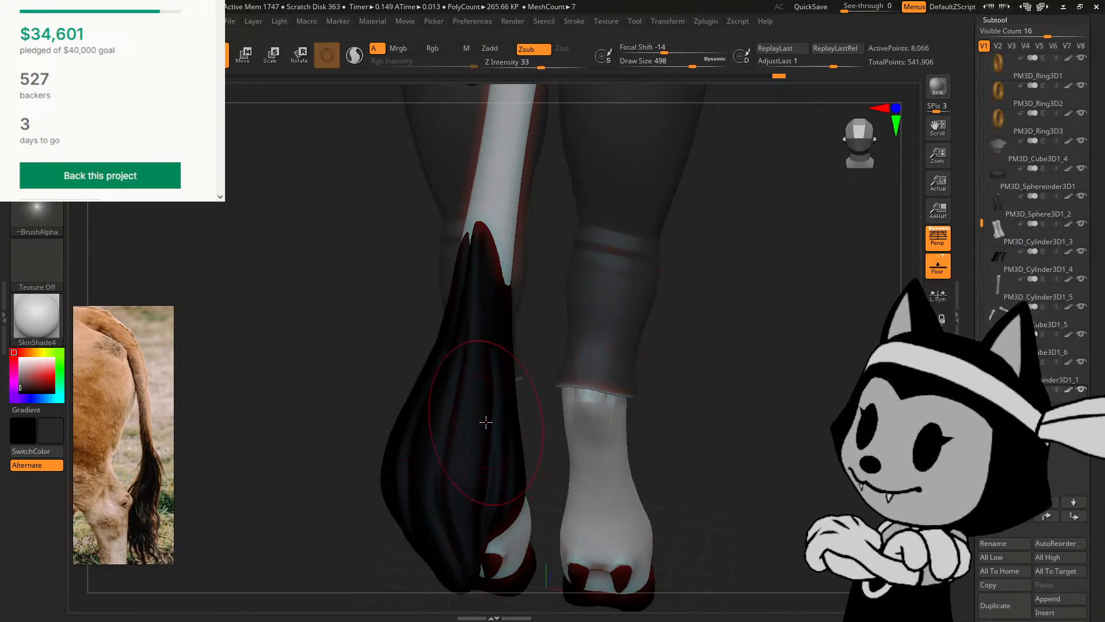
{"action": "key", "text": "bracketleft"}
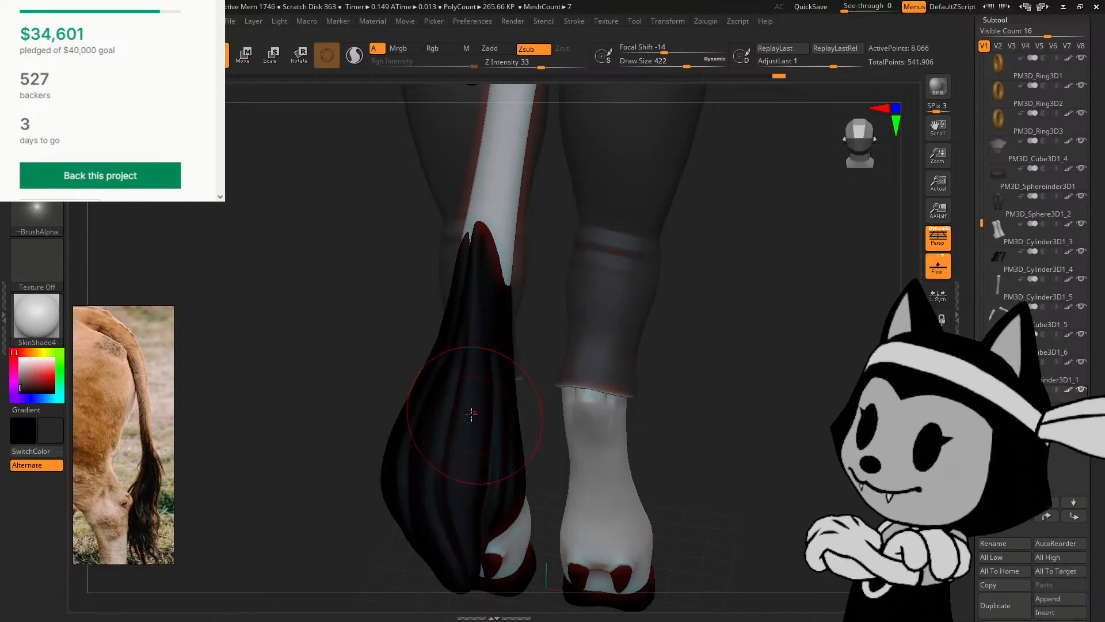
{"action": "left_click_drag", "start_coordinate": [914, 371], "coordinate": [844, 326]}
{"action": "left_click_drag", "start_coordinate": [750, 316], "coordinate": [745, 317]}
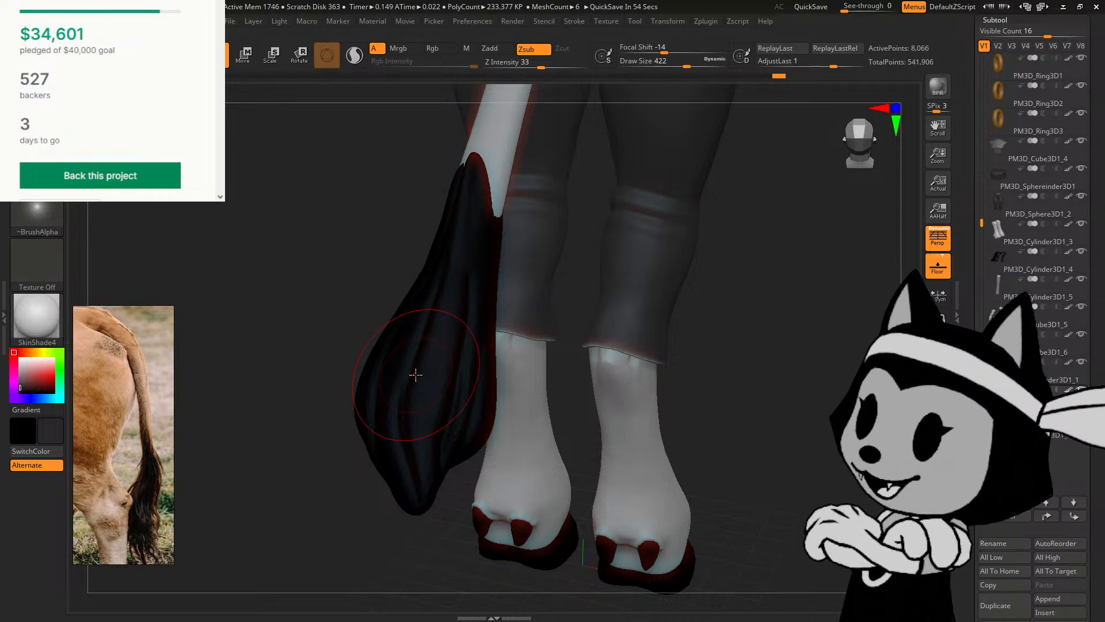
Step: Carve finer grooves along the tuft's side toward its tip with DamStandard, reducing the draw size to 150
{"action": "right_click_drag", "start_coordinate": [416, 374], "coordinate": [381, 362]}
{"action": "key", "text": "bracketleft"}
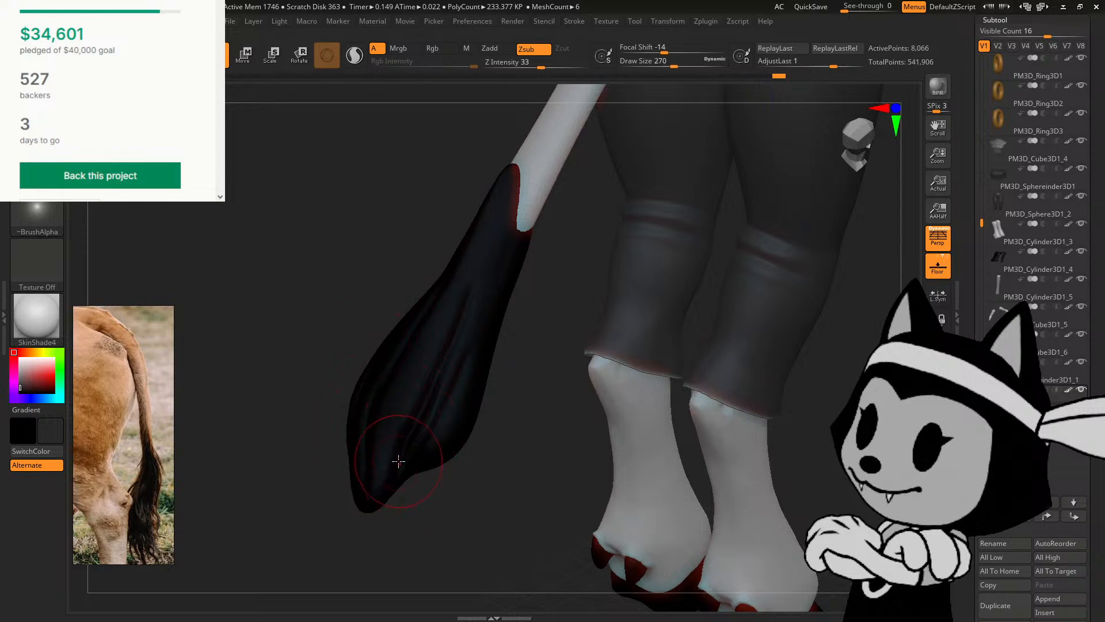
{"action": "right_click_drag", "start_coordinate": [400, 510], "coordinate": [410, 443]}
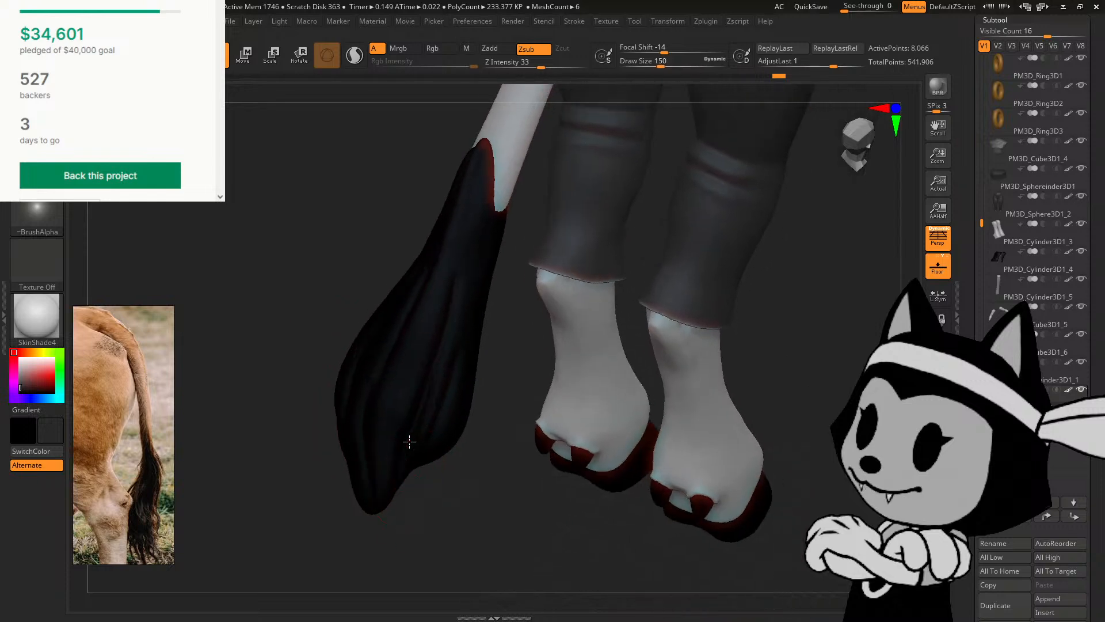
{"action": "right_click_drag", "start_coordinate": [494, 457], "coordinate": [523, 382]}
{"action": "left_click_drag", "start_coordinate": [382, 398], "coordinate": [488, 449]}
{"action": "left_click_drag", "start_coordinate": [546, 397], "coordinate": [532, 322]}
{"action": "left_click_drag", "start_coordinate": [358, 343], "coordinate": [522, 480]}
{"action": "left_click_drag", "start_coordinate": [533, 296], "coordinate": [507, 343]}
Step: Carve fine strand grooves along the opposite side of the tuft, from its upper edge to the tip
{"action": "right_click_drag", "start_coordinate": [488, 453], "coordinate": [406, 373]}
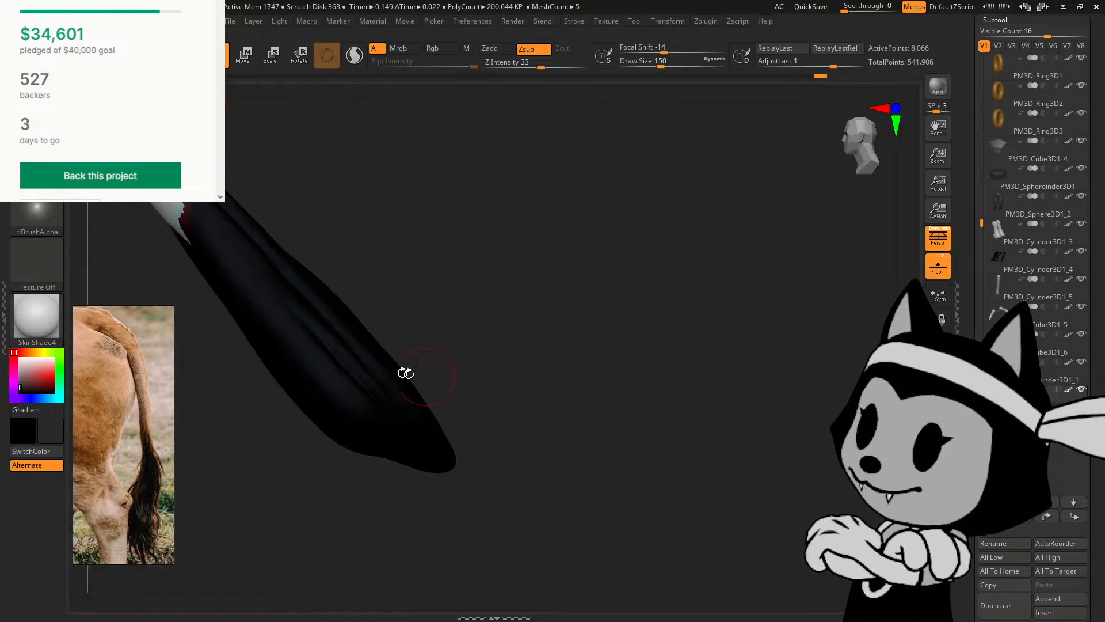
{"action": "left_click_drag", "start_coordinate": [323, 390], "coordinate": [331, 401]}
{"action": "left_click_drag", "start_coordinate": [567, 352], "coordinate": [675, 335]}
{"action": "left_click_drag", "start_coordinate": [311, 296], "coordinate": [352, 384]}
{"action": "left_click_drag", "start_coordinate": [320, 264], "coordinate": [358, 329]}
{"action": "left_click_drag", "start_coordinate": [391, 232], "coordinate": [314, 225]}
{"action": "mouse_move", "coordinate": [320, 261]}
{"action": "left_mouse_down"}
{"action": "mouse_move", "coordinate": [373, 353]}
{"action": "mouse_move", "coordinate": [531, 551]}
{"action": "left_mouse_up"}
{"action": "left_click_drag", "start_coordinate": [523, 341], "coordinate": [544, 272]}
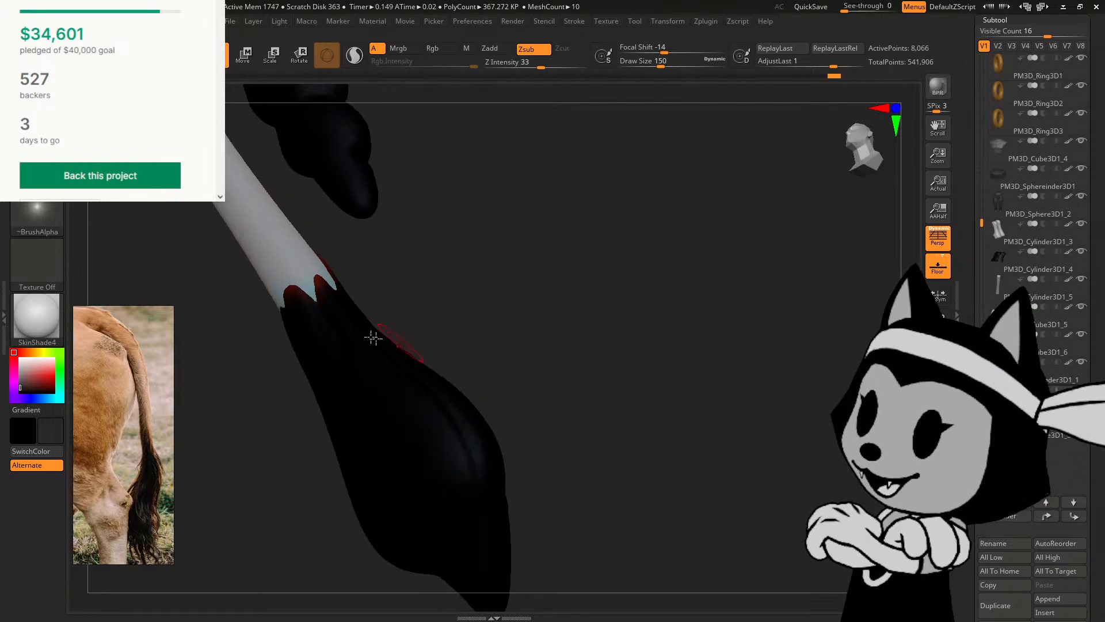
Step: Carve more strand grooves along the tuft's side below its upper edge with the DamStandard brush at draw size 150
{"action": "left_click_drag", "start_coordinate": [296, 274], "coordinate": [425, 460]}
{"action": "mouse_move", "coordinate": [483, 353]}
{"action": "left_mouse_down"}
{"action": "mouse_move", "coordinate": [543, 382]}
{"action": "mouse_move", "coordinate": [574, 443]}
{"action": "mouse_move", "coordinate": [637, 474]}
{"action": "mouse_move", "coordinate": [604, 444]}
{"action": "mouse_move", "coordinate": [621, 469]}
{"action": "mouse_move", "coordinate": [604, 343]}
{"action": "left_mouse_up"}
{"action": "left_click_drag", "start_coordinate": [568, 301], "coordinate": [616, 282]}
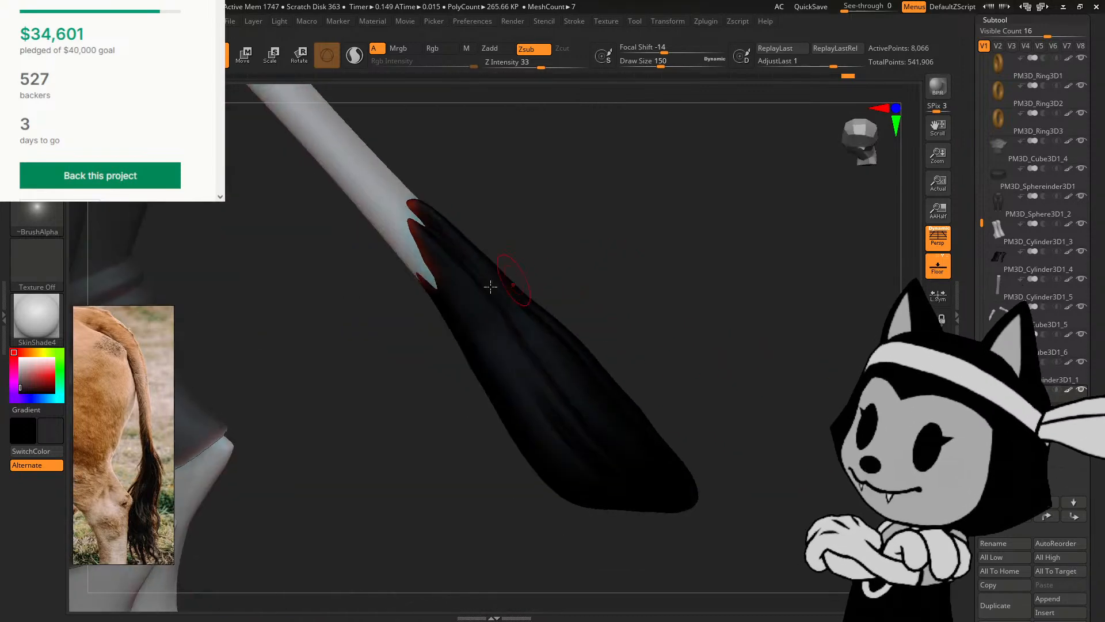
{"action": "left_click_drag", "start_coordinate": [502, 360], "coordinate": [599, 223]}
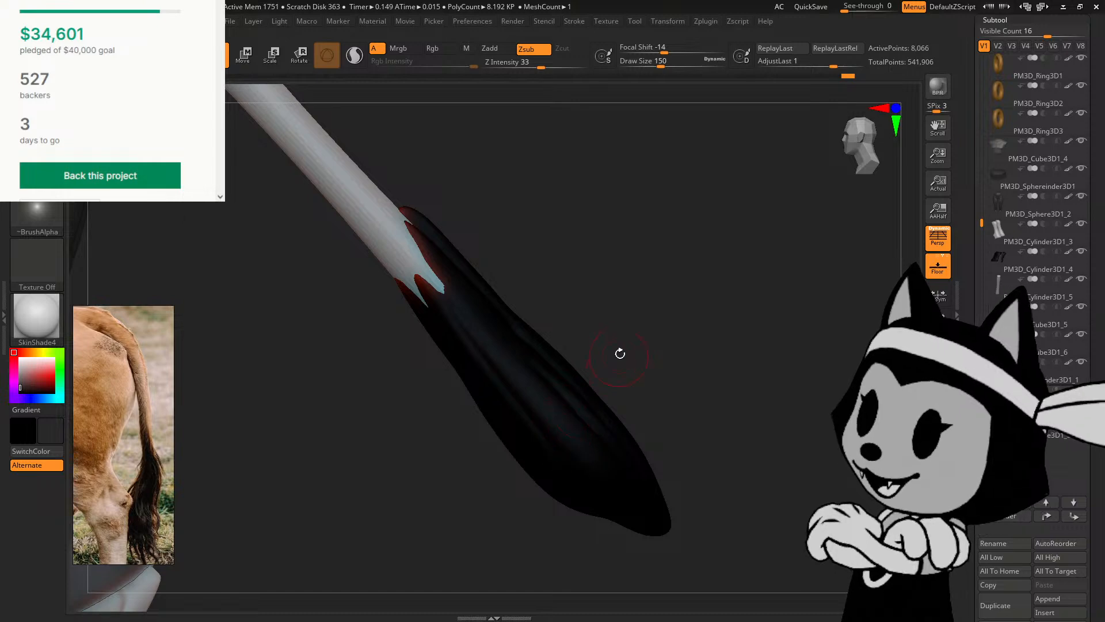
Step: Push the tuft's side edge outward at several points with the Move brush at draw size 442
{"action": "key", "text": "b"}
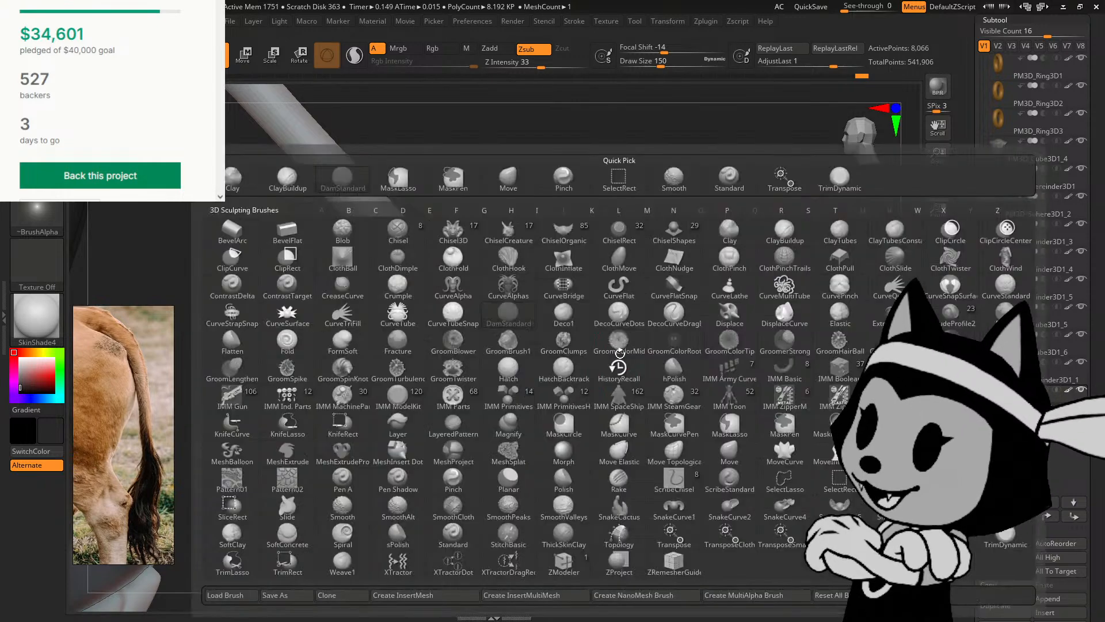
{"action": "key", "text": "m"}
{"action": "key", "text": "v"}
{"action": "mouse_move", "coordinate": [619, 353]}
{"action": "left_mouse_down"}
{"action": "mouse_move", "coordinate": [545, 318]}
{"action": "mouse_move", "coordinate": [486, 354]}
{"action": "mouse_move", "coordinate": [425, 341]}
{"action": "left_mouse_up"}
{"action": "key", "text": "bracketright"}
{"action": "key", "text": "bracketright"}
{"action": "key", "text": "bracketright"}
{"action": "key", "text": "bracketright"}
{"action": "key", "text": "bracketright"}
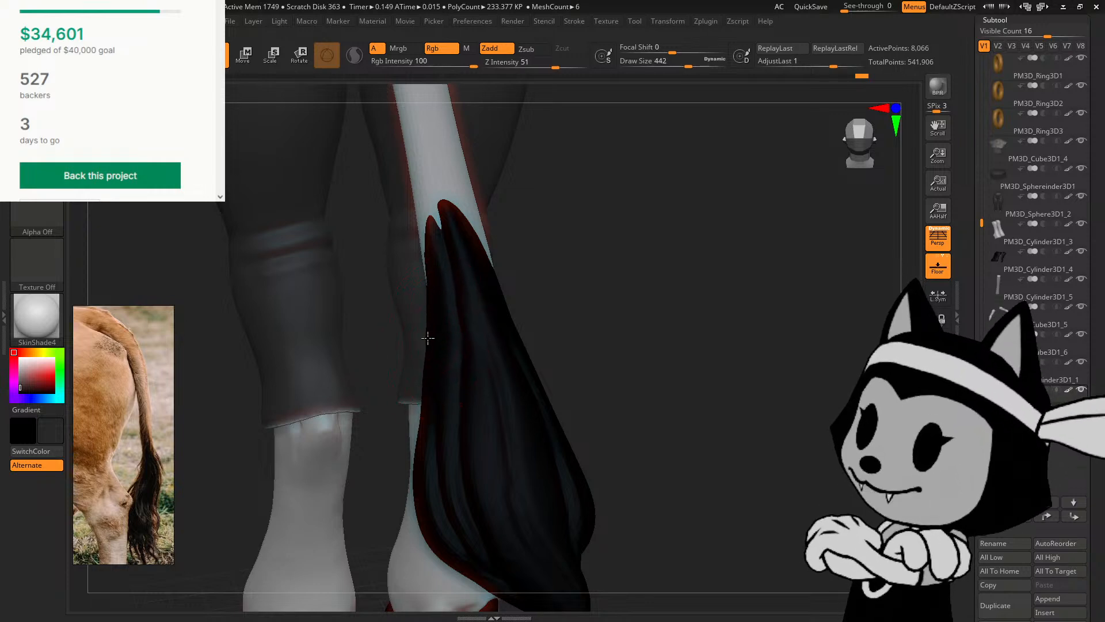
{"action": "left_click_drag", "start_coordinate": [426, 452], "coordinate": [417, 454]}
{"action": "left_click_drag", "start_coordinate": [423, 420], "coordinate": [415, 420]}
{"action": "left_click_drag", "start_coordinate": [423, 382], "coordinate": [417, 382]}
{"action": "left_click_drag", "start_coordinate": [801, 301], "coordinate": [798, 371], "text": "alt"}
{"action": "left_click_drag", "start_coordinate": [634, 353], "coordinate": [582, 349]}
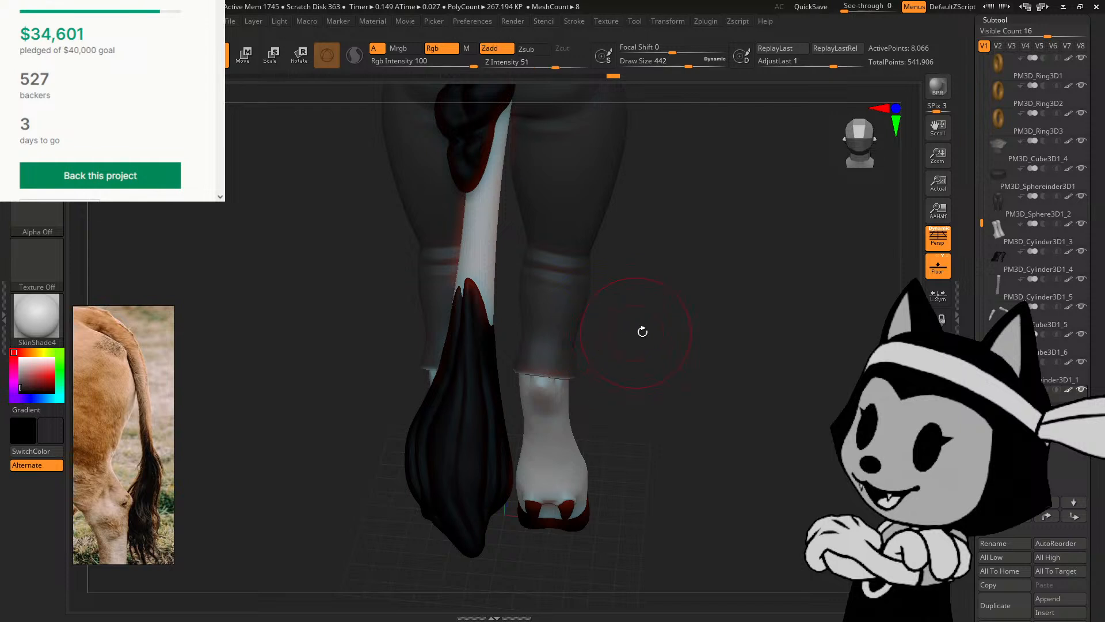
{"action": "left_click_drag", "start_coordinate": [641, 330], "coordinate": [691, 332]}
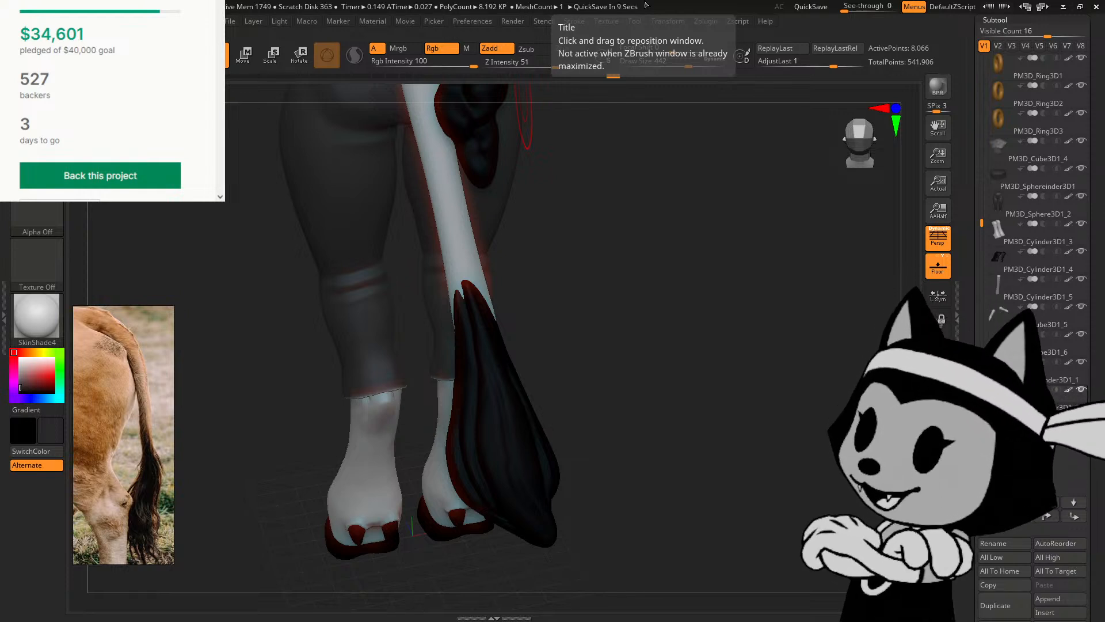
Step: Pull out the tuft's lower tip and sharpen it to a point with the Pinch brush at draw size 374
{"action": "left_click_drag", "start_coordinate": [631, 286], "coordinate": [450, 453]}
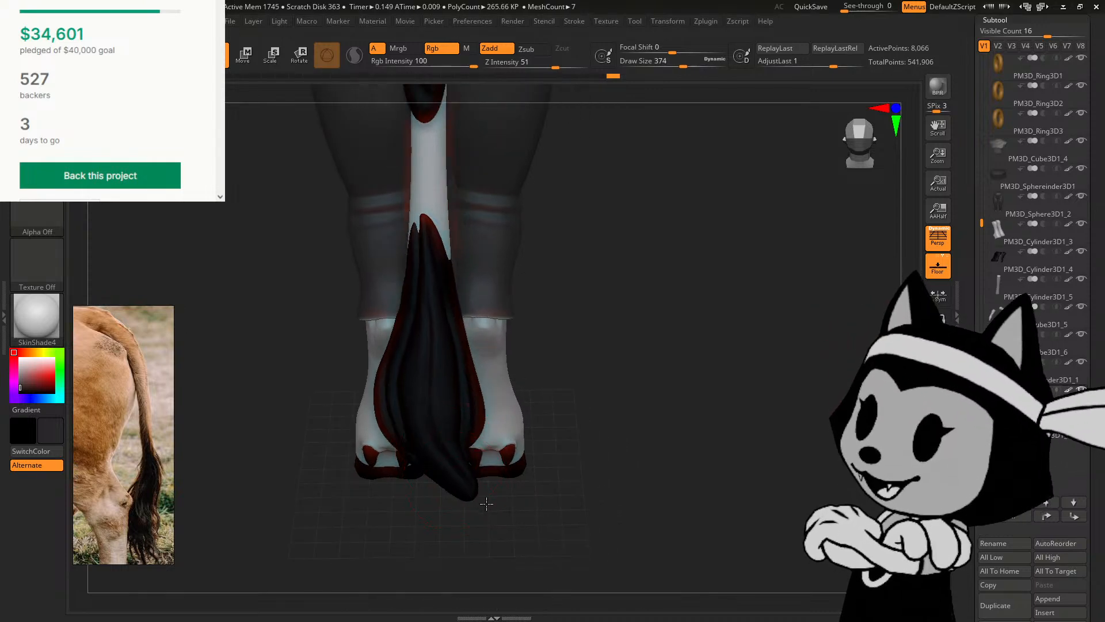
{"action": "mouse_move", "coordinate": [547, 420]}
{"action": "left_mouse_down"}
{"action": "mouse_move", "coordinate": [605, 398]}
{"action": "mouse_move", "coordinate": [461, 461]}
{"action": "left_mouse_up"}
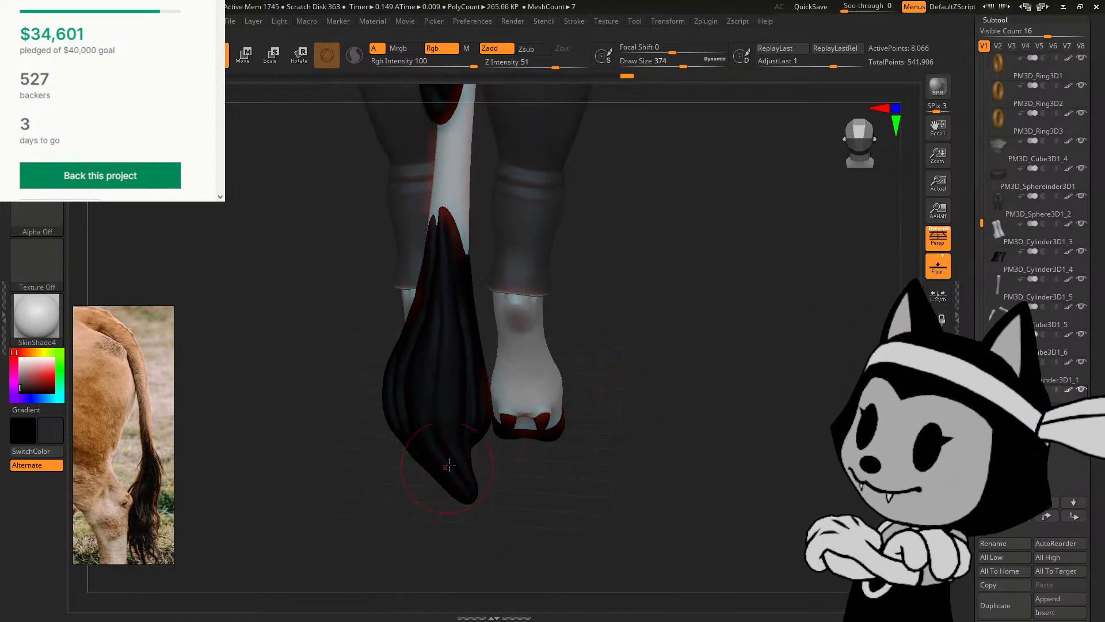
{"action": "key", "text": "b"}
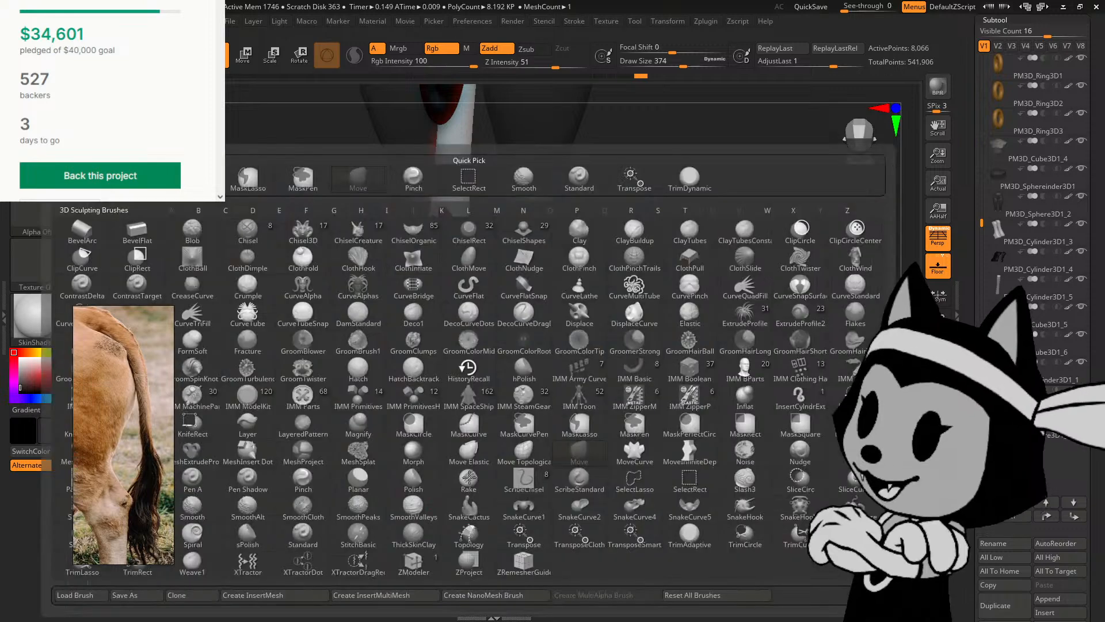
{"action": "key", "text": "p"}
{"action": "key", "text": "i"}
{"action": "left_click_drag", "start_coordinate": [446, 453], "coordinate": [464, 488]}
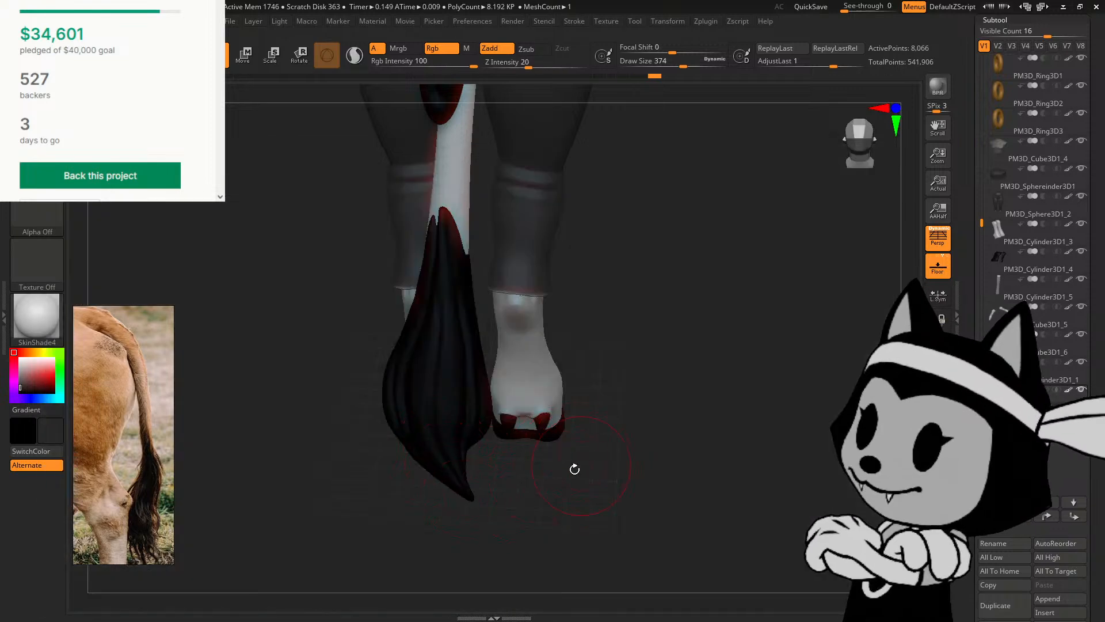
Step: Curve the pointed tip's inner edge with small Move brush strokes at draw sizes of about 434 to 438
{"action": "left_click_drag", "start_coordinate": [574, 469], "coordinate": [565, 471]}
{"action": "key", "text": "b"}
{"action": "key", "text": "m"}
{"action": "key", "text": "v"}
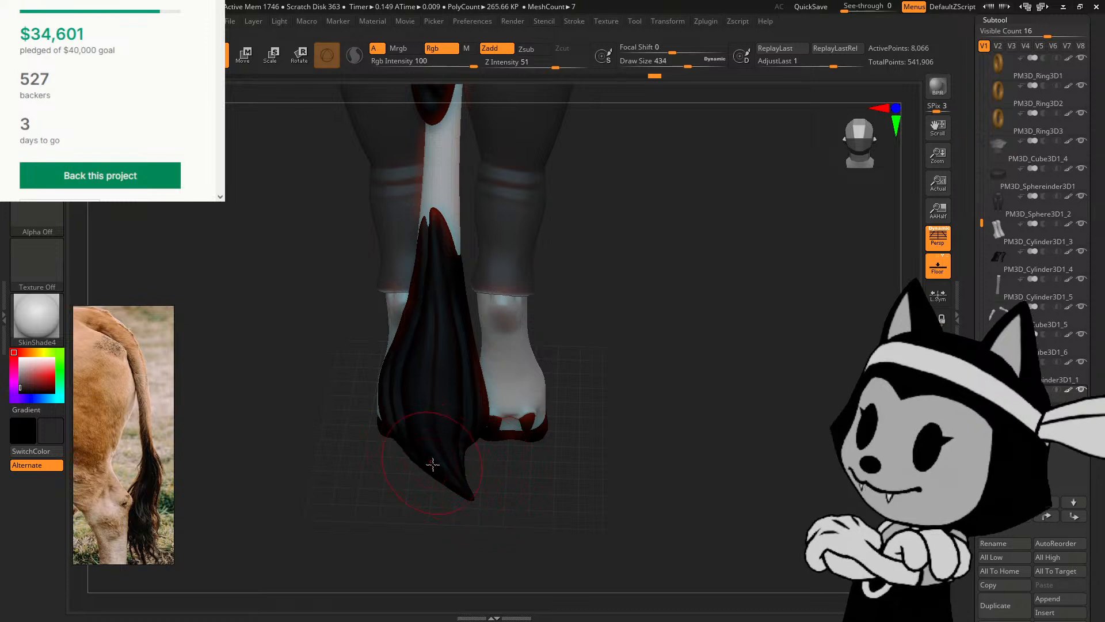
{"action": "left_click_drag", "start_coordinate": [463, 457], "coordinate": [471, 443]}
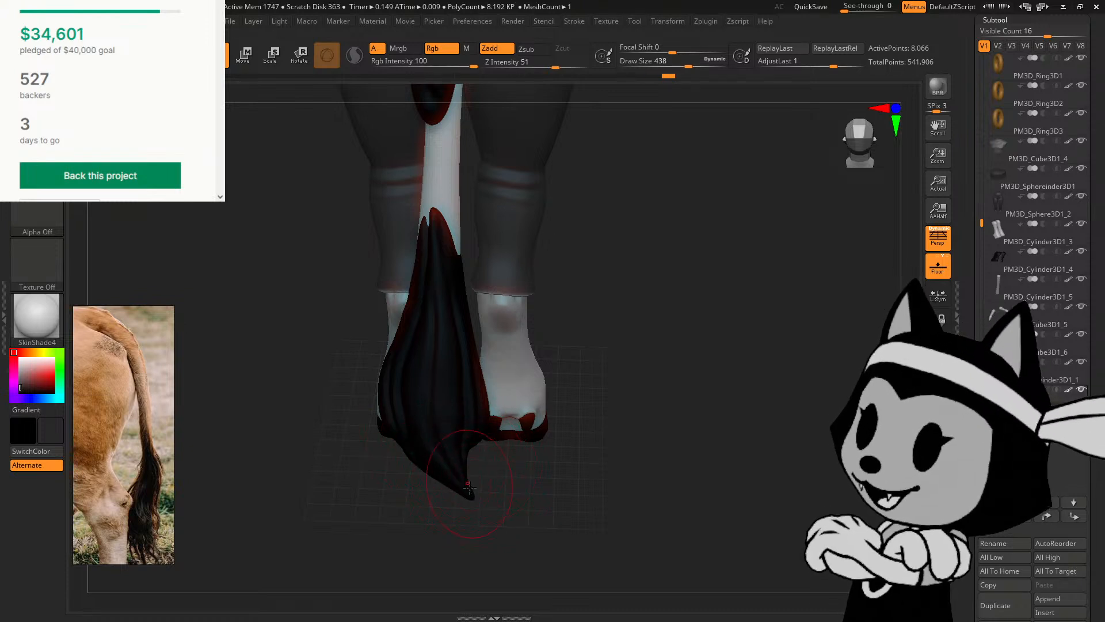
{"action": "left_click_drag", "start_coordinate": [459, 481], "coordinate": [465, 469]}
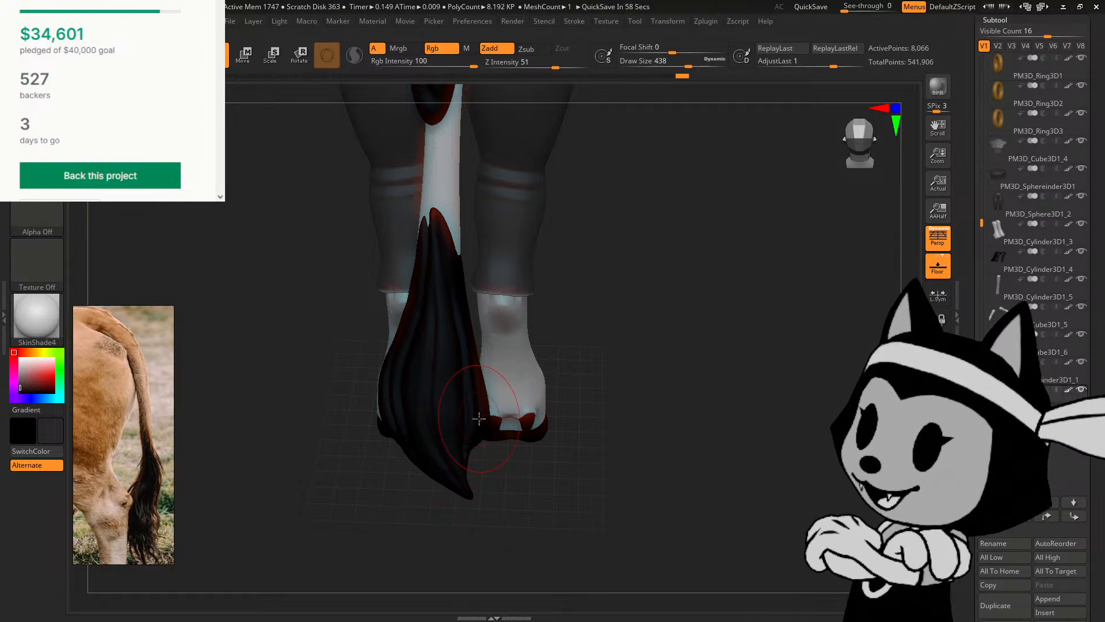
Step: Refine the tuft's lower side contour from behind with the Move brush, raising the draw size to 530
{"action": "mouse_move", "coordinate": [565, 309]}
{"action": "left_mouse_down"}
{"action": "mouse_move", "coordinate": [587, 348]}
{"action": "mouse_move", "coordinate": [566, 308]}
{"action": "left_mouse_up"}
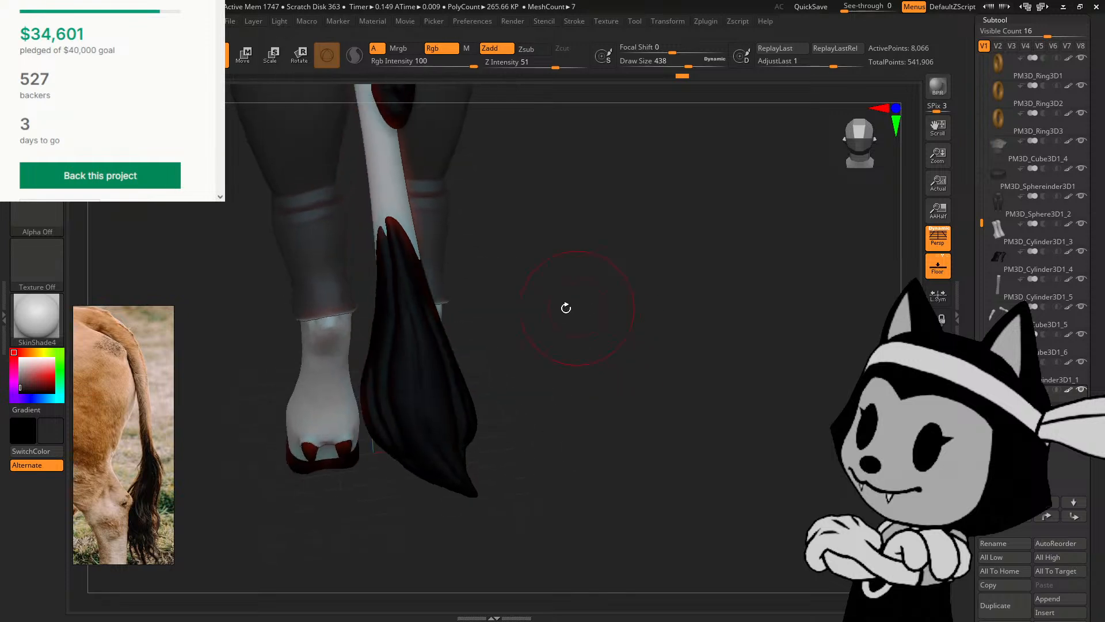
{"action": "left_click_drag", "start_coordinate": [485, 309], "coordinate": [464, 305]}
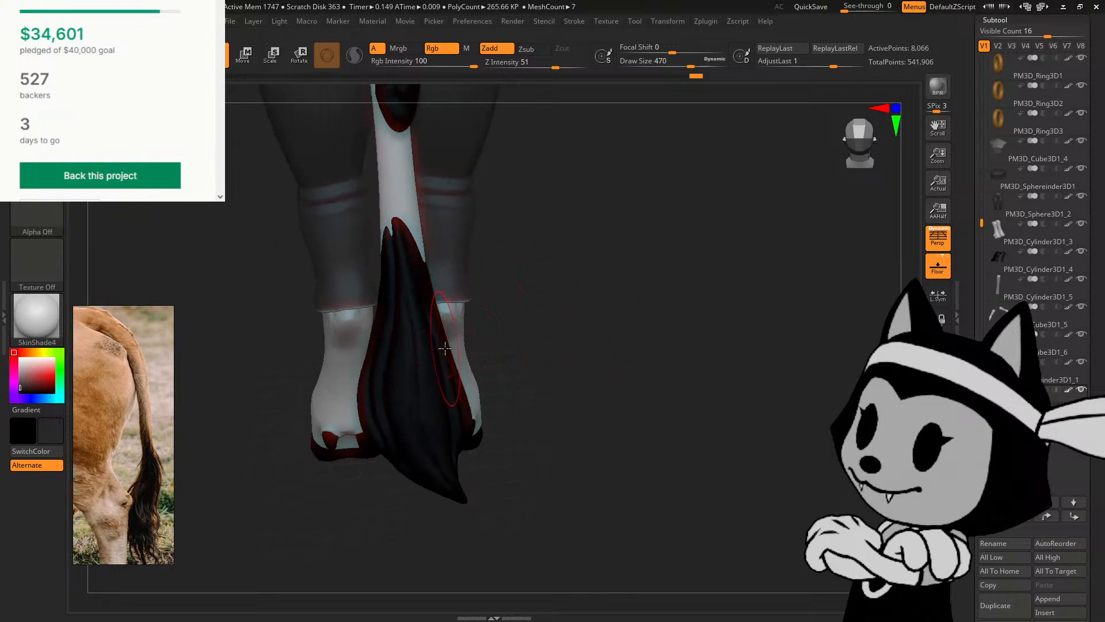
{"action": "left_click_drag", "start_coordinate": [464, 405], "coordinate": [458, 430]}
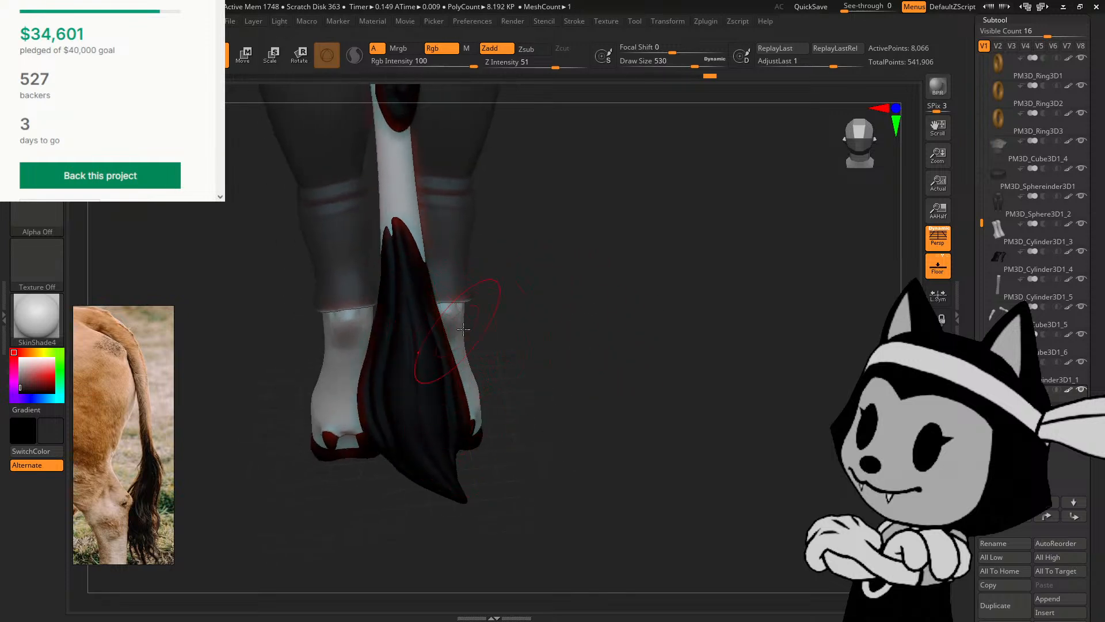
{"action": "left_click_drag", "start_coordinate": [532, 293], "coordinate": [520, 323]}
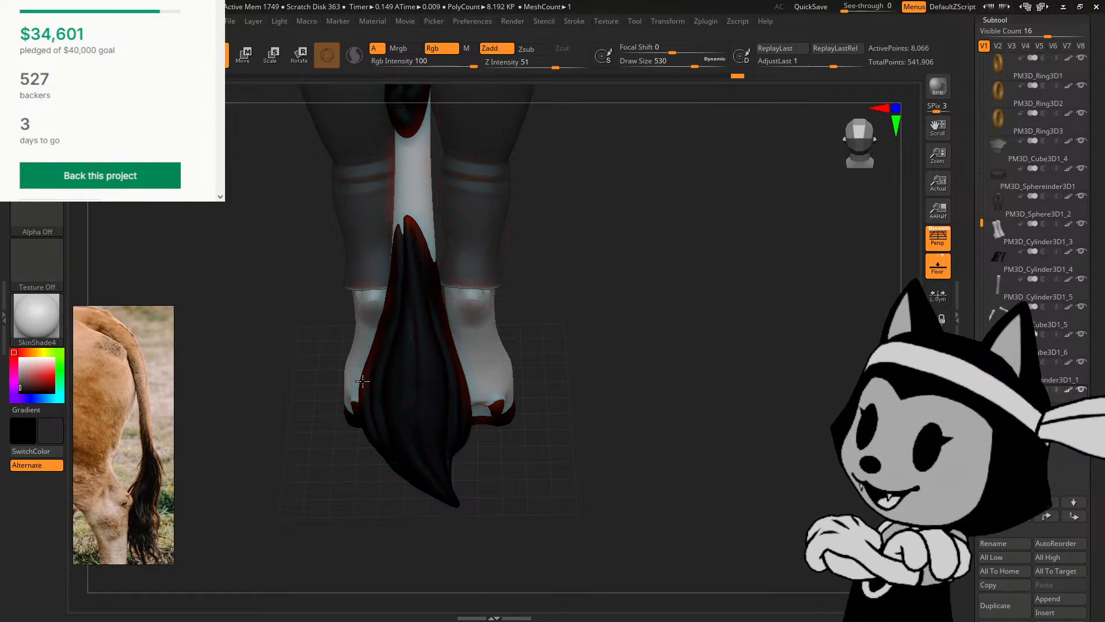
{"action": "left_click_drag", "start_coordinate": [581, 301], "coordinate": [549, 298]}
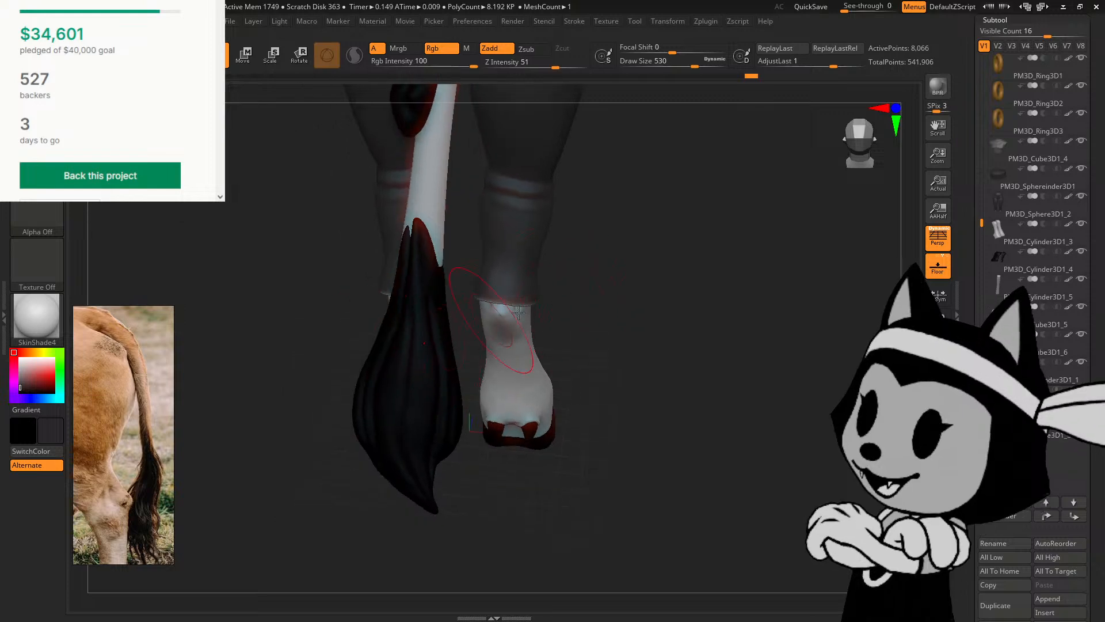
Step: Adjust the tuft's profile in side view, bulging its back outward with the Move brush at draw sizes up to 562
{"action": "left_click_drag", "start_coordinate": [628, 253], "coordinate": [547, 210]}
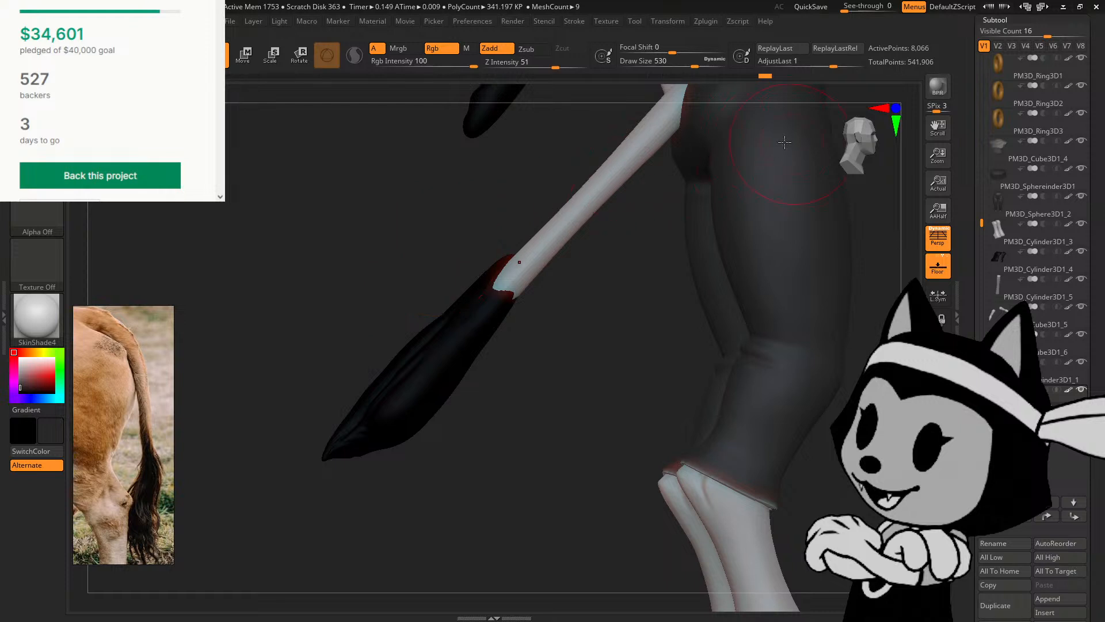
{"action": "left_click_drag", "start_coordinate": [858, 139], "coordinate": [847, 145]}
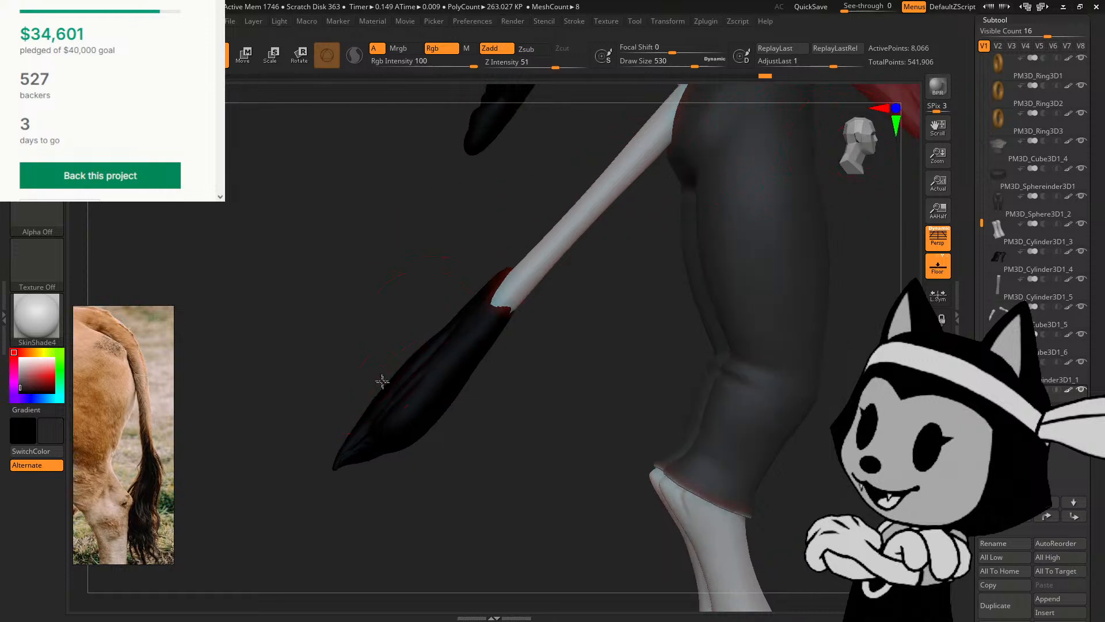
{"action": "left_click_drag", "start_coordinate": [389, 380], "coordinate": [383, 372]}
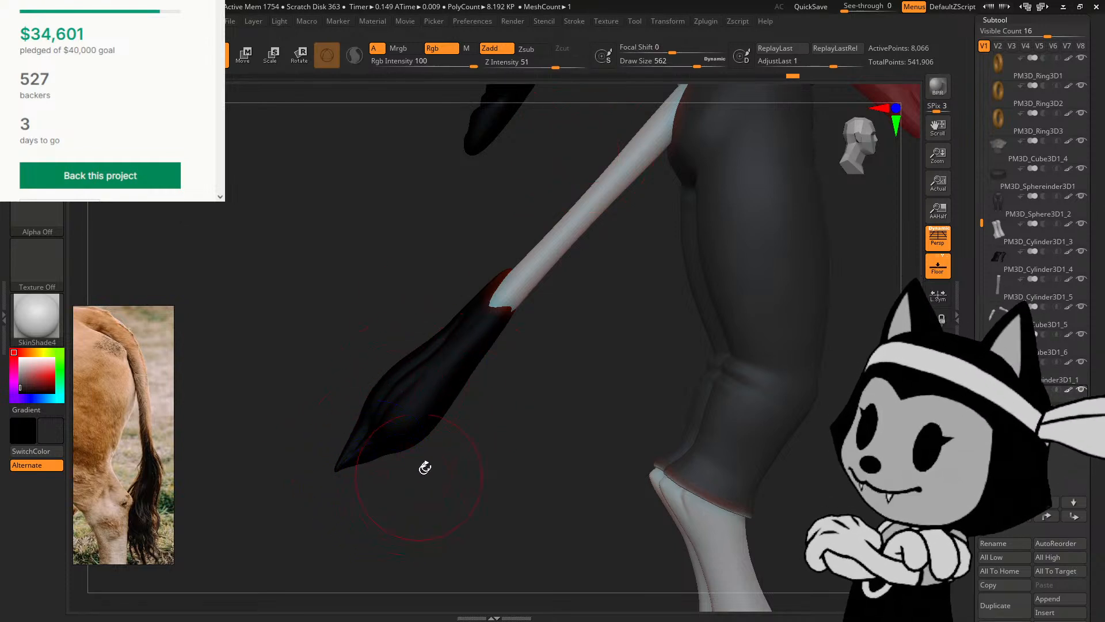
{"action": "mouse_move", "coordinate": [425, 395]}
{"action": "left_mouse_down"}
{"action": "mouse_move", "coordinate": [494, 512]}
{"action": "mouse_move", "coordinate": [415, 459]}
{"action": "mouse_move", "coordinate": [520, 375]}
{"action": "mouse_move", "coordinate": [402, 444]}
{"action": "left_mouse_up"}
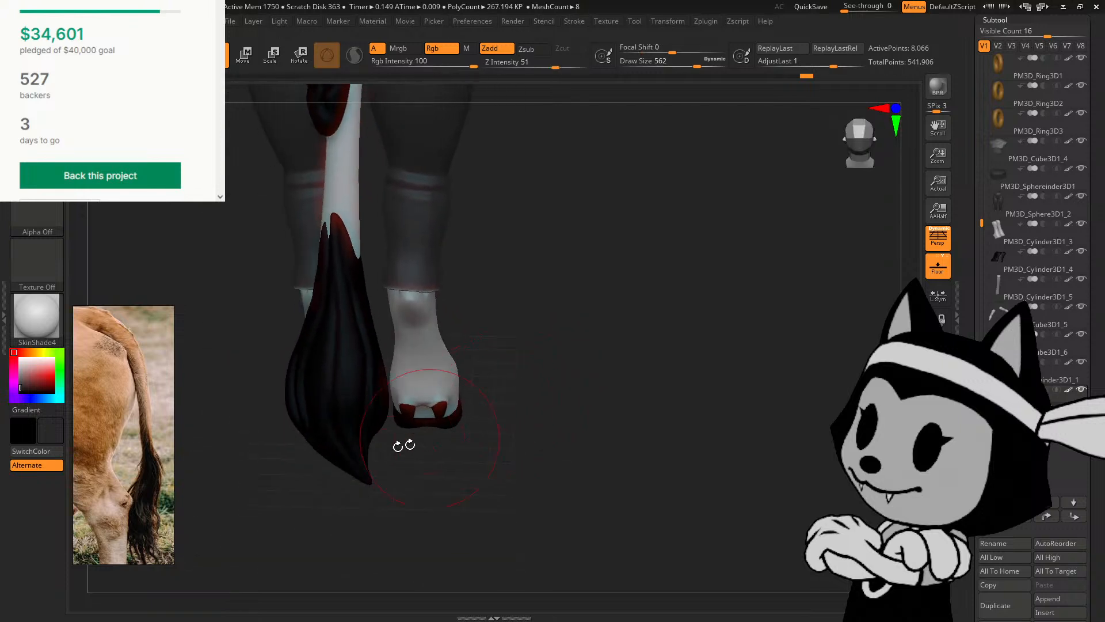
Step: Reshape the lower edge near the tip with the Move brush at draw size 562 and smooth the tuft's middle
{"action": "left_click_drag", "start_coordinate": [532, 239], "coordinate": [579, 269]}
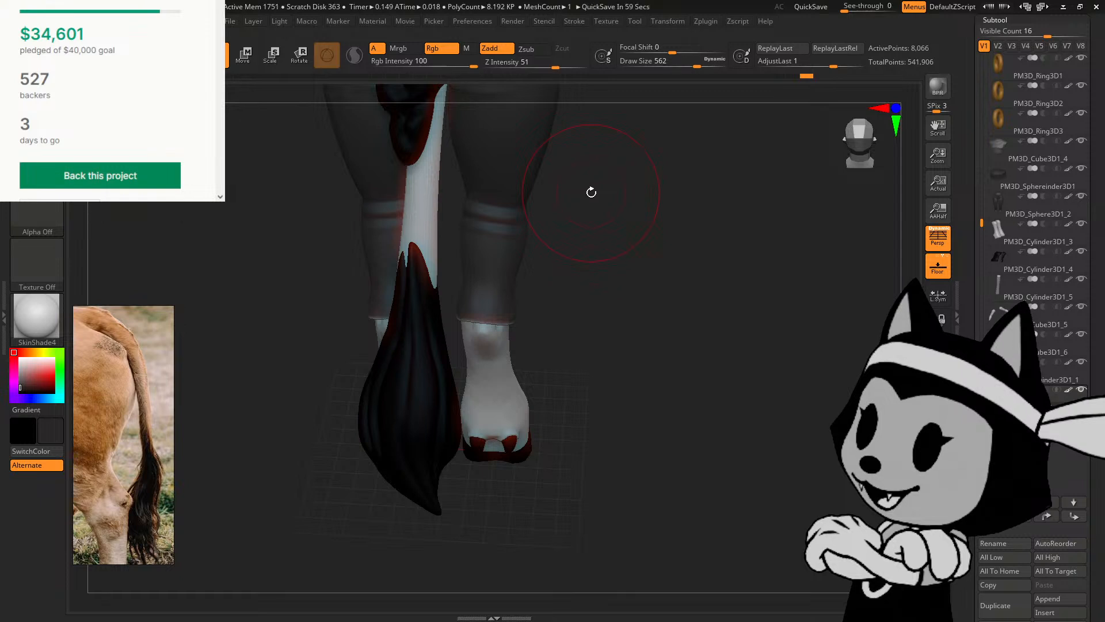
{"action": "left_click_drag", "start_coordinate": [590, 190], "coordinate": [582, 240]}
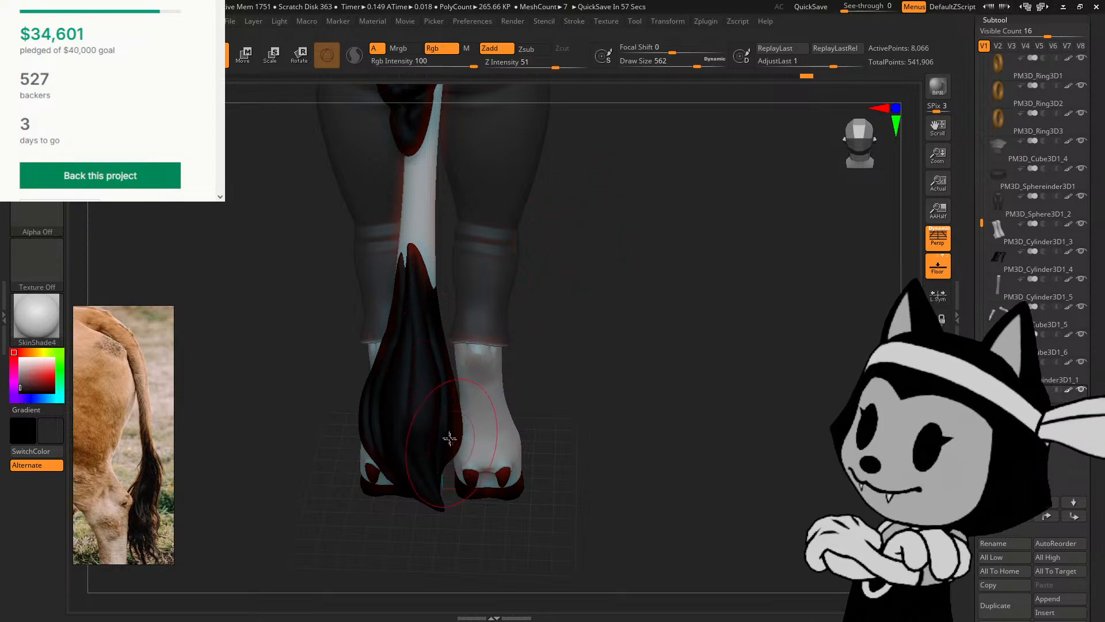
{"action": "left_click_drag", "start_coordinate": [454, 439], "coordinate": [451, 419]}
{"action": "left_click_drag", "start_coordinate": [557, 273], "coordinate": [592, 294]}
{"action": "mouse_move", "coordinate": [405, 340]}
{"action": "left_mouse_down", "text": "shift"}
{"action": "mouse_move", "coordinate": [419, 343]}
{"action": "mouse_move", "coordinate": [414, 360]}
{"action": "left_mouse_up", "text": "shift"}
{"action": "mouse_move", "coordinate": [541, 314]}
{"action": "left_mouse_down"}
{"action": "mouse_move", "coordinate": [572, 318]}
{"action": "mouse_move", "coordinate": [618, 285]}
{"action": "left_mouse_up"}
{"action": "mouse_move", "coordinate": [569, 334]}
{"action": "left_mouse_down"}
{"action": "mouse_move", "coordinate": [510, 361]}
{"action": "mouse_move", "coordinate": [460, 366]}
{"action": "mouse_move", "coordinate": [513, 355]}
{"action": "mouse_move", "coordinate": [504, 367]}
{"action": "mouse_move", "coordinate": [511, 307]}
{"action": "left_mouse_up"}
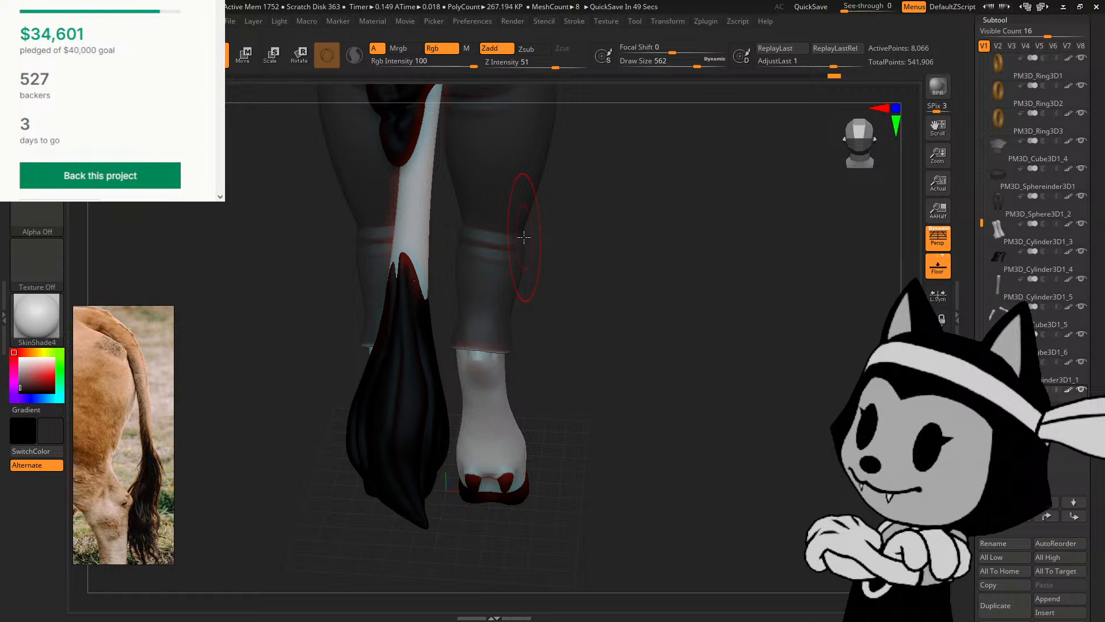
Step: Adjust the tuft's side contours from several angles with the Move brush, reducing the draw size to 526
{"action": "mouse_move", "coordinate": [590, 279]}
{"action": "left_mouse_down"}
{"action": "mouse_move", "coordinate": [506, 363]}
{"action": "mouse_move", "coordinate": [541, 391]}
{"action": "mouse_move", "coordinate": [471, 312]}
{"action": "left_mouse_up"}
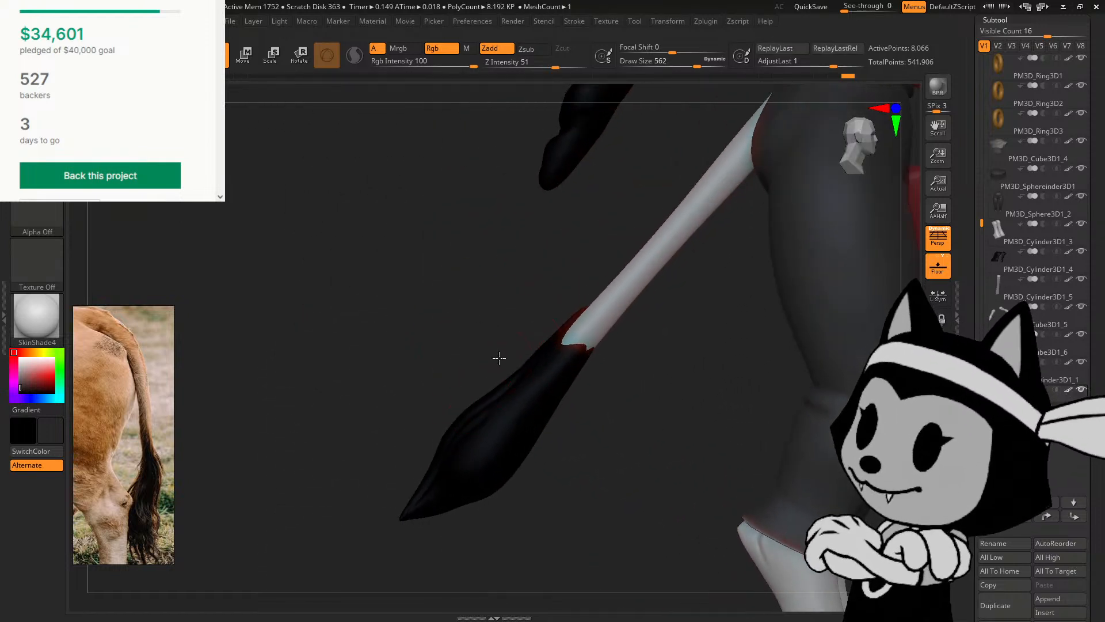
{"action": "left_click_drag", "start_coordinate": [534, 354], "coordinate": [622, 316]}
{"action": "left_click_drag", "start_coordinate": [494, 396], "coordinate": [493, 377]}
{"action": "left_click_drag", "start_coordinate": [609, 294], "coordinate": [588, 321]}
{"action": "left_click_drag", "start_coordinate": [494, 371], "coordinate": [487, 421]}
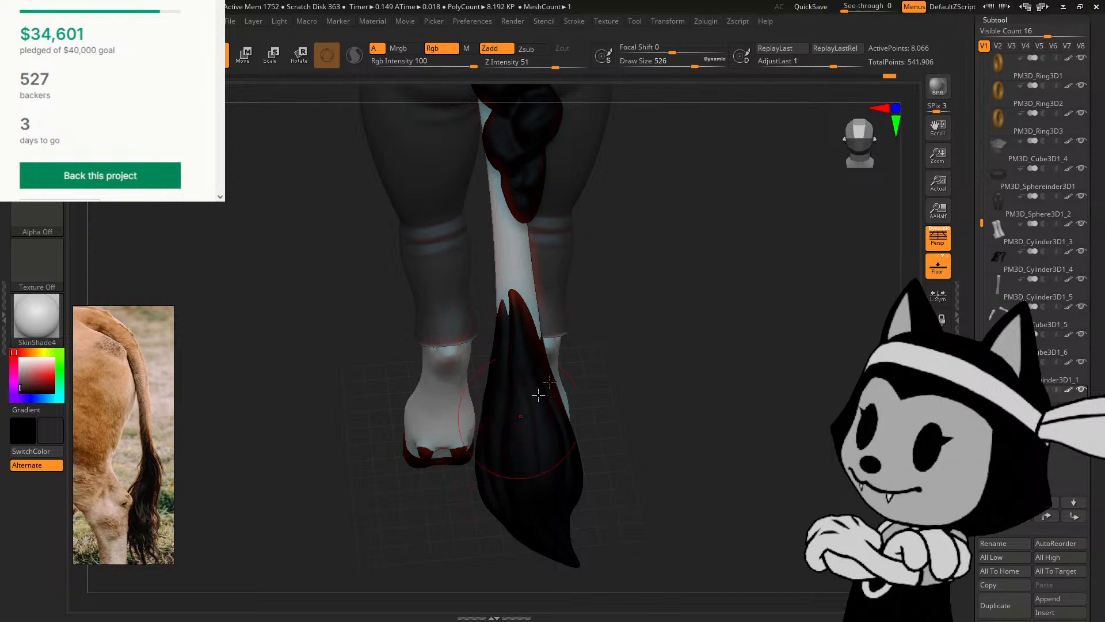
Step: Refine the tuft's outer edge above the tip from behind with the Move brush, raising the draw size to 622
{"action": "right_click_drag", "start_coordinate": [538, 394], "coordinate": [521, 395]}
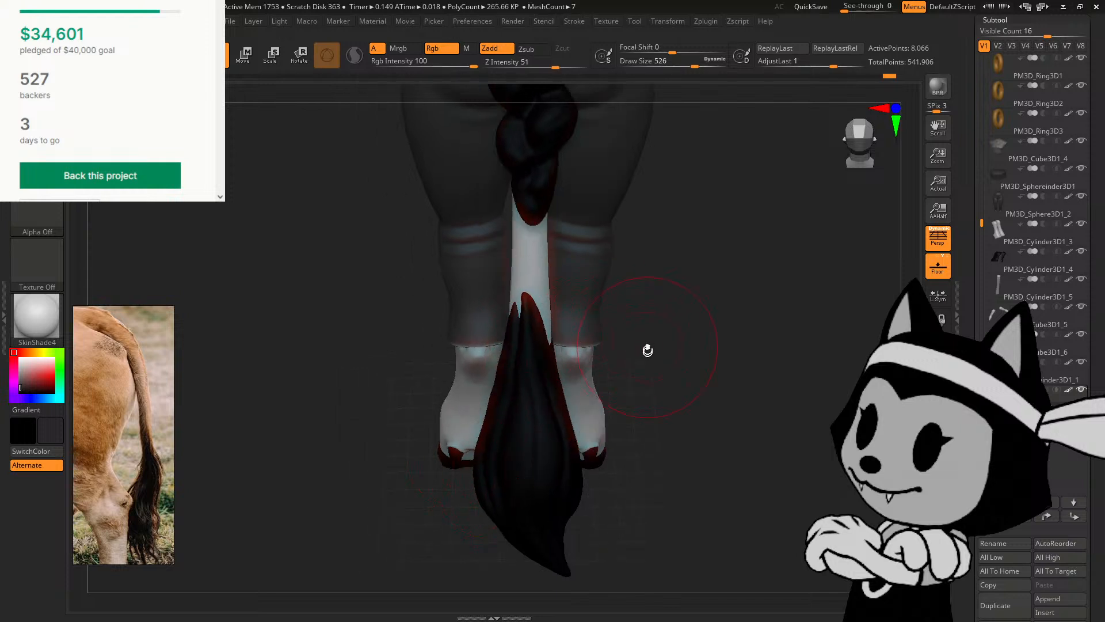
{"action": "left_click_drag", "start_coordinate": [648, 349], "coordinate": [603, 356]}
{"action": "mouse_move", "coordinate": [576, 422]}
{"action": "left_mouse_down"}
{"action": "mouse_move", "coordinate": [575, 460]}
{"action": "mouse_move", "coordinate": [585, 440]}
{"action": "left_mouse_up"}
{"action": "left_click_drag", "start_coordinate": [662, 437], "coordinate": [709, 424]}
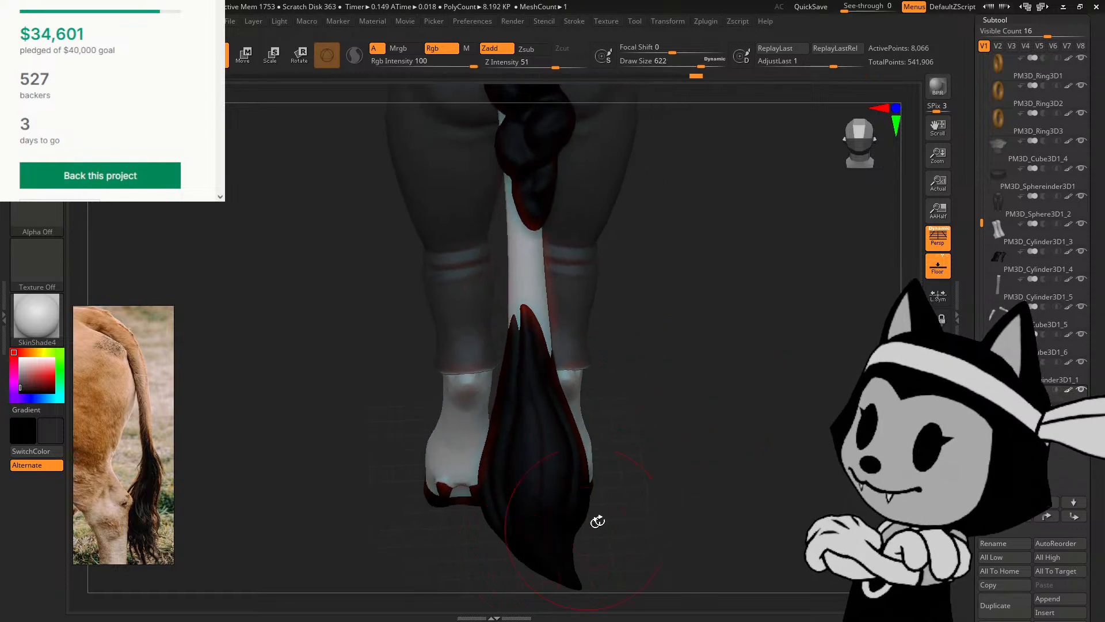
Step: Push the tuft's underside outward in side view to fill out its profile with the Move brush at draw size 622
{"action": "left_click_drag", "start_coordinate": [597, 521], "coordinate": [708, 365]}
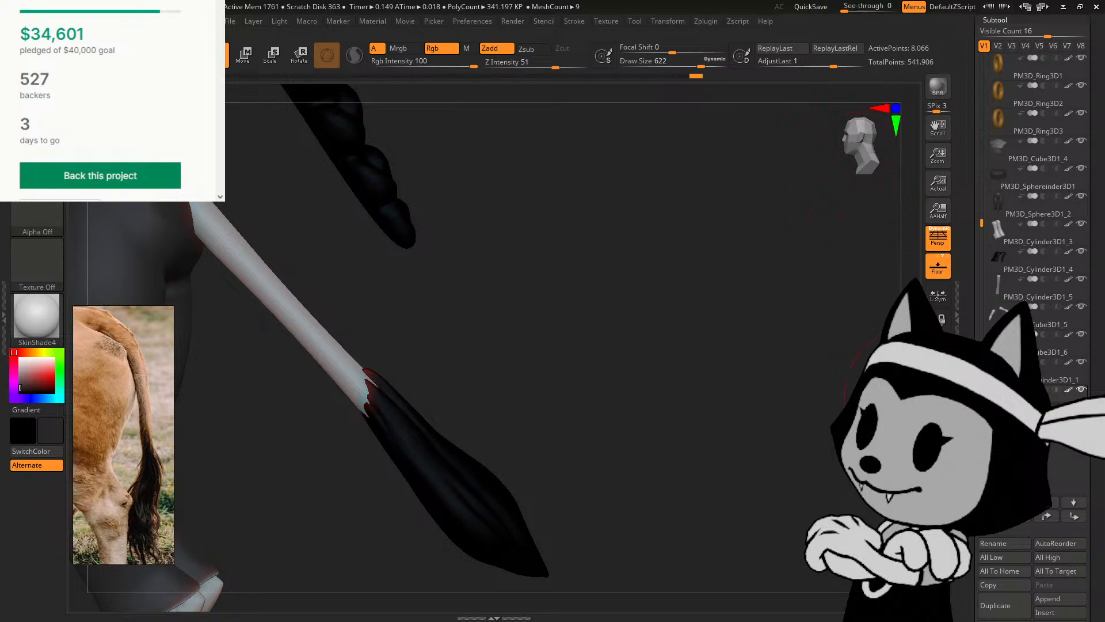
{"action": "left_click_drag", "start_coordinate": [915, 398], "coordinate": [939, 341], "text": "alt"}
{"action": "left_click_drag", "start_coordinate": [499, 398], "coordinate": [492, 404]}
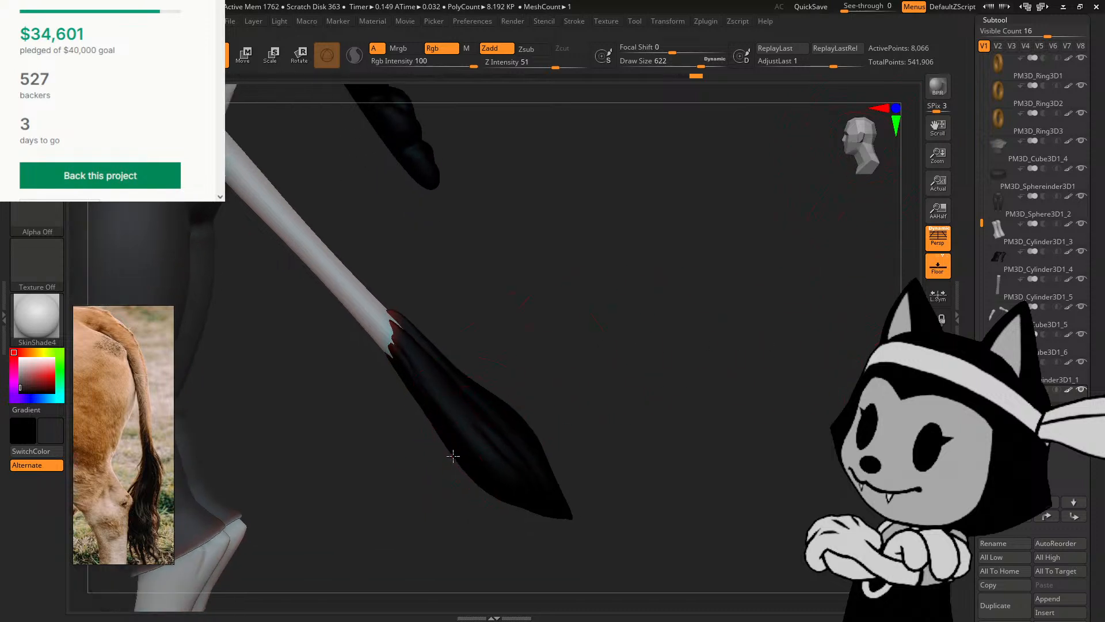
{"action": "left_click_drag", "start_coordinate": [453, 456], "coordinate": [450, 460]}
{"action": "left_click_drag", "start_coordinate": [523, 493], "coordinate": [520, 501]}
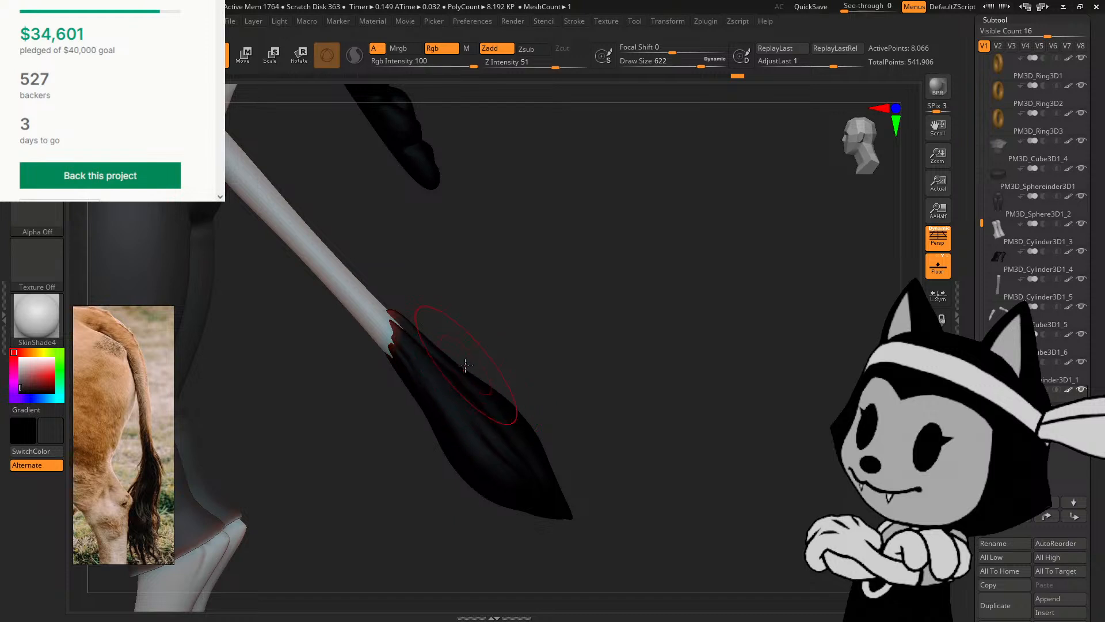
{"action": "left_click_drag", "start_coordinate": [422, 419], "coordinate": [420, 423]}
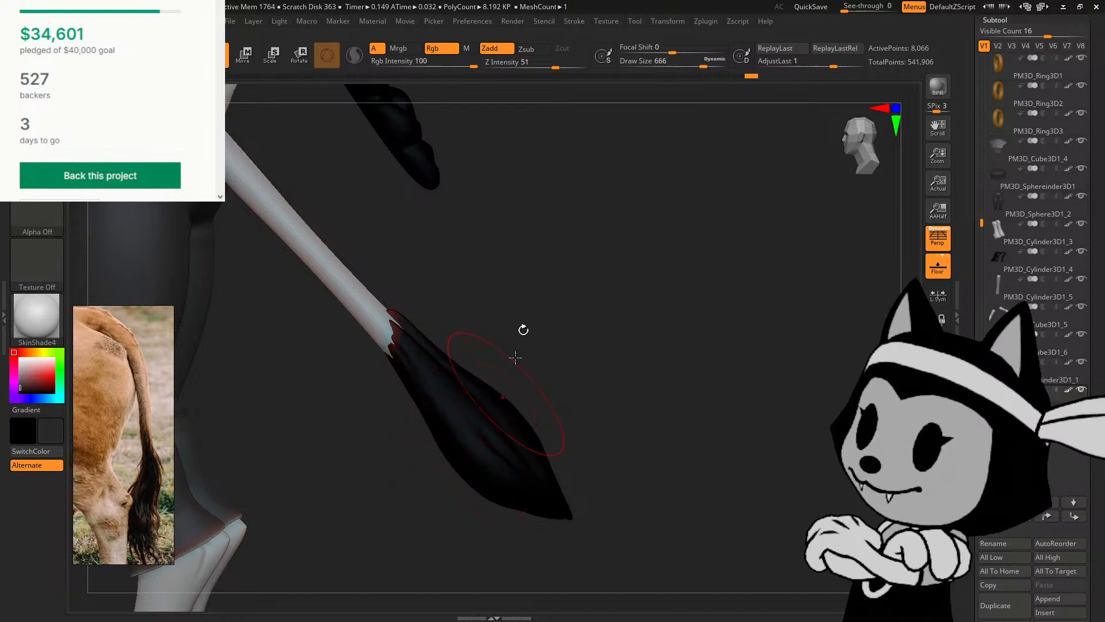
Step: Broaden the tuft's side profile with the Move brush at draw size about 921, and reduce the draw size to about 311
{"action": "left_click_drag", "start_coordinate": [679, 60], "coordinate": [702, 61]}
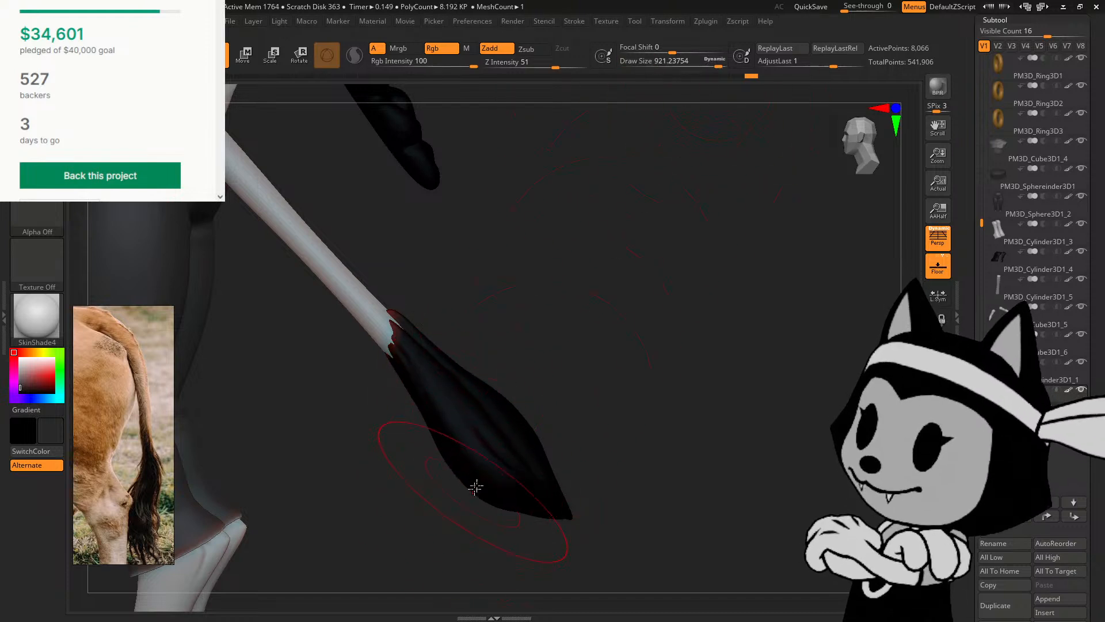
{"action": "left_click_drag", "start_coordinate": [517, 439], "coordinate": [532, 425]}
{"action": "mouse_move", "coordinate": [596, 375]}
{"action": "left_mouse_down"}
{"action": "mouse_move", "coordinate": [530, 397]}
{"action": "mouse_move", "coordinate": [565, 290]}
{"action": "left_mouse_up"}
{"action": "left_click_drag", "start_coordinate": [700, 61], "coordinate": [677, 62]}
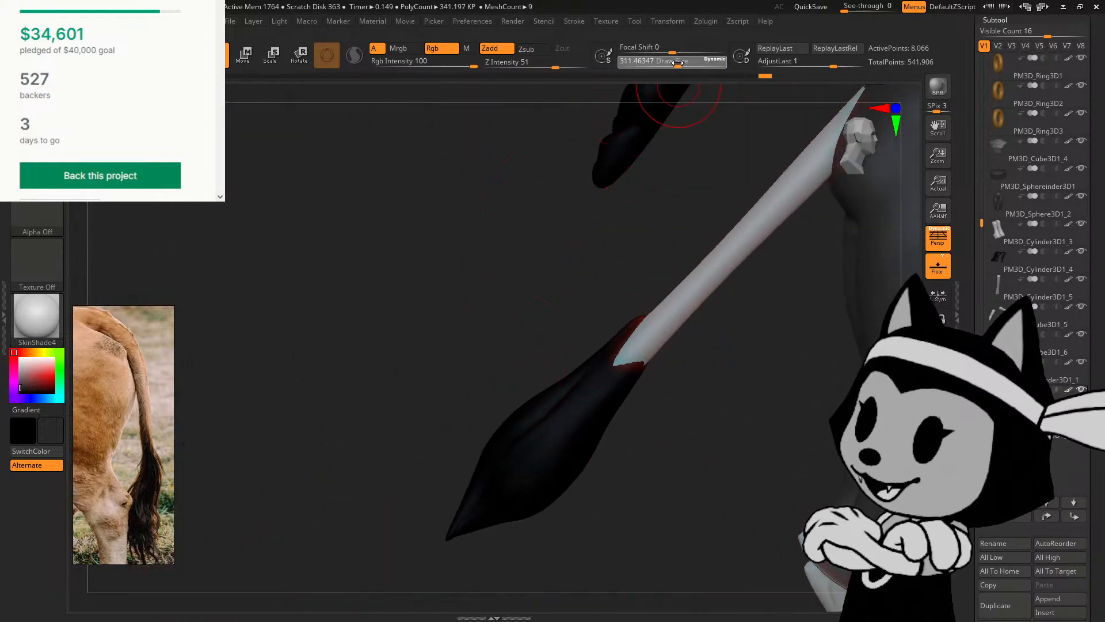
Step: Examine the tail tuft's proportions against the whole character from behind and from the side
{"action": "left_click_drag", "start_coordinate": [547, 282], "coordinate": [738, 332]}
{"action": "key", "text": "f"}
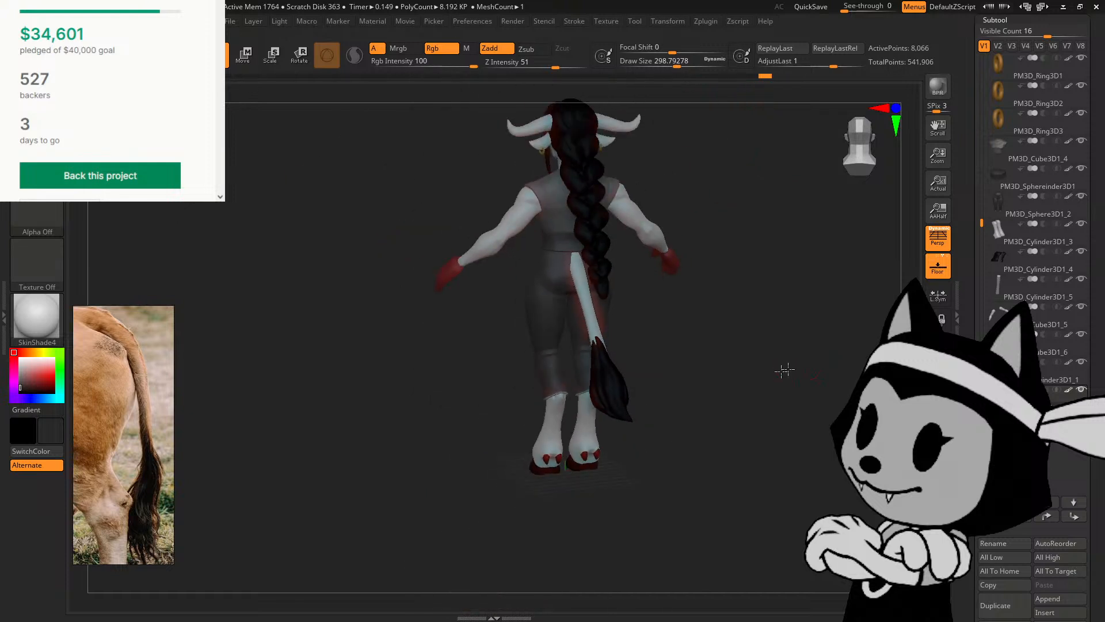
{"action": "left_click_drag", "start_coordinate": [779, 365], "coordinate": [661, 361]}
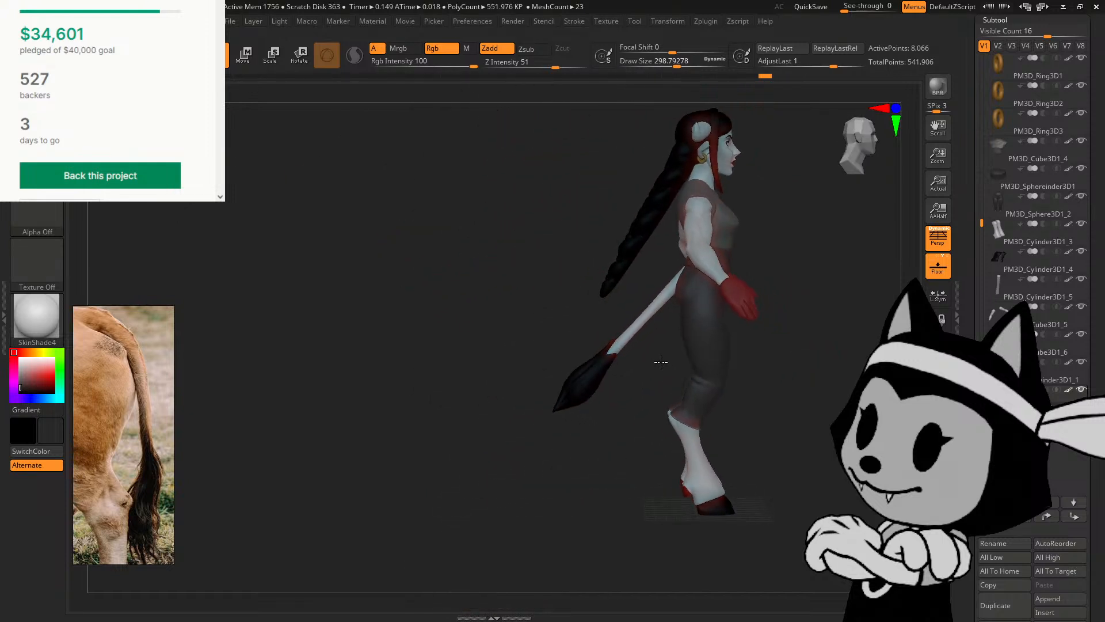
{"action": "left_click_drag", "start_coordinate": [767, 366], "coordinate": [868, 150], "text": "alt"}
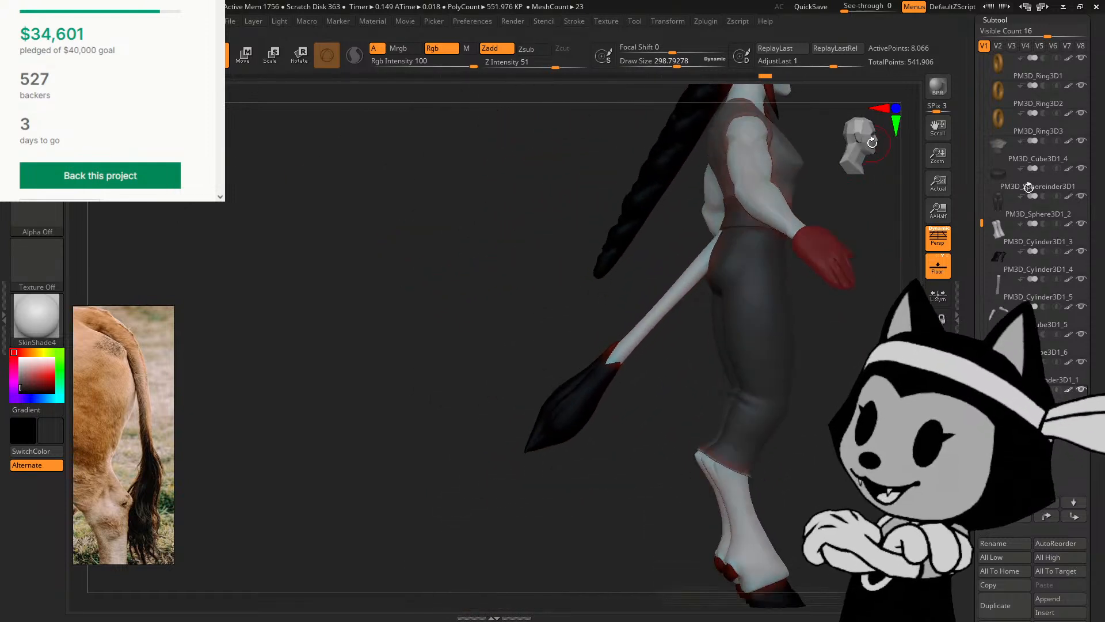
{"action": "left_click", "coordinate": [894, 110]}
{"action": "left_click", "coordinate": [896, 109]}
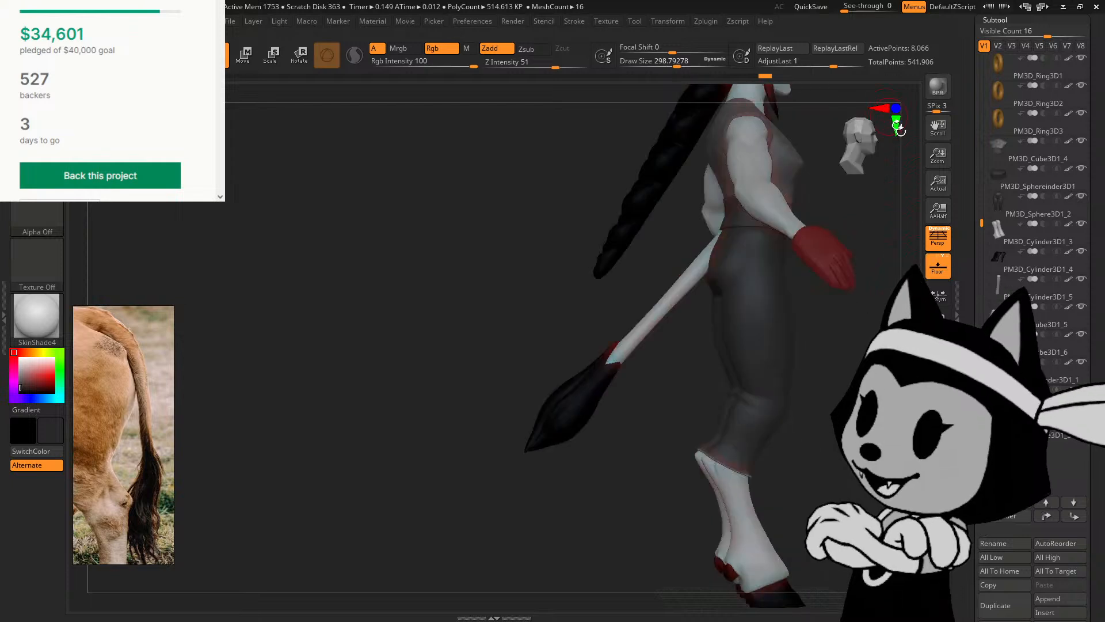
{"action": "left_click_drag", "start_coordinate": [827, 444], "coordinate": [715, 449], "text": "alt"}
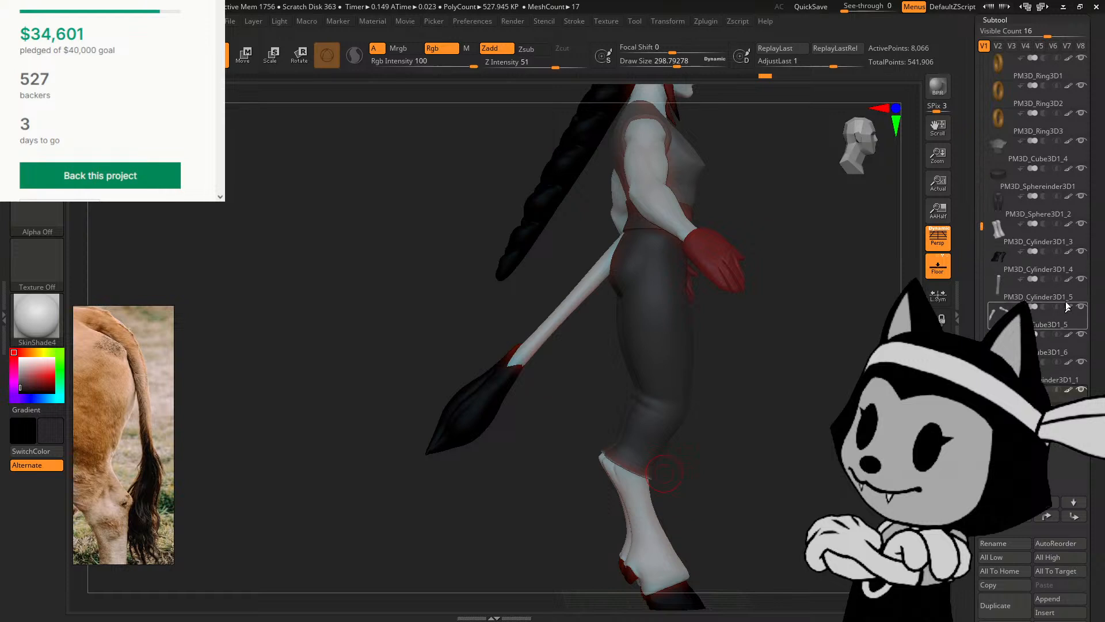
Step: Select the tail shaft subtool PM3D_Cylinder3D1_5 and smooth the middle of the shaft from behind
{"action": "left_click", "coordinate": [999, 282]}
{"action": "left_click_drag", "start_coordinate": [567, 374], "coordinate": [678, 412]}
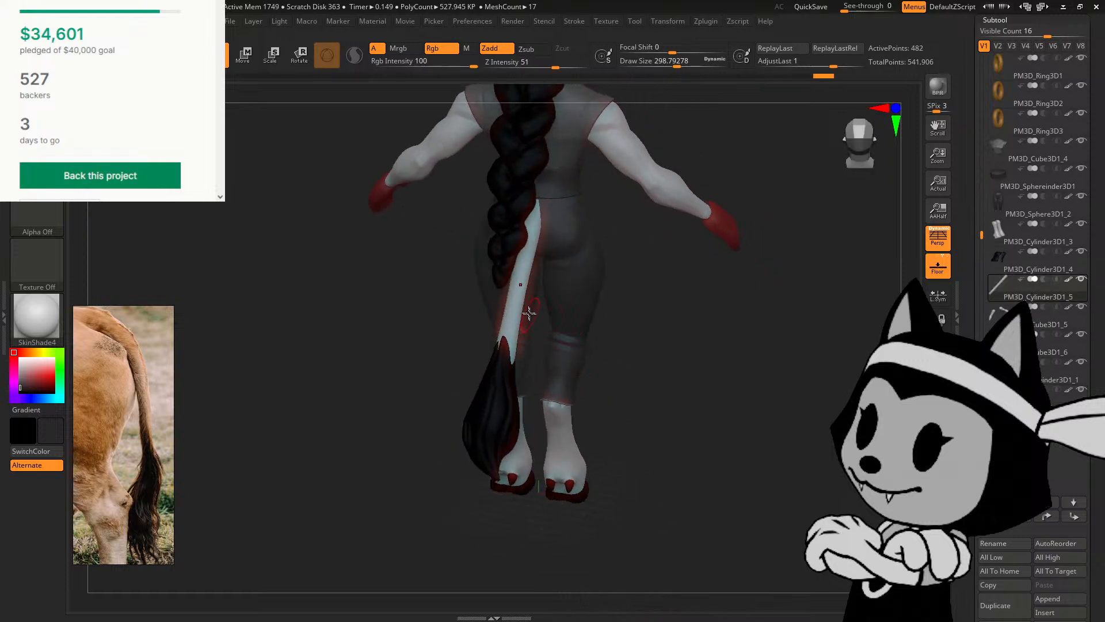
{"action": "left_click_drag", "start_coordinate": [575, 312], "coordinate": [639, 292]}
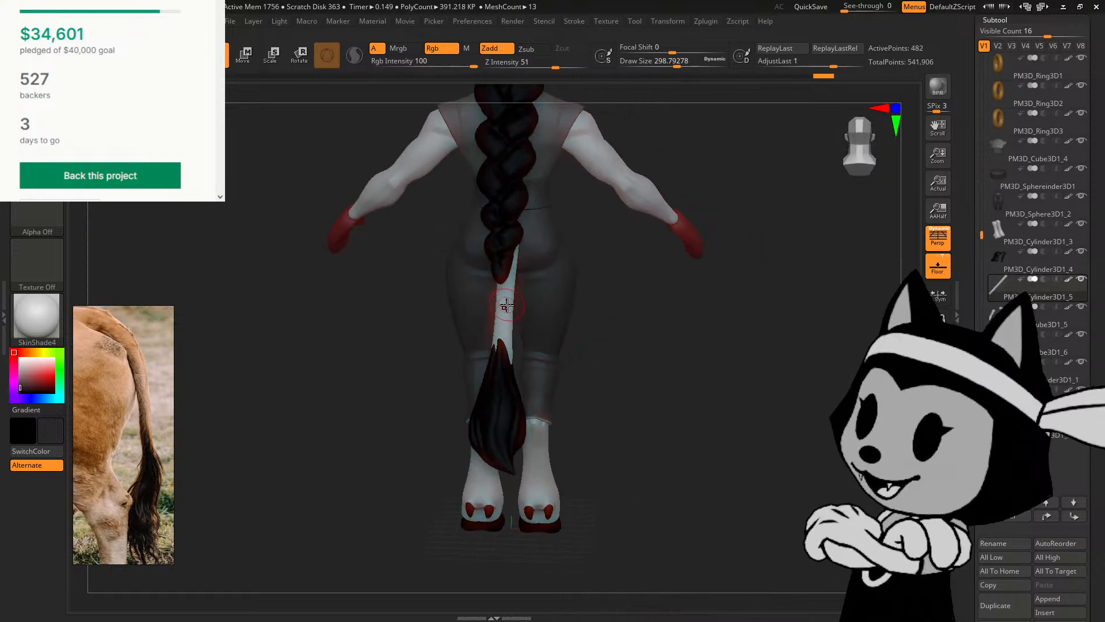
{"action": "mouse_move", "coordinate": [506, 305]}
{"action": "left_mouse_down", "text": "shift"}
{"action": "mouse_move", "coordinate": [510, 320]}
{"action": "mouse_move", "coordinate": [506, 305]}
{"action": "left_mouse_up", "text": "shift"}
{"action": "left_click_drag", "start_coordinate": [593, 334], "coordinate": [598, 311], "text": "shift"}
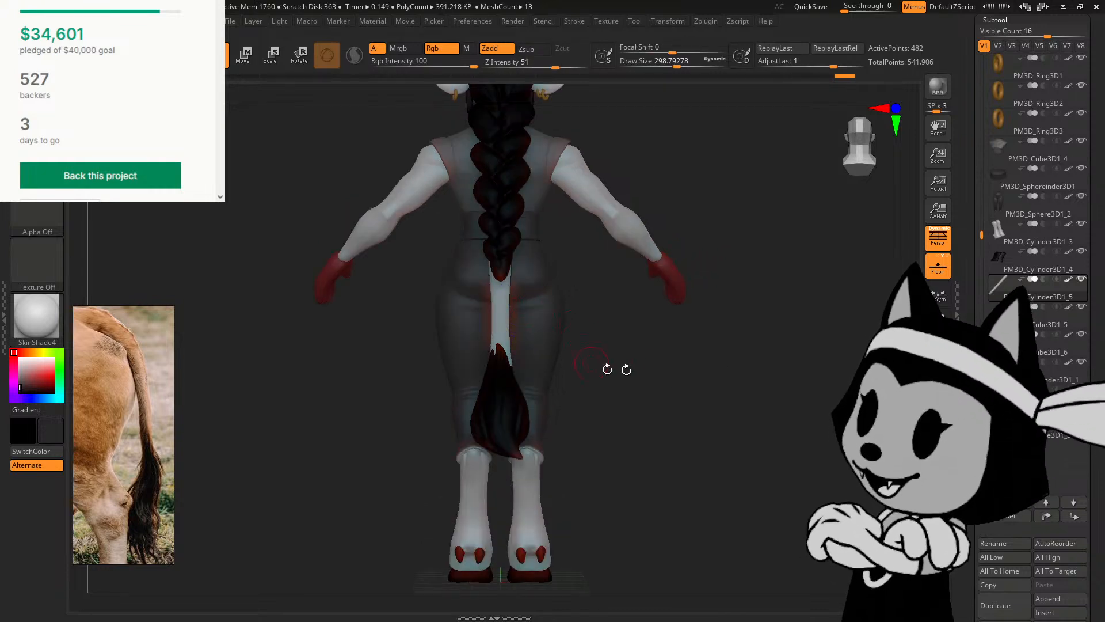
Step: Smooth the lower part of the tail shaft down to where it meets the tuft, working from behind
{"action": "mouse_move", "coordinate": [615, 370]}
{"action": "left_mouse_down", "text": "alt"}
{"action": "mouse_move", "coordinate": [694, 369]}
{"action": "mouse_move", "coordinate": [562, 387]}
{"action": "left_mouse_up", "text": "alt"}
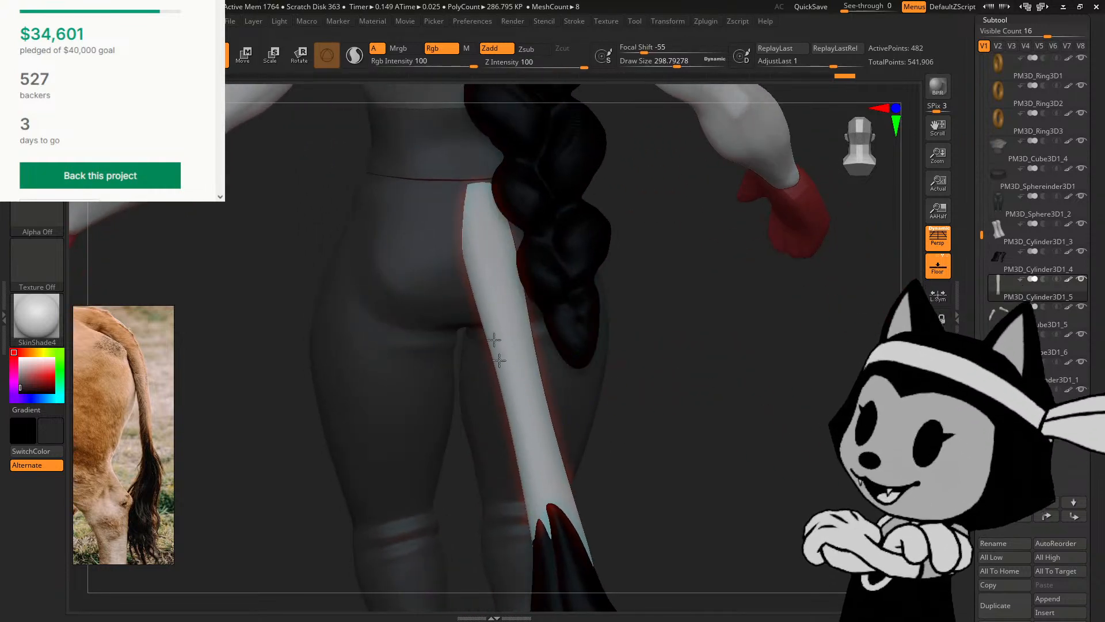
{"action": "left_click_drag", "start_coordinate": [528, 507], "coordinate": [529, 511], "text": "shift"}
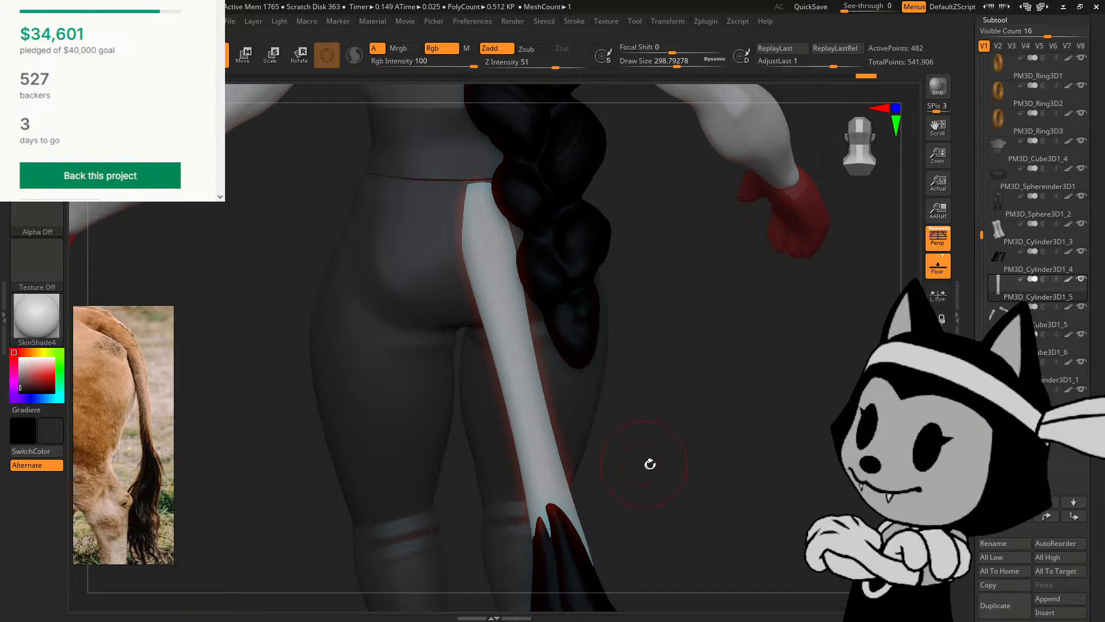
{"action": "left_click_drag", "start_coordinate": [648, 461], "coordinate": [685, 459], "text": "shift"}
{"action": "left_click_drag", "start_coordinate": [555, 502], "coordinate": [546, 514], "text": "shift"}
{"action": "left_click_drag", "start_coordinate": [701, 465], "coordinate": [589, 466]}
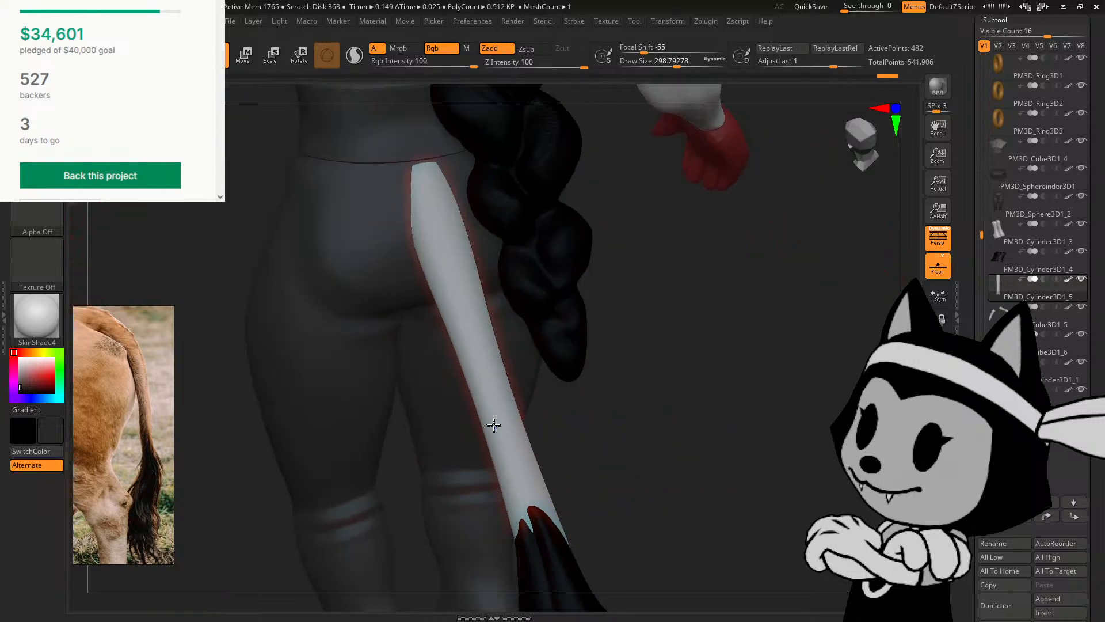
{"action": "left_click_drag", "start_coordinate": [493, 425], "coordinate": [496, 431], "text": "shift"}
{"action": "left_click_drag", "start_coordinate": [571, 426], "coordinate": [617, 423], "text": "shift"}
Step: Raise the draw size to about 379 and adjust the tail shaft's contours from behind with the Move brush
{"action": "key", "text": "bracketright"}
{"action": "key", "text": "bracketright"}
{"action": "key", "text": "bracketright"}
{"action": "key", "text": "bracketright"}
{"action": "left_click_drag", "start_coordinate": [486, 390], "coordinate": [484, 376]}
{"action": "left_click_drag", "start_coordinate": [493, 423], "coordinate": [493, 437]}
{"action": "left_click_drag", "start_coordinate": [462, 316], "coordinate": [465, 317]}
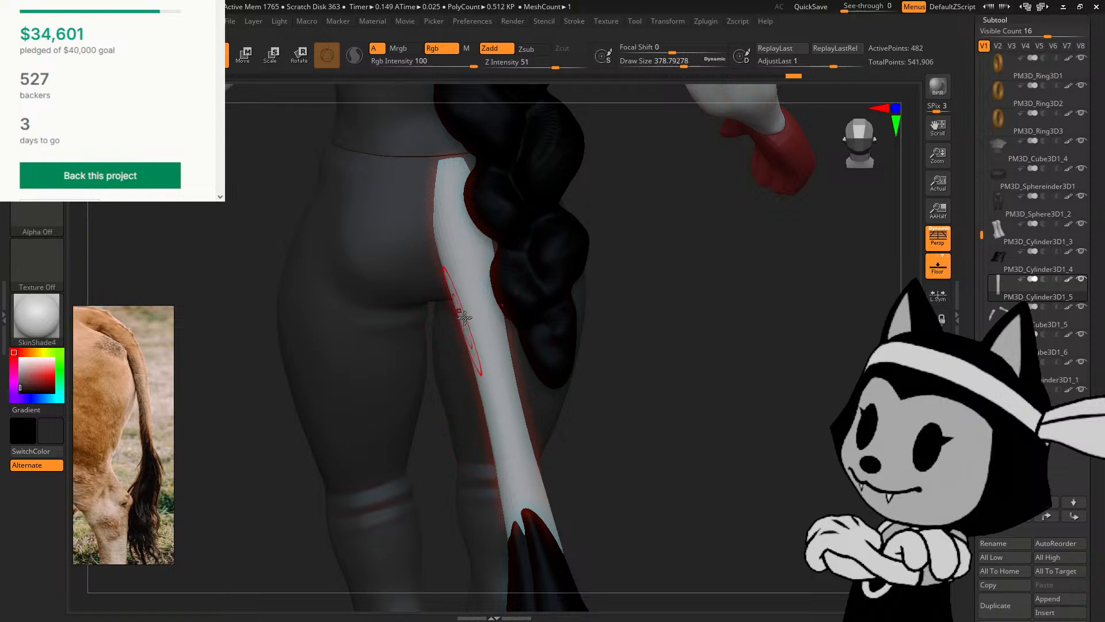
{"action": "left_click_drag", "start_coordinate": [471, 364], "coordinate": [476, 362]}
{"action": "left_click_drag", "start_coordinate": [611, 373], "coordinate": [661, 374], "text": "shift"}
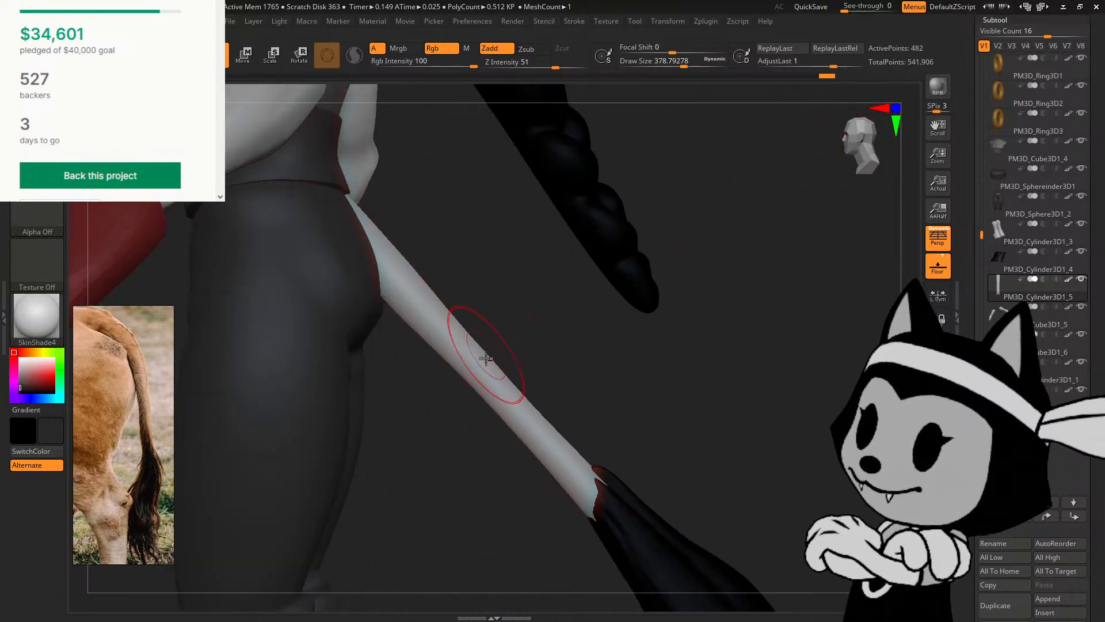
Step: Push the tail shaft's underside inward in side view with the Move brush to thin it toward the tuft
{"action": "left_click_drag", "start_coordinate": [471, 374], "coordinate": [493, 366]}
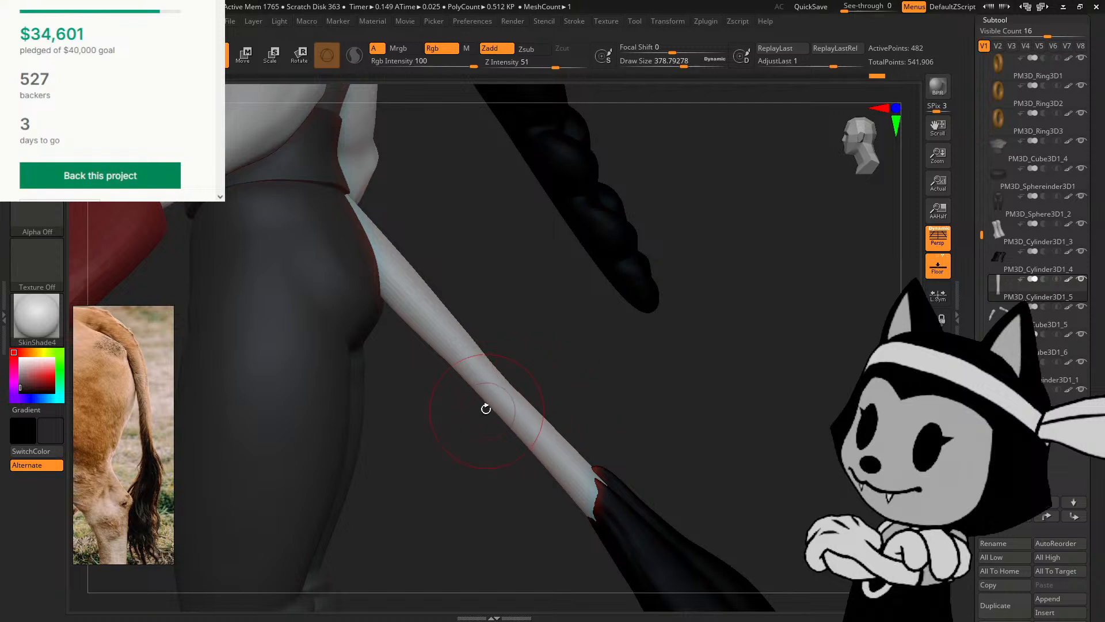
{"action": "left_click_drag", "start_coordinate": [492, 406], "coordinate": [507, 396]}
{"action": "left_click_drag", "start_coordinate": [534, 455], "coordinate": [541, 450]}
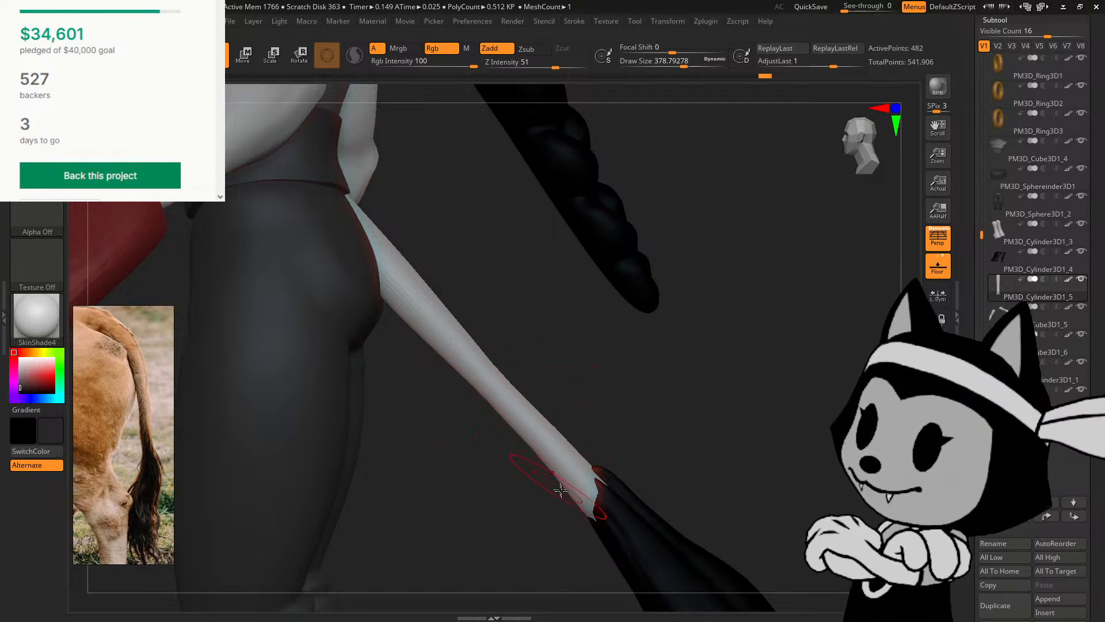
{"action": "left_click_drag", "start_coordinate": [563, 491], "coordinate": [567, 493]}
Step: Refine the tail shaft's upper and lower edges in side view with the Move brush at draw size about 379
{"action": "left_click_drag", "start_coordinate": [560, 427], "coordinate": [551, 409]}
{"action": "left_click_drag", "start_coordinate": [475, 333], "coordinate": [470, 339]}
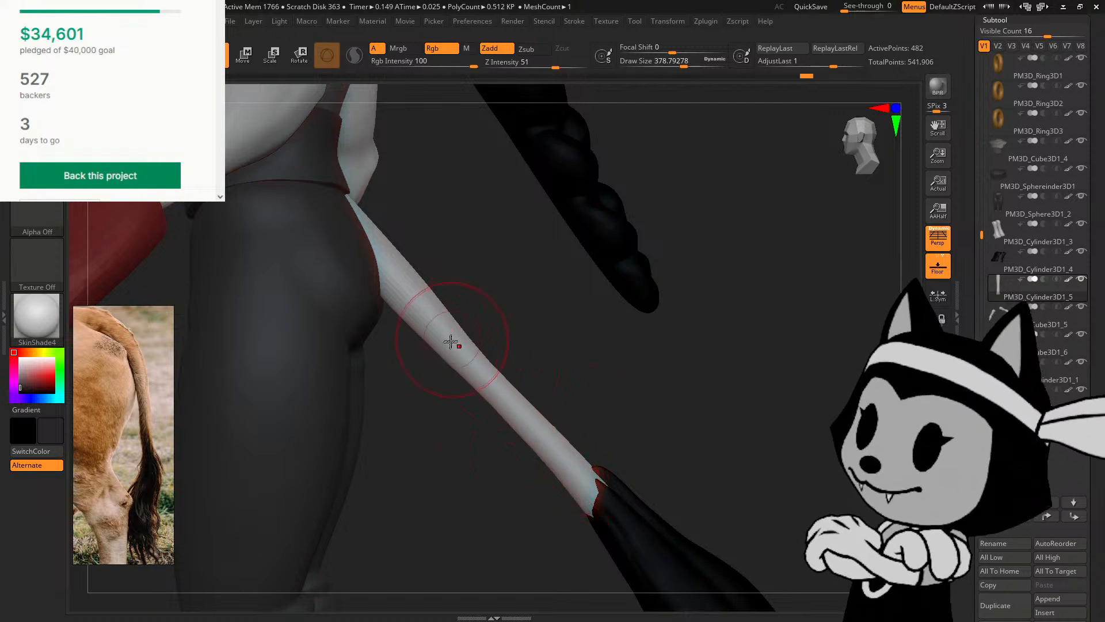
{"action": "left_click_drag", "start_coordinate": [496, 376], "coordinate": [544, 414]}
{"action": "left_click_drag", "start_coordinate": [553, 468], "coordinate": [536, 440]}
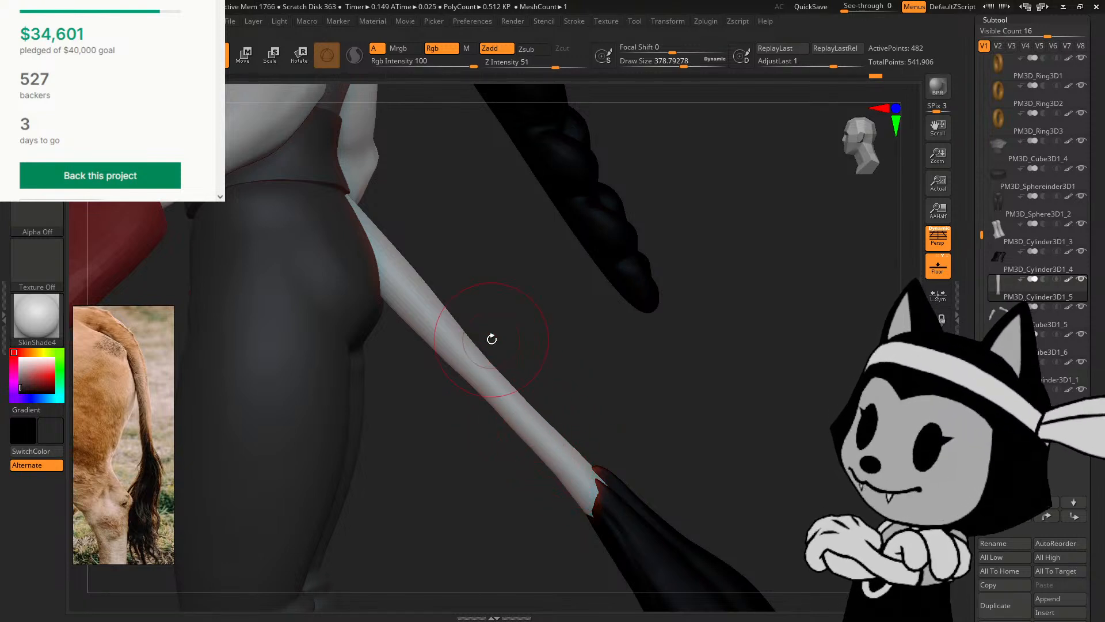
{"action": "left_click_drag", "start_coordinate": [467, 380], "coordinate": [468, 384]}
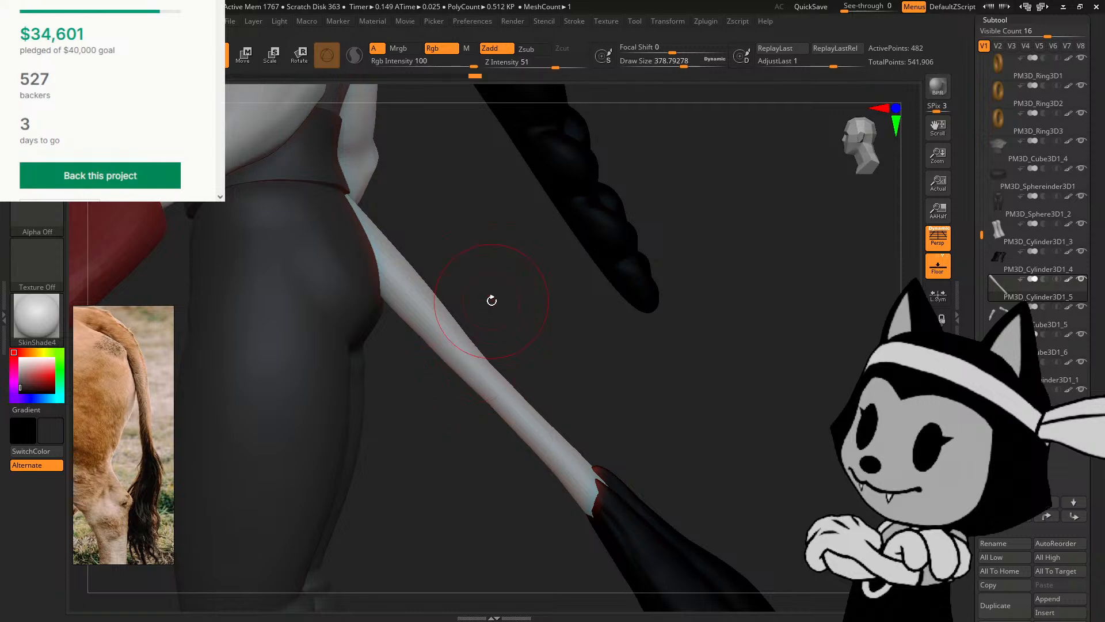
Step: Smooth the tail shaft along its length toward the tuft, working from the side
{"action": "key", "text": "shift"}
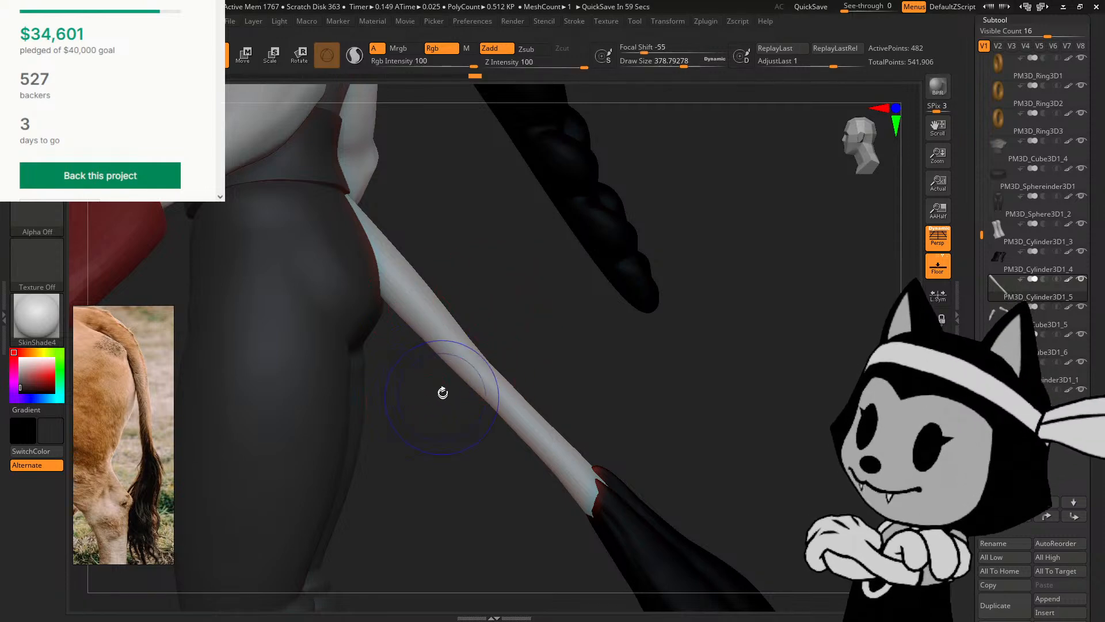
{"action": "left_click_drag", "start_coordinate": [384, 340], "coordinate": [506, 456], "text": "shift"}
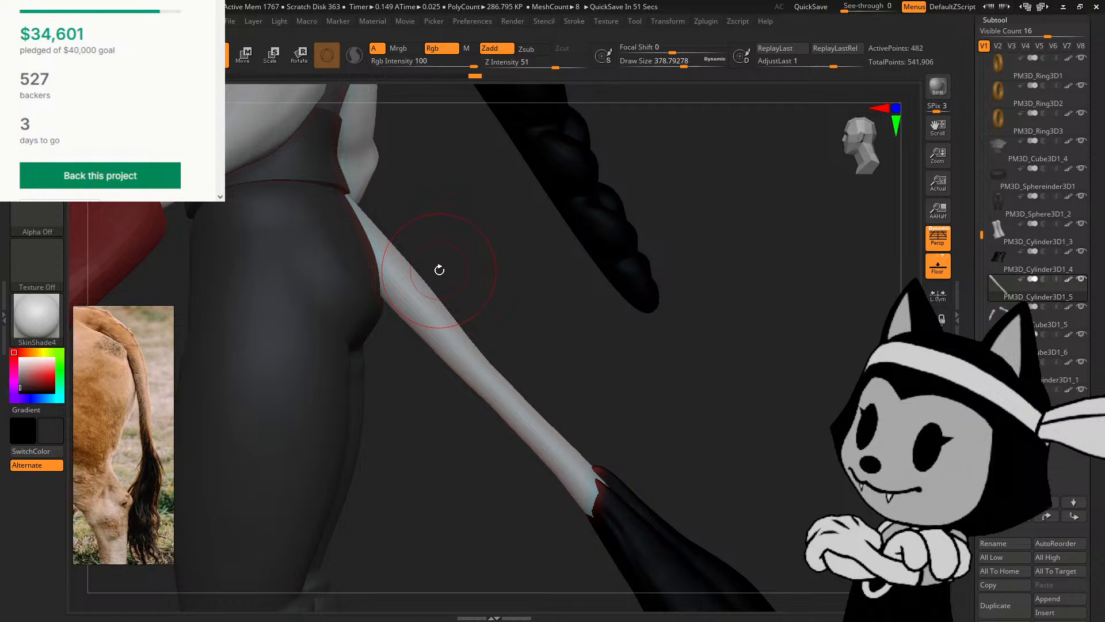
{"action": "left_click_drag", "start_coordinate": [679, 446], "coordinate": [678, 412]}
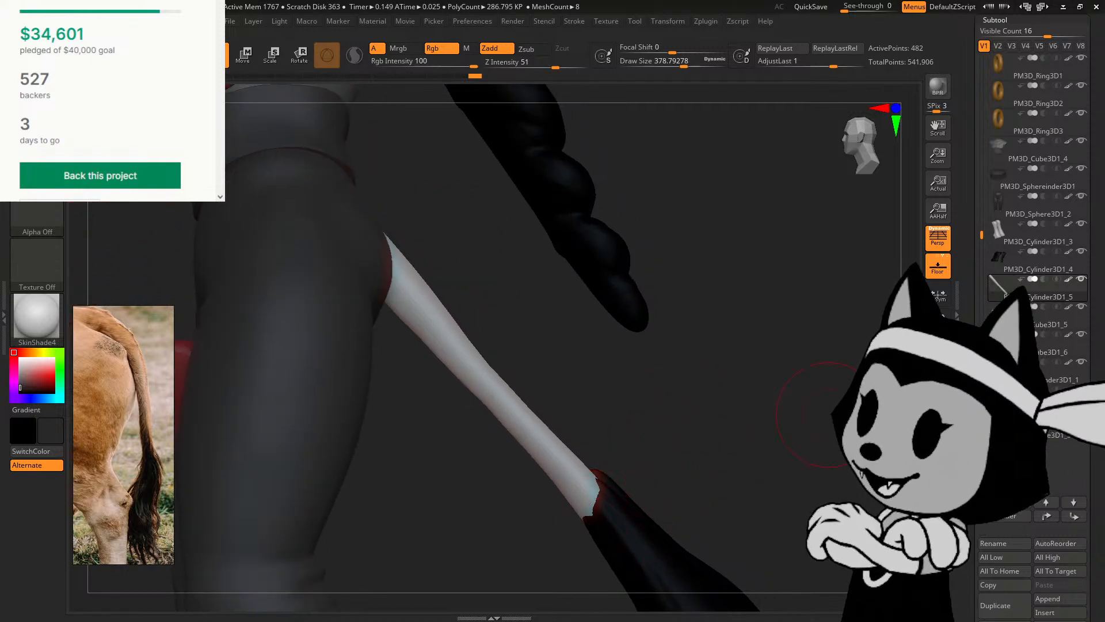
{"action": "left_click_drag", "start_coordinate": [828, 413], "coordinate": [727, 271]}
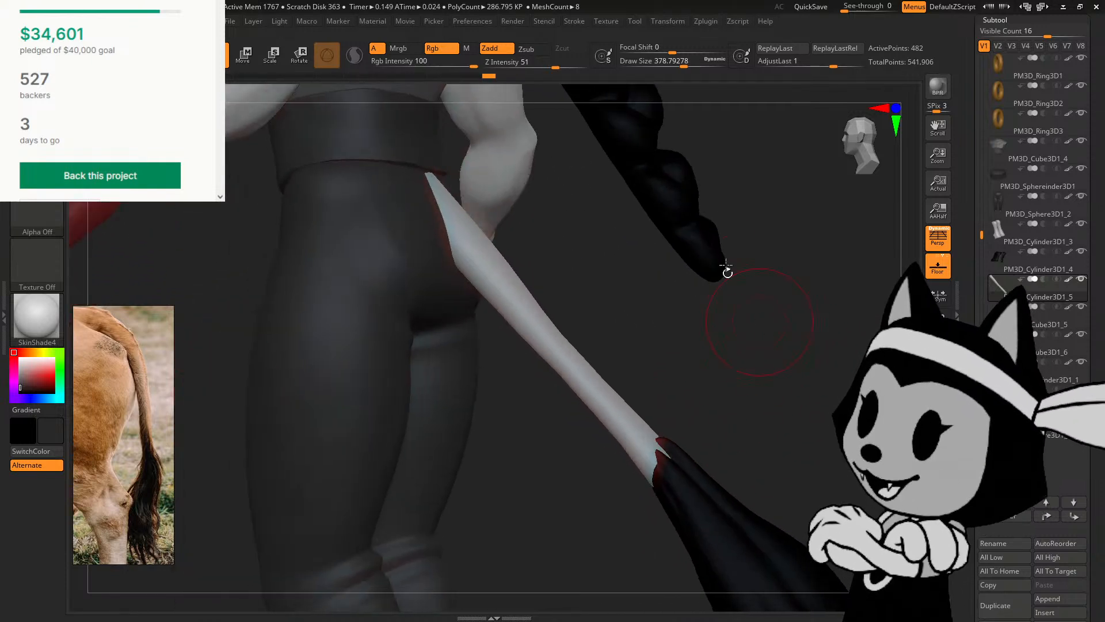
{"action": "left_click", "coordinate": [886, 148]}
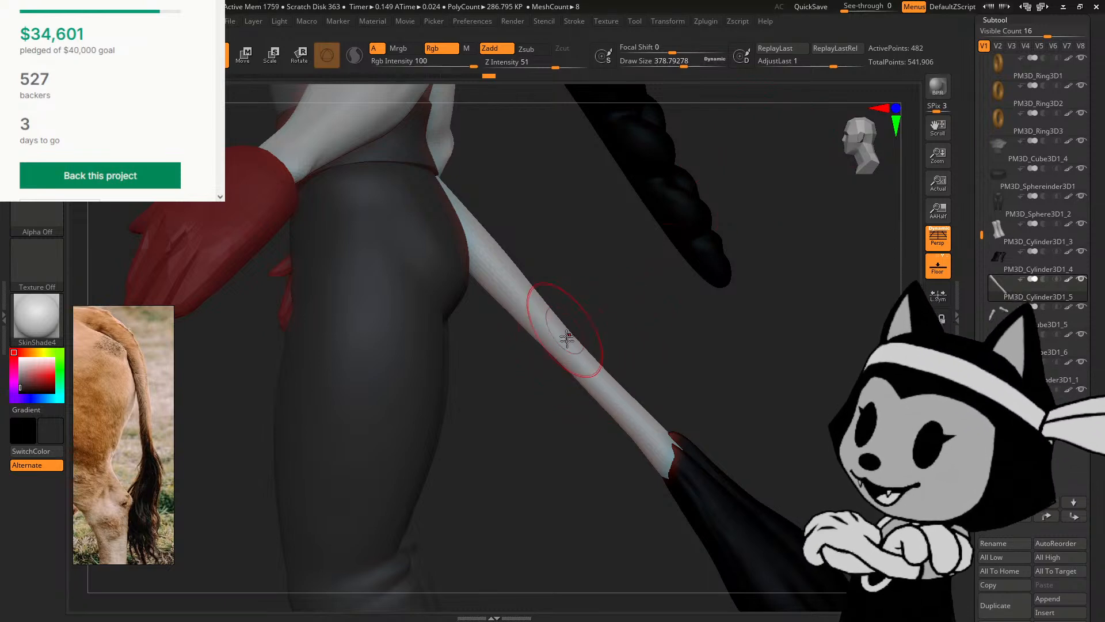
{"action": "left_click_drag", "start_coordinate": [578, 349], "coordinate": [663, 443], "text": "shift"}
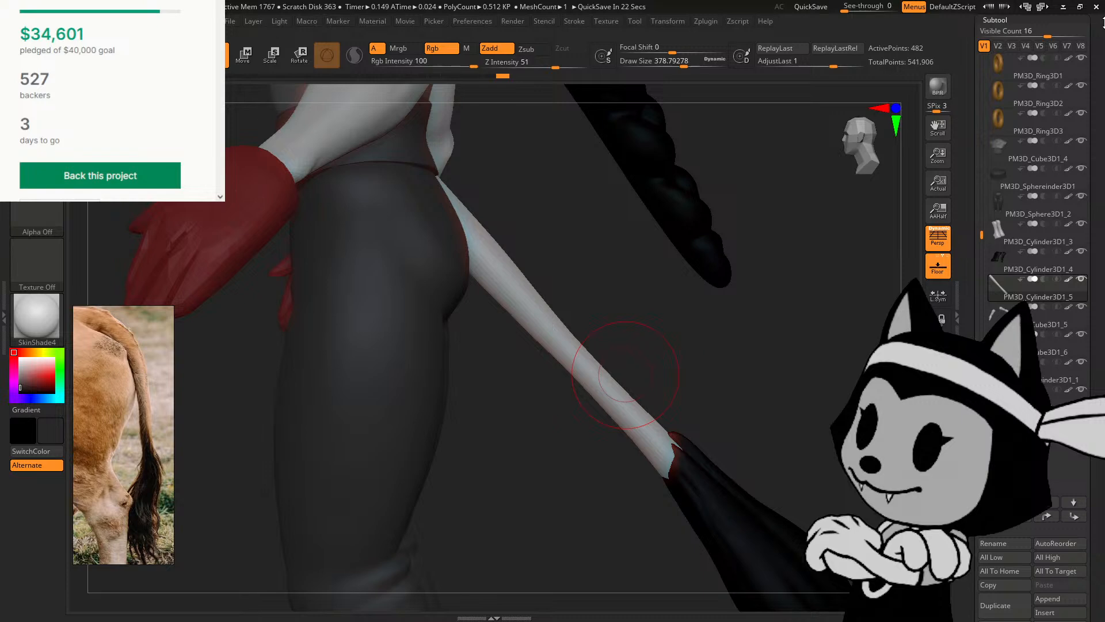
Step: Turn off perspective, then adjust the tail shaft's end at the tuft and smooth its middle section
{"action": "left_click_drag", "start_coordinate": [887, 192], "coordinate": [856, 157], "text": "alt"}
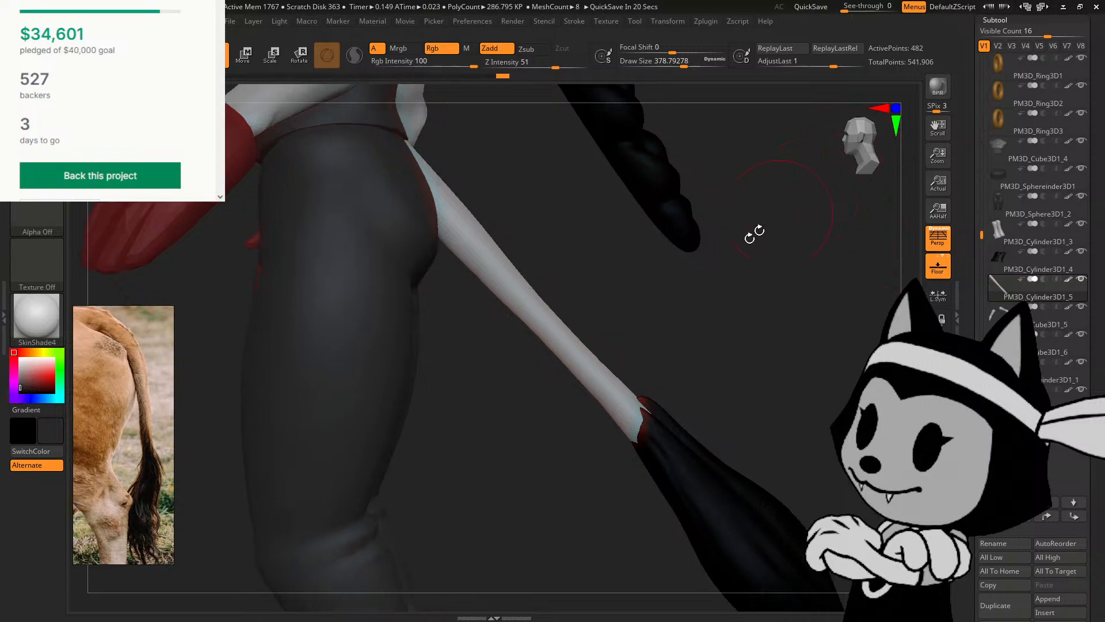
{"action": "key", "text": "p"}
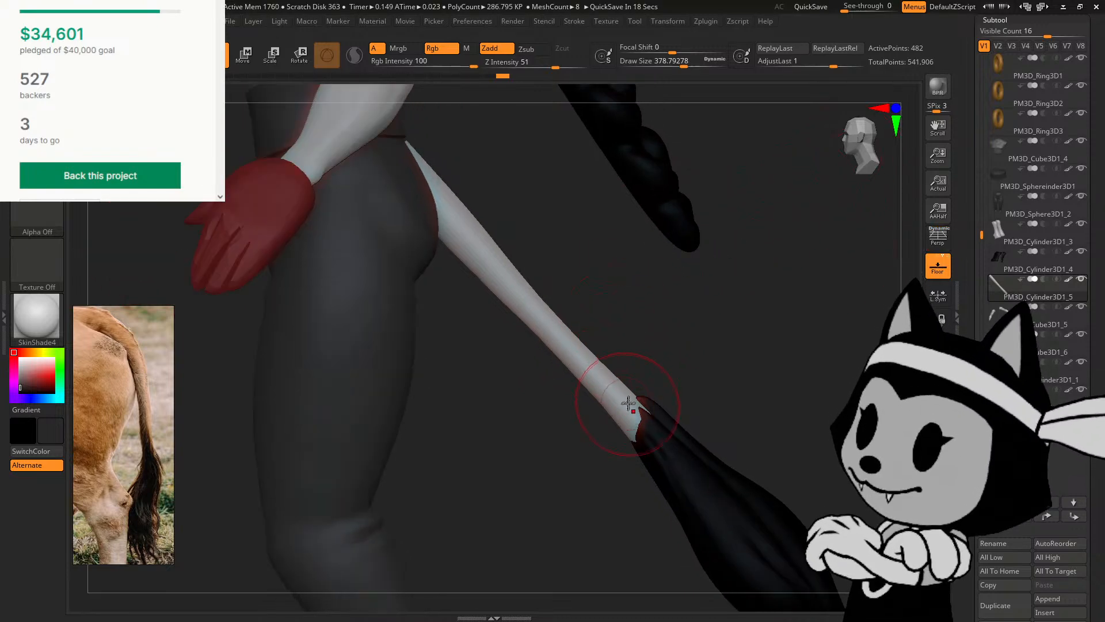
{"action": "left_click_drag", "start_coordinate": [651, 405], "coordinate": [643, 394]}
{"action": "mouse_move", "coordinate": [520, 295]}
{"action": "left_mouse_down", "text": "shift"}
{"action": "mouse_move", "coordinate": [486, 284]}
{"action": "mouse_move", "coordinate": [505, 298]}
{"action": "left_mouse_up", "text": "shift"}
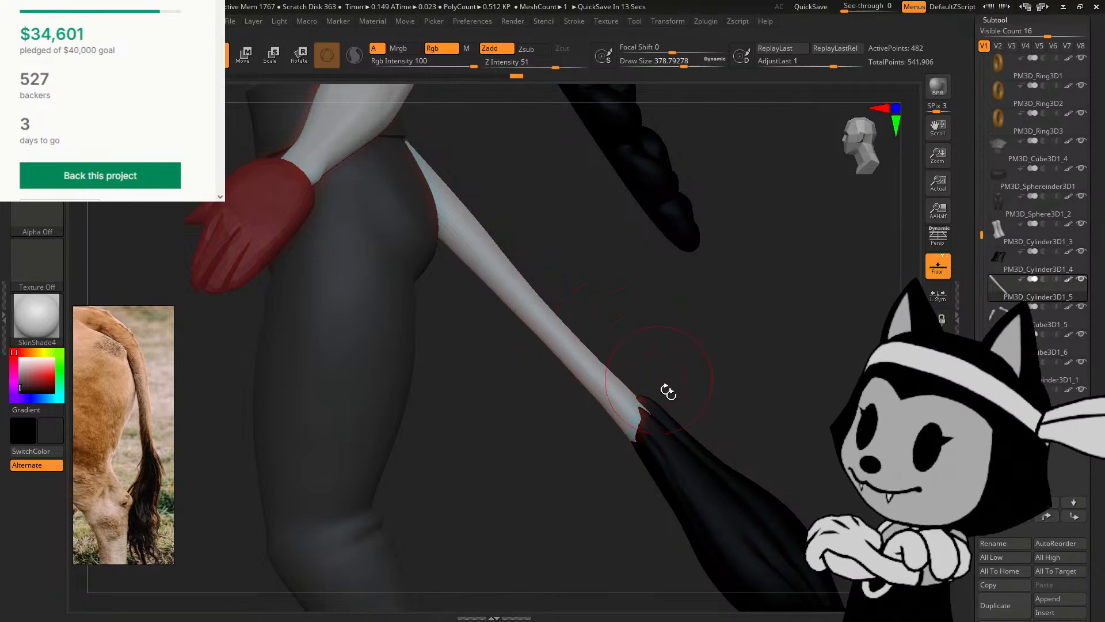
Step: Select the tail tuft, reshape its top edge around the shaft with the Move brush, and smooth the joint
{"action": "left_click", "coordinate": [1015, 425]}
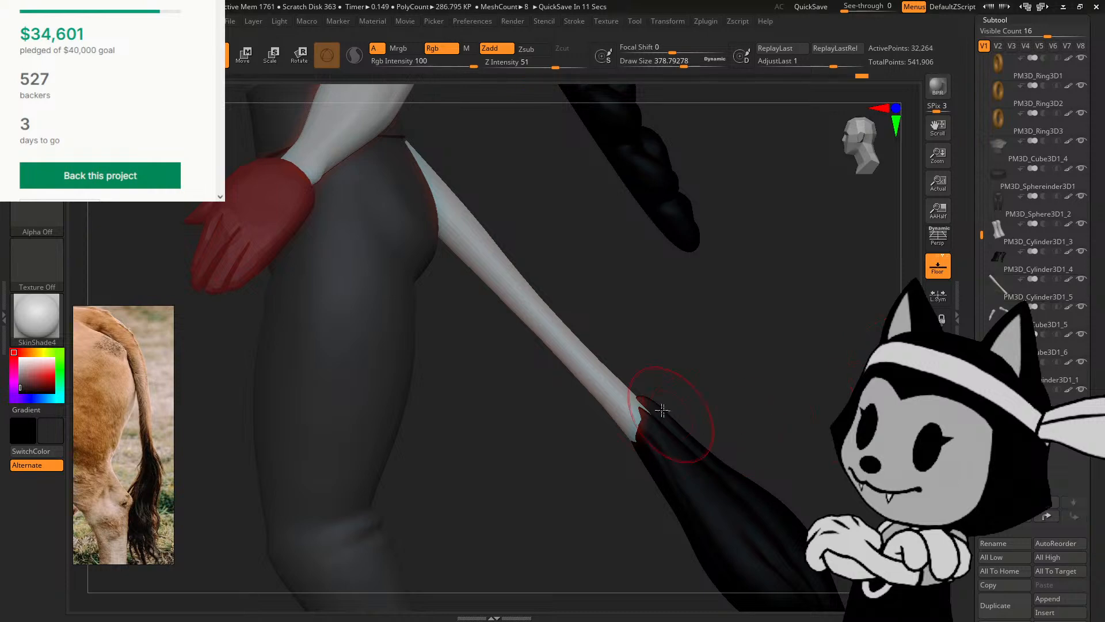
{"action": "left_click", "coordinate": [654, 410], "text": "alt"}
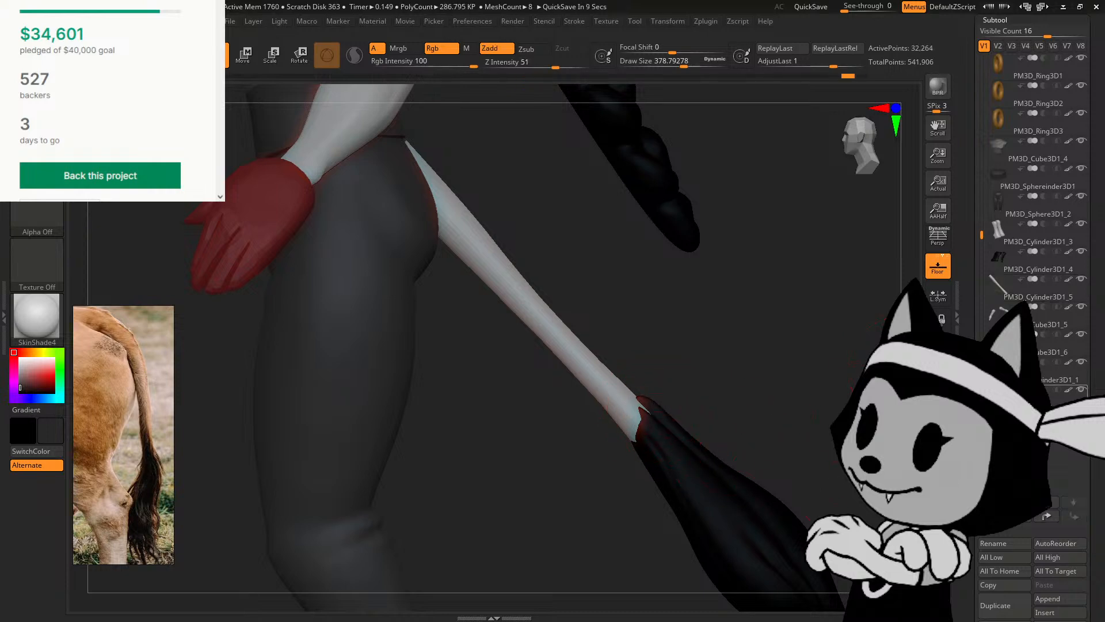
{"action": "left_click_drag", "start_coordinate": [651, 407], "coordinate": [655, 411]}
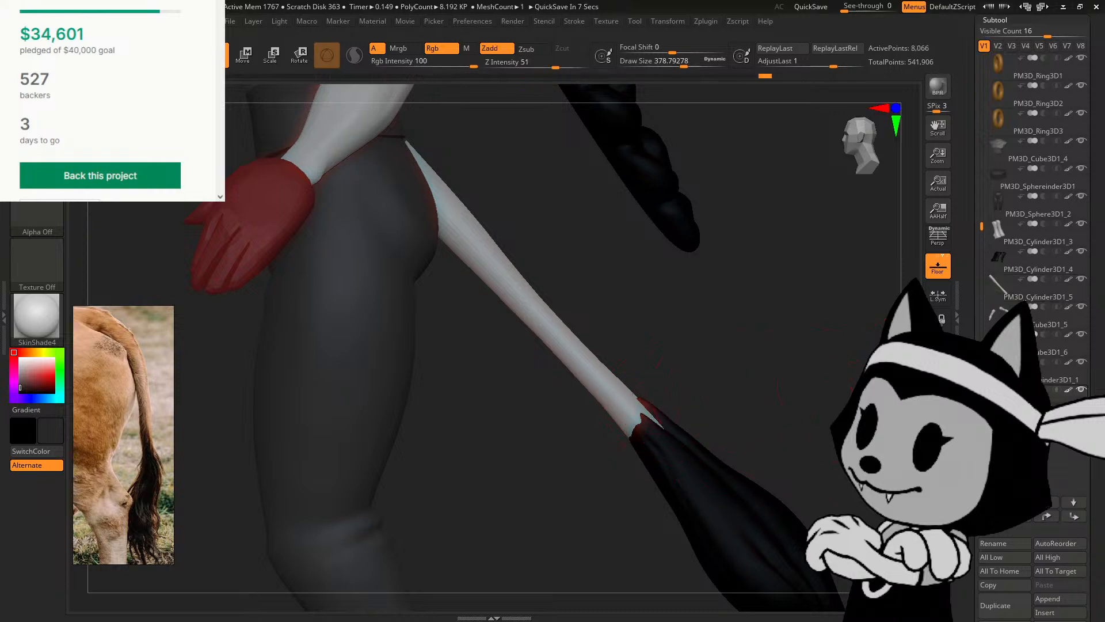
{"action": "left_click_drag", "start_coordinate": [739, 383], "coordinate": [661, 365], "text": "alt"}
{"action": "left_click_drag", "start_coordinate": [566, 403], "coordinate": [574, 381], "text": "shift"}
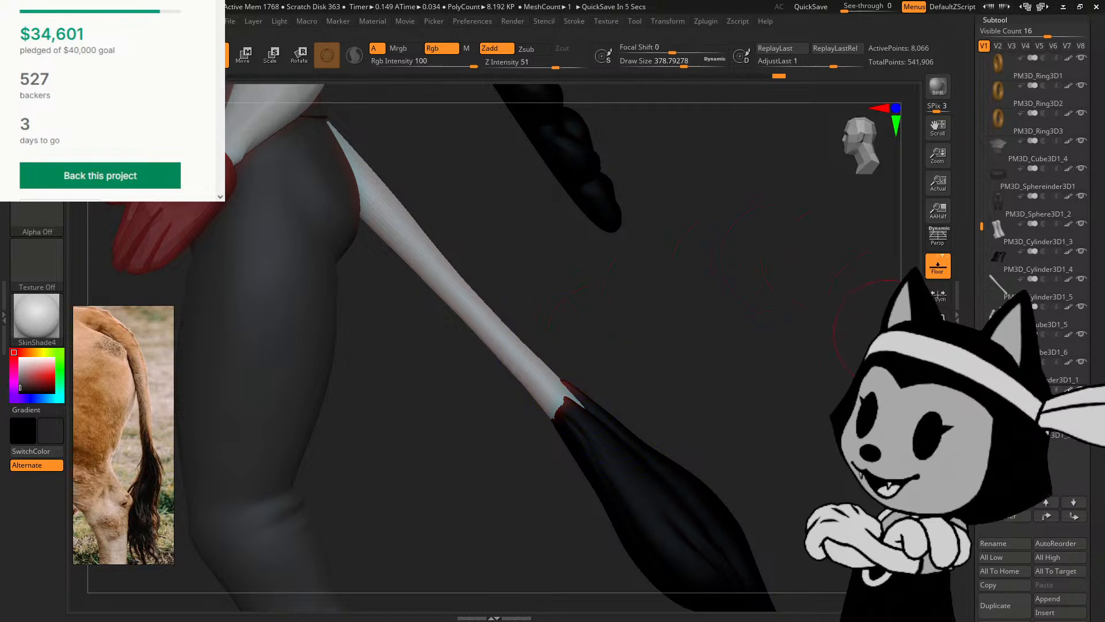
{"action": "left_click_drag", "start_coordinate": [739, 310], "coordinate": [732, 346], "text": "alt"}
{"action": "left_click_drag", "start_coordinate": [587, 321], "coordinate": [559, 433]}
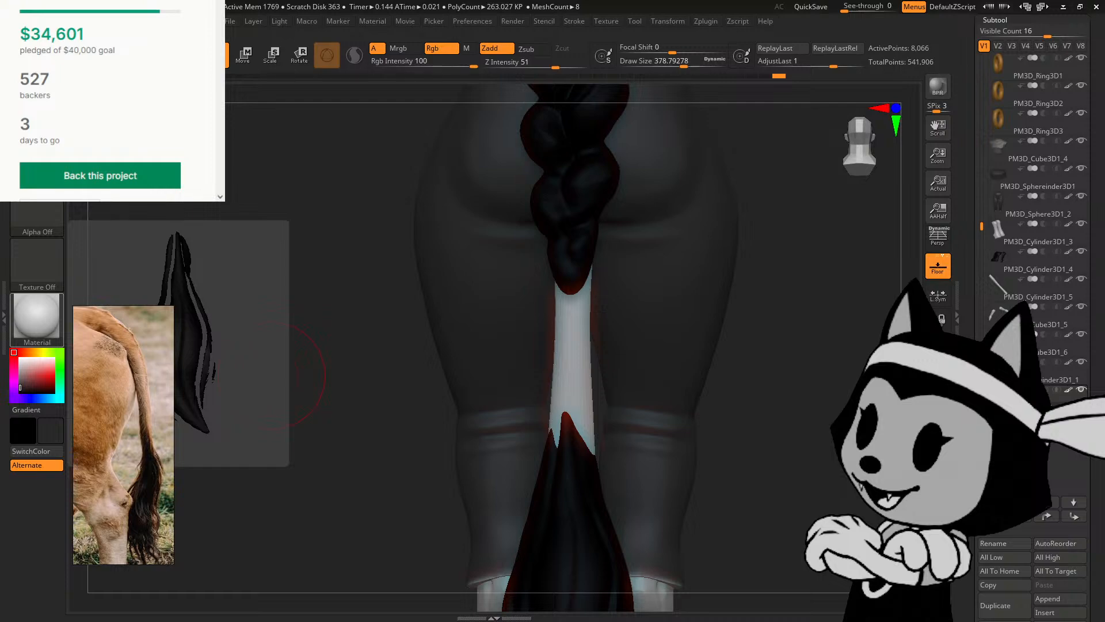
Step: Switch to the browser to view the dinner-table still in the James and the Giant Peach image results, then return to ZBrush
{"action": "left_click_drag", "start_coordinate": [0, 173], "coordinate": [433, 76]}
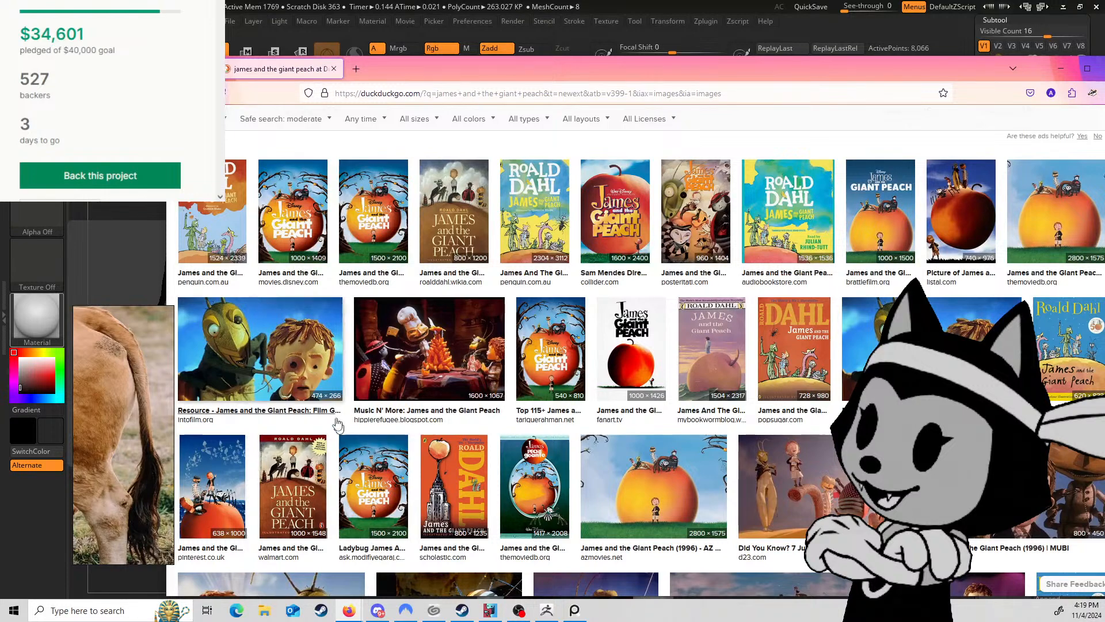
{"action": "left_click", "coordinate": [418, 347]}
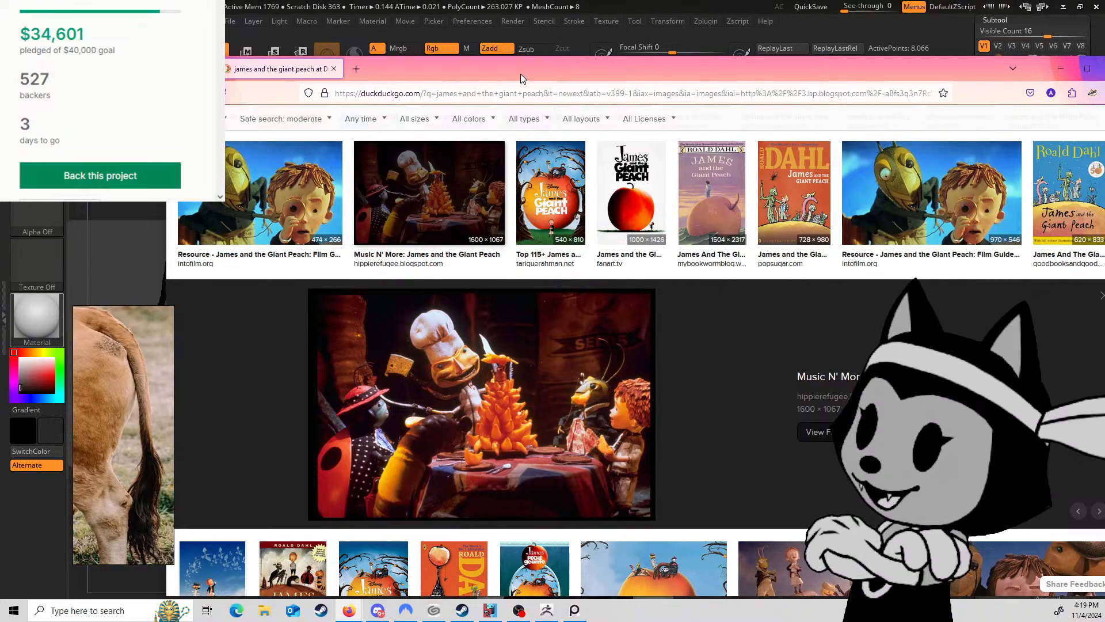
{"action": "left_click_drag", "start_coordinate": [520, 79], "coordinate": [0, 167]}
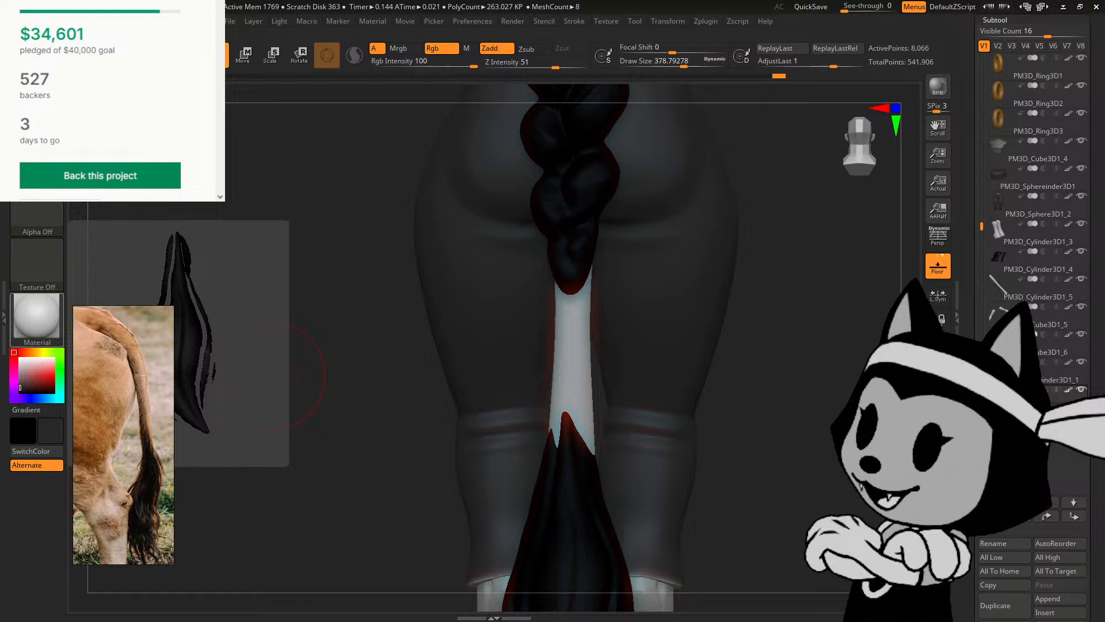
Step: Reshape the end of the tail tuft with the Move brush, splitting it into two uneven pointed locks
{"action": "left_click_drag", "start_coordinate": [762, 284], "coordinate": [887, 414]}
{"action": "left_click_drag", "start_coordinate": [952, 497], "coordinate": [607, 299], "text": "alt"}
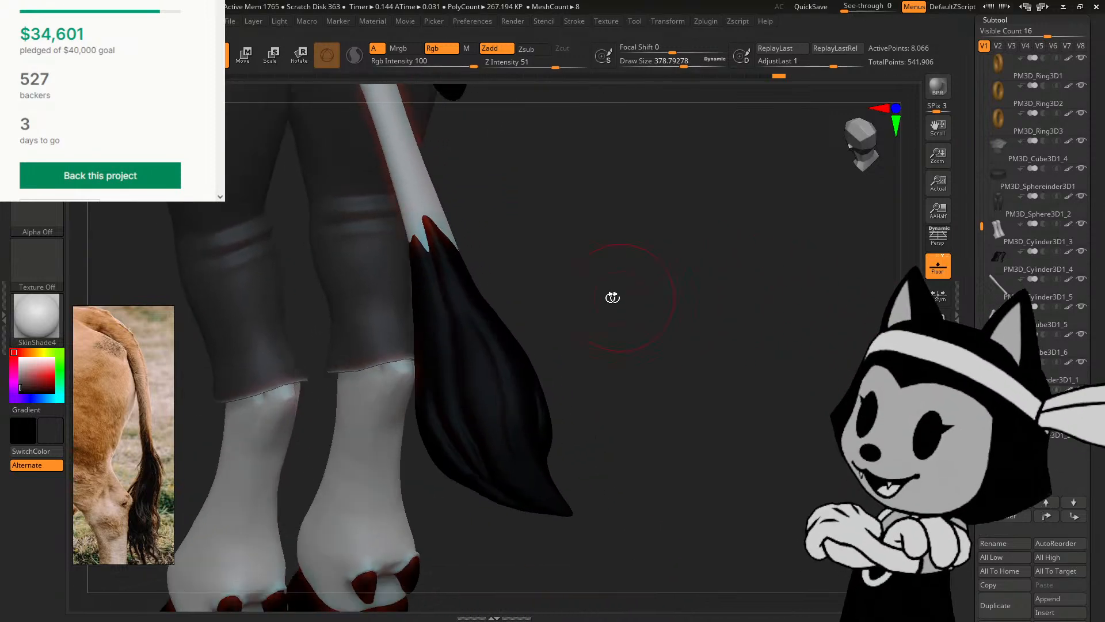
{"action": "left_click_drag", "start_coordinate": [607, 343], "coordinate": [540, 425]}
{"action": "key", "text": "bracketleft"}
{"action": "key", "text": "bracketleft"}
{"action": "key", "text": "bracketleft"}
{"action": "key", "text": "bracketleft"}
{"action": "key", "text": "bracketleft"}
{"action": "key", "text": "bracketleft"}
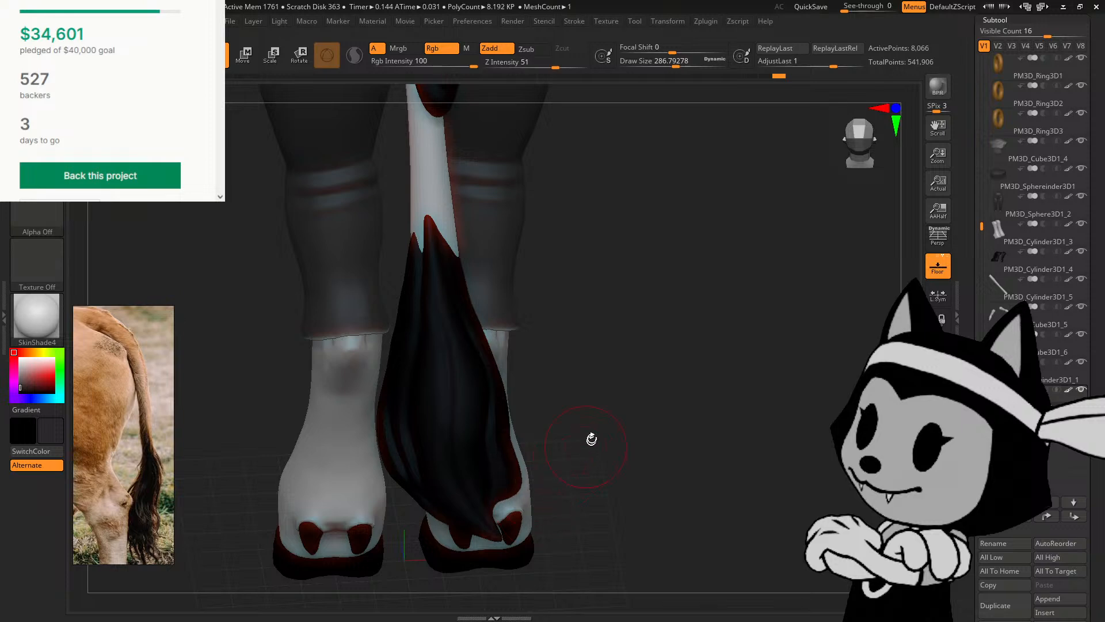
{"action": "mouse_move", "coordinate": [592, 439]}
{"action": "left_mouse_down"}
{"action": "mouse_move", "coordinate": [518, 480]}
{"action": "mouse_move", "coordinate": [547, 510]}
{"action": "mouse_move", "coordinate": [494, 489]}
{"action": "left_mouse_up"}
{"action": "left_click_drag", "start_coordinate": [594, 397], "coordinate": [609, 424]}
{"action": "key", "text": "]"}
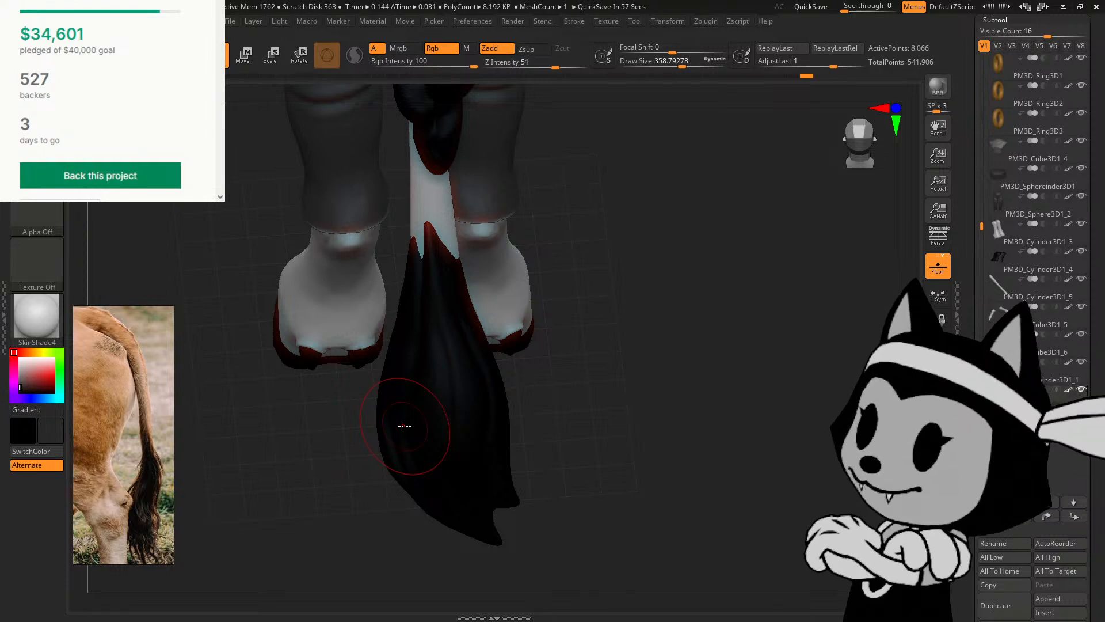
Step: Adjust the tuft's lower profile from the side with the Move brush, then add volume near its tip with the Inflat brush
{"action": "mouse_move", "coordinate": [581, 411]}
{"action": "left_mouse_down"}
{"action": "mouse_move", "coordinate": [518, 402]}
{"action": "mouse_move", "coordinate": [468, 355]}
{"action": "mouse_move", "coordinate": [437, 358]}
{"action": "left_mouse_up"}
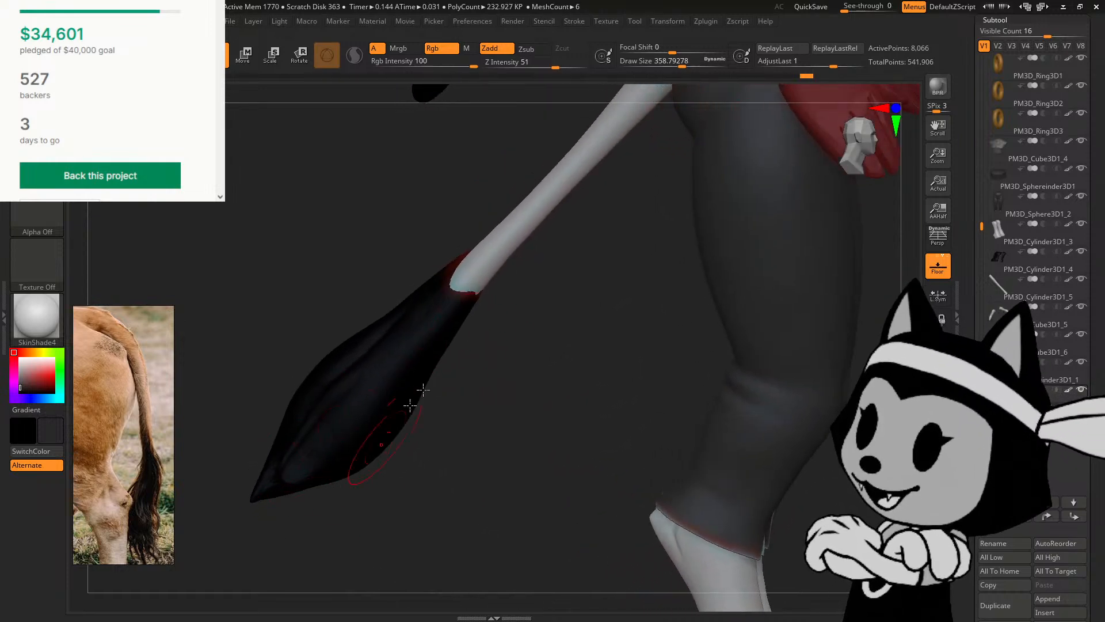
{"action": "left_click_drag", "start_coordinate": [616, 316], "coordinate": [674, 289], "text": "alt"}
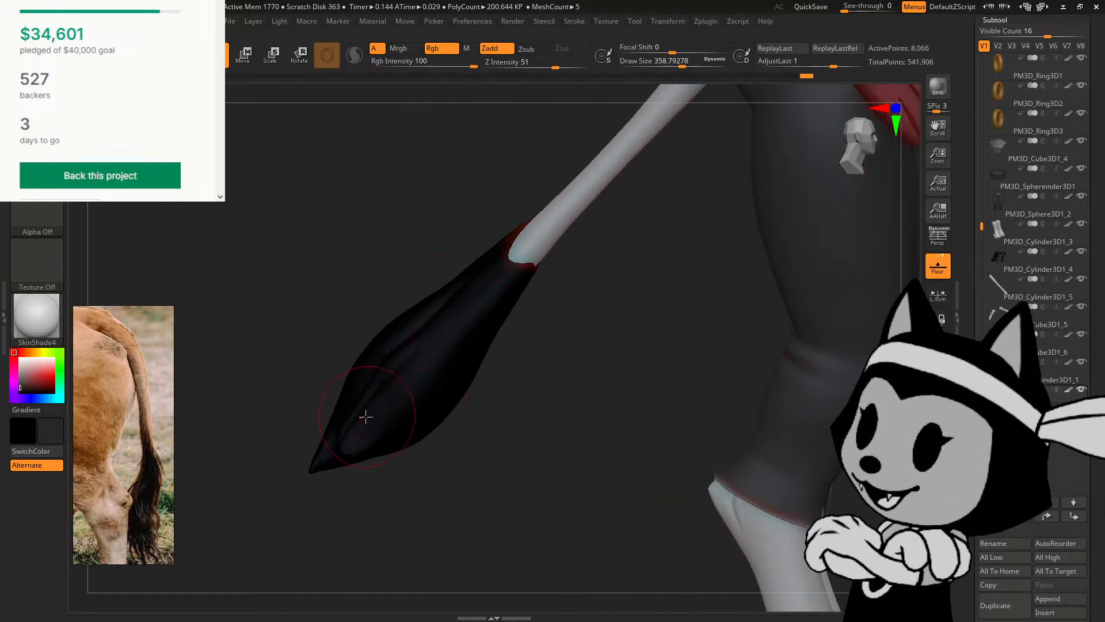
{"action": "mouse_move", "coordinate": [377, 466]}
{"action": "left_mouse_down"}
{"action": "mouse_move", "coordinate": [353, 447]}
{"action": "mouse_move", "coordinate": [340, 412]}
{"action": "left_mouse_up"}
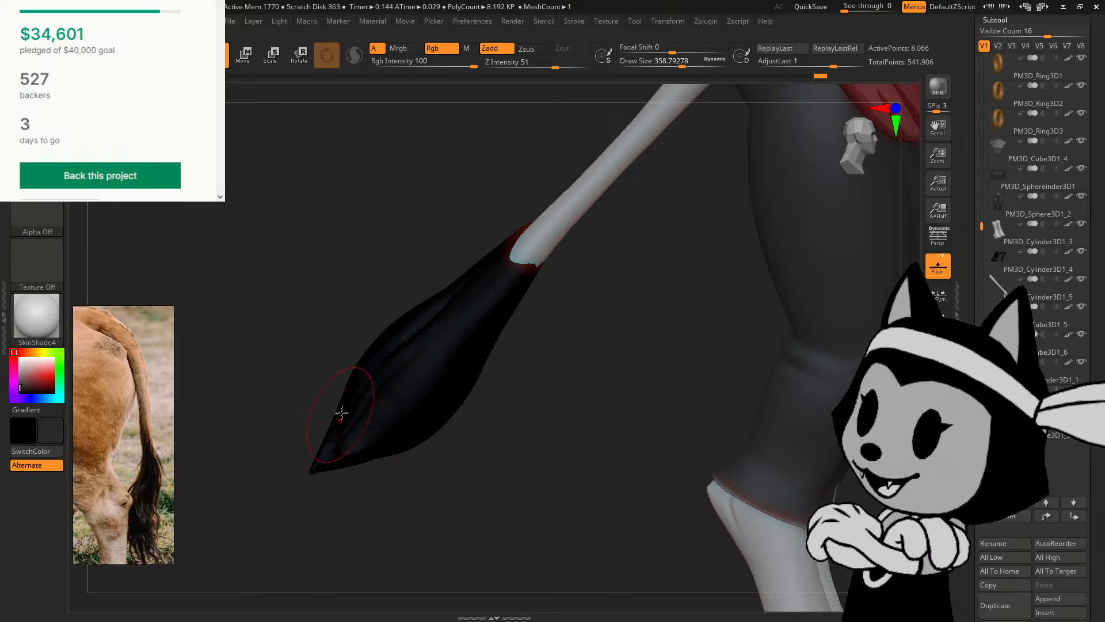
{"action": "key", "text": "b"}
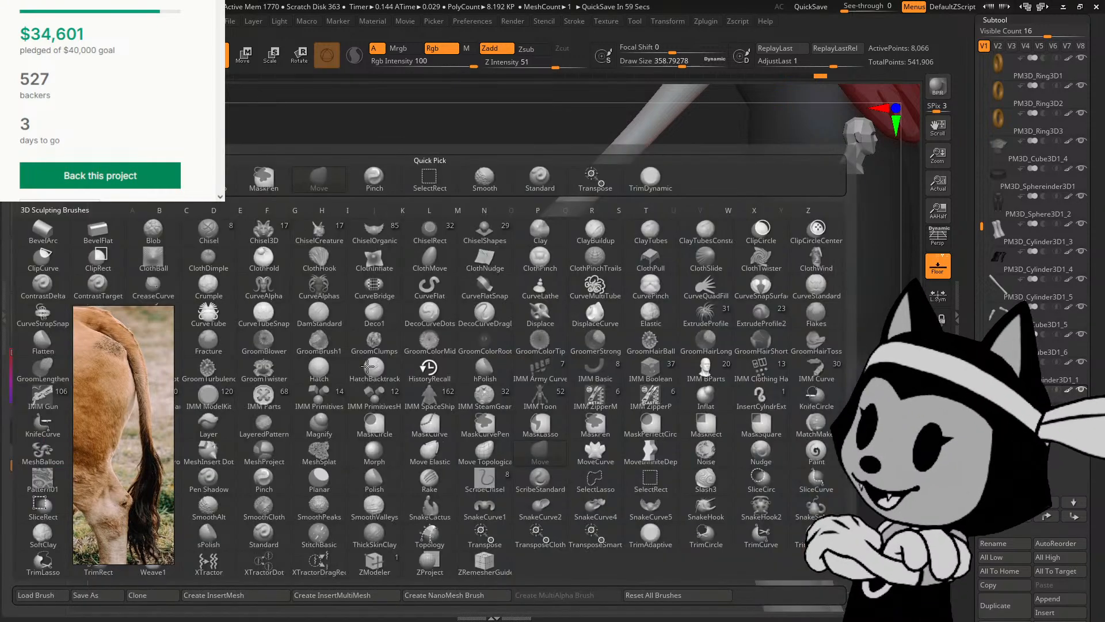
{"action": "key", "text": "i"}
{"action": "key", "text": "n"}
{"action": "mouse_move", "coordinate": [340, 451]}
{"action": "left_mouse_down"}
{"action": "mouse_move", "coordinate": [402, 301]}
{"action": "mouse_move", "coordinate": [363, 424]}
{"action": "left_mouse_up"}
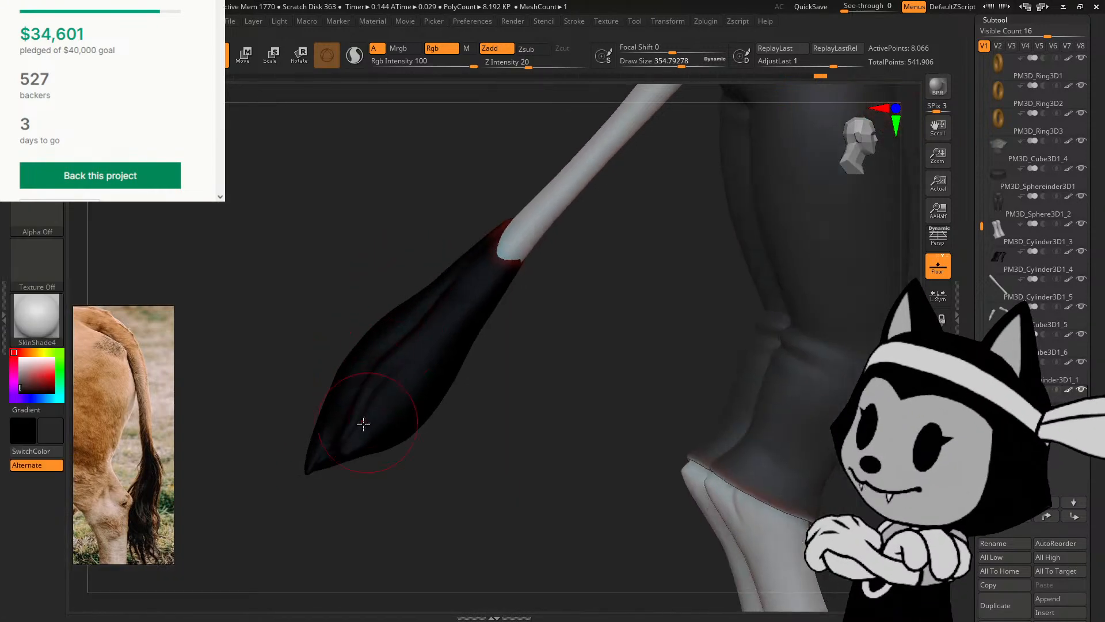
{"action": "mouse_move", "coordinate": [464, 435]}
{"action": "left_mouse_down"}
{"action": "mouse_move", "coordinate": [347, 467]}
{"action": "mouse_move", "coordinate": [439, 470]}
{"action": "mouse_move", "coordinate": [379, 478]}
{"action": "left_mouse_up"}
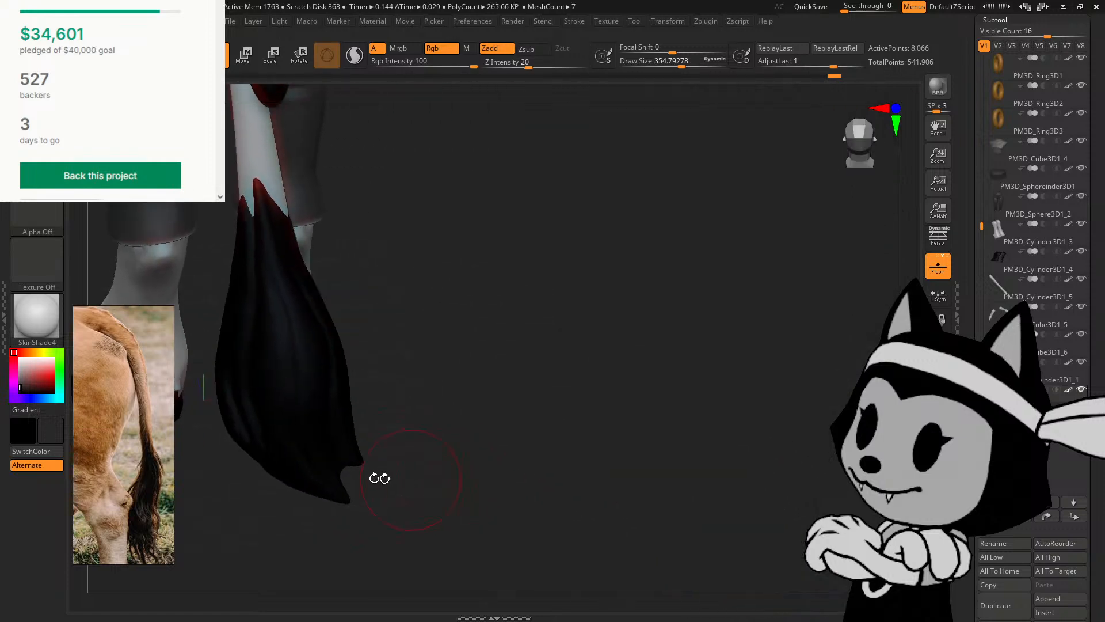
Step: Refine the tuft's outer edge above the shorter lock with the Move brush
{"action": "key", "text": "b"}
{"action": "key", "text": "m"}
{"action": "key", "text": "v"}
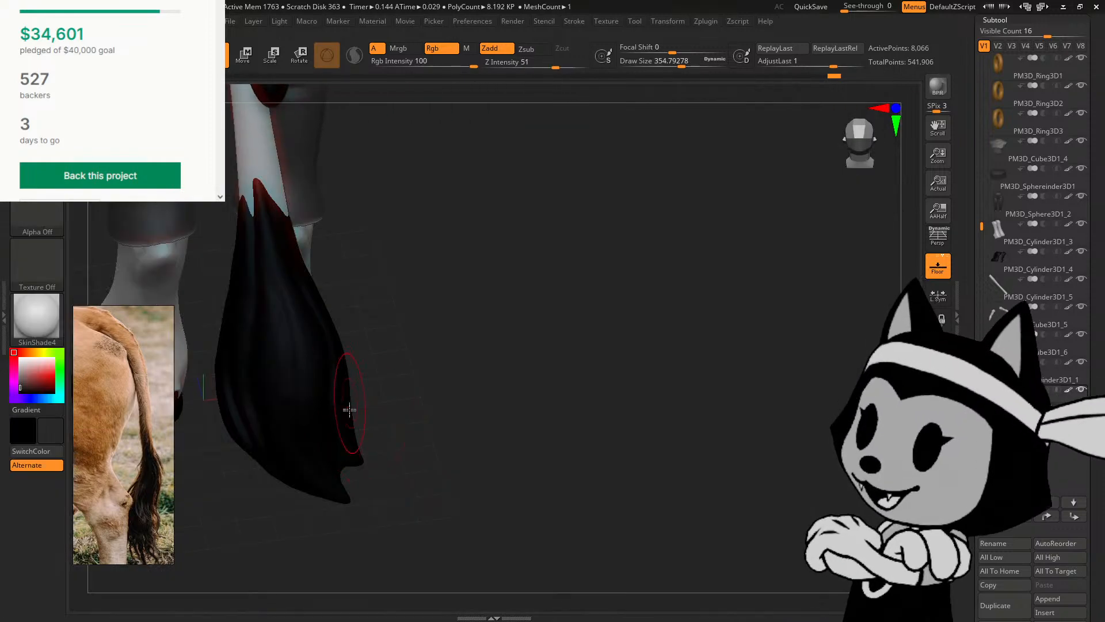
{"action": "key", "text": "bracketright"}
{"action": "mouse_move", "coordinate": [393, 389]}
{"action": "left_mouse_down", "text": "alt"}
{"action": "mouse_move", "coordinate": [482, 397]}
{"action": "mouse_move", "coordinate": [444, 431]}
{"action": "left_mouse_up", "text": "alt"}
Step: Carve hair grooves along the tuft toward its split tip with the DamStandard brush, using progressively smaller draw sizes
{"action": "key", "text": "b"}
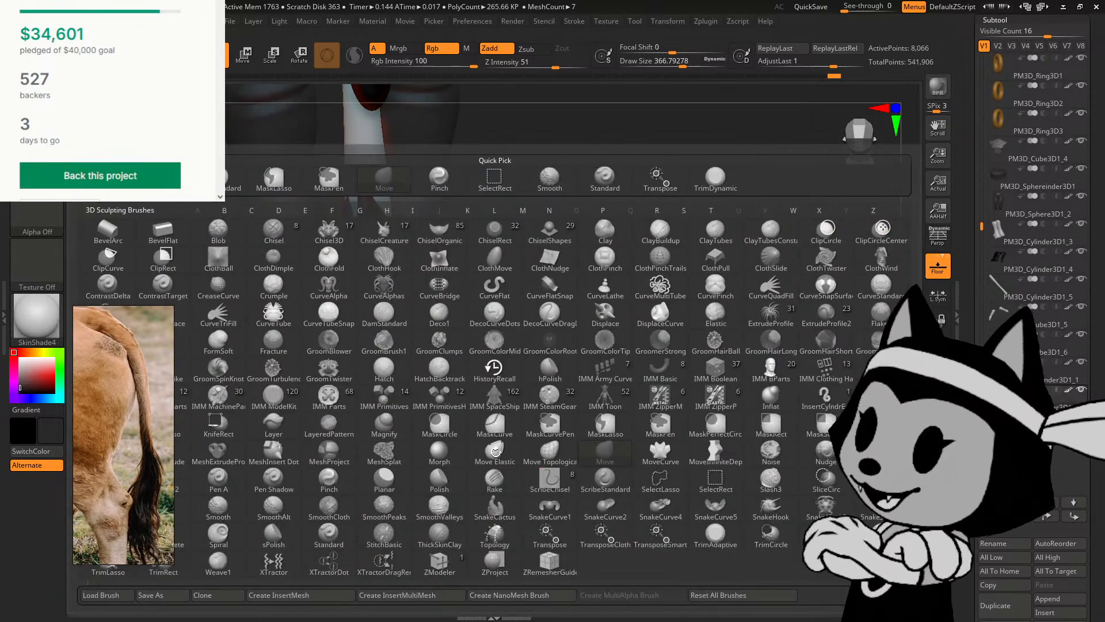
{"action": "key", "text": "d"}
{"action": "key", "text": "s"}
{"action": "left_click_drag", "start_coordinate": [539, 405], "coordinate": [470, 461]}
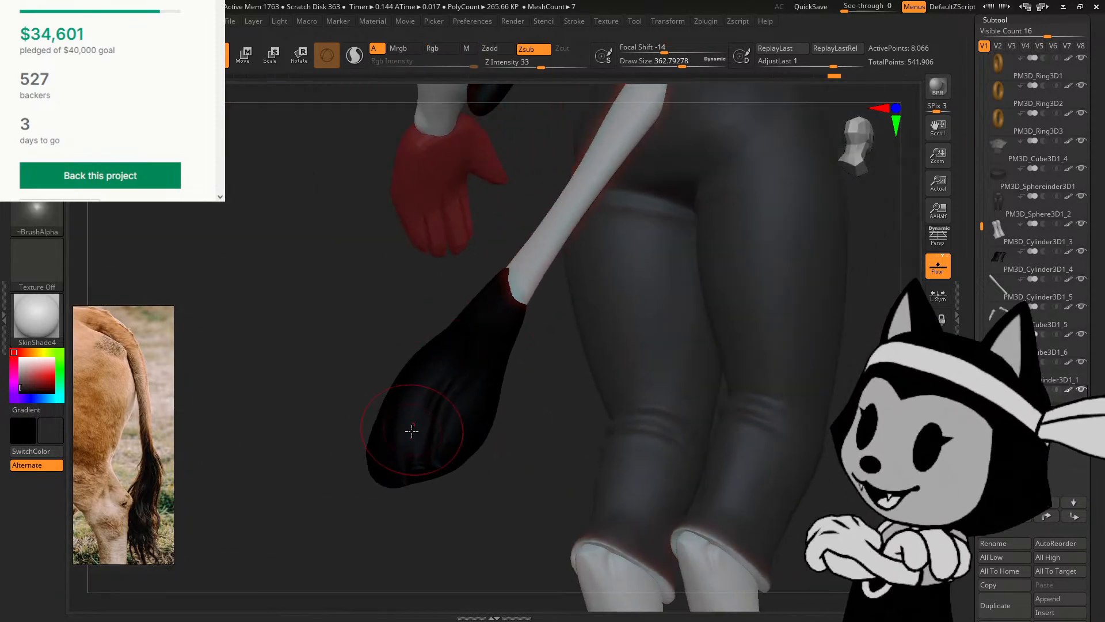
{"action": "left_click_drag", "start_coordinate": [389, 371], "coordinate": [430, 447]}
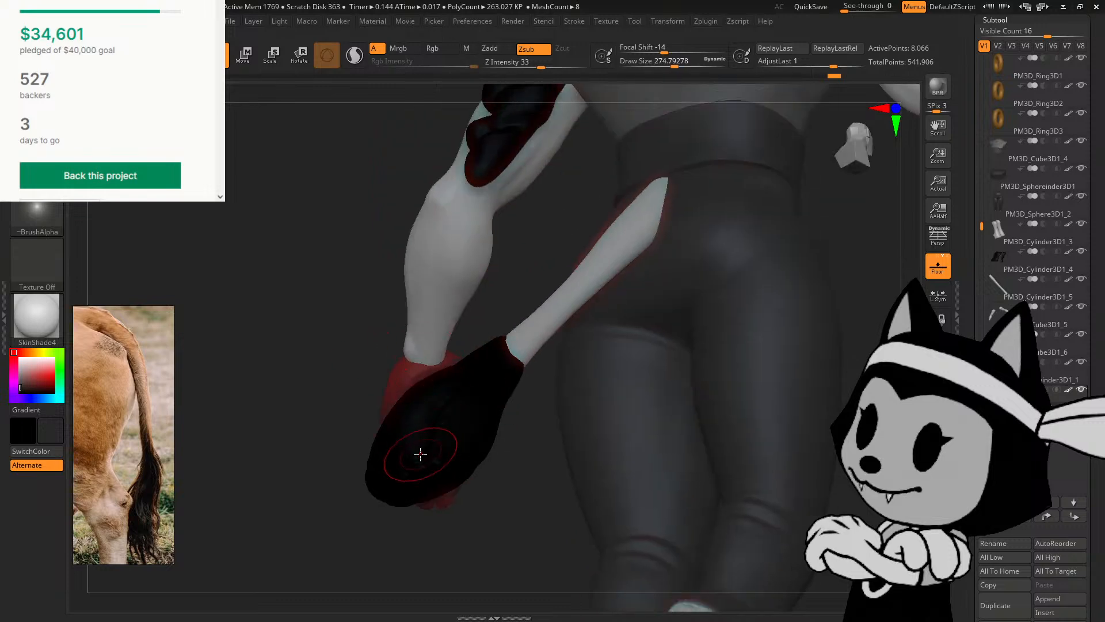
{"action": "left_click_drag", "start_coordinate": [467, 500], "coordinate": [420, 469]}
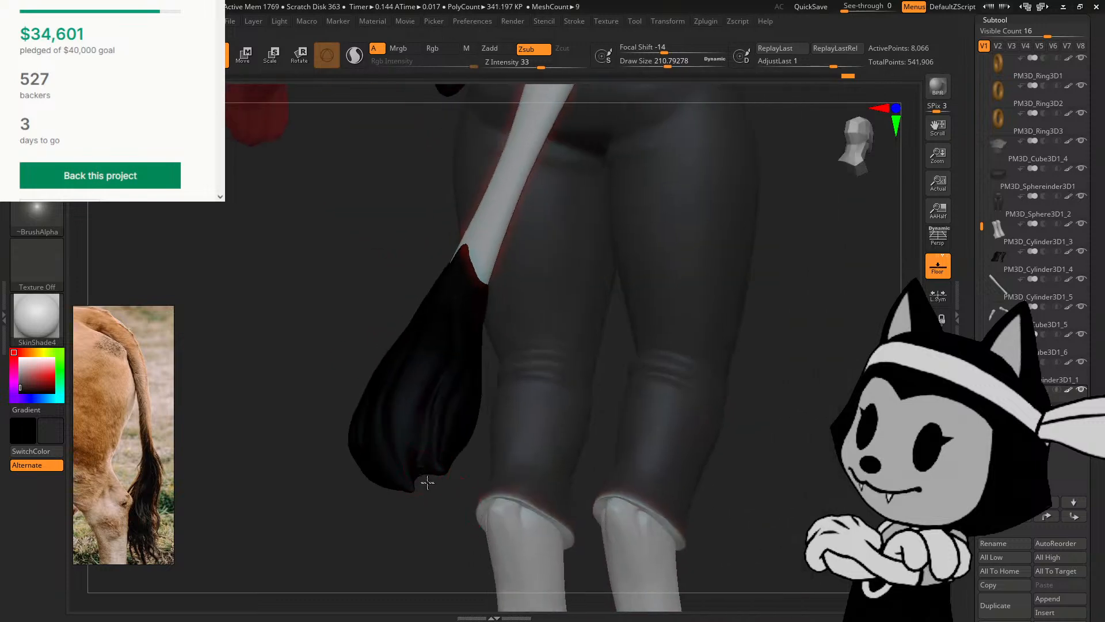
{"action": "left_click_drag", "start_coordinate": [448, 515], "coordinate": [424, 451]}
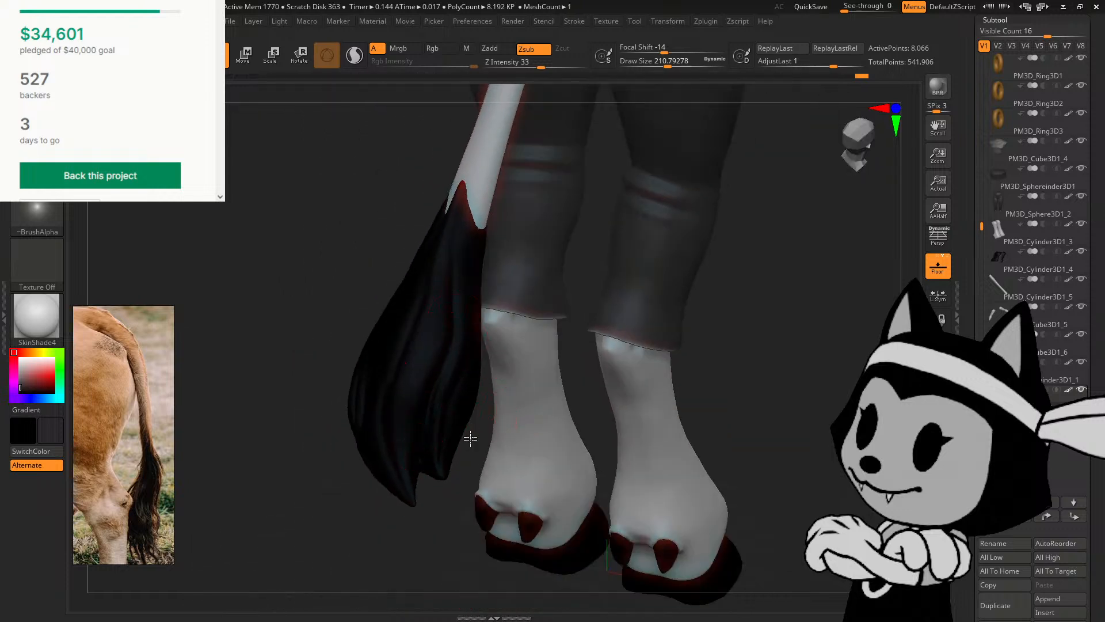
{"action": "mouse_move", "coordinate": [441, 261]}
{"action": "left_mouse_down"}
{"action": "mouse_move", "coordinate": [370, 190]}
{"action": "mouse_move", "coordinate": [455, 320]}
{"action": "left_mouse_up"}
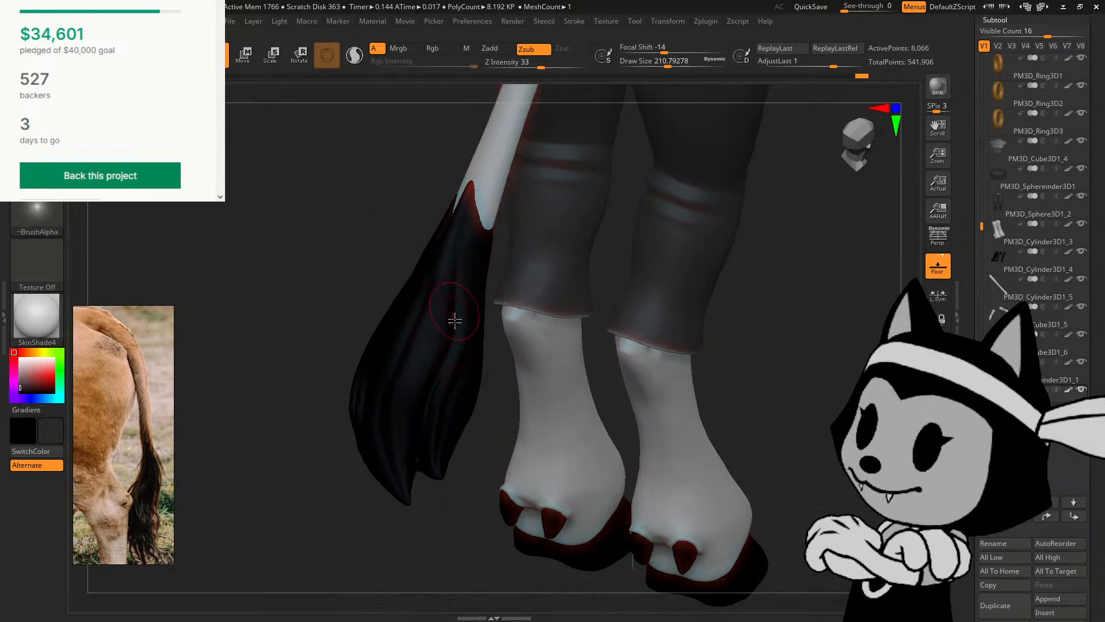
{"action": "left_click_drag", "start_coordinate": [486, 429], "coordinate": [403, 390]}
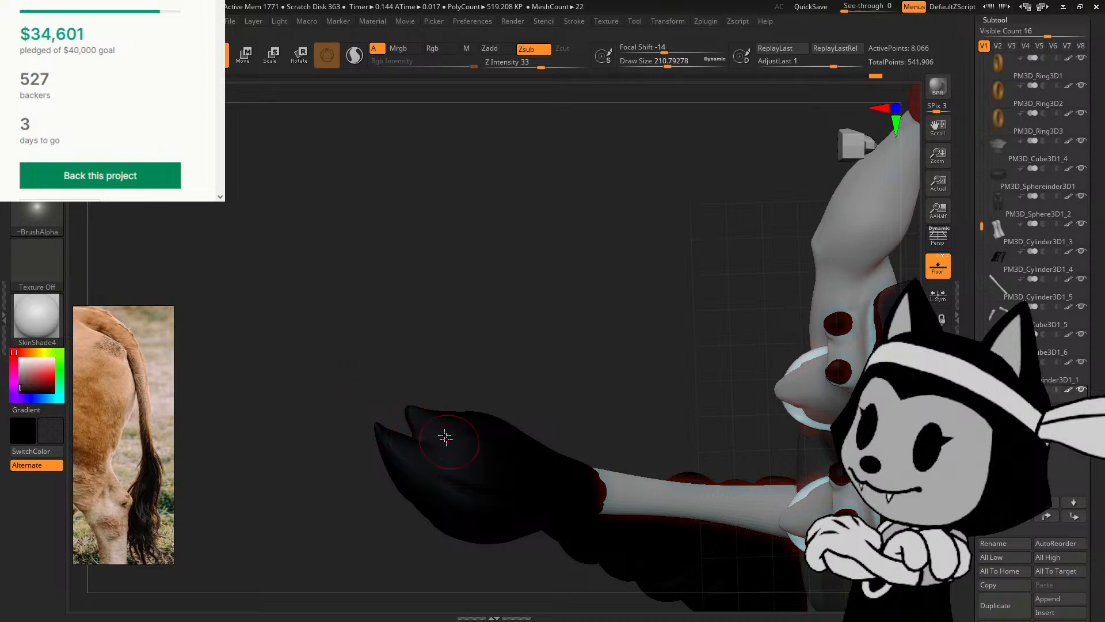
{"action": "left_click_drag", "start_coordinate": [445, 437], "coordinate": [433, 415]}
Step: Carve long hair grooves on the tuft's underside, running from the shaft joint toward the split tip
{"action": "left_click_drag", "start_coordinate": [420, 333], "coordinate": [407, 313]}
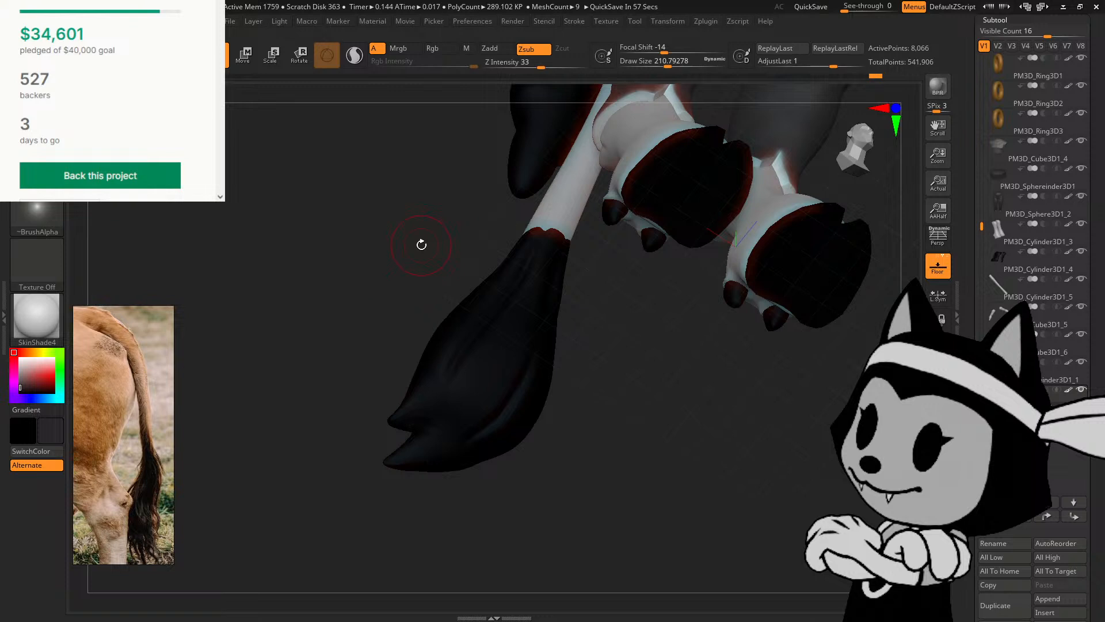
{"action": "left_click_drag", "start_coordinate": [501, 321], "coordinate": [419, 426]}
{"action": "left_click_drag", "start_coordinate": [492, 333], "coordinate": [454, 376]}
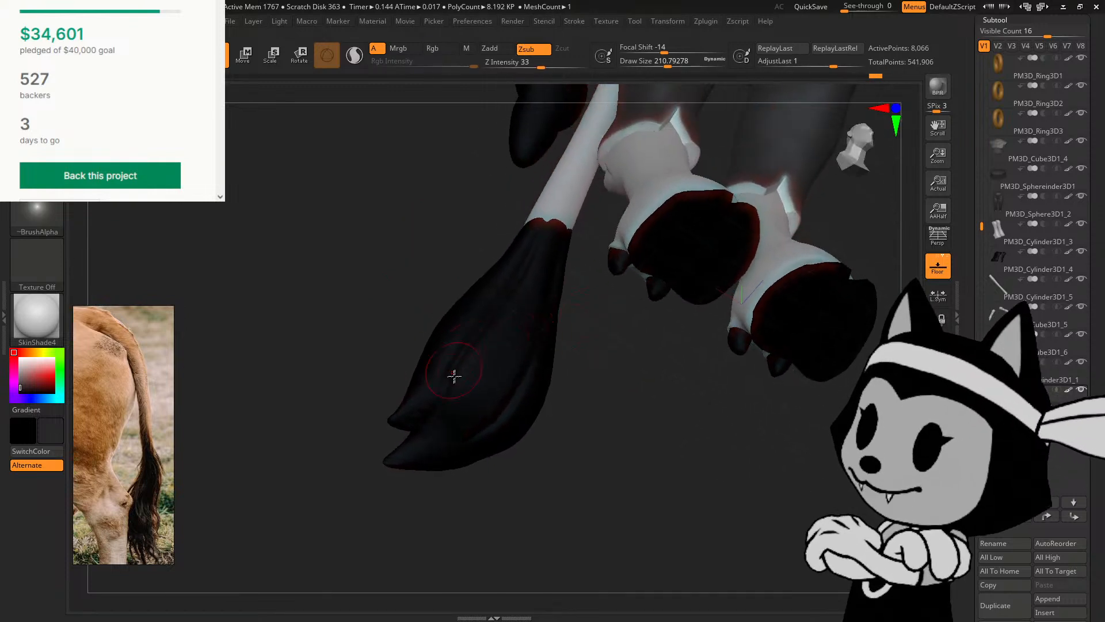
{"action": "left_click_drag", "start_coordinate": [579, 321], "coordinate": [551, 221]}
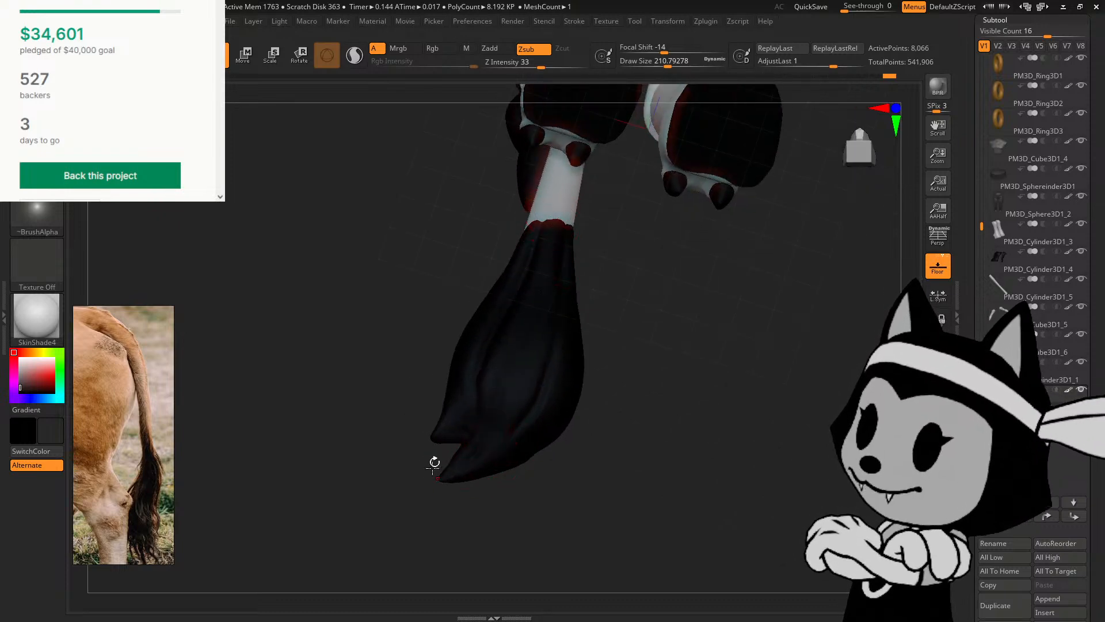
{"action": "mouse_move", "coordinate": [419, 319]}
{"action": "left_mouse_down"}
{"action": "mouse_move", "coordinate": [430, 348]}
{"action": "mouse_move", "coordinate": [424, 334]}
{"action": "left_mouse_up"}
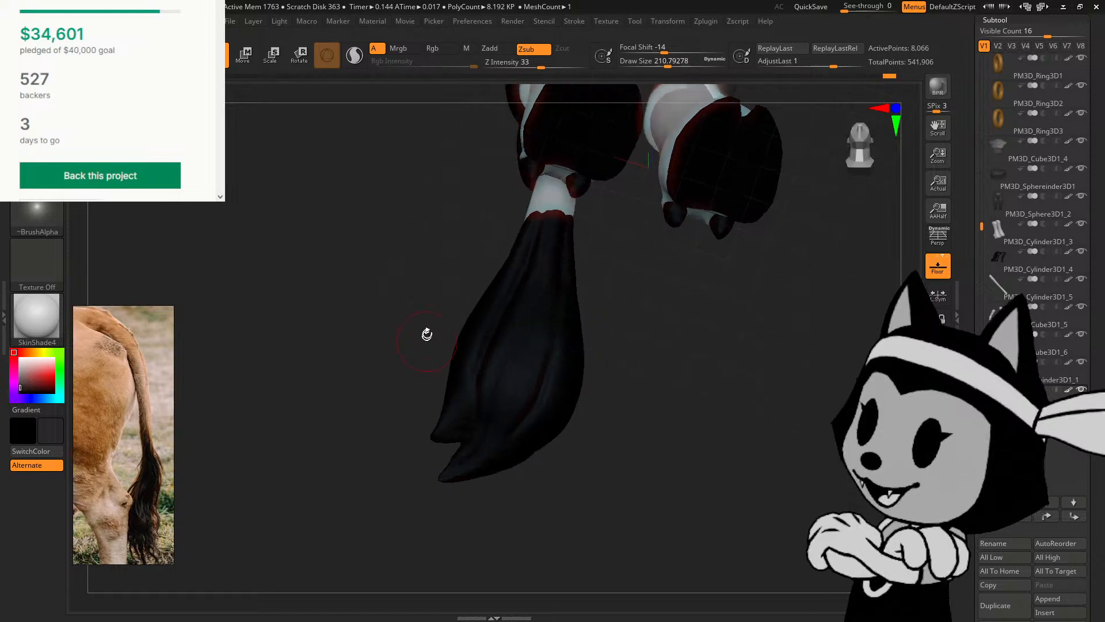
Step: Inflate the hair locks between the grooves on the tuft's underside and at its two points
{"action": "key", "text": "b"}
{"action": "left_click", "coordinate": [431, 320]}
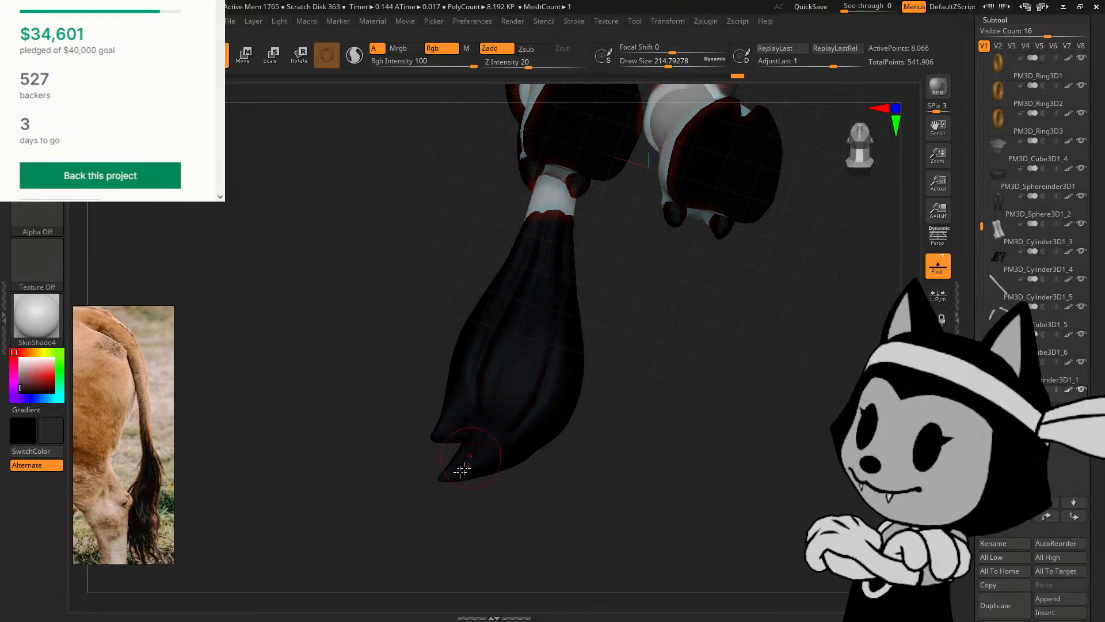
{"action": "right_click_drag", "start_coordinate": [554, 204], "coordinate": [533, 237]}
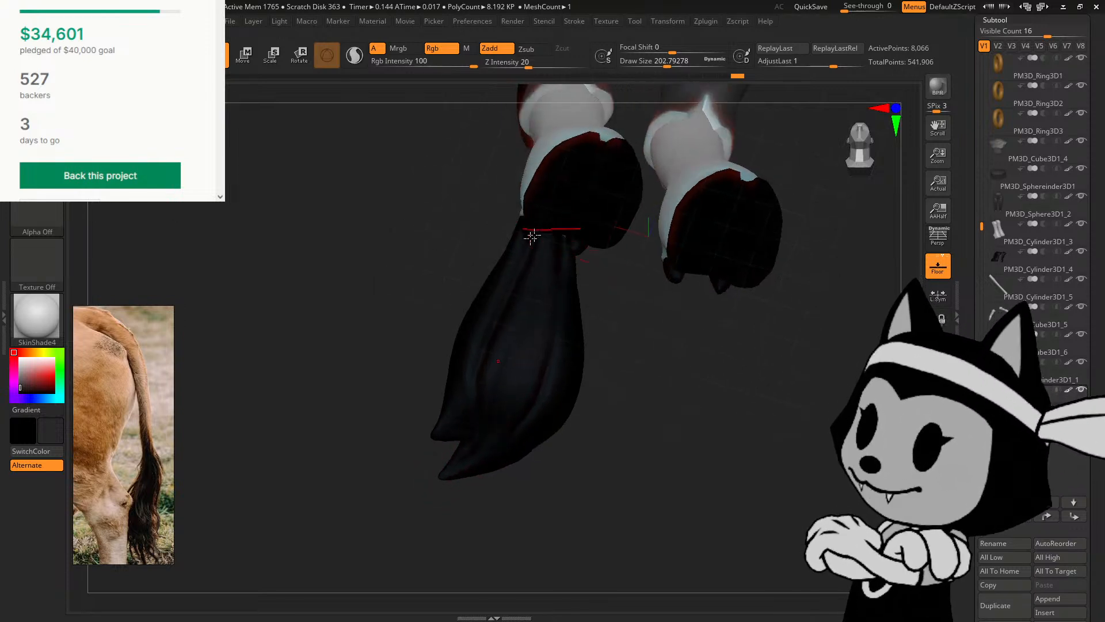
{"action": "right_click_drag", "start_coordinate": [587, 297], "coordinate": [581, 280]}
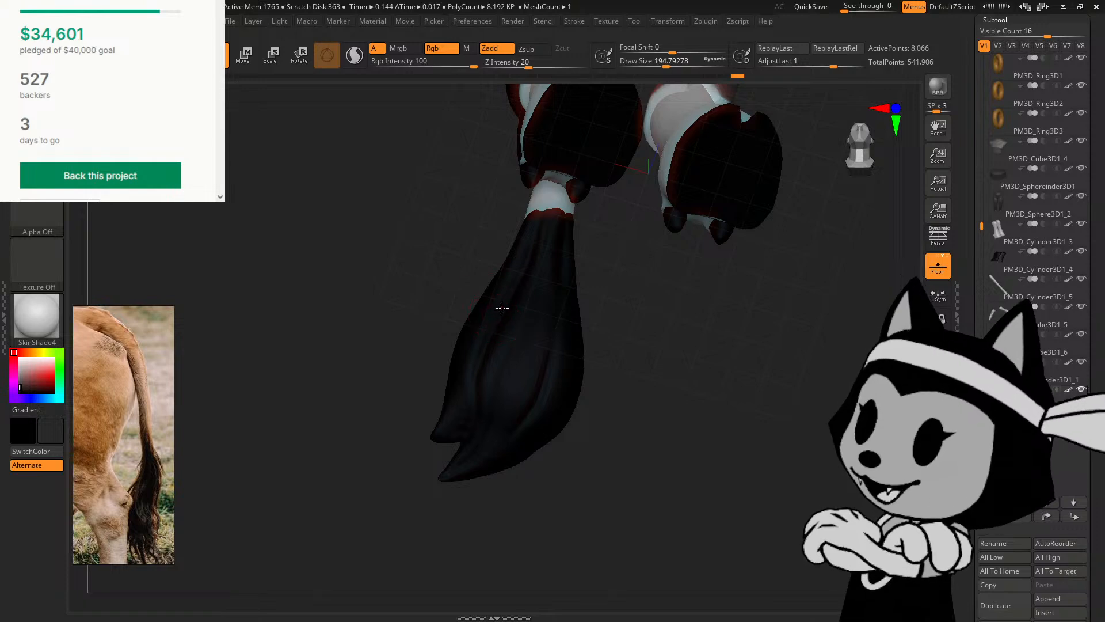
{"action": "right_click_drag", "start_coordinate": [501, 306], "coordinate": [597, 318]}
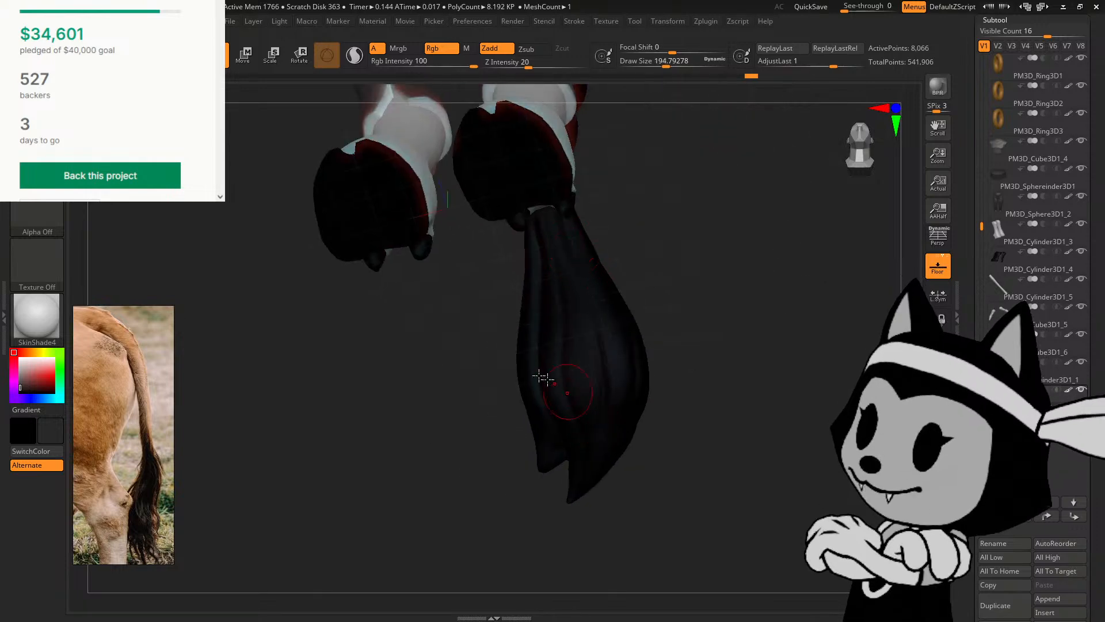
{"action": "right_click_drag", "start_coordinate": [541, 377], "coordinate": [550, 473]}
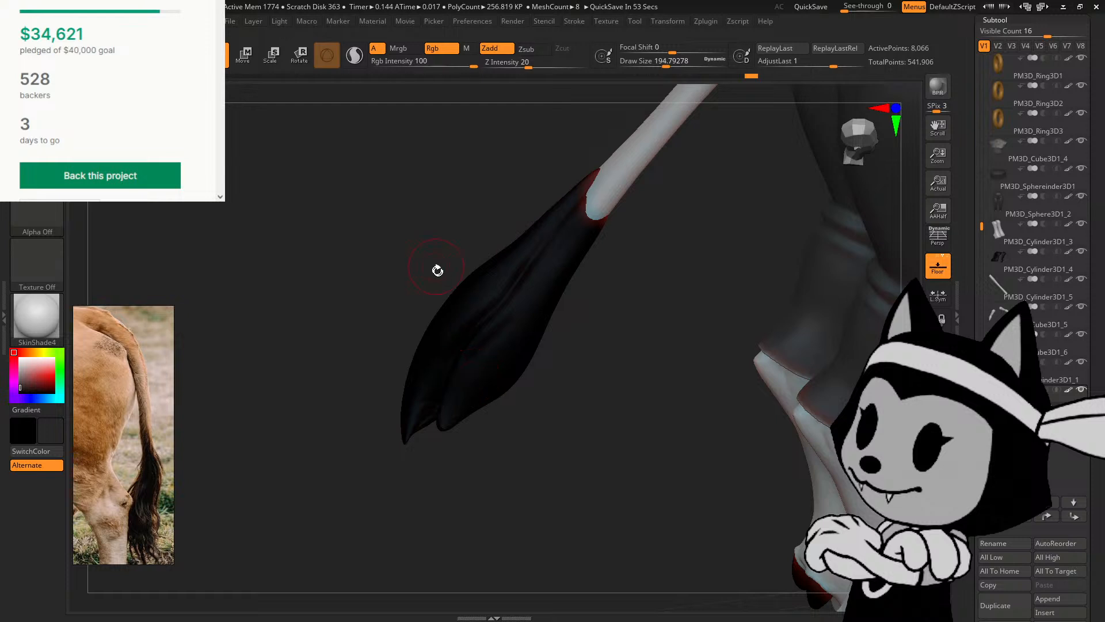
Step: Adjust the tuft's tip from the side with the Move brush, then inflate the shorter lock
{"action": "left_click_drag", "start_coordinate": [438, 270], "coordinate": [435, 275]}
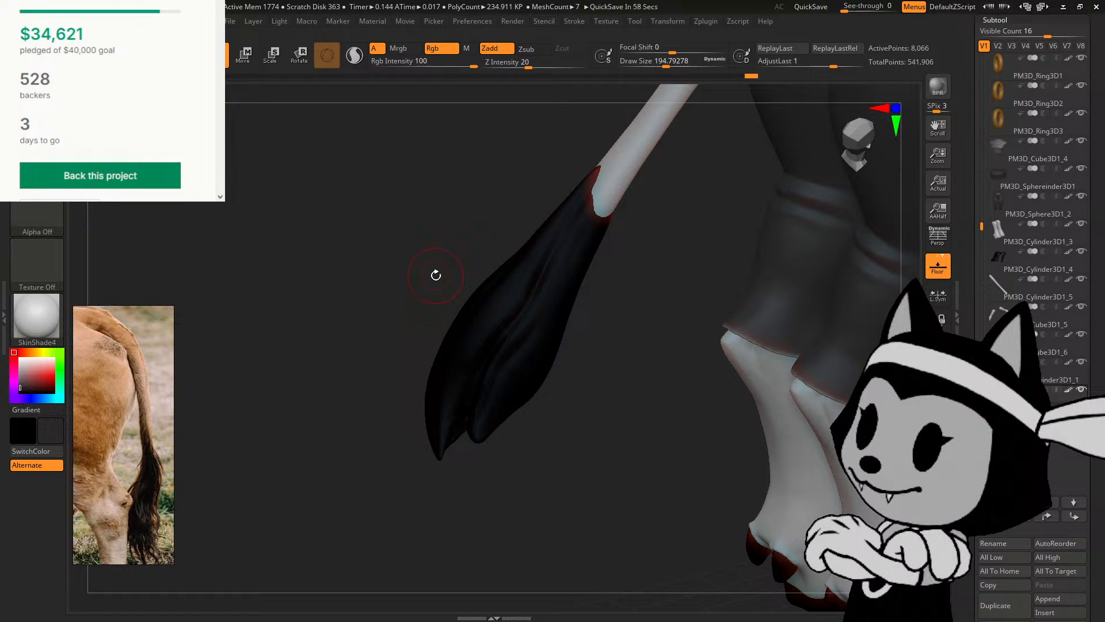
{"action": "left_click_drag", "start_coordinate": [436, 275], "coordinate": [574, 336]}
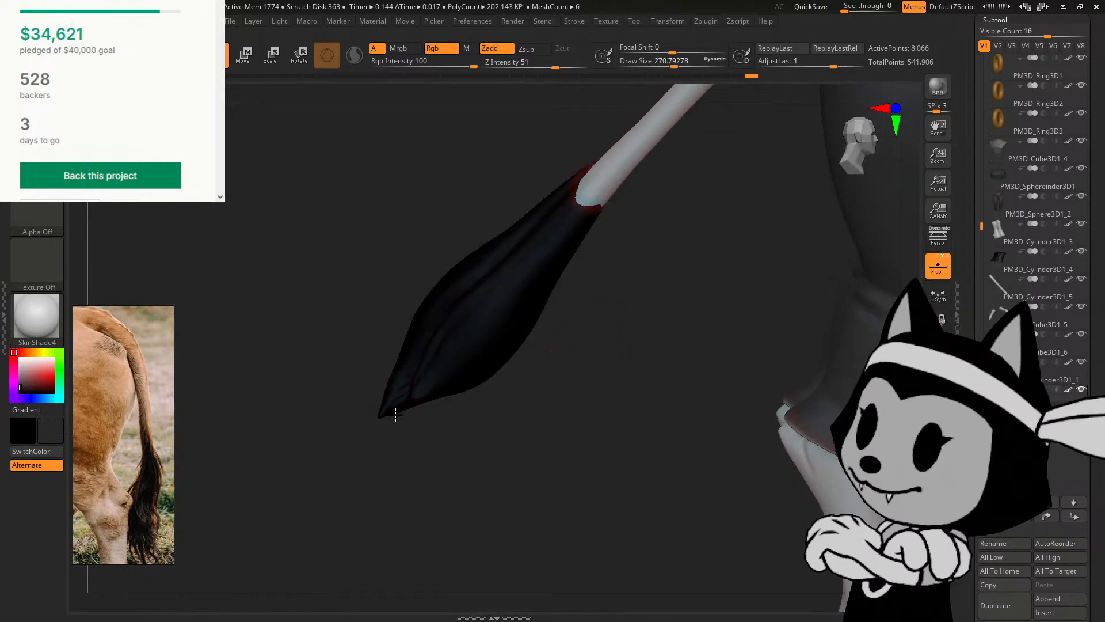
{"action": "mouse_move", "coordinate": [382, 358]}
{"action": "left_mouse_down"}
{"action": "mouse_move", "coordinate": [512, 394]}
{"action": "mouse_move", "coordinate": [550, 462]}
{"action": "mouse_move", "coordinate": [579, 451]}
{"action": "mouse_move", "coordinate": [518, 459]}
{"action": "left_mouse_up"}
{"action": "key", "text": "b"}
{"action": "key", "text": "c"}
{"action": "key", "text": "b"}
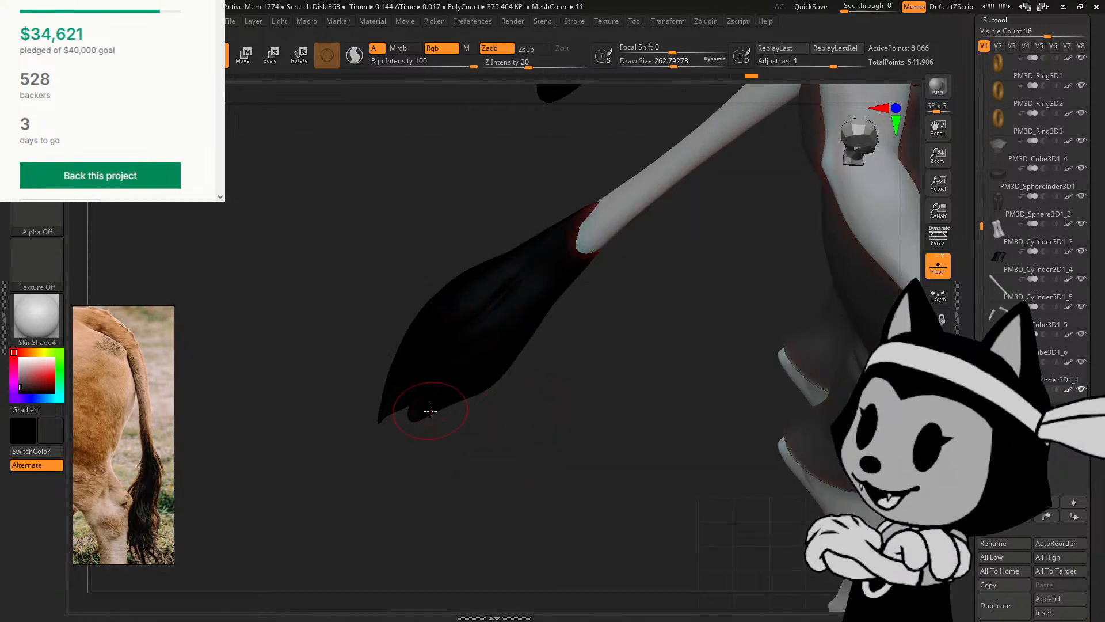
{"action": "mouse_move", "coordinate": [419, 421]}
{"action": "left_mouse_down"}
{"action": "mouse_move", "coordinate": [422, 432]}
{"action": "mouse_move", "coordinate": [533, 451]}
{"action": "left_mouse_up"}
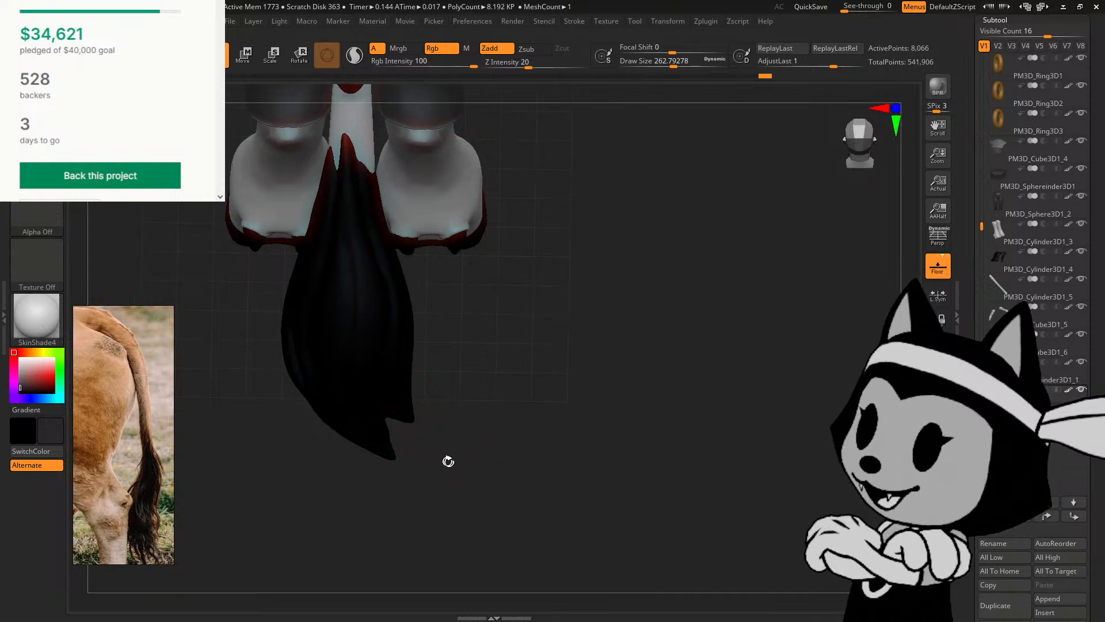
Step: Refine the notch between the tuft's two points from behind with the Move brush
{"action": "key", "text": "b"}
{"action": "key", "text": "m"}
{"action": "key", "text": "v"}
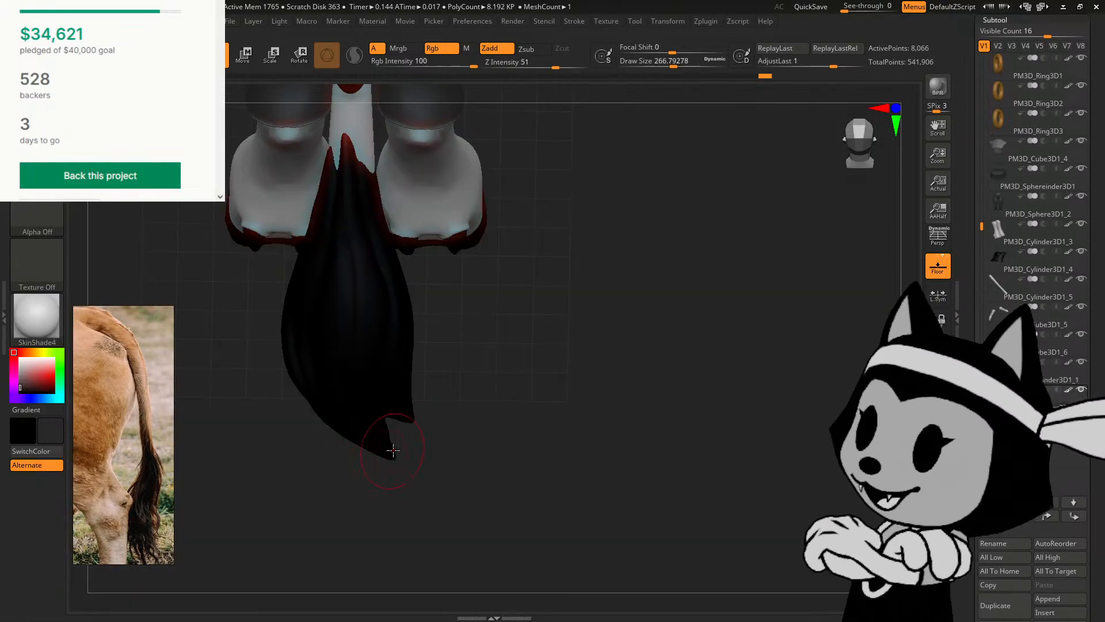
{"action": "left_click_drag", "start_coordinate": [428, 426], "coordinate": [391, 428]}
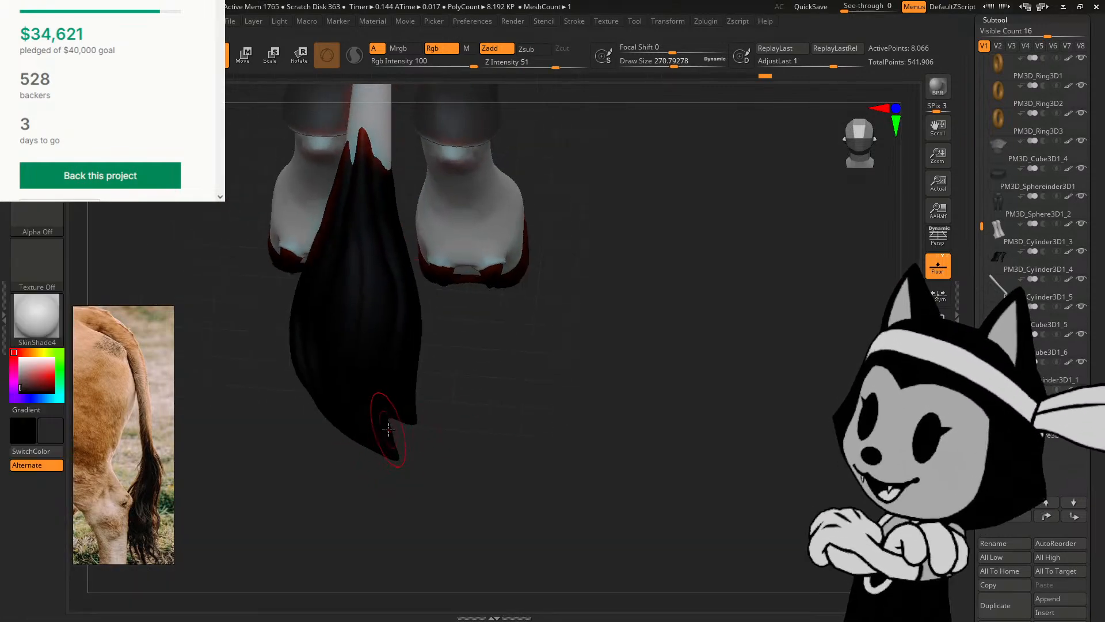
{"action": "key", "text": "bracketleft"}
{"action": "key", "text": "bracketleft"}
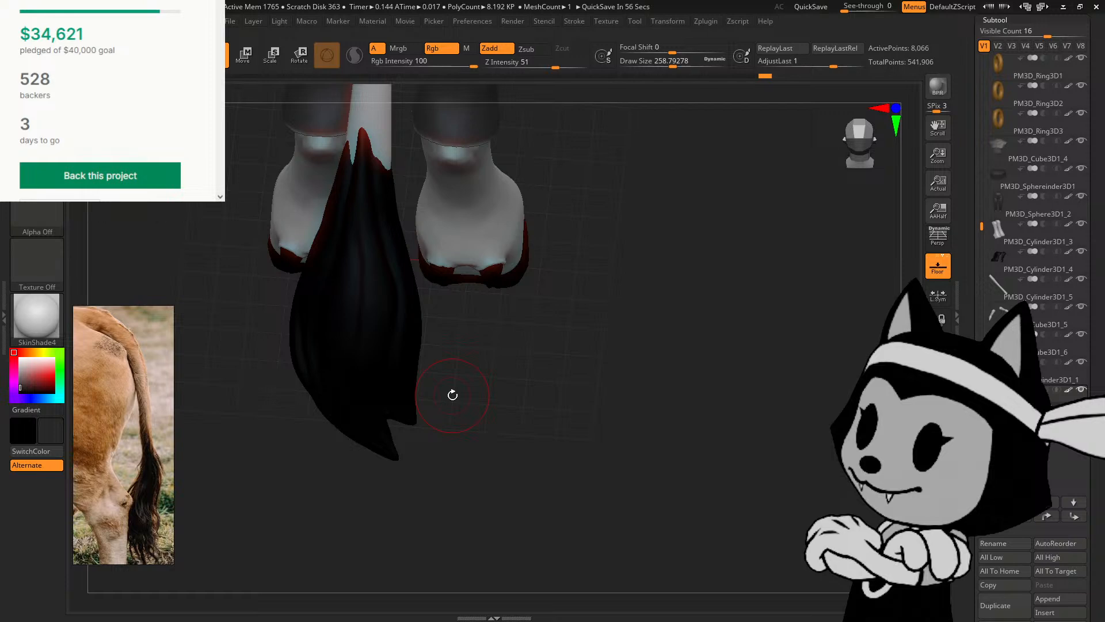
Step: Reshape the opposite side of the tuft with the Move brush
{"action": "left_click_drag", "start_coordinate": [463, 364], "coordinate": [544, 306]}
{"action": "left_click_drag", "start_coordinate": [472, 319], "coordinate": [446, 333]}
{"action": "key", "text": "bracketright"}
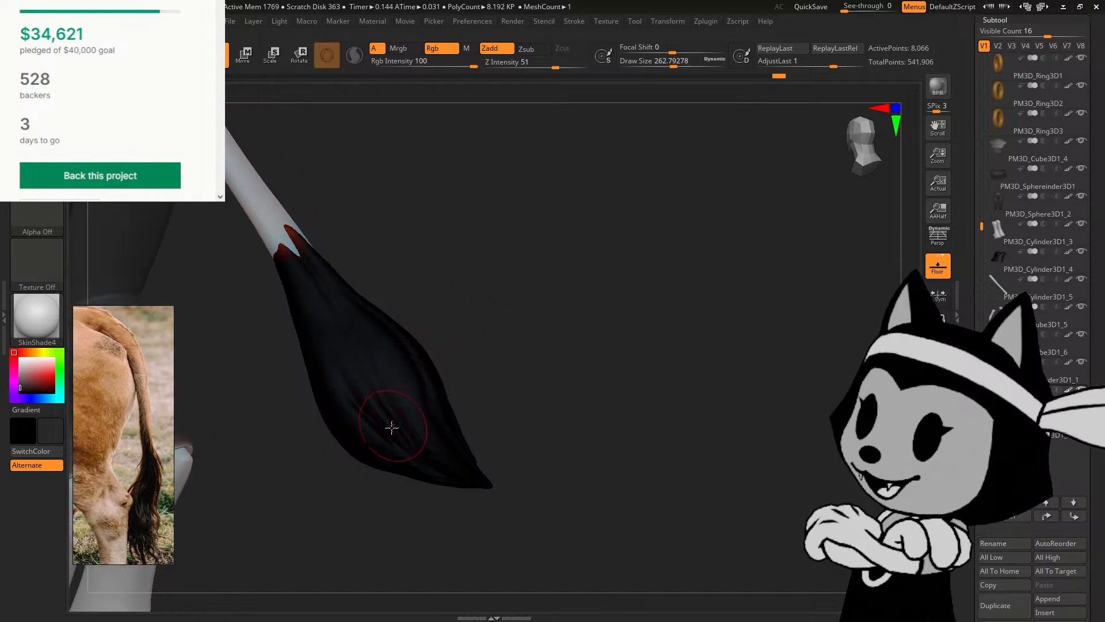
{"action": "left_click_drag", "start_coordinate": [390, 427], "coordinate": [385, 433]}
{"action": "mouse_move", "coordinate": [467, 311]}
{"action": "left_mouse_down"}
{"action": "mouse_move", "coordinate": [439, 324]}
{"action": "mouse_move", "coordinate": [453, 313]}
{"action": "mouse_move", "coordinate": [422, 308]}
{"action": "mouse_move", "coordinate": [446, 320]}
{"action": "mouse_move", "coordinate": [472, 264]}
{"action": "left_mouse_up"}
Step: Carve a long groove down the tuft's side from the shaft junction, using the DamStandard brush at a draw size of about 155
{"action": "key", "text": "b"}
{"action": "key", "text": "d"}
{"action": "key", "text": "s"}
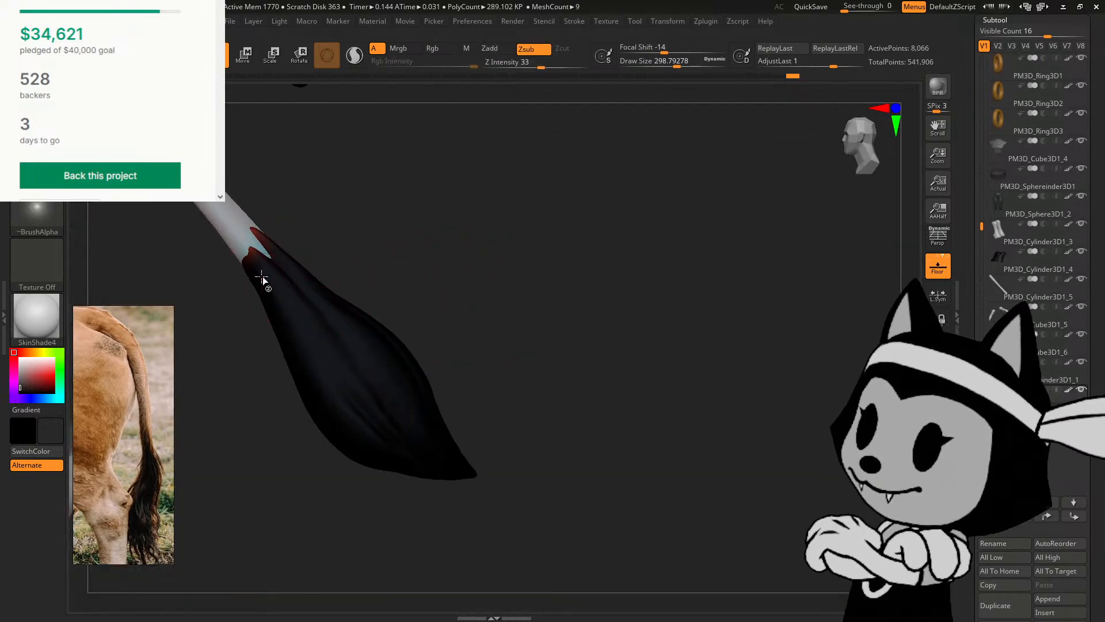
{"action": "key", "text": "["}
{"action": "key", "text": "["}
{"action": "key", "text": "["}
{"action": "key", "text": "["}
{"action": "key", "text": "["}
{"action": "left_click_drag", "start_coordinate": [251, 253], "coordinate": [405, 438]}
{"action": "mouse_move", "coordinate": [415, 277]}
{"action": "left_mouse_down"}
{"action": "mouse_move", "coordinate": [389, 288]}
{"action": "mouse_move", "coordinate": [271, 276]}
{"action": "mouse_move", "coordinate": [380, 426]}
{"action": "left_mouse_up"}
Step: Carve more grooves into the tuft's upper part, starting at the jagged junction with the shaft
{"action": "left_click_drag", "start_coordinate": [303, 234], "coordinate": [292, 247]}
{"action": "left_click_drag", "start_coordinate": [237, 279], "coordinate": [278, 318]}
{"action": "left_click_drag", "start_coordinate": [292, 270], "coordinate": [345, 263]}
{"action": "left_click_drag", "start_coordinate": [235, 291], "coordinate": [259, 339]}
{"action": "left_click_drag", "start_coordinate": [311, 247], "coordinate": [299, 261]}
{"action": "left_click_drag", "start_coordinate": [222, 282], "coordinate": [252, 351]}
{"action": "left_click_drag", "start_coordinate": [324, 326], "coordinate": [419, 340]}
{"action": "left_click_drag", "start_coordinate": [666, 345], "coordinate": [391, 262]}
{"action": "left_click_drag", "start_coordinate": [375, 198], "coordinate": [385, 208]}
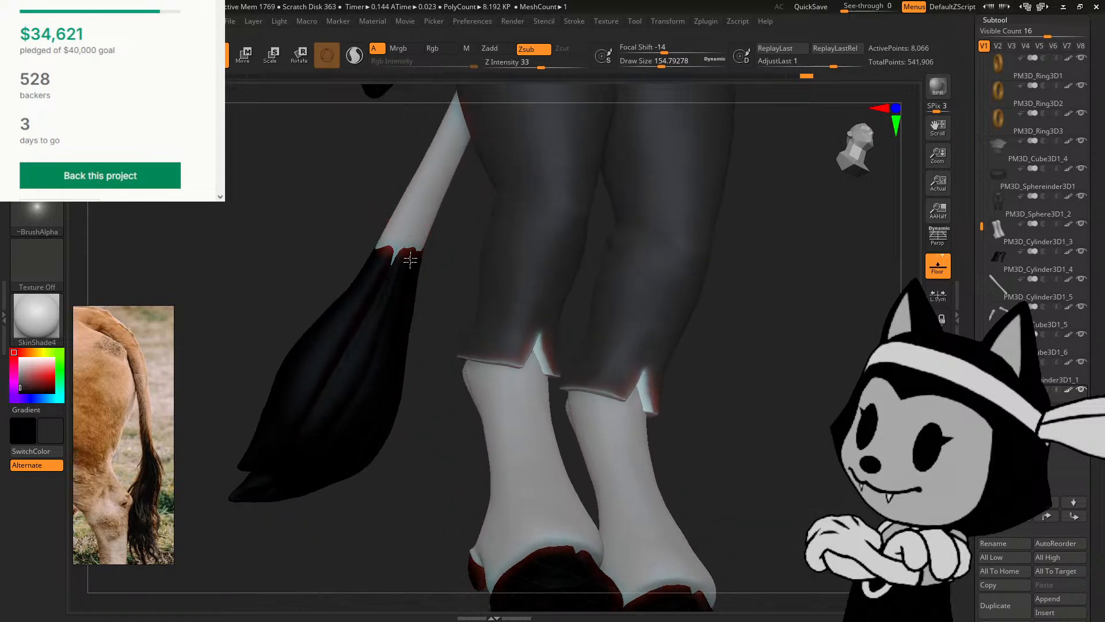
Step: Deepen the grooves along the tuft's underside and front with the DamStandard brush, between the shaft junction and the split points
{"action": "left_click_drag", "start_coordinate": [417, 357], "coordinate": [407, 248]}
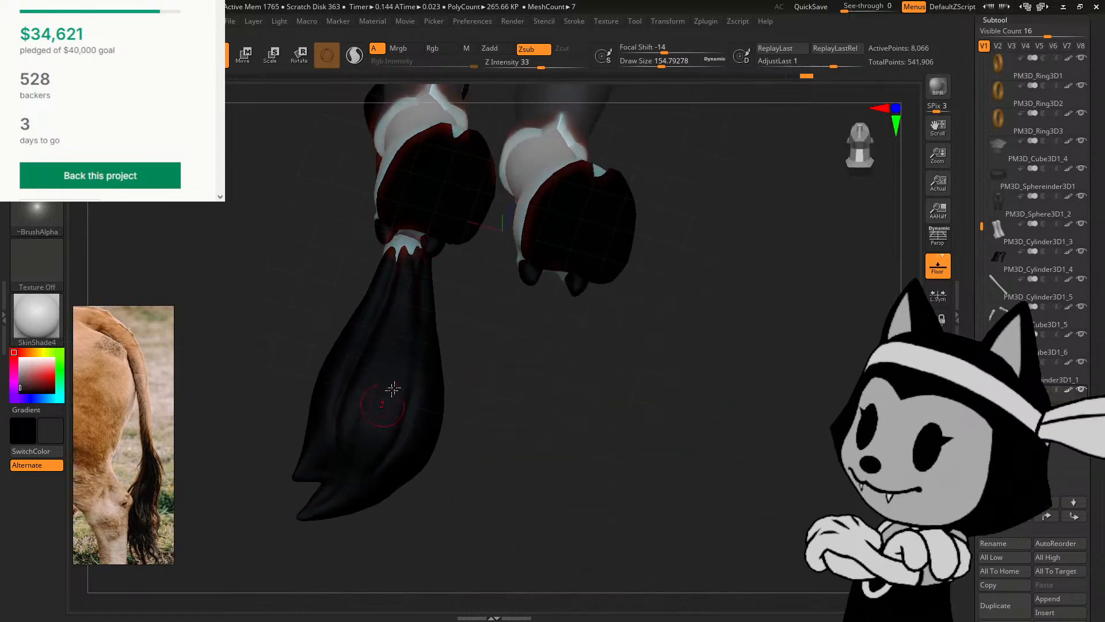
{"action": "left_click_drag", "start_coordinate": [393, 389], "coordinate": [431, 245]}
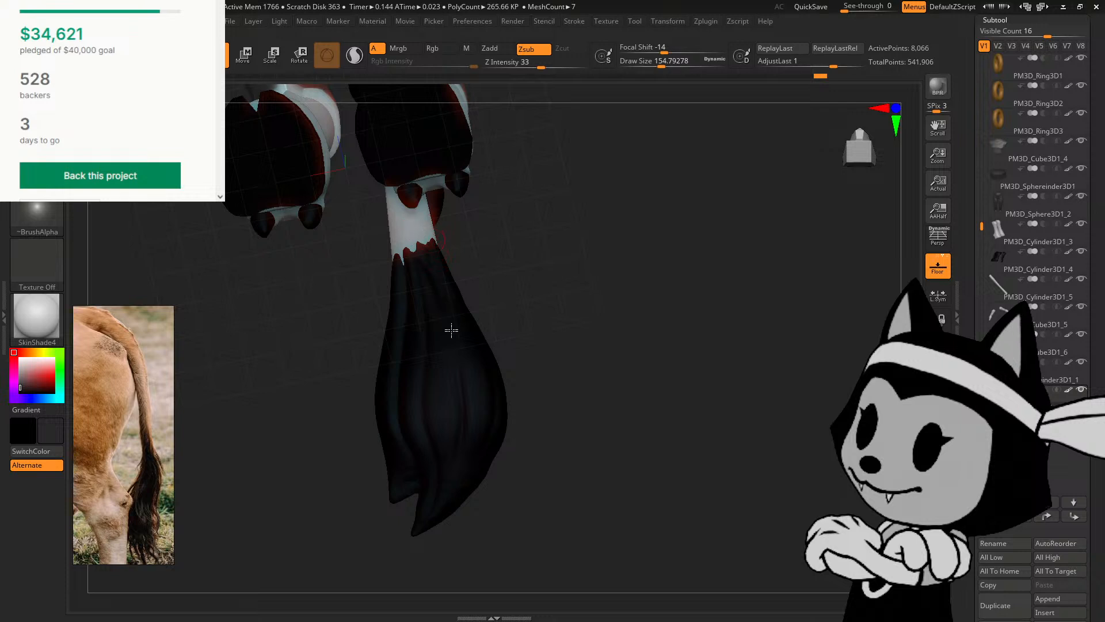
{"action": "left_click_drag", "start_coordinate": [525, 350], "coordinate": [453, 364]}
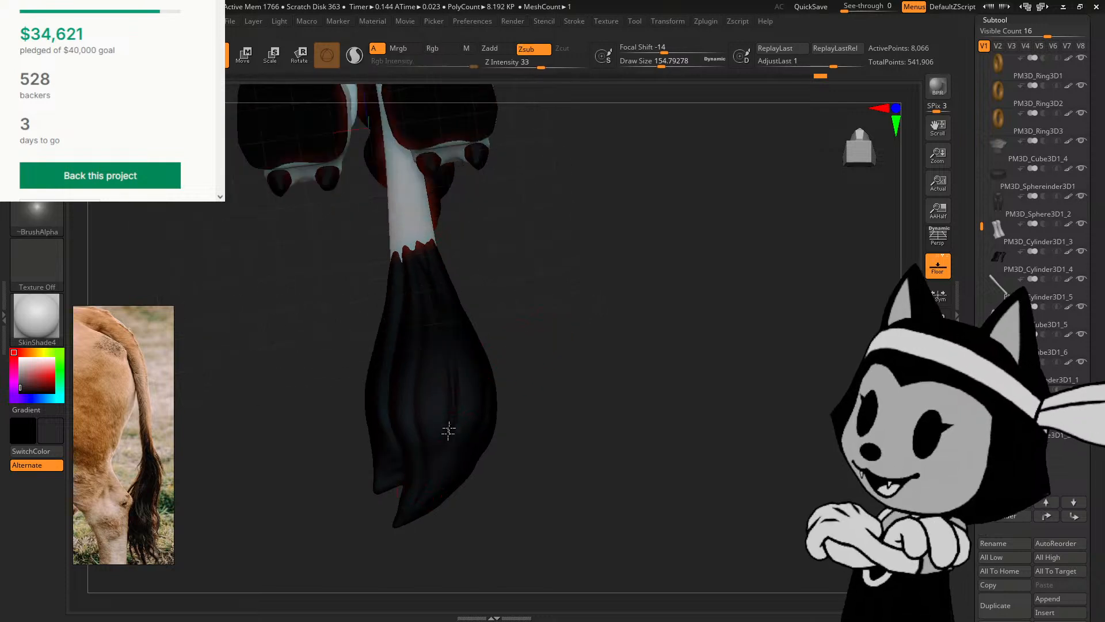
{"action": "left_click_drag", "start_coordinate": [446, 430], "coordinate": [465, 545]}
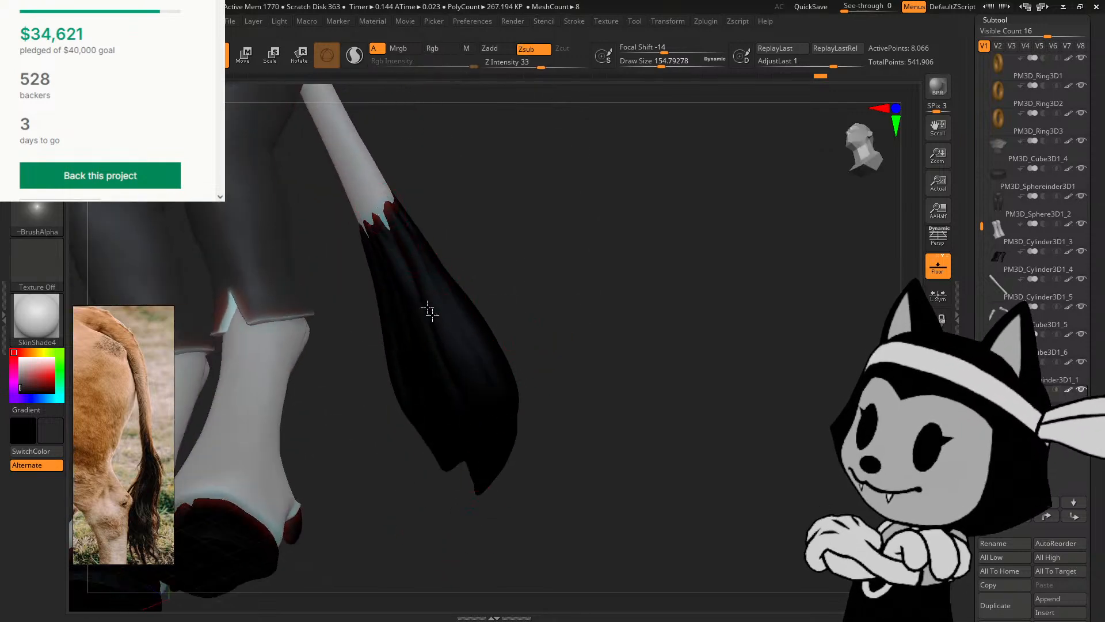
{"action": "left_click_drag", "start_coordinate": [836, 356], "coordinate": [854, 404], "text": "alt"}
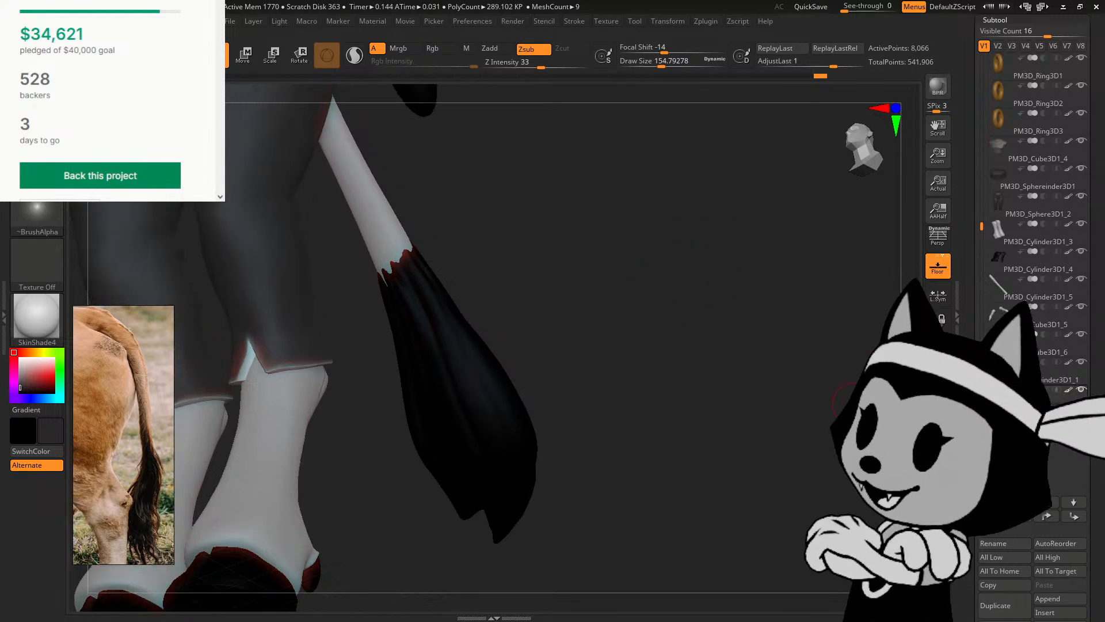
{"action": "left_click_drag", "start_coordinate": [525, 239], "coordinate": [521, 345]}
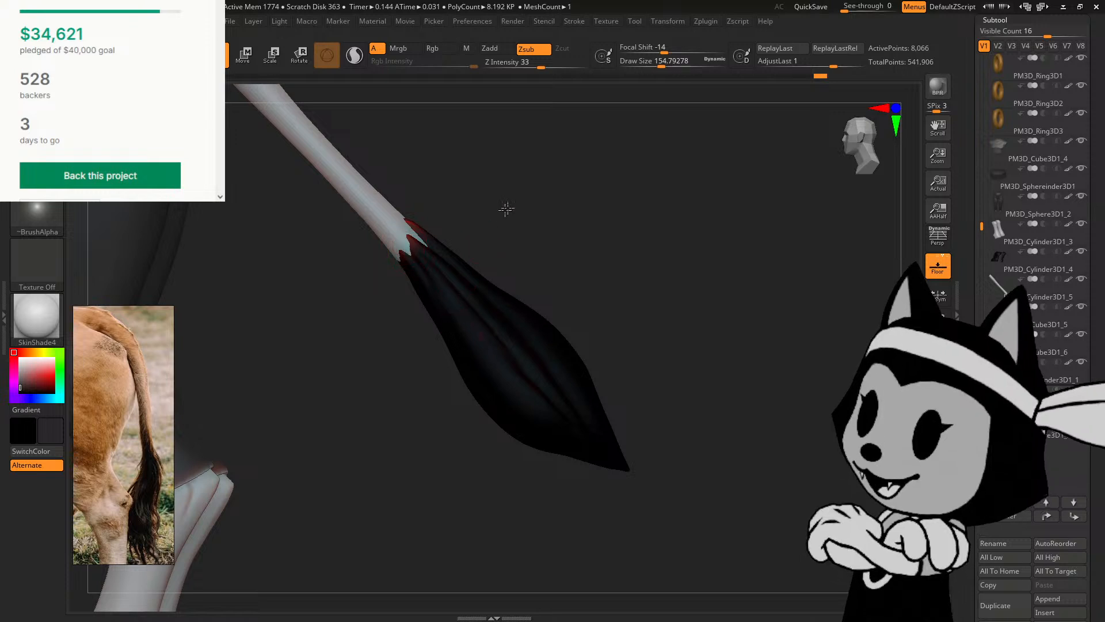
Step: Carve additional hair grooves along the tuft's outer side and back with the DamStandard brush
{"action": "left_click_drag", "start_coordinate": [506, 207], "coordinate": [418, 256]}
{"action": "left_click_drag", "start_coordinate": [508, 280], "coordinate": [468, 253]}
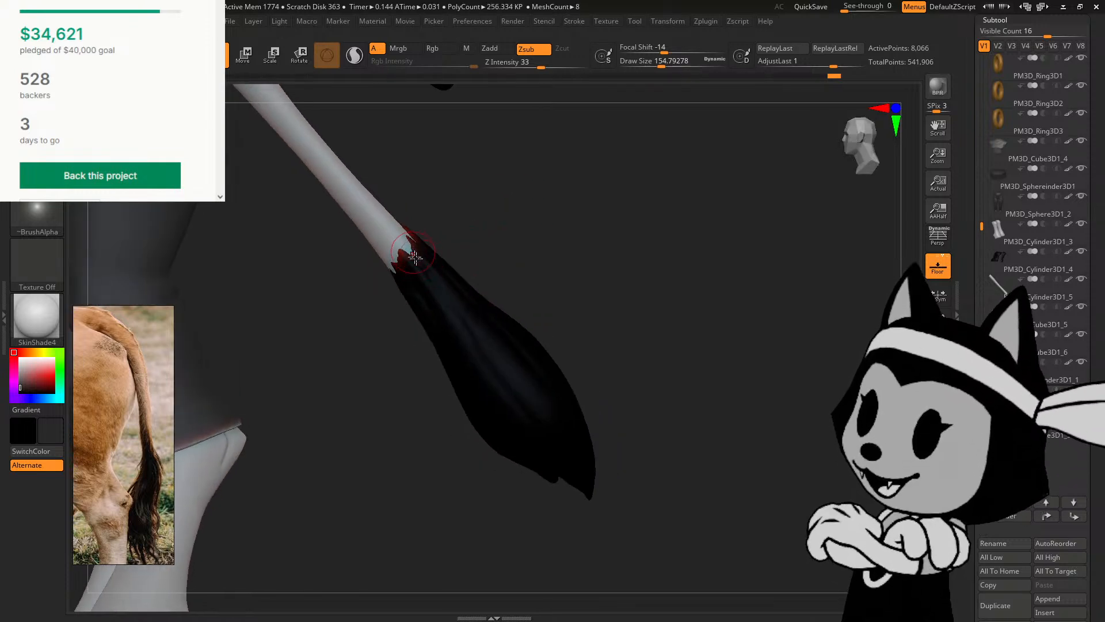
{"action": "left_click_drag", "start_coordinate": [564, 333], "coordinate": [515, 363]}
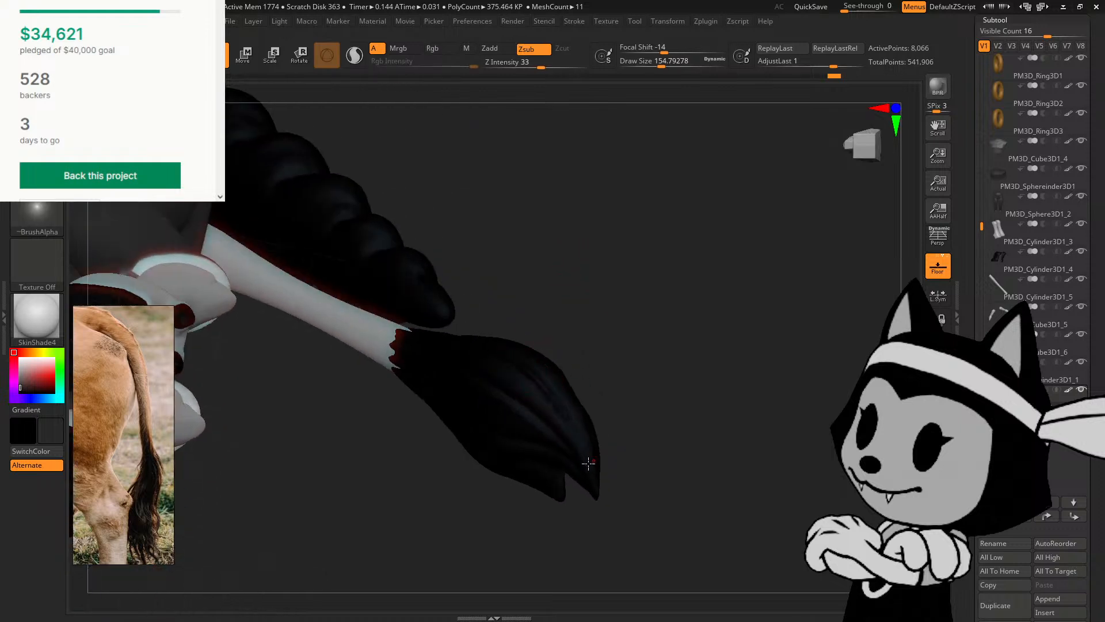
{"action": "mouse_move", "coordinate": [588, 463]}
{"action": "left_mouse_down"}
{"action": "mouse_move", "coordinate": [585, 323]}
{"action": "mouse_move", "coordinate": [584, 394]}
{"action": "mouse_move", "coordinate": [636, 553]}
{"action": "mouse_move", "coordinate": [642, 490]}
{"action": "mouse_move", "coordinate": [705, 460]}
{"action": "left_mouse_up"}
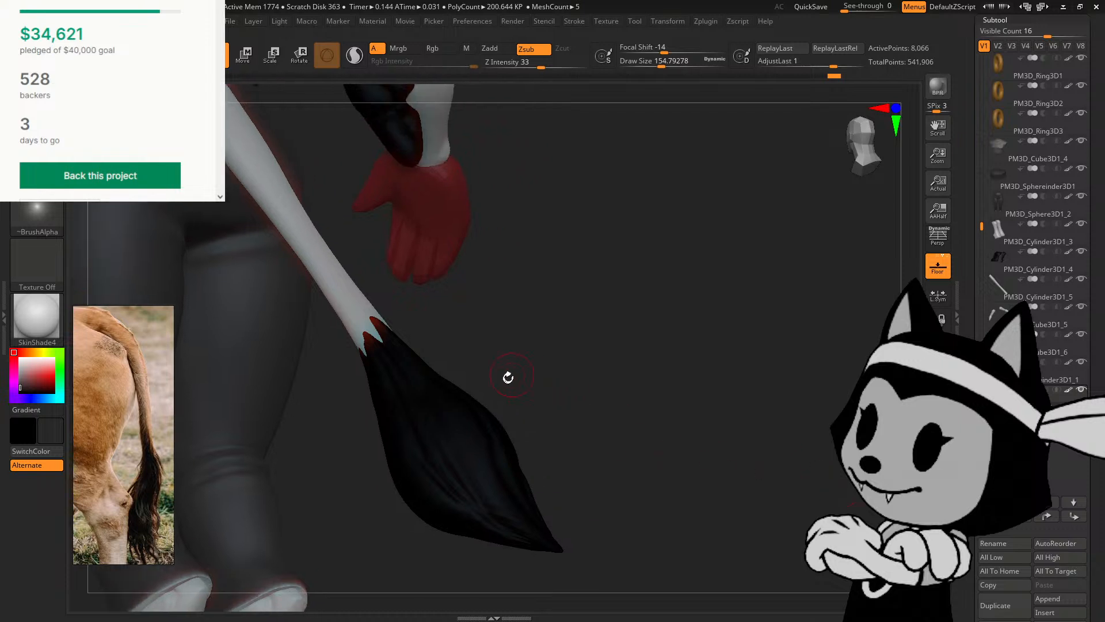
{"action": "mouse_move", "coordinate": [508, 377]}
{"action": "left_mouse_down"}
{"action": "mouse_move", "coordinate": [437, 414]}
{"action": "mouse_move", "coordinate": [377, 317]}
{"action": "left_mouse_up"}
{"action": "left_click_drag", "start_coordinate": [500, 340], "coordinate": [431, 403]}
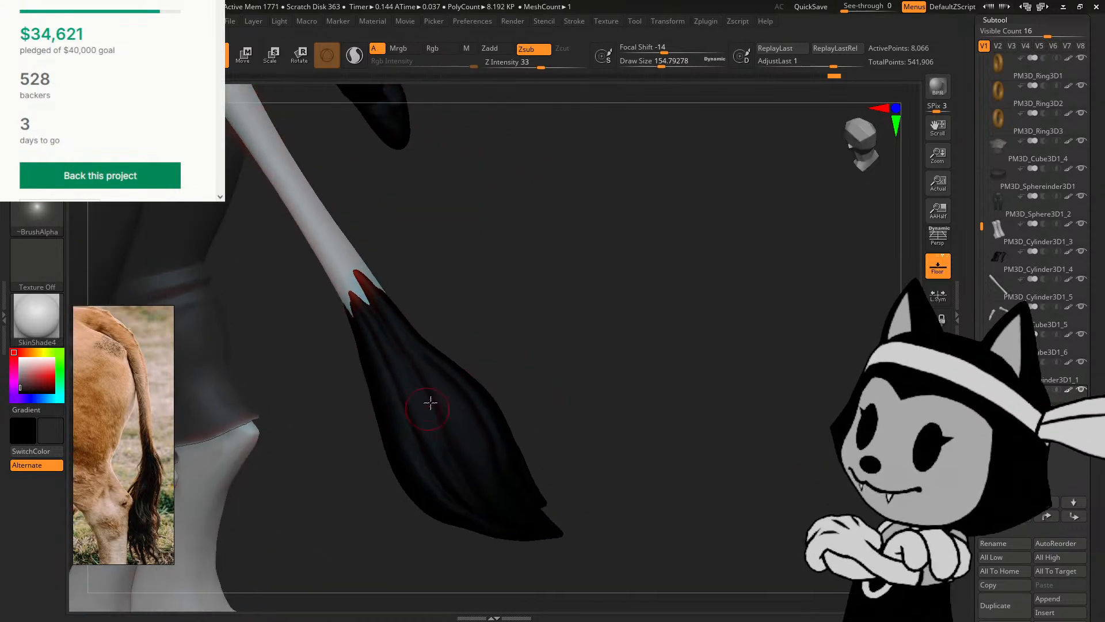
{"action": "left_click_drag", "start_coordinate": [541, 423], "coordinate": [468, 449]}
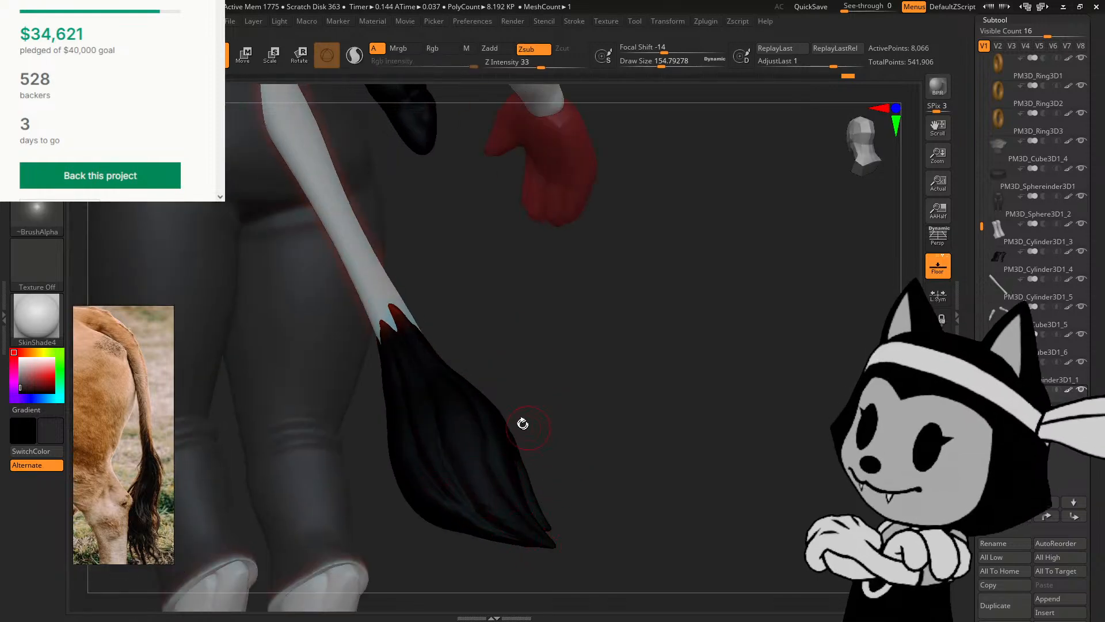
Step: Adjust the tuft's lower edge near the tip with an enlarged Move brush
{"action": "key", "text": "b"}
{"action": "left_click", "coordinate": [527, 320]}
{"action": "key", "text": "bracketright"}
{"action": "key", "text": "bracketright"}
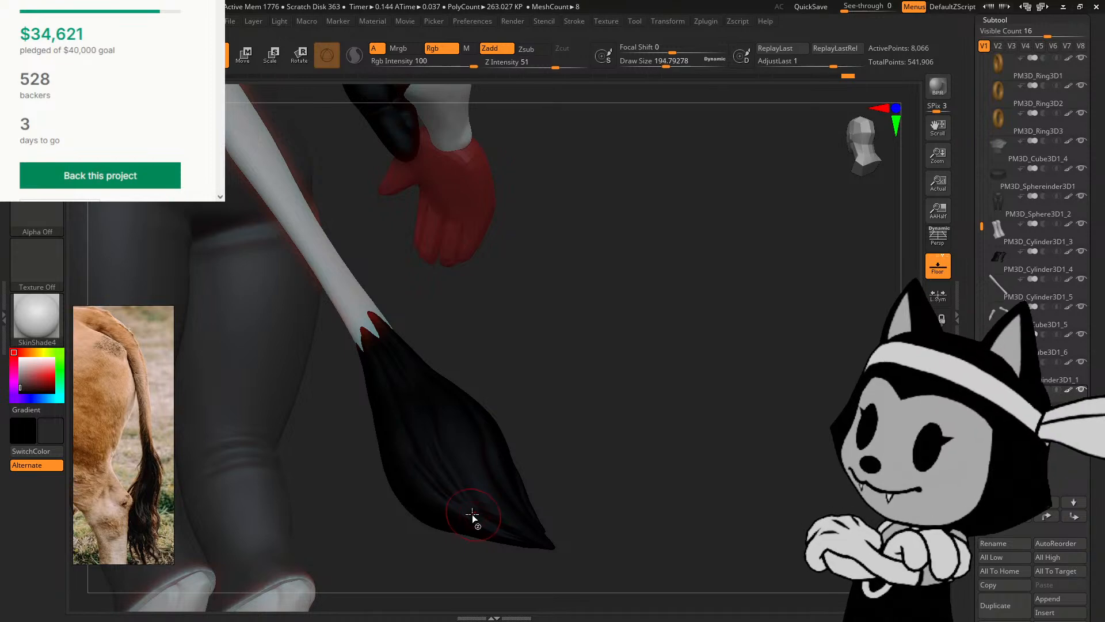
{"action": "mouse_move", "coordinate": [467, 519]}
{"action": "right_mouse_down"}
{"action": "mouse_move", "coordinate": [572, 389]}
{"action": "mouse_move", "coordinate": [454, 534]}
{"action": "right_mouse_up"}
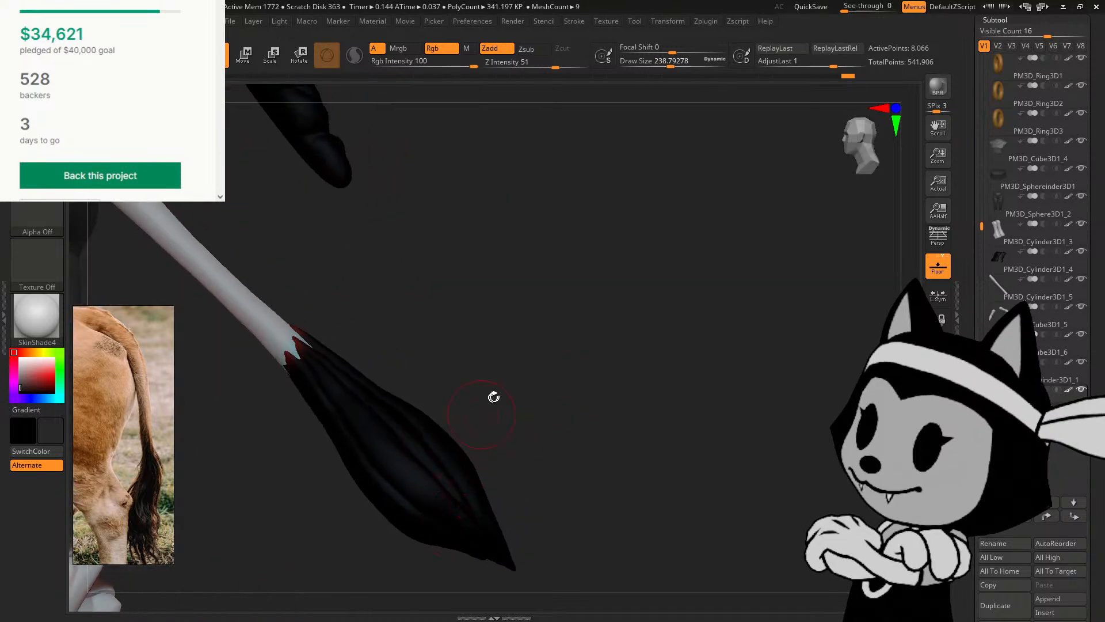
Step: Sharpen the tuft's grooves and the pointed locks at the shaft junction with the Pinch brush, working around both sides
{"action": "right_click_drag", "start_coordinate": [493, 397], "coordinate": [541, 388]}
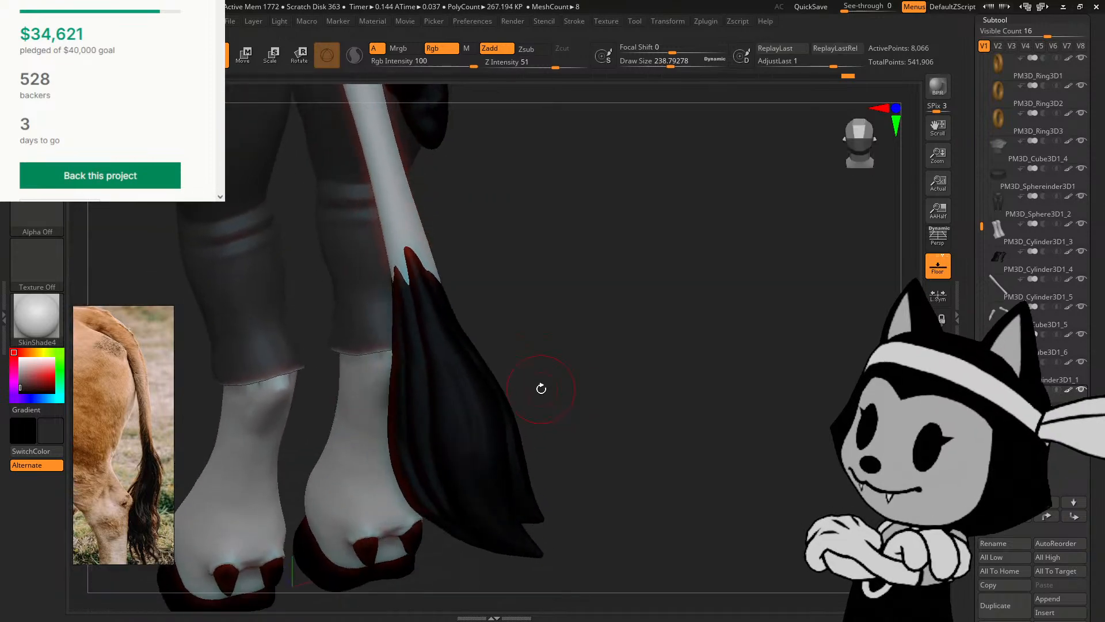
{"action": "key", "text": "b"}
{"action": "key", "text": "d"}
{"action": "key", "text": "s"}
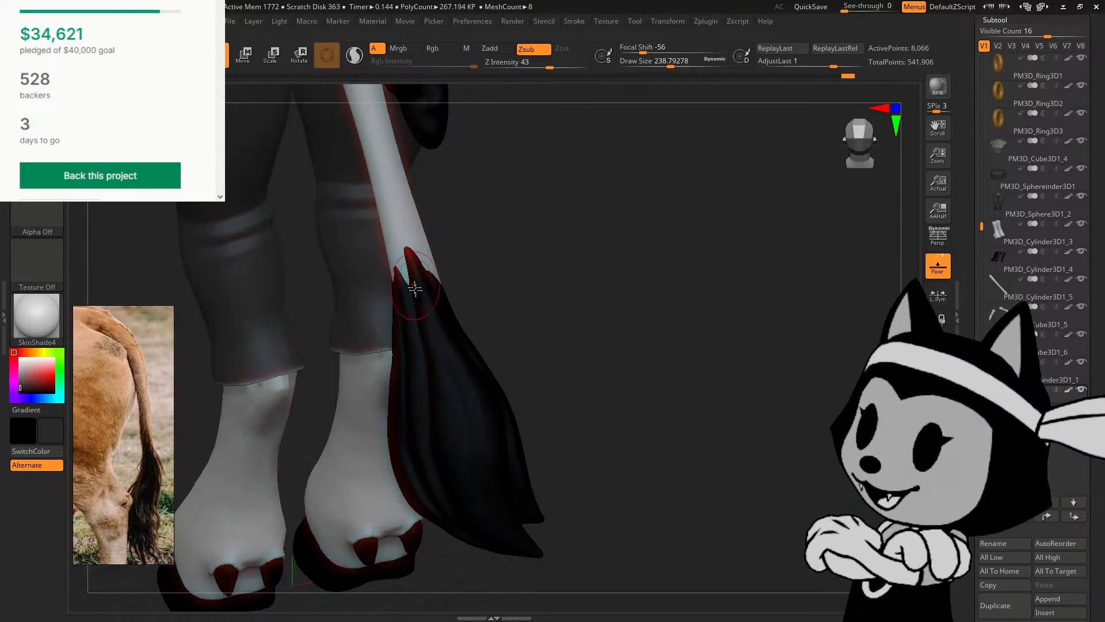
{"action": "right_click_drag", "start_coordinate": [488, 501], "coordinate": [510, 328]}
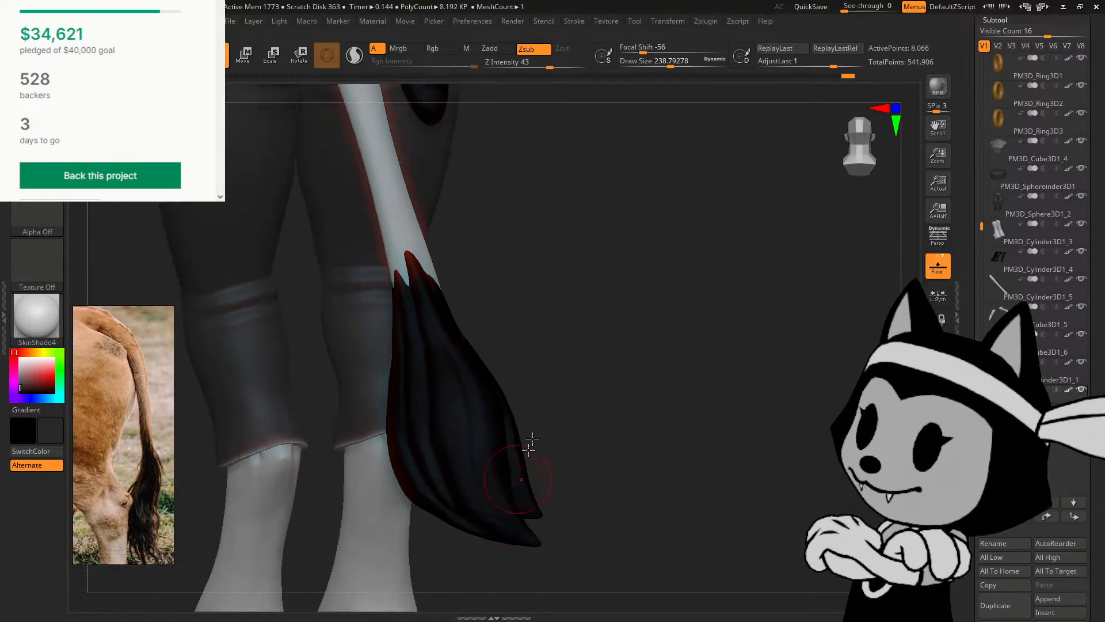
{"action": "right_click_drag", "start_coordinate": [530, 443], "coordinate": [447, 459]}
{"action": "right_click_drag", "start_coordinate": [505, 303], "coordinate": [543, 374]}
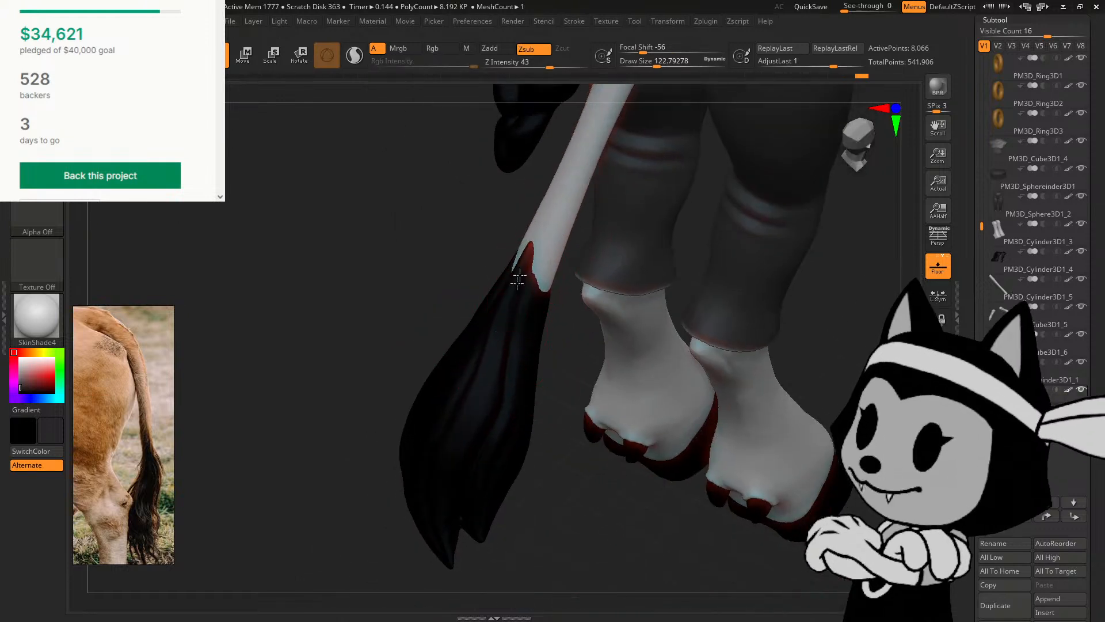
{"action": "right_click_drag", "start_coordinate": [511, 230], "coordinate": [488, 189]}
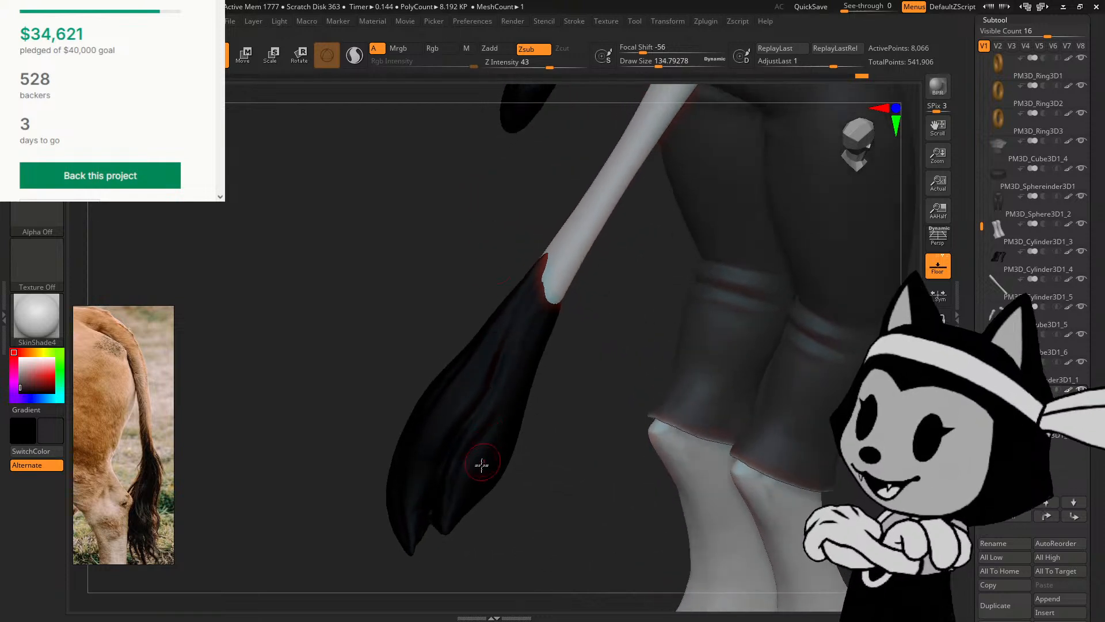
{"action": "right_click_drag", "start_coordinate": [557, 299], "coordinate": [578, 338]}
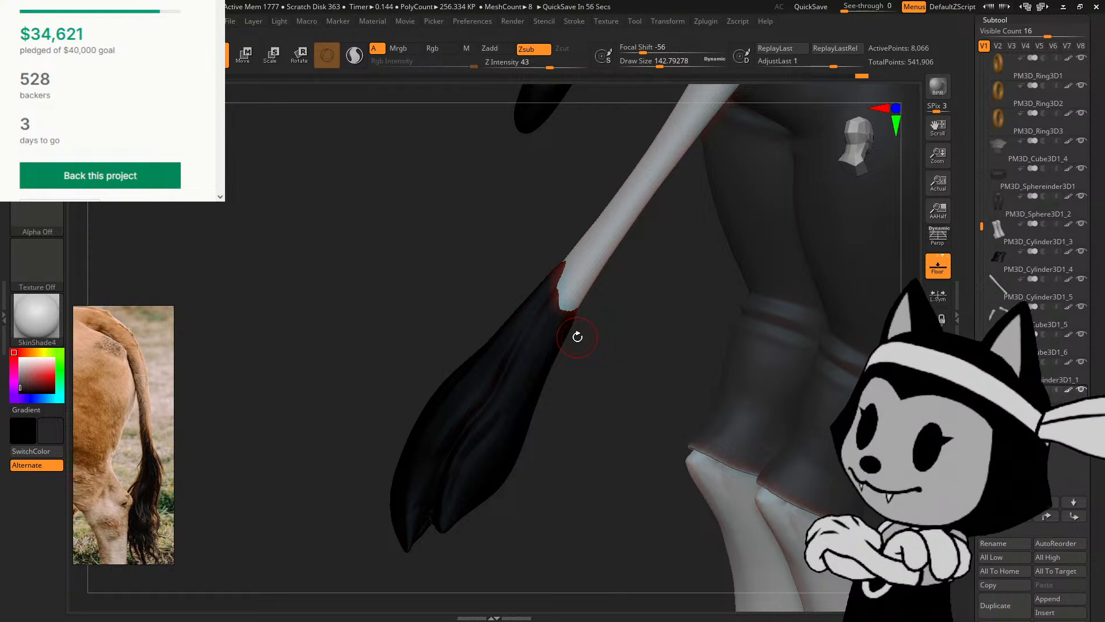
{"action": "right_click_drag", "start_coordinate": [431, 351], "coordinate": [387, 290]}
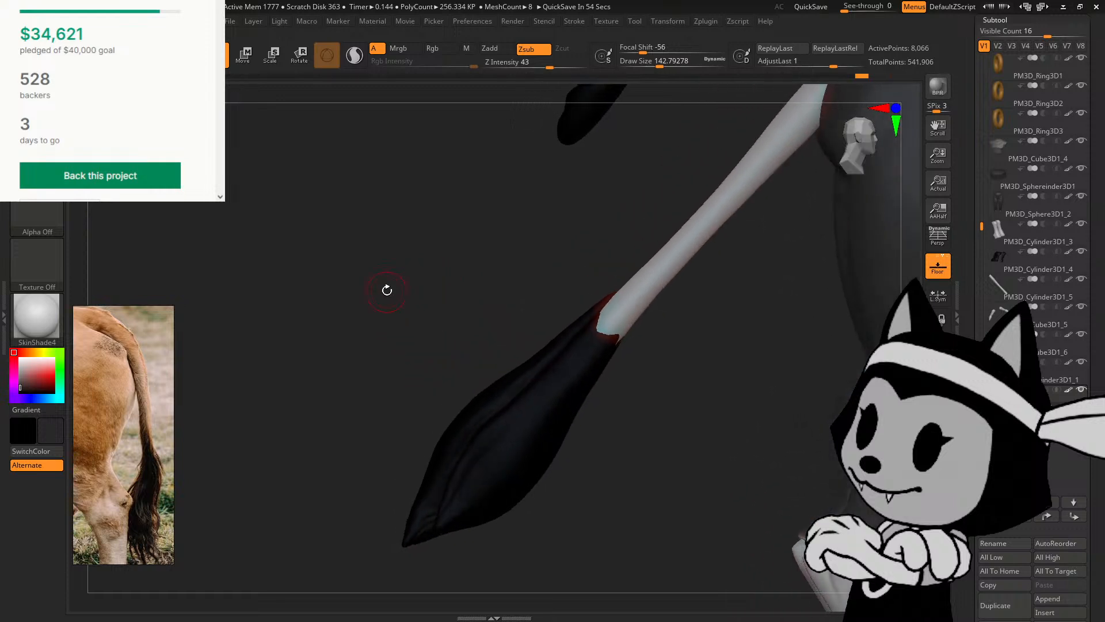
{"action": "right_click_drag", "start_coordinate": [539, 269], "coordinate": [409, 332]}
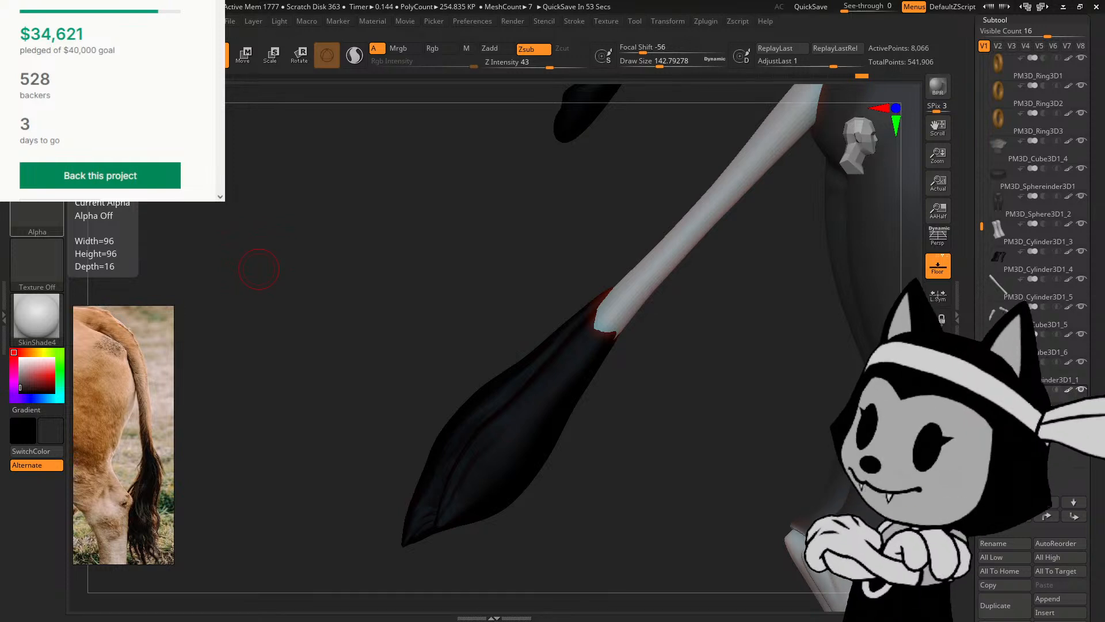
Step: Pull at the tuft's lower edge and hair locks with the SnakeHook brush in Sculptris Pro mode
{"action": "left_click_drag", "start_coordinate": [259, 269], "coordinate": [555, 356]}
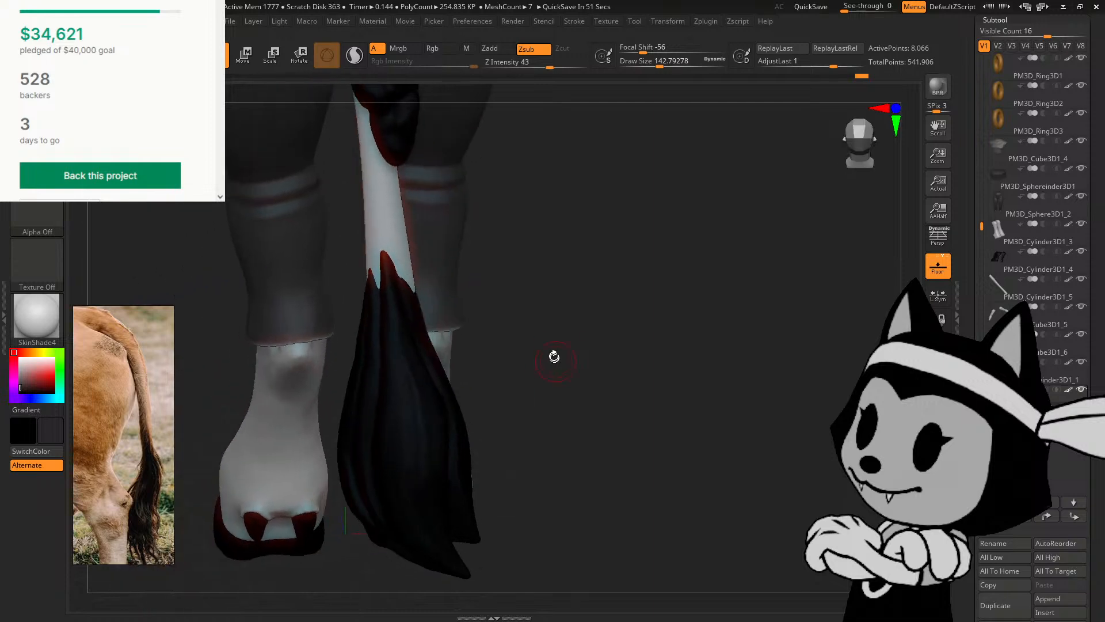
{"action": "key", "text": "b"}
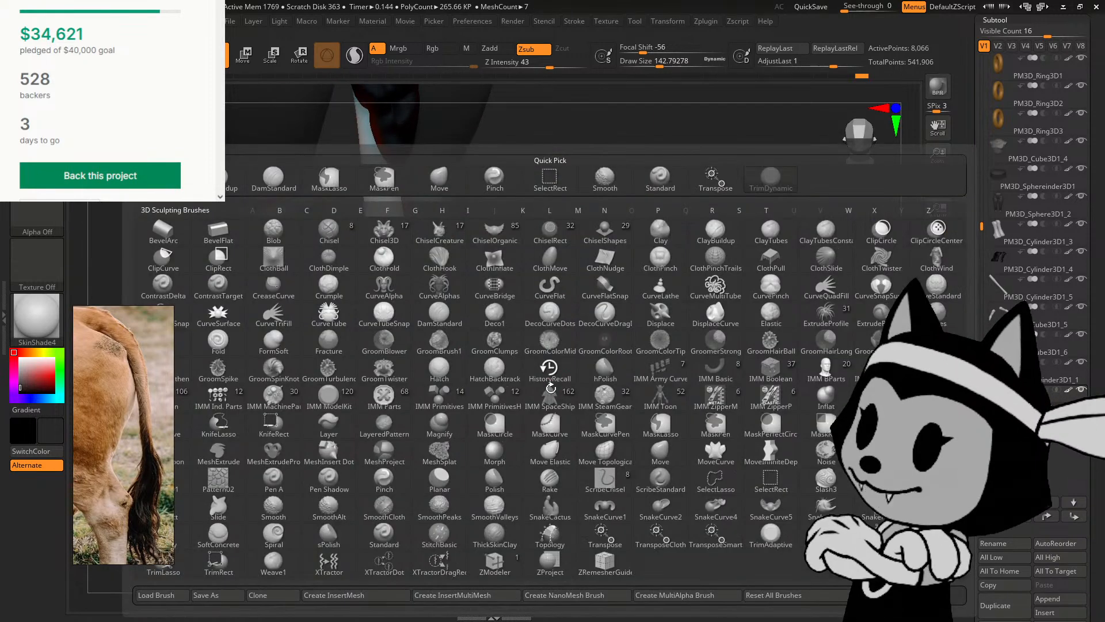
{"action": "key", "text": "s"}
{"action": "key", "text": "h"}
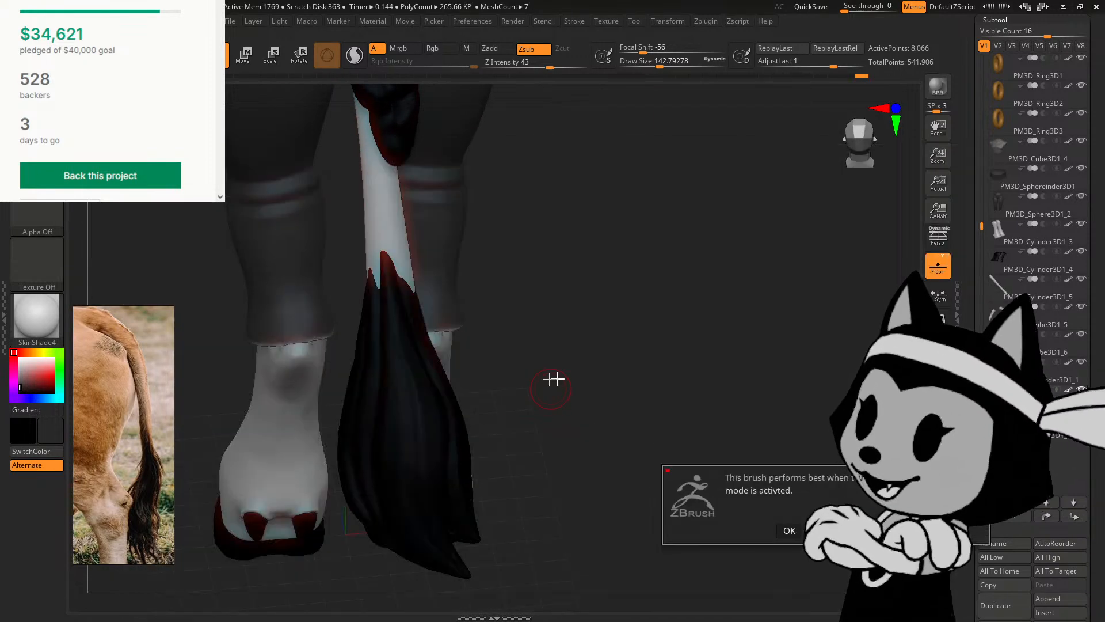
{"action": "mouse_move", "coordinate": [552, 388]}
{"action": "left_mouse_down"}
{"action": "mouse_move", "coordinate": [578, 370]}
{"action": "mouse_move", "coordinate": [533, 321]}
{"action": "mouse_move", "coordinate": [539, 351]}
{"action": "mouse_move", "coordinate": [533, 323]}
{"action": "mouse_move", "coordinate": [572, 350]}
{"action": "mouse_move", "coordinate": [567, 320]}
{"action": "mouse_move", "coordinate": [695, 382]}
{"action": "mouse_move", "coordinate": [556, 290]}
{"action": "left_mouse_up"}
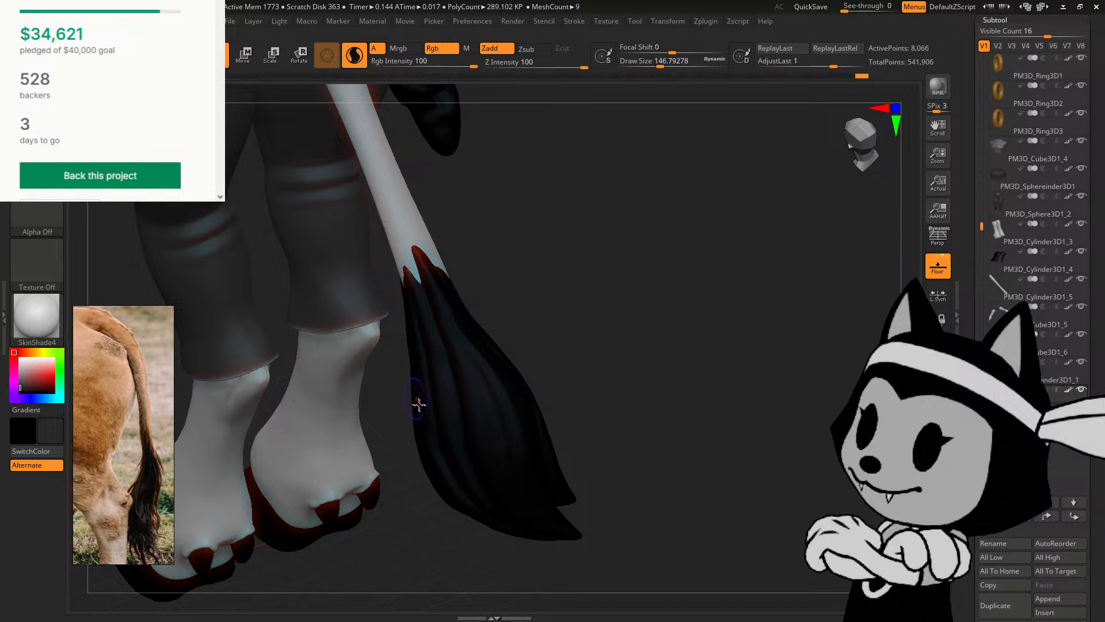
{"action": "left_click_drag", "start_coordinate": [493, 519], "coordinate": [454, 520]}
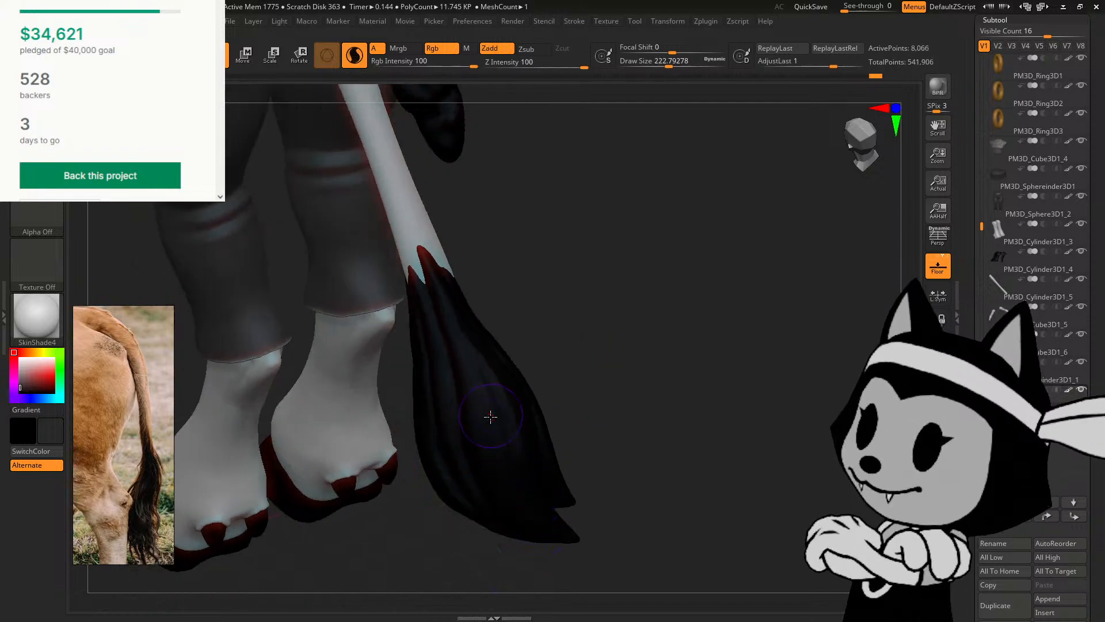
{"action": "left_click_drag", "start_coordinate": [549, 539], "coordinate": [420, 353]}
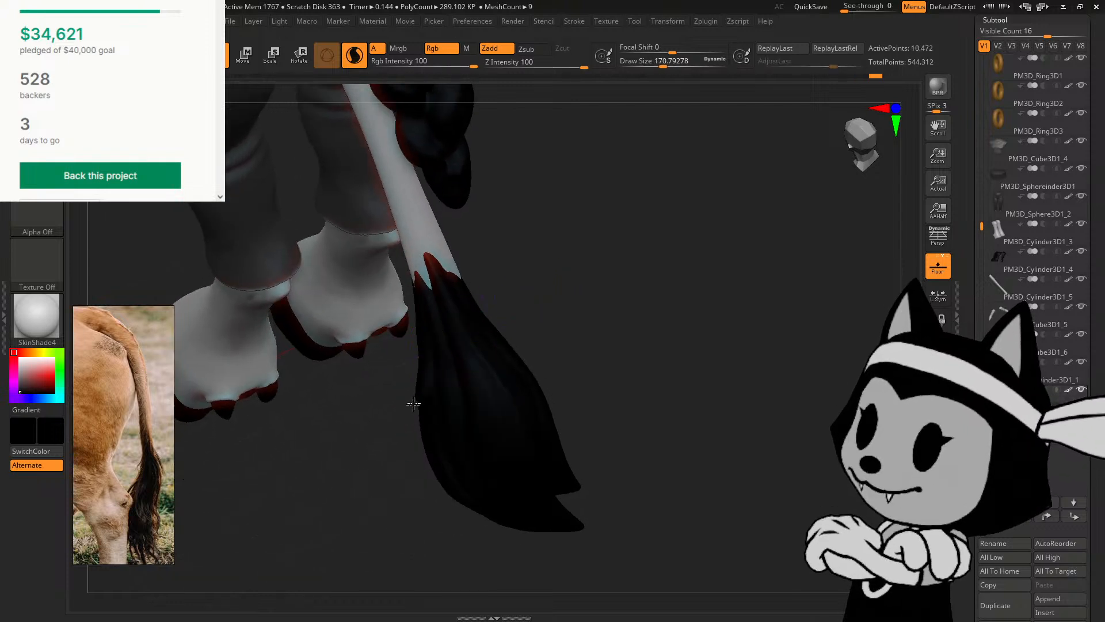
Step: Pull a small pointed lock out of the tuft's side with the SnakeHook brush and check its silhouette from several angles
{"action": "left_click_drag", "start_coordinate": [503, 295], "coordinate": [860, 375]}
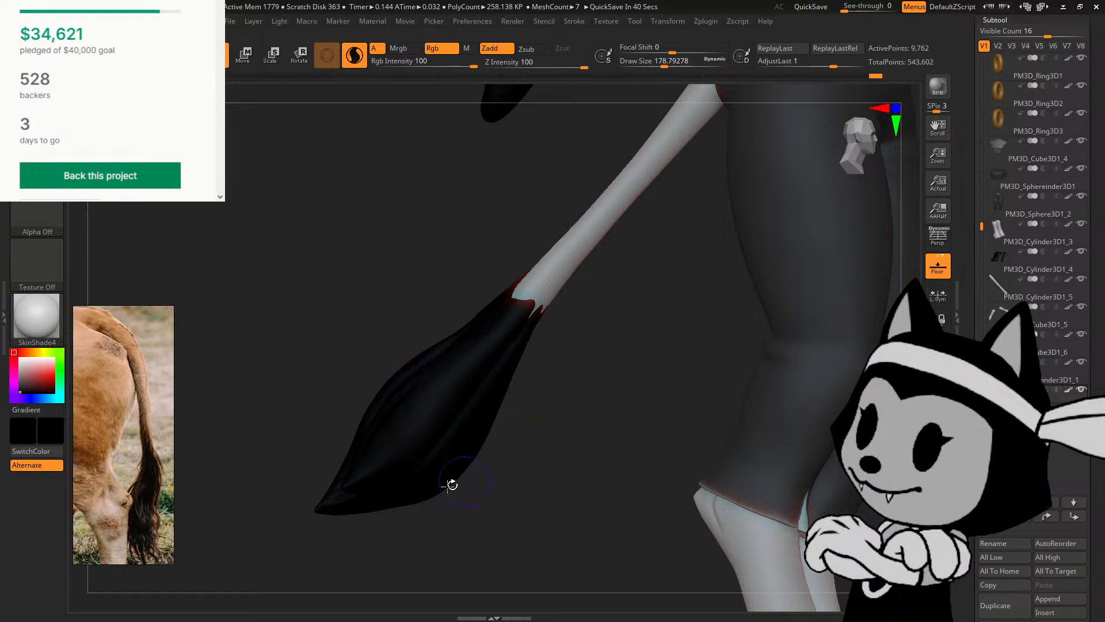
{"action": "left_click_drag", "start_coordinate": [451, 484], "coordinate": [432, 534]}
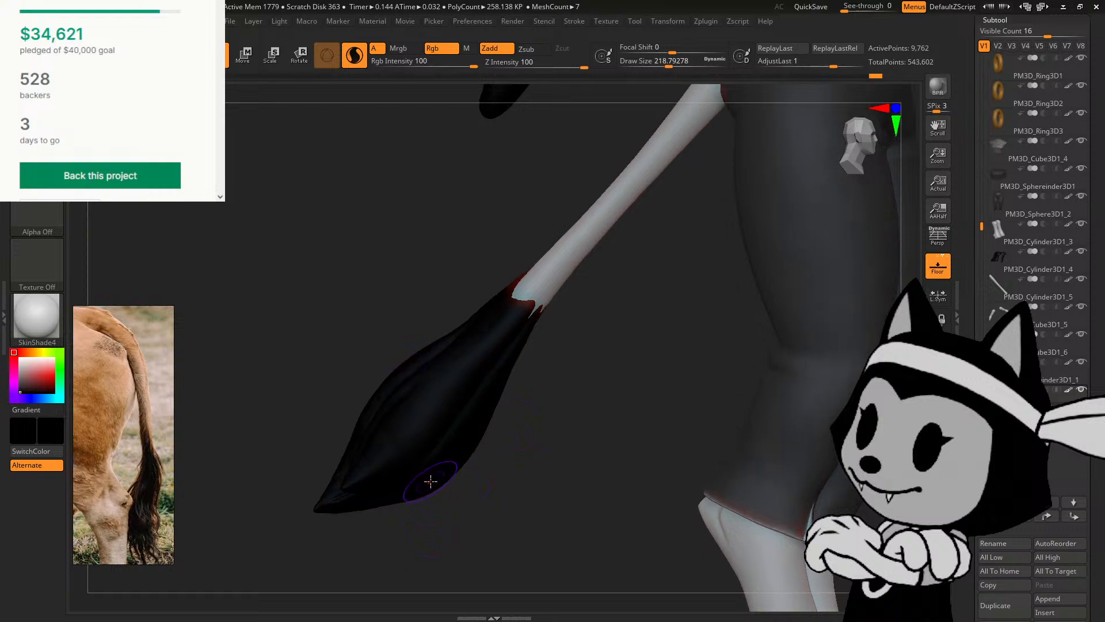
{"action": "mouse_move", "coordinate": [436, 512]}
{"action": "left_mouse_down"}
{"action": "mouse_move", "coordinate": [444, 530]}
{"action": "mouse_move", "coordinate": [441, 491]}
{"action": "mouse_move", "coordinate": [403, 511]}
{"action": "mouse_move", "coordinate": [435, 532]}
{"action": "mouse_move", "coordinate": [545, 518]}
{"action": "mouse_move", "coordinate": [548, 550]}
{"action": "mouse_move", "coordinate": [540, 503]}
{"action": "mouse_move", "coordinate": [514, 491]}
{"action": "left_mouse_up"}
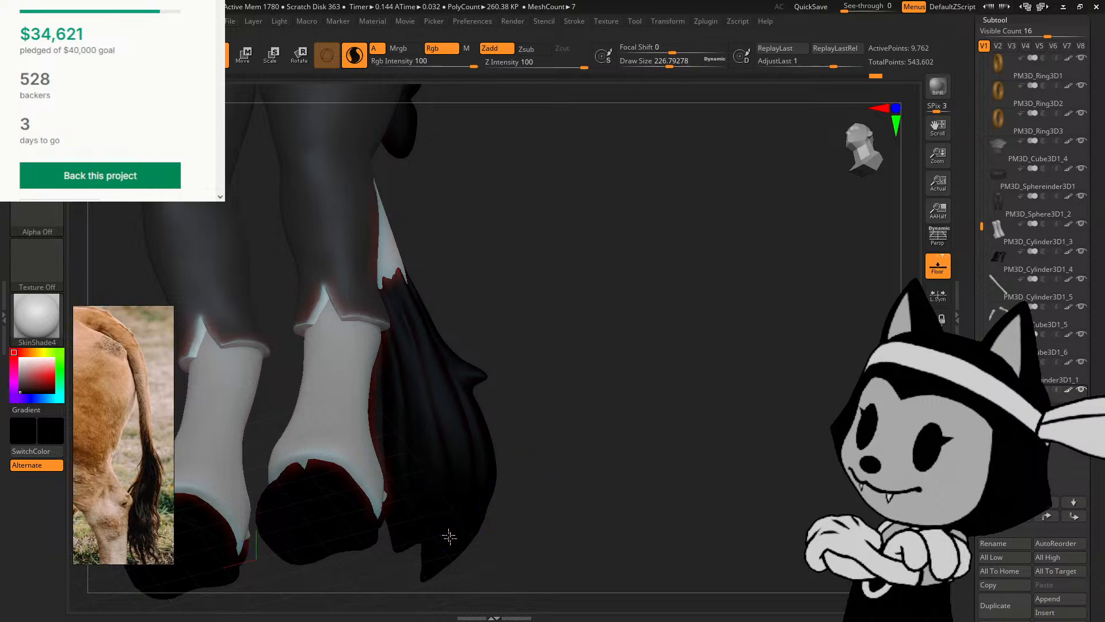
{"action": "left_click_drag", "start_coordinate": [449, 536], "coordinate": [561, 459]}
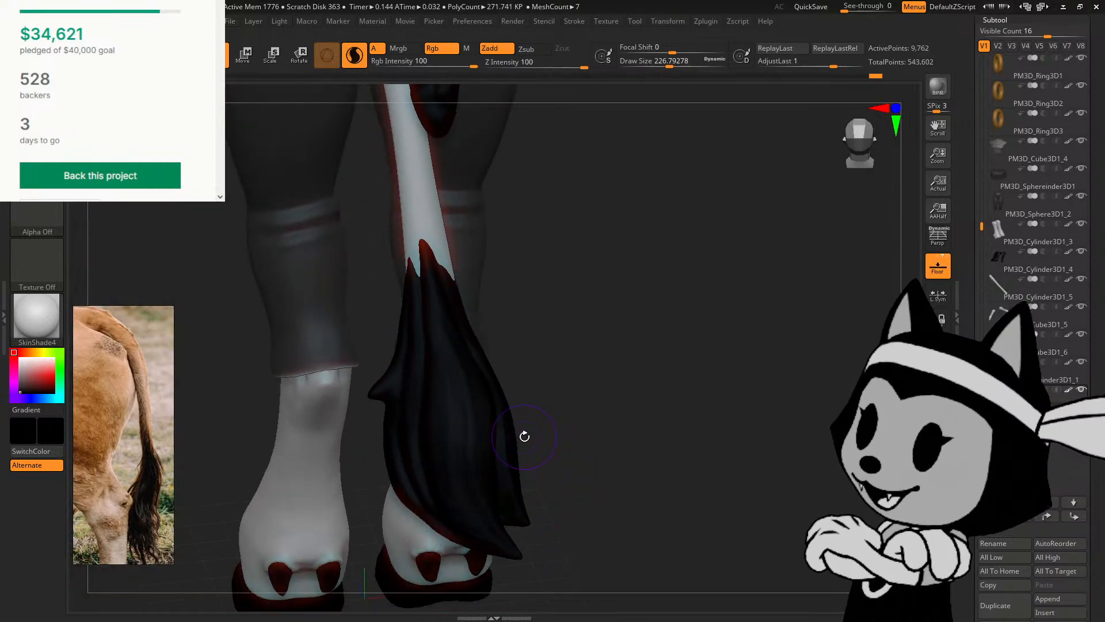
{"action": "left_click_drag", "start_coordinate": [522, 395], "coordinate": [407, 322]}
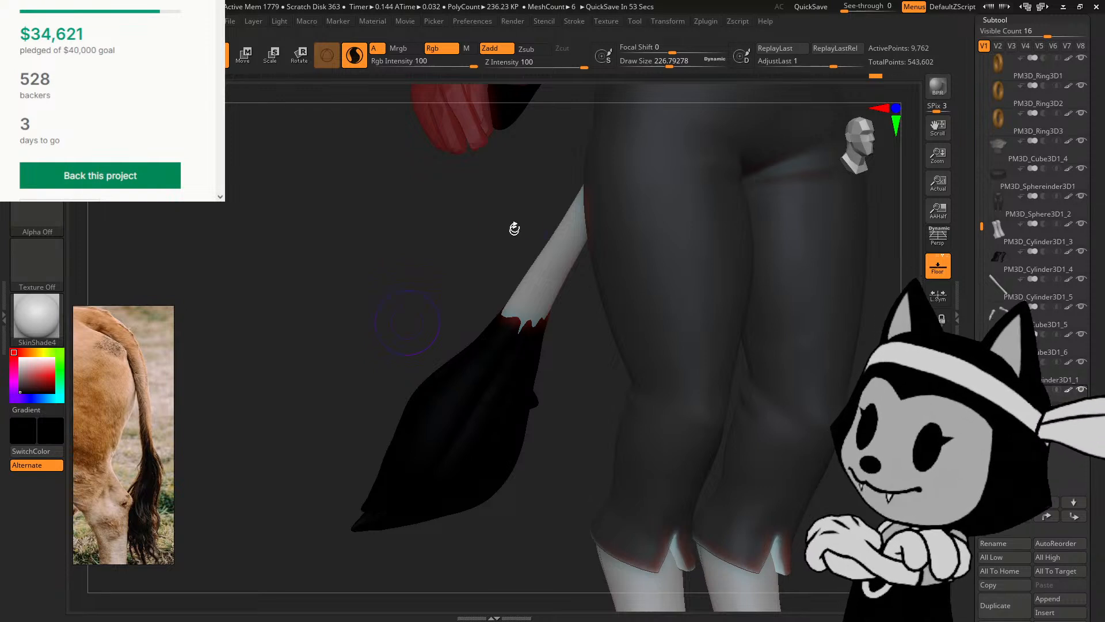
{"action": "left_click_drag", "start_coordinate": [856, 397], "coordinate": [858, 340], "text": "alt"}
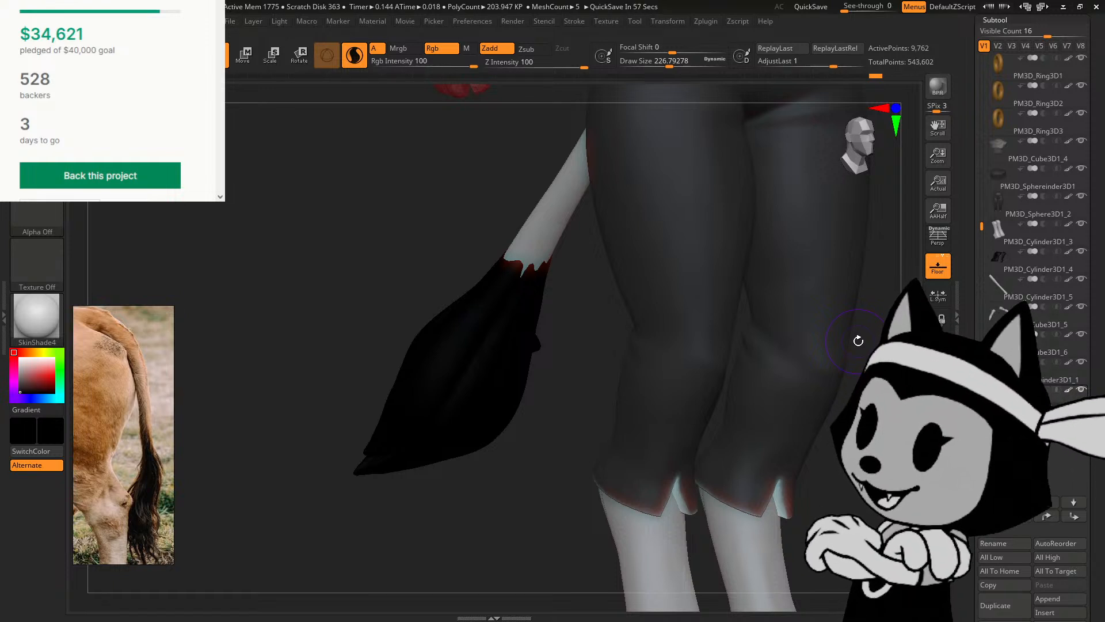
Step: Pull the tuft's lower tip into pointed locks with the SnakeHook brush in Sculptris Pro mode, working around its sides
{"action": "right_click_drag", "start_coordinate": [435, 430], "coordinate": [451, 448]}
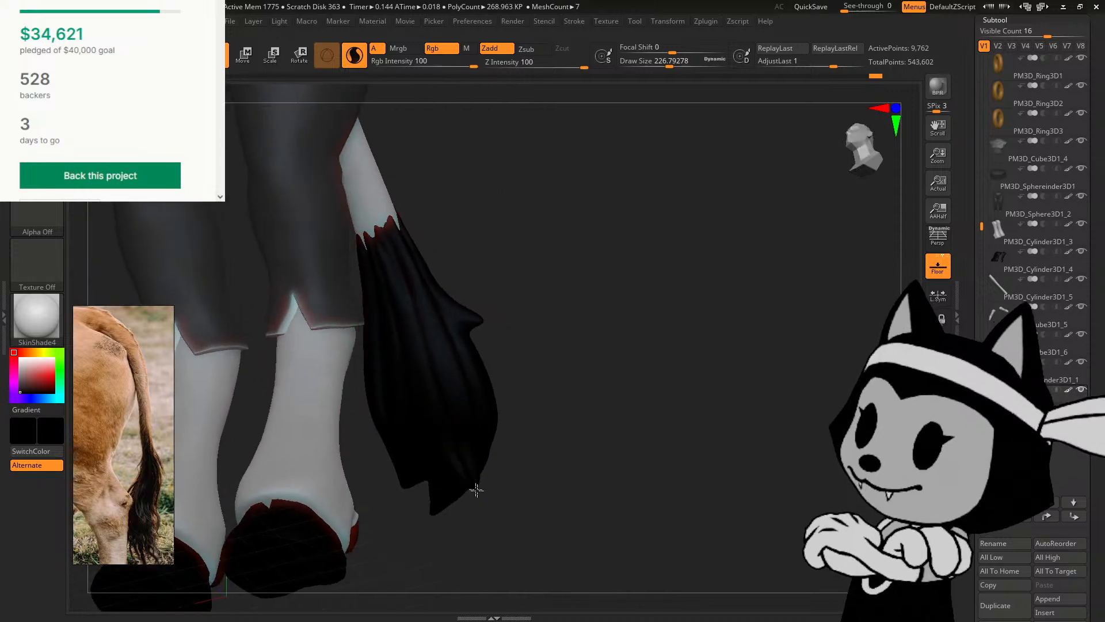
{"action": "mouse_move", "coordinate": [471, 485]}
{"action": "right_mouse_down"}
{"action": "mouse_move", "coordinate": [543, 439]}
{"action": "mouse_move", "coordinate": [530, 447]}
{"action": "mouse_move", "coordinate": [467, 429]}
{"action": "right_mouse_up"}
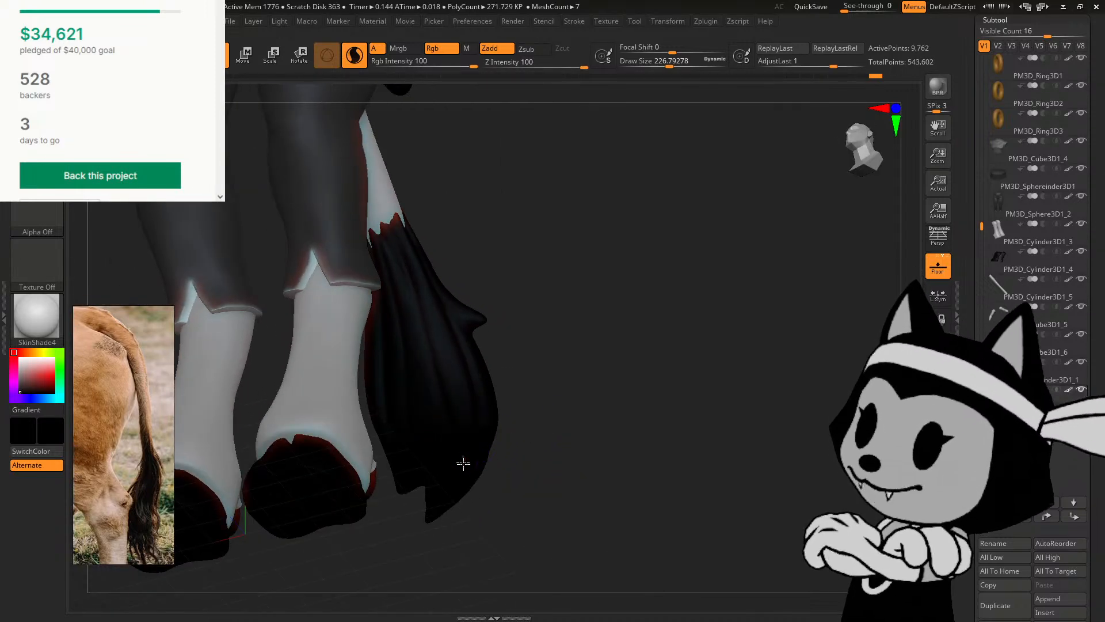
{"action": "mouse_move", "coordinate": [535, 461]}
{"action": "right_mouse_down"}
{"action": "mouse_move", "coordinate": [506, 500]}
{"action": "mouse_move", "coordinate": [455, 474]}
{"action": "mouse_move", "coordinate": [585, 333]}
{"action": "mouse_move", "coordinate": [599, 338]}
{"action": "mouse_move", "coordinate": [673, 271]}
{"action": "mouse_move", "coordinate": [473, 431]}
{"action": "right_mouse_up"}
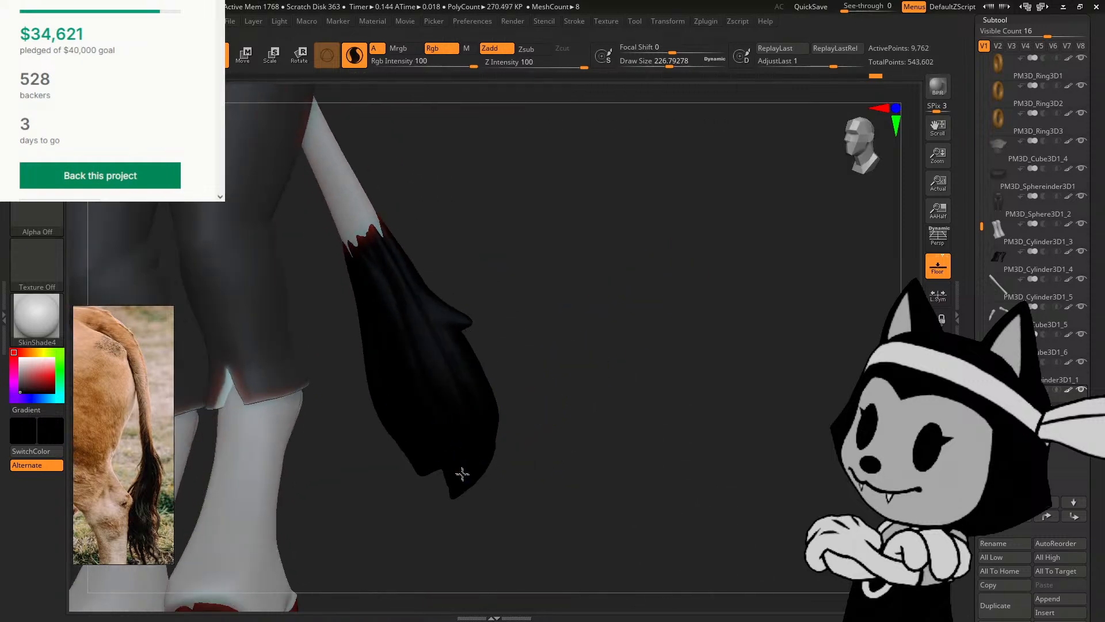
{"action": "right_click_drag", "start_coordinate": [463, 473], "coordinate": [528, 328]}
{"action": "right_click_drag", "start_coordinate": [604, 335], "coordinate": [430, 435]}
{"action": "right_click_drag", "start_coordinate": [411, 484], "coordinate": [444, 461]}
{"action": "right_click_drag", "start_coordinate": [356, 501], "coordinate": [399, 455]}
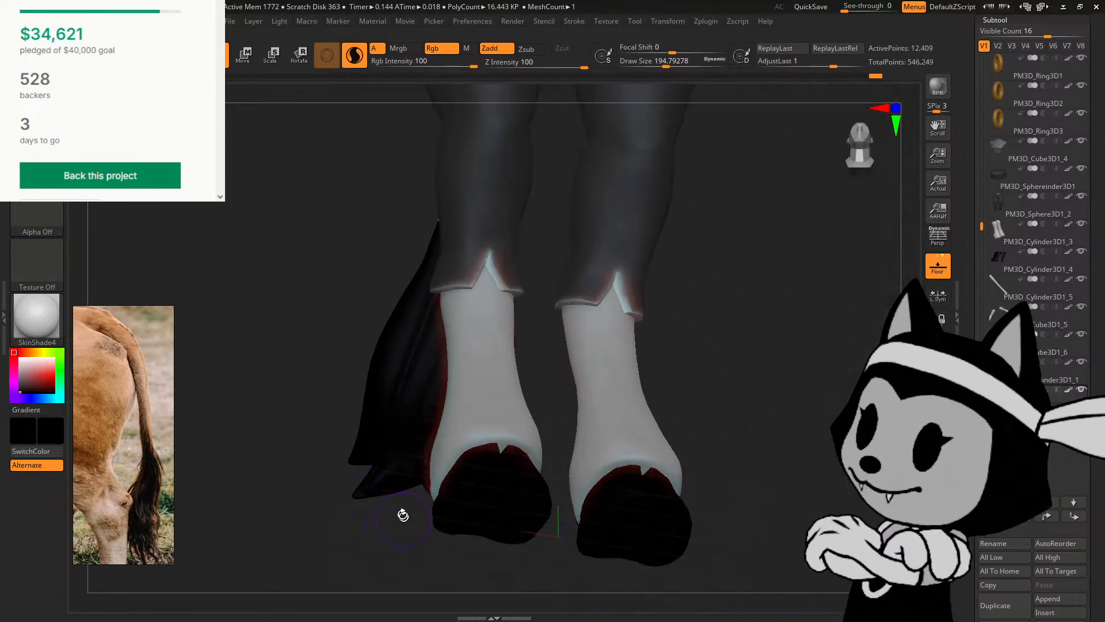
Step: Draw out additional split points along the tuft's lower edge with the SnakeHook brush from the back and sides
{"action": "mouse_move", "coordinate": [403, 514]}
{"action": "right_mouse_down"}
{"action": "mouse_move", "coordinate": [389, 562]}
{"action": "mouse_move", "coordinate": [385, 468]}
{"action": "mouse_move", "coordinate": [509, 569]}
{"action": "mouse_move", "coordinate": [498, 592]}
{"action": "mouse_move", "coordinate": [632, 405]}
{"action": "mouse_move", "coordinate": [615, 414]}
{"action": "mouse_move", "coordinate": [595, 405]}
{"action": "right_mouse_up"}
{"action": "mouse_move", "coordinate": [434, 454]}
{"action": "right_mouse_down"}
{"action": "mouse_move", "coordinate": [484, 459]}
{"action": "mouse_move", "coordinate": [491, 489]}
{"action": "mouse_move", "coordinate": [409, 486]}
{"action": "mouse_move", "coordinate": [480, 424]}
{"action": "mouse_move", "coordinate": [407, 481]}
{"action": "right_mouse_up"}
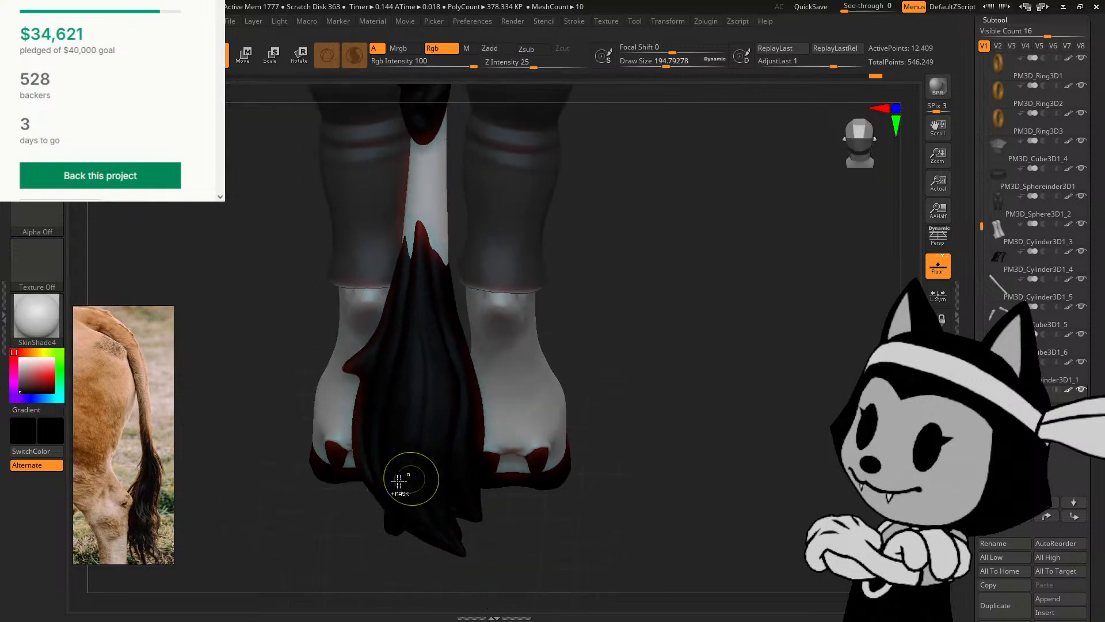
{"action": "left_click_drag", "start_coordinate": [407, 481], "coordinate": [435, 527]}
{"action": "mouse_move", "coordinate": [457, 557]}
{"action": "right_mouse_down"}
{"action": "mouse_move", "coordinate": [463, 509]}
{"action": "mouse_move", "coordinate": [493, 469]}
{"action": "mouse_move", "coordinate": [425, 481]}
{"action": "right_mouse_up"}
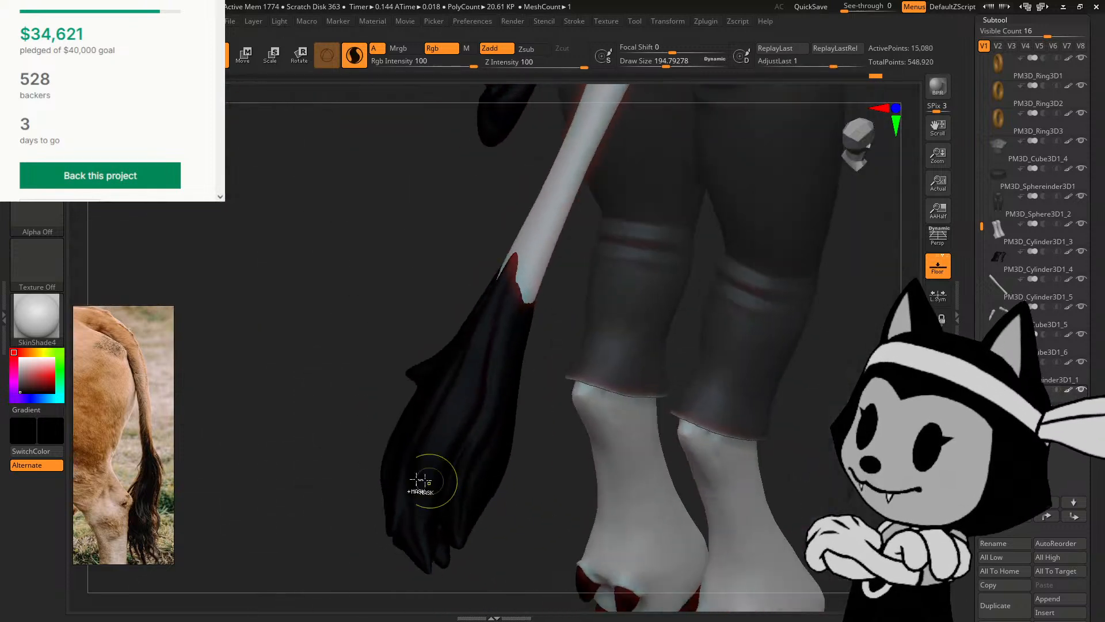
{"action": "left_click_drag", "start_coordinate": [424, 481], "coordinate": [387, 501]}
{"action": "mouse_move", "coordinate": [387, 501]}
{"action": "right_mouse_down"}
{"action": "mouse_move", "coordinate": [373, 412]}
{"action": "mouse_move", "coordinate": [409, 420]}
{"action": "mouse_move", "coordinate": [409, 498]}
{"action": "right_mouse_up"}
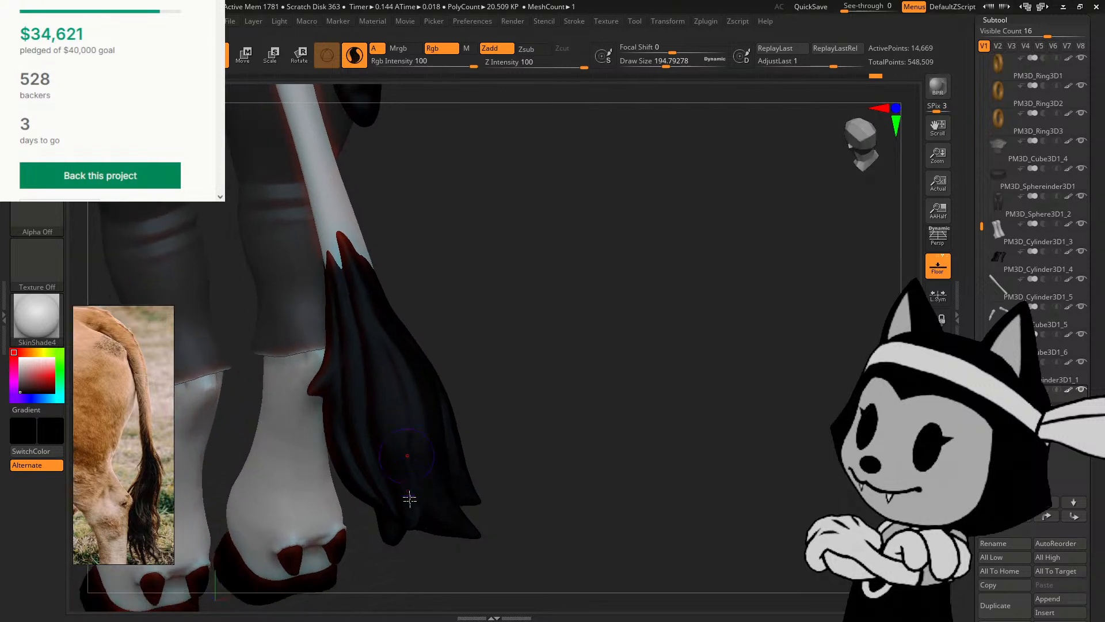
Step: Extend and separate the lower hair locks on both sides of the tuft tip with the SnakeHook brush
{"action": "left_click_drag", "start_coordinate": [407, 536], "coordinate": [419, 533]}
{"action": "mouse_move", "coordinate": [467, 472]}
{"action": "right_mouse_down"}
{"action": "mouse_move", "coordinate": [523, 402]}
{"action": "mouse_move", "coordinate": [548, 402]}
{"action": "mouse_move", "coordinate": [517, 398]}
{"action": "right_mouse_up"}
{"action": "right_click_drag", "start_coordinate": [510, 352], "coordinate": [382, 476]}
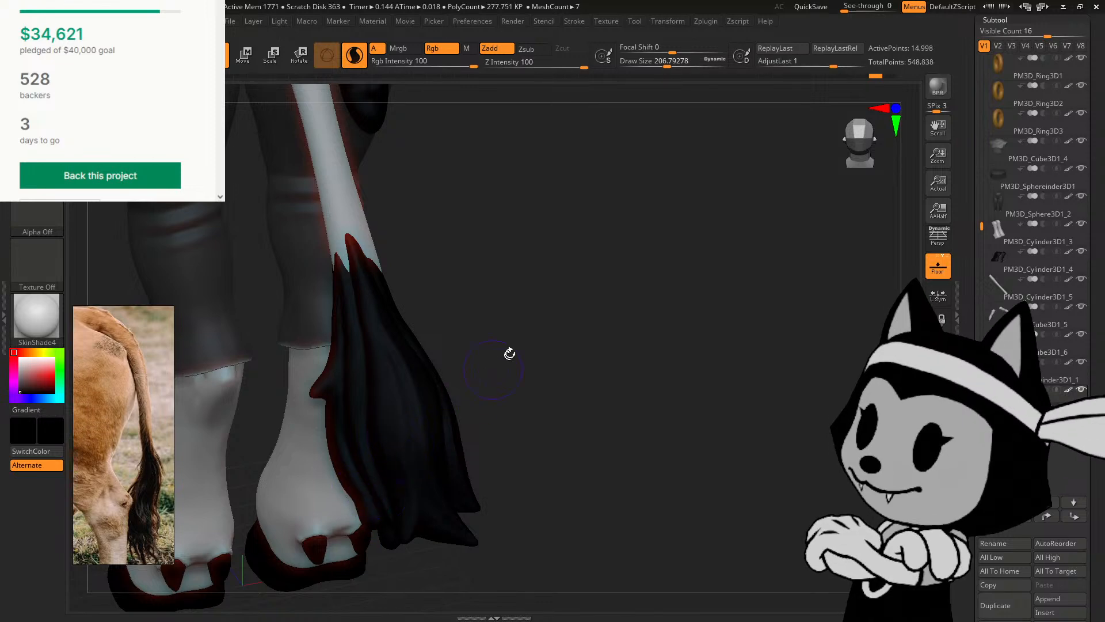
{"action": "right_click_drag", "start_coordinate": [509, 353], "coordinate": [537, 346]}
{"action": "right_click_drag", "start_coordinate": [476, 368], "coordinate": [365, 506]}
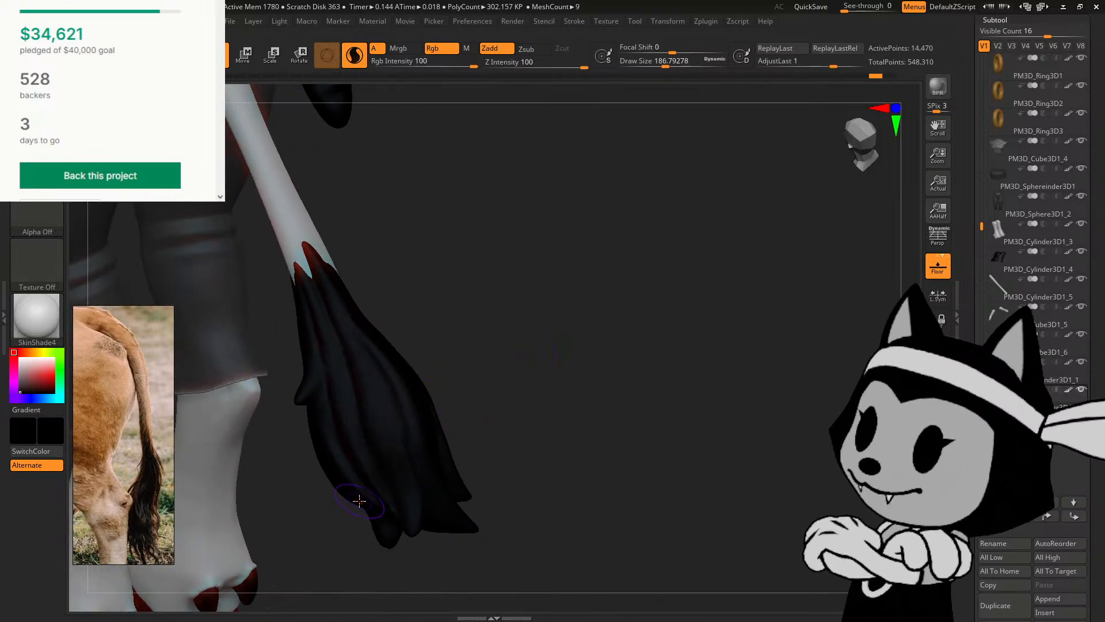
{"action": "left_click_drag", "start_coordinate": [359, 501], "coordinate": [360, 533]}
{"action": "mouse_move", "coordinate": [361, 533]}
{"action": "right_mouse_down"}
{"action": "mouse_move", "coordinate": [474, 353]}
{"action": "mouse_move", "coordinate": [473, 375]}
{"action": "mouse_move", "coordinate": [462, 344]}
{"action": "right_mouse_up"}
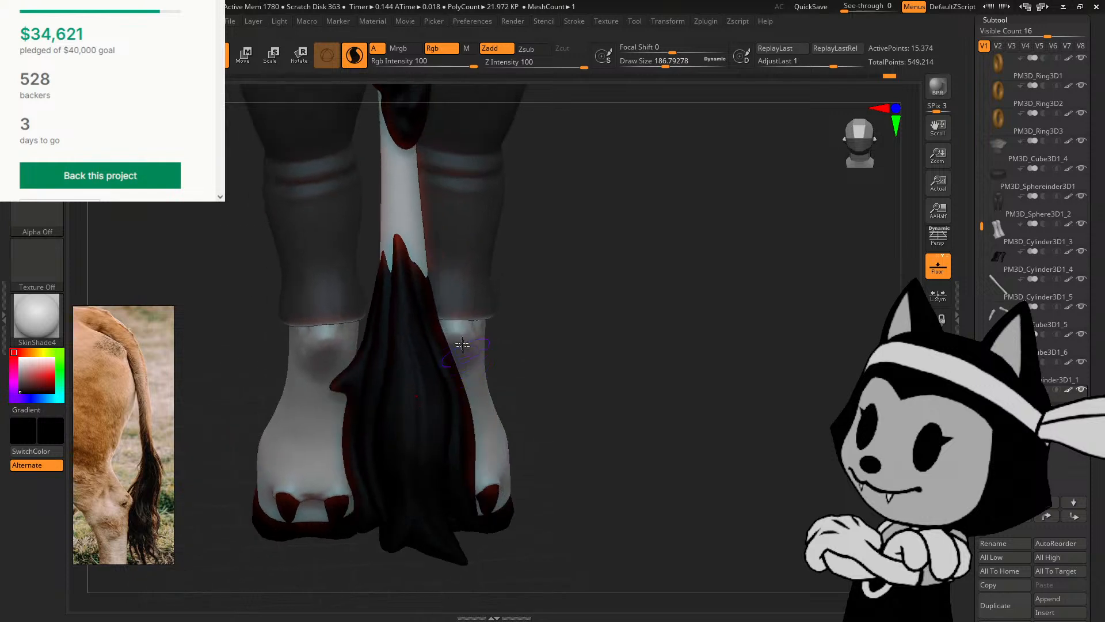
Step: Smooth the locks around the tuft's tip and refine them with Sculptris Pro mode turned off
{"action": "right_click_drag", "start_coordinate": [523, 264], "coordinate": [384, 420]}
{"action": "right_click_drag", "start_coordinate": [482, 348], "coordinate": [423, 445]}
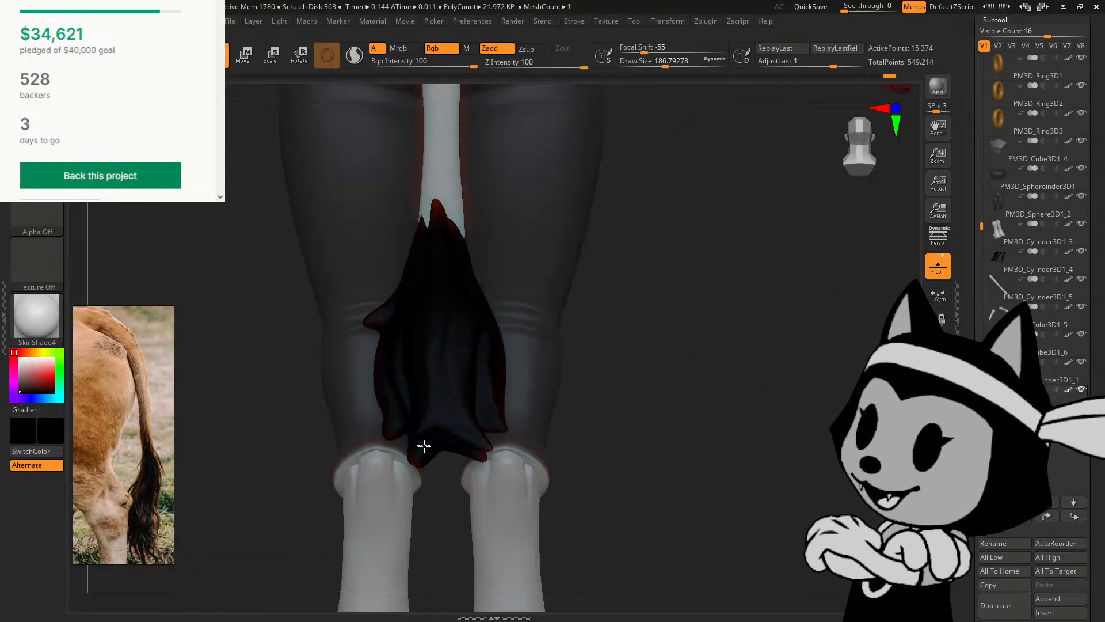
{"action": "right_click_drag", "start_coordinate": [505, 377], "coordinate": [384, 466]}
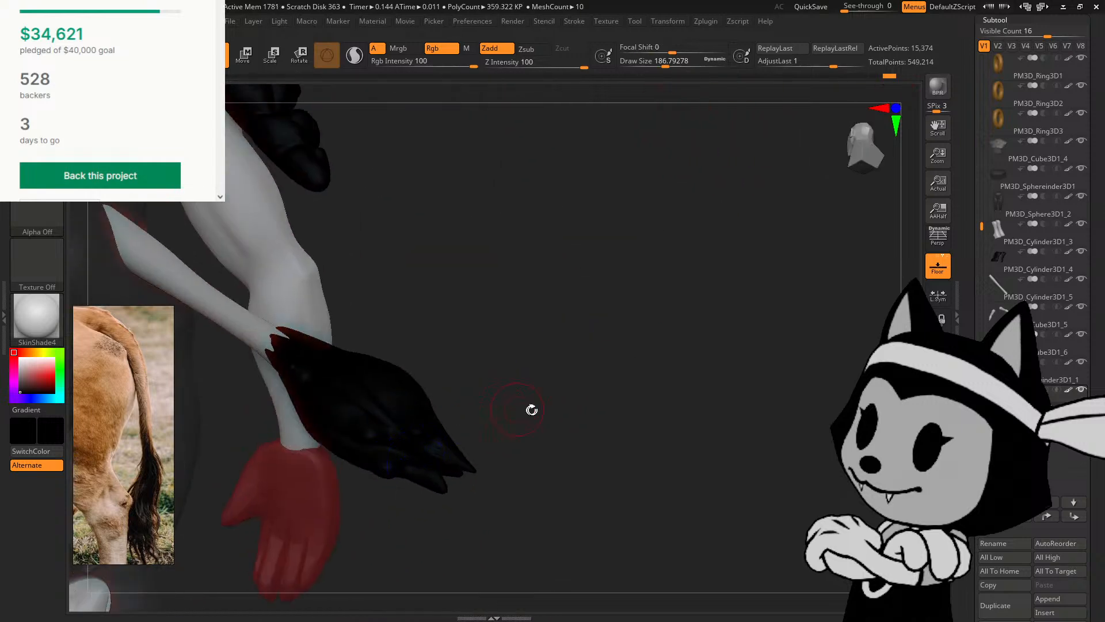
{"action": "right_click_drag", "start_coordinate": [532, 410], "coordinate": [452, 407]}
{"action": "right_click_drag", "start_coordinate": [698, 400], "coordinate": [735, 508]}
{"action": "mouse_move", "coordinate": [714, 322]}
{"action": "right_mouse_down"}
{"action": "mouse_move", "coordinate": [728, 404]}
{"action": "mouse_move", "coordinate": [616, 424]}
{"action": "right_mouse_up"}
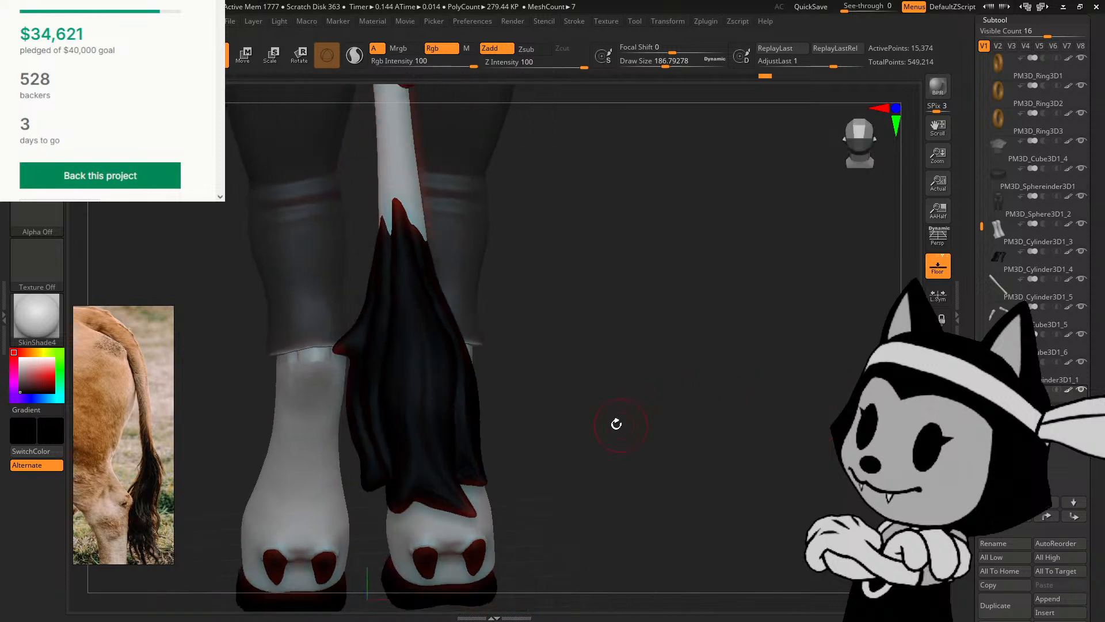
Step: Sharpen the lock points and creases at the tuft's lower end with the Pinch brush at intensity 20
{"action": "key", "text": "b"}
{"action": "left_click", "coordinate": [588, 435]}
{"action": "mouse_move", "coordinate": [405, 505]}
{"action": "right_mouse_down"}
{"action": "mouse_move", "coordinate": [569, 397]}
{"action": "mouse_move", "coordinate": [403, 485]}
{"action": "right_mouse_up"}
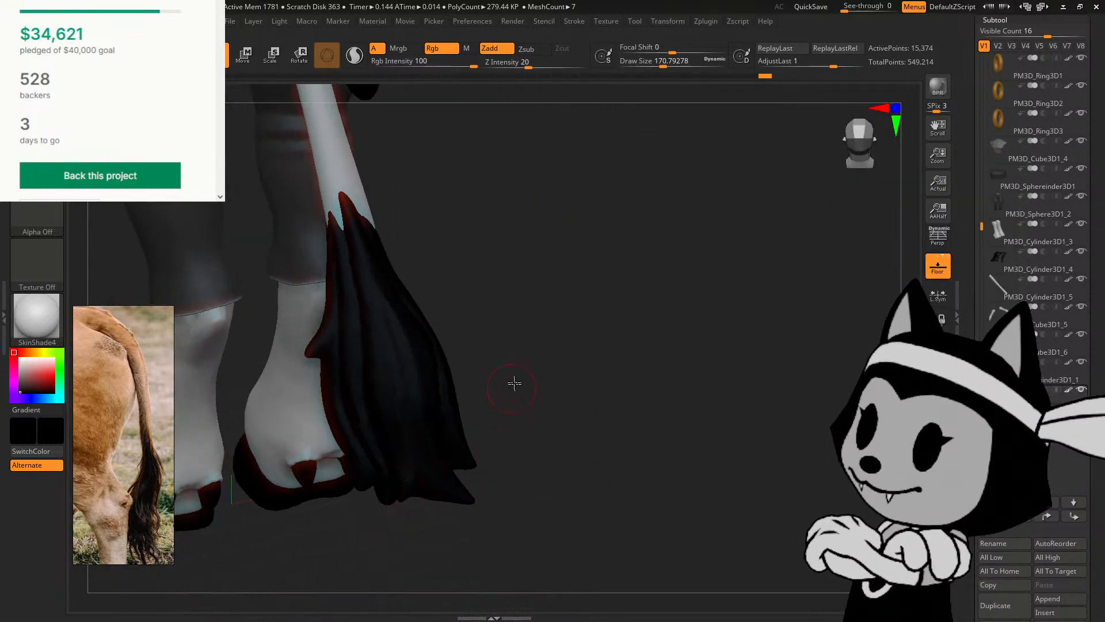
{"action": "right_click_drag", "start_coordinate": [513, 384], "coordinate": [377, 491]}
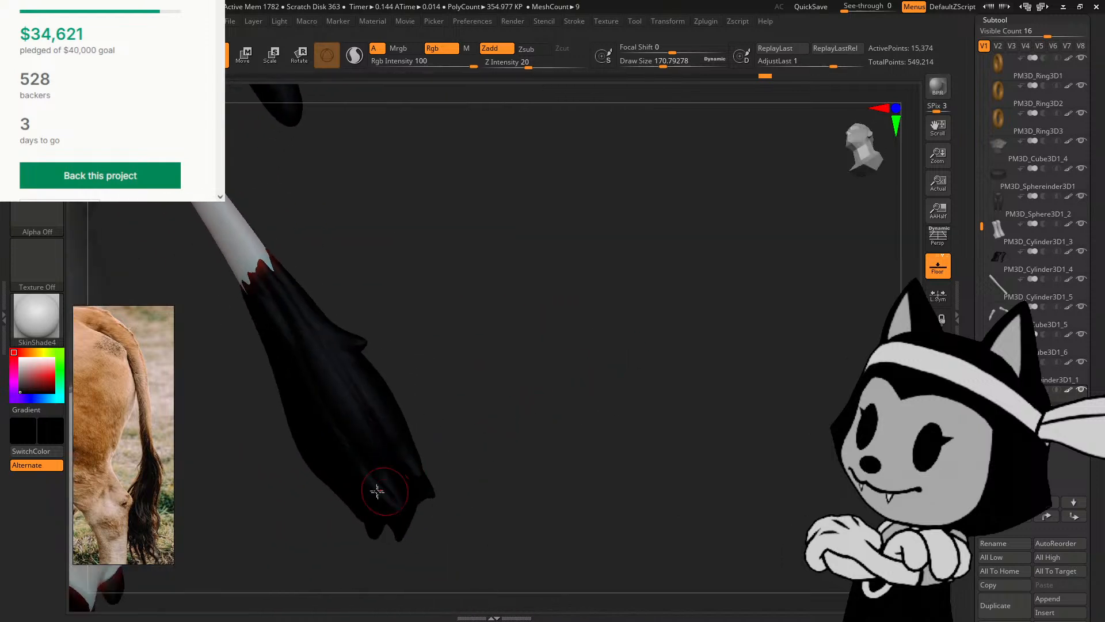
{"action": "right_click_drag", "start_coordinate": [500, 422], "coordinate": [455, 445]}
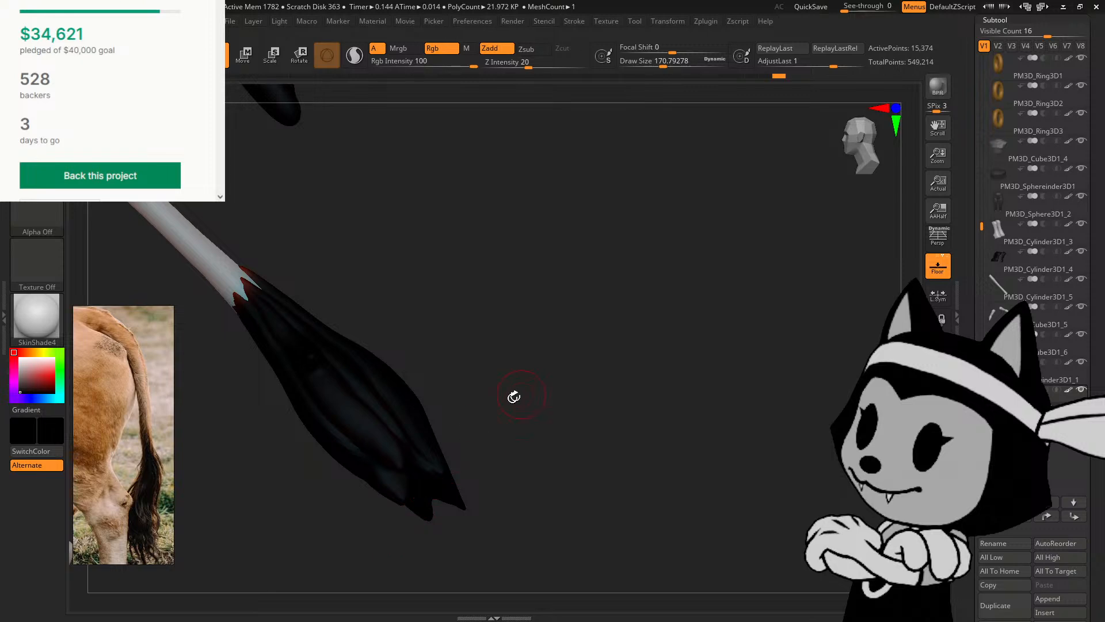
Step: Reposition the pointed locks along the tuft's lower edge with an enlarged Move brush, checking the back and side views
{"action": "key", "text": "b"}
{"action": "key", "text": "m"}
{"action": "key", "text": "v"}
{"action": "key", "text": "bracketright"}
{"action": "key", "text": "bracketright"}
{"action": "left_click_drag", "start_coordinate": [489, 371], "coordinate": [480, 388]}
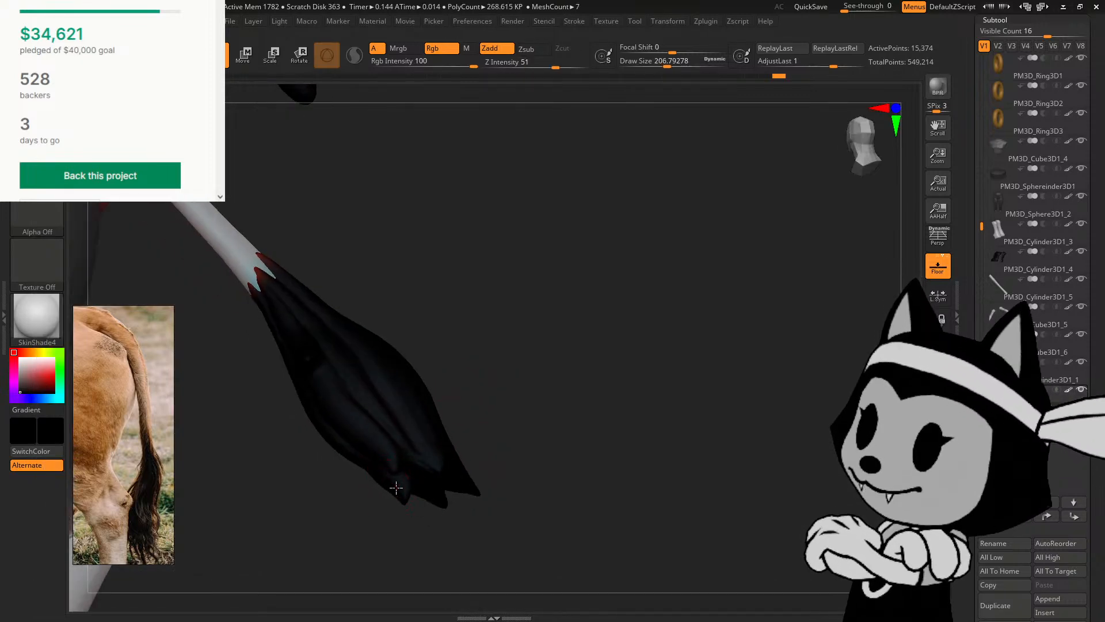
{"action": "right_click_drag", "start_coordinate": [428, 421], "coordinate": [376, 473]}
{"action": "left_click_drag", "start_coordinate": [489, 387], "coordinate": [435, 455]}
{"action": "left_click_drag", "start_coordinate": [576, 420], "coordinate": [581, 397]}
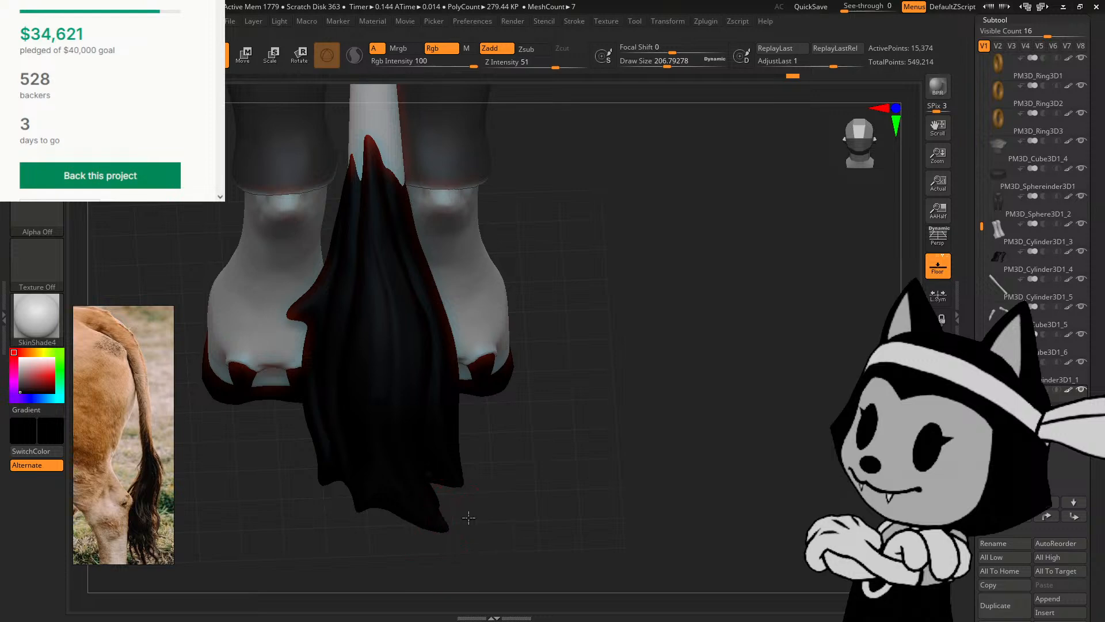
{"action": "left_click_drag", "start_coordinate": [469, 517], "coordinate": [369, 493]}
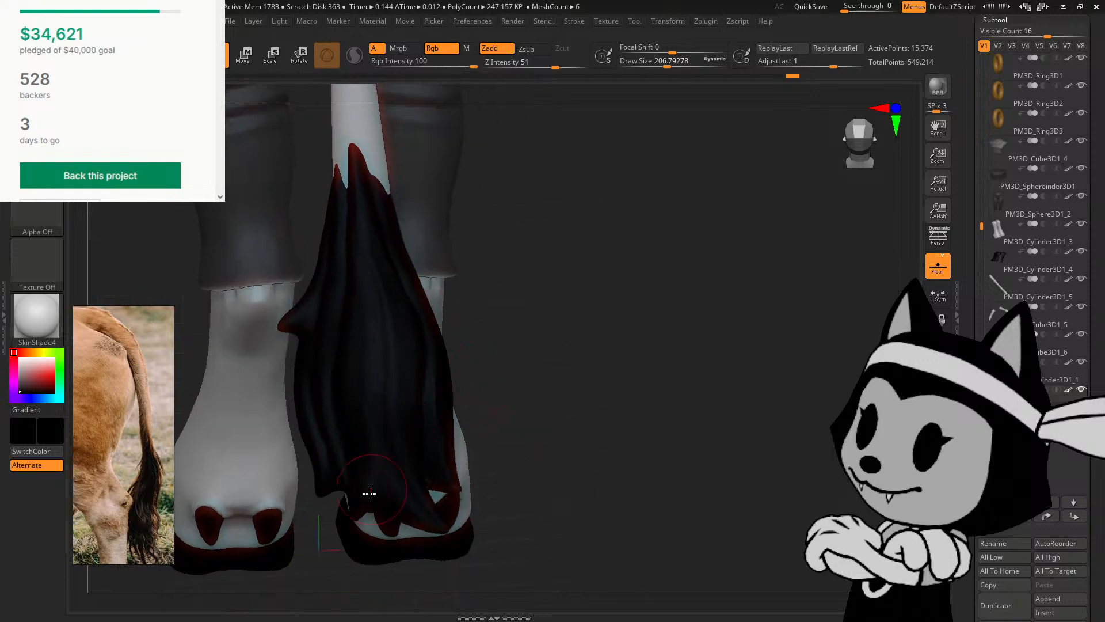
{"action": "mouse_move", "coordinate": [493, 404]}
{"action": "left_mouse_down"}
{"action": "mouse_move", "coordinate": [527, 338]}
{"action": "mouse_move", "coordinate": [515, 322]}
{"action": "left_mouse_up"}
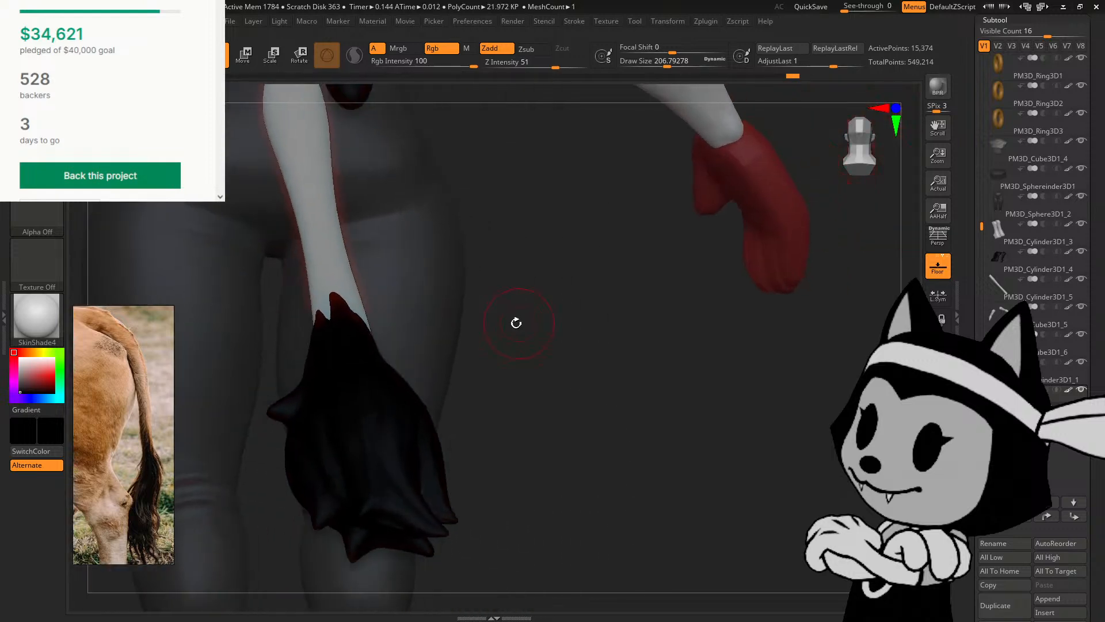
Step: Carve grooves between the lower locks on the tuft's underside with the DamStandard brush
{"action": "key", "text": "b"}
{"action": "key", "text": "d"}
{"action": "left_click", "coordinate": [516, 324]}
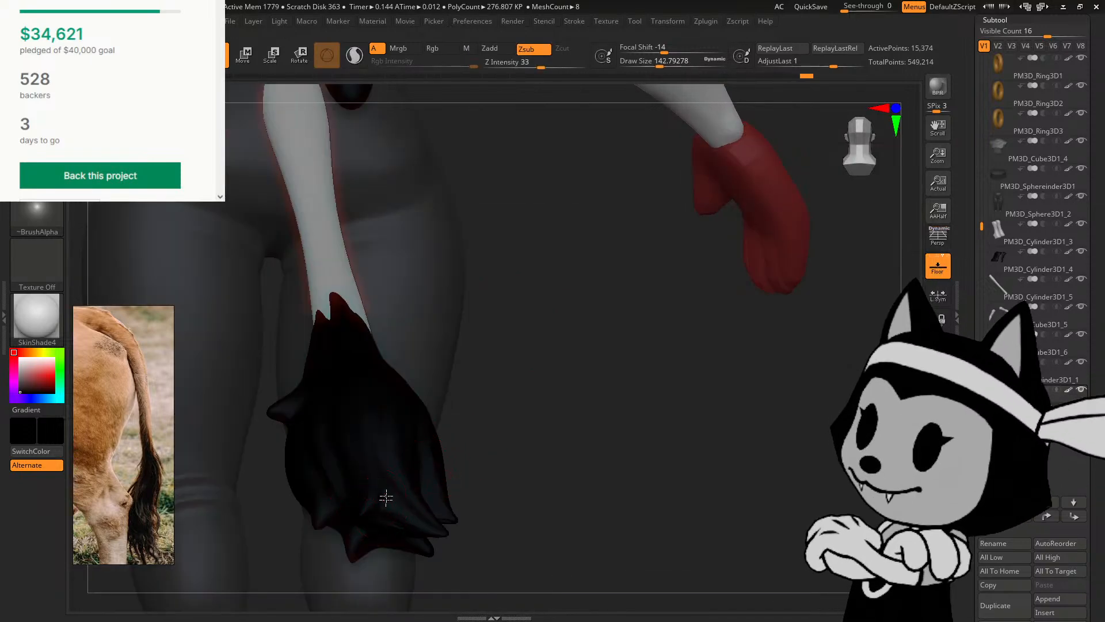
{"action": "left_click_drag", "start_coordinate": [461, 408], "coordinate": [396, 481]}
{"action": "left_click_drag", "start_coordinate": [427, 419], "coordinate": [447, 374]}
{"action": "mouse_move", "coordinate": [360, 514]}
{"action": "left_mouse_down"}
{"action": "mouse_move", "coordinate": [599, 375]}
{"action": "mouse_move", "coordinate": [358, 506]}
{"action": "left_mouse_up"}
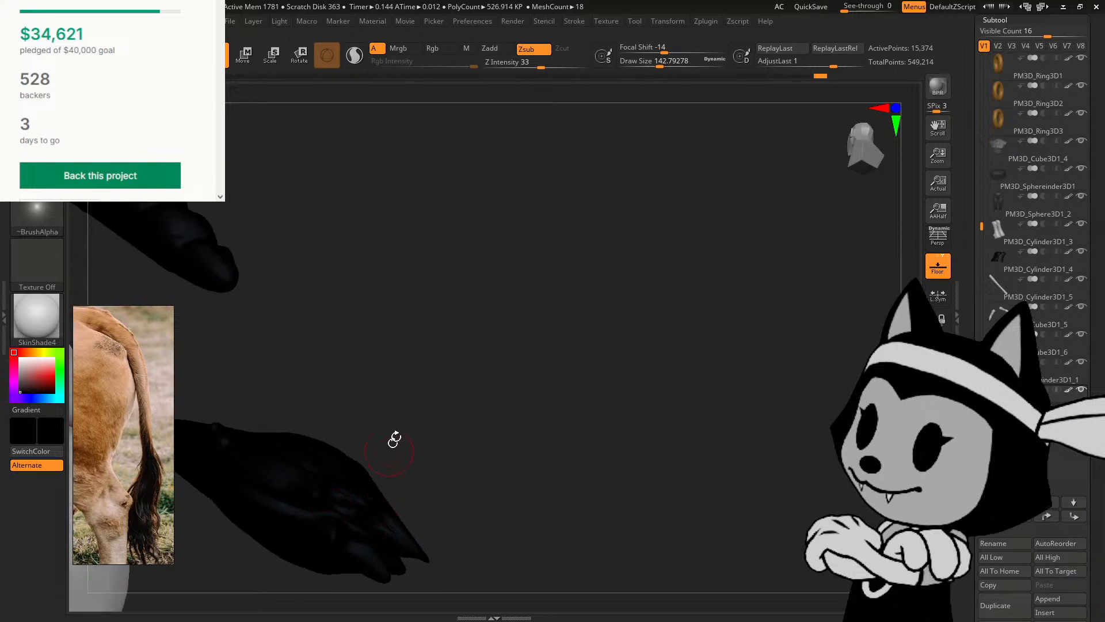
Step: Deepen the hair grooves along the tuft's sides up toward the protruding side lock with the DamStandard brush
{"action": "left_click_drag", "start_coordinate": [393, 439], "coordinate": [341, 474]}
{"action": "left_click_drag", "start_coordinate": [300, 443], "coordinate": [298, 488]}
{"action": "left_click_drag", "start_coordinate": [346, 378], "coordinate": [310, 465]}
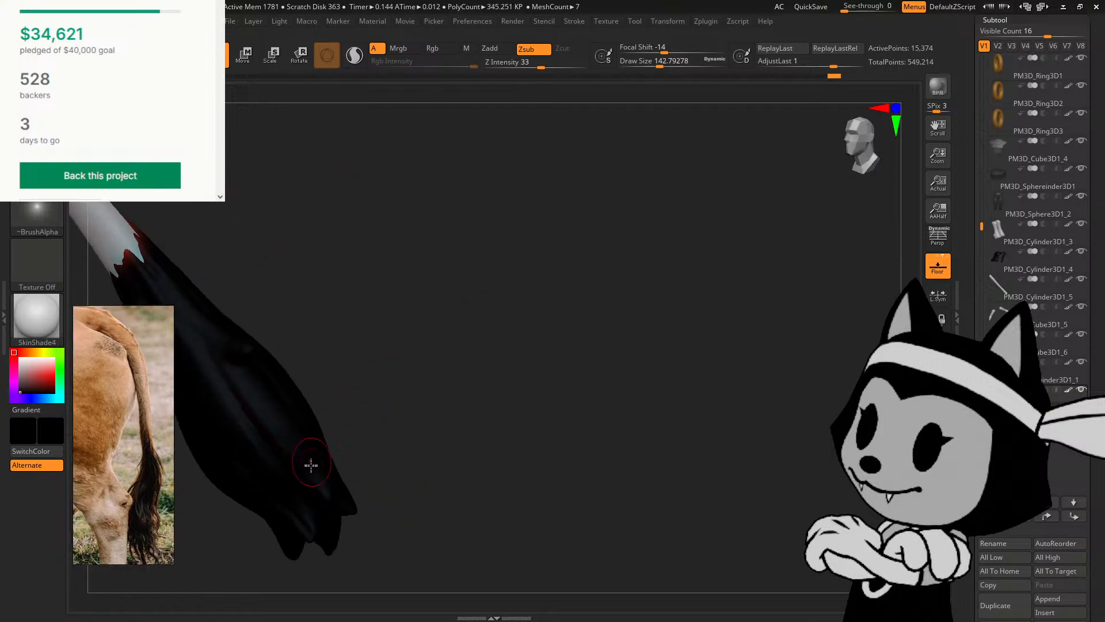
{"action": "left_click_drag", "start_coordinate": [224, 302], "coordinate": [195, 354]}
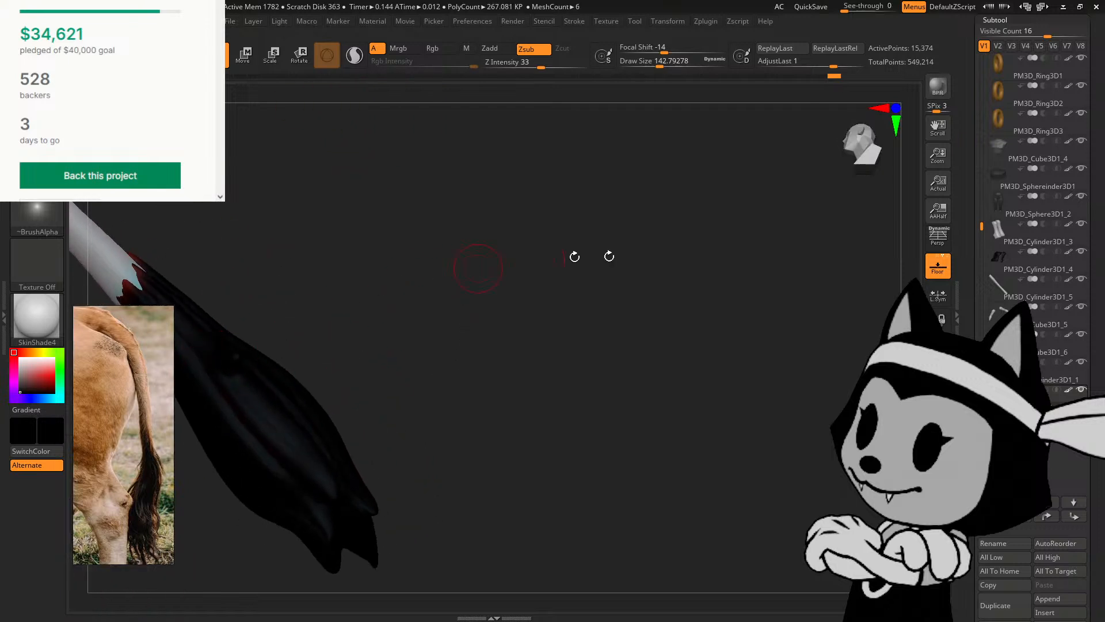
{"action": "left_click_drag", "start_coordinate": [575, 256], "coordinate": [446, 333]}
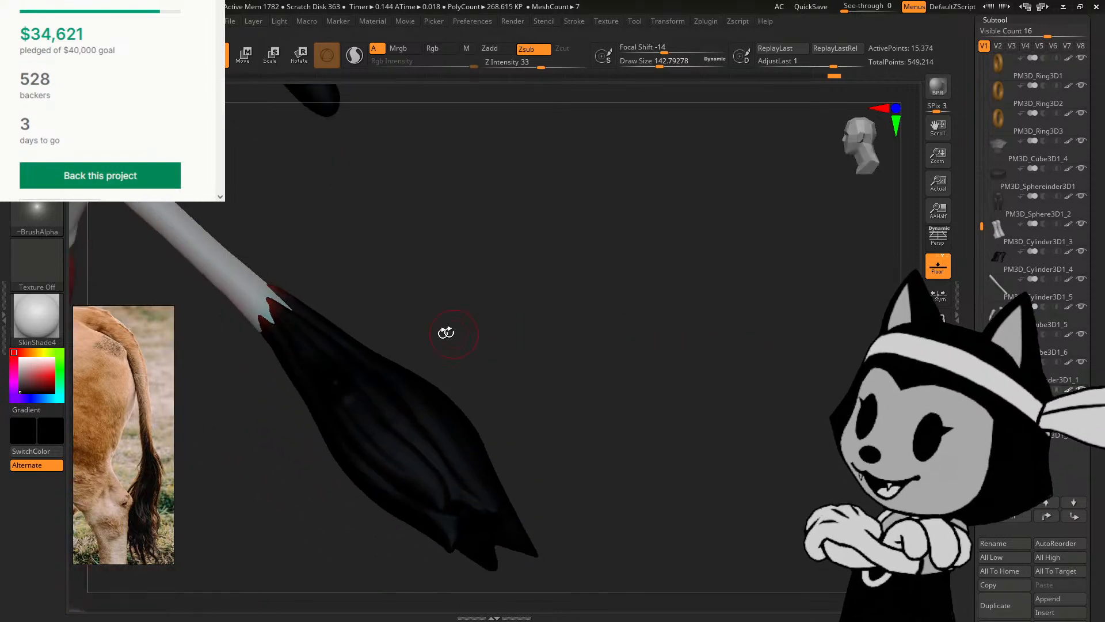
{"action": "left_click_drag", "start_coordinate": [357, 372], "coordinate": [350, 417]}
{"action": "mouse_move", "coordinate": [437, 299]}
{"action": "left_mouse_down"}
{"action": "mouse_move", "coordinate": [478, 296]}
{"action": "mouse_move", "coordinate": [488, 282]}
{"action": "left_mouse_up"}
Step: Reshape the small pointed lock protruding from the tuft's side with an enlarged Move brush
{"action": "key", "text": "b"}
{"action": "key", "text": "m"}
{"action": "key", "text": "v"}
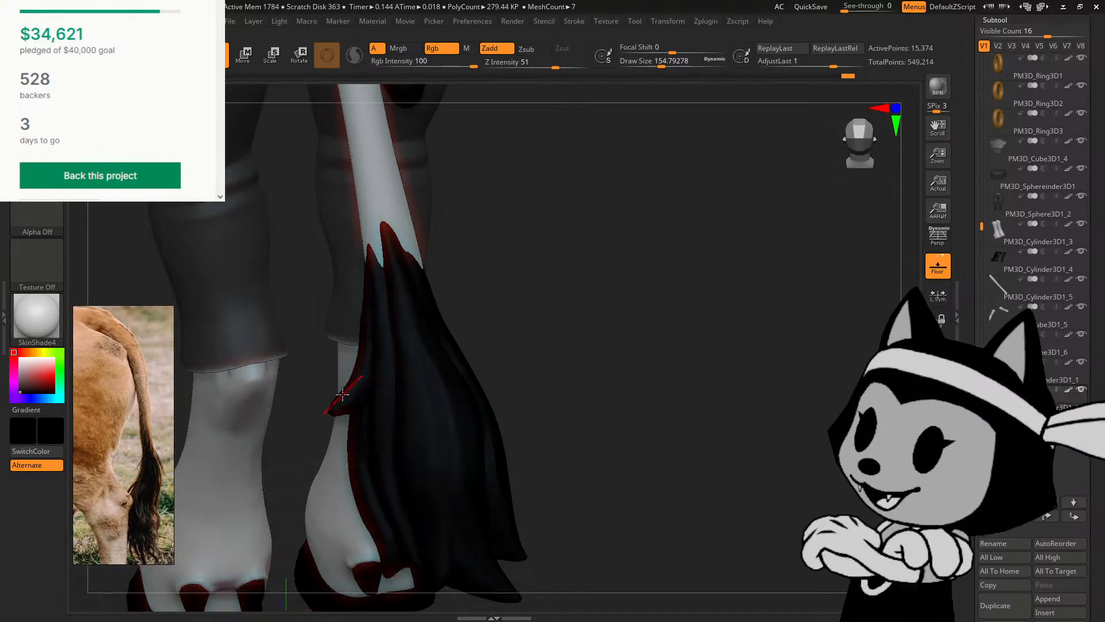
{"action": "key", "text": "bracketright"}
{"action": "key", "text": "bracketright"}
{"action": "key", "text": "bracketright"}
{"action": "key", "text": "bracketright"}
{"action": "key", "text": "bracketright"}
{"action": "key", "text": "bracketright"}
{"action": "key", "text": "bracketright"}
{"action": "key", "text": "bracketright"}
{"action": "key", "text": "bracketright"}
{"action": "key", "text": "bracketright"}
{"action": "left_click_drag", "start_coordinate": [340, 403], "coordinate": [336, 412]}
{"action": "mouse_move", "coordinate": [477, 310]}
{"action": "left_mouse_down"}
{"action": "mouse_move", "coordinate": [444, 325]}
{"action": "mouse_move", "coordinate": [537, 286]}
{"action": "mouse_move", "coordinate": [518, 280]}
{"action": "mouse_move", "coordinate": [496, 297]}
{"action": "left_mouse_up"}
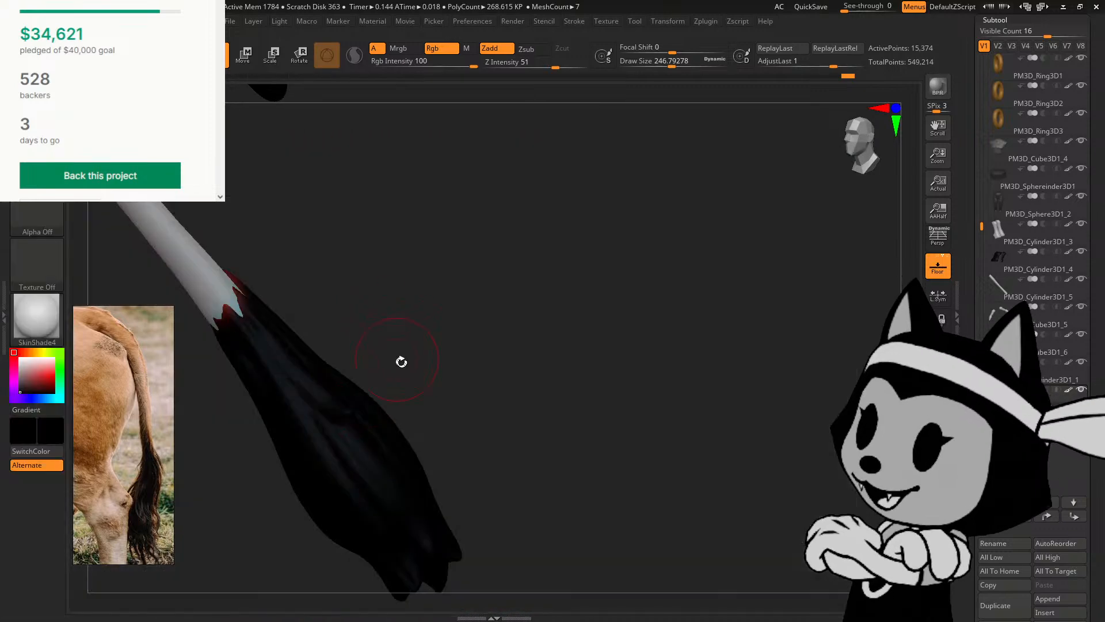
Step: Shift the side lock toward the tuft's upper middle with the Move brush from the side view
{"action": "key", "text": "bracketleft"}
{"action": "left_click_drag", "start_coordinate": [350, 412], "coordinate": [308, 401]}
{"action": "key", "text": "bracketright"}
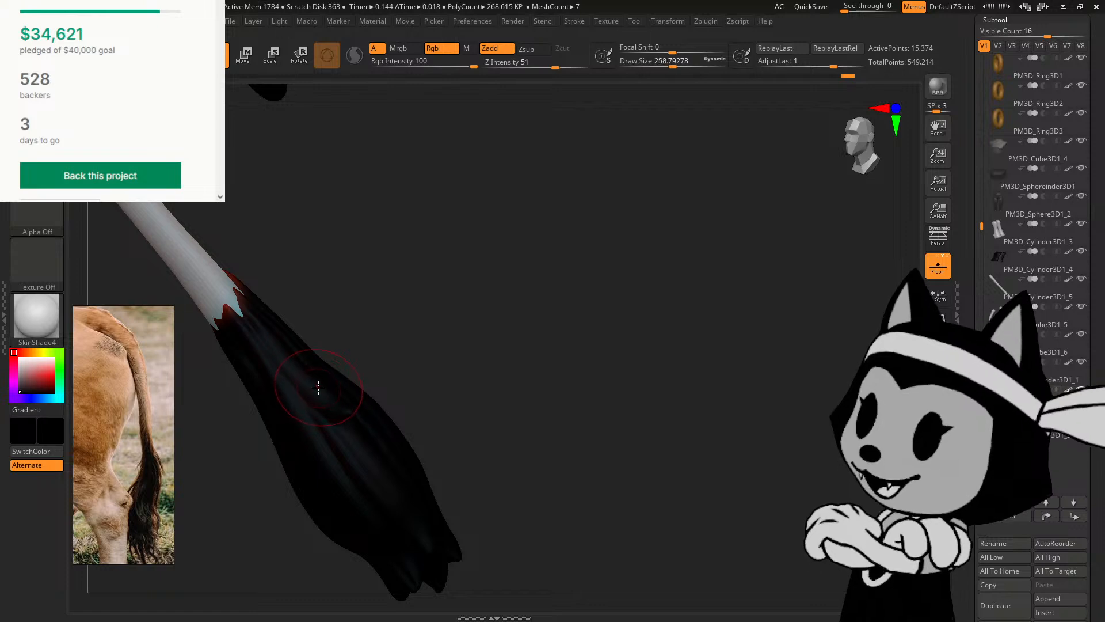
{"action": "left_click_drag", "start_coordinate": [361, 336], "coordinate": [346, 338]}
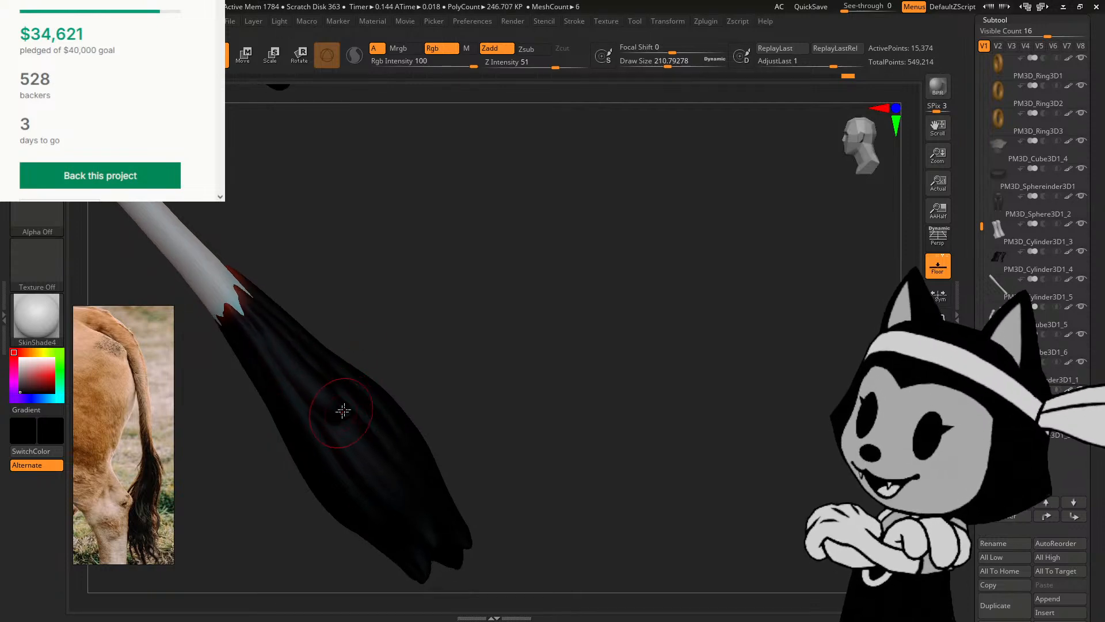
Step: Smooth the area around the side lock and sharpen its tip with the Pinch brush
{"action": "key", "text": "b"}
{"action": "key", "text": "p"}
{"action": "key", "text": "i"}
{"action": "left_click_drag", "start_coordinate": [408, 326], "coordinate": [444, 324]}
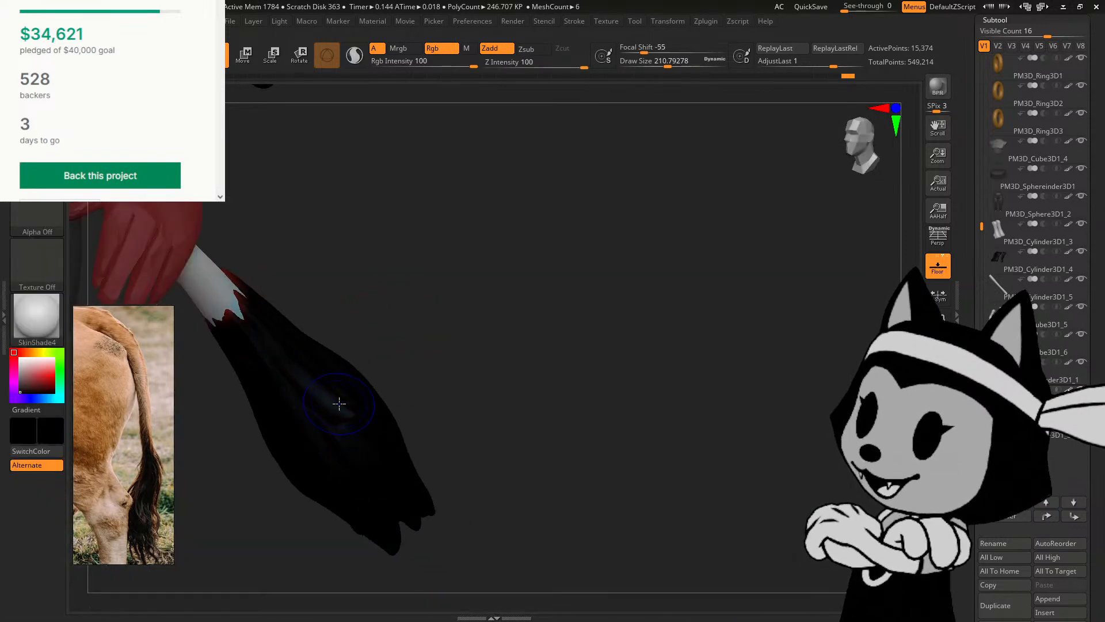
{"action": "left_click_drag", "start_coordinate": [341, 407], "coordinate": [348, 397], "text": "shift"}
{"action": "left_click_drag", "start_coordinate": [427, 364], "coordinate": [403, 351]}
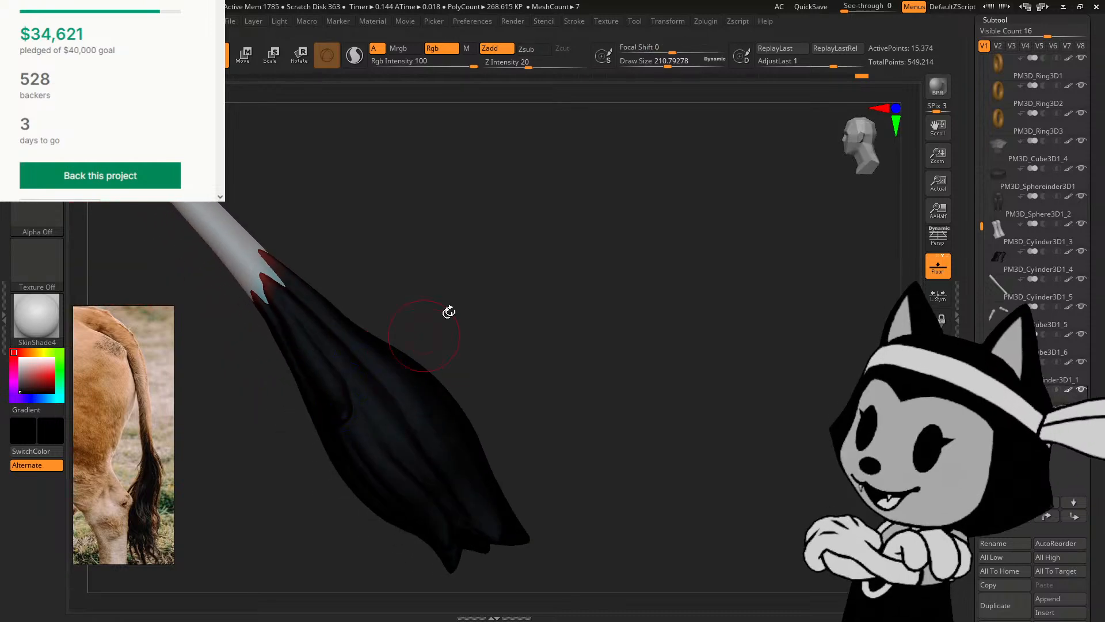
{"action": "left_click_drag", "start_coordinate": [448, 312], "coordinate": [407, 321]}
{"action": "left_click_drag", "start_coordinate": [344, 401], "coordinate": [308, 410]}
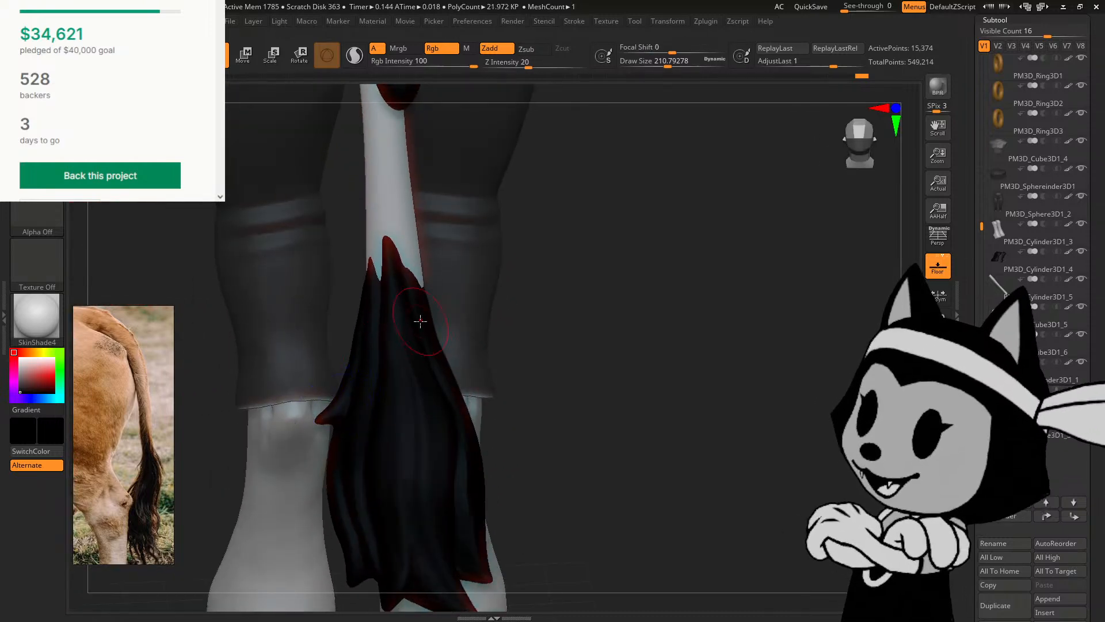
Step: Reshape the pointed lock protruding from the tuft's side with an enlarged Move brush
{"action": "key", "text": "b"}
{"action": "key", "text": "m"}
{"action": "key", "text": "v"}
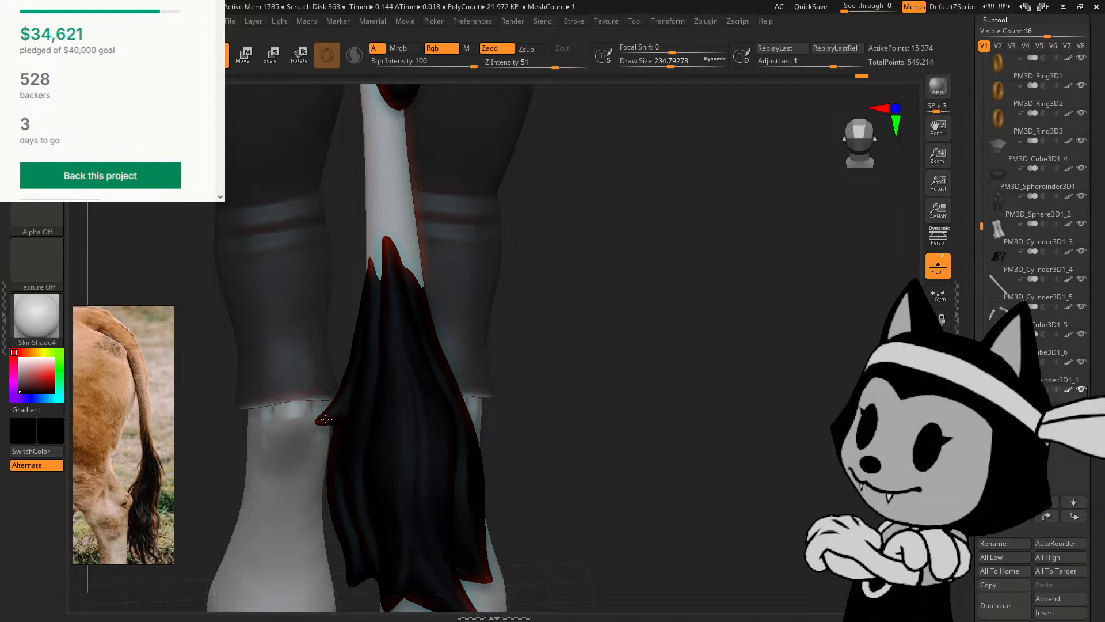
{"action": "left_click_drag", "start_coordinate": [544, 269], "coordinate": [558, 294]}
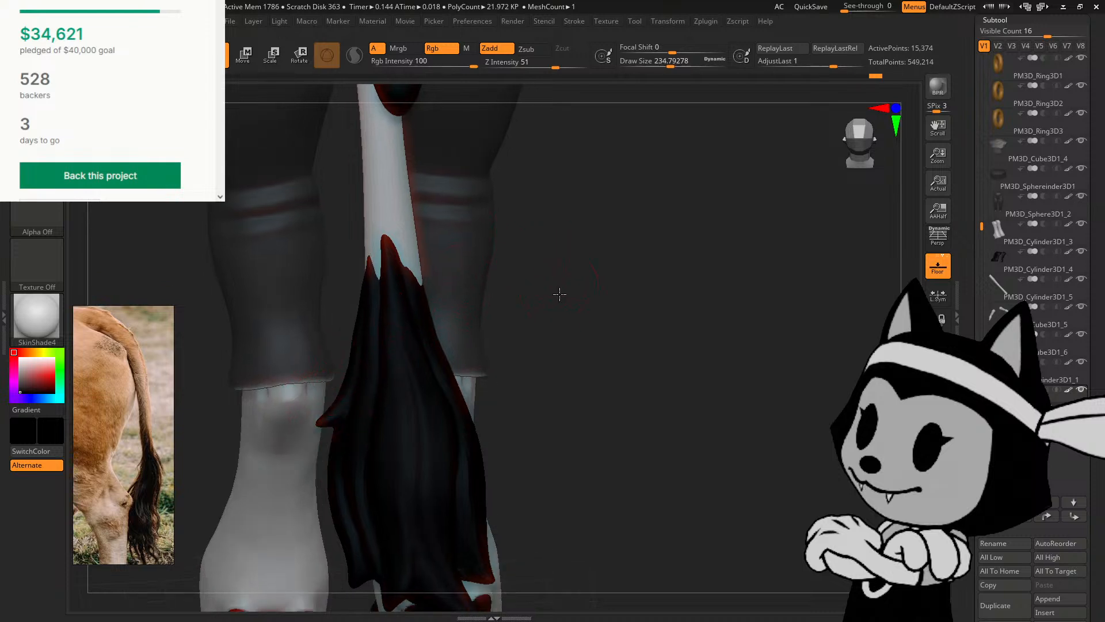
{"action": "key", "text": "bracketright"}
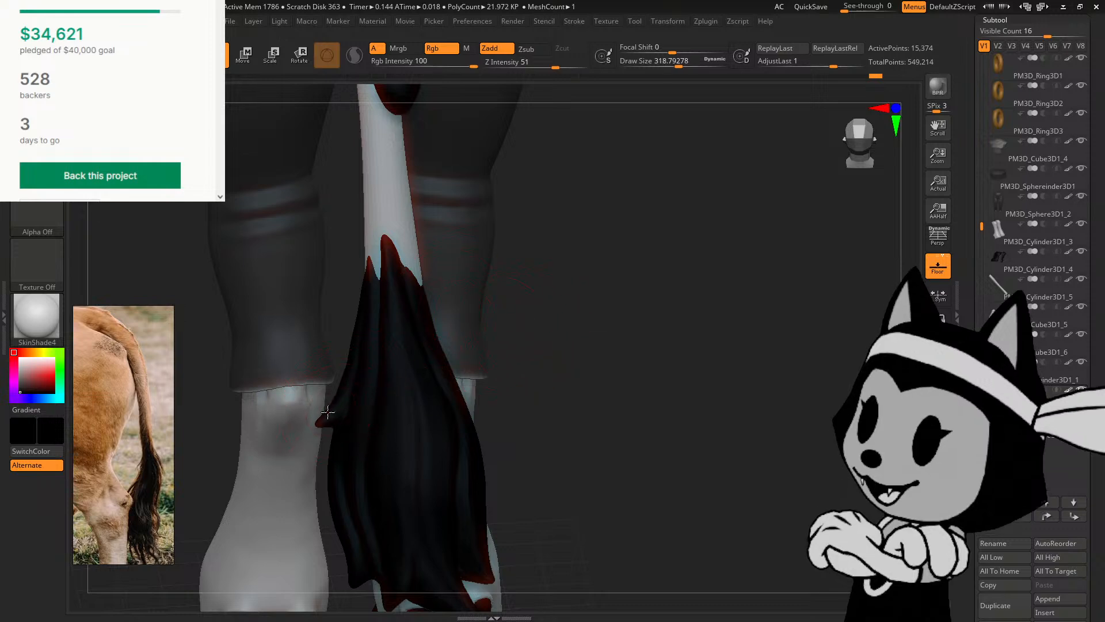
{"action": "key", "text": "bracketleft"}
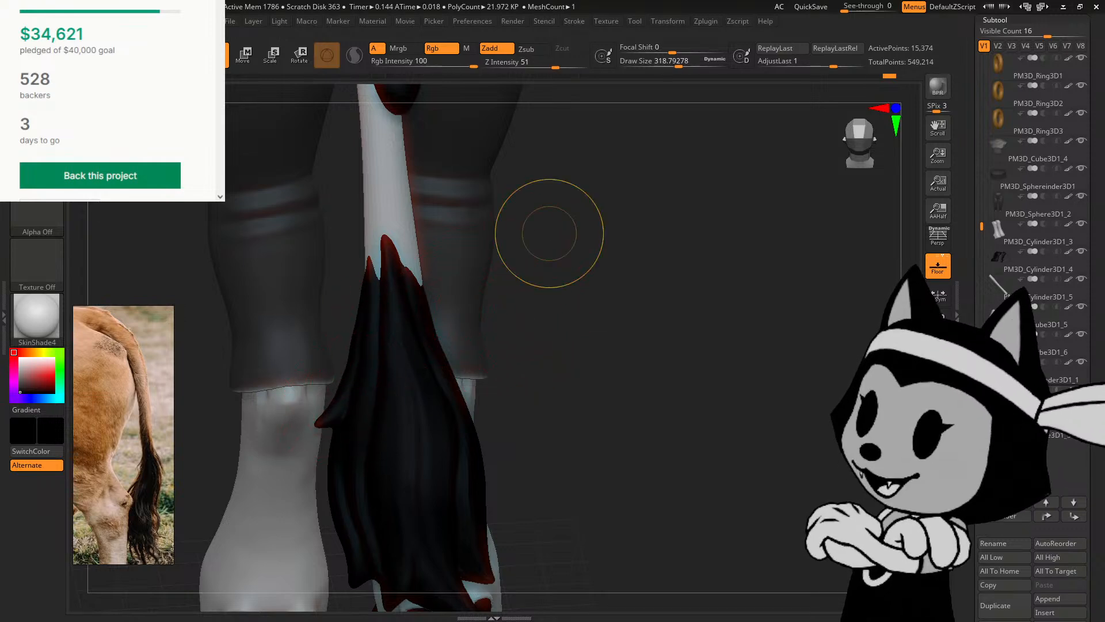
{"action": "left_click_drag", "start_coordinate": [530, 229], "coordinate": [582, 274]}
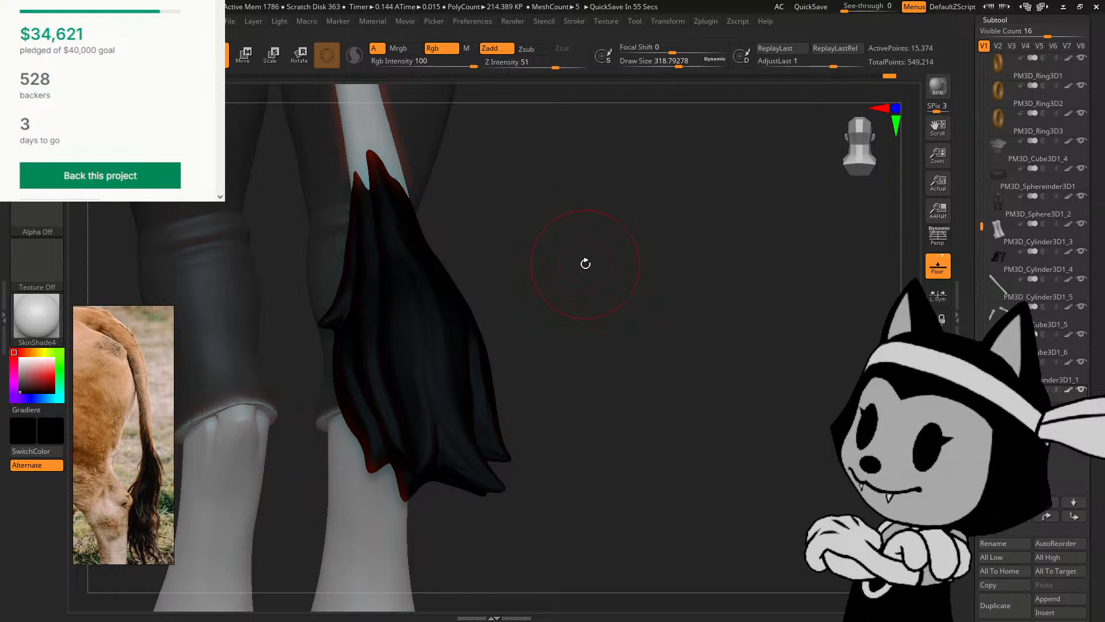
Step: Build up the hair strands above the tuft's lower points with the Standard brush, using a reduced brush size
{"action": "left_click_drag", "start_coordinate": [585, 263], "coordinate": [521, 259]}
{"action": "left_click_drag", "start_coordinate": [869, 307], "coordinate": [695, 345]}
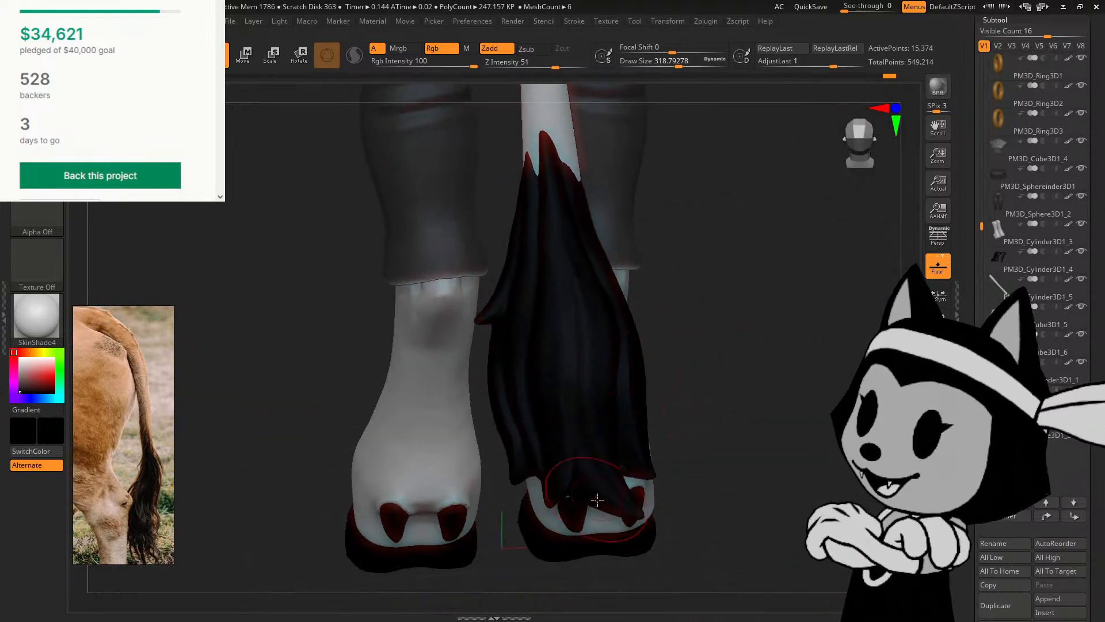
{"action": "left_click_drag", "start_coordinate": [597, 513], "coordinate": [696, 371]}
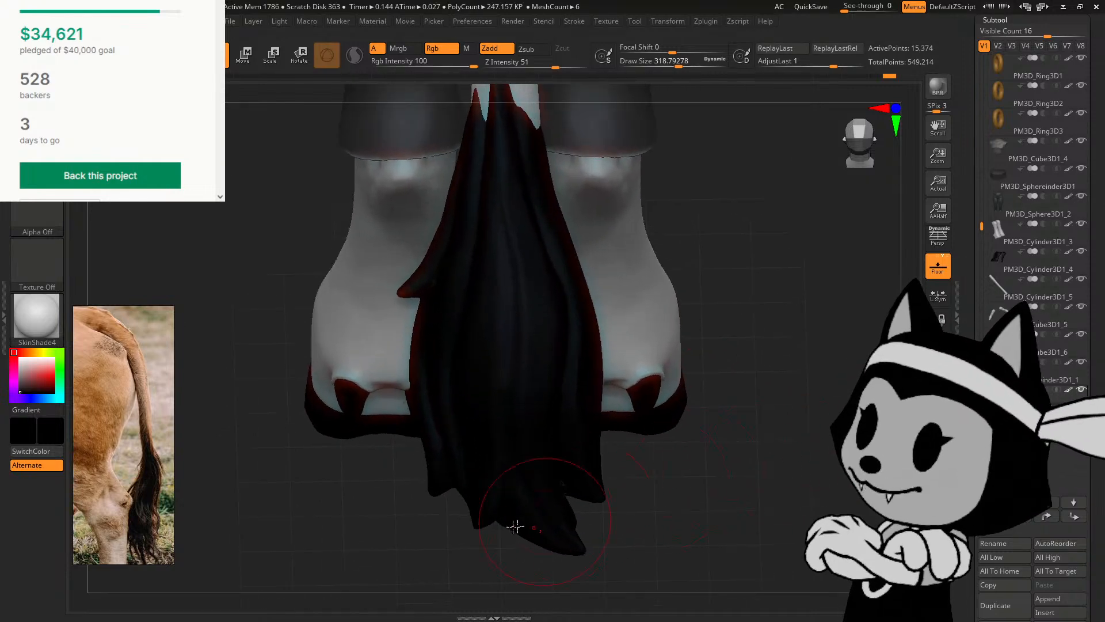
{"action": "key", "text": "b"}
{"action": "key", "text": "s"}
{"action": "key", "text": "t"}
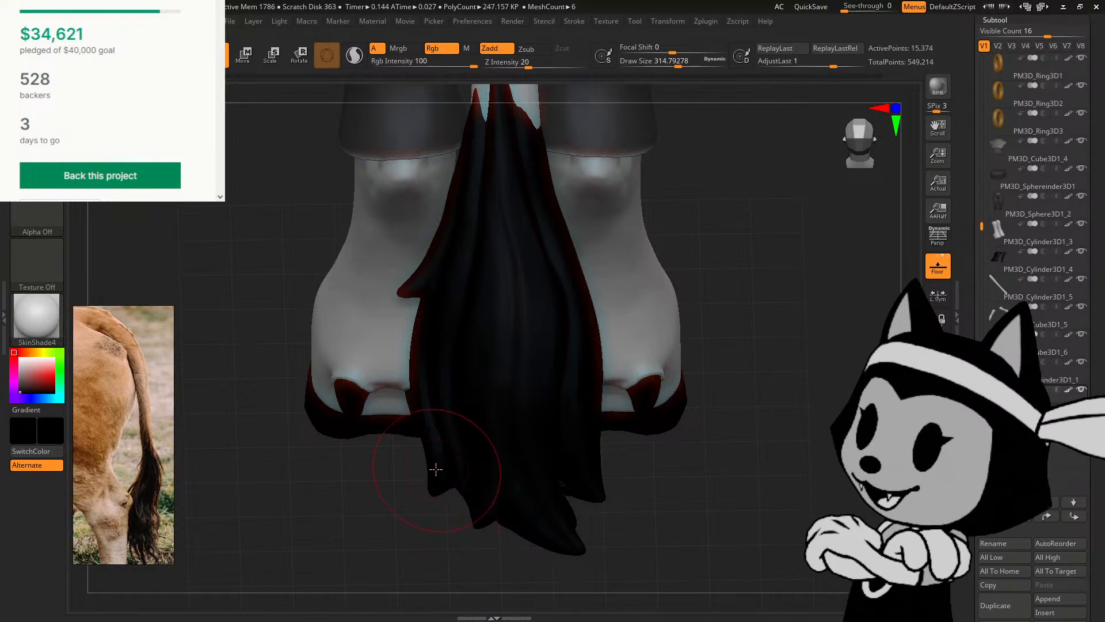
{"action": "left_click_drag", "start_coordinate": [430, 517], "coordinate": [436, 468]}
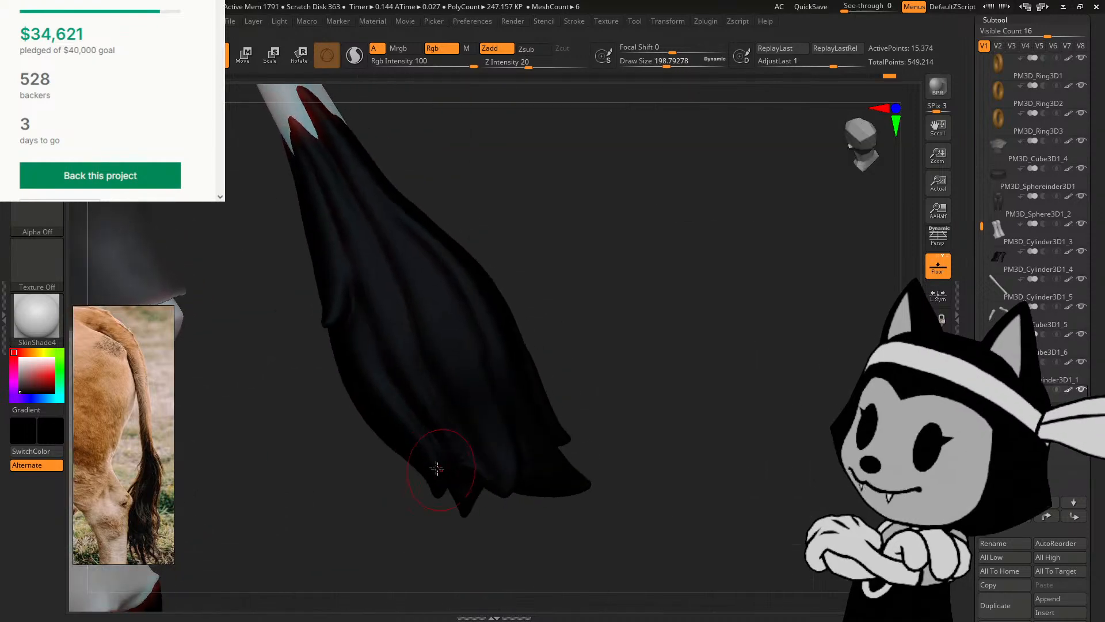
{"action": "left_click_drag", "start_coordinate": [570, 348], "coordinate": [574, 295]}
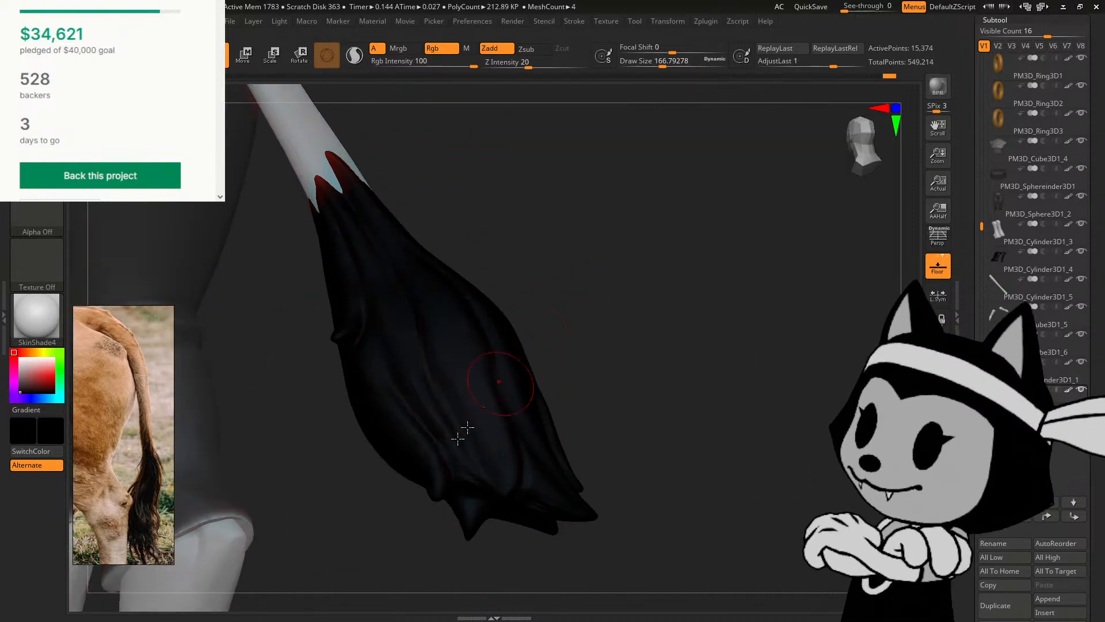
{"action": "mouse_move", "coordinate": [569, 338]}
{"action": "left_mouse_down"}
{"action": "mouse_move", "coordinate": [550, 351]}
{"action": "mouse_move", "coordinate": [578, 311]}
{"action": "left_mouse_up"}
{"action": "key", "text": "]"}
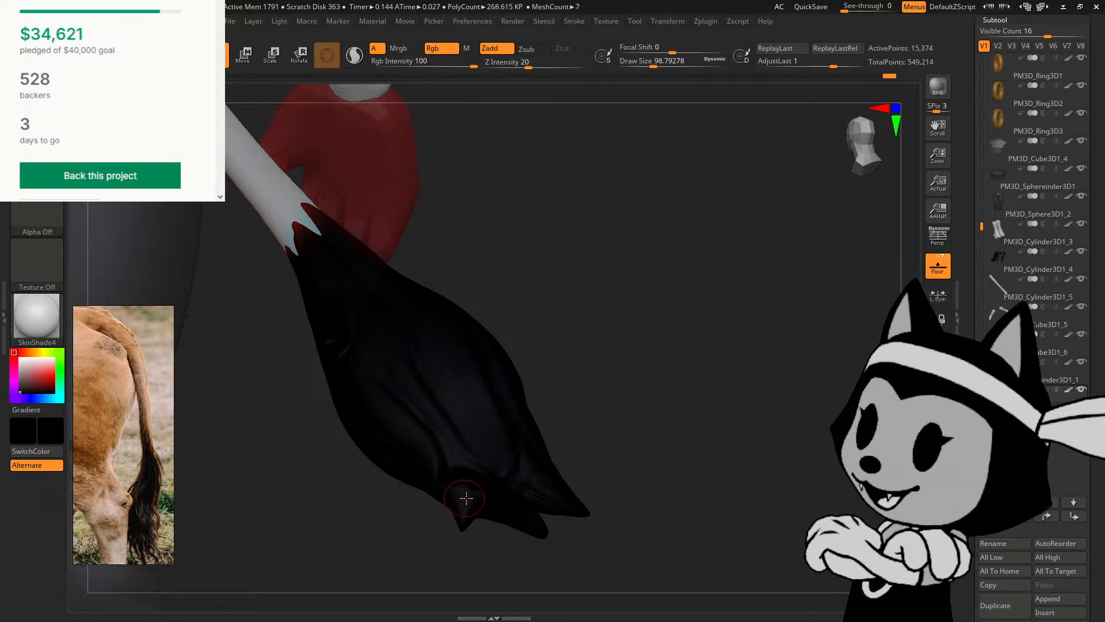
{"action": "left_click_drag", "start_coordinate": [537, 377], "coordinate": [503, 436]}
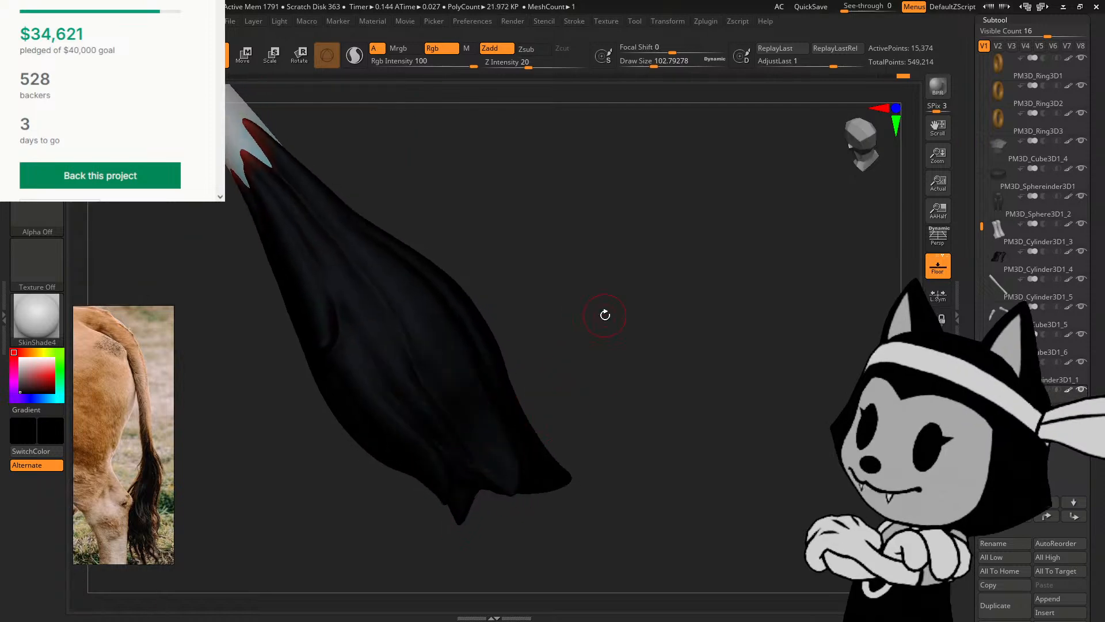
Step: Pull the blunt lock at the tuft's lower edge down into a longer point with an enlarged Move brush
{"action": "key", "text": "b"}
{"action": "key", "text": "m"}
{"action": "key", "text": "v"}
{"action": "left_click_drag", "start_coordinate": [510, 487], "coordinate": [518, 506]}
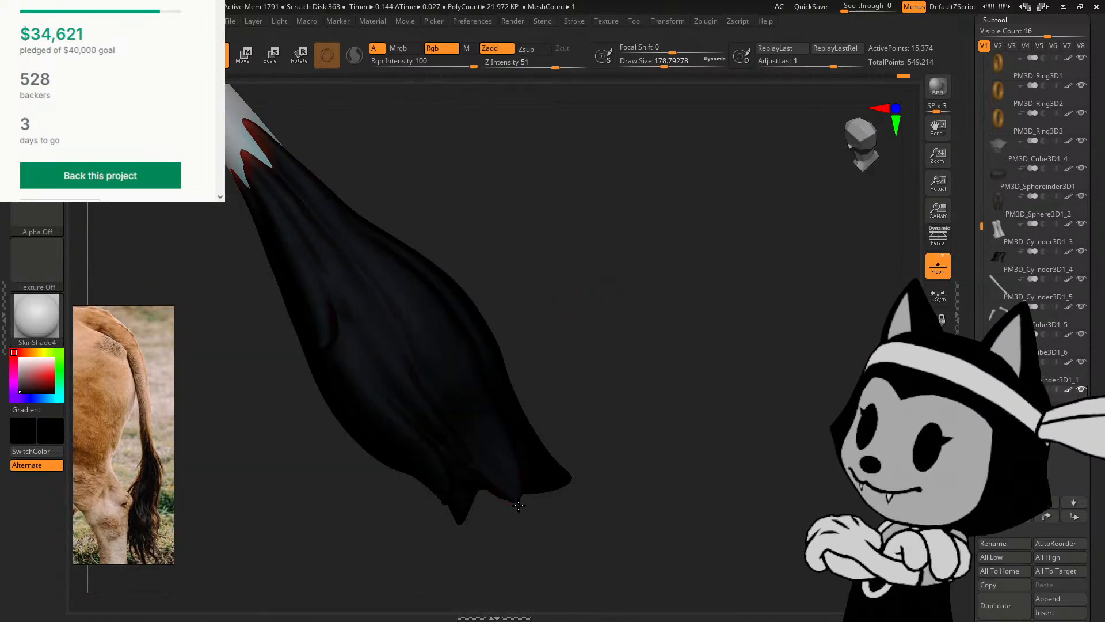
{"action": "left_click_drag", "start_coordinate": [524, 440], "coordinate": [557, 388]}
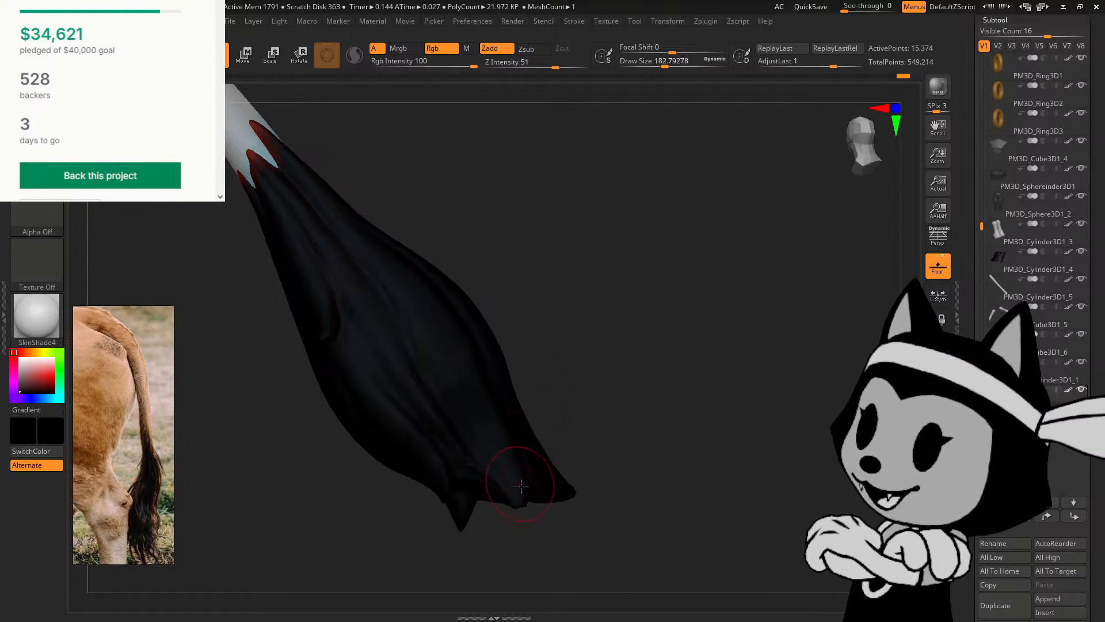
{"action": "key", "text": "bracketright"}
{"action": "key", "text": "bracketright"}
{"action": "key", "text": "bracketright"}
{"action": "key", "text": "bracketright"}
{"action": "key", "text": "bracketright"}
{"action": "key", "text": "bracketright"}
{"action": "left_click_drag", "start_coordinate": [520, 486], "coordinate": [513, 491]}
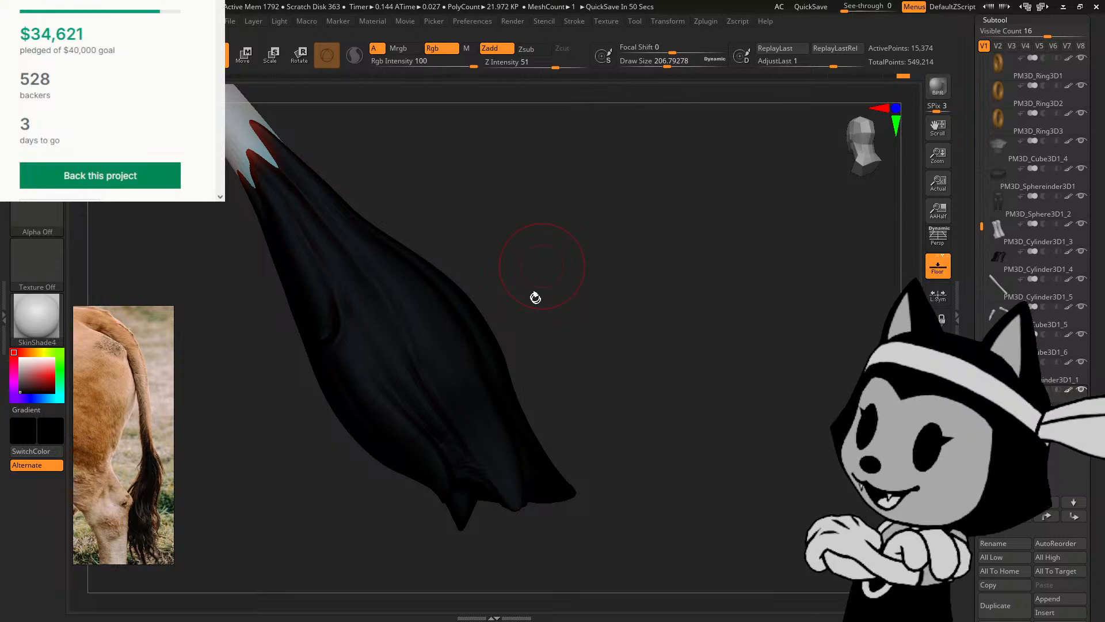
Step: Refine the surface of the lowered lock with the Standard brush and adjust its edge with the Move brush
{"action": "left_click_drag", "start_coordinate": [535, 297], "coordinate": [538, 358]}
{"action": "key", "text": "b"}
{"action": "left_click", "coordinate": [491, 316]}
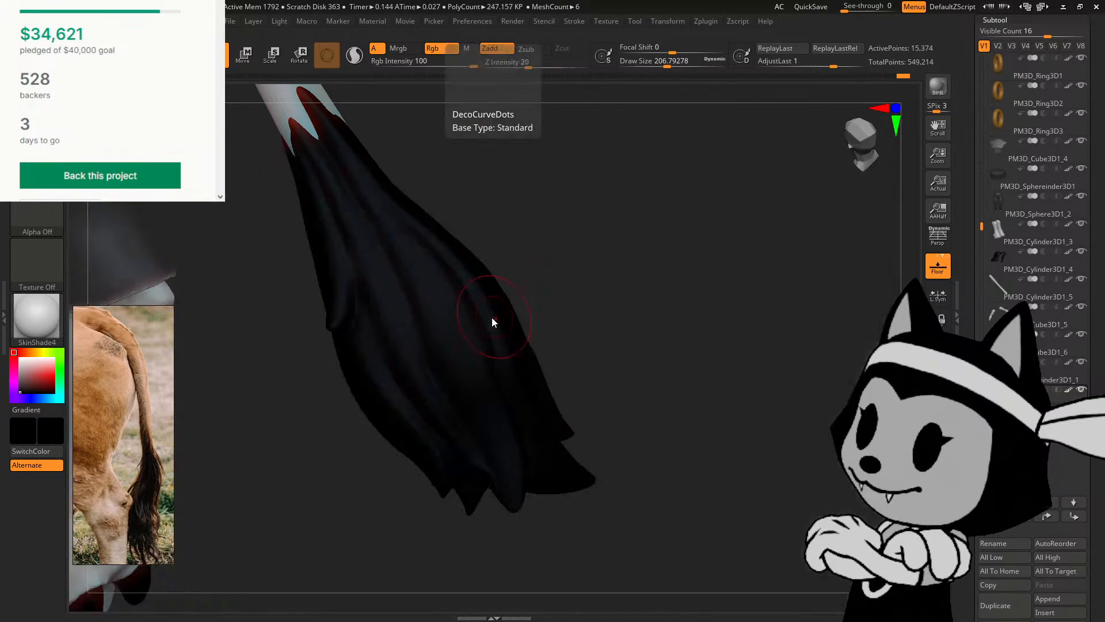
{"action": "mouse_move", "coordinate": [511, 490]}
{"action": "left_mouse_down"}
{"action": "mouse_move", "coordinate": [619, 350]}
{"action": "mouse_move", "coordinate": [594, 363]}
{"action": "left_mouse_up"}
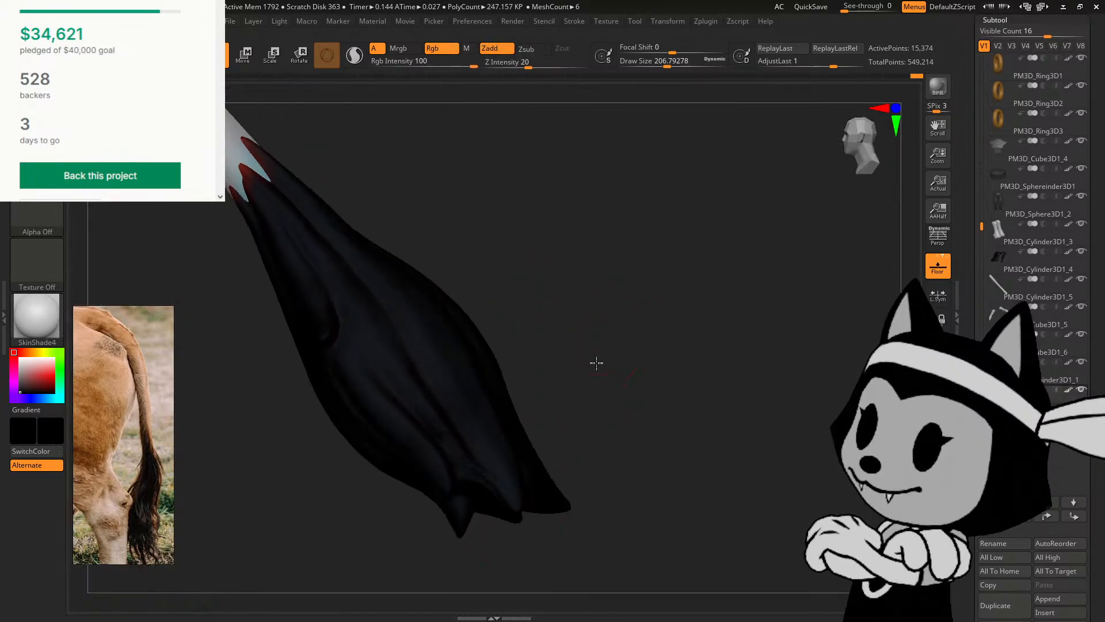
{"action": "key", "text": "b"}
{"action": "left_click", "coordinate": [484, 388]}
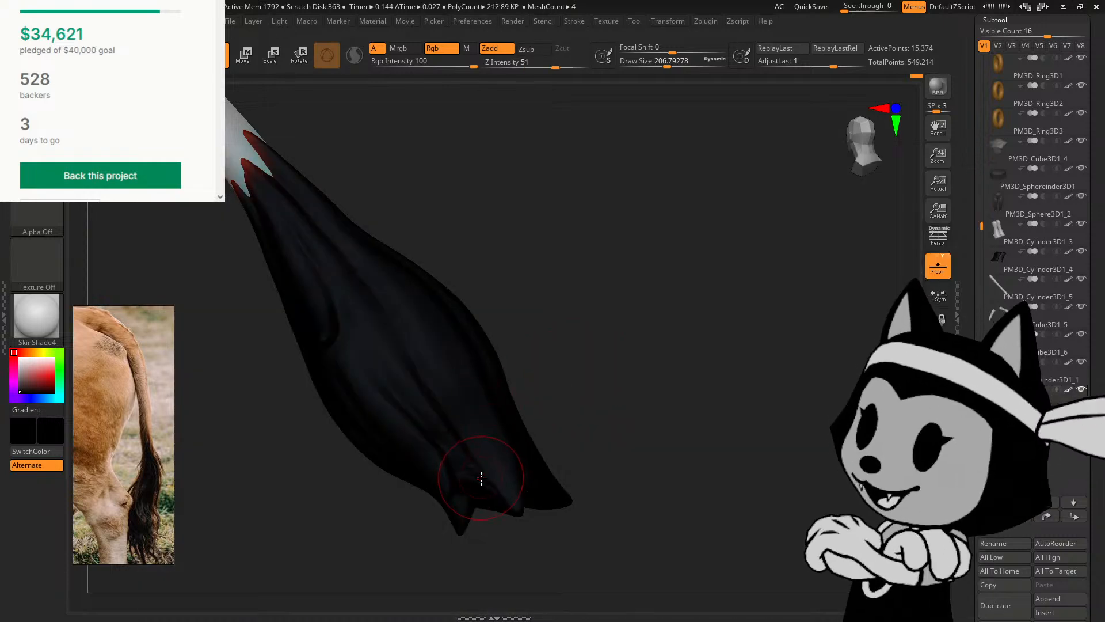
{"action": "mouse_move", "coordinate": [496, 452]}
{"action": "left_mouse_down"}
{"action": "mouse_move", "coordinate": [545, 296]}
{"action": "mouse_move", "coordinate": [528, 323]}
{"action": "mouse_move", "coordinate": [520, 457]}
{"action": "mouse_move", "coordinate": [489, 468]}
{"action": "left_mouse_up"}
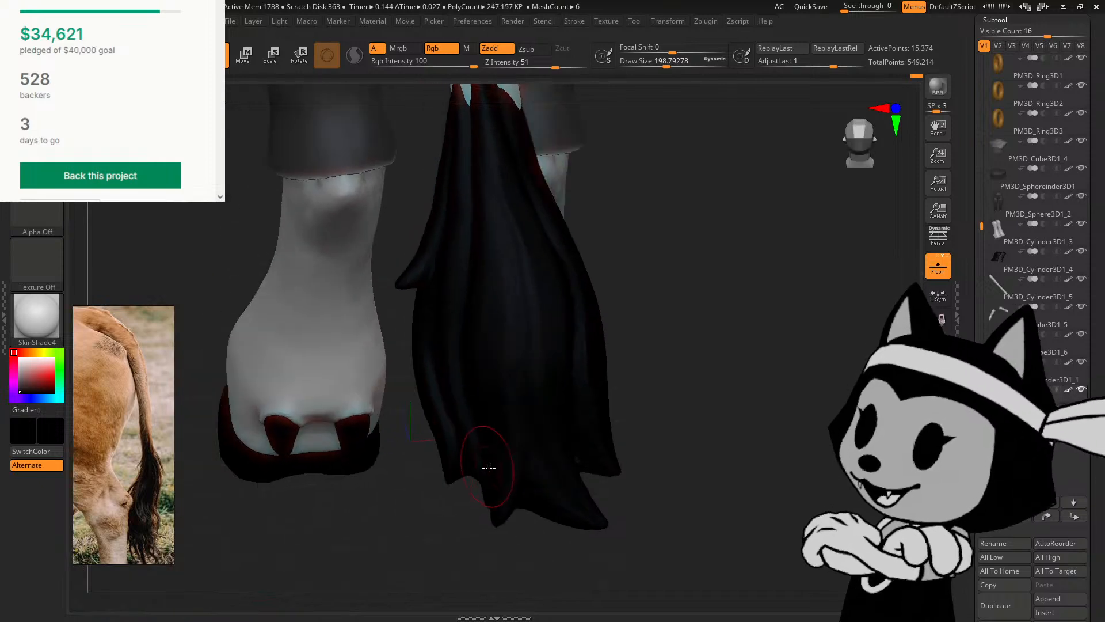
Step: Adjust the lower points and side outline of the tuft with the Move brush from behind
{"action": "left_click_drag", "start_coordinate": [659, 295], "coordinate": [523, 380]}
{"action": "left_click_drag", "start_coordinate": [476, 467], "coordinate": [469, 493]}
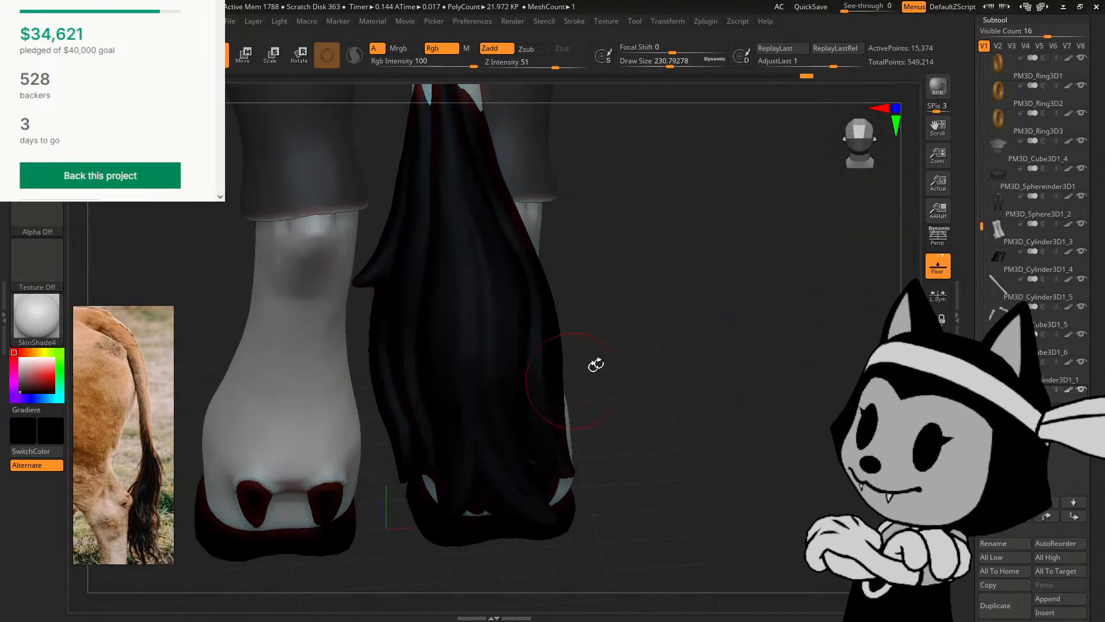
{"action": "mouse_move", "coordinate": [697, 345]}
{"action": "left_mouse_down"}
{"action": "mouse_move", "coordinate": [654, 307]}
{"action": "mouse_move", "coordinate": [622, 303]}
{"action": "left_mouse_up"}
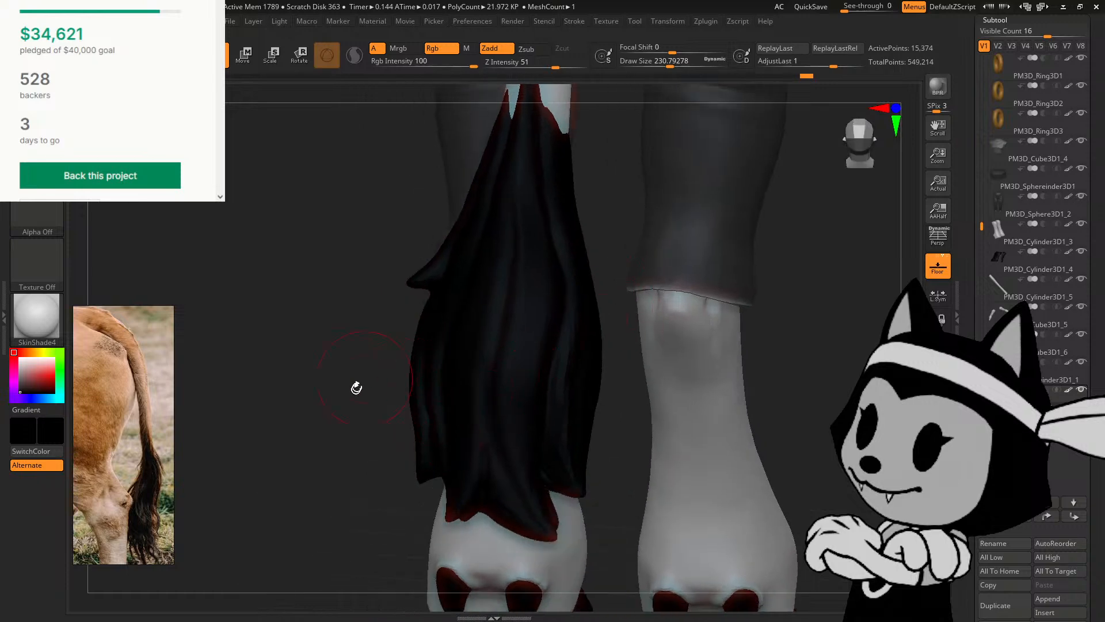
{"action": "left_click_drag", "start_coordinate": [356, 387], "coordinate": [452, 334]}
{"action": "key", "text": "bracketright"}
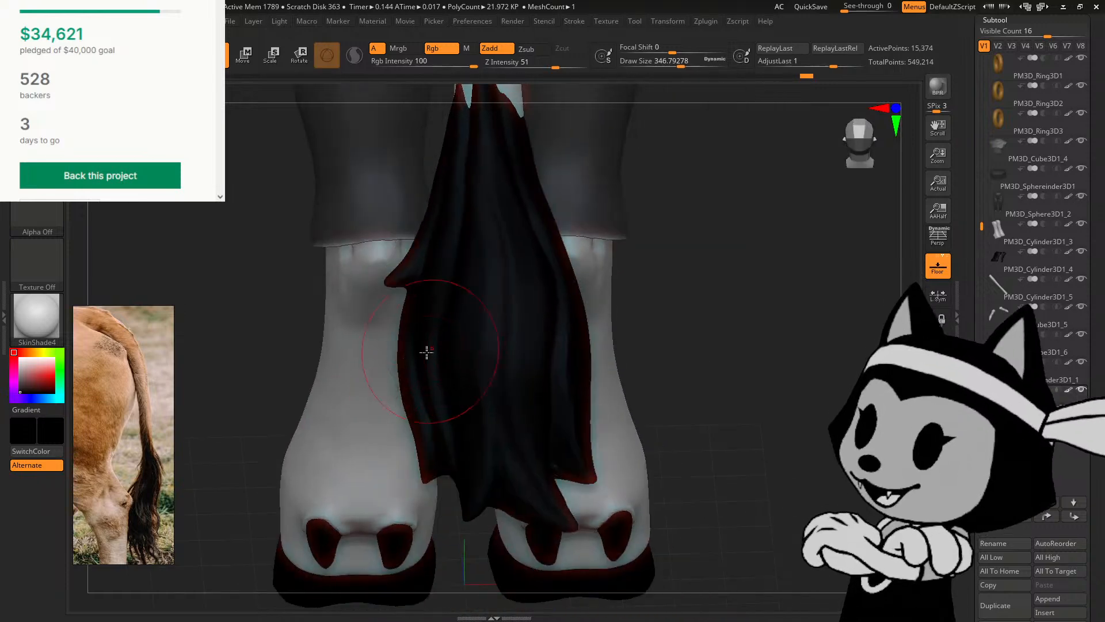
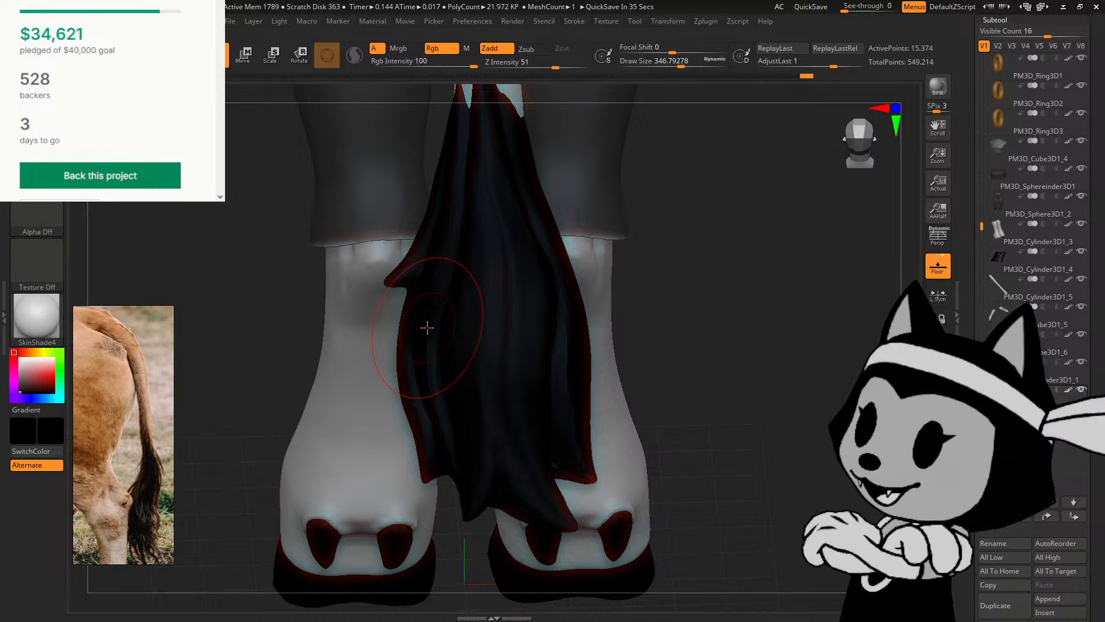
Step: Reposition the tuft's end points from the opposite side with the Move brush and check the tail against the whole figure
{"action": "left_click_drag", "start_coordinate": [695, 282], "coordinate": [641, 229]}
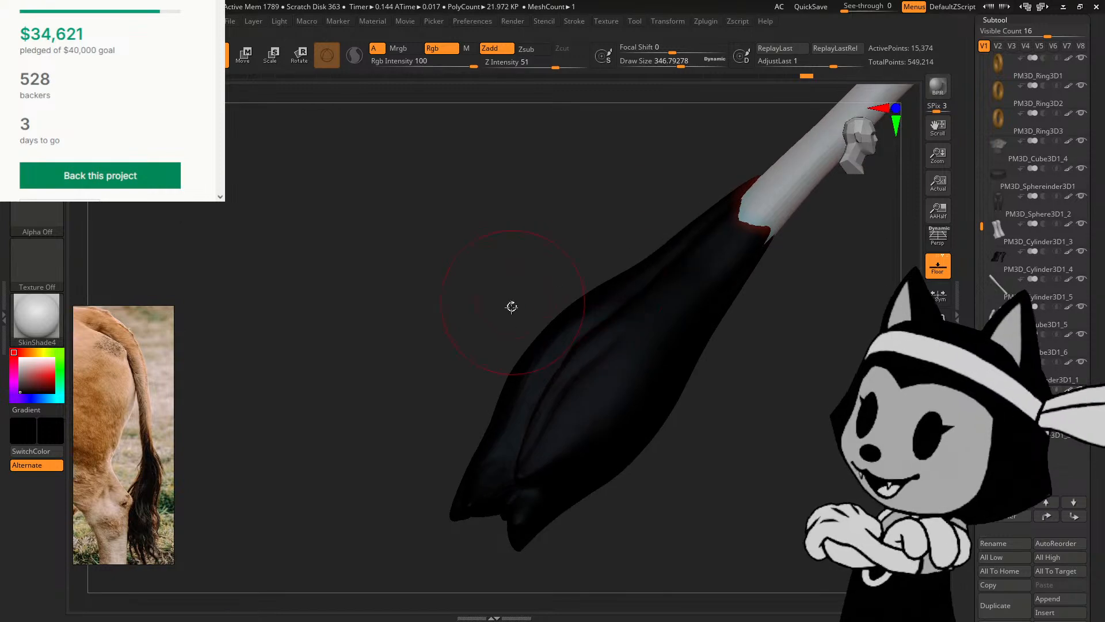
{"action": "left_click_drag", "start_coordinate": [511, 306], "coordinate": [523, 313]}
{"action": "left_click_drag", "start_coordinate": [485, 478], "coordinate": [460, 411]}
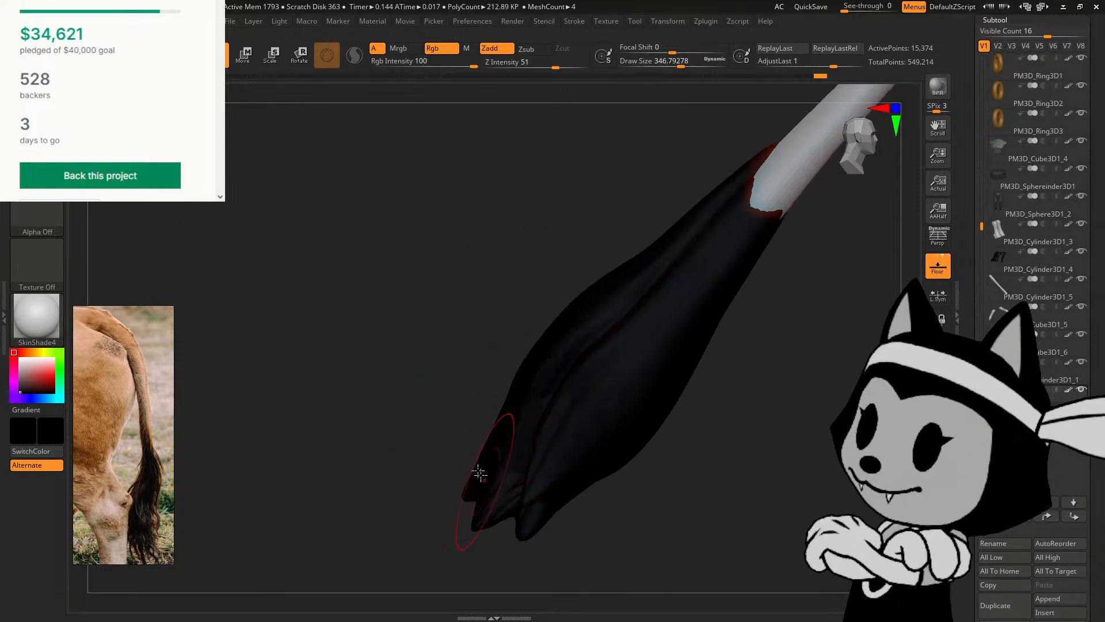
{"action": "left_click_drag", "start_coordinate": [478, 472], "coordinate": [632, 345]}
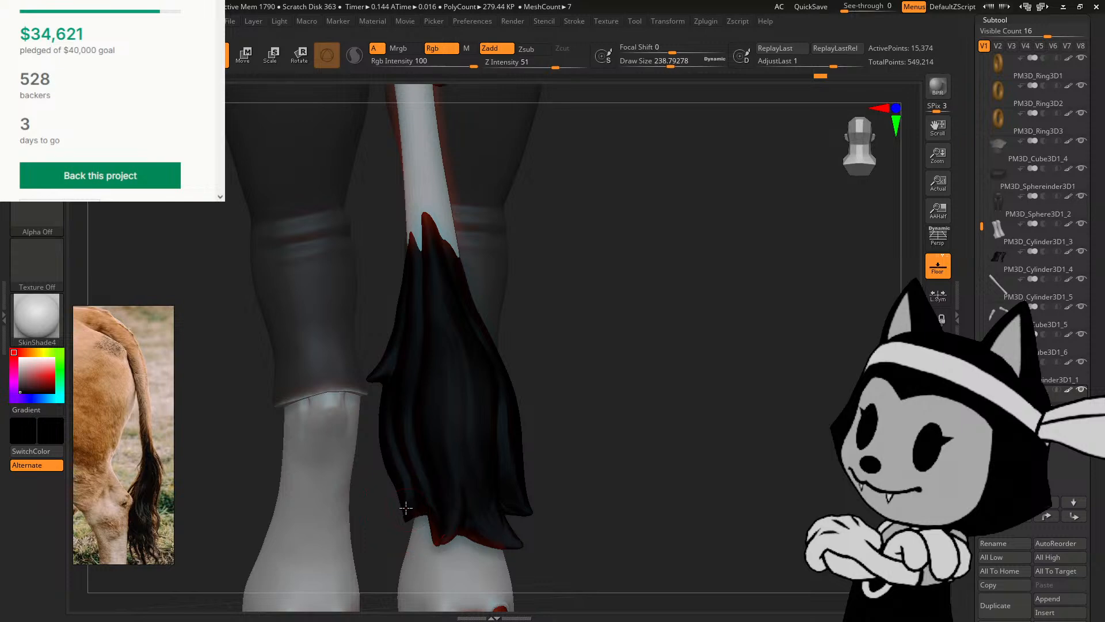
{"action": "left_click_drag", "start_coordinate": [557, 377], "coordinate": [520, 292]}
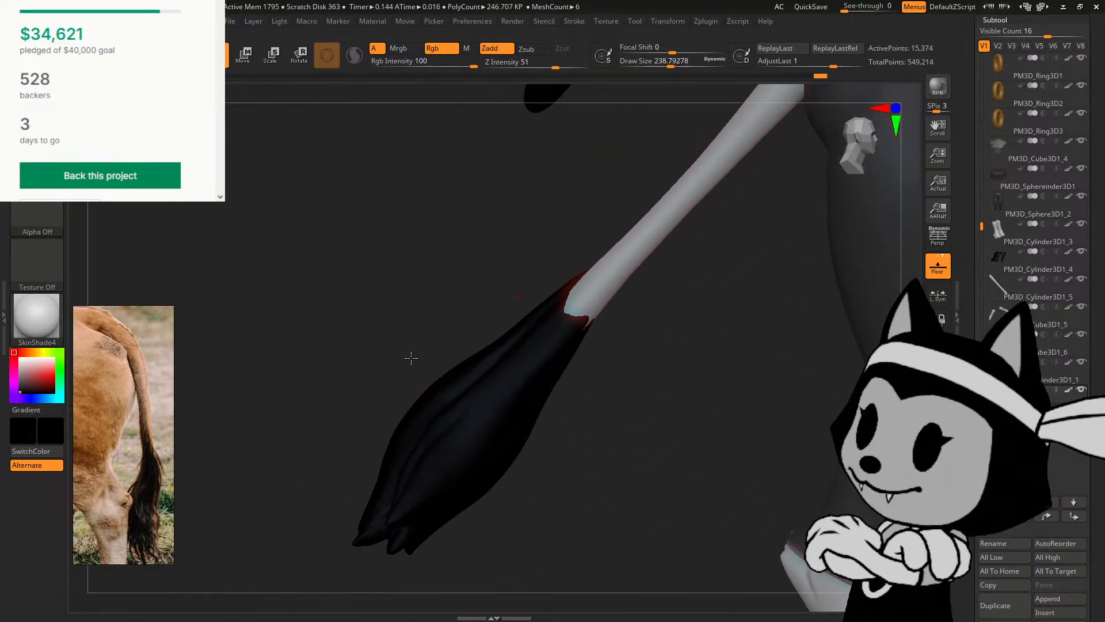
{"action": "left_click_drag", "start_coordinate": [411, 358], "coordinate": [398, 325]}
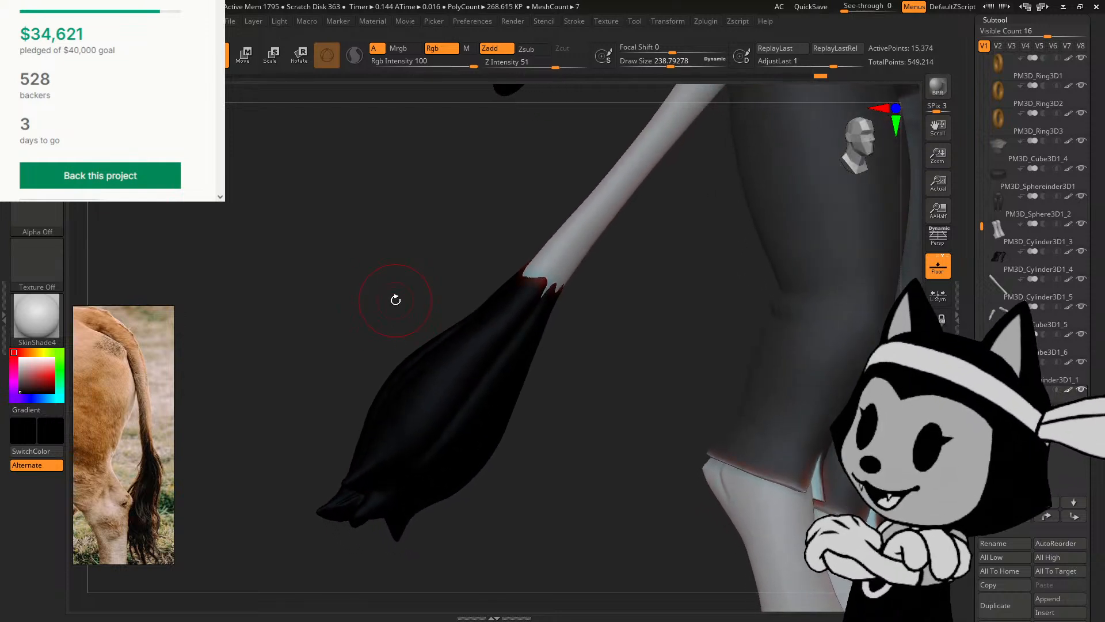
{"action": "left_click_drag", "start_coordinate": [395, 300], "coordinate": [351, 313]}
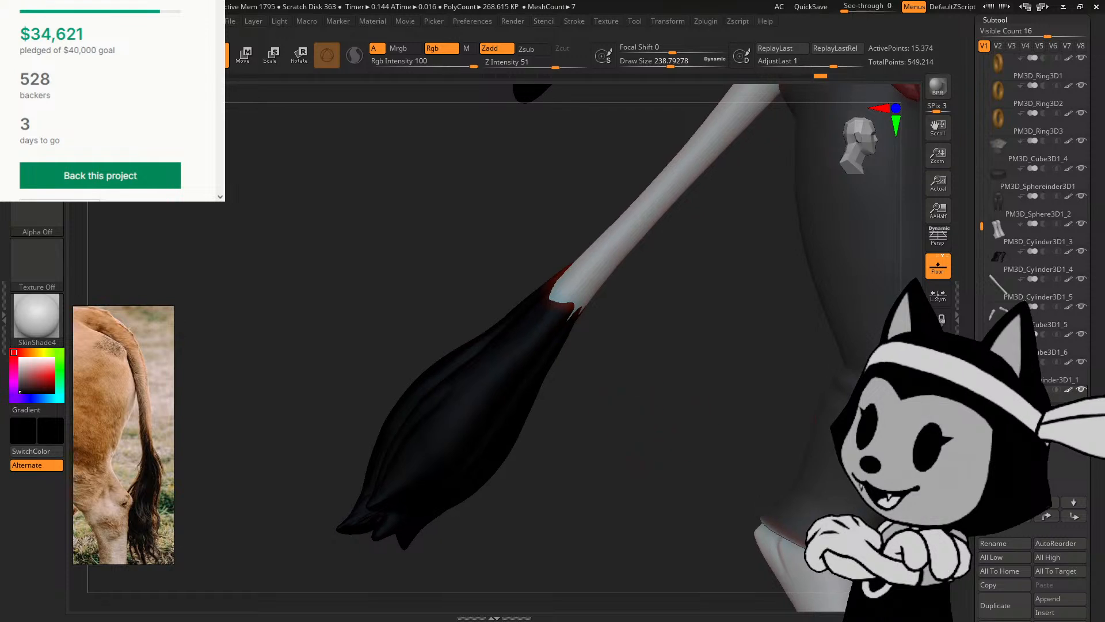
{"action": "left_click_drag", "start_coordinate": [640, 433], "coordinate": [891, 435], "text": "alt"}
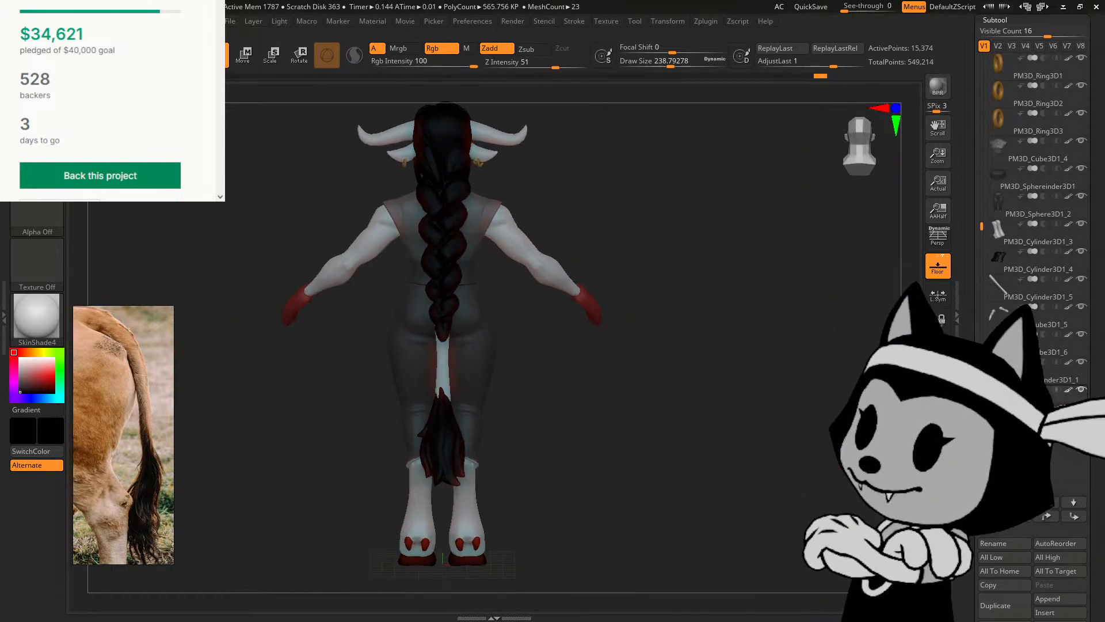
Step: Switch to the browser's ArtStation page for Kika the Neighbor's Kid and examine the character up close in the 3D viewer
{"action": "mouse_move", "coordinate": [37, 317]}
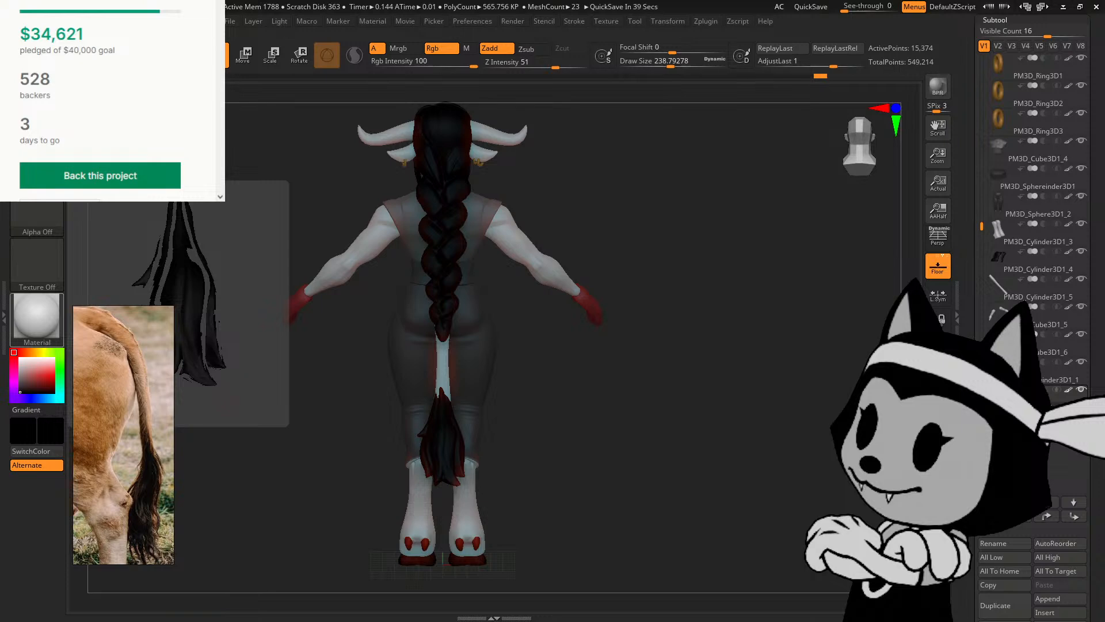
{"action": "left_click_drag", "start_coordinate": [1102, 43], "coordinate": [477, 23]}
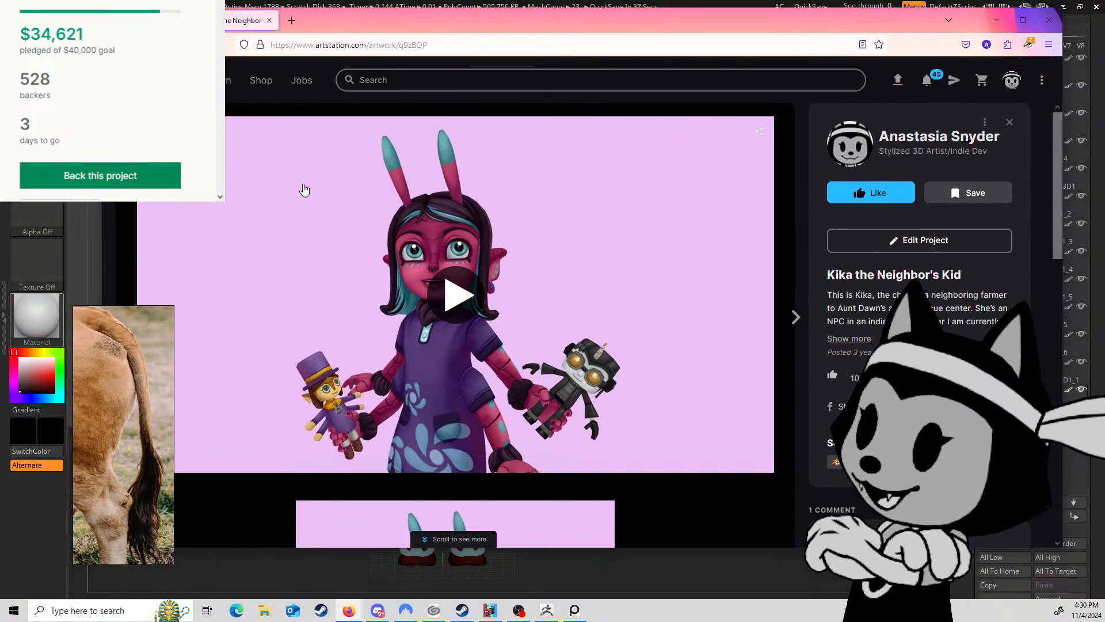
{"action": "left_click", "coordinate": [446, 309]}
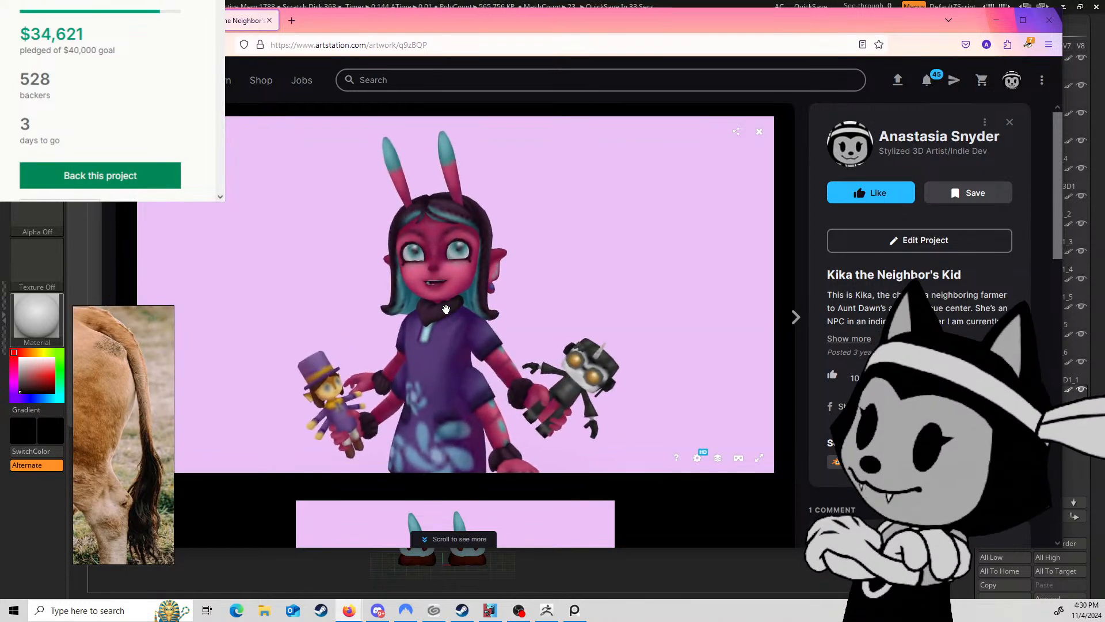
{"action": "scroll", "coordinate": [437, 333], "scroll_direction": "up", "scroll_amount": 5}
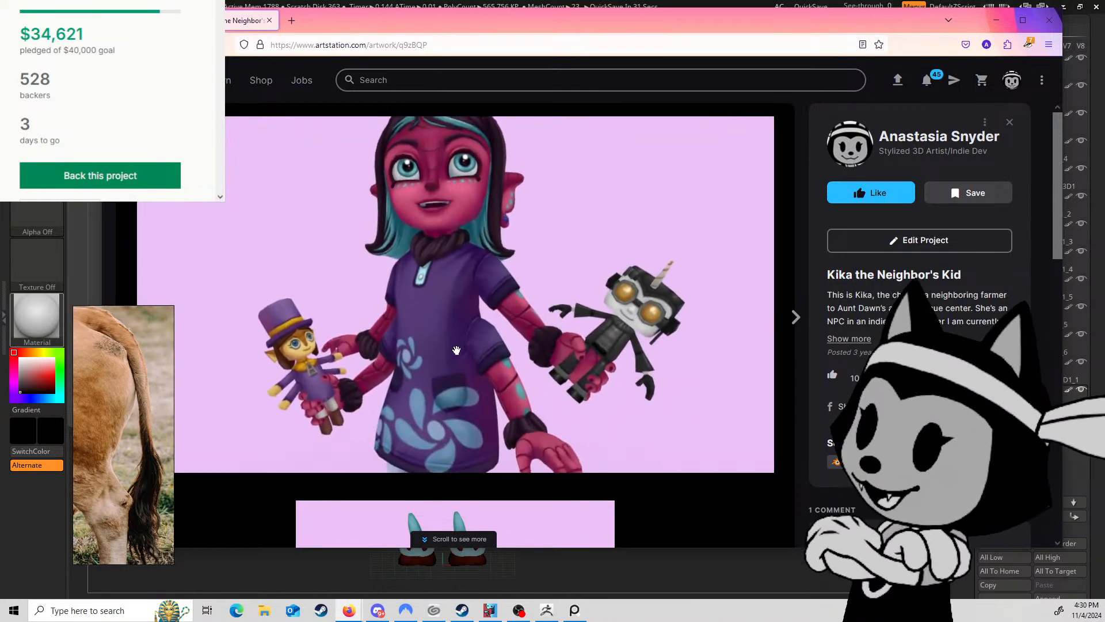
{"action": "left_click_drag", "start_coordinate": [464, 352], "coordinate": [466, 347]}
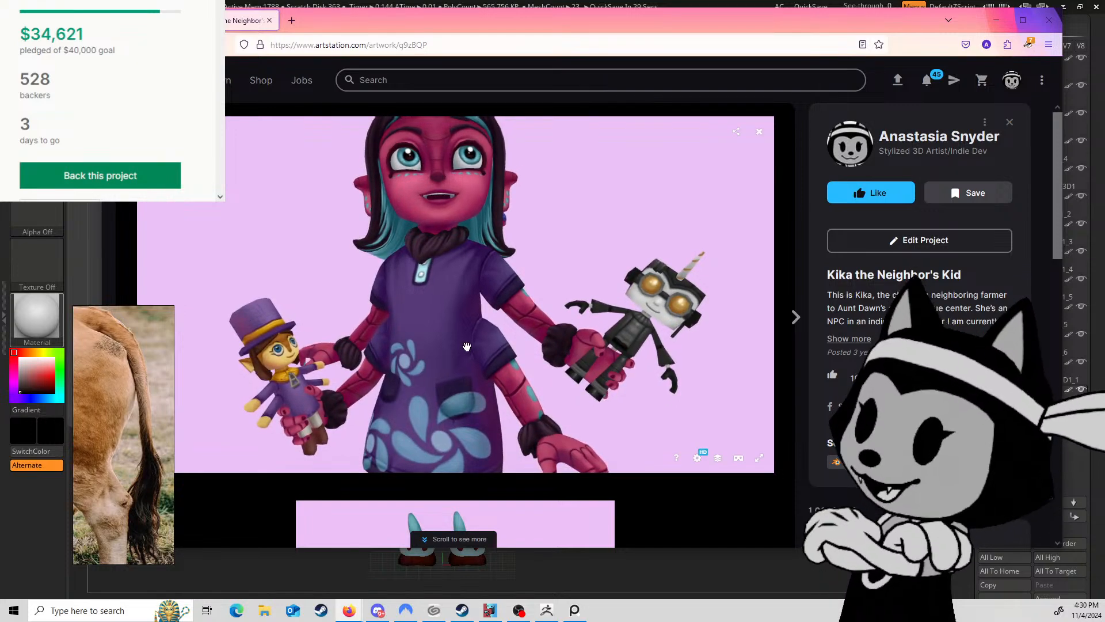
Step: Examine the dolls held in Kika's two hands from close up and several angles in the 3D viewer
{"action": "left_click_drag", "start_coordinate": [438, 355], "coordinate": [414, 360]}
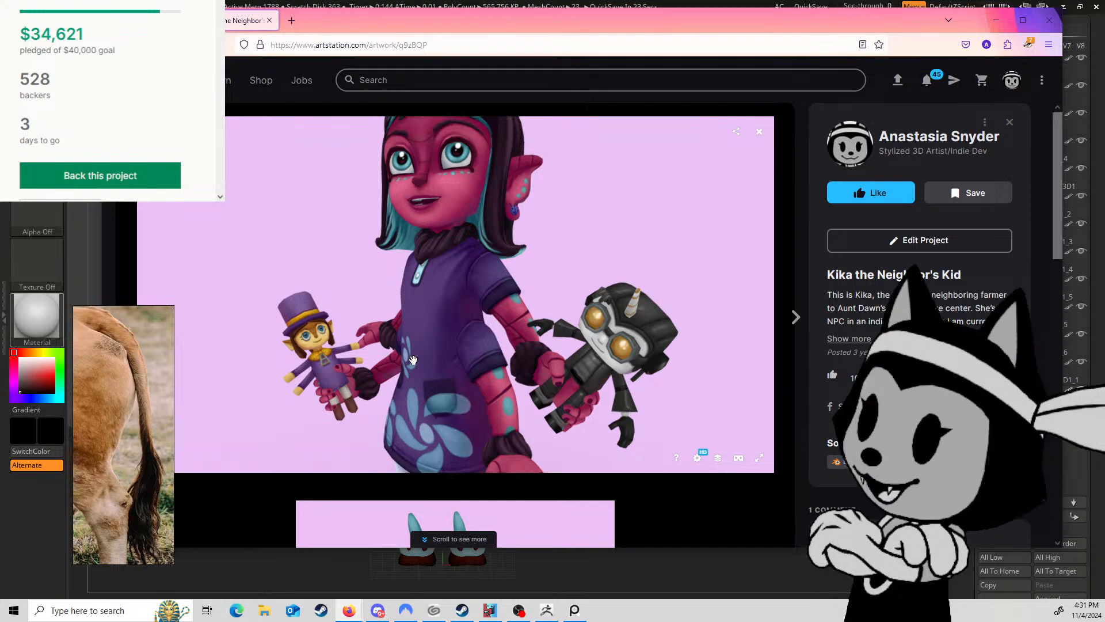
{"action": "left_click_drag", "start_coordinate": [412, 359], "coordinate": [391, 366]}
{"action": "middle_click_drag", "start_coordinate": [391, 366], "coordinate": [469, 297]}
{"action": "scroll", "coordinate": [464, 340], "scroll_direction": "up", "scroll_amount": 5}
{"action": "left_click_drag", "start_coordinate": [468, 296], "coordinate": [400, 342]}
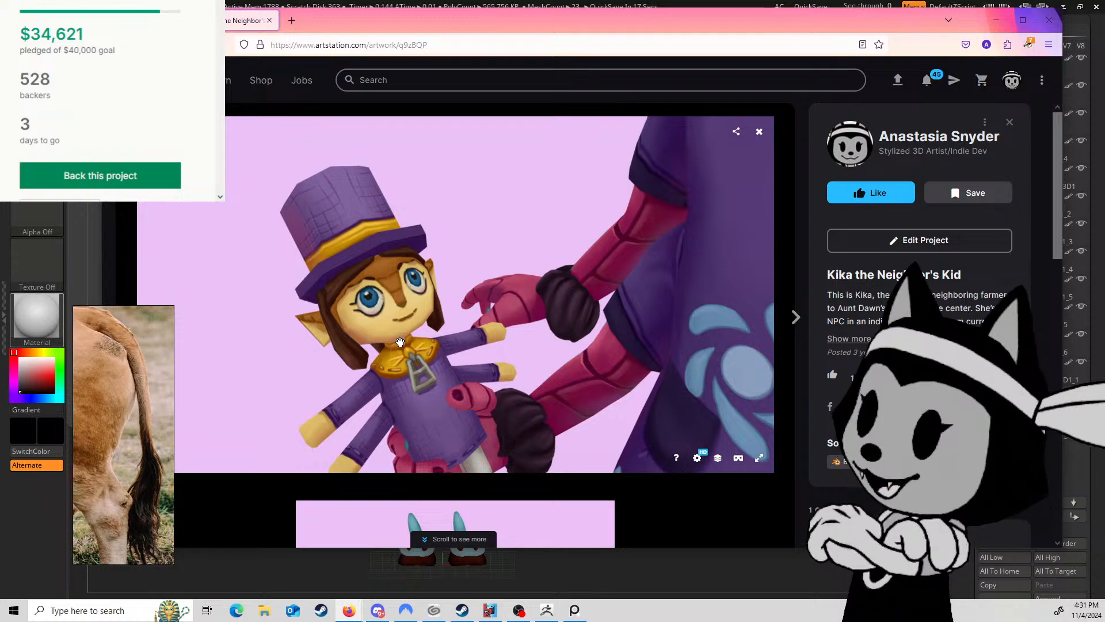
{"action": "left_click_drag", "start_coordinate": [399, 342], "coordinate": [468, 300]}
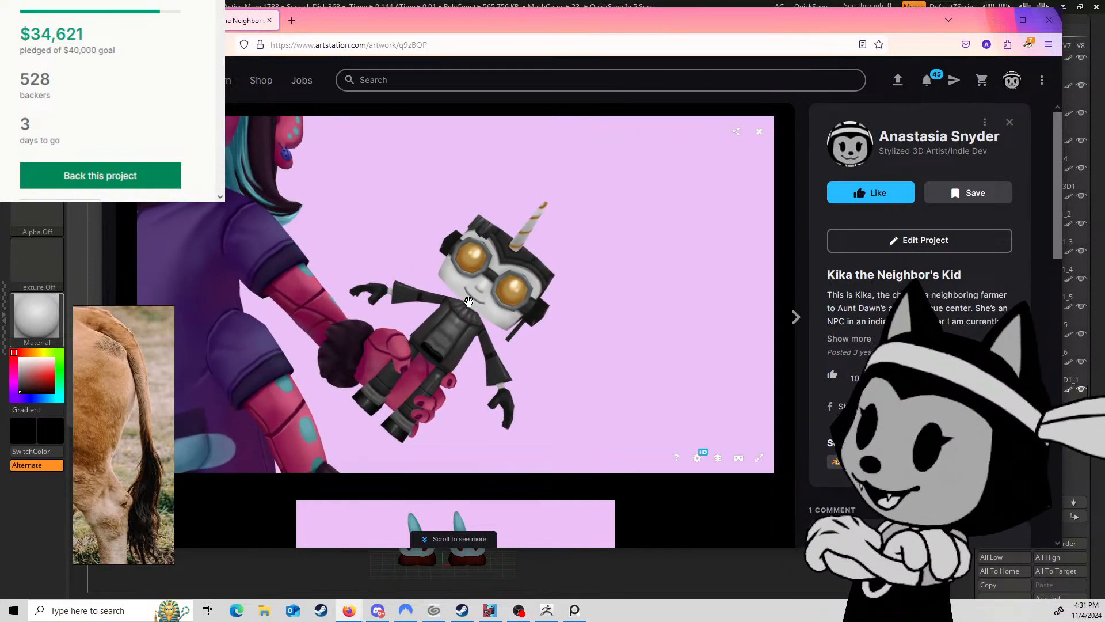
{"action": "left_click_drag", "start_coordinate": [530, 416], "coordinate": [487, 342]}
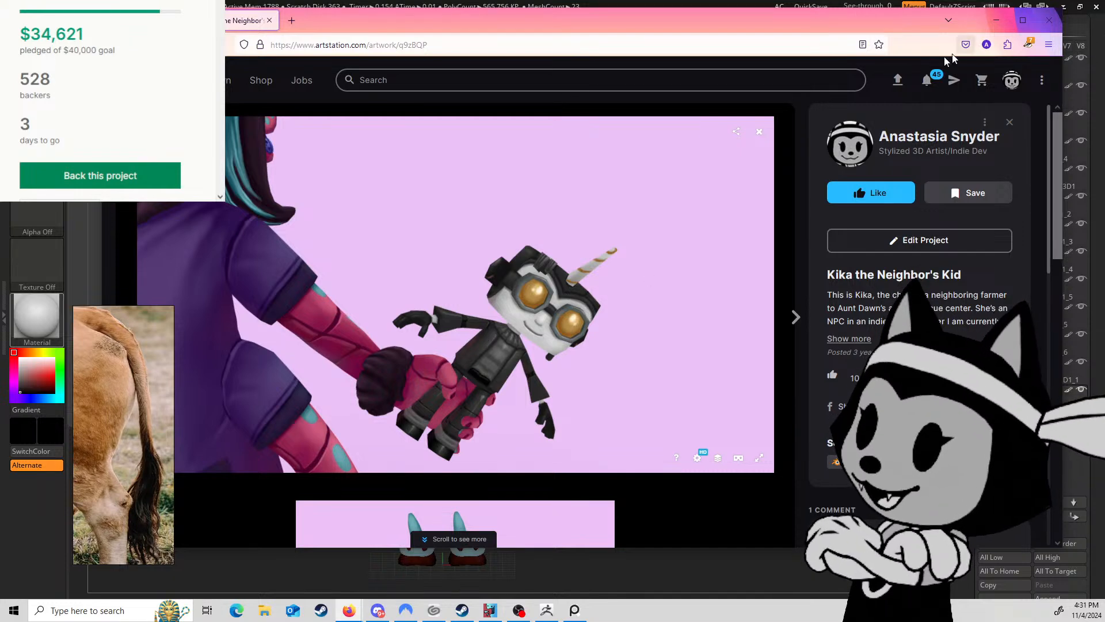
{"action": "left_click_drag", "start_coordinate": [562, 271], "coordinate": [479, 321]}
{"action": "scroll", "coordinate": [479, 321], "scroll_direction": "down", "scroll_amount": 5}
{"action": "middle_click_drag", "start_coordinate": [479, 321], "coordinate": [567, 331]}
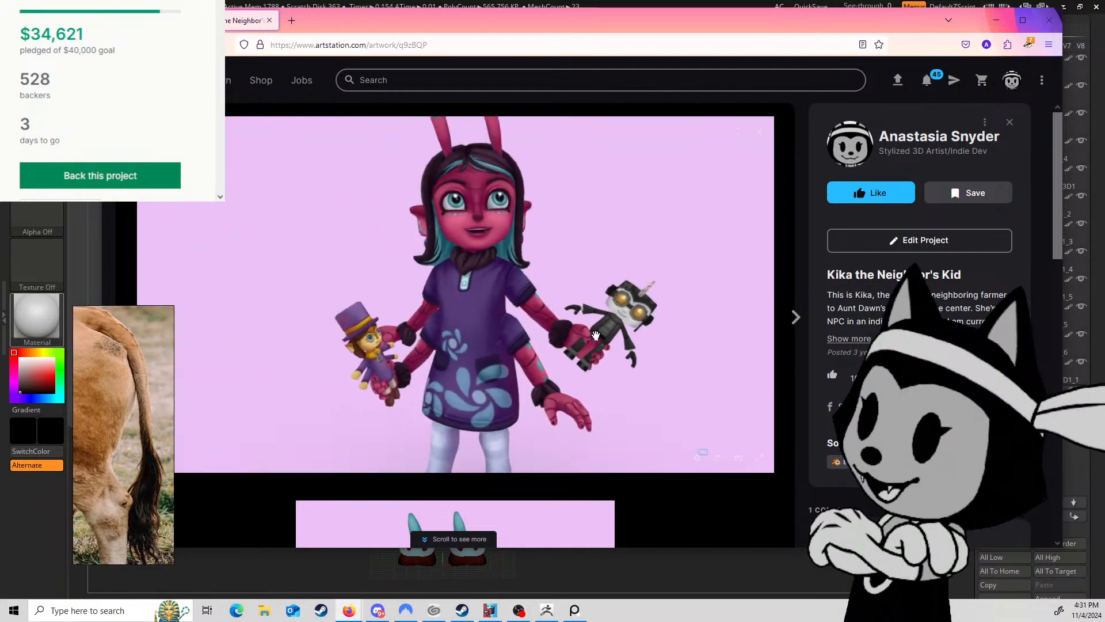
Step: View the whole Kika model and the concept art further down, then close the ArtStation page to return to ZBrush
{"action": "left_click_drag", "start_coordinate": [567, 331], "coordinate": [450, 458]}
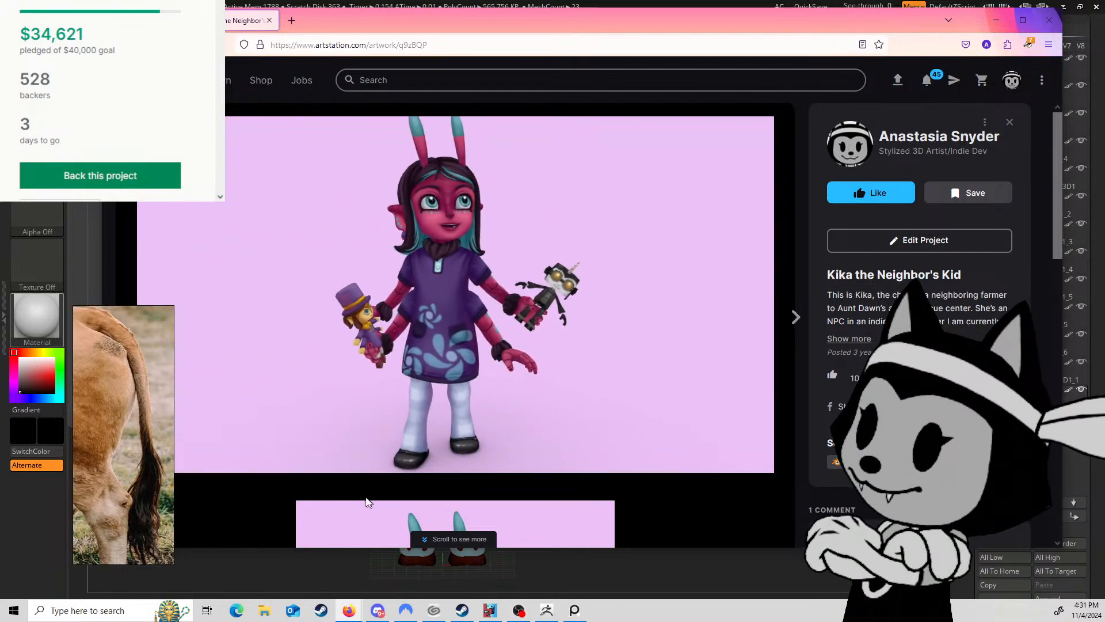
{"action": "scroll", "coordinate": [368, 502], "scroll_direction": "down", "scroll_amount": 12}
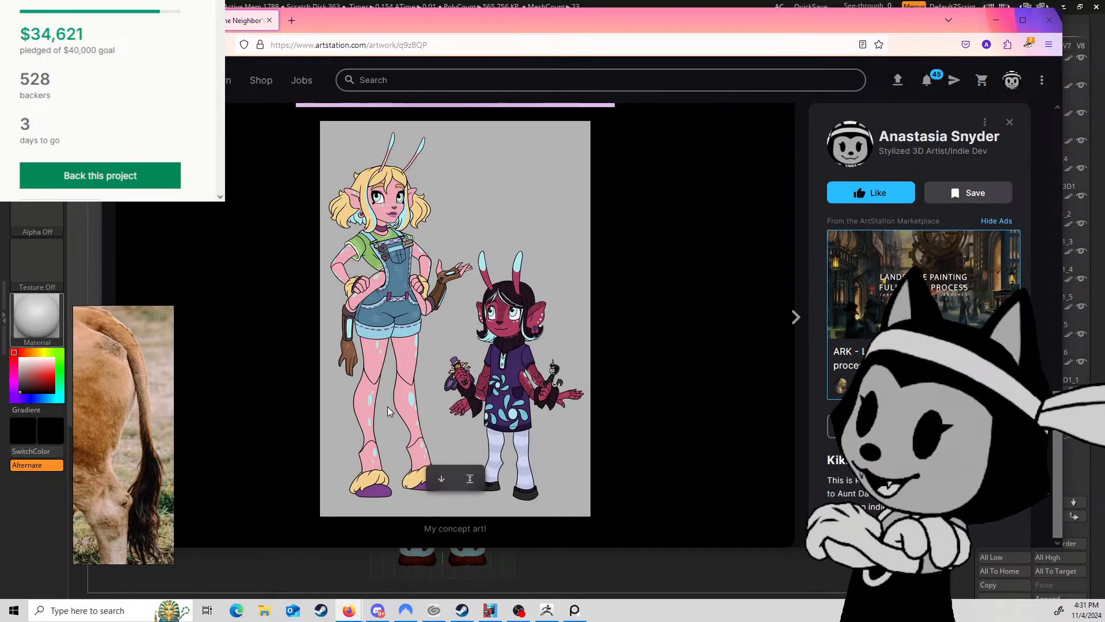
{"action": "scroll", "coordinate": [467, 400], "scroll_direction": "up", "scroll_amount": 9}
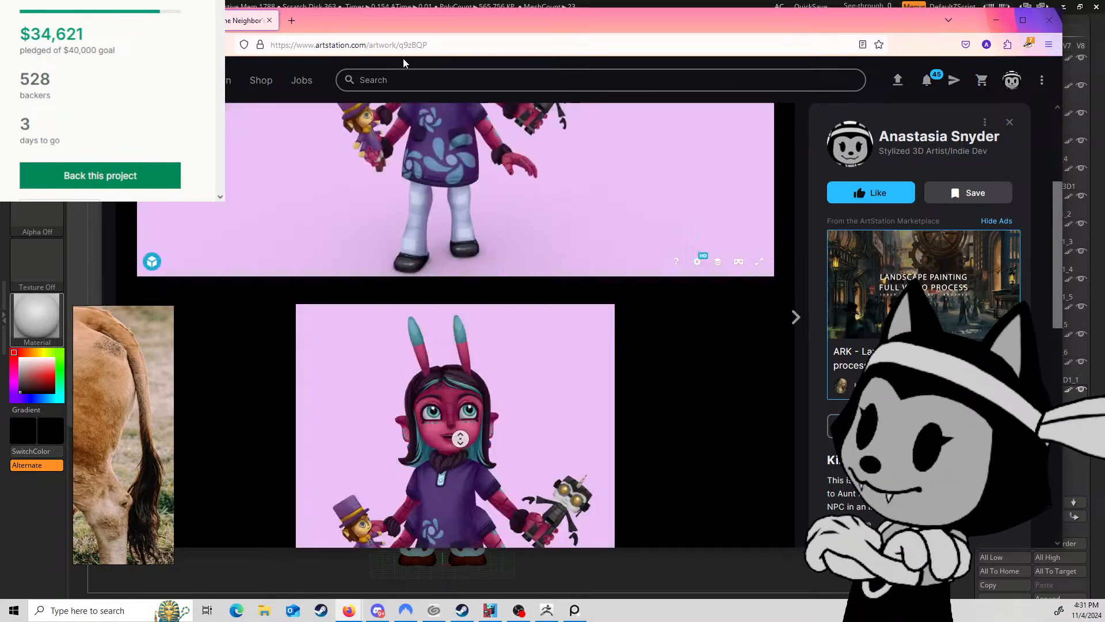
{"action": "scroll", "coordinate": [403, 59], "scroll_direction": "up", "scroll_amount": 3}
{"action": "left_click", "coordinate": [269, 20]}
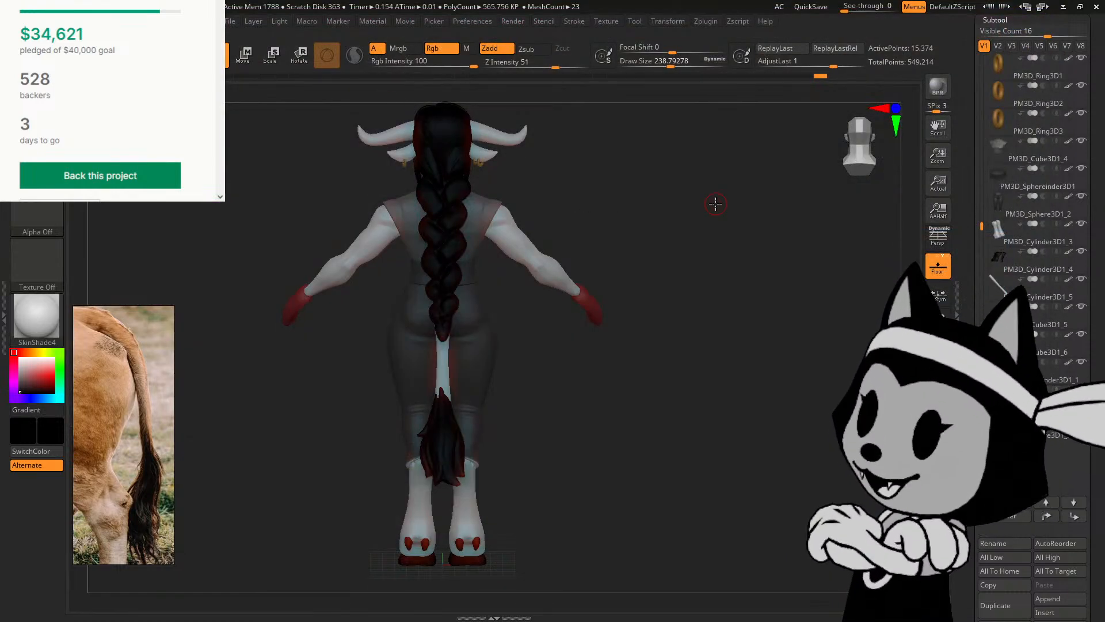
Step: Display the wireframe of the tail's hair tuft and rebuild its mesh with ZRemesher
{"action": "left_click_drag", "start_coordinate": [593, 221], "coordinate": [678, 205]}
{"action": "left_click_drag", "start_coordinate": [627, 253], "coordinate": [892, 354]}
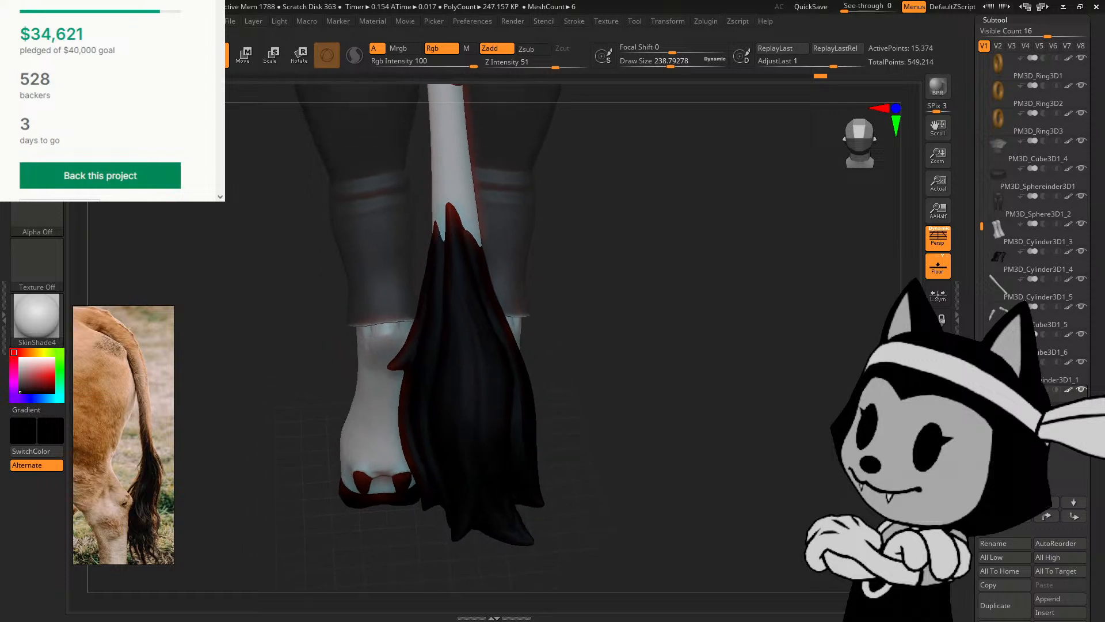
{"action": "left_click_drag", "start_coordinate": [725, 288], "coordinate": [694, 311]}
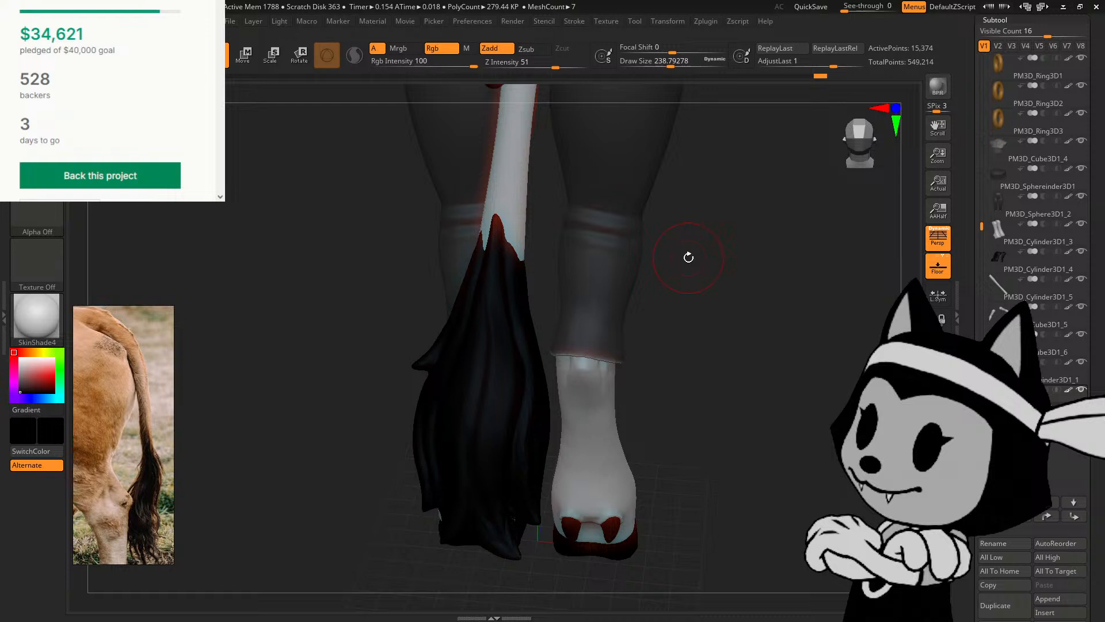
{"action": "mouse_move", "coordinate": [676, 331]}
{"action": "left_mouse_down"}
{"action": "mouse_move", "coordinate": [658, 314]}
{"action": "mouse_move", "coordinate": [698, 321]}
{"action": "mouse_move", "coordinate": [679, 319]}
{"action": "left_mouse_up"}
{"action": "left_click_drag", "start_coordinate": [966, 397], "coordinate": [951, 242]}
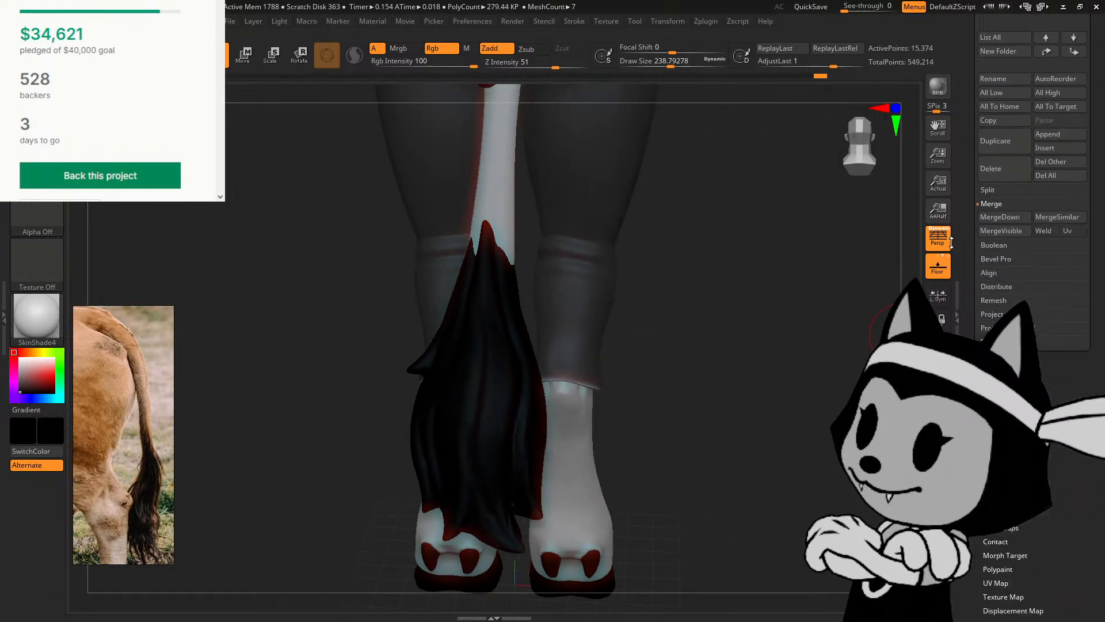
{"action": "left_click_drag", "start_coordinate": [827, 402], "coordinate": [801, 405]}
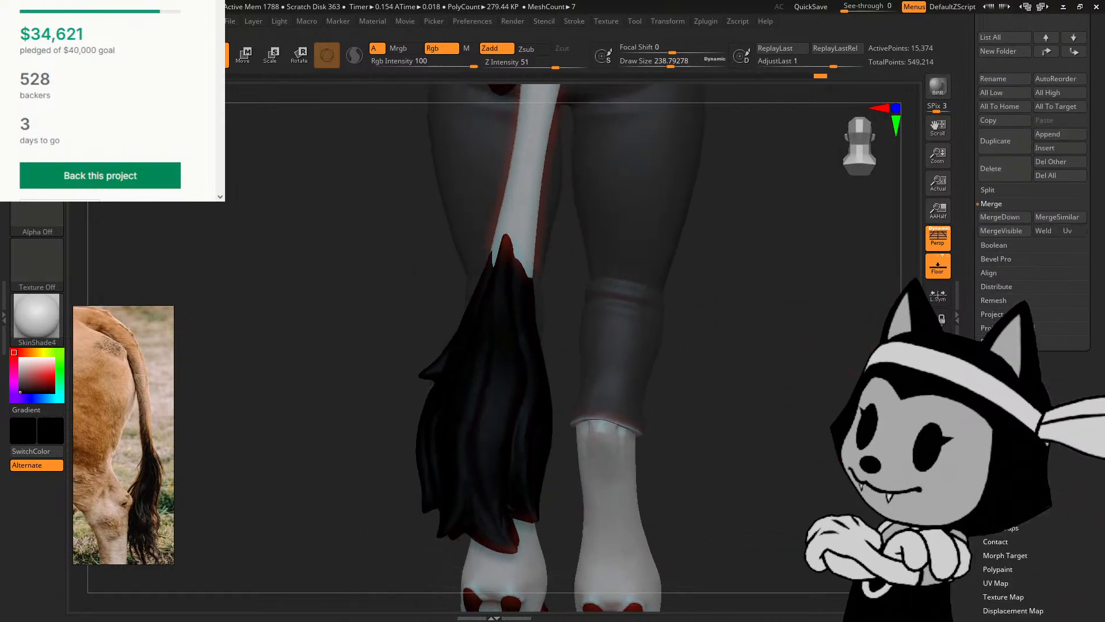
{"action": "key", "text": "shift+f"}
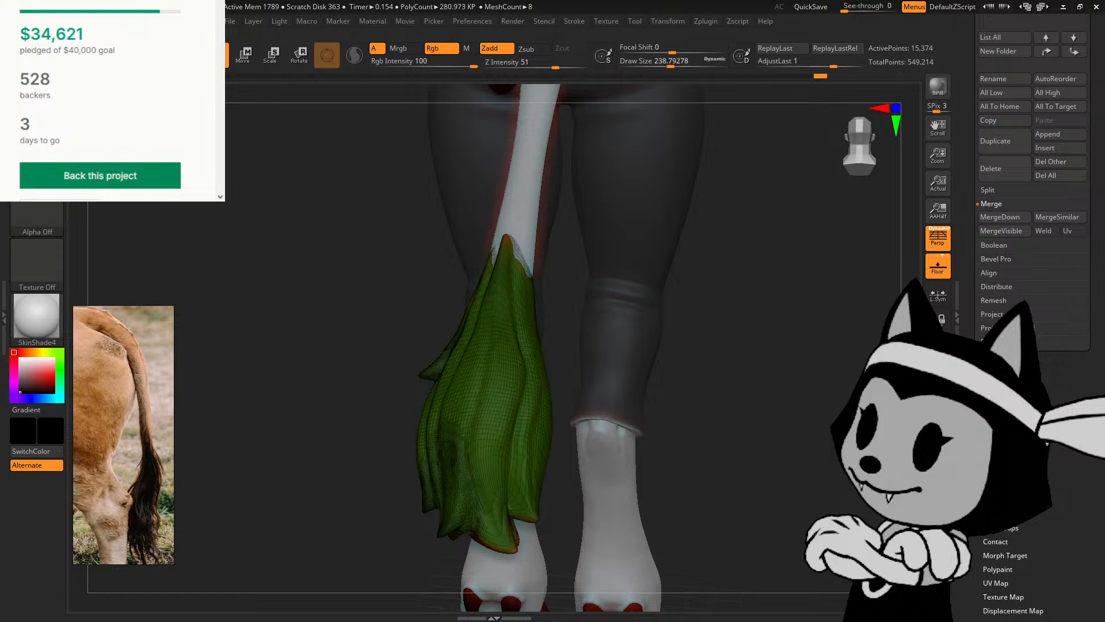
{"action": "left_click", "coordinate": [998, 361]}
{"action": "left_click_drag", "start_coordinate": [968, 339], "coordinate": [968, 369]}
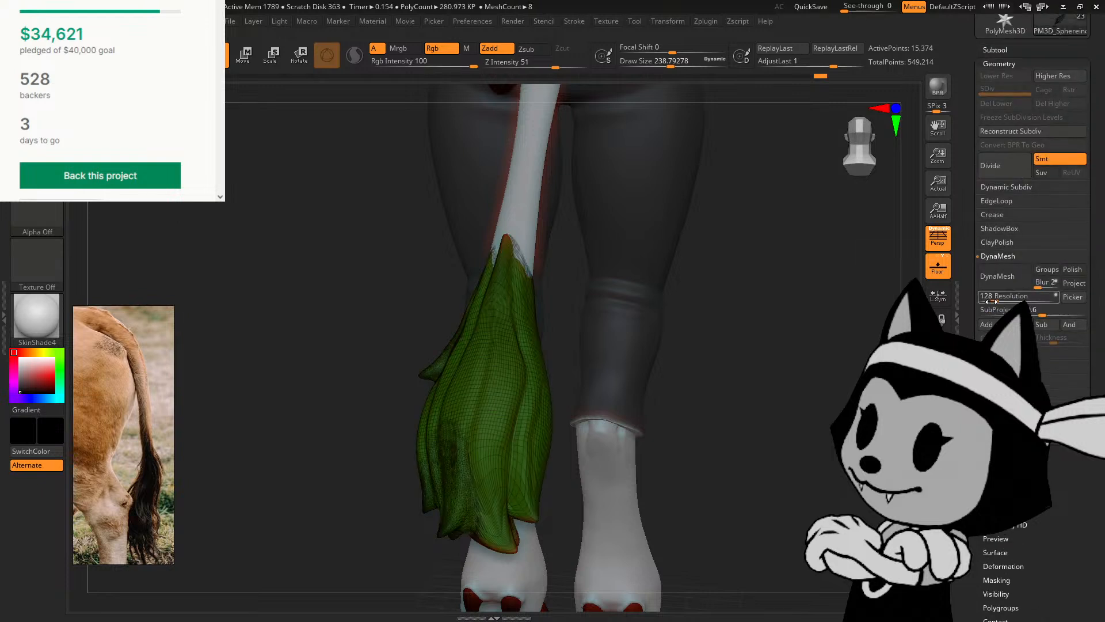
{"action": "left_click", "coordinate": [1045, 258]}
{"action": "left_click", "coordinate": [1001, 284]}
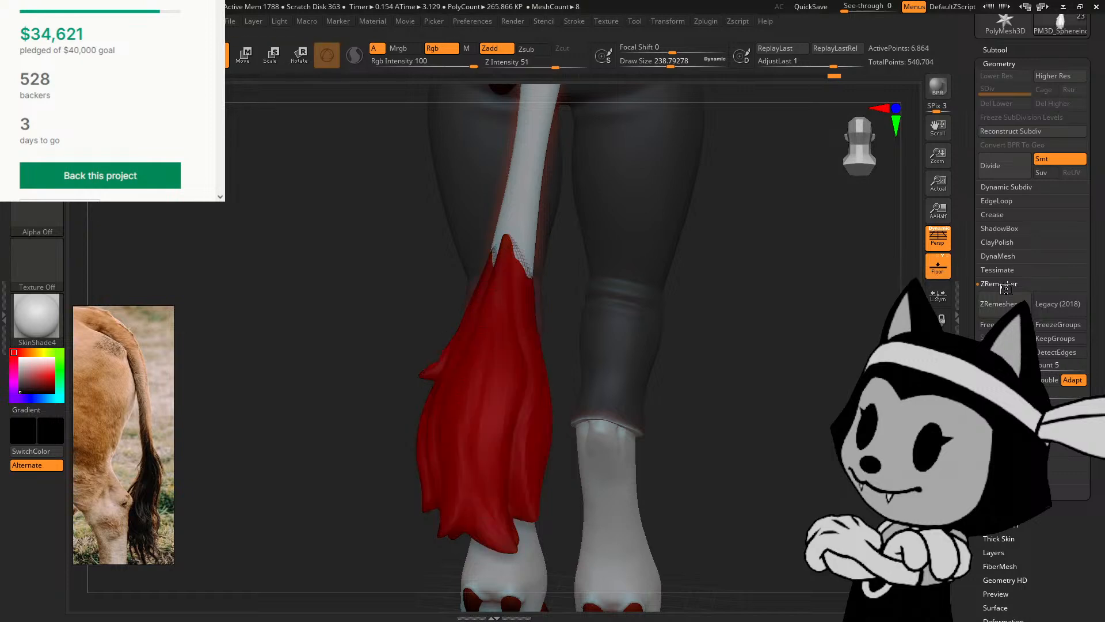
Step: Carve grooves down the back of the remeshed tuft with the DamStandard brush at a draw size of about 115
{"action": "mouse_move", "coordinate": [759, 316]}
{"action": "left_mouse_down"}
{"action": "mouse_move", "coordinate": [814, 296]}
{"action": "mouse_move", "coordinate": [801, 320]}
{"action": "mouse_move", "coordinate": [784, 232]}
{"action": "mouse_move", "coordinate": [755, 342]}
{"action": "mouse_move", "coordinate": [778, 322]}
{"action": "left_mouse_up"}
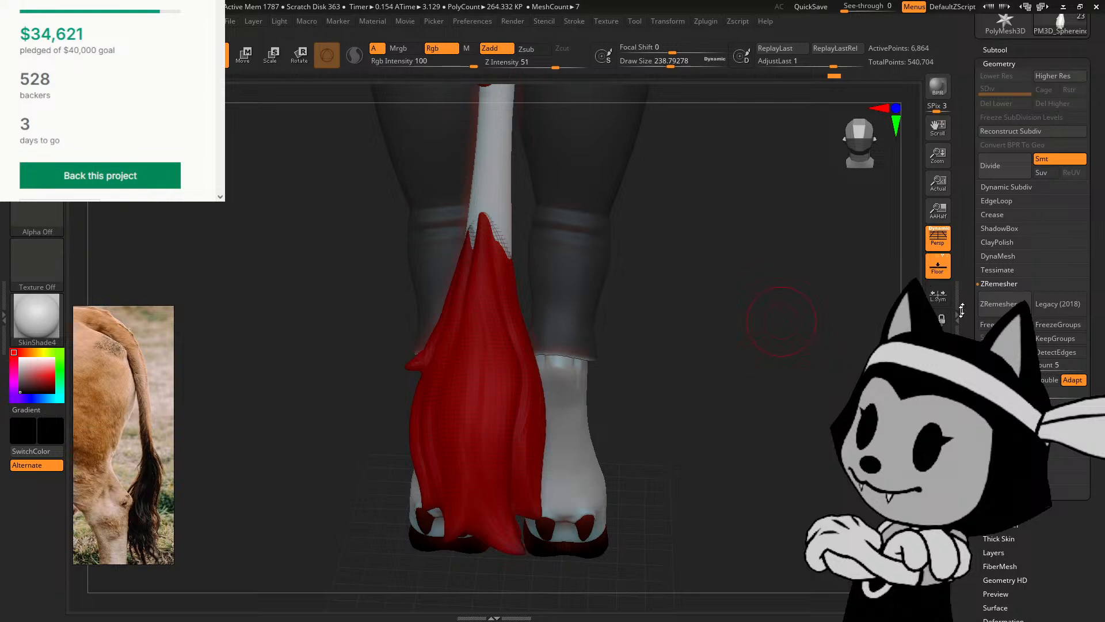
{"action": "key", "text": "shift+f"}
{"action": "mouse_move", "coordinate": [748, 339]}
{"action": "left_mouse_down"}
{"action": "mouse_move", "coordinate": [835, 349]}
{"action": "mouse_move", "coordinate": [840, 420]}
{"action": "mouse_move", "coordinate": [815, 454]}
{"action": "mouse_move", "coordinate": [828, 448]}
{"action": "mouse_move", "coordinate": [789, 421]}
{"action": "left_mouse_up"}
{"action": "key", "text": "shift+f"}
{"action": "key", "text": "b"}
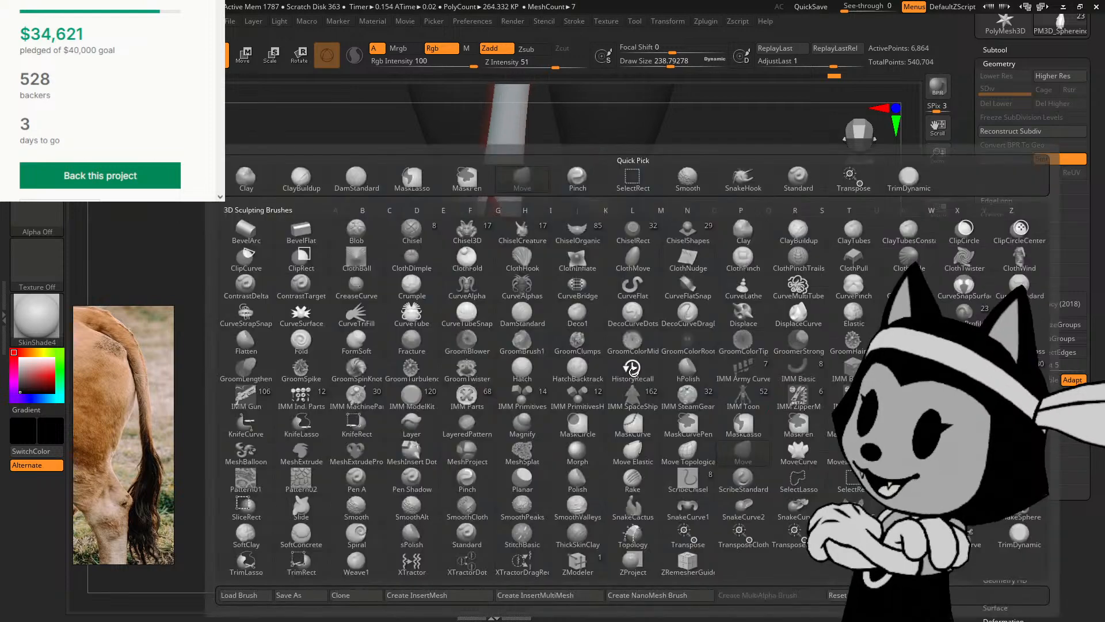
{"action": "key", "text": "d"}
{"action": "key", "text": "s"}
{"action": "key", "text": "["}
{"action": "key", "text": "["}
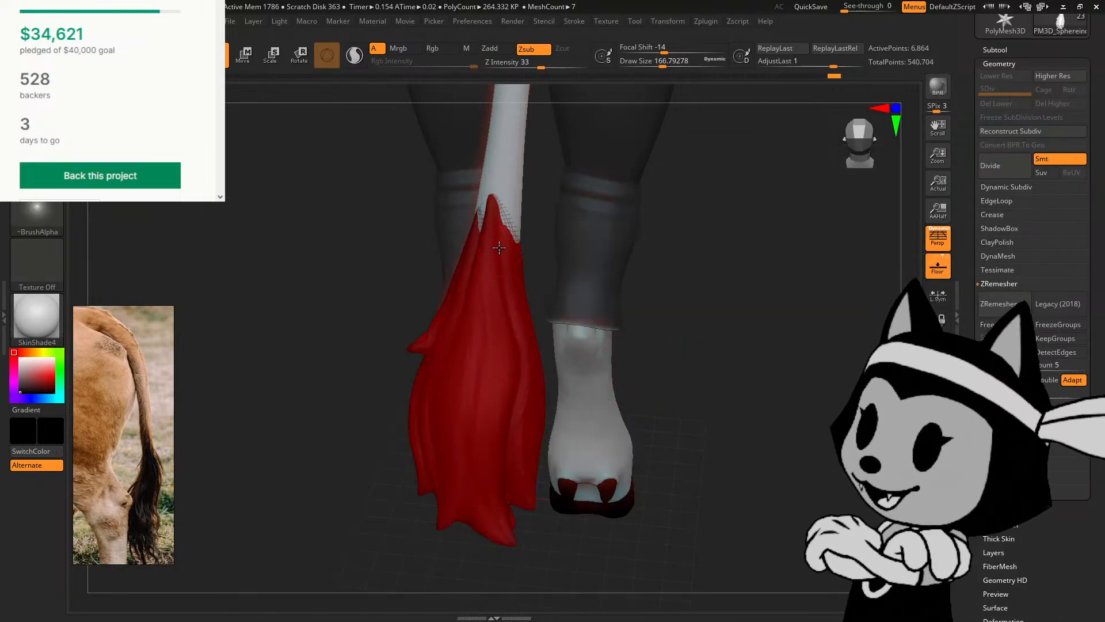
{"action": "left_click_drag", "start_coordinate": [551, 334], "coordinate": [686, 276]}
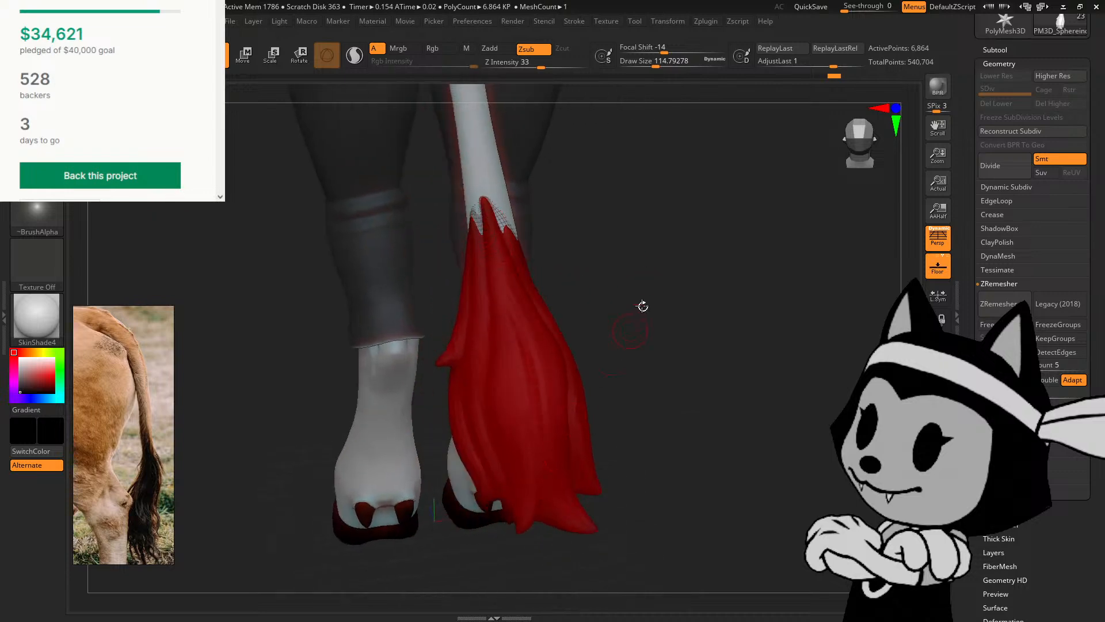
{"action": "left_click_drag", "start_coordinate": [642, 306], "coordinate": [493, 333]}
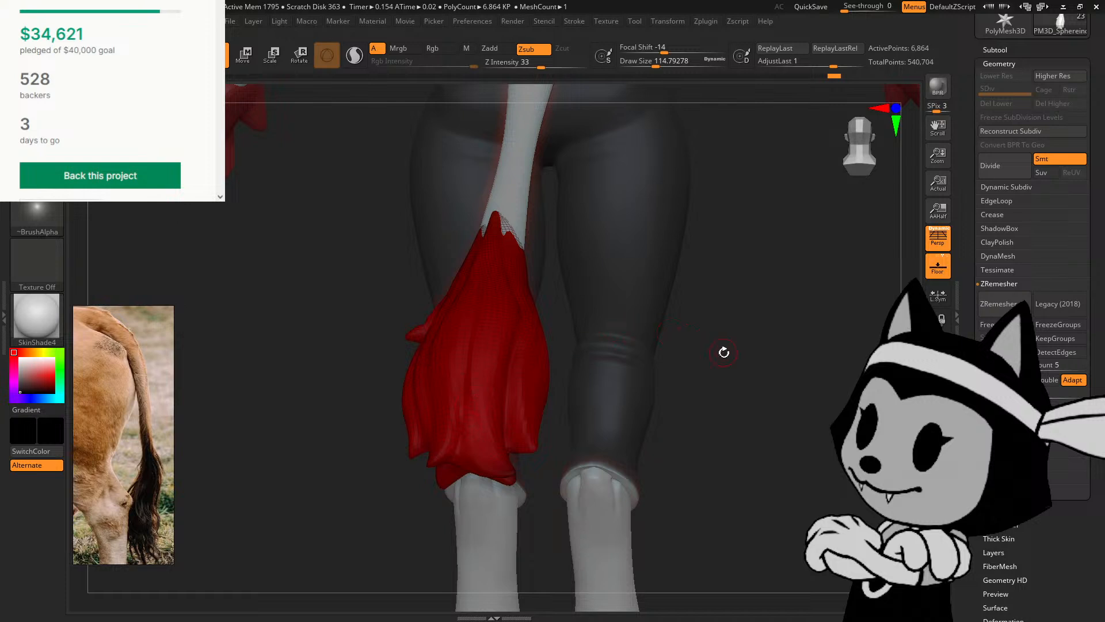
{"action": "left_click_drag", "start_coordinate": [723, 352], "coordinate": [661, 247]}
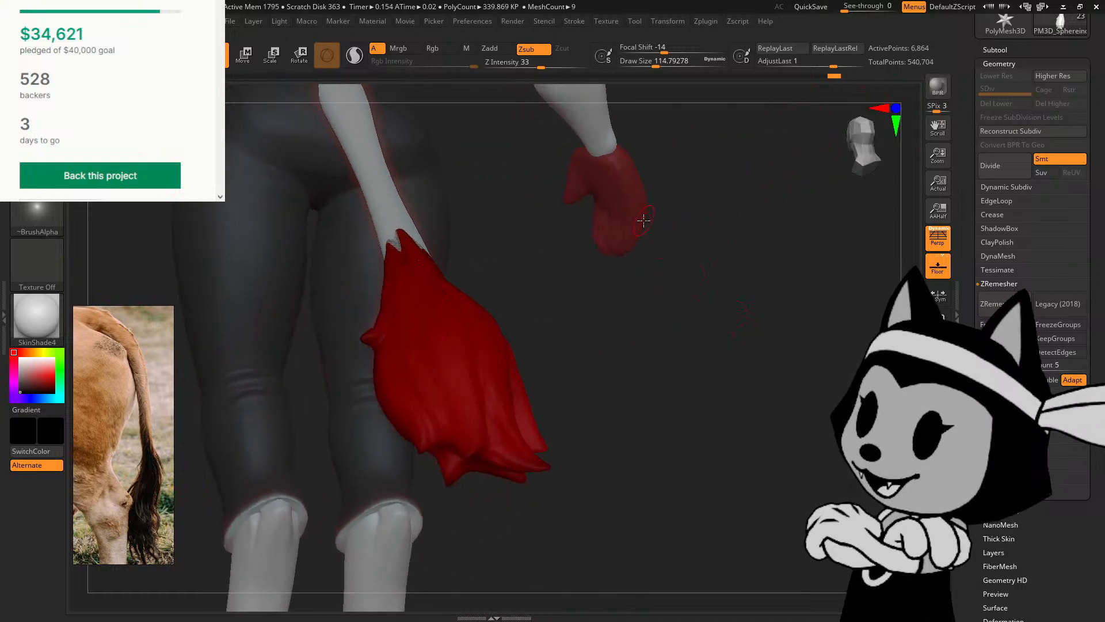
{"action": "left_click_drag", "start_coordinate": [636, 309], "coordinate": [636, 339]}
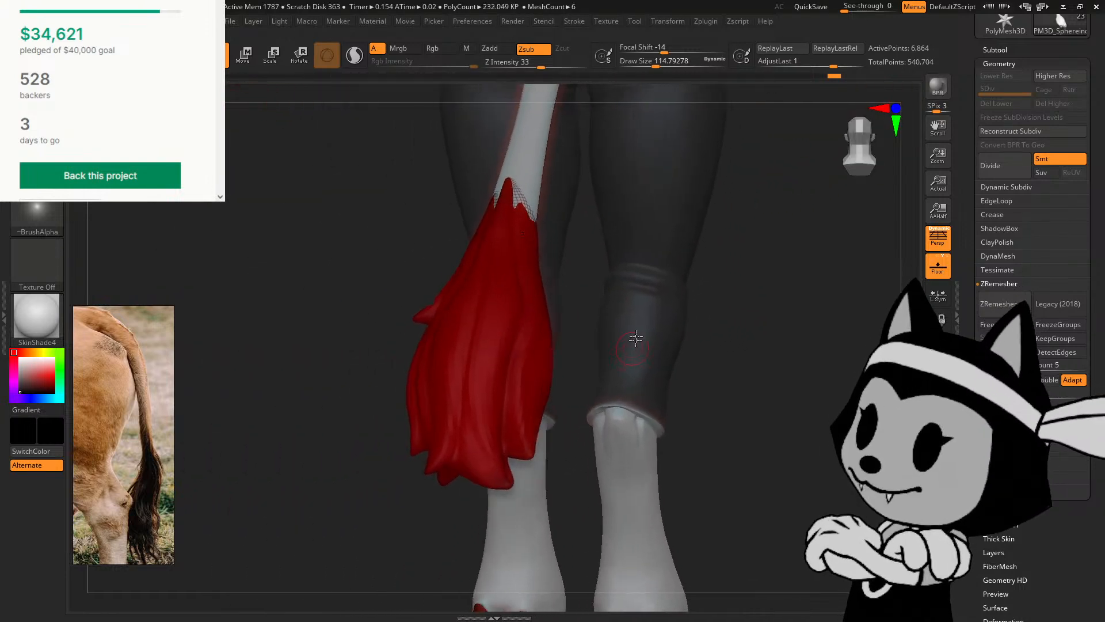
{"action": "left_click_drag", "start_coordinate": [725, 314], "coordinate": [718, 271]}
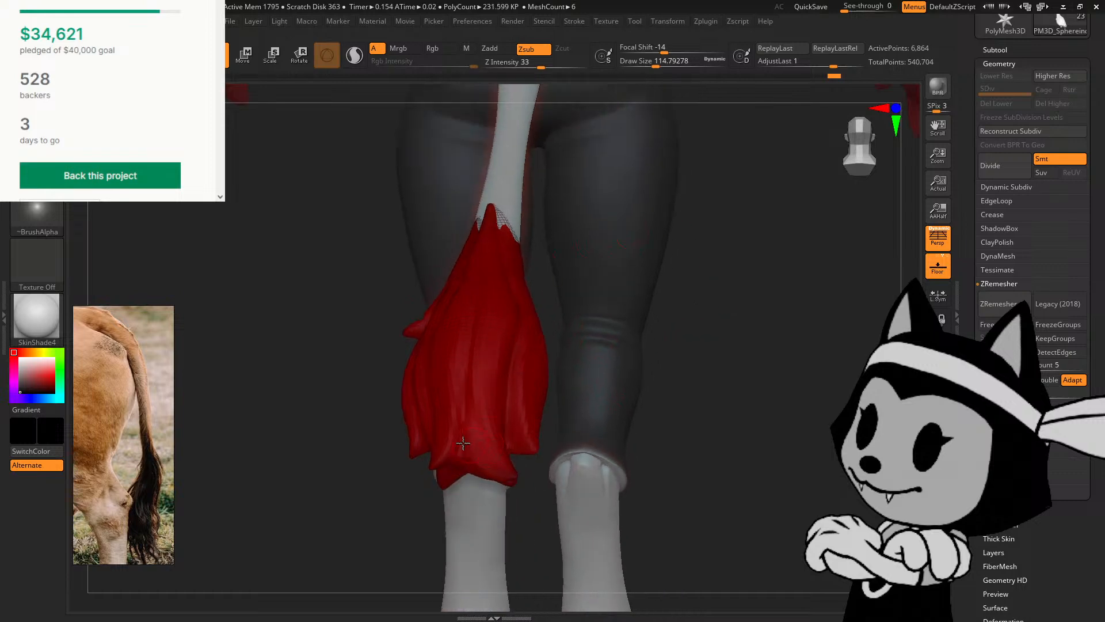
Step: Carve the creases between the tuft's lower end points with the DamStandard brush, working from the back and side
{"action": "left_click_drag", "start_coordinate": [423, 501], "coordinate": [450, 433]}
{"action": "left_click_drag", "start_coordinate": [464, 486], "coordinate": [365, 414]}
{"action": "mouse_move", "coordinate": [420, 441]}
{"action": "left_mouse_down"}
{"action": "mouse_move", "coordinate": [469, 368]}
{"action": "mouse_move", "coordinate": [414, 436]}
{"action": "left_mouse_up"}
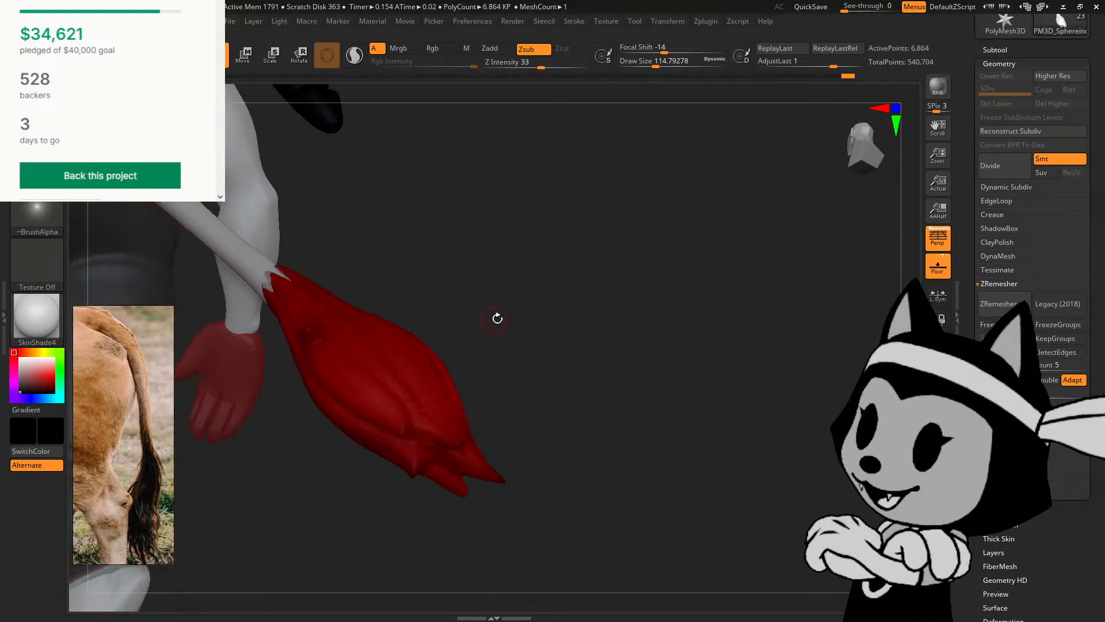
{"action": "left_click_drag", "start_coordinate": [499, 315], "coordinate": [406, 437]}
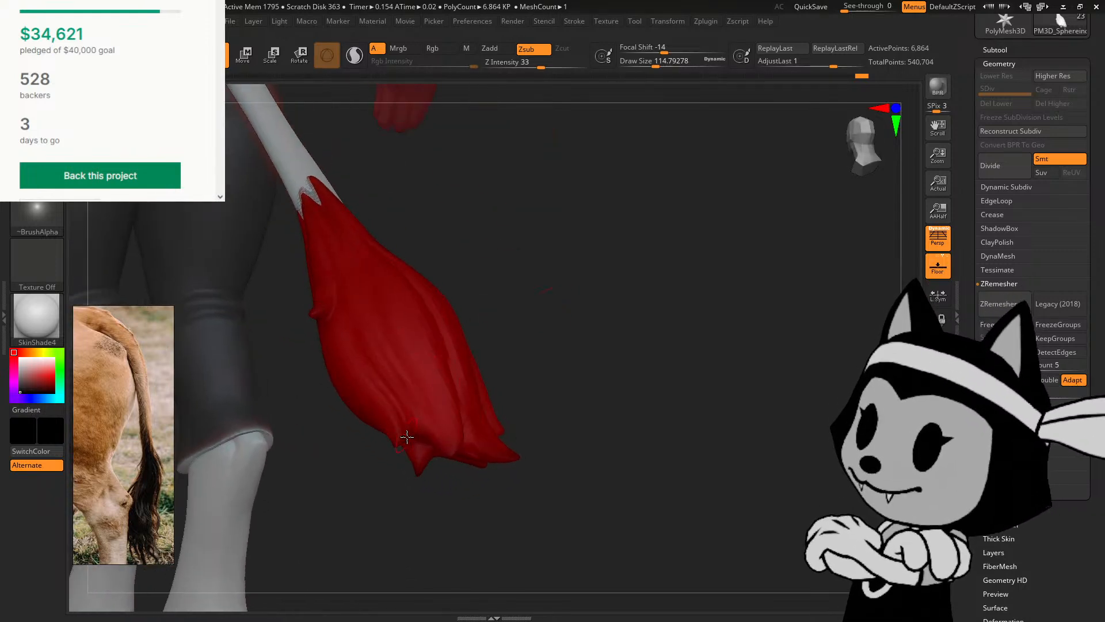
{"action": "left_click_drag", "start_coordinate": [356, 308], "coordinate": [361, 371]}
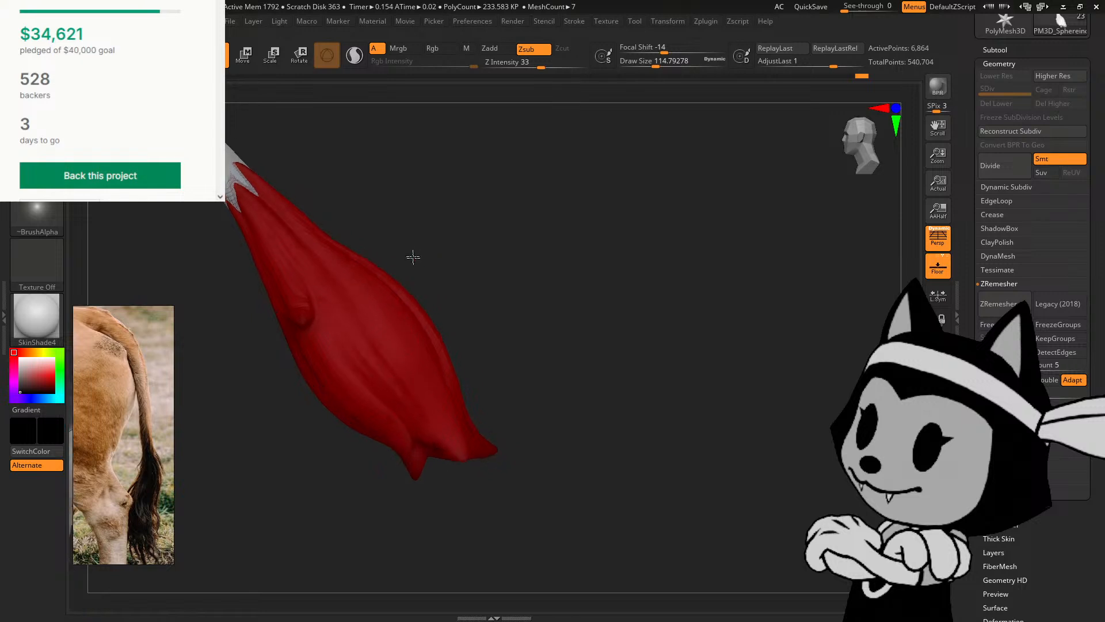
Step: Extend the carved grooves around the tuft's side and underside, smoothing the surface between them
{"action": "left_click_drag", "start_coordinate": [413, 257], "coordinate": [261, 253]}
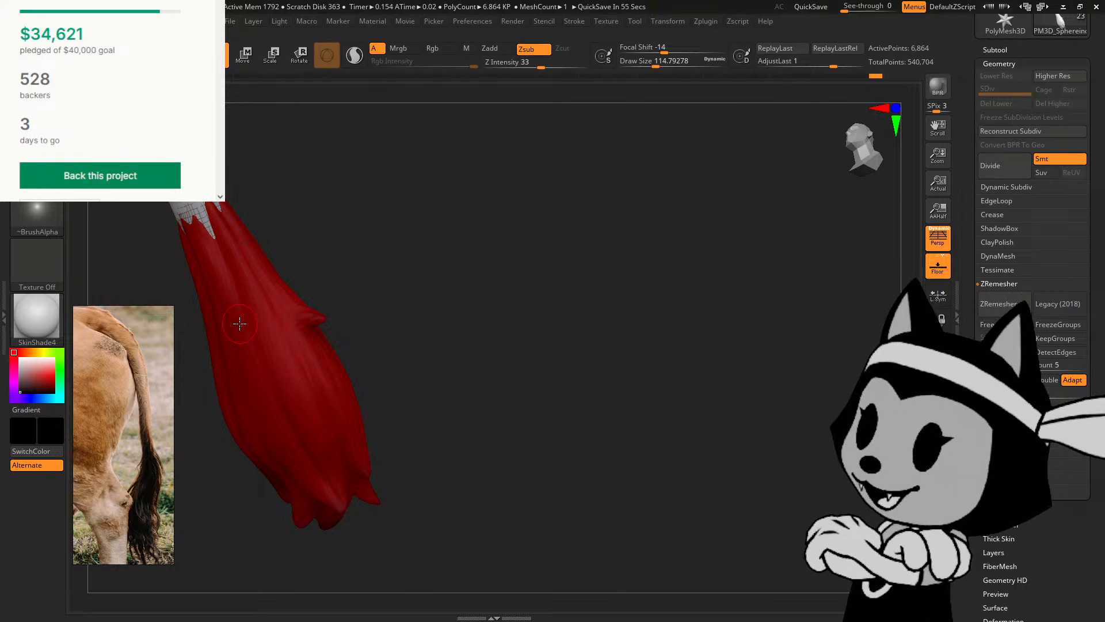
{"action": "left_click_drag", "start_coordinate": [430, 328], "coordinate": [403, 332]}
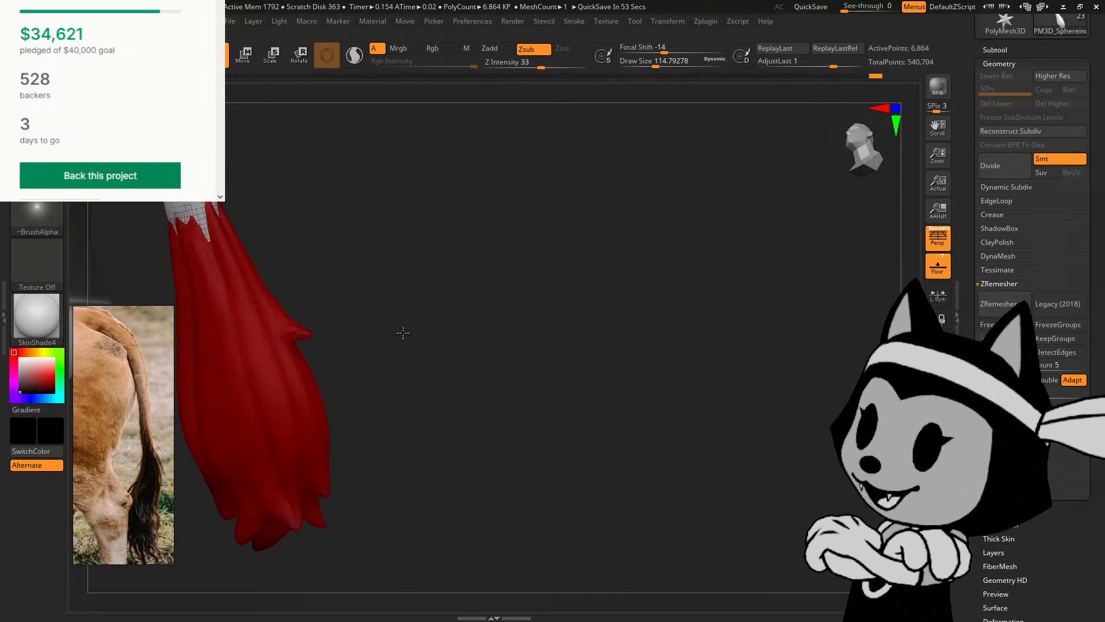
{"action": "left_click_drag", "start_coordinate": [524, 311], "coordinate": [455, 420]}
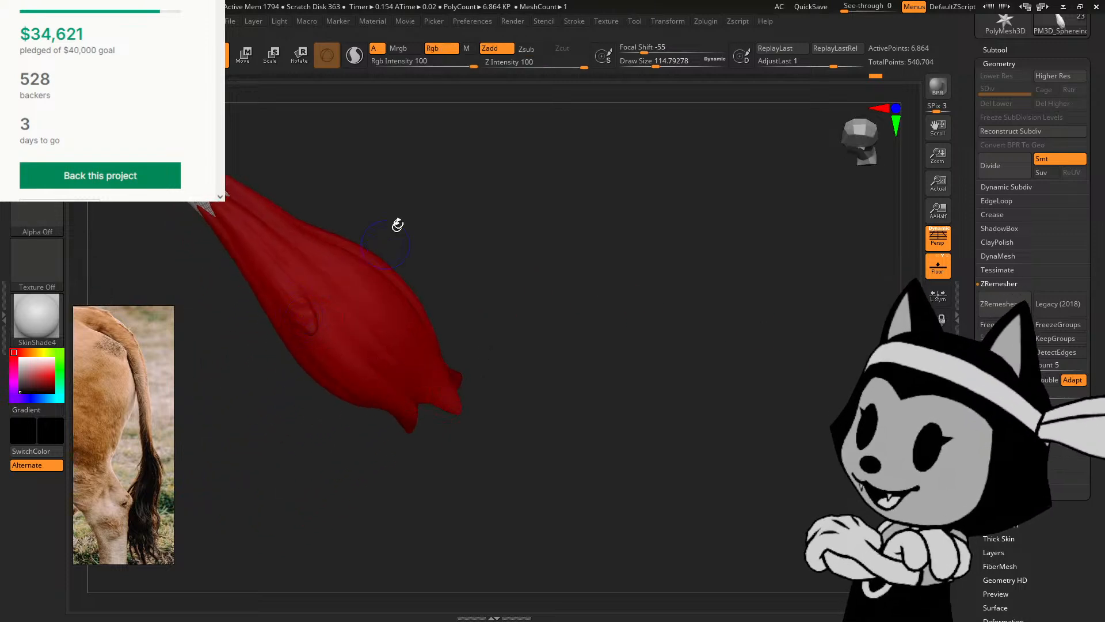
{"action": "left_click_drag", "start_coordinate": [447, 304], "coordinate": [666, 233]}
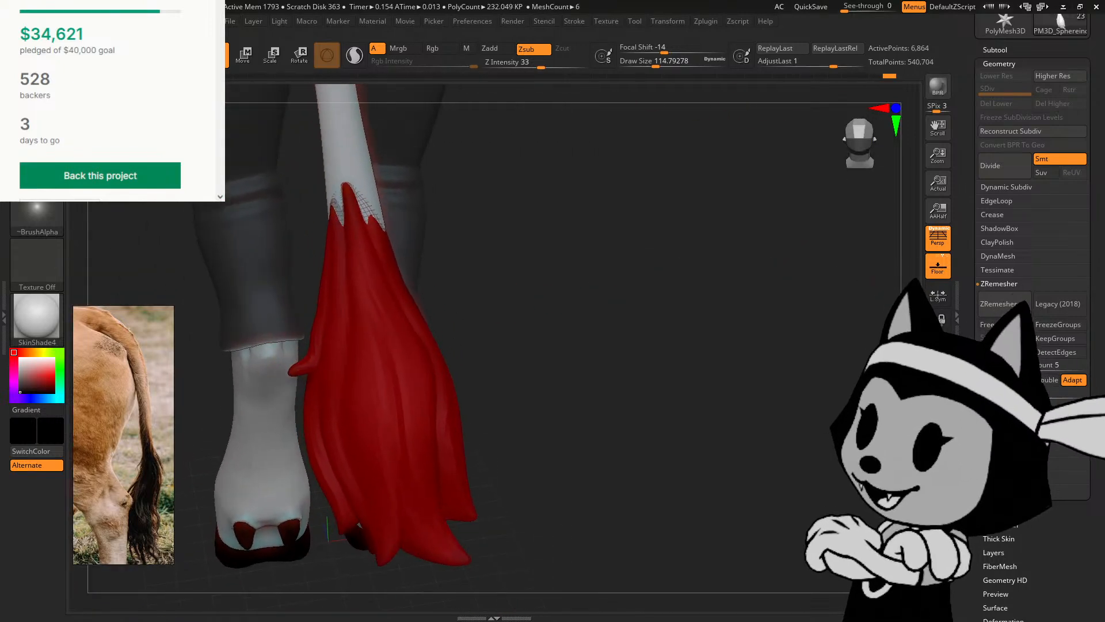
Step: Build up the small protruding side lock of the tuft with the Standard brush at a draw size of about 199
{"action": "left_click_drag", "start_coordinate": [524, 308], "coordinate": [493, 316]}
{"action": "key", "text": "b"}
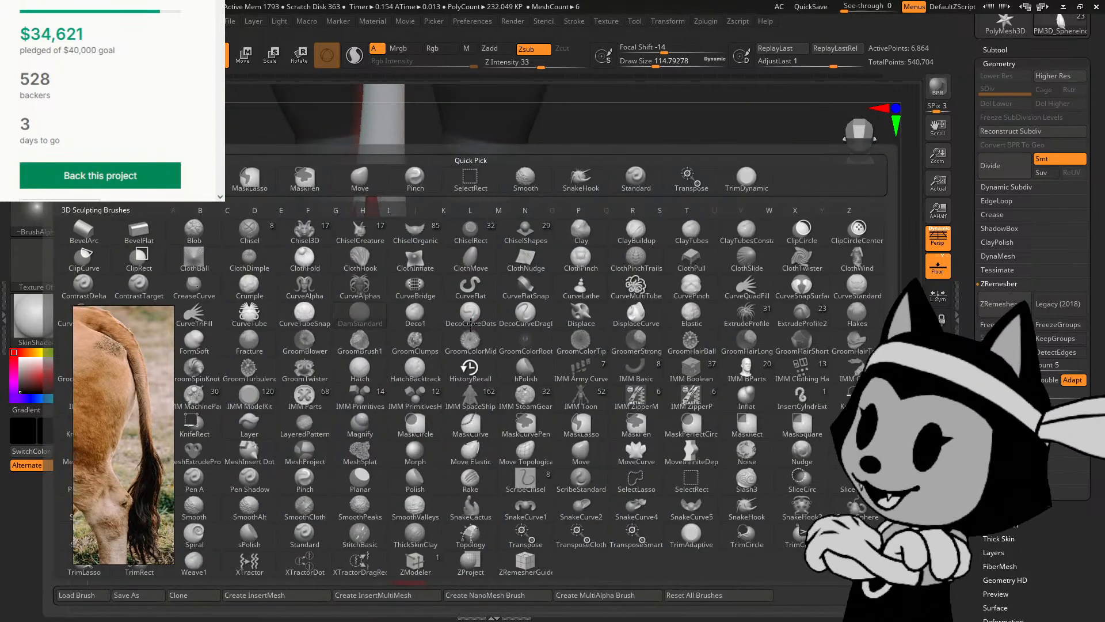
{"action": "left_click", "coordinate": [636, 176]}
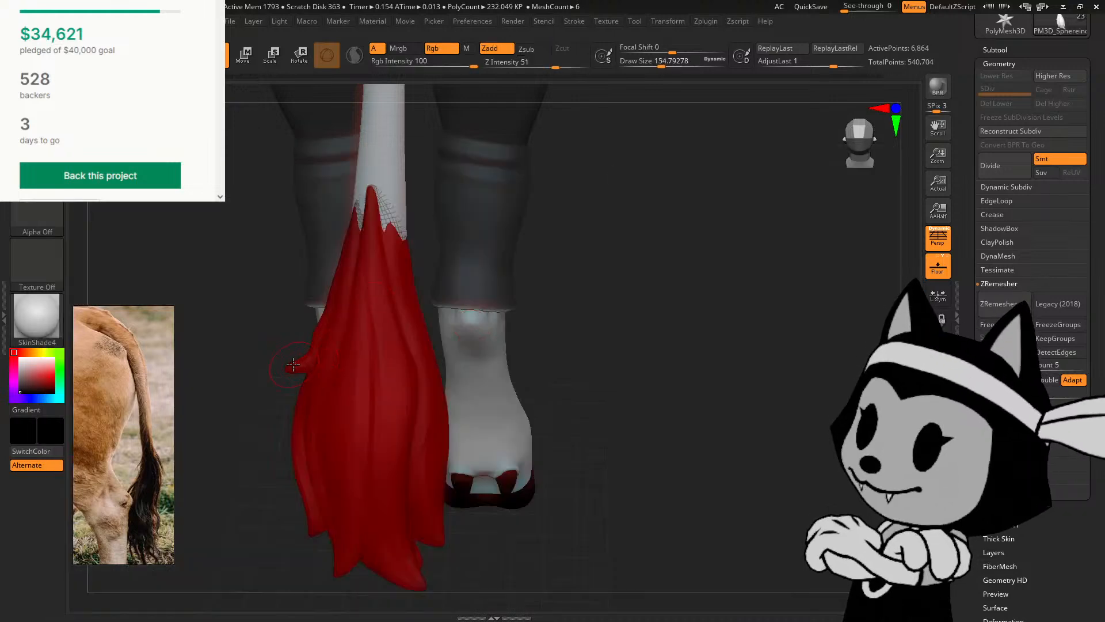
{"action": "left_click_drag", "start_coordinate": [596, 276], "coordinate": [303, 356]}
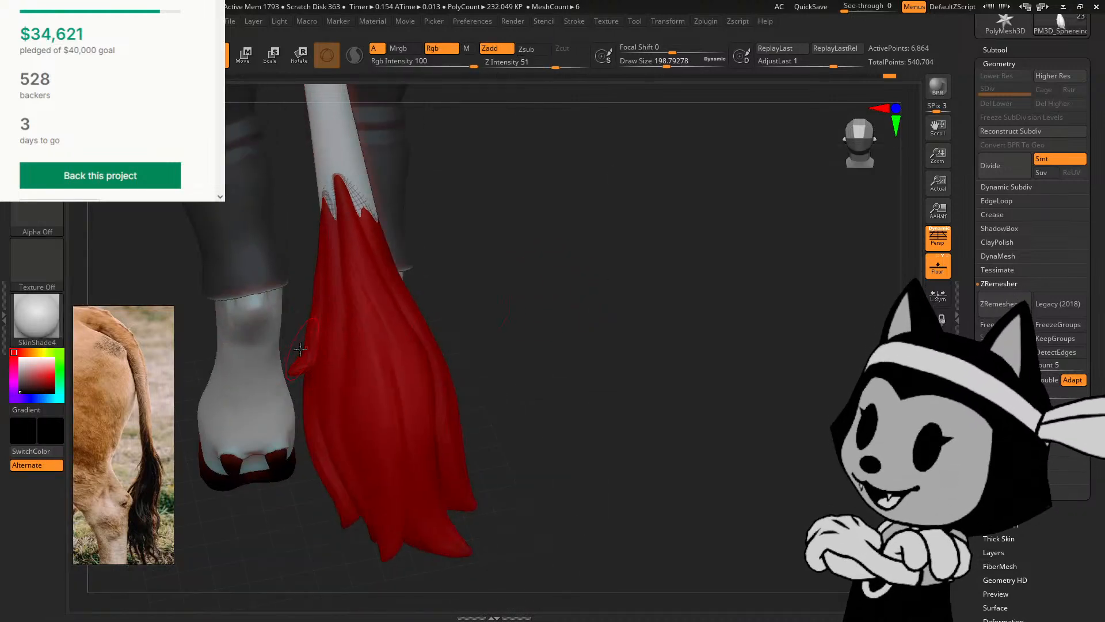
{"action": "left_click_drag", "start_coordinate": [481, 292], "coordinate": [500, 255]}
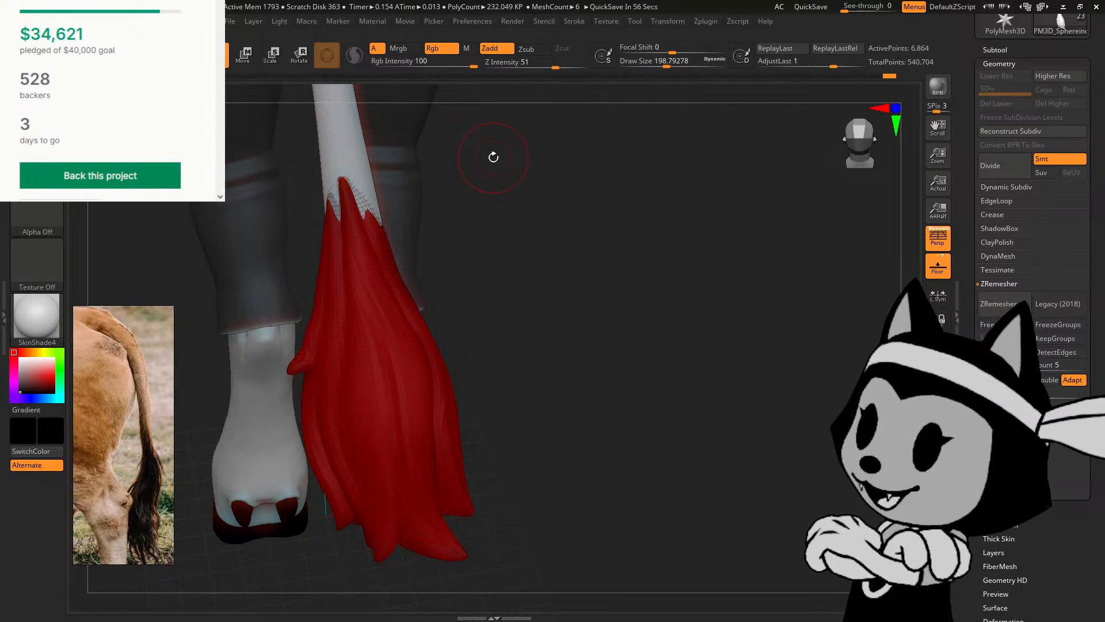
Step: Smooth the surface around the tuft's small side lock, checking its form from the back, side and underside
{"action": "mouse_move", "coordinate": [494, 154]}
{"action": "left_mouse_down"}
{"action": "mouse_move", "coordinate": [488, 296]}
{"action": "mouse_move", "coordinate": [541, 304]}
{"action": "left_mouse_up"}
{"action": "left_click_drag", "start_coordinate": [301, 342], "coordinate": [297, 322], "text": "shift"}
{"action": "left_click_drag", "start_coordinate": [478, 269], "coordinate": [558, 282]}
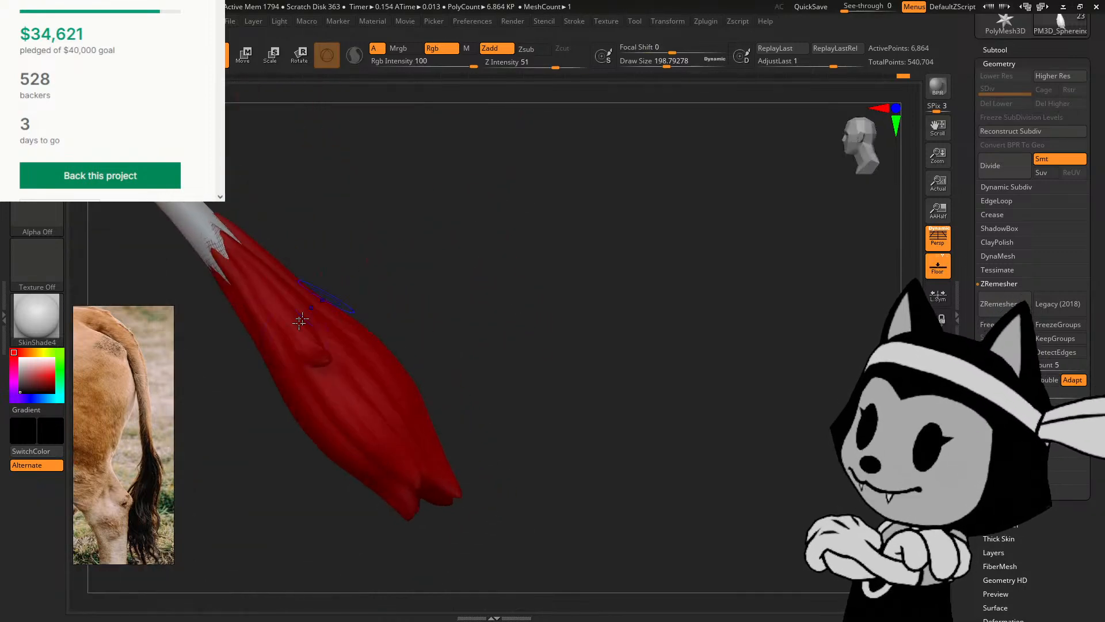
{"action": "left_click_drag", "start_coordinate": [483, 271], "coordinate": [509, 258]}
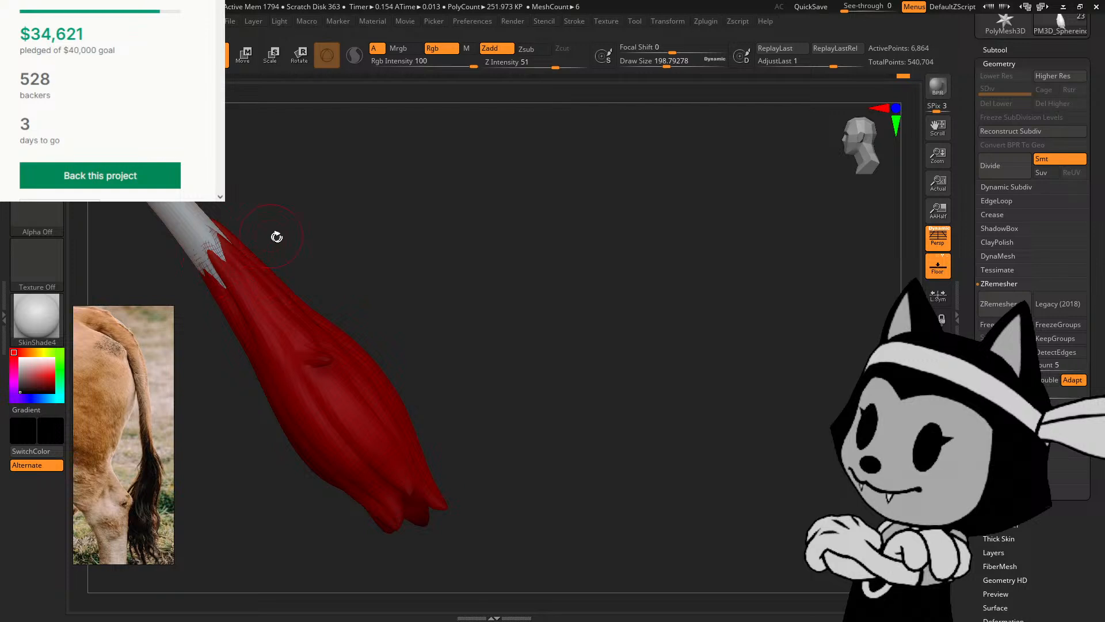
{"action": "left_click_drag", "start_coordinate": [449, 301], "coordinate": [424, 265]}
{"action": "left_click_drag", "start_coordinate": [453, 340], "coordinate": [445, 377]}
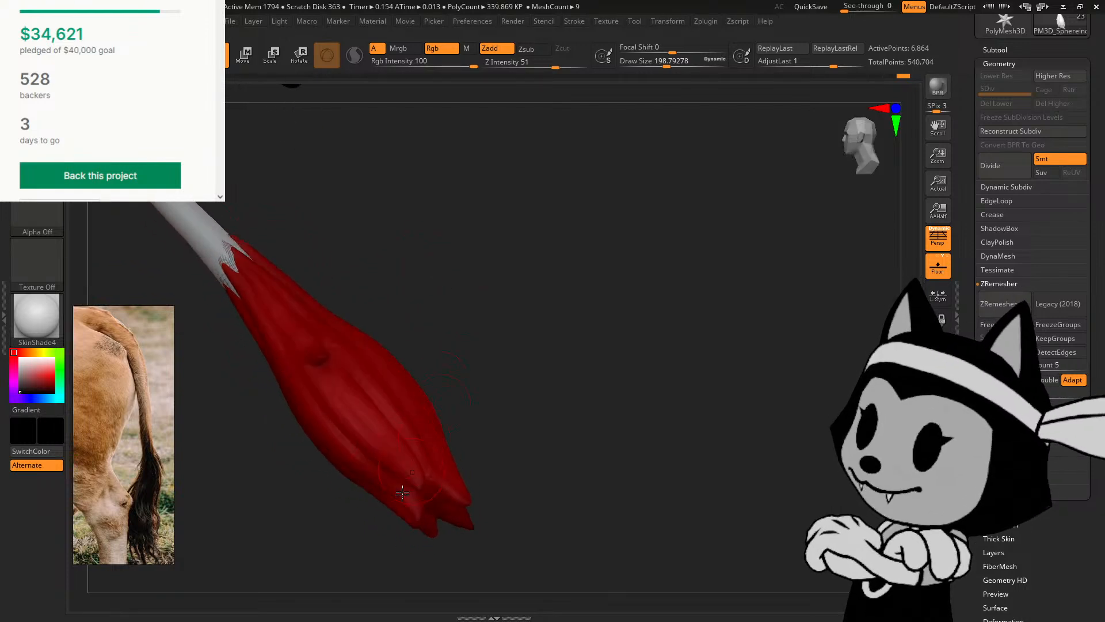
{"action": "left_click_drag", "start_coordinate": [576, 358], "coordinate": [822, 364]}
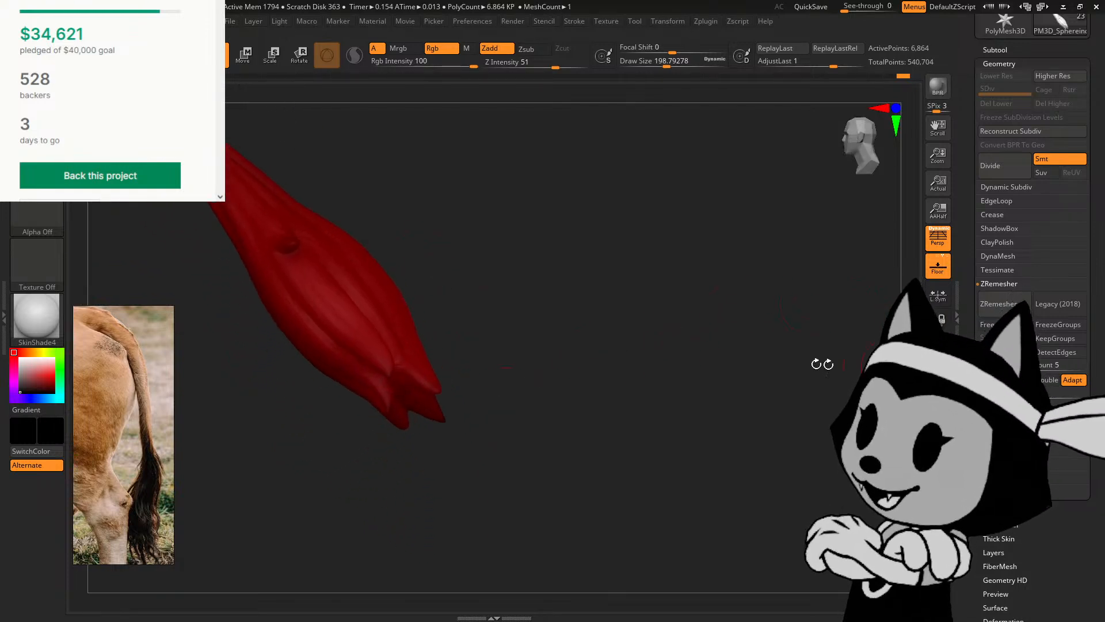
{"action": "left_click_drag", "start_coordinate": [589, 335], "coordinate": [475, 341]}
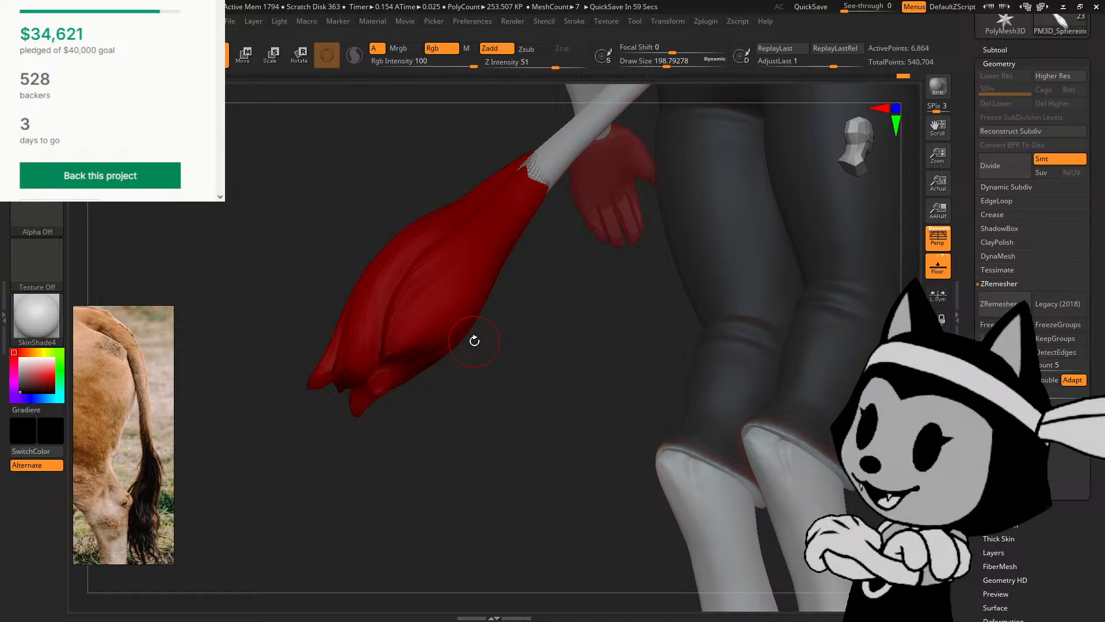
Step: Deepen the groove along the tuft's side with the DamStandard brush at a draw size of about 199
{"action": "key", "text": "b"}
{"action": "key", "text": "d"}
{"action": "key", "text": "s"}
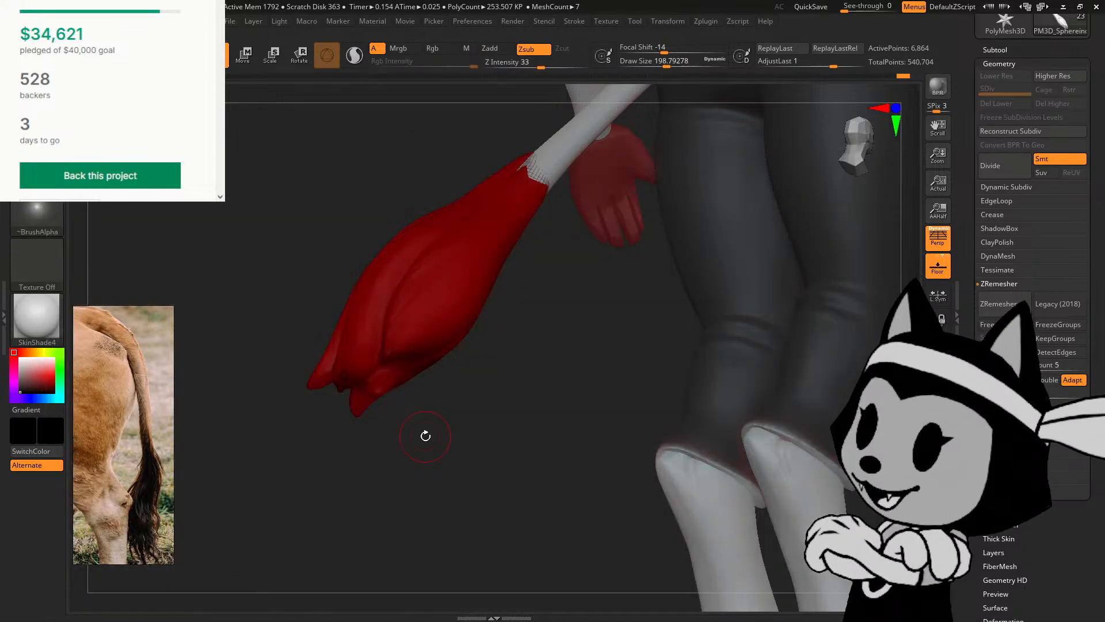
{"action": "left_click_drag", "start_coordinate": [425, 435], "coordinate": [439, 402]}
{"action": "left_click_drag", "start_coordinate": [426, 297], "coordinate": [418, 308]}
{"action": "mouse_move", "coordinate": [506, 359]}
{"action": "left_mouse_down"}
{"action": "mouse_move", "coordinate": [514, 259]}
{"action": "mouse_move", "coordinate": [492, 429]}
{"action": "left_mouse_up"}
{"action": "left_click_drag", "start_coordinate": [696, 405], "coordinate": [547, 490]}
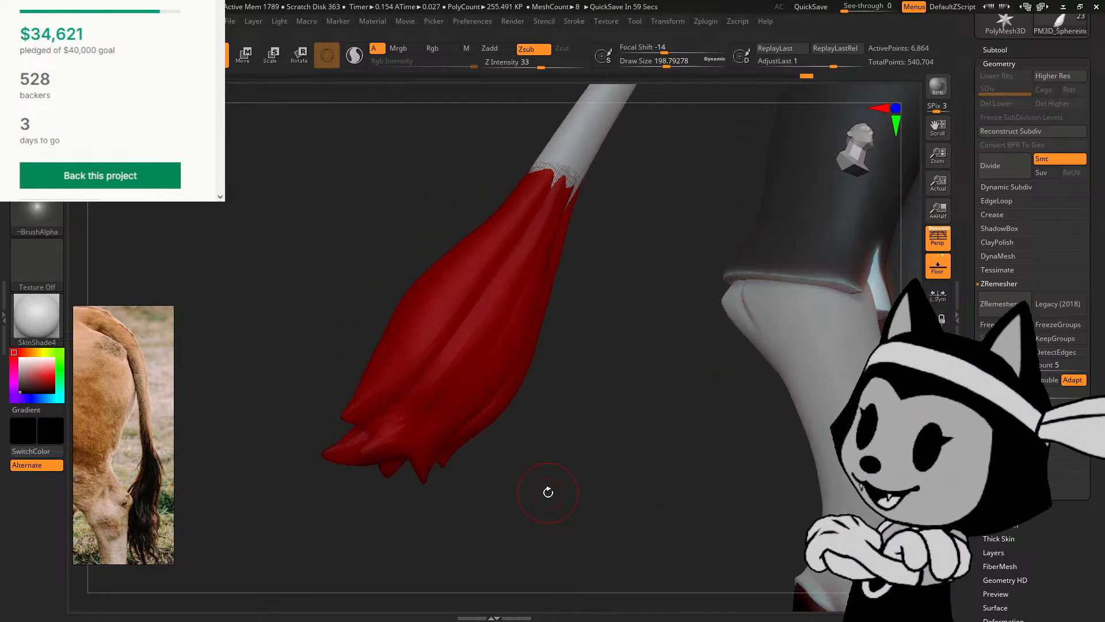
Step: Build up the tuft's lower end points with the ClayBuildup brush, reducing the draw size to about 119
{"action": "key", "text": "b"}
{"action": "left_click", "coordinate": [384, 415]}
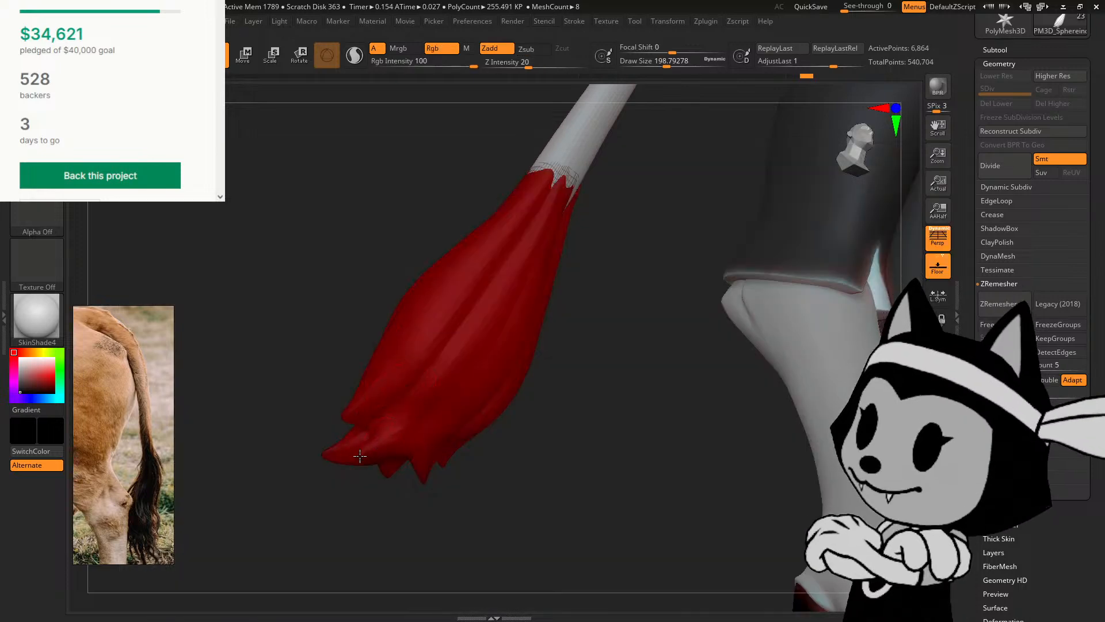
{"action": "left_click_drag", "start_coordinate": [420, 515], "coordinate": [399, 512]}
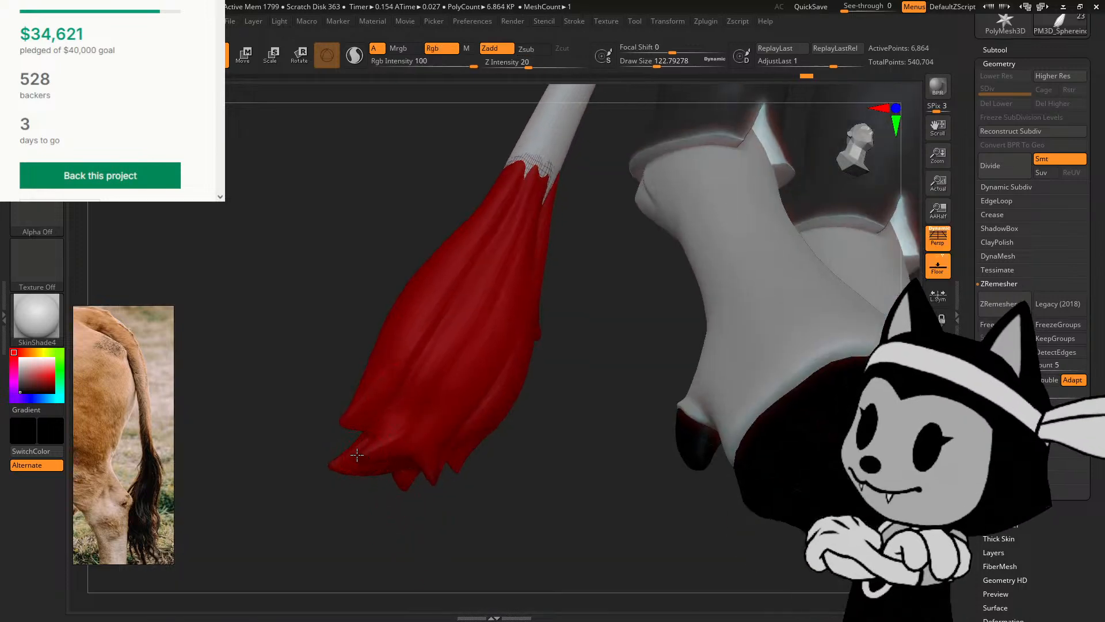
{"action": "left_click_drag", "start_coordinate": [357, 454], "coordinate": [347, 460]}
{"action": "key", "text": "bracketleft"}
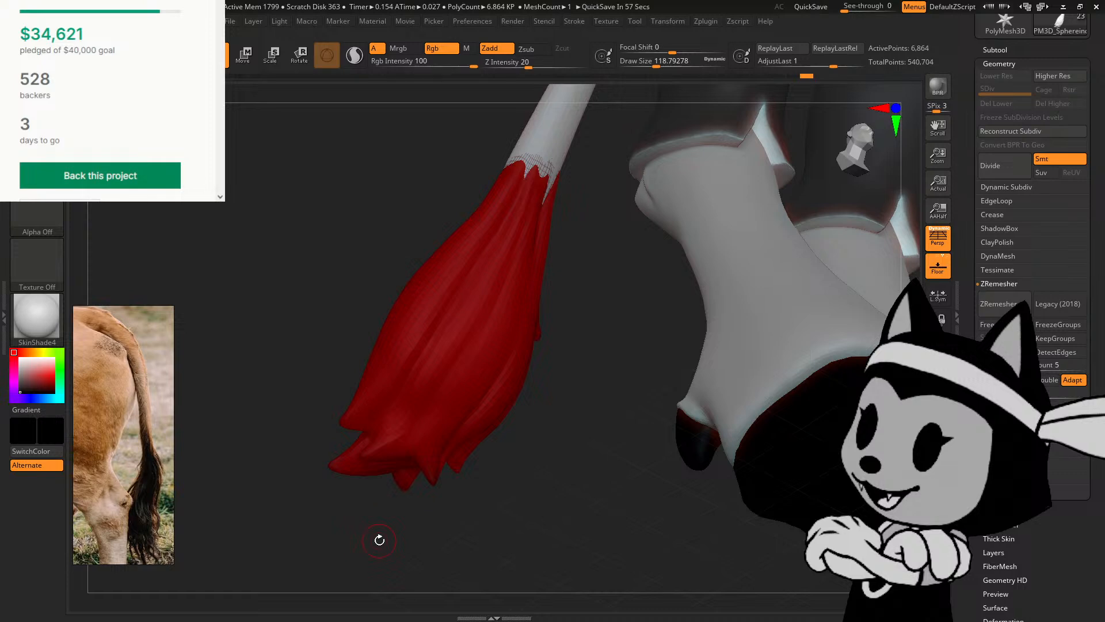
{"action": "left_click_drag", "start_coordinate": [516, 436], "coordinate": [485, 442]}
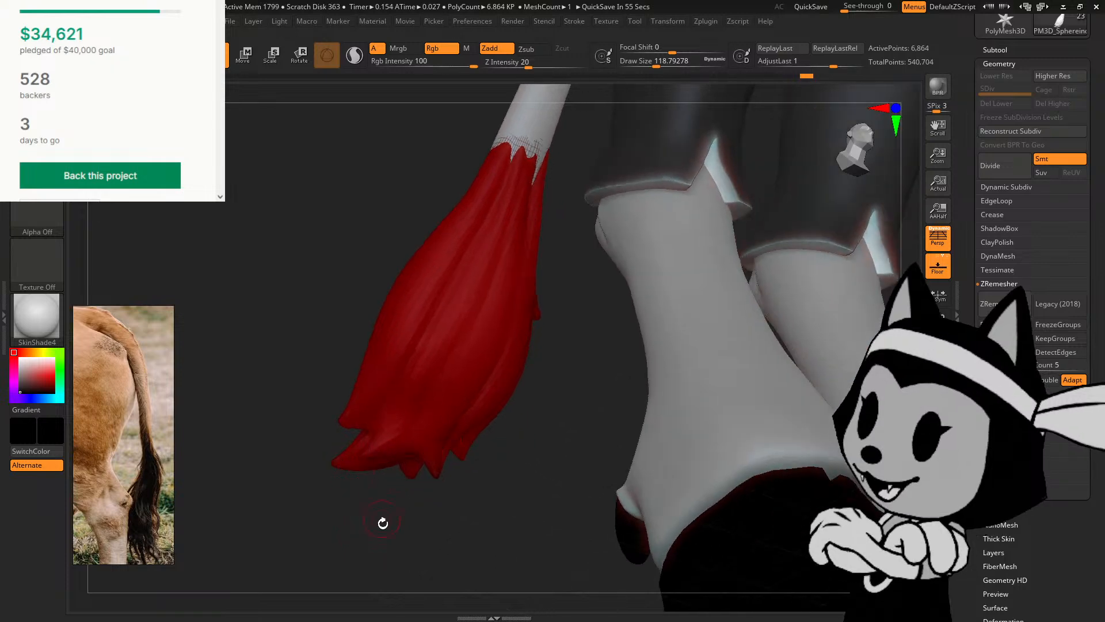
{"action": "left_click_drag", "start_coordinate": [350, 520], "coordinate": [363, 522]}
{"action": "left_click_drag", "start_coordinate": [340, 459], "coordinate": [327, 451]}
{"action": "mouse_move", "coordinate": [341, 368]}
{"action": "left_mouse_down"}
{"action": "mouse_move", "coordinate": [343, 286]}
{"action": "mouse_move", "coordinate": [344, 305]}
{"action": "left_mouse_up"}
Step: Reshape the tuft's lower end points with the Move brush at a draw size of about 235
{"action": "key", "text": "bracketright"}
{"action": "key", "text": "bracketright"}
{"action": "key", "text": "bracketright"}
{"action": "key", "text": "bracketright"}
{"action": "key", "text": "bracketright"}
{"action": "key", "text": "bracketright"}
{"action": "key", "text": "bracketright"}
{"action": "key", "text": "bracketright"}
{"action": "key", "text": "b"}
{"action": "key", "text": "m"}
{"action": "key", "text": "v"}
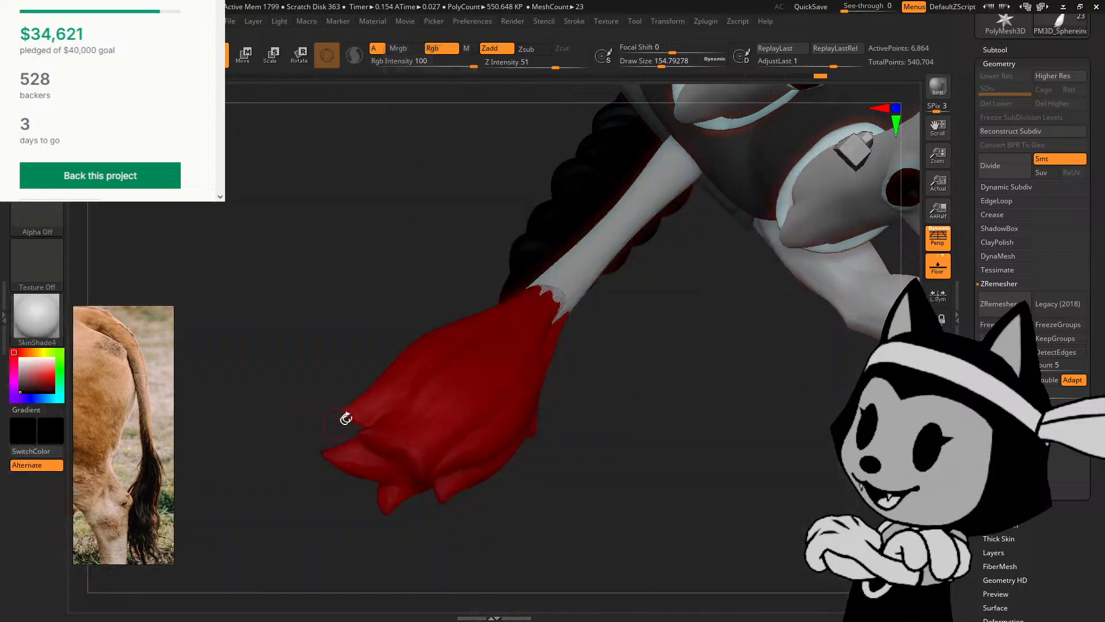
{"action": "key", "text": "bracketright"}
{"action": "left_click_drag", "start_coordinate": [355, 337], "coordinate": [422, 454]}
{"action": "left_click_drag", "start_coordinate": [488, 496], "coordinate": [464, 488]}
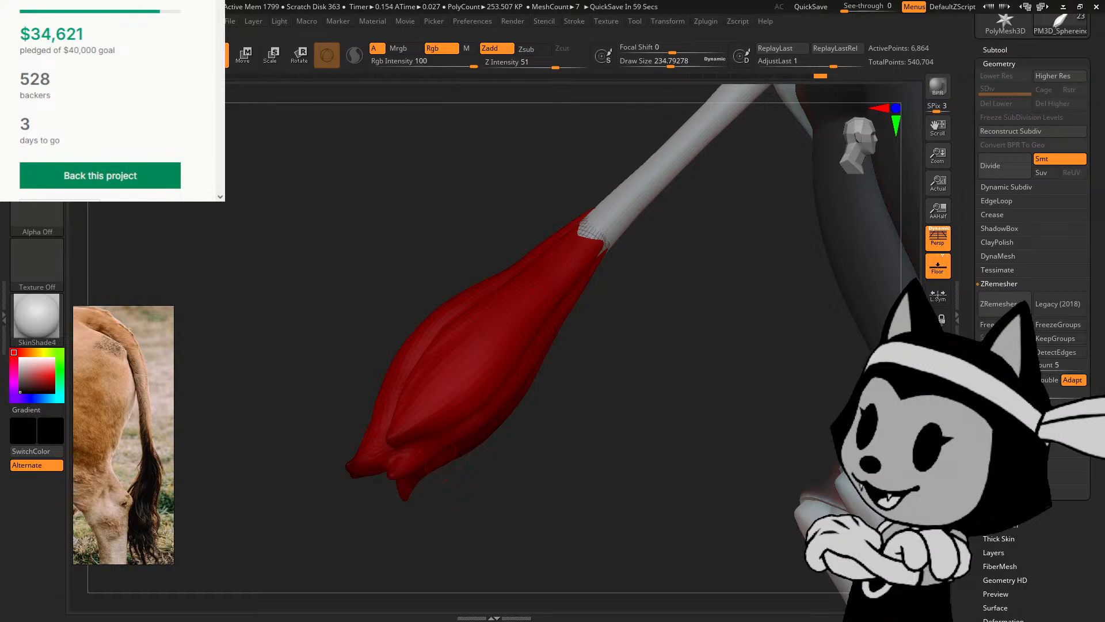
{"action": "left_click_drag", "start_coordinate": [505, 458], "coordinate": [409, 453]}
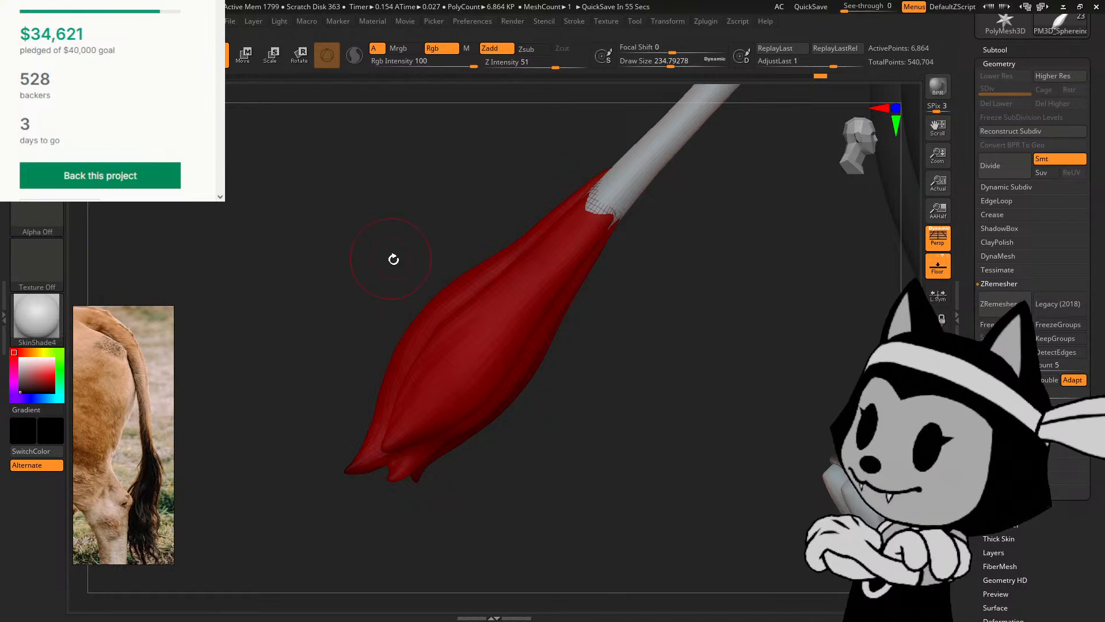
Step: Adjust the tuft's outline from the back with the Move brush at a draw size of about 339
{"action": "left_click_drag", "start_coordinate": [395, 256], "coordinate": [644, 387]}
{"action": "key", "text": "bracketright"}
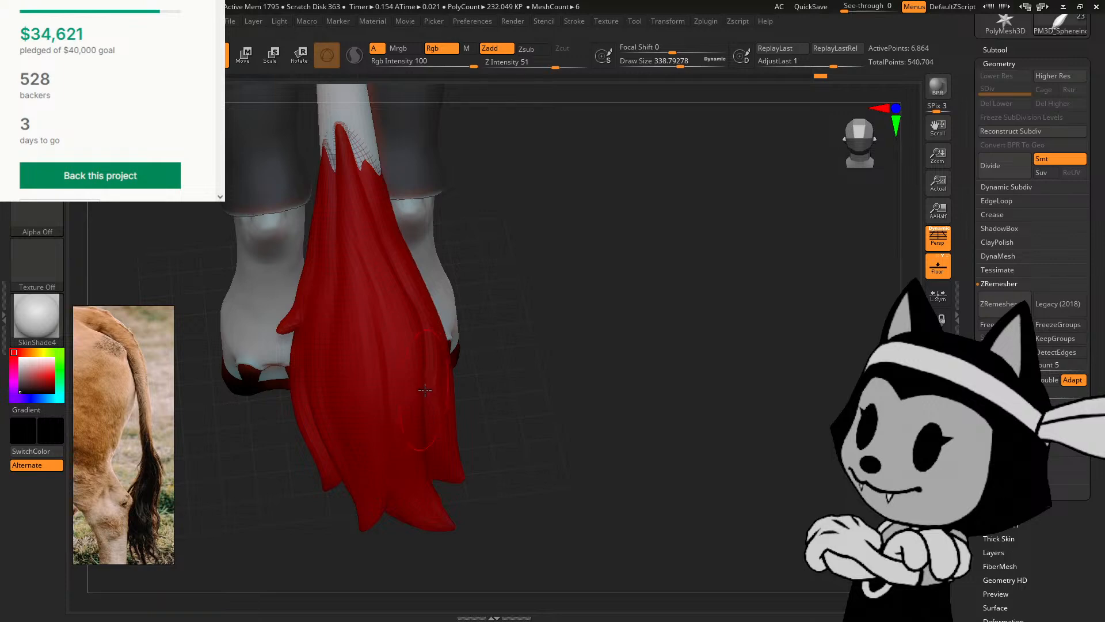
{"action": "left_click_drag", "start_coordinate": [541, 369], "coordinate": [619, 326]}
{"action": "left_click_drag", "start_coordinate": [863, 346], "coordinate": [827, 385], "text": "alt"}
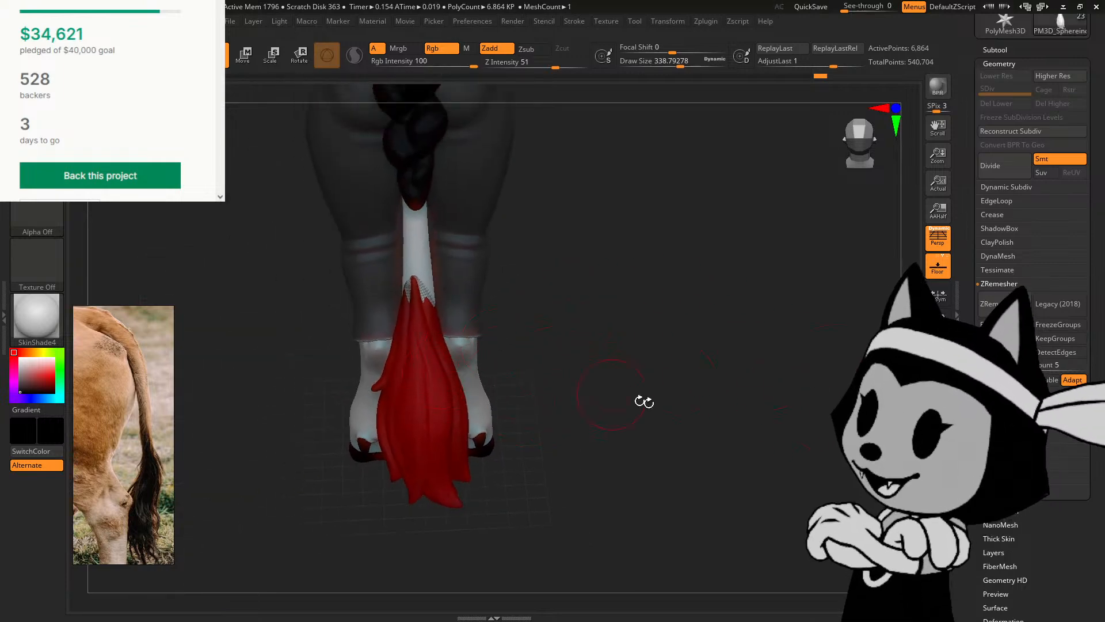
{"action": "left_click_drag", "start_coordinate": [597, 366], "coordinate": [611, 371]}
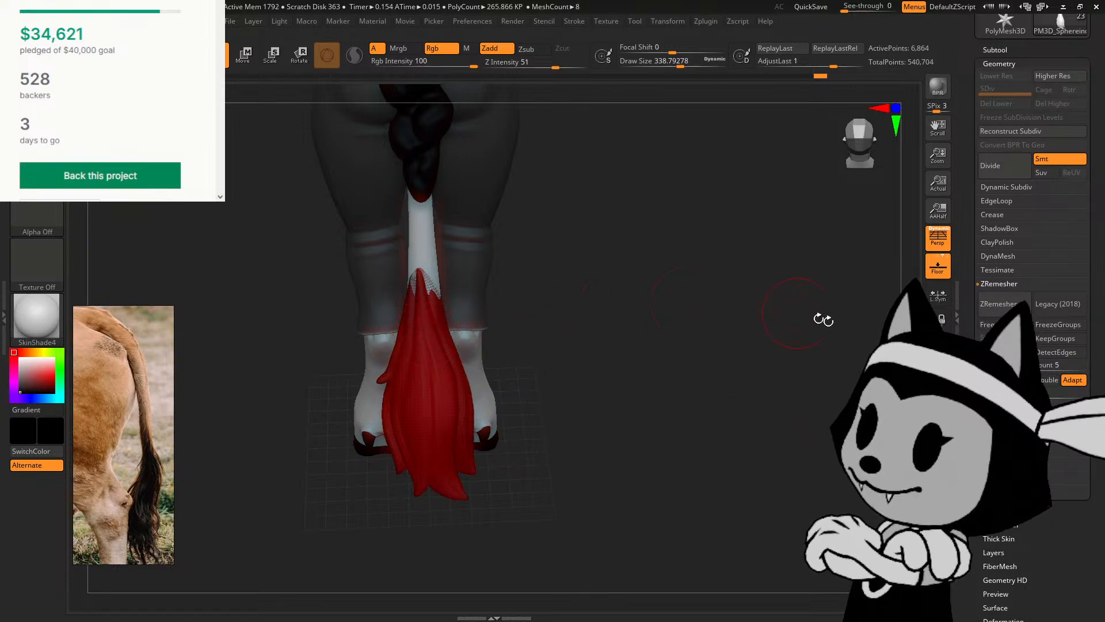
{"action": "left_click_drag", "start_coordinate": [823, 320], "coordinate": [711, 357]}
Step: Refine the side profile of the tuft and its tips with the Move brush at the same large draw size
{"action": "left_click_drag", "start_coordinate": [711, 357], "coordinate": [562, 340], "text": "alt"}
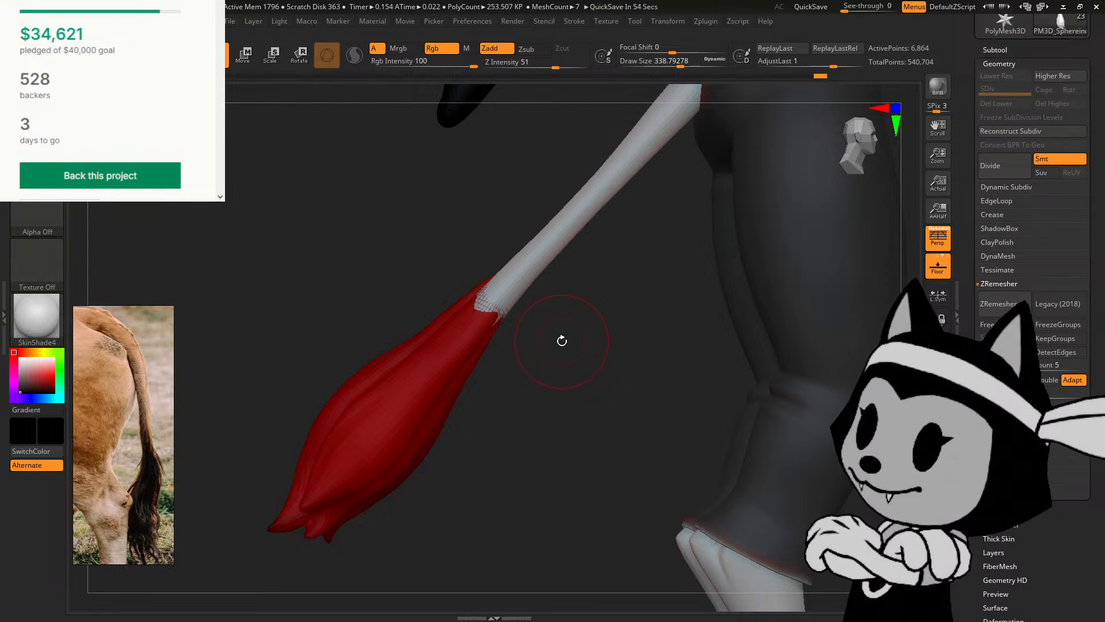
{"action": "mouse_move", "coordinate": [562, 340]}
{"action": "left_mouse_down"}
{"action": "mouse_move", "coordinate": [459, 254]}
{"action": "mouse_move", "coordinate": [452, 319]}
{"action": "left_mouse_up"}
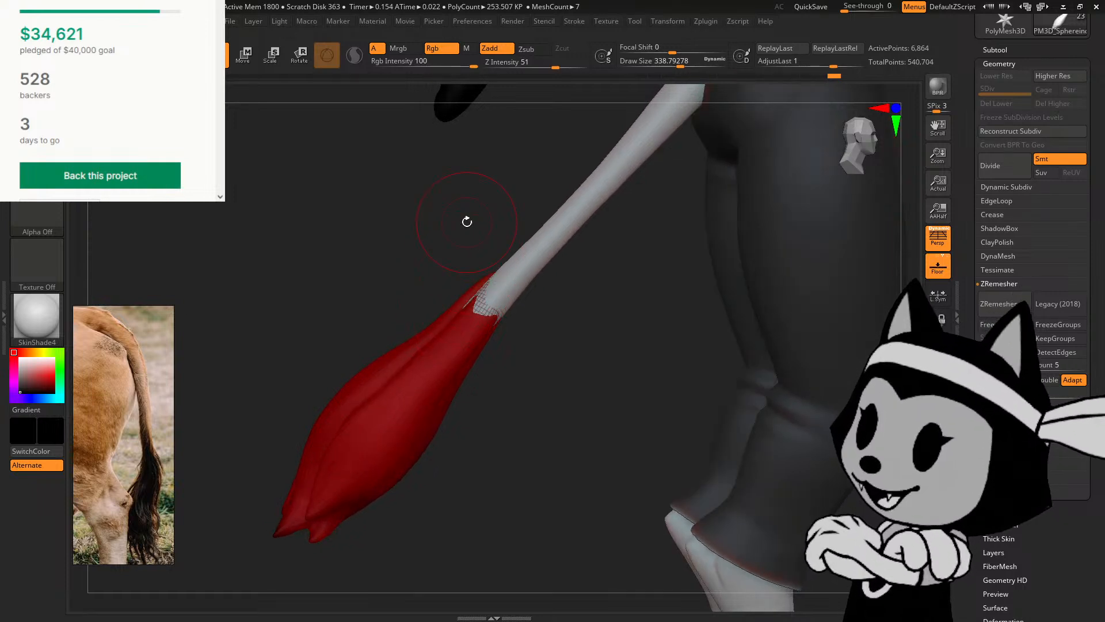
{"action": "left_click_drag", "start_coordinate": [382, 303], "coordinate": [716, 204]}
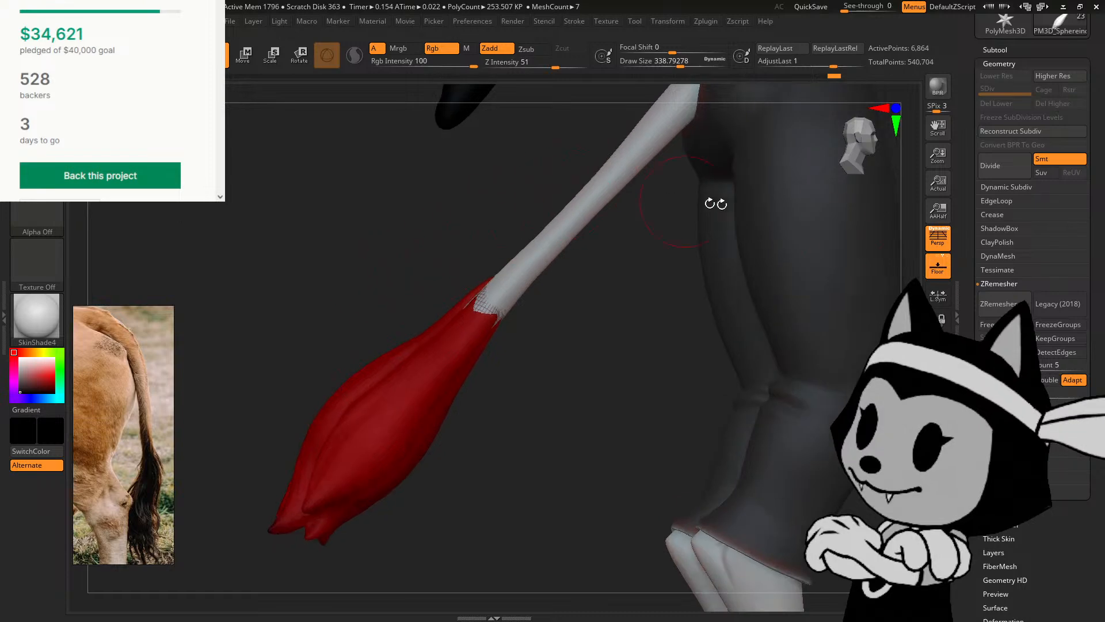
{"action": "left_click_drag", "start_coordinate": [919, 217], "coordinate": [829, 236]}
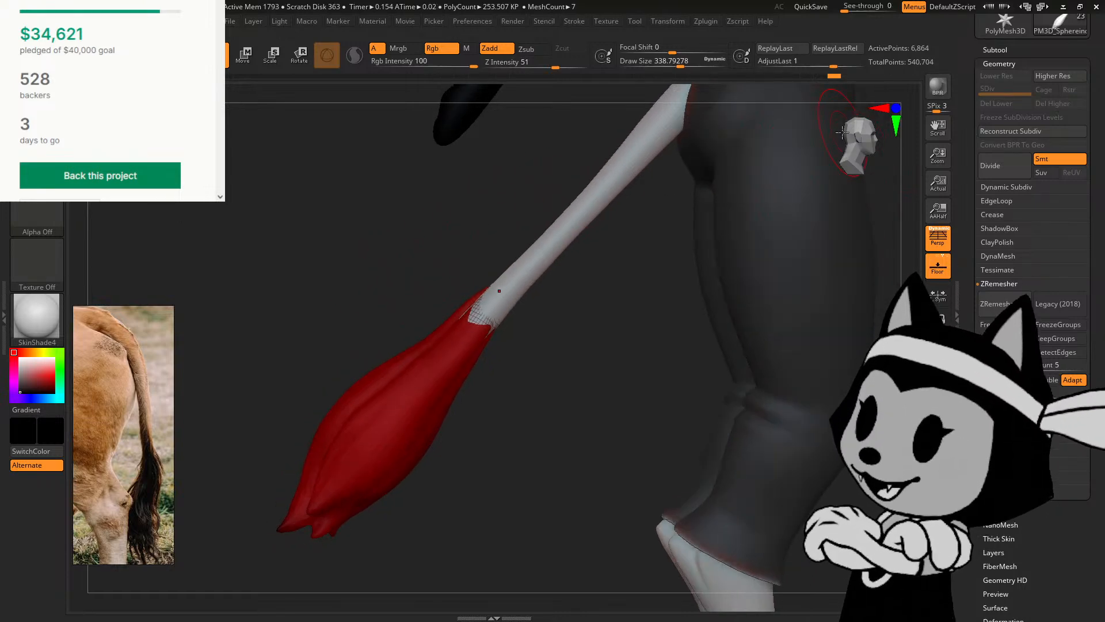
{"action": "left_click_drag", "start_coordinate": [825, 392], "coordinate": [832, 363], "text": "alt"}
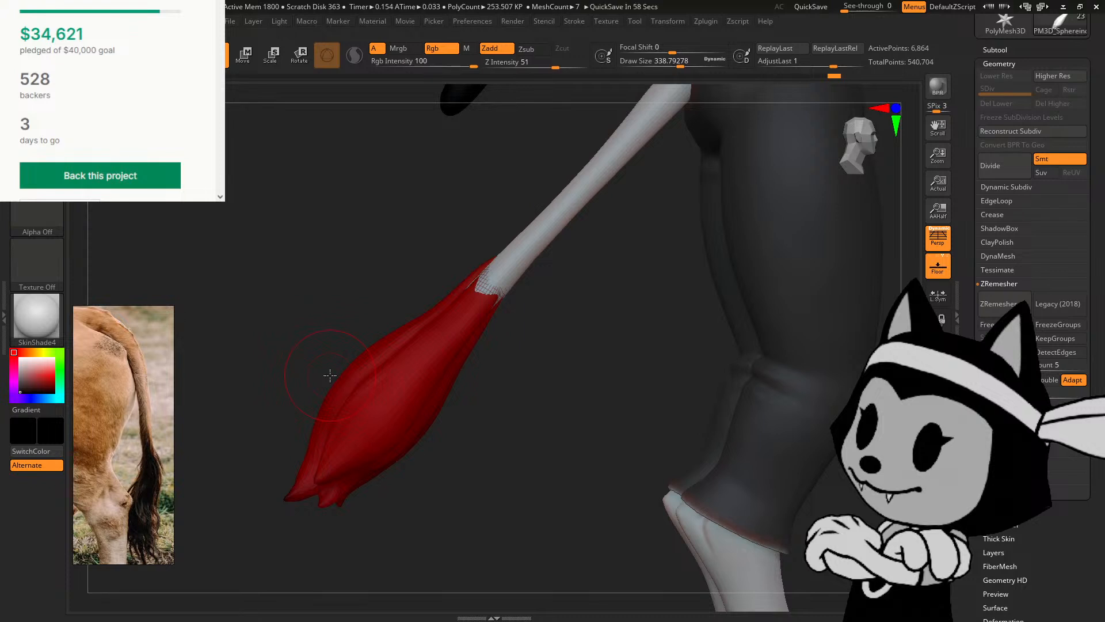
{"action": "mouse_move", "coordinate": [514, 371]}
{"action": "left_mouse_down", "text": "alt"}
{"action": "mouse_move", "coordinate": [525, 352]}
{"action": "mouse_move", "coordinate": [461, 369]}
{"action": "mouse_move", "coordinate": [515, 375]}
{"action": "left_mouse_up", "text": "alt"}
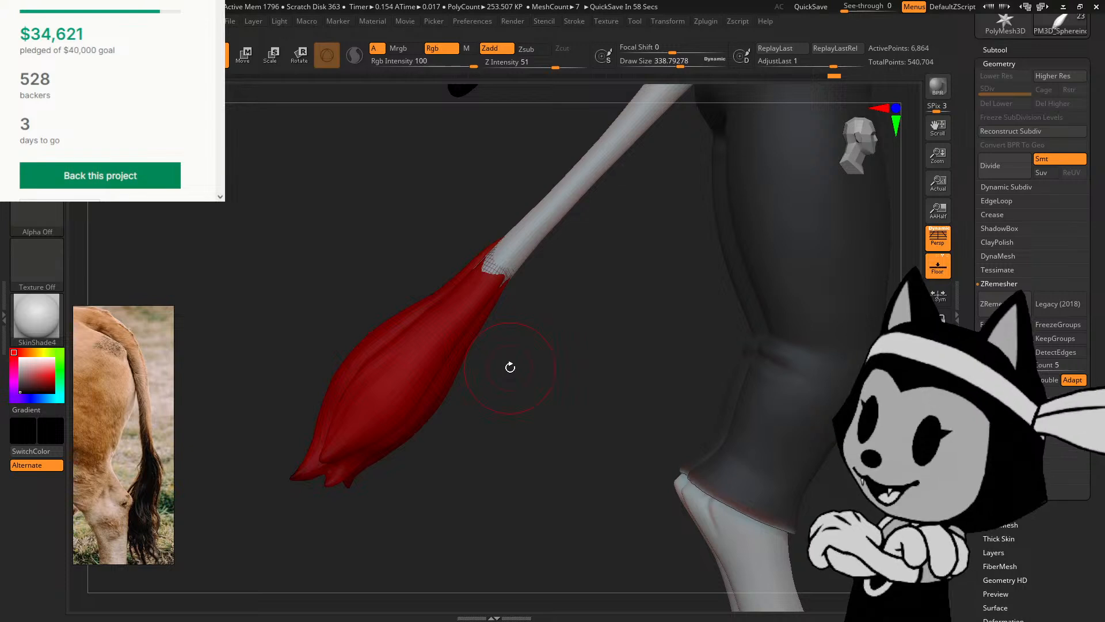
{"action": "left_click_drag", "start_coordinate": [715, 431], "coordinate": [644, 419], "text": "alt"}
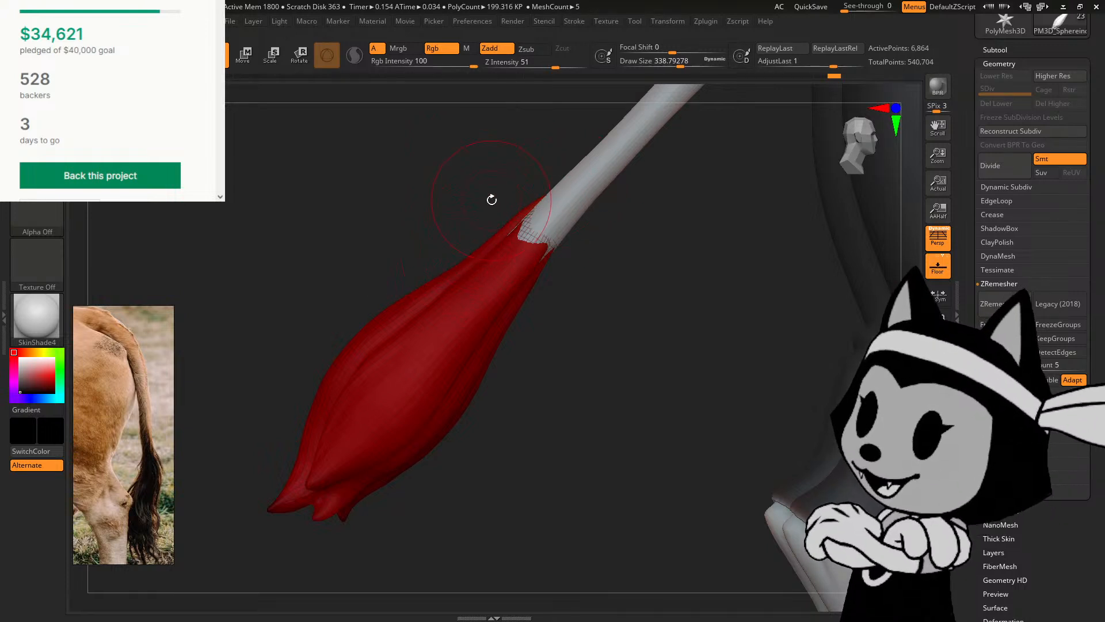
{"action": "left_click_drag", "start_coordinate": [516, 318], "coordinate": [528, 399]}
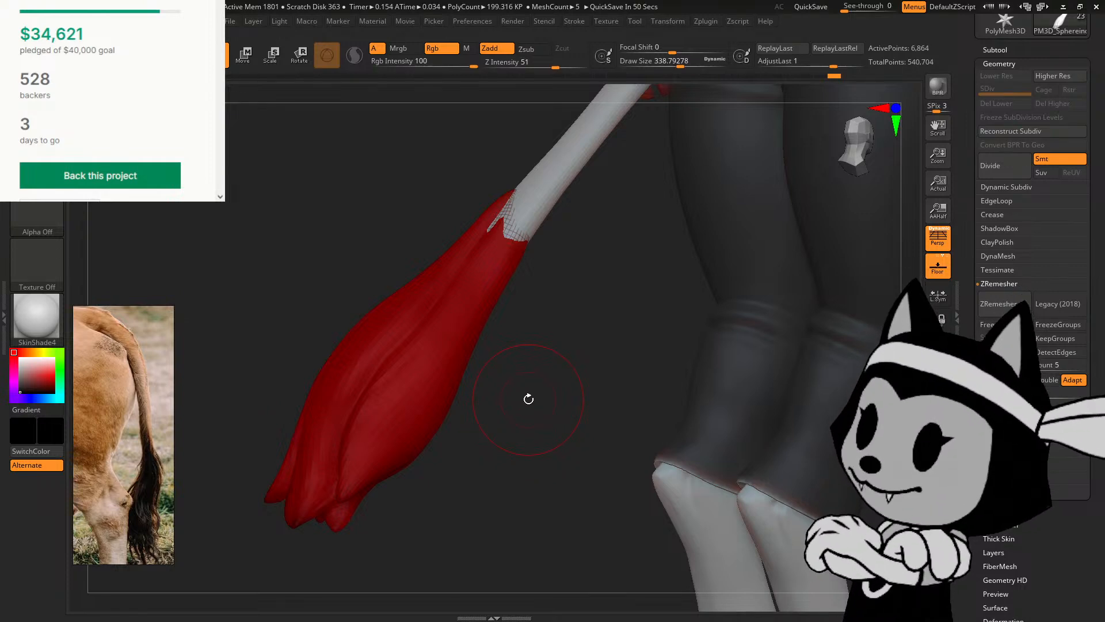
Step: Adjust the base of the protruding side lock from the back with the Move brush
{"action": "mouse_move", "coordinate": [476, 389]}
{"action": "left_mouse_down"}
{"action": "mouse_move", "coordinate": [558, 424]}
{"action": "mouse_move", "coordinate": [528, 409]}
{"action": "mouse_move", "coordinate": [436, 289]}
{"action": "mouse_move", "coordinate": [501, 271]}
{"action": "mouse_move", "coordinate": [508, 250]}
{"action": "left_mouse_up"}
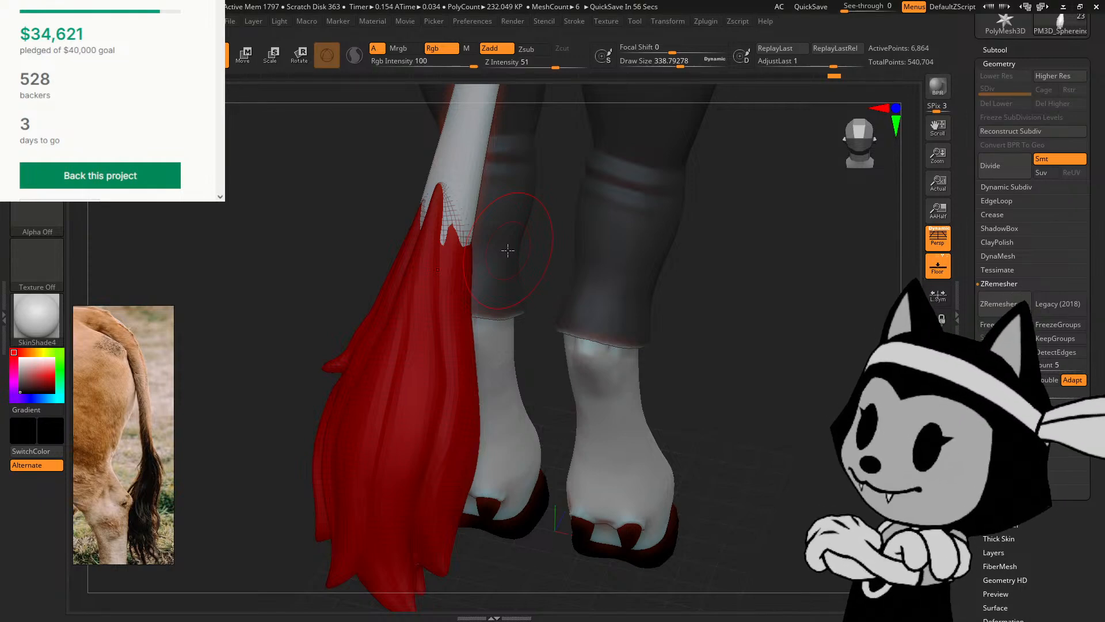
{"action": "mouse_move", "coordinate": [714, 231]}
{"action": "left_mouse_down"}
{"action": "mouse_move", "coordinate": [740, 242]}
{"action": "mouse_move", "coordinate": [708, 243]}
{"action": "left_mouse_up"}
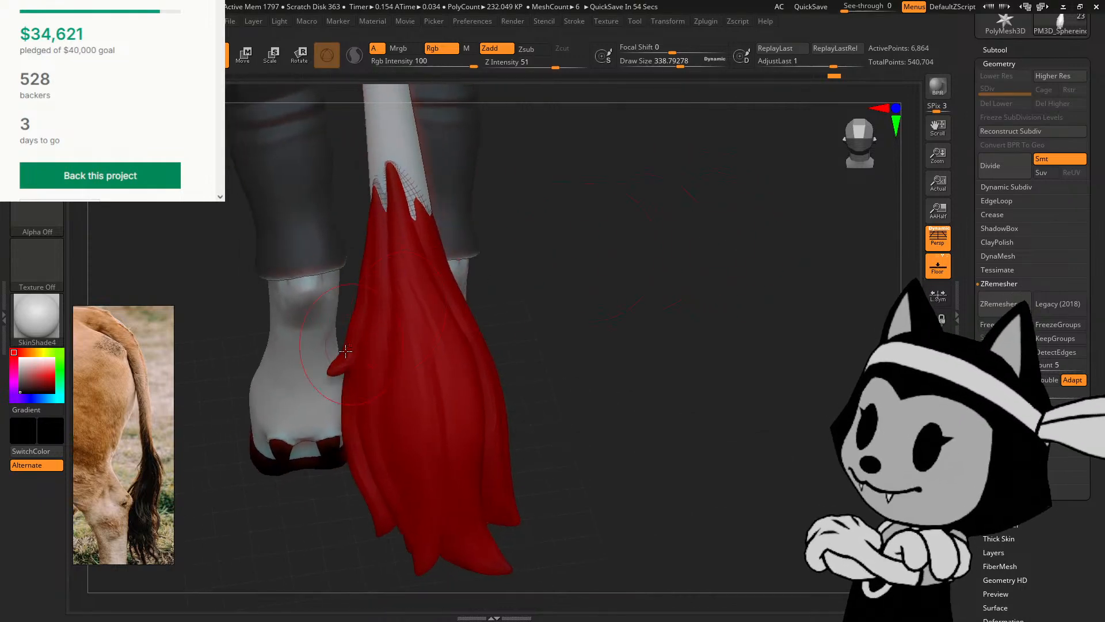
{"action": "left_click_drag", "start_coordinate": [342, 352], "coordinate": [358, 306]}
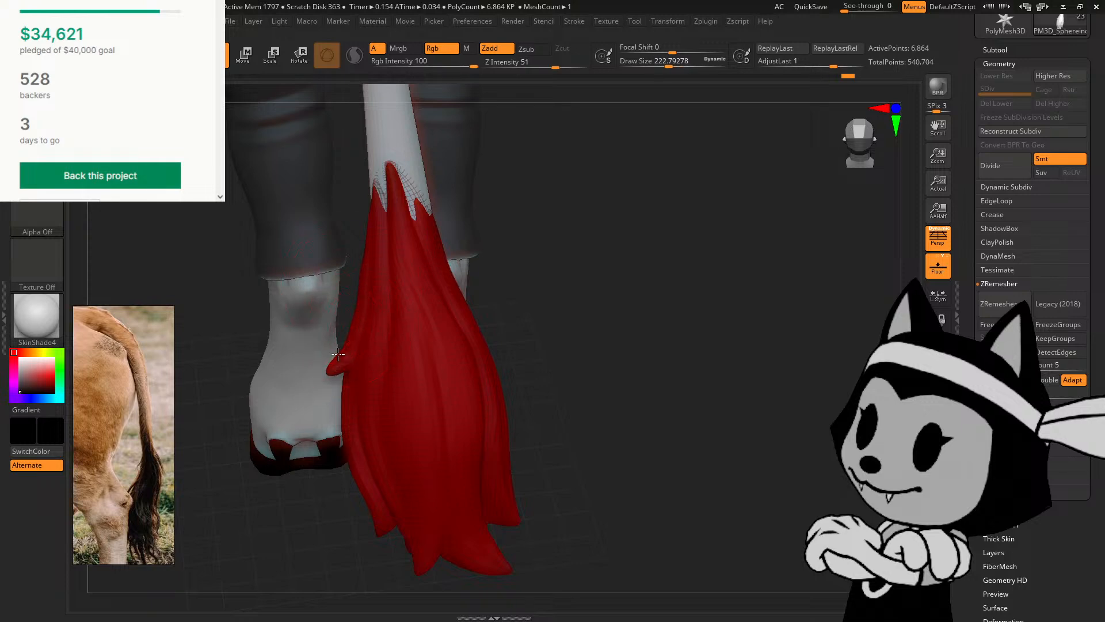
Step: Add volume to the side lock with the ClayBuildup brush at a draw size of about 163
{"action": "key", "text": "b"}
{"action": "left_click_drag", "start_coordinate": [560, 295], "coordinate": [624, 276]}
{"action": "key", "text": "c"}
{"action": "key", "text": "b"}
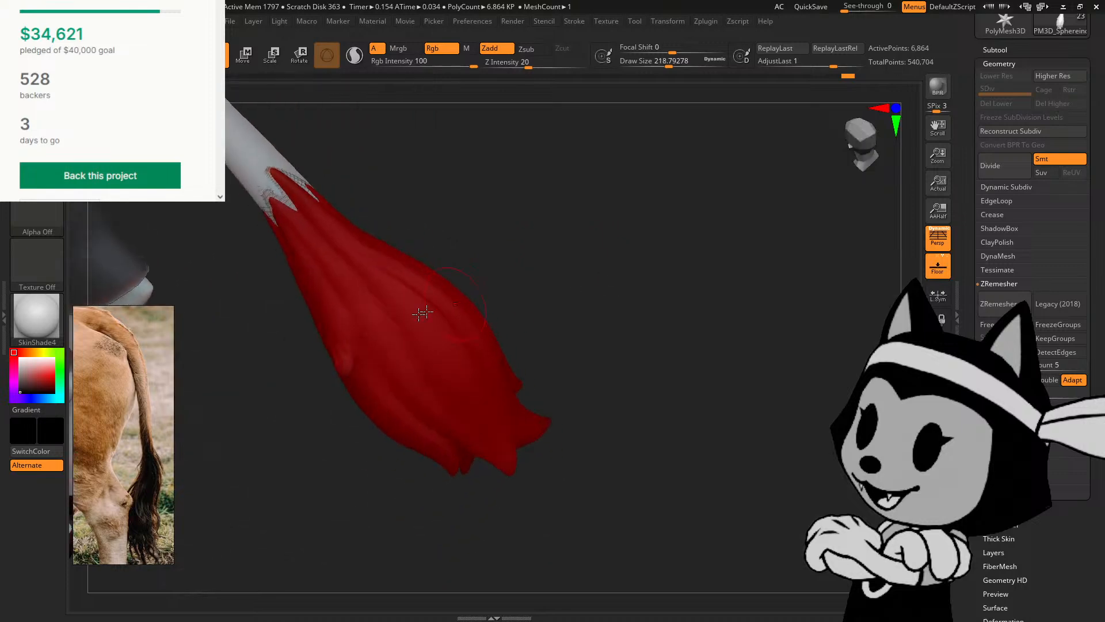
{"action": "key", "text": "bracketleft"}
{"action": "key", "text": "bracketleft"}
{"action": "key", "text": "bracketleft"}
{"action": "key", "text": "bracketleft"}
{"action": "left_click_drag", "start_coordinate": [341, 358], "coordinate": [347, 379]}
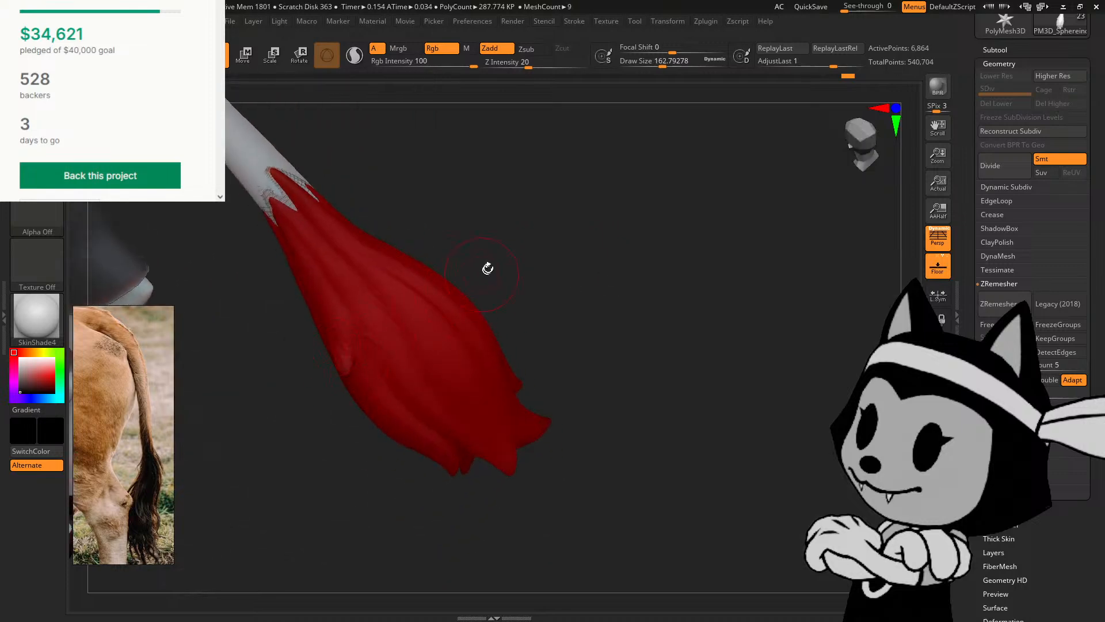
Step: Adjust the shape and base of the protruding side lock from the back with the Move brush at a draw size of about 243
{"action": "key", "text": "b"}
{"action": "key", "text": "m"}
{"action": "key", "text": "v"}
{"action": "left_click_drag", "start_coordinate": [514, 250], "coordinate": [458, 257]}
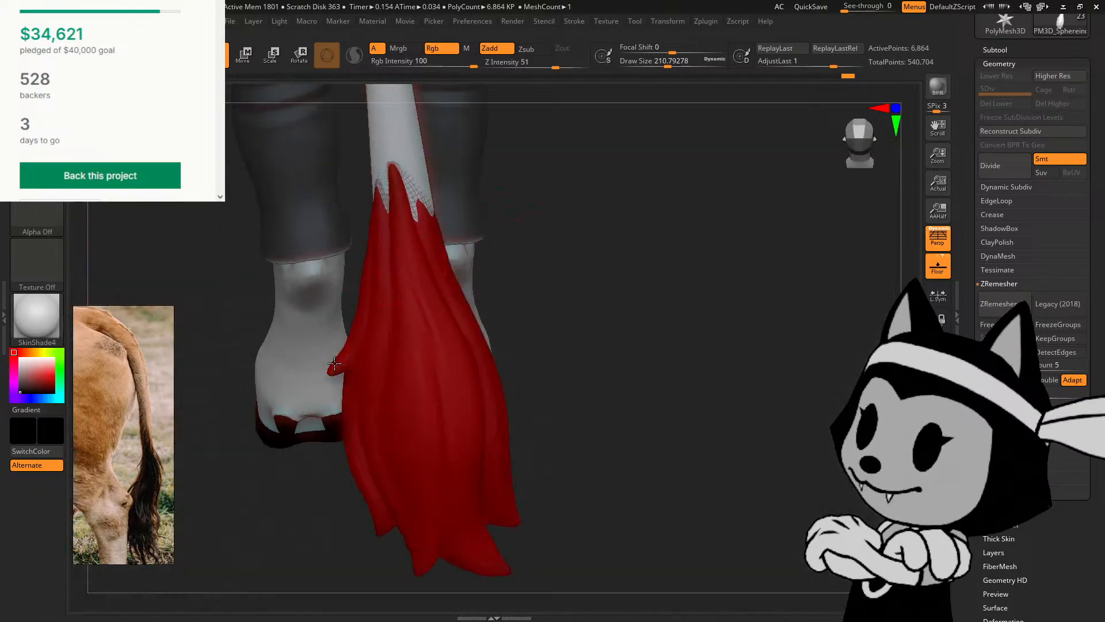
{"action": "key", "text": "bracketright"}
{"action": "key", "text": "bracketright"}
{"action": "left_click_drag", "start_coordinate": [483, 316], "coordinate": [488, 314]}
{"action": "left_click_drag", "start_coordinate": [550, 268], "coordinate": [540, 236]}
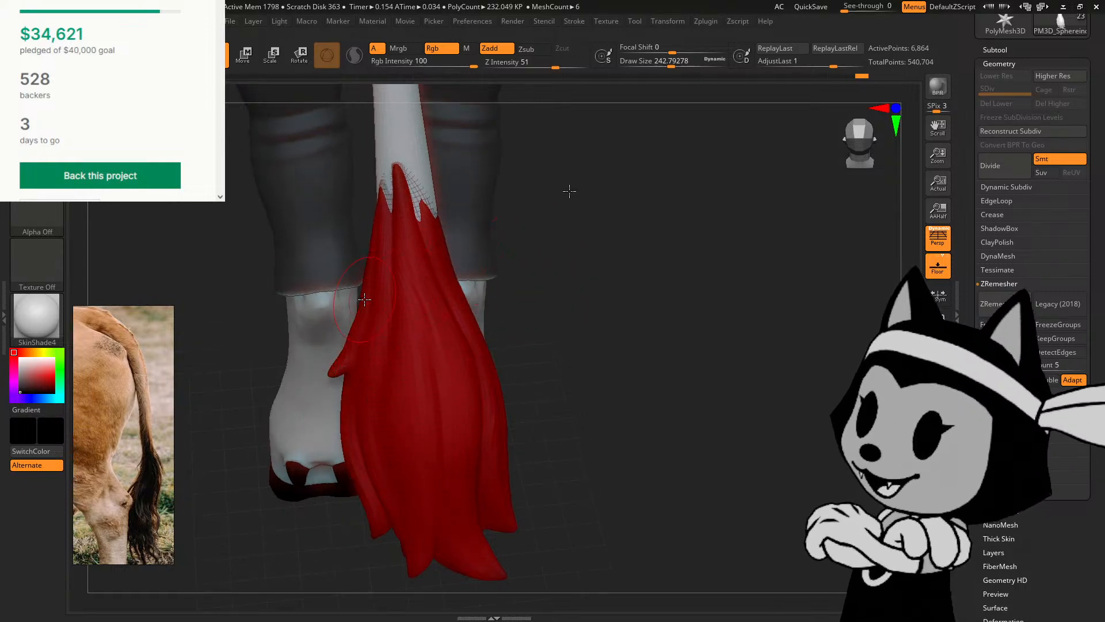
{"action": "left_click_drag", "start_coordinate": [567, 191], "coordinate": [566, 258]}
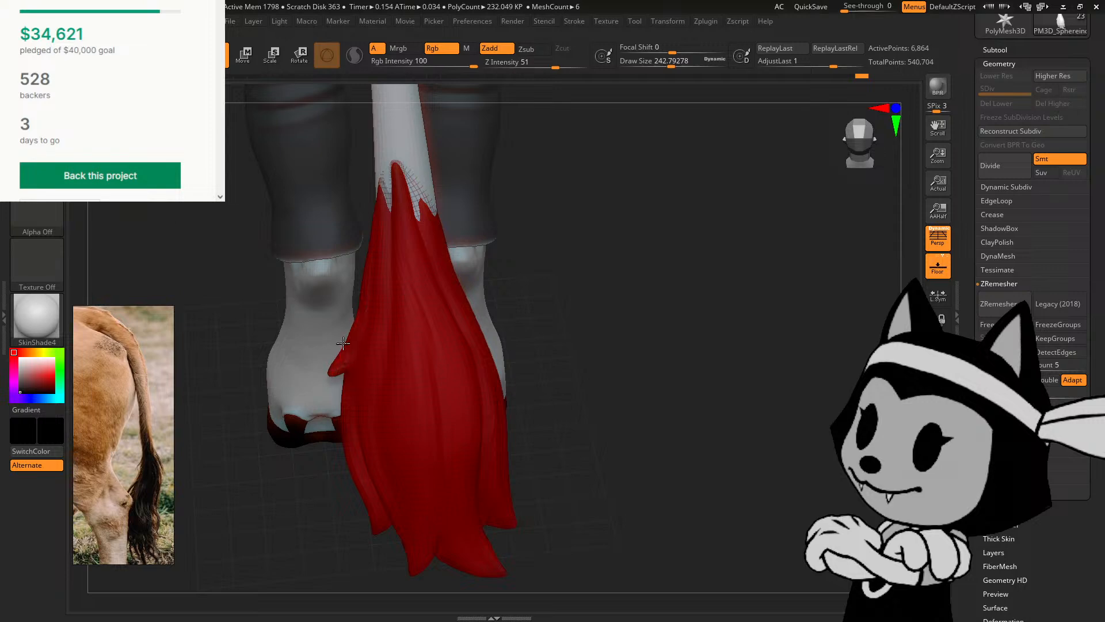
{"action": "left_click_drag", "start_coordinate": [356, 320], "coordinate": [358, 310]}
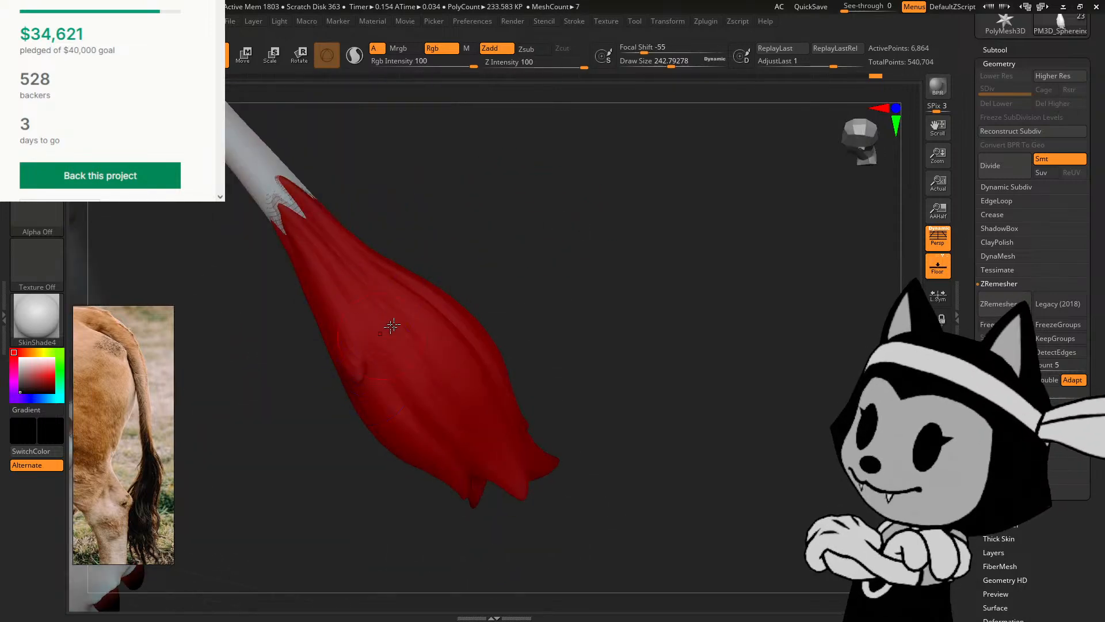
Step: Tighten the side lock's tip from the side with the Pinch brush at a draw size of about 167
{"action": "mouse_move", "coordinate": [491, 257]}
{"action": "left_mouse_down"}
{"action": "mouse_move", "coordinate": [409, 264]}
{"action": "mouse_move", "coordinate": [506, 286]}
{"action": "mouse_move", "coordinate": [481, 343]}
{"action": "mouse_move", "coordinate": [489, 266]}
{"action": "left_mouse_up"}
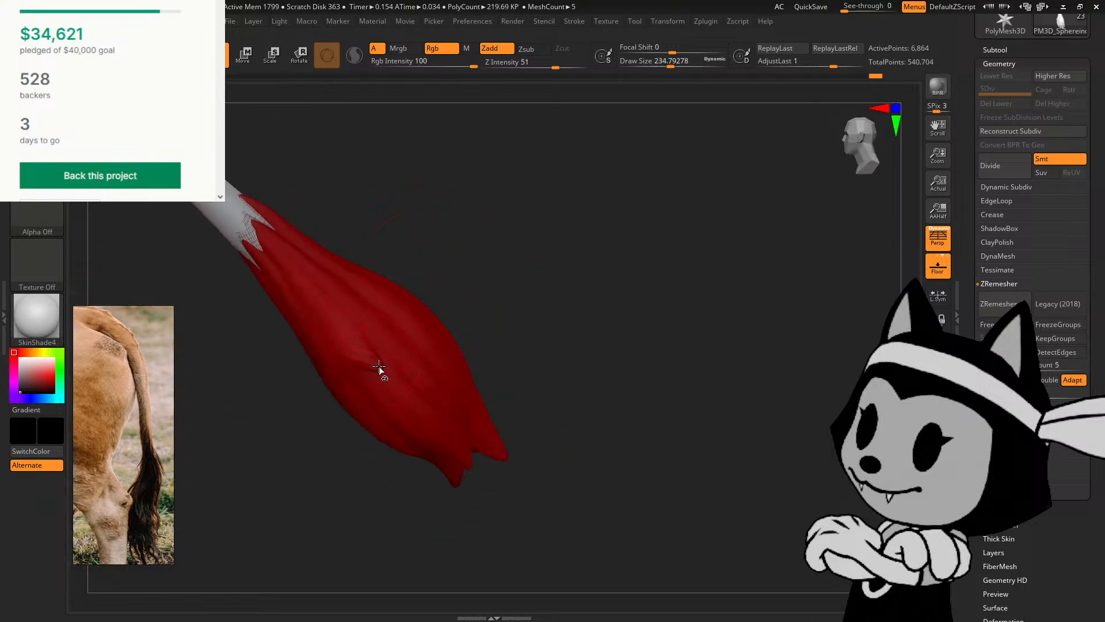
{"action": "key", "text": "bracketleft"}
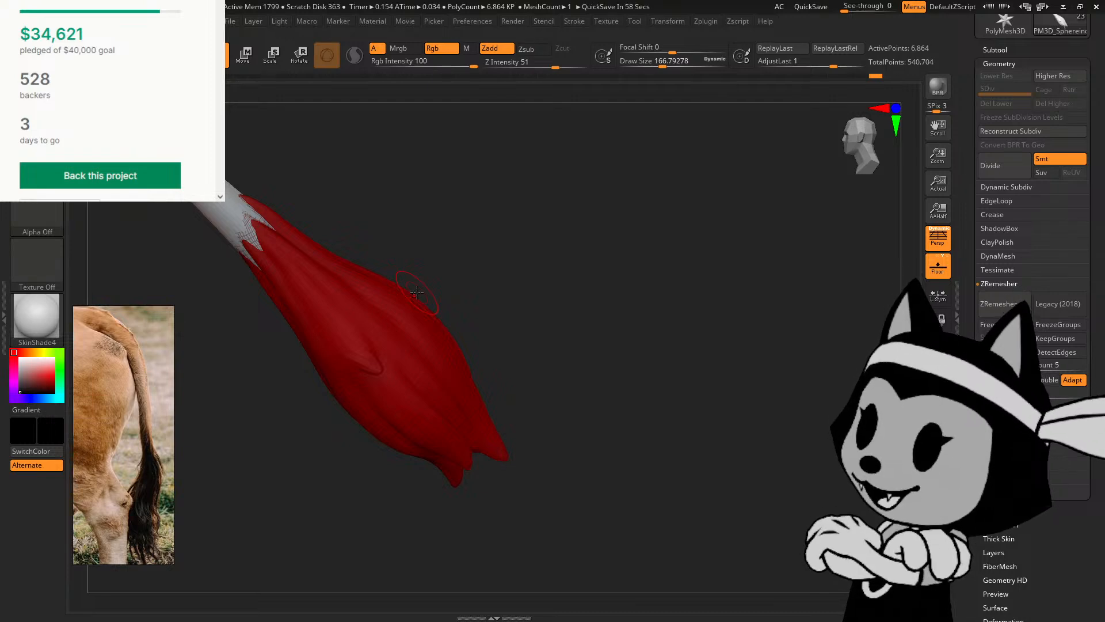
{"action": "key", "text": "b"}
{"action": "left_click", "coordinate": [446, 212]}
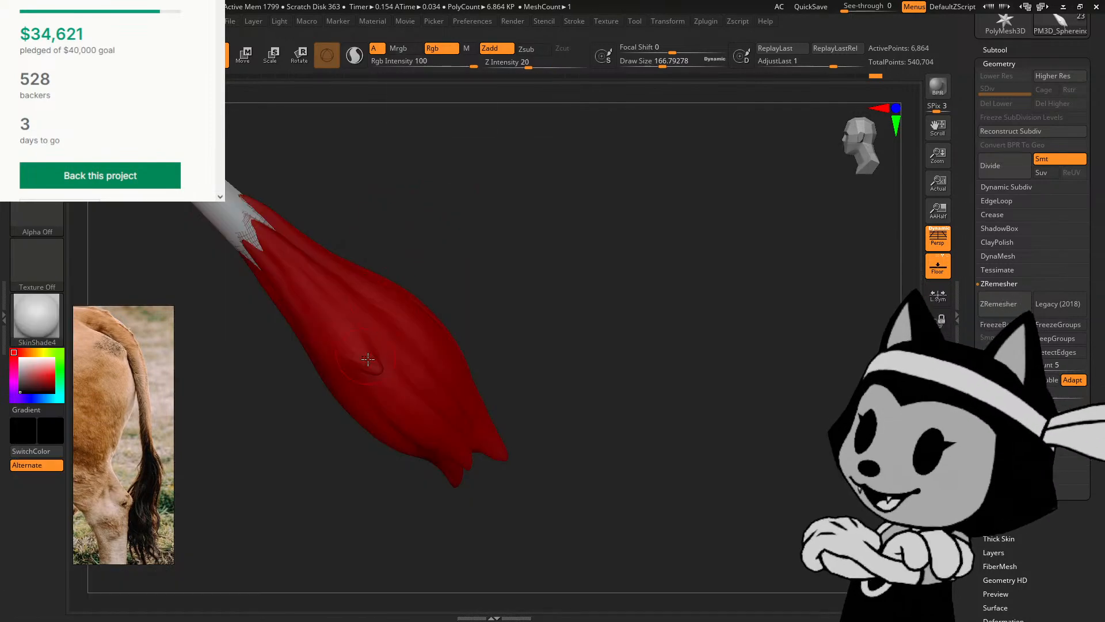
Step: Reposition the side lock's tip with the Move brush at a draw size of about 191, working from the side and back
{"action": "key", "text": "b"}
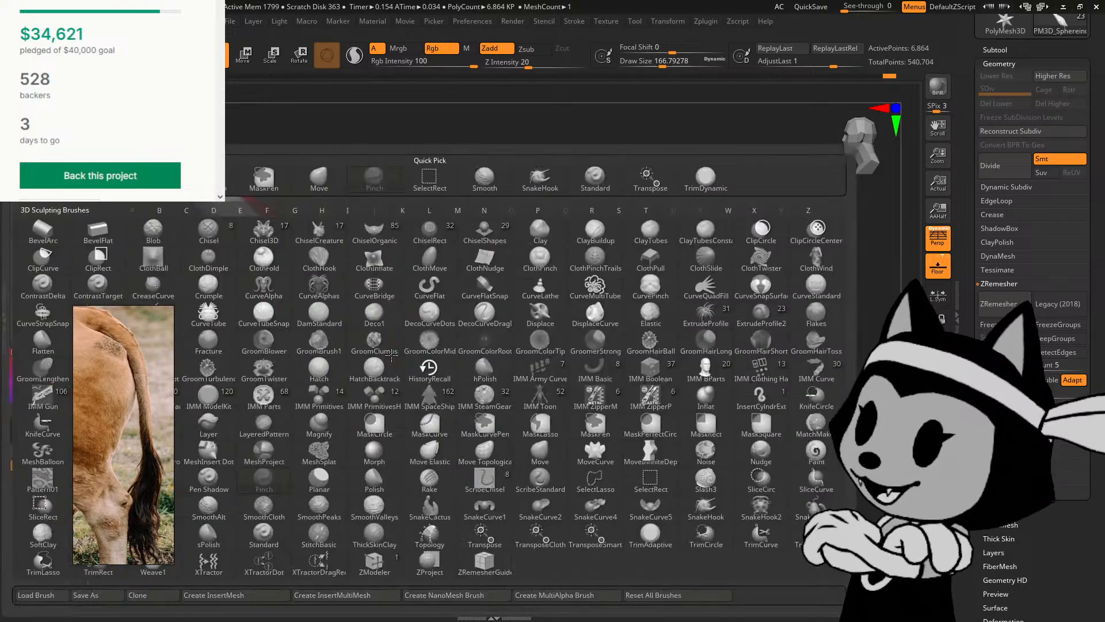
{"action": "key", "text": "m"}
{"action": "key", "text": "v"}
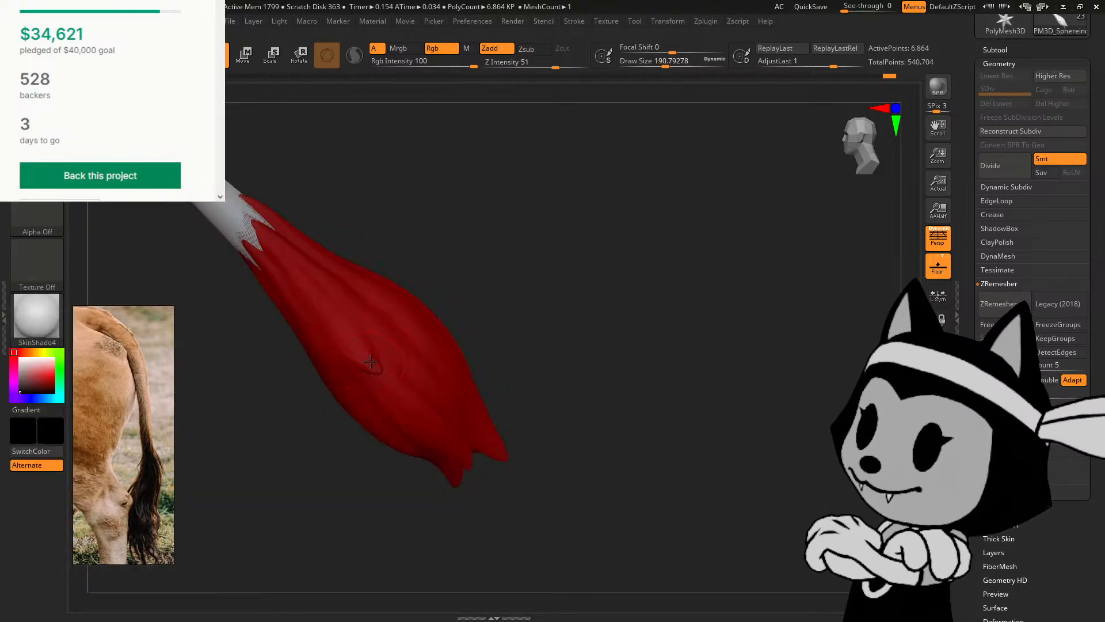
{"action": "left_click_drag", "start_coordinate": [484, 279], "coordinate": [428, 307]}
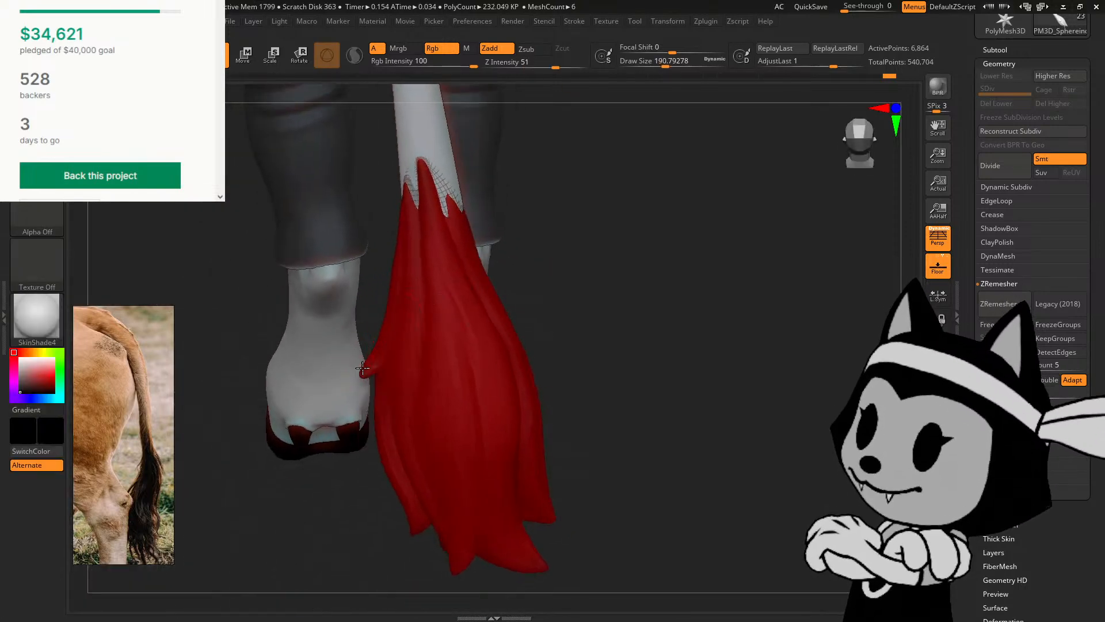
{"action": "left_click_drag", "start_coordinate": [536, 275], "coordinate": [596, 211]}
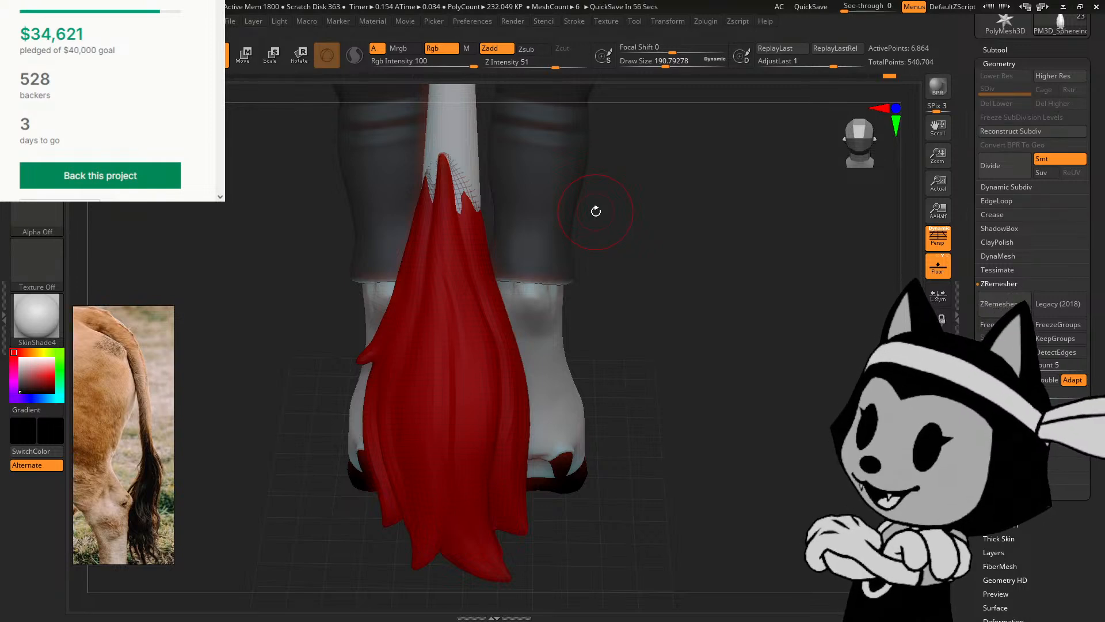
Step: Adjust the tuft's lower outline and end points with the Move brush at a draw size of about 323, and save the project
{"action": "left_click_drag", "start_coordinate": [752, 278], "coordinate": [484, 349]}
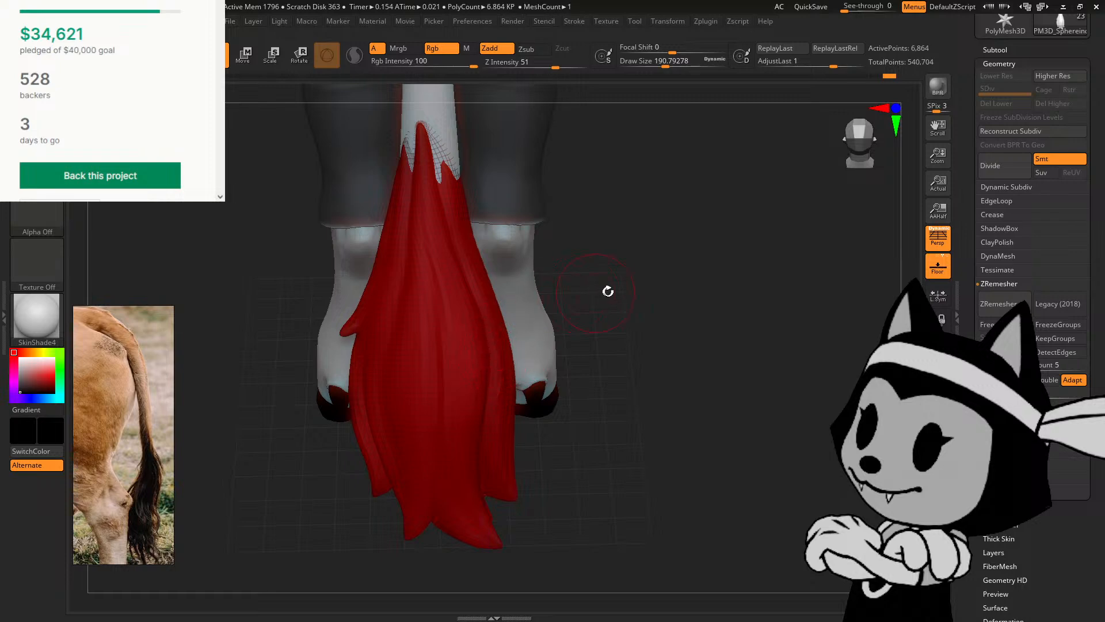
{"action": "key", "text": "bracketright"}
{"action": "key", "text": "bracketright"}
{"action": "left_click_drag", "start_coordinate": [872, 401], "coordinate": [862, 386], "text": "alt"}
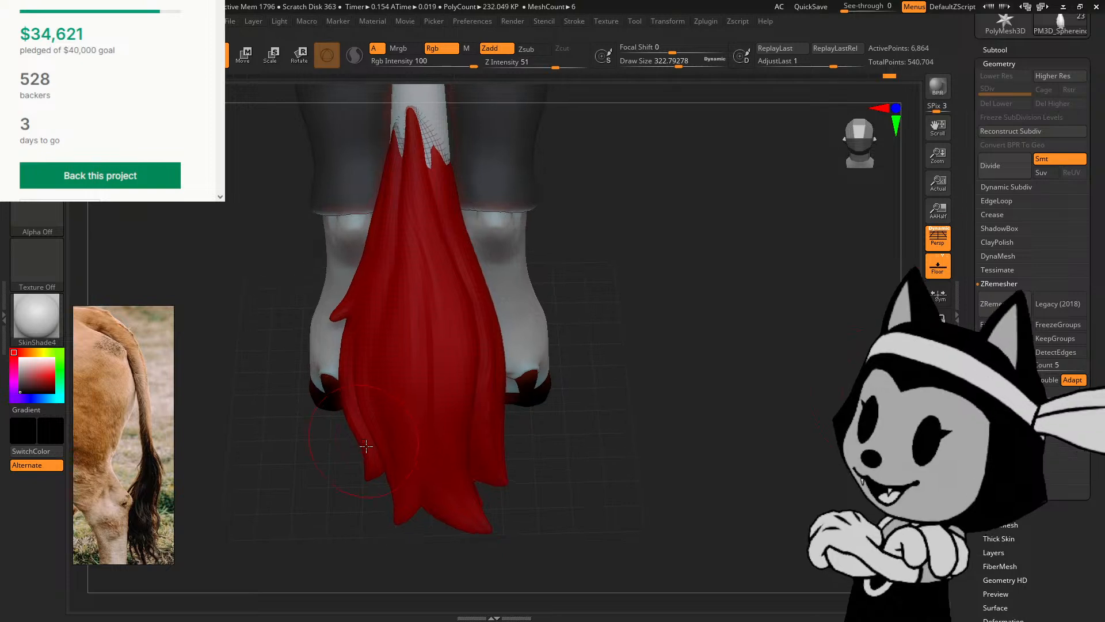
{"action": "left_click_drag", "start_coordinate": [583, 381], "coordinate": [408, 418]}
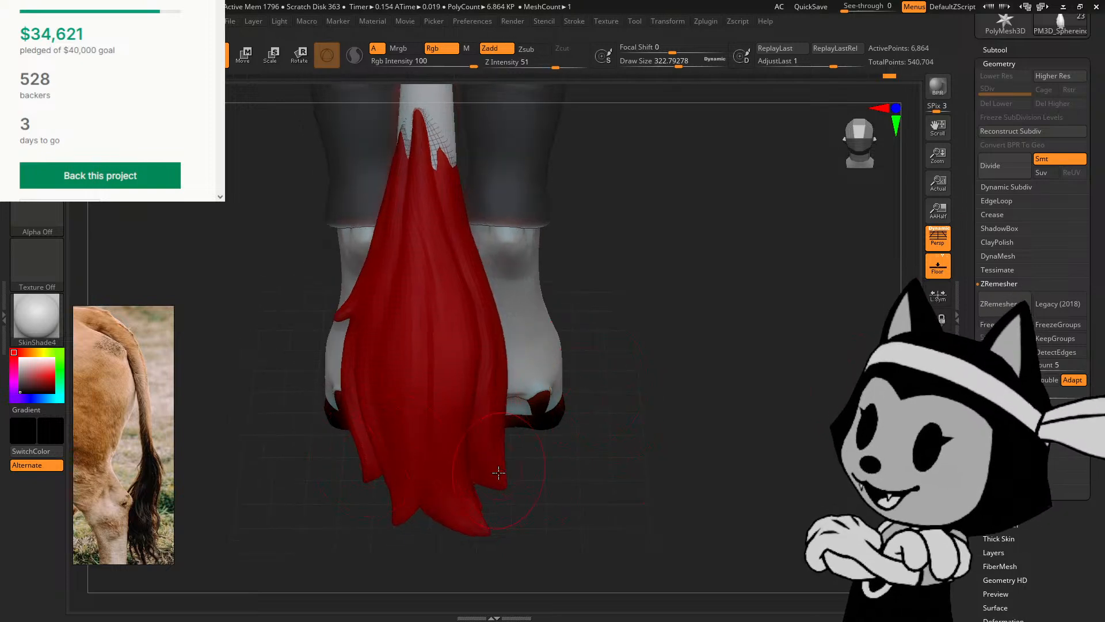
{"action": "left_click_drag", "start_coordinate": [826, 469], "coordinate": [555, 441]}
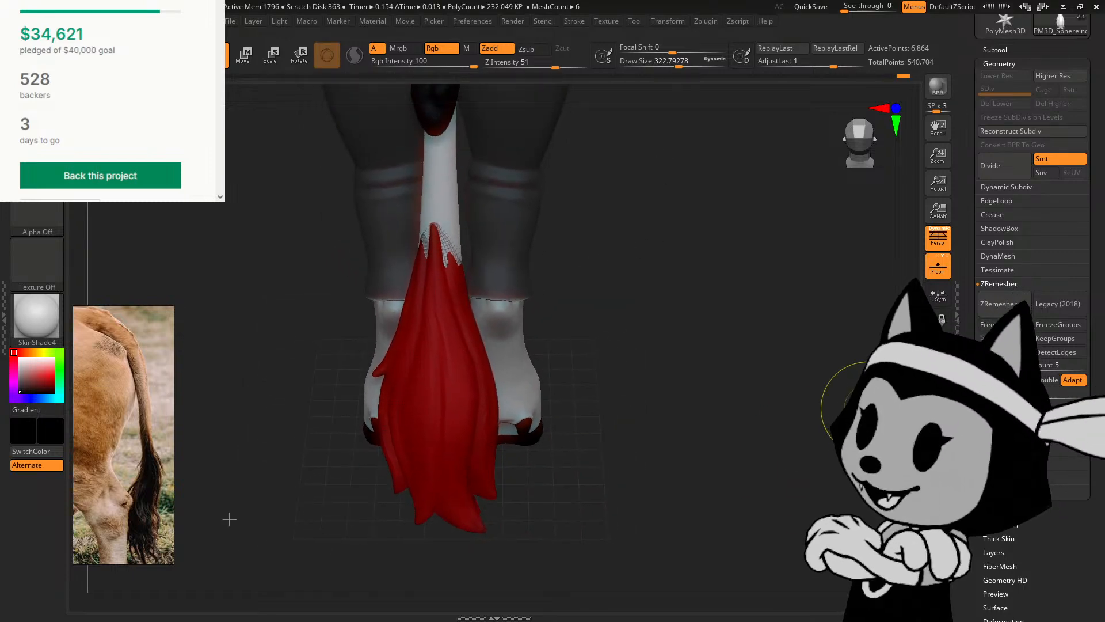
{"action": "key", "text": "ctrl+s"}
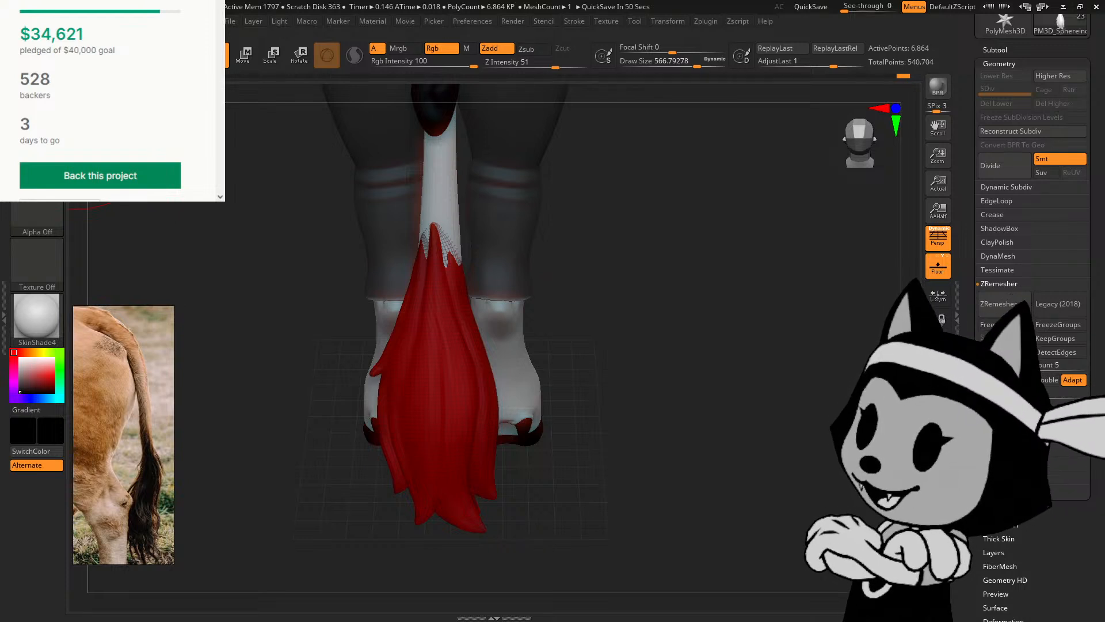
{"action": "left_click_drag", "start_coordinate": [633, 301], "coordinate": [642, 239]}
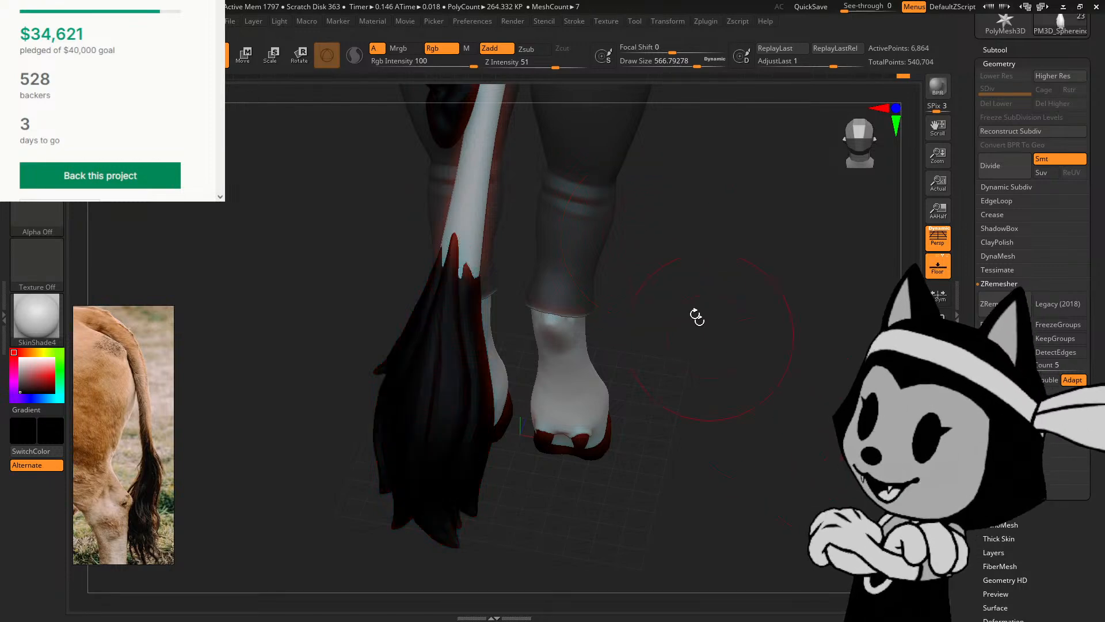
{"action": "left_click_drag", "start_coordinate": [395, 264], "coordinate": [406, 317]}
{"action": "key", "text": "ctrl+z"}
Step: Sharpen the protruding side lock with the Pinch brush, reducing the draw size to about 191
{"action": "mouse_move", "coordinate": [606, 313]}
{"action": "left_mouse_down"}
{"action": "mouse_move", "coordinate": [804, 385]}
{"action": "mouse_move", "coordinate": [600, 271]}
{"action": "mouse_move", "coordinate": [555, 278]}
{"action": "left_mouse_up"}
{"action": "key", "text": "b"}
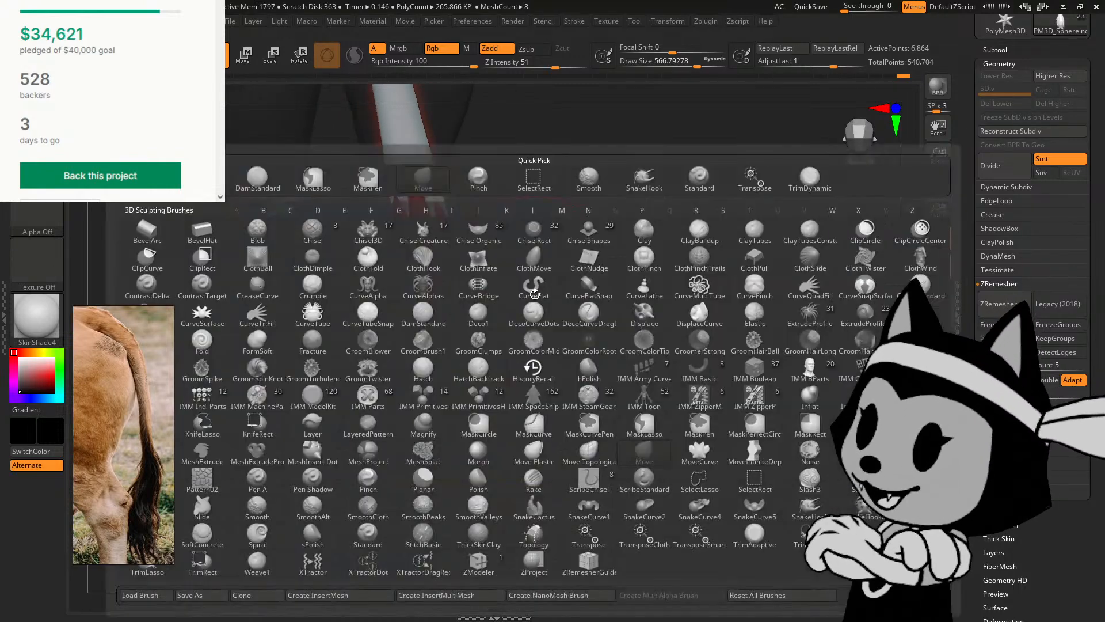
{"action": "left_click", "coordinate": [365, 361]}
{"action": "key", "text": "["}
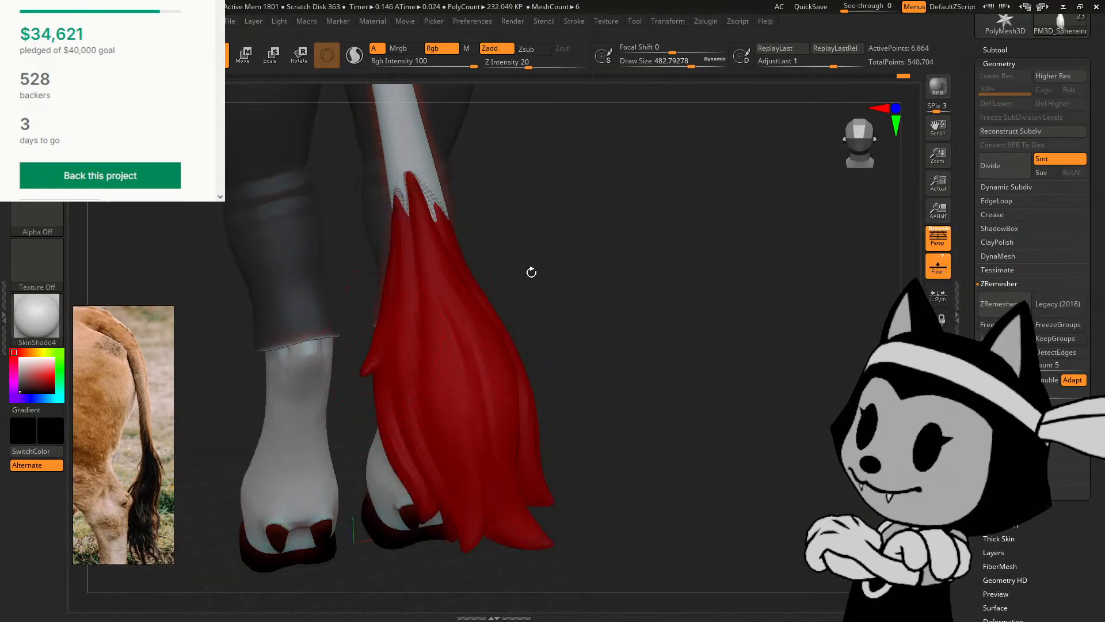
{"action": "left_click_drag", "start_coordinate": [531, 272], "coordinate": [426, 352]}
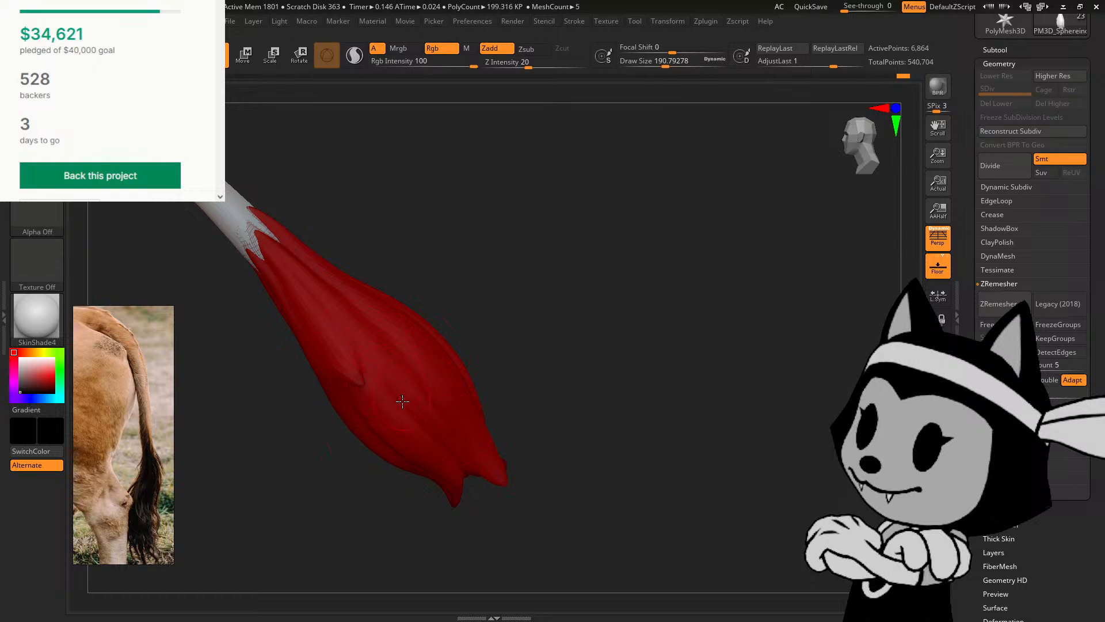
Step: Refine the side lock's placement with the Move brush, using draw sizes of about 131 to 263
{"action": "key", "text": "b"}
{"action": "left_click", "coordinate": [461, 264]}
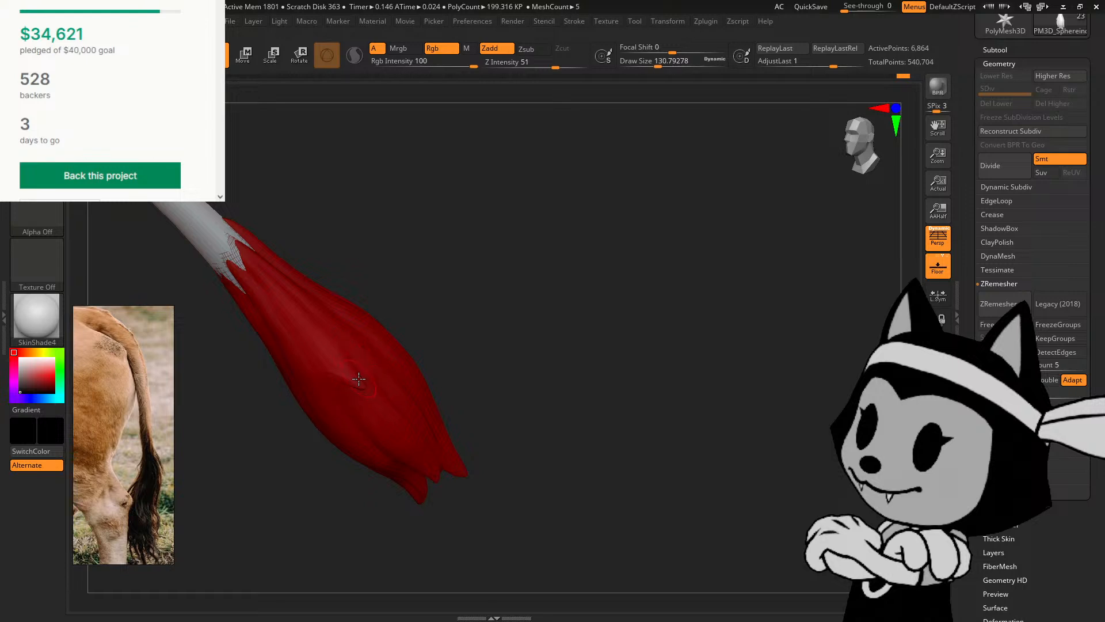
{"action": "key", "text": "]"}
{"action": "key", "text": "]"}
{"action": "key", "text": "]"}
{"action": "left_click_drag", "start_coordinate": [423, 273], "coordinate": [380, 305]}
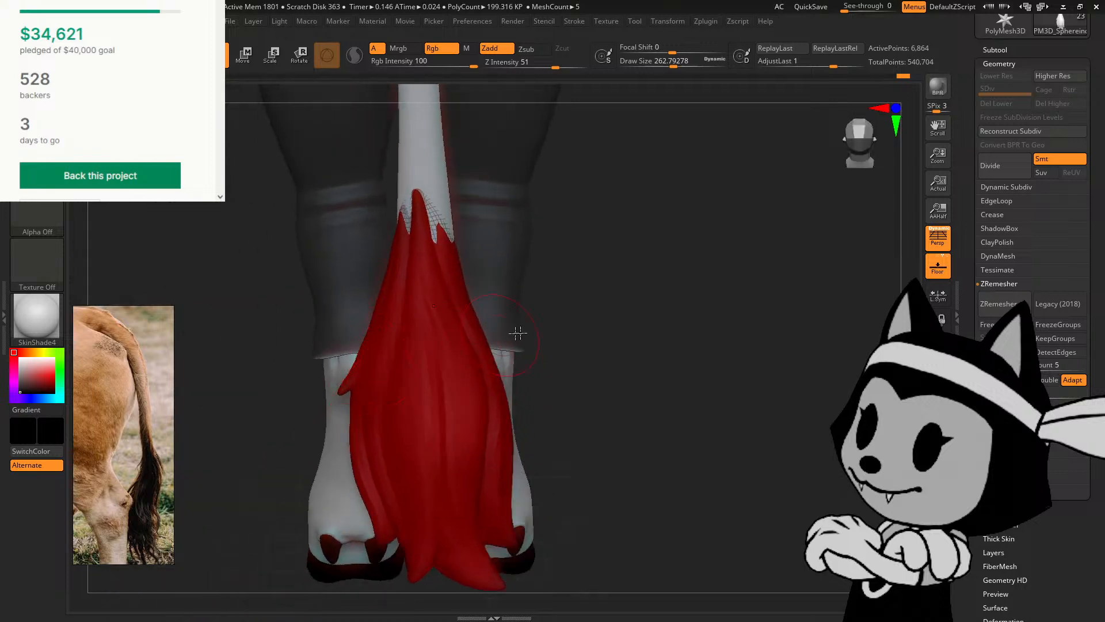
Step: Adjust the tuft's lower end points with the Move brush at a draw size of about 255
{"action": "left_click_drag", "start_coordinate": [517, 333], "coordinate": [415, 459]}
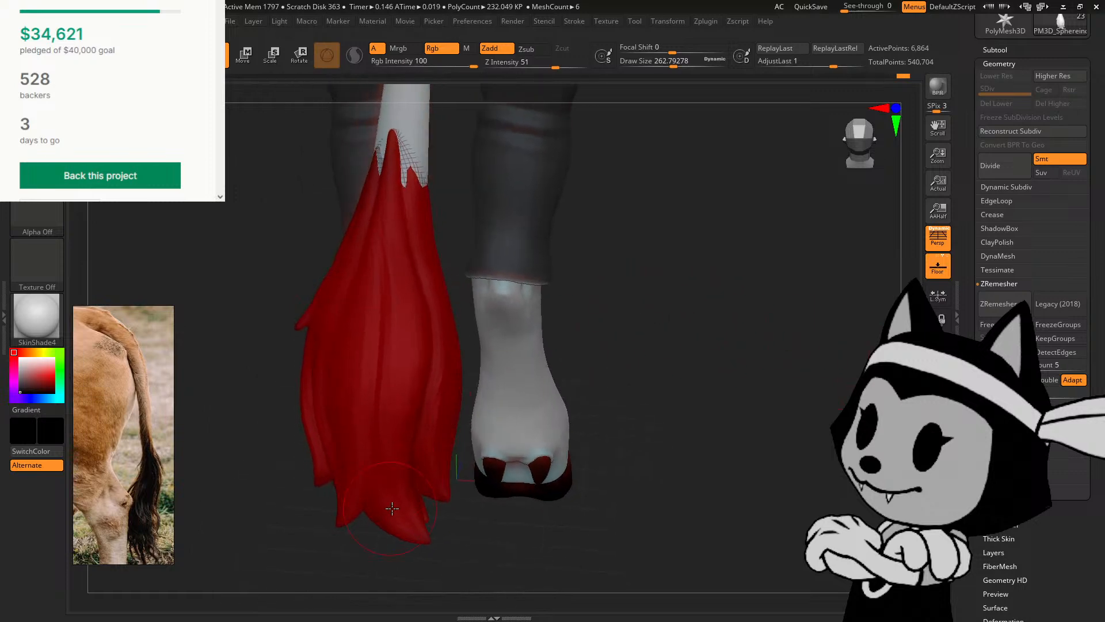
{"action": "mouse_move", "coordinate": [422, 518]}
{"action": "left_mouse_down"}
{"action": "mouse_move", "coordinate": [449, 519]}
{"action": "mouse_move", "coordinate": [456, 493]}
{"action": "mouse_move", "coordinate": [501, 531]}
{"action": "mouse_move", "coordinate": [455, 488]}
{"action": "left_mouse_up"}
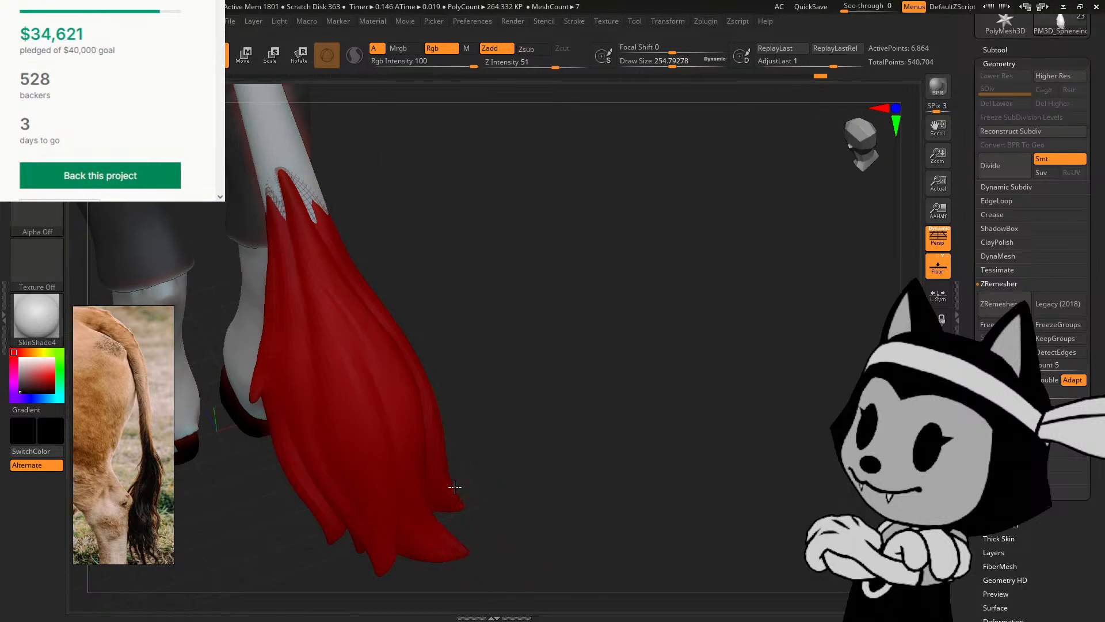
{"action": "left_click_drag", "start_coordinate": [495, 432], "coordinate": [532, 395]}
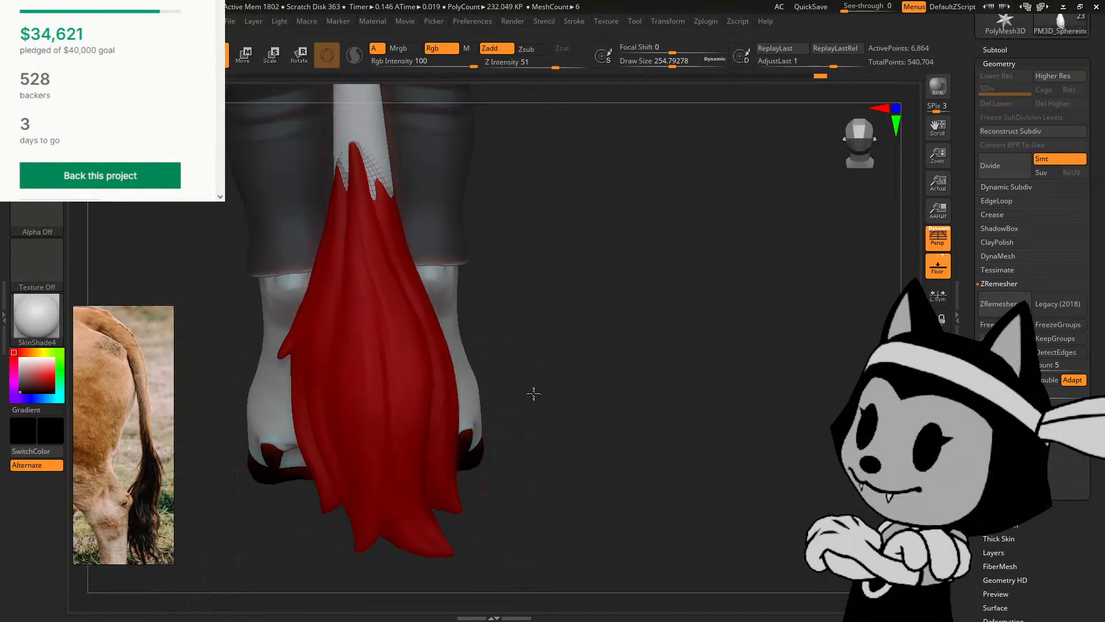
Step: Adjust the tuft's upper outline from the back with the Move brush at a draw size of about 323
{"action": "left_click_drag", "start_coordinate": [461, 243], "coordinate": [332, 280]}
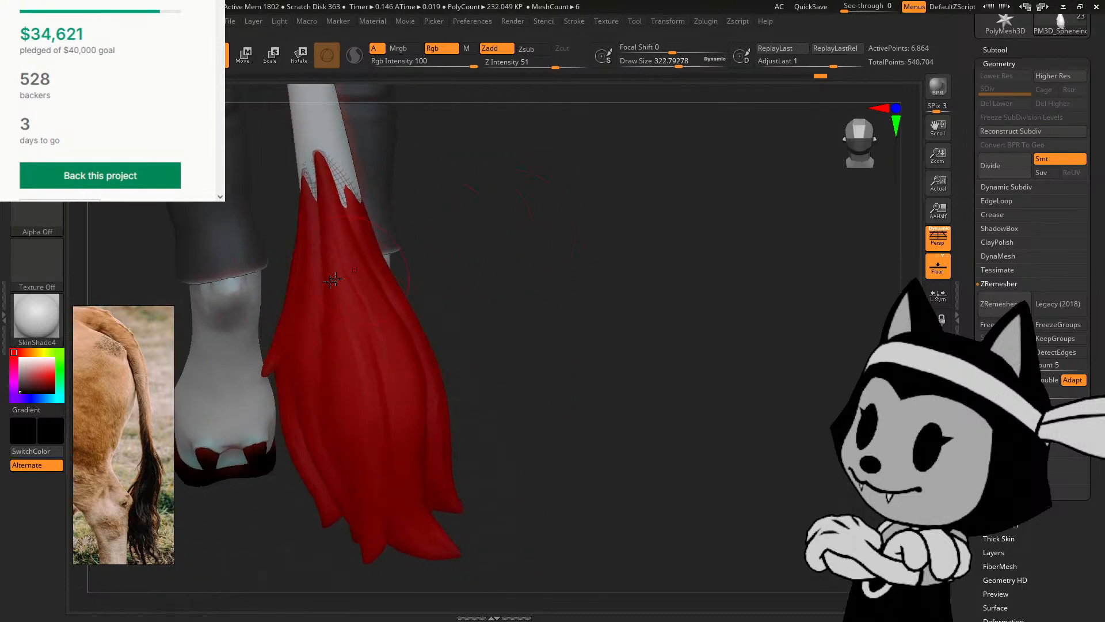
{"action": "mouse_move", "coordinate": [466, 247]}
{"action": "left_mouse_down"}
{"action": "mouse_move", "coordinate": [387, 264]}
{"action": "mouse_move", "coordinate": [402, 229]}
{"action": "mouse_move", "coordinate": [478, 230]}
{"action": "left_mouse_up"}
{"action": "left_click_drag", "start_coordinate": [332, 256], "coordinate": [312, 269]}
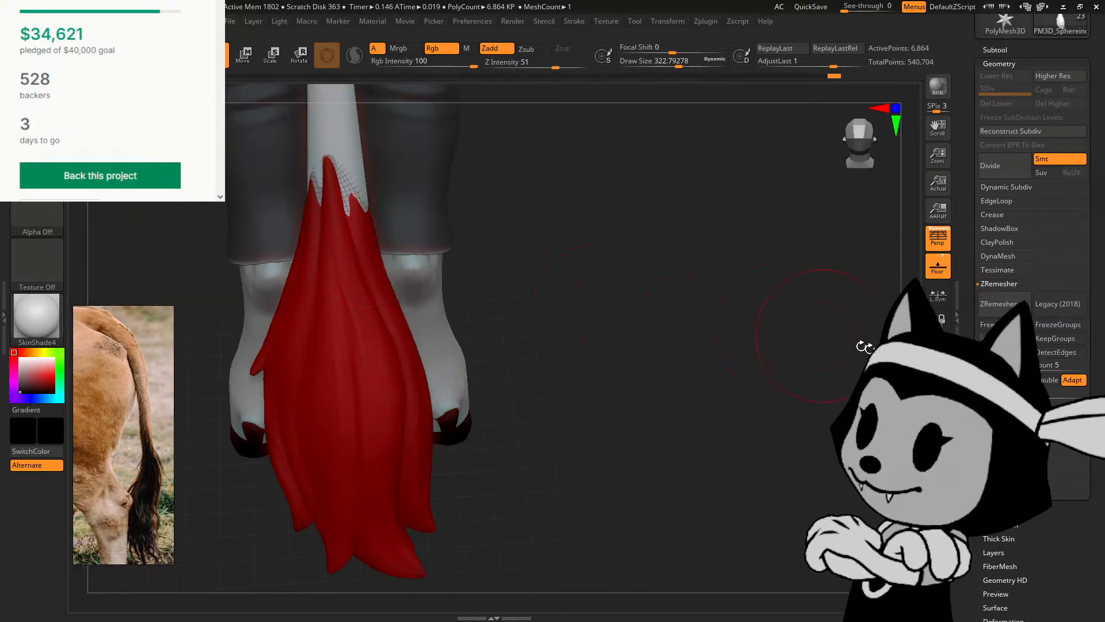
{"action": "left_click_drag", "start_coordinate": [577, 295], "coordinate": [540, 240]}
{"action": "left_click_drag", "start_coordinate": [896, 152], "coordinate": [855, 151]}
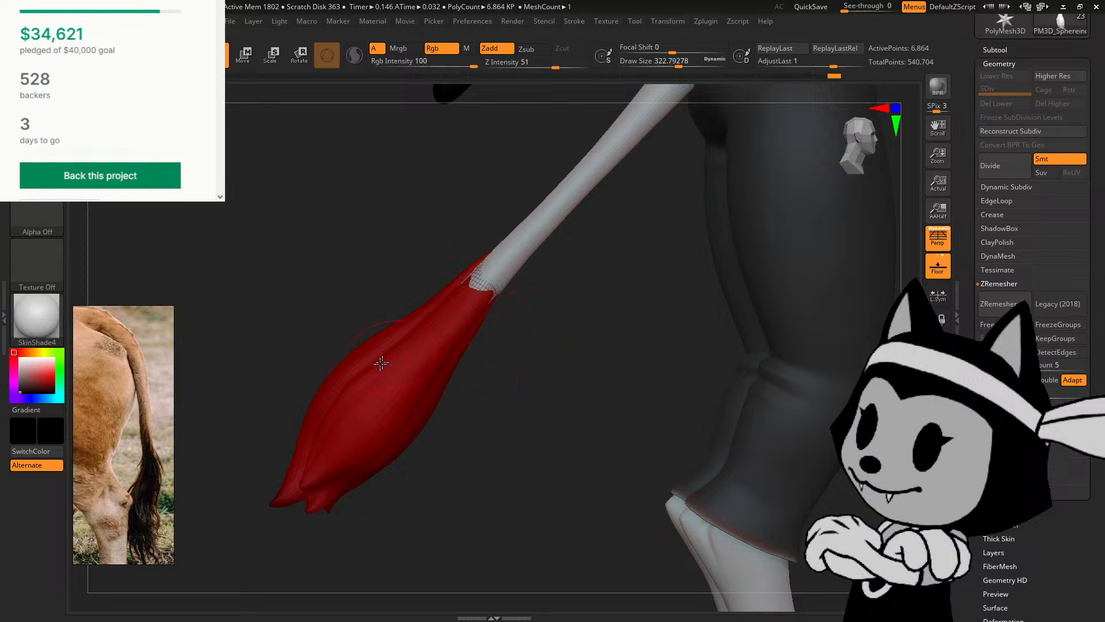
Step: Reshape the tail tuft with a large Move brush and fill the whole tuft with black
{"action": "left_click_drag", "start_coordinate": [679, 64], "coordinate": [710, 64]}
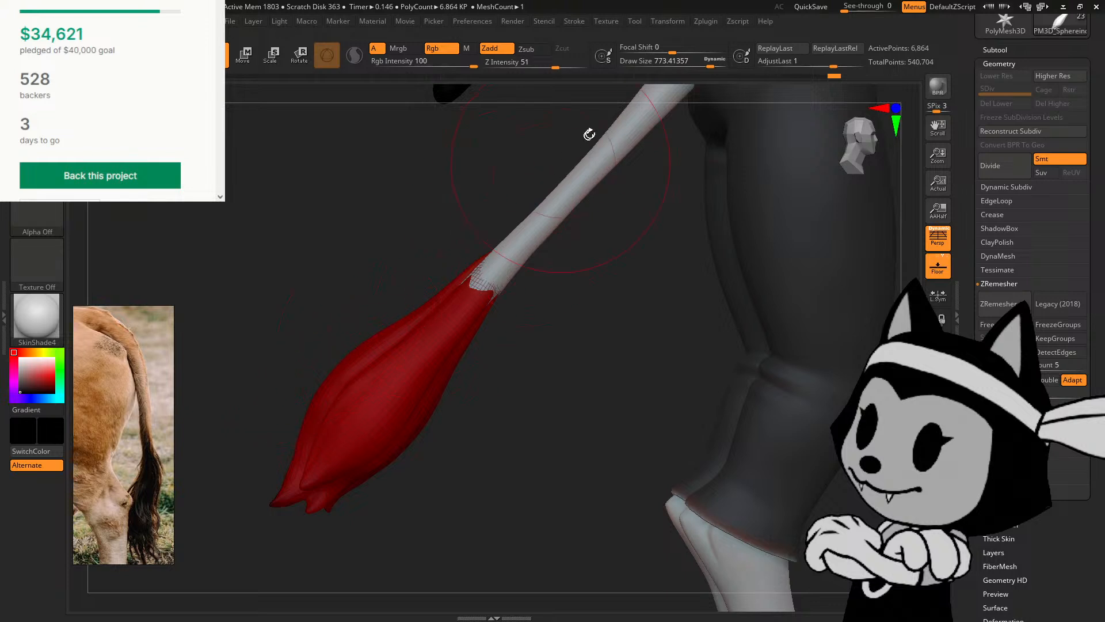
{"action": "left_click_drag", "start_coordinate": [710, 64], "coordinate": [690, 64]}
{"action": "left_click_drag", "start_coordinate": [365, 285], "coordinate": [435, 318]}
{"action": "key", "text": "ctrl+f"}
Step: Refine the tail tuft's overall silhouette in side view using the Move brush at a draw size of about 804
{"action": "left_click_drag", "start_coordinate": [521, 392], "coordinate": [507, 305], "text": "alt"}
{"action": "left_click_drag", "start_coordinate": [711, 390], "coordinate": [743, 352]}
{"action": "left_click_drag", "start_coordinate": [535, 346], "coordinate": [600, 204], "text": "alt"}
{"action": "left_click_drag", "start_coordinate": [849, 154], "coordinate": [840, 185], "text": "shift"}
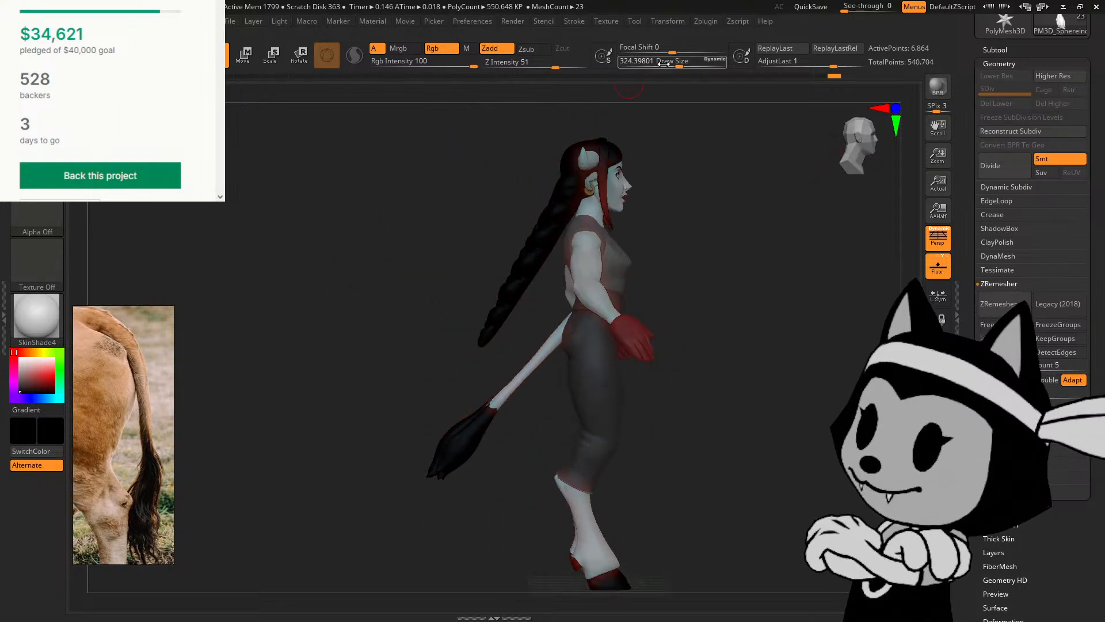
{"action": "left_click_drag", "start_coordinate": [682, 64], "coordinate": [701, 76]}
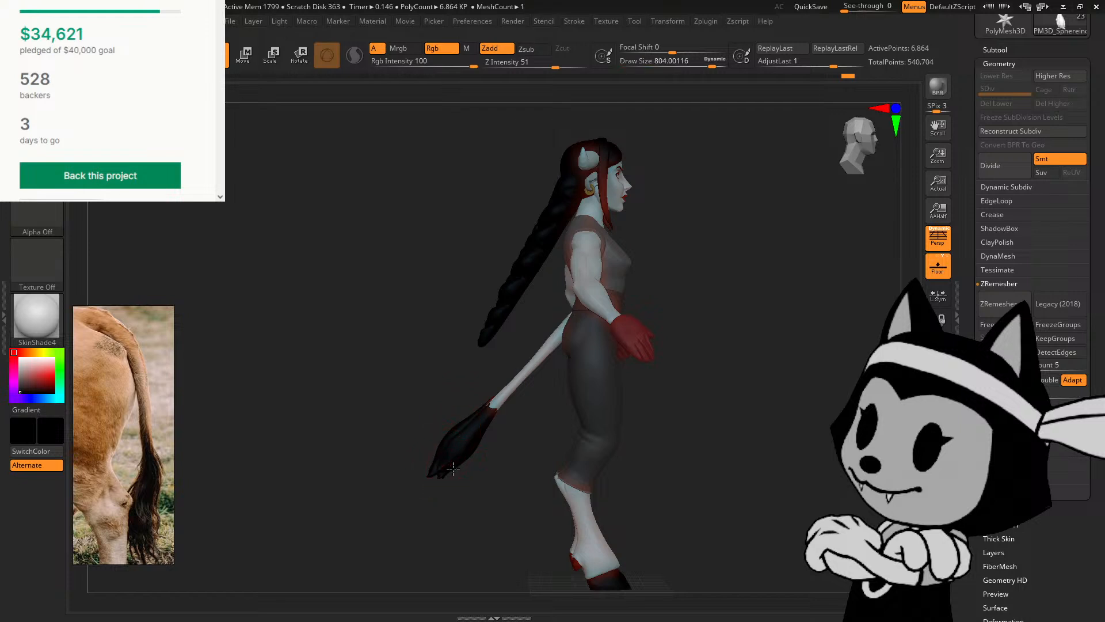
{"action": "left_click", "coordinate": [684, 66]}
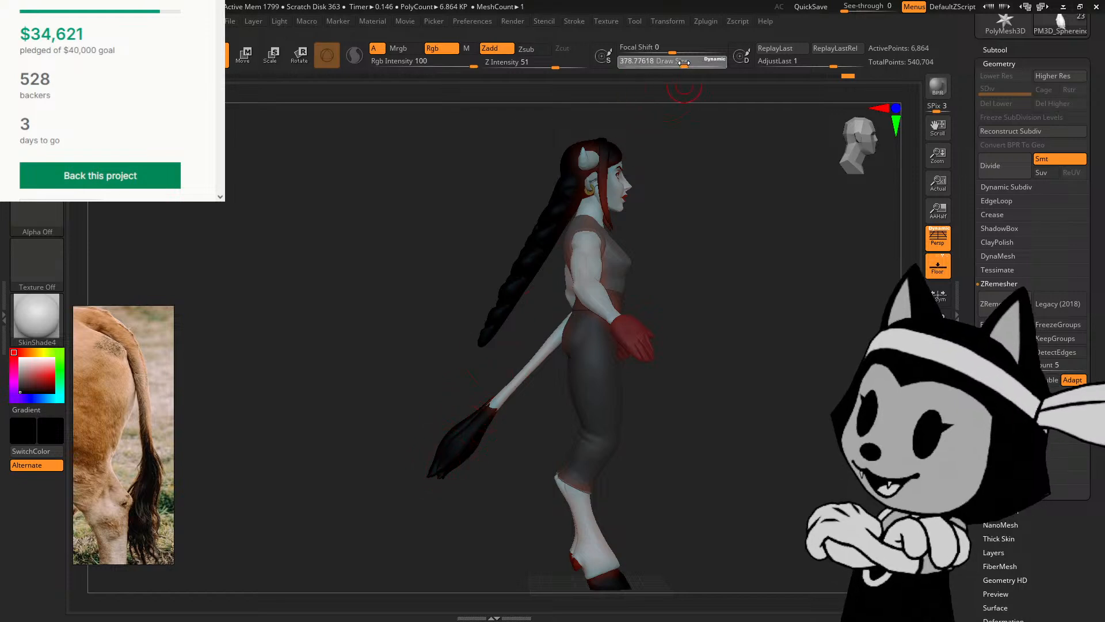
{"action": "mouse_move", "coordinate": [662, 253]}
{"action": "left_mouse_down"}
{"action": "mouse_move", "coordinate": [731, 294]}
{"action": "mouse_move", "coordinate": [685, 360]}
{"action": "mouse_move", "coordinate": [680, 399]}
{"action": "left_mouse_up"}
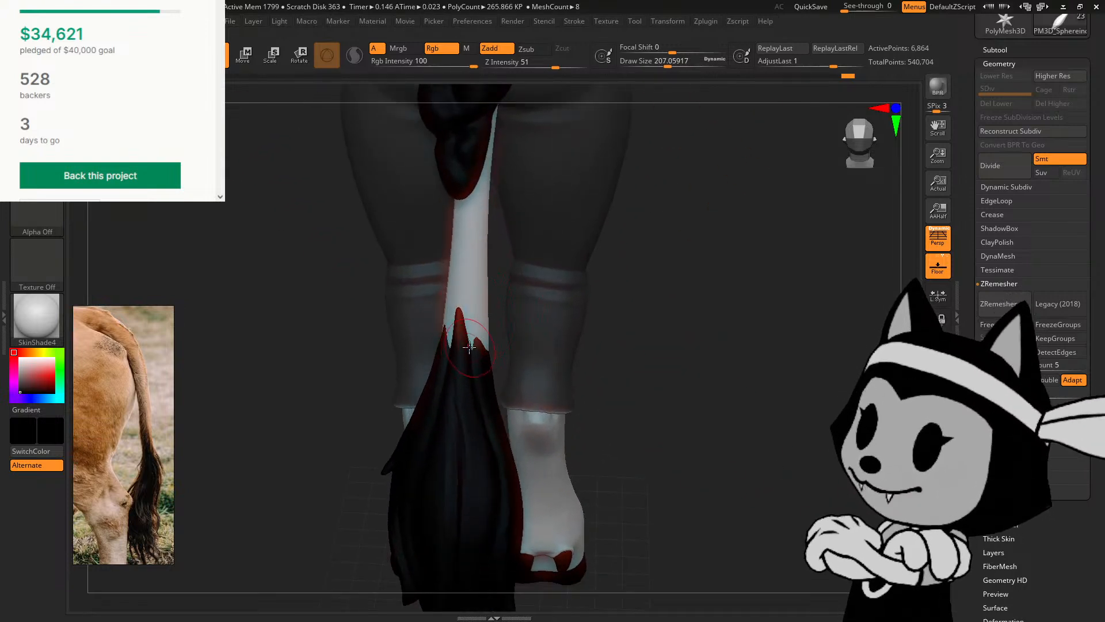
{"action": "mouse_move", "coordinate": [624, 274]}
{"action": "left_mouse_down"}
{"action": "mouse_move", "coordinate": [663, 237]}
{"action": "mouse_move", "coordinate": [649, 241]}
{"action": "mouse_move", "coordinate": [621, 223]}
{"action": "mouse_move", "coordinate": [599, 234]}
{"action": "mouse_move", "coordinate": [599, 218]}
{"action": "mouse_move", "coordinate": [567, 311]}
{"action": "mouse_move", "coordinate": [577, 282]}
{"action": "mouse_move", "coordinate": [626, 255]}
{"action": "left_mouse_up"}
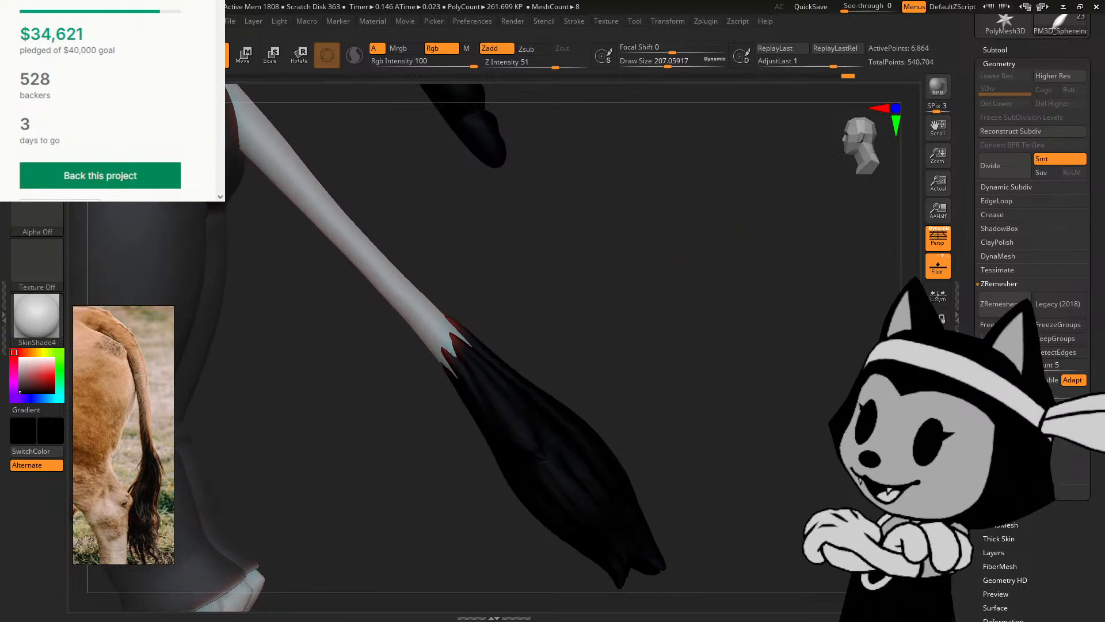
Step: Carve the crotch and upper-thigh creases of the pants subtool with the DamStandard brush and smooth the crease ends
{"action": "left_click_drag", "start_coordinate": [812, 232], "coordinate": [852, 178], "text": "alt"}
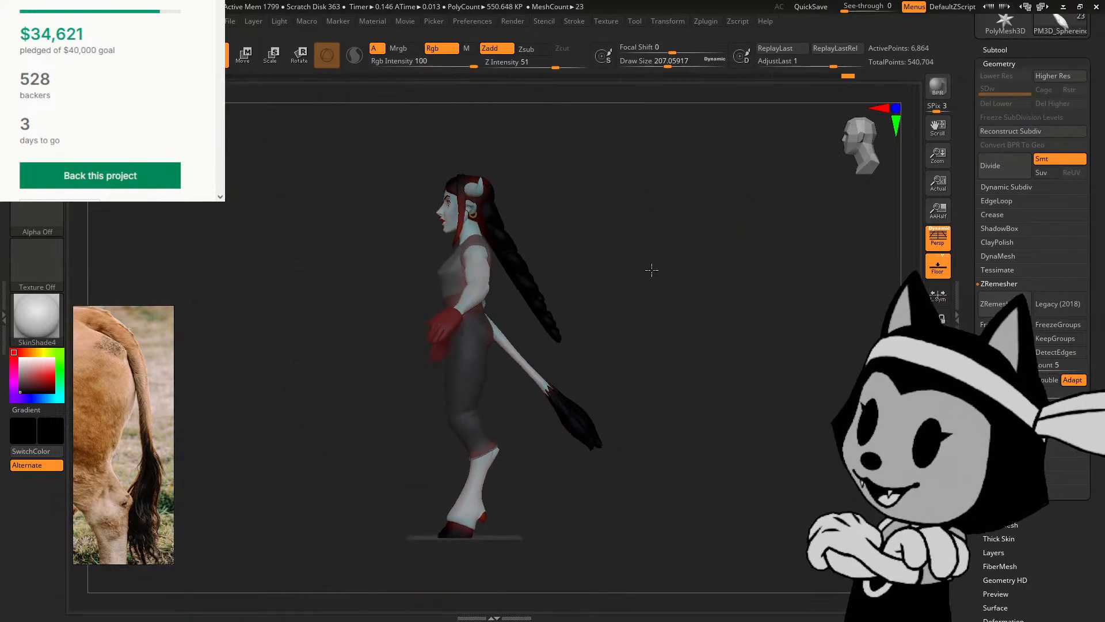
{"action": "left_click_drag", "start_coordinate": [653, 267], "coordinate": [683, 261]}
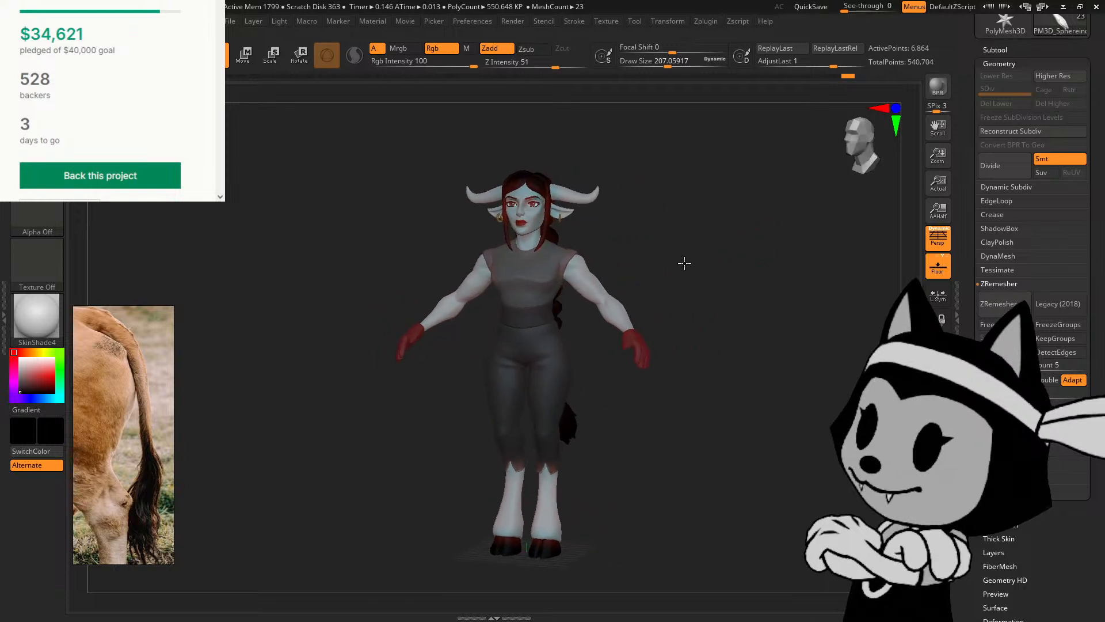
{"action": "left_click", "coordinate": [1009, 51]}
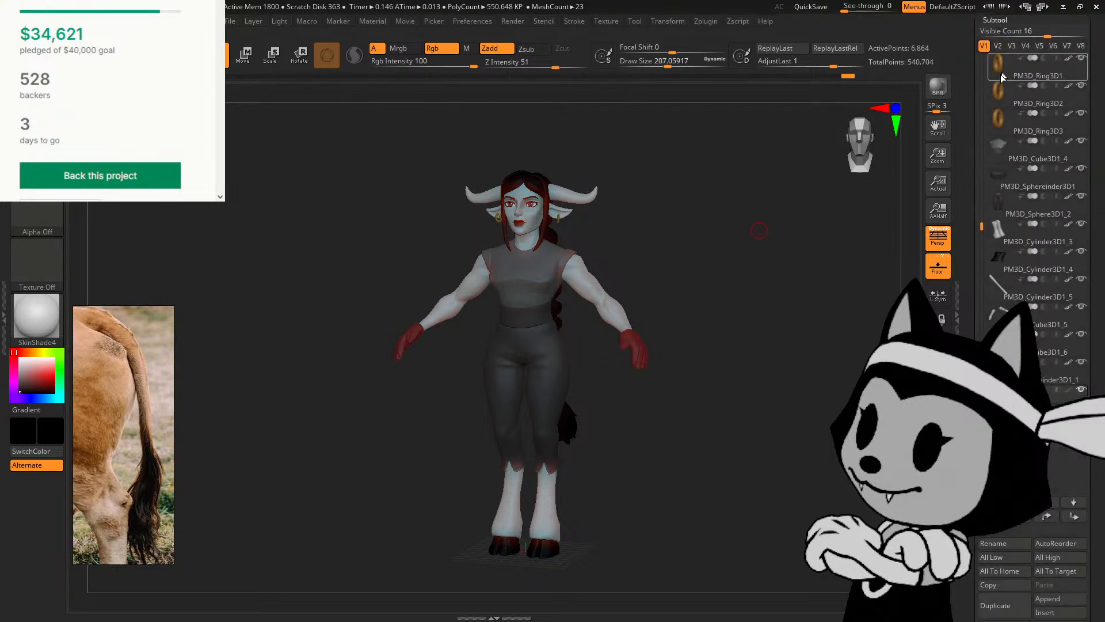
{"action": "mouse_move", "coordinate": [759, 230]}
{"action": "left_mouse_down", "text": "alt"}
{"action": "mouse_move", "coordinate": [834, 464]}
{"action": "mouse_move", "coordinate": [779, 375]}
{"action": "mouse_move", "coordinate": [800, 387]}
{"action": "left_mouse_up", "text": "alt"}
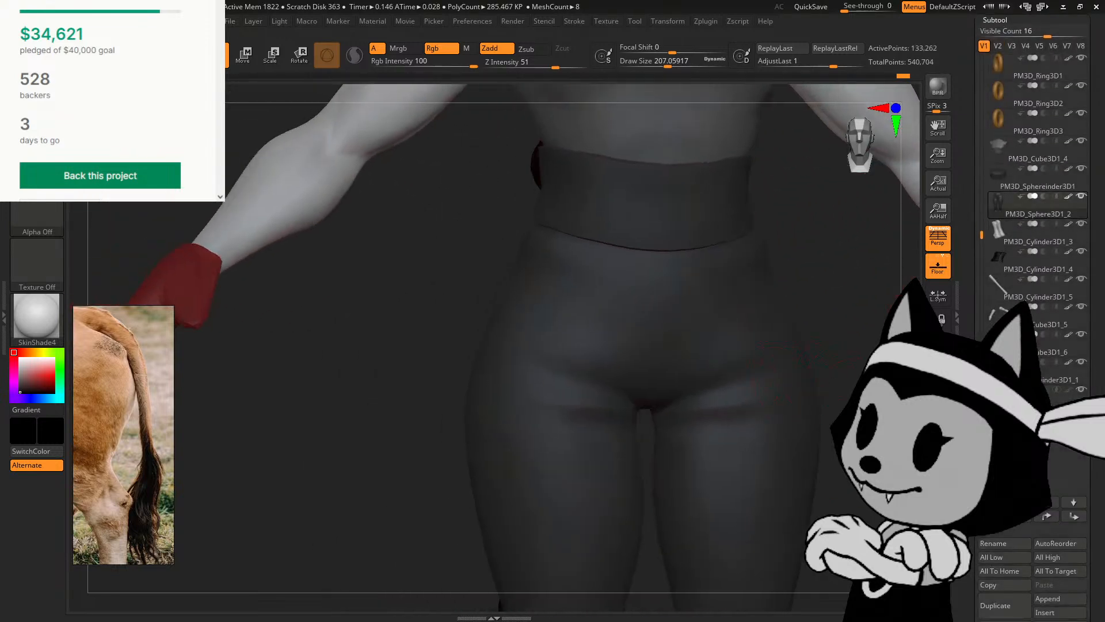
{"action": "key", "text": "b"}
{"action": "key", "text": "d"}
{"action": "key", "text": "s"}
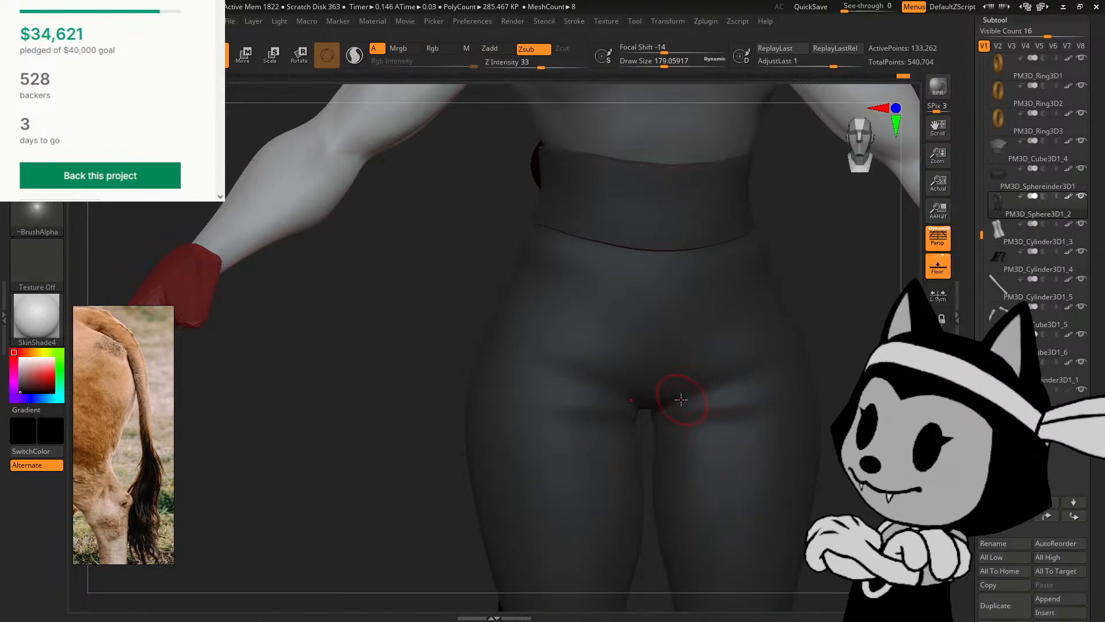
{"action": "left_click_drag", "start_coordinate": [849, 349], "coordinate": [812, 353]}
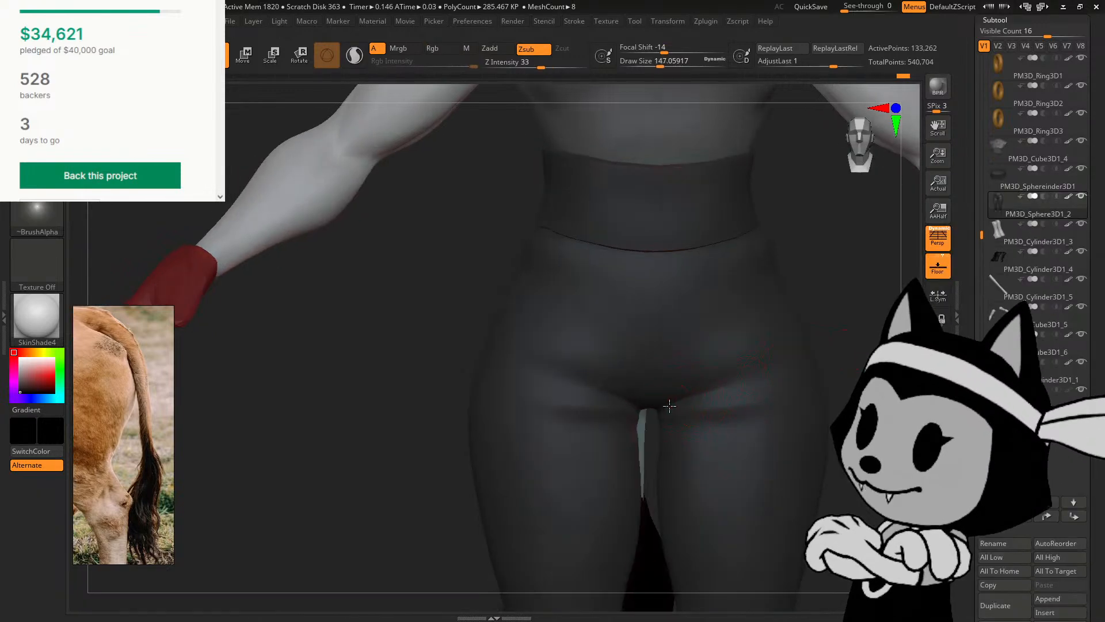
{"action": "left_click_drag", "start_coordinate": [858, 342], "coordinate": [768, 375]}
{"action": "left_click_drag", "start_coordinate": [838, 353], "coordinate": [852, 351]}
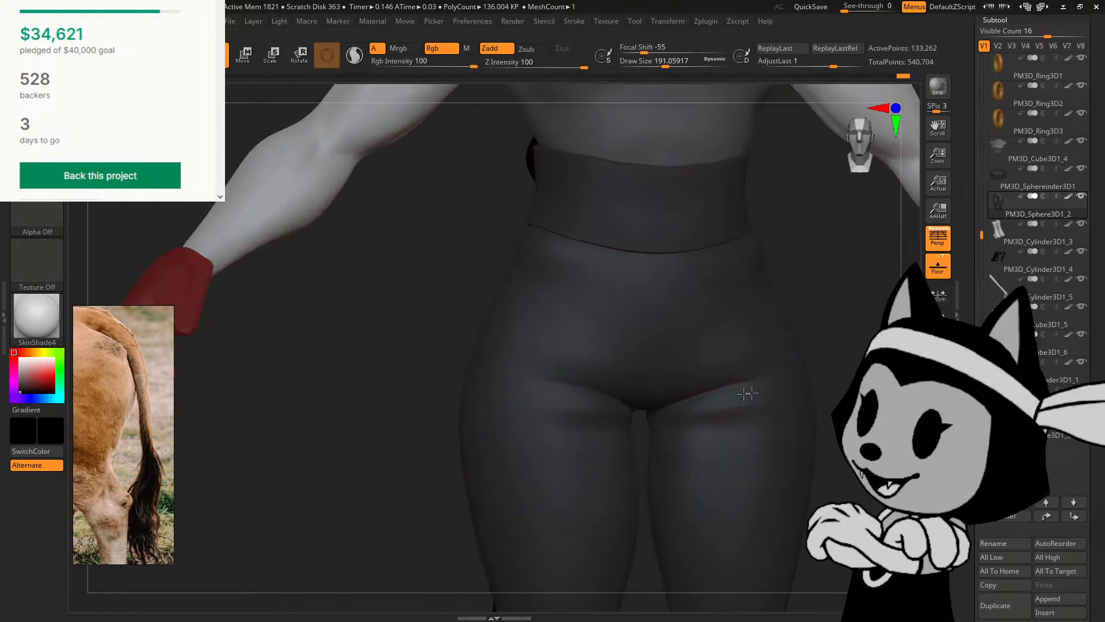
{"action": "left_click_drag", "start_coordinate": [749, 390], "coordinate": [723, 397], "text": "shift"}
{"action": "mouse_move", "coordinate": [817, 357]}
{"action": "left_mouse_down", "text": "alt"}
{"action": "mouse_move", "coordinate": [817, 287]}
{"action": "mouse_move", "coordinate": [829, 300]}
{"action": "left_mouse_up", "text": "alt"}
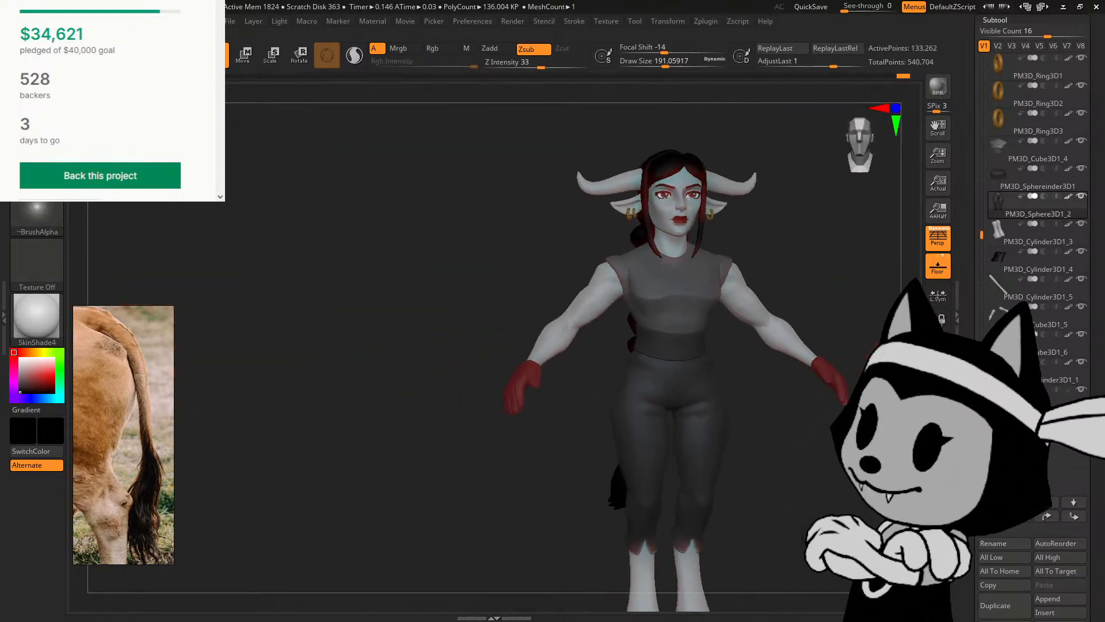
Step: Try filling the pants subtool with solid black
{"action": "mouse_move", "coordinate": [886, 438]}
{"action": "left_mouse_down", "text": "alt"}
{"action": "mouse_move", "coordinate": [771, 400]}
{"action": "mouse_move", "coordinate": [823, 437]}
{"action": "mouse_move", "coordinate": [866, 431]}
{"action": "left_mouse_up", "text": "alt"}
{"action": "left_click_drag", "start_coordinate": [792, 367], "coordinate": [736, 282]}
{"action": "left_click_drag", "start_coordinate": [889, 360], "coordinate": [812, 388], "text": "alt"}
{"action": "mouse_move", "coordinate": [742, 427]}
{"action": "left_mouse_down"}
{"action": "mouse_move", "coordinate": [668, 427]}
{"action": "mouse_move", "coordinate": [814, 426]}
{"action": "mouse_move", "coordinate": [746, 414]}
{"action": "left_mouse_up"}
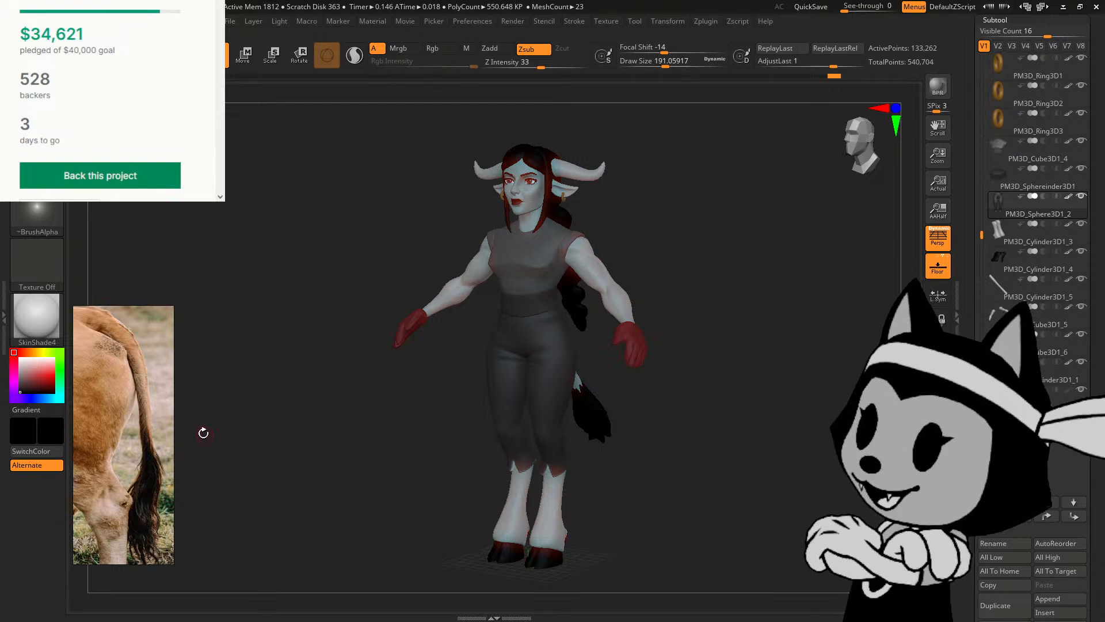
{"action": "left_click_drag", "start_coordinate": [159, 410], "coordinate": [225, 423]}
{"action": "left_click", "coordinate": [71, 21]}
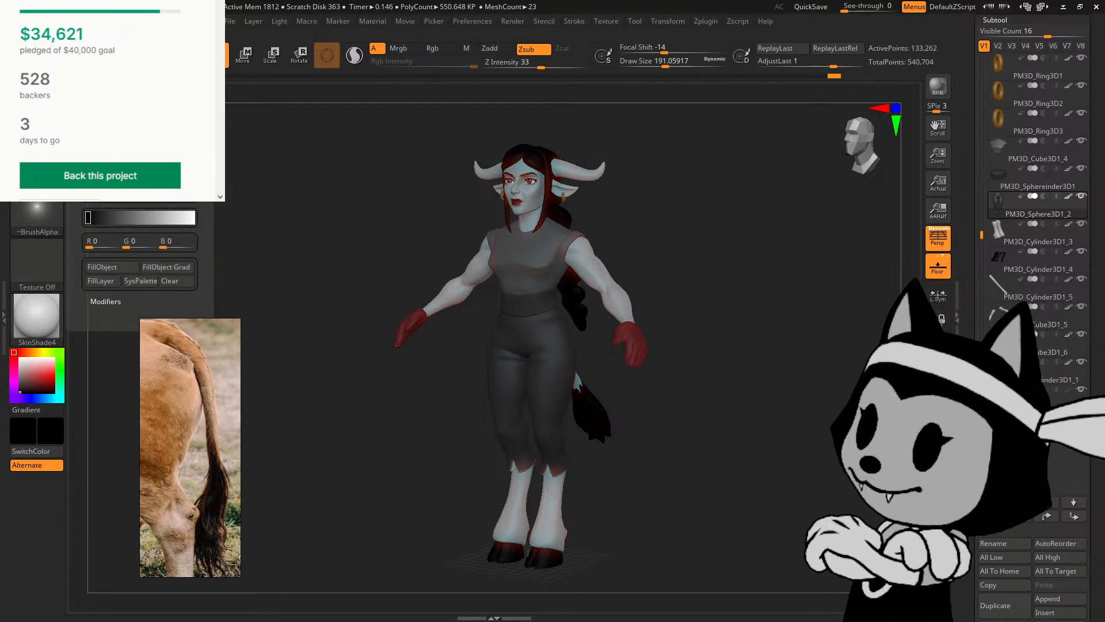
{"action": "left_click", "coordinate": [104, 267]}
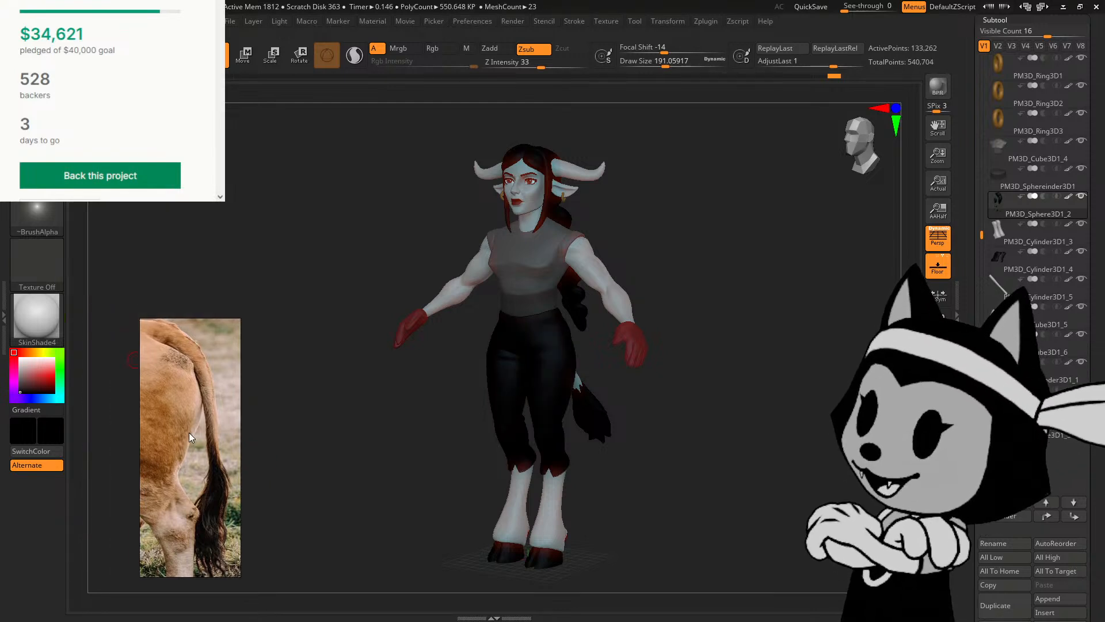
Step: Make the tail tuft the active subtool and move the cow tail reference image back to the canvas edge
{"action": "left_click", "coordinate": [1074, 384]}
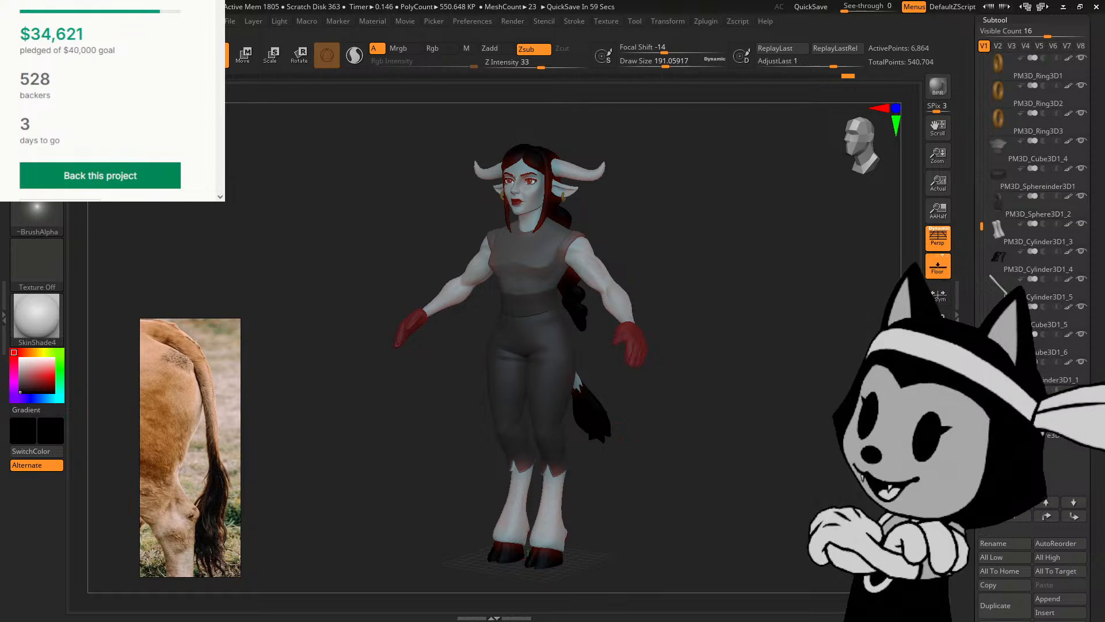
{"action": "left_click", "coordinate": [71, 21]}
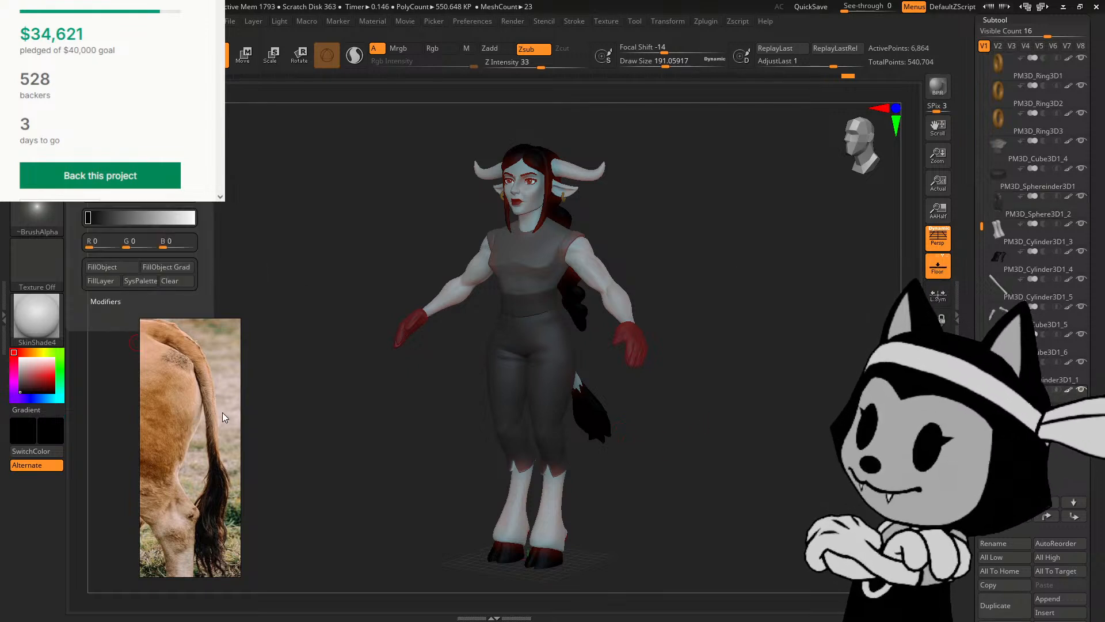
{"action": "left_click_drag", "start_coordinate": [222, 412], "coordinate": [147, 383]}
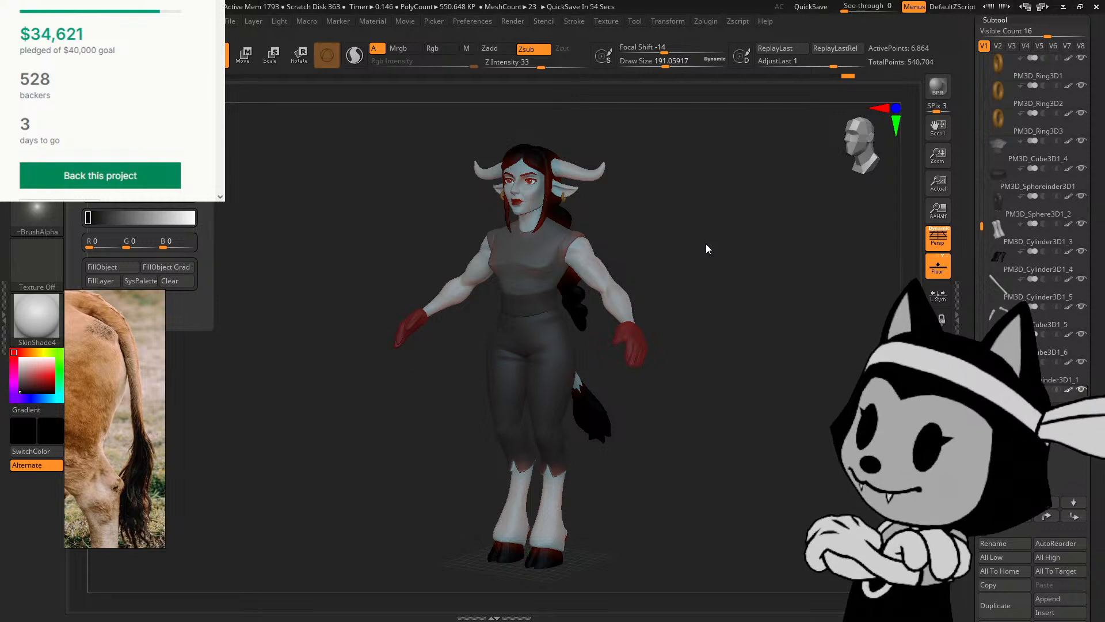
Step: Examine the full character's proportions from the side, front and three-quarter views
{"action": "left_click_drag", "start_coordinate": [708, 249], "coordinate": [743, 210]}
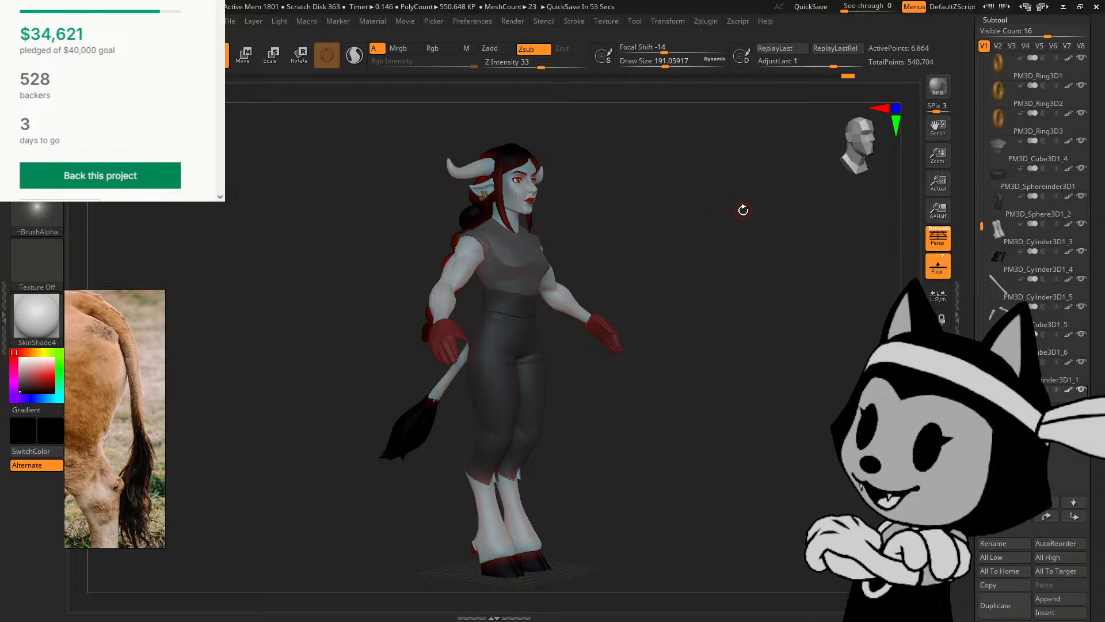
{"action": "mouse_move", "coordinate": [743, 210]}
{"action": "left_mouse_down"}
{"action": "mouse_move", "coordinate": [693, 240]}
{"action": "mouse_move", "coordinate": [622, 242]}
{"action": "mouse_move", "coordinate": [702, 217]}
{"action": "left_mouse_up"}
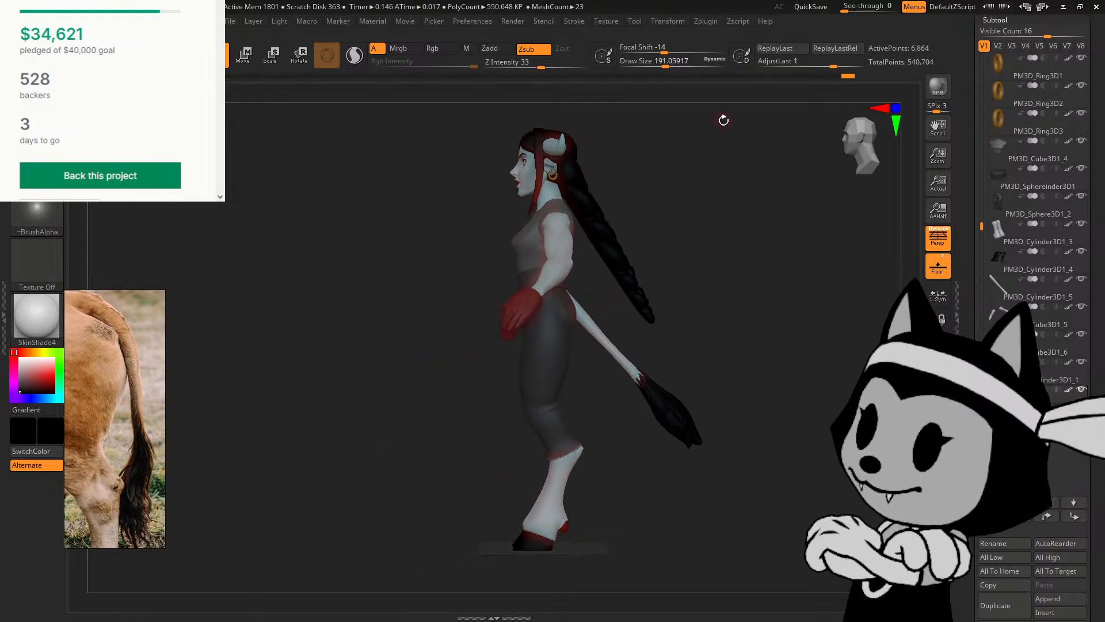
{"action": "mouse_move", "coordinate": [723, 121]}
{"action": "left_mouse_down"}
{"action": "mouse_move", "coordinate": [686, 207]}
{"action": "mouse_move", "coordinate": [708, 217]}
{"action": "mouse_move", "coordinate": [767, 180]}
{"action": "mouse_move", "coordinate": [699, 247]}
{"action": "mouse_move", "coordinate": [724, 158]}
{"action": "left_mouse_up"}
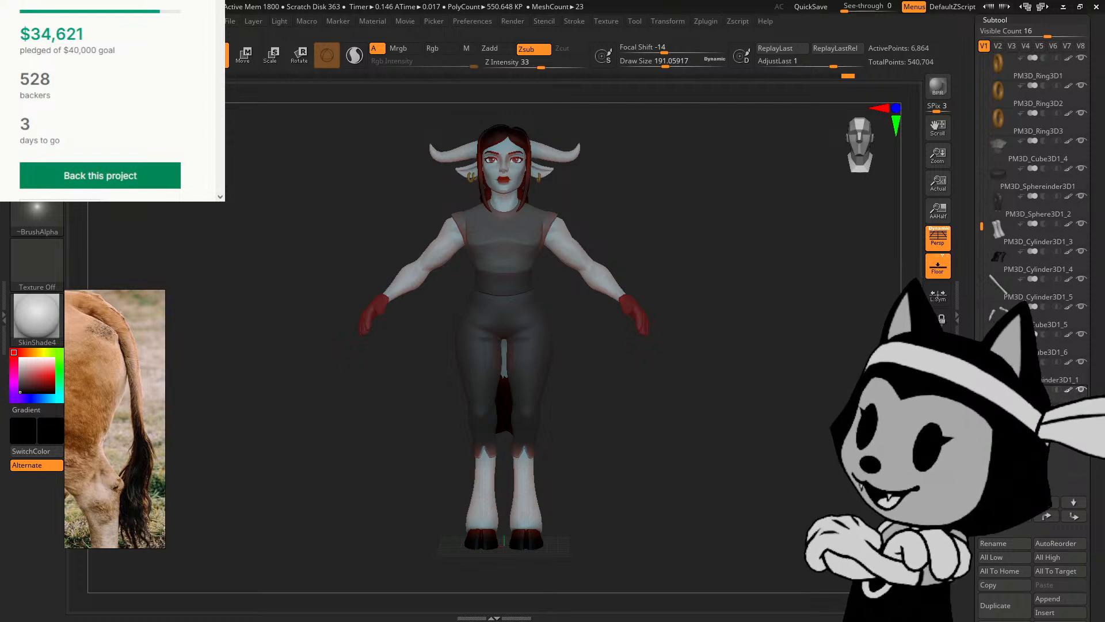
{"action": "left_click_drag", "start_coordinate": [635, 198], "coordinate": [654, 216]}
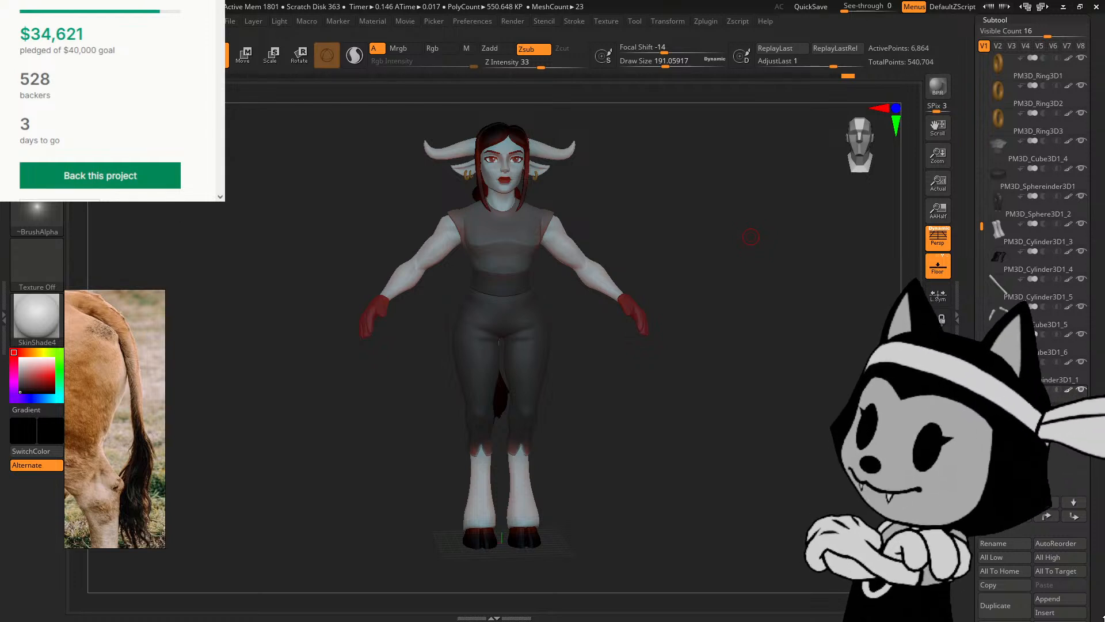
{"action": "left_click_drag", "start_coordinate": [686, 221], "coordinate": [641, 182]}
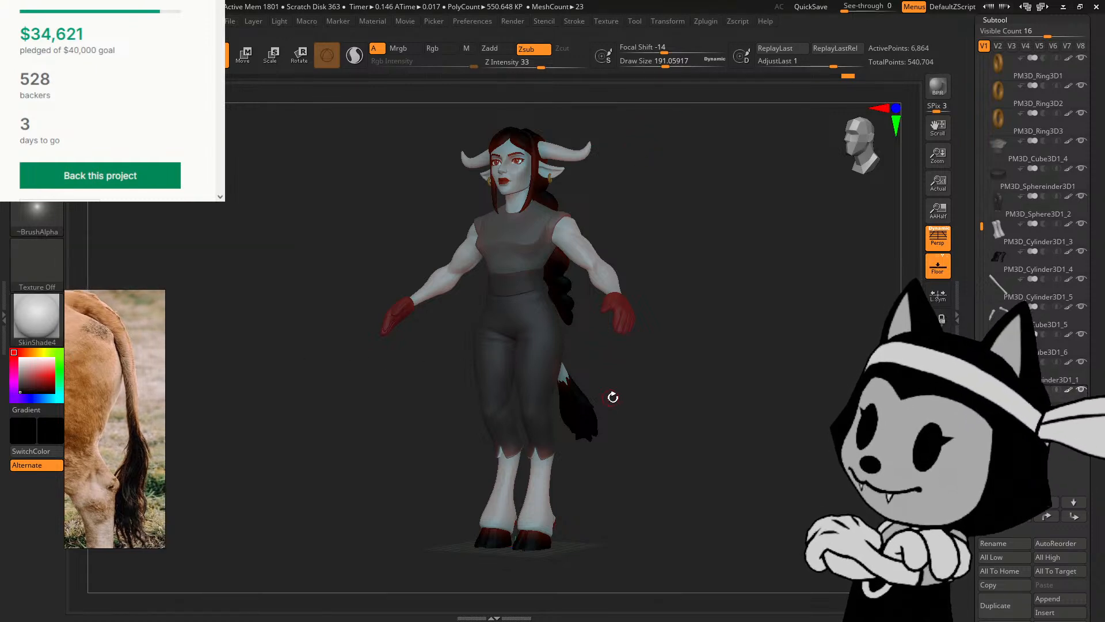
Step: Select the tail shaft subtool and smooth its upper end just below the waistband
{"action": "mouse_move", "coordinate": [612, 397]}
{"action": "left_mouse_down"}
{"action": "mouse_move", "coordinate": [598, 395]}
{"action": "mouse_move", "coordinate": [671, 409]}
{"action": "mouse_move", "coordinate": [619, 357]}
{"action": "mouse_move", "coordinate": [618, 258]}
{"action": "mouse_move", "coordinate": [679, 415]}
{"action": "mouse_move", "coordinate": [785, 491]}
{"action": "mouse_move", "coordinate": [746, 507]}
{"action": "mouse_move", "coordinate": [627, 449]}
{"action": "left_mouse_up"}
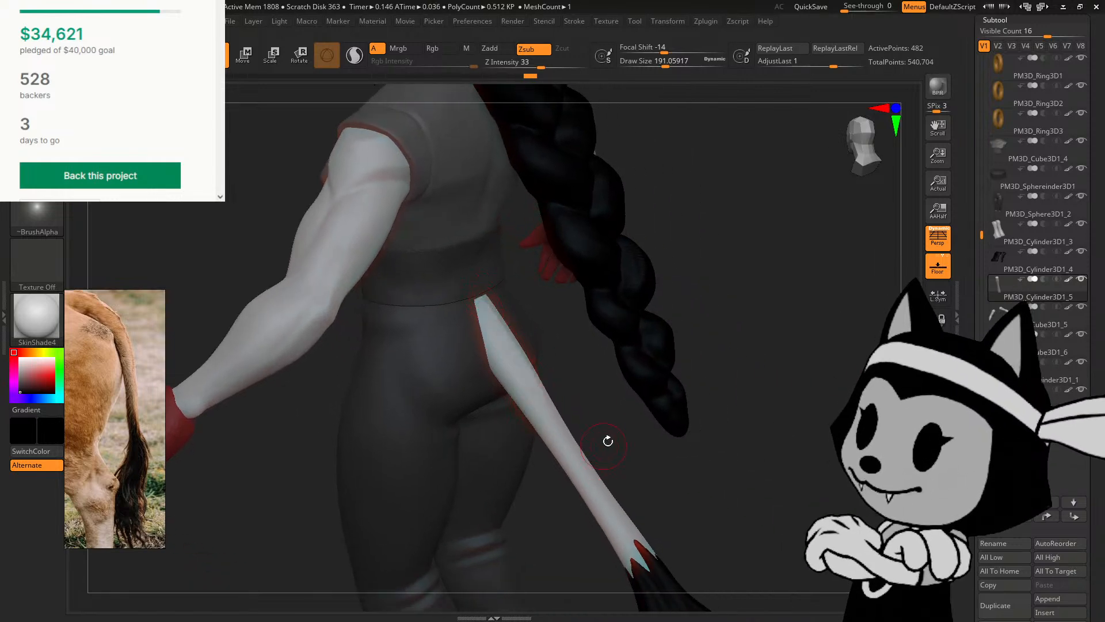
{"action": "left_click_drag", "start_coordinate": [608, 440], "coordinate": [498, 332]}
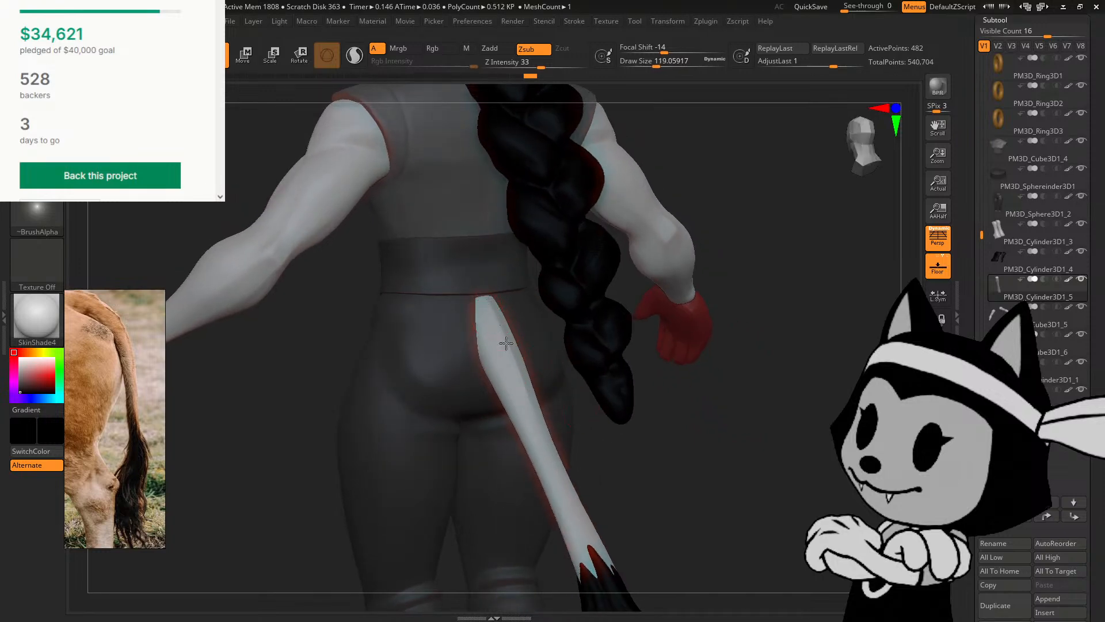
{"action": "left_click_drag", "start_coordinate": [601, 468], "coordinate": [600, 481]}
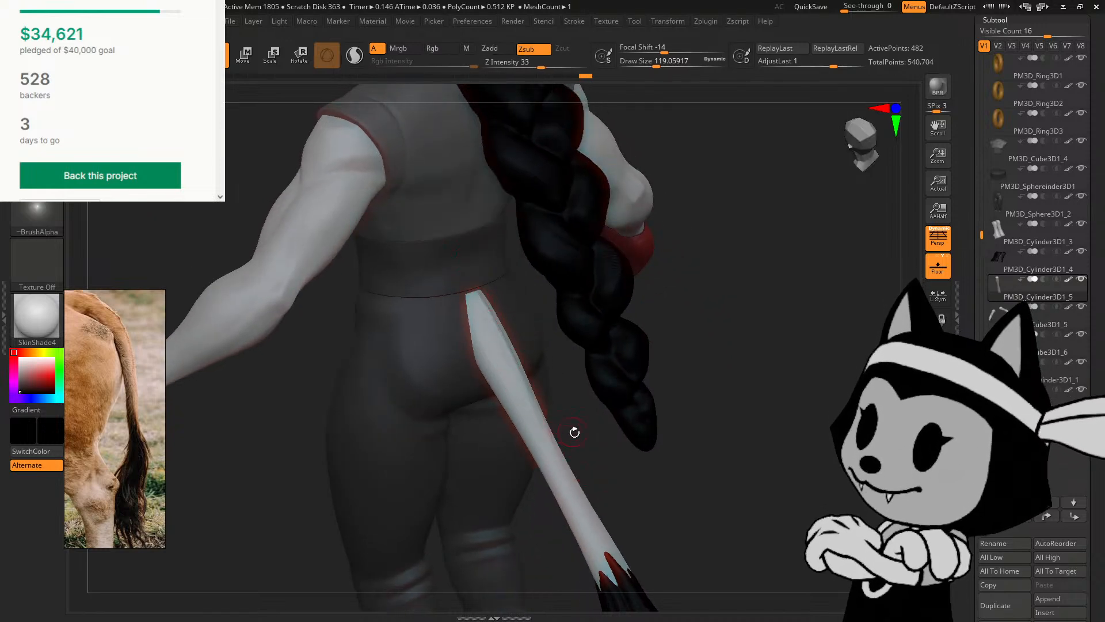
{"action": "left_click_drag", "start_coordinate": [596, 452], "coordinate": [543, 382]}
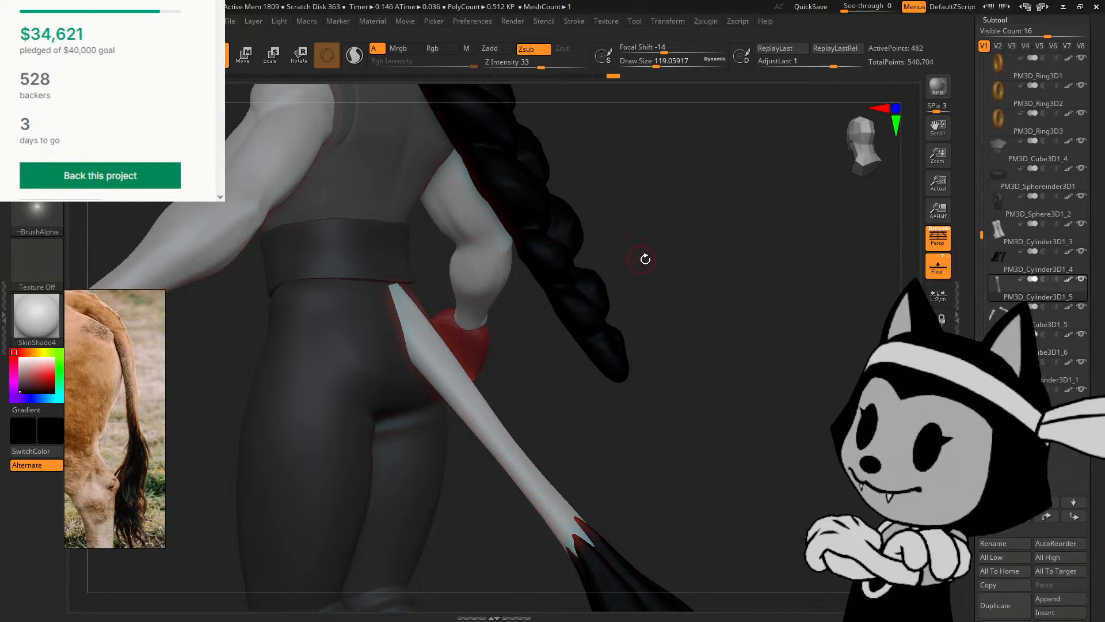
Step: Try smoothing the topmost tip of the tail where it meets the waistband
{"action": "left_click_drag", "start_coordinate": [668, 268], "coordinate": [616, 267]}
{"action": "mouse_move", "coordinate": [406, 277]}
{"action": "left_mouse_down", "text": "shift"}
{"action": "mouse_move", "coordinate": [400, 262]}
{"action": "mouse_move", "coordinate": [396, 272]}
{"action": "left_mouse_up", "text": "shift"}
{"action": "key", "text": "ctrl+z"}
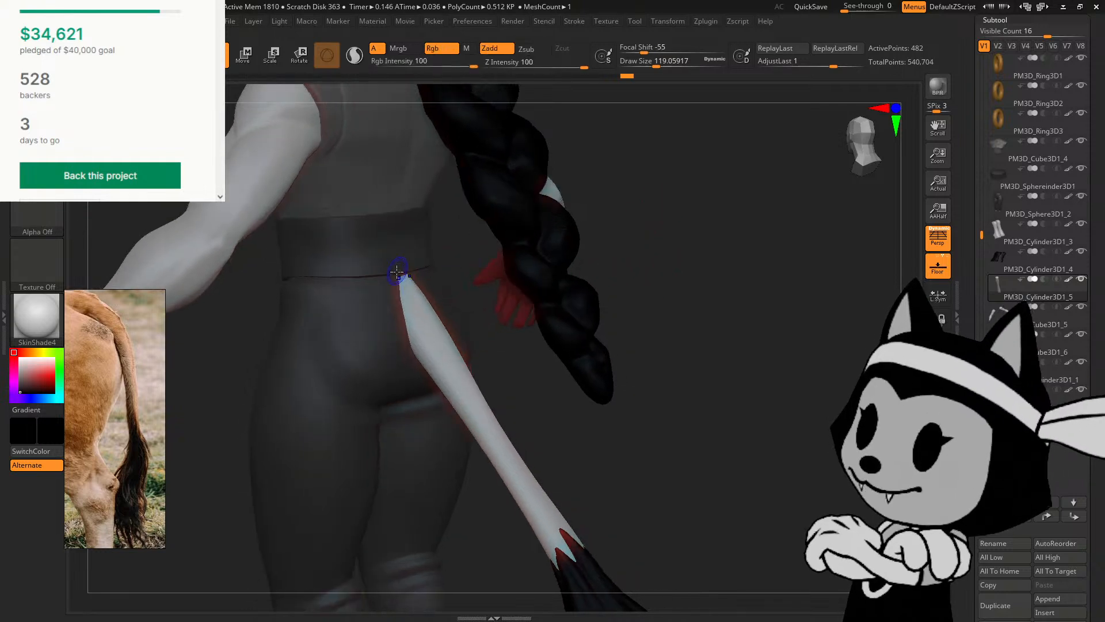
{"action": "mouse_move", "coordinate": [504, 286]}
{"action": "left_mouse_down"}
{"action": "mouse_move", "coordinate": [490, 291]}
{"action": "mouse_move", "coordinate": [511, 309]}
{"action": "left_mouse_up"}
{"action": "mouse_move", "coordinate": [413, 273]}
{"action": "left_mouse_down", "text": "shift"}
{"action": "mouse_move", "coordinate": [449, 298]}
{"action": "mouse_move", "coordinate": [456, 272]}
{"action": "left_mouse_up", "text": "shift"}
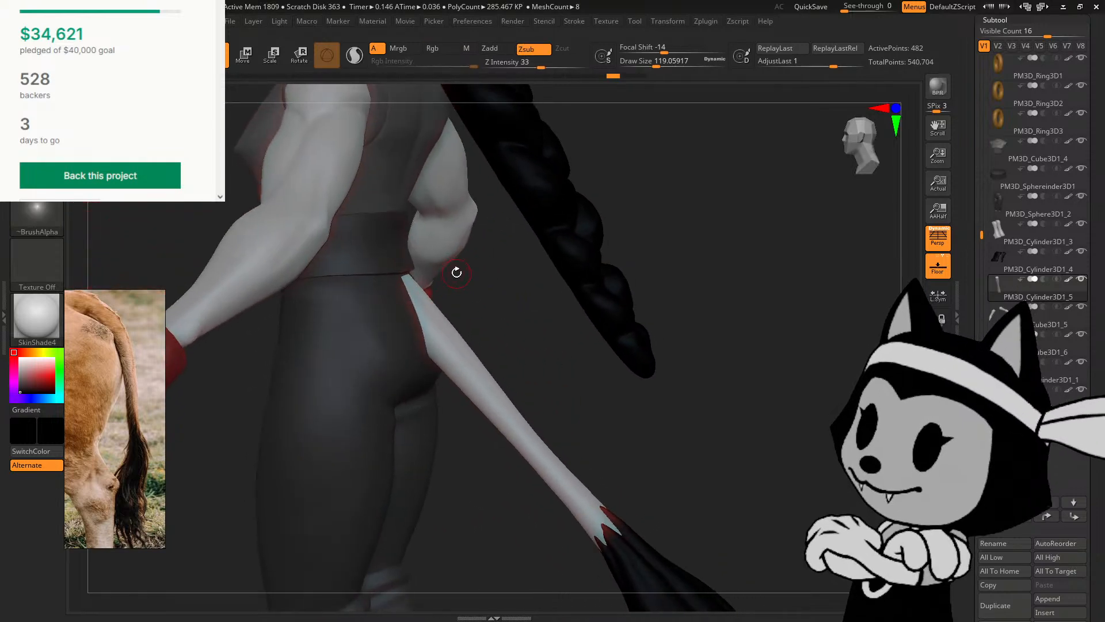
Step: Adjust the tail's upper tip at the waistband from the side and back using the Move brush at draw size about 171
{"action": "key", "text": "b"}
{"action": "key", "text": "m"}
{"action": "key", "text": "v"}
{"action": "key", "text": "]"}
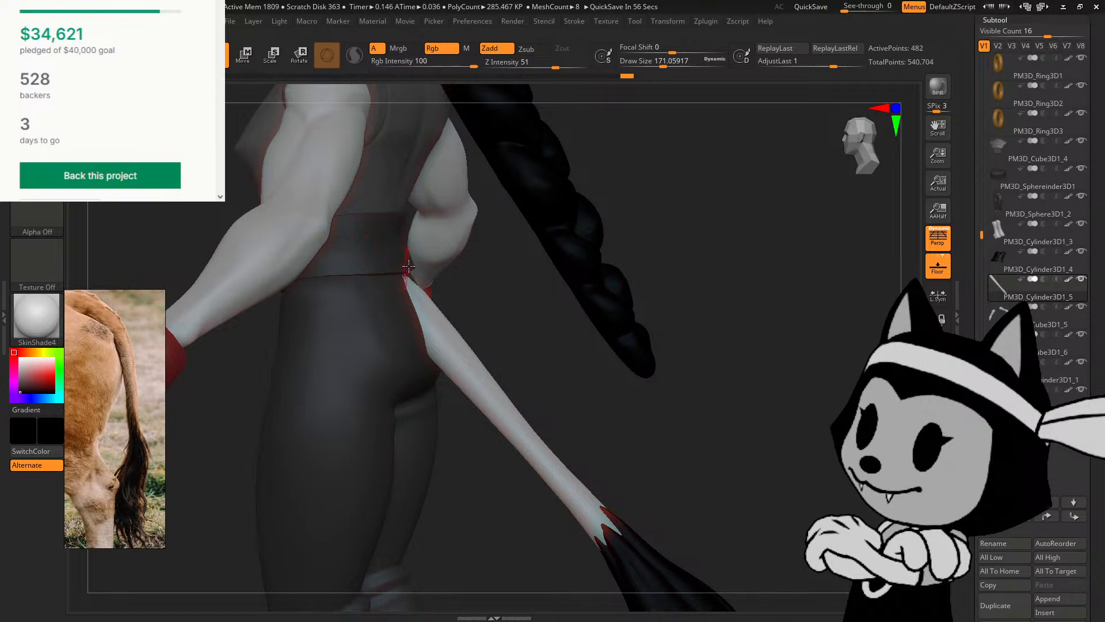
{"action": "left_click_drag", "start_coordinate": [621, 275], "coordinate": [447, 257]}
{"action": "mouse_move", "coordinate": [535, 275]}
{"action": "left_mouse_down"}
{"action": "mouse_move", "coordinate": [638, 291]}
{"action": "mouse_move", "coordinate": [626, 290]}
{"action": "left_mouse_up"}
{"action": "left_click_drag", "start_coordinate": [403, 282], "coordinate": [535, 243]}
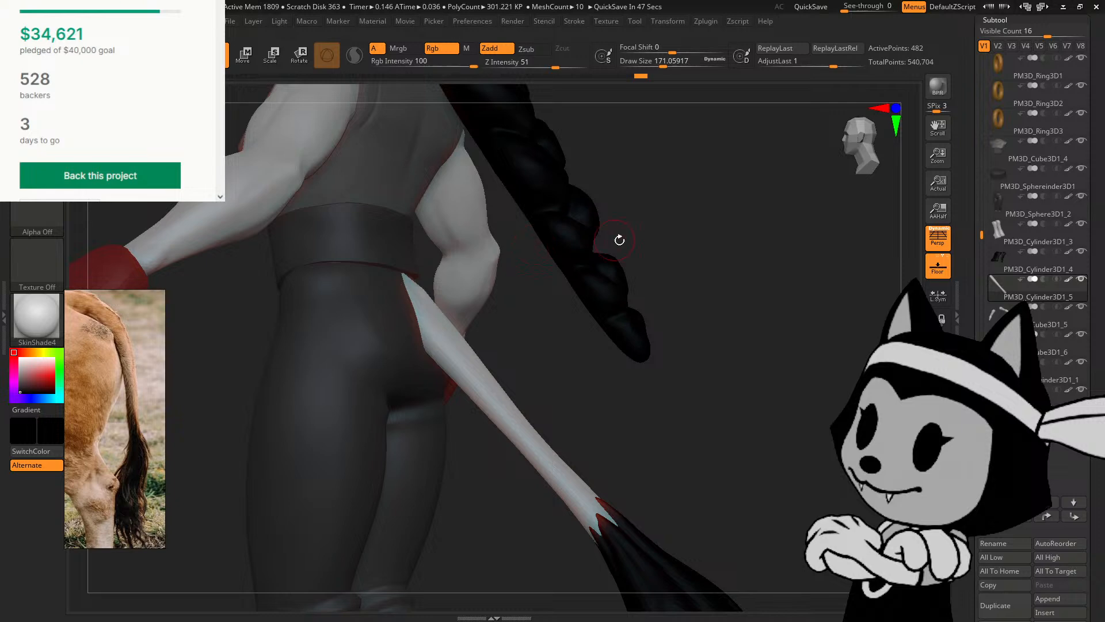
{"action": "mouse_move", "coordinate": [619, 239]}
{"action": "left_mouse_down"}
{"action": "mouse_move", "coordinate": [646, 267]}
{"action": "mouse_move", "coordinate": [605, 230]}
{"action": "mouse_move", "coordinate": [643, 245]}
{"action": "mouse_move", "coordinate": [394, 272]}
{"action": "left_mouse_up"}
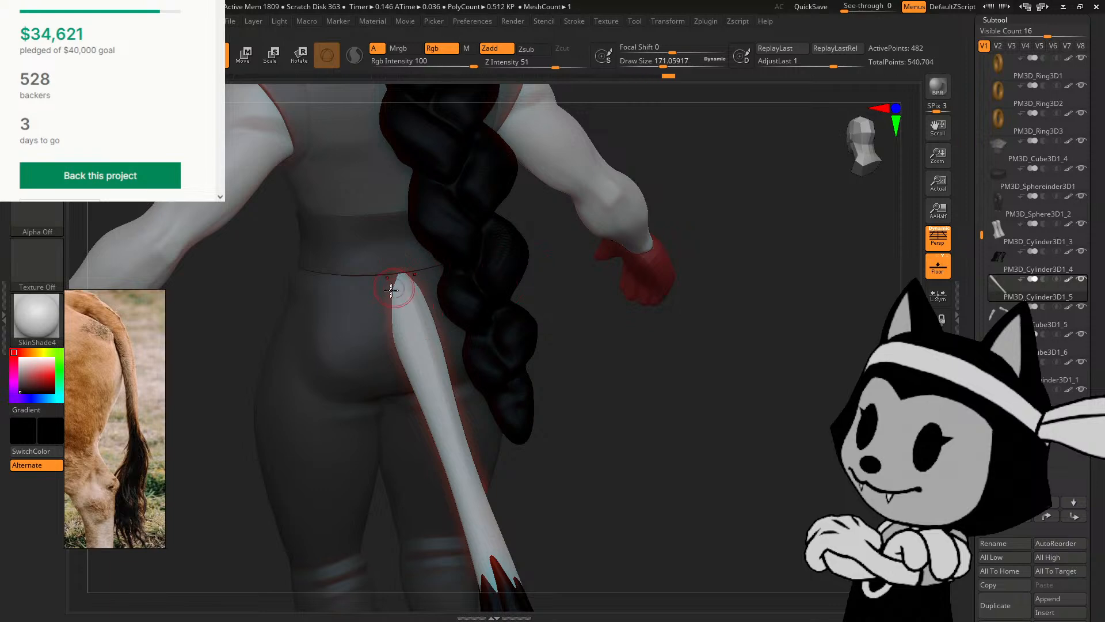
{"action": "left_click_drag", "start_coordinate": [627, 311], "coordinate": [552, 284]}
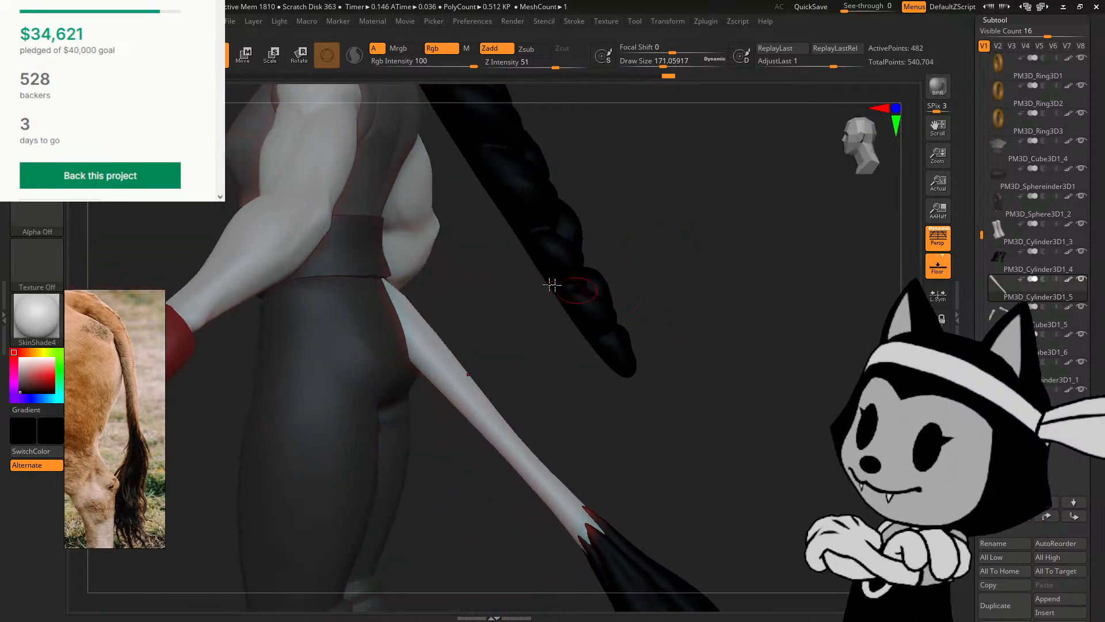
Step: Select the long hair braid's subtool and examine it against the body from the side and back
{"action": "left_click_drag", "start_coordinate": [697, 256], "coordinate": [664, 296], "text": "alt"}
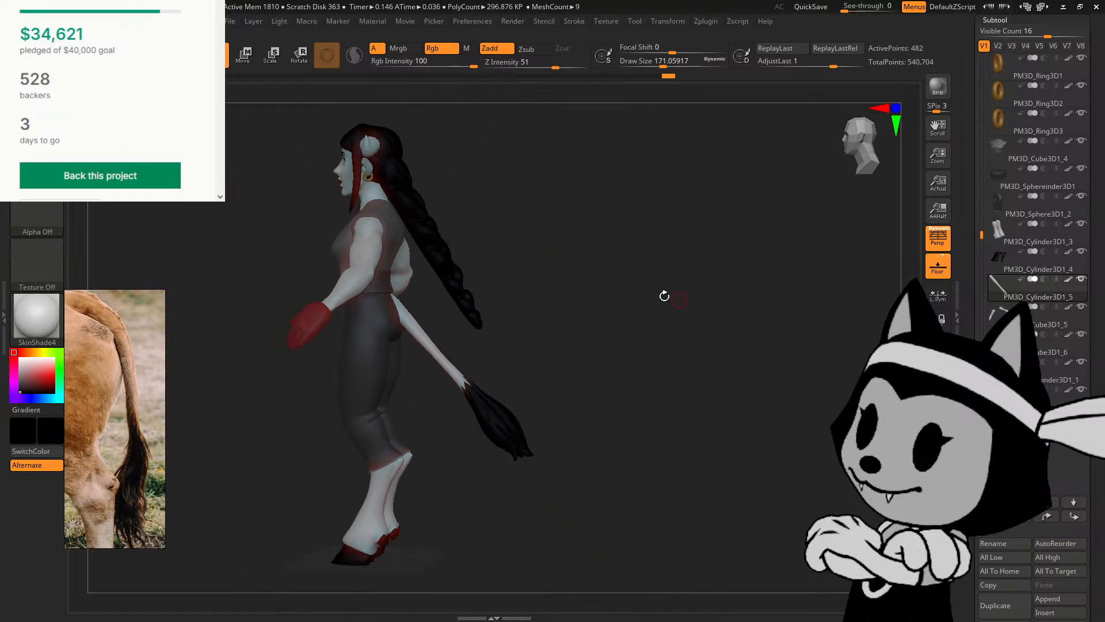
{"action": "left_click_drag", "start_coordinate": [577, 303], "coordinate": [537, 224]}
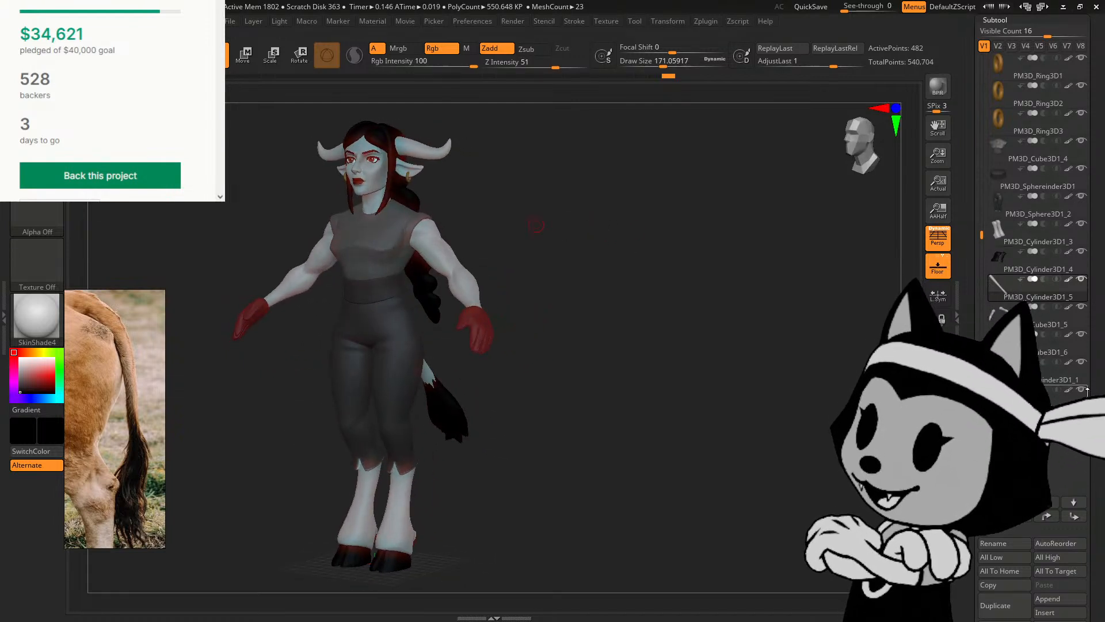
{"action": "left_click", "coordinate": [1041, 400]}
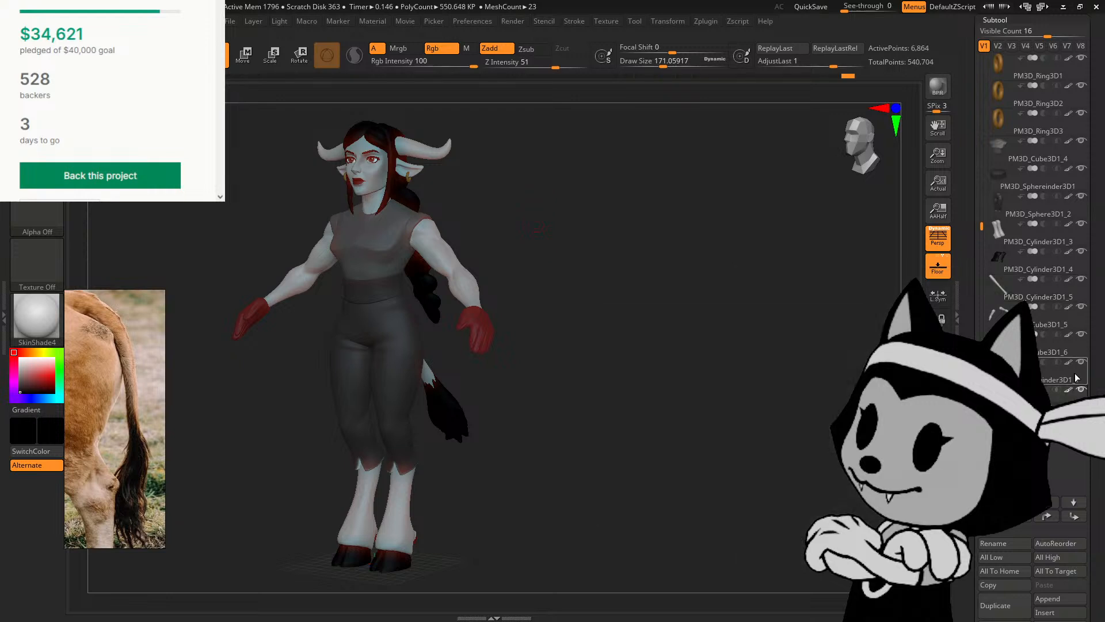
{"action": "left_click_drag", "start_coordinate": [538, 228], "coordinate": [721, 342], "text": "alt"}
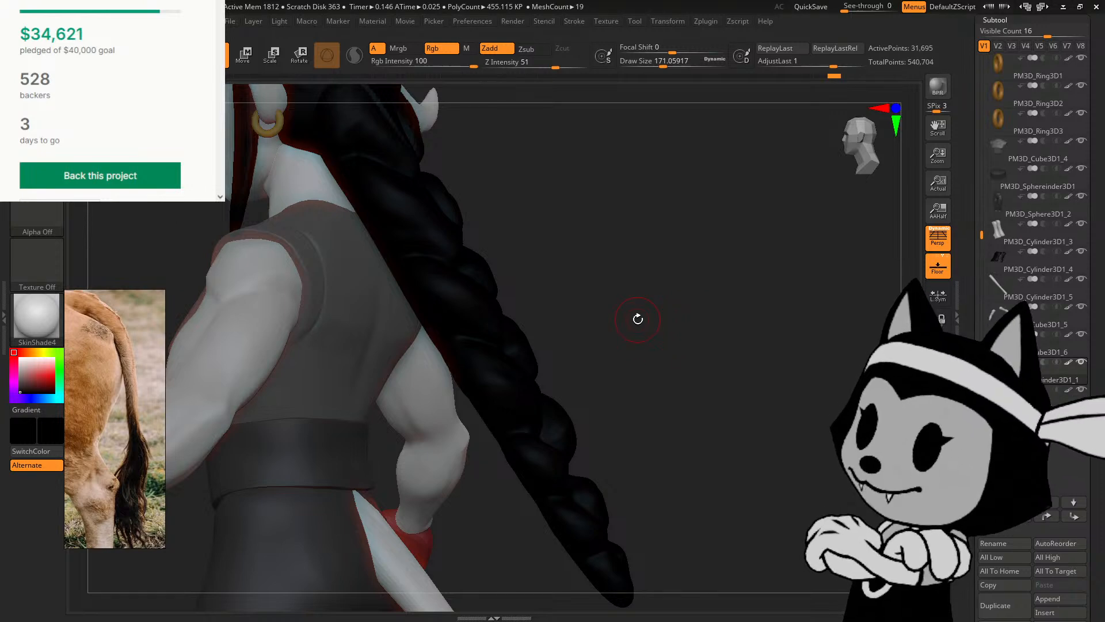
{"action": "mouse_move", "coordinate": [623, 250]}
{"action": "left_mouse_down"}
{"action": "mouse_move", "coordinate": [577, 270]}
{"action": "mouse_move", "coordinate": [604, 245]}
{"action": "left_mouse_up"}
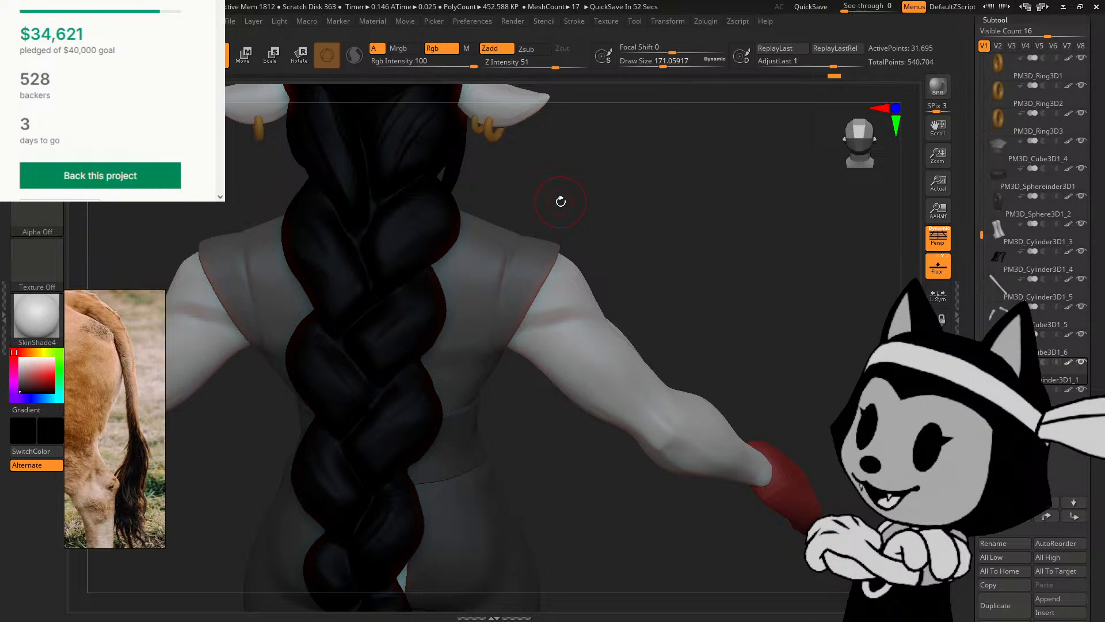
{"action": "left_click_drag", "start_coordinate": [650, 178], "coordinate": [364, 351]}
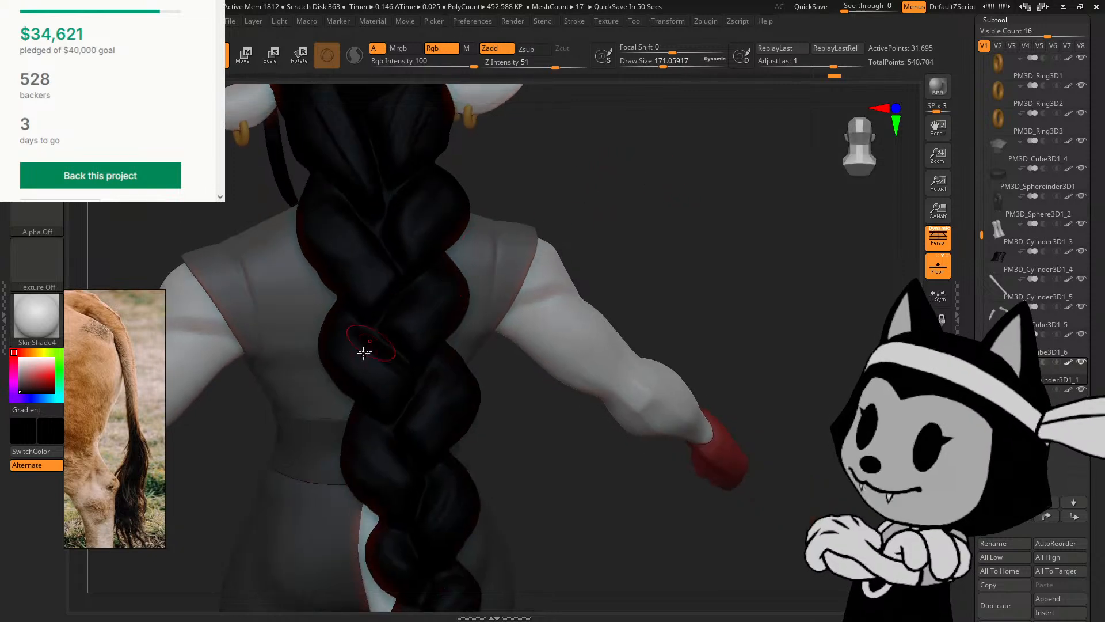
{"action": "mouse_move", "coordinate": [619, 210]}
{"action": "left_mouse_down"}
{"action": "mouse_move", "coordinate": [639, 230]}
{"action": "mouse_move", "coordinate": [668, 192]}
{"action": "mouse_move", "coordinate": [634, 217]}
{"action": "mouse_move", "coordinate": [672, 204]}
{"action": "mouse_move", "coordinate": [651, 217]}
{"action": "mouse_move", "coordinate": [604, 206]}
{"action": "left_mouse_up"}
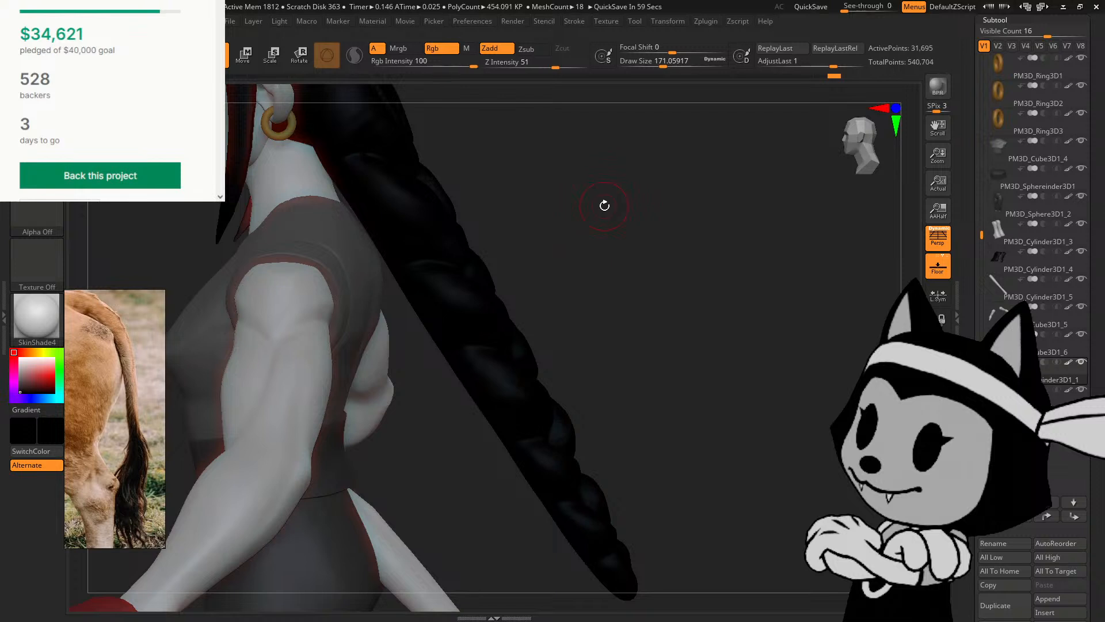
{"action": "left_click_drag", "start_coordinate": [604, 206], "coordinate": [443, 264]}
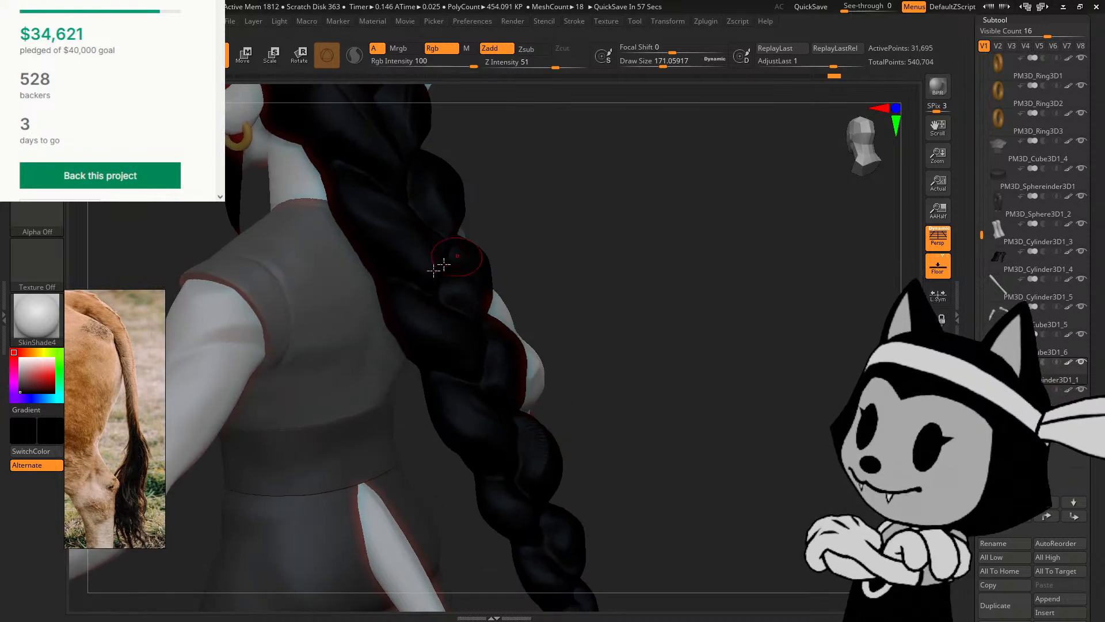
{"action": "left_click_drag", "start_coordinate": [673, 242], "coordinate": [720, 295], "text": "alt"}
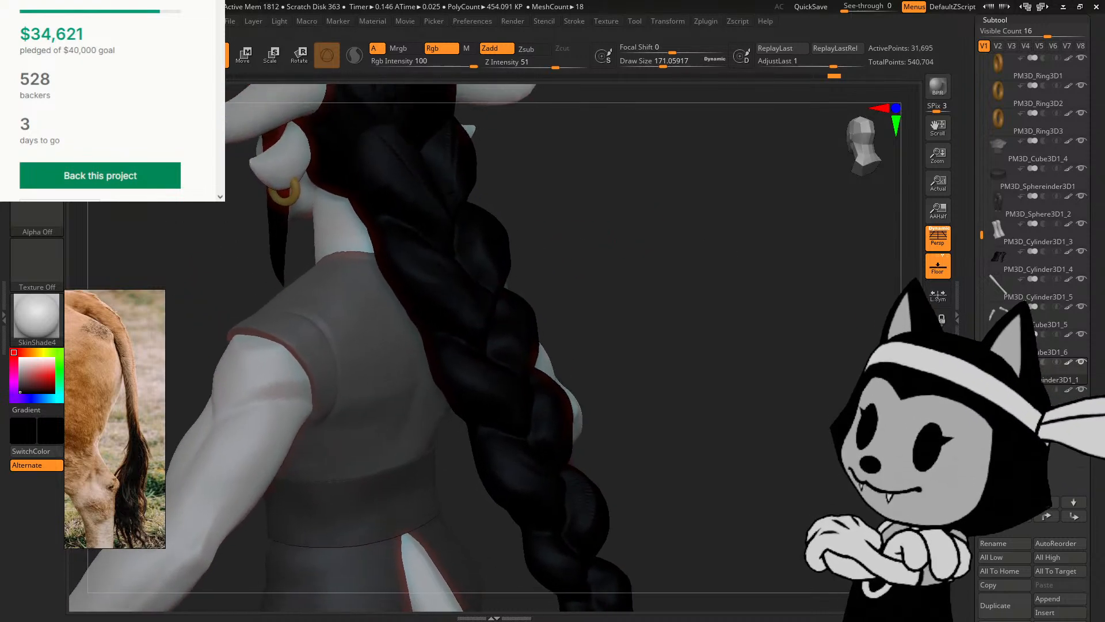
Step: Turn off the braid's paint display and start carving its upper strand creases with the DamStandard brush at Z Intensity 33
{"action": "key", "text": "shift+f"}
{"action": "left_click_drag", "start_coordinate": [649, 252], "coordinate": [644, 232]}
{"action": "key", "text": "b"}
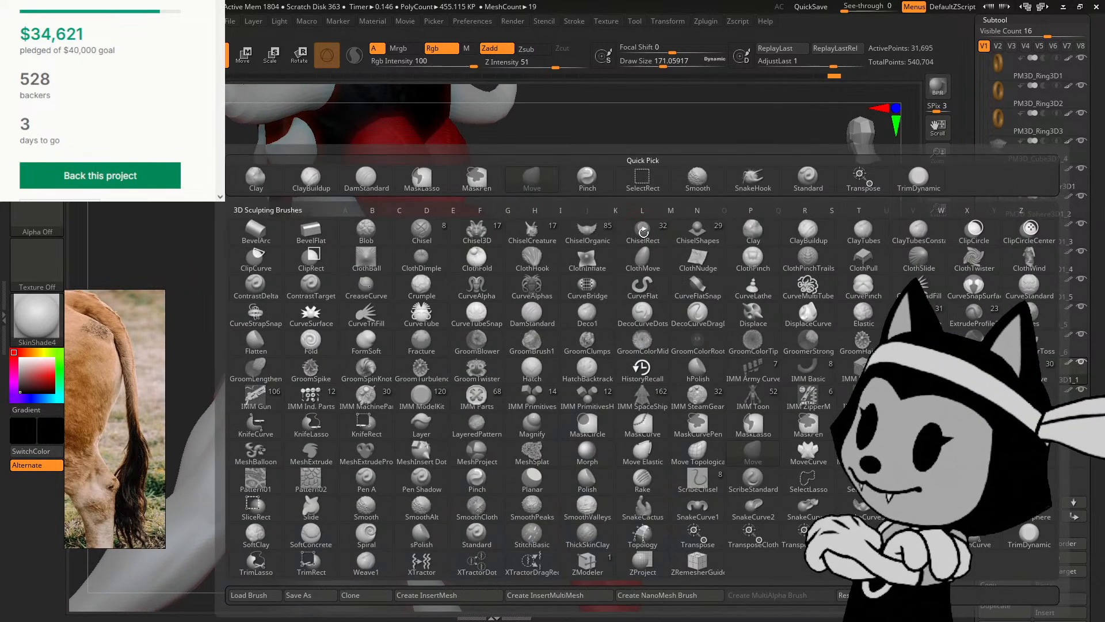
{"action": "left_click", "coordinate": [644, 232]}
{"action": "left_click_drag", "start_coordinate": [567, 276], "coordinate": [627, 268]}
{"action": "mouse_move", "coordinate": [392, 232]}
{"action": "left_mouse_down"}
{"action": "mouse_move", "coordinate": [543, 227]}
{"action": "mouse_move", "coordinate": [580, 307]}
{"action": "left_mouse_up"}
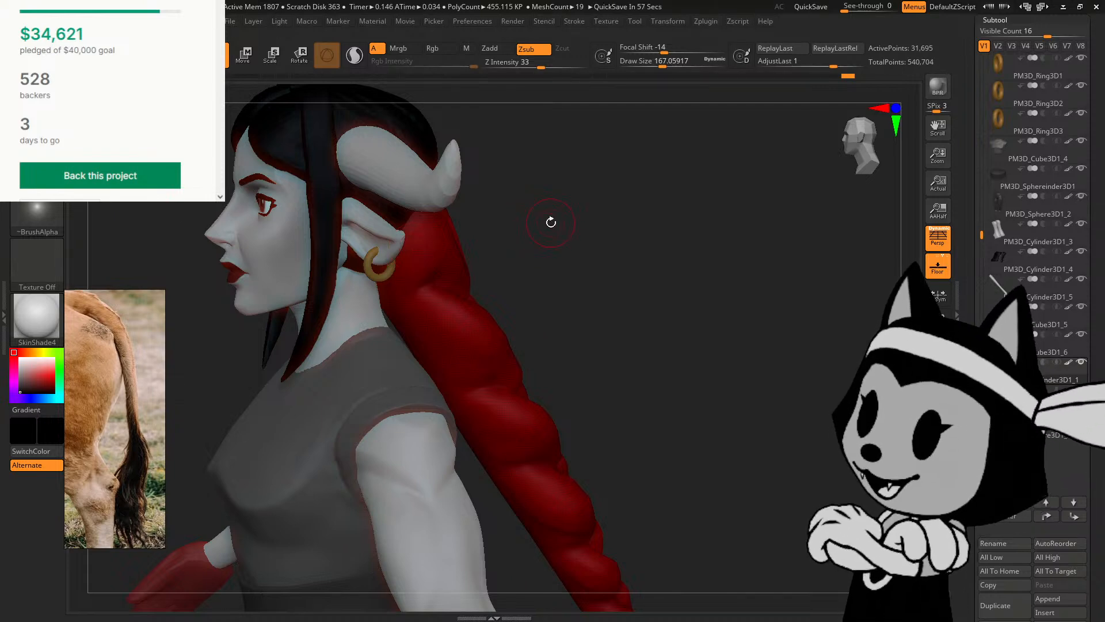
Step: Deepen the creases between the braid's strands along its middle section from the side and back
{"action": "left_click_drag", "start_coordinate": [550, 222], "coordinate": [562, 189]}
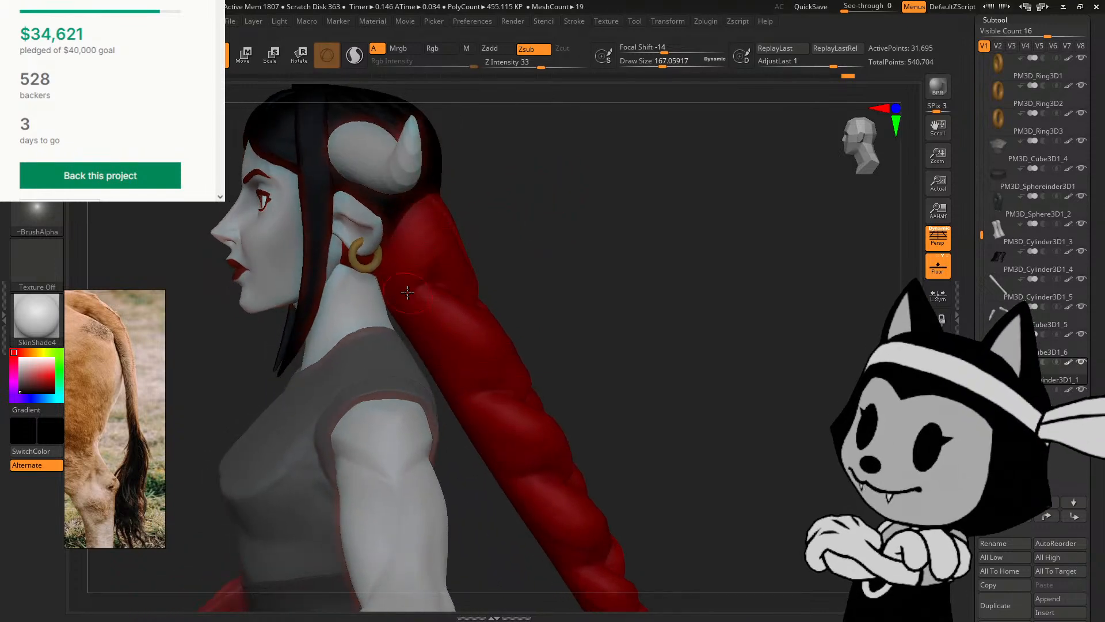
{"action": "left_click_drag", "start_coordinate": [538, 237], "coordinate": [588, 211]}
{"action": "mouse_move", "coordinate": [627, 438]}
{"action": "left_mouse_down", "text": "alt"}
{"action": "mouse_move", "coordinate": [592, 230]}
{"action": "mouse_move", "coordinate": [631, 252]}
{"action": "mouse_move", "coordinate": [638, 207]}
{"action": "left_mouse_up", "text": "alt"}
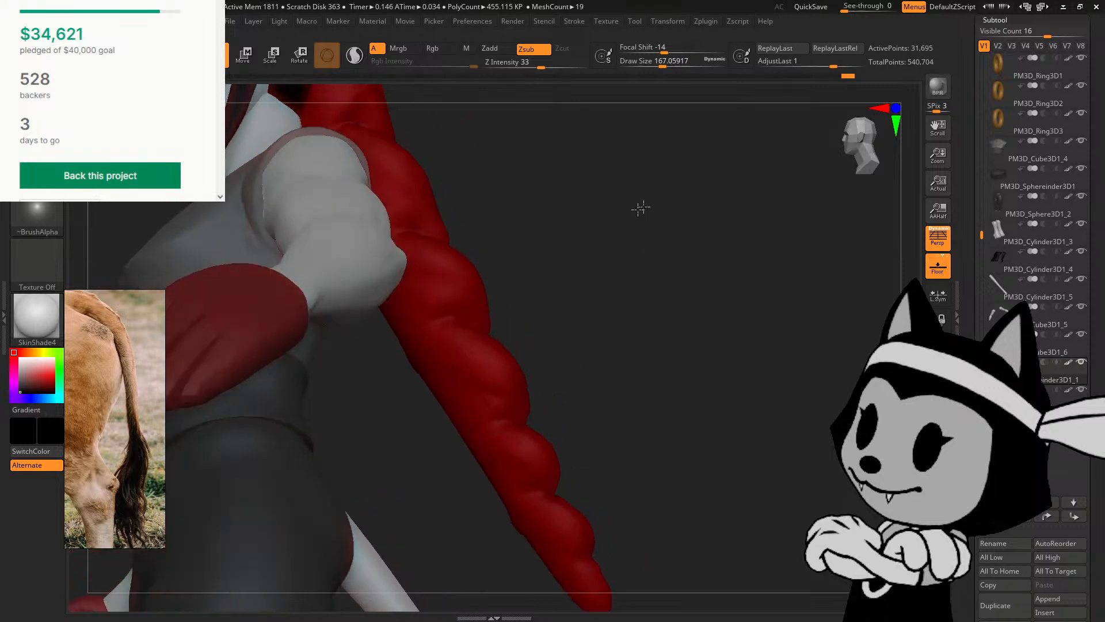
{"action": "mouse_move", "coordinate": [523, 286]}
{"action": "left_mouse_down"}
{"action": "mouse_move", "coordinate": [570, 279]}
{"action": "mouse_move", "coordinate": [400, 355]}
{"action": "mouse_move", "coordinate": [432, 389]}
{"action": "mouse_move", "coordinate": [366, 354]}
{"action": "mouse_move", "coordinate": [469, 395]}
{"action": "mouse_move", "coordinate": [357, 374]}
{"action": "left_mouse_up"}
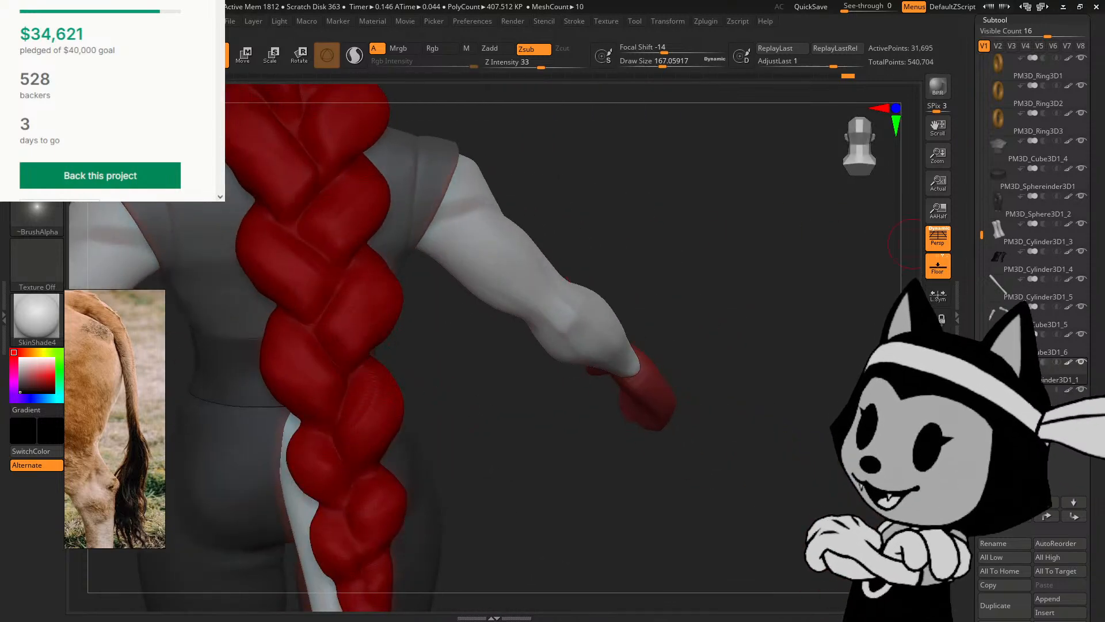
{"action": "mouse_move", "coordinate": [698, 230]}
{"action": "left_mouse_down"}
{"action": "mouse_move", "coordinate": [413, 366]}
{"action": "mouse_move", "coordinate": [568, 372]}
{"action": "mouse_move", "coordinate": [376, 363]}
{"action": "left_mouse_up"}
{"action": "left_click_drag", "start_coordinate": [489, 276], "coordinate": [329, 363]}
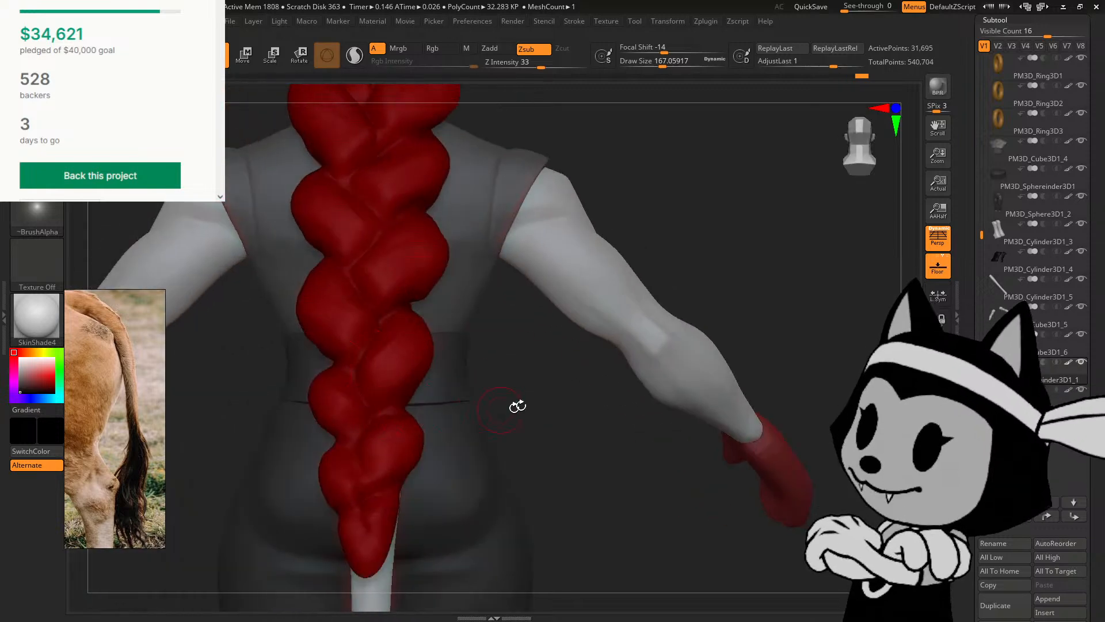
Step: Carve the strand creases on the braid's lower section near its tip from the back
{"action": "mouse_move", "coordinate": [518, 407]}
{"action": "left_mouse_down"}
{"action": "mouse_move", "coordinate": [576, 423]}
{"action": "mouse_move", "coordinate": [420, 486]}
{"action": "left_mouse_up"}
{"action": "left_click_drag", "start_coordinate": [444, 534], "coordinate": [450, 526]}
{"action": "mouse_move", "coordinate": [553, 397]}
{"action": "left_mouse_down"}
{"action": "mouse_move", "coordinate": [545, 370]}
{"action": "mouse_move", "coordinate": [463, 377]}
{"action": "left_mouse_up"}
{"action": "mouse_move", "coordinate": [518, 510]}
{"action": "left_mouse_down"}
{"action": "mouse_move", "coordinate": [439, 510]}
{"action": "mouse_move", "coordinate": [420, 491]}
{"action": "mouse_move", "coordinate": [489, 526]}
{"action": "mouse_move", "coordinate": [497, 547]}
{"action": "mouse_move", "coordinate": [450, 489]}
{"action": "mouse_move", "coordinate": [522, 457]}
{"action": "left_mouse_up"}
{"action": "mouse_move", "coordinate": [440, 522]}
{"action": "left_mouse_down"}
{"action": "mouse_move", "coordinate": [423, 486]}
{"action": "mouse_move", "coordinate": [425, 541]}
{"action": "mouse_move", "coordinate": [398, 494]}
{"action": "left_mouse_up"}
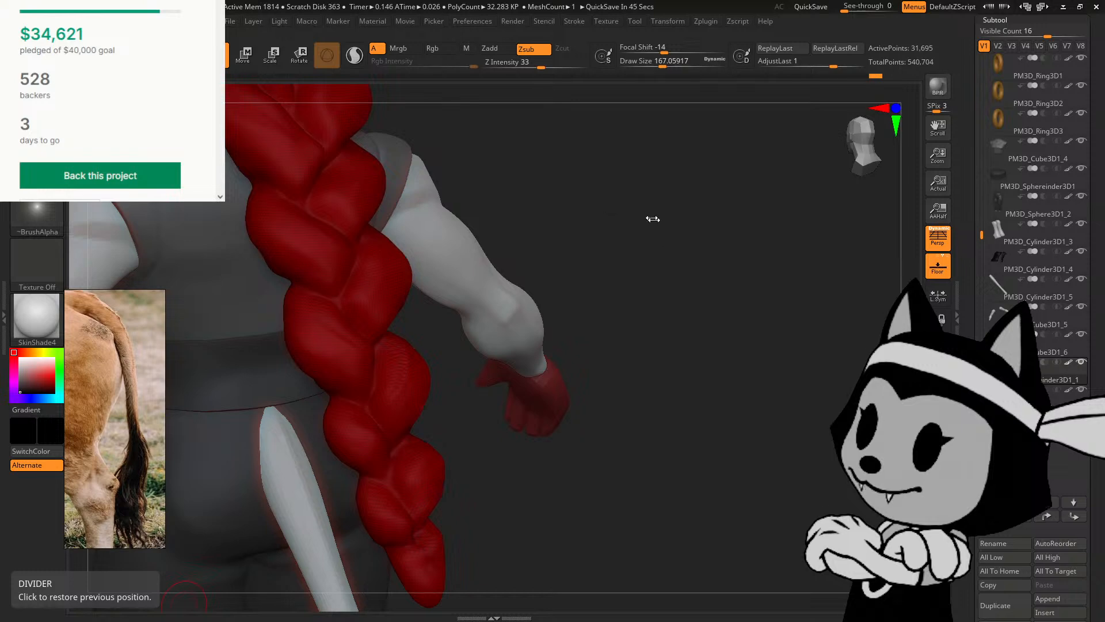
Step: Carve and soften the crease between two strands on the braid's inner side, just above waistband level
{"action": "left_click_drag", "start_coordinate": [686, 276], "coordinate": [586, 253], "text": "shift"}
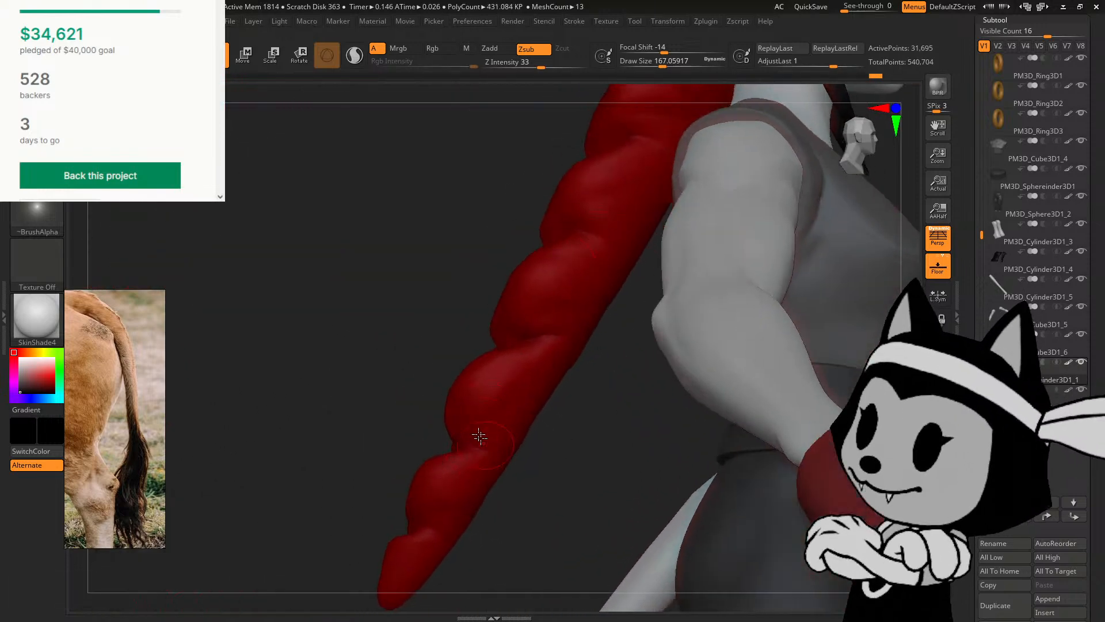
{"action": "left_click_drag", "start_coordinate": [437, 316], "coordinate": [397, 314]}
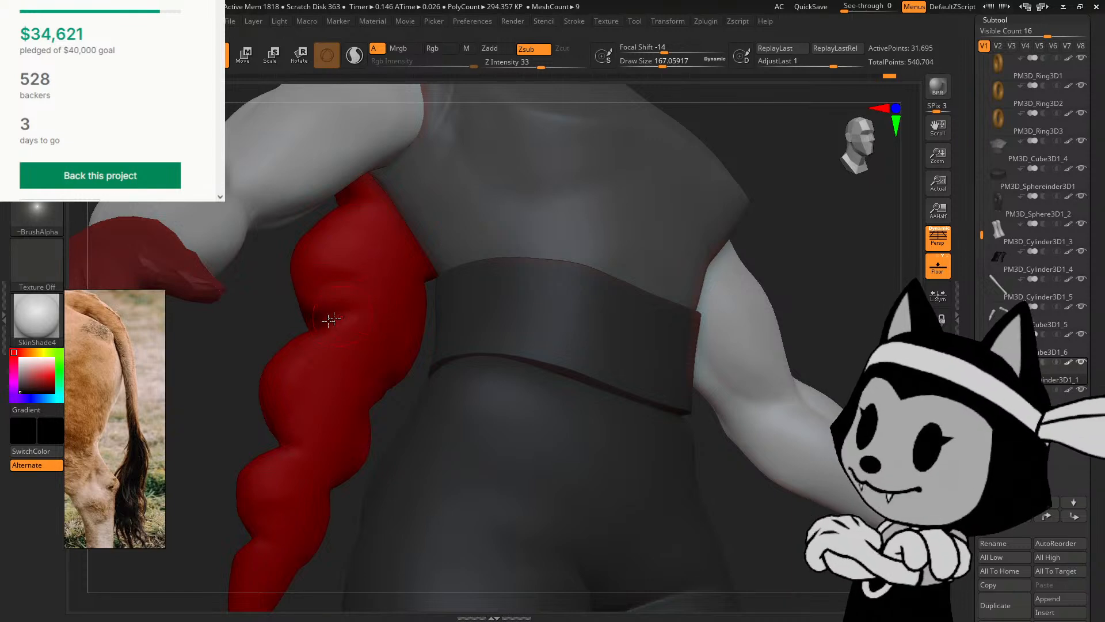
{"action": "left_click_drag", "start_coordinate": [239, 370], "coordinate": [353, 301]}
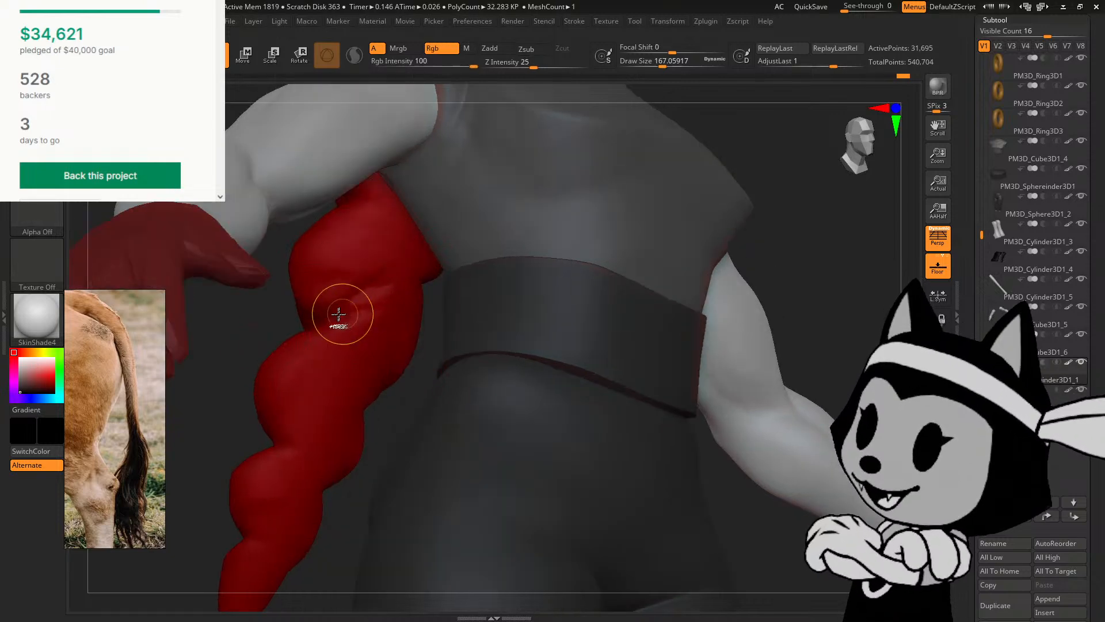
{"action": "mouse_move", "coordinate": [331, 323]}
{"action": "left_mouse_down"}
{"action": "mouse_move", "coordinate": [402, 274]}
{"action": "mouse_move", "coordinate": [415, 293]}
{"action": "left_mouse_up"}
{"action": "left_click_drag", "start_coordinate": [789, 383], "coordinate": [855, 327], "text": "alt"}
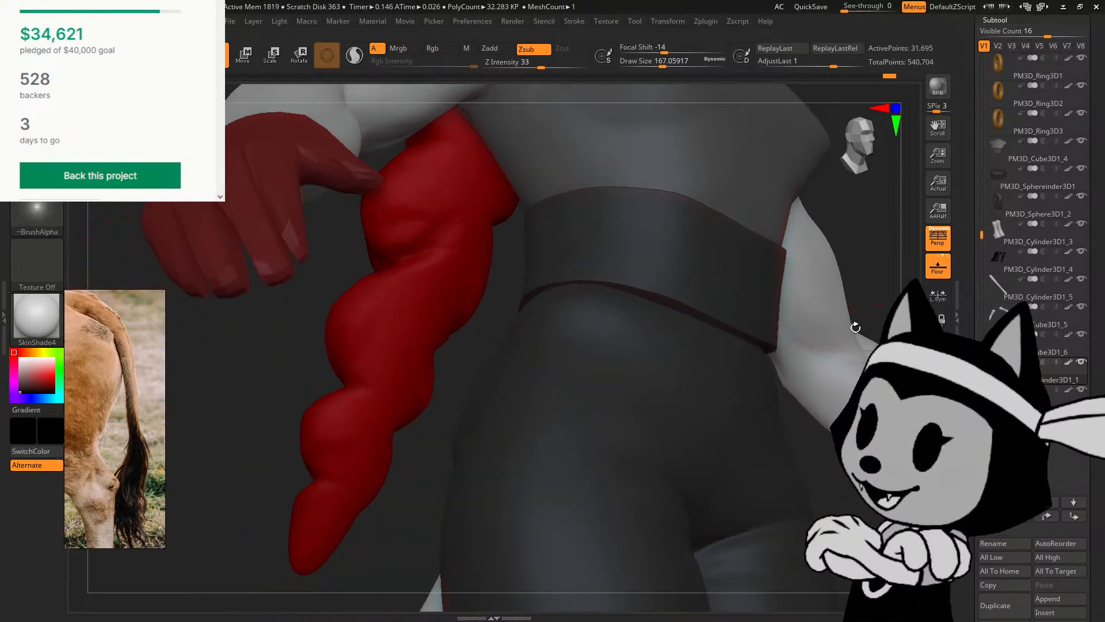
Step: Carve diagonal creases into the braid's inner side at waistband height, reducing the draw size to about 147
{"action": "left_click_drag", "start_coordinate": [459, 353], "coordinate": [544, 405]}
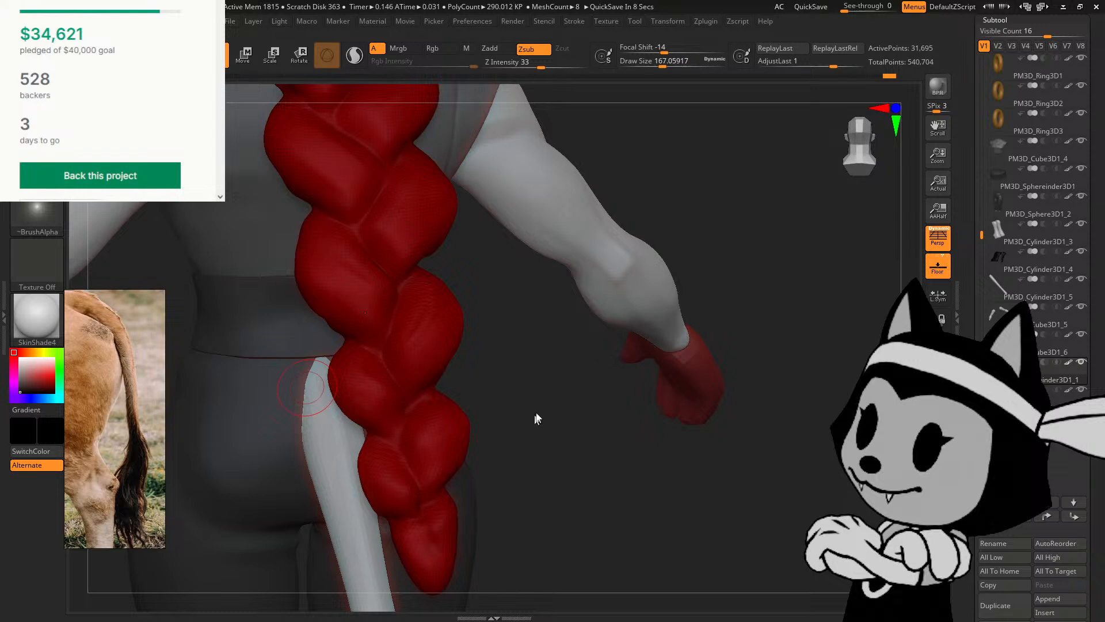
{"action": "left_click_drag", "start_coordinate": [535, 418], "coordinate": [404, 339]}
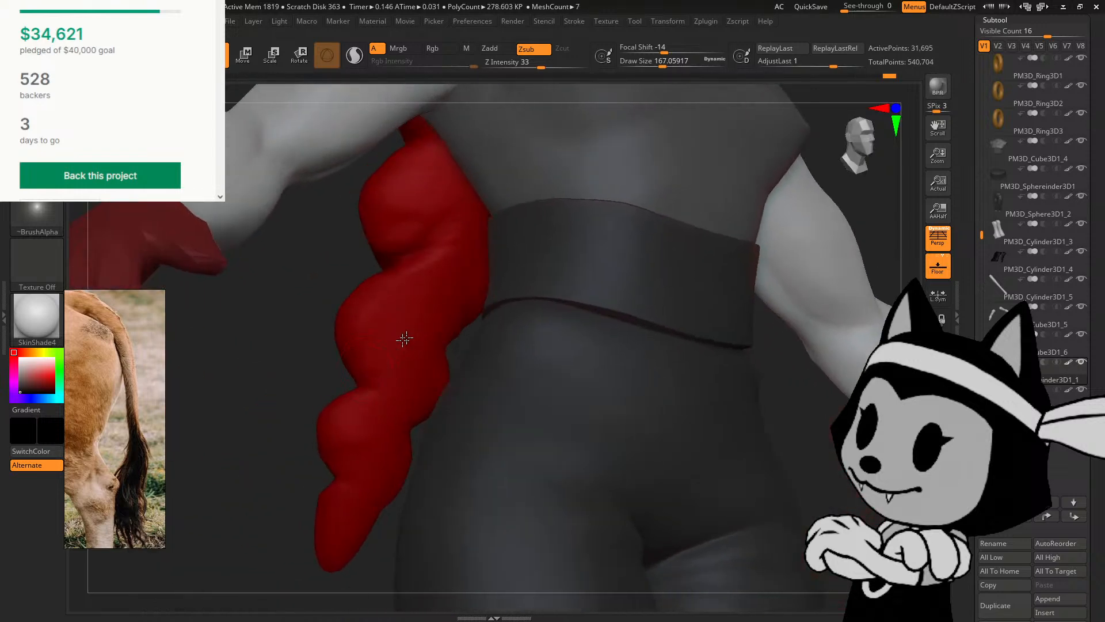
{"action": "left_click_drag", "start_coordinate": [257, 403], "coordinate": [377, 359]}
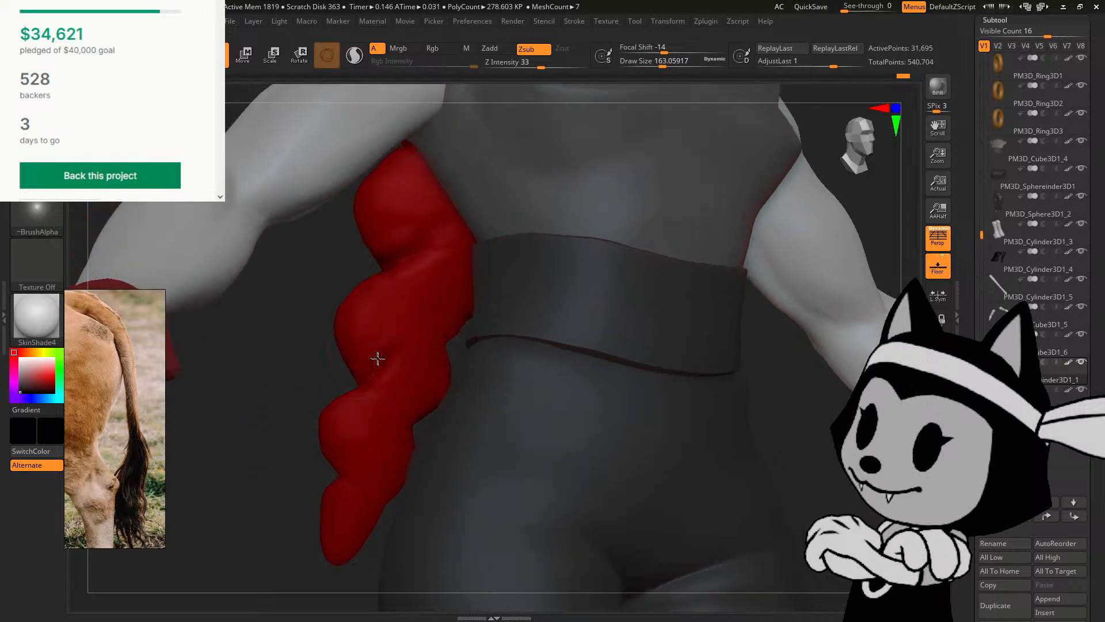
{"action": "key", "text": "bracketleft"}
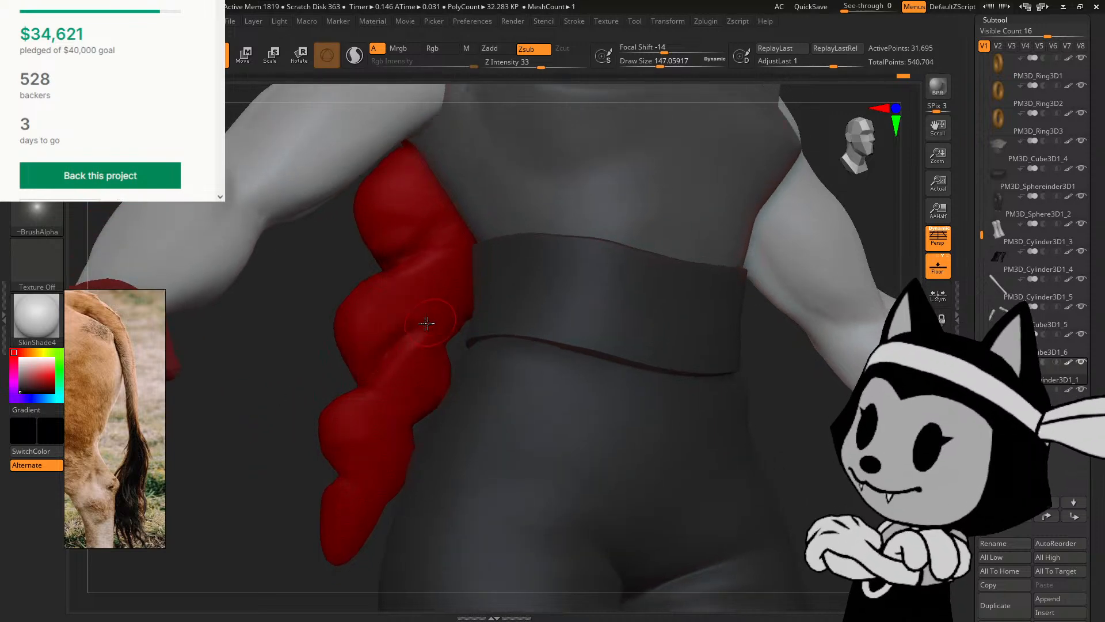
{"action": "left_click_drag", "start_coordinate": [309, 403], "coordinate": [432, 304]}
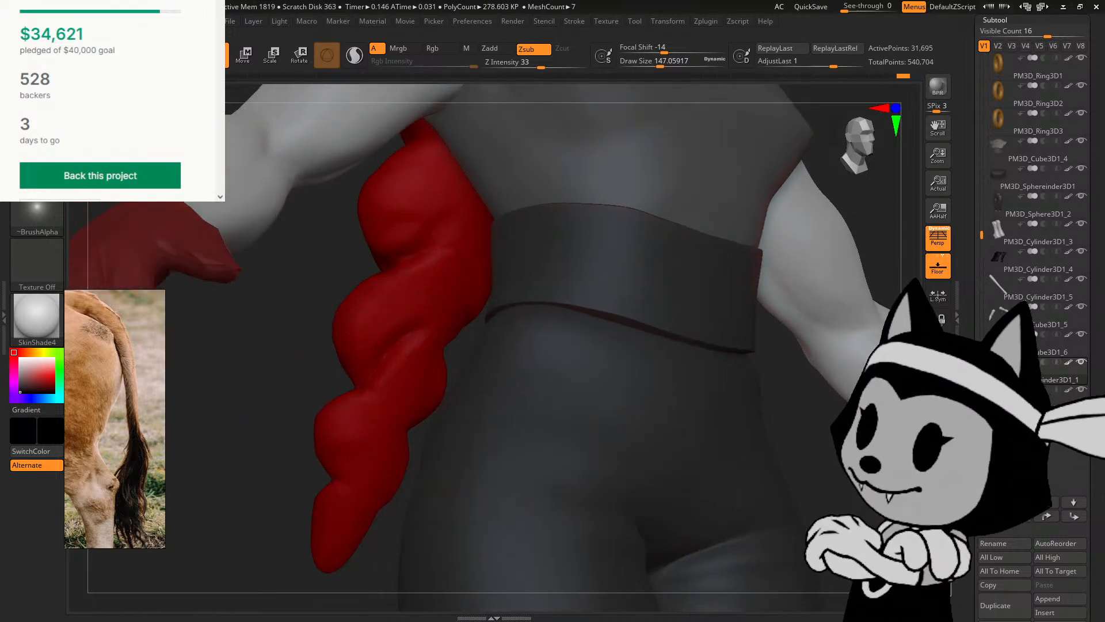
Step: Isolate the braid and carve crossing strand creases into the middle of its inner face
{"action": "left_click", "coordinate": [685, 366]}
{"action": "left_click_drag", "start_coordinate": [685, 366], "coordinate": [496, 353]}
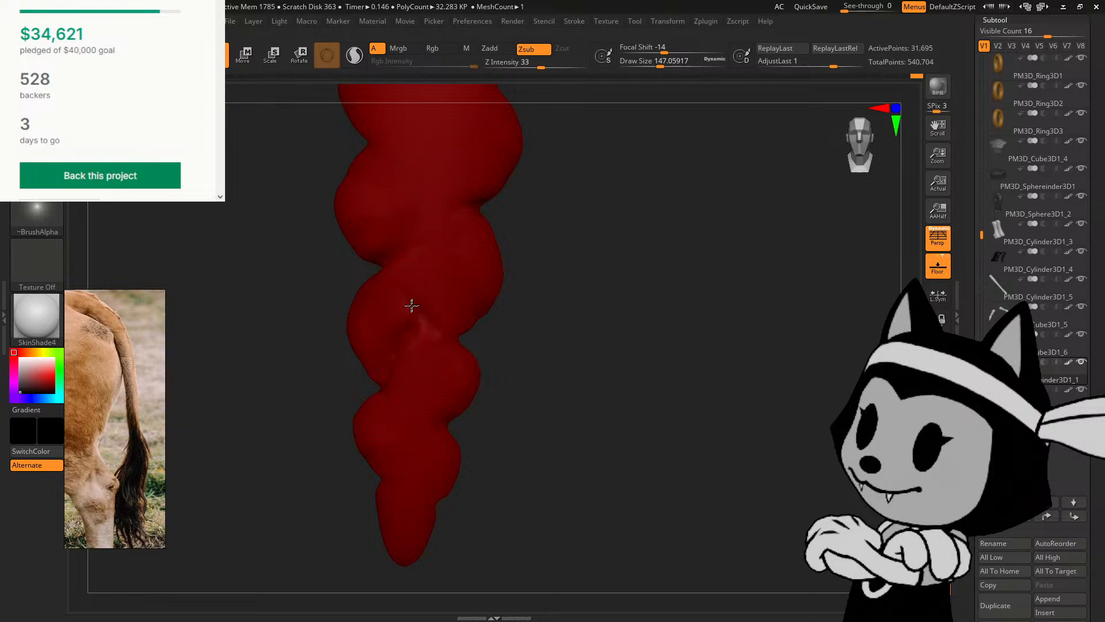
{"action": "left_click_drag", "start_coordinate": [412, 309], "coordinate": [446, 266]}
{"action": "mouse_move", "coordinate": [510, 311]}
{"action": "left_mouse_down"}
{"action": "mouse_move", "coordinate": [541, 365]}
{"action": "mouse_move", "coordinate": [491, 345]}
{"action": "left_mouse_up"}
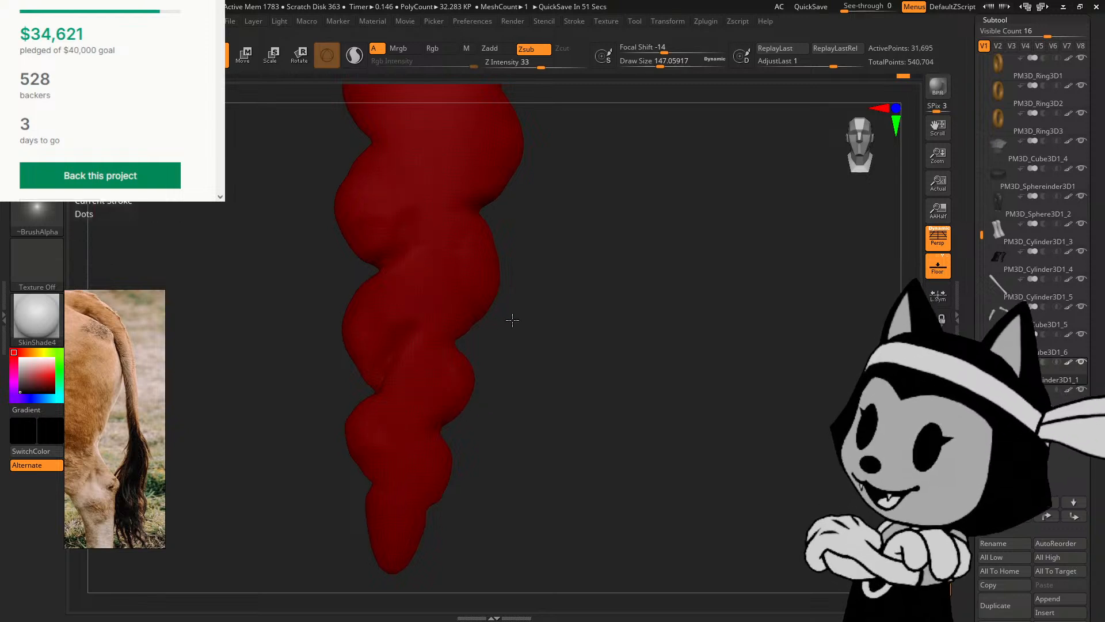
{"action": "left_click_drag", "start_coordinate": [511, 318], "coordinate": [419, 327]}
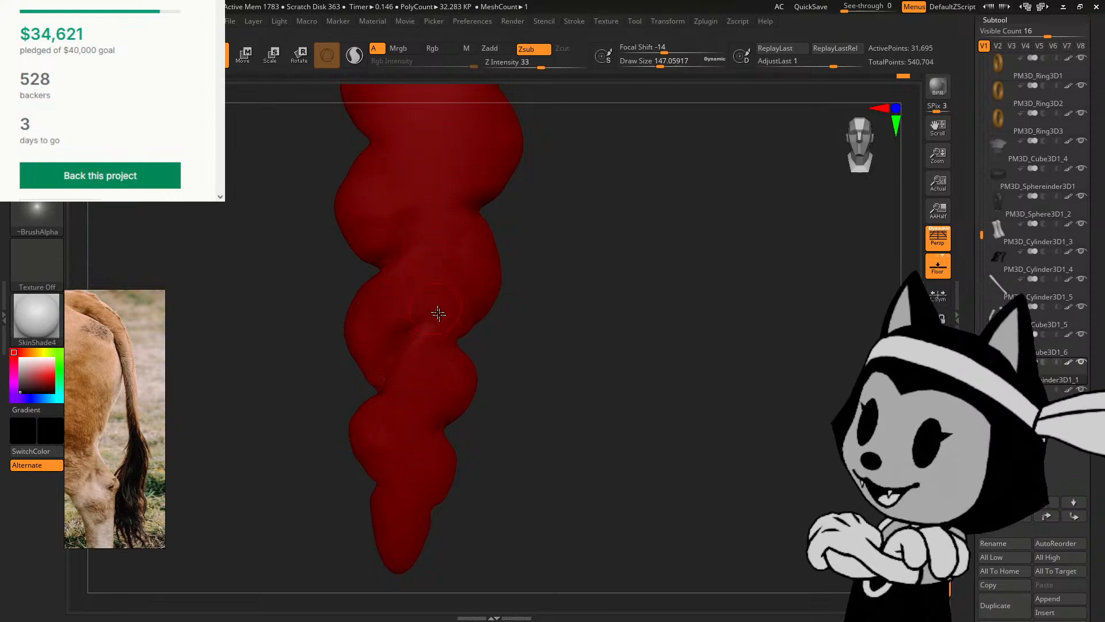
{"action": "left_click_drag", "start_coordinate": [521, 340], "coordinate": [452, 332]}
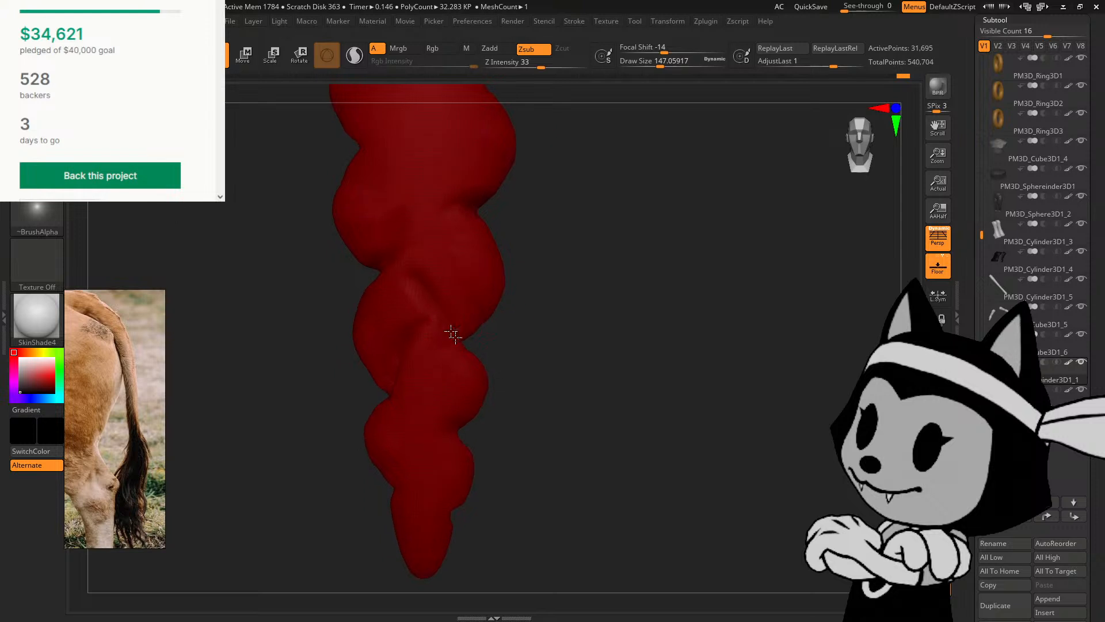
Step: Sharpen and smooth the crease where the strands overlap in the middle of the isolated braid's inner face
{"action": "left_click_drag", "start_coordinate": [418, 288], "coordinate": [432, 308]}
{"action": "mouse_move", "coordinate": [509, 328]}
{"action": "left_mouse_down"}
{"action": "mouse_move", "coordinate": [542, 320]}
{"action": "mouse_move", "coordinate": [494, 311]}
{"action": "left_mouse_up"}
{"action": "left_click_drag", "start_coordinate": [532, 265], "coordinate": [545, 261]}
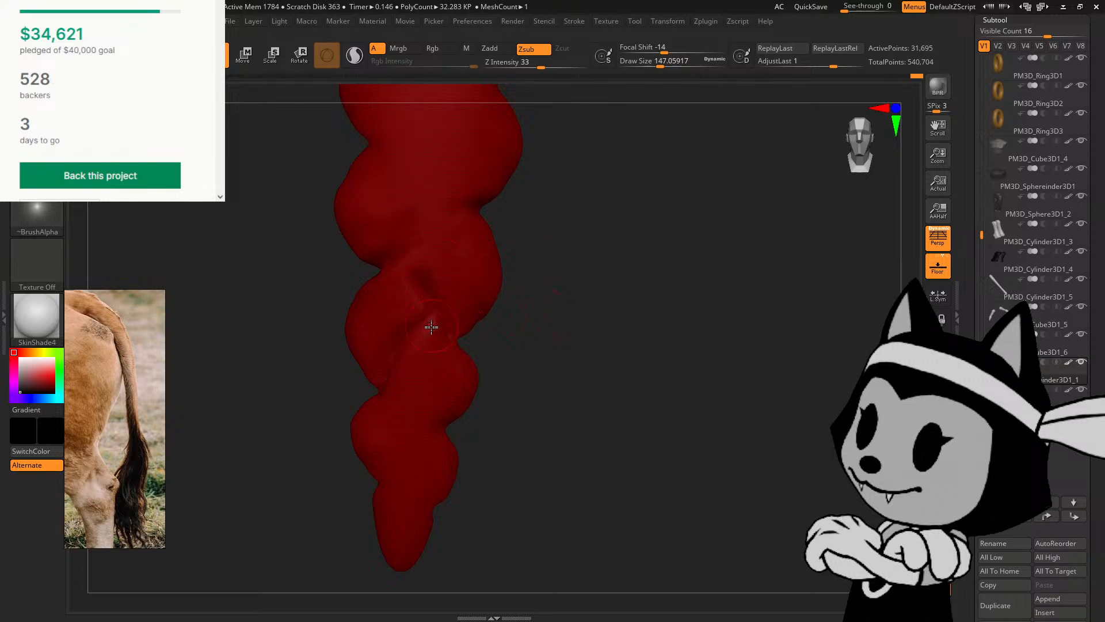
{"action": "left_click_drag", "start_coordinate": [495, 351], "coordinate": [451, 333]}
{"action": "mouse_move", "coordinate": [408, 372]}
{"action": "left_mouse_down", "text": "shift"}
{"action": "mouse_move", "coordinate": [423, 326]}
{"action": "mouse_move", "coordinate": [438, 336]}
{"action": "mouse_move", "coordinate": [449, 378]}
{"action": "mouse_move", "coordinate": [483, 360]}
{"action": "left_mouse_up", "text": "shift"}
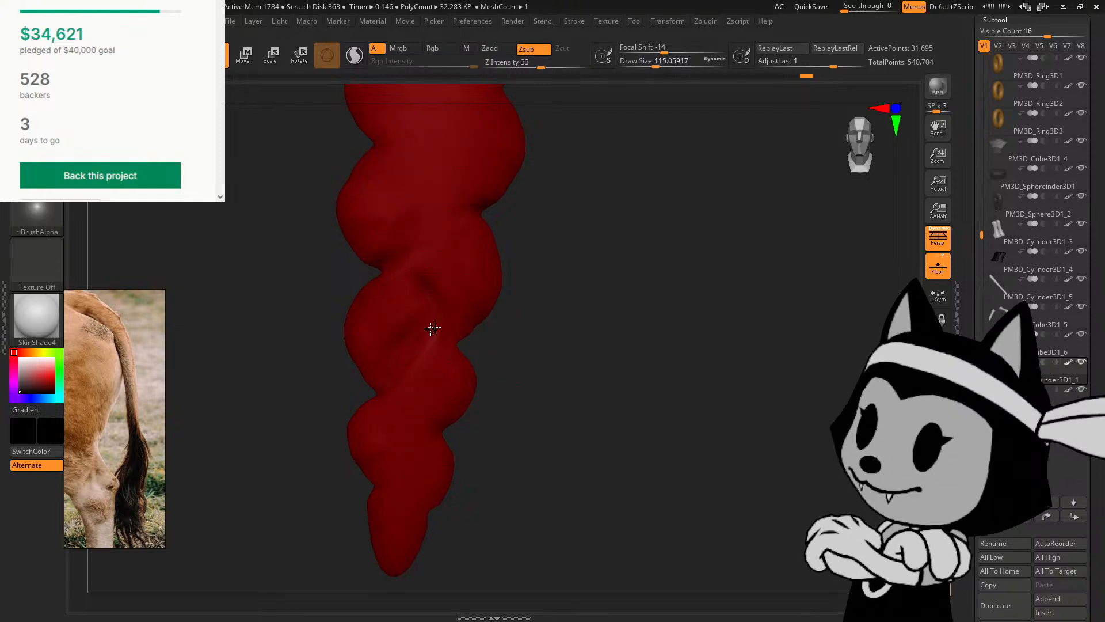
Step: Carve diagonal creases between the strands on the lower half of the braid's inner face, working up from near the tip
{"action": "key", "text": "bracketleft"}
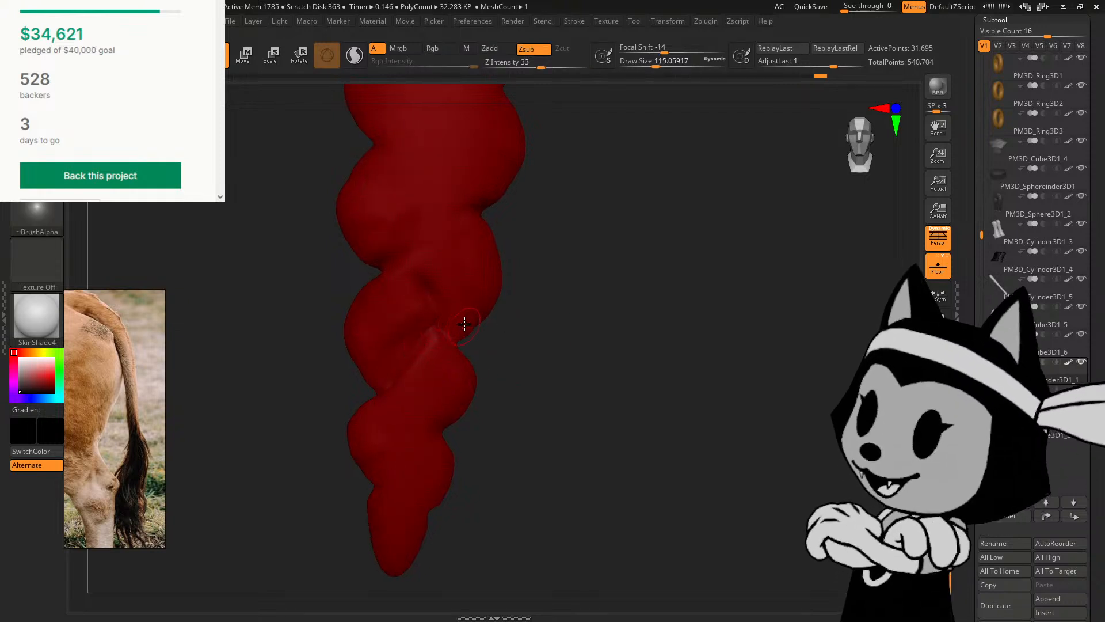
{"action": "left_click_drag", "start_coordinate": [506, 330], "coordinate": [425, 359]}
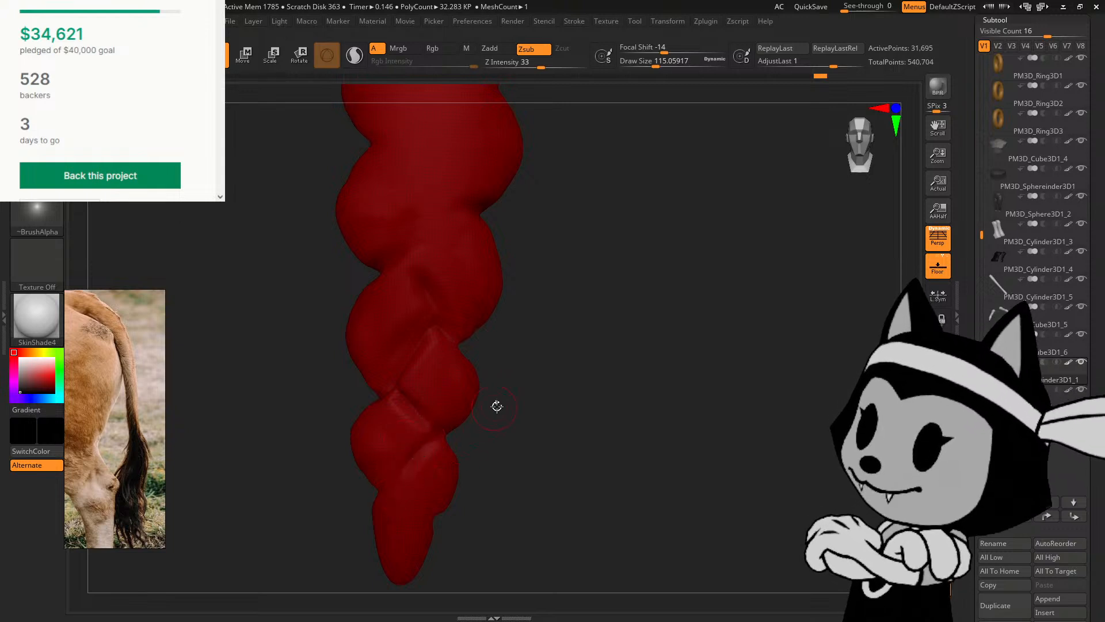
{"action": "left_click_drag", "start_coordinate": [495, 404], "coordinate": [483, 374]}
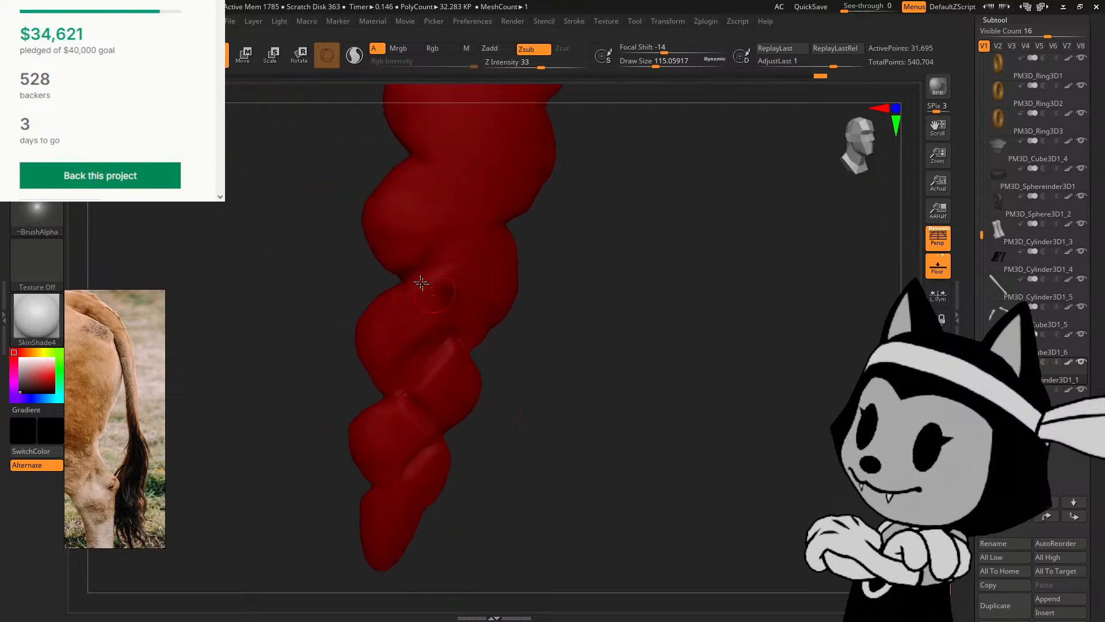
{"action": "left_click_drag", "start_coordinate": [554, 276], "coordinate": [555, 261]}
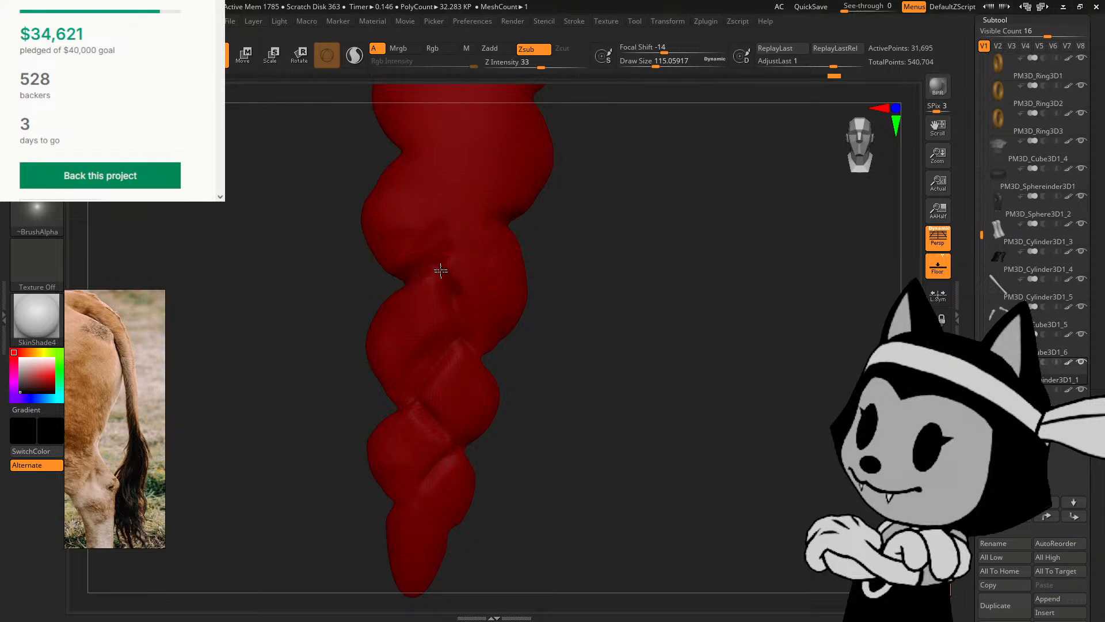
{"action": "mouse_move", "coordinate": [540, 213]}
{"action": "left_mouse_down"}
{"action": "mouse_move", "coordinate": [489, 212]}
{"action": "mouse_move", "coordinate": [478, 190]}
{"action": "mouse_move", "coordinate": [424, 163]}
{"action": "left_mouse_up"}
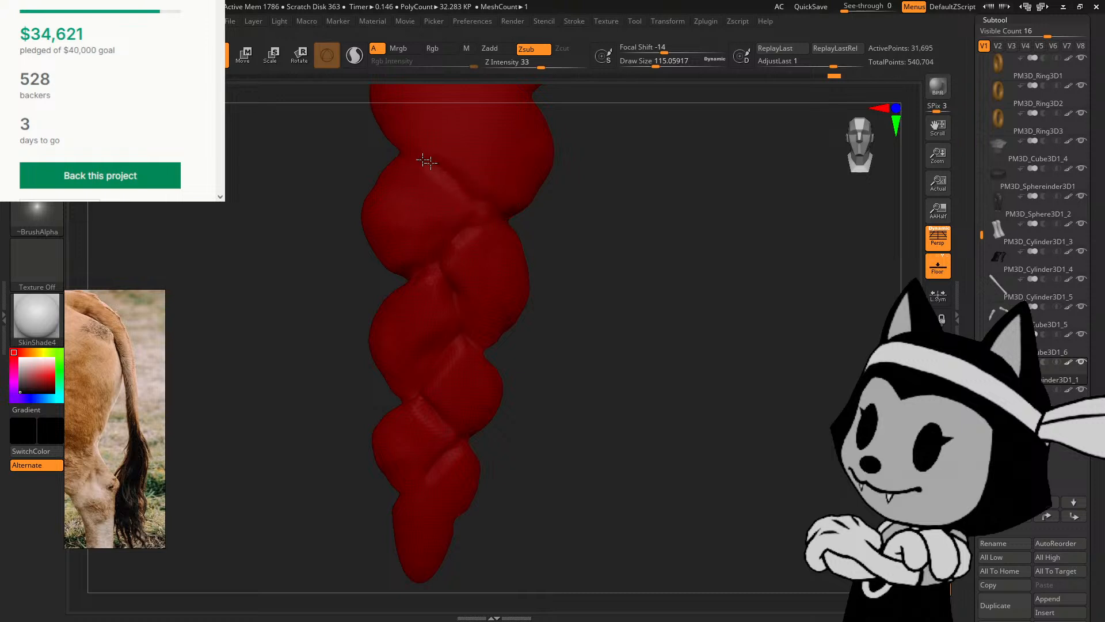
Step: Carve crossing creases into the upper middle of the braid's inner face to separate the overlapping strands
{"action": "left_click_drag", "start_coordinate": [727, 345], "coordinate": [684, 431], "text": "alt"}
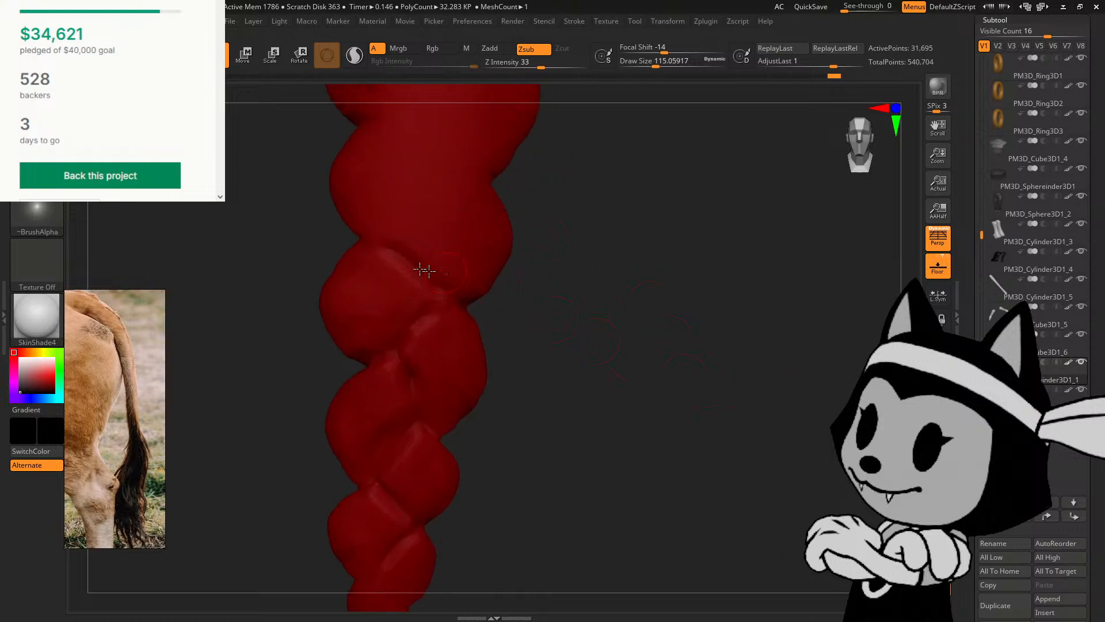
{"action": "left_click_drag", "start_coordinate": [761, 278], "coordinate": [802, 392]}
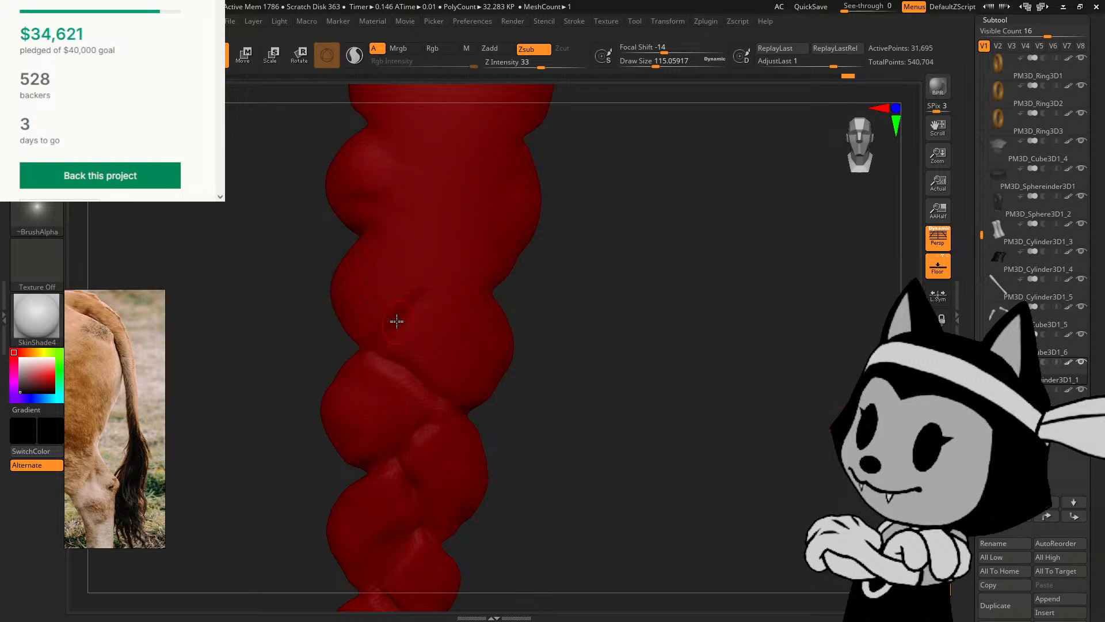
{"action": "mouse_move", "coordinate": [385, 358]}
{"action": "left_mouse_down"}
{"action": "mouse_move", "coordinate": [402, 324]}
{"action": "mouse_move", "coordinate": [454, 277]}
{"action": "left_mouse_up"}
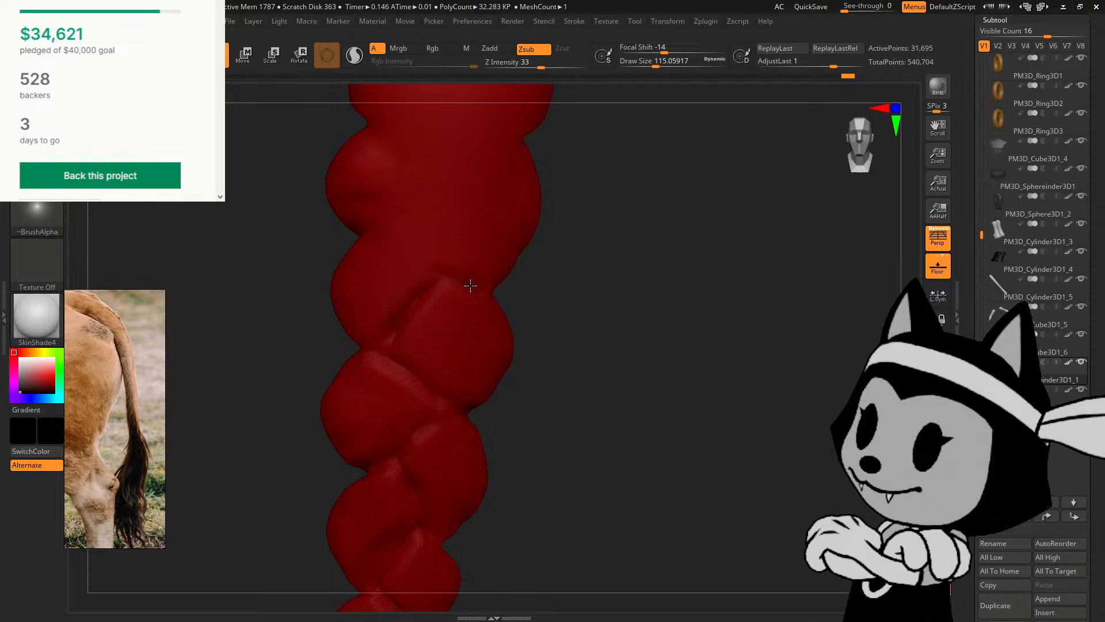
{"action": "left_click_drag", "start_coordinate": [394, 220], "coordinate": [505, 291]}
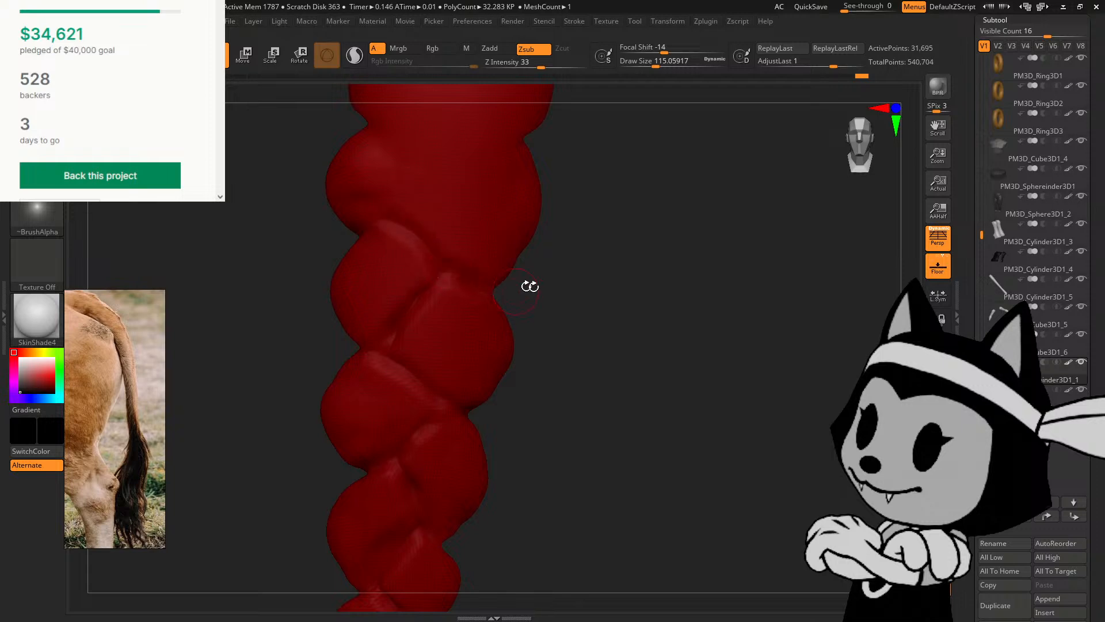
Step: Carve the creases between the topmost strands on the inner face and beneath the braid's rounded top
{"action": "left_click_drag", "start_coordinate": [853, 306], "coordinate": [854, 423], "text": "alt"}
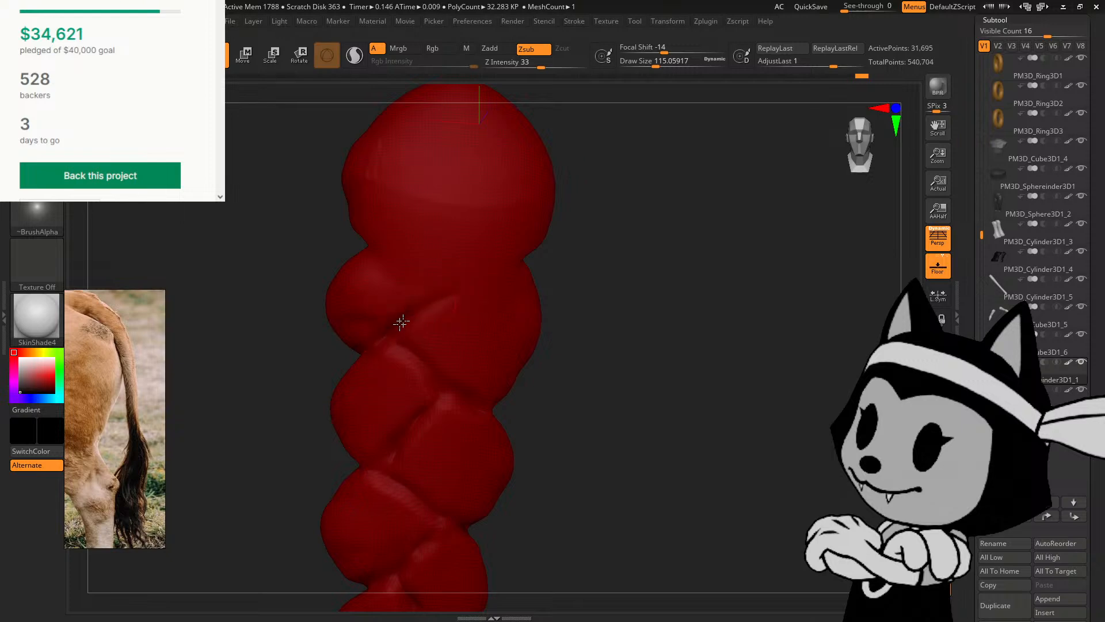
{"action": "left_click_drag", "start_coordinate": [402, 323], "coordinate": [488, 275]}
{"action": "left_click_drag", "start_coordinate": [499, 404], "coordinate": [491, 323]}
{"action": "left_click_drag", "start_coordinate": [555, 298], "coordinate": [518, 336]}
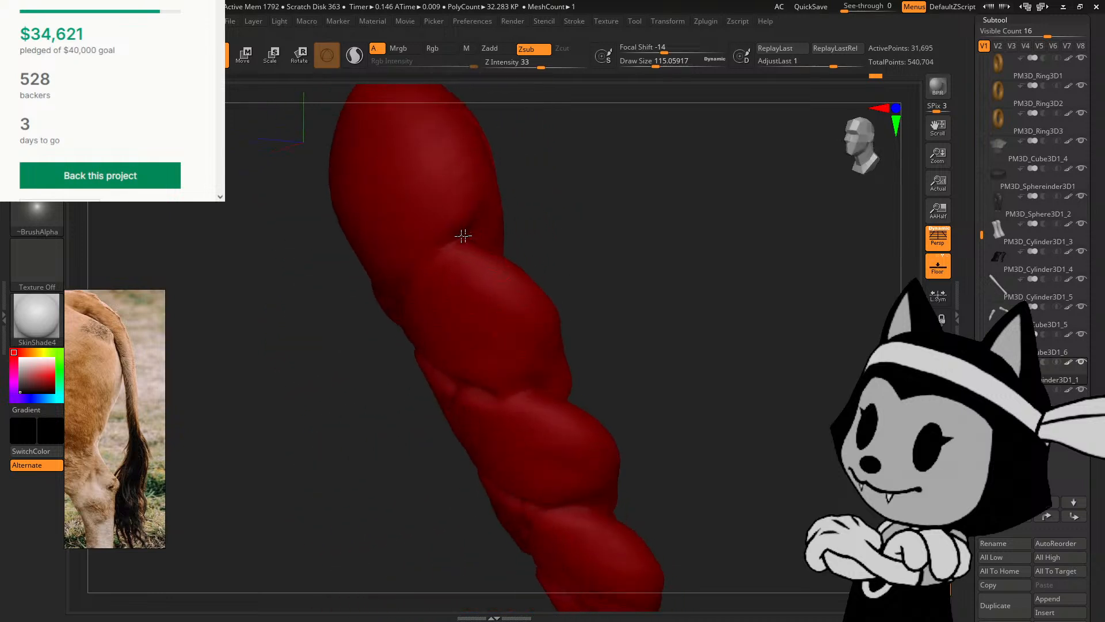
{"action": "left_click_drag", "start_coordinate": [520, 206], "coordinate": [555, 192]}
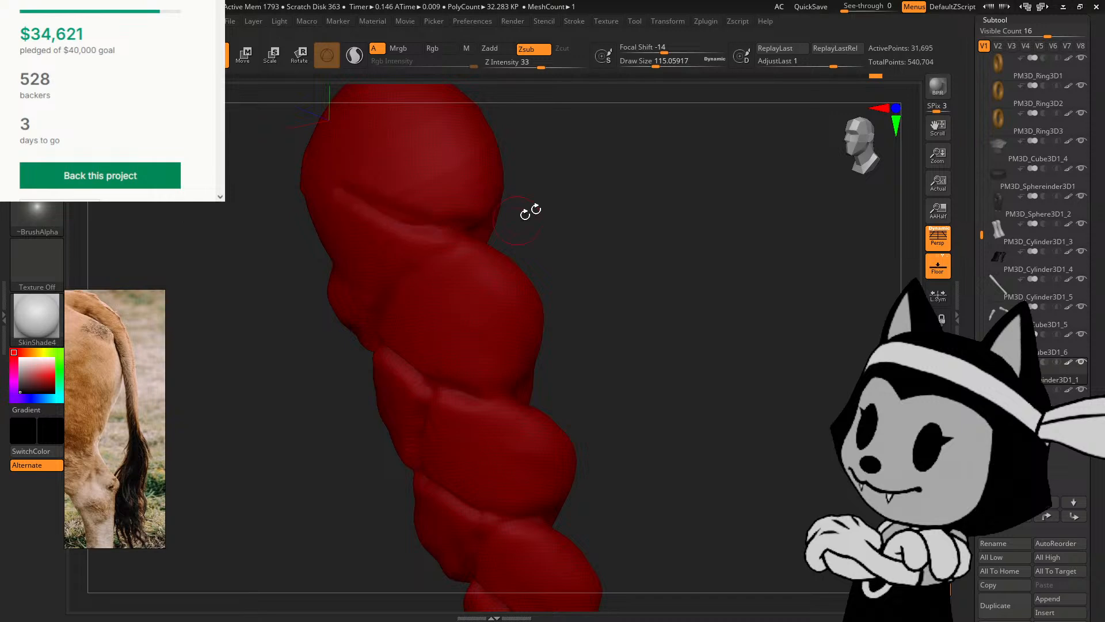
{"action": "left_click_drag", "start_coordinate": [530, 212], "coordinate": [412, 231]}
{"action": "right_click_drag", "start_coordinate": [520, 265], "coordinate": [451, 240]}
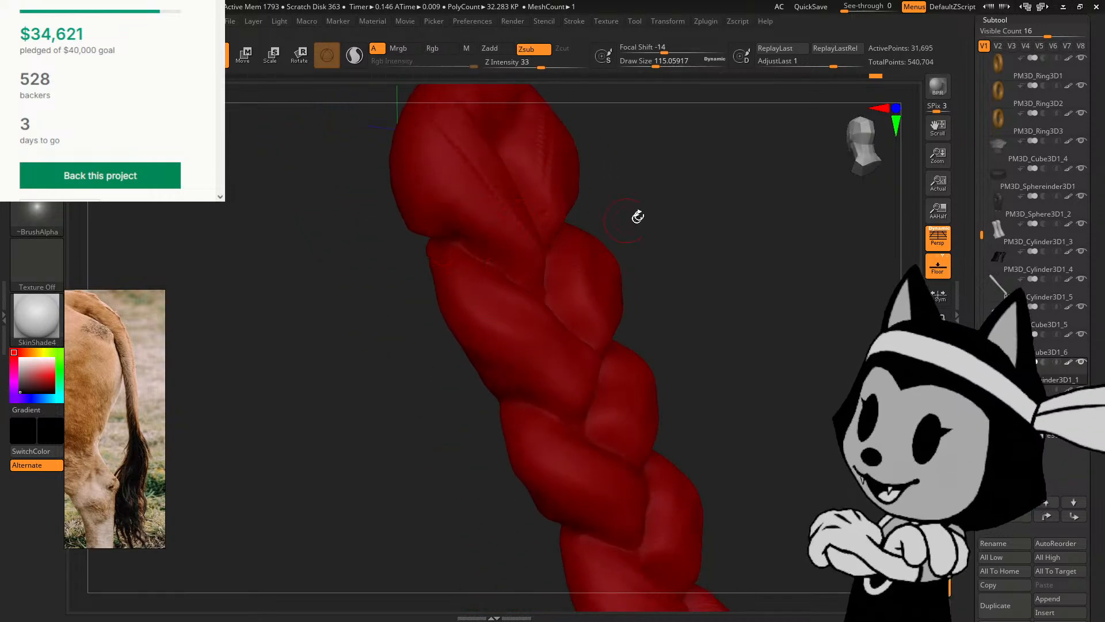
Step: Refine the creases where the topmost strands tuck under the braid's rounded top, working from several sides
{"action": "right_click_drag", "start_coordinate": [636, 217], "coordinate": [543, 402]}
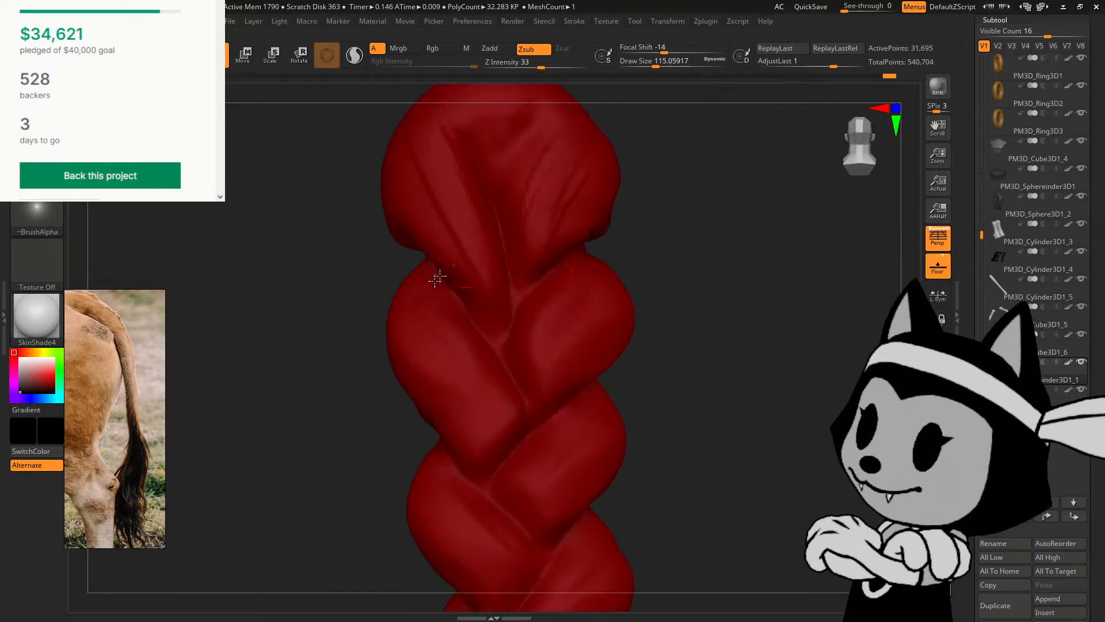
{"action": "right_click_drag", "start_coordinate": [679, 273], "coordinate": [318, 317]}
{"action": "right_click_drag", "start_coordinate": [335, 267], "coordinate": [491, 218]}
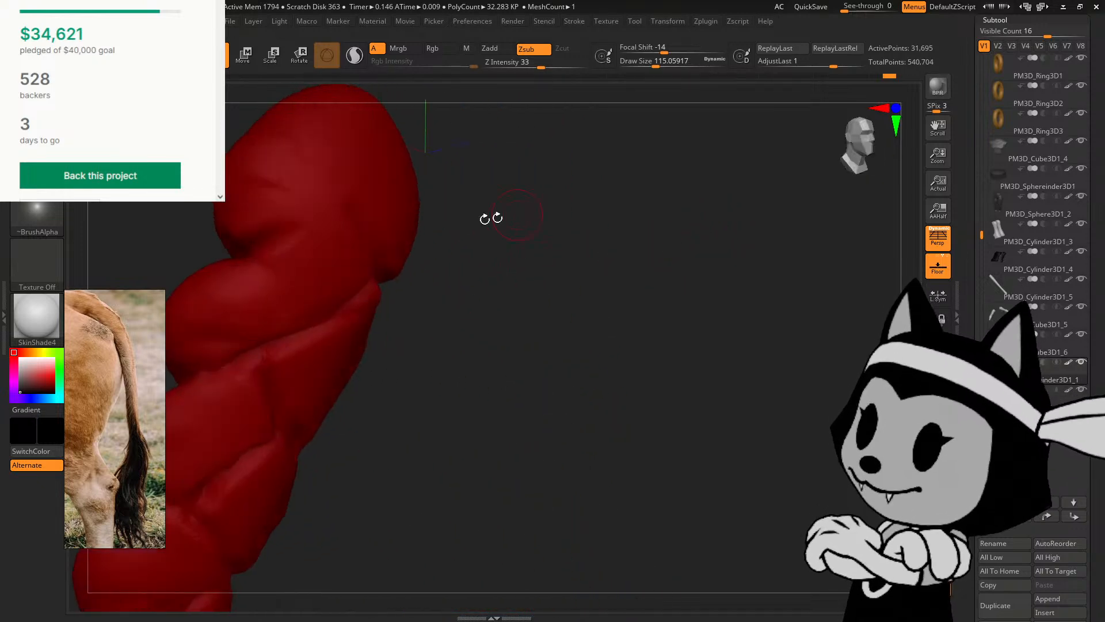
{"action": "right_click_drag", "start_coordinate": [323, 177], "coordinate": [456, 191]}
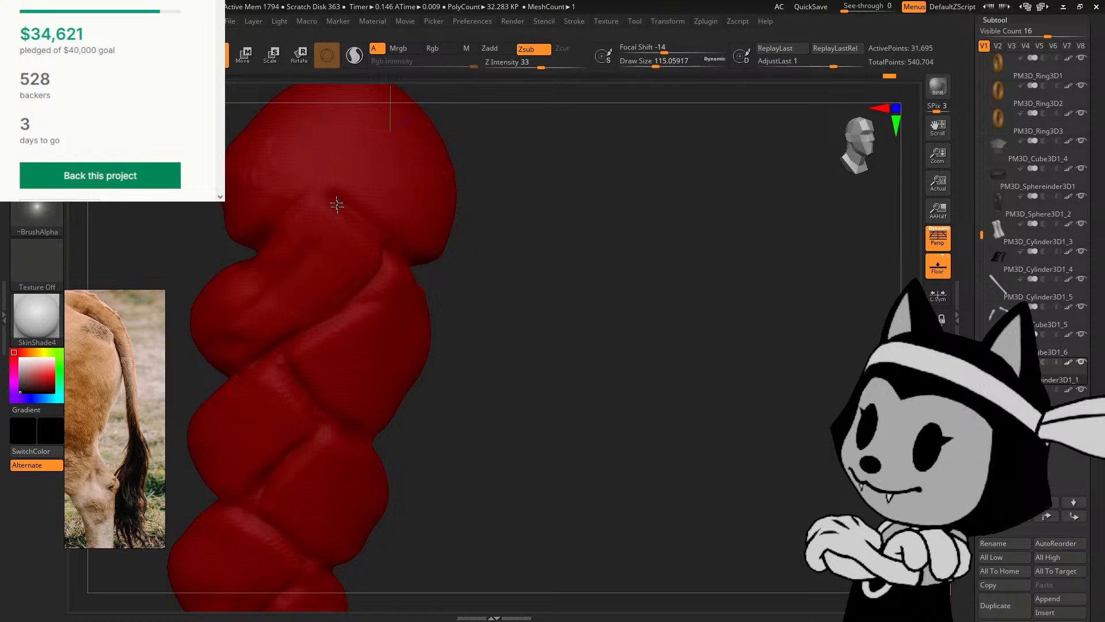
{"action": "right_click_drag", "start_coordinate": [466, 345], "coordinate": [461, 308]}
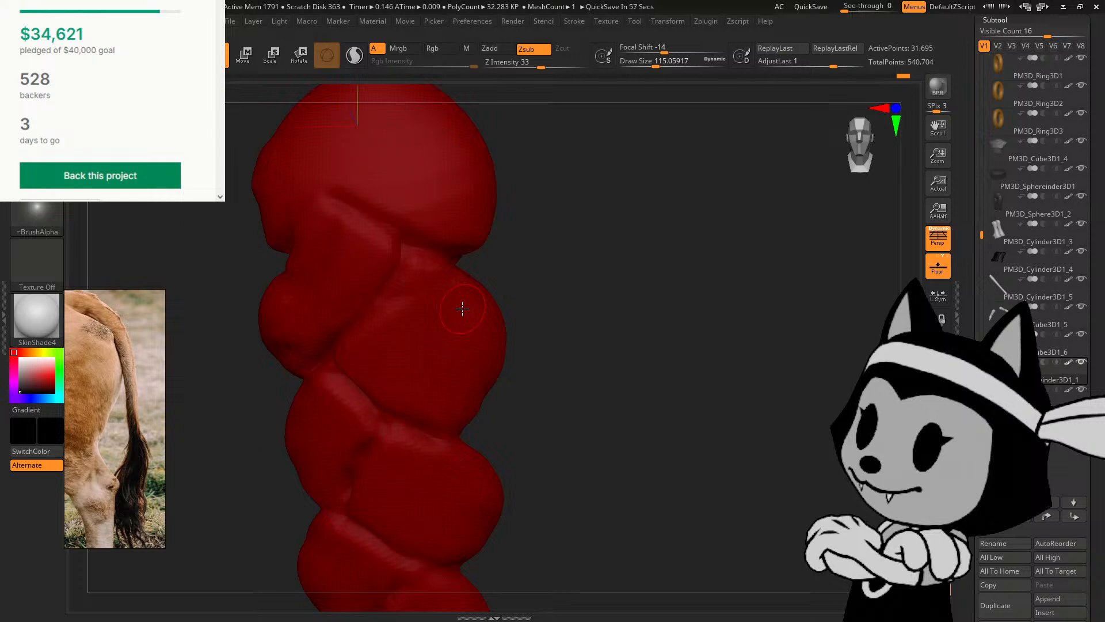
{"action": "right_click_drag", "start_coordinate": [541, 303], "coordinate": [417, 417]}
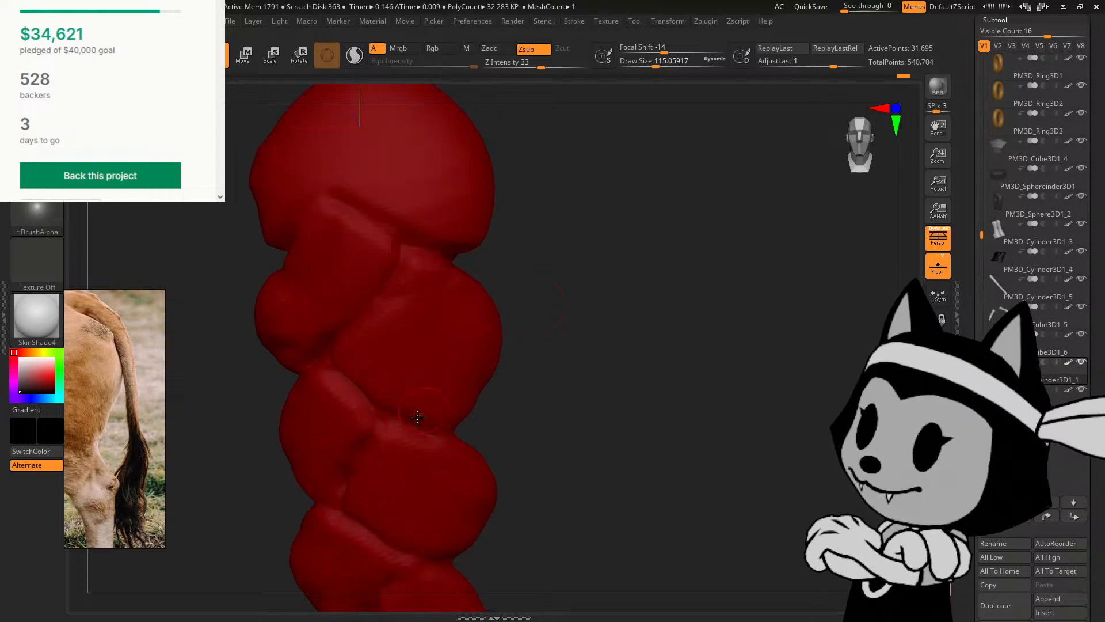
Step: Smooth the strand creases along the braid's lower half at draw size about 239, and reduce the draw size to about 127
{"action": "right_click_drag", "start_coordinate": [561, 368], "coordinate": [587, 310], "text": "alt"}
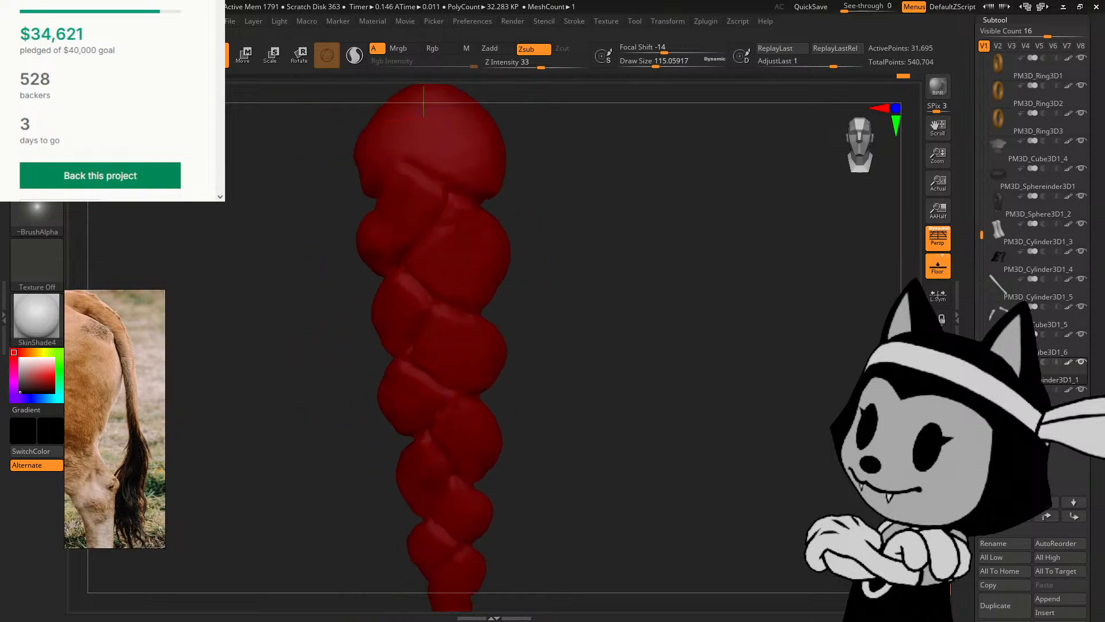
{"action": "right_click_drag", "start_coordinate": [598, 357], "coordinate": [580, 316], "text": "alt"}
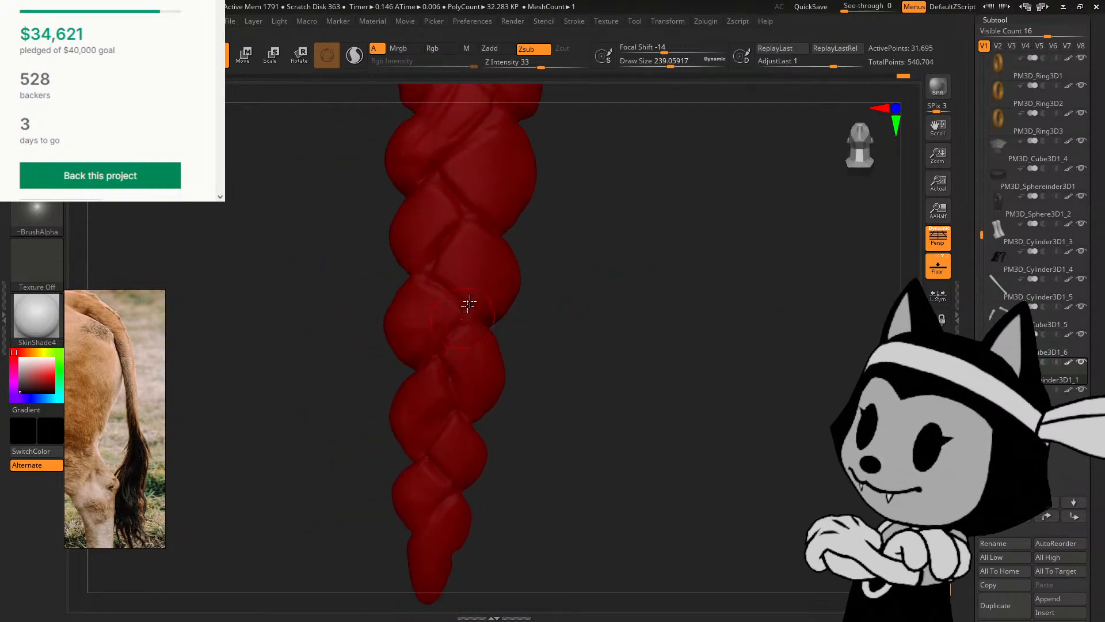
{"action": "key", "text": "shift"}
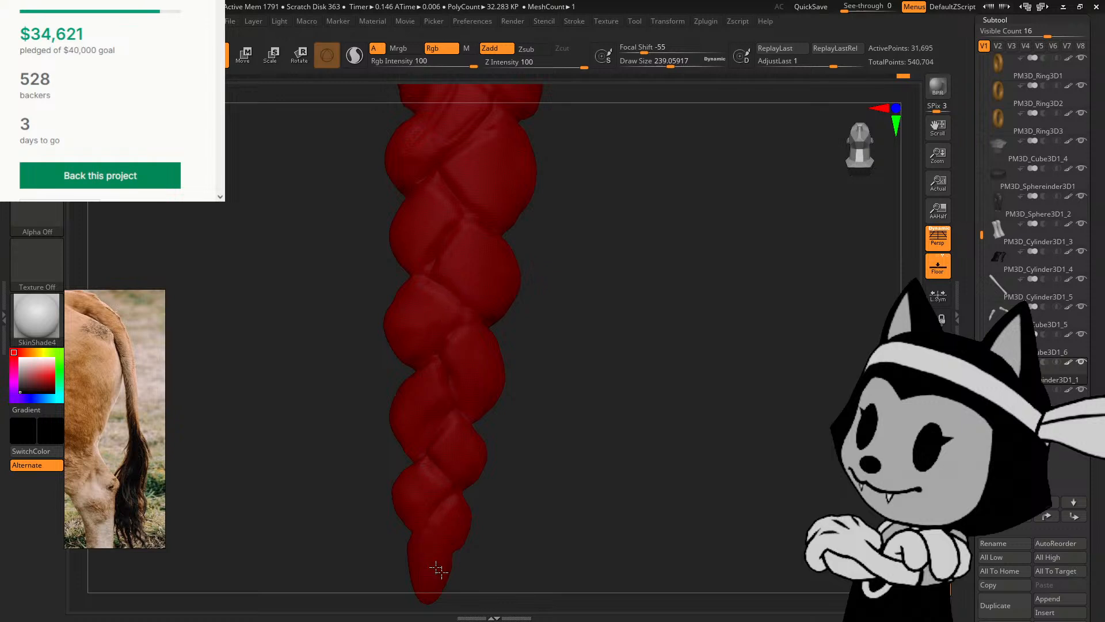
{"action": "right_click_drag", "start_coordinate": [662, 496], "coordinate": [683, 401], "text": "alt"}
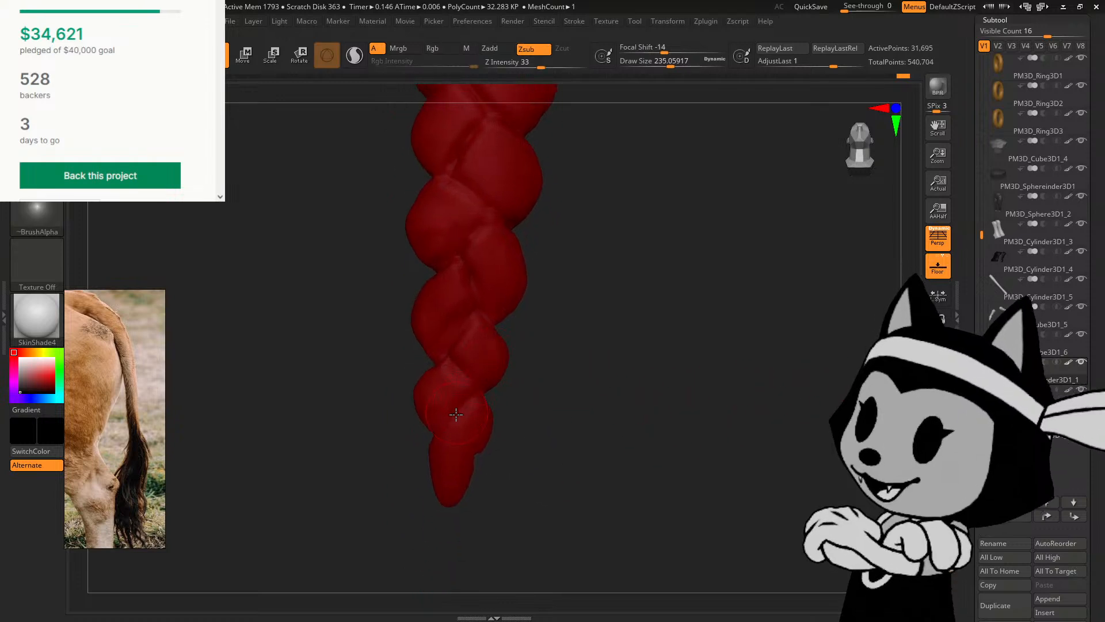
{"action": "key", "text": "bracketleft"}
{"action": "key", "text": "bracketleft"}
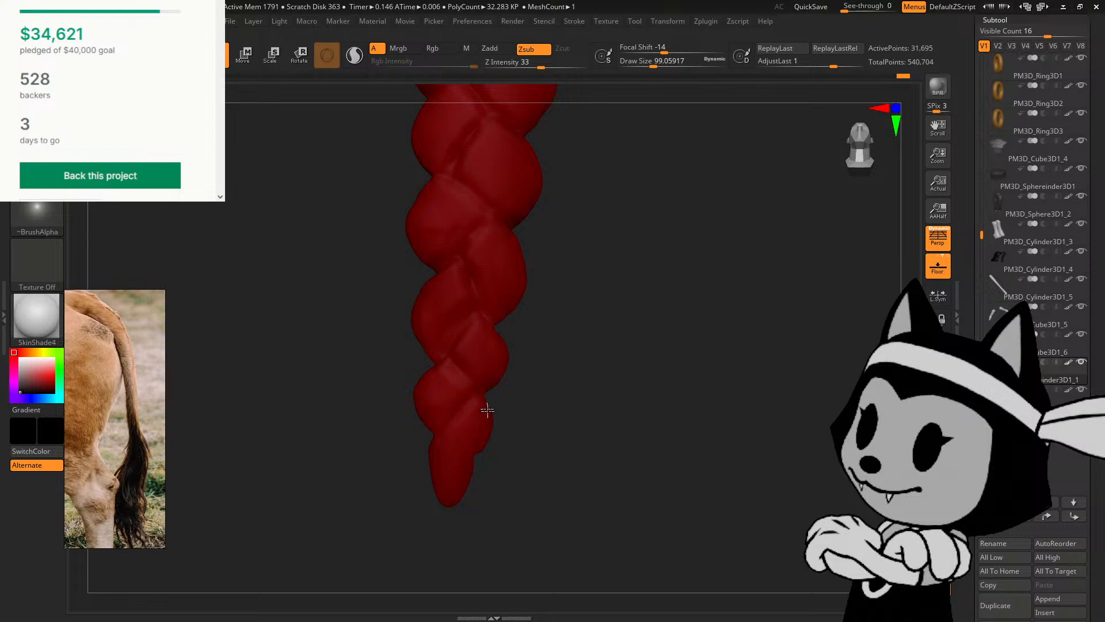
{"action": "right_click_drag", "start_coordinate": [531, 382], "coordinate": [513, 384]}
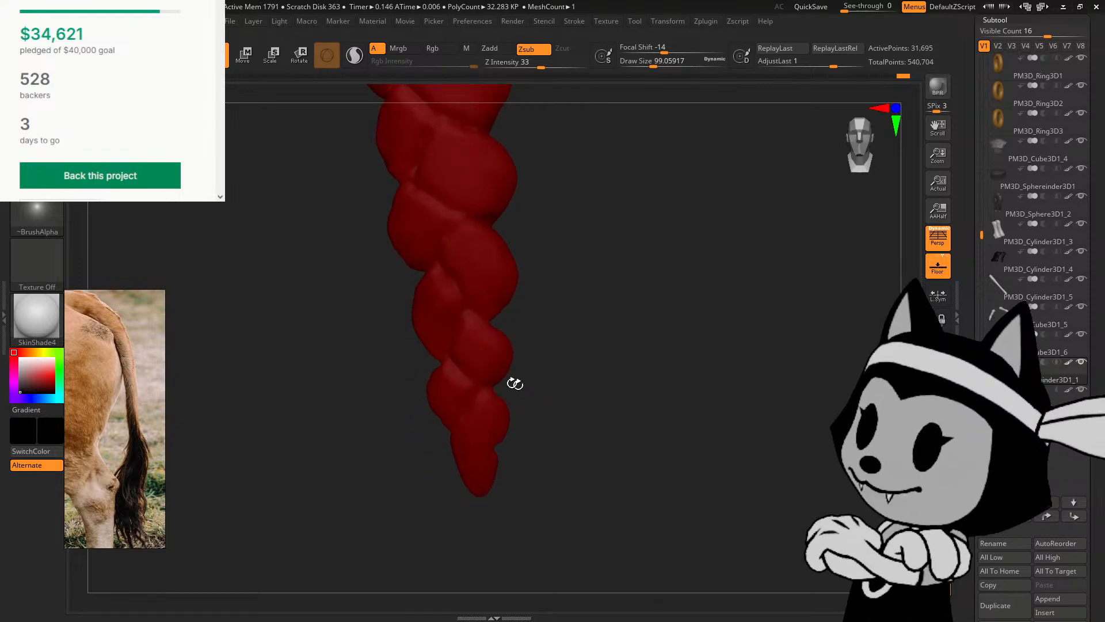
{"action": "key", "text": "bracketright"}
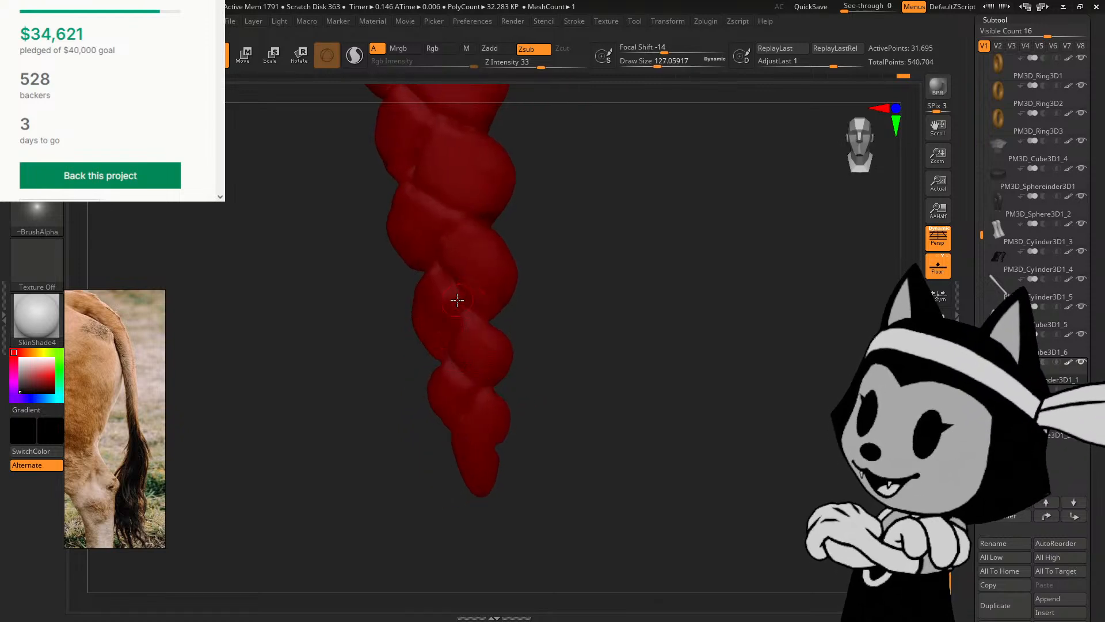
Step: Examine the three-strand interwoven braid diagram on the reference board
{"action": "scroll", "coordinate": [133, 403], "scroll_direction": "down", "scroll_amount": 5}
{"action": "middle_click_drag", "start_coordinate": [143, 407], "coordinate": [27, 453]}
{"action": "scroll", "coordinate": [128, 401], "scroll_direction": "up", "scroll_amount": 4}
{"action": "scroll", "coordinate": [127, 401], "scroll_direction": "up", "scroll_amount": 5}
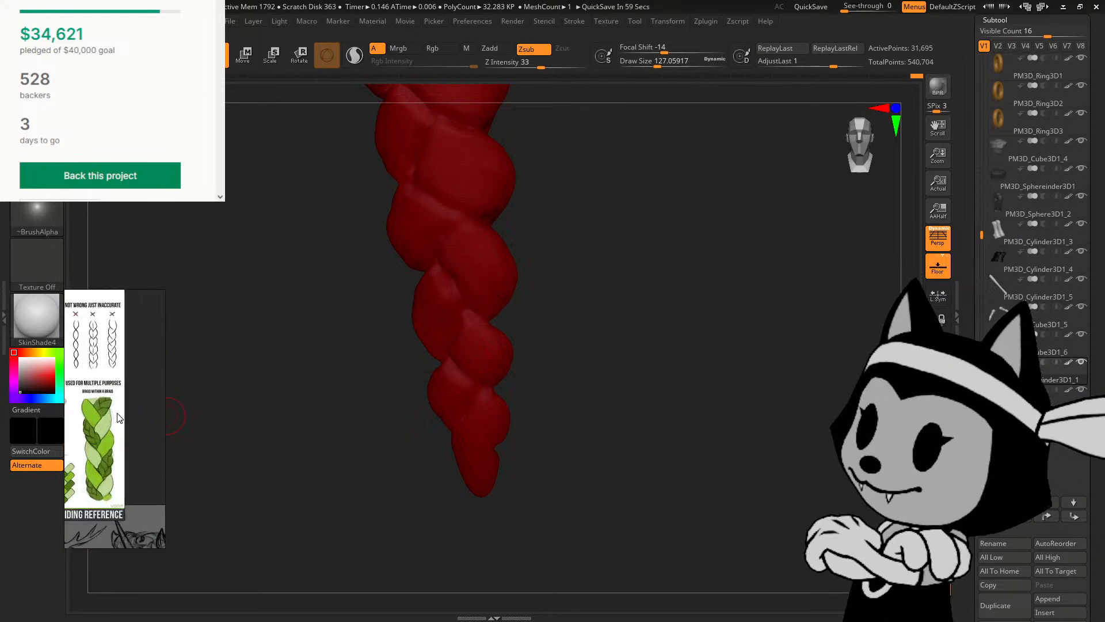
{"action": "scroll", "coordinate": [101, 406], "scroll_direction": "up", "scroll_amount": 3}
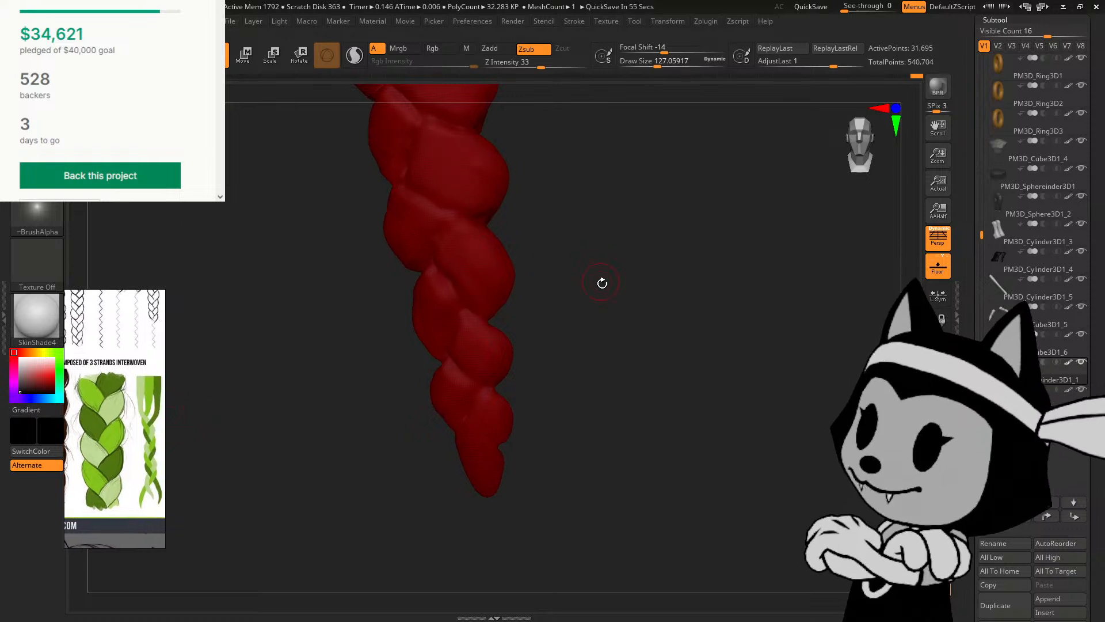
Step: Define the creases between the last strands near the braid's tip from below, using a draw size of about 123
{"action": "mouse_move", "coordinate": [602, 281]}
{"action": "left_mouse_down"}
{"action": "mouse_move", "coordinate": [619, 293]}
{"action": "mouse_move", "coordinate": [615, 274]}
{"action": "left_mouse_up"}
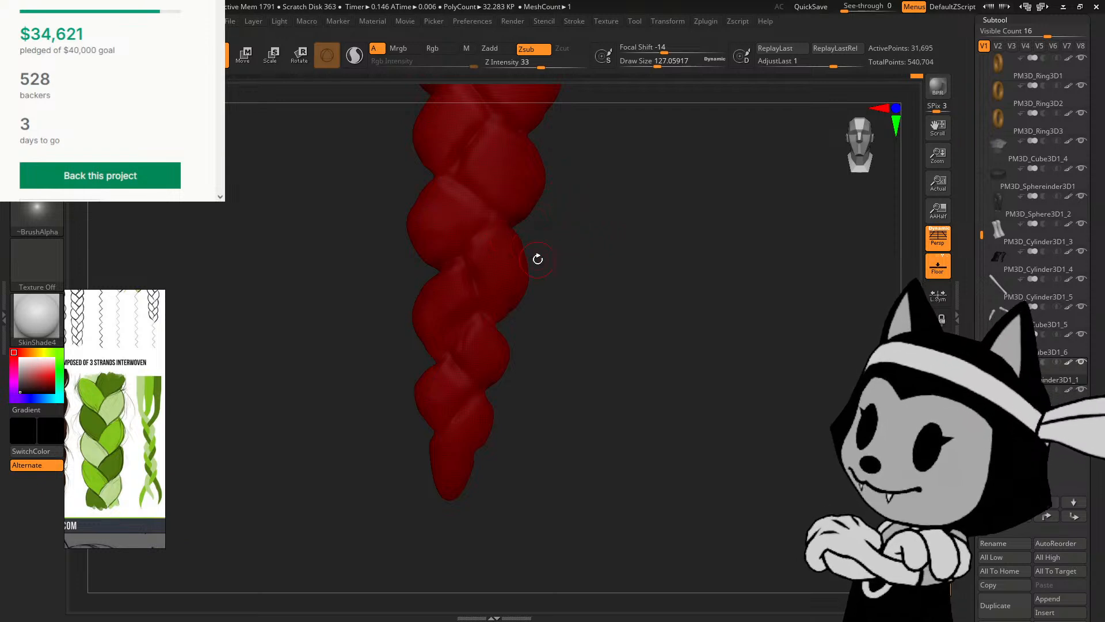
{"action": "left_click_drag", "start_coordinate": [537, 259], "coordinate": [708, 221]}
{"action": "left_click_drag", "start_coordinate": [795, 384], "coordinate": [758, 364], "text": "alt"}
{"action": "key", "text": "bracketleft"}
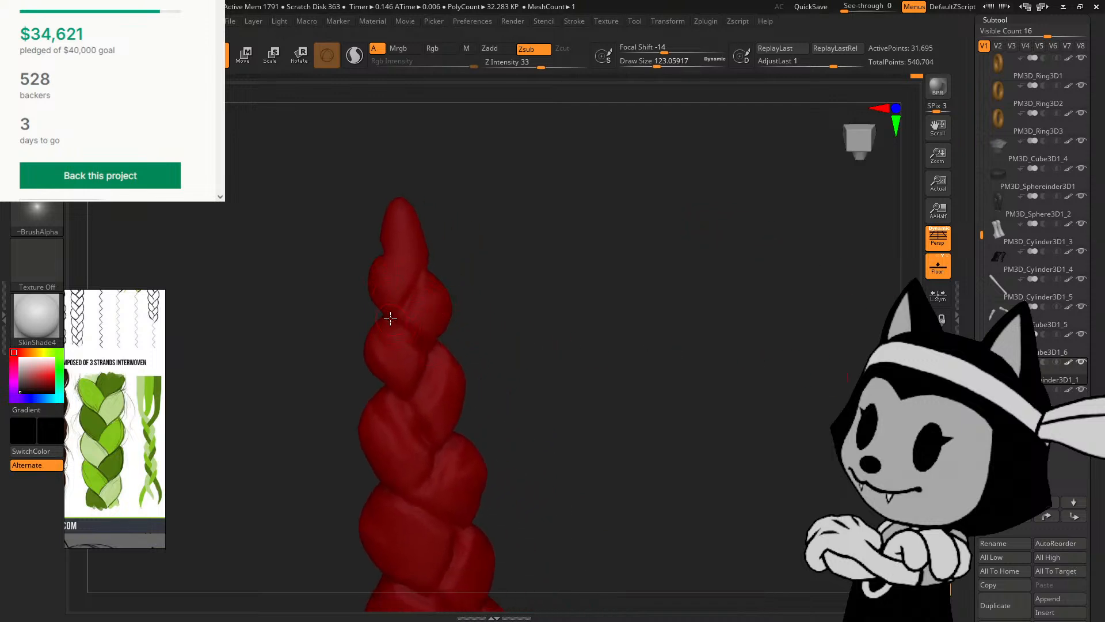
{"action": "left_click_drag", "start_coordinate": [457, 268], "coordinate": [471, 248]}
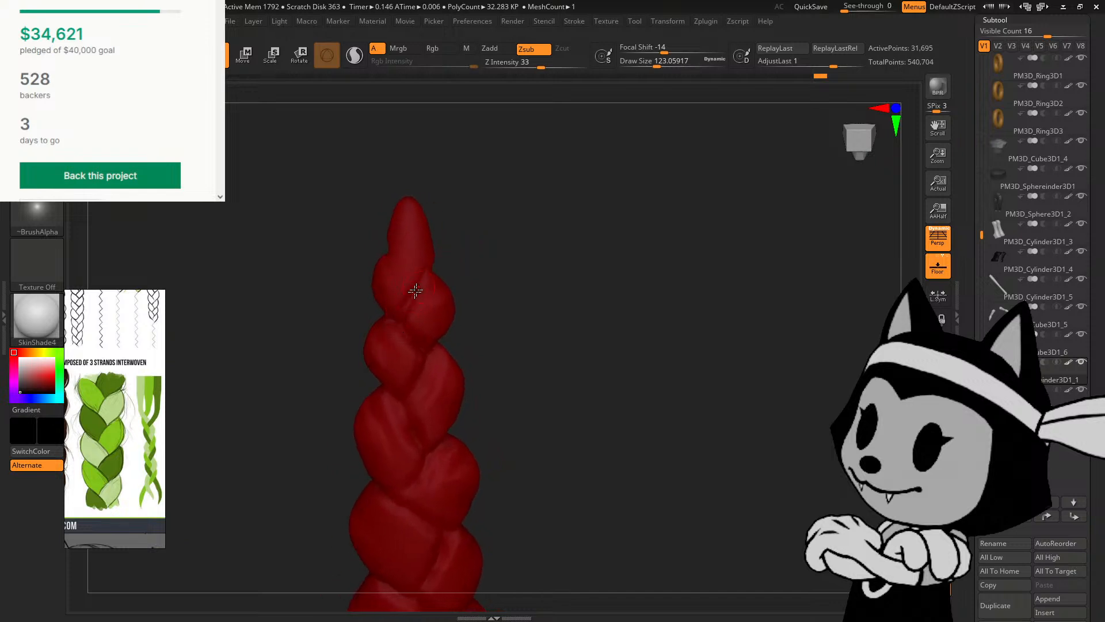
{"action": "left_click_drag", "start_coordinate": [401, 317], "coordinate": [407, 328]}
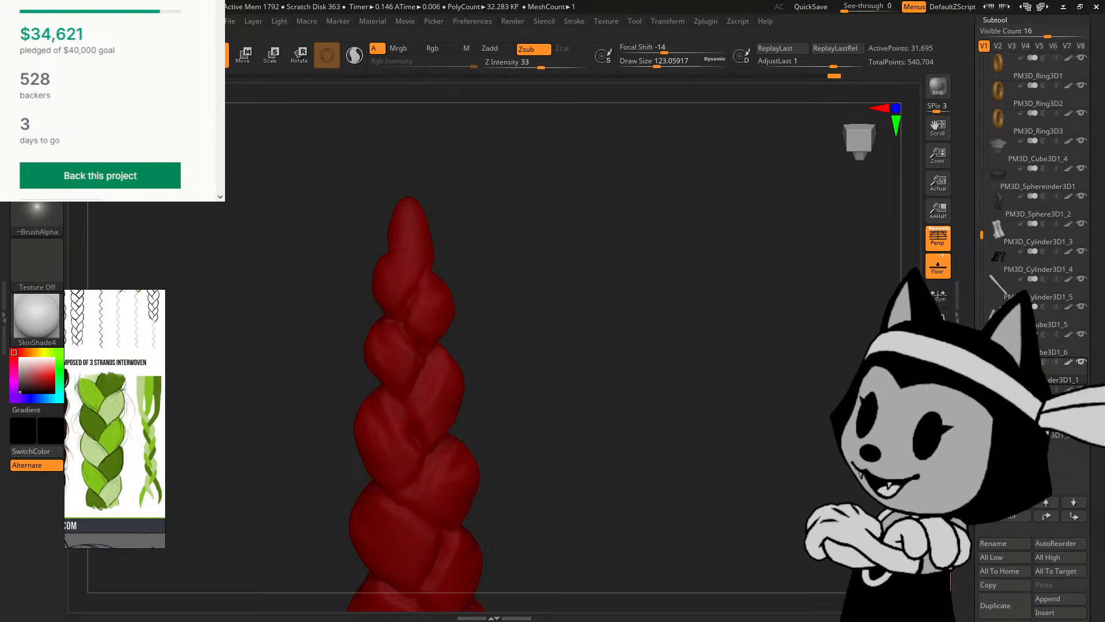
Step: Sharpen the creases between overlapping strands on the braid's lower half beyond the tip, redoing one unwanted stroke
{"action": "left_click_drag", "start_coordinate": [496, 403], "coordinate": [502, 344], "text": "alt"}
{"action": "left_click_drag", "start_coordinate": [740, 326], "coordinate": [730, 332], "text": "alt"}
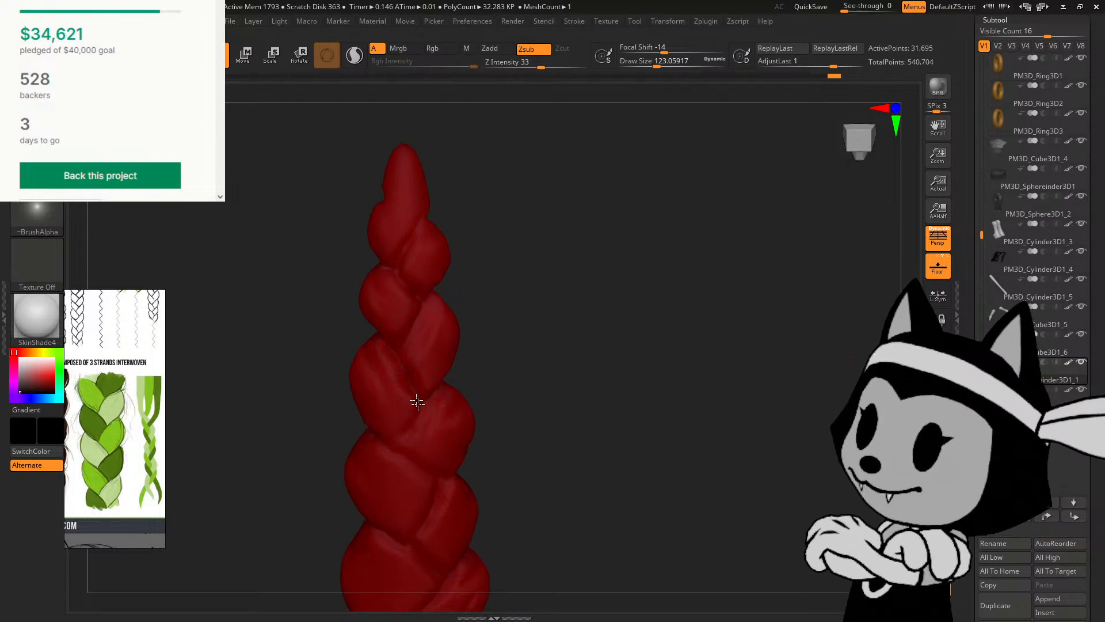
{"action": "left_click_drag", "start_coordinate": [405, 353], "coordinate": [410, 321]}
{"action": "left_click_drag", "start_coordinate": [736, 286], "coordinate": [739, 237], "text": "alt"}
{"action": "key", "text": "ctrl+z"}
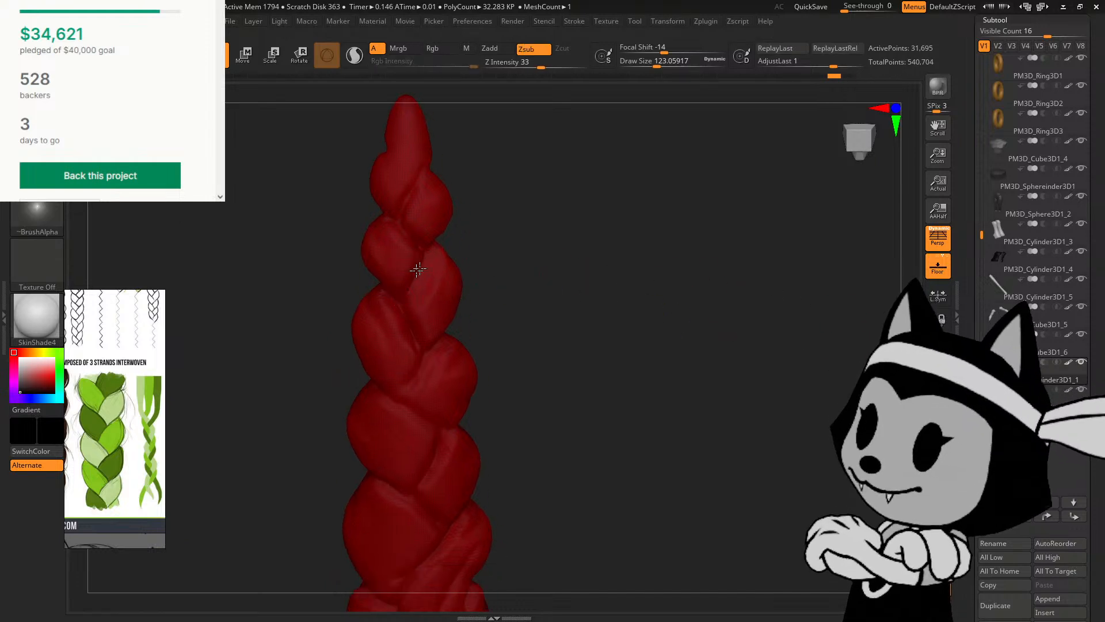
{"action": "left_click_drag", "start_coordinate": [419, 269], "coordinate": [408, 292]}
{"action": "left_click_drag", "start_coordinate": [537, 362], "coordinate": [512, 345], "text": "alt"}
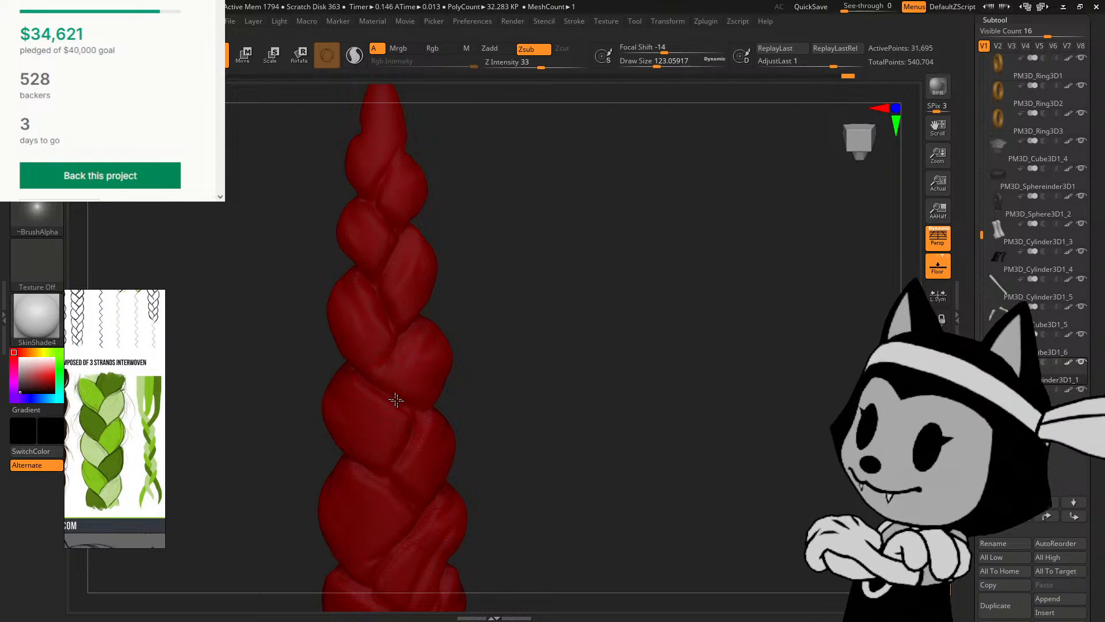
{"action": "left_click_drag", "start_coordinate": [494, 406], "coordinate": [469, 392]}
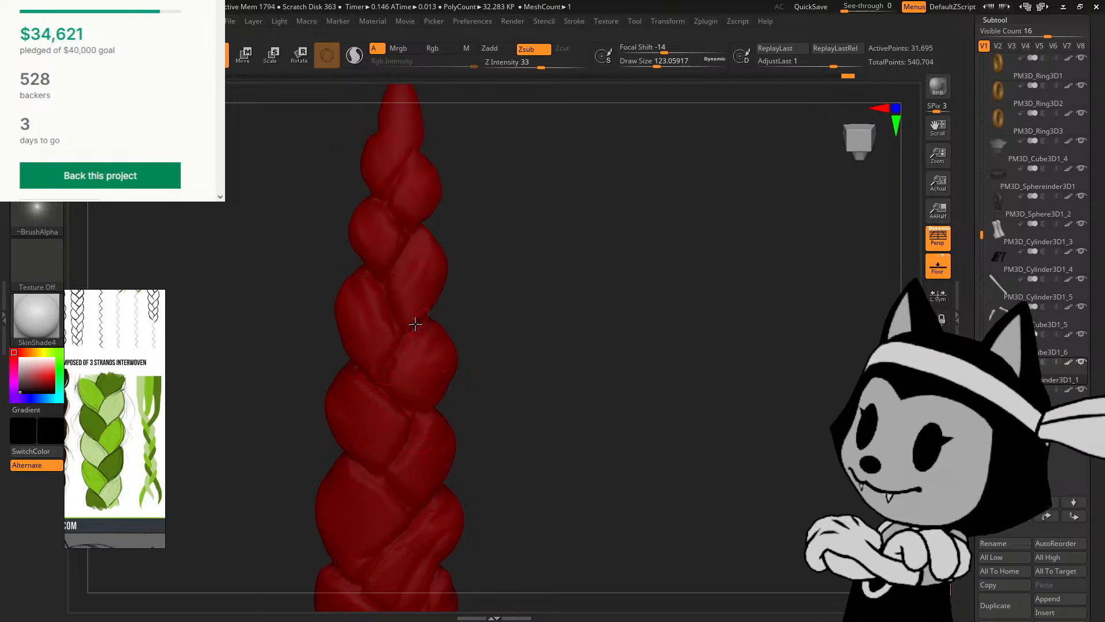
Step: Deepen the creases between overlapping strands along the middle of the braid's underside, using a draw size of about 139
{"action": "left_click_drag", "start_coordinate": [415, 323], "coordinate": [390, 385]}
{"action": "left_click_drag", "start_coordinate": [458, 322], "coordinate": [461, 306]}
{"action": "key", "text": "bracketright"}
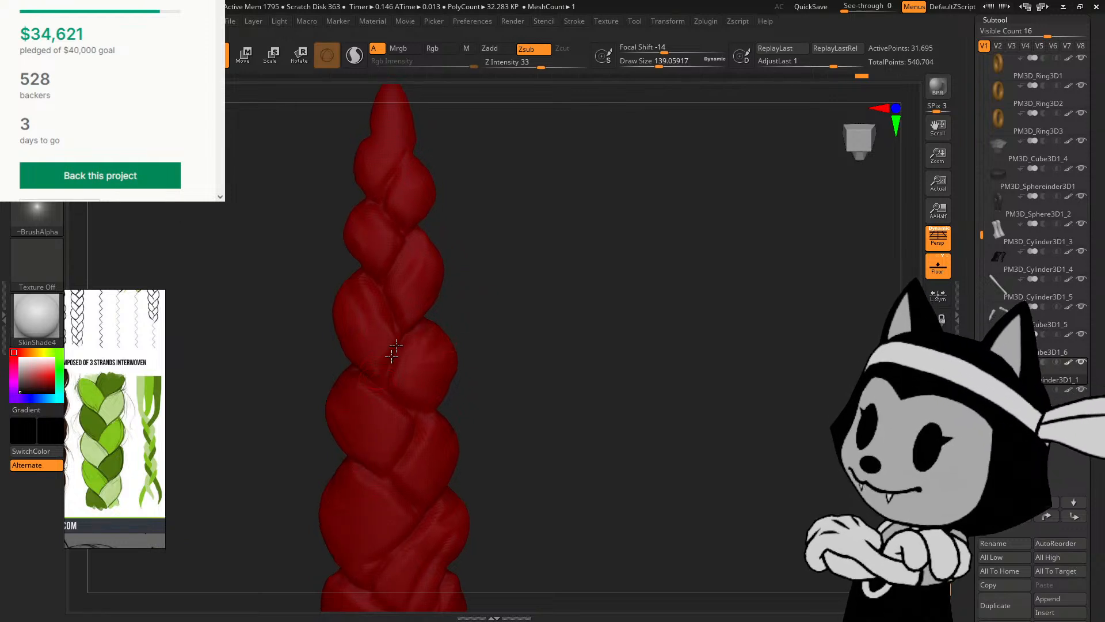
{"action": "left_click_drag", "start_coordinate": [630, 394], "coordinate": [624, 360]}
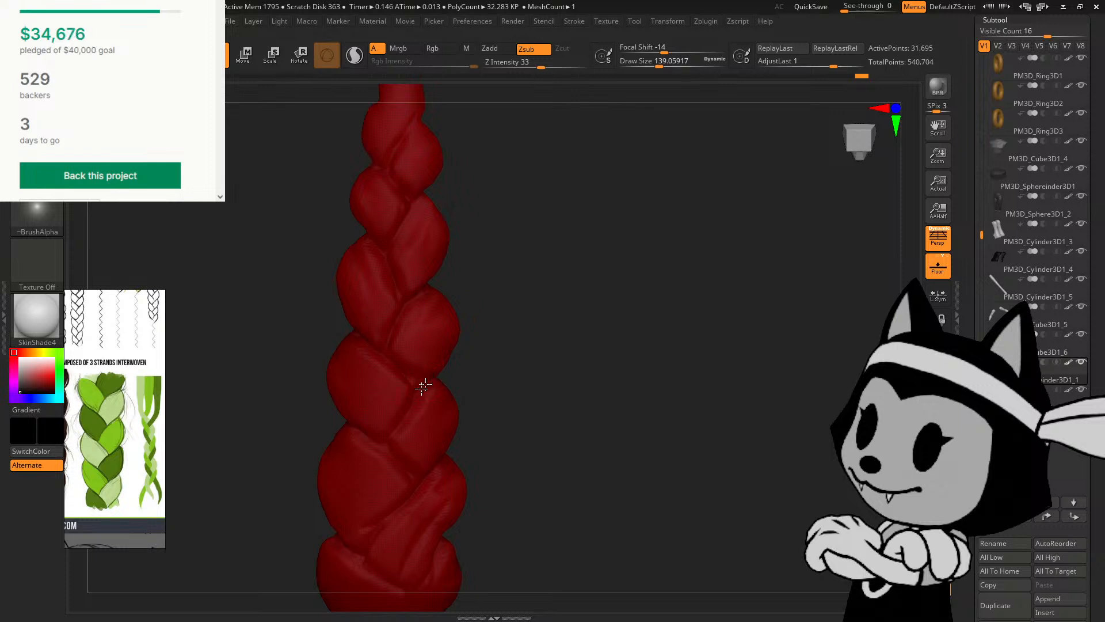
{"action": "left_click_drag", "start_coordinate": [410, 405], "coordinate": [401, 426]}
{"action": "left_click_drag", "start_coordinate": [512, 369], "coordinate": [500, 345]}
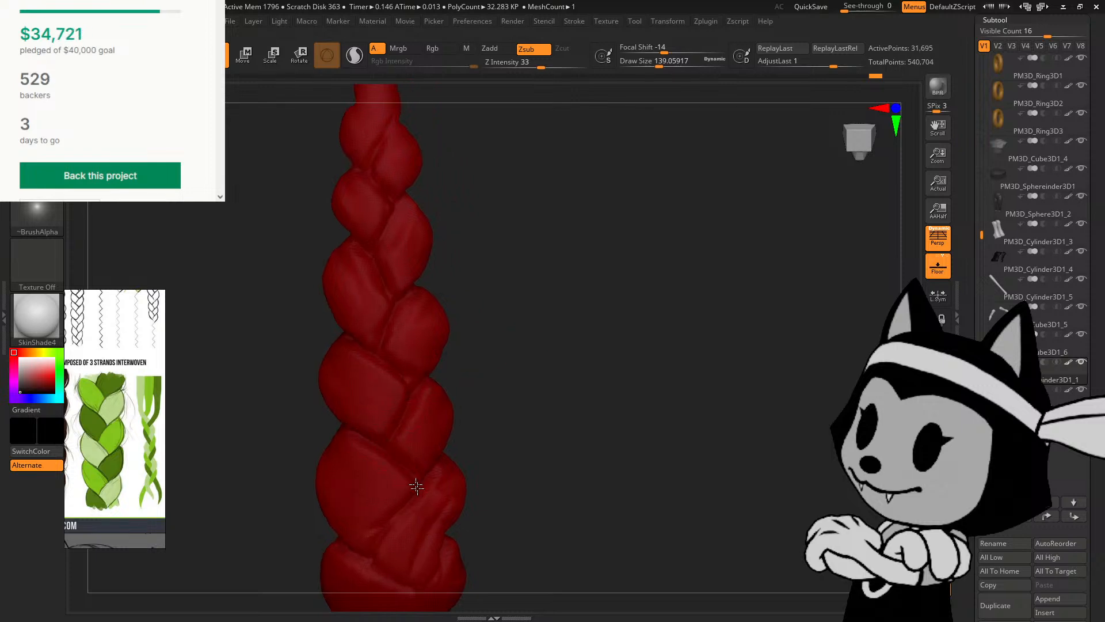
Step: Carve lengthwise grooves into the strands nearest the thick rounded end of the braid's underside
{"action": "left_click_drag", "start_coordinate": [849, 412], "coordinate": [803, 350], "text": "alt"}
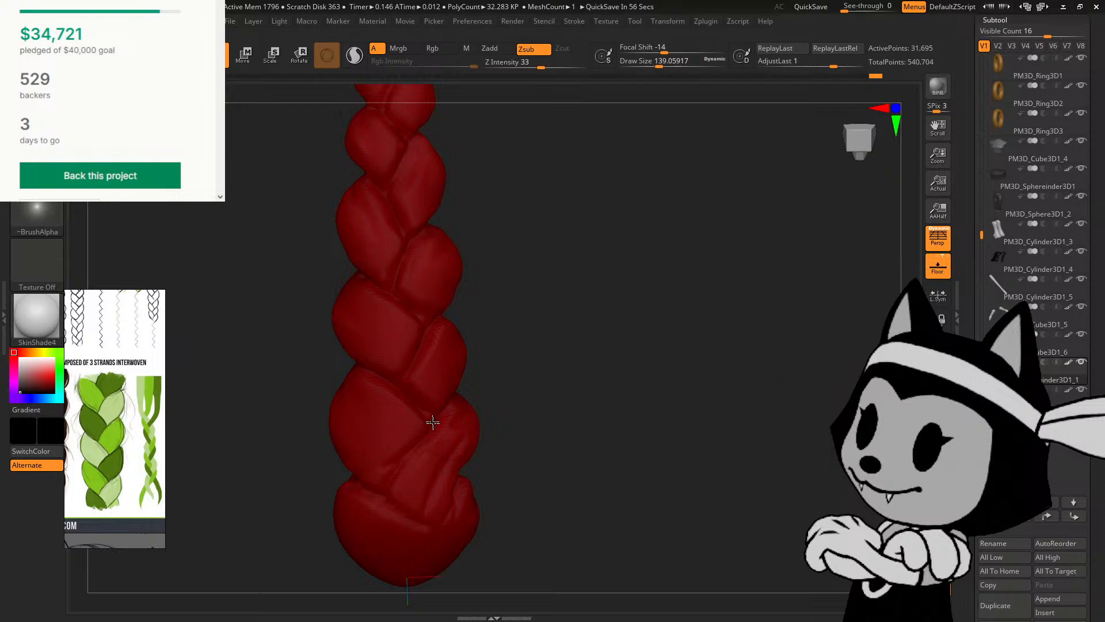
{"action": "left_click_drag", "start_coordinate": [495, 385], "coordinate": [506, 352]}
{"action": "left_click_drag", "start_coordinate": [499, 392], "coordinate": [486, 390]}
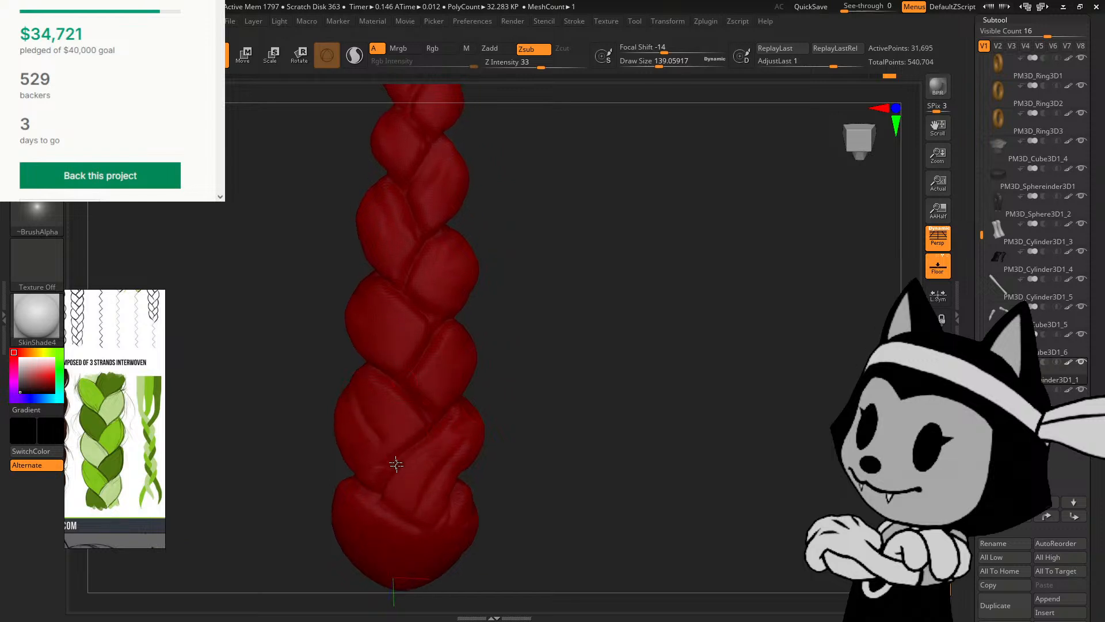
{"action": "left_click_drag", "start_coordinate": [330, 351], "coordinate": [340, 336]}
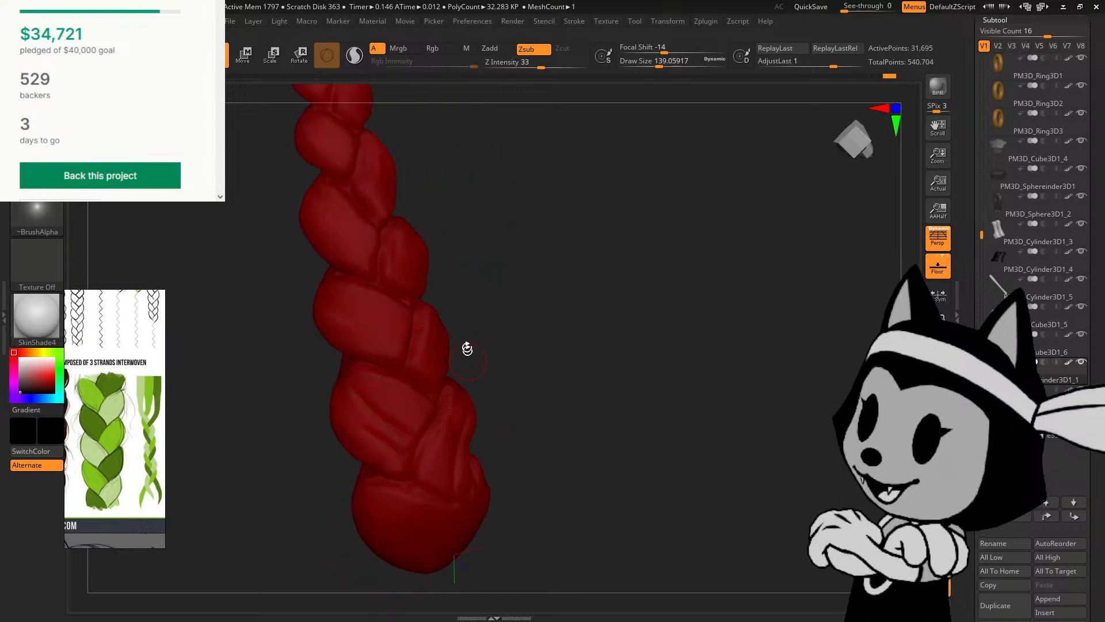
{"action": "left_click_drag", "start_coordinate": [503, 336], "coordinate": [470, 327]}
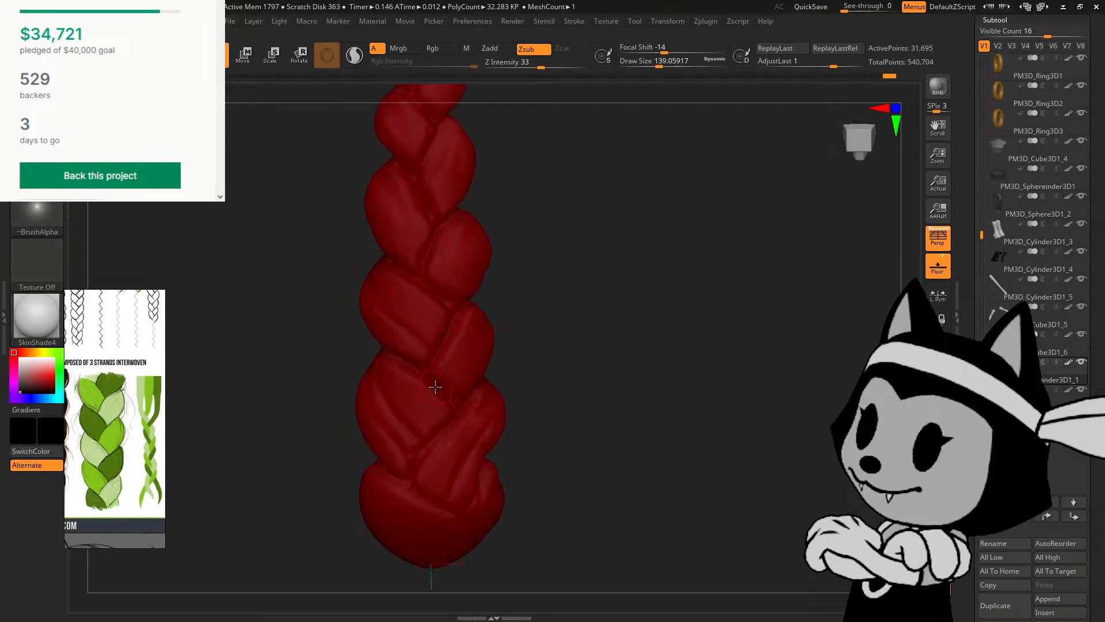
Step: Add and smooth further grooves within the underside strands above the braid's thick end, checking them from both sides
{"action": "mouse_move", "coordinate": [502, 313]}
{"action": "left_mouse_down"}
{"action": "mouse_move", "coordinate": [535, 308]}
{"action": "mouse_move", "coordinate": [524, 305]}
{"action": "mouse_move", "coordinate": [469, 403]}
{"action": "left_mouse_up"}
{"action": "left_click_drag", "start_coordinate": [541, 331], "coordinate": [518, 340]}
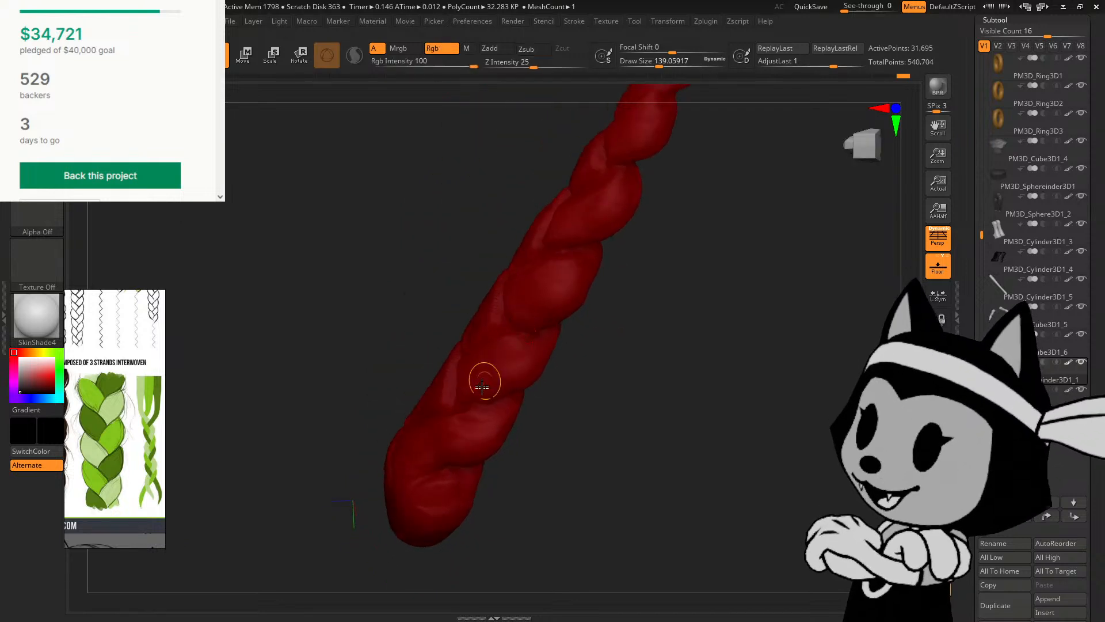
{"action": "mouse_move", "coordinate": [482, 386]}
{"action": "left_mouse_down"}
{"action": "mouse_move", "coordinate": [452, 372]}
{"action": "mouse_move", "coordinate": [523, 338]}
{"action": "mouse_move", "coordinate": [471, 402]}
{"action": "mouse_move", "coordinate": [493, 394]}
{"action": "left_mouse_up"}
{"action": "left_click_drag", "start_coordinate": [547, 370], "coordinate": [464, 399]}
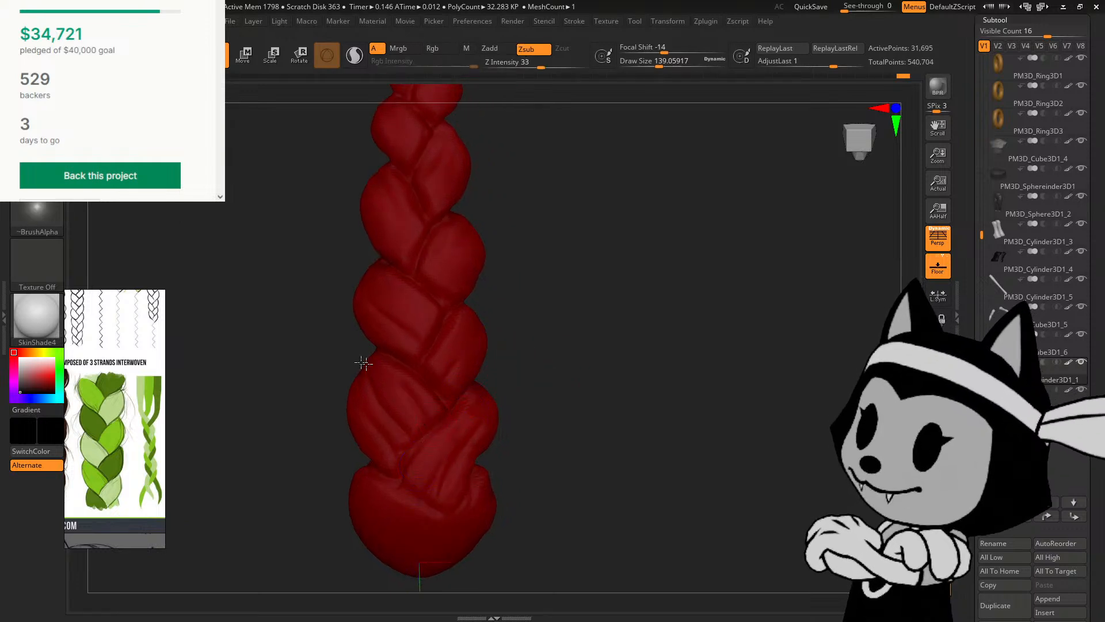
{"action": "mouse_move", "coordinate": [341, 374]}
{"action": "left_mouse_down"}
{"action": "mouse_move", "coordinate": [330, 339]}
{"action": "mouse_move", "coordinate": [340, 387]}
{"action": "left_mouse_up"}
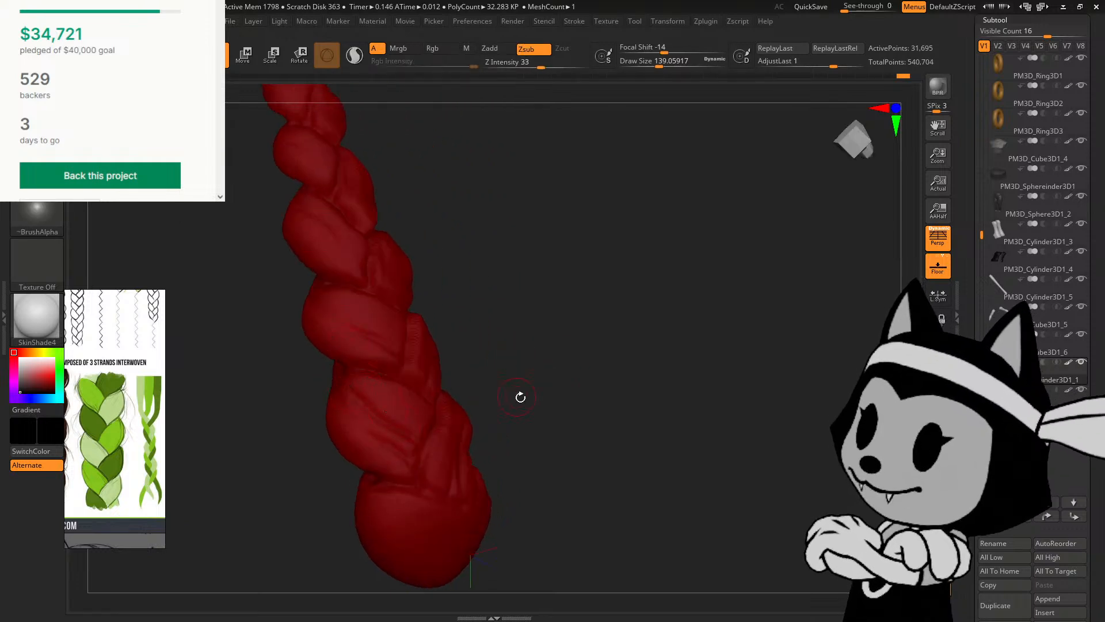
{"action": "left_click_drag", "start_coordinate": [520, 397], "coordinate": [381, 476]}
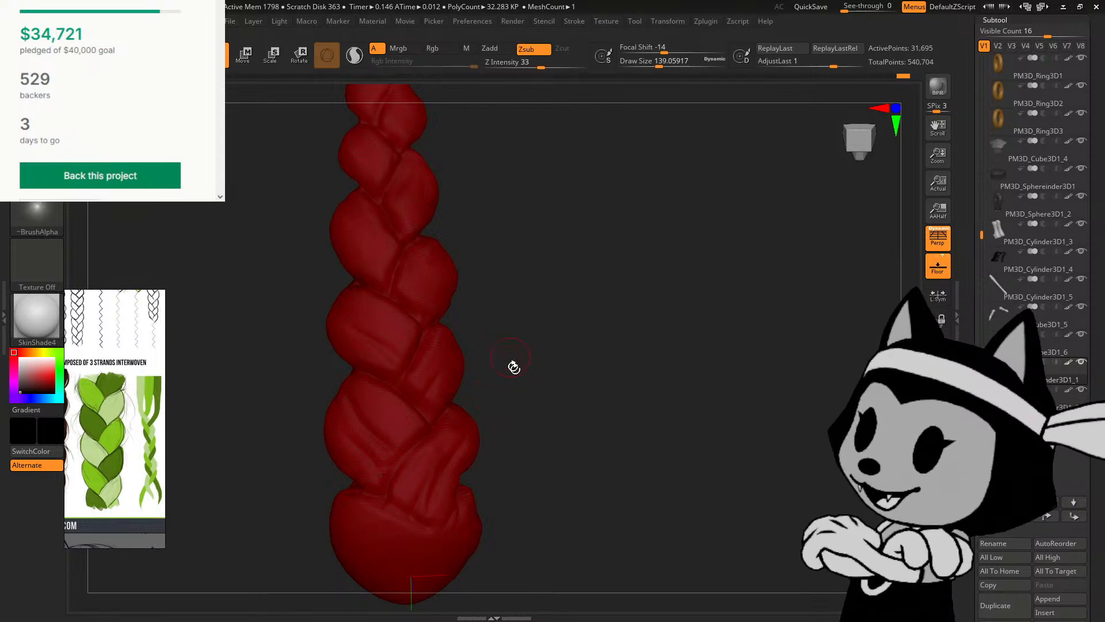
{"action": "left_click_drag", "start_coordinate": [508, 374], "coordinate": [447, 323]}
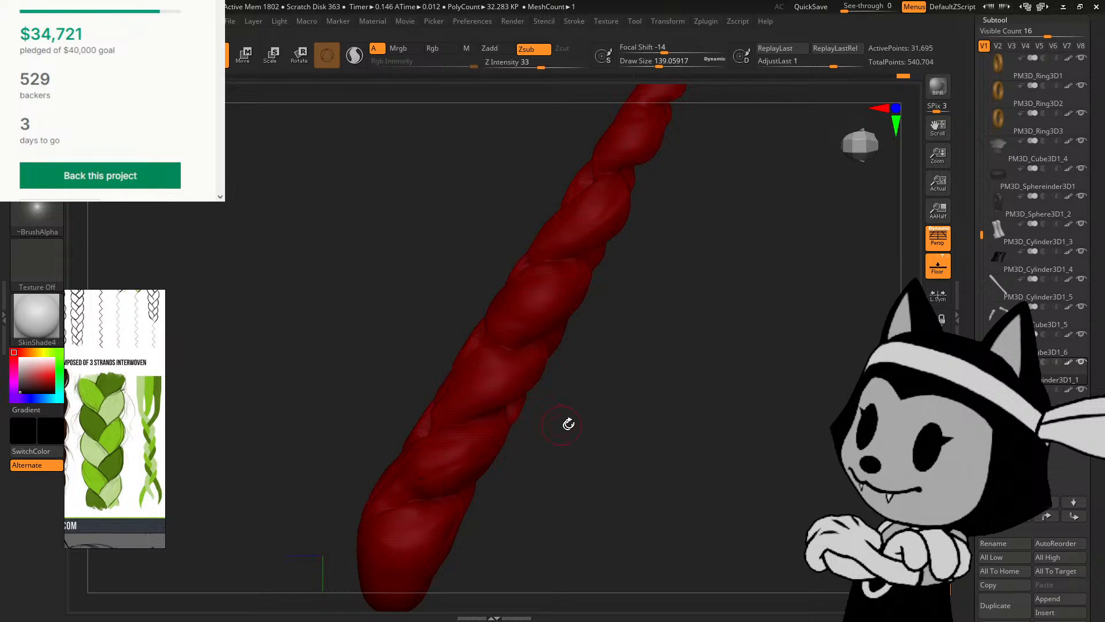
Step: Carve lengthwise grooves into the strands near the thick end on the braid's opposite face
{"action": "left_click_drag", "start_coordinate": [568, 424], "coordinate": [525, 373]}
{"action": "left_click_drag", "start_coordinate": [654, 385], "coordinate": [417, 455]}
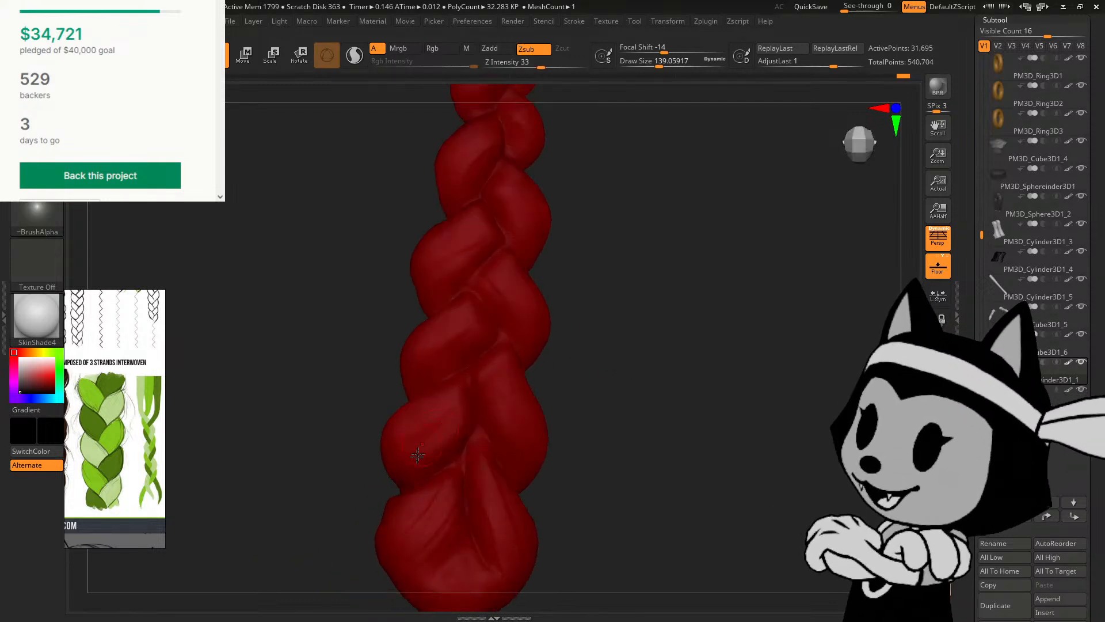
{"action": "left_click_drag", "start_coordinate": [595, 313], "coordinate": [464, 411]}
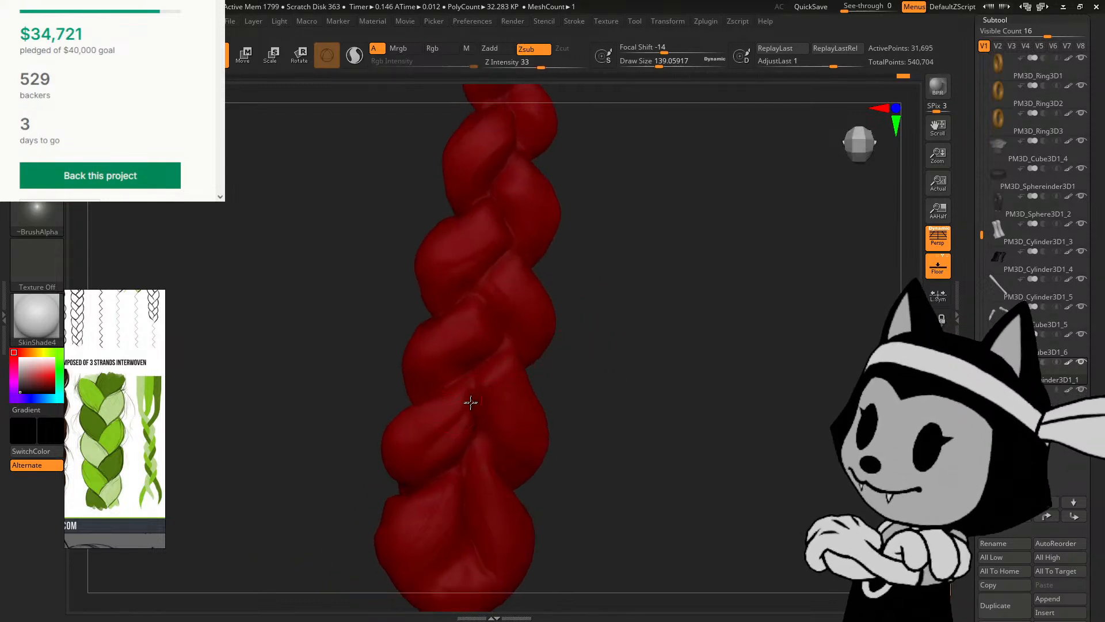
{"action": "left_click_drag", "start_coordinate": [578, 334], "coordinate": [447, 404]}
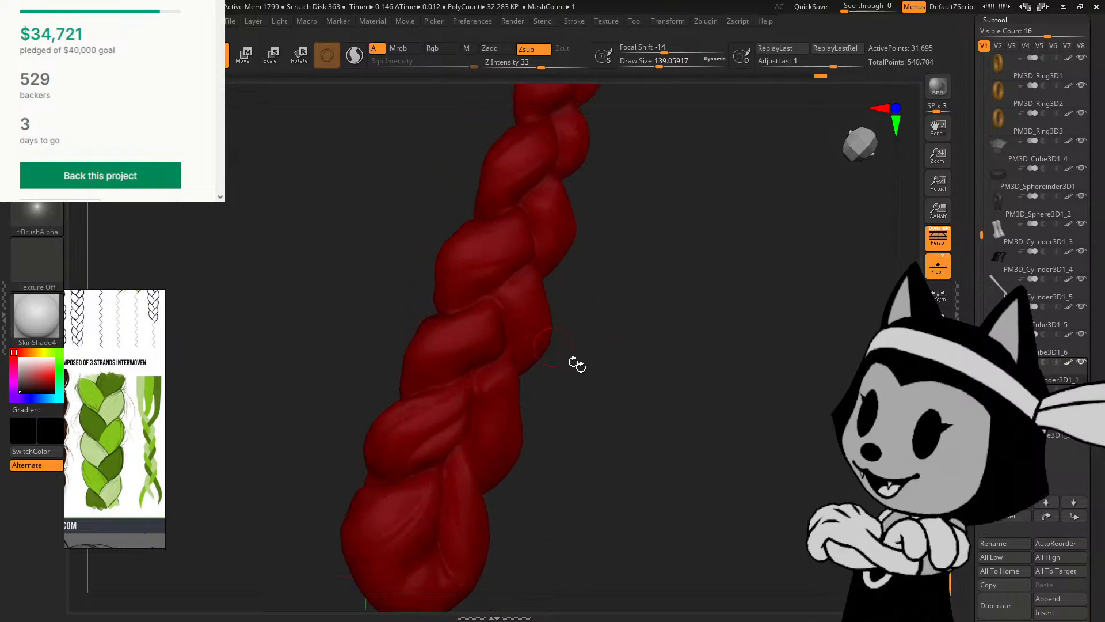
{"action": "left_click_drag", "start_coordinate": [575, 362], "coordinate": [451, 332]}
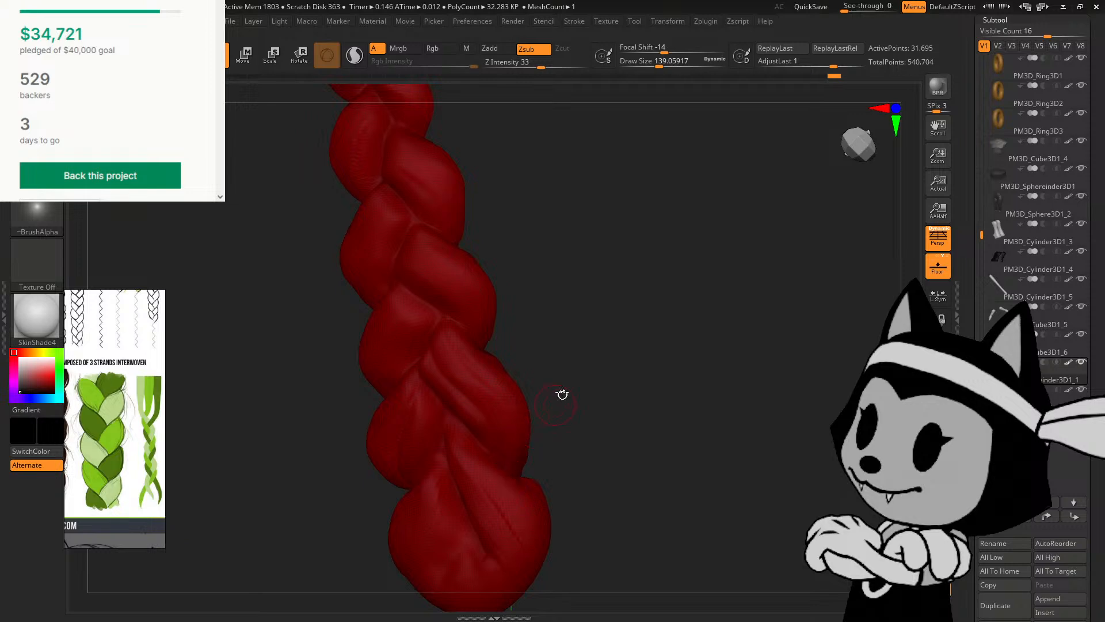
Step: Refine the grooves and strand overlaps on the braid's opposite face, from the thick end up to the middle
{"action": "left_click_drag", "start_coordinate": [562, 394], "coordinate": [543, 446]}
{"action": "left_click_drag", "start_coordinate": [447, 328], "coordinate": [434, 432]}
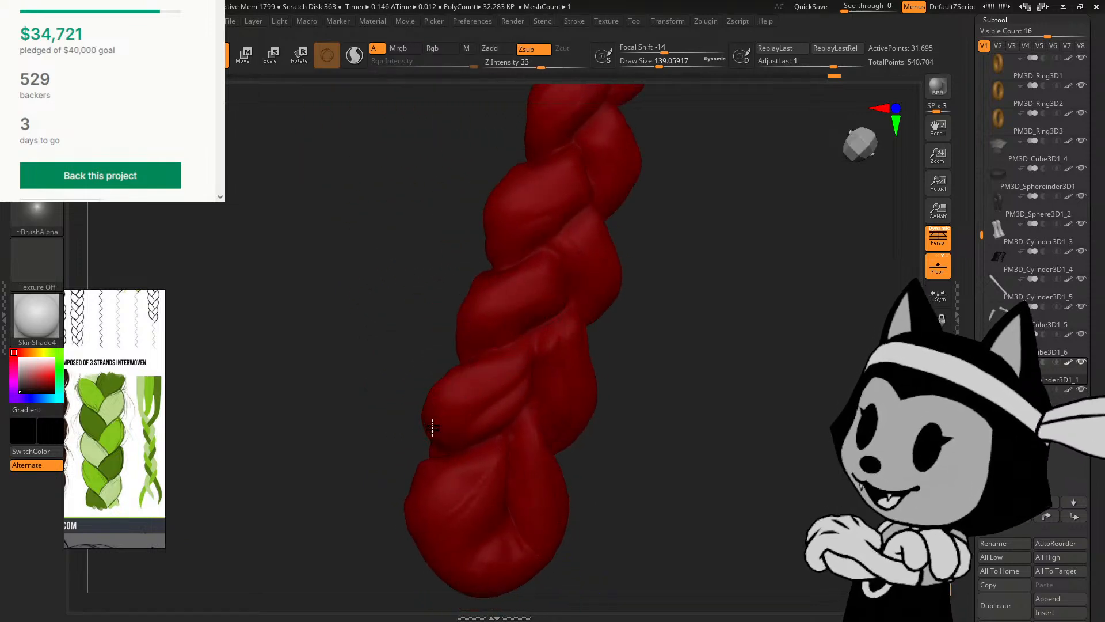
{"action": "left_click_drag", "start_coordinate": [558, 308], "coordinate": [626, 310]}
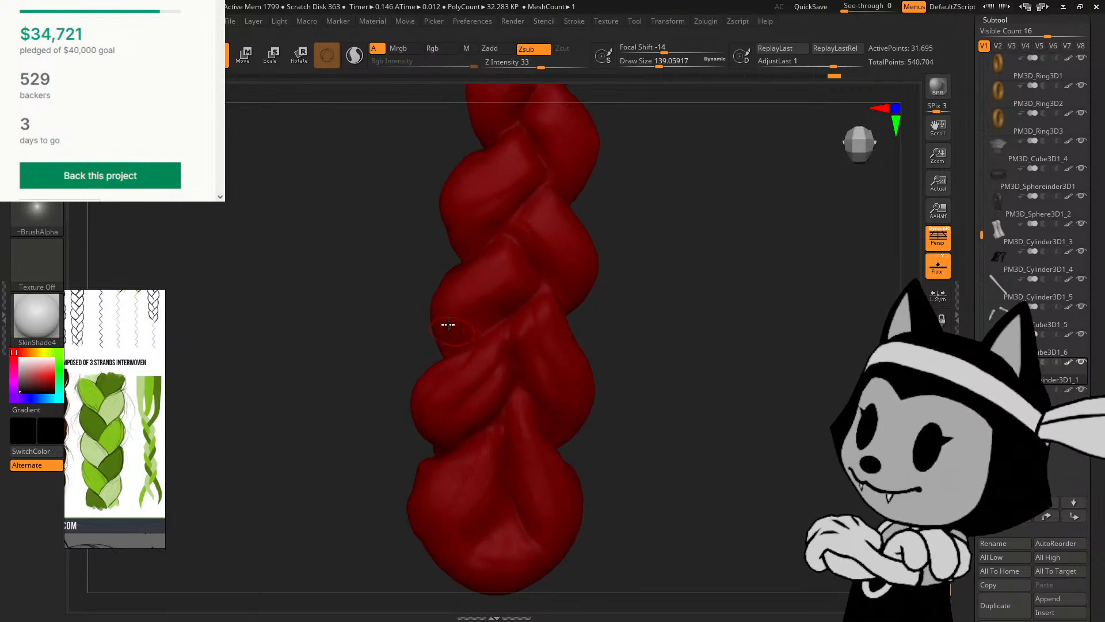
{"action": "left_click_drag", "start_coordinate": [607, 215], "coordinate": [530, 240]}
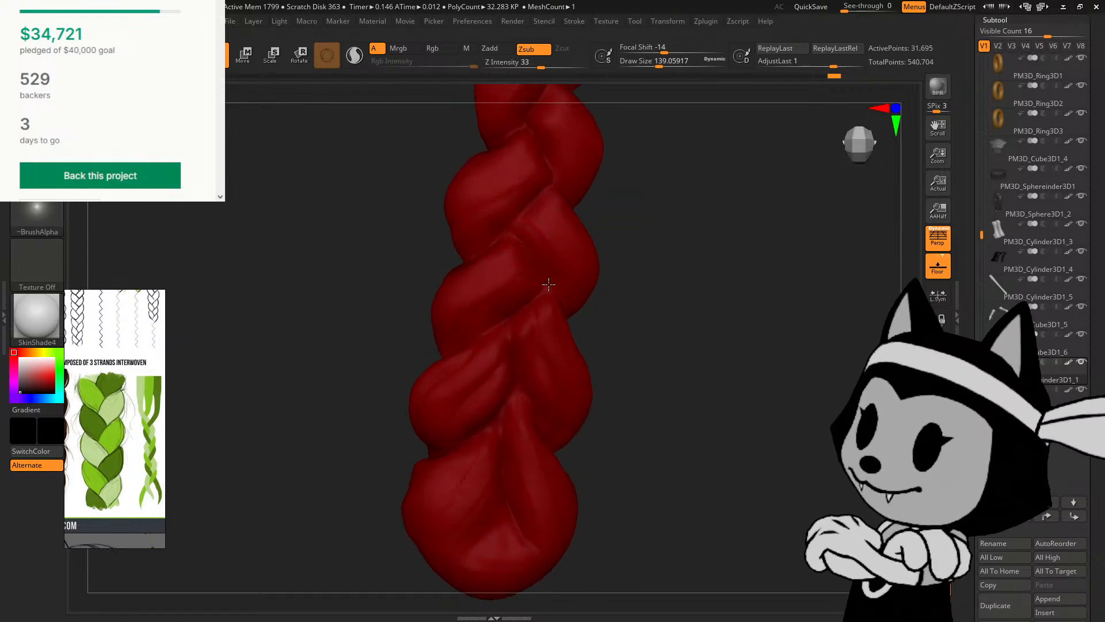
{"action": "left_click_drag", "start_coordinate": [600, 231], "coordinate": [626, 209]}
{"action": "left_click_drag", "start_coordinate": [622, 277], "coordinate": [519, 343]}
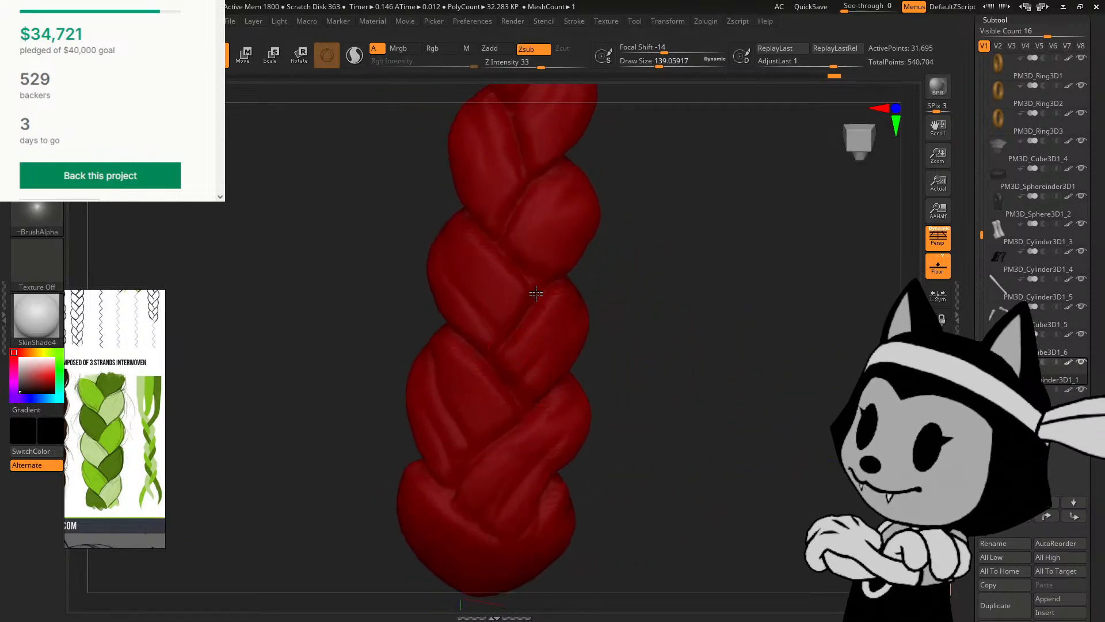
Step: Turn the braid to its front view and refine the creases between the strands toward the tip
{"action": "left_click_drag", "start_coordinate": [601, 259], "coordinate": [856, 166]}
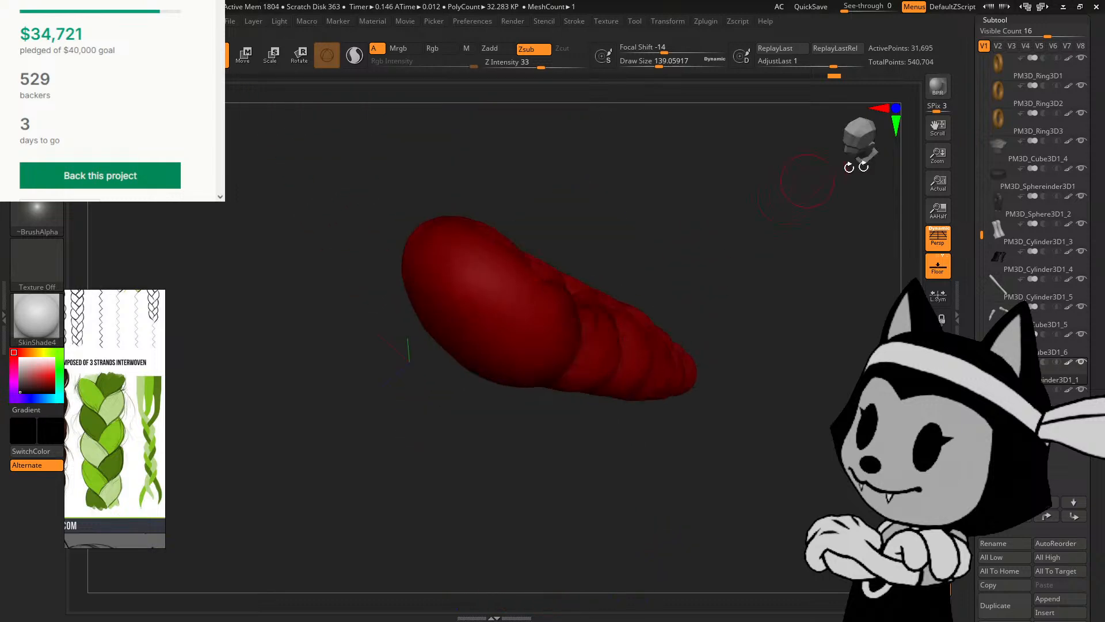
{"action": "left_click", "coordinate": [866, 162]}
{"action": "left_click", "coordinate": [863, 145]}
{"action": "left_click", "coordinate": [863, 161]}
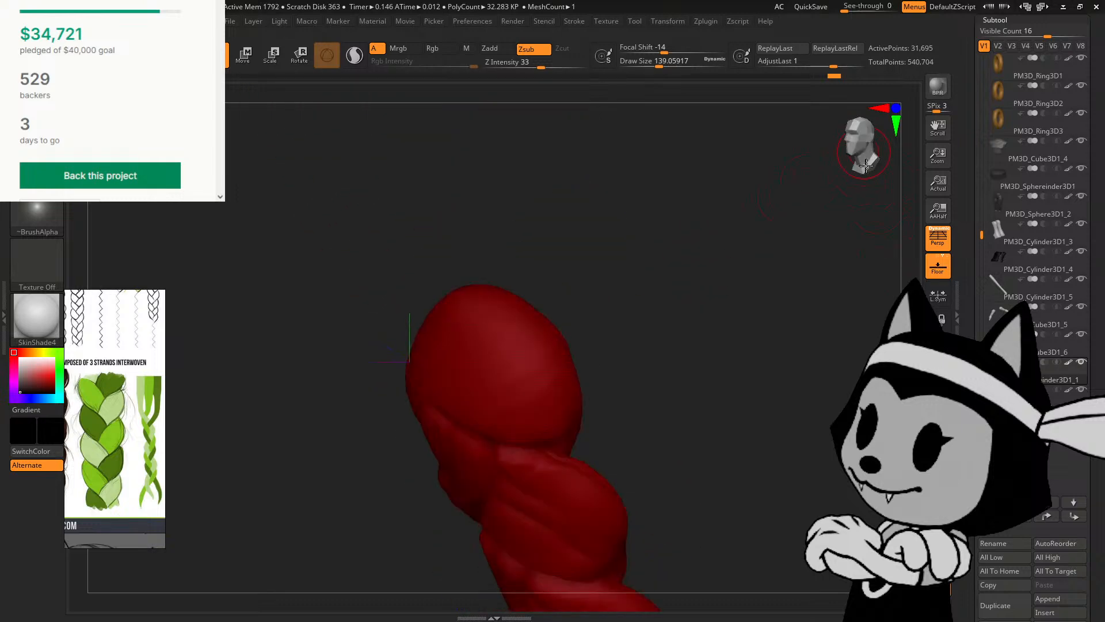
{"action": "left_click", "coordinate": [866, 159]}
{"action": "left_click_drag", "start_coordinate": [829, 495], "coordinate": [878, 184], "text": "alt"}
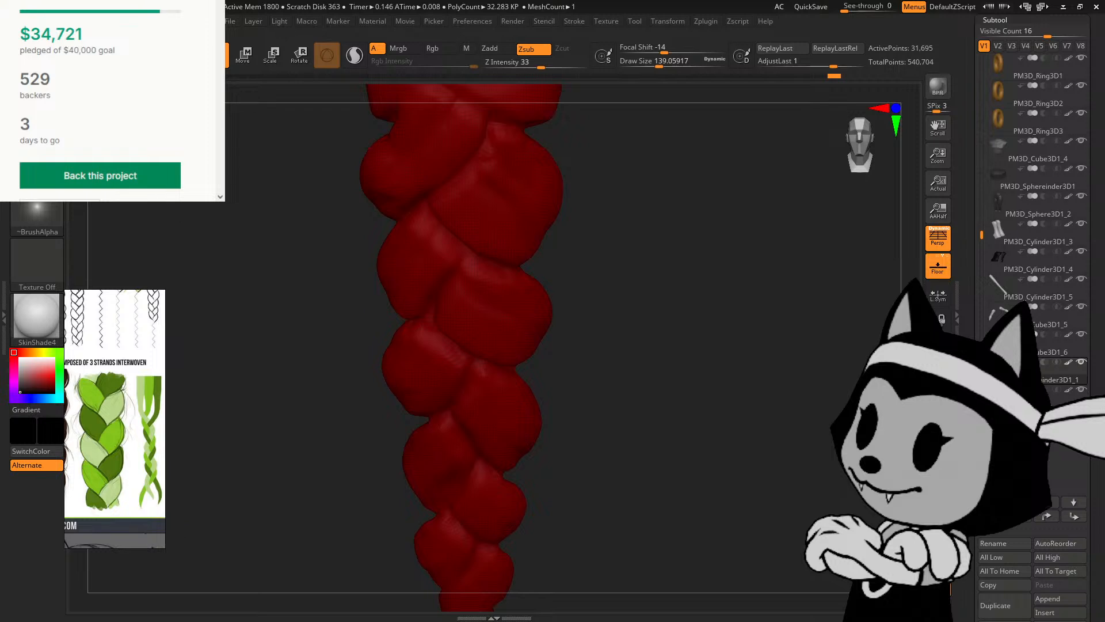
{"action": "left_click_drag", "start_coordinate": [610, 466], "coordinate": [615, 423], "text": "alt"}
{"action": "left_click_drag", "start_coordinate": [451, 444], "coordinate": [502, 428]}
{"action": "left_click_drag", "start_coordinate": [458, 498], "coordinate": [441, 469]}
{"action": "left_click_drag", "start_coordinate": [522, 466], "coordinate": [545, 454]}
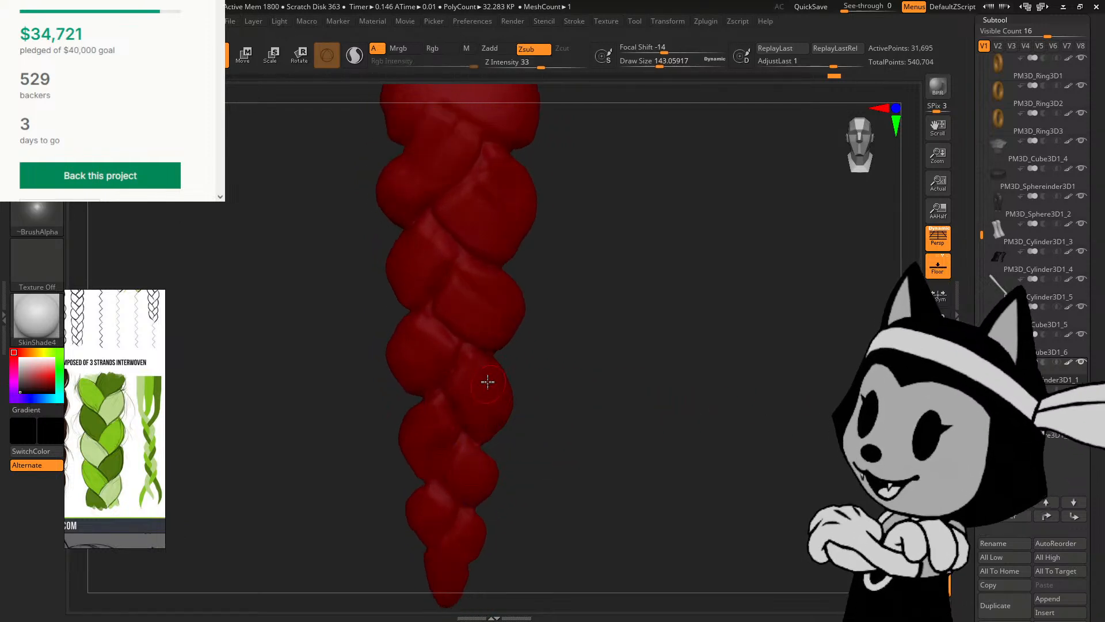
Step: Increase the brush's draw size to about 187 and check the strand overlaps on the braid's front side
{"action": "key", "text": "bracketright"}
{"action": "key", "text": "bracketright"}
{"action": "key", "text": "bracketright"}
{"action": "key", "text": "bracketright"}
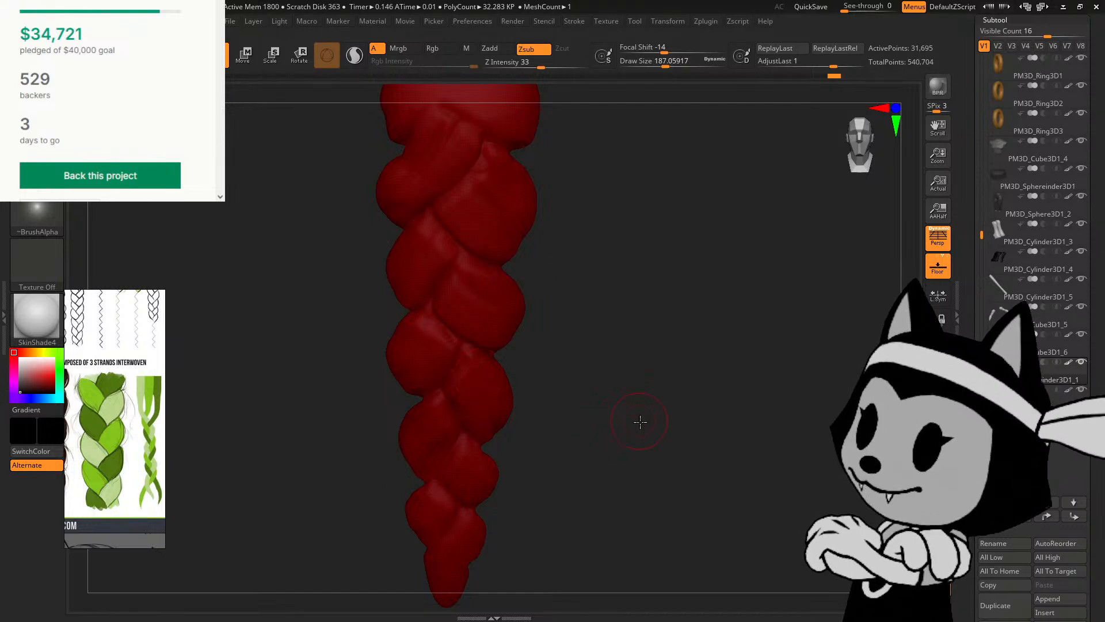
{"action": "left_click_drag", "start_coordinate": [640, 422], "coordinate": [650, 420]}
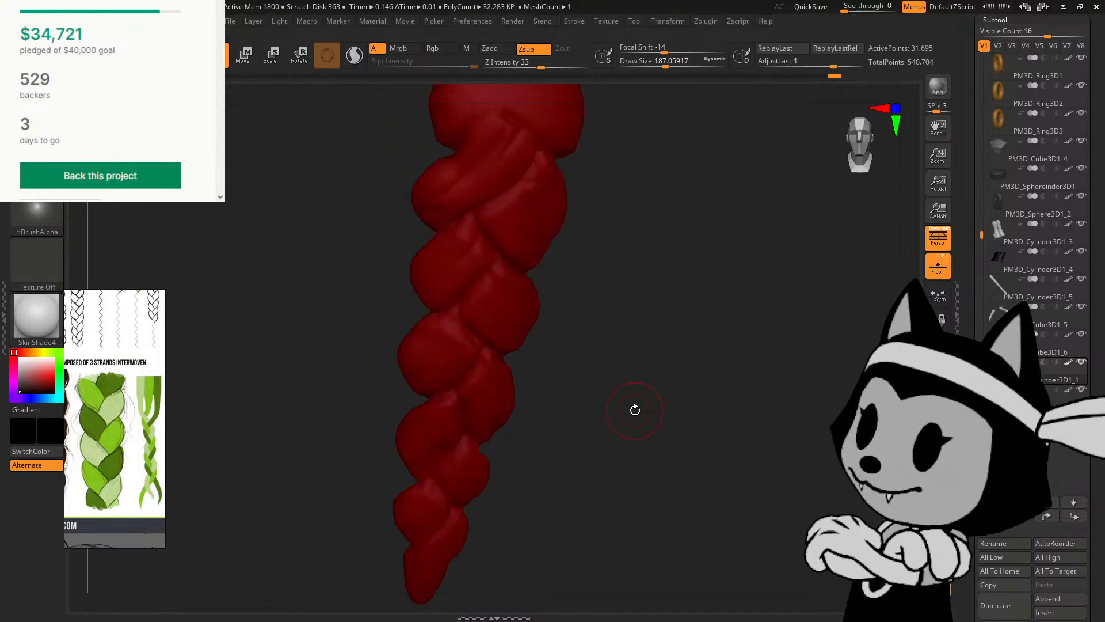
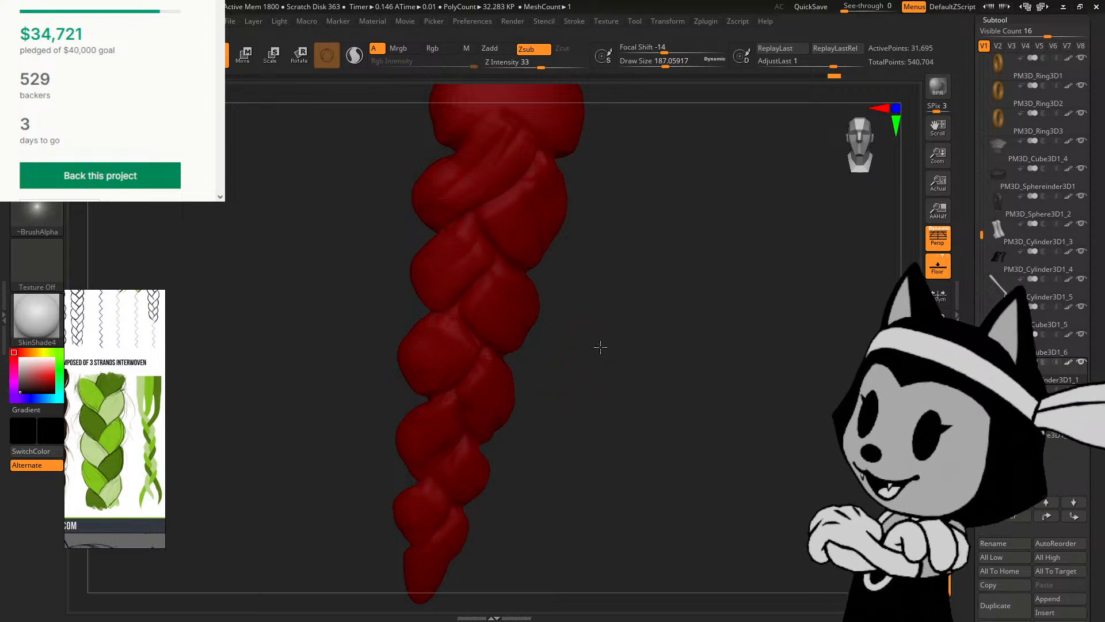
{"action": "left_click_drag", "start_coordinate": [599, 345], "coordinate": [582, 319]}
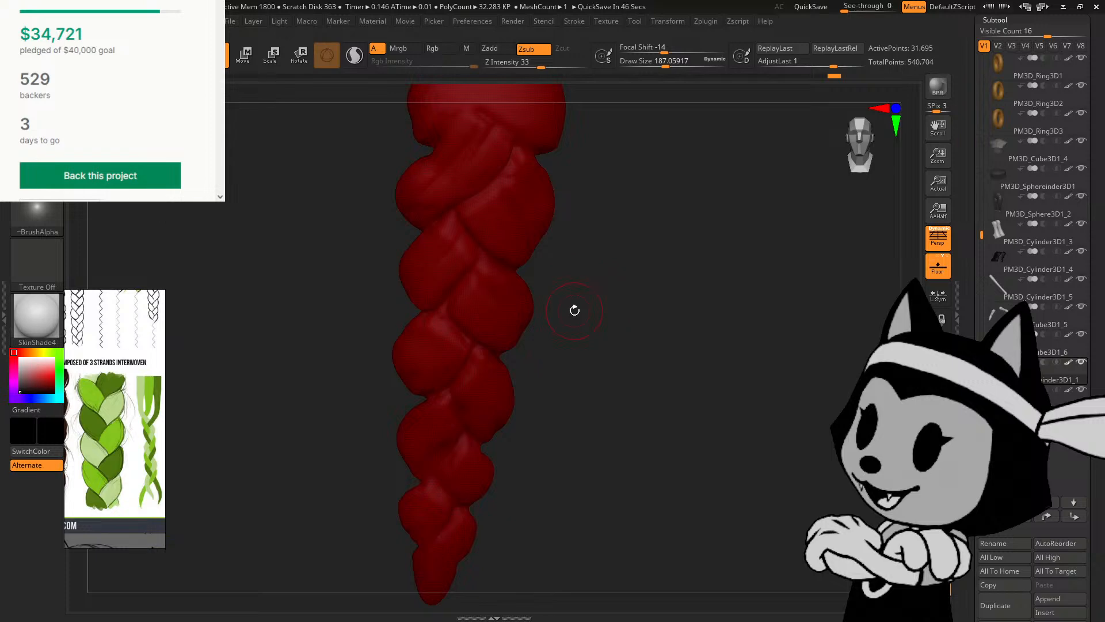
Step: Examine the whole character with all subtools shown, and inspect the isolated braid's side profile down to the tip
{"action": "key", "text": "ctrl+shift+s"}
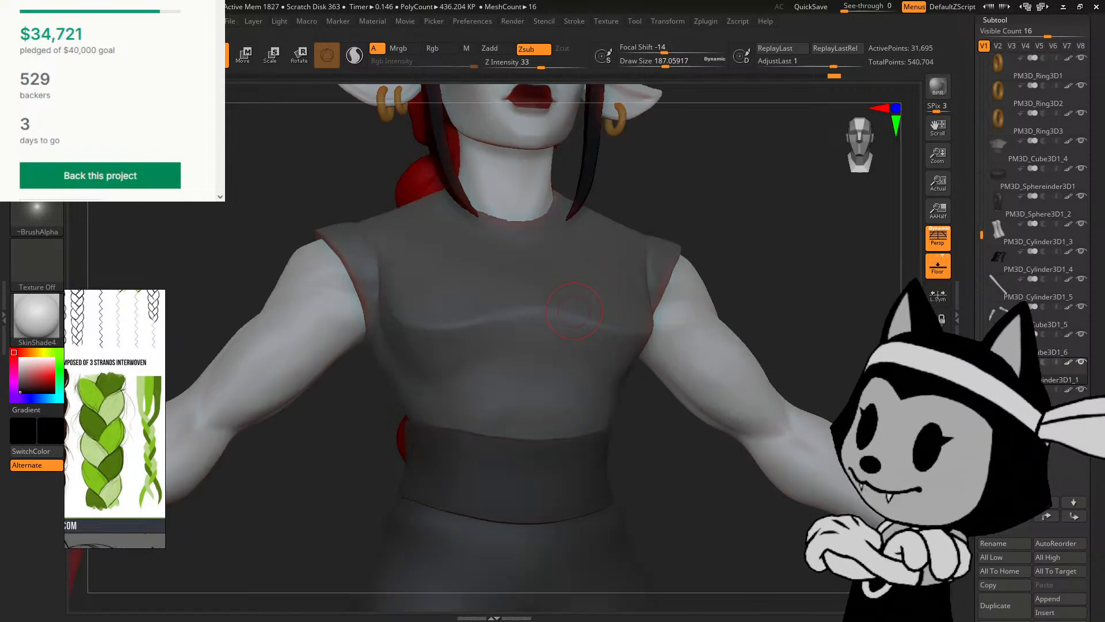
{"action": "right_click_drag", "start_coordinate": [575, 311], "coordinate": [570, 173], "text": "ctrl"}
{"action": "left_click_drag", "start_coordinate": [793, 564], "coordinate": [698, 377], "text": "alt"}
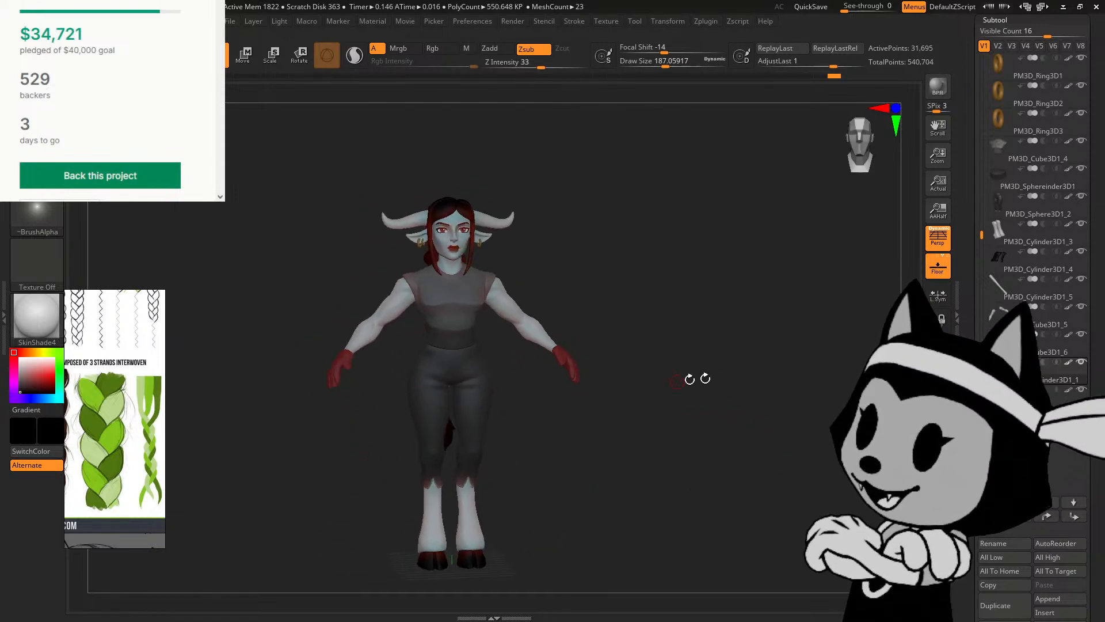
{"action": "right_click_drag", "start_coordinate": [698, 378], "coordinate": [699, 495], "text": "ctrl"}
{"action": "left_click_drag", "start_coordinate": [869, 429], "coordinate": [832, 444]}
{"action": "left_click", "coordinate": [938, 588]}
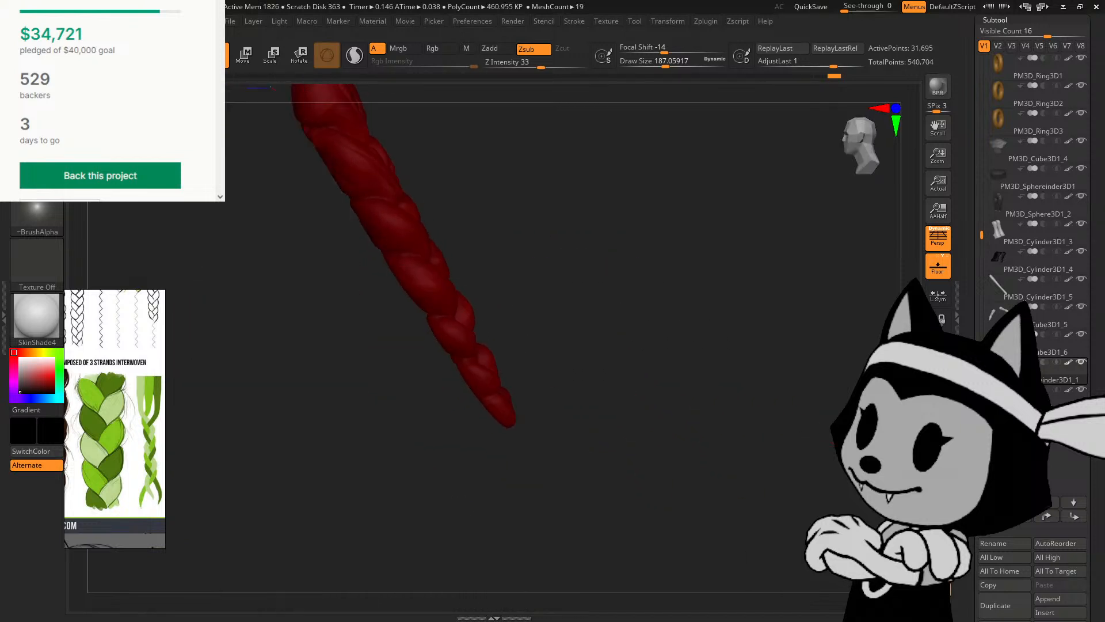
{"action": "right_click_drag", "start_coordinate": [863, 449], "coordinate": [866, 512], "text": "ctrl"}
{"action": "left_click_drag", "start_coordinate": [866, 512], "coordinate": [892, 499]}
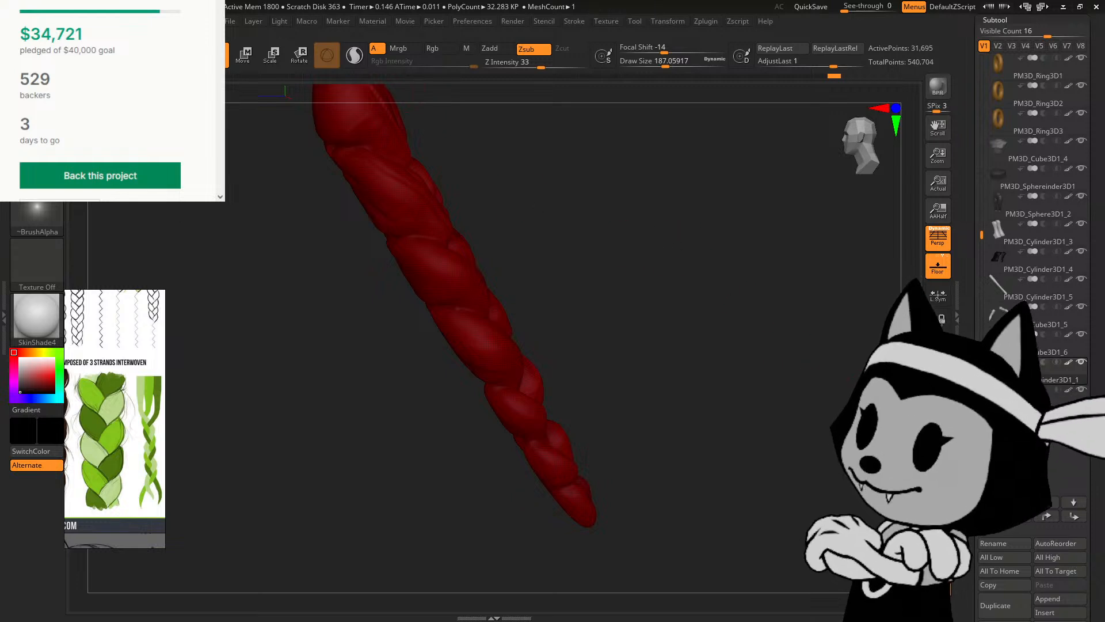
{"action": "left_click_drag", "start_coordinate": [629, 259], "coordinate": [609, 225]}
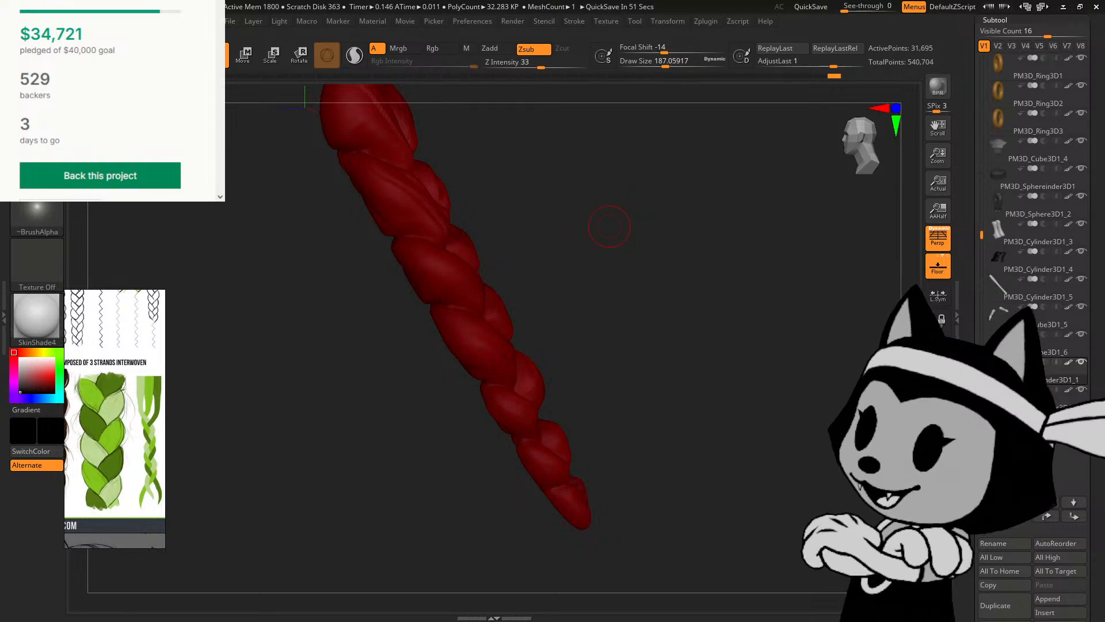
Step: Show the full character again and examine the braid against the body from behind
{"action": "left_click", "coordinate": [938, 588]}
{"action": "left_click_drag", "start_coordinate": [644, 273], "coordinate": [676, 191]}
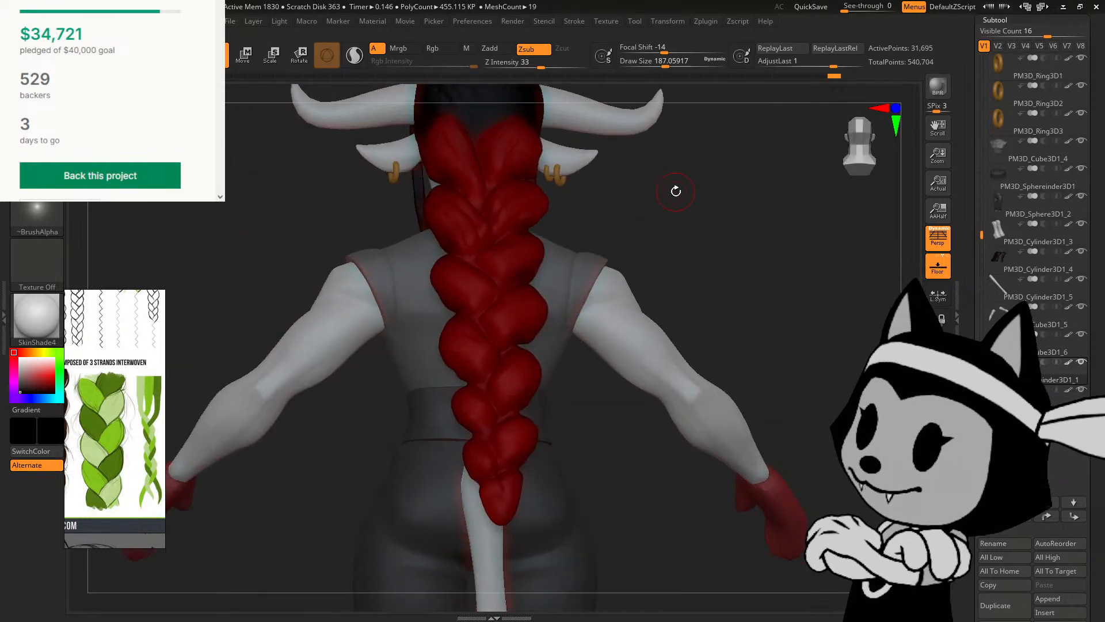
{"action": "left_click_drag", "start_coordinate": [660, 262], "coordinate": [660, 349]}
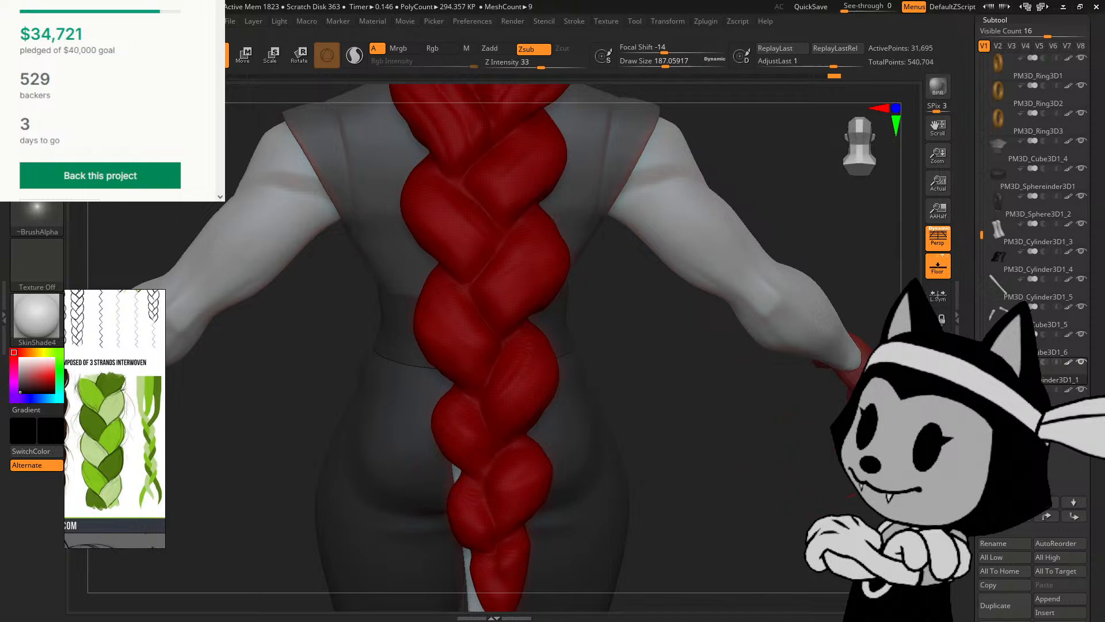
Step: Isolate the braid and build up the strands on its front and side with the ClayBuildup brush at about 219 to 235 draw size
{"action": "left_click_drag", "start_coordinate": [691, 389], "coordinate": [577, 312]}
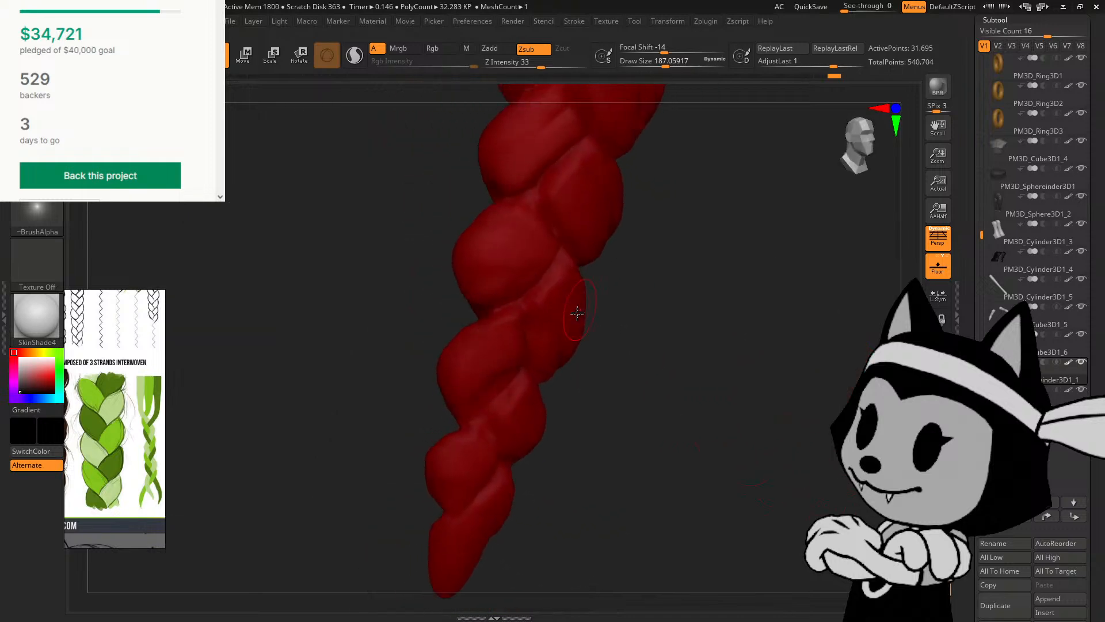
{"action": "key", "text": "b"}
{"action": "left_click", "coordinate": [551, 368]}
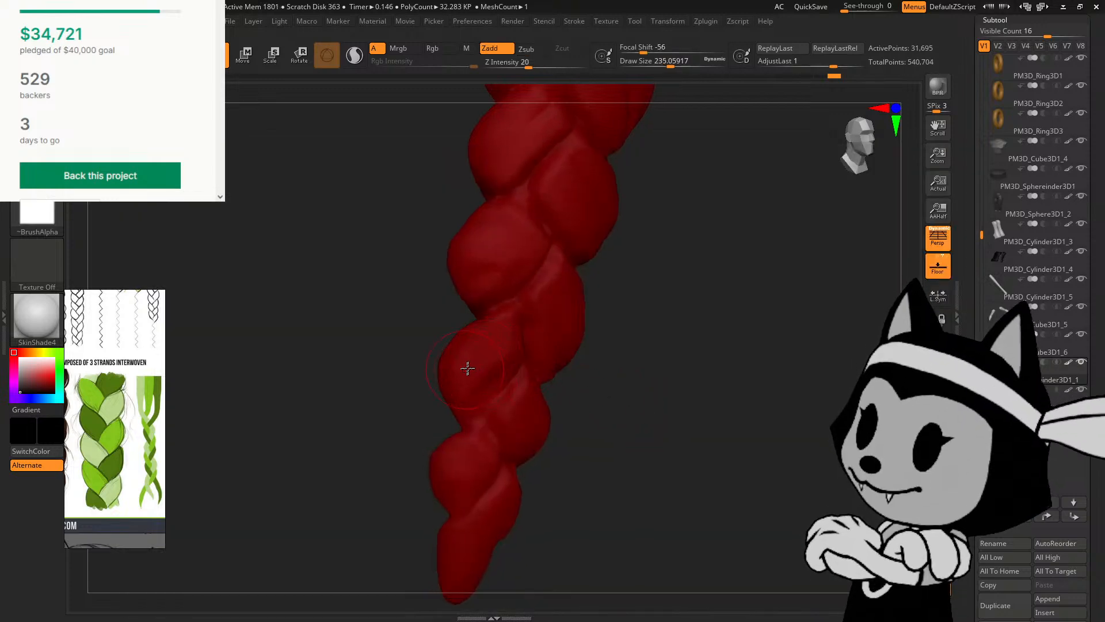
{"action": "left_click_drag", "start_coordinate": [582, 370], "coordinate": [587, 382]}
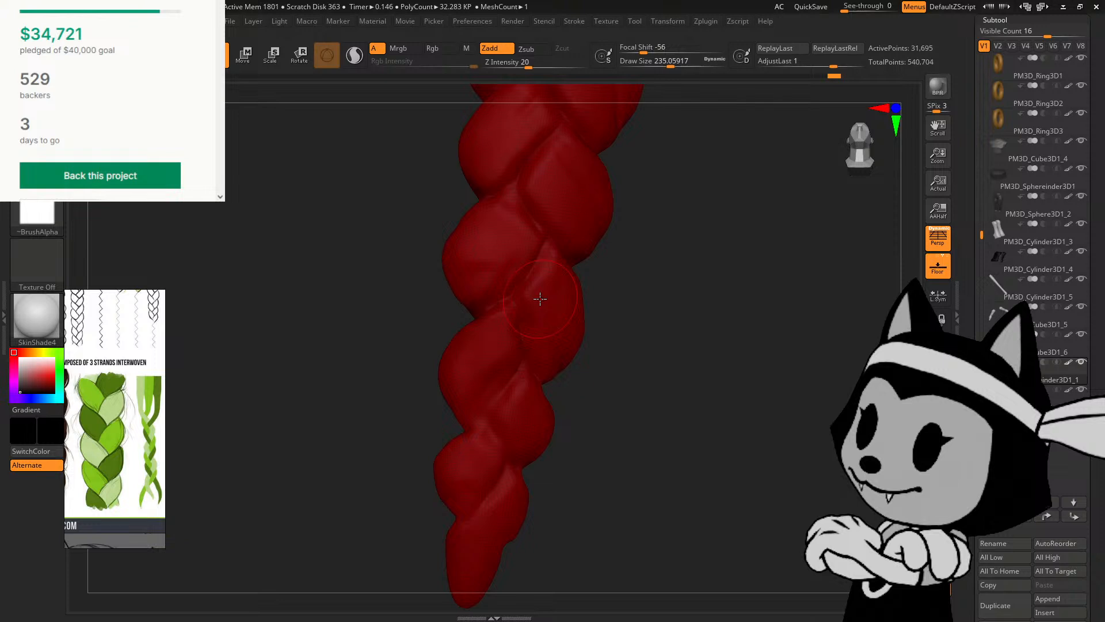
{"action": "left_click_drag", "start_coordinate": [581, 346], "coordinate": [451, 359]}
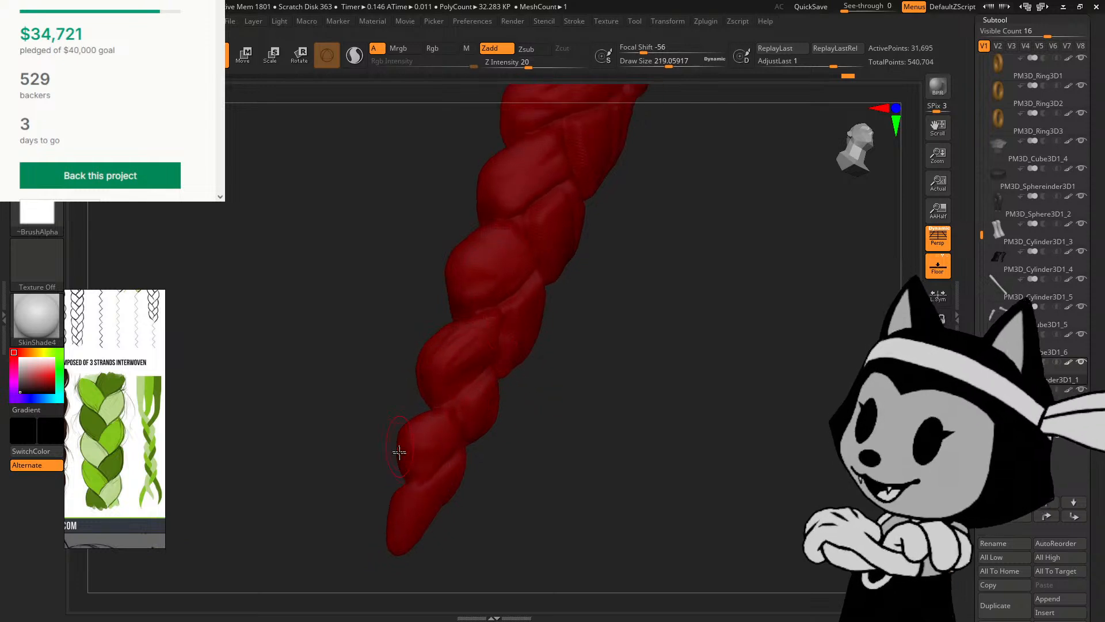
{"action": "left_click_drag", "start_coordinate": [458, 424], "coordinate": [502, 382]}
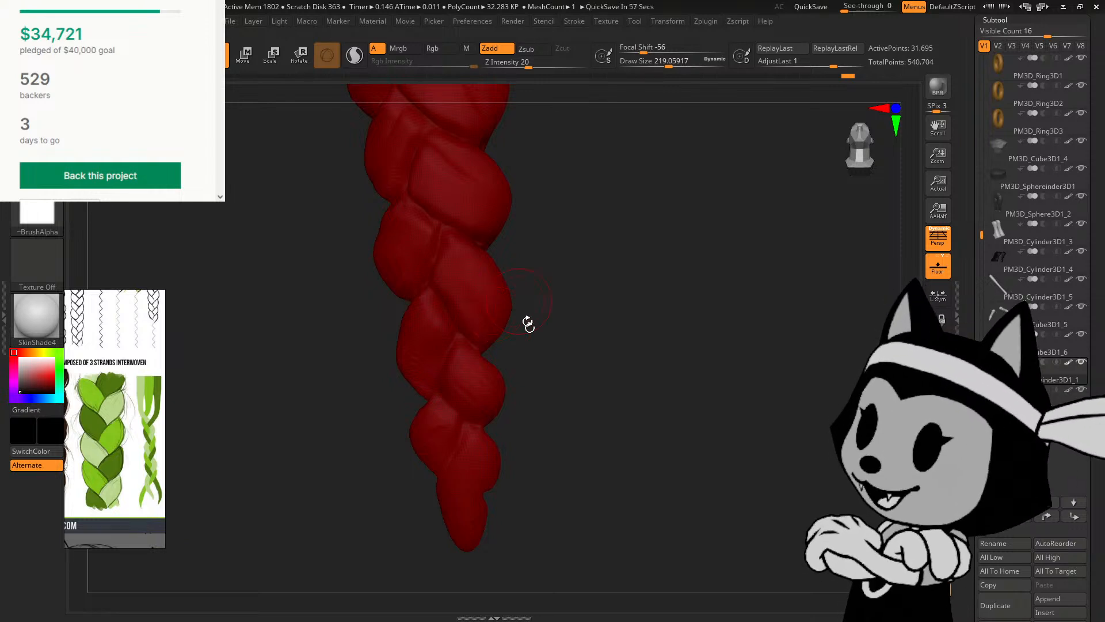
Step: Add clay volume to the strands on the braid's back and opposite side
{"action": "left_click_drag", "start_coordinate": [528, 324], "coordinate": [553, 270]}
{"action": "left_click_drag", "start_coordinate": [523, 360], "coordinate": [482, 281]}
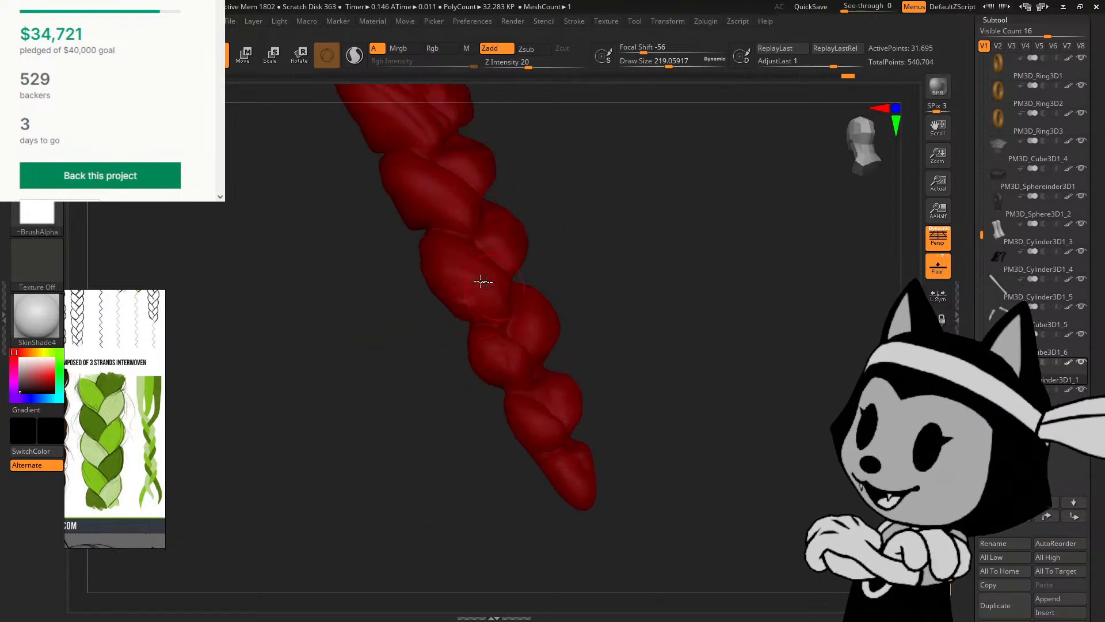
{"action": "left_click_drag", "start_coordinate": [580, 244], "coordinate": [477, 362]}
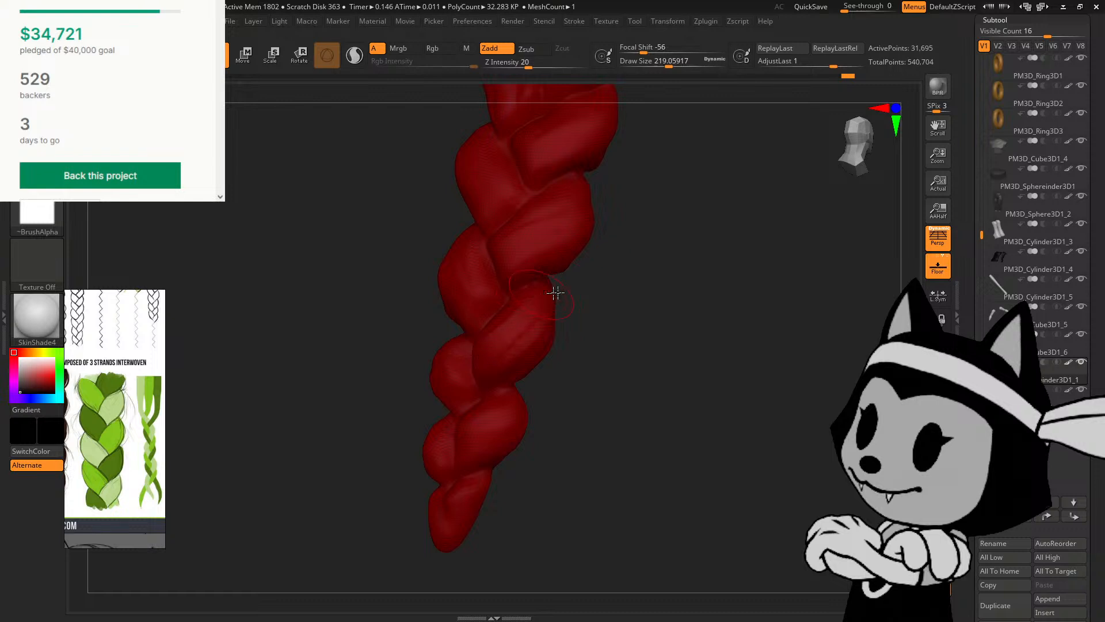
{"action": "left_click_drag", "start_coordinate": [555, 293], "coordinate": [620, 272]}
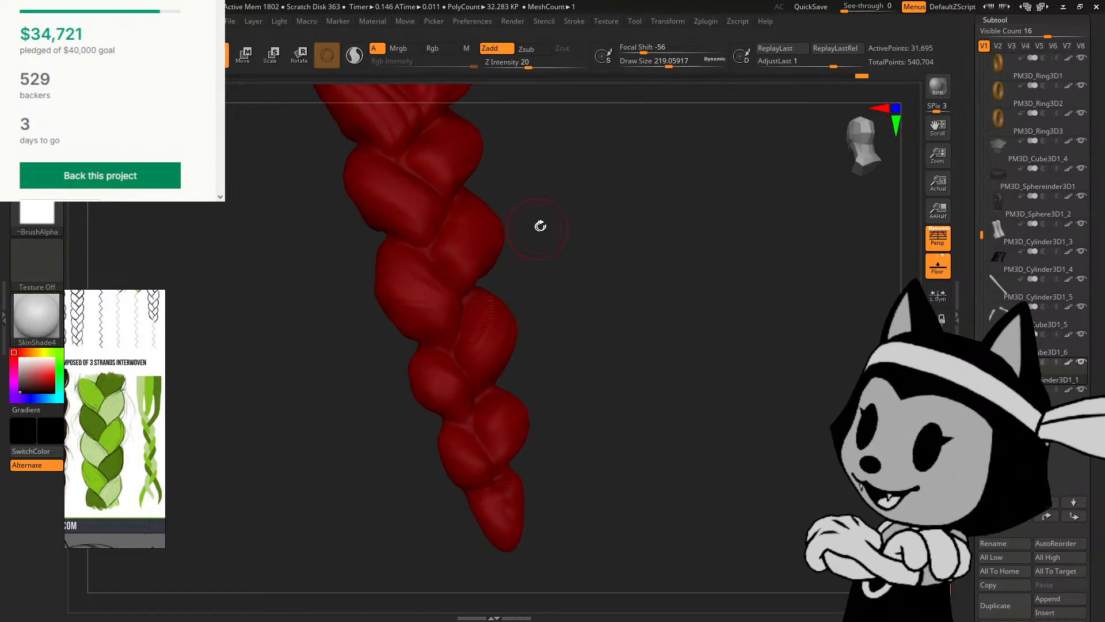
{"action": "left_click_drag", "start_coordinate": [563, 329], "coordinate": [457, 380]}
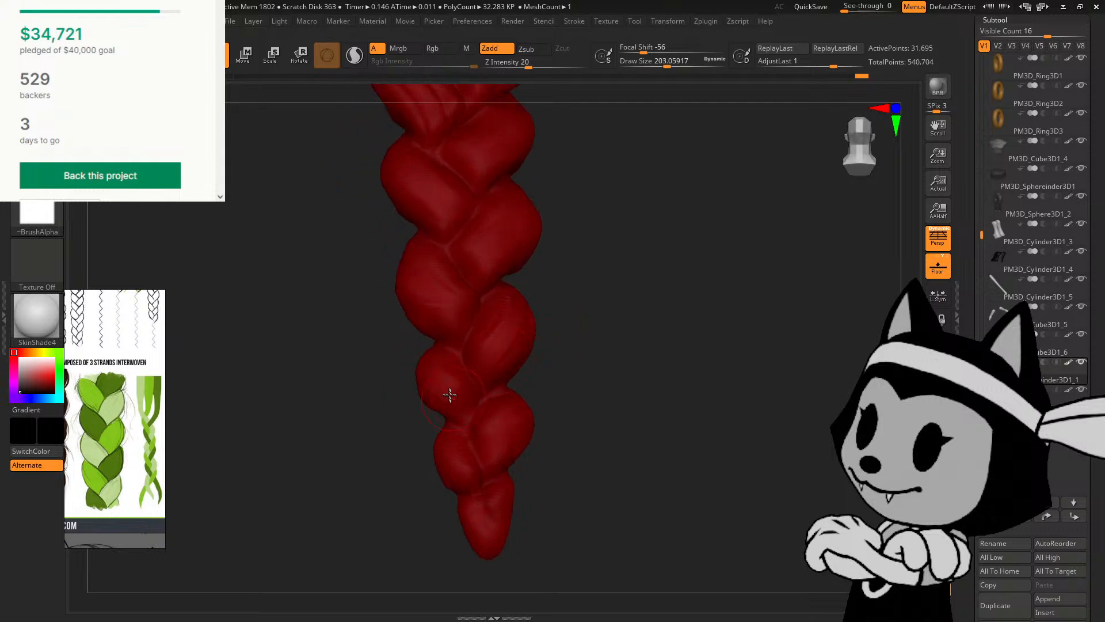
Step: Reduce the draw size to about 143 and build up the small strands near the braid's tip
{"action": "key", "text": "bracketleft"}
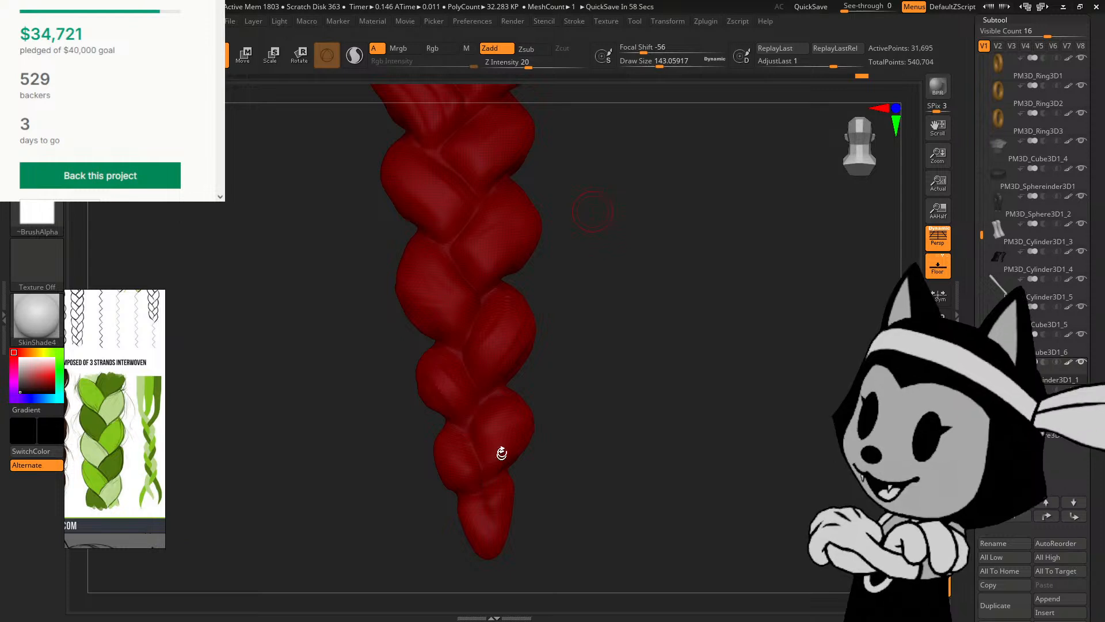
{"action": "left_click_drag", "start_coordinate": [525, 362], "coordinate": [650, 425]}
{"action": "left_click_drag", "start_coordinate": [624, 344], "coordinate": [537, 356]}
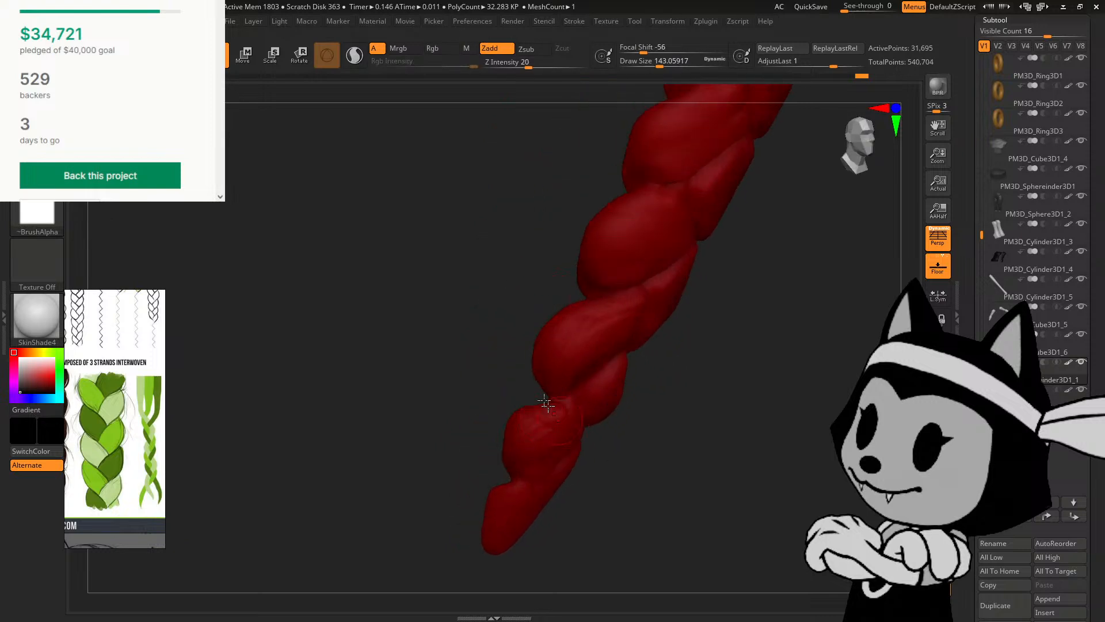
{"action": "mouse_move", "coordinate": [546, 402]}
{"action": "left_mouse_down"}
{"action": "mouse_move", "coordinate": [547, 420]}
{"action": "mouse_move", "coordinate": [494, 357]}
{"action": "mouse_move", "coordinate": [547, 402]}
{"action": "mouse_move", "coordinate": [599, 395]}
{"action": "left_mouse_up"}
{"action": "left_click_drag", "start_coordinate": [693, 371], "coordinate": [695, 364], "text": "shift"}
Step: Sharpen the creases between the lower strands on the braid's back with the Pinch brush, raising the draw size to about 171
{"action": "key", "text": "b"}
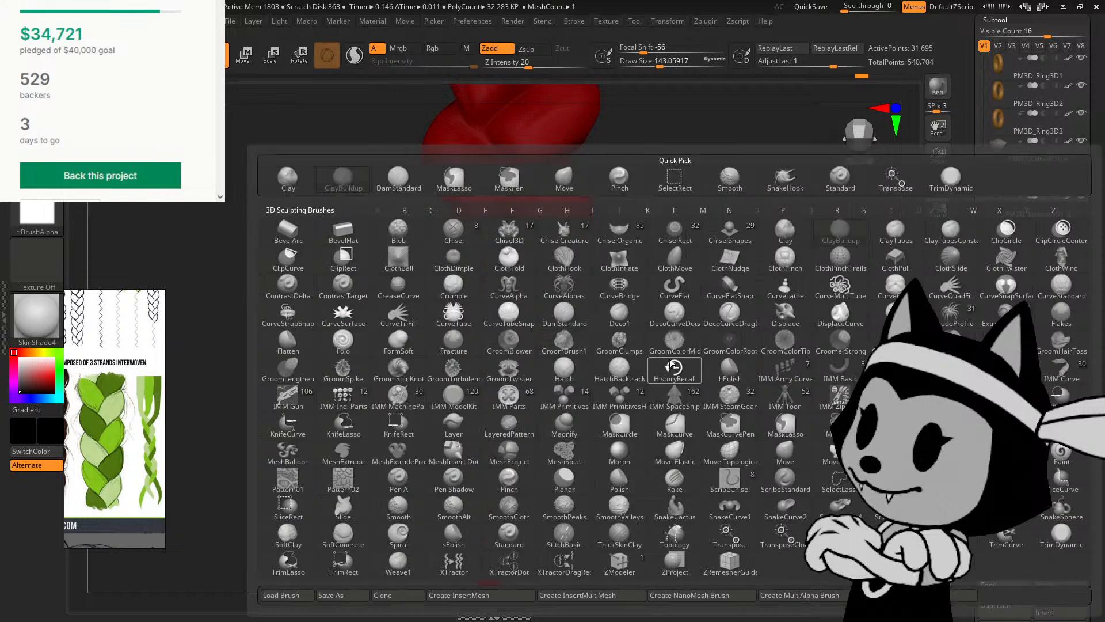
{"action": "left_click", "coordinate": [670, 363]}
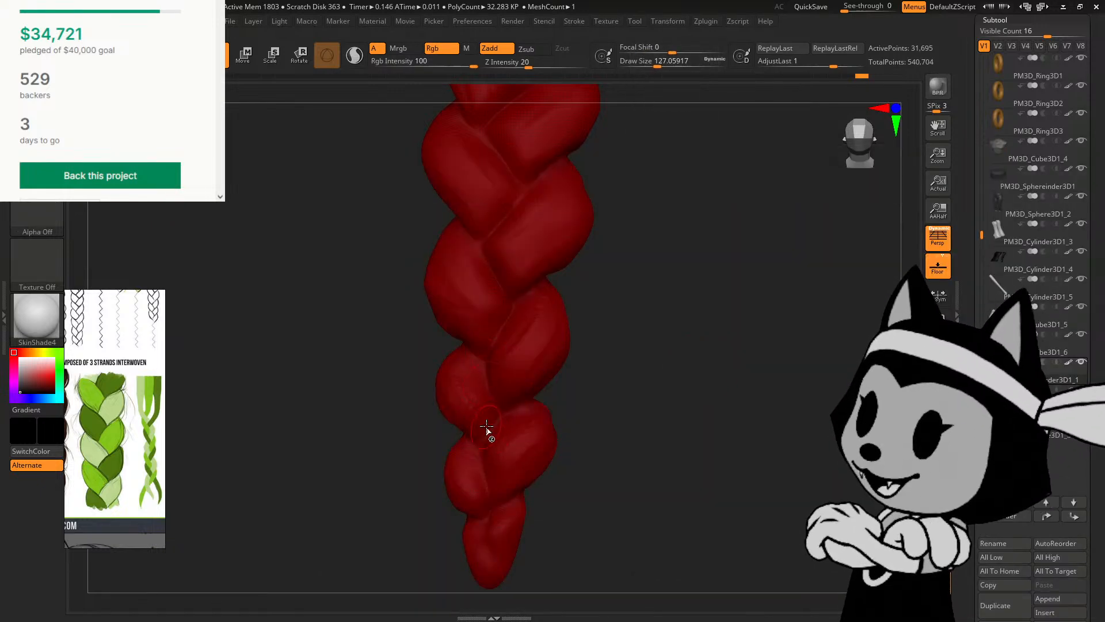
{"action": "key", "text": "]"}
{"action": "left_click_drag", "start_coordinate": [577, 370], "coordinate": [541, 400]}
{"action": "key", "text": "]"}
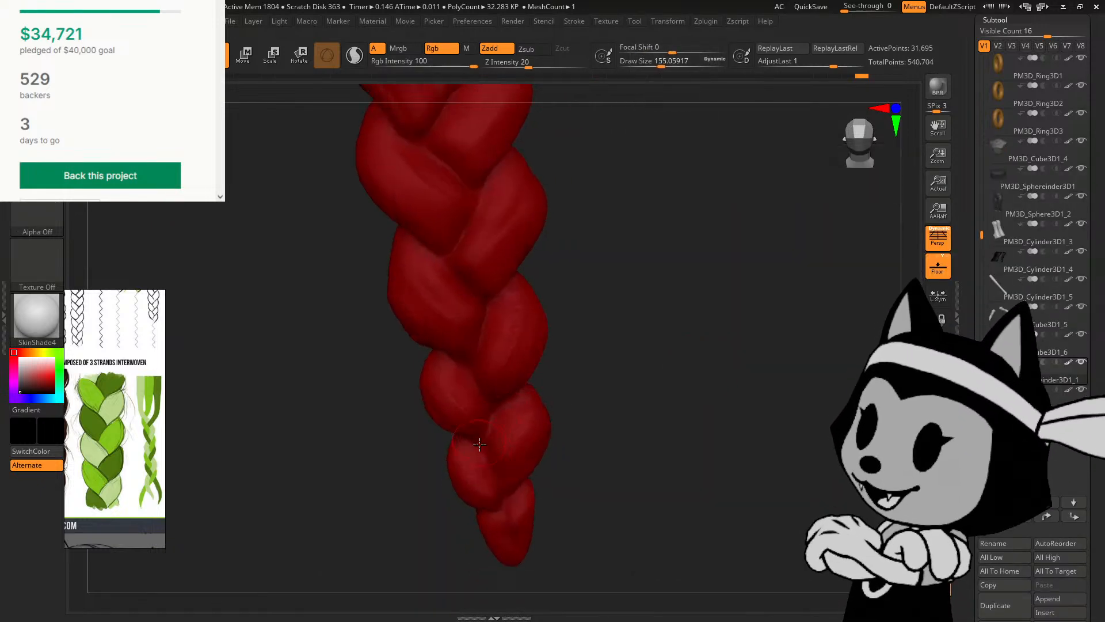
{"action": "mouse_move", "coordinate": [480, 445]}
{"action": "left_mouse_down"}
{"action": "mouse_move", "coordinate": [536, 350]}
{"action": "mouse_move", "coordinate": [566, 369]}
{"action": "left_mouse_up"}
{"action": "key", "text": "]"}
{"action": "left_click_drag", "start_coordinate": [514, 489], "coordinate": [490, 407]}
{"action": "left_click_drag", "start_coordinate": [490, 333], "coordinate": [490, 271]}
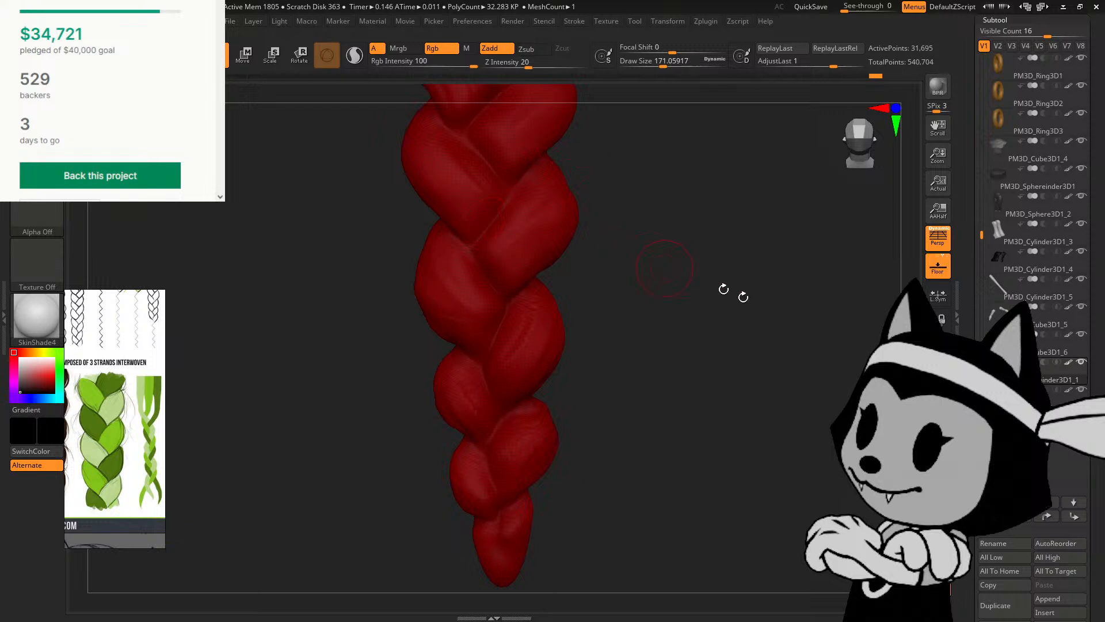
Step: Pinch the creases between the middle strands on the braid's back at a draw size of about 183
{"action": "left_click_drag", "start_coordinate": [754, 302], "coordinate": [759, 484], "text": "alt"}
{"action": "left_click_drag", "start_coordinate": [613, 326], "coordinate": [590, 313]}
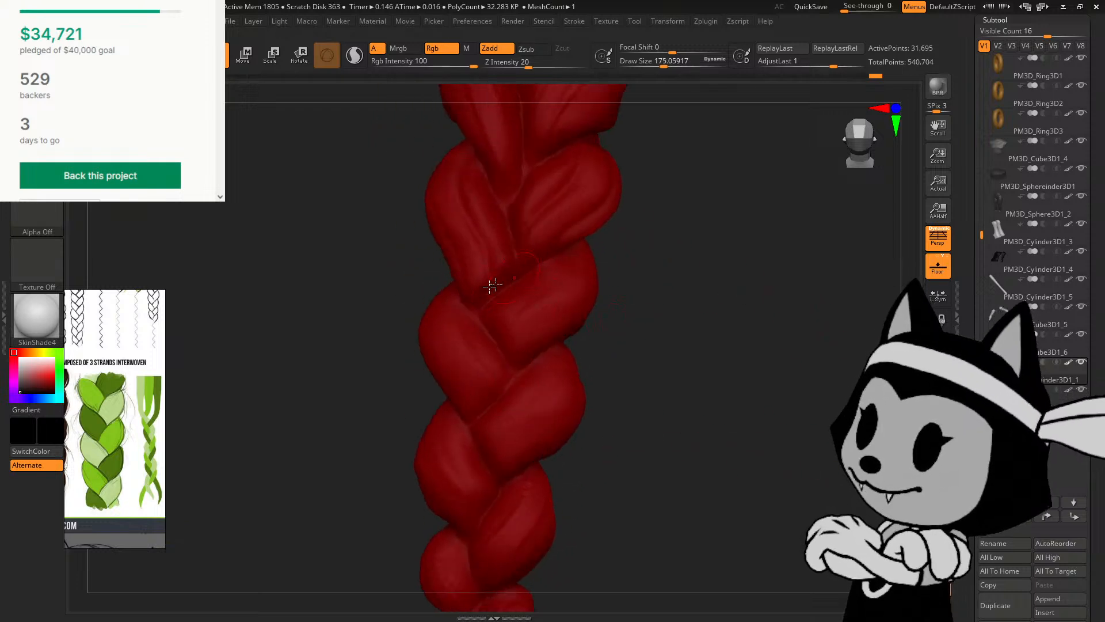
{"action": "left_click_drag", "start_coordinate": [581, 251], "coordinate": [508, 259]}
{"action": "left_click_drag", "start_coordinate": [579, 261], "coordinate": [513, 364]}
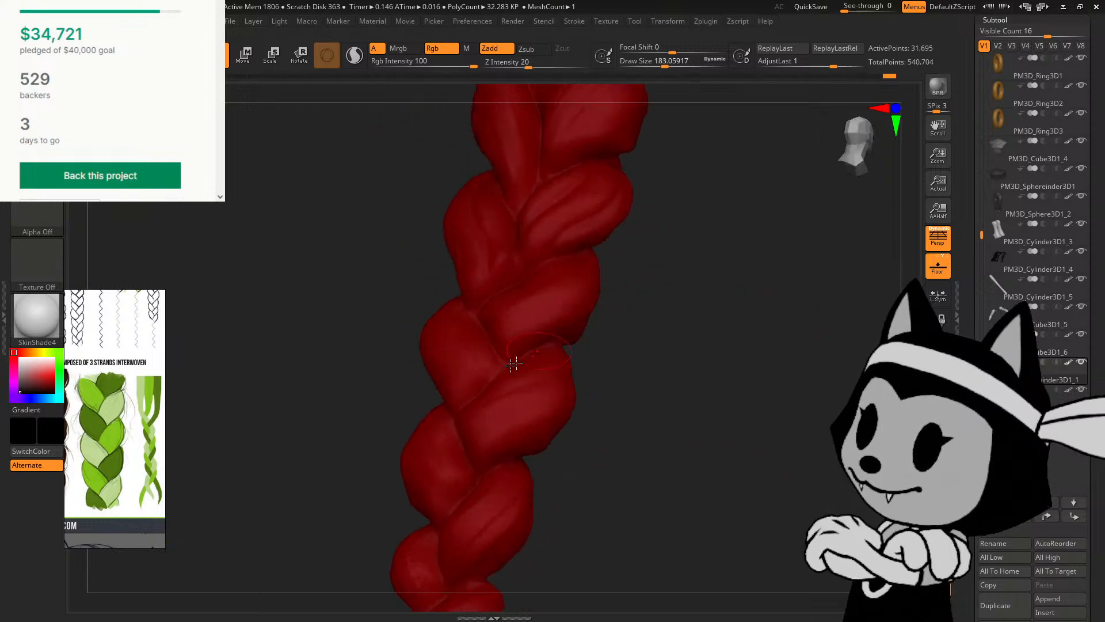
{"action": "left_click_drag", "start_coordinate": [654, 341], "coordinate": [556, 349]}
Step: Pinch and smooth the strand overlaps around the braid's side and onto its front
{"action": "mouse_move", "coordinate": [639, 402]}
{"action": "left_mouse_down", "text": "alt"}
{"action": "mouse_move", "coordinate": [639, 311]}
{"action": "mouse_move", "coordinate": [558, 285]}
{"action": "left_mouse_up", "text": "alt"}
{"action": "left_click_drag", "start_coordinate": [666, 315], "coordinate": [592, 300]}
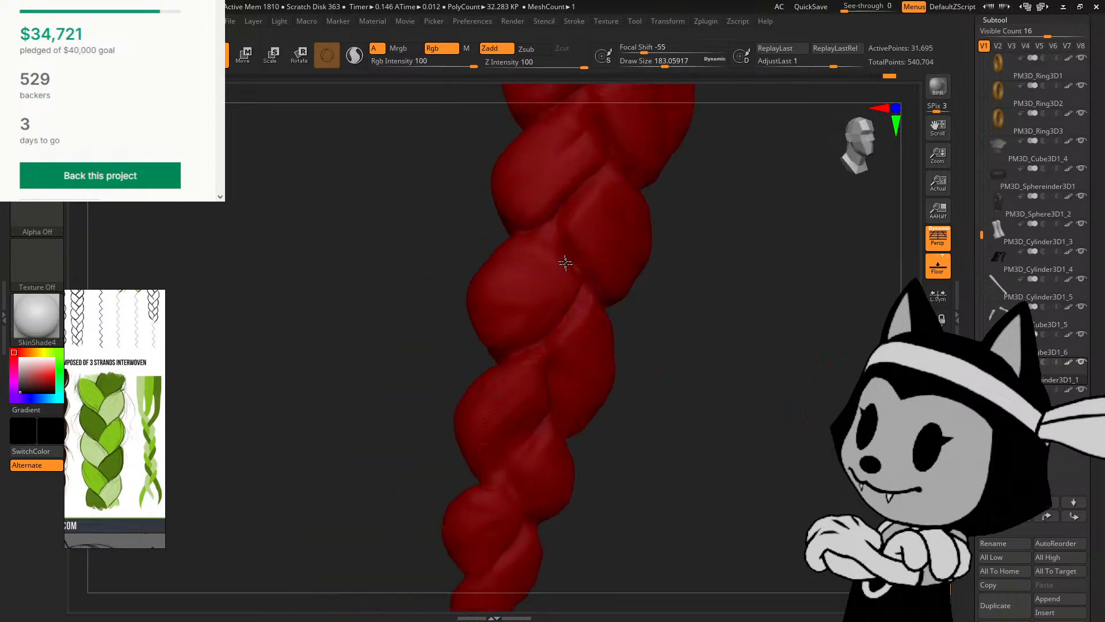
{"action": "left_click_drag", "start_coordinate": [674, 300], "coordinate": [709, 326]}
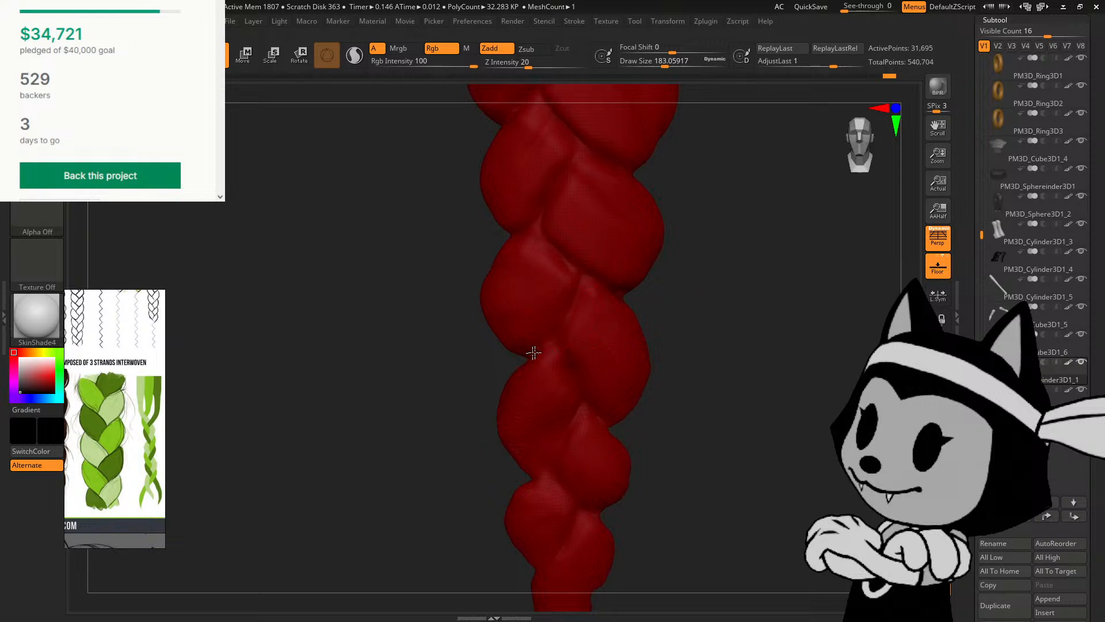
{"action": "left_click_drag", "start_coordinate": [653, 294], "coordinate": [634, 289]}
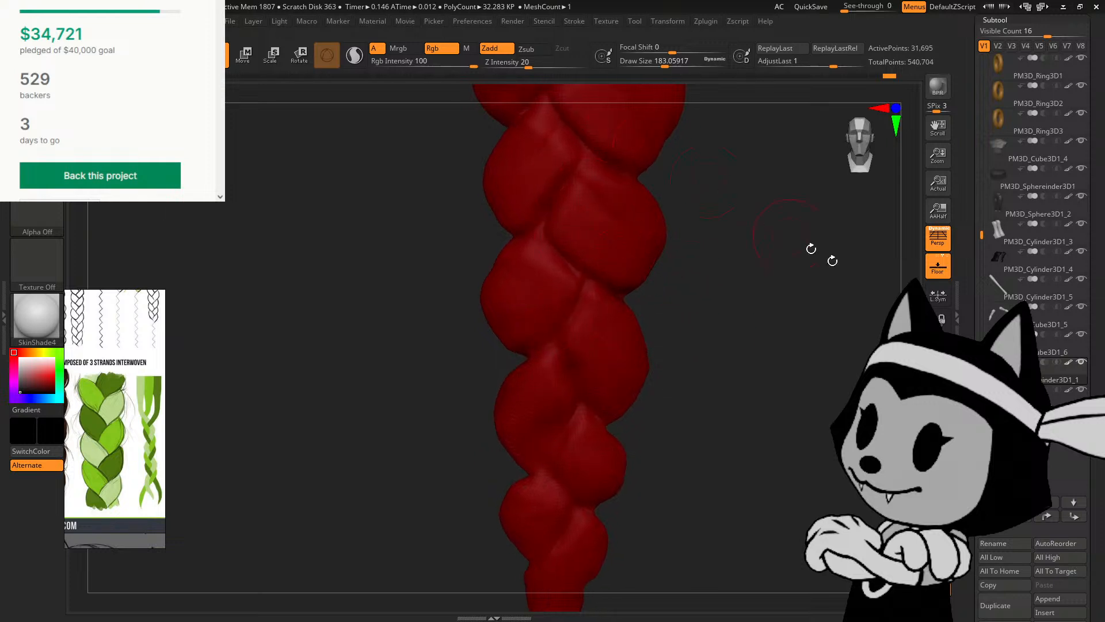
Step: Tighten the creases between the lower front strands down to the braid's tip with the Pinch brush
{"action": "left_click_drag", "start_coordinate": [812, 432], "coordinate": [799, 358], "text": "alt"}
{"action": "left_click_drag", "start_coordinate": [655, 329], "coordinate": [524, 399]}
{"action": "left_click_drag", "start_coordinate": [683, 395], "coordinate": [677, 470]}
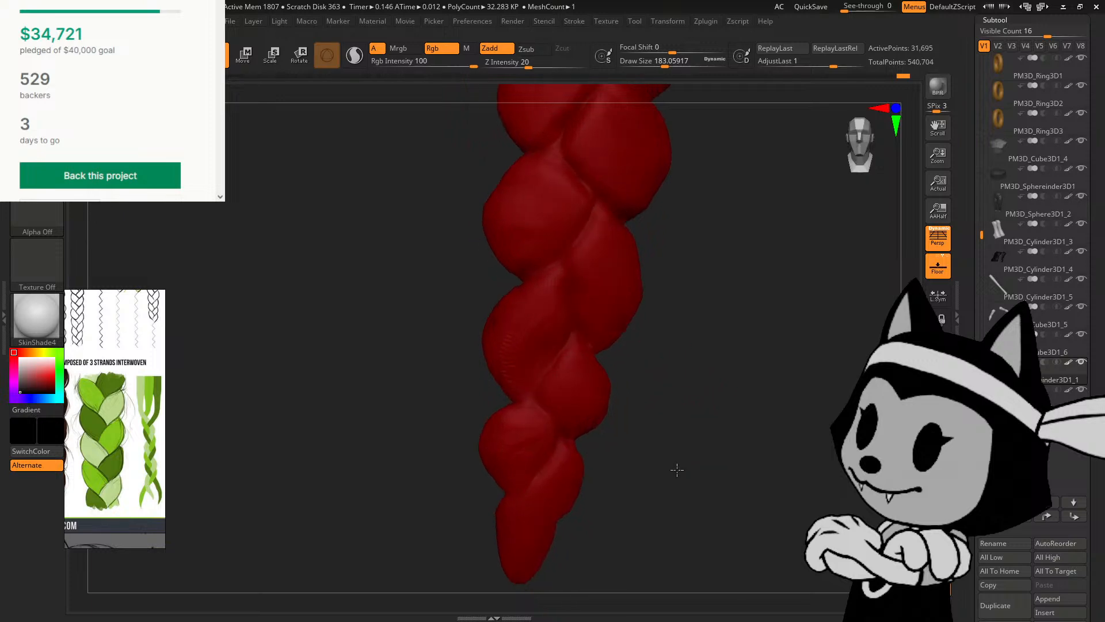
{"action": "left_click_drag", "start_coordinate": [599, 491], "coordinate": [588, 350]}
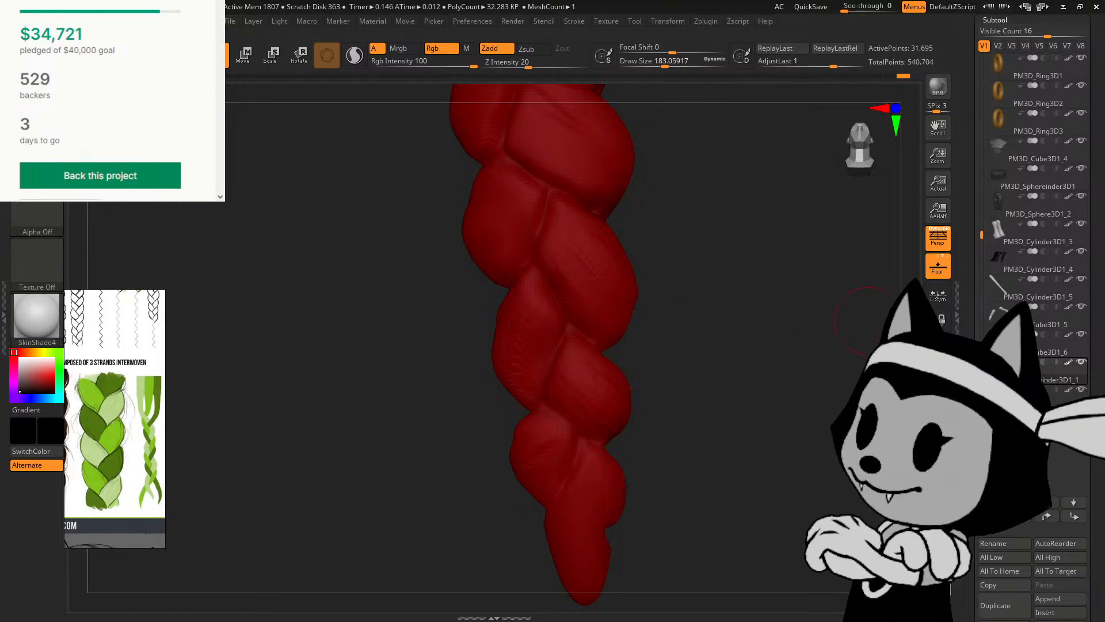
Step: Build up the lower front strands with the ClayBuildup brush at a draw size of about 187
{"action": "key", "text": "b"}
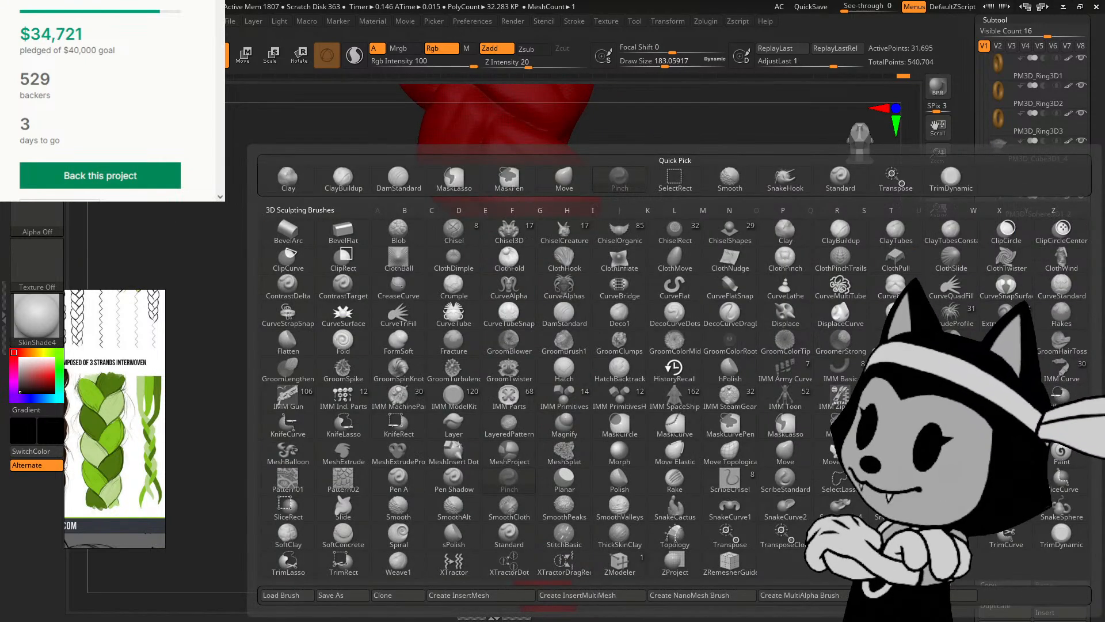
{"action": "left_click", "coordinate": [476, 366]}
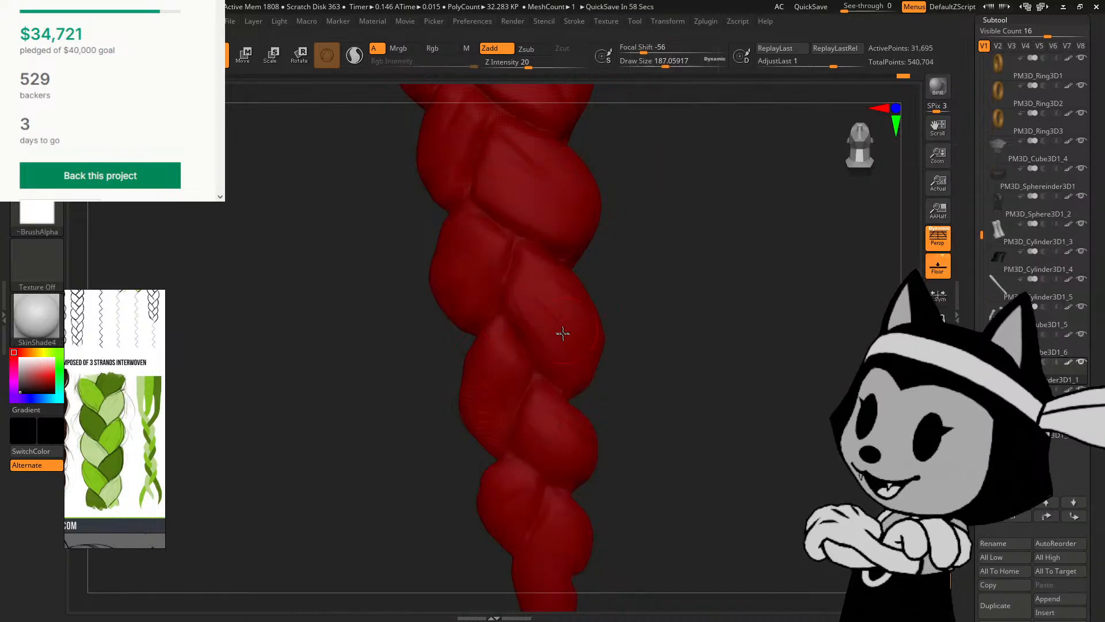
{"action": "left_click_drag", "start_coordinate": [592, 355], "coordinate": [523, 457]}
Step: Pull the braid's rounded end into a longer, tapered tip with the Move brush at a draw size of about 267
{"action": "key", "text": "b"}
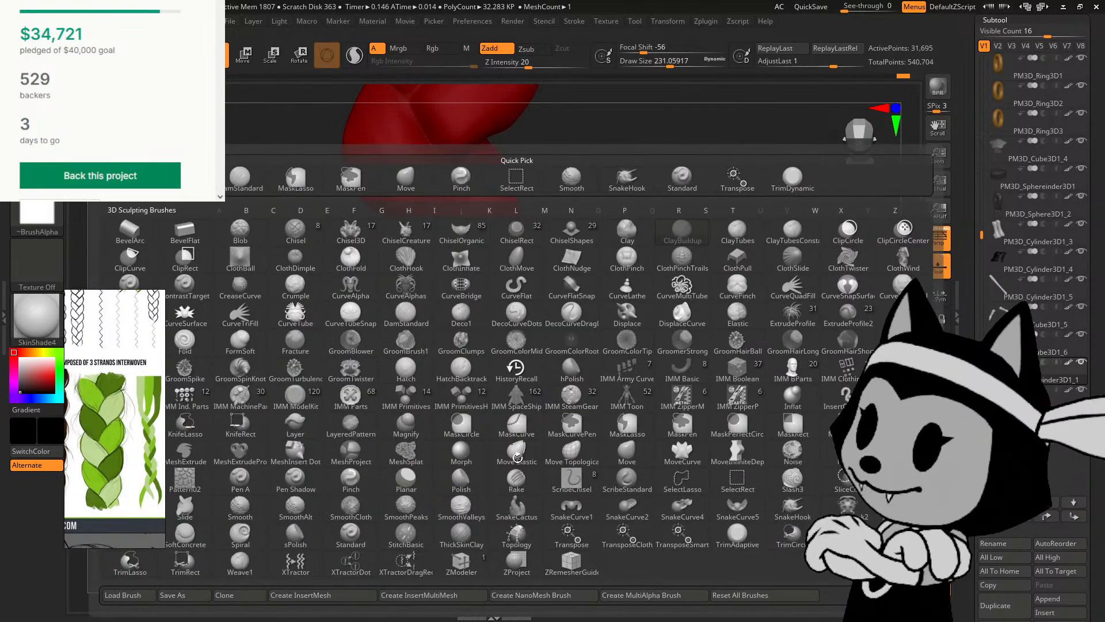
{"action": "left_click", "coordinate": [517, 454]}
{"action": "key", "text": "bracketright"}
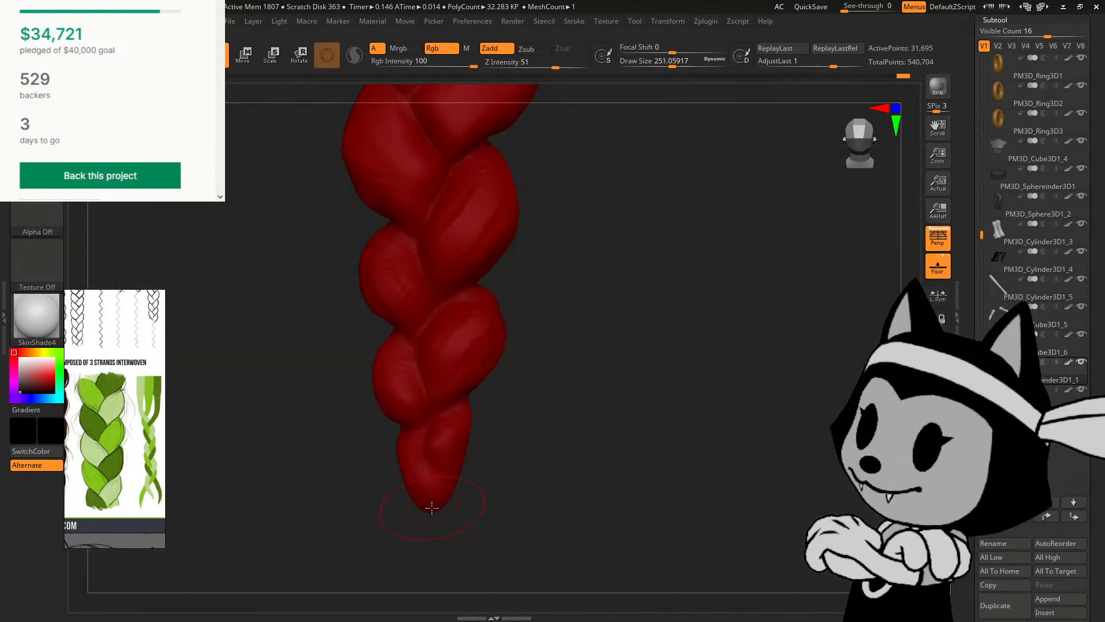
{"action": "right_click_drag", "start_coordinate": [467, 506], "coordinate": [458, 514]}
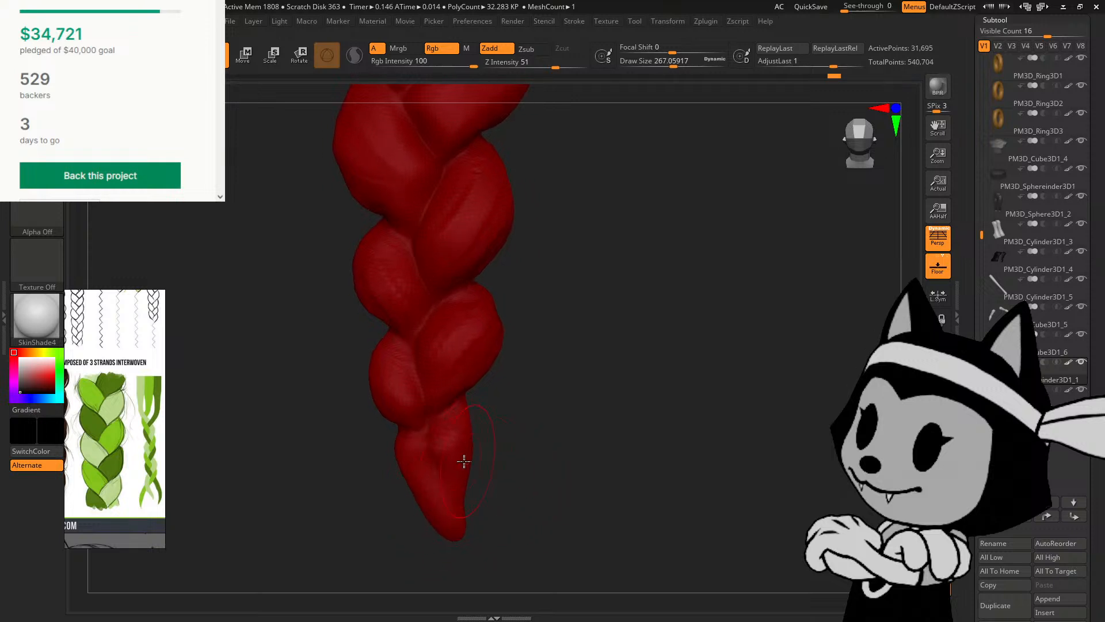
{"action": "mouse_move", "coordinate": [476, 437]}
{"action": "right_mouse_down"}
{"action": "mouse_move", "coordinate": [475, 426]}
{"action": "mouse_move", "coordinate": [506, 486]}
{"action": "mouse_move", "coordinate": [555, 451]}
{"action": "mouse_move", "coordinate": [501, 424]}
{"action": "mouse_move", "coordinate": [579, 435]}
{"action": "mouse_move", "coordinate": [577, 420]}
{"action": "mouse_move", "coordinate": [661, 449]}
{"action": "mouse_move", "coordinate": [476, 436]}
{"action": "mouse_move", "coordinate": [544, 397]}
{"action": "mouse_move", "coordinate": [541, 510]}
{"action": "right_mouse_up"}
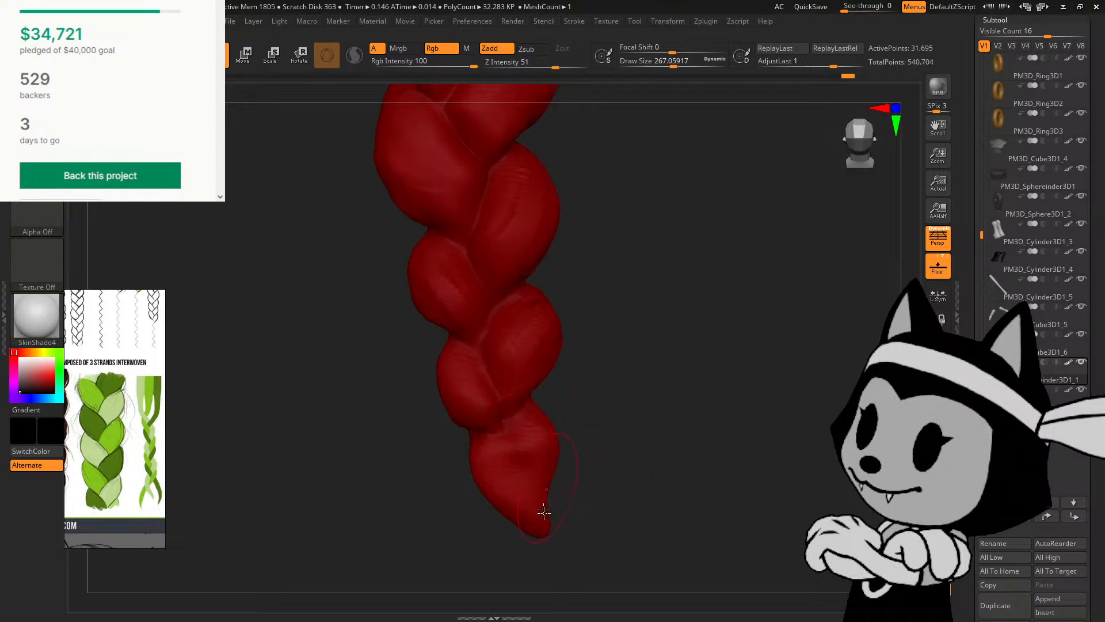
{"action": "left_click_drag", "start_coordinate": [533, 535], "coordinate": [540, 536]}
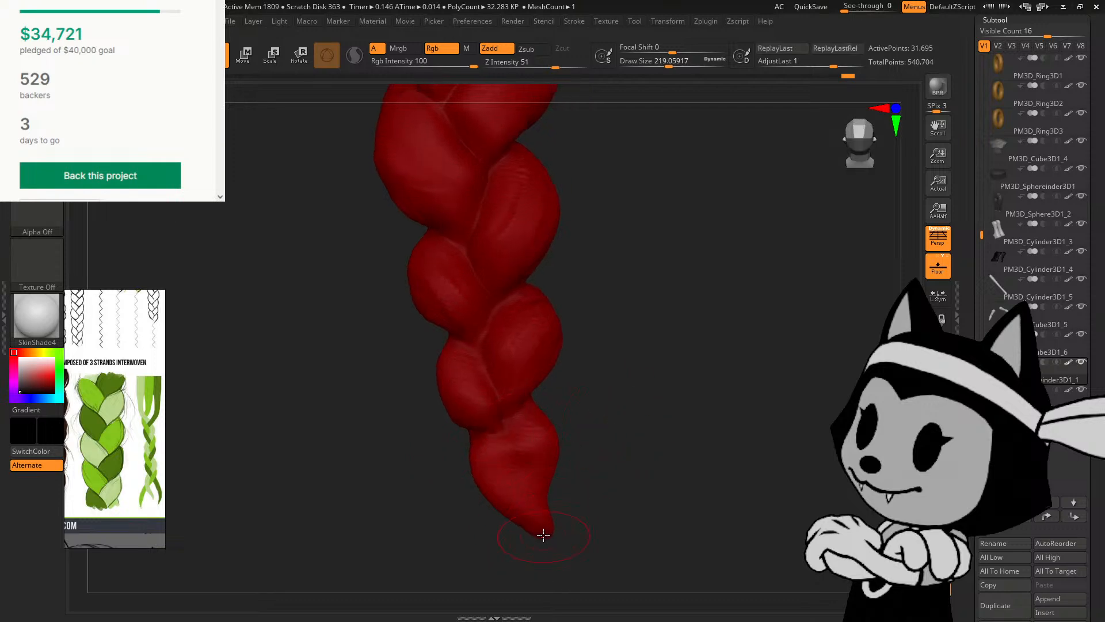
Step: Pinch the end of the braid and refine the curve of its pointed tip with the Move brush at about 251 draw size
{"action": "key", "text": "b"}
{"action": "key", "text": "c"}
{"action": "key", "text": "l"}
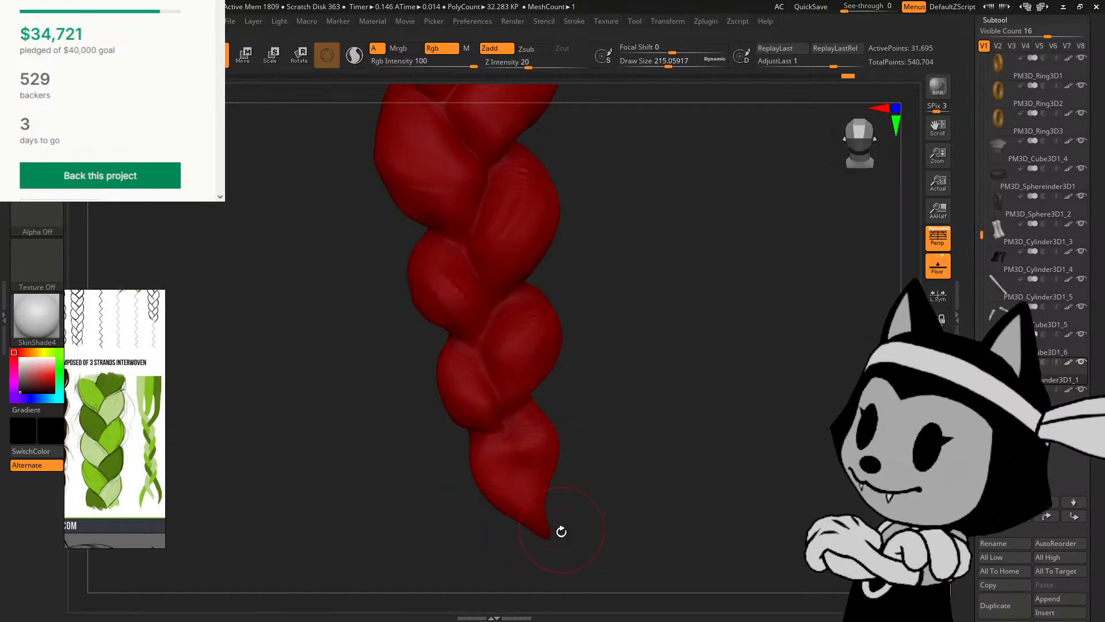
{"action": "key", "text": "b"}
{"action": "key", "text": "m"}
{"action": "key", "text": "v"}
{"action": "mouse_move", "coordinate": [519, 530]}
{"action": "right_mouse_down"}
{"action": "mouse_move", "coordinate": [560, 464]}
{"action": "mouse_move", "coordinate": [565, 412]}
{"action": "mouse_move", "coordinate": [589, 415]}
{"action": "right_mouse_up"}
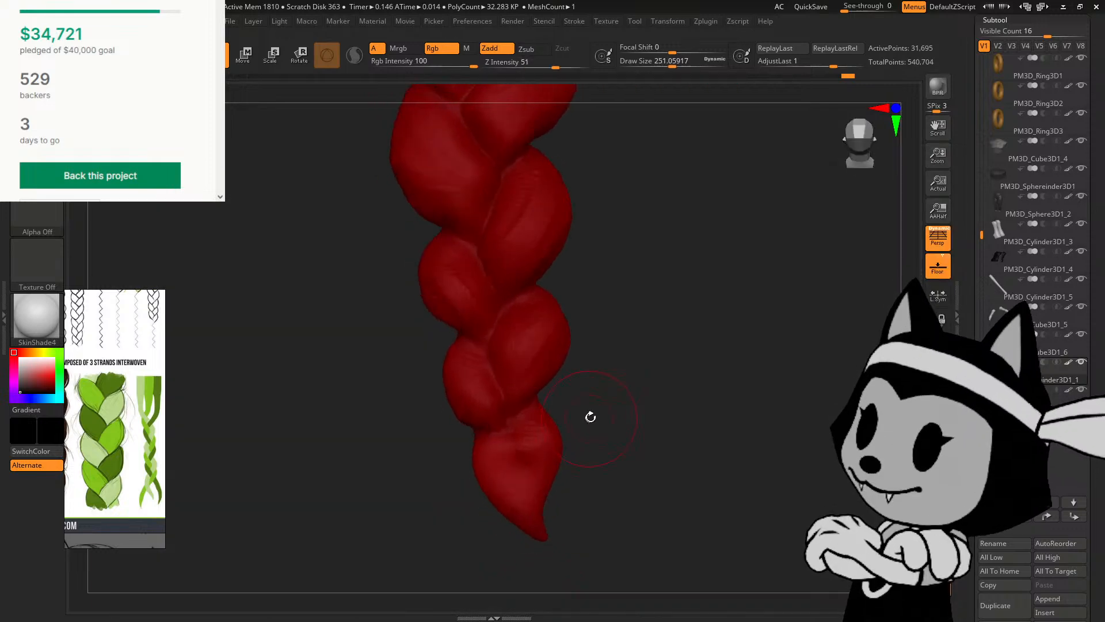
Step: Carve hair grooves into the braid's tip strand with the DamStandard brush at a draw size of about 159
{"action": "key", "text": "b"}
{"action": "key", "text": "d"}
{"action": "key", "text": "s"}
{"action": "key", "text": "bracketleft"}
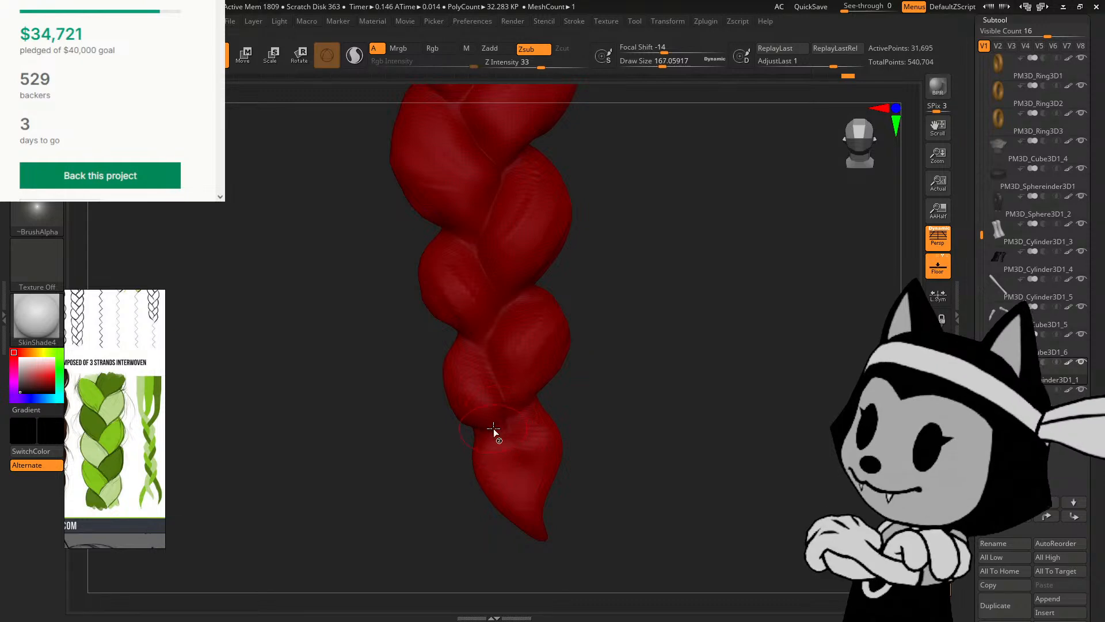
{"action": "right_click_drag", "start_coordinate": [517, 506], "coordinate": [586, 469]}
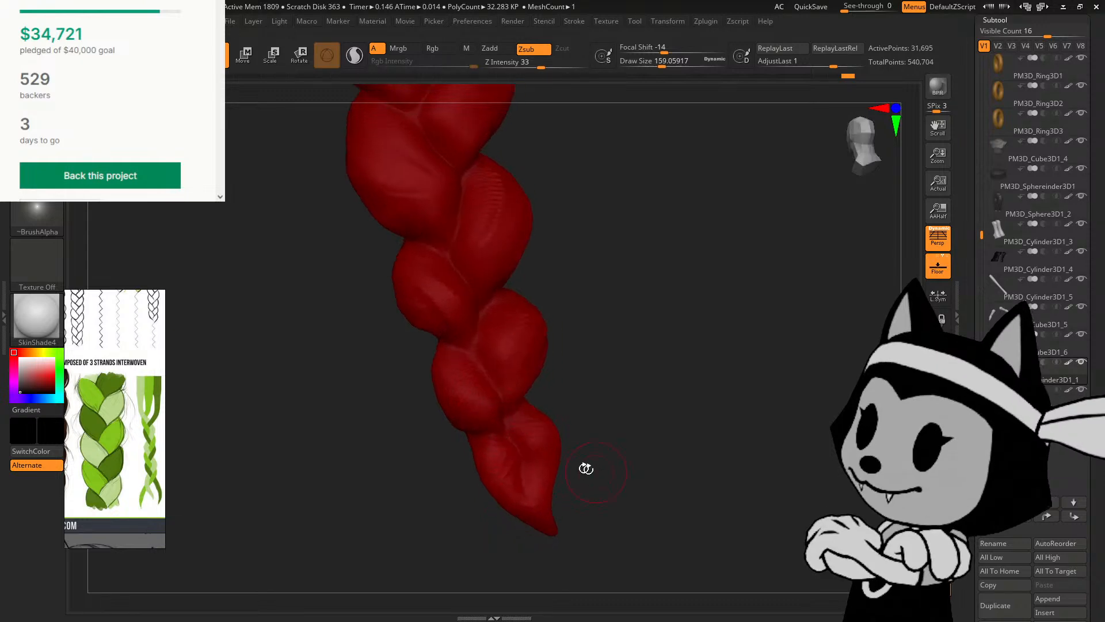
{"action": "mouse_move", "coordinate": [516, 468]}
{"action": "right_mouse_down"}
{"action": "mouse_move", "coordinate": [585, 382]}
{"action": "mouse_move", "coordinate": [572, 375]}
{"action": "right_mouse_up"}
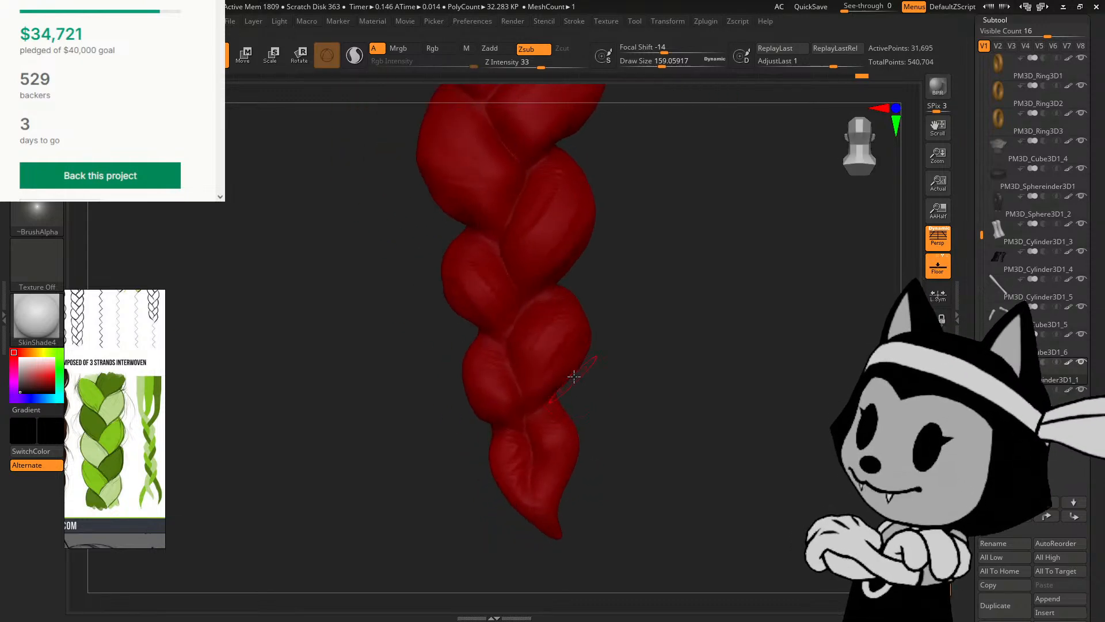
Step: Refine the central crease of the braid's tip strand with an additive brush at Z Intensity 20, starting at a draw size of about 155
{"action": "key", "text": "b"}
{"action": "left_click", "coordinate": [578, 377]}
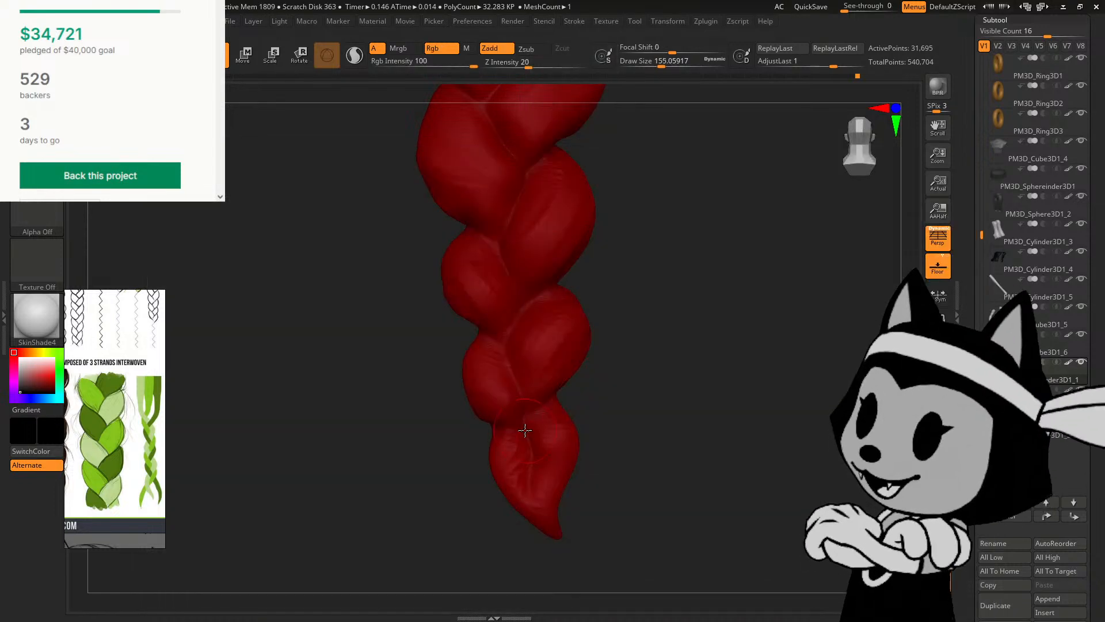
{"action": "left_click_drag", "start_coordinate": [532, 457], "coordinate": [530, 501]}
{"action": "right_click_drag", "start_coordinate": [597, 476], "coordinate": [585, 470]}
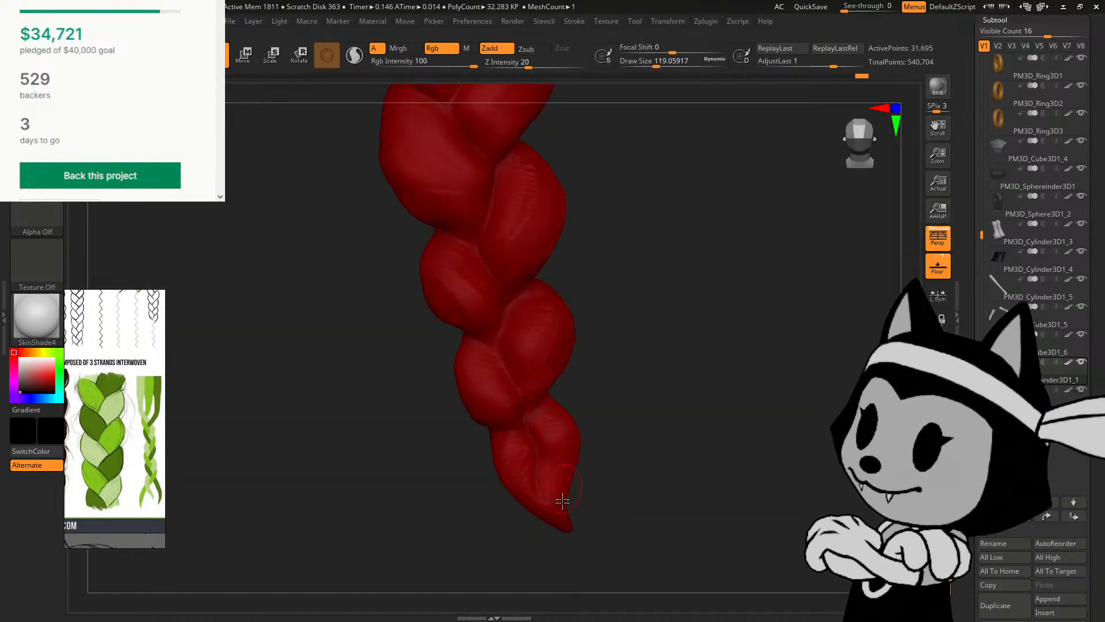
{"action": "right_click_drag", "start_coordinate": [559, 395], "coordinate": [576, 416]}
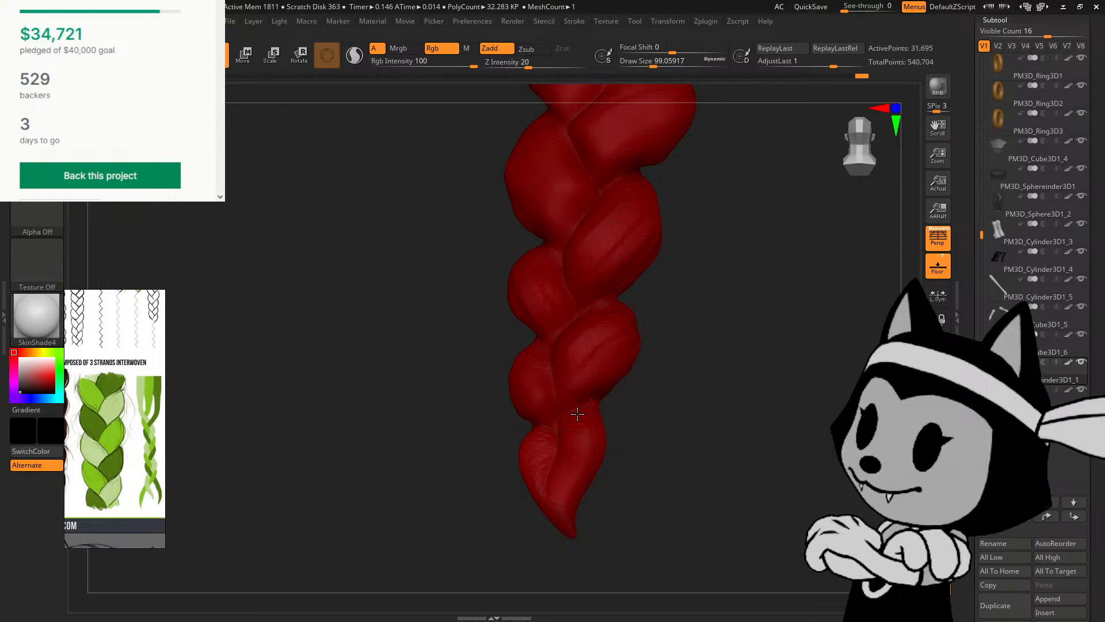
{"action": "right_click_drag", "start_coordinate": [620, 520], "coordinate": [643, 496]}
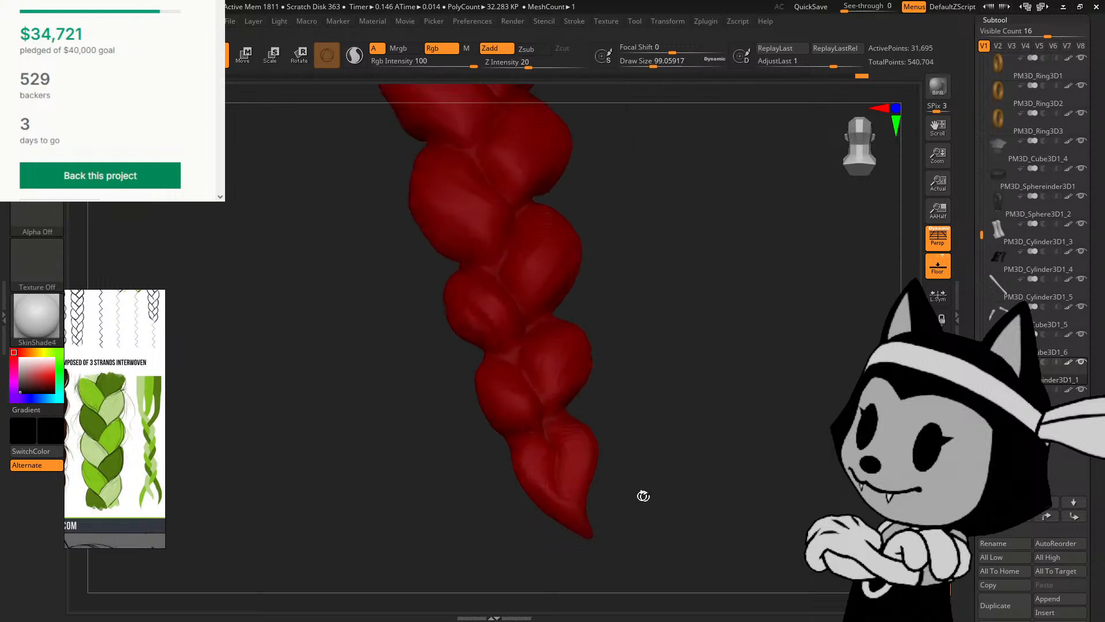
{"action": "right_click_drag", "start_coordinate": [557, 506], "coordinate": [588, 459]}
Step: Reshape the side profile of the braid's tip strand with the Move brush, starting at a draw size of about 103
{"action": "key", "text": "b"}
{"action": "key", "text": "m"}
{"action": "key", "text": "v"}
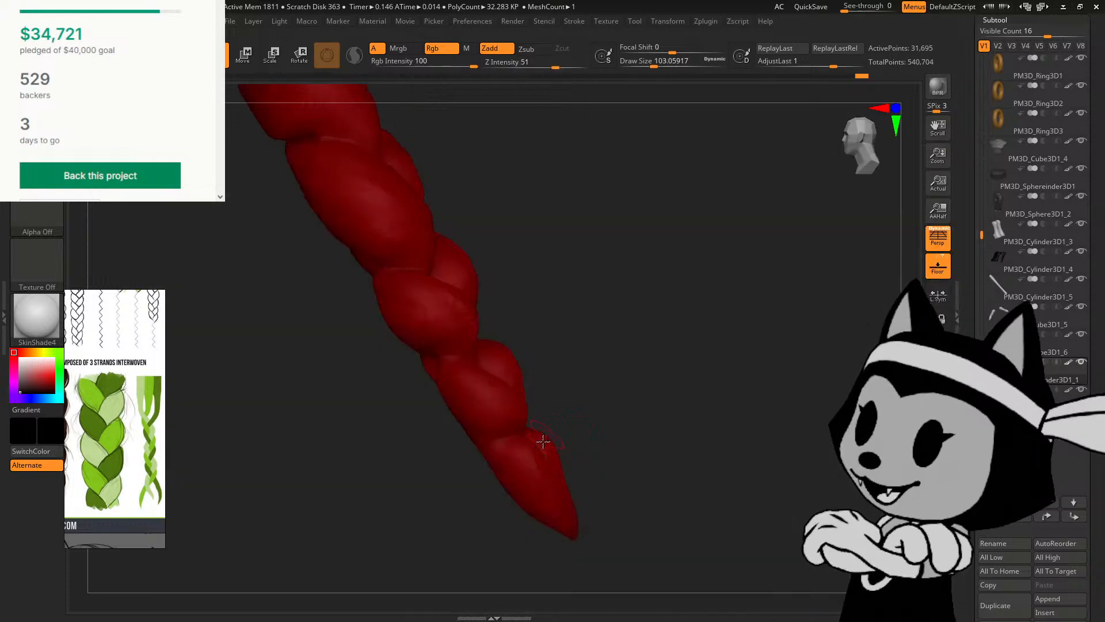
{"action": "left_click_drag", "start_coordinate": [542, 446], "coordinate": [560, 475]}
{"action": "right_click_drag", "start_coordinate": [567, 470], "coordinate": [588, 437]}
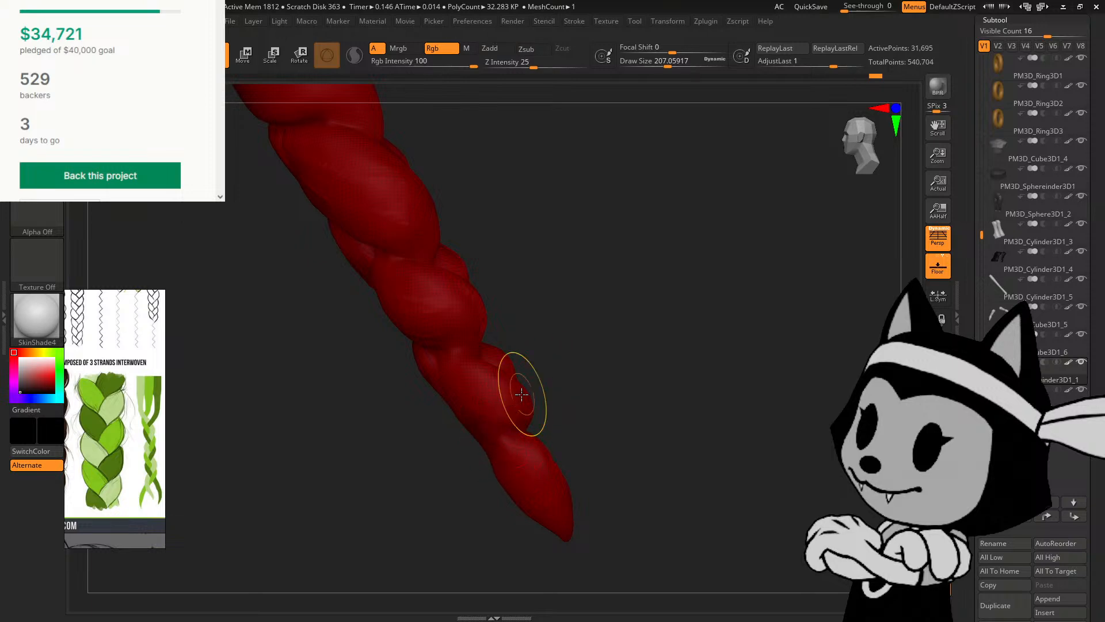
Step: Carve the side crease separating the tip from the strand above with the DamStandard brush, reducing the draw size to about 131
{"action": "key", "text": "b"}
{"action": "key", "text": "d"}
{"action": "key", "text": "s"}
{"action": "right_click_drag", "start_coordinate": [546, 342], "coordinate": [593, 326]}
{"action": "key", "text": "p"}
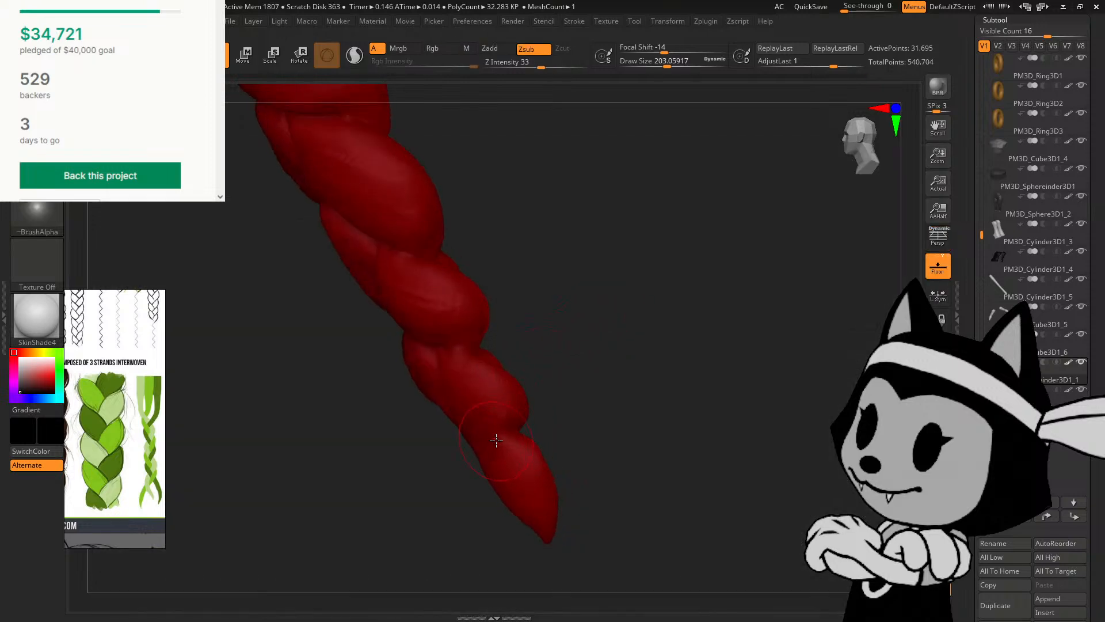
{"action": "key", "text": "p"}
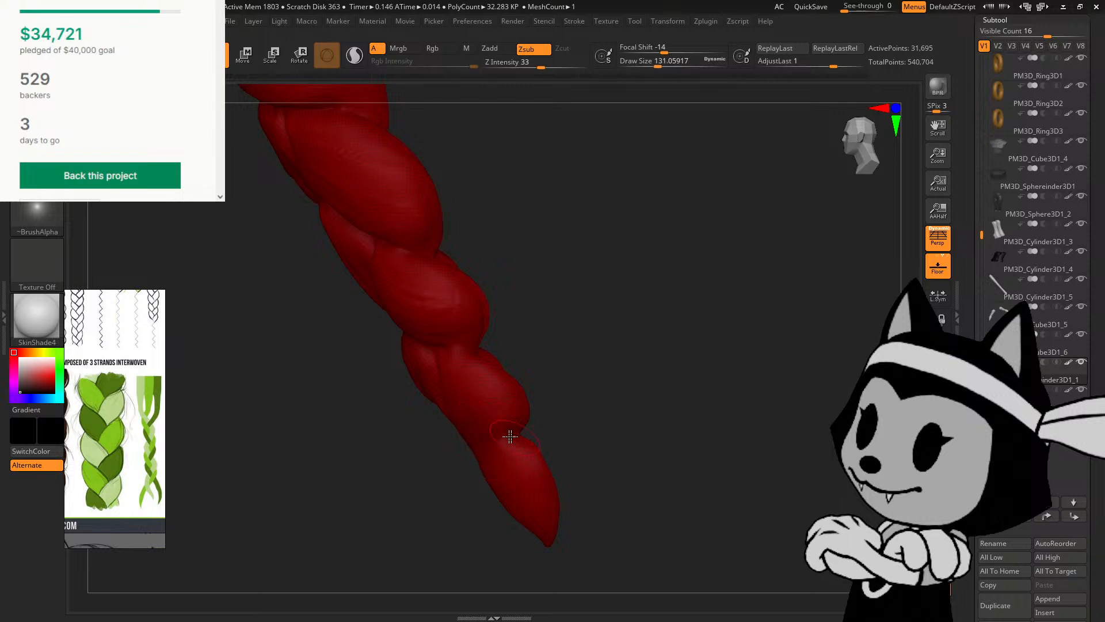
{"action": "right_click_drag", "start_coordinate": [510, 436], "coordinate": [461, 386]}
{"action": "mouse_move", "coordinate": [455, 418]}
{"action": "right_mouse_down"}
{"action": "mouse_move", "coordinate": [553, 451]}
{"action": "mouse_move", "coordinate": [452, 426]}
{"action": "right_mouse_up"}
{"action": "right_click_drag", "start_coordinate": [500, 396], "coordinate": [493, 375]}
Step: Smooth the junction above the tip, continue its crease around the braid and deepen the tip's central groove with DamStandard at 131 draw size
{"action": "left_click_drag", "start_coordinate": [493, 376], "coordinate": [479, 419], "text": "shift"}
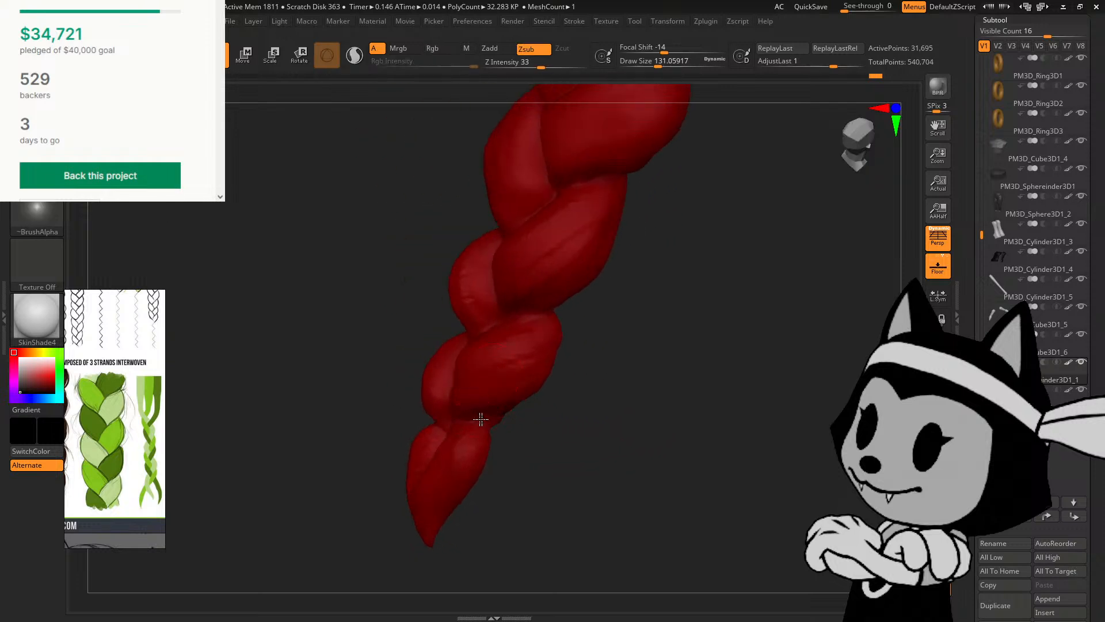
{"action": "mouse_move", "coordinate": [479, 419]}
{"action": "right_mouse_down"}
{"action": "mouse_move", "coordinate": [521, 412]}
{"action": "mouse_move", "coordinate": [535, 442]}
{"action": "right_mouse_up"}
{"action": "mouse_move", "coordinate": [424, 396]}
{"action": "right_mouse_down"}
{"action": "mouse_move", "coordinate": [440, 421]}
{"action": "mouse_move", "coordinate": [459, 413]}
{"action": "right_mouse_up"}
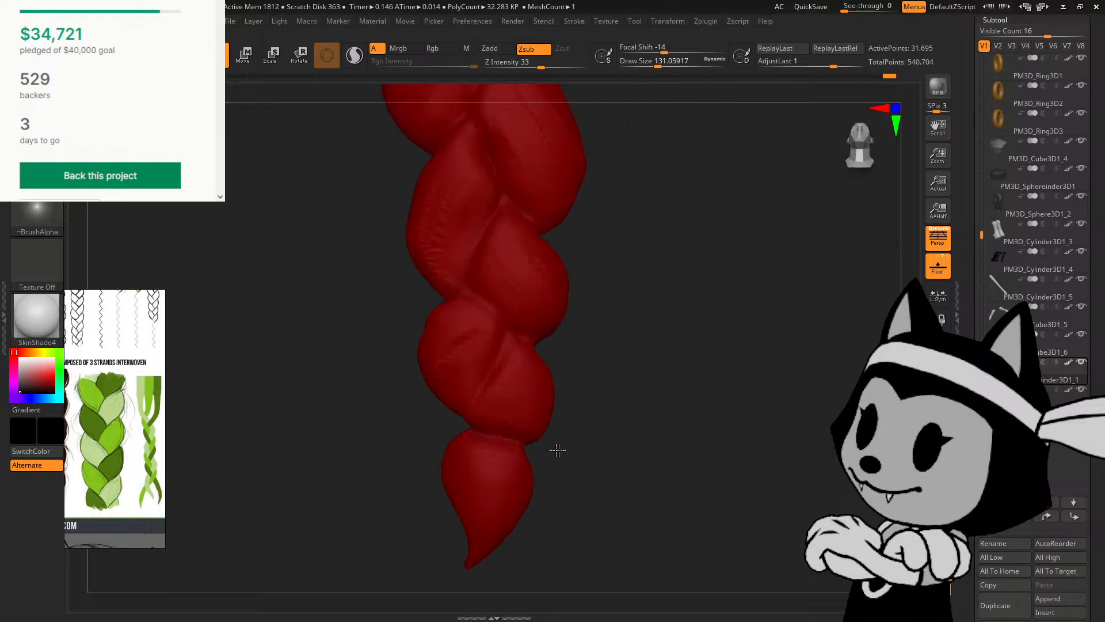
{"action": "right_click_drag", "start_coordinate": [587, 434], "coordinate": [526, 465]}
{"action": "right_click_drag", "start_coordinate": [583, 383], "coordinate": [513, 440]}
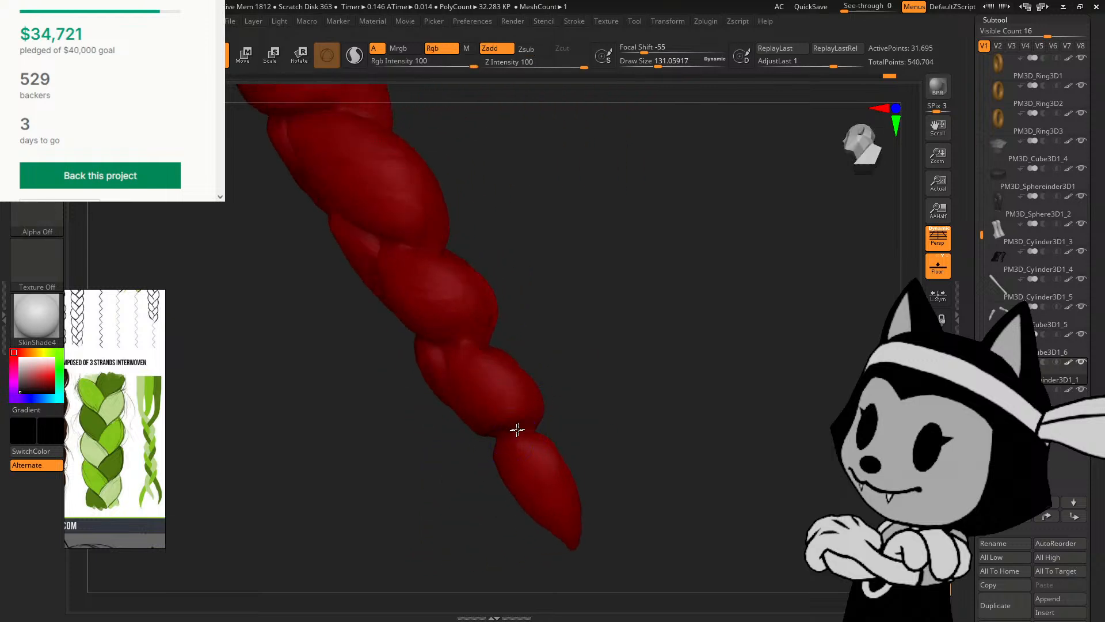
{"action": "mouse_move", "coordinate": [577, 402]}
{"action": "right_mouse_down"}
{"action": "mouse_move", "coordinate": [464, 461]}
{"action": "mouse_move", "coordinate": [565, 468]}
{"action": "mouse_move", "coordinate": [599, 490]}
{"action": "mouse_move", "coordinate": [531, 424]}
{"action": "right_mouse_up"}
{"action": "right_click_drag", "start_coordinate": [577, 396], "coordinate": [565, 397]}
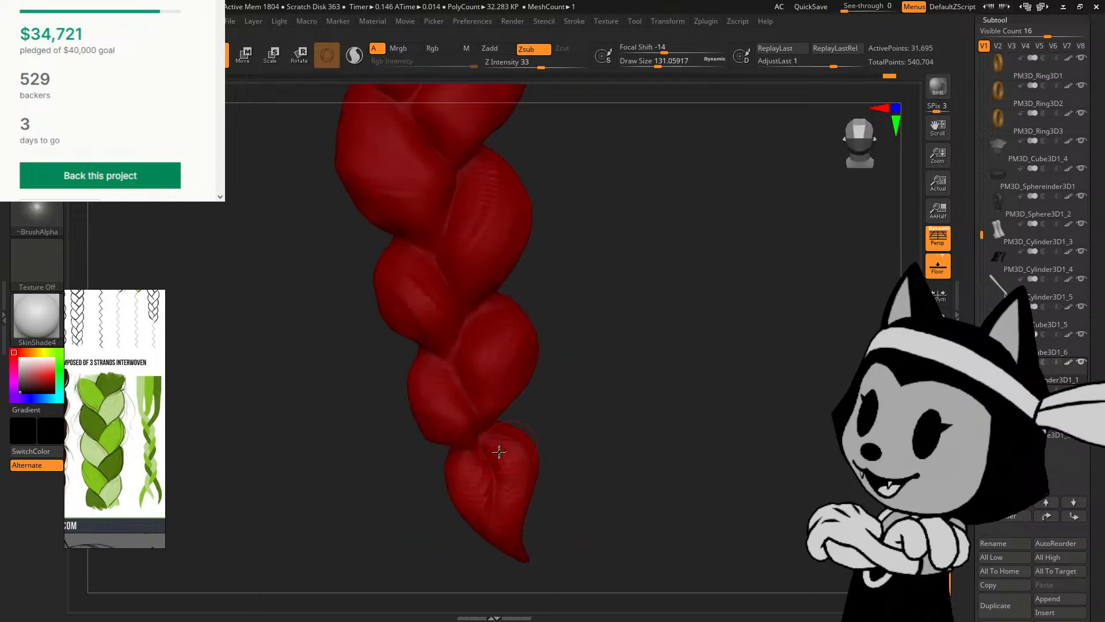
{"action": "left_click_drag", "start_coordinate": [499, 451], "coordinate": [492, 513]}
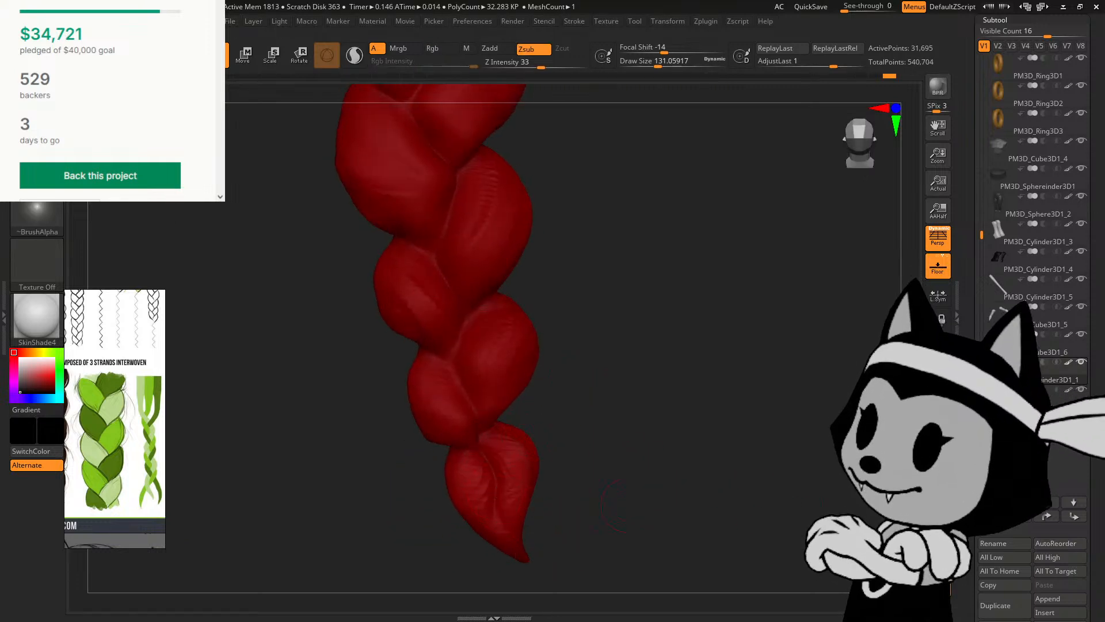
Step: Clear the mask covering the whole braid
{"action": "right_click_drag", "start_coordinate": [614, 504], "coordinate": [530, 489]}
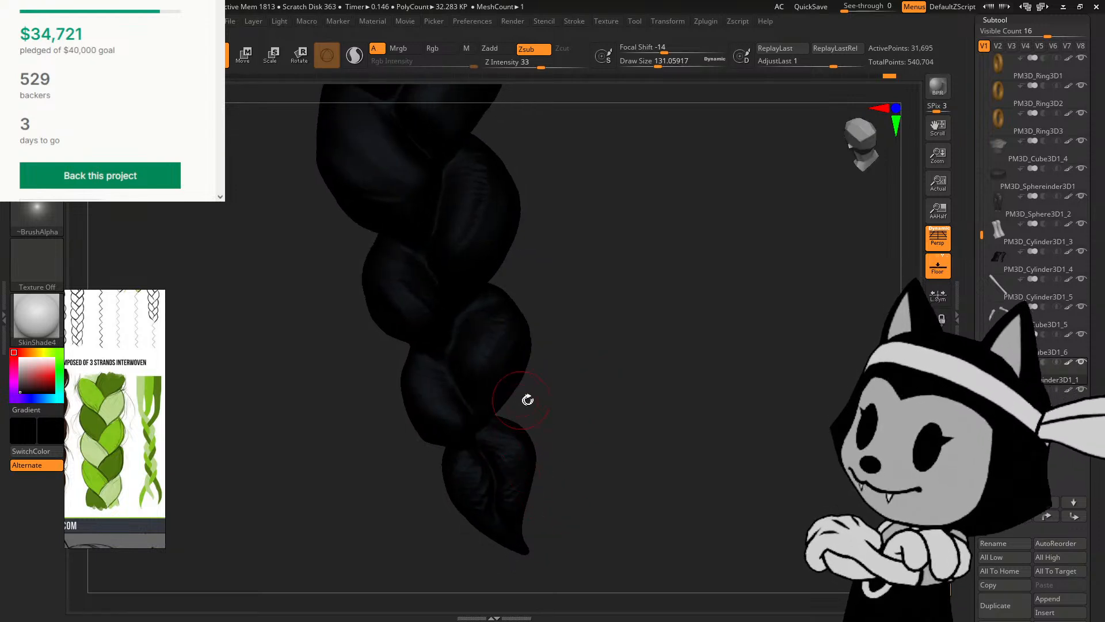
{"action": "right_click_drag", "start_coordinate": [528, 399], "coordinate": [481, 420]}
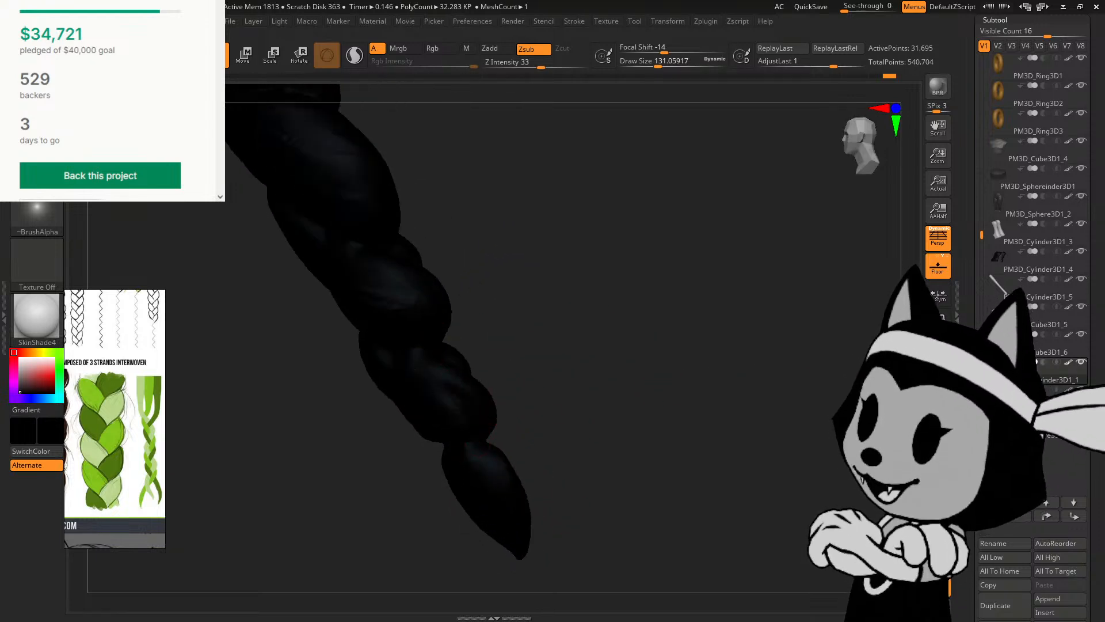
{"action": "left_click_drag", "start_coordinate": [812, 516], "coordinate": [809, 459], "text": "ctrl"}
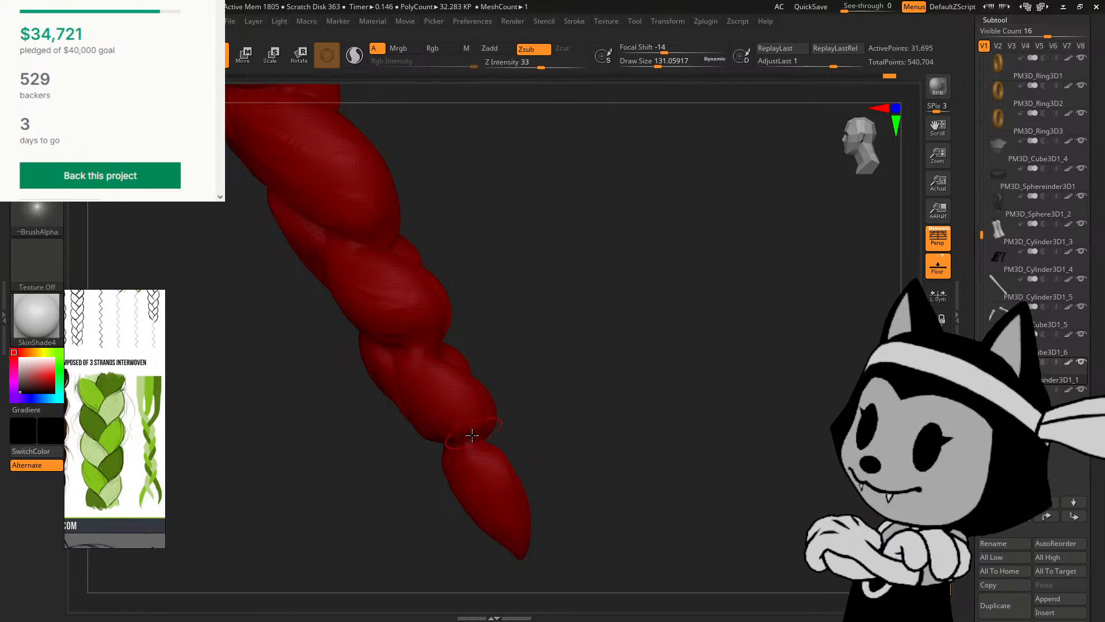
Step: Carve hair grooves into the last strands above the braid's tip with the DamStandard brush at a draw size of about 131
{"action": "right_click_drag", "start_coordinate": [475, 433], "coordinate": [495, 362]}
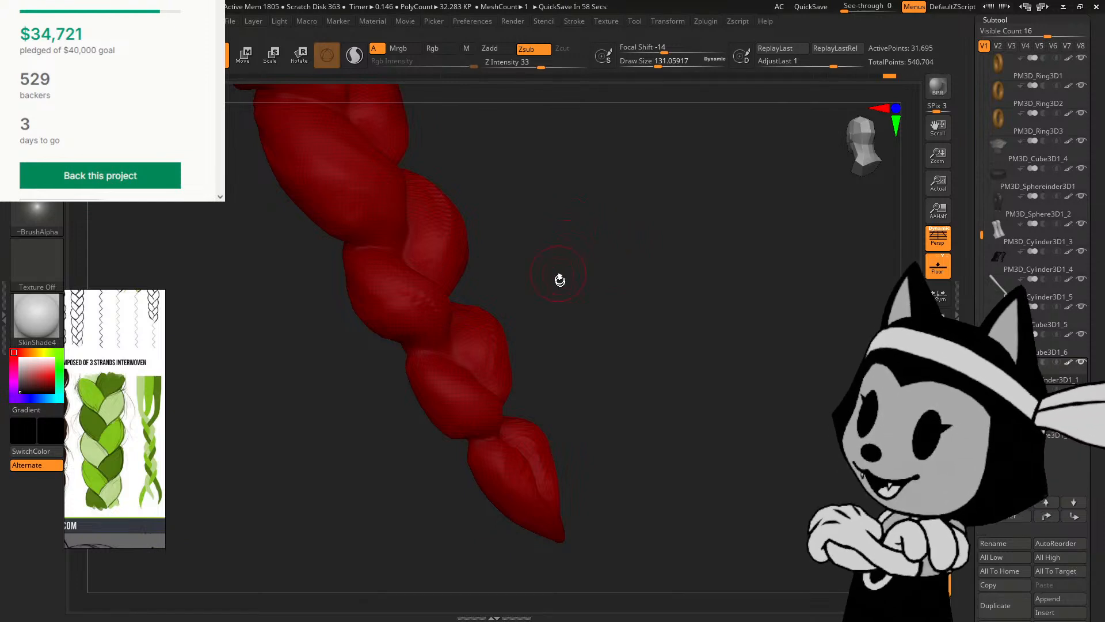
{"action": "right_click_drag", "start_coordinate": [612, 323], "coordinate": [530, 361]}
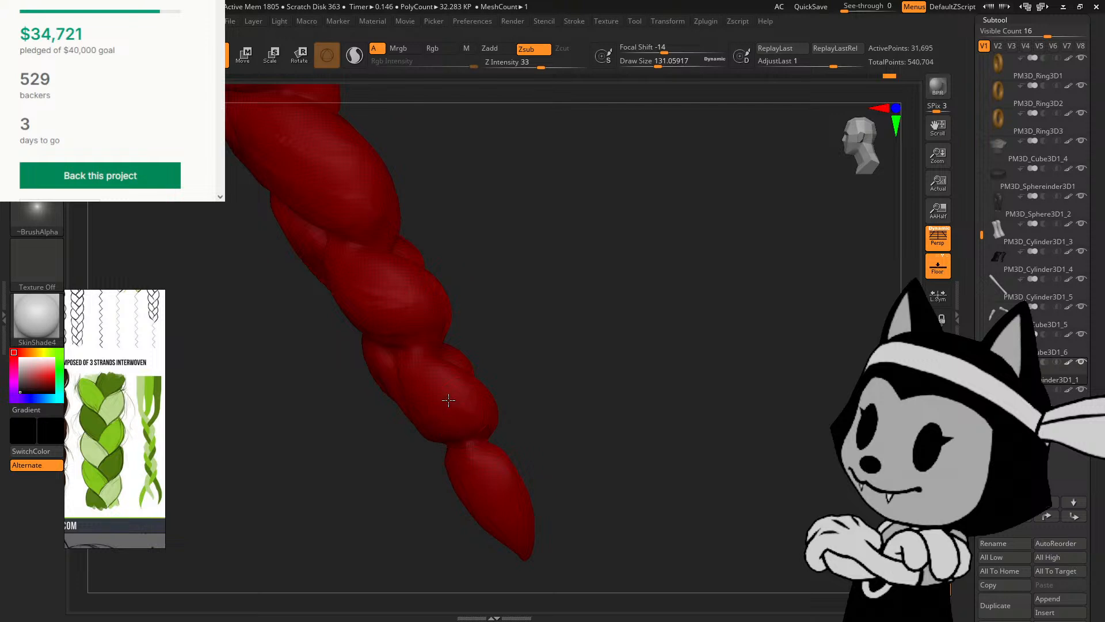
{"action": "mouse_move", "coordinate": [426, 393]}
{"action": "right_mouse_down"}
{"action": "mouse_move", "coordinate": [530, 320]}
{"action": "mouse_move", "coordinate": [468, 401]}
{"action": "mouse_move", "coordinate": [468, 387]}
{"action": "right_mouse_up"}
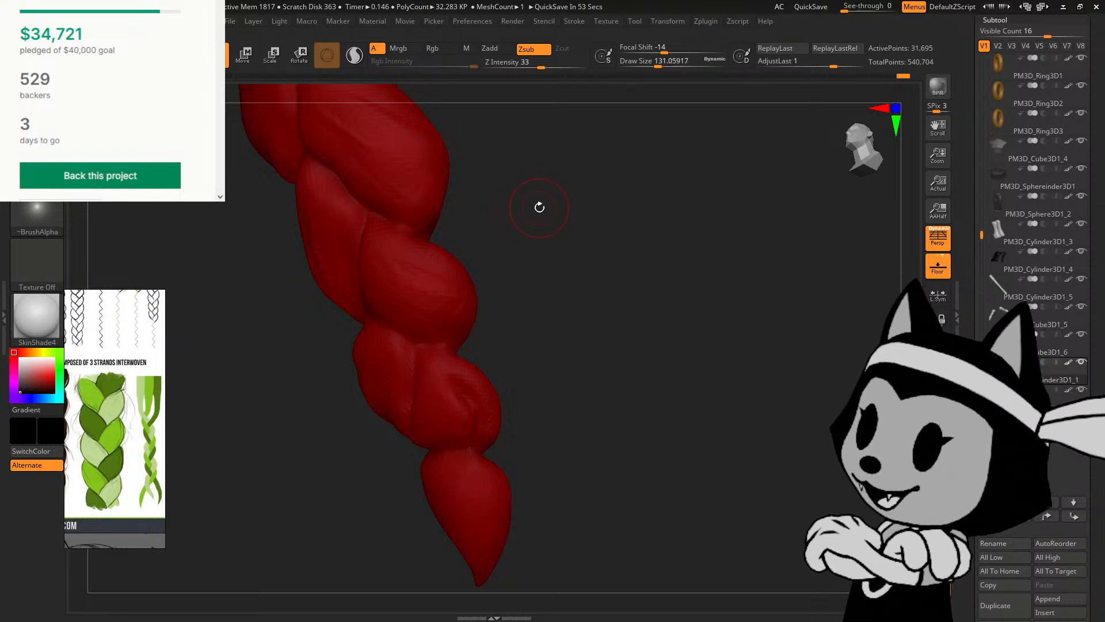
{"action": "left_click_drag", "start_coordinate": [582, 294], "coordinate": [437, 451]}
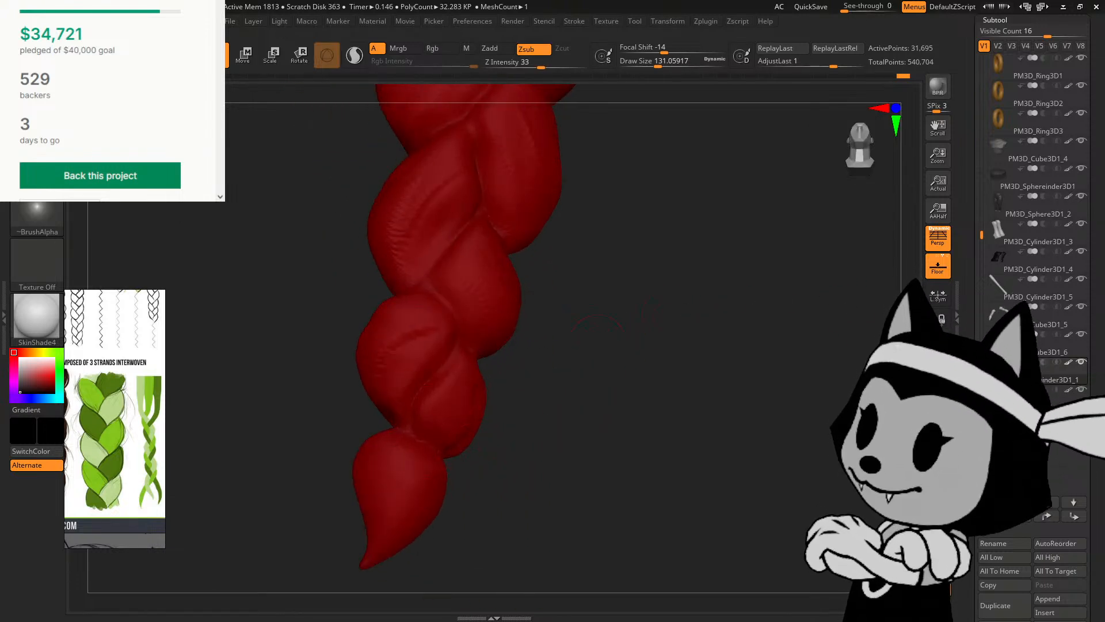
{"action": "left_click_drag", "start_coordinate": [516, 398], "coordinate": [444, 363]}
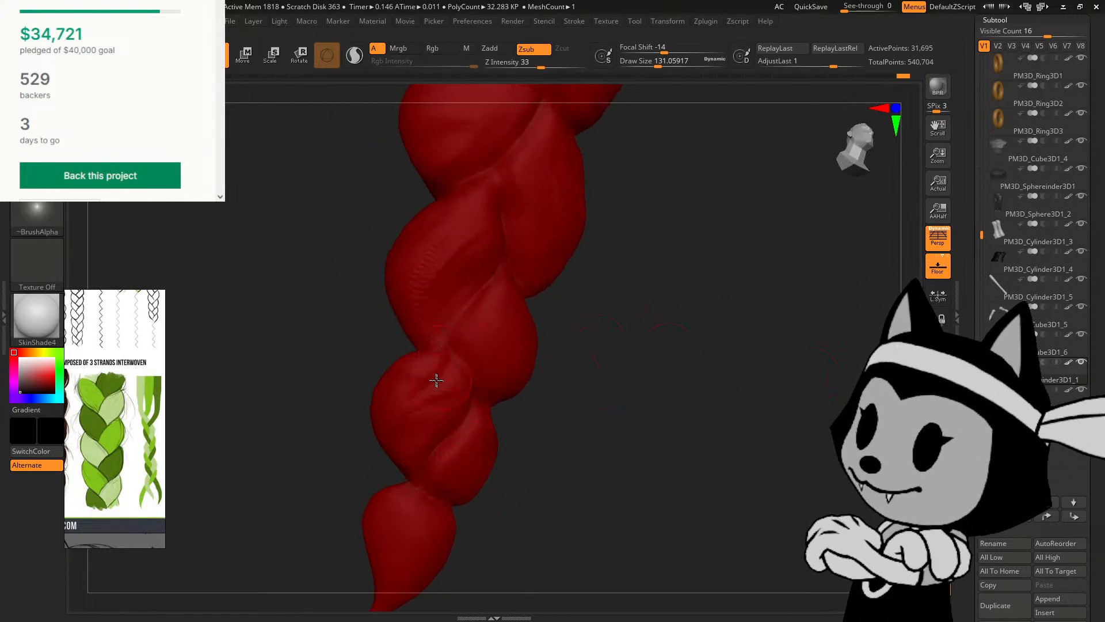
{"action": "left_click_drag", "start_coordinate": [607, 382], "coordinate": [583, 389]}
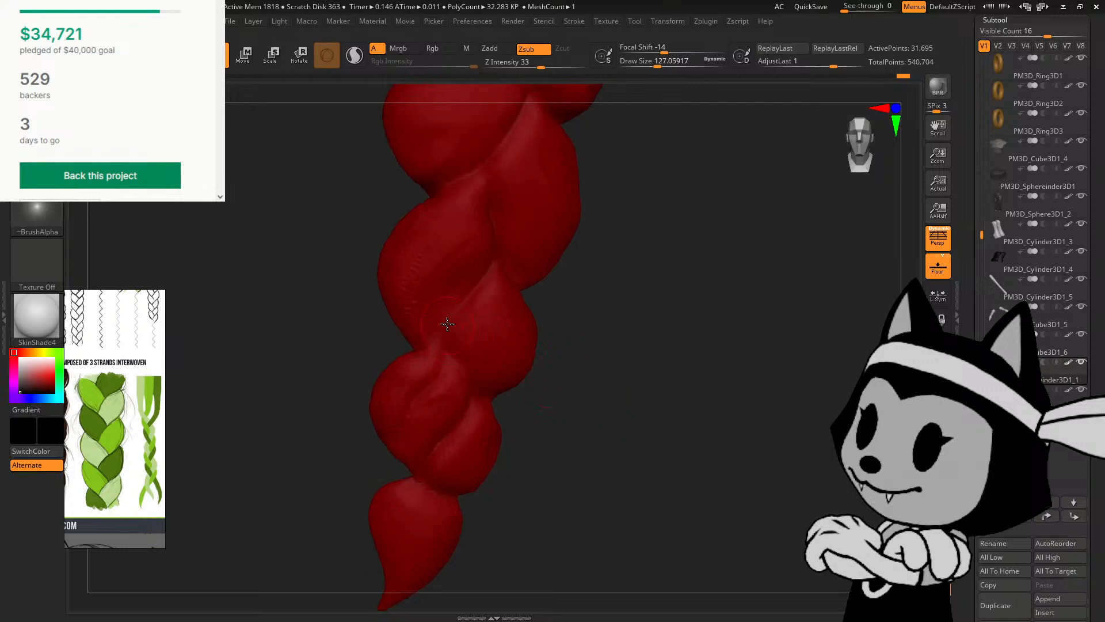
Step: Sharpen the creases and grooves between the lower strands with the DamStandard brush at a draw size of about 107
{"action": "left_click_drag", "start_coordinate": [515, 418], "coordinate": [480, 384]}
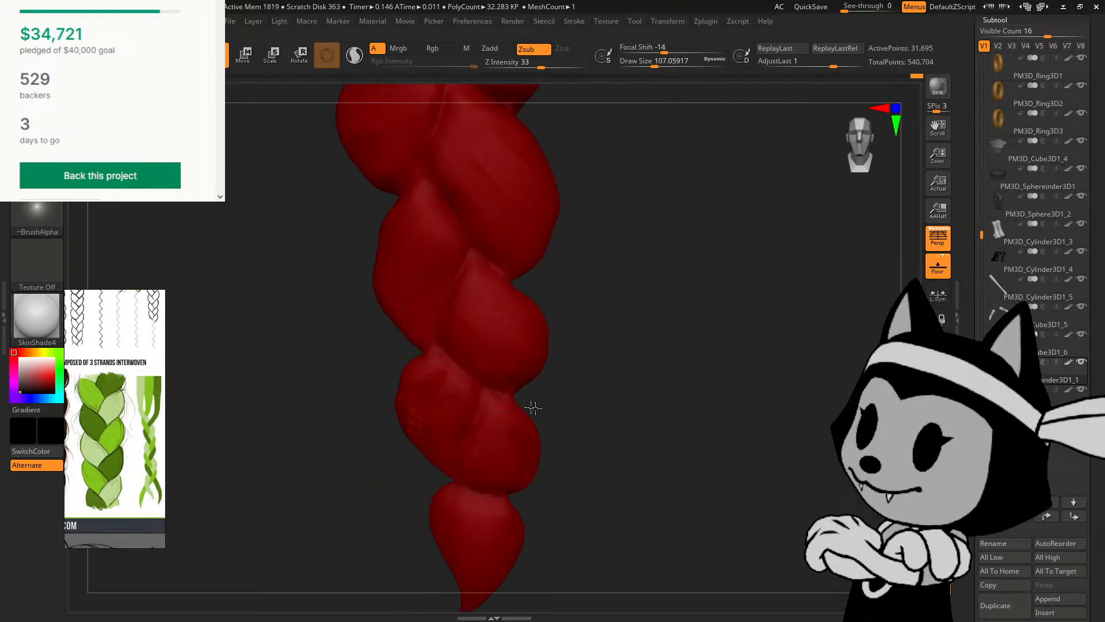
{"action": "left_click_drag", "start_coordinate": [556, 385], "coordinate": [490, 357]}
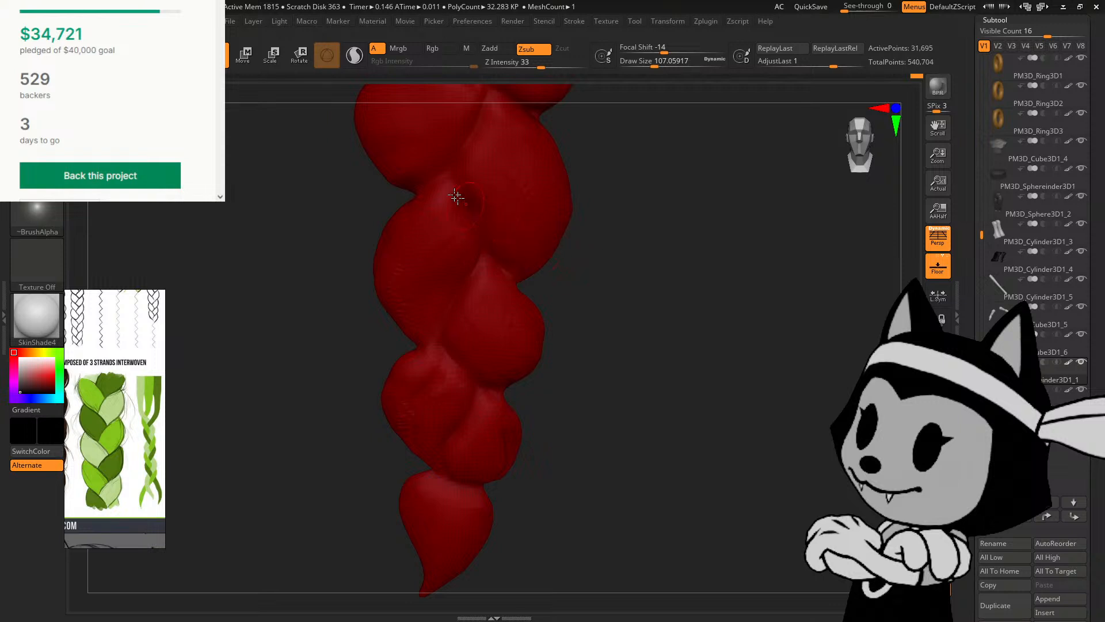
{"action": "left_click_drag", "start_coordinate": [553, 295], "coordinate": [569, 255]}
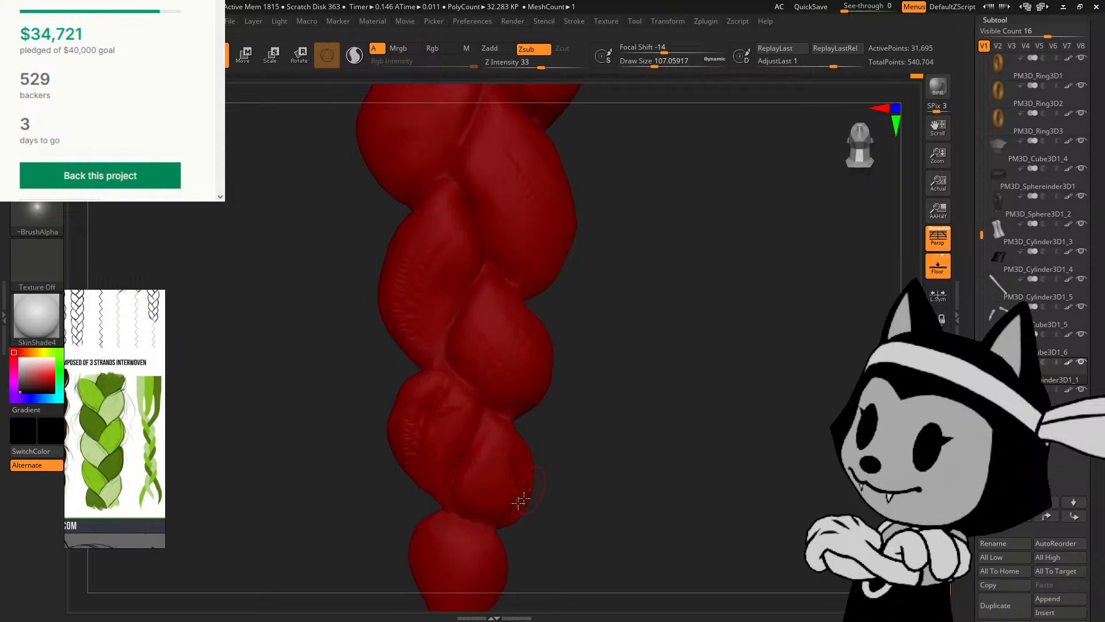
{"action": "mouse_move", "coordinate": [602, 388]}
{"action": "left_mouse_down"}
{"action": "mouse_move", "coordinate": [575, 395]}
{"action": "mouse_move", "coordinate": [615, 401]}
{"action": "mouse_move", "coordinate": [714, 351]}
{"action": "mouse_move", "coordinate": [538, 364]}
{"action": "mouse_move", "coordinate": [657, 330]}
{"action": "mouse_move", "coordinate": [609, 321]}
{"action": "mouse_move", "coordinate": [599, 345]}
{"action": "mouse_move", "coordinate": [713, 242]}
{"action": "left_mouse_up"}
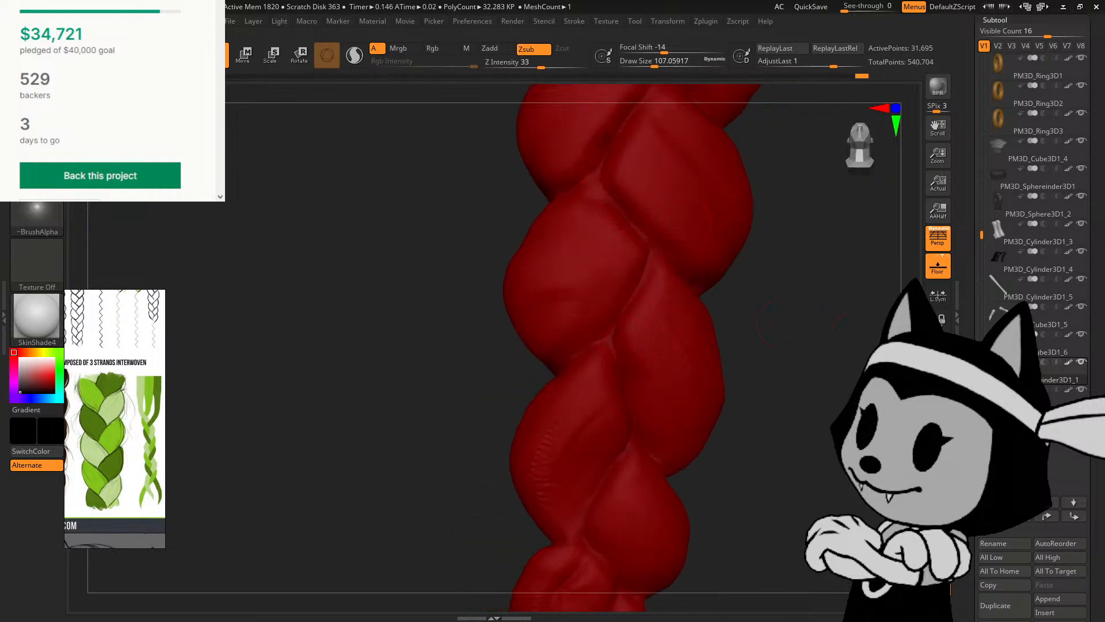
Step: Carve and smooth creases and hair grooves in the braid's upper and middle strands with the DamStandard brush at 107 draw size
{"action": "left_click_drag", "start_coordinate": [829, 334], "coordinate": [656, 427]}
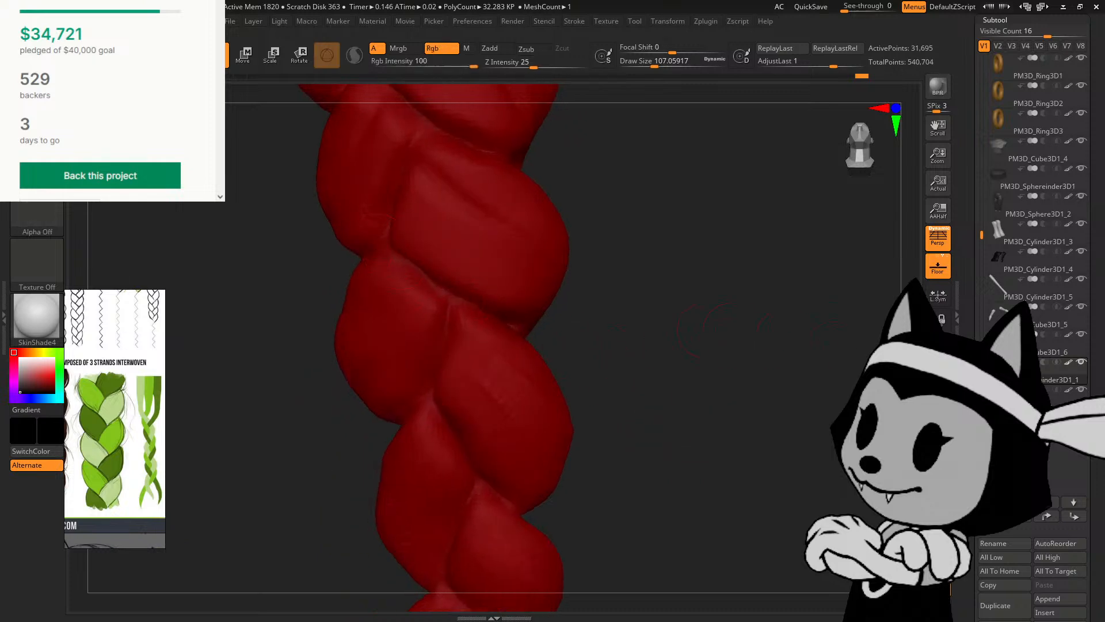
{"action": "left_click_drag", "start_coordinate": [823, 329], "coordinate": [462, 442]}
{"action": "left_click_drag", "start_coordinate": [376, 401], "coordinate": [389, 378], "text": "shift"}
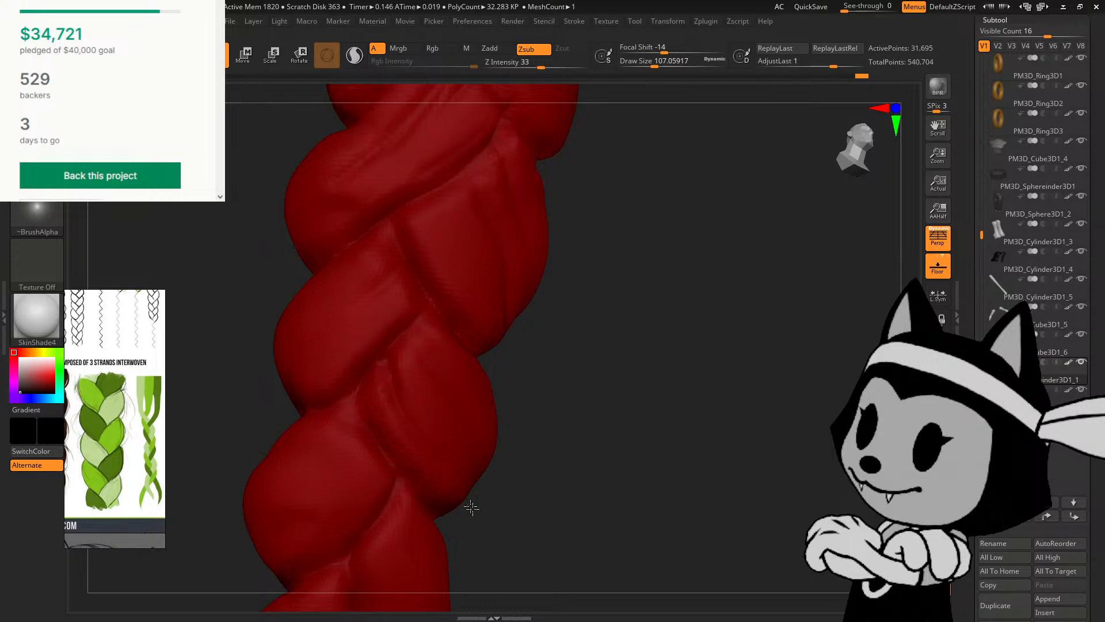
{"action": "left_click_drag", "start_coordinate": [511, 486], "coordinate": [496, 460], "text": "shift"}
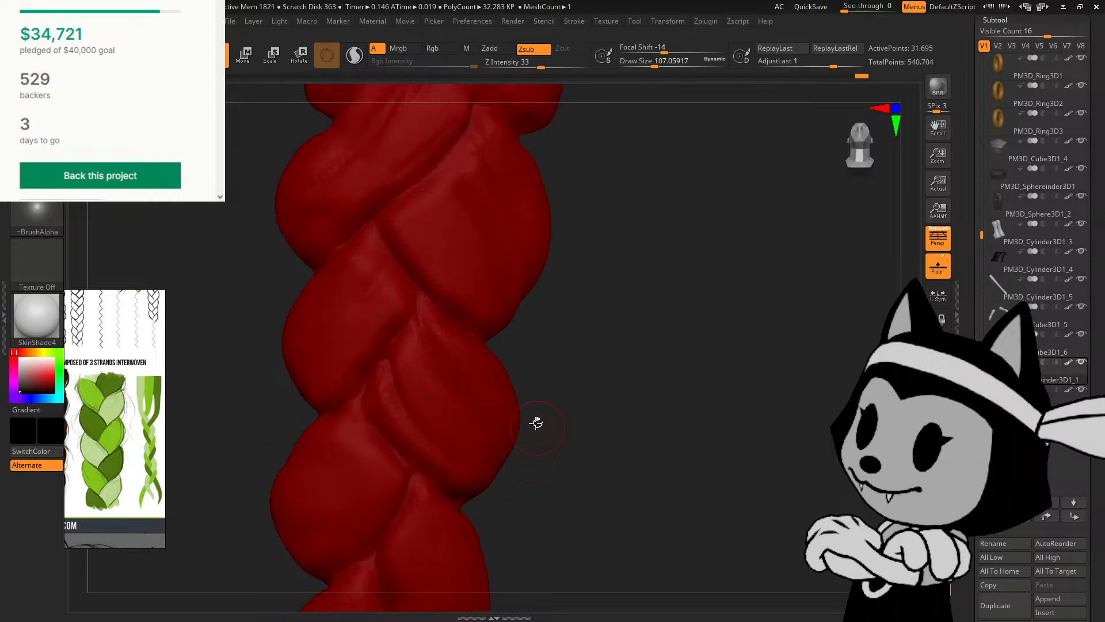
{"action": "left_click_drag", "start_coordinate": [537, 423], "coordinate": [505, 365]}
{"action": "left_click_drag", "start_coordinate": [656, 400], "coordinate": [641, 402]}
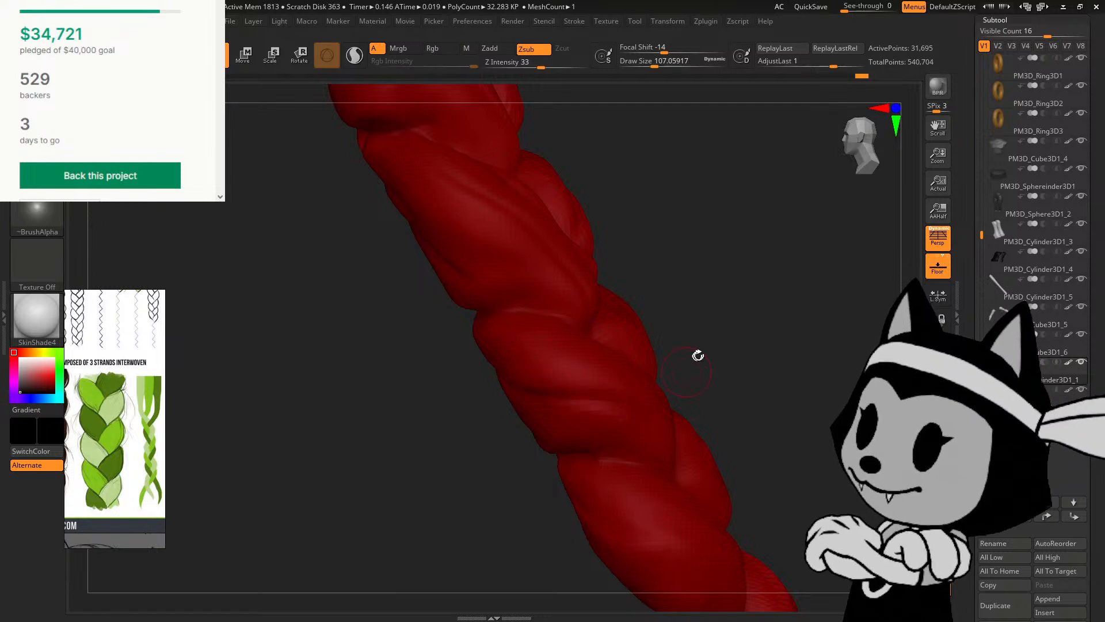
Step: Define the creases where the middle strands cross on the opposite face of the braid with the DamStandard brush at 107 draw size
{"action": "left_click_drag", "start_coordinate": [697, 355], "coordinate": [521, 416], "text": "shift"}
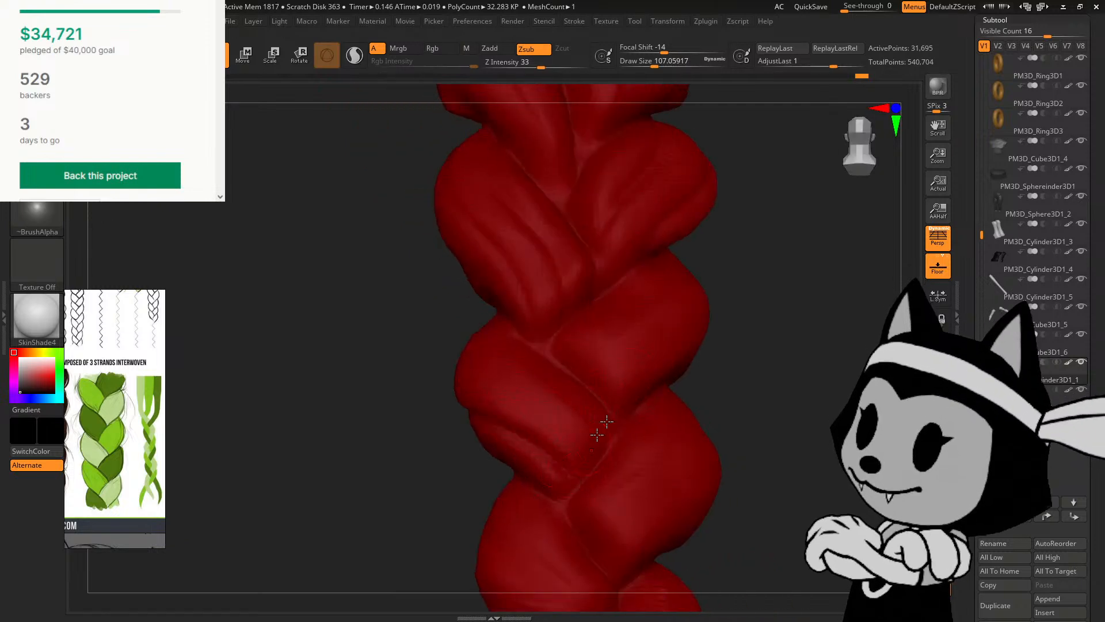
{"action": "left_click_drag", "start_coordinate": [757, 306], "coordinate": [732, 320]}
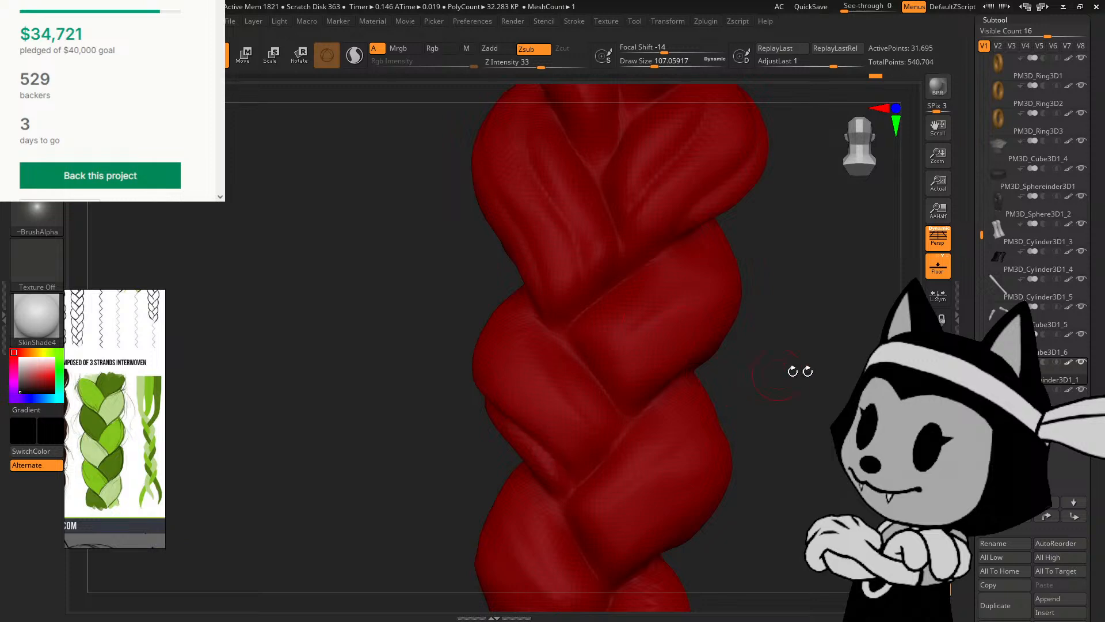
{"action": "left_click_drag", "start_coordinate": [915, 397], "coordinate": [779, 409], "text": "alt"}
{"action": "left_click_drag", "start_coordinate": [615, 392], "coordinate": [604, 418]}
Step: Carve a hair groove along the middle strand where it crosses the braid with the DamStandard brush at a draw size of about 79
{"action": "key", "text": "["}
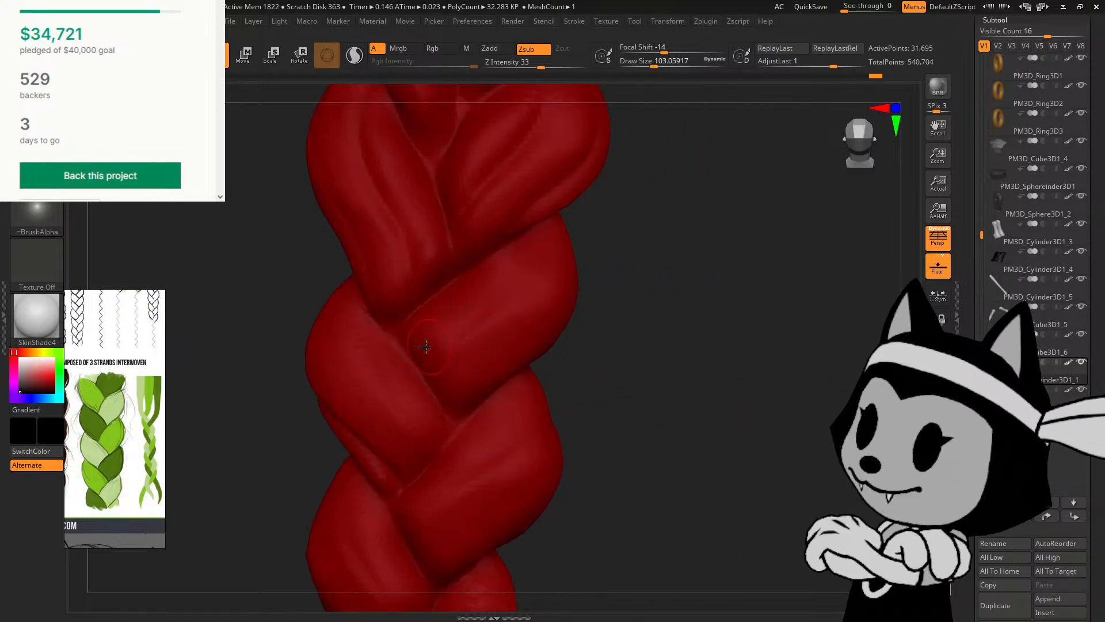
{"action": "key", "text": "["}
{"action": "key", "text": "["}
{"action": "key", "text": "["}
{"action": "key", "text": "["}
{"action": "key", "text": "["}
{"action": "key", "text": "["}
{"action": "mouse_move", "coordinate": [424, 341]}
{"action": "left_mouse_down"}
{"action": "mouse_move", "coordinate": [486, 289]}
{"action": "mouse_move", "coordinate": [543, 283]}
{"action": "left_mouse_up"}
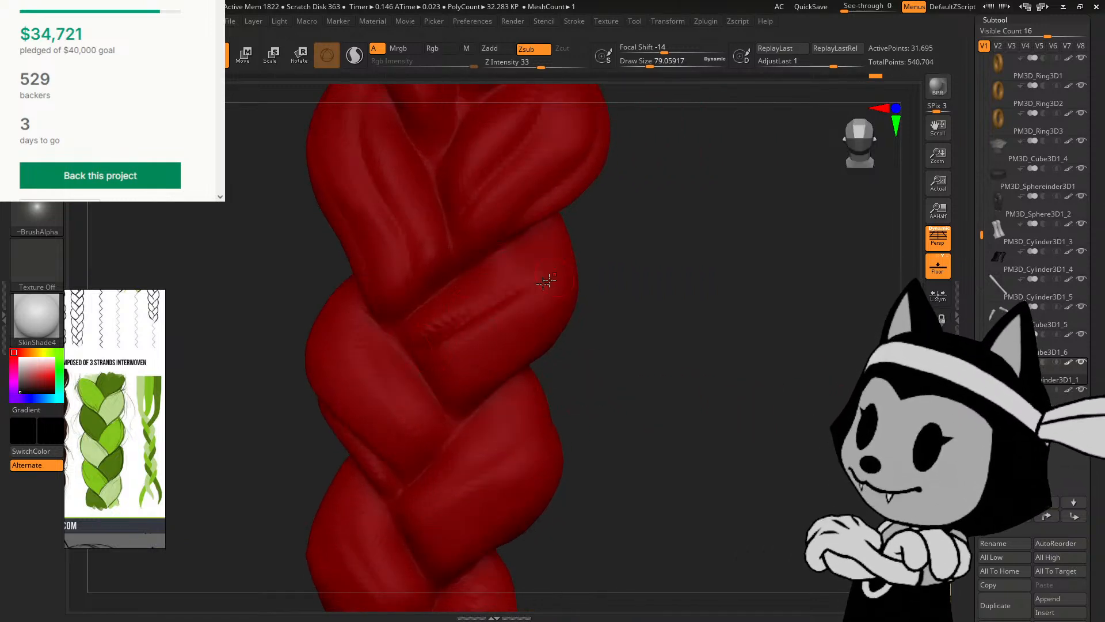
{"action": "left_click_drag", "start_coordinate": [613, 237], "coordinate": [511, 309]}
{"action": "left_click_drag", "start_coordinate": [621, 290], "coordinate": [569, 274]}
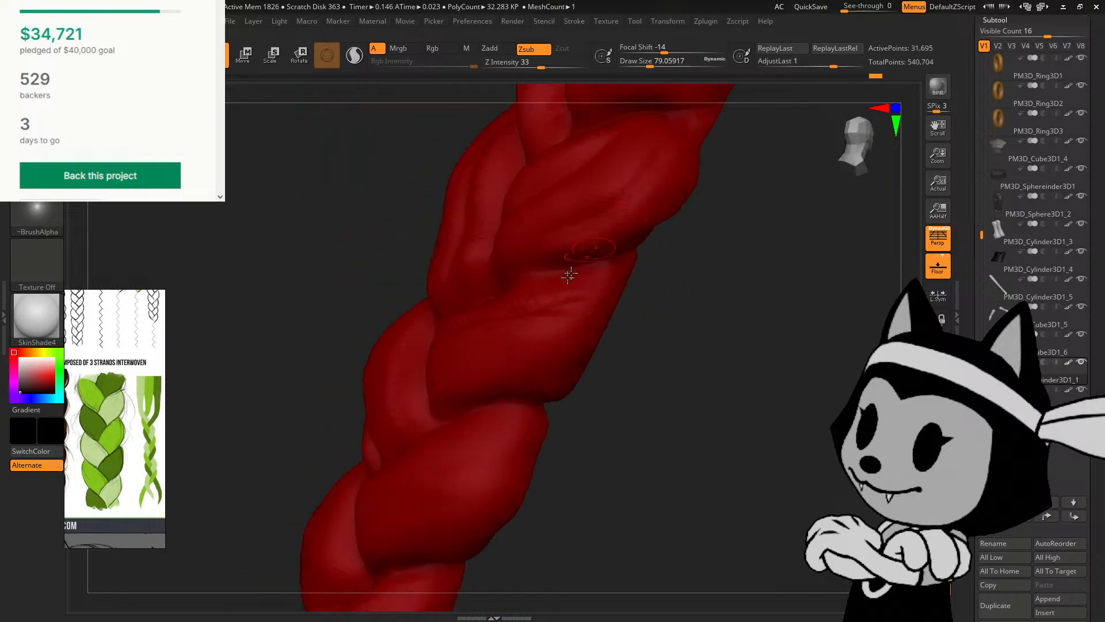
Step: Extend the groove around the strand's outer side and refine the adjoining creases with the DamStandard brush at 79 draw size
{"action": "left_click_drag", "start_coordinate": [708, 276], "coordinate": [541, 304]}
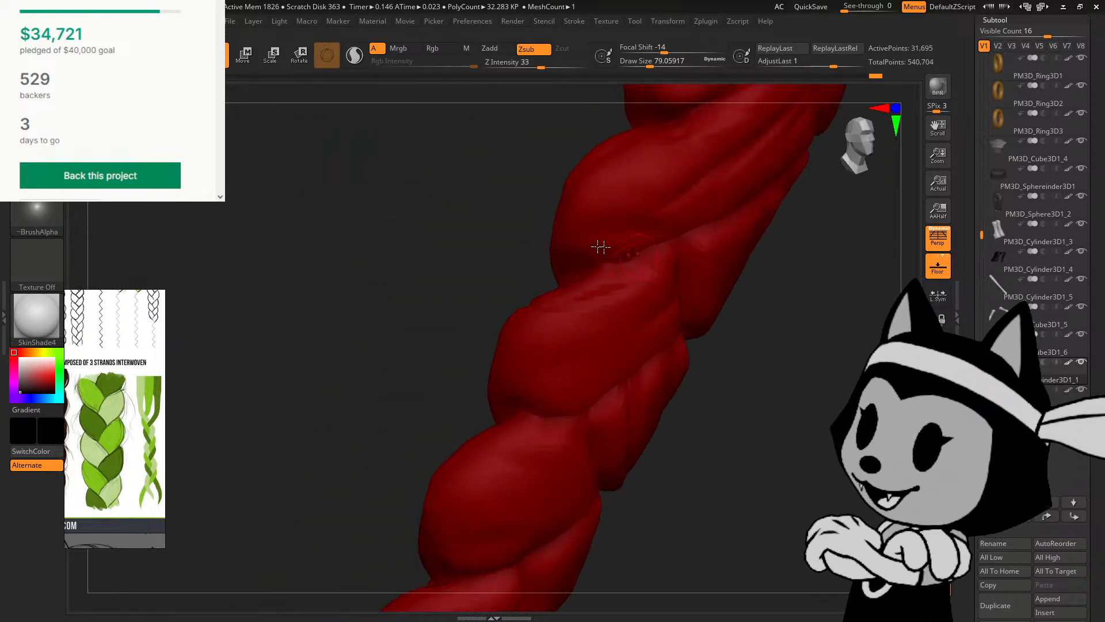
{"action": "left_click_drag", "start_coordinate": [538, 228], "coordinate": [509, 219]}
{"action": "left_click_drag", "start_coordinate": [567, 301], "coordinate": [675, 254]}
{"action": "left_click_drag", "start_coordinate": [443, 381], "coordinate": [530, 320]}
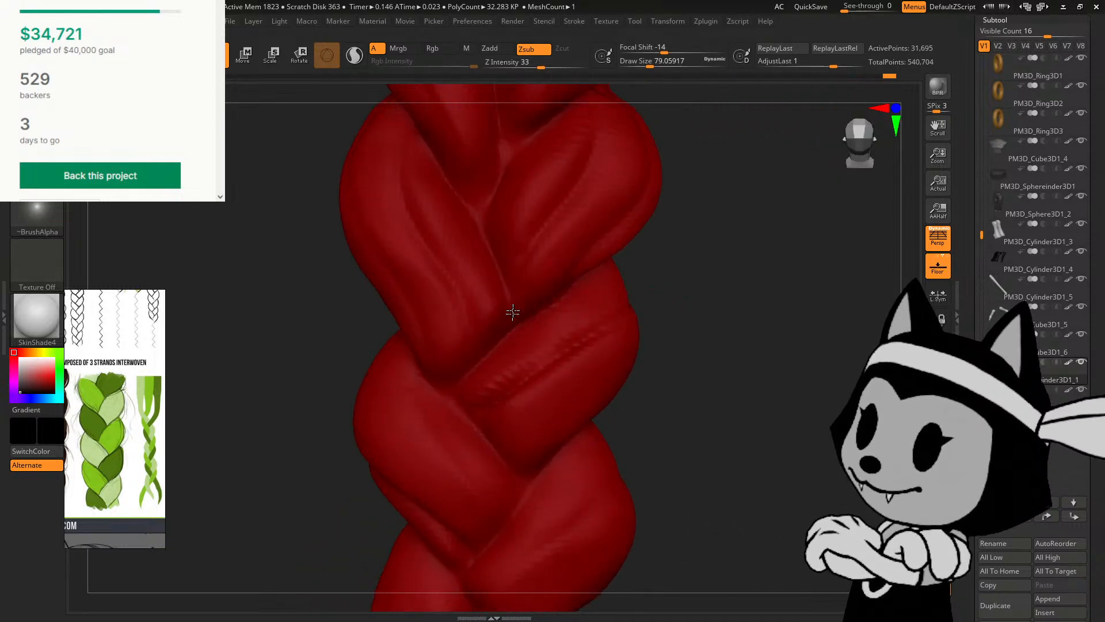
{"action": "left_click_drag", "start_coordinate": [504, 297], "coordinate": [507, 307]}
{"action": "left_click_drag", "start_coordinate": [747, 312], "coordinate": [747, 369], "text": "alt"}
{"action": "left_click_drag", "start_coordinate": [504, 366], "coordinate": [507, 347]}
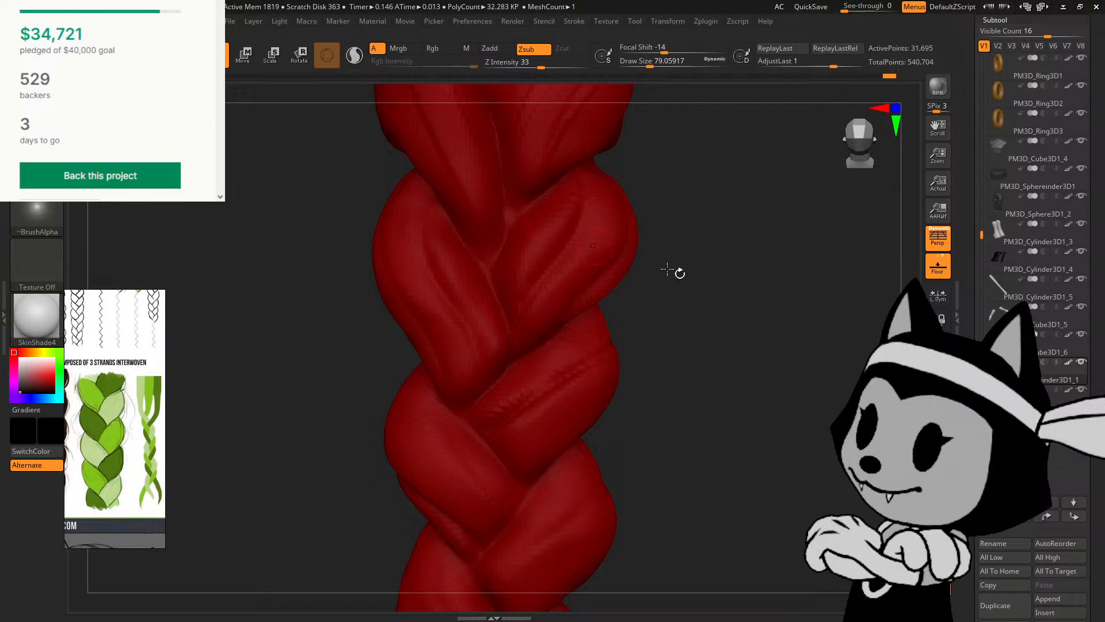
{"action": "left_click_drag", "start_coordinate": [748, 311], "coordinate": [748, 247], "text": "alt"}
{"action": "left_click_drag", "start_coordinate": [748, 288], "coordinate": [712, 194], "text": "alt"}
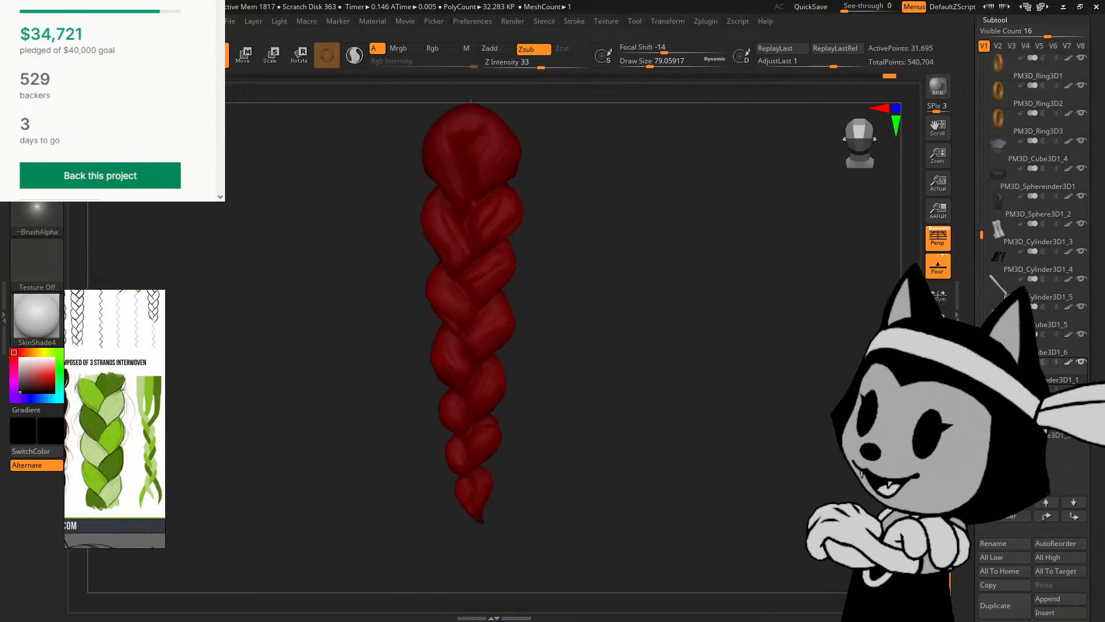
Step: Remesh the braid with ZRemesher at a target polygon count of 5 and check its new topology and surface
{"action": "left_click_drag", "start_coordinate": [973, 368], "coordinate": [978, 300]}
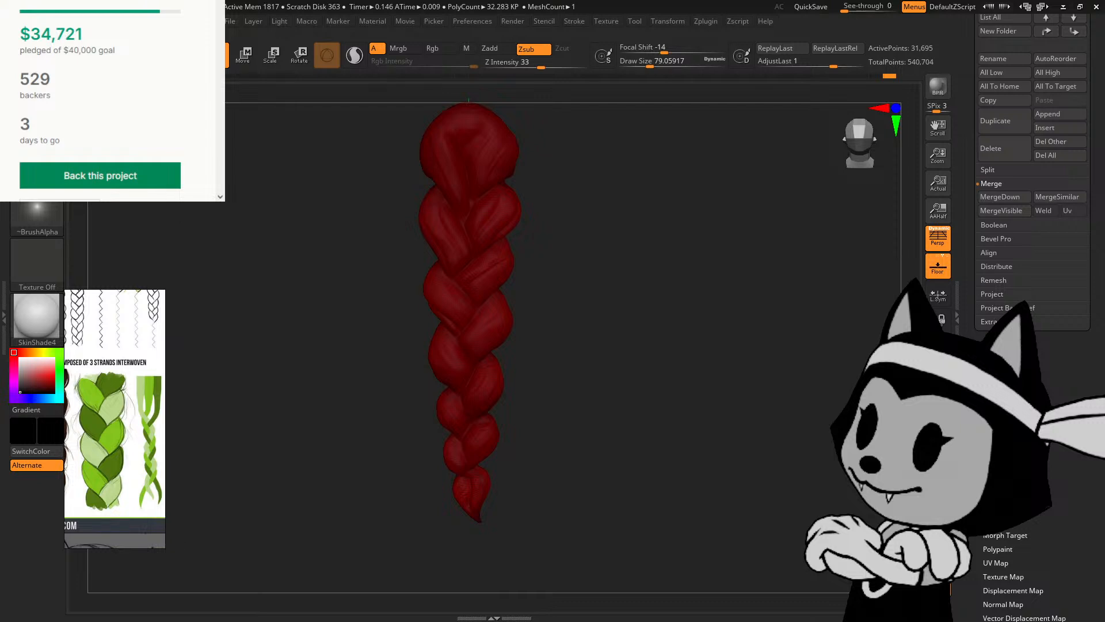
{"action": "left_click", "coordinate": [999, 342]}
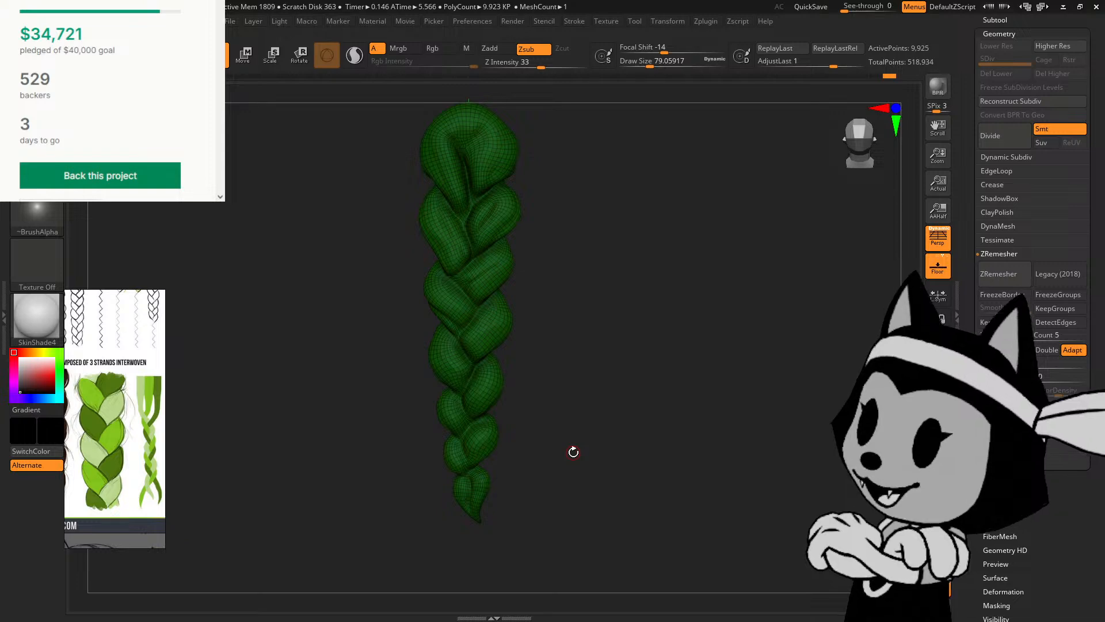
{"action": "left_click_drag", "start_coordinate": [574, 451], "coordinate": [575, 480], "text": "alt"}
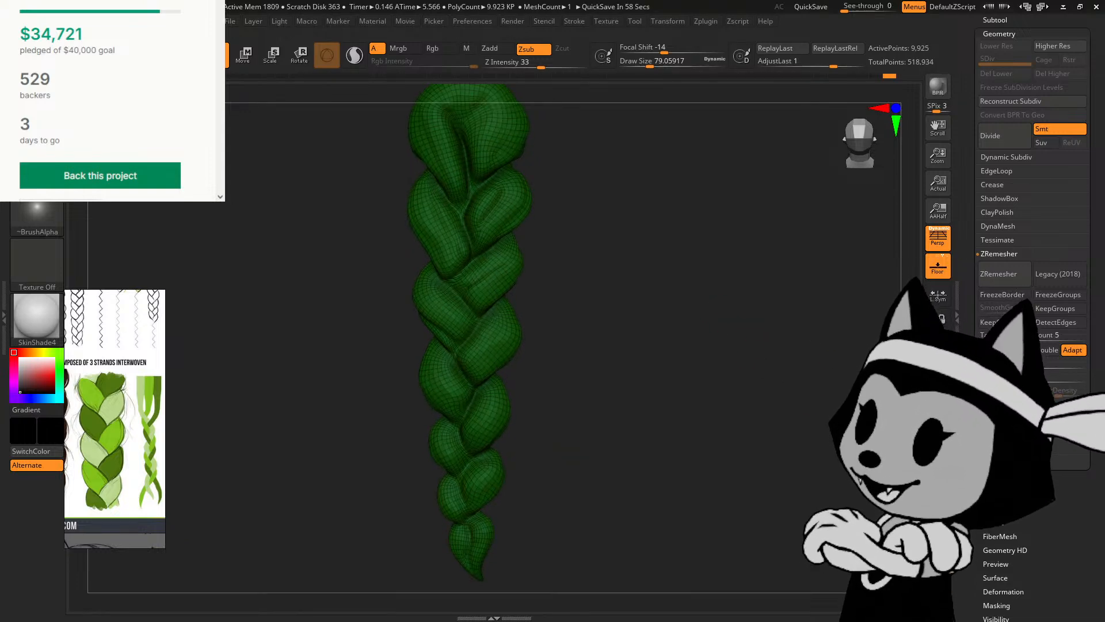
{"action": "key", "text": "shift+f"}
{"action": "mouse_move", "coordinate": [656, 296]}
{"action": "left_mouse_down"}
{"action": "mouse_move", "coordinate": [634, 292]}
{"action": "mouse_move", "coordinate": [757, 269]}
{"action": "mouse_move", "coordinate": [763, 288]}
{"action": "left_mouse_up"}
{"action": "key", "text": "shift+f"}
{"action": "left_click_drag", "start_coordinate": [730, 361], "coordinate": [679, 297]}
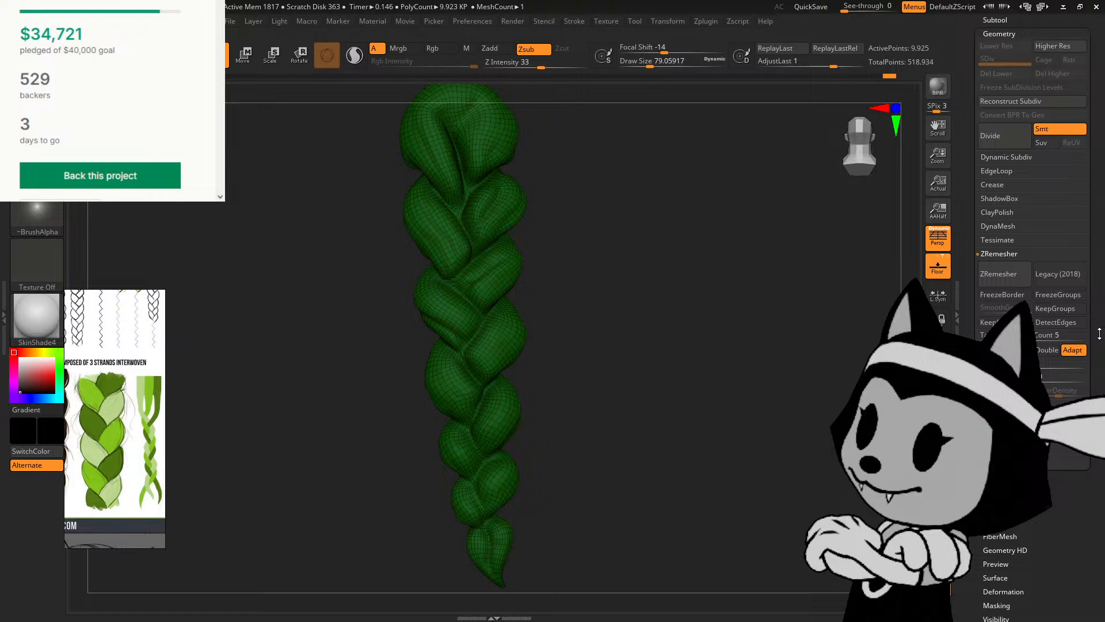
Step: Enlarge the reference board and examine the character drawing, including the face, hair, necklace and full figure
{"action": "left_click_drag", "start_coordinate": [163, 293], "coordinate": [325, 225]}
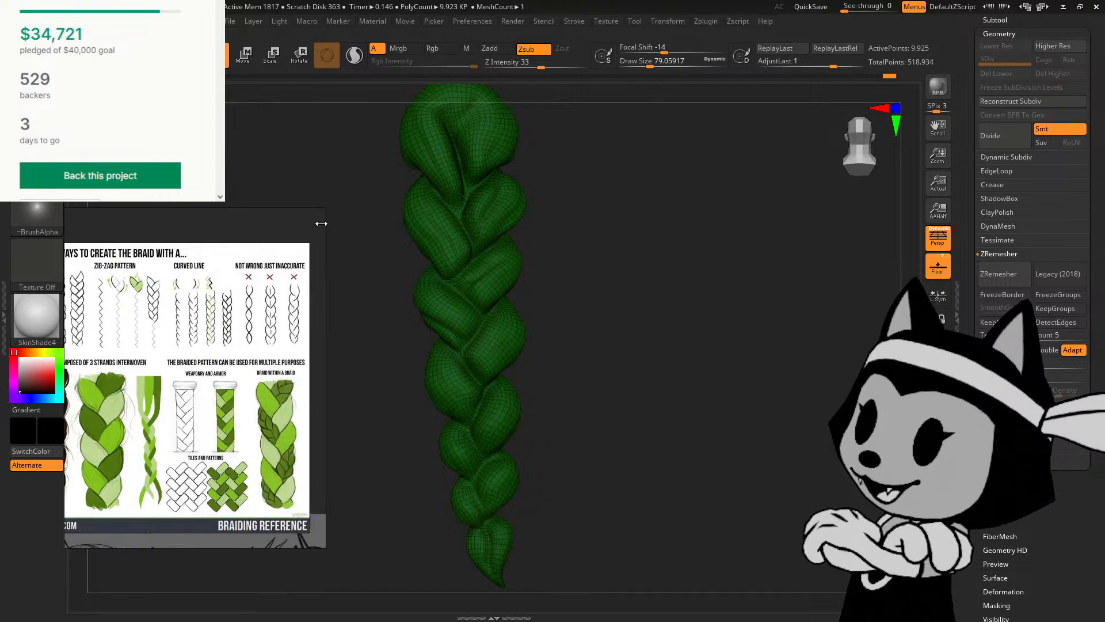
{"action": "scroll", "coordinate": [199, 347], "scroll_direction": "down", "scroll_amount": 3}
{"action": "middle_click_drag", "start_coordinate": [199, 347], "coordinate": [370, 378]}
{"action": "scroll", "coordinate": [224, 301], "scroll_direction": "up", "scroll_amount": 6}
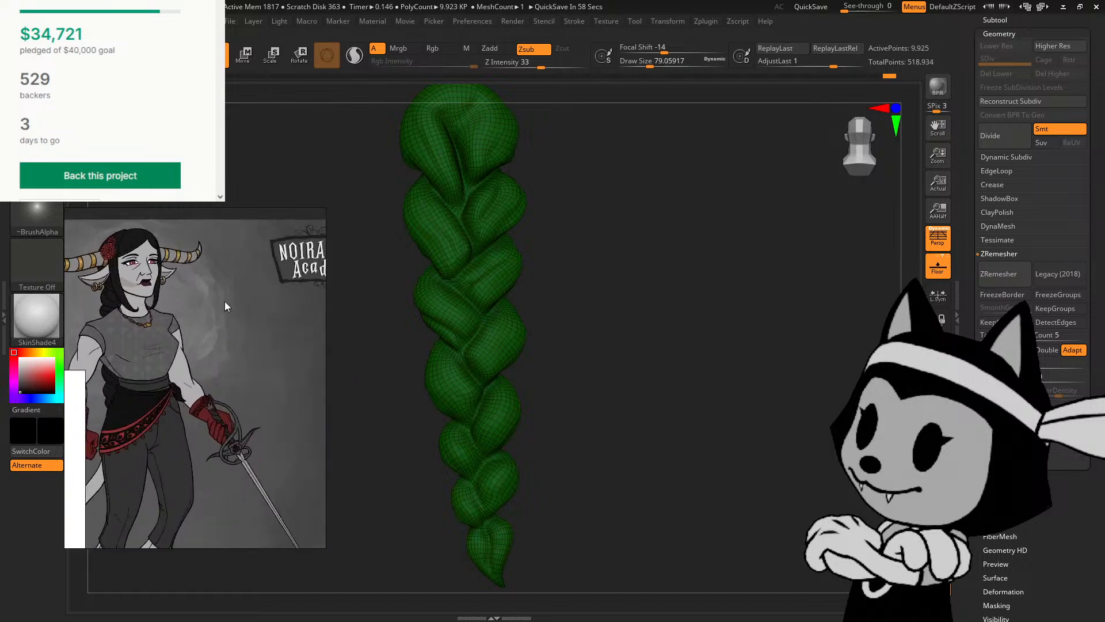
{"action": "middle_click_drag", "start_coordinate": [135, 344], "coordinate": [308, 357]}
{"action": "scroll", "coordinate": [277, 327], "scroll_direction": "up", "scroll_amount": 2}
{"action": "middle_click_drag", "start_coordinate": [269, 317], "coordinate": [308, 383]}
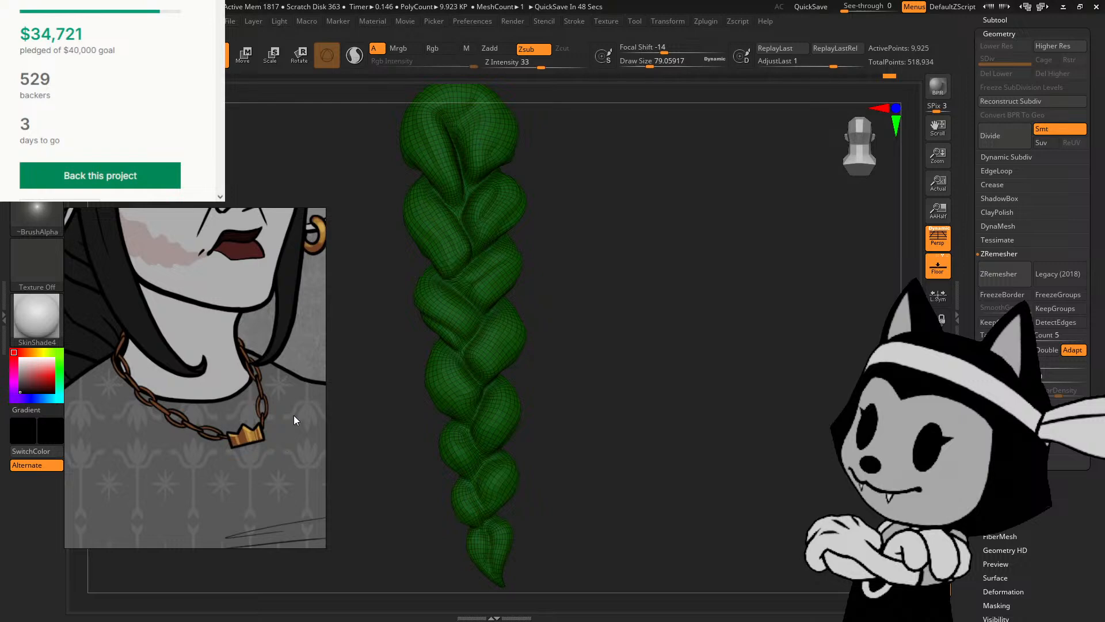
{"action": "scroll", "coordinate": [294, 416], "scroll_direction": "down", "scroll_amount": 2}
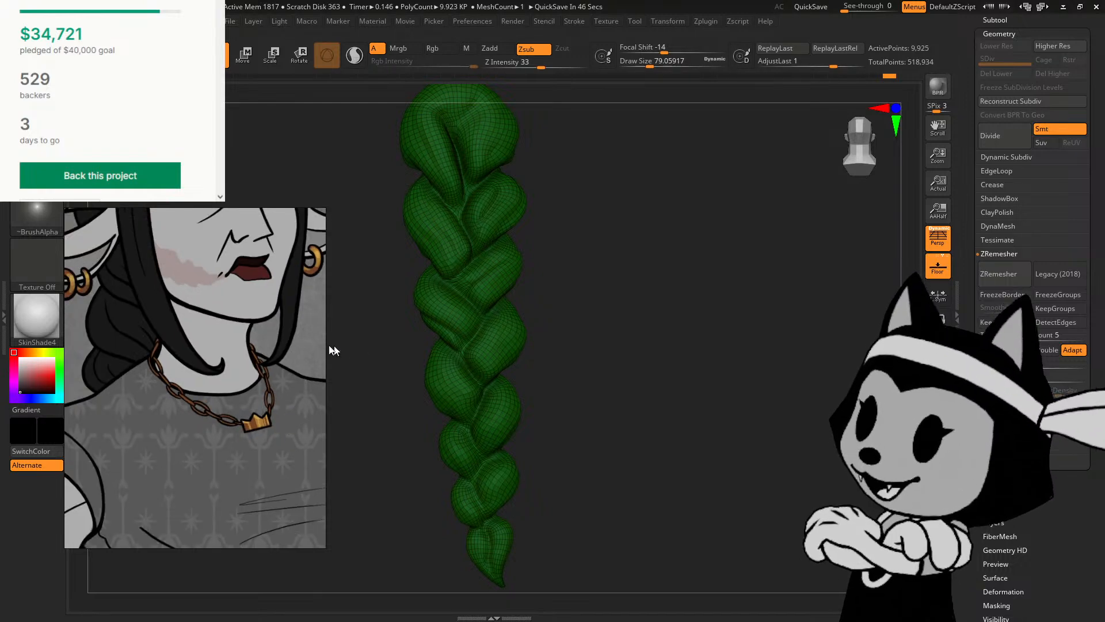
{"action": "scroll", "coordinate": [222, 290], "scroll_direction": "down", "scroll_amount": 5}
{"action": "scroll", "coordinate": [141, 329], "scroll_direction": "down", "scroll_amount": 3}
{"action": "middle_click_drag", "start_coordinate": [148, 394], "coordinate": [139, 386]}
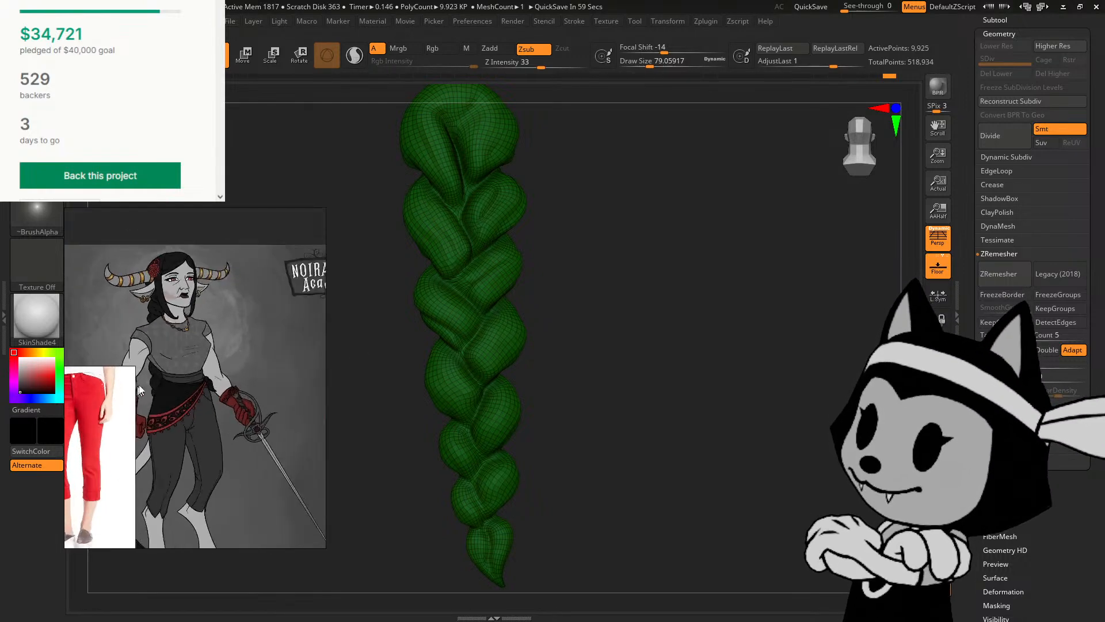
{"action": "scroll", "coordinate": [140, 390], "scroll_direction": "down", "scroll_amount": 2}
{"action": "scroll", "coordinate": [174, 362], "scroll_direction": "down", "scroll_amount": 2}
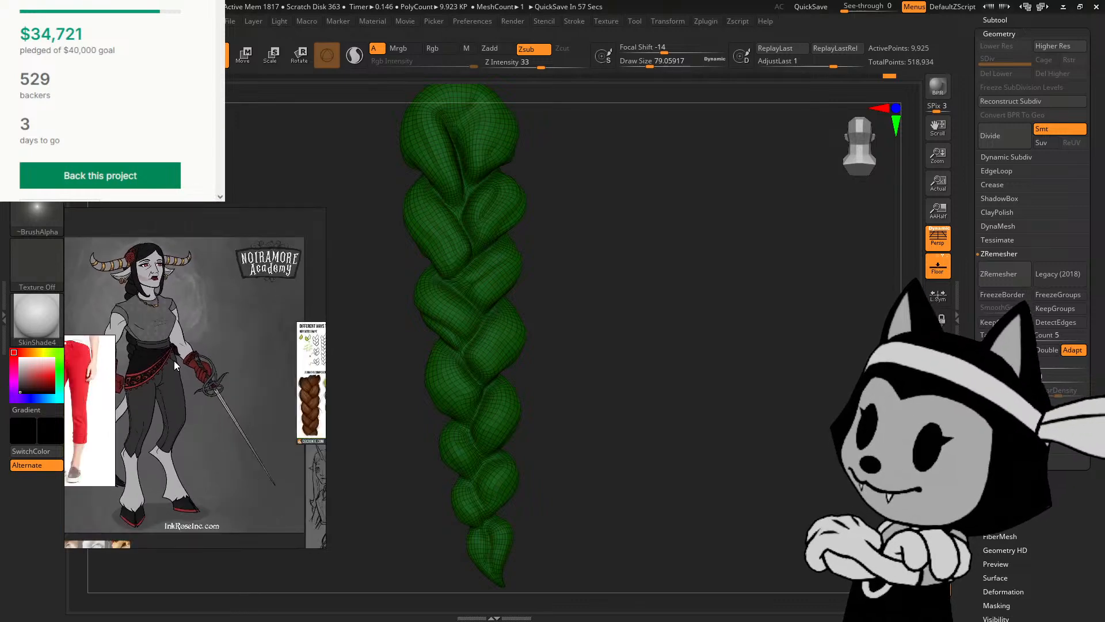
Step: Move the red trousers image off the character drawing on the reference board to uncover the figure's tail
{"action": "middle_click_drag", "start_coordinate": [174, 360], "coordinate": [266, 366]}
{"action": "scroll", "coordinate": [214, 372], "scroll_direction": "down", "scroll_amount": 2}
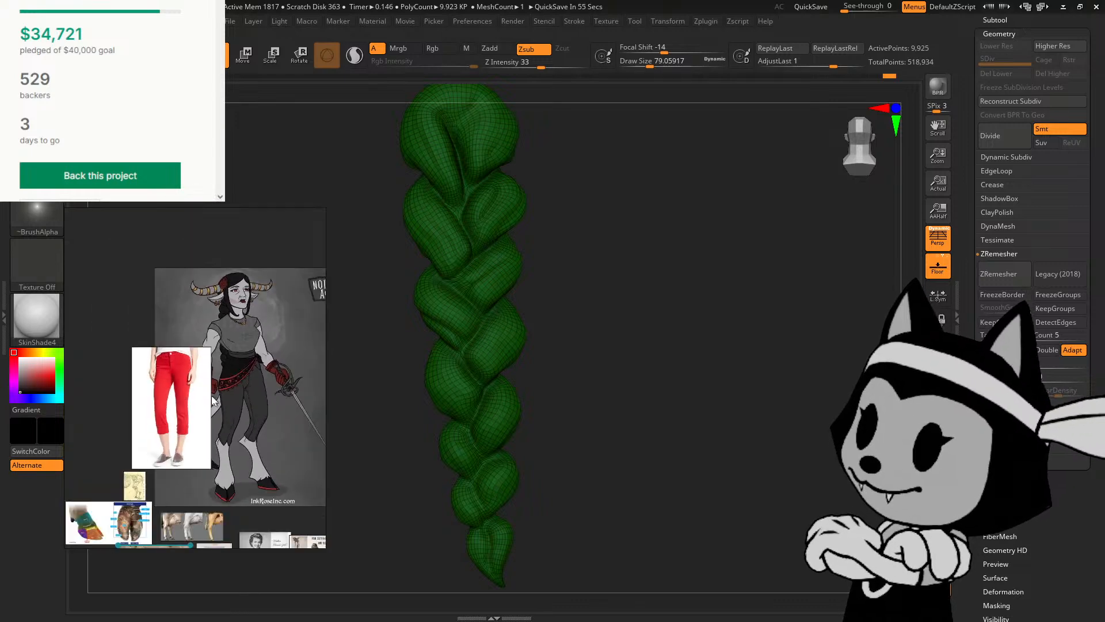
{"action": "left_click_drag", "start_coordinate": [182, 395], "coordinate": [125, 390]}
{"action": "scroll", "coordinate": [240, 348], "scroll_direction": "up", "scroll_amount": 2}
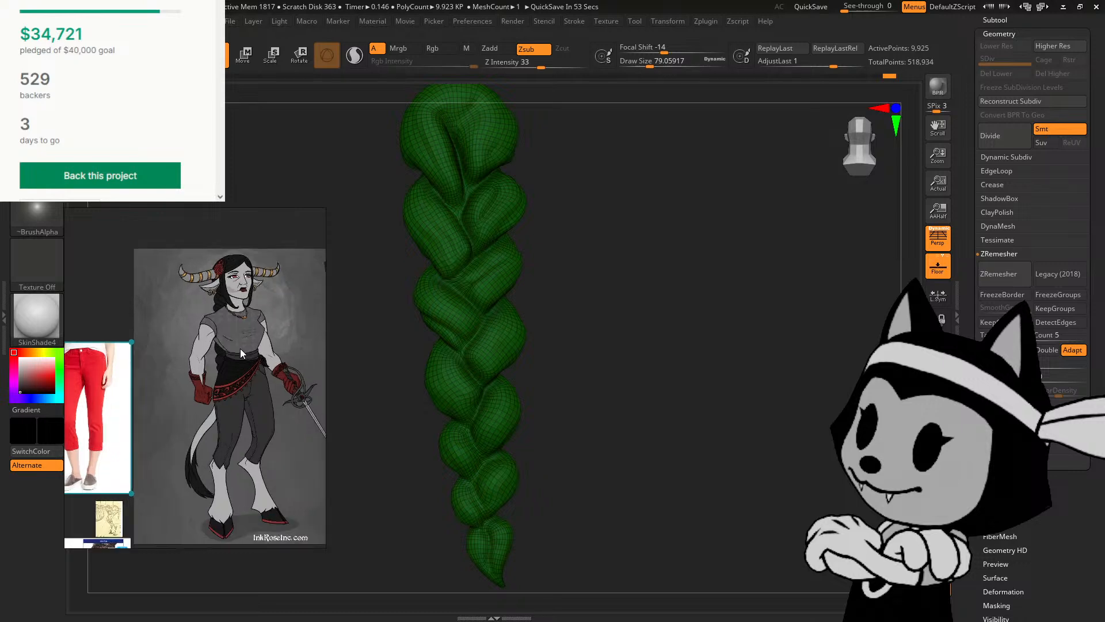
Step: Bring the braiding reference sheet into view and narrow the reference window to show the brown three-strand braid
{"action": "middle_click_drag", "start_coordinate": [231, 348], "coordinate": [128, 348]}
{"action": "scroll", "coordinate": [136, 346], "scroll_direction": "up", "scroll_amount": 1}
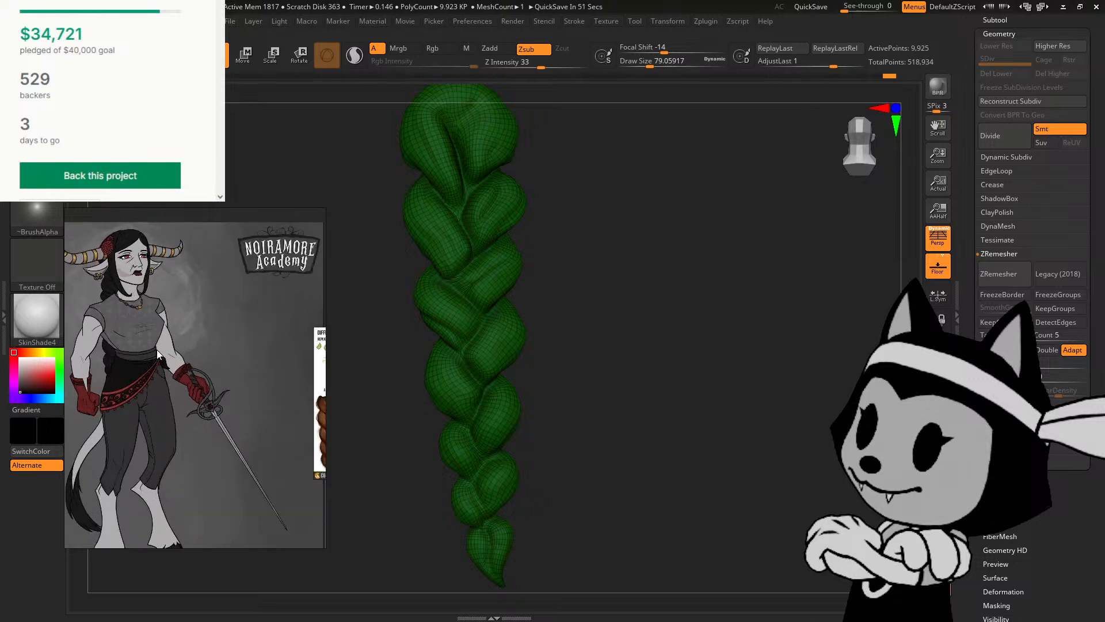
{"action": "middle_click_drag", "start_coordinate": [199, 348], "coordinate": [54, 353]}
{"action": "middle_click_drag", "start_coordinate": [171, 406], "coordinate": [85, 366]}
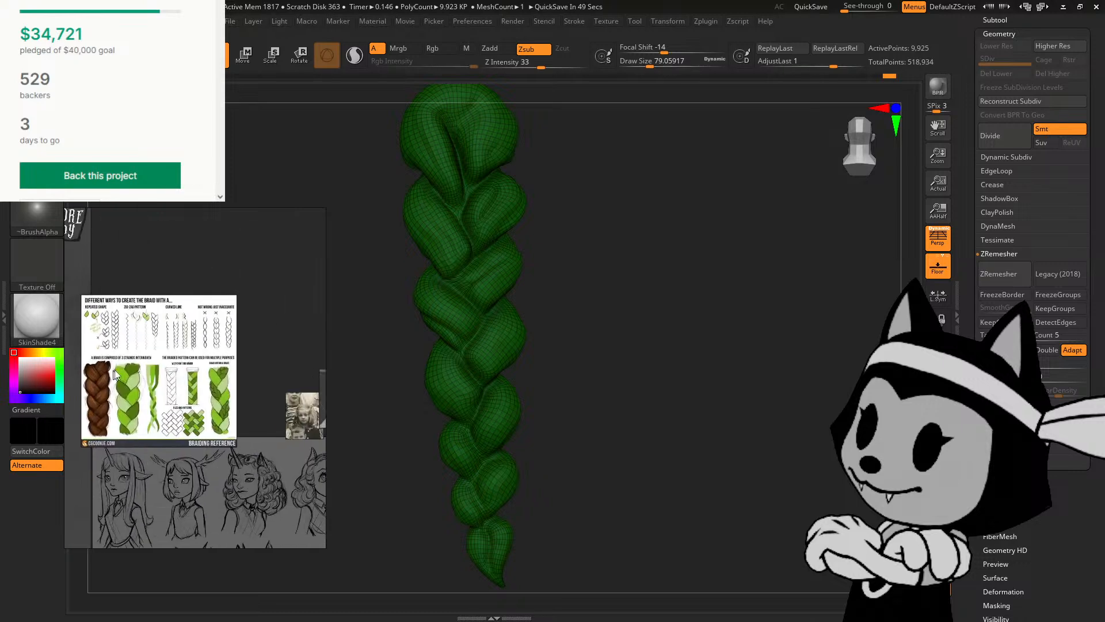
{"action": "scroll", "coordinate": [197, 355], "scroll_direction": "up", "scroll_amount": 3}
{"action": "middle_click_drag", "start_coordinate": [197, 355], "coordinate": [231, 311]}
{"action": "scroll", "coordinate": [149, 357], "scroll_direction": "up", "scroll_amount": 1}
{"action": "scroll", "coordinate": [282, 293], "scroll_direction": "down", "scroll_amount": 1}
{"action": "middle_click_drag", "start_coordinate": [289, 335], "coordinate": [253, 350]}
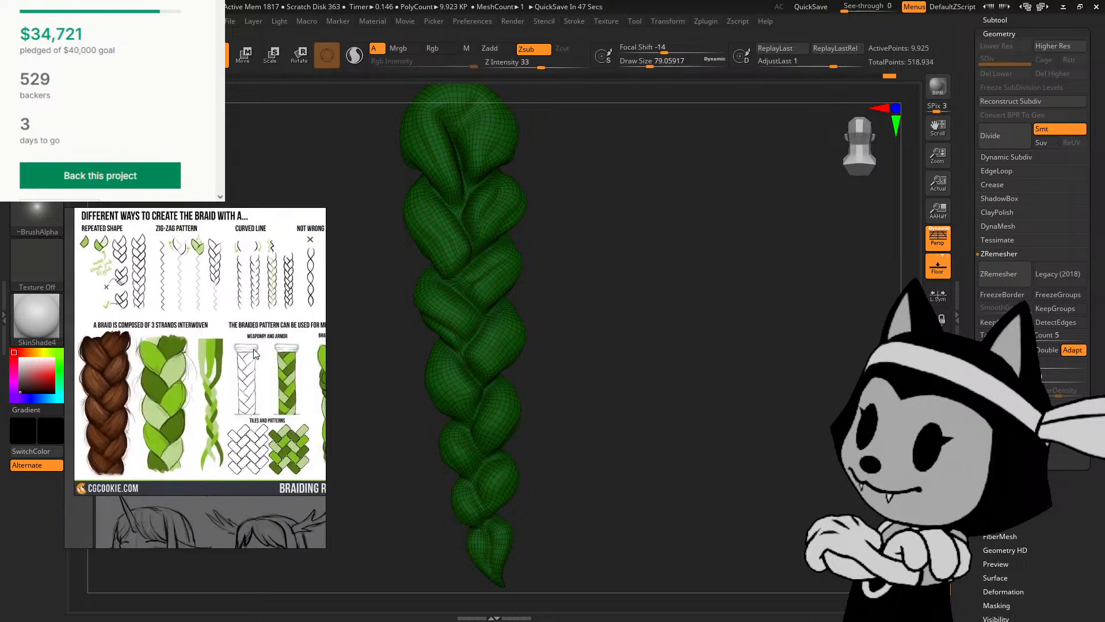
{"action": "left_click_drag", "start_coordinate": [326, 378], "coordinate": [137, 378]}
Step: Hide the polygon wireframe and examine the remeshed braid's shape and strand definition from several sides
{"action": "mouse_move", "coordinate": [604, 311]}
{"action": "left_mouse_down"}
{"action": "mouse_move", "coordinate": [587, 328]}
{"action": "mouse_move", "coordinate": [464, 356]}
{"action": "left_mouse_up"}
{"action": "key", "text": "shift"}
{"action": "mouse_move", "coordinate": [528, 331]}
{"action": "left_mouse_down"}
{"action": "mouse_move", "coordinate": [567, 328]}
{"action": "mouse_move", "coordinate": [542, 316]}
{"action": "left_mouse_up"}
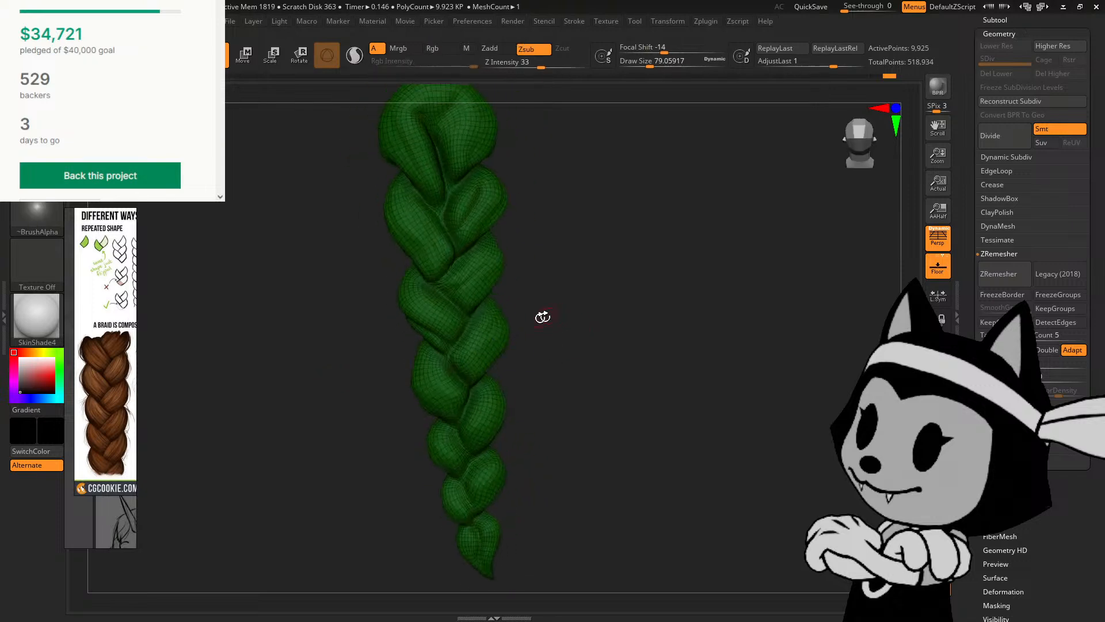
{"action": "left_click_drag", "start_coordinate": [473, 358], "coordinate": [464, 352], "text": "shift"}
{"action": "left_click_drag", "start_coordinate": [534, 356], "coordinate": [536, 331]}
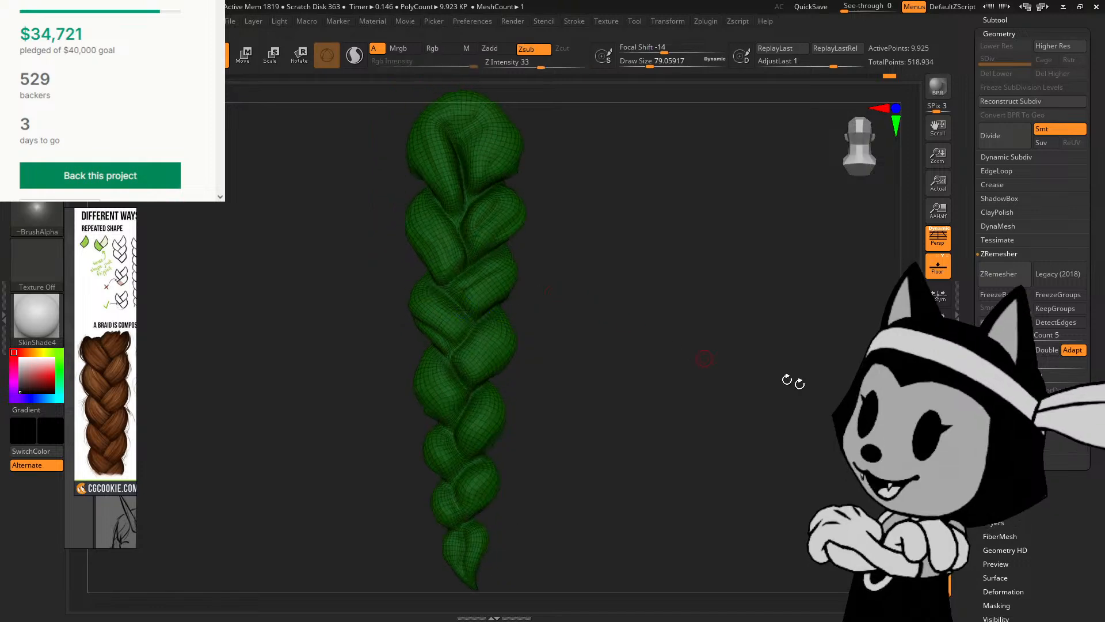
{"action": "key", "text": "shift+f"}
{"action": "left_click_drag", "start_coordinate": [696, 394], "coordinate": [642, 397]}
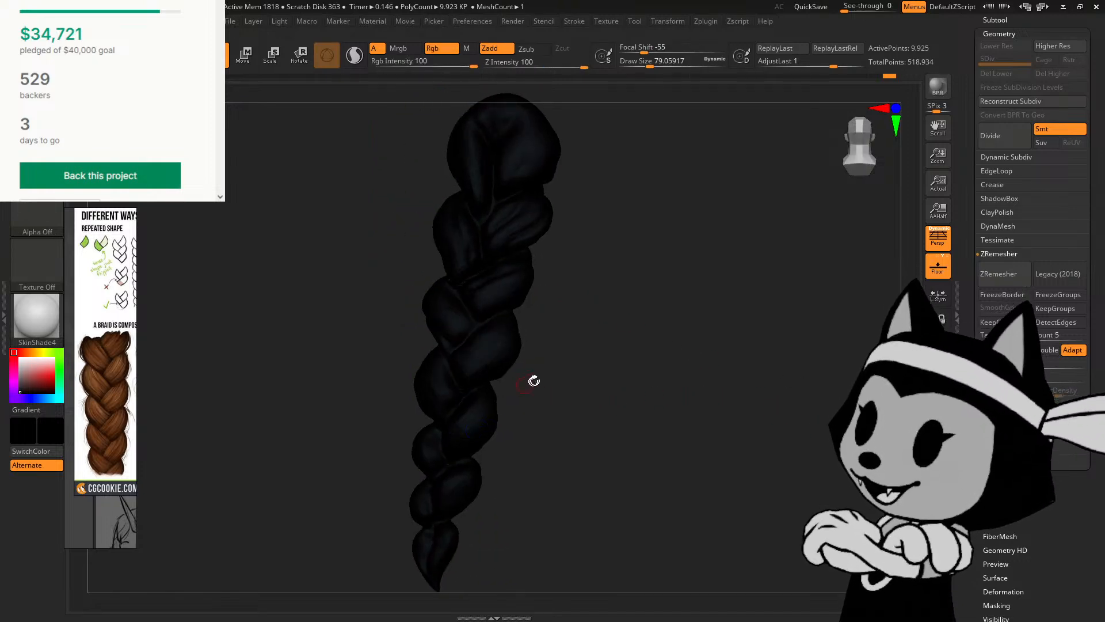
{"action": "left_click_drag", "start_coordinate": [533, 380], "coordinate": [622, 387]}
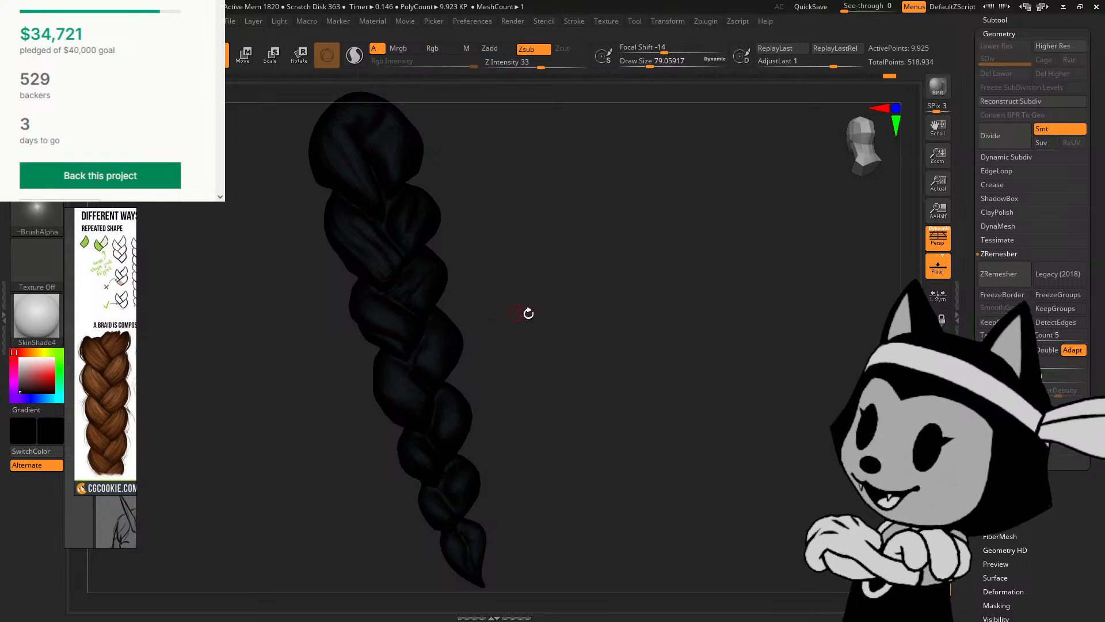
{"action": "left_click_drag", "start_coordinate": [526, 313], "coordinate": [456, 301]}
{"action": "left_click_drag", "start_coordinate": [595, 271], "coordinate": [505, 281]}
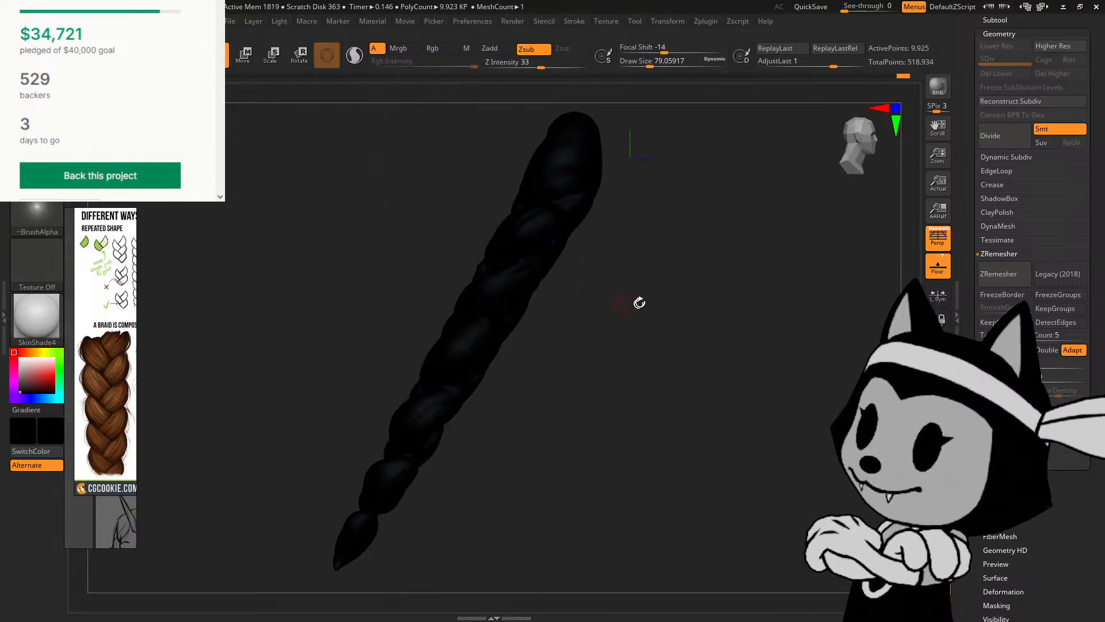
{"action": "mouse_move", "coordinate": [639, 304]}
{"action": "left_mouse_down"}
{"action": "mouse_move", "coordinate": [683, 330]}
{"action": "mouse_move", "coordinate": [512, 356]}
{"action": "left_mouse_up"}
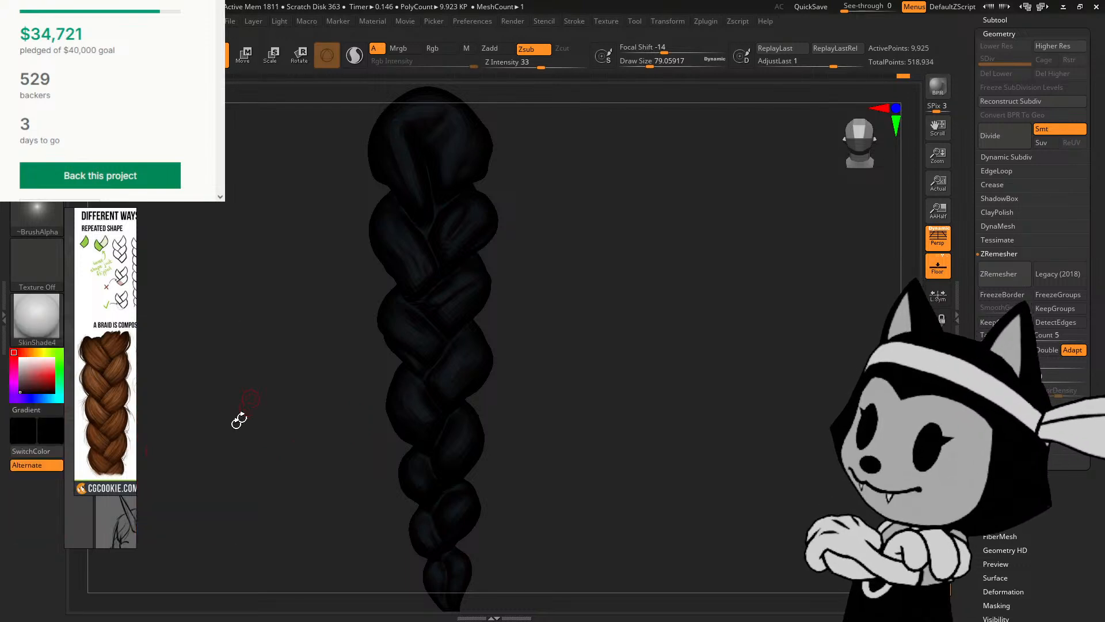
Step: Recolour the braid subtool in a medium grey and move the reference window clear of the colour picker
{"action": "left_click", "coordinate": [36, 442]}
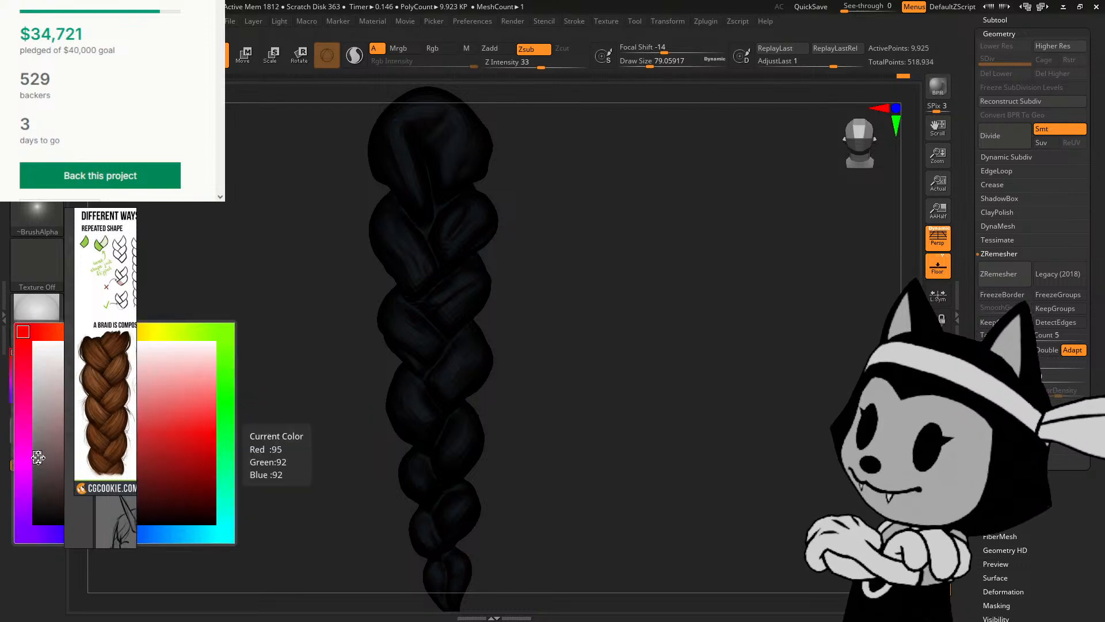
{"action": "left_click", "coordinate": [35, 450]}
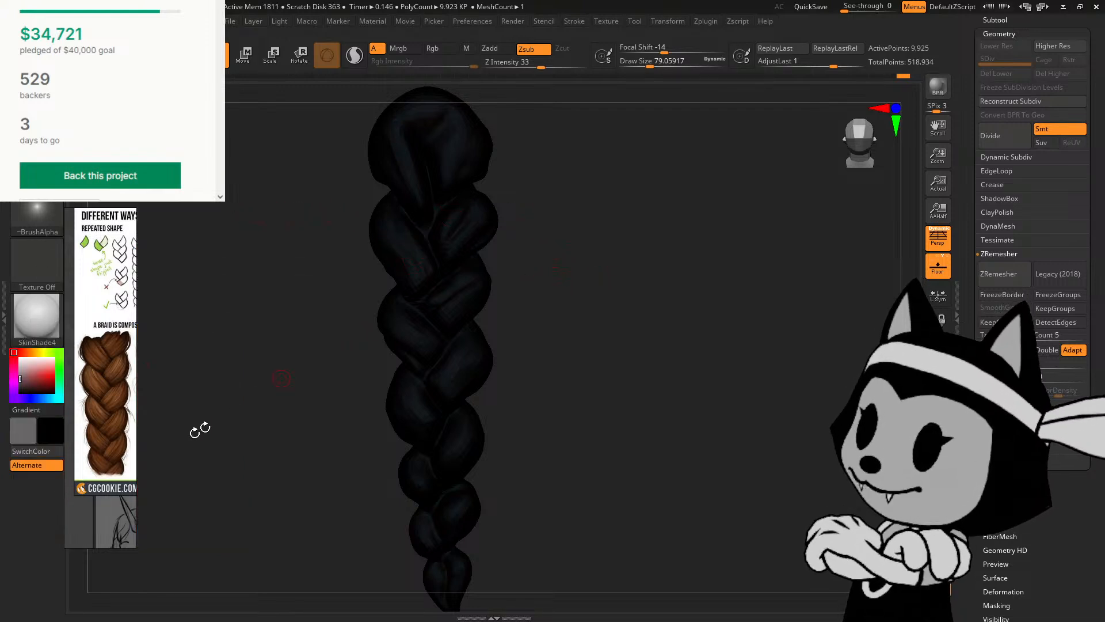
{"action": "left_click_drag", "start_coordinate": [111, 460], "coordinate": [167, 461]}
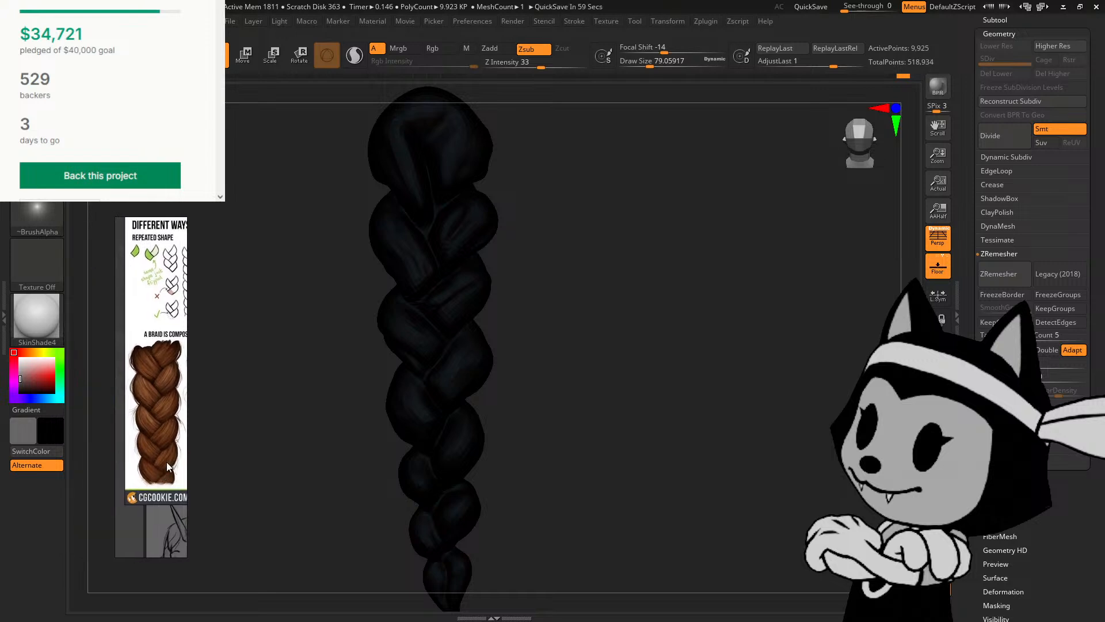
{"action": "left_click", "coordinate": [995, 20]}
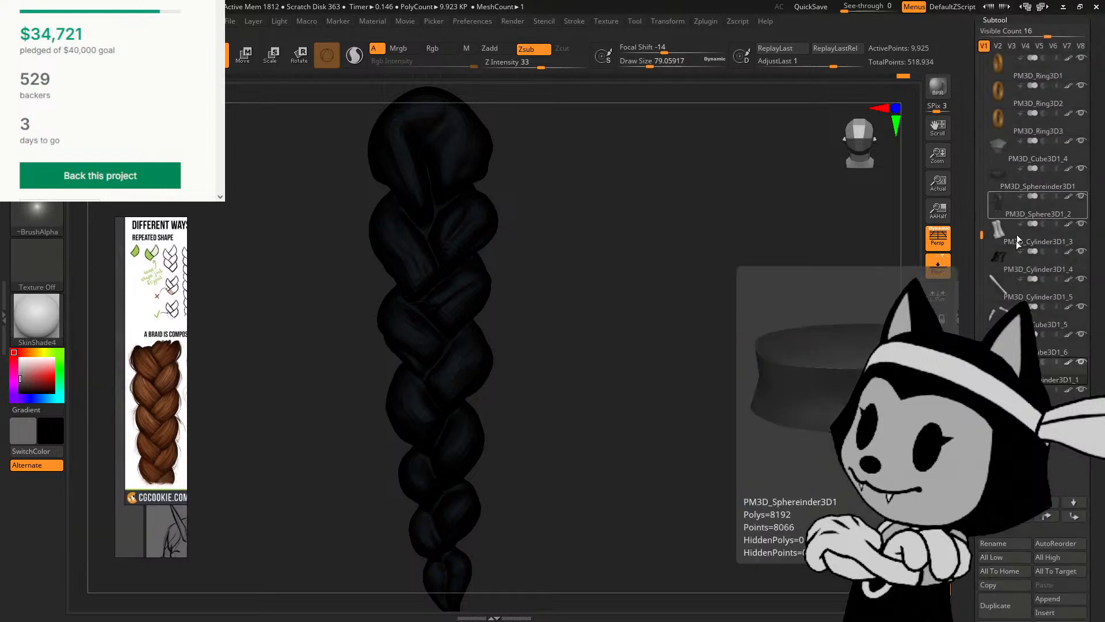
{"action": "left_click", "coordinate": [1077, 373]}
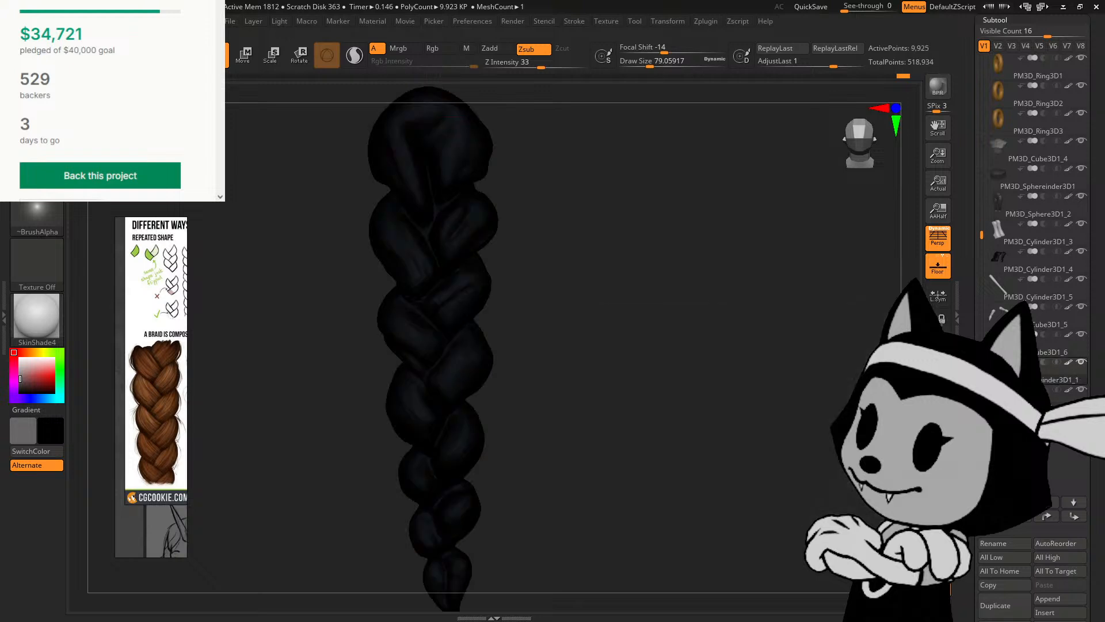
{"action": "left_click", "coordinate": [31, 451]}
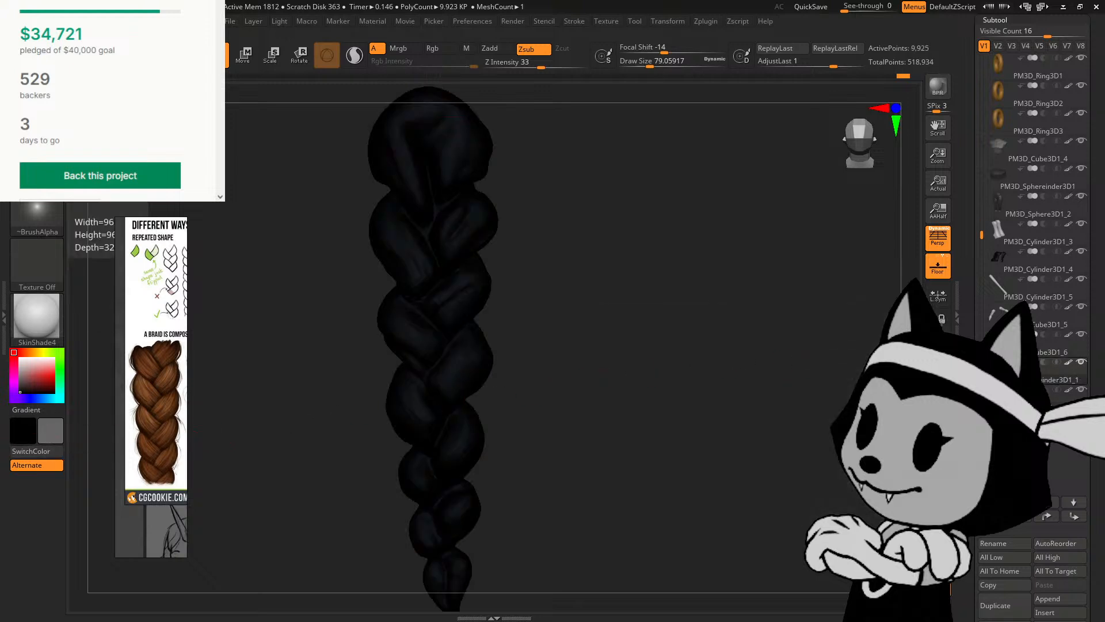
{"action": "left_click", "coordinate": [98, 268]}
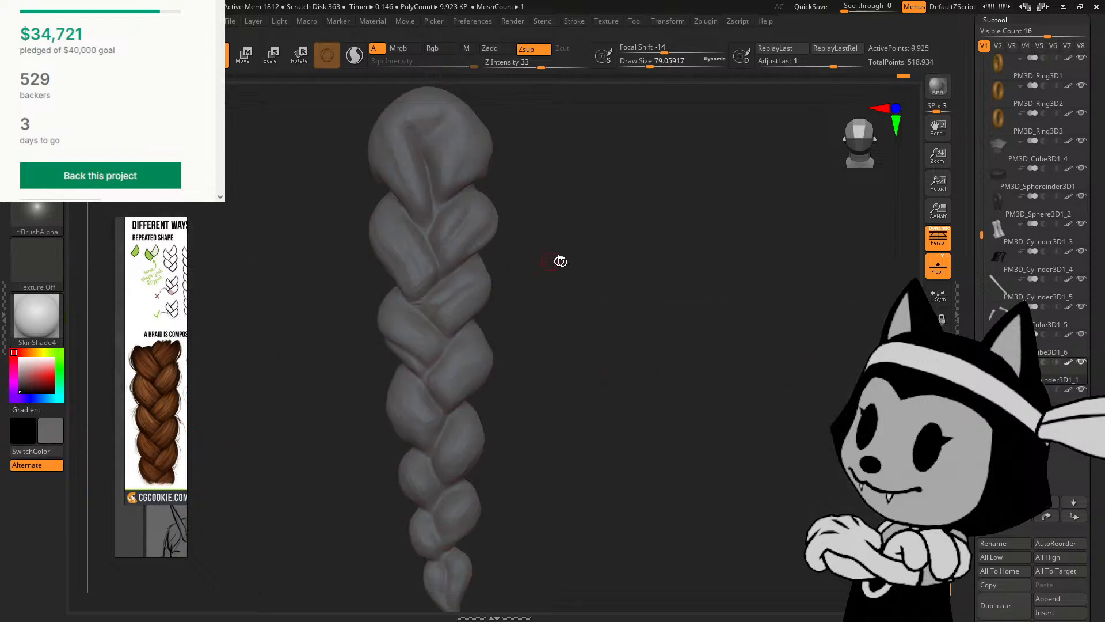
Step: Switch to the Move brush and adjust the strand shapes in the braid's lower, narrower segments
{"action": "left_click_drag", "start_coordinate": [574, 281], "coordinate": [591, 264]}
{"action": "left_click_drag", "start_coordinate": [822, 242], "coordinate": [928, 259]}
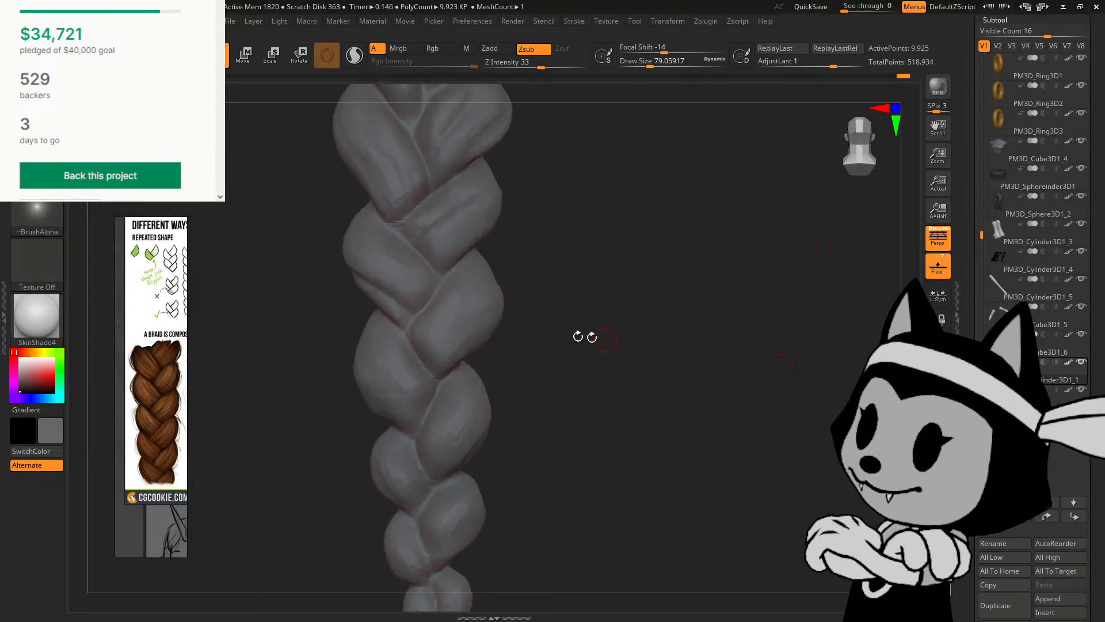
{"action": "left_click_drag", "start_coordinate": [523, 334], "coordinate": [591, 357]}
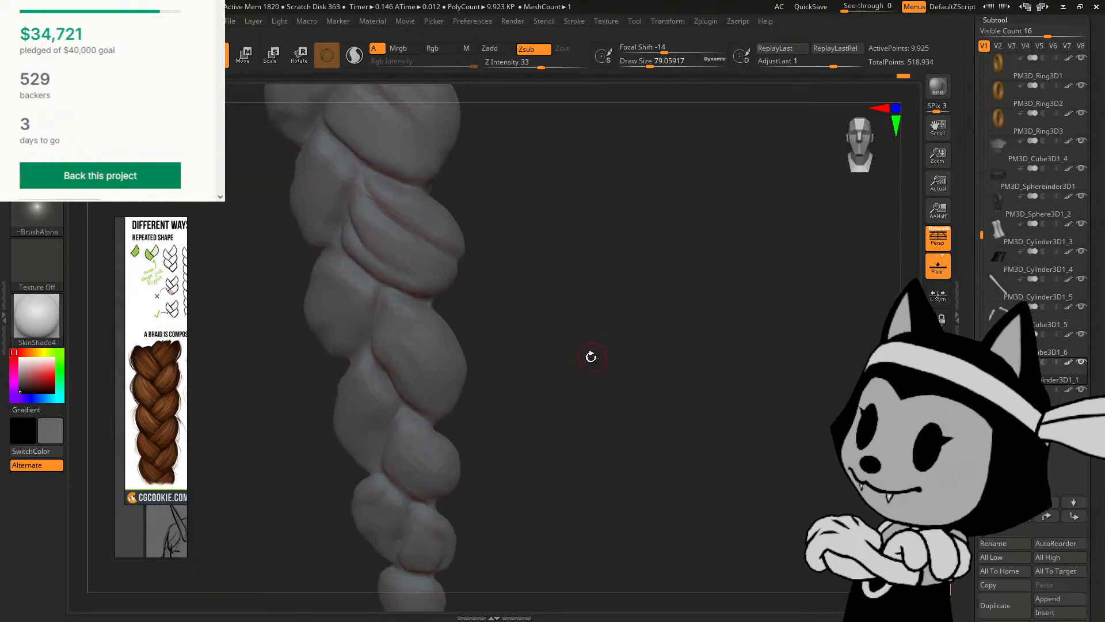
{"action": "key", "text": "b"}
{"action": "key", "text": "m"}
{"action": "key", "text": "v"}
{"action": "mouse_move", "coordinate": [476, 438]}
{"action": "left_mouse_down"}
{"action": "mouse_move", "coordinate": [496, 411]}
{"action": "mouse_move", "coordinate": [483, 380]}
{"action": "mouse_move", "coordinate": [391, 482]}
{"action": "left_mouse_up"}
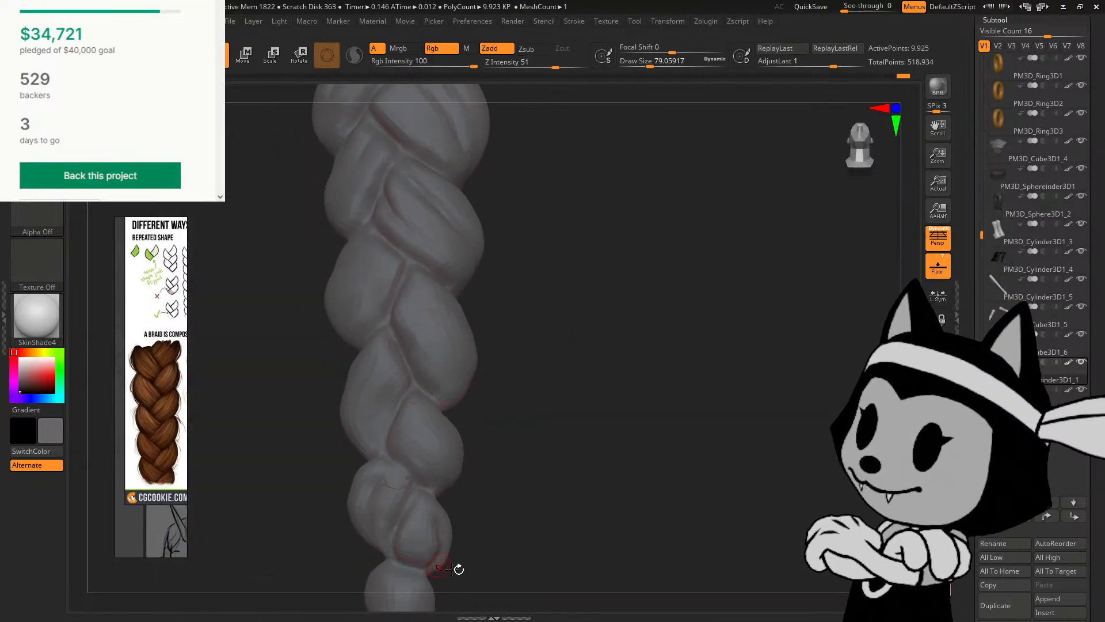
Step: Divide the braid's geometry once with smoothing on to add a second subdivision level
{"action": "left_click_drag", "start_coordinate": [977, 570], "coordinate": [978, 314]}
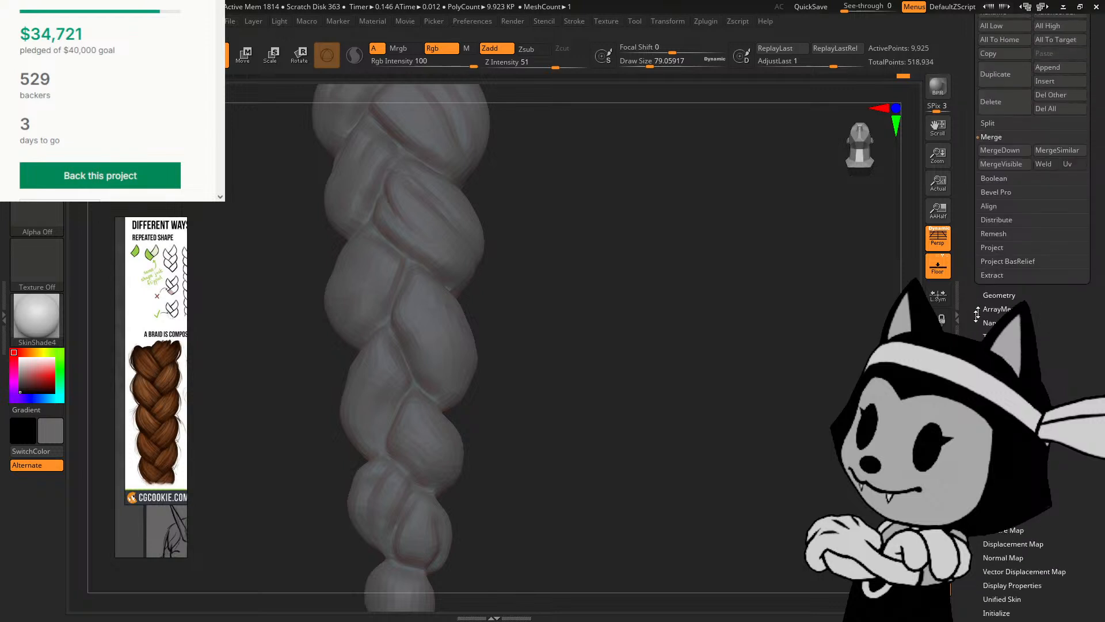
{"action": "left_click", "coordinate": [996, 293]}
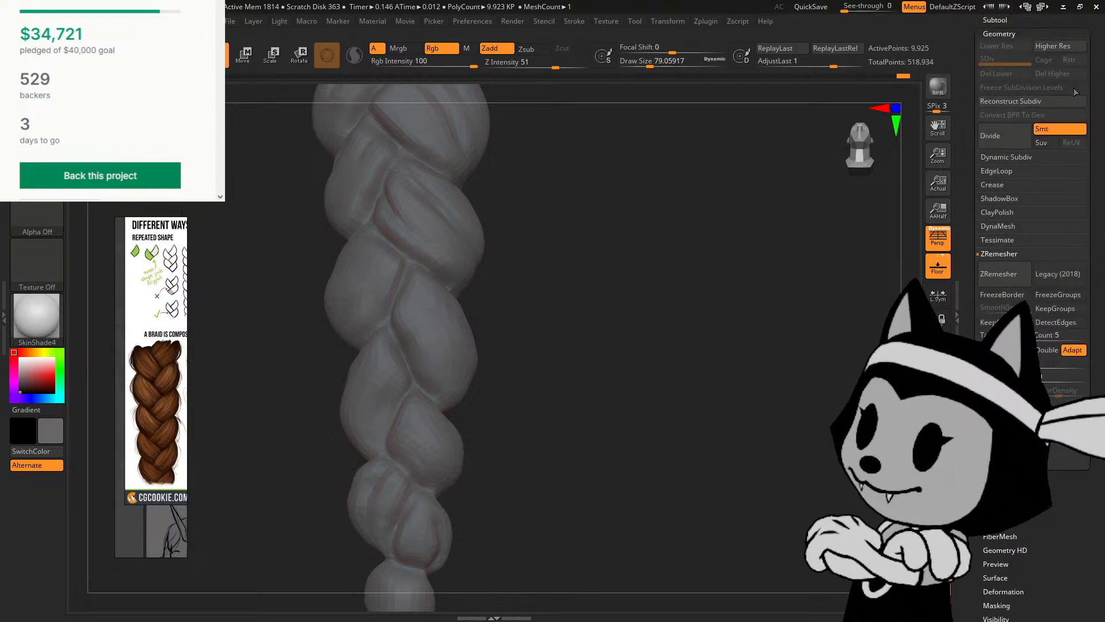
{"action": "left_click", "coordinate": [1003, 137]}
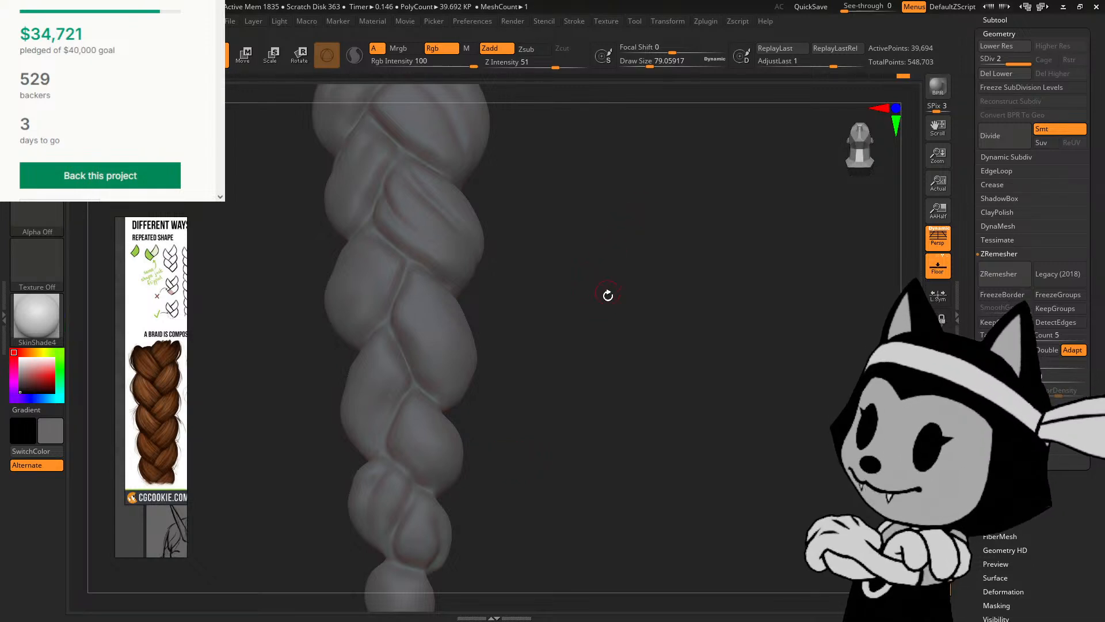
Step: Enlarge the Move brush to a draw size of about 247, reshape the middle strands and smooth the seams between them
{"action": "left_click_drag", "start_coordinate": [626, 305], "coordinate": [602, 314]}
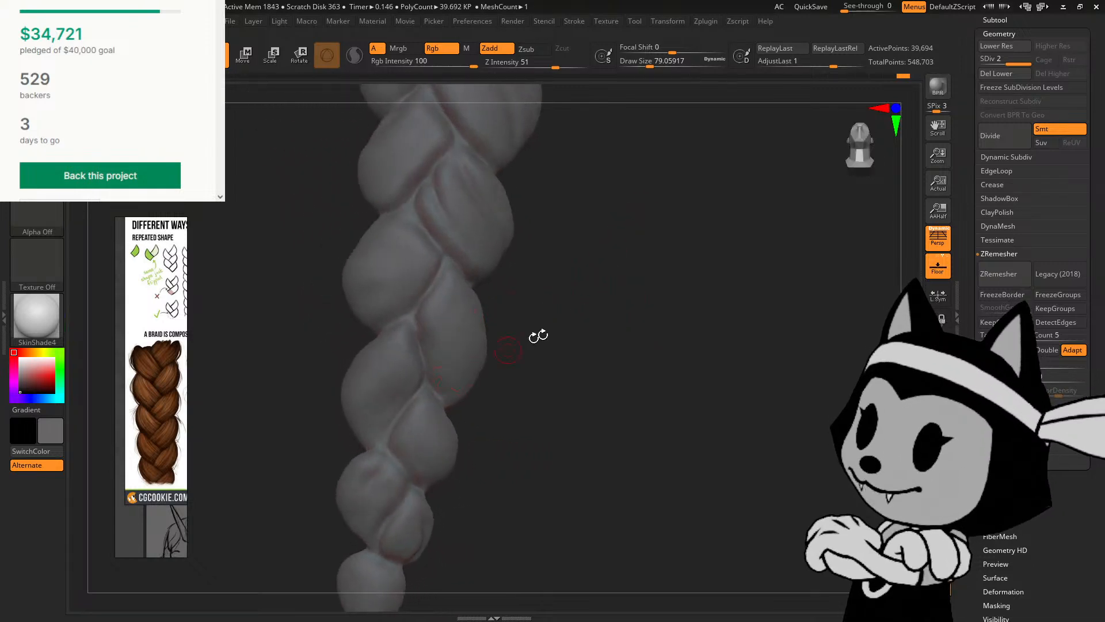
{"action": "left_click_drag", "start_coordinate": [539, 336], "coordinate": [533, 308]}
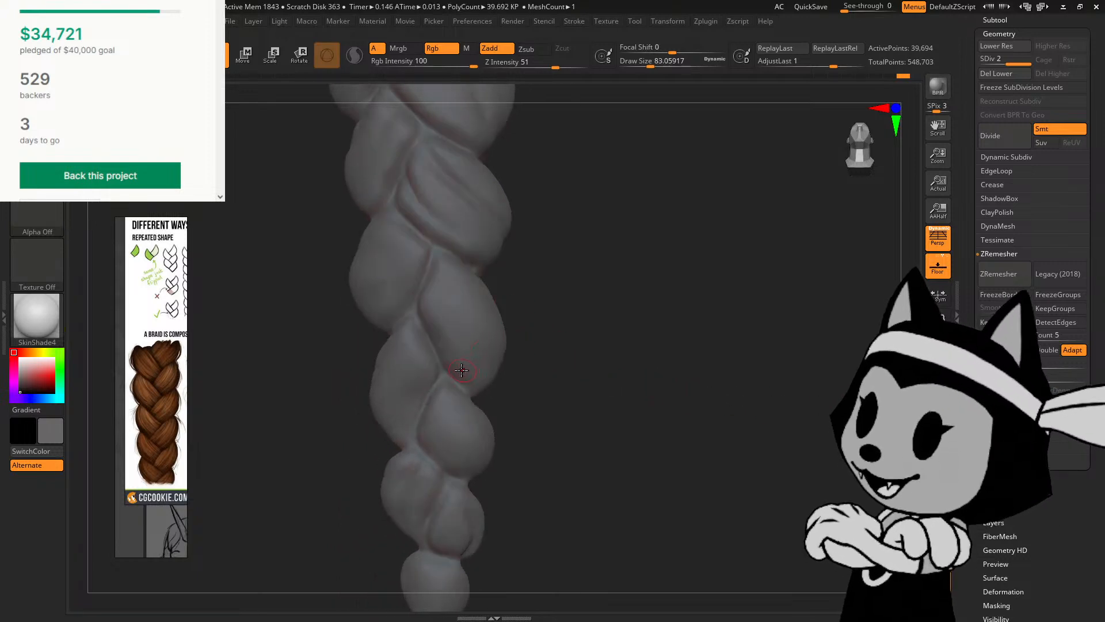
{"action": "key", "text": "bracketright"}
{"action": "key", "text": "bracketright"}
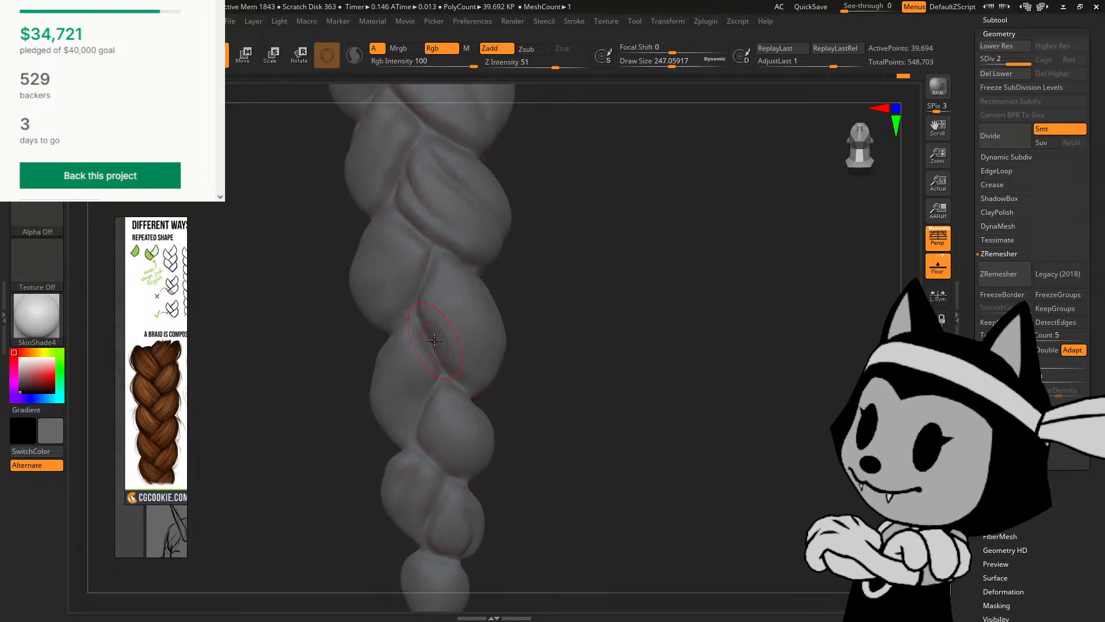
{"action": "mouse_move", "coordinate": [535, 288]}
{"action": "left_mouse_down"}
{"action": "mouse_move", "coordinate": [505, 292]}
{"action": "mouse_move", "coordinate": [541, 279]}
{"action": "left_mouse_up"}
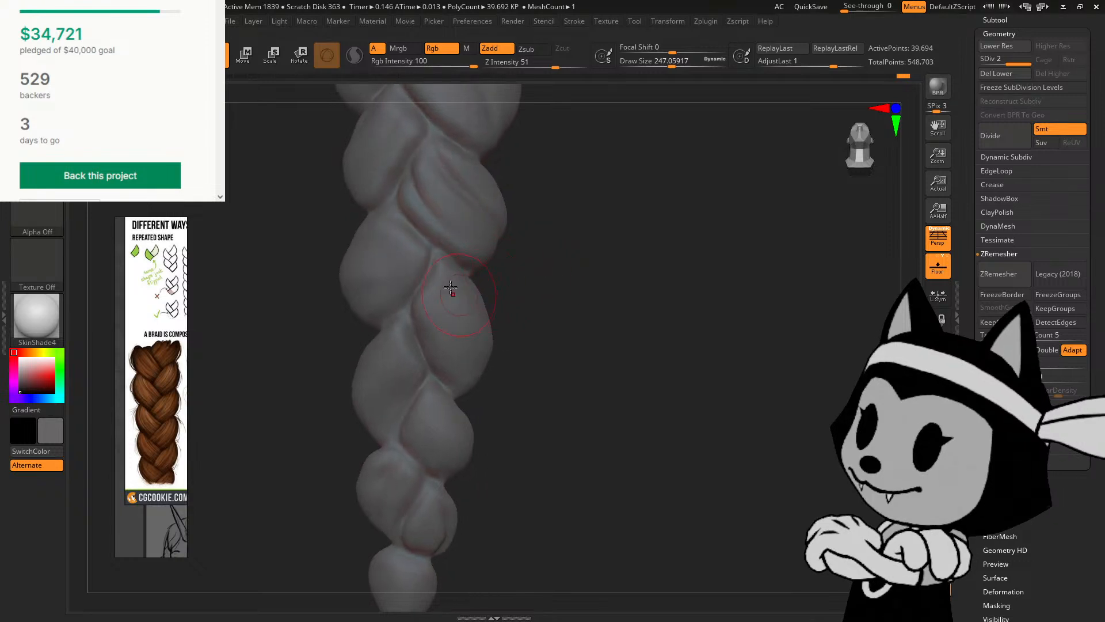
{"action": "left_click_drag", "start_coordinate": [519, 233], "coordinate": [519, 307], "text": "alt"}
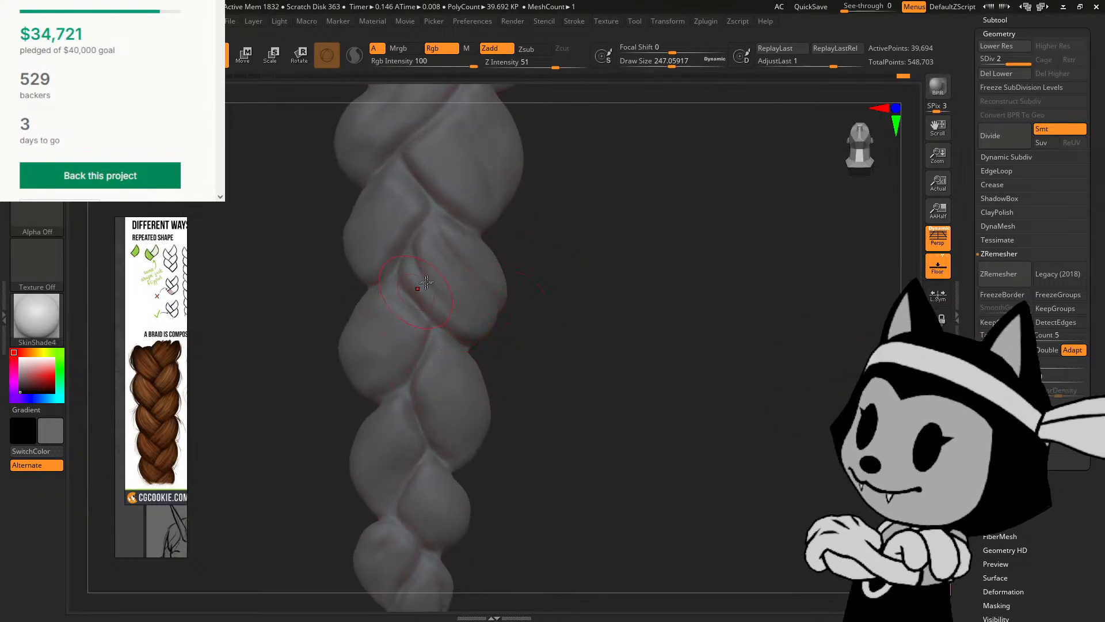
{"action": "left_click_drag", "start_coordinate": [358, 373], "coordinate": [353, 372]}
{"action": "left_click_drag", "start_coordinate": [527, 325], "coordinate": [569, 283]}
{"action": "left_click_drag", "start_coordinate": [539, 370], "coordinate": [461, 352], "text": "shift"}
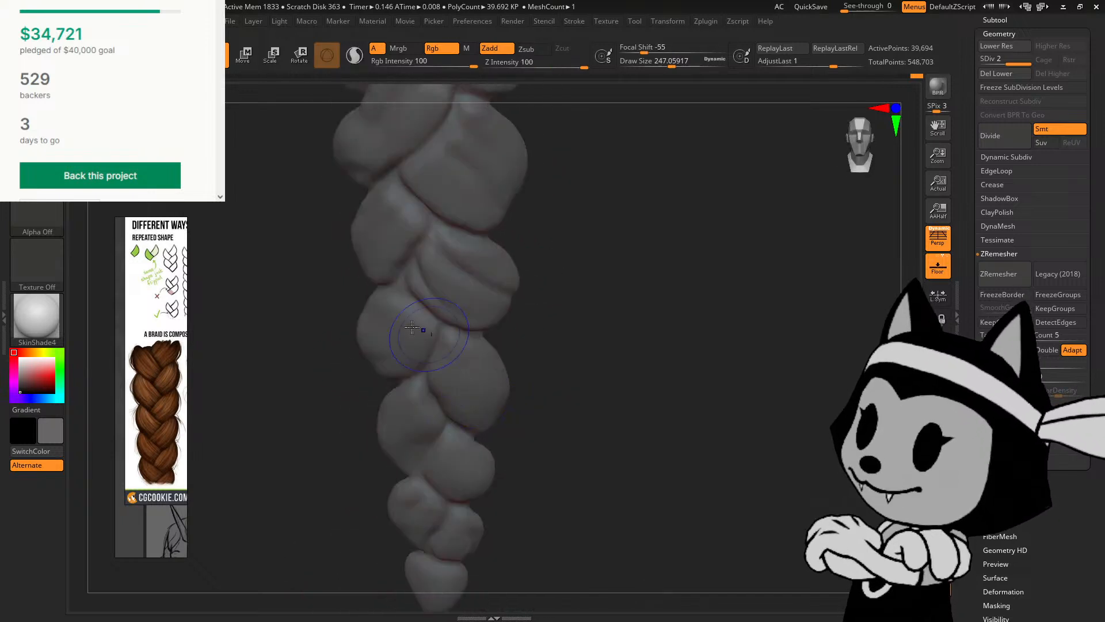
Step: Vary the Move brush size between about 167 and 203 and refine the strand outlines on the braid's front and back
{"action": "left_click_drag", "start_coordinate": [537, 371], "coordinate": [536, 293]}
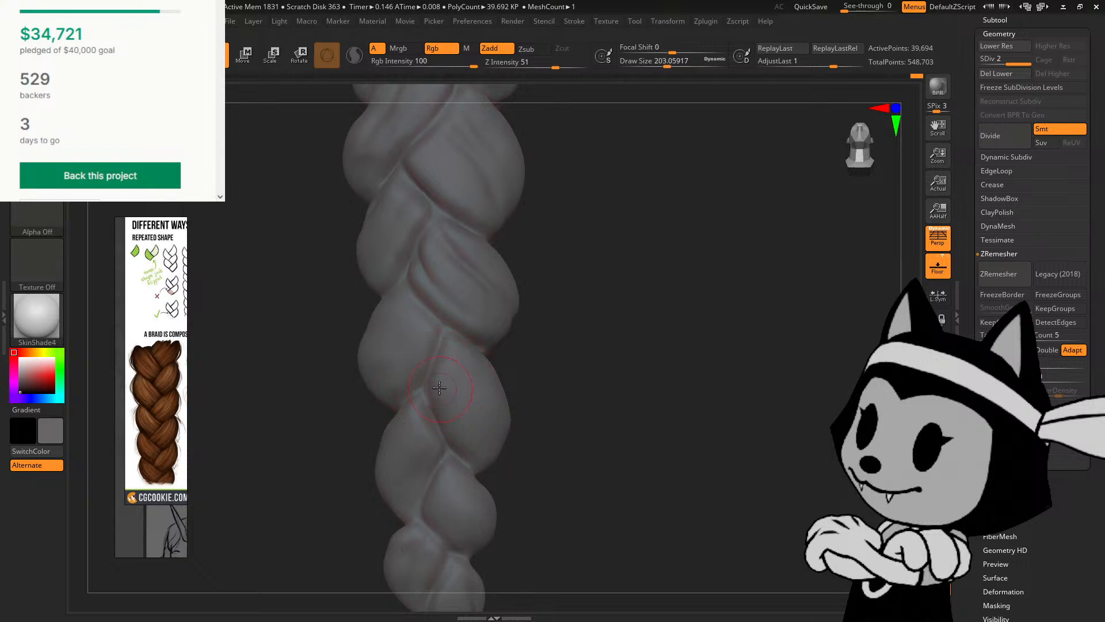
{"action": "key", "text": "bracketleft"}
{"action": "mouse_move", "coordinate": [537, 383]}
{"action": "left_mouse_down"}
{"action": "mouse_move", "coordinate": [599, 362]}
{"action": "mouse_move", "coordinate": [612, 235]}
{"action": "mouse_move", "coordinate": [681, 195]}
{"action": "mouse_move", "coordinate": [648, 196]}
{"action": "mouse_move", "coordinate": [658, 185]}
{"action": "left_mouse_up"}
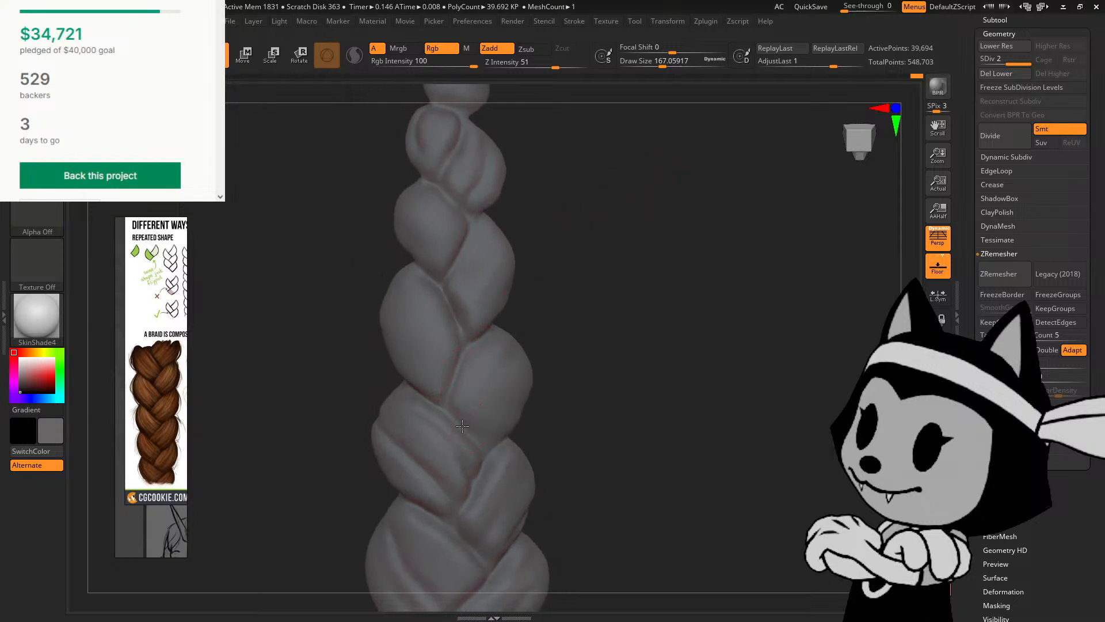
{"action": "left_click_drag", "start_coordinate": [562, 313], "coordinate": [569, 314]}
{"action": "key", "text": "bracketright"}
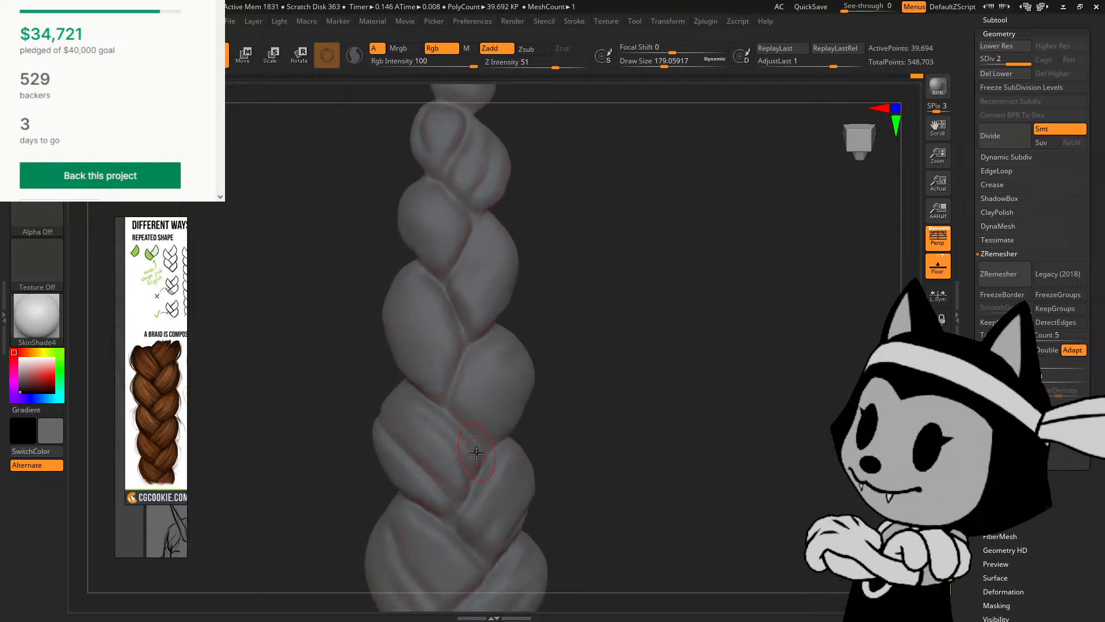
{"action": "key", "text": "bracketright"}
{"action": "left_click_drag", "start_coordinate": [382, 321], "coordinate": [545, 270]}
{"action": "mouse_move", "coordinate": [486, 232]}
{"action": "left_mouse_down"}
{"action": "mouse_move", "coordinate": [589, 303]}
{"action": "mouse_move", "coordinate": [592, 240]}
{"action": "mouse_move", "coordinate": [577, 229]}
{"action": "left_mouse_up"}
Step: Switch to the subtractive crease brush at draw size 87 and deepen the gaps between overlapping strands around the braid
{"action": "key", "text": "b"}
{"action": "left_click", "coordinate": [579, 229]}
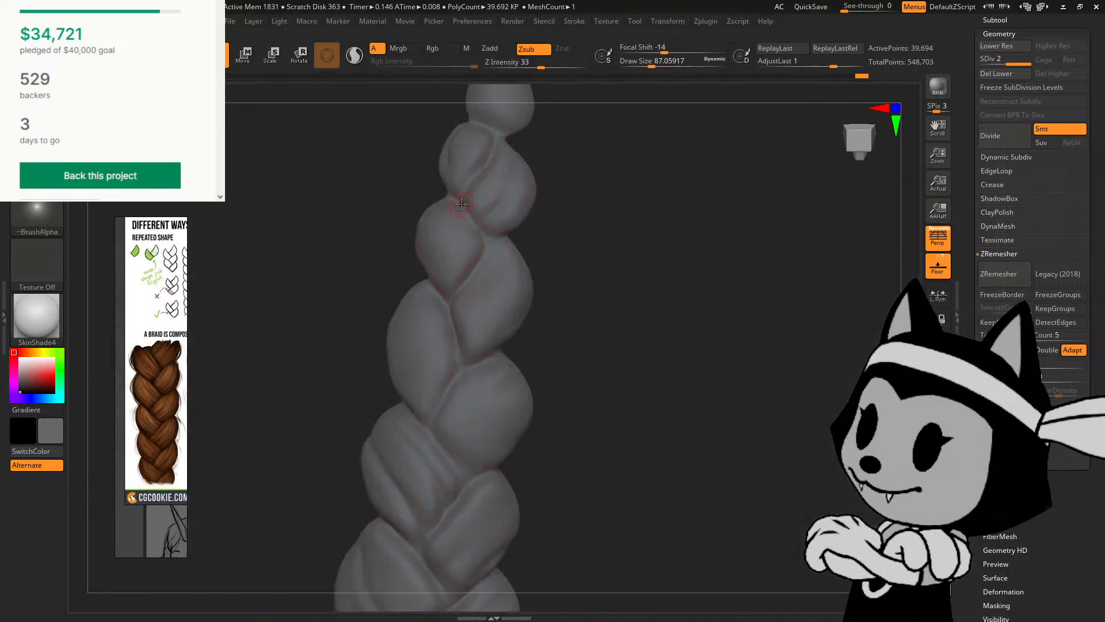
{"action": "mouse_move", "coordinate": [537, 237]}
{"action": "left_mouse_down"}
{"action": "mouse_move", "coordinate": [534, 216]}
{"action": "mouse_move", "coordinate": [521, 244]}
{"action": "mouse_move", "coordinate": [574, 234]}
{"action": "mouse_move", "coordinate": [468, 254]}
{"action": "left_mouse_up"}
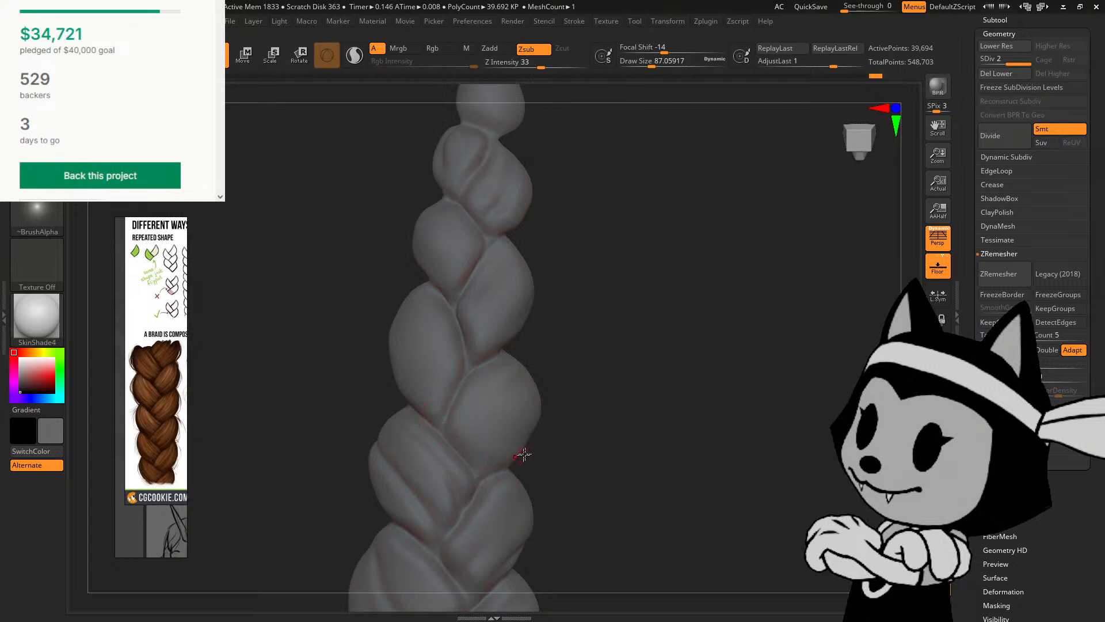
{"action": "mouse_move", "coordinate": [526, 454]}
{"action": "left_mouse_down"}
{"action": "mouse_move", "coordinate": [548, 461]}
{"action": "mouse_move", "coordinate": [529, 466]}
{"action": "left_mouse_up"}
{"action": "left_click_drag", "start_coordinate": [541, 455], "coordinate": [593, 455]}
{"action": "mouse_move", "coordinate": [431, 402]}
{"action": "left_mouse_down"}
{"action": "mouse_move", "coordinate": [452, 431]}
{"action": "mouse_move", "coordinate": [435, 432]}
{"action": "left_mouse_up"}
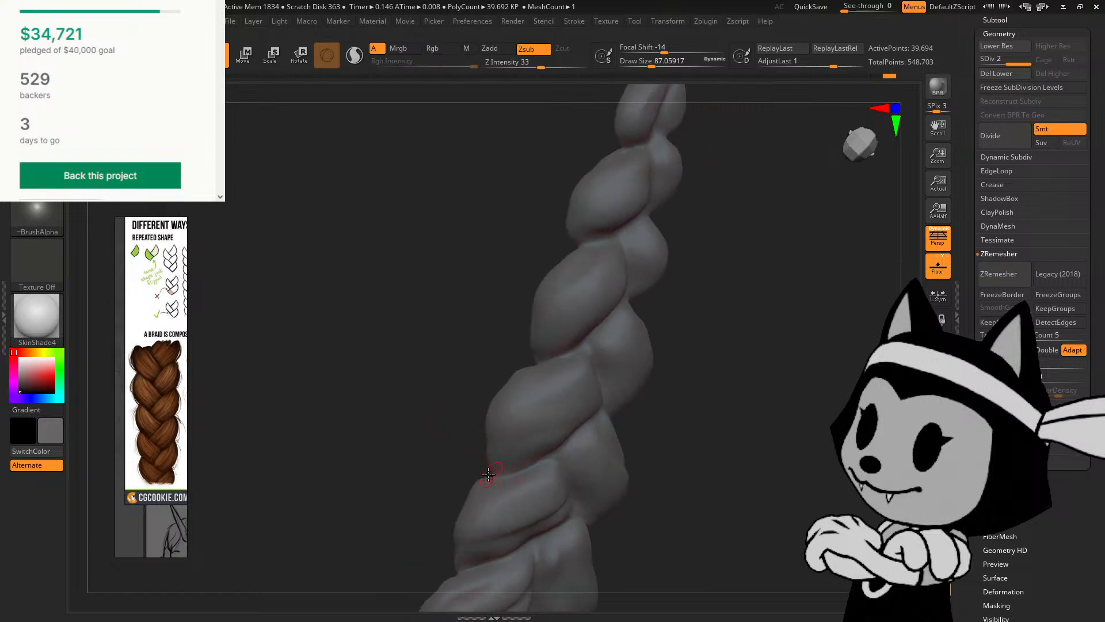
{"action": "left_click_drag", "start_coordinate": [667, 401], "coordinate": [542, 448]}
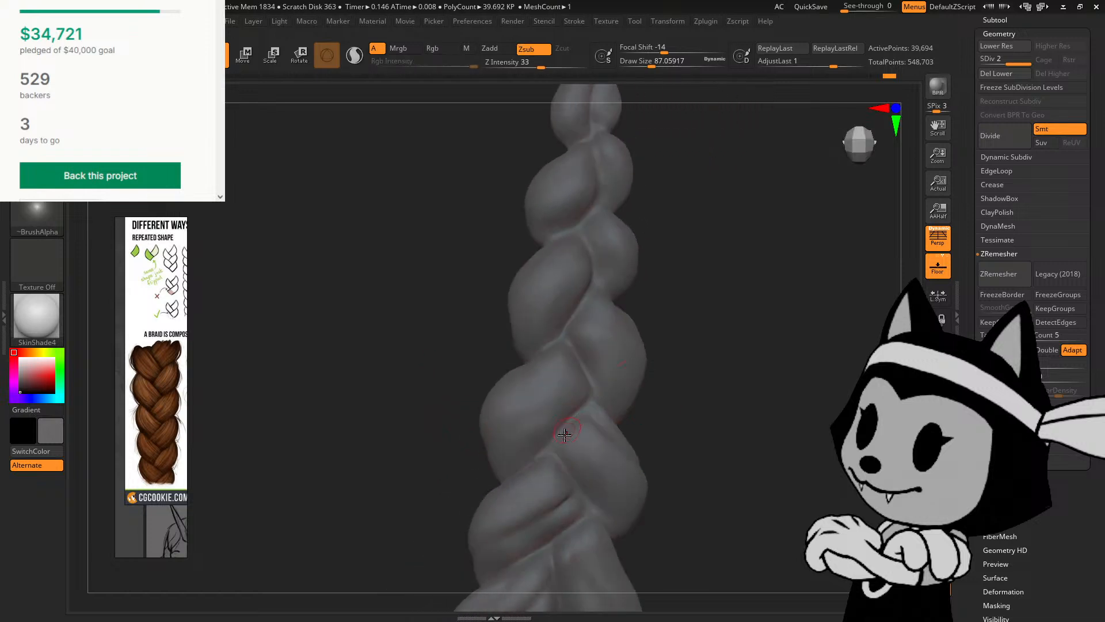
{"action": "left_click_drag", "start_coordinate": [671, 383], "coordinate": [692, 313]}
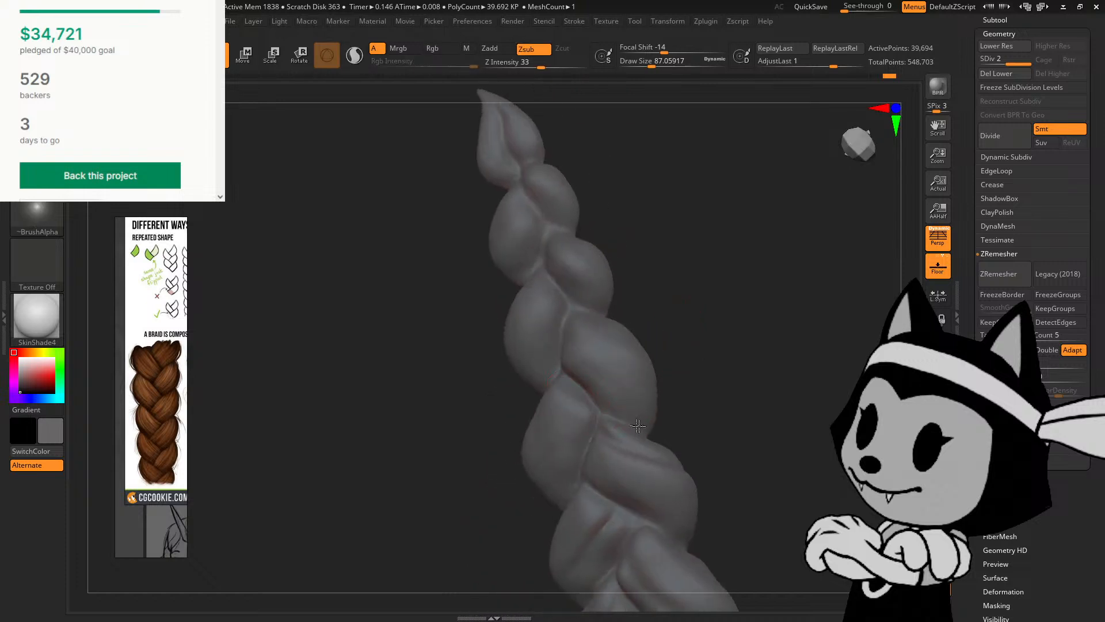
Step: Enlarge the crease brush to a draw size of about 155 and carve along the strand overlaps near the tip
{"action": "left_click_drag", "start_coordinate": [706, 385], "coordinate": [665, 370]}
{"action": "key", "text": "bracketright"}
{"action": "key", "text": "bracketright"}
{"action": "key", "text": "bracketright"}
{"action": "key", "text": "bracketright"}
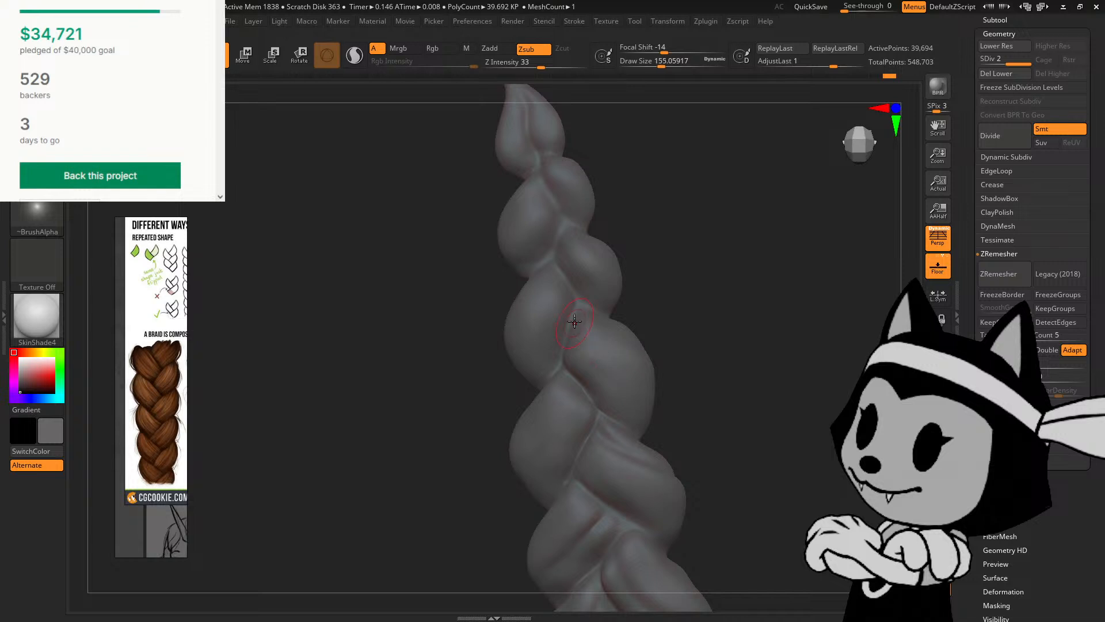
{"action": "mouse_move", "coordinate": [583, 352]}
{"action": "left_mouse_down"}
{"action": "mouse_move", "coordinate": [627, 402]}
{"action": "mouse_move", "coordinate": [666, 379]}
{"action": "mouse_move", "coordinate": [656, 271]}
{"action": "mouse_move", "coordinate": [672, 281]}
{"action": "left_mouse_up"}
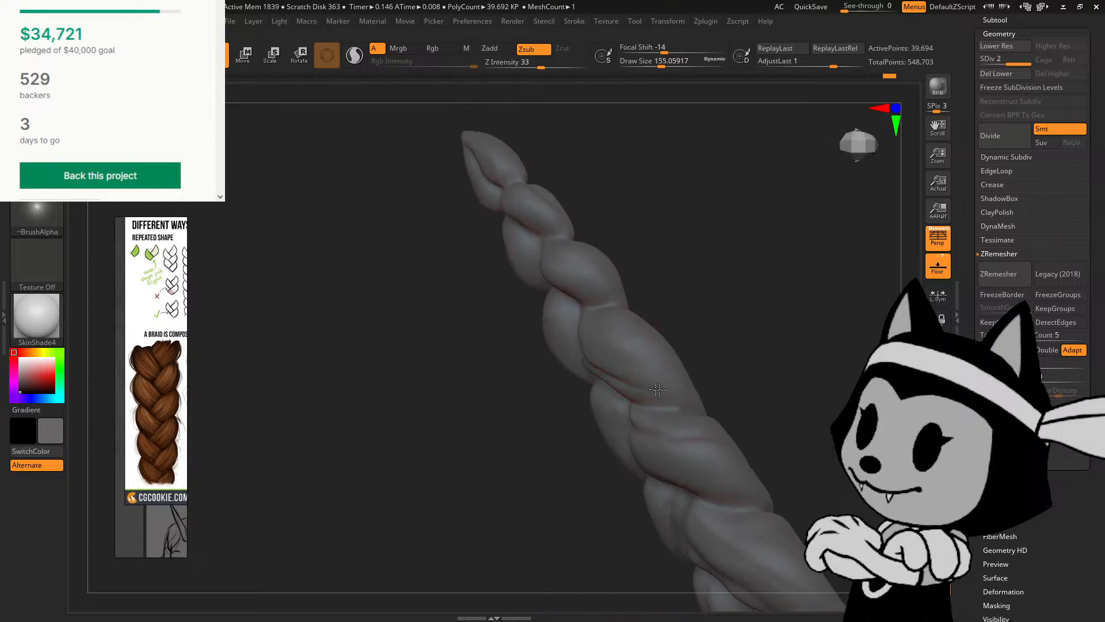
Step: Carve lengthwise hair grooves into the middle and upper strands on the braid's back at a draw size of about 151
{"action": "left_click_drag", "start_coordinate": [725, 358], "coordinate": [606, 316]}
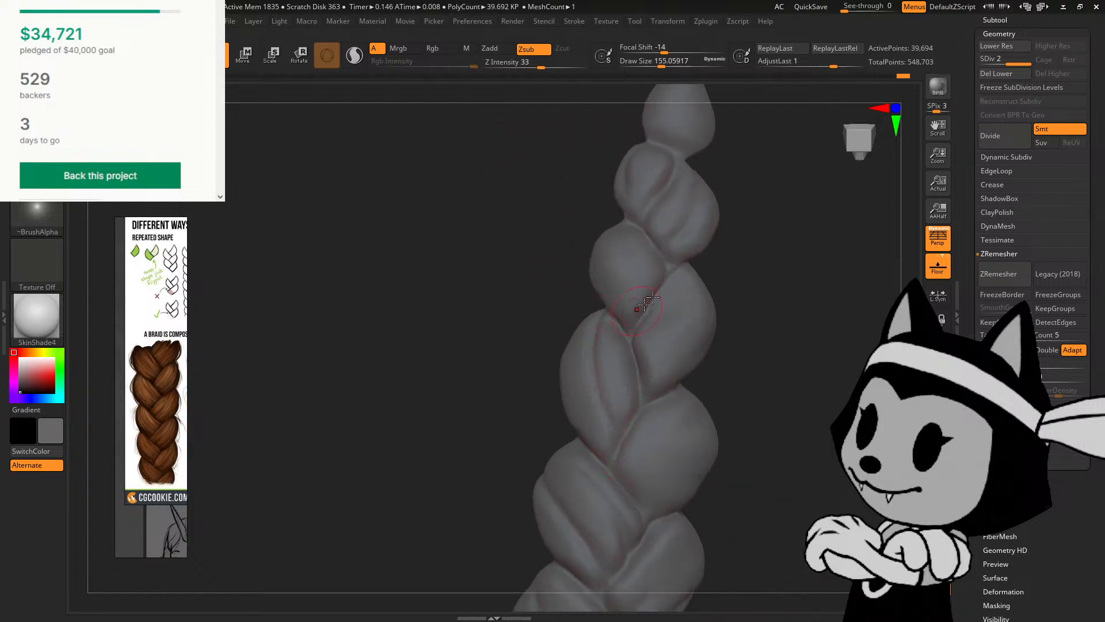
{"action": "left_click_drag", "start_coordinate": [732, 274], "coordinate": [711, 276]}
{"action": "left_click_drag", "start_coordinate": [649, 400], "coordinate": [711, 326]}
{"action": "left_click_drag", "start_coordinate": [734, 249], "coordinate": [760, 274]}
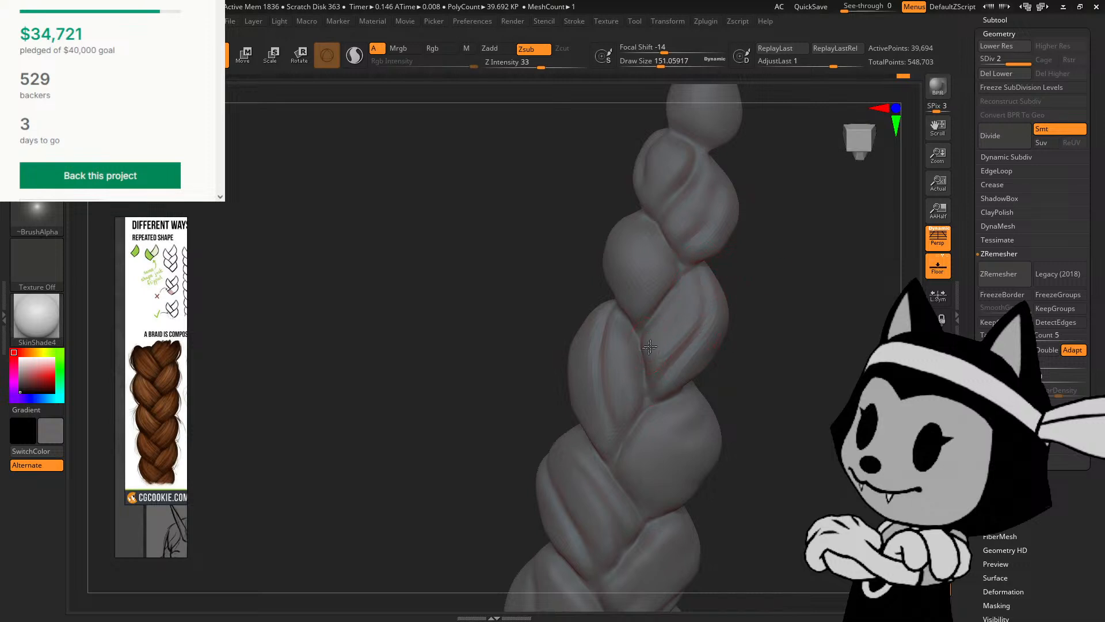
{"action": "left_click_drag", "start_coordinate": [650, 314], "coordinate": [621, 277]}
{"action": "left_click_drag", "start_coordinate": [669, 221], "coordinate": [662, 211]}
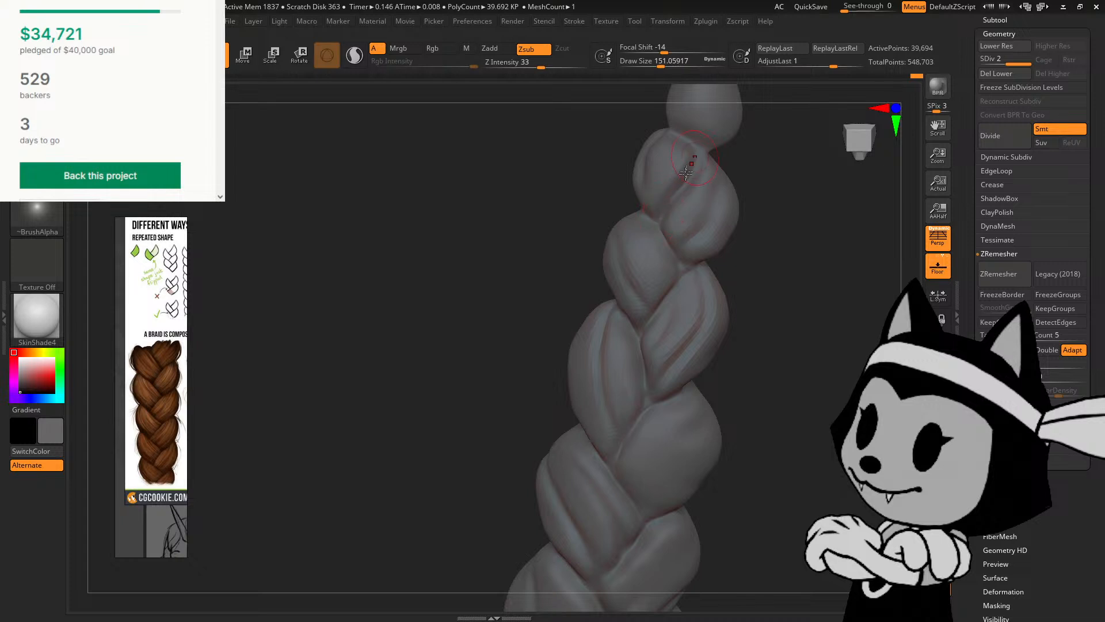
{"action": "left_click_drag", "start_coordinate": [728, 151], "coordinate": [748, 160]}
{"action": "left_click_drag", "start_coordinate": [679, 182], "coordinate": [661, 227]}
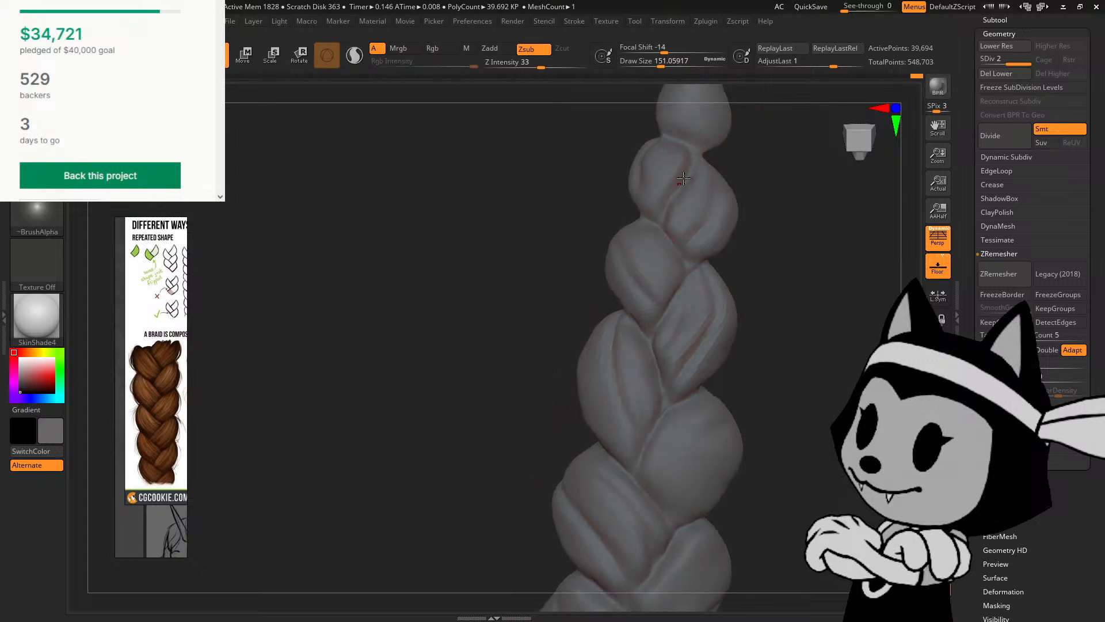
Step: Carve curved hair grooves across the wide smooth strand and into the strands below it
{"action": "left_click_drag", "start_coordinate": [748, 445], "coordinate": [763, 455]}
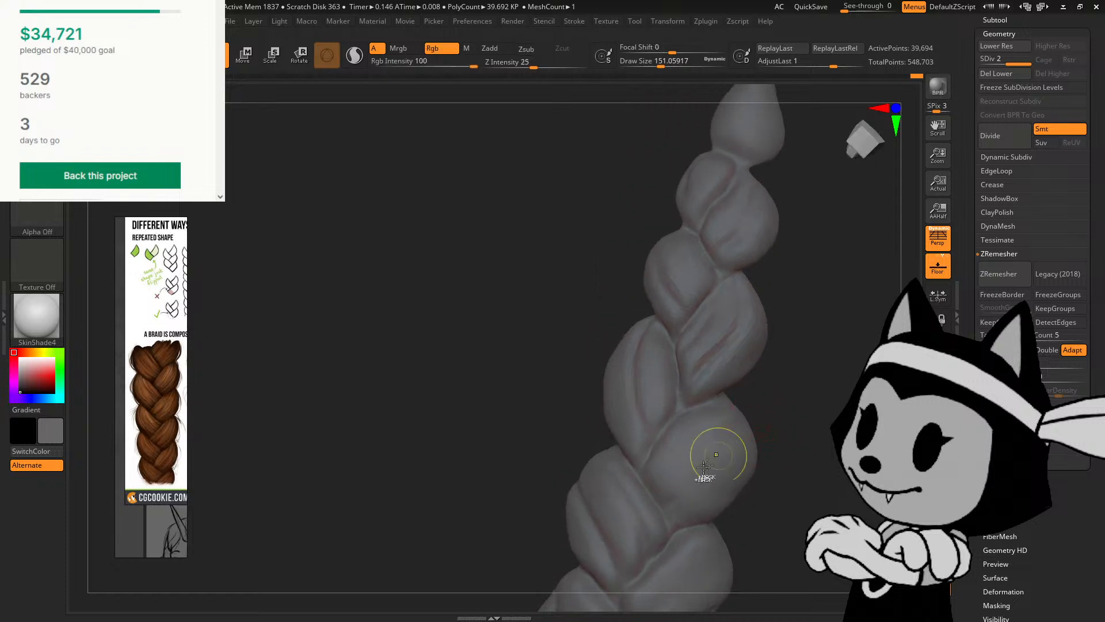
{"action": "left_click_drag", "start_coordinate": [671, 503], "coordinate": [716, 497]}
{"action": "mouse_move", "coordinate": [770, 454]}
{"action": "left_mouse_down"}
{"action": "mouse_move", "coordinate": [781, 425]}
{"action": "mouse_move", "coordinate": [702, 452]}
{"action": "left_mouse_up"}
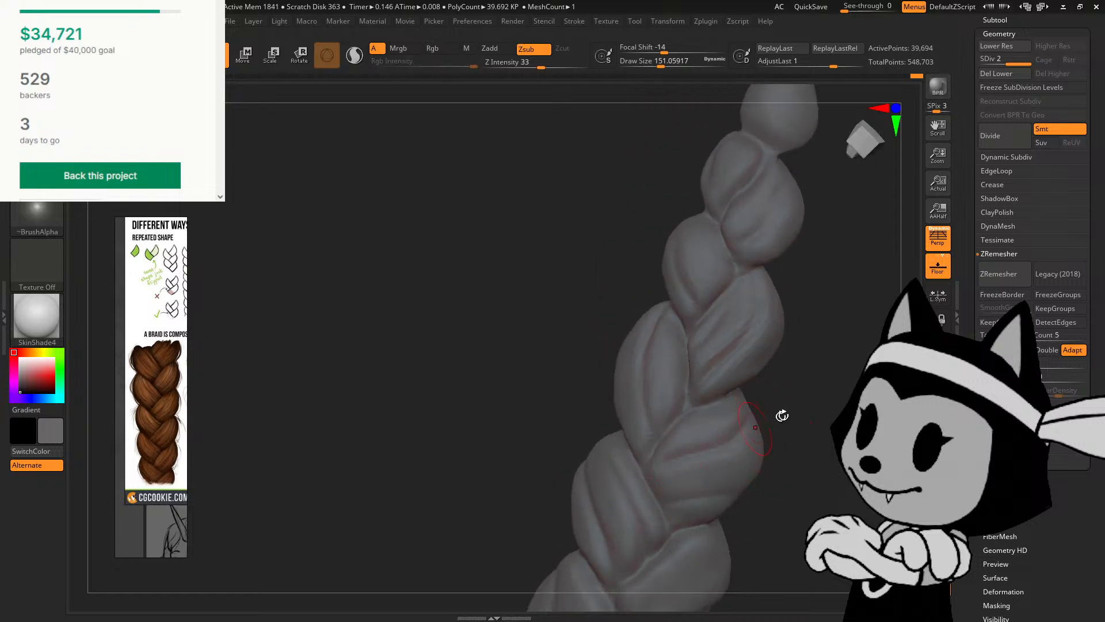
{"action": "mouse_move", "coordinate": [782, 416]}
{"action": "left_mouse_down"}
{"action": "mouse_move", "coordinate": [673, 438]}
{"action": "mouse_move", "coordinate": [715, 395]}
{"action": "left_mouse_up"}
{"action": "left_click_drag", "start_coordinate": [771, 430], "coordinate": [679, 265]}
{"action": "mouse_move", "coordinate": [603, 443]}
{"action": "left_mouse_down"}
{"action": "mouse_move", "coordinate": [633, 426]}
{"action": "mouse_move", "coordinate": [582, 373]}
{"action": "mouse_move", "coordinate": [669, 397]}
{"action": "mouse_move", "coordinate": [708, 363]}
{"action": "mouse_move", "coordinate": [586, 229]}
{"action": "mouse_move", "coordinate": [701, 248]}
{"action": "left_mouse_up"}
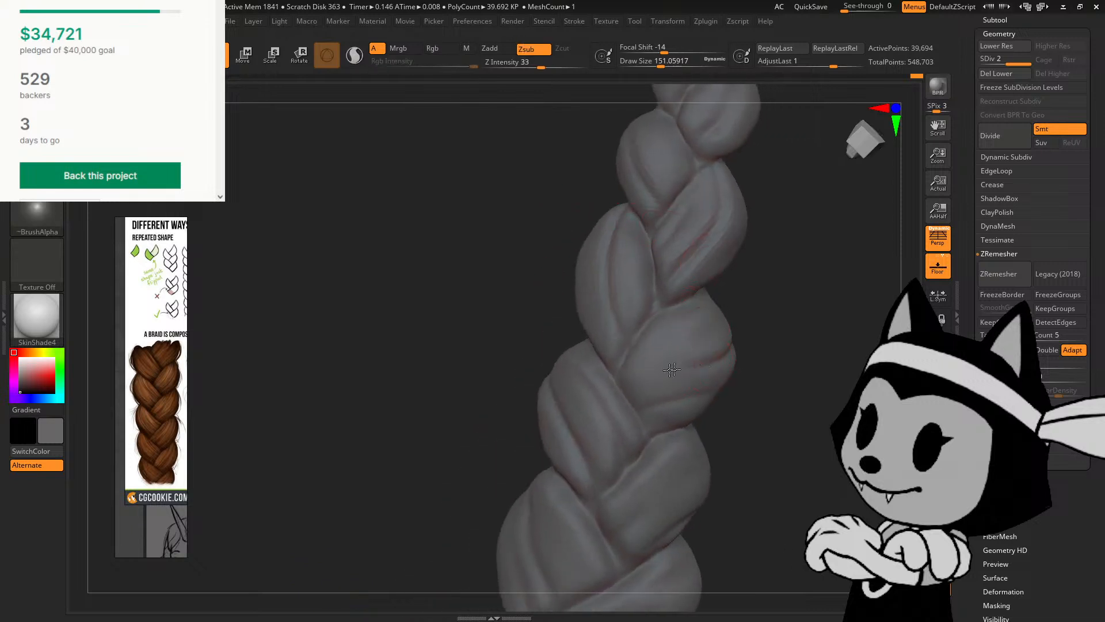
Step: Undo the last four groove strokes on the braid
{"action": "left_click_drag", "start_coordinate": [717, 334], "coordinate": [729, 248]}
{"action": "key", "text": "ctrl+z"}
{"action": "key", "text": "ctrl+z"}
{"action": "key", "text": "ctrl+z"}
{"action": "key", "text": "ctrl+z"}
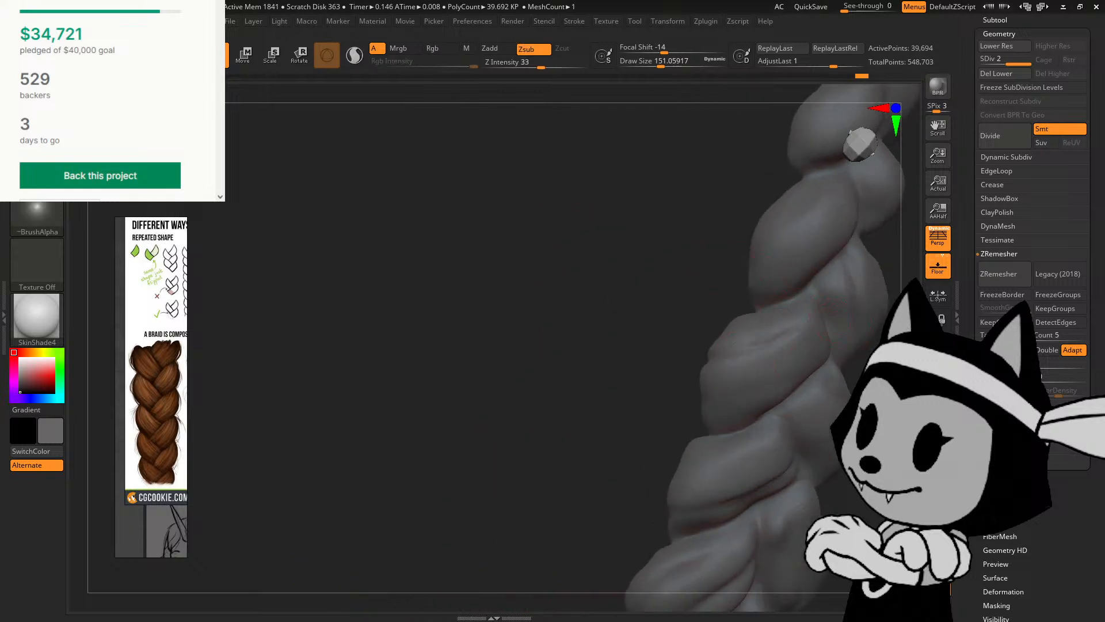
Step: Carve diagonal hair grooves into the middle strands on the braid's opposite side and save the project
{"action": "left_click_drag", "start_coordinate": [909, 414], "coordinate": [823, 439], "text": "alt"}
{"action": "left_click_drag", "start_coordinate": [746, 425], "coordinate": [666, 363]}
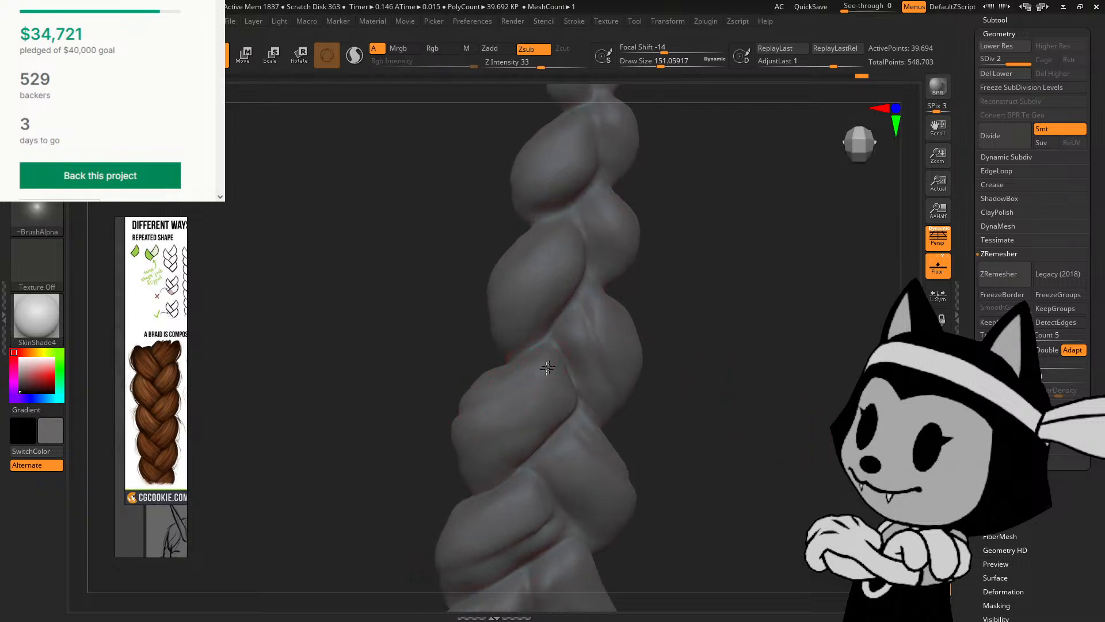
{"action": "left_click_drag", "start_coordinate": [658, 289], "coordinate": [619, 288]}
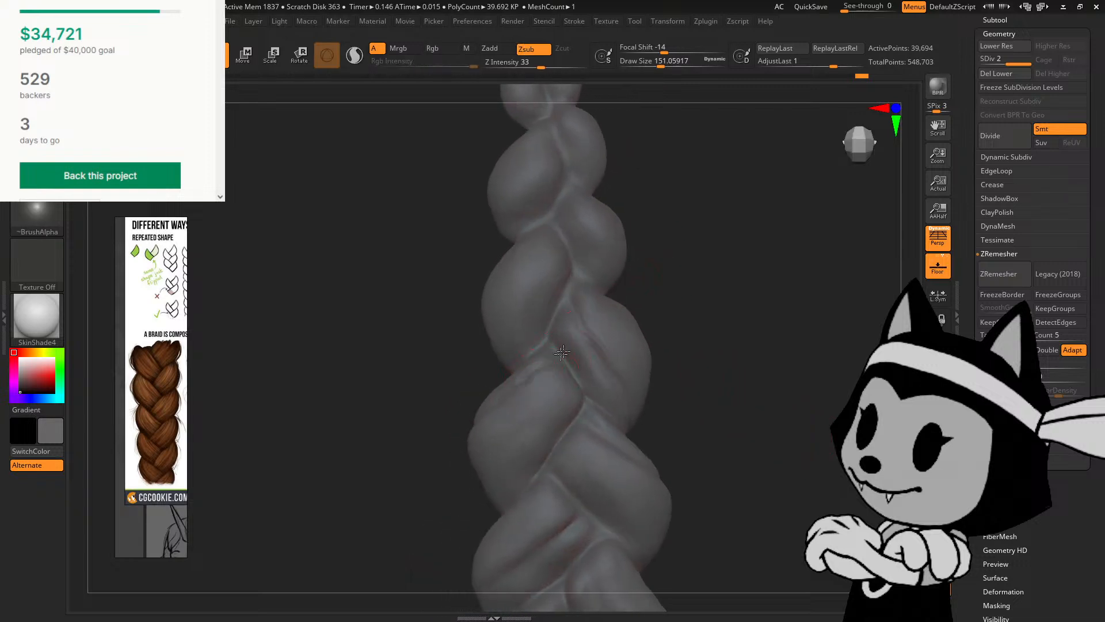
{"action": "key", "text": "ctrl+s"}
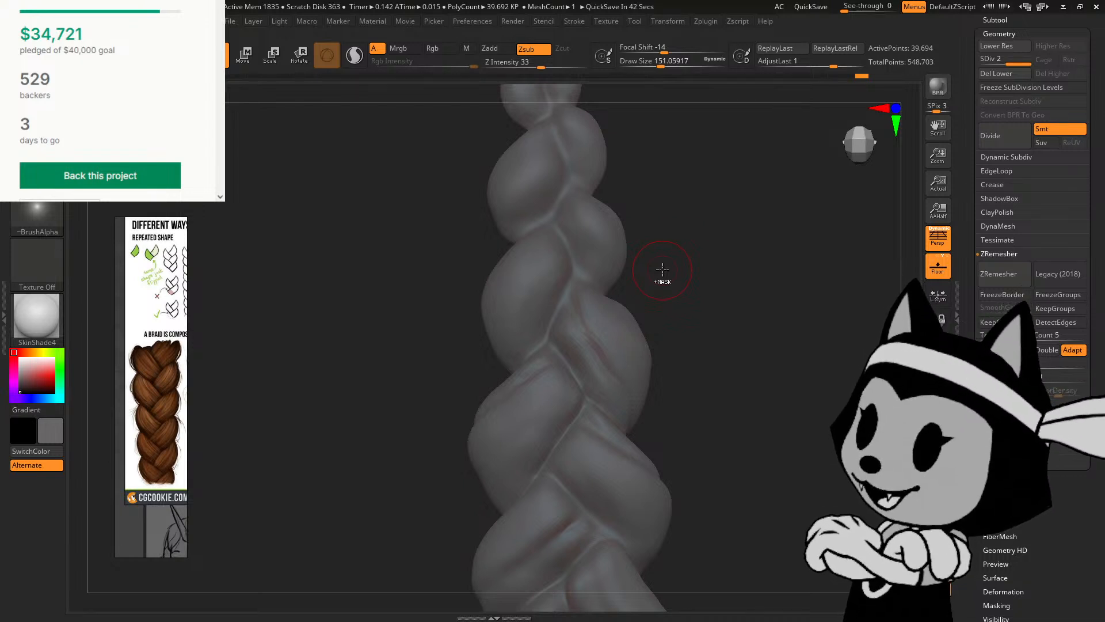
{"action": "left_click_drag", "start_coordinate": [675, 191], "coordinate": [593, 239]}
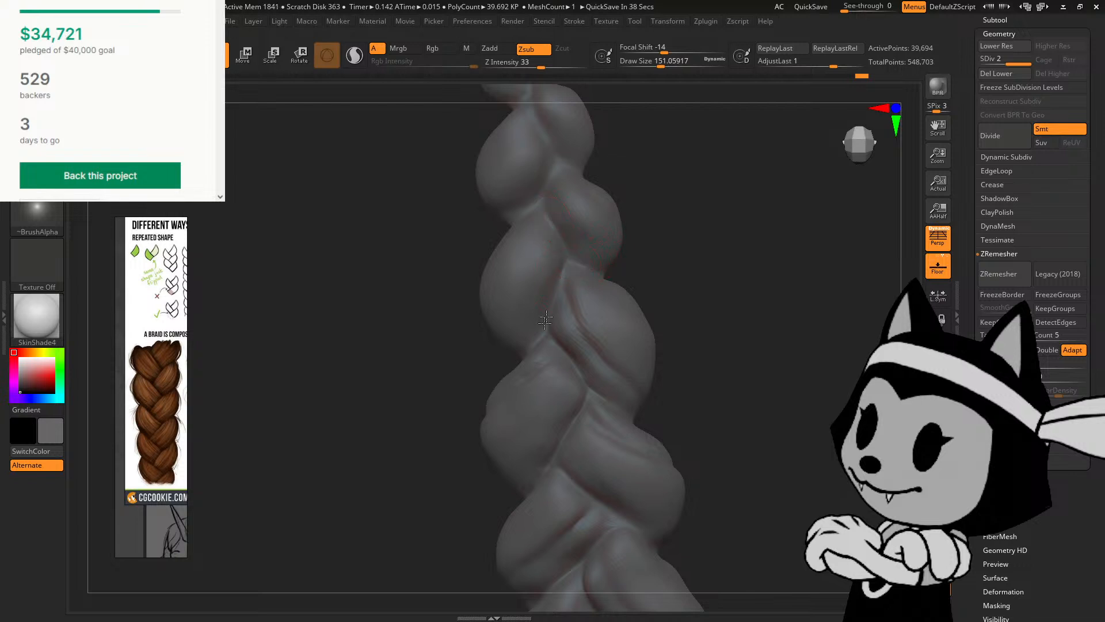
{"action": "left_click_drag", "start_coordinate": [649, 263], "coordinate": [654, 226]}
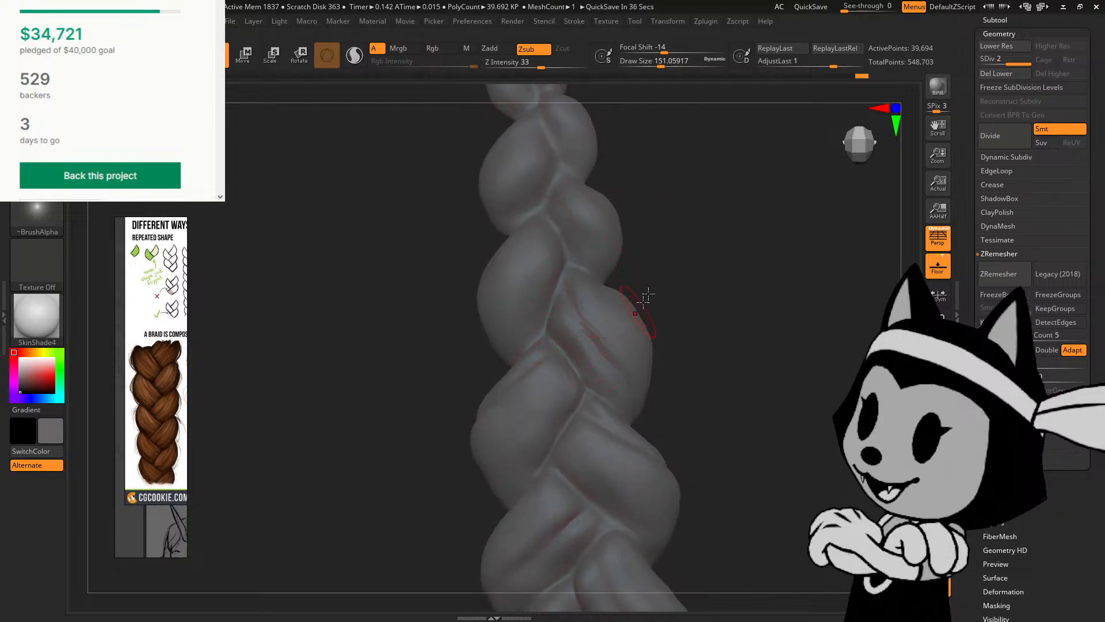
Step: Deepen the creases between the smooth strands near the braid's tapered tip at a draw size of about 151
{"action": "left_click_drag", "start_coordinate": [646, 299], "coordinate": [713, 305]}
{"action": "left_click_drag", "start_coordinate": [737, 377], "coordinate": [696, 368]}
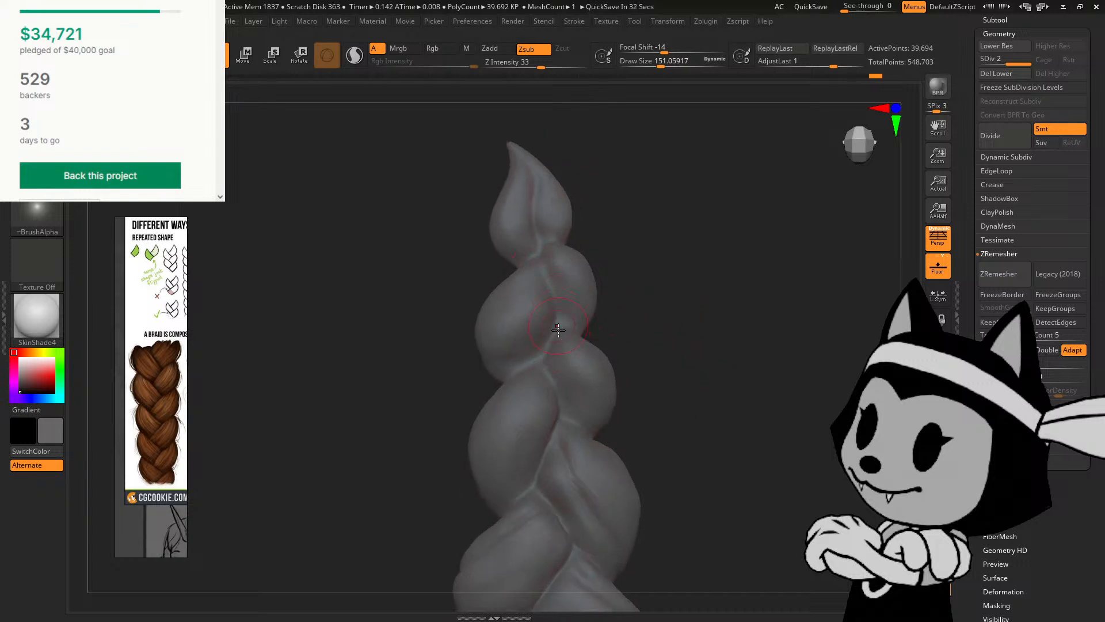
{"action": "left_click_drag", "start_coordinate": [604, 281], "coordinate": [564, 317]}
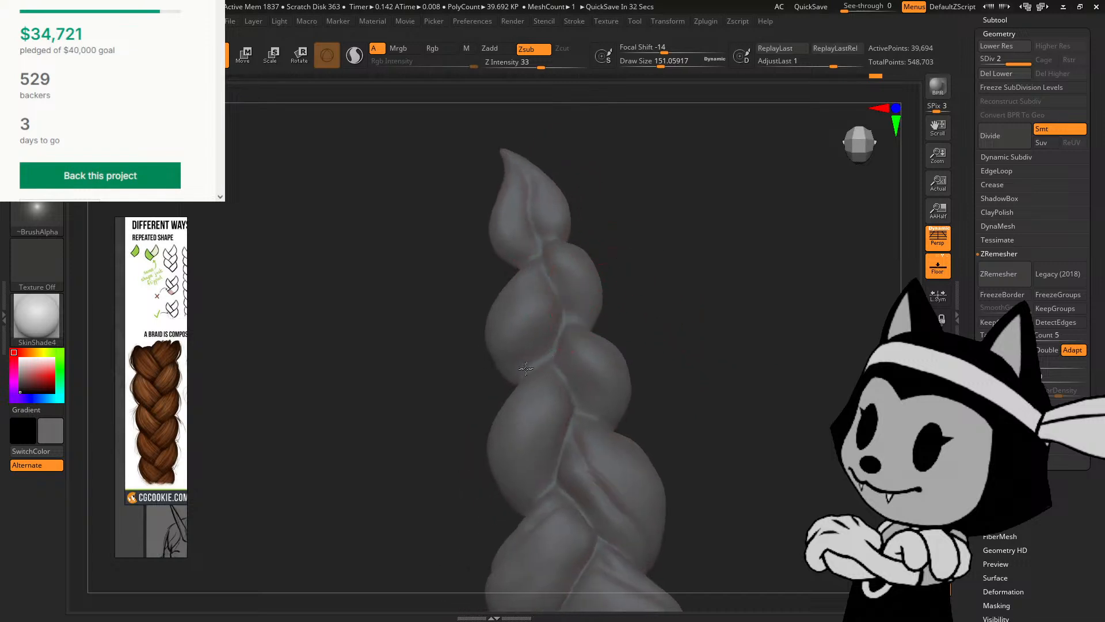
{"action": "left_click_drag", "start_coordinate": [526, 369], "coordinate": [521, 423]}
{"action": "mouse_move", "coordinate": [651, 338]}
{"action": "left_mouse_down"}
{"action": "mouse_move", "coordinate": [713, 359]}
{"action": "mouse_move", "coordinate": [675, 336]}
{"action": "left_mouse_up"}
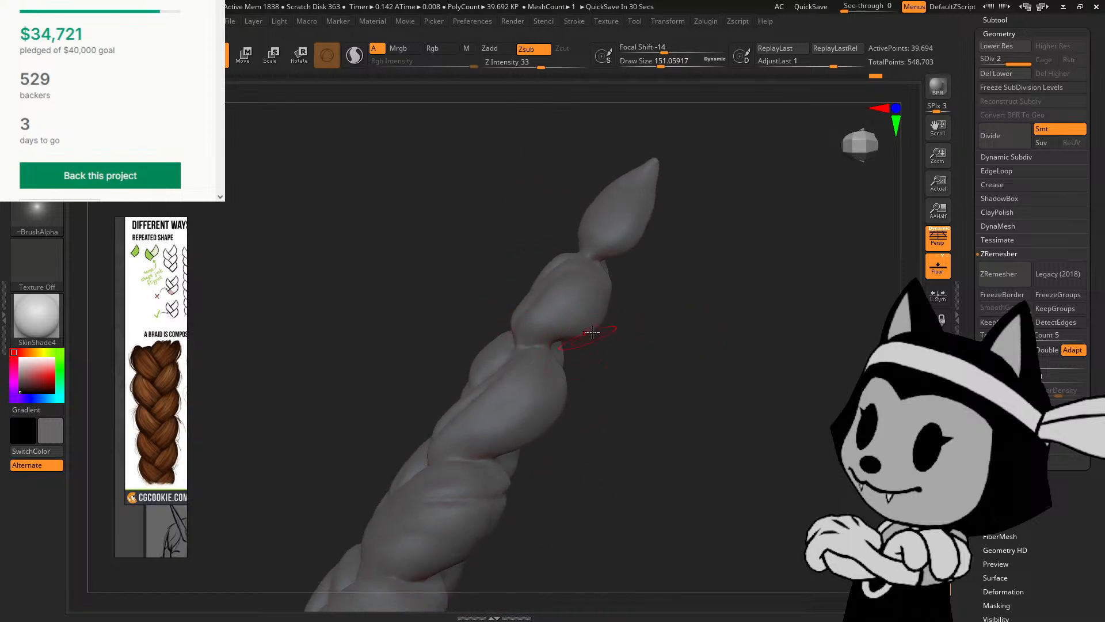
{"action": "right_click_drag", "start_coordinate": [592, 332], "coordinate": [610, 381]}
{"action": "mouse_move", "coordinate": [520, 350]}
{"action": "right_mouse_down"}
{"action": "mouse_move", "coordinate": [591, 295]}
{"action": "mouse_move", "coordinate": [629, 293]}
{"action": "mouse_move", "coordinate": [634, 281]}
{"action": "right_mouse_up"}
Step: Switch to the ClayBuildup brush at a draw size of about 183 and blend the strand surfaces near the braid's tip with smoothing strokes
{"action": "key", "text": "b"}
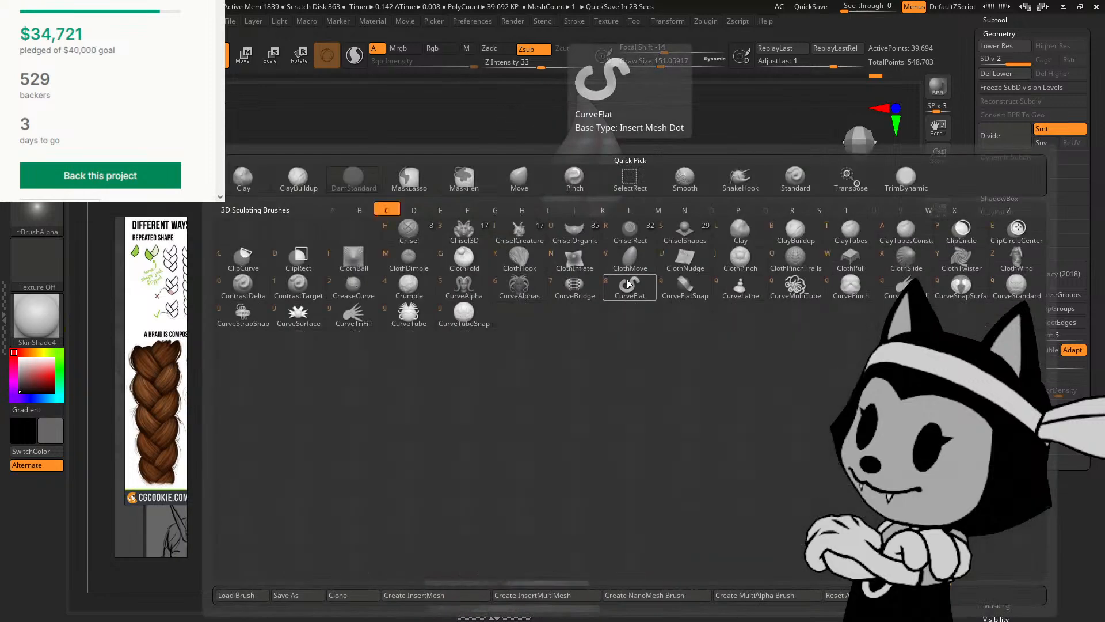
{"action": "left_click", "coordinate": [627, 283]}
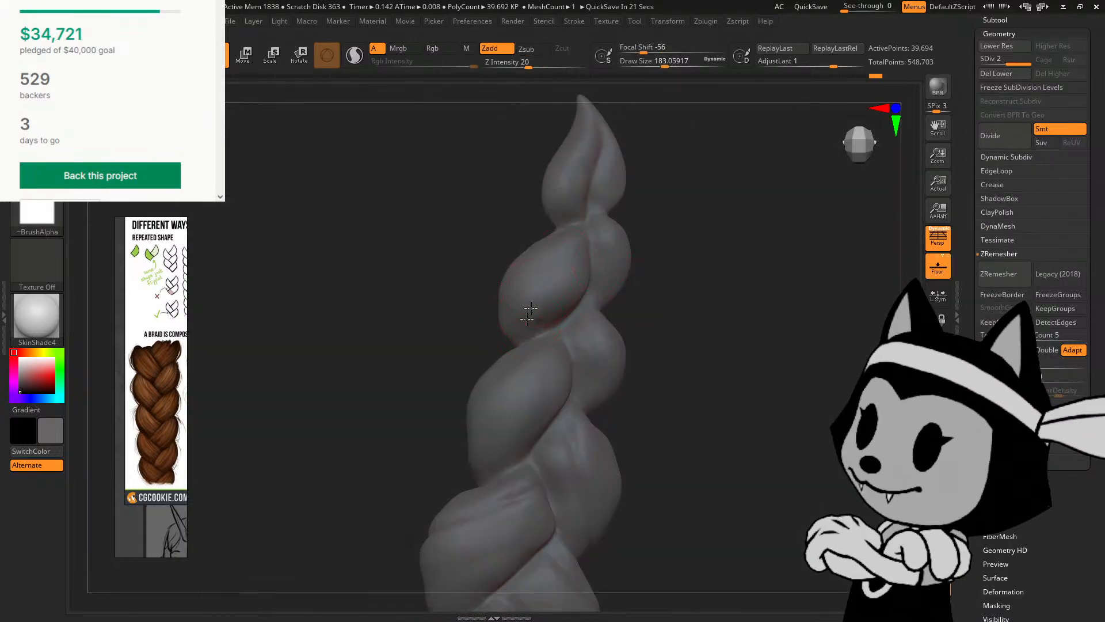
{"action": "right_click_drag", "start_coordinate": [676, 226], "coordinate": [645, 238]}
{"action": "left_click_drag", "start_coordinate": [523, 306], "coordinate": [546, 299], "text": "shift"}
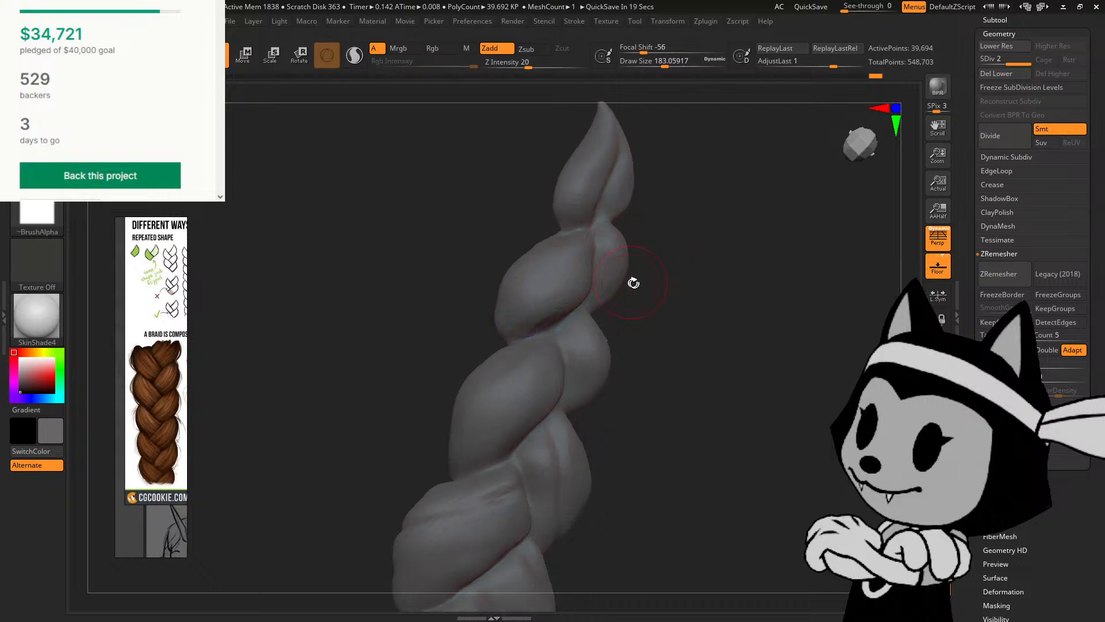
{"action": "right_click_drag", "start_coordinate": [633, 283], "coordinate": [621, 271], "text": "shift"}
{"action": "right_click_drag", "start_coordinate": [625, 341], "coordinate": [662, 296]}
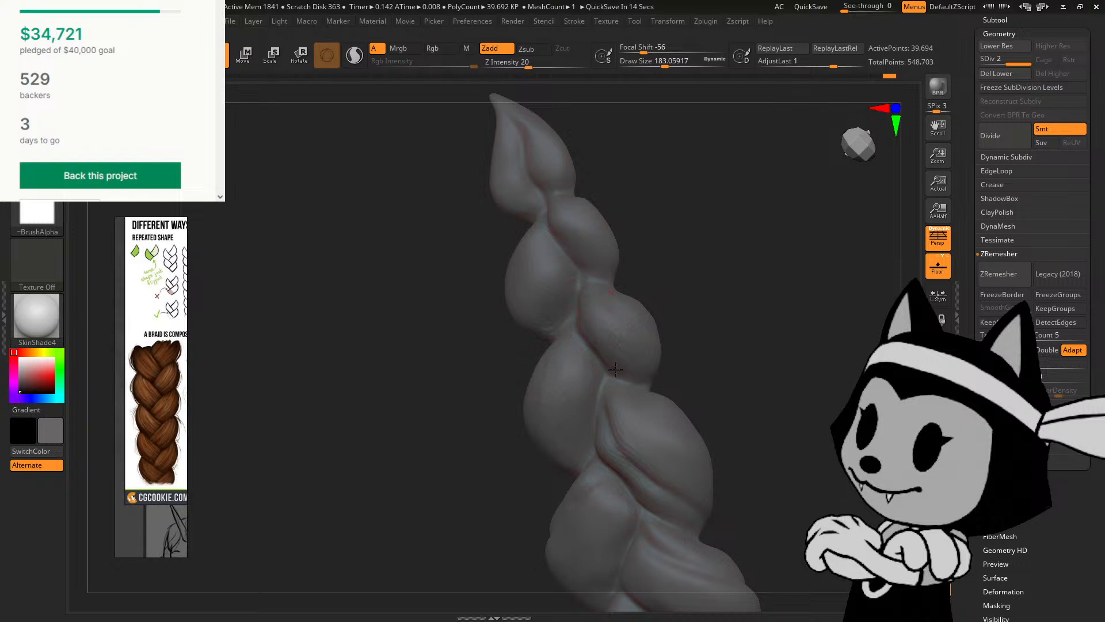
{"action": "mouse_move", "coordinate": [593, 311]}
{"action": "left_mouse_down", "text": "shift"}
{"action": "mouse_move", "coordinate": [622, 355]}
{"action": "mouse_move", "coordinate": [608, 359]}
{"action": "left_mouse_up", "text": "shift"}
{"action": "right_click_drag", "start_coordinate": [648, 426], "coordinate": [728, 403]}
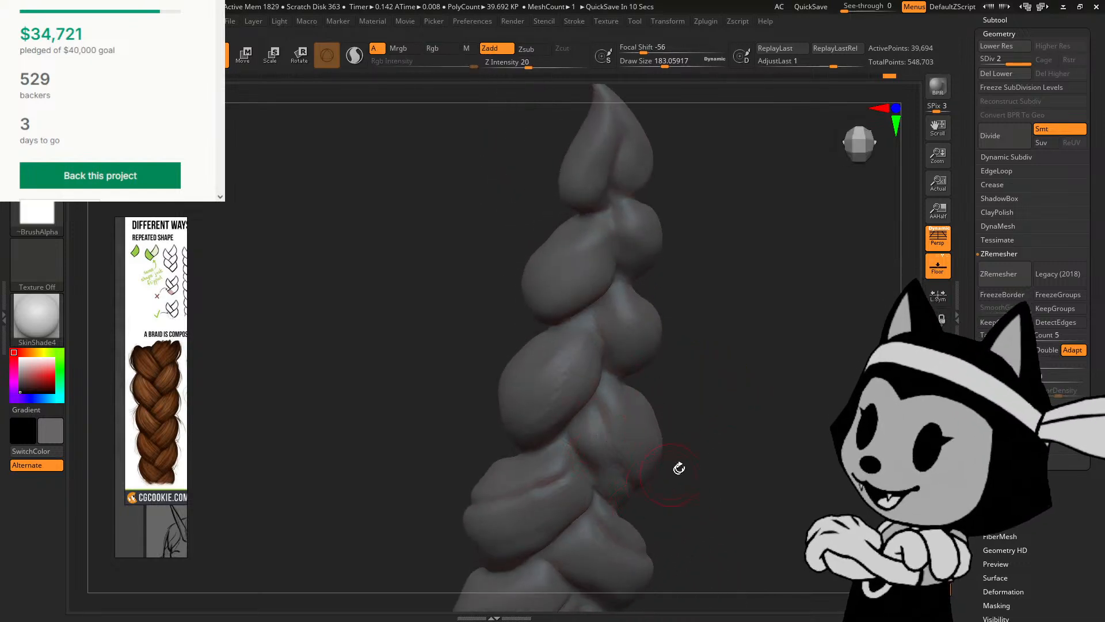
{"action": "right_click_drag", "start_coordinate": [679, 468], "coordinate": [652, 397]}
Step: Reduce the draw size to about 119 and refine and smooth the inner edge of the grooved middle strand
{"action": "key", "text": "["}
{"action": "key", "text": "["}
{"action": "key", "text": "["}
{"action": "key", "text": "["}
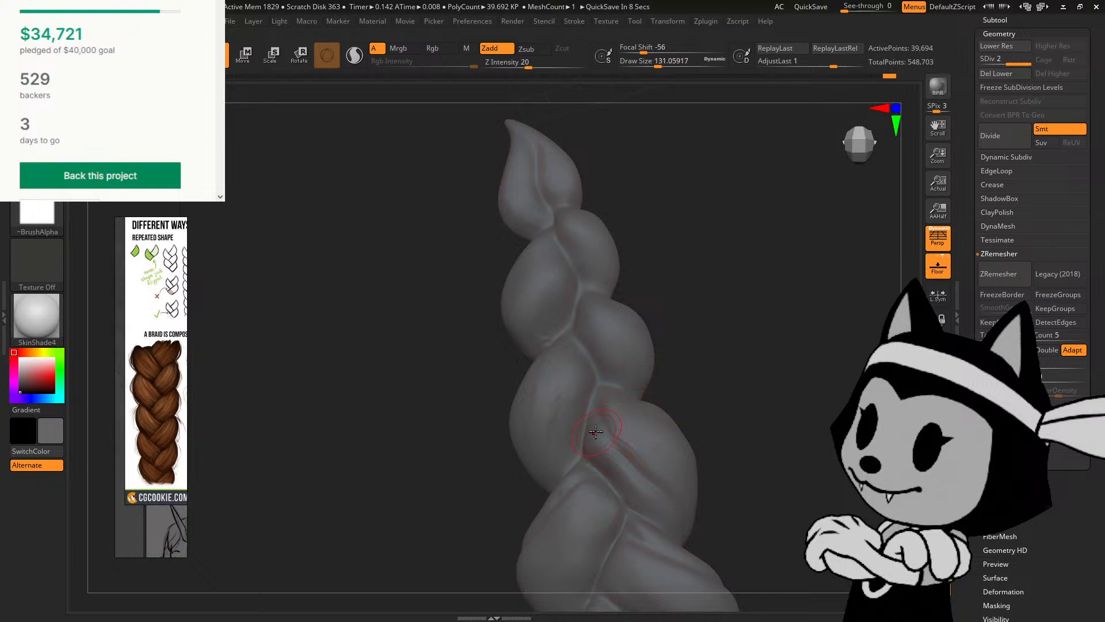
{"action": "mouse_move", "coordinate": [594, 440]}
{"action": "right_mouse_down"}
{"action": "mouse_move", "coordinate": [698, 402]}
{"action": "mouse_move", "coordinate": [603, 446]}
{"action": "right_mouse_up"}
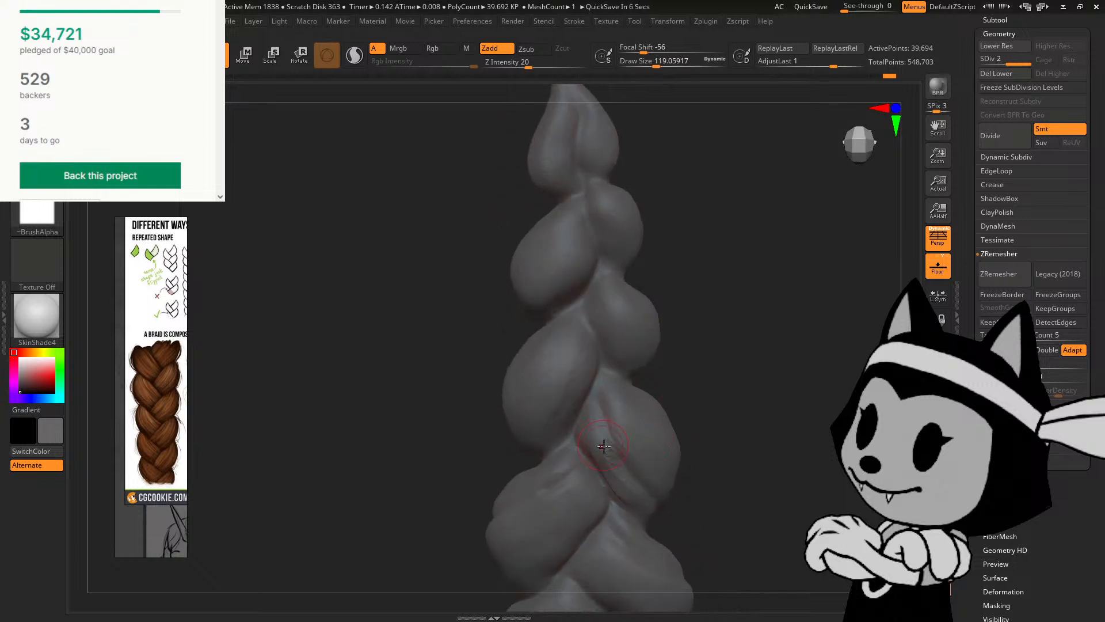
{"action": "left_click_drag", "start_coordinate": [610, 476], "coordinate": [607, 463], "text": "shift"}
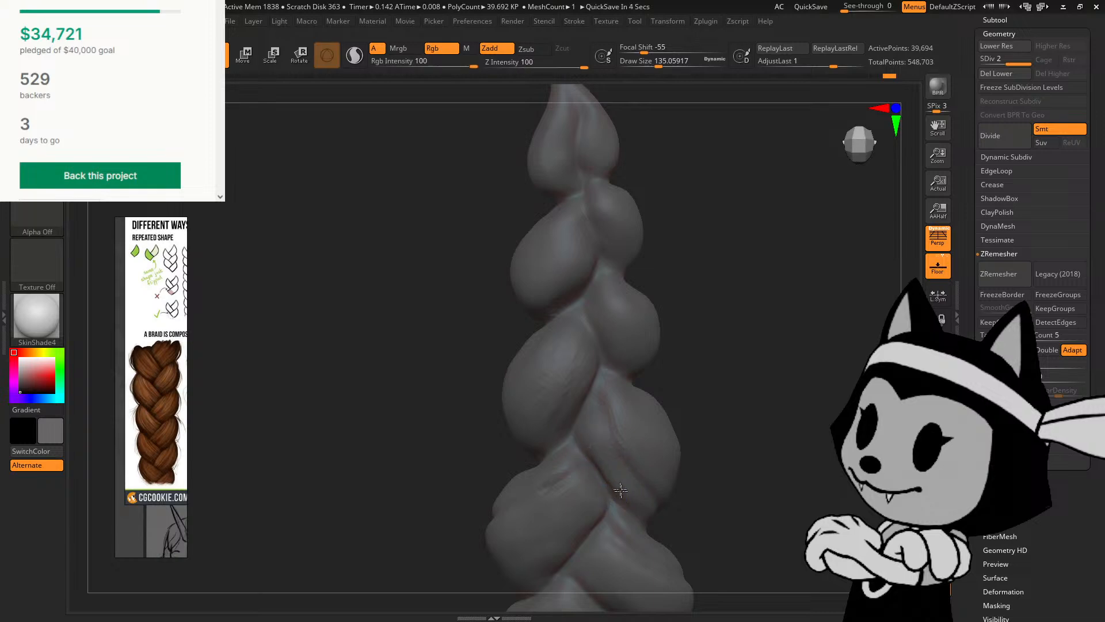
Step: Reshape the middle strands' outlines with the Move brush, raising the draw size from about 247 to 307
{"action": "key", "text": "b"}
{"action": "key", "text": "m"}
{"action": "key", "text": "v"}
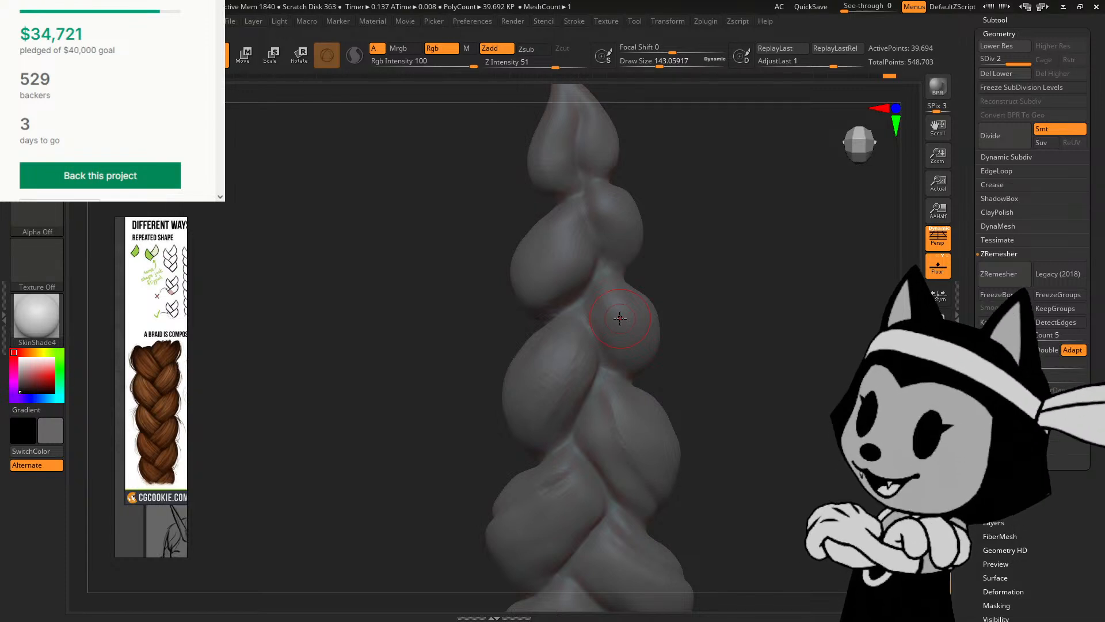
{"action": "key", "text": "bracketright"}
{"action": "key", "text": "bracketright"}
{"action": "key", "text": "bracketright"}
{"action": "key", "text": "bracketright"}
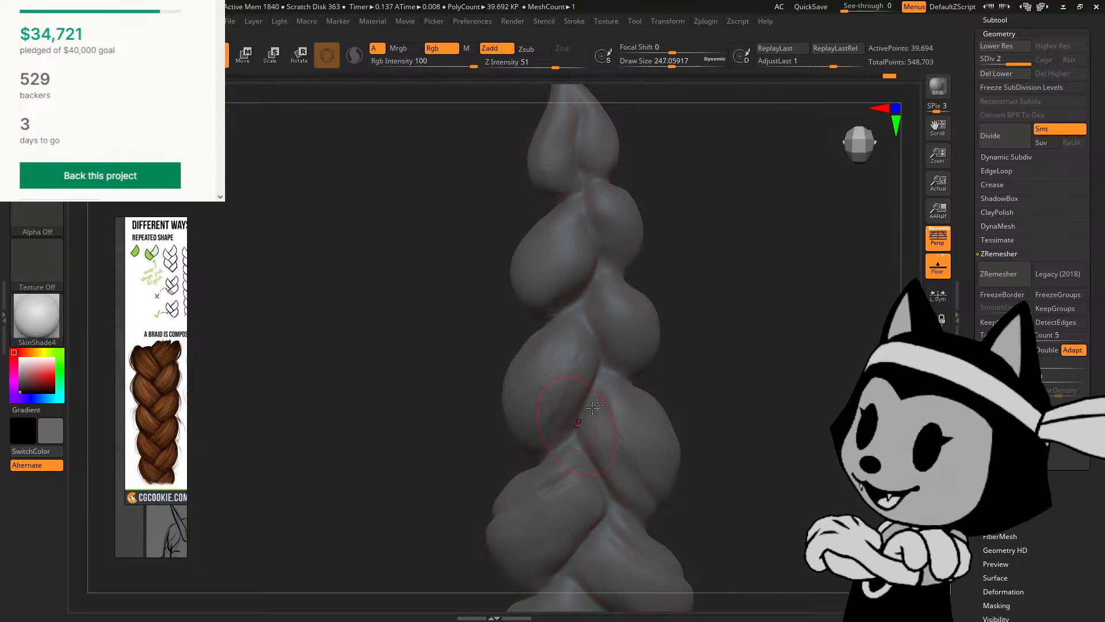
{"action": "left_click_drag", "start_coordinate": [704, 357], "coordinate": [688, 364]}
{"action": "left_click_drag", "start_coordinate": [726, 329], "coordinate": [723, 306]}
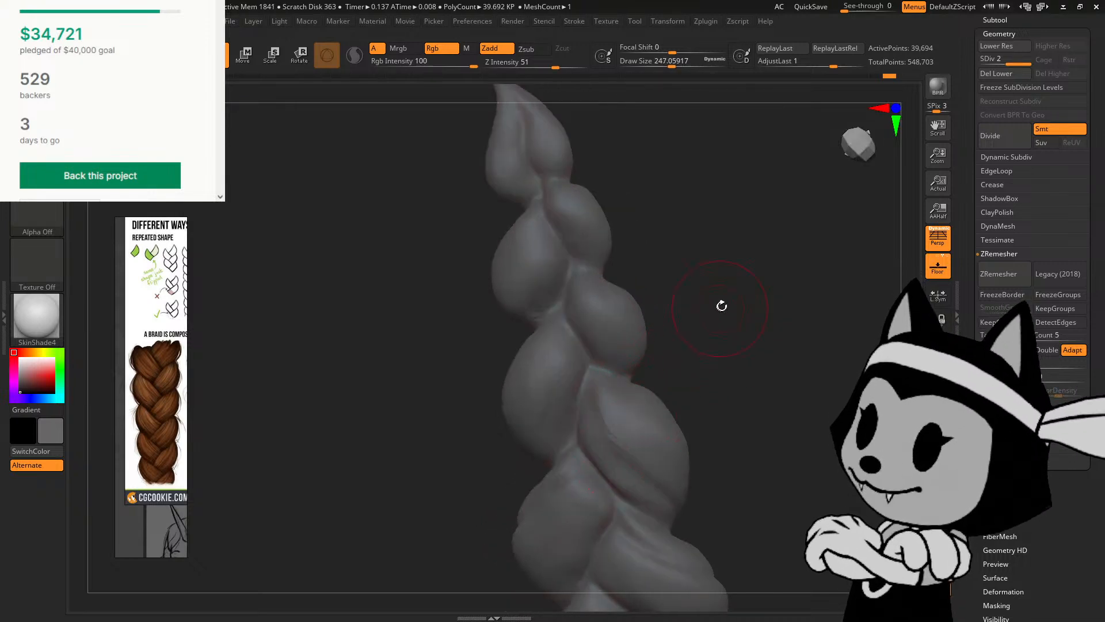
{"action": "left_click_drag", "start_coordinate": [640, 269], "coordinate": [678, 266]}
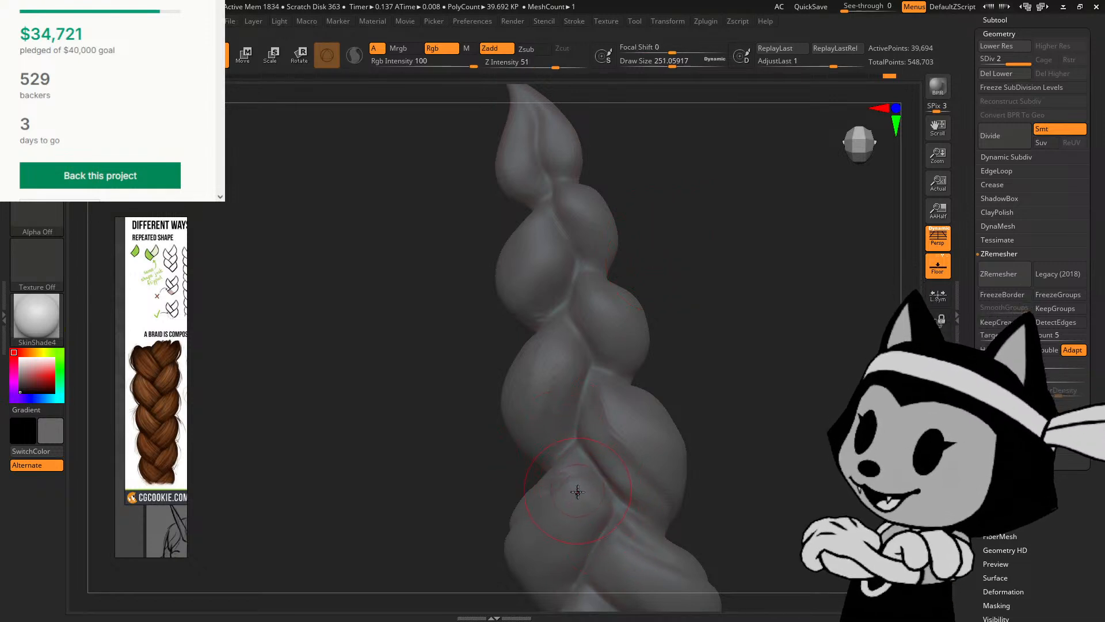
{"action": "key", "text": "bracketright"}
{"action": "key", "text": "bracketright"}
{"action": "key", "text": "bracketright"}
{"action": "key", "text": "bracketright"}
{"action": "key", "text": "bracketright"}
{"action": "key", "text": "bracketright"}
{"action": "left_click_drag", "start_coordinate": [801, 300], "coordinate": [809, 276], "text": "alt"}
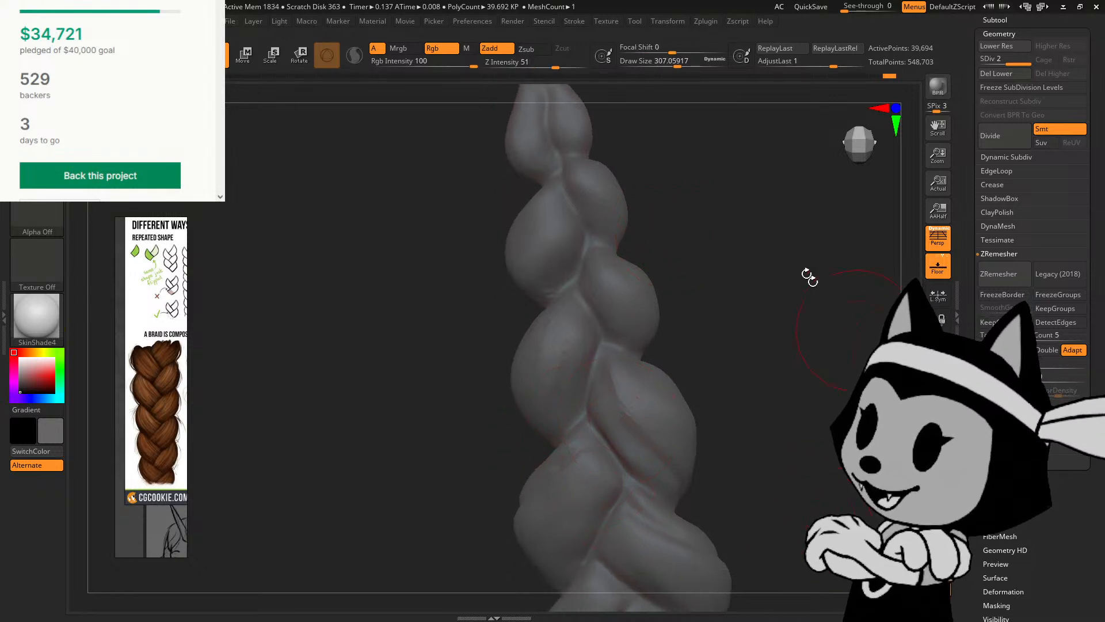
Step: Set the draw size to about 136 and smooth out the shallow grooves on the wide strand below the middle
{"action": "left_click_drag", "start_coordinate": [677, 65], "coordinate": [659, 64]}
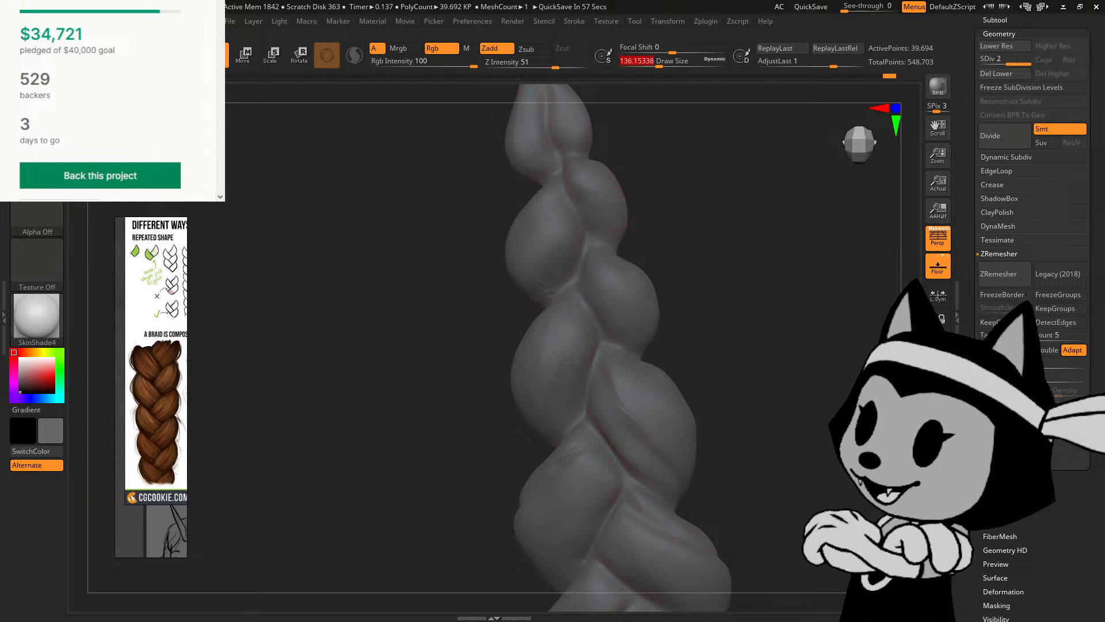
{"action": "left_click_drag", "start_coordinate": [713, 305], "coordinate": [625, 275], "text": "alt"}
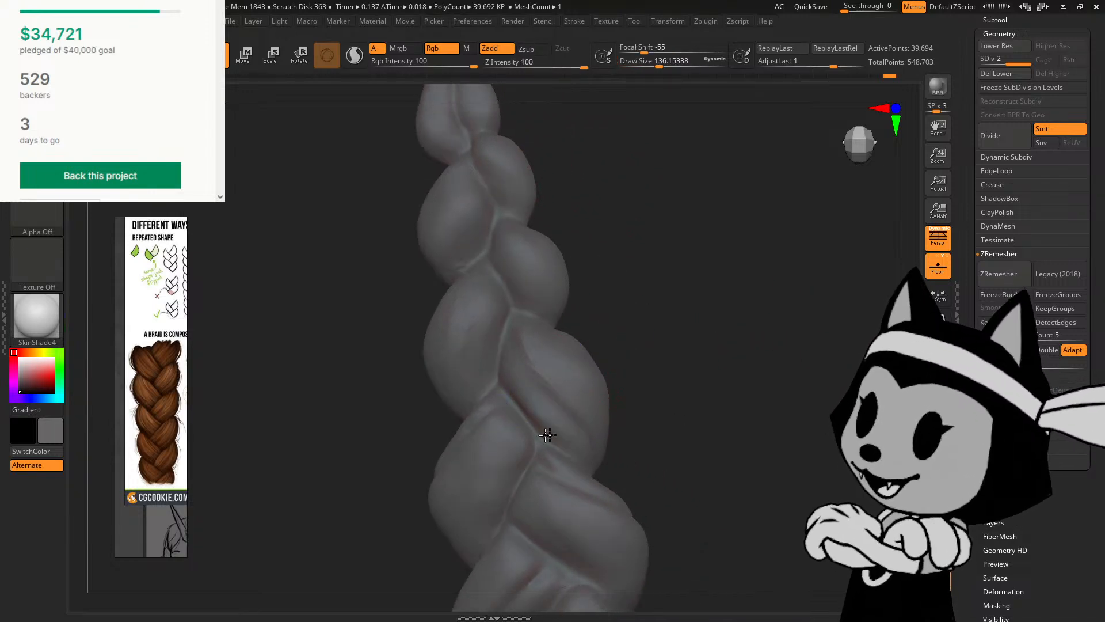
{"action": "mouse_move", "coordinate": [626, 335]}
{"action": "left_mouse_down"}
{"action": "mouse_move", "coordinate": [631, 301]}
{"action": "mouse_move", "coordinate": [641, 370]}
{"action": "left_mouse_up"}
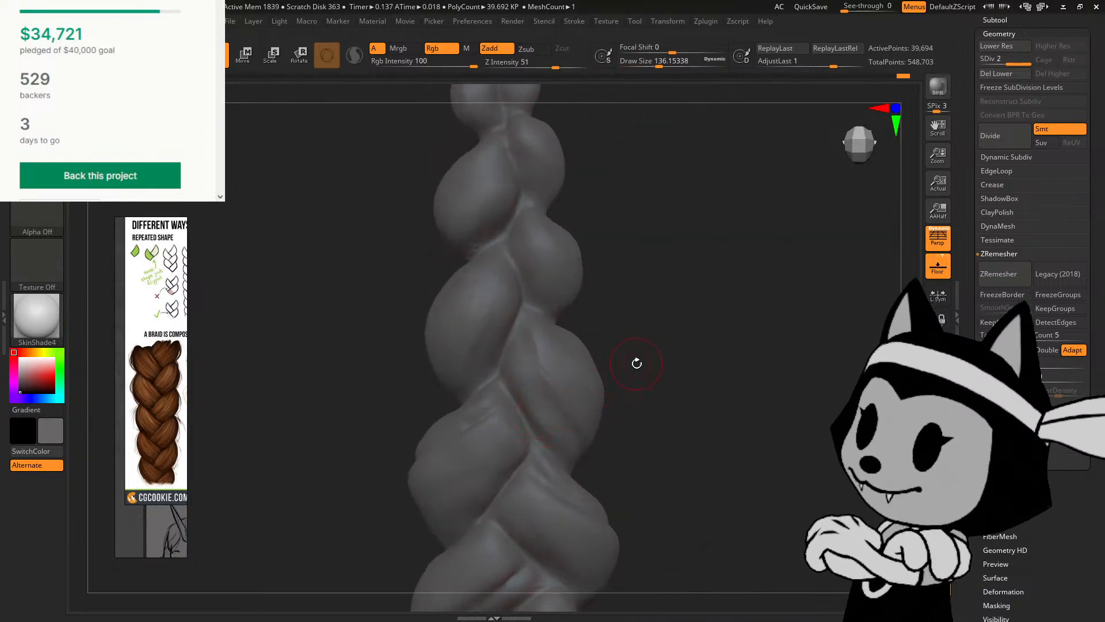
{"action": "left_click_drag", "start_coordinate": [651, 281], "coordinate": [626, 336]}
{"action": "left_click_drag", "start_coordinate": [496, 410], "coordinate": [473, 431], "text": "shift"}
{"action": "mouse_move", "coordinate": [618, 358]}
{"action": "left_mouse_down"}
{"action": "mouse_move", "coordinate": [634, 275]}
{"action": "mouse_move", "coordinate": [651, 343]}
{"action": "left_mouse_up"}
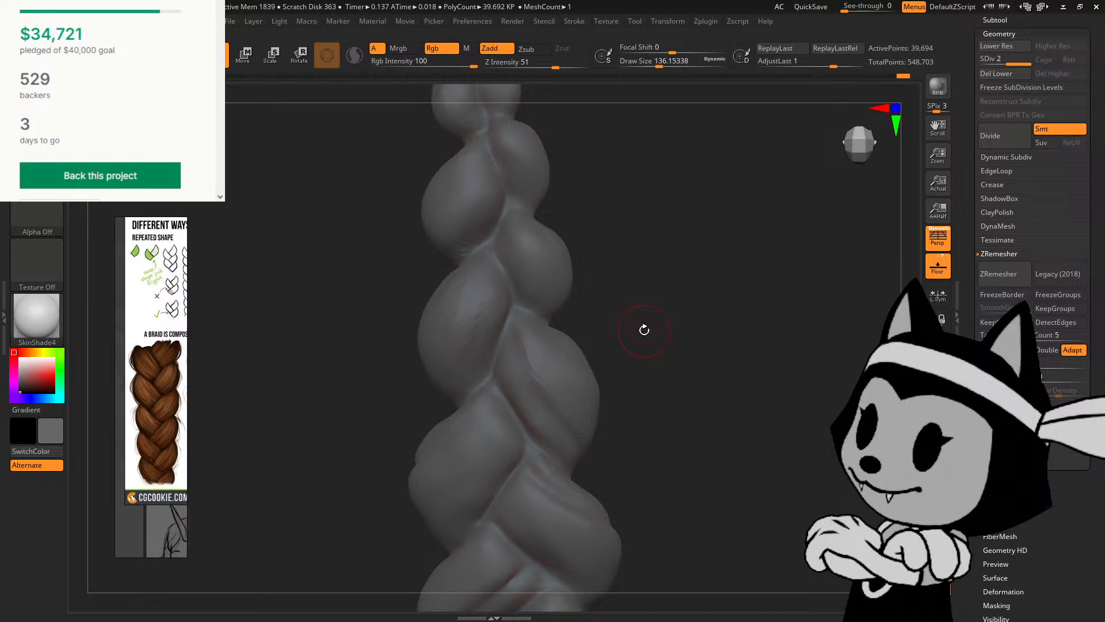
Step: Round the outer contour of the wide smoothed strand with the Move brush at a draw size of about 208
{"action": "key", "text": "b"}
{"action": "key", "text": "m"}
{"action": "key", "text": "v"}
{"action": "key", "text": "]"}
{"action": "key", "text": "]"}
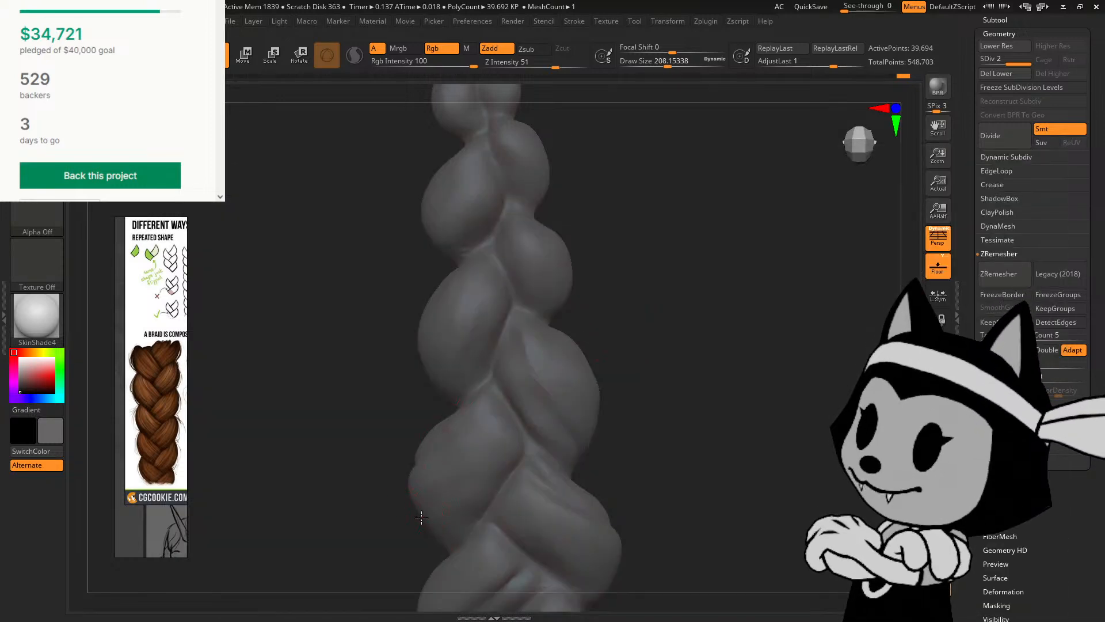
{"action": "left_click_drag", "start_coordinate": [602, 330], "coordinate": [610, 310]}
Step: Switch to an additive brush with Z Intensity 20 and a draw size of about 184 to fill out the wide strand
{"action": "key", "text": "b"}
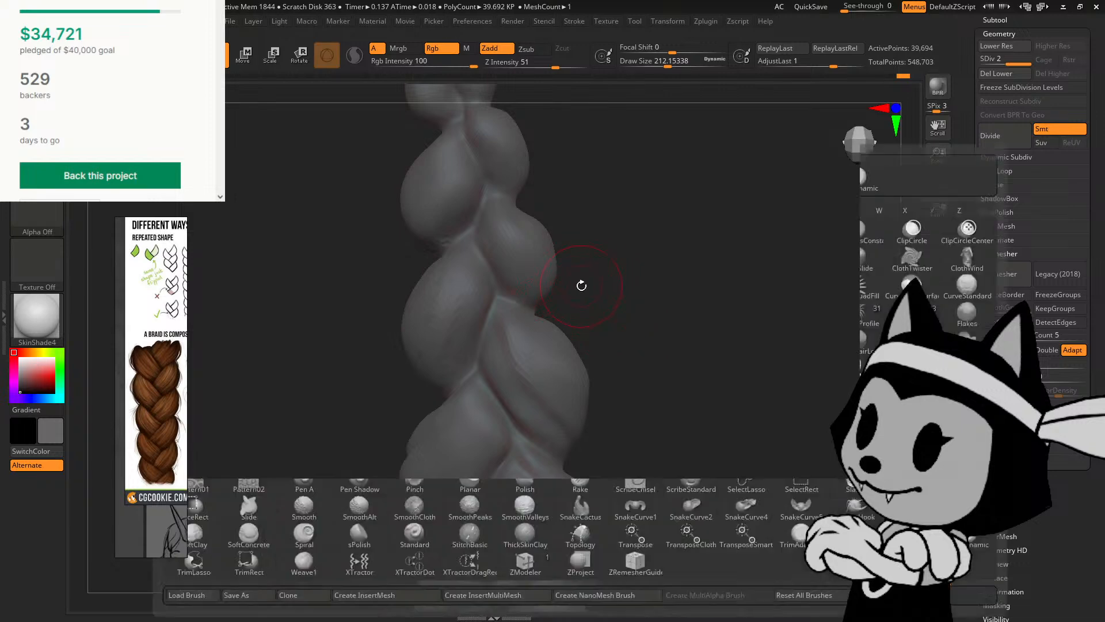
{"action": "left_click", "coordinate": [579, 367]}
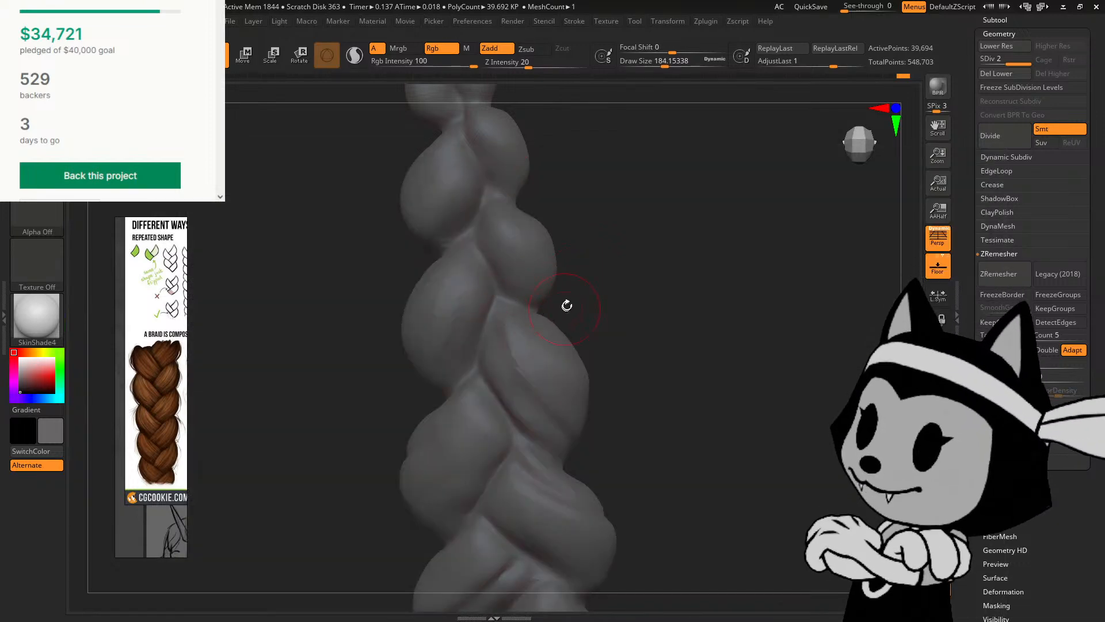
{"action": "mouse_move", "coordinate": [567, 305]}
{"action": "left_mouse_down"}
{"action": "mouse_move", "coordinate": [557, 298]}
{"action": "mouse_move", "coordinate": [577, 271]}
{"action": "mouse_move", "coordinate": [549, 253]}
{"action": "left_mouse_up"}
{"action": "key", "text": "["}
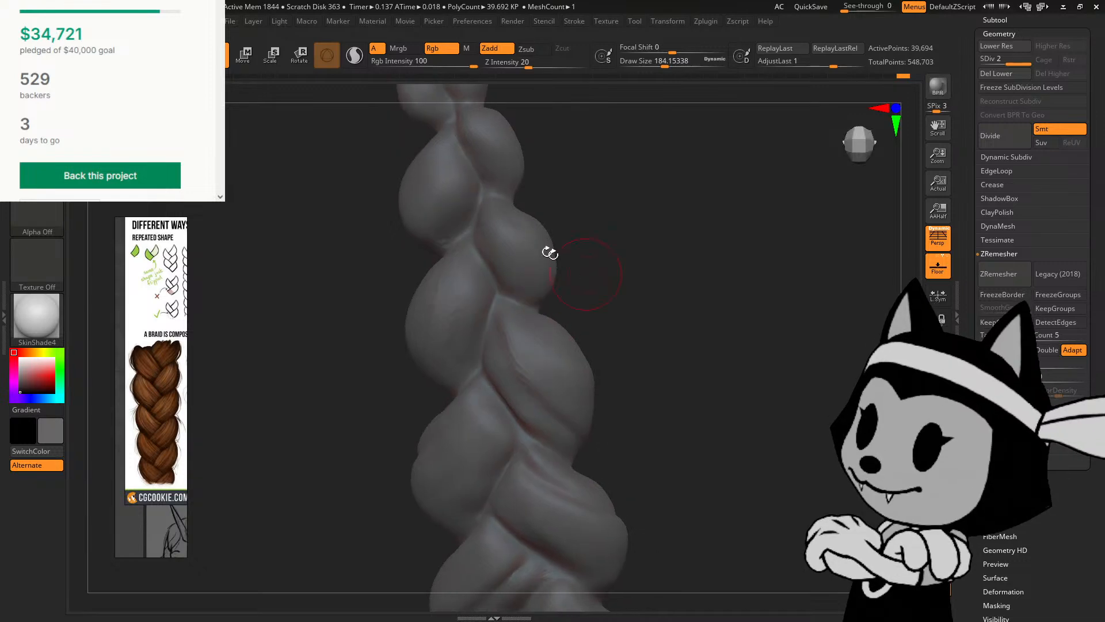
Step: Adjust the shapes of the strands farther down the braid with the Move brush at a draw size of about 188 to 216
{"action": "left_click_drag", "start_coordinate": [659, 221], "coordinate": [703, 350]}
{"action": "key", "text": "b"}
{"action": "key", "text": "m"}
{"action": "key", "text": "v"}
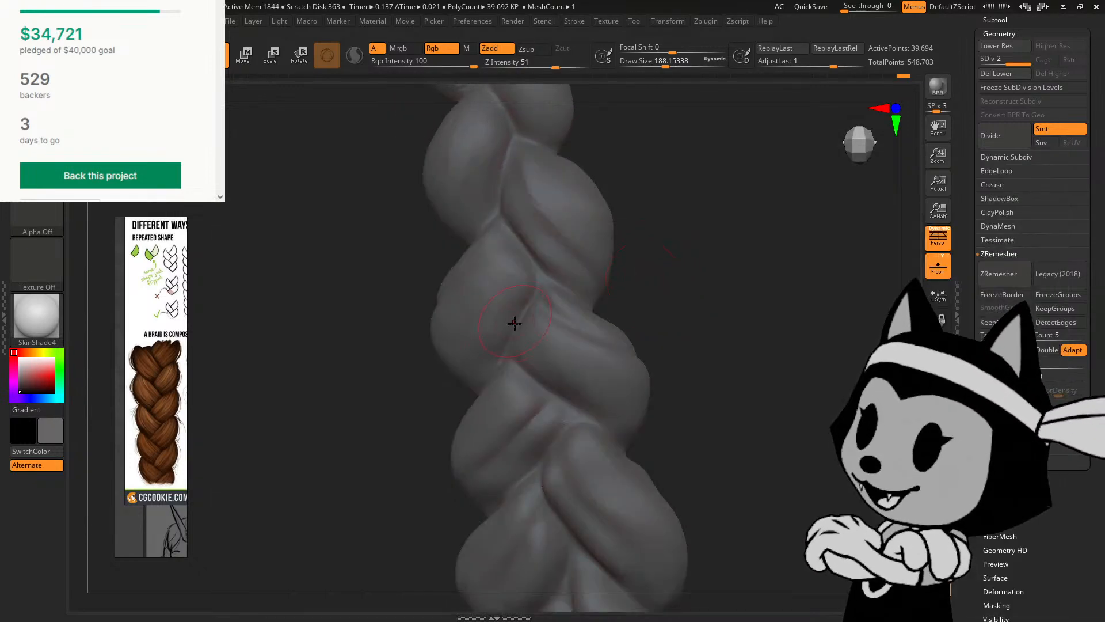
{"action": "left_click_drag", "start_coordinate": [640, 253], "coordinate": [628, 310]}
{"action": "mouse_move", "coordinate": [656, 394]}
{"action": "left_mouse_down"}
{"action": "mouse_move", "coordinate": [708, 364]}
{"action": "mouse_move", "coordinate": [689, 373]}
{"action": "mouse_move", "coordinate": [848, 374]}
{"action": "left_mouse_up"}
Step: Carve a short lengthwise groove into the lower side strand with the DamStandard brush, reducing the draw size to about 124
{"action": "key", "text": "b"}
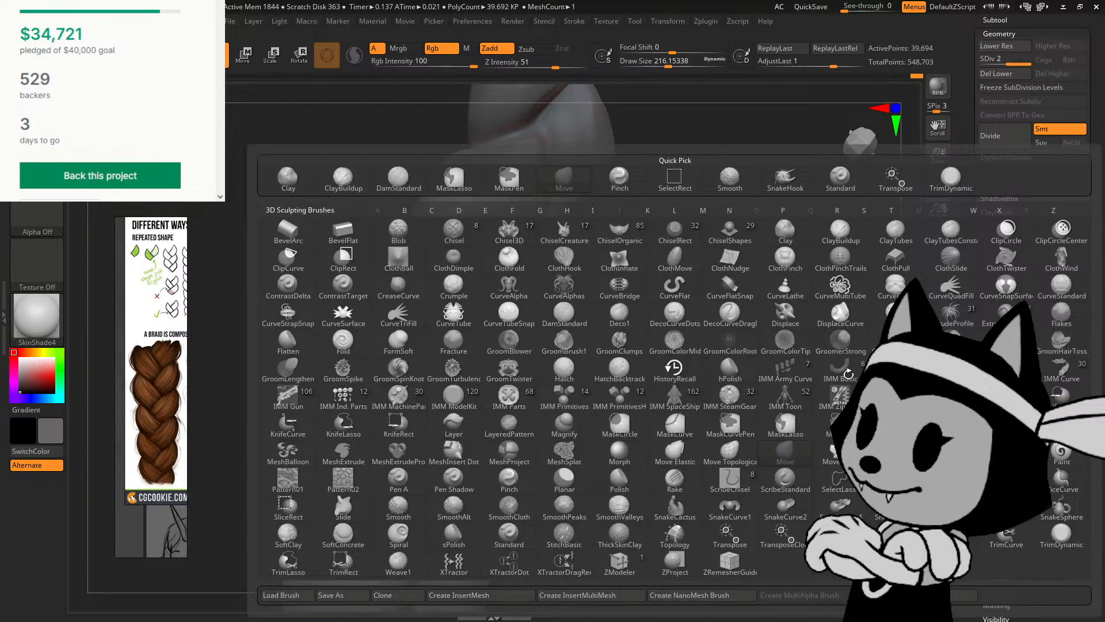
{"action": "key", "text": "d"}
{"action": "key", "text": "s"}
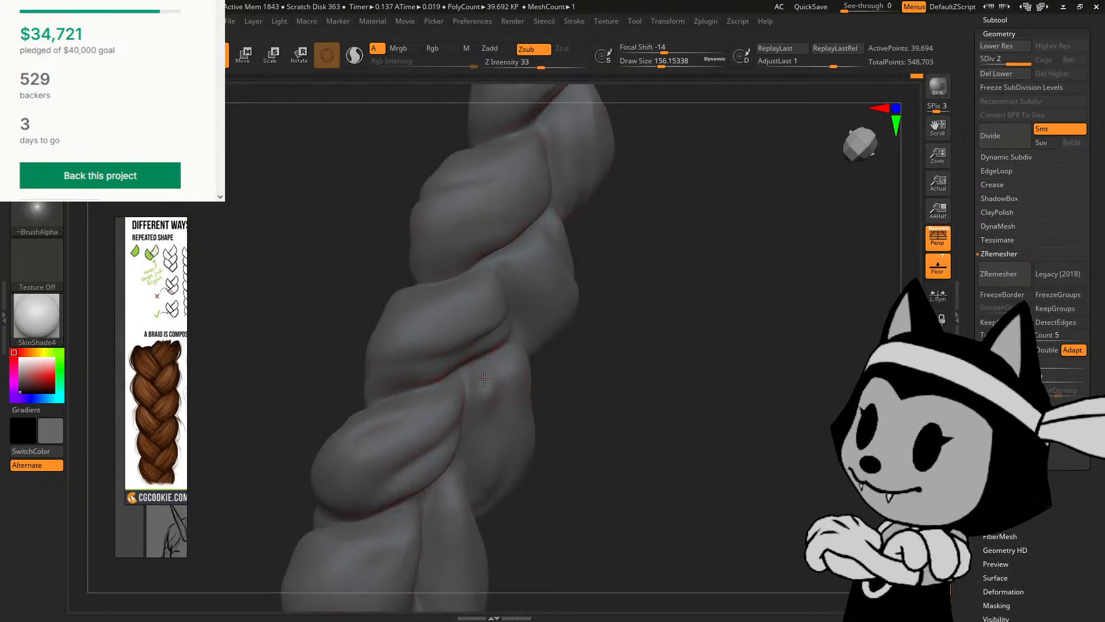
{"action": "key", "text": "bracketleft"}
{"action": "left_click_drag", "start_coordinate": [484, 379], "coordinate": [485, 407]}
{"action": "left_click_drag", "start_coordinate": [572, 365], "coordinate": [622, 343]}
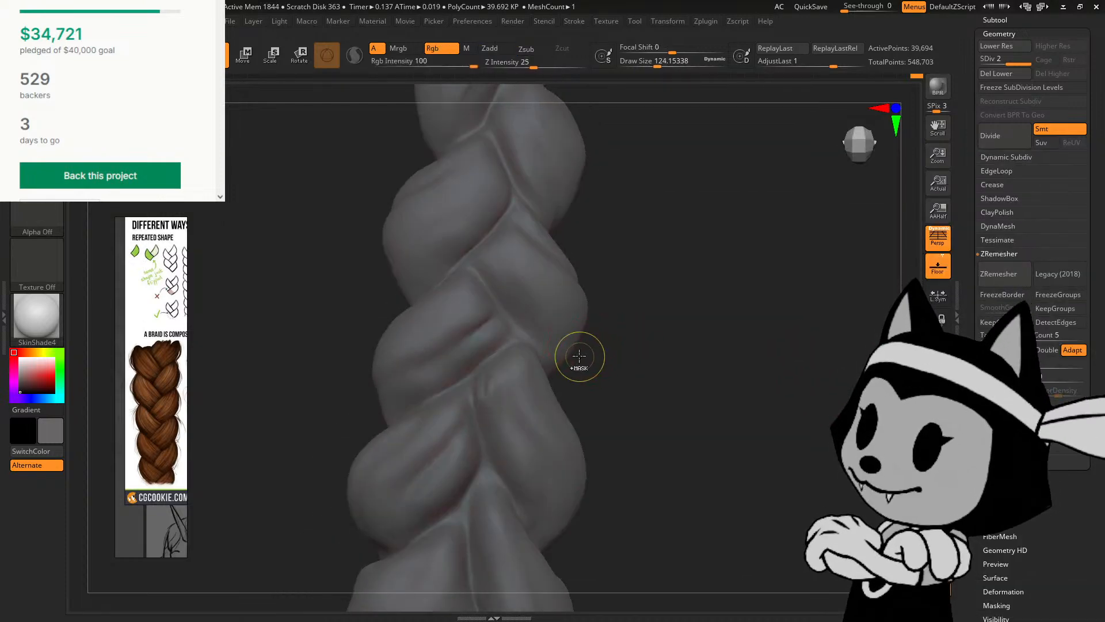
Step: Carve the overlap where the lower strands meet with a subtractive brush at Z Intensity 43 and a draw size of about 124
{"action": "key", "text": "b"}
{"action": "key", "text": "d"}
{"action": "key", "text": "s"}
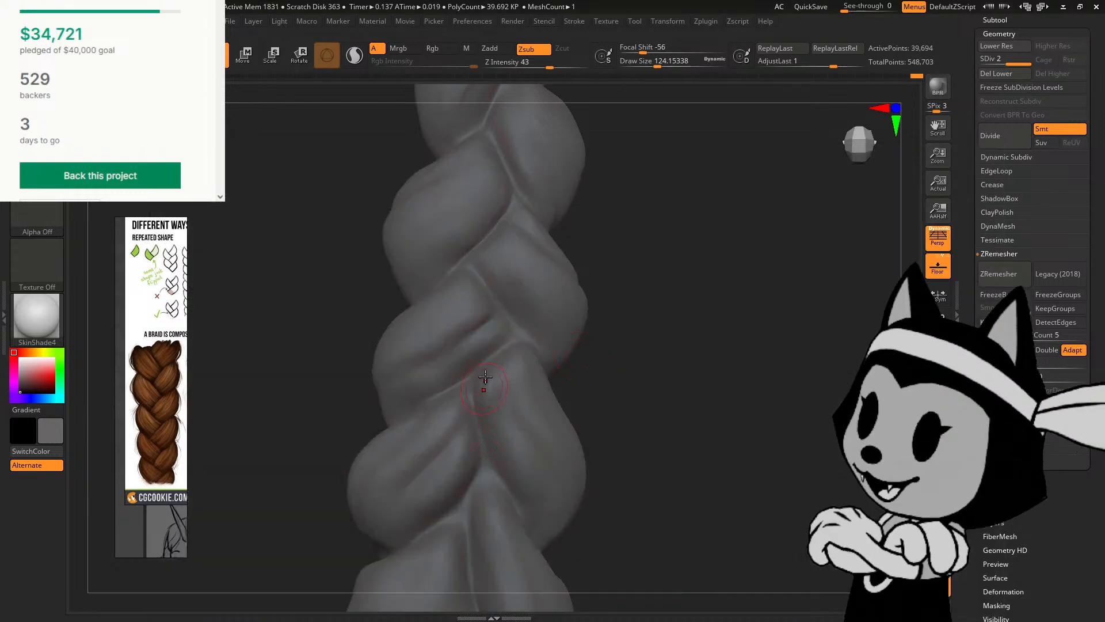
{"action": "left_click_drag", "start_coordinate": [619, 441], "coordinate": [488, 375]}
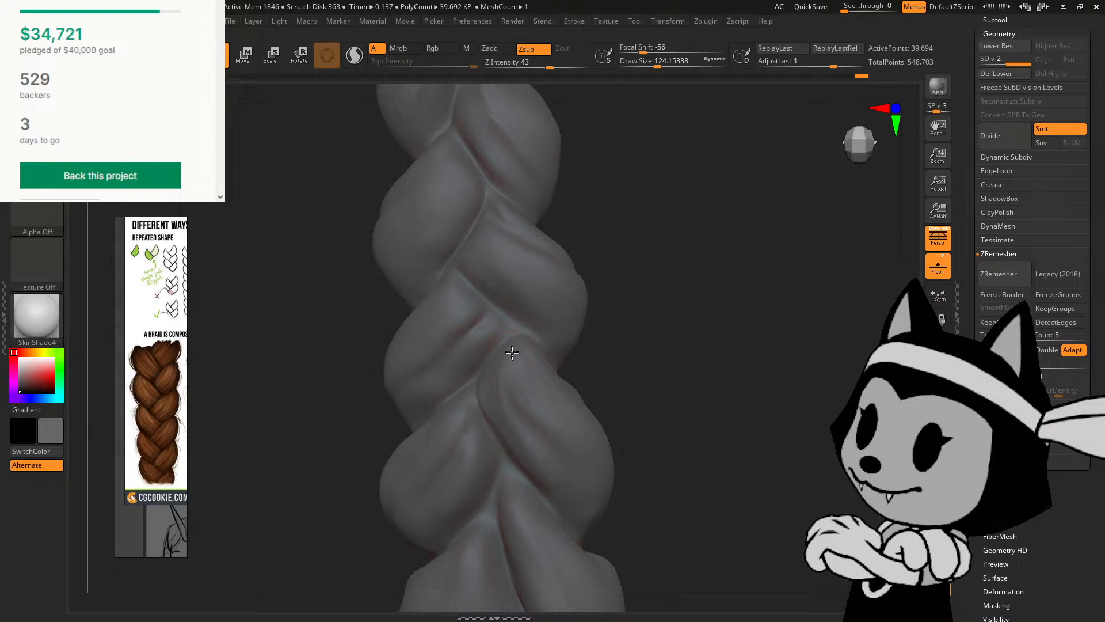
{"action": "left_click_drag", "start_coordinate": [629, 382], "coordinate": [494, 369]}
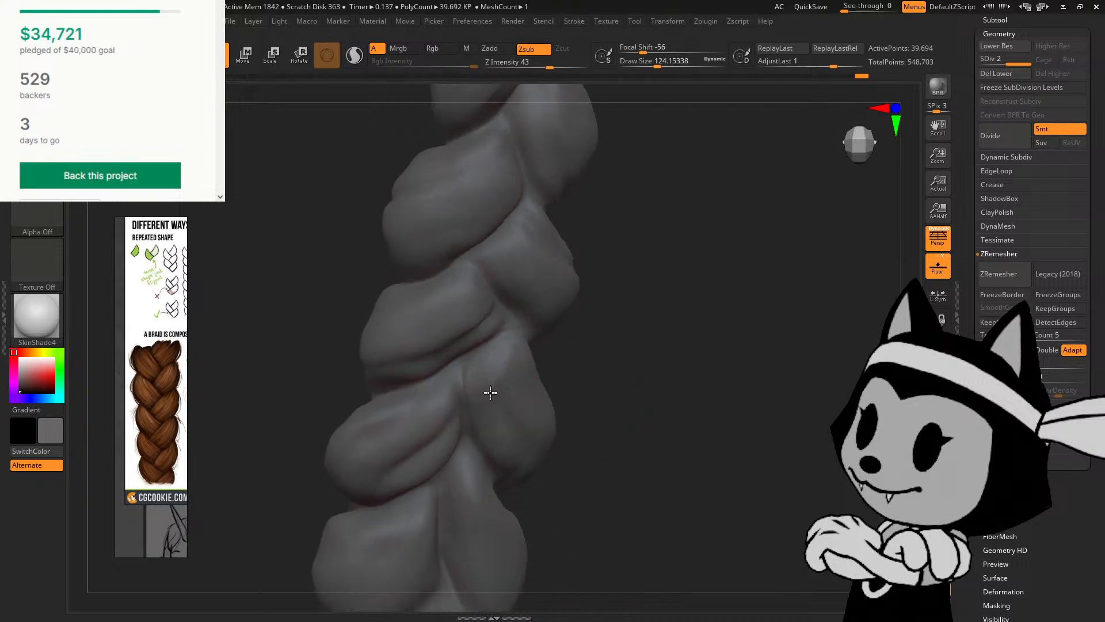
{"action": "left_click_drag", "start_coordinate": [575, 374], "coordinate": [538, 408]}
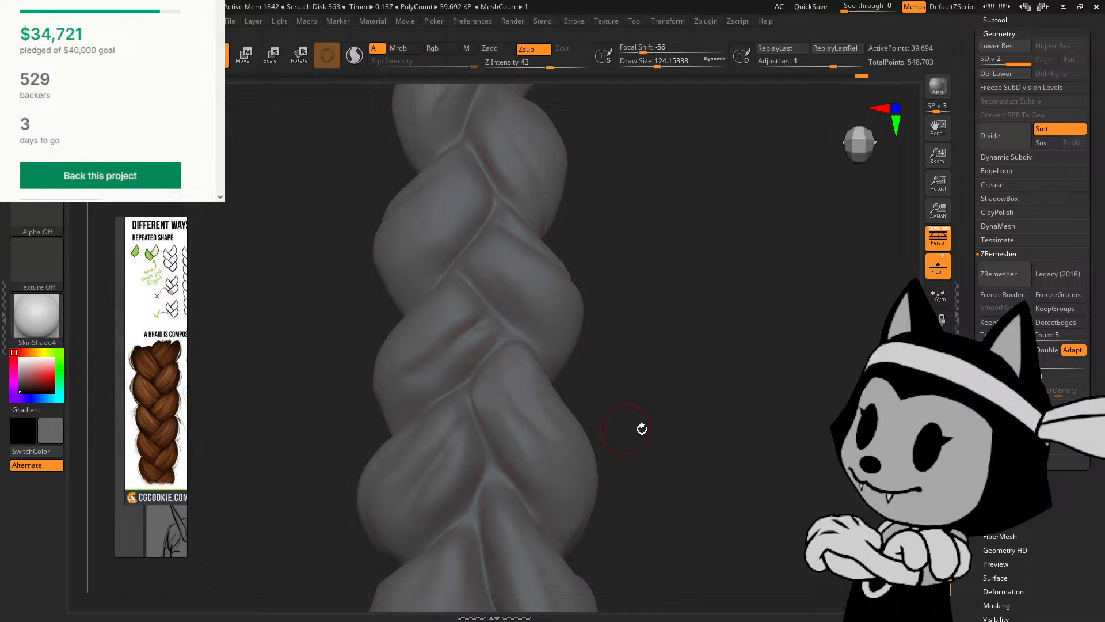
{"action": "left_click_drag", "start_coordinate": [642, 428], "coordinate": [577, 429]}
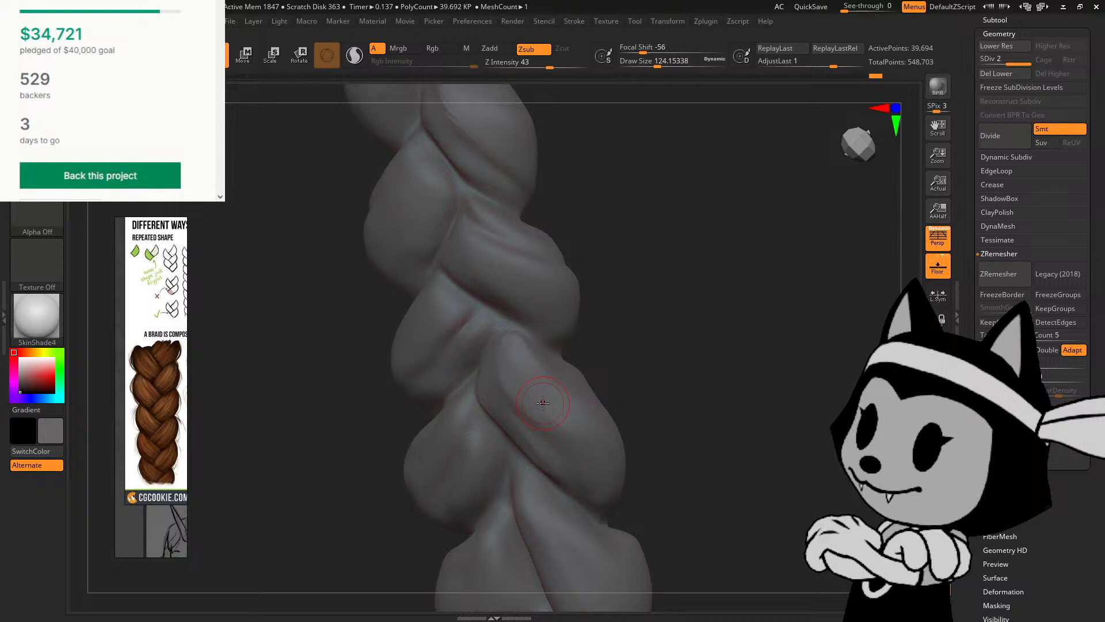
Step: Deepen the edges and diagonal grooves of the lower strands at a draw size of about 136, raising it to about 148
{"action": "key", "text": "bracketright"}
{"action": "left_click_drag", "start_coordinate": [521, 412], "coordinate": [498, 332]}
{"action": "left_click_drag", "start_coordinate": [647, 308], "coordinate": [499, 326]}
{"action": "left_click_drag", "start_coordinate": [597, 357], "coordinate": [451, 323]}
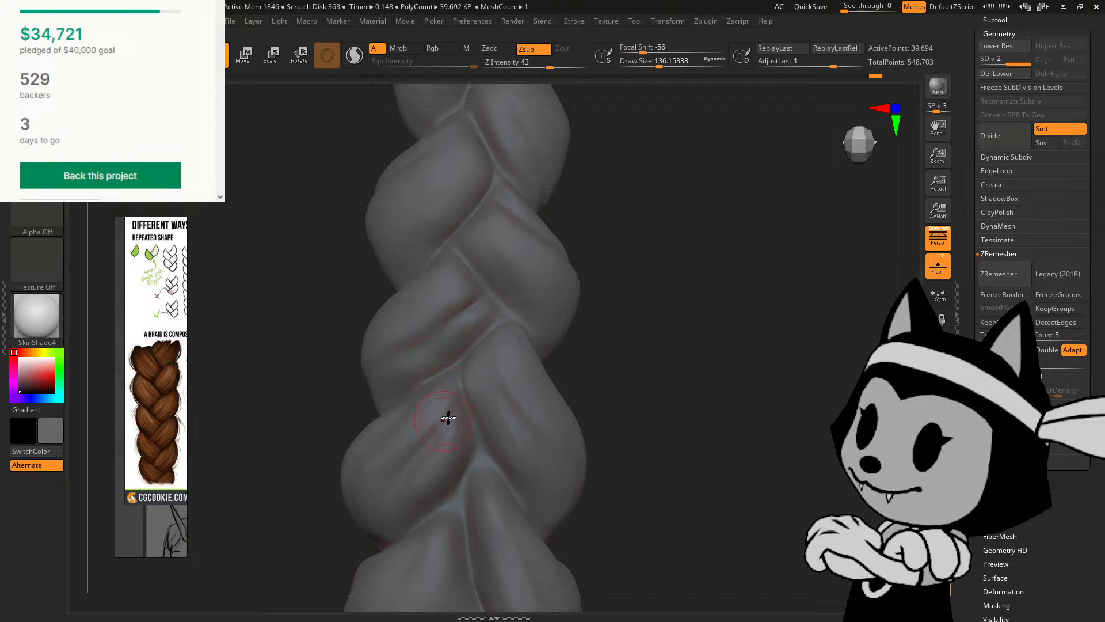
{"action": "left_click_drag", "start_coordinate": [575, 358], "coordinate": [507, 325]}
{"action": "mouse_move", "coordinate": [584, 340]}
{"action": "left_mouse_down"}
{"action": "mouse_move", "coordinate": [608, 302]}
{"action": "mouse_move", "coordinate": [536, 314]}
{"action": "mouse_move", "coordinate": [663, 400]}
{"action": "left_mouse_up"}
{"action": "key", "text": "bracketright"}
{"action": "left_click_drag", "start_coordinate": [709, 312], "coordinate": [742, 323]}
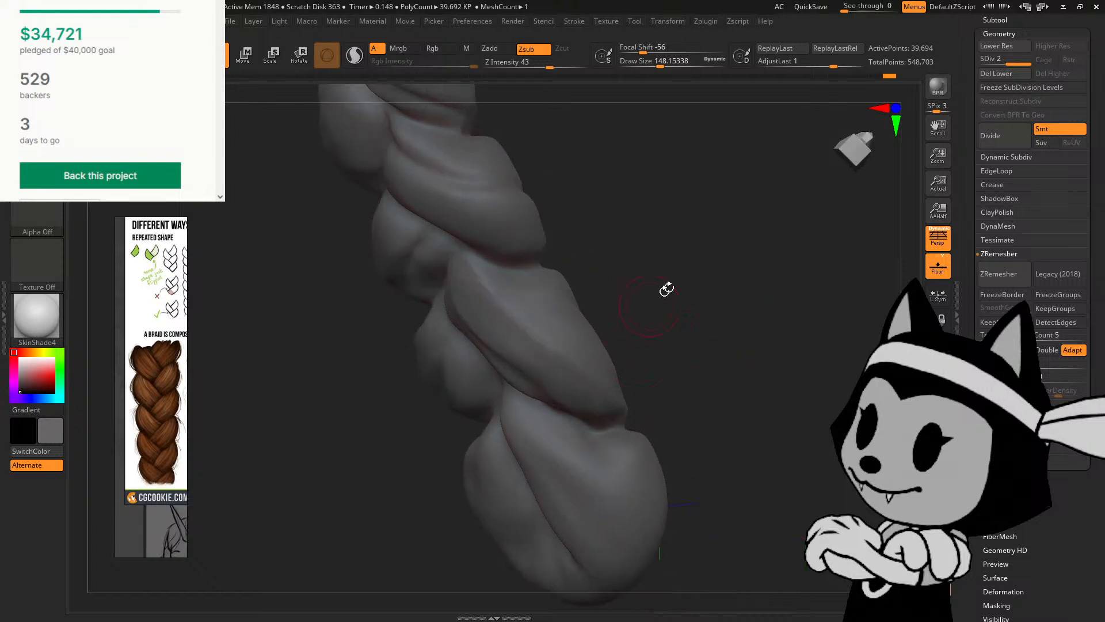
Step: Deepen the overlaps and diagonal grooves of the lower braid strands with the subtractive brush, raising the draw size to about 160
{"action": "left_click_drag", "start_coordinate": [662, 291], "coordinate": [649, 254]}
{"action": "mouse_move", "coordinate": [623, 504]}
{"action": "left_mouse_down"}
{"action": "mouse_move", "coordinate": [703, 342]}
{"action": "mouse_move", "coordinate": [495, 397]}
{"action": "left_mouse_up"}
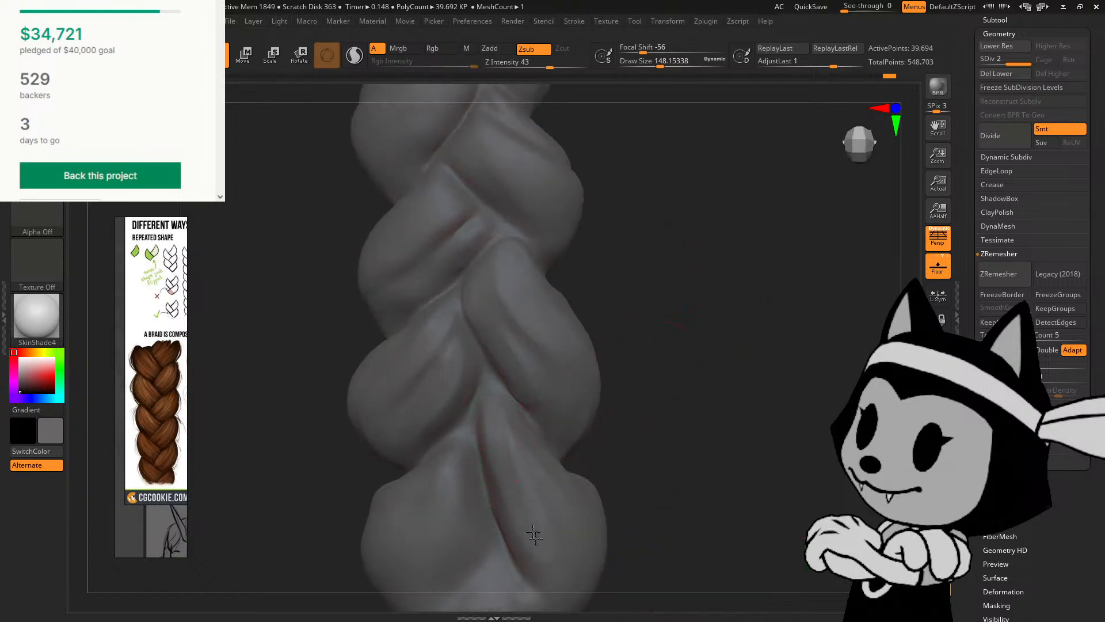
{"action": "left_click_drag", "start_coordinate": [625, 422], "coordinate": [626, 374]}
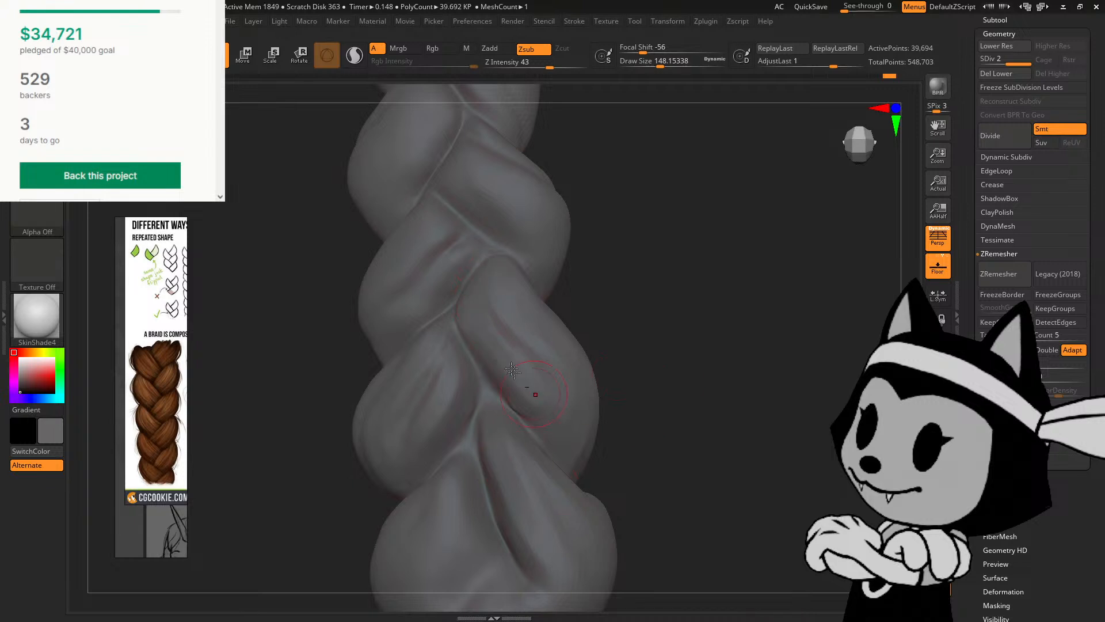
{"action": "key", "text": "bracketright"}
{"action": "left_click_drag", "start_coordinate": [474, 283], "coordinate": [544, 403]}
{"action": "left_click_drag", "start_coordinate": [625, 411], "coordinate": [619, 380]}
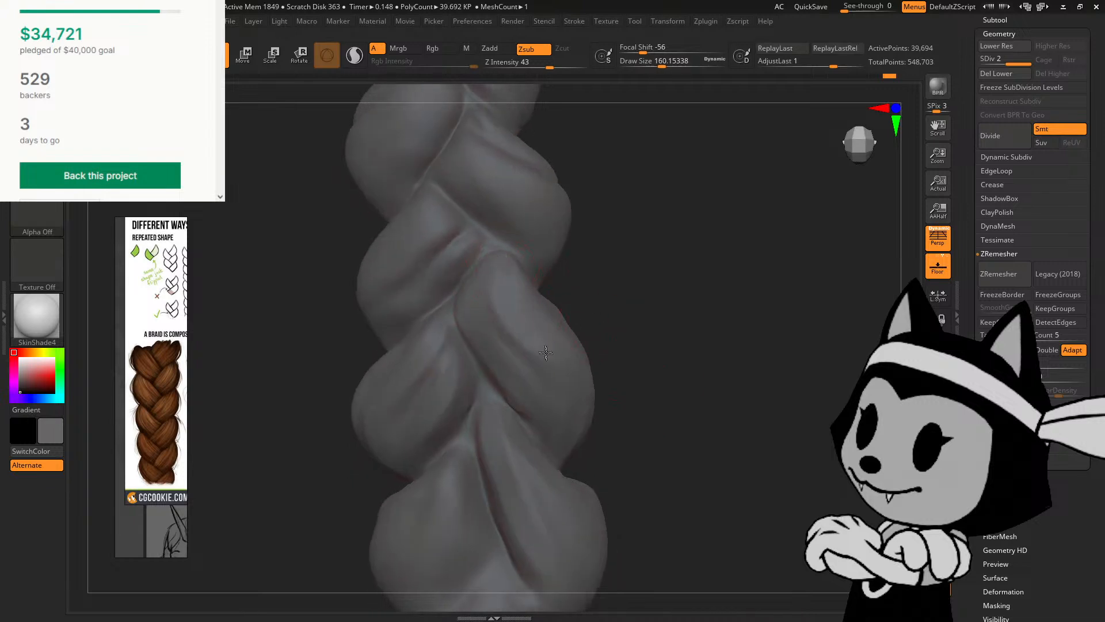
{"action": "left_click_drag", "start_coordinate": [579, 442], "coordinate": [572, 240]}
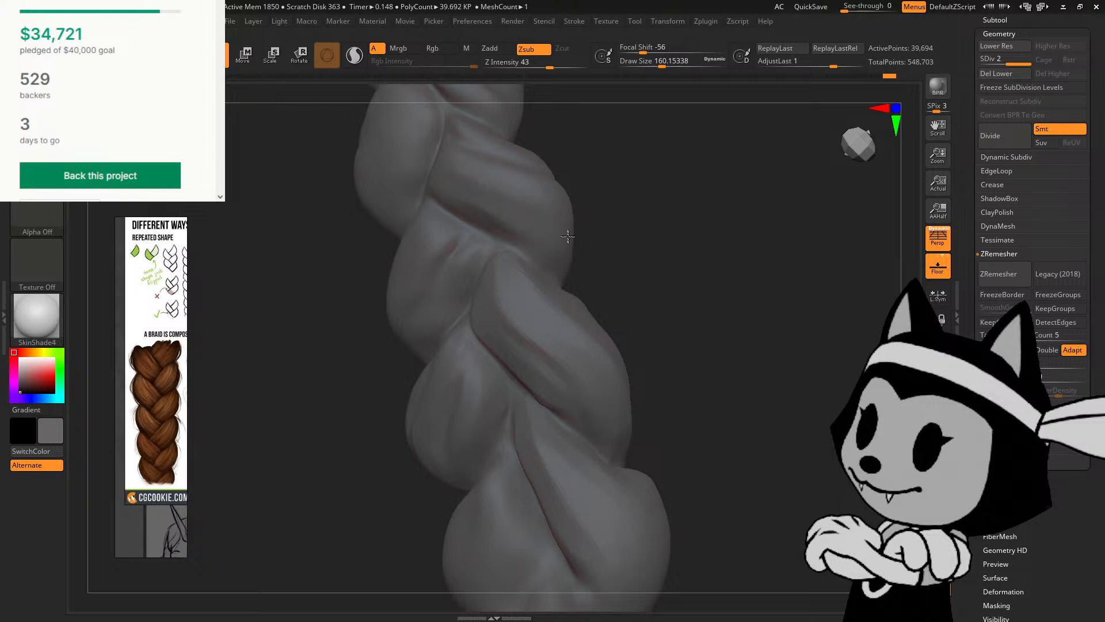
Step: Carve the overlaps and grooves of the strands around the middle of the braid, reducing the draw size to about 132
{"action": "left_click_drag", "start_coordinate": [806, 288], "coordinate": [768, 461], "text": "alt"}
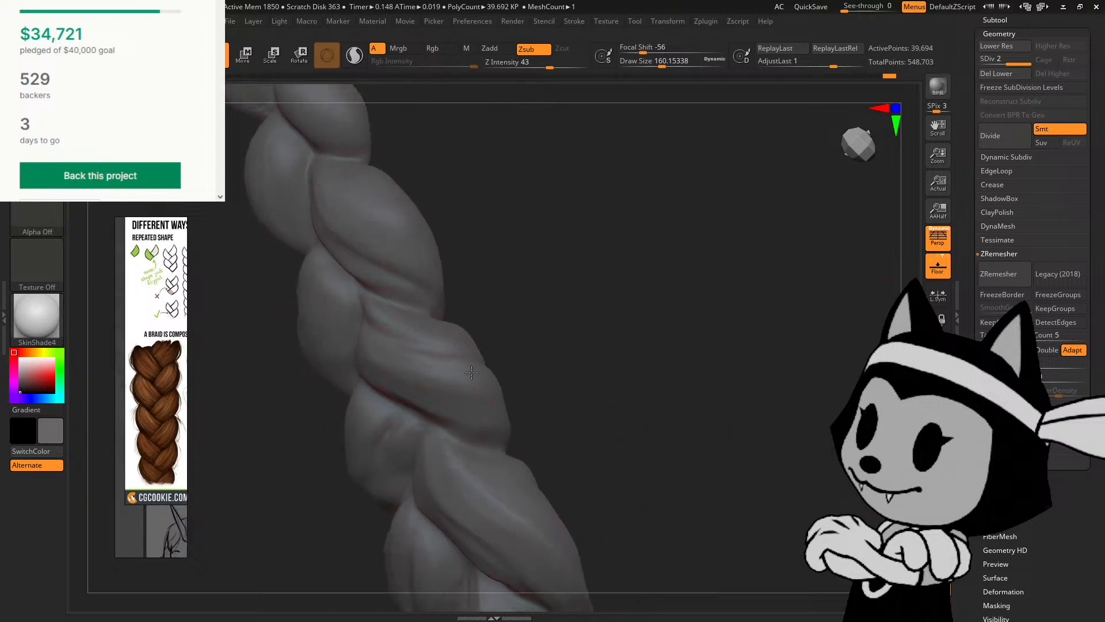
{"action": "left_click_drag", "start_coordinate": [503, 384], "coordinate": [460, 369]}
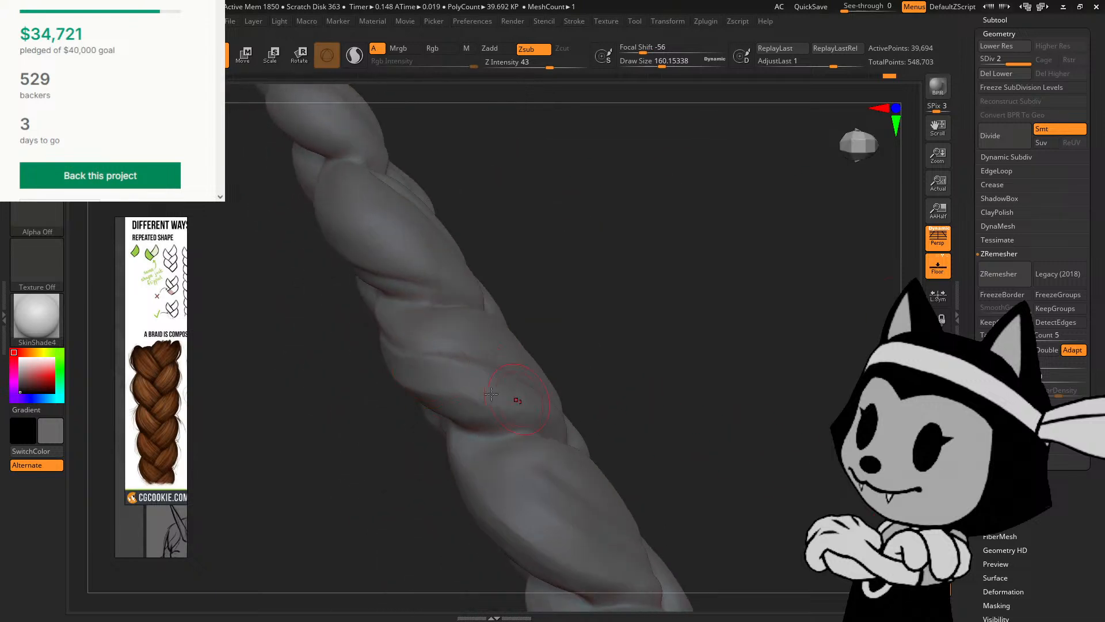
{"action": "mouse_move", "coordinate": [580, 352]}
{"action": "left_mouse_down"}
{"action": "mouse_move", "coordinate": [581, 332]}
{"action": "mouse_move", "coordinate": [466, 330]}
{"action": "left_mouse_up"}
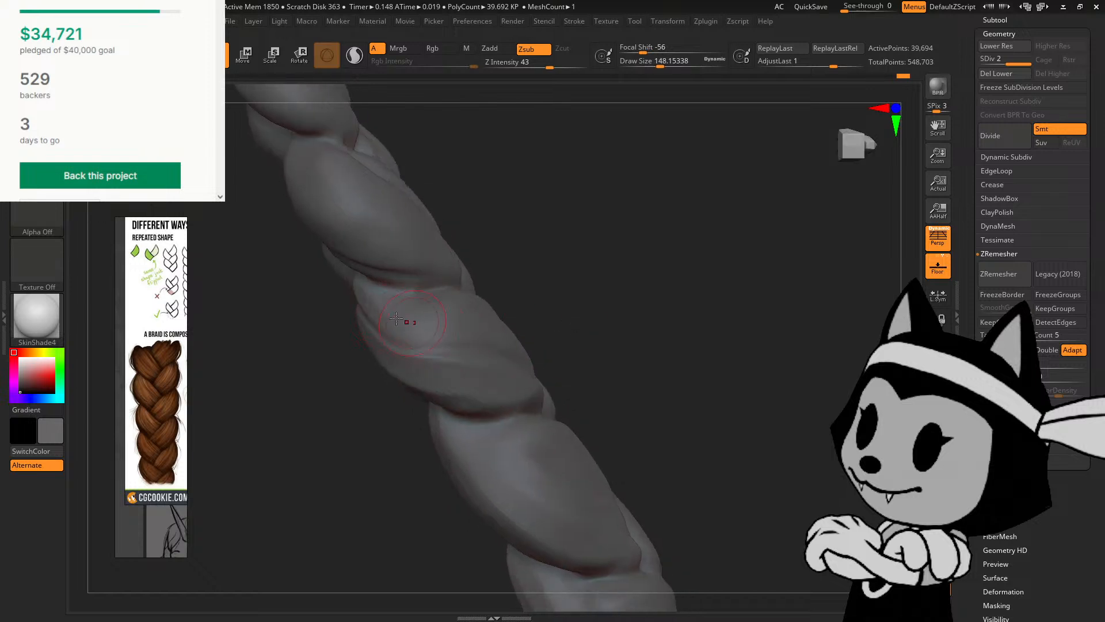
{"action": "left_click_drag", "start_coordinate": [544, 280], "coordinate": [437, 364]}
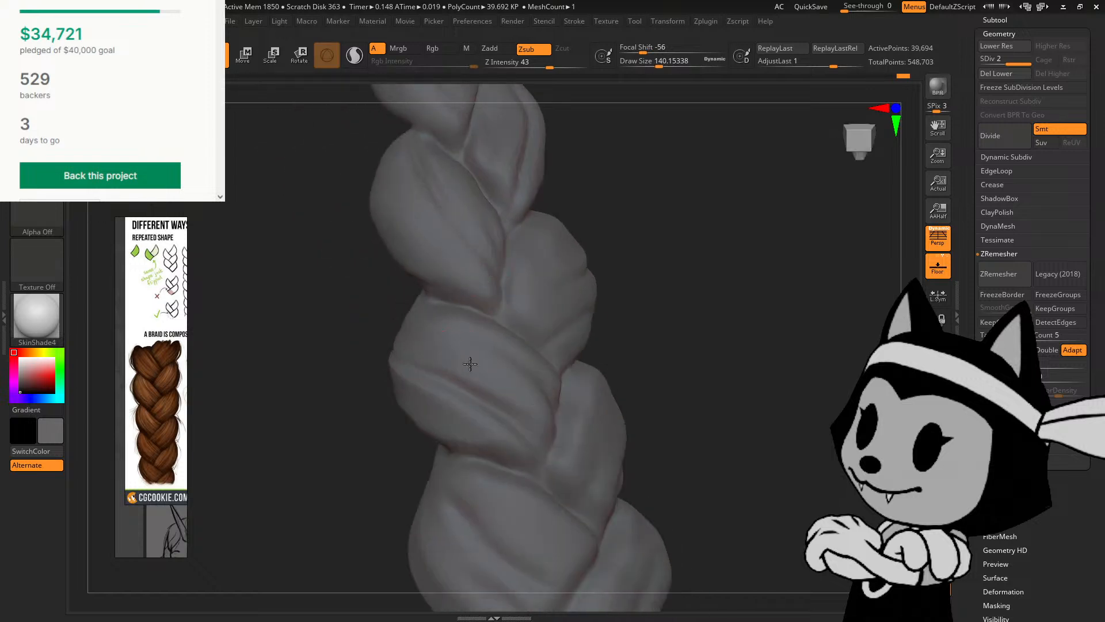
{"action": "mouse_move", "coordinate": [538, 414]}
{"action": "left_mouse_down"}
{"action": "mouse_move", "coordinate": [637, 311]}
{"action": "mouse_move", "coordinate": [518, 453]}
{"action": "left_mouse_up"}
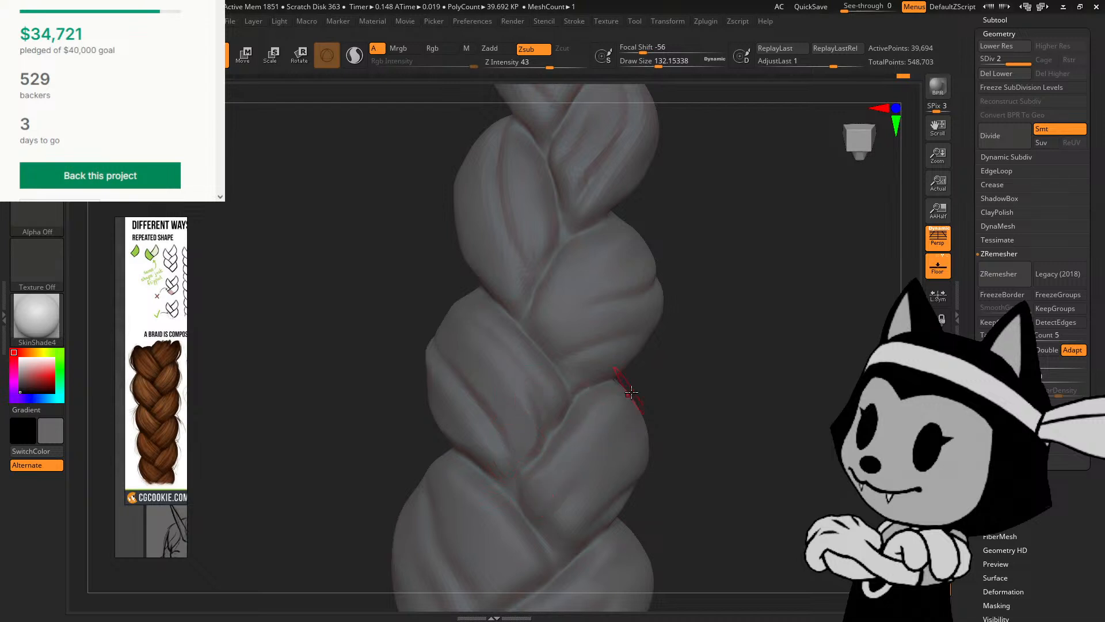
Step: Work on the overlaps along the opposite side of the middle strands at a draw size of about 160 to 164
{"action": "mouse_move", "coordinate": [631, 393]}
{"action": "left_mouse_down"}
{"action": "mouse_move", "coordinate": [553, 507]}
{"action": "mouse_move", "coordinate": [724, 439]}
{"action": "left_mouse_up"}
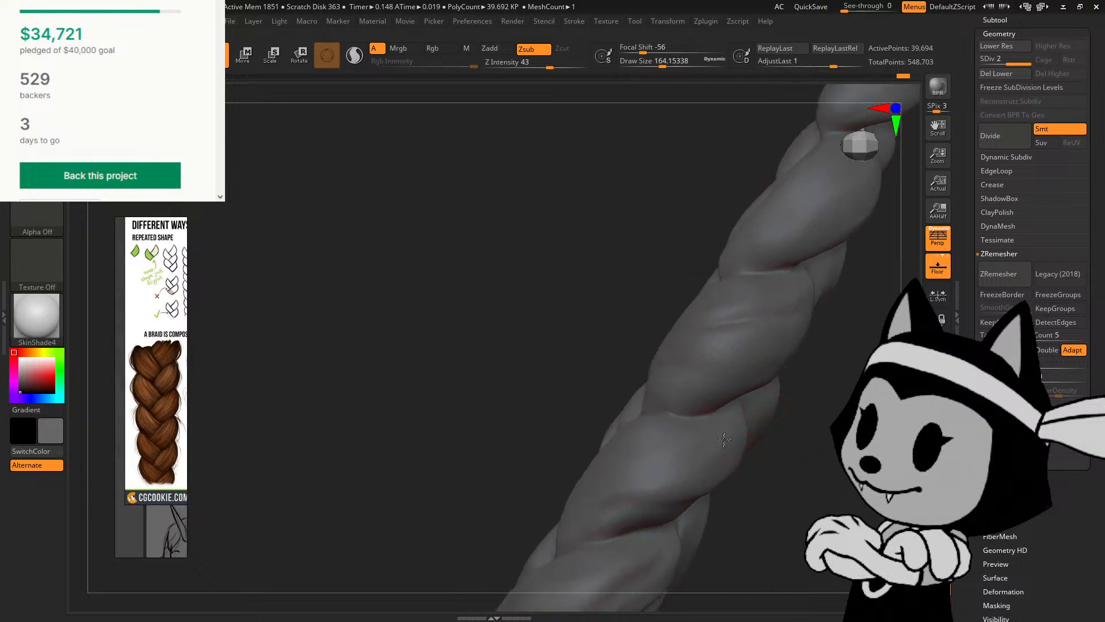
{"action": "left_click_drag", "start_coordinate": [610, 487], "coordinate": [673, 450]}
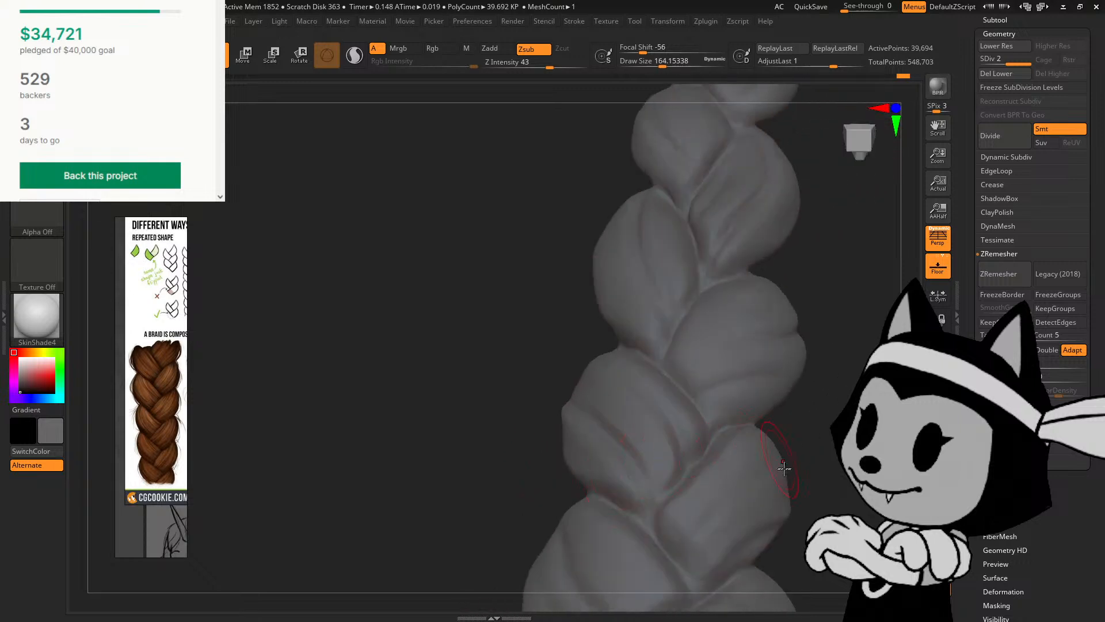
{"action": "left_click_drag", "start_coordinate": [750, 527], "coordinate": [726, 554]}
{"action": "mouse_move", "coordinate": [881, 408]}
{"action": "left_mouse_down", "text": "alt"}
{"action": "mouse_move", "coordinate": [750, 424]}
{"action": "mouse_move", "coordinate": [705, 456]}
{"action": "left_mouse_up", "text": "alt"}
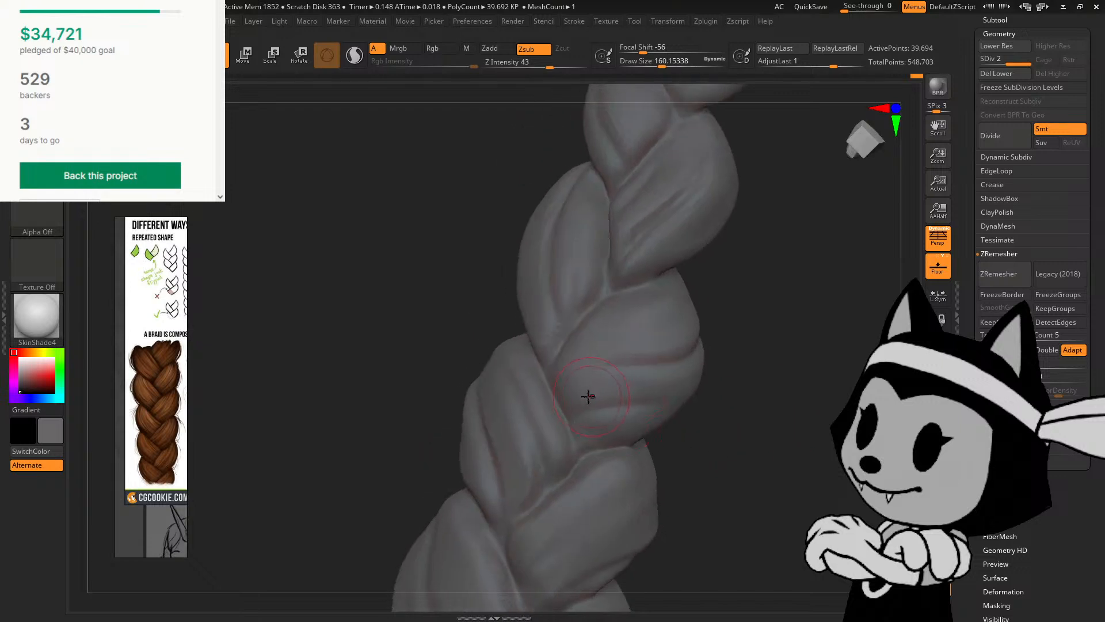
{"action": "key", "text": "bracketleft"}
{"action": "mouse_move", "coordinate": [777, 360]}
{"action": "left_mouse_down"}
{"action": "mouse_move", "coordinate": [730, 343]}
{"action": "mouse_move", "coordinate": [739, 366]}
{"action": "mouse_move", "coordinate": [643, 394]}
{"action": "mouse_move", "coordinate": [618, 372]}
{"action": "left_mouse_up"}
{"action": "left_click_drag", "start_coordinate": [563, 414], "coordinate": [627, 332]}
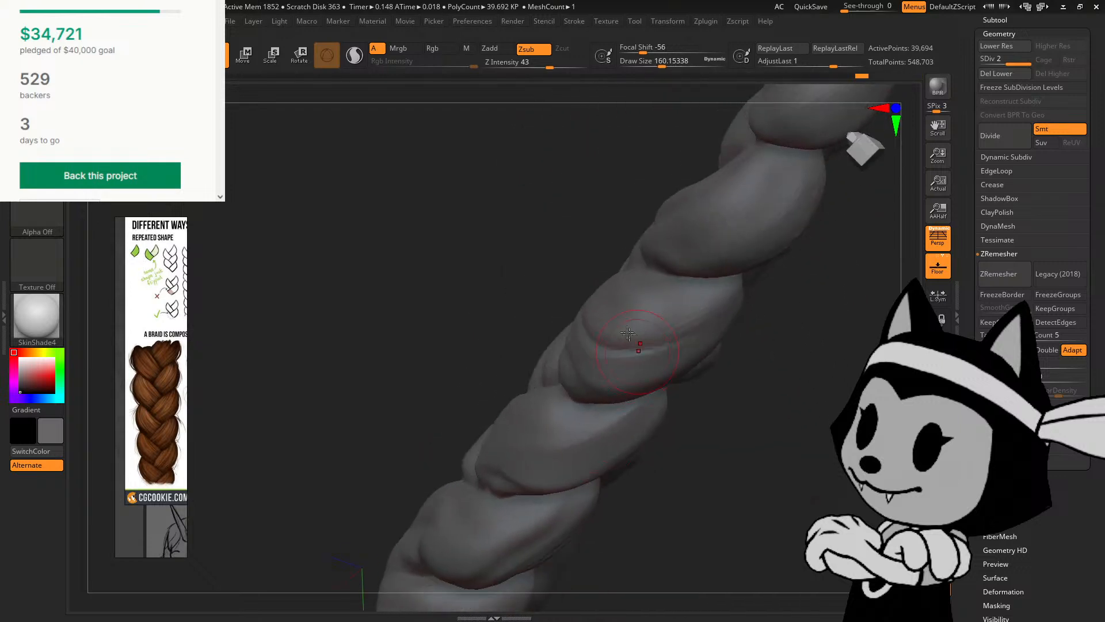
{"action": "left_click_drag", "start_coordinate": [765, 302], "coordinate": [653, 307]}
Step: Refine the side grooves of the middle strands, reducing the draw size from about 156 to 144
{"action": "key", "text": "bracketleft"}
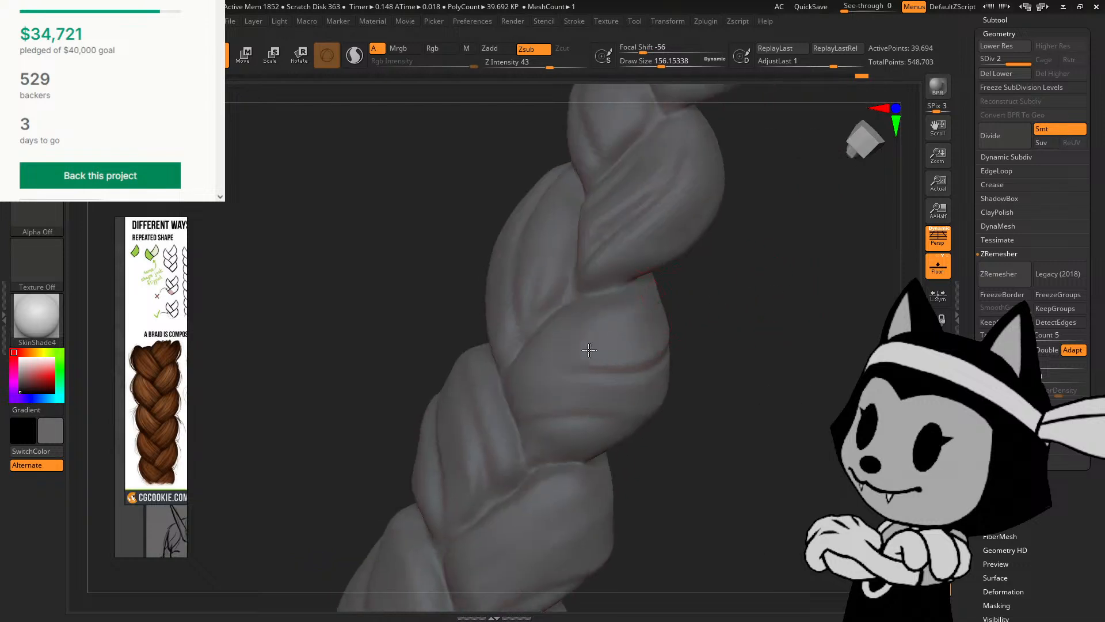
{"action": "left_click_drag", "start_coordinate": [718, 329], "coordinate": [654, 348]}
{"action": "left_click_drag", "start_coordinate": [771, 305], "coordinate": [737, 313]}
{"action": "key", "text": "bracketleft"}
{"action": "key", "text": "bracketleft"}
{"action": "key", "text": "bracketleft"}
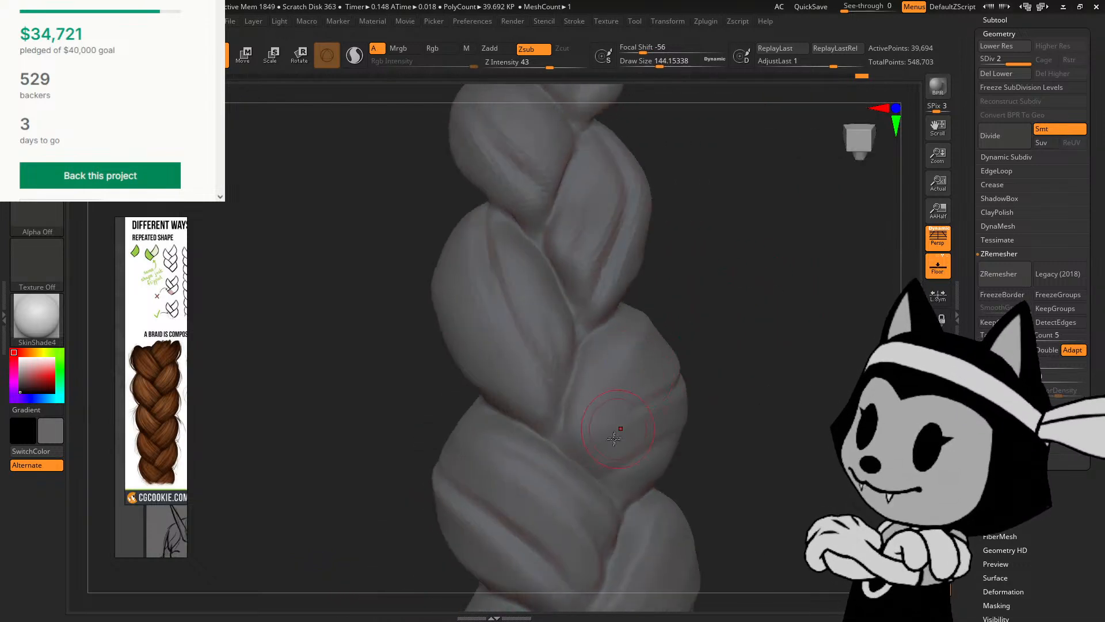
{"action": "mouse_move", "coordinate": [702, 395]}
{"action": "left_mouse_down"}
{"action": "mouse_move", "coordinate": [789, 427]}
{"action": "mouse_move", "coordinate": [797, 397]}
{"action": "left_mouse_up"}
Step: Sharpen the creases where the middle strands cross, with the draw size reduced to about 120
{"action": "key", "text": "bracketleft"}
{"action": "key", "text": "bracketleft"}
{"action": "key", "text": "bracketleft"}
{"action": "key", "text": "bracketleft"}
{"action": "key", "text": "bracketleft"}
{"action": "key", "text": "bracketleft"}
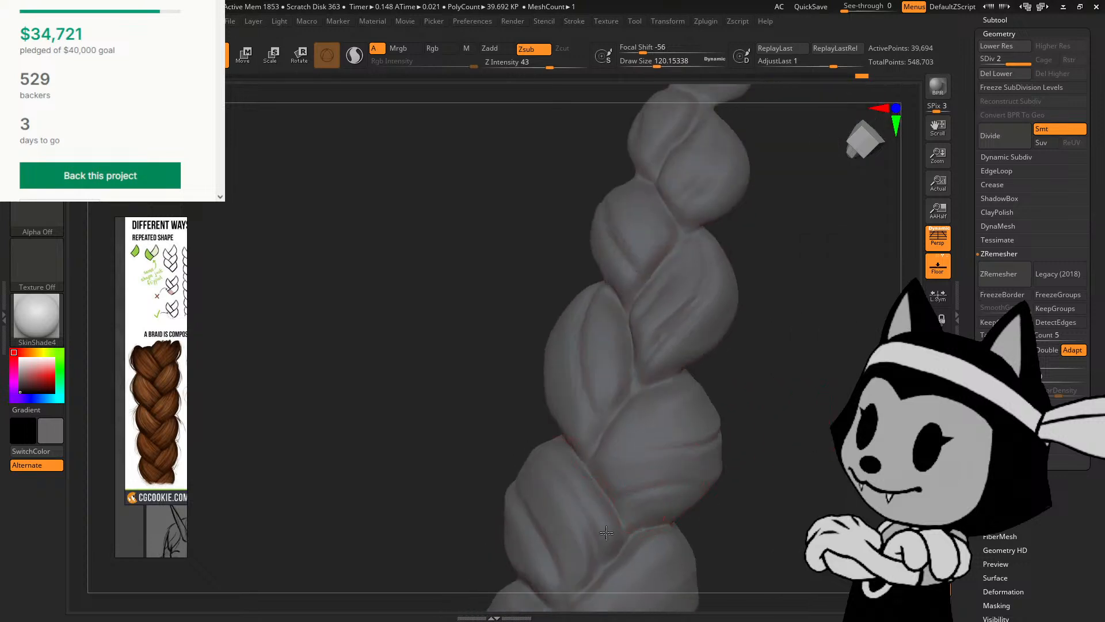
{"action": "left_click_drag", "start_coordinate": [518, 395], "coordinate": [505, 455]}
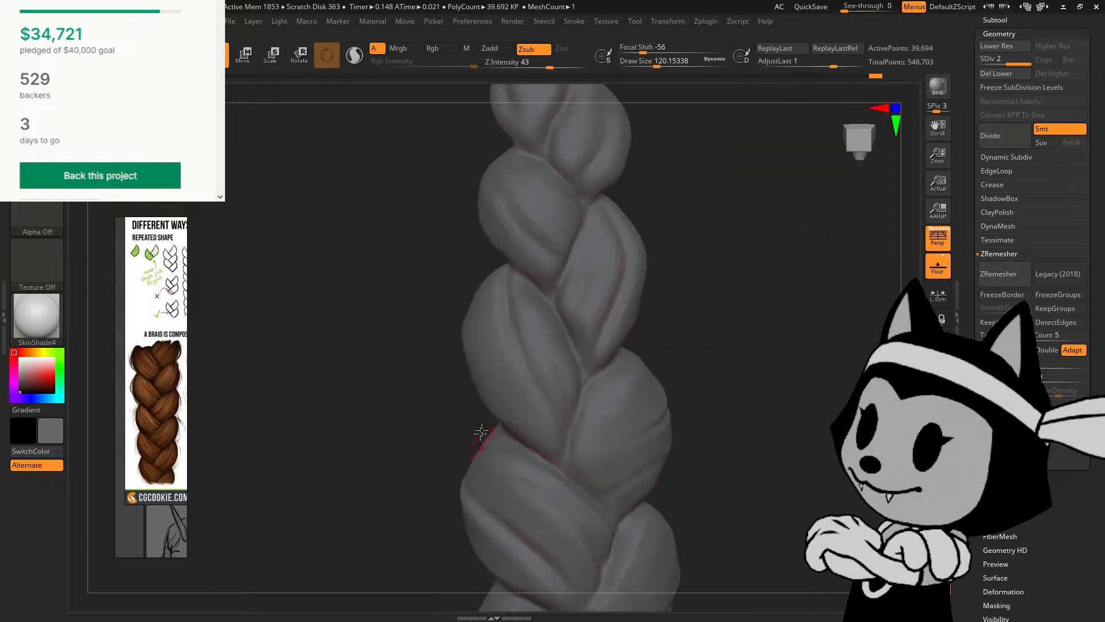
Step: Carve the overlaps and lengthwise grooves of the upper strands at a draw size of about 120 to 136
{"action": "left_click_drag", "start_coordinate": [672, 197], "coordinate": [659, 183]}
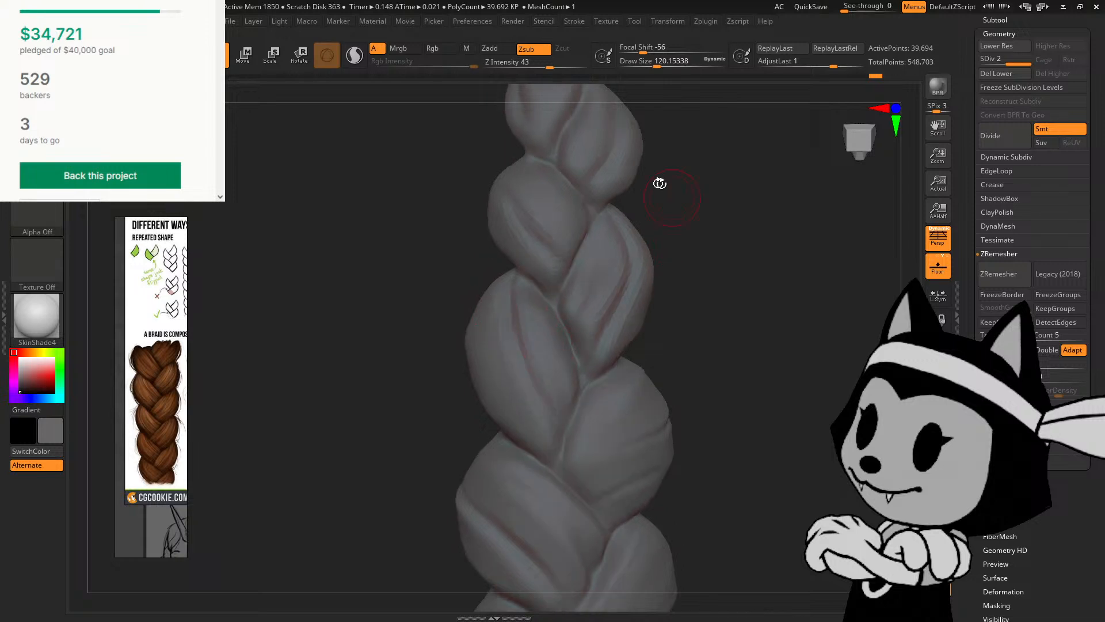
{"action": "right_click_drag", "start_coordinate": [572, 153], "coordinate": [537, 275]}
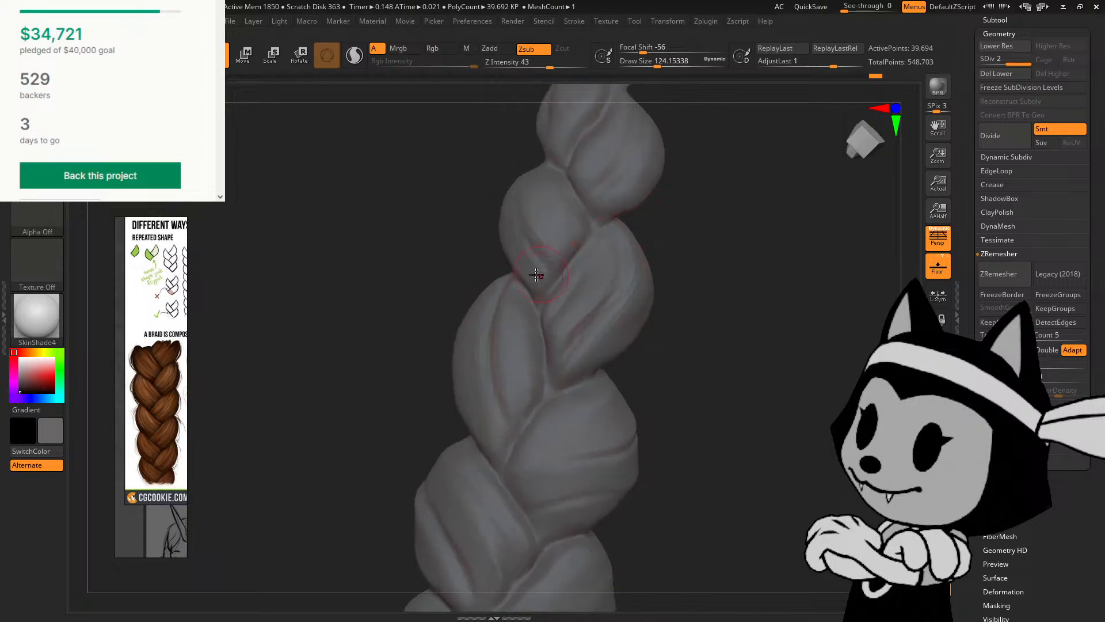
{"action": "left_click_drag", "start_coordinate": [672, 239], "coordinate": [643, 271]}
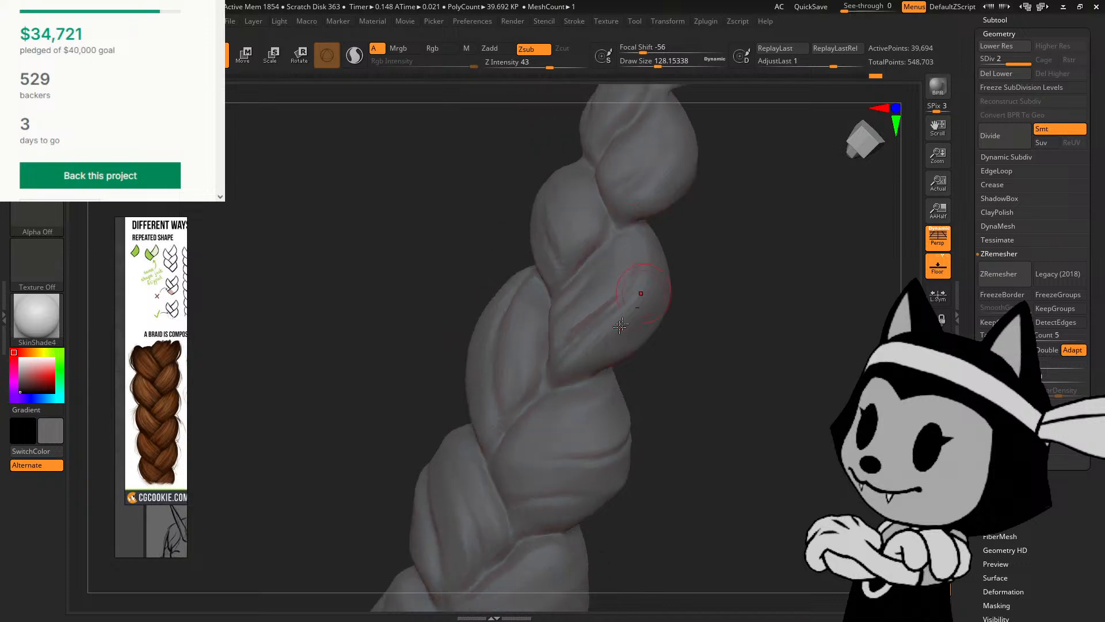
{"action": "key", "text": "bracketright"}
{"action": "left_click_drag", "start_coordinate": [884, 300], "coordinate": [786, 464], "text": "alt"}
{"action": "mouse_move", "coordinate": [541, 369]}
{"action": "left_mouse_down"}
{"action": "mouse_move", "coordinate": [576, 289]}
{"action": "mouse_move", "coordinate": [601, 290]}
{"action": "left_mouse_up"}
{"action": "key", "text": "bracketleft"}
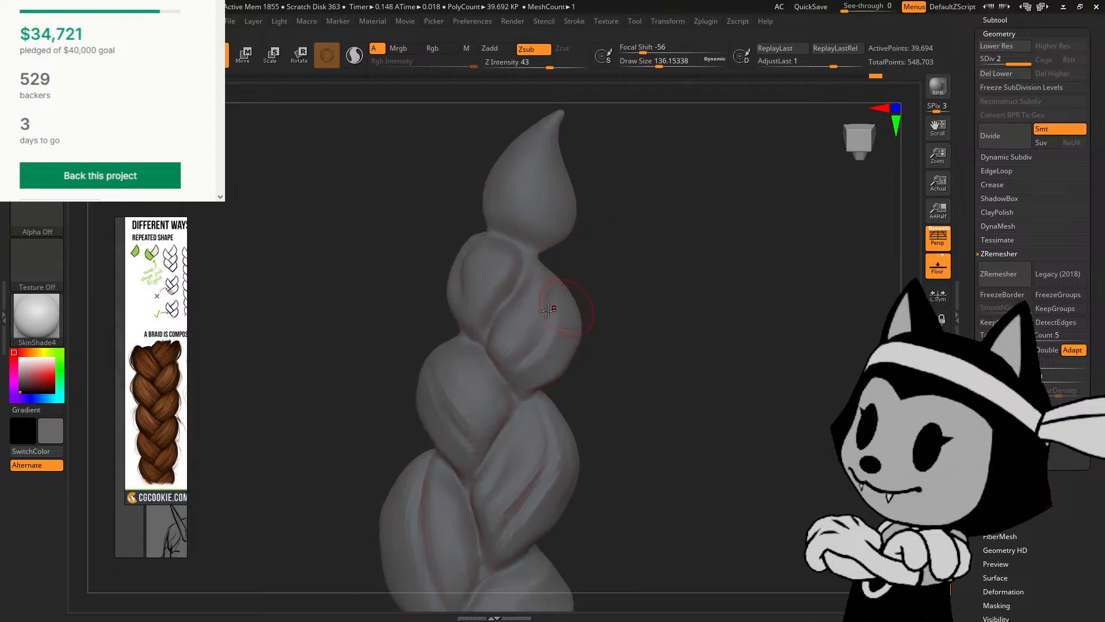
{"action": "left_click_drag", "start_coordinate": [533, 269], "coordinate": [488, 340]}
Step: Carve the crease beneath the pointed strand at the braid's upper end at a draw size of about 140
{"action": "key", "text": "bracketright"}
{"action": "left_click_drag", "start_coordinate": [599, 178], "coordinate": [474, 166]}
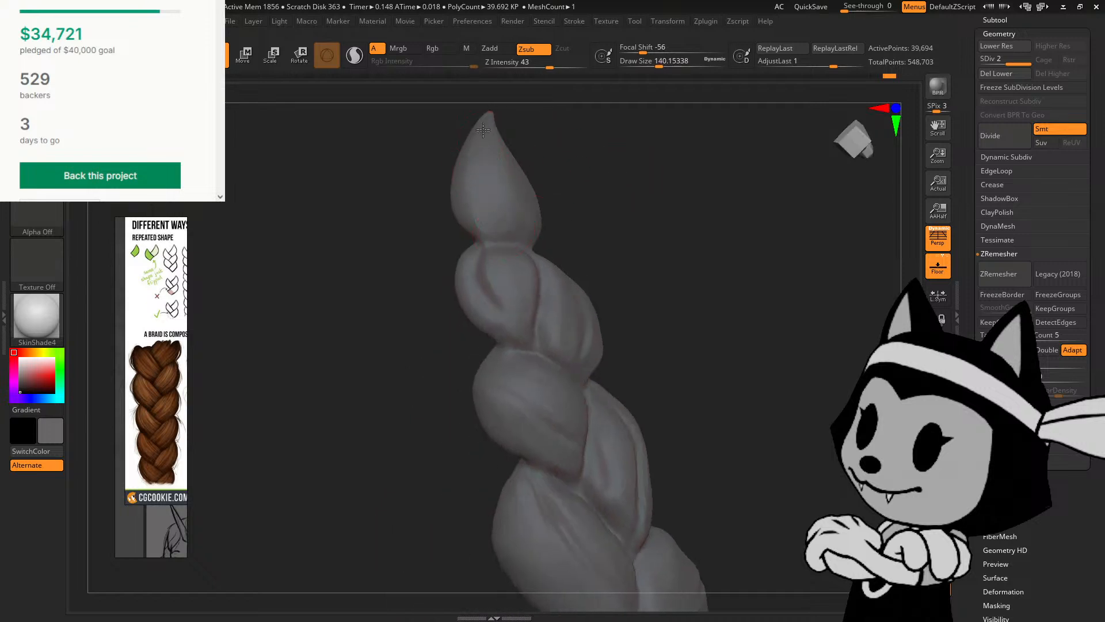
{"action": "left_click_drag", "start_coordinate": [549, 191], "coordinate": [452, 192]}
{"action": "left_click_drag", "start_coordinate": [608, 198], "coordinate": [551, 284]}
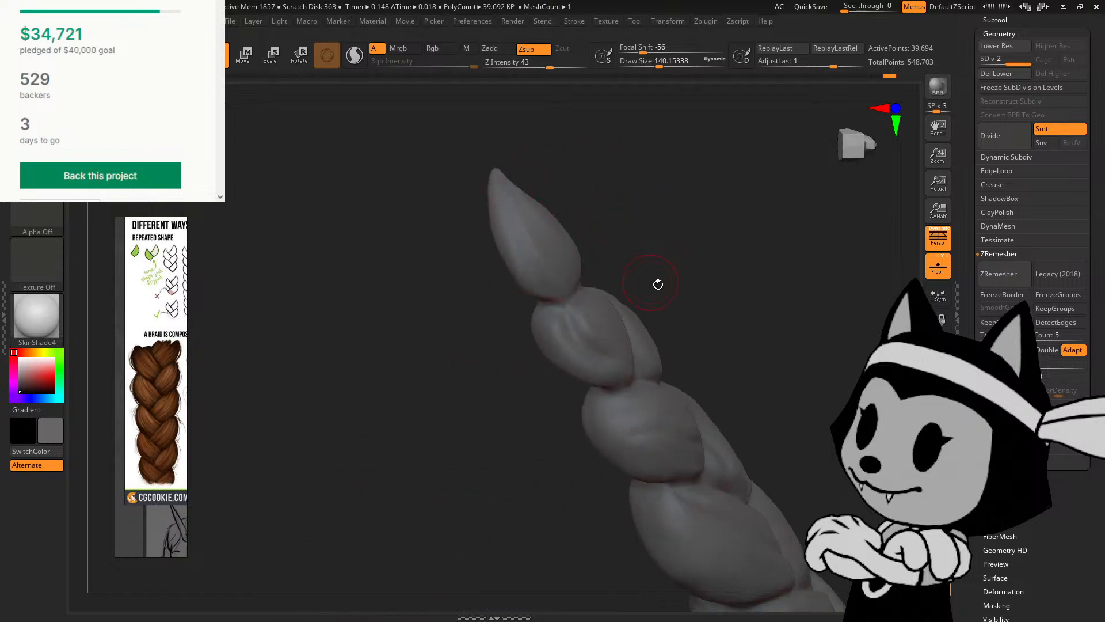
{"action": "left_click_drag", "start_coordinate": [658, 284], "coordinate": [811, 92]}
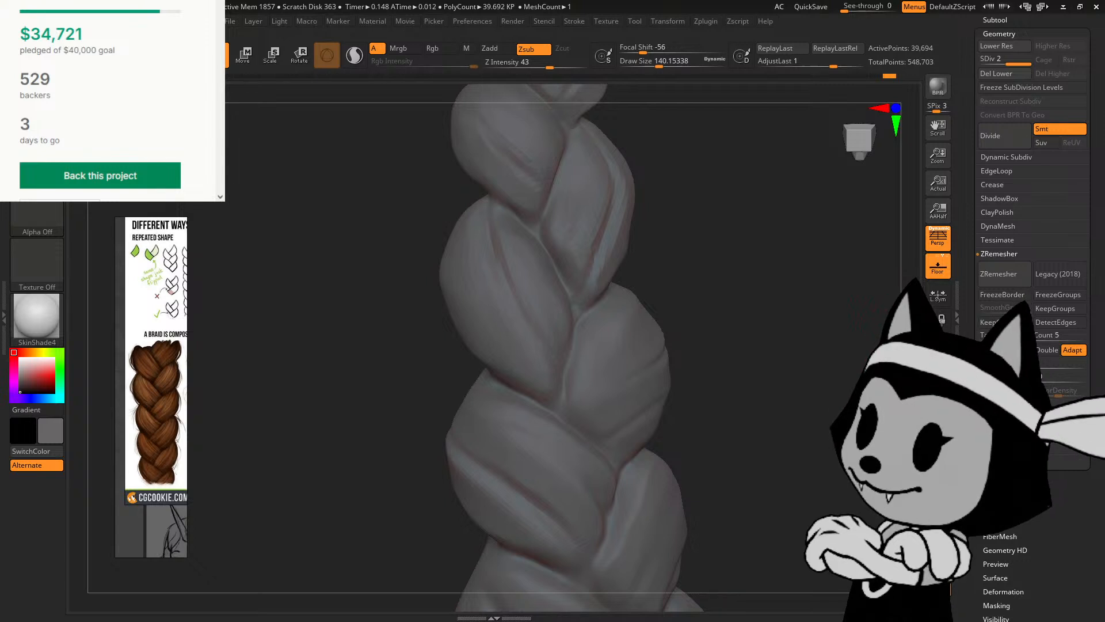
Step: Leave Solo mode to show the whole character with the braid, and save the project
{"action": "left_click_drag", "start_coordinate": [857, 489], "coordinate": [863, 310], "text": "alt"}
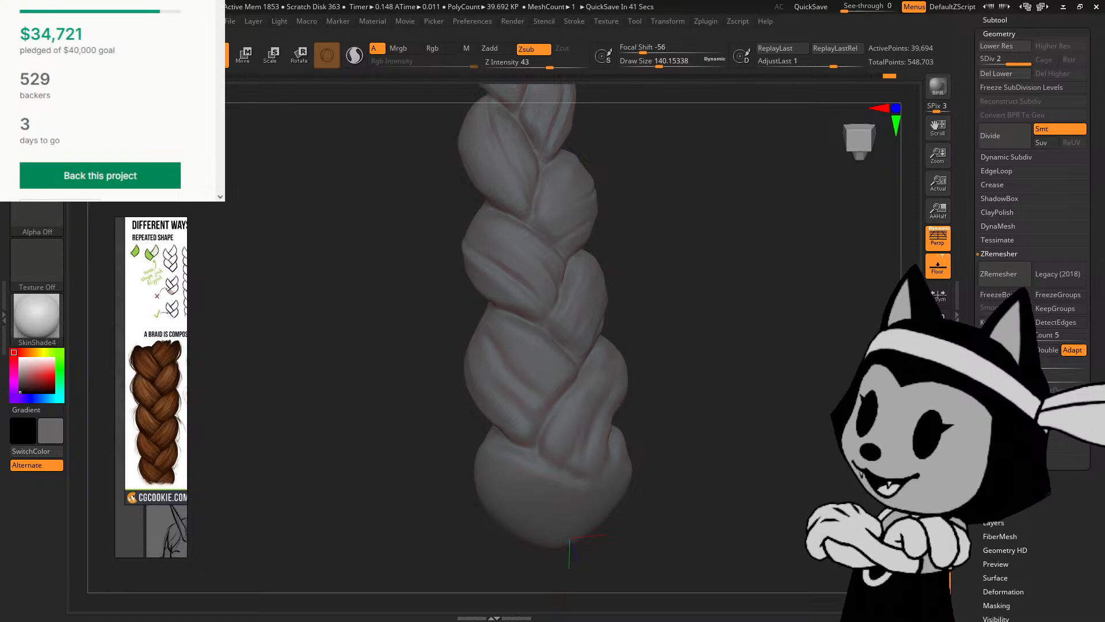
{"action": "left_click", "coordinate": [938, 588]}
{"action": "left_click_drag", "start_coordinate": [835, 464], "coordinate": [852, 448]}
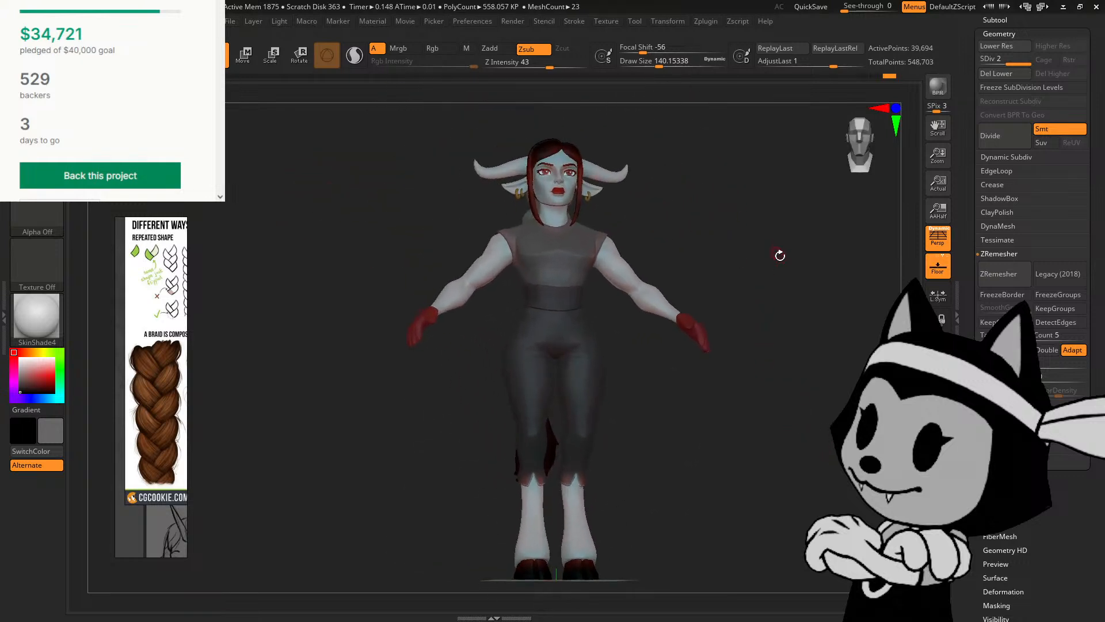
{"action": "mouse_move", "coordinate": [780, 255]}
{"action": "left_mouse_down"}
{"action": "mouse_move", "coordinate": [636, 257]}
{"action": "mouse_move", "coordinate": [635, 298]}
{"action": "mouse_move", "coordinate": [636, 271]}
{"action": "mouse_move", "coordinate": [690, 253]}
{"action": "mouse_move", "coordinate": [679, 126]}
{"action": "mouse_move", "coordinate": [660, 183]}
{"action": "mouse_move", "coordinate": [671, 214]}
{"action": "mouse_move", "coordinate": [824, 223]}
{"action": "mouse_move", "coordinate": [752, 215]}
{"action": "mouse_move", "coordinate": [688, 233]}
{"action": "mouse_move", "coordinate": [723, 230]}
{"action": "mouse_move", "coordinate": [709, 213]}
{"action": "left_mouse_up"}
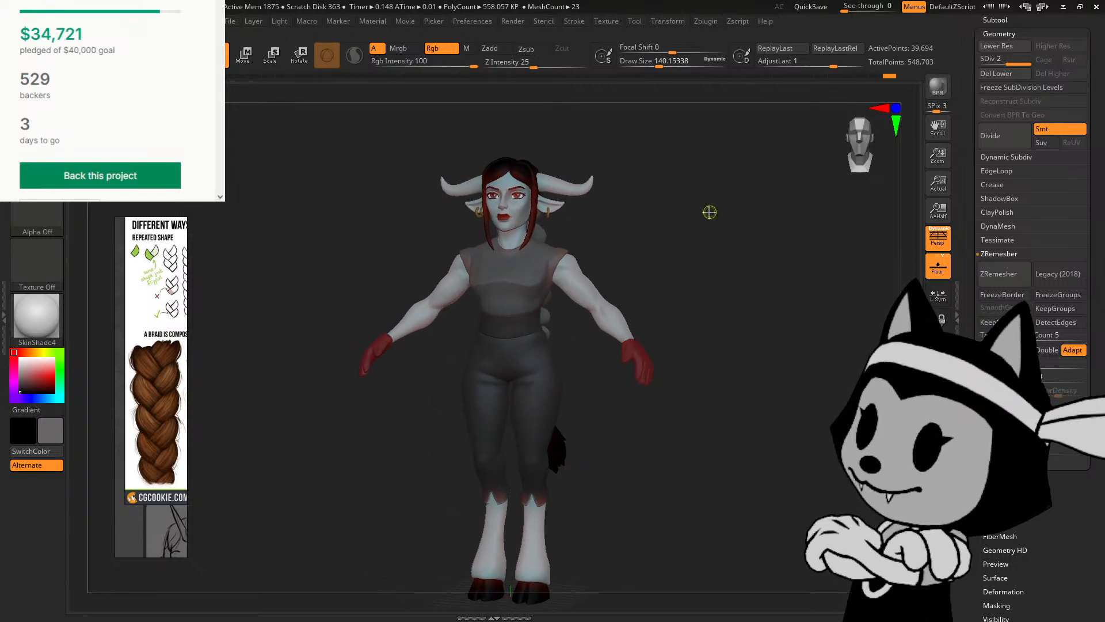
{"action": "key", "text": "ctrl+s"}
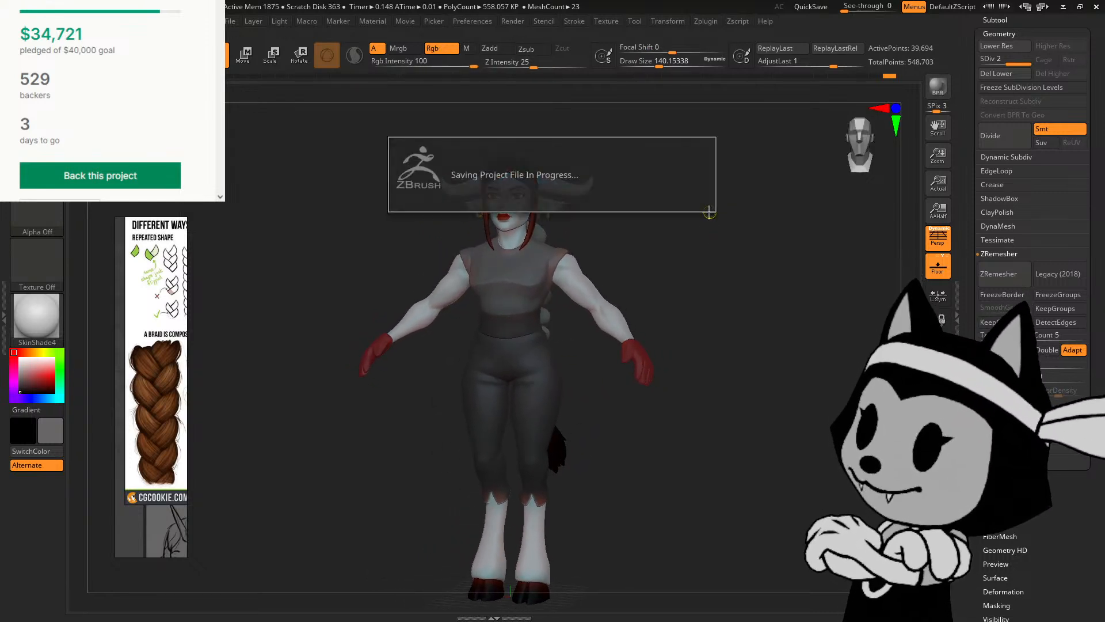